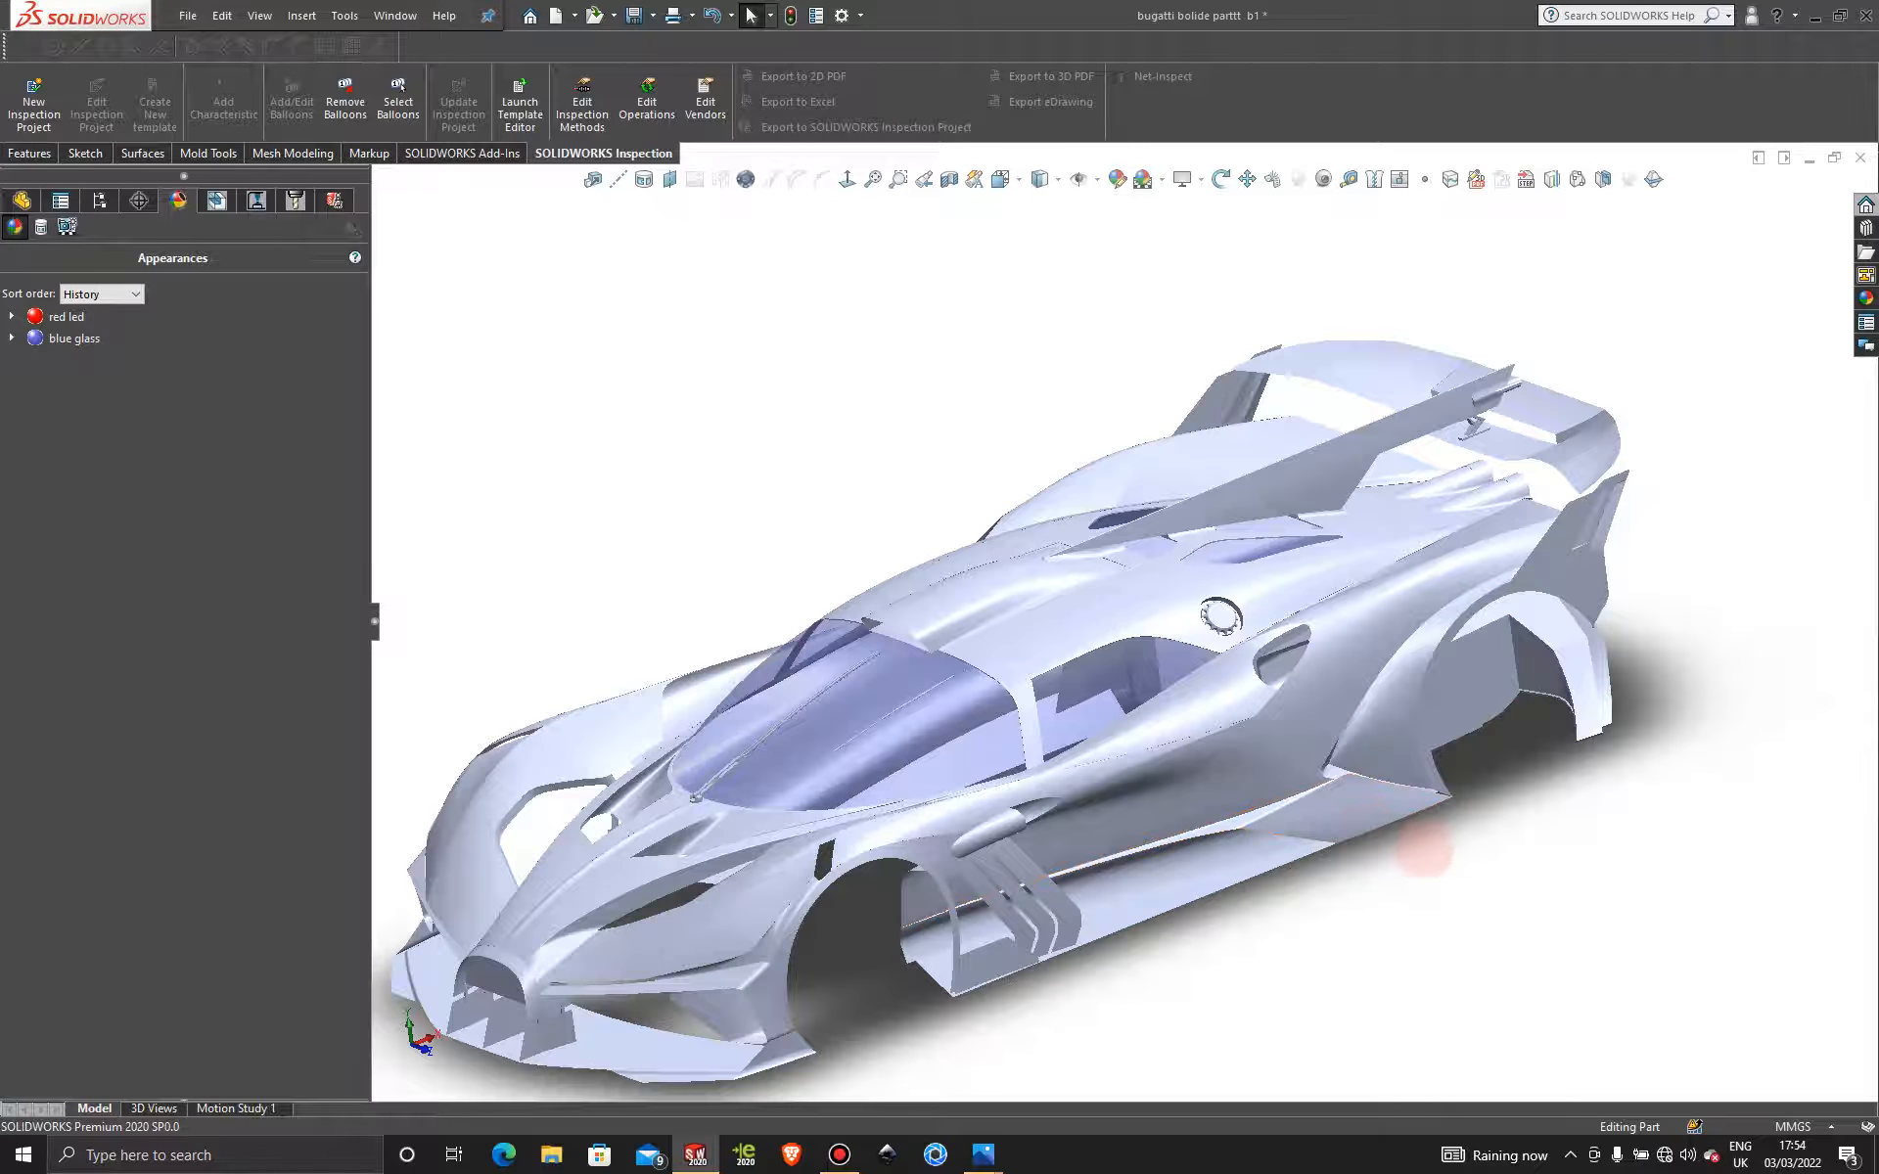
Show the Front, Top and Right planes of the car body.
mouse_move(1426, 851)
middle_mouse_down()
mouse_move(1447, 901)
mouse_move(1428, 842)
middle_mouse_up()
middle_click_drag(1414, 585, 1230, 694)
scroll(1228, 697, "down", 5)
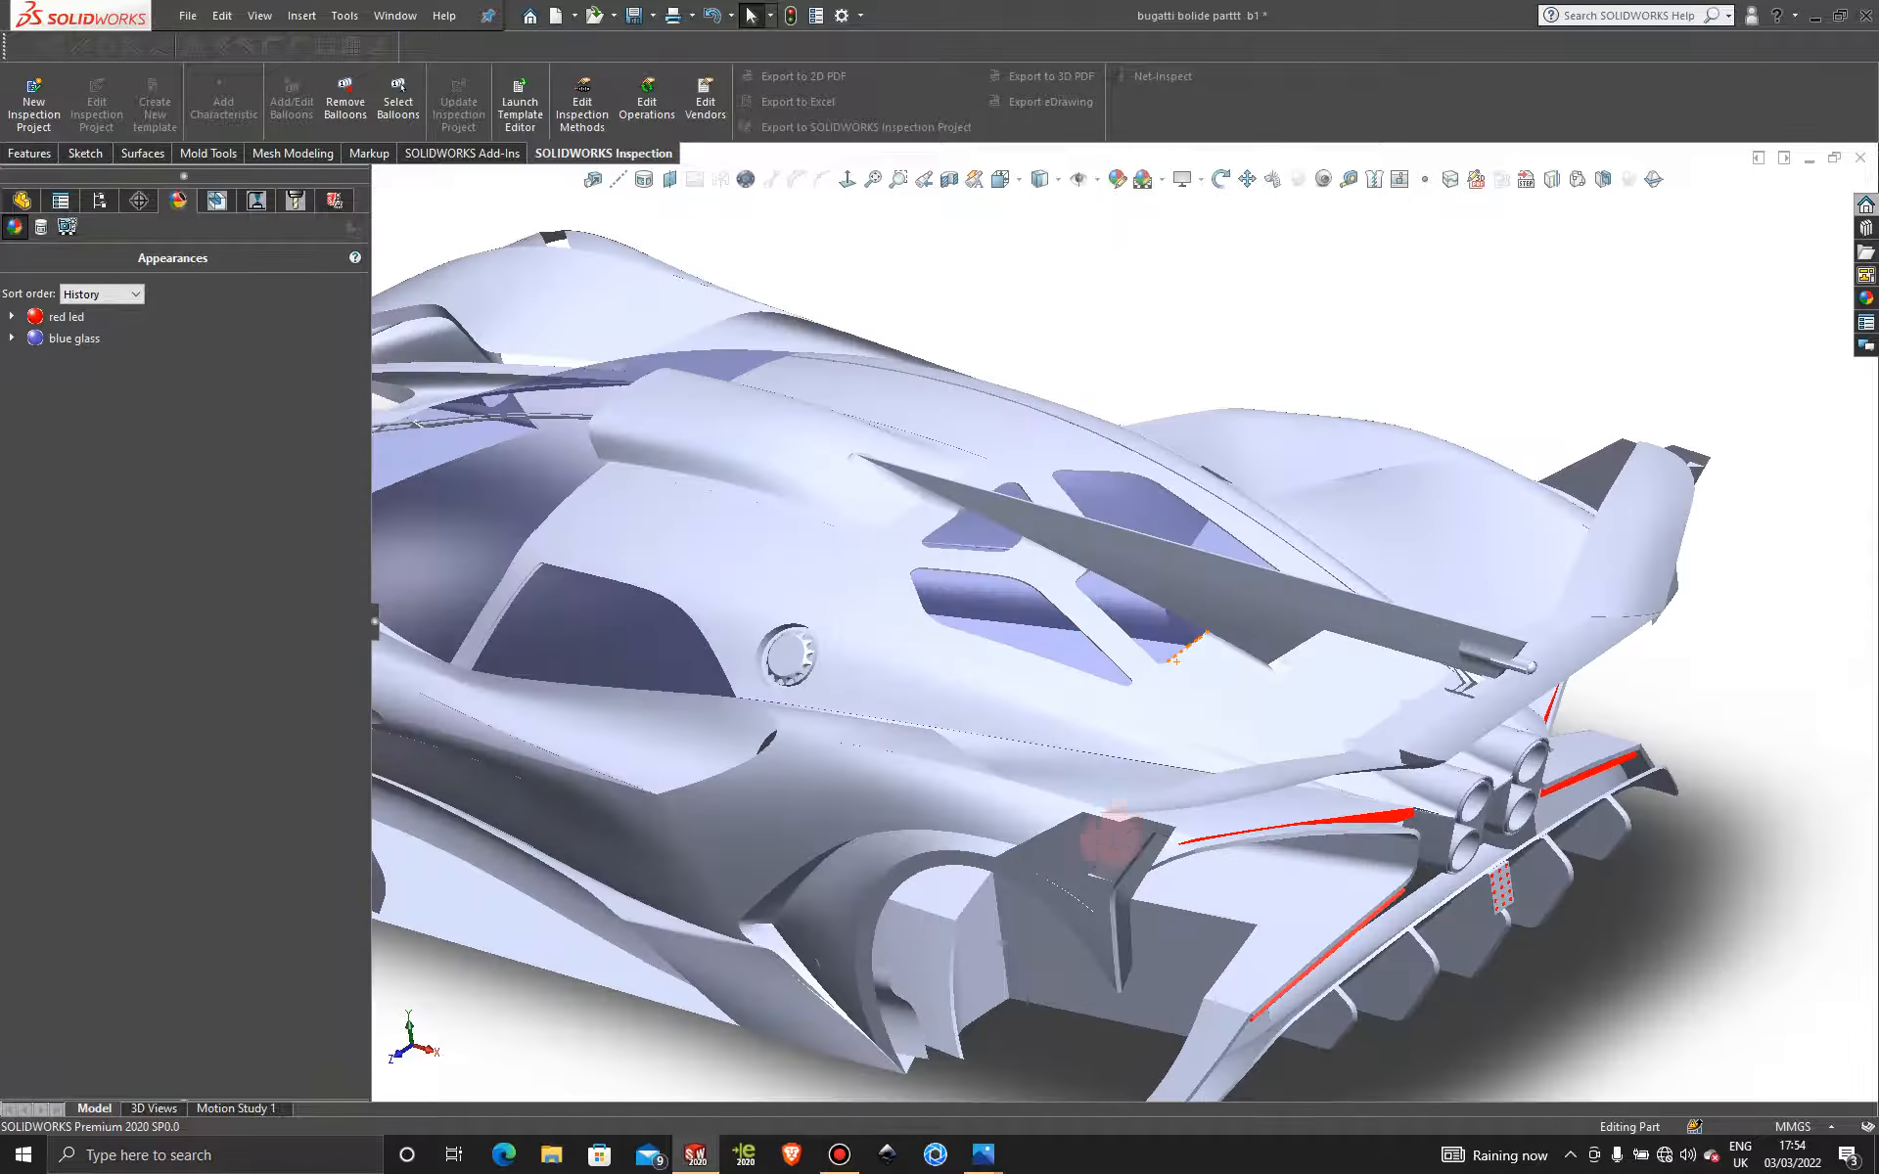
middle_click_drag(1100, 797, 1126, 748)
scroll(1068, 529, "up", 4)
left_click(22, 199)
left_click(90, 398)
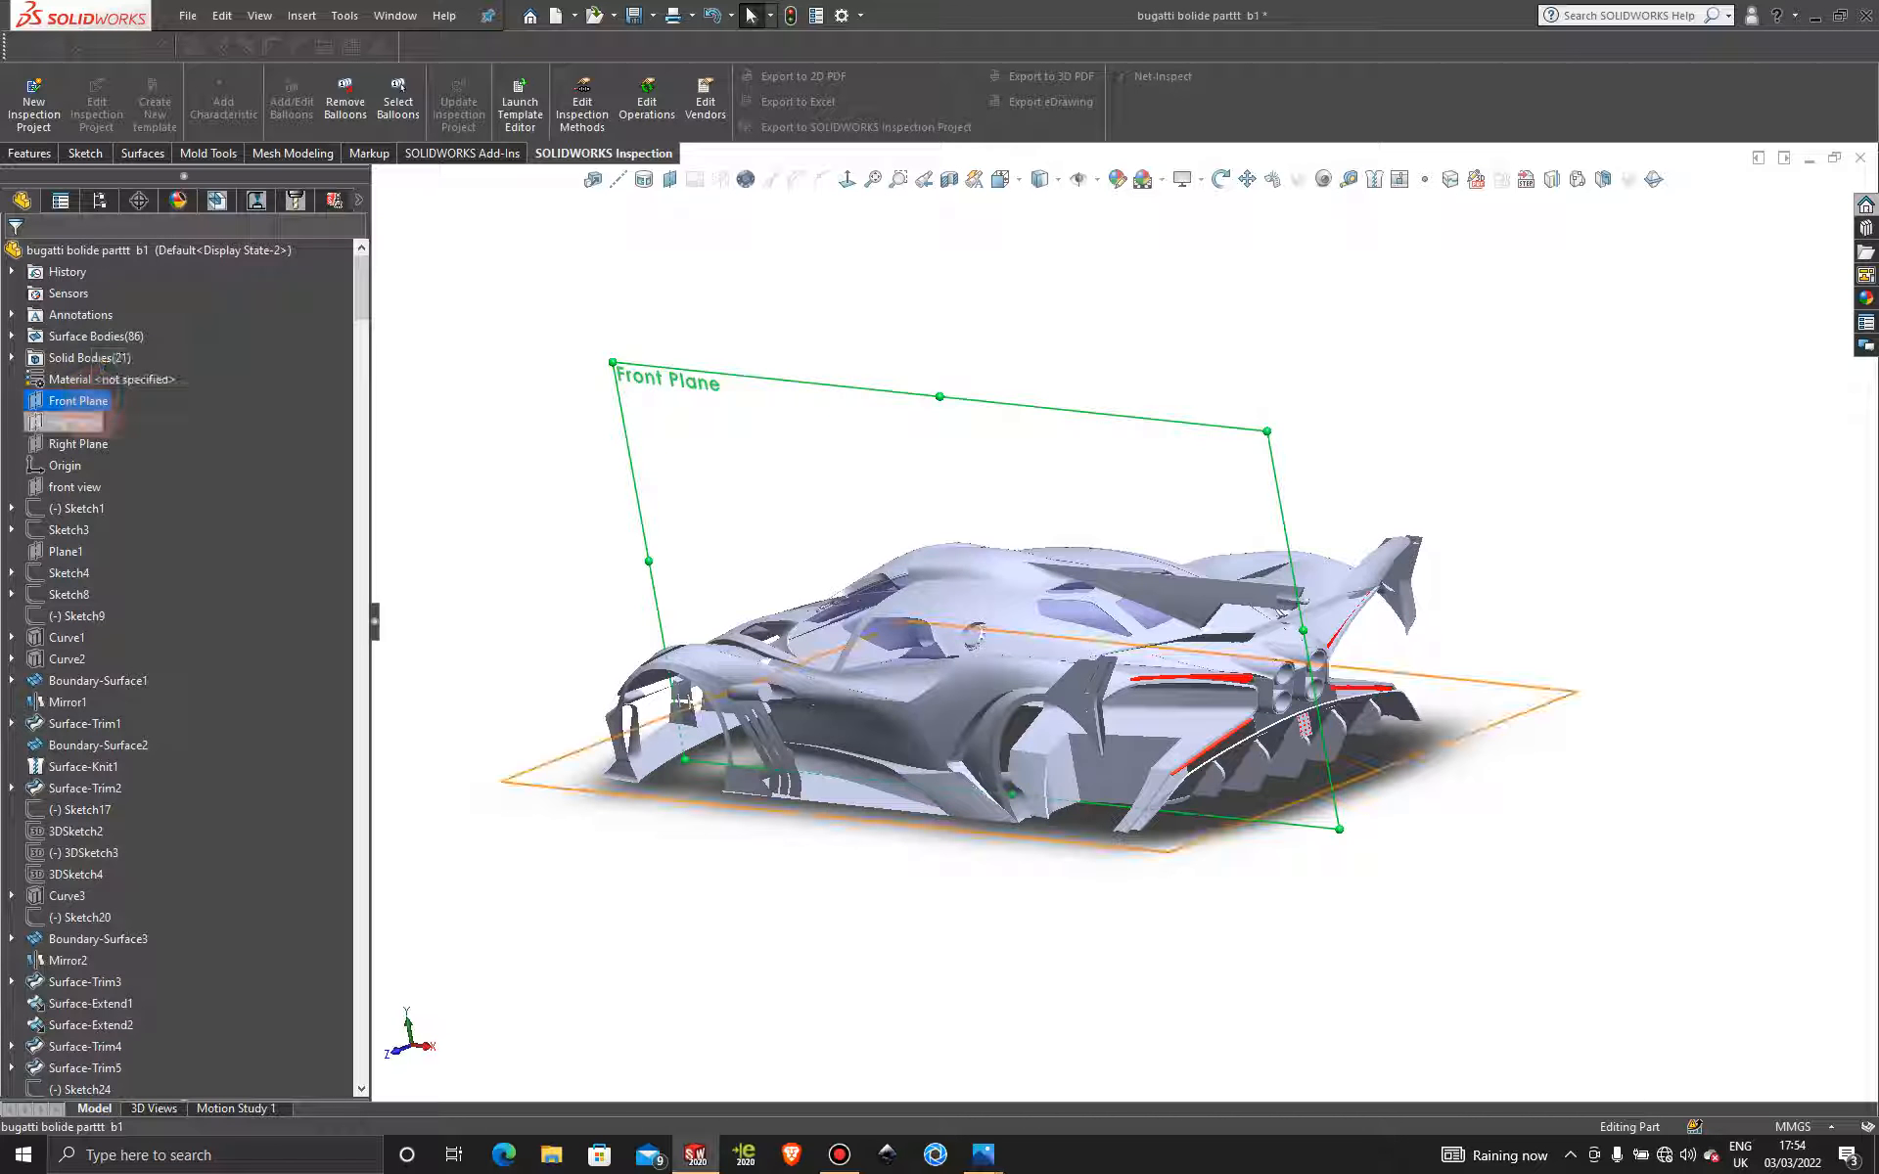
left_click(79, 422, "ctrl")
left_click(88, 443, "ctrl")
left_click(112, 416)
Create a reference plane offset 100 mm above the Top Plane.
middle_click_drag(1076, 508, 1057, 479)
left_click(669, 179)
left_click(1506, 718)
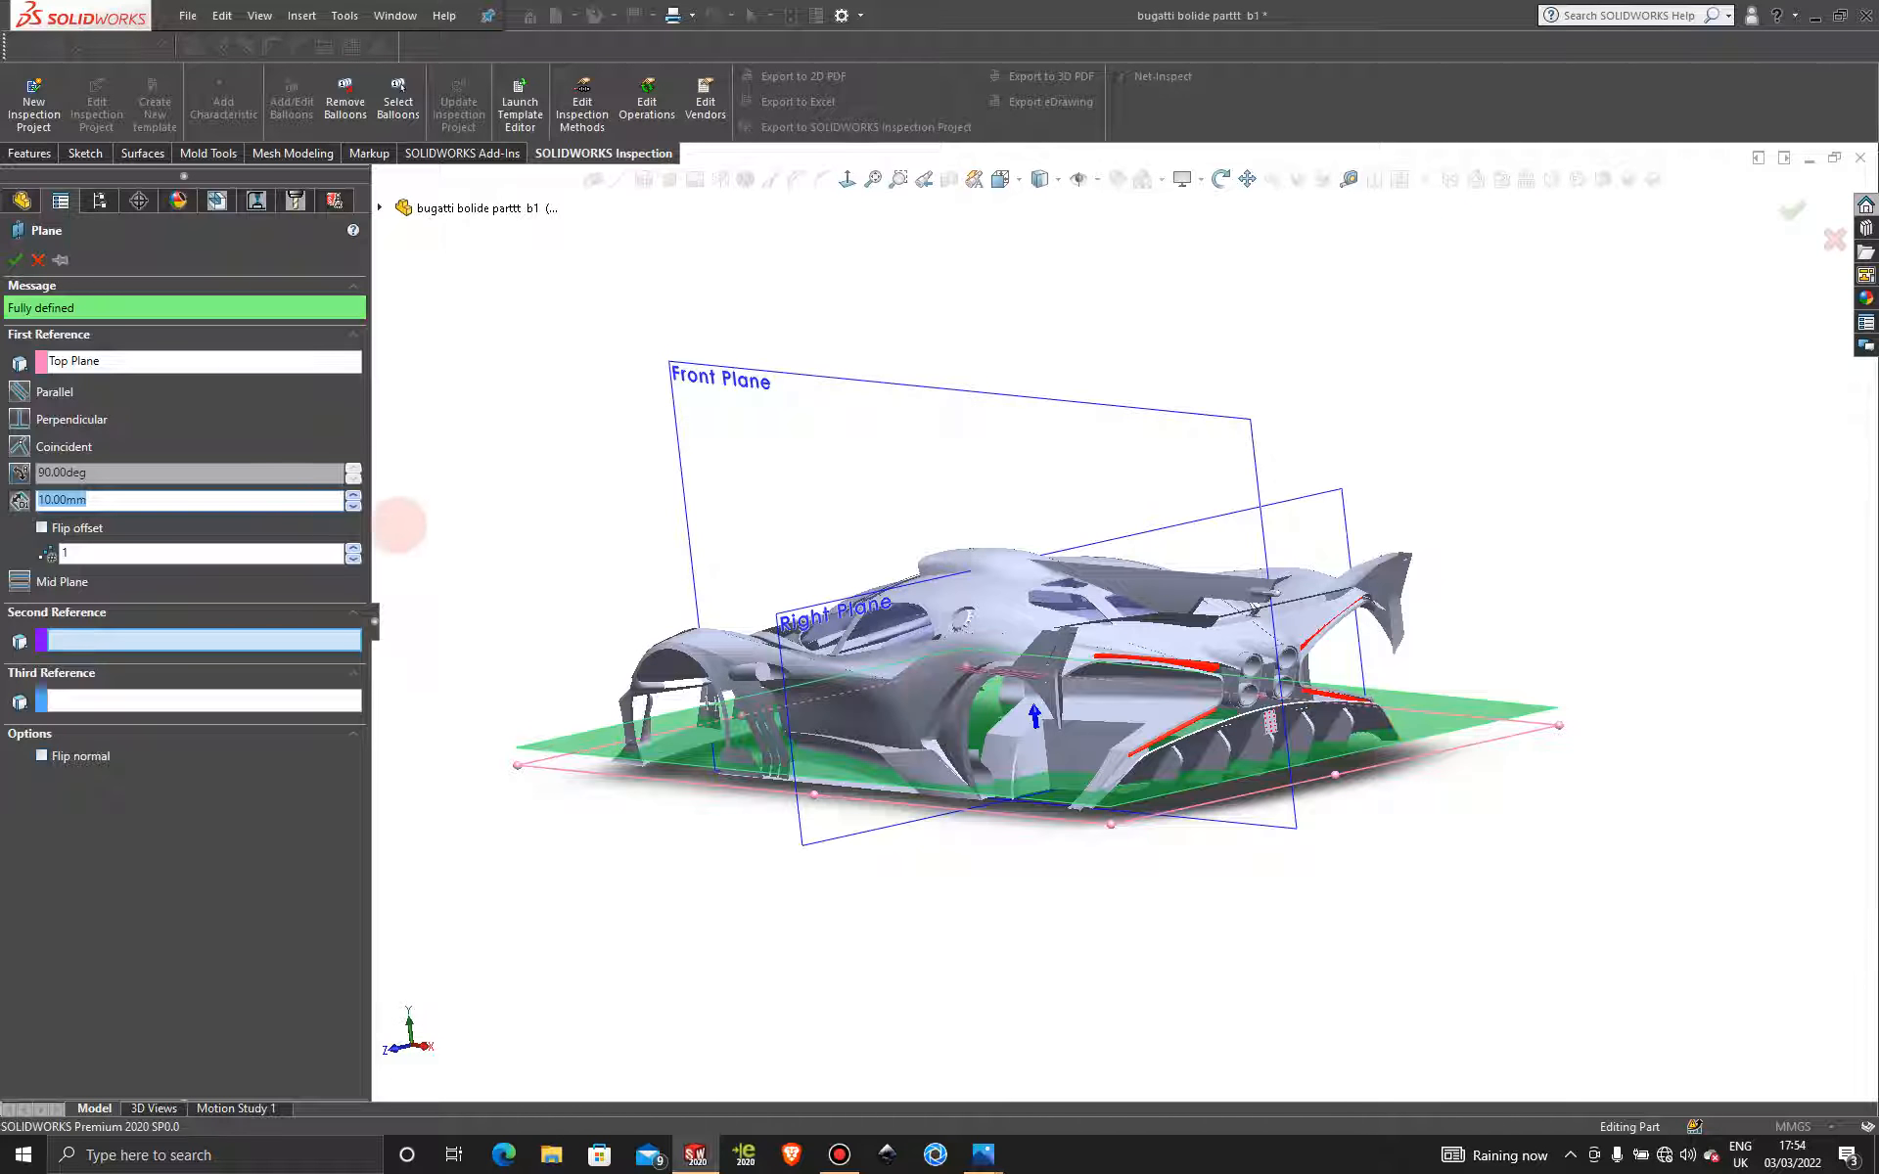
left_click(350, 496)
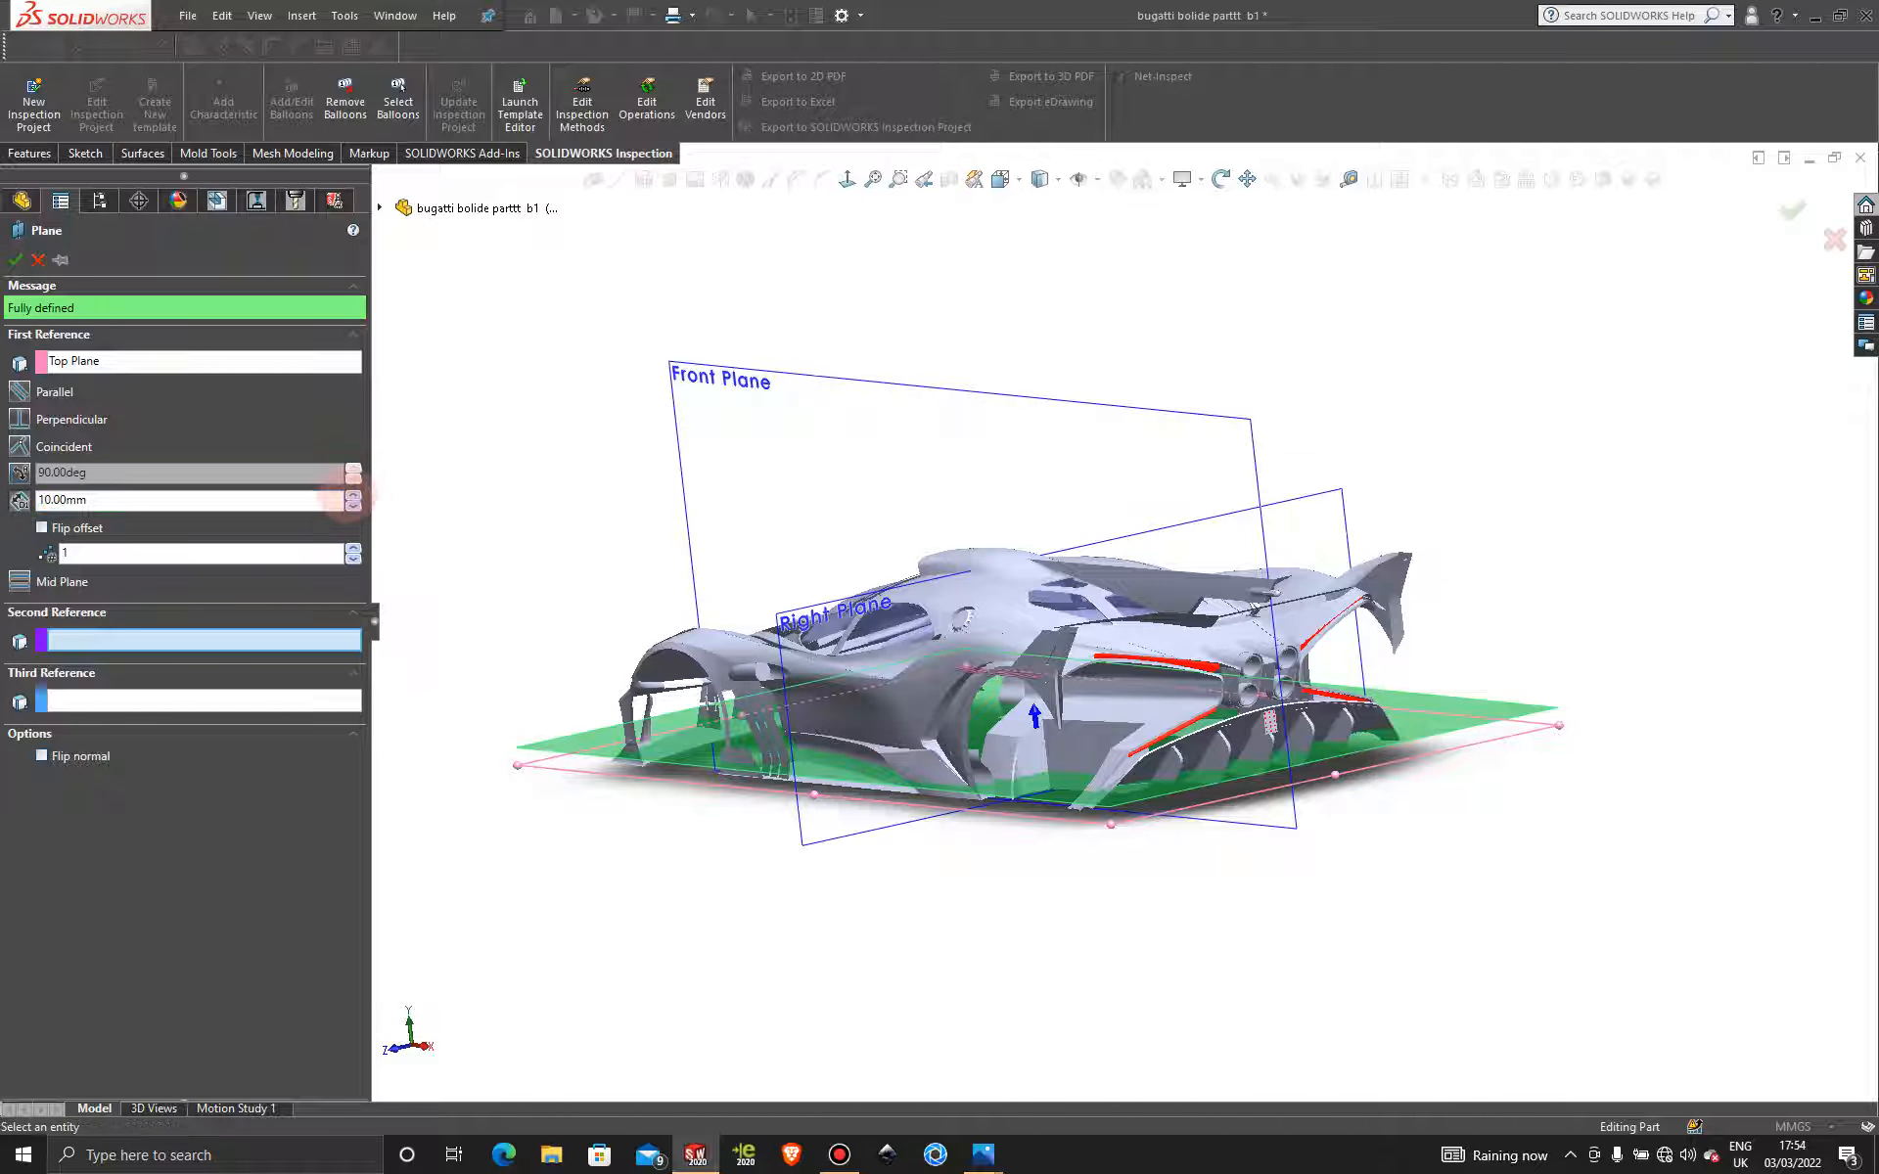
left_click(354, 494)
left_click(353, 494)
left_click(353, 494)
left_click(354, 495)
left_click(353, 494)
left_click(353, 494)
left_click(353, 494)
left_click(353, 494)
left_click(354, 494)
middle_click_drag(1076, 587, 1076, 636)
scroll(1135, 645, "down", 5)
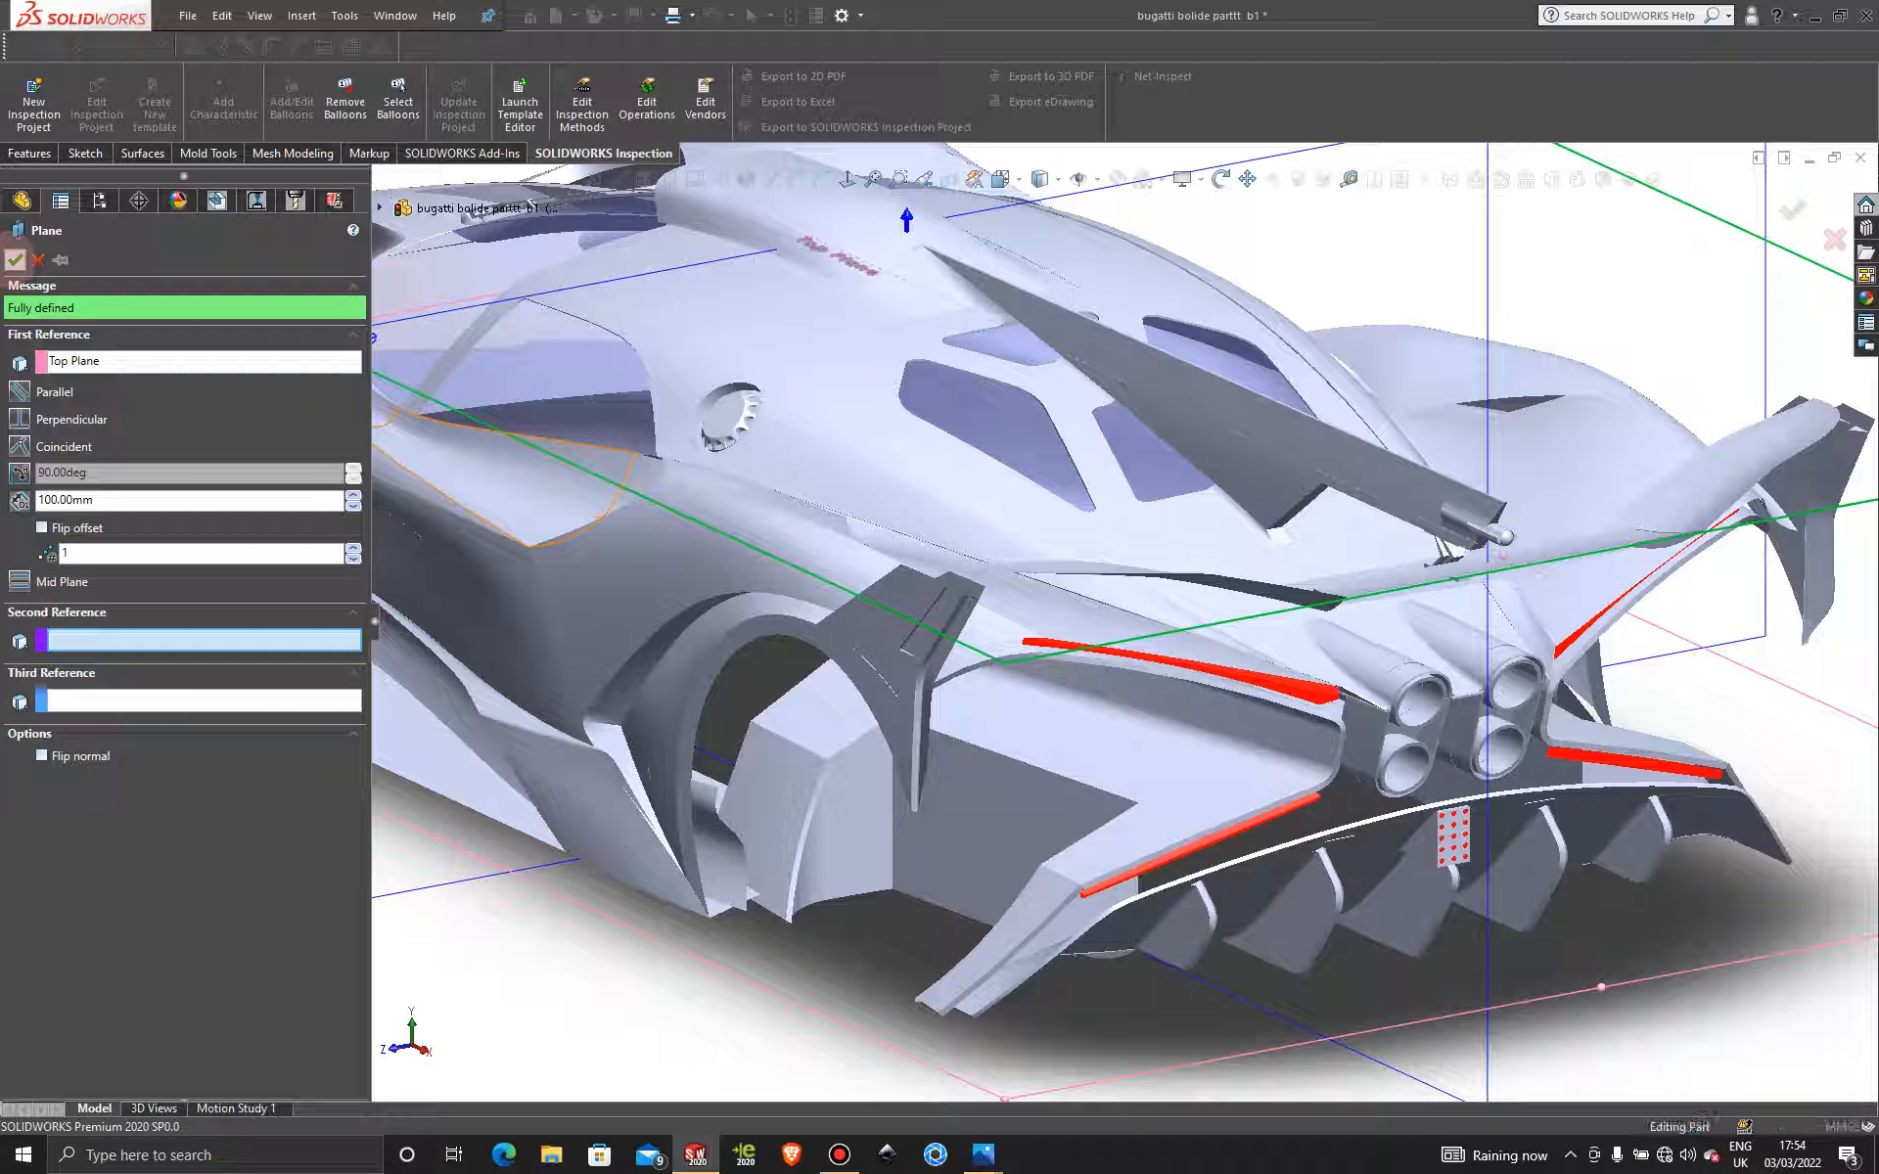
left_click(15, 260)
On the offset plane above the body, sketch a circle of about 0.85 mm radius near the rear wing's outer tip.
scroll(1125, 587, "up", 6)
middle_click_drag(979, 547, 1280, 671)
scroll(1384, 569, "down", 6)
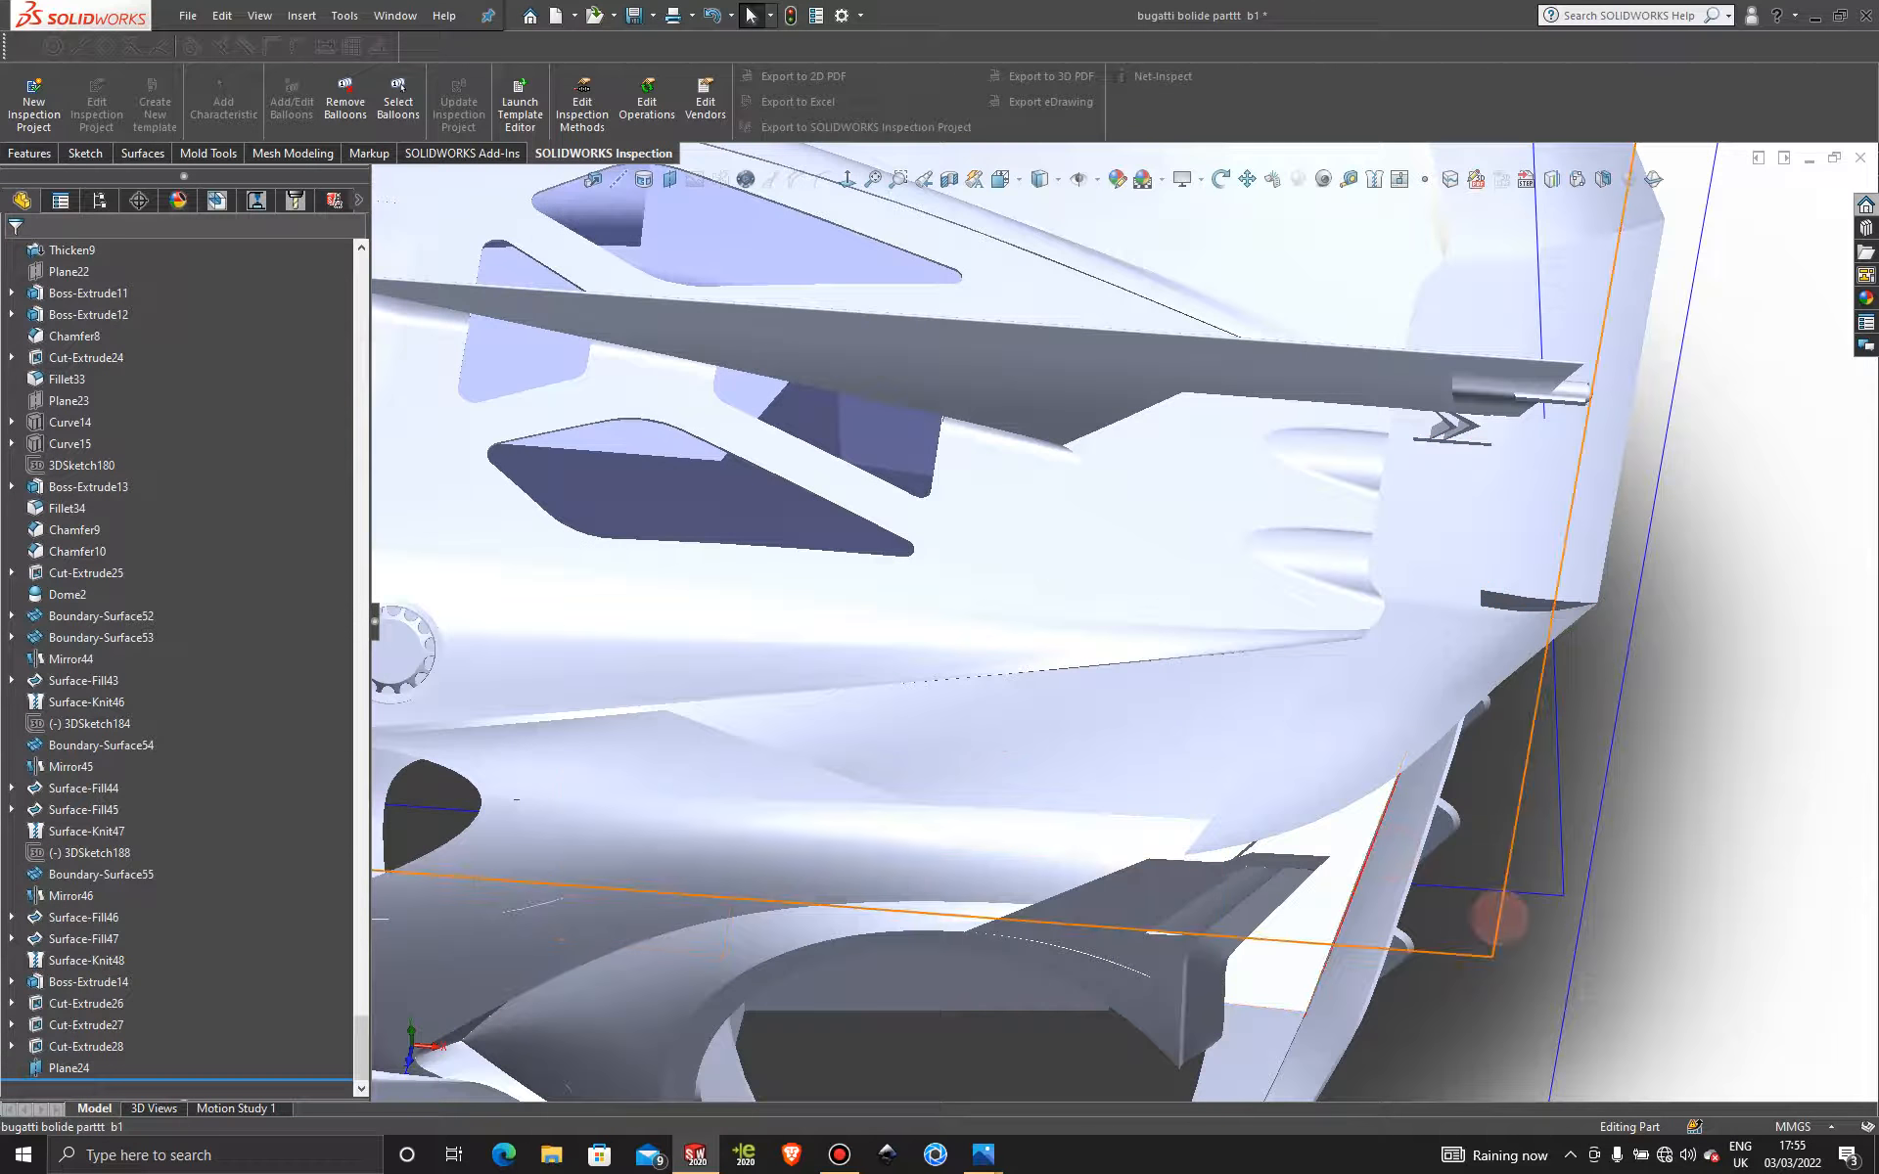
left_click(1496, 915)
left_click(1587, 830)
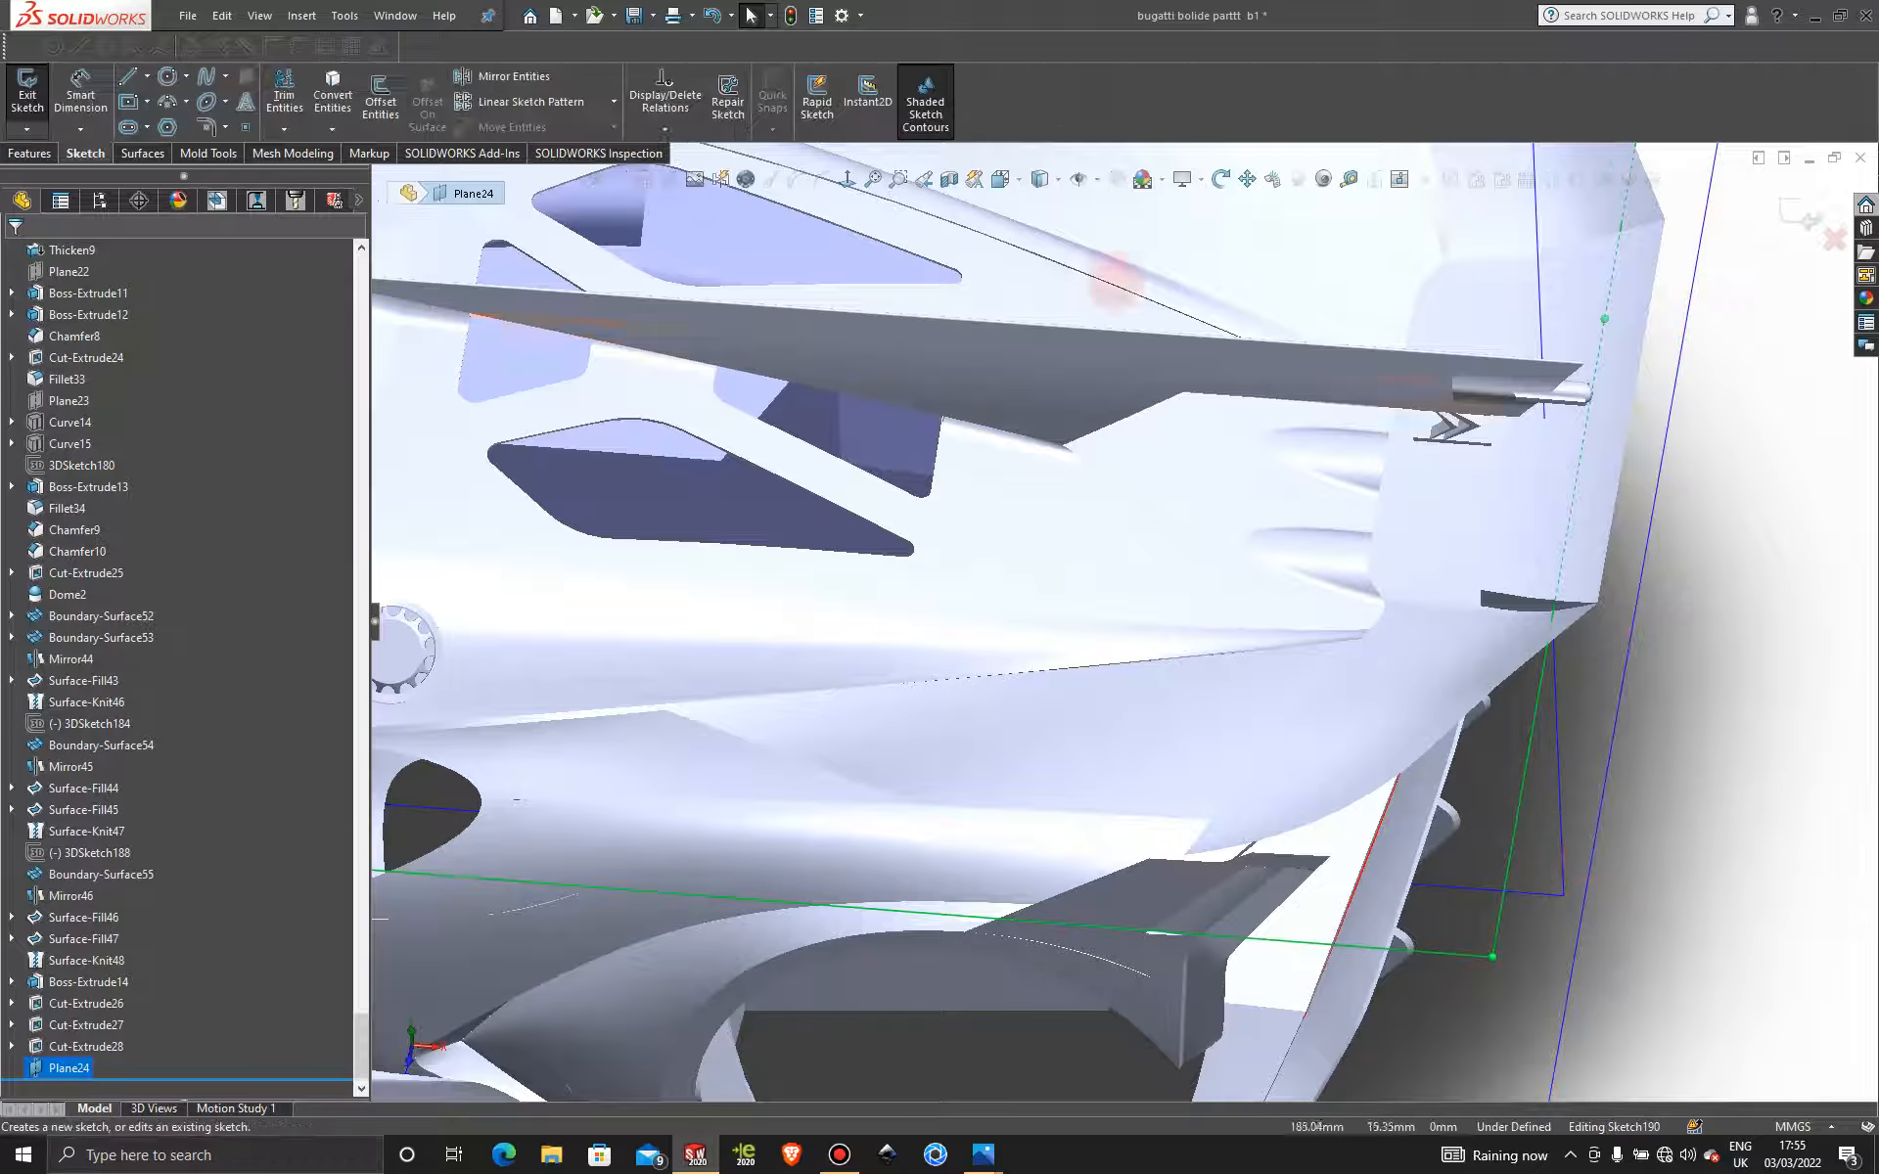
left_click(846, 178)
scroll(1076, 832, "down", 5)
left_click(168, 75)
left_click(1074, 872)
left_click(1088, 880)
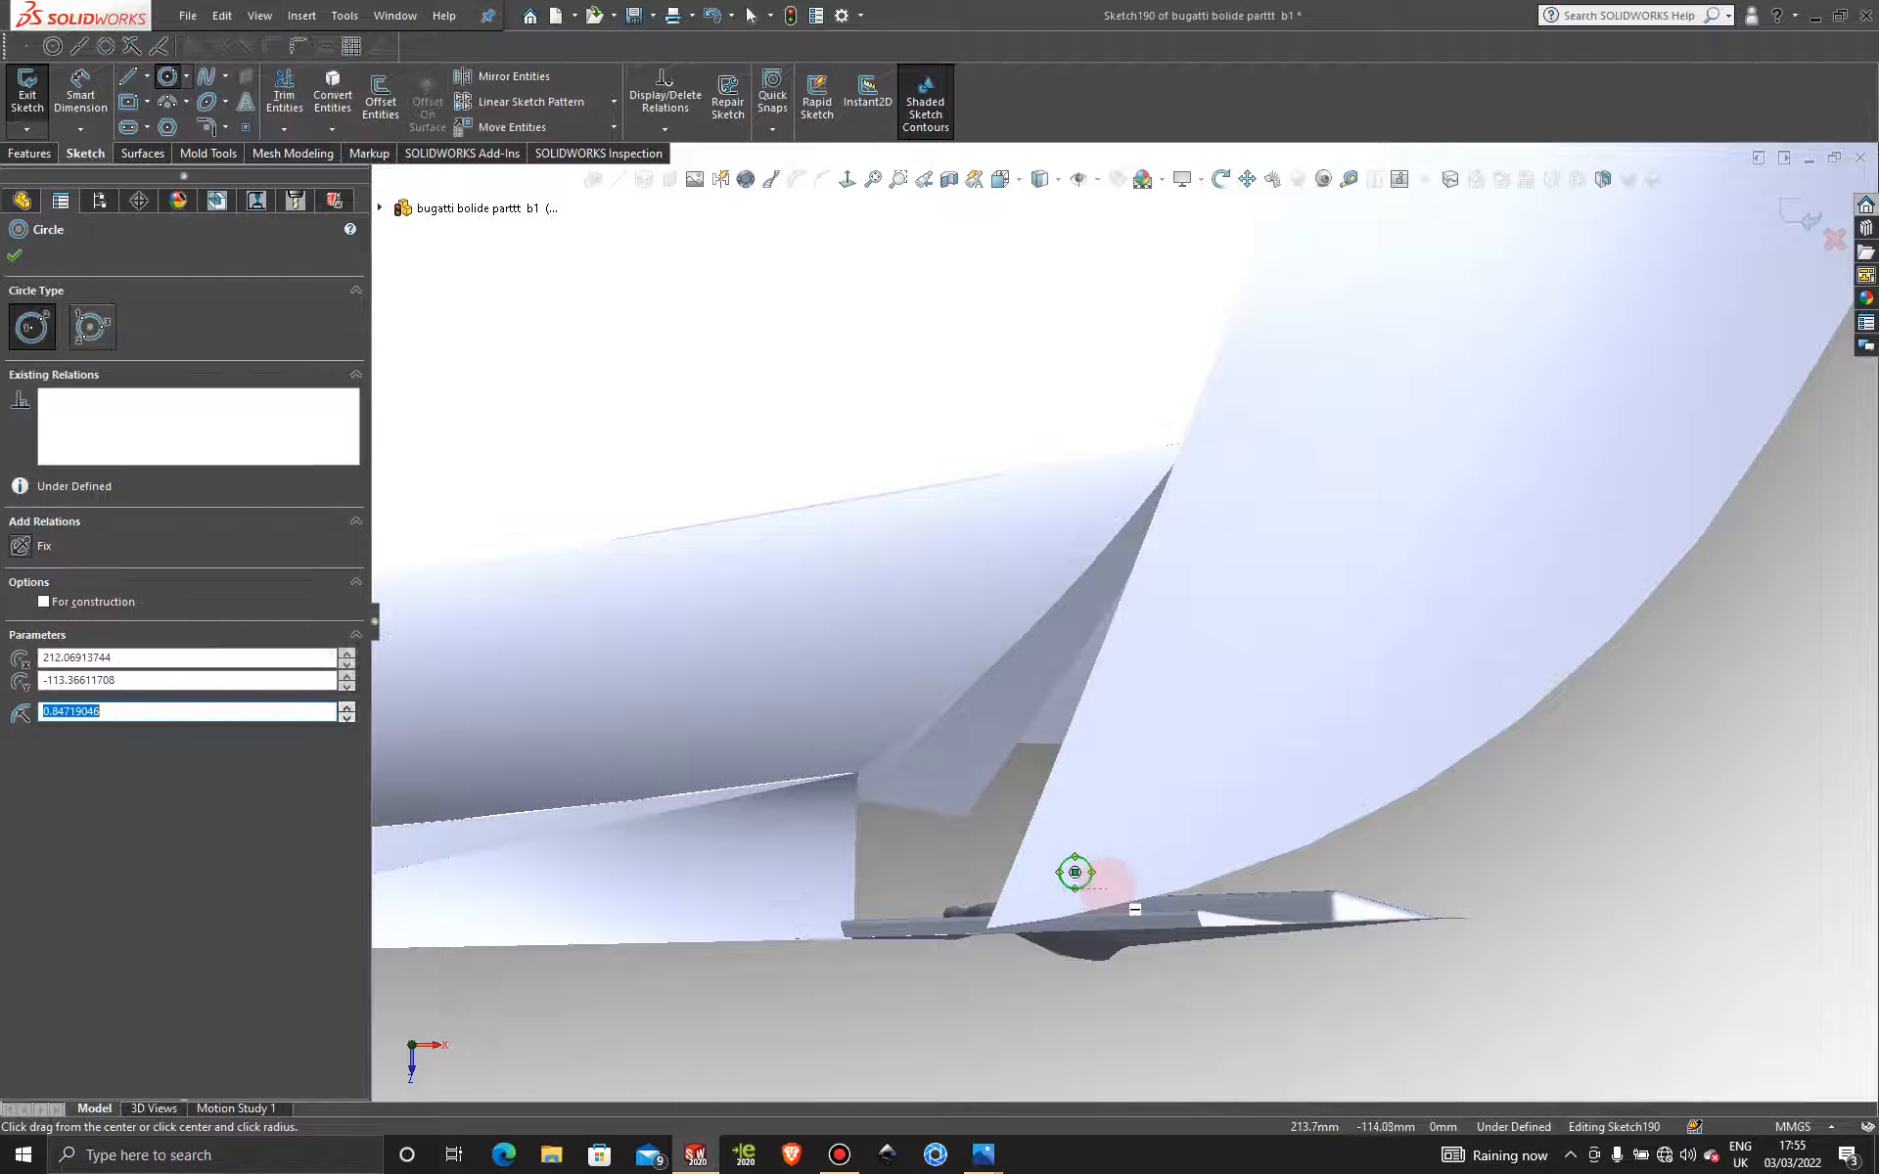
key("Escape")
scroll(1106, 861, "up", 3)
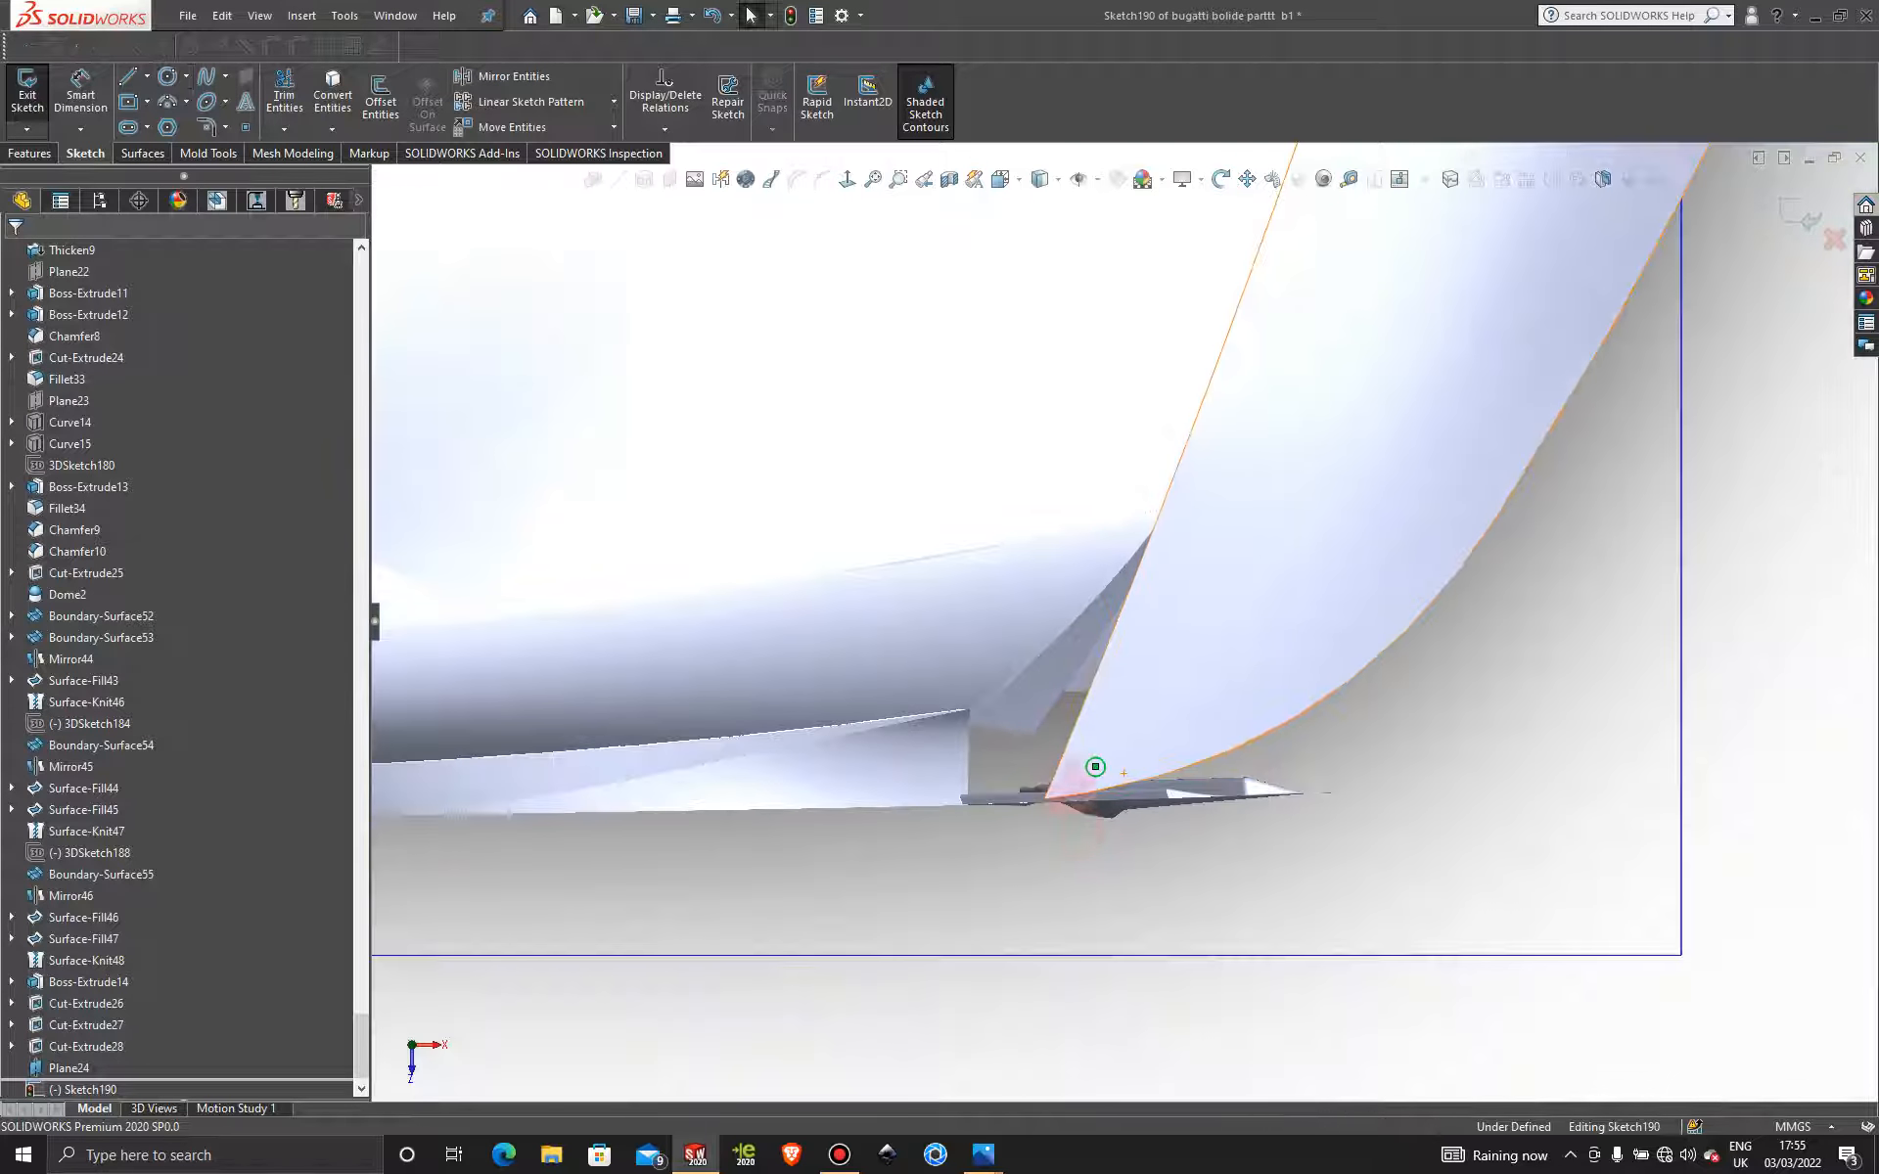
mouse_move(1076, 822)
middle_mouse_down()
mouse_move(1007, 621)
mouse_move(910, 587)
mouse_move(838, 649)
mouse_move(947, 717)
middle_mouse_up()
scroll(1124, 577, "up", 4)
scroll(1152, 474, "down", 1)
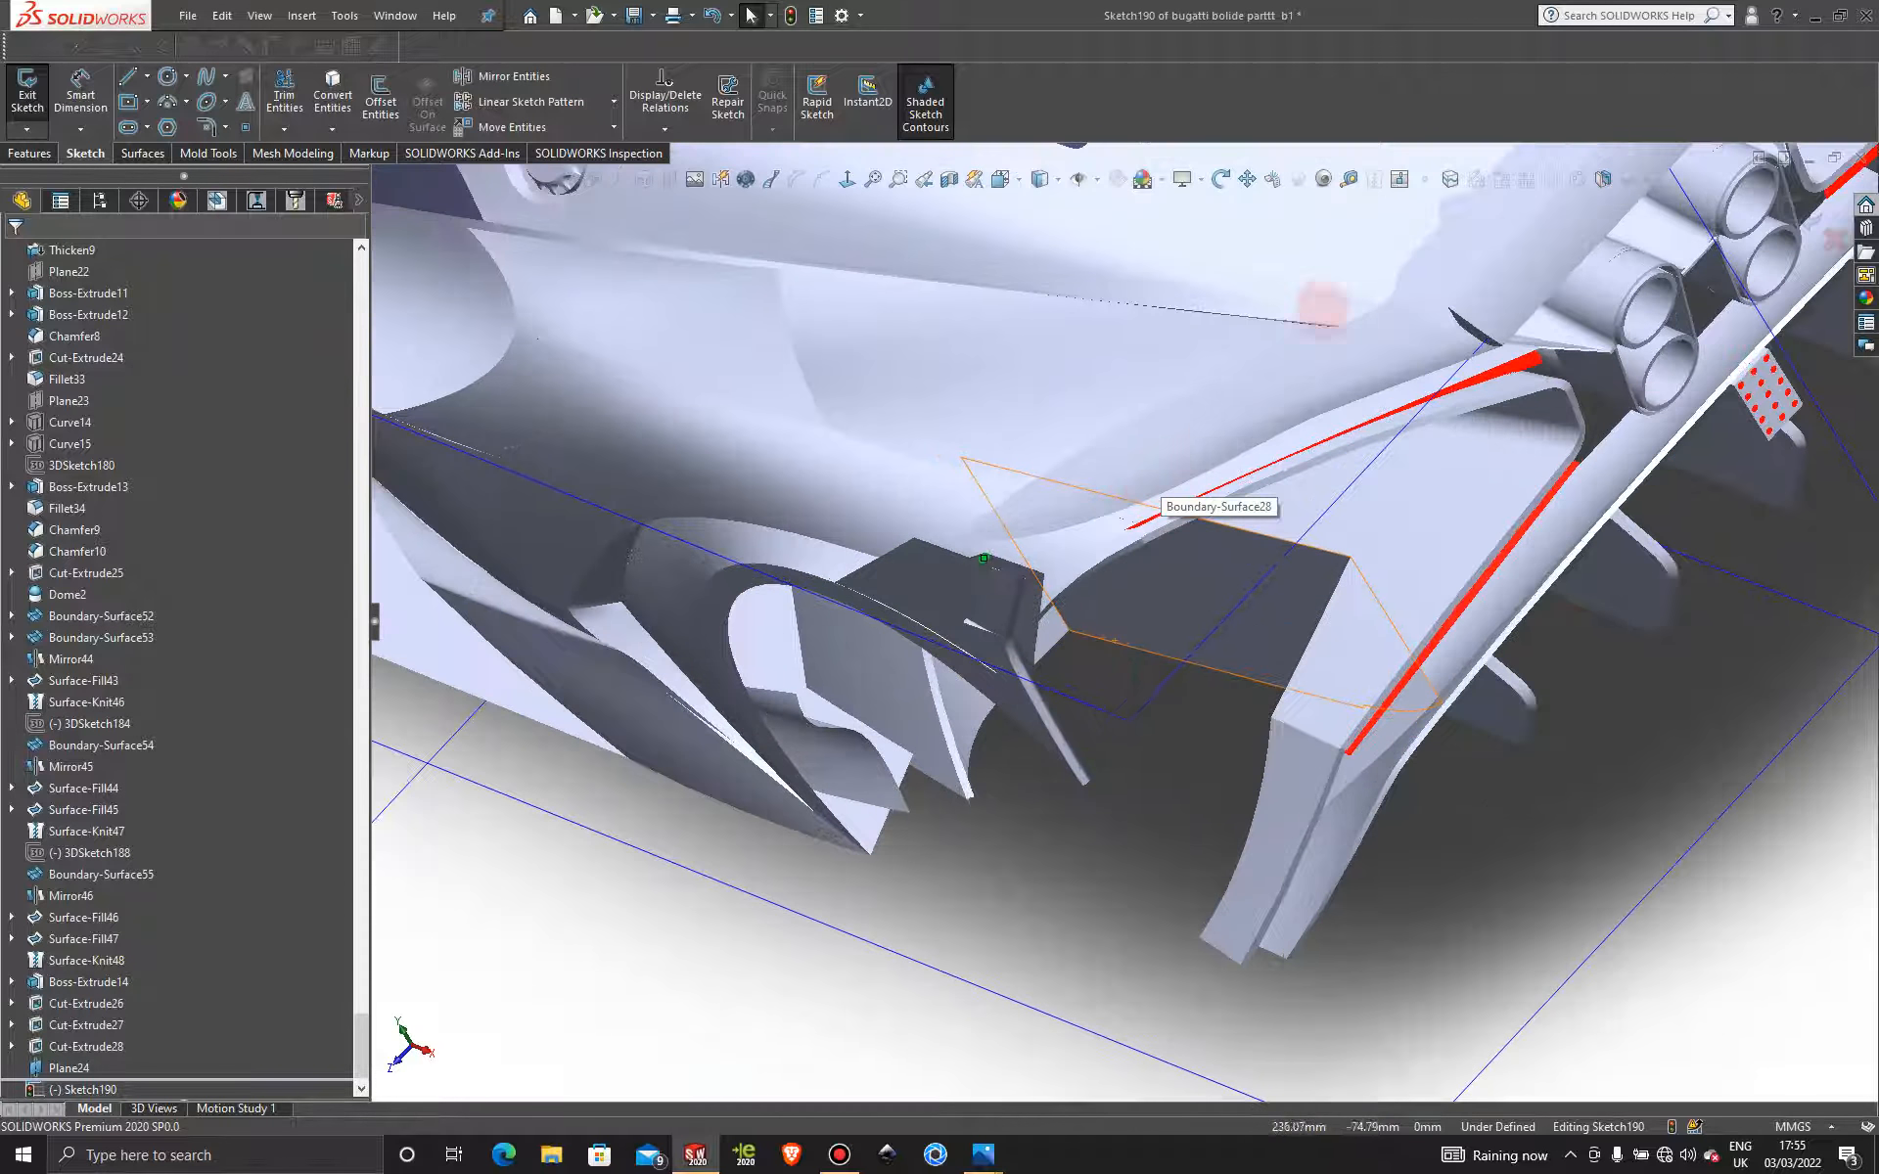
left_click(1810, 219)
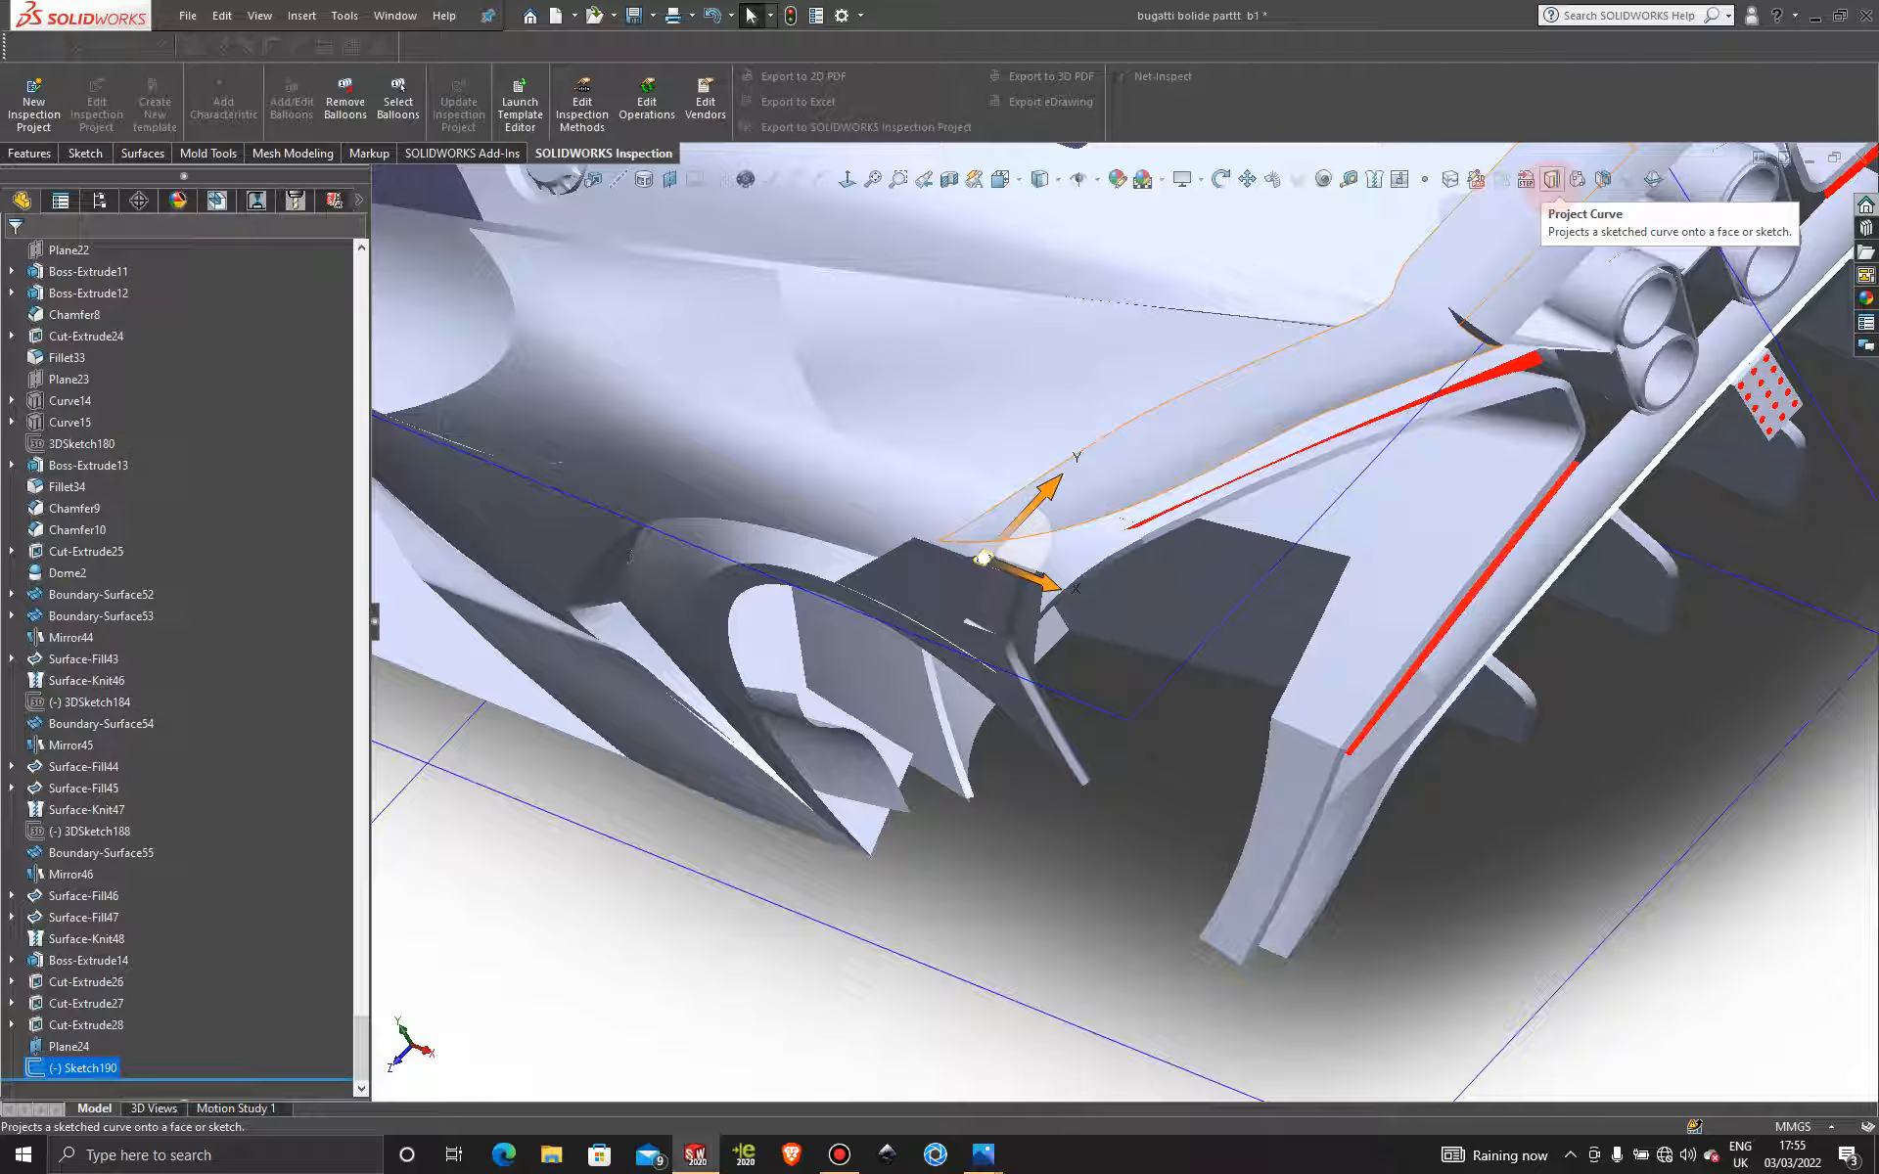
Project the circle sketch onto the underside face of the rear wing's tip.
left_click(1552, 181)
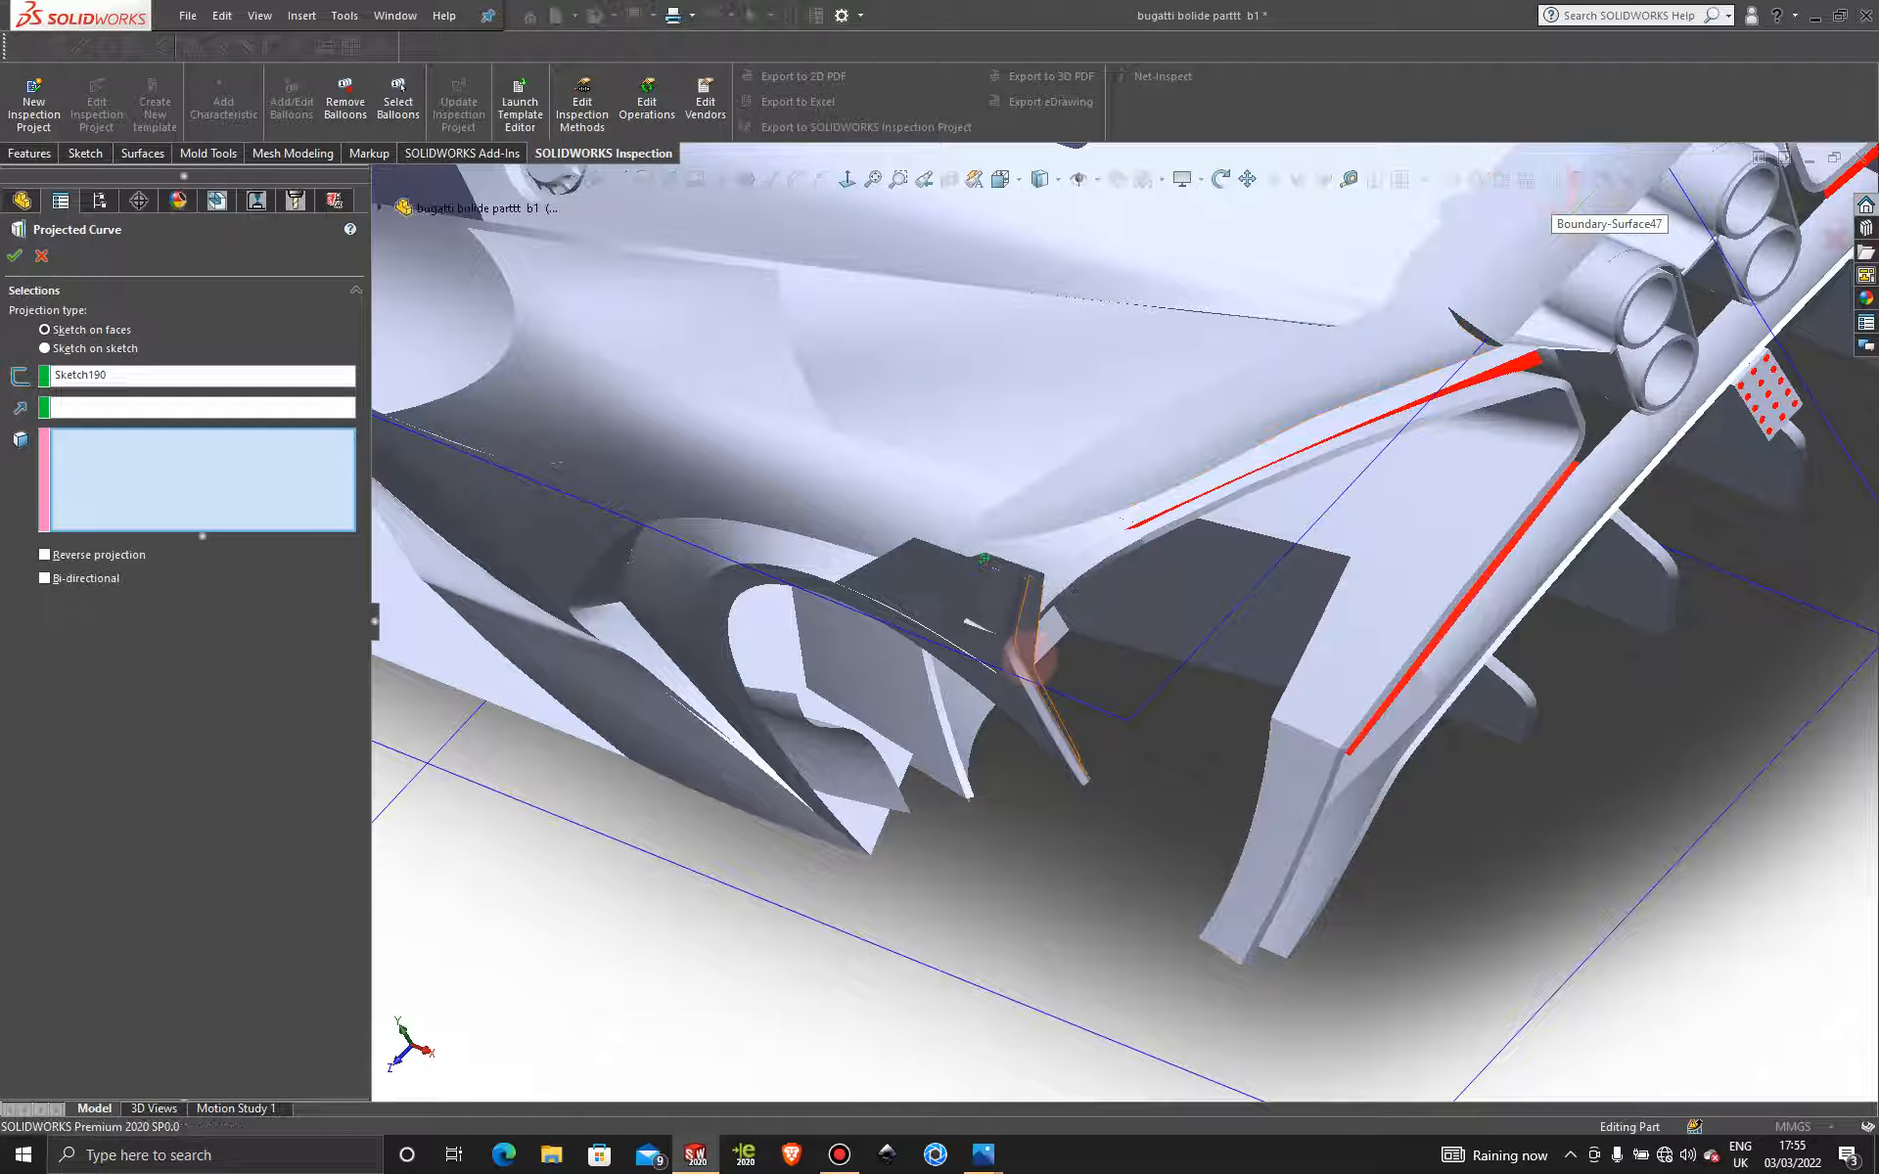
middle_click_drag(1023, 654, 886, 540)
scroll(996, 504, "down", 5)
left_click(954, 514)
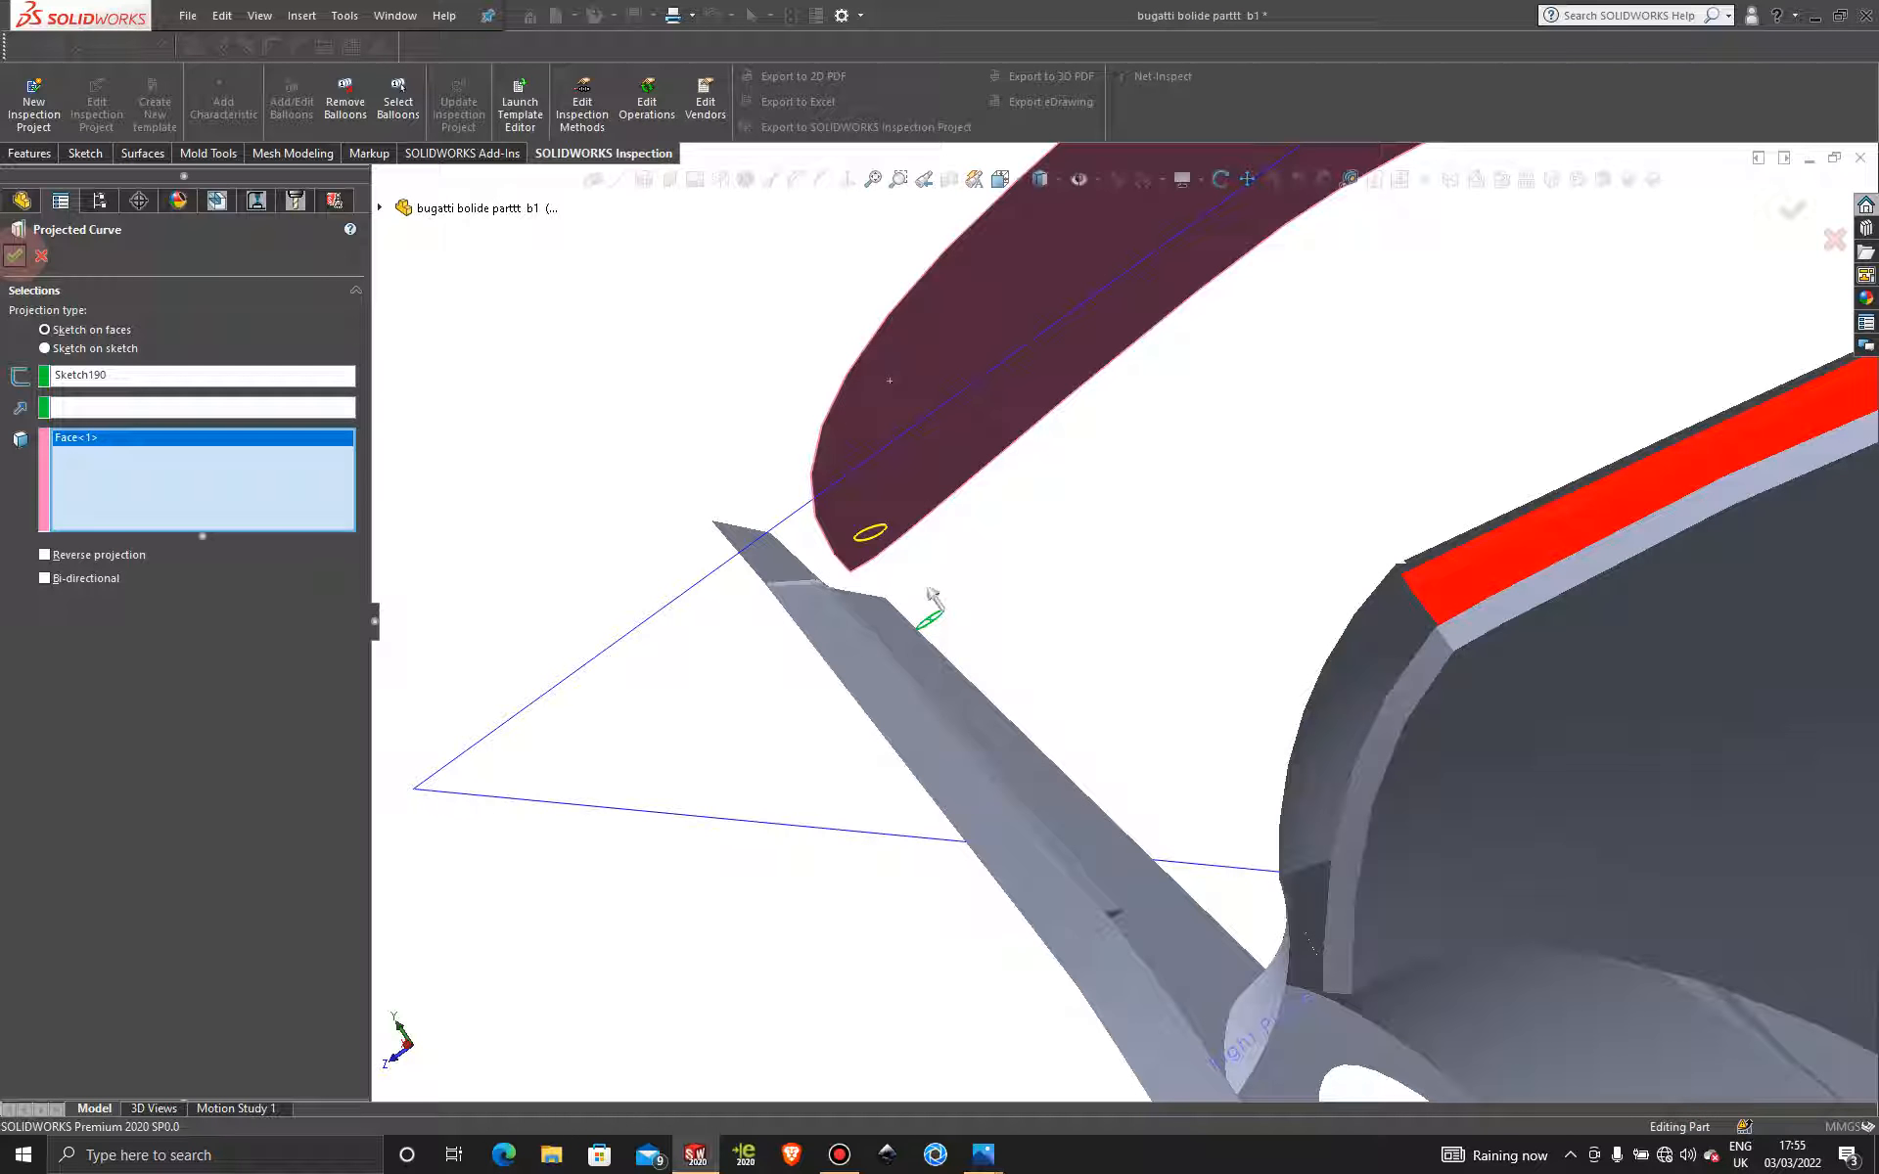
left_click(14, 256)
left_click(835, 416)
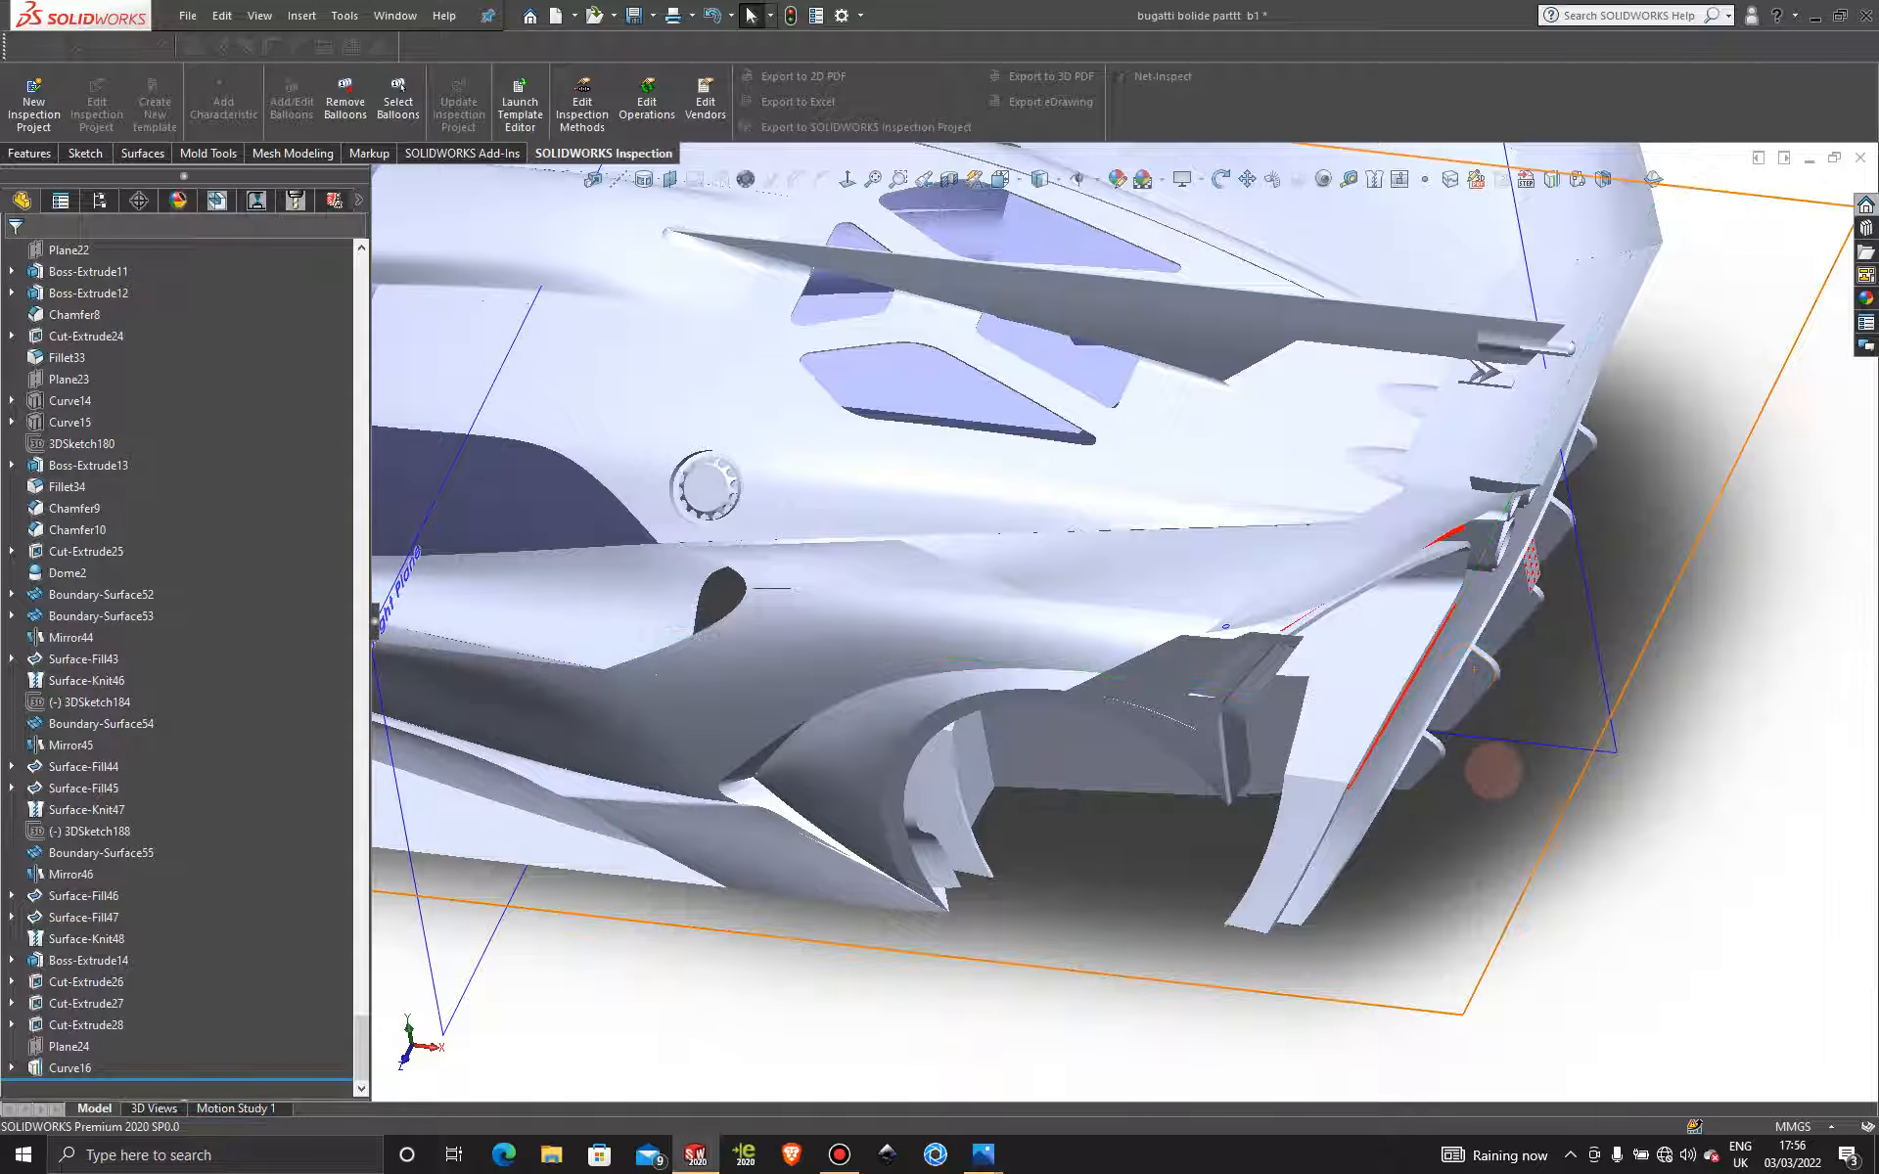
Create a reference plane offset from the Front Plane towards the rear fin's side of the car.
scroll(1256, 678, "up", 3)
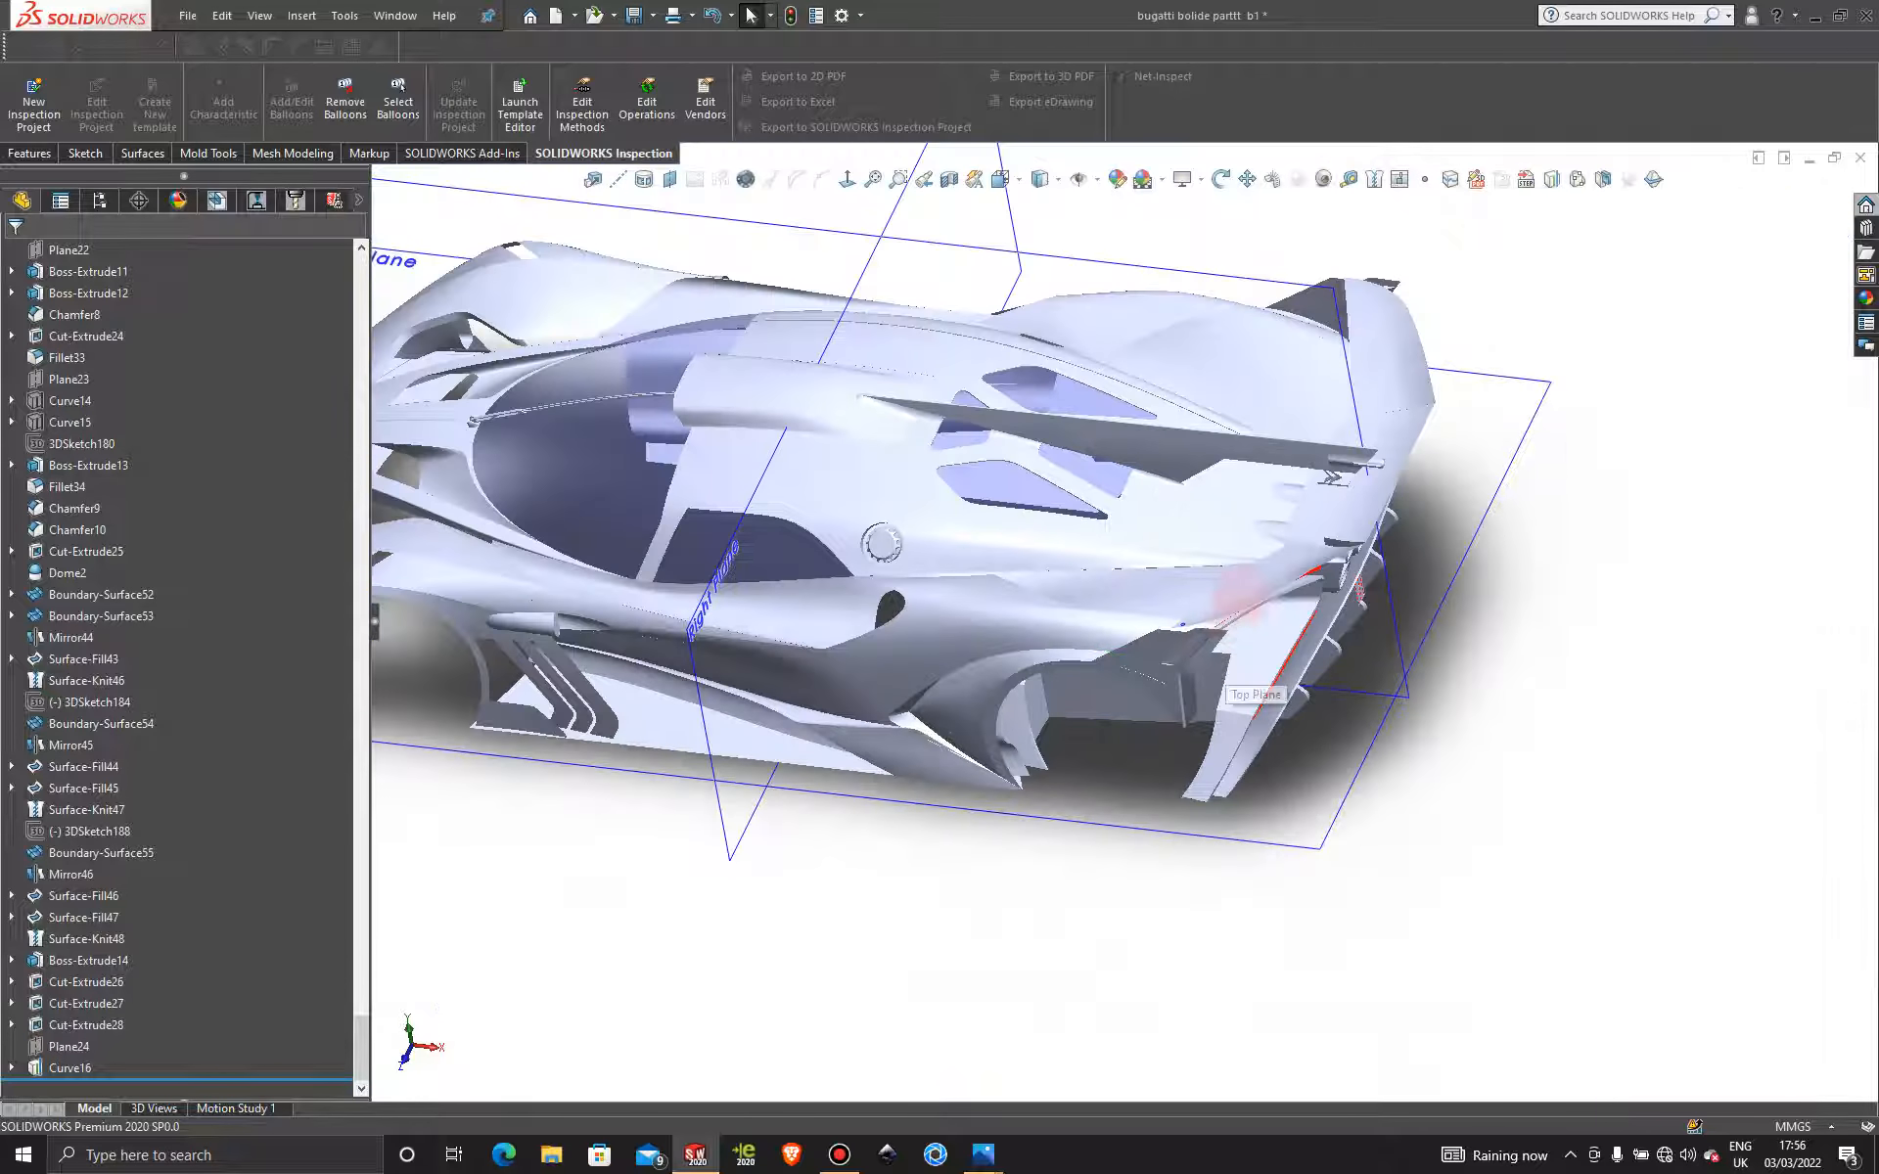
middle_click_drag(1238, 600, 1137, 654)
scroll(1137, 654, "down", 3)
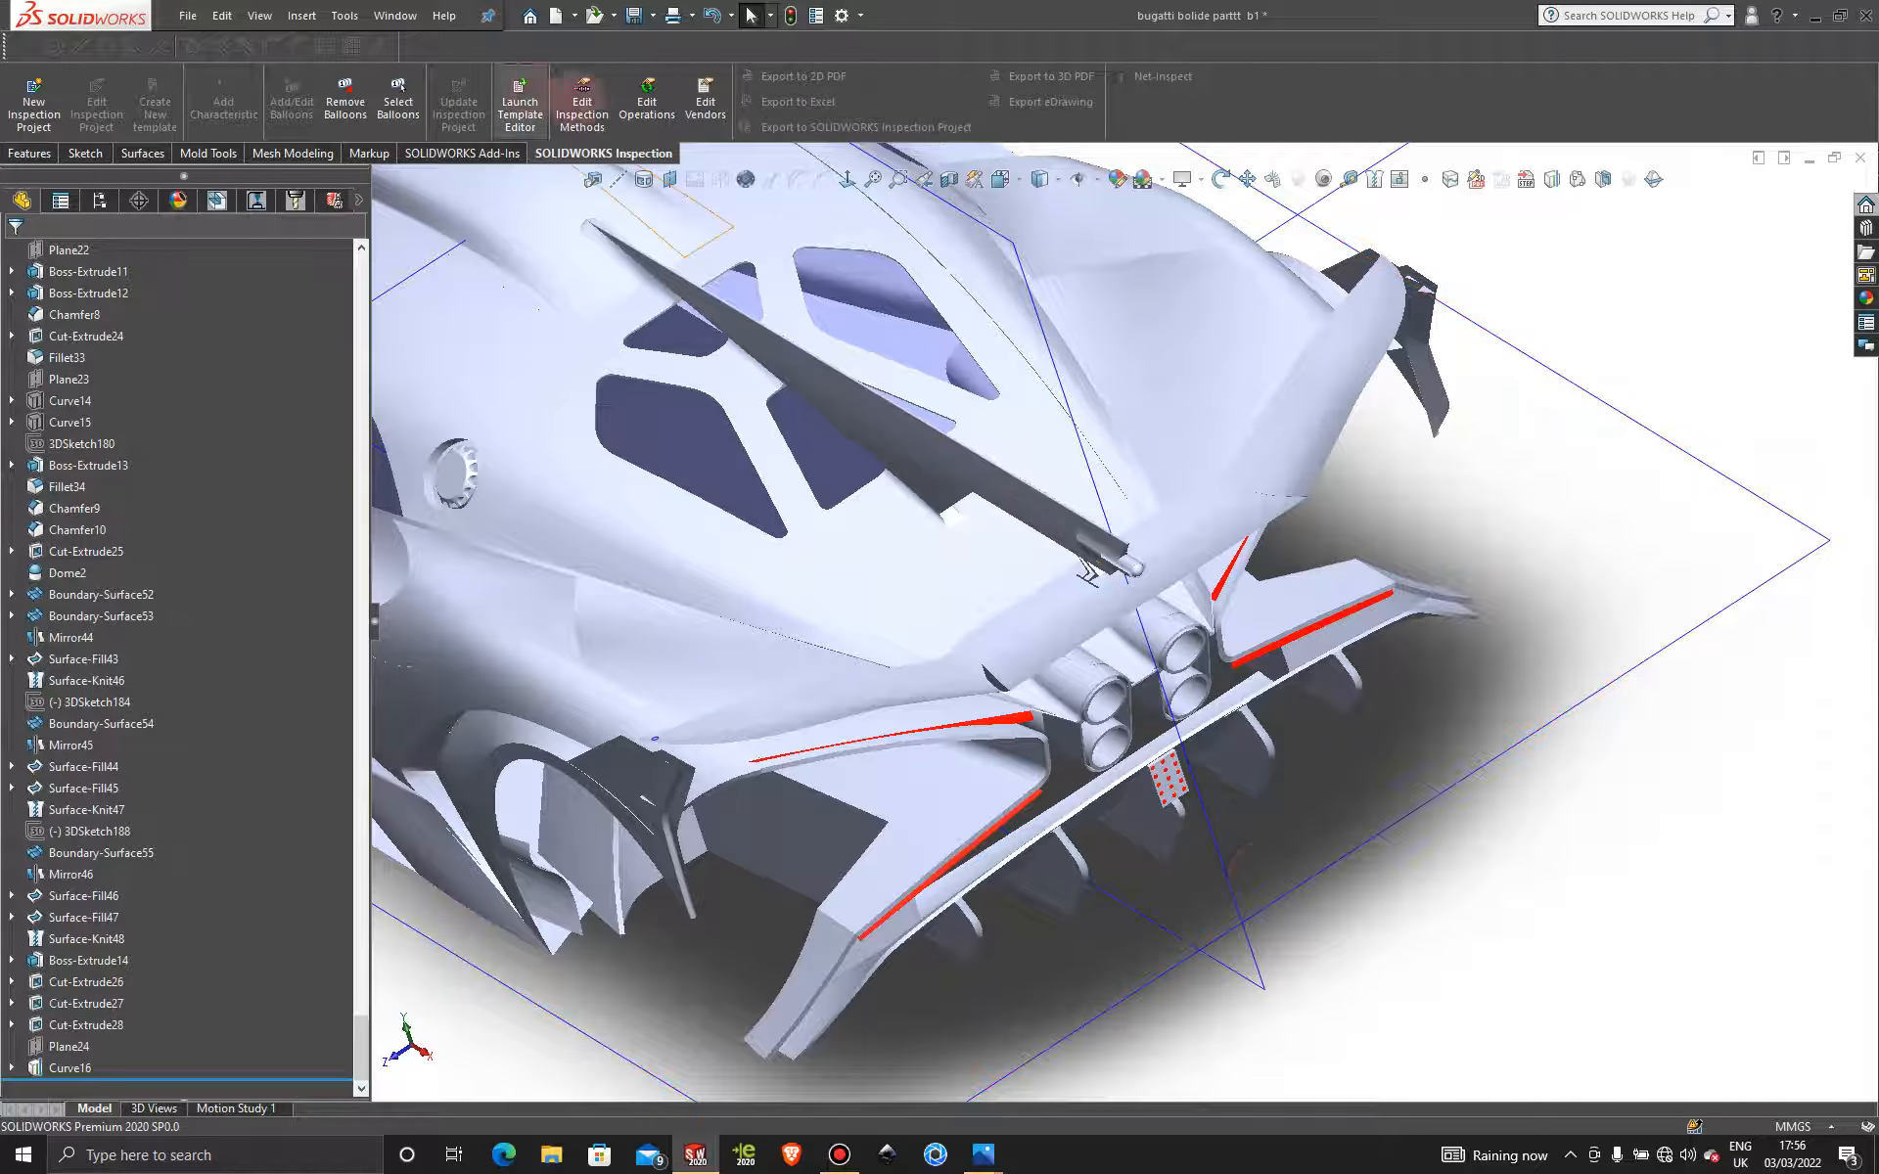
left_click(669, 179)
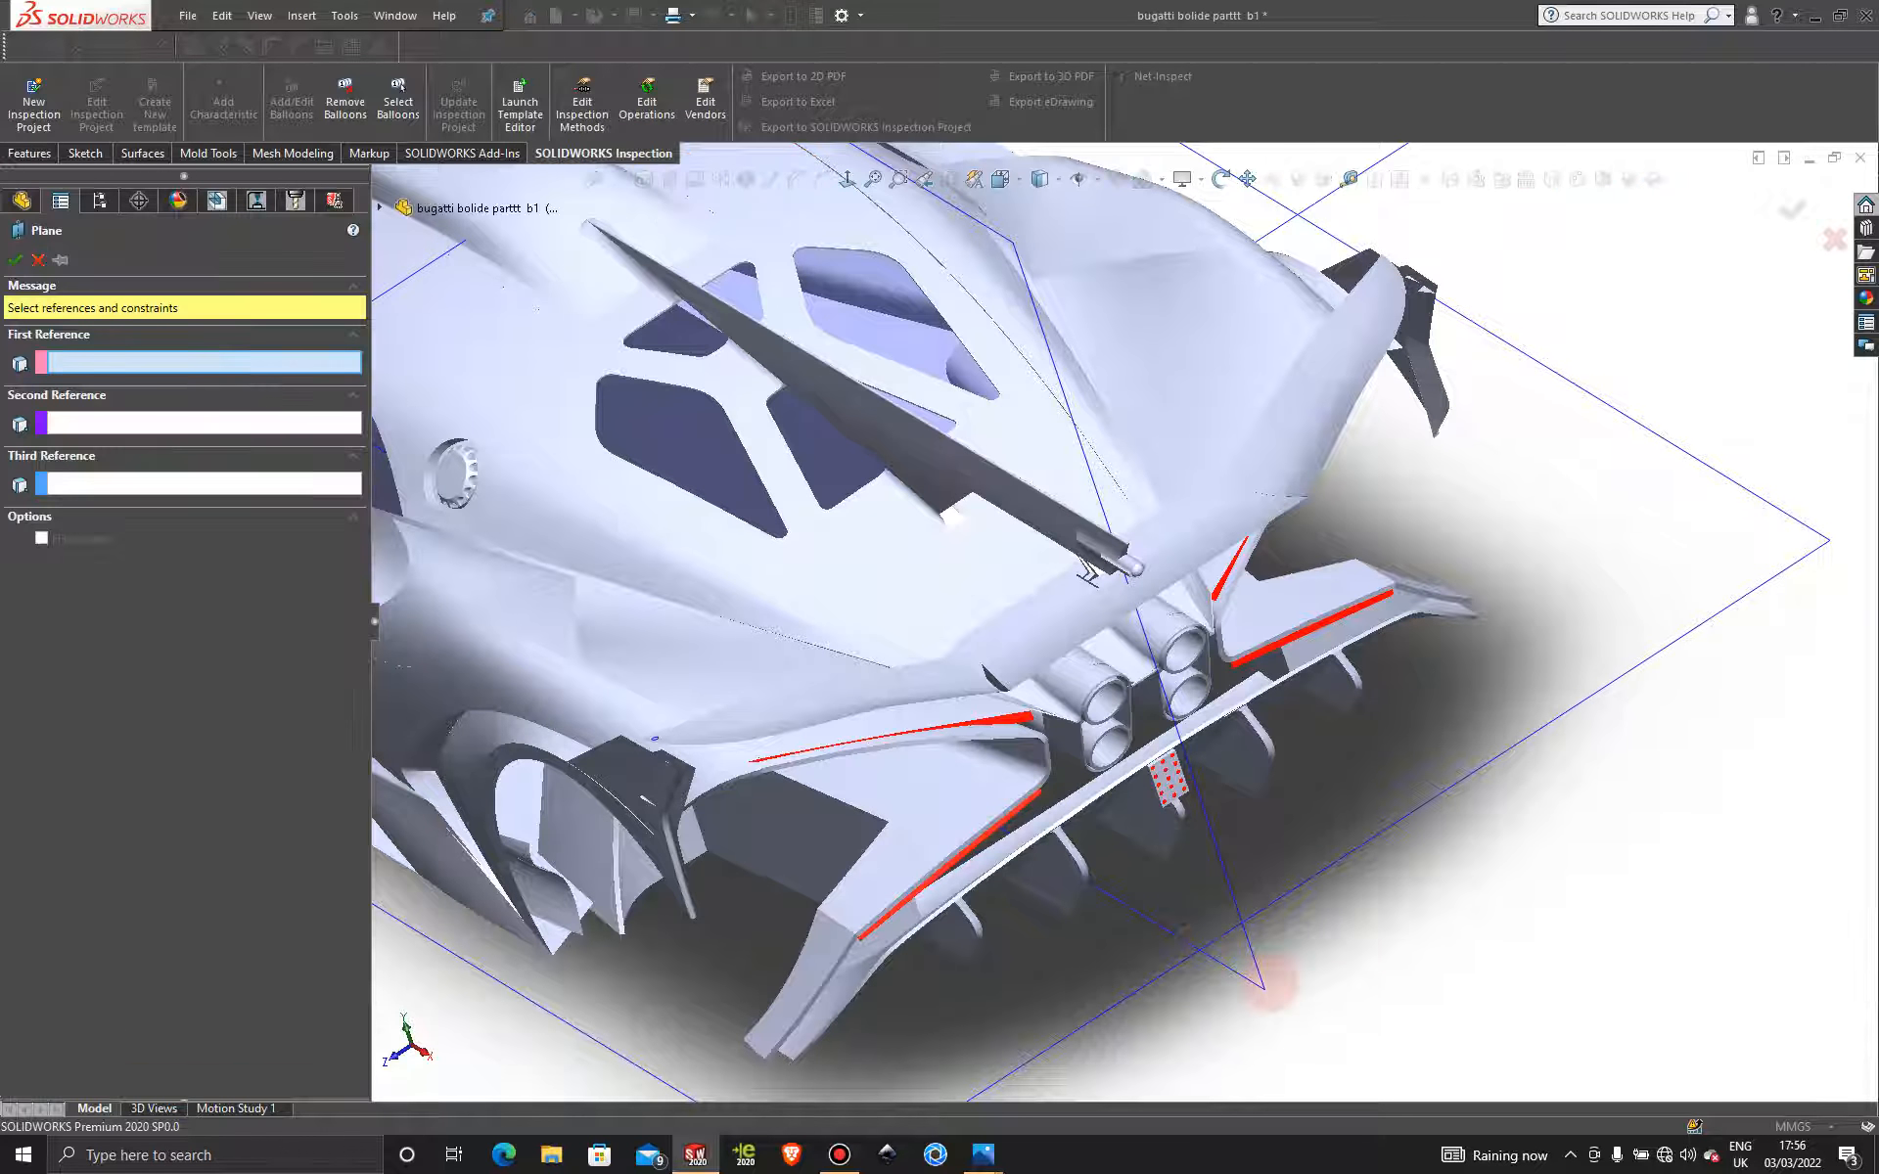
left_click(1260, 981)
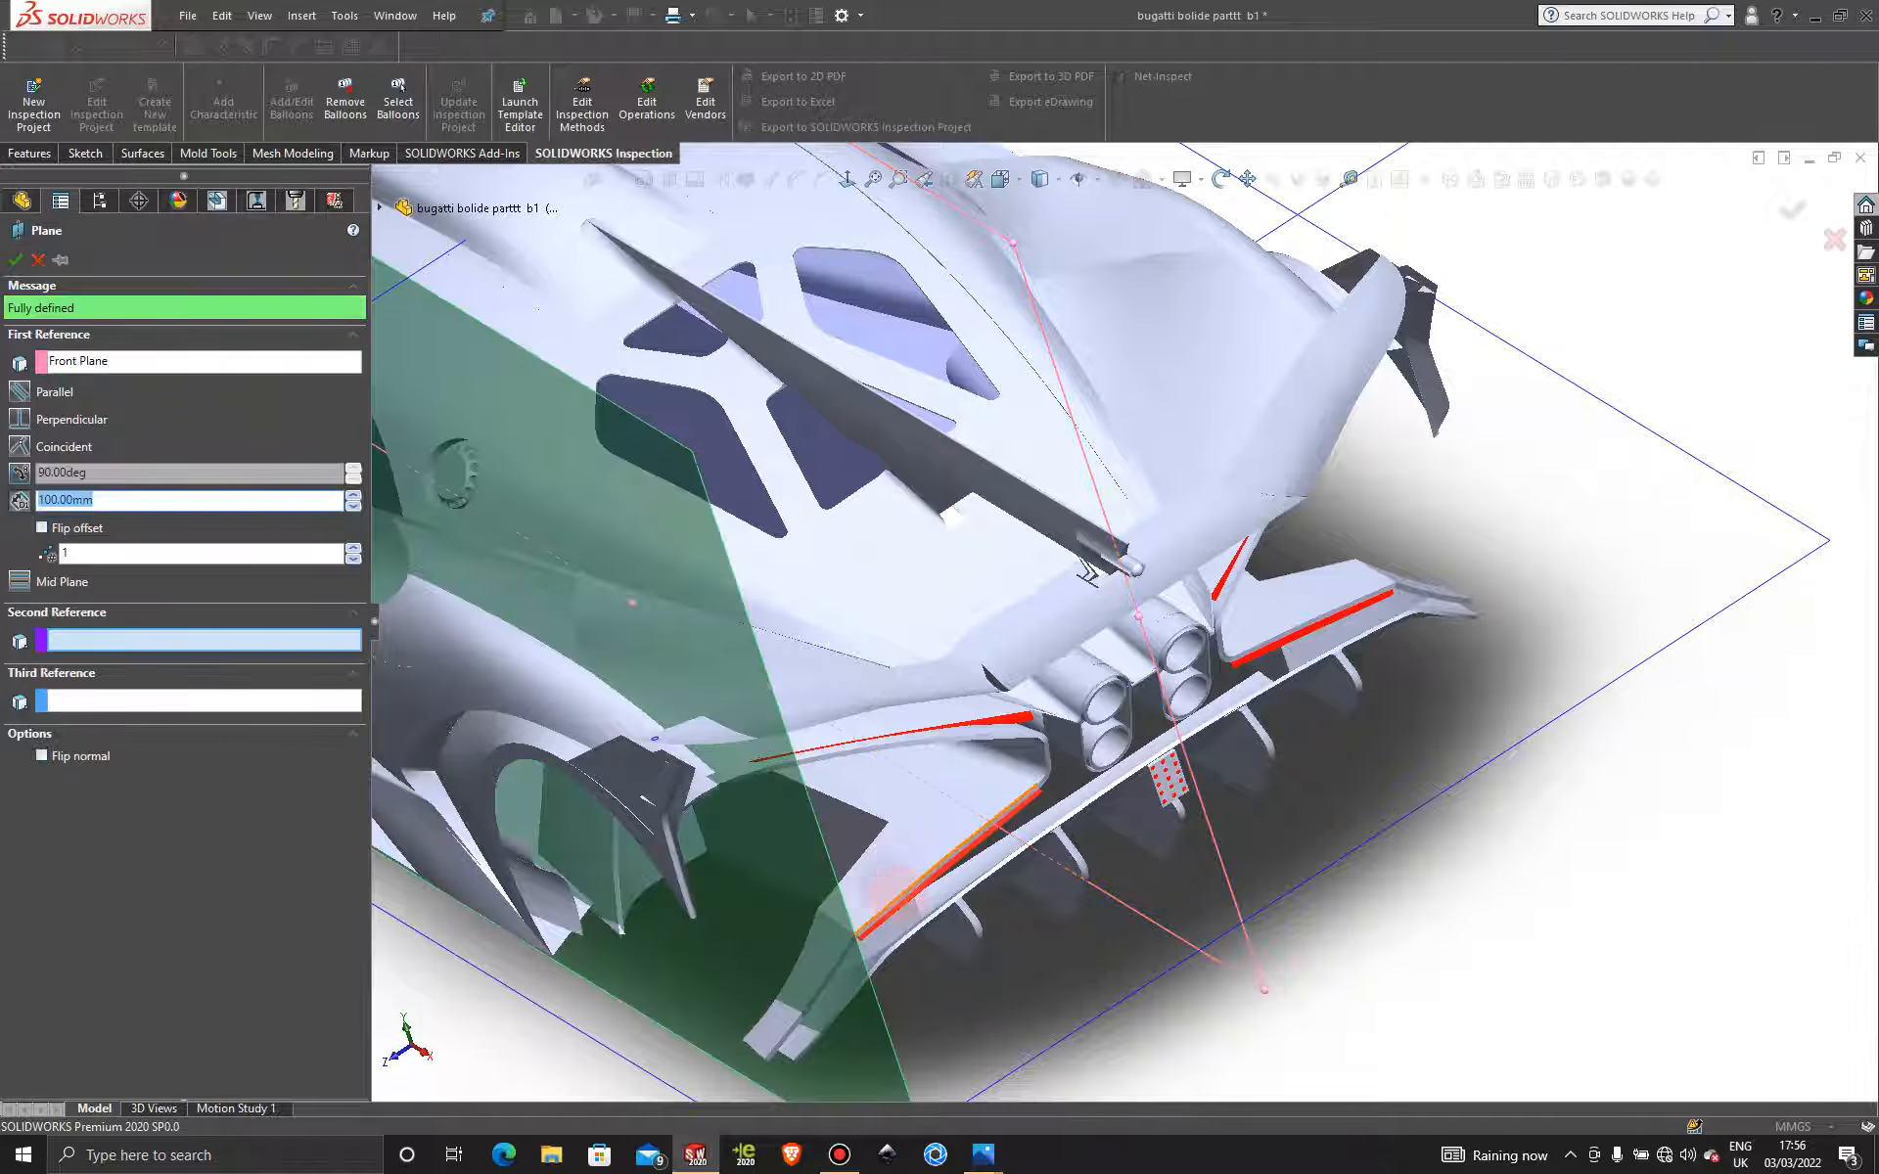
middle_click_drag(1088, 573, 957, 476)
On the plane parallel to the Front Plane, sketch a circle of about 0.88 mm radius near the rear fin's upper edge.
left_click(1126, 592)
left_click(1137, 596)
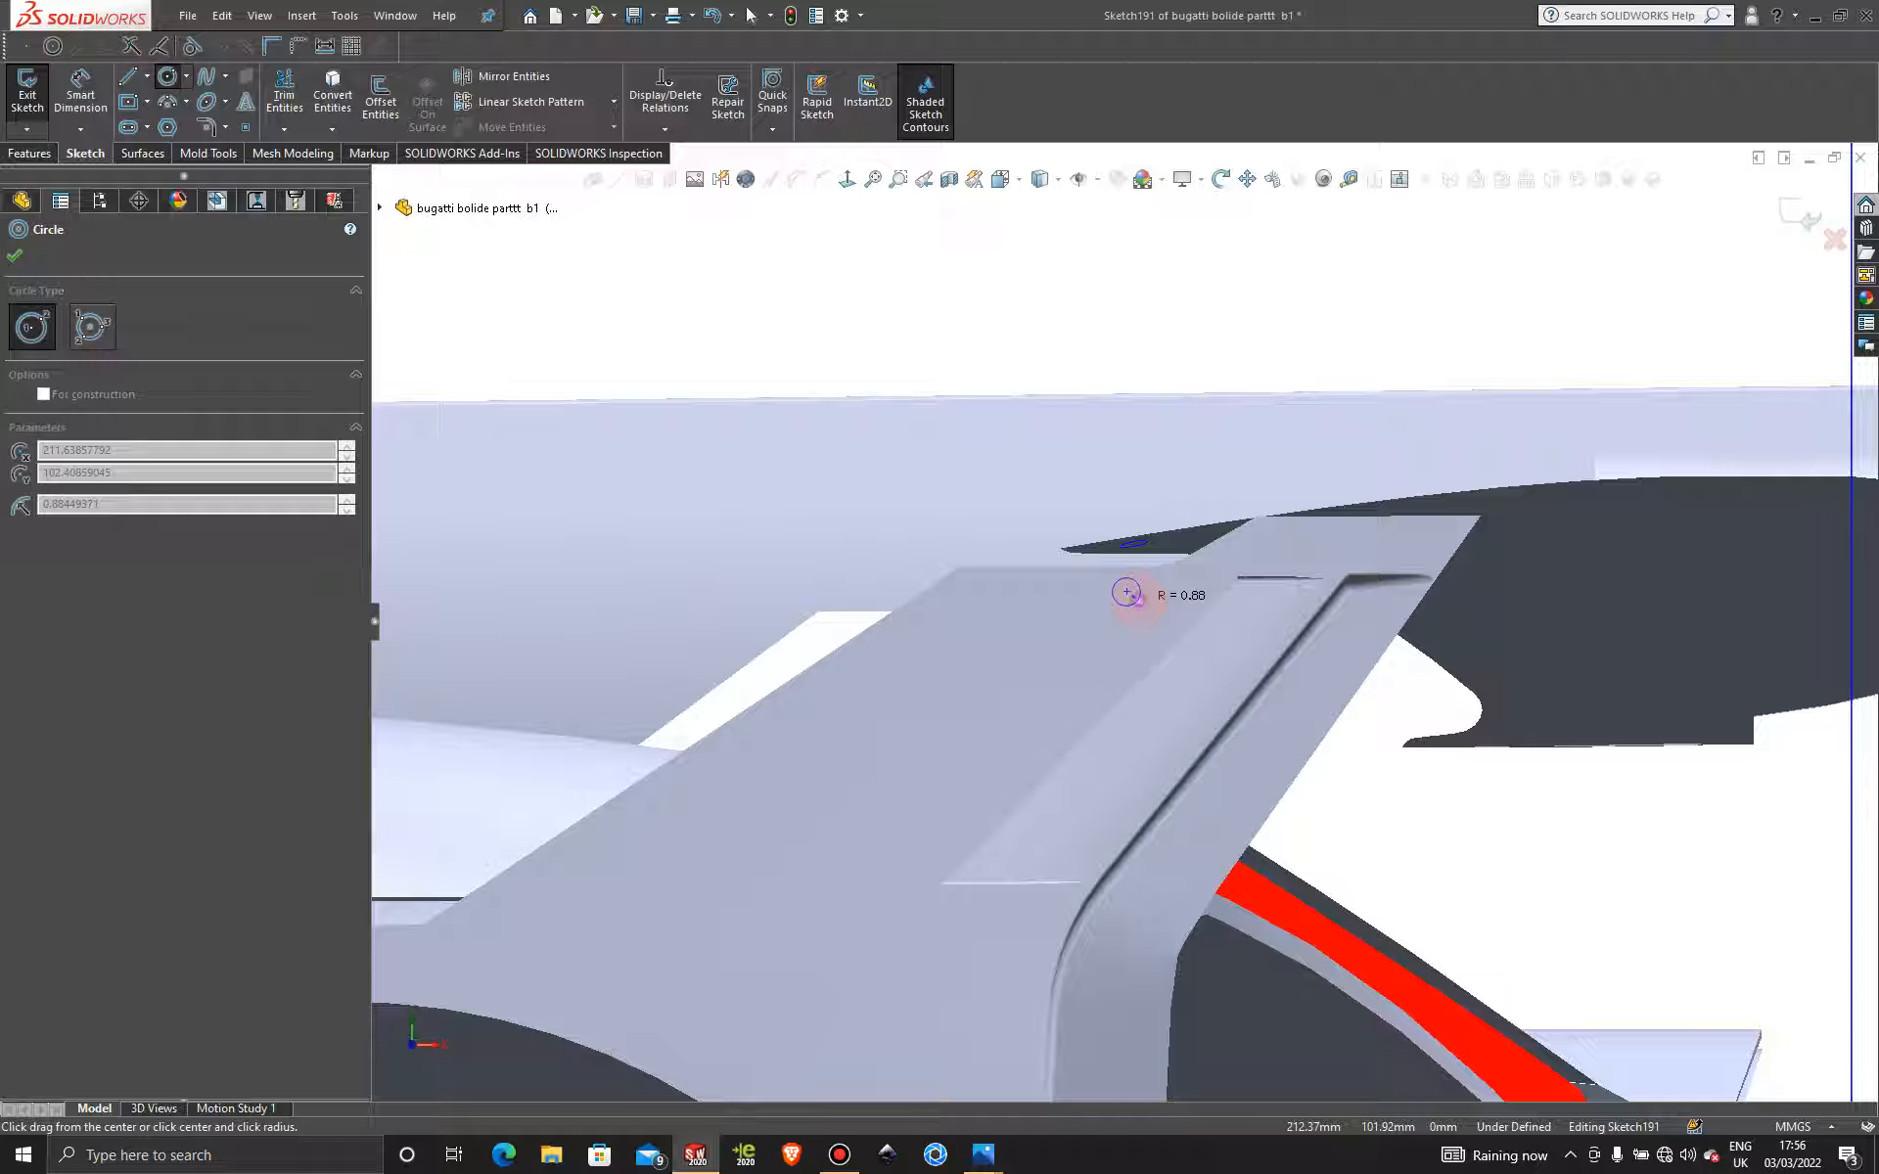
key("Escape")
scroll(1115, 658, "up", 5)
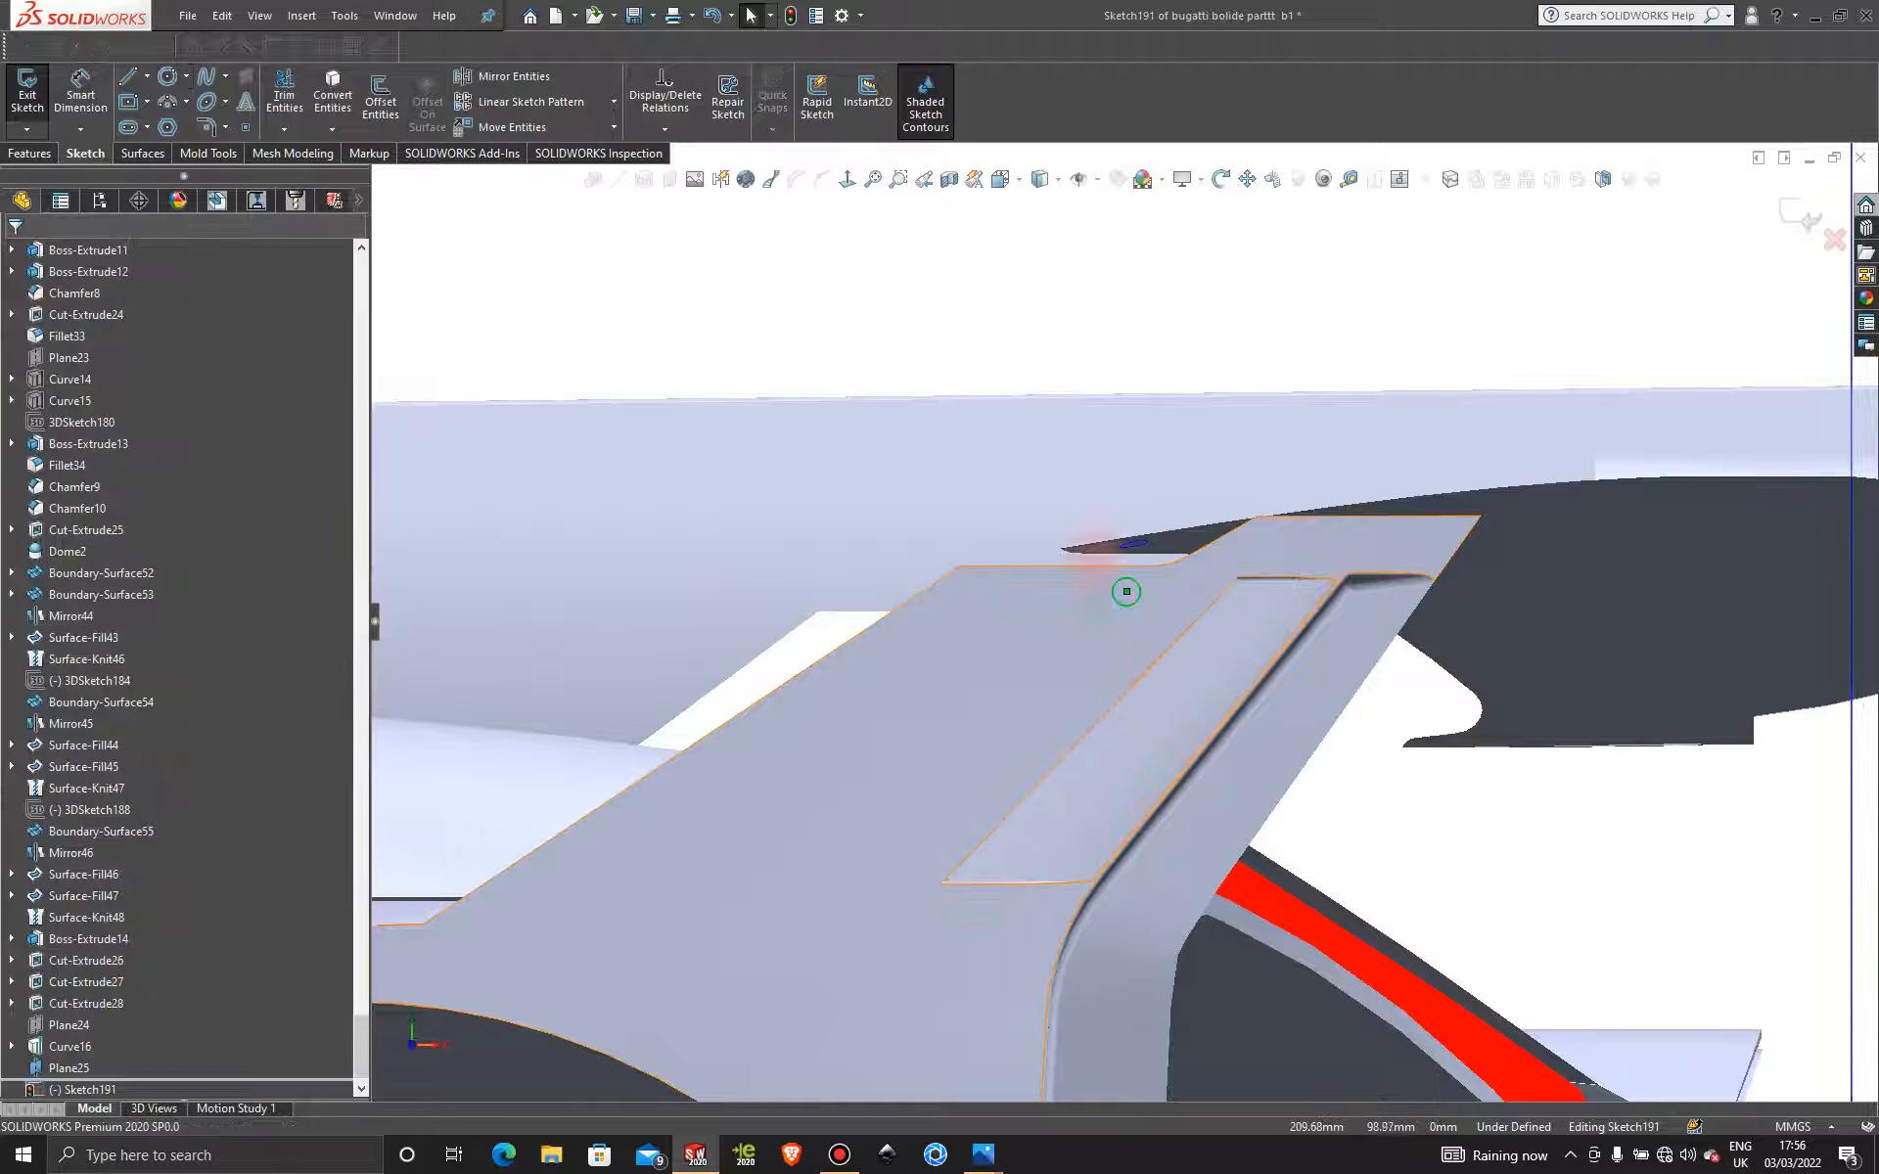
mouse_move(1115, 658)
middle_mouse_down()
mouse_move(1077, 545)
mouse_move(1112, 595)
mouse_move(954, 631)
mouse_move(1037, 606)
middle_mouse_up()
scroll(1106, 626, "down", 4)
left_click(1798, 214)
Project the fin circle sketch onto the rear fin's side face.
left_click(1557, 179)
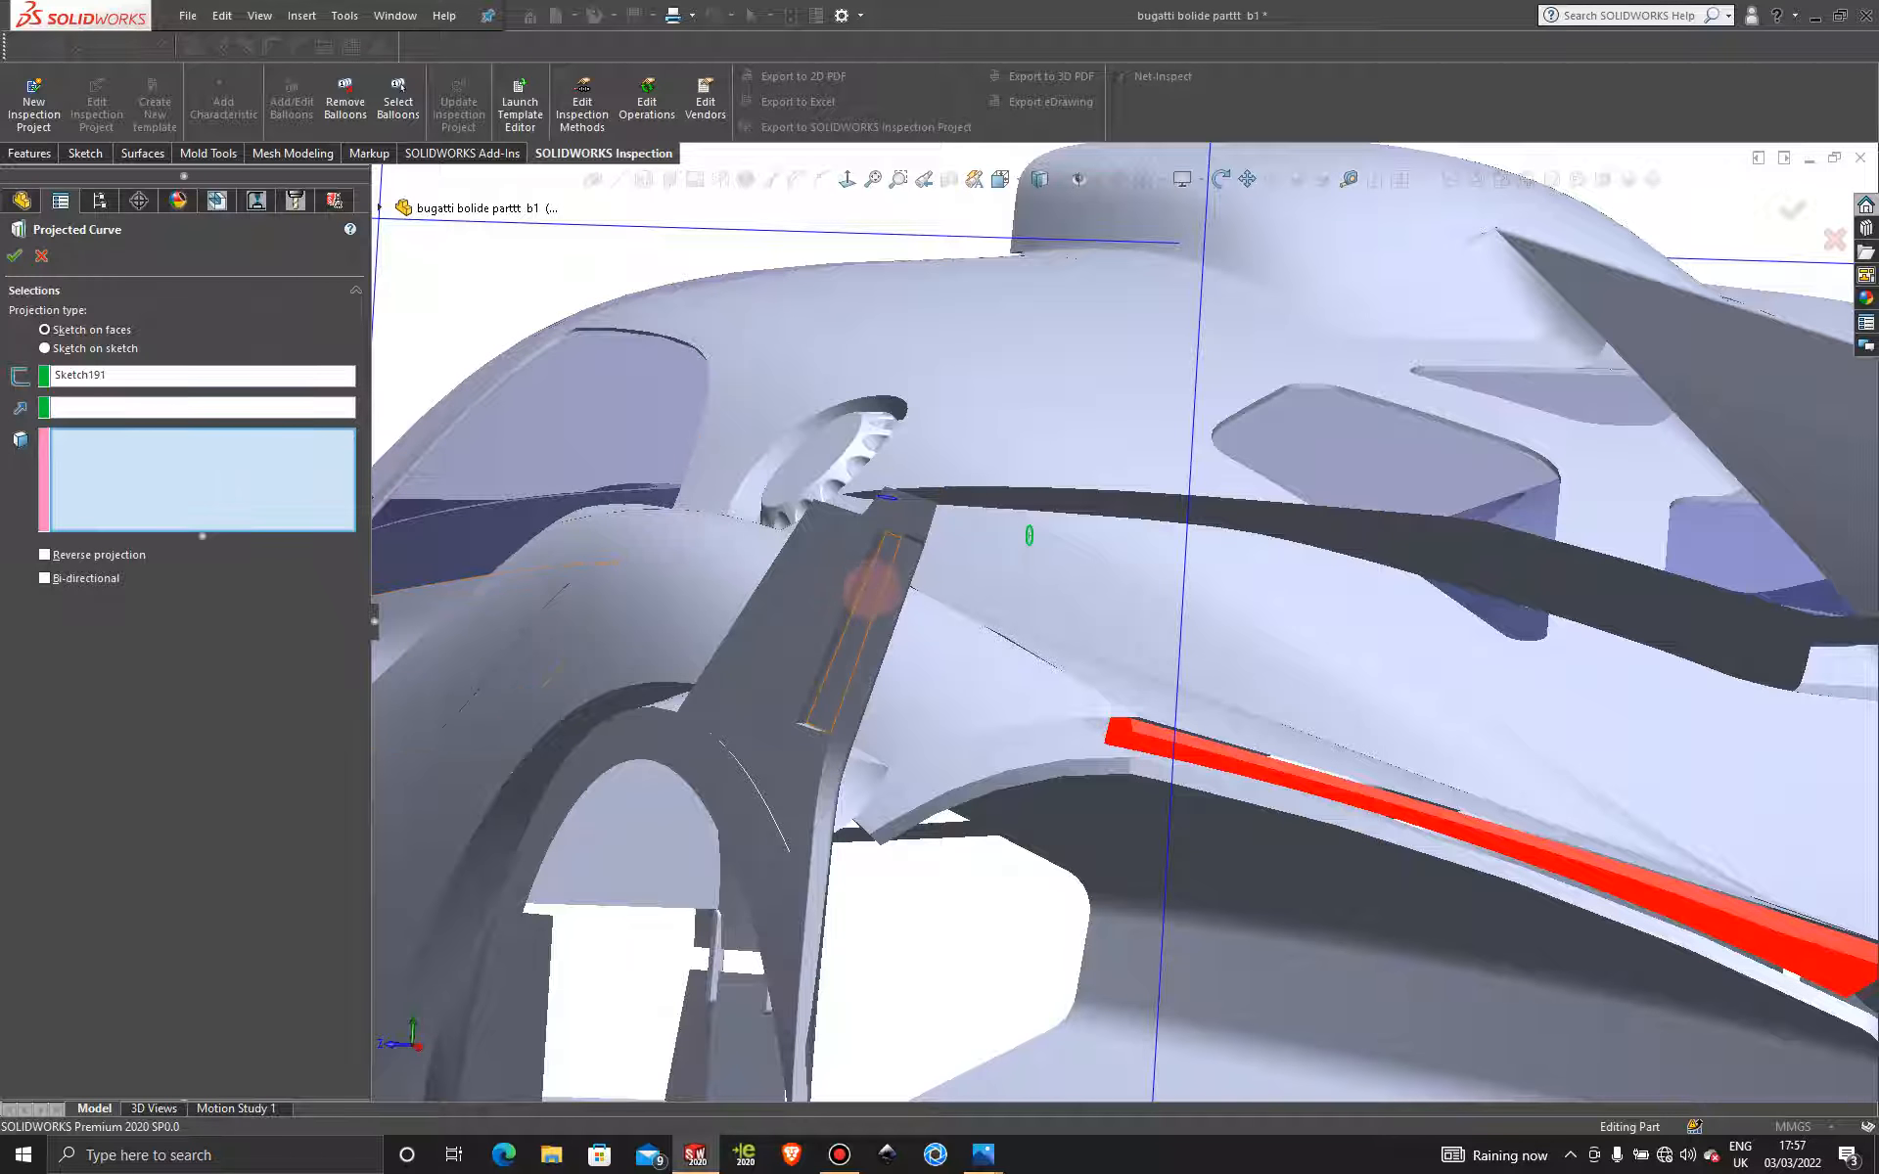
scroll(832, 577, "up", 5)
left_click(888, 537)
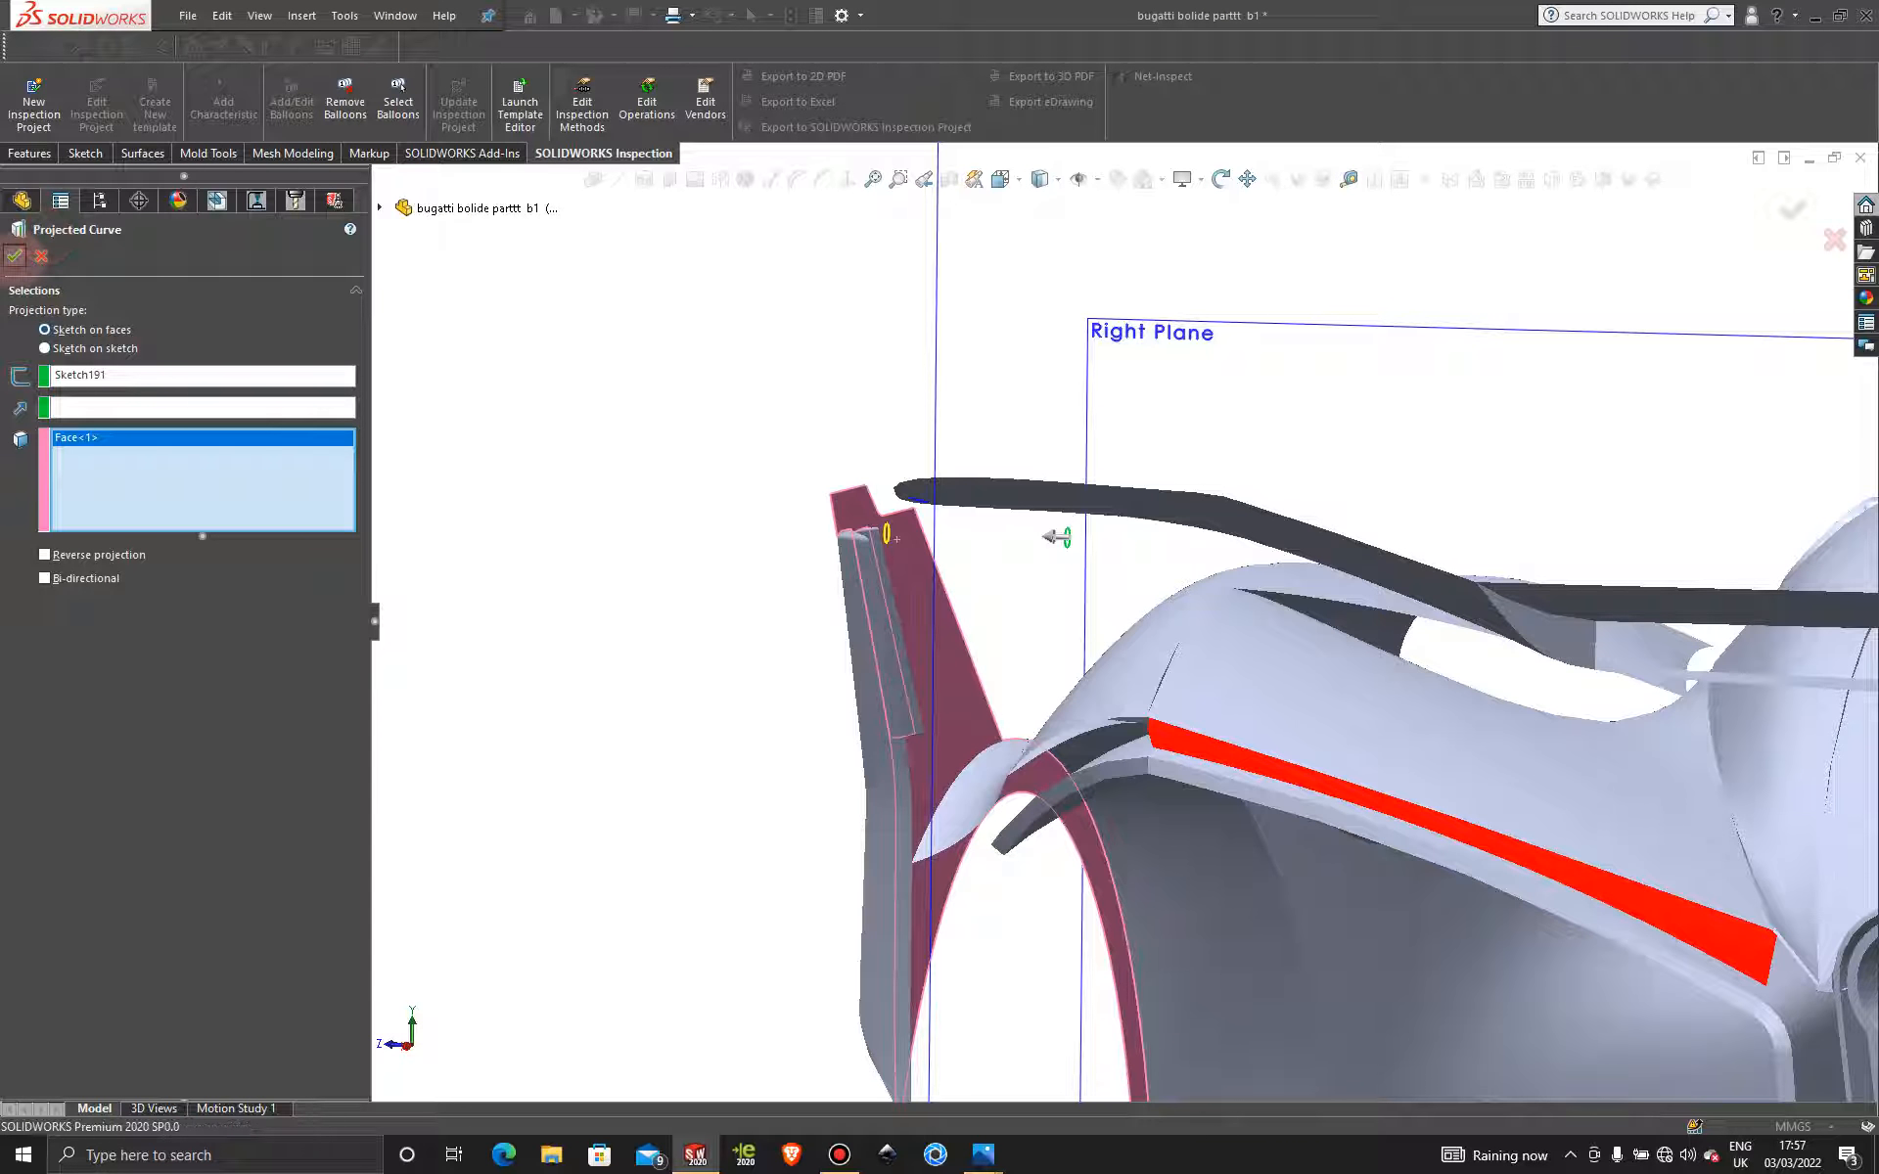
left_click(14, 255)
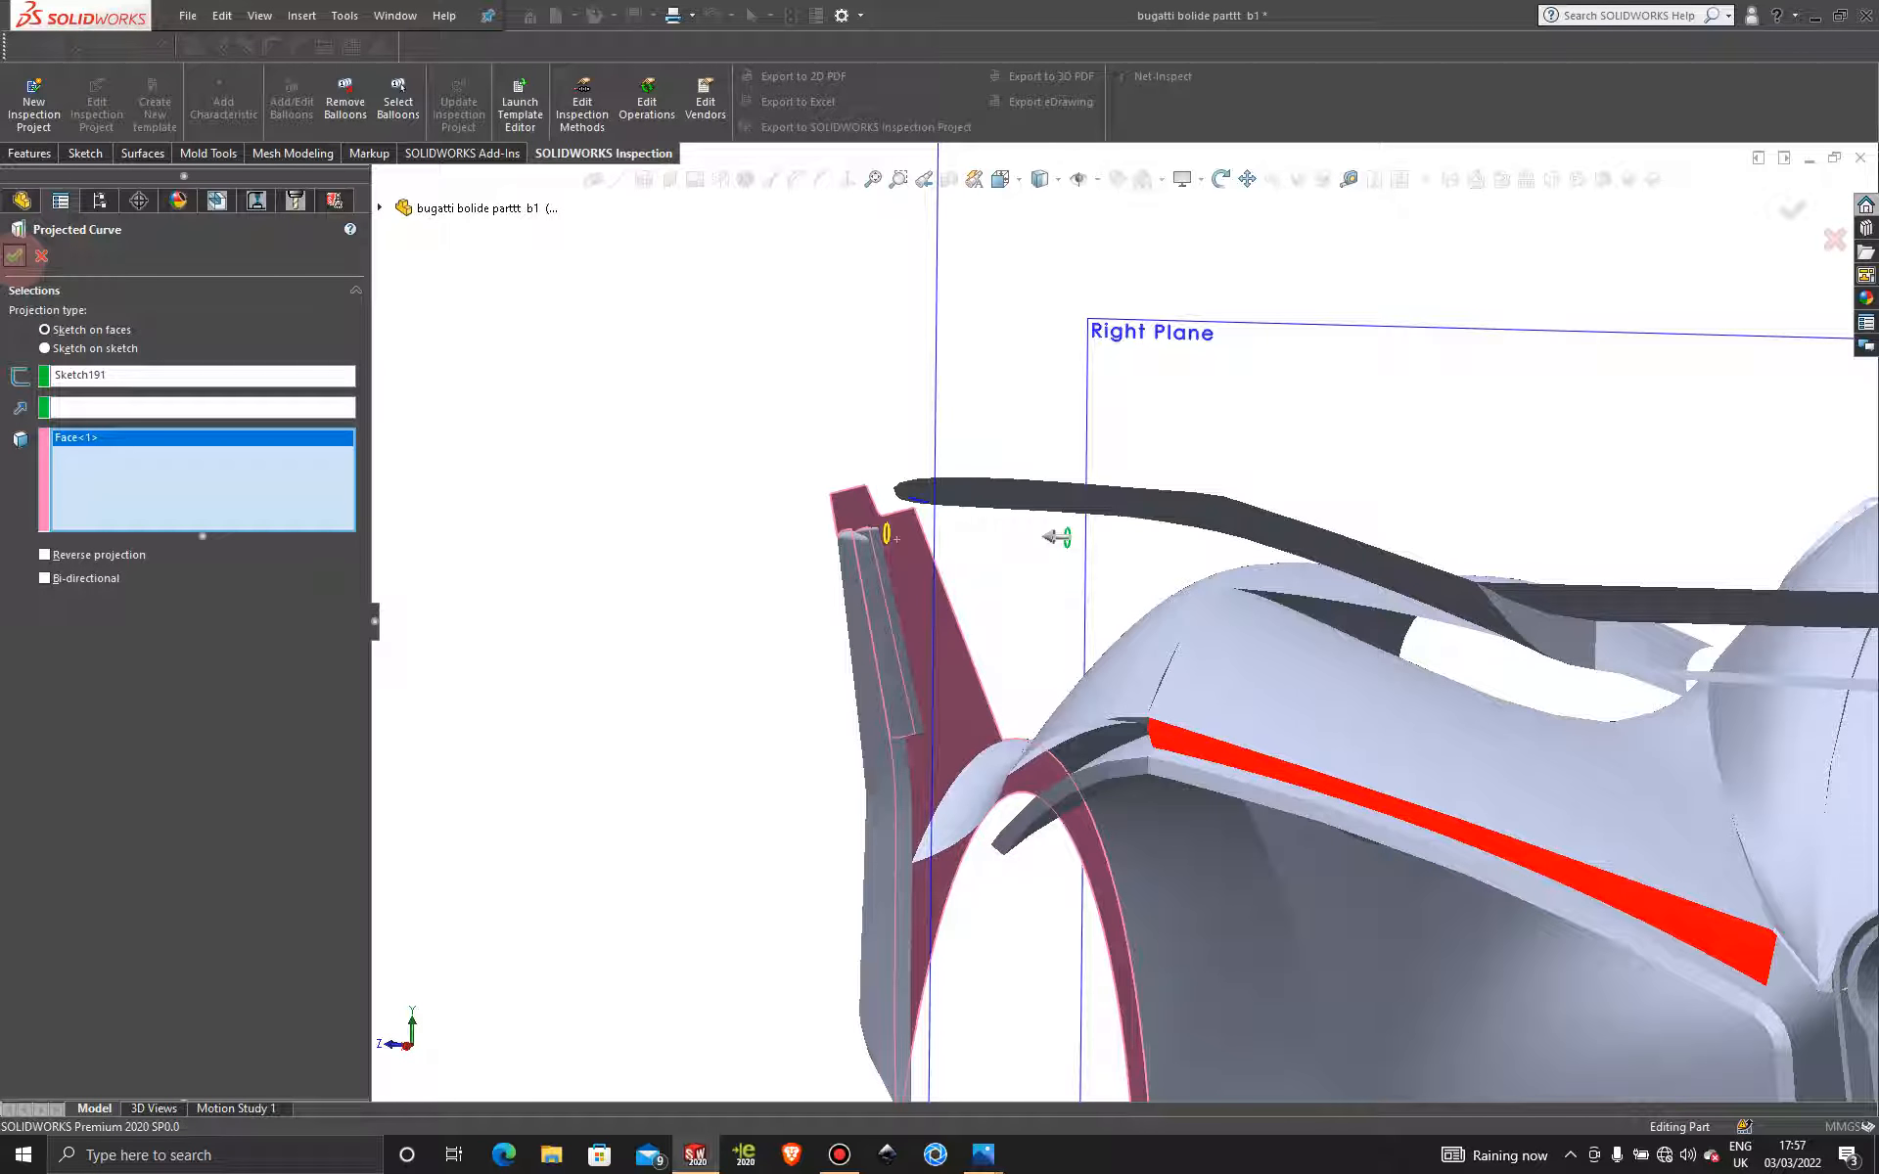
left_click(717, 328)
Hide the reference plane offset from the Front Plane.
scroll(745, 452, "up", 8)
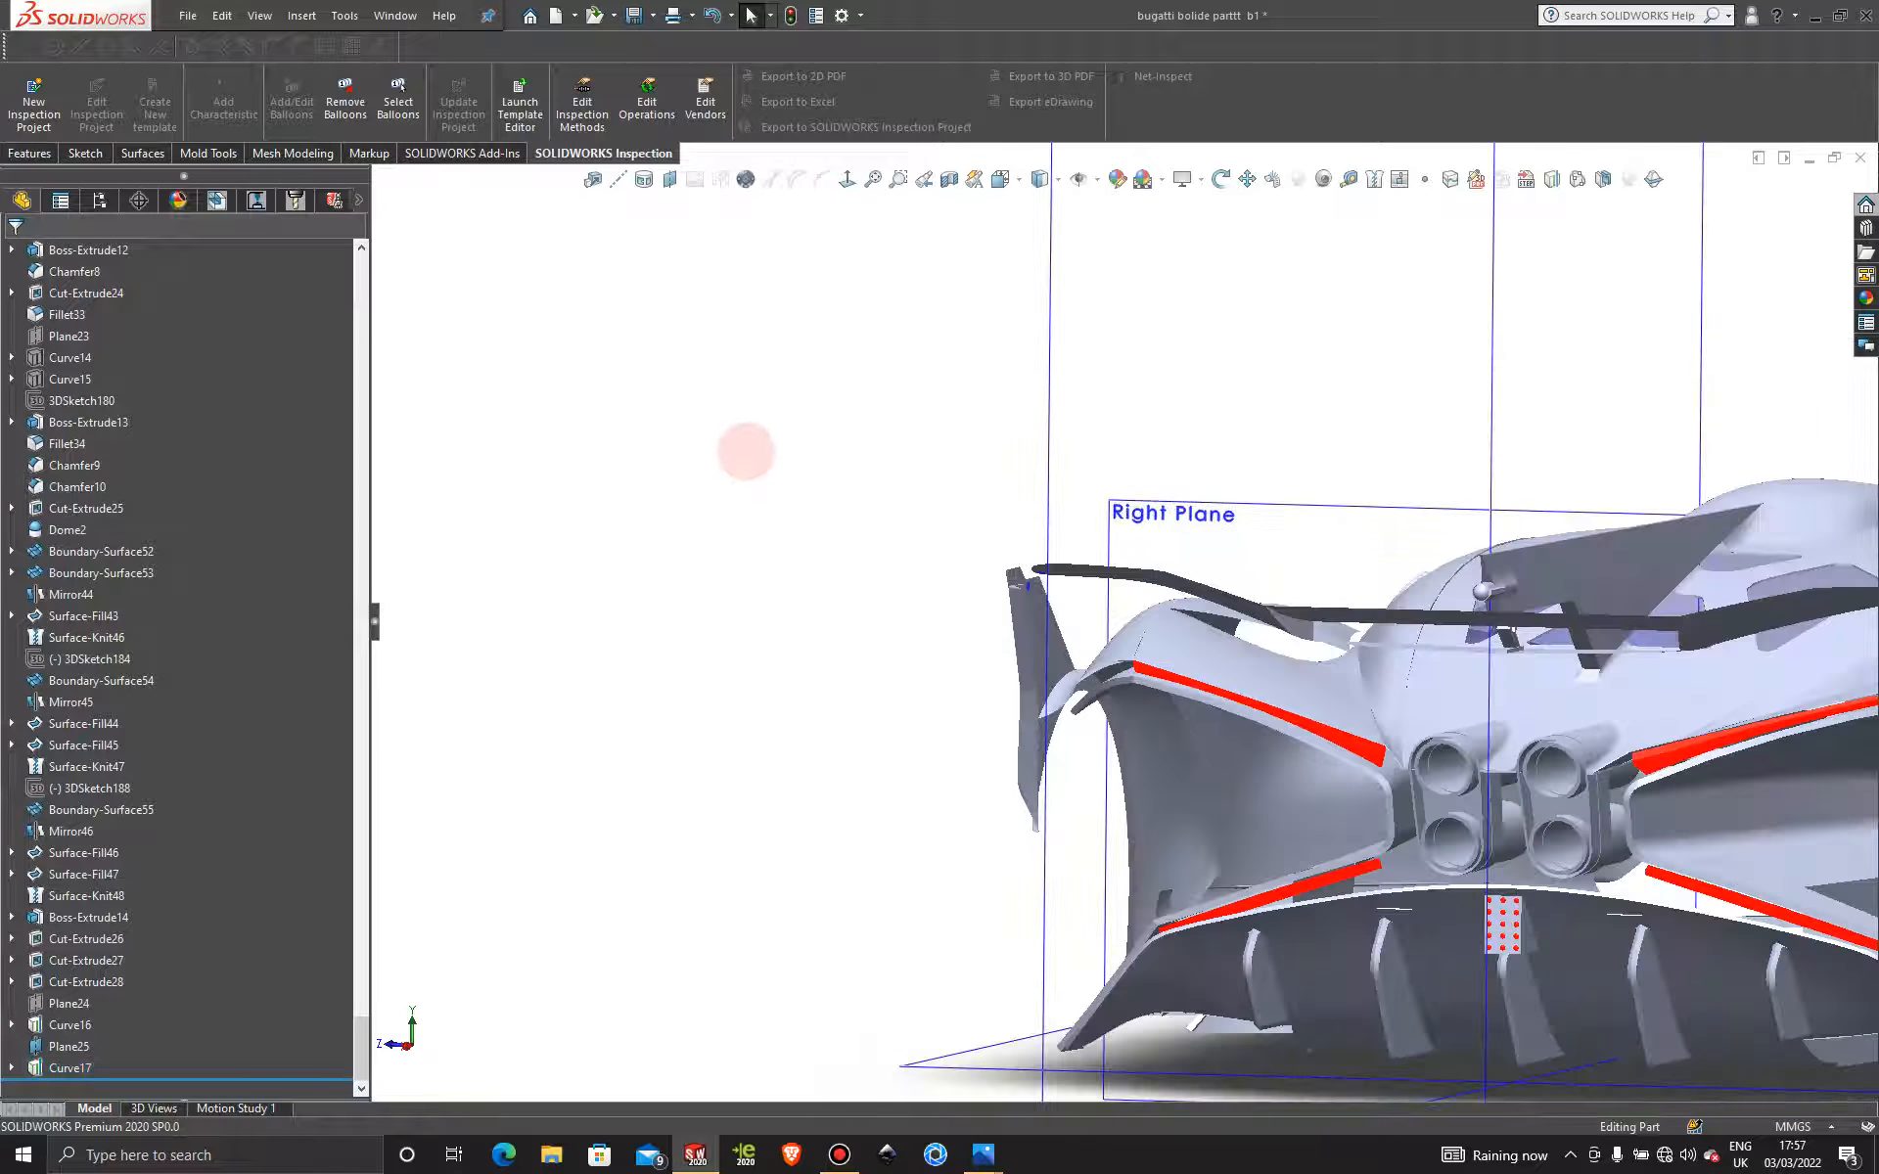
middle_click_drag(951, 537, 1014, 461)
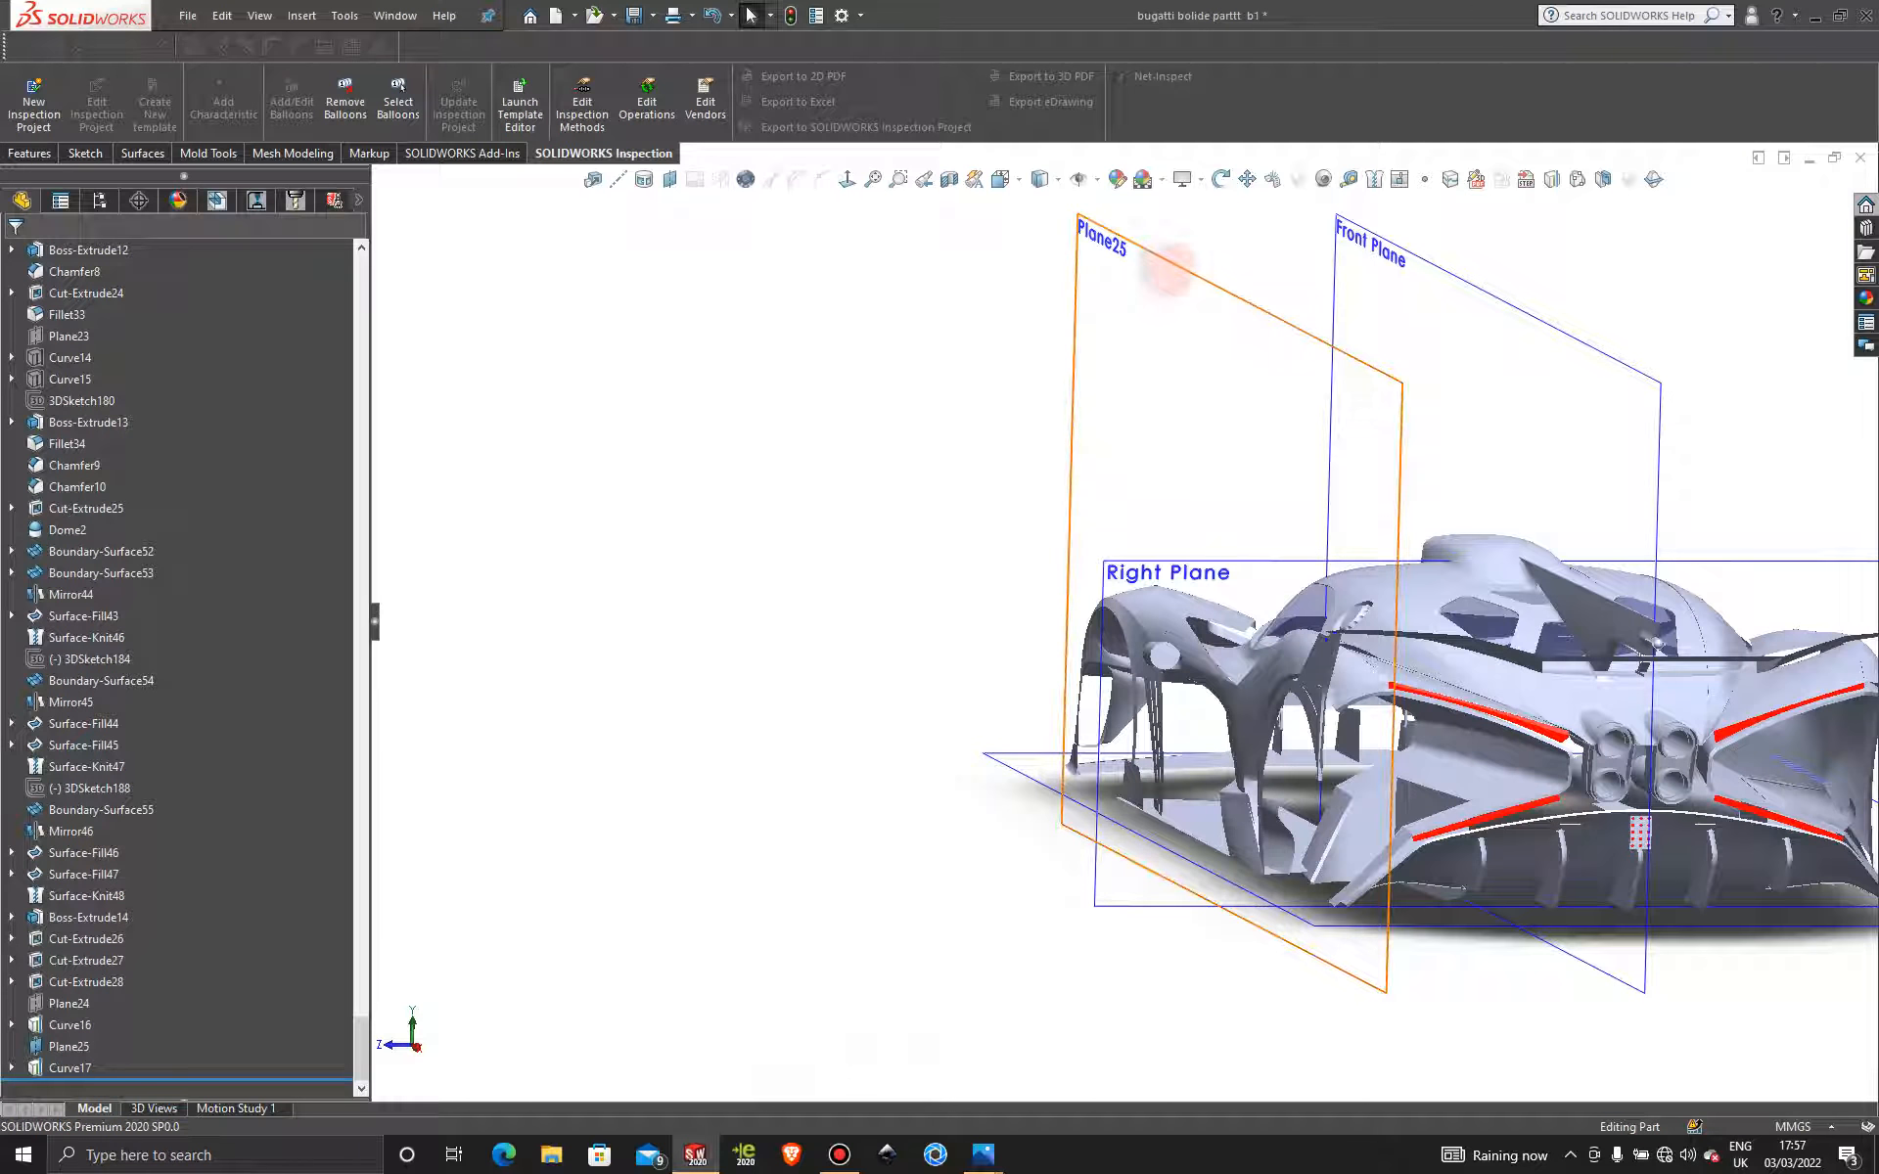
right_click(1175, 273)
left_click(1241, 241)
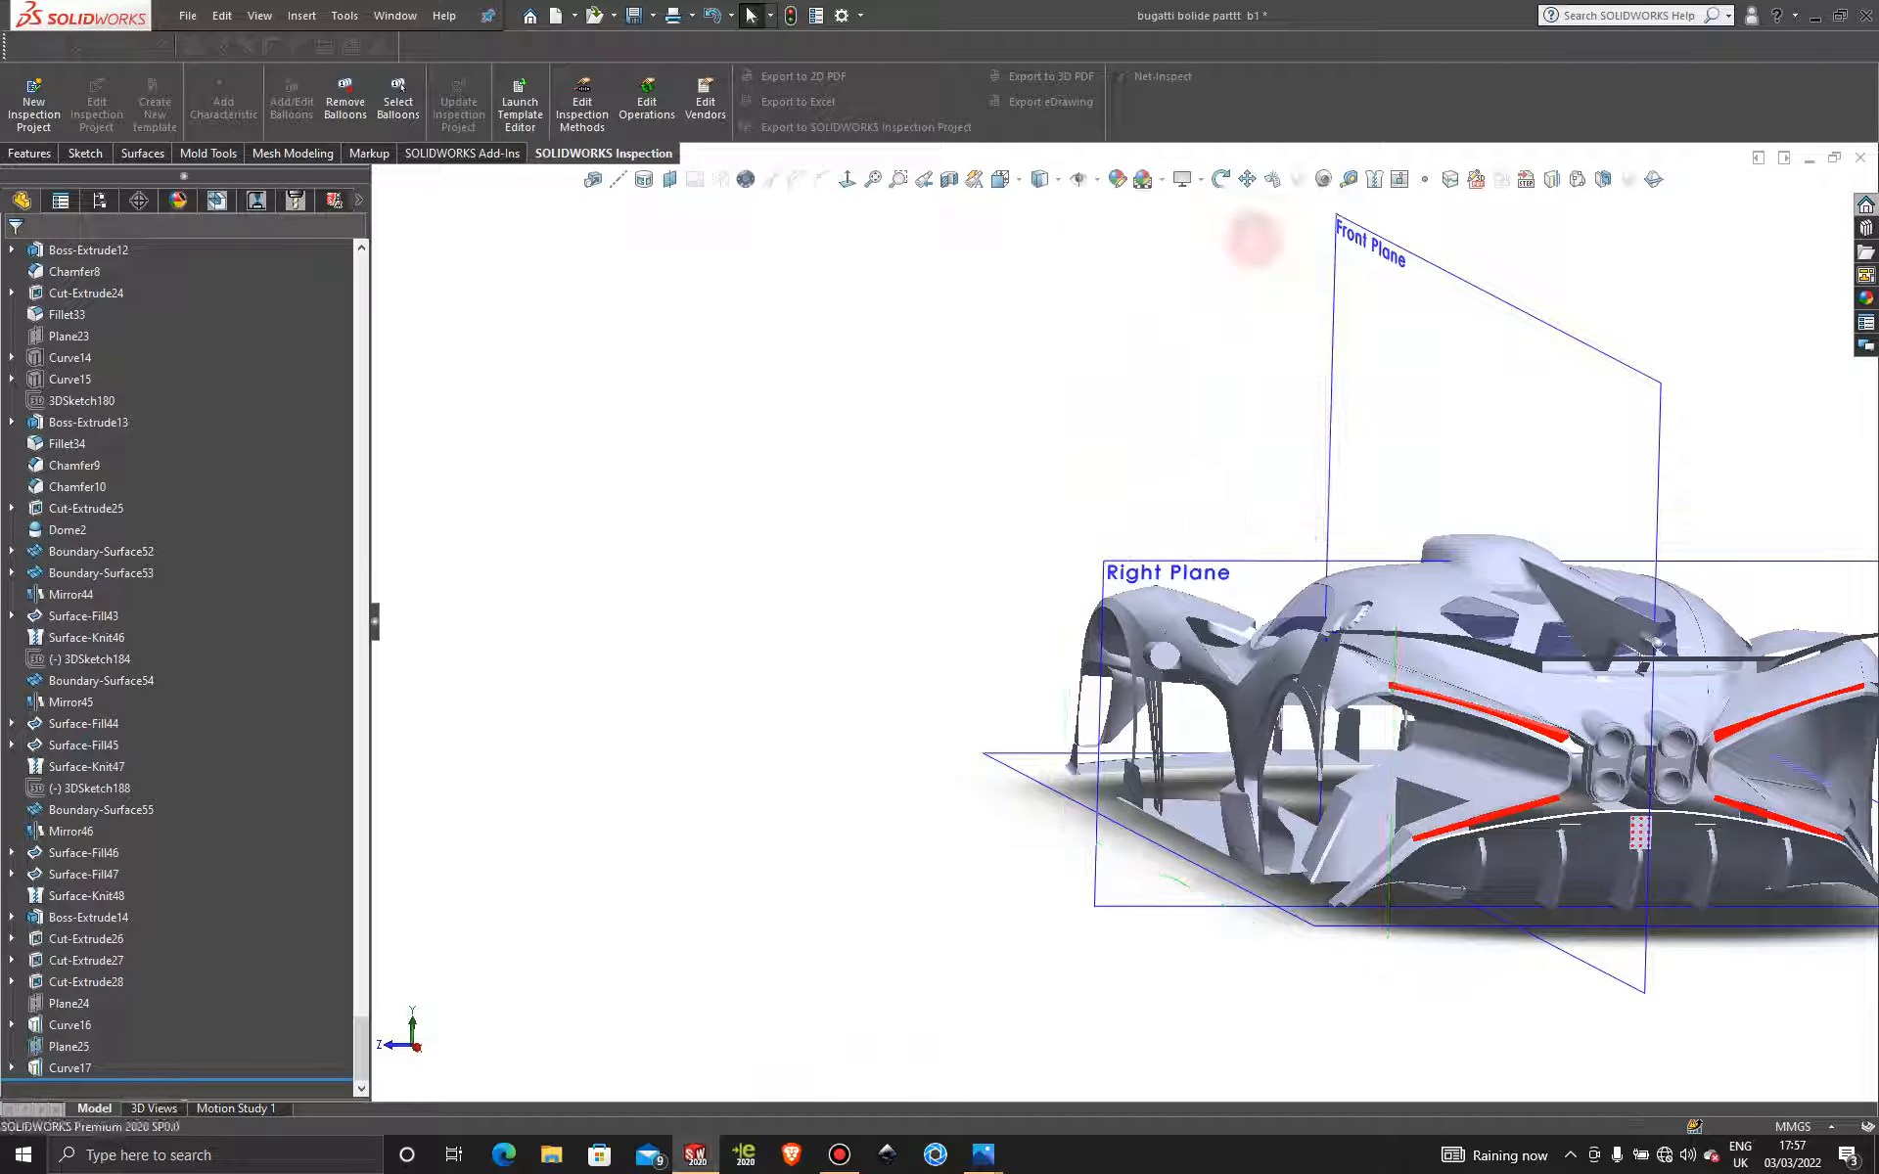
In a new 3D sketch, draw a two-point spline from the wing tip's projected circle to the bottom of the fin's projected circle.
scroll(1365, 665, "down", 5)
scroll(1112, 600, "down", 3)
mouse_move(1111, 599)
middle_mouse_down()
mouse_move(1057, 553)
mouse_move(1028, 574)
mouse_move(1057, 563)
mouse_move(1027, 545)
mouse_move(1098, 616)
middle_mouse_up()
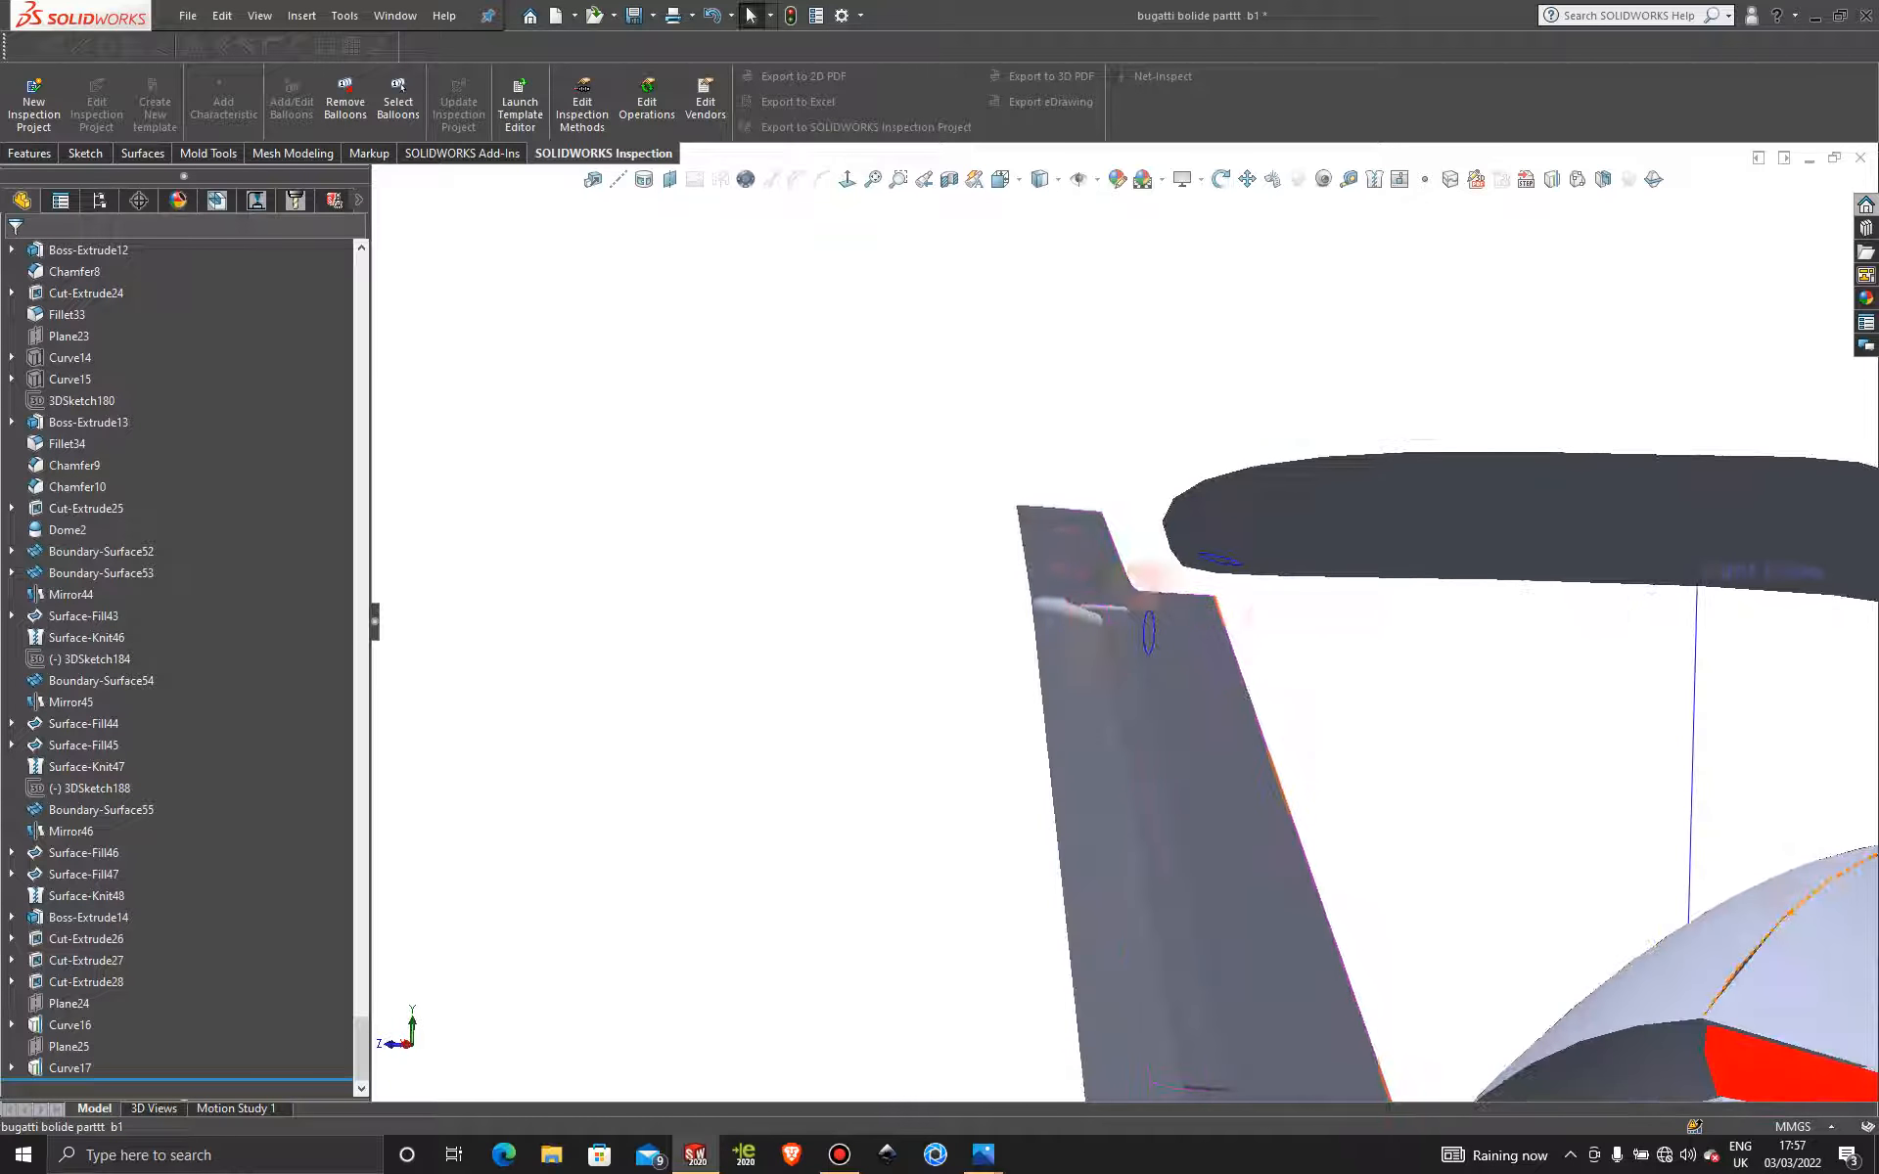
scroll(1187, 616, "down", 5)
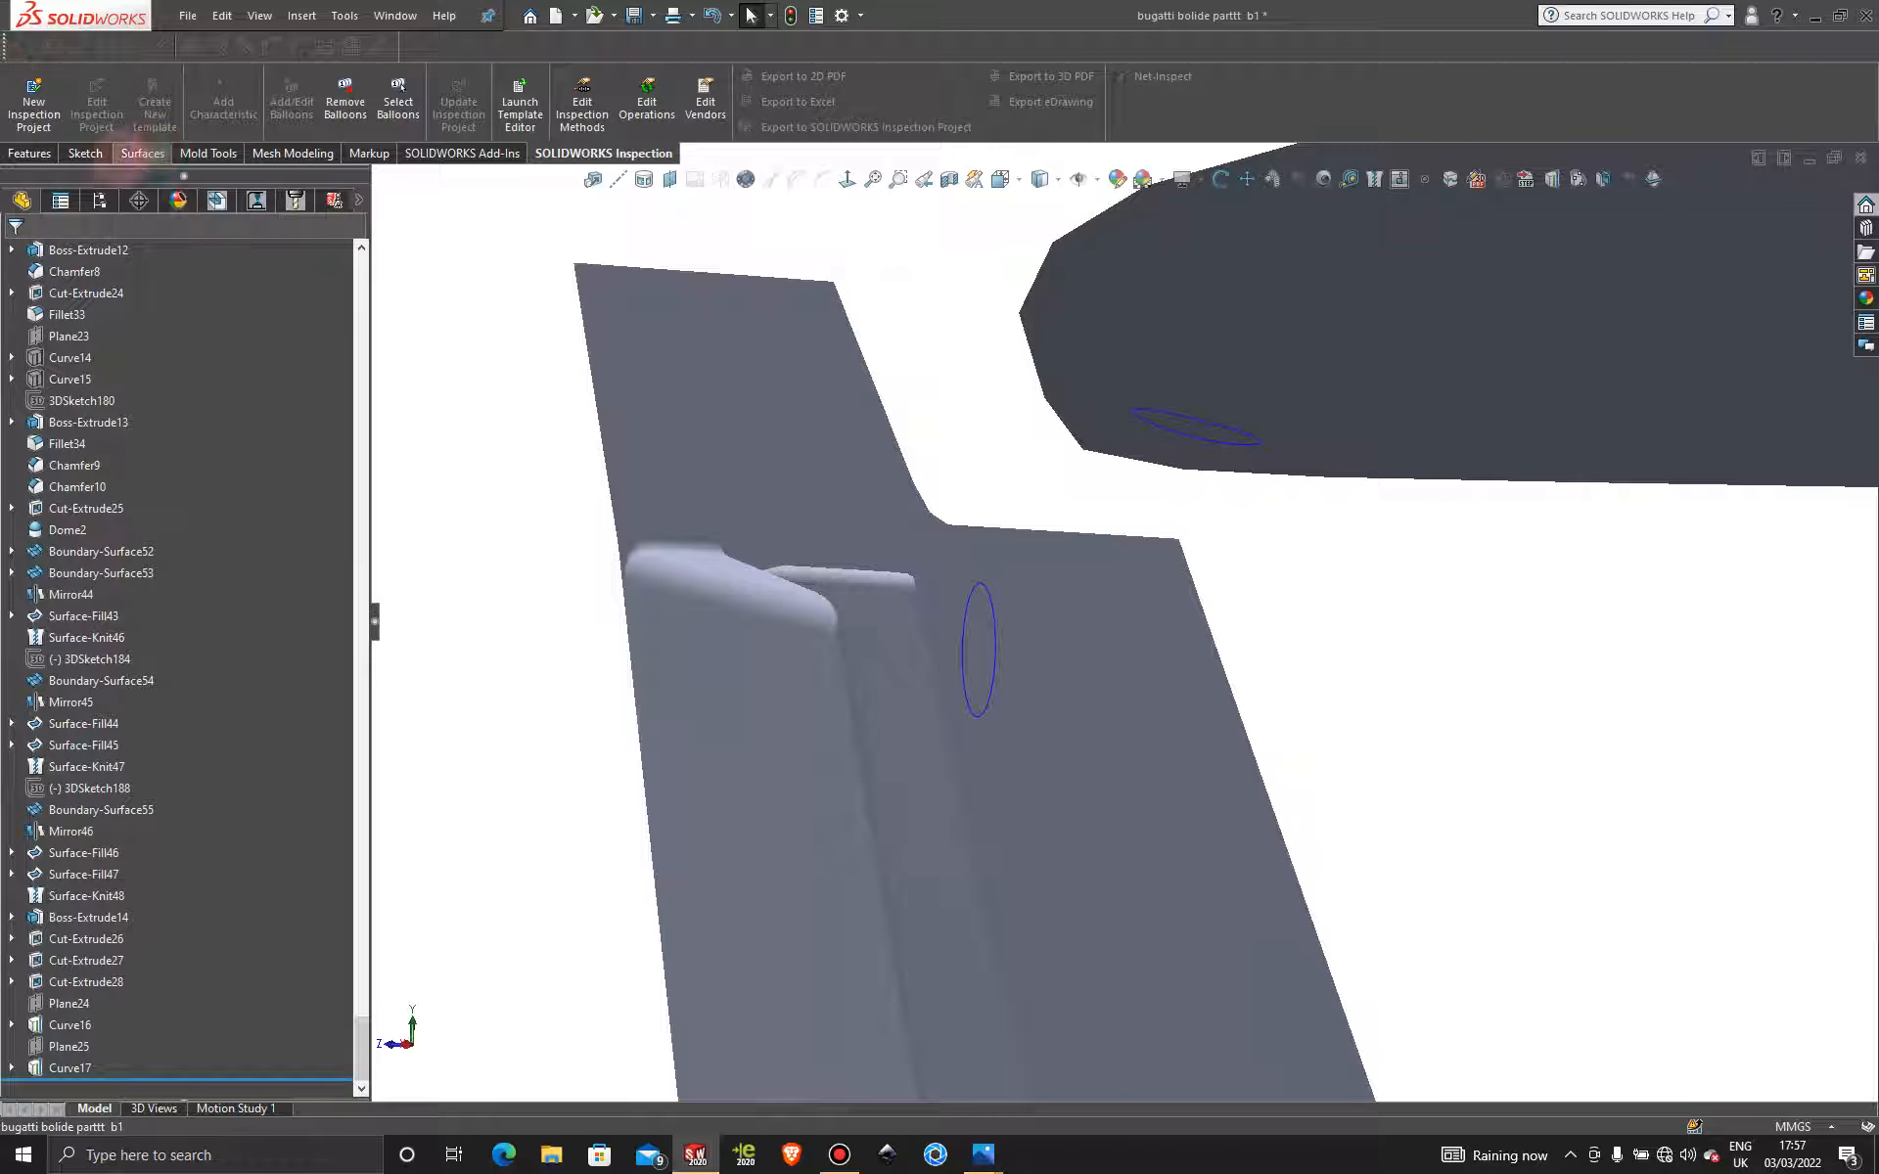
left_click(85, 153)
left_click(27, 128)
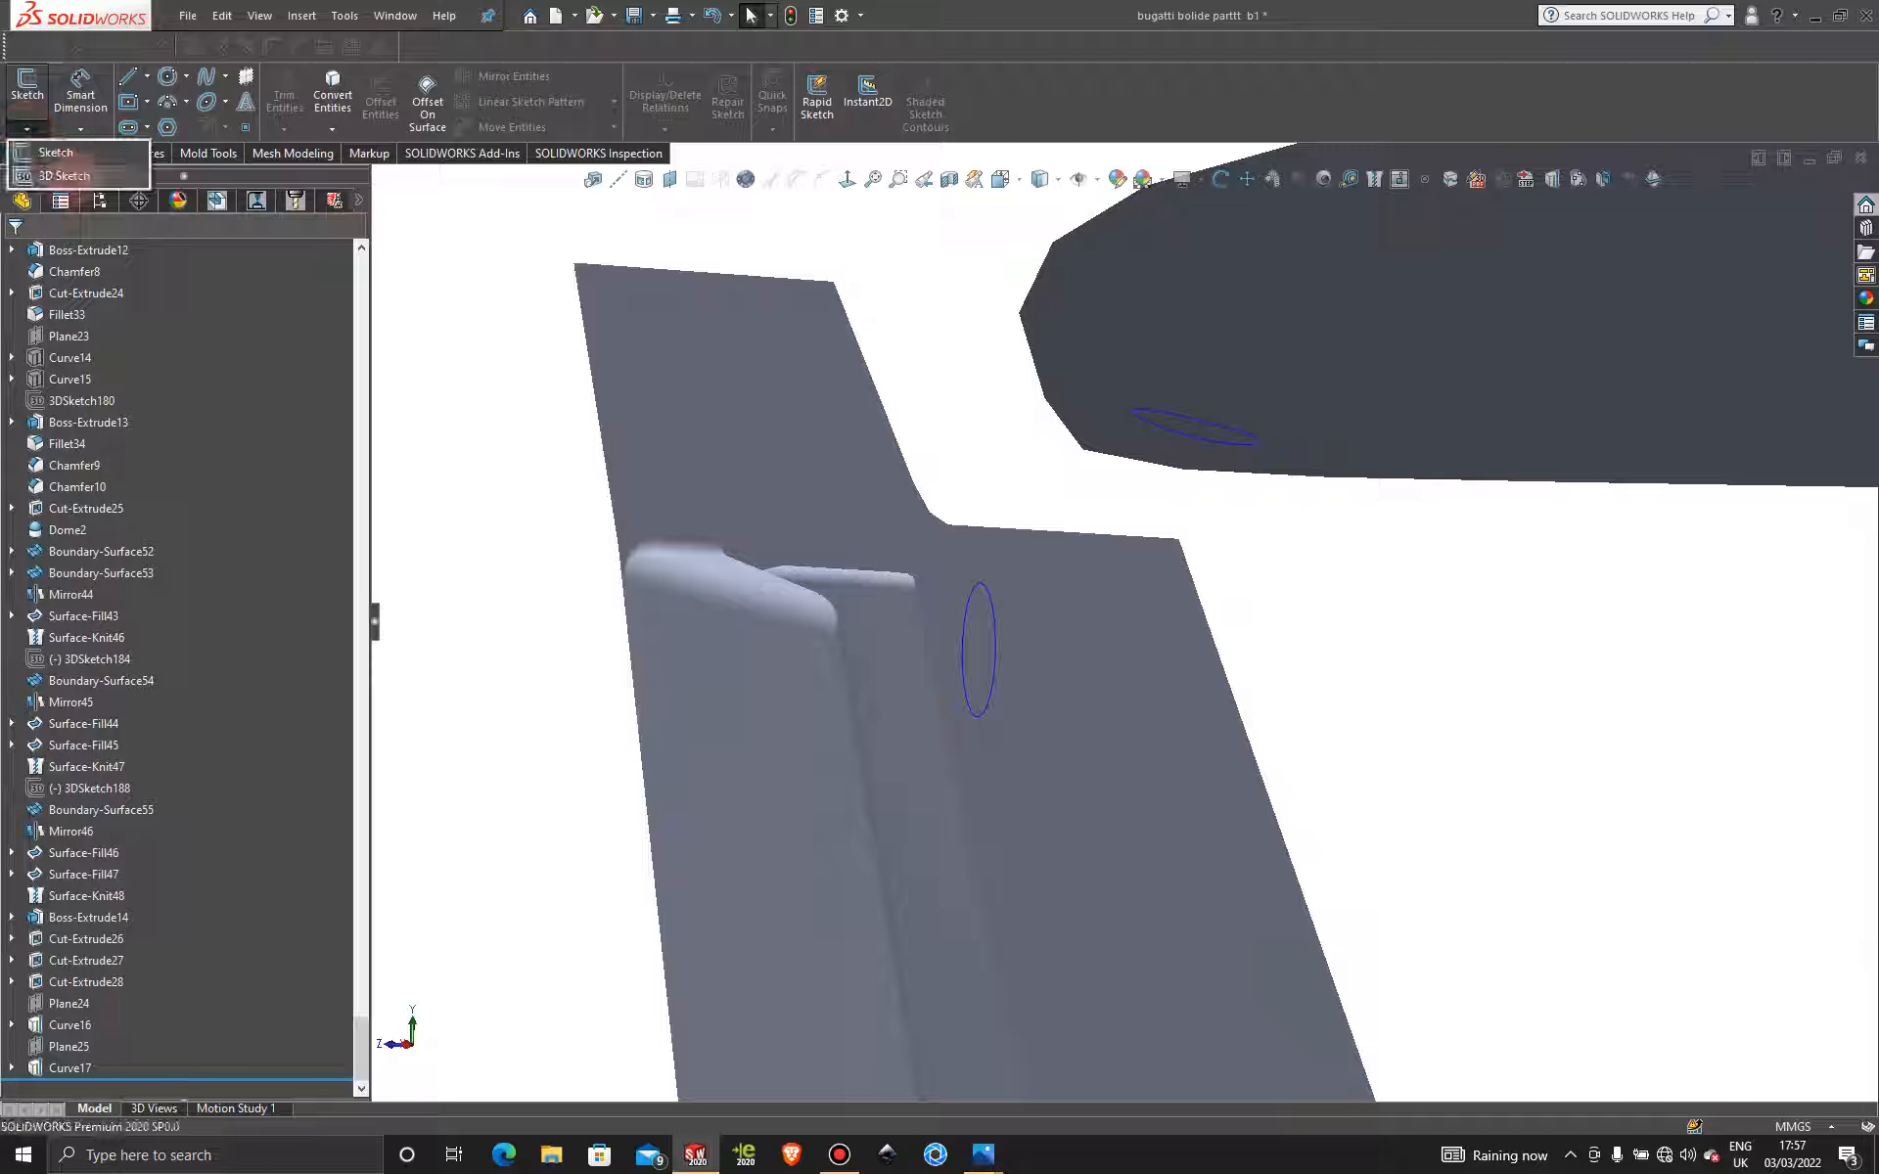
left_click(59, 176)
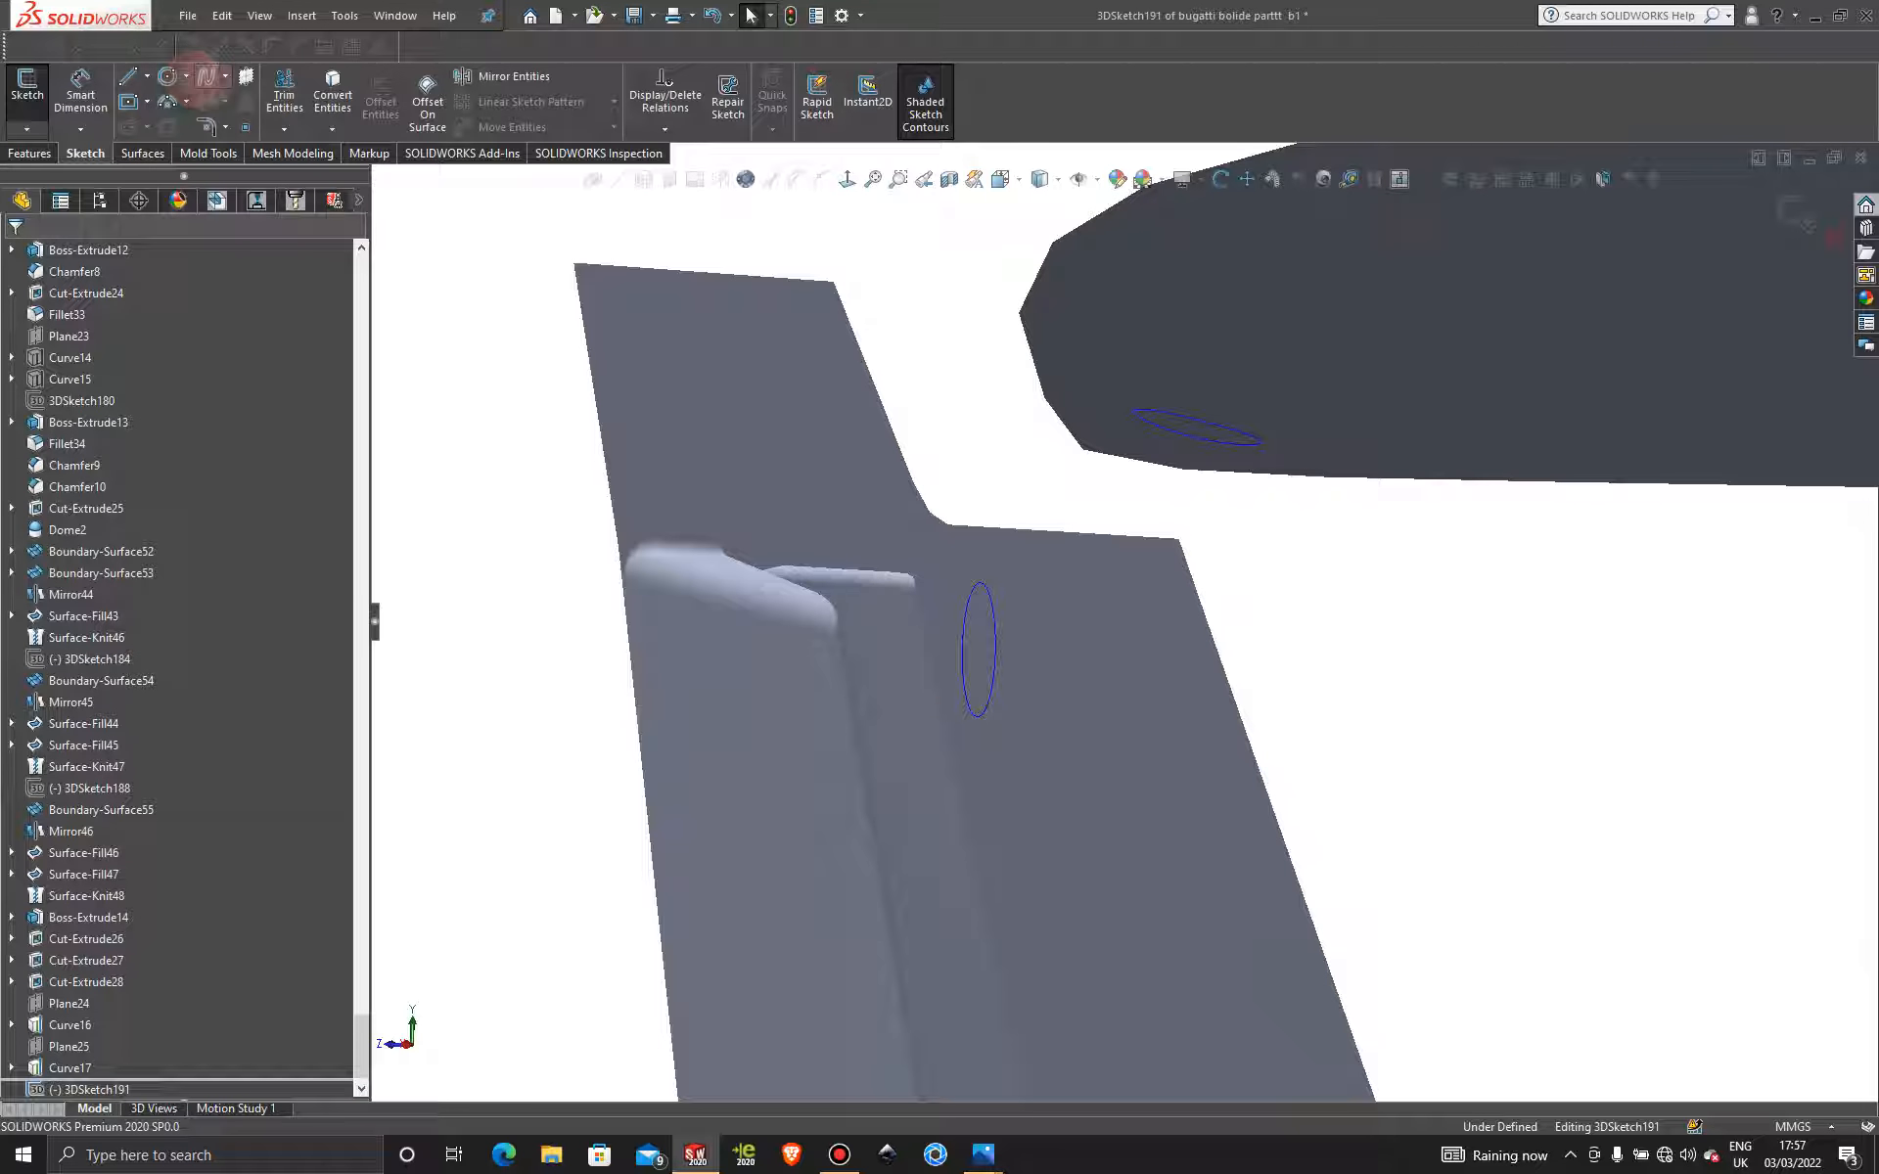
left_click(205, 77)
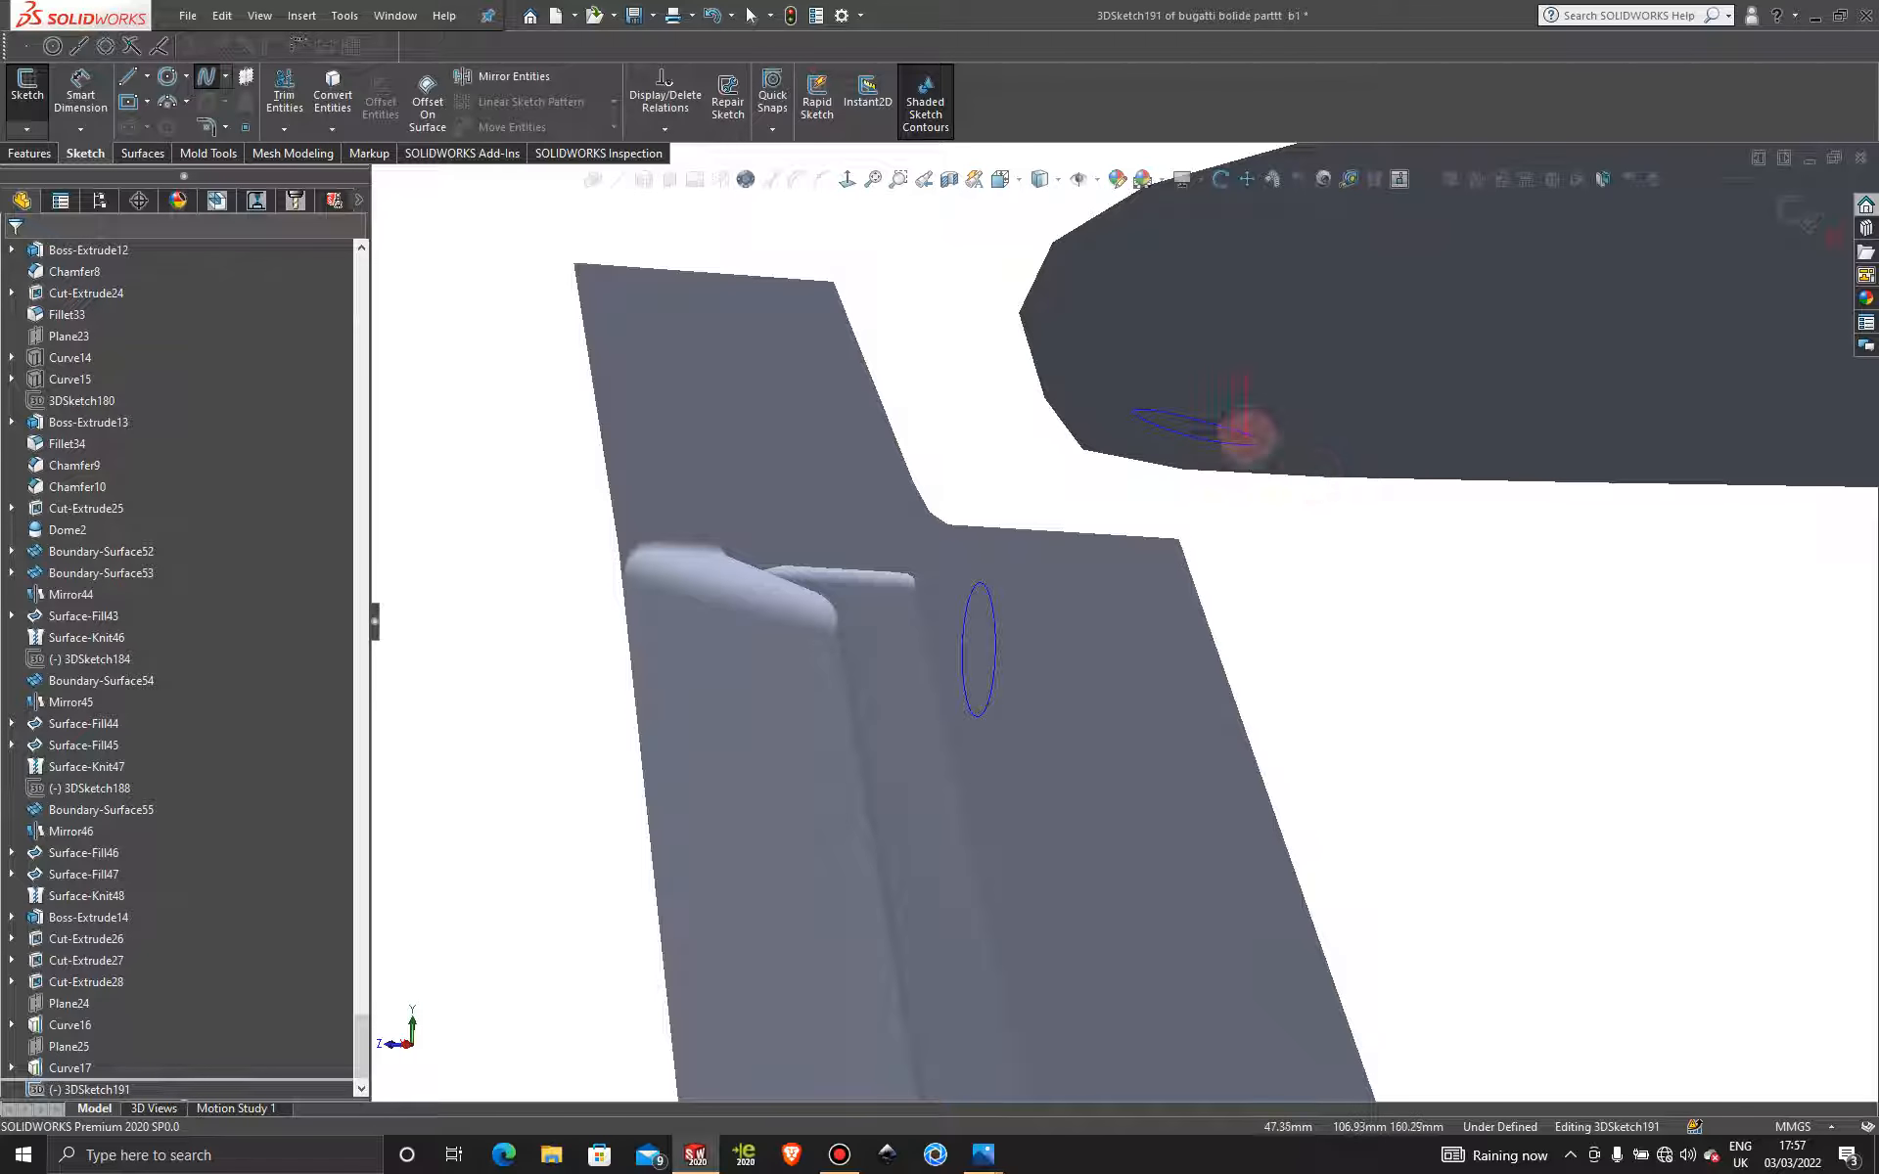
left_click(1242, 434)
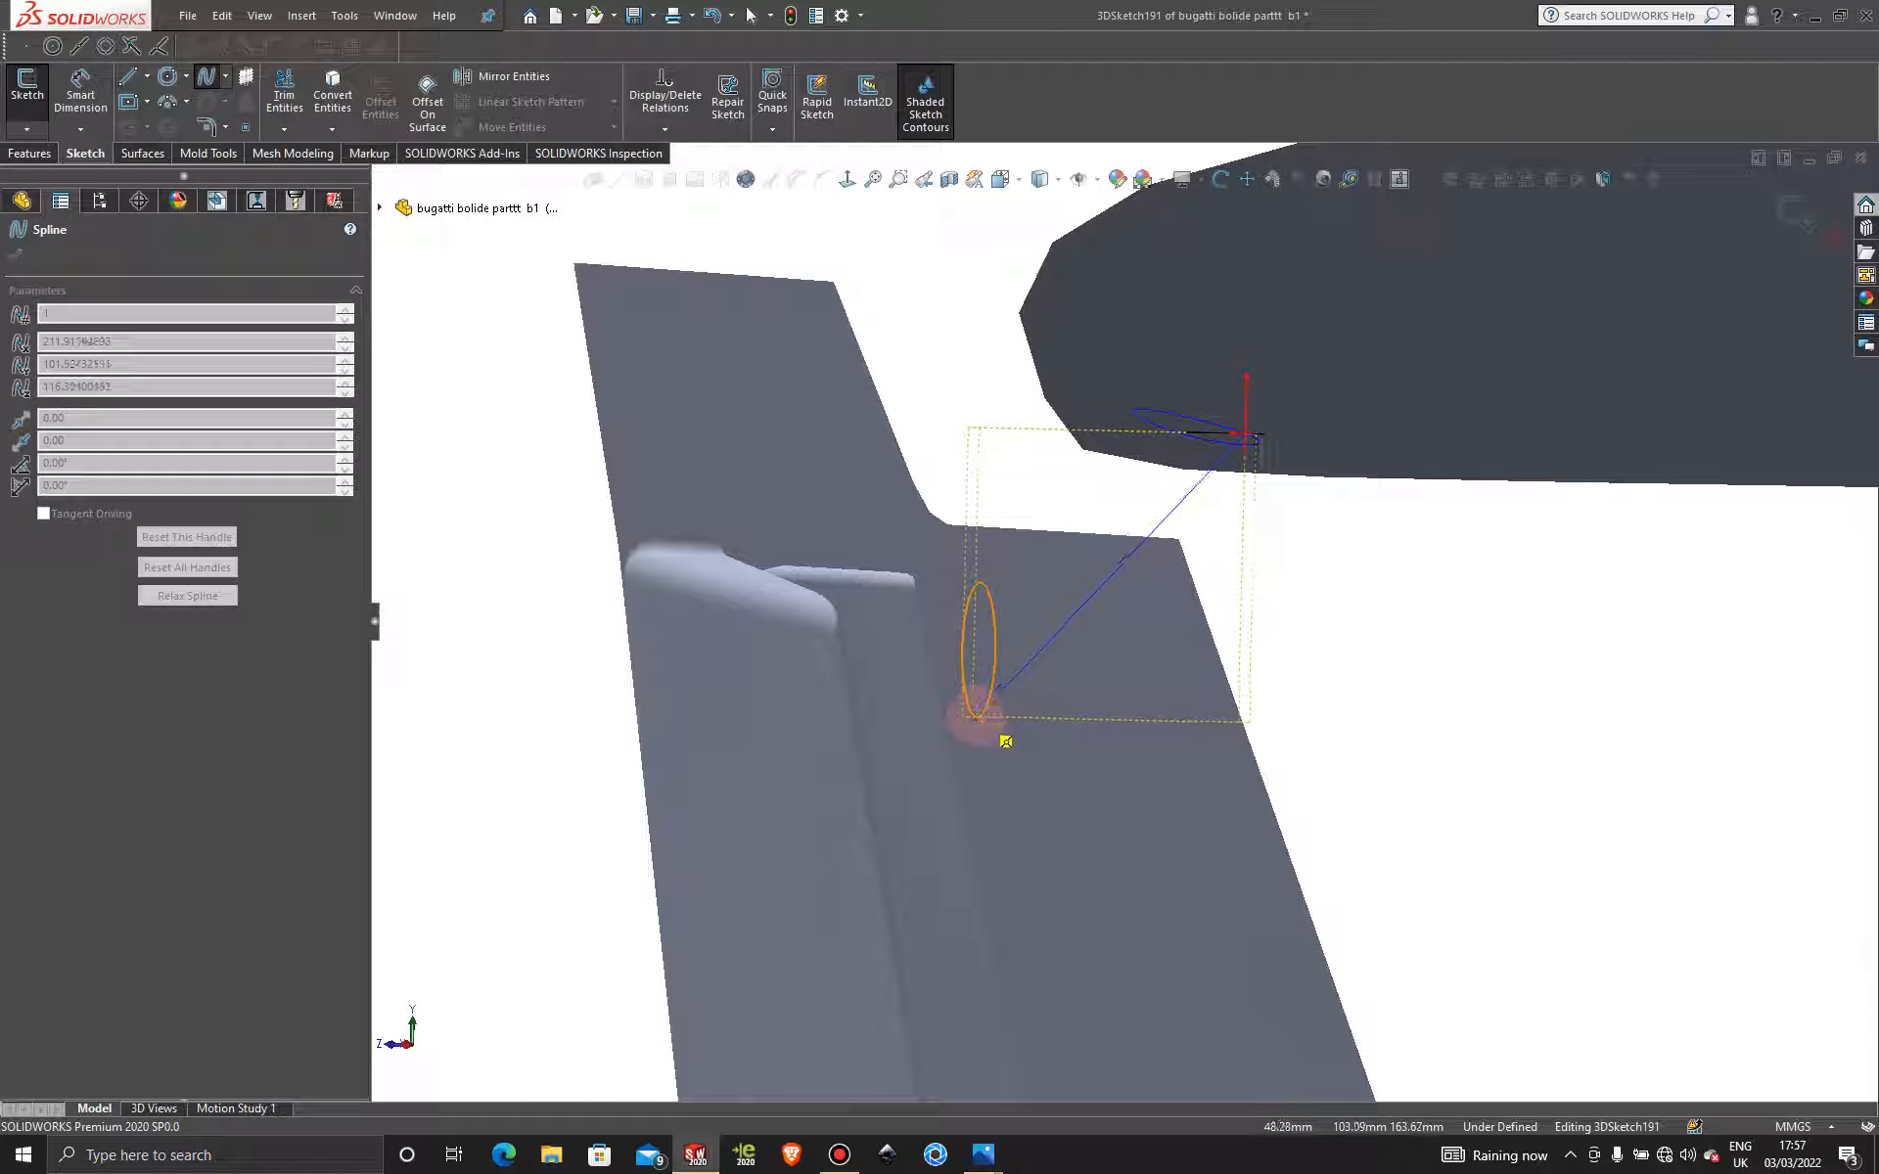
key("Escape")
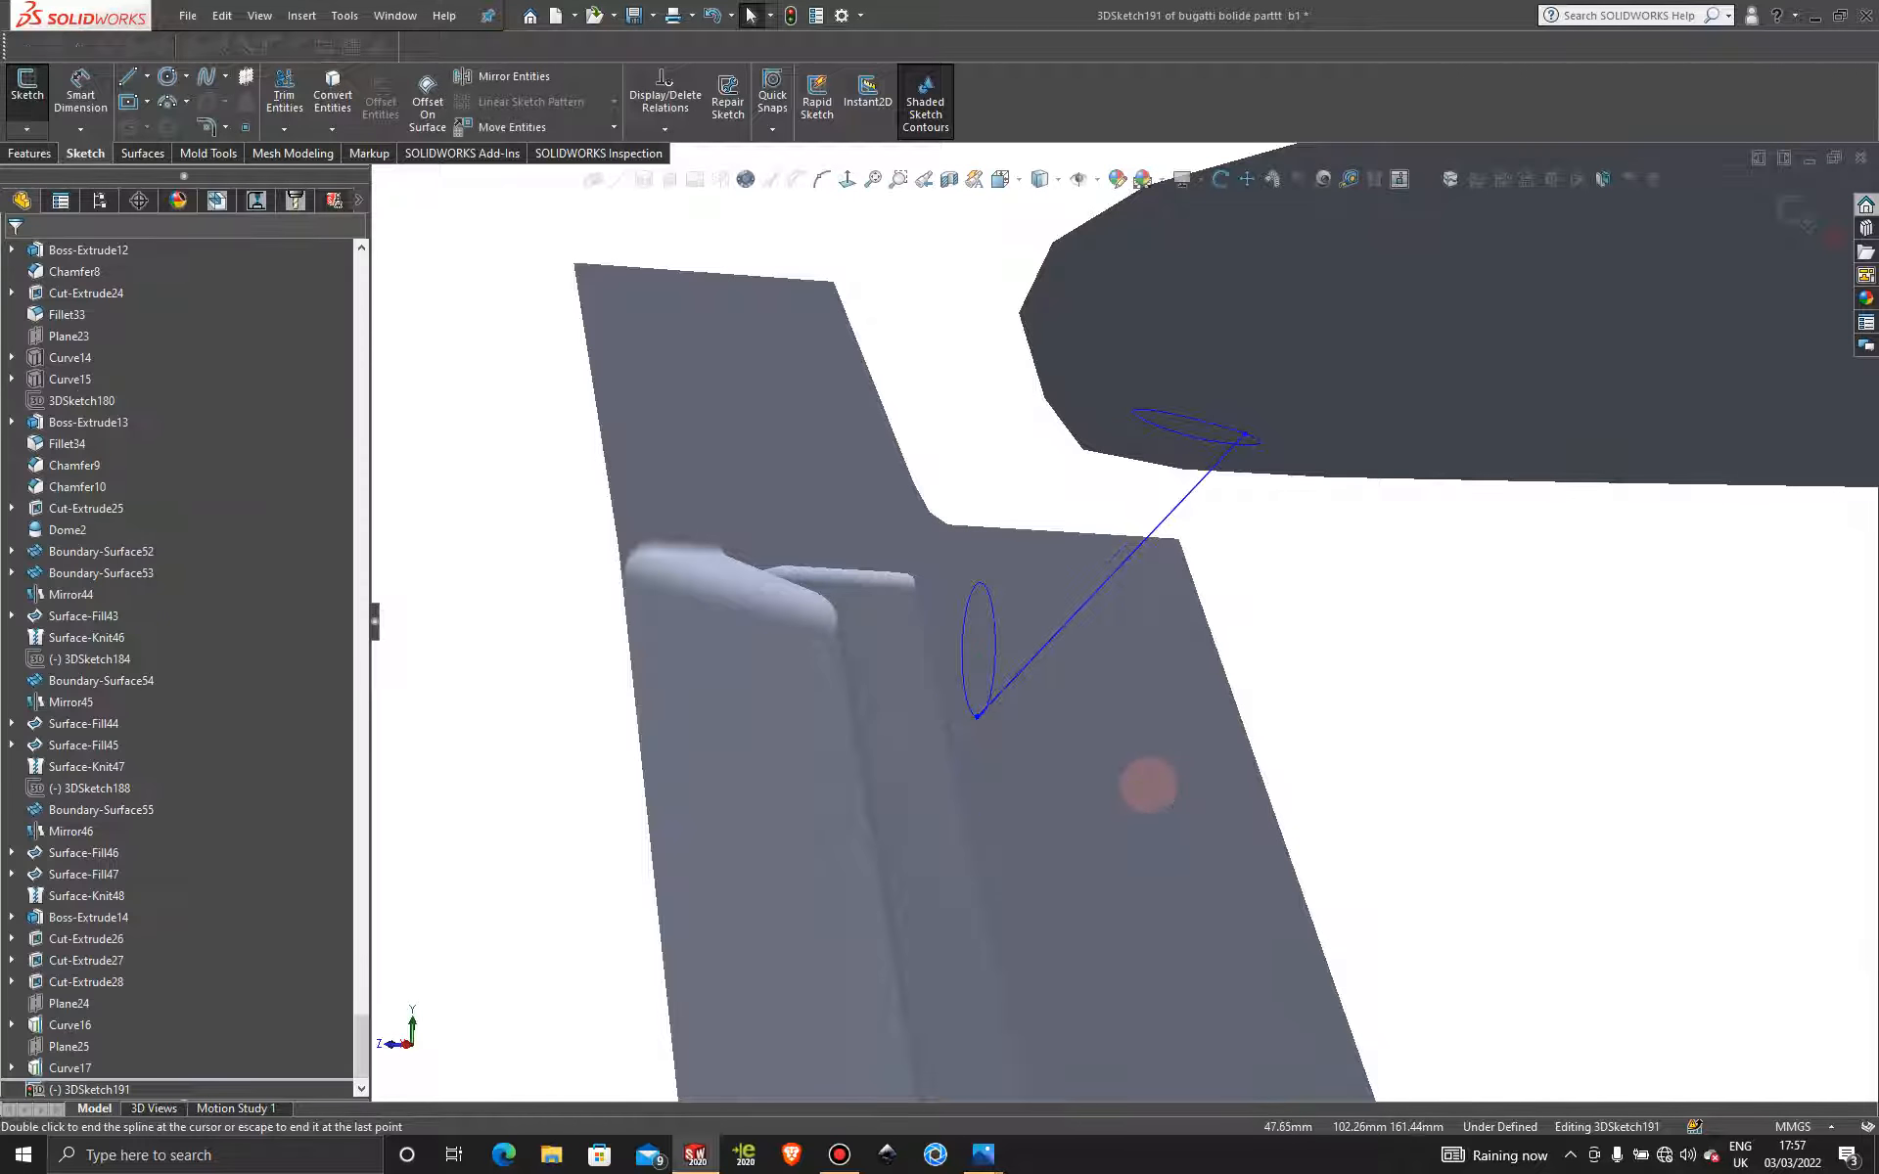
Reposition the spline's two endpoints on the projected wing and fin circles as seen in the front view.
middle_click_drag(1148, 786, 1147, 783)
key("ctrl+1")
scroll(1211, 788, "down", 10)
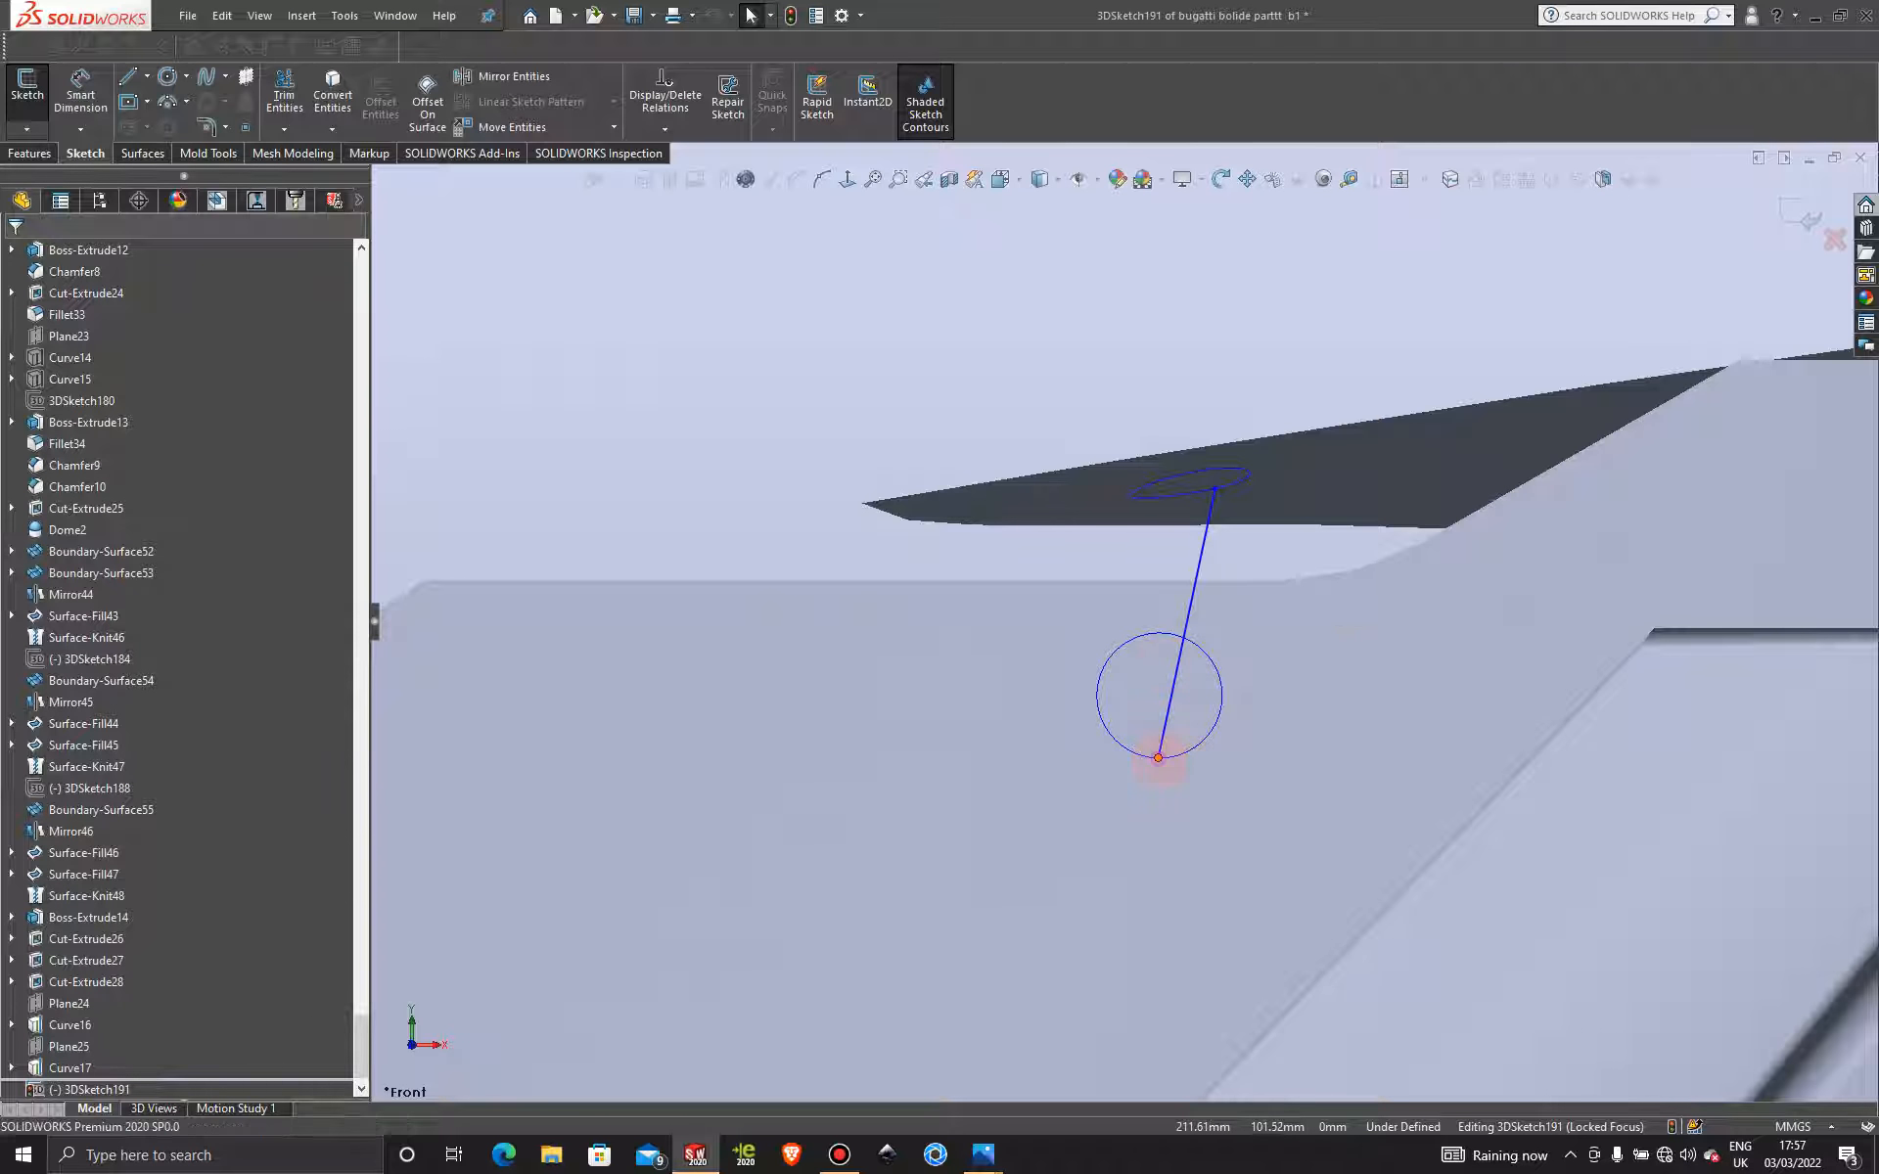
mouse_move(1157, 756)
left_mouse_down()
mouse_move(1225, 755)
mouse_move(1154, 758)
left_mouse_up()
left_click_drag(1215, 489, 1182, 493)
mouse_move(1161, 583)
middle_mouse_down()
mouse_move(1082, 515)
mouse_move(1028, 671)
mouse_move(881, 532)
middle_mouse_up()
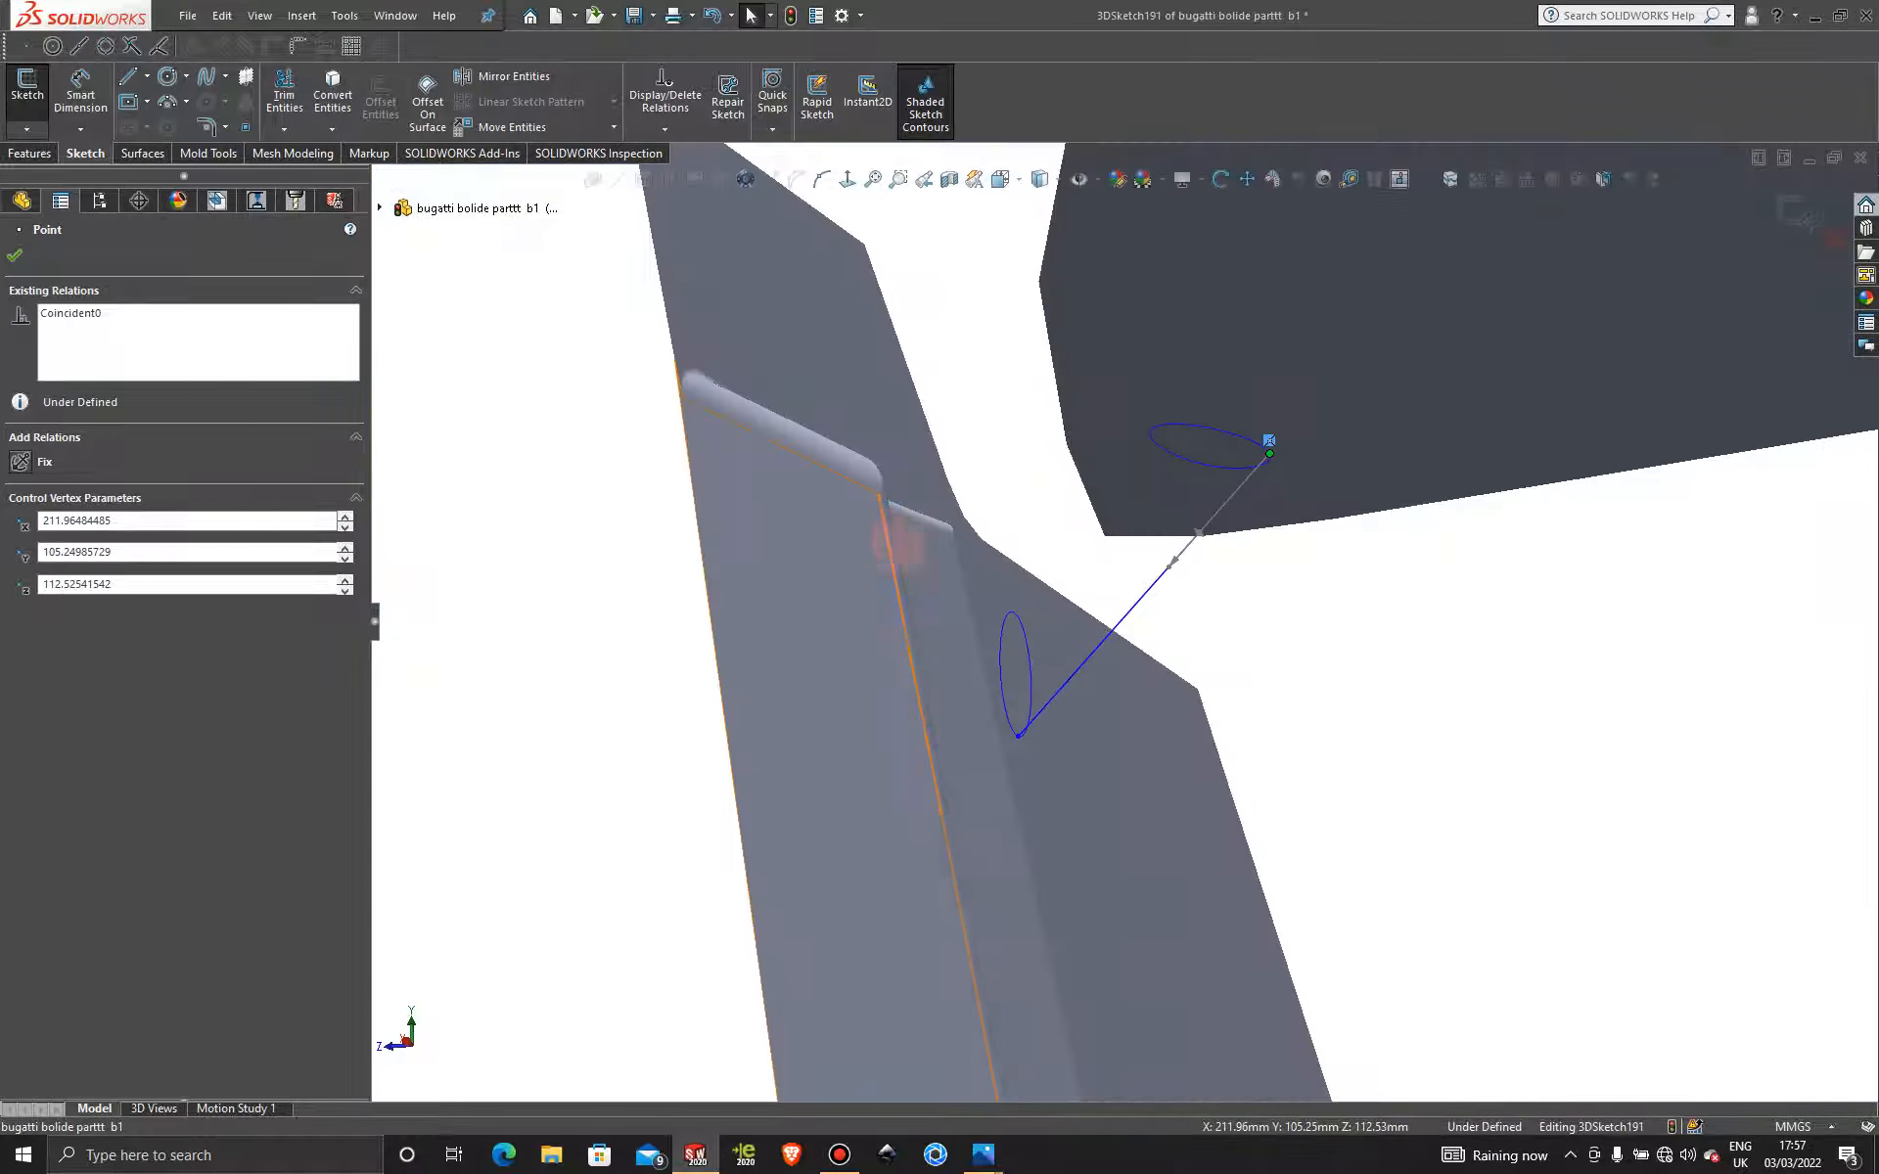
Bend the strut spline into a smooth outward curve using the tangent handles at both endpoints, and finish the 3D sketch.
key("ctrl+4")
scroll(978, 538, "down", 3)
left_click_drag(1023, 500, 1157, 539)
left_click_drag(954, 565, 1059, 720)
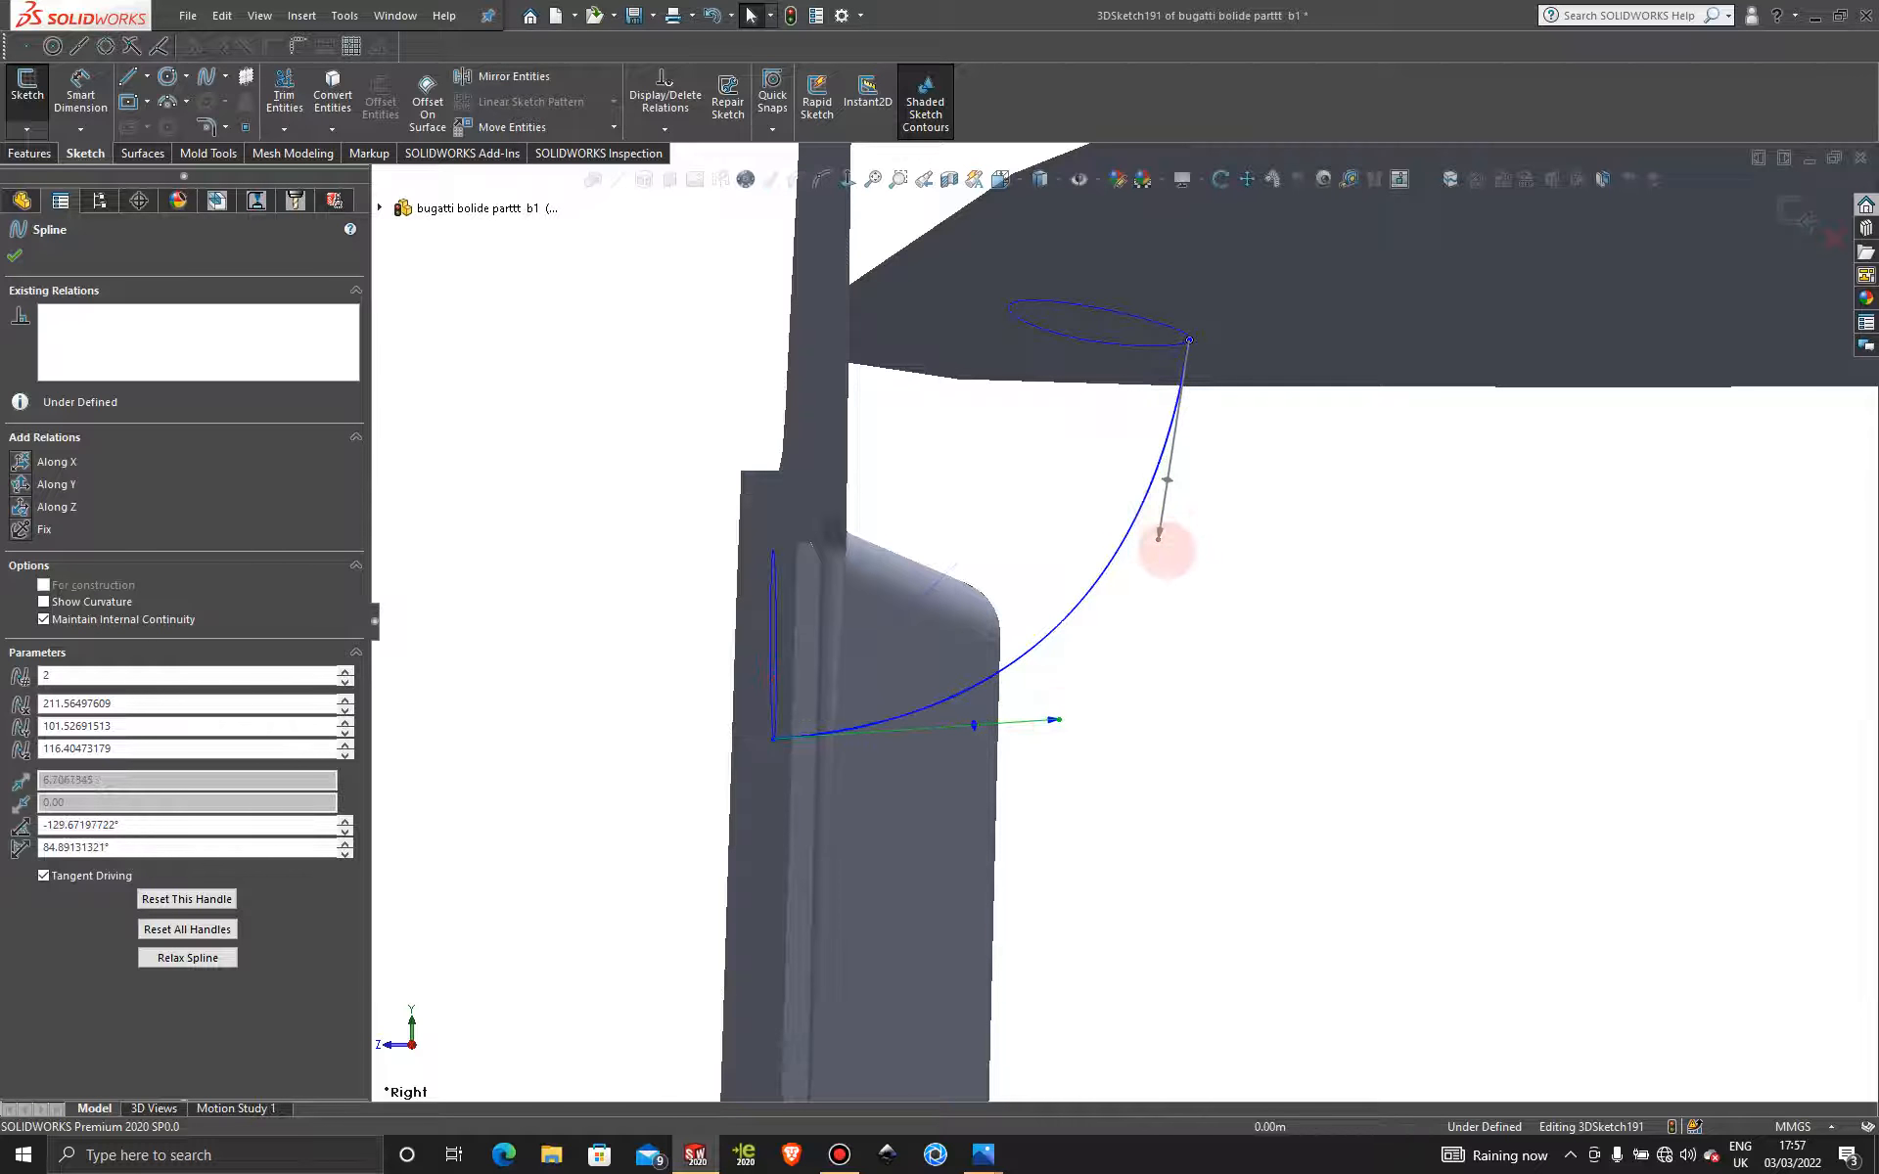
left_click_drag(1157, 539, 1141, 619)
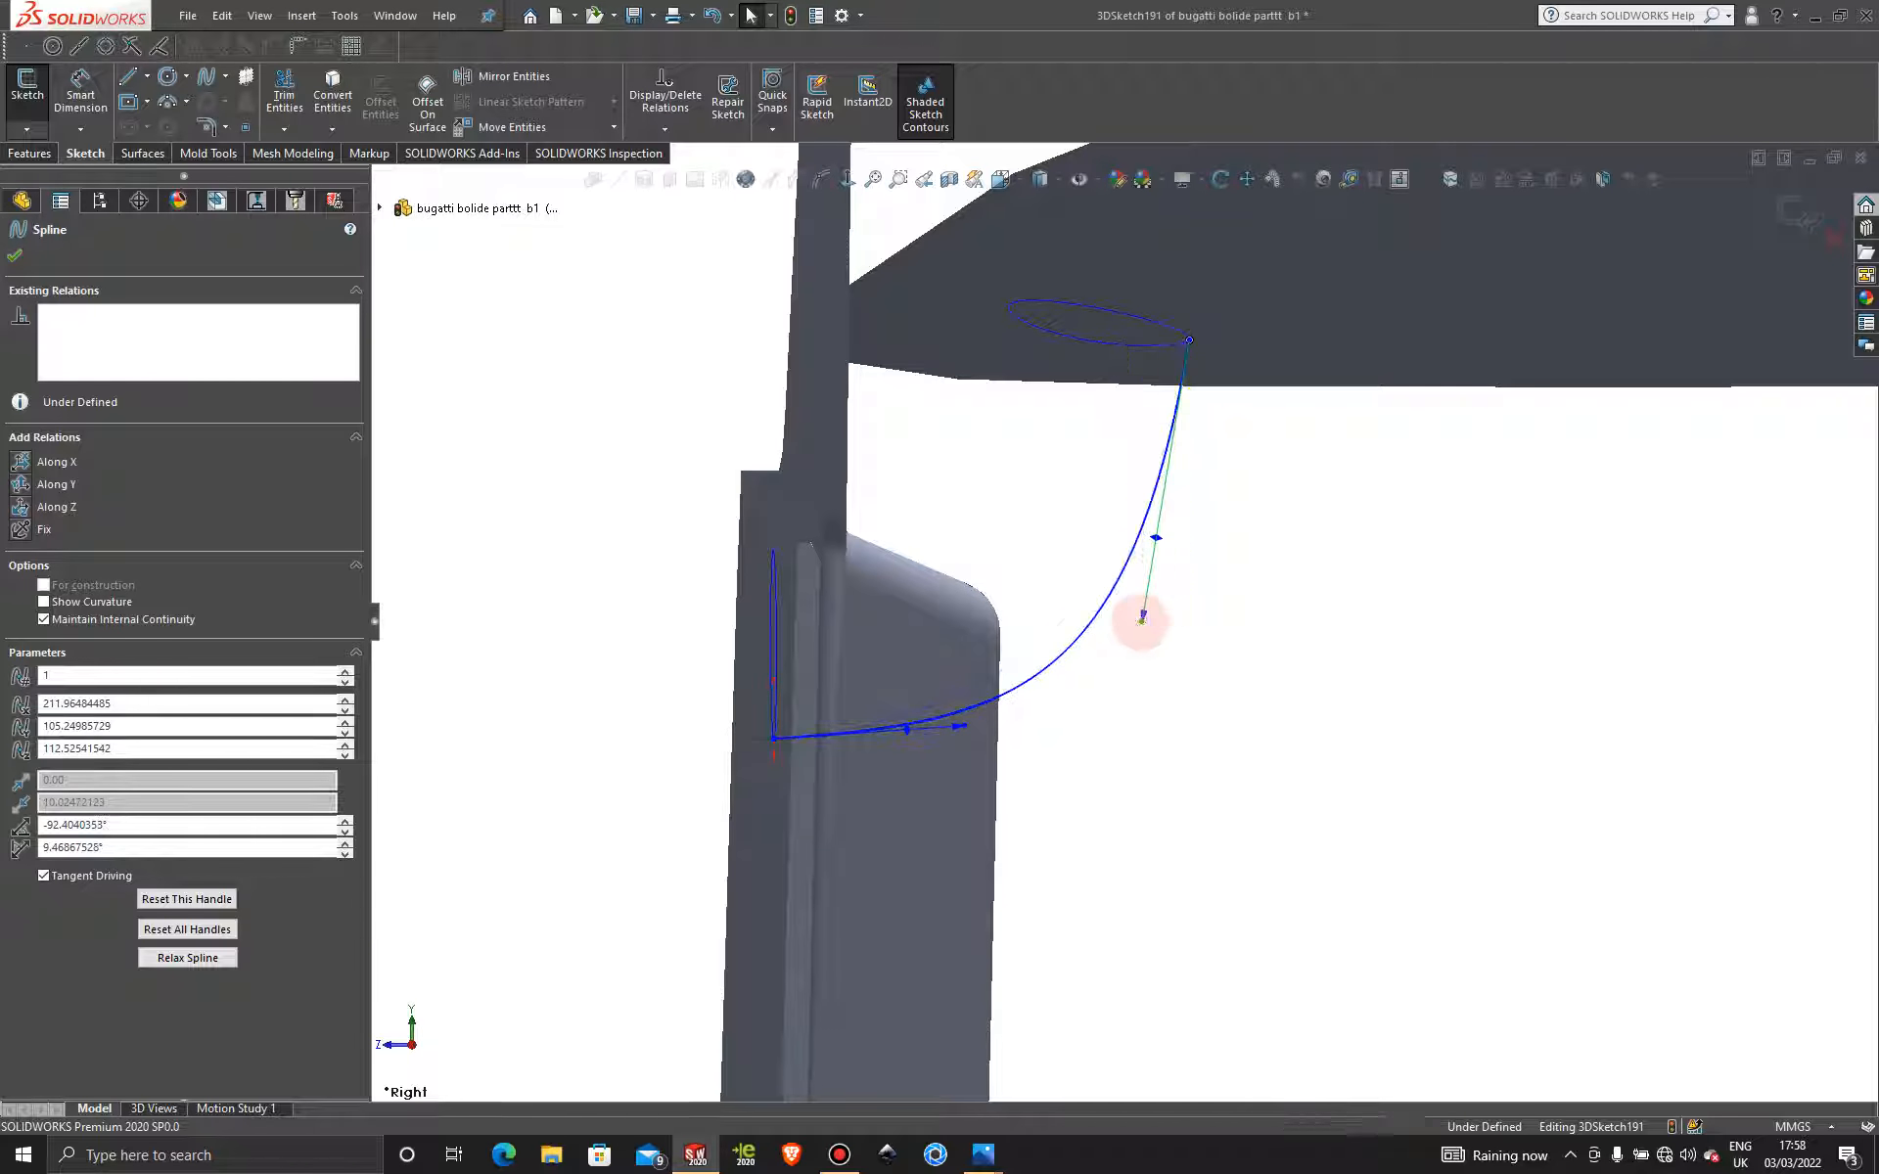
scroll(1119, 611, "up", 7)
left_click(1793, 216)
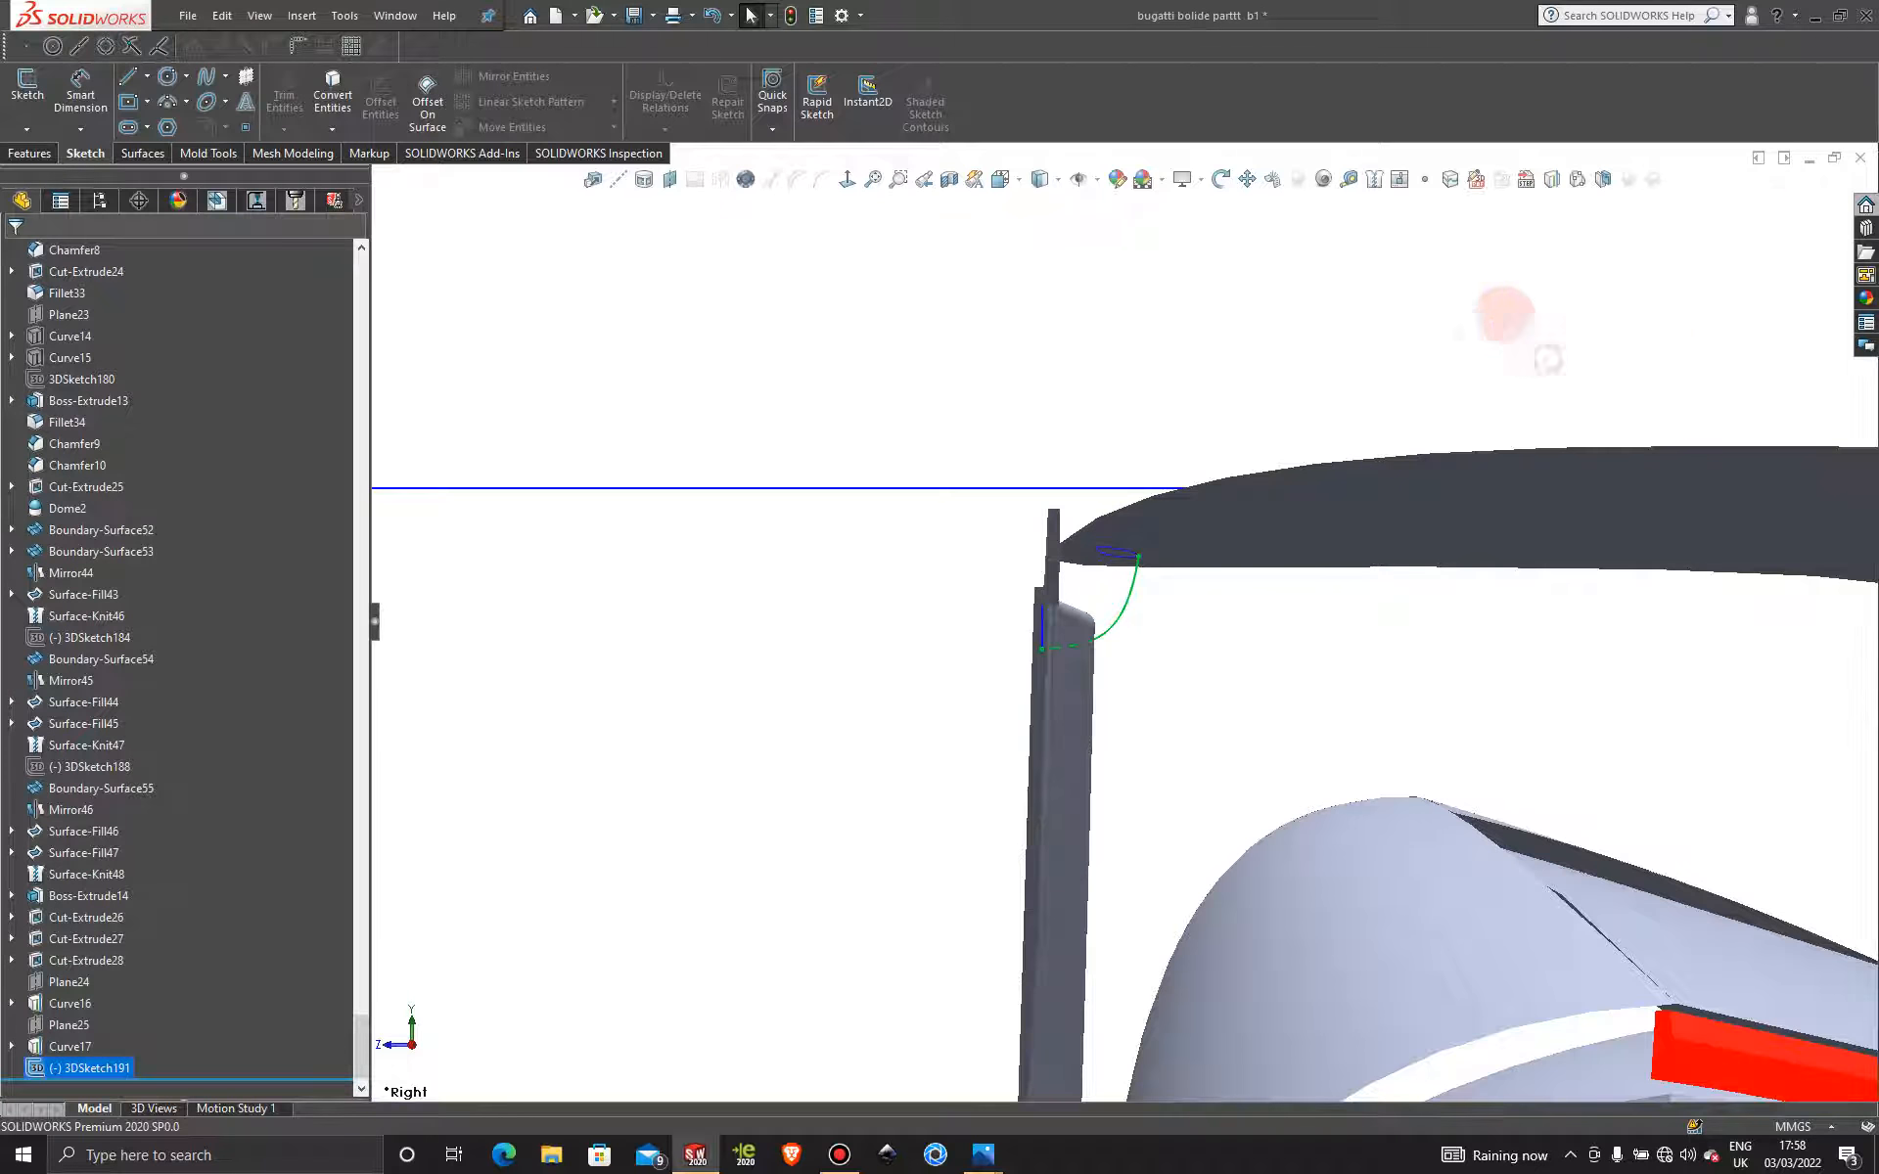
Create a boundary surface with the projected wing and fin circles in Direction 1 and the 3D spline in Direction 2.
key("Escape")
scroll(1057, 597, "down", 5)
mouse_move(876, 602)
middle_mouse_down()
mouse_move(893, 608)
mouse_move(847, 609)
middle_mouse_up()
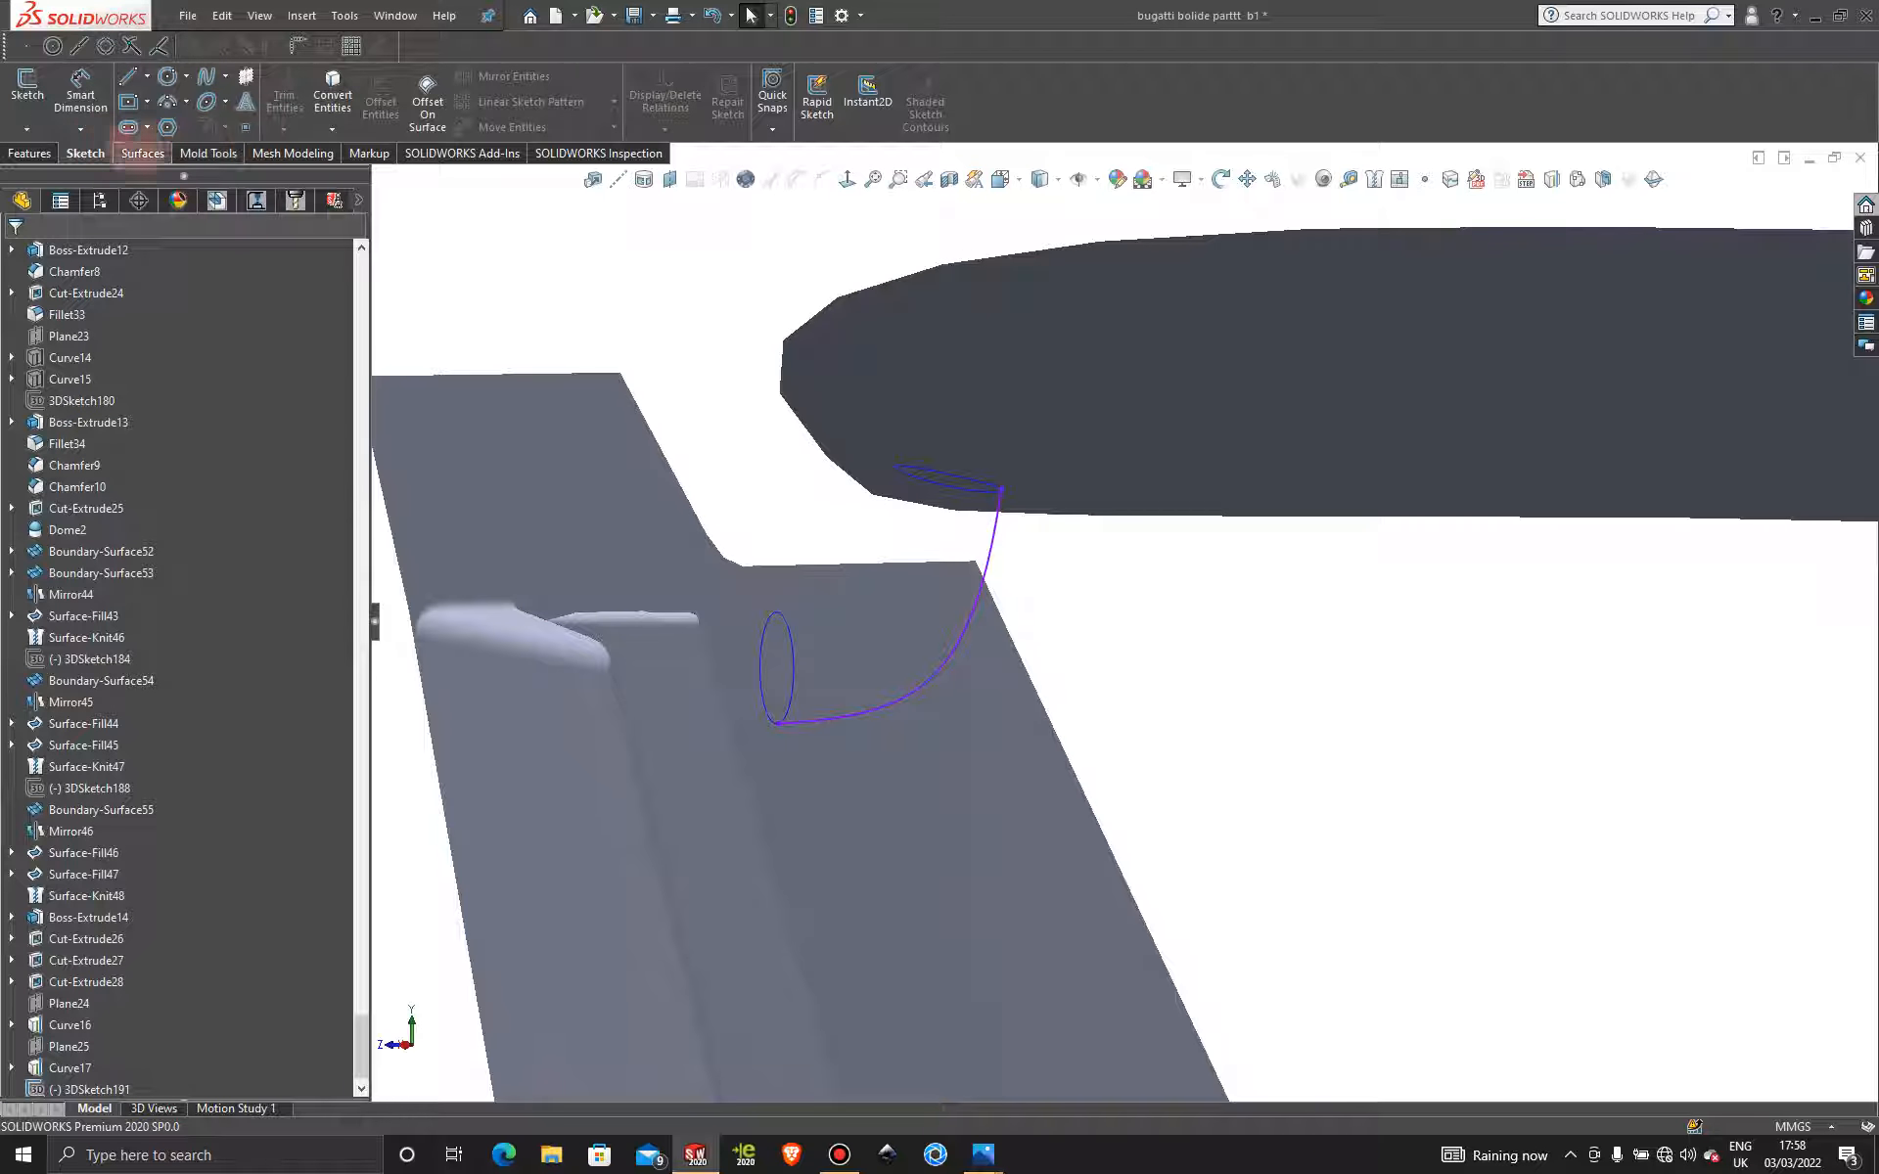
left_click(143, 153)
left_click(237, 96)
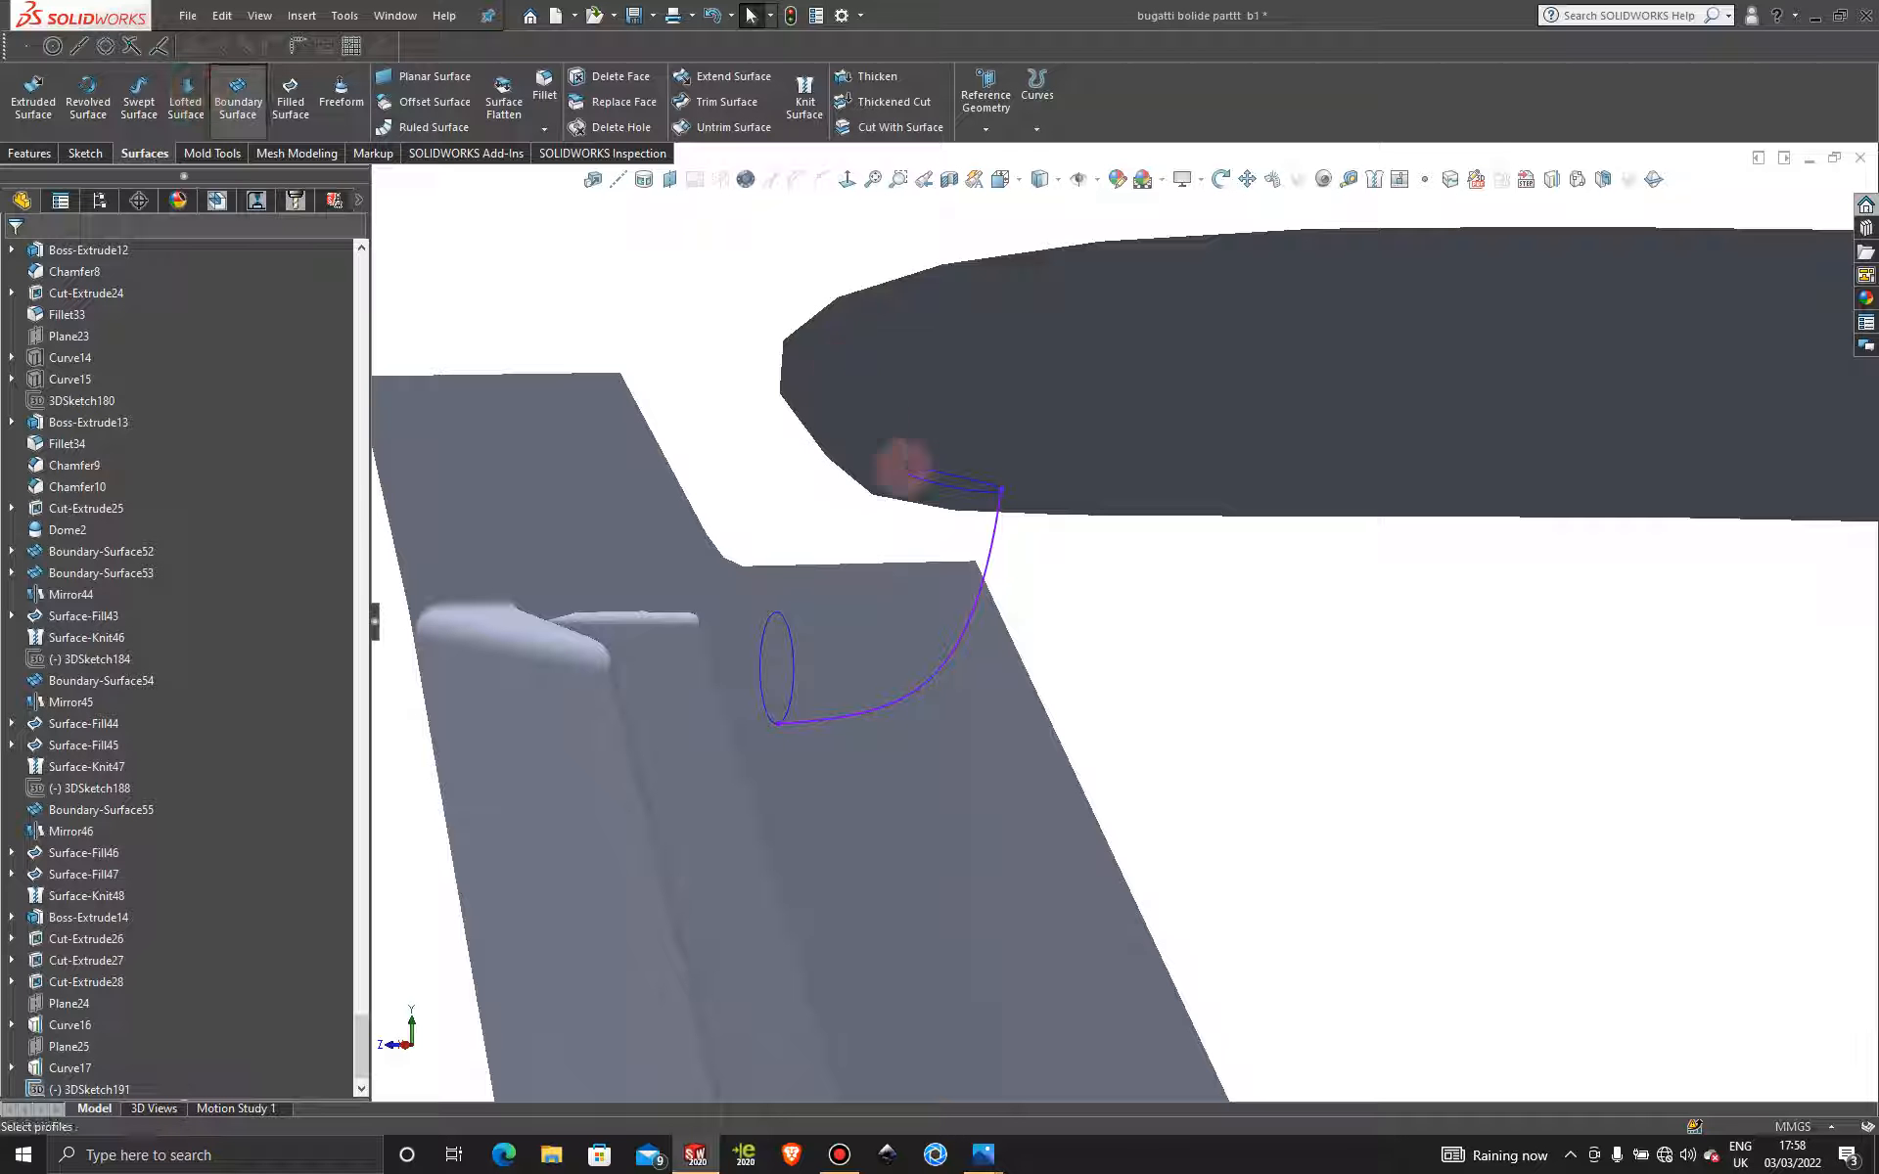
left_click(944, 475)
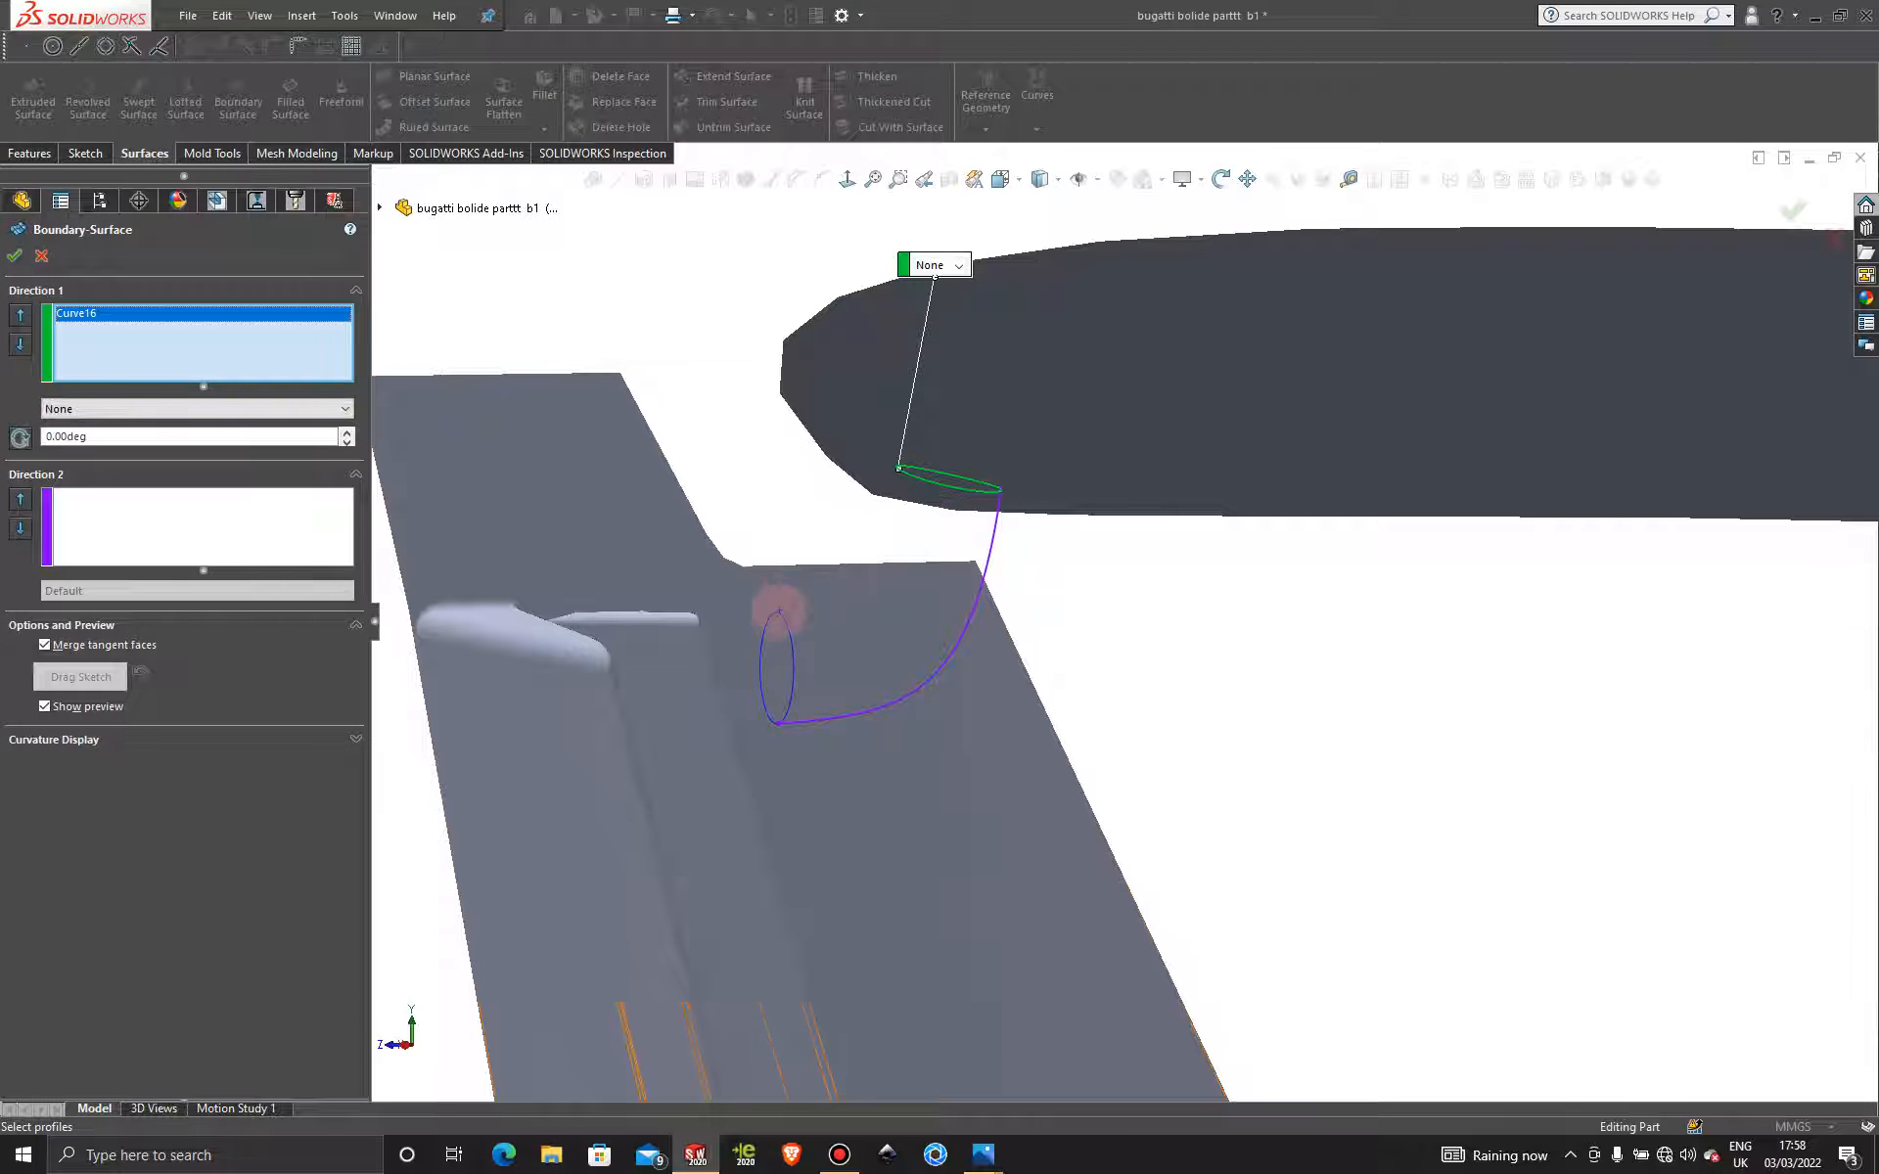
left_click(778, 614)
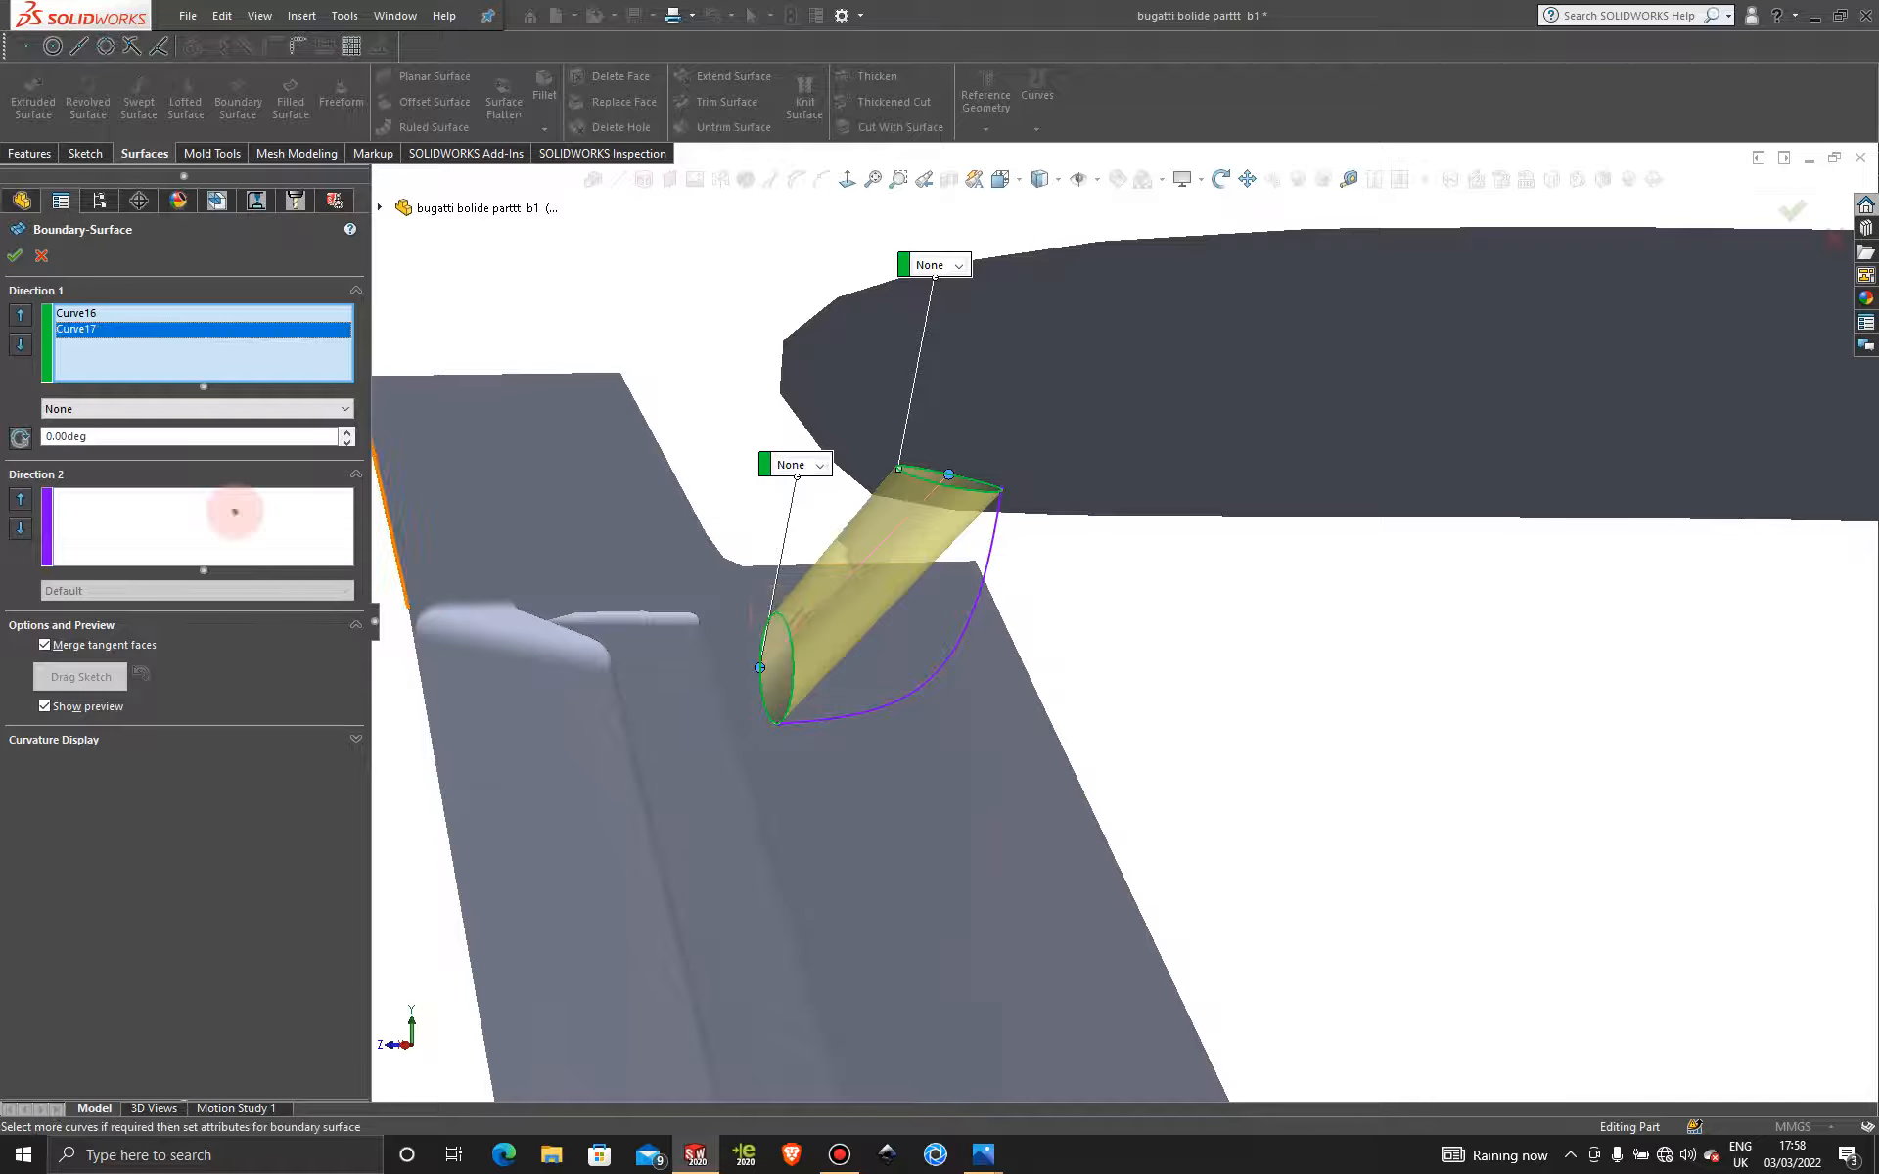
left_click(233, 511)
left_click(980, 595)
middle_click_drag(1014, 591, 1233, 595)
left_click(15, 255)
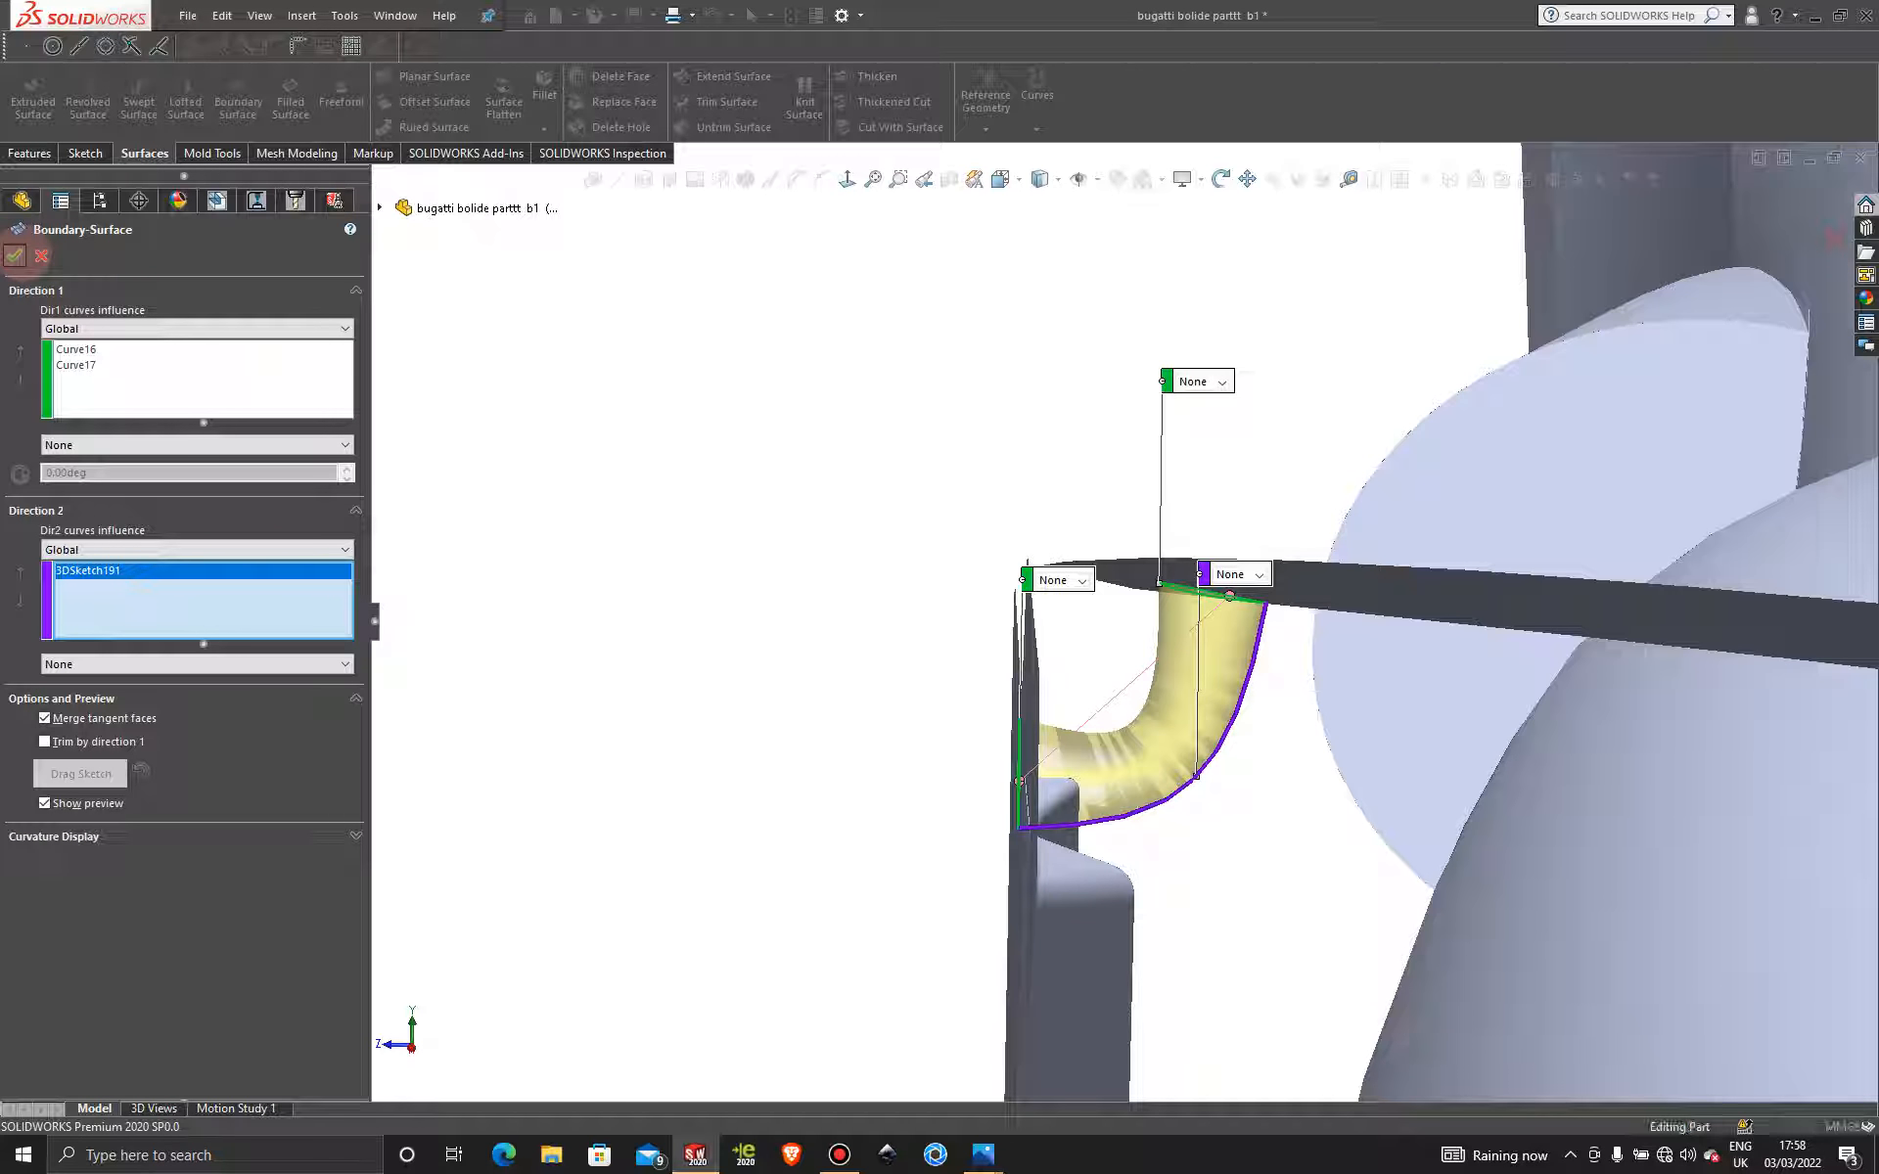
Hide the projected circle curves at the wing end and the fin end of the strut.
left_click(978, 345)
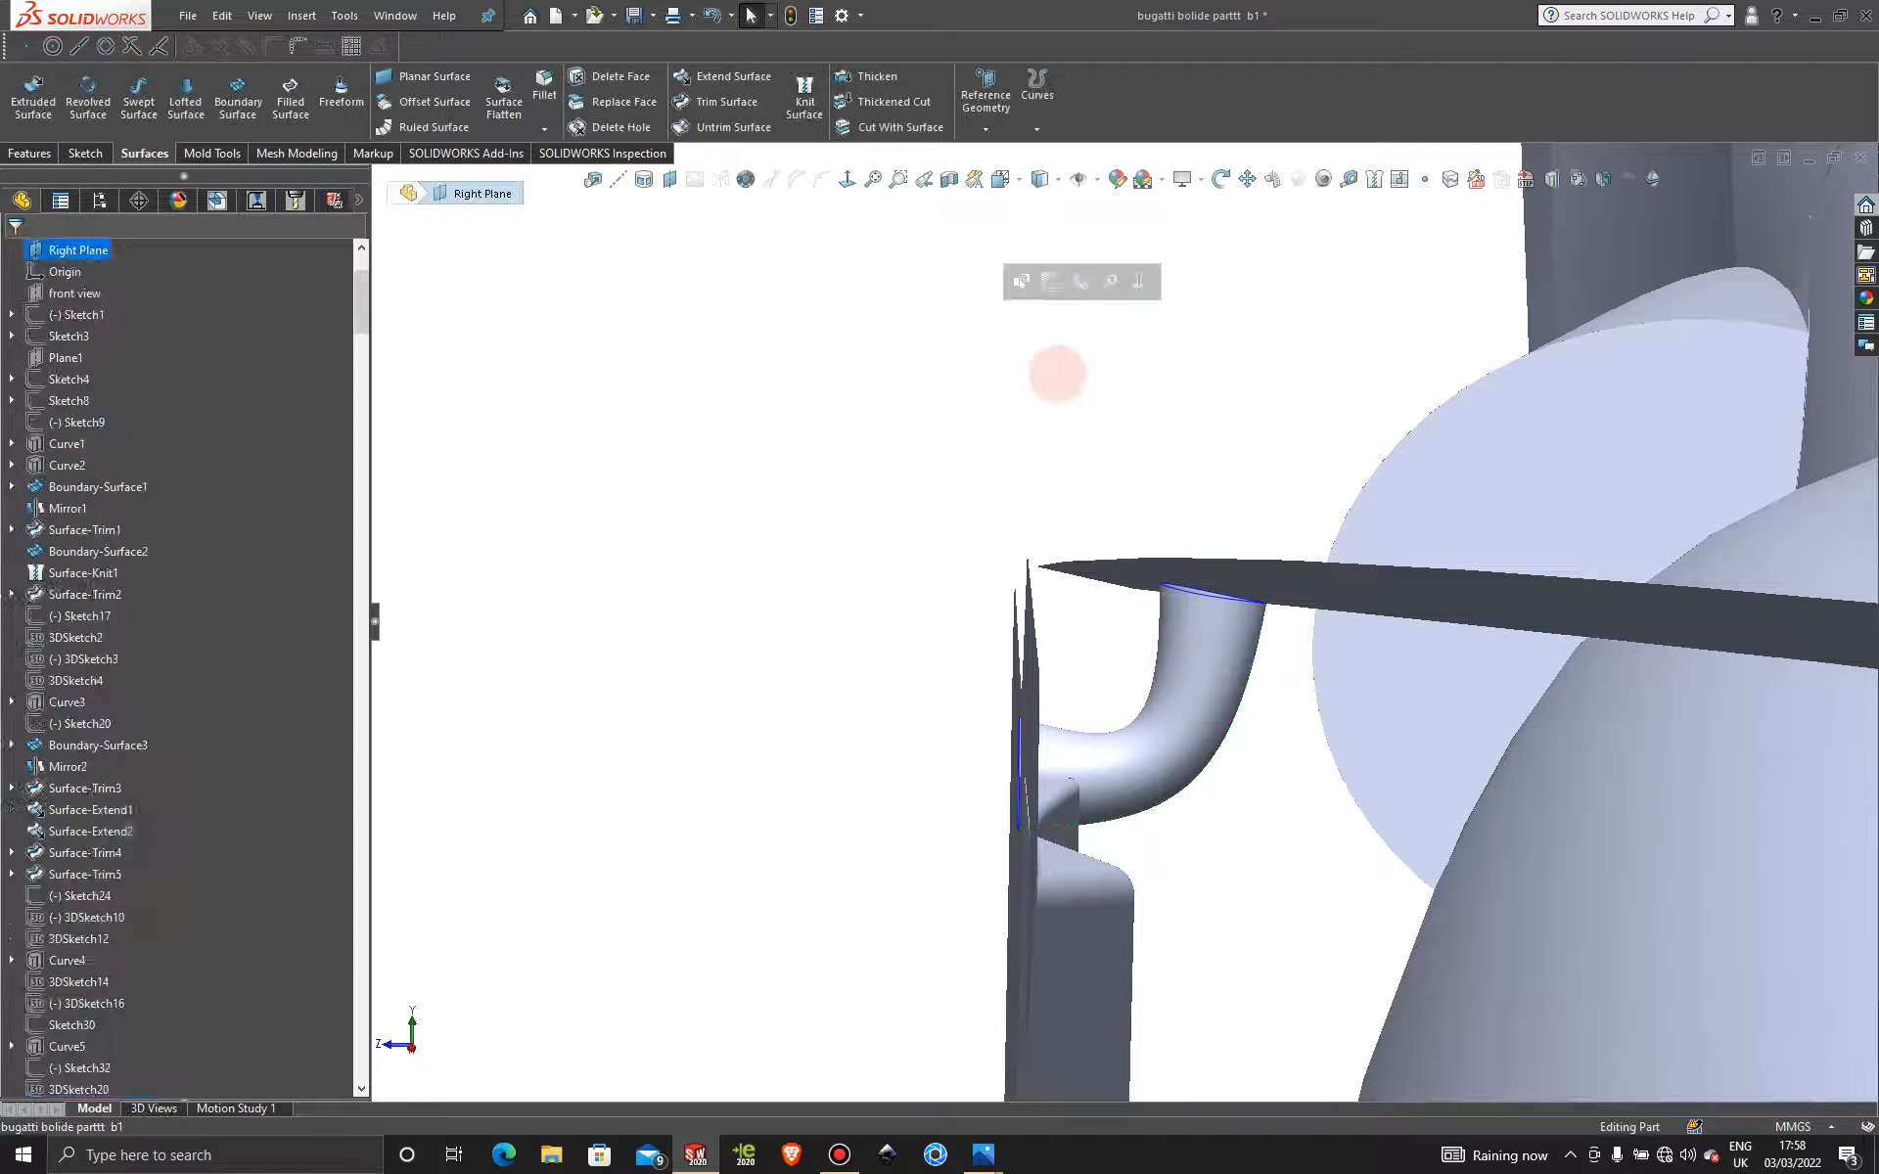
scroll(1055, 382, "up", 4)
middle_click_drag(1056, 384, 939, 578)
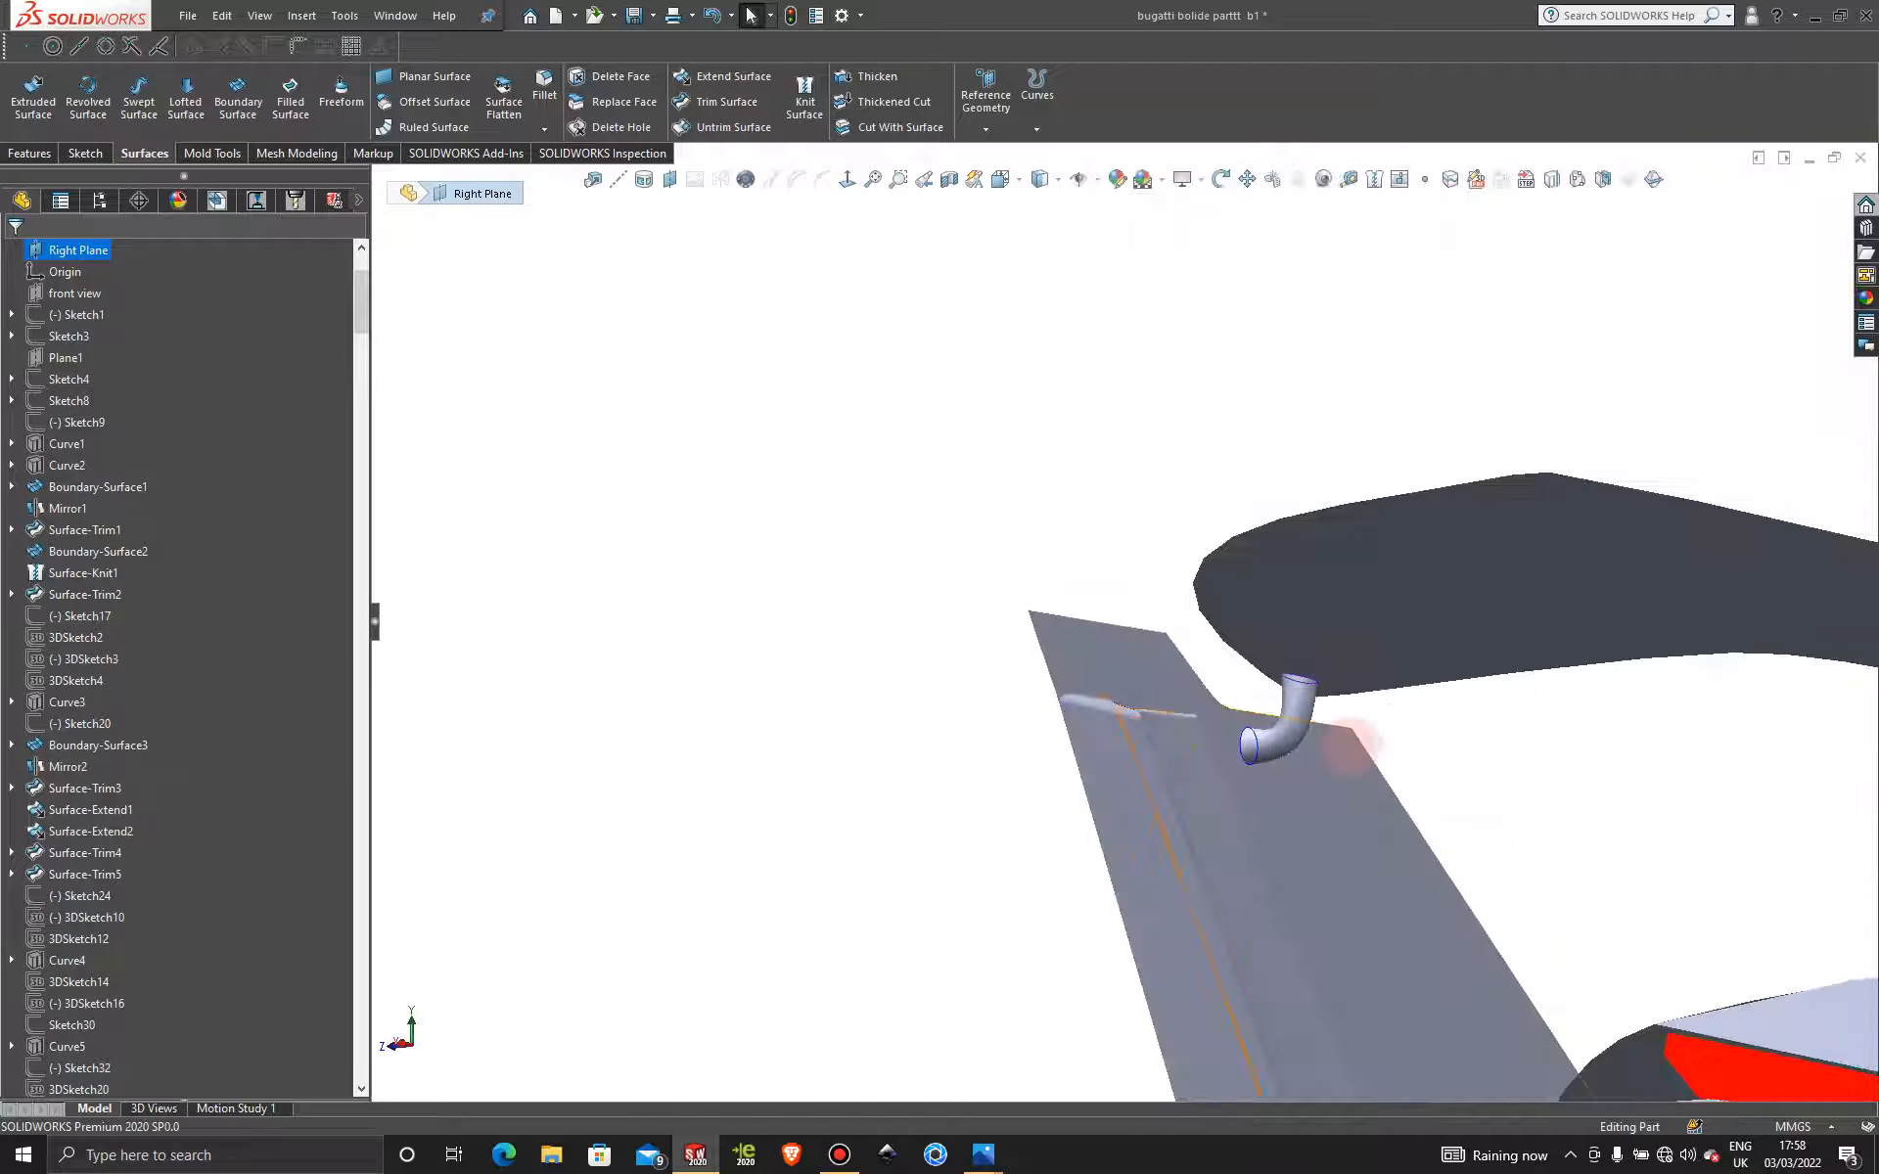
scroll(1320, 743, "down", 4)
scroll(1306, 744, "down", 2)
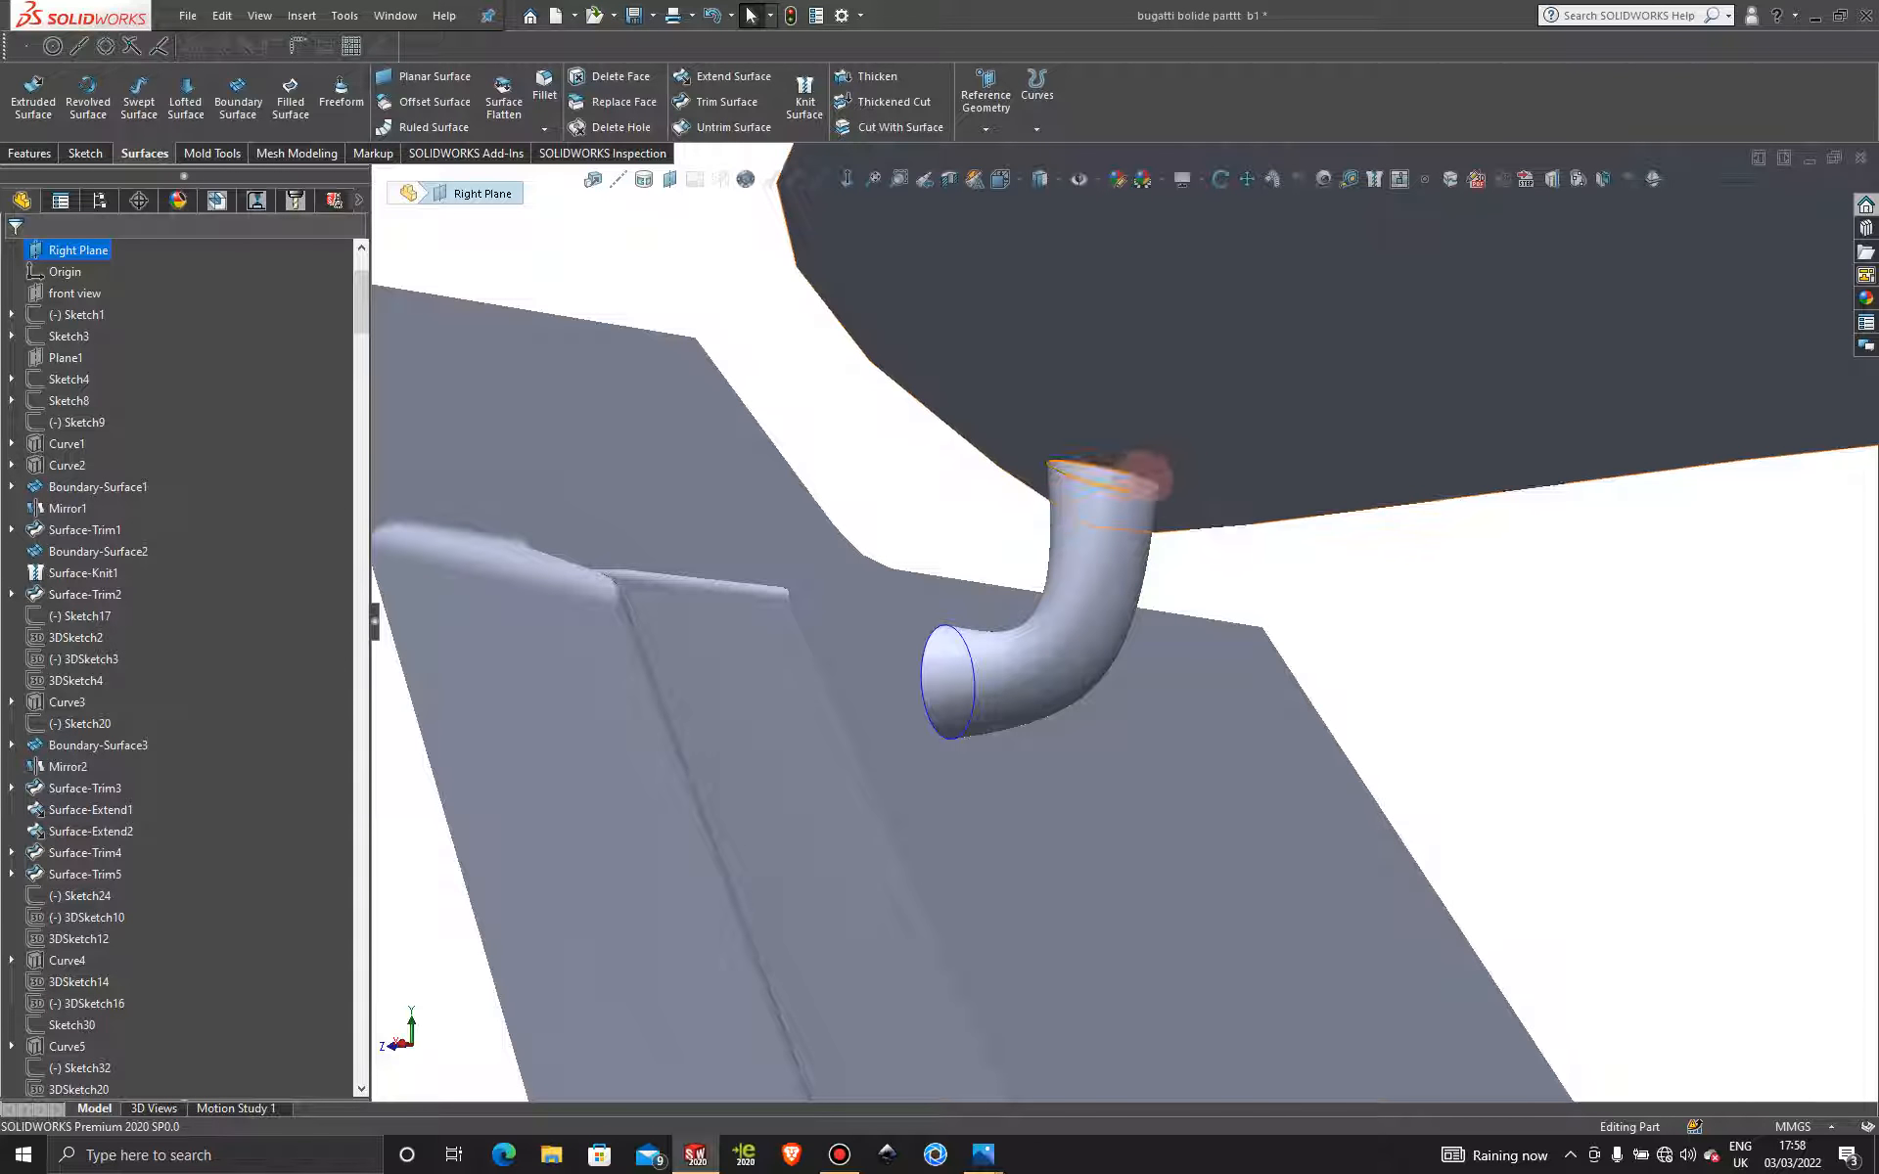
right_click(1145, 477)
key("Escape")
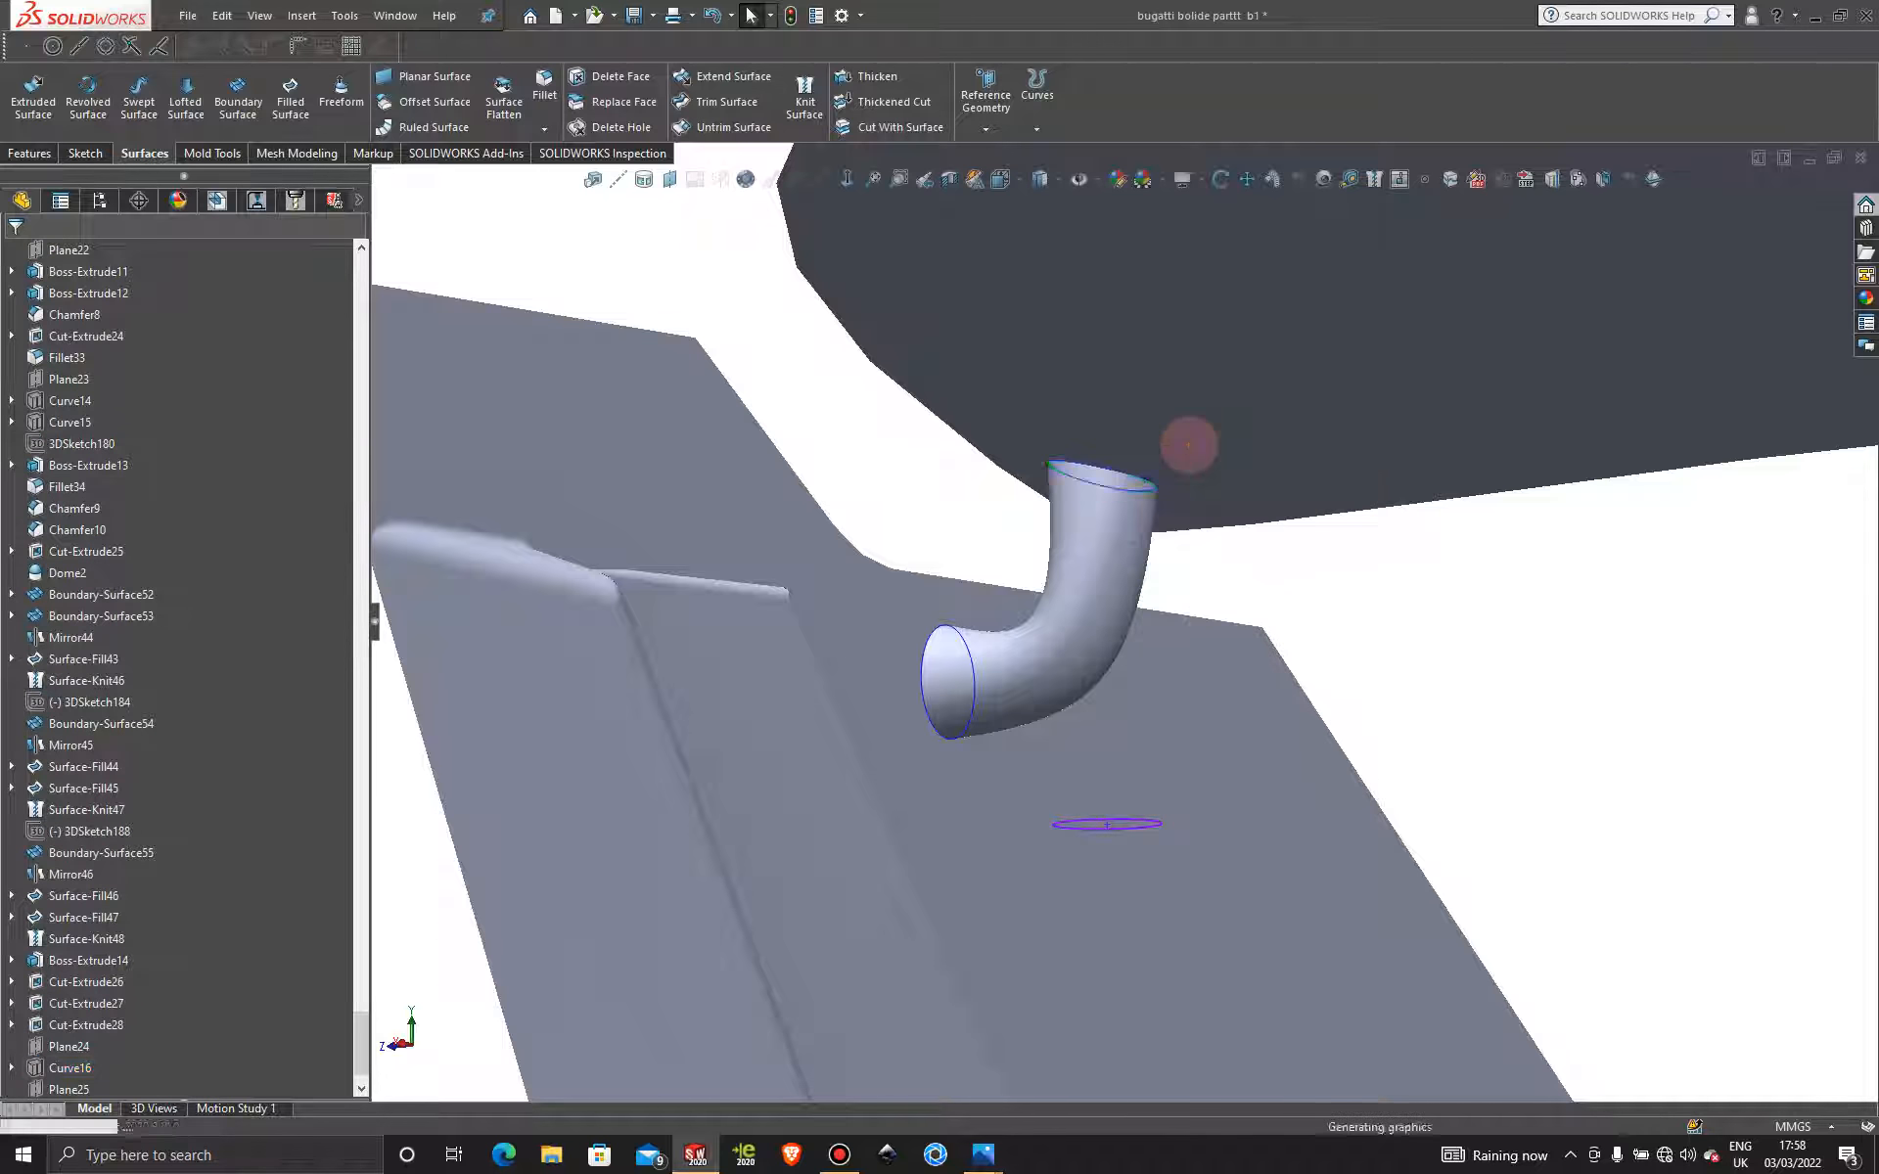
right_click(974, 657)
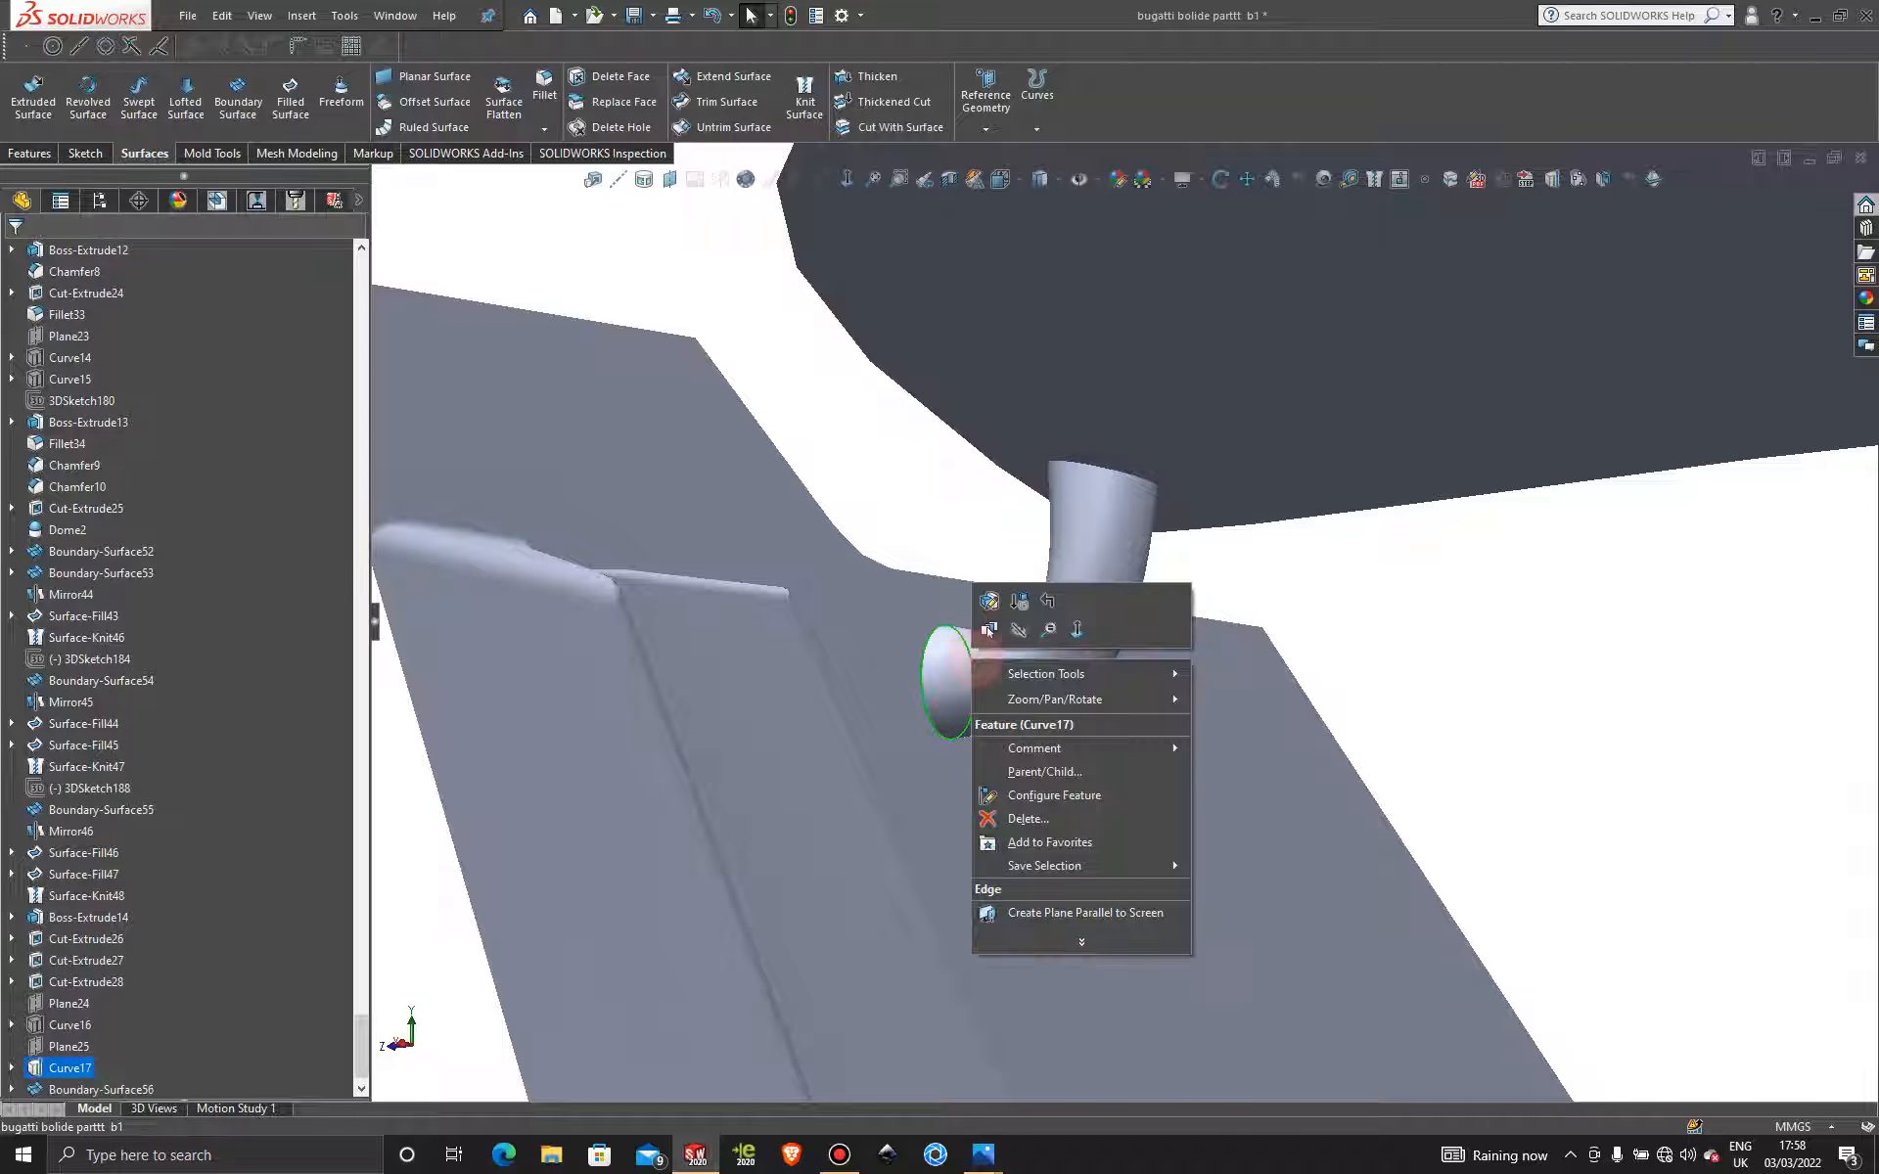
left_click(1024, 627)
key("z")
scroll(1468, 670, "up", 7)
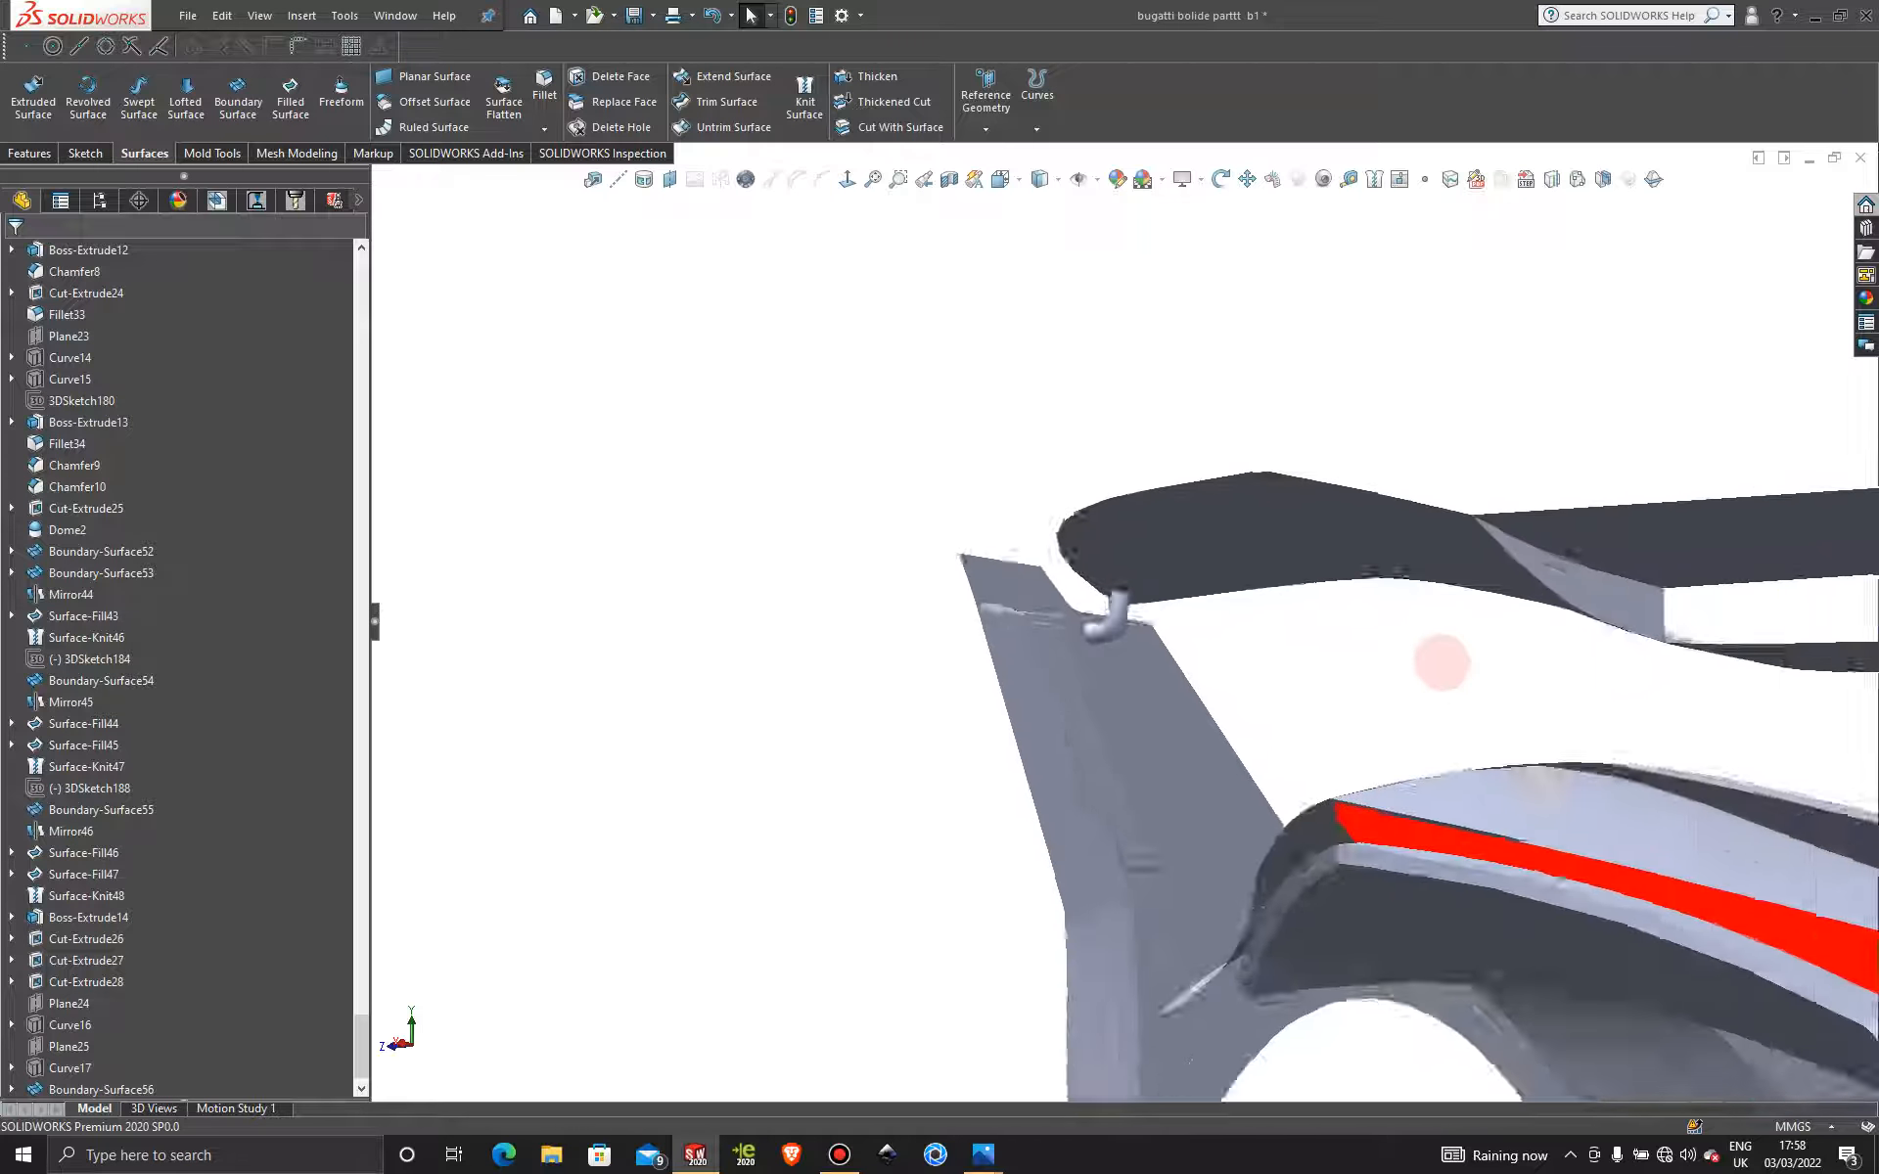
Mirror the strut's boundary surface body about the Front Plane.
middle_click_drag(1115, 671, 1279, 747)
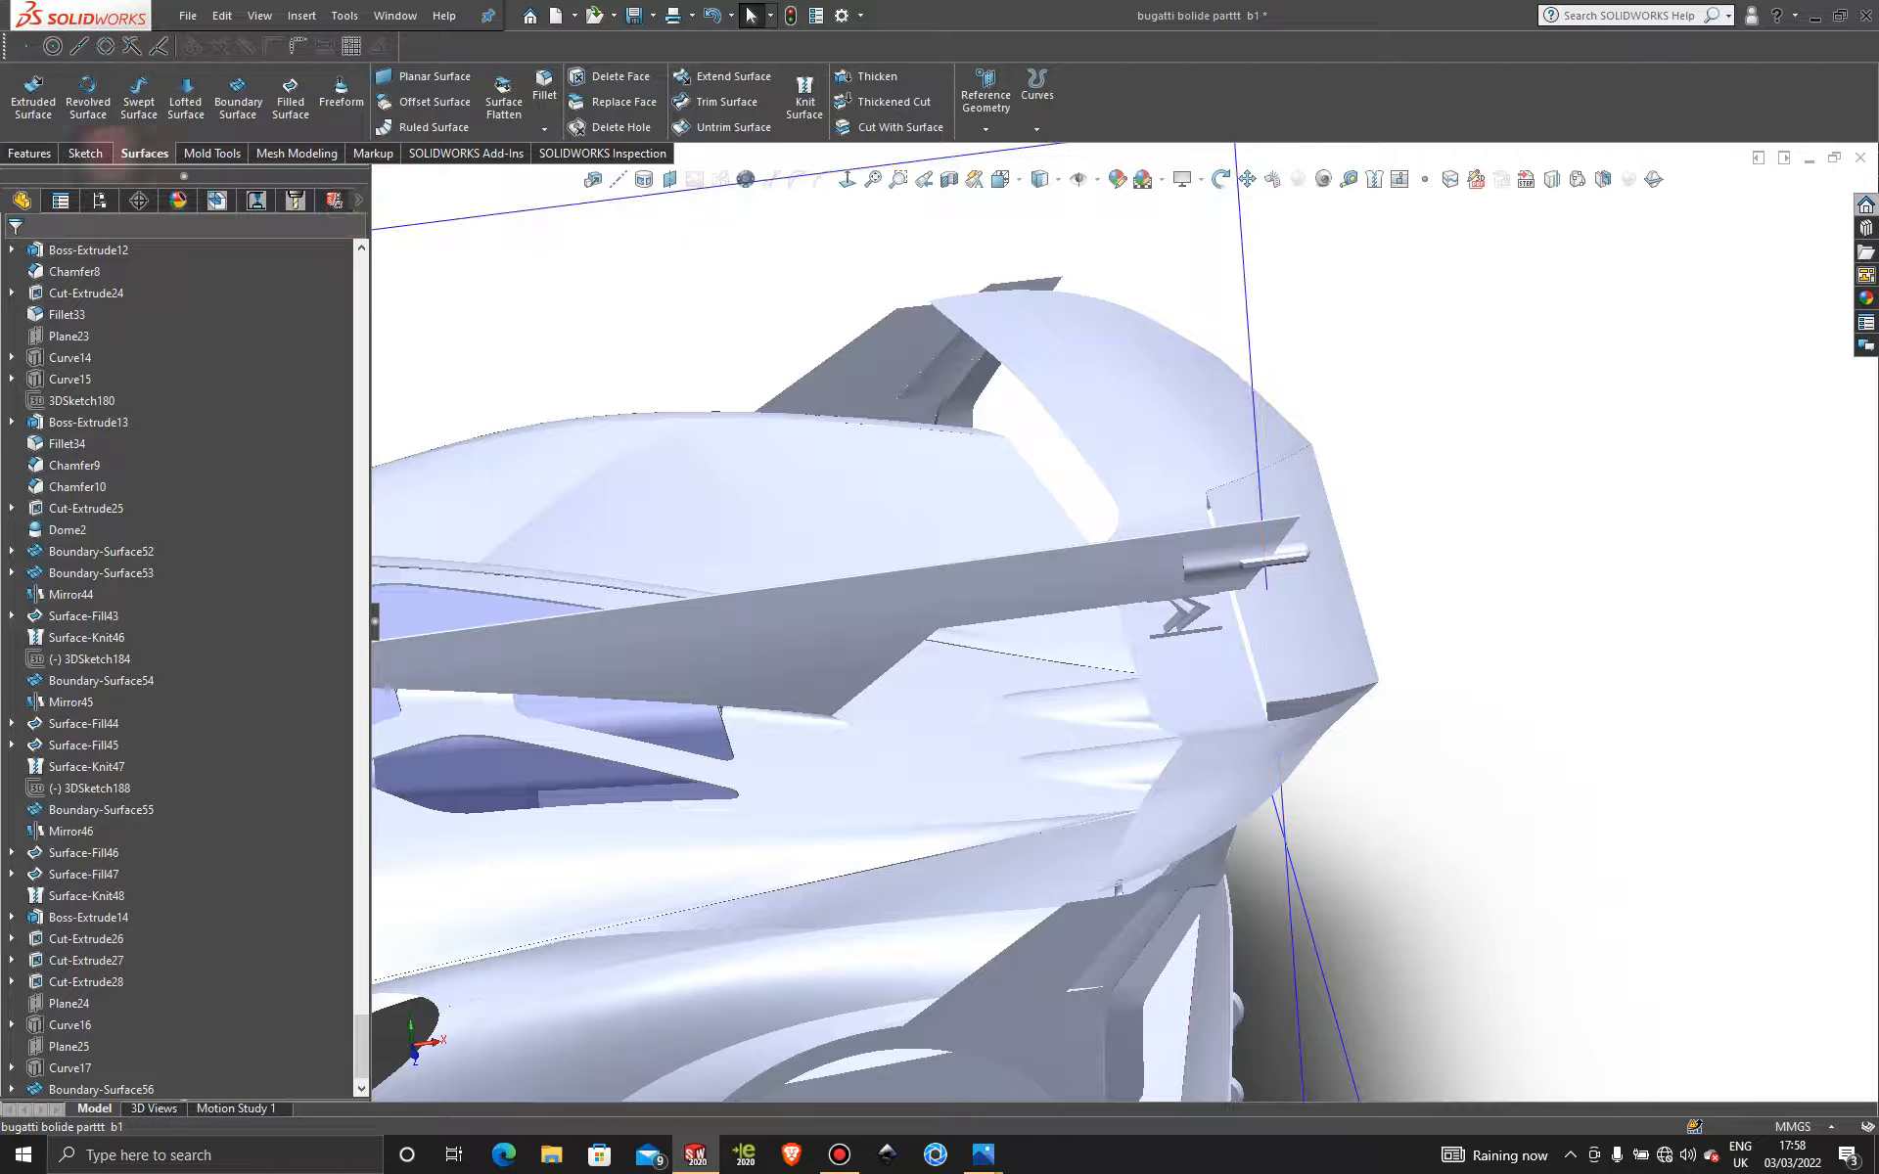
left_click(29, 153)
left_click(713, 127)
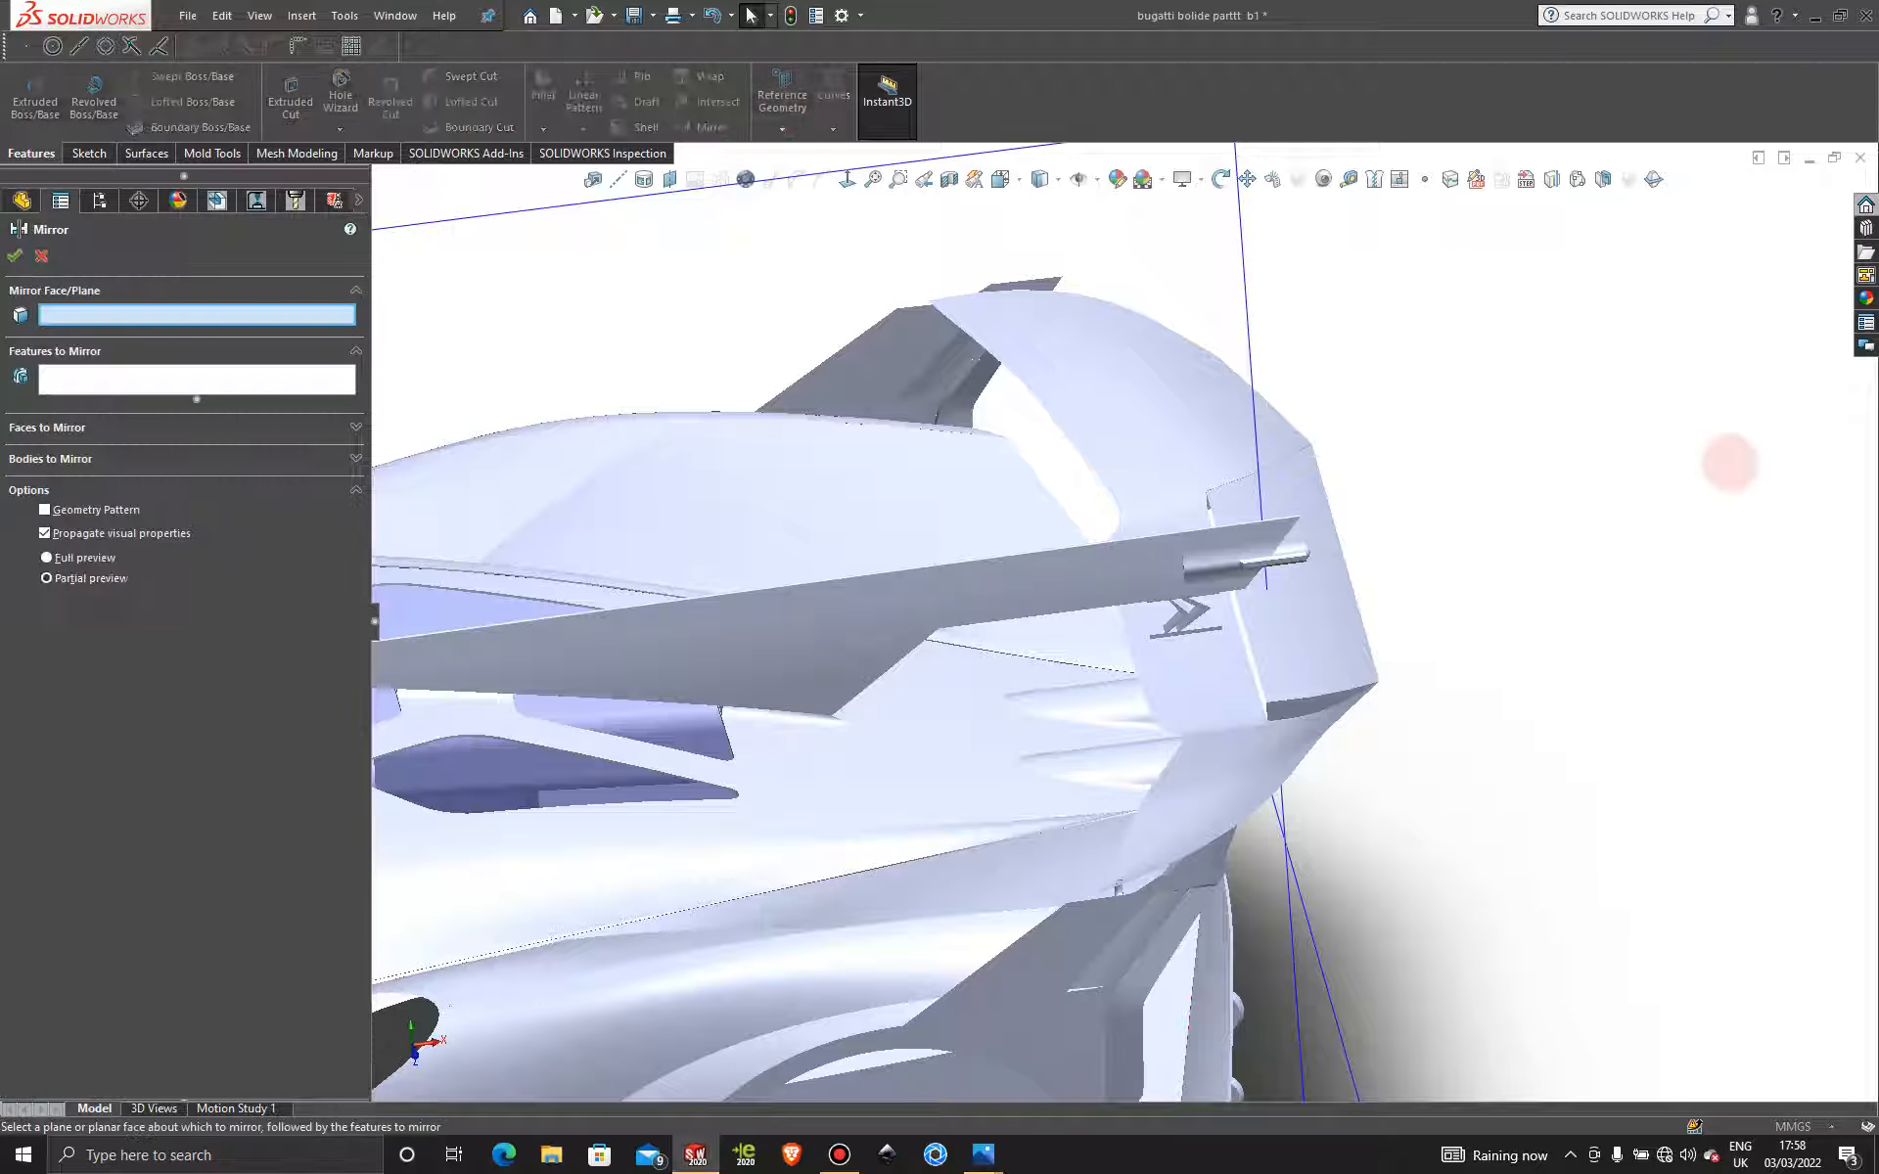
middle_click_drag(1729, 462, 1279, 432)
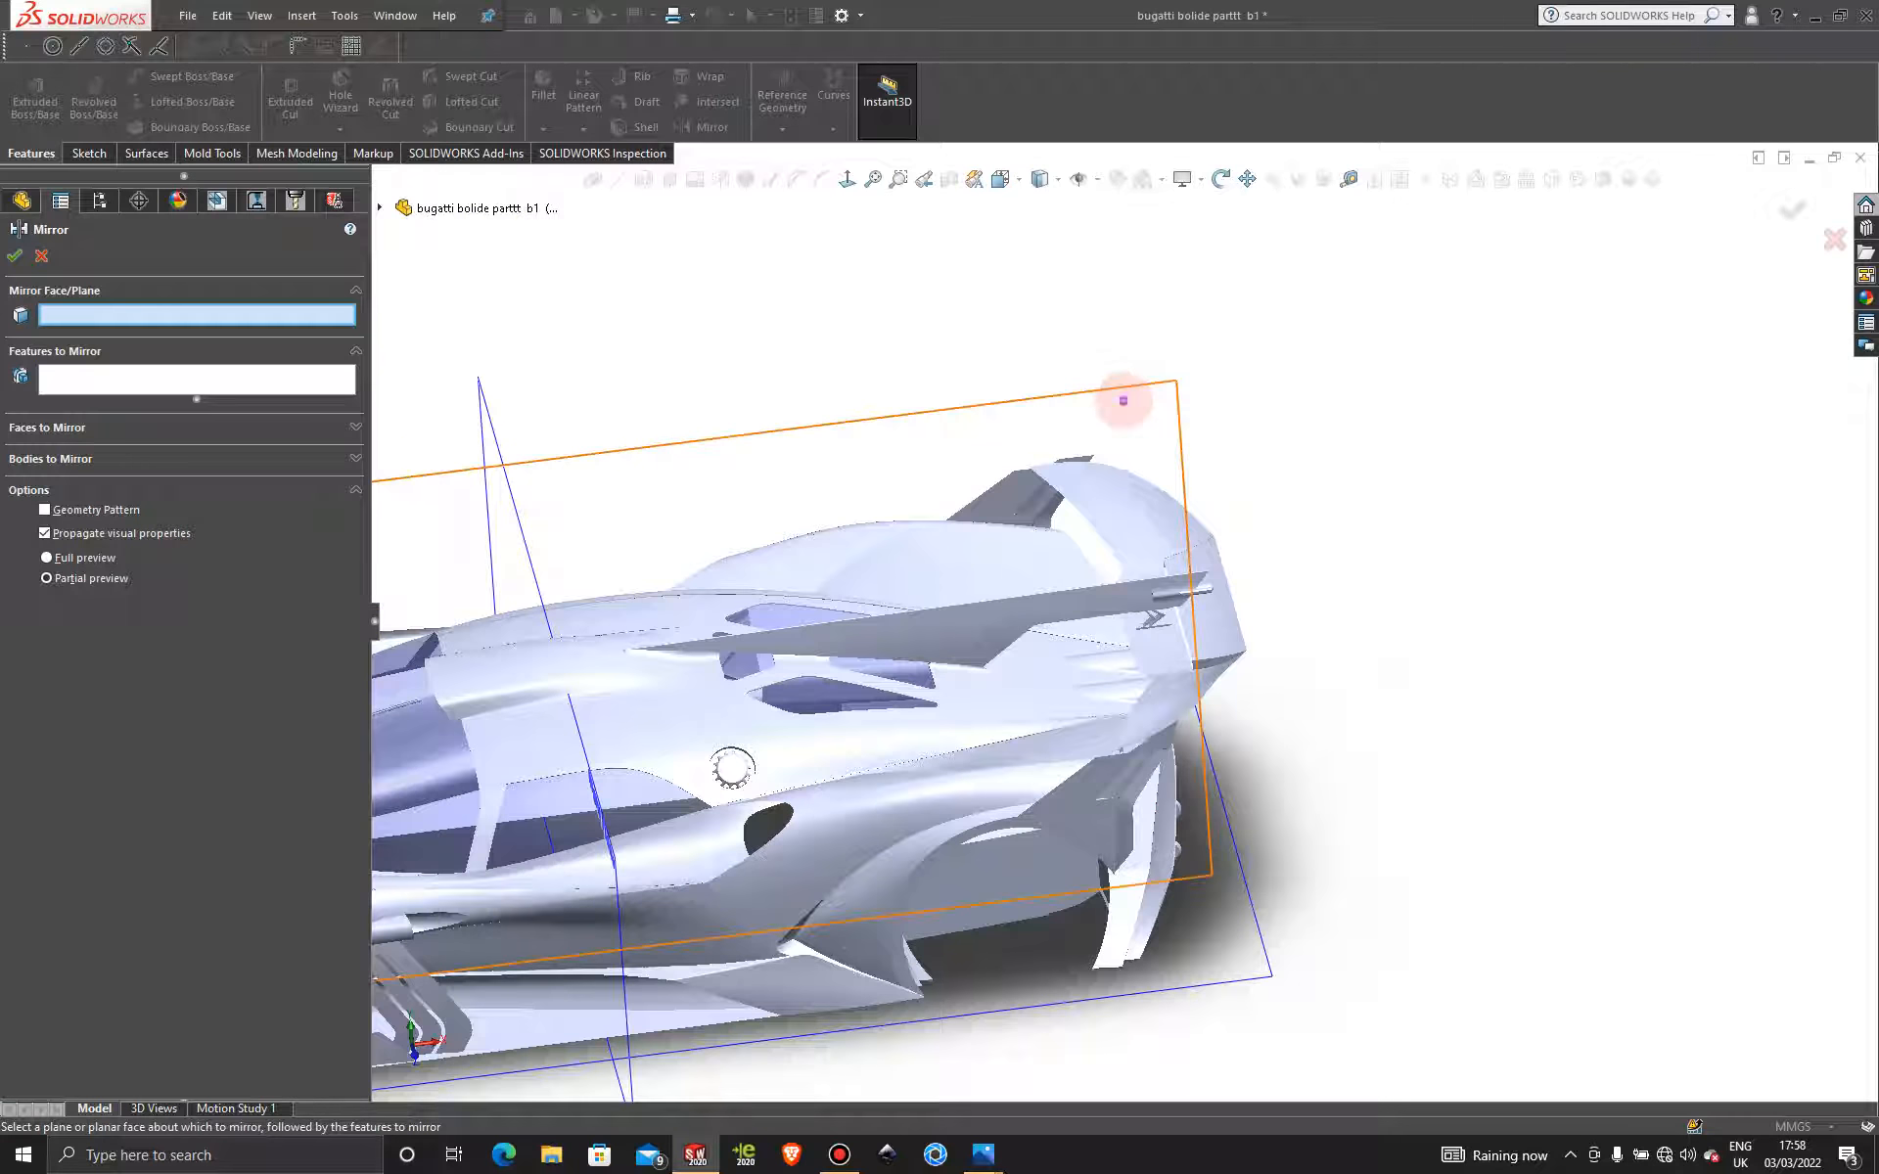
left_click(1116, 391)
scroll(731, 768, "down", 10)
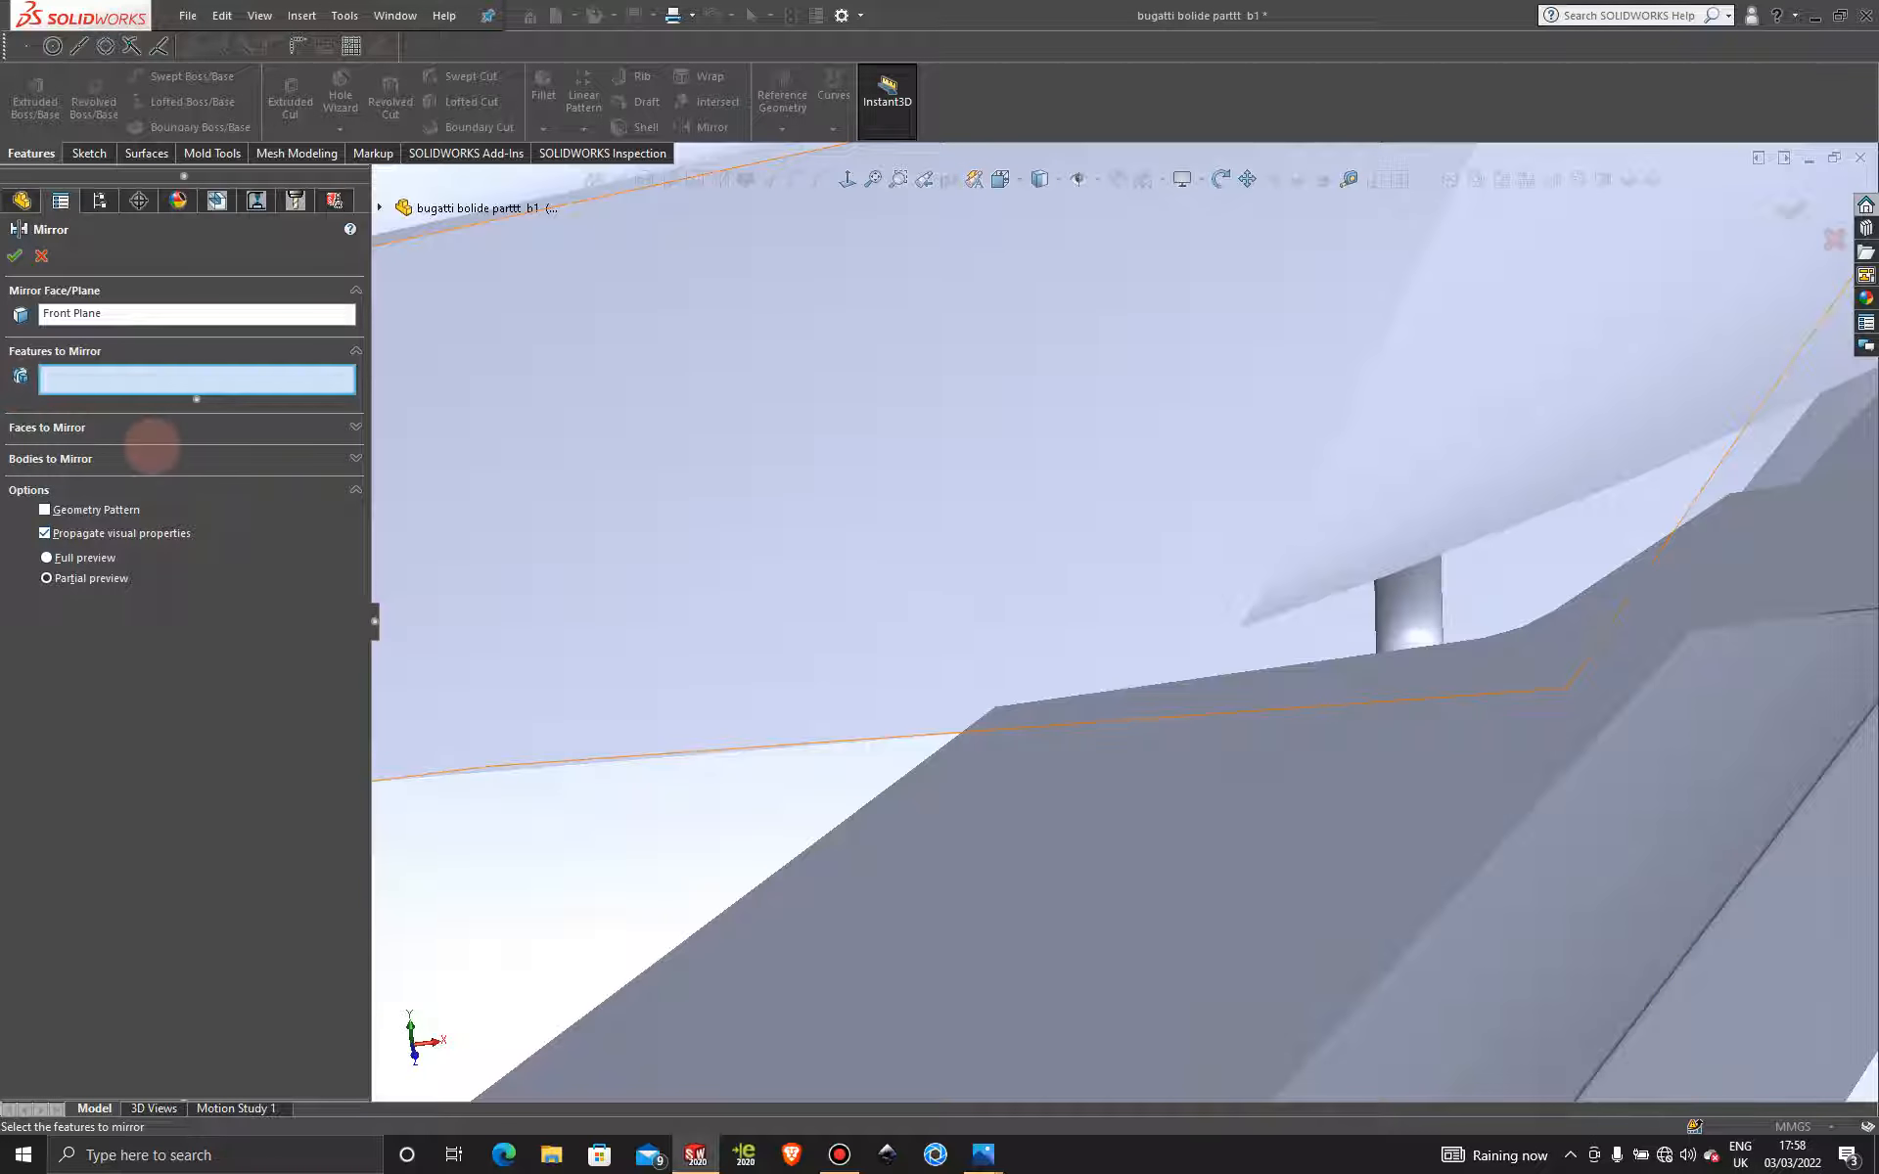
left_click(155, 453)
left_click(1413, 614)
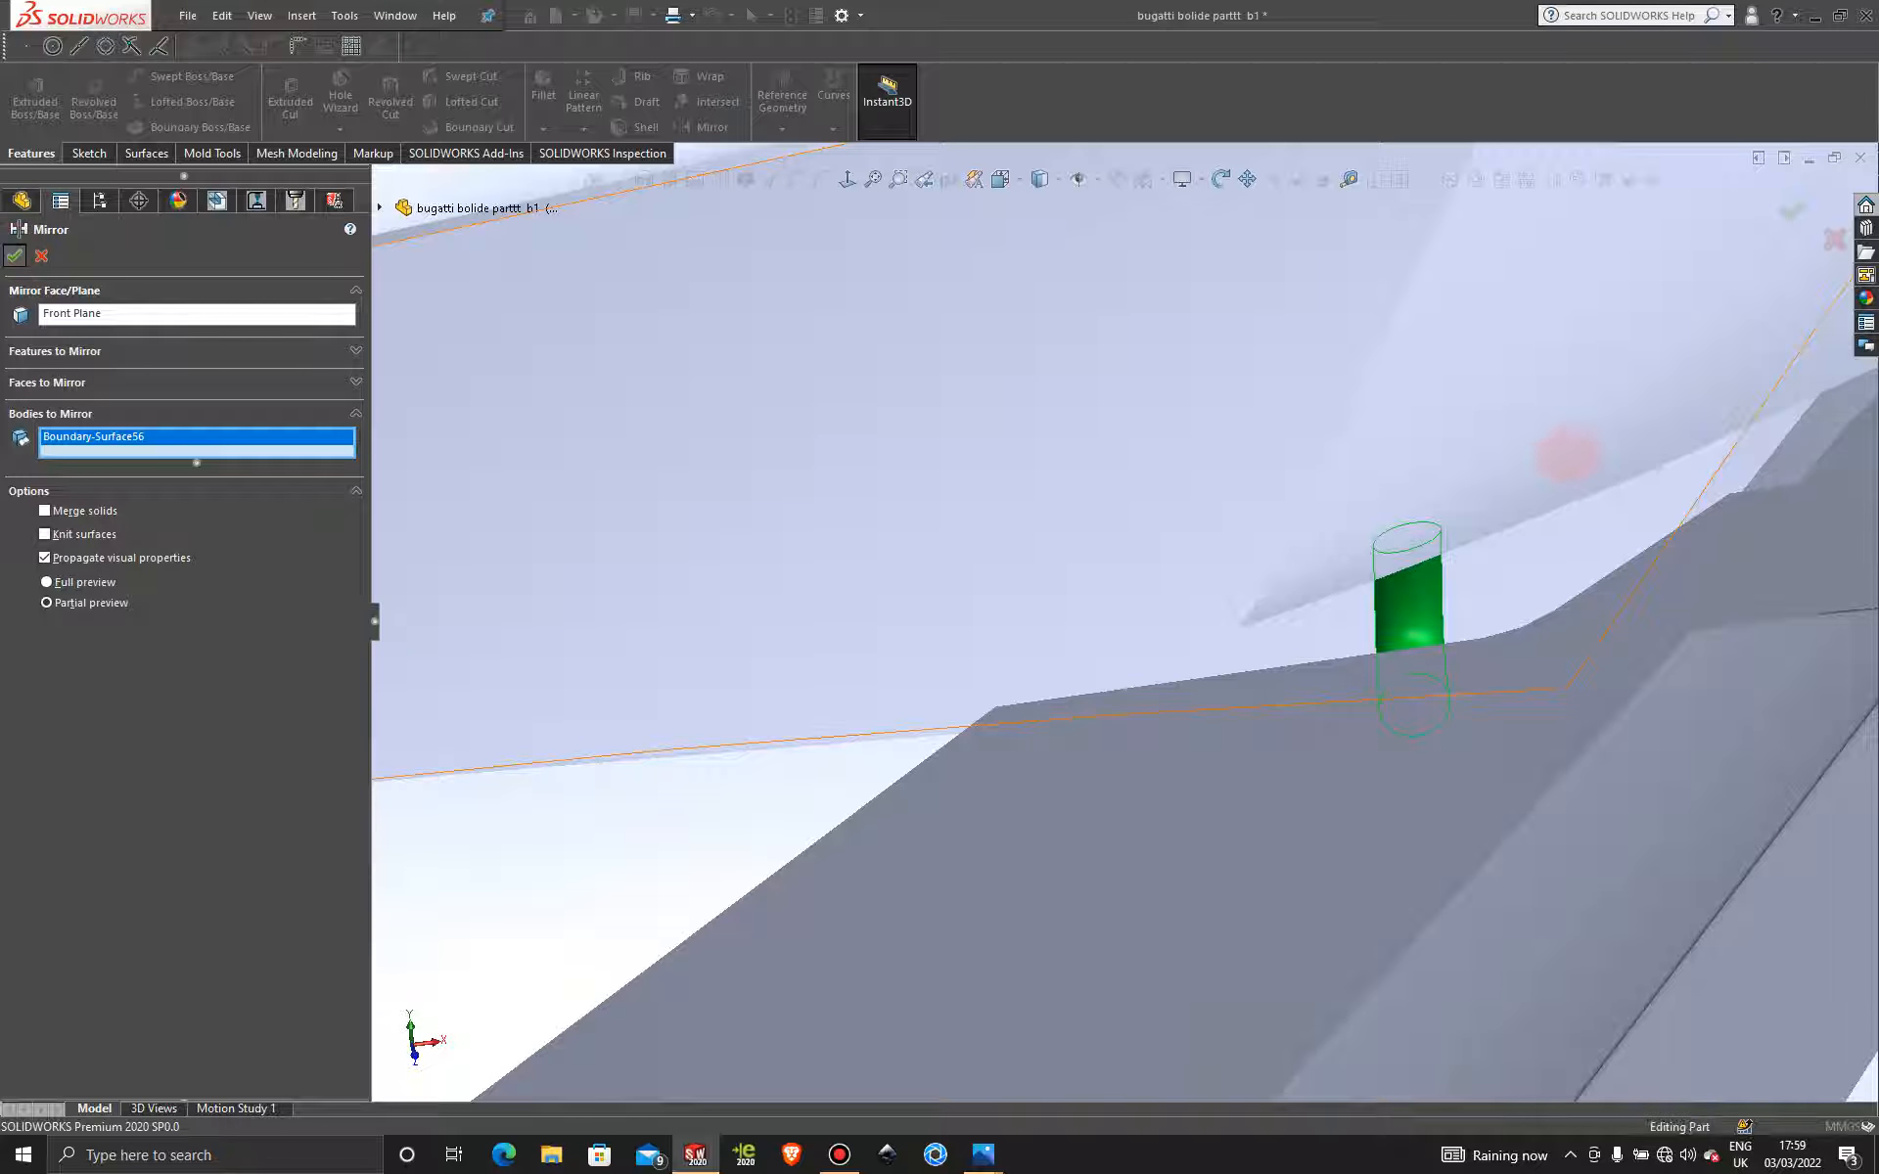
scroll(1563, 466, "up", 8)
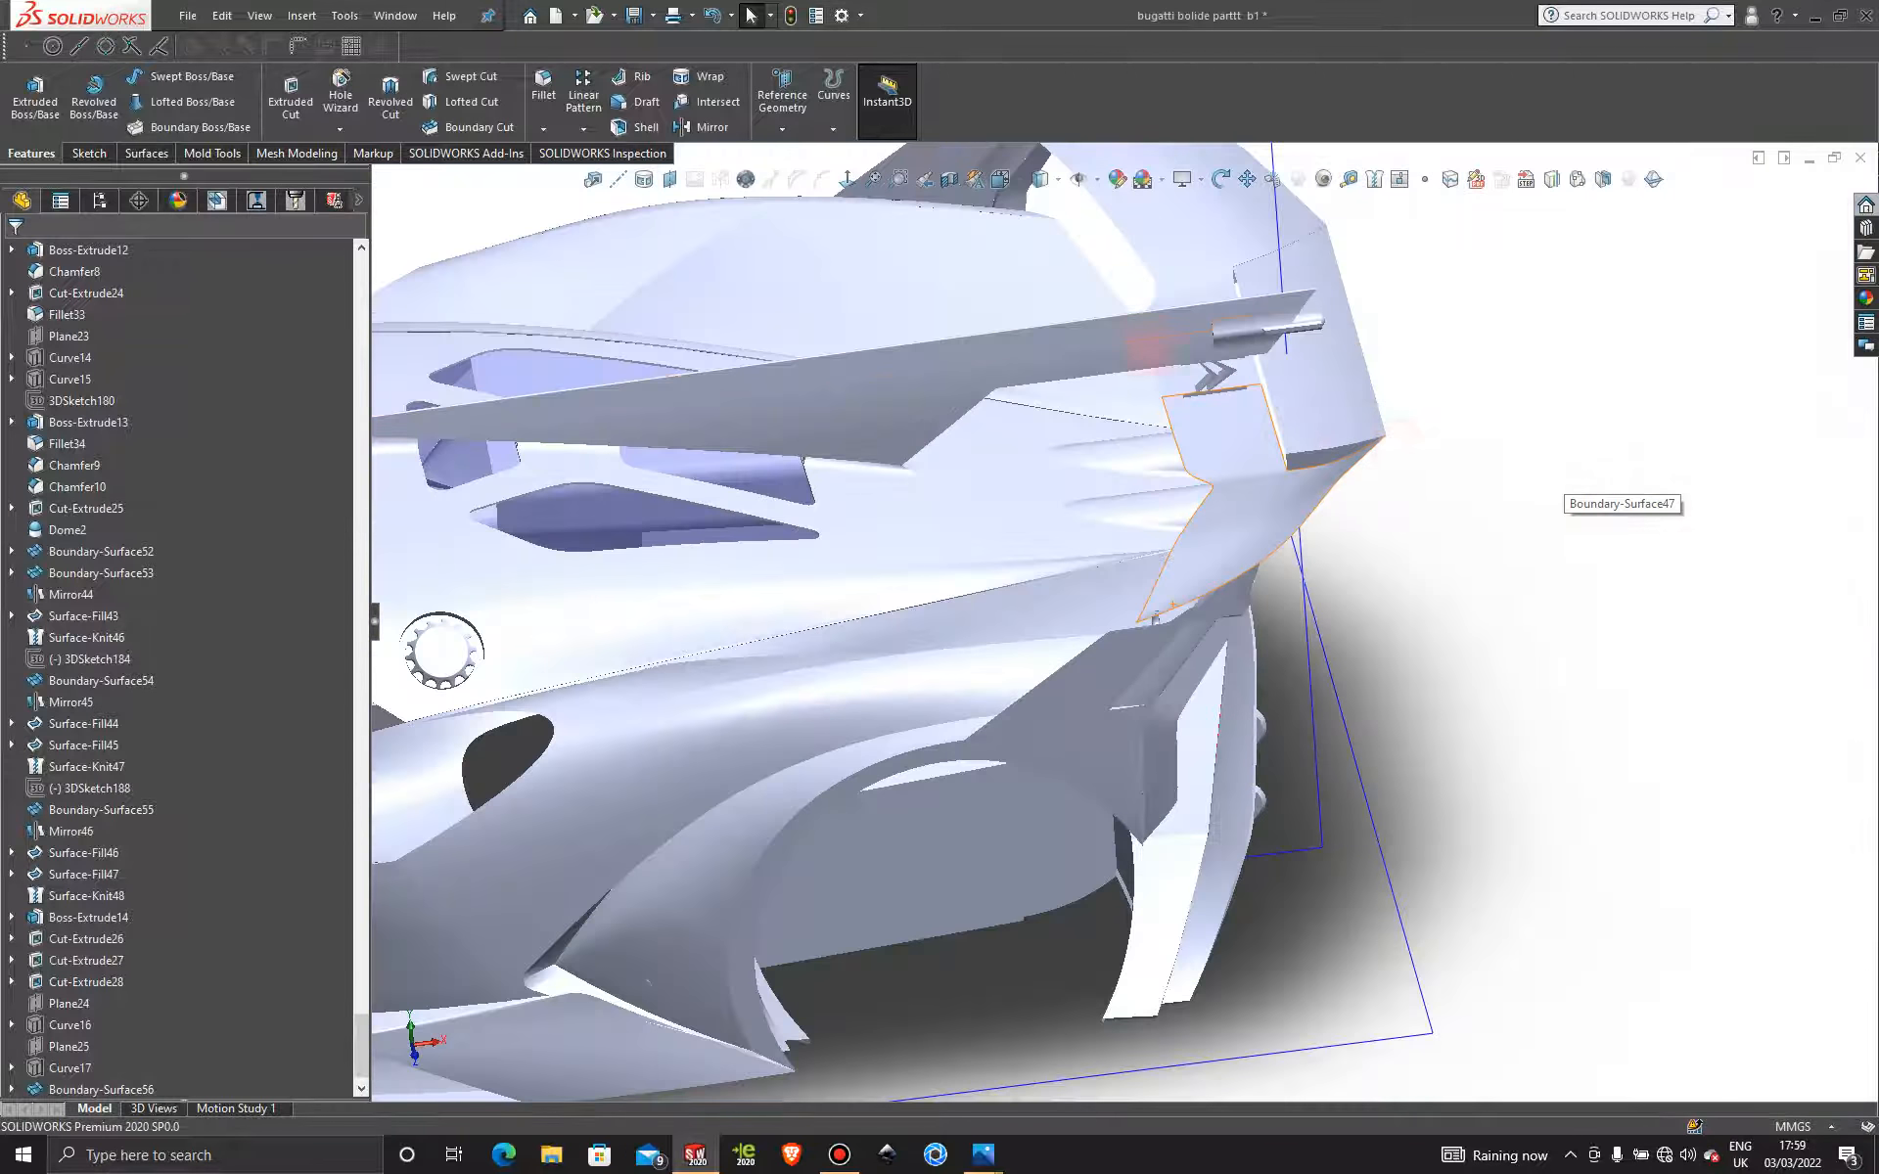
Open a new sketch on the Top Plane and orient it normal to the screen.
mouse_move(1133, 301)
middle_mouse_down()
mouse_move(1073, 279)
mouse_move(914, 289)
mouse_move(1103, 326)
middle_mouse_up()
scroll(1102, 326, "up", 5)
middle_click_drag(1086, 474, 998, 494)
scroll(956, 600, "down", 5)
scroll(1017, 722, "up", 1)
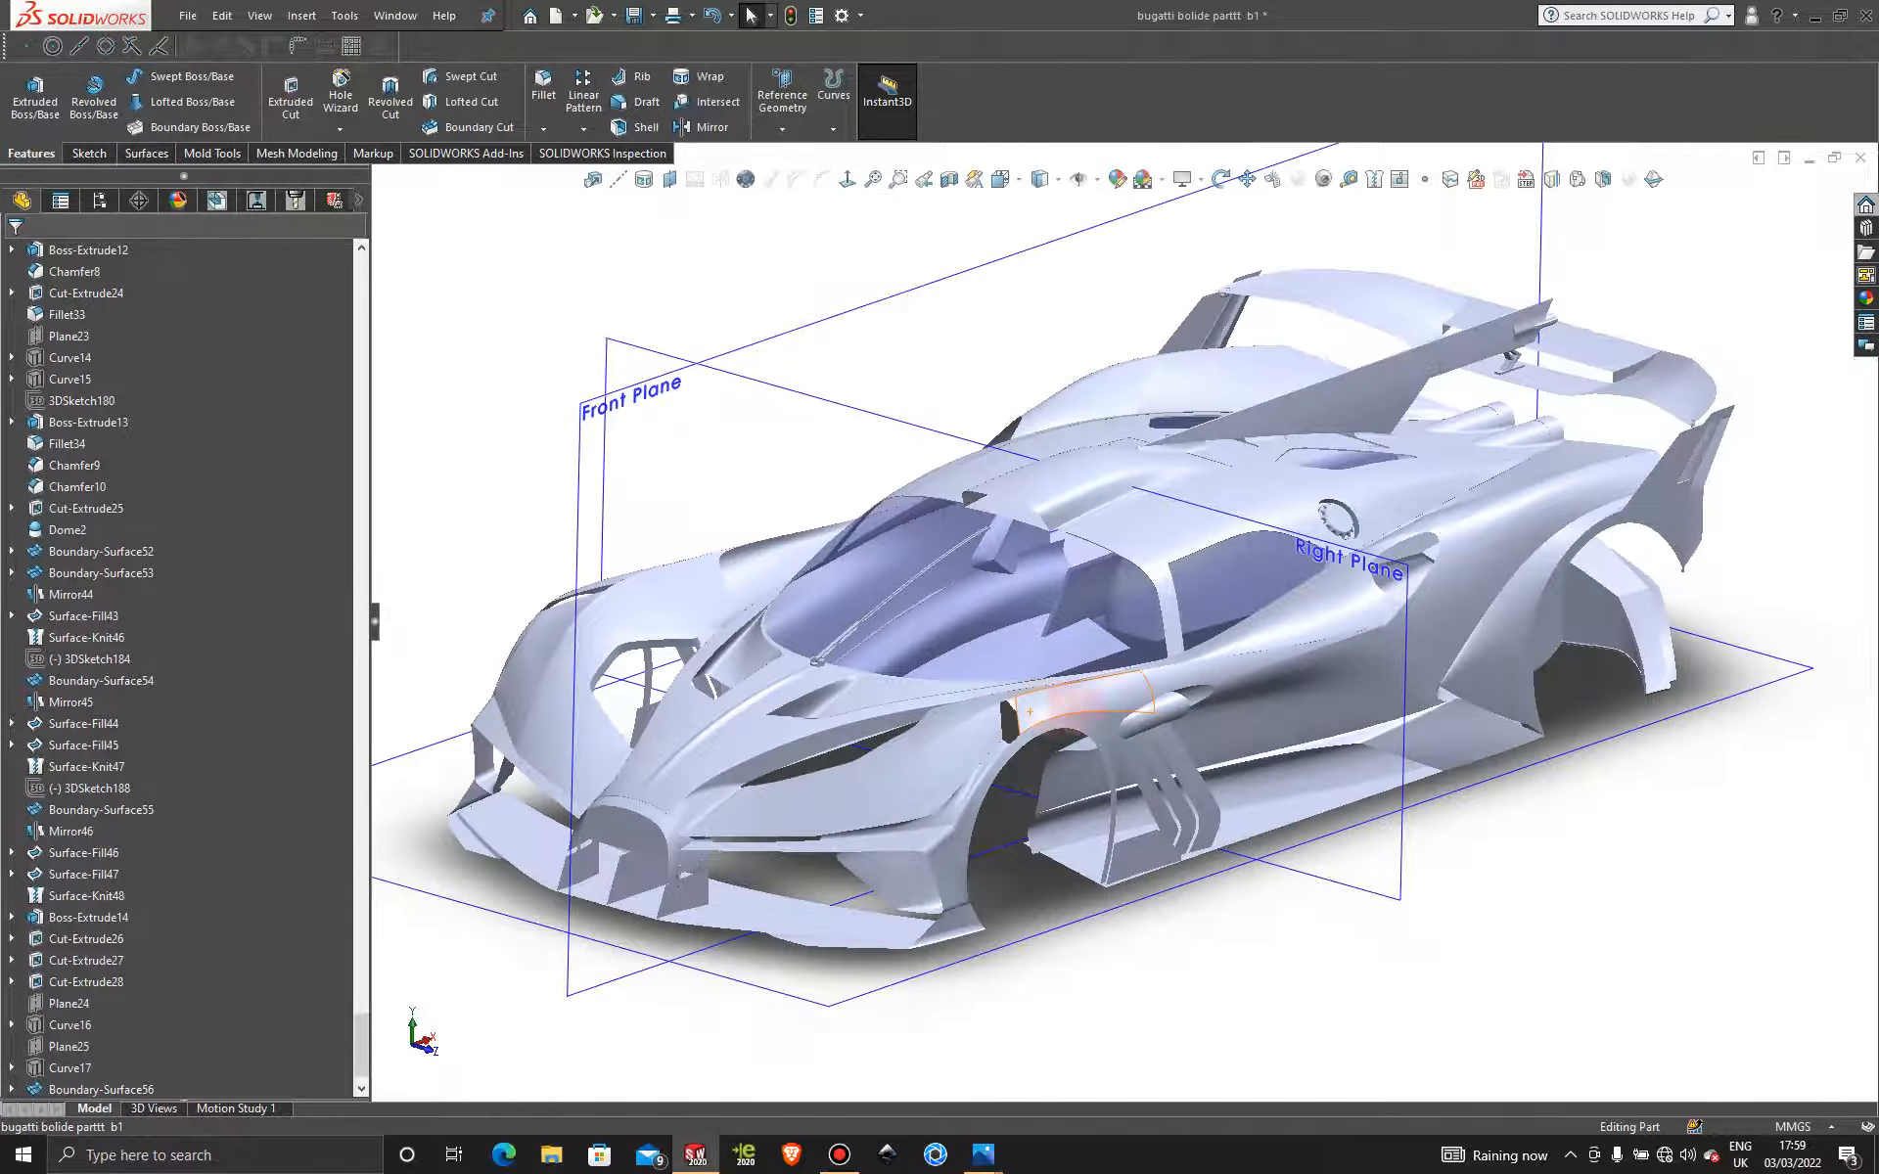
middle_click_drag(1062, 703, 1018, 843)
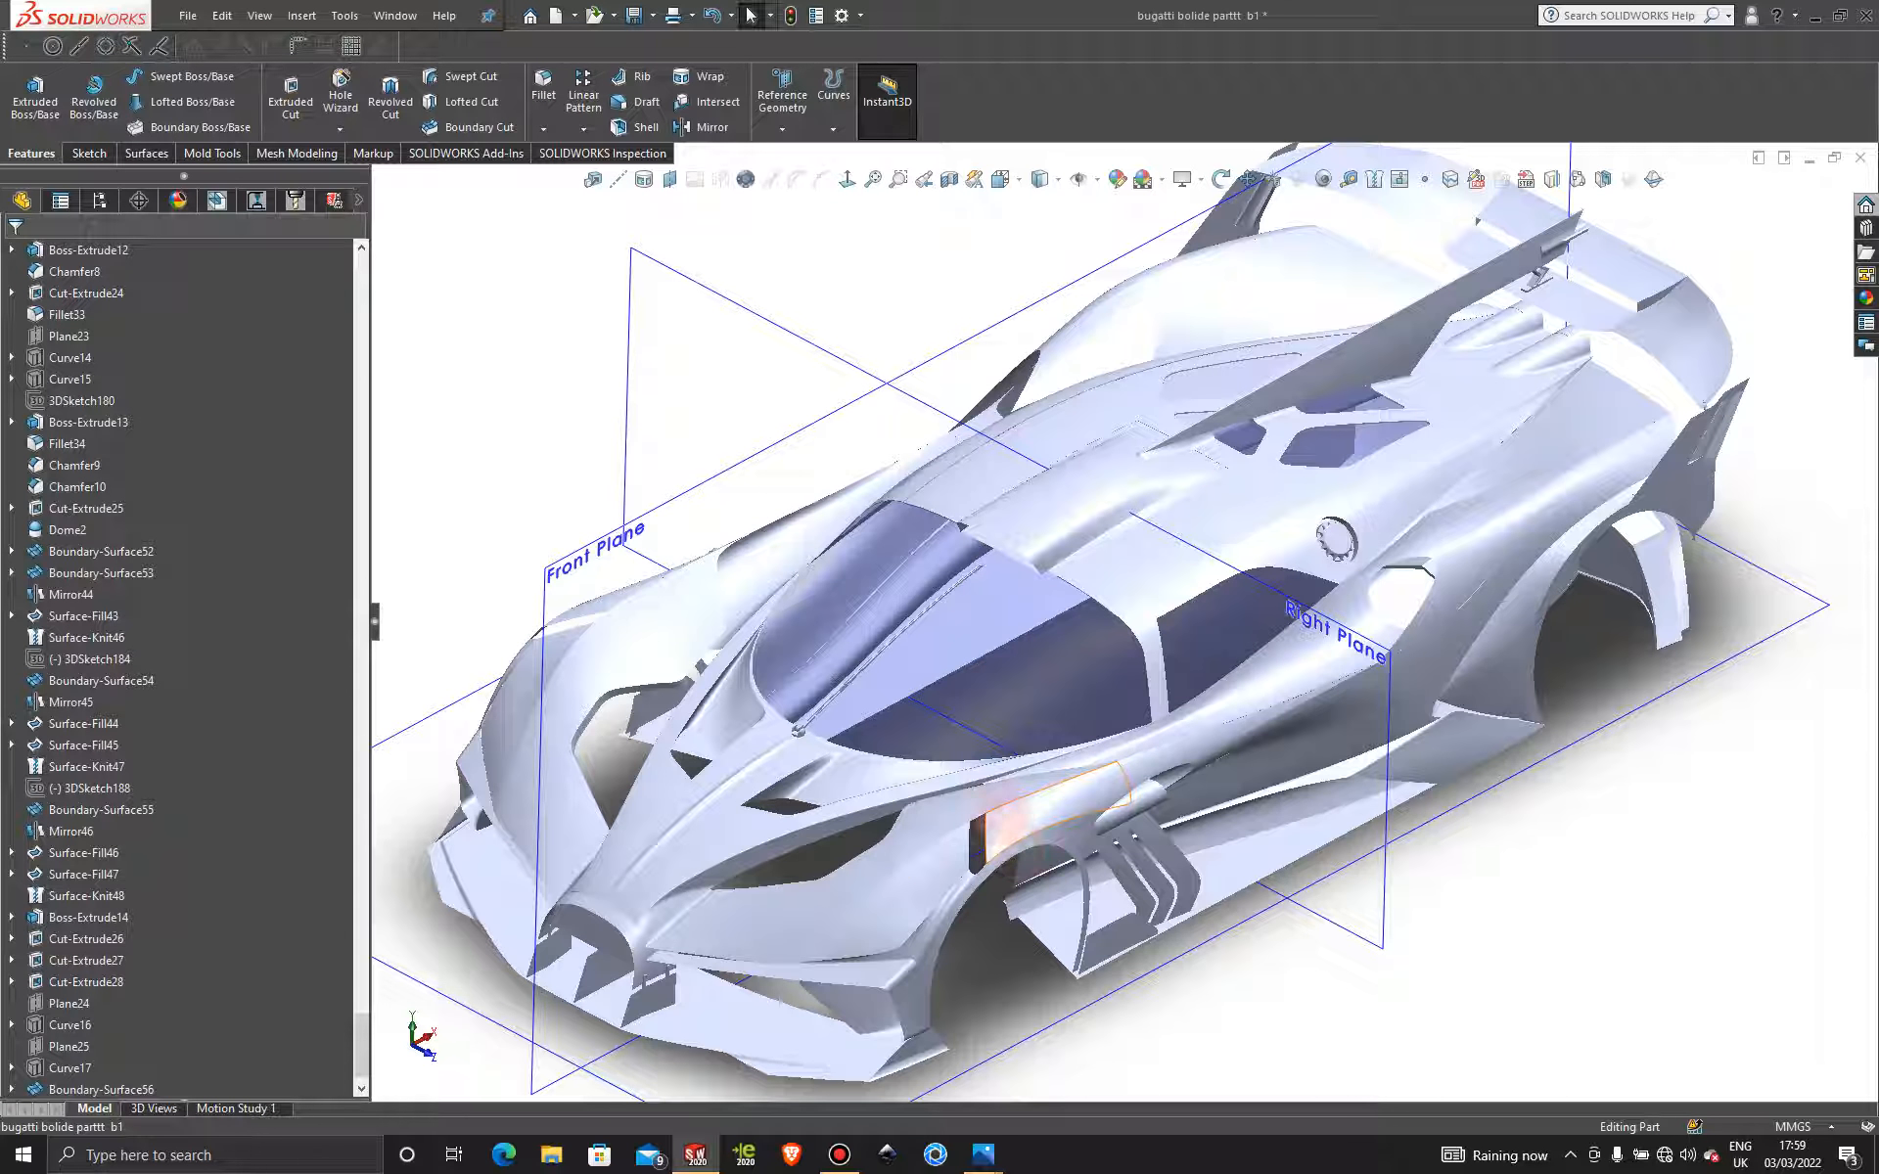
scroll(1057, 861, "up", 4)
mouse_move(1097, 867)
middle_mouse_down()
mouse_move(1115, 930)
mouse_move(1088, 895)
middle_mouse_up()
left_click(1086, 890)
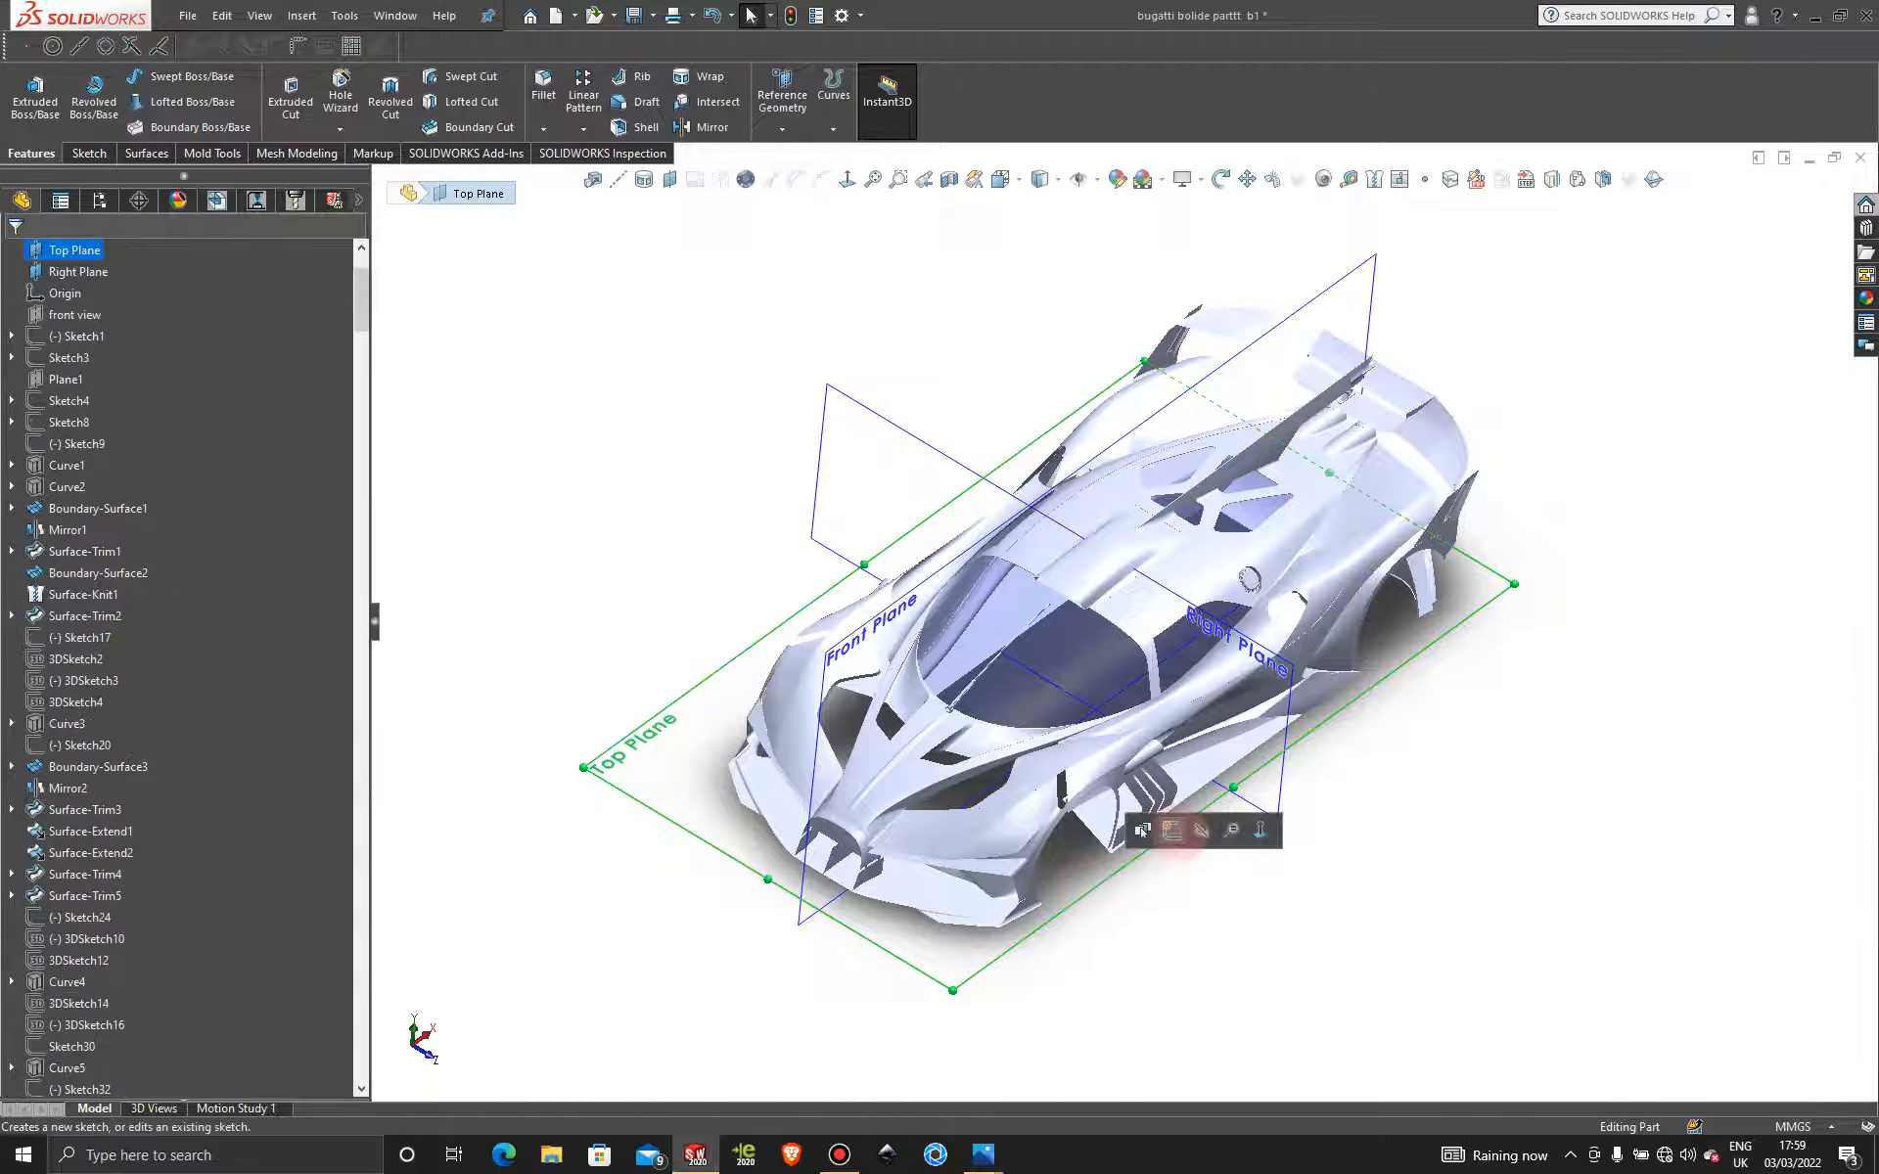
left_click(1209, 879)
left_click(848, 180)
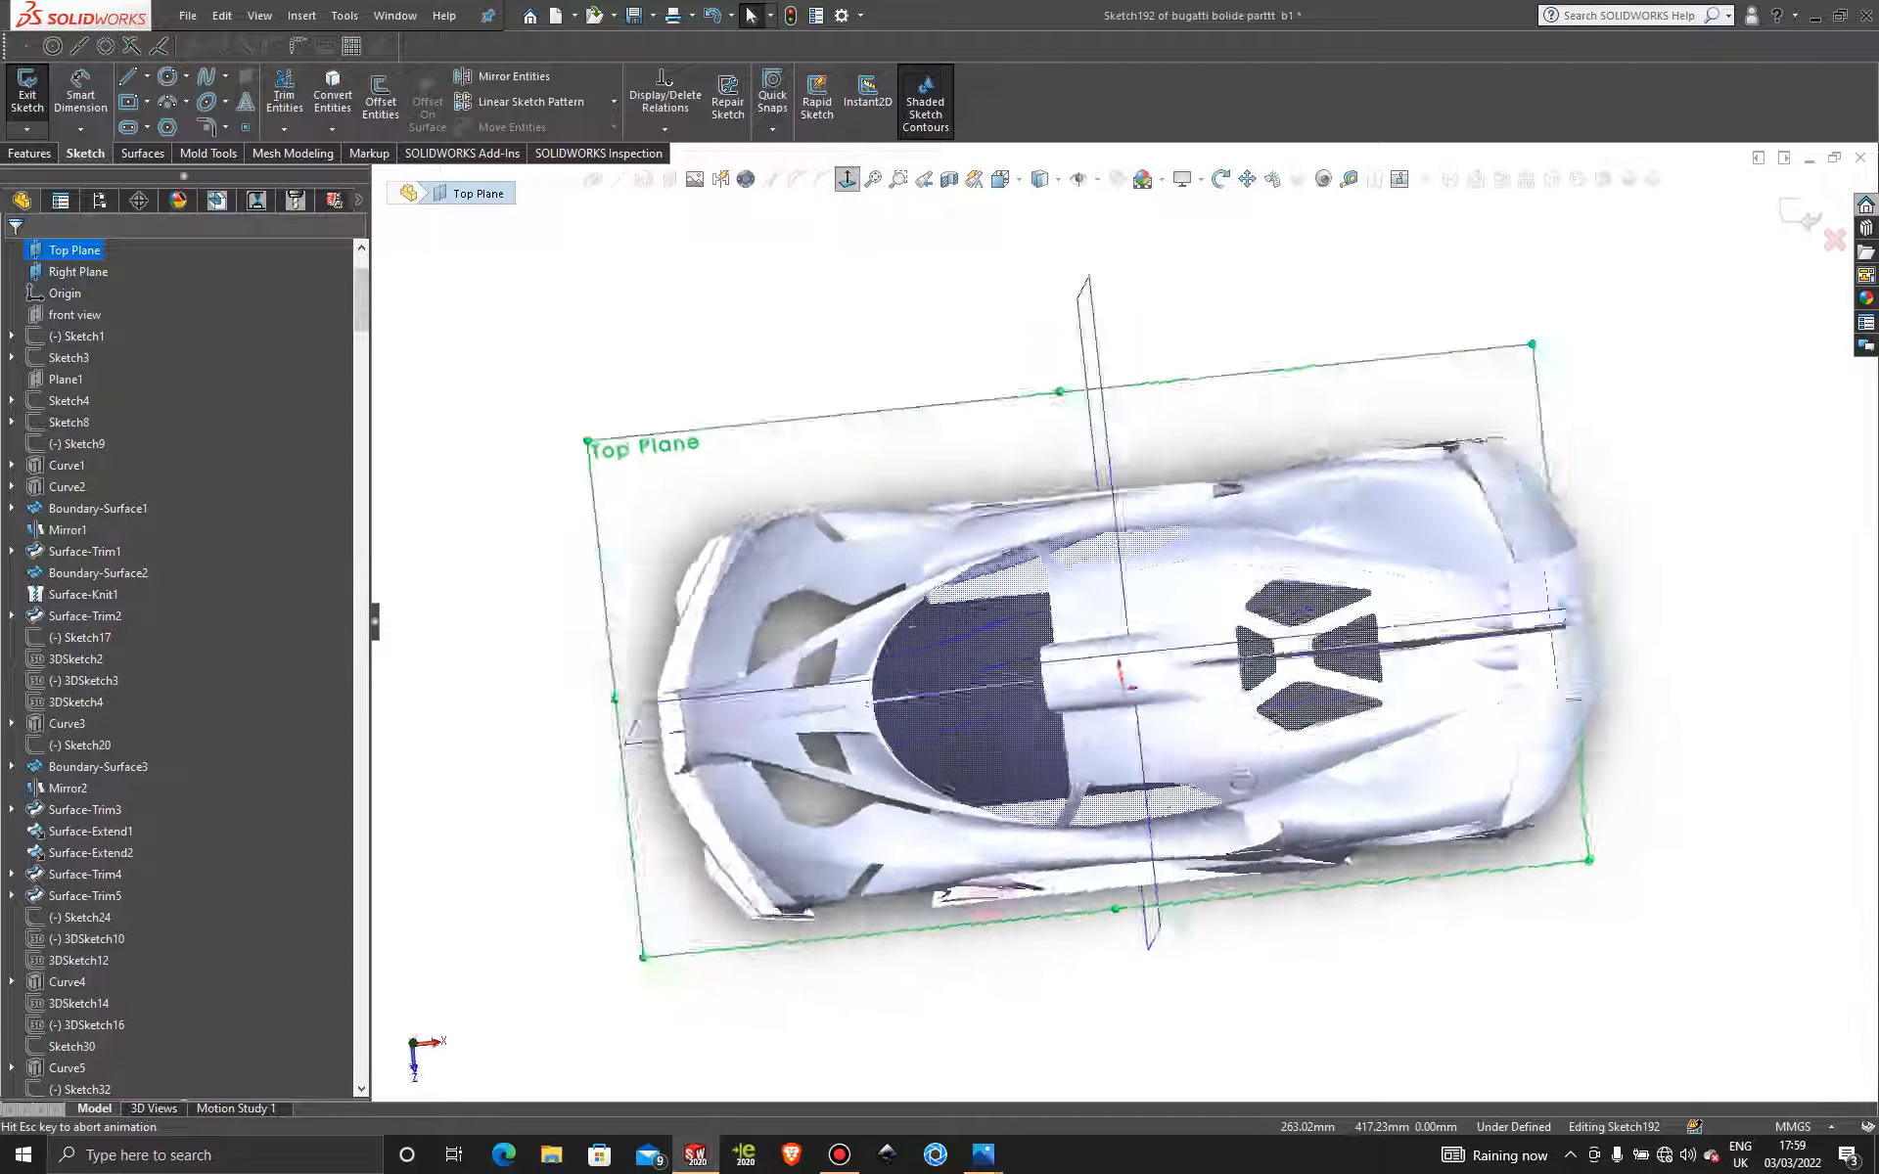
Draw a two-point spline beside the front fender's diagonal slot, from the side panel's lower edge to its upper edge.
scroll(899, 830, "down", 5)
scroll(1008, 734, "down", 3)
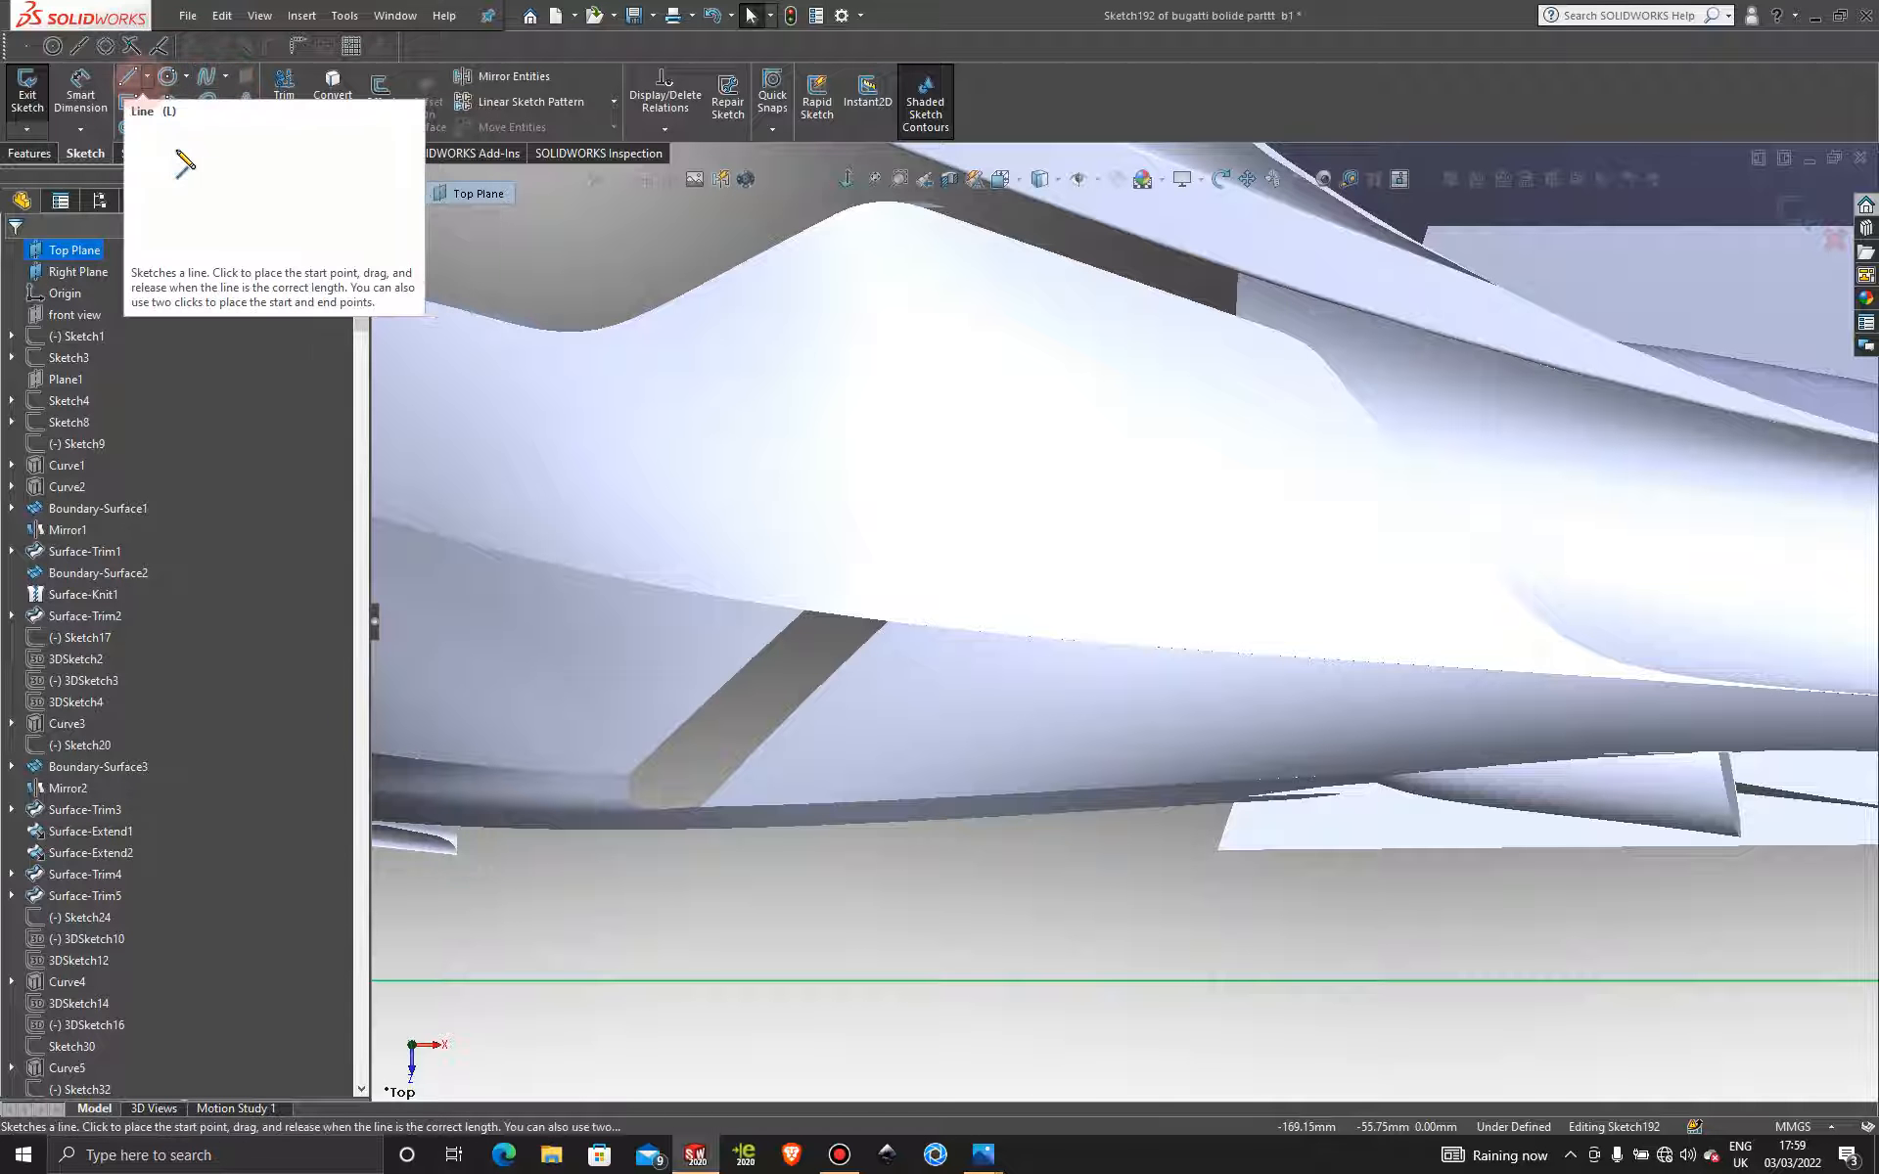
left_click(205, 76)
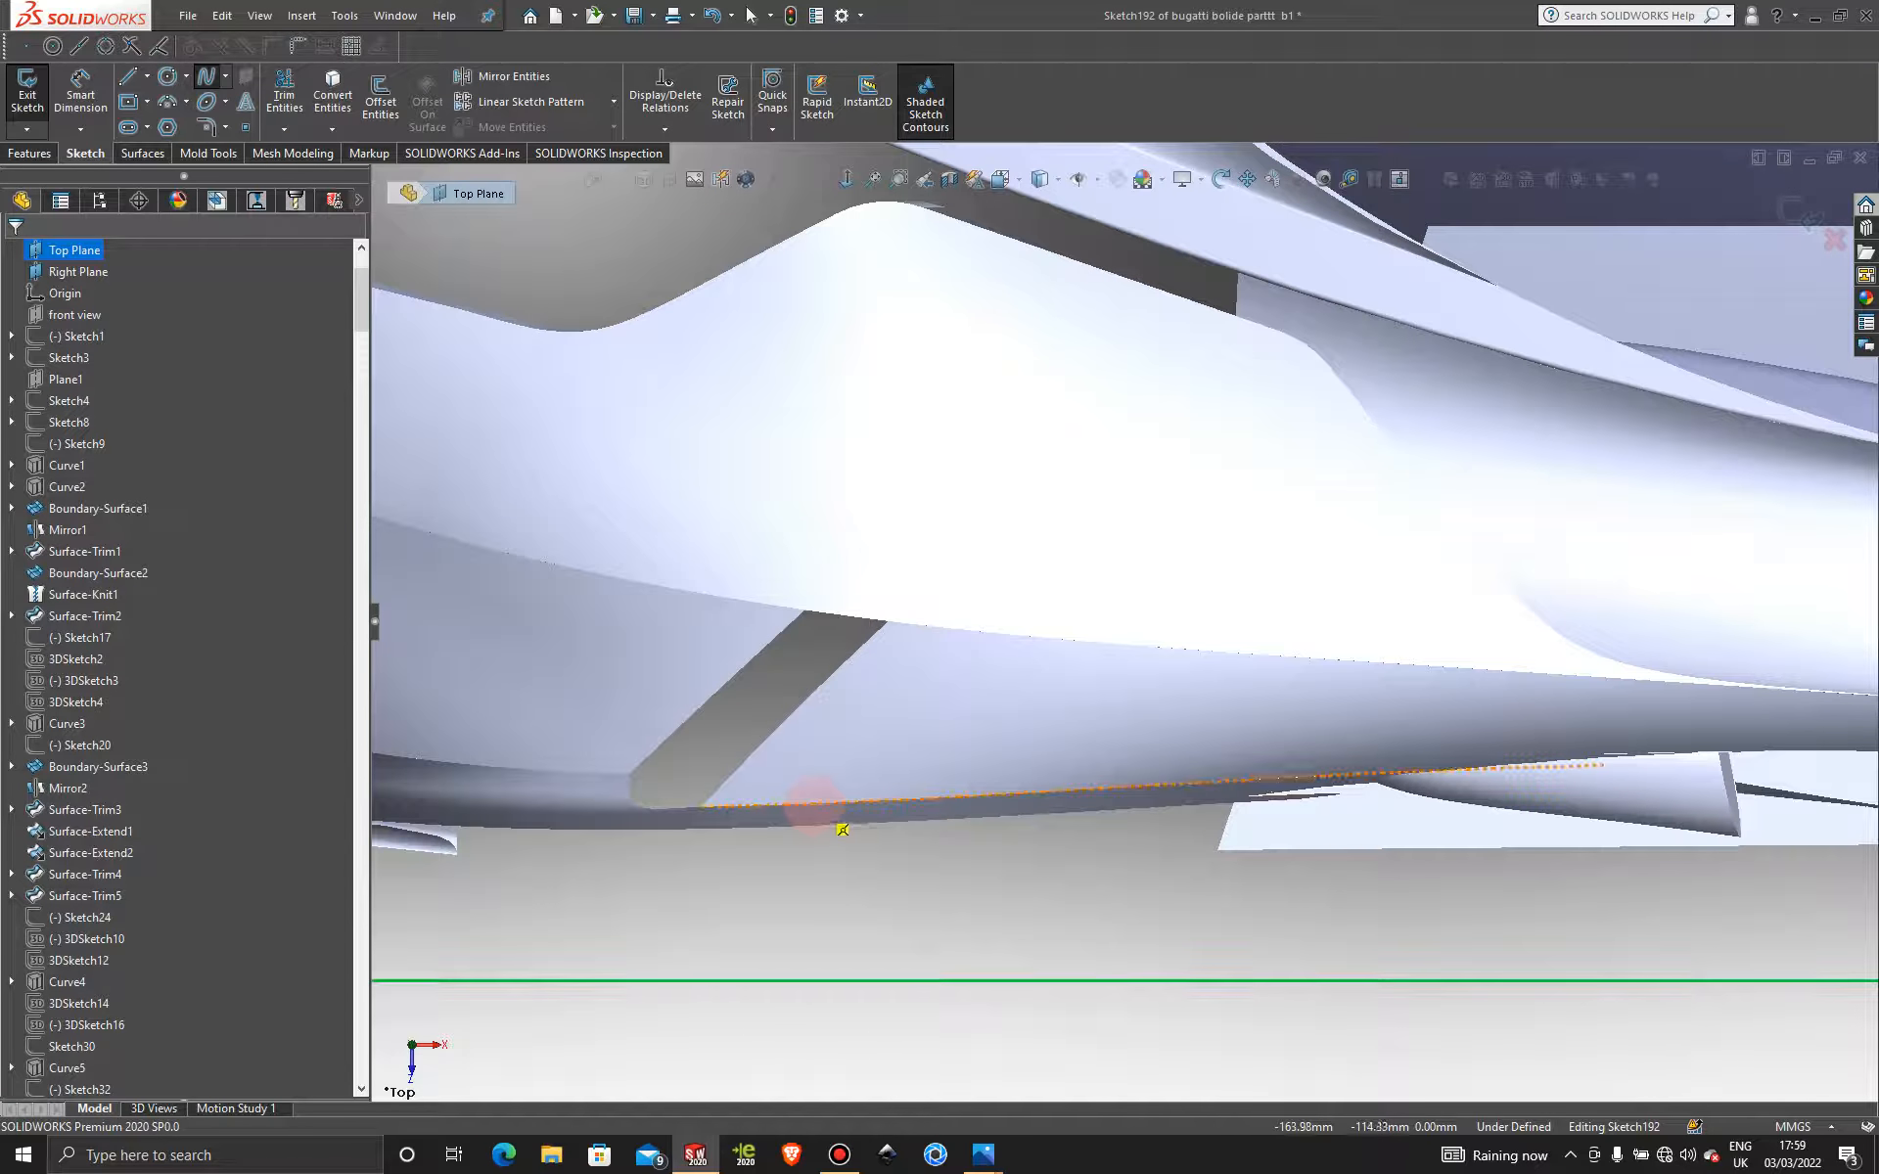
left_click(798, 803)
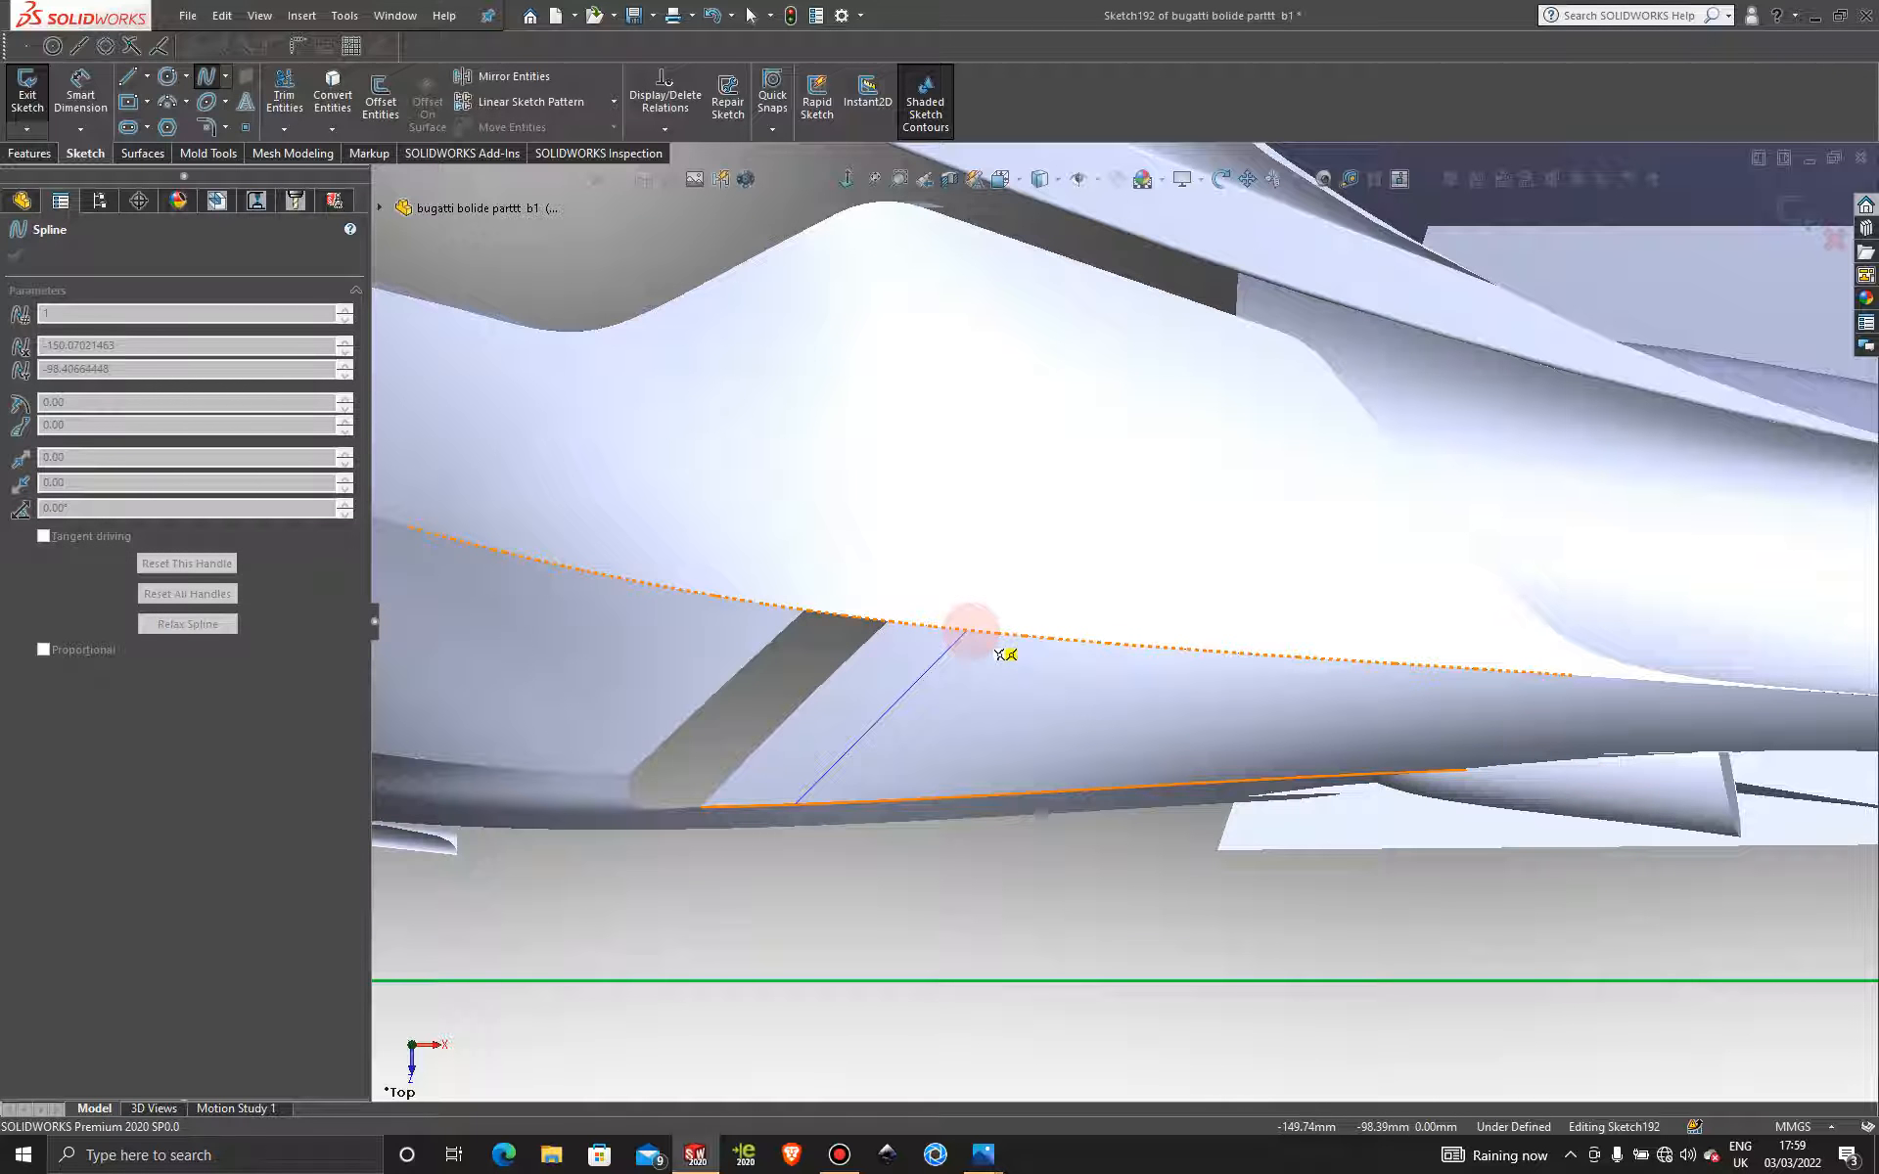
left_click(969, 629)
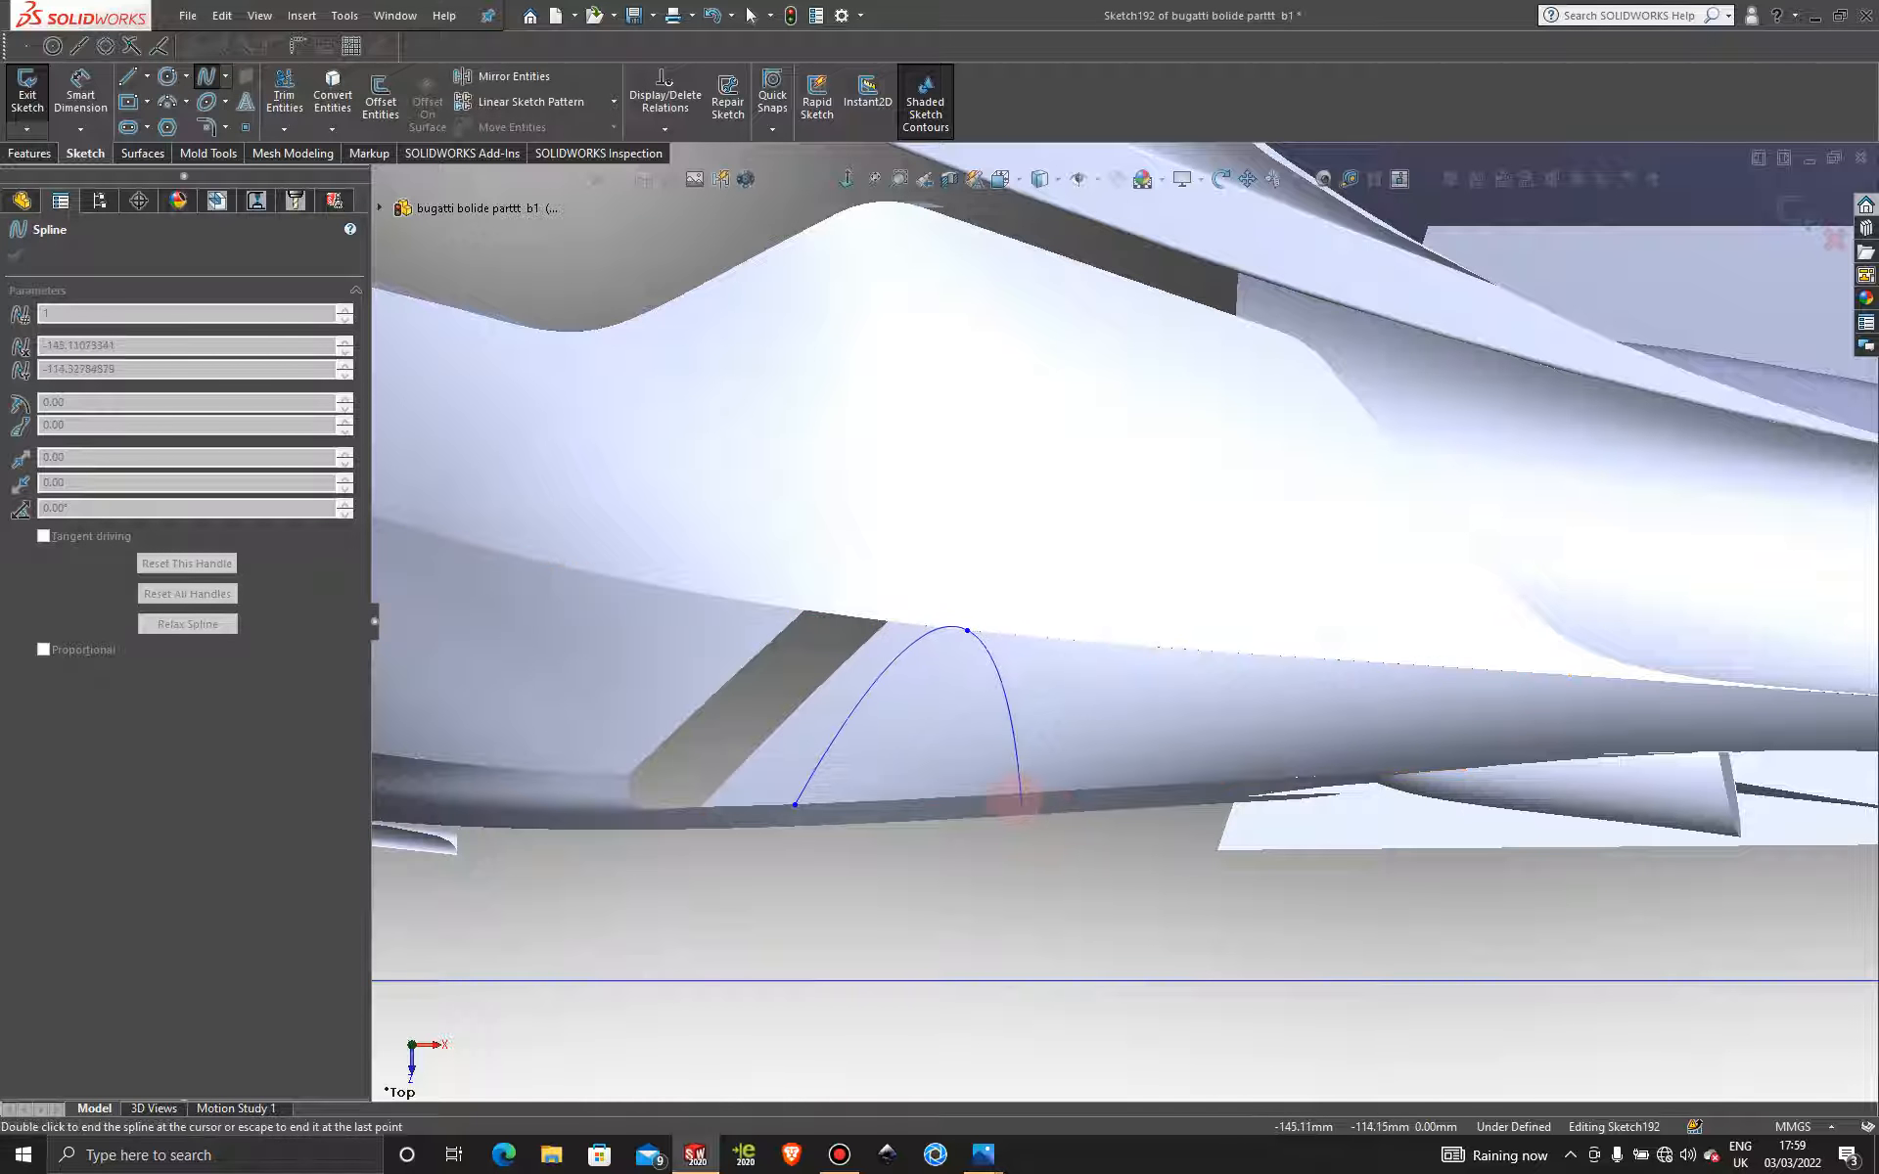
key("Escape")
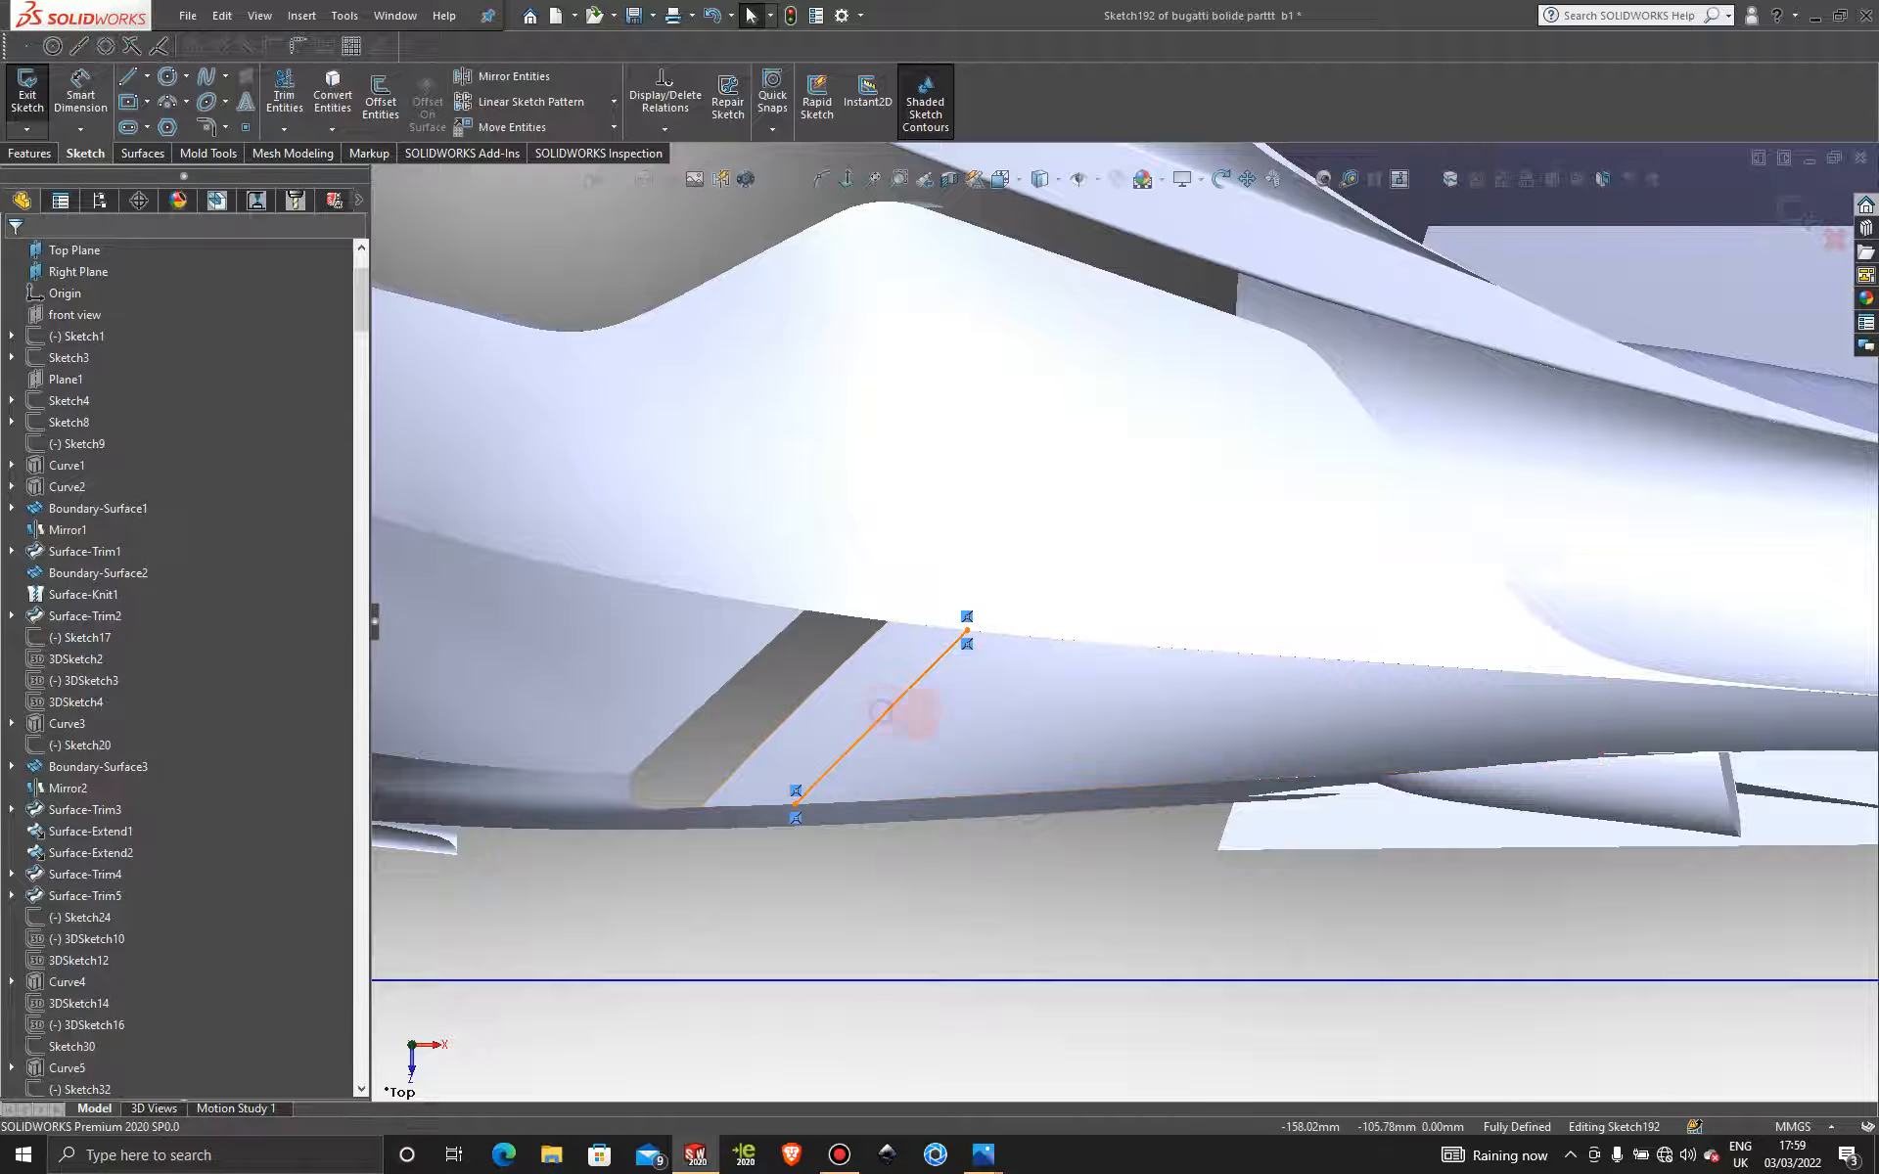
mouse_move(896, 714)
left_mouse_down()
mouse_move(1132, 734)
mouse_move(896, 734)
mouse_move(920, 730)
left_mouse_up()
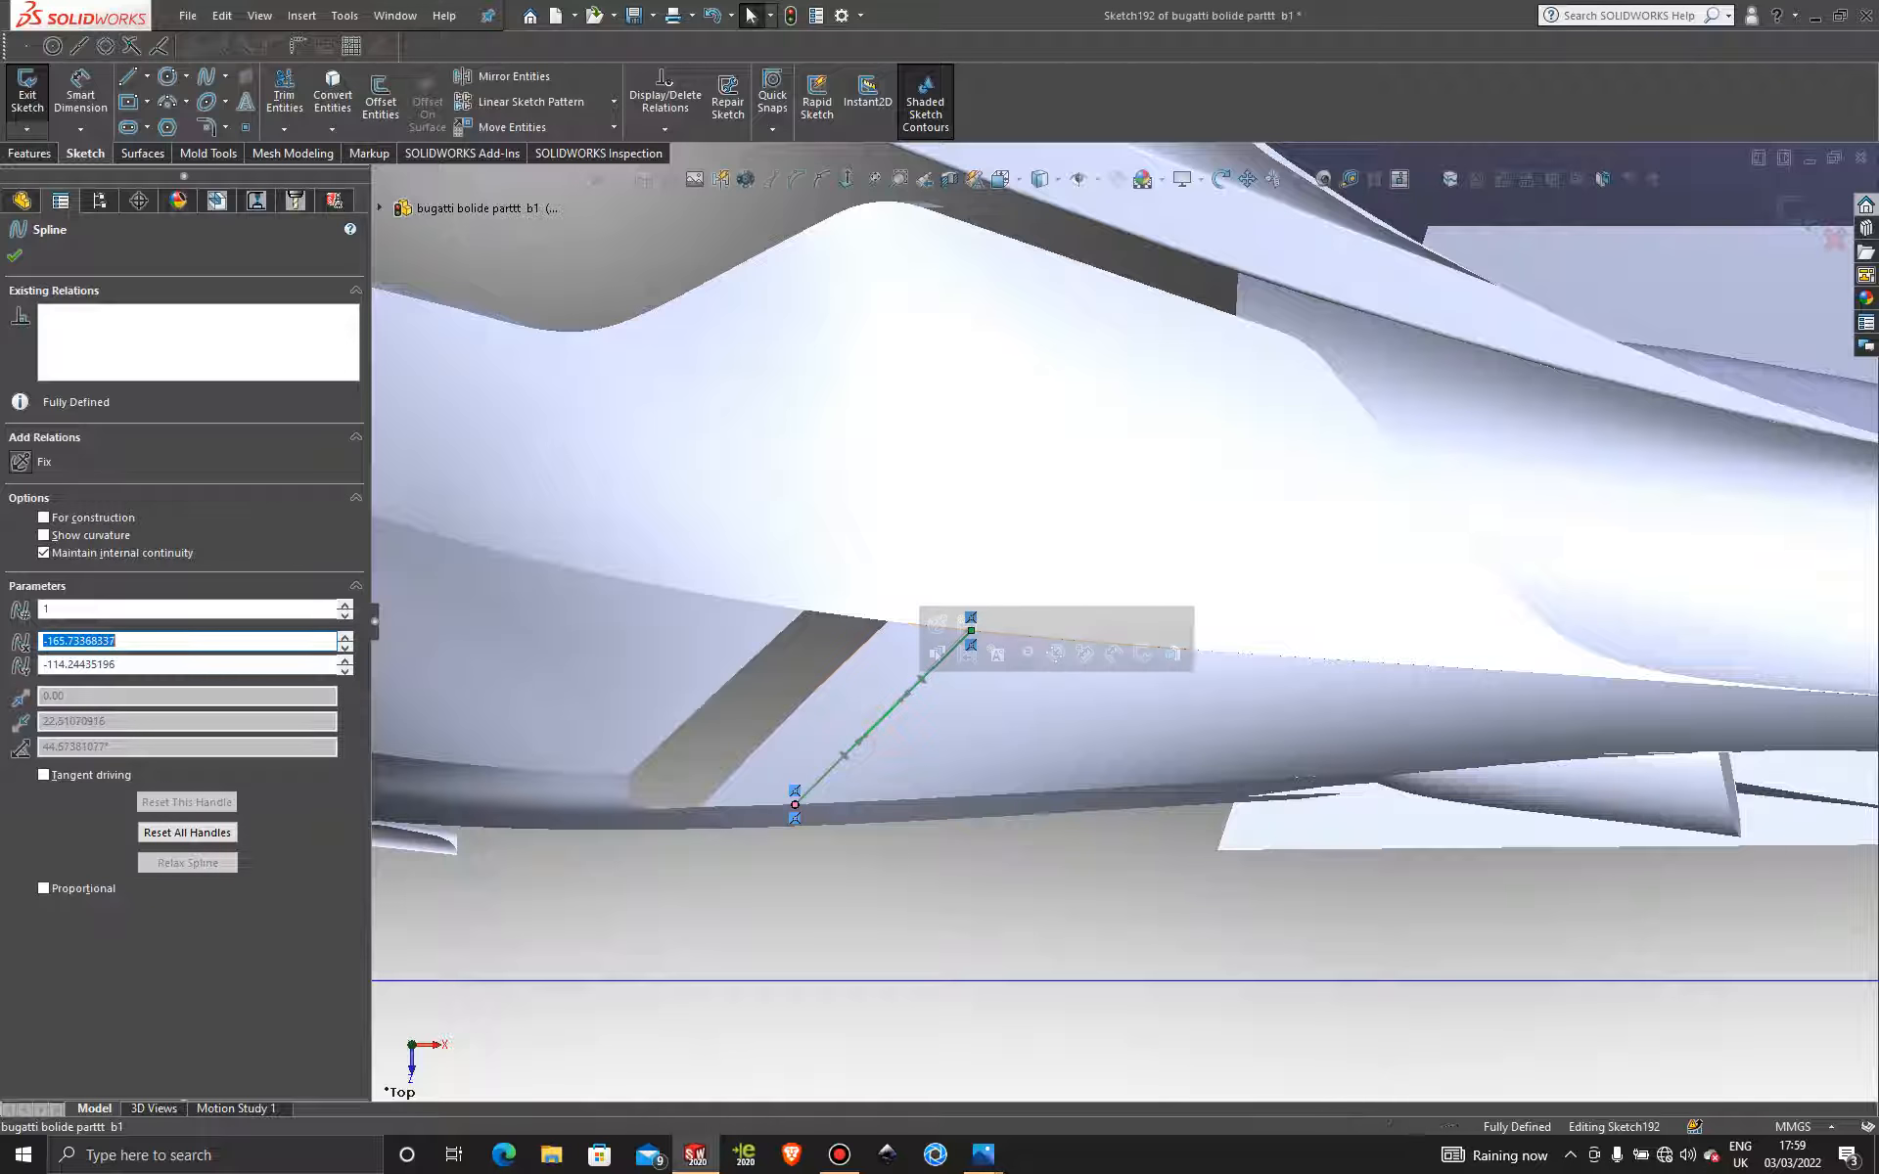
left_click(887, 878)
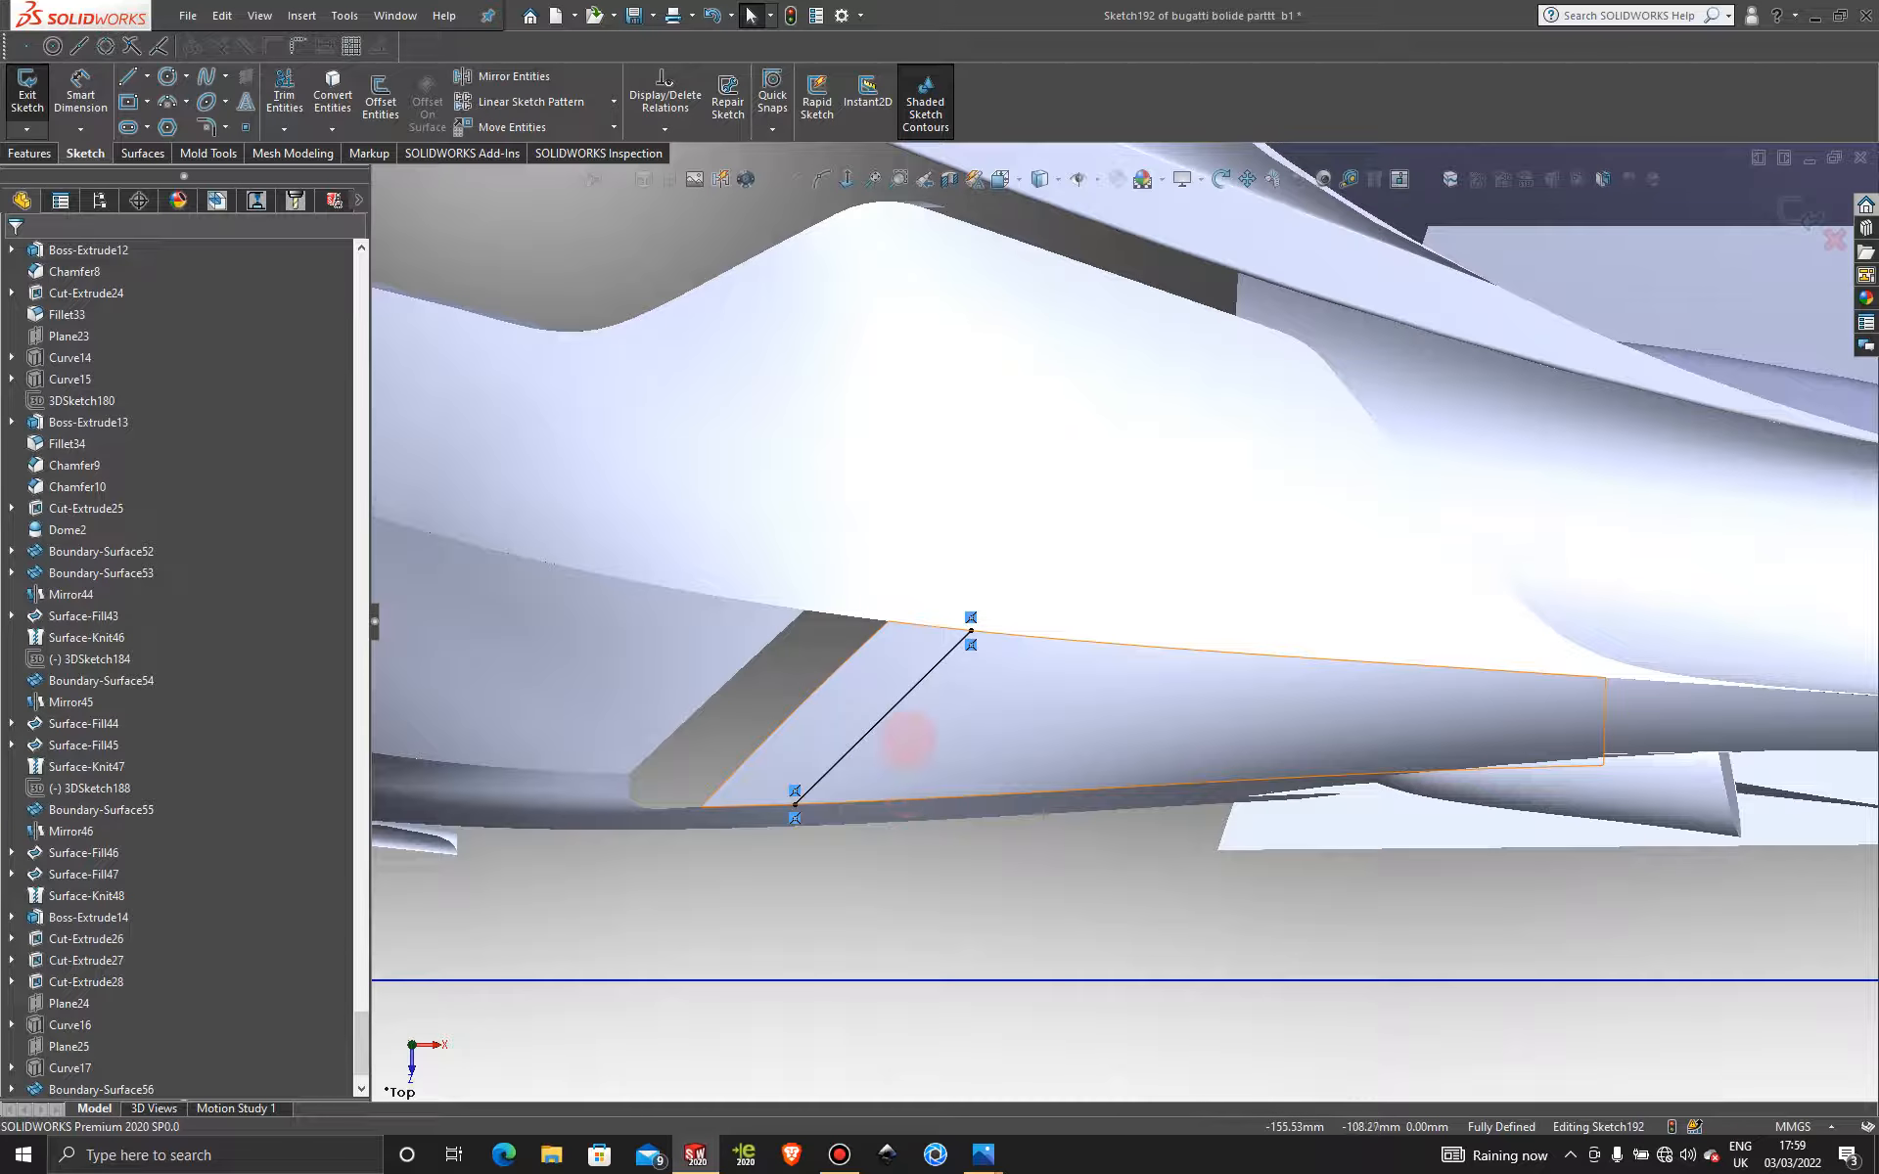
Draw a second two-point spline beside the first diagonal one, from the side panel's lower edge to its upper edge.
scroll(894, 755, "down", 2)
left_click(206, 77)
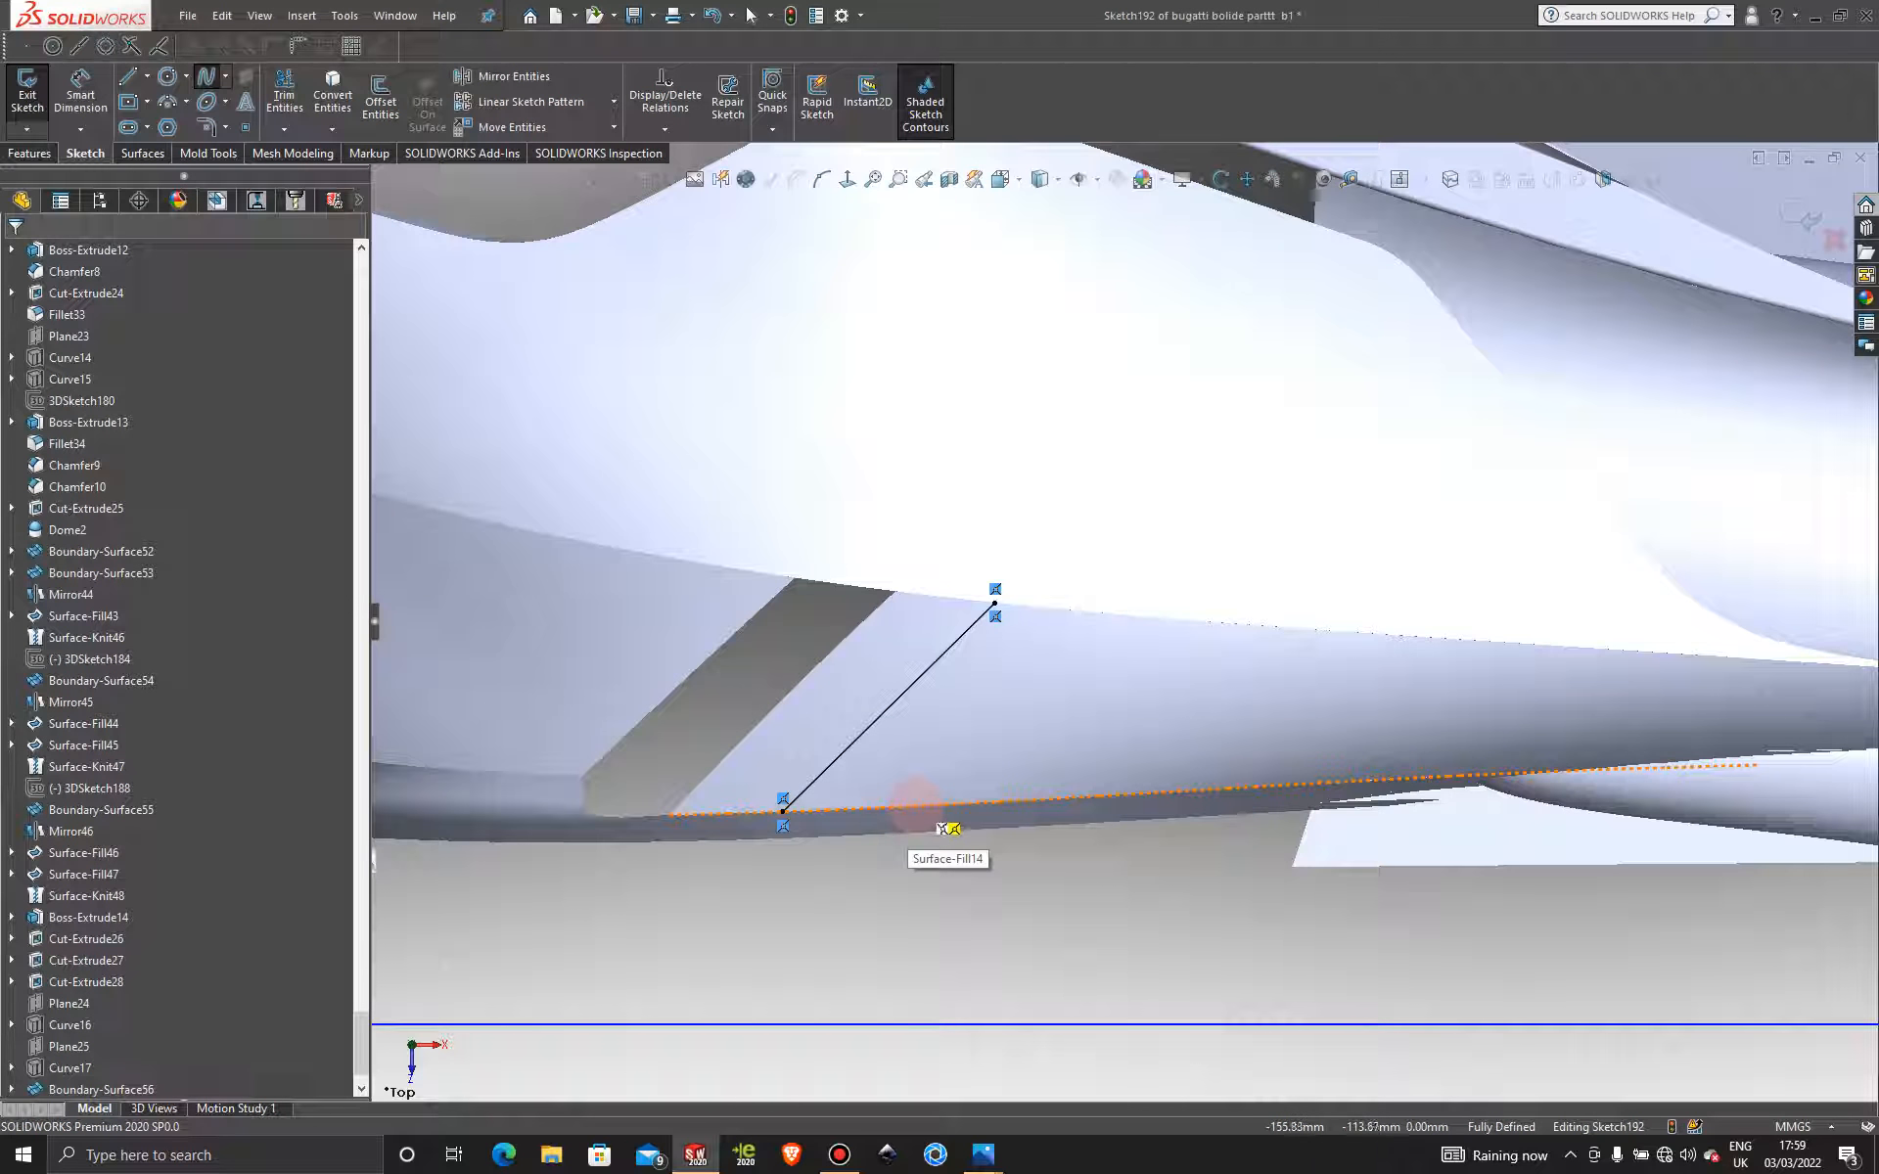
left_click(912, 804)
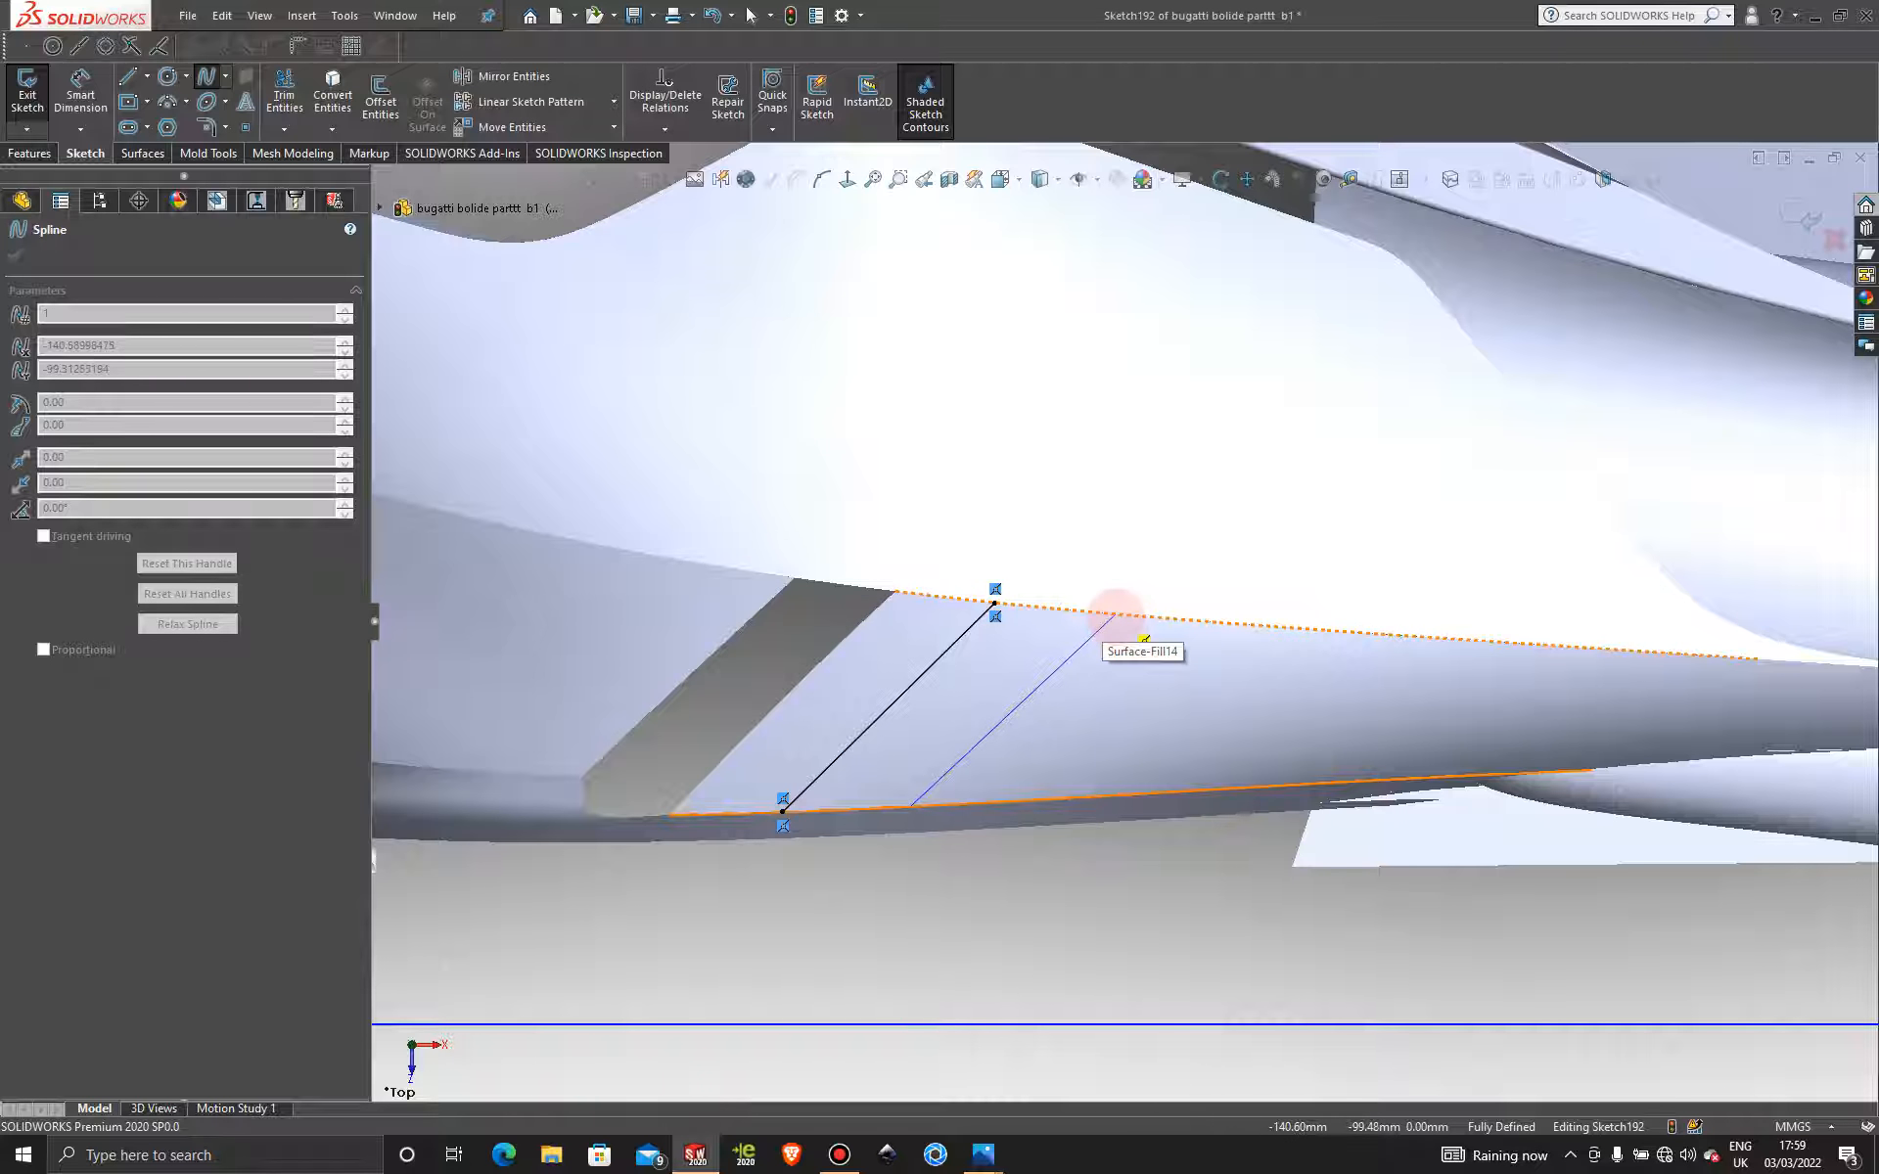
left_click(1095, 611)
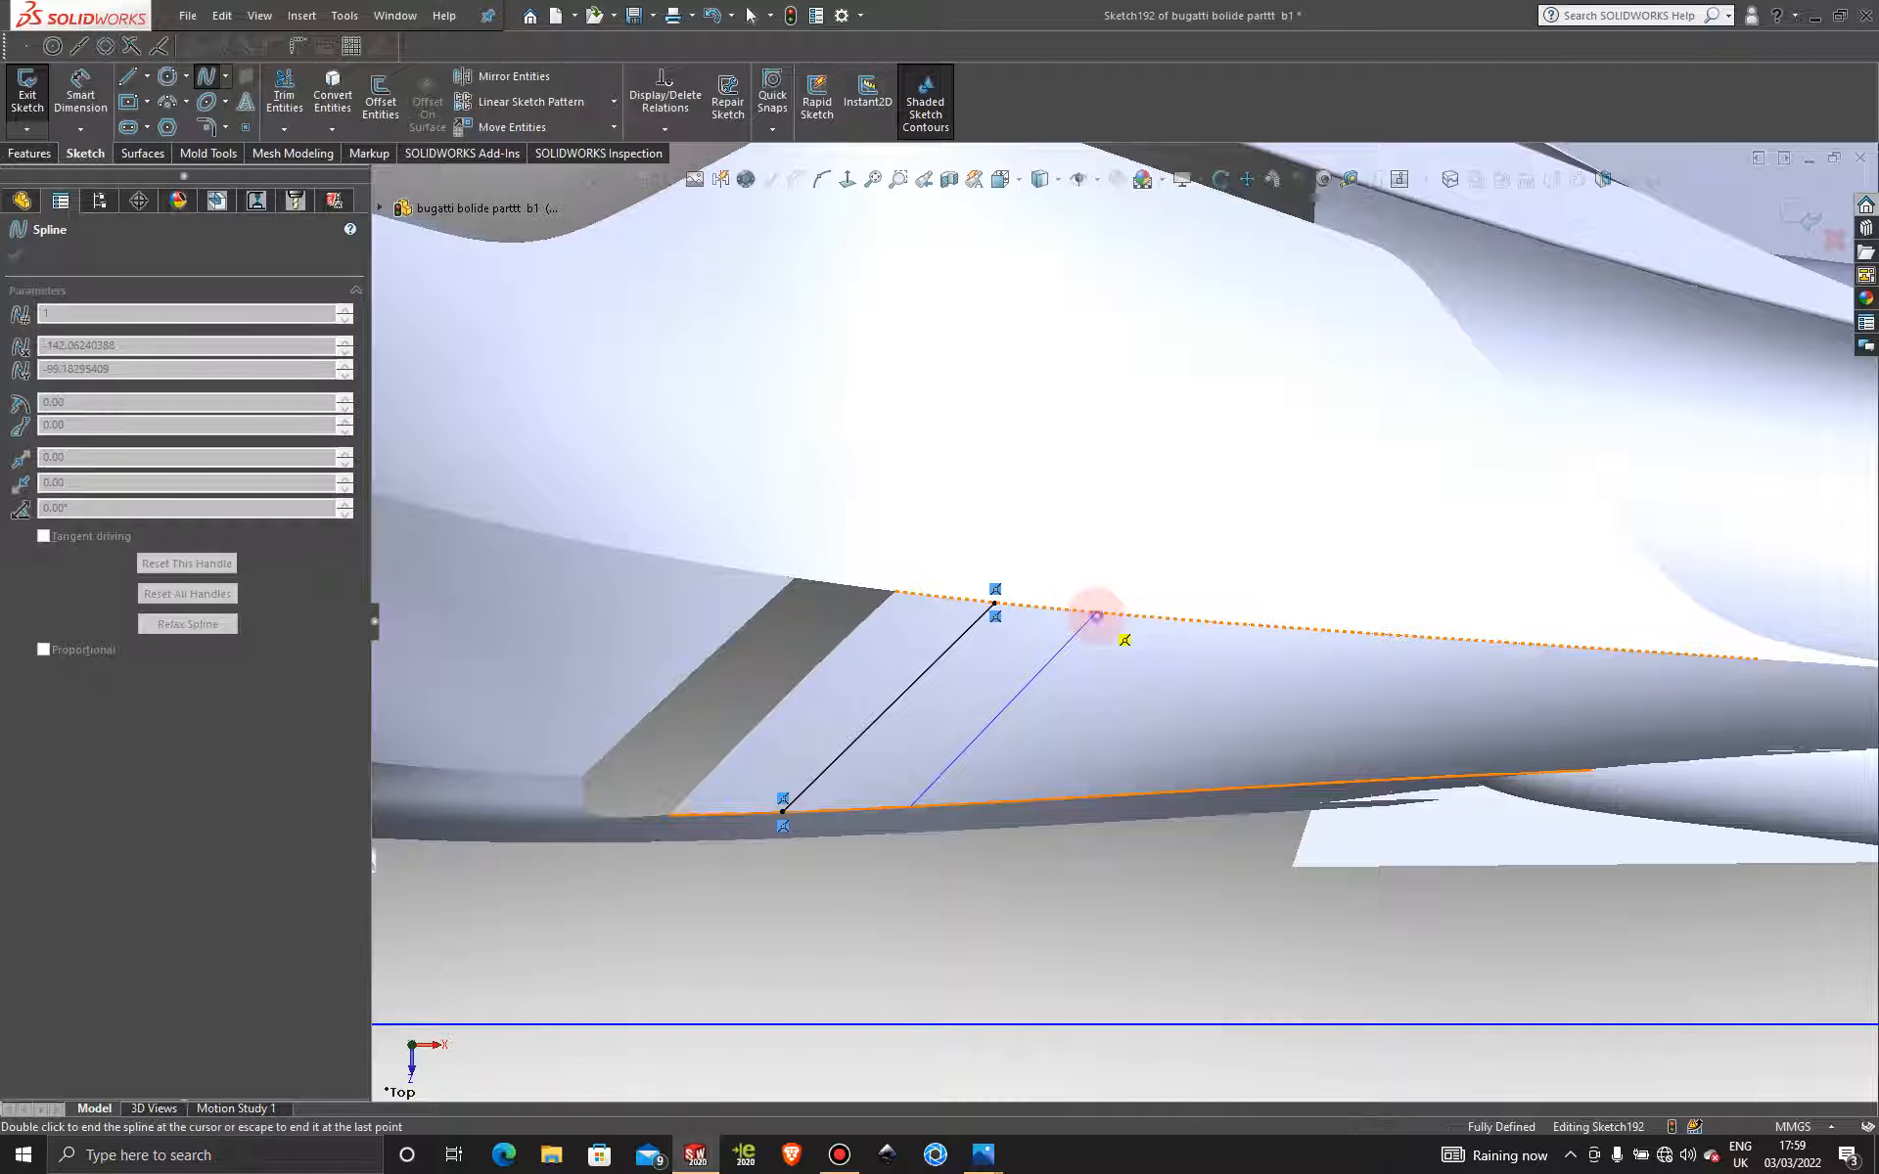
key("super")
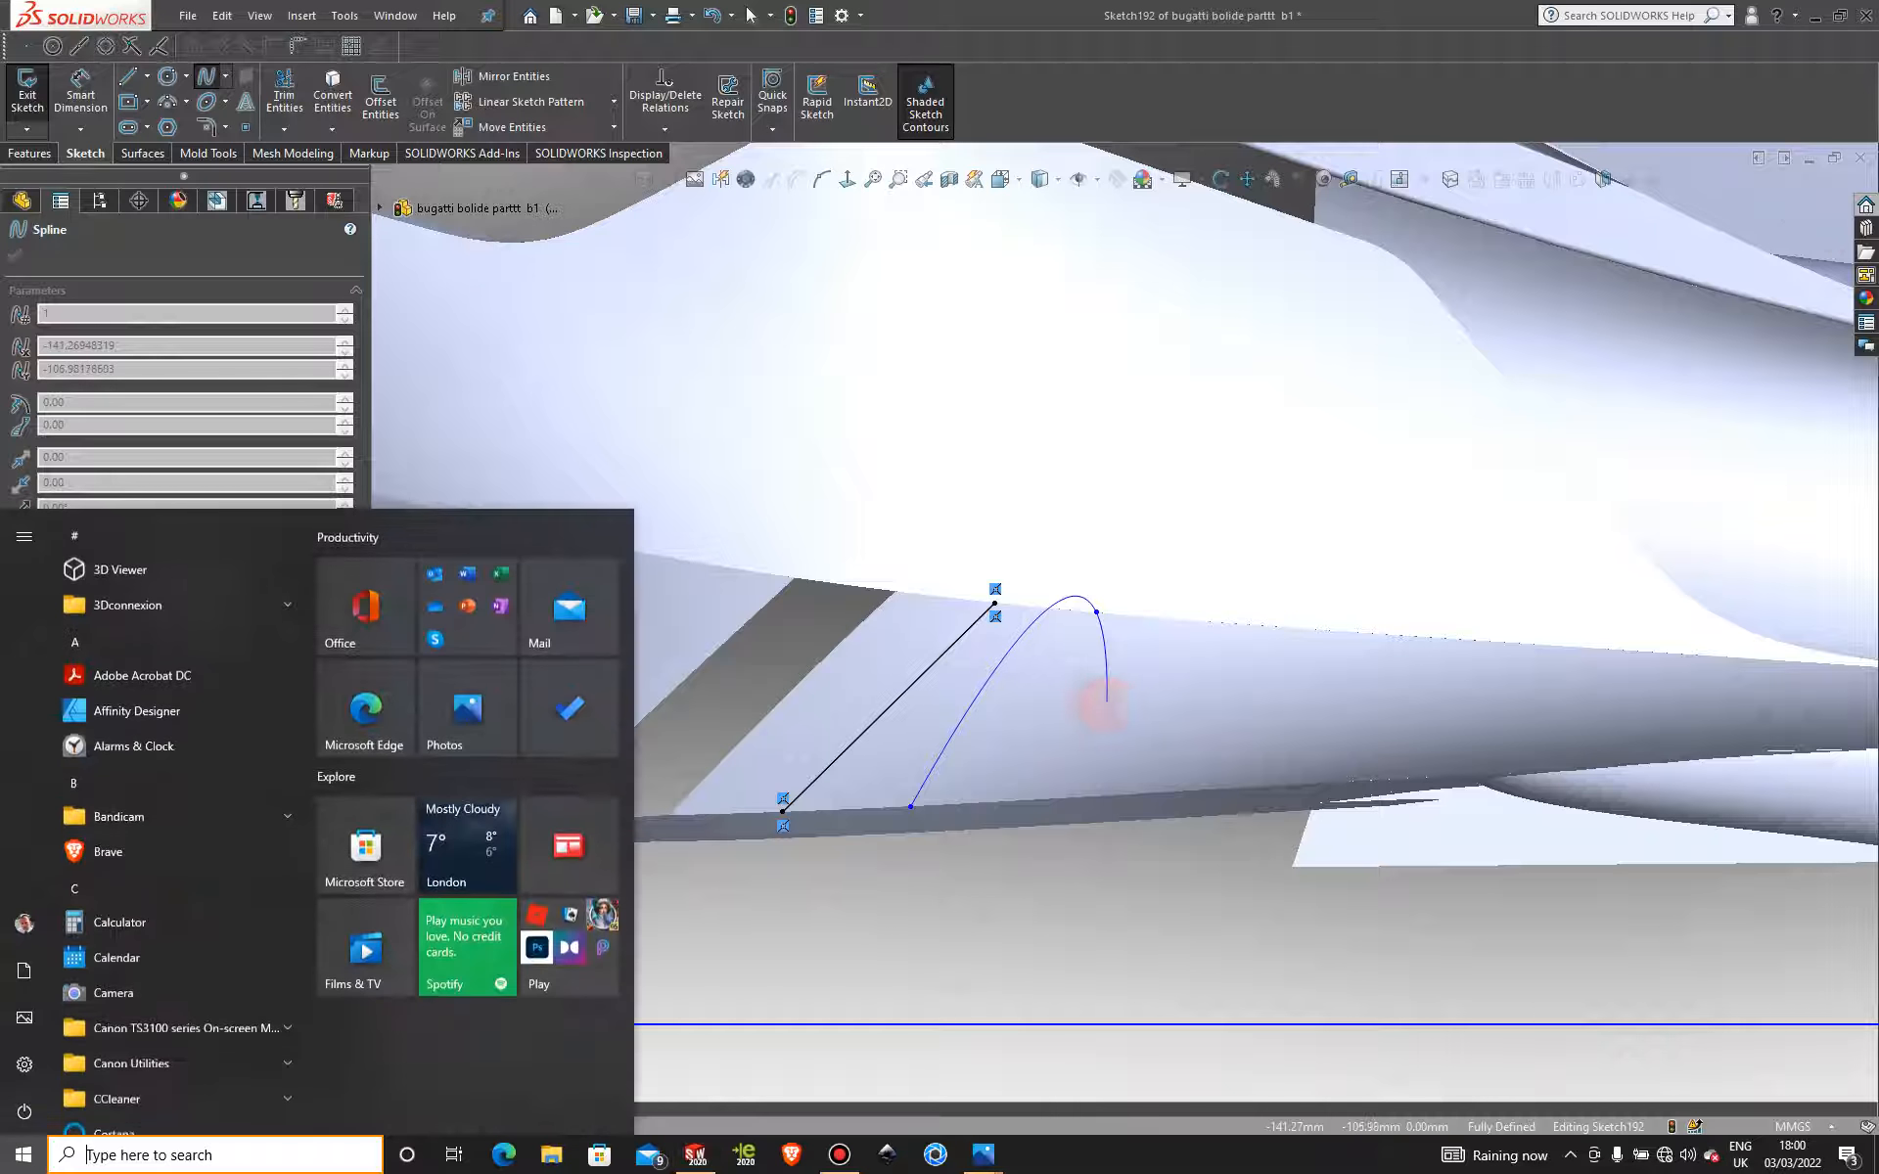
key("super")
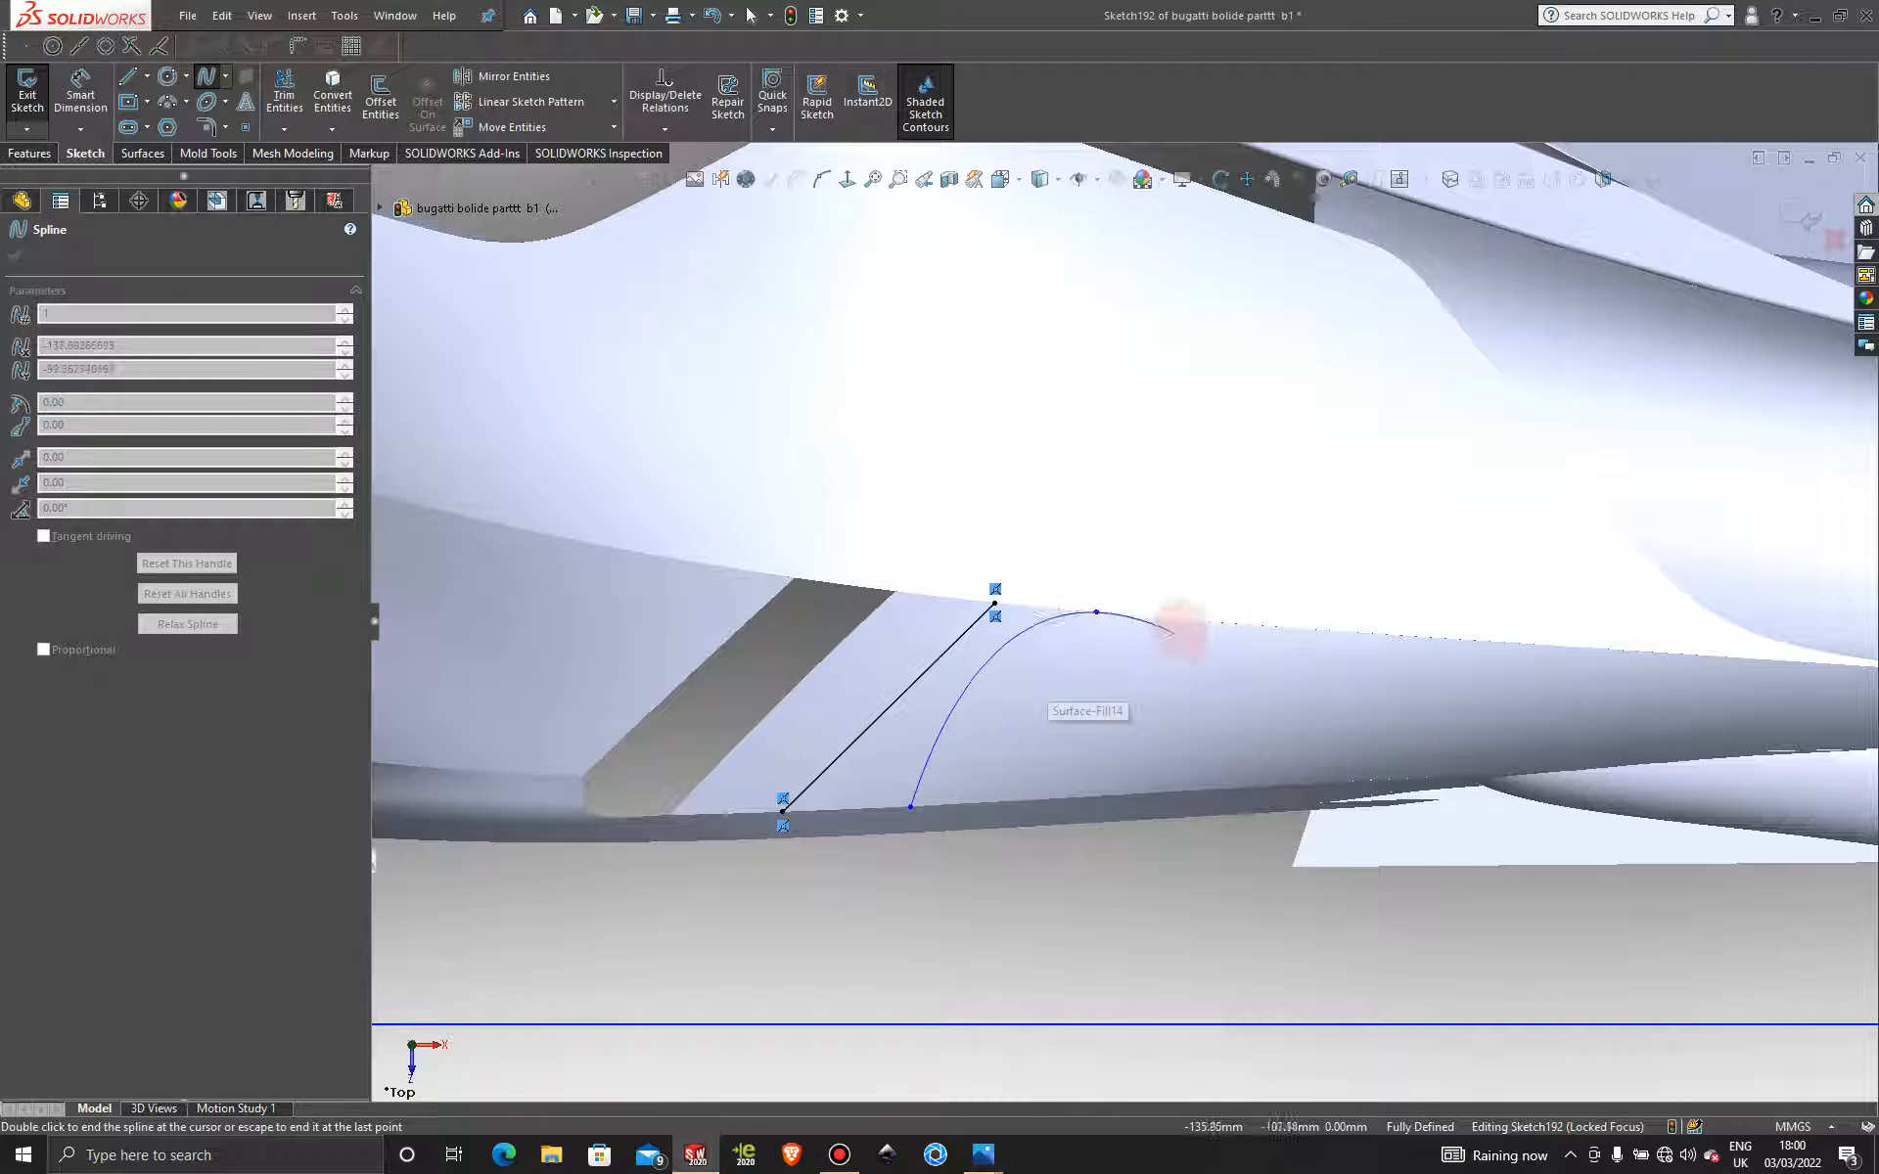
key("Escape")
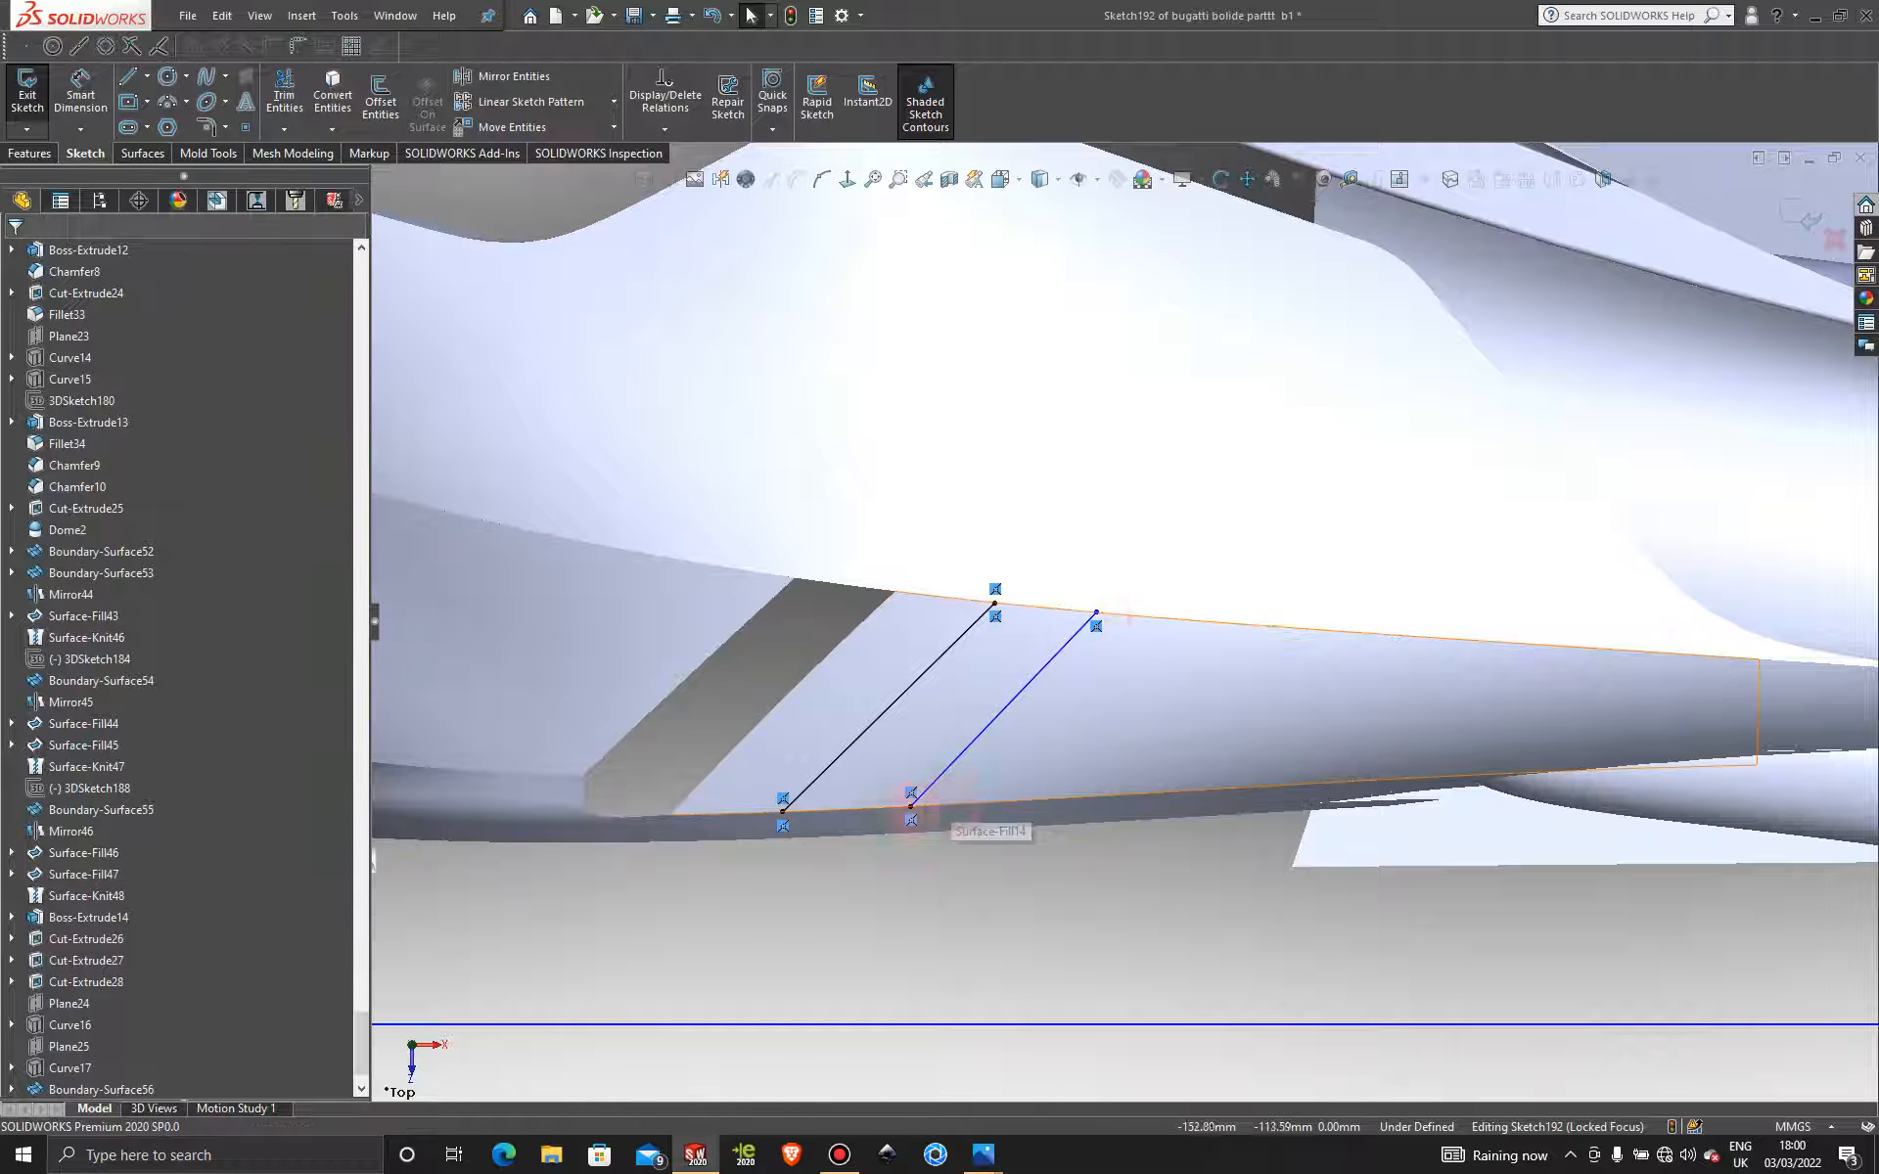
Draw a four-point spline along the side panel's upper edge, joining the upper ends of the two diagonal splines.
left_click(129, 76)
left_click(205, 76)
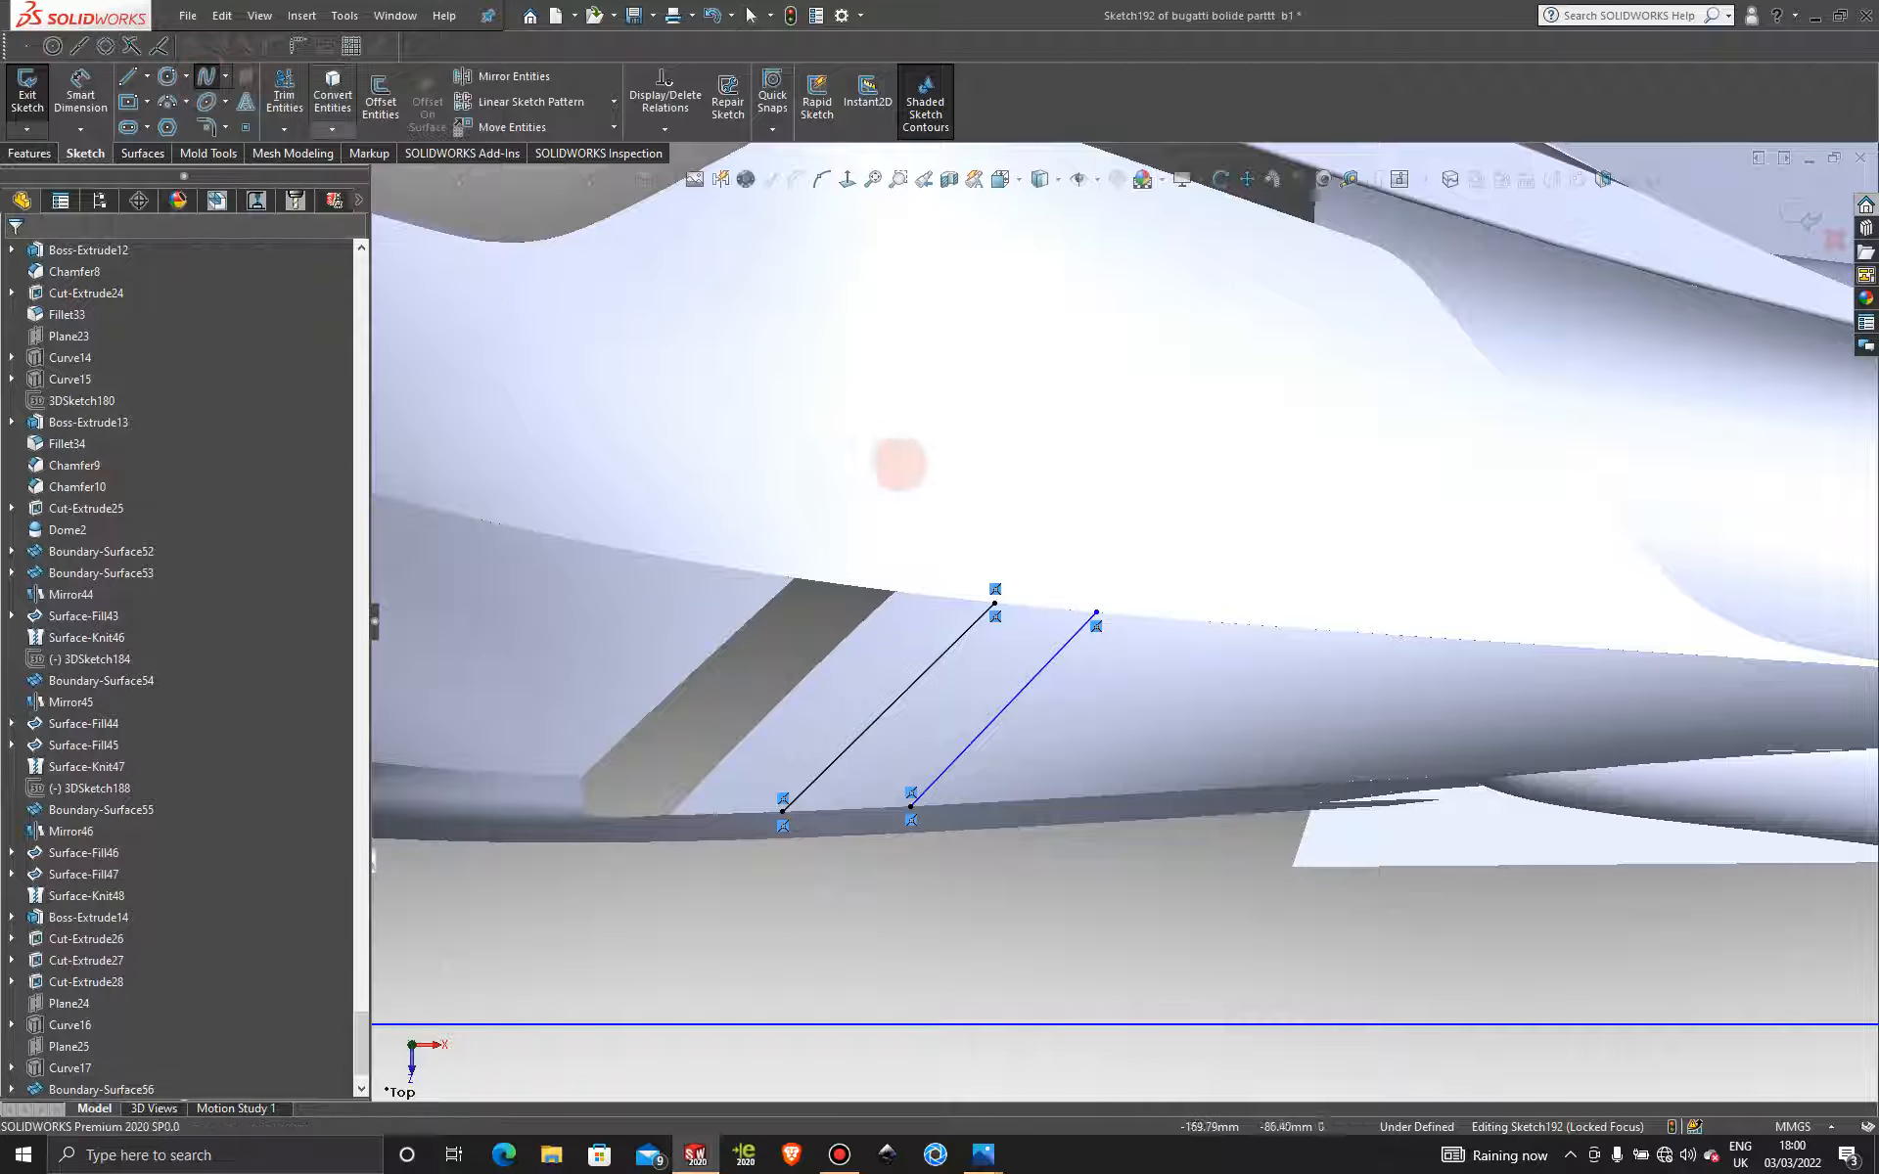
scroll(1042, 599, "down", 3)
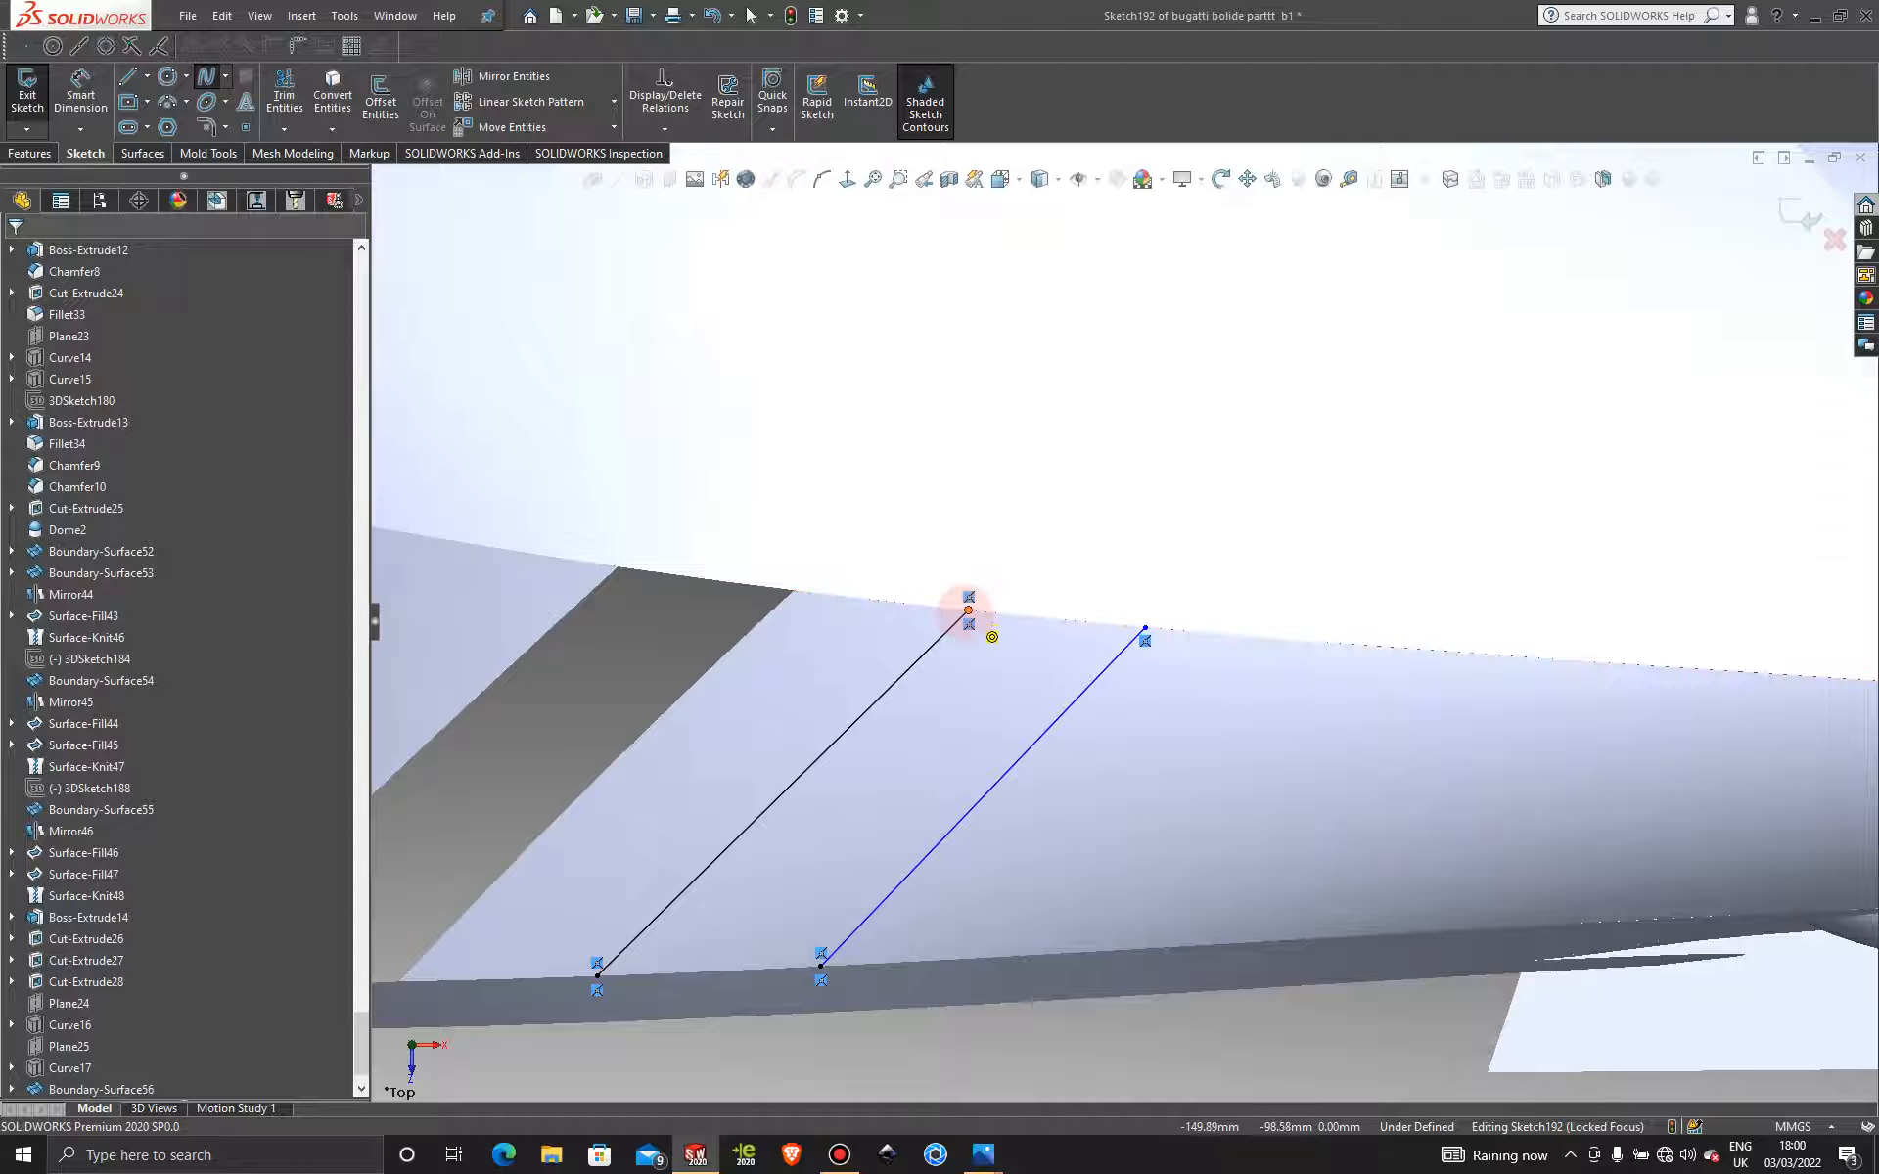
left_click(968, 610)
left_click(1021, 615)
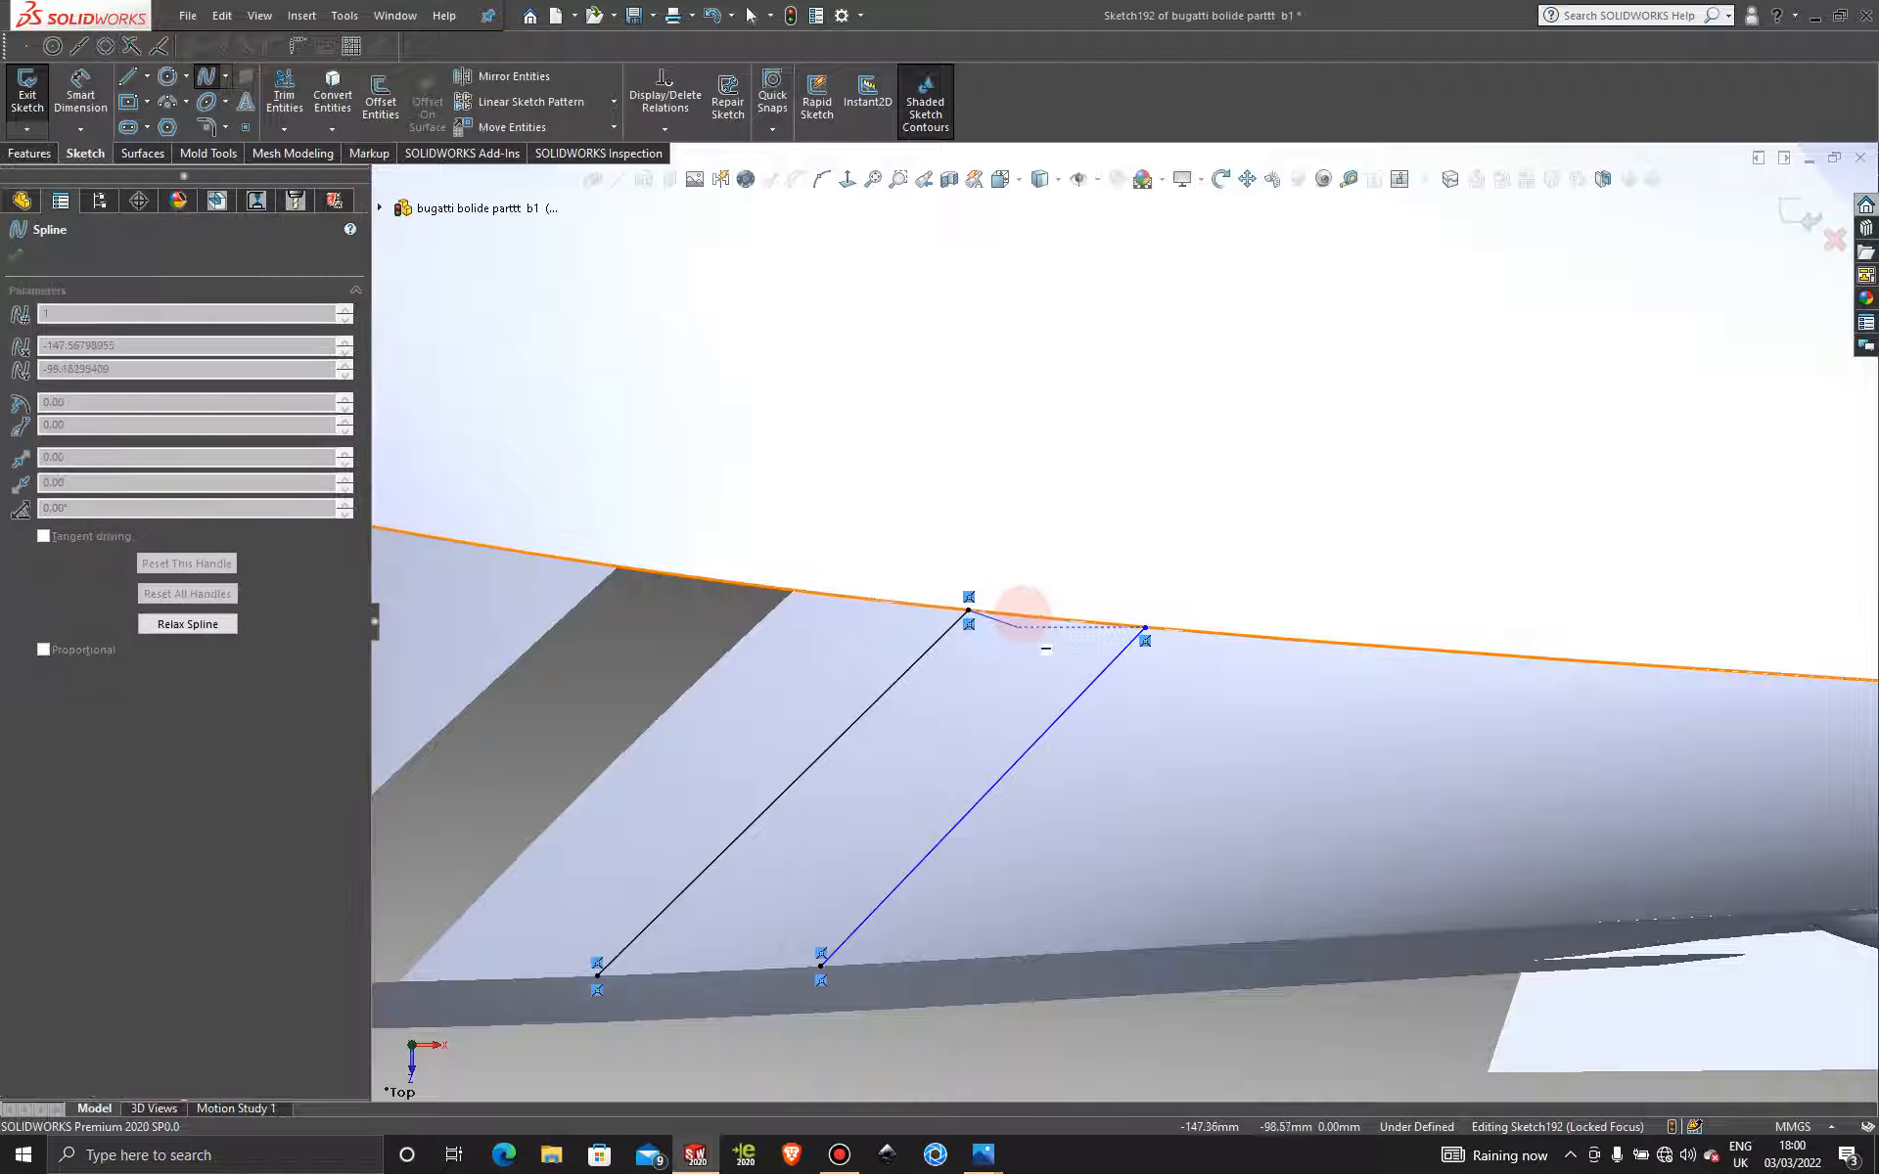
left_click(1091, 620)
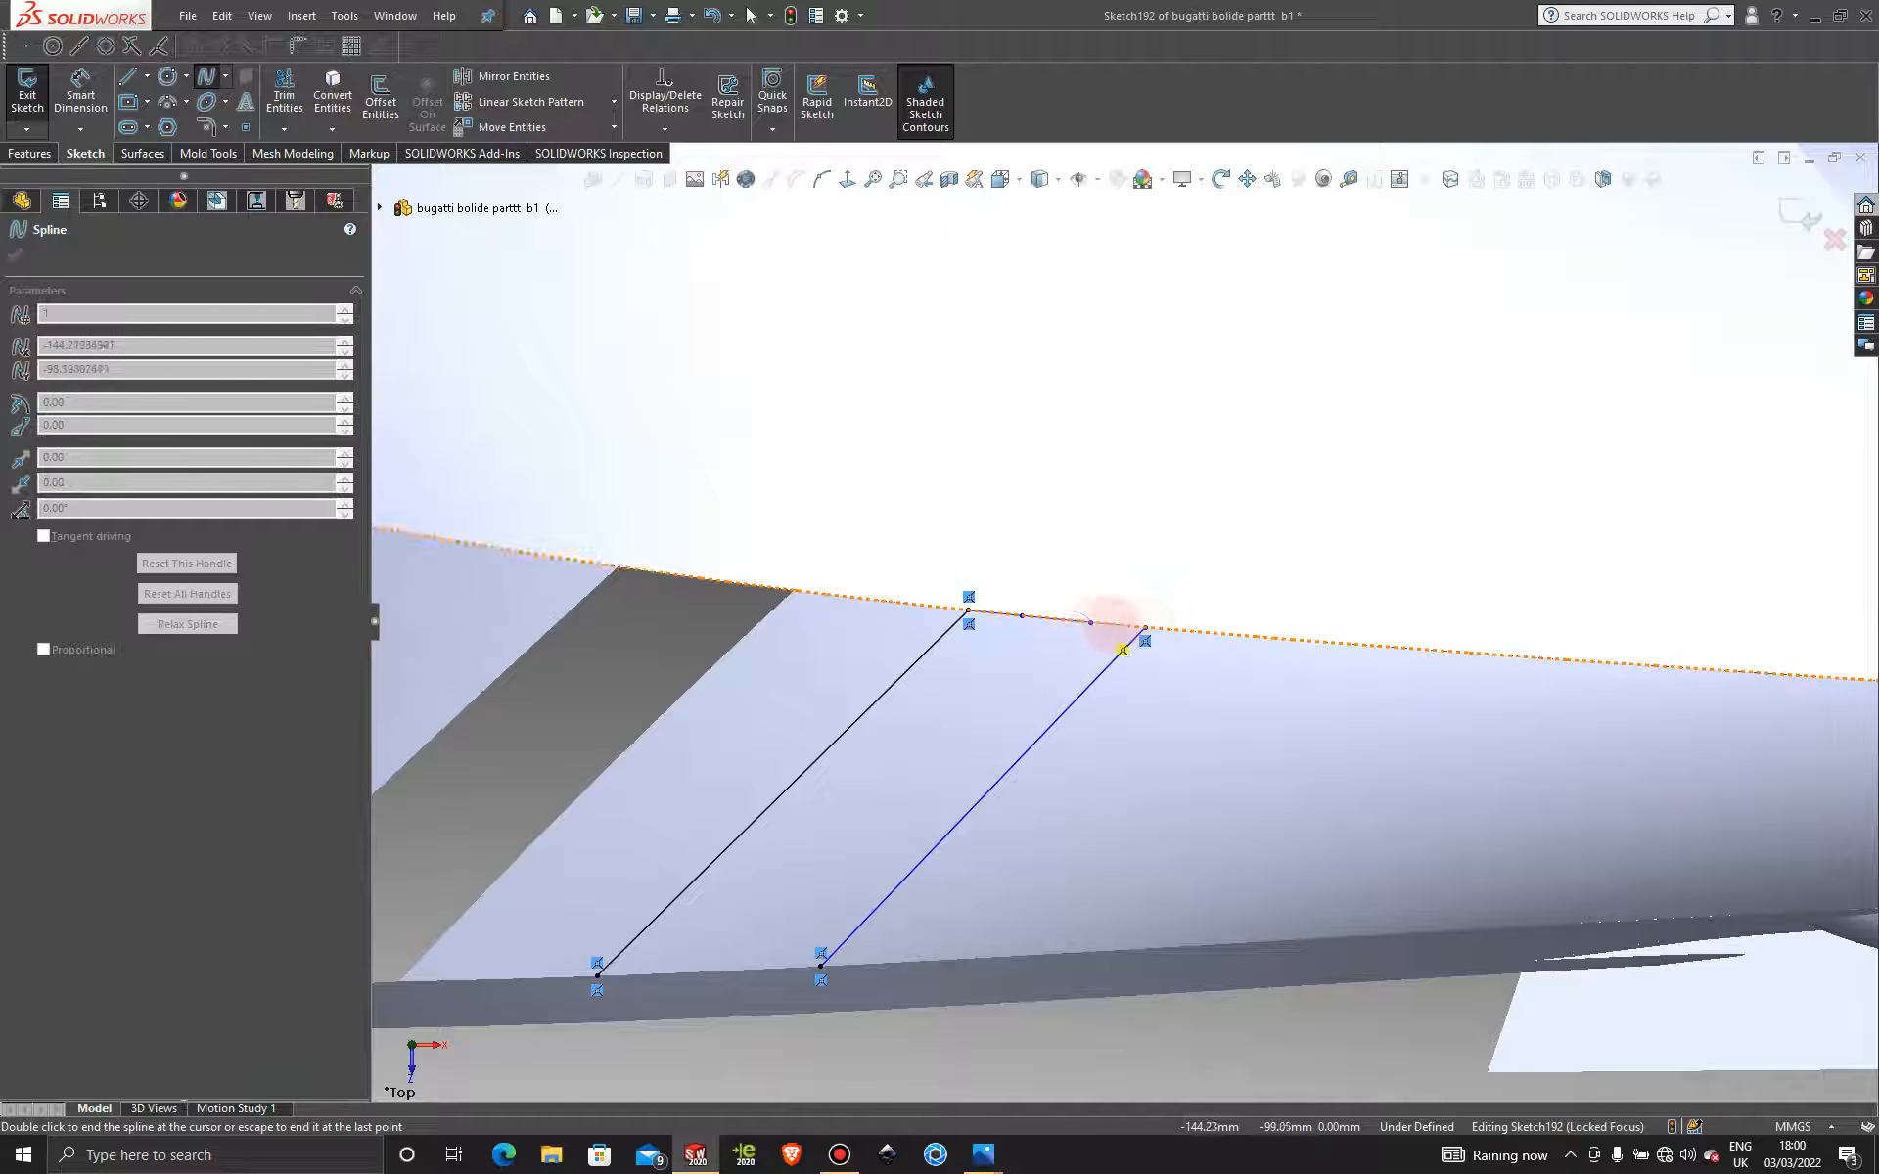
double_click(1145, 627)
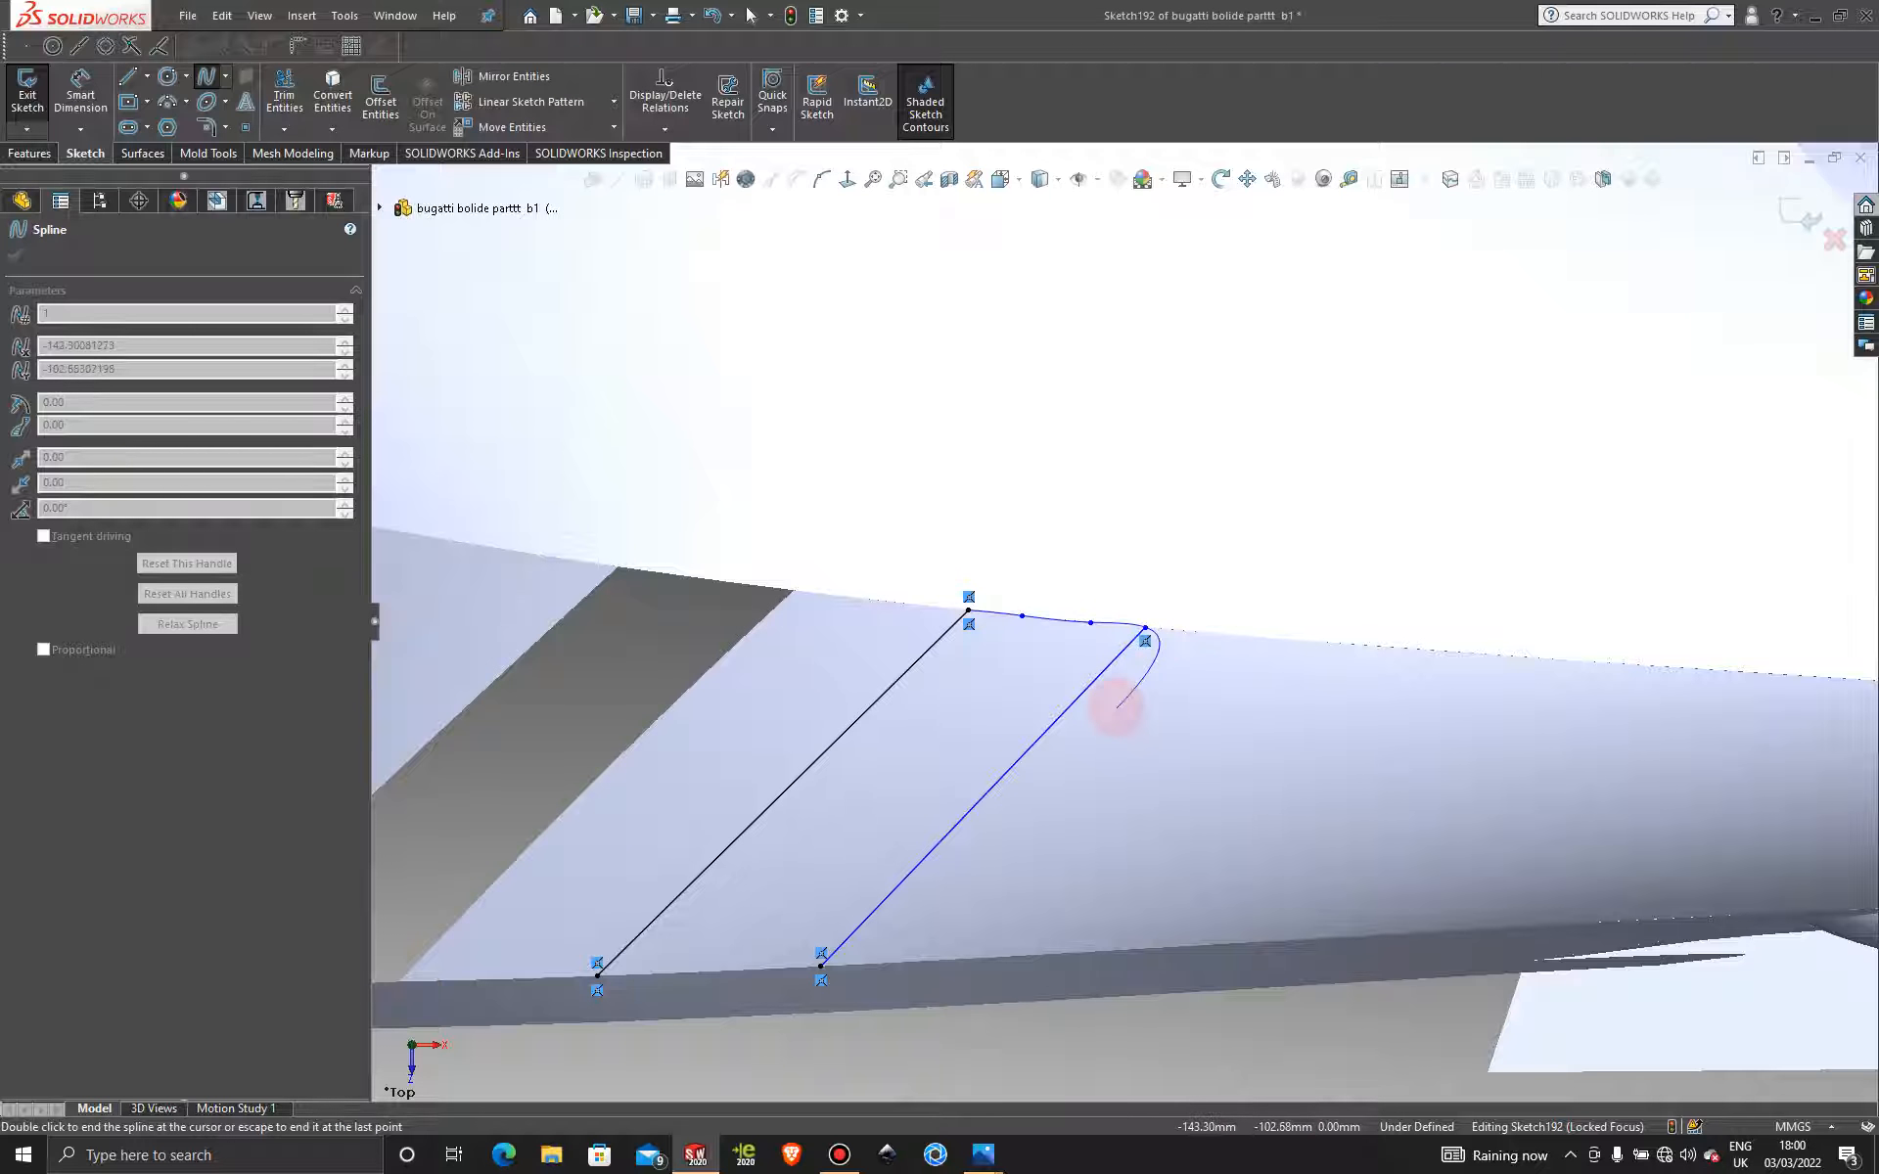
key("Escape")
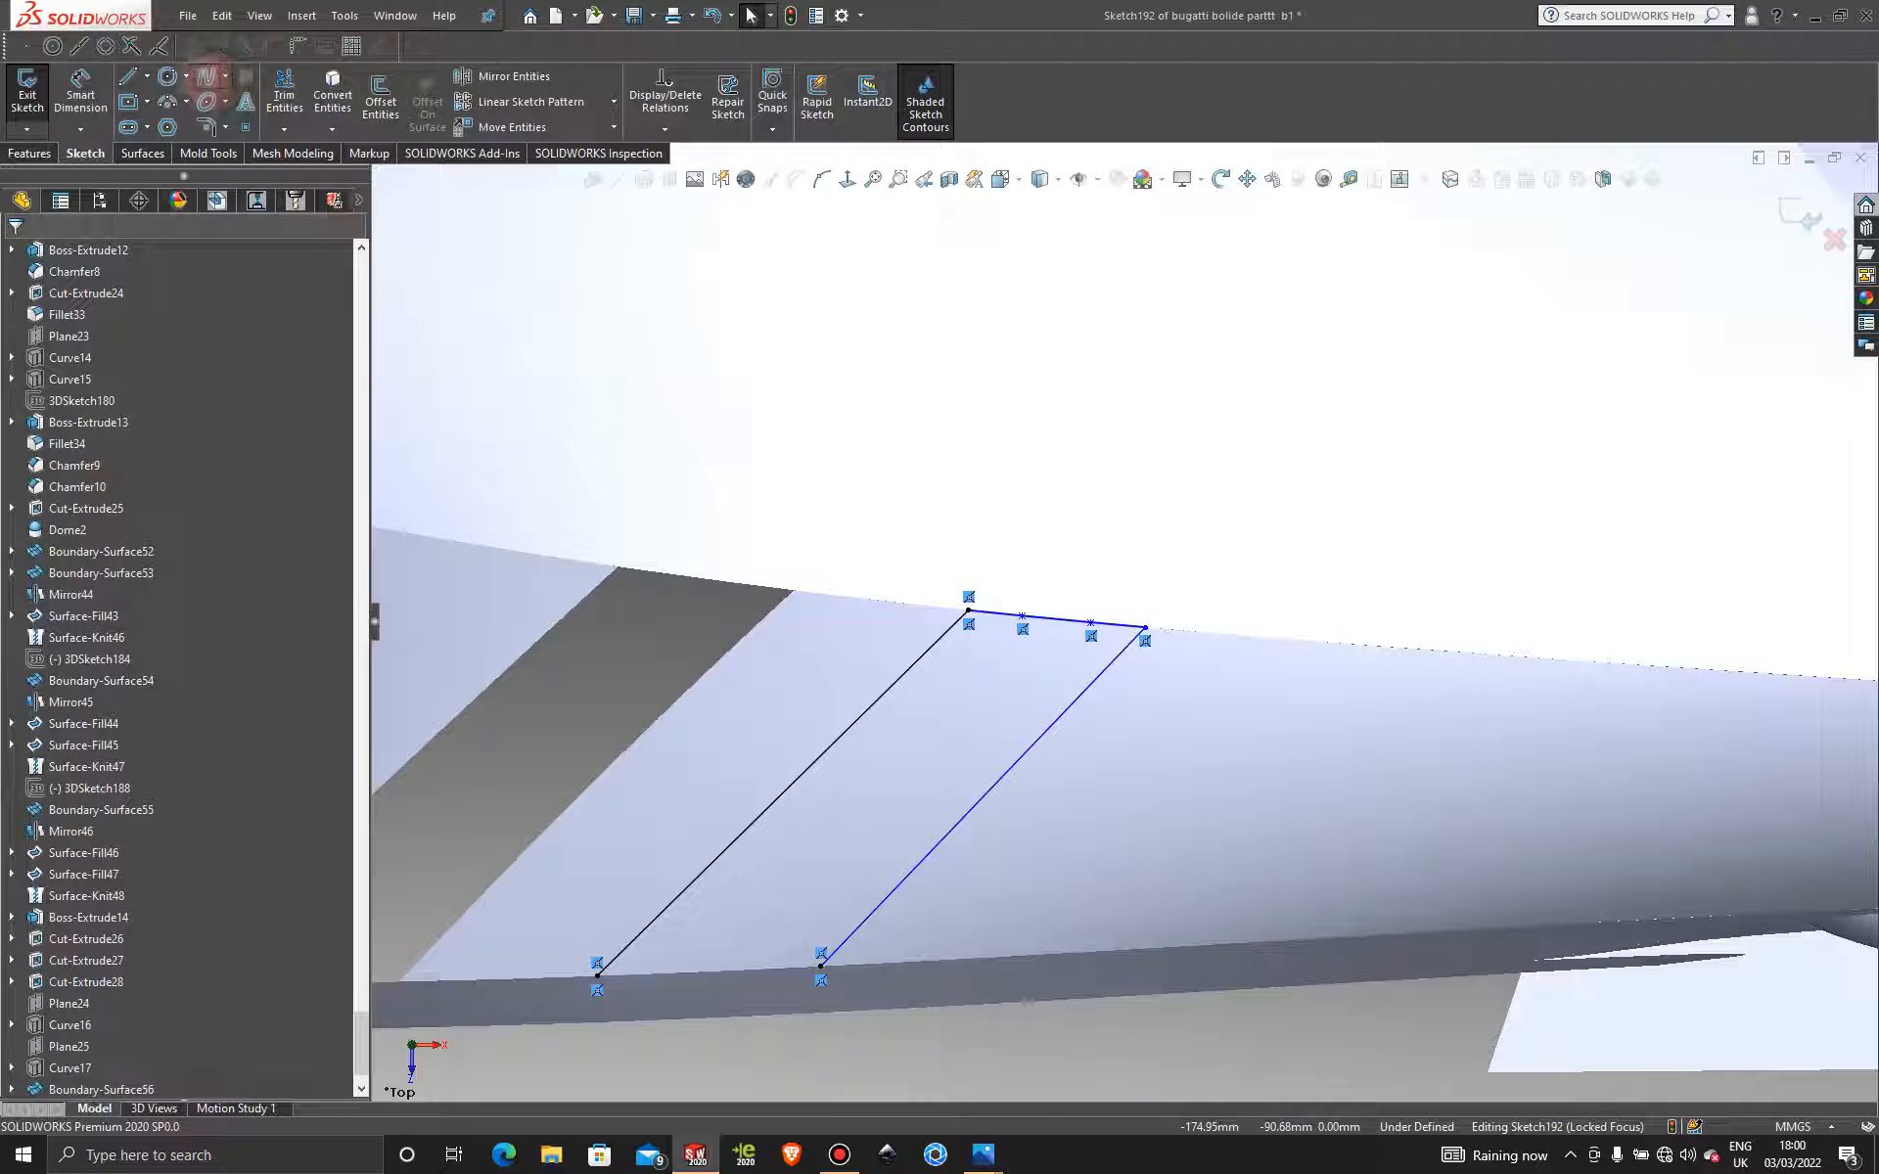
Draw a four-point spline along the side panel's lower edge, joining the lower ends of the two diagonal splines.
left_click(207, 77)
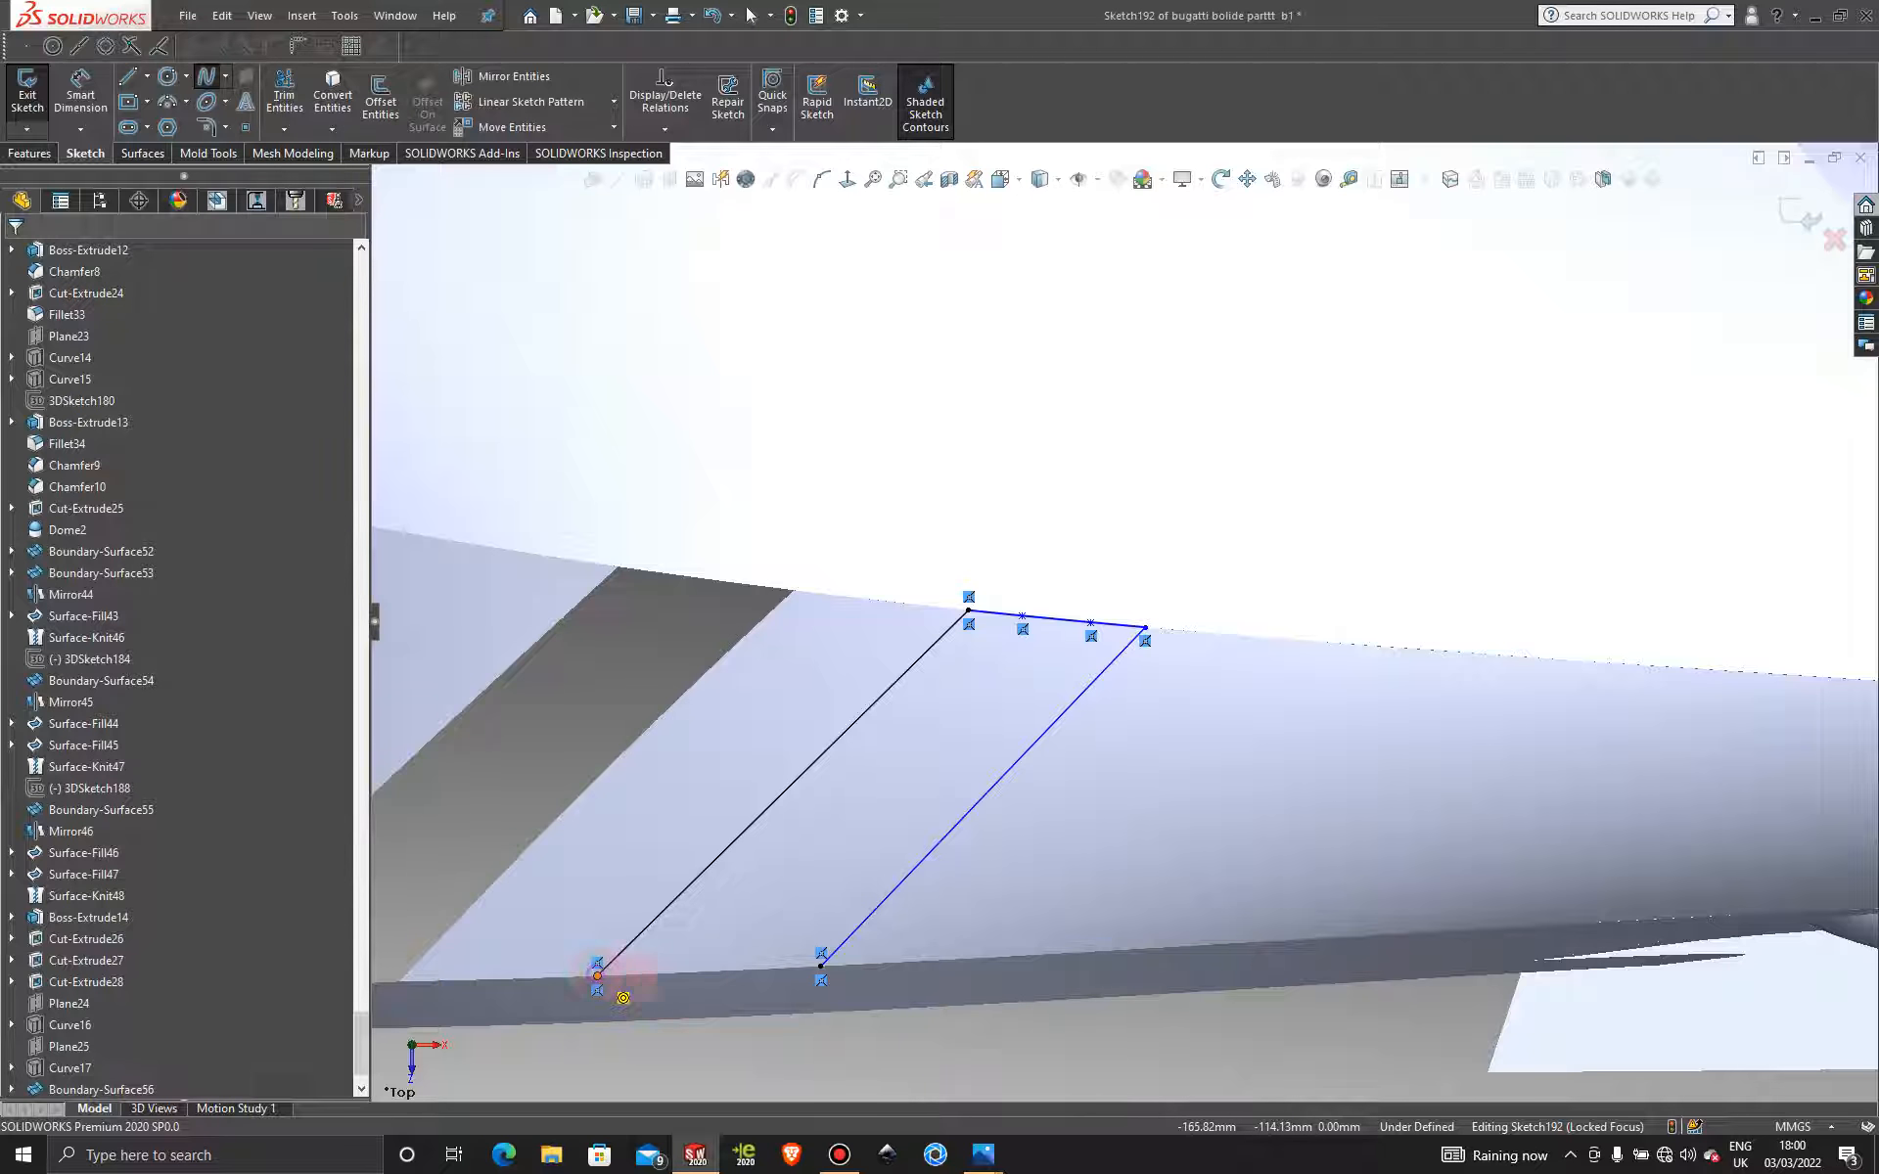
left_click(598, 976)
left_click(674, 973)
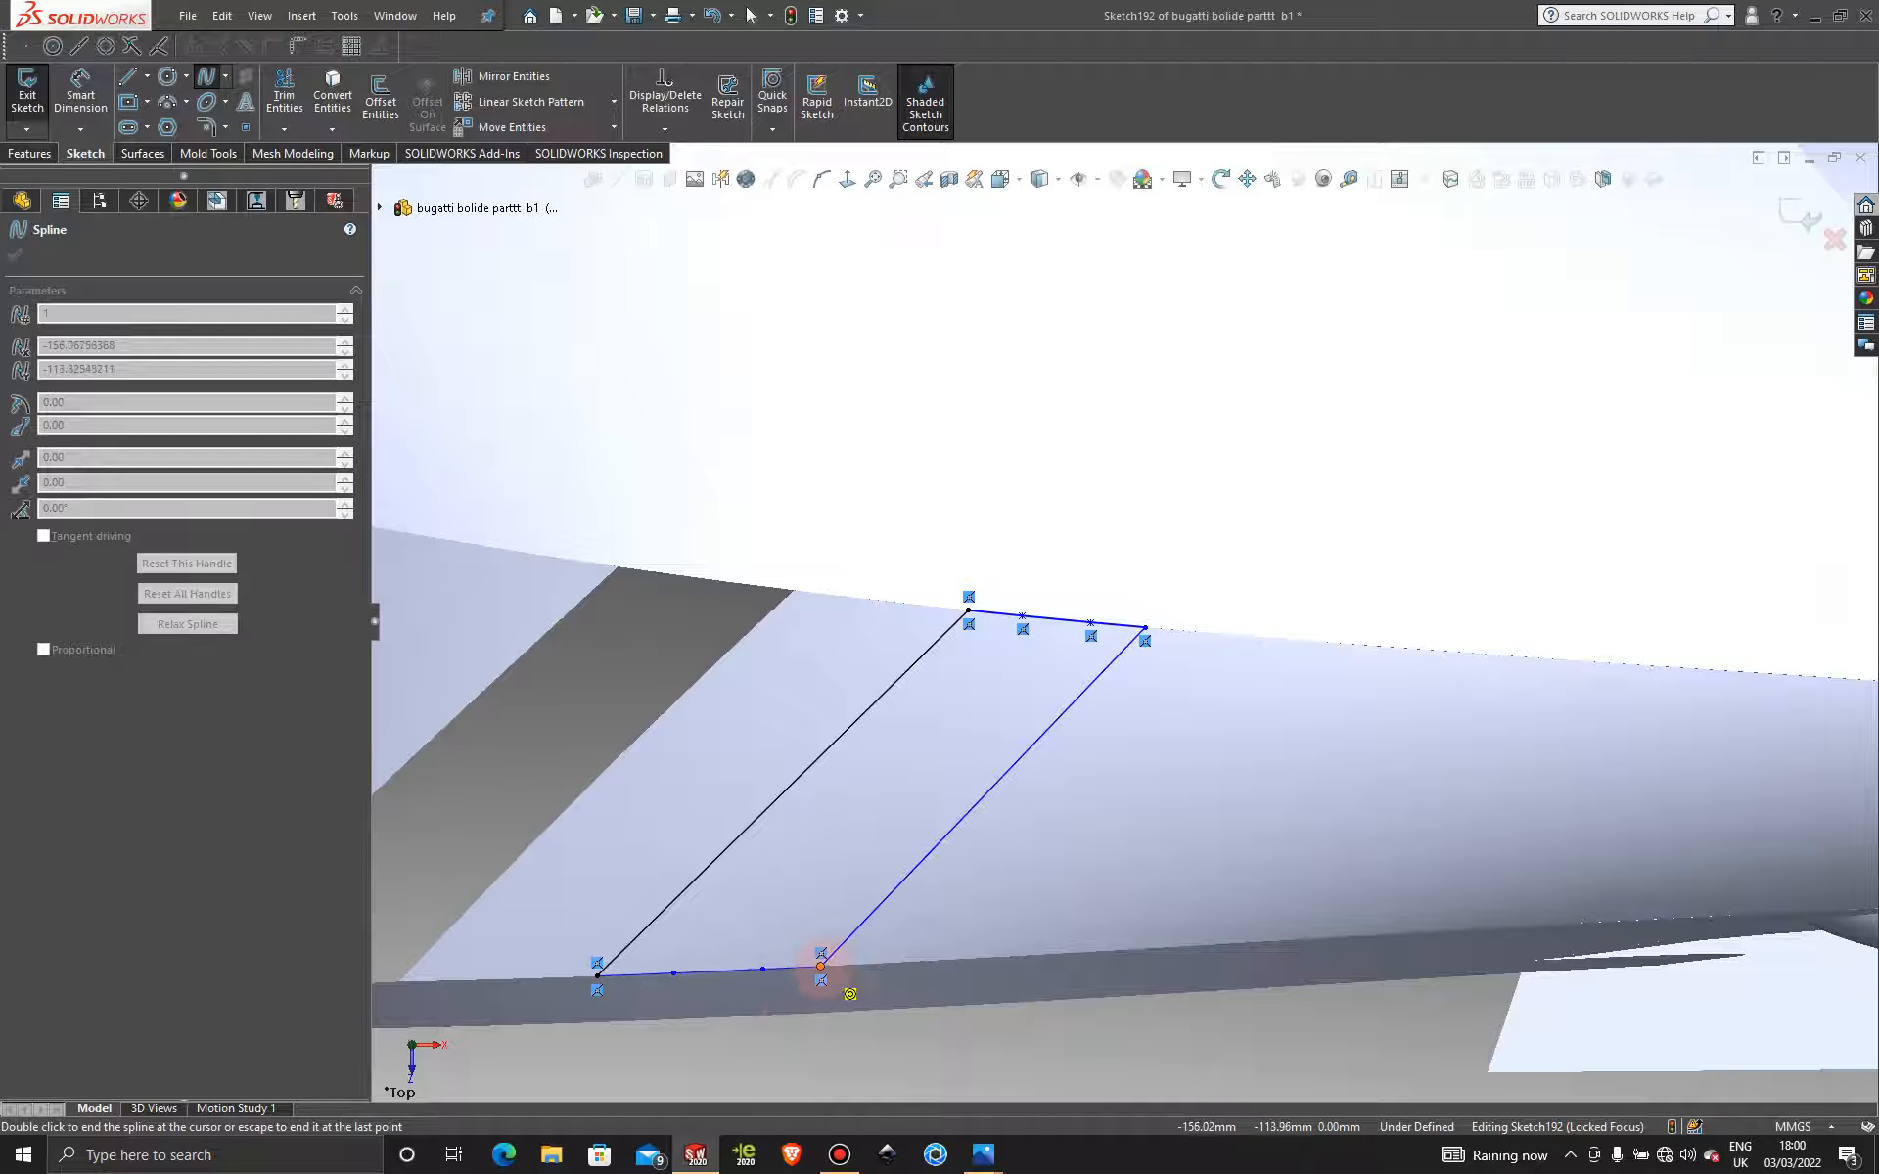
key("Escape")
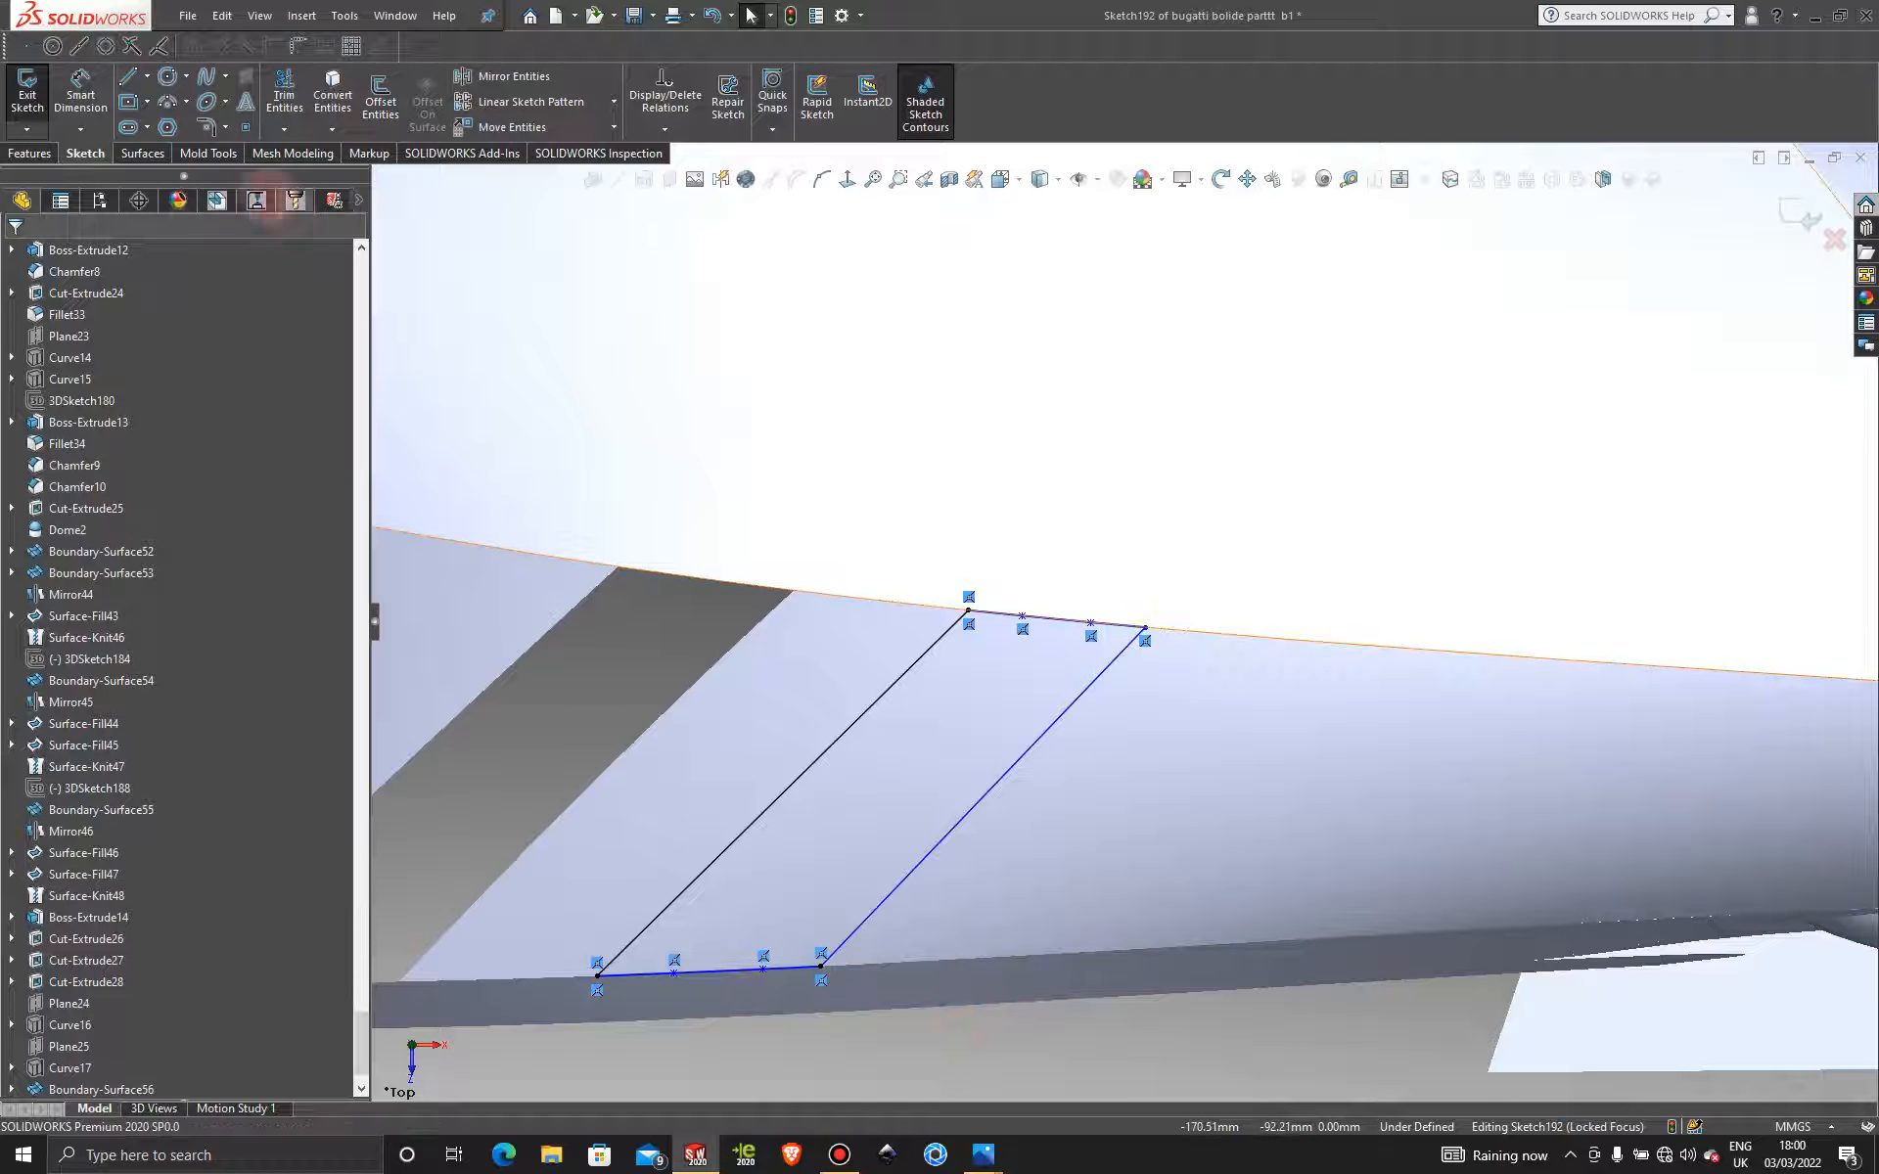
Trim the front fender's side panel surface with the closed spline sketch, removing the diagonal strip inside it.
left_click(144, 153)
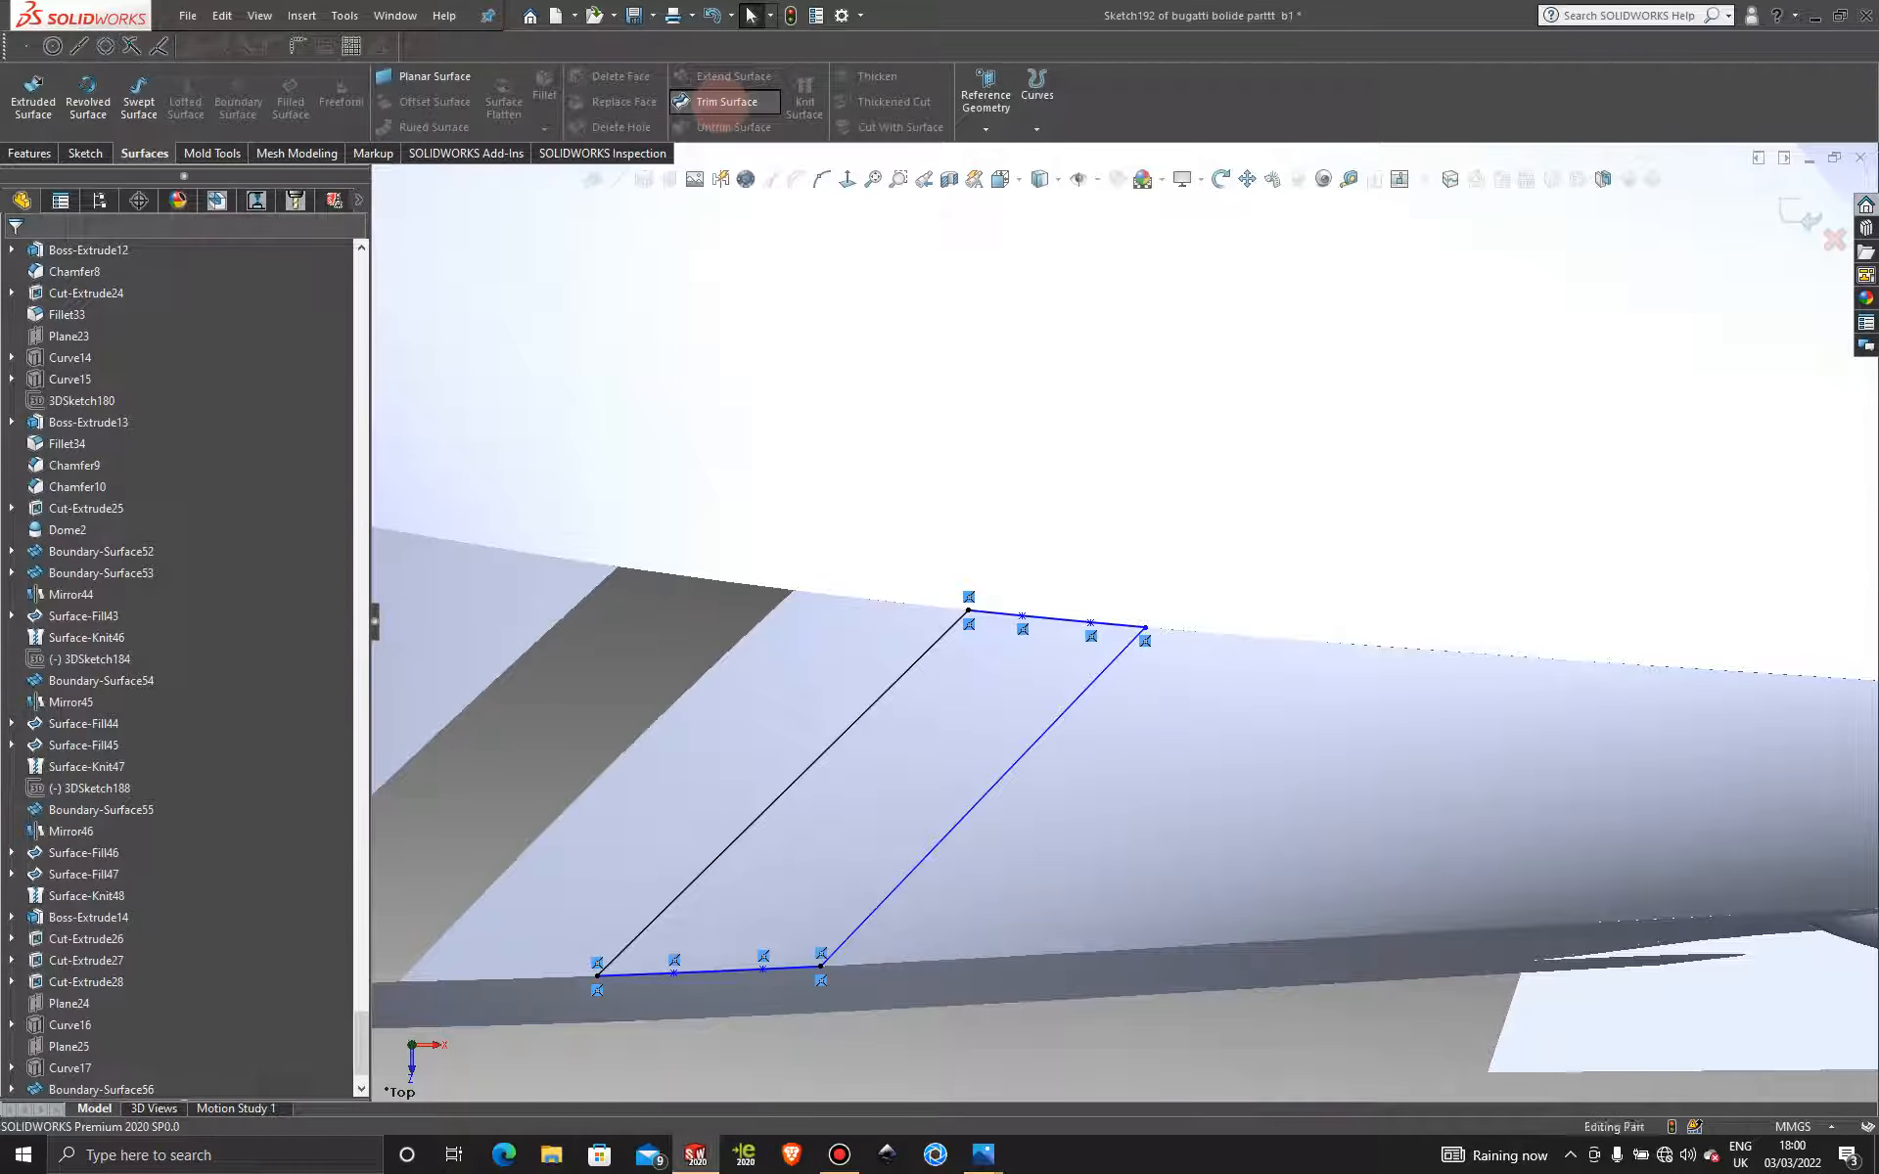
left_click(709, 104)
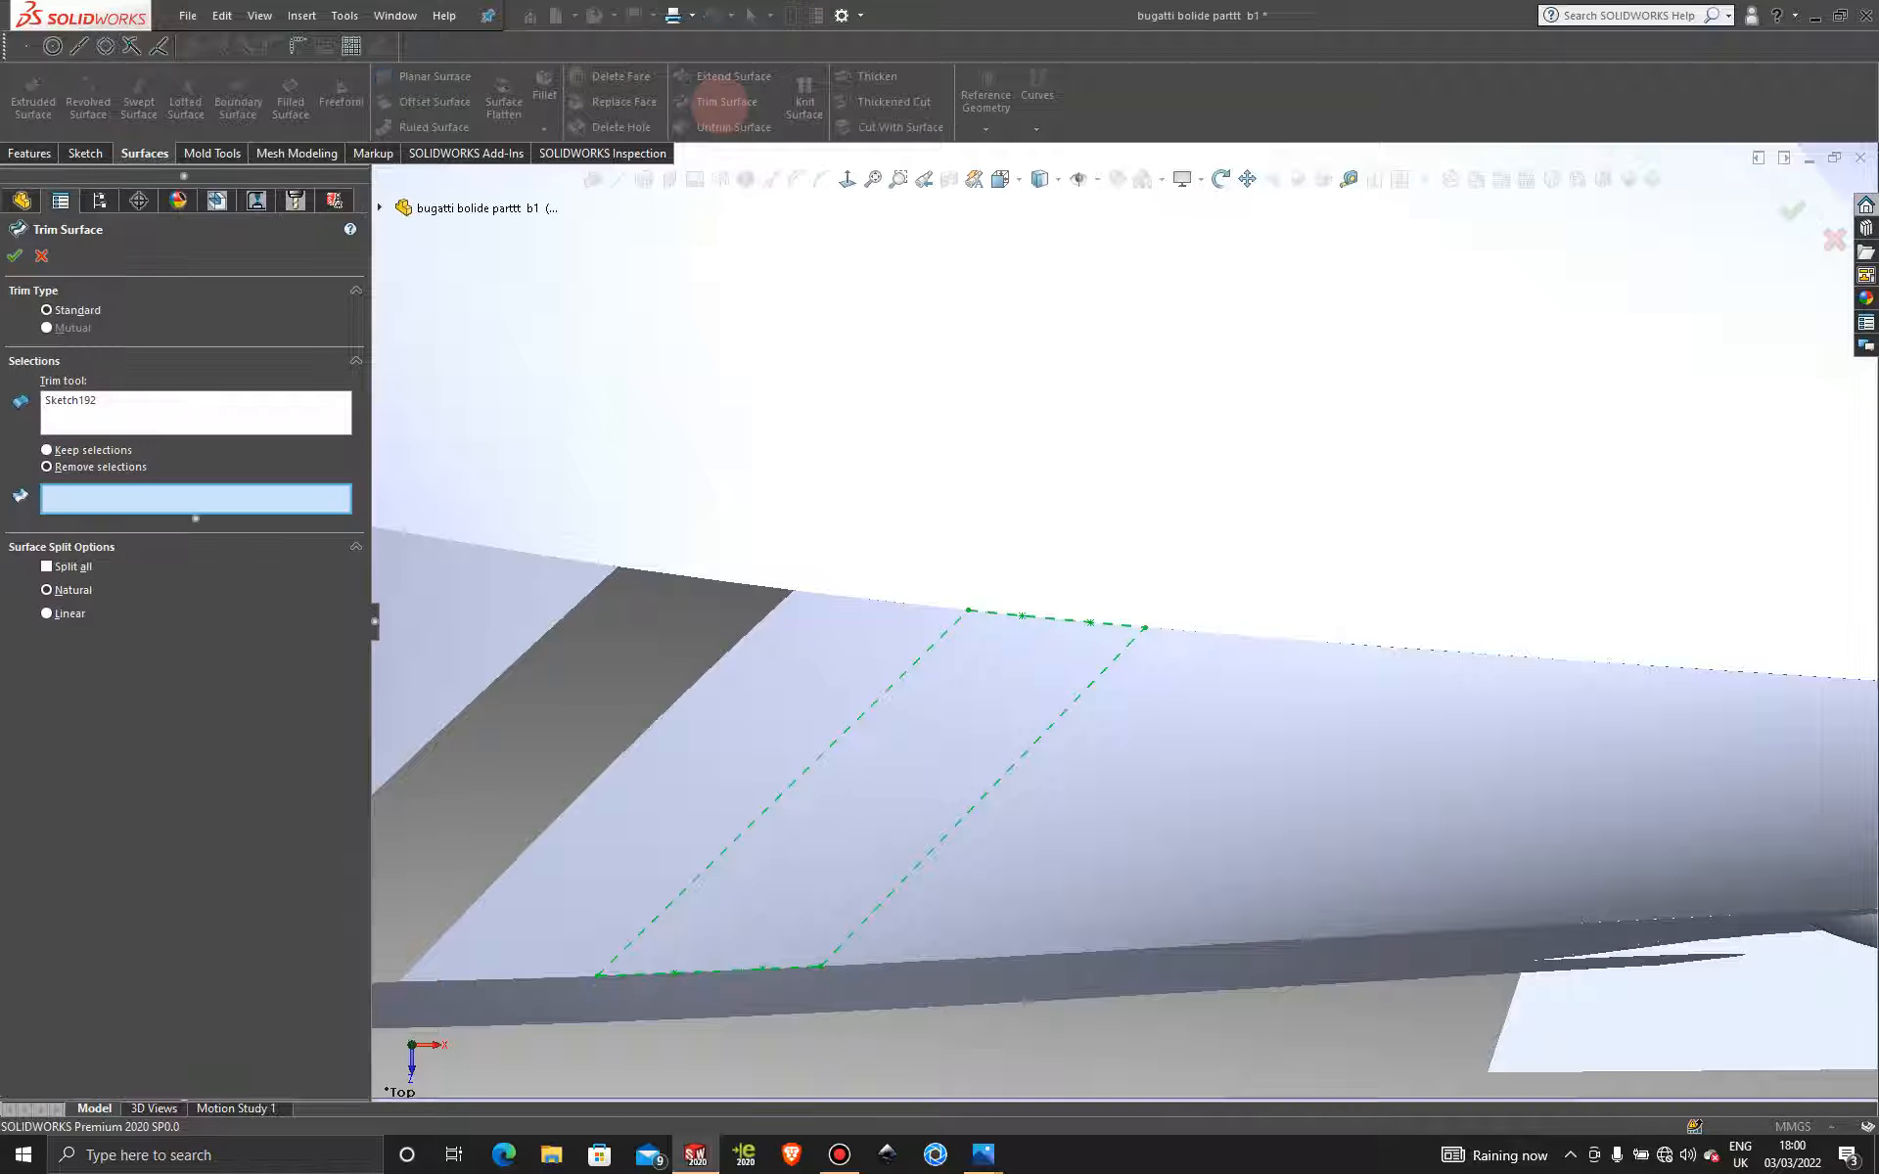
left_click(957, 697)
scroll(1123, 619, "up", 1)
left_click(1015, 679)
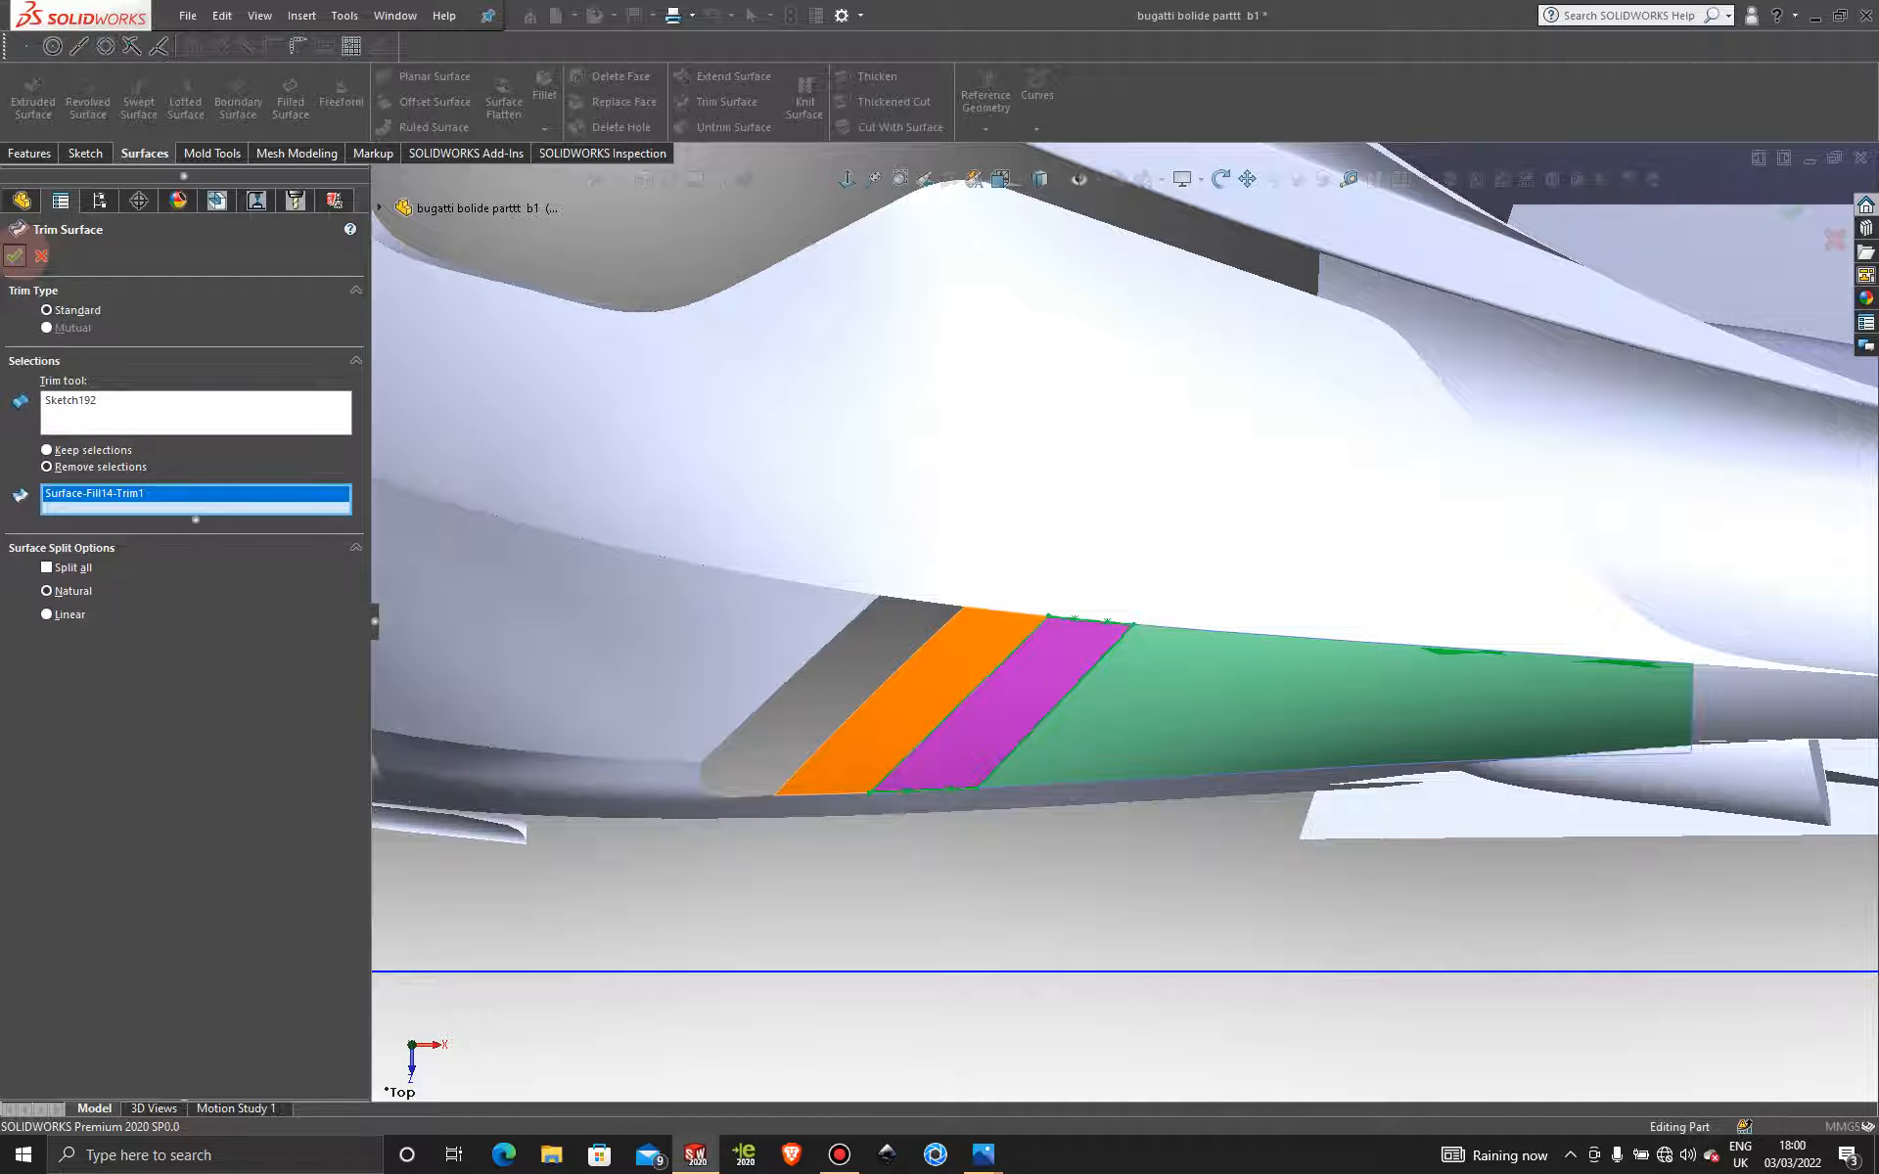
left_click(14, 255)
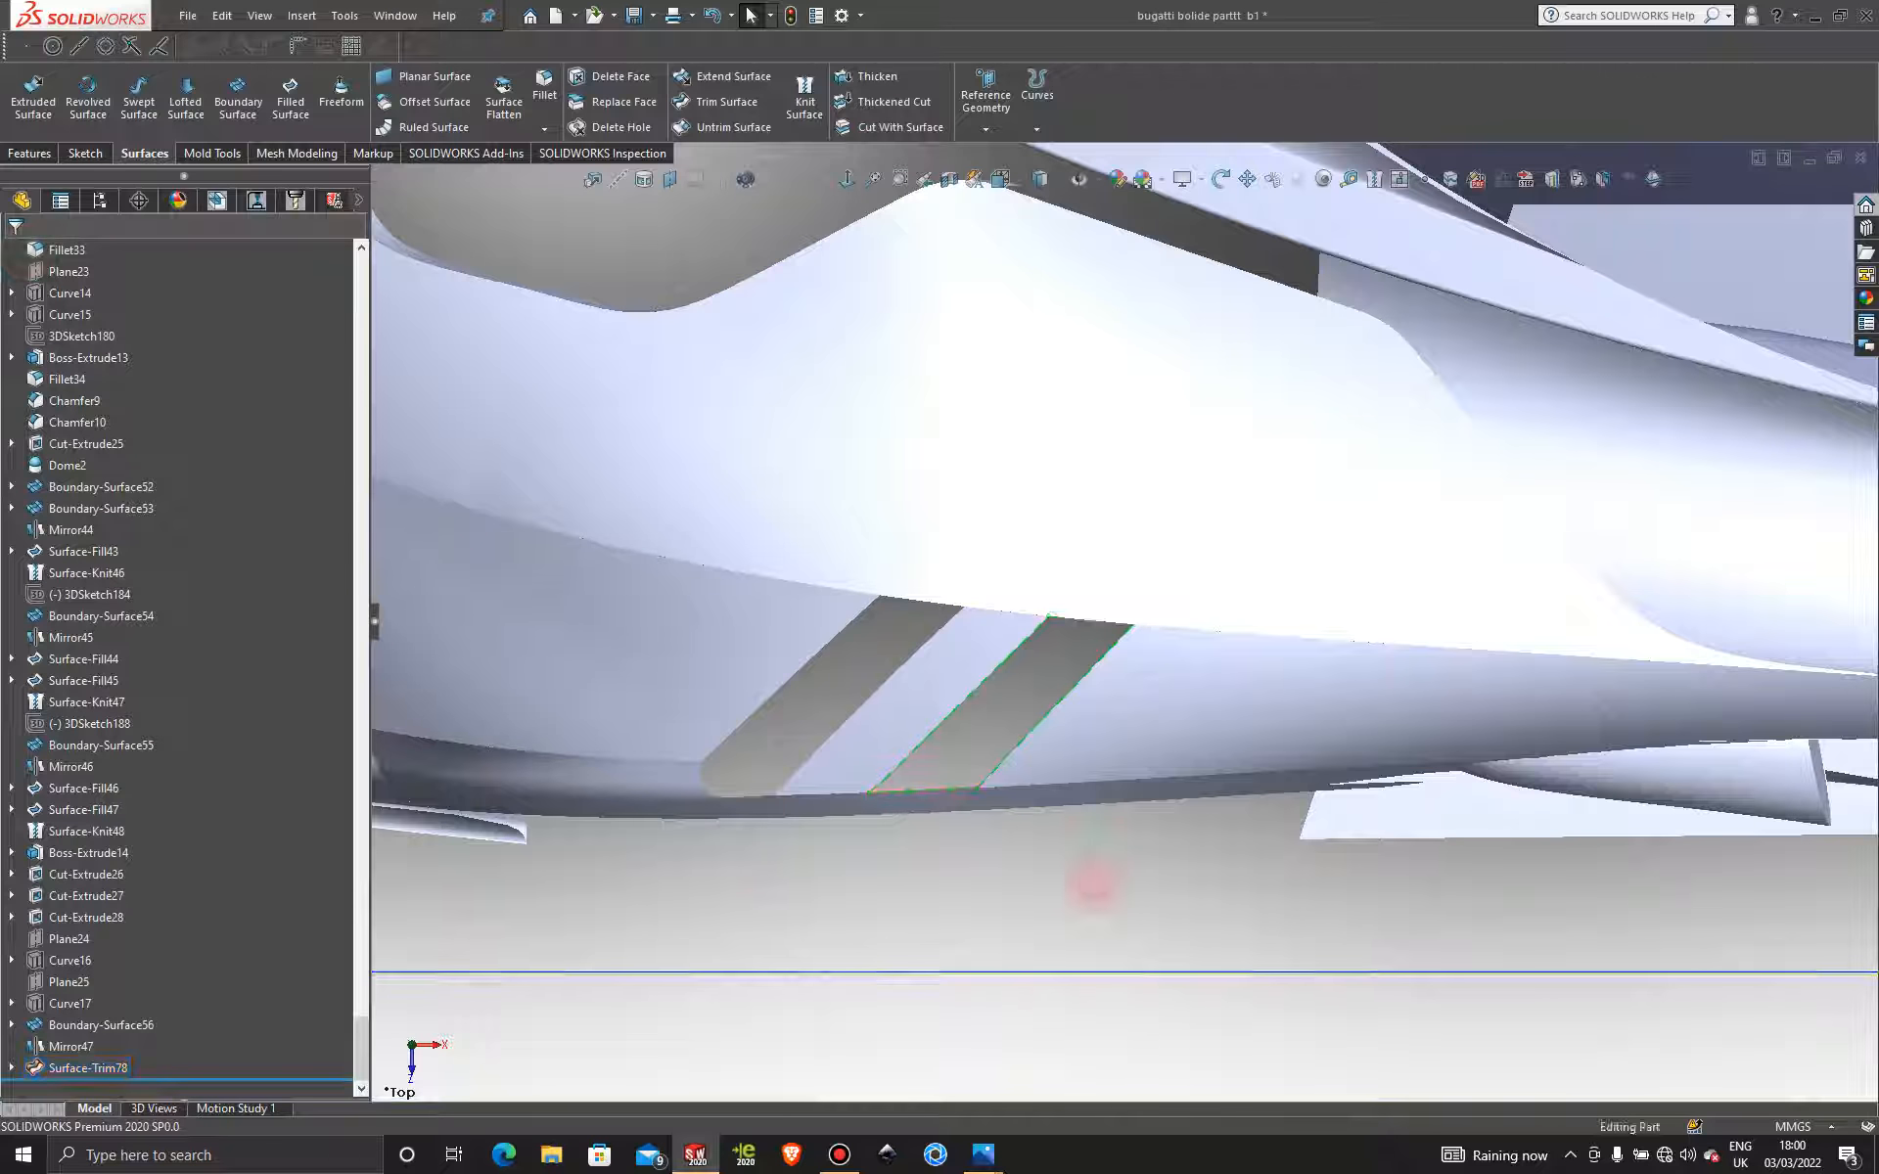
Delete the surface trim feature that cuts the second diagonal slot, keeping its sketch.
scroll(1088, 883, "up", 10)
middle_click_drag(961, 692, 968, 585)
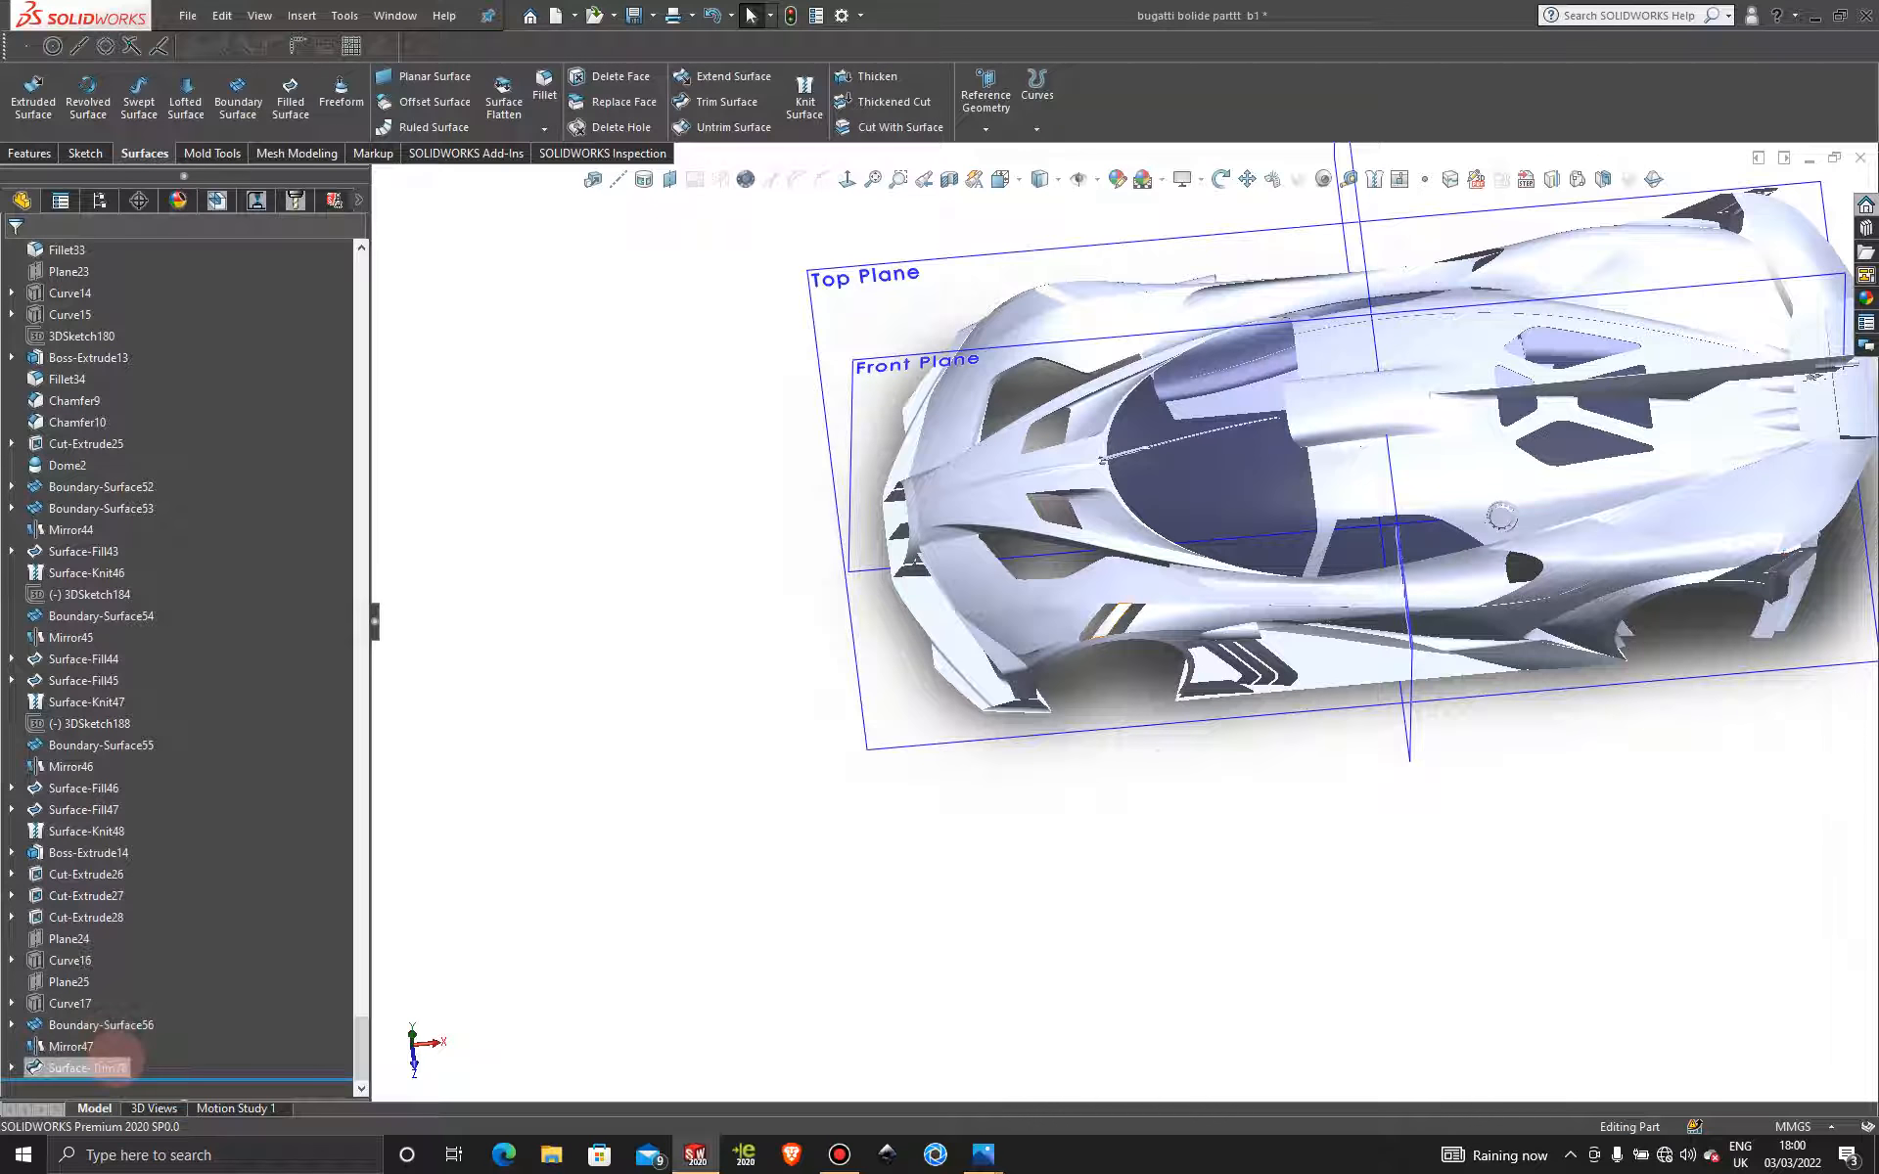
right_click(116, 1066)
left_click(199, 859)
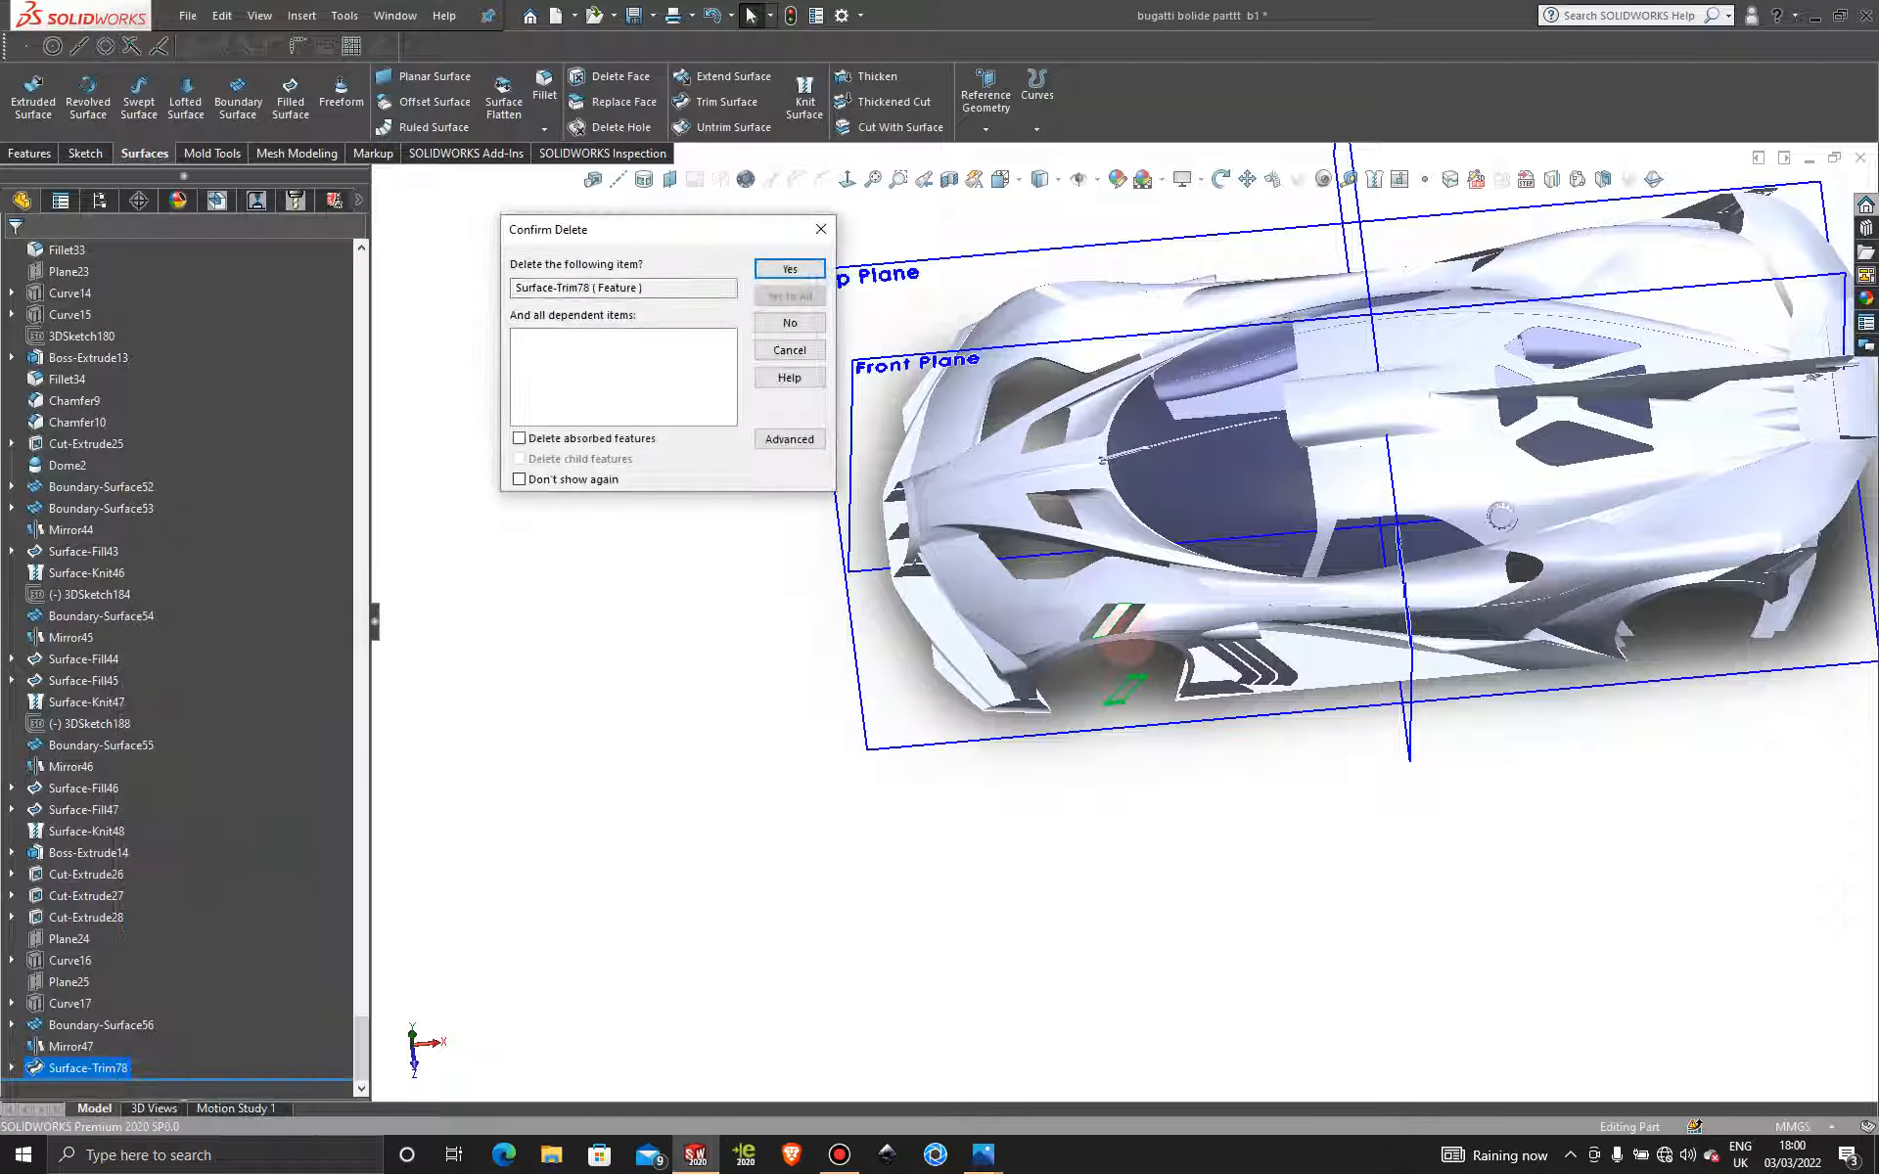
left_click(785, 268)
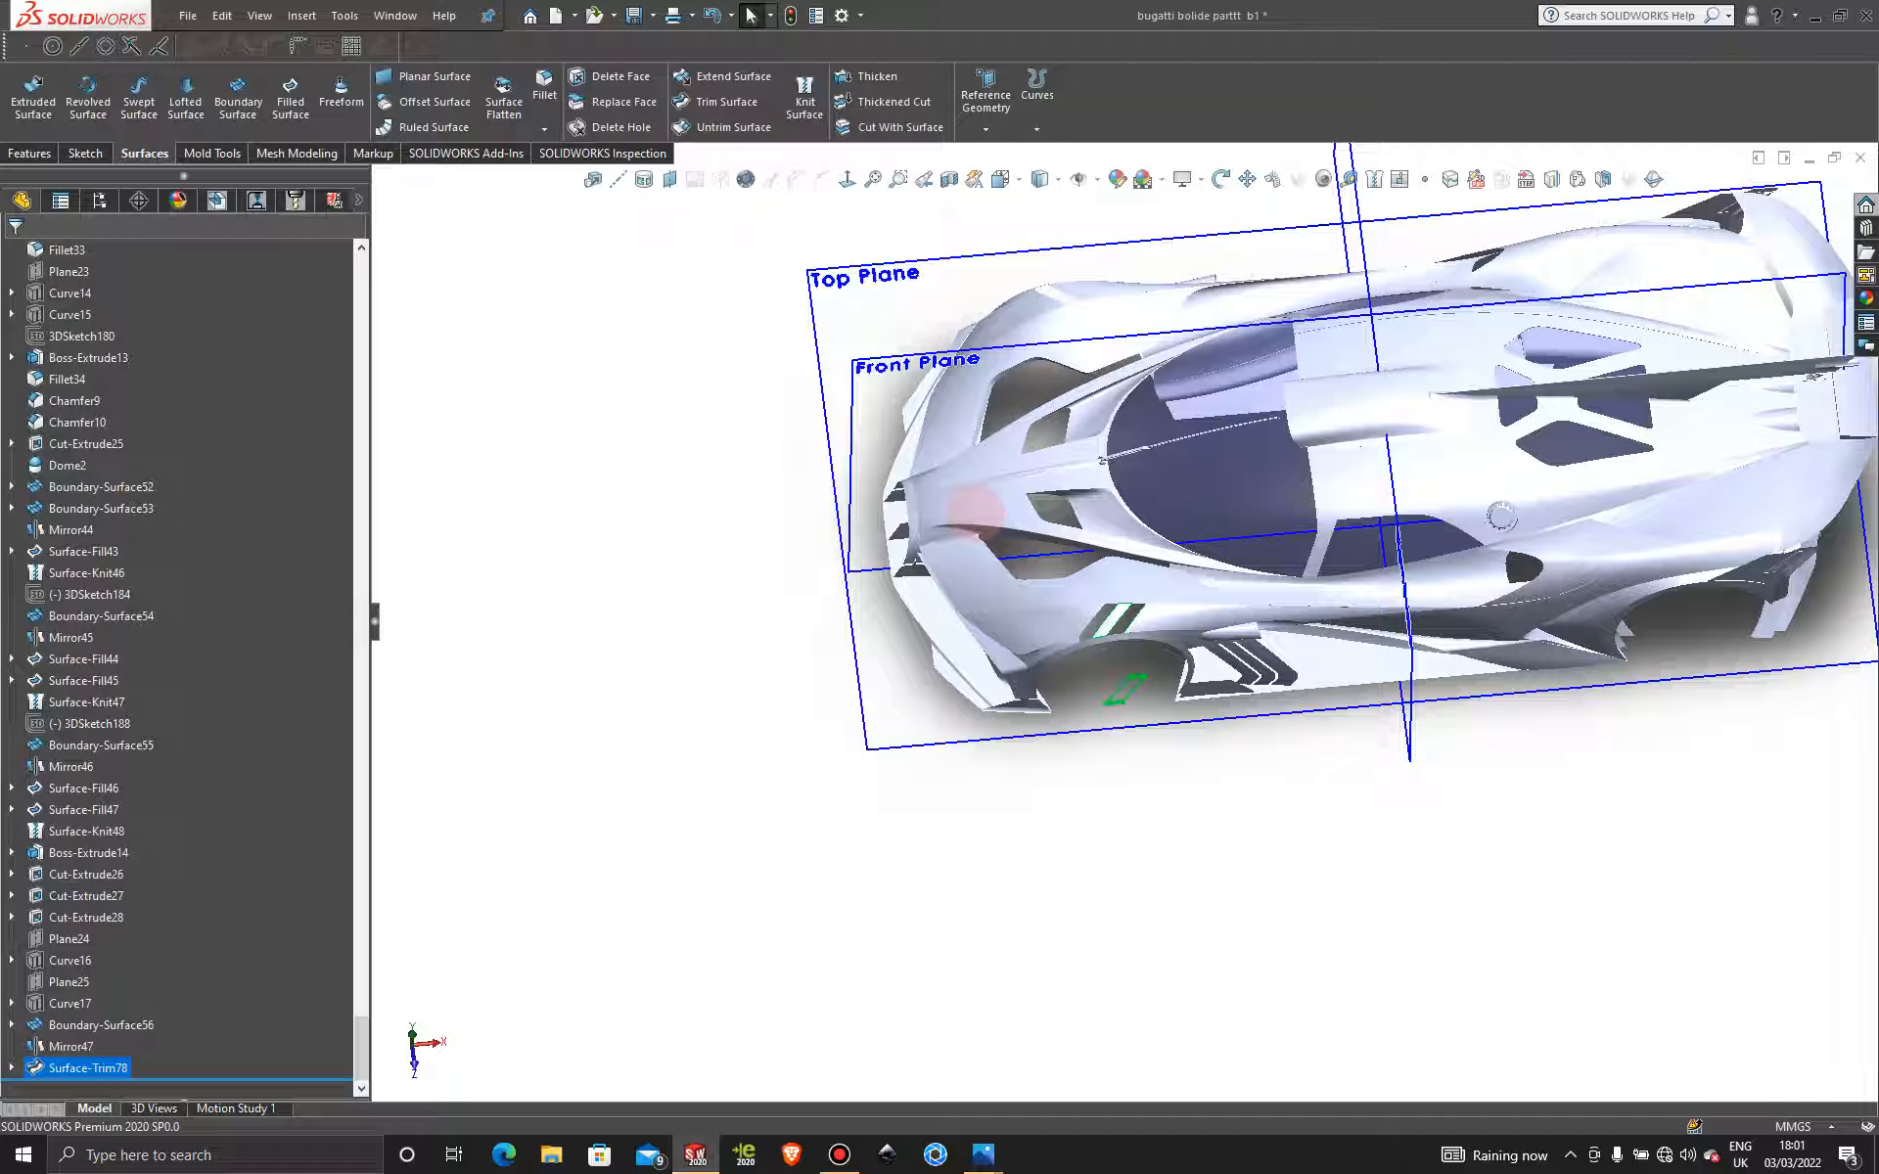
key("ctrl+z")
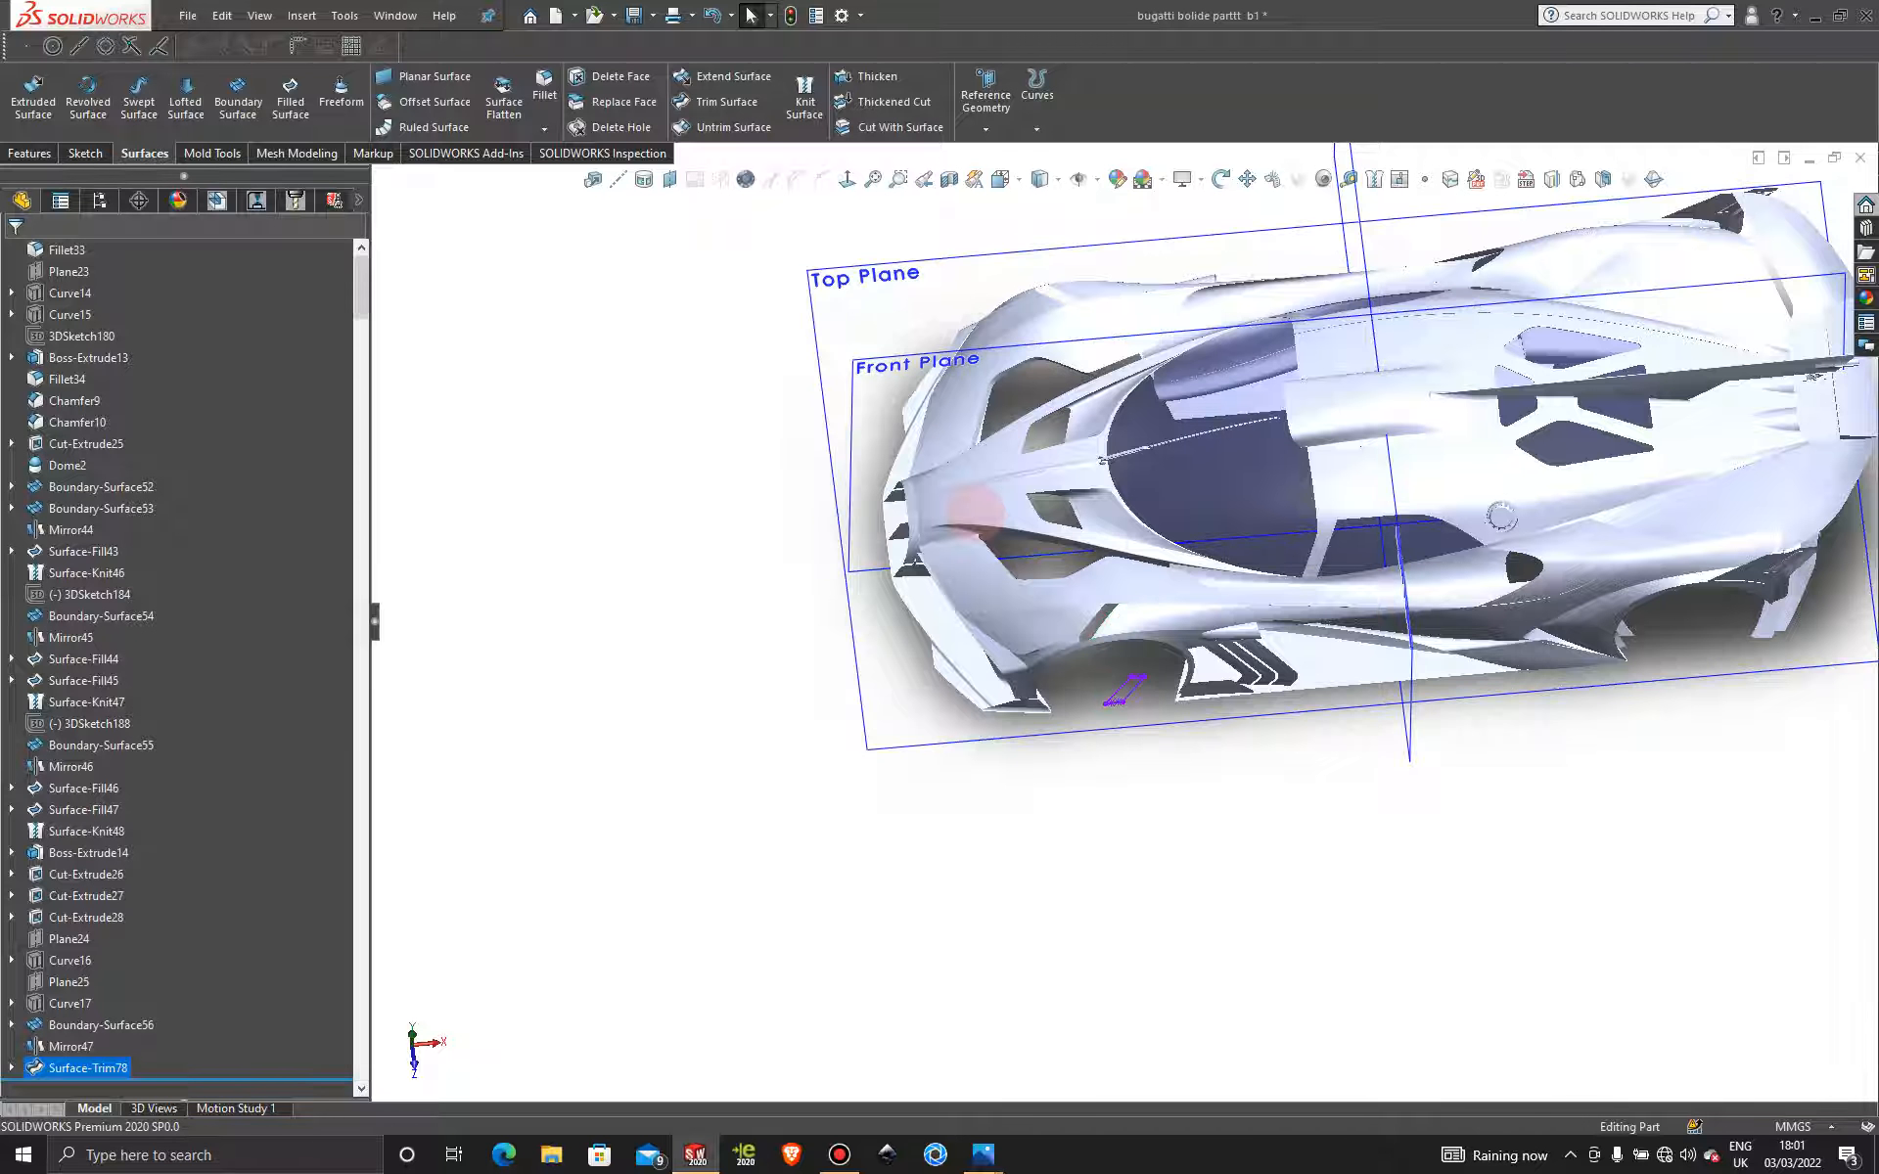
Reopen the diagonal slot sketch for editing and orient the view to the top.
scroll(863, 629, "up", 3)
mouse_move(836, 528)
middle_mouse_down()
mouse_move(783, 529)
mouse_move(831, 600)
middle_mouse_up()
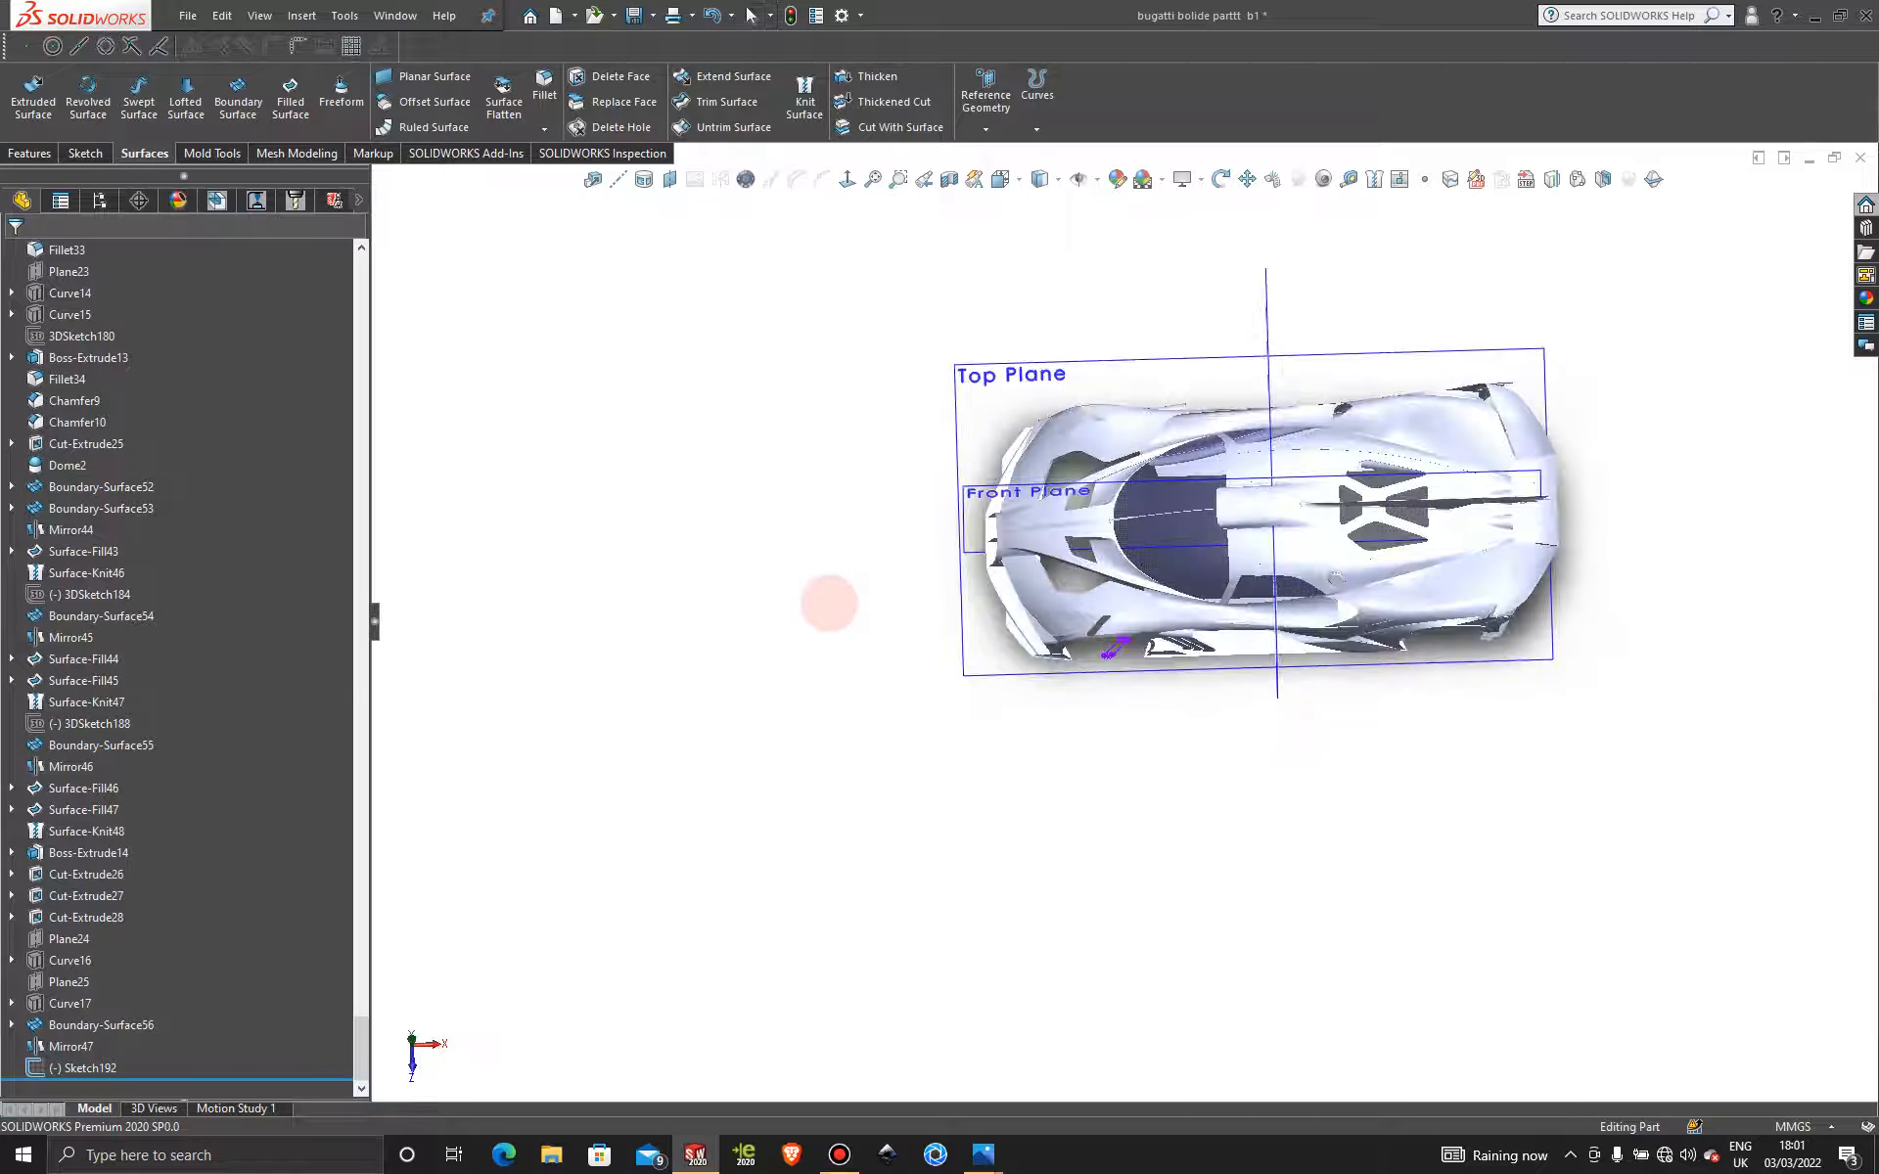
scroll(1321, 803, "down", 8)
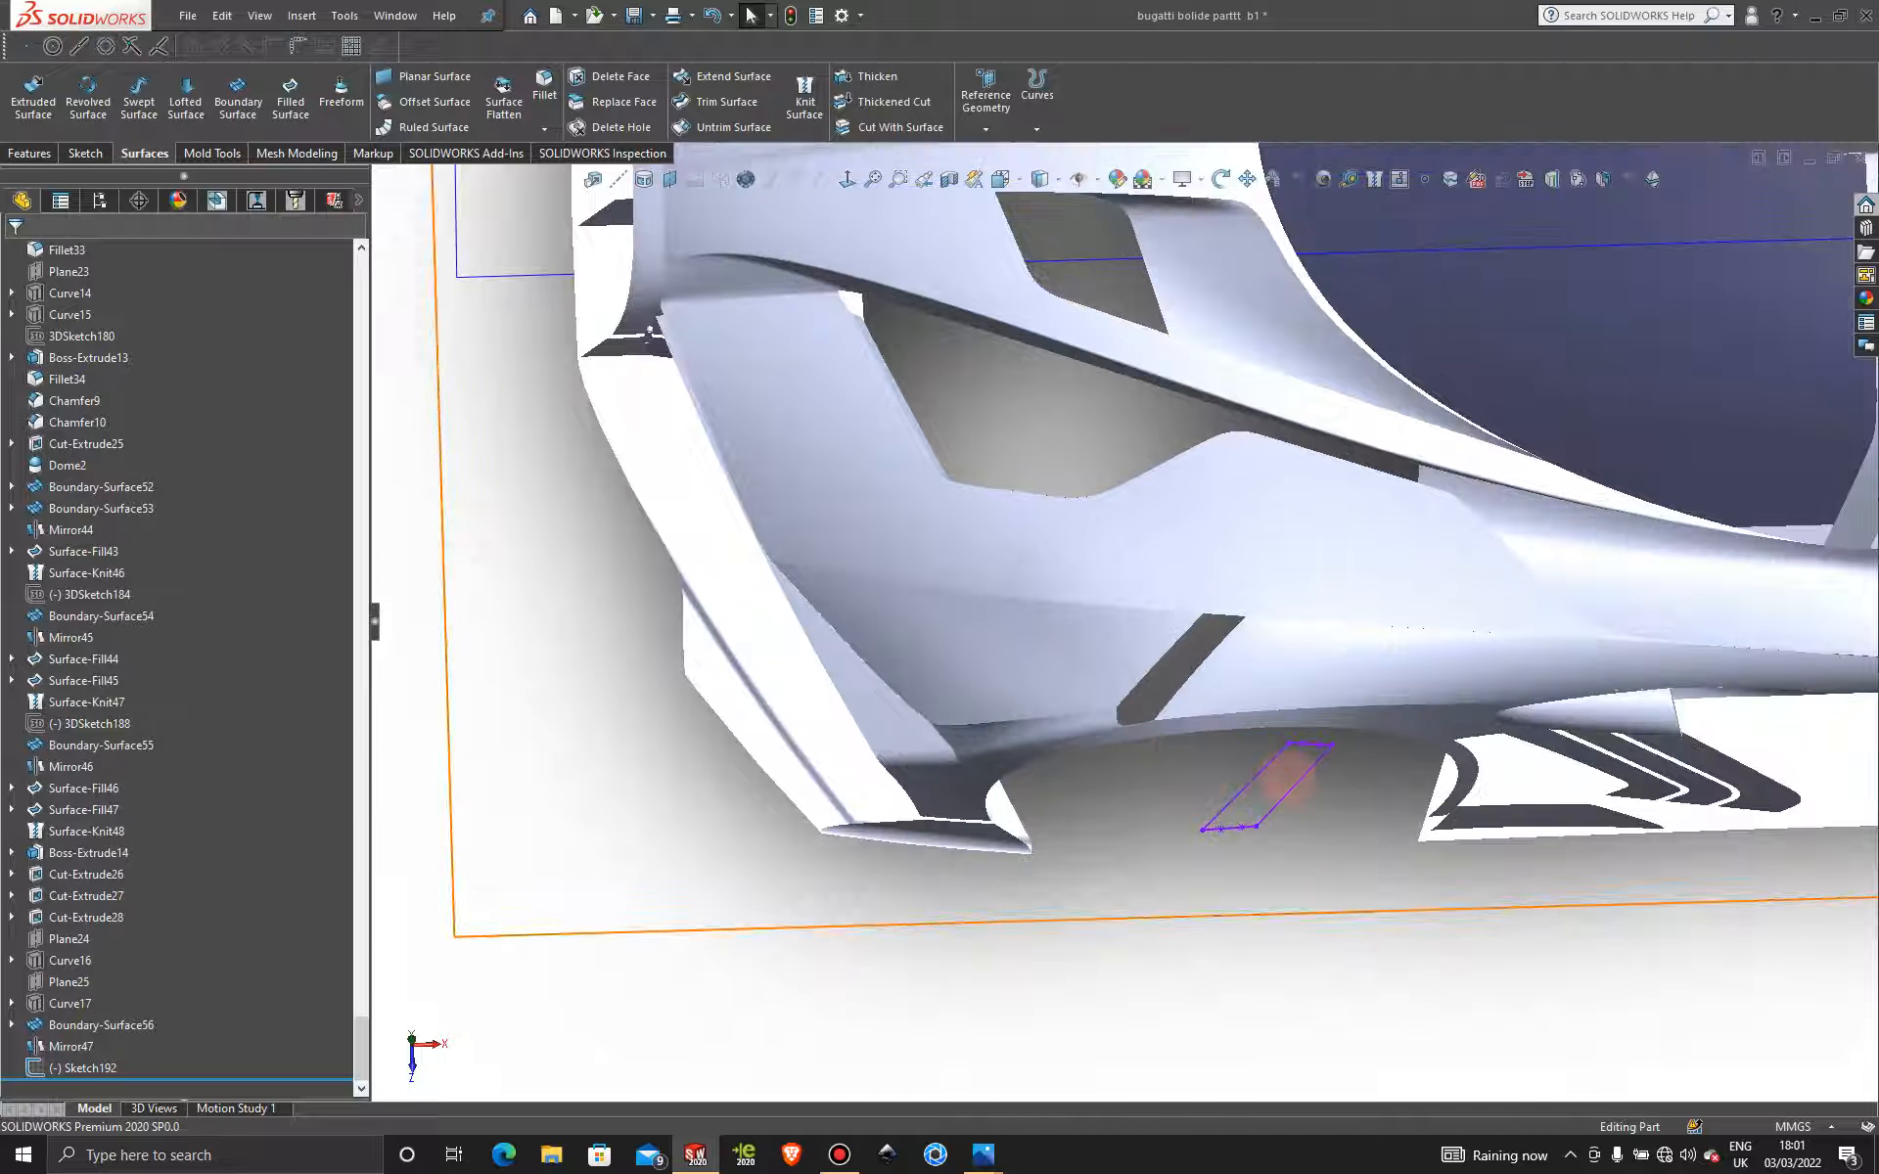
right_click(1293, 782)
left_click(1310, 724)
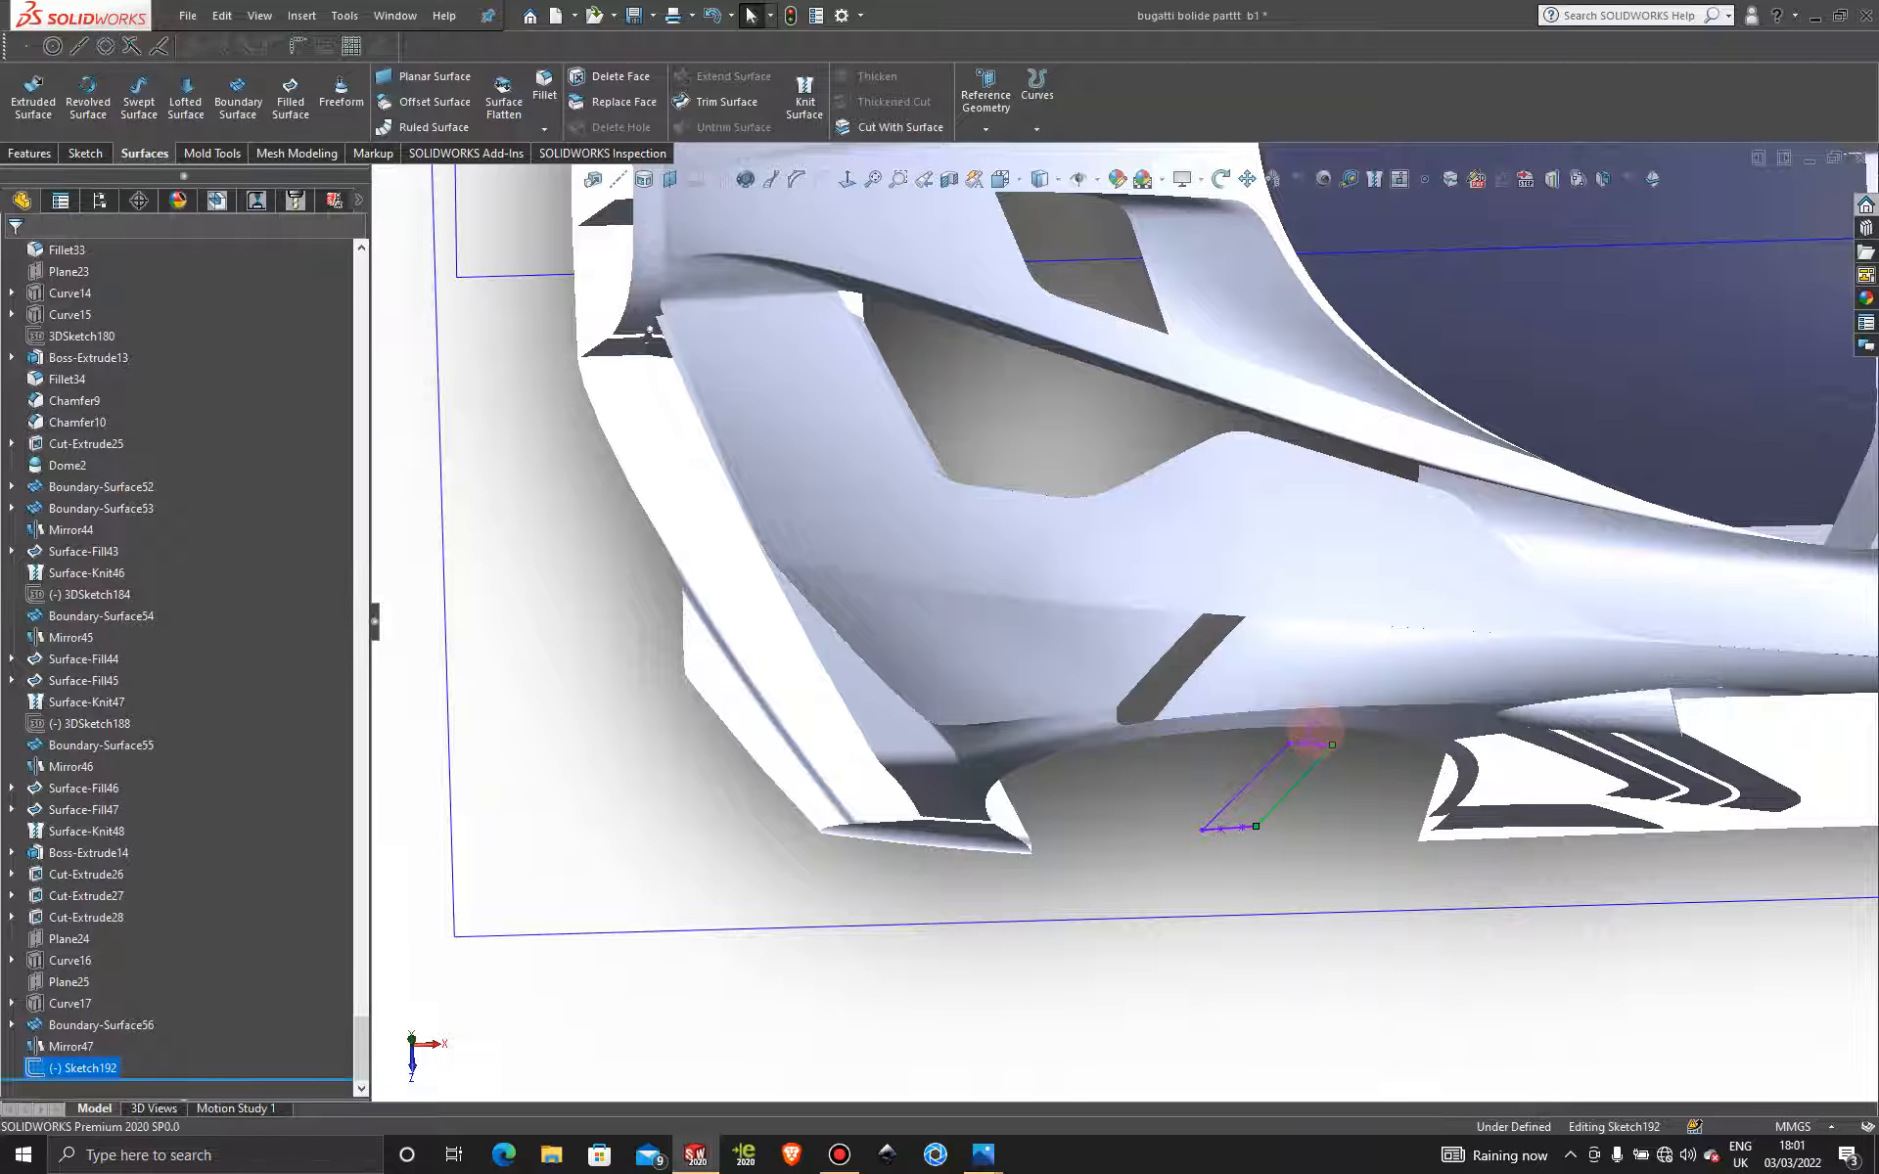
scroll(1312, 729, "up", 7)
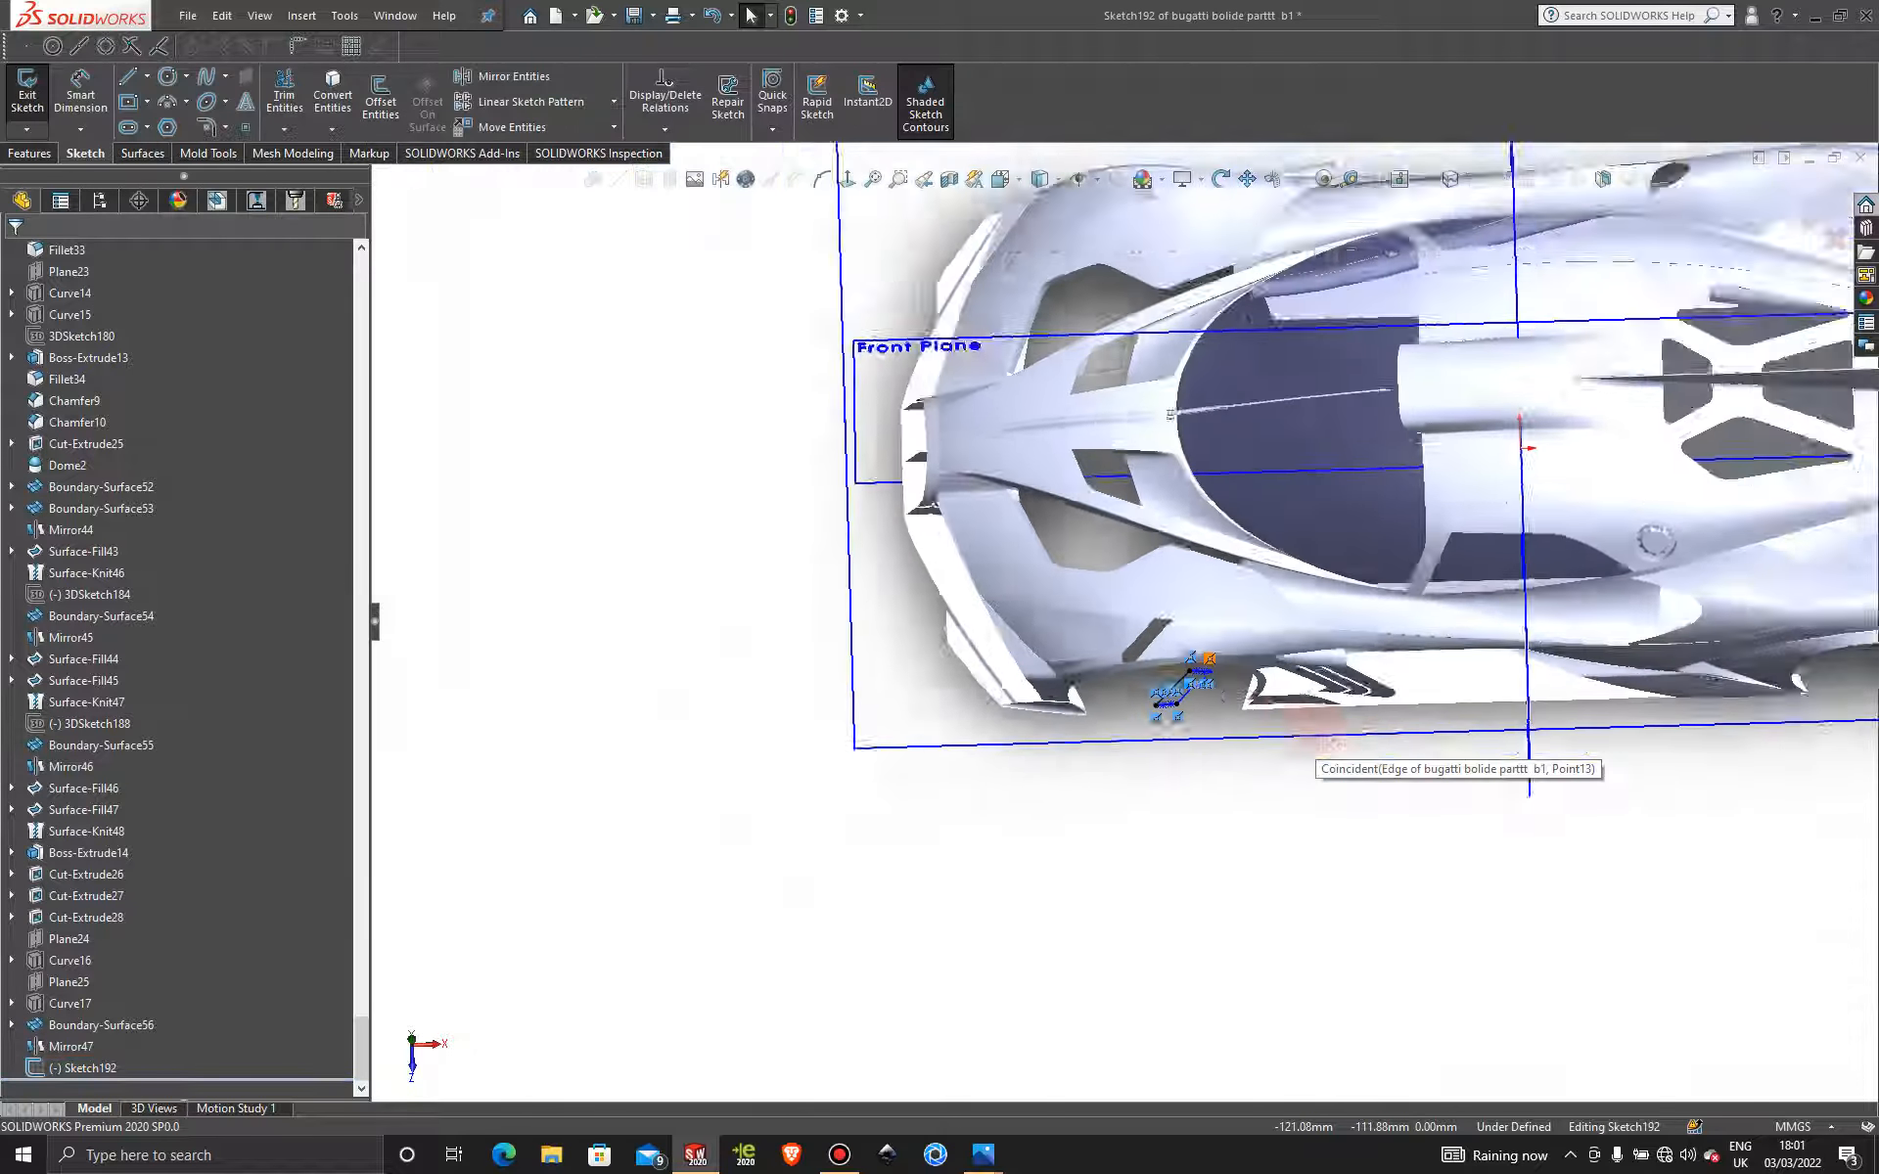
key("space")
left_click(968, 671)
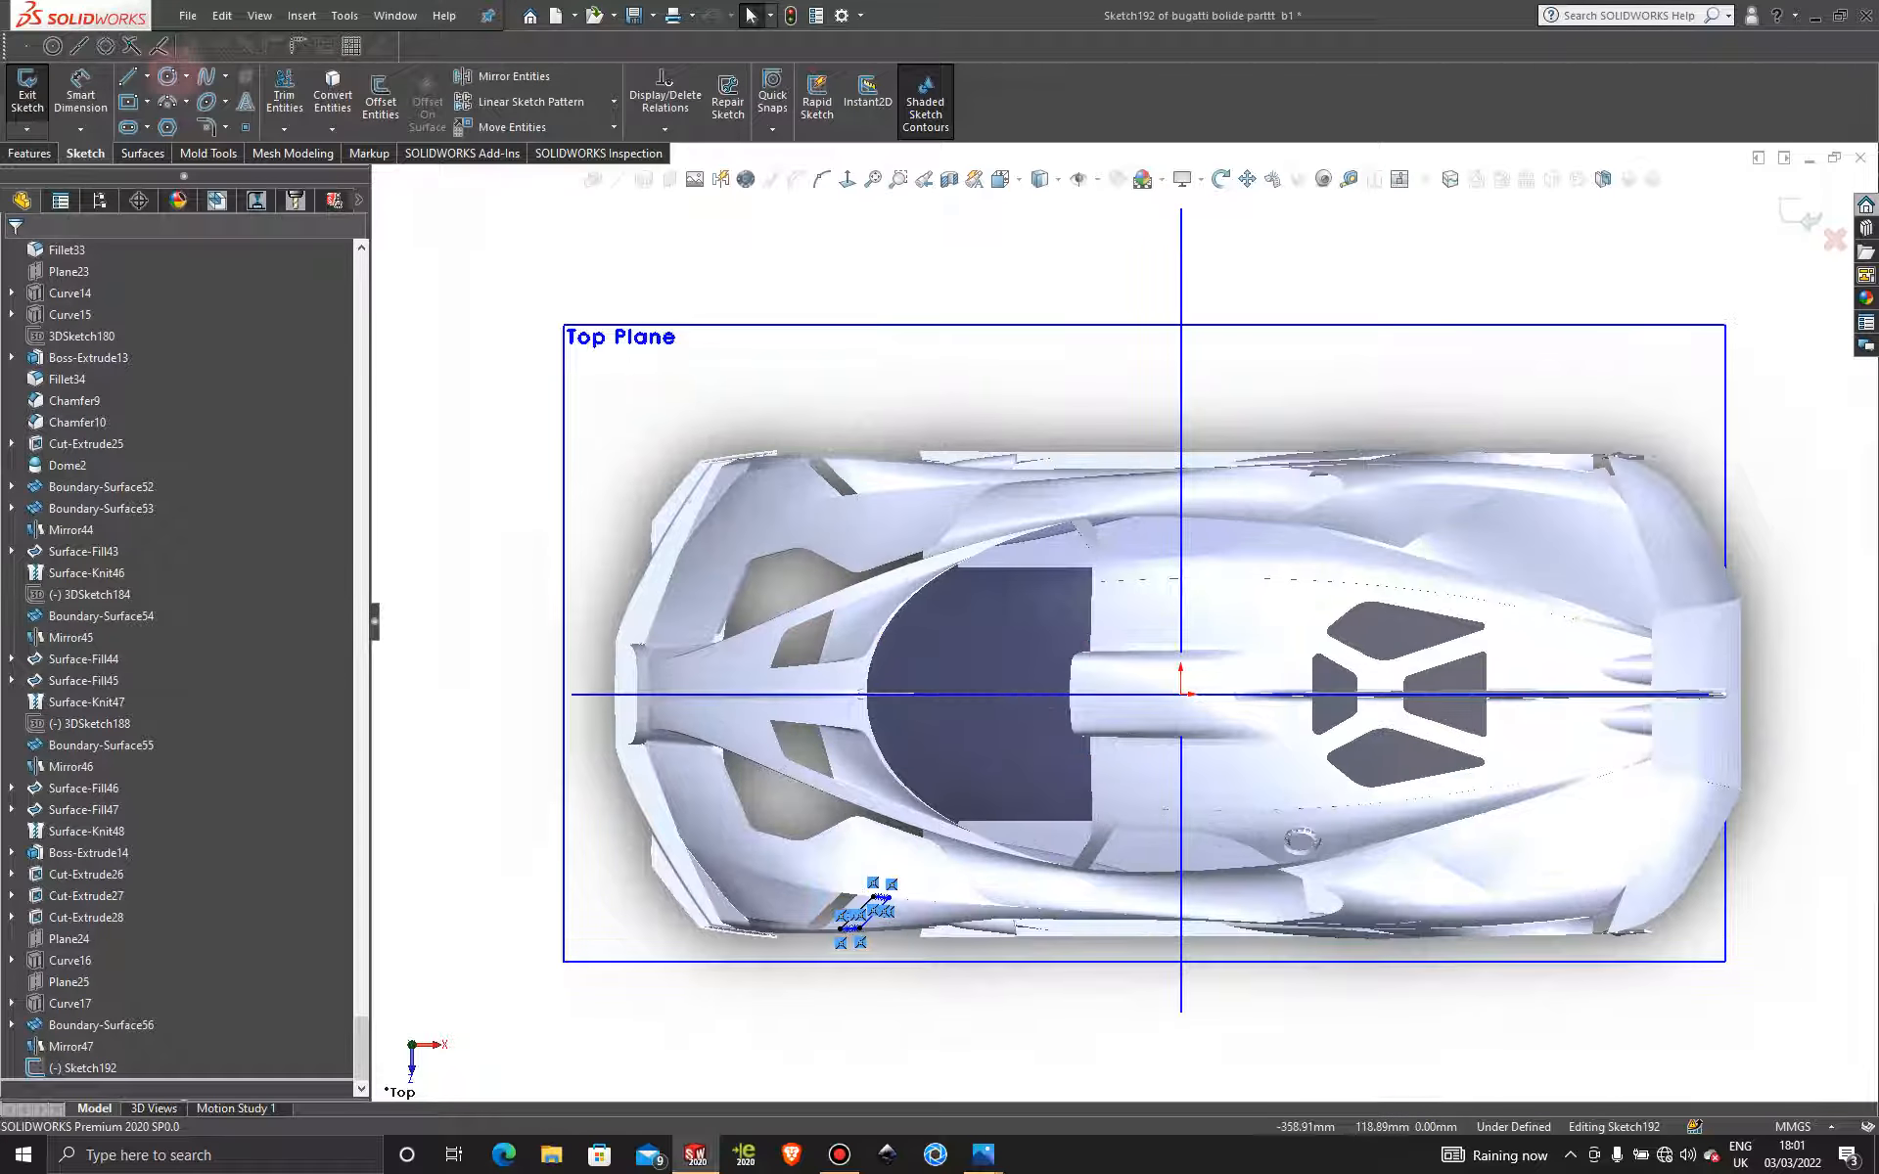
Draw a short horizontal centerline ahead of the car's nose, aligned with the origin.
left_click(146, 77)
left_click(176, 124)
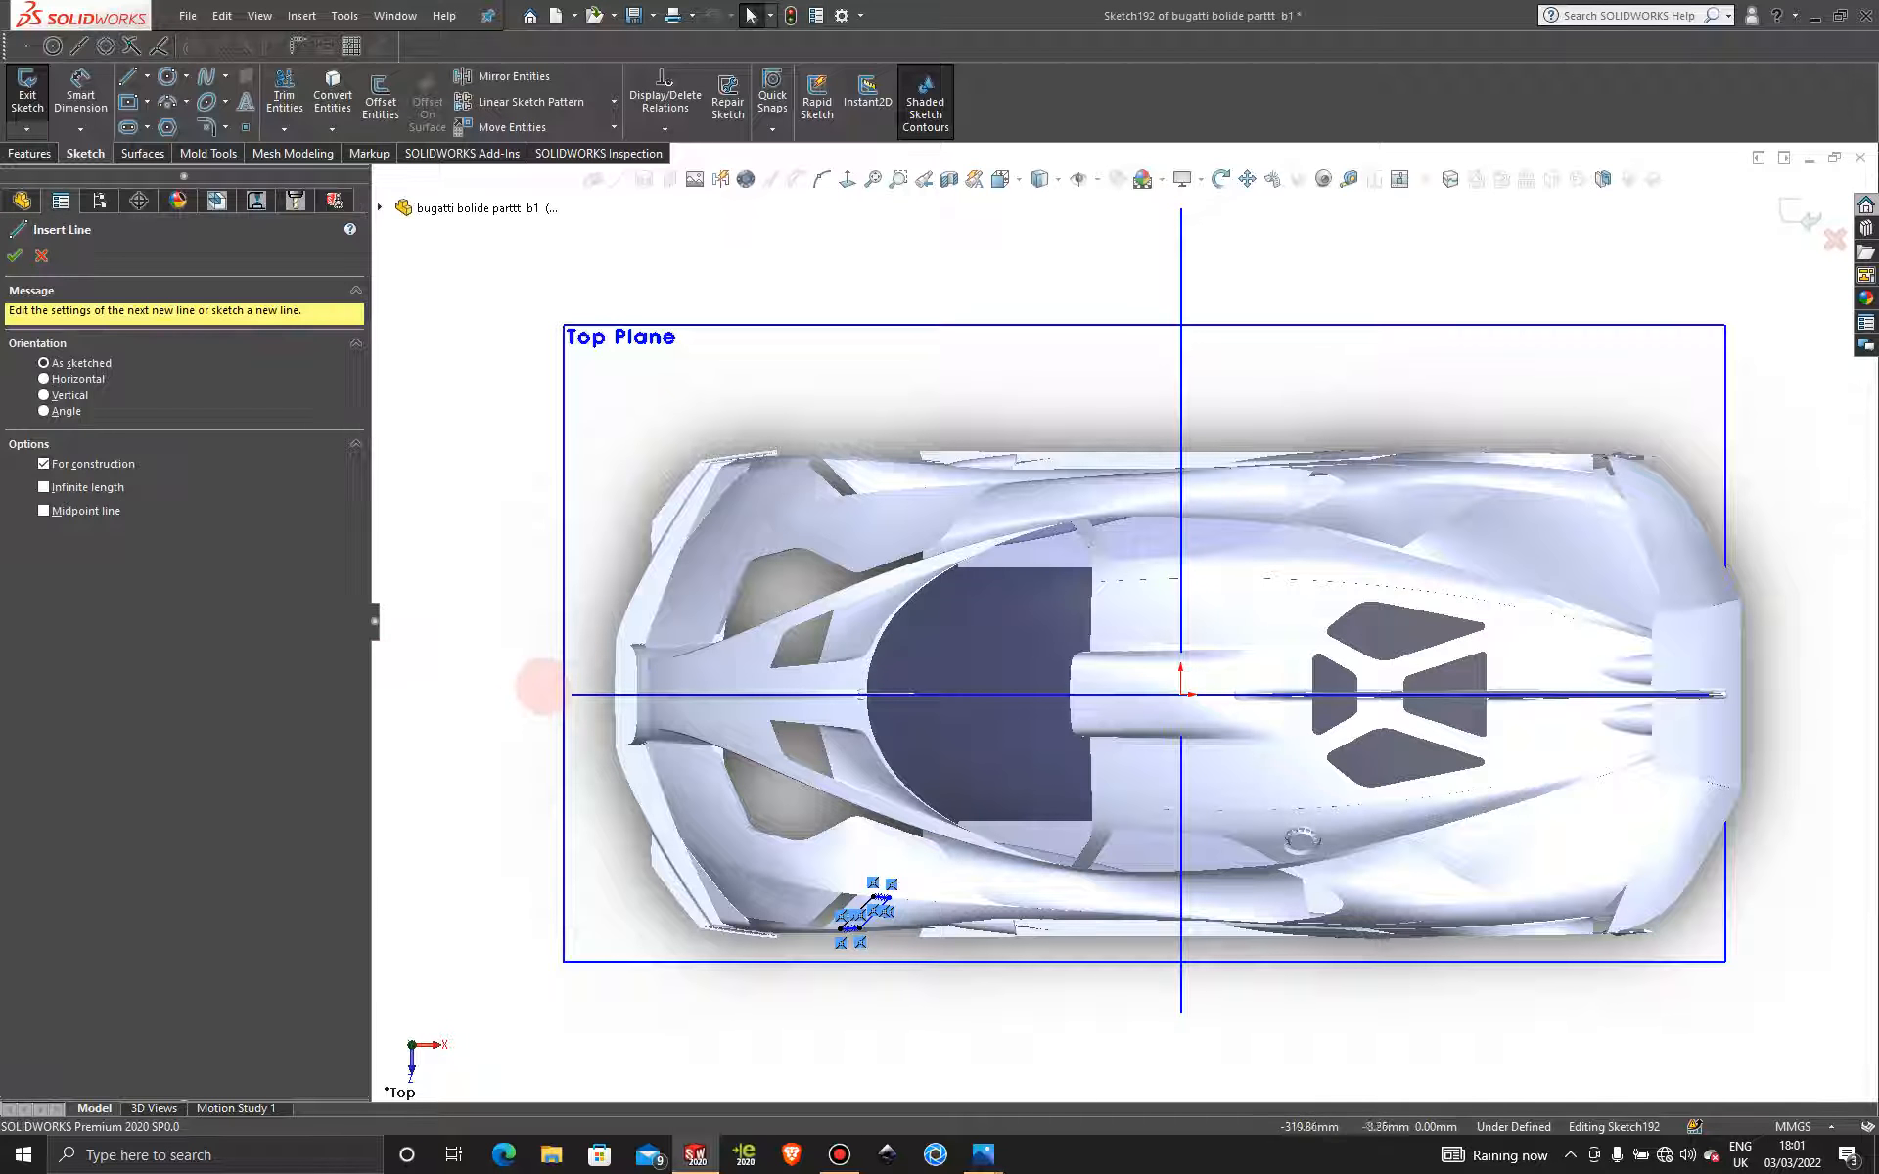
left_click_drag(544, 693, 491, 694)
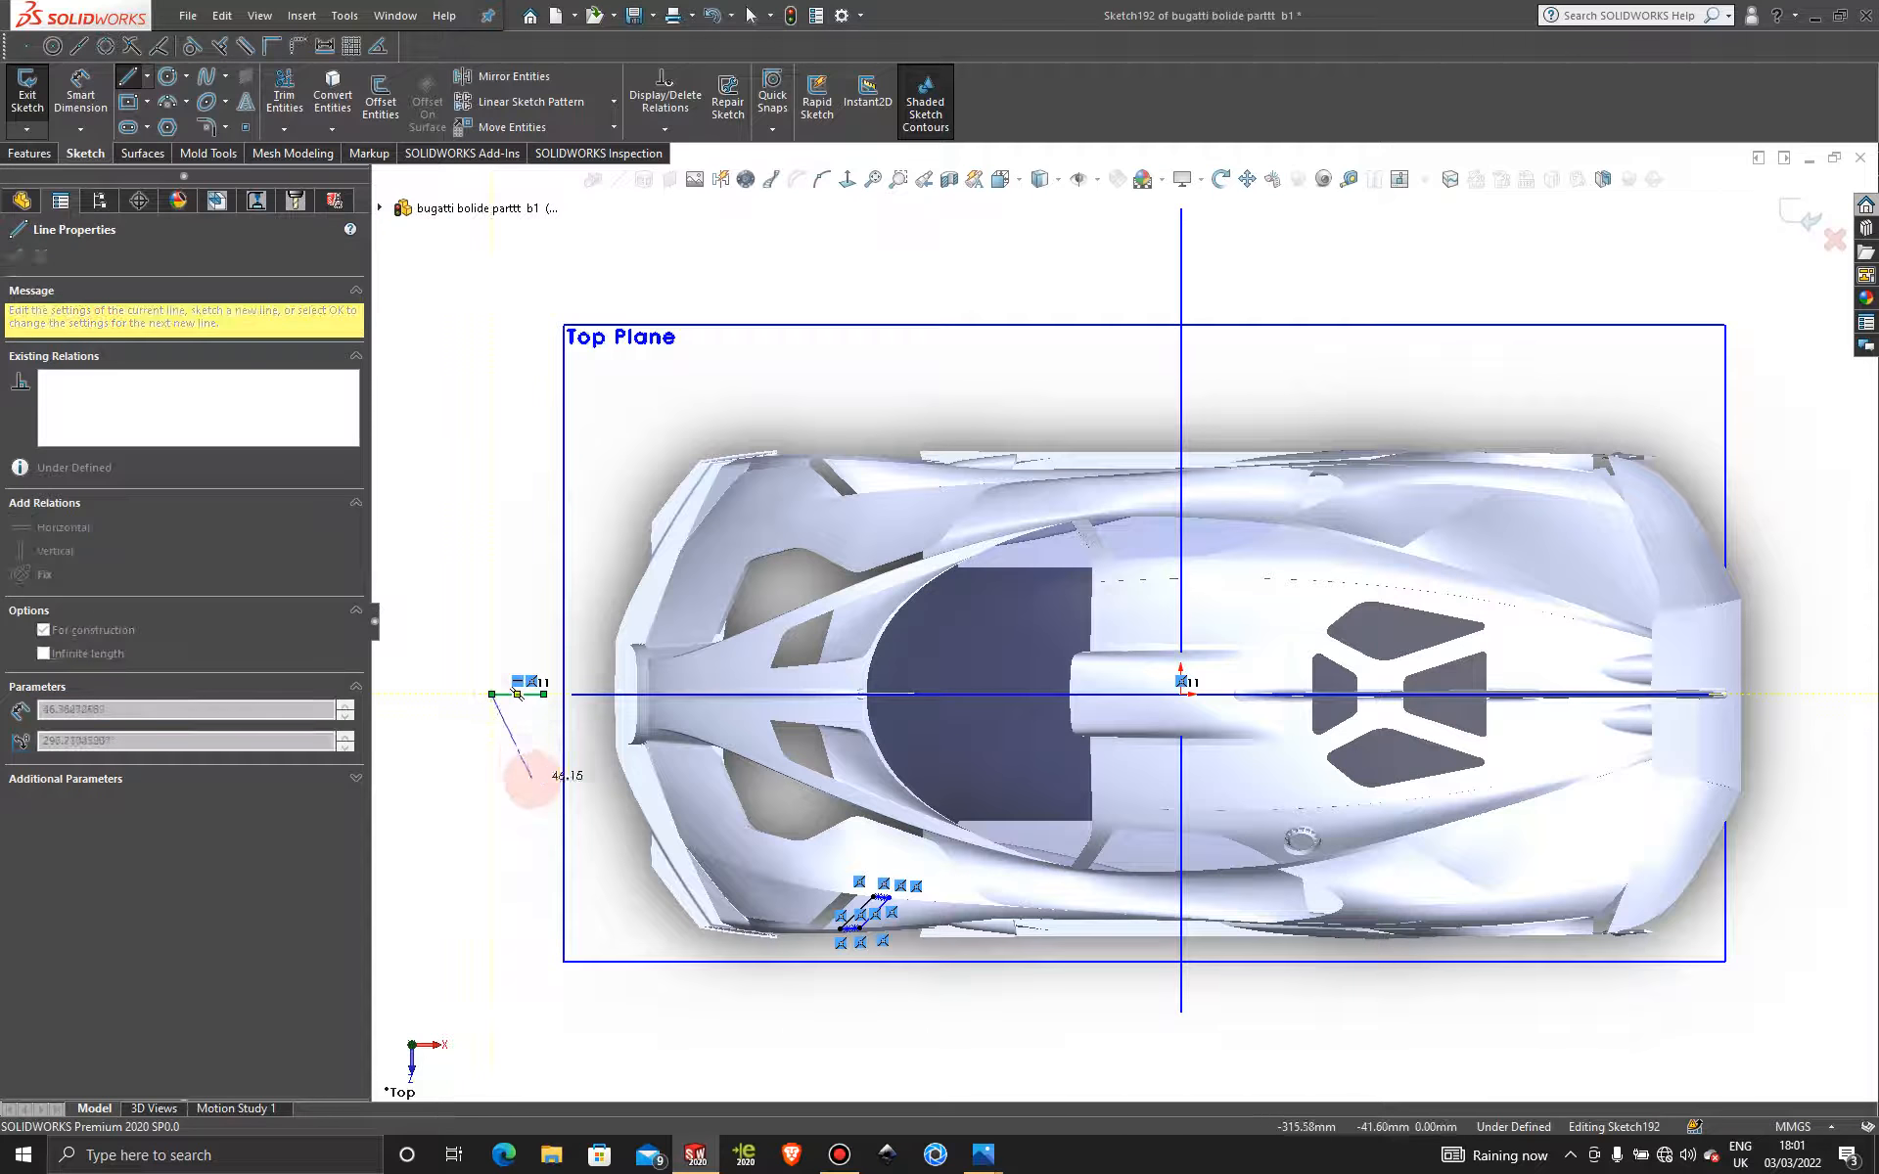
key("Escape")
Mirror the four slot splines about the centerline onto the opposite front fender, keeping the originals.
left_click(548, 75)
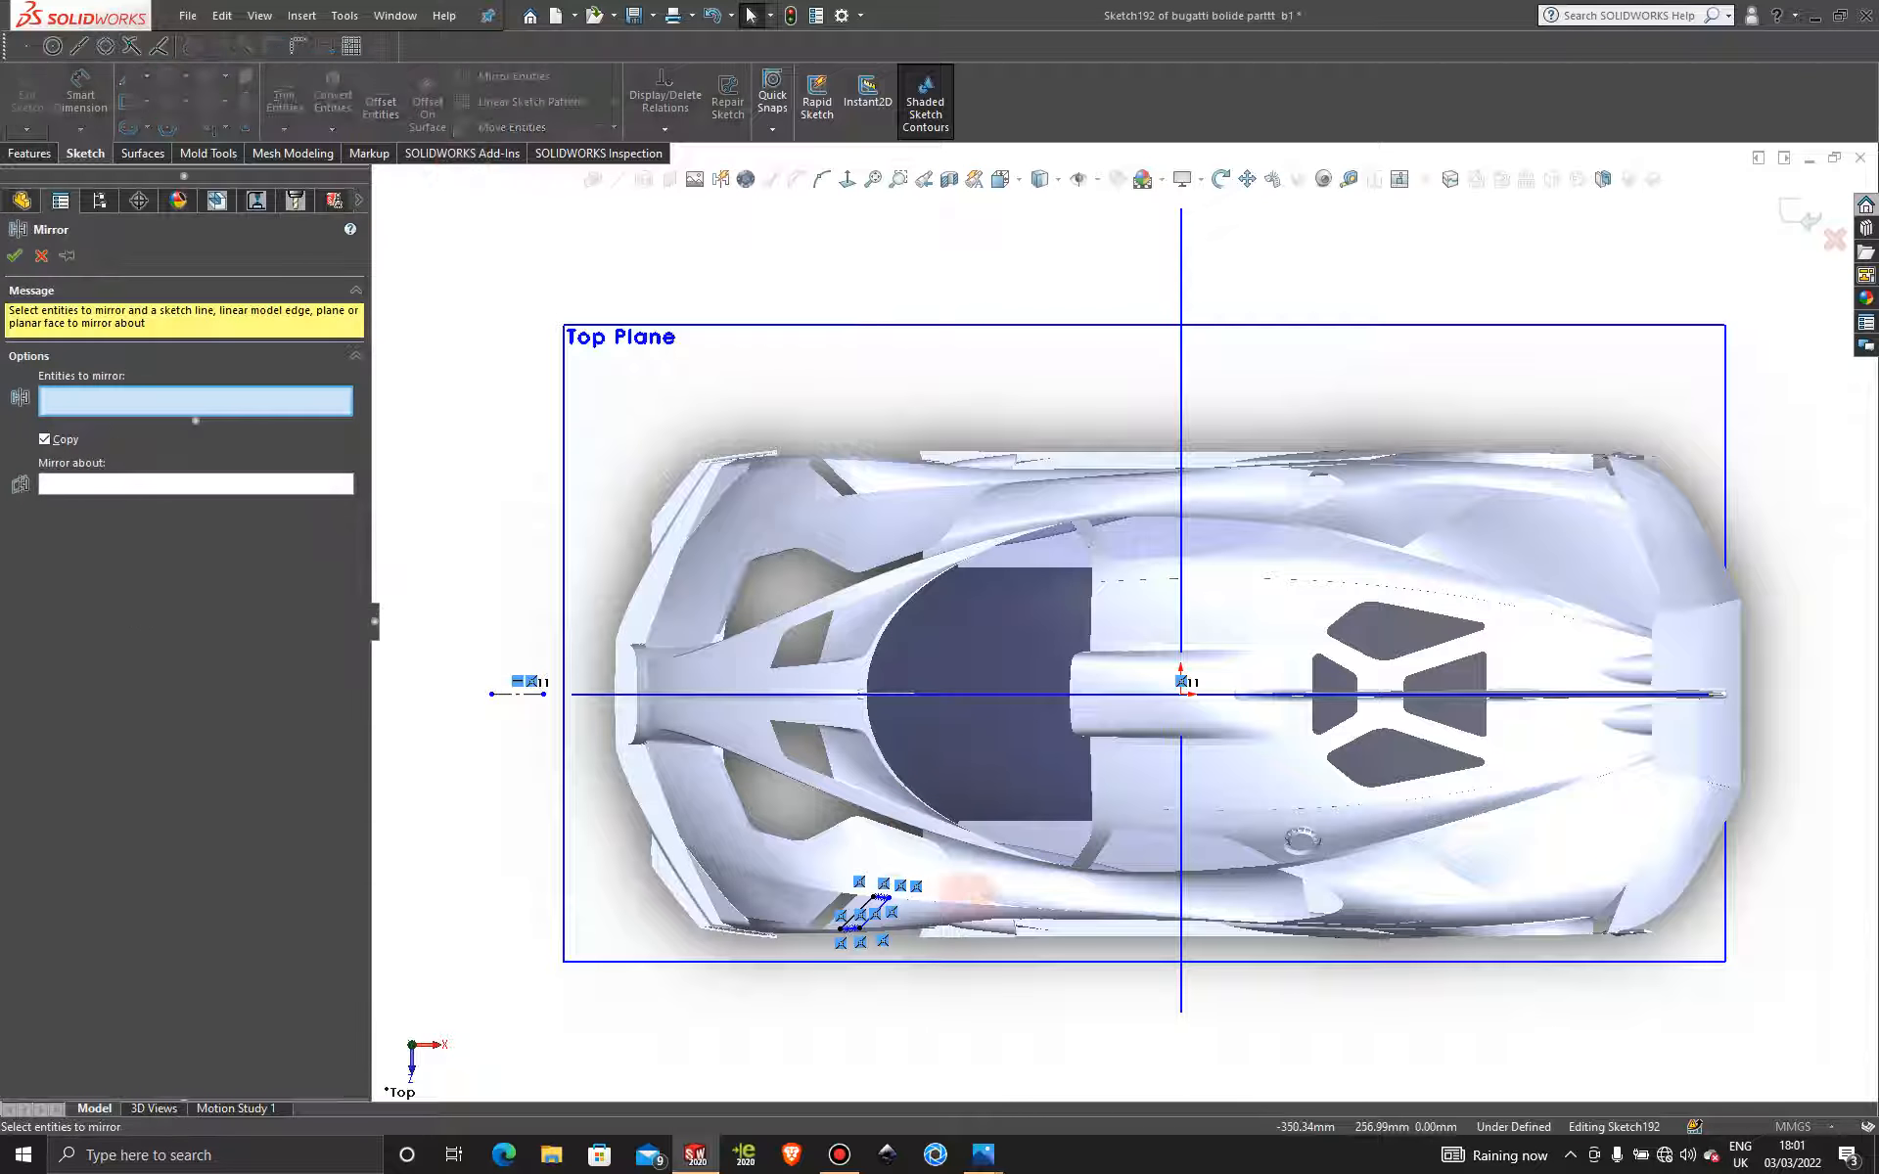
left_click_drag(912, 1003, 912, 1003)
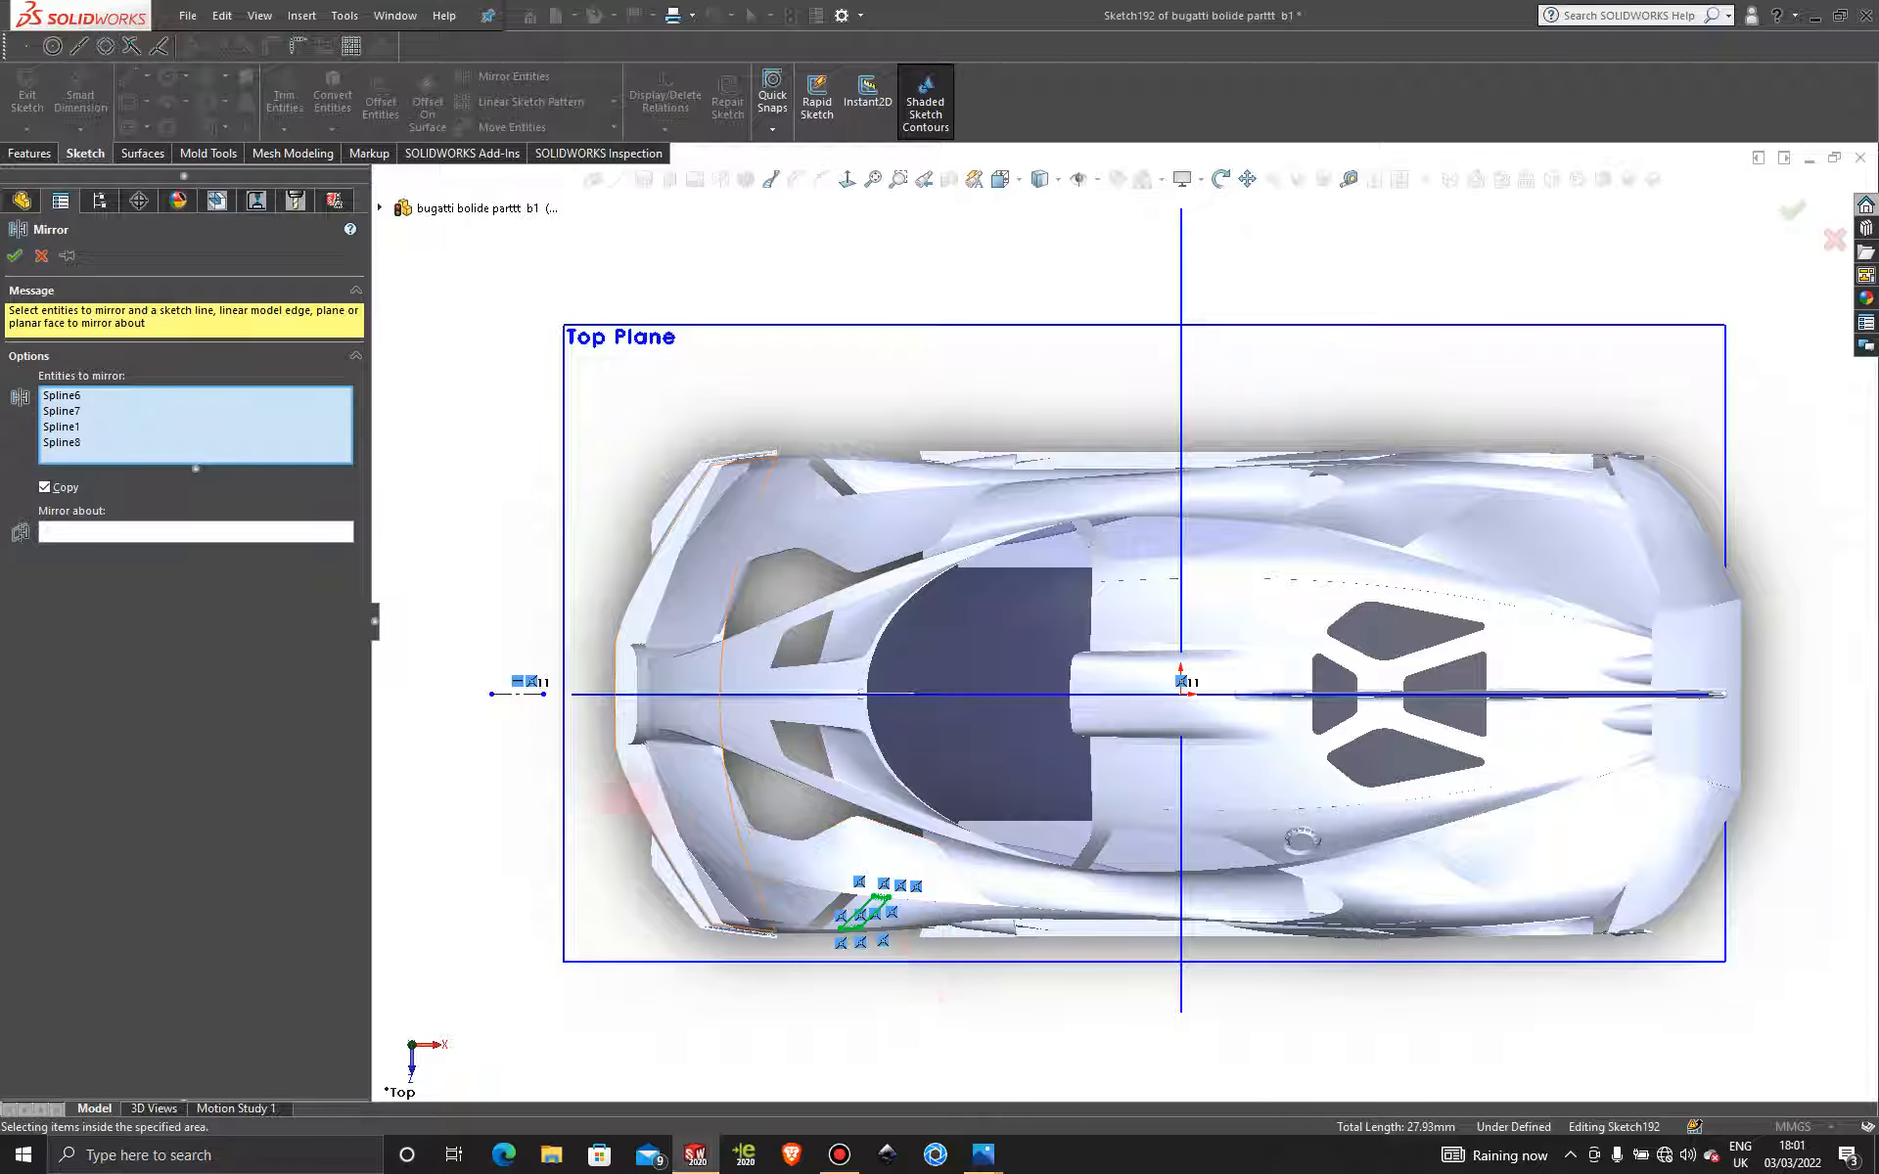
left_click(206, 531)
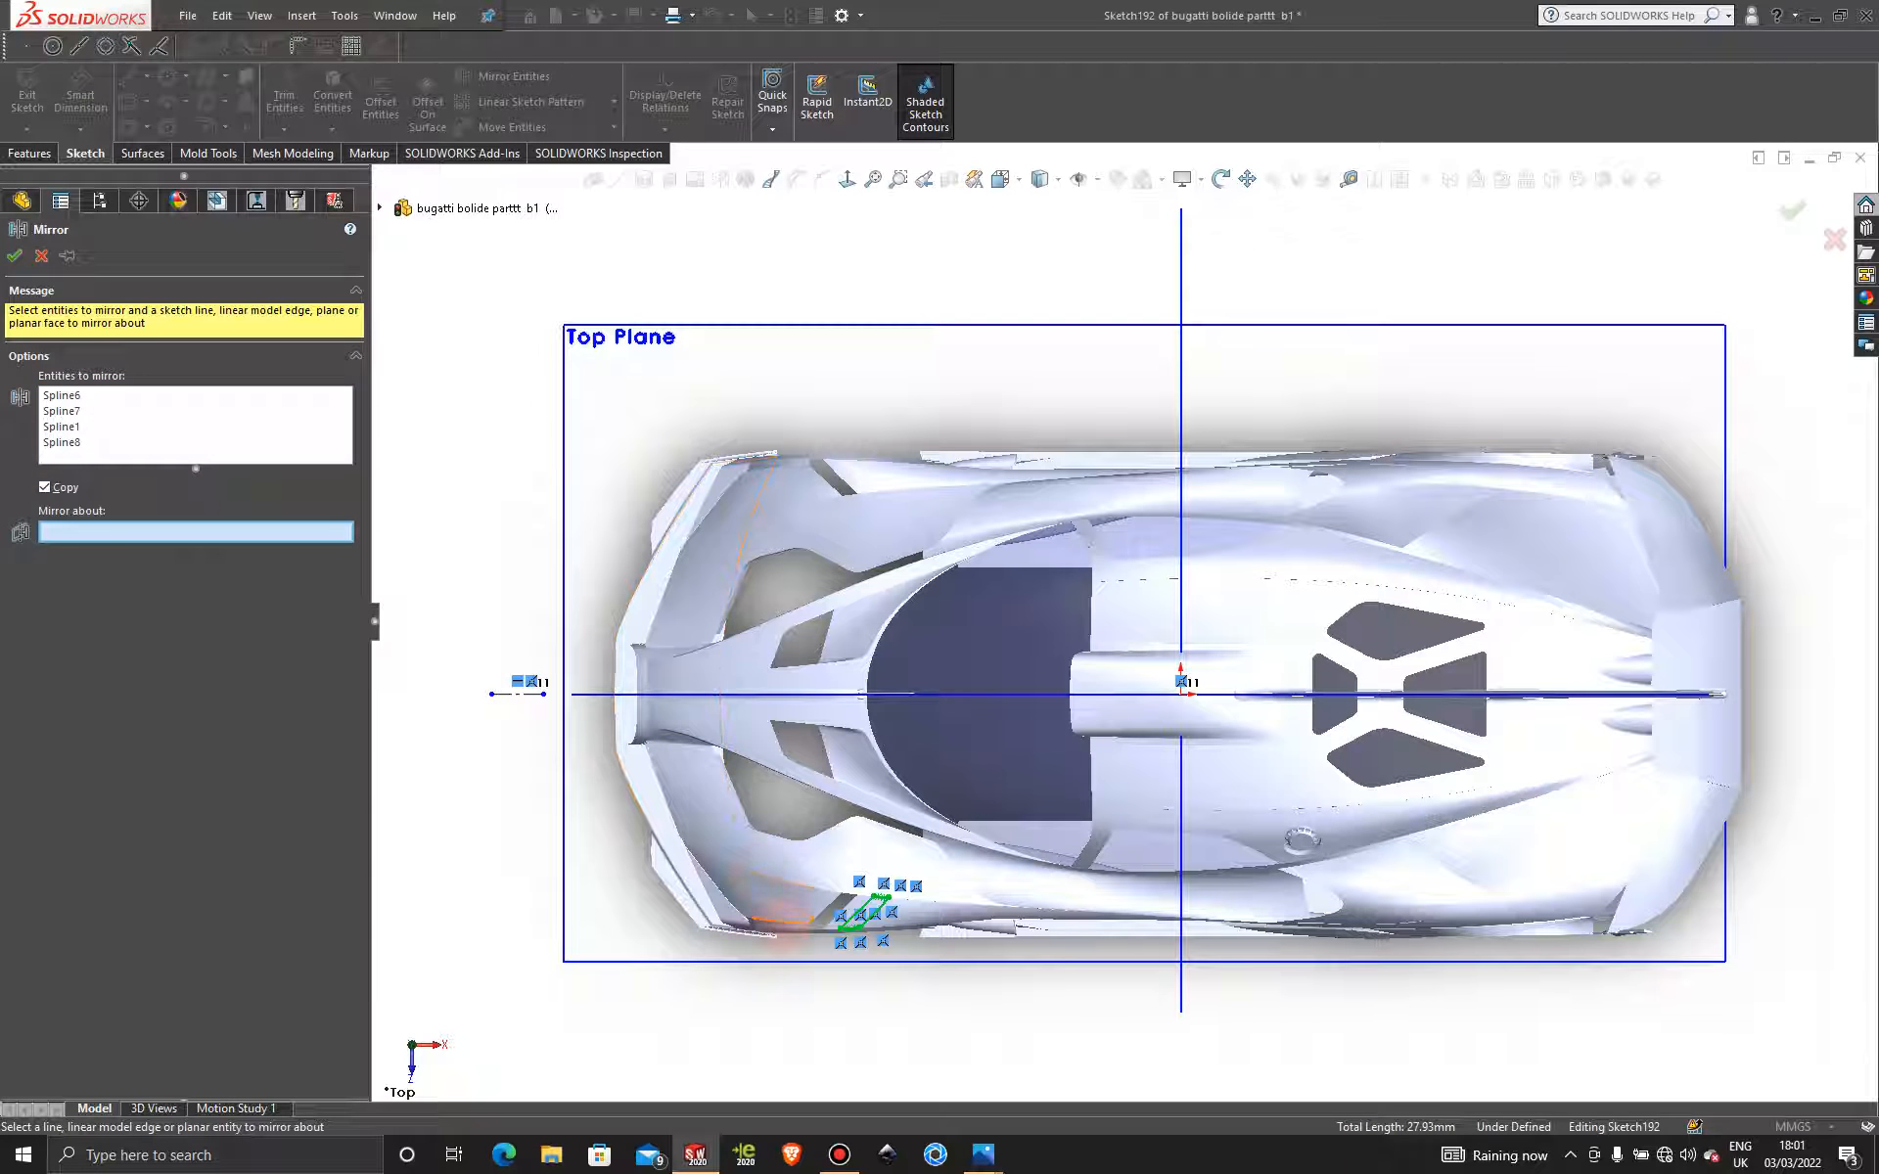
left_click(514, 694)
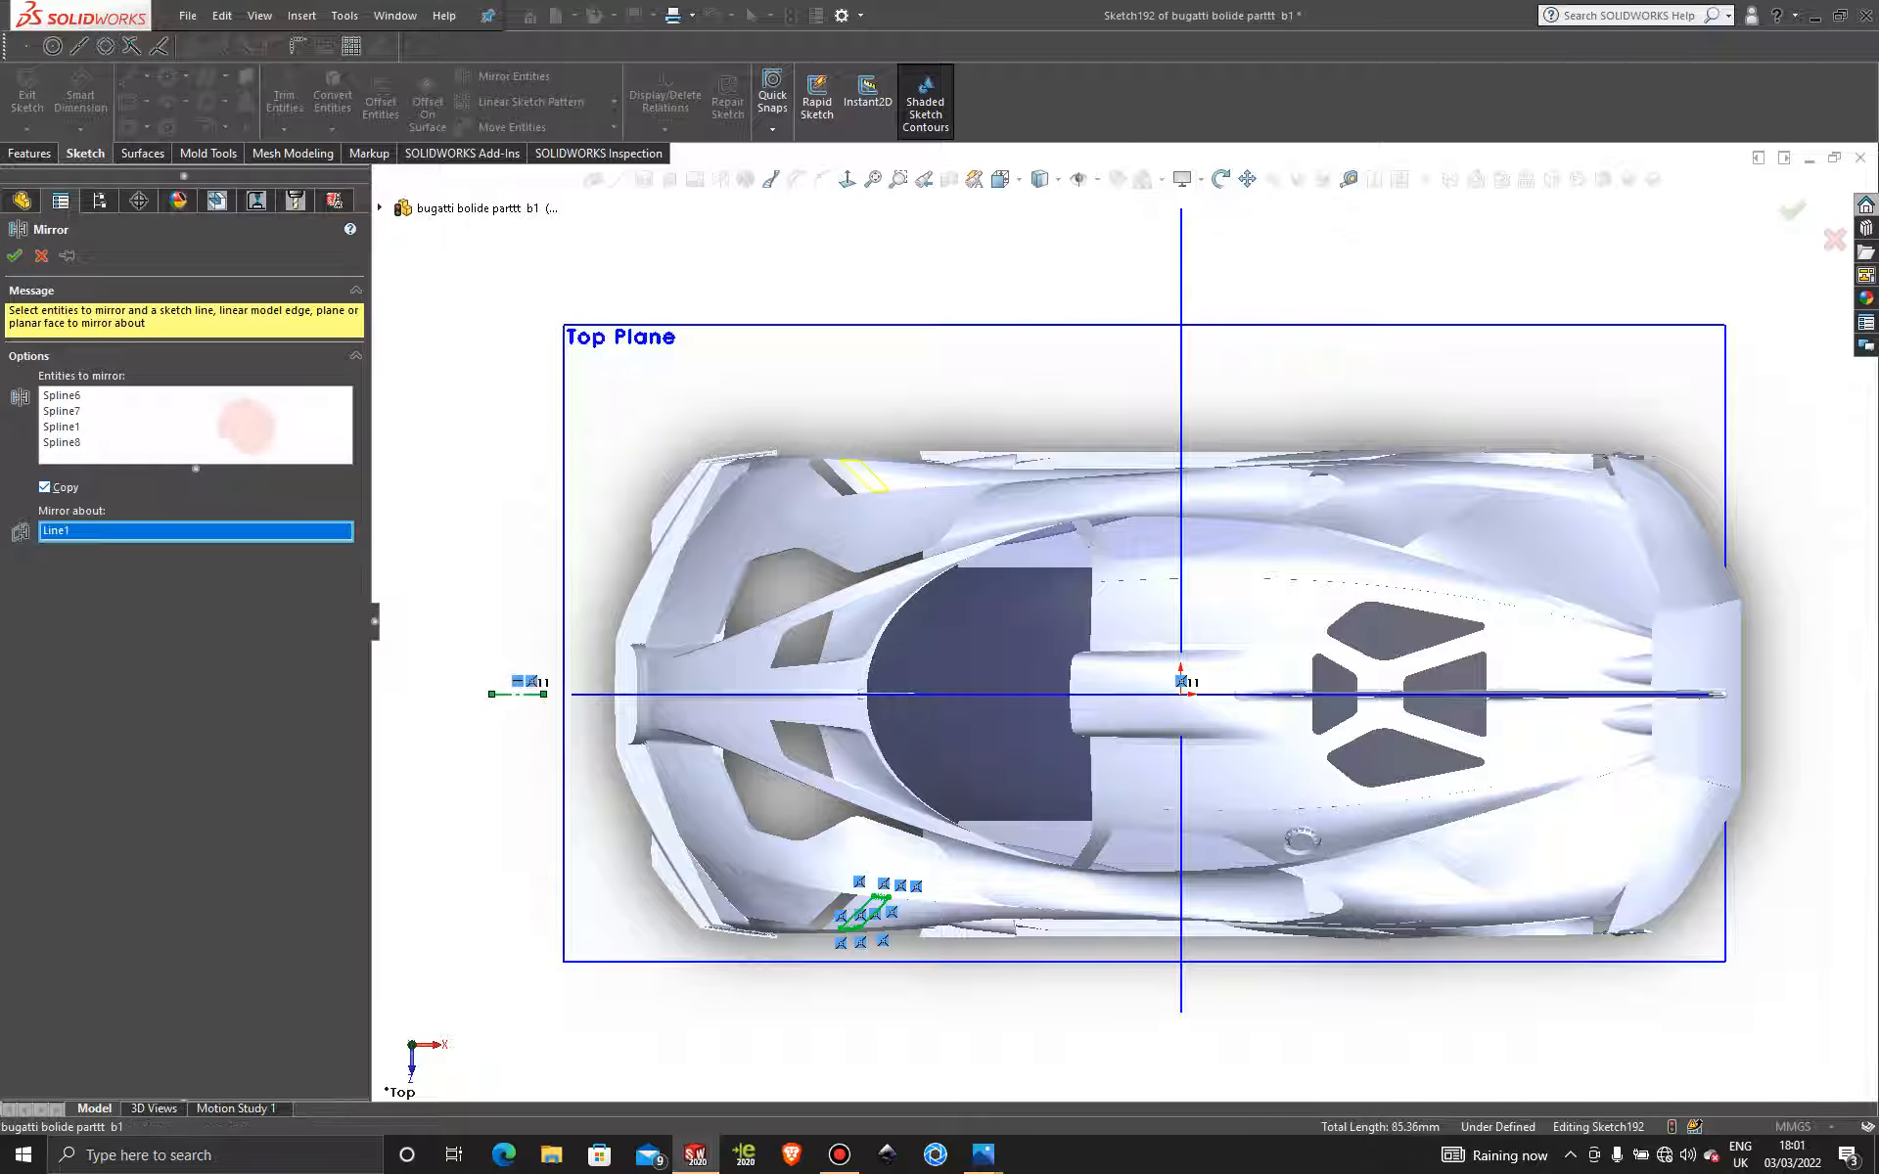
left_click(15, 256)
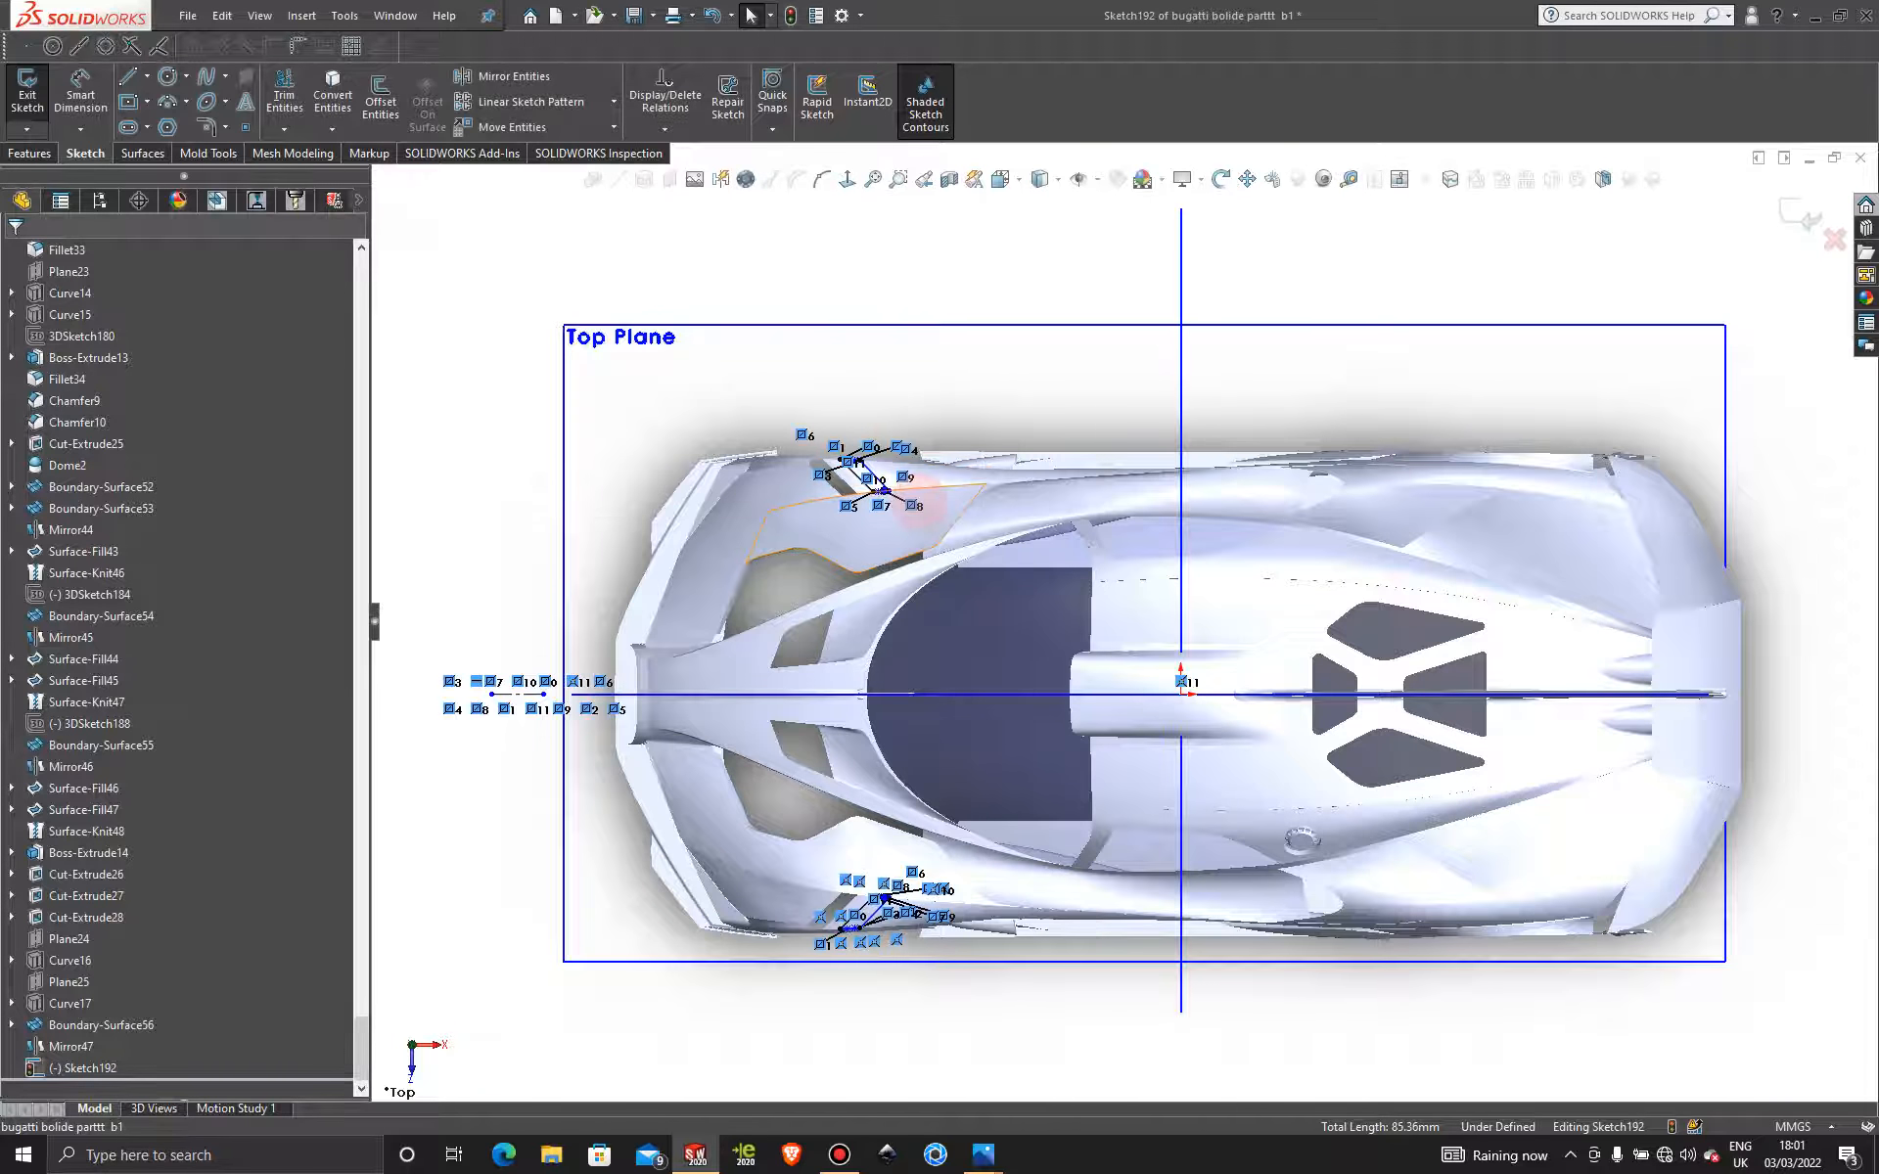
Start a standard surface trim with the mirrored slot sketch and mark the area inside the first fender's slot outline for removal.
scroll(934, 474, "down", 6)
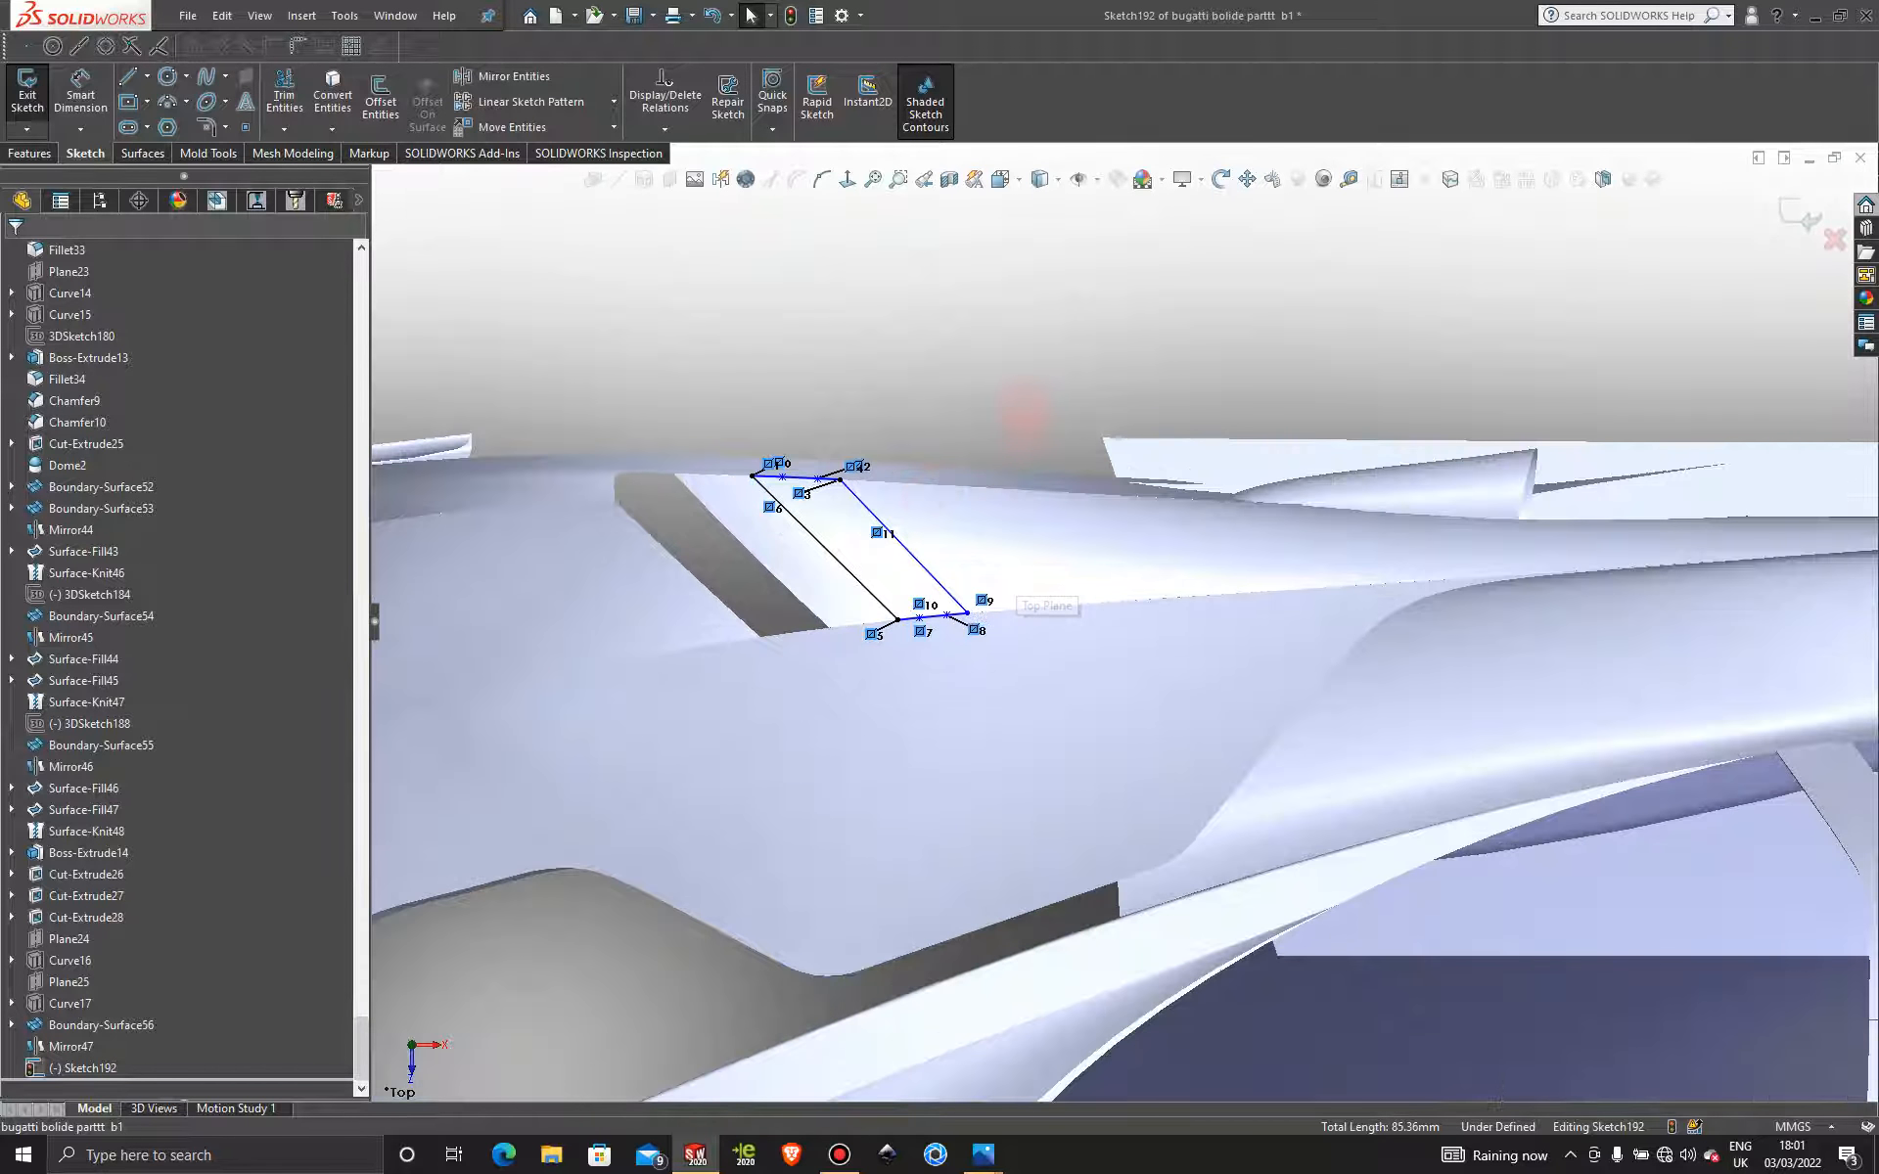
scroll(1012, 485, "down", 4)
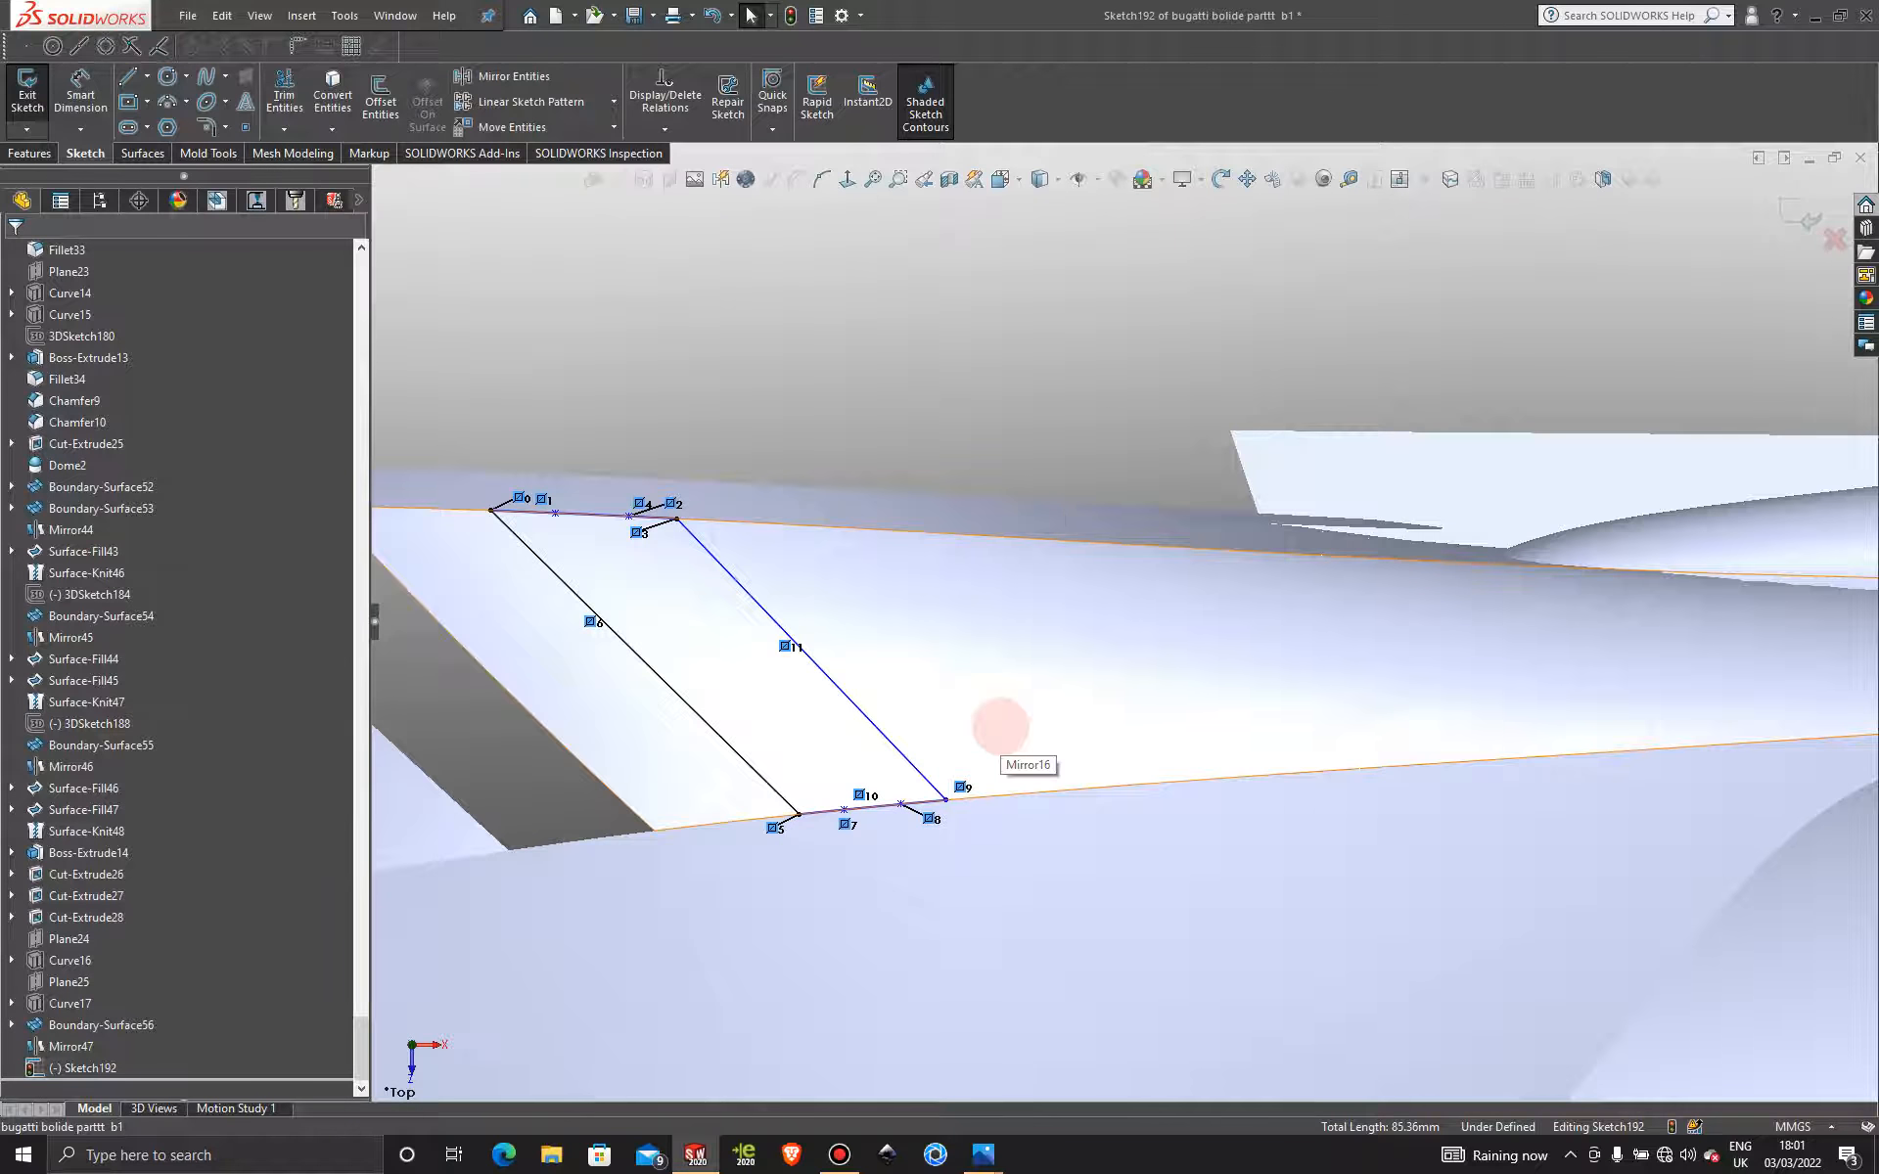
scroll(1000, 726, "up", 6)
left_click(143, 153)
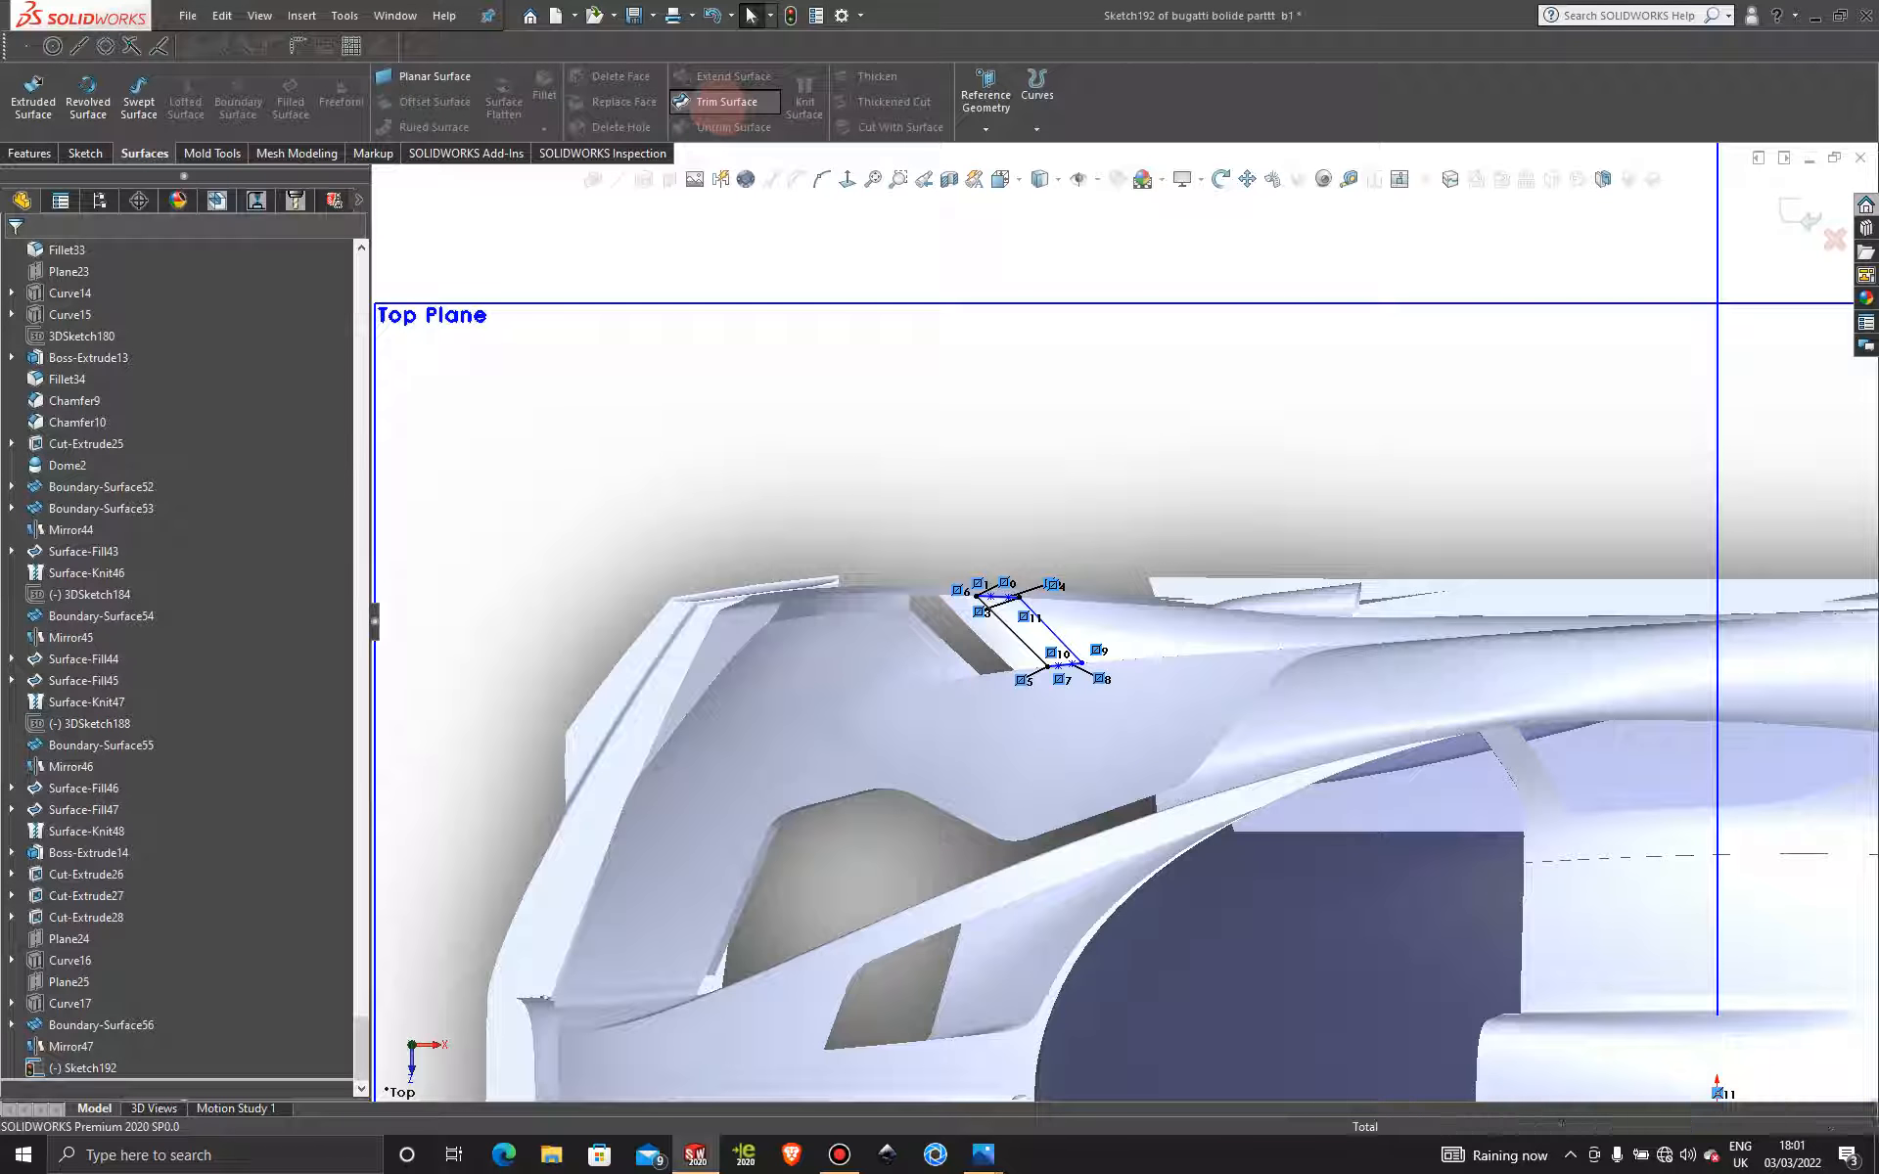
left_click(724, 102)
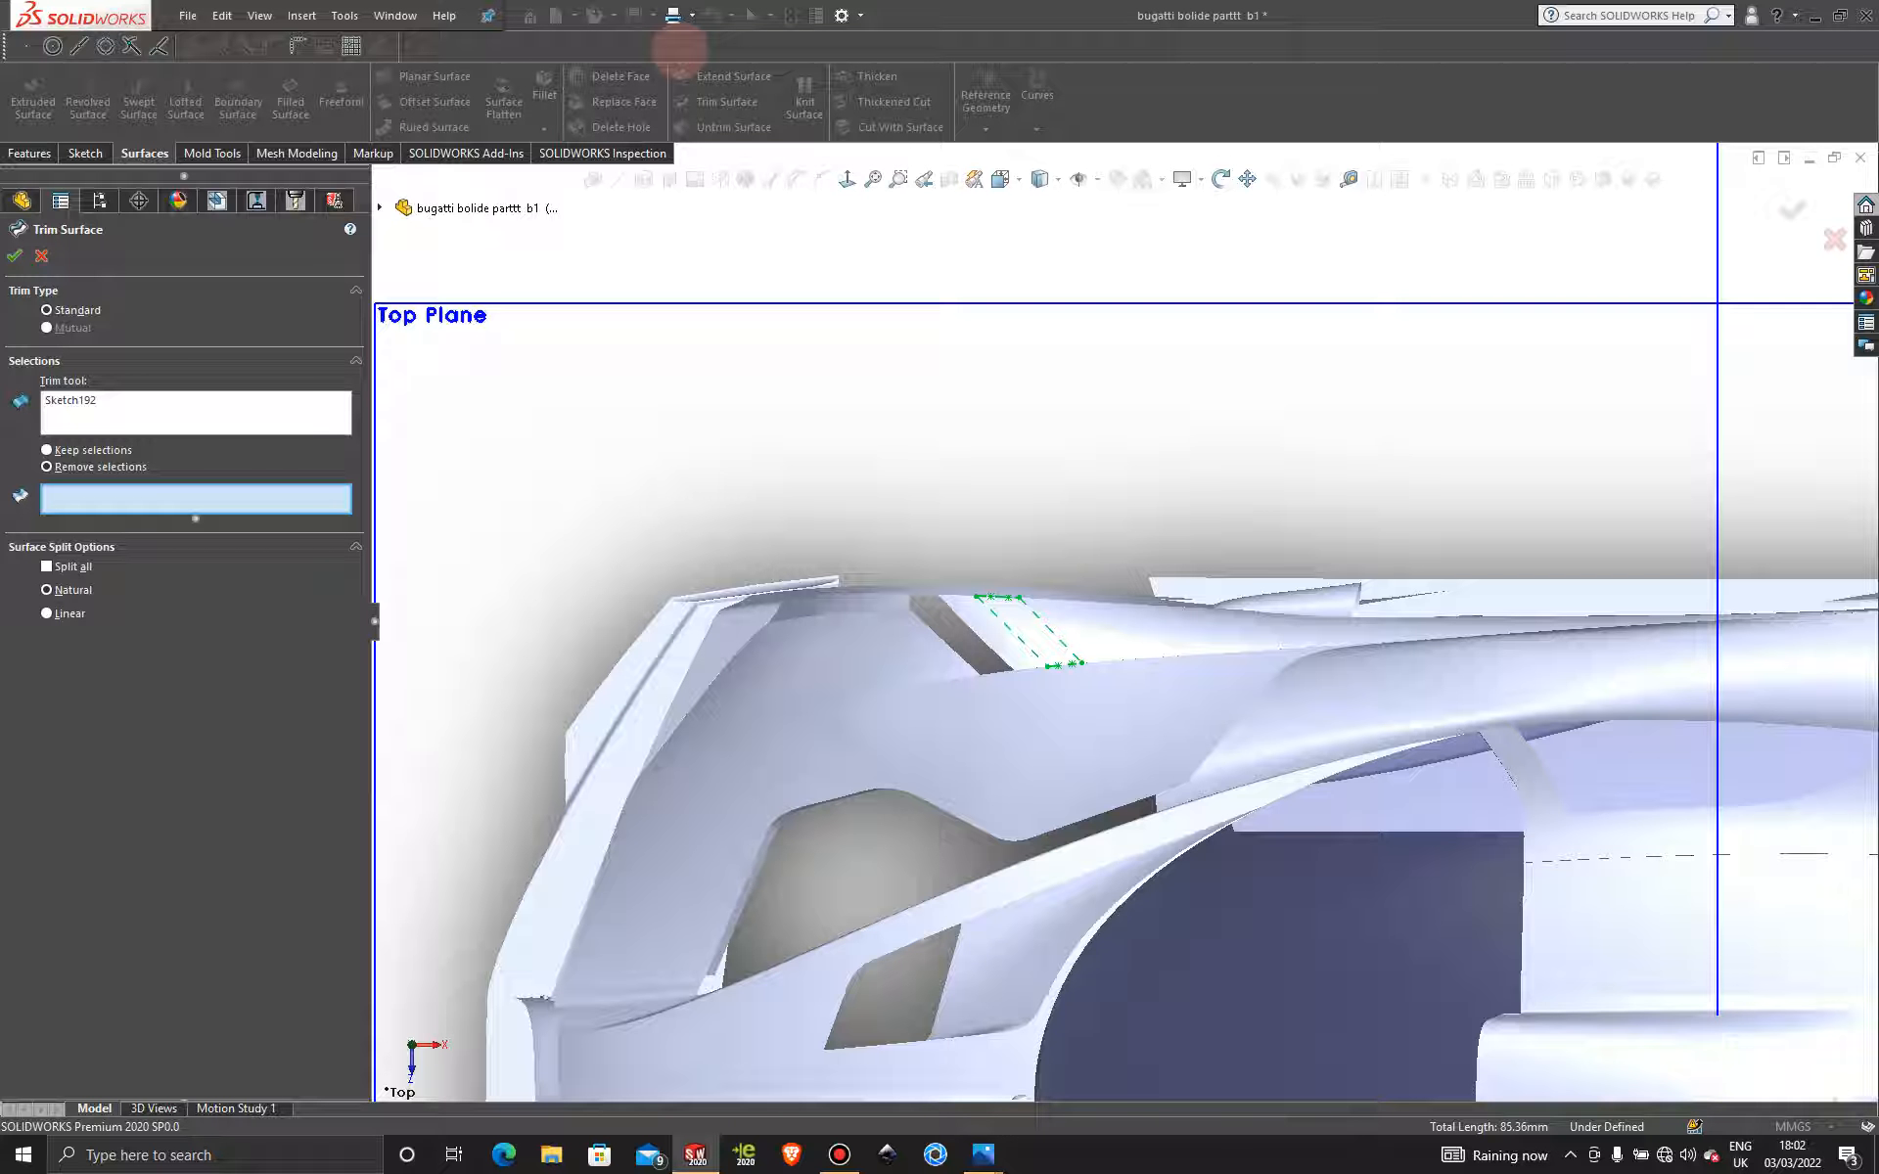
left_click(1018, 631)
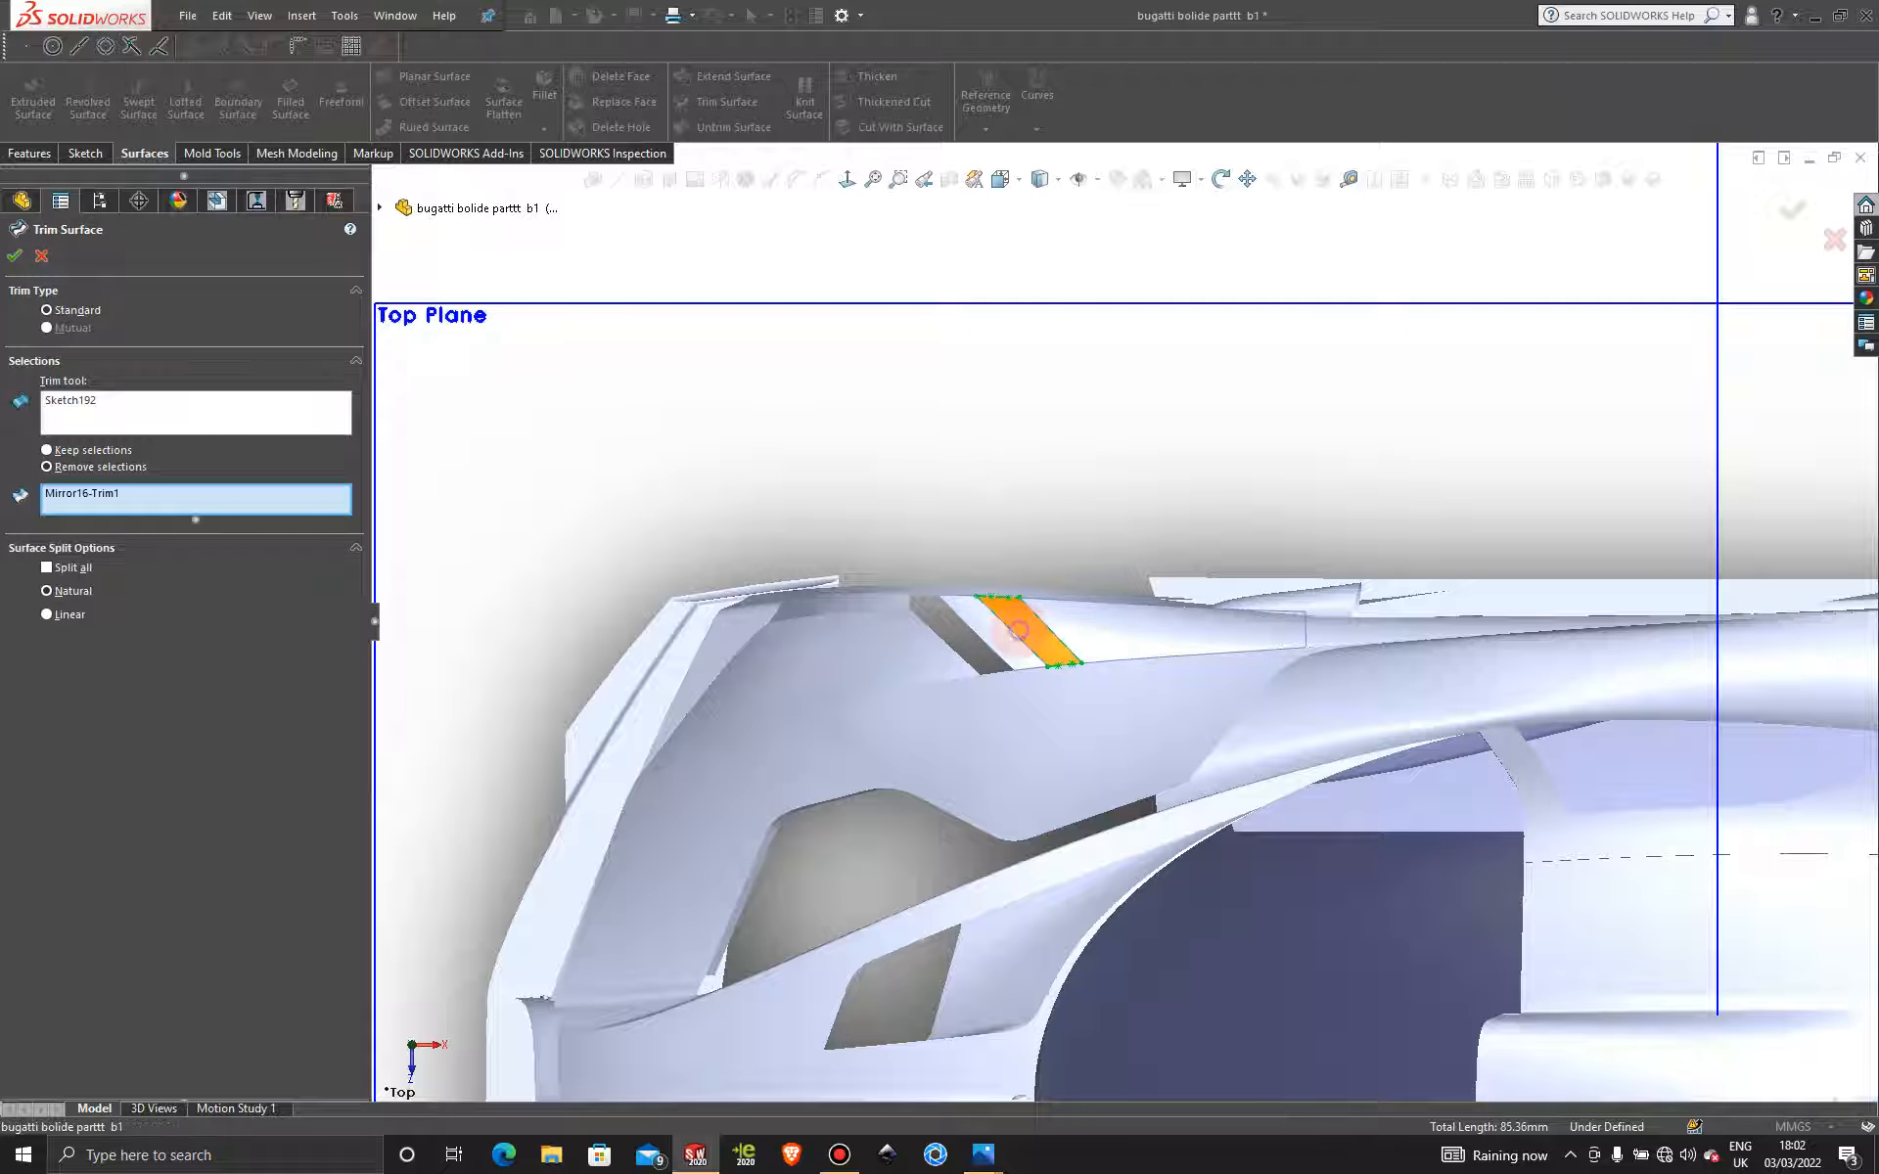
Add the area inside the opposite front fender's slot outline to the removed pieces and complete the surface trim.
scroll(1089, 775, "up", 6)
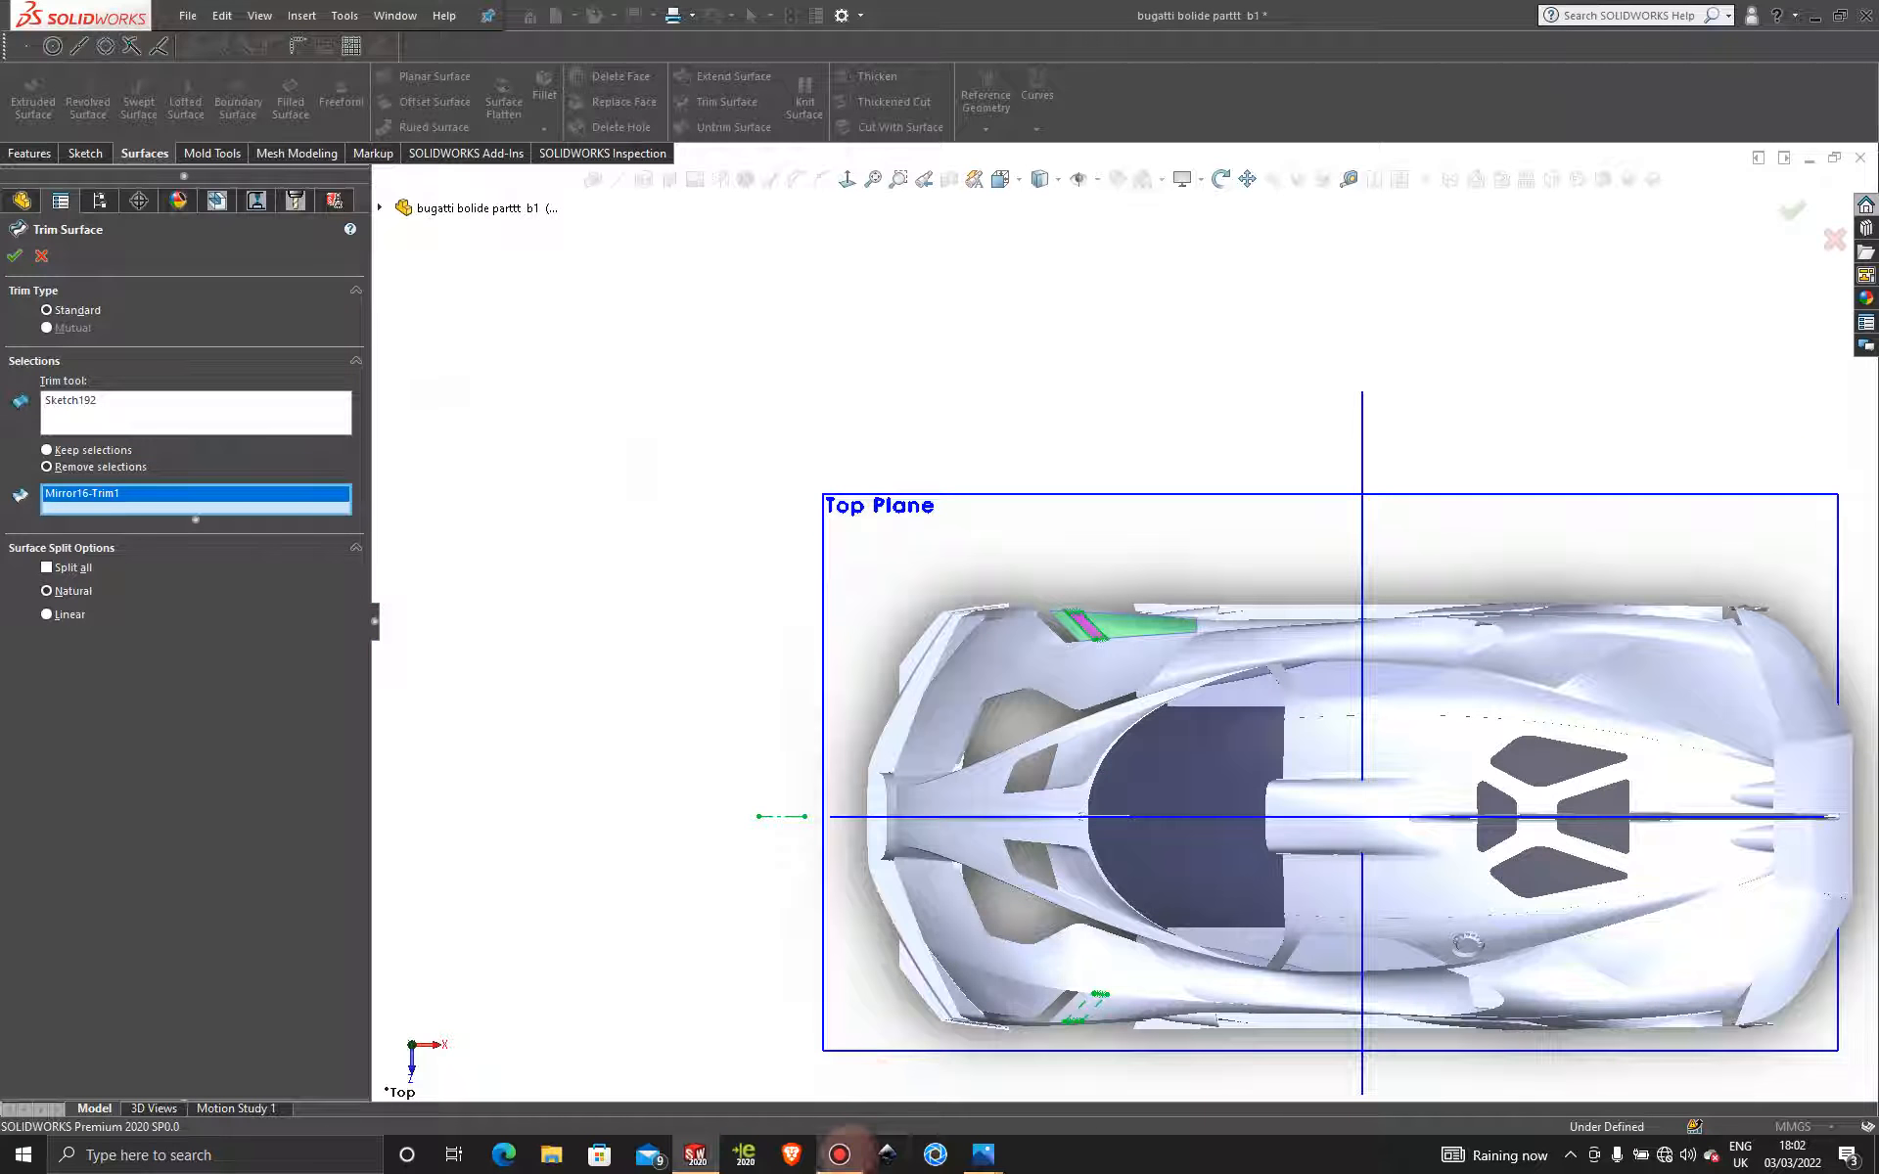
left_click(839, 1154)
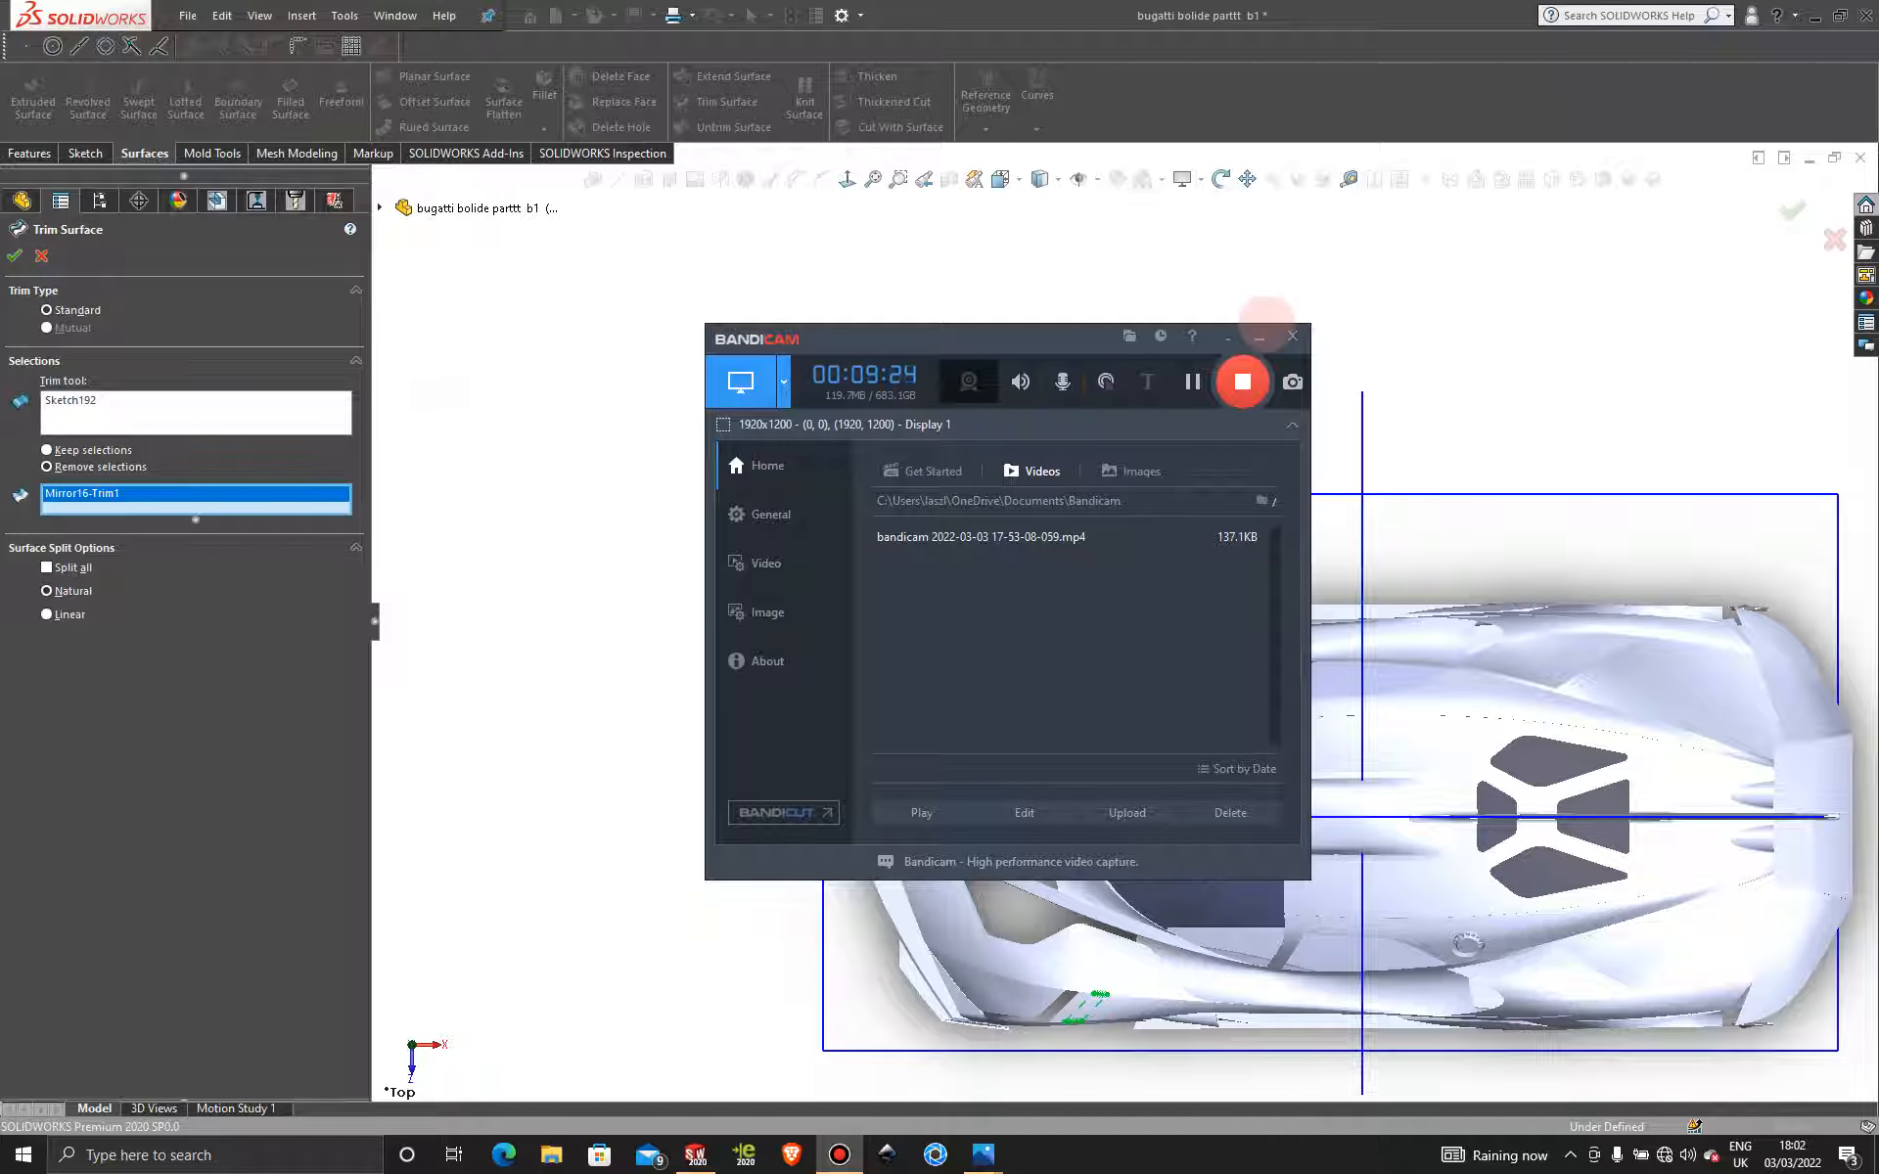
left_click(1259, 336)
scroll(1189, 847, "up", 2)
scroll(1115, 830, "down", 8)
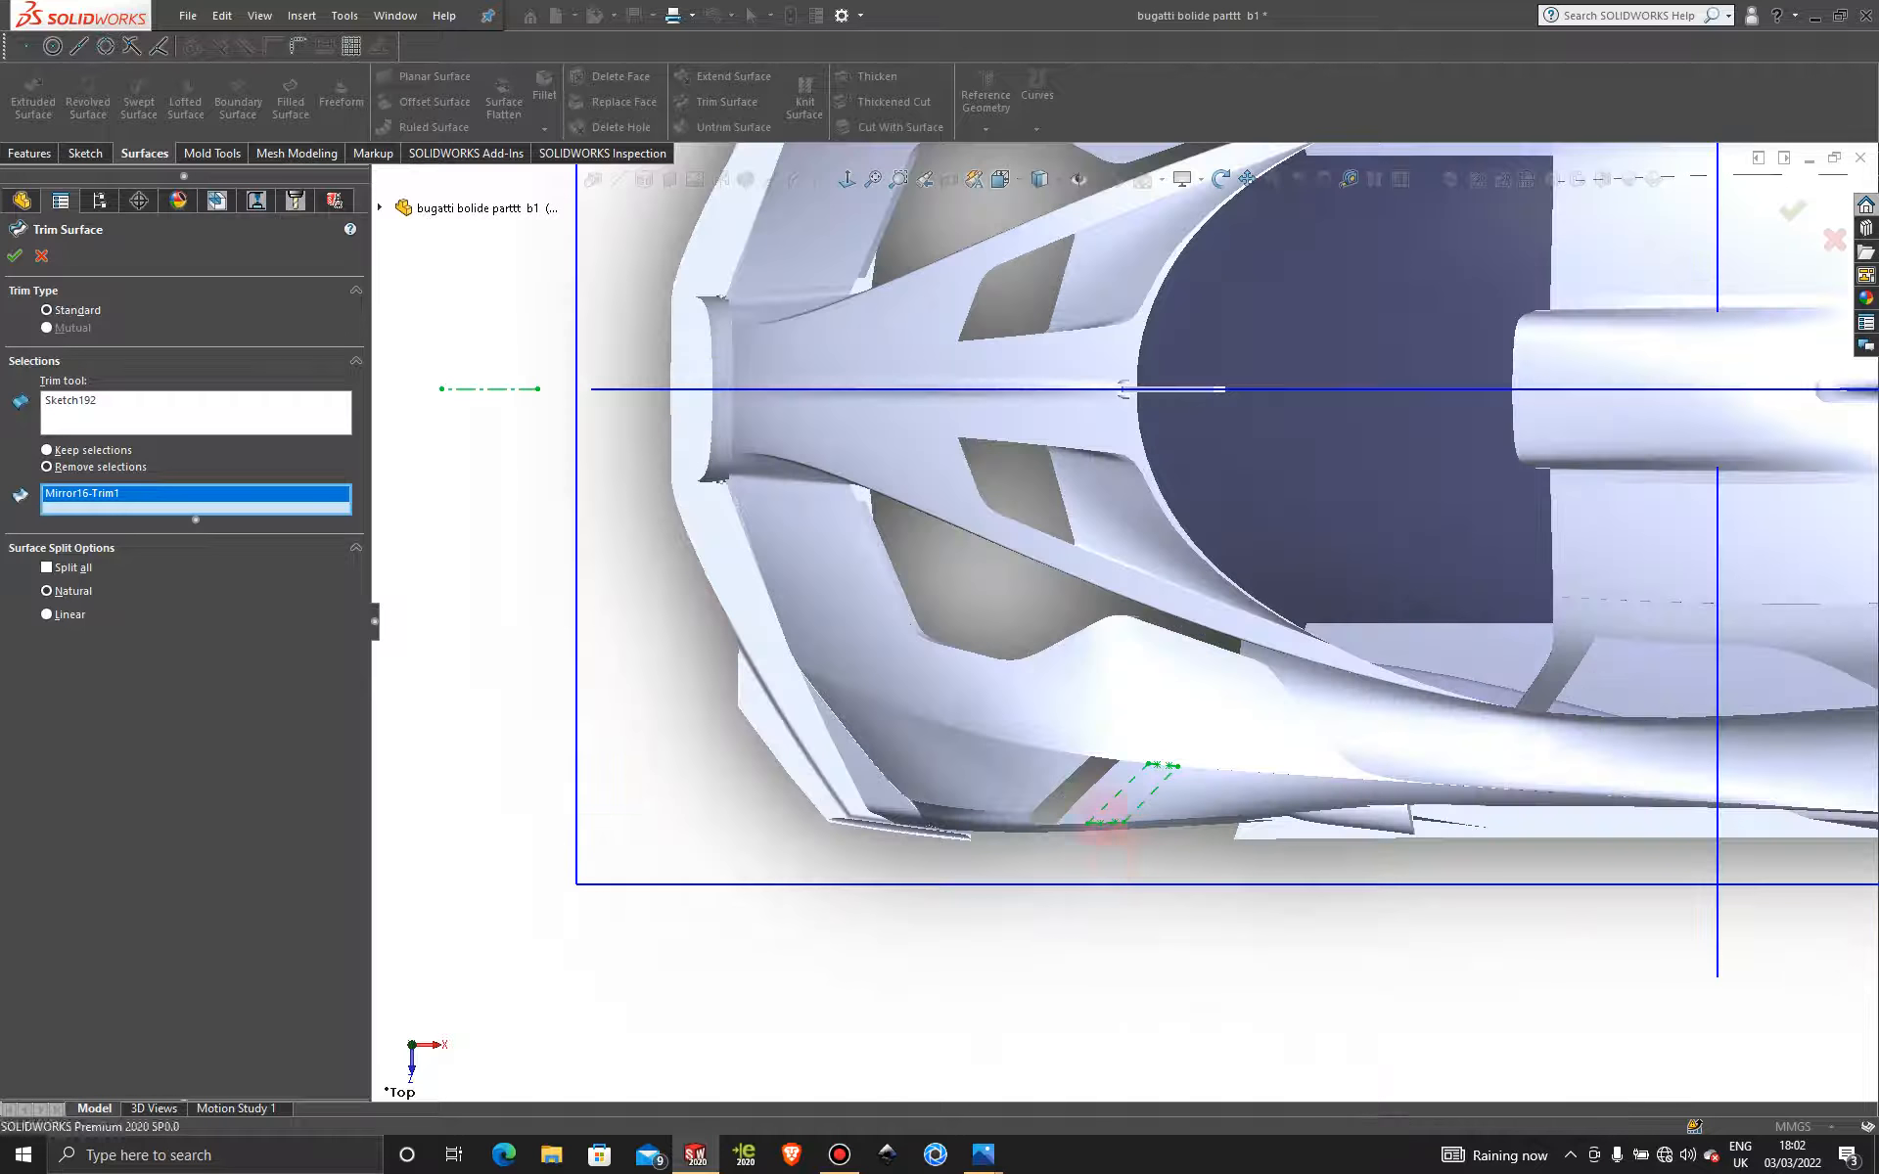
left_click(1125, 788)
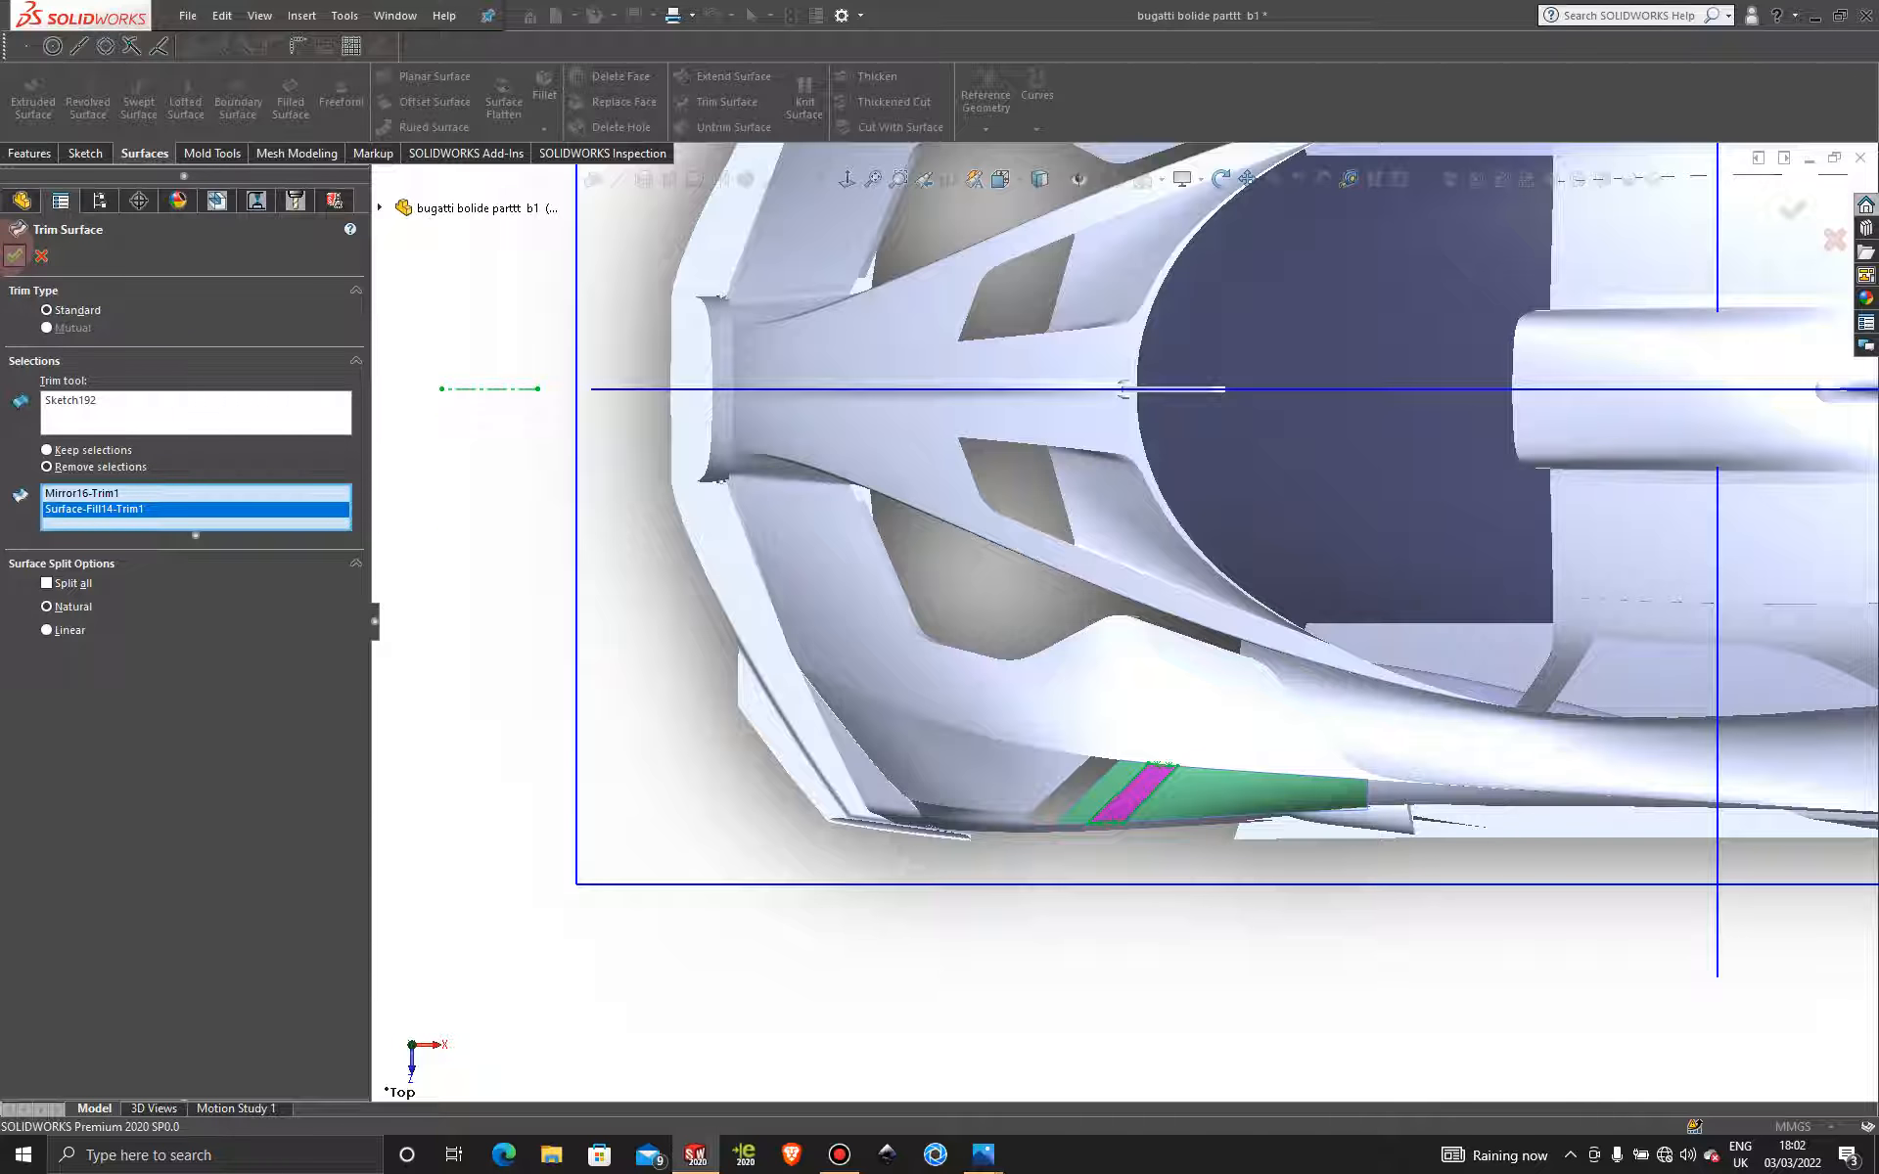
left_click(14, 255)
left_click(1056, 884)
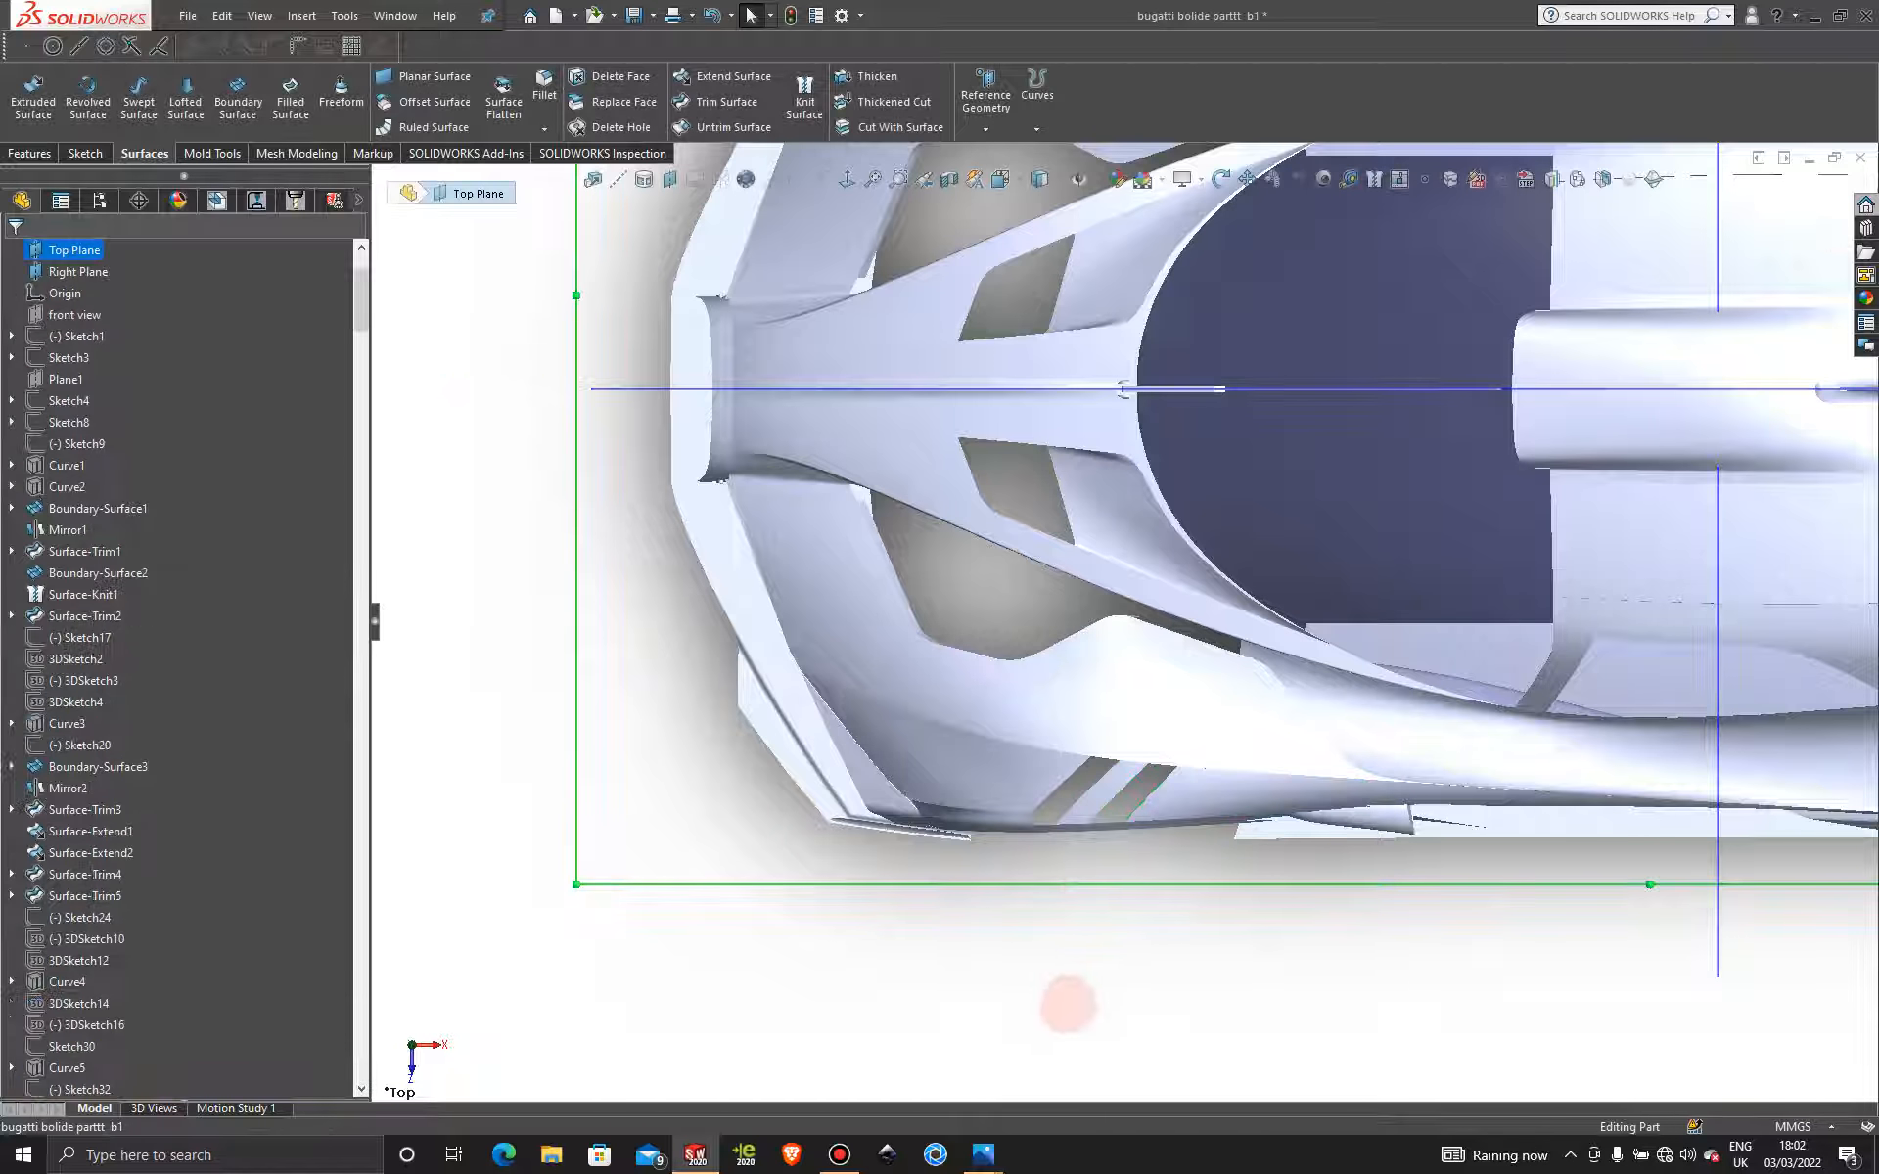
Examine the pairs of diagonal slots on the front fenders up close and against the whole car body.
key("f")
middle_click_drag(1063, 994, 1379, 656)
scroll(1271, 685, "down", 10)
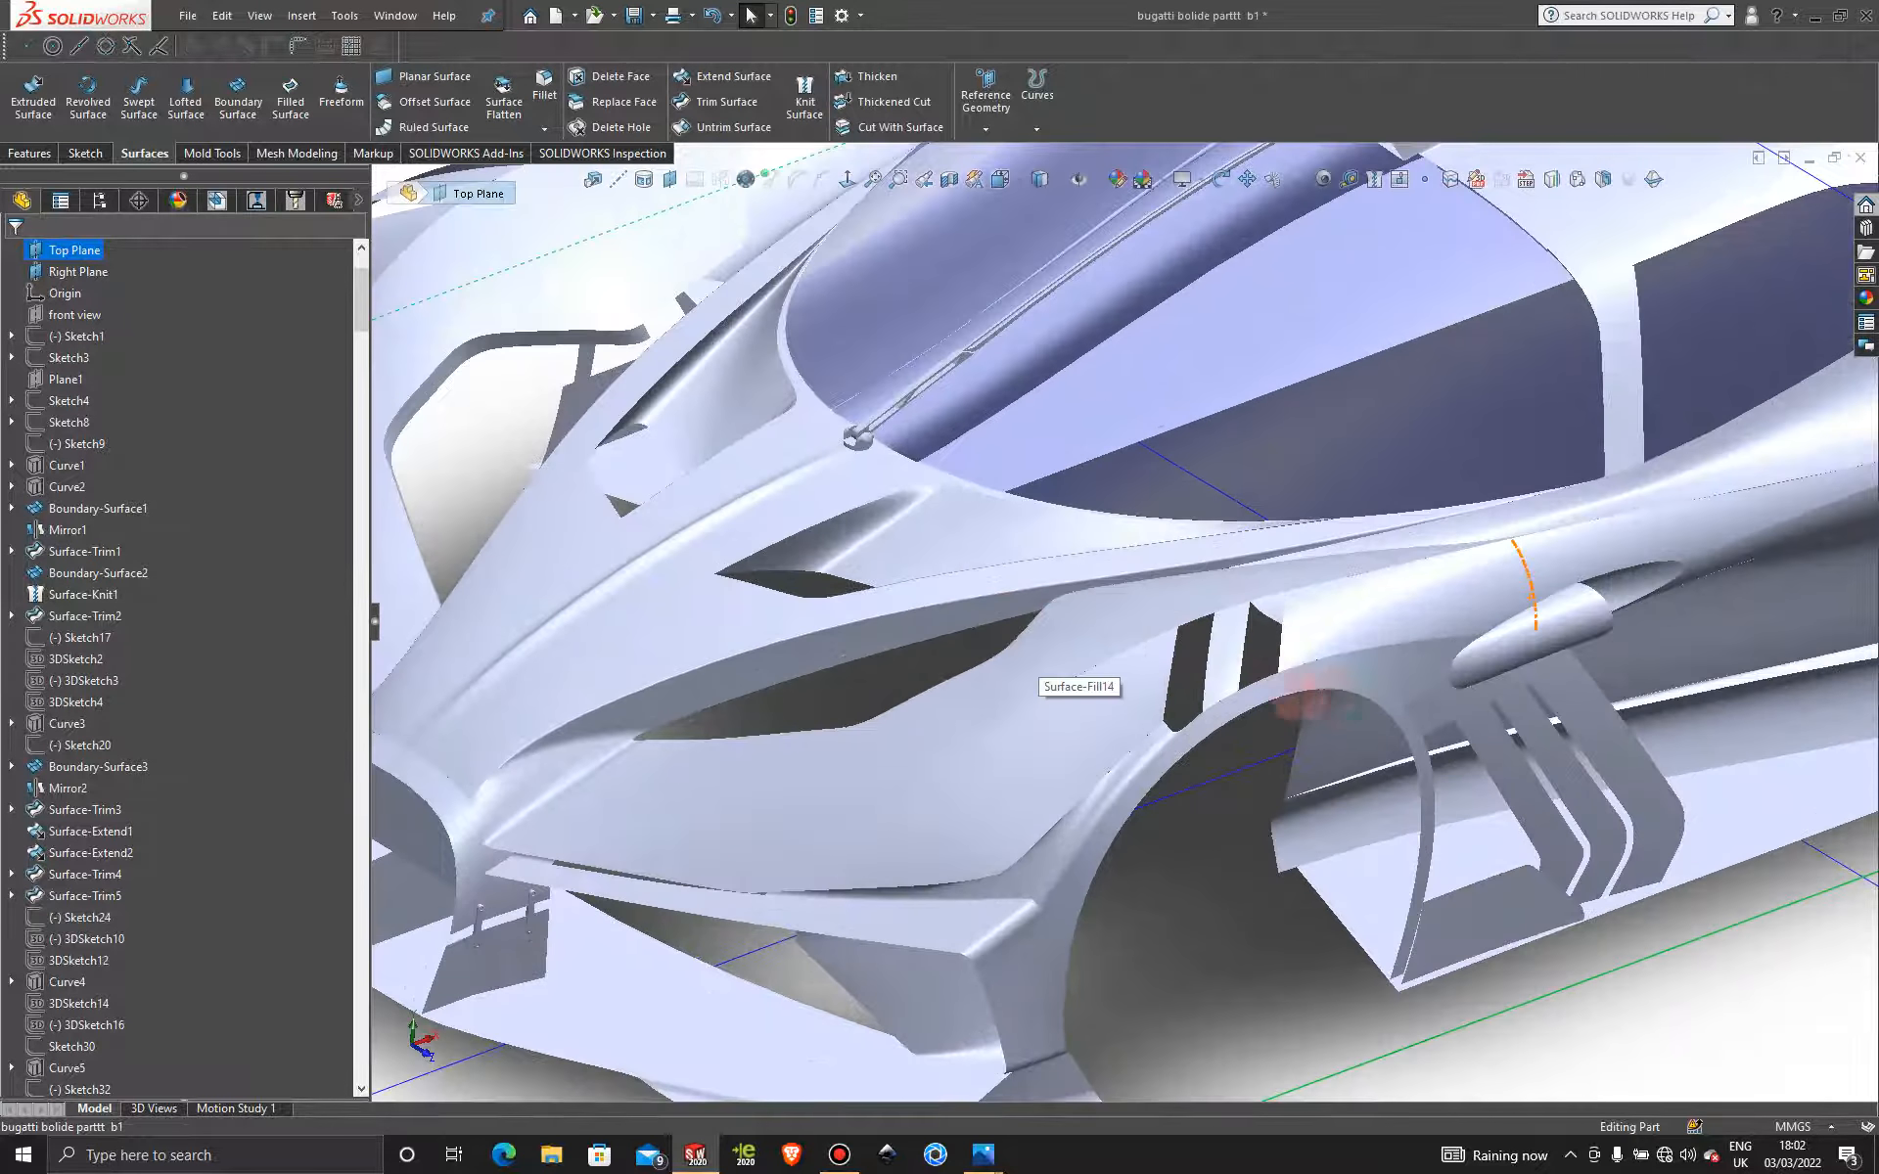
mouse_move(1265, 688)
middle_mouse_down()
mouse_move(1262, 767)
mouse_move(1174, 717)
mouse_move(1252, 722)
middle_mouse_up()
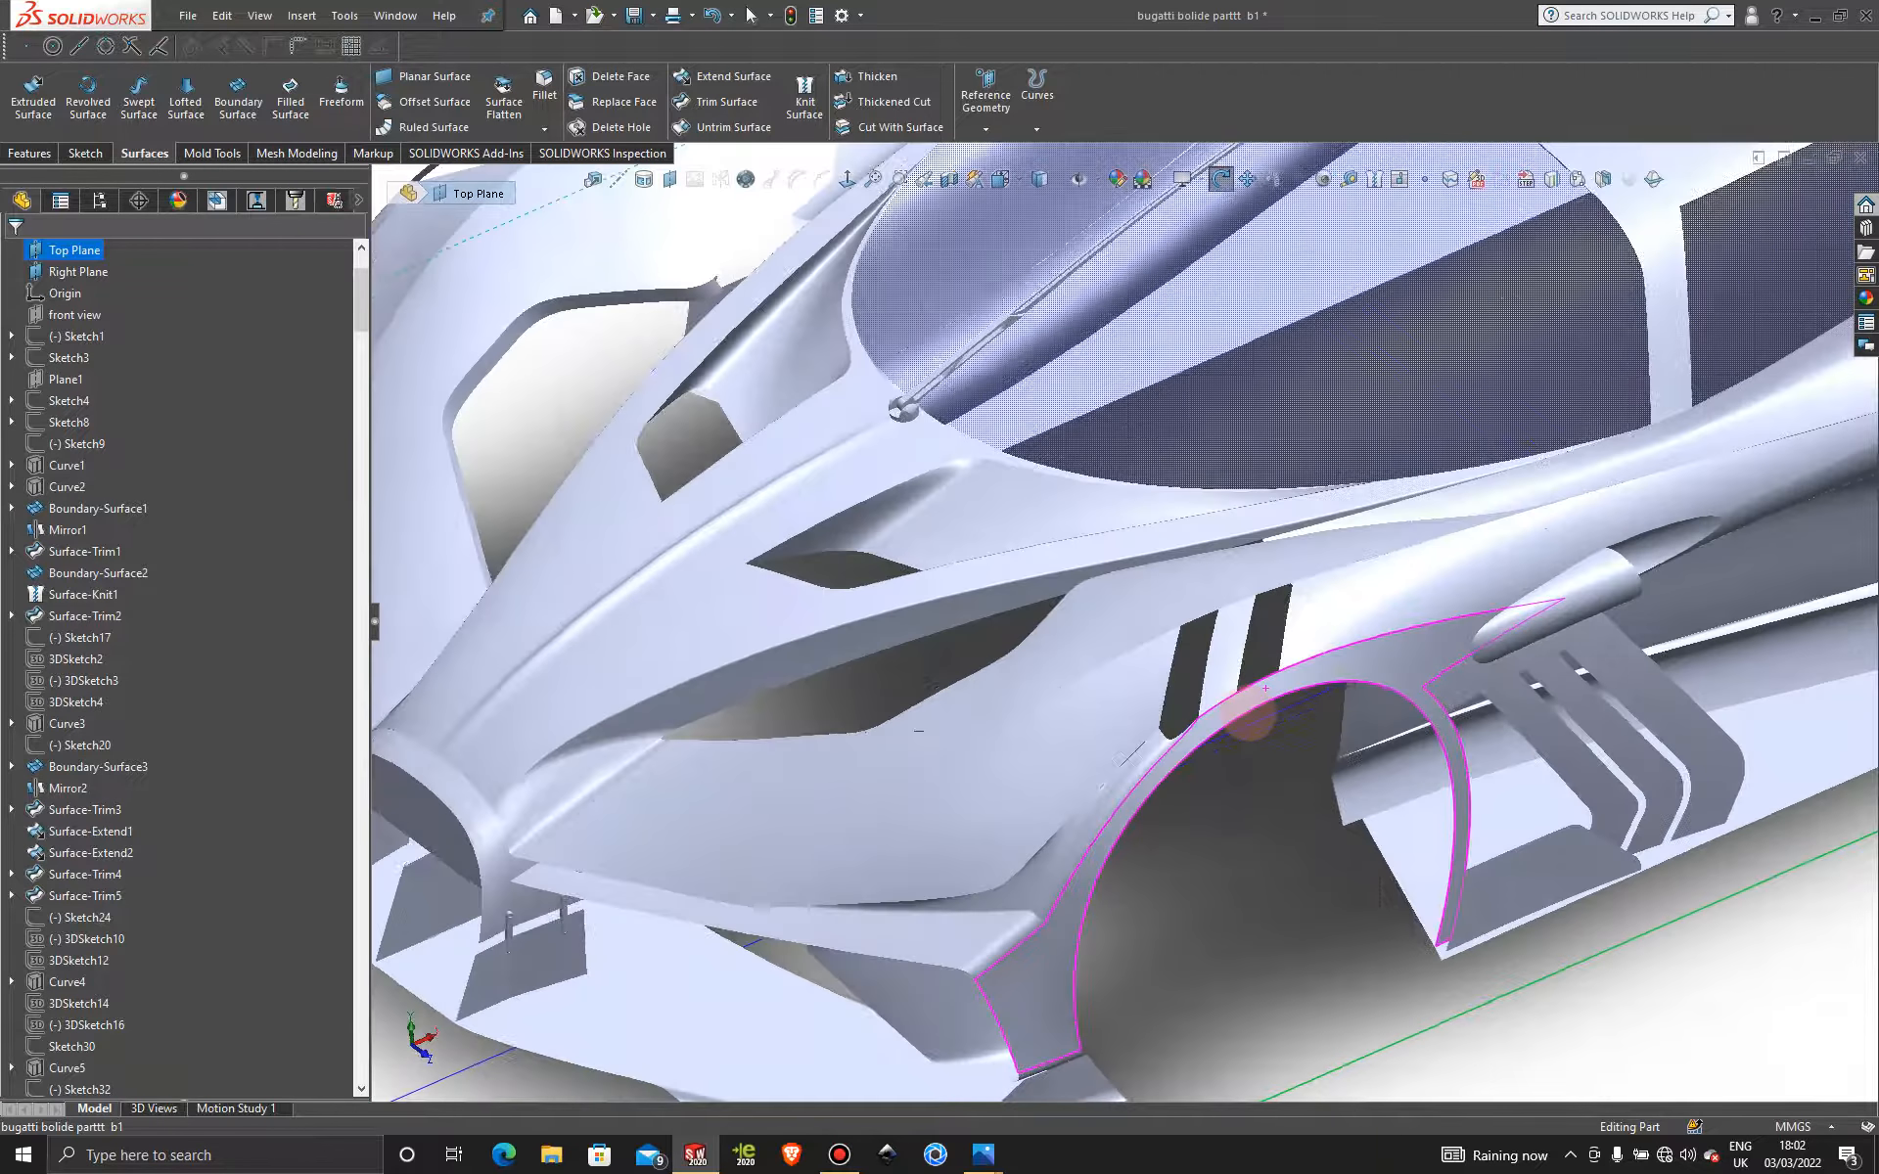
scroll(1251, 724, "up", 5)
scroll(1221, 697, "down", 3)
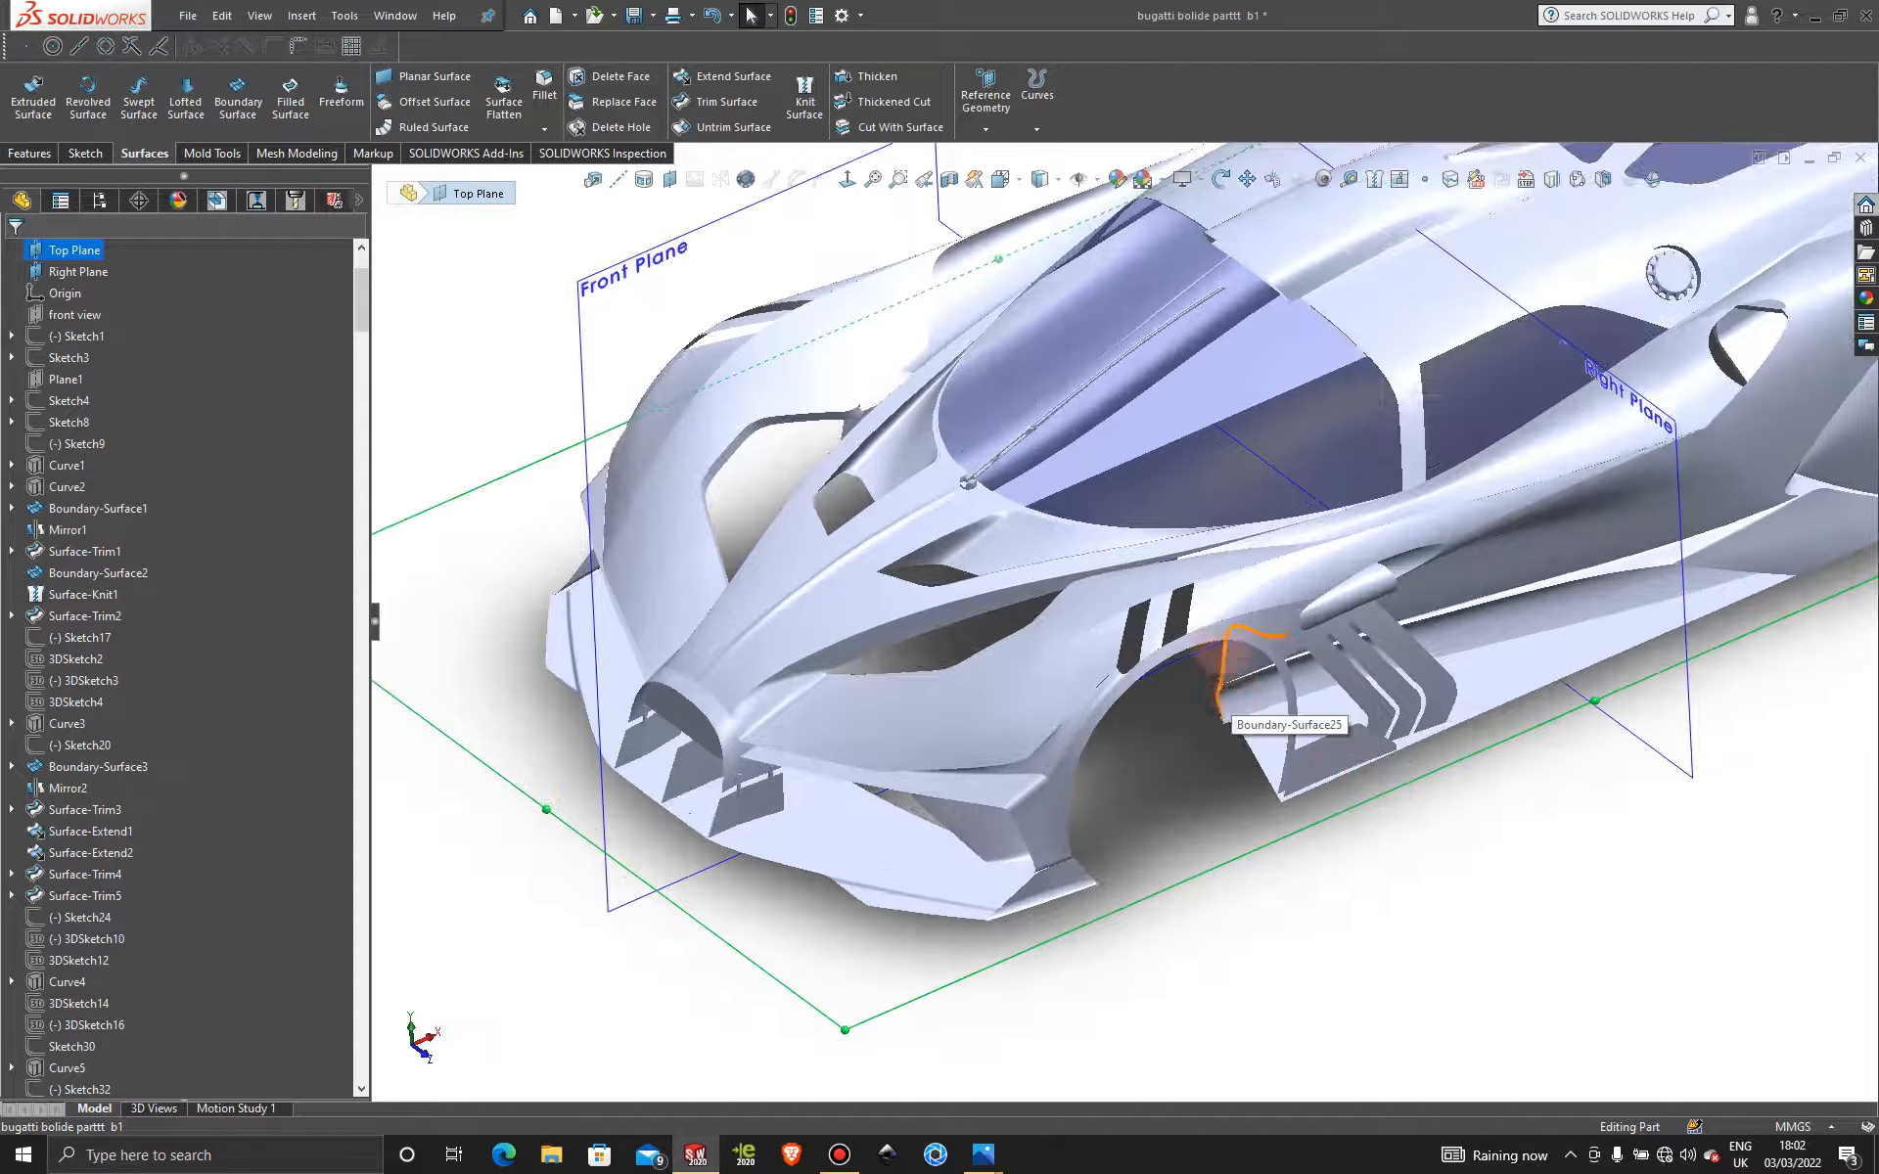
scroll(1061, 641, "down", 2)
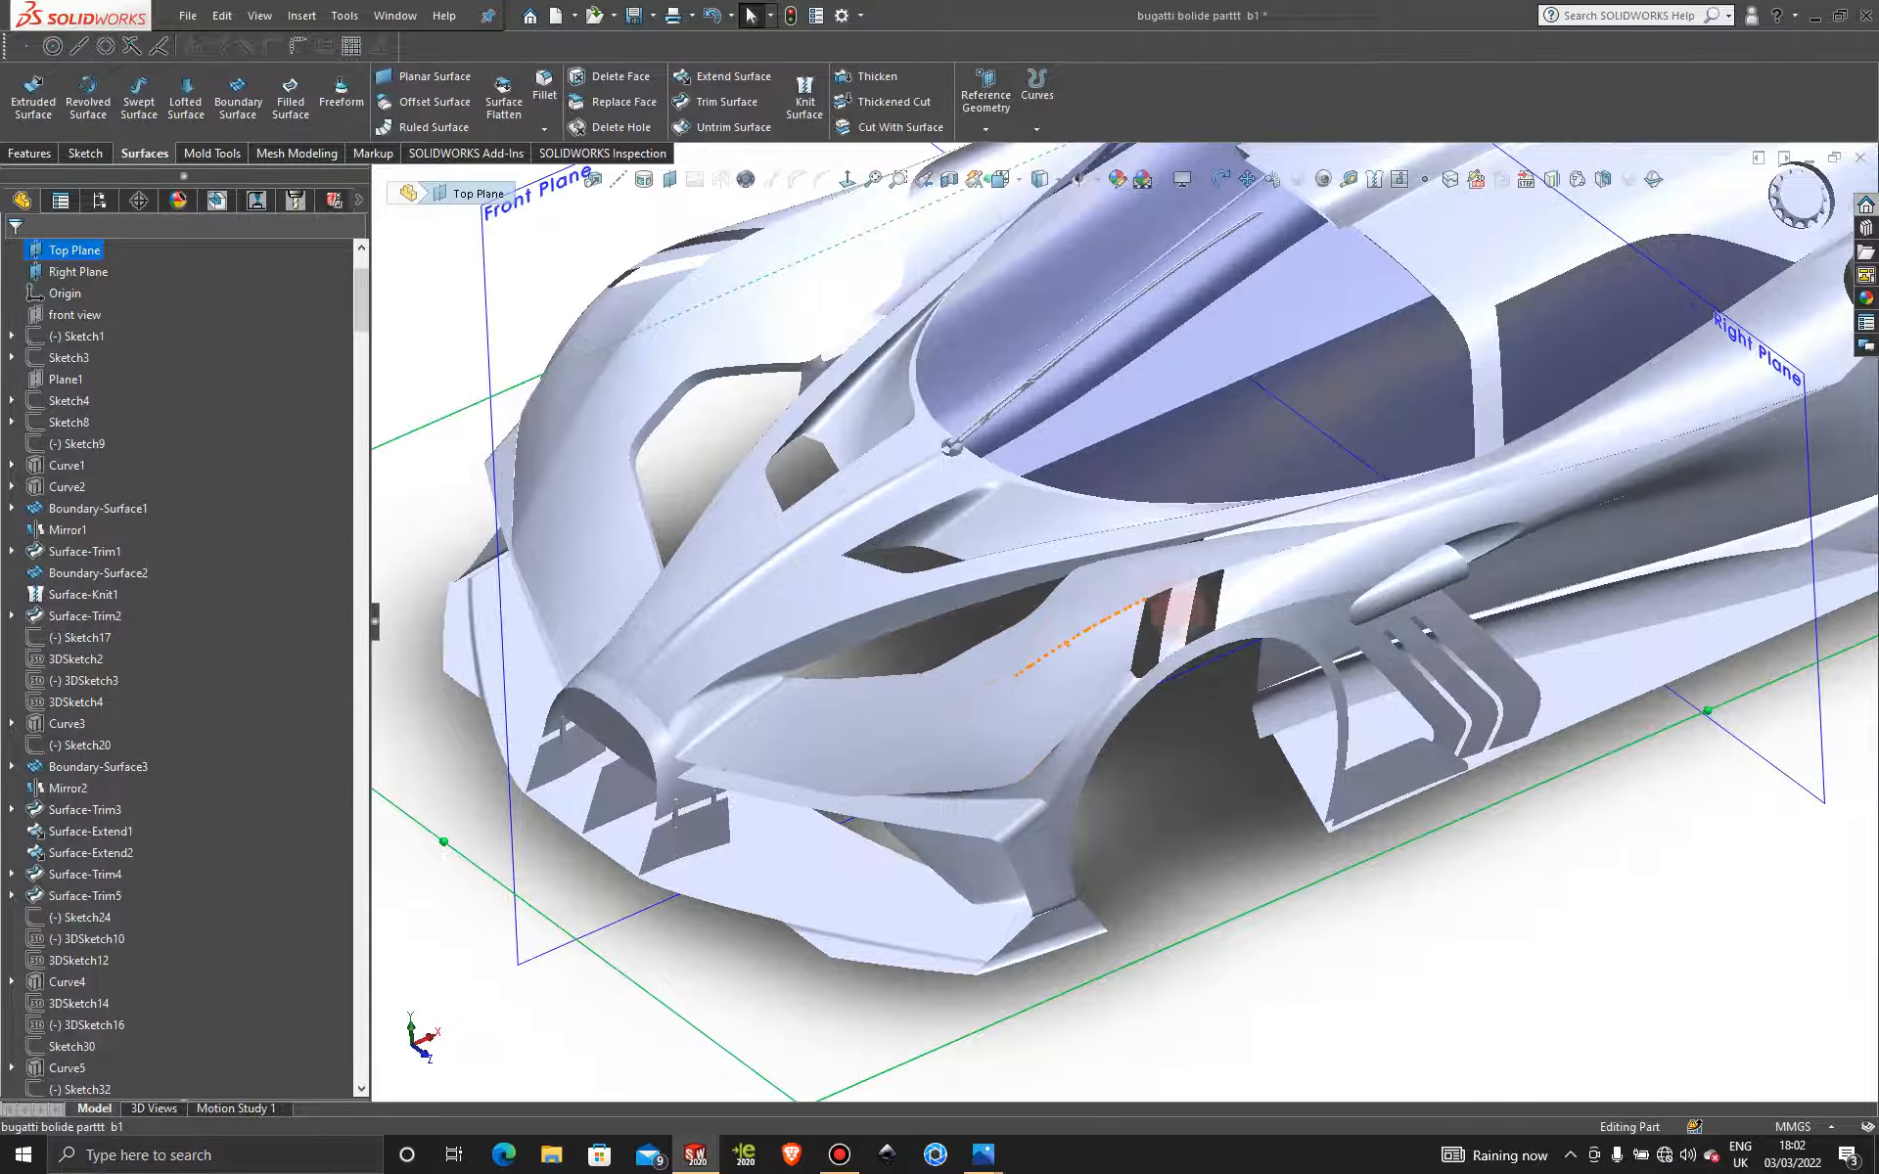
scroll(1179, 636, "up", 6)
scroll(1179, 636, "down", 3)
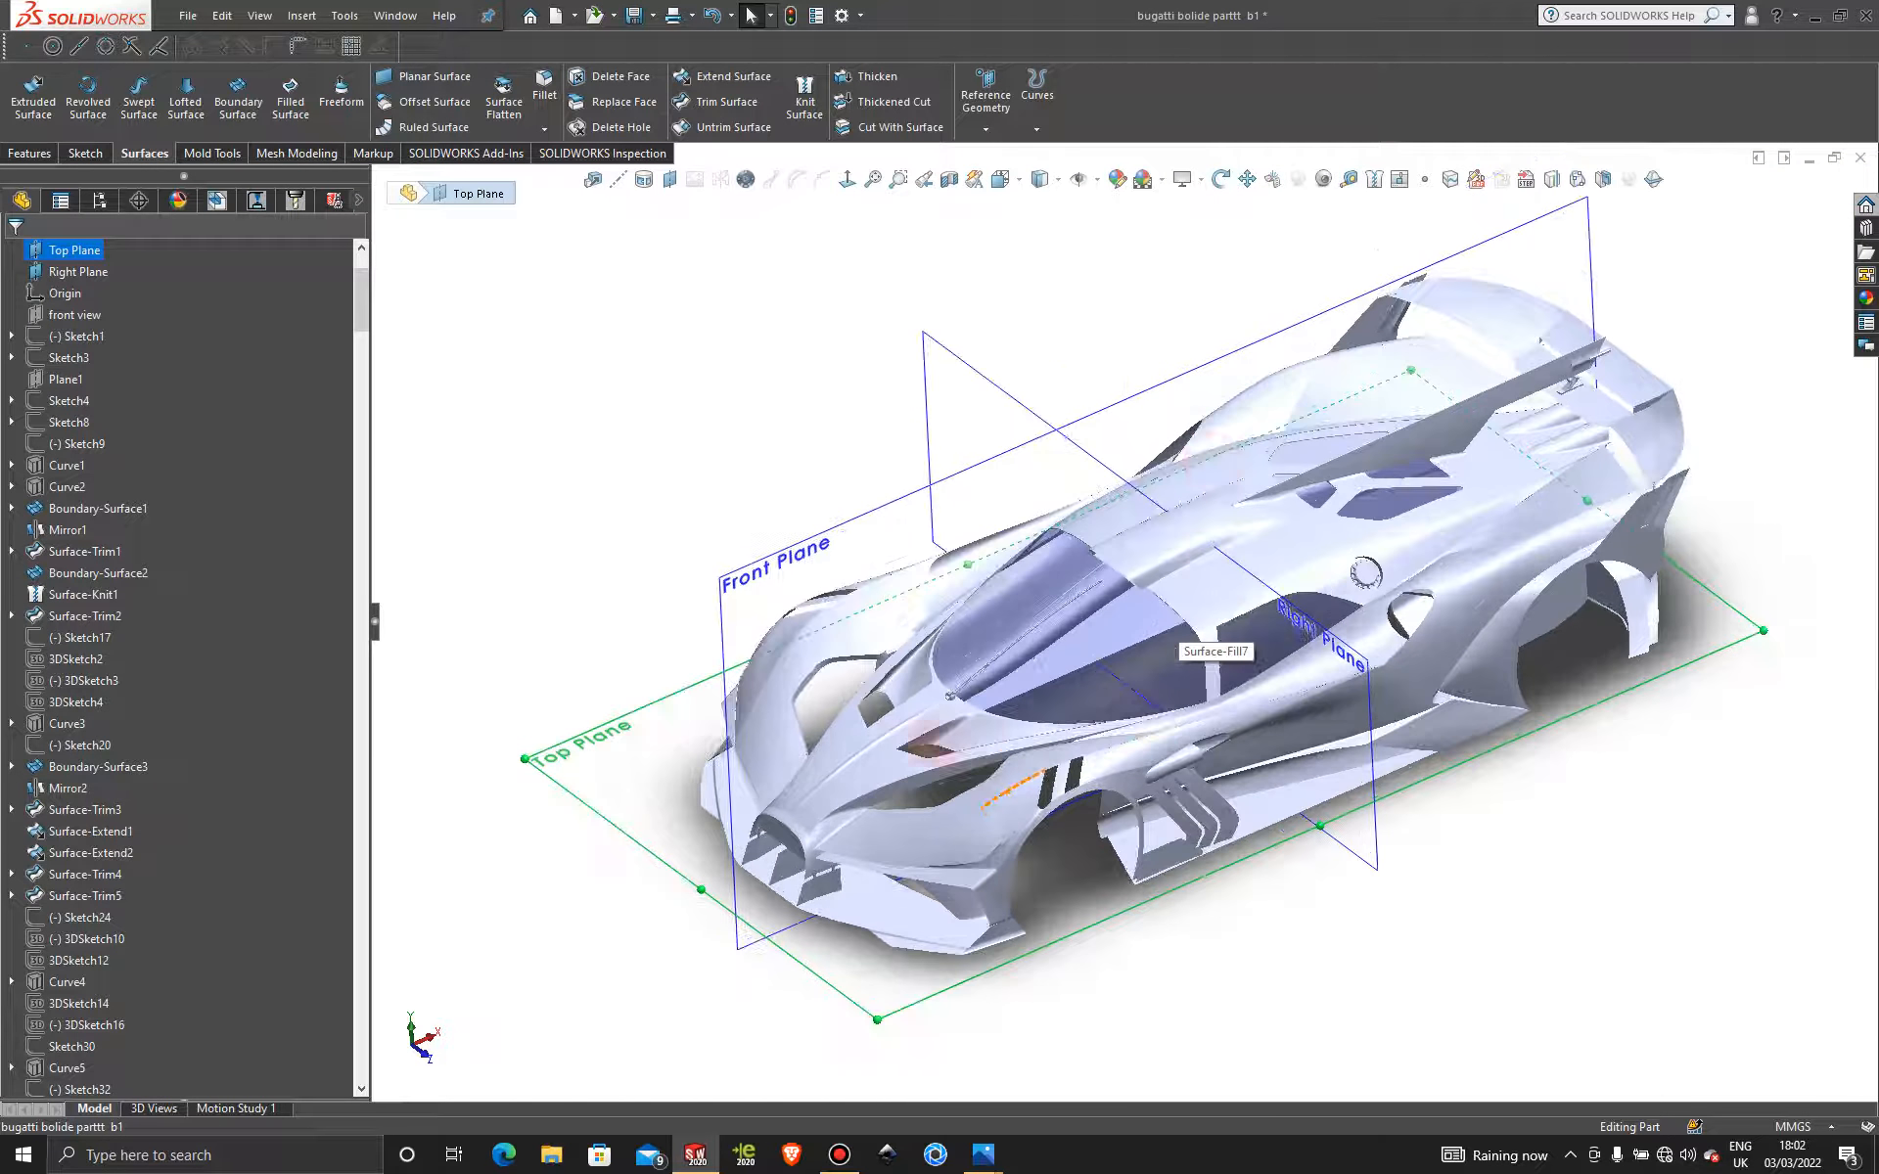
middle_click_drag(1179, 636, 1271, 675)
middle_click_drag(859, 566, 966, 641)
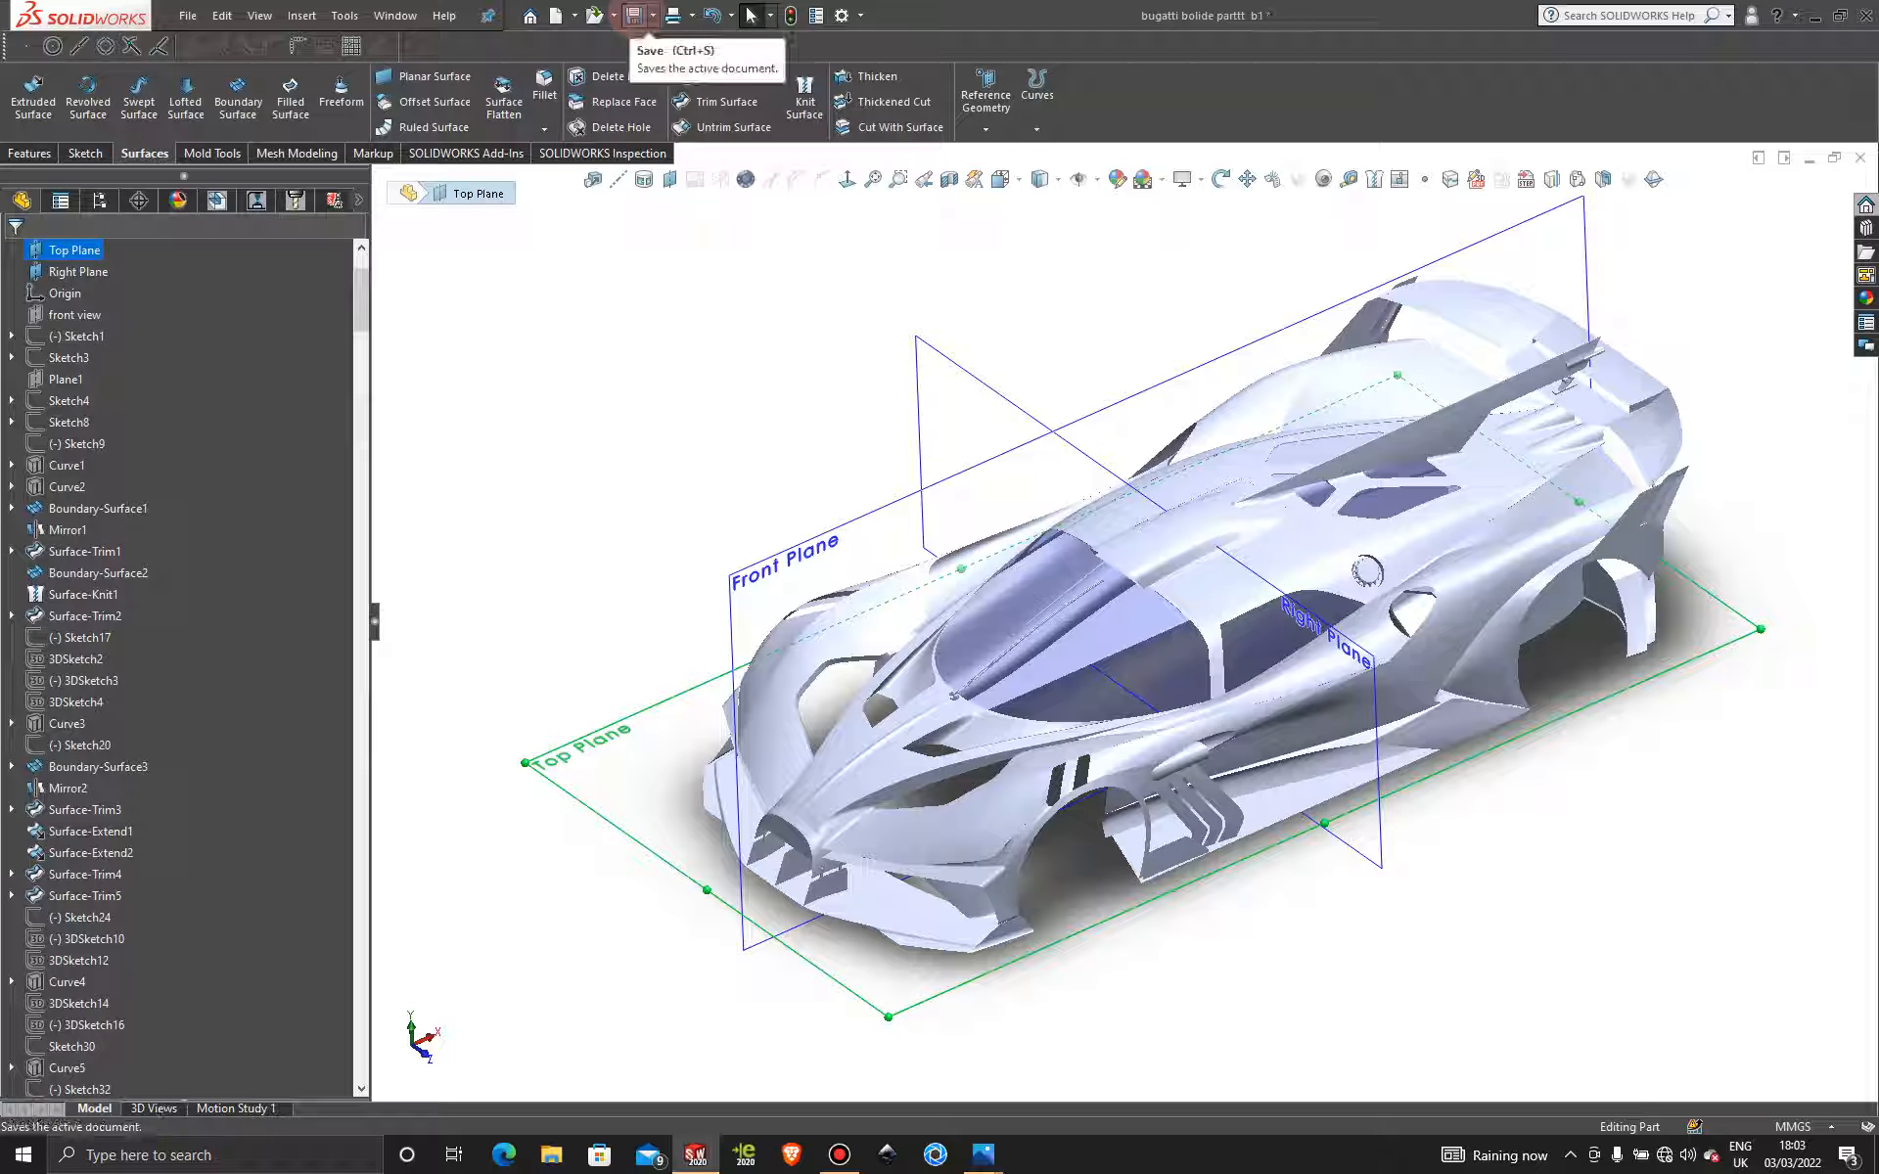
Start a new sketch on the Right Plane and view it straight on at the car's rear diffuser.
key("z")
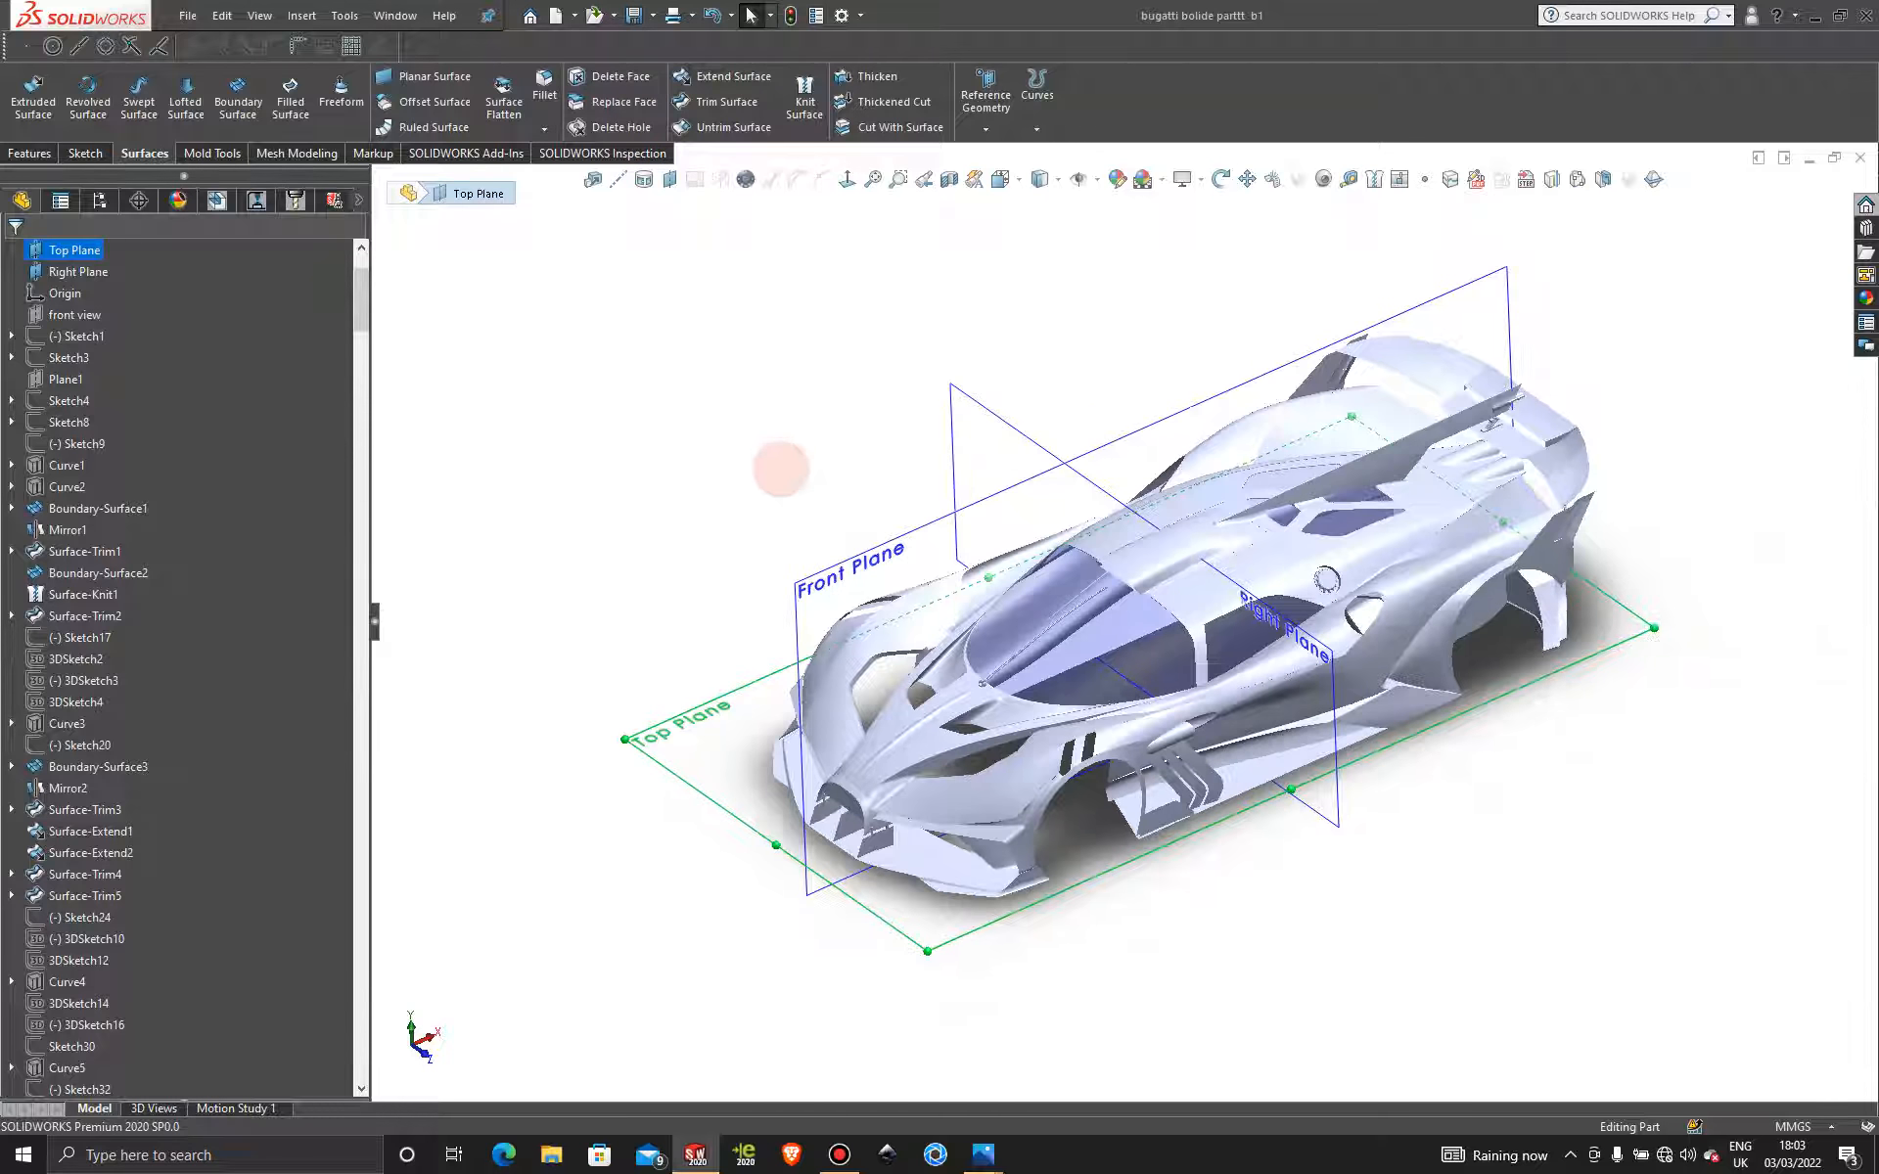
scroll(1218, 631, "down", 3)
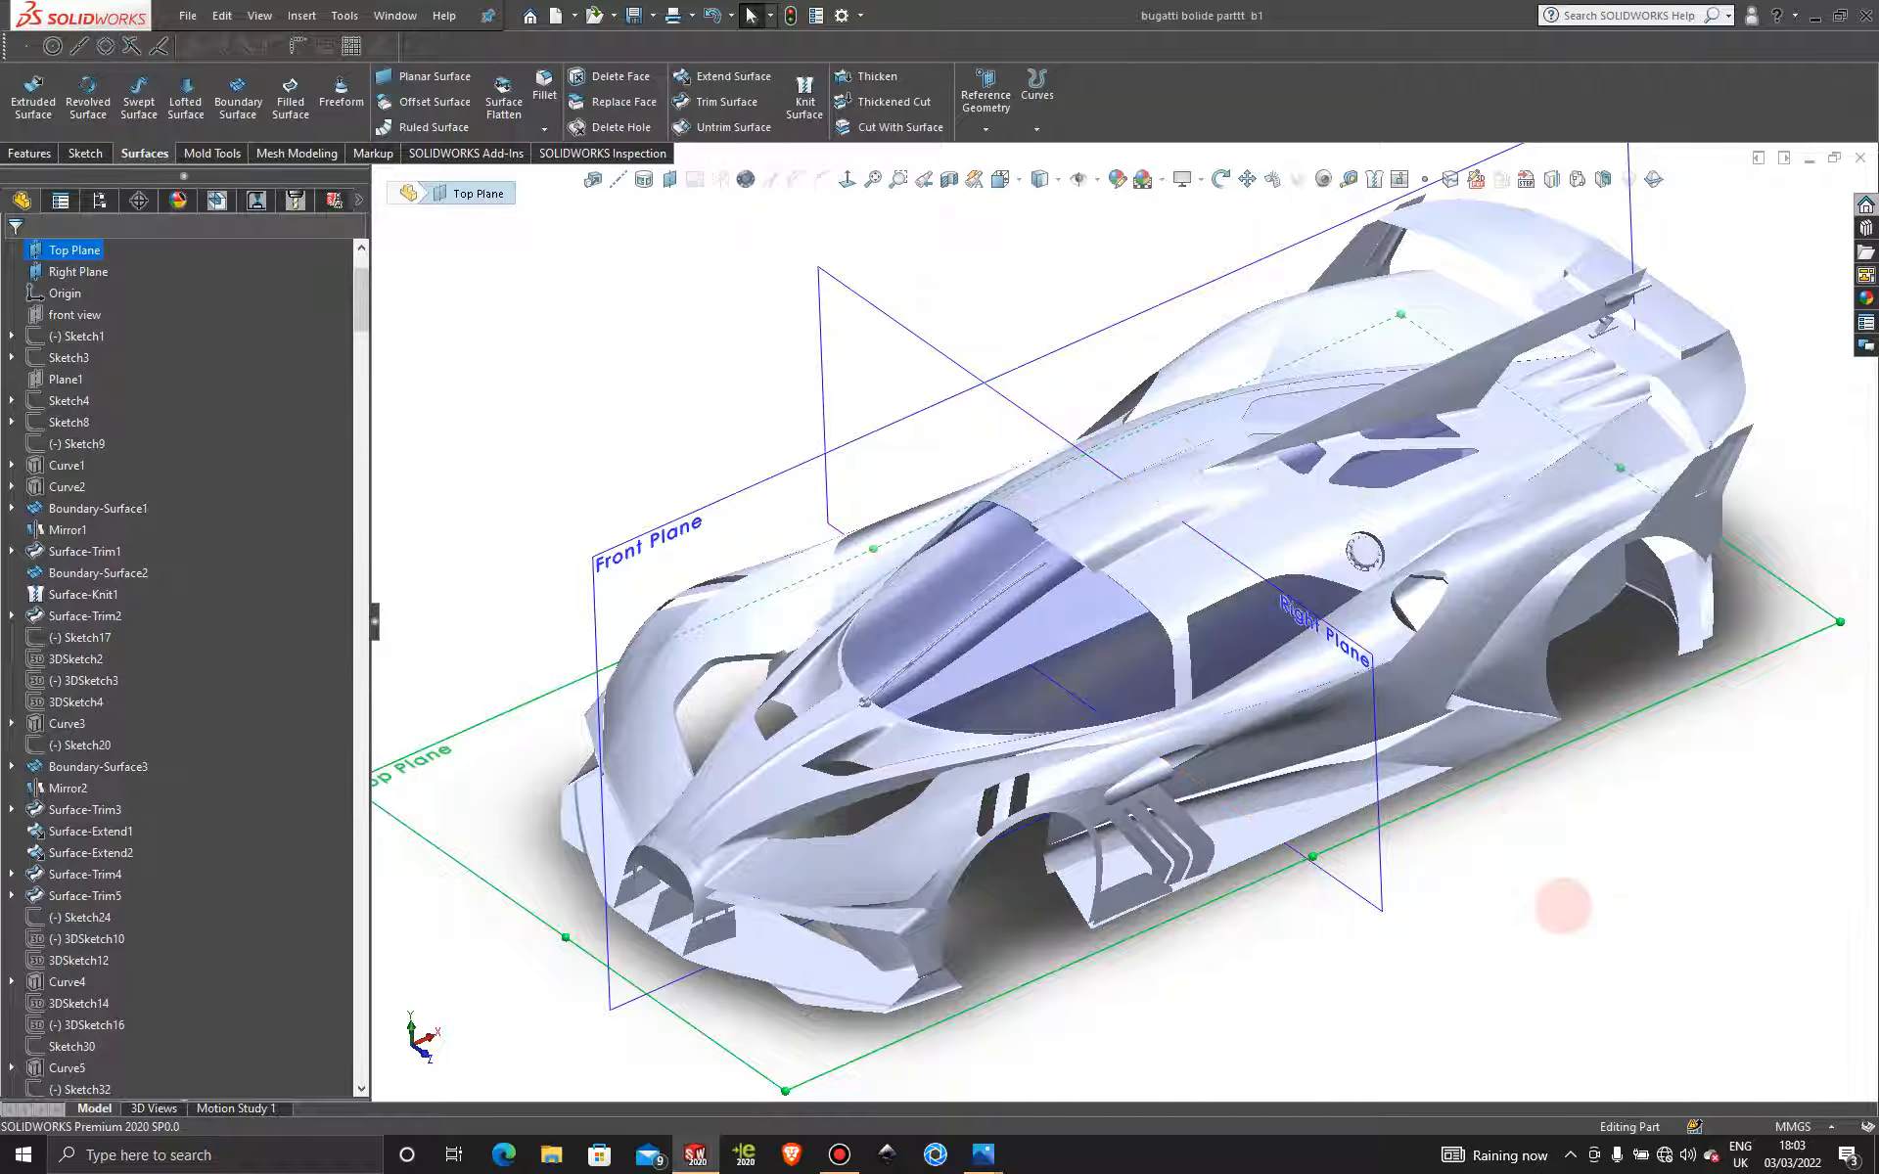
middle_click_drag(1563, 905, 1391, 830)
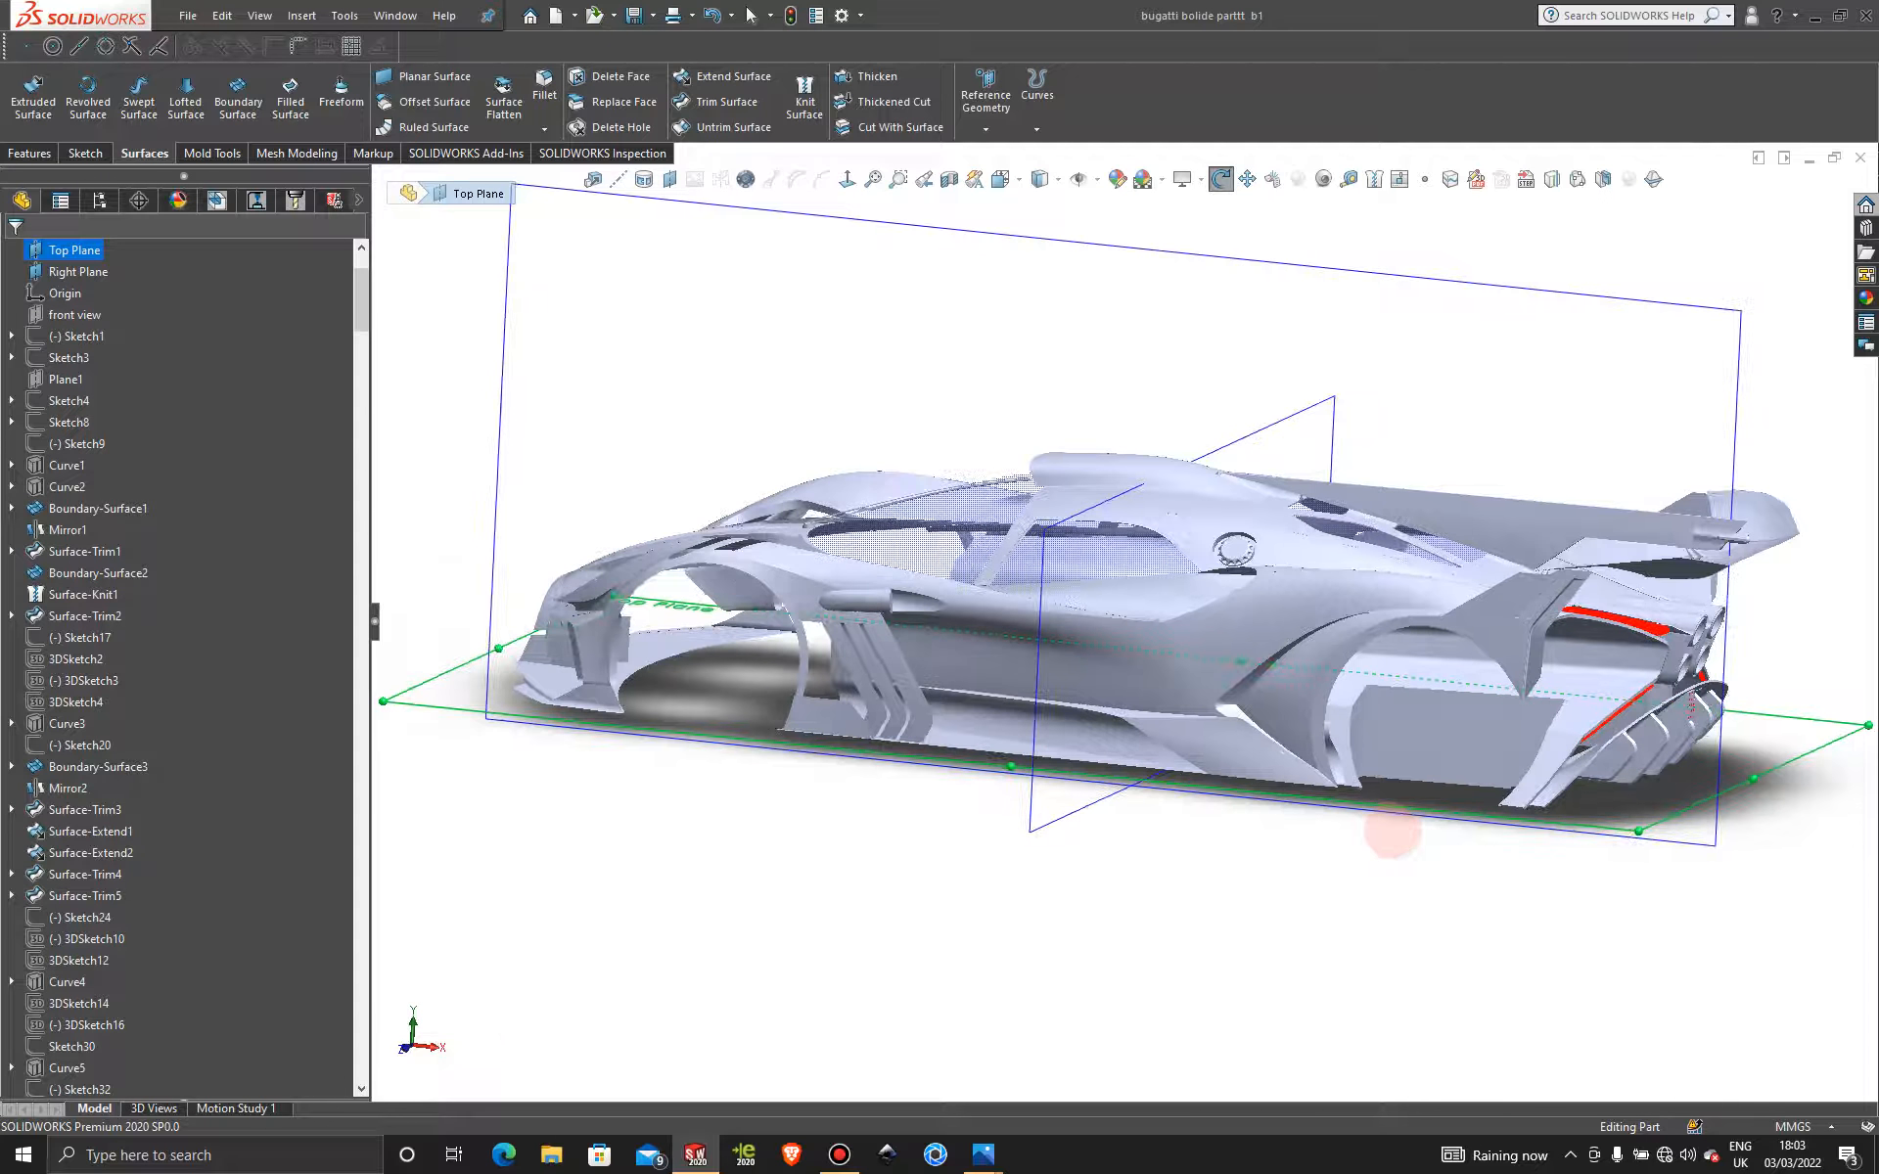
key("Escape")
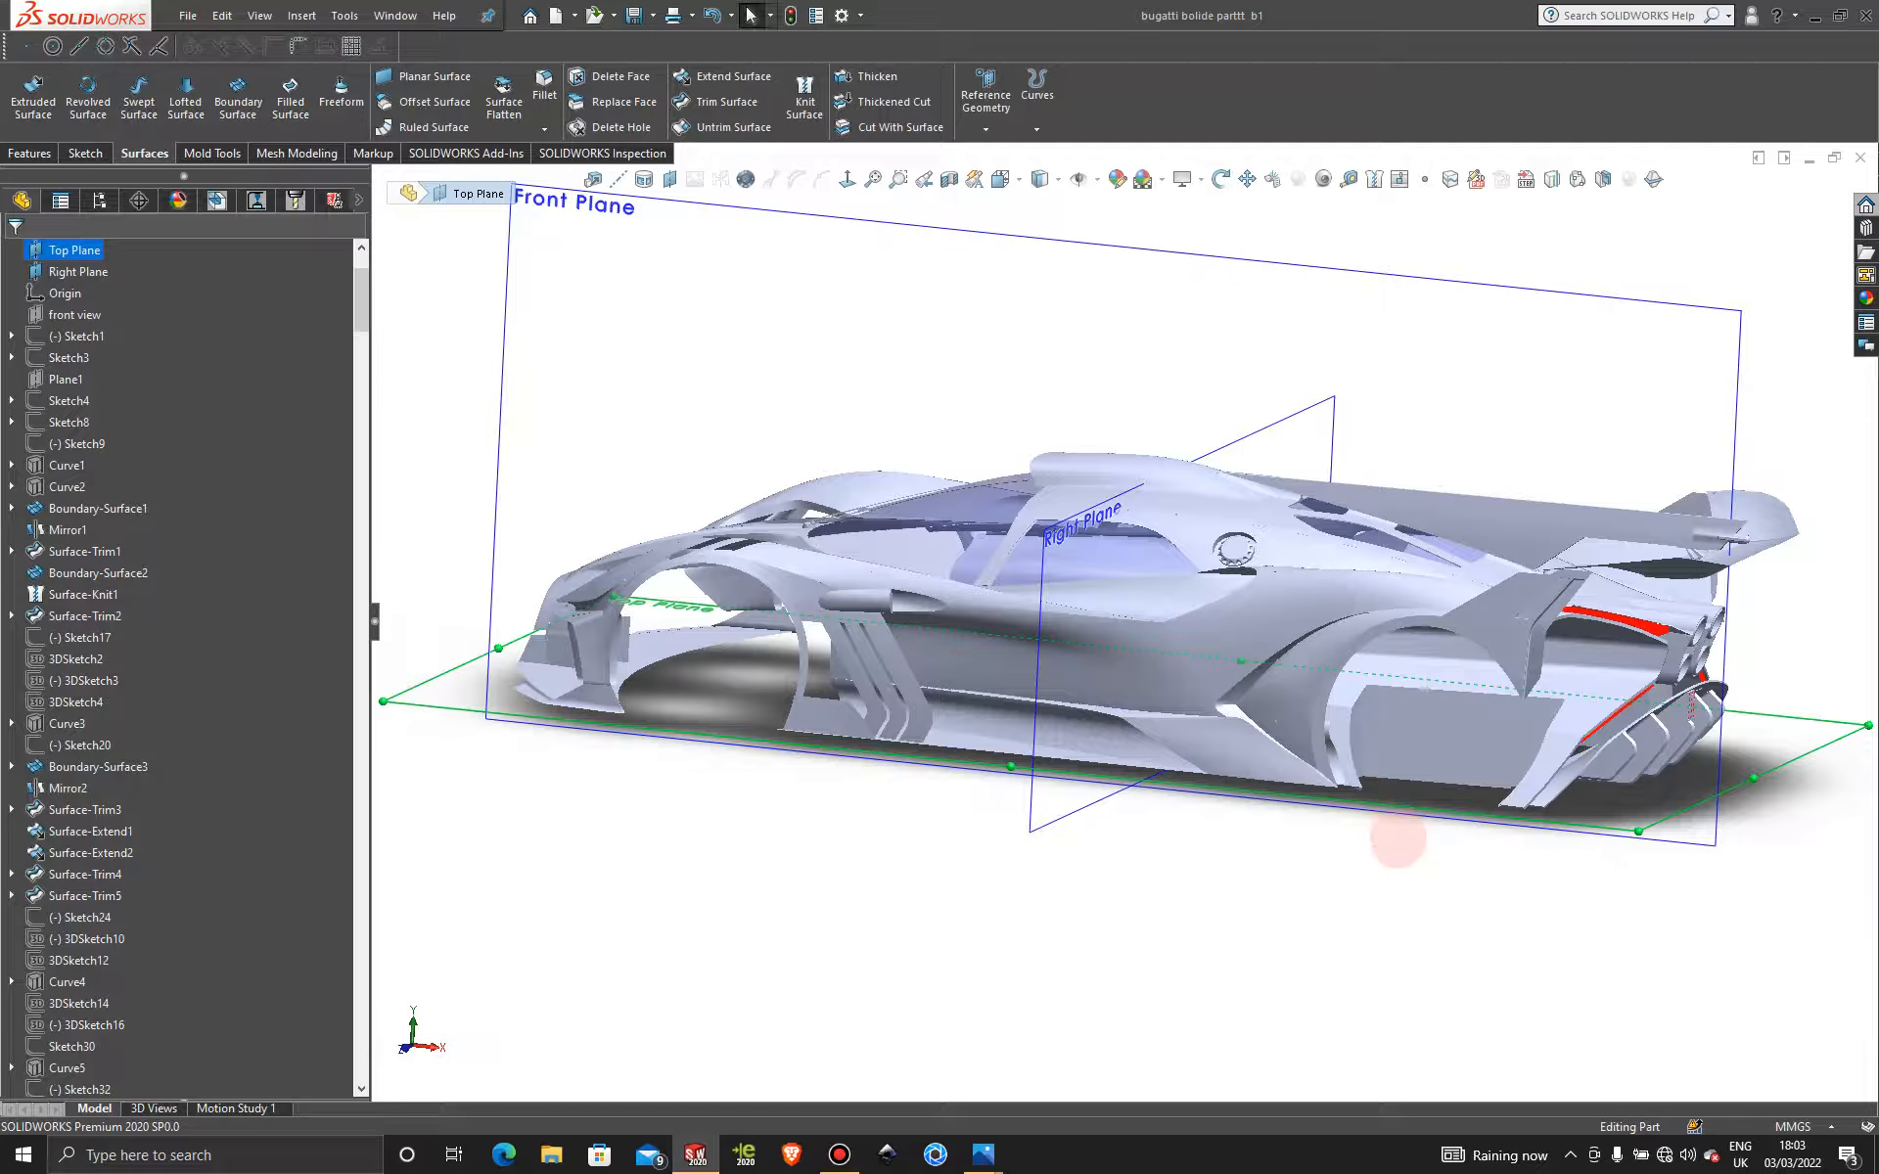
middle_click_drag(1331, 837, 1152, 809)
key("Escape")
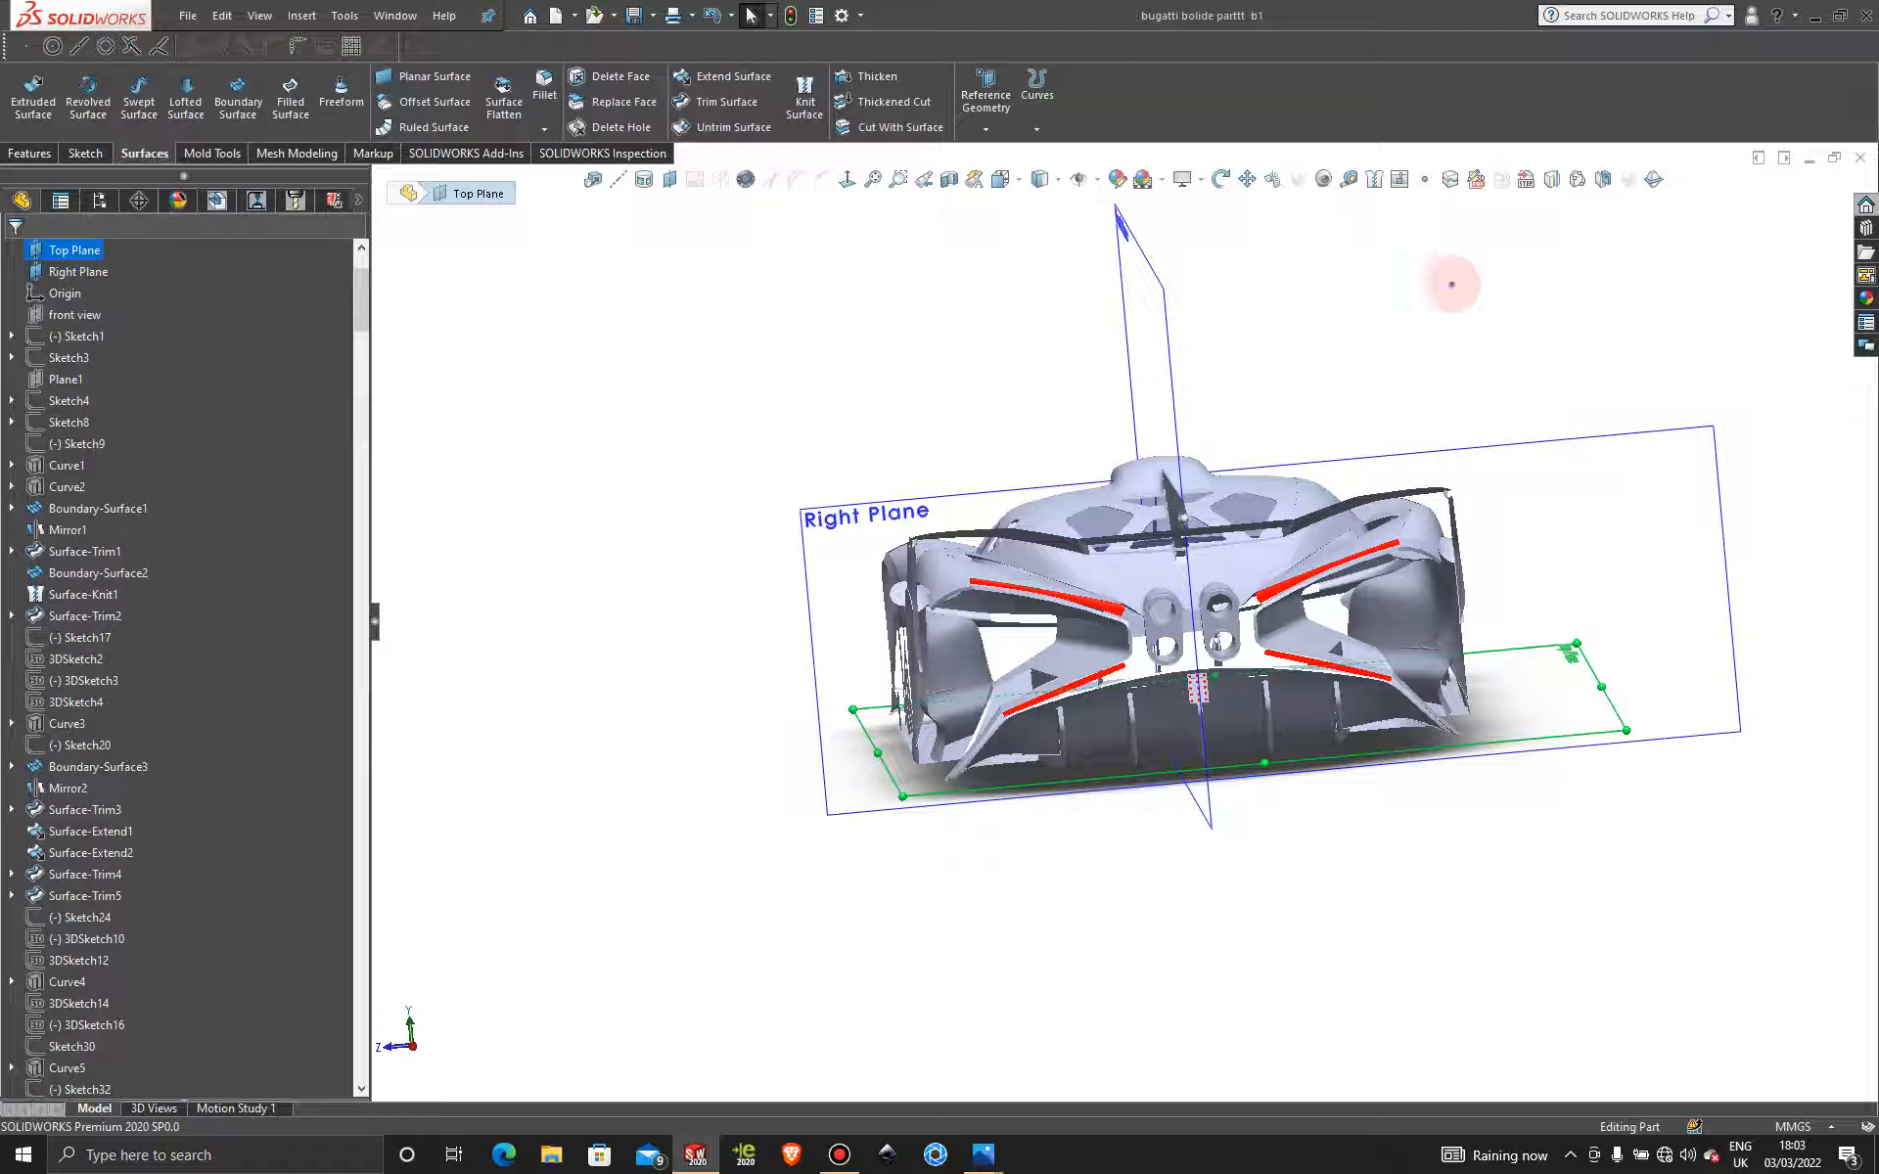
left_click(1448, 378)
left_click(1495, 452)
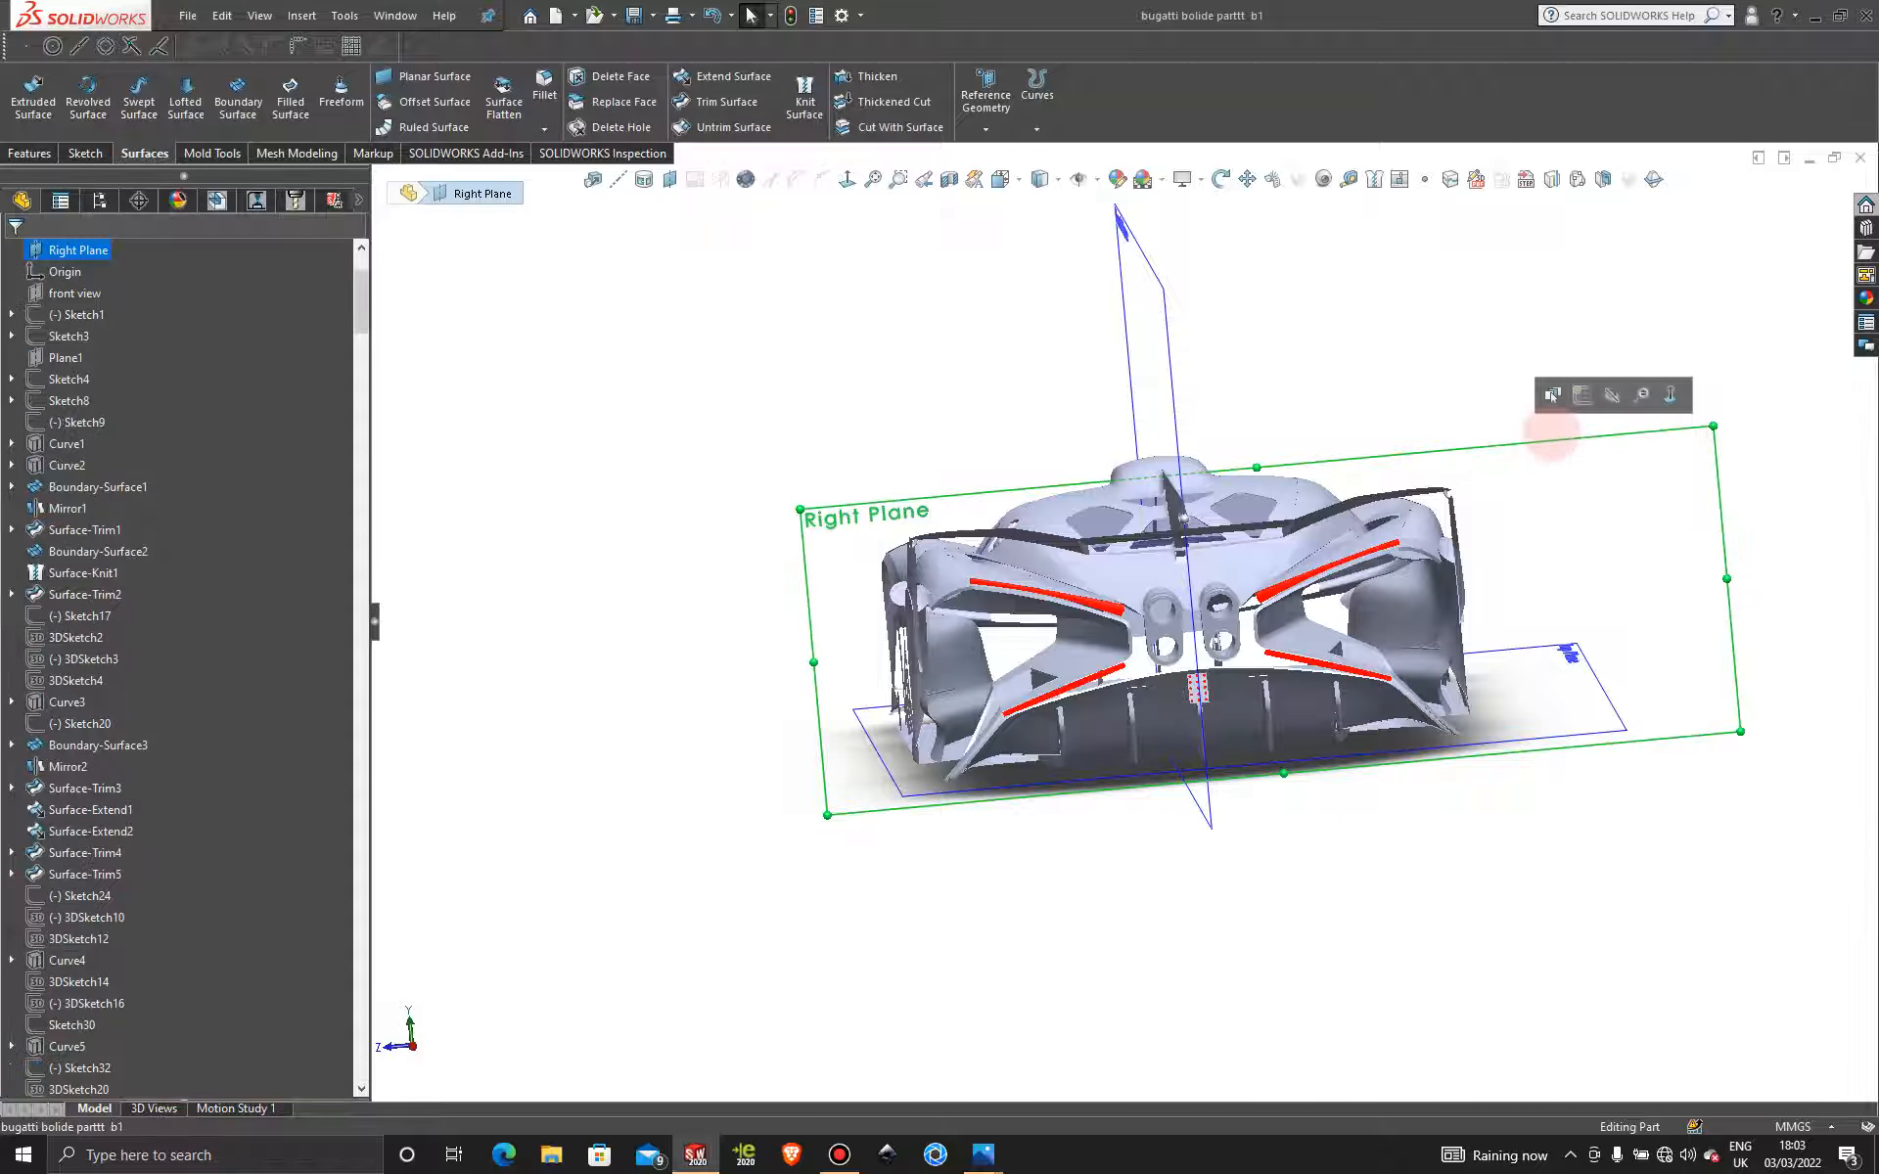
left_click(1553, 395)
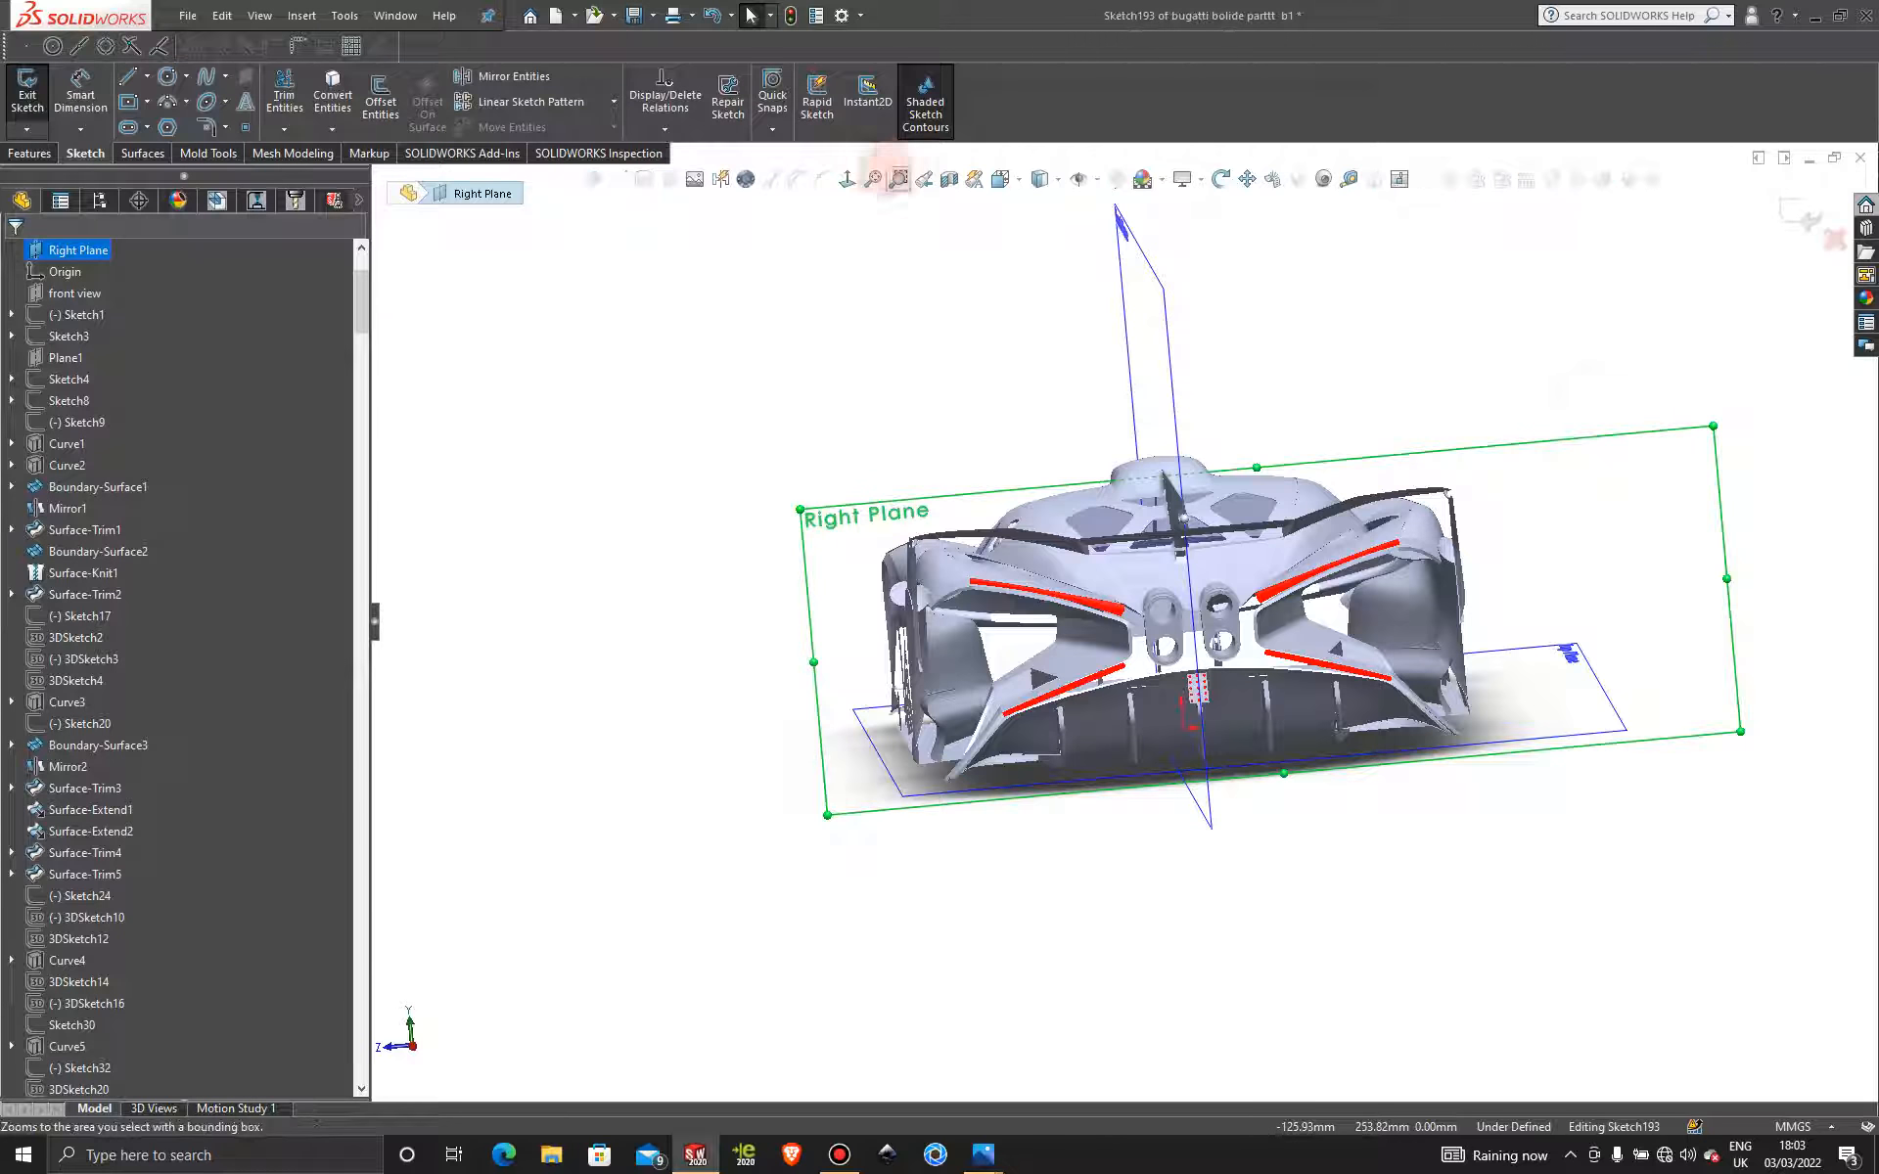
left_click(847, 179)
scroll(890, 872, "down", 6)
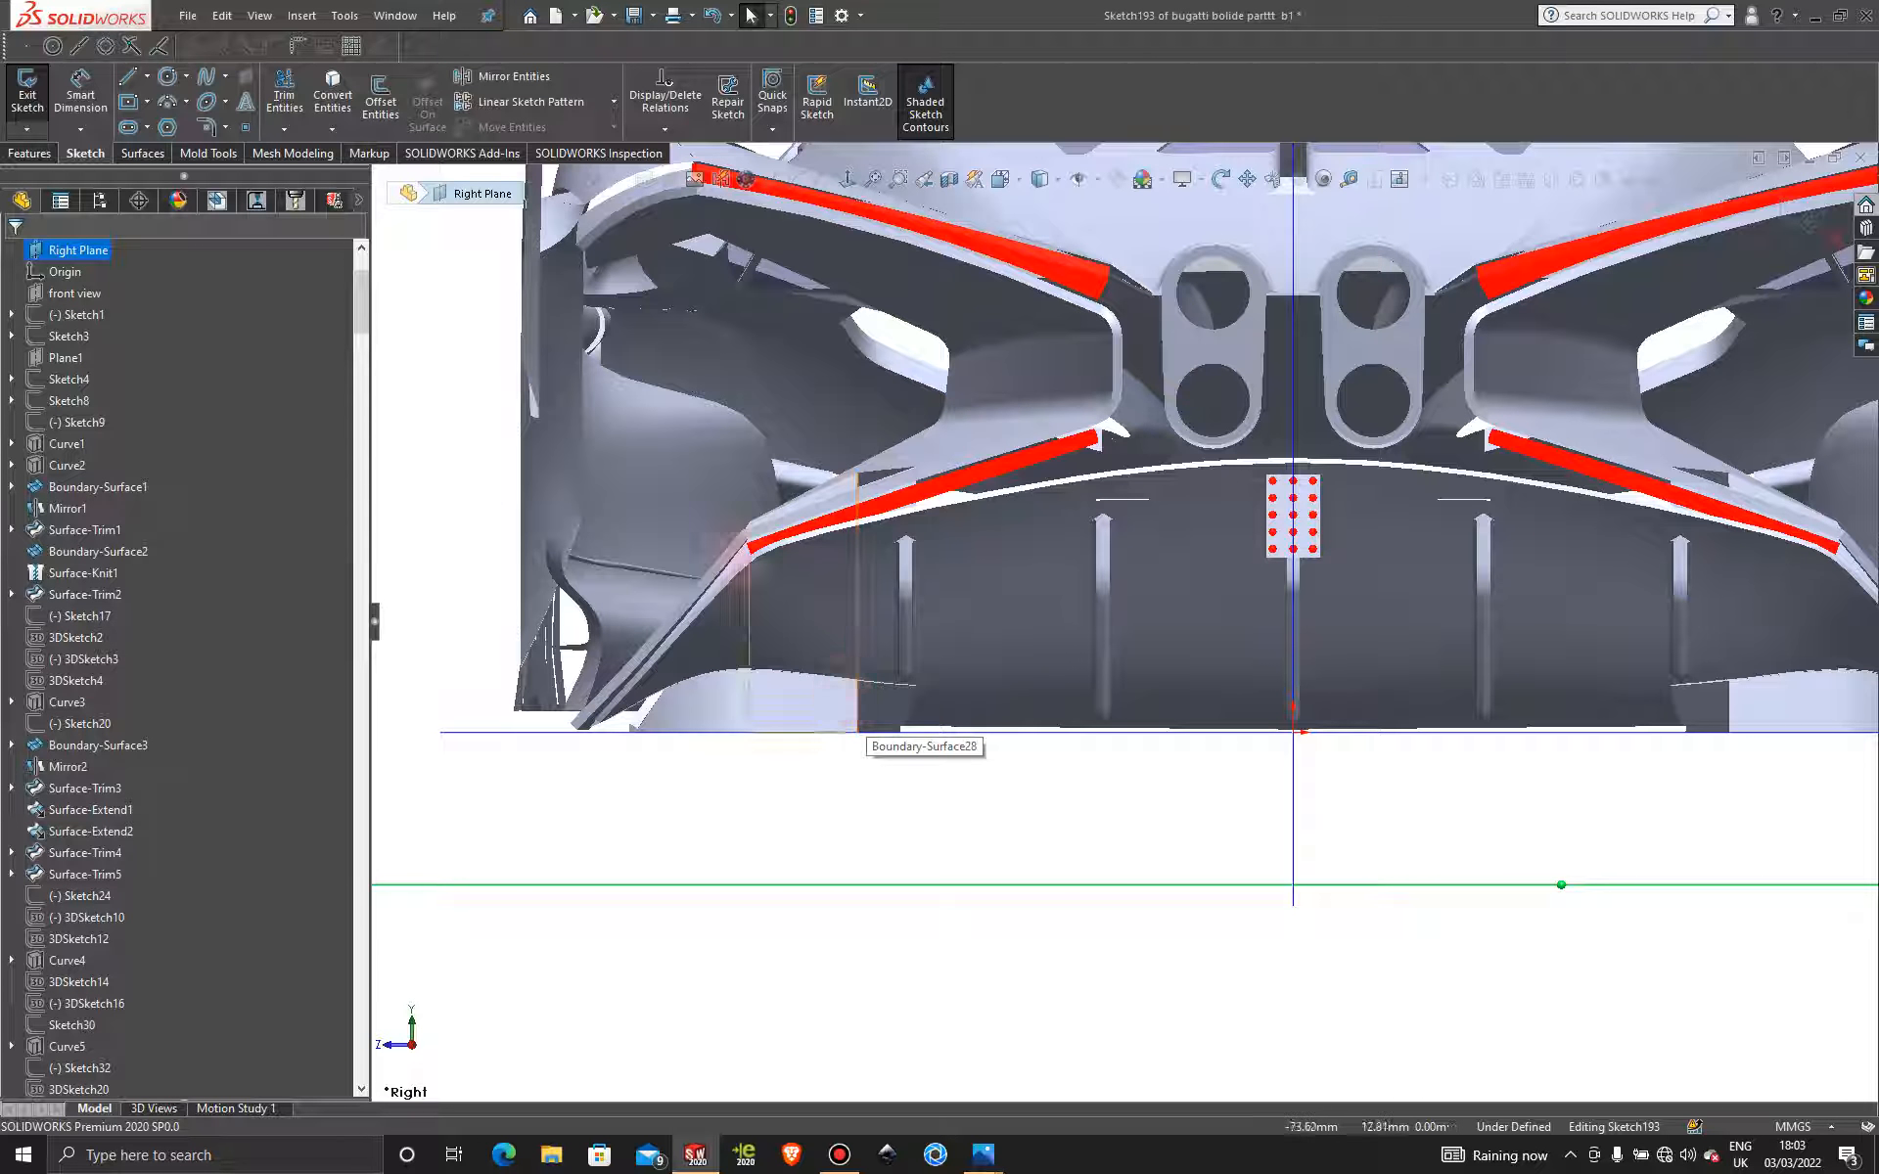
Sketch a horizontal centerline about 28.7 mm long just above the diffuser's lower edge, starting near its outer end, and close the sketch.
left_click(146, 76)
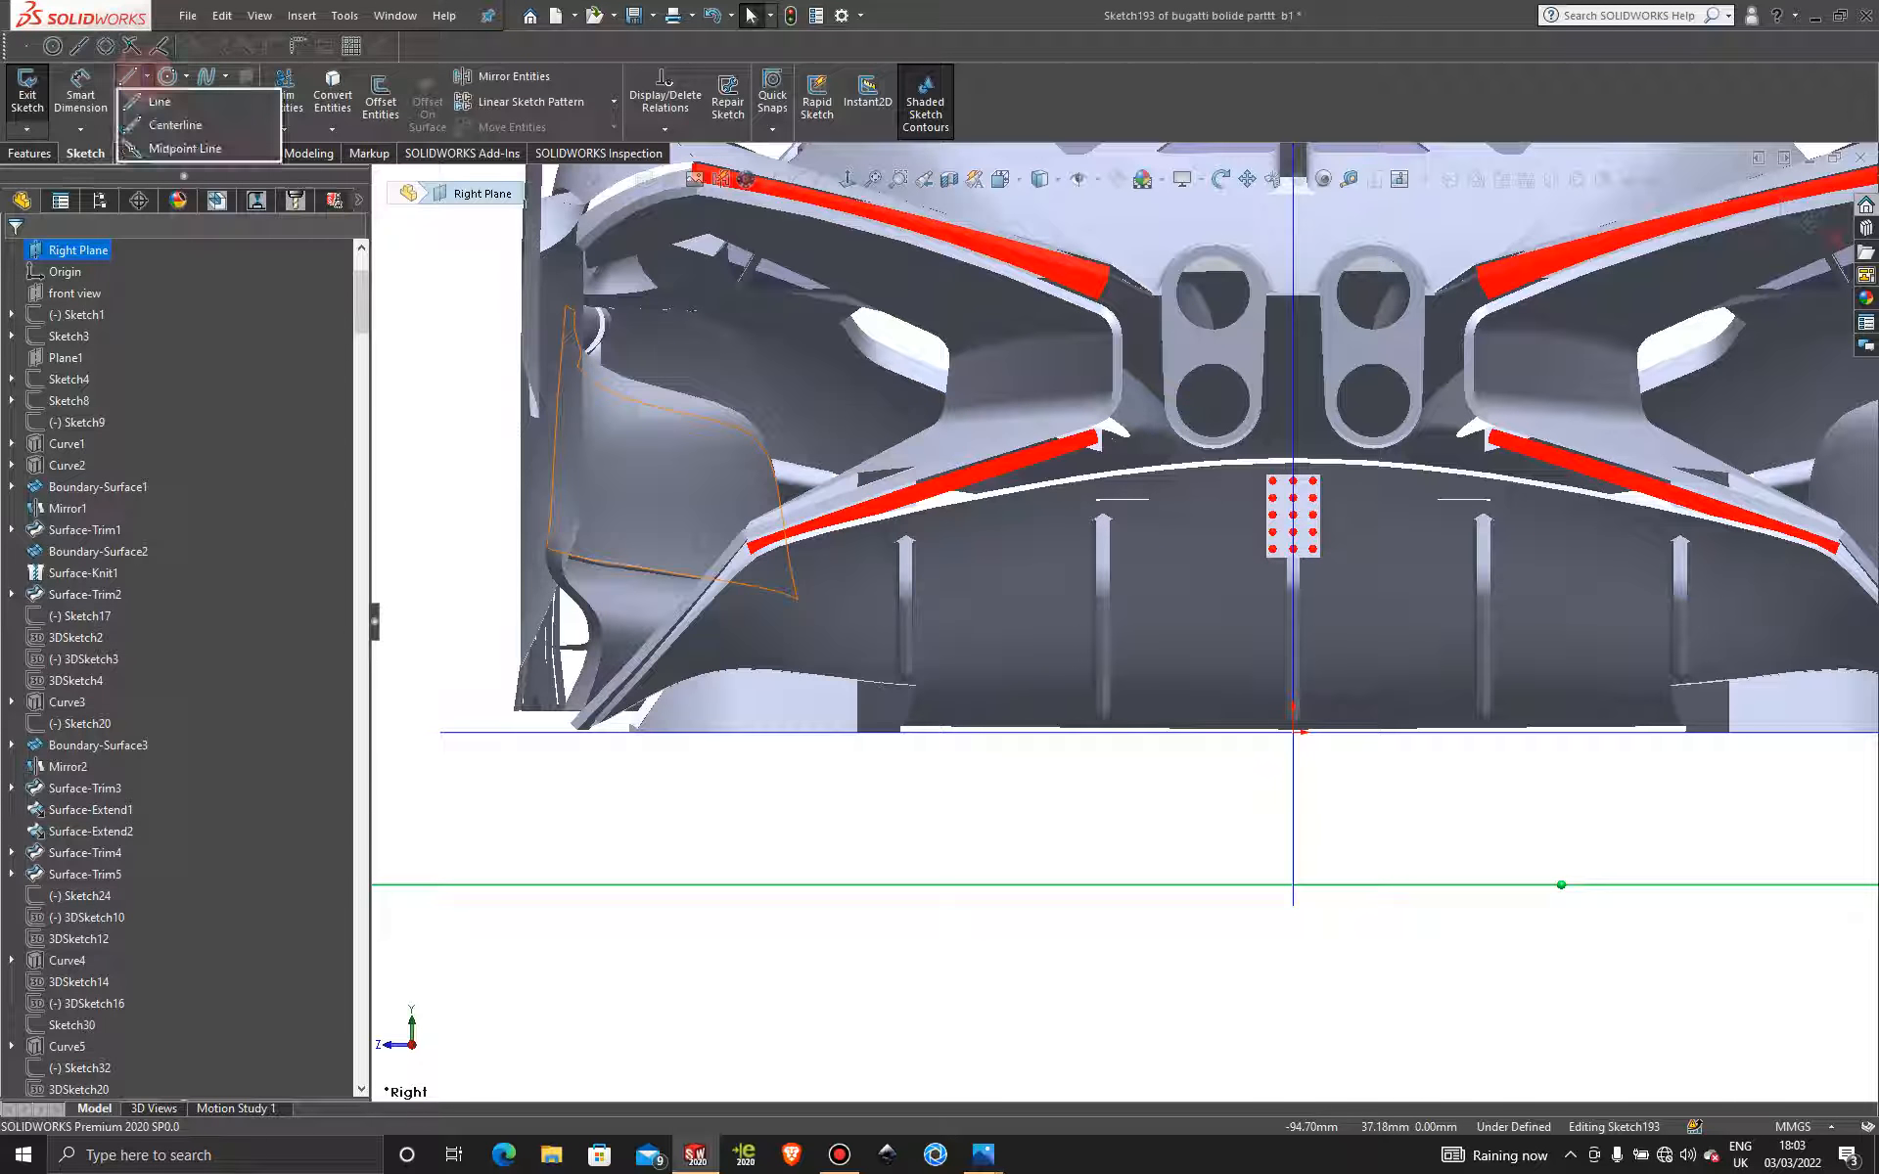
left_click(171, 127)
scroll(878, 703, "down", 5)
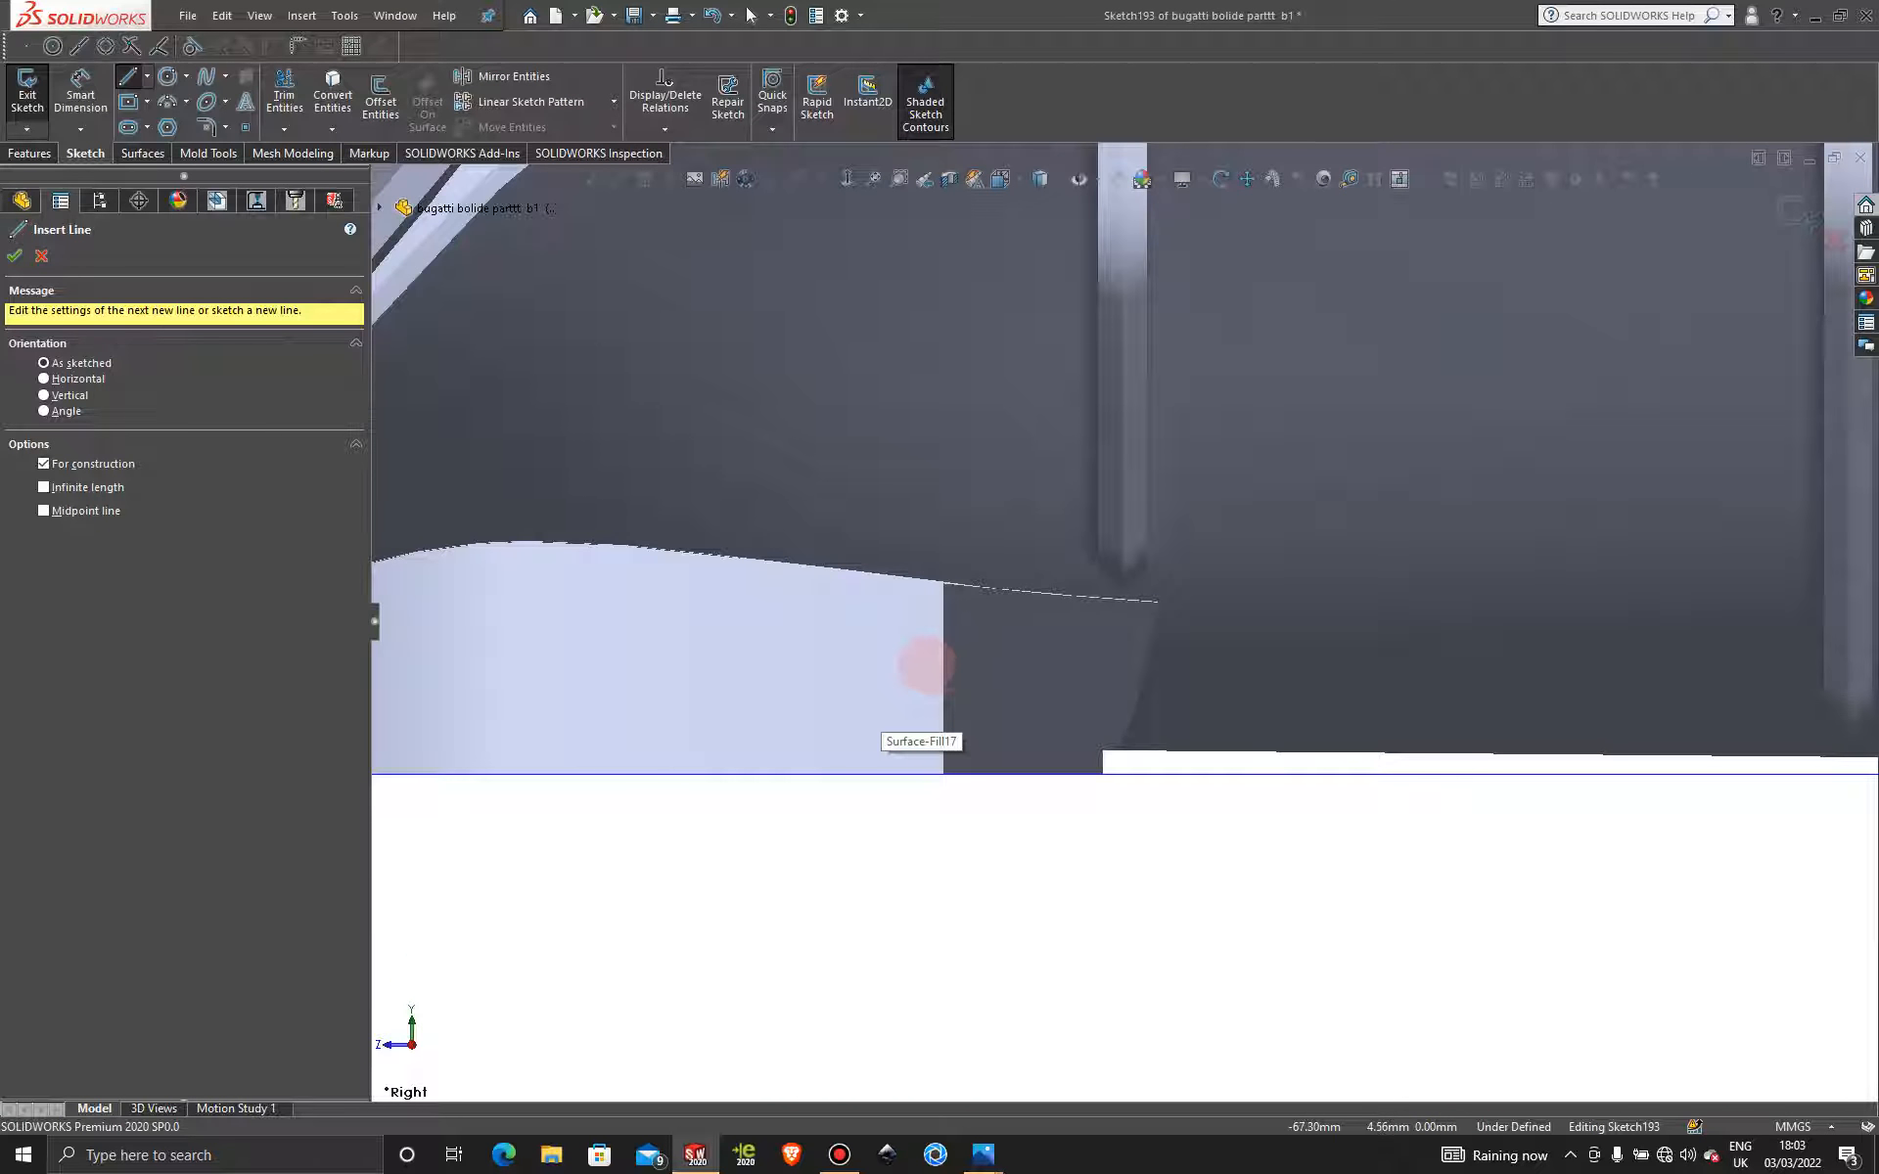
left_click(926, 665)
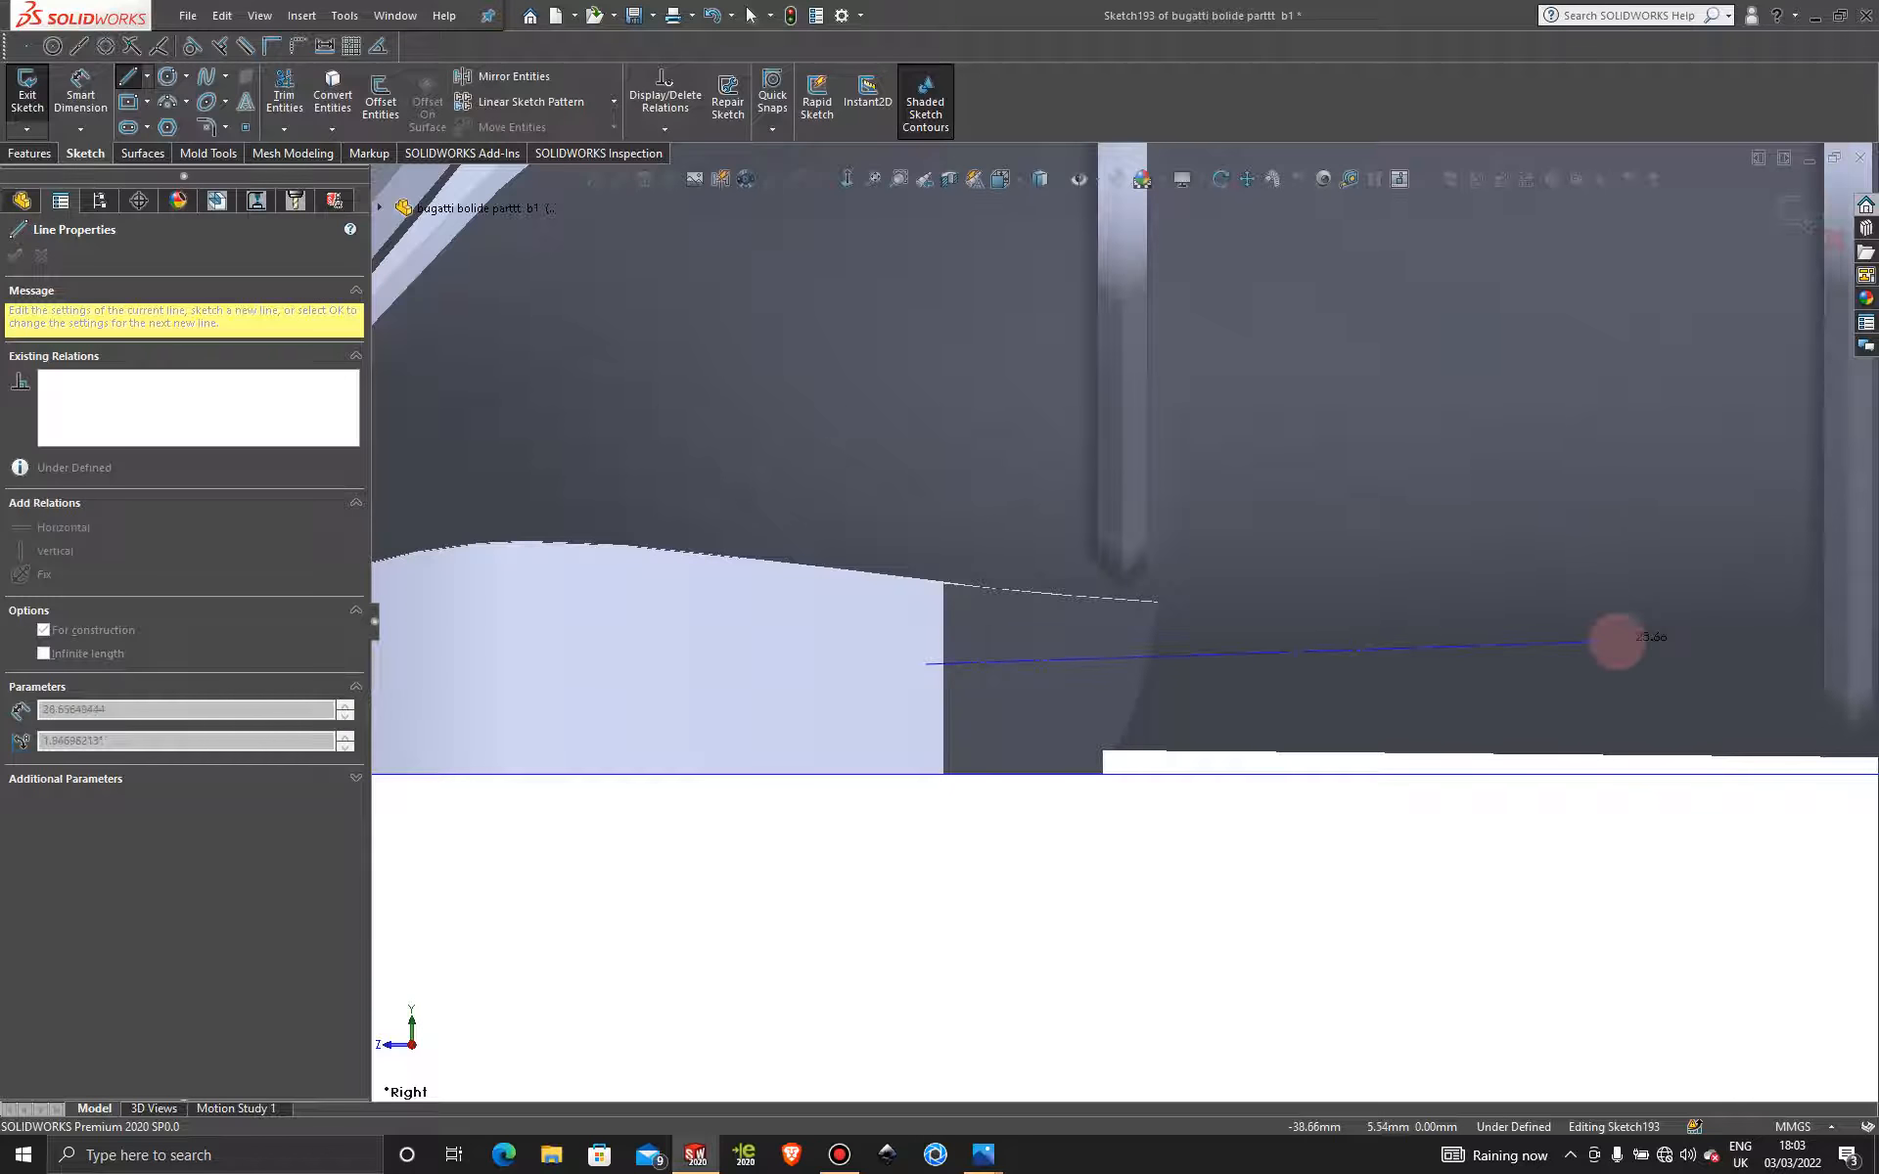
left_click(1618, 664)
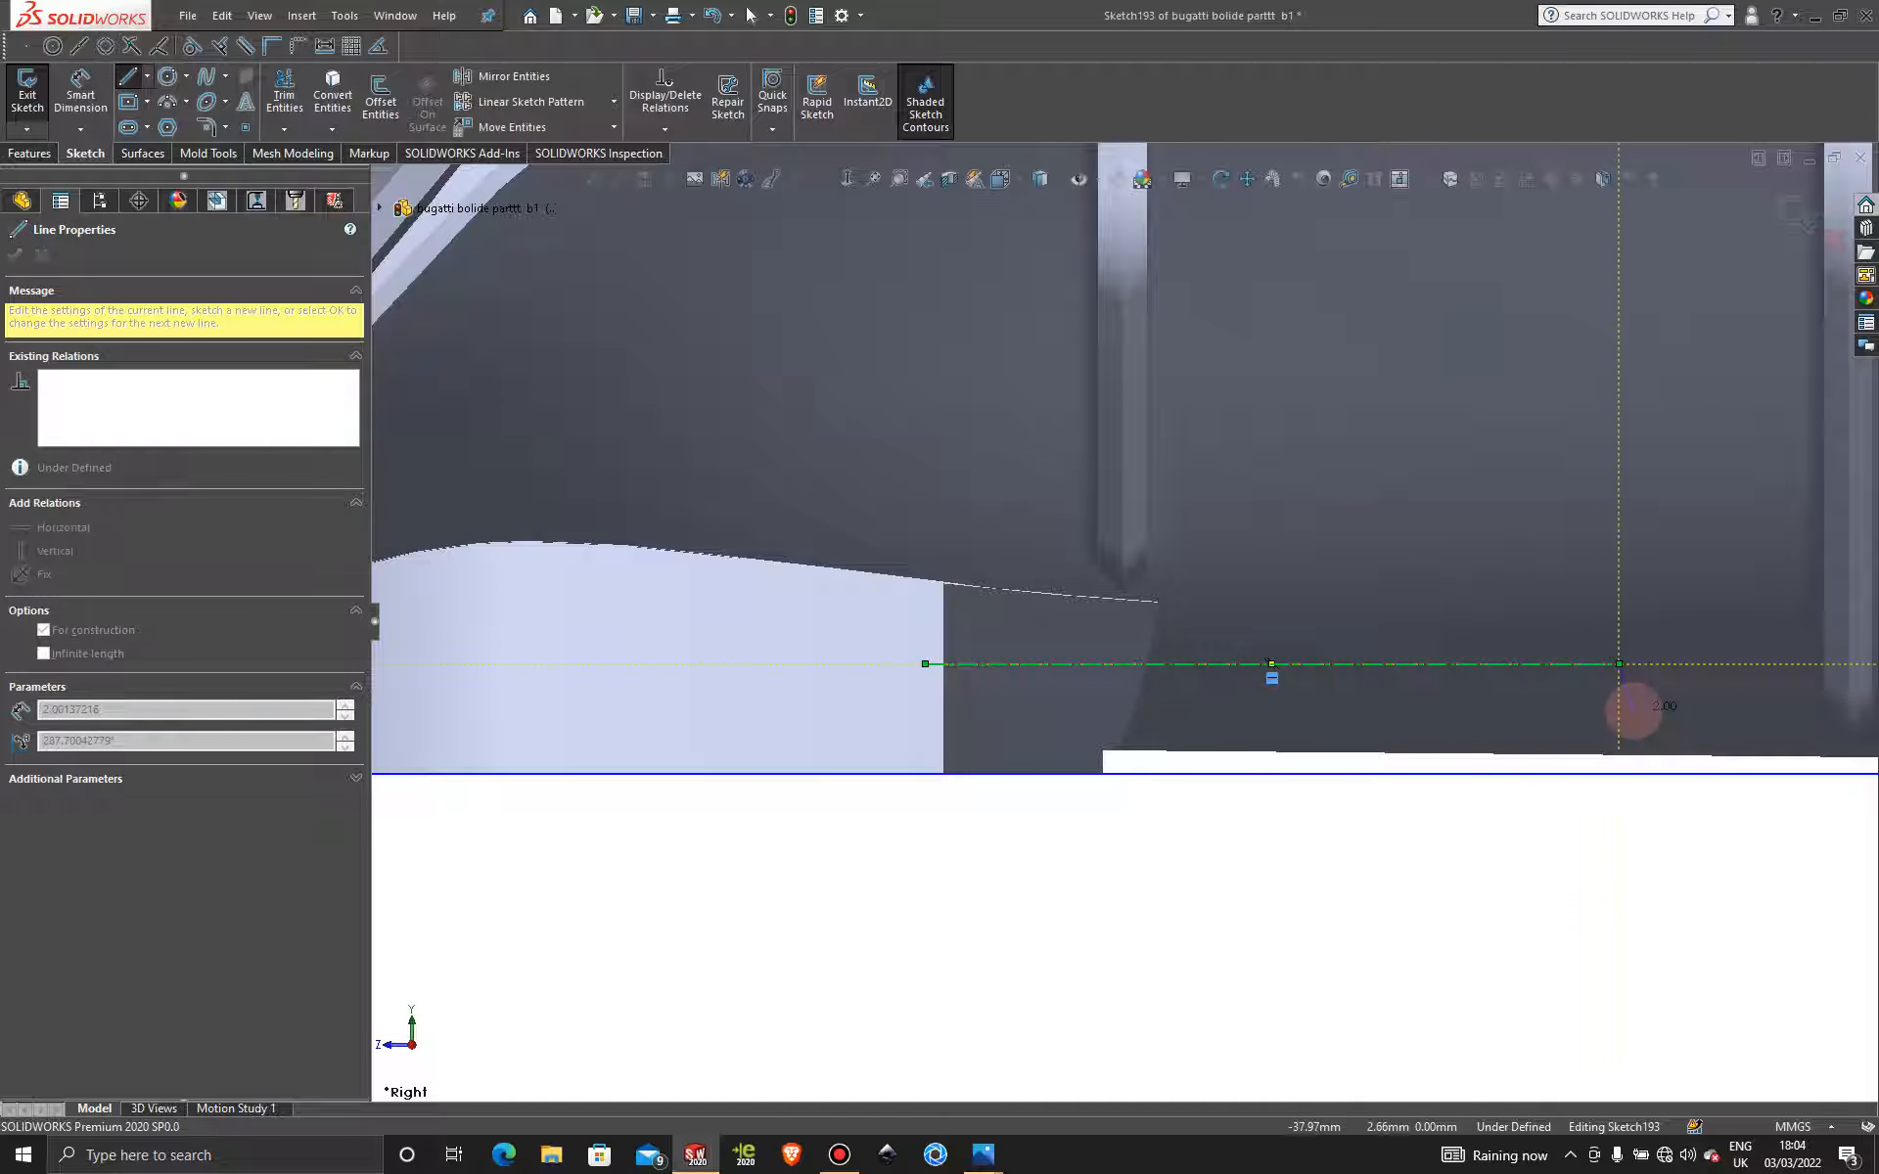
key("Escape")
key("z")
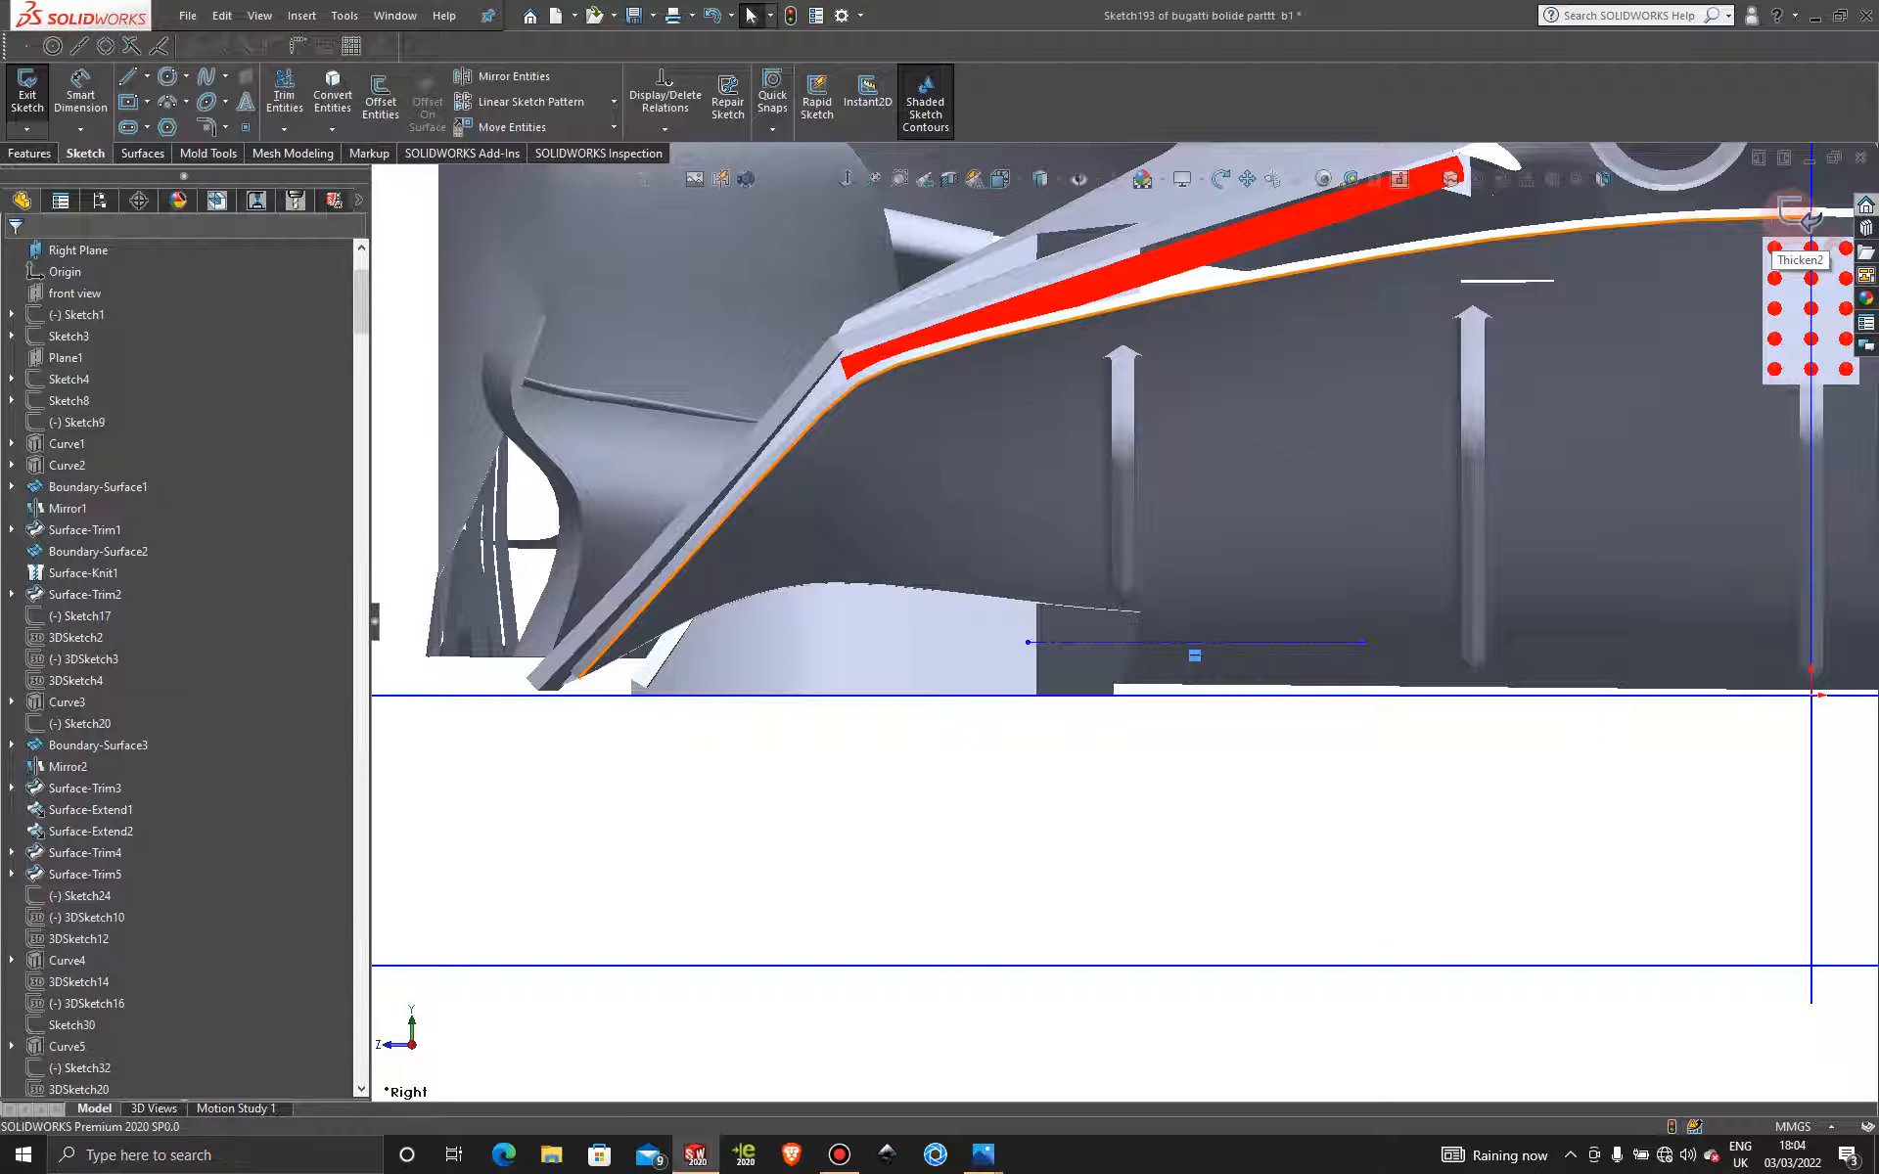
left_click(1791, 214)
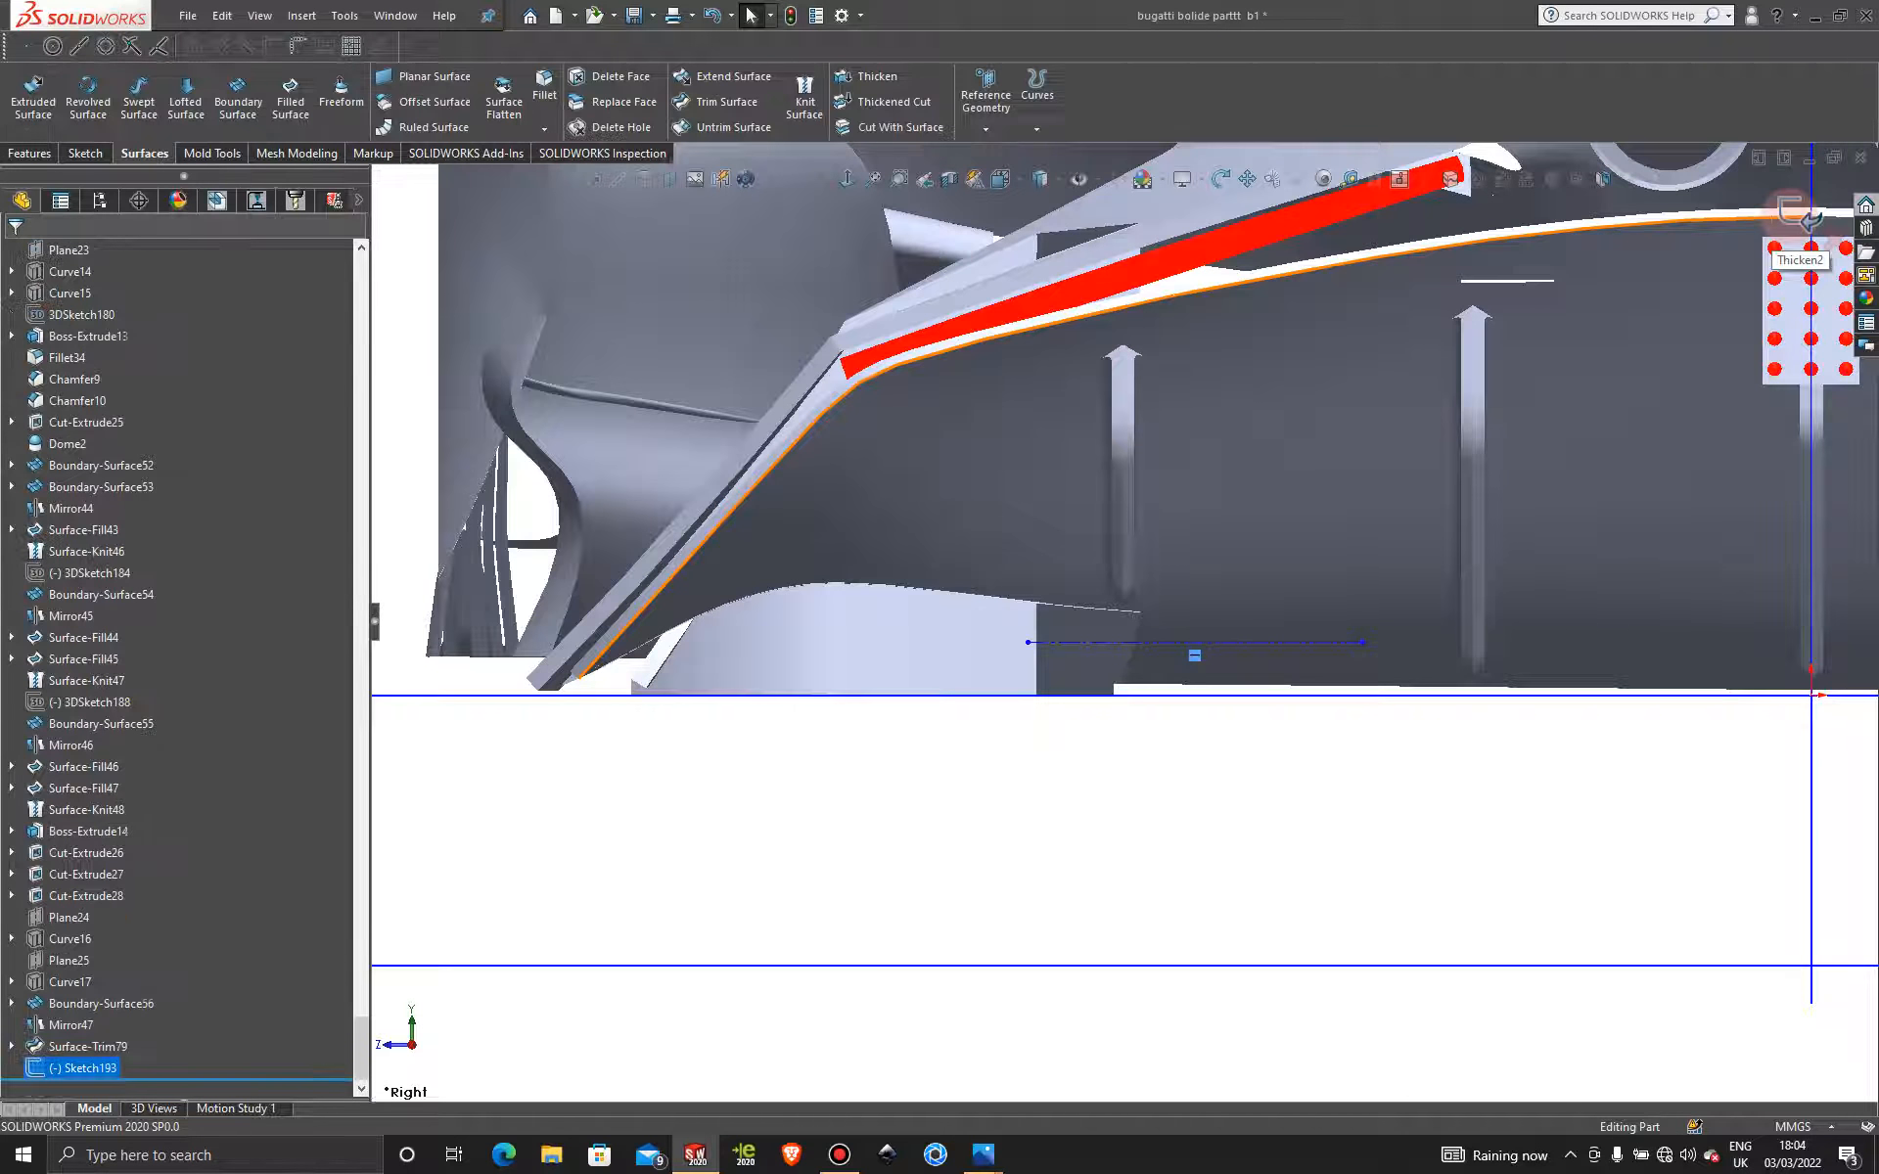
Create a reference plane perpendicular to the diffuser centerline, passing through its outer endpoint.
scroll(1459, 649, "up", 5)
left_click(1505, 824)
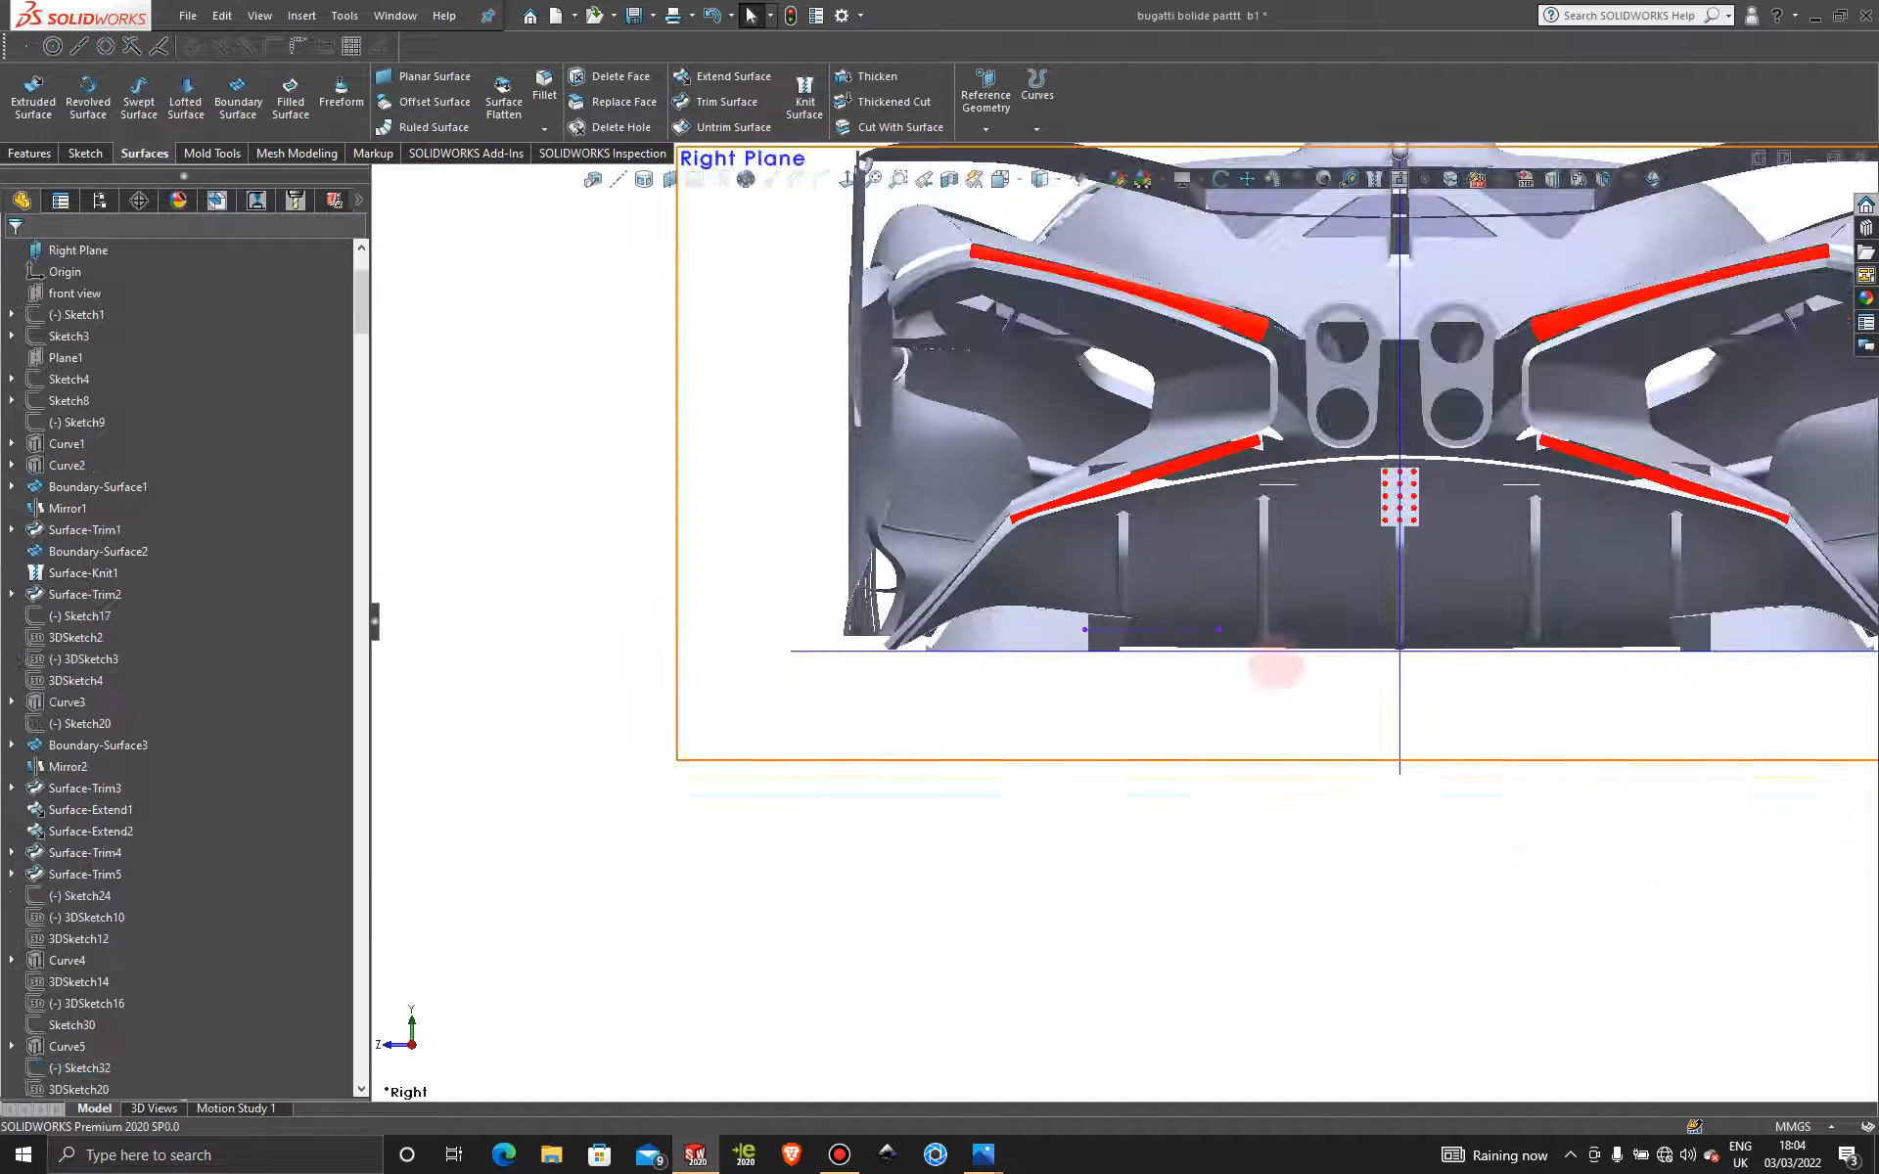
scroll(1249, 641, "down", 4)
left_click(669, 179)
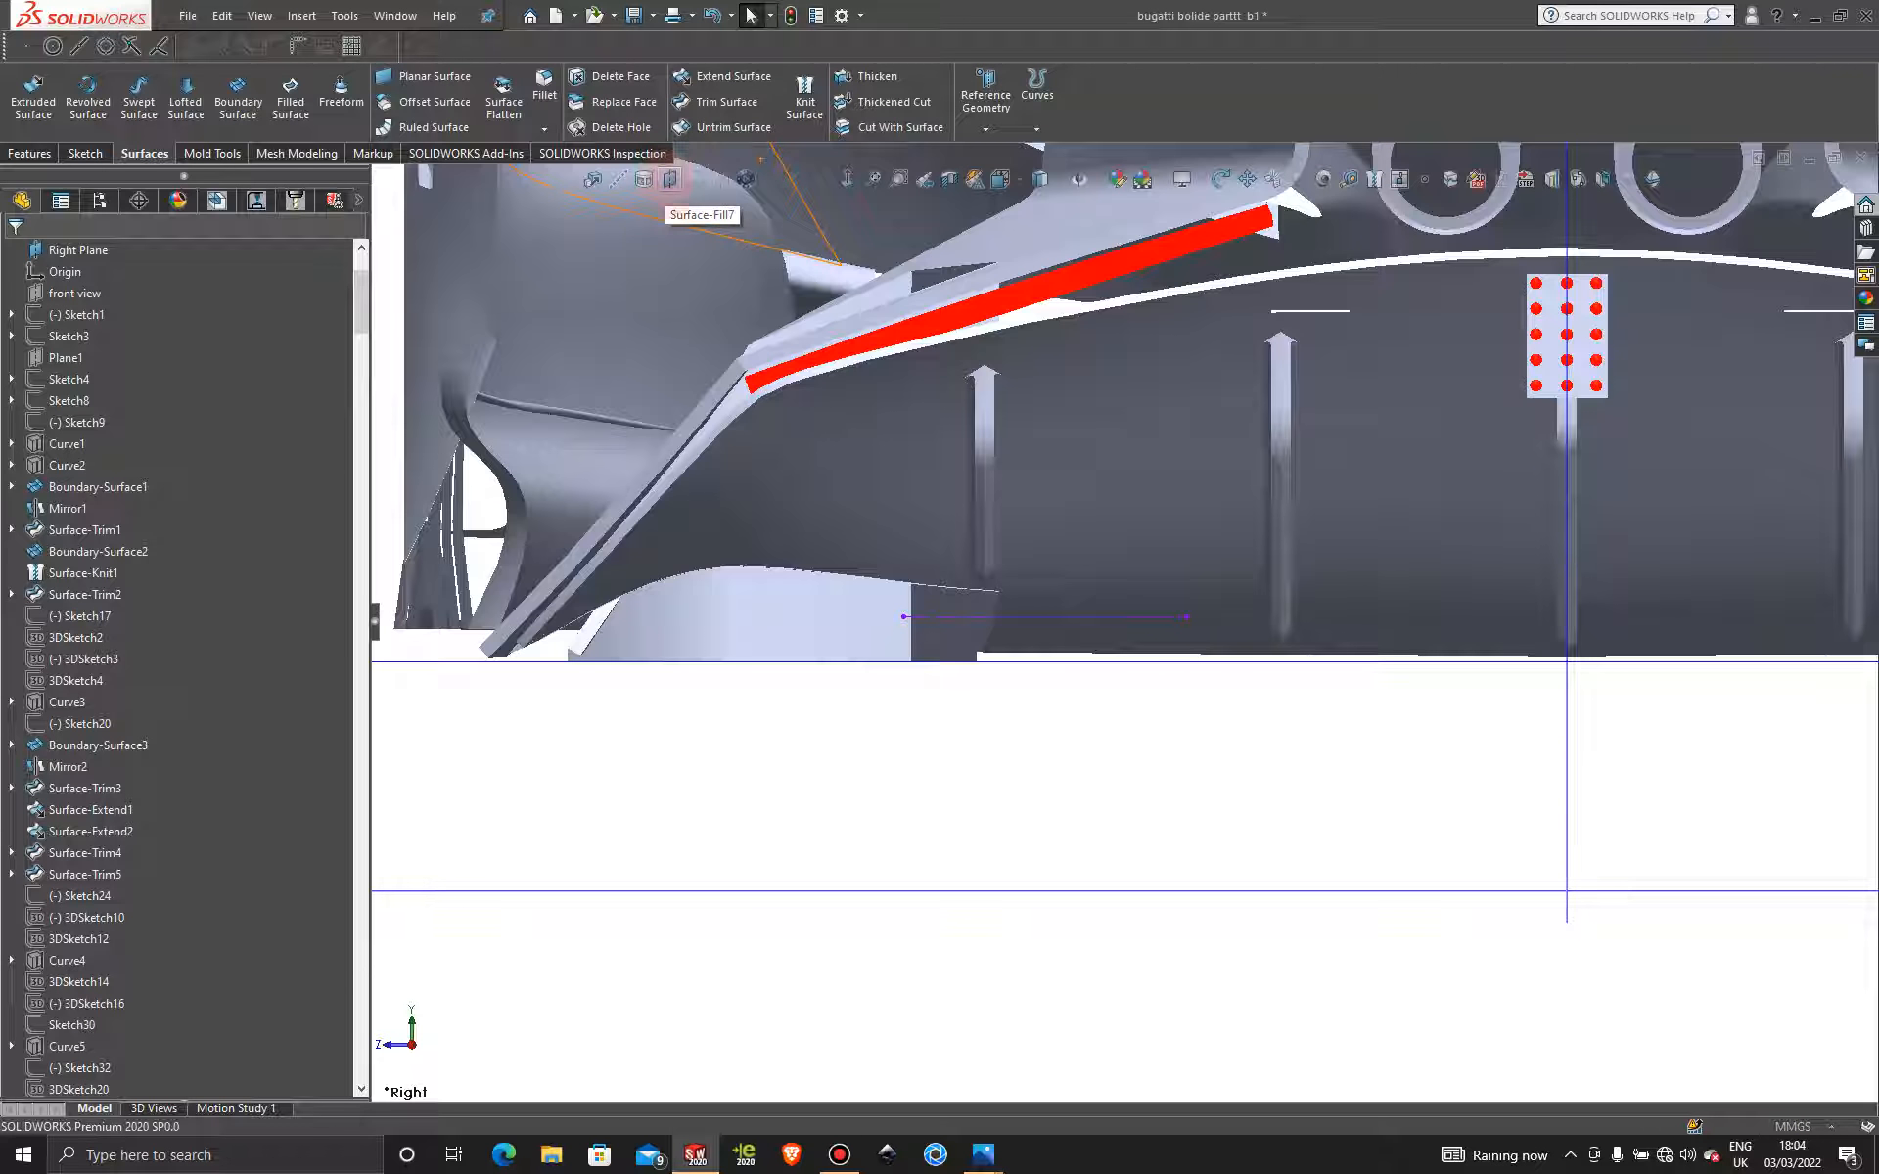
left_click(997, 618)
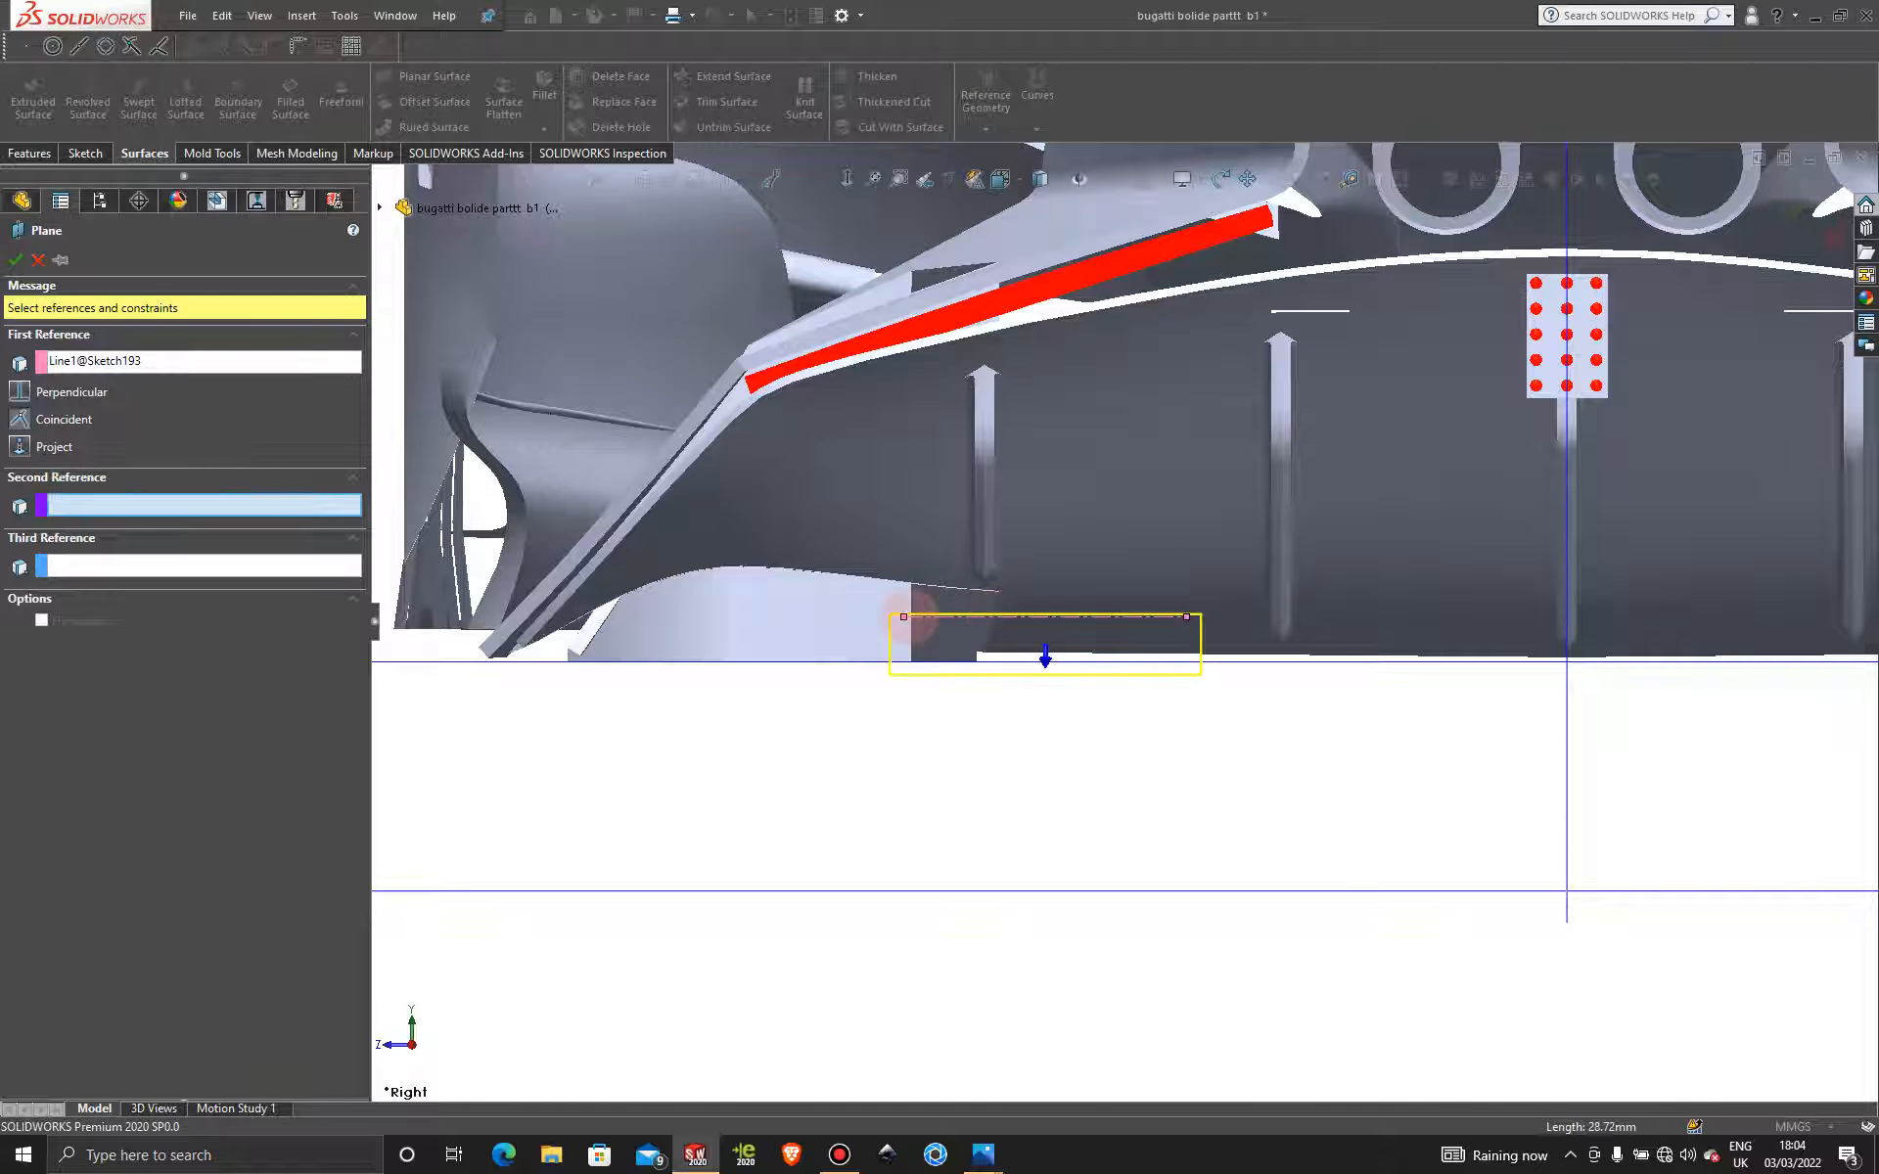
left_click(903, 617)
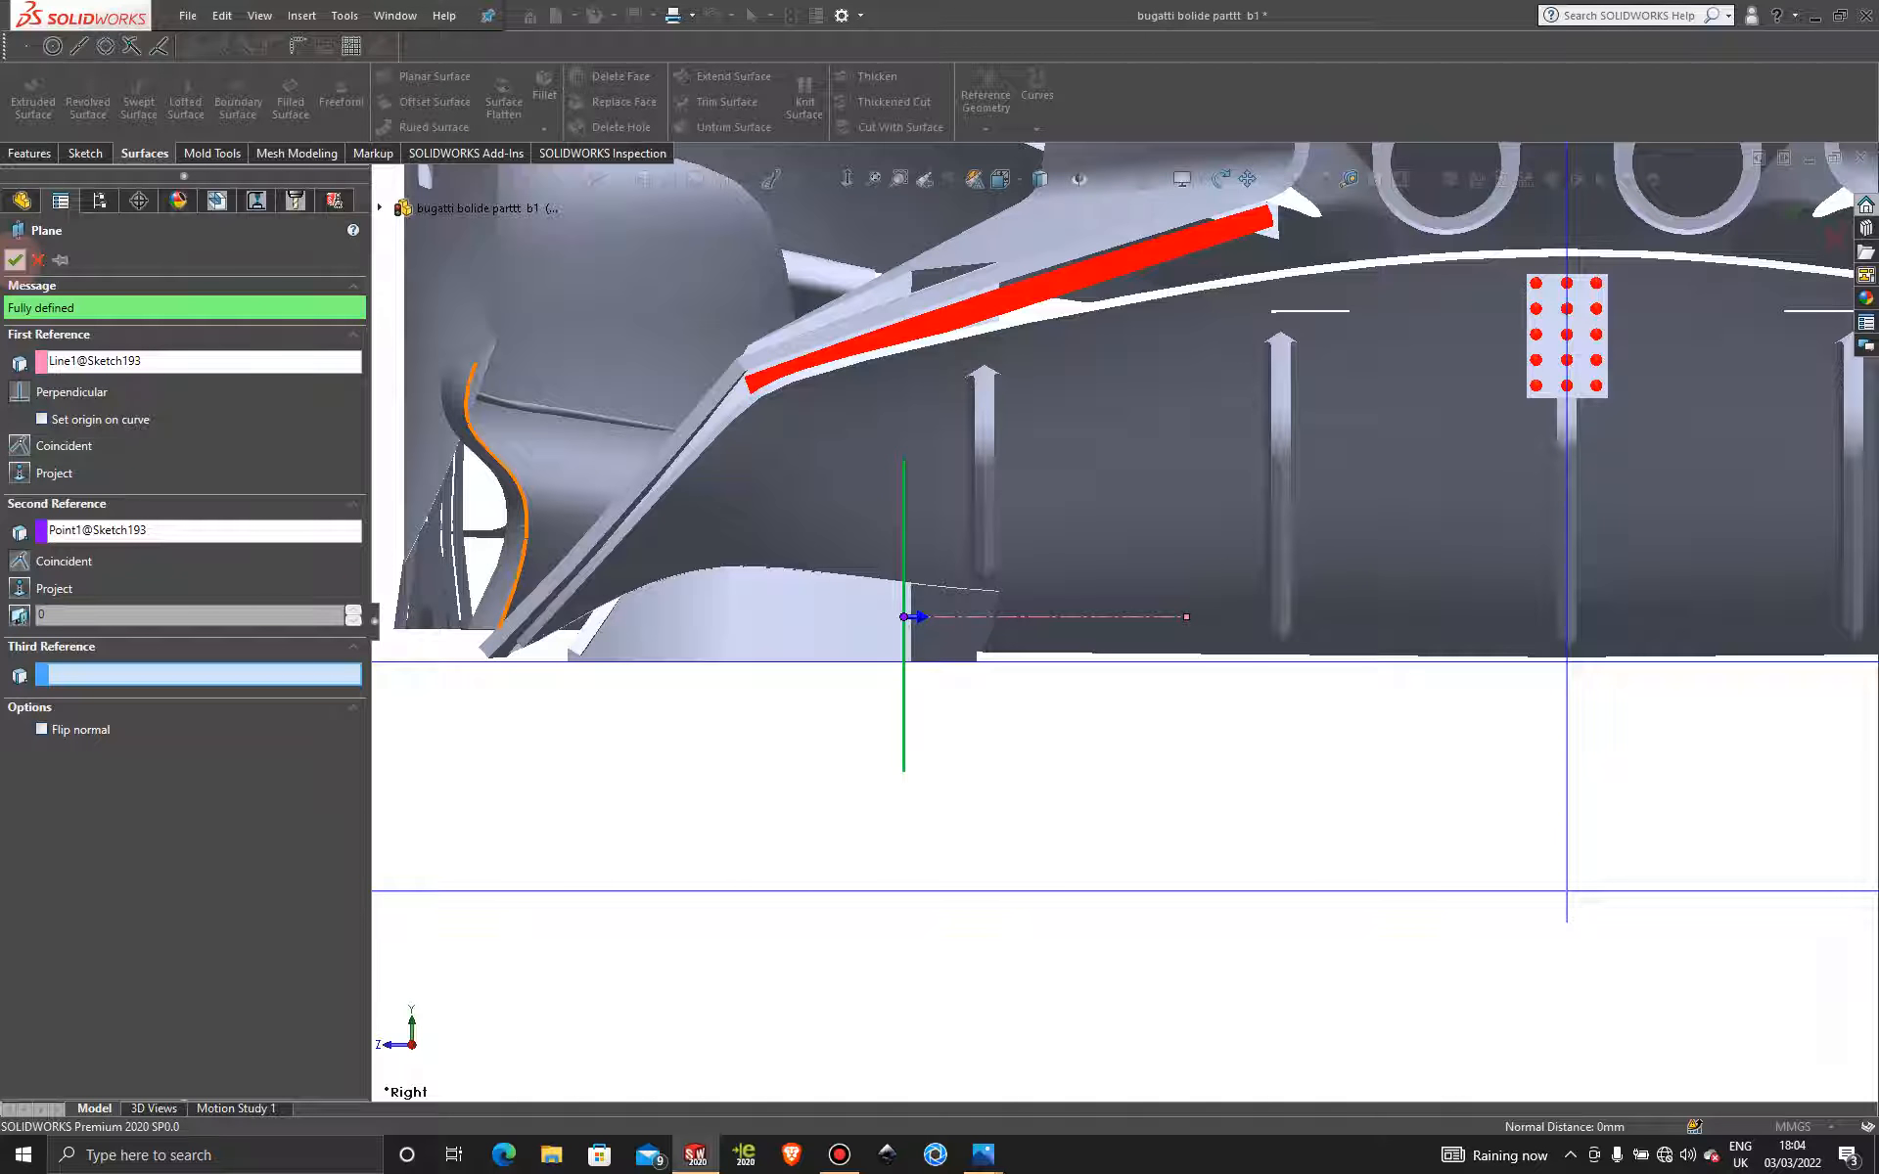
left_click(15, 260)
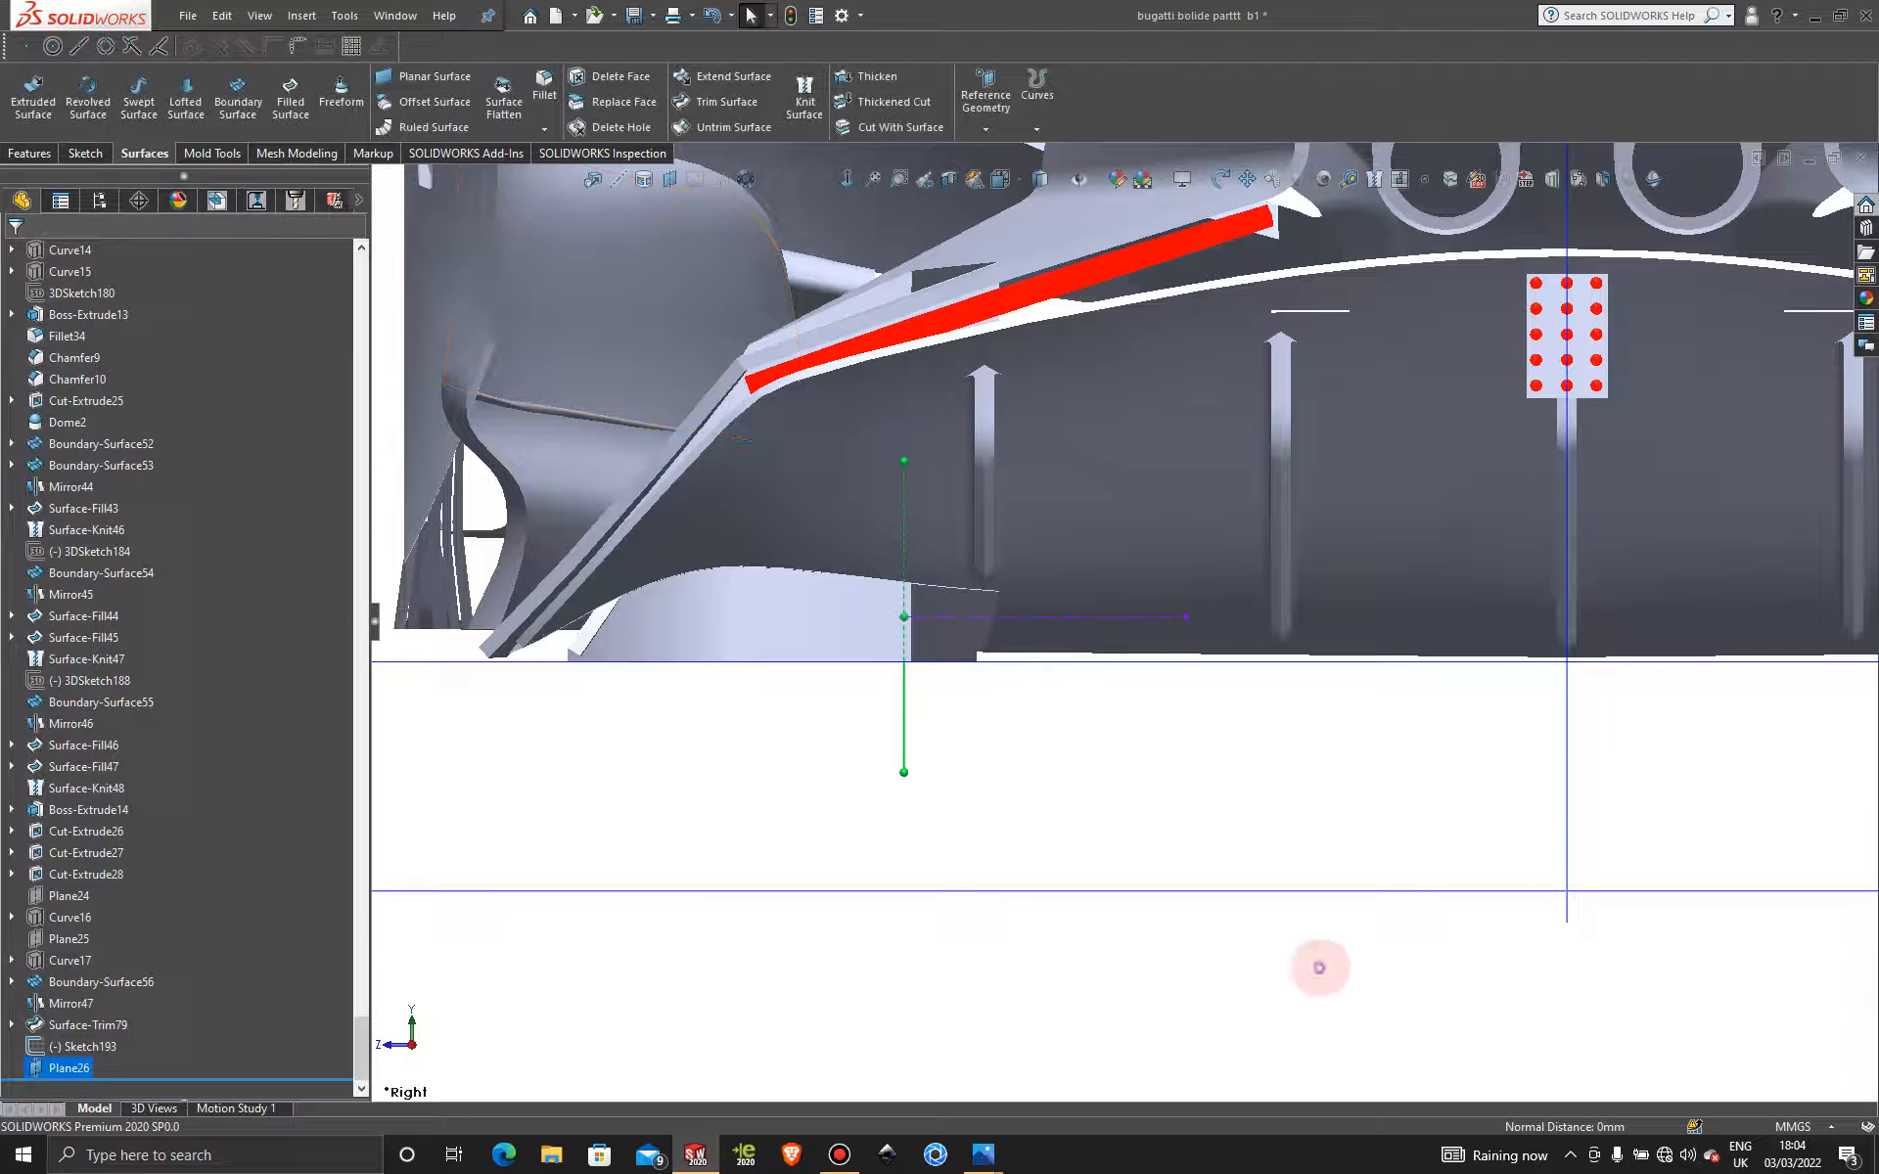
Start a sketch on the new plane at the diffuser centerline's outer endpoint and view it straight on from the car's side.
scroll(1141, 782, "up", 5)
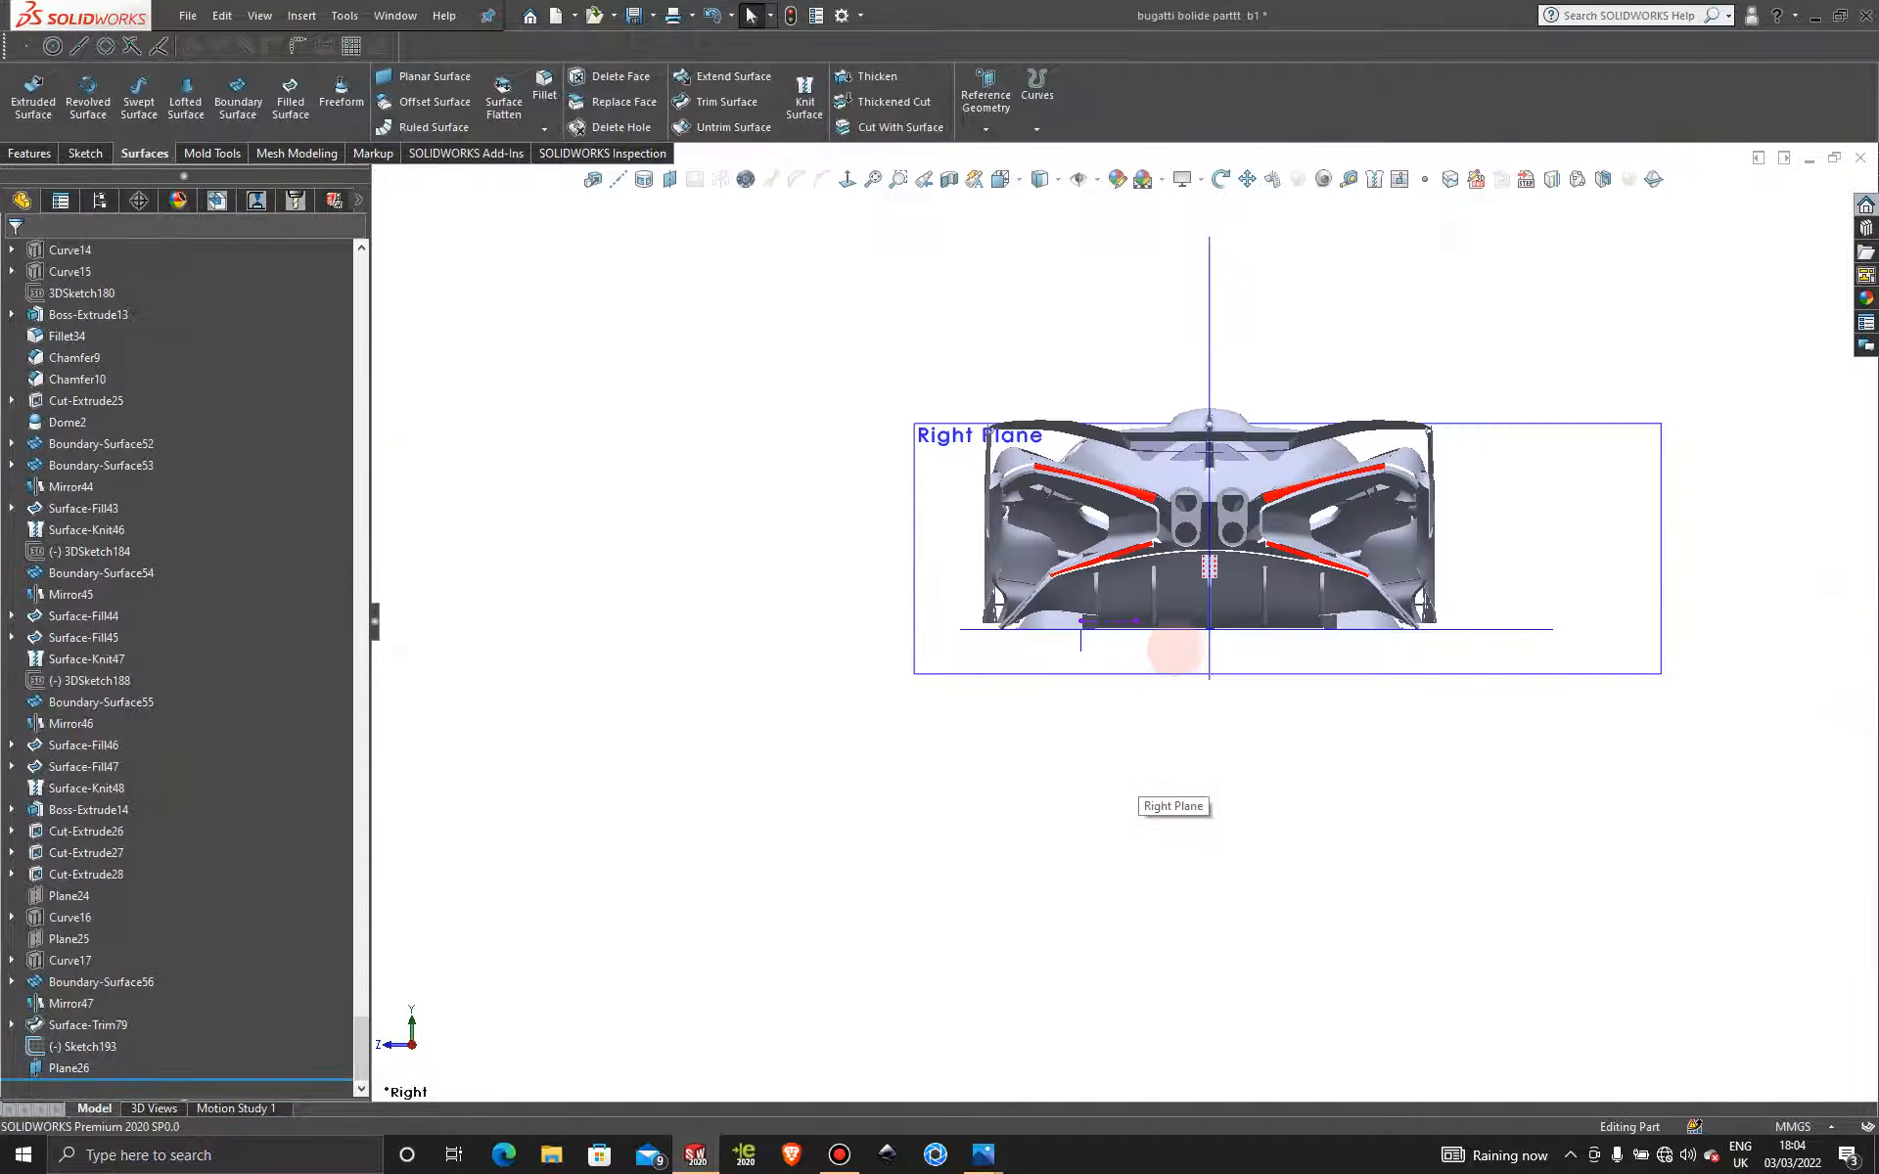
mouse_move(1174, 648)
middle_mouse_down()
mouse_move(1321, 701)
mouse_move(1333, 663)
mouse_move(1175, 650)
middle_mouse_up()
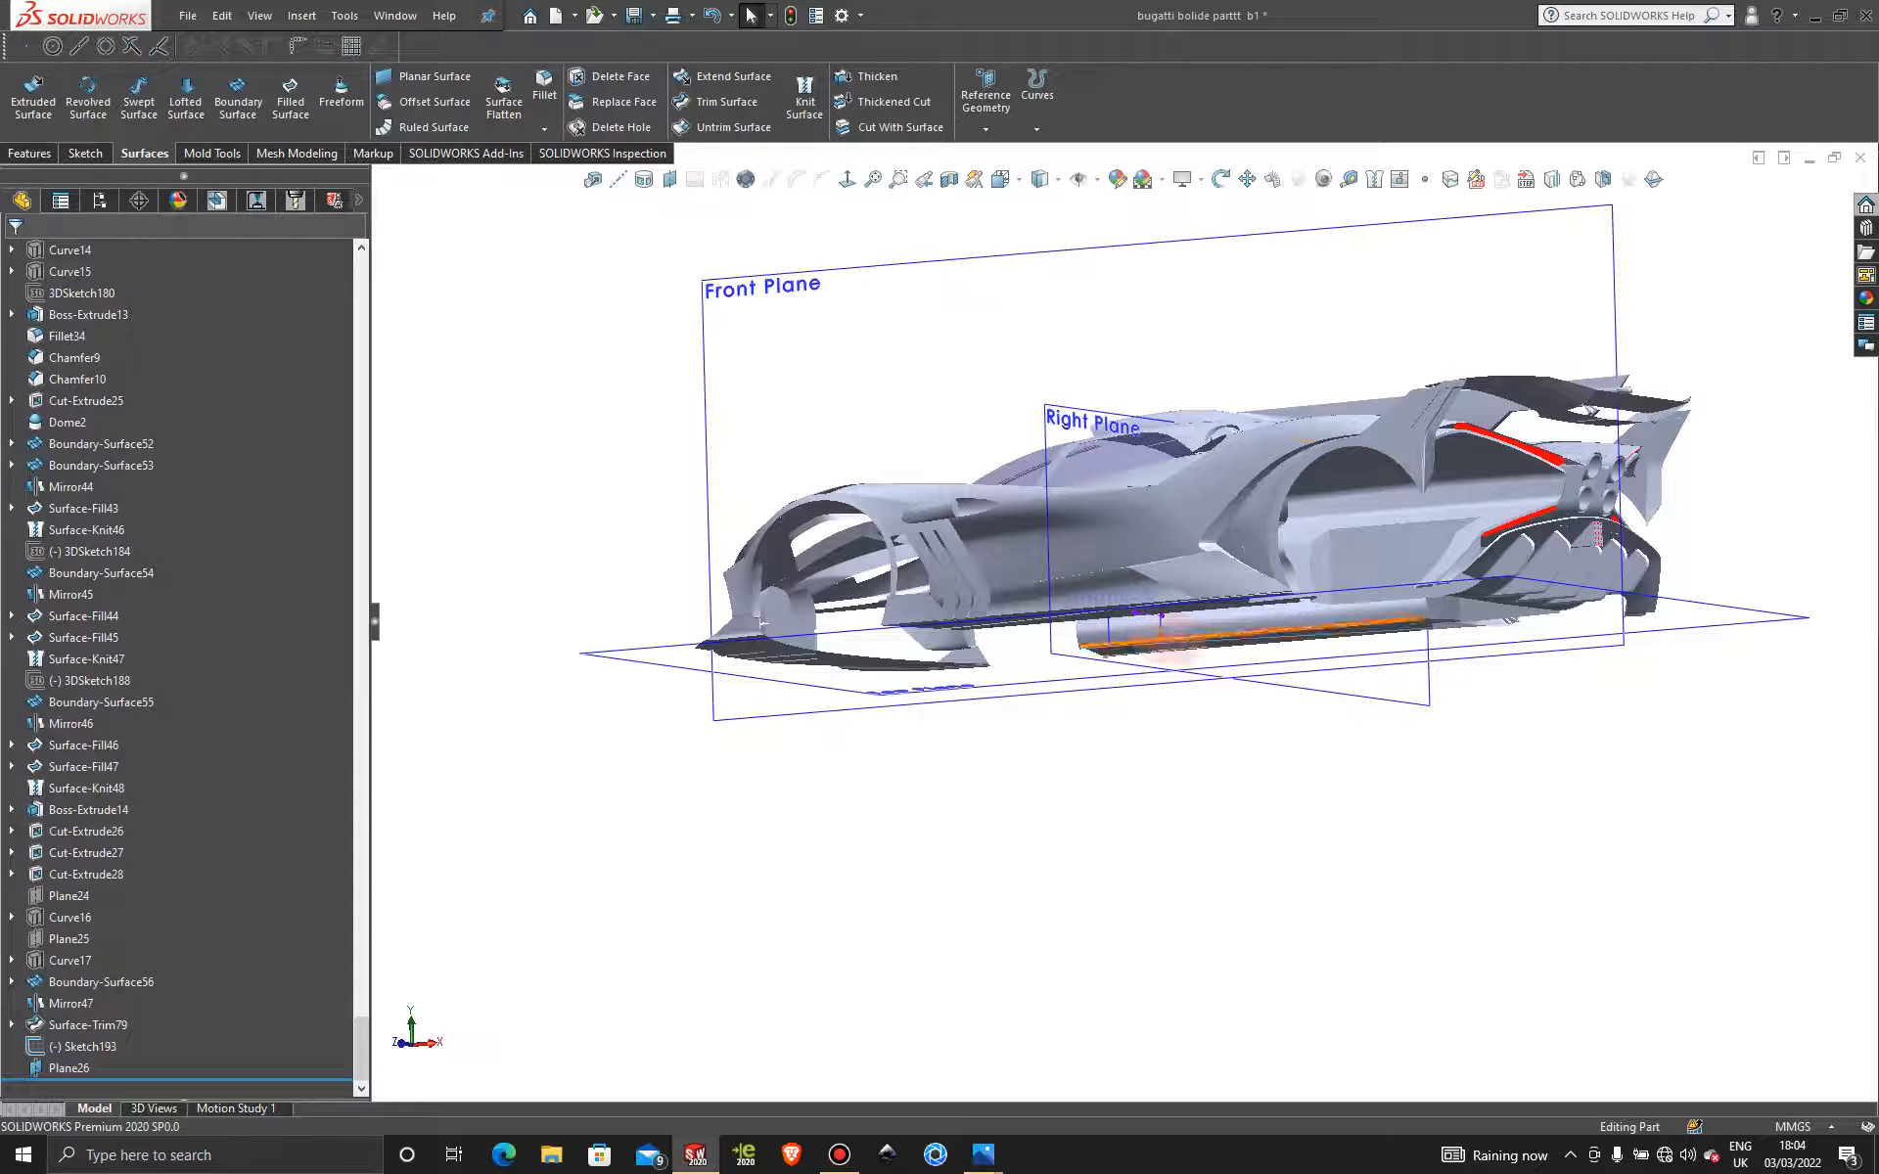
left_click(1161, 615)
left_click(1234, 577)
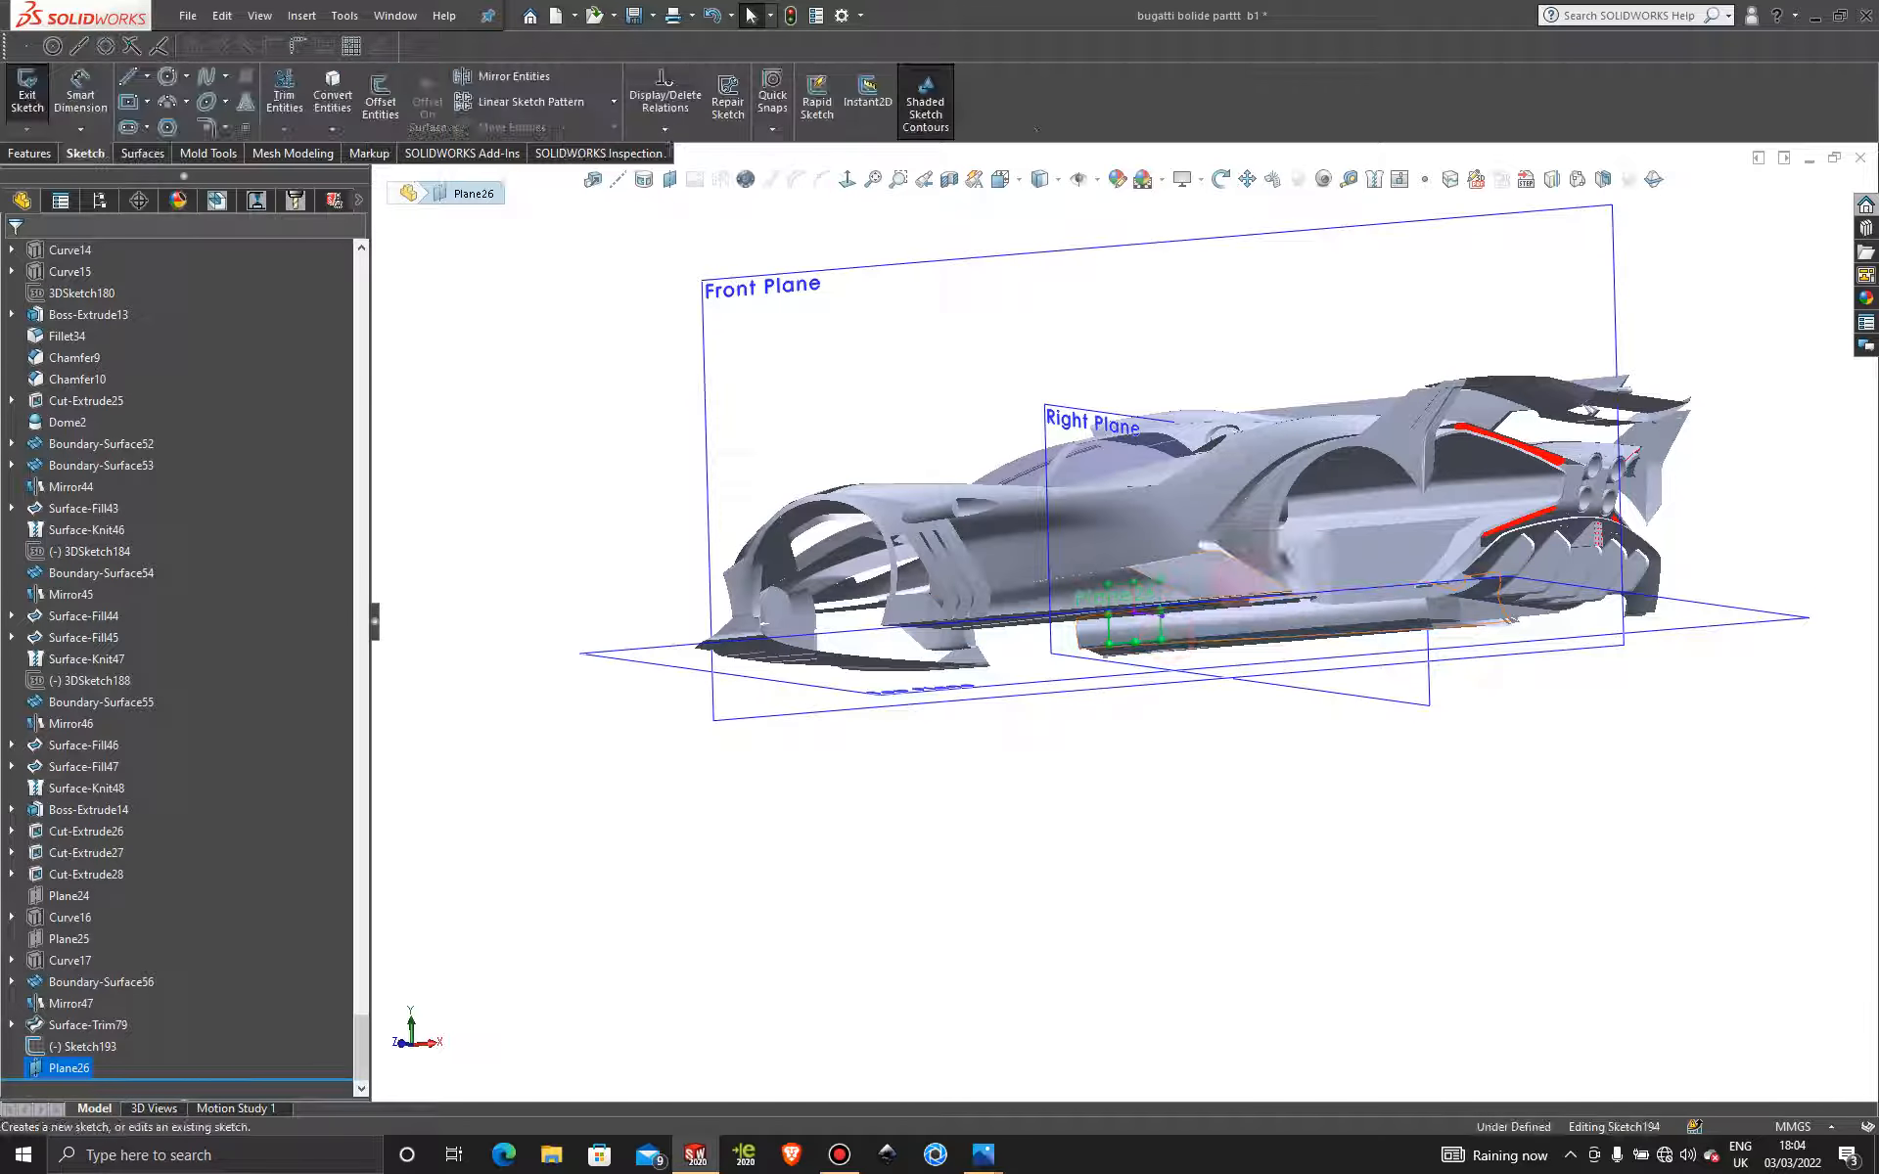
left_click(845, 178)
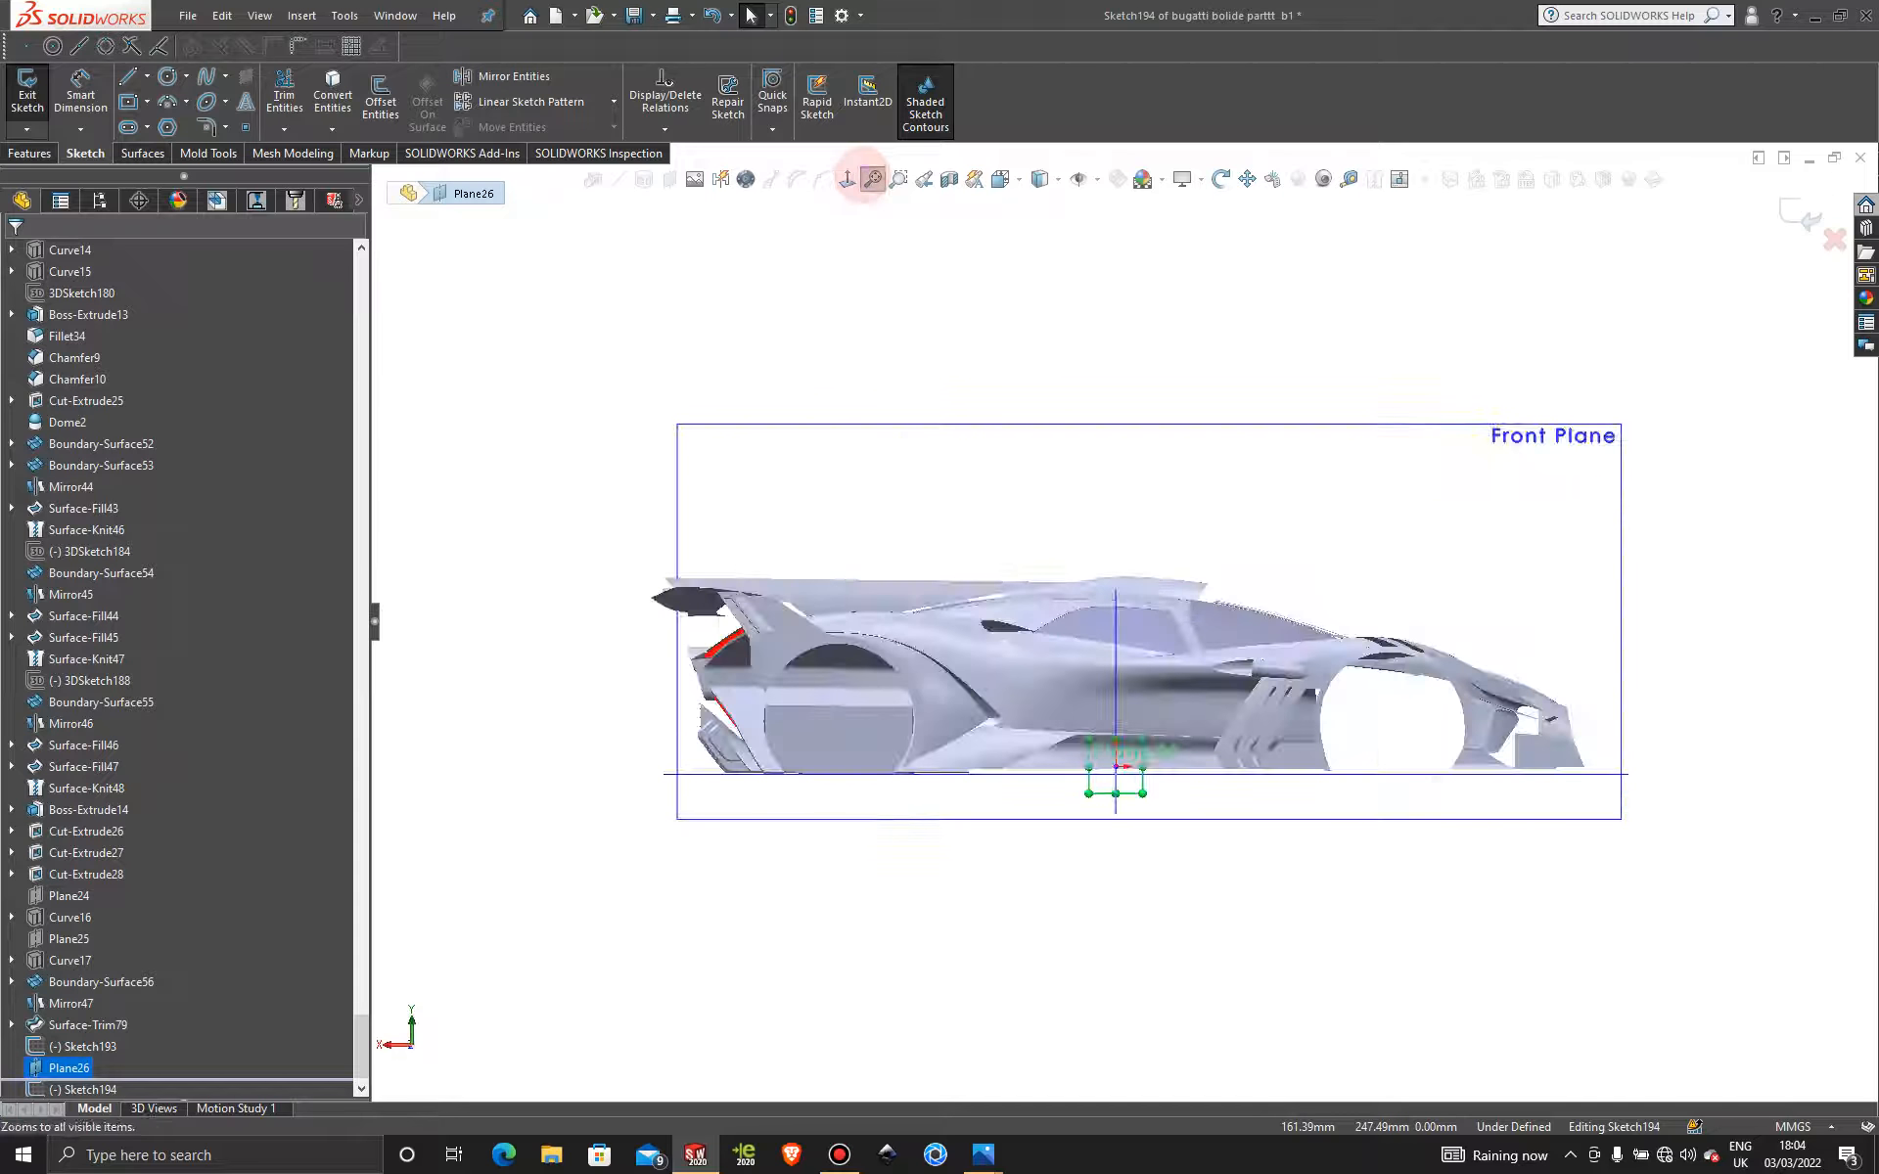
left_click(846, 178)
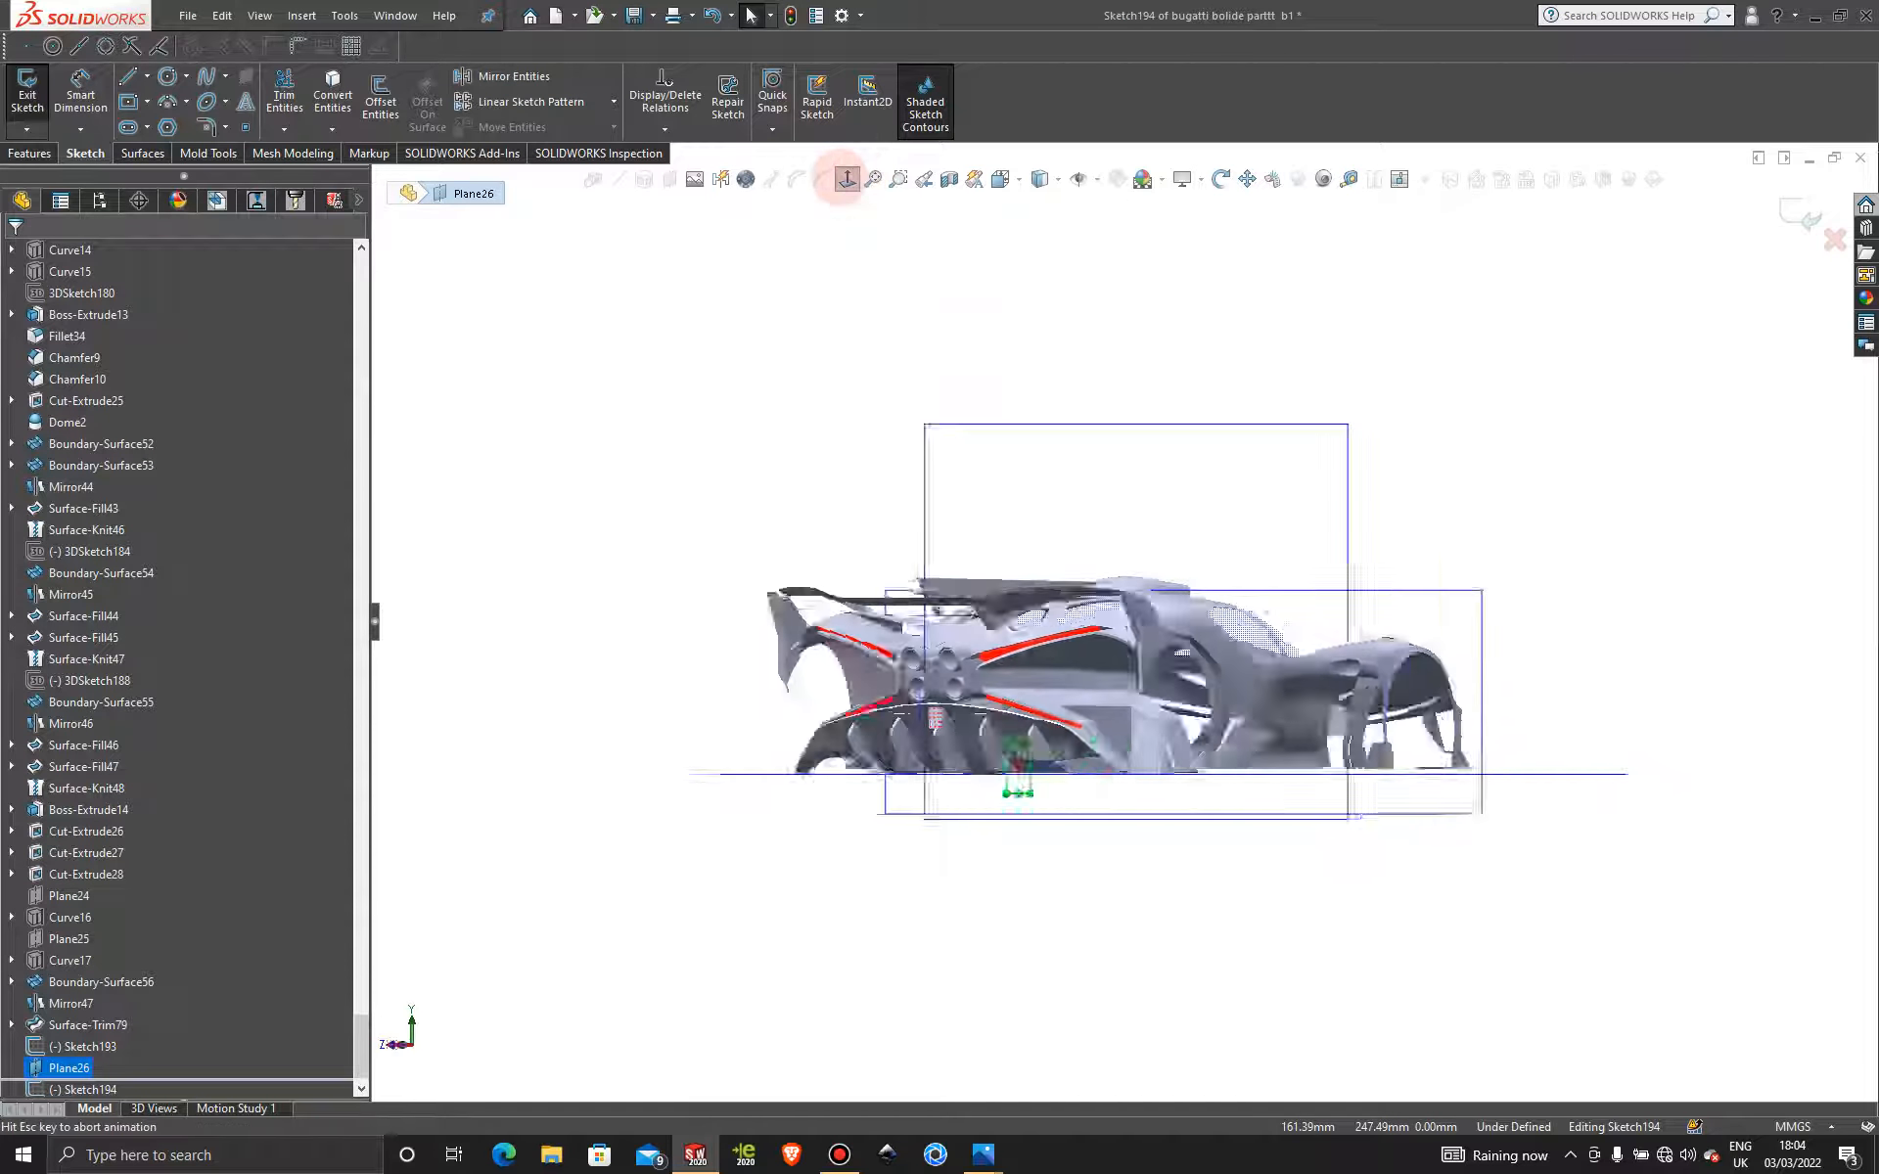
scroll(1180, 649, "down", 2)
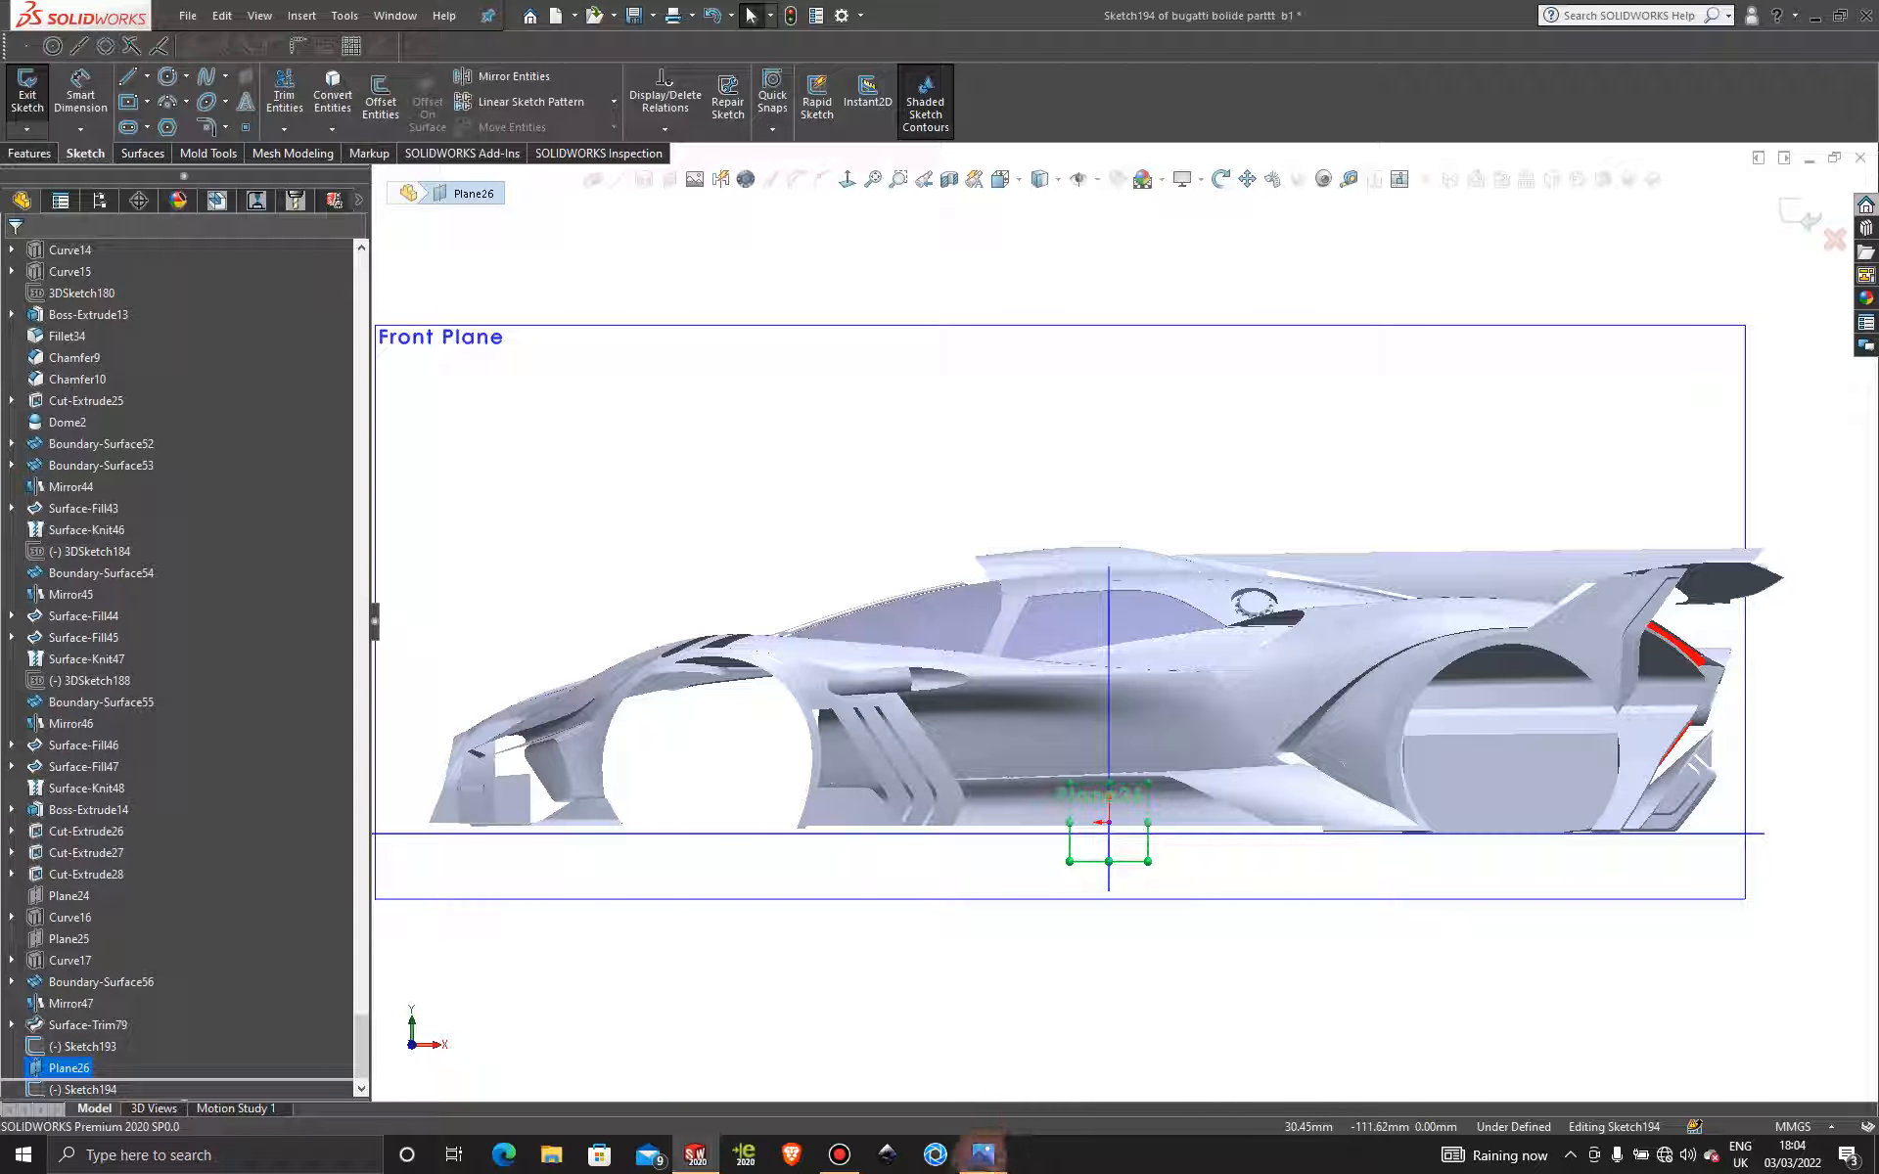
Examine the wheel positions and diameters in the reference image WHEELS NUMBERS.PNG, and return to the car model.
mouse_move(982, 1155)
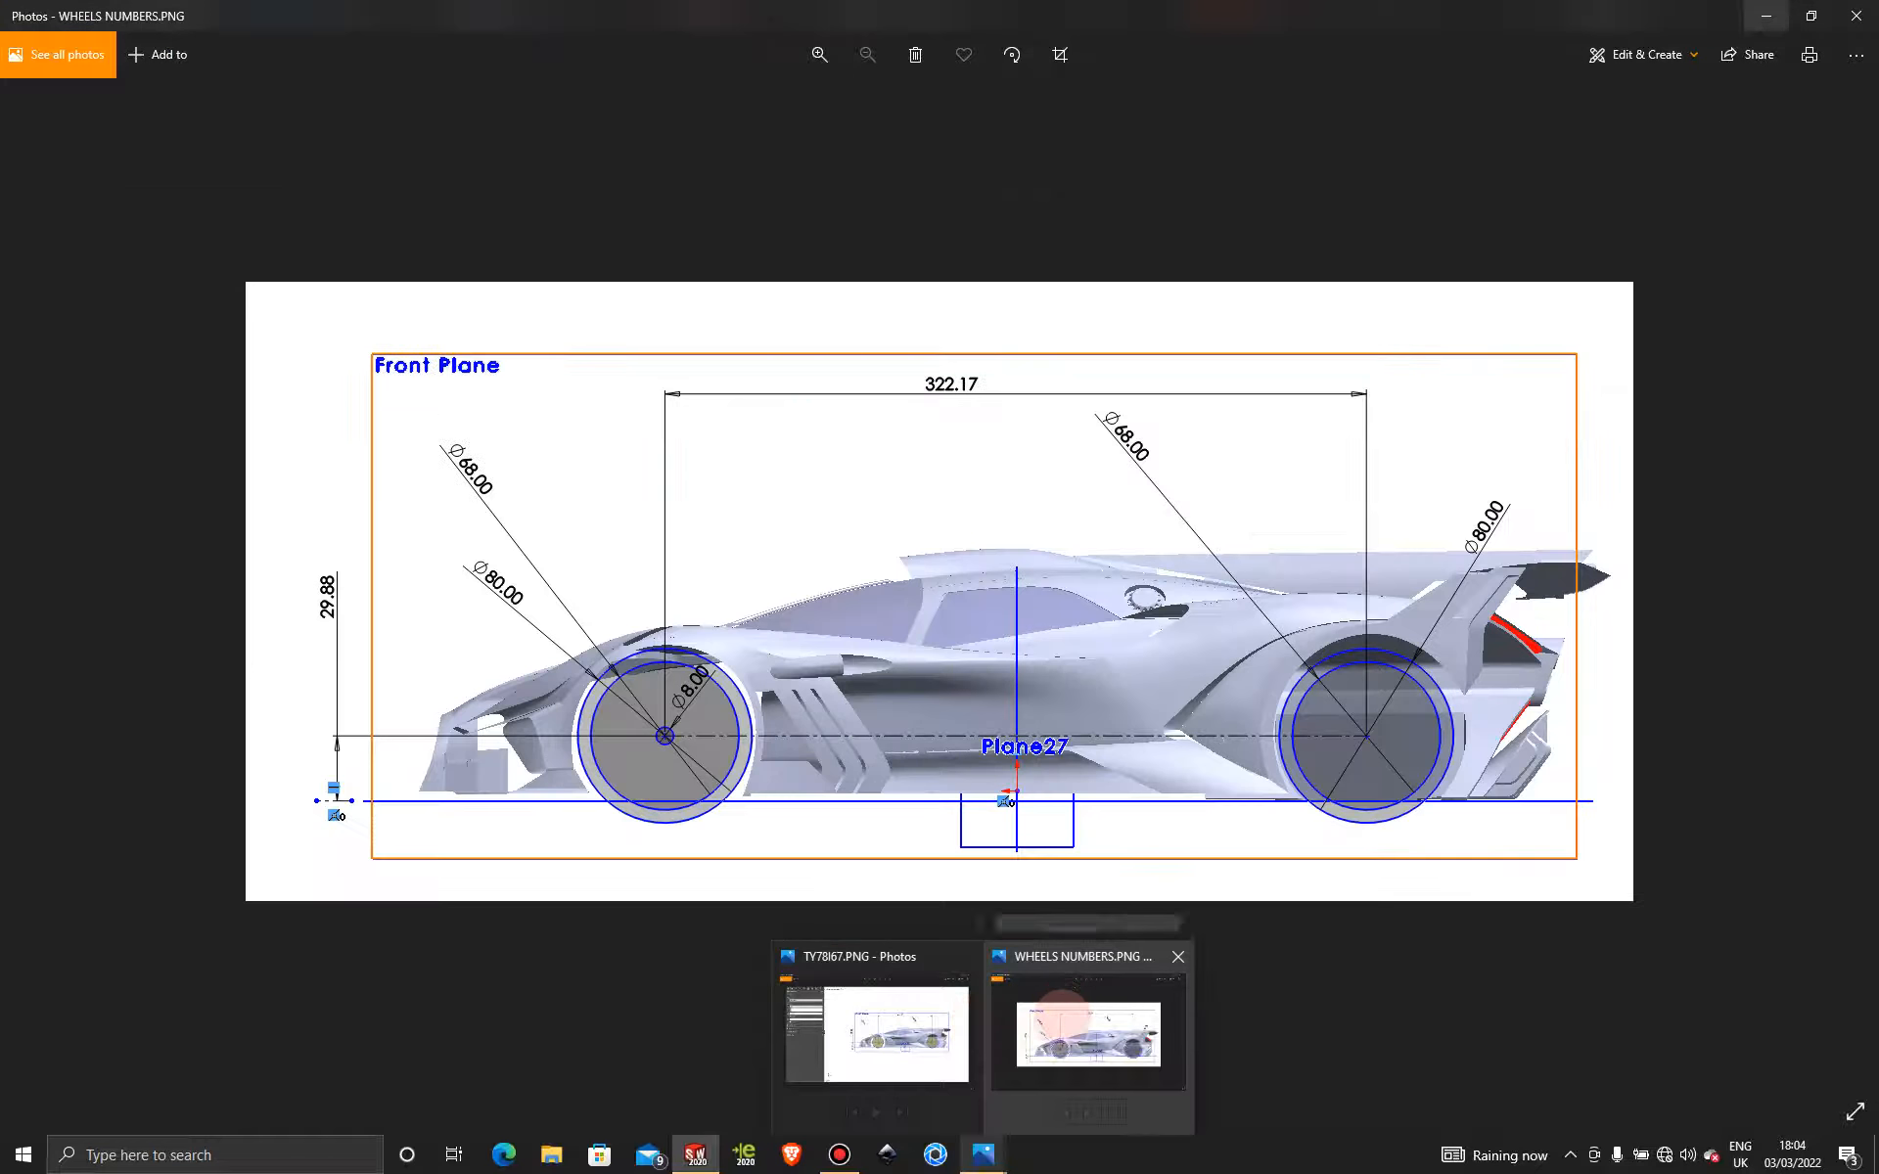
left_click(1088, 1039)
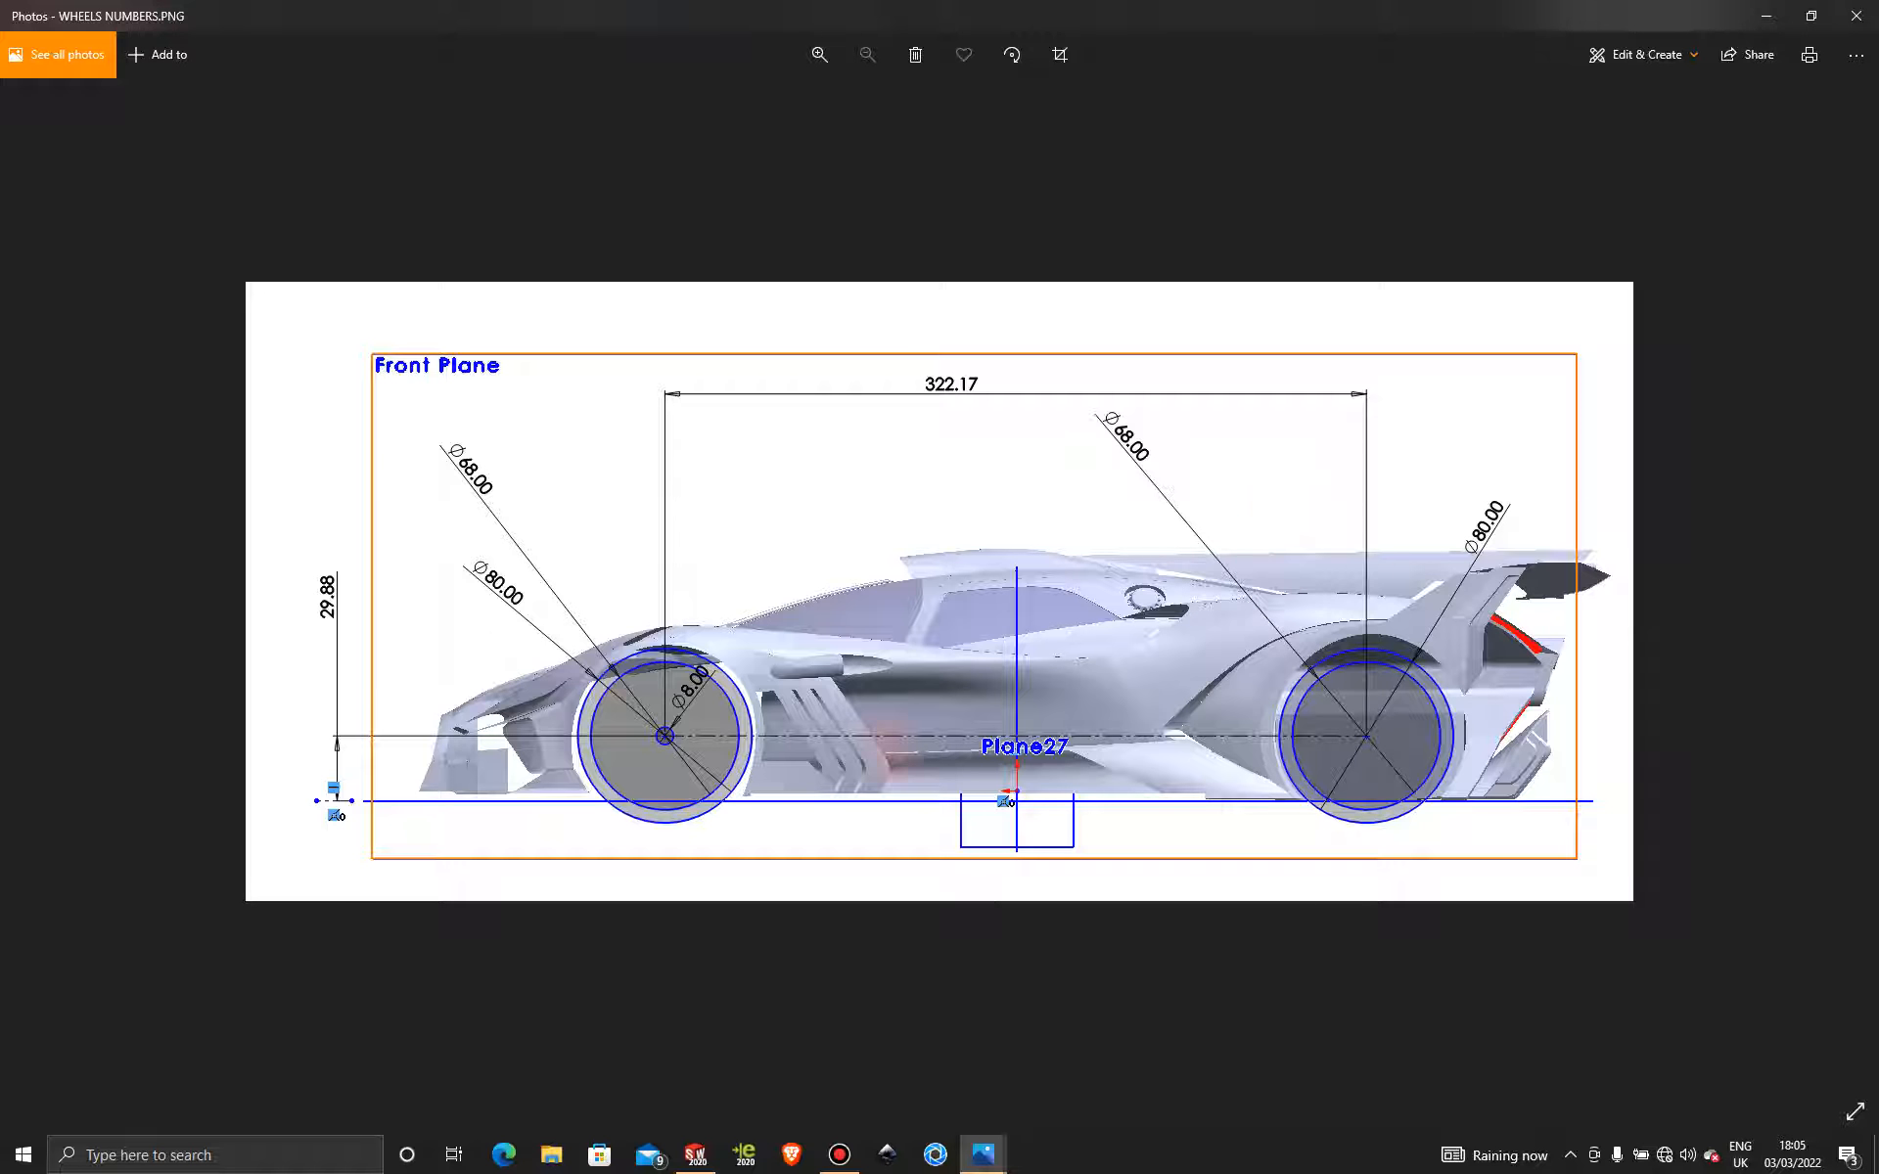
scroll(758, 729, "up", 3)
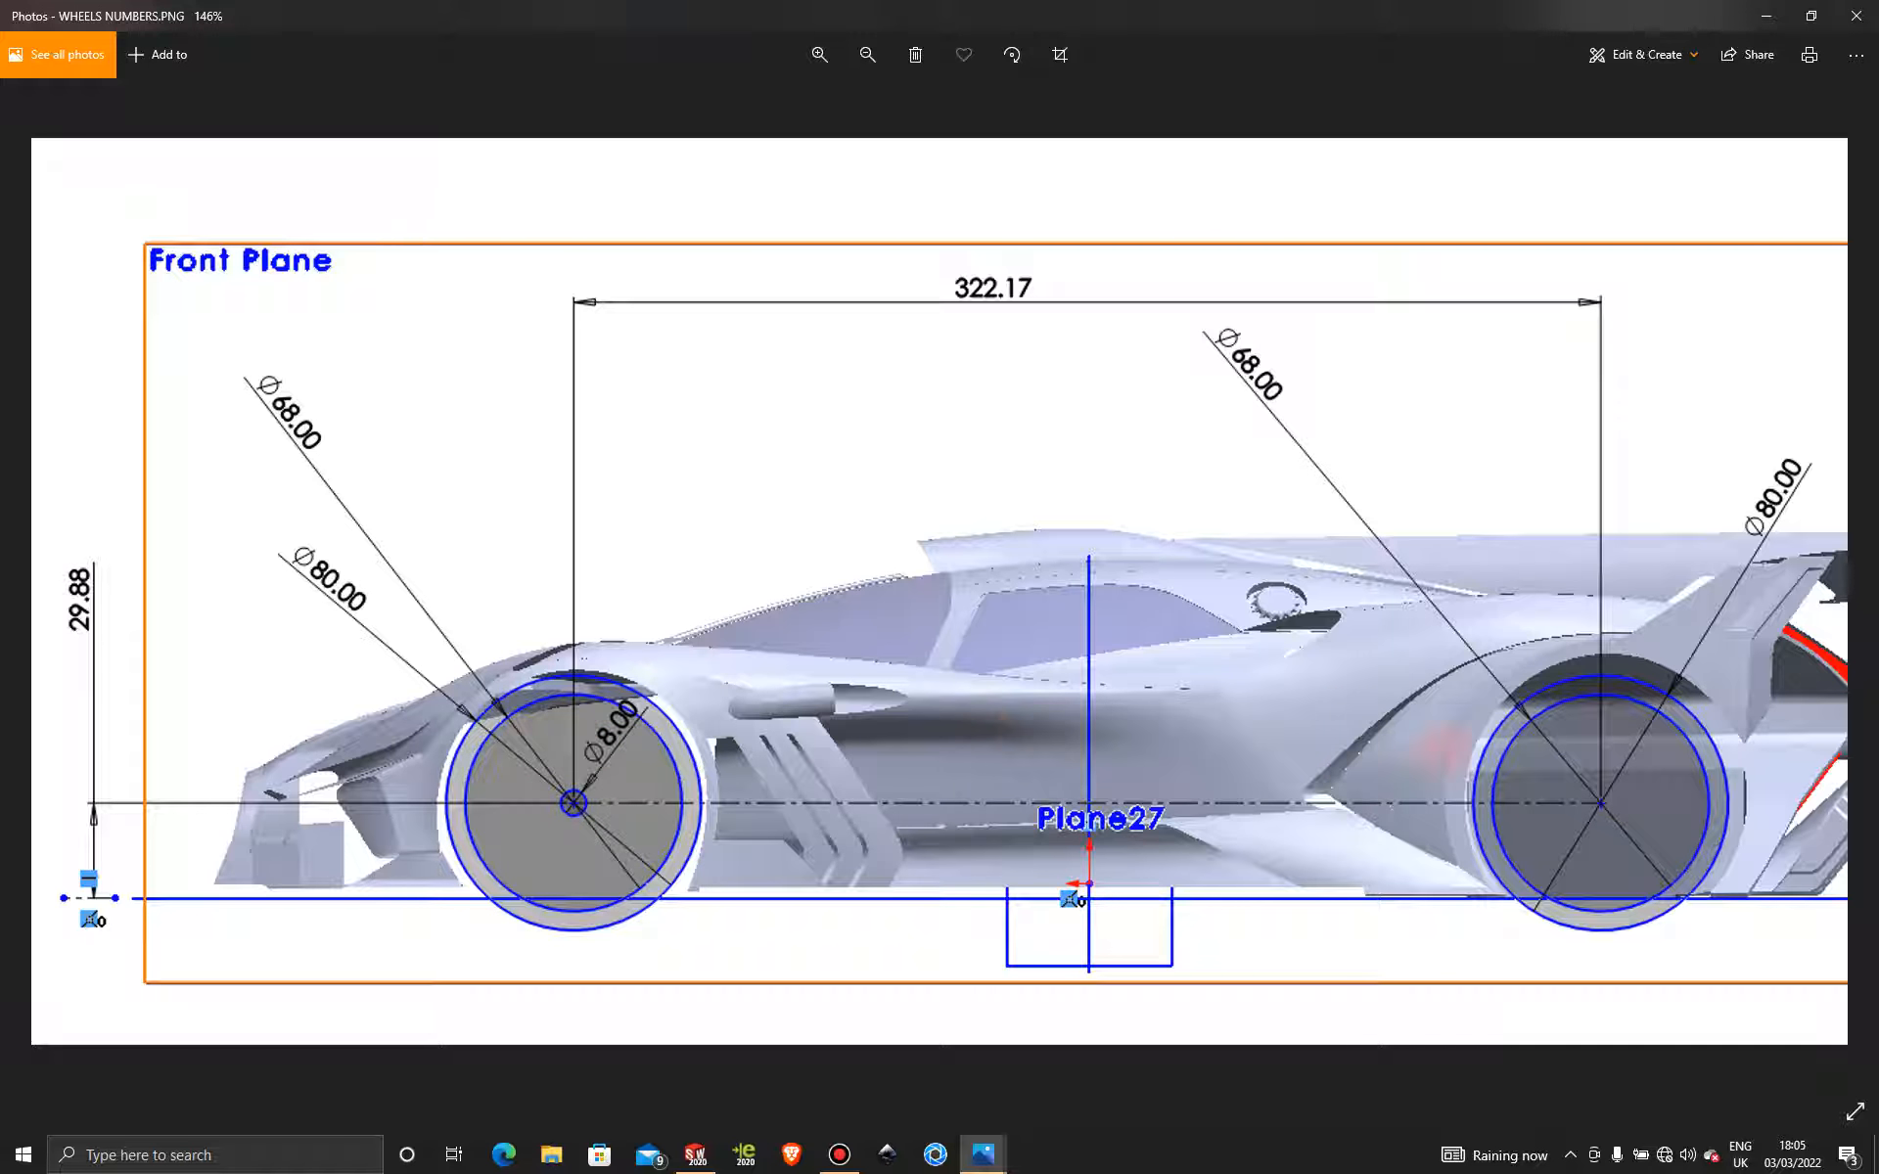
scroll(1419, 758, "up", 2, "ctrl")
scroll(1419, 758, "down", 2, "ctrl")
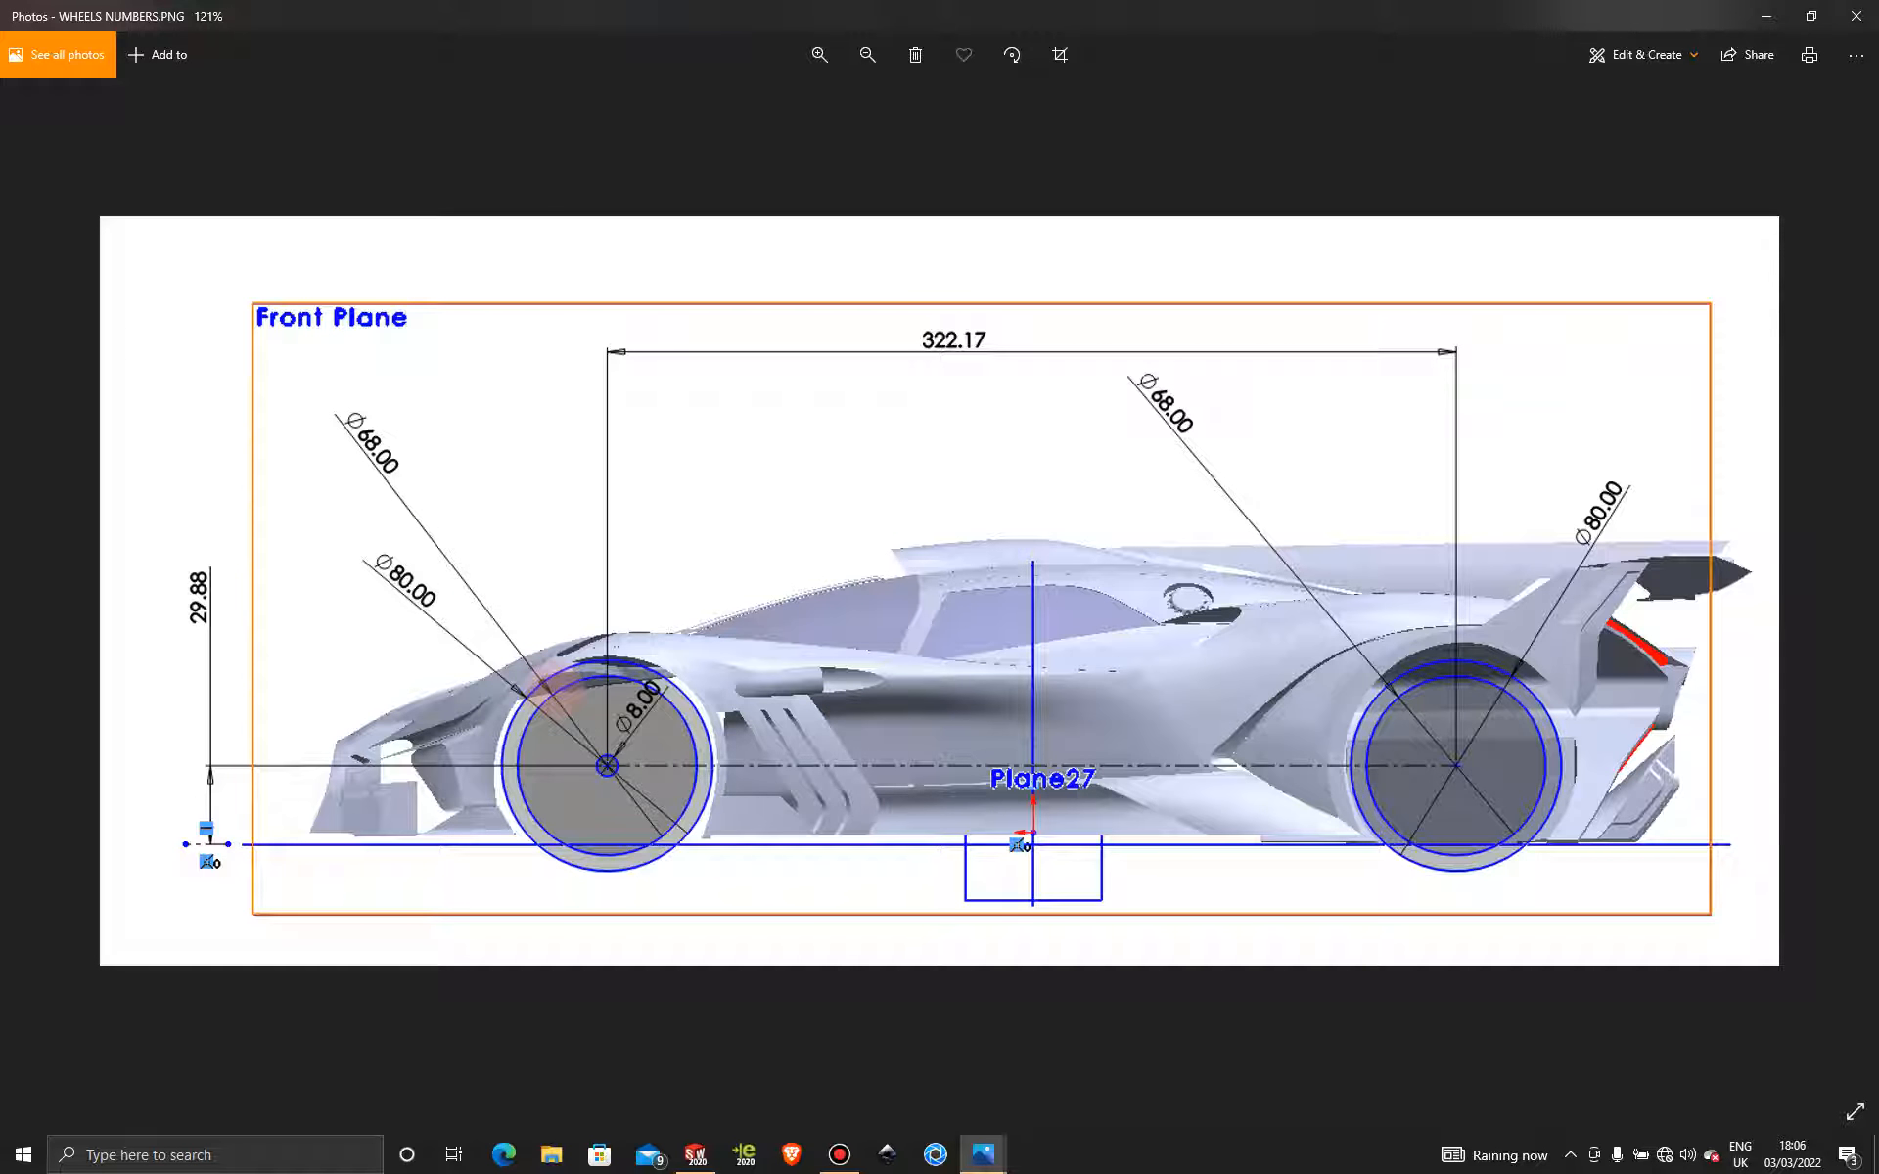
scroll(555, 675, "up", 4)
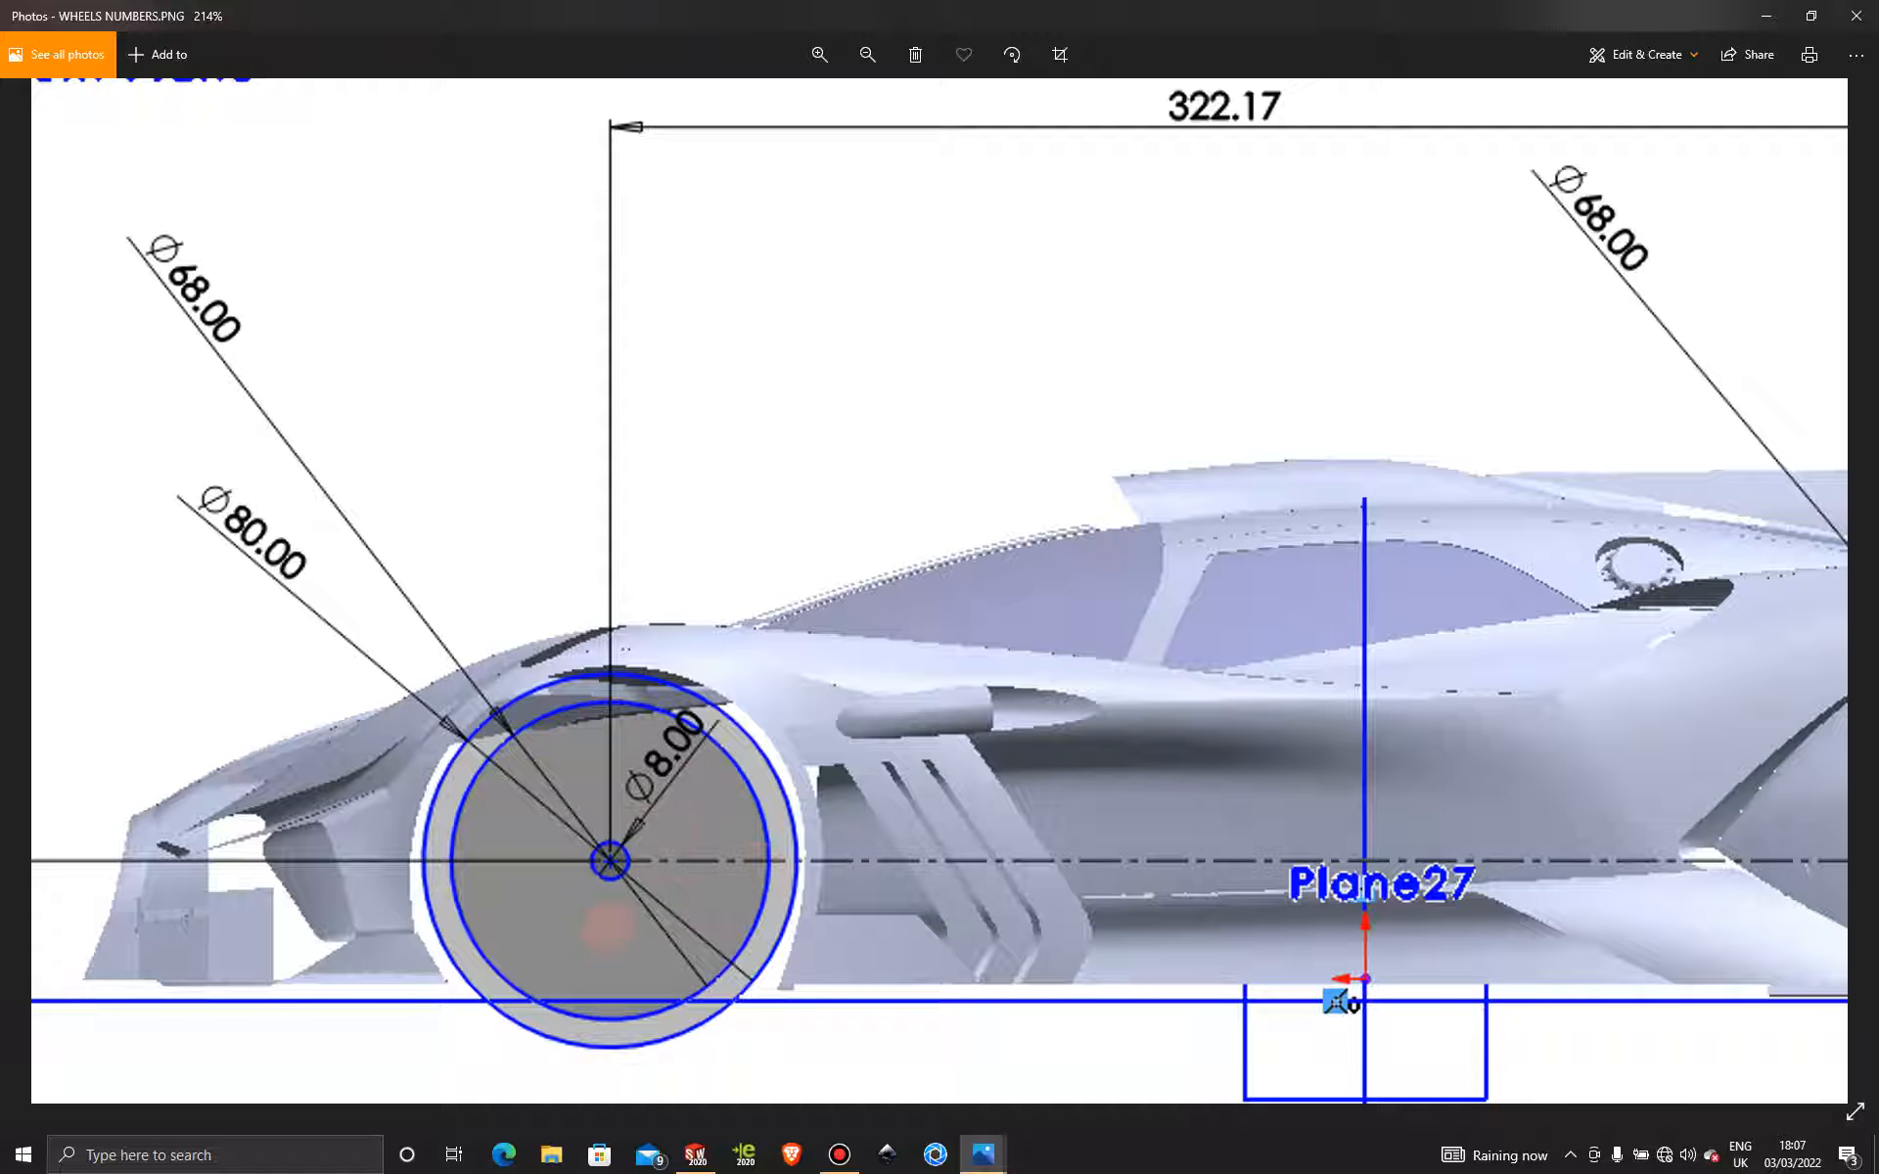
scroll(988, 753, "up", 2)
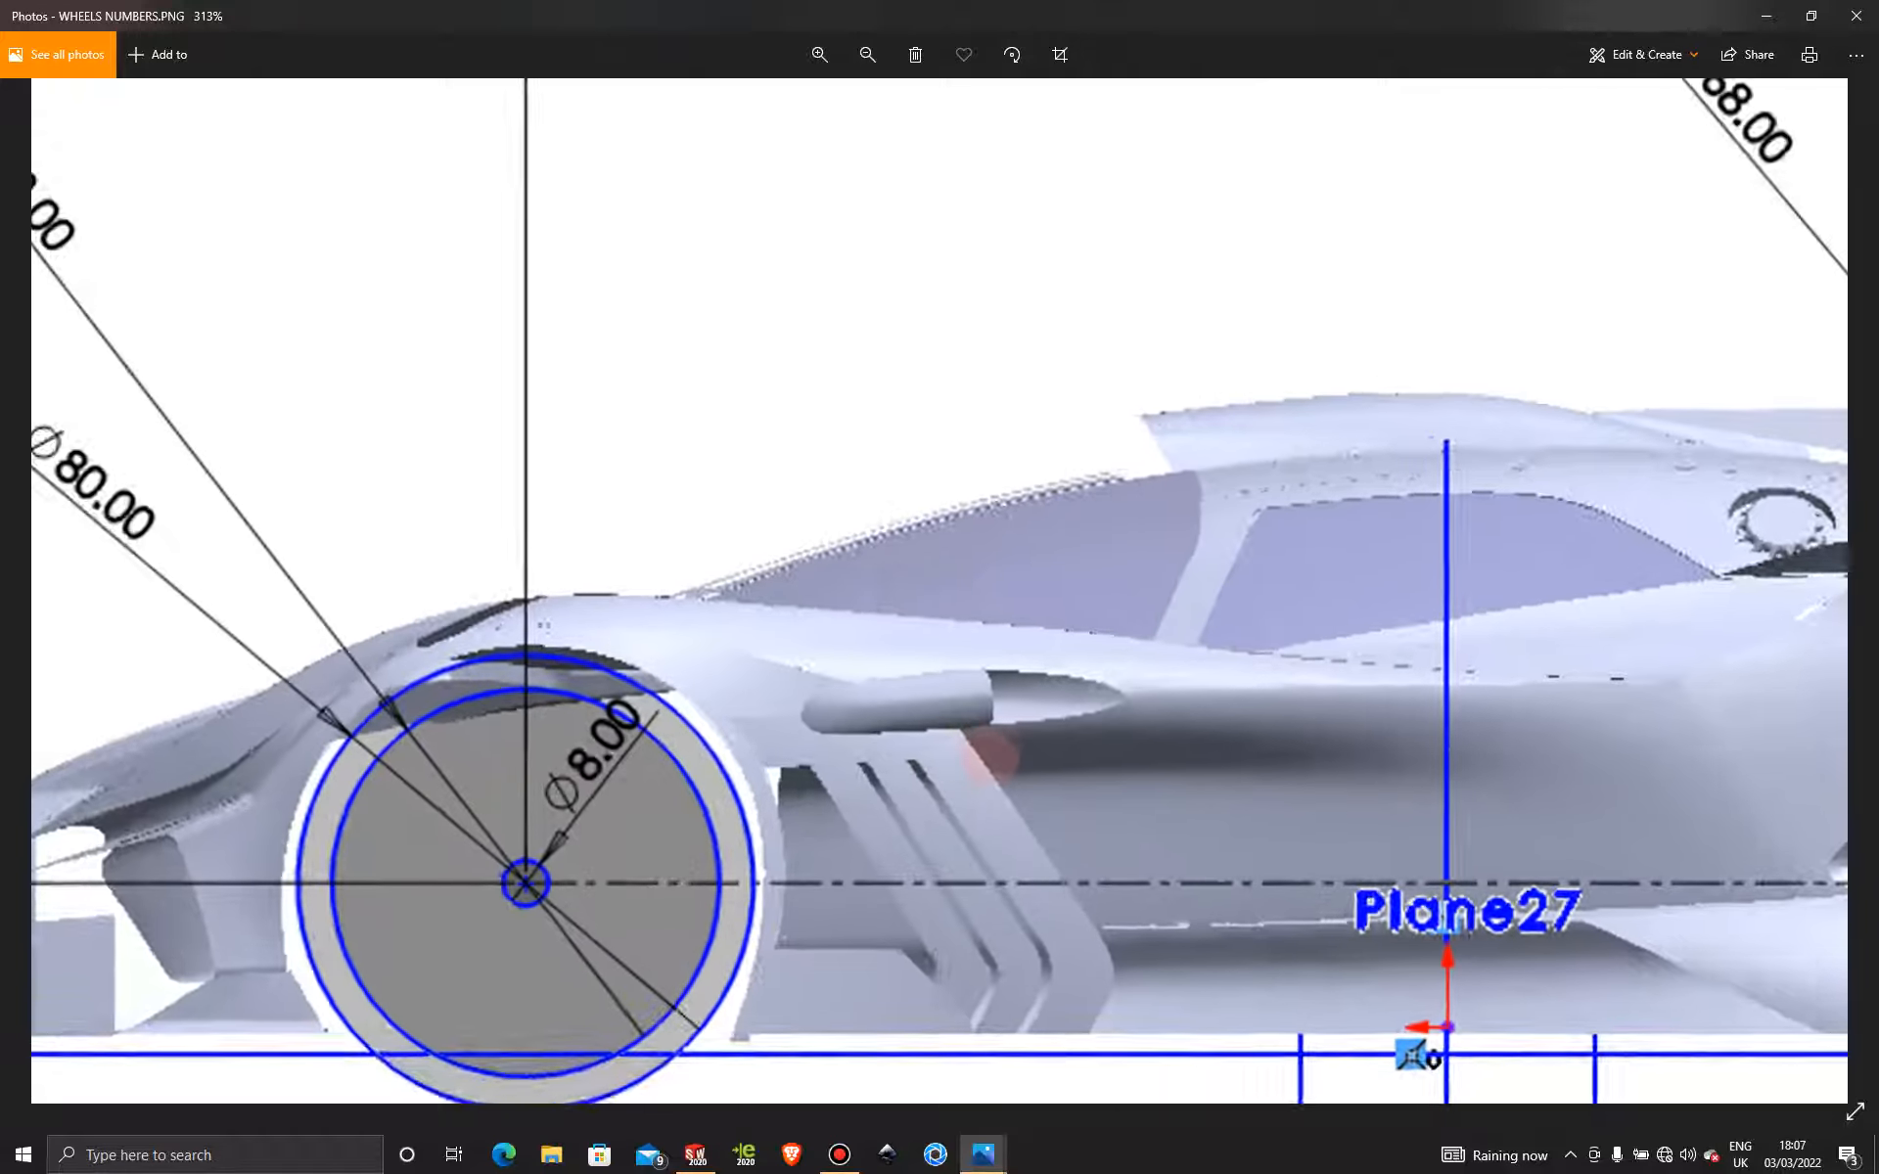
scroll(989, 754, "down", 4)
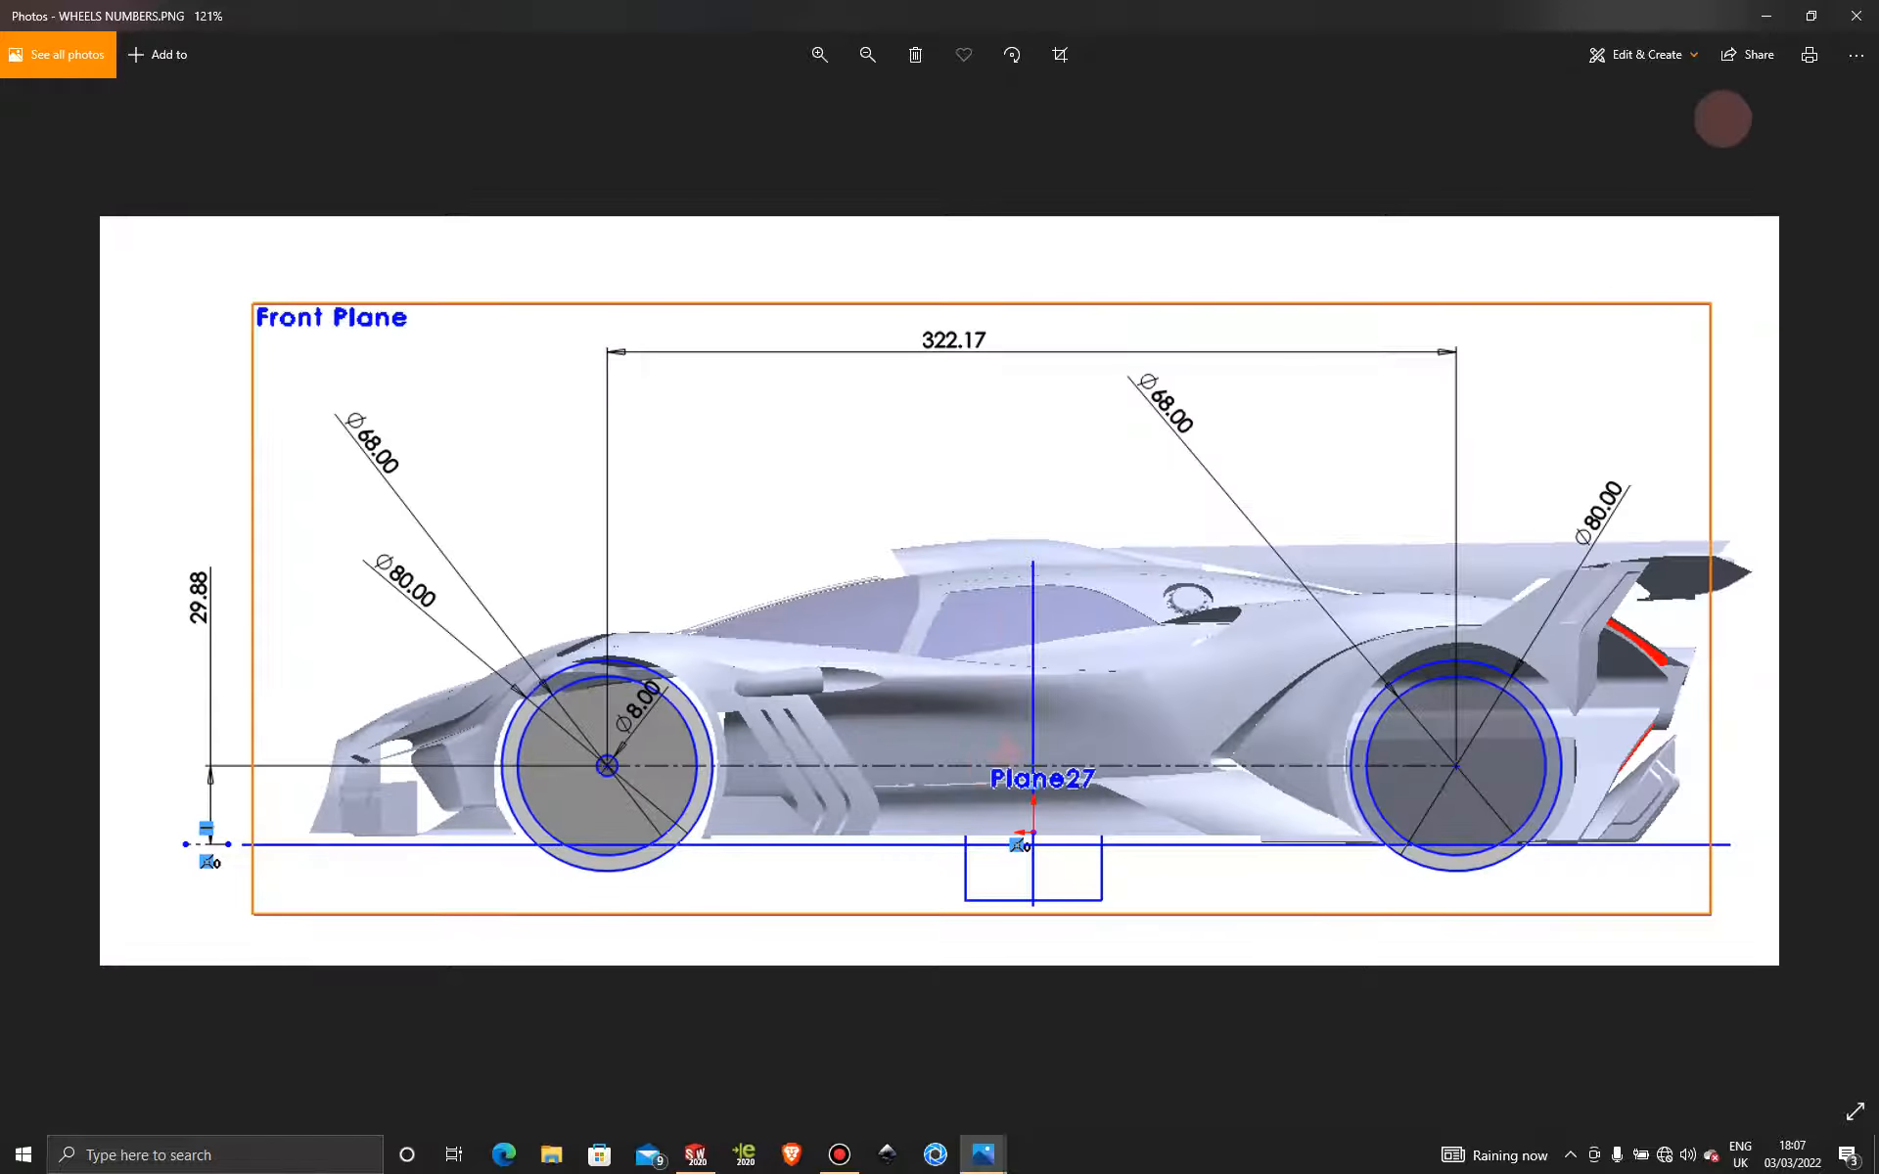
left_click(1766, 15)
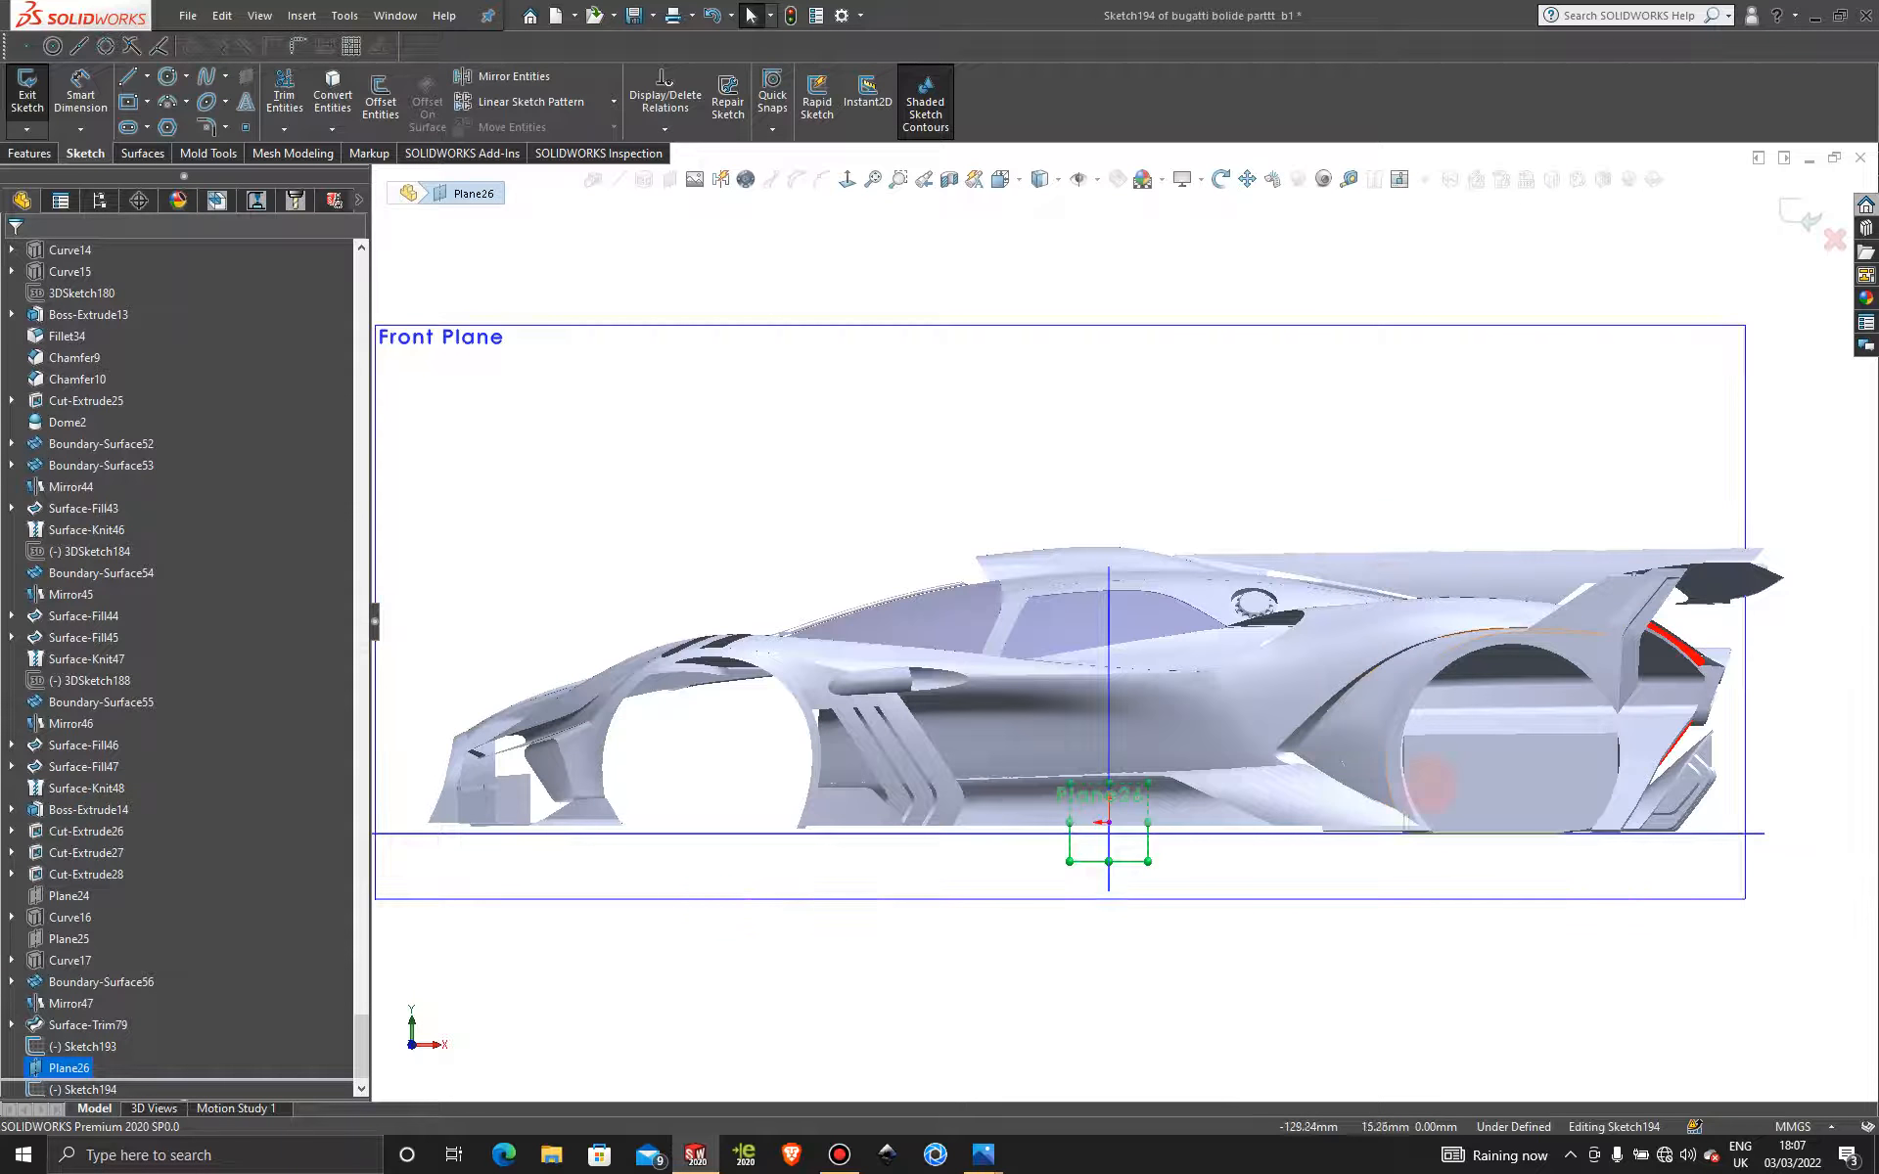
Save the car part with a rebuild, discarding the empty sketch.
middle_click_drag(1107, 591, 1165, 706)
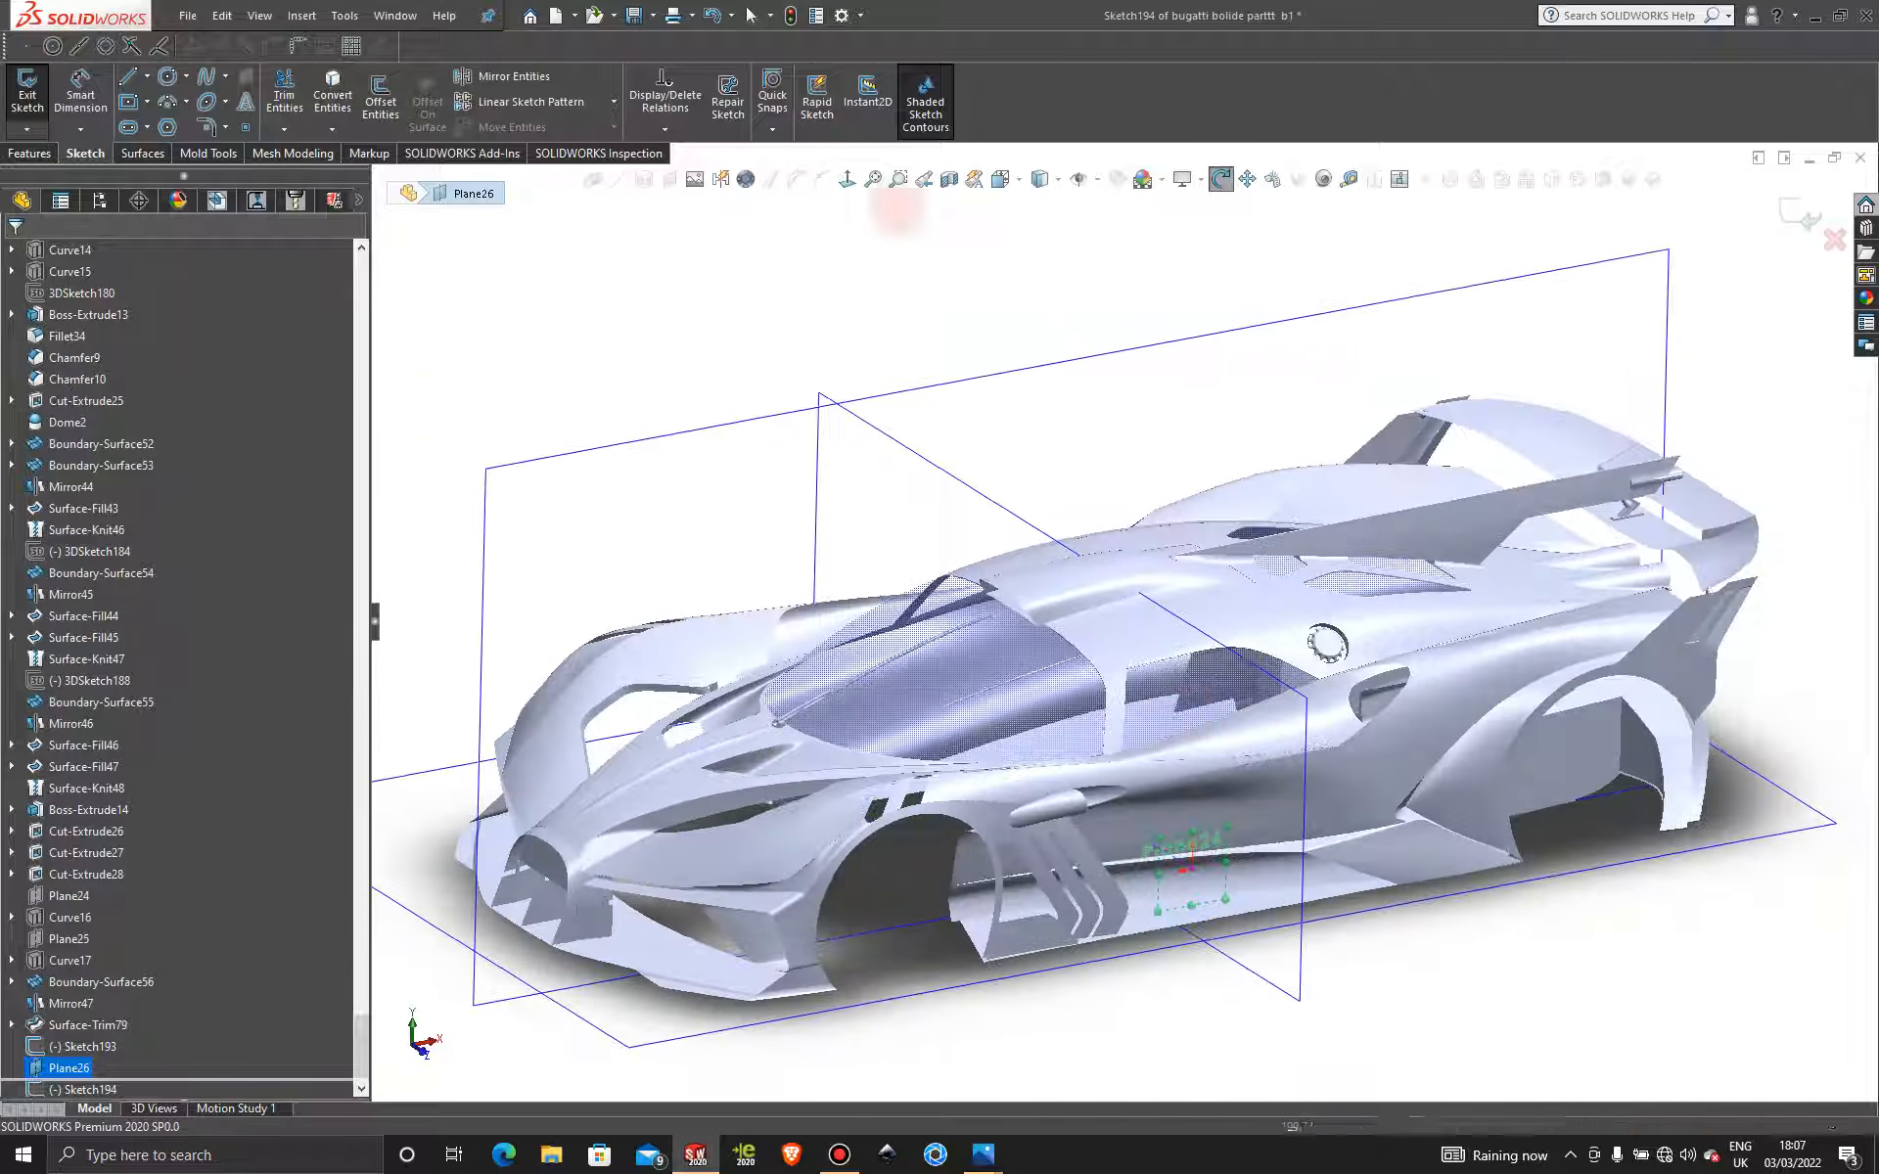
left_click(633, 15)
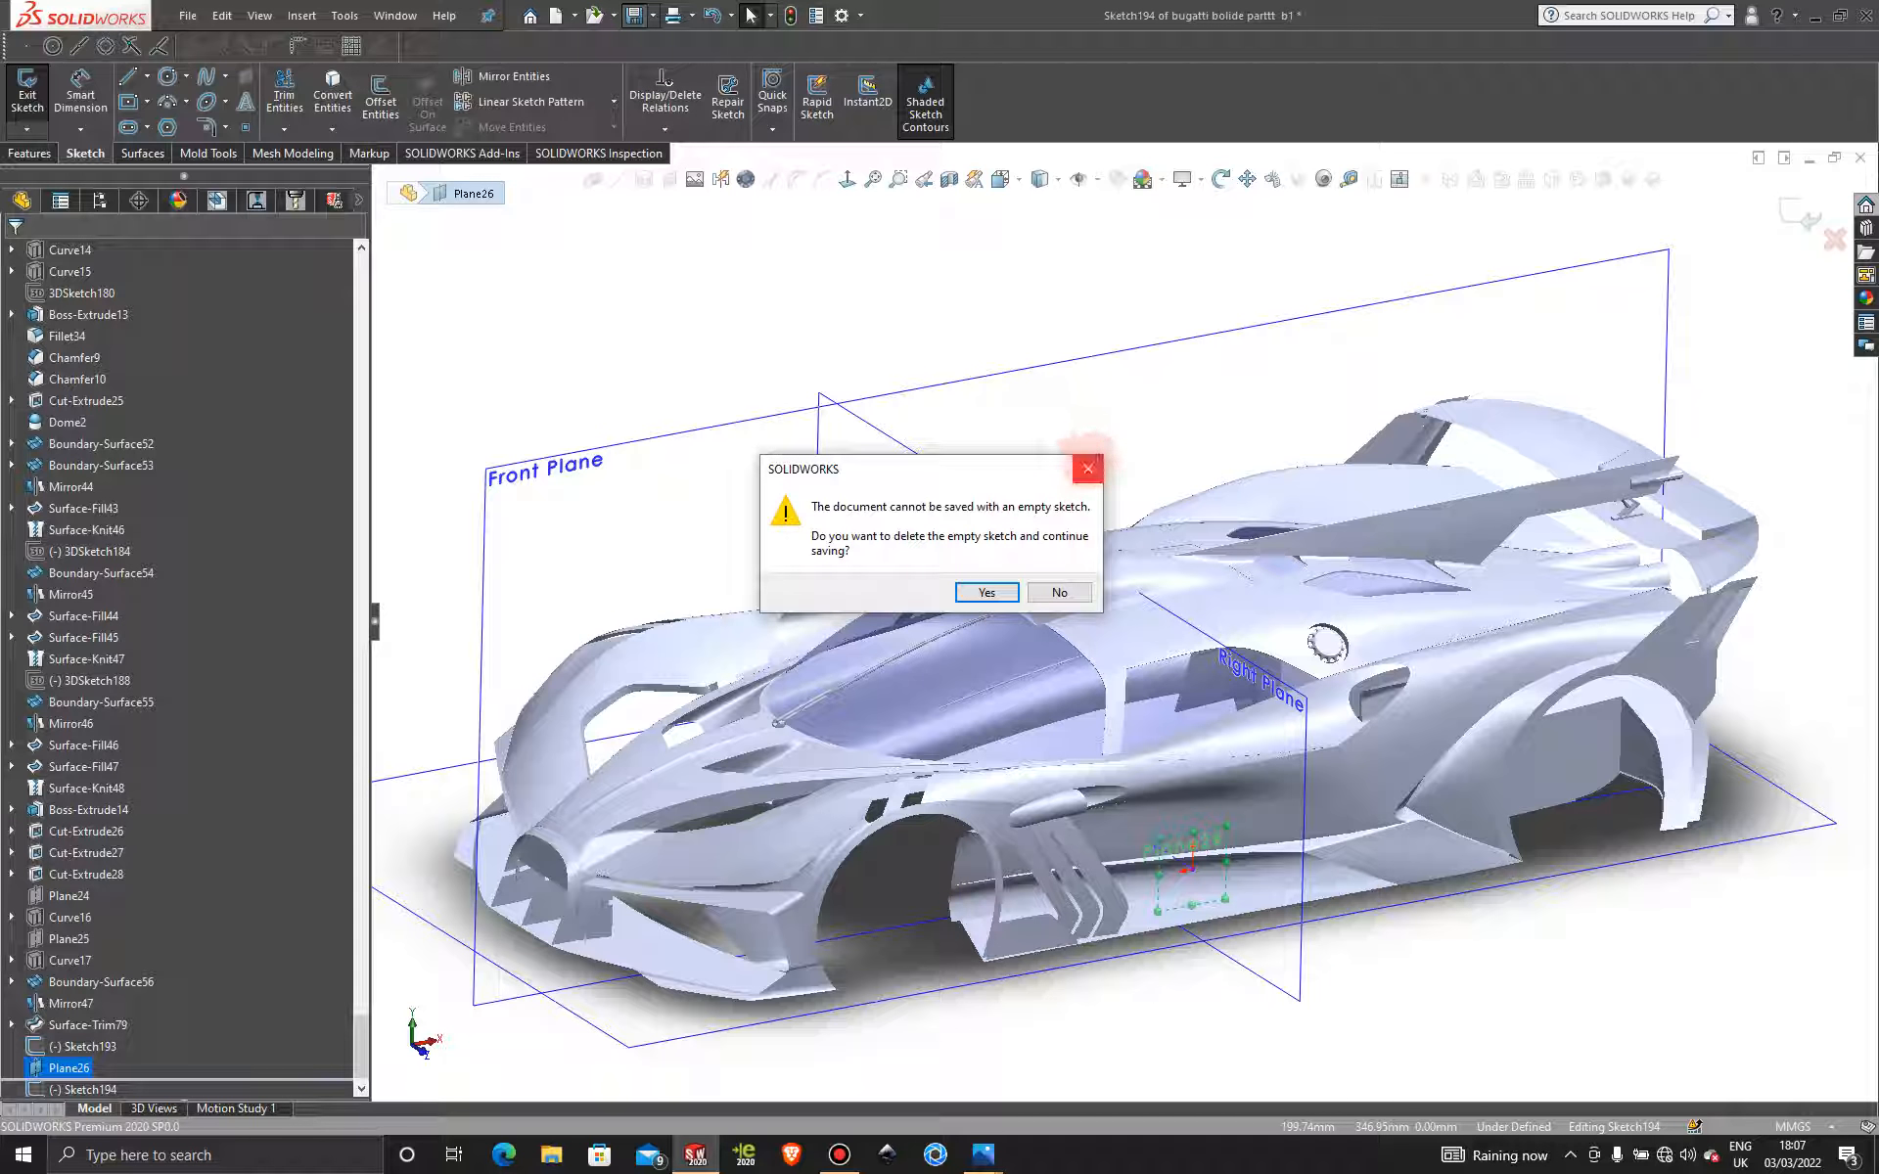
left_click(1087, 468)
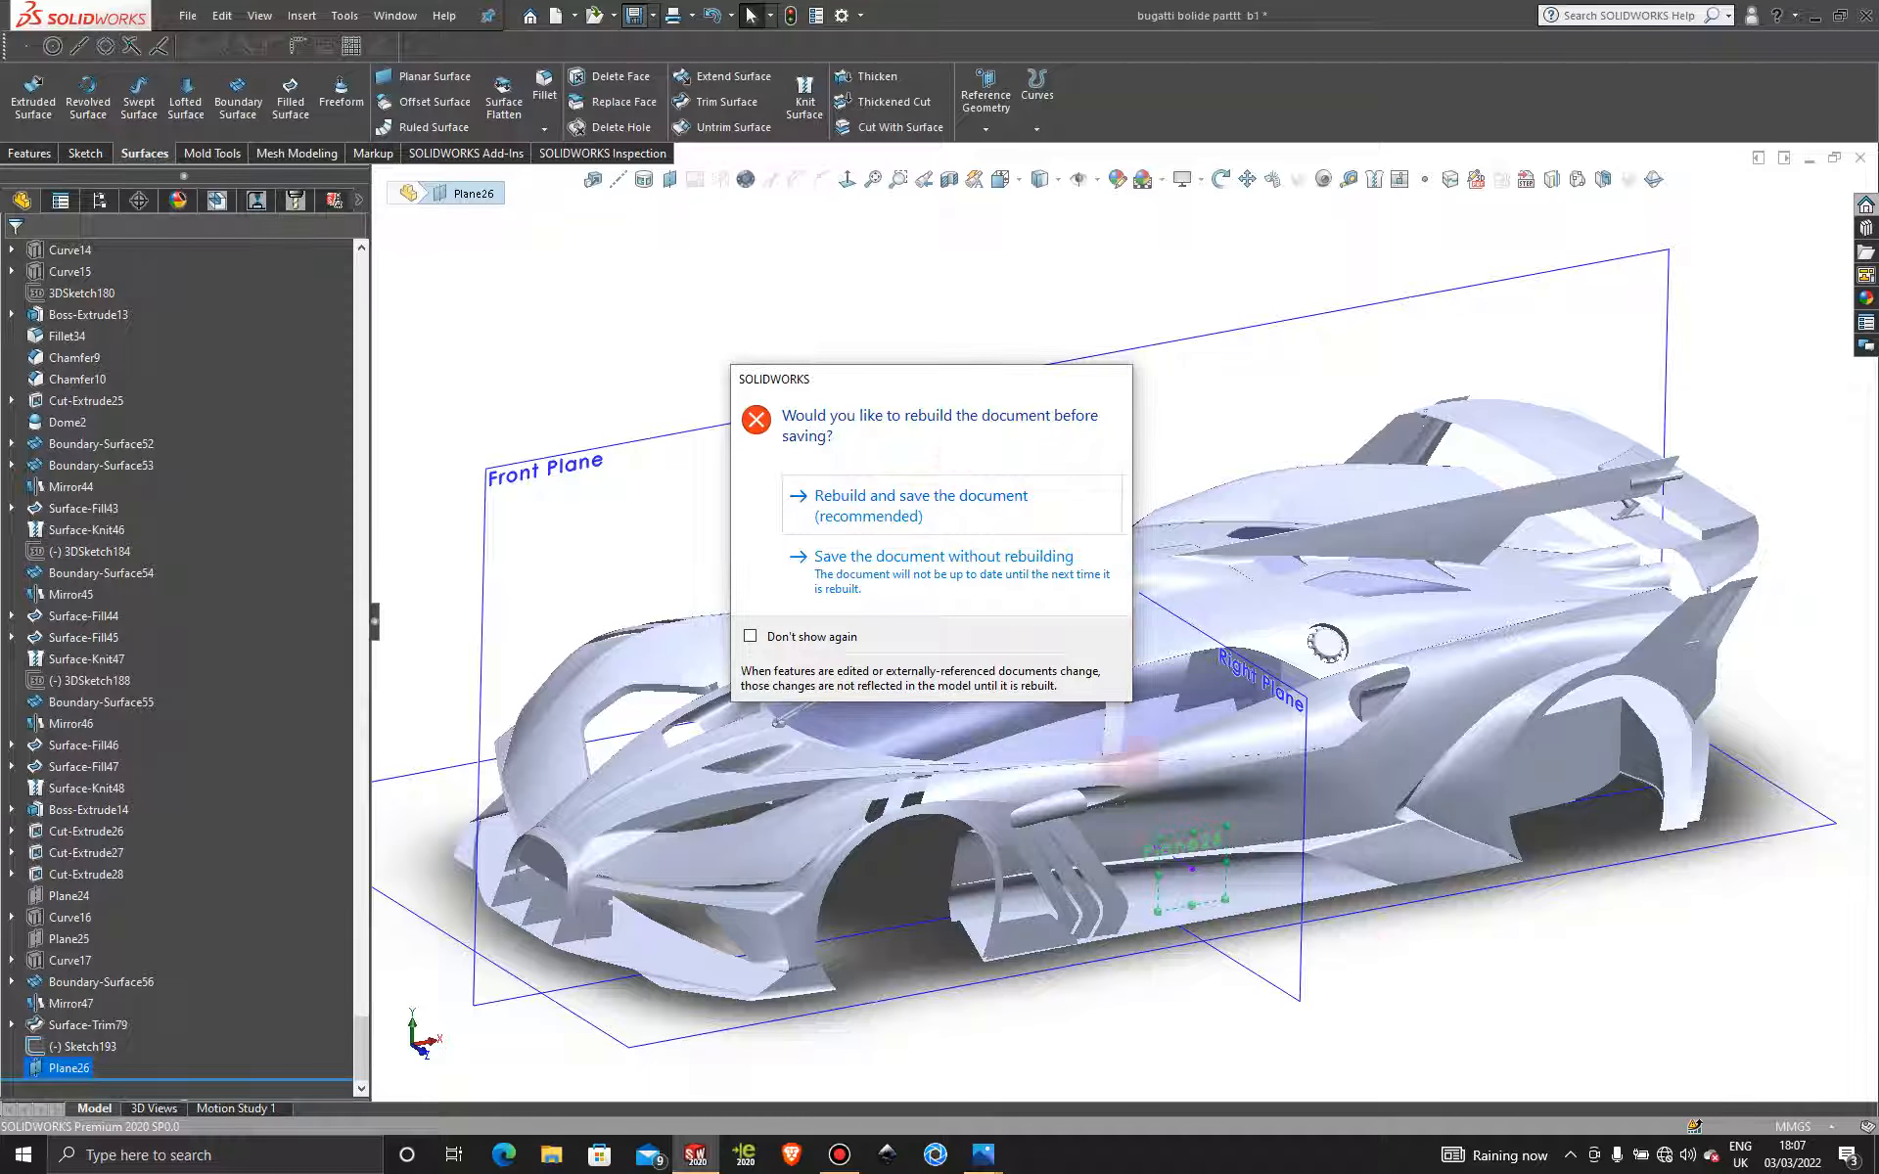
left_click(999, 494)
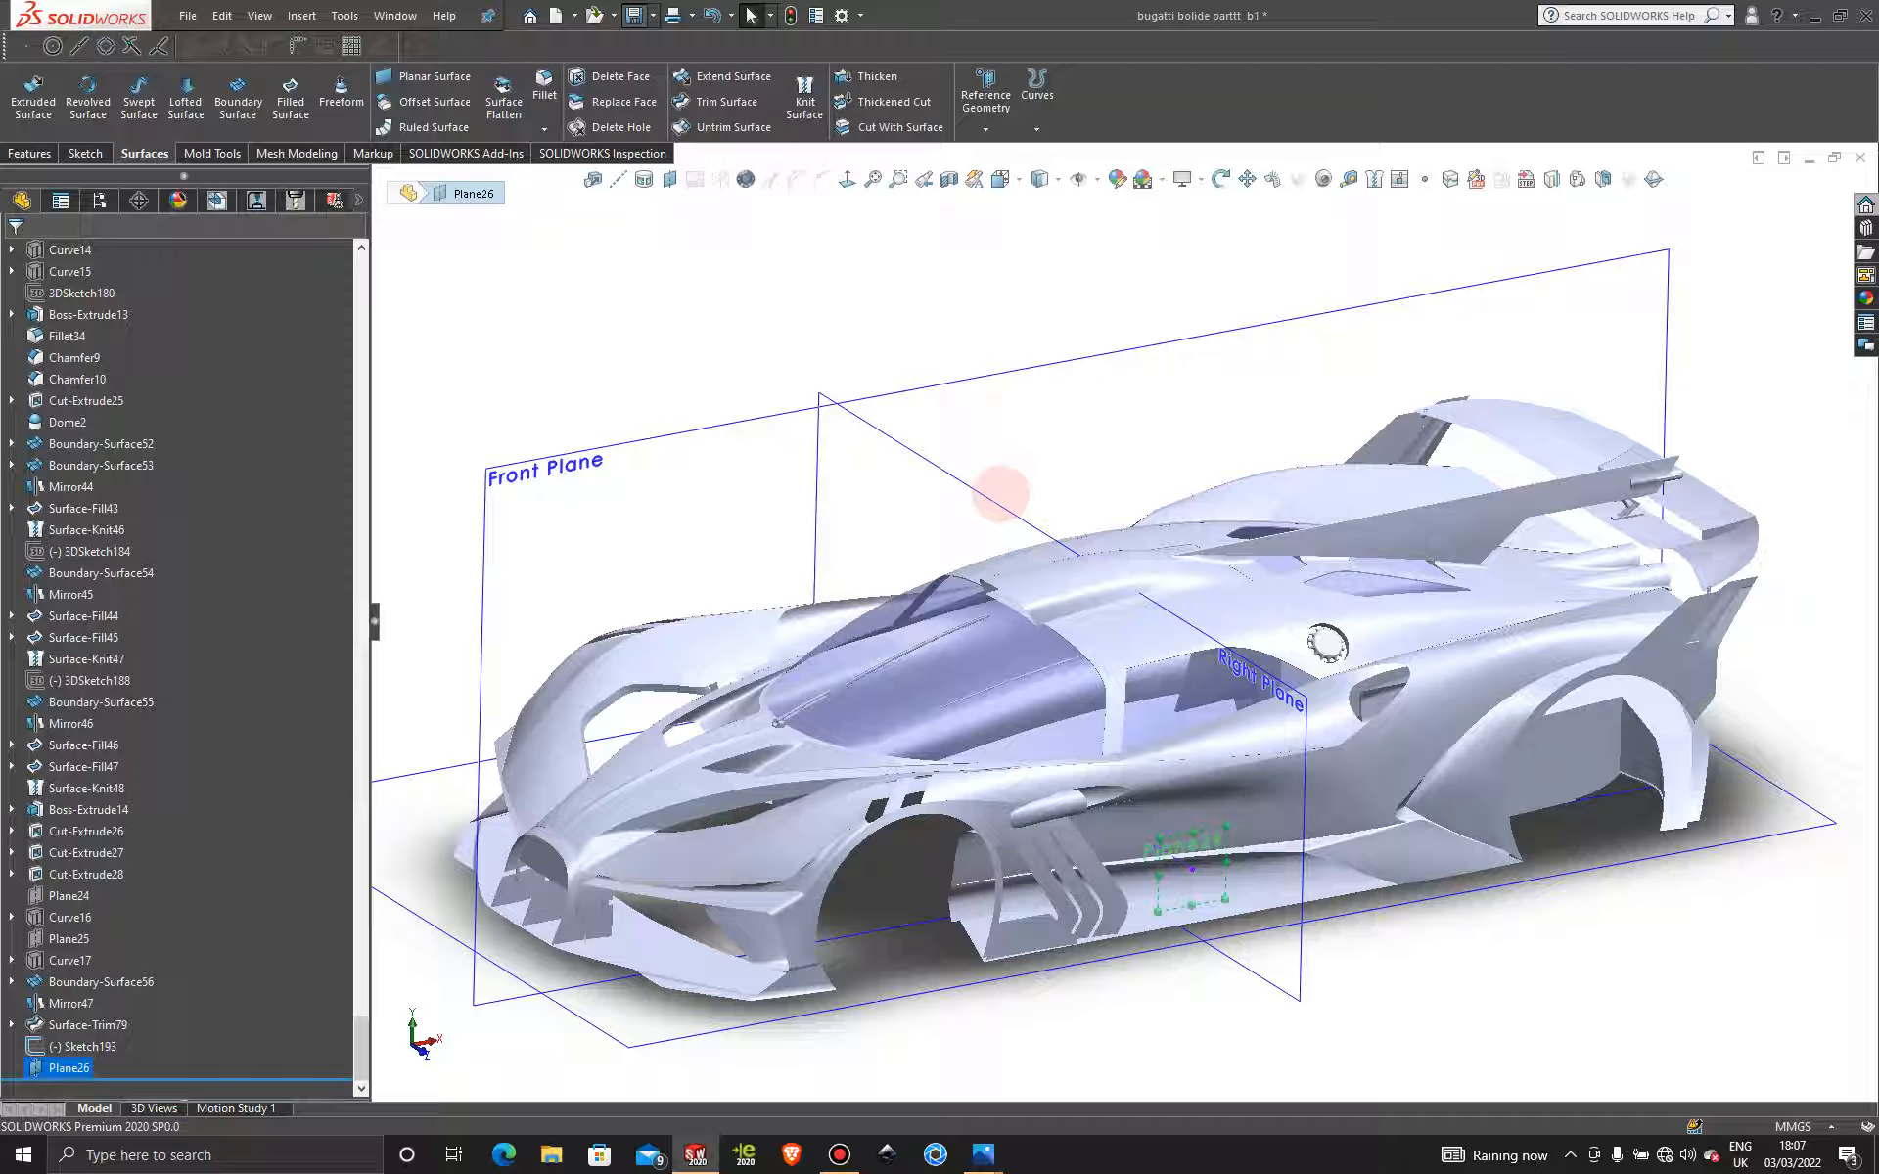
key("ctrl+s")
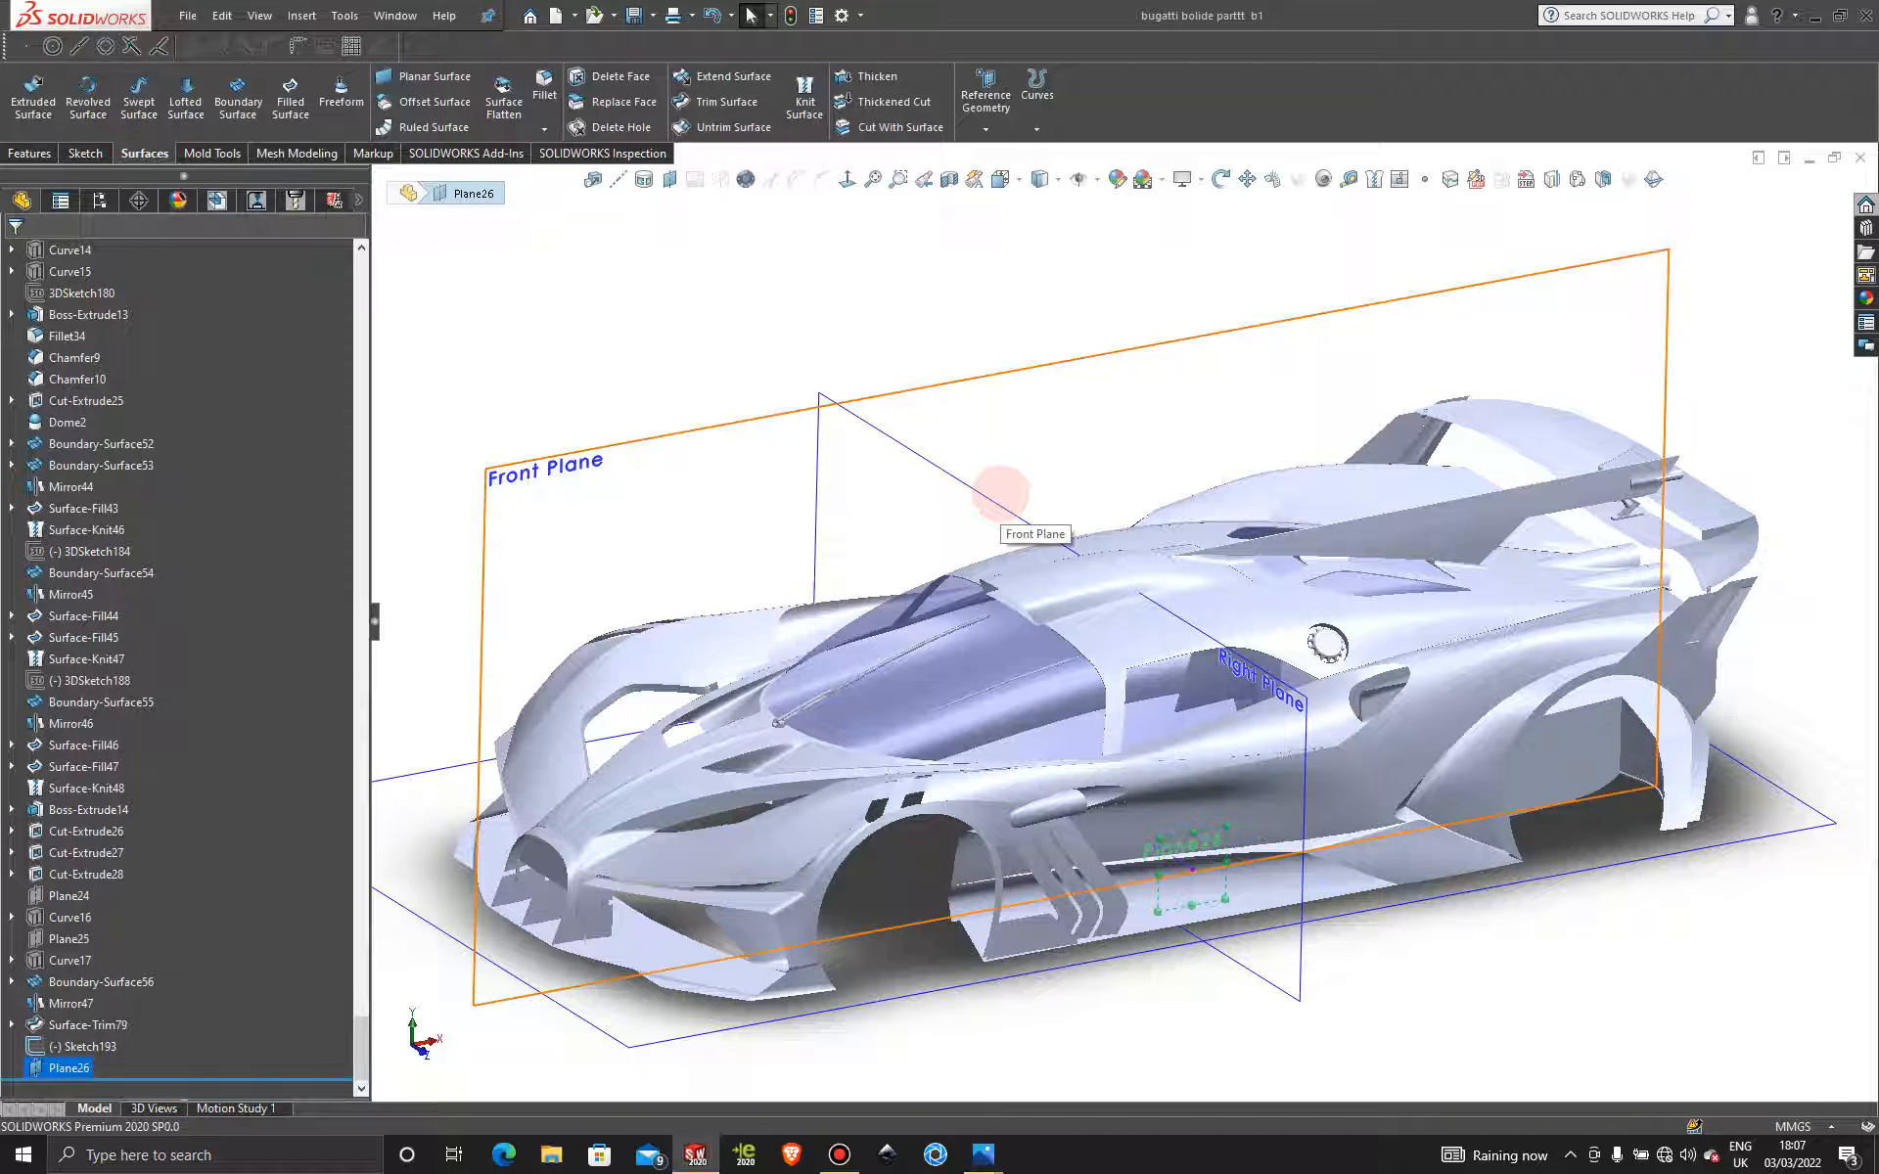
Hide the new reference plane and the diffuser centerline sketch.
left_click(1527, 922)
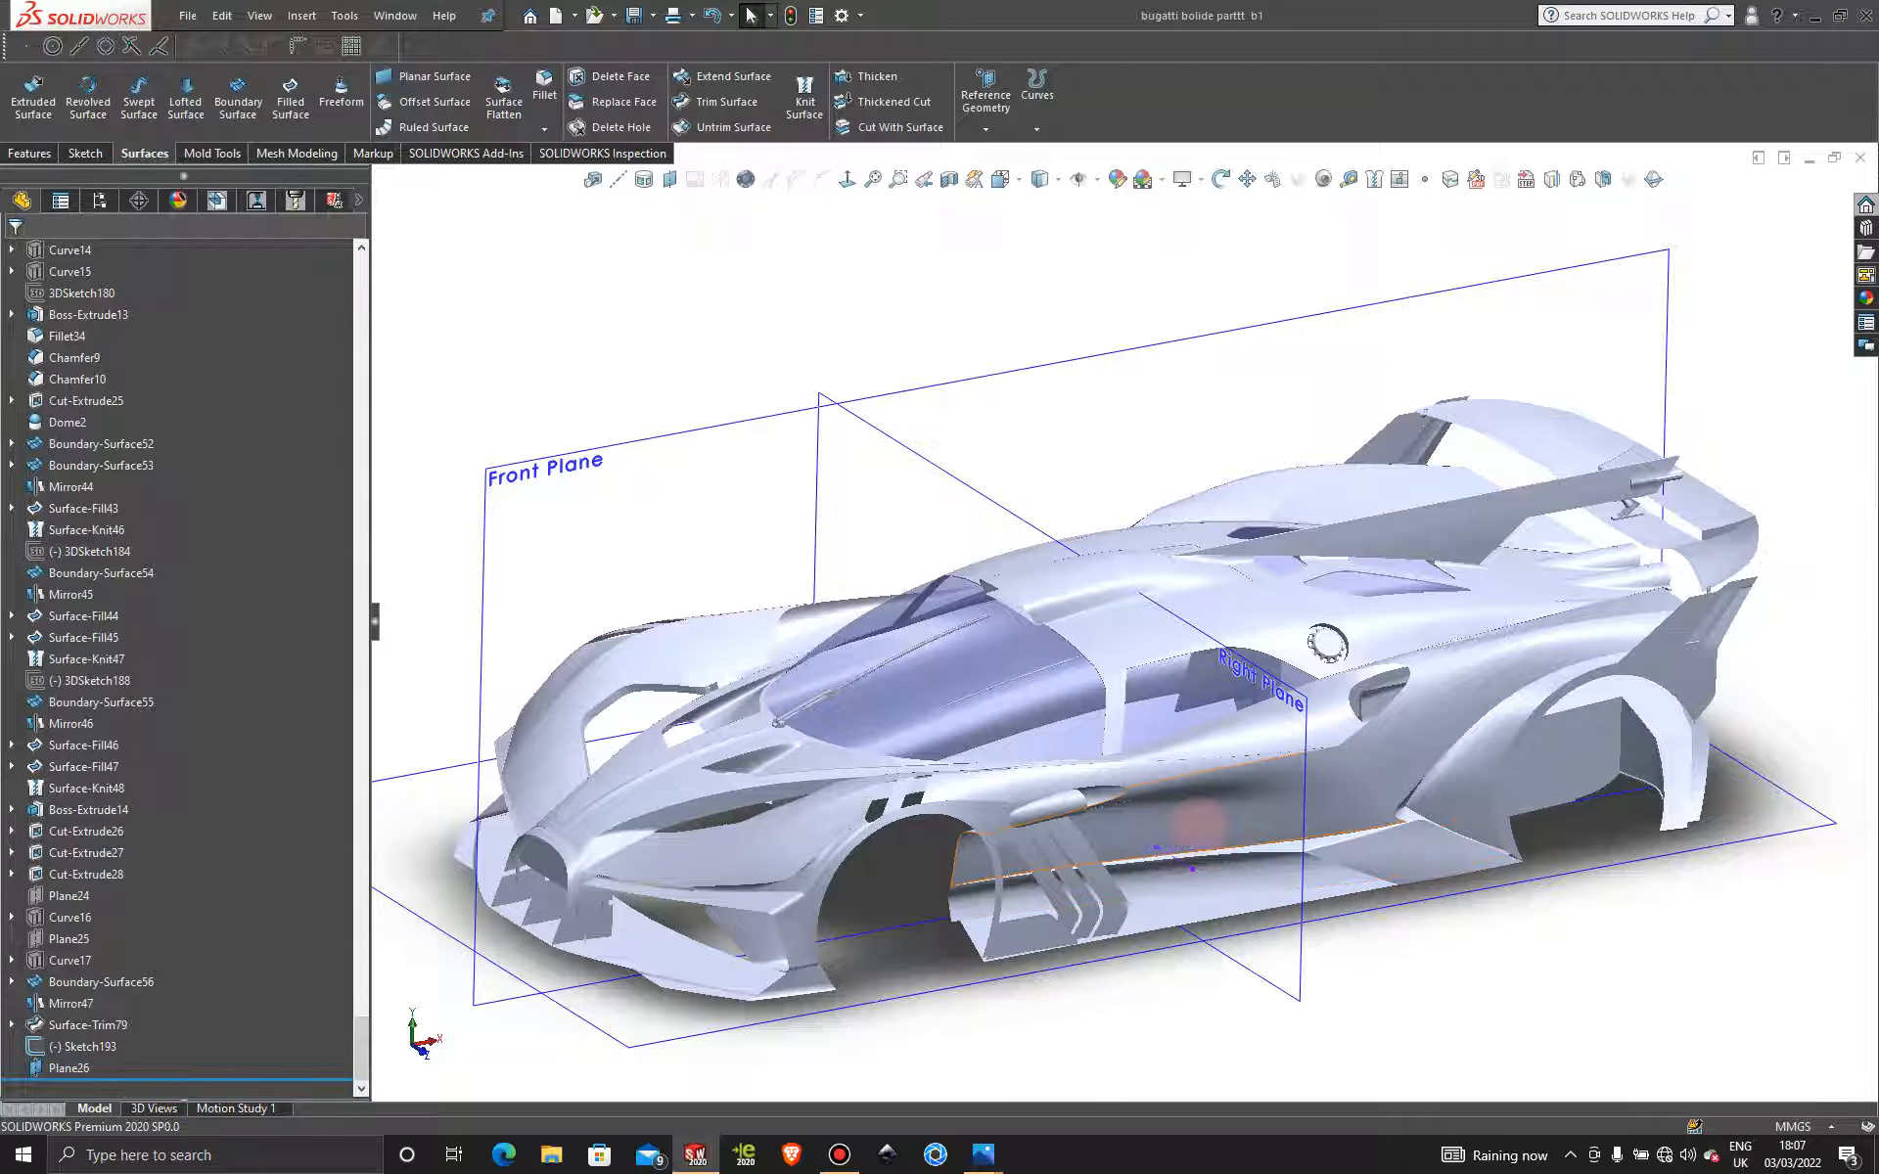
left_click(1192, 866)
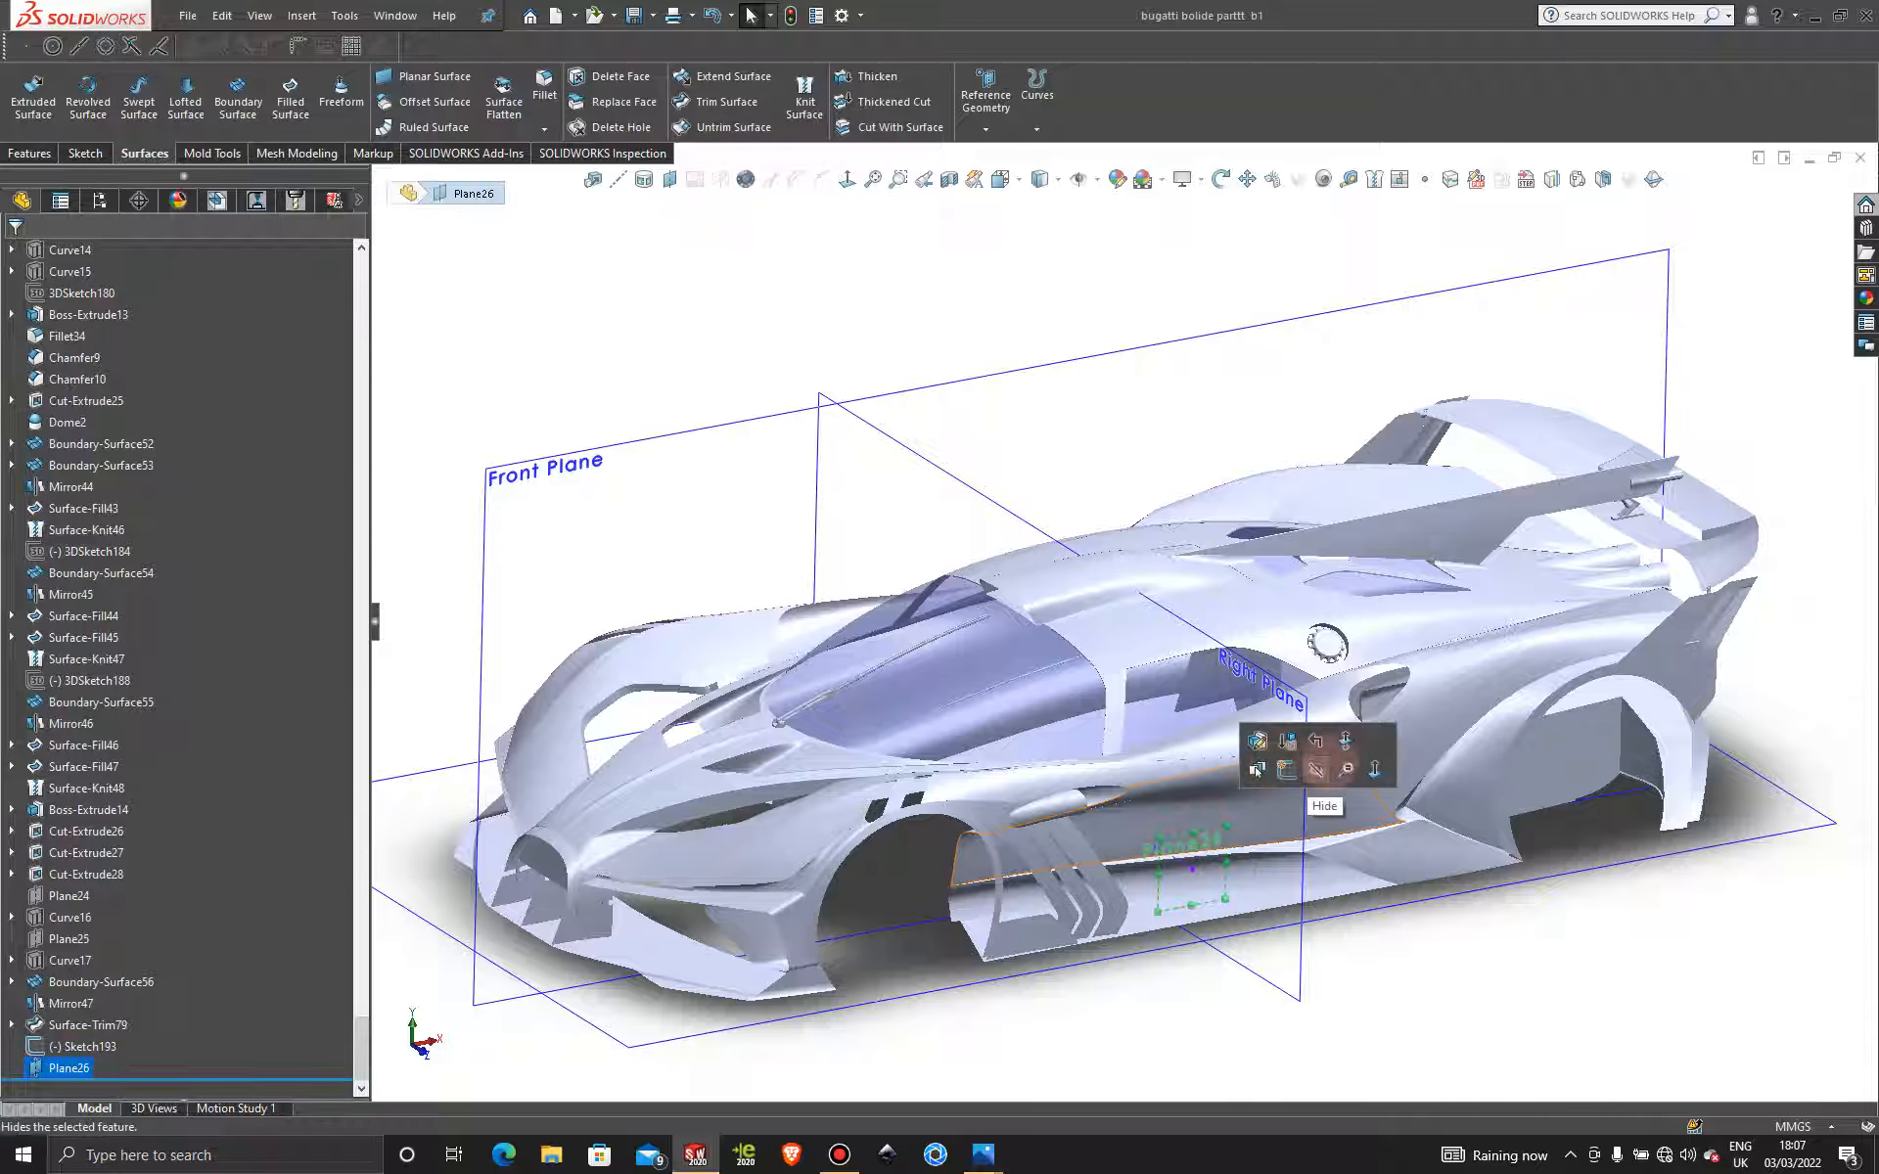
left_click(1316, 770)
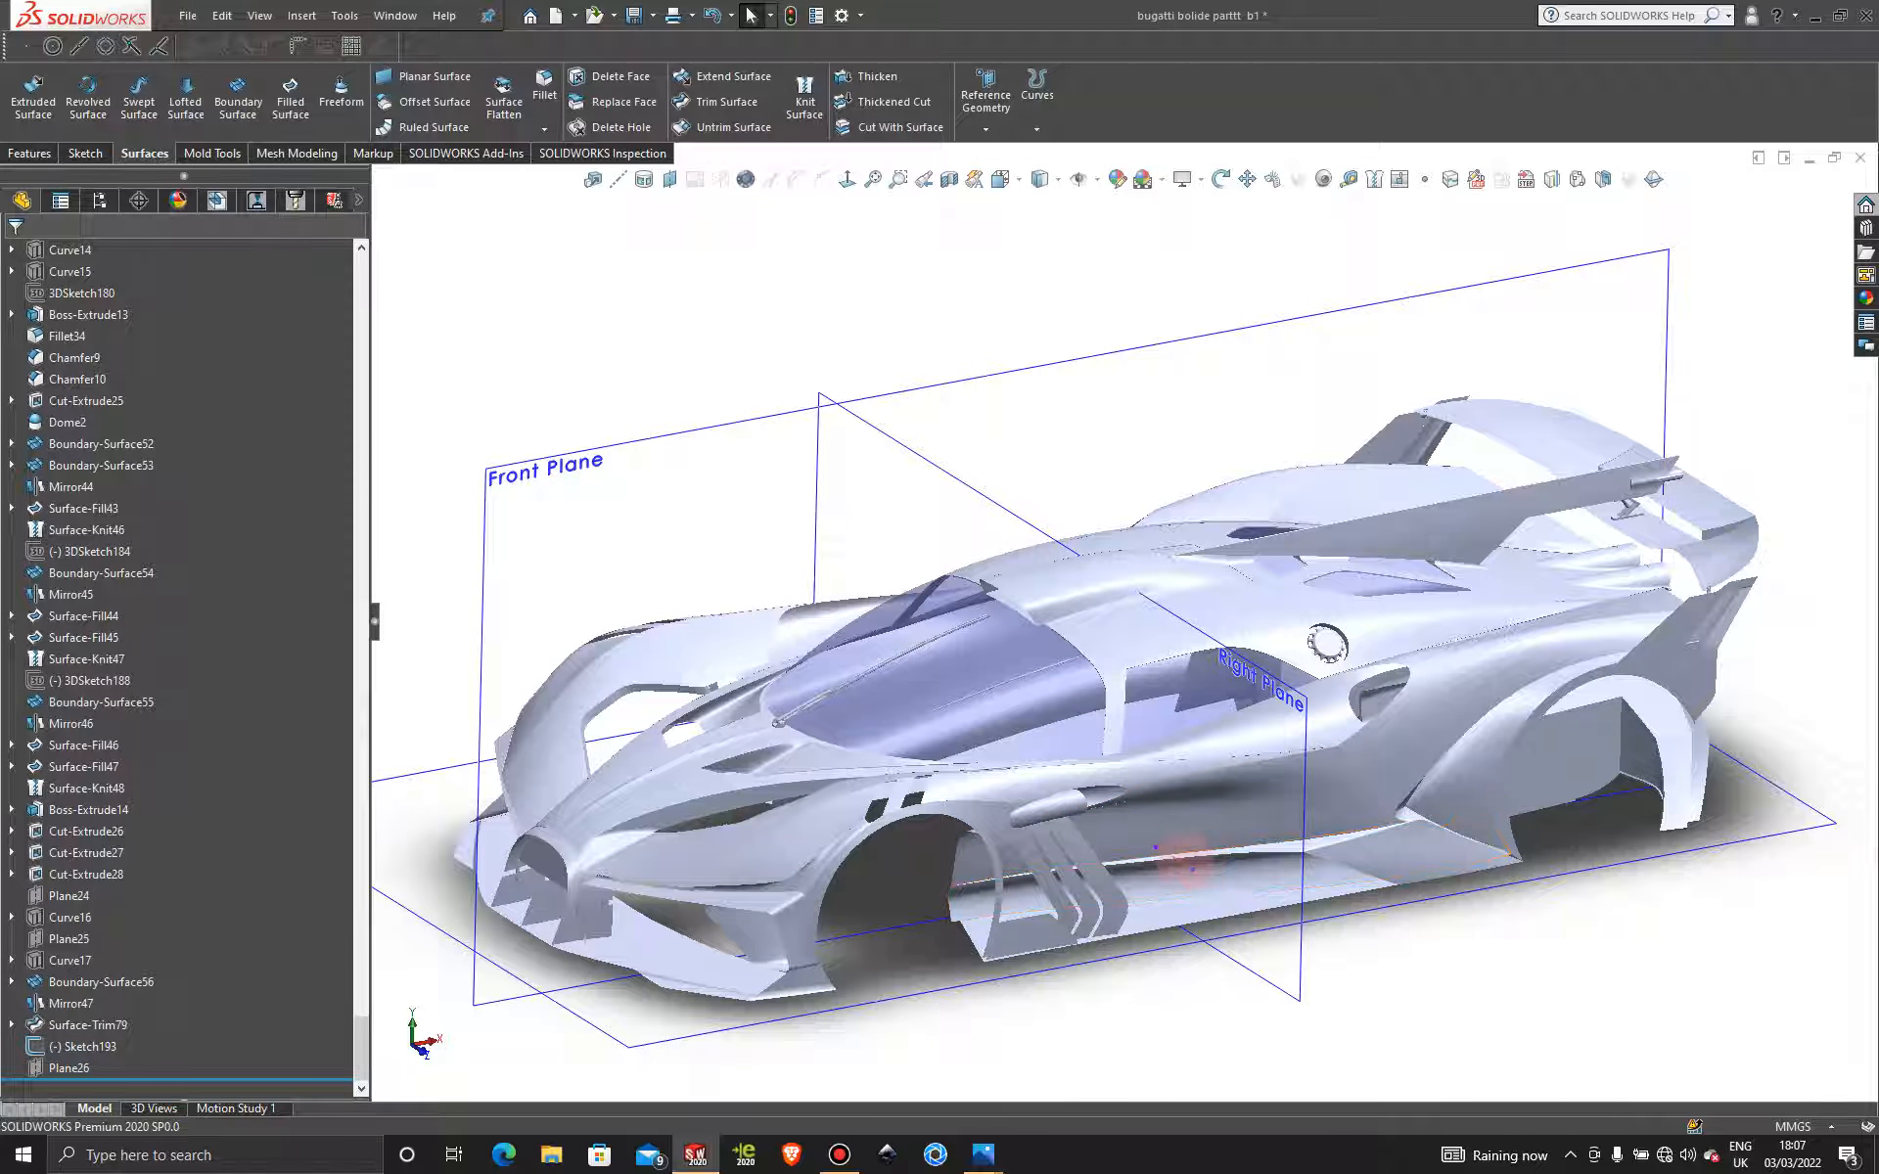
left_click(1189, 861)
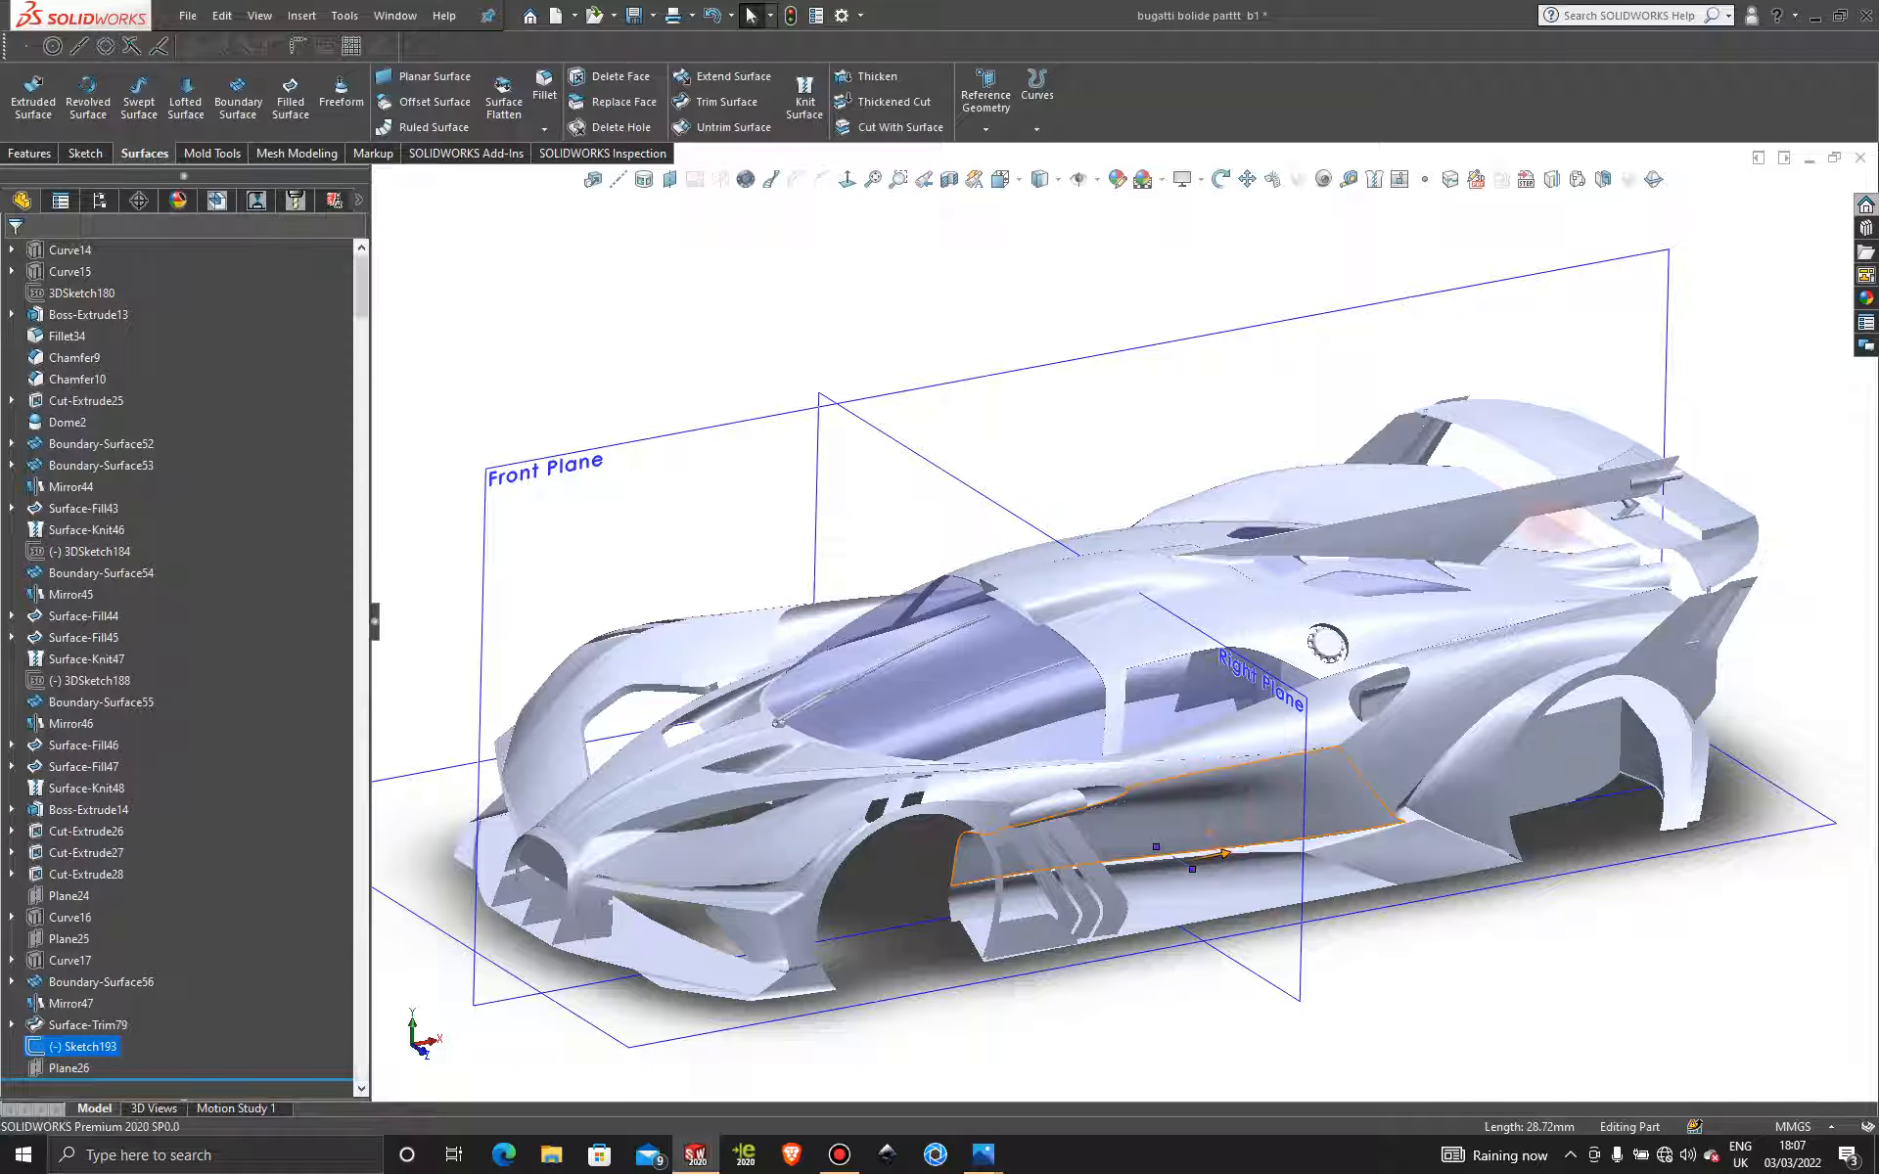
key("Escape")
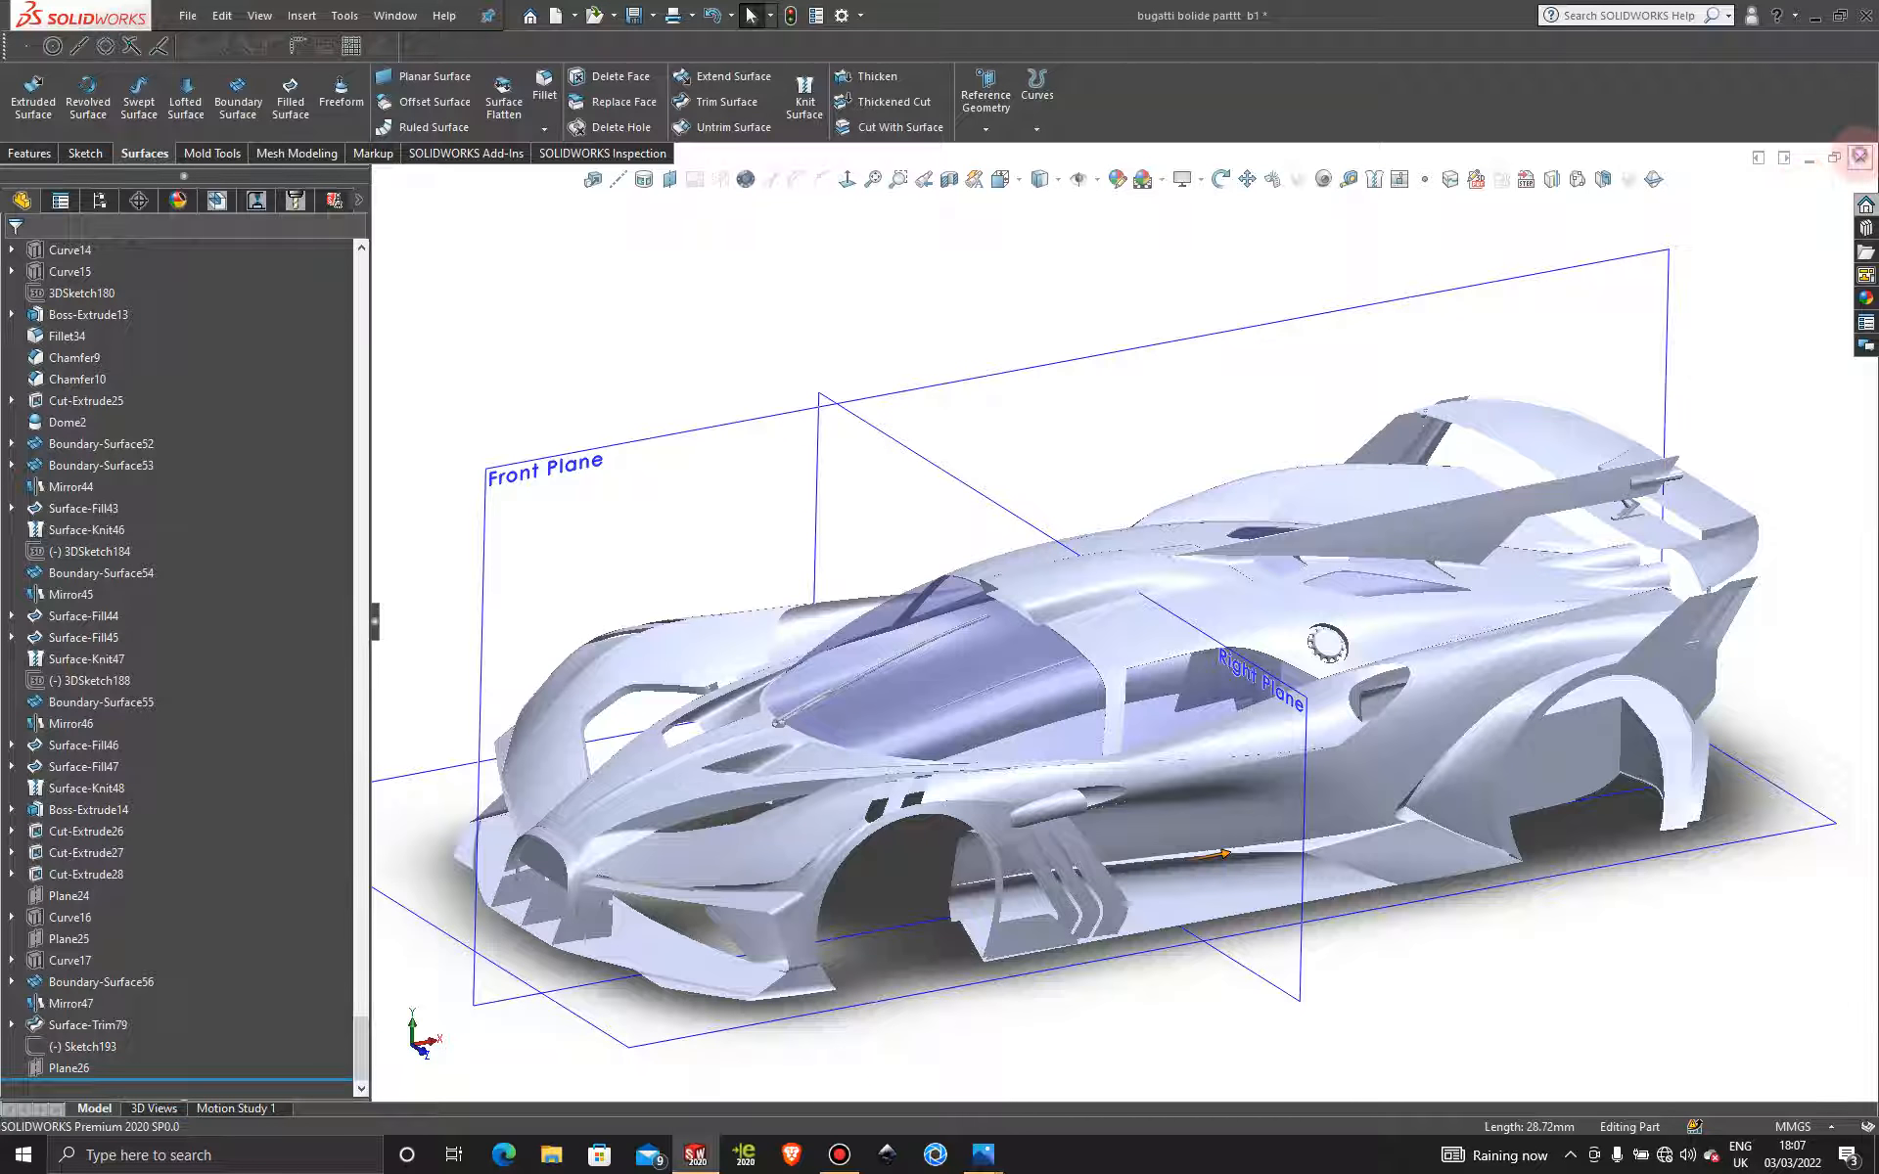
Close the car part with all modifications saved and create a new part document.
left_click(1859, 156)
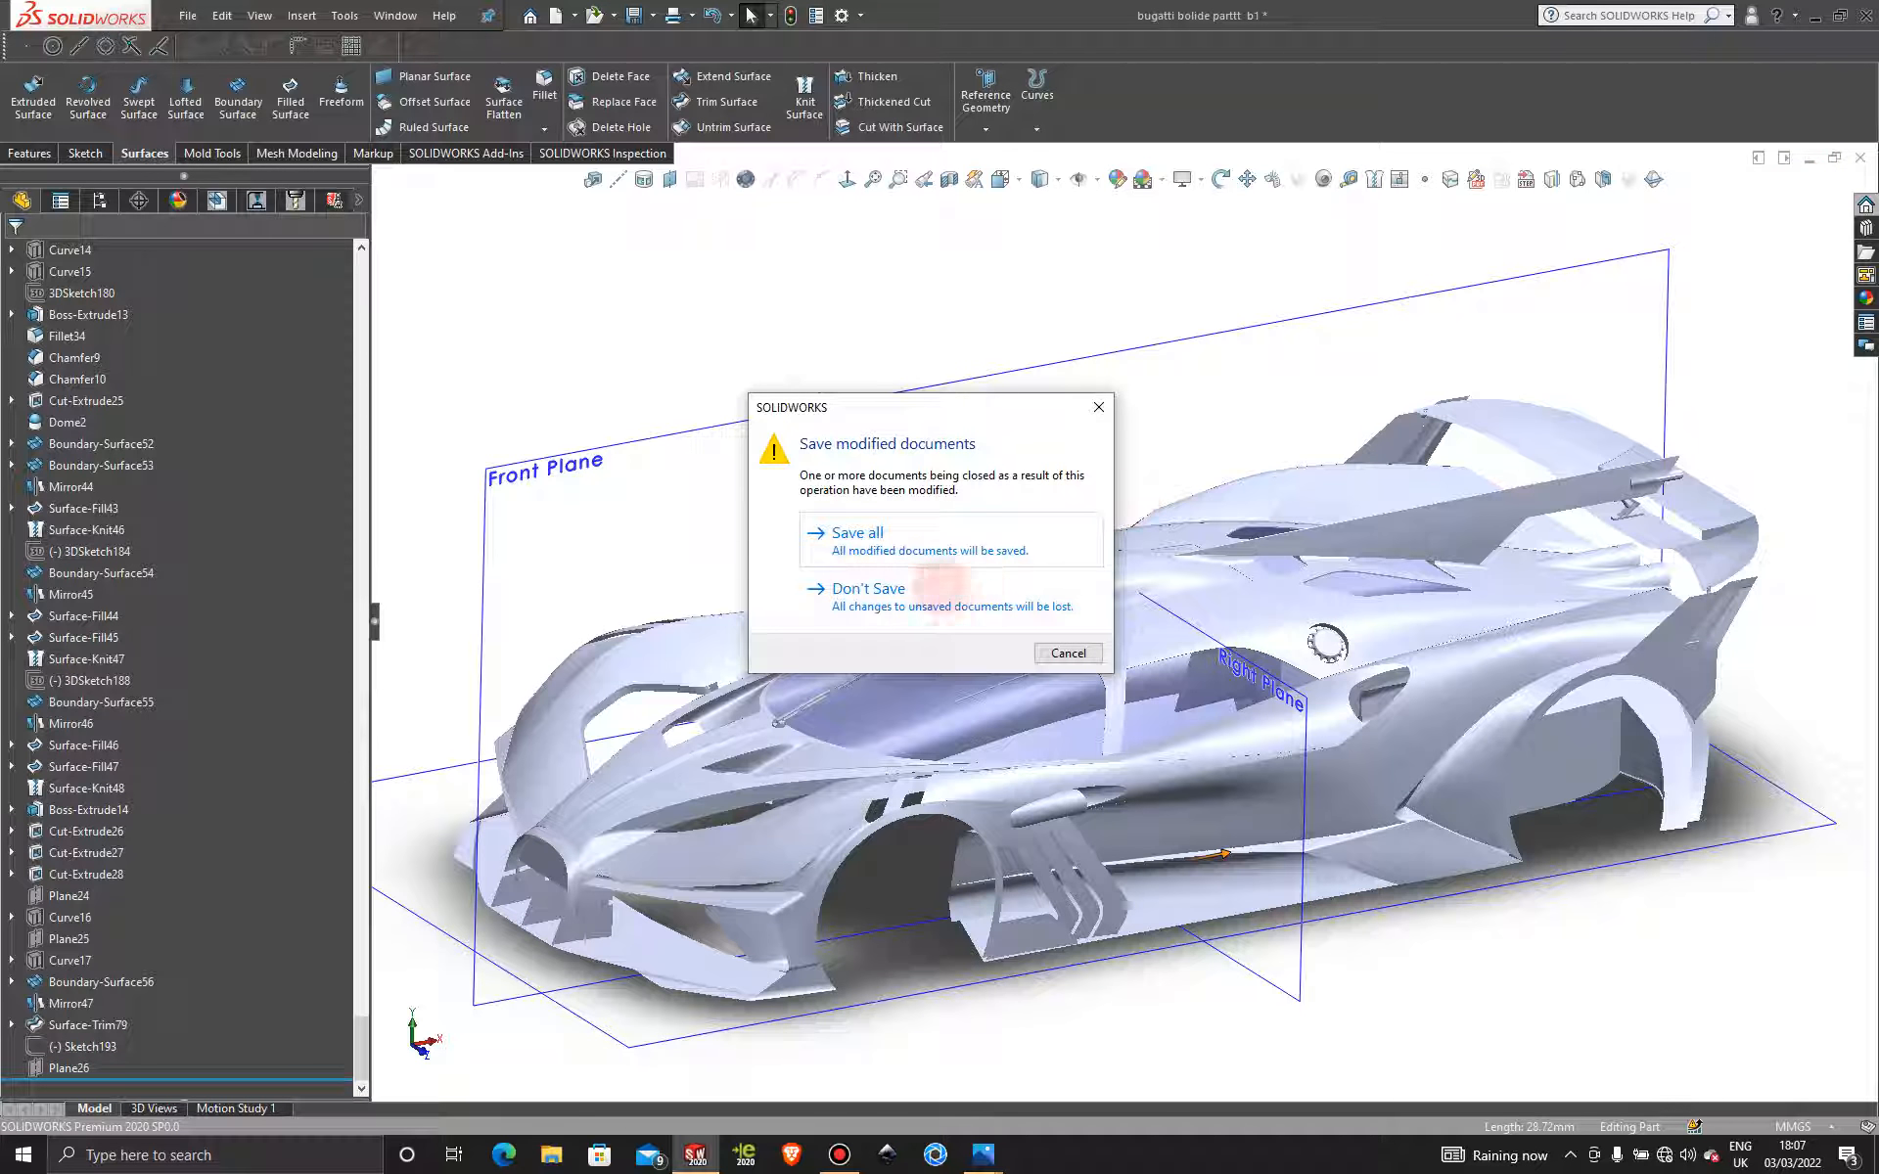
left_click(937, 536)
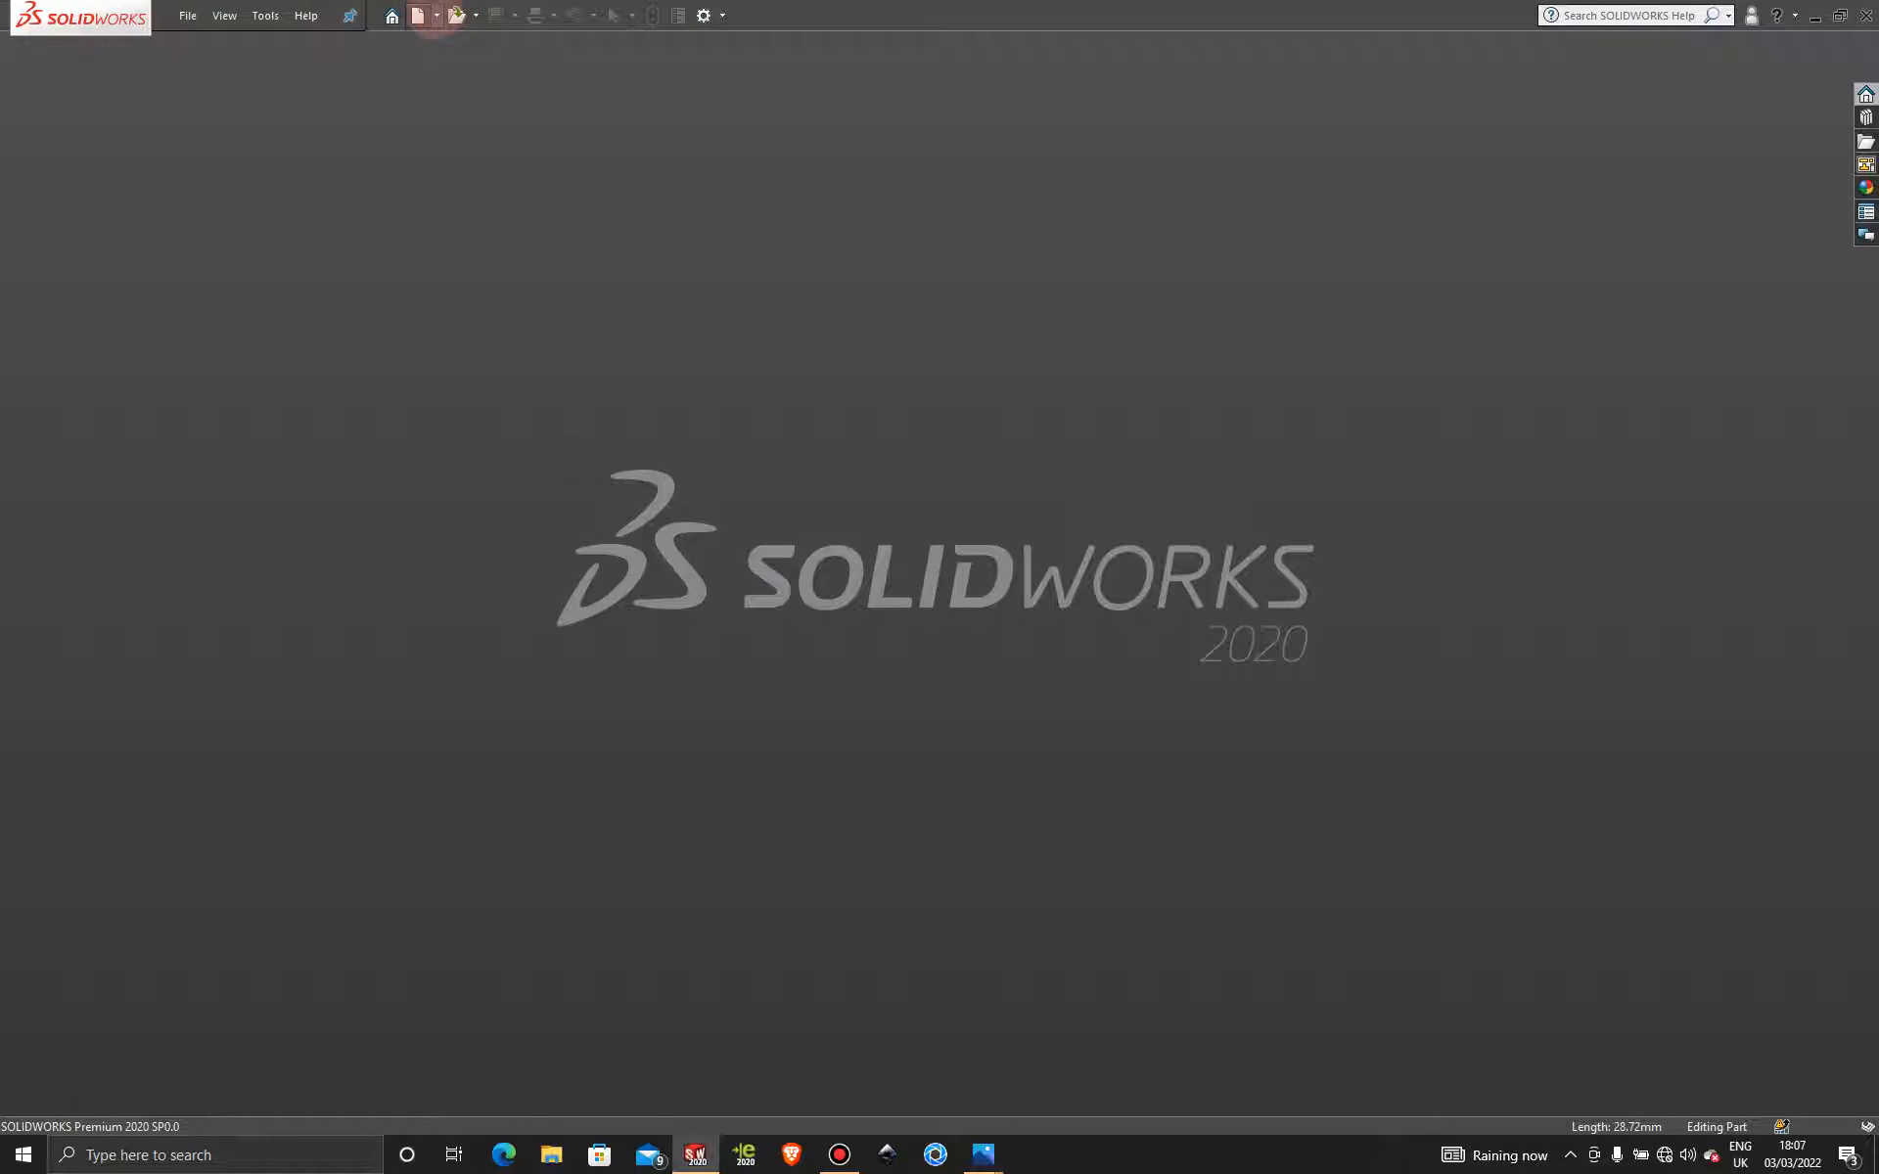
left_click(436, 15)
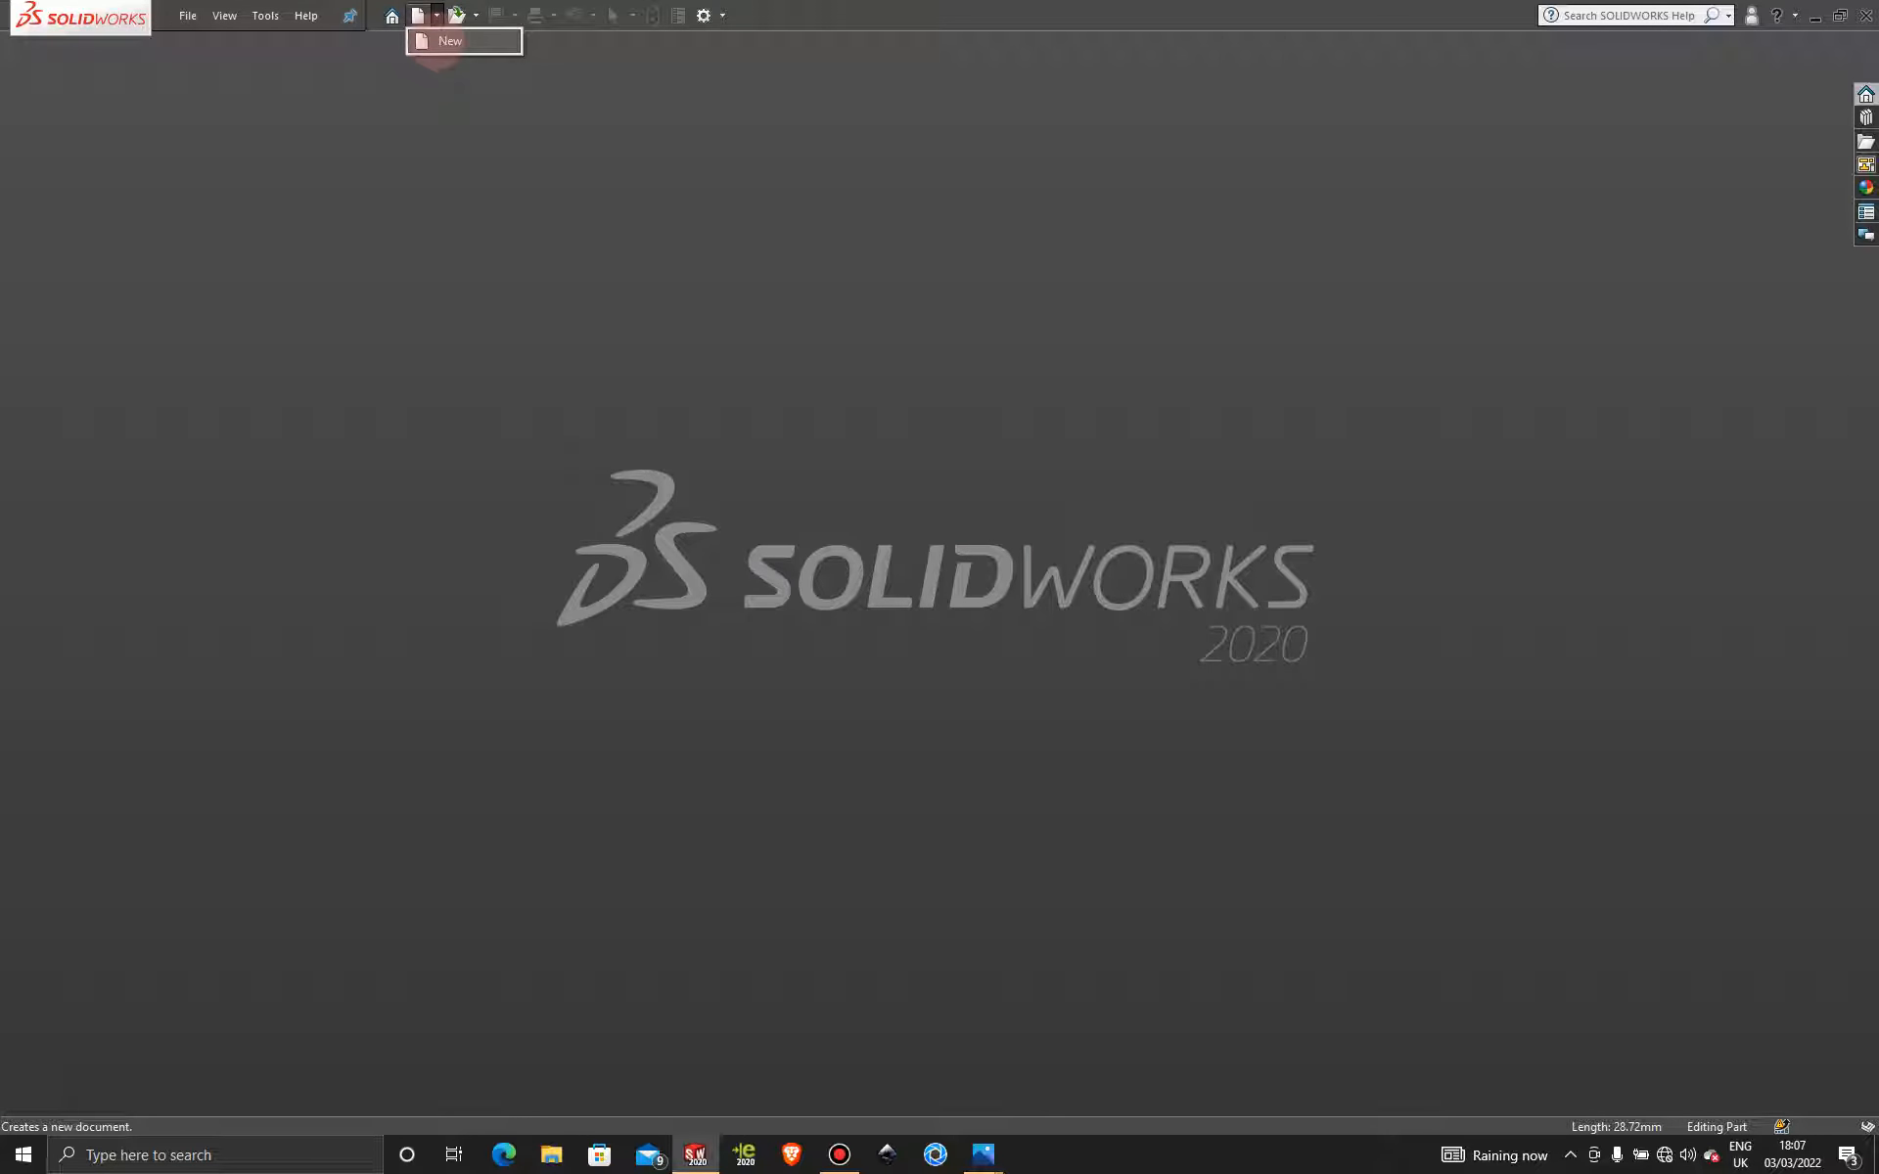
left_click(445, 41)
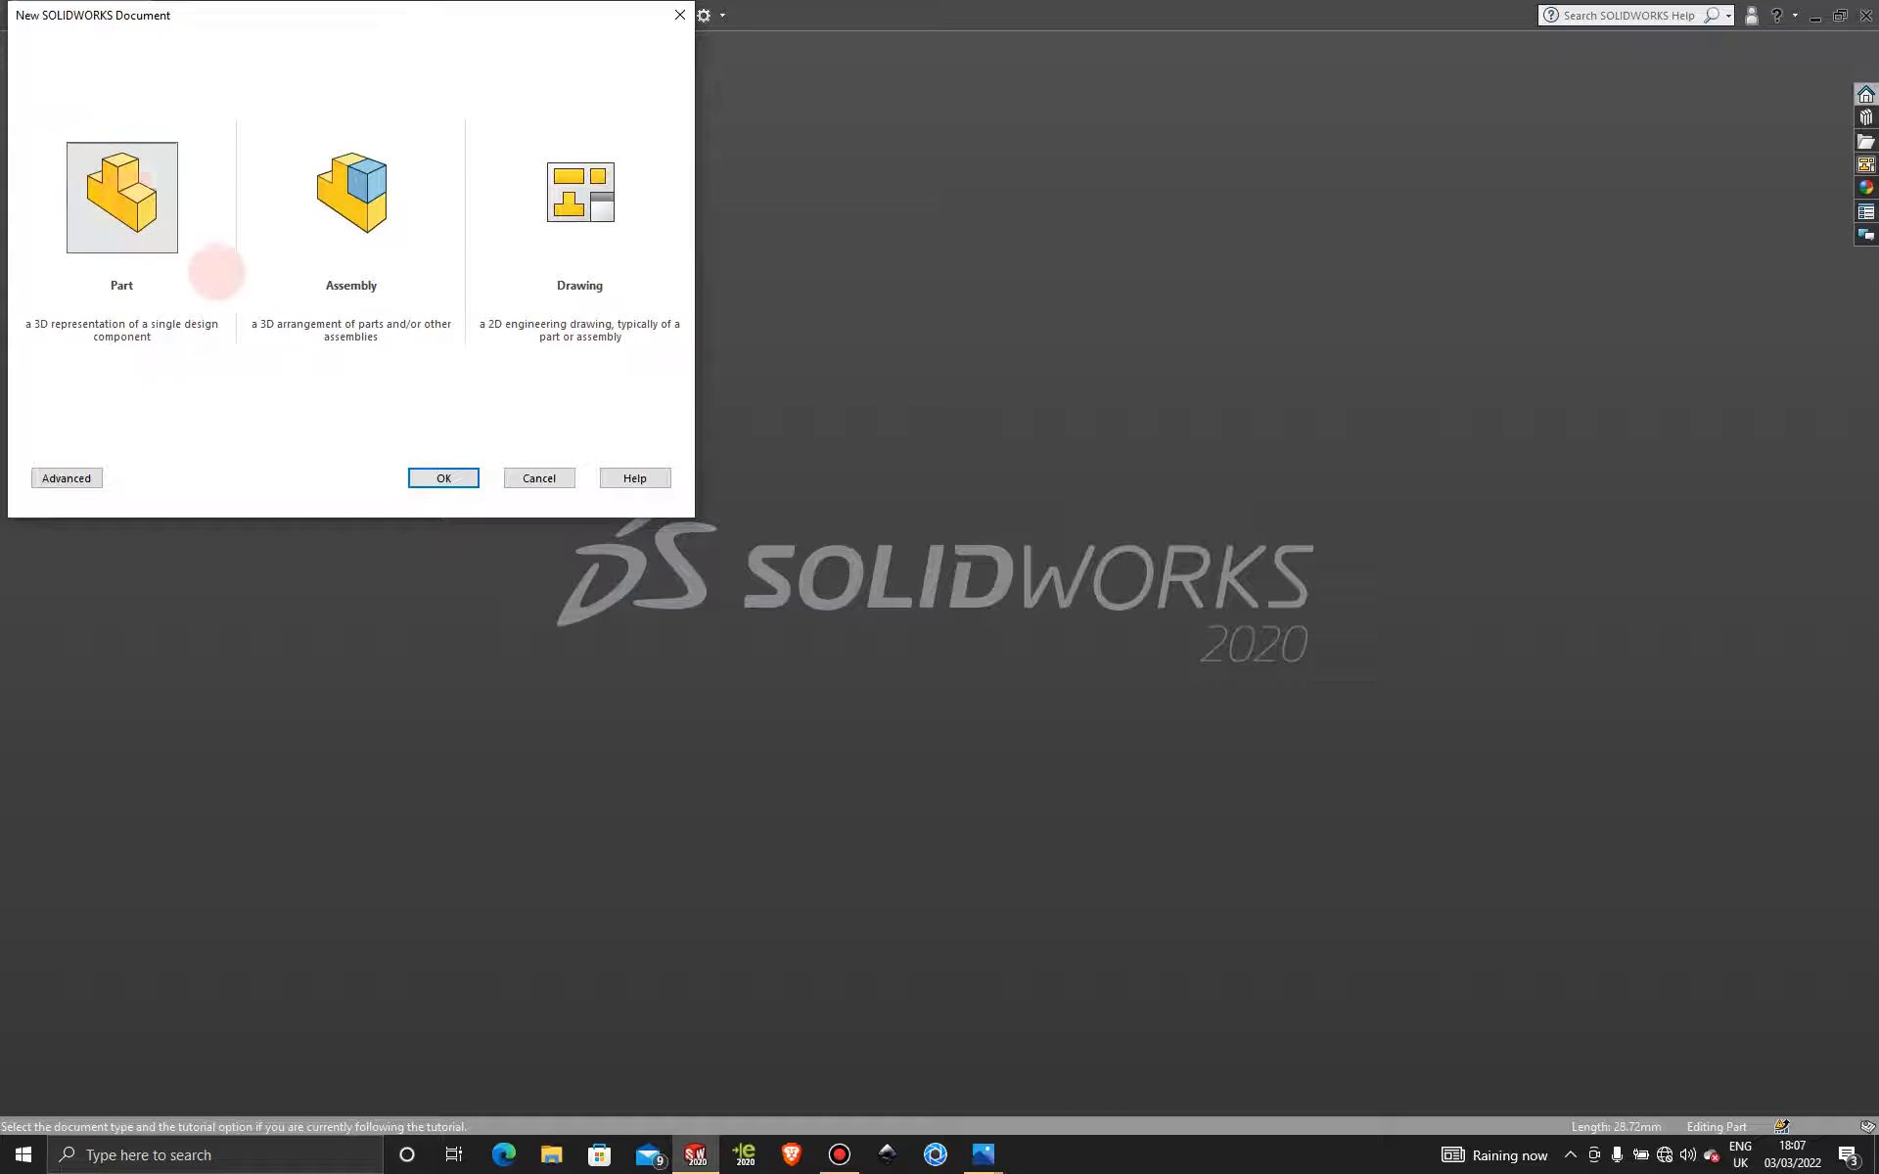
left_click(450, 478)
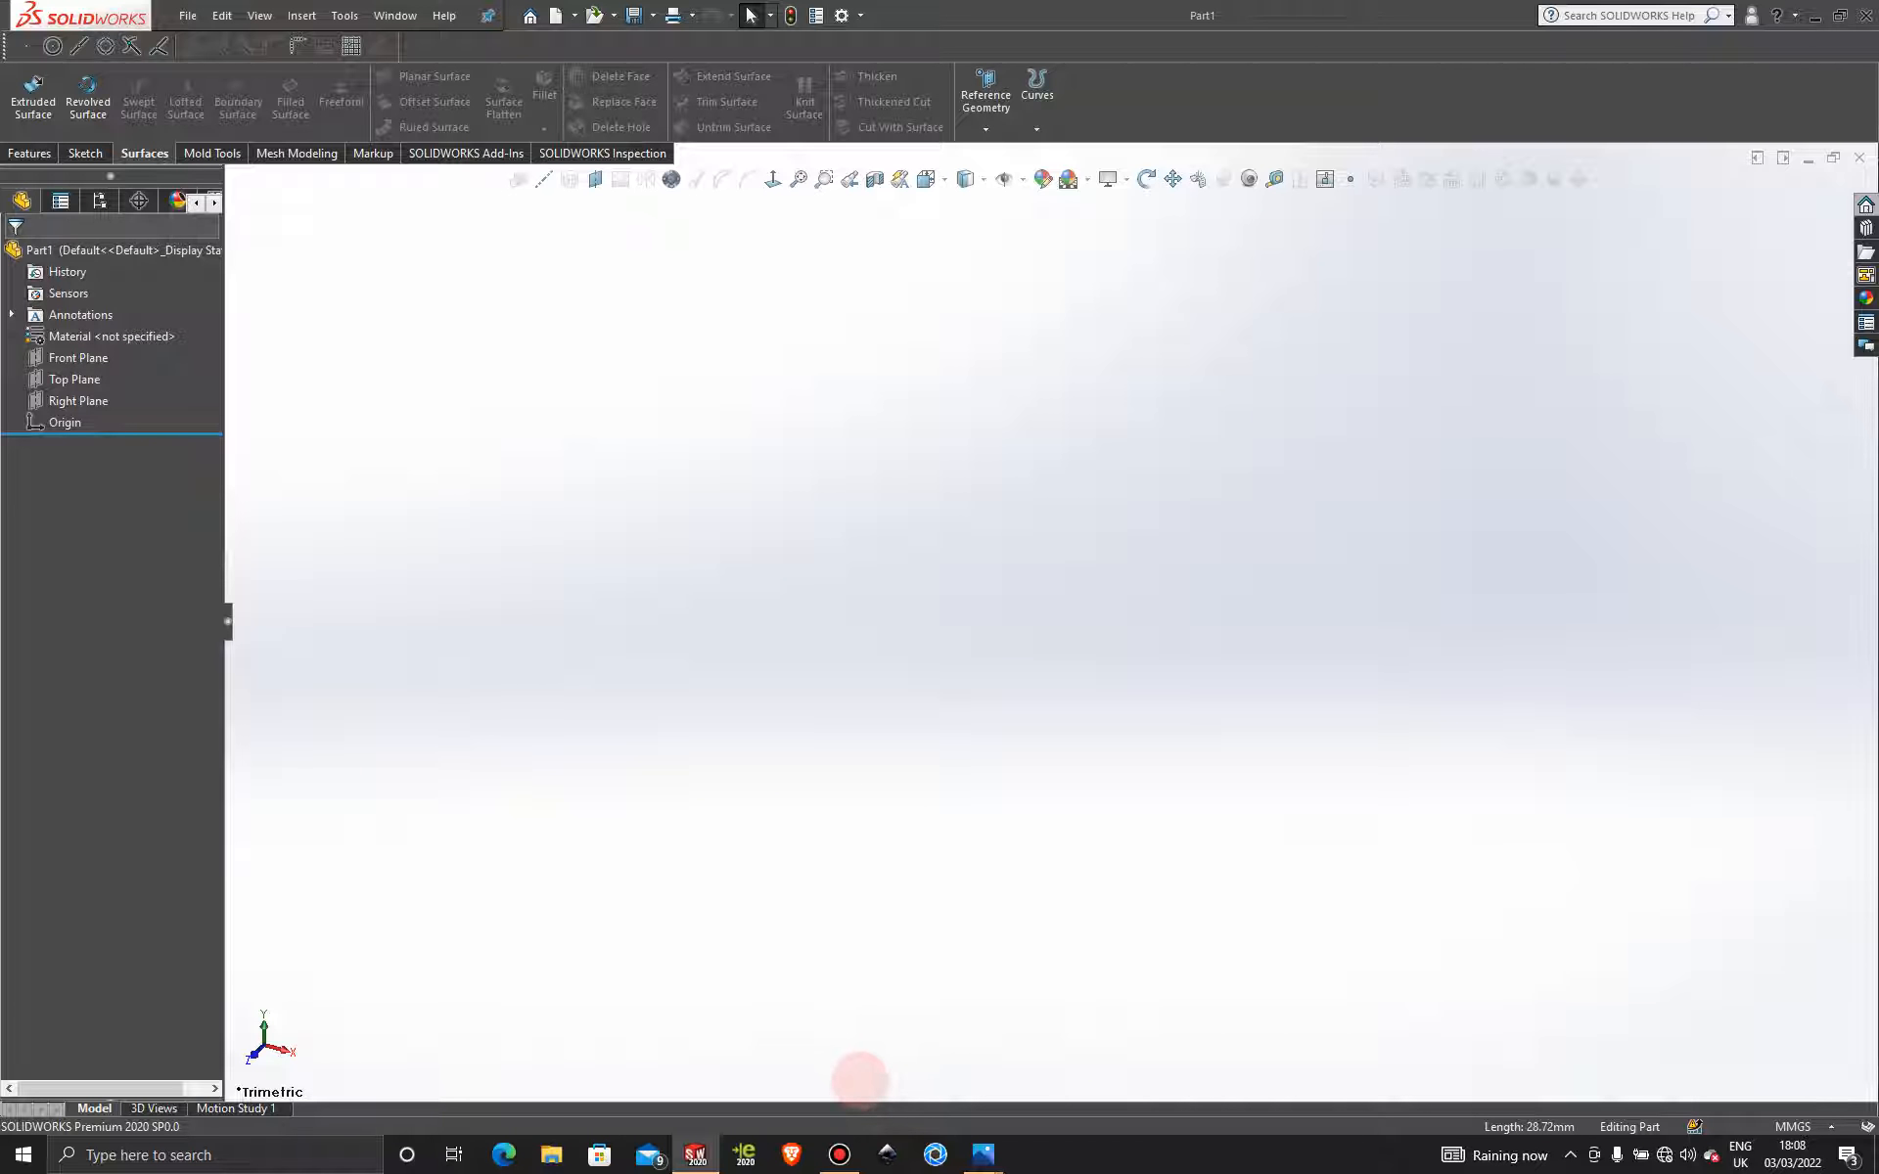
left_click(839, 1155)
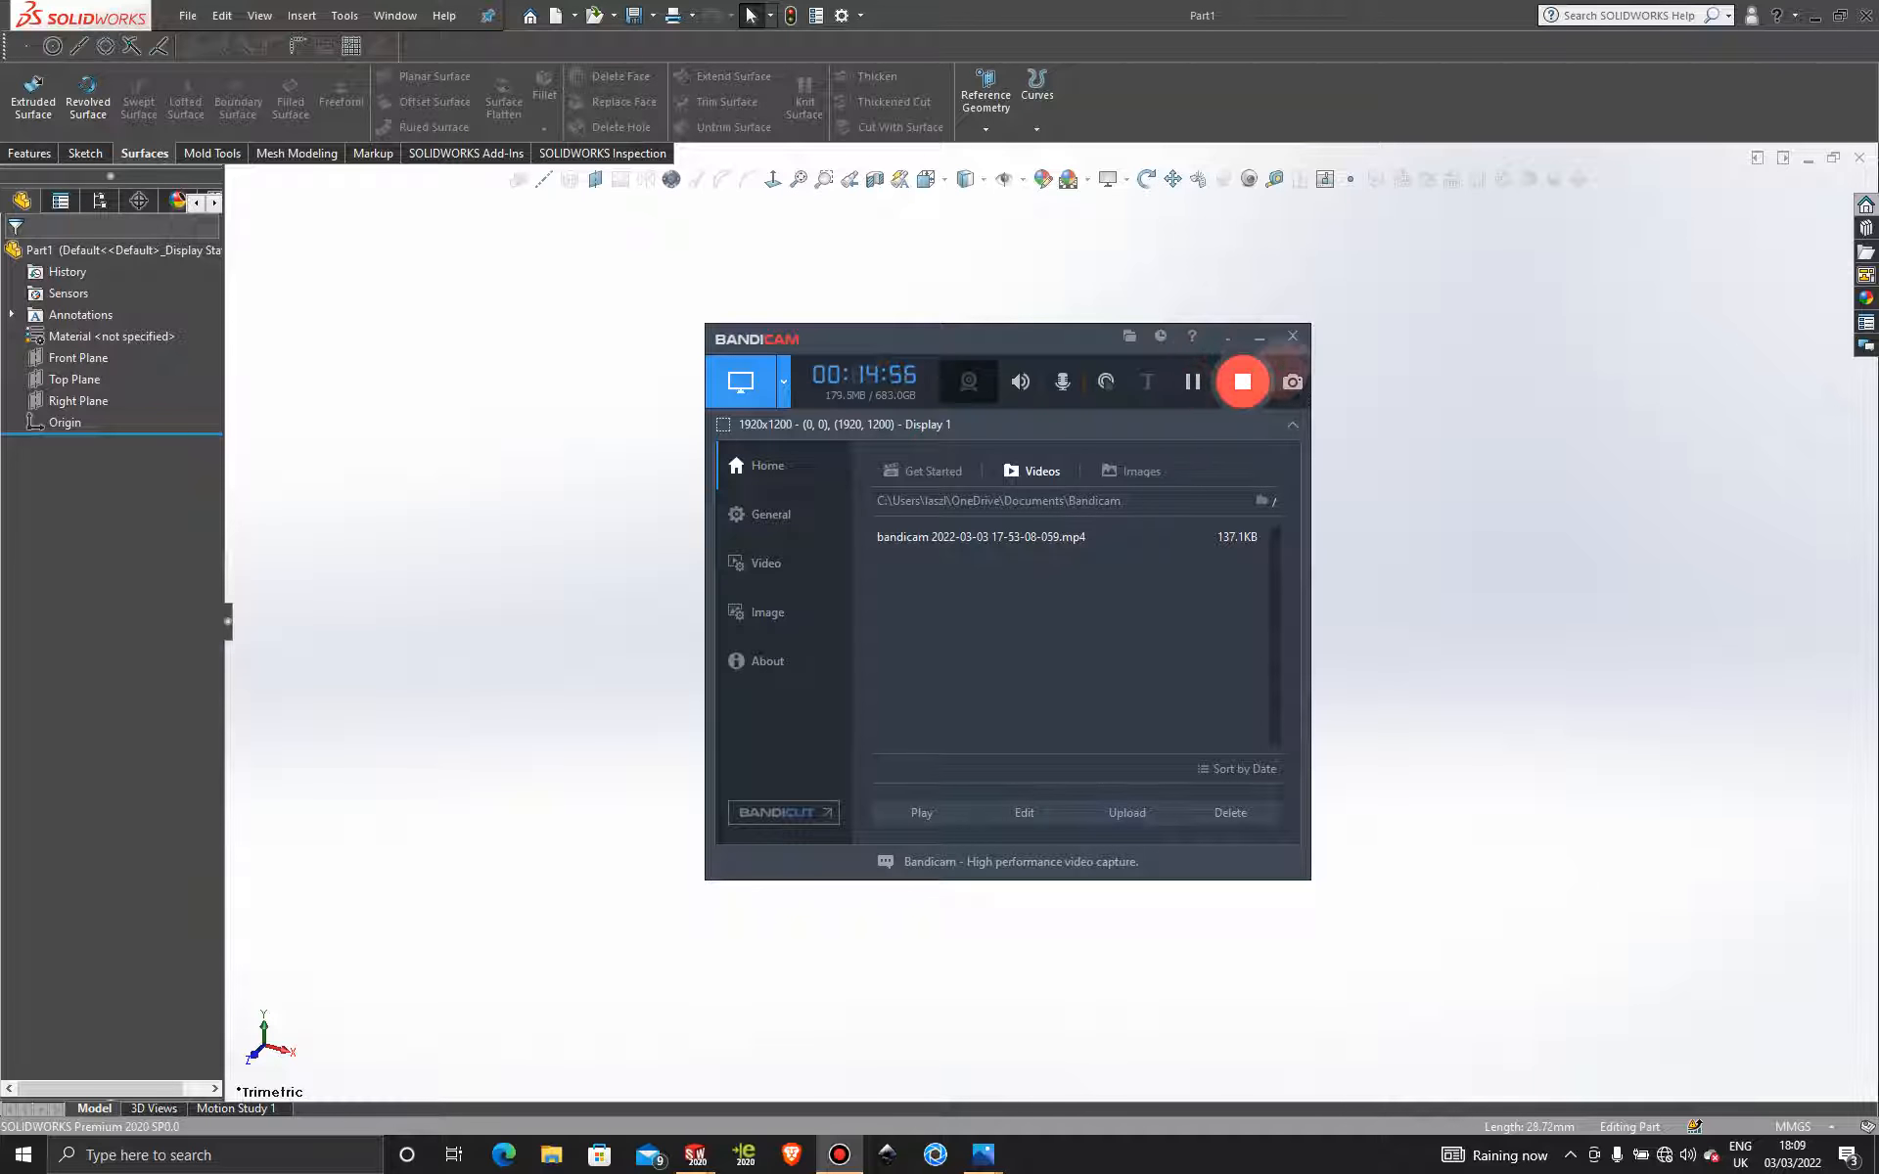
left_click(1260, 336)
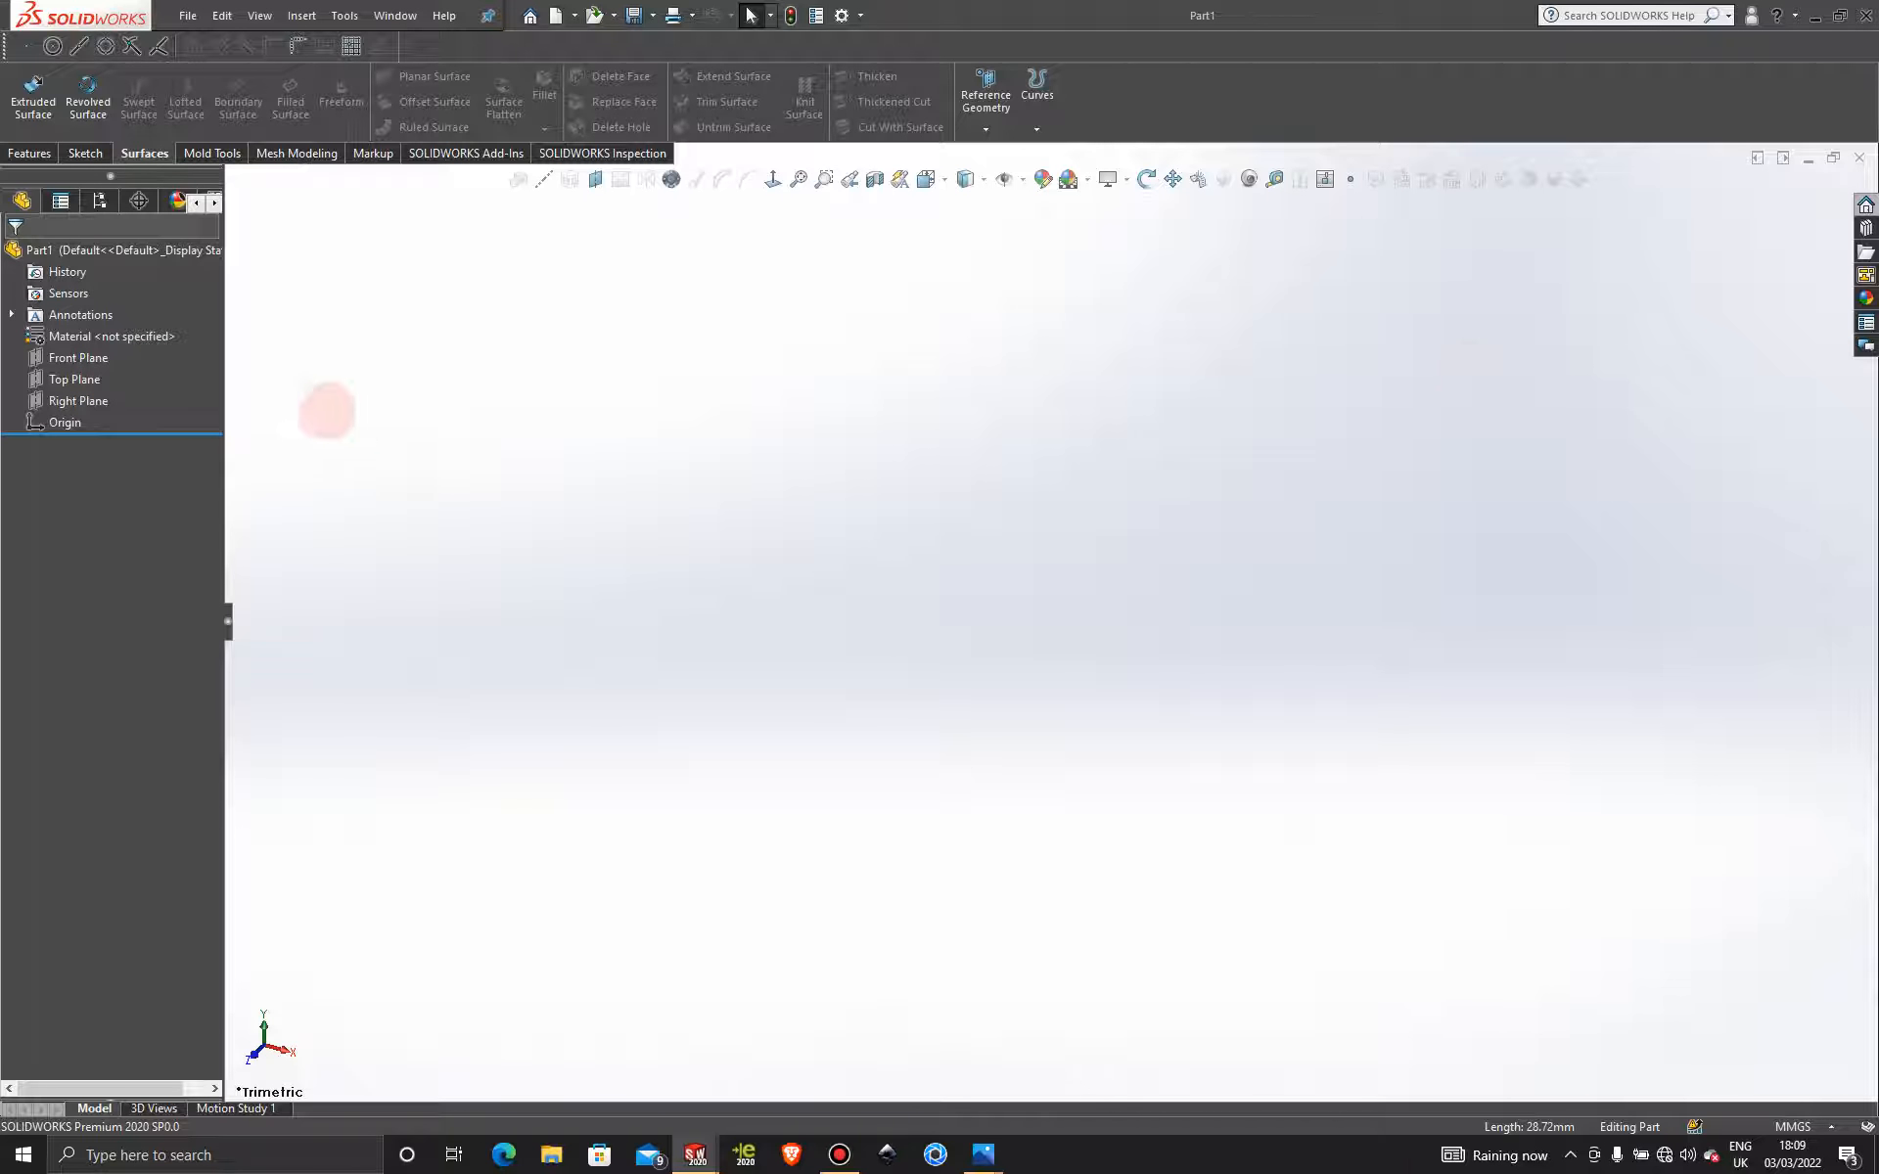
Start a sketch on the Right Plane.
left_click(88, 399)
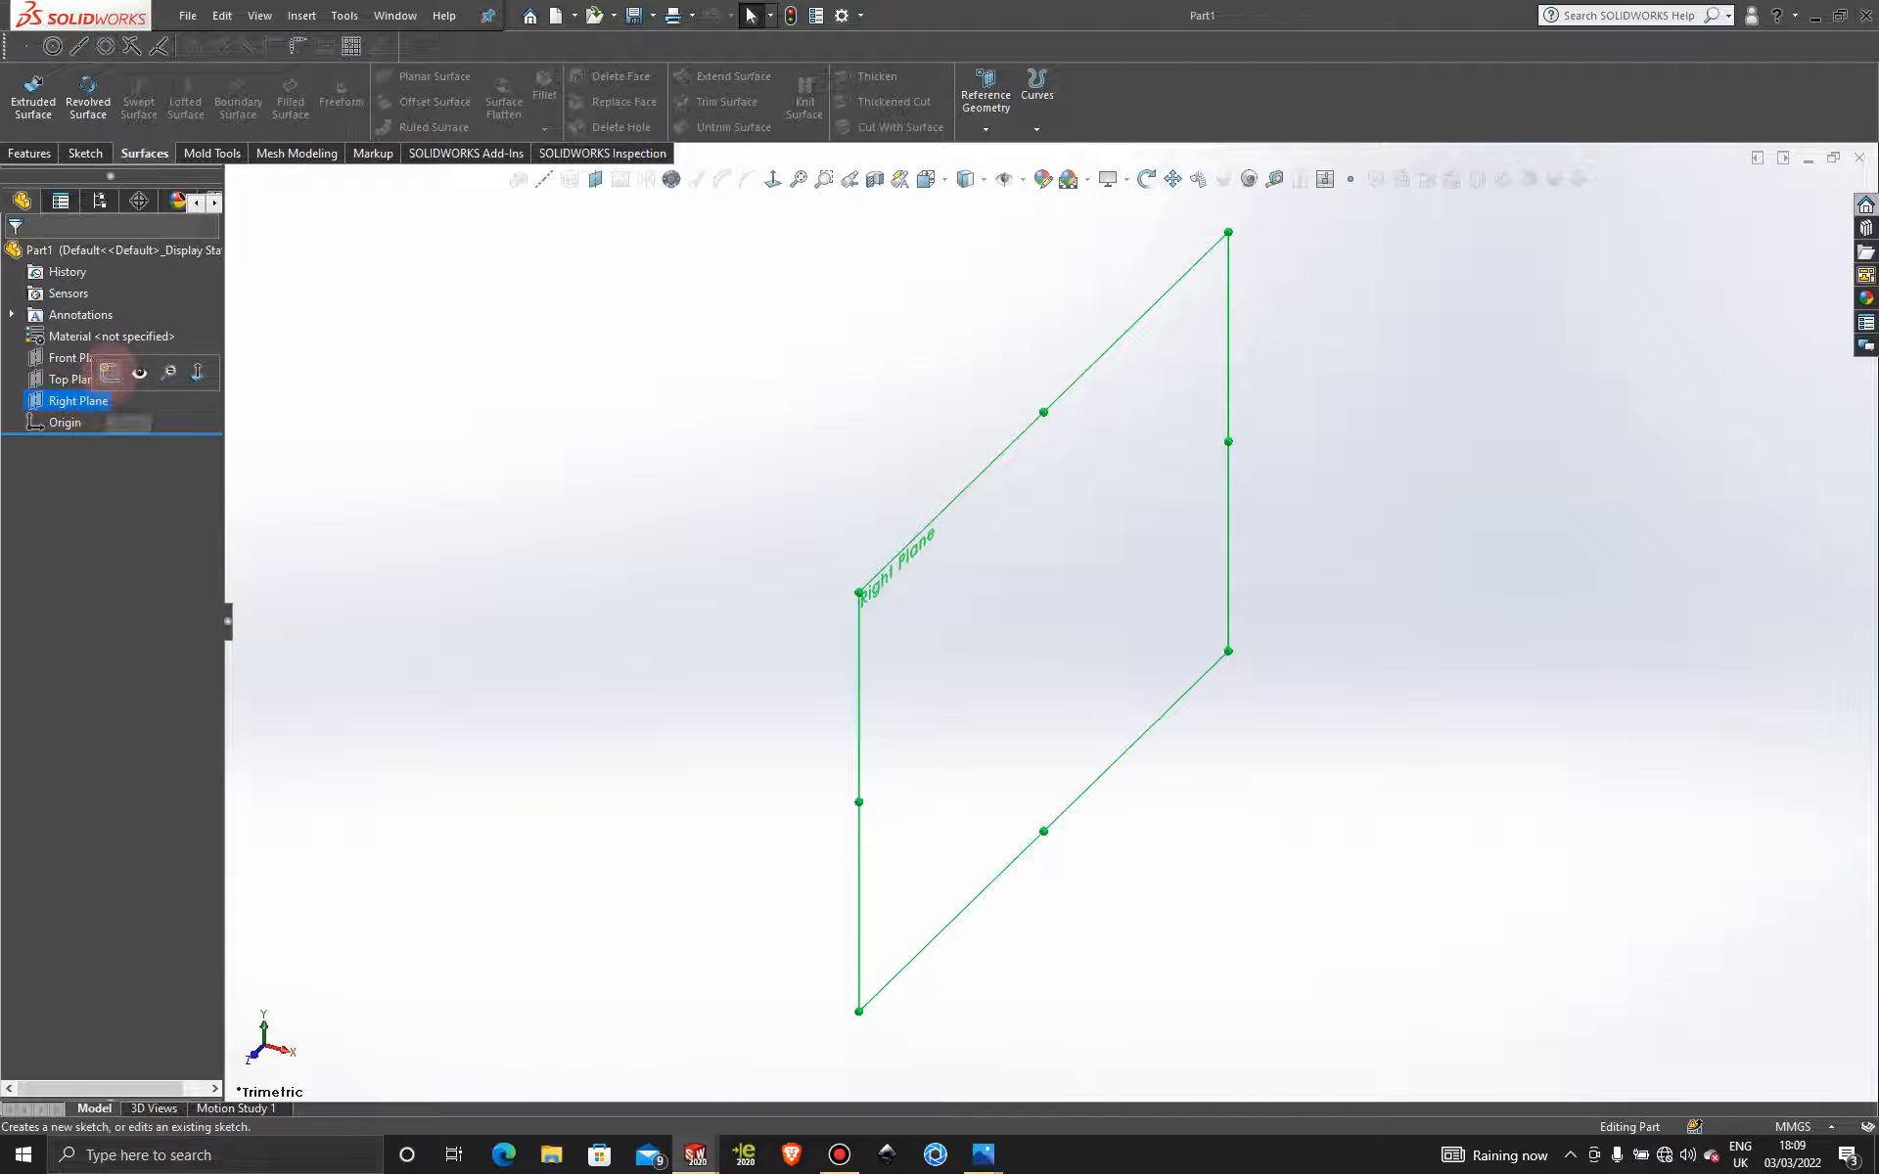
left_click(109, 371)
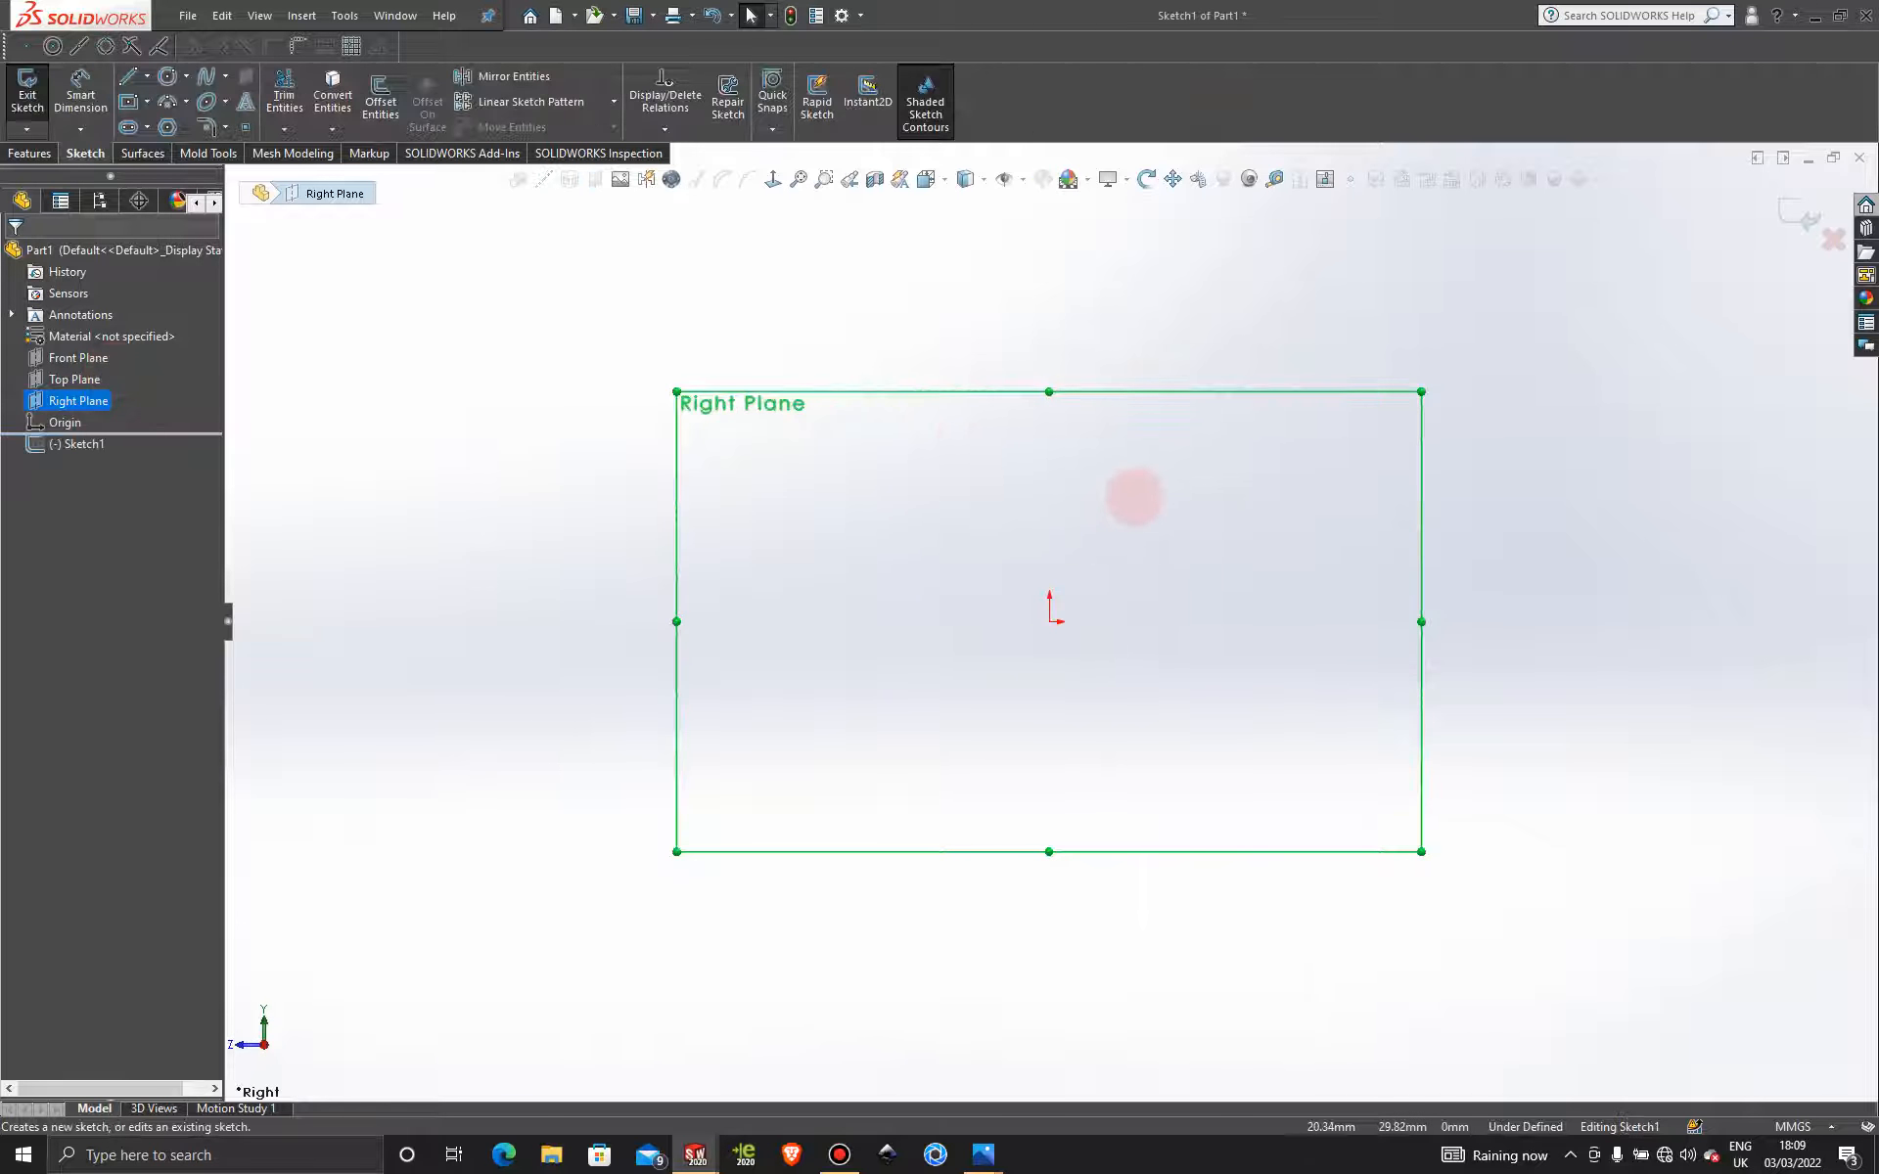
Examine the front wheel's diameters in the reference image WHEELS NUMBERS.PNG, and return to the open sketch.
mouse_move(983, 1154)
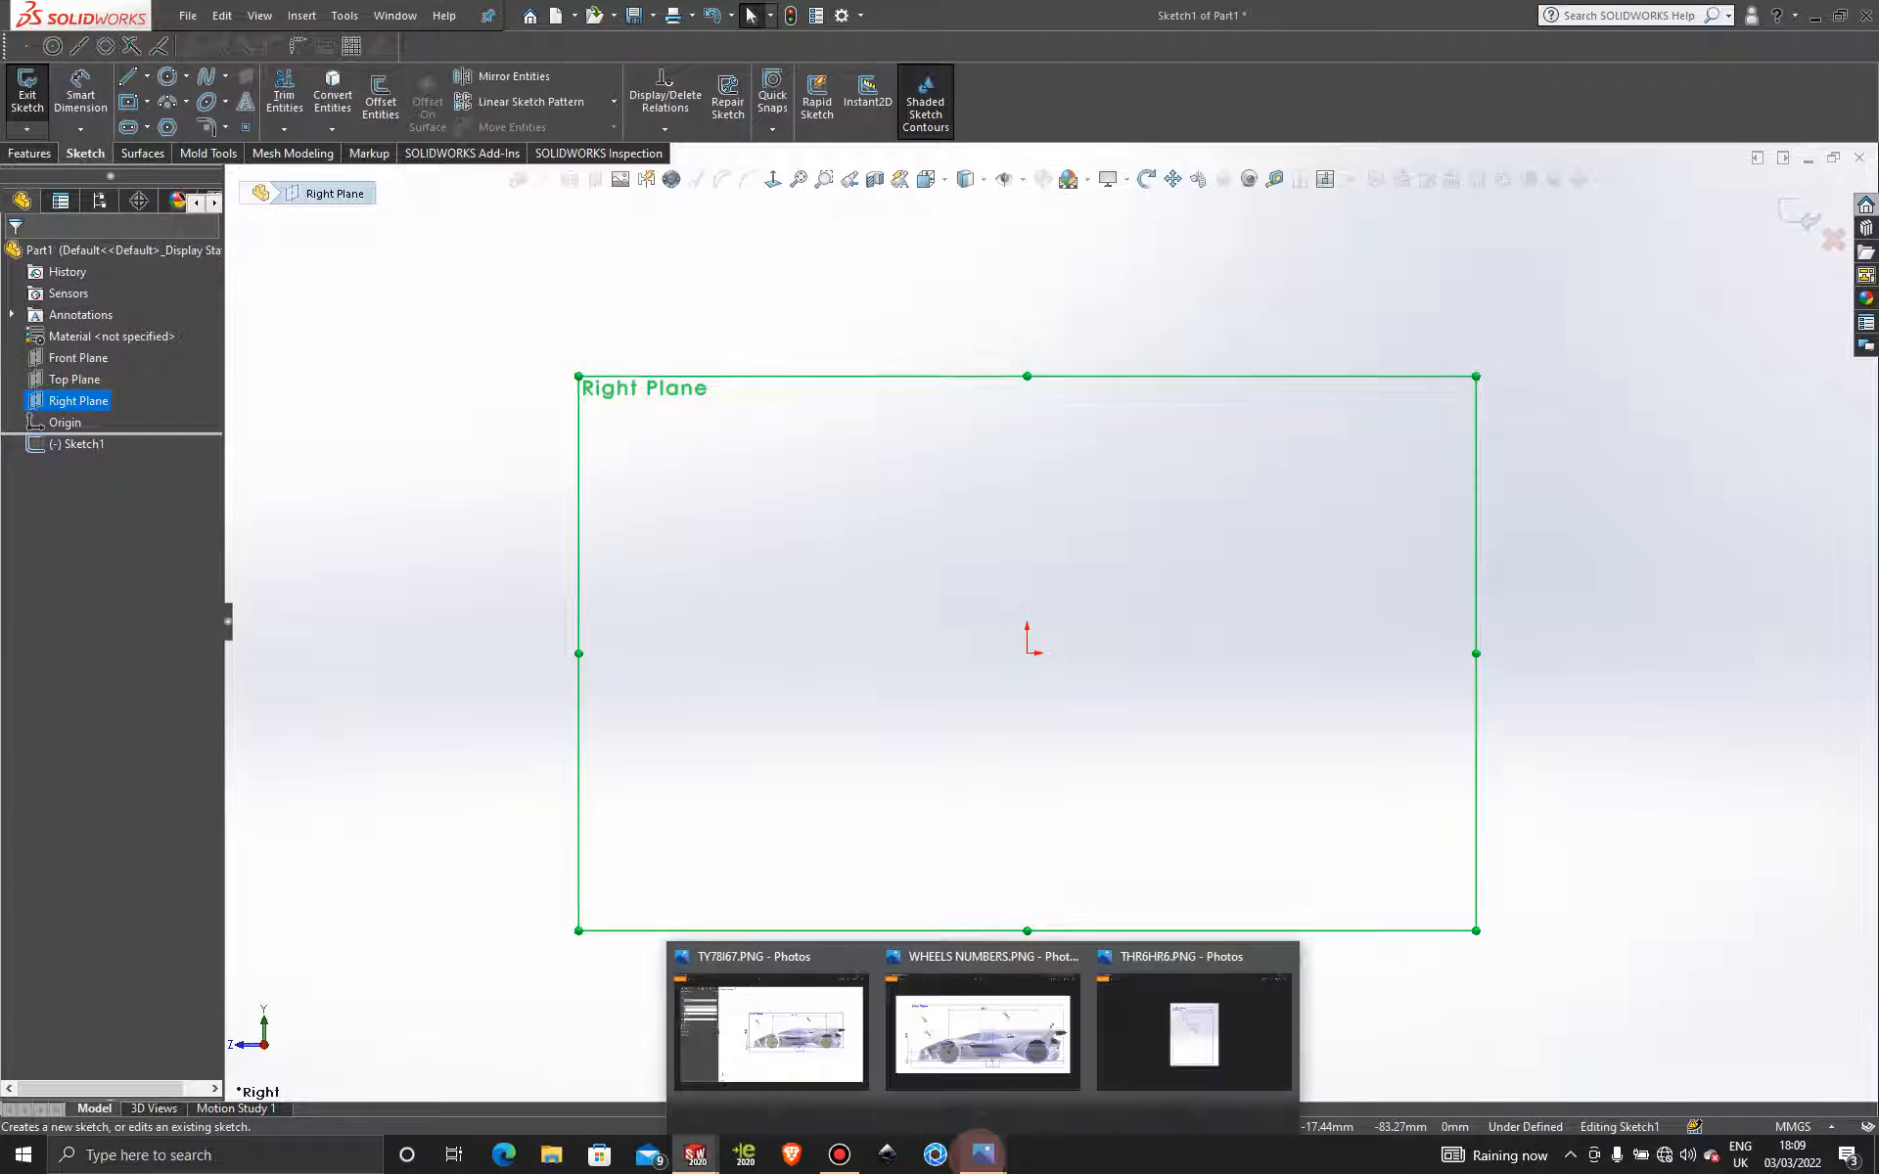
mouse_move(978, 1052)
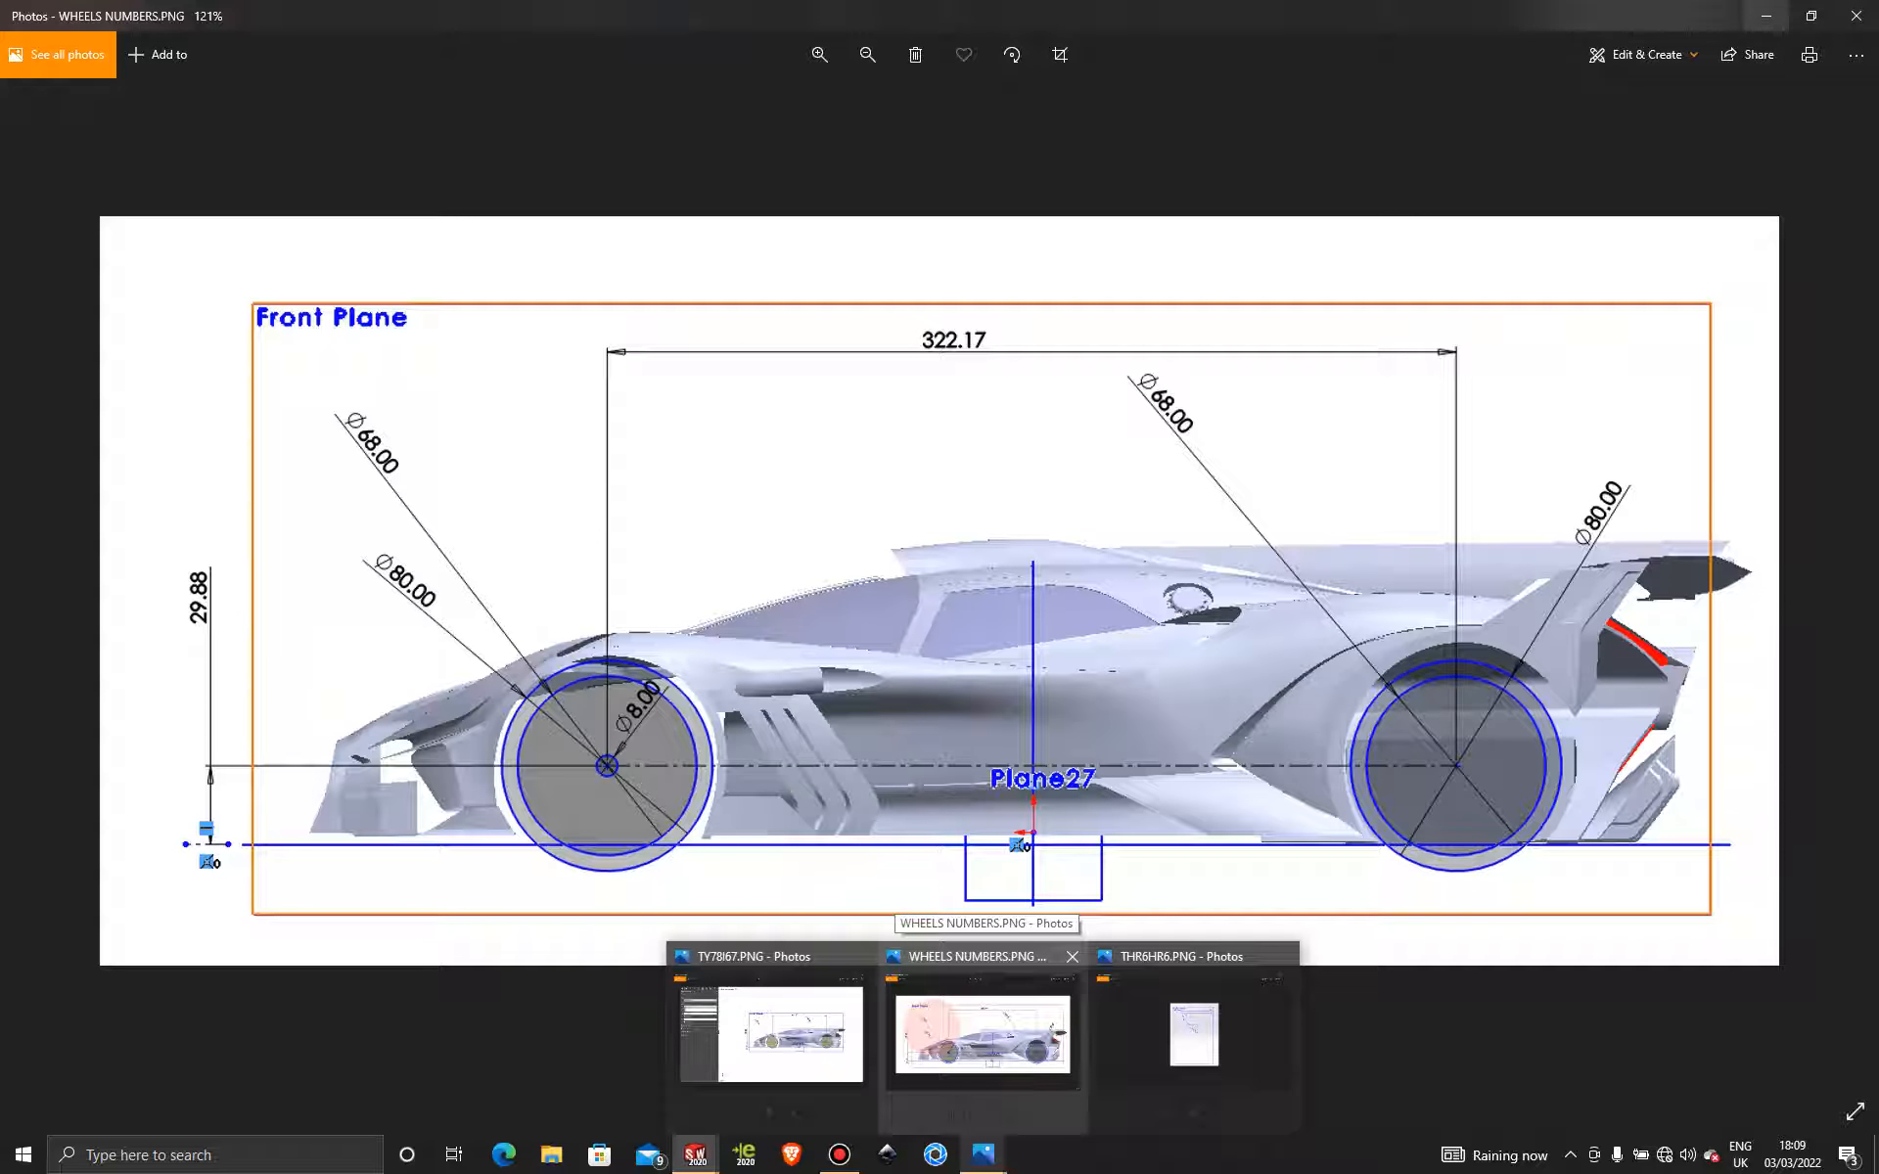
left_click(930, 1024)
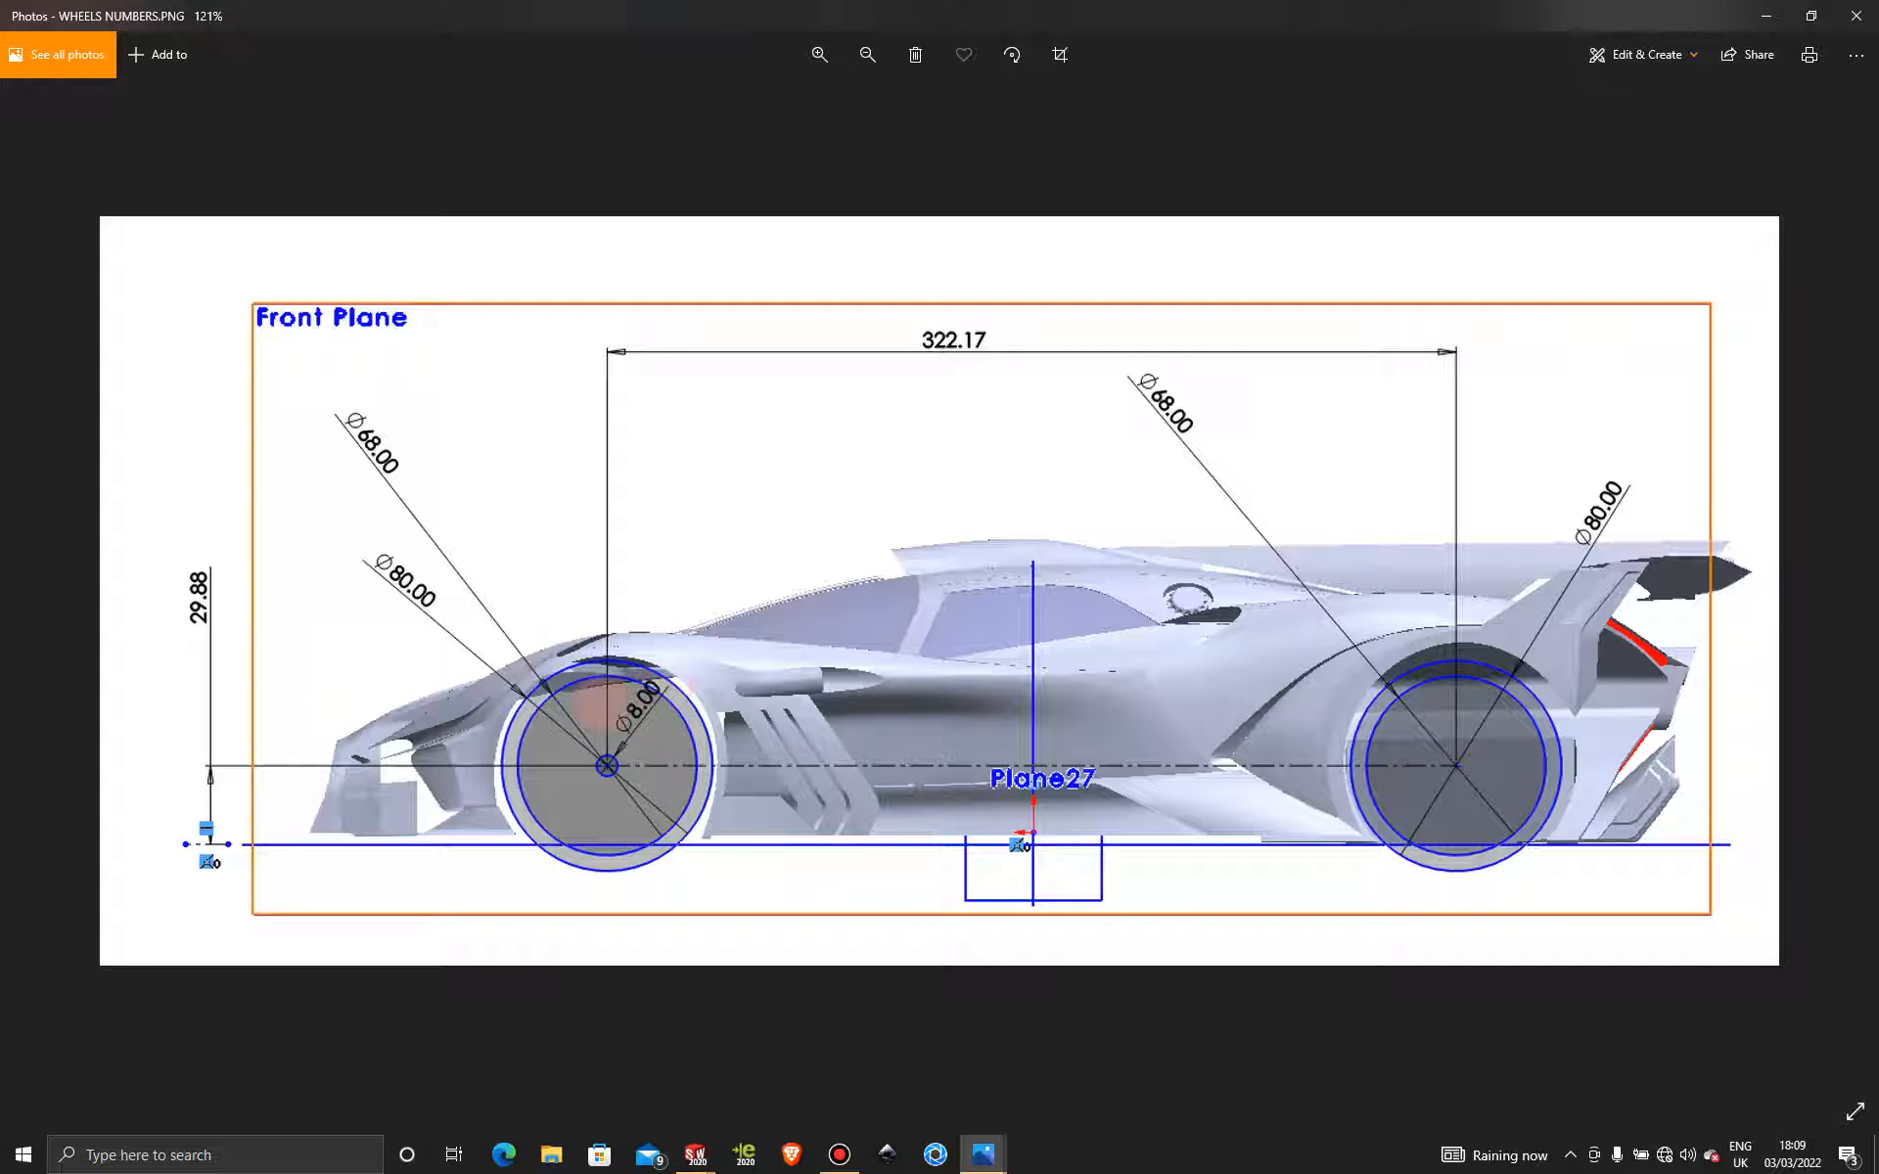
scroll(604, 702, "down", 2)
scroll(607, 690, "up", 4)
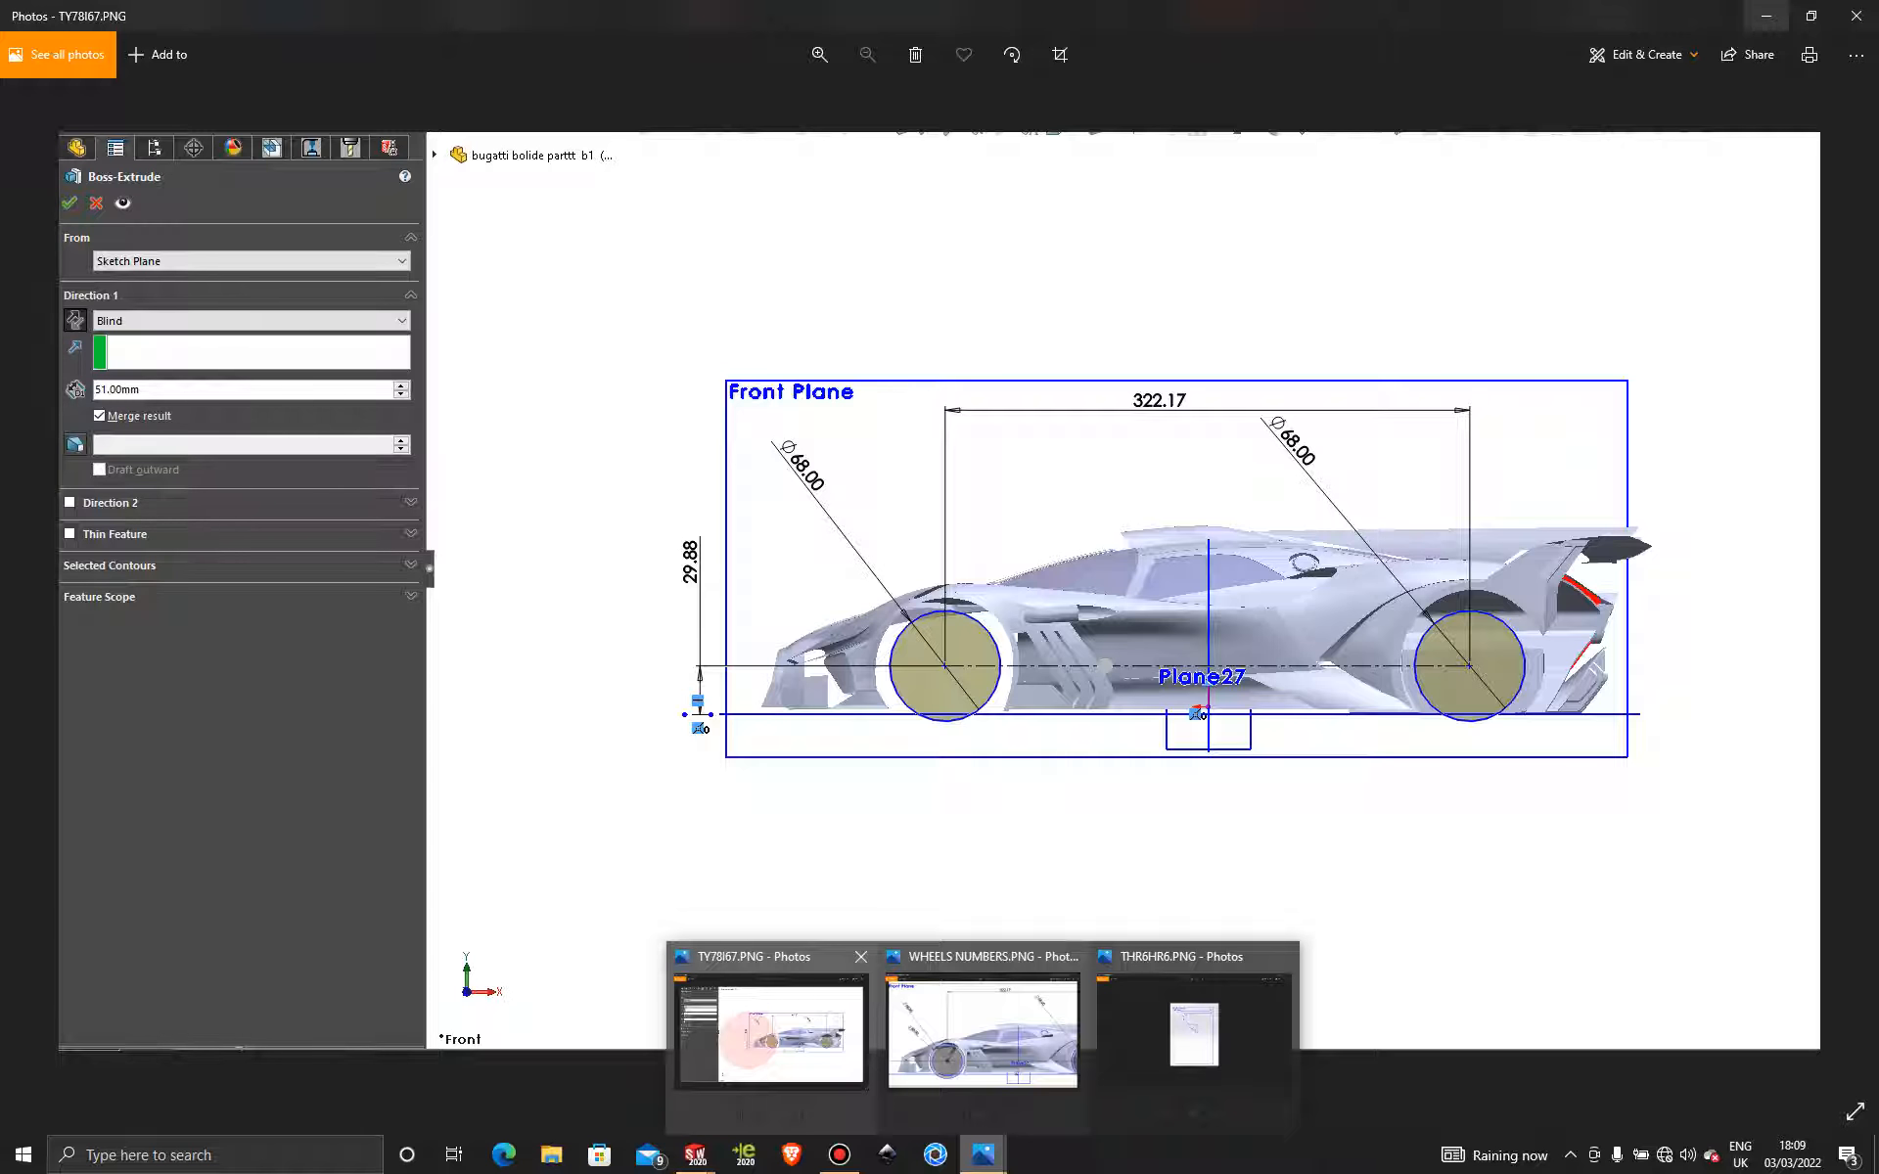
left_click(982, 1030)
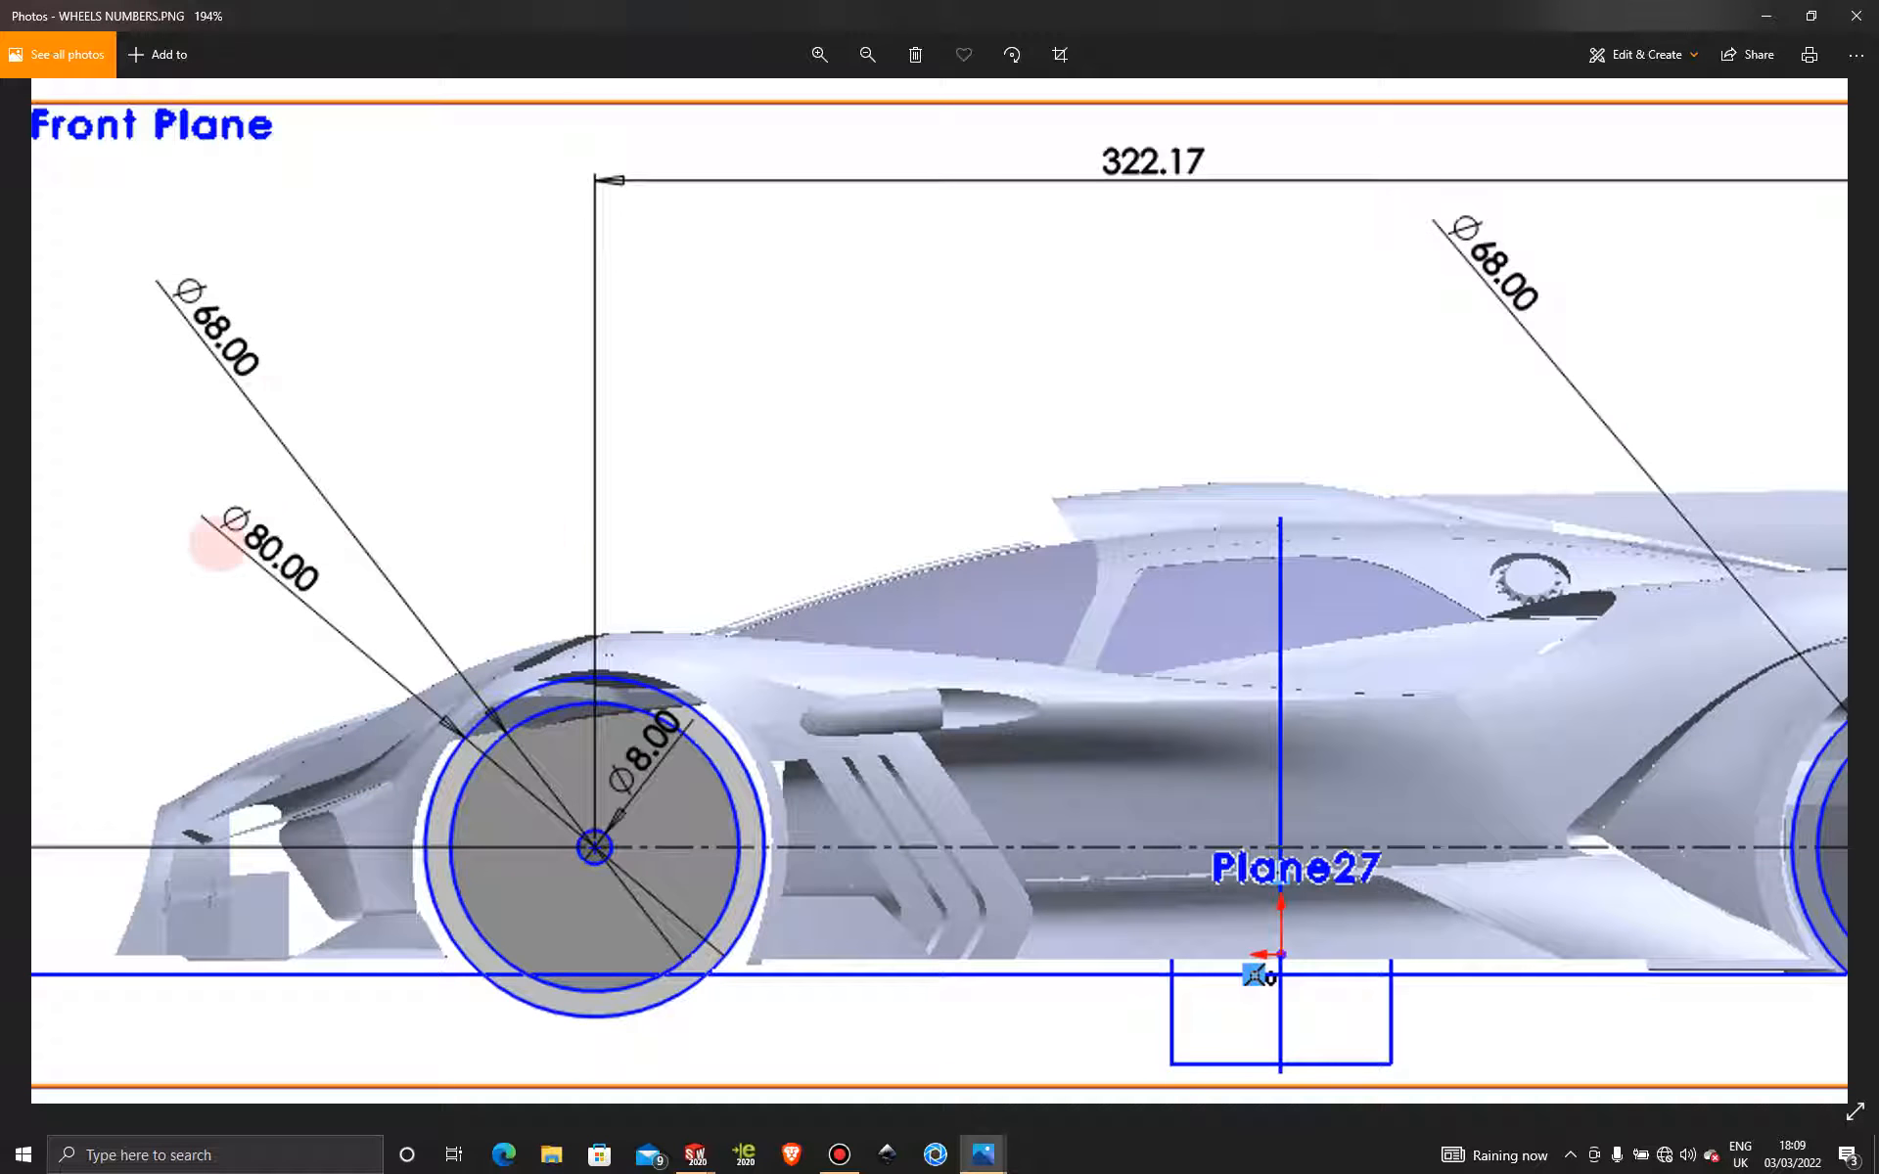
left_click(1766, 16)
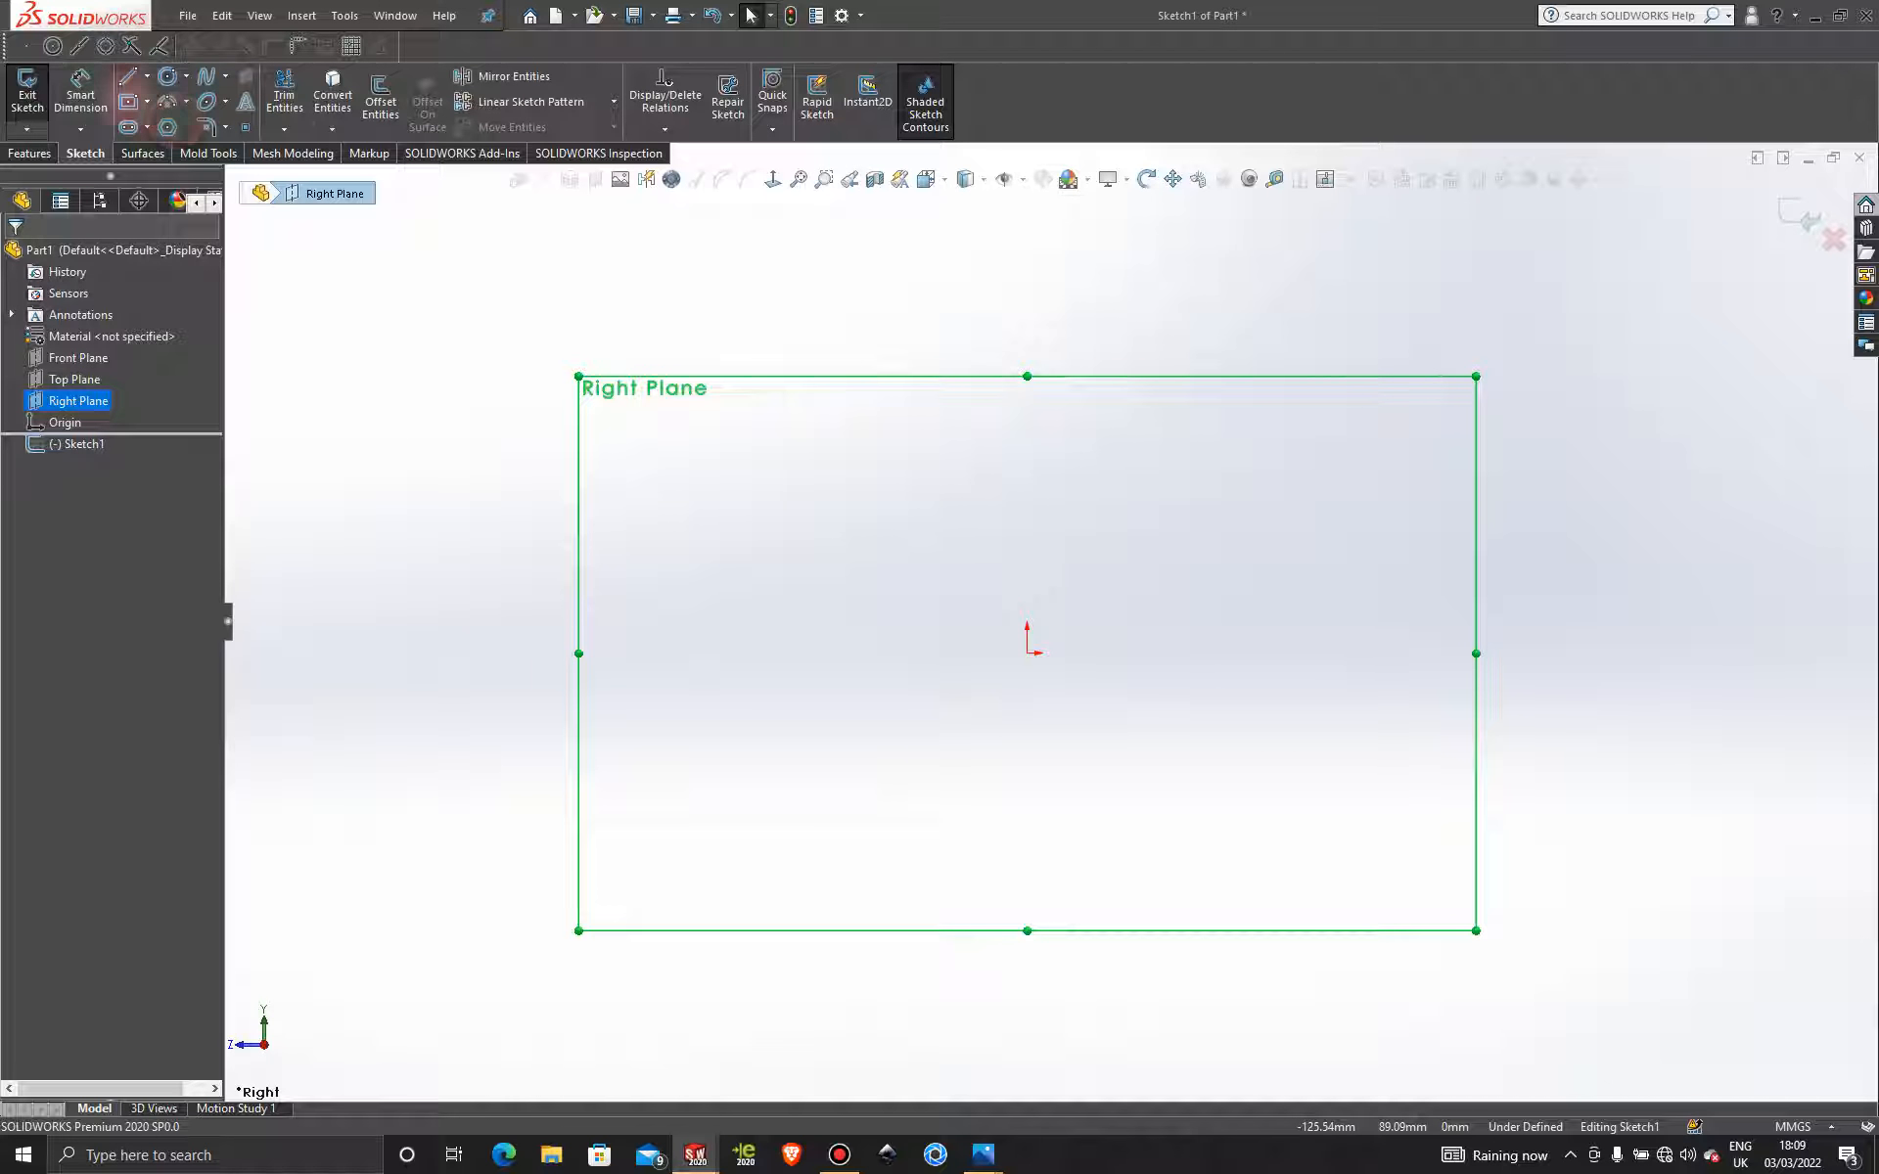
Sketch a center rectangle on the origin, about 96 mm wide and 106 mm high.
left_click(128, 101)
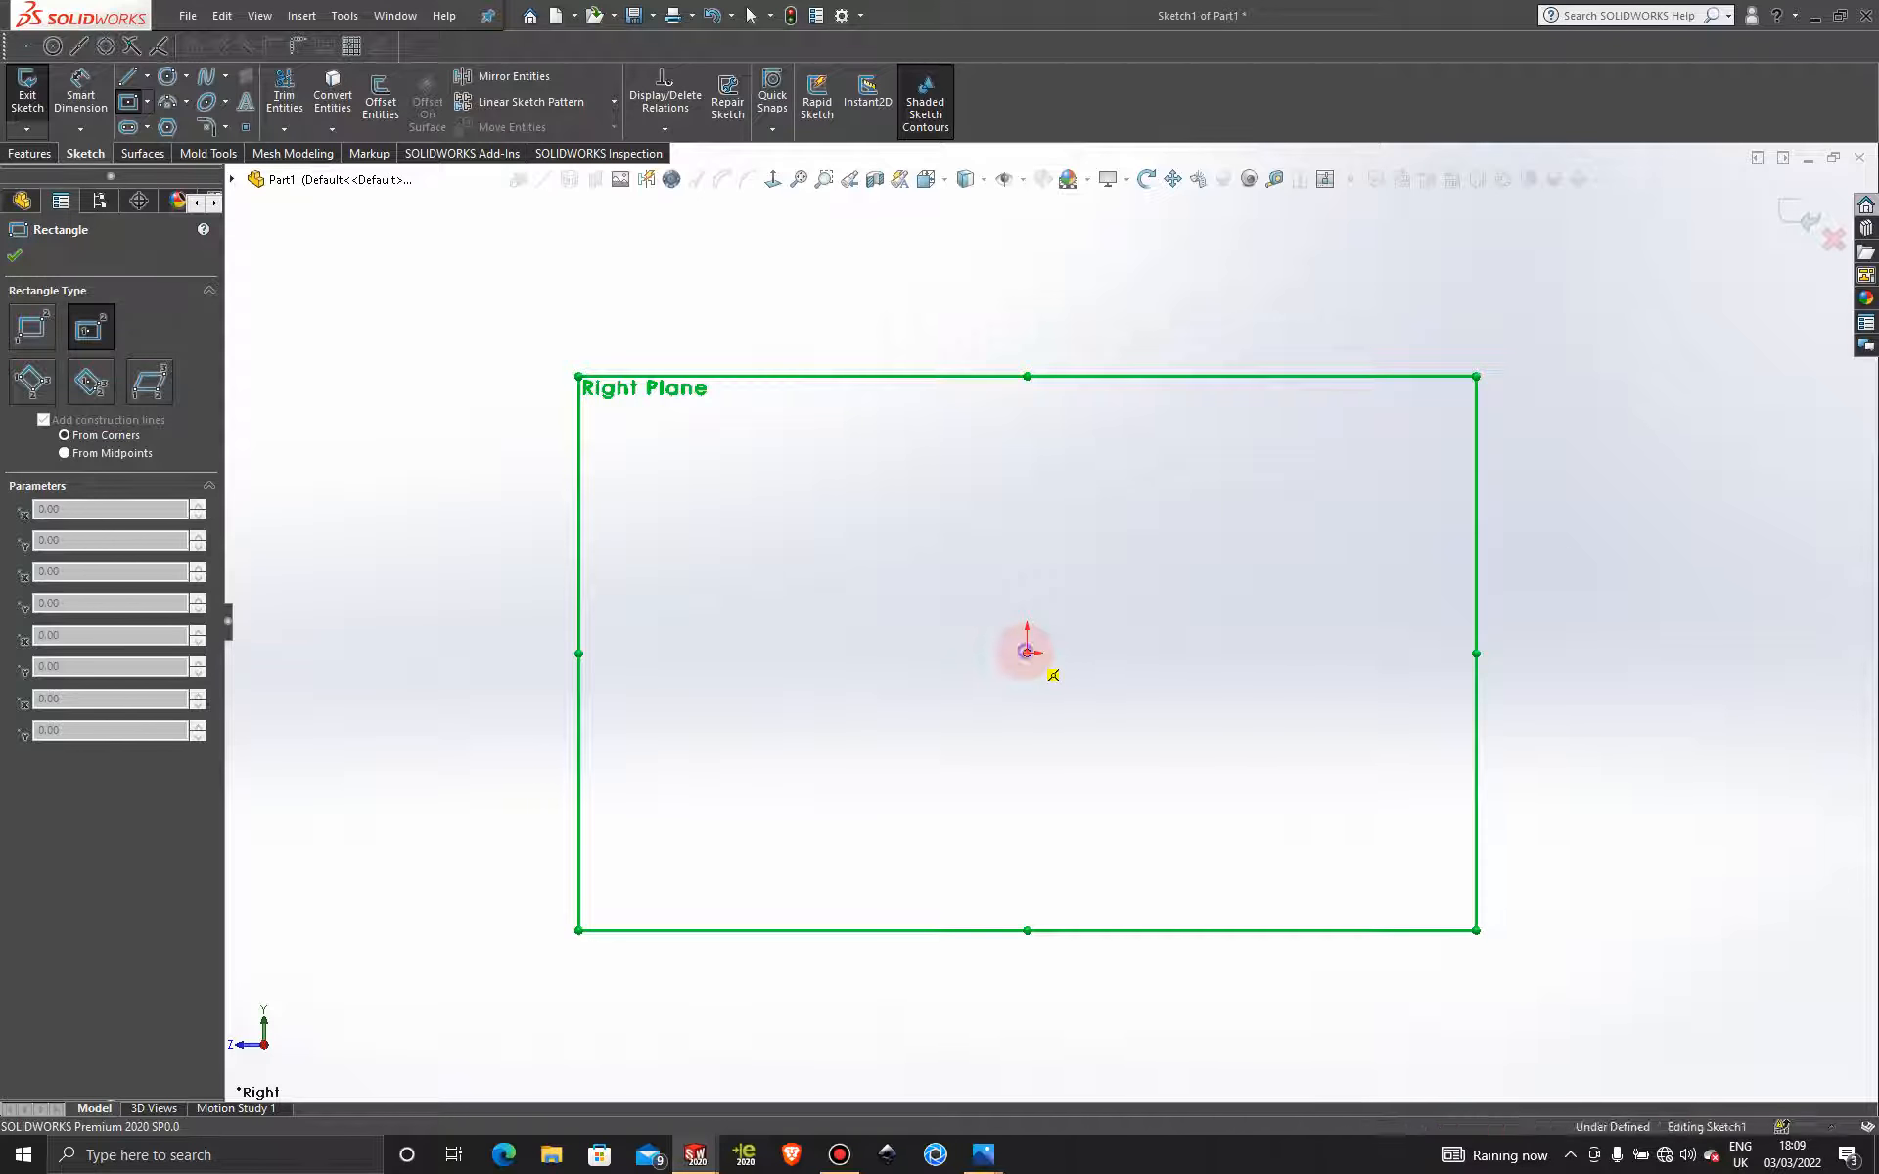
left_click(1027, 653)
left_click(1263, 920)
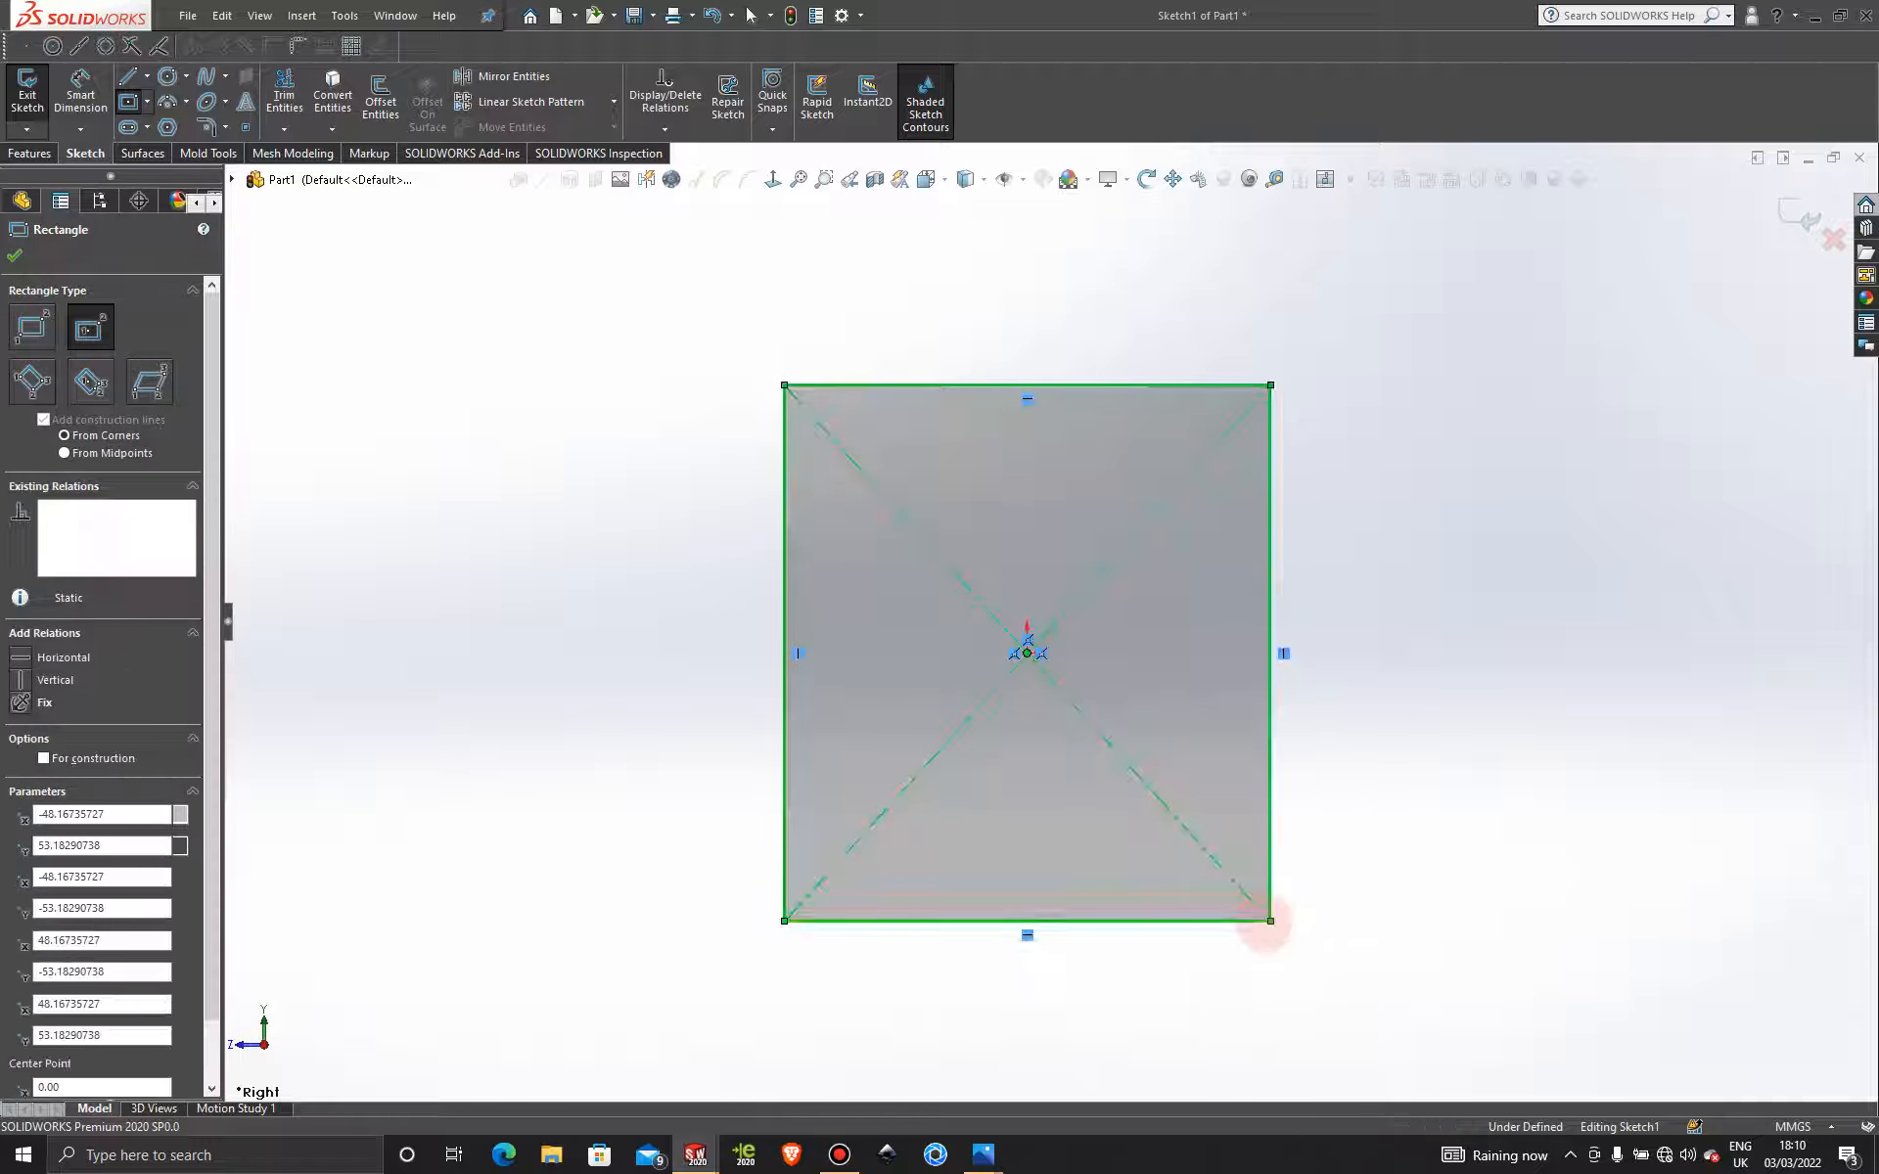
left_click(14, 255)
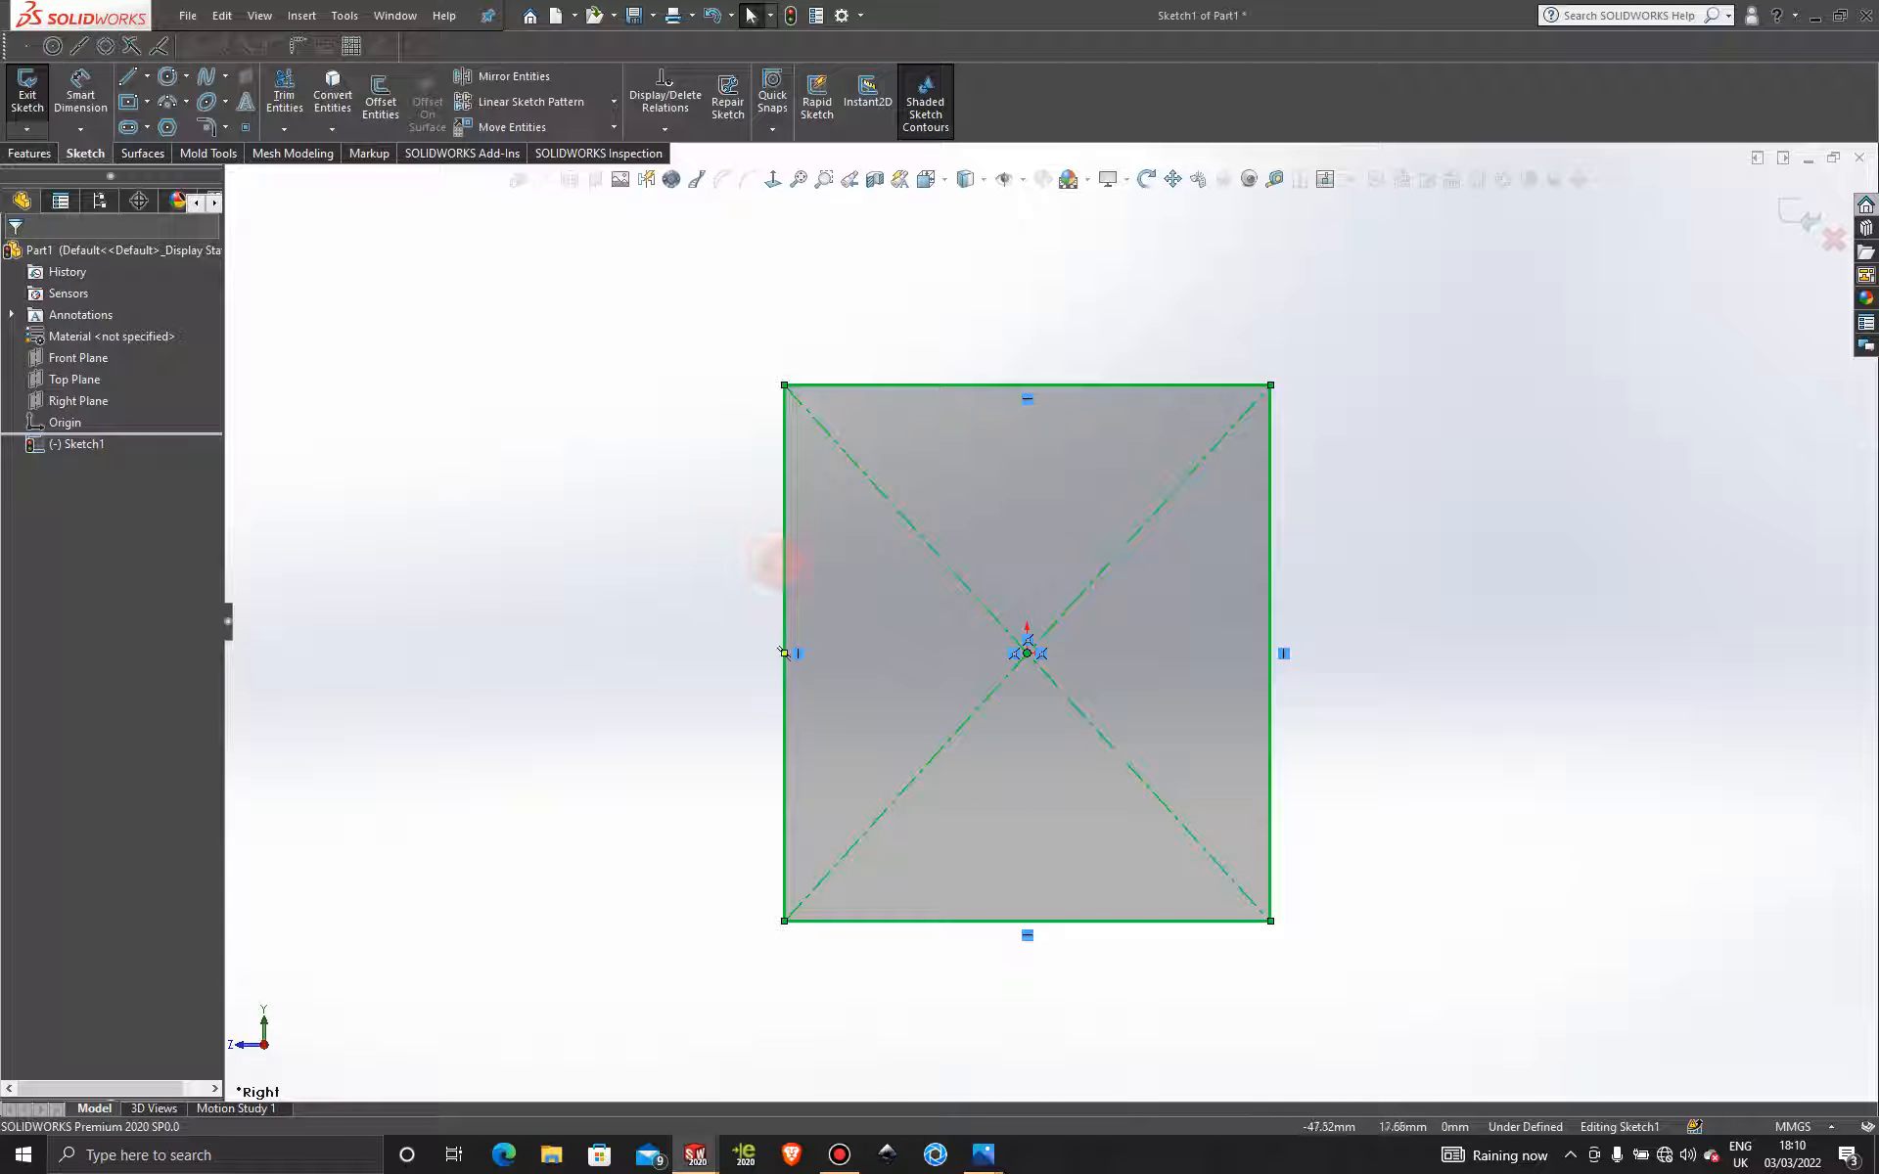
Dimension the rectangle's height and set it to 68 mm.
left_click(80, 93)
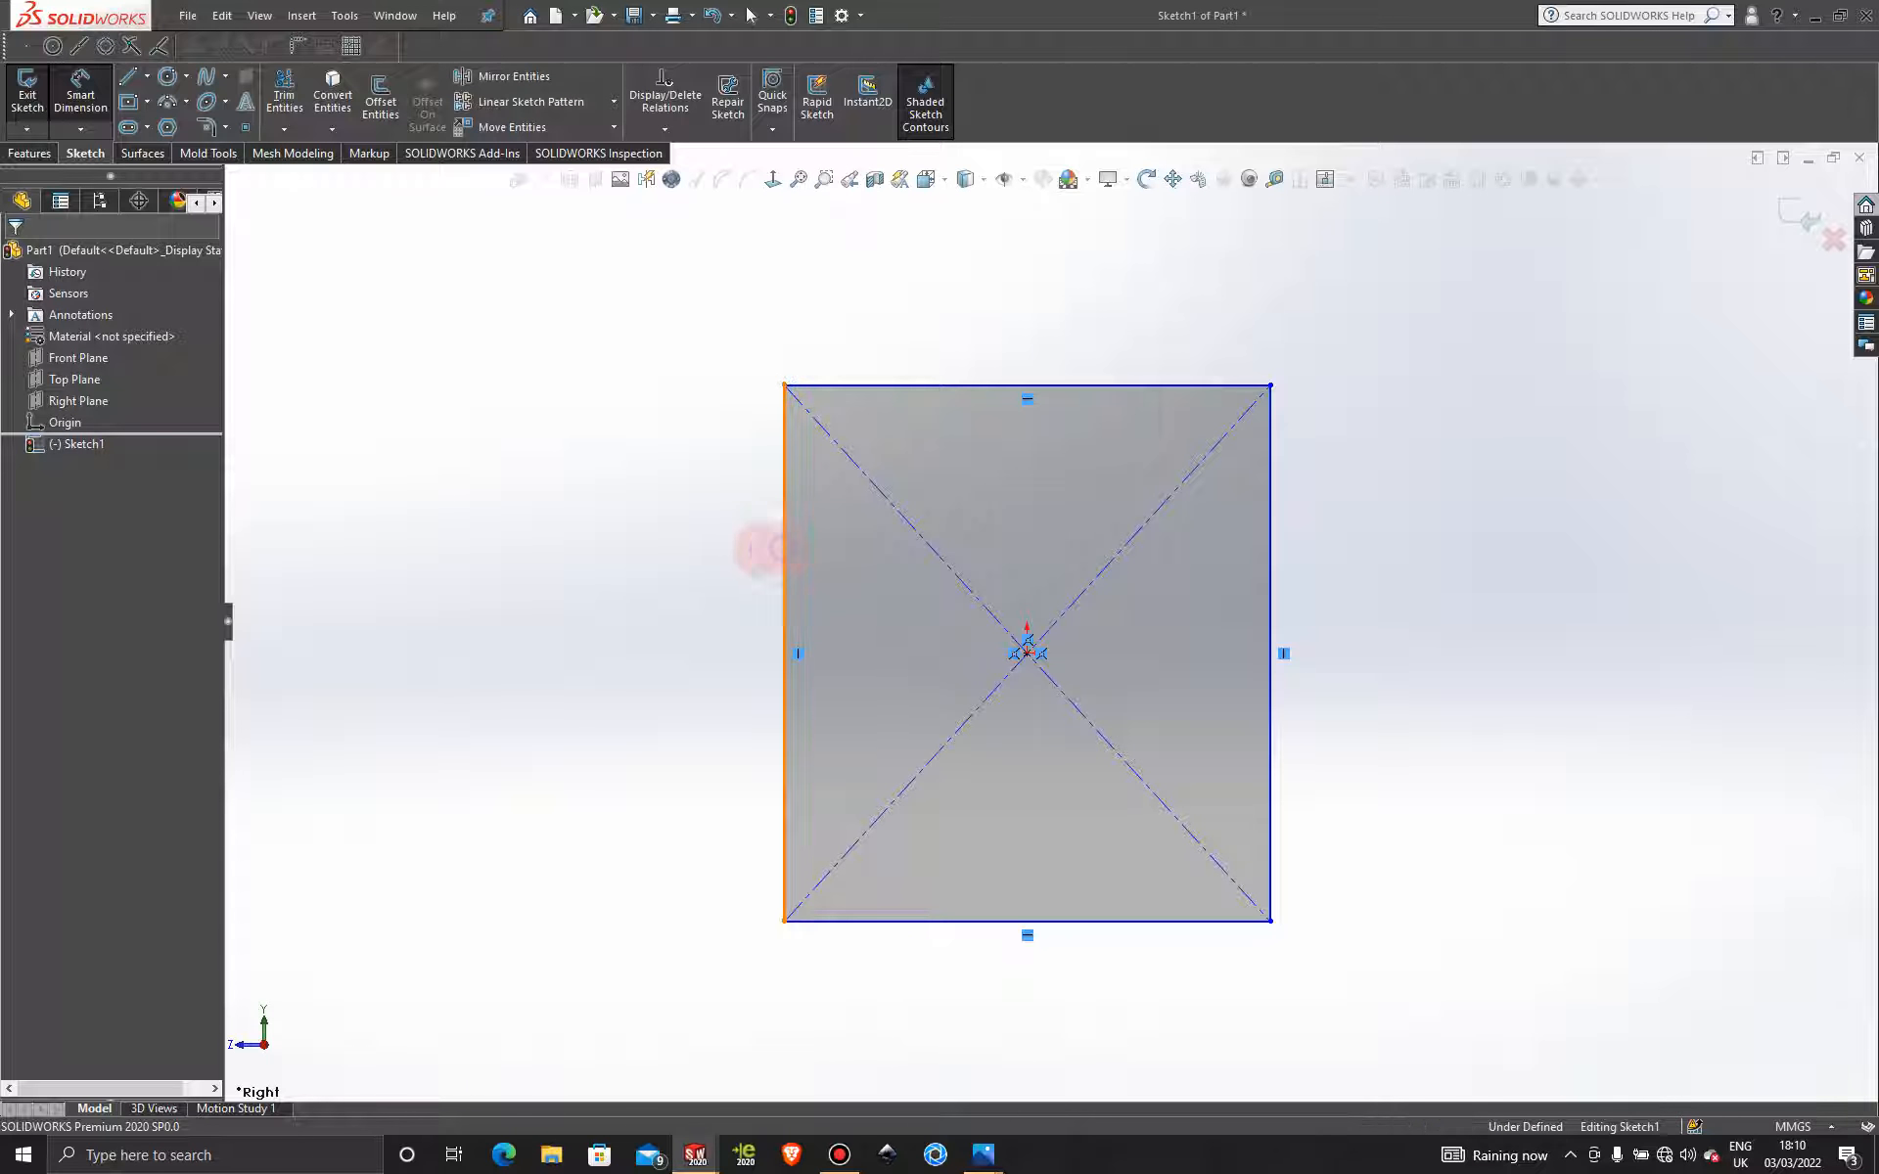
left_click(772, 550)
left_click(629, 550)
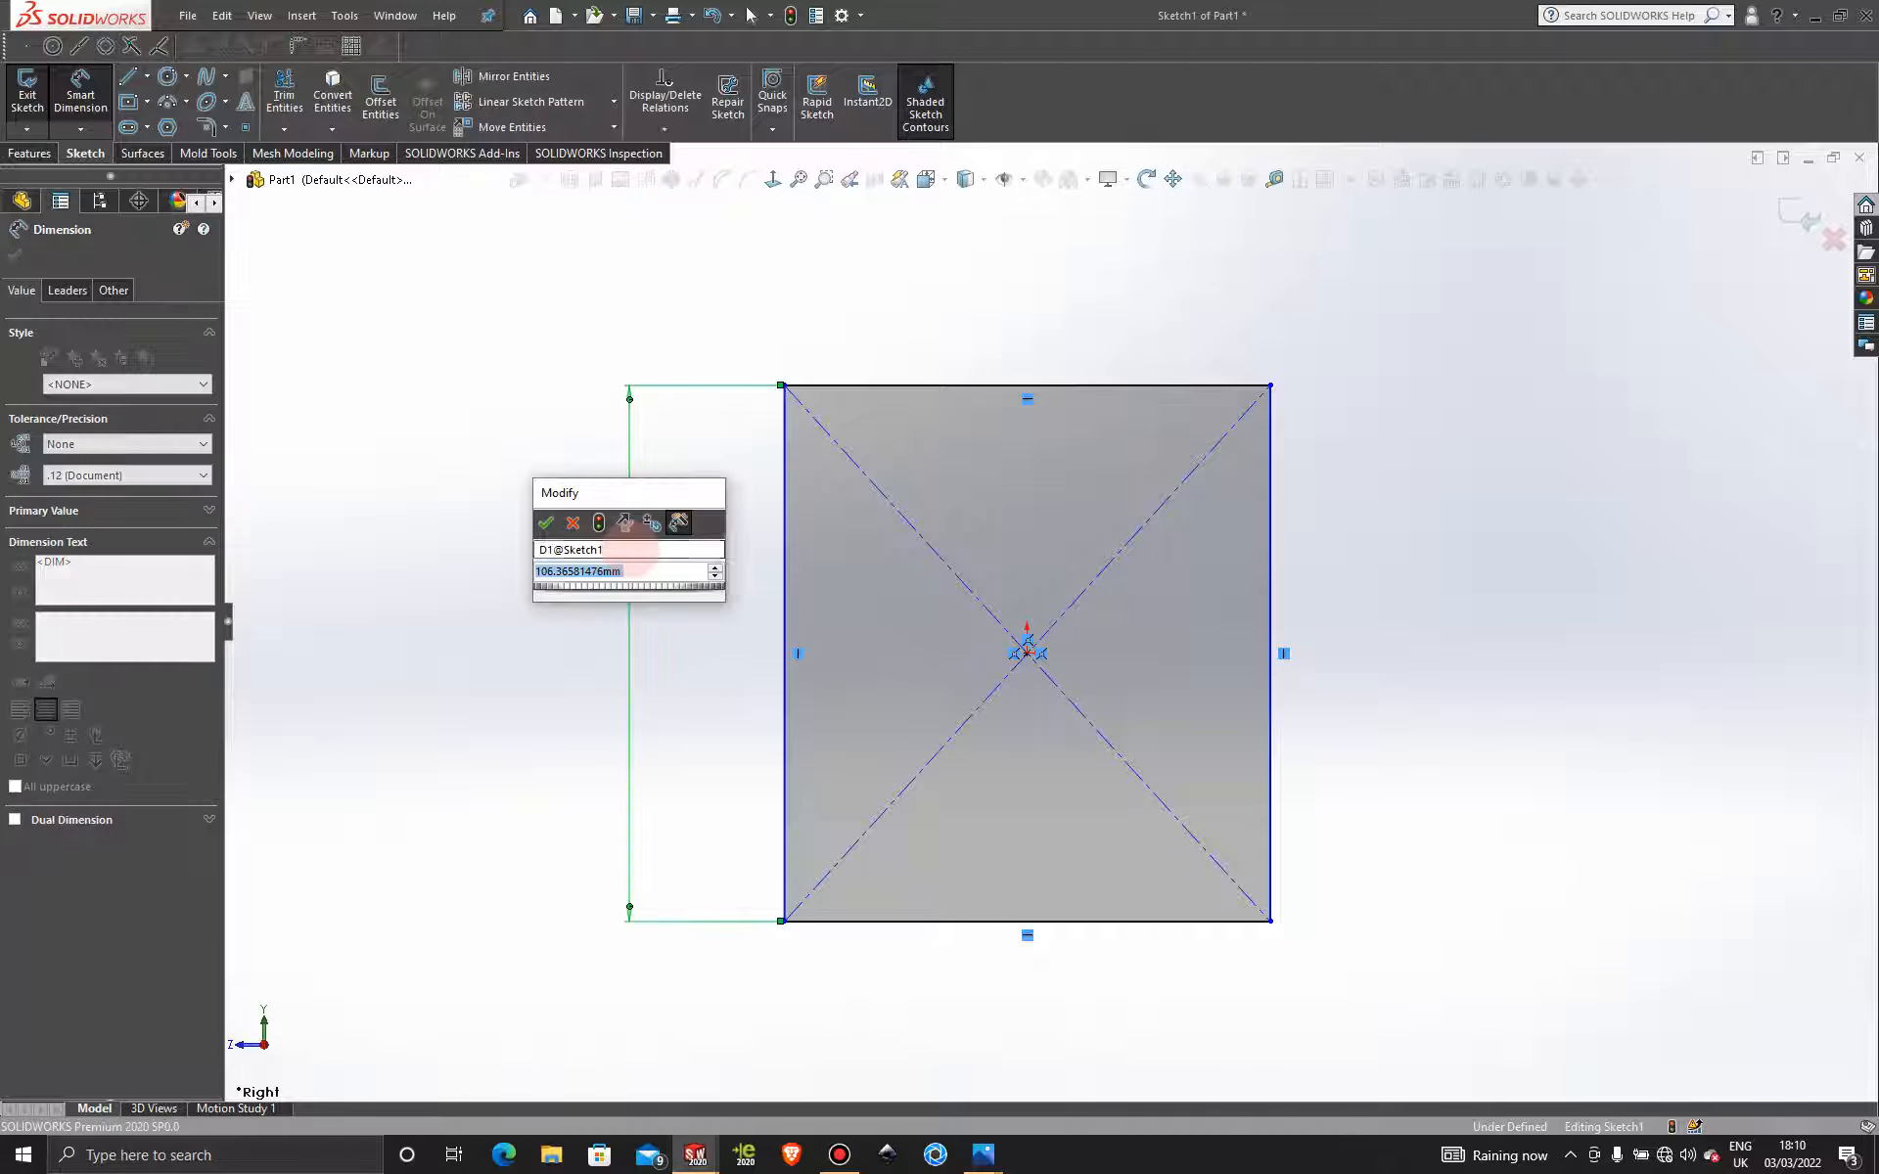
type("2")
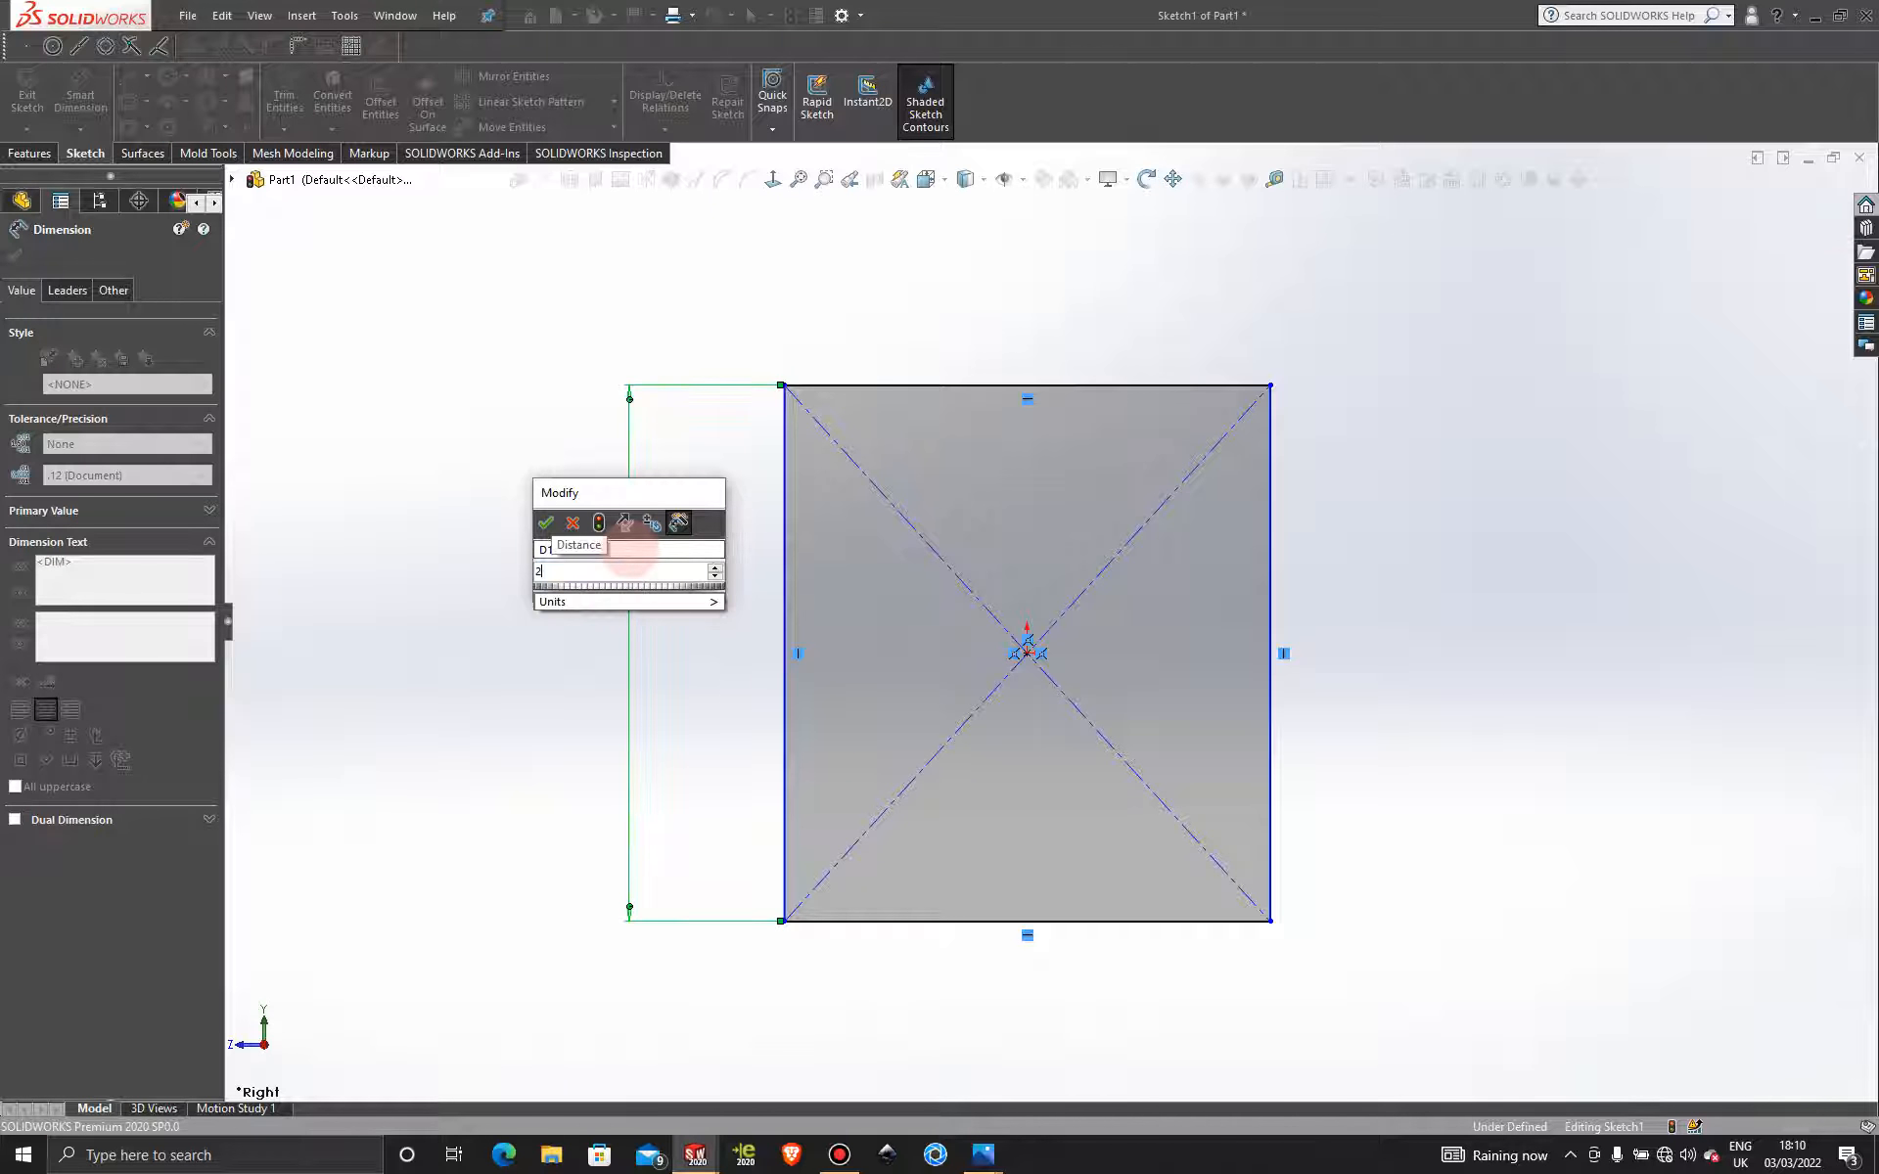
key("BackSpace")
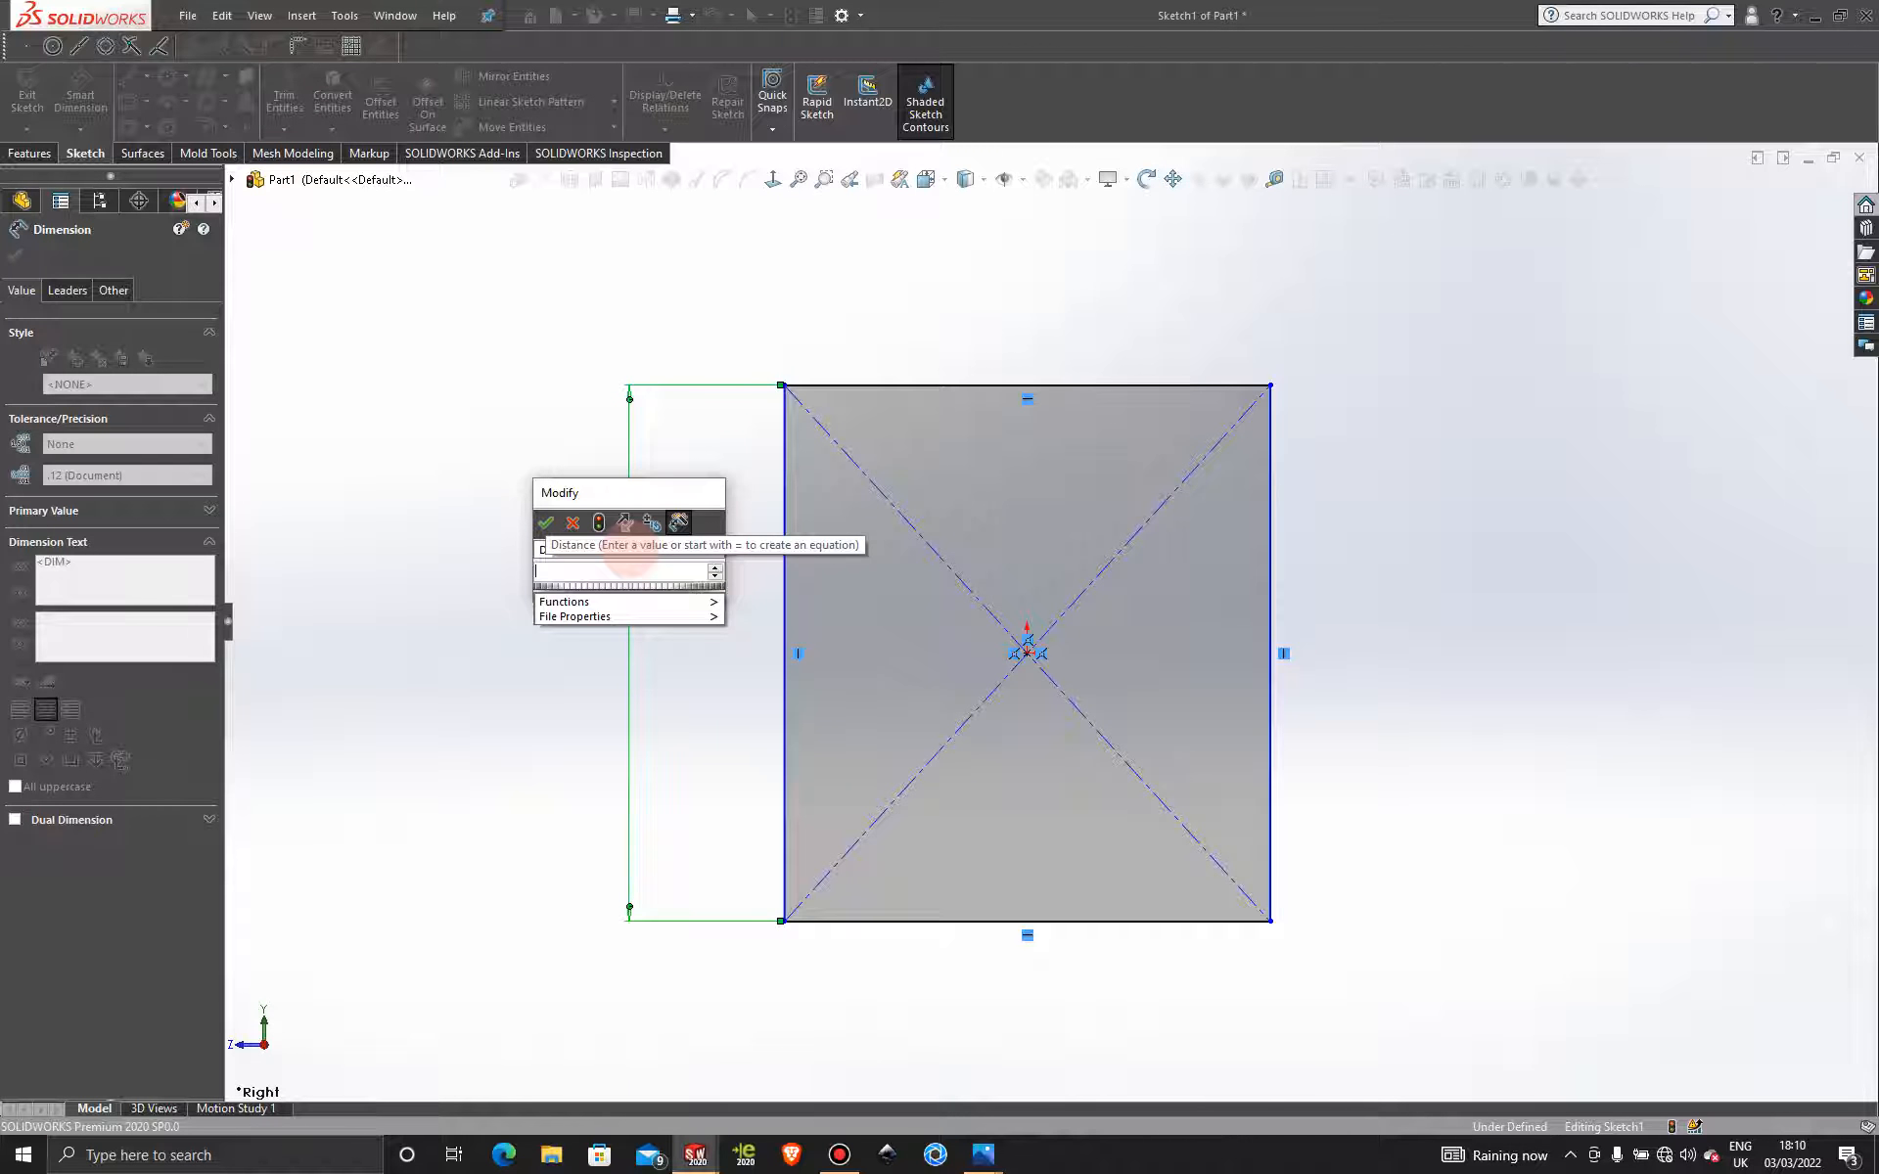
type("68")
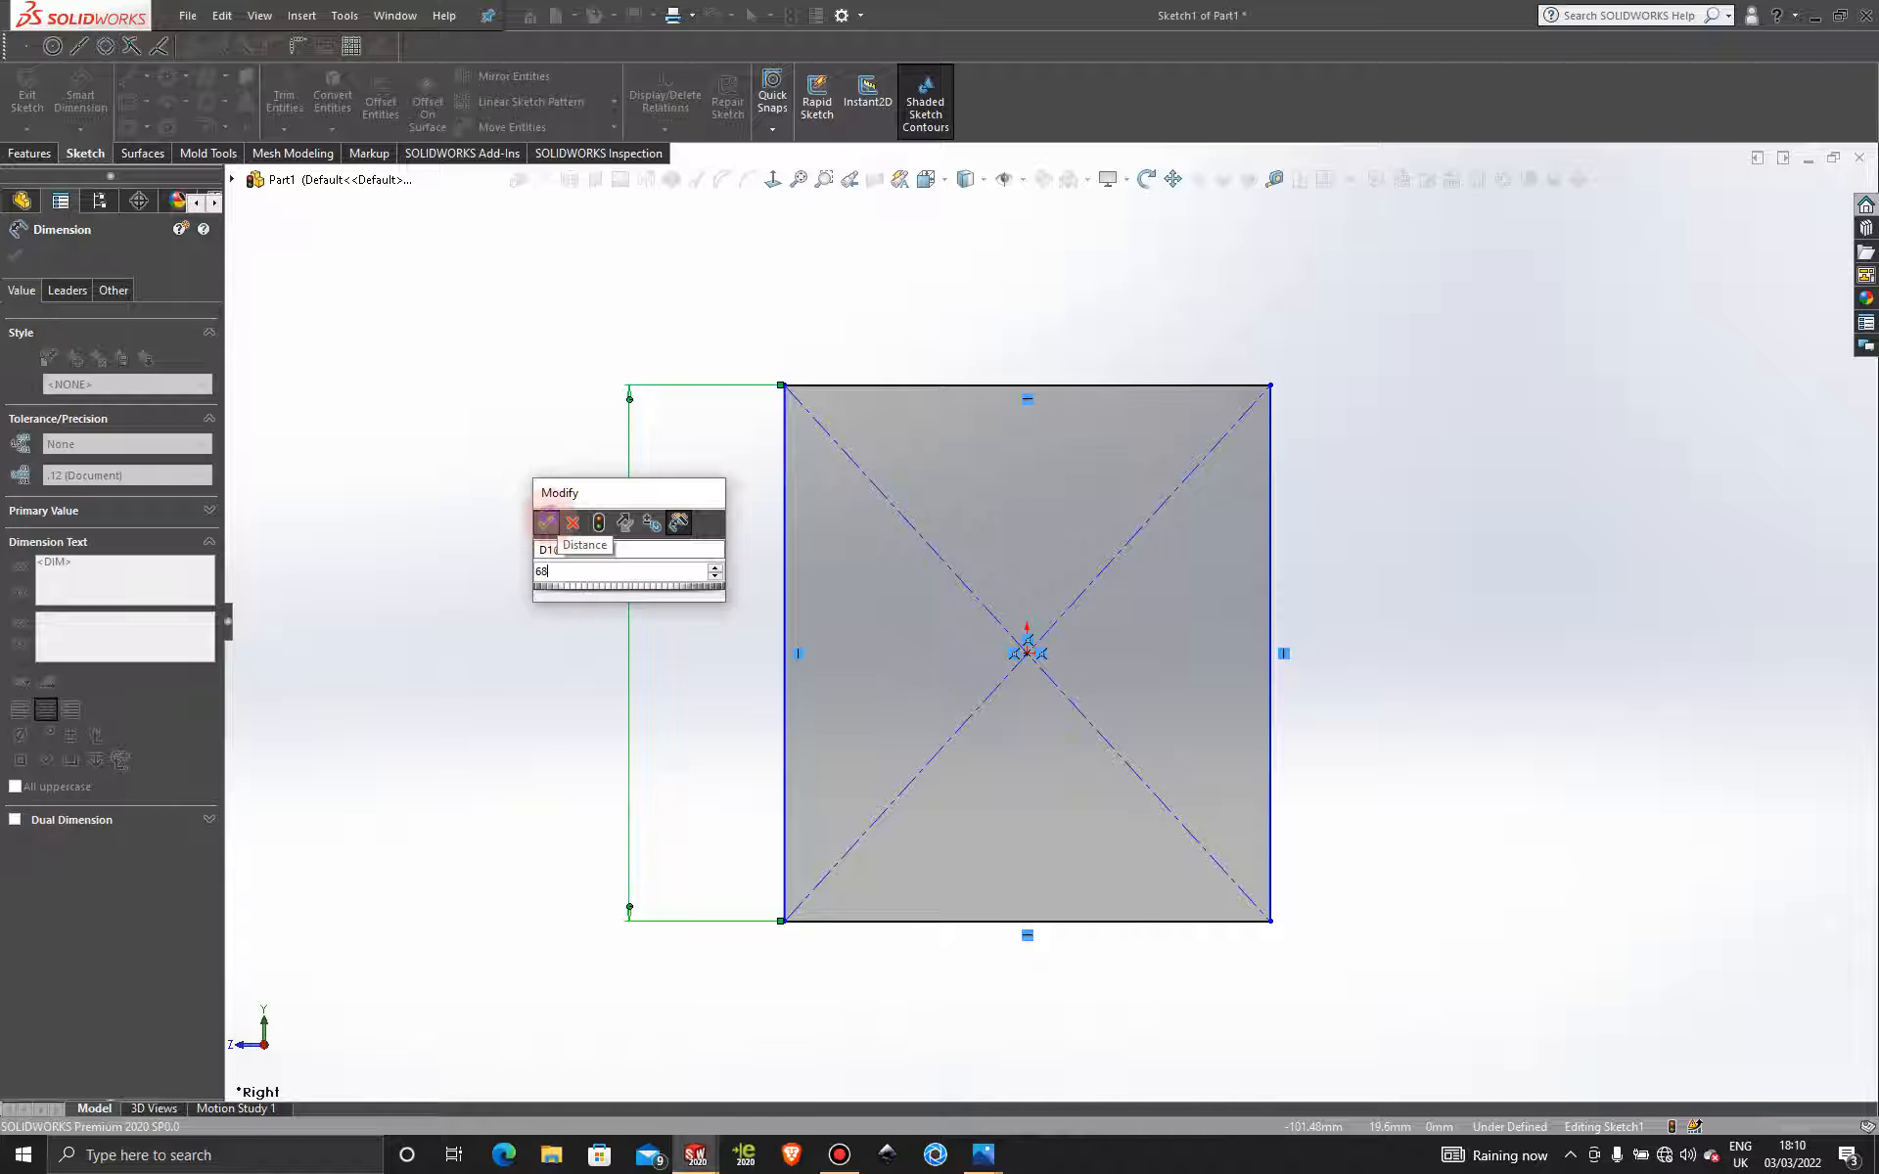
left_click(545, 523)
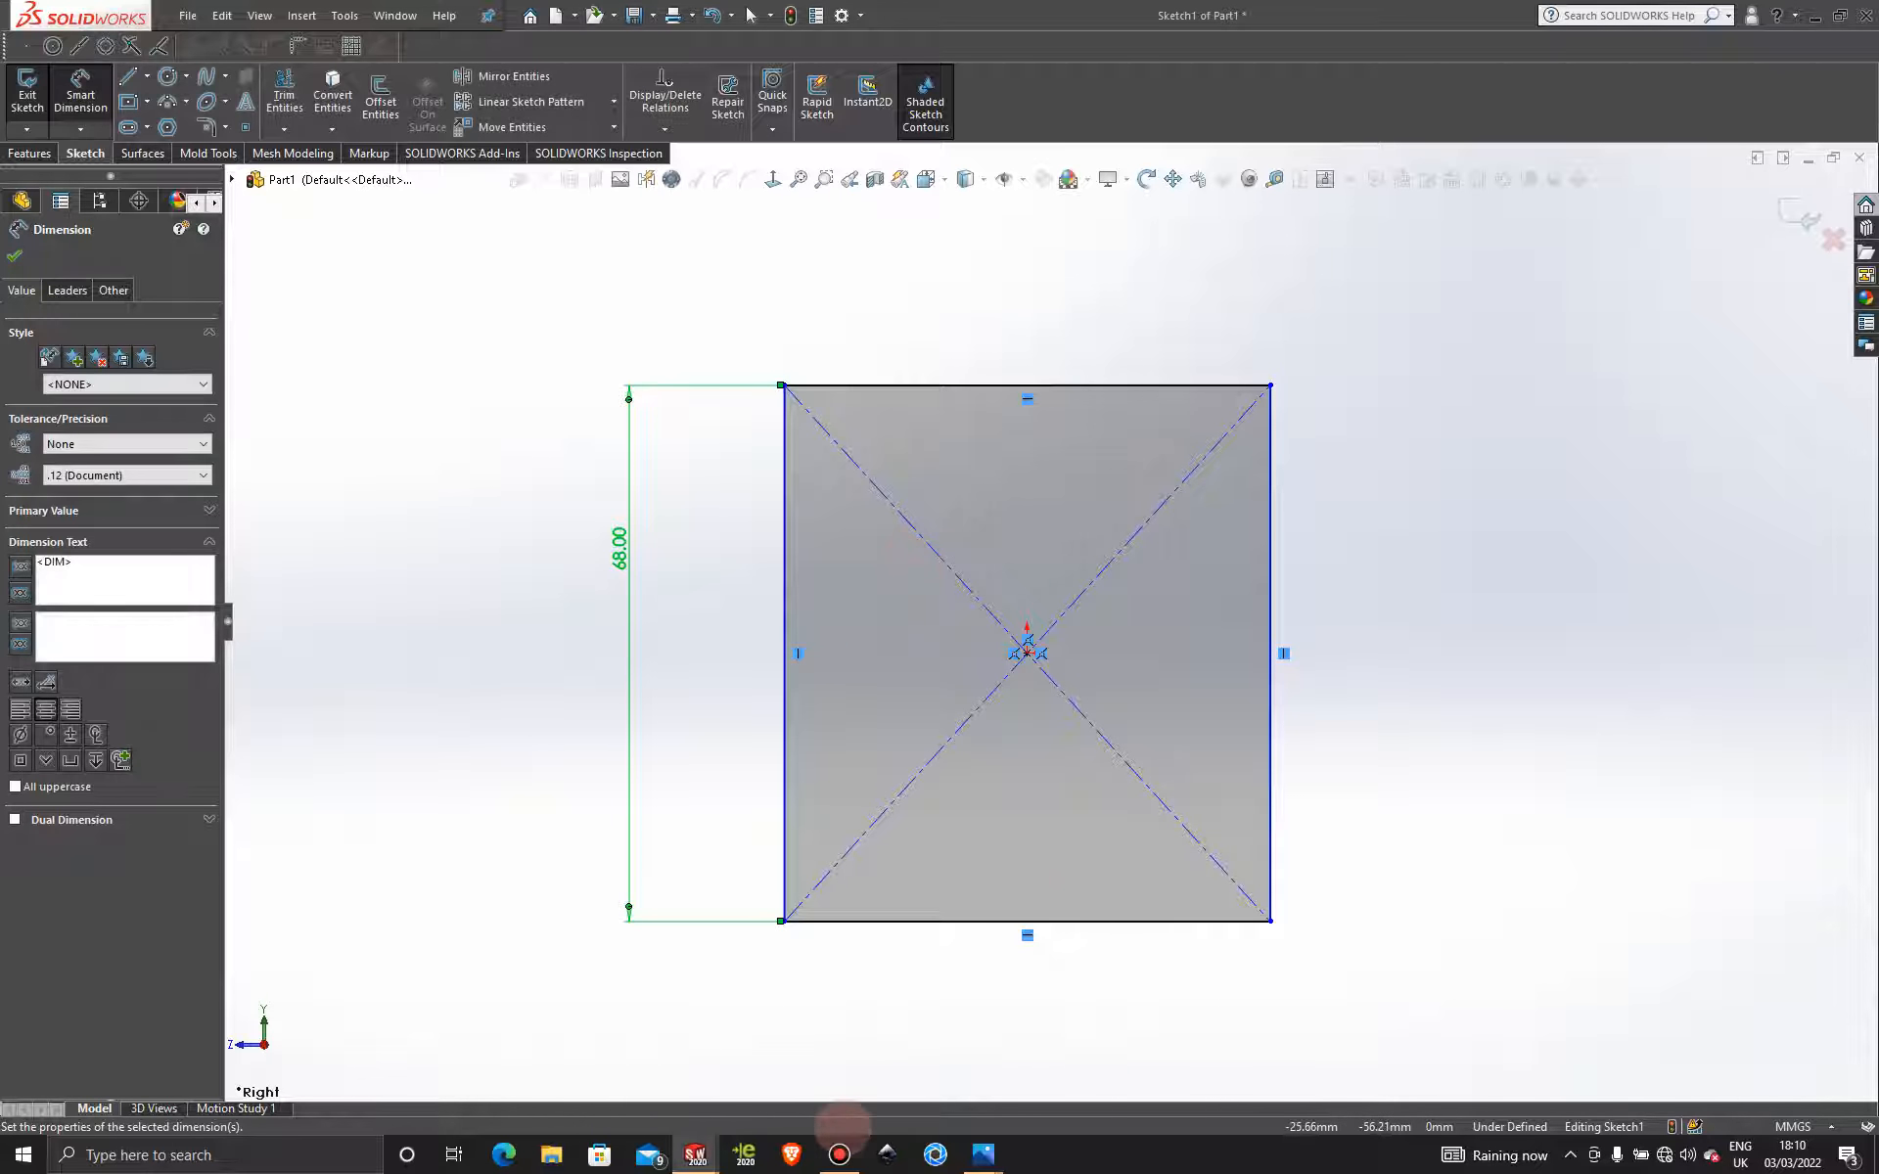
left_click(832, 1046)
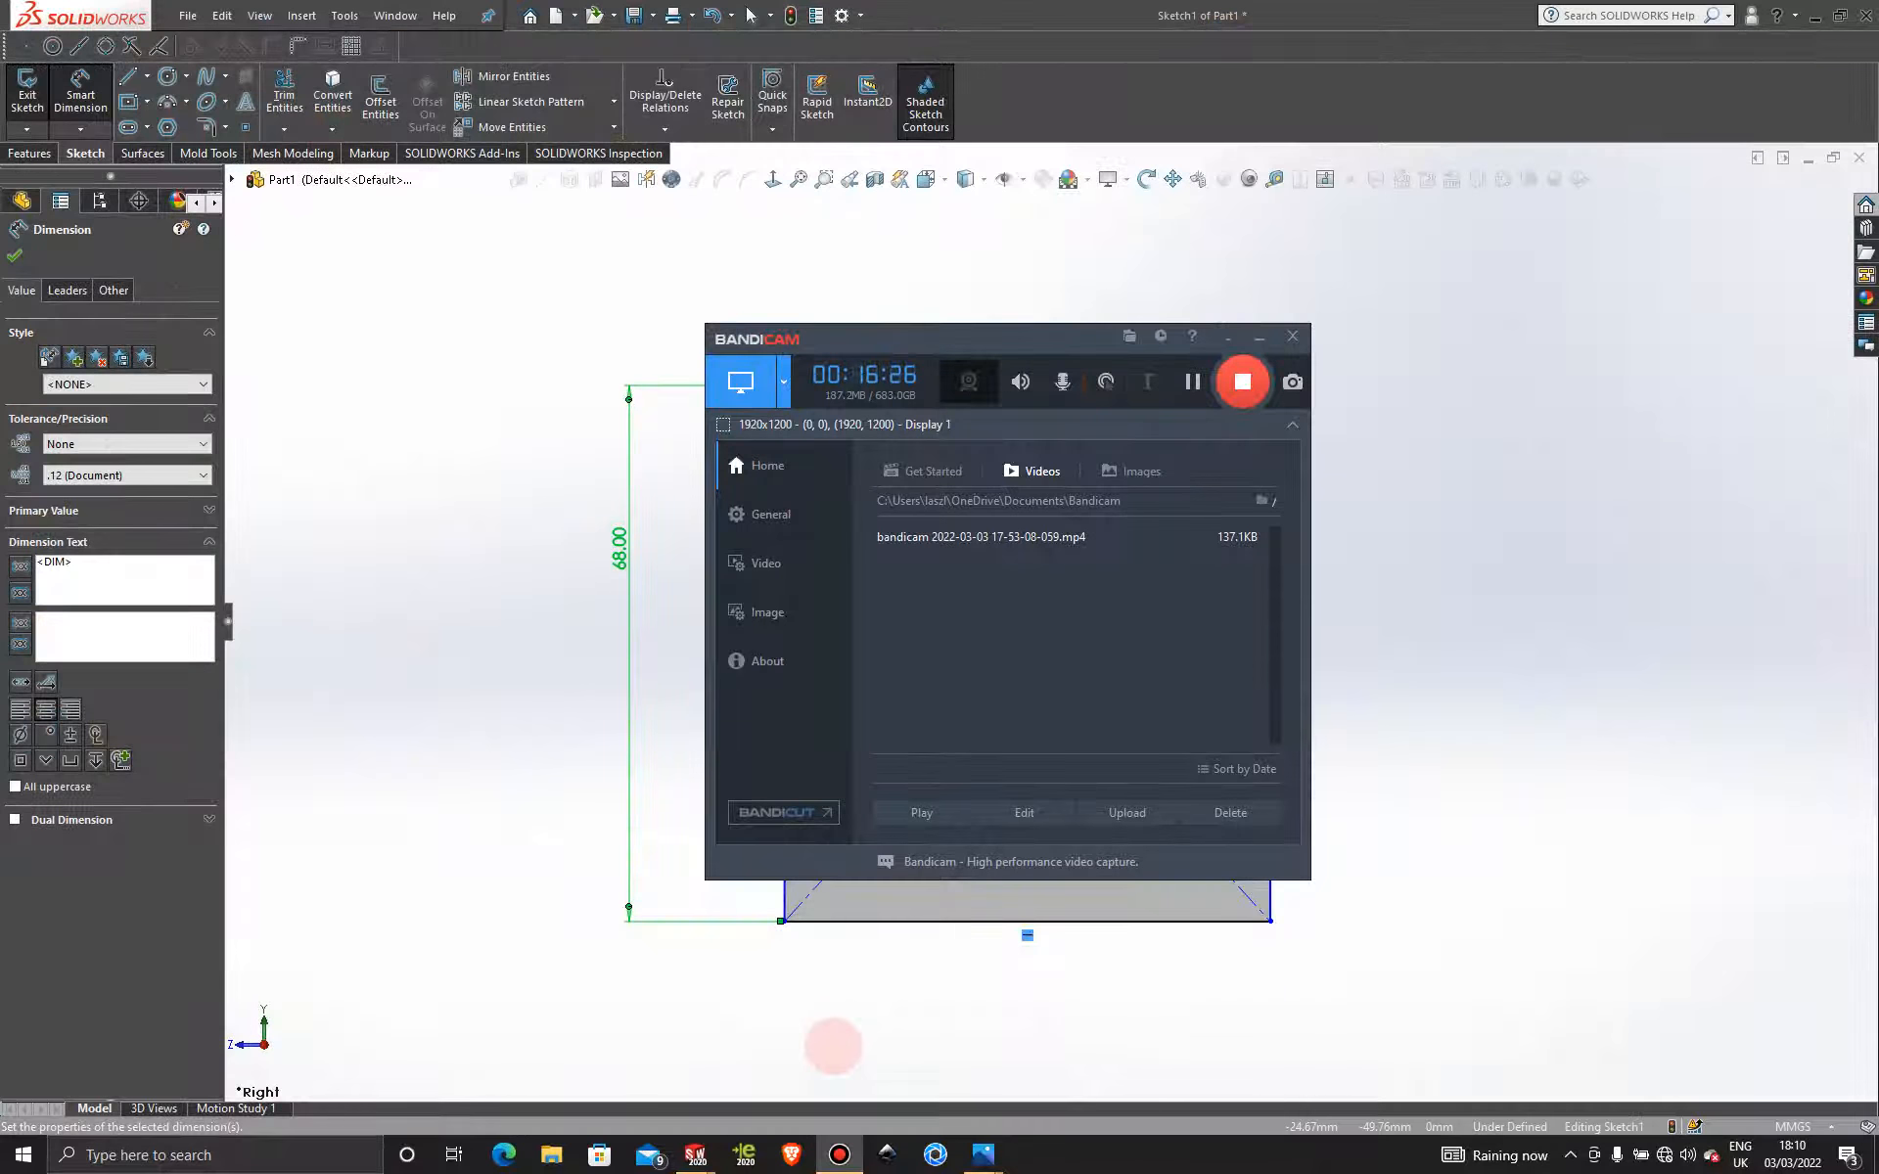
left_click(839, 1154)
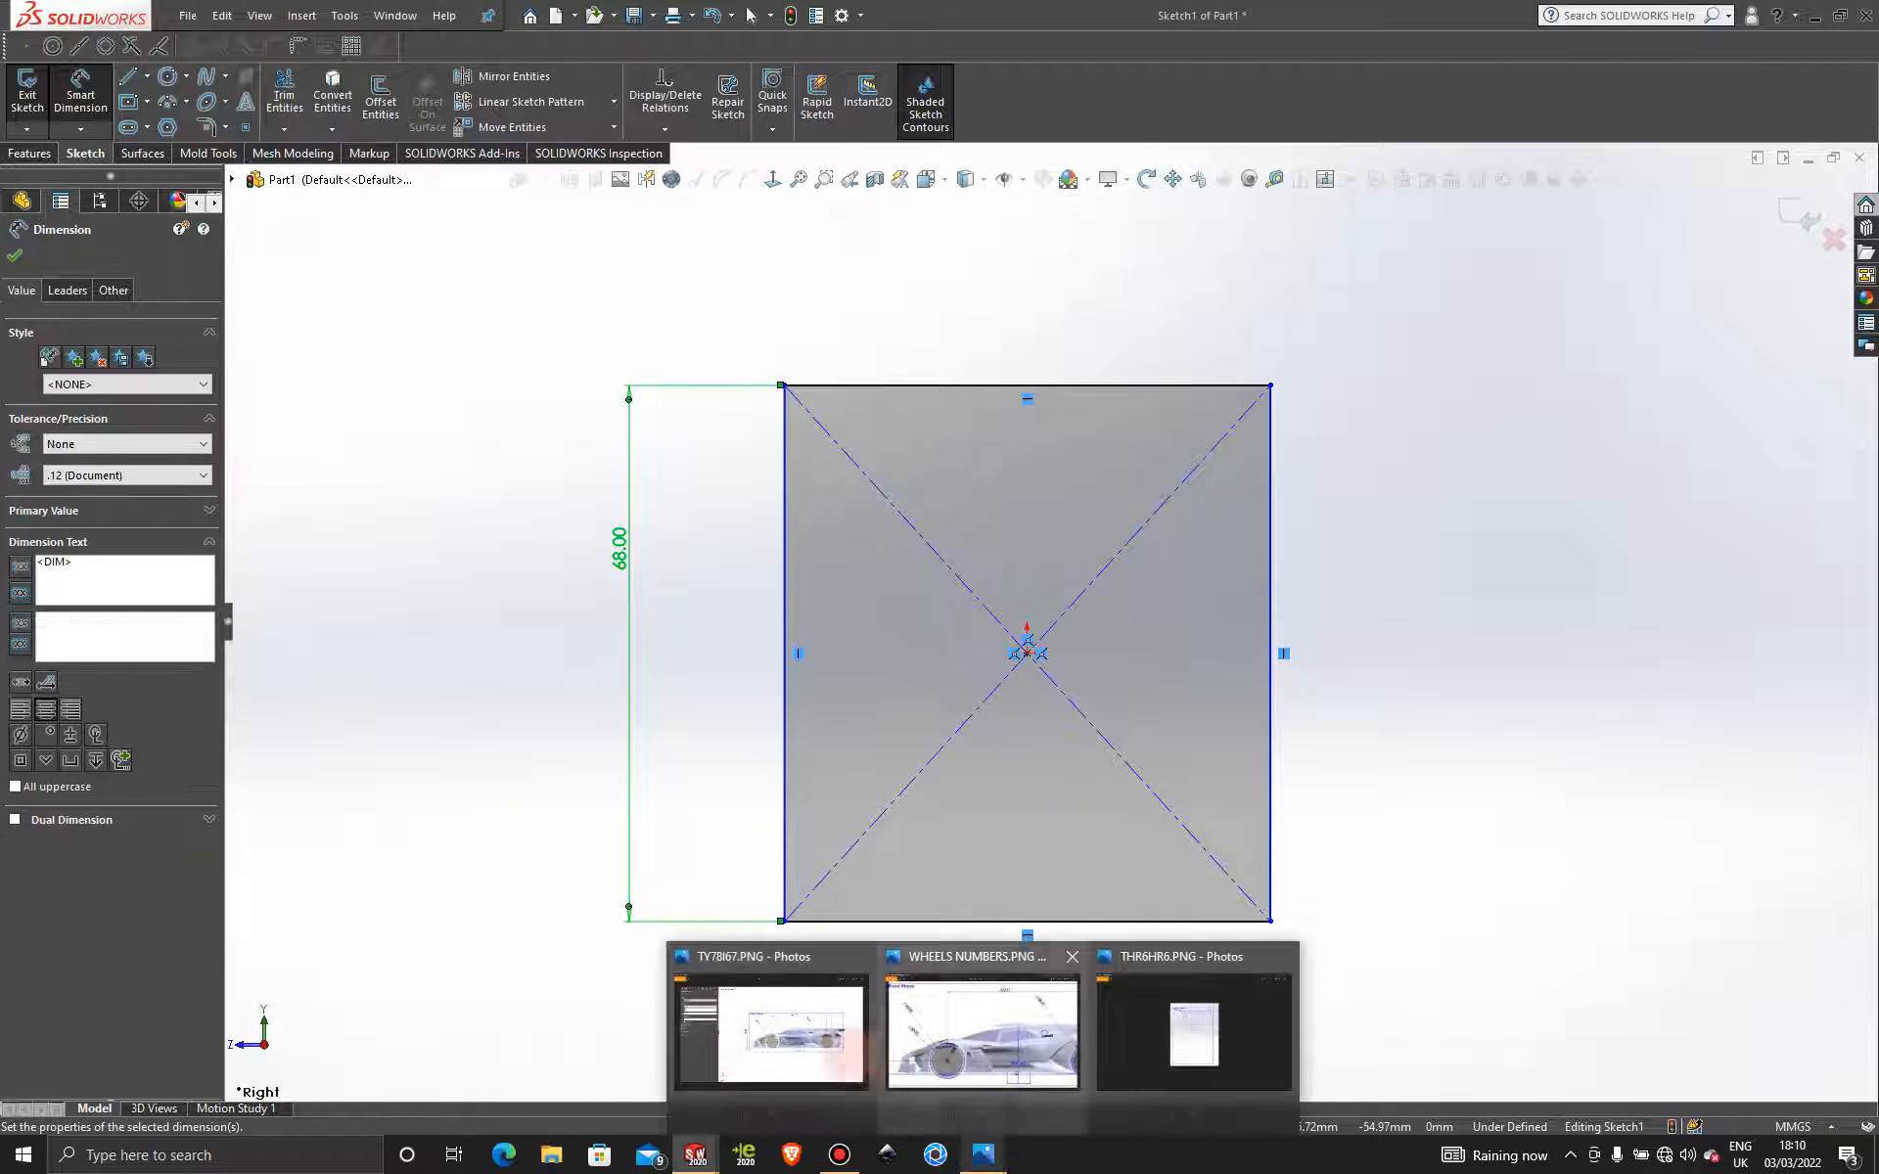
mouse_move(840, 1052)
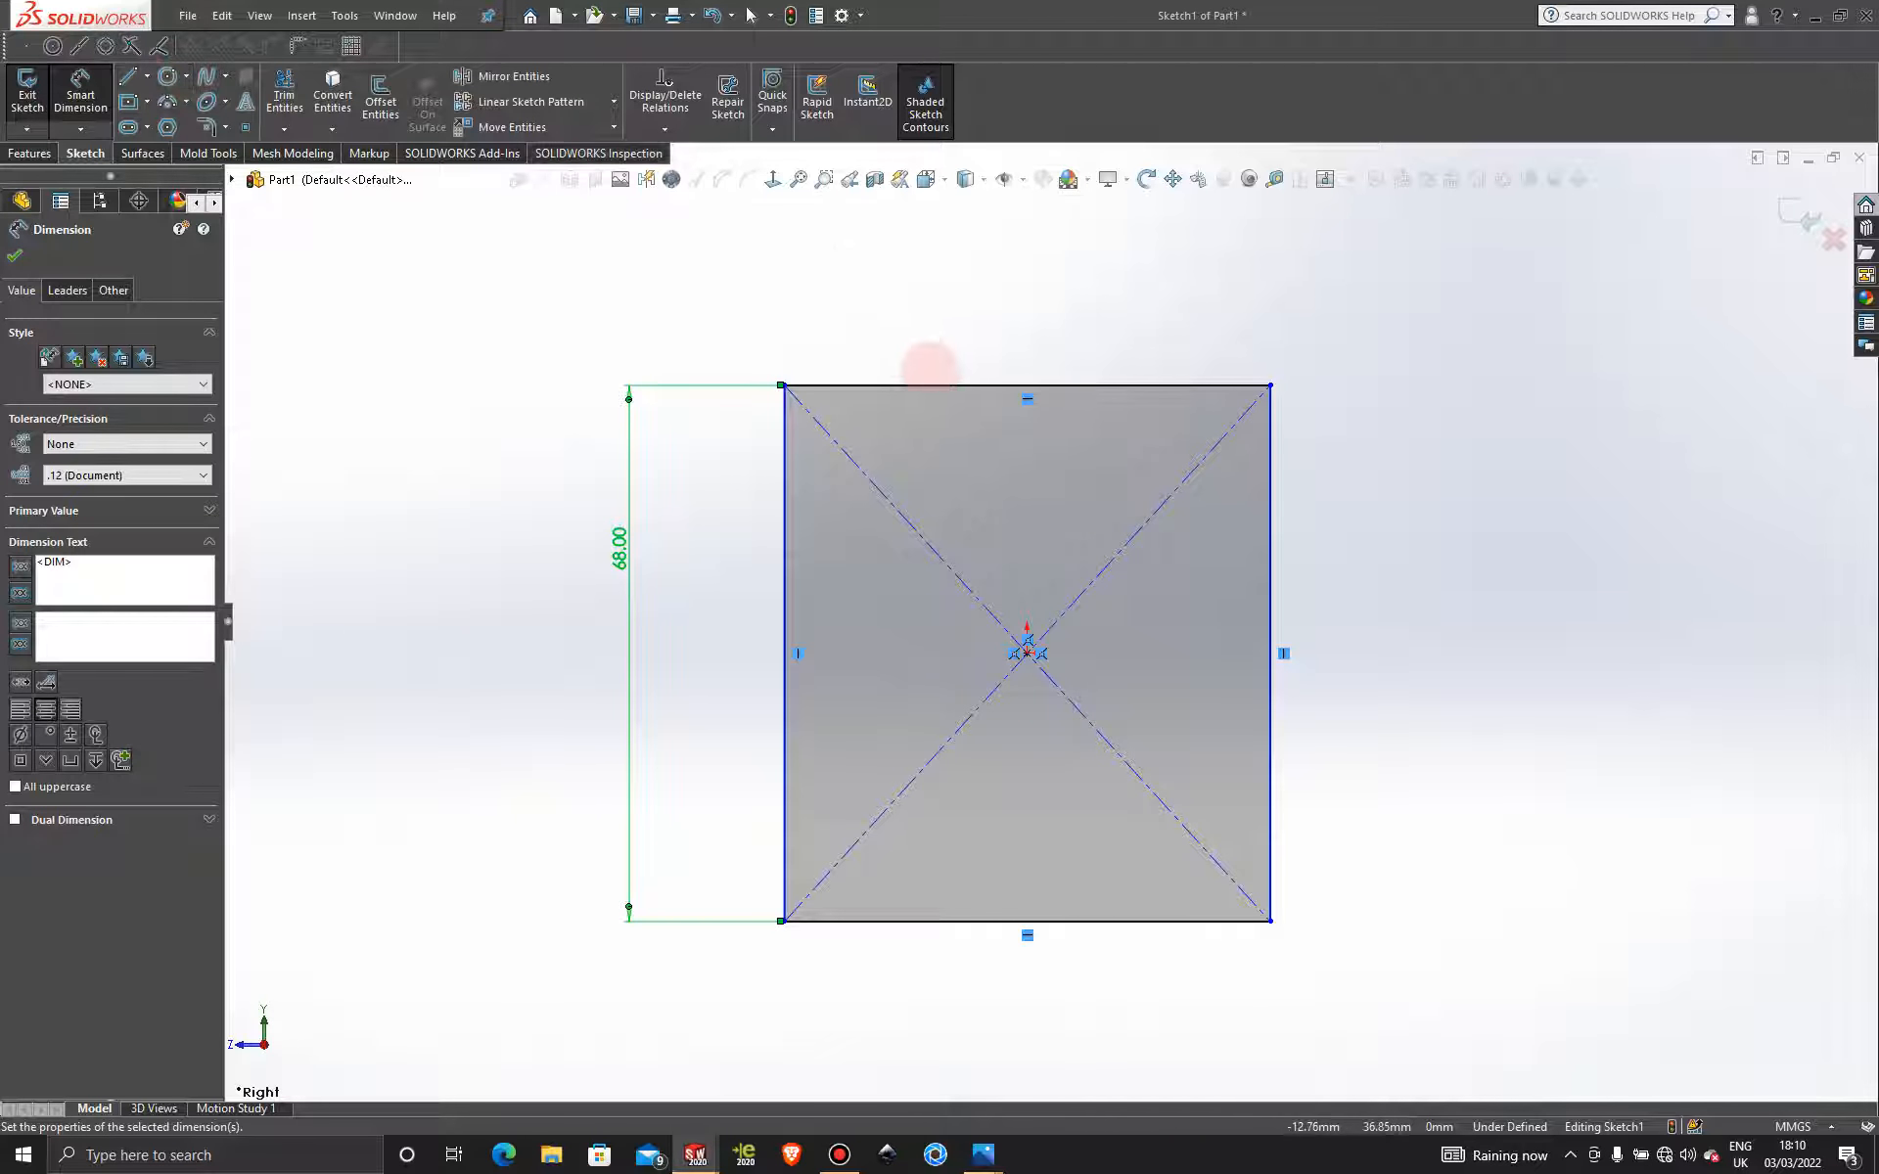
Dimension the rectangle's width and set it to 51 mm.
left_click(937, 385)
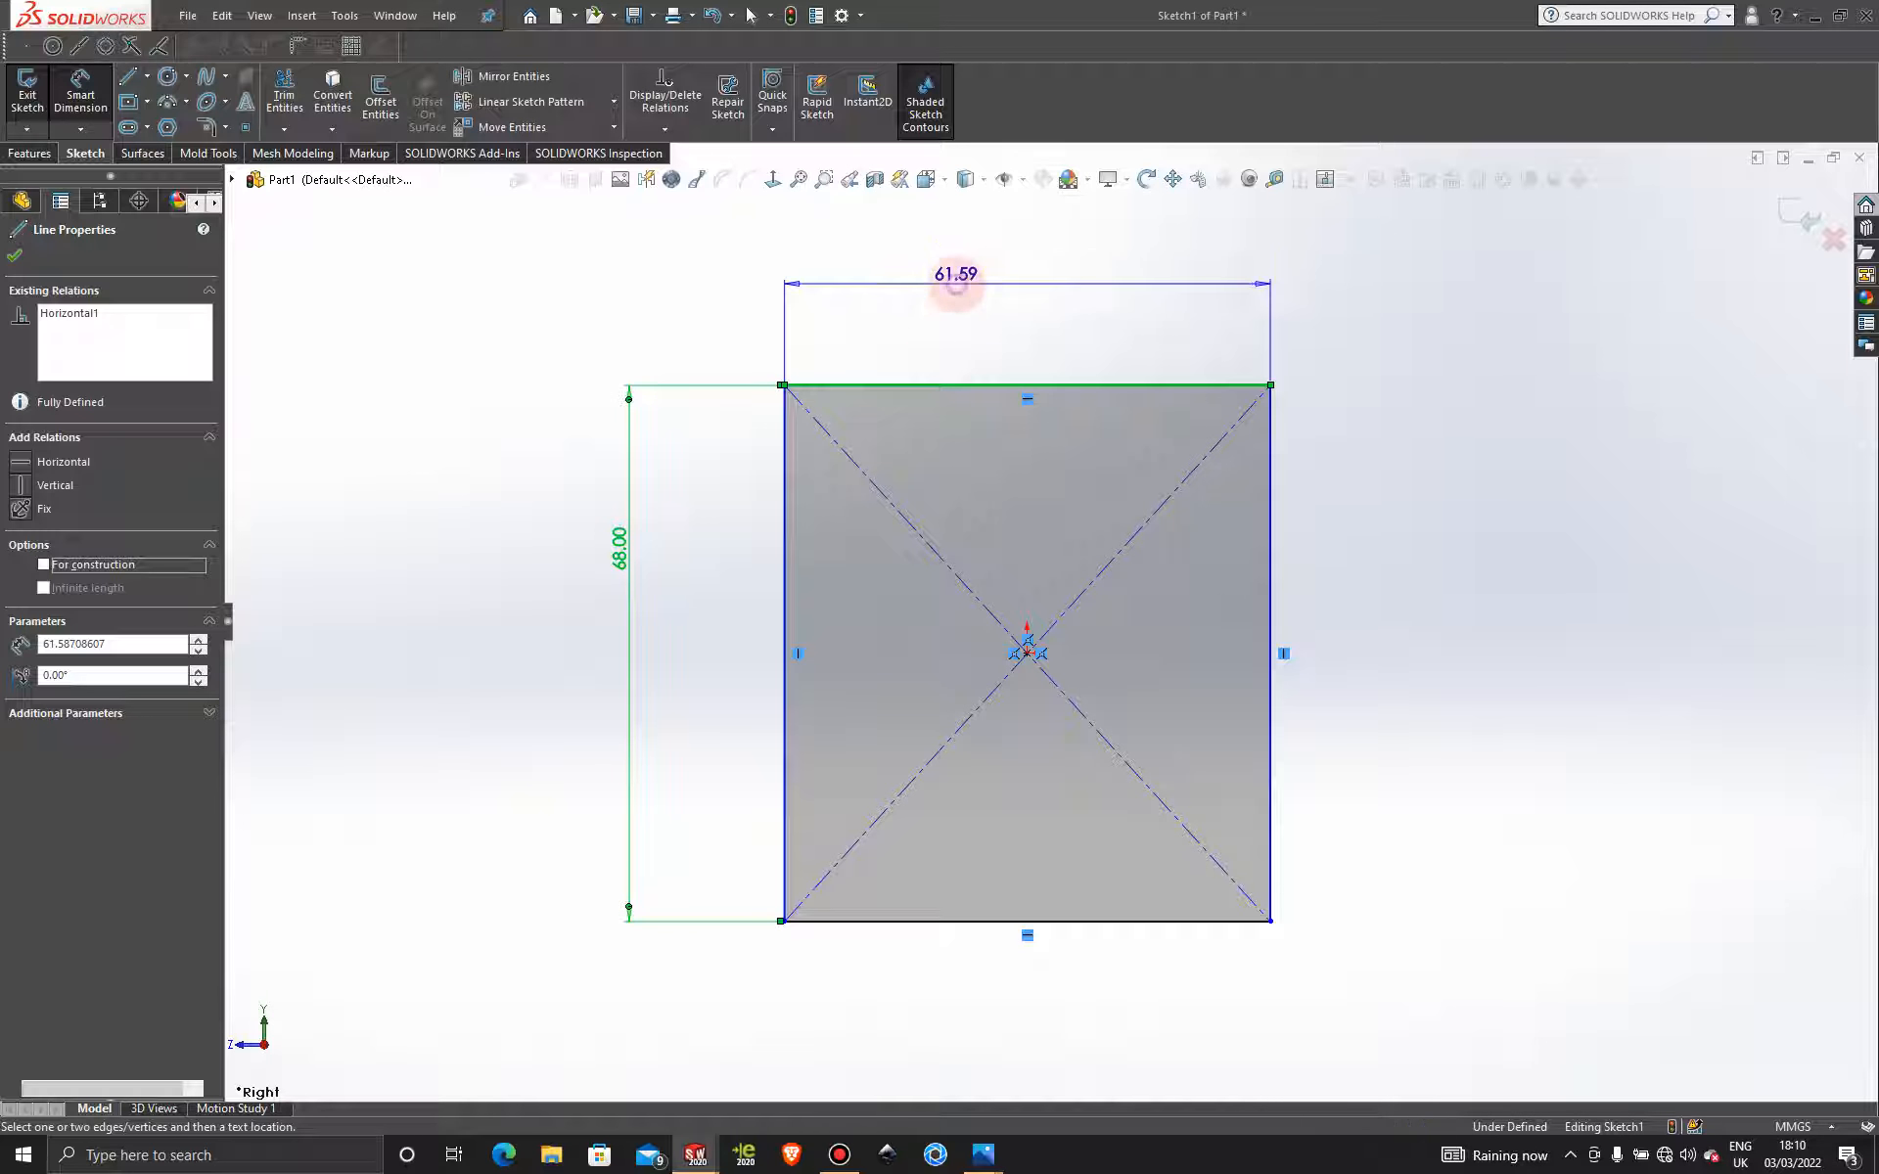
left_click(956, 284)
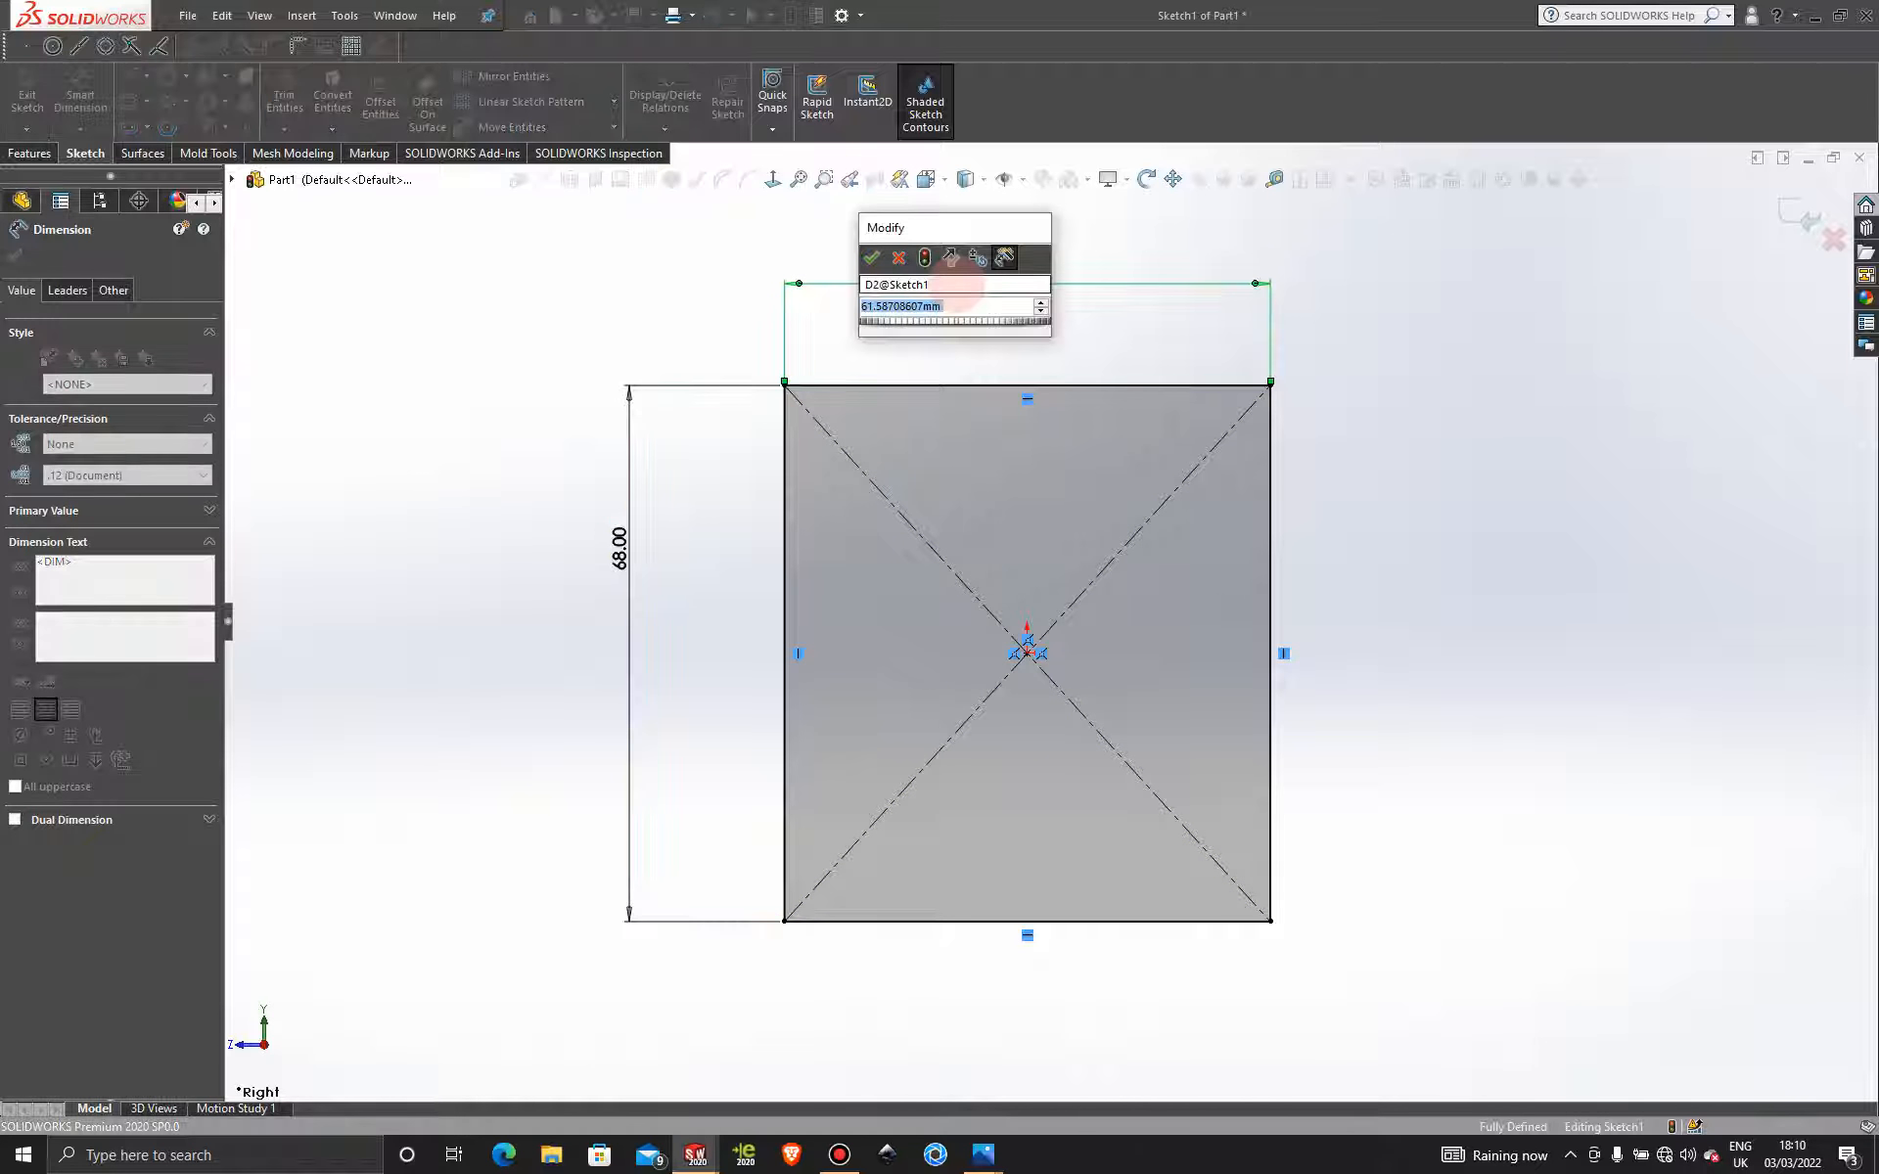
type("5")
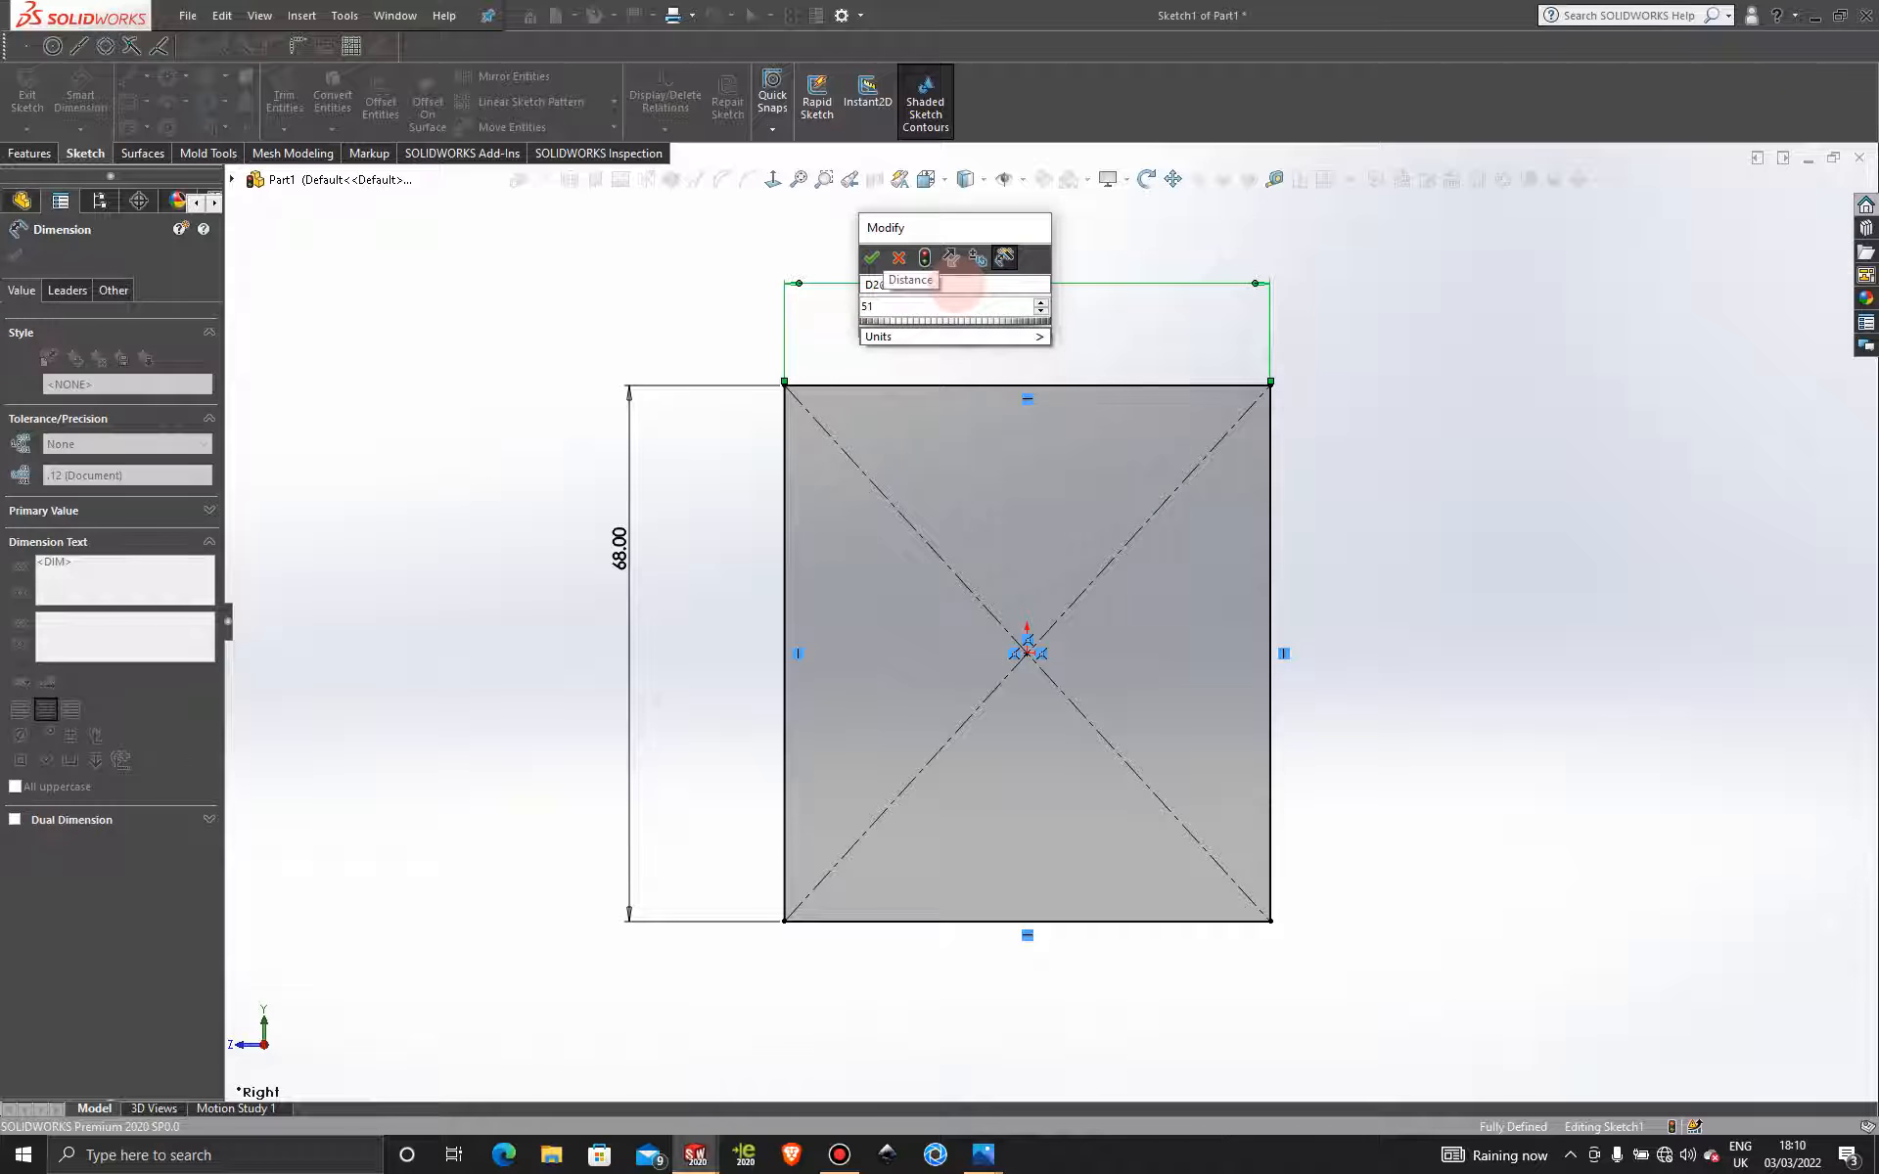
type("1")
key("Return")
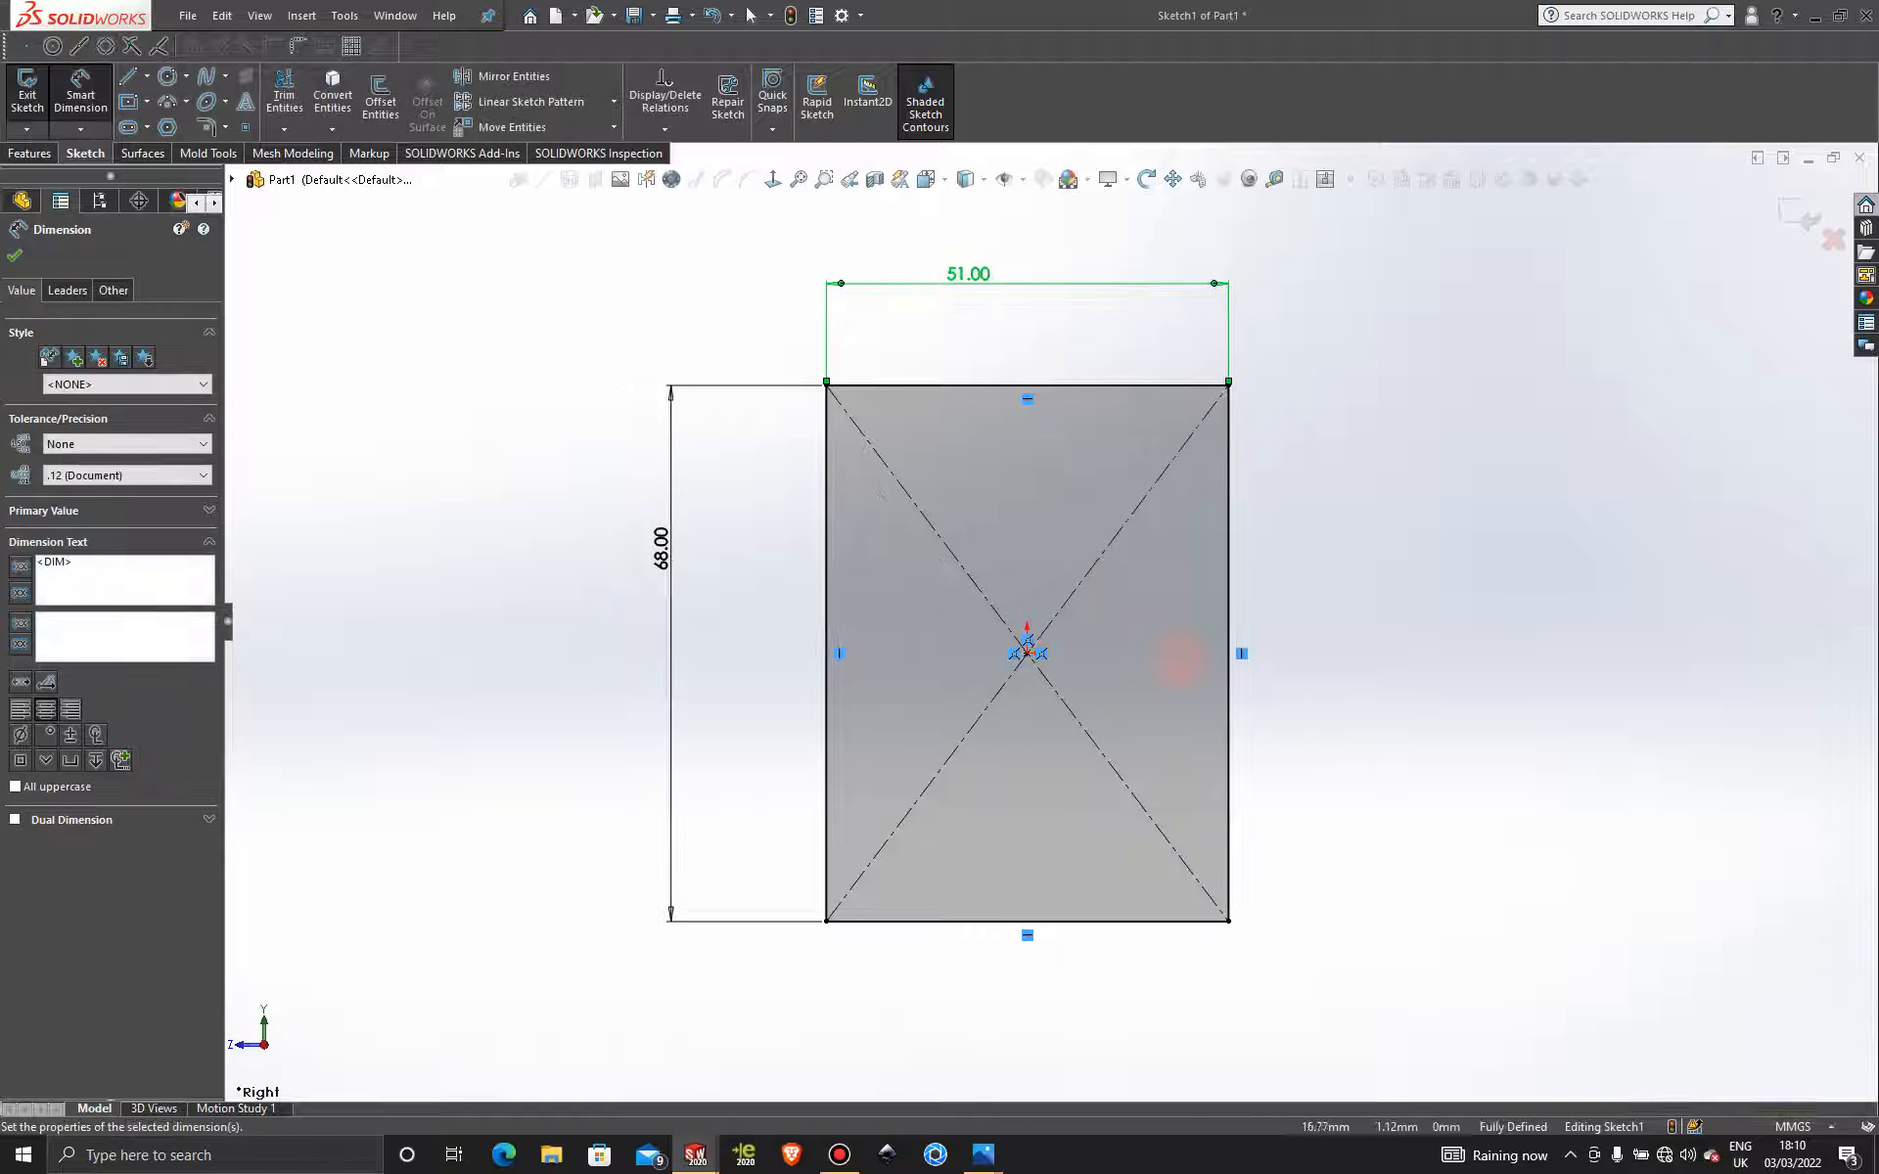
Draw a horizontal centerline through the origin between the midpoints of the rectangle's two vertical sides.
scroll(1145, 651, "up", 3)
scroll(1018, 545, "down", 3)
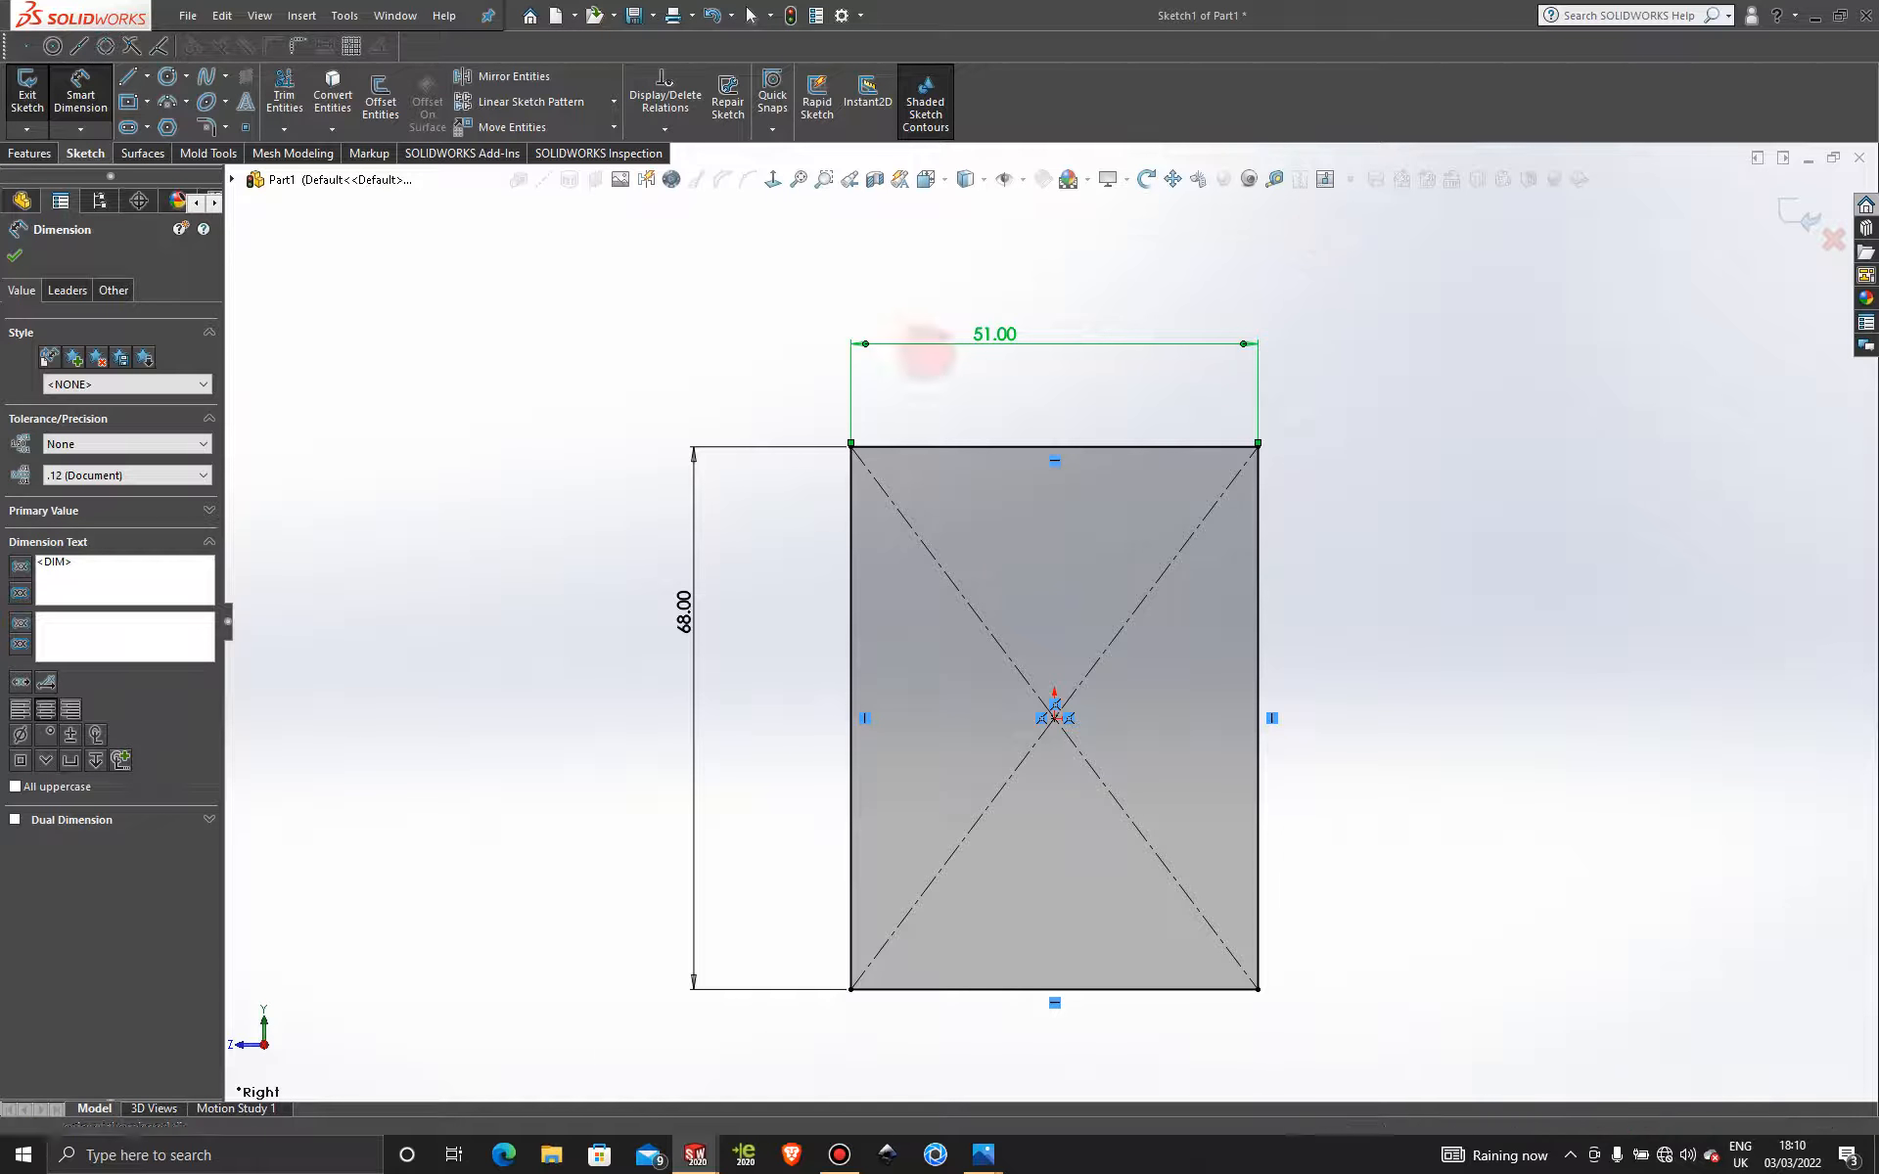
scroll(1154, 715, "down", 2)
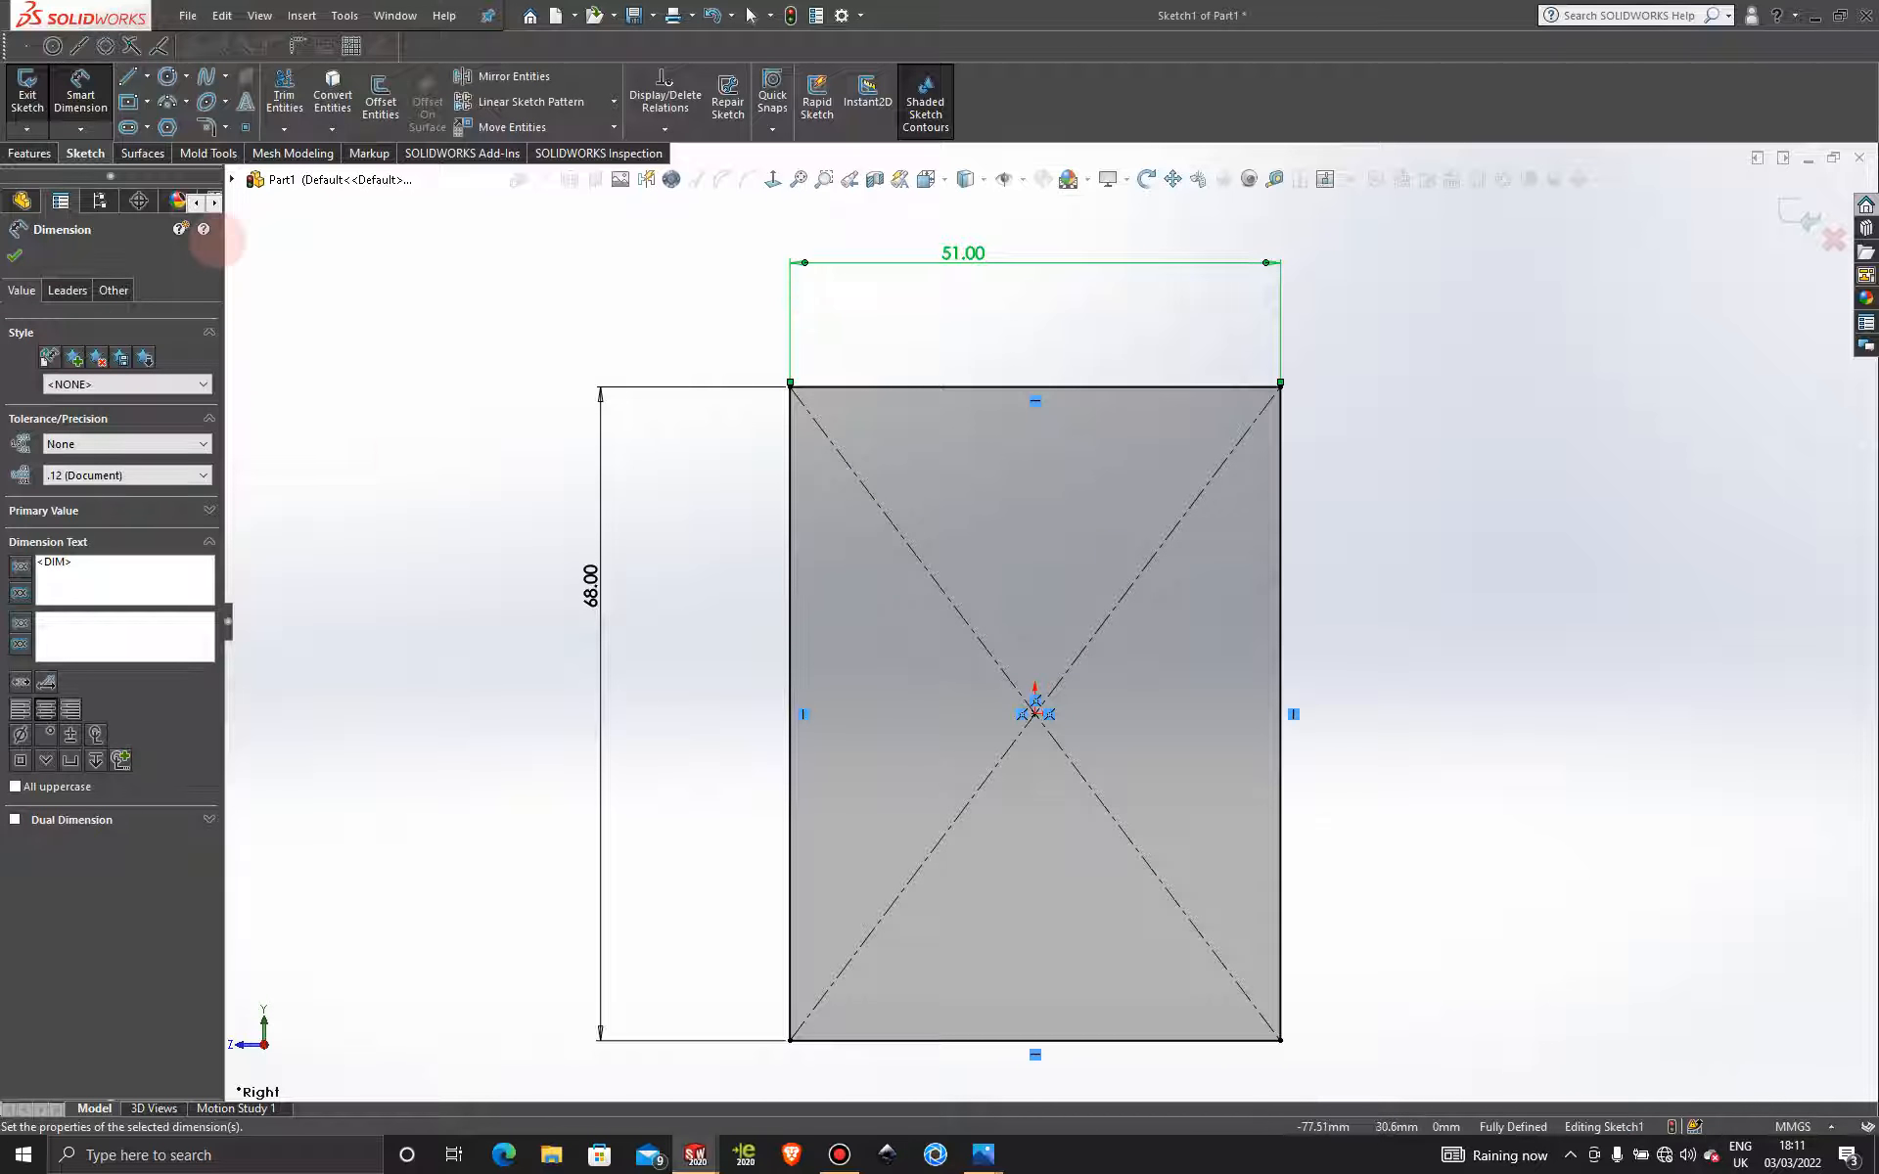
left_click(146, 75)
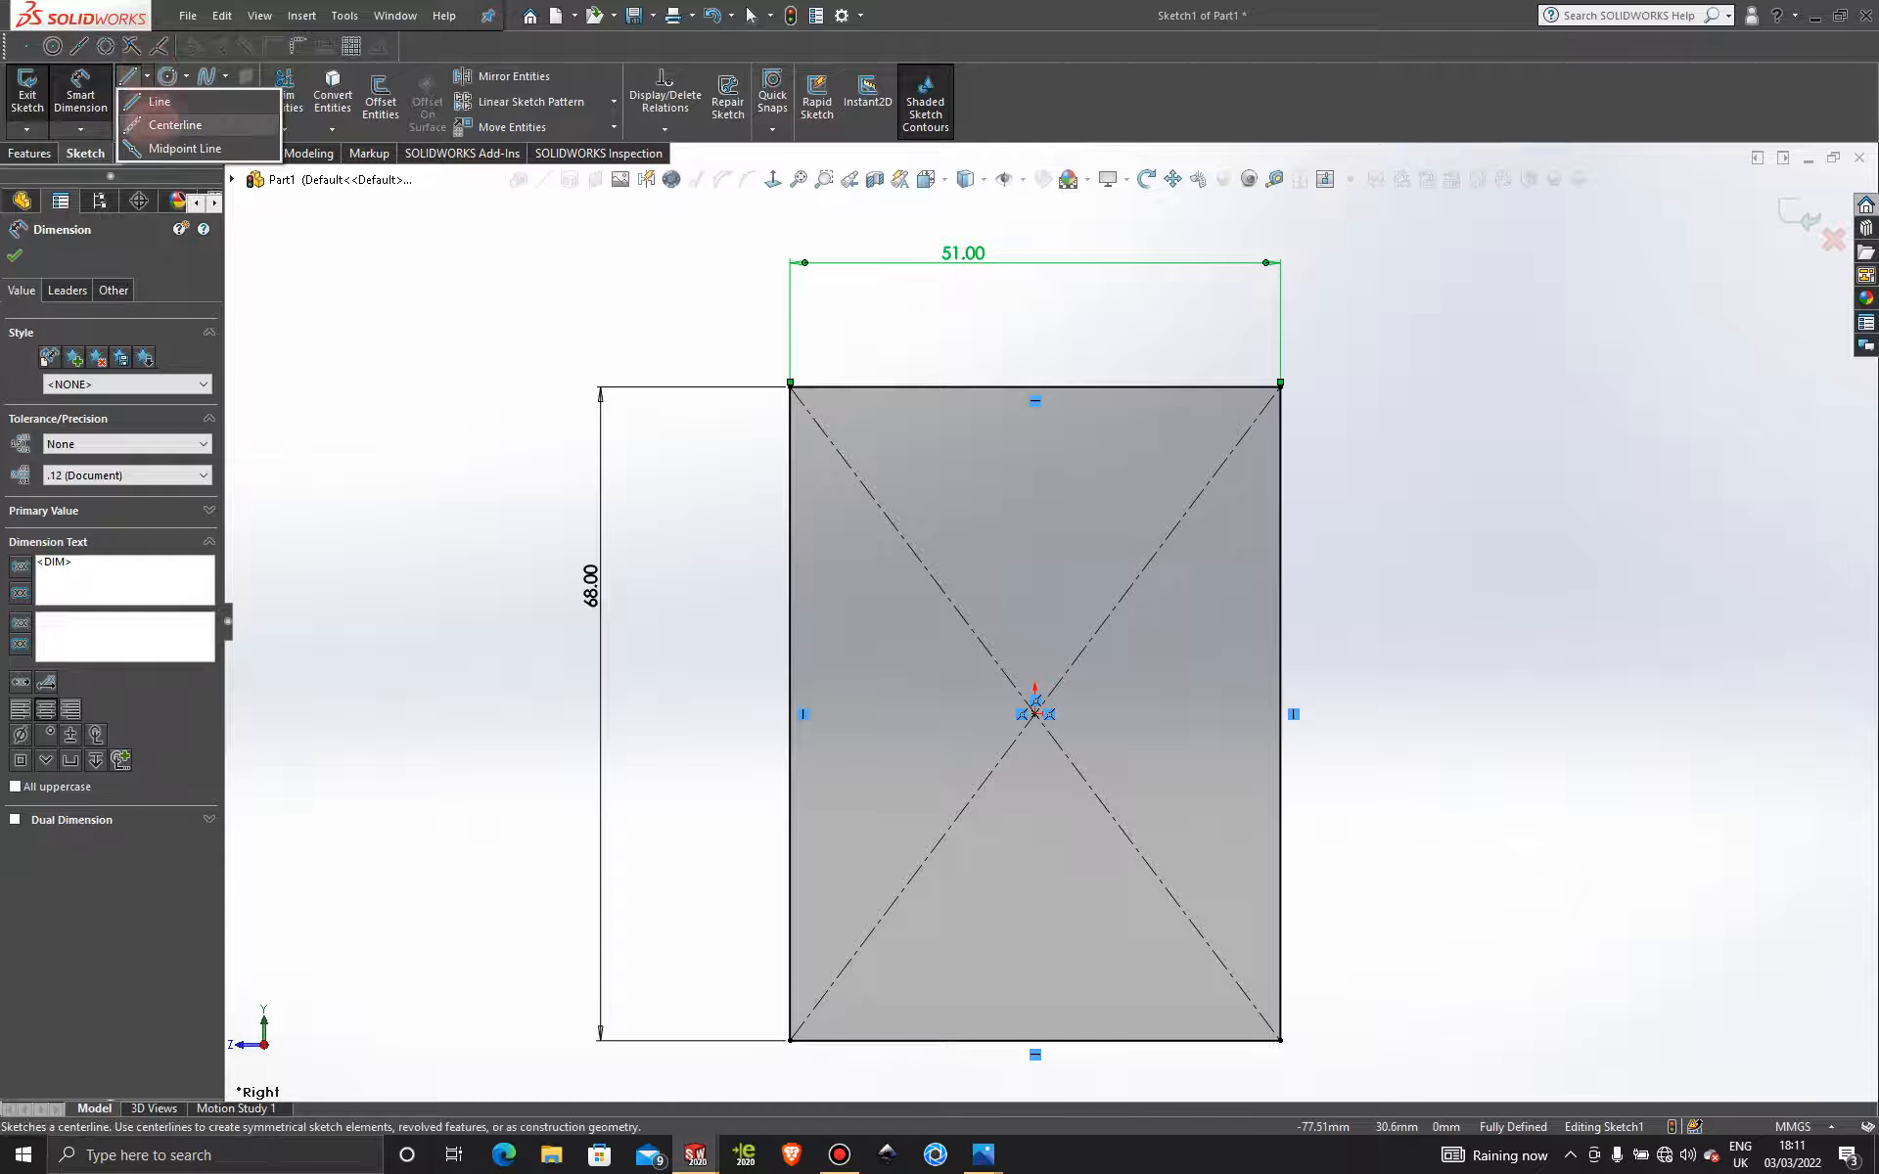
left_click(176, 115)
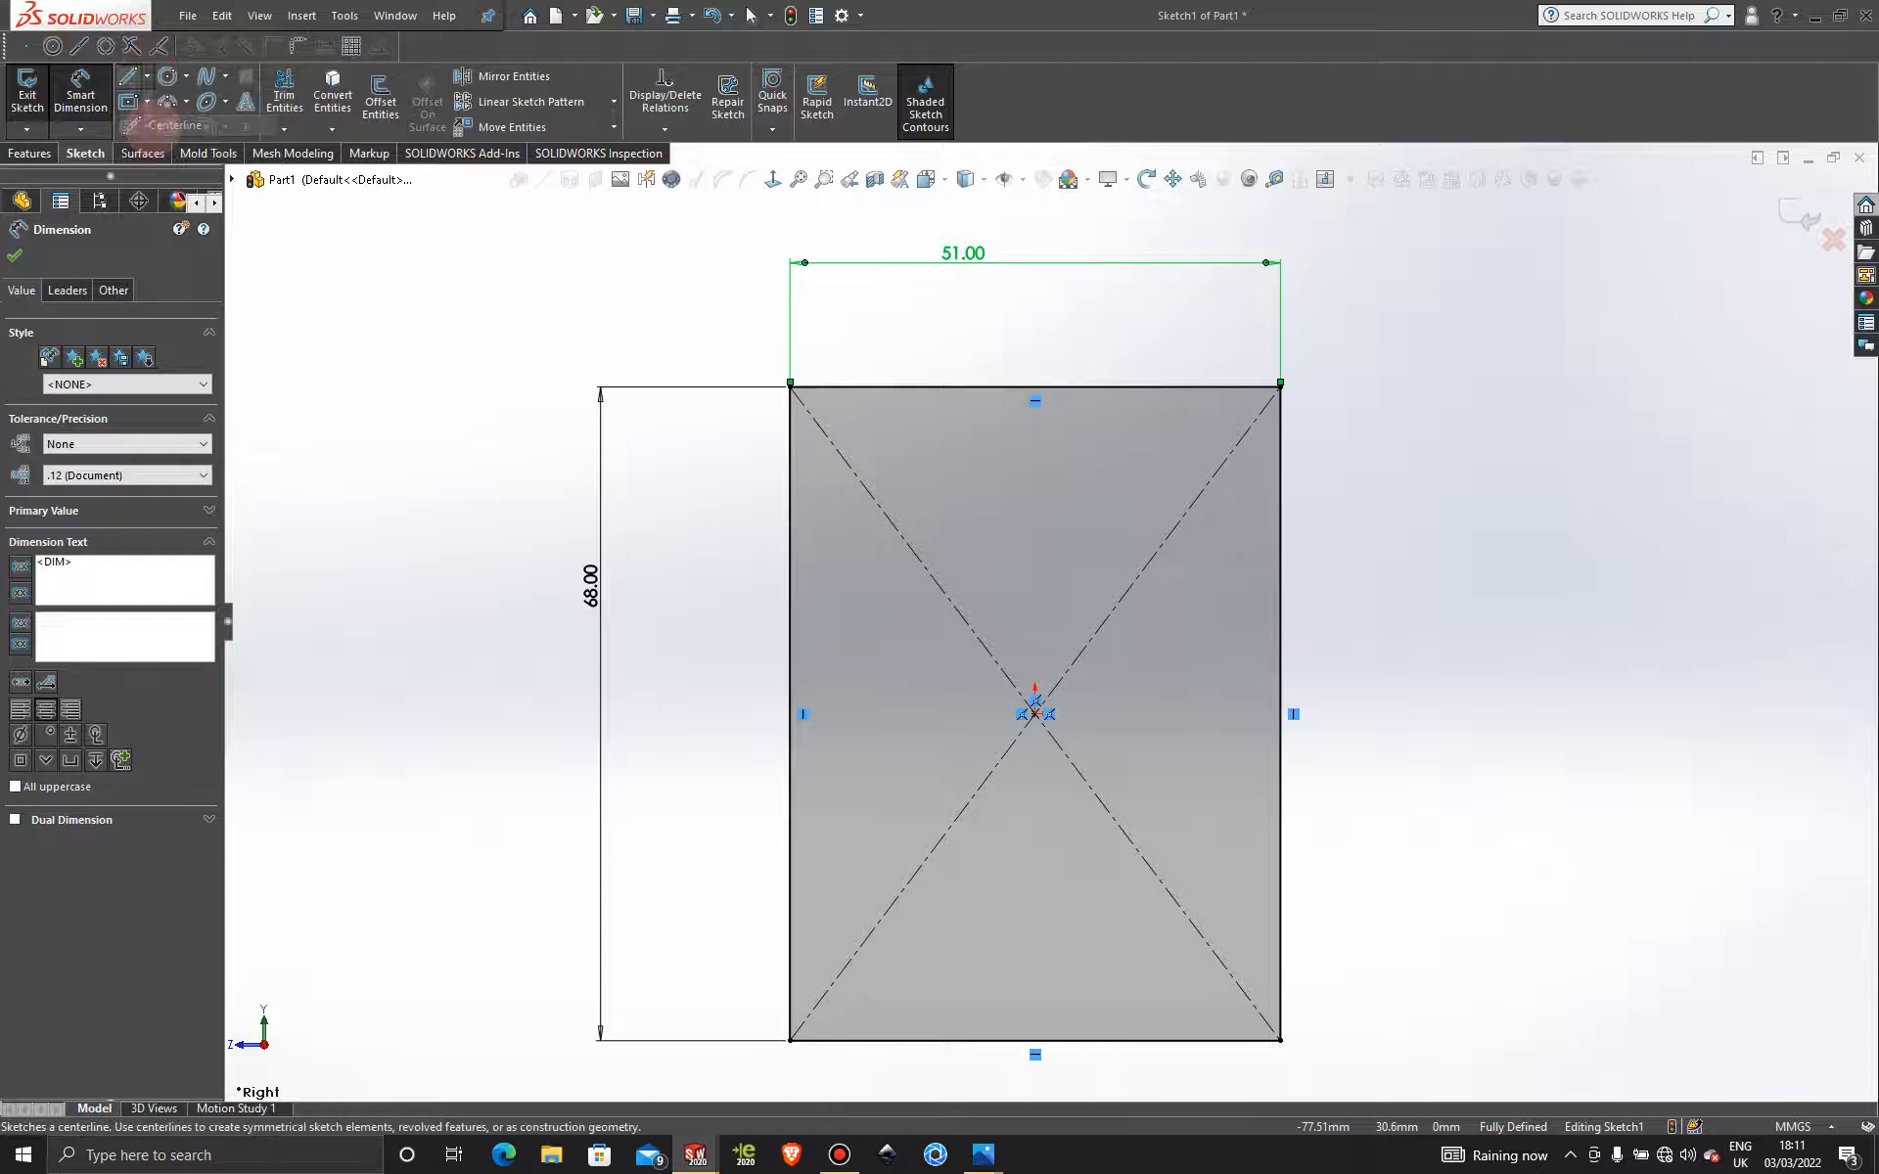
left_click(789, 714)
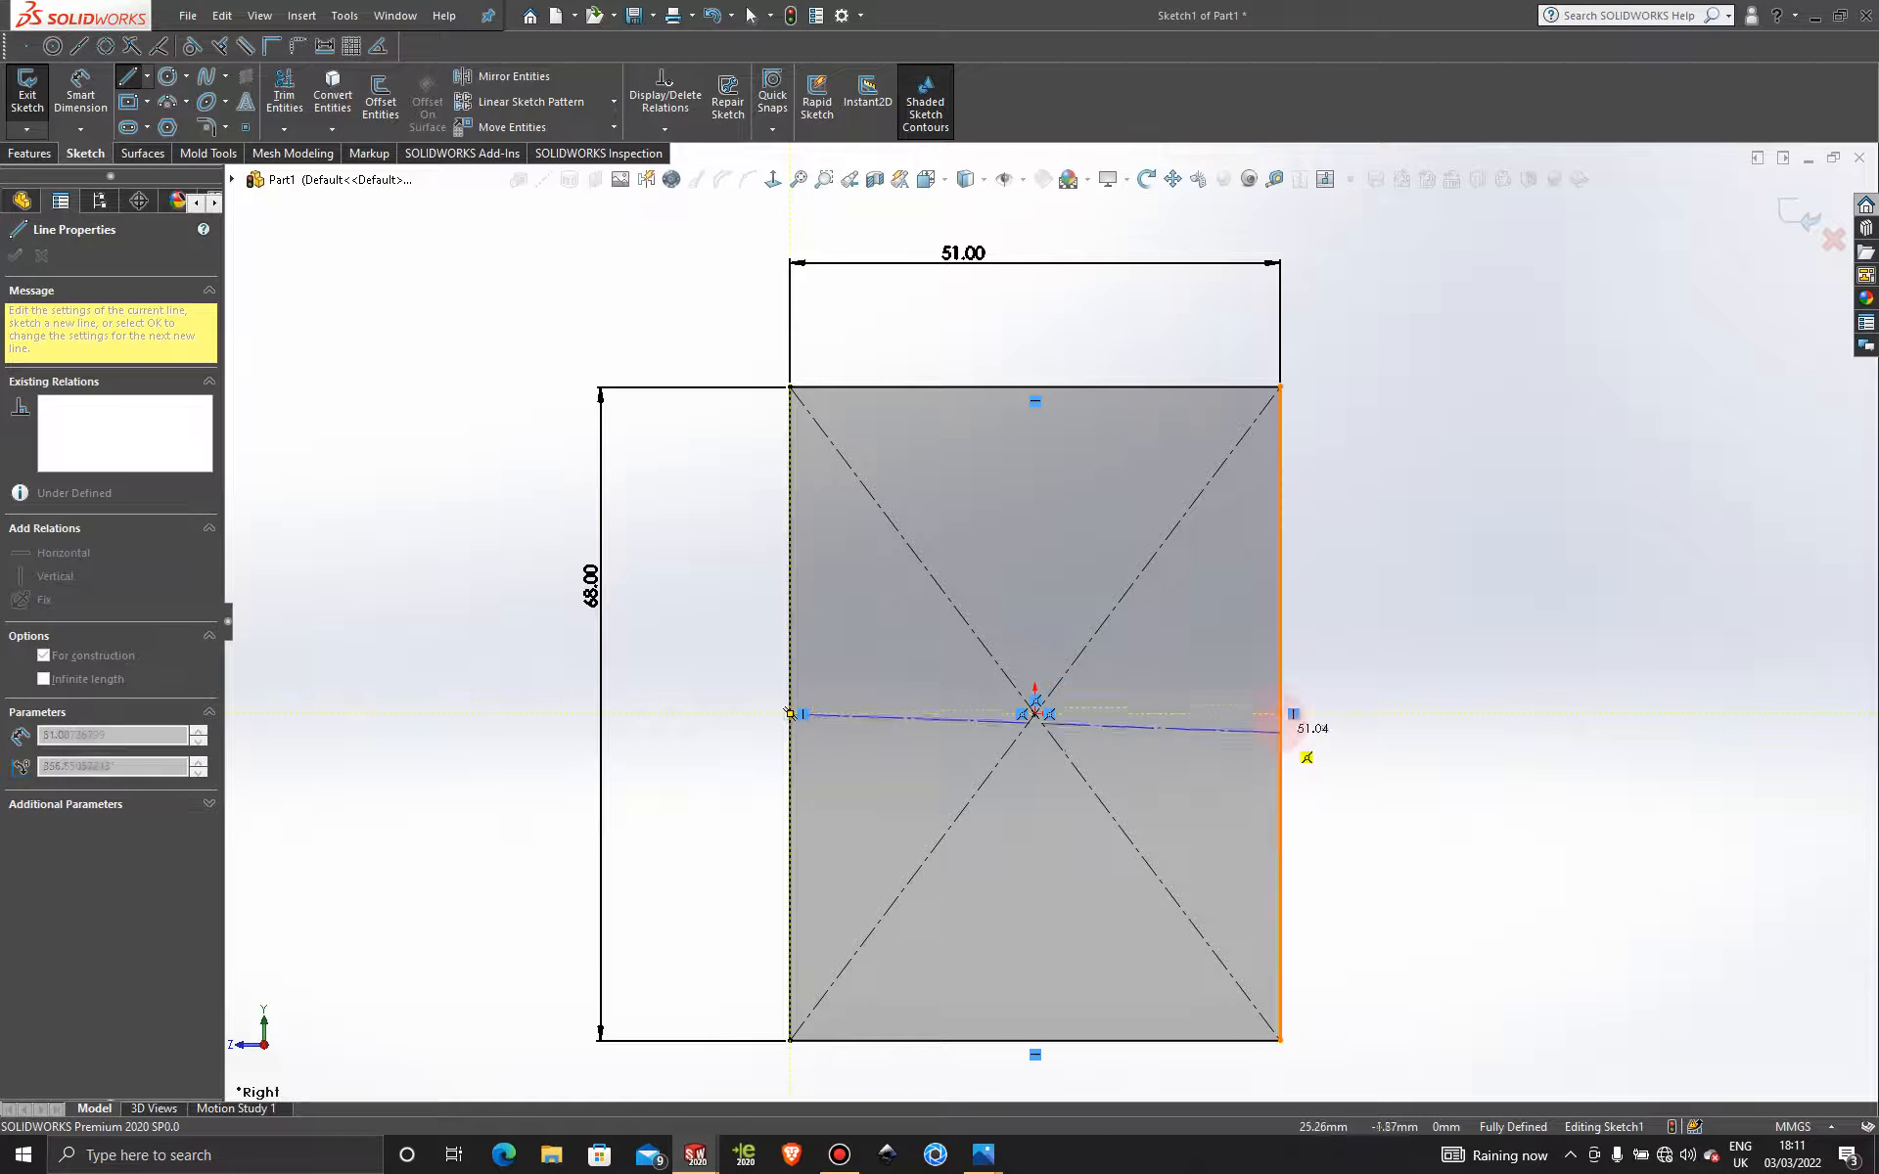
left_click(1280, 714)
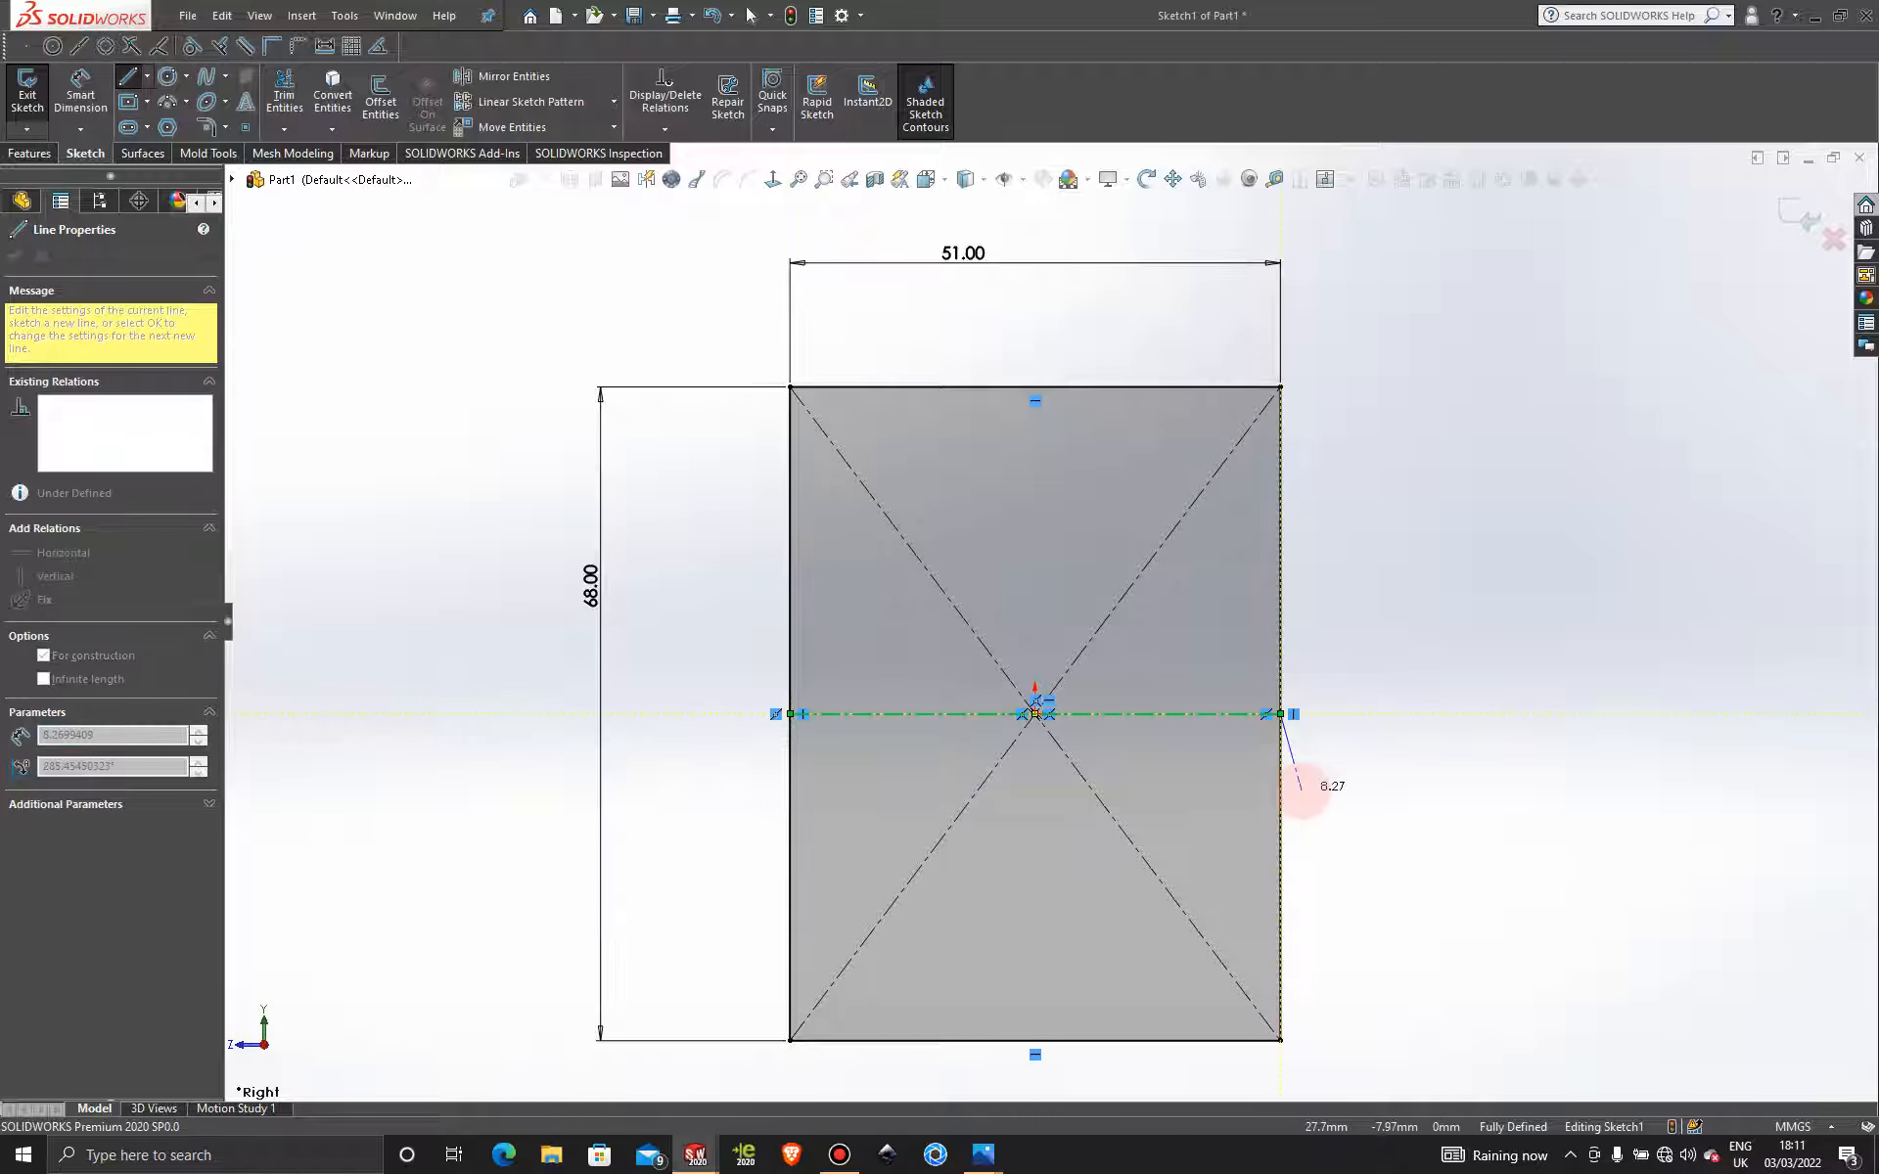
key("Escape")
Power-trim the sketch to leave only the rectangle's upper edge and the upper half of its left side.
left_click(284, 97)
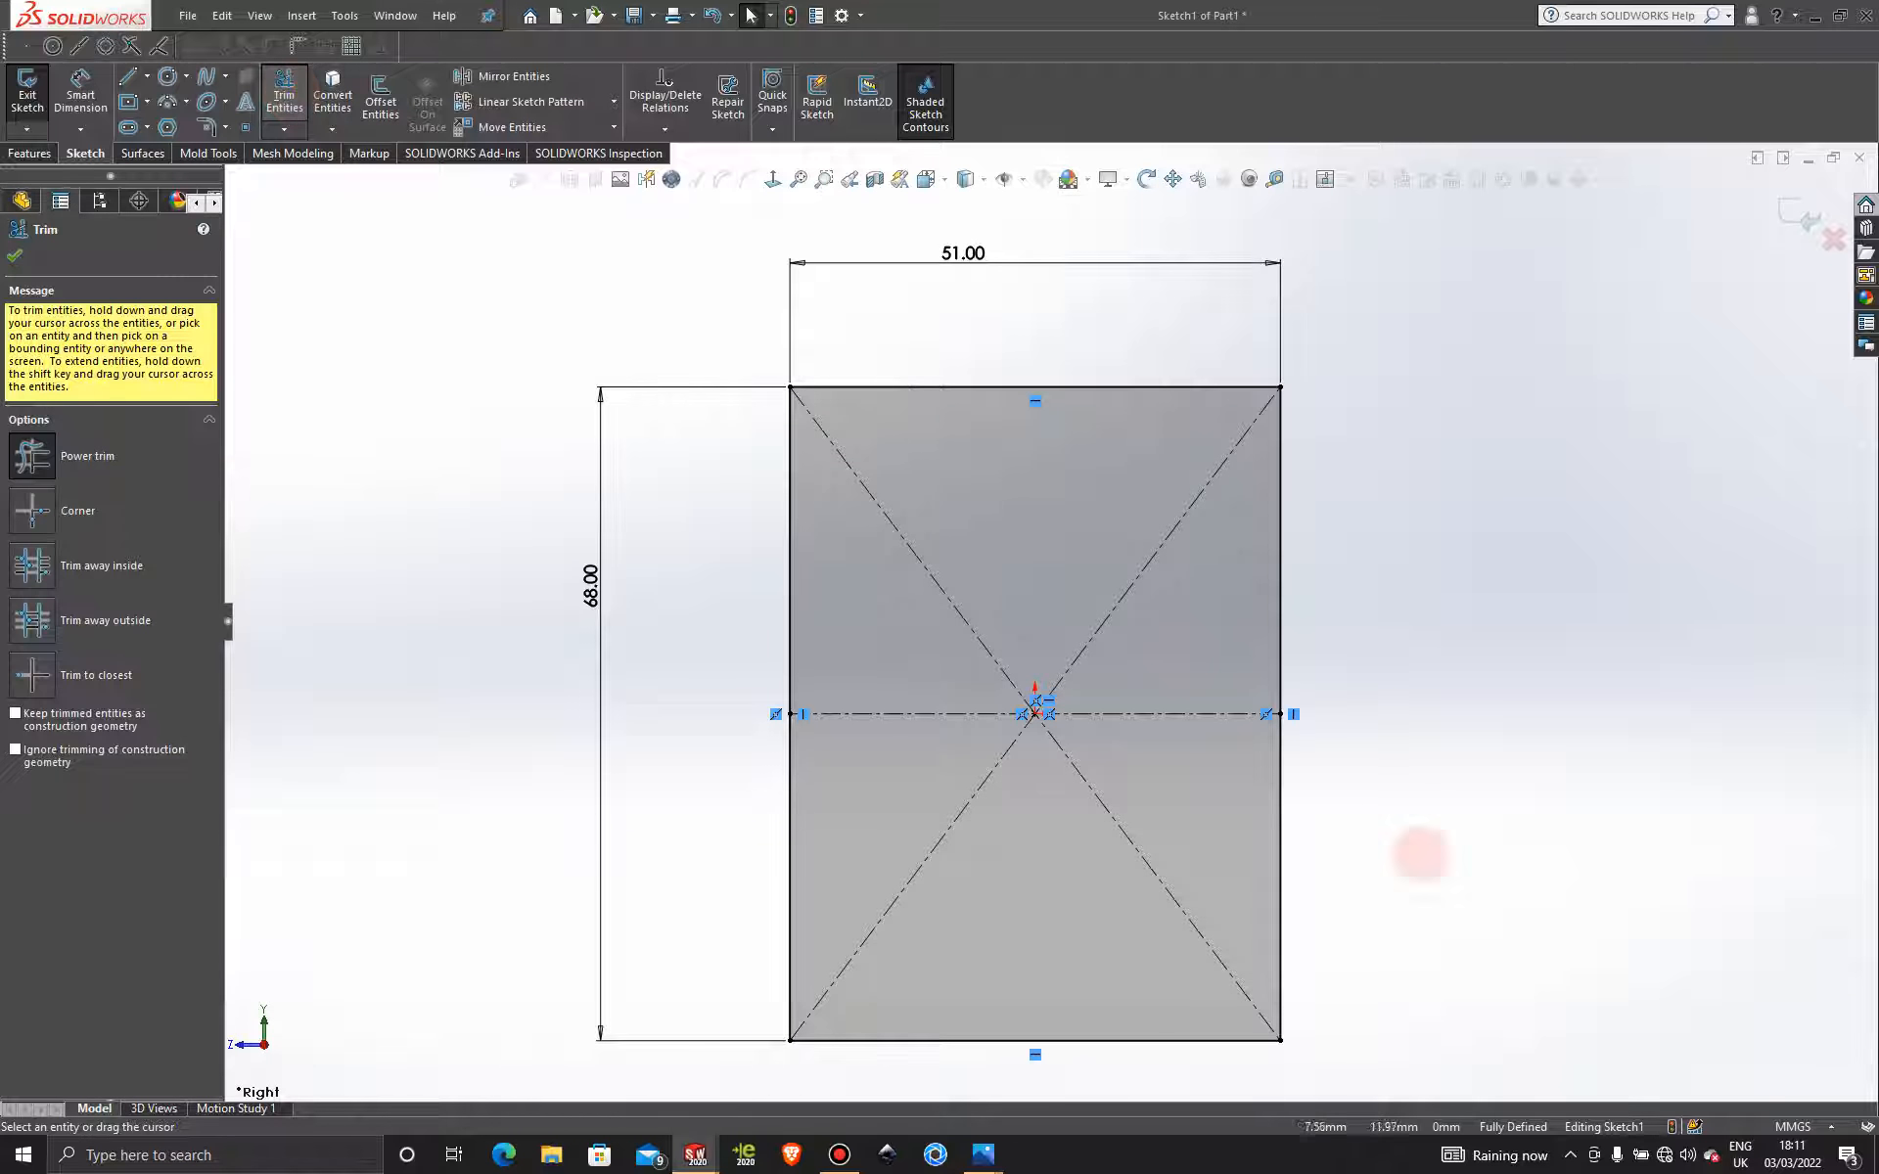
left_click_drag(1420, 854, 692, 813)
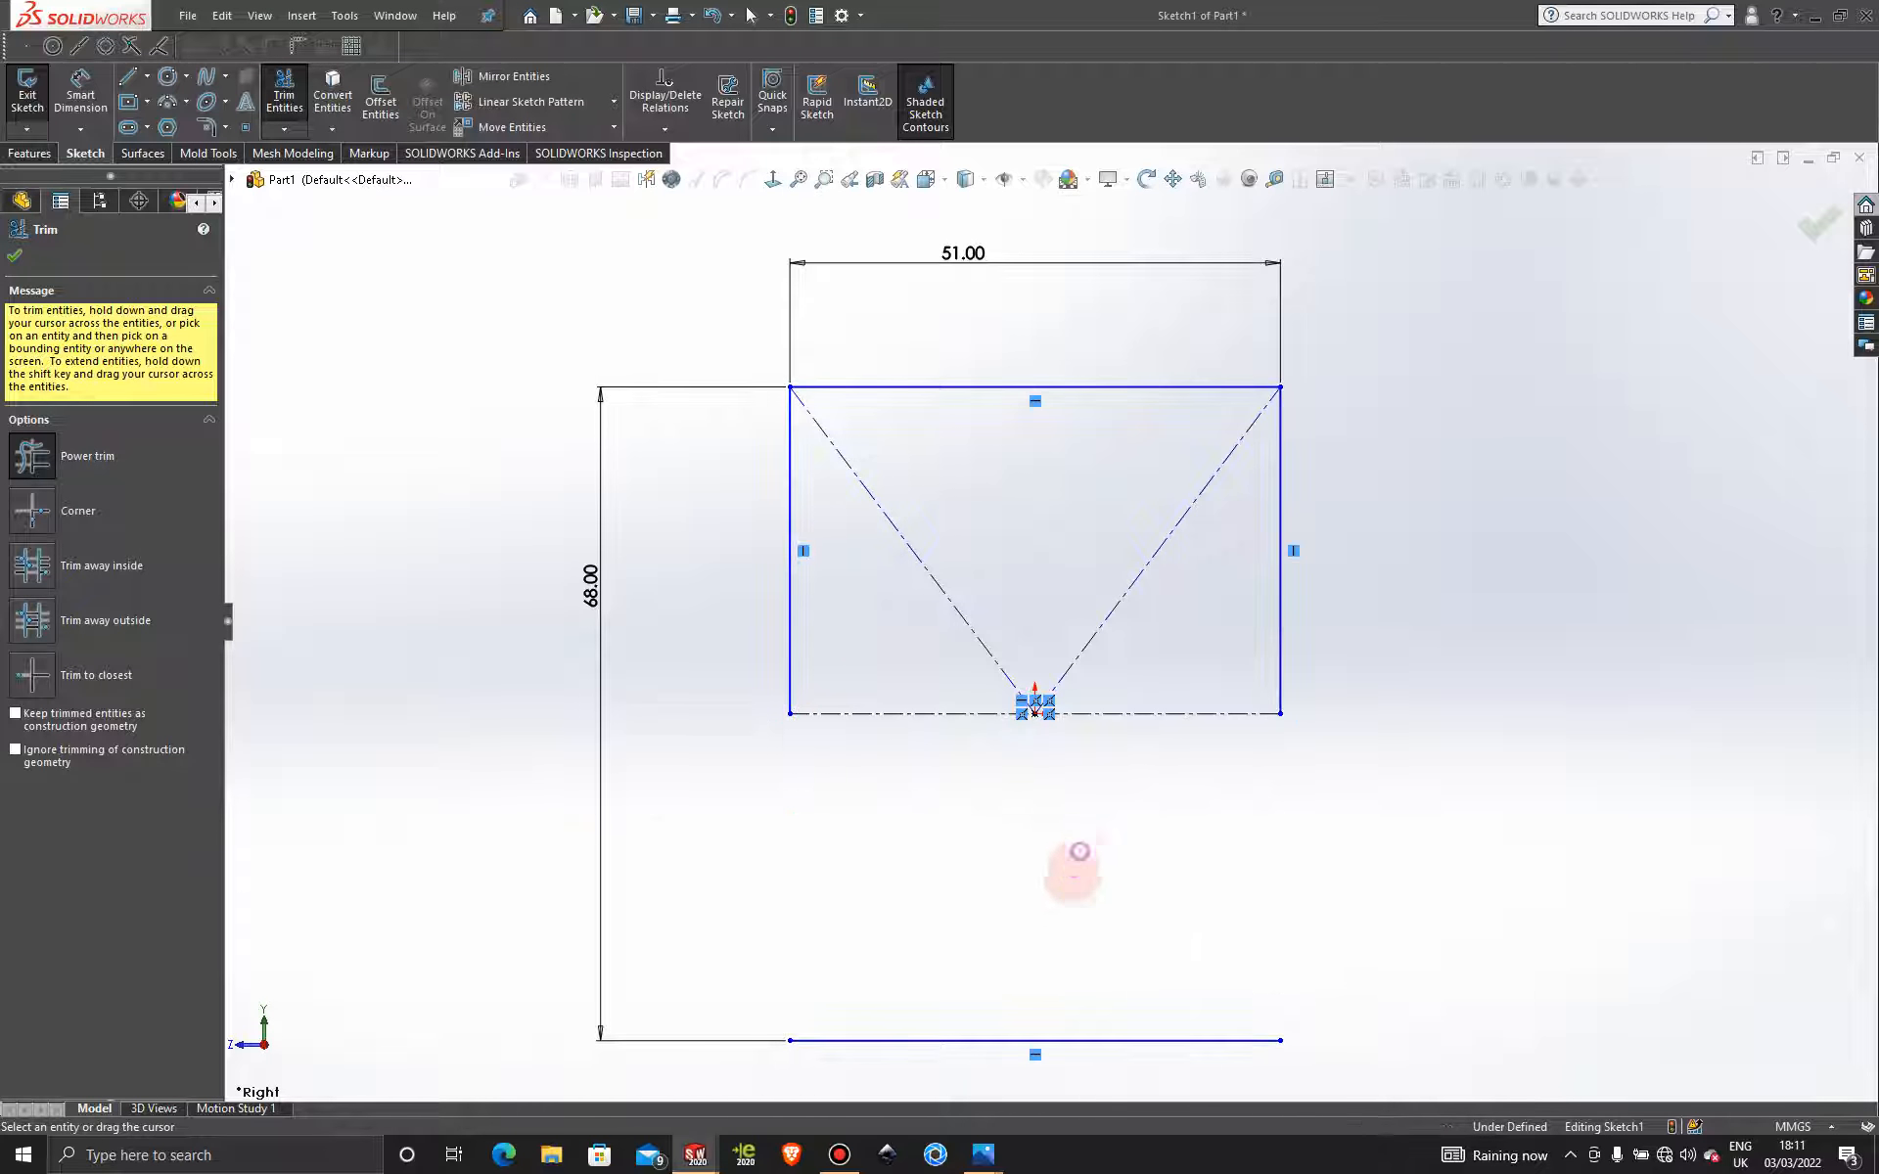
mouse_move(1079, 851)
left_mouse_down()
mouse_move(1112, 1094)
mouse_move(1201, 910)
mouse_move(1201, 758)
mouse_move(999, 550)
mouse_move(1048, 805)
mouse_move(1162, 795)
left_mouse_up()
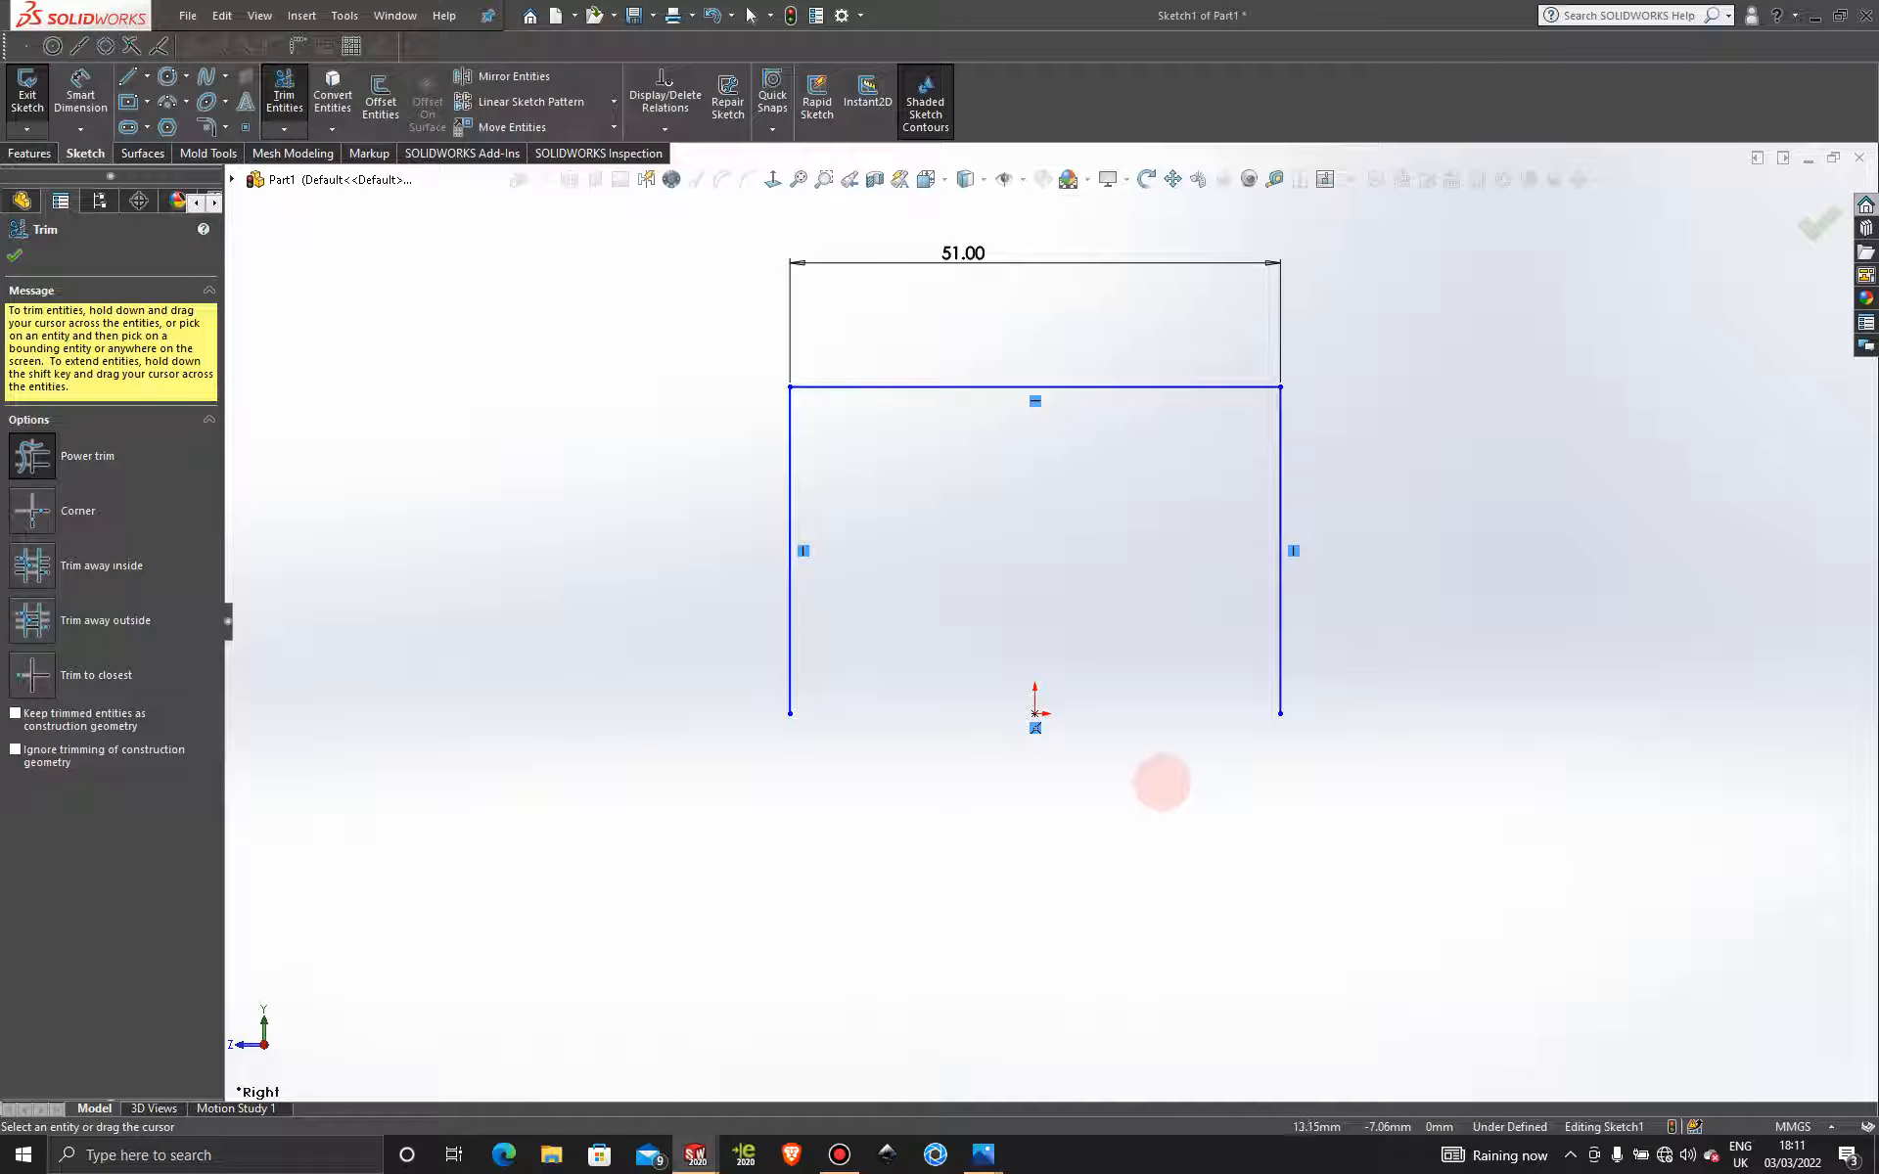
mouse_move(1162, 785)
left_mouse_down()
mouse_move(1425, 508)
mouse_move(1246, 532)
mouse_move(1282, 1003)
left_mouse_up()
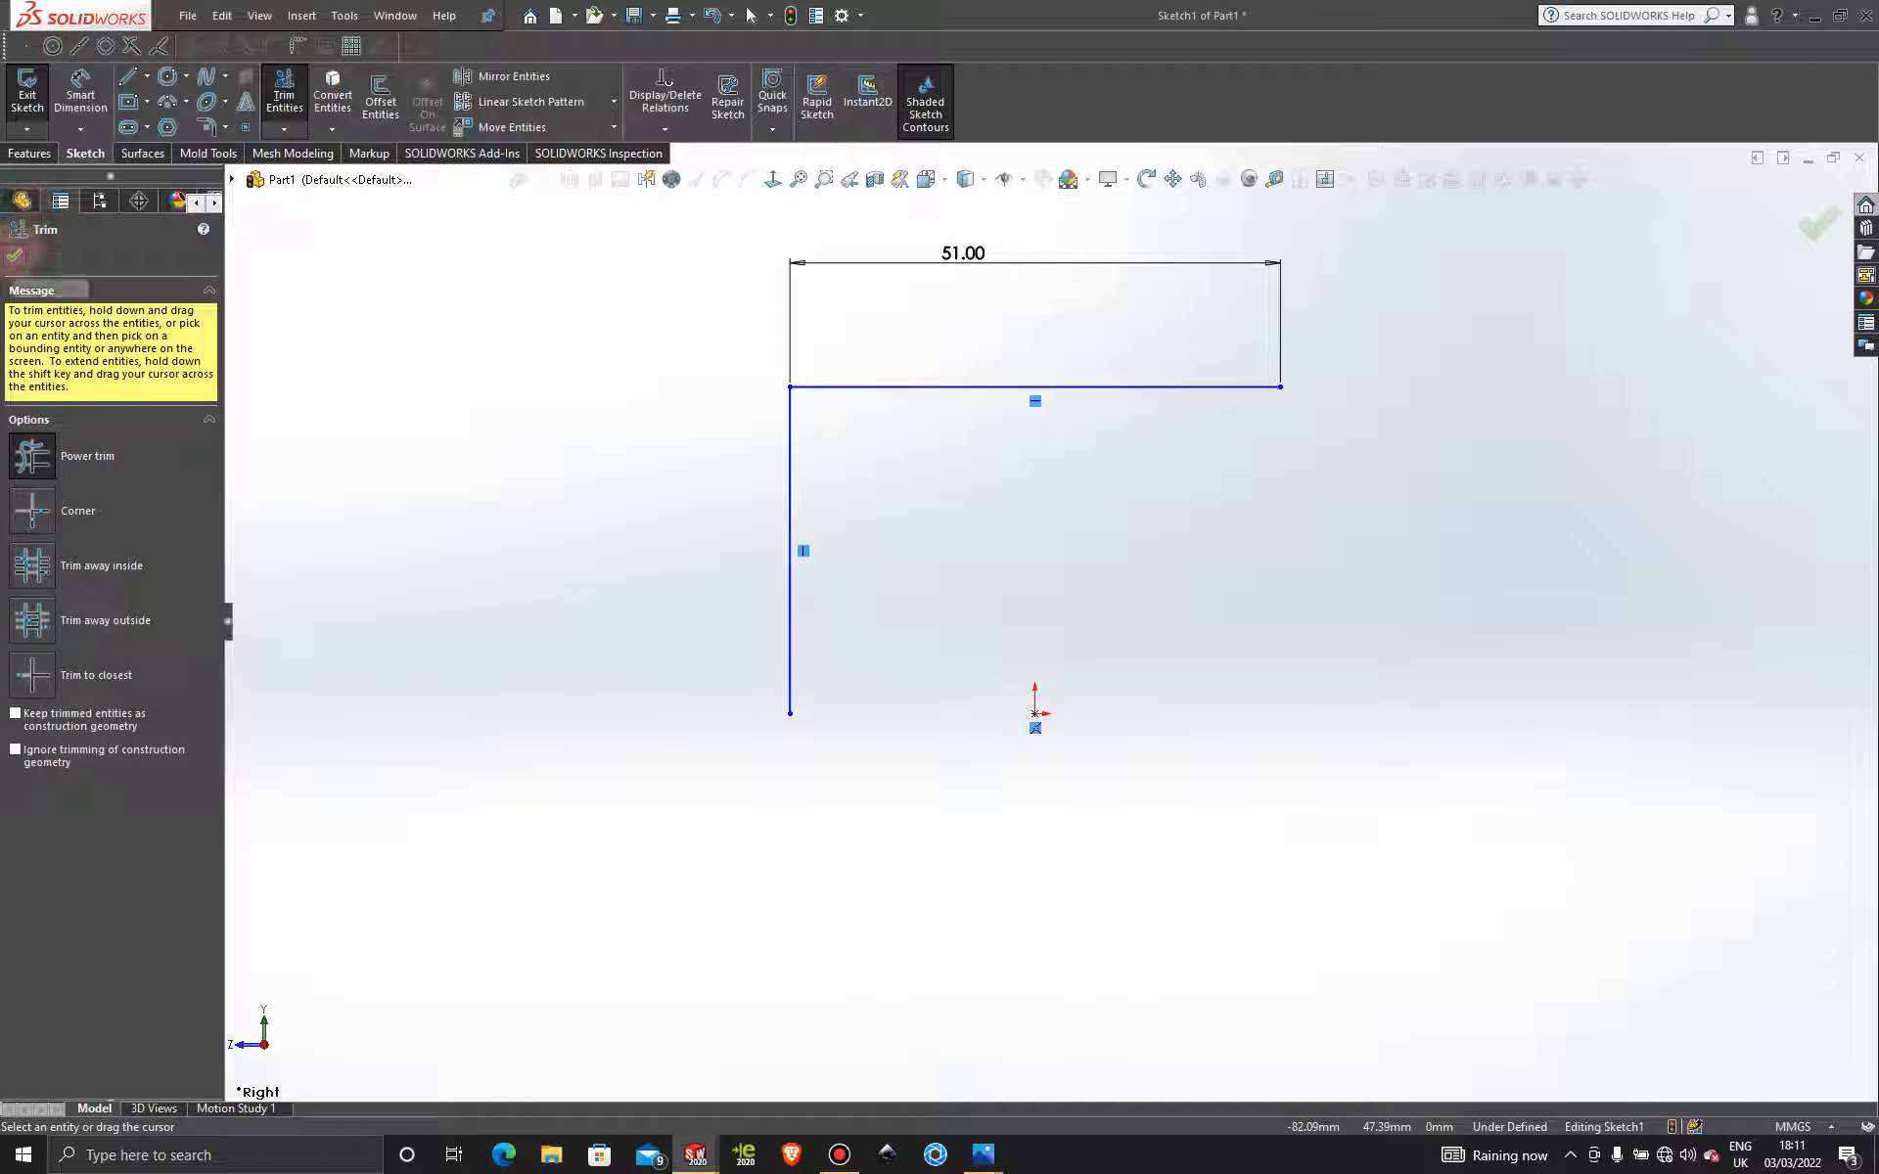
left_click(15, 255)
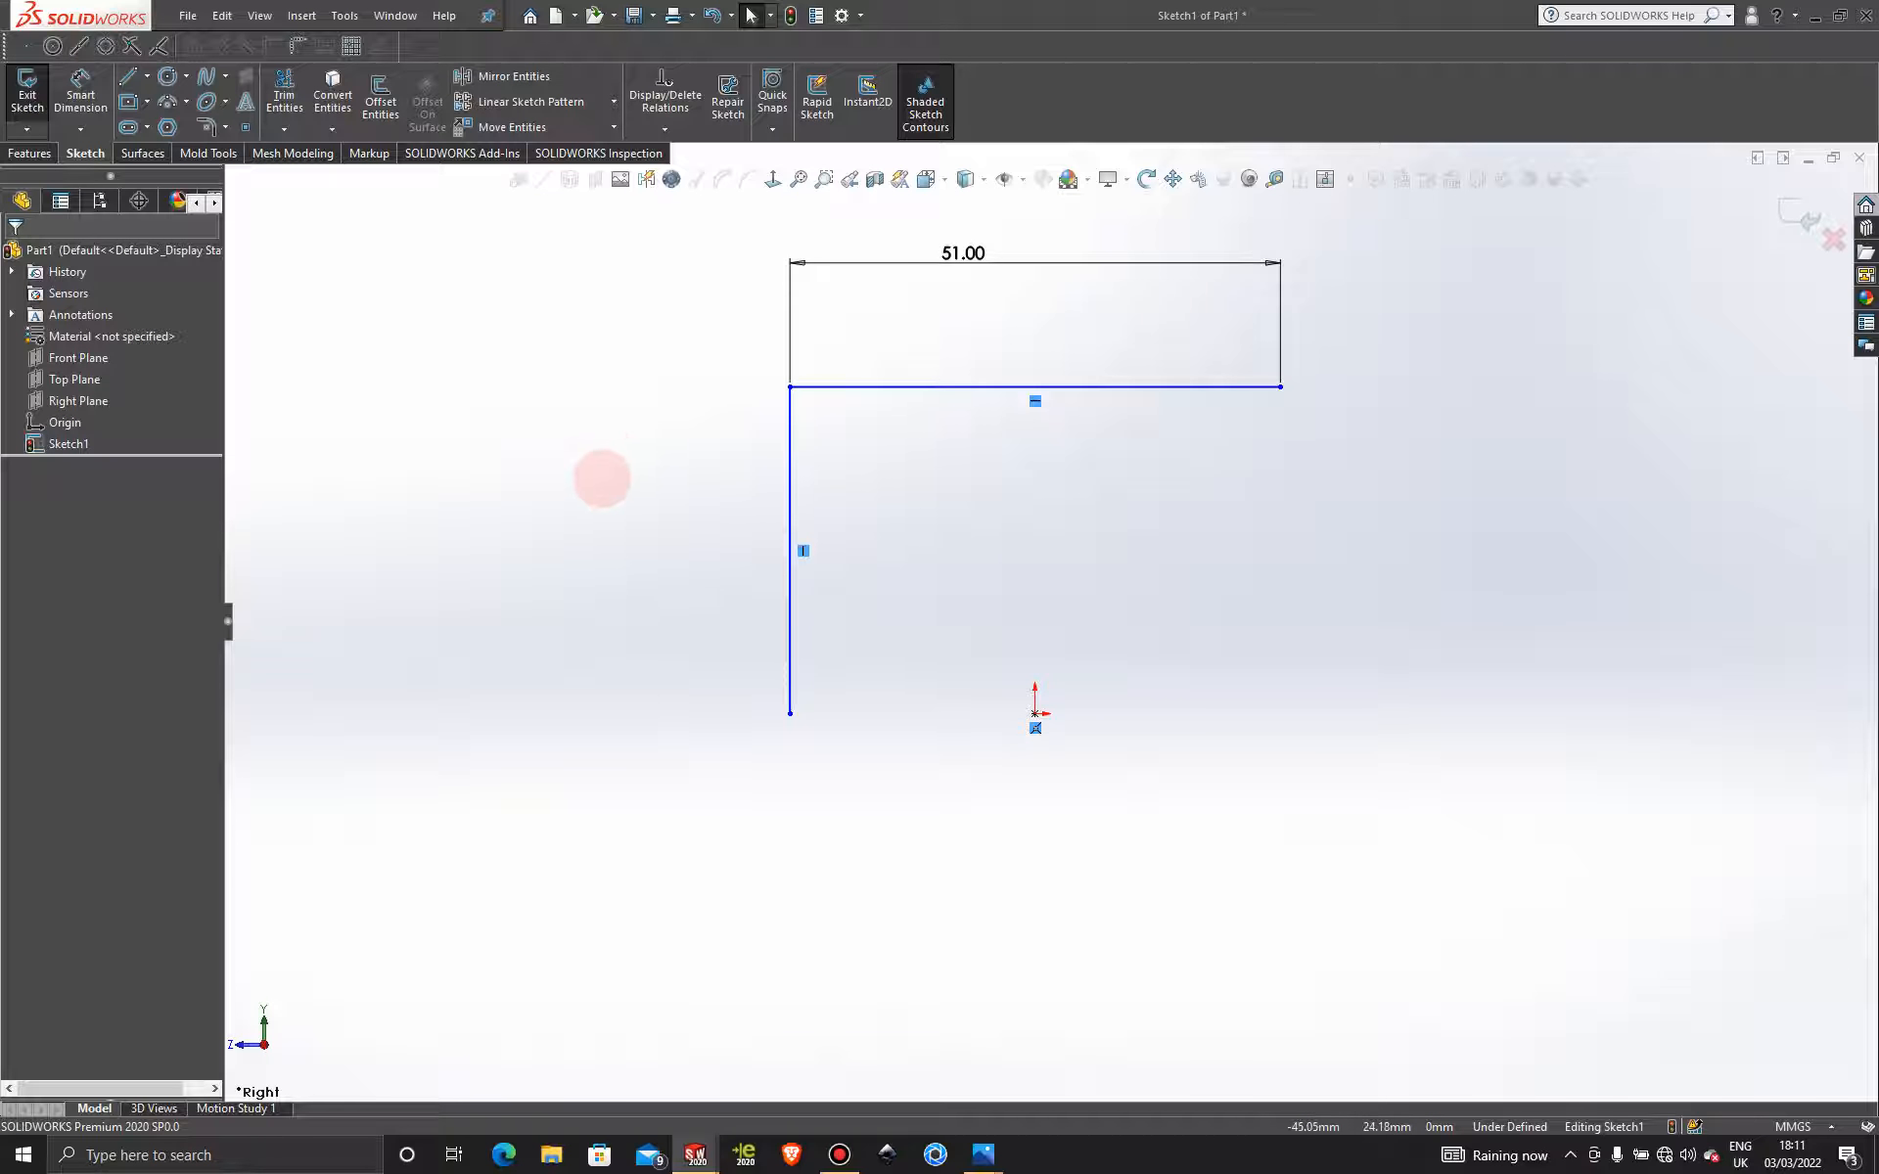
scroll(601, 474, "up", 1)
scroll(1120, 342, "down", 1)
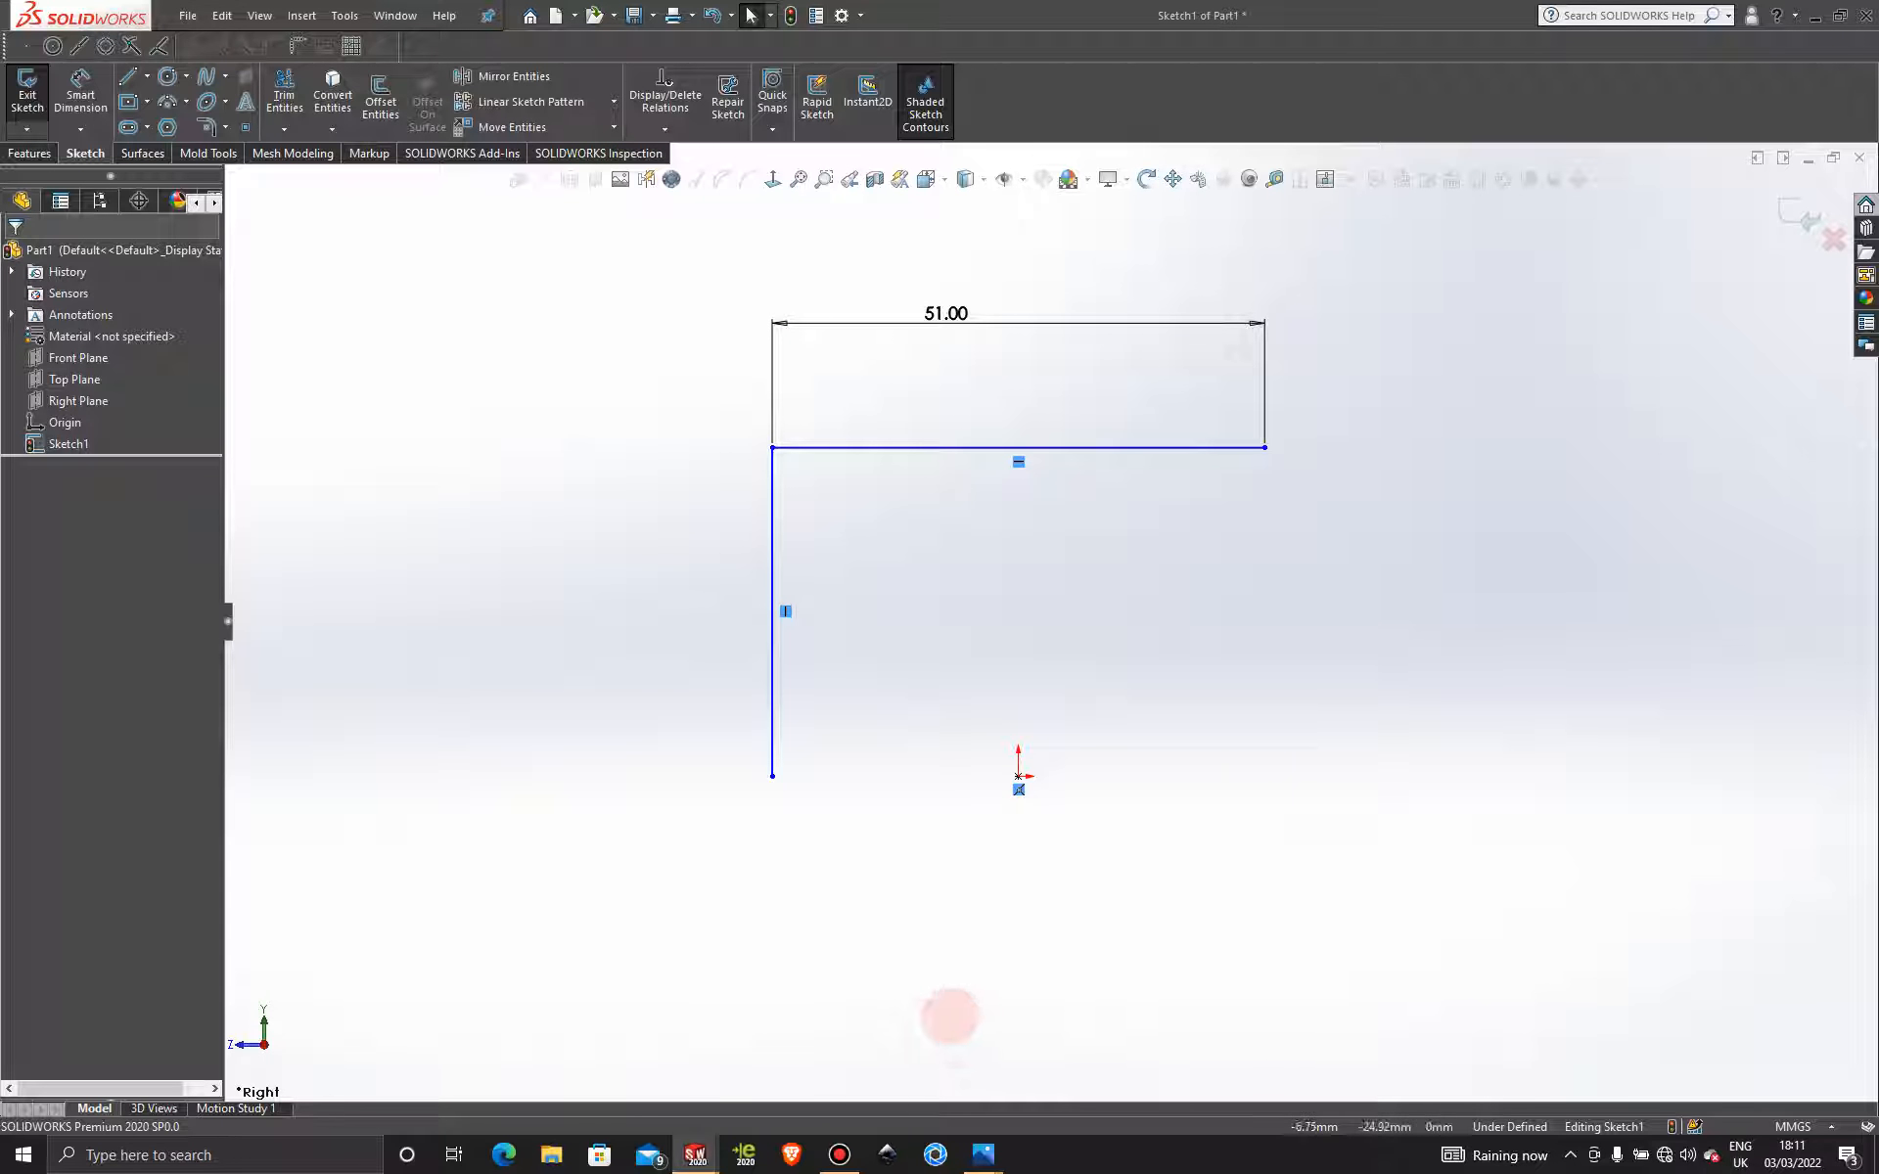
left_click(838, 1154)
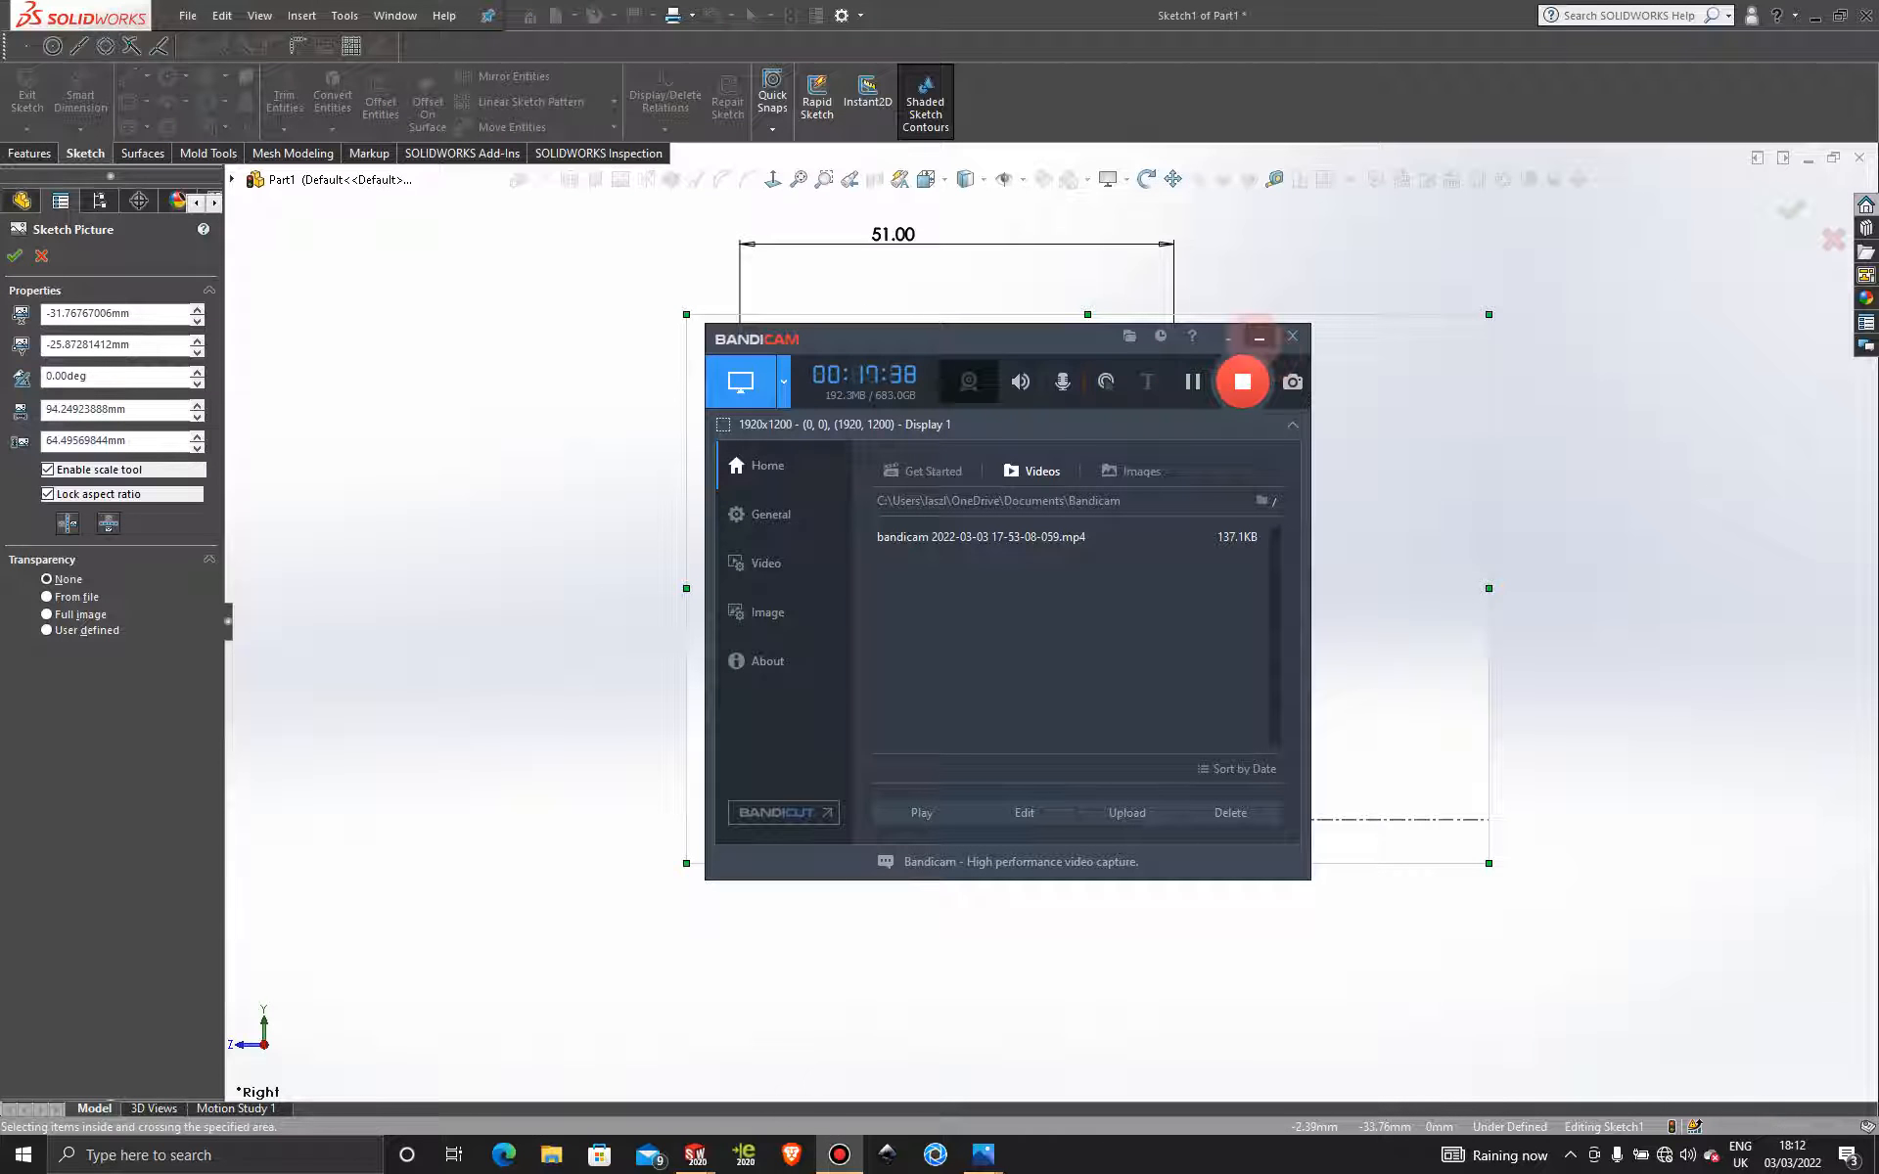
left_click(1259, 337)
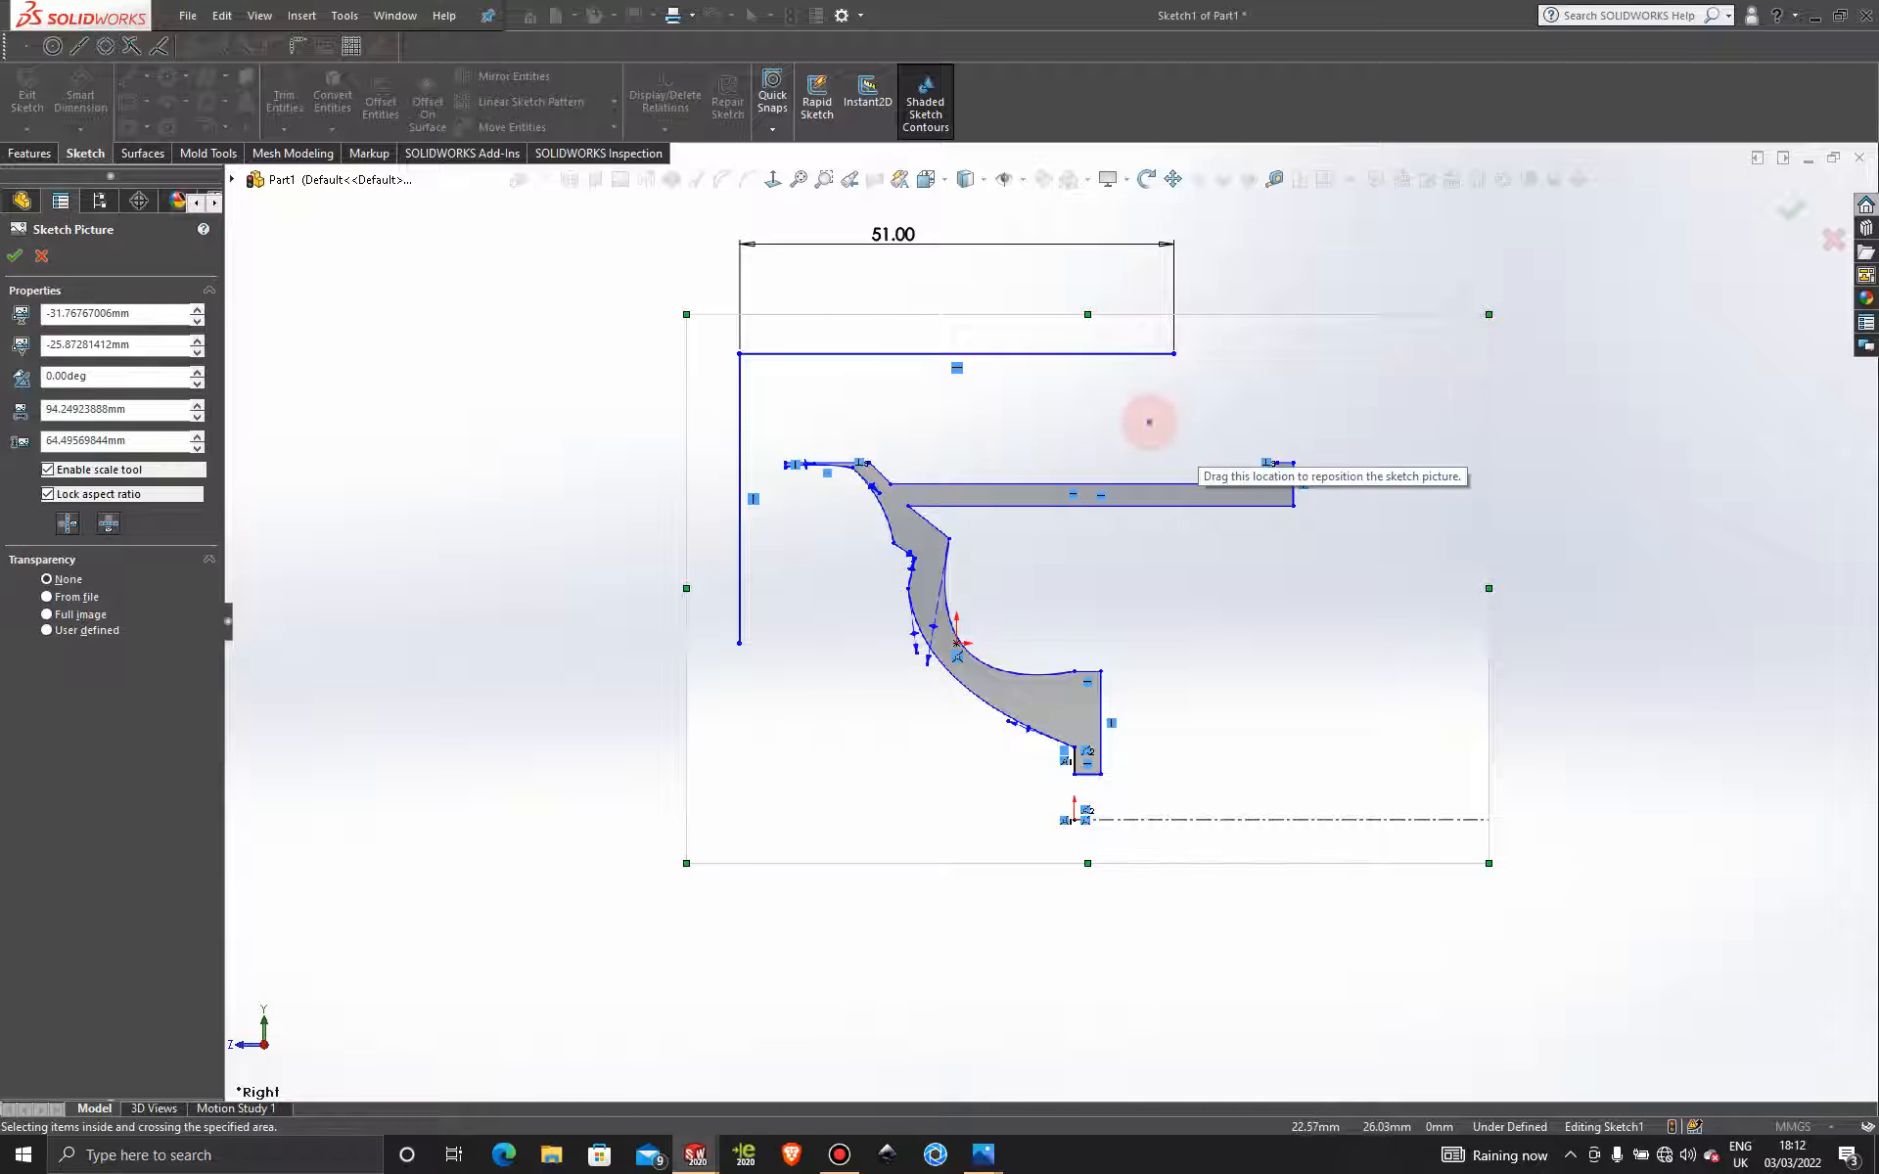
Move the wheel-profile sketch picture to the corner of the reference lines and shrink it to about 72.6 mm wide.
mouse_move(1089, 381)
left_mouse_down()
mouse_move(1019, 369)
mouse_move(1132, 332)
mouse_move(1106, 313)
left_mouse_up()
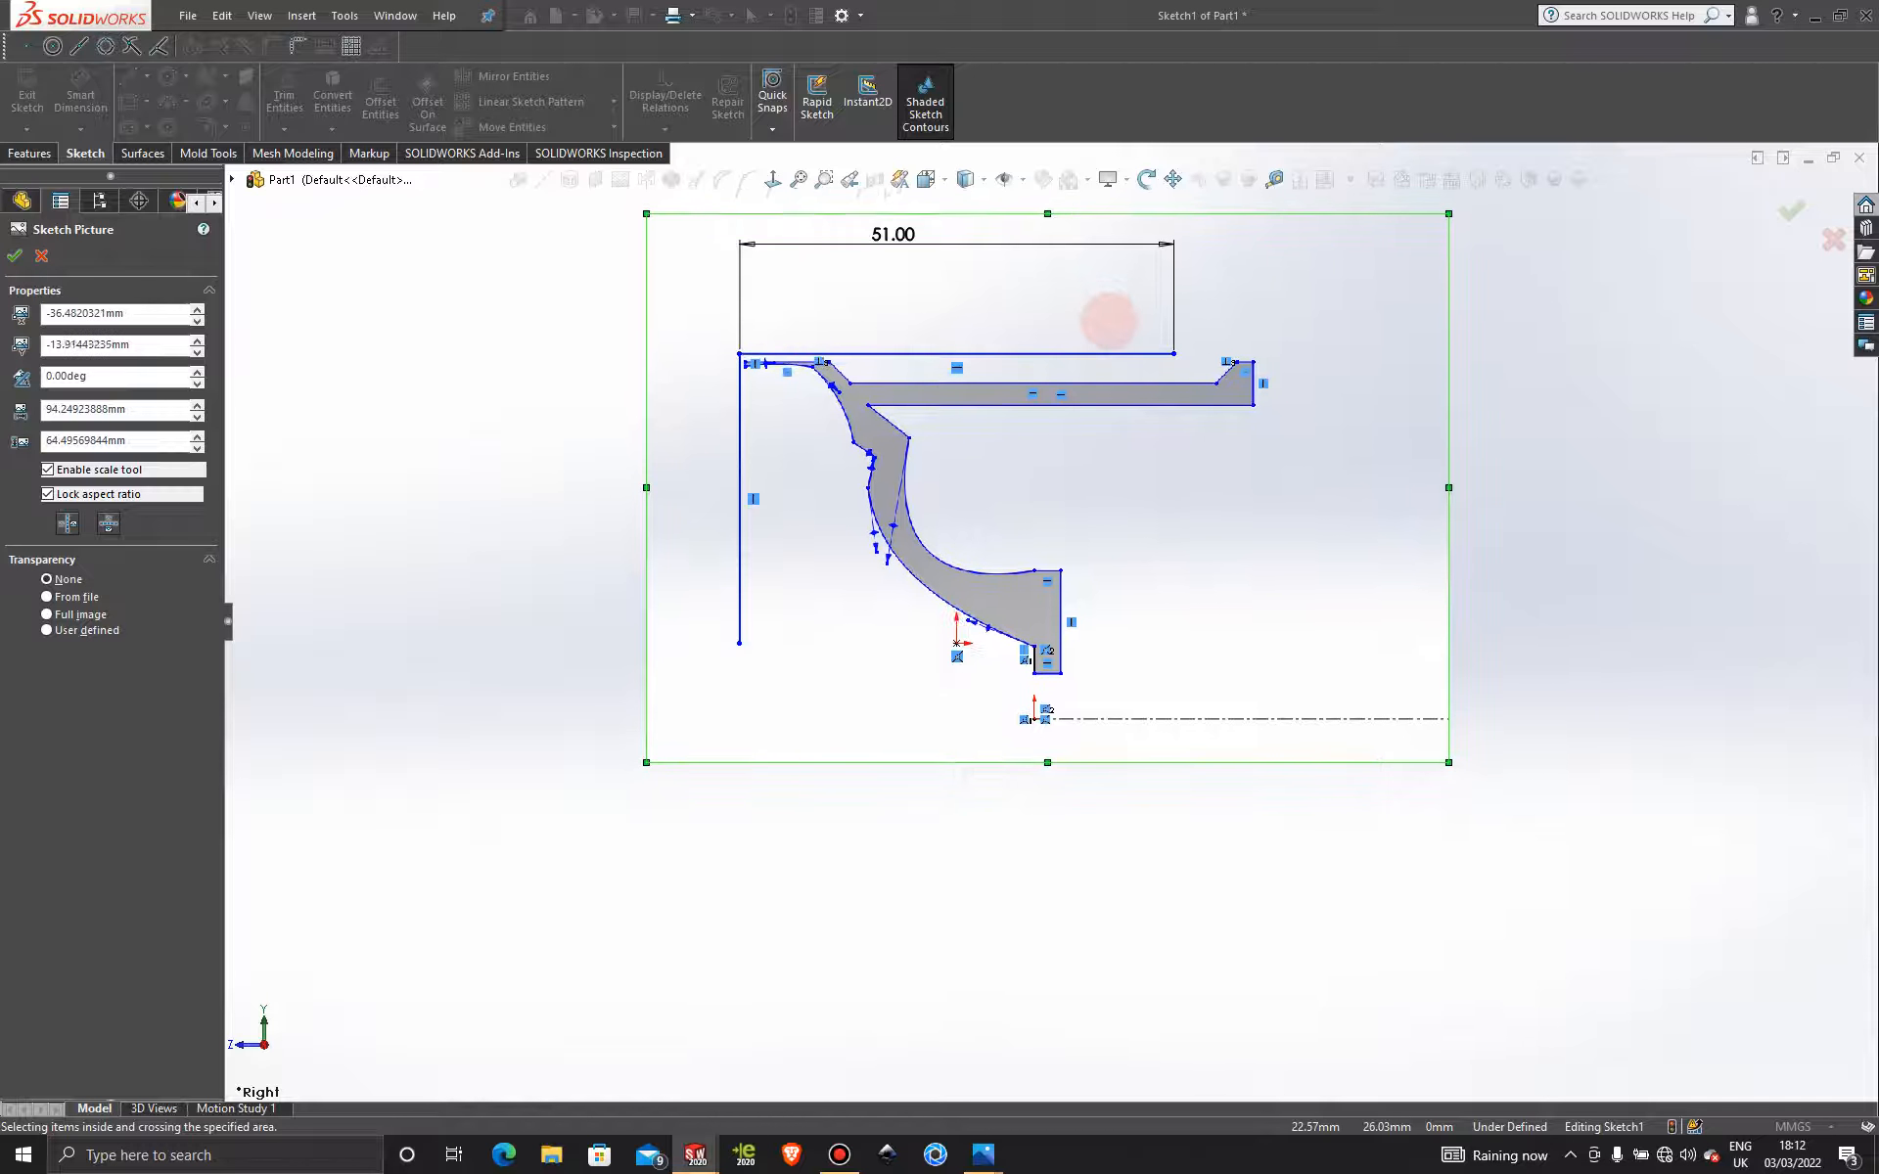
scroll(896, 352, "down", 2)
scroll(1150, 360, "up", 1)
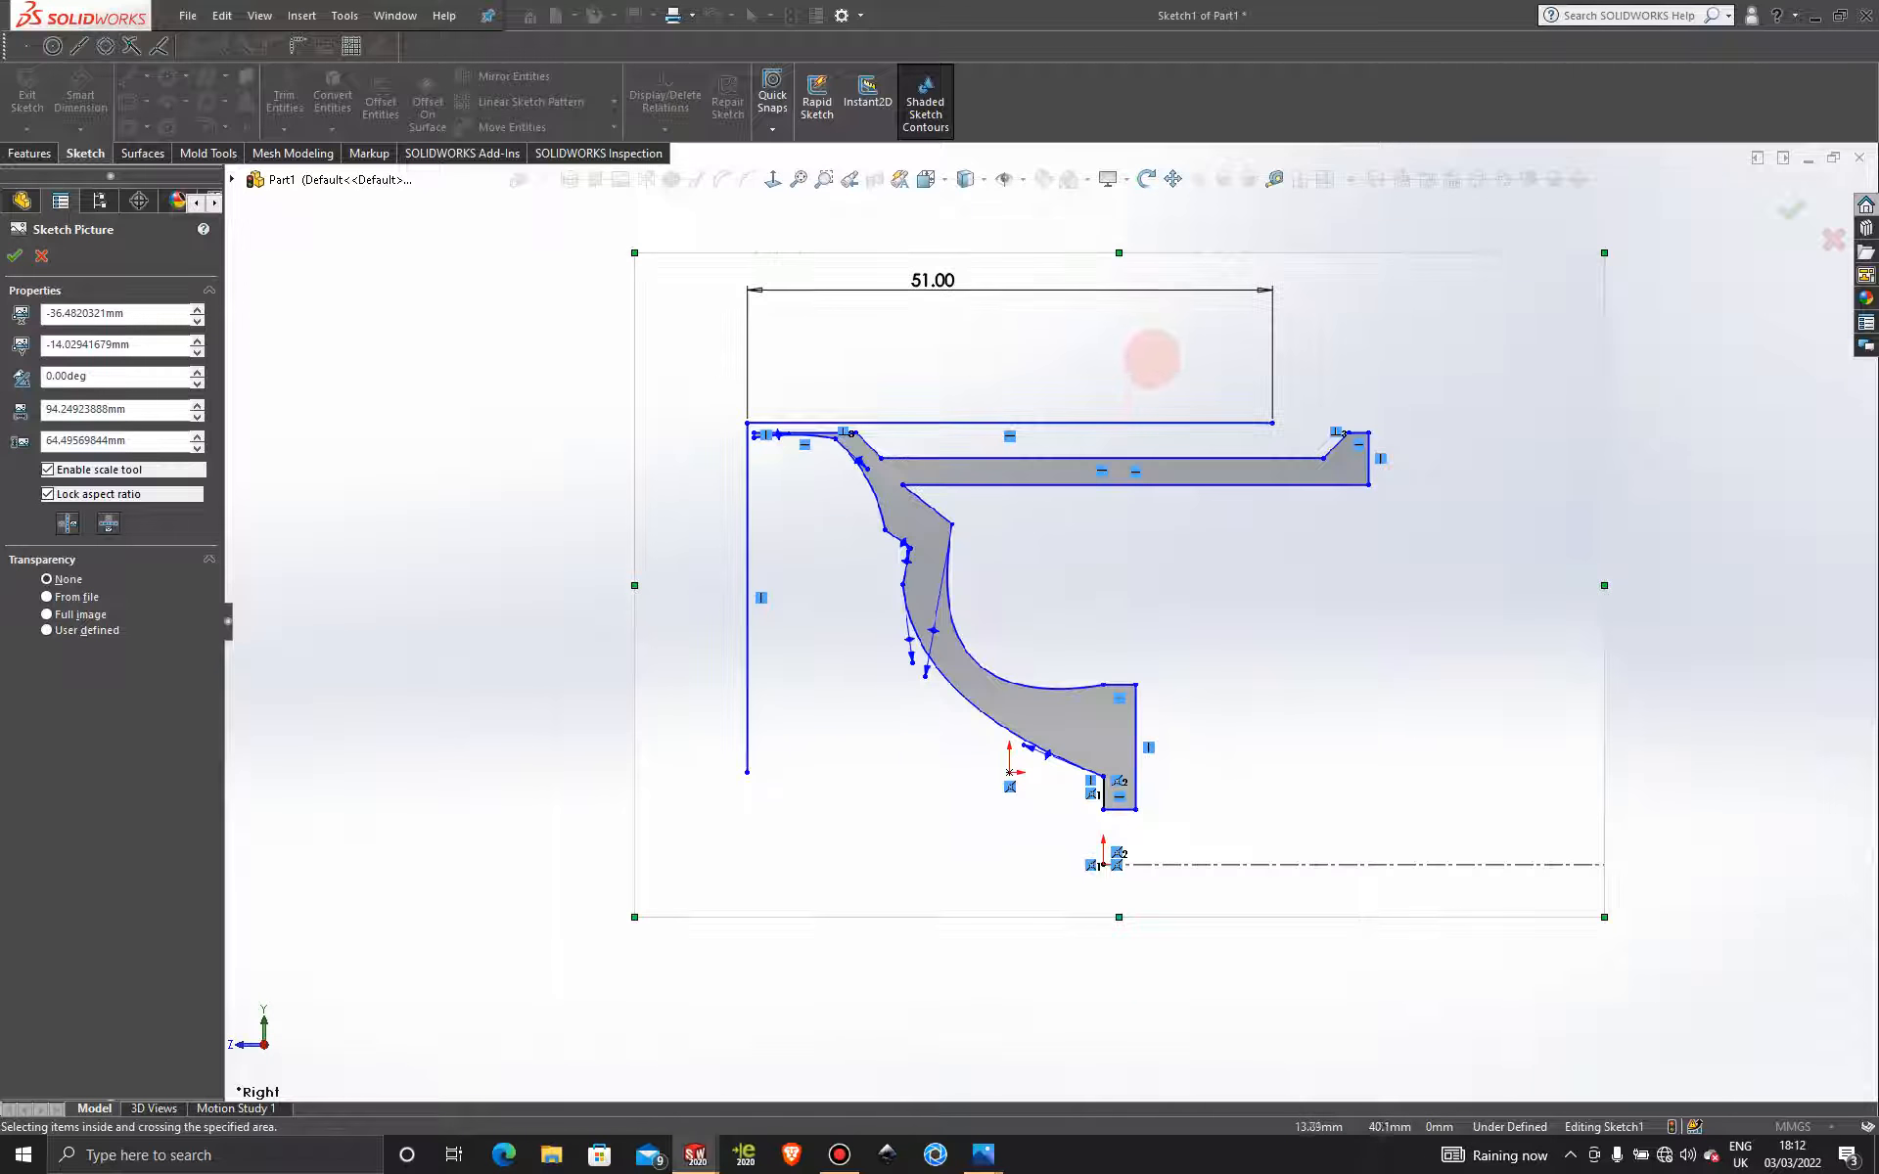
mouse_move(1601, 252)
left_mouse_down()
mouse_move(1383, 356)
mouse_move(1279, 524)
mouse_move(1287, 431)
left_mouse_up()
scroll(1112, 482, "down", 1)
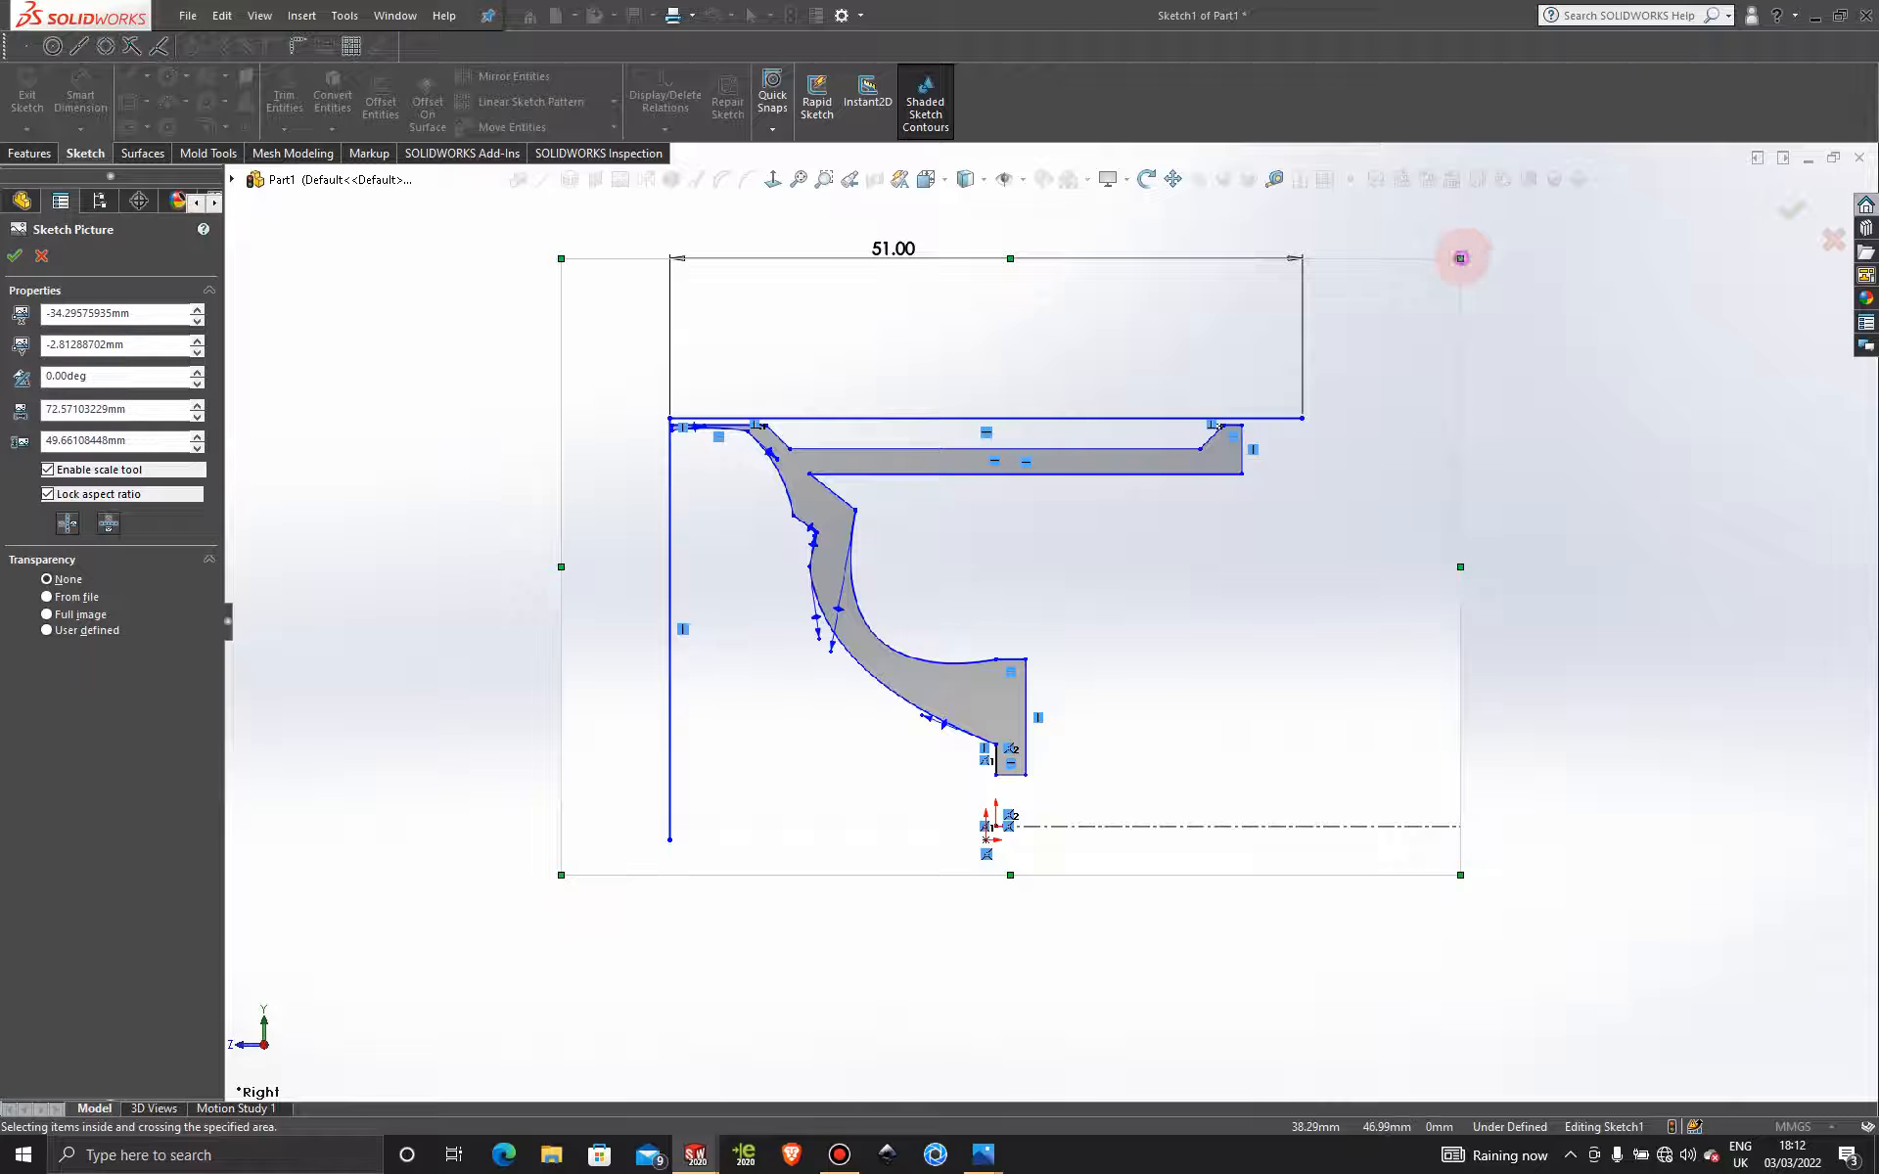
Scale the sketch picture to about 80.24 by 54.91 mm so its rim spans the 51 mm line, align it, and accept the placement.
mouse_move(1460, 258)
left_mouse_down()
mouse_move(1497, 239)
mouse_move(1438, 343)
mouse_move(1418, 336)
left_mouse_up()
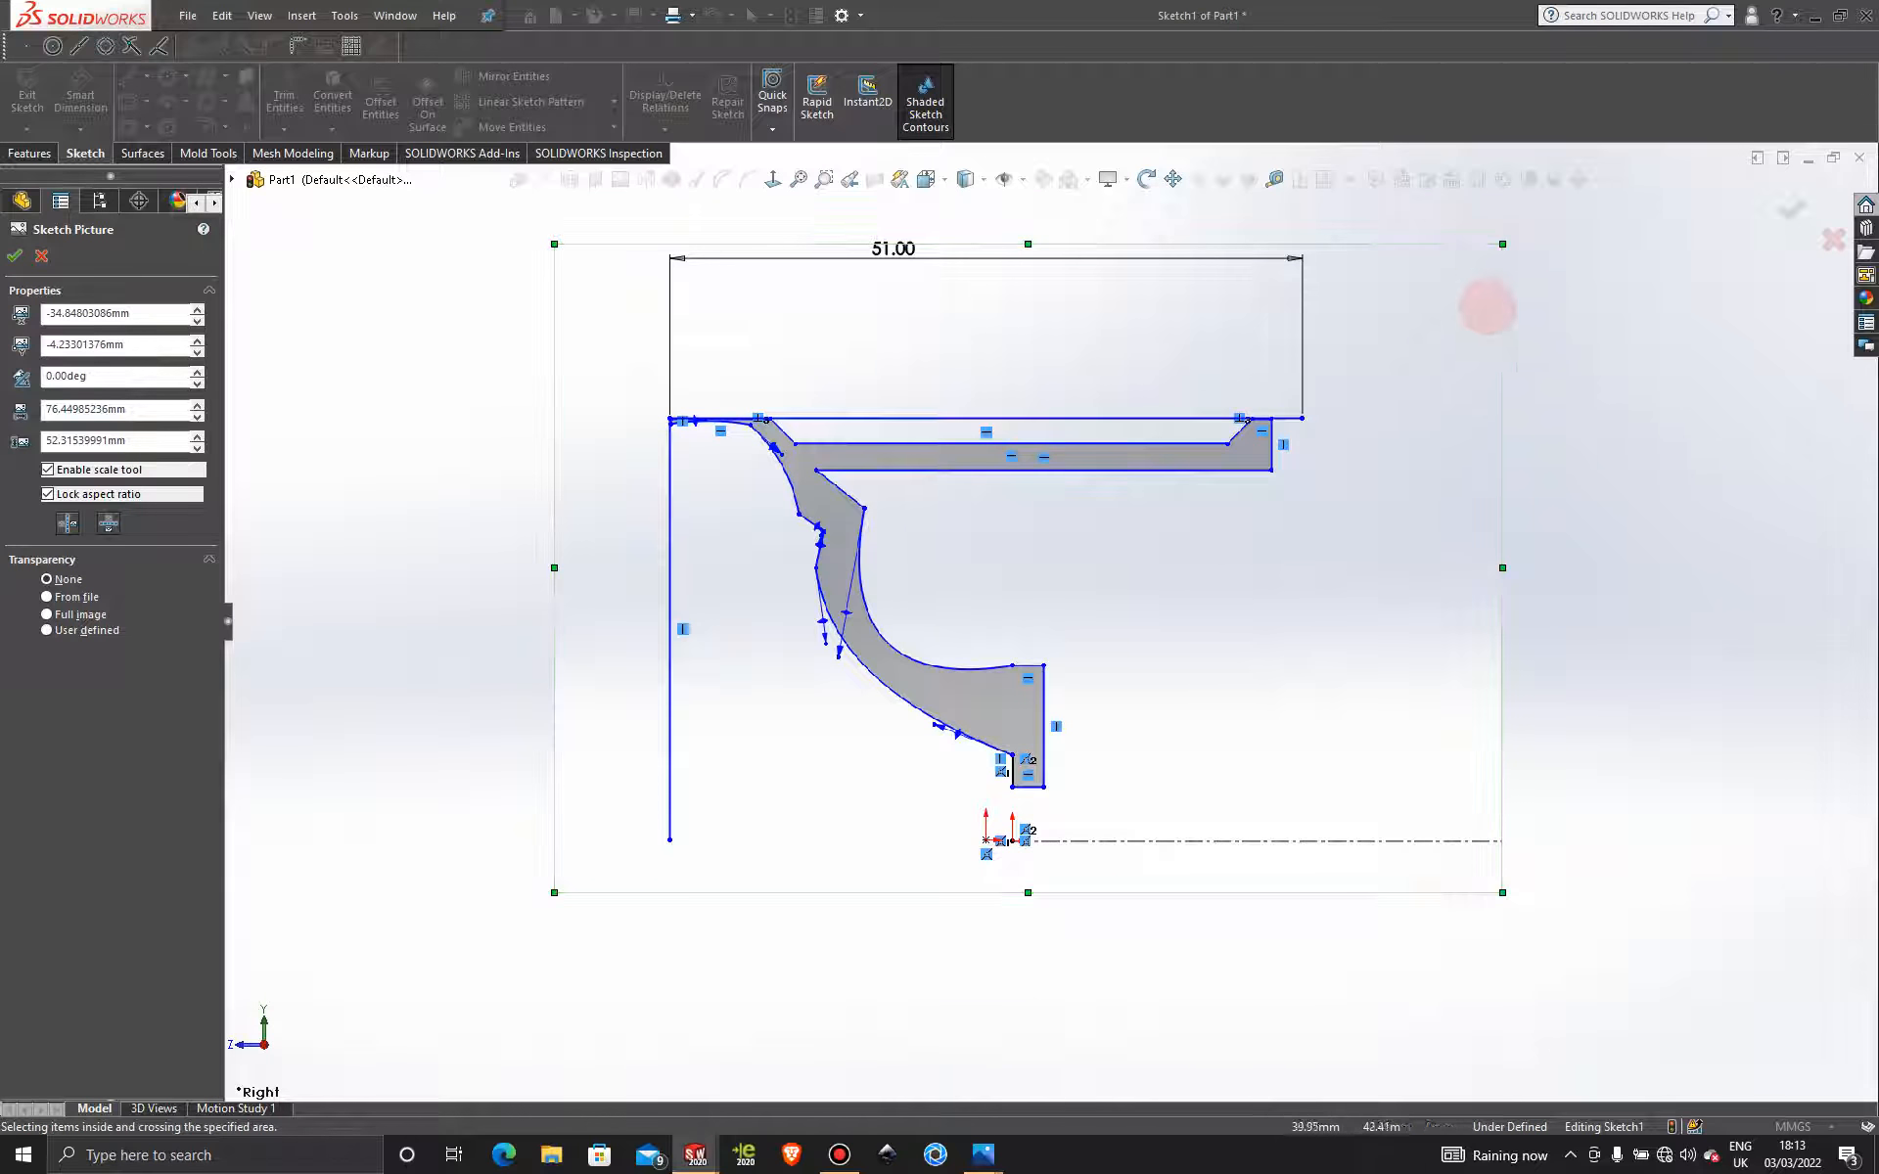
left_click_drag(1502, 244, 1548, 243)
mouse_move(1488, 332)
left_mouse_down()
mouse_move(1480, 378)
mouse_move(1486, 359)
left_mouse_up()
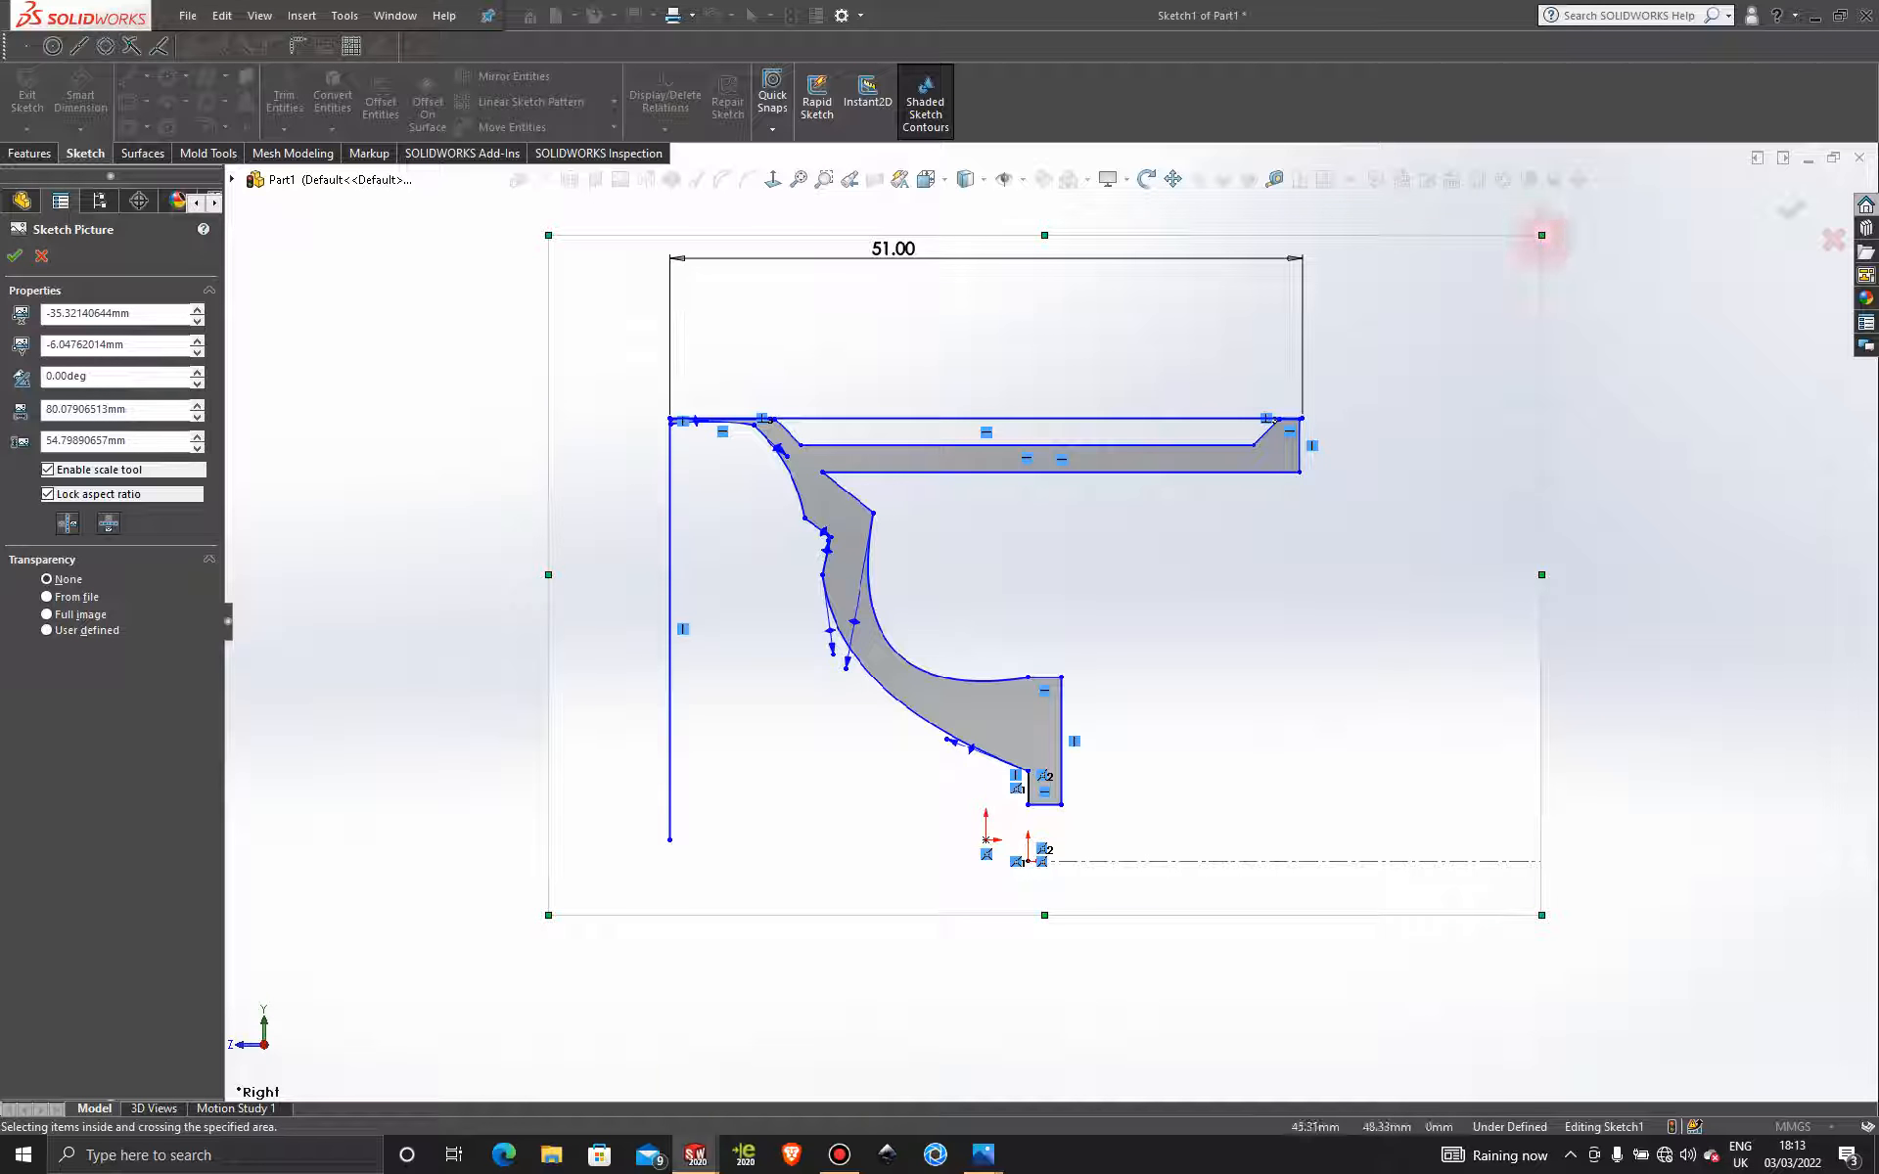
left_click_drag(1541, 235, 1543, 234)
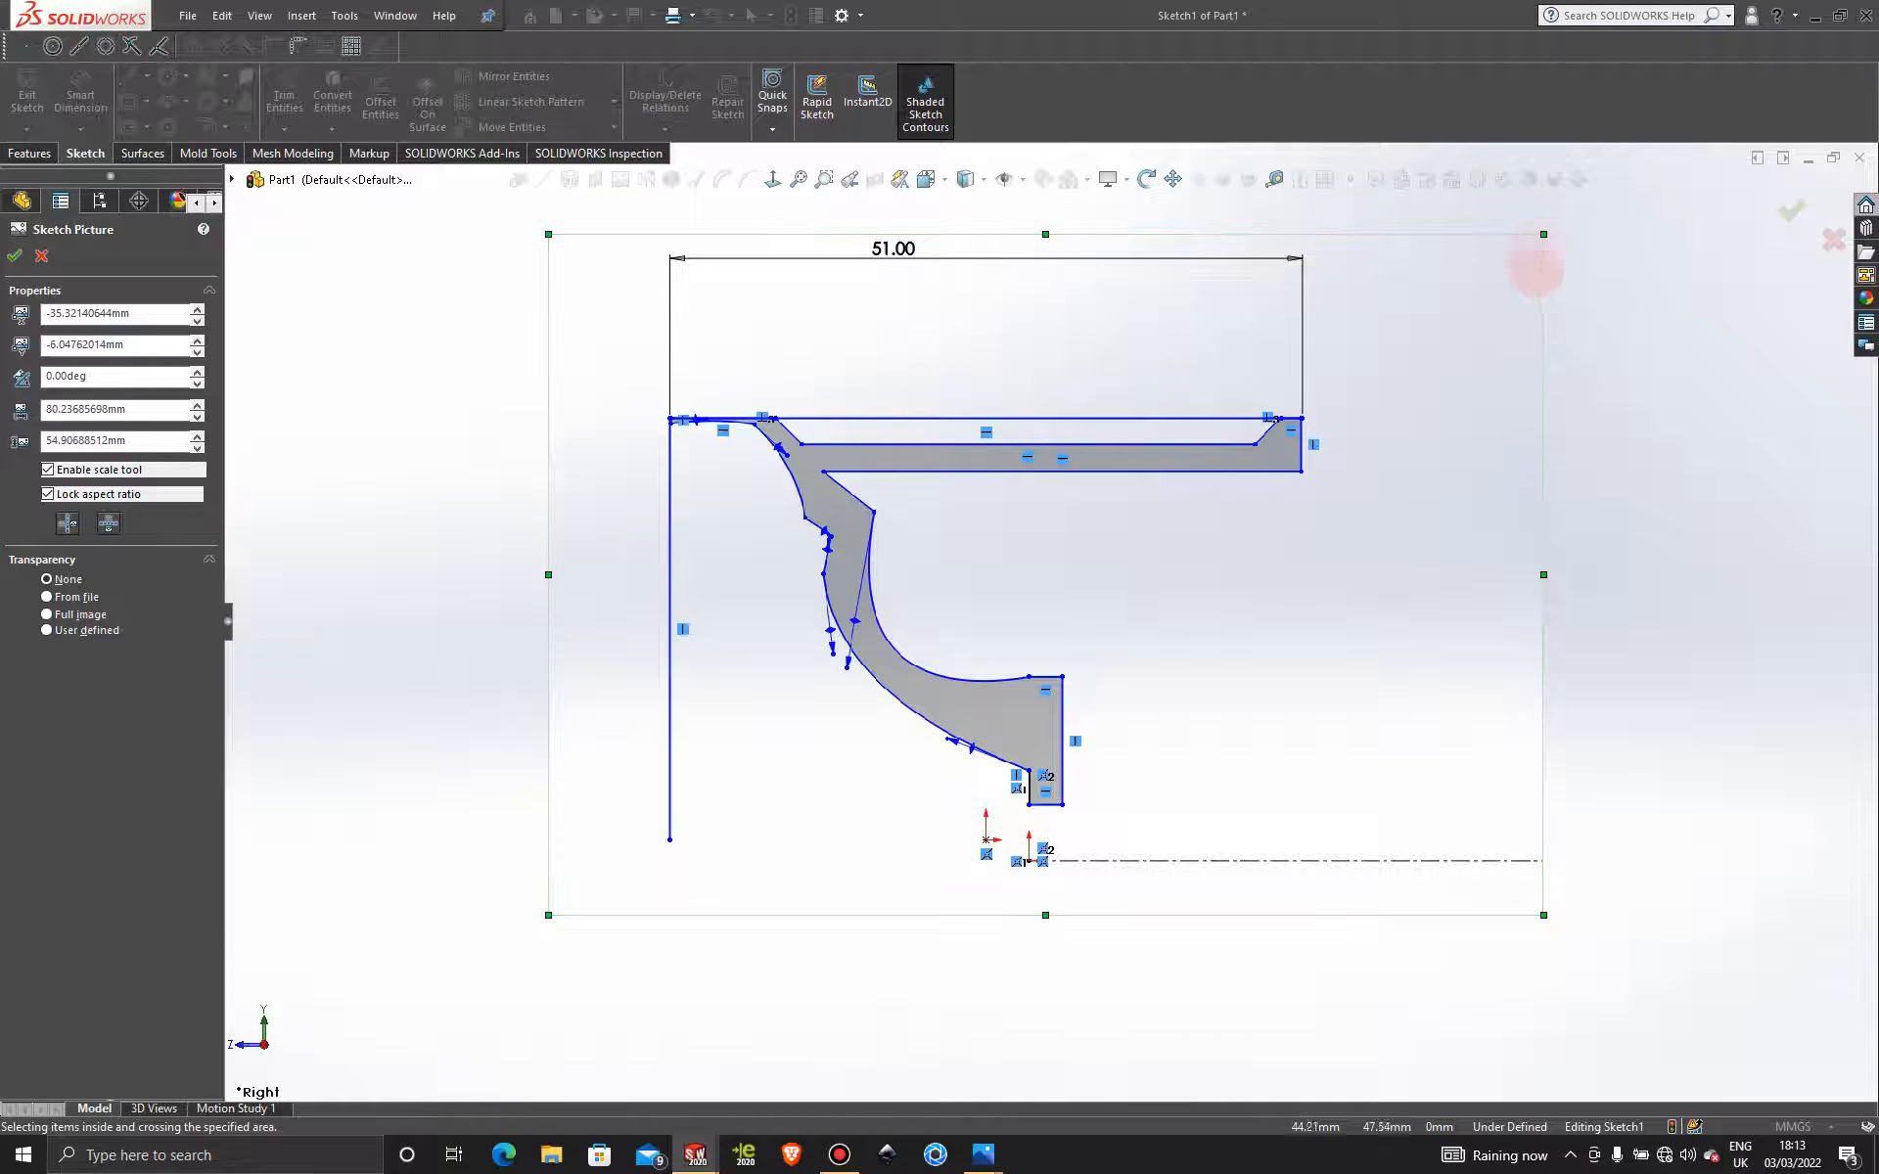
left_click_drag(1183, 565, 1183, 567)
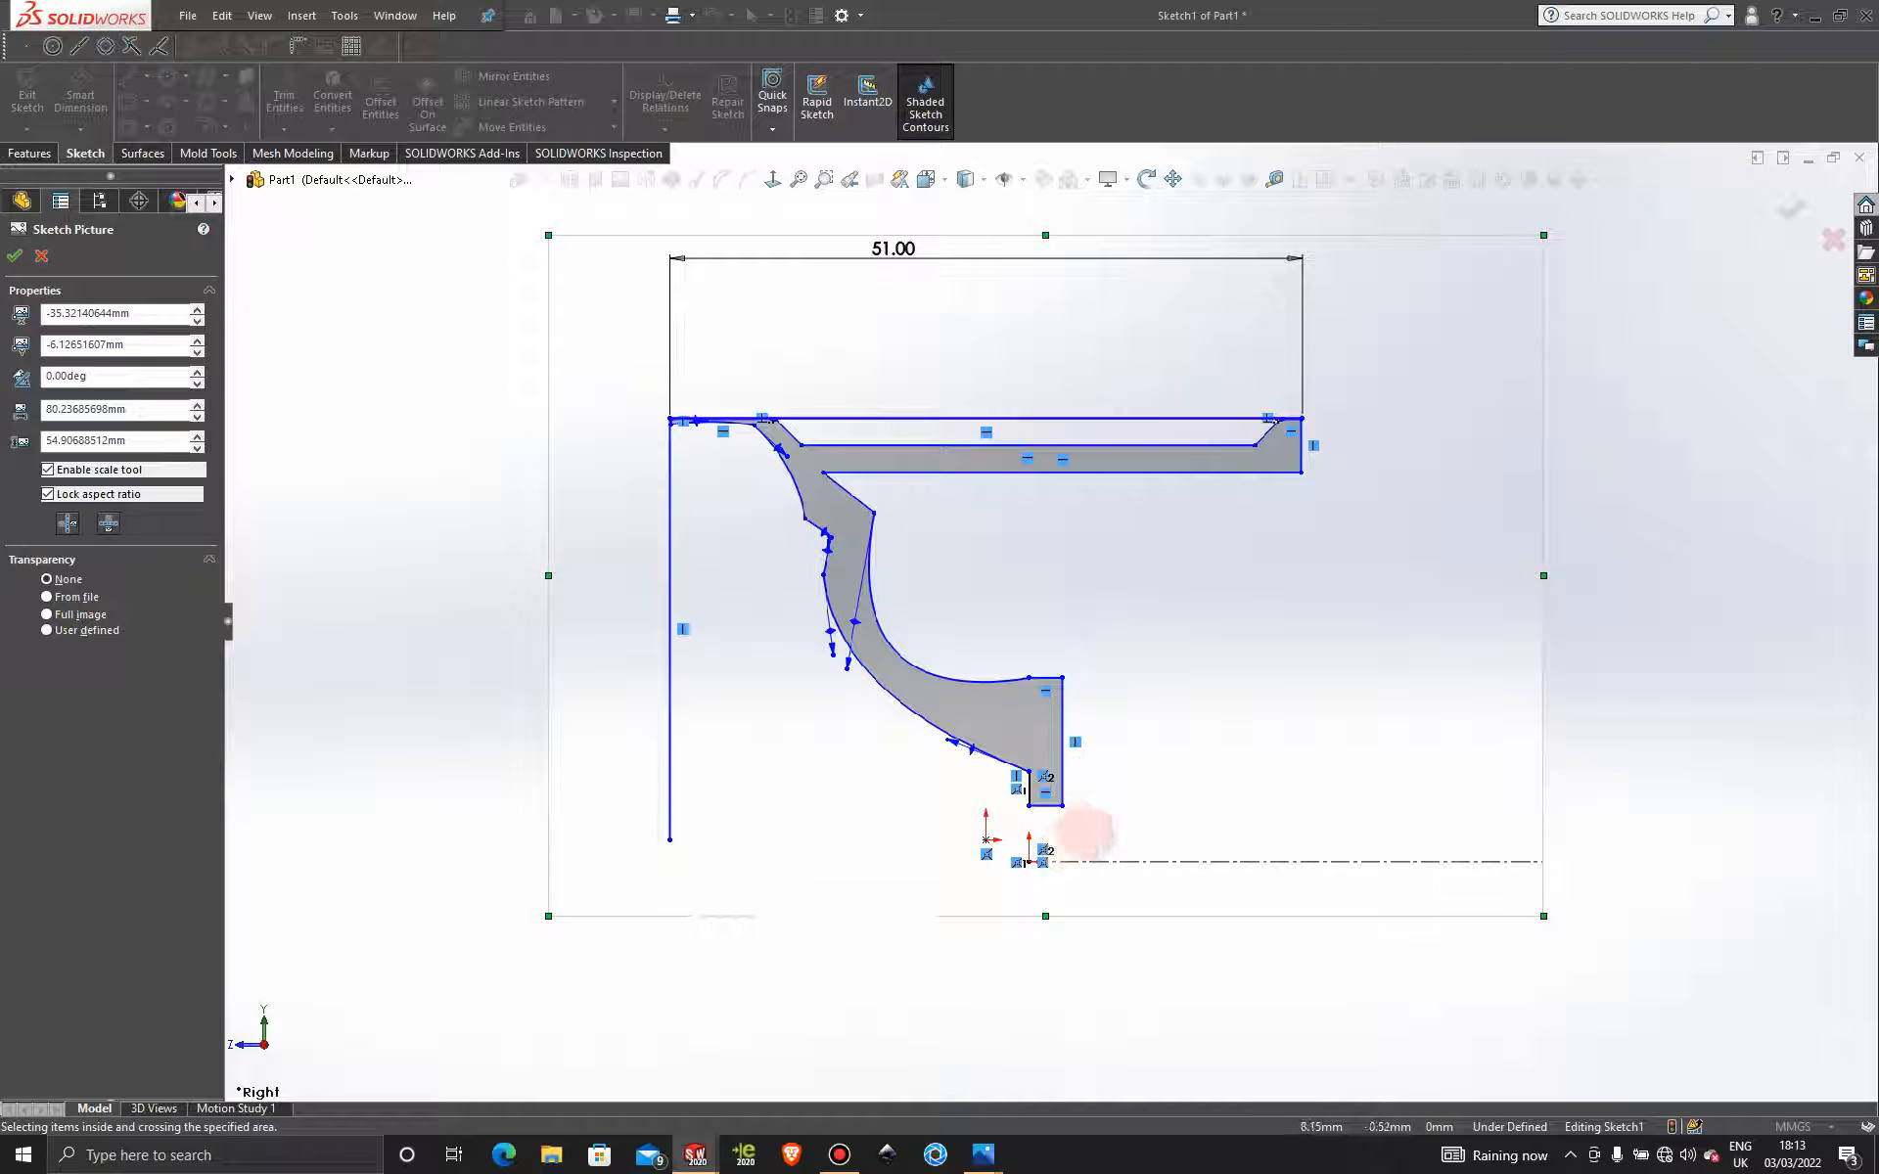
mouse_move(991, 1143)
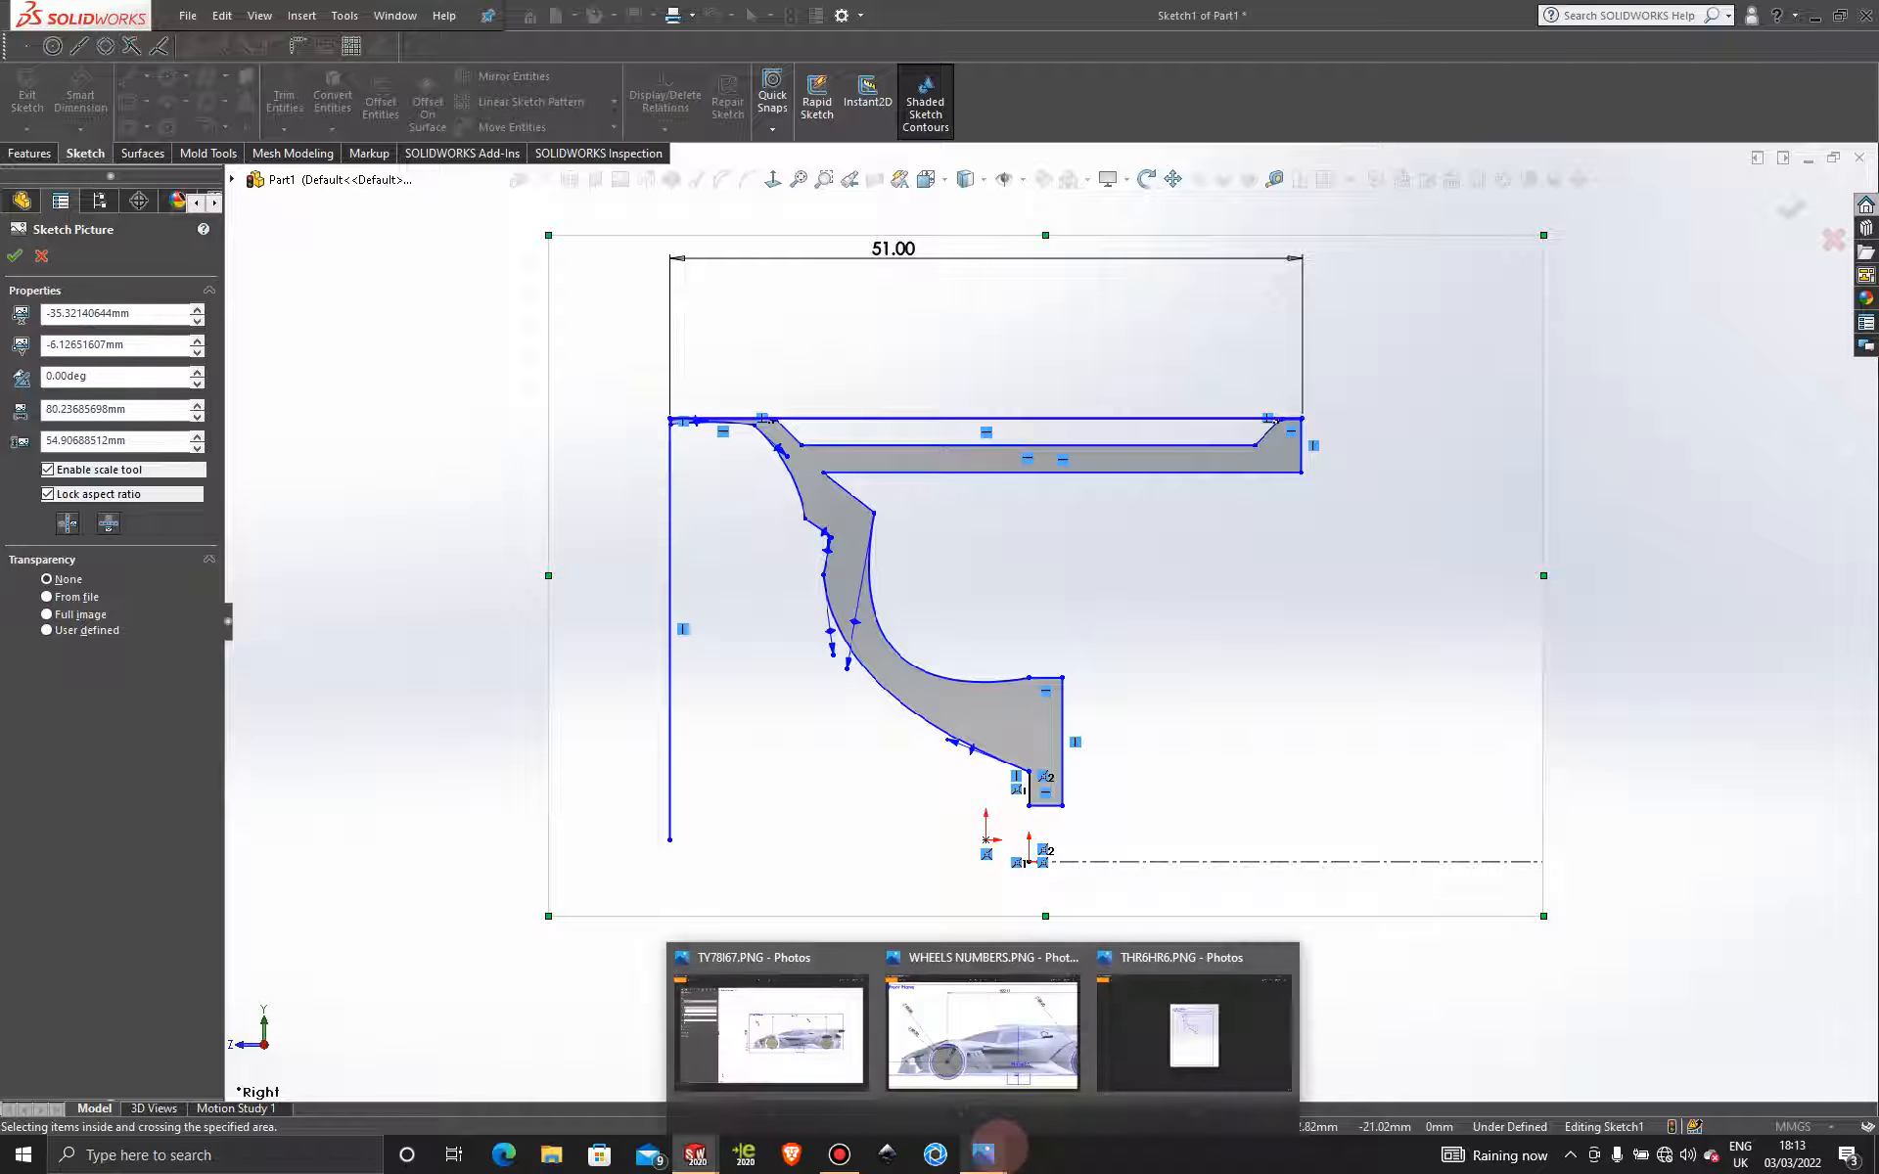
mouse_move(959, 1017)
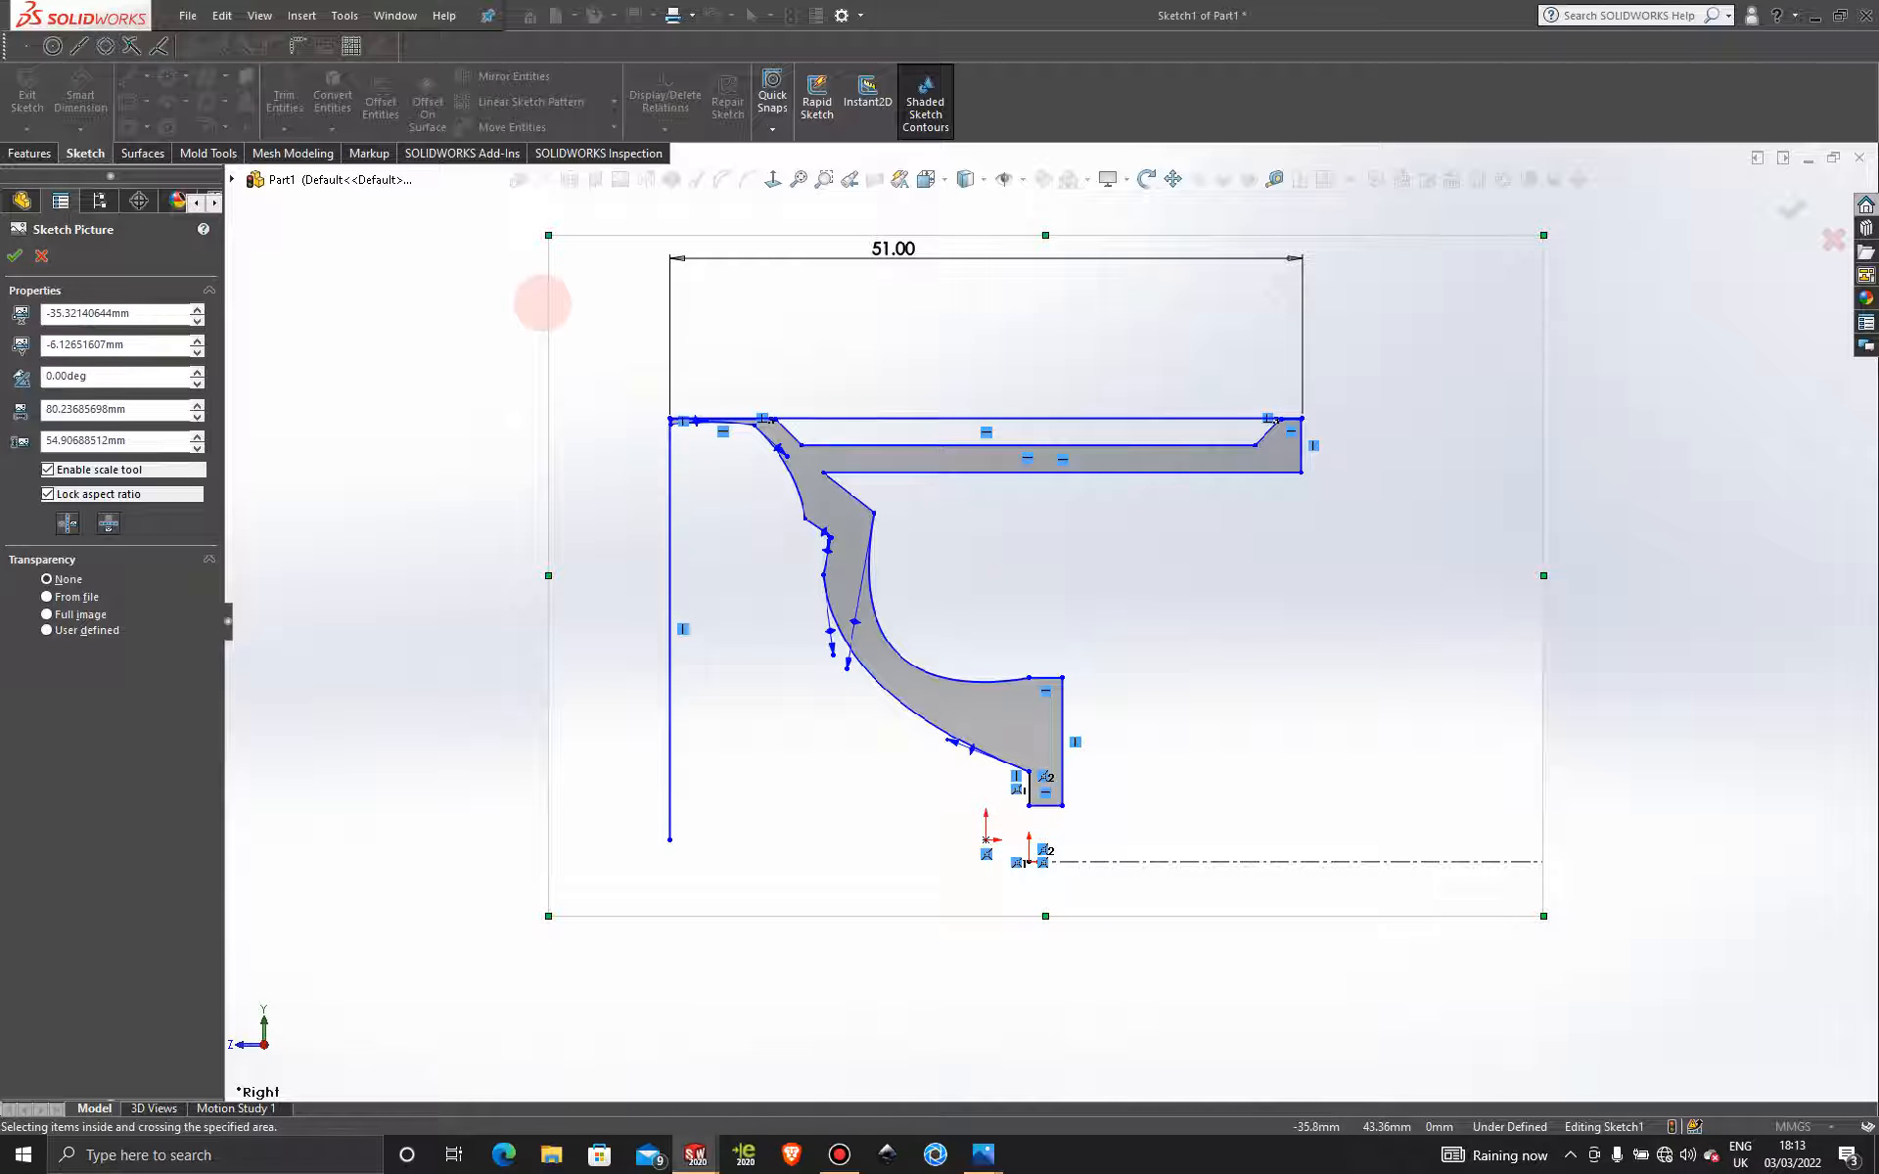
scroll(1091, 870, "down", 3)
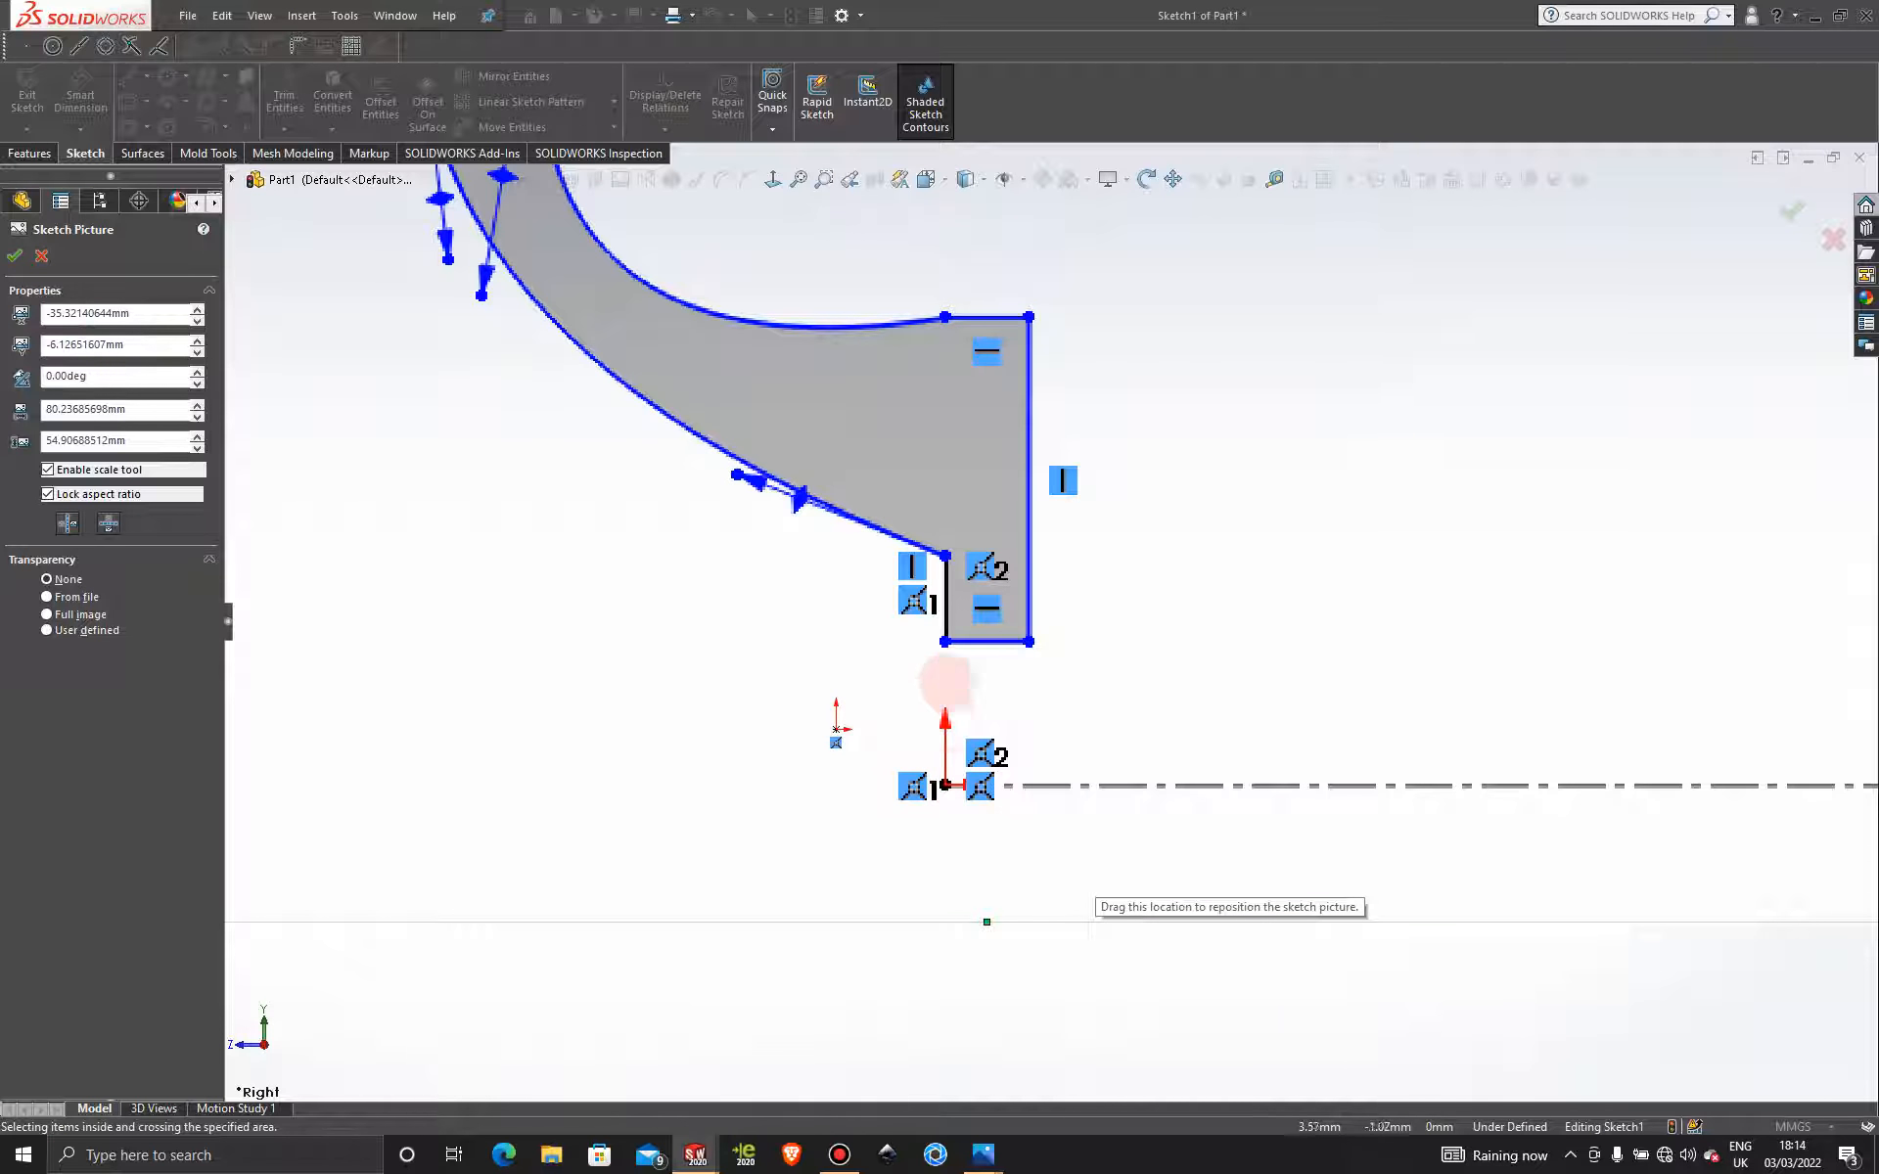
scroll(1133, 553, "up", 2)
scroll(1133, 553, "up", 3)
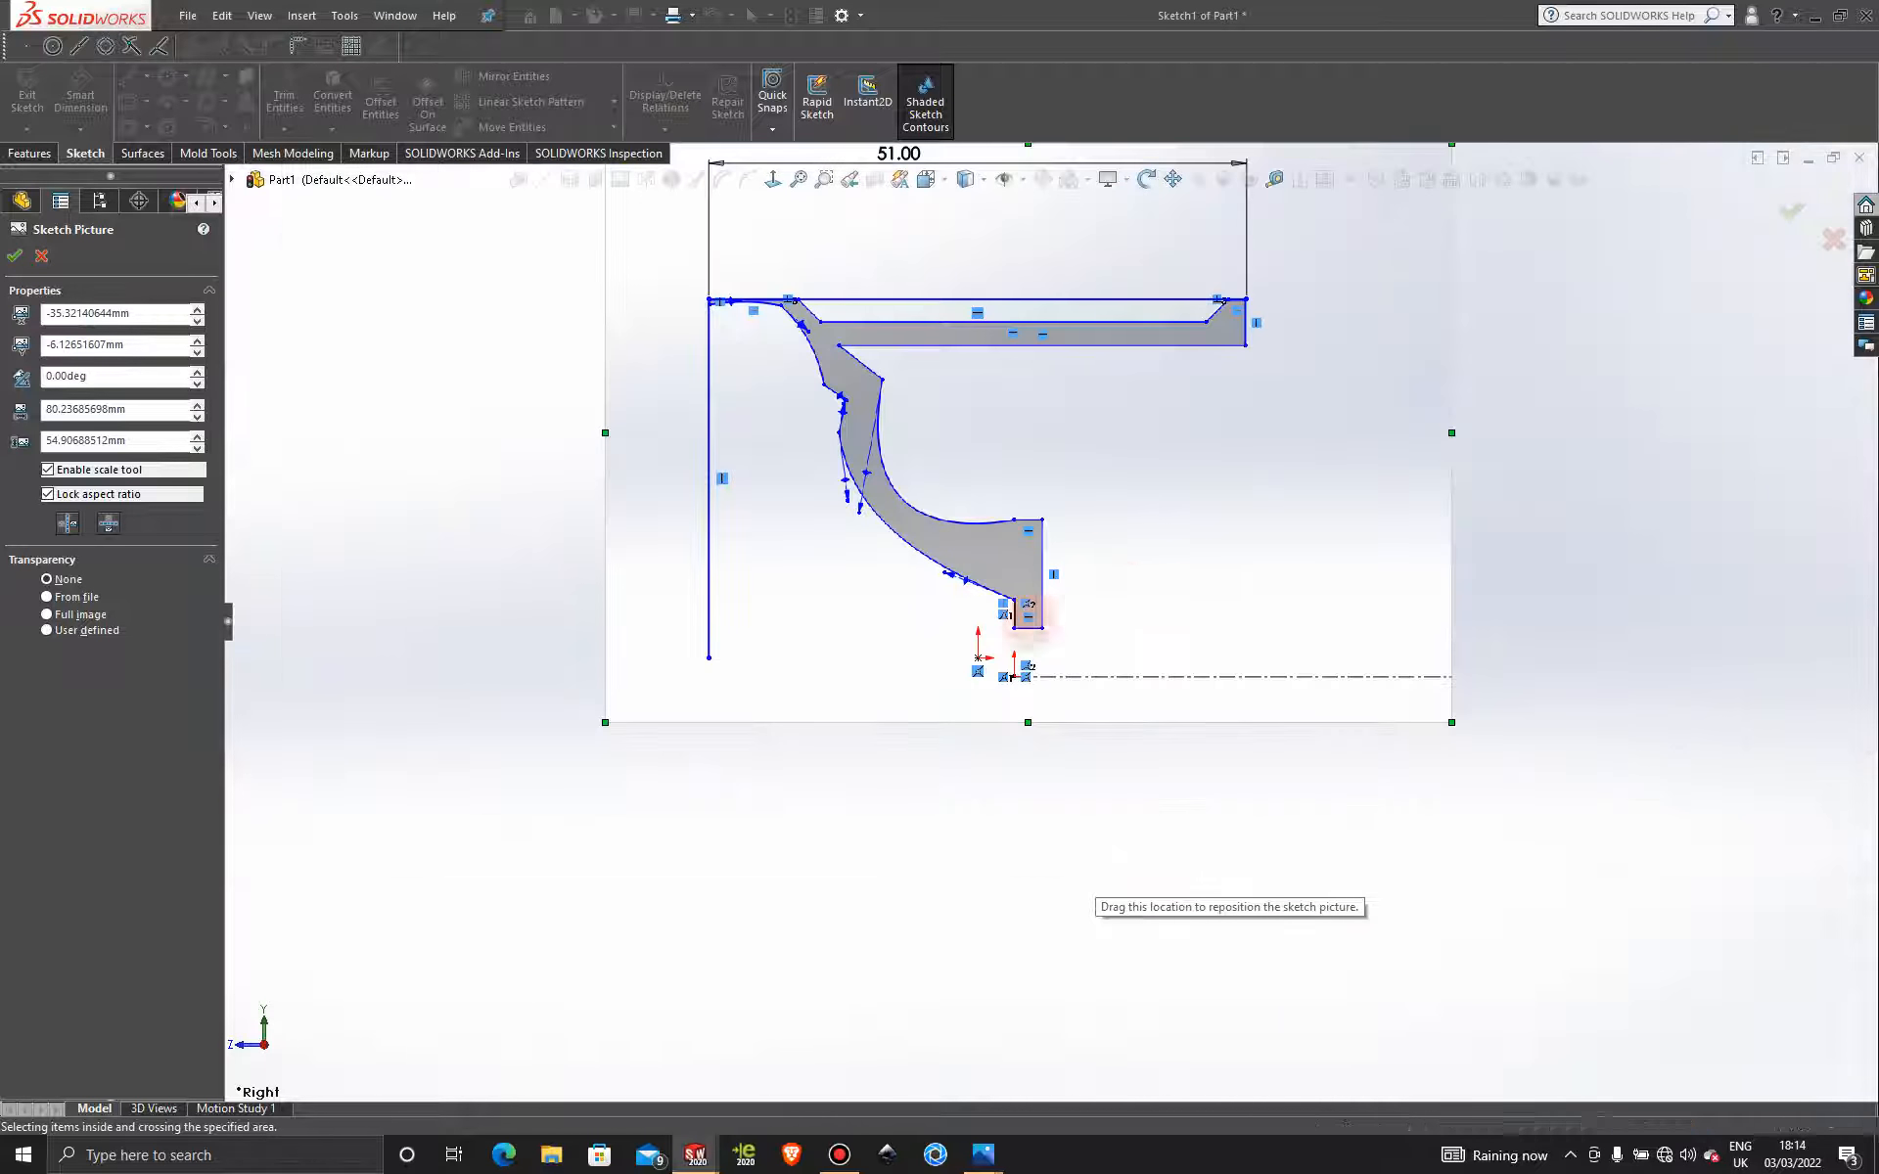
left_click(13, 255)
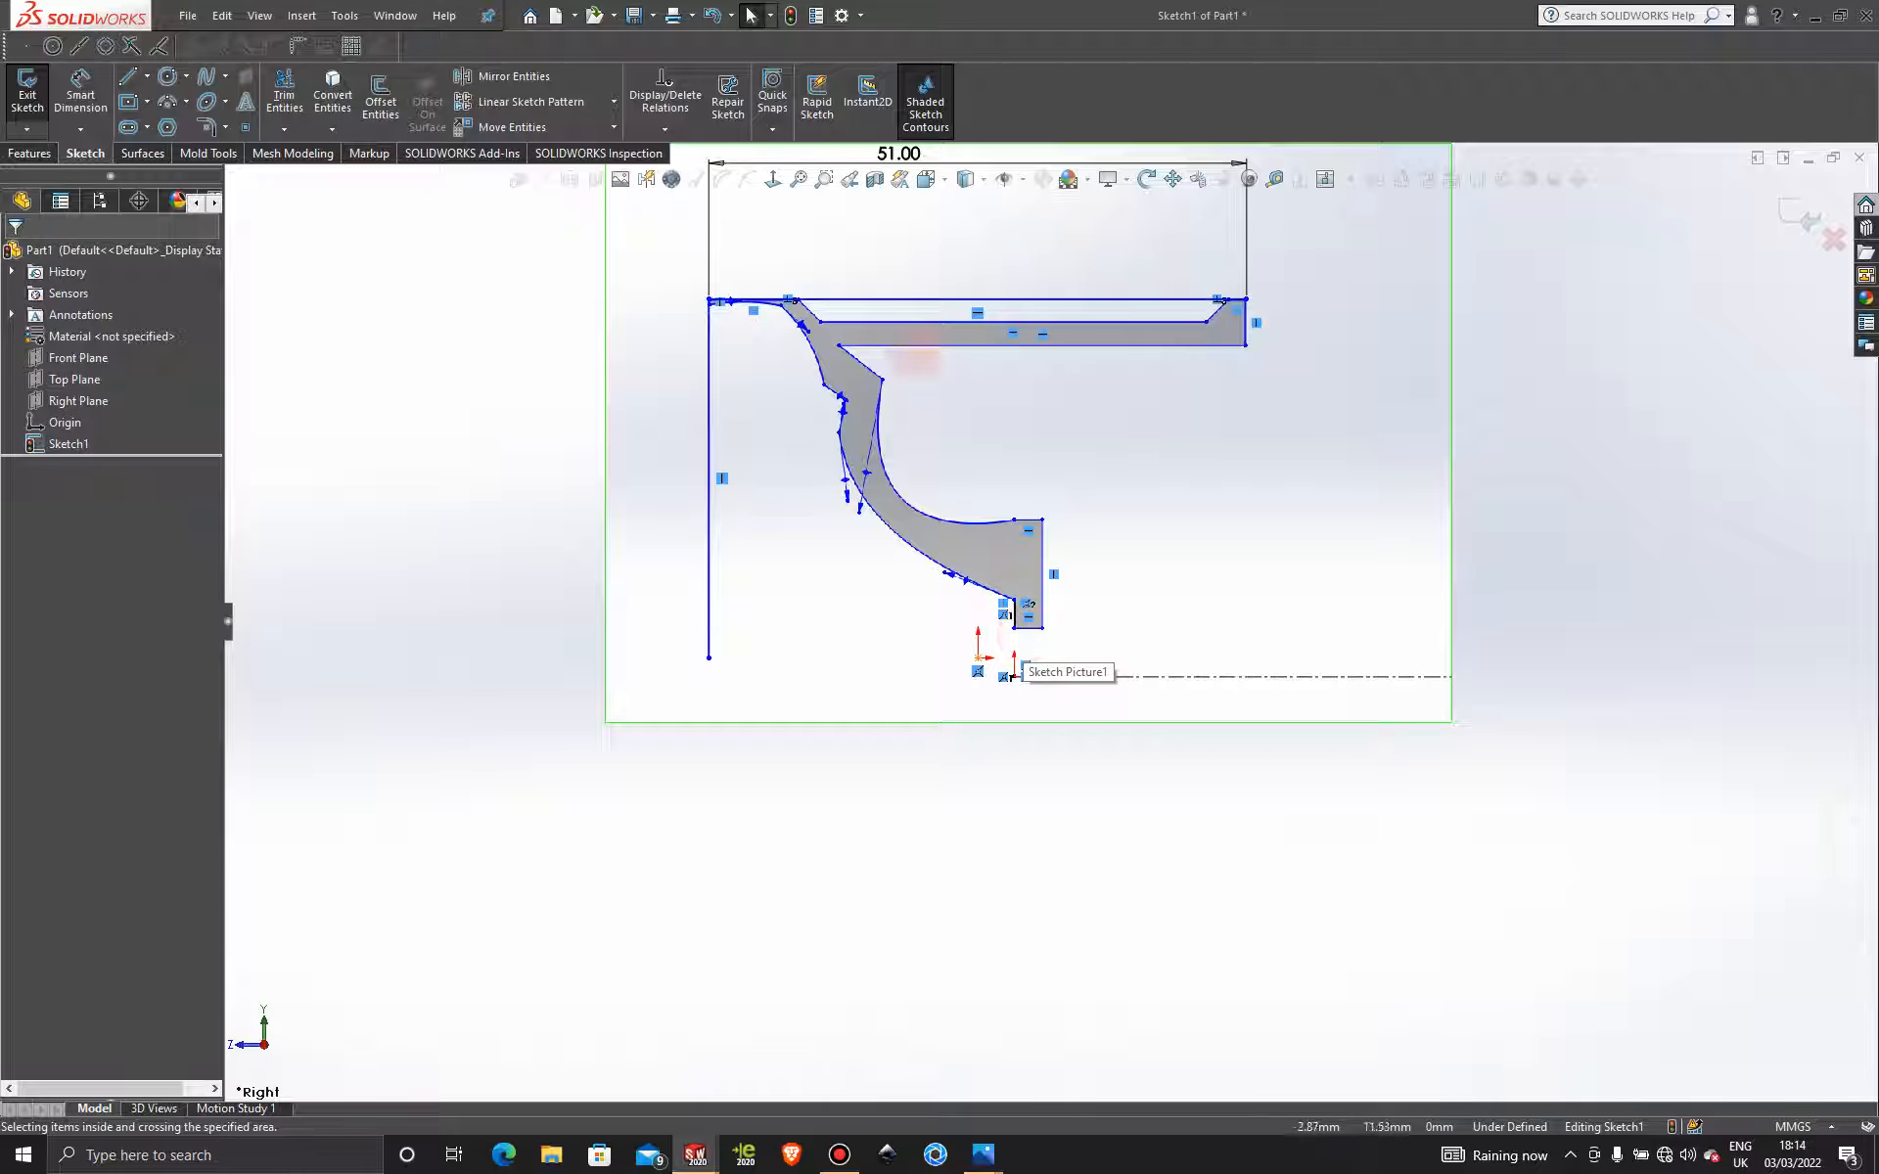
Close the profile sketch and reopen it for editing.
scroll(901, 258, "up", 1)
scroll(901, 277, "down", 2)
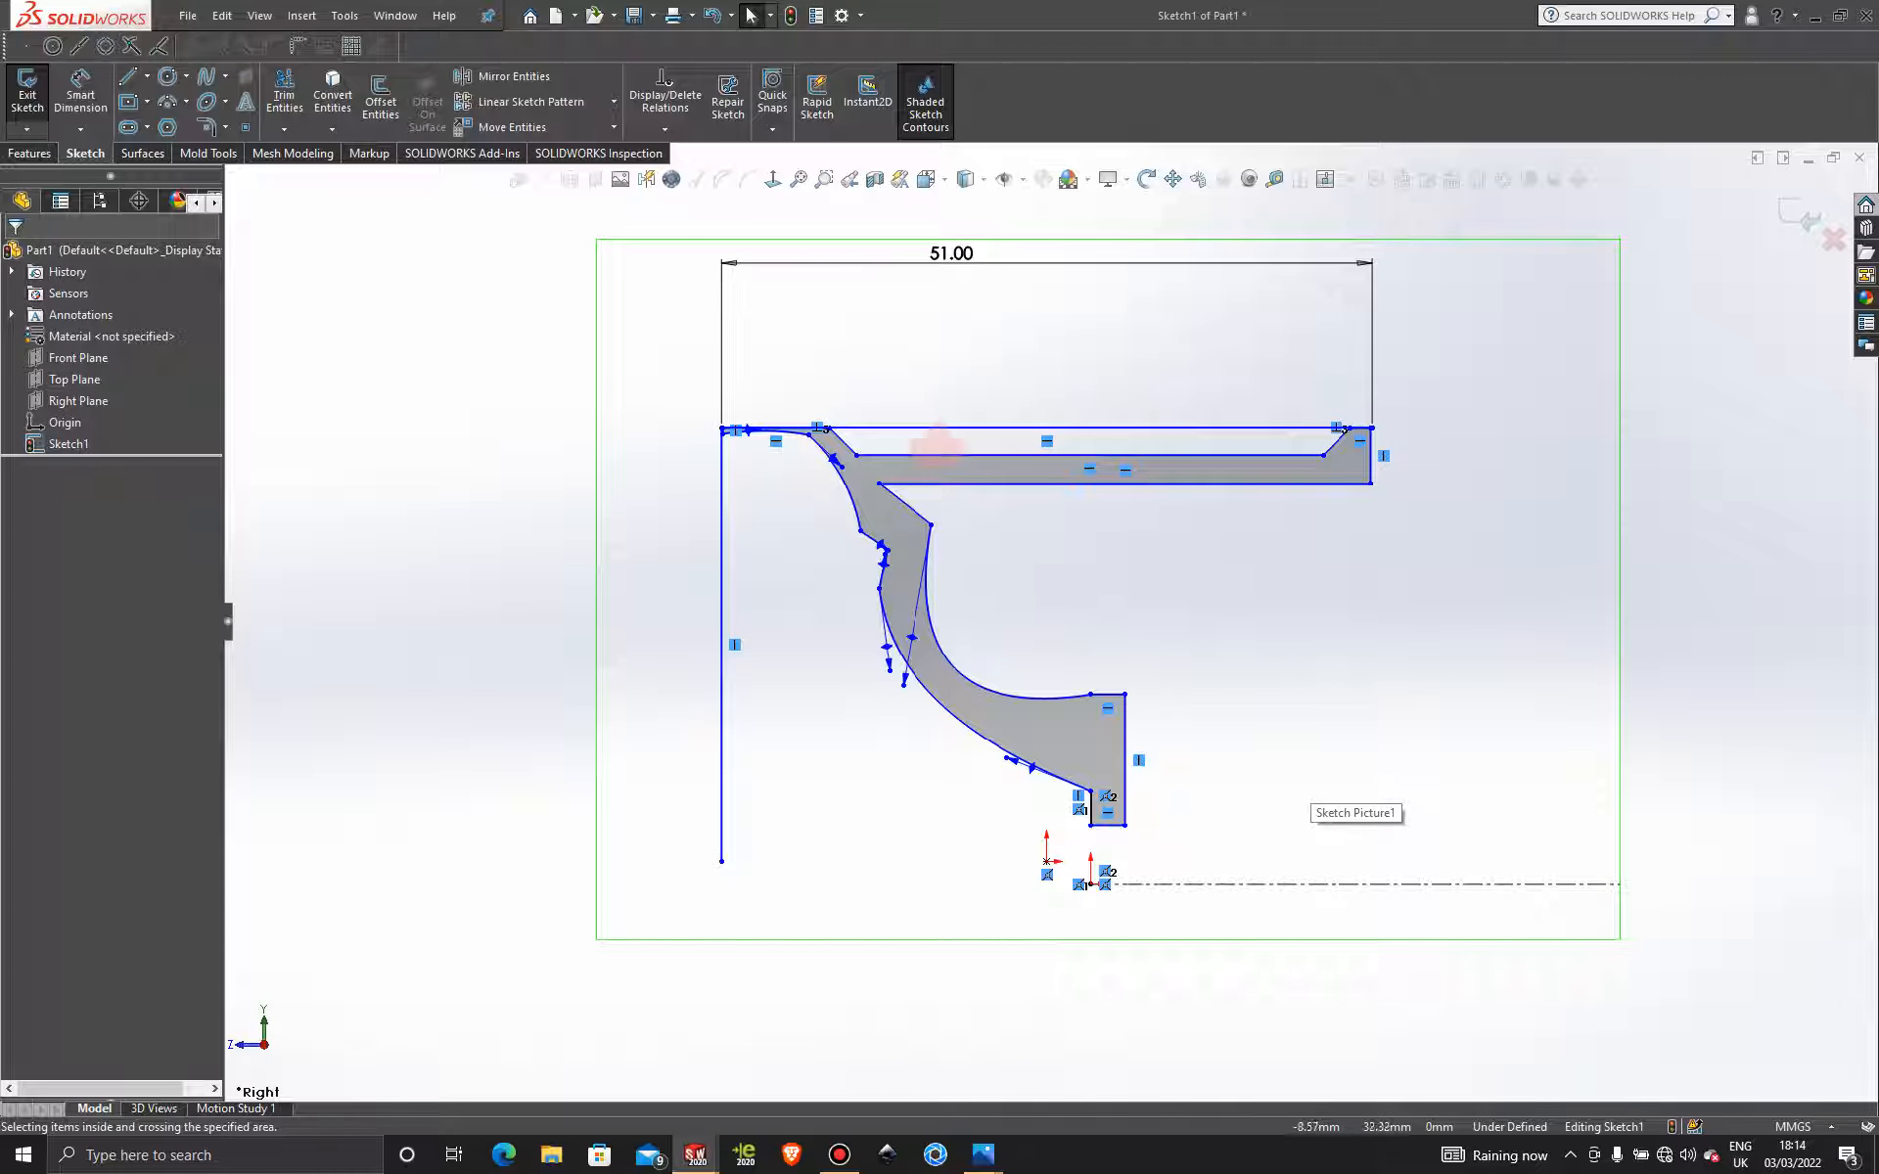
scroll(919, 435, "down", 2)
scroll(1057, 618, "up", 4)
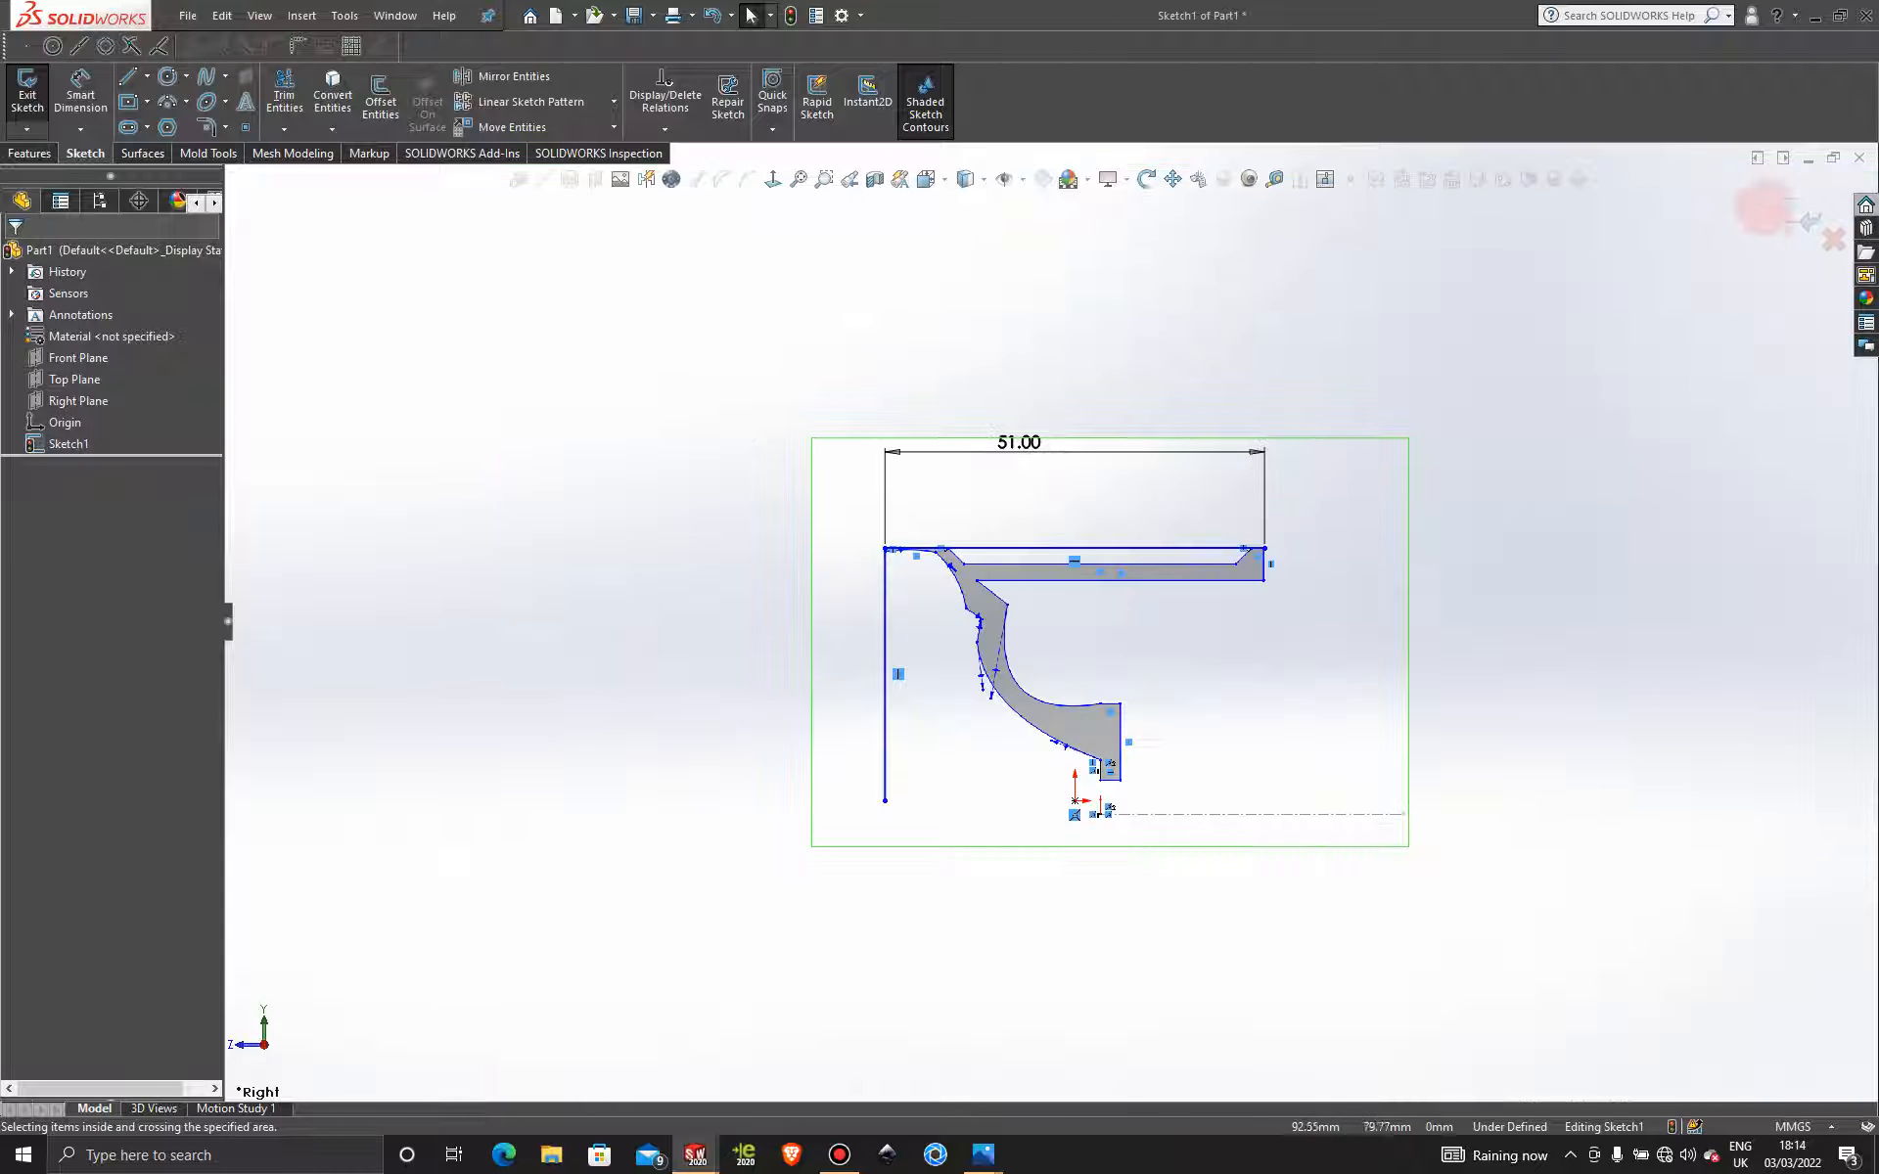
left_click(1798, 215)
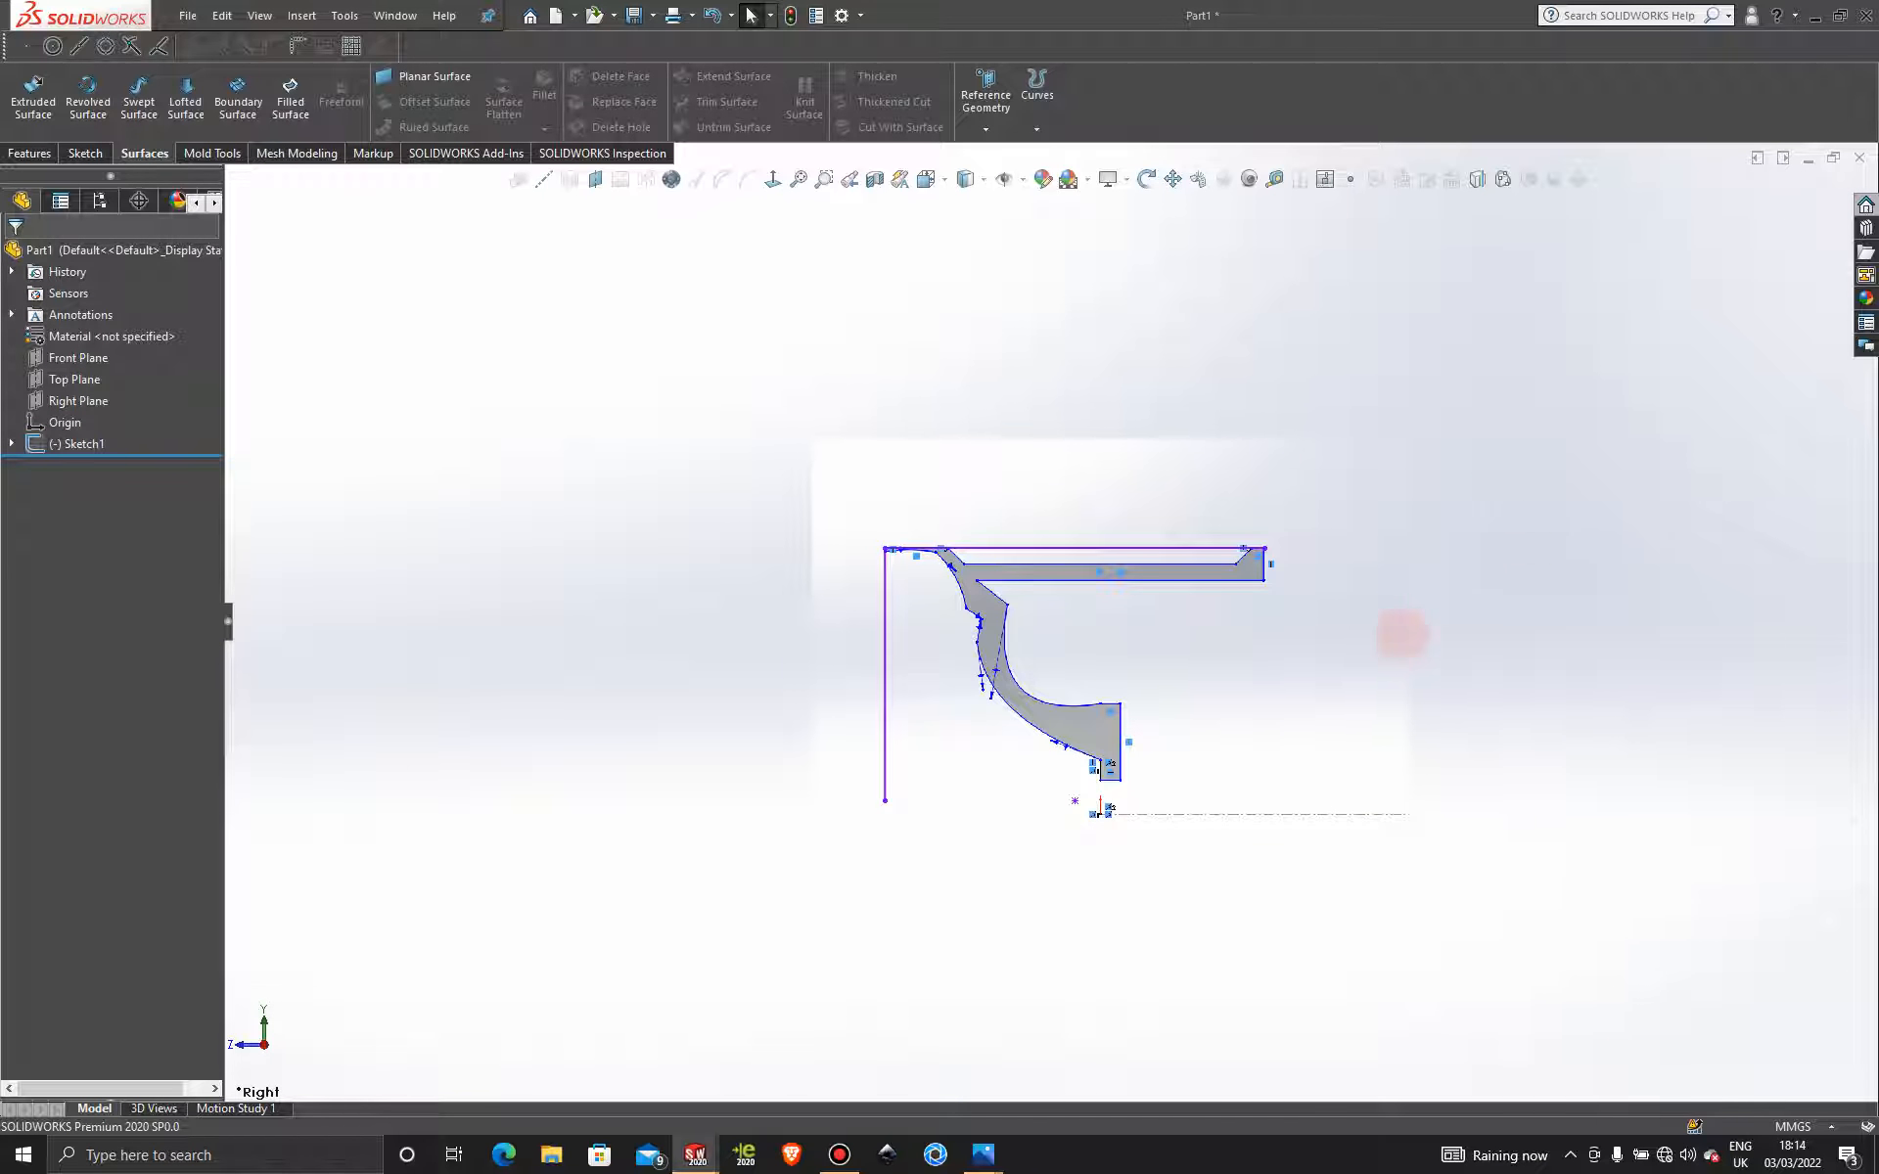
right_click(883, 639)
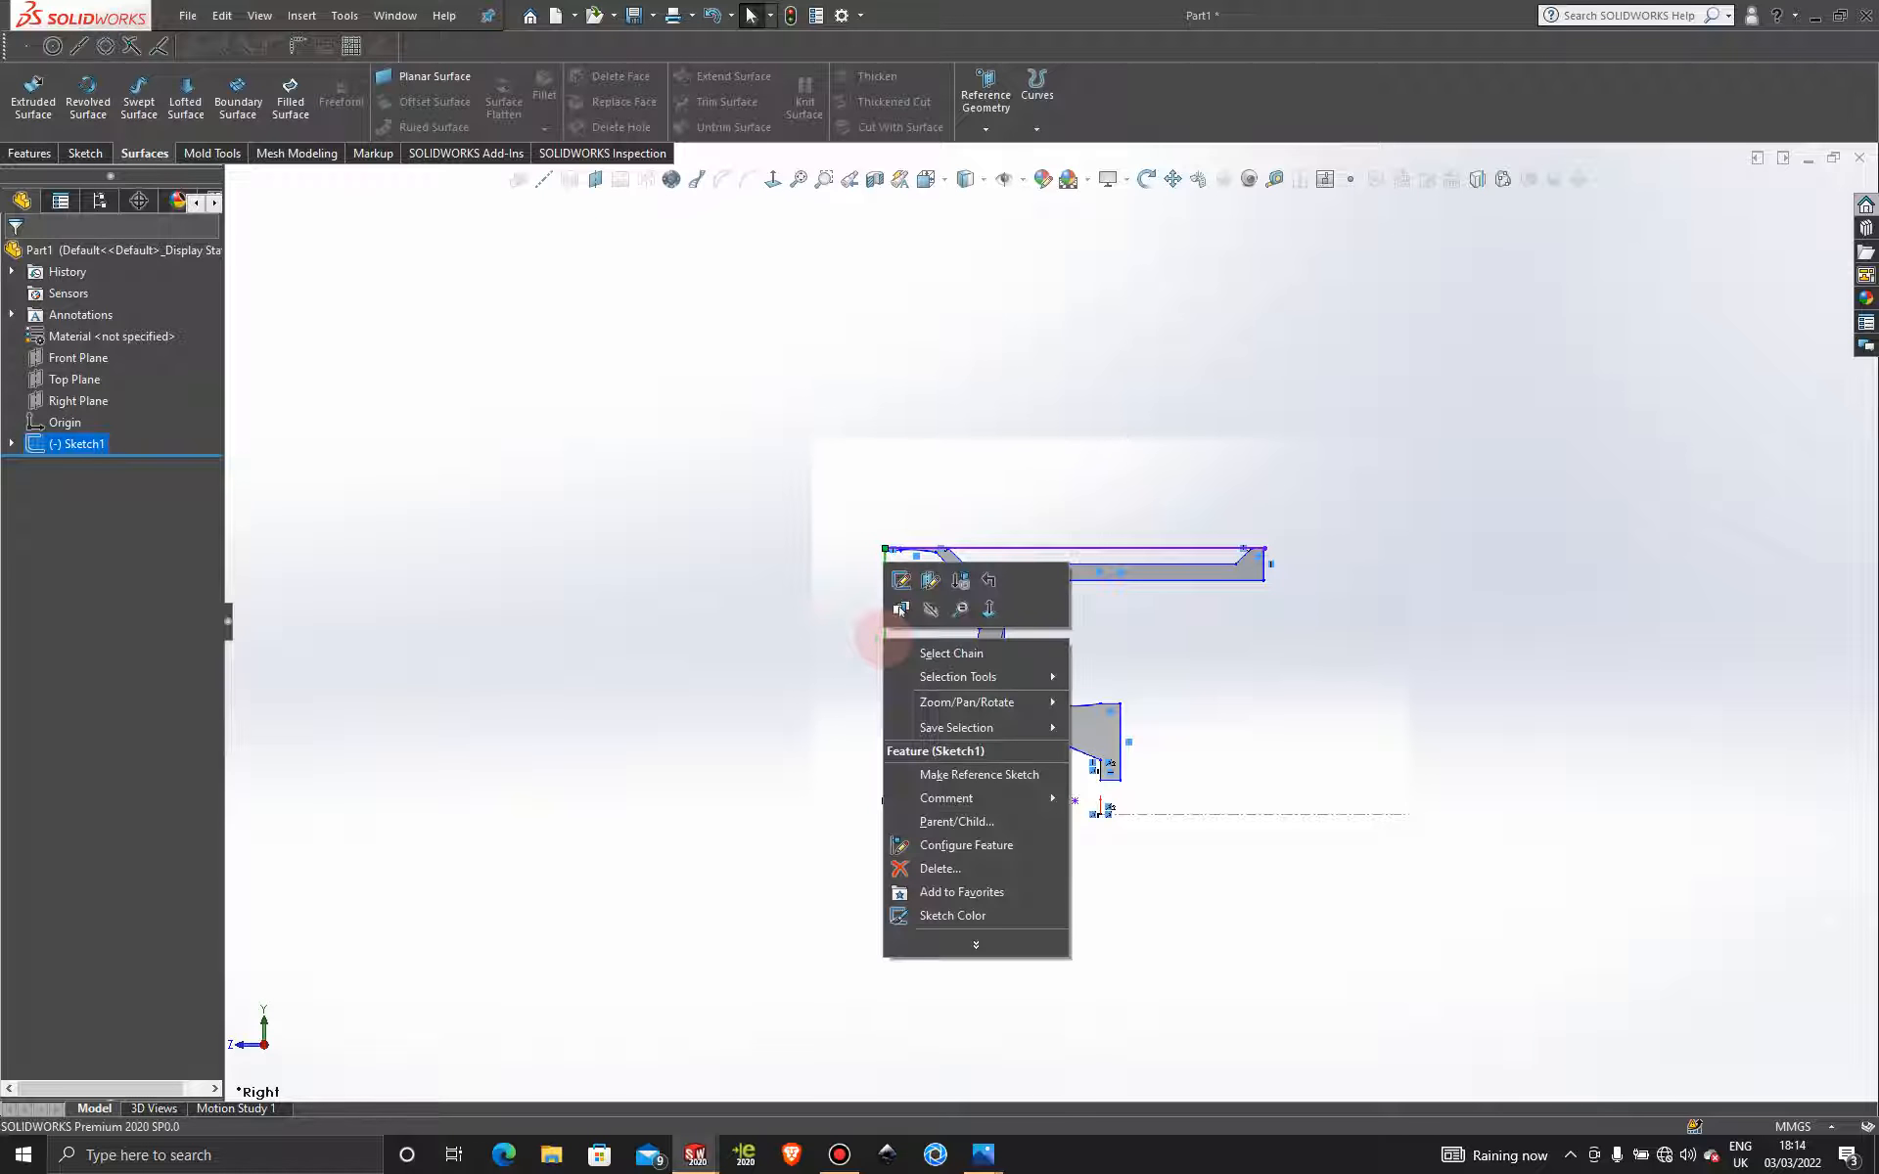
left_click(900, 580)
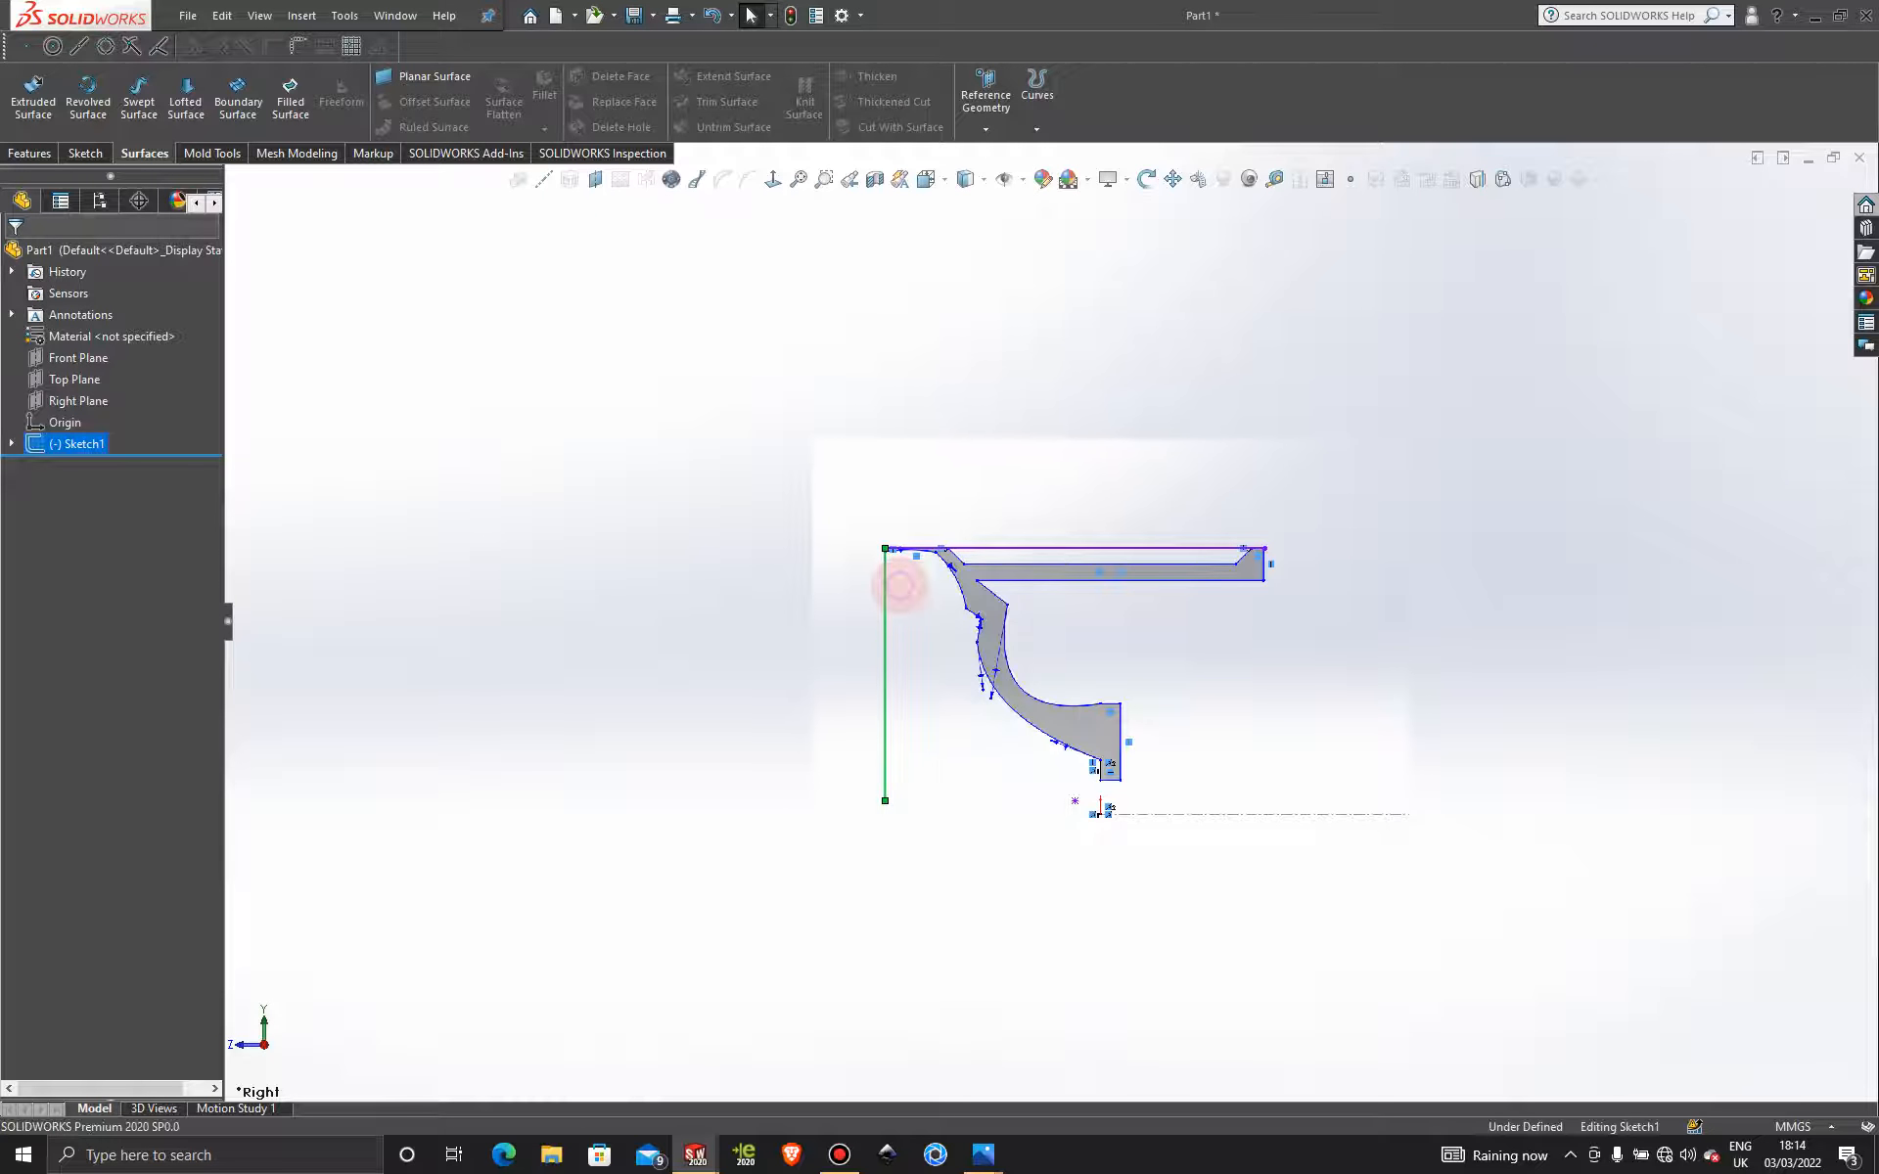
Power-trim away the 51 mm horizontal reference line and the vertical reference line, leaving only the picture and origin.
scroll(1059, 600, "down", 3)
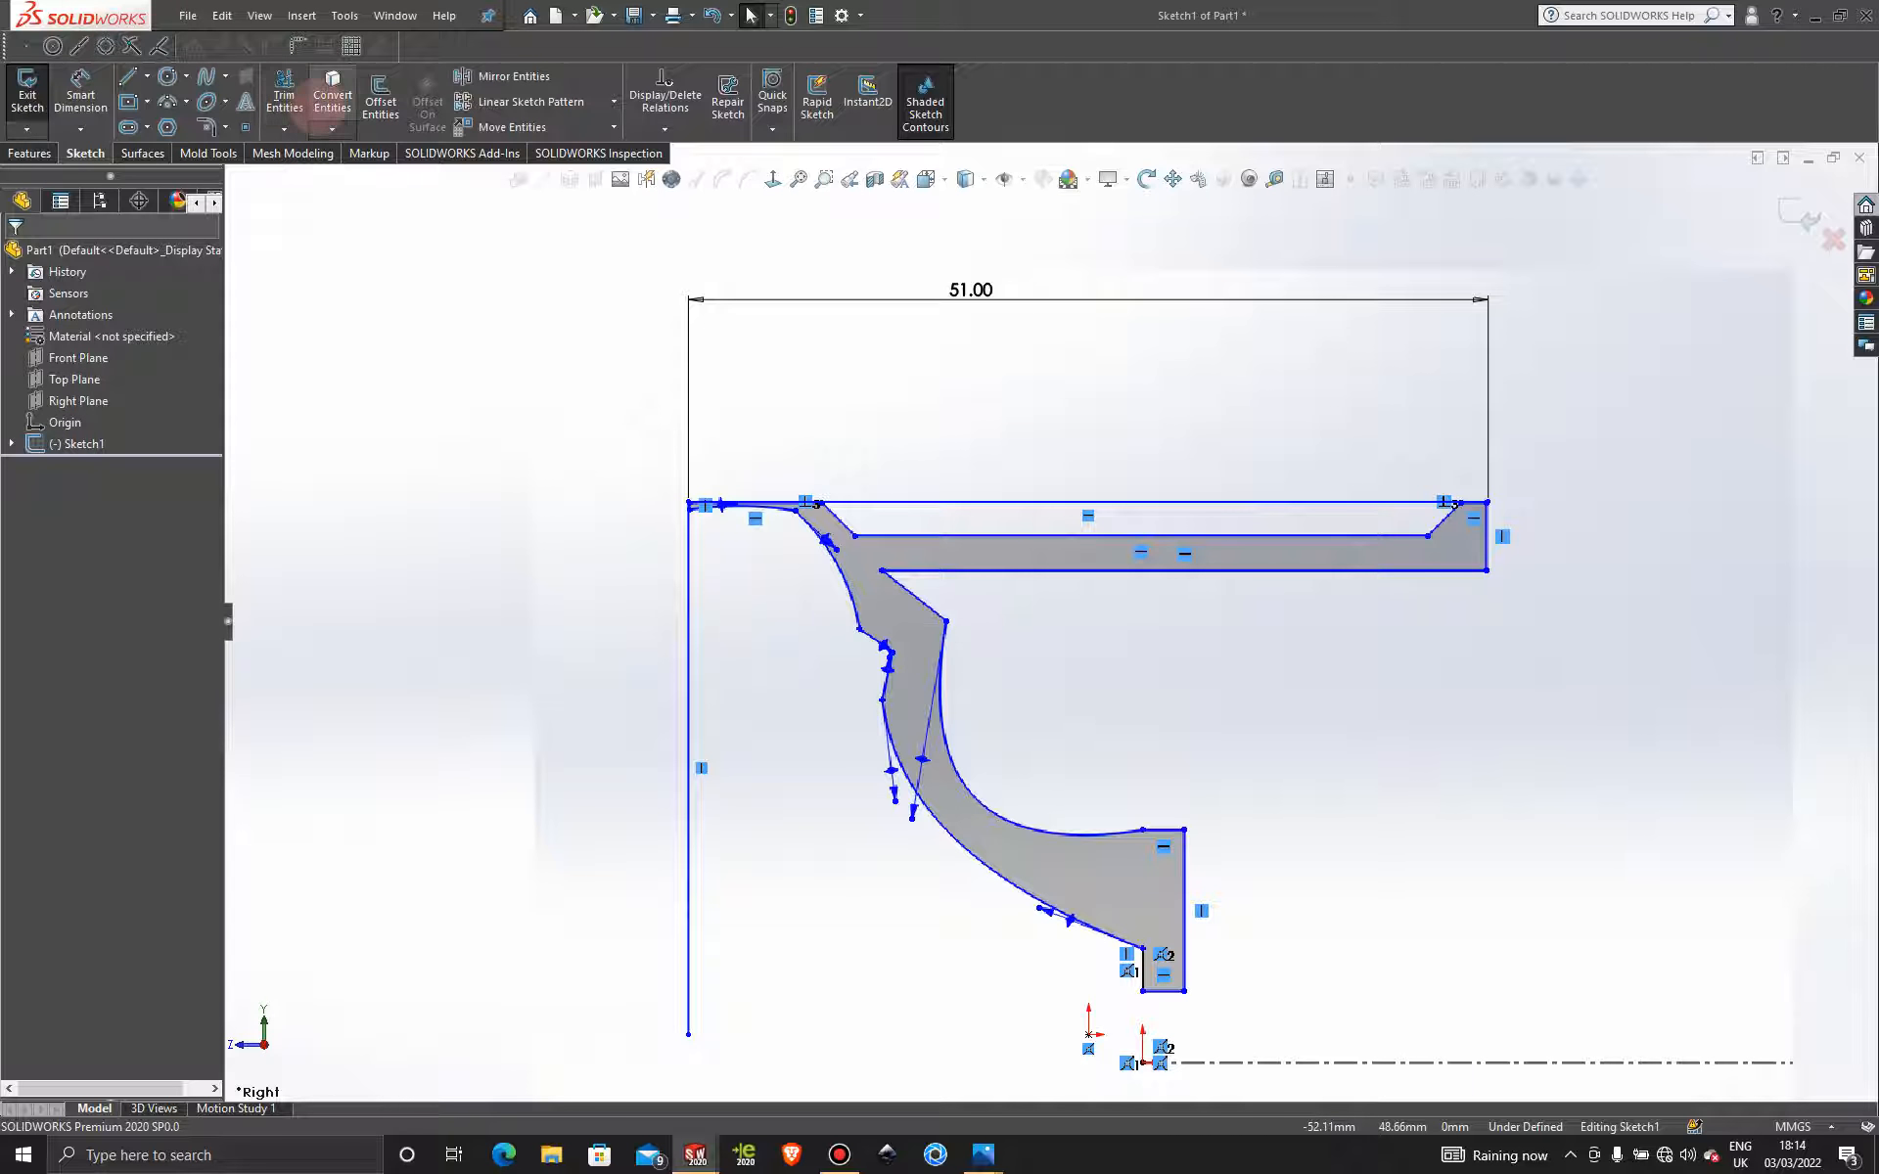
left_click(283, 95)
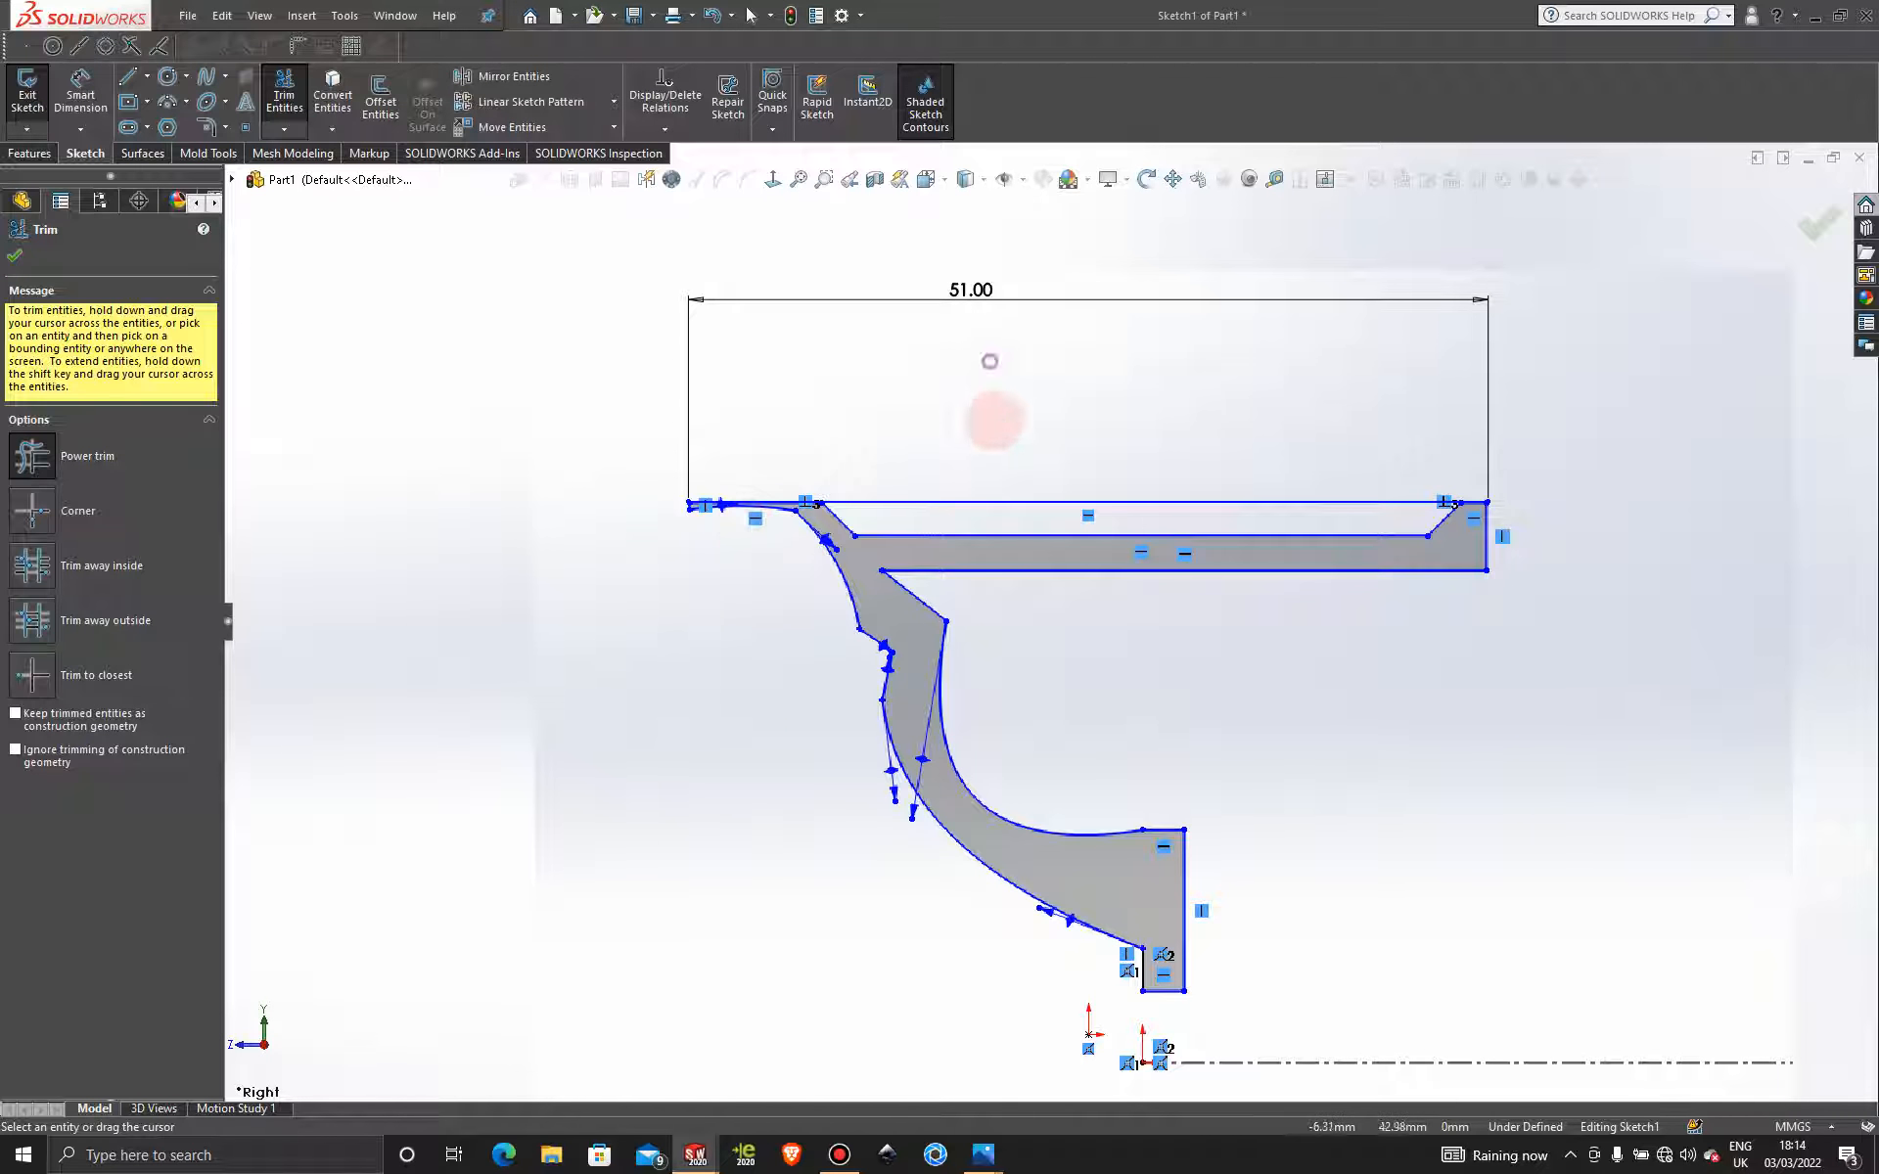
left_click_drag(994, 419, 1003, 520)
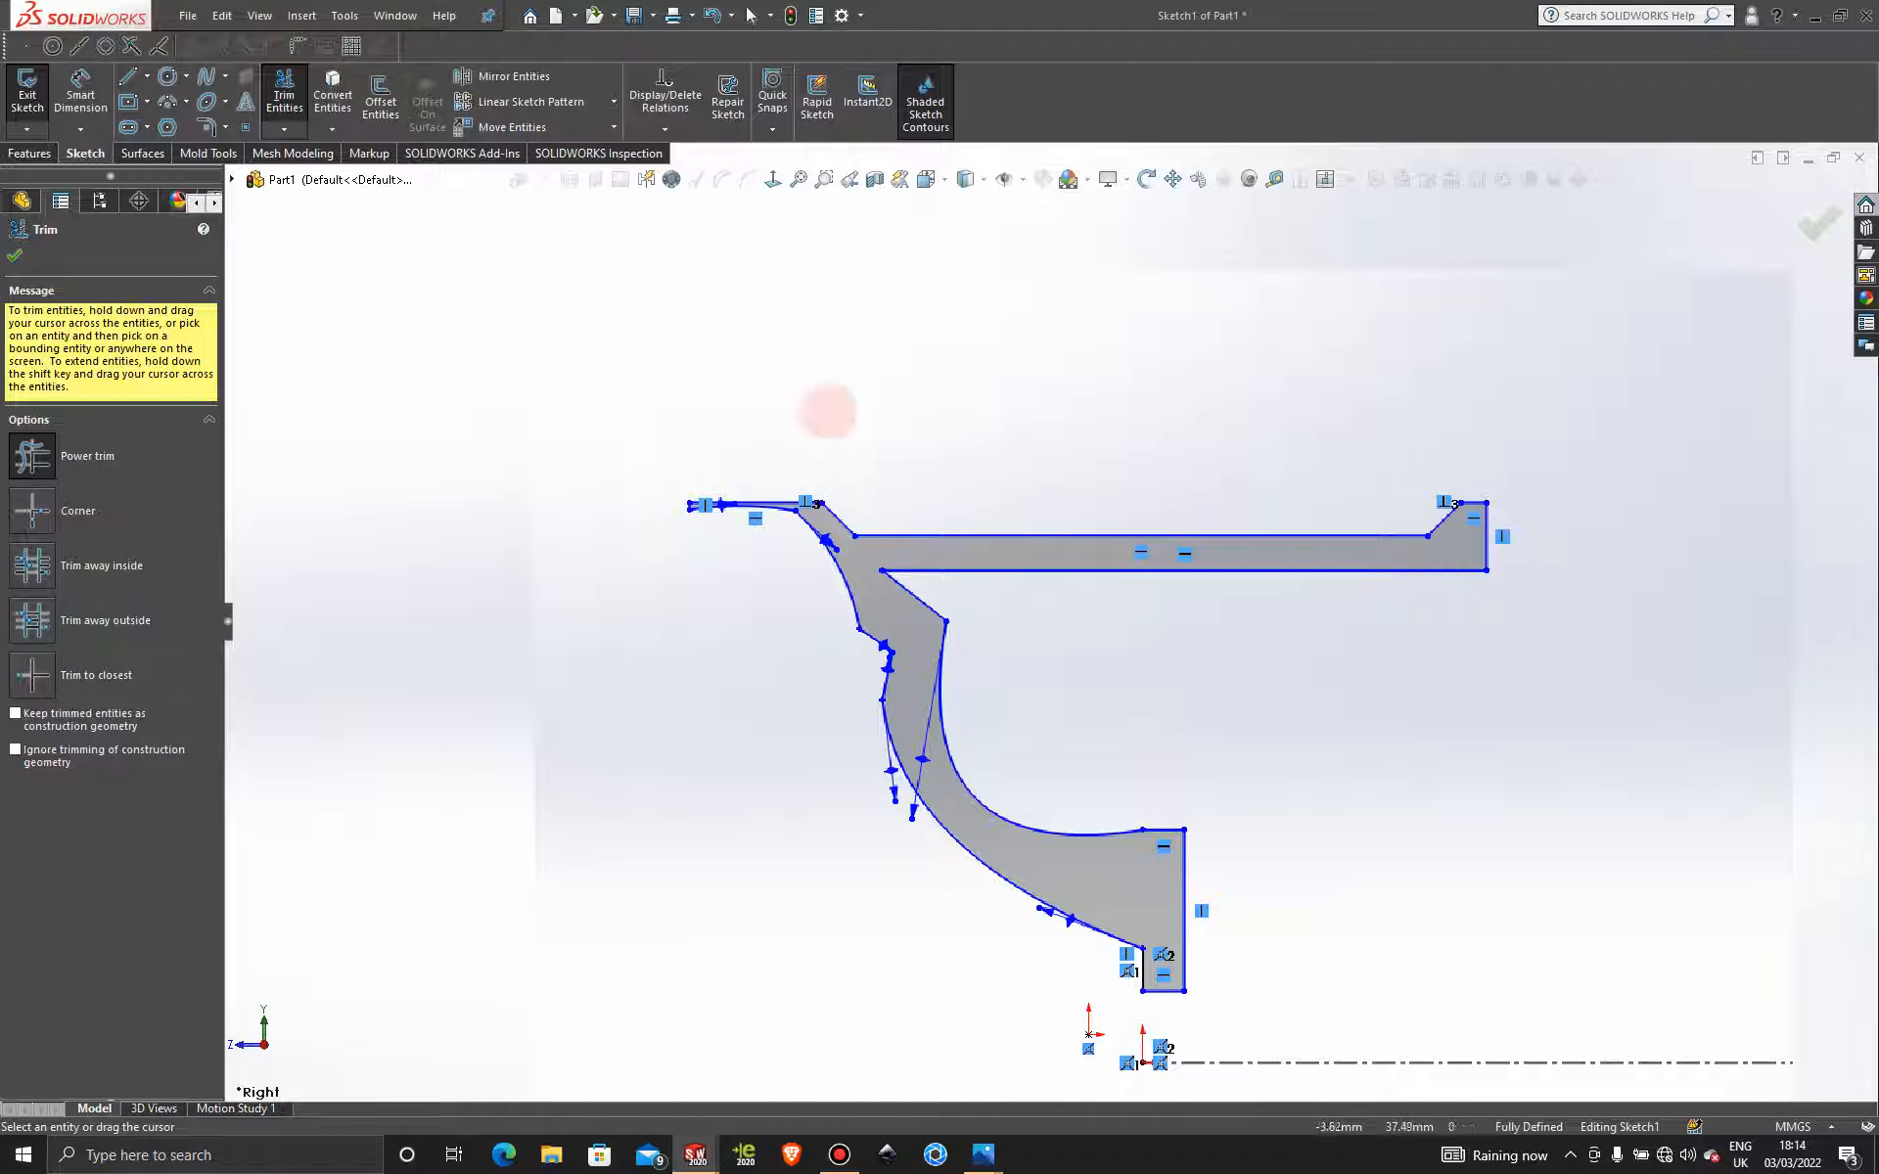
left_click(15, 255)
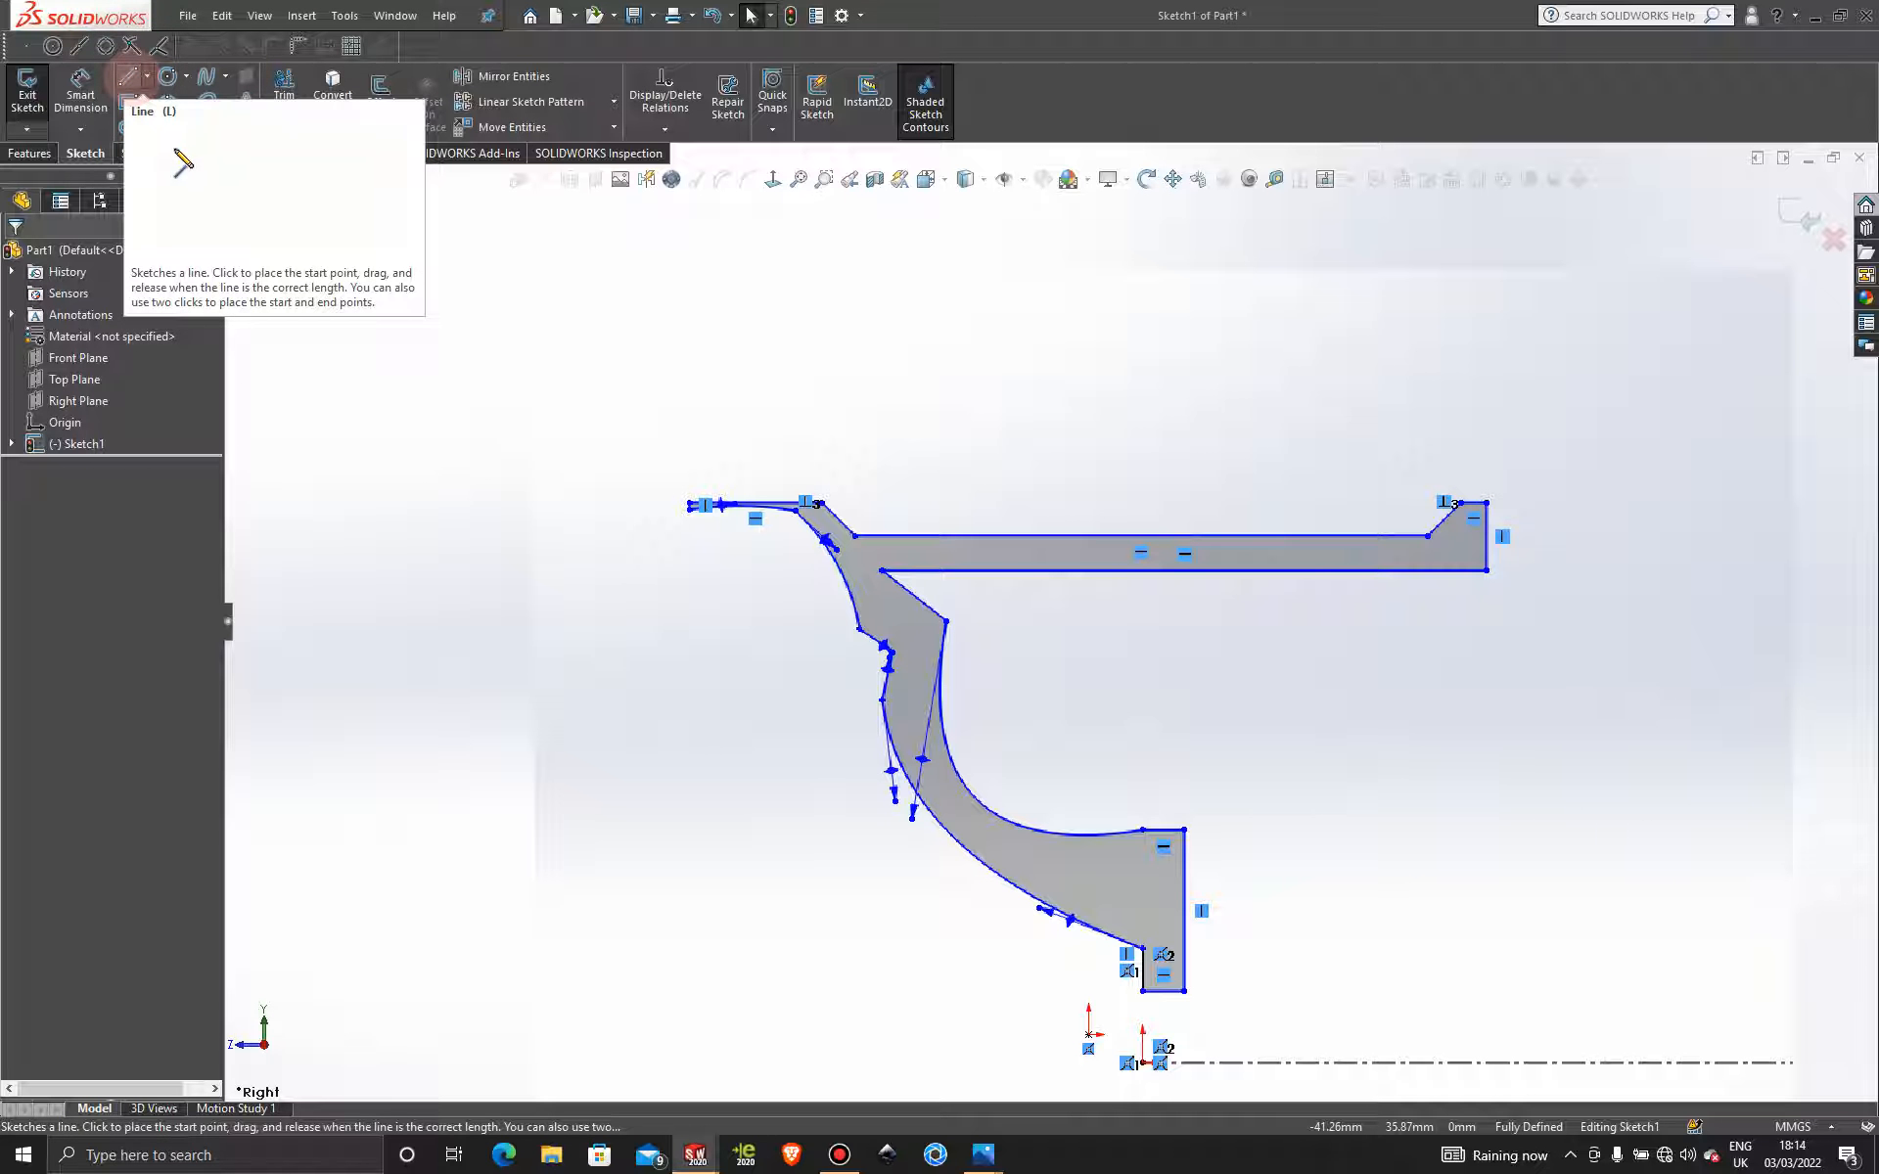
Trace the rim's upper outline over the picture with connected lines, from the left lip along the barrel to the right end's lower corner.
left_click(130, 78)
scroll(773, 499, "down", 5)
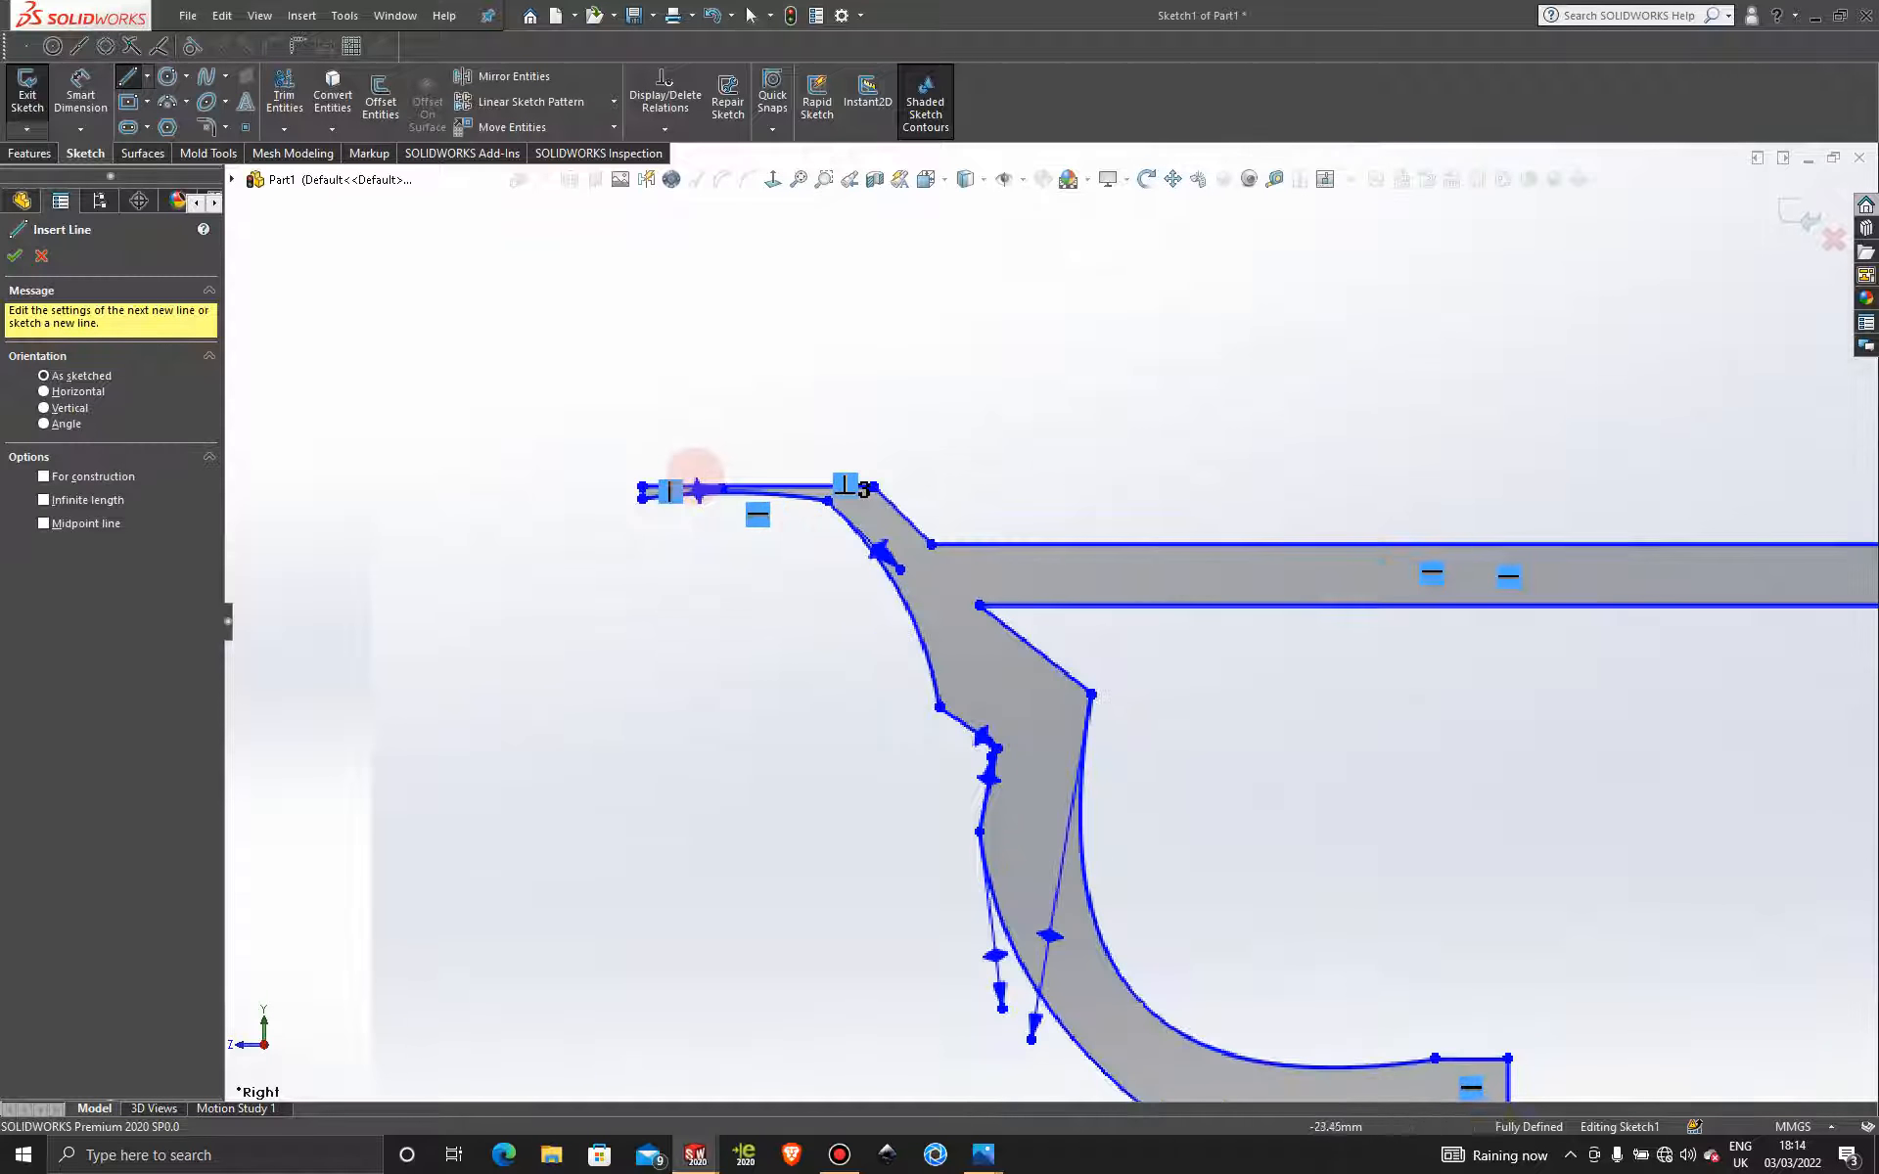
mouse_move(643, 486)
left_mouse_down()
mouse_move(800, 407)
mouse_move(870, 486)
left_mouse_up()
left_click(874, 486)
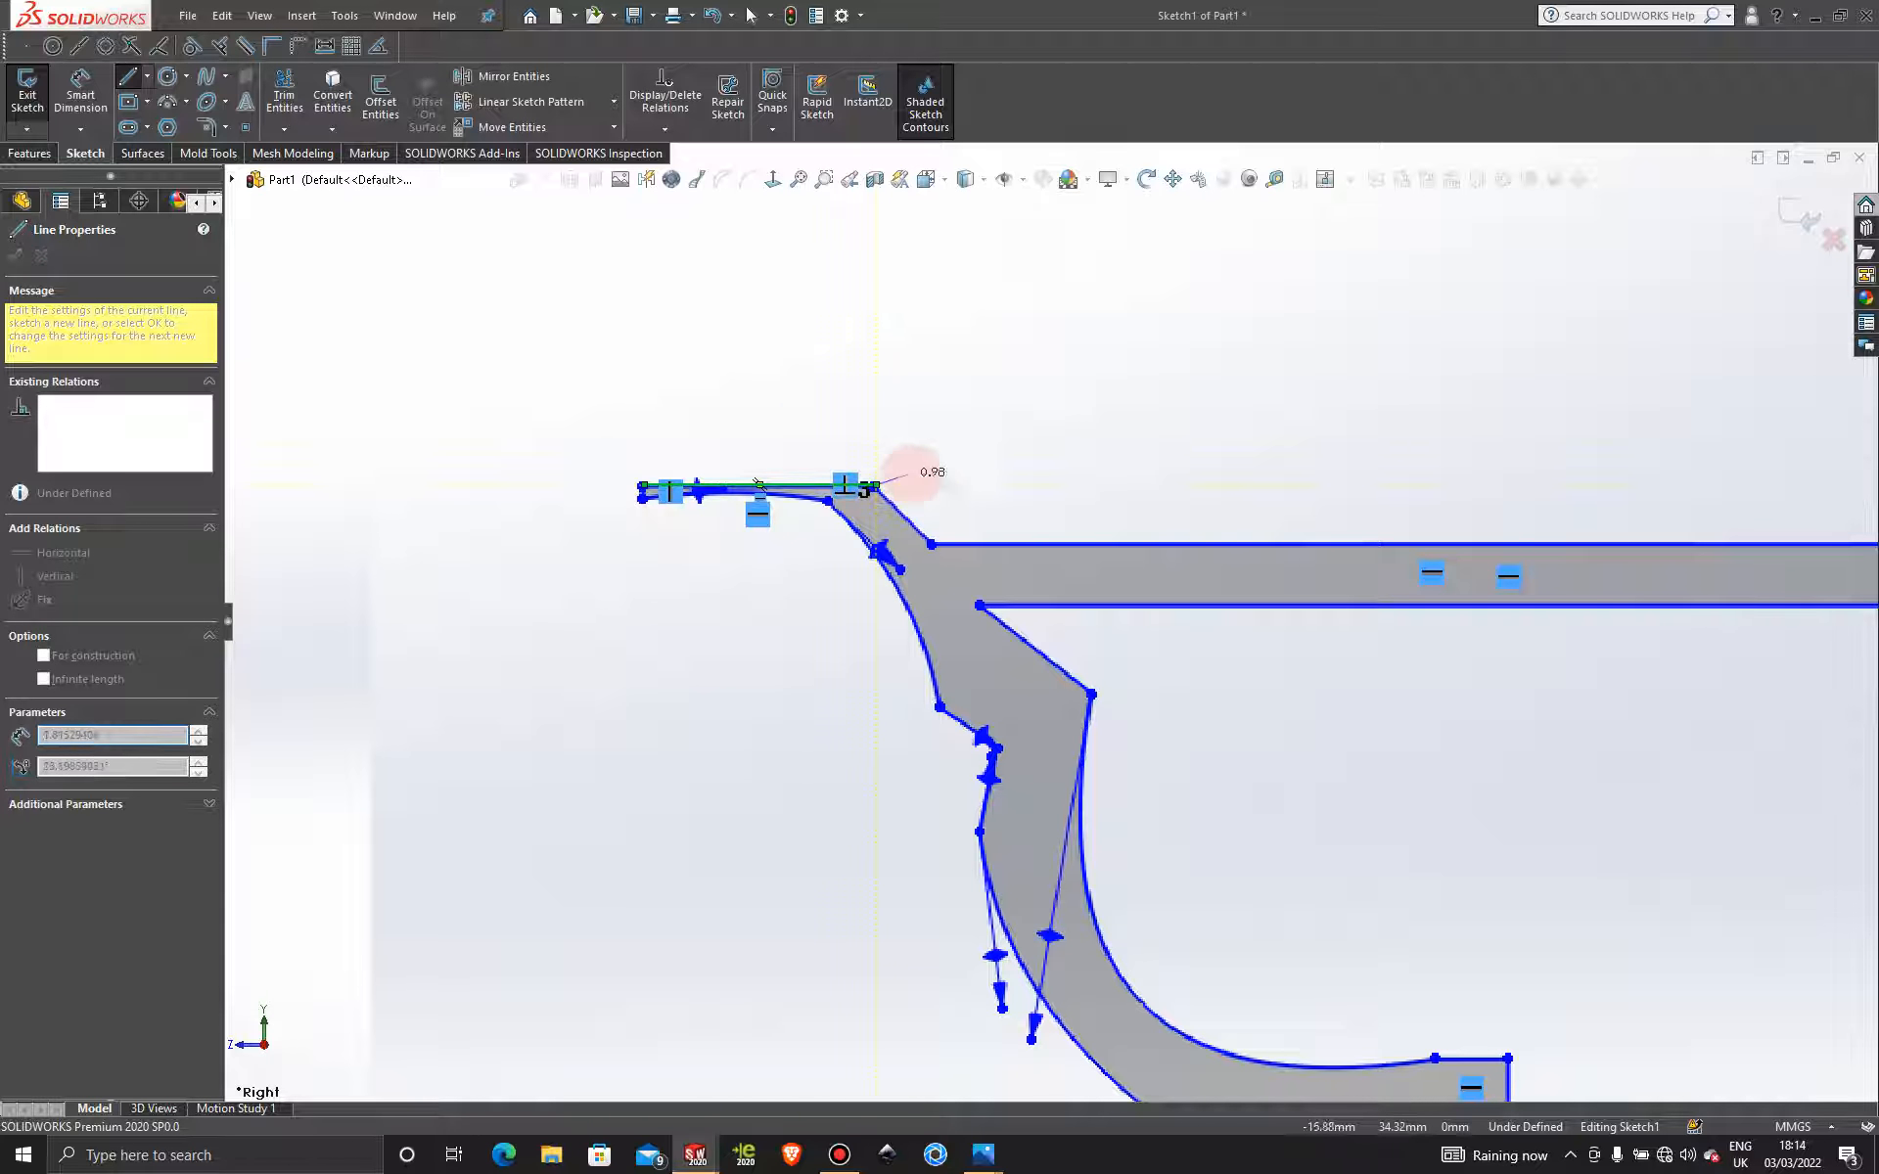
left_click(932, 544)
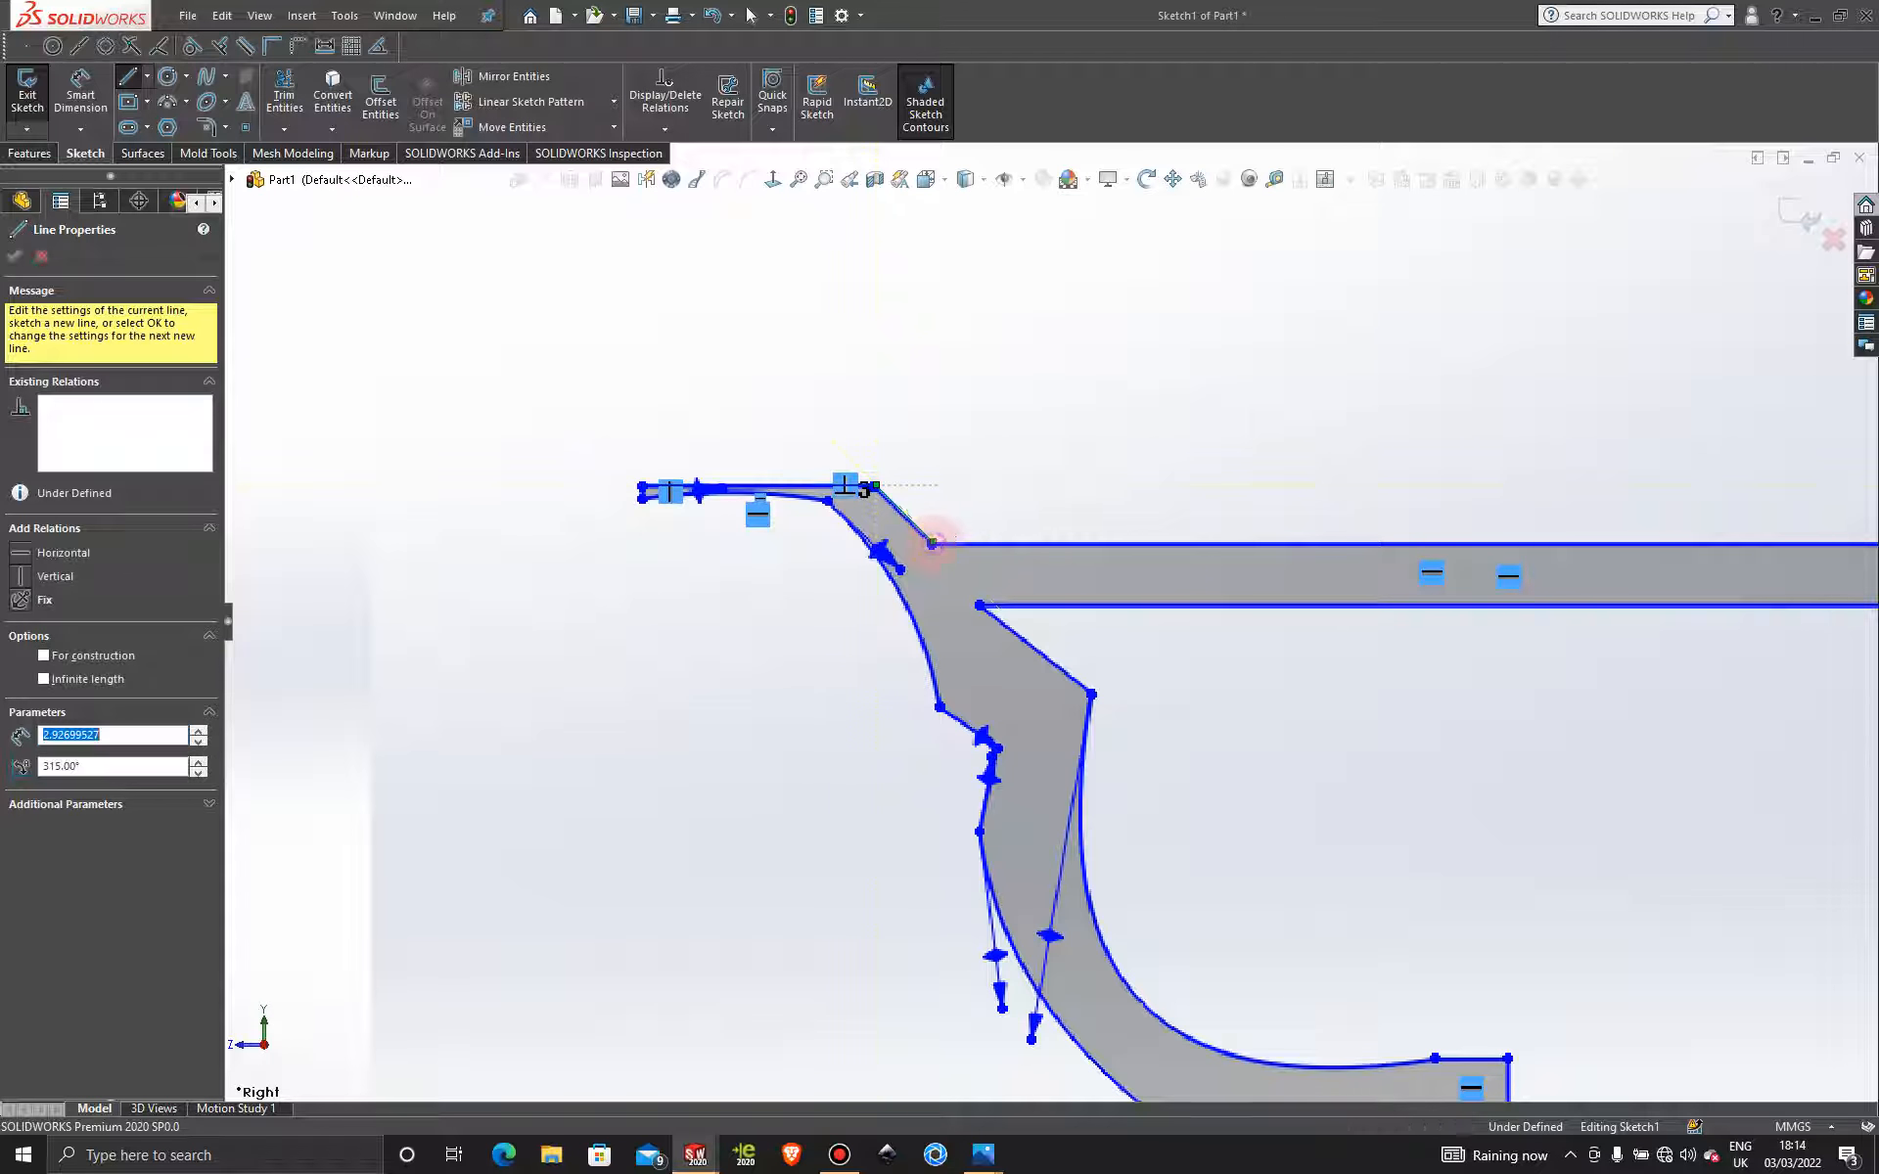
scroll(1556, 513, "up", 5)
scroll(1546, 584, "down", 5)
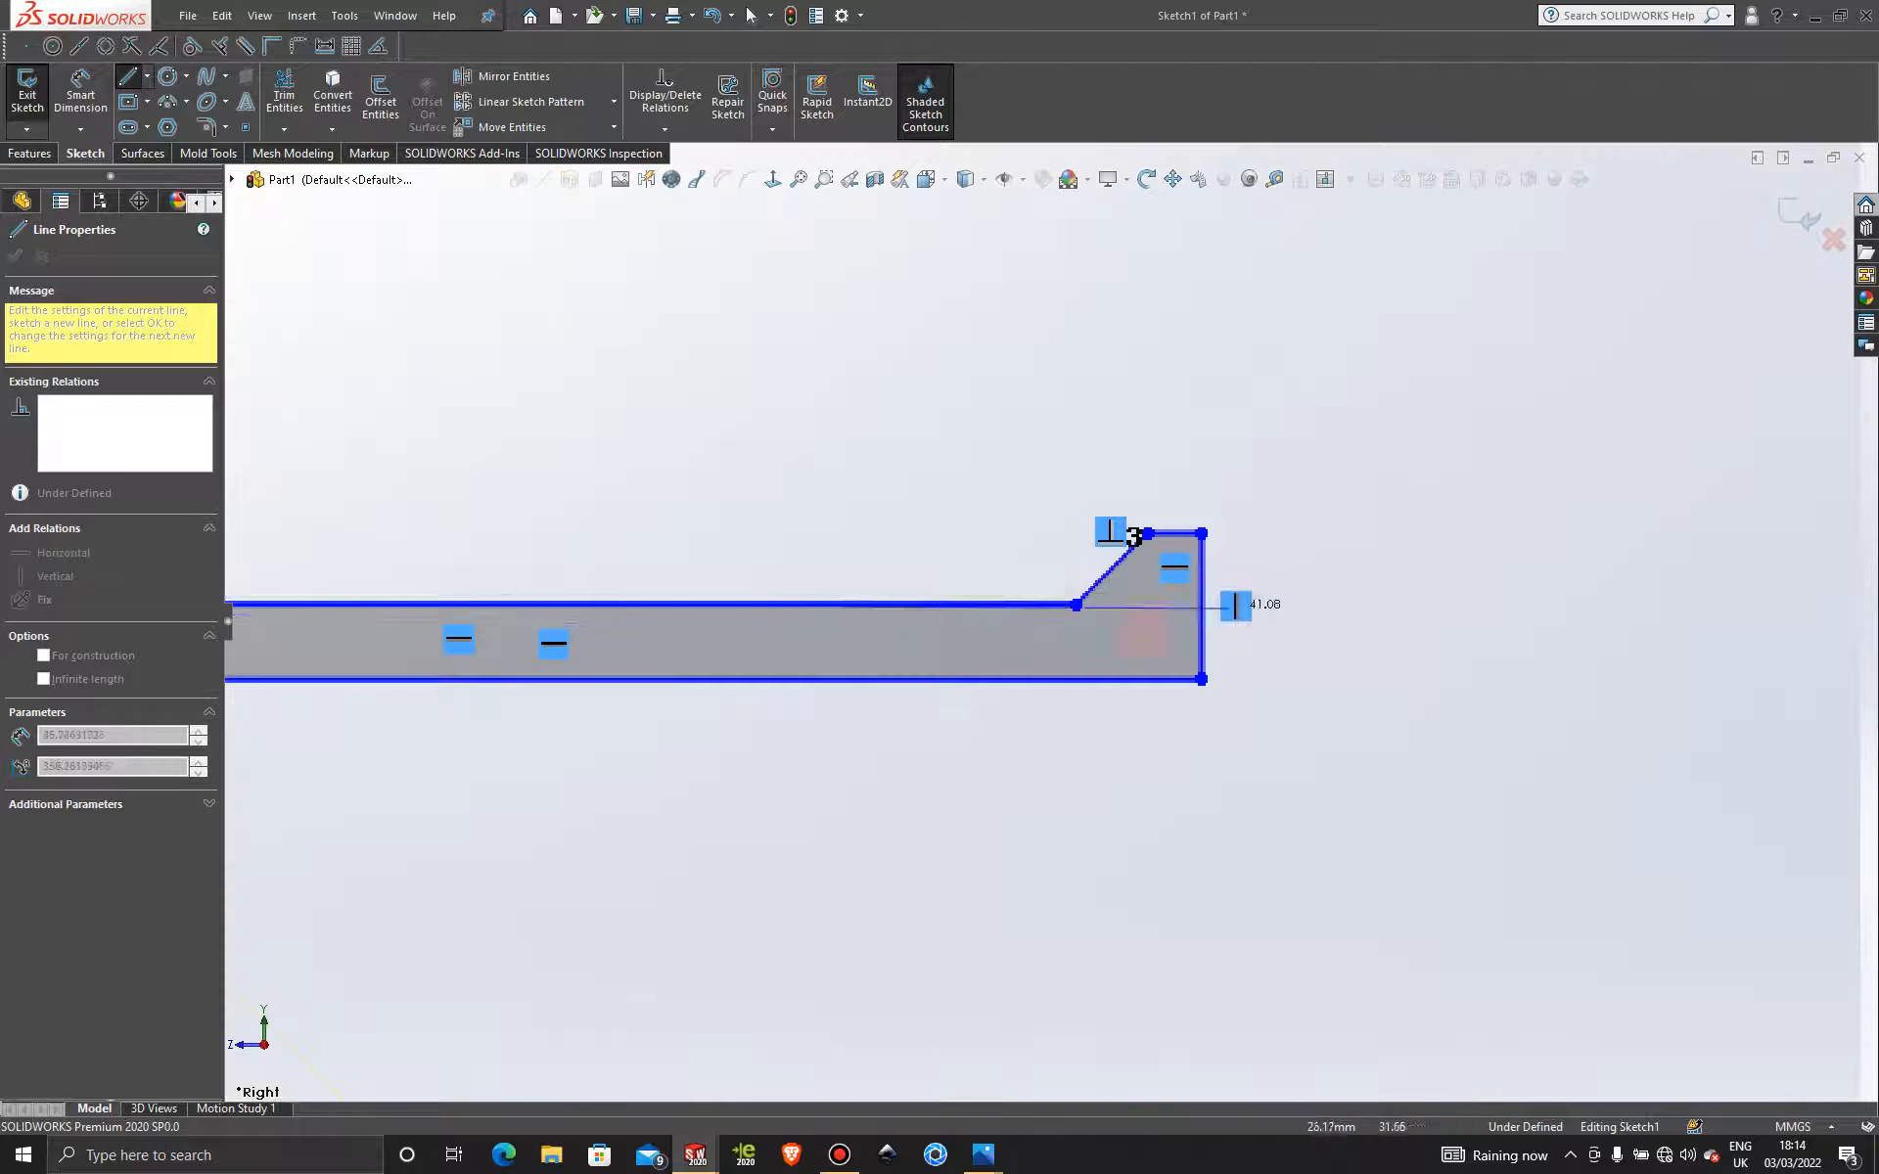
left_click_drag(1077, 604, 1218, 651)
left_click(1203, 678)
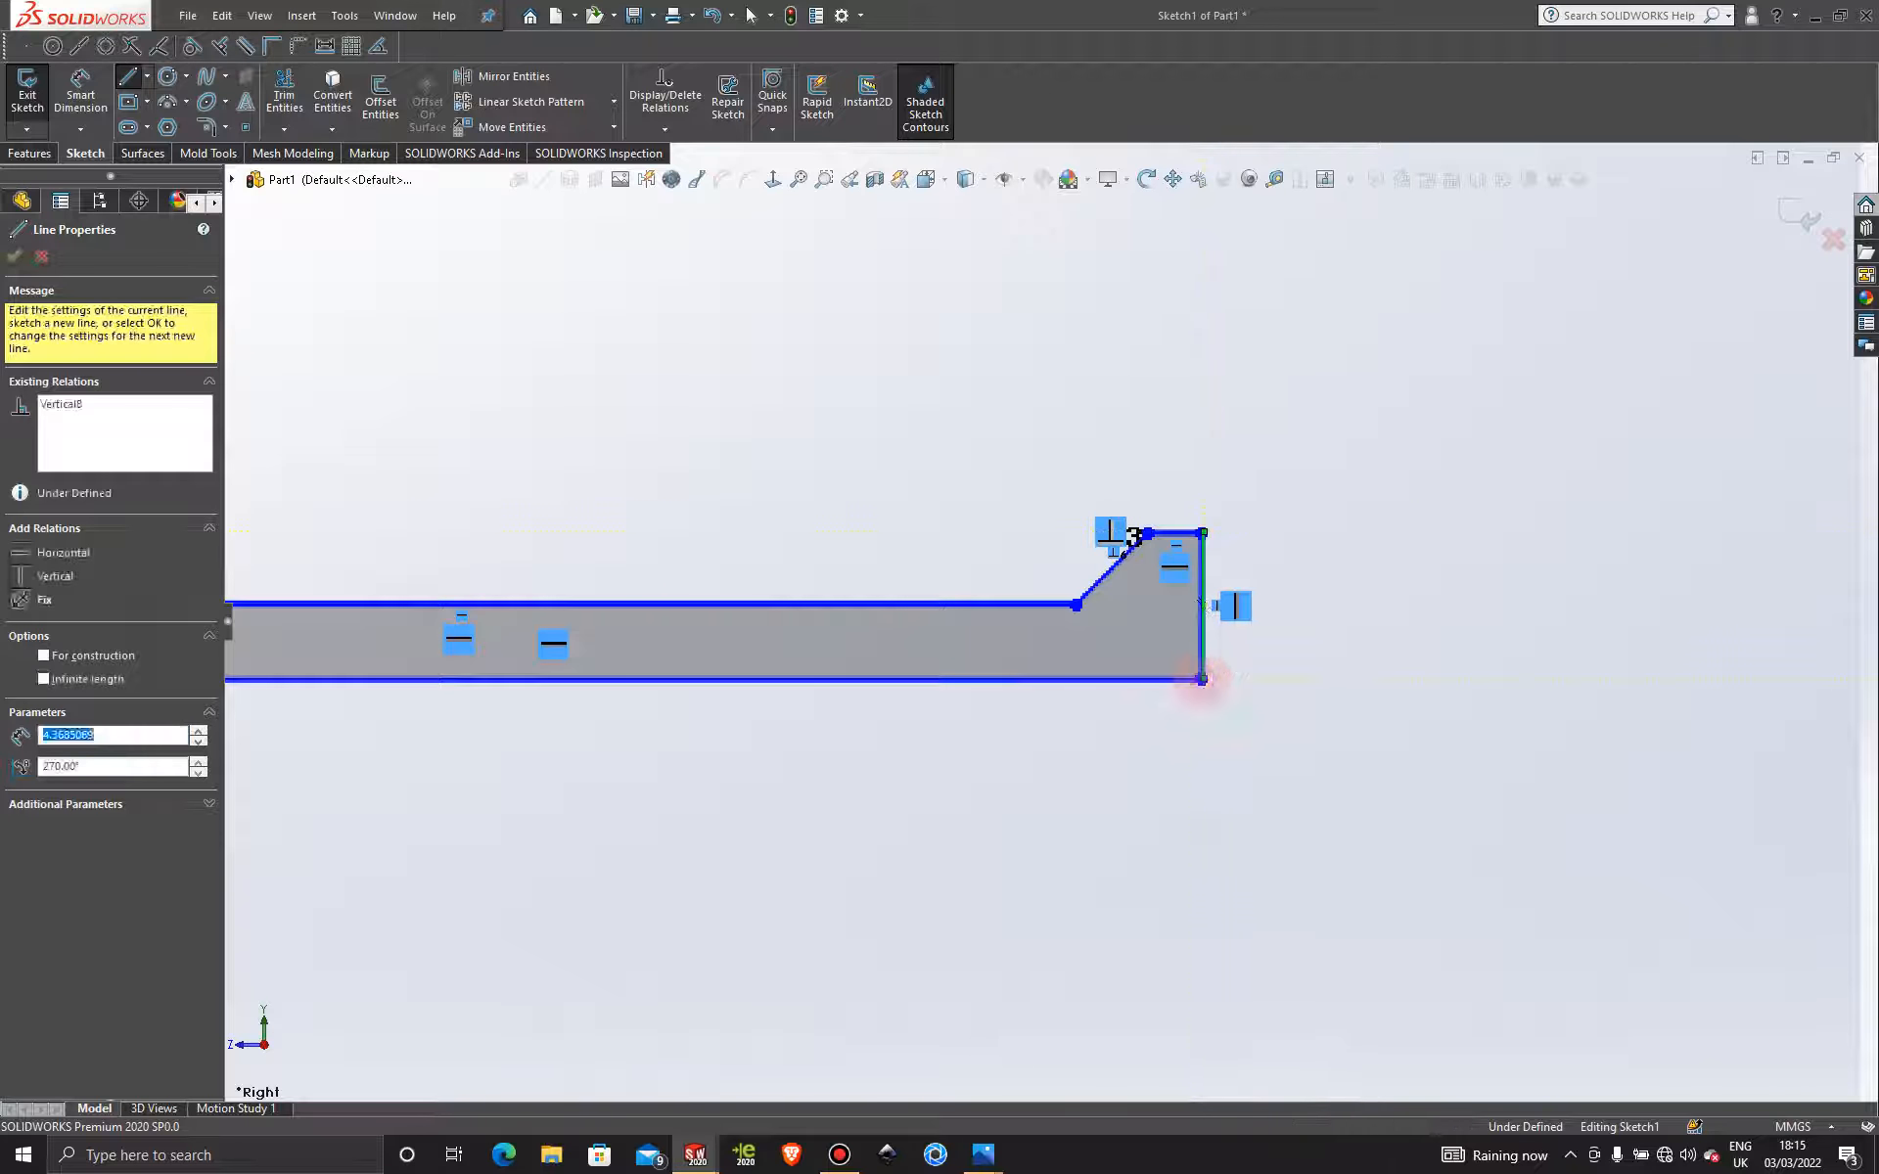
Continue the lines along the rim's underside to the spoke junction and down the short diagonal to the spoke's corner, ending the chain there.
scroll(1028, 695, "up", 4)
scroll(993, 650, "up", 2)
scroll(929, 636, "down", 6)
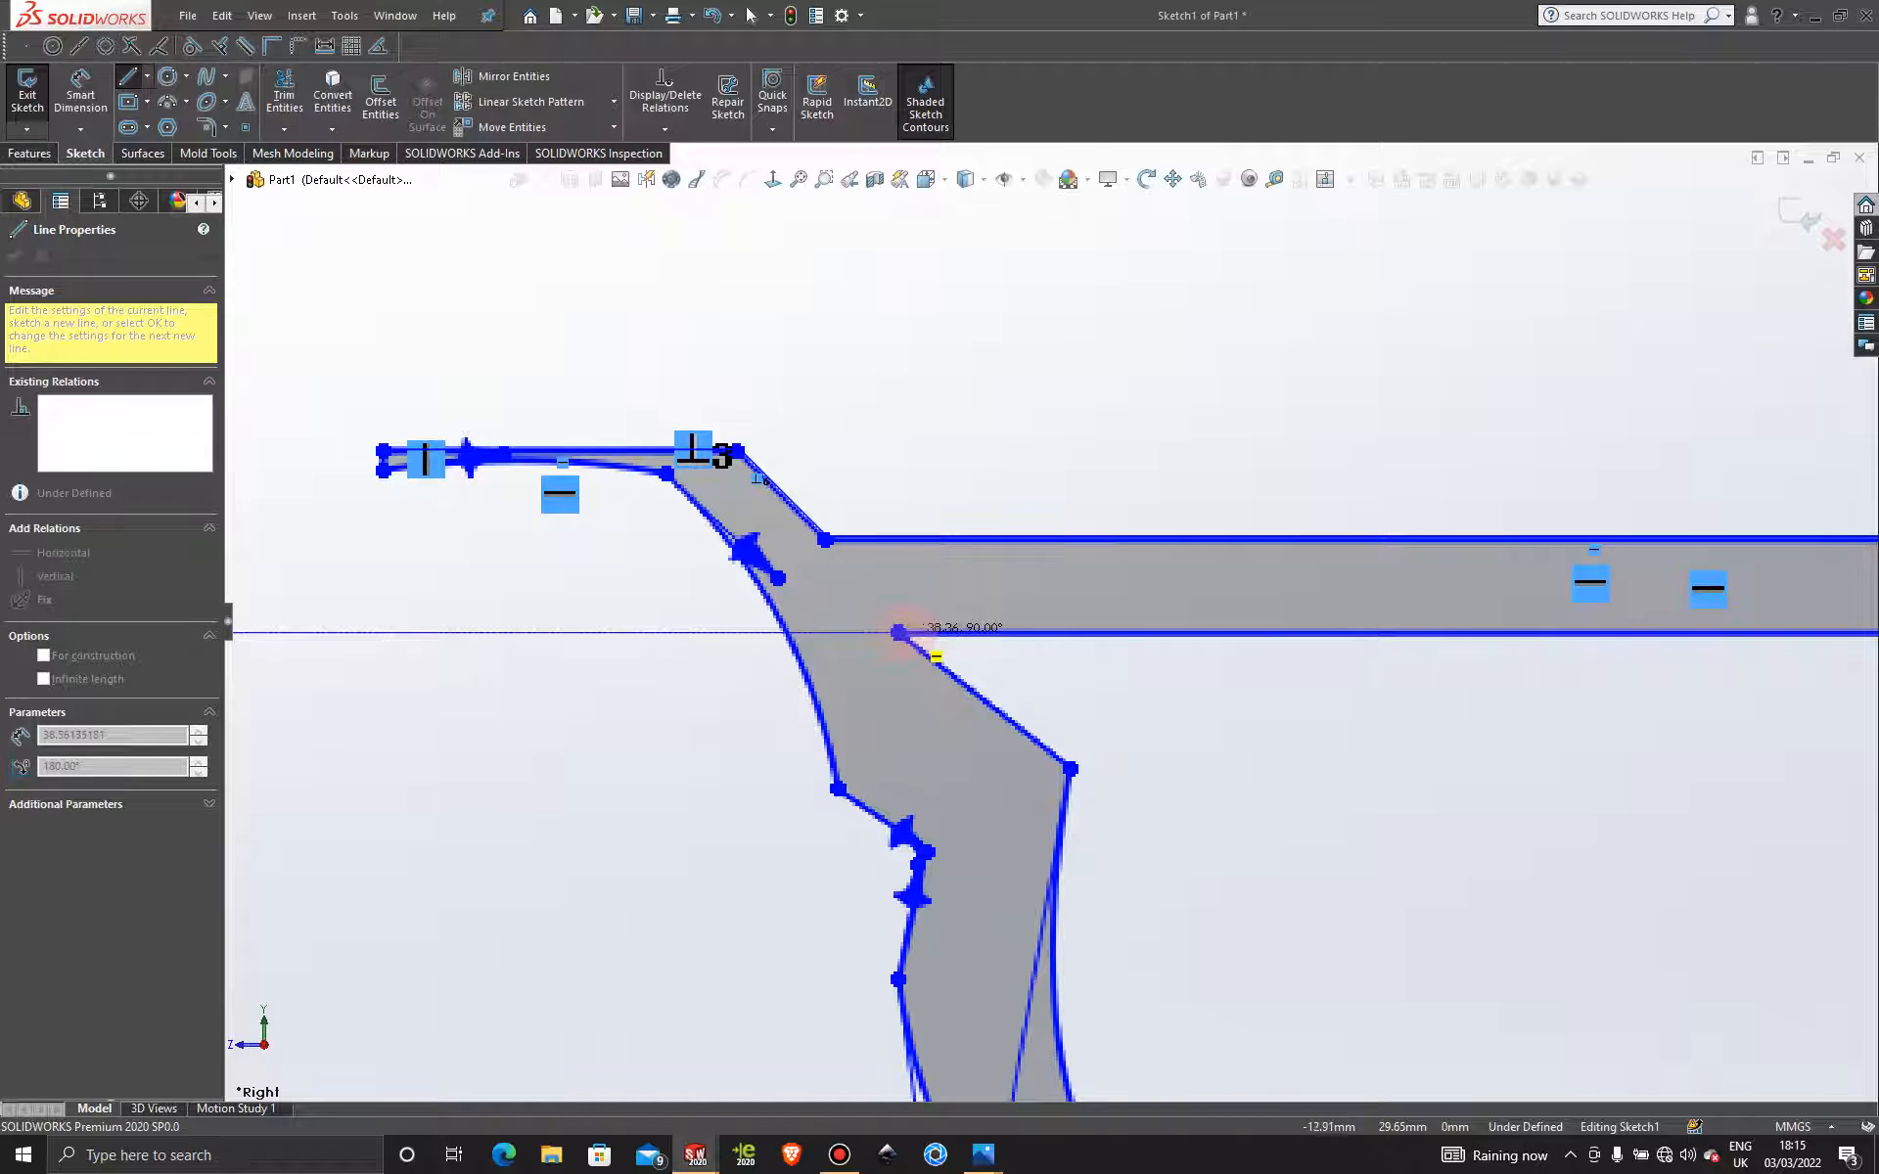
left_click(898, 632)
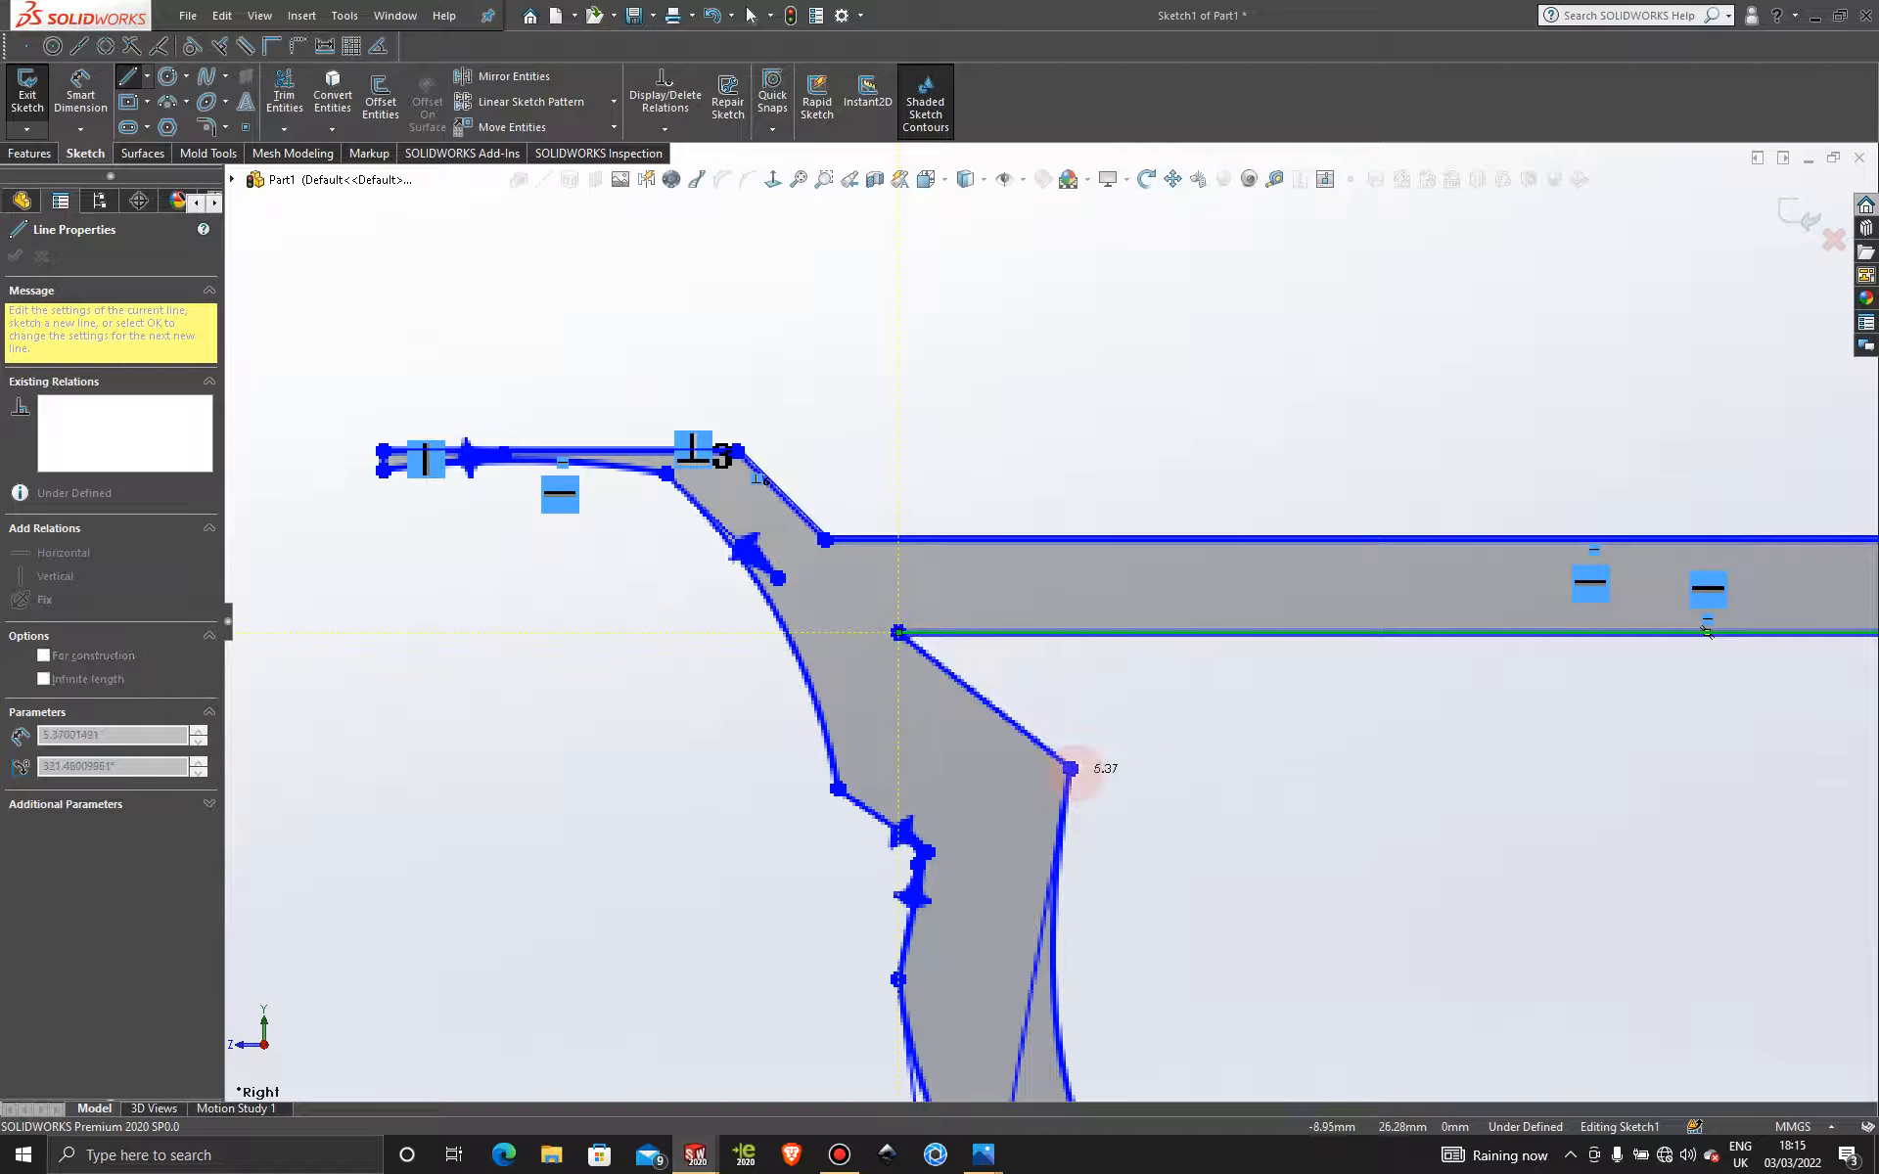
left_click(1070, 768)
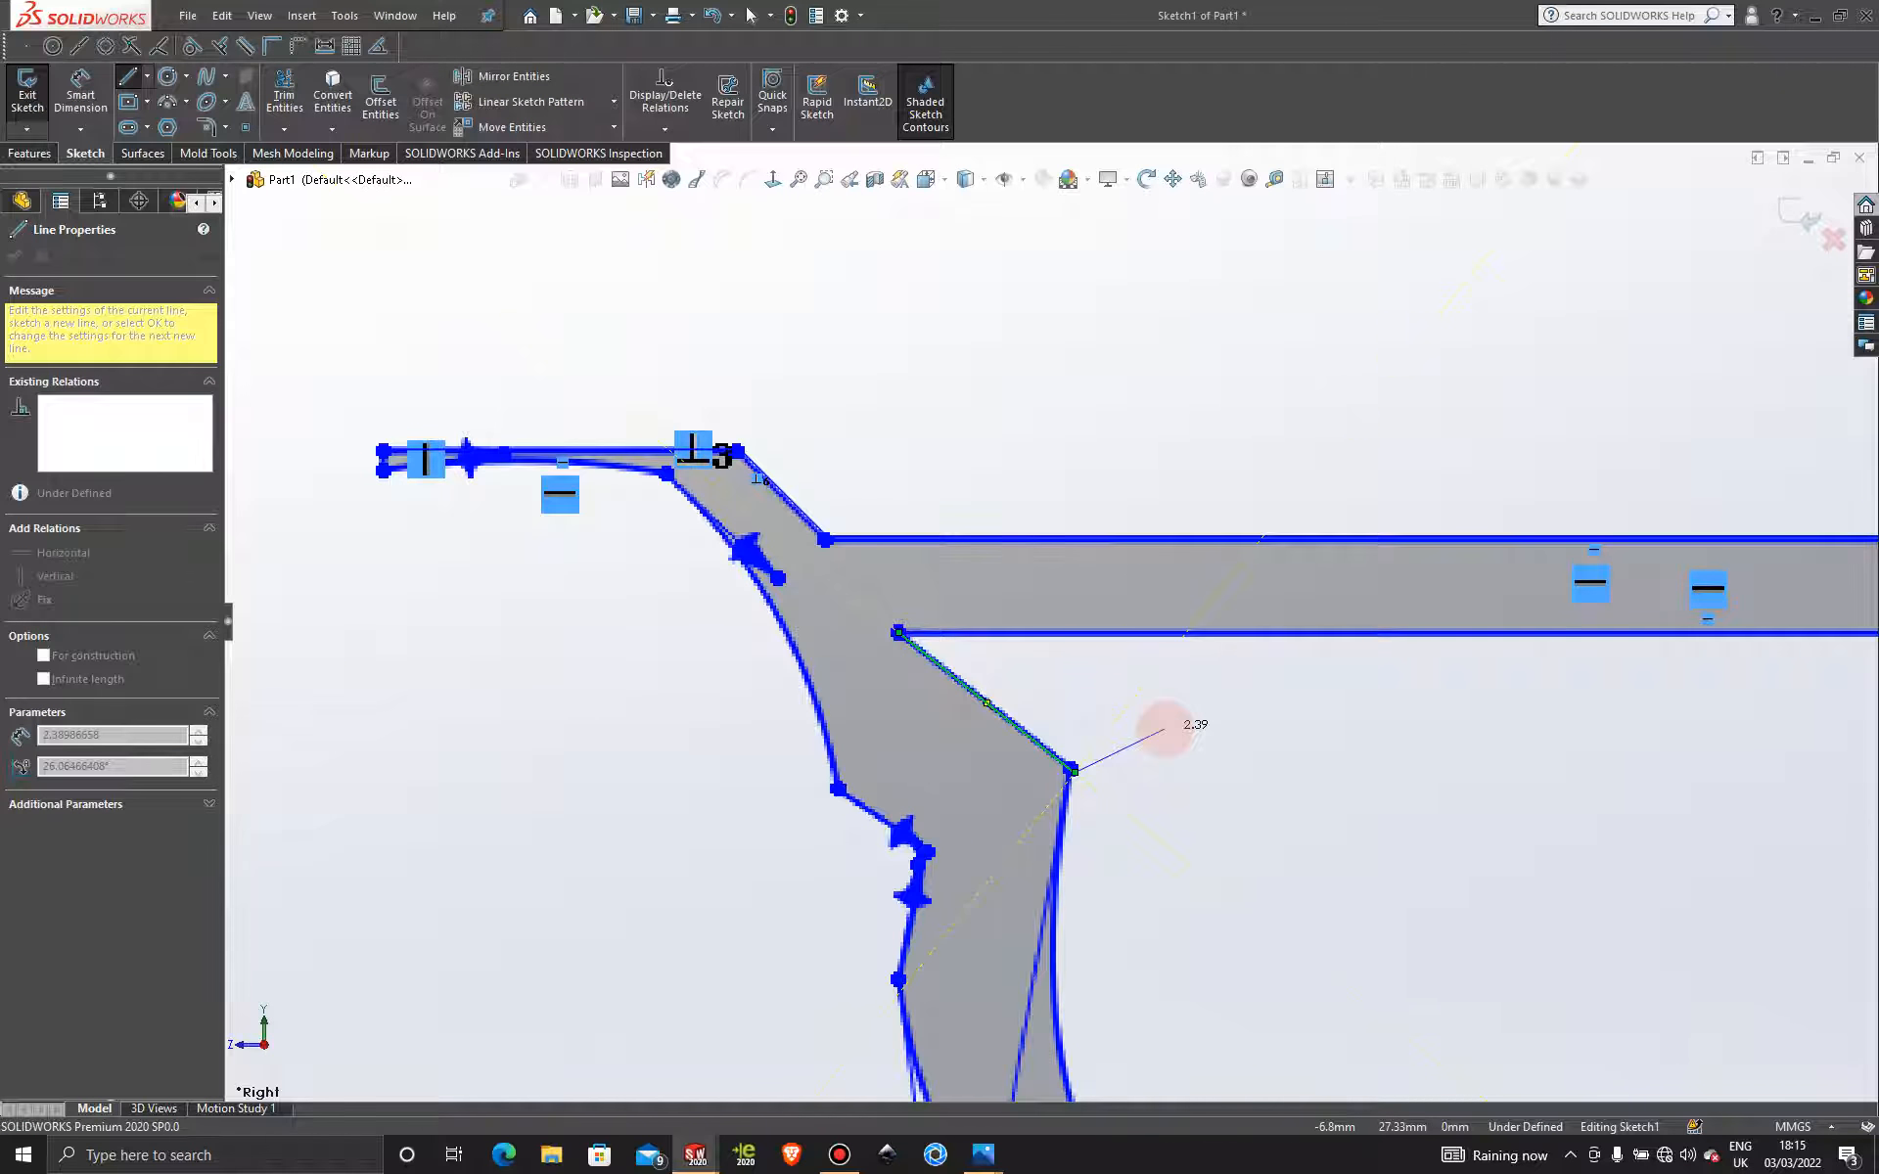
key("Escape")
scroll(1130, 725, "up", 5)
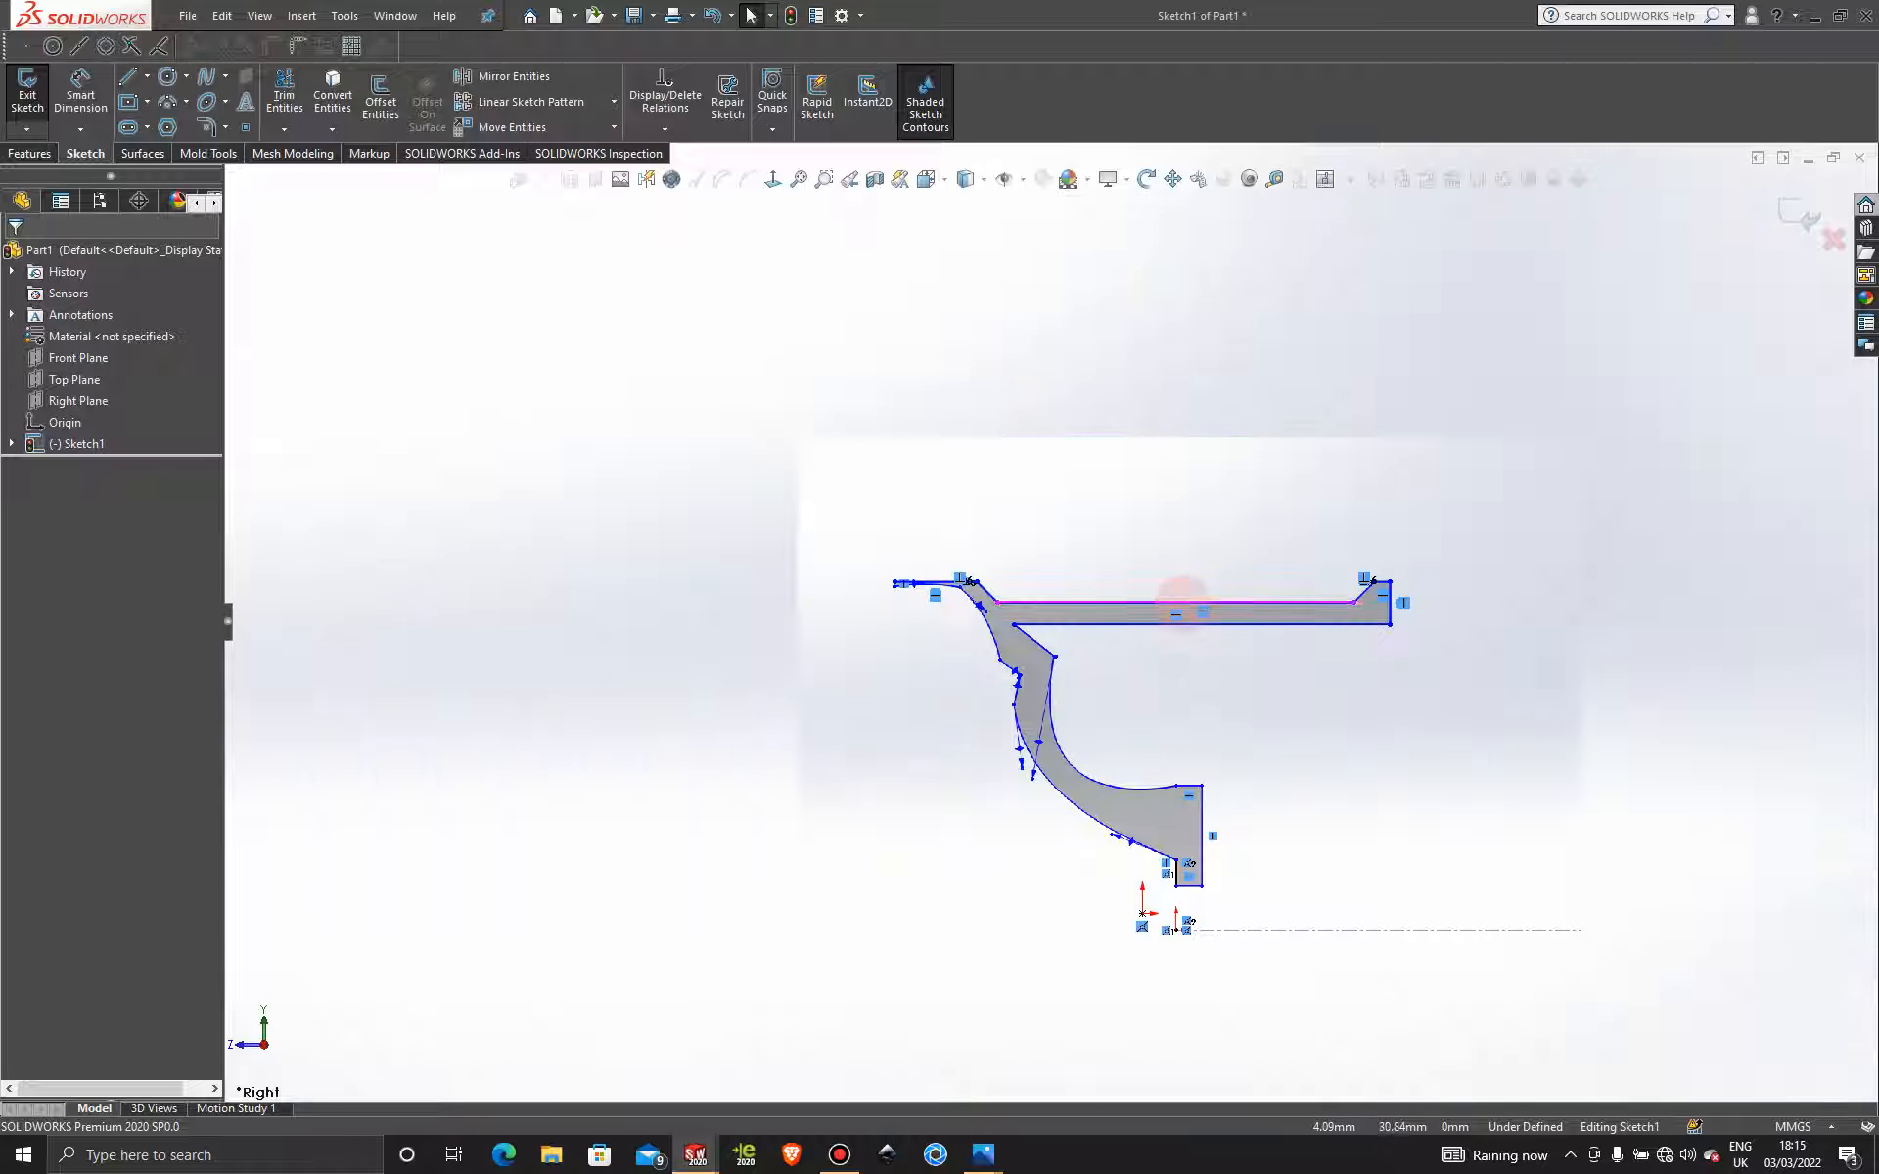
scroll(1249, 734, "up", 1)
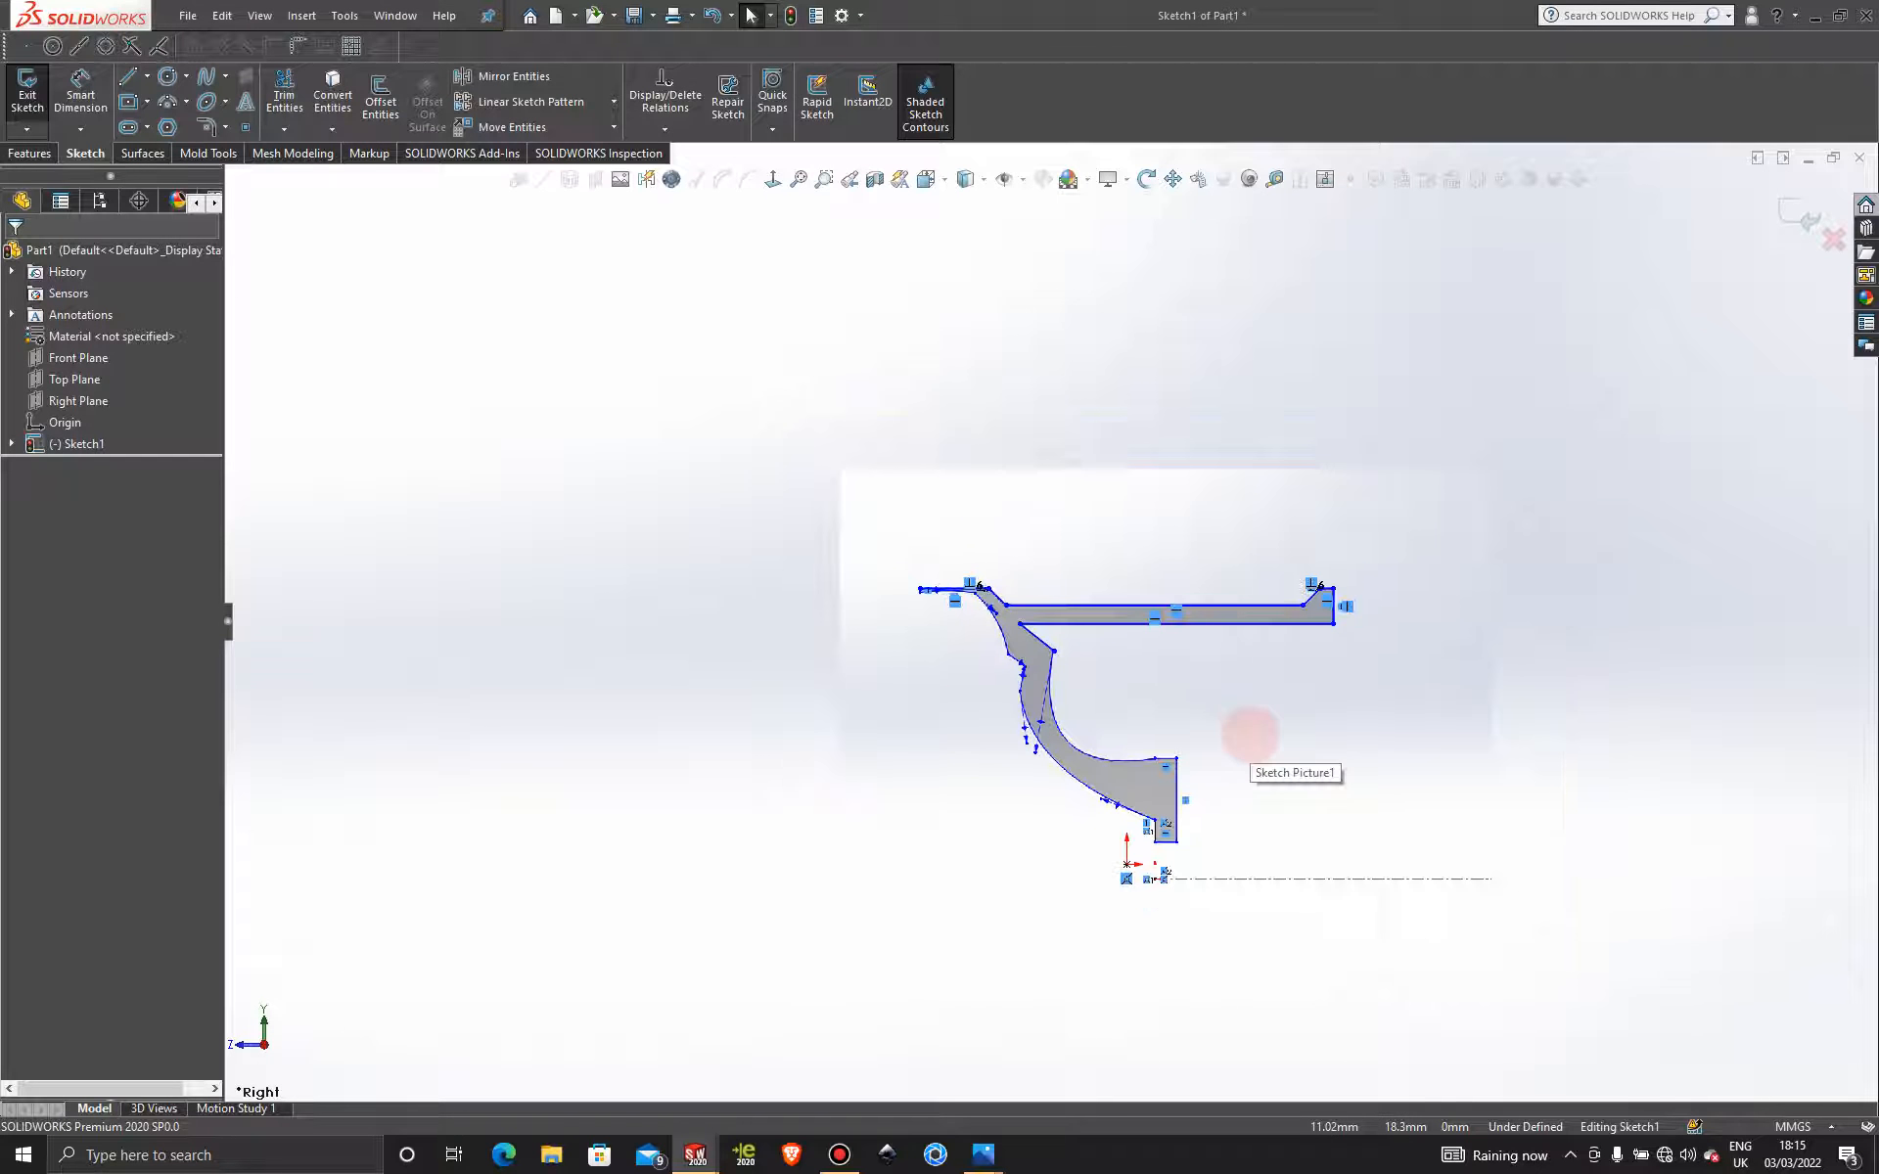
scroll(1213, 826, "down", 5)
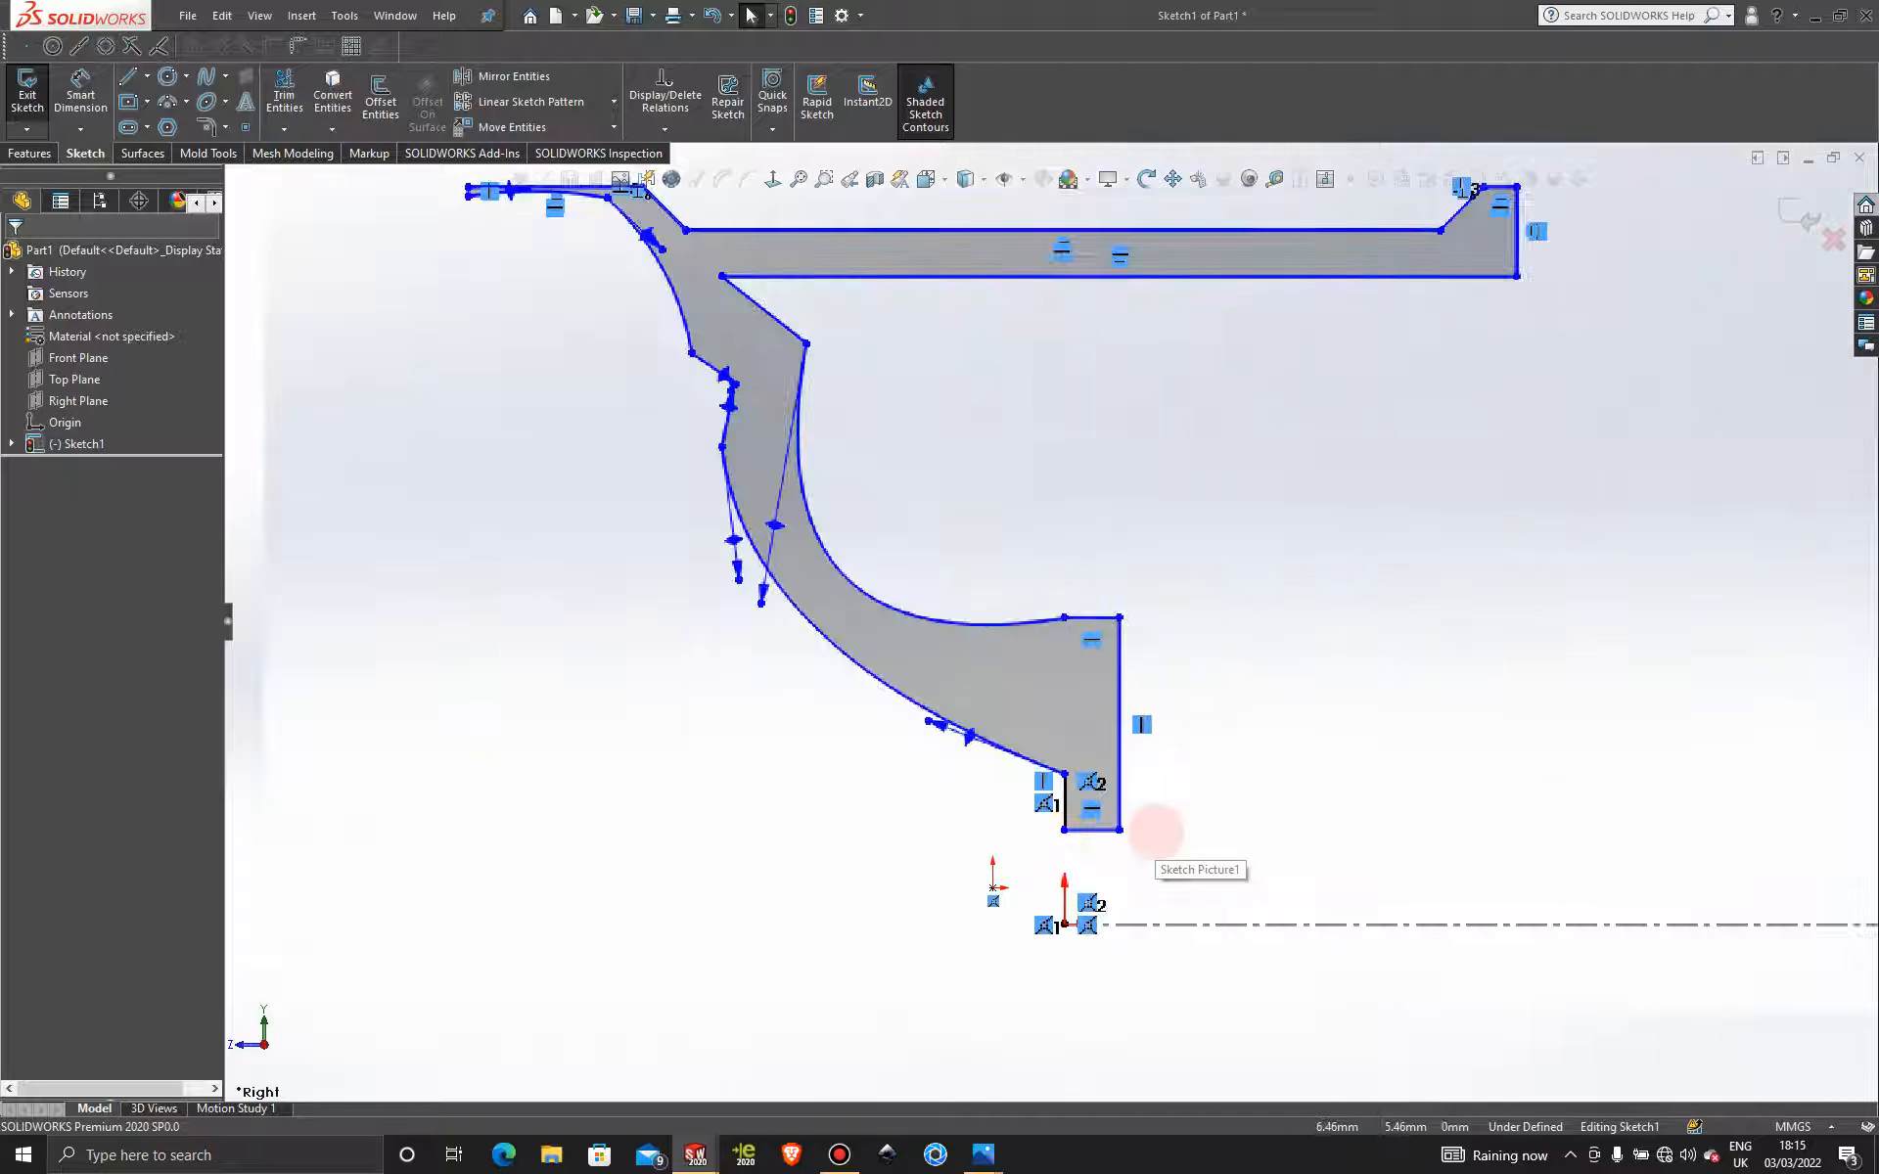
Sketch a center rectangle about 3.3 mm wide and 5.8 mm high around the origin below the hub.
scroll(1310, 705, "up", 2)
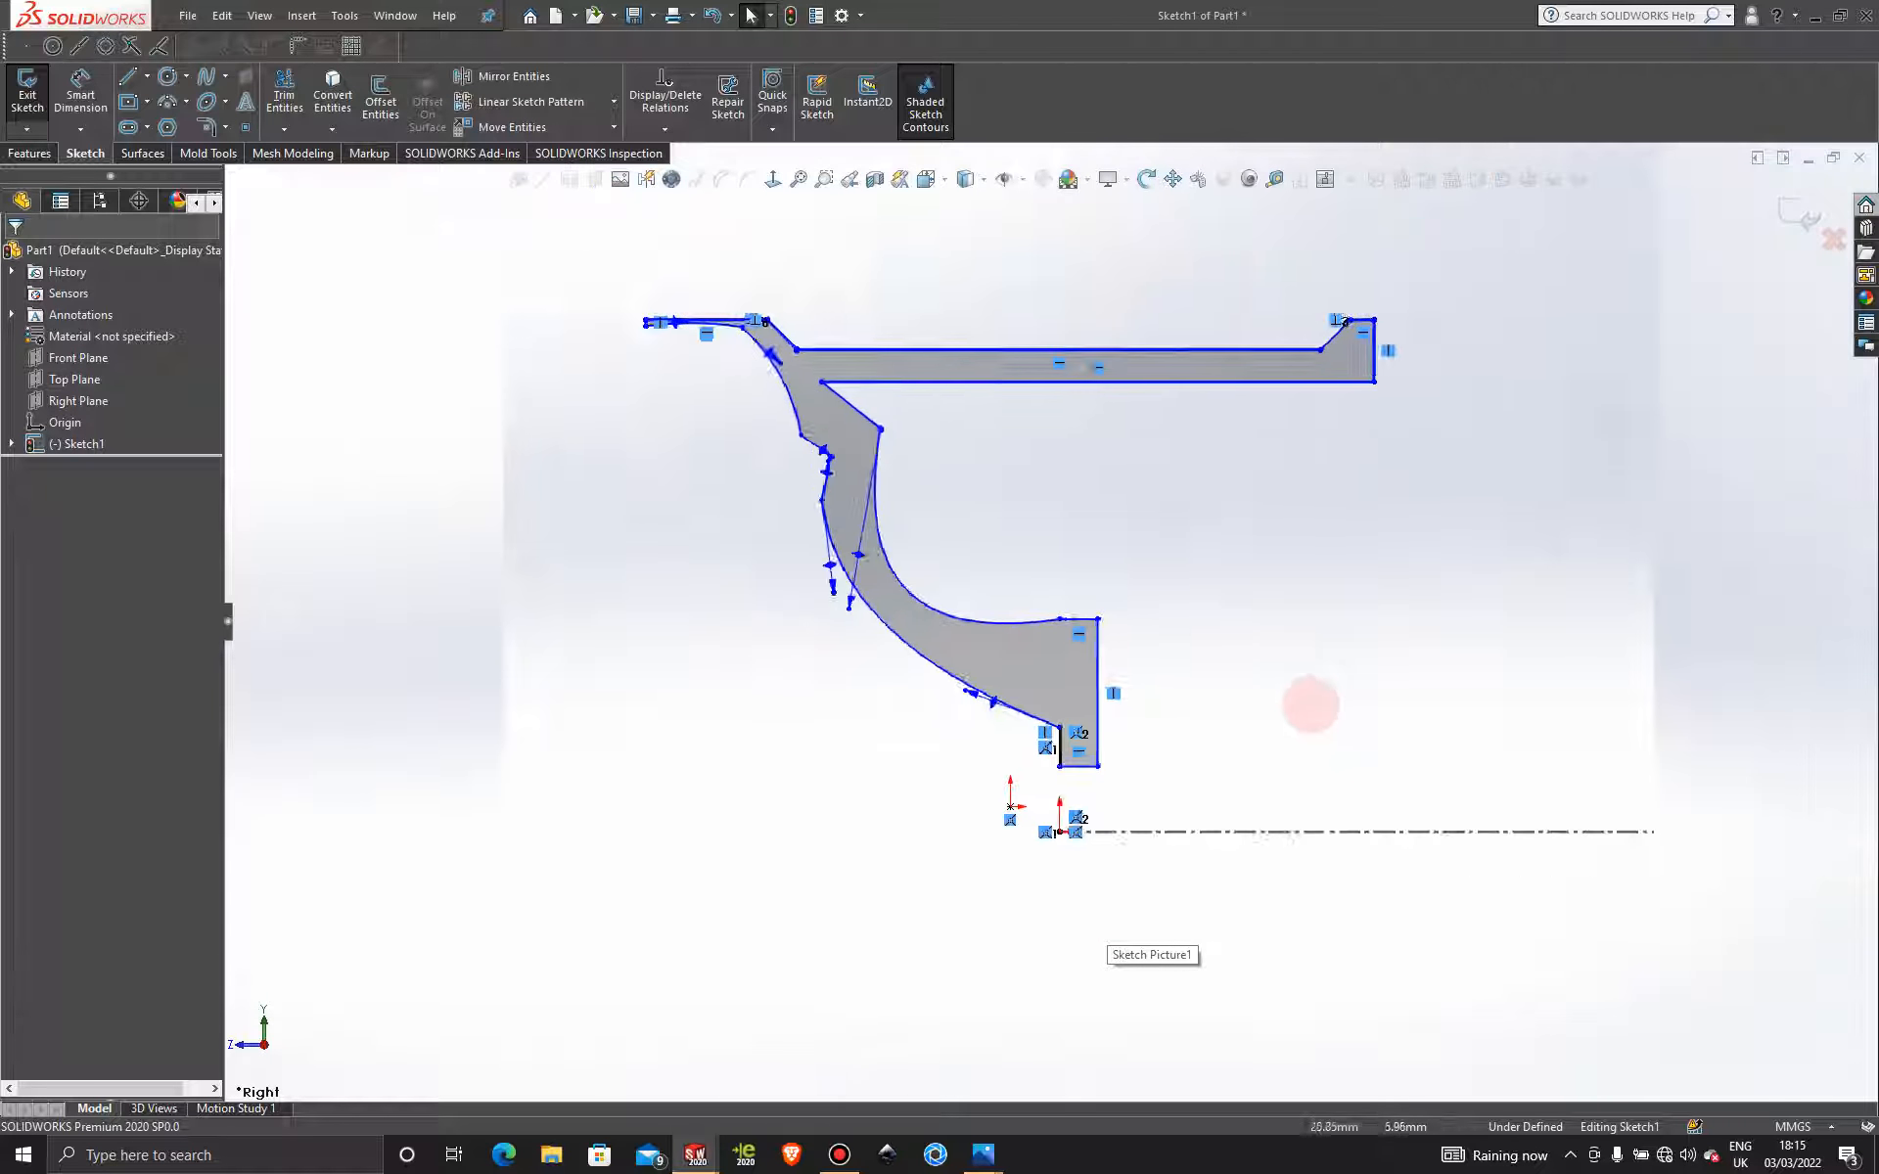
scroll(1170, 636, "down", 1)
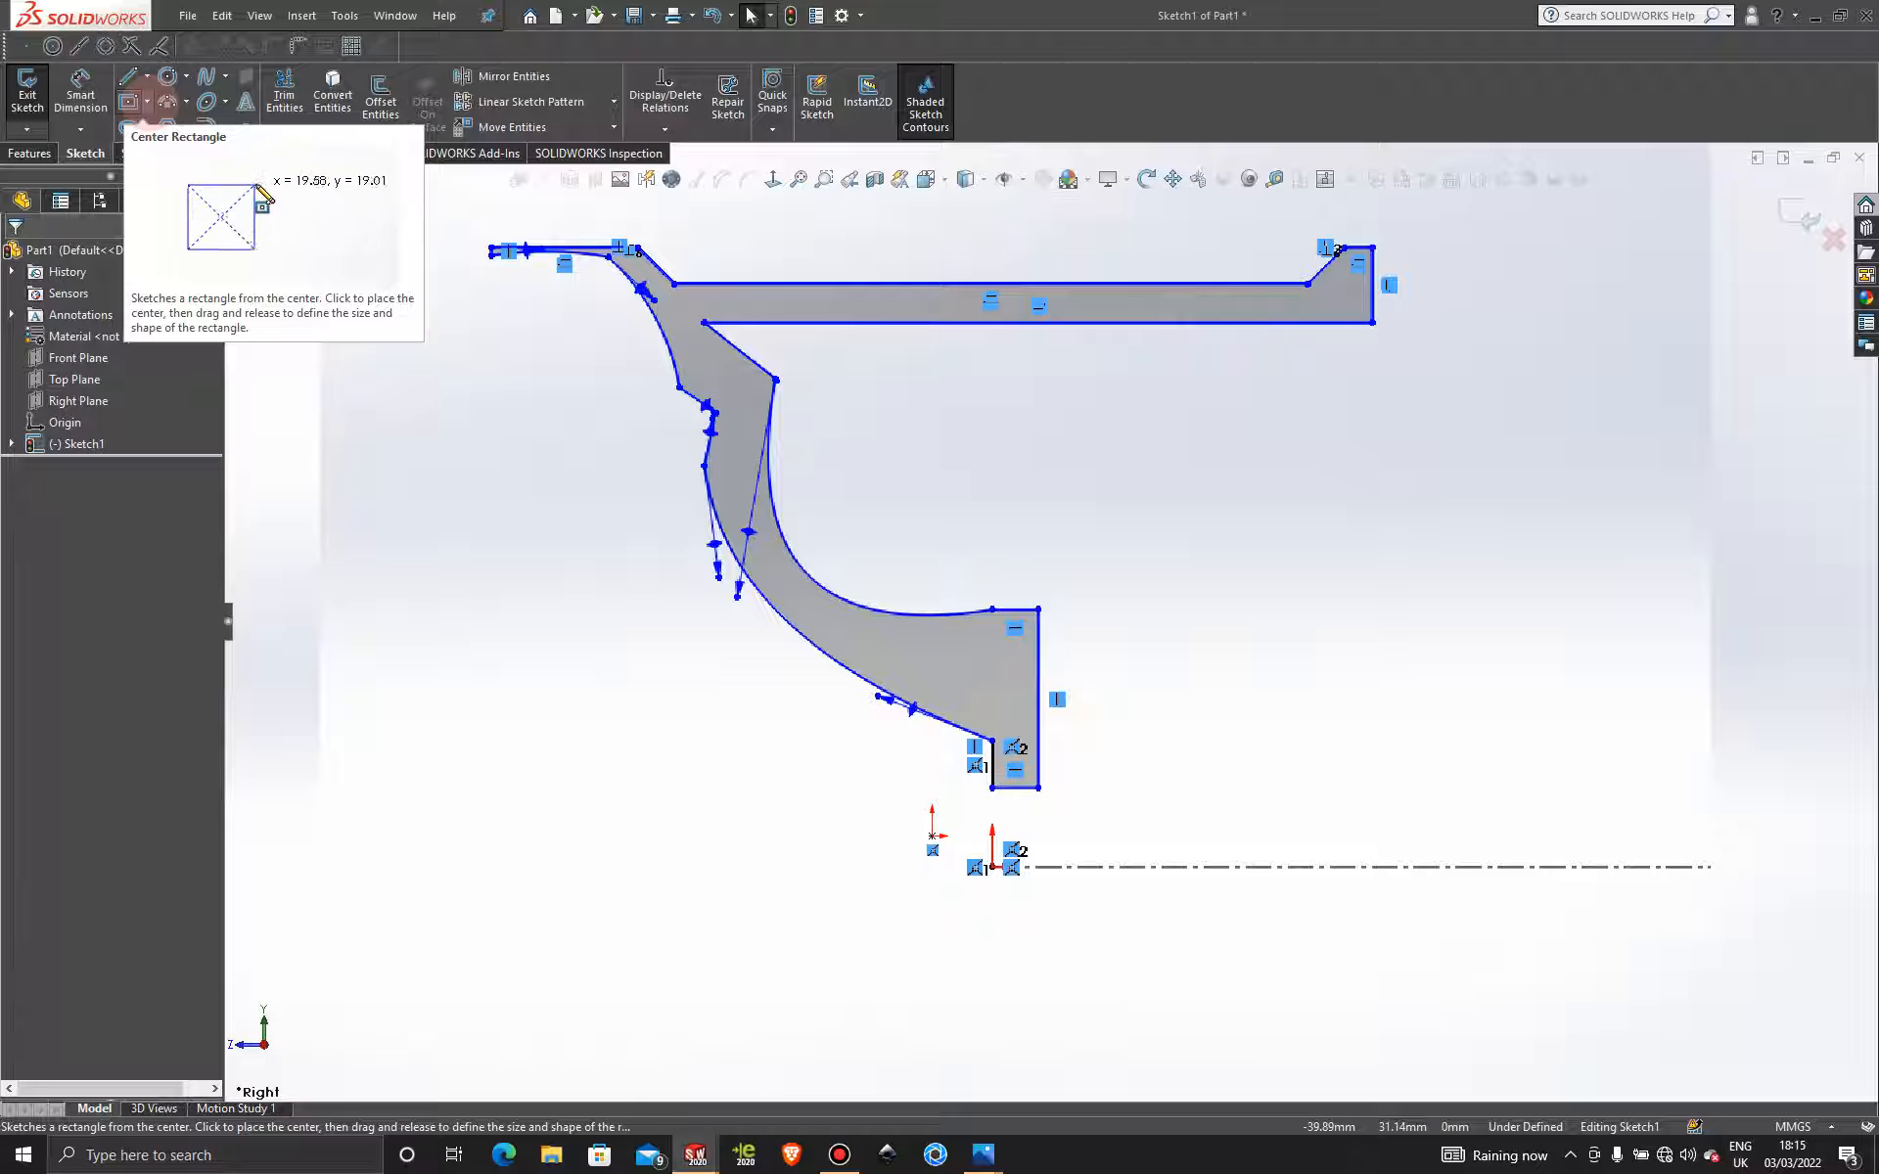
left_click(129, 101)
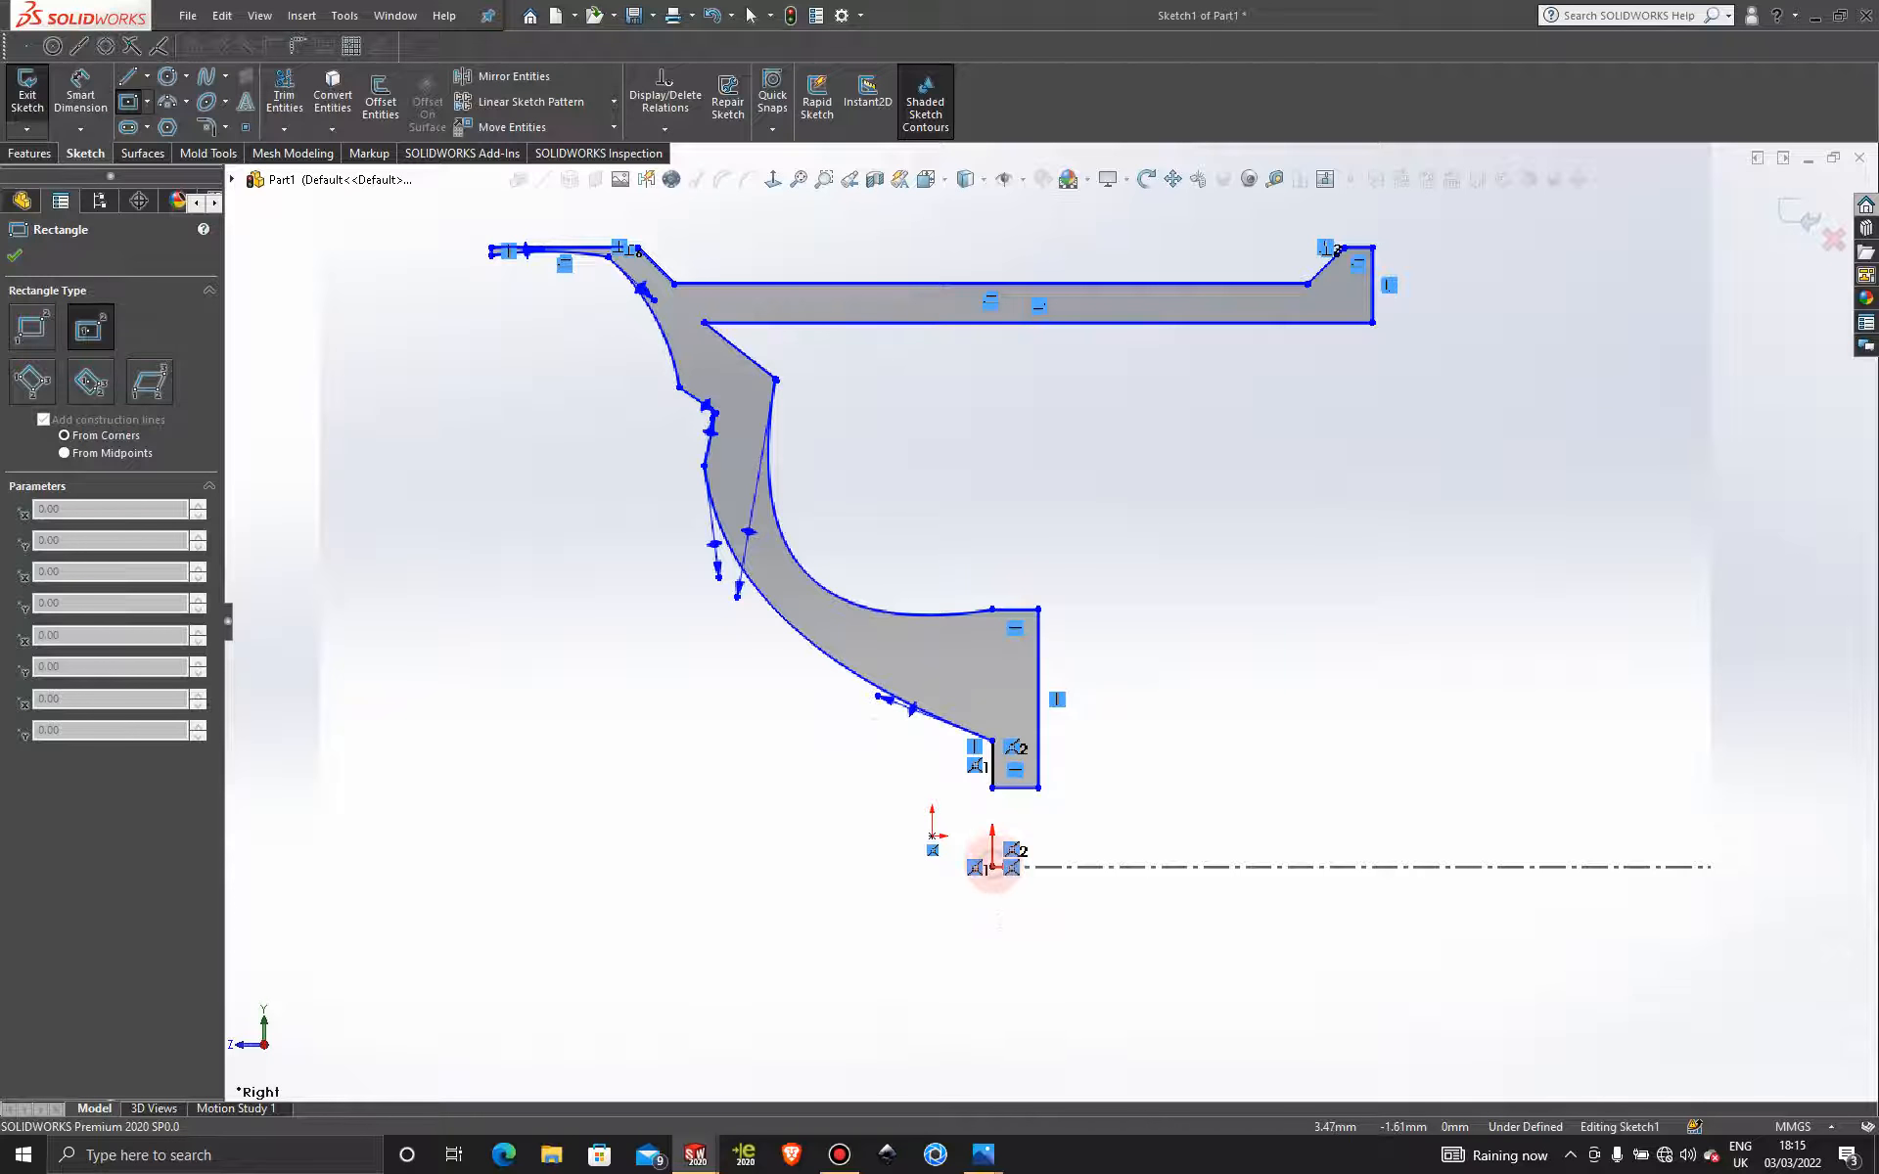
left_click(992, 867)
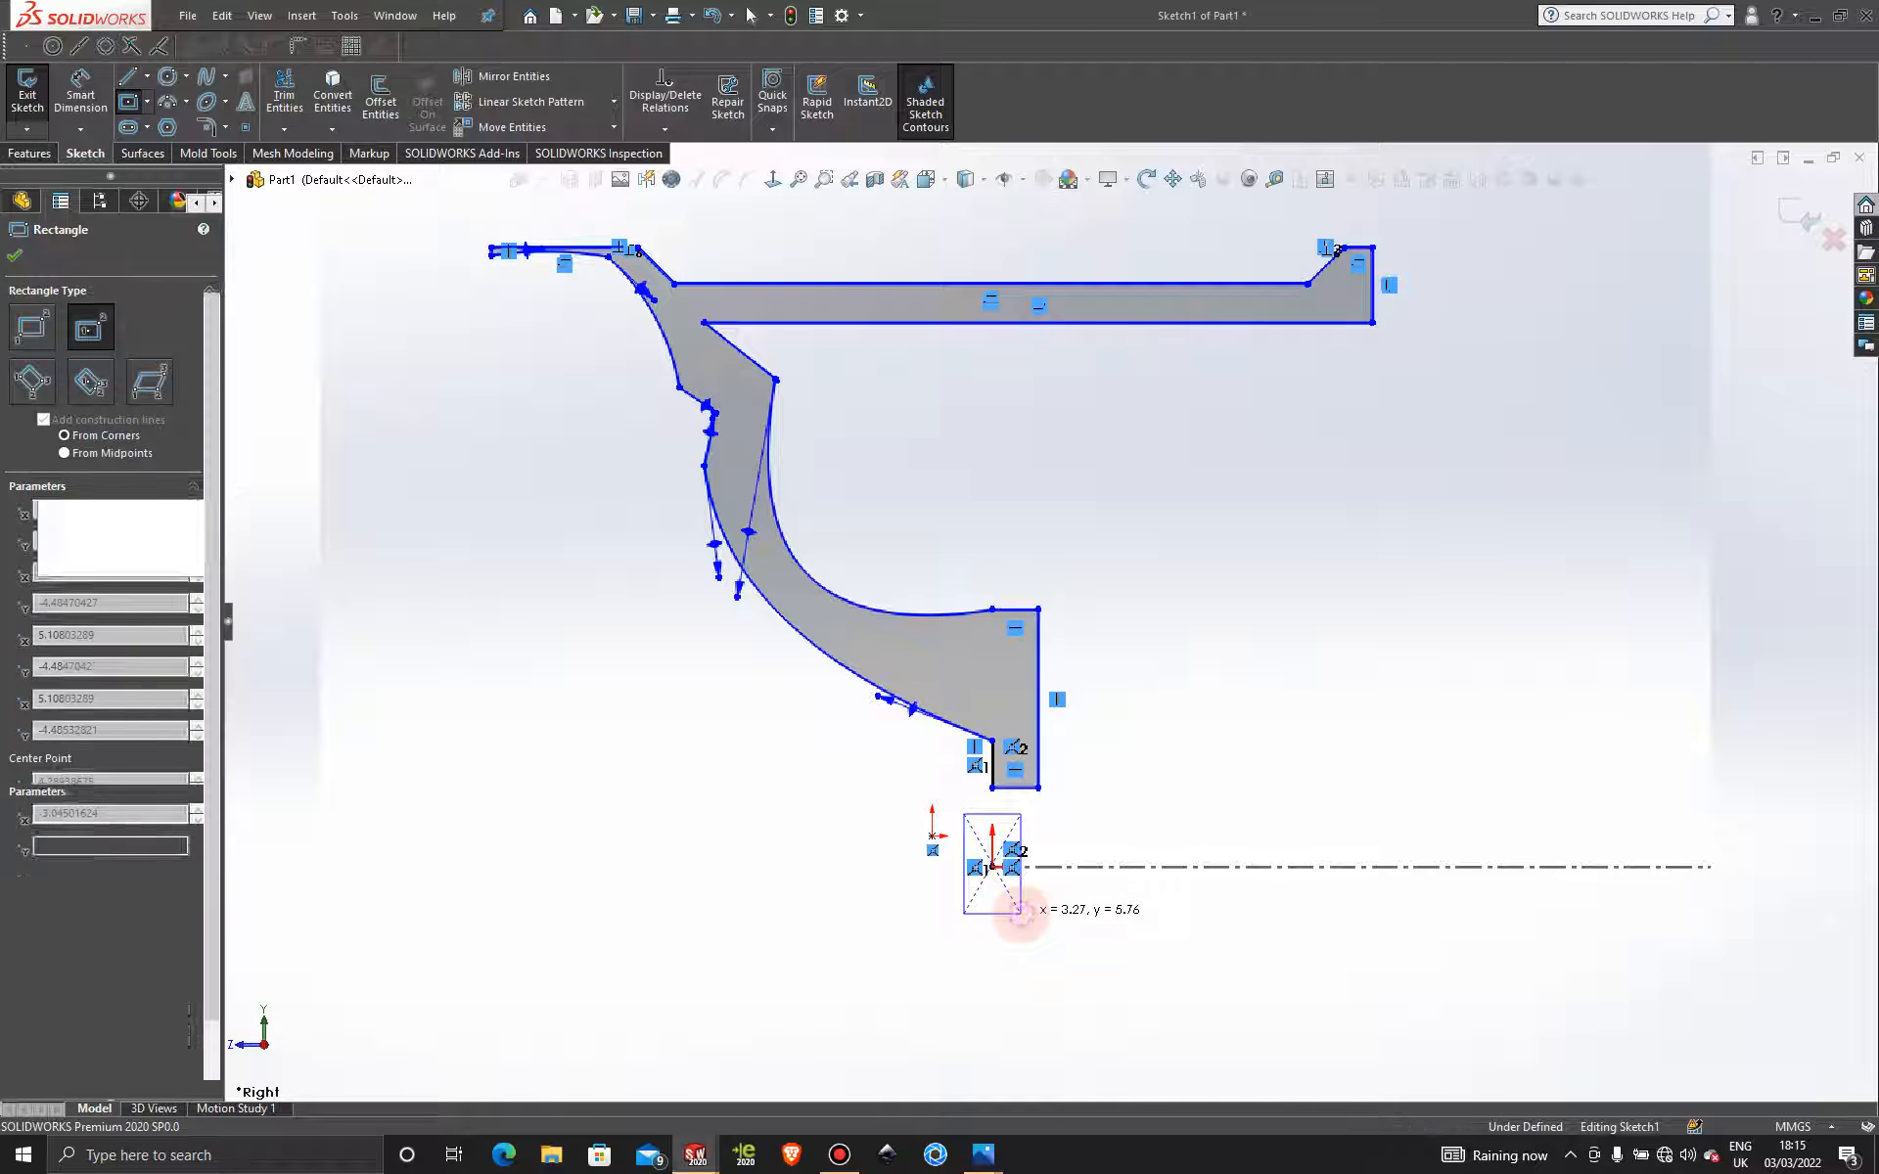
left_click(1021, 913)
key("Escape")
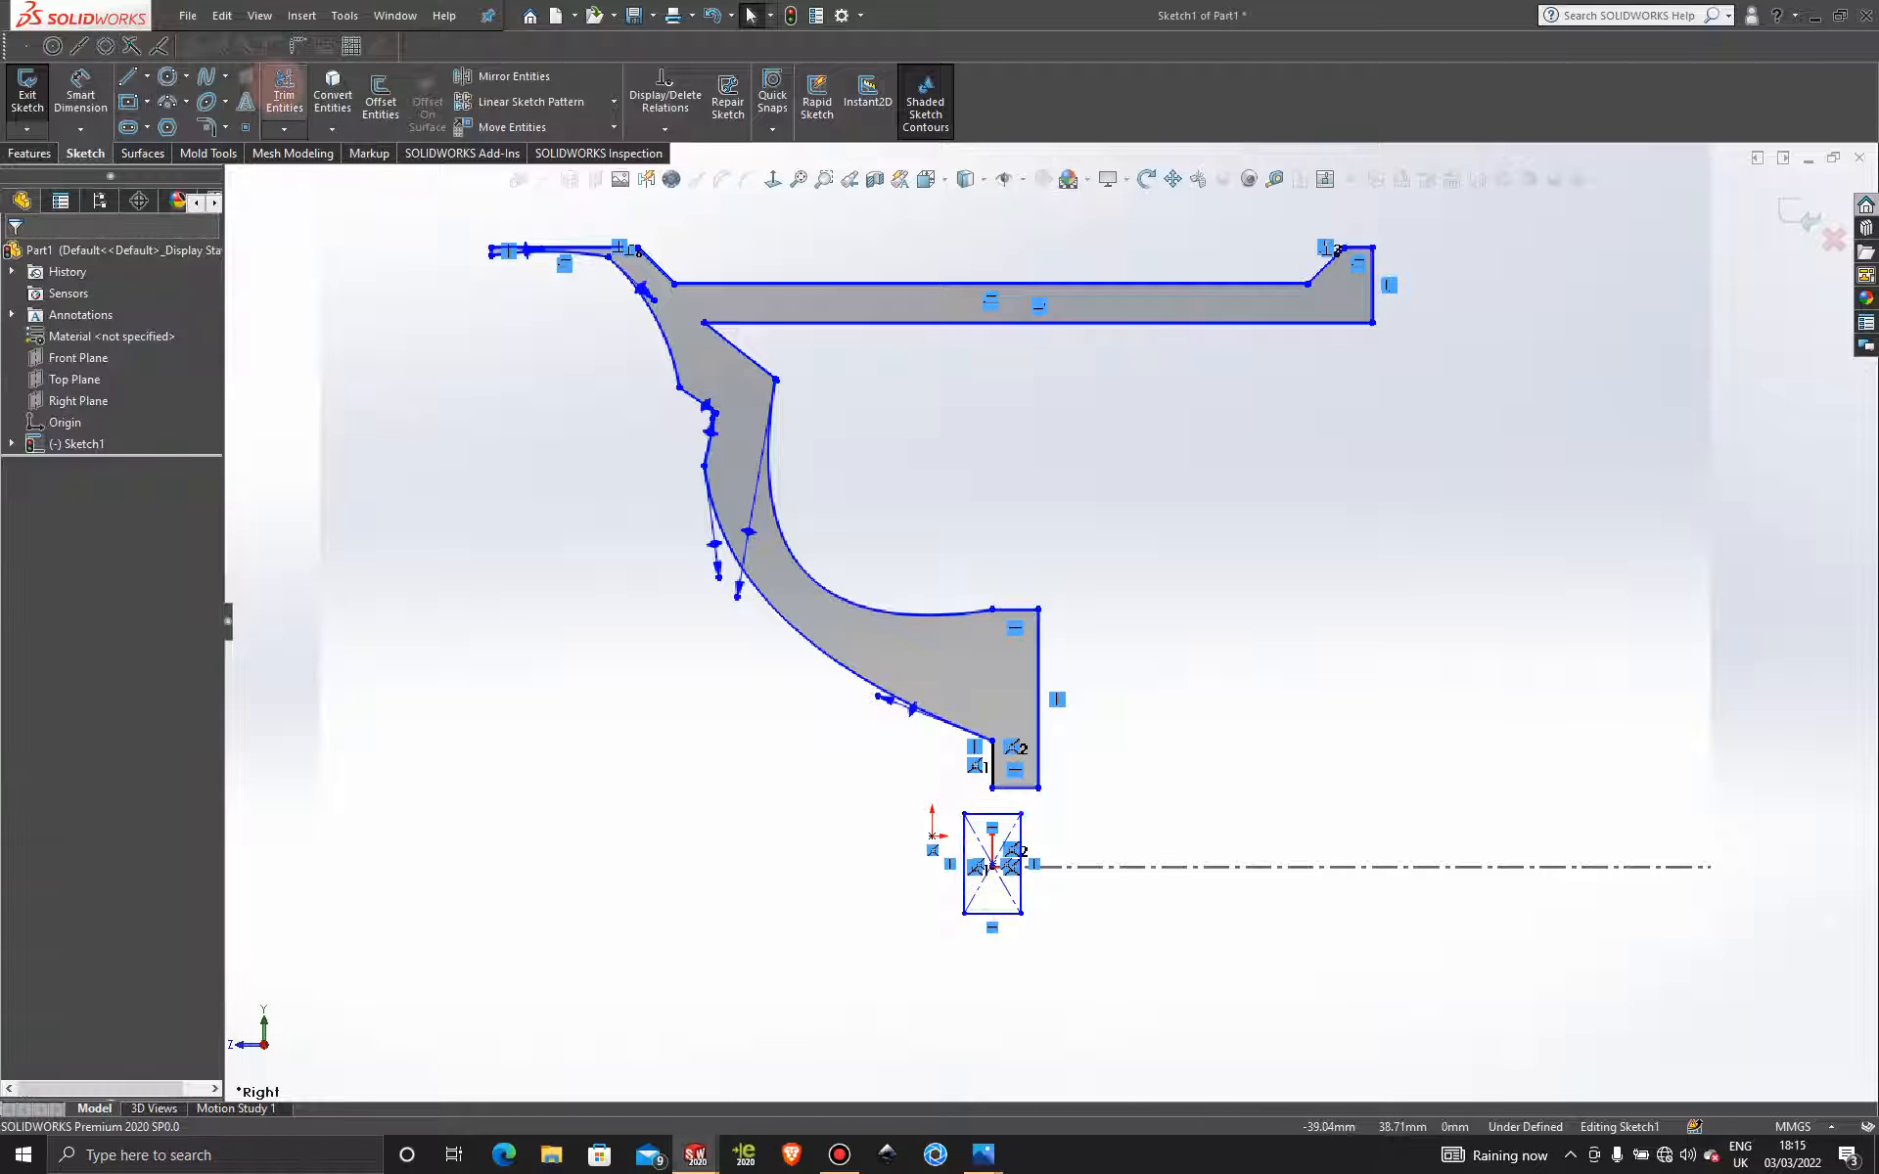
Dimension the rectangle's vertical side and set its height to 8 mm.
left_click(80, 95)
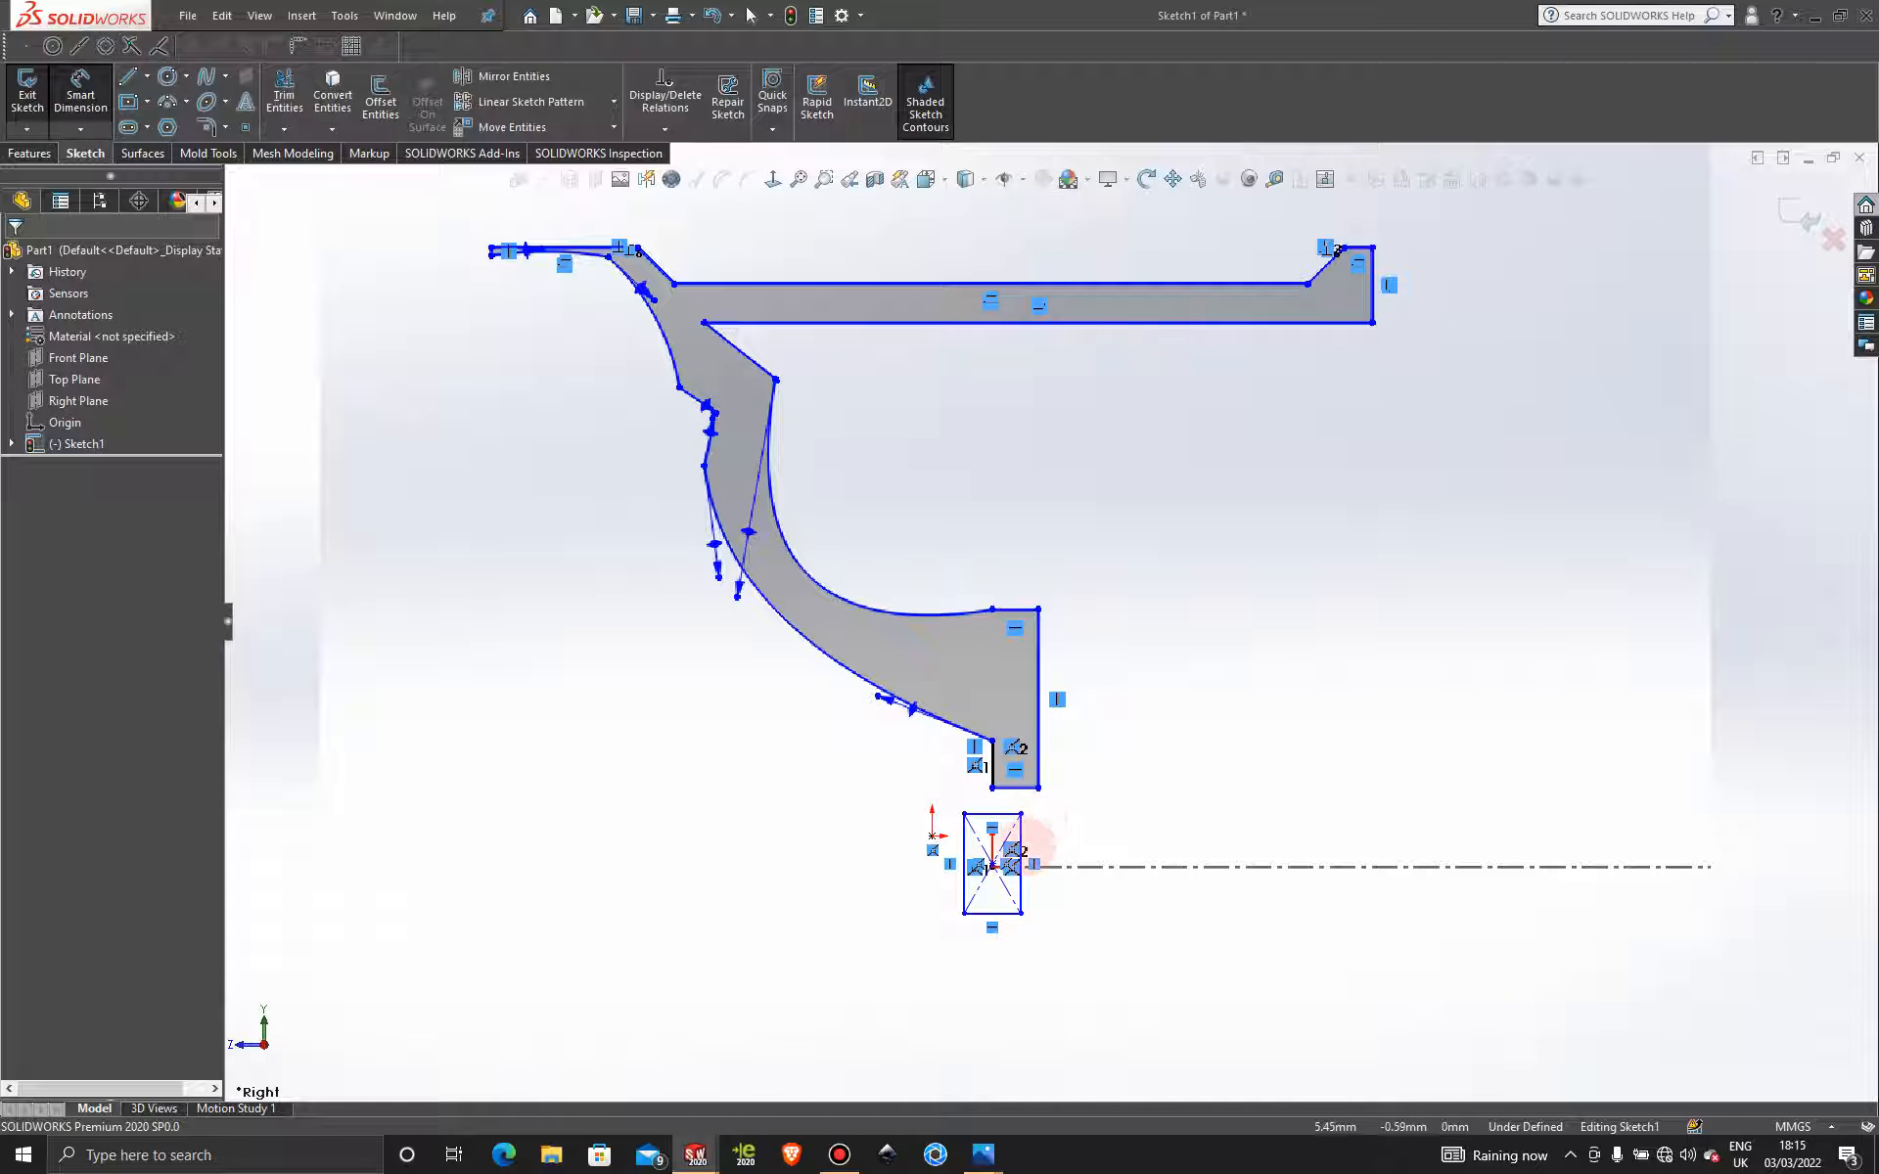
left_click(1020, 841)
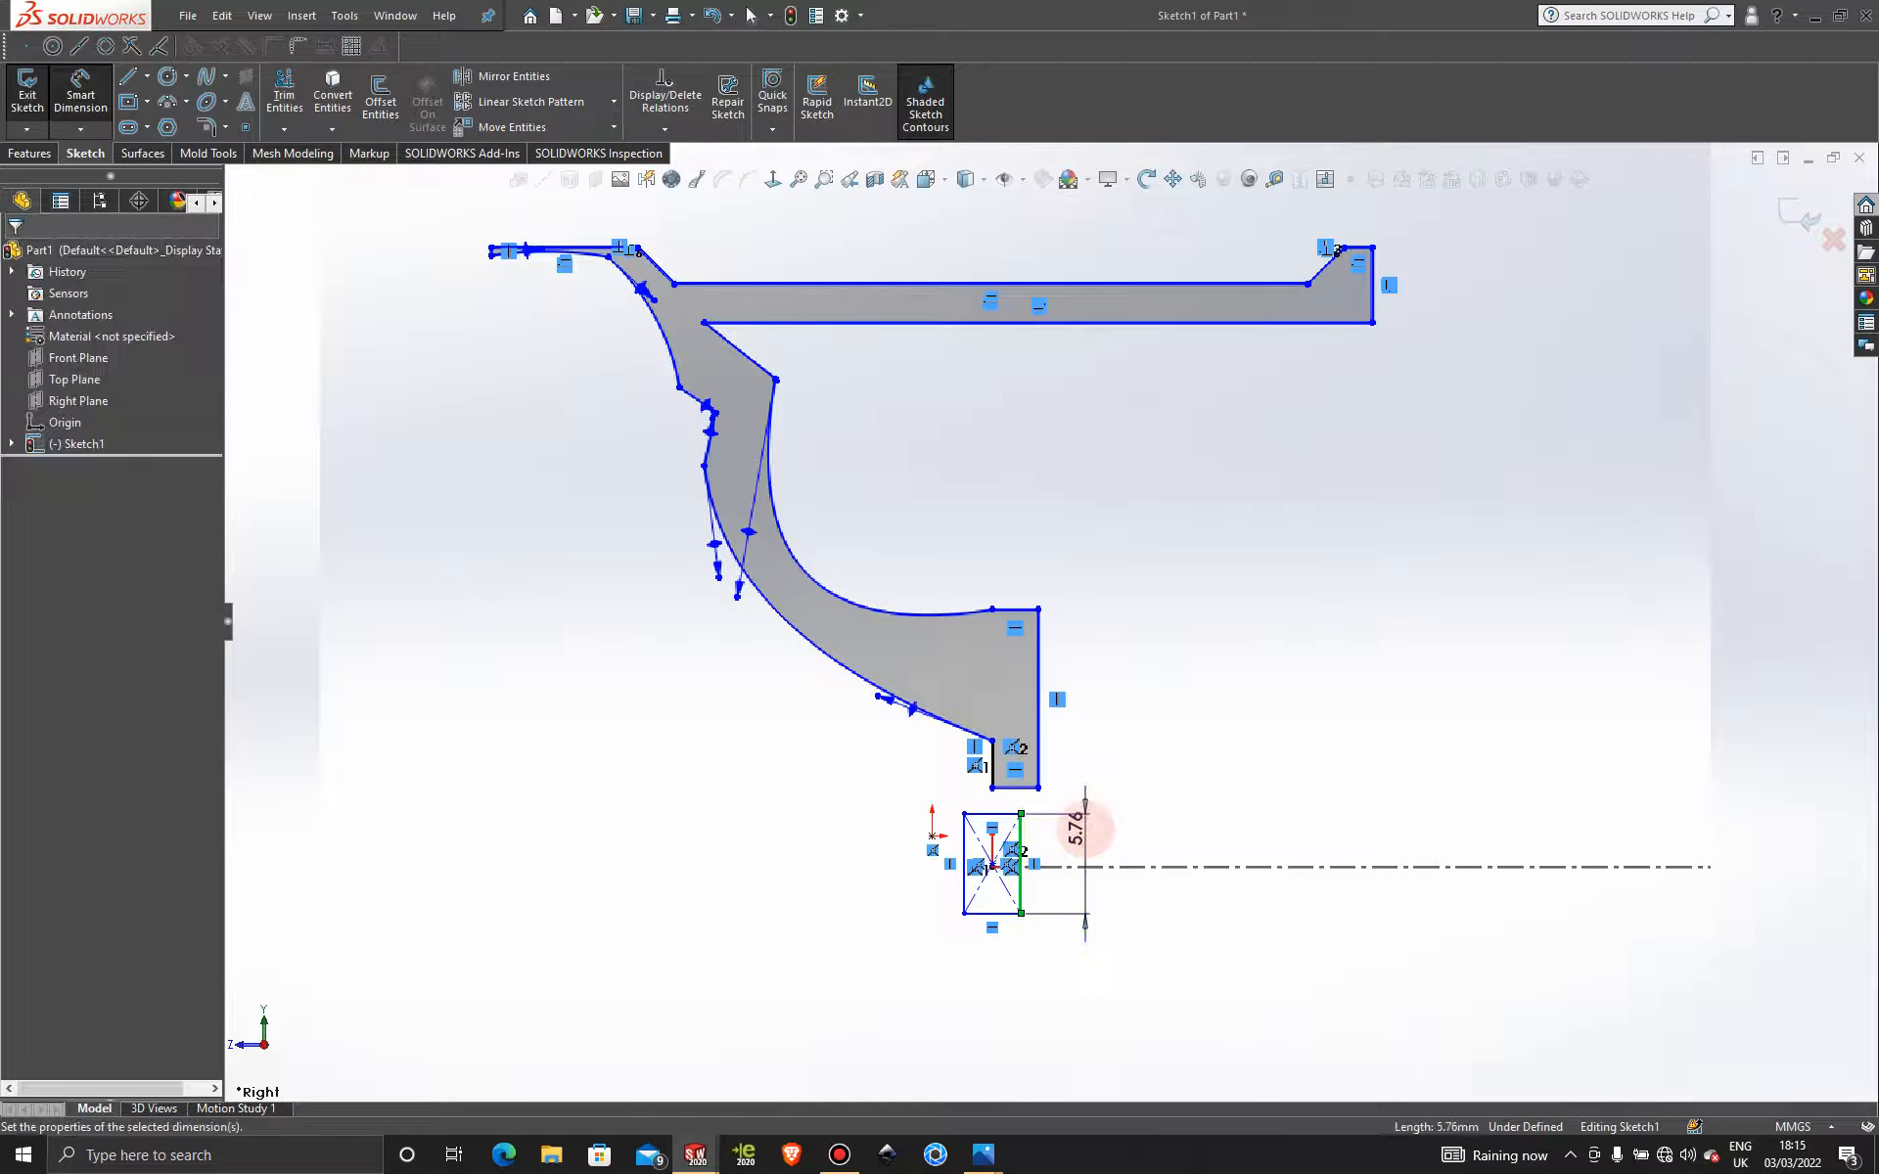
left_click(1084, 829)
type("8")
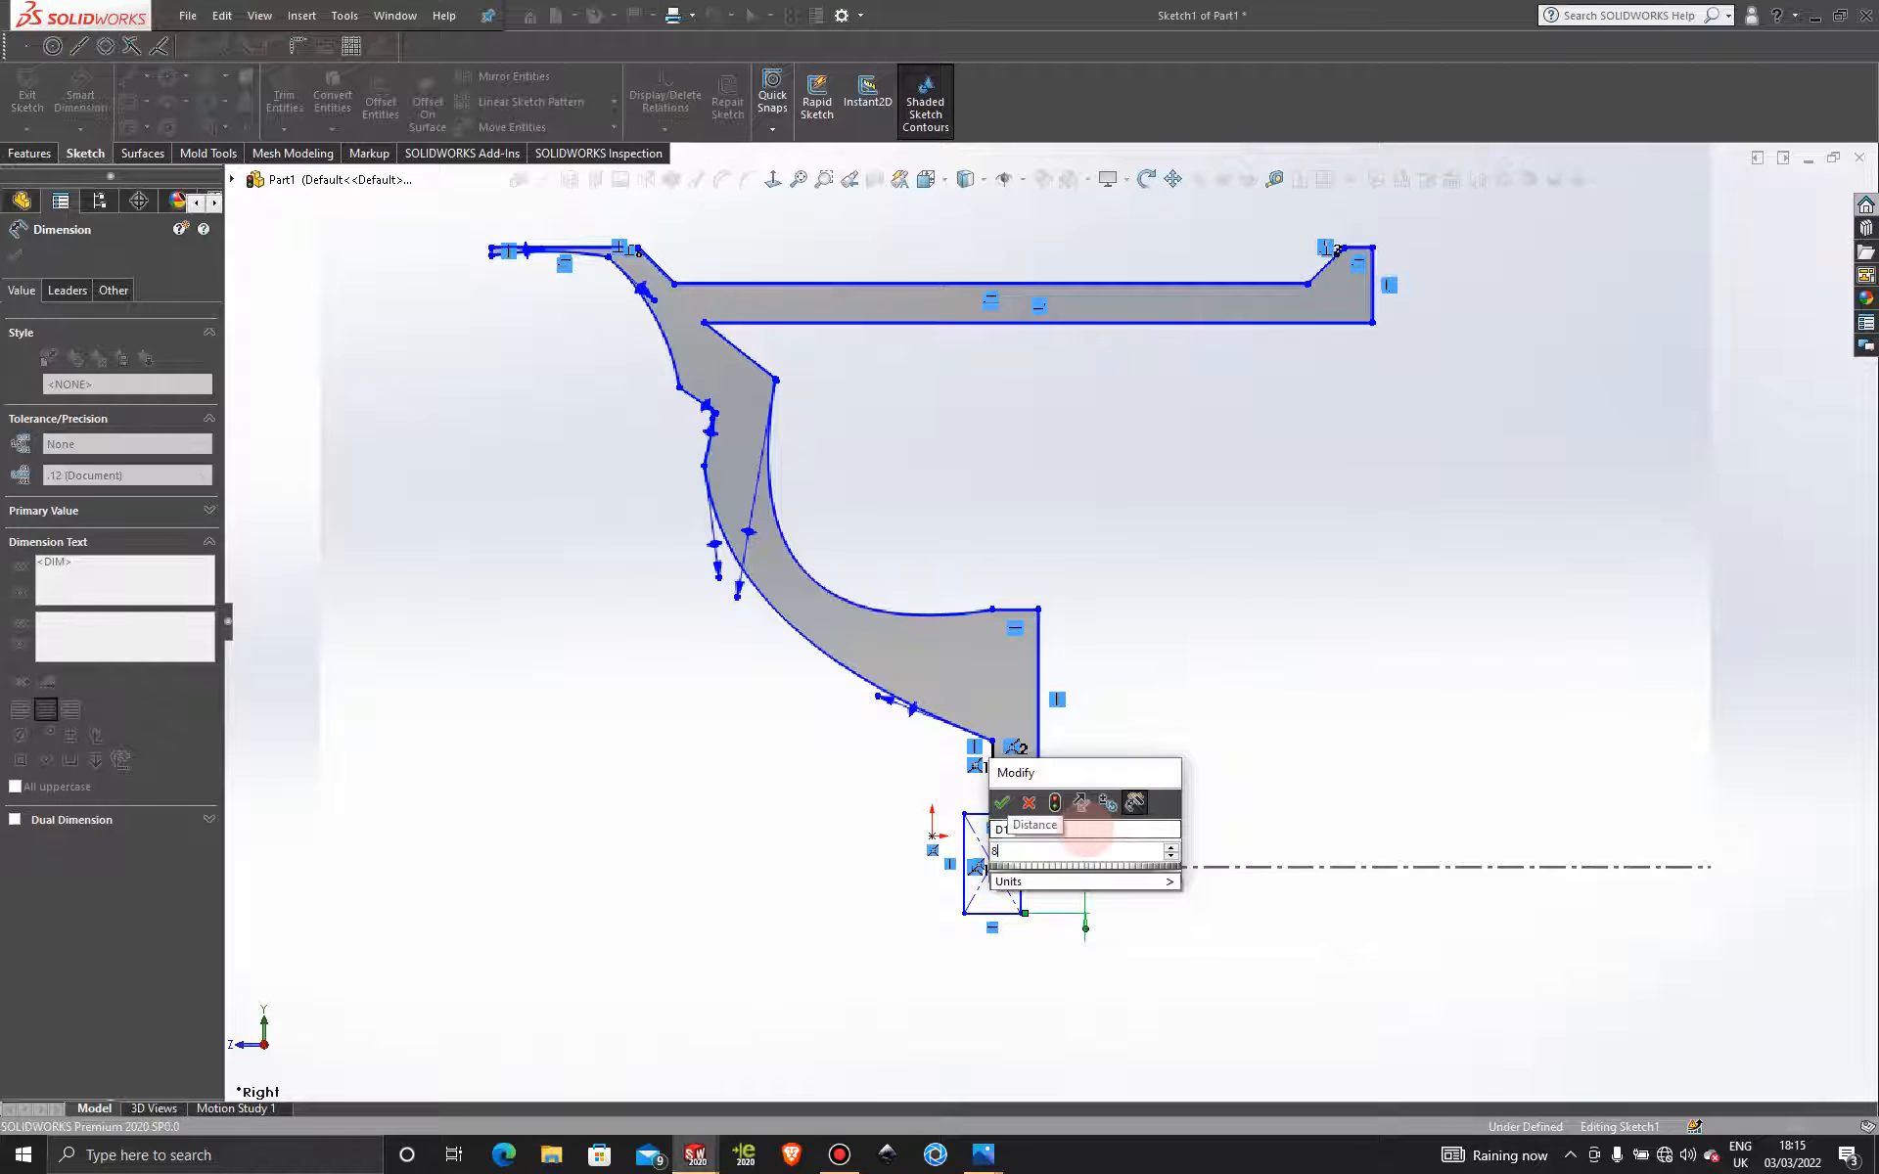
key("Return")
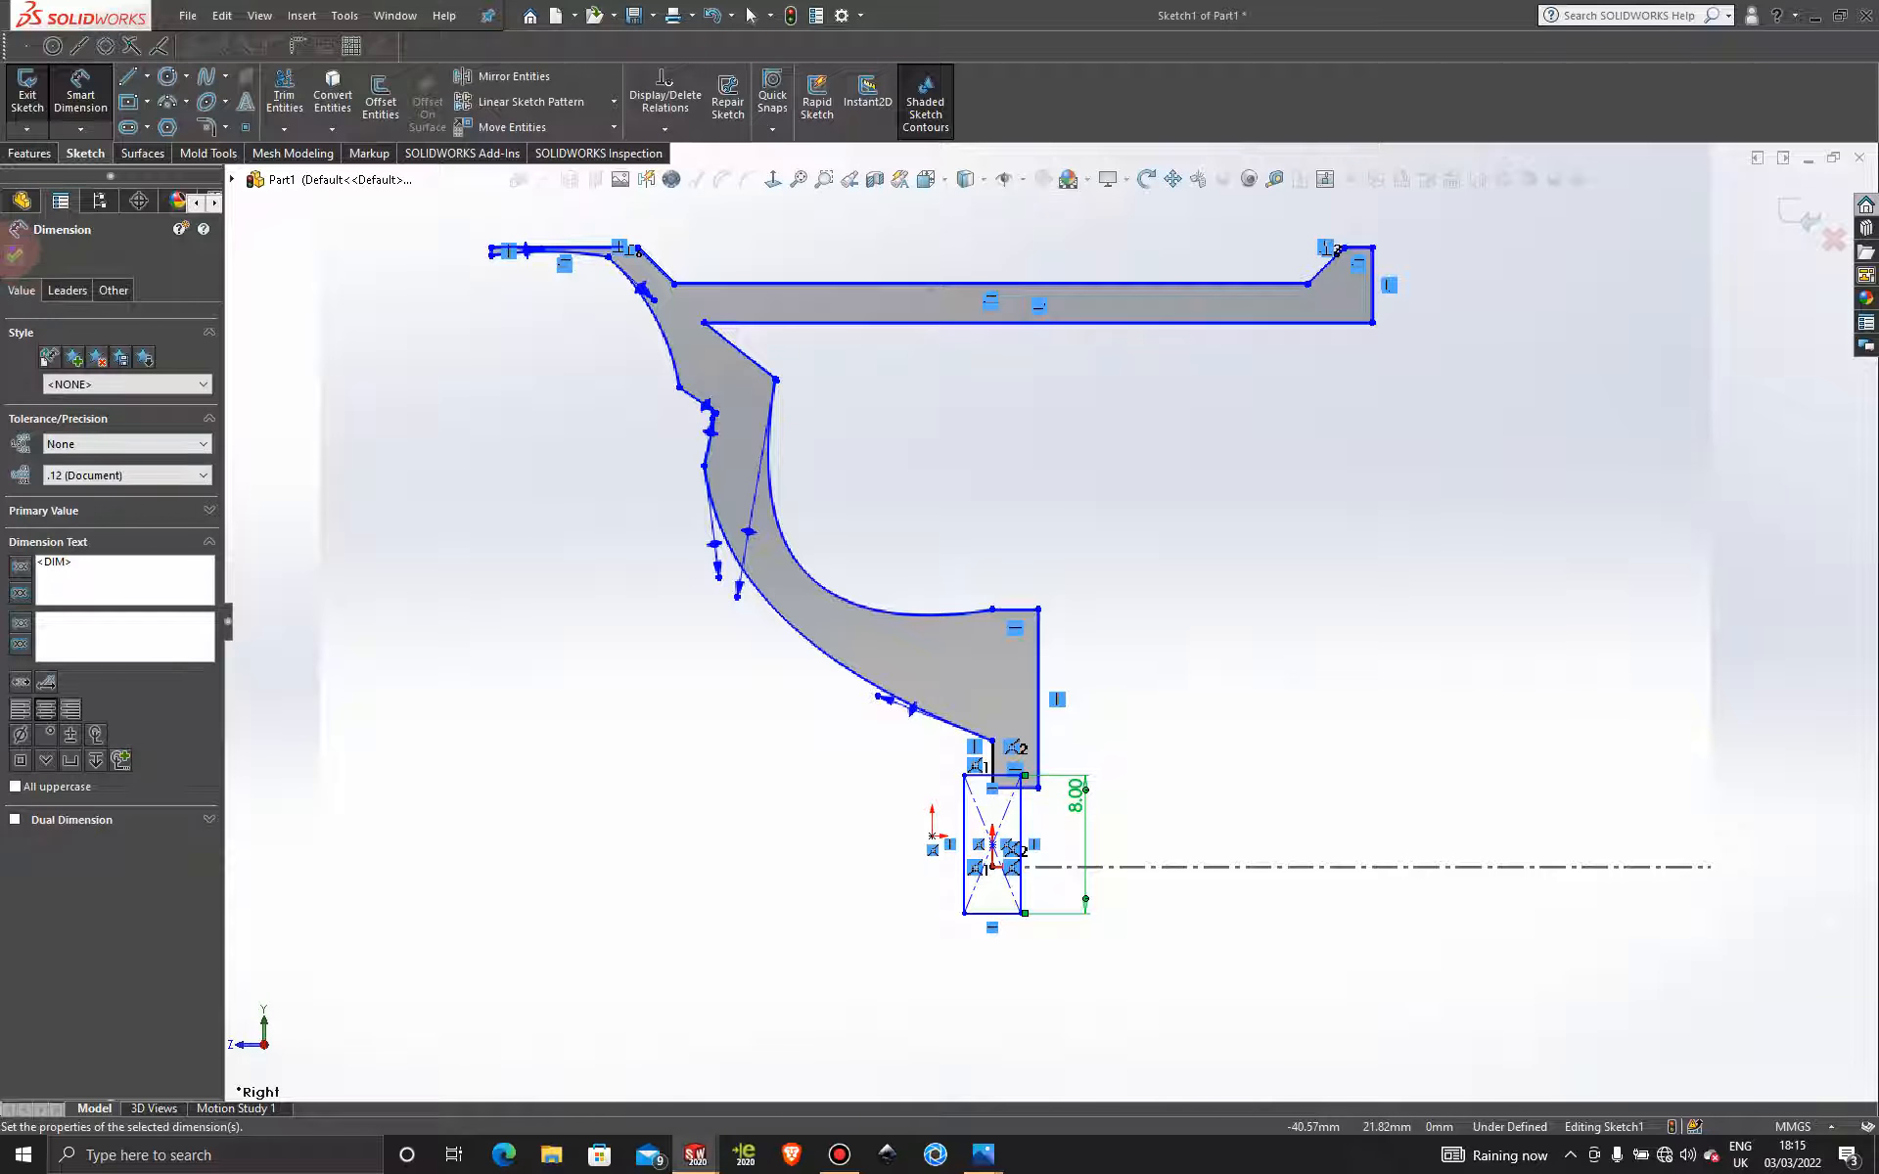
left_click(14, 256)
Draw a horizontal centerline about 3.9 mm long through the rectangle's middle, extending past its two vertical sides' midpoints.
scroll(1118, 831, "down", 2)
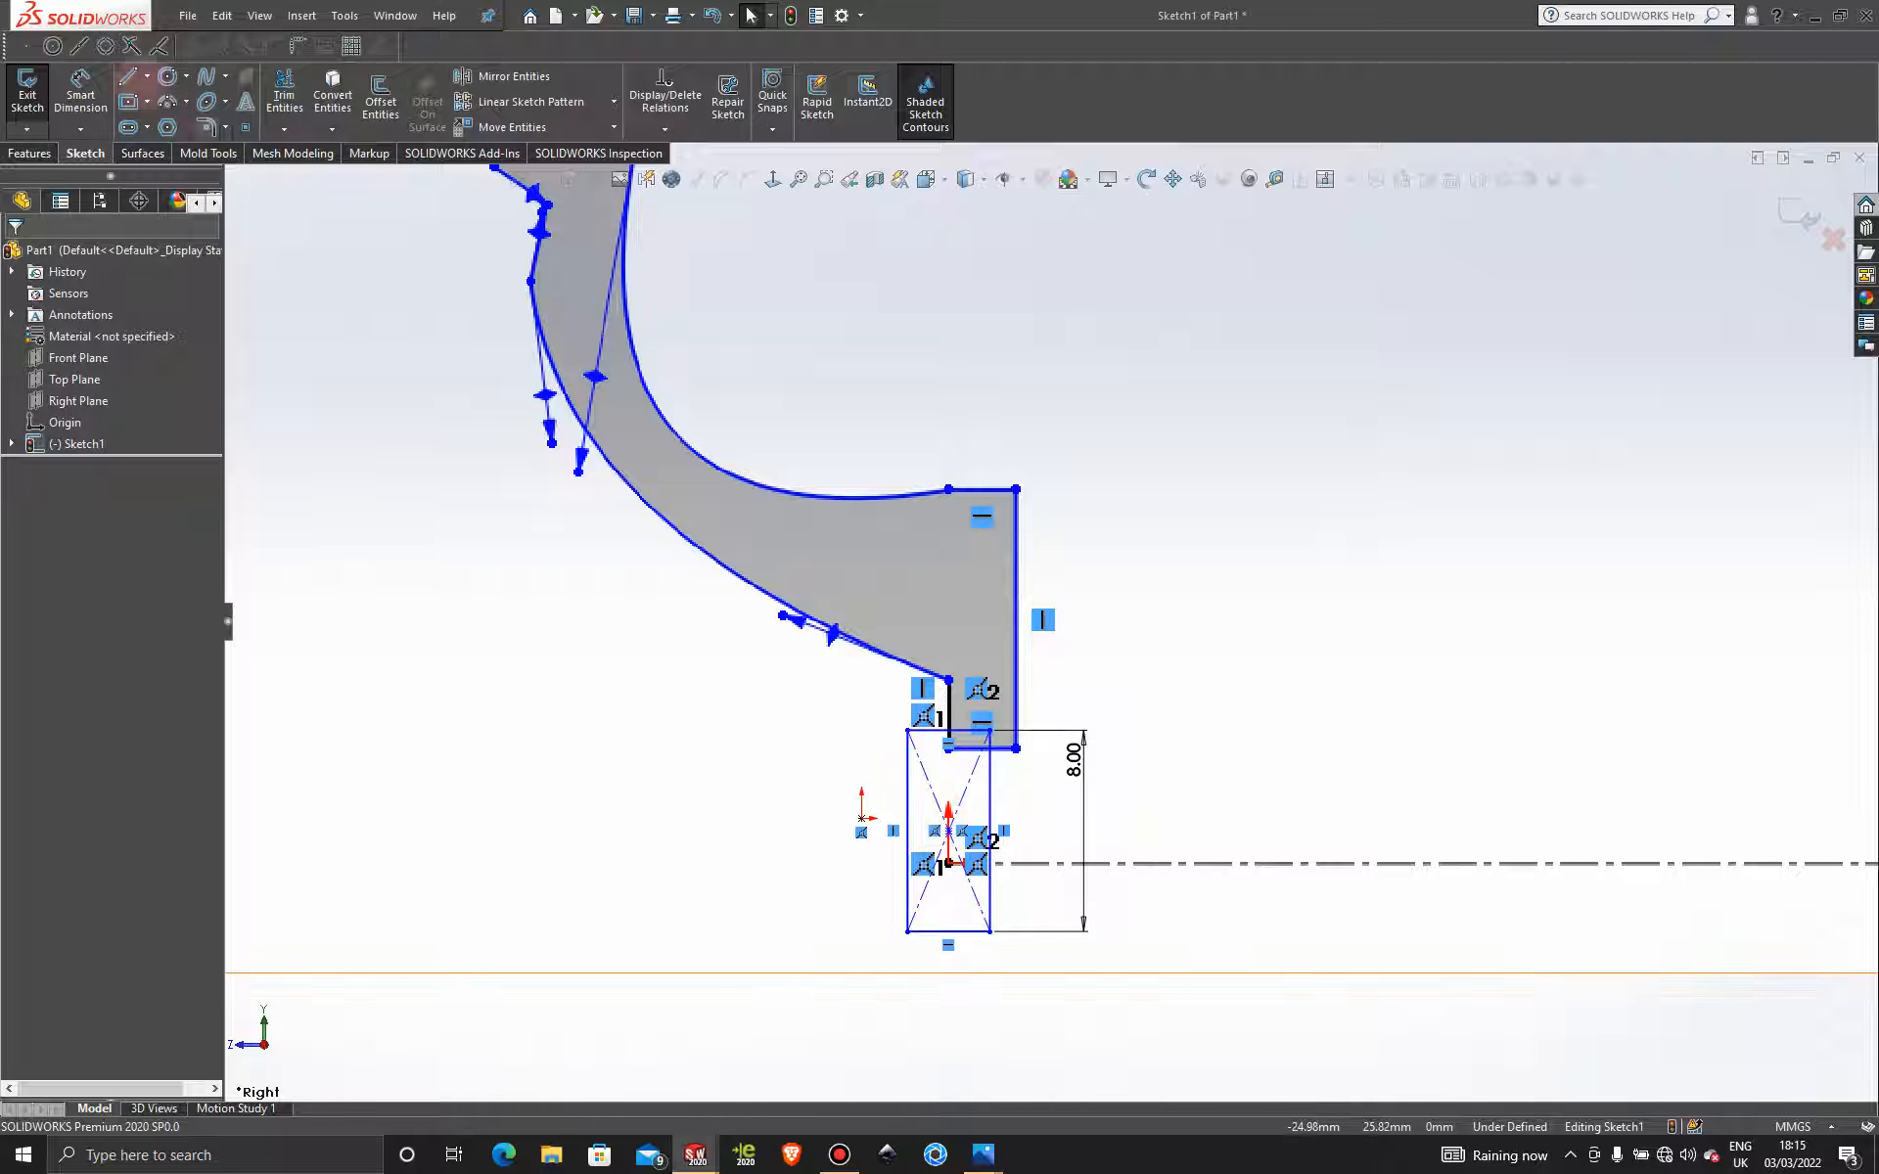
left_click(146, 75)
left_click(147, 103)
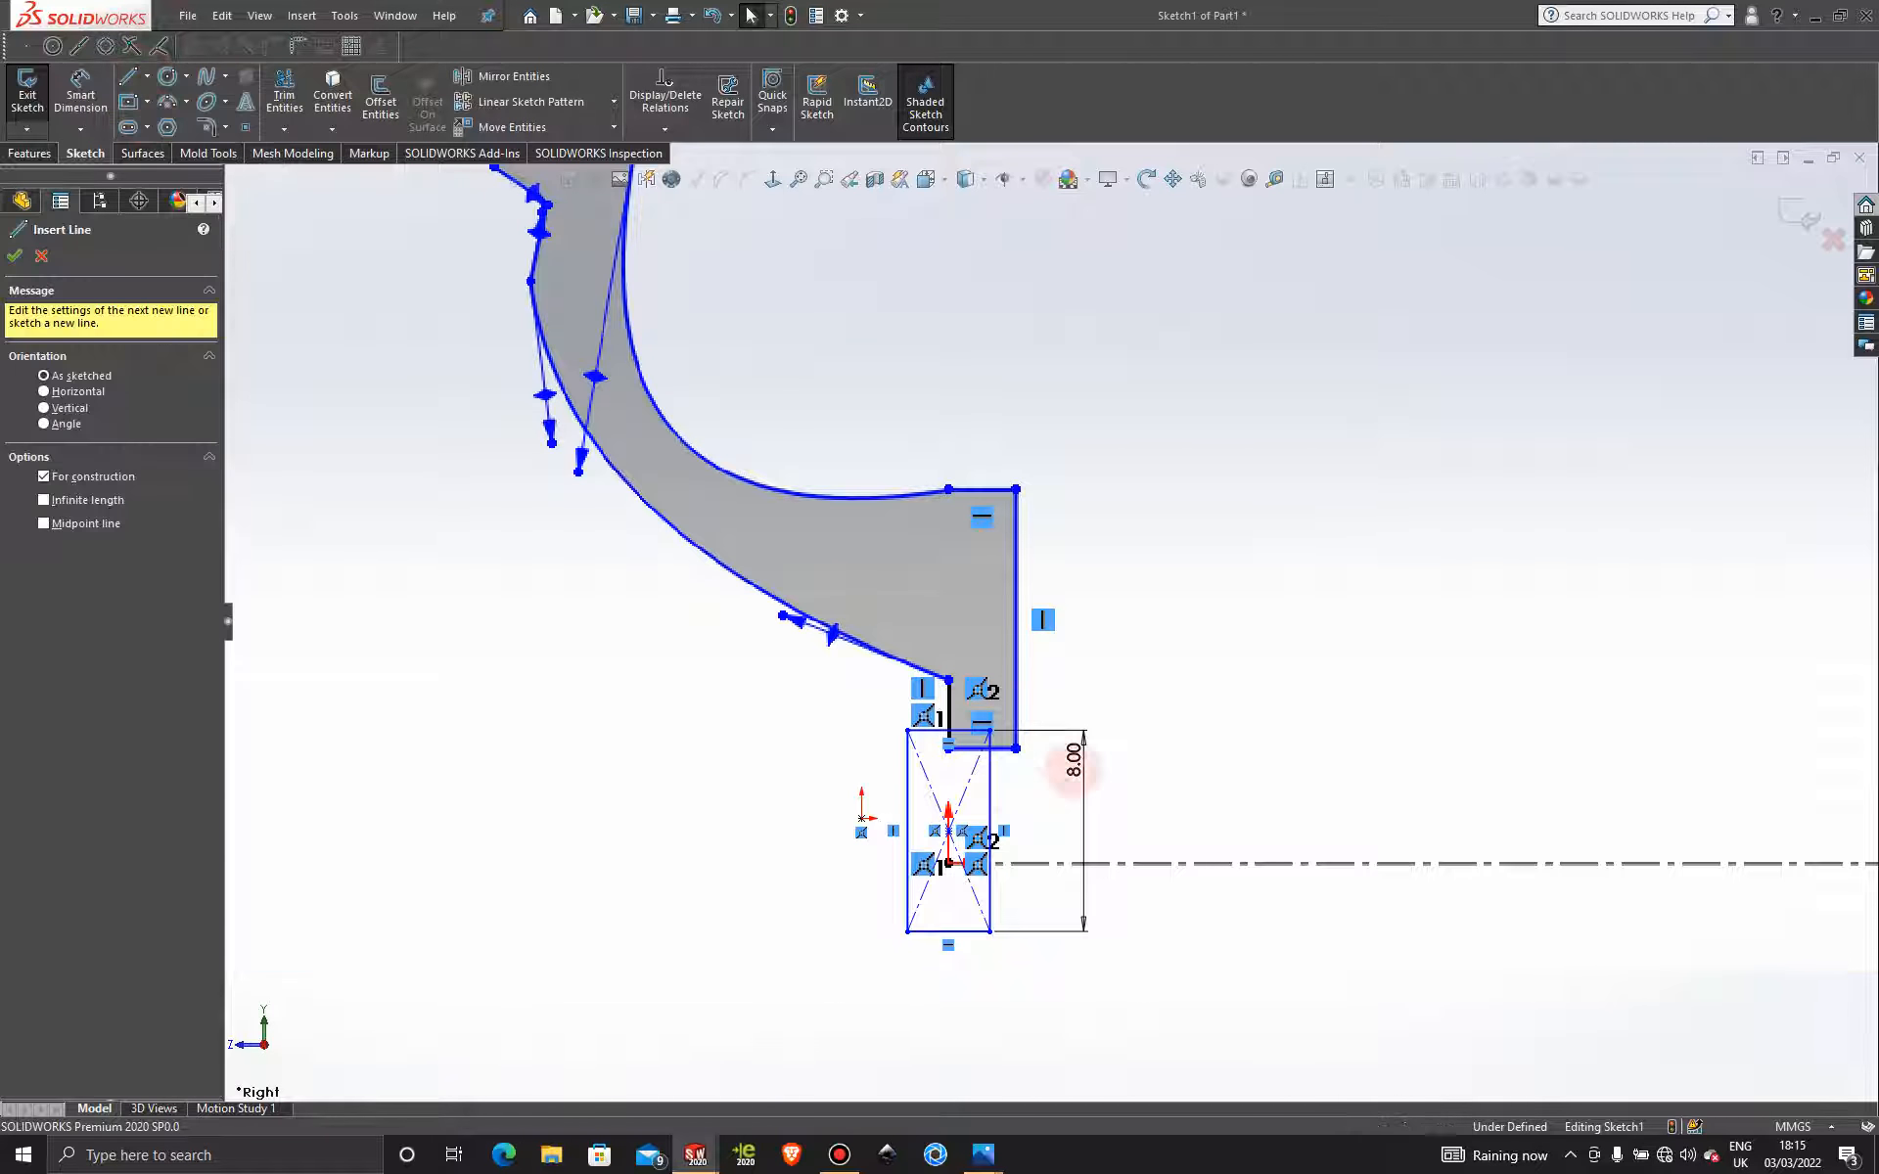
left_click(1025, 831)
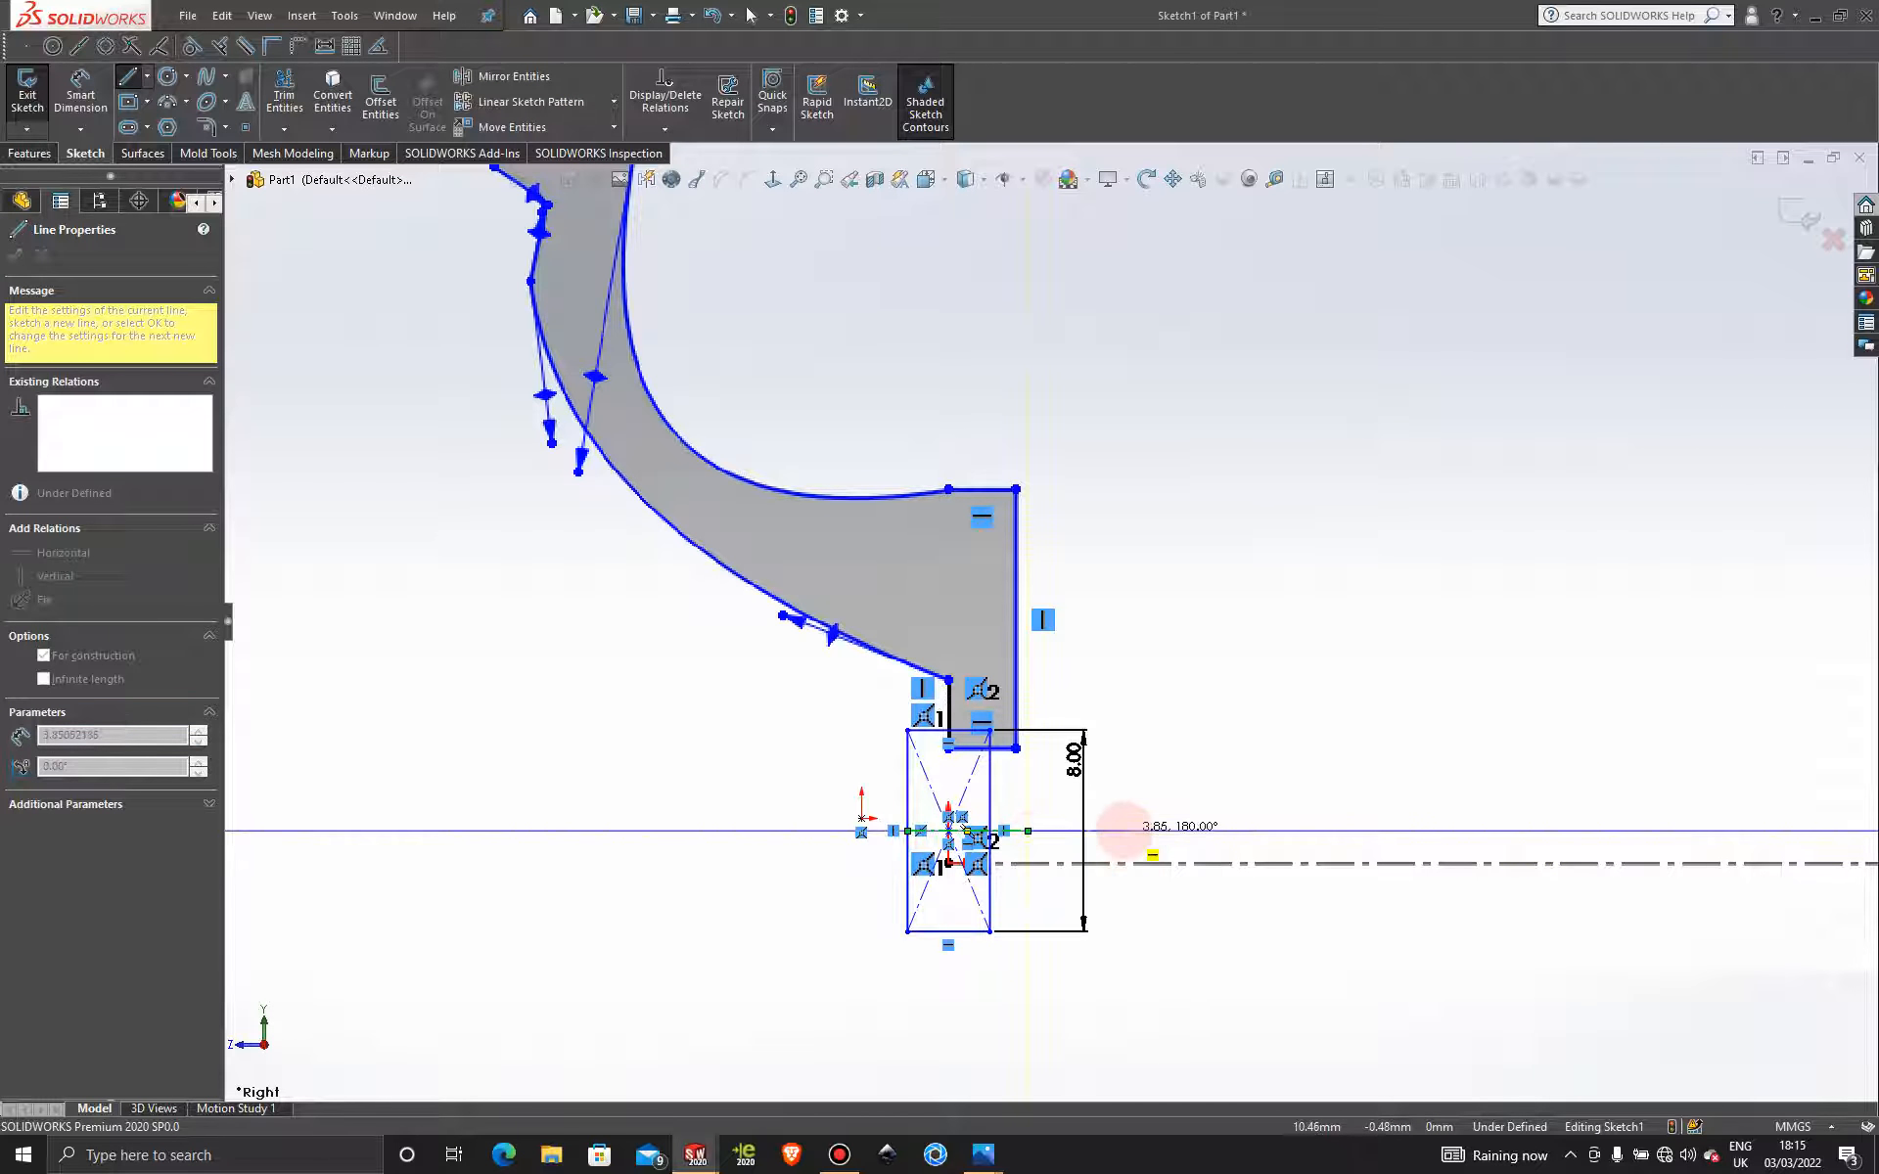
key("Escape")
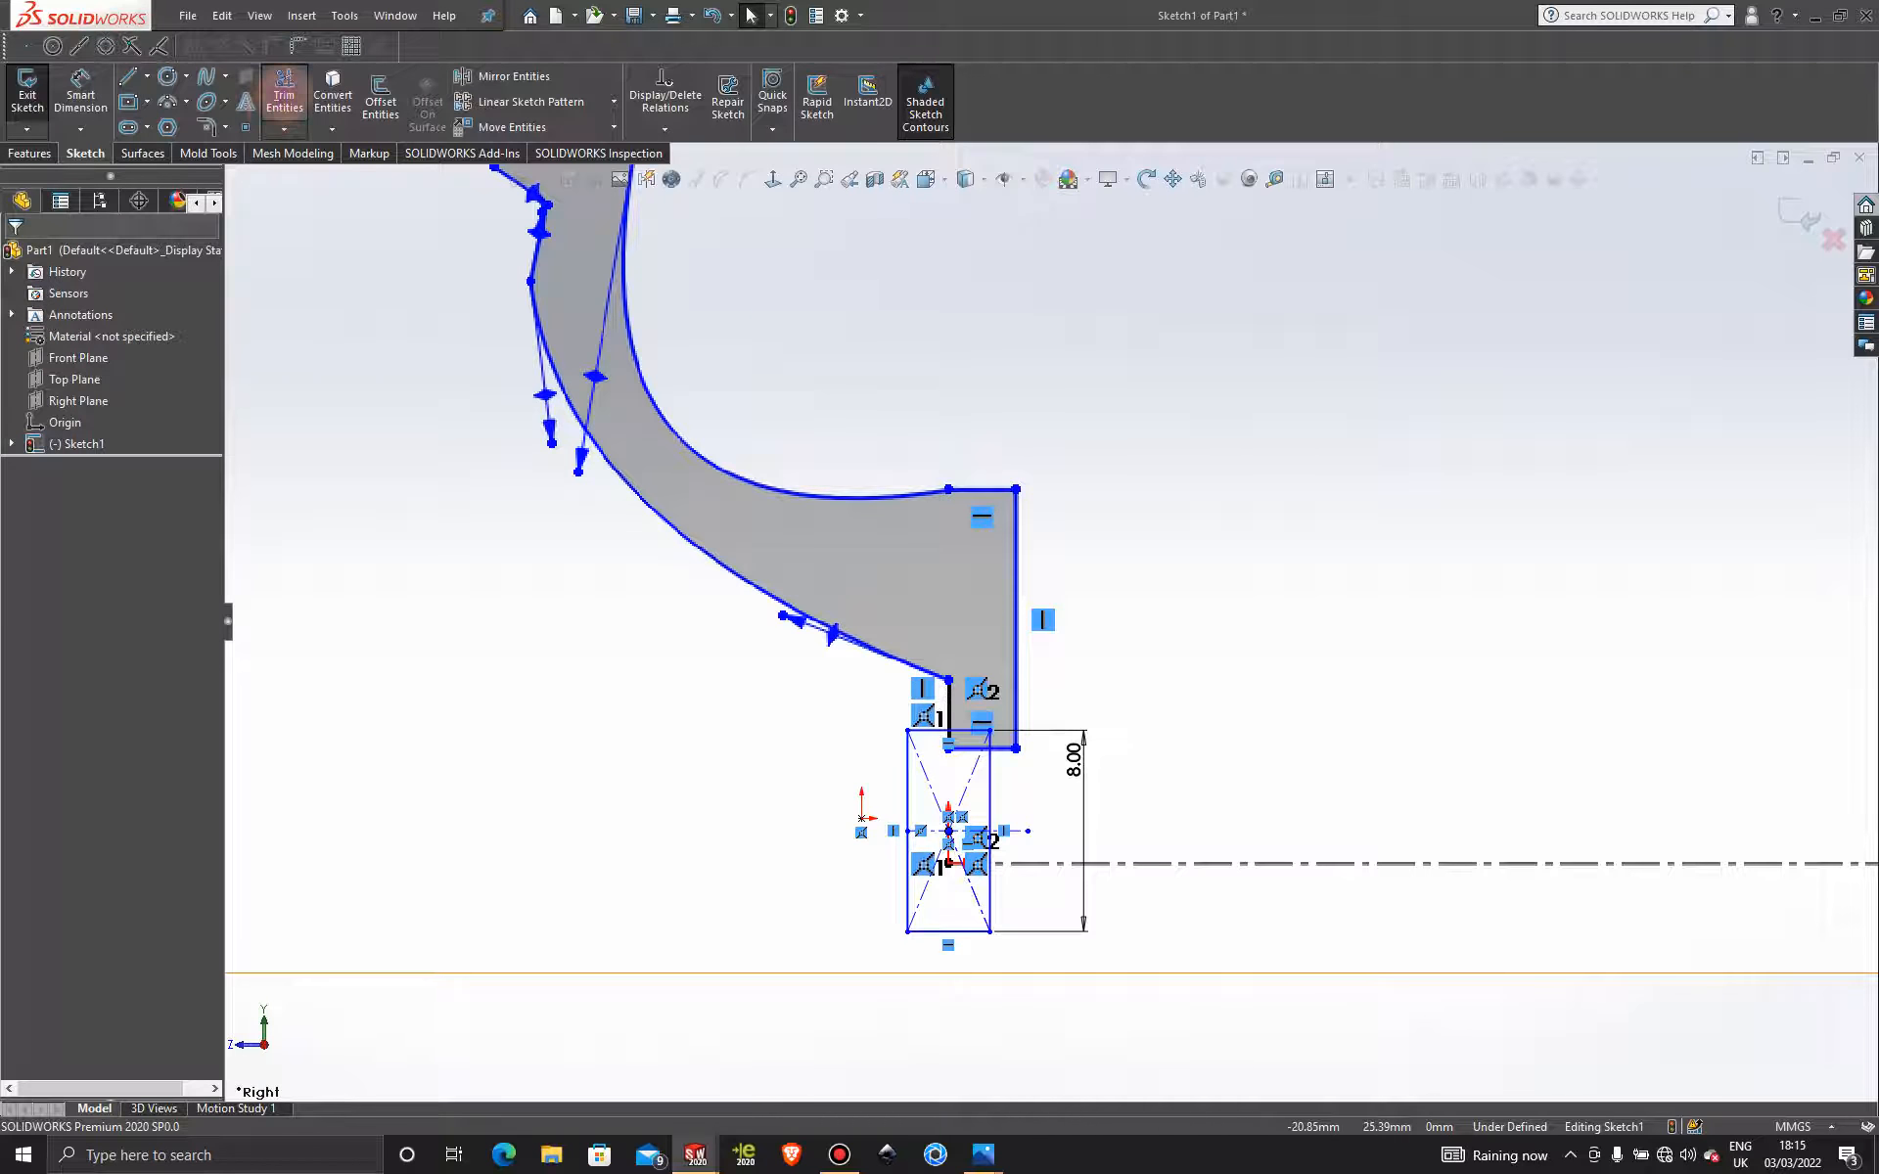
Power-trim away the rectangle's lower half, including its bottom edge.
left_click(284, 98)
mouse_move(1052, 895)
left_mouse_down()
mouse_move(1019, 877)
mouse_move(940, 893)
mouse_move(897, 981)
left_mouse_up()
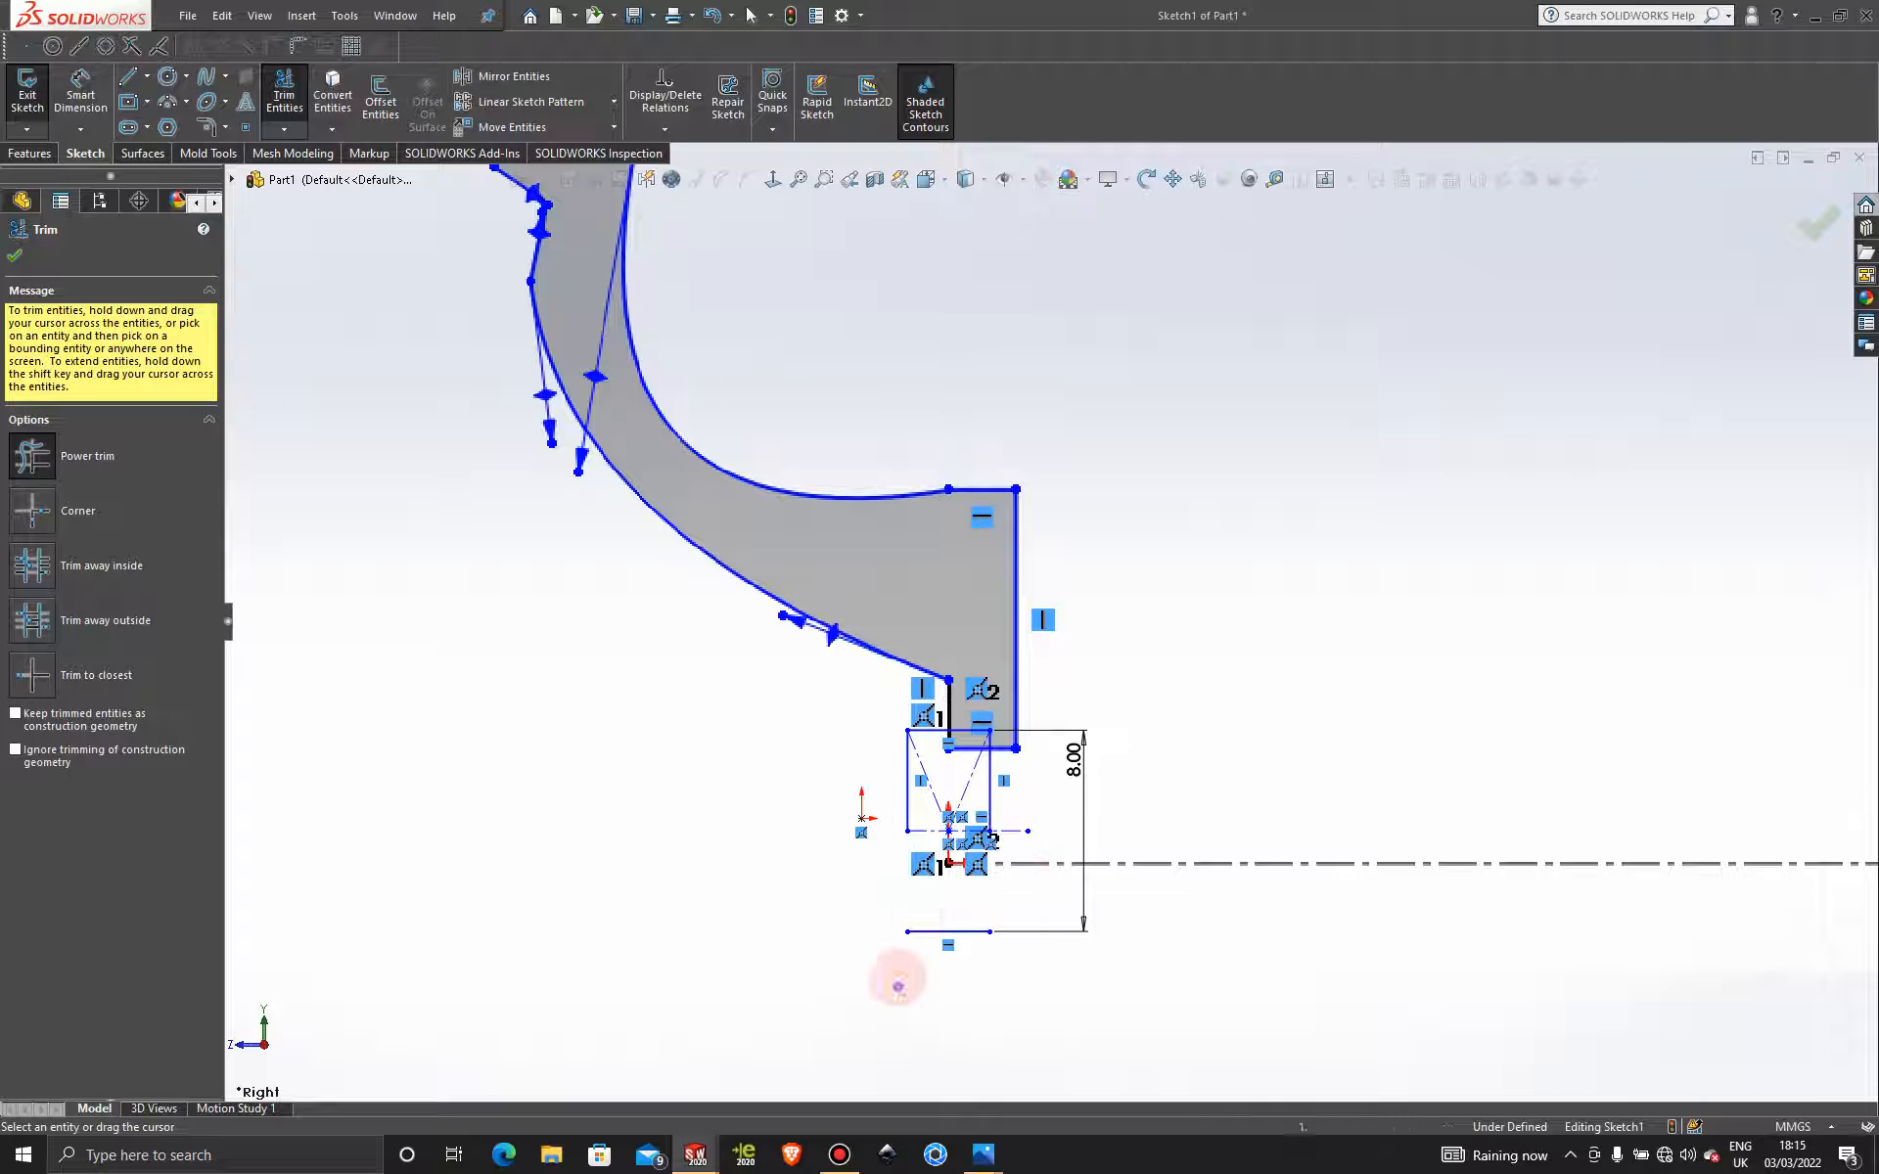
left_click_drag(977, 886, 949, 972)
Power-trim the diagonals, the centerline and both remaining vertical sides, keeping only the rectangle's top edge.
scroll(1064, 832, "down", 3)
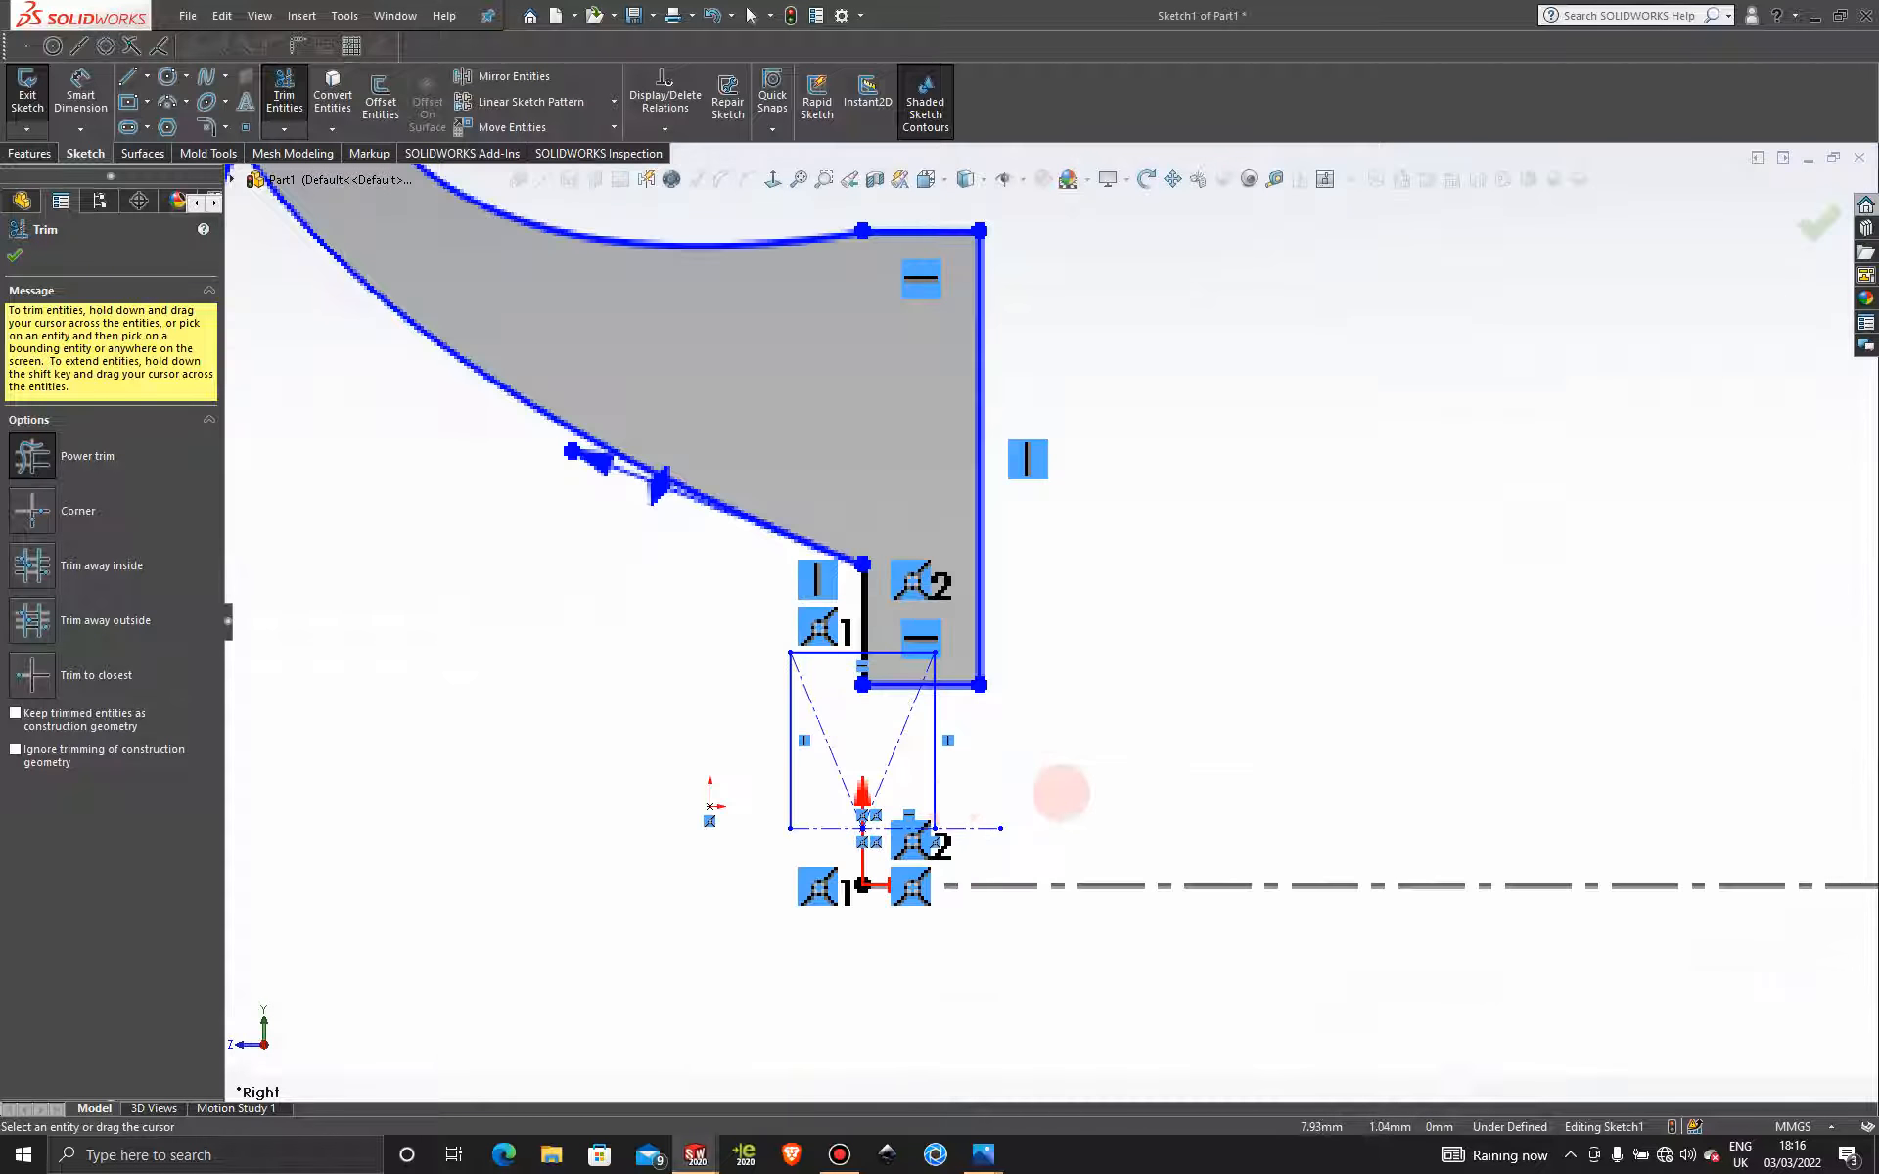
mouse_move(1061, 792)
left_mouse_down()
mouse_move(970, 781)
mouse_move(895, 866)
mouse_move(857, 719)
mouse_move(836, 856)
mouse_move(1010, 810)
mouse_move(1088, 728)
left_mouse_up()
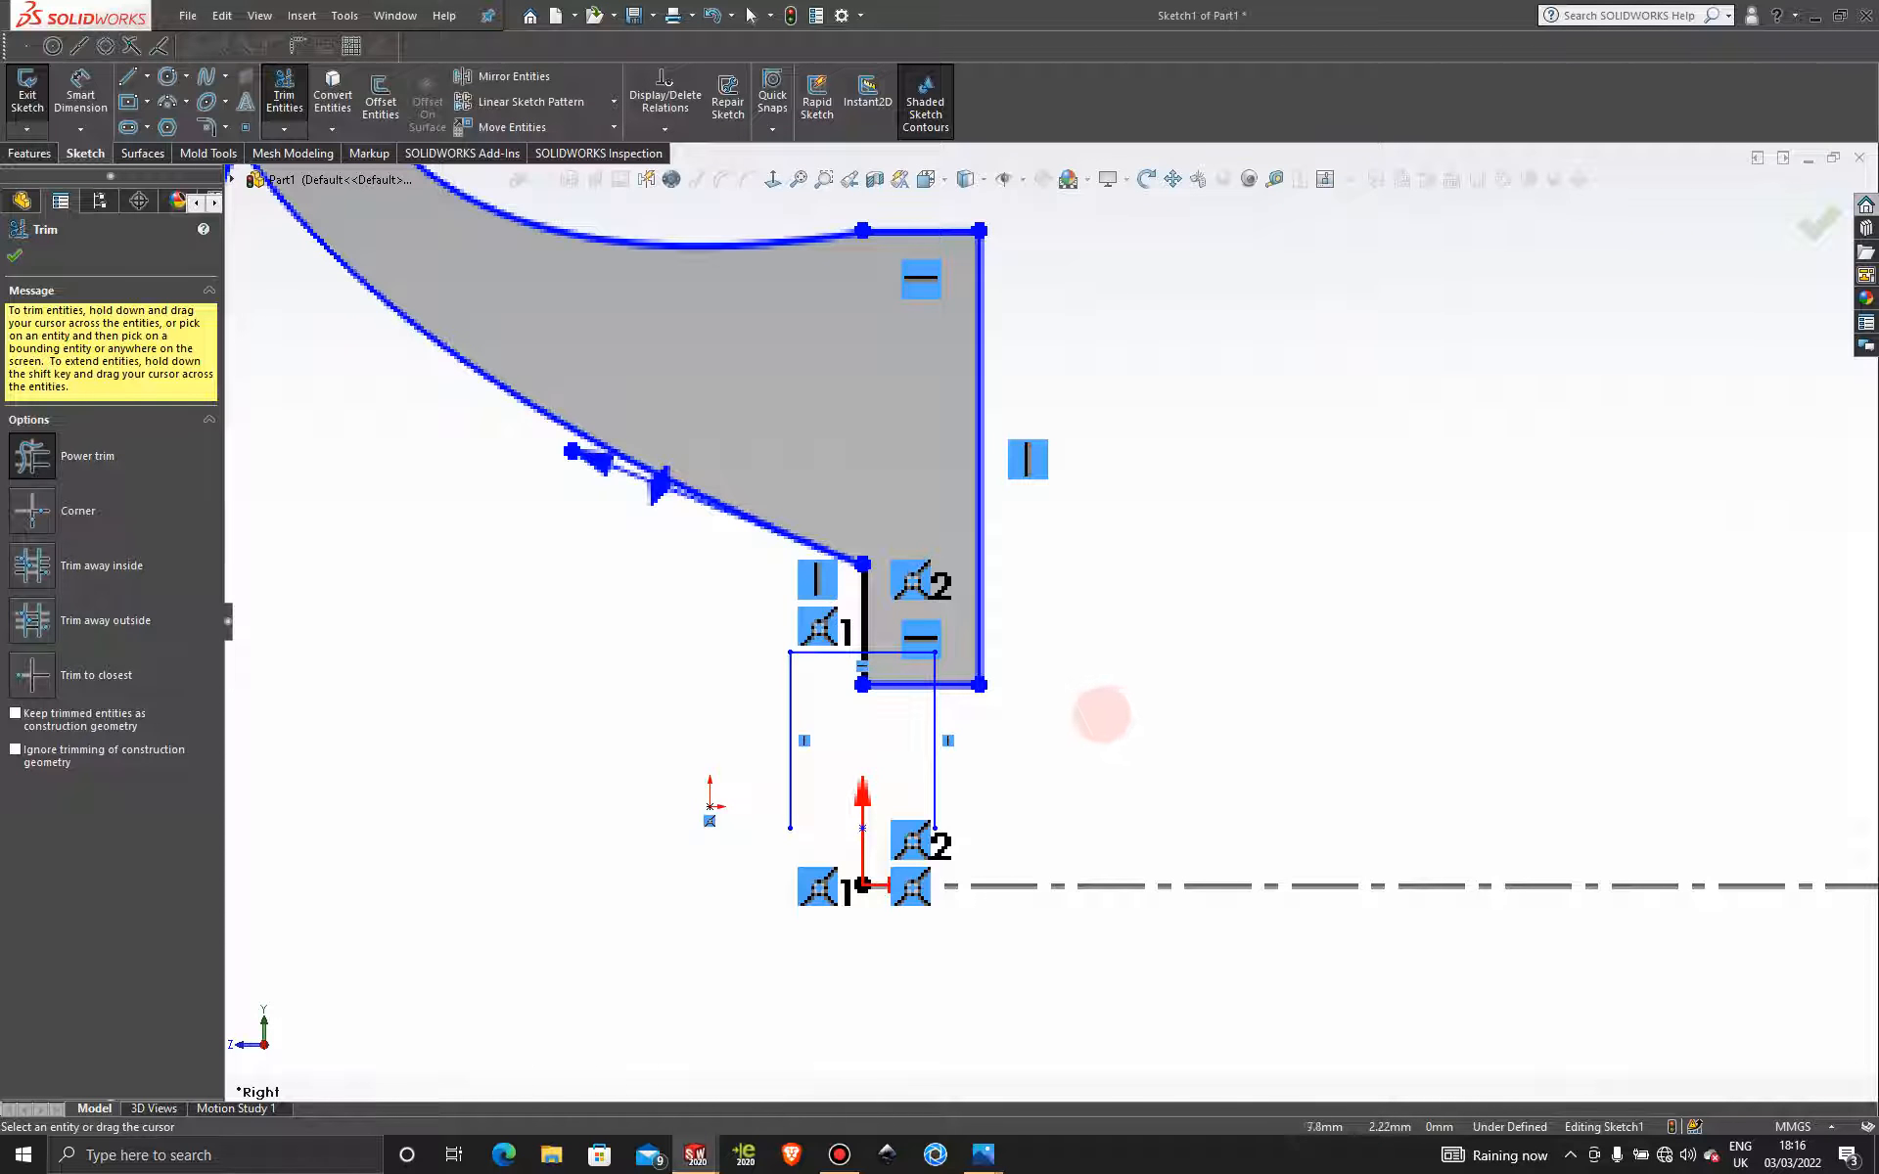
scroll(1048, 704, "up", 5)
scroll(1043, 615, "down", 3)
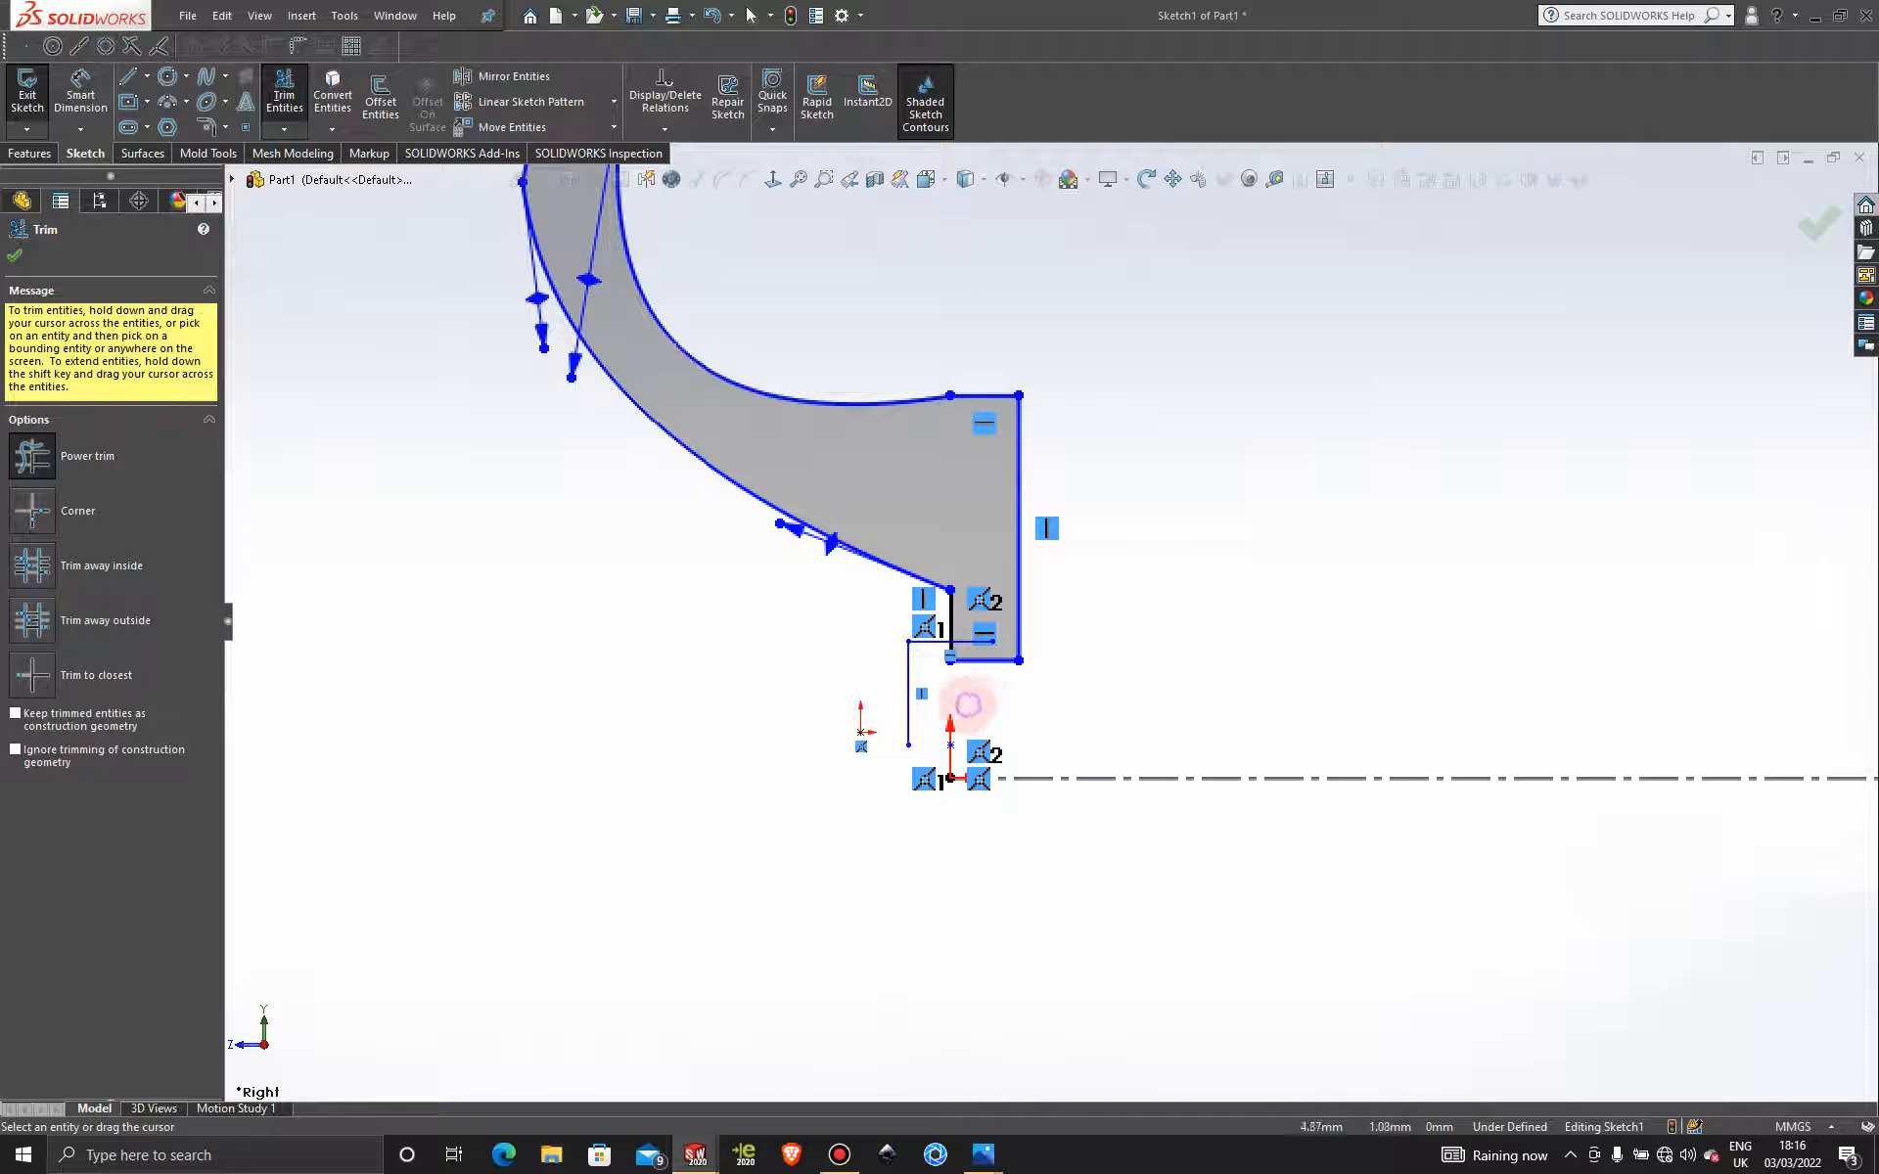
scroll(1037, 553, "down", 2)
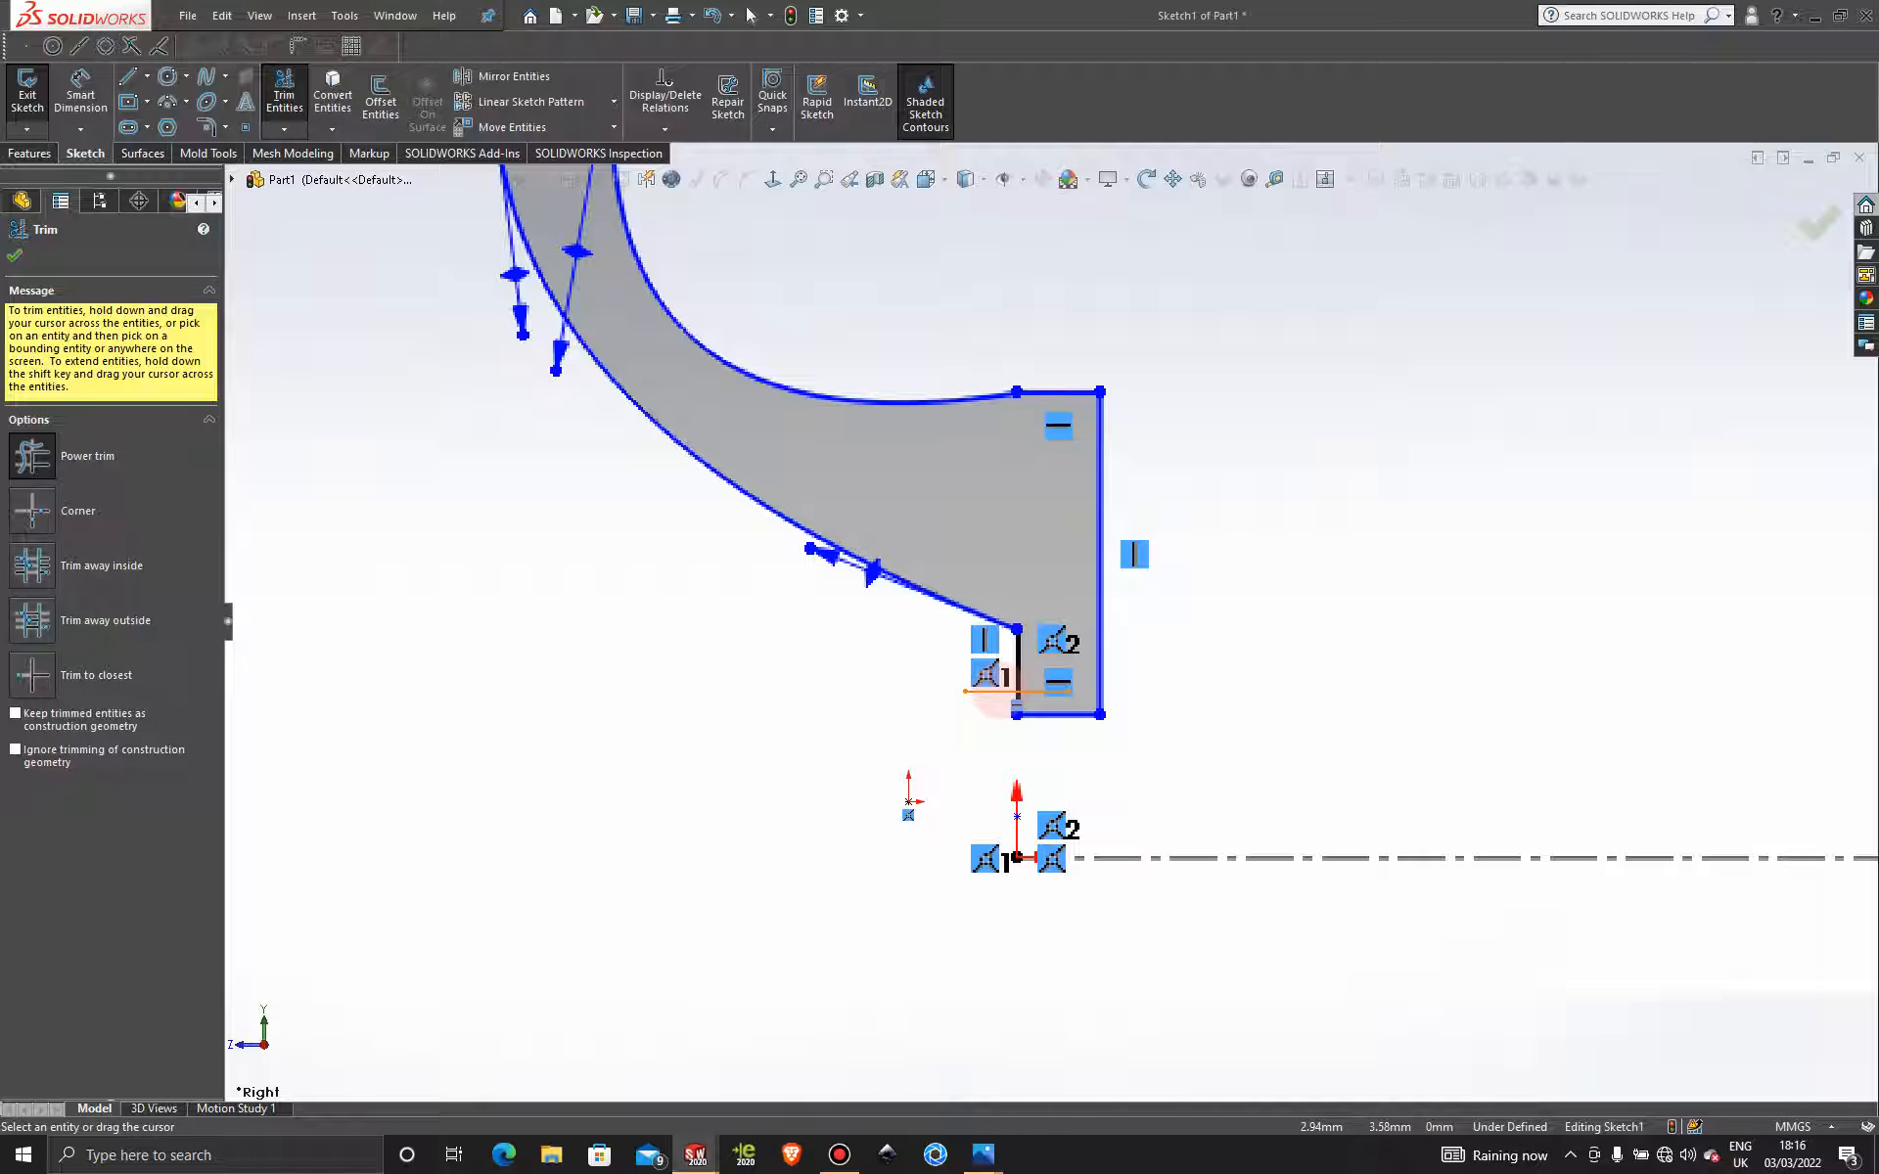
Extend the remaining horizontal line with Power Trim until it passes the hub's right edge.
scroll(1195, 600, "up", 5)
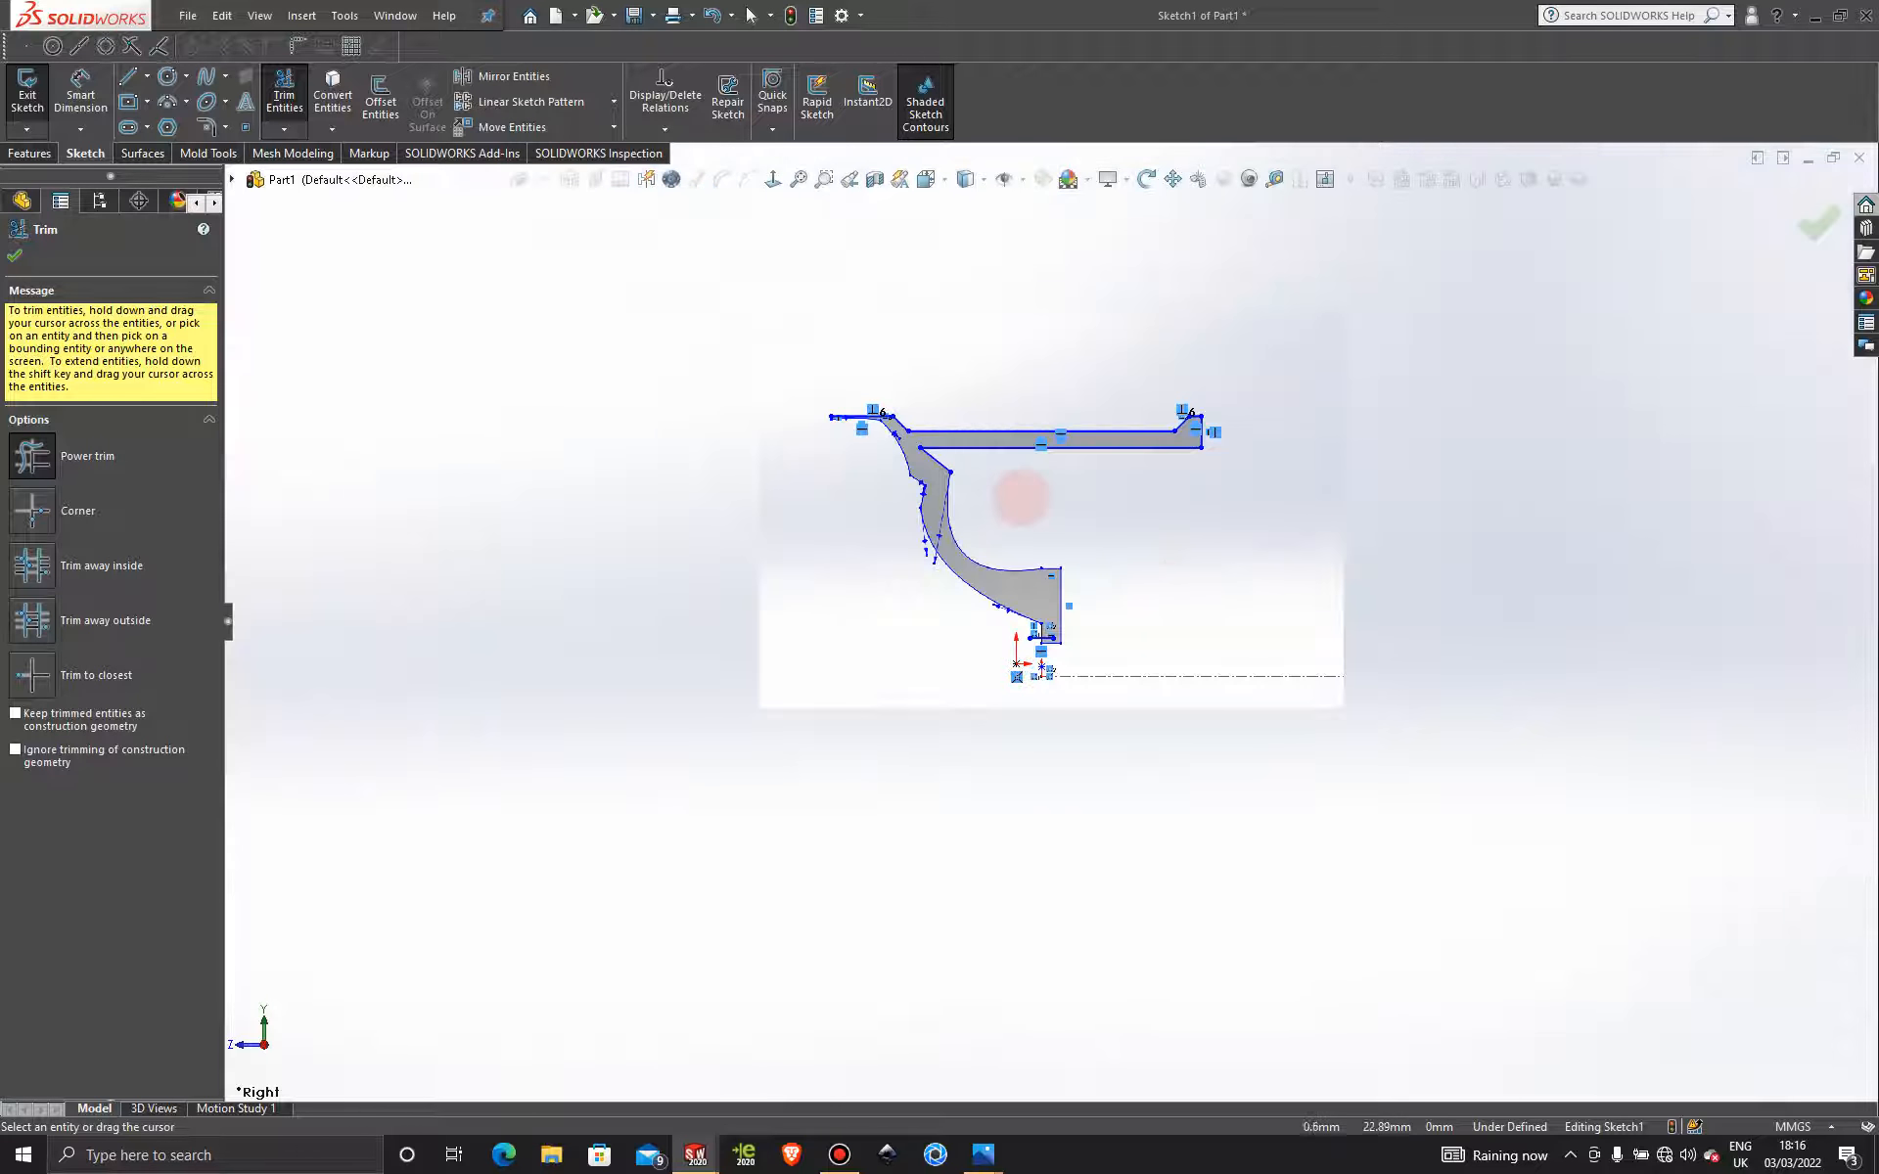
scroll(1020, 499, "down", 3)
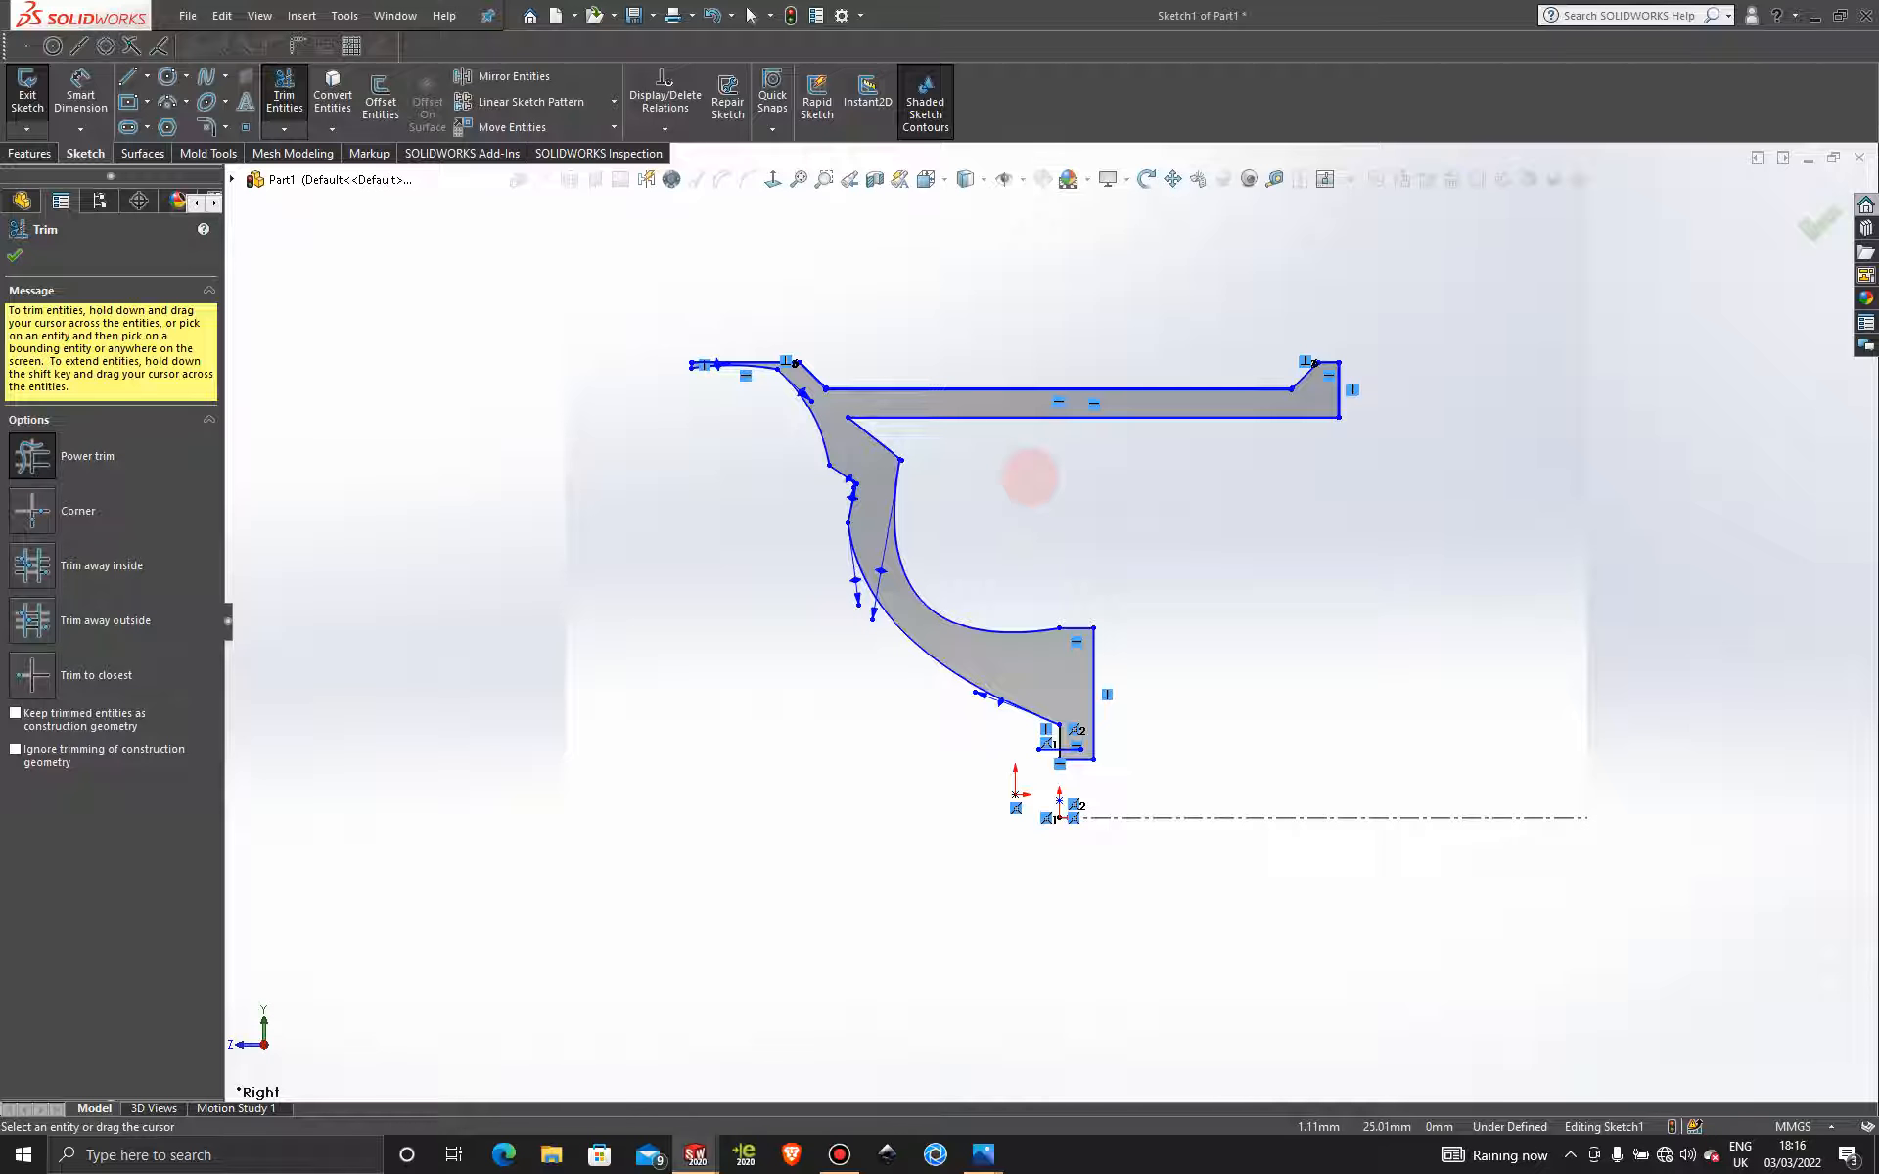
scroll(1029, 476, "down", 1)
scroll(1071, 538, "down", 1)
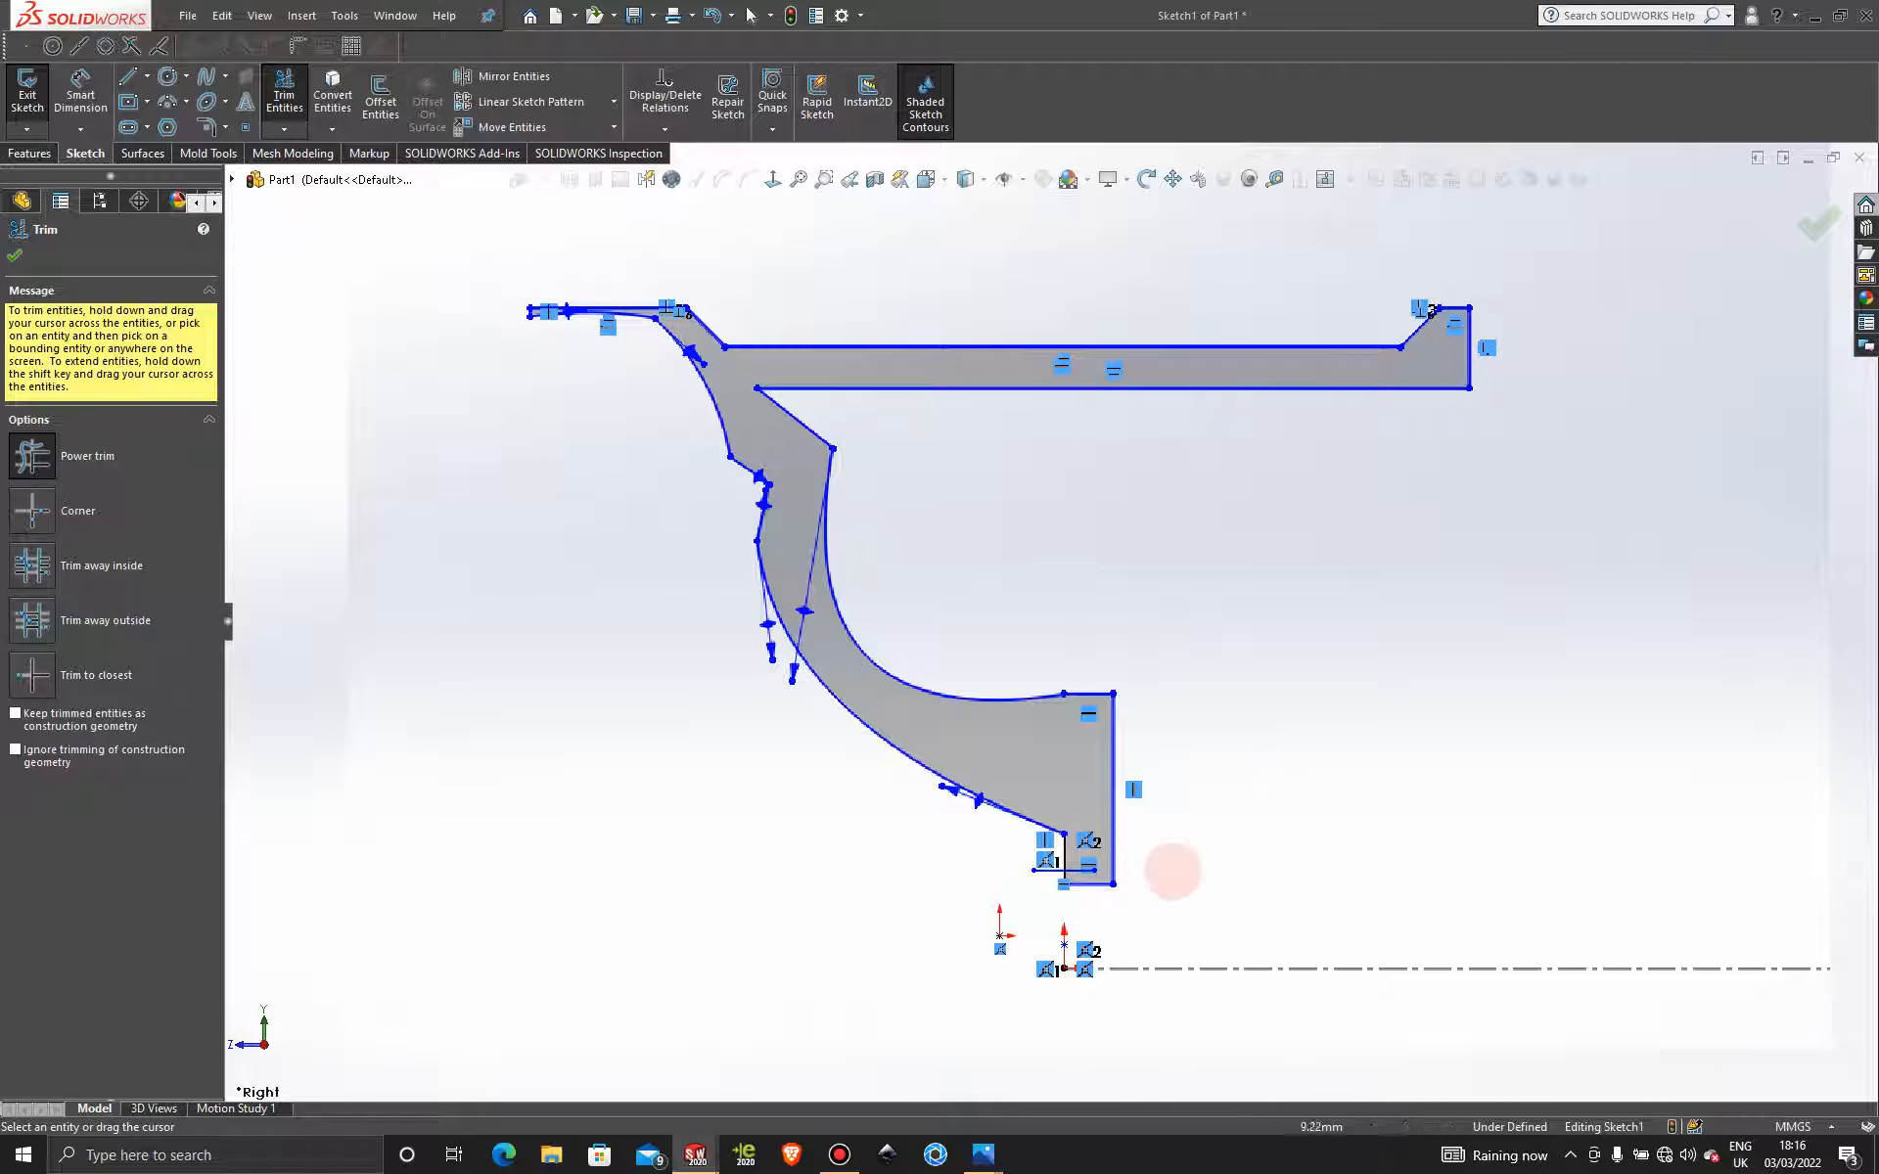
left_click(1092, 869)
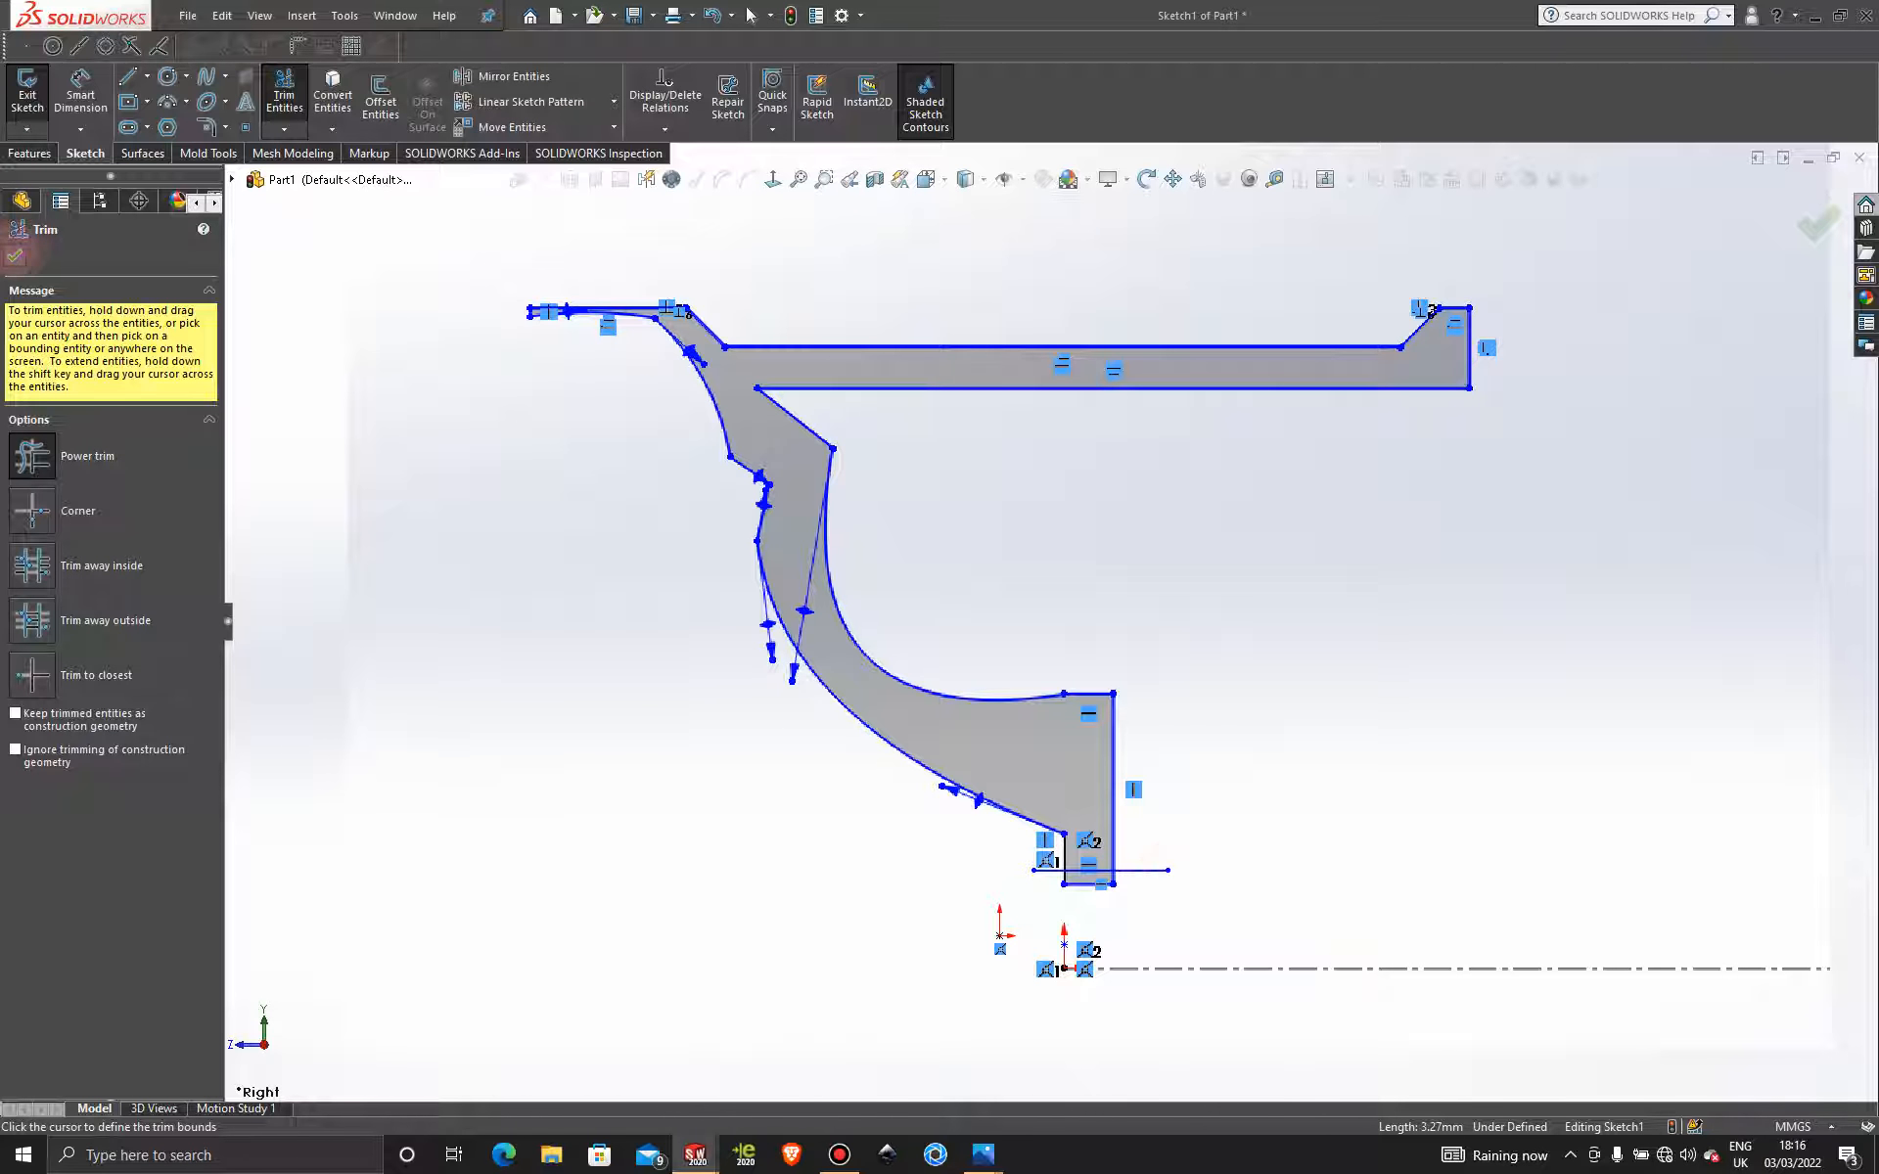
left_click(15, 255)
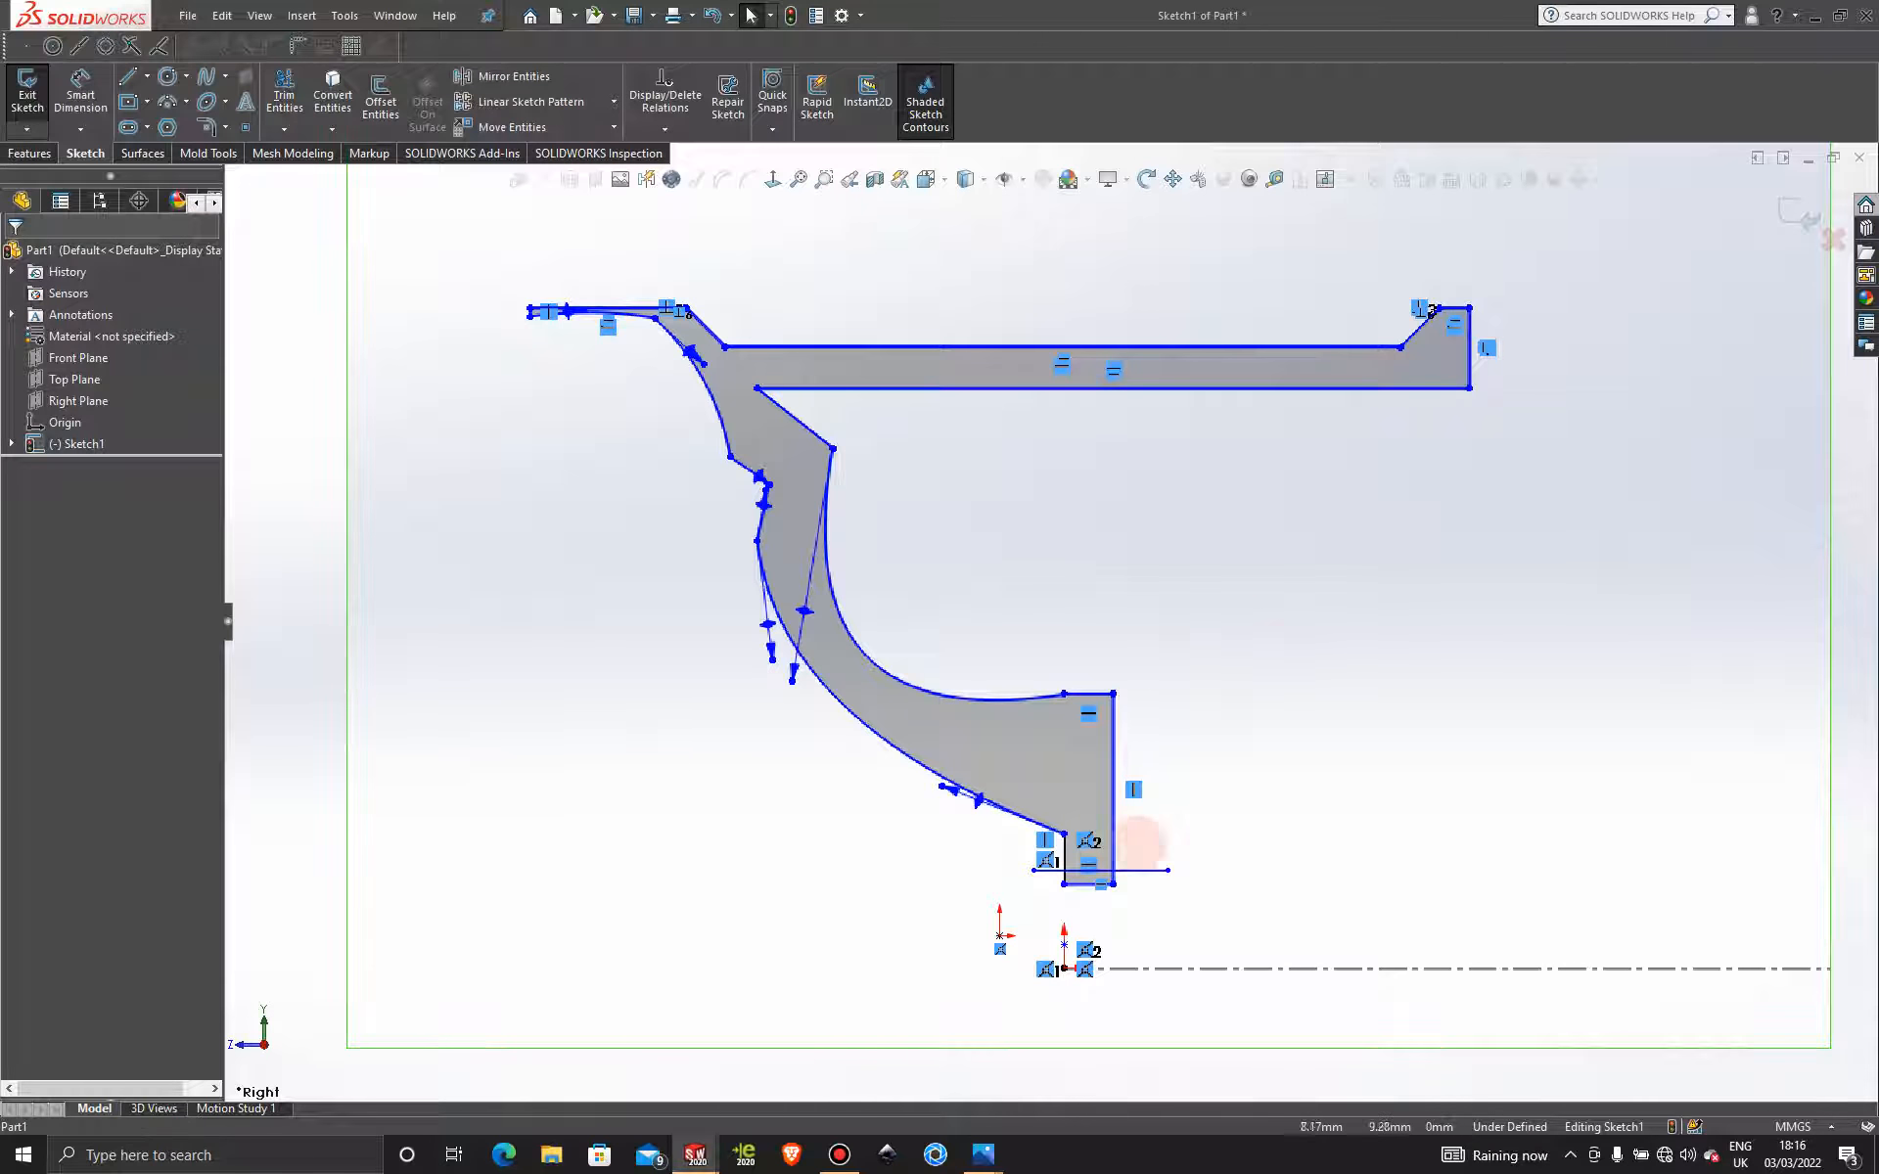
Trace the lip's outer end with a vertical line about 0.45 mm long, down from the top line's left endpoint.
scroll(1135, 847, "down", 3)
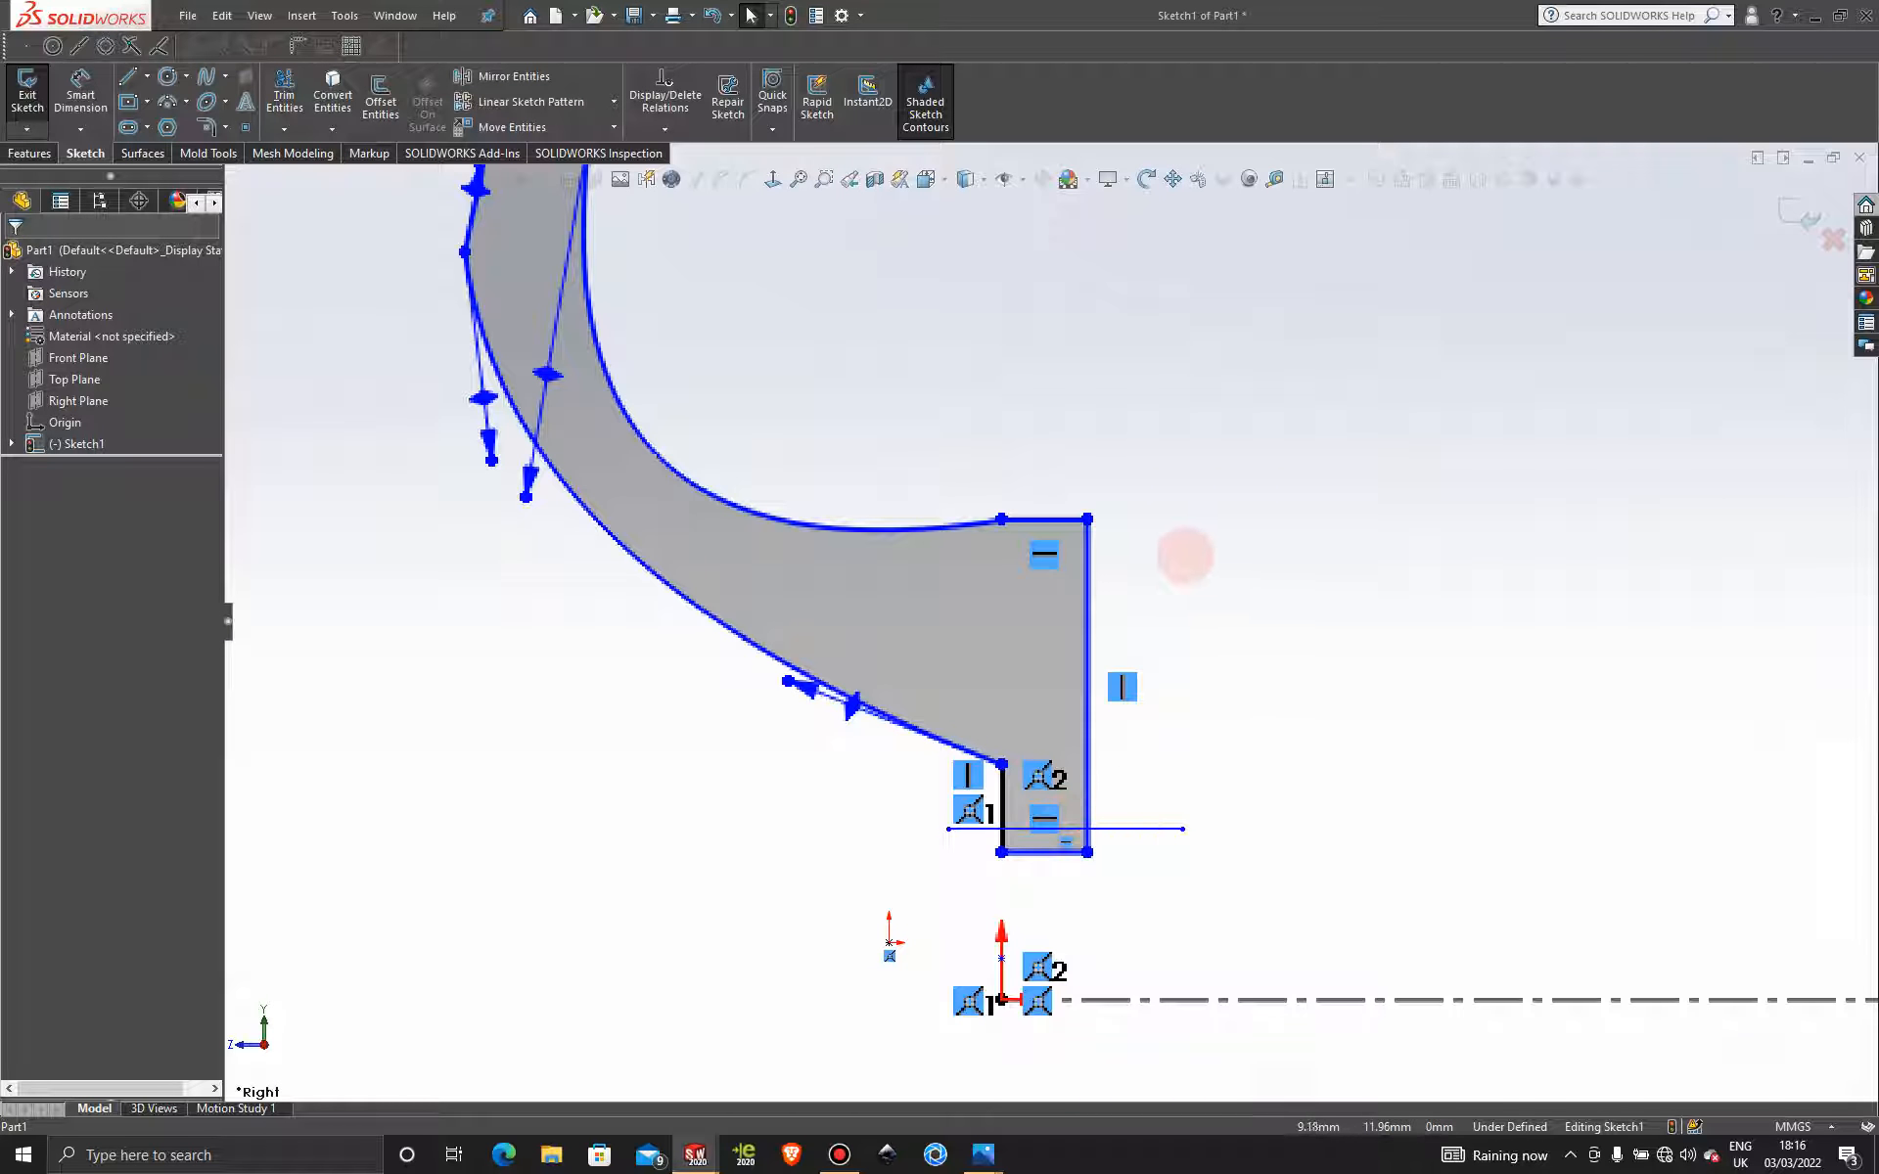
scroll(1185, 555, "up", 4)
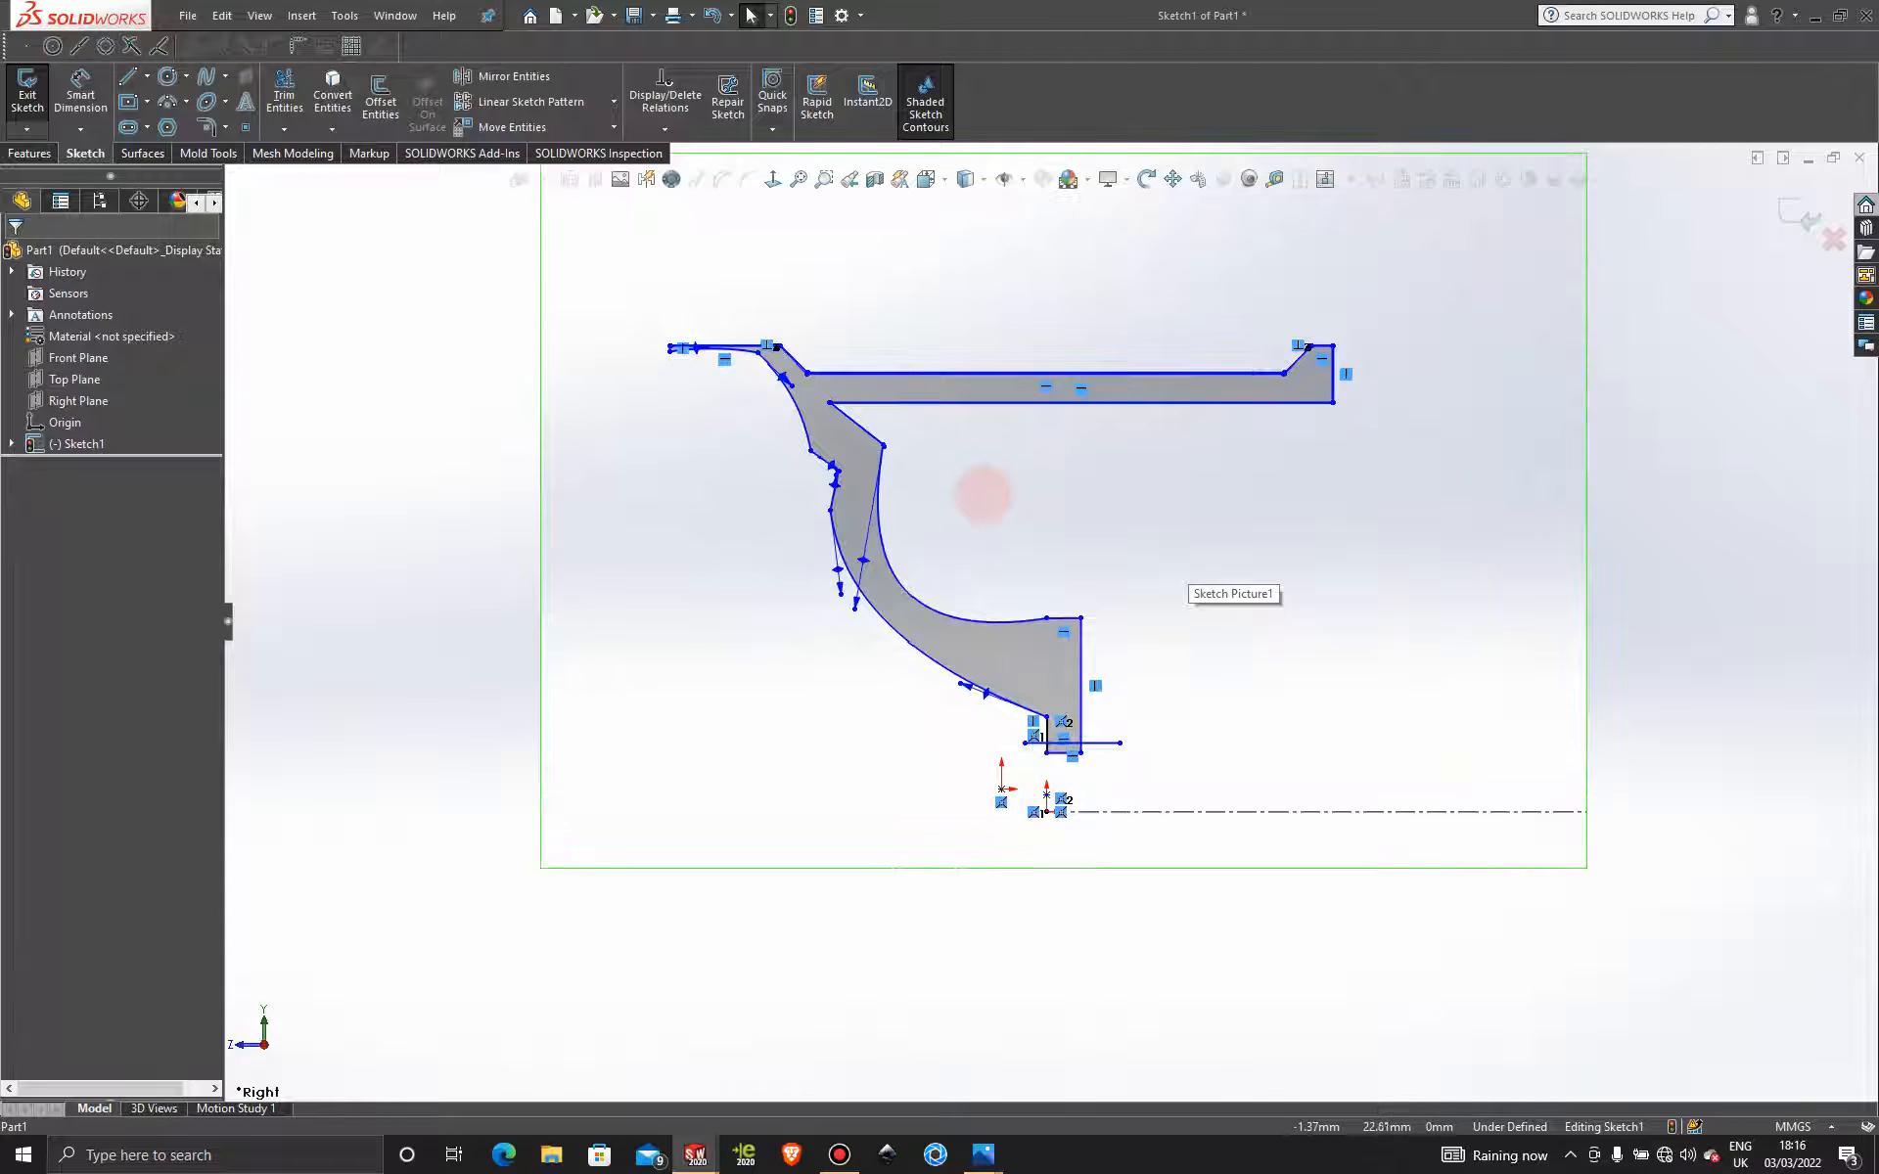
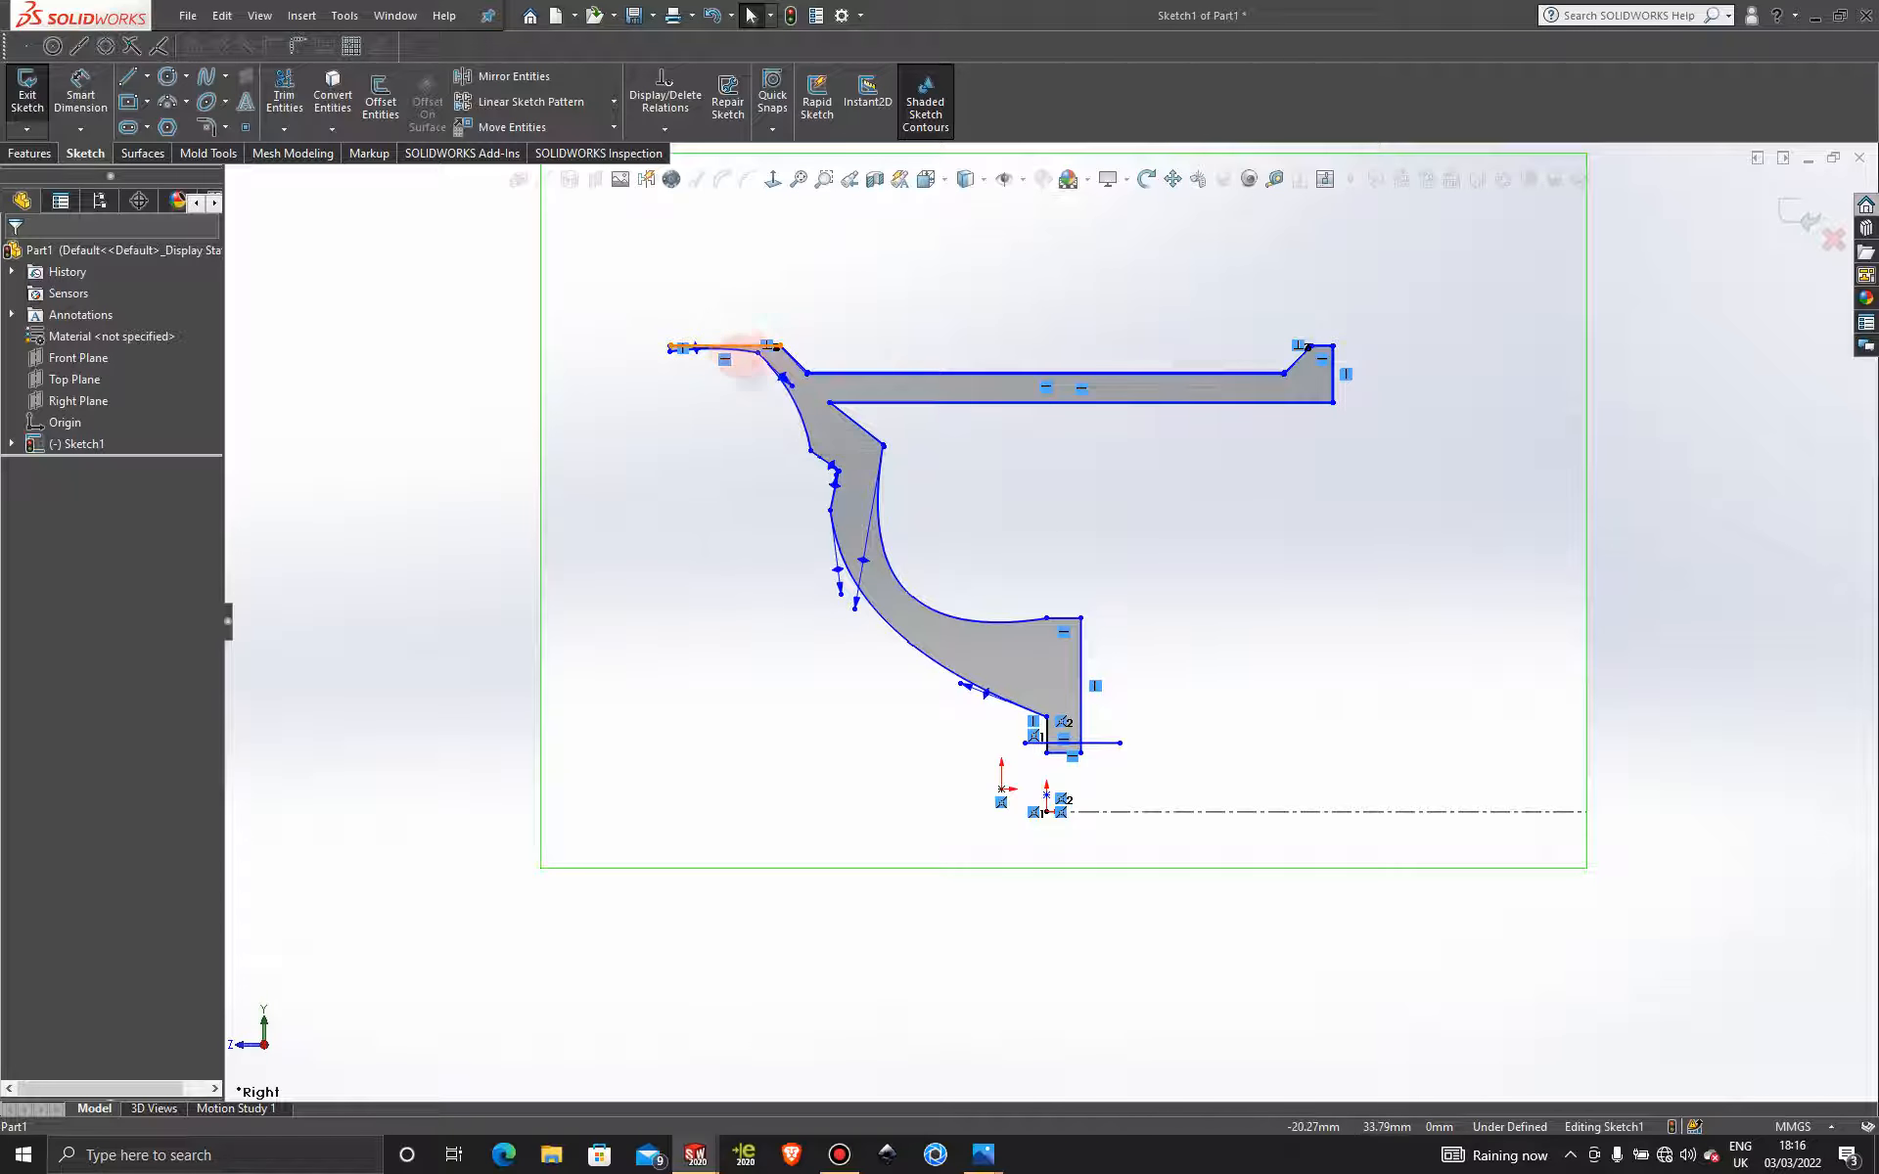
scroll(662, 310, "down", 5)
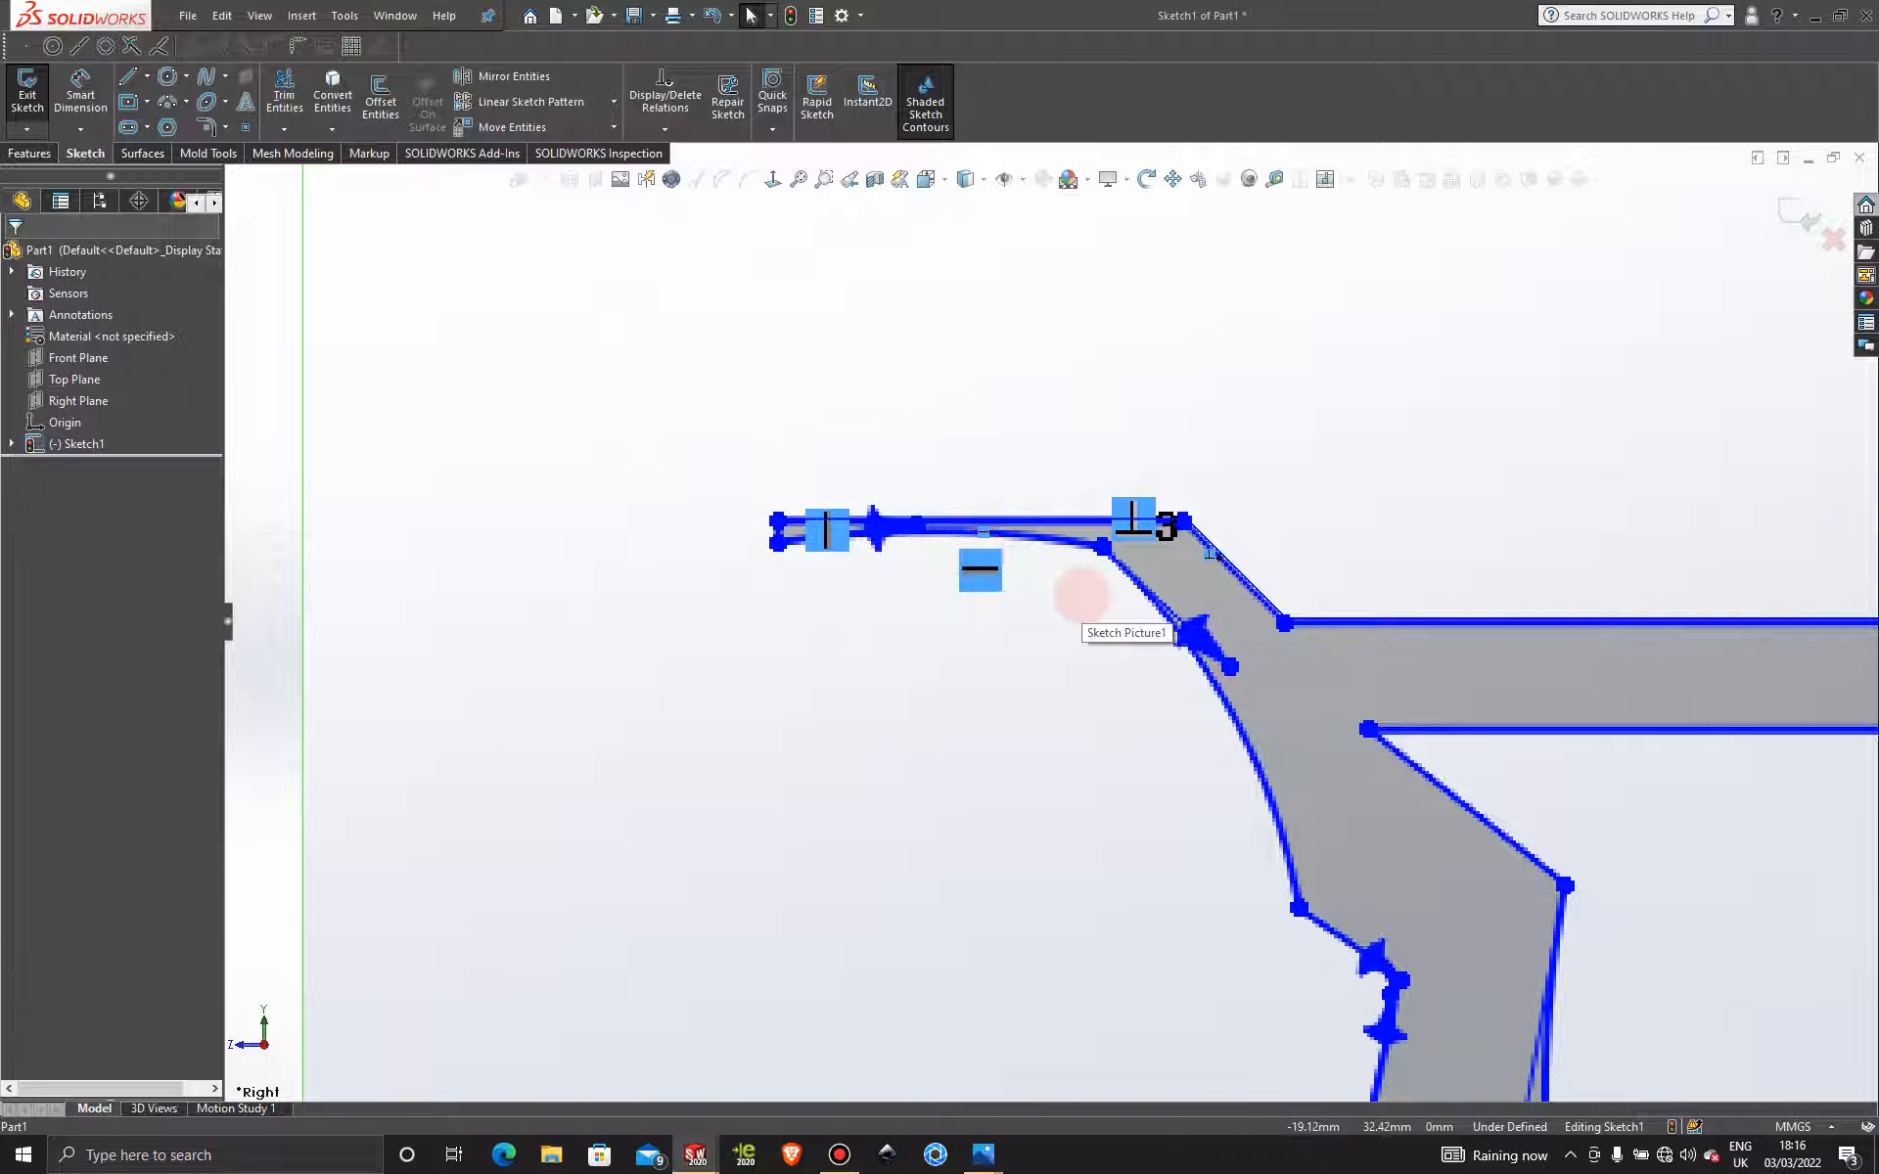
scroll(1097, 594, "up", 2)
scroll(1087, 600, "down", 3)
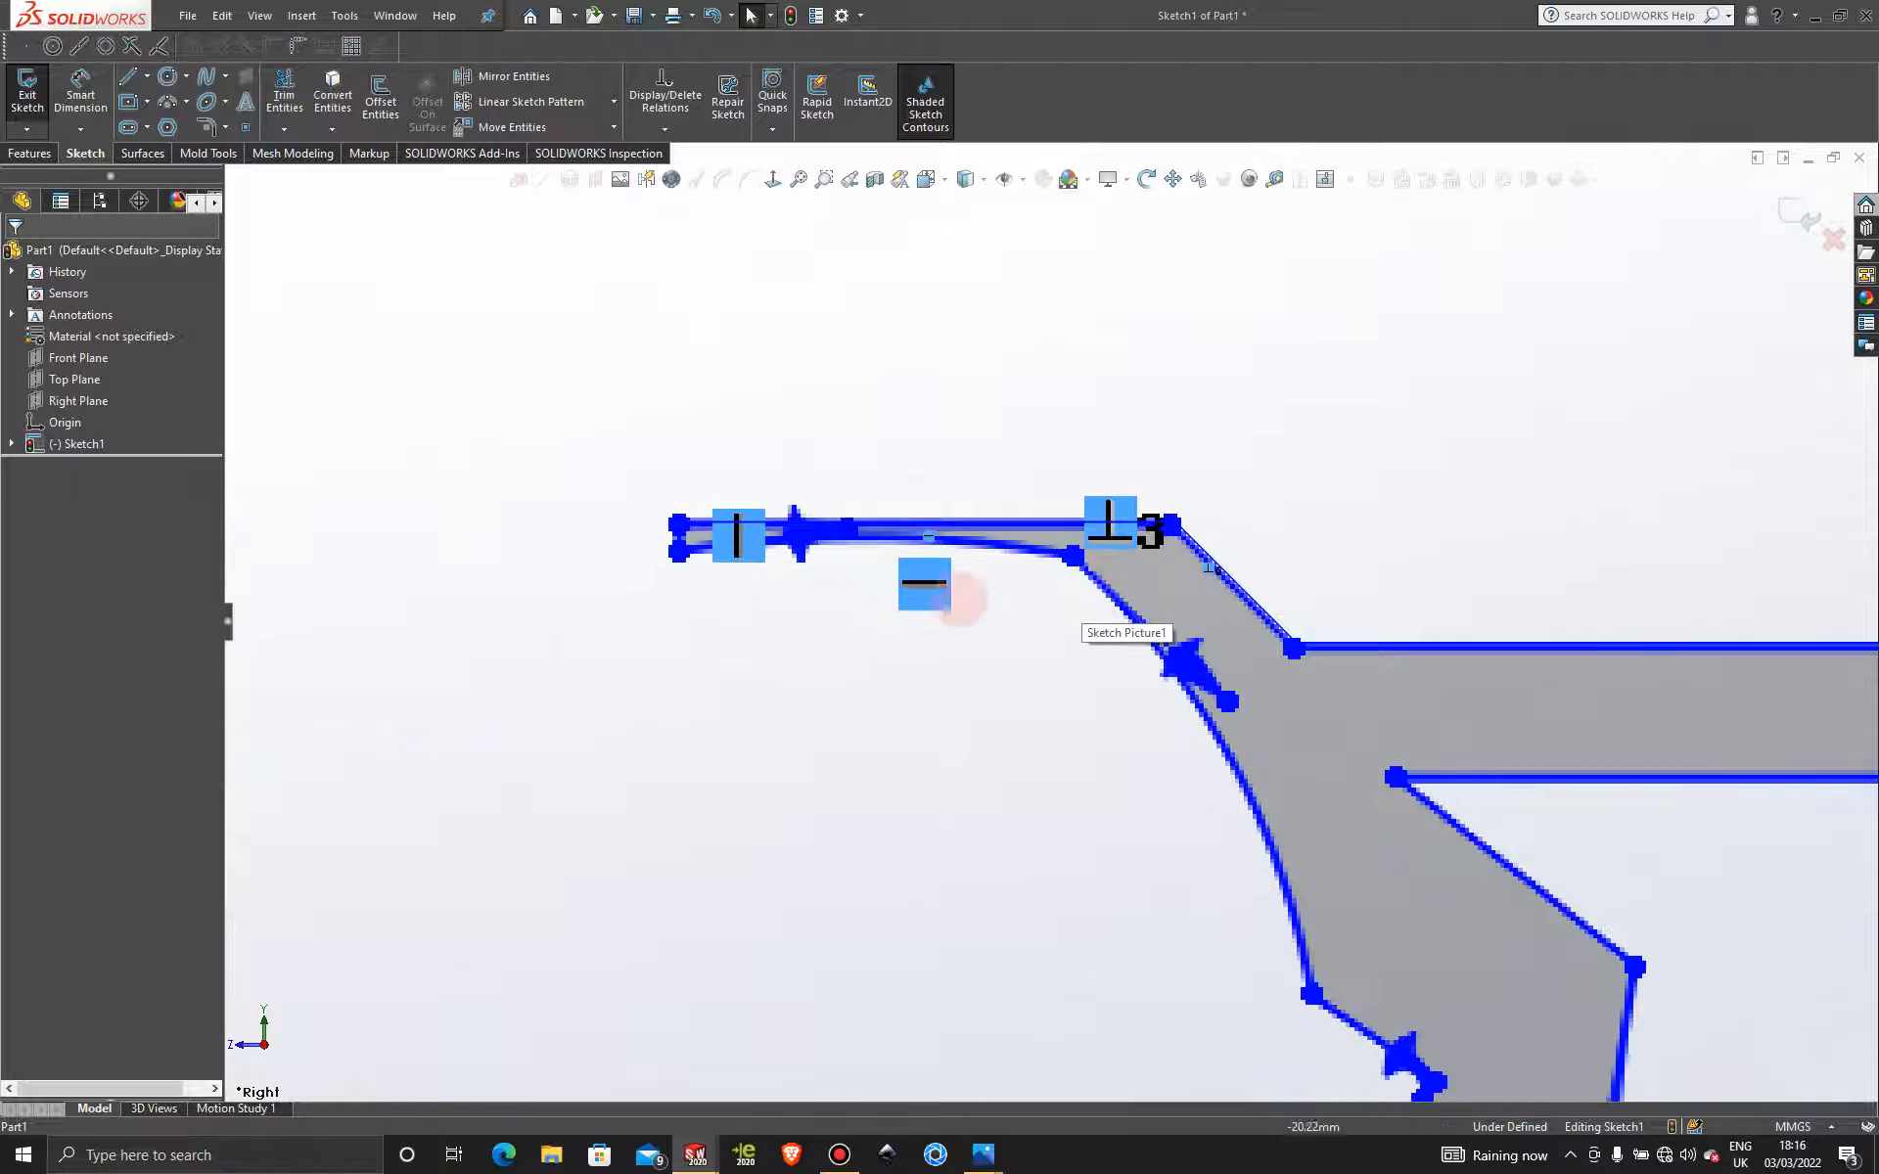
left_click(831, 511)
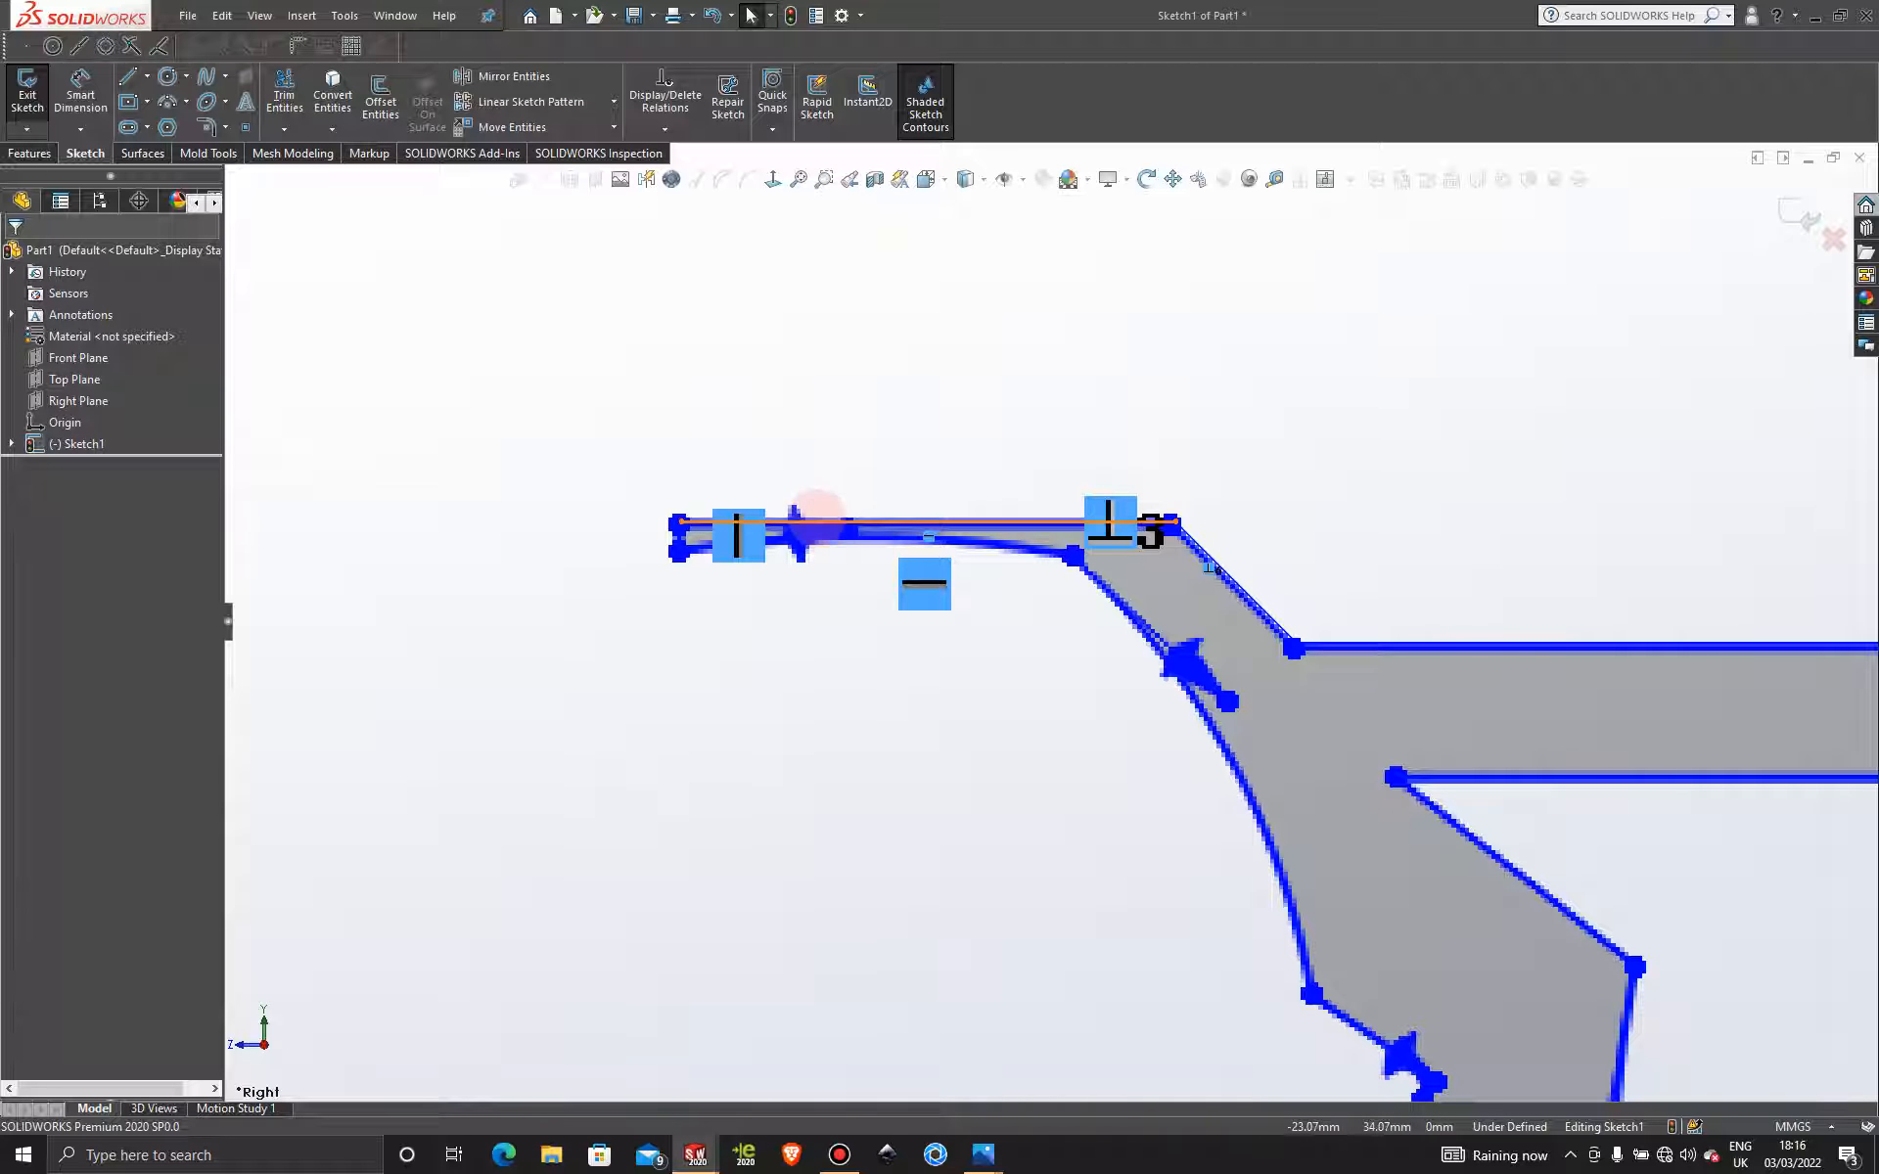
left_click(125, 76)
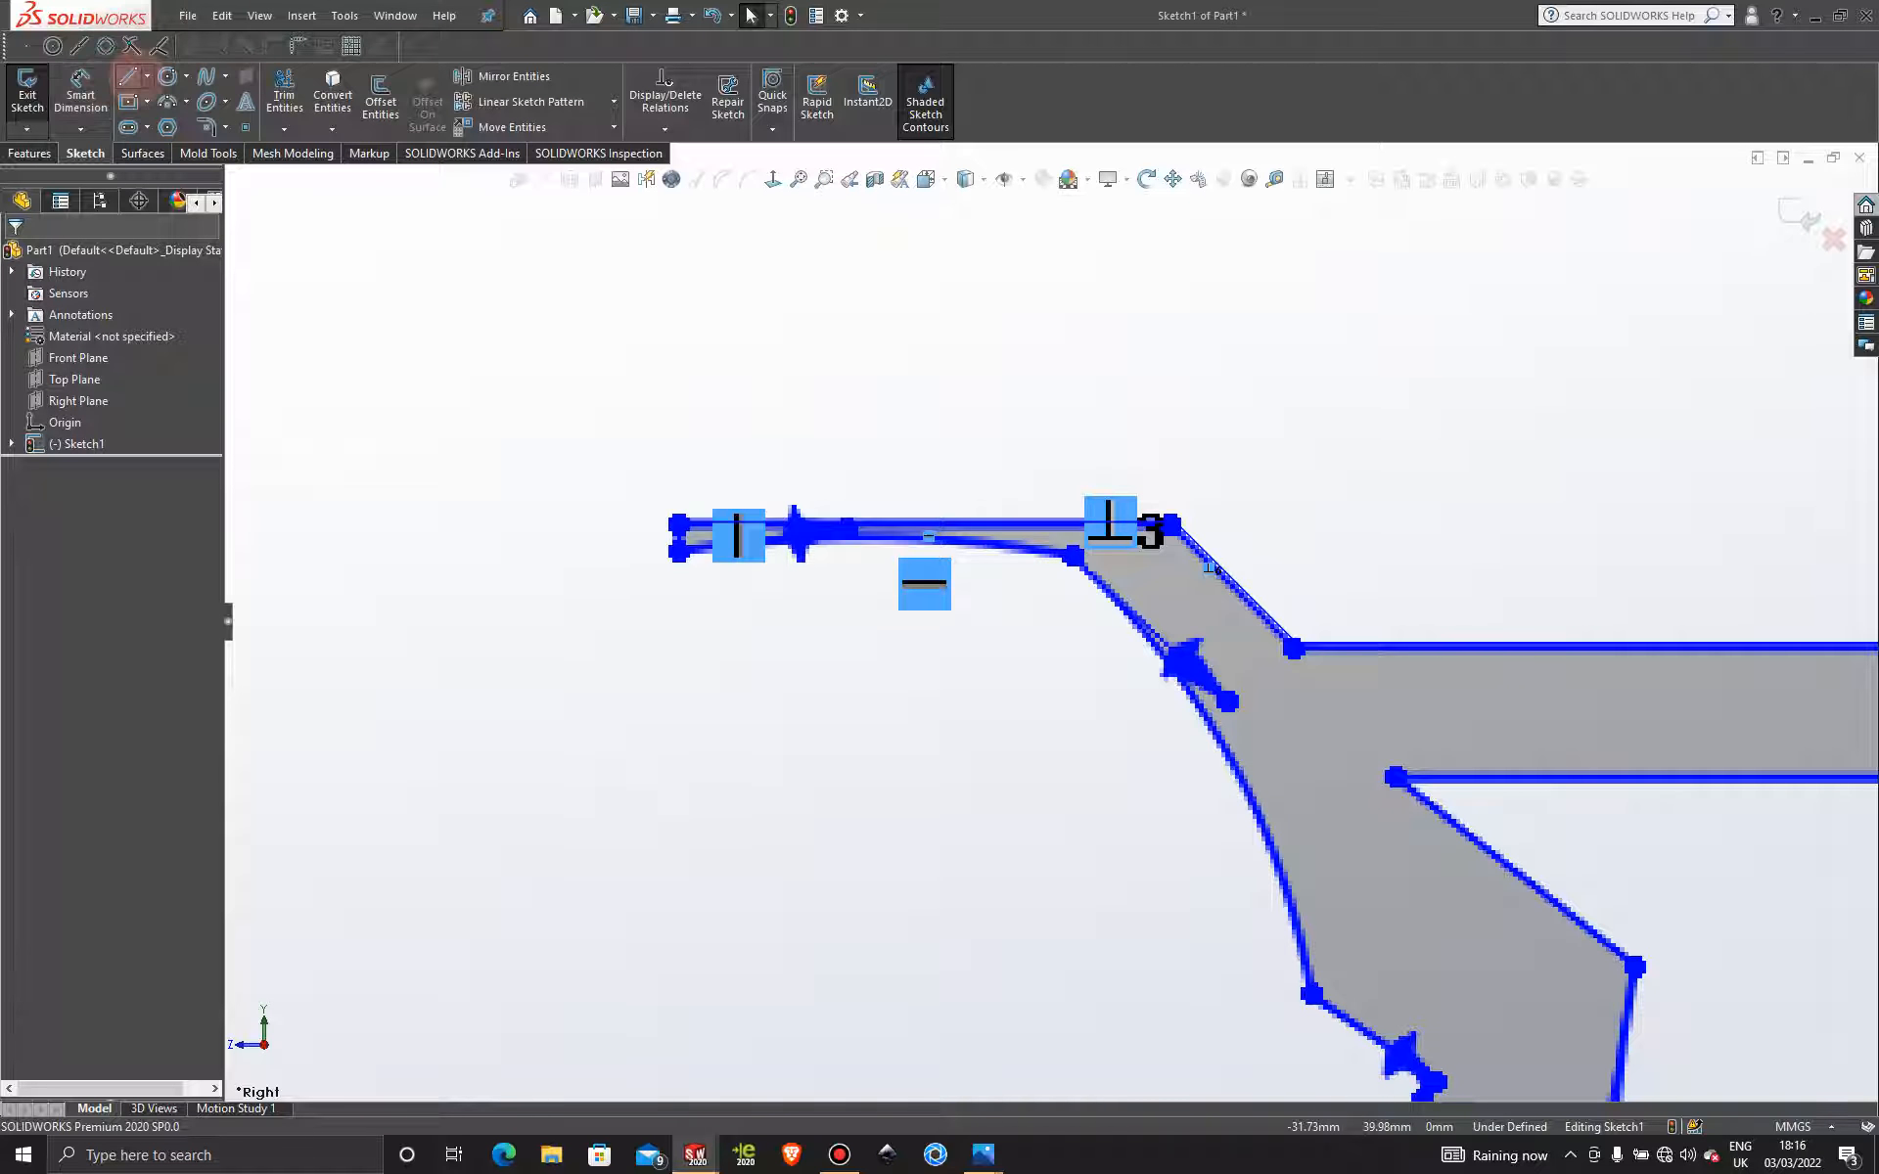
scroll(675, 541, "down", 3)
left_click(680, 506)
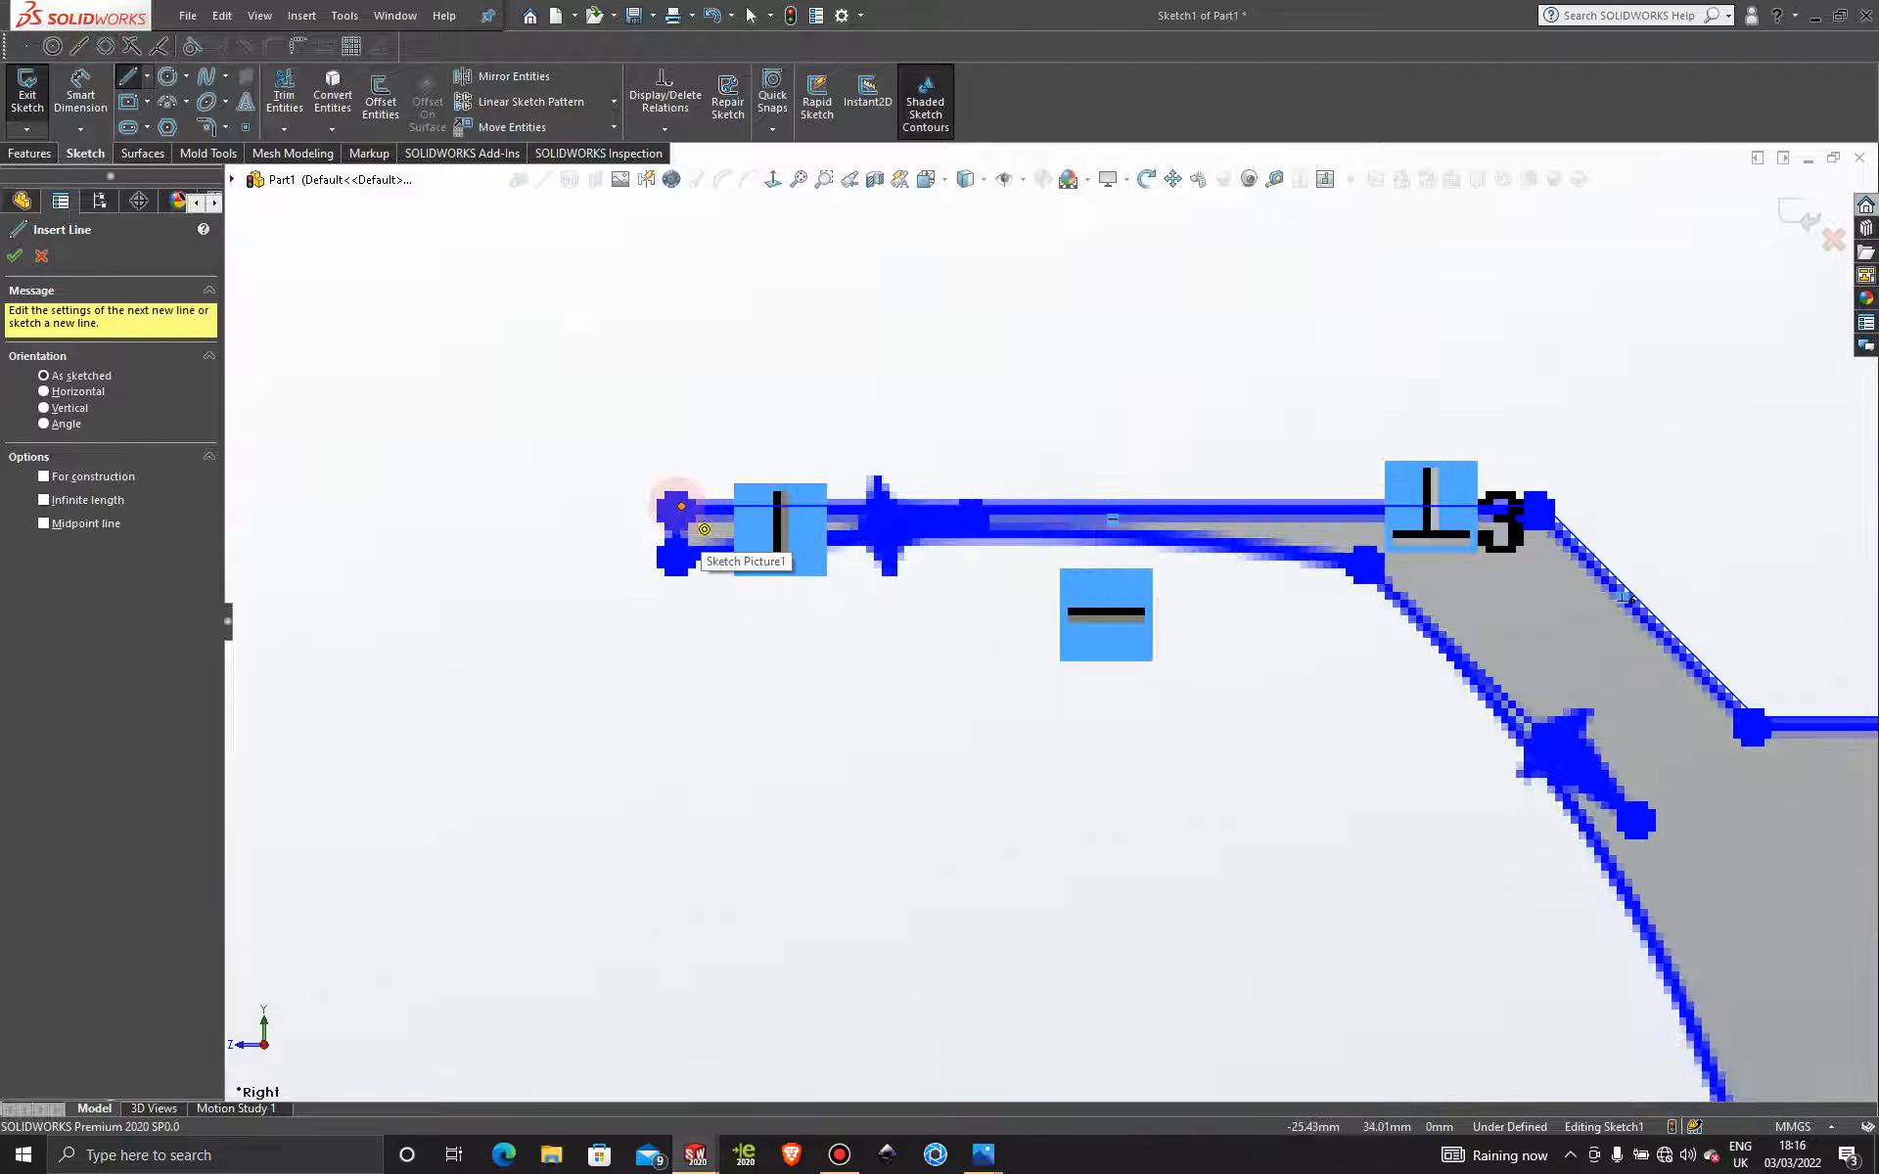
left_click(681, 506)
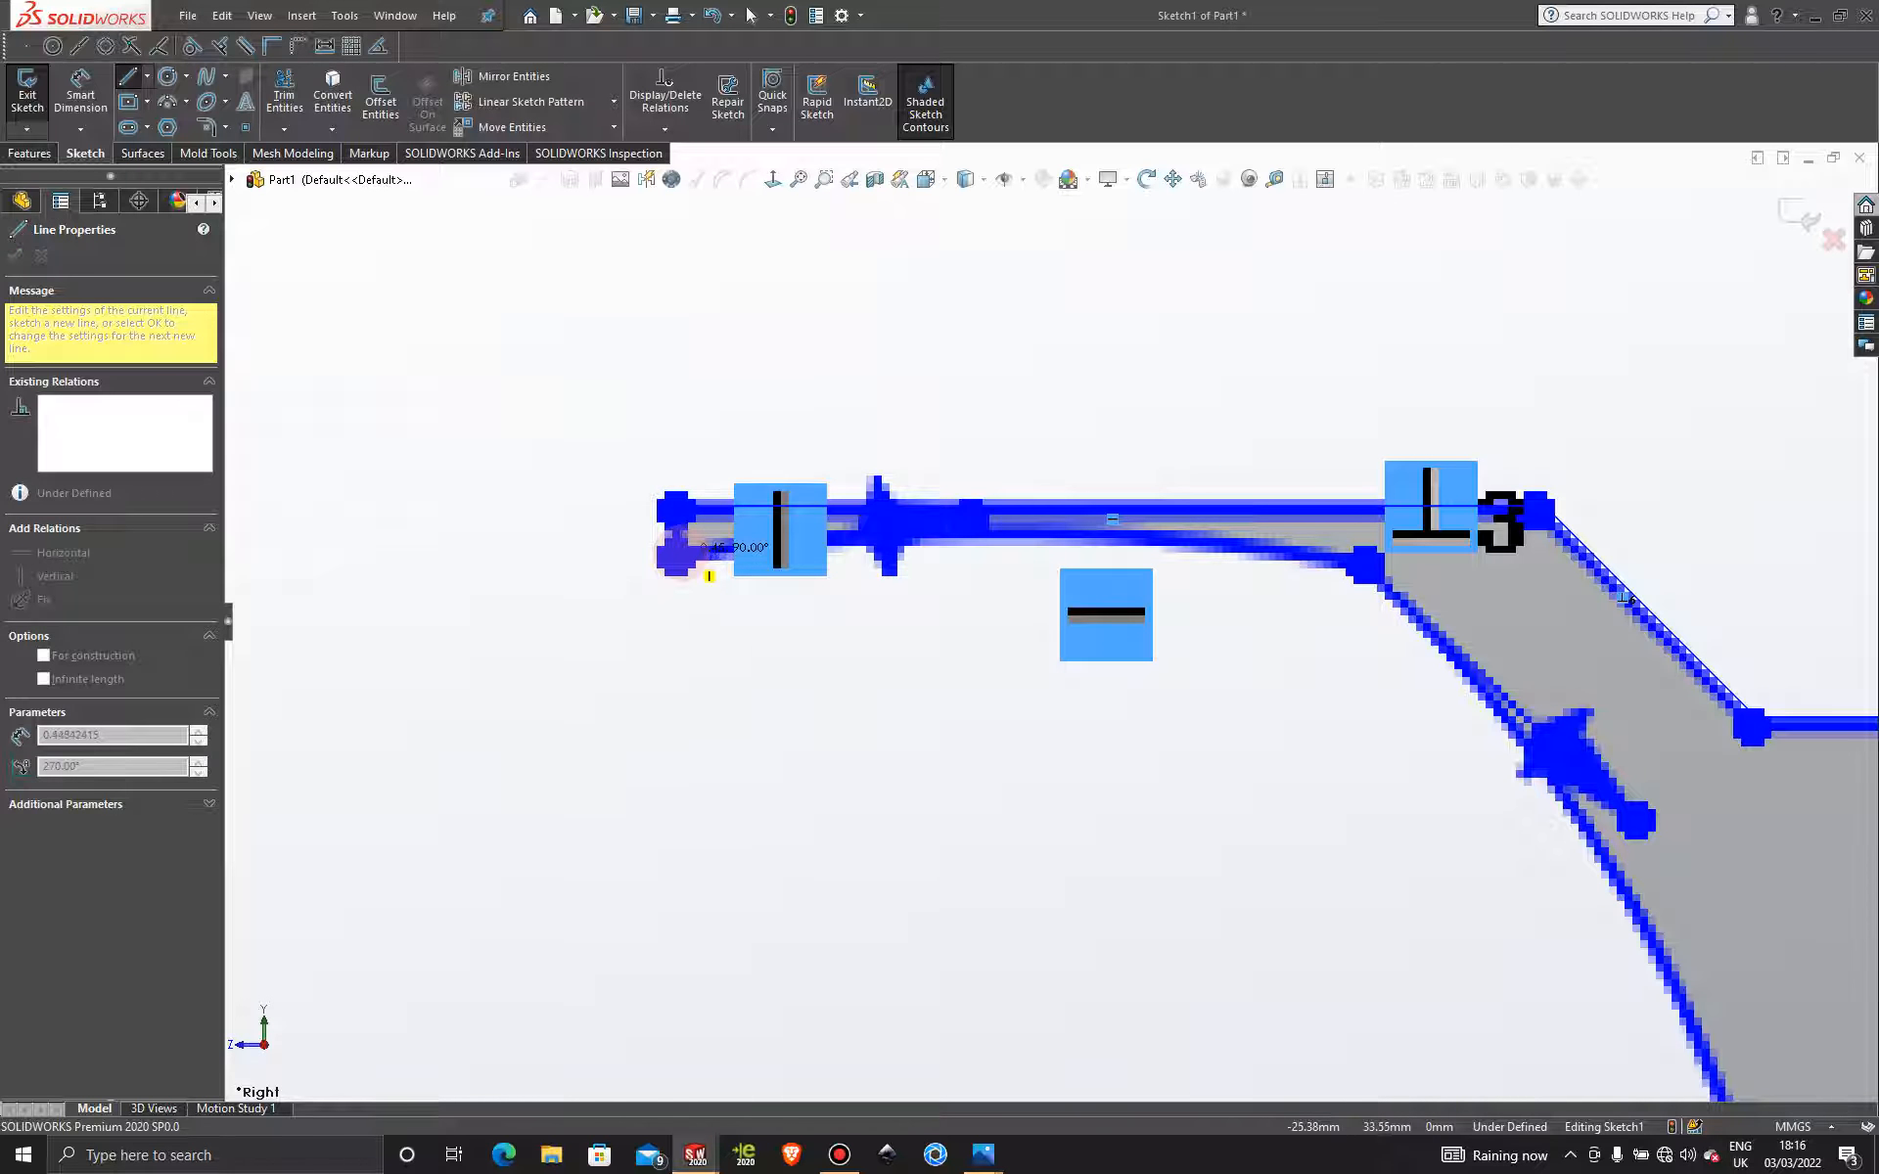
left_click_drag(682, 553, 788, 615)
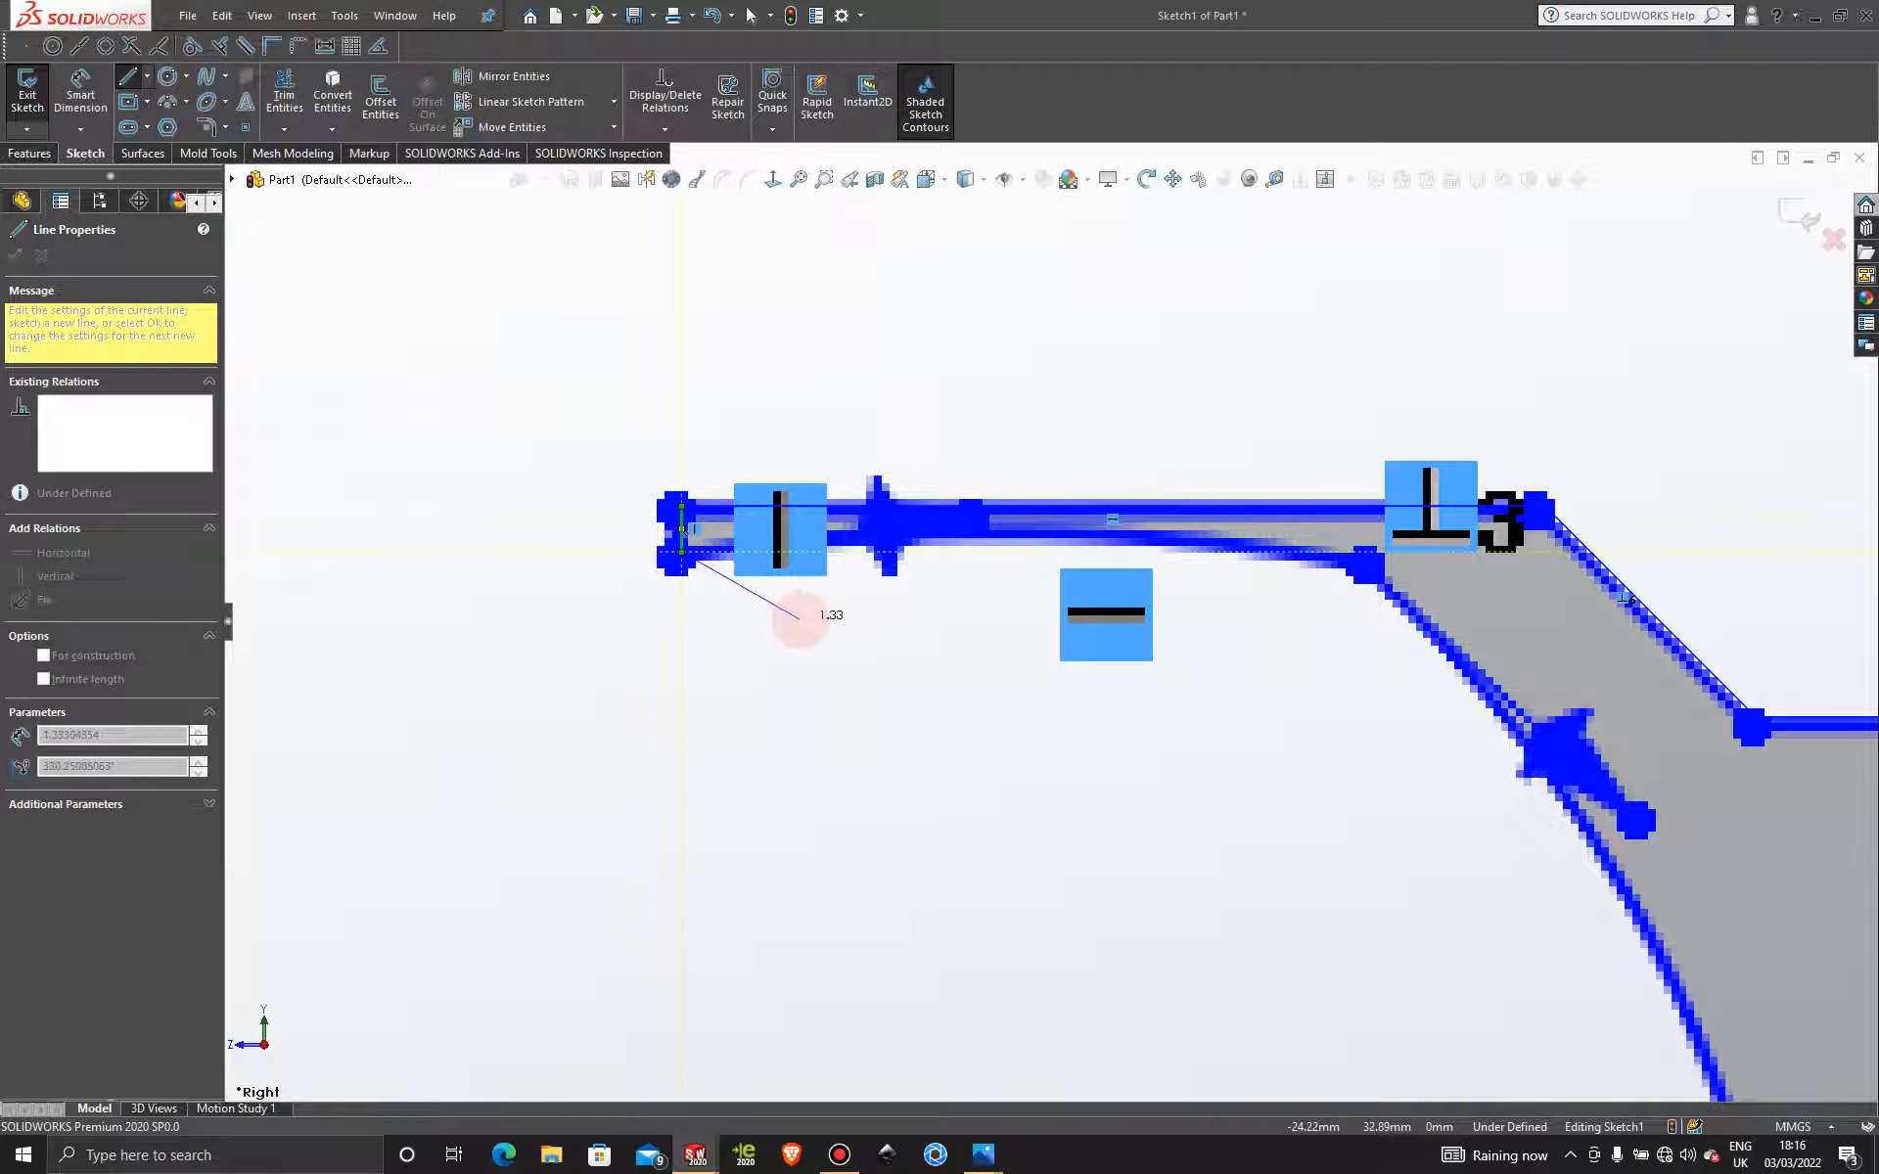
key("Escape")
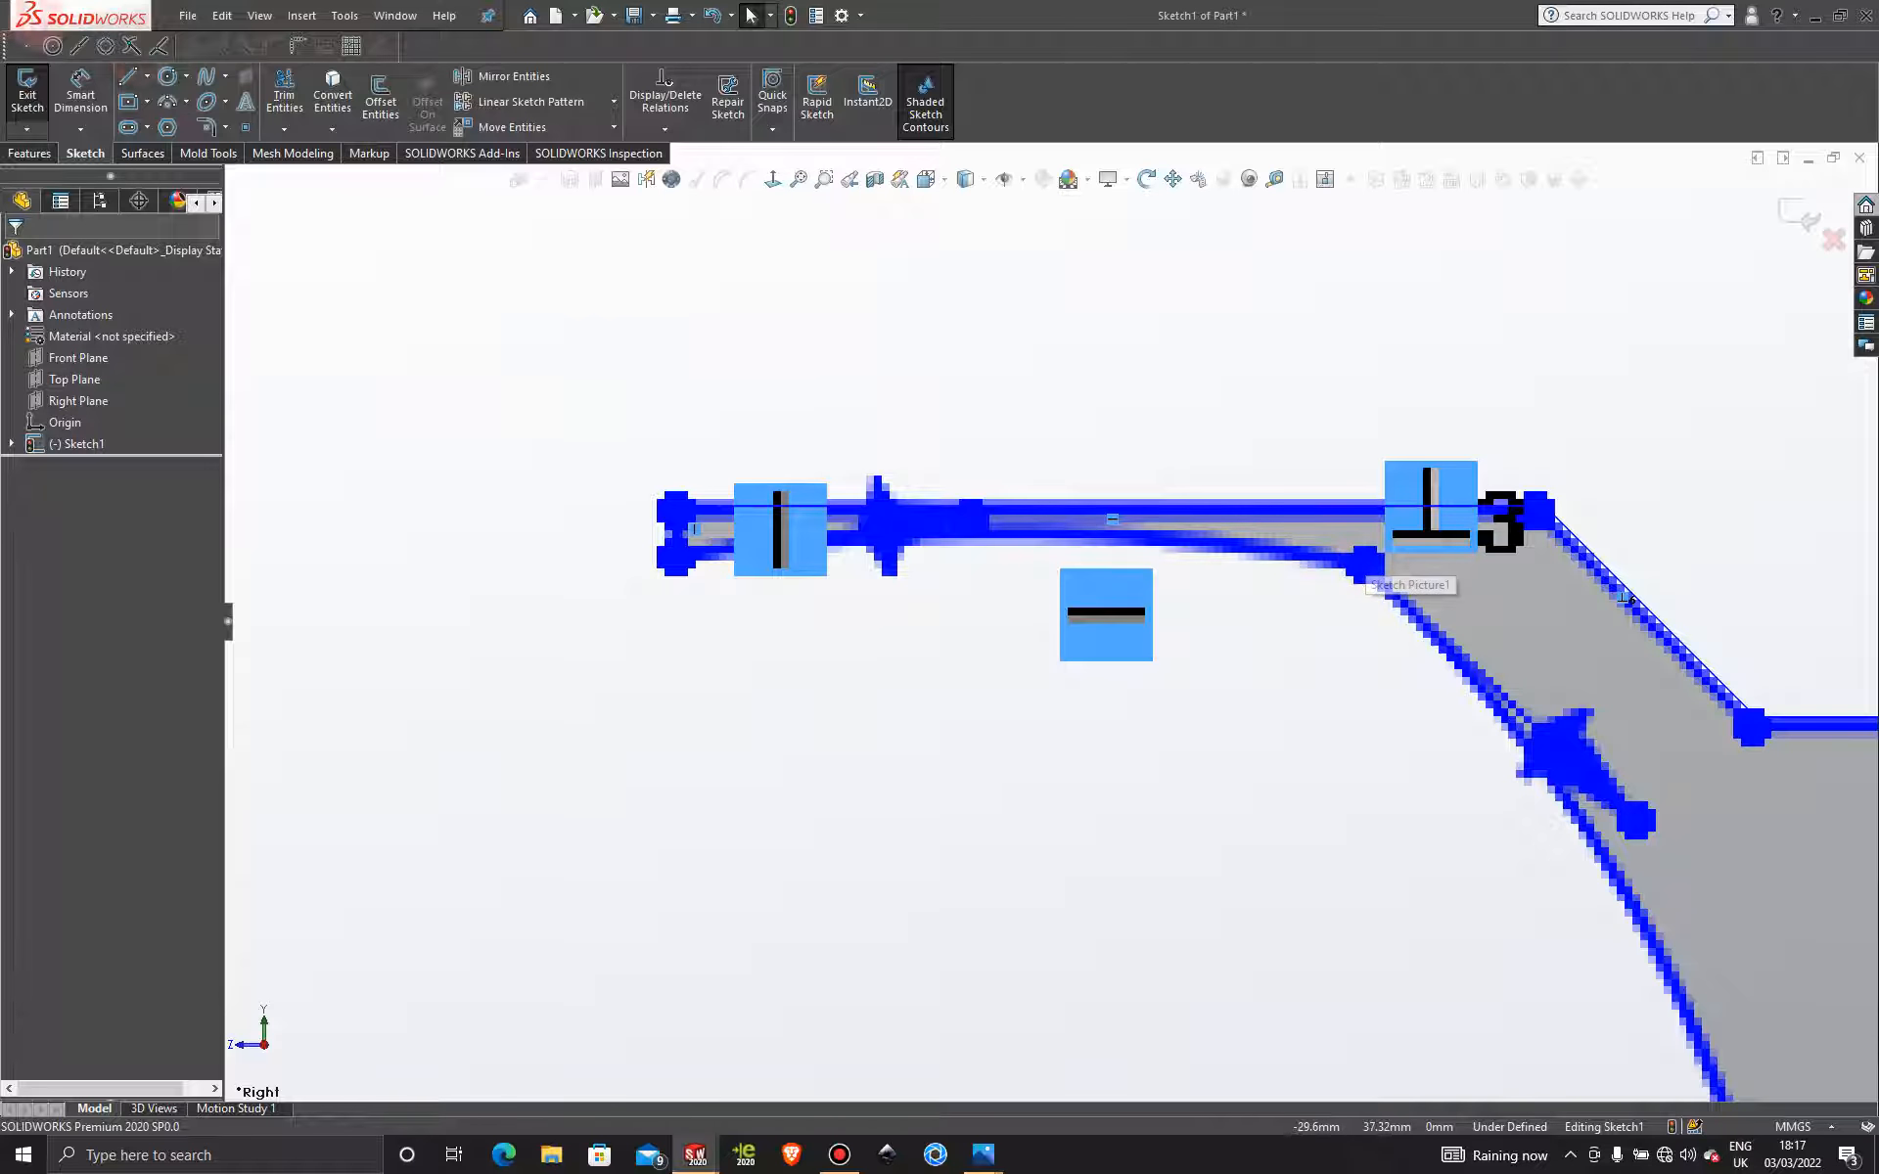
Trace the lip's underside with a two-point spline about 6.7 mm long, bending it with both end handles to match the picture's curve.
left_click(206, 76)
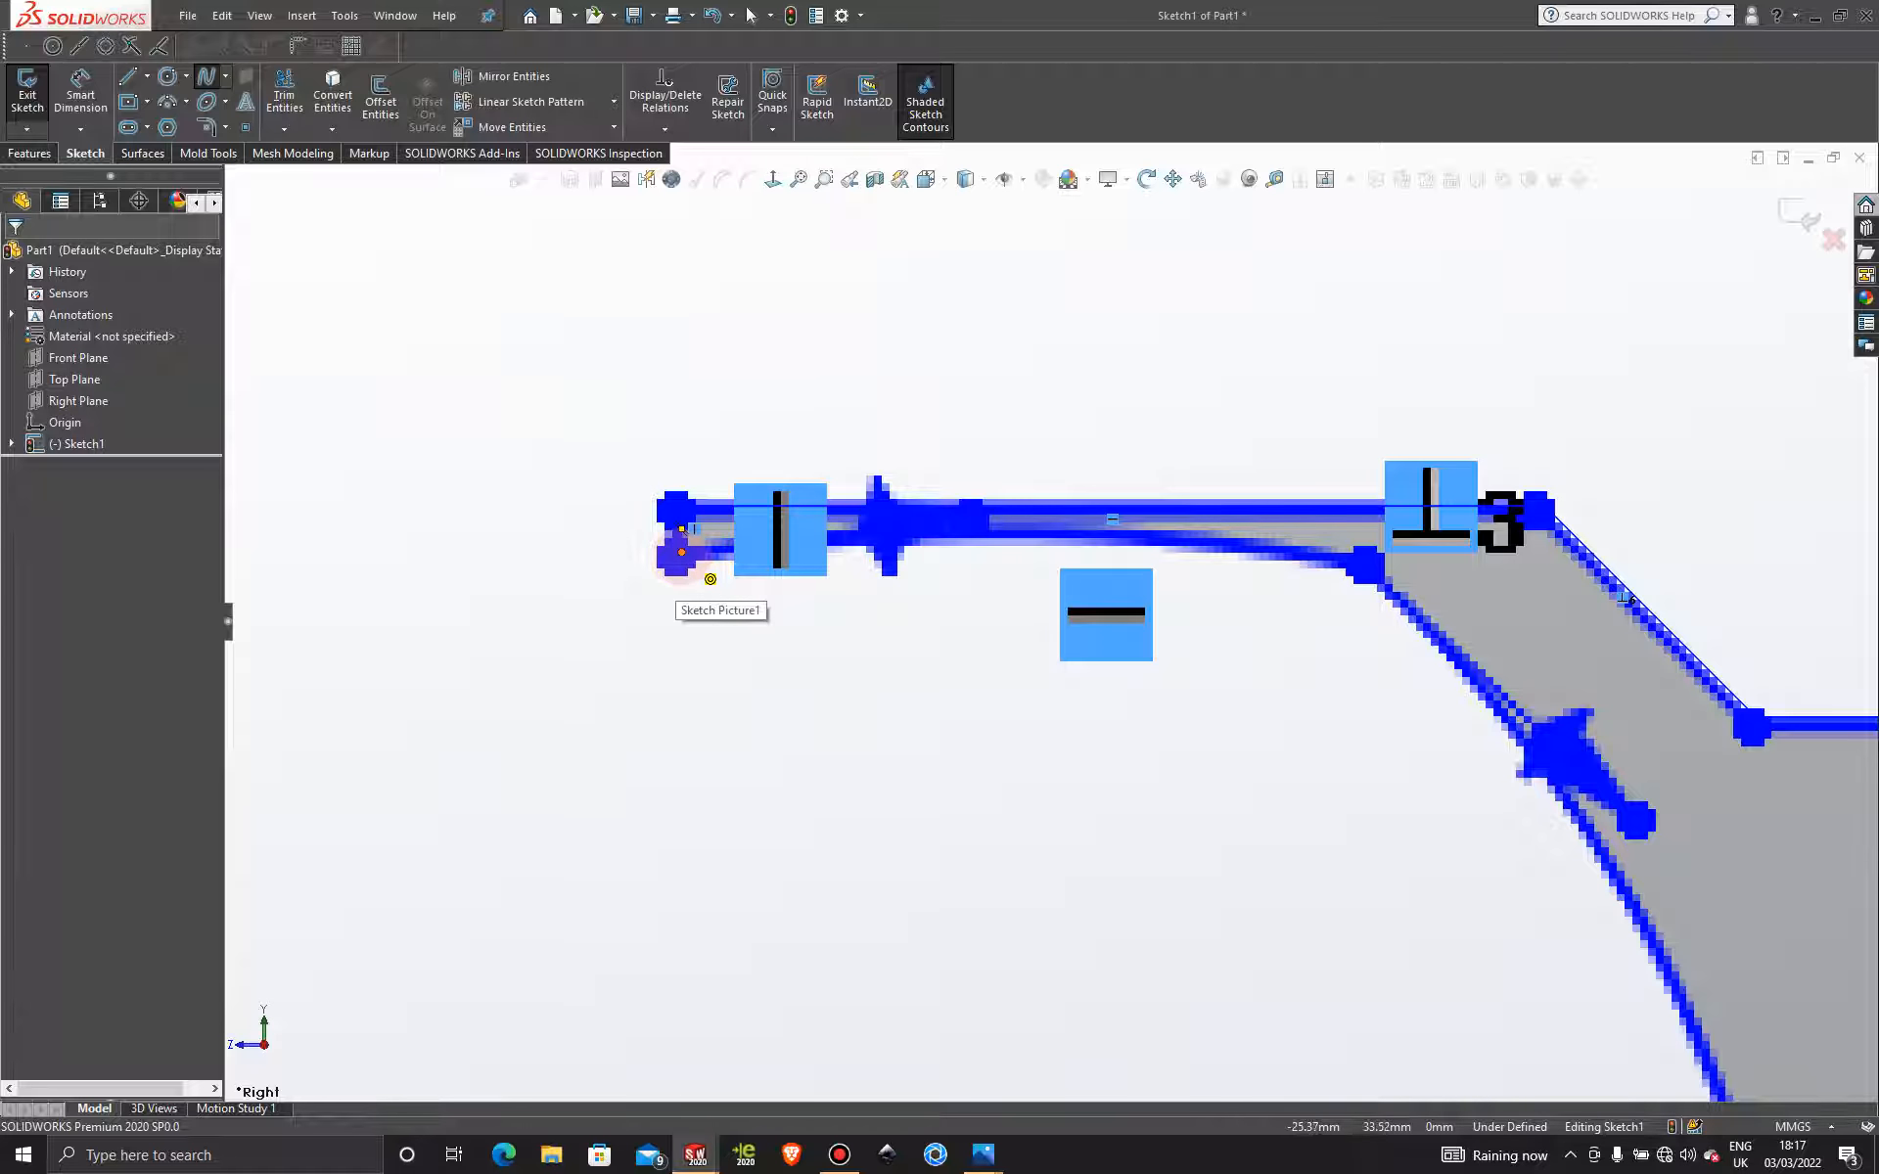
left_click(682, 553)
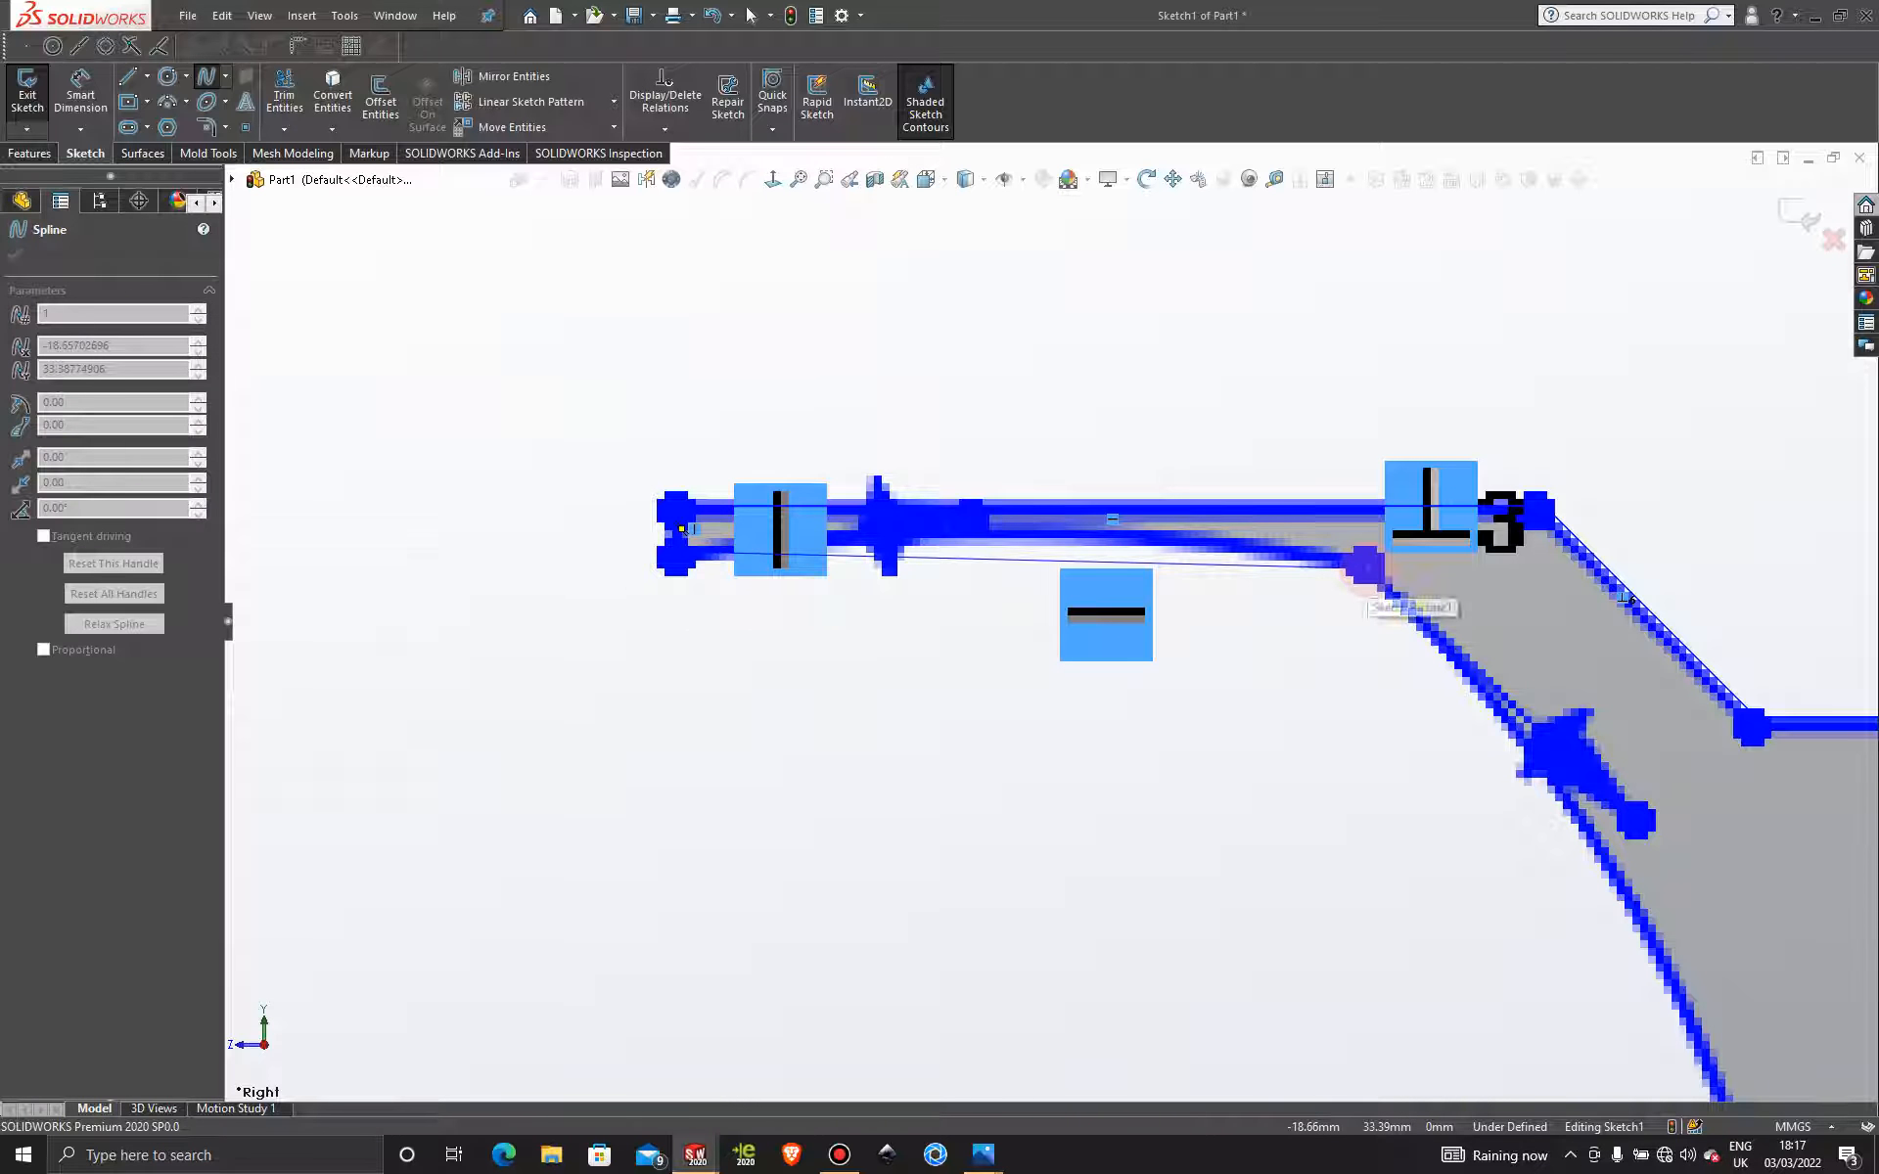
key("Escape")
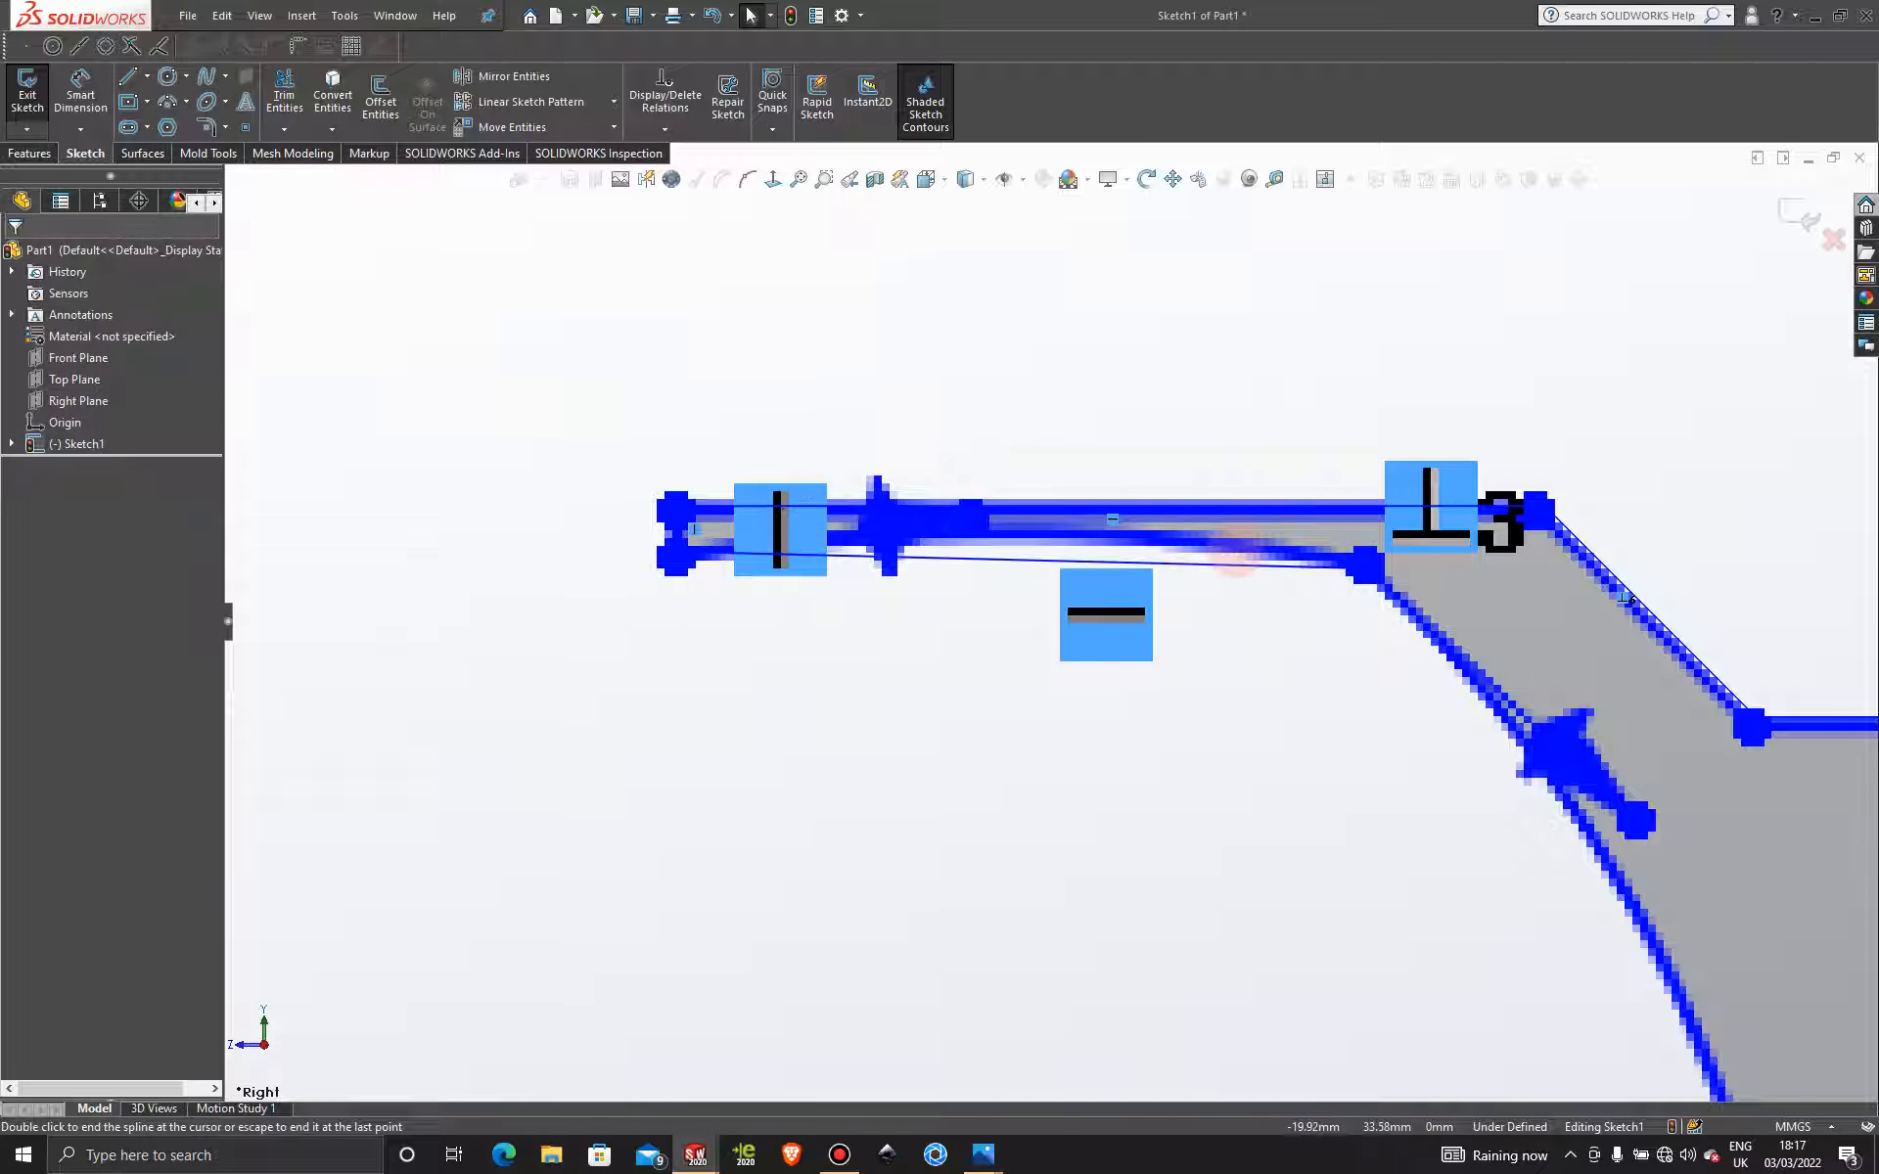
left_click(1230, 566)
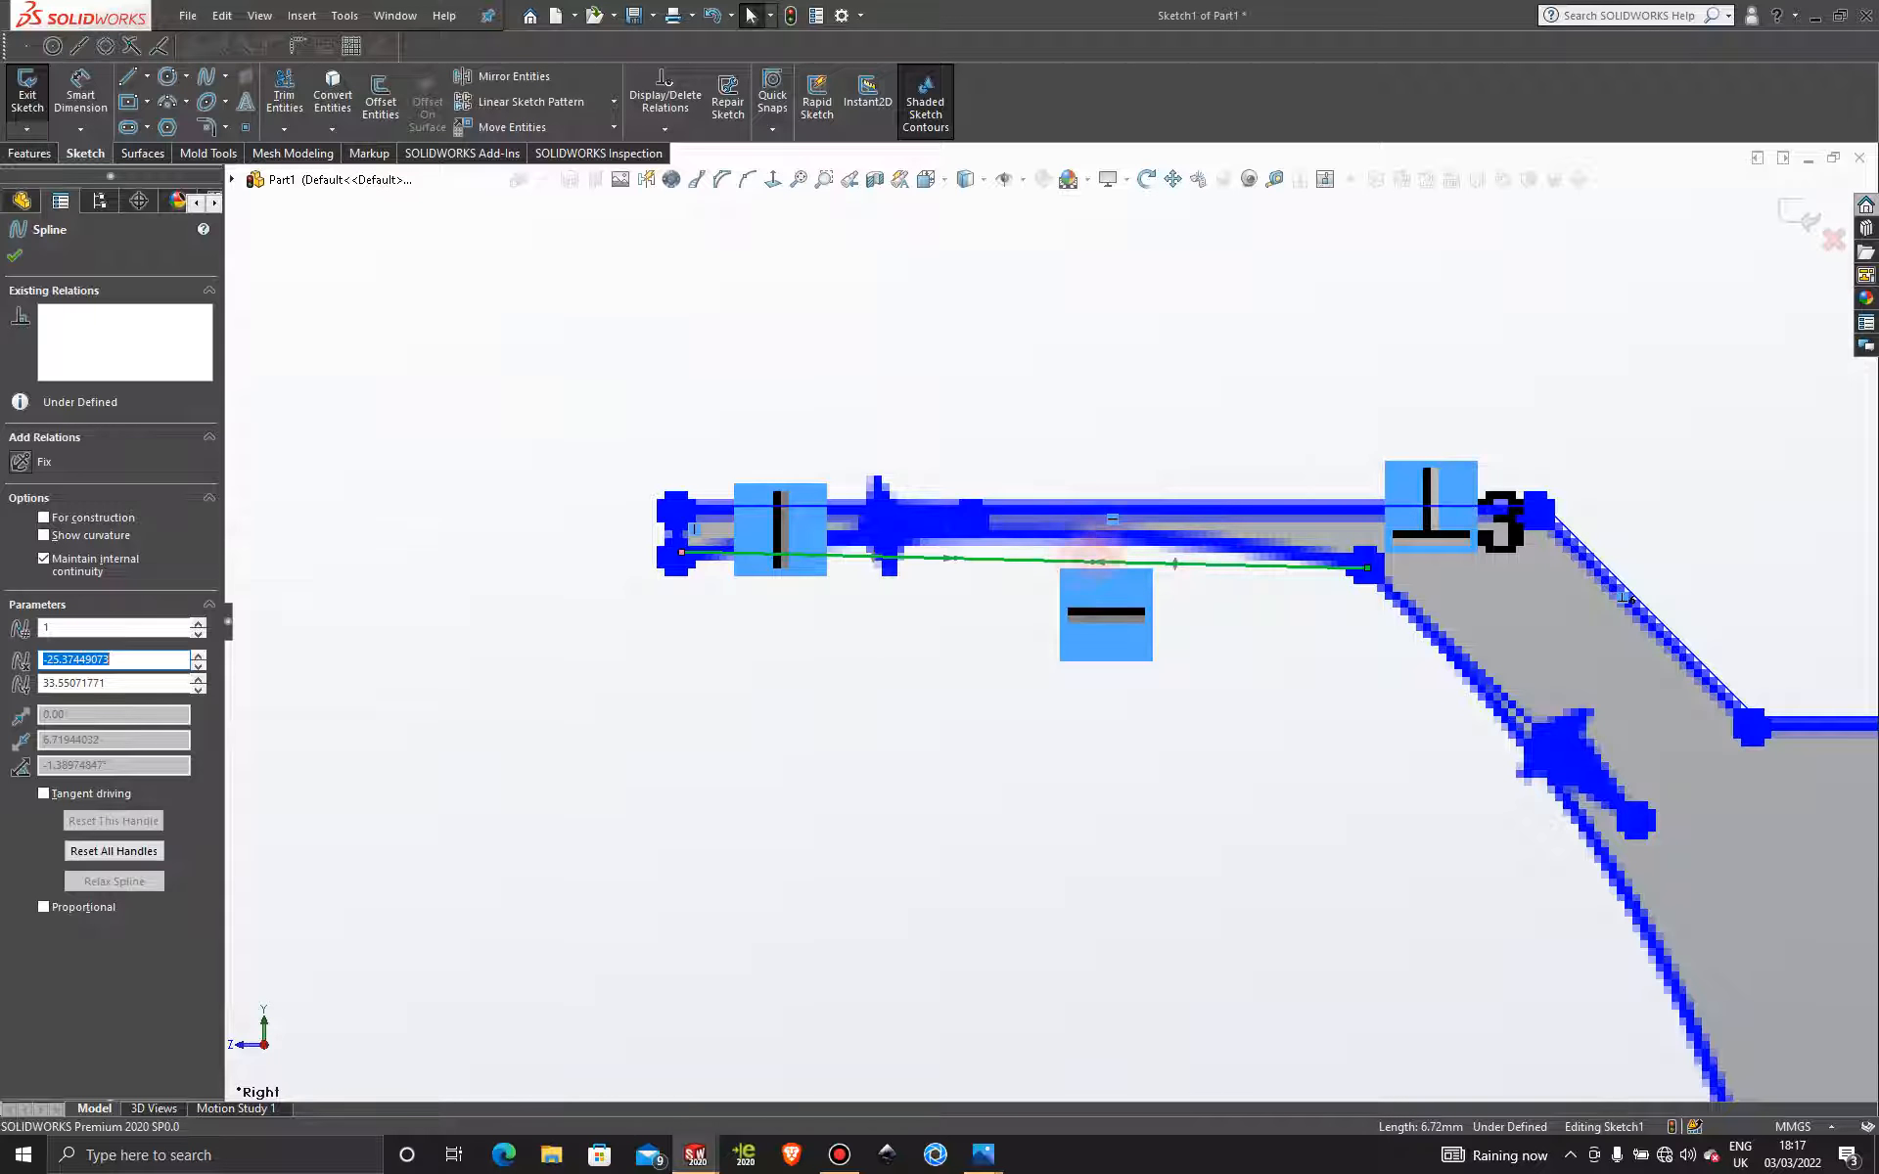
left_click_drag(1093, 563, 1101, 531)
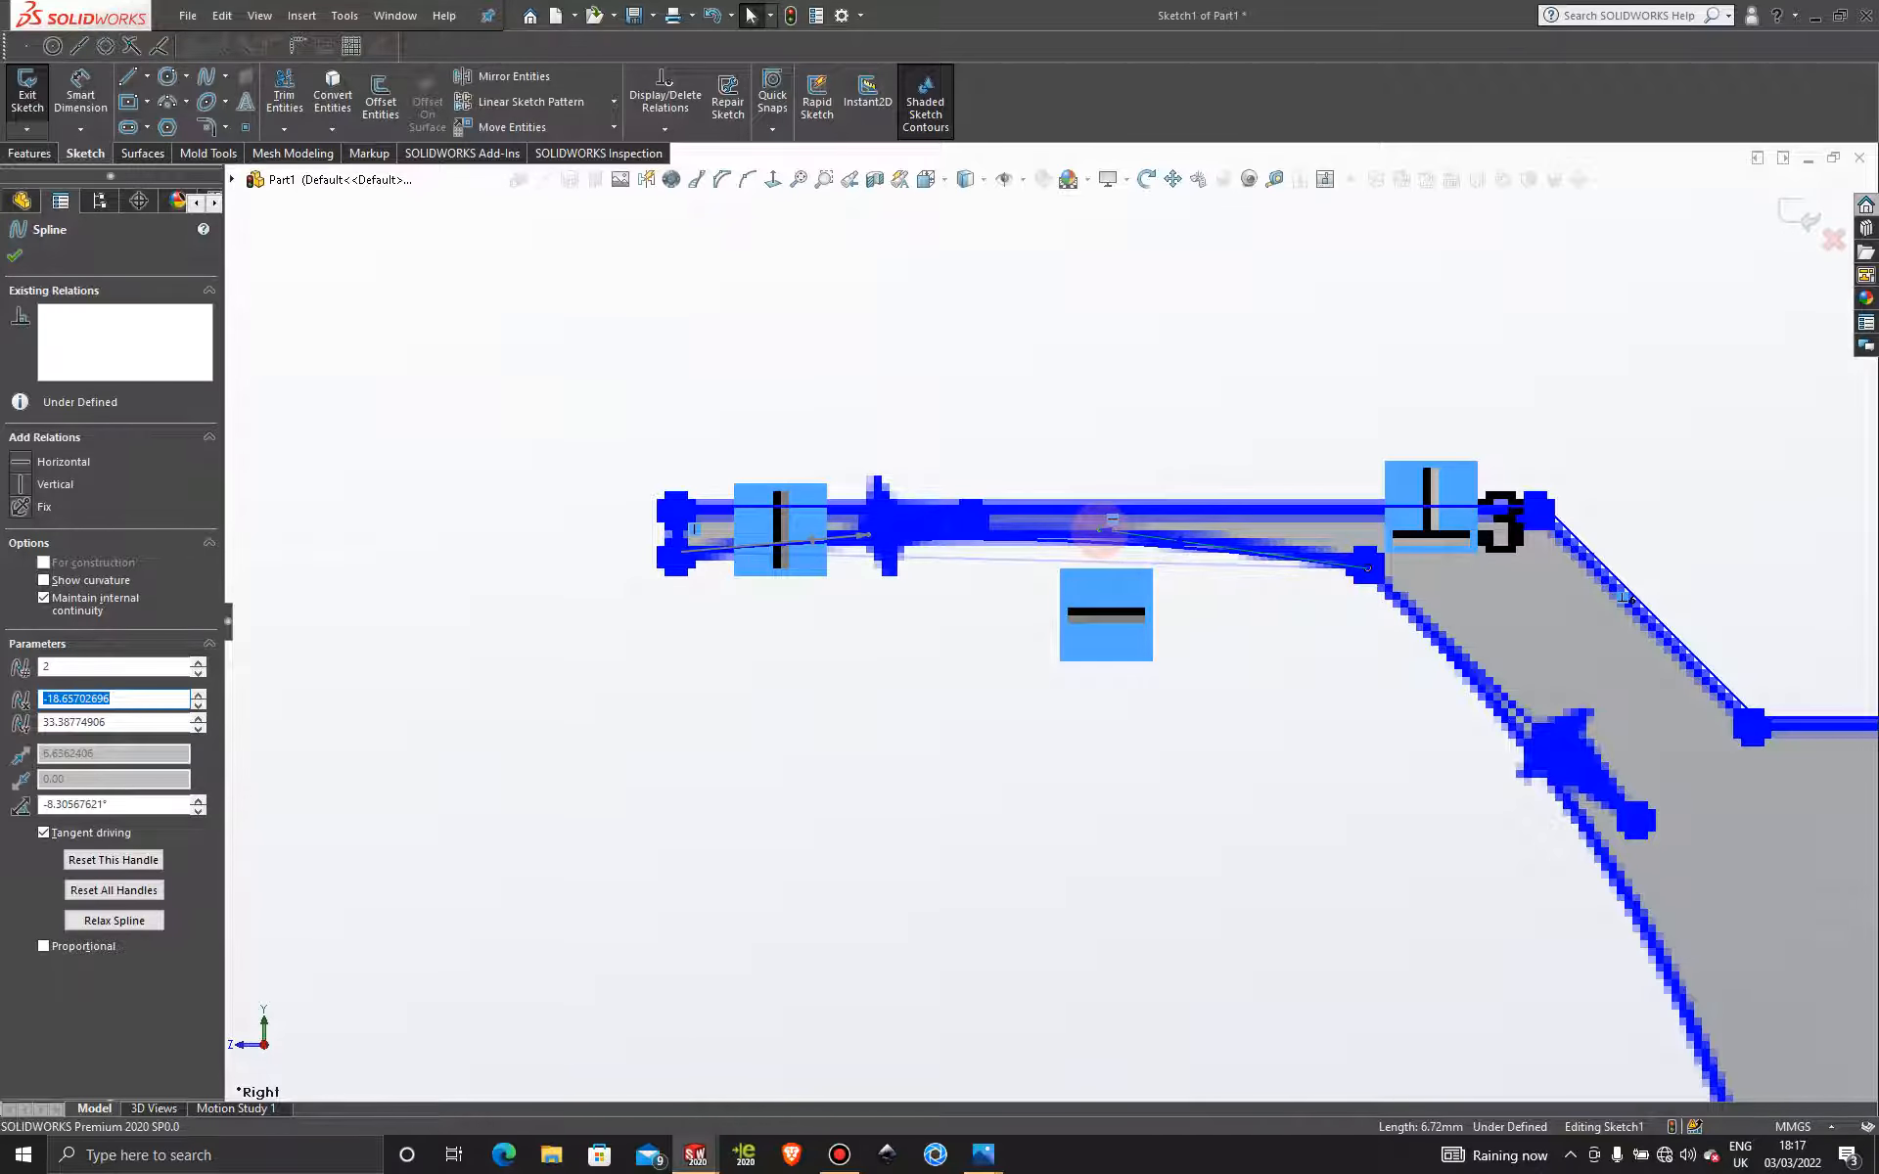
left_click_drag(1111, 523, 1161, 535)
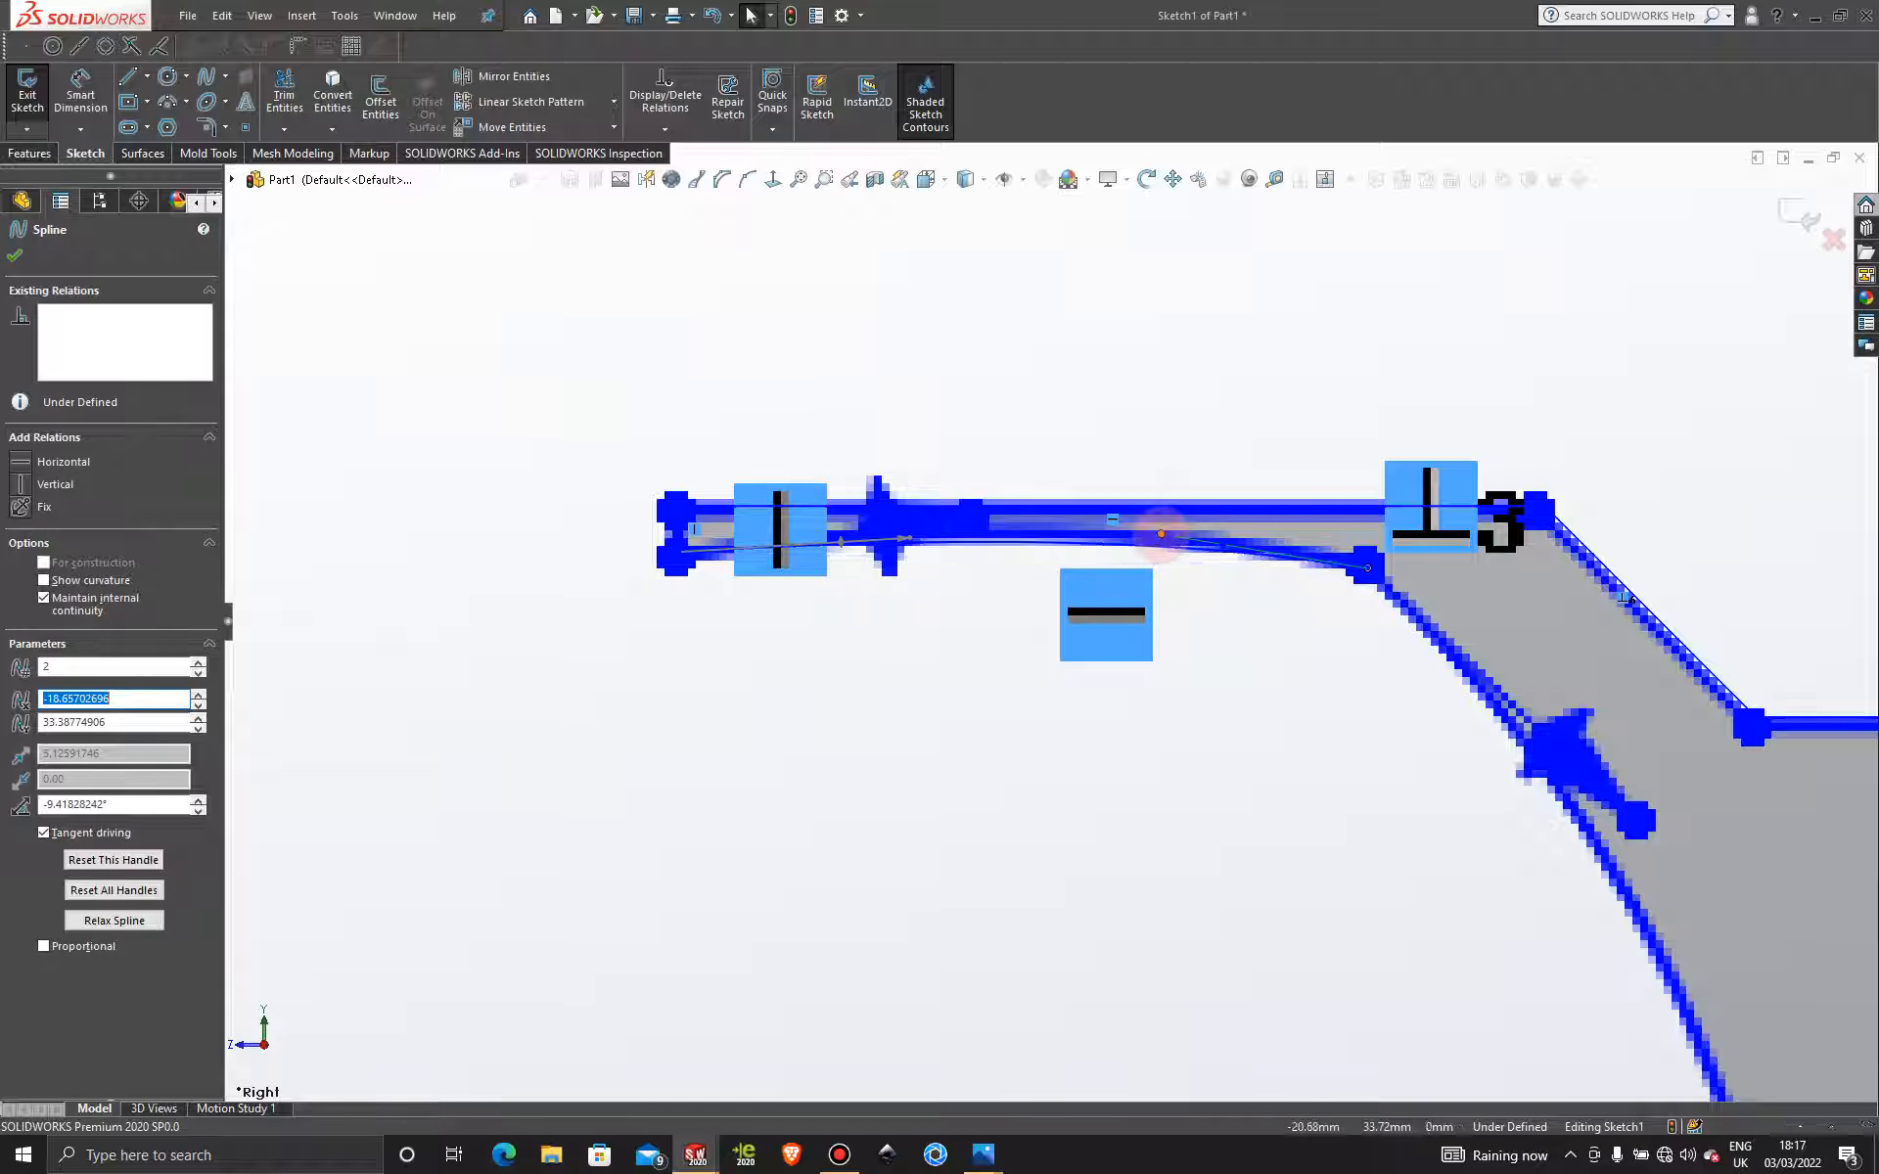
Trace the curved outer face from the lip's inner corner to the notch with a two-point spline about 8.5 mm long, bent to match.
scroll(1360, 744, "up", 3)
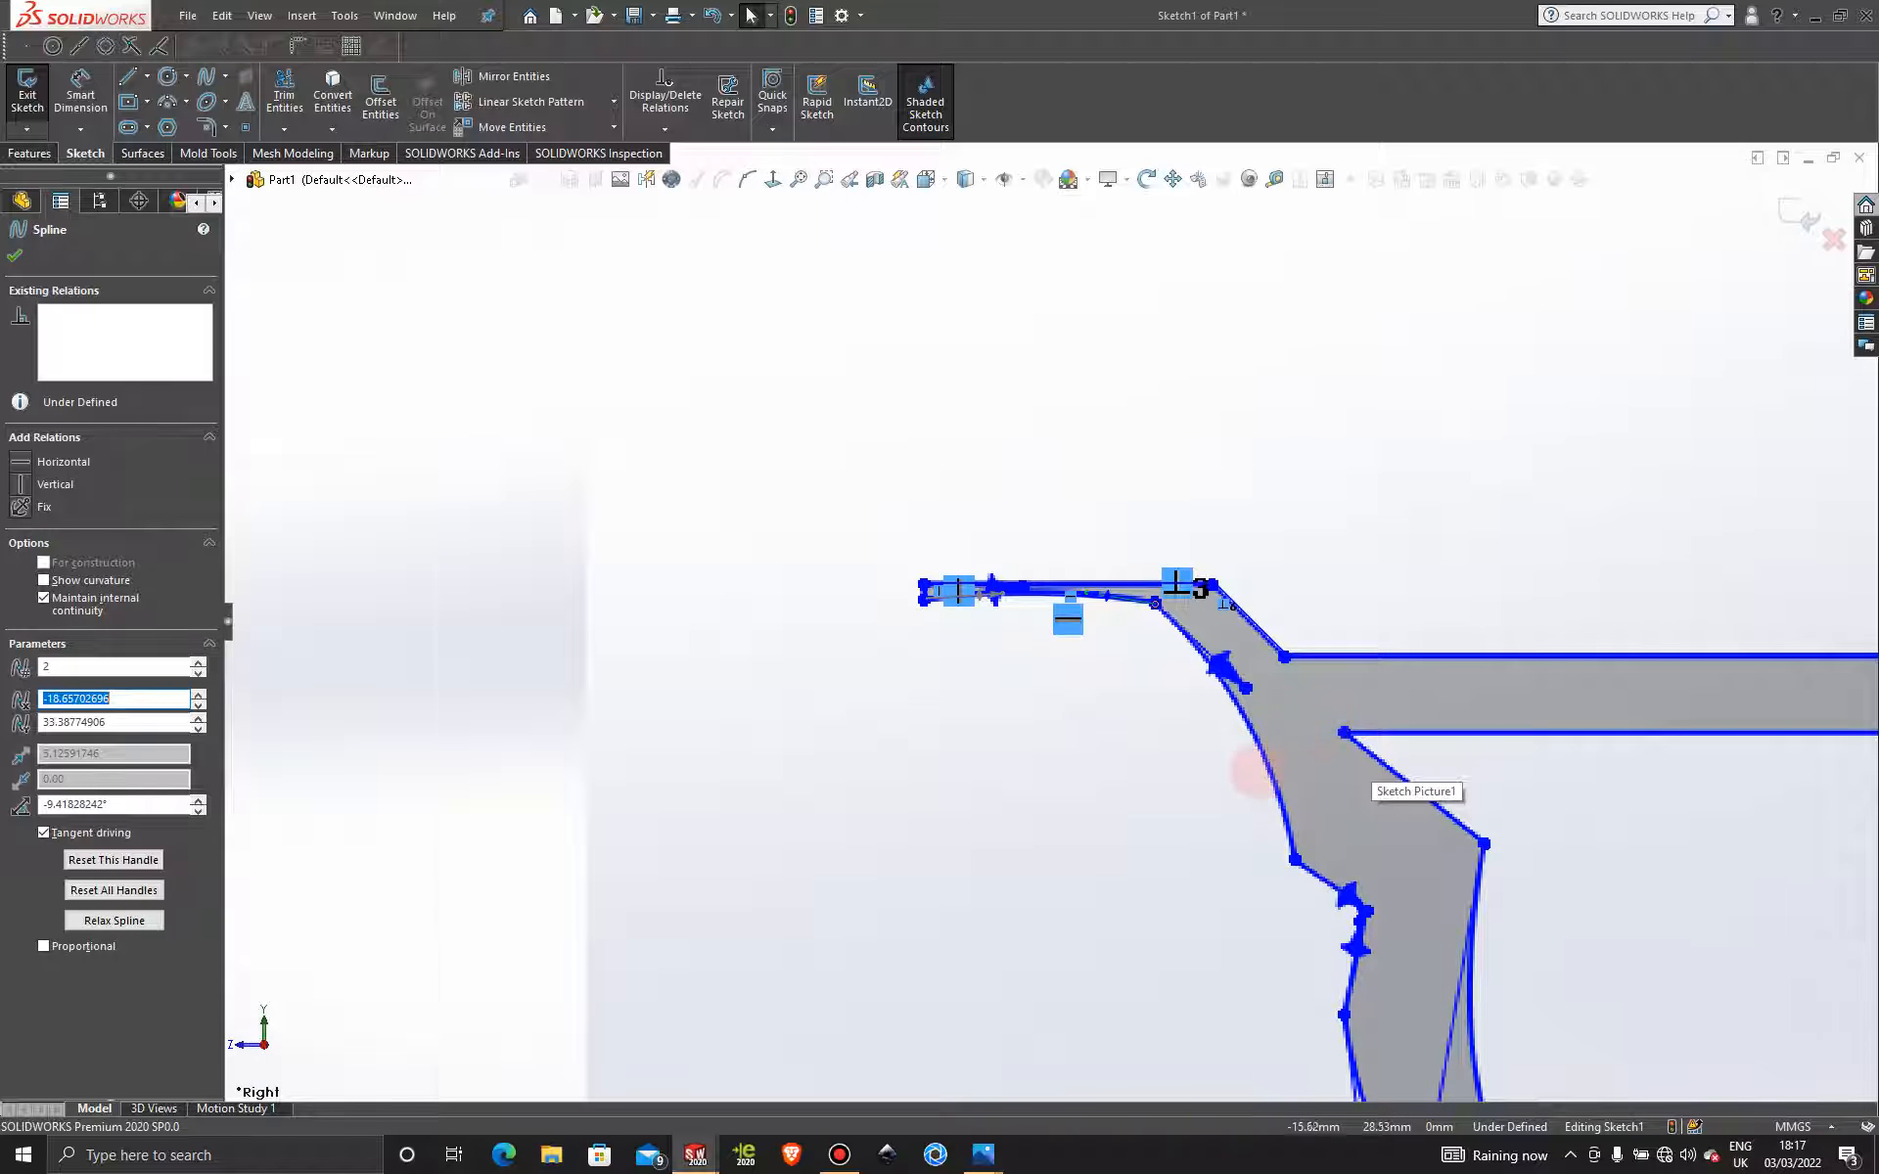
scroll(1256, 773, "down", 2)
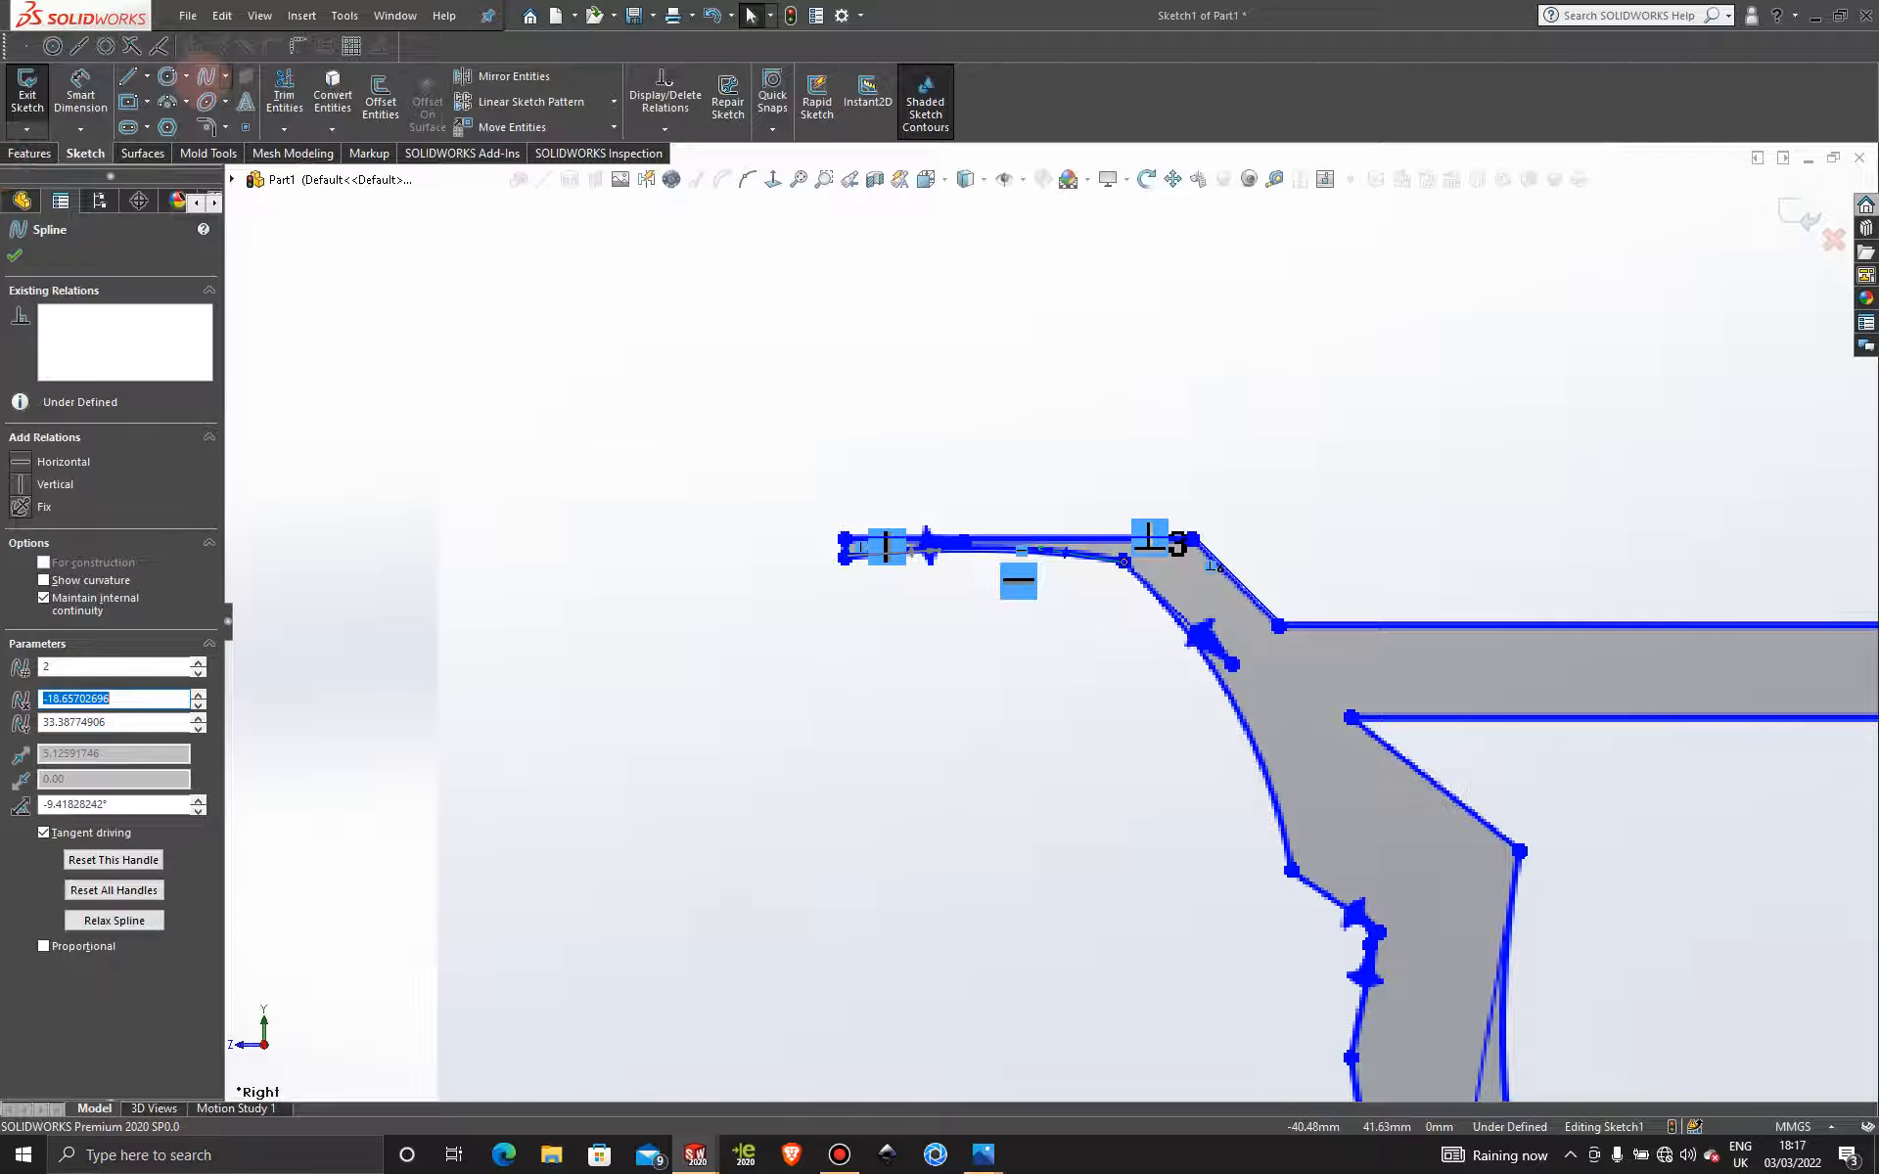
left_click(204, 77)
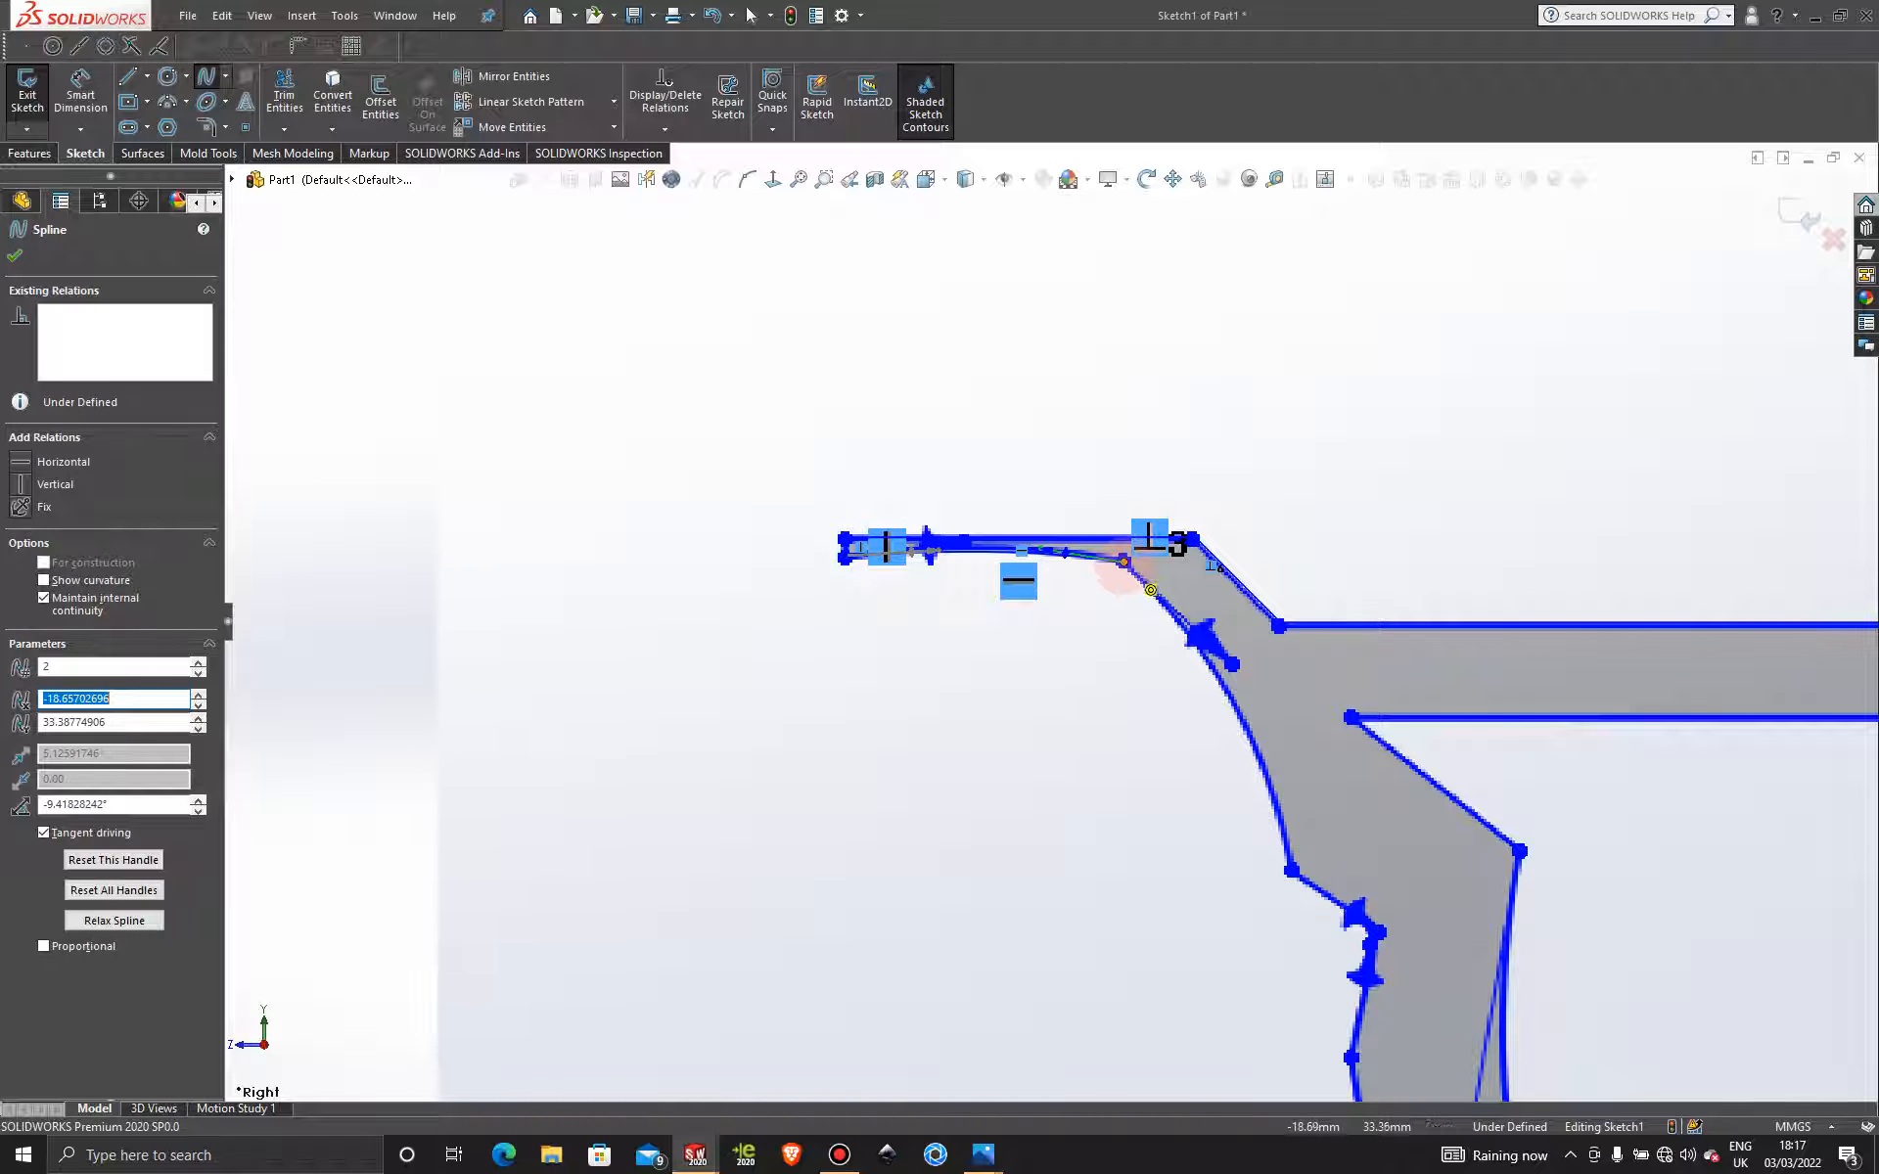
left_click(1292, 870)
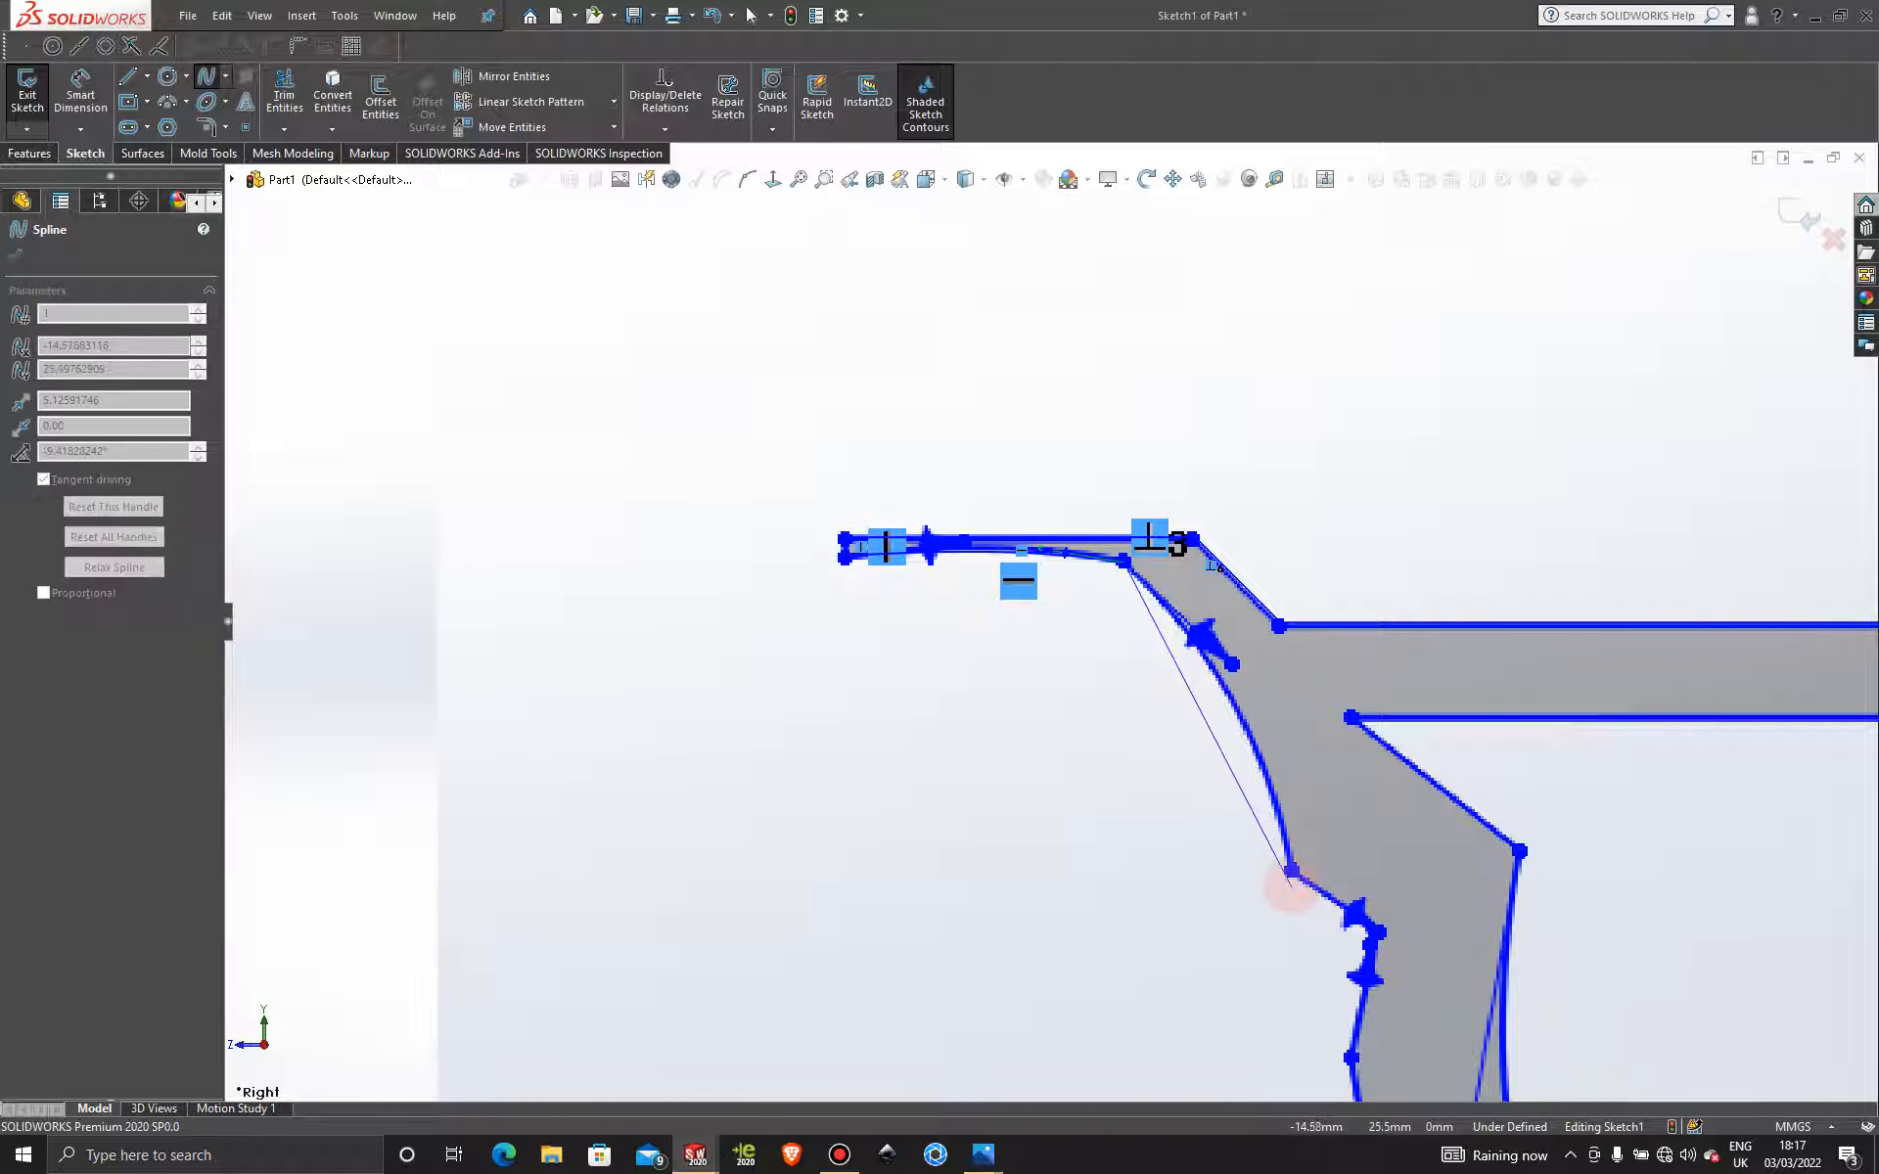
scroll(1291, 871, "down", 3)
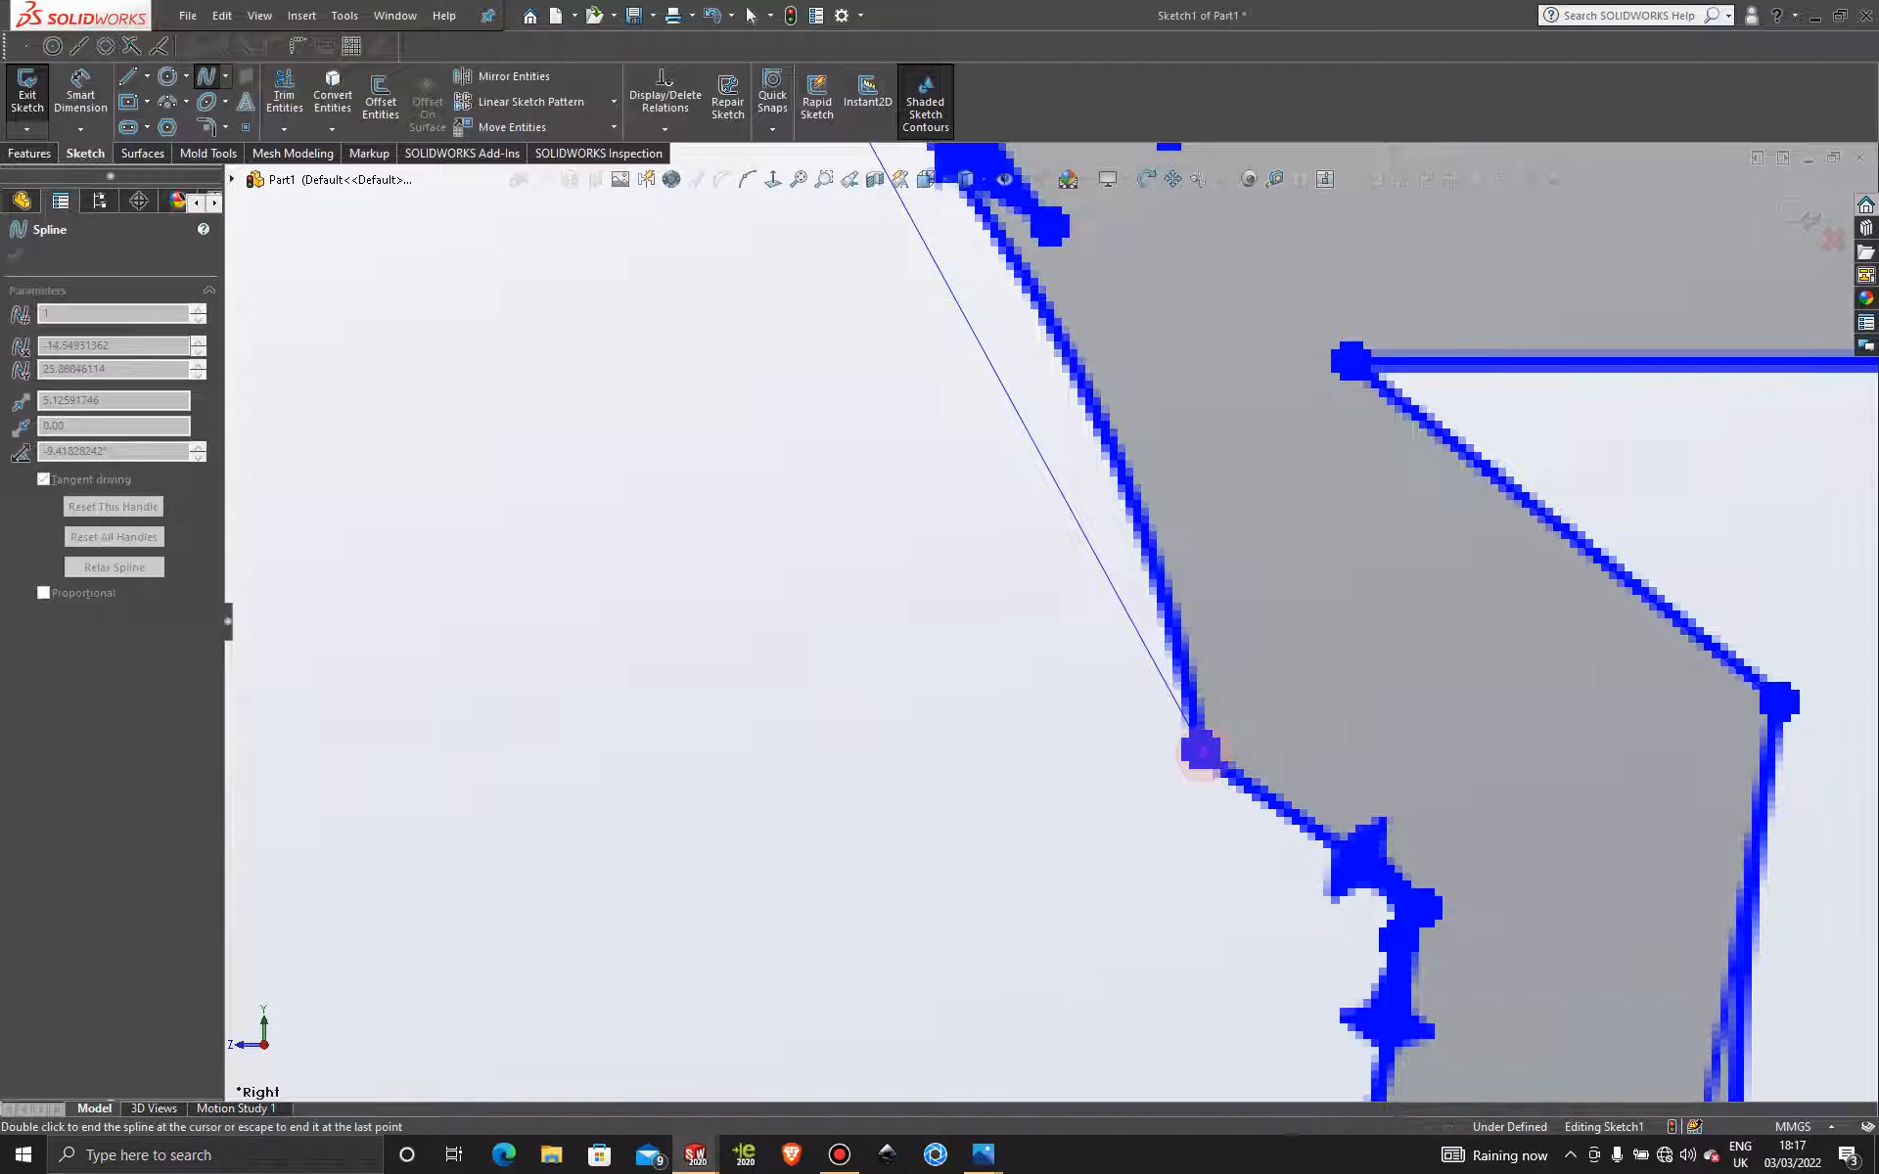
double_click(1193, 752)
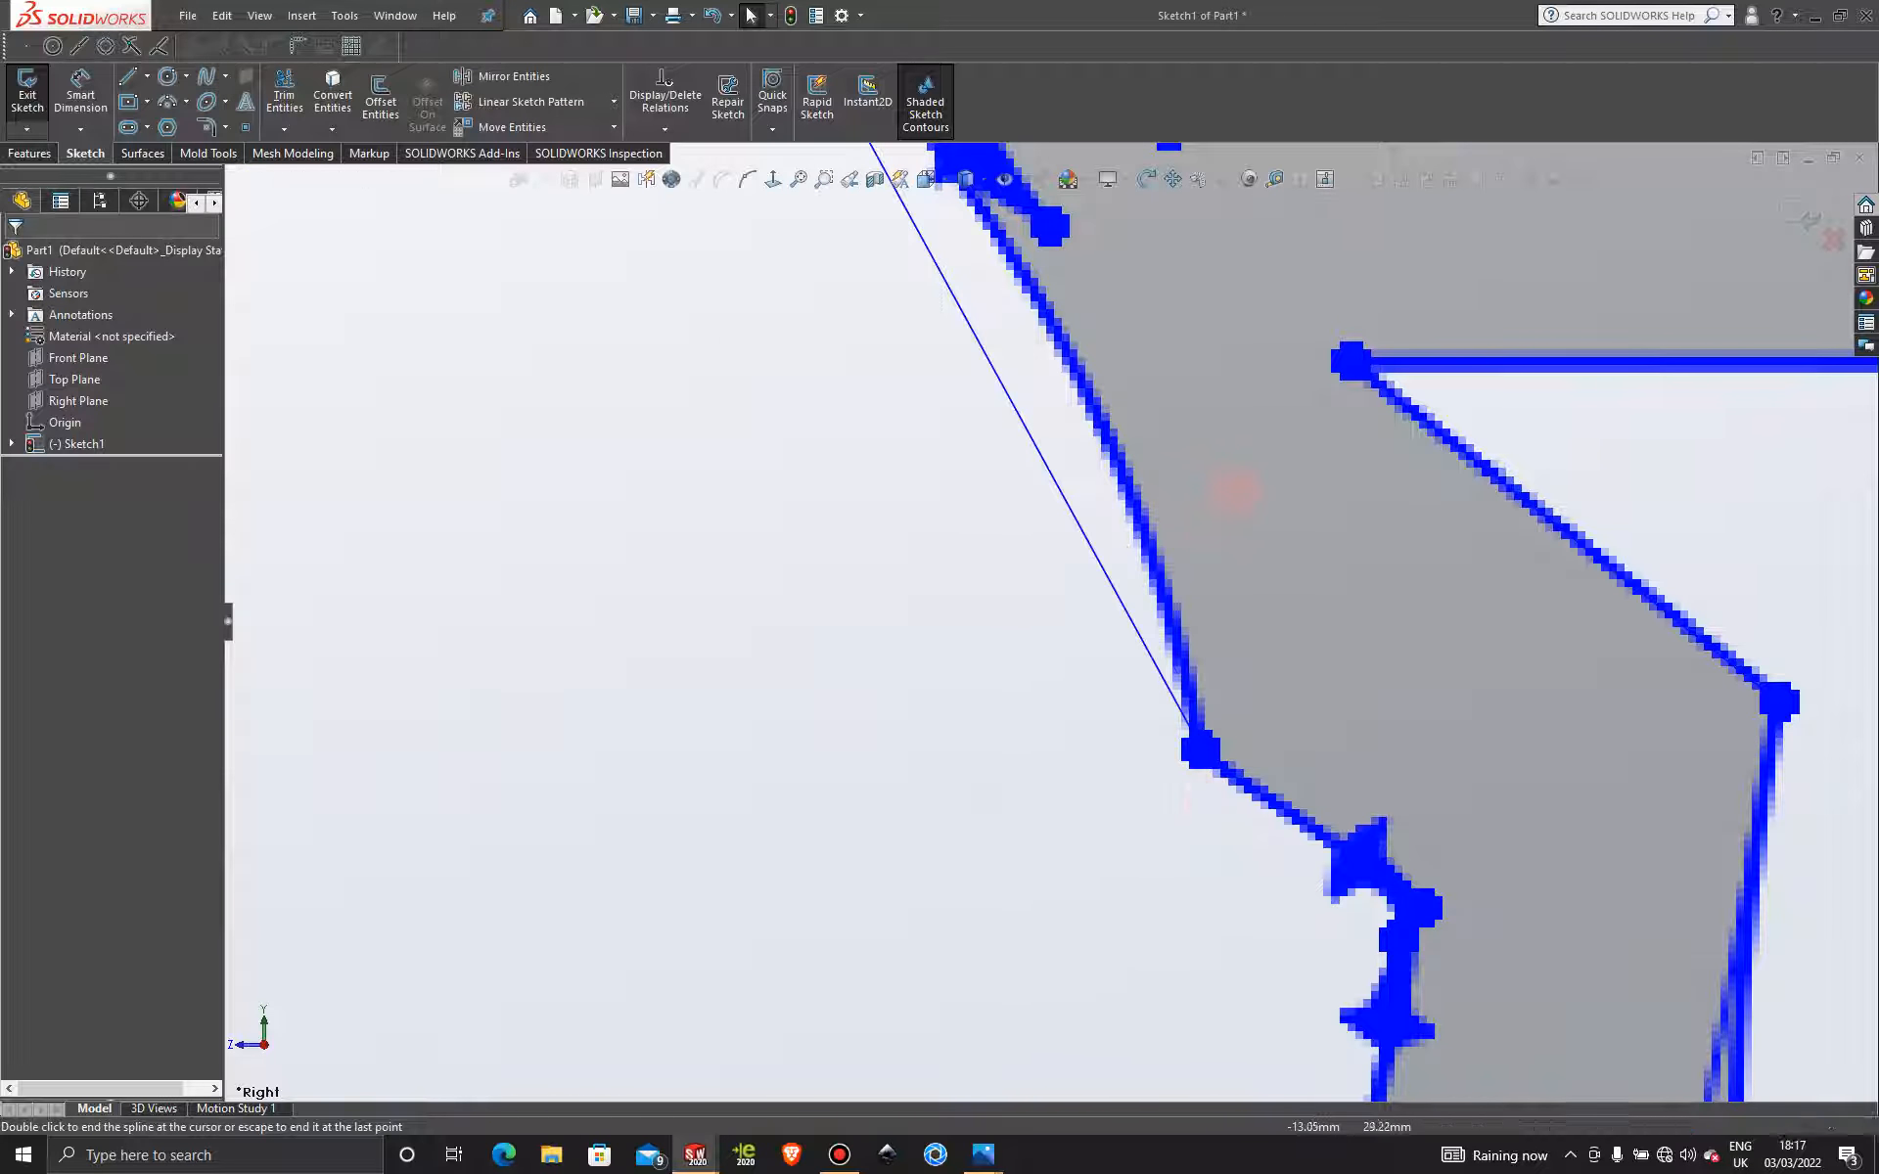
scroll(1041, 729, "up", 3)
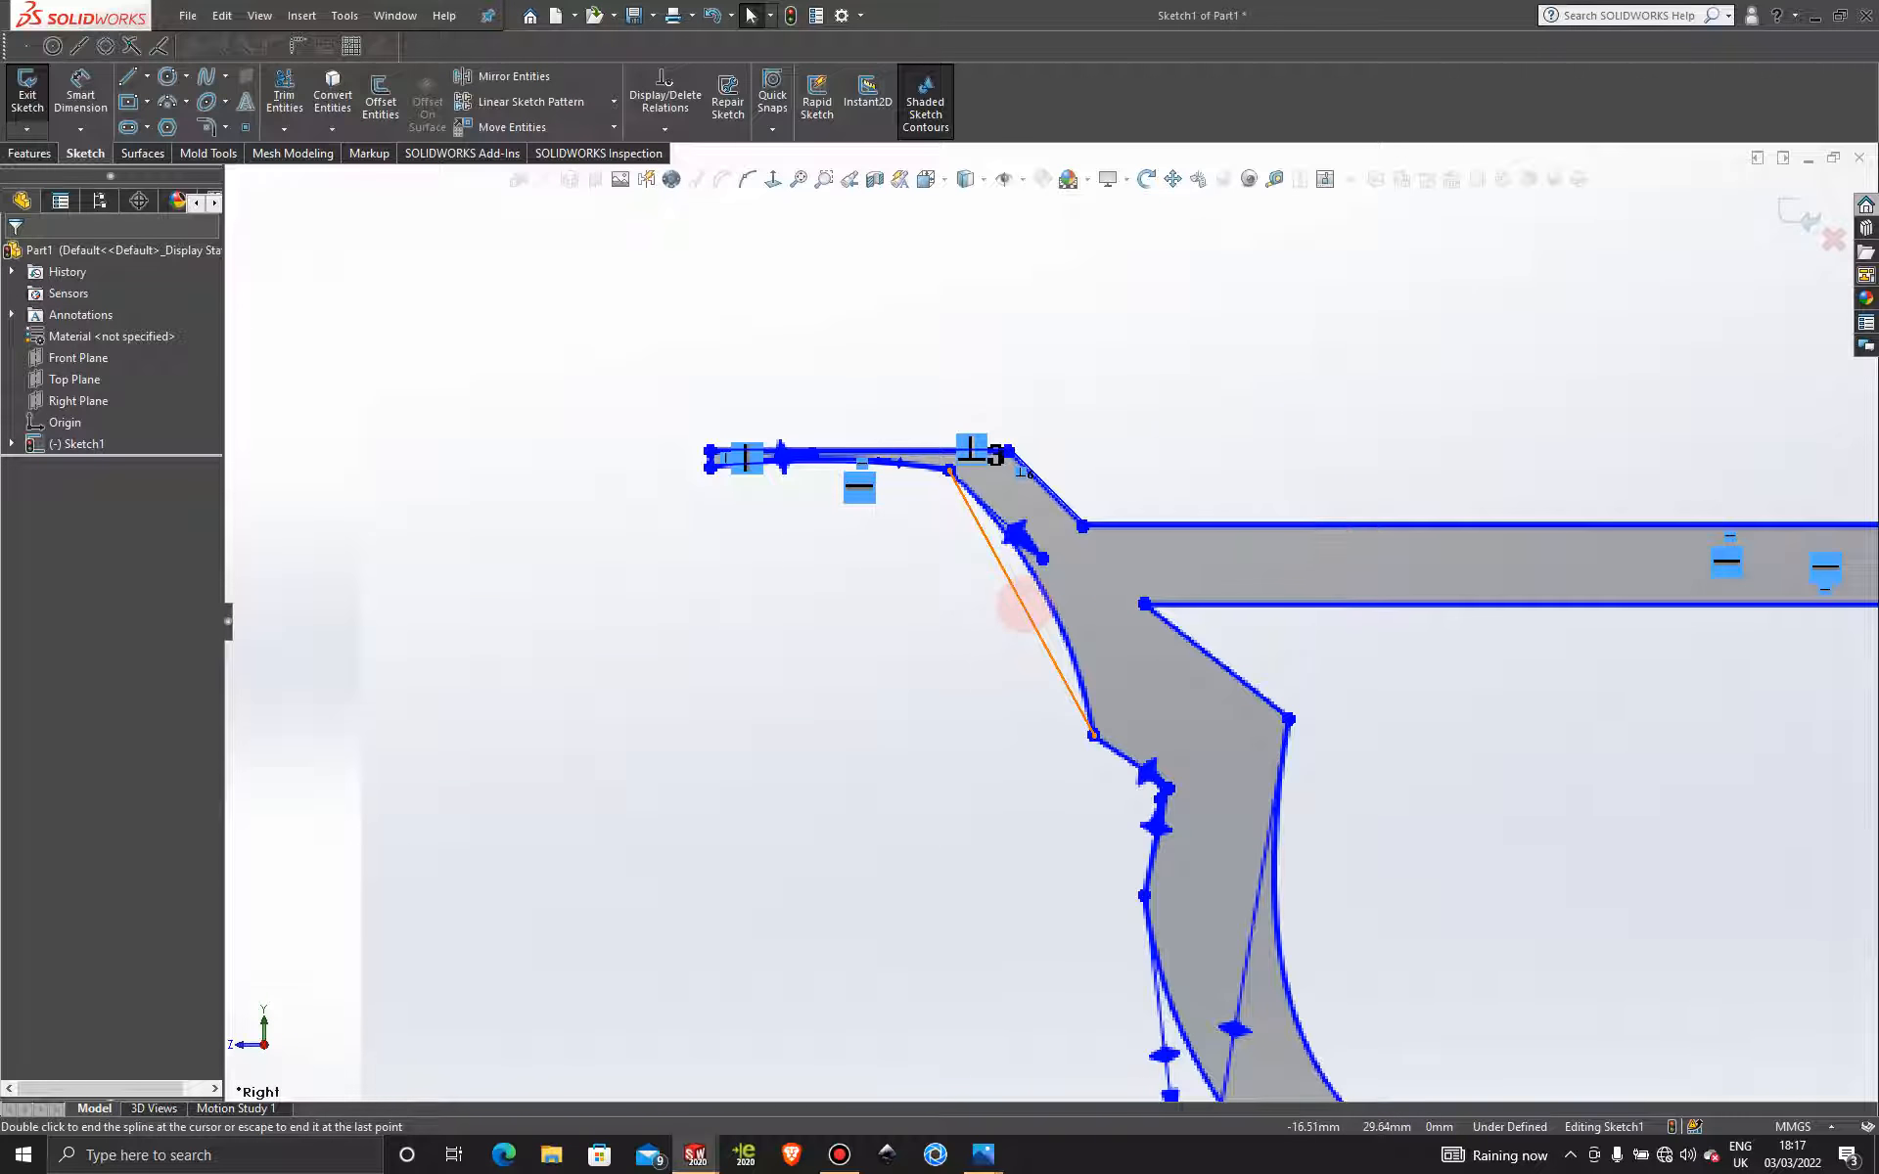
left_click(1019, 599)
mouse_move(1006, 577)
left_mouse_down()
mouse_move(1039, 540)
mouse_move(1028, 556)
left_mouse_up()
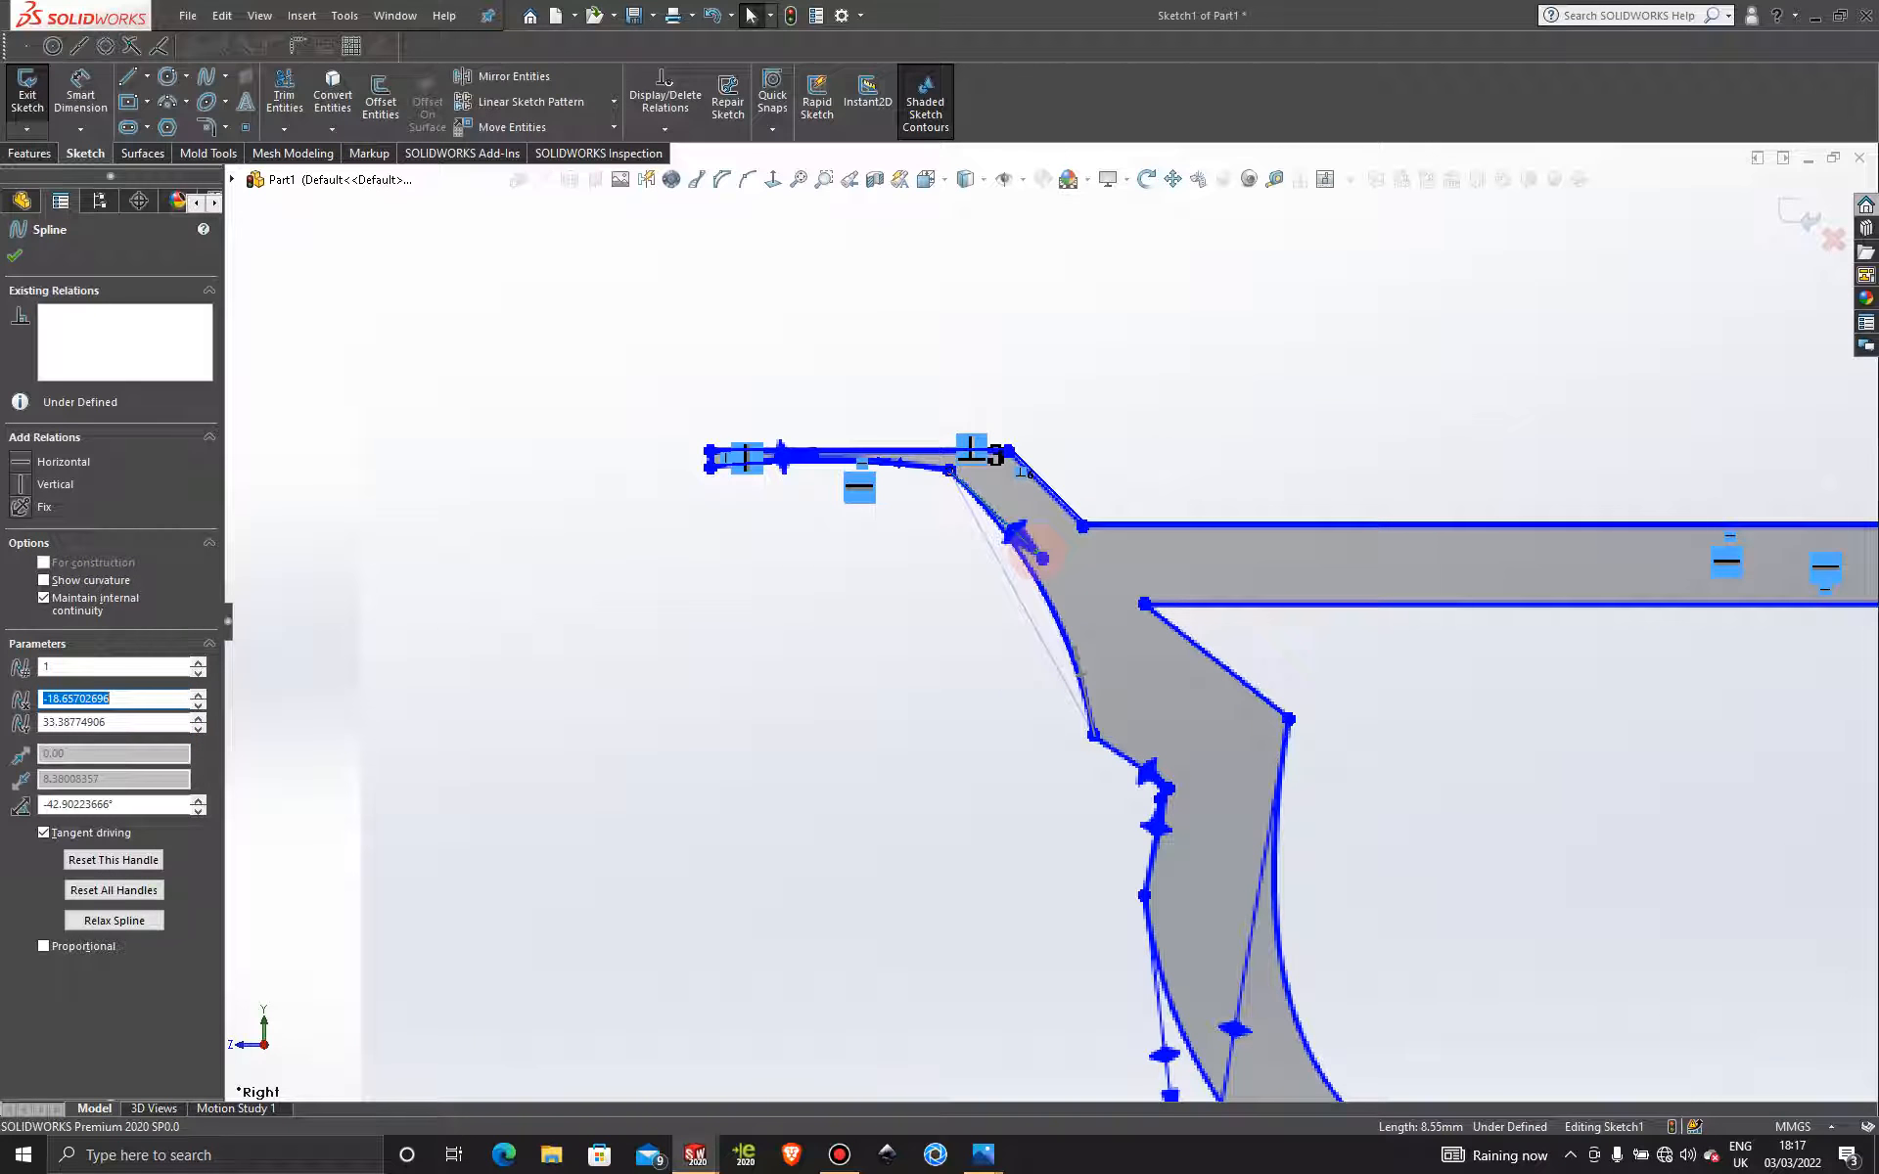
Trace the notch's sloping upper edge with a straight two-point spline from the curved face's lower end to the notch's inner corner.
scroll(1123, 709, "up", 3)
scroll(1125, 719, "down", 4)
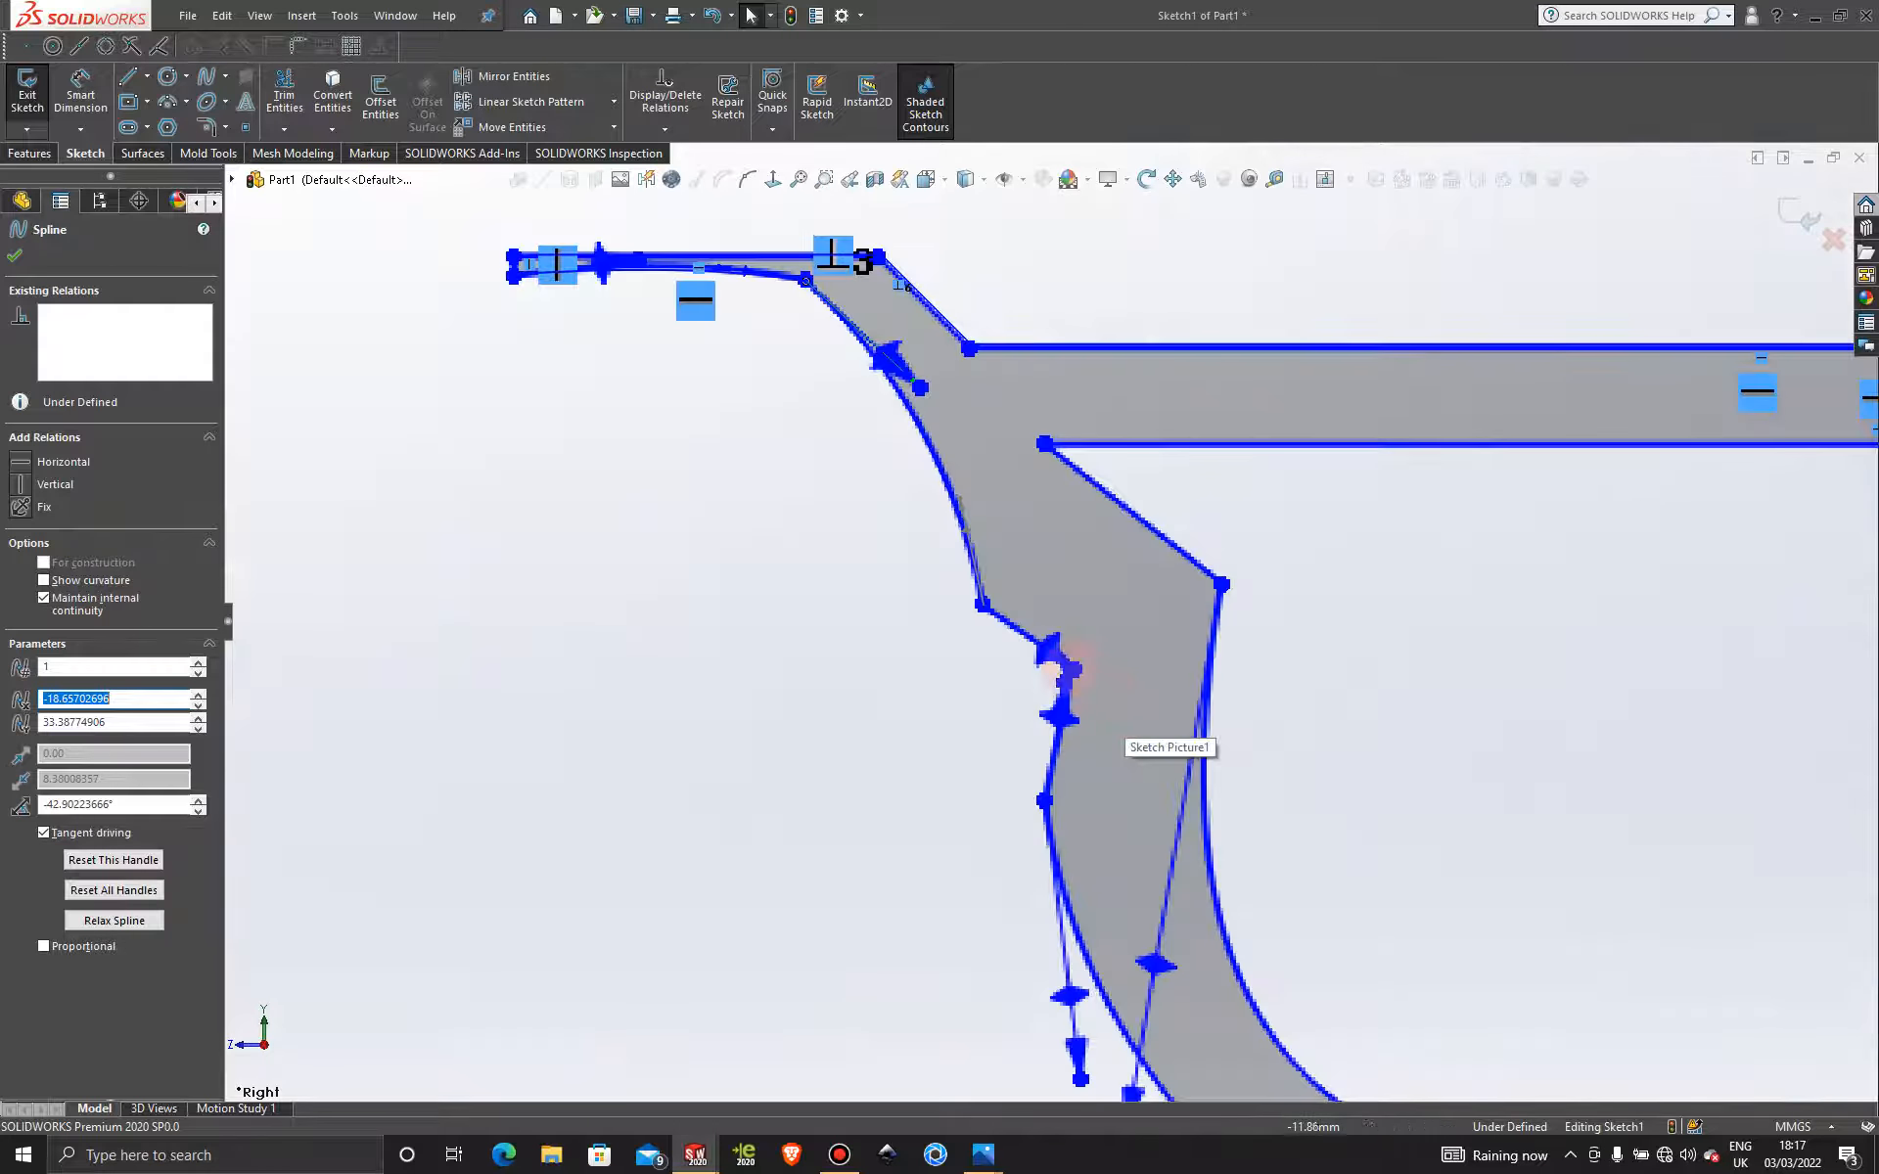
left_click(206, 76)
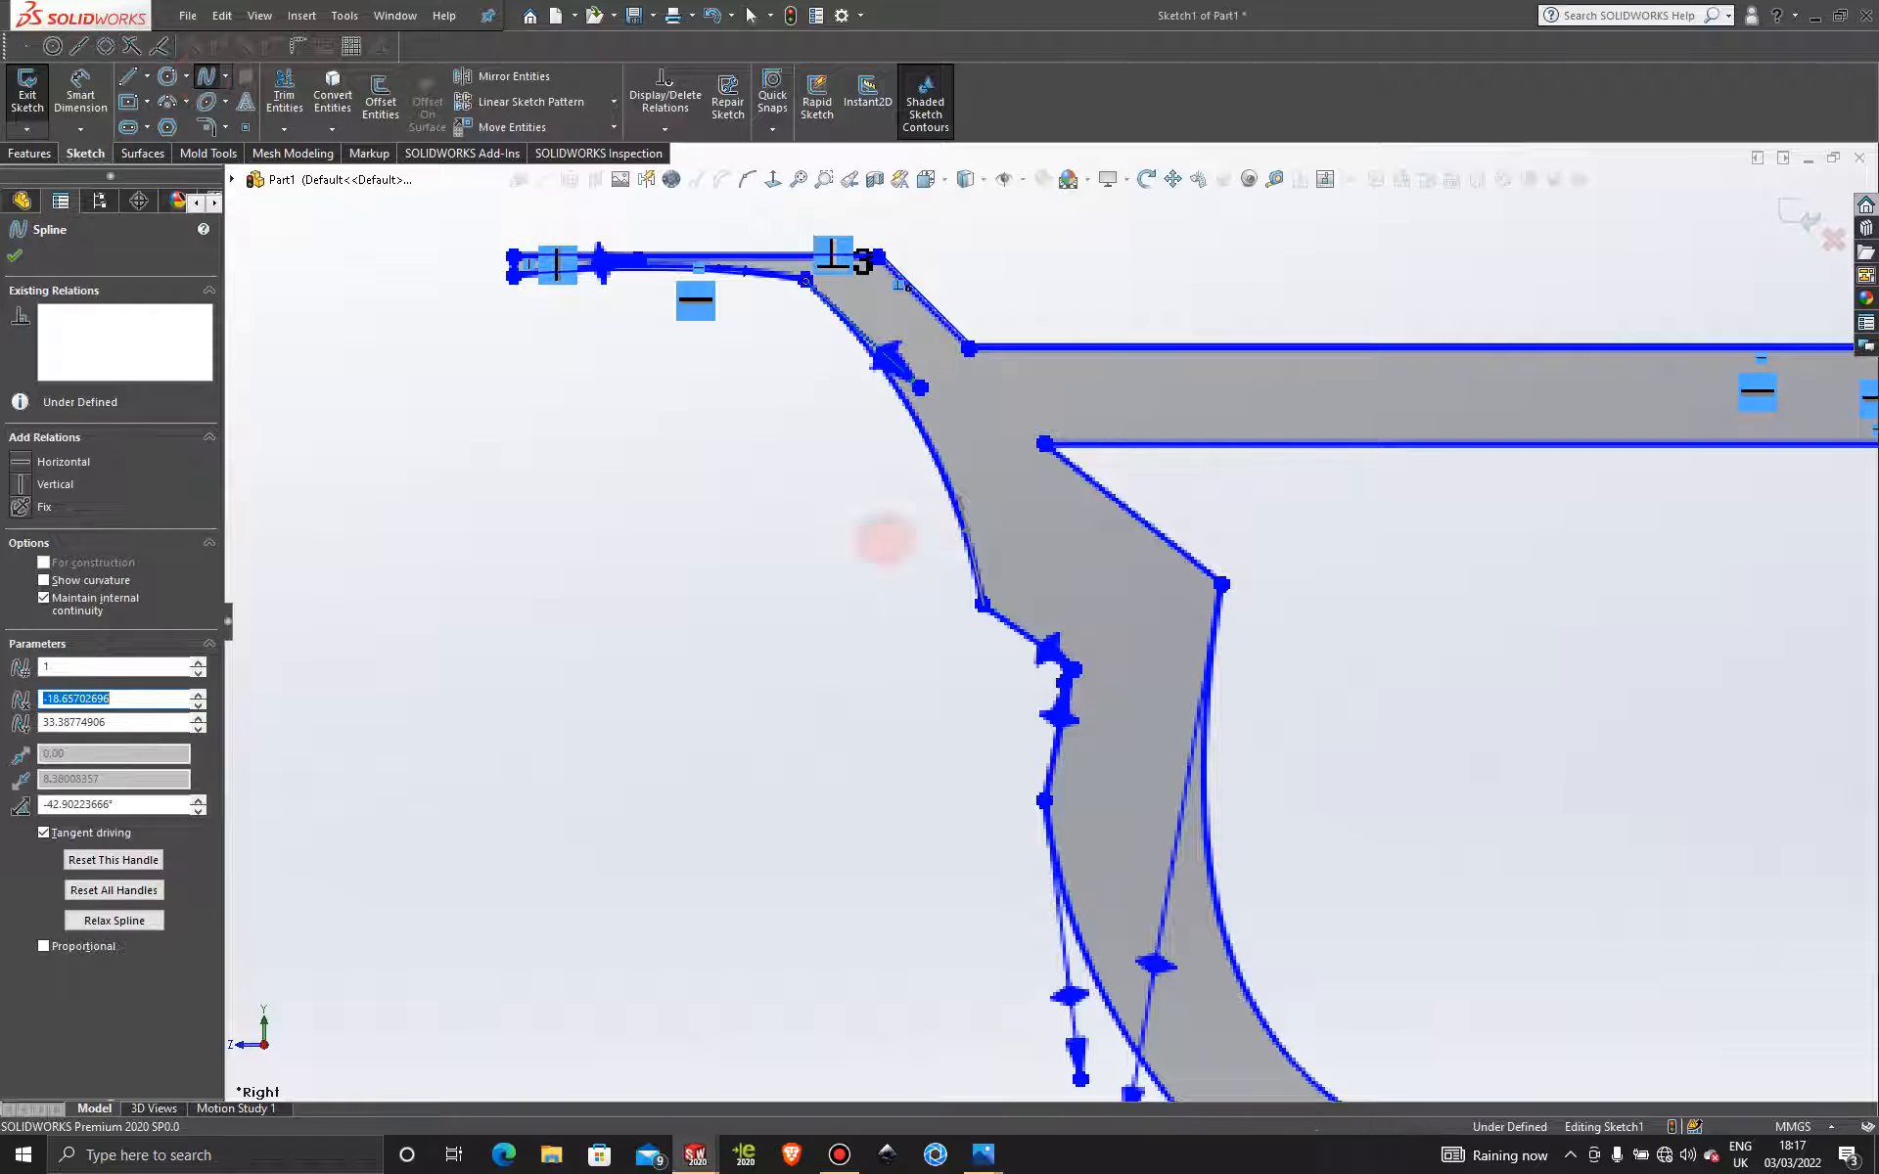
left_click(983, 603)
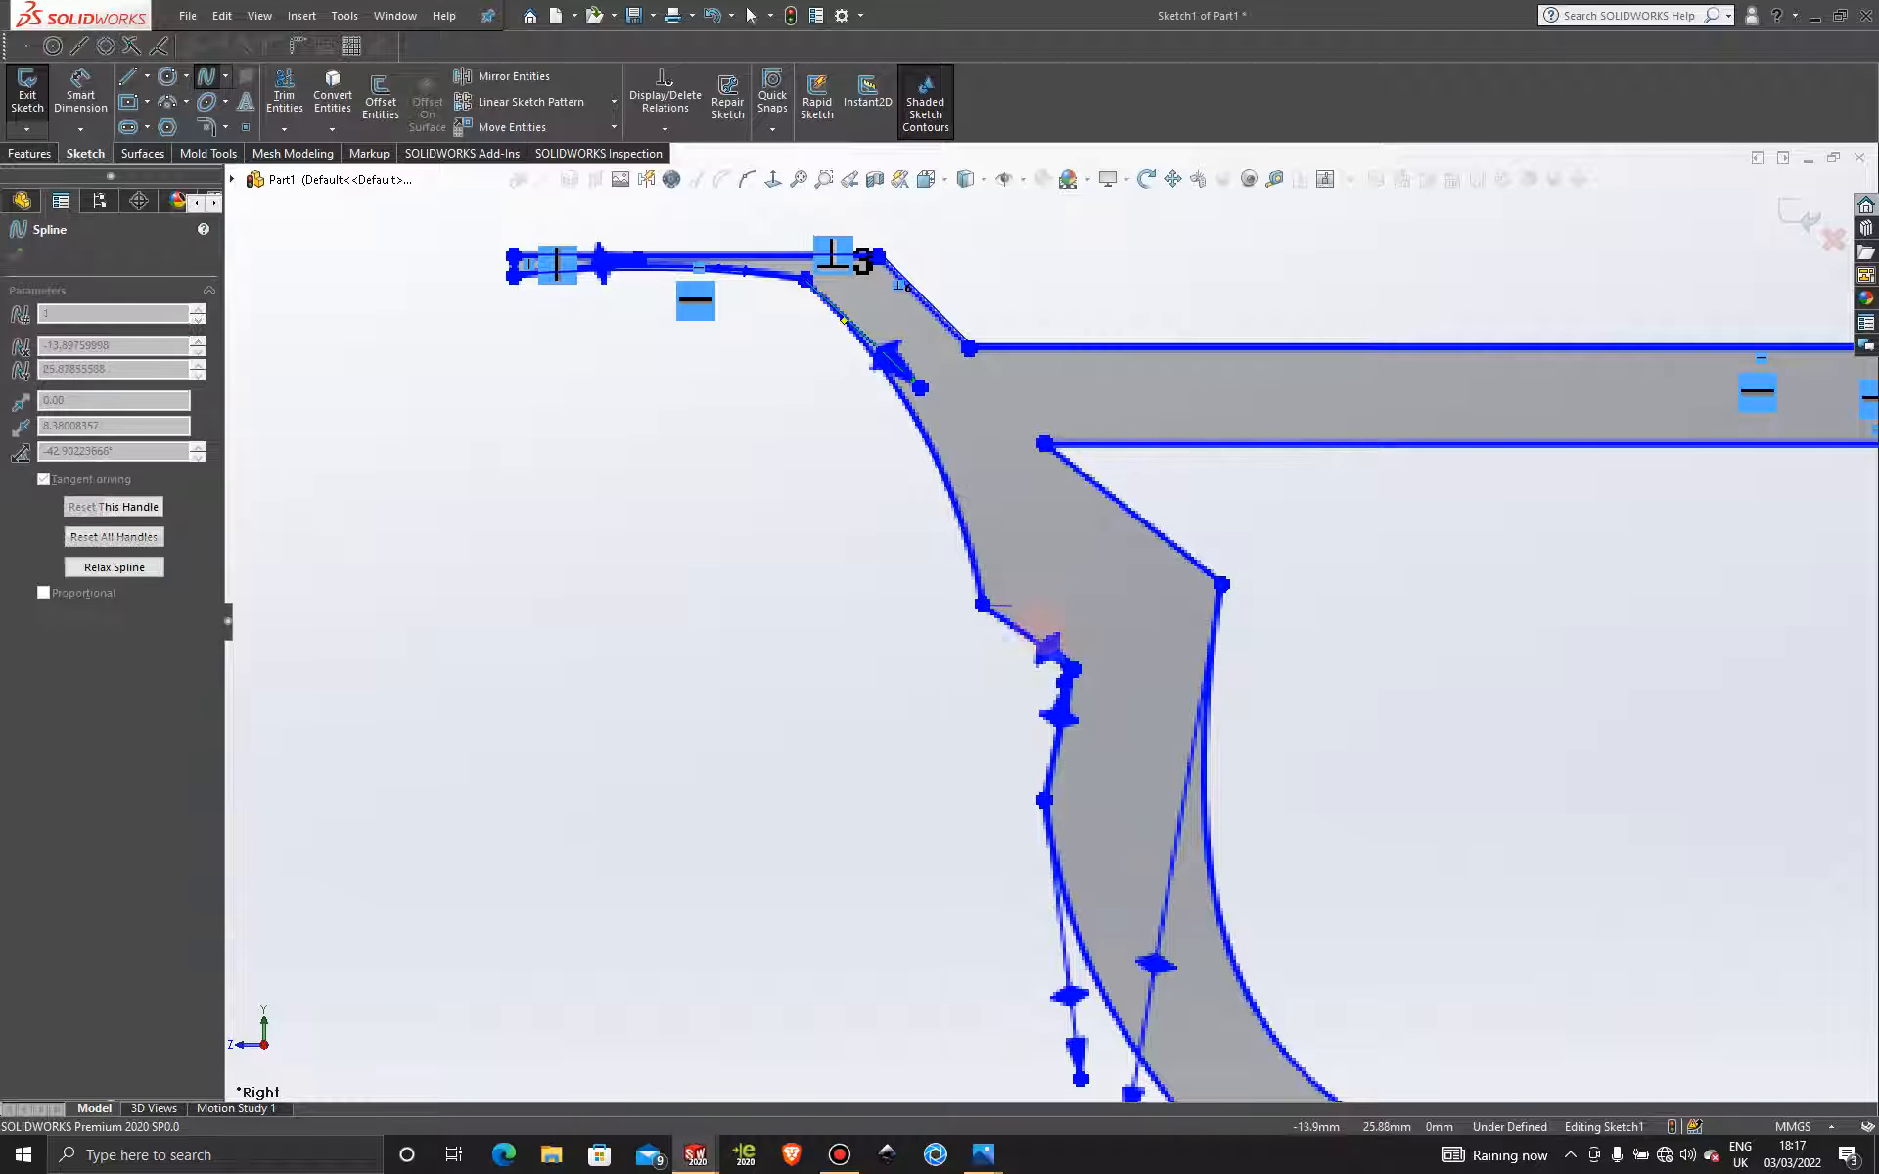
left_click(1064, 673)
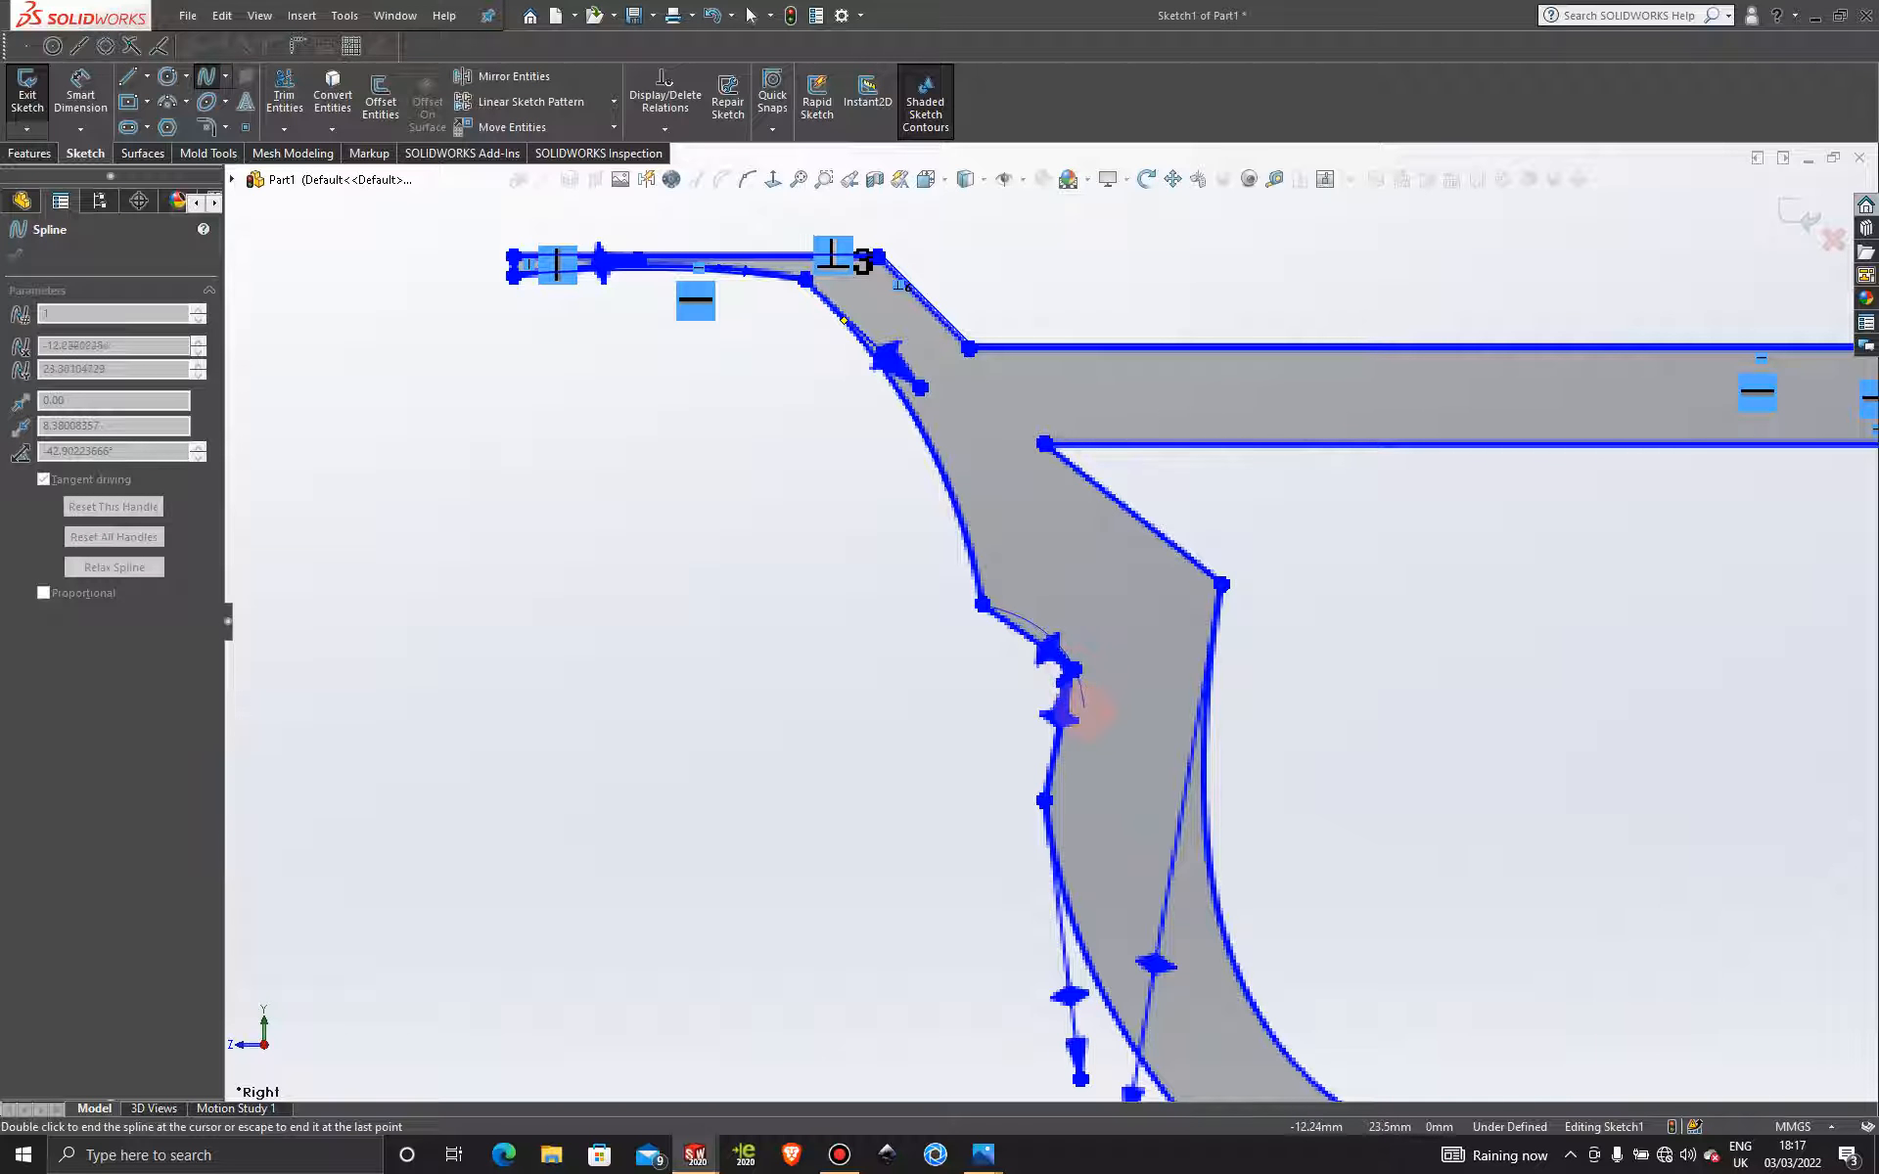
key("Escape")
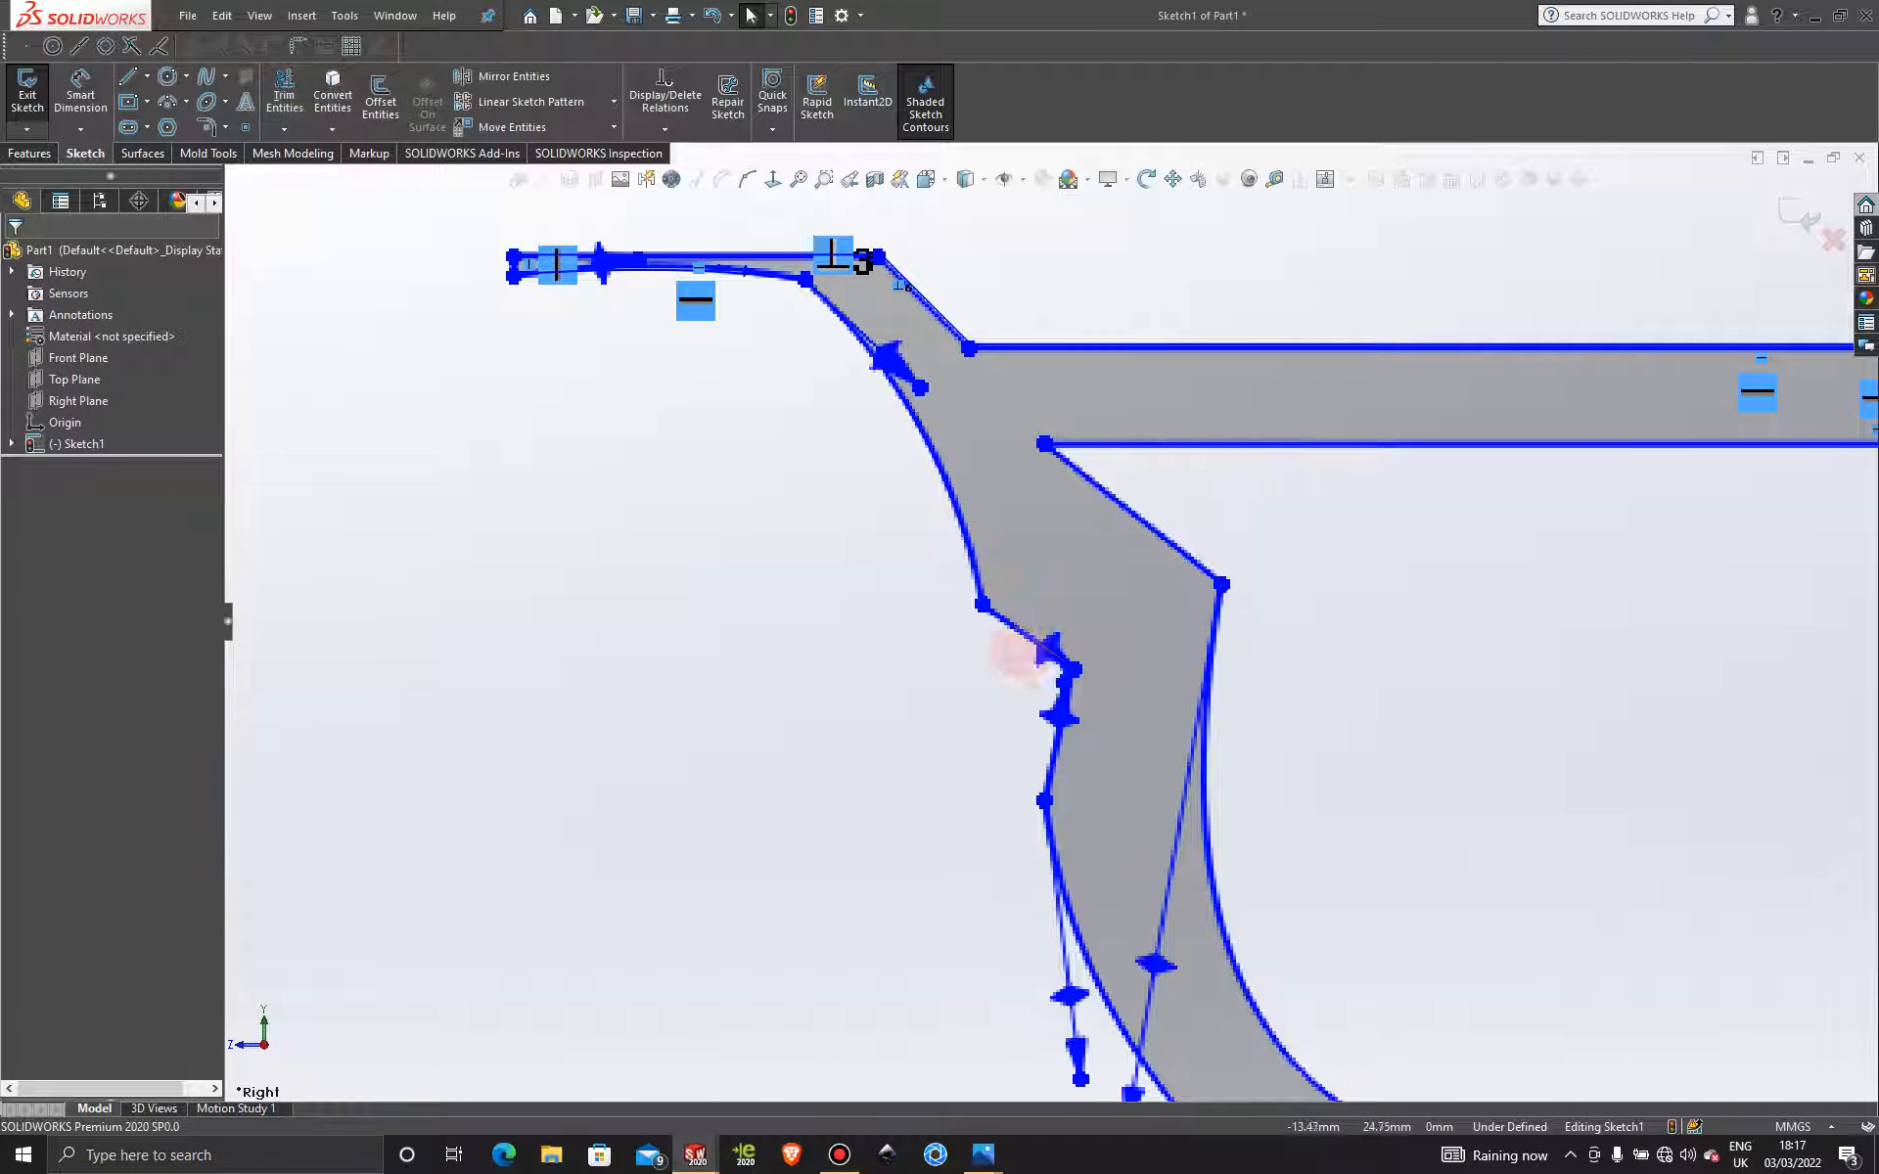
Trace the notch's lower edge with a straight two-point spline from its inner corner down to the start of the long spoke curve.
left_click(205, 77)
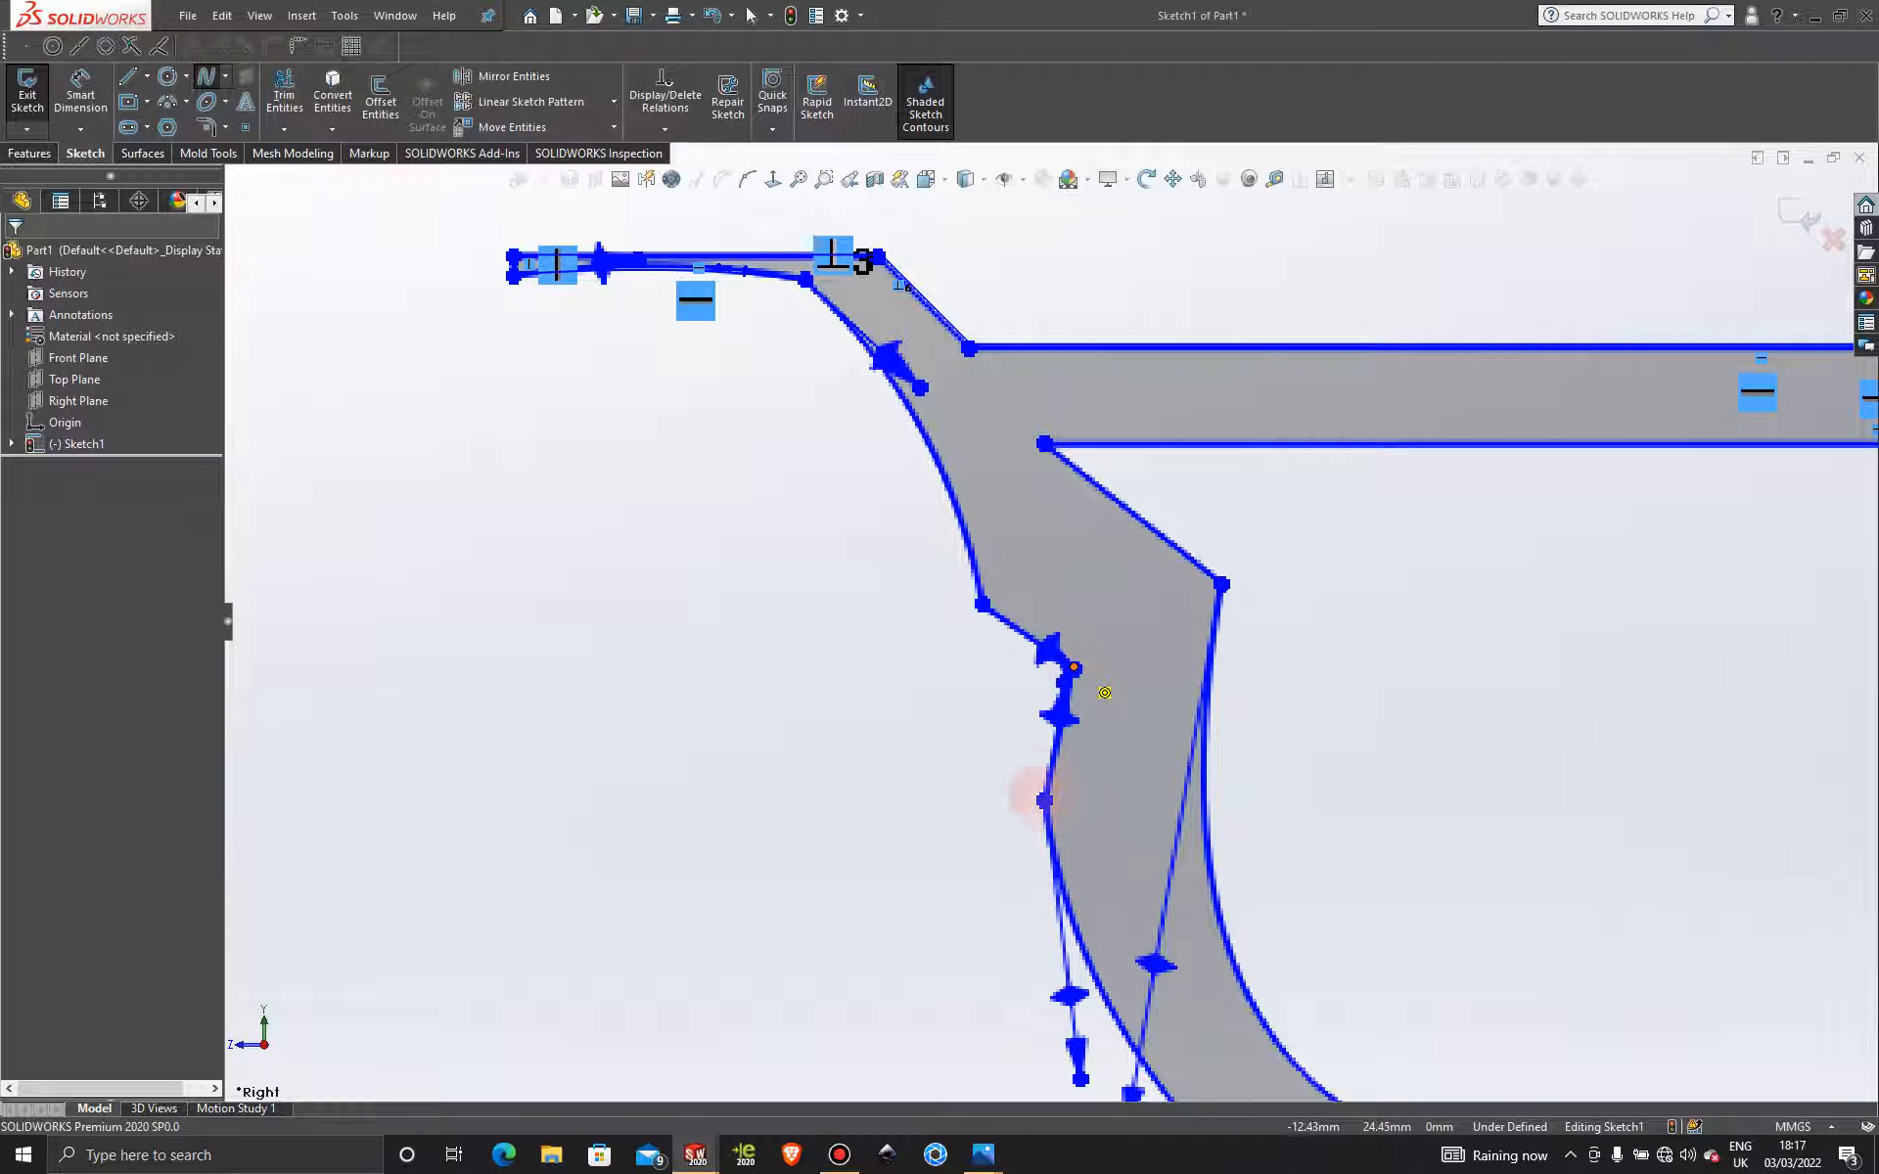
left_click(1044, 800)
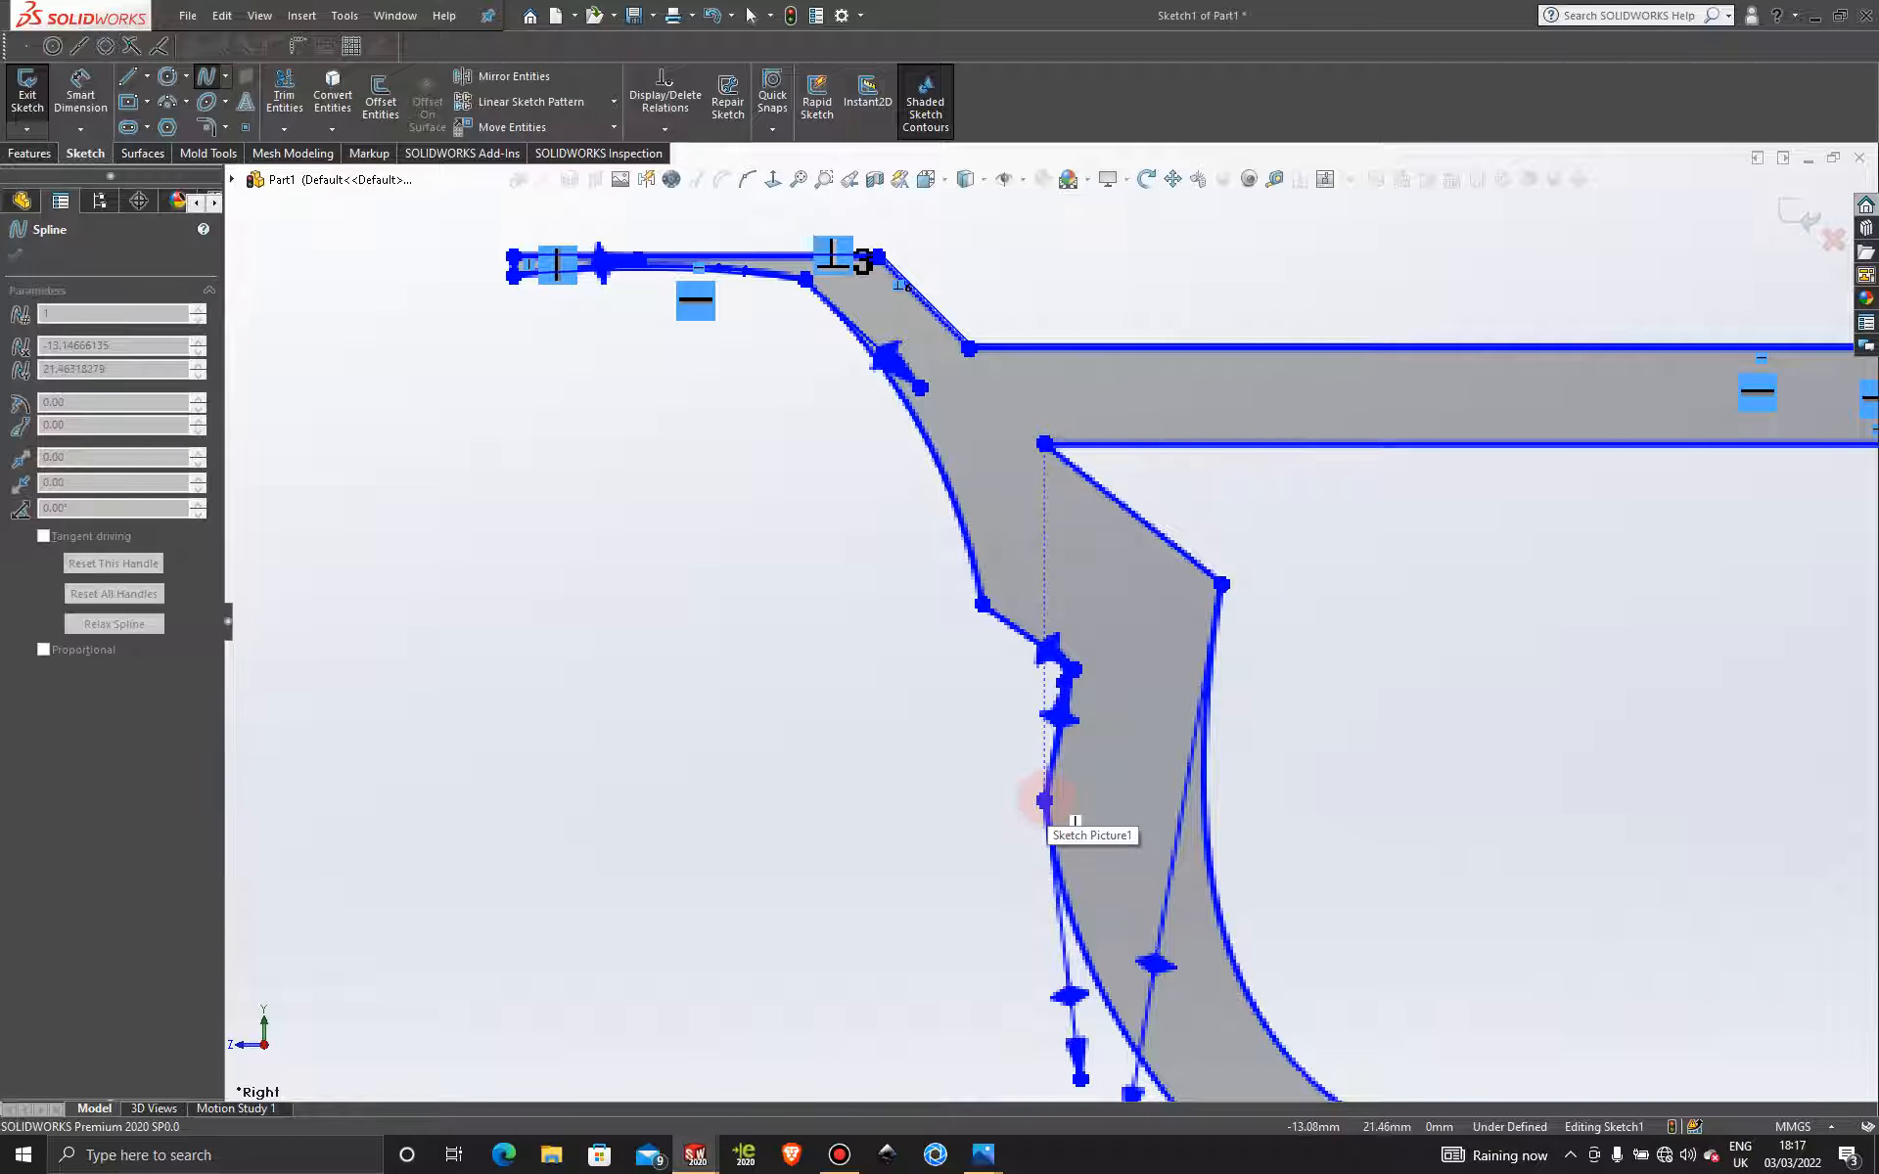
key("Escape")
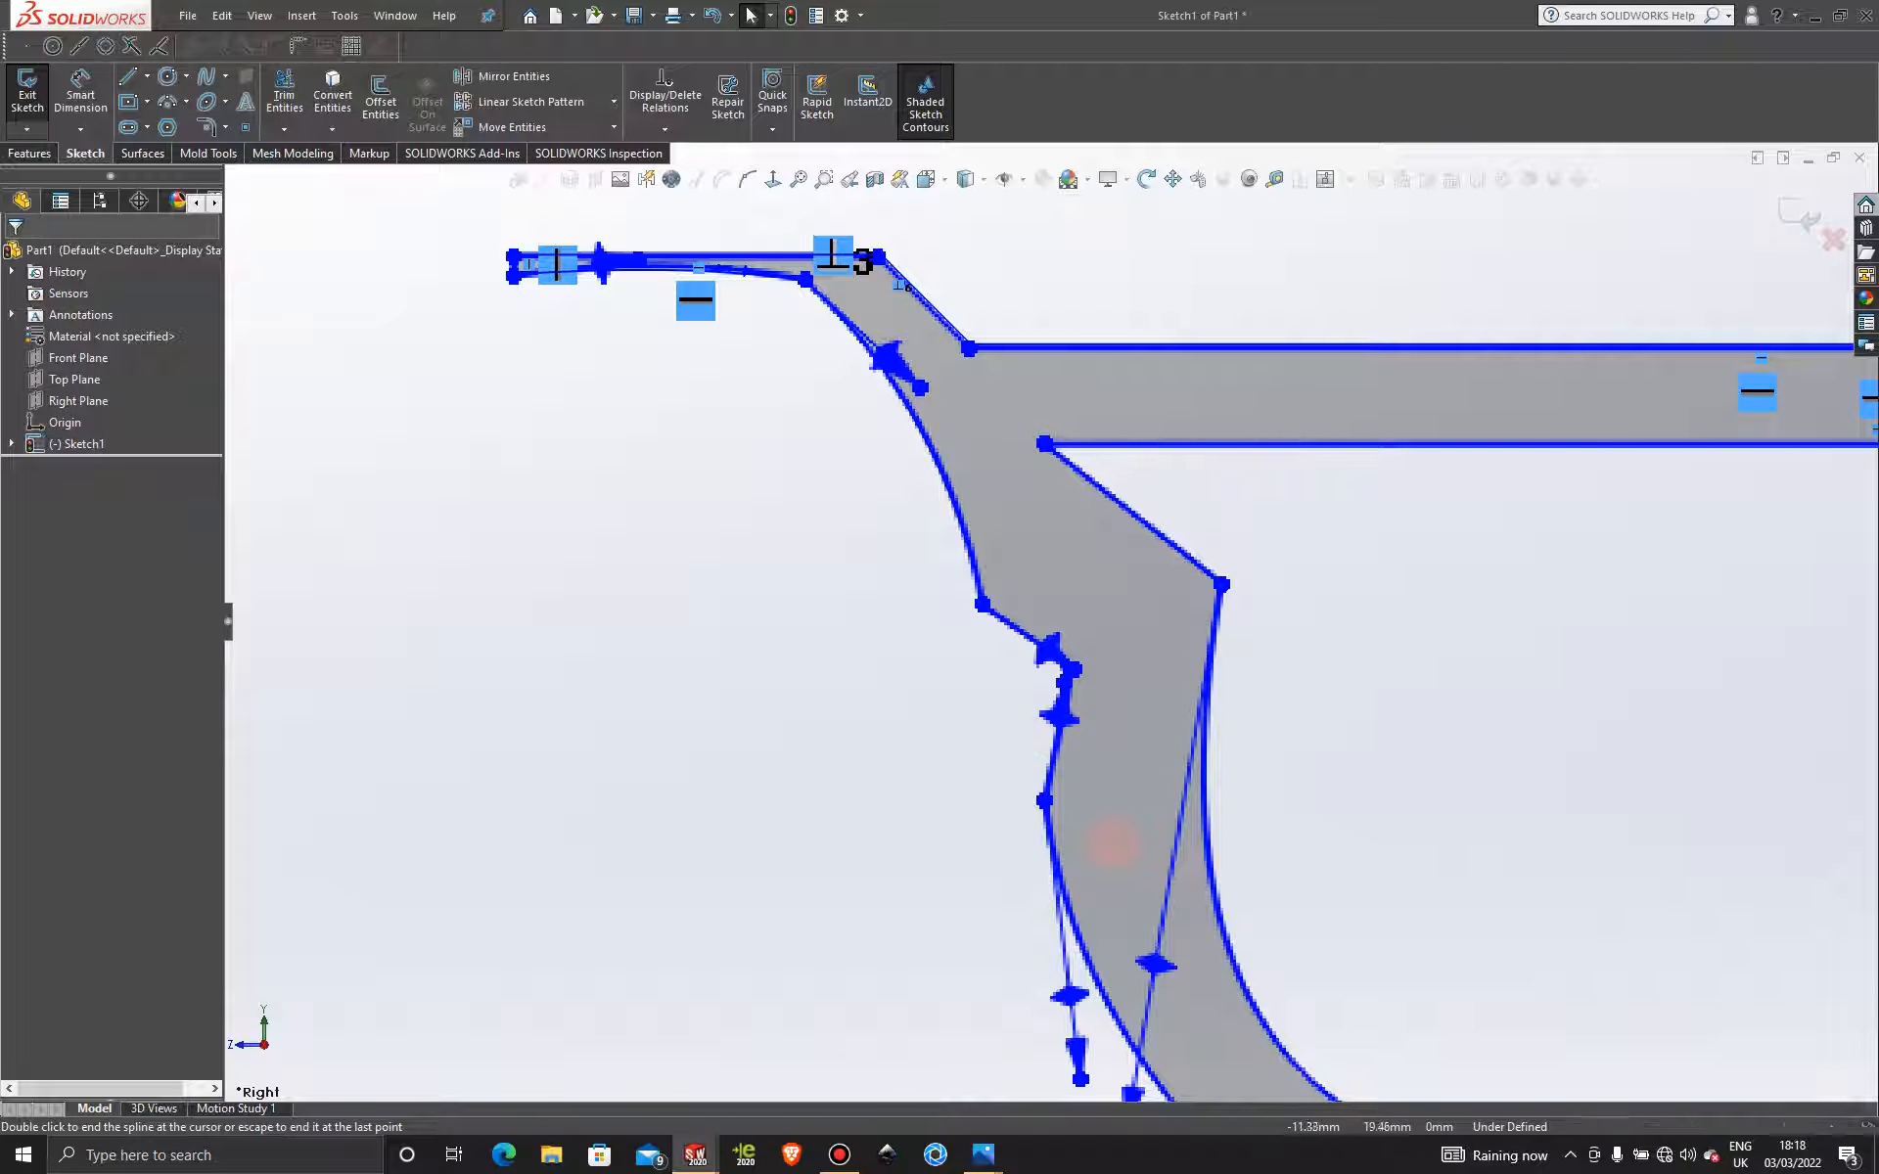
Draw a two-point spline about 23 mm long from the notch's lower end to the top of the hub's left edge.
scroll(1144, 778, "up", 5)
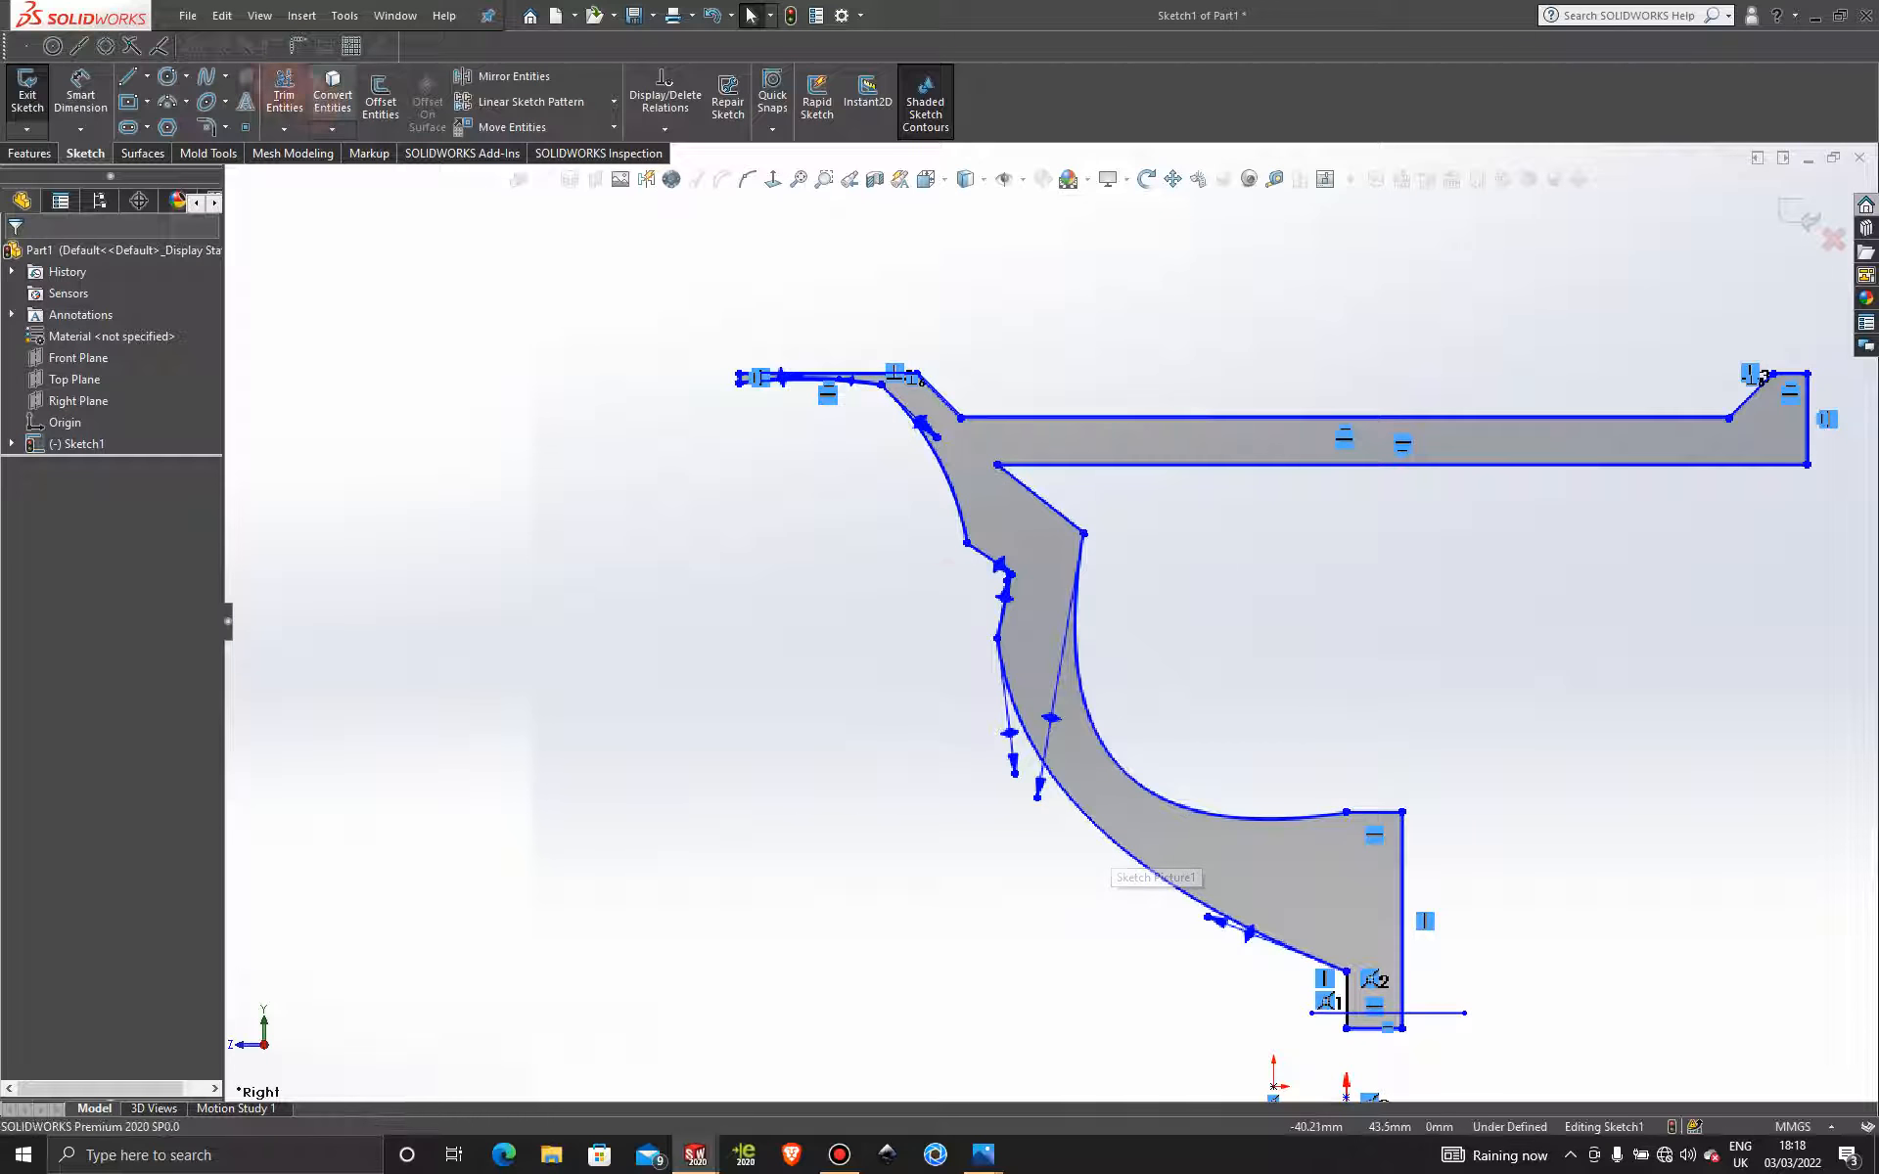
left_click(205, 75)
scroll(996, 699, "down", 3)
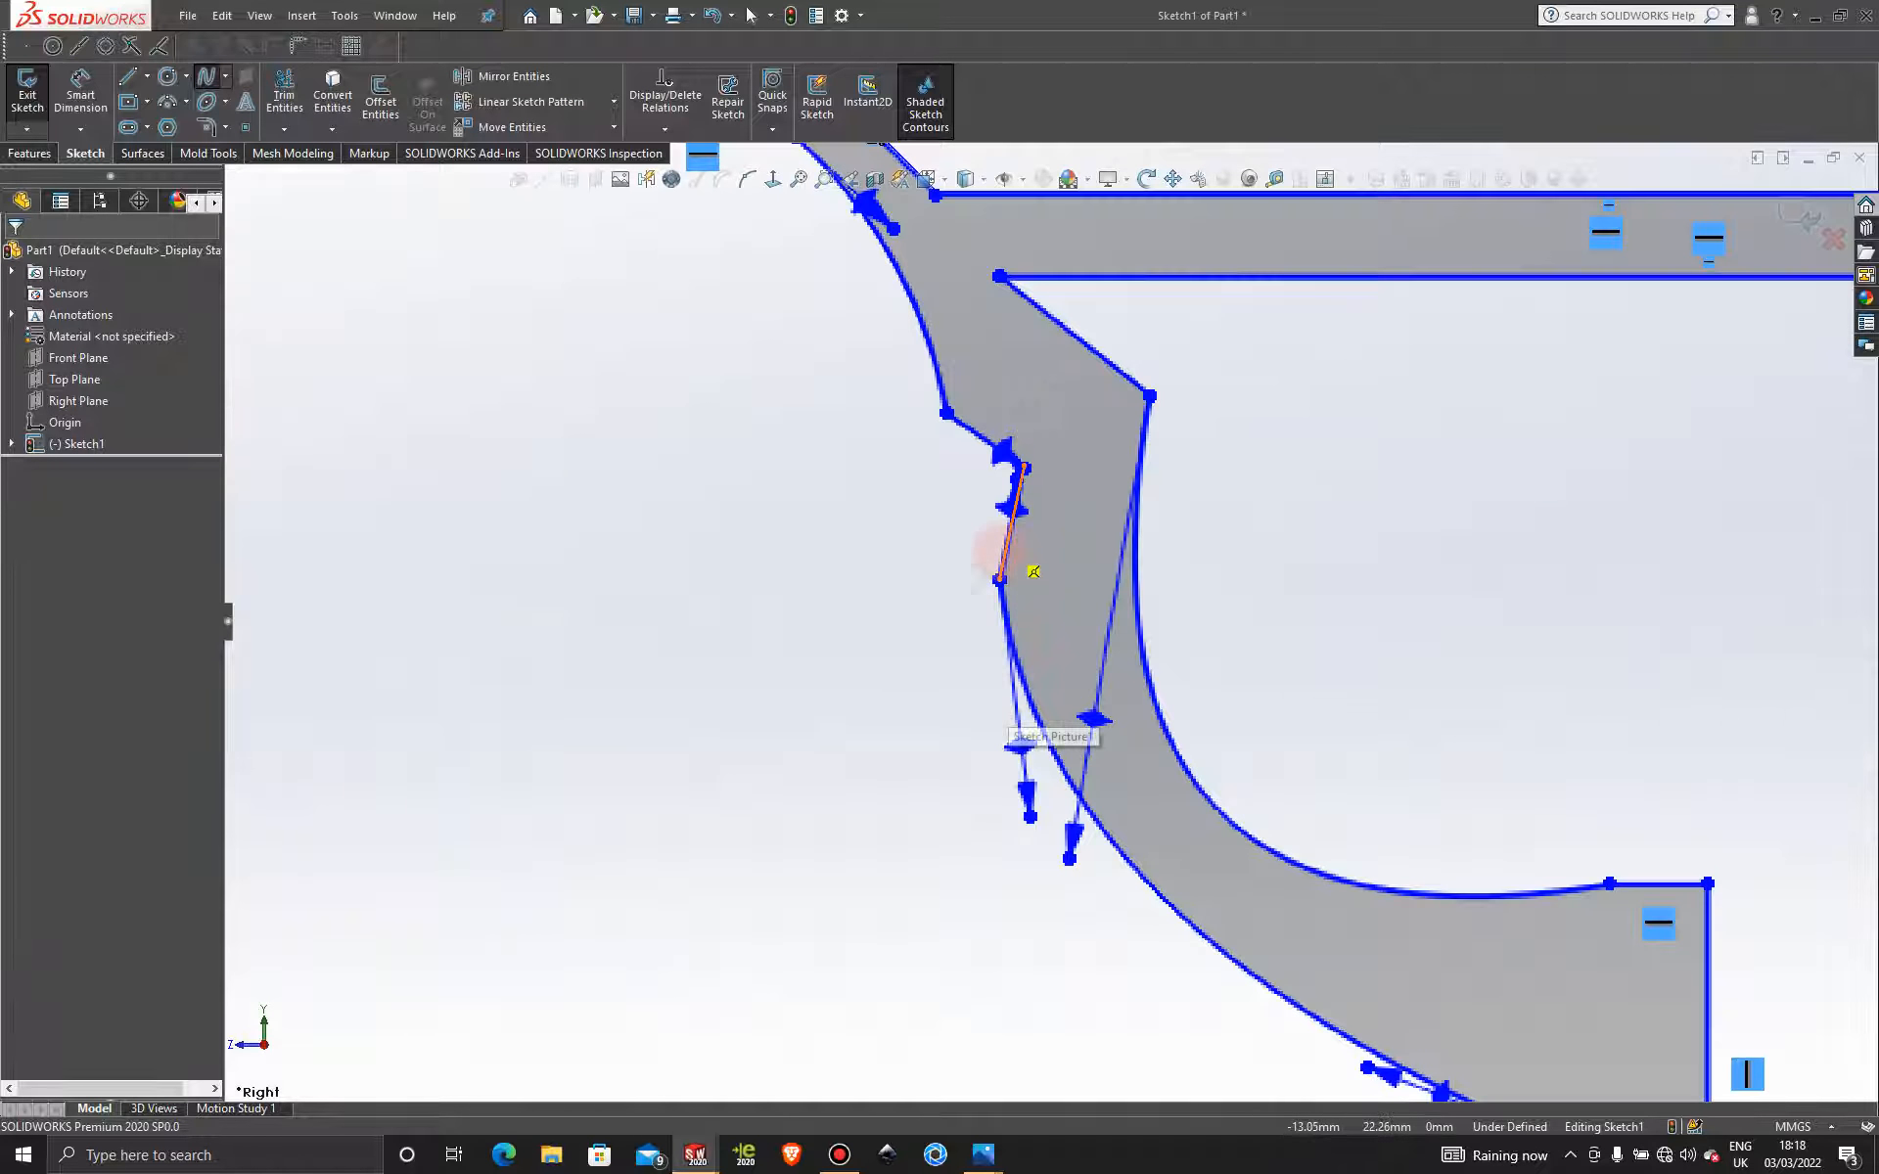
left_click(999, 580)
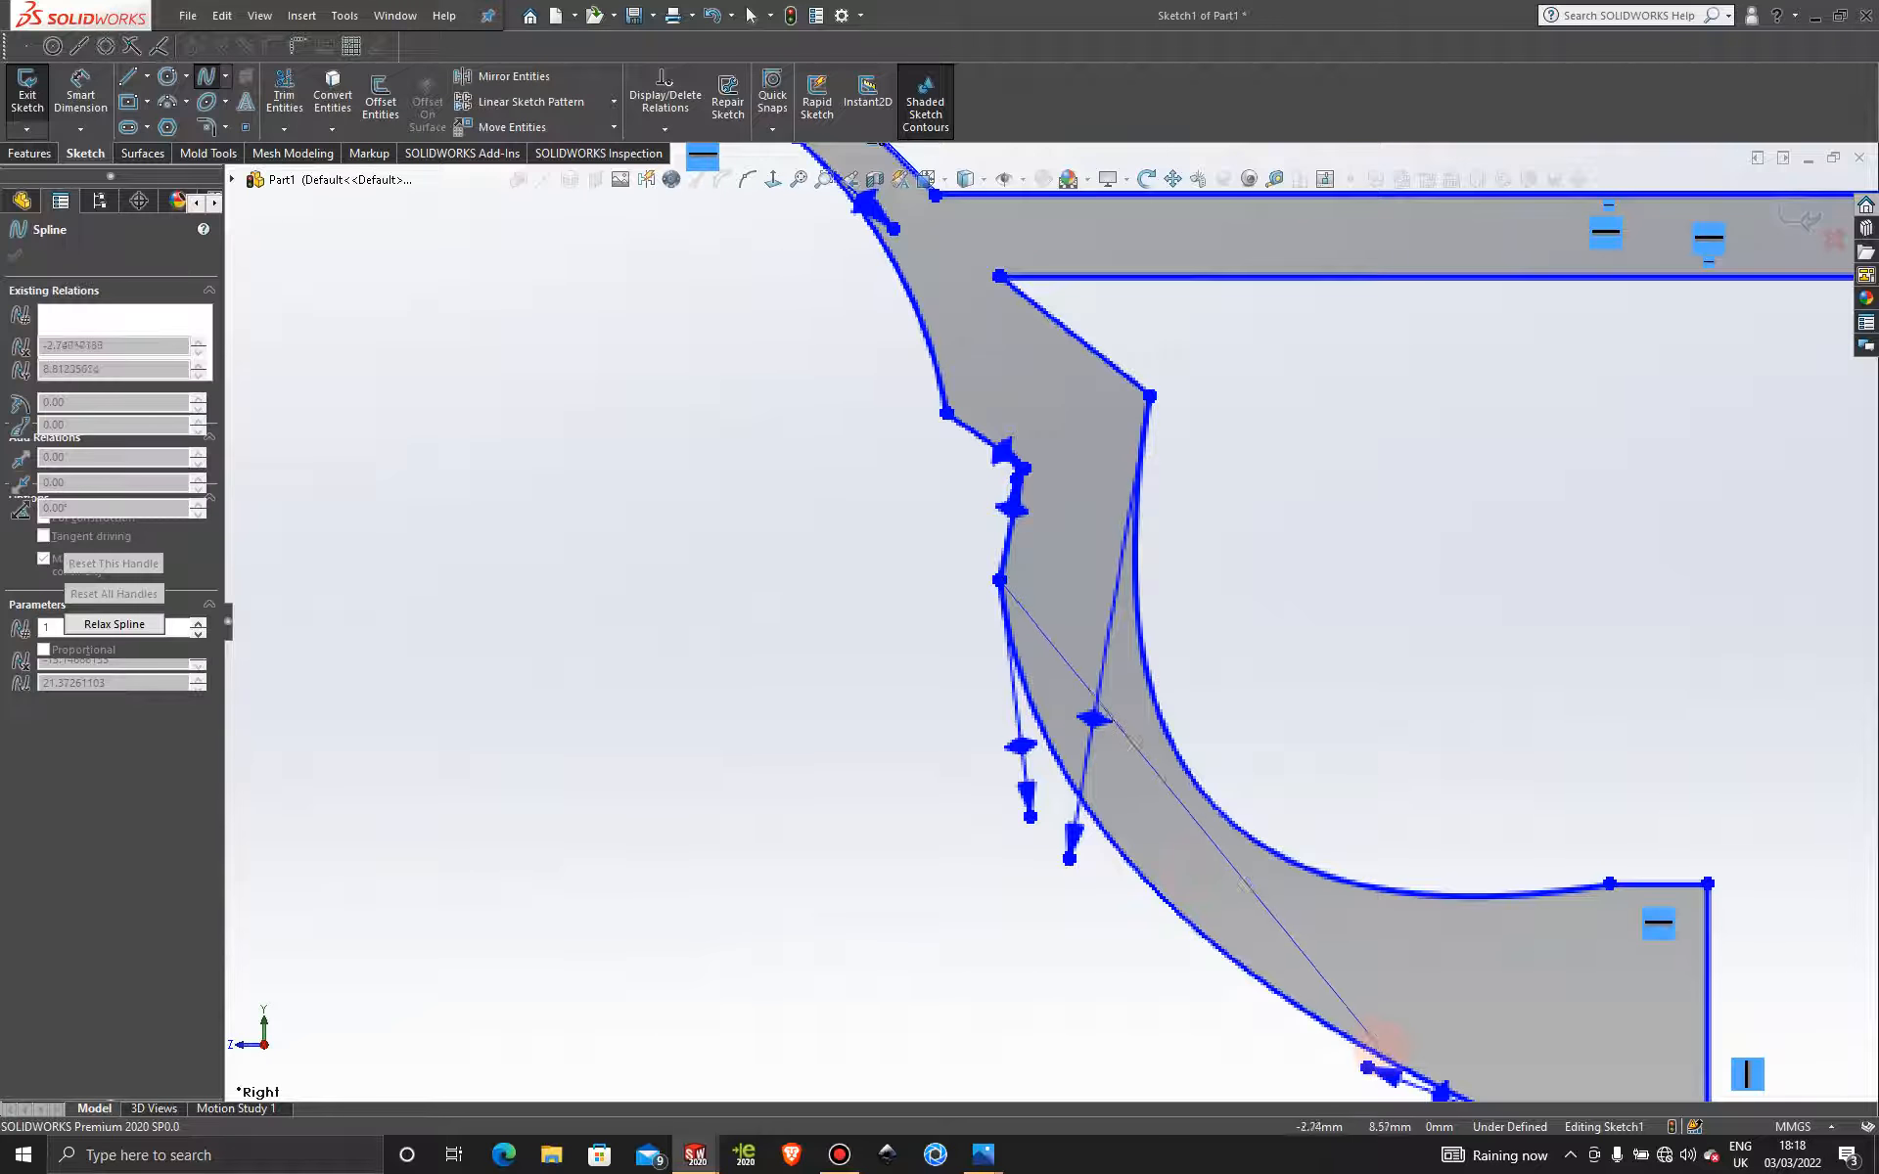
scroll(1379, 1018, "up", 3)
scroll(1311, 881, "down", 4)
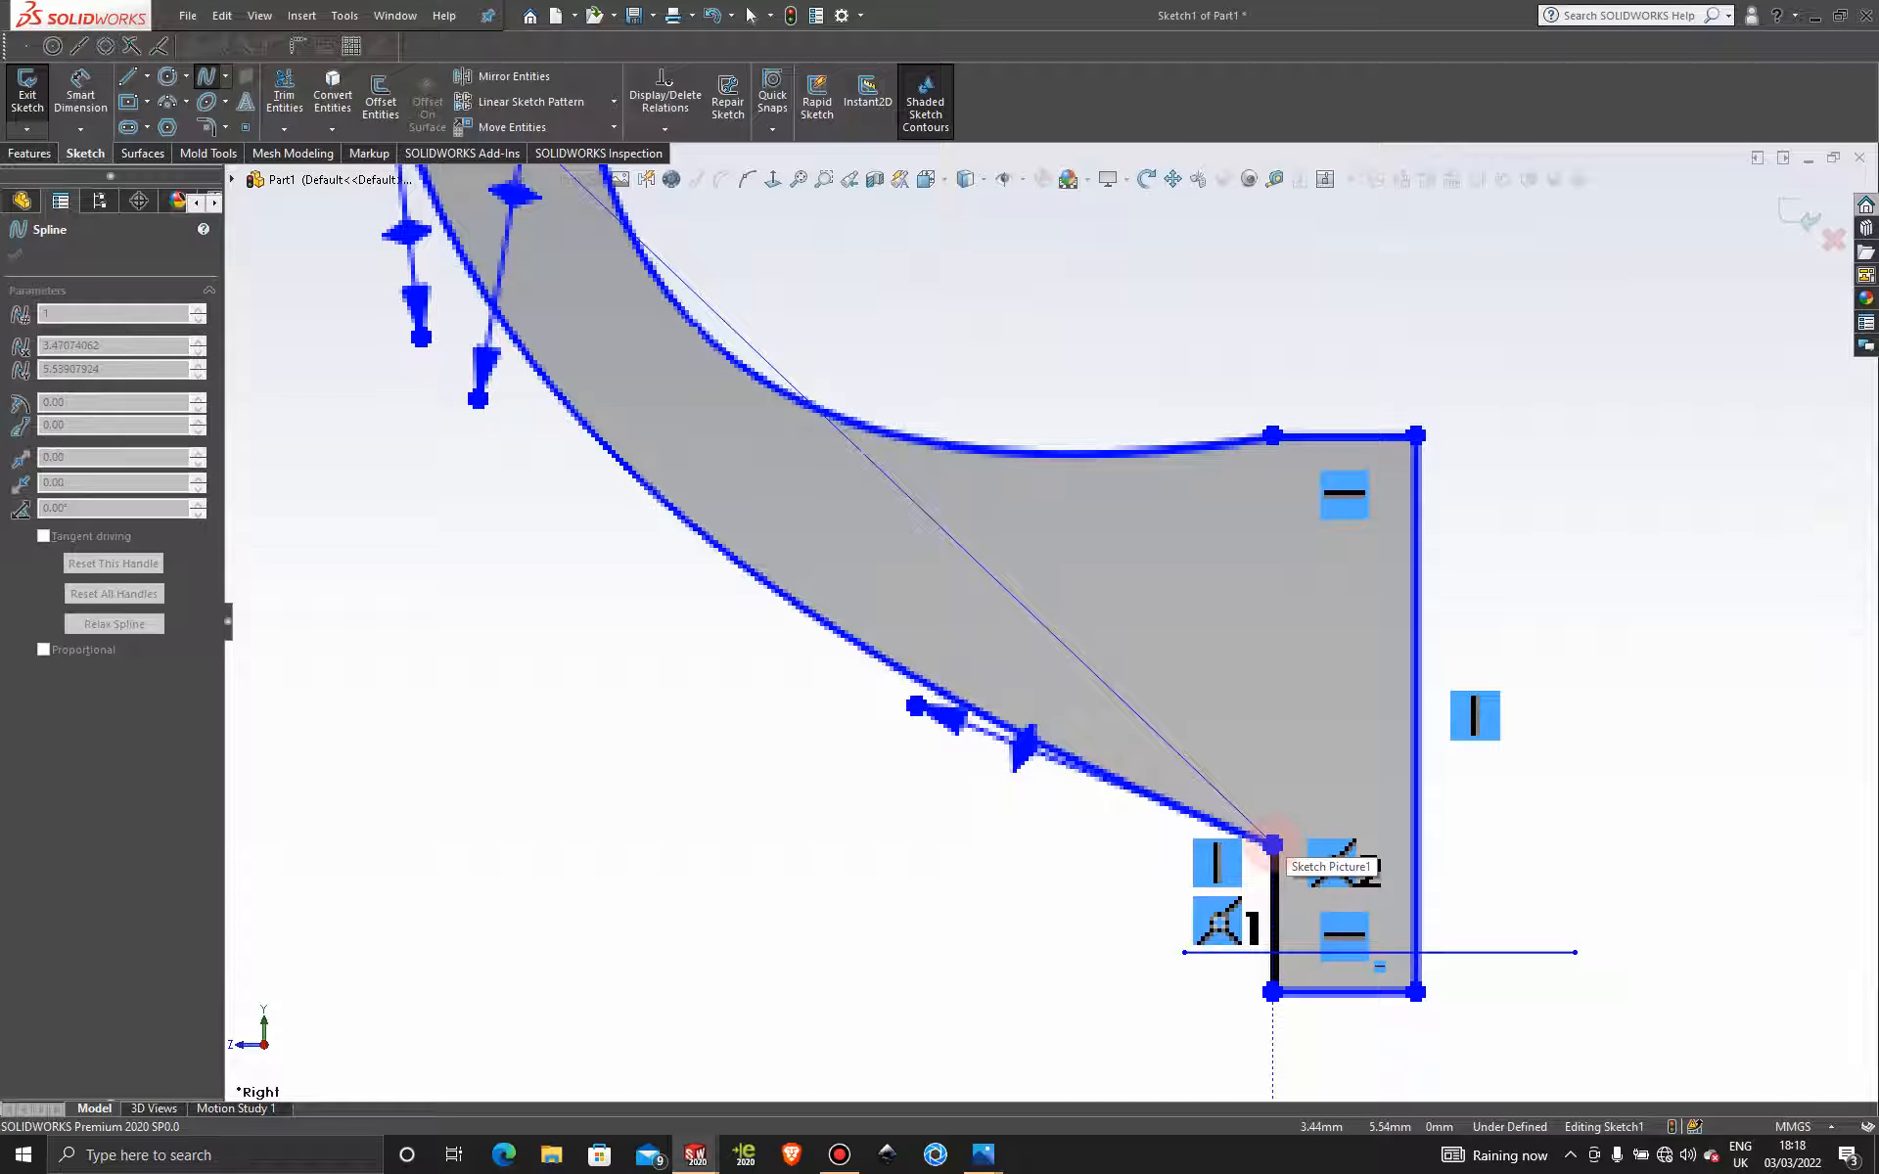
left_click(1271, 844)
left_click(1272, 843)
scroll(1090, 482, "up", 6)
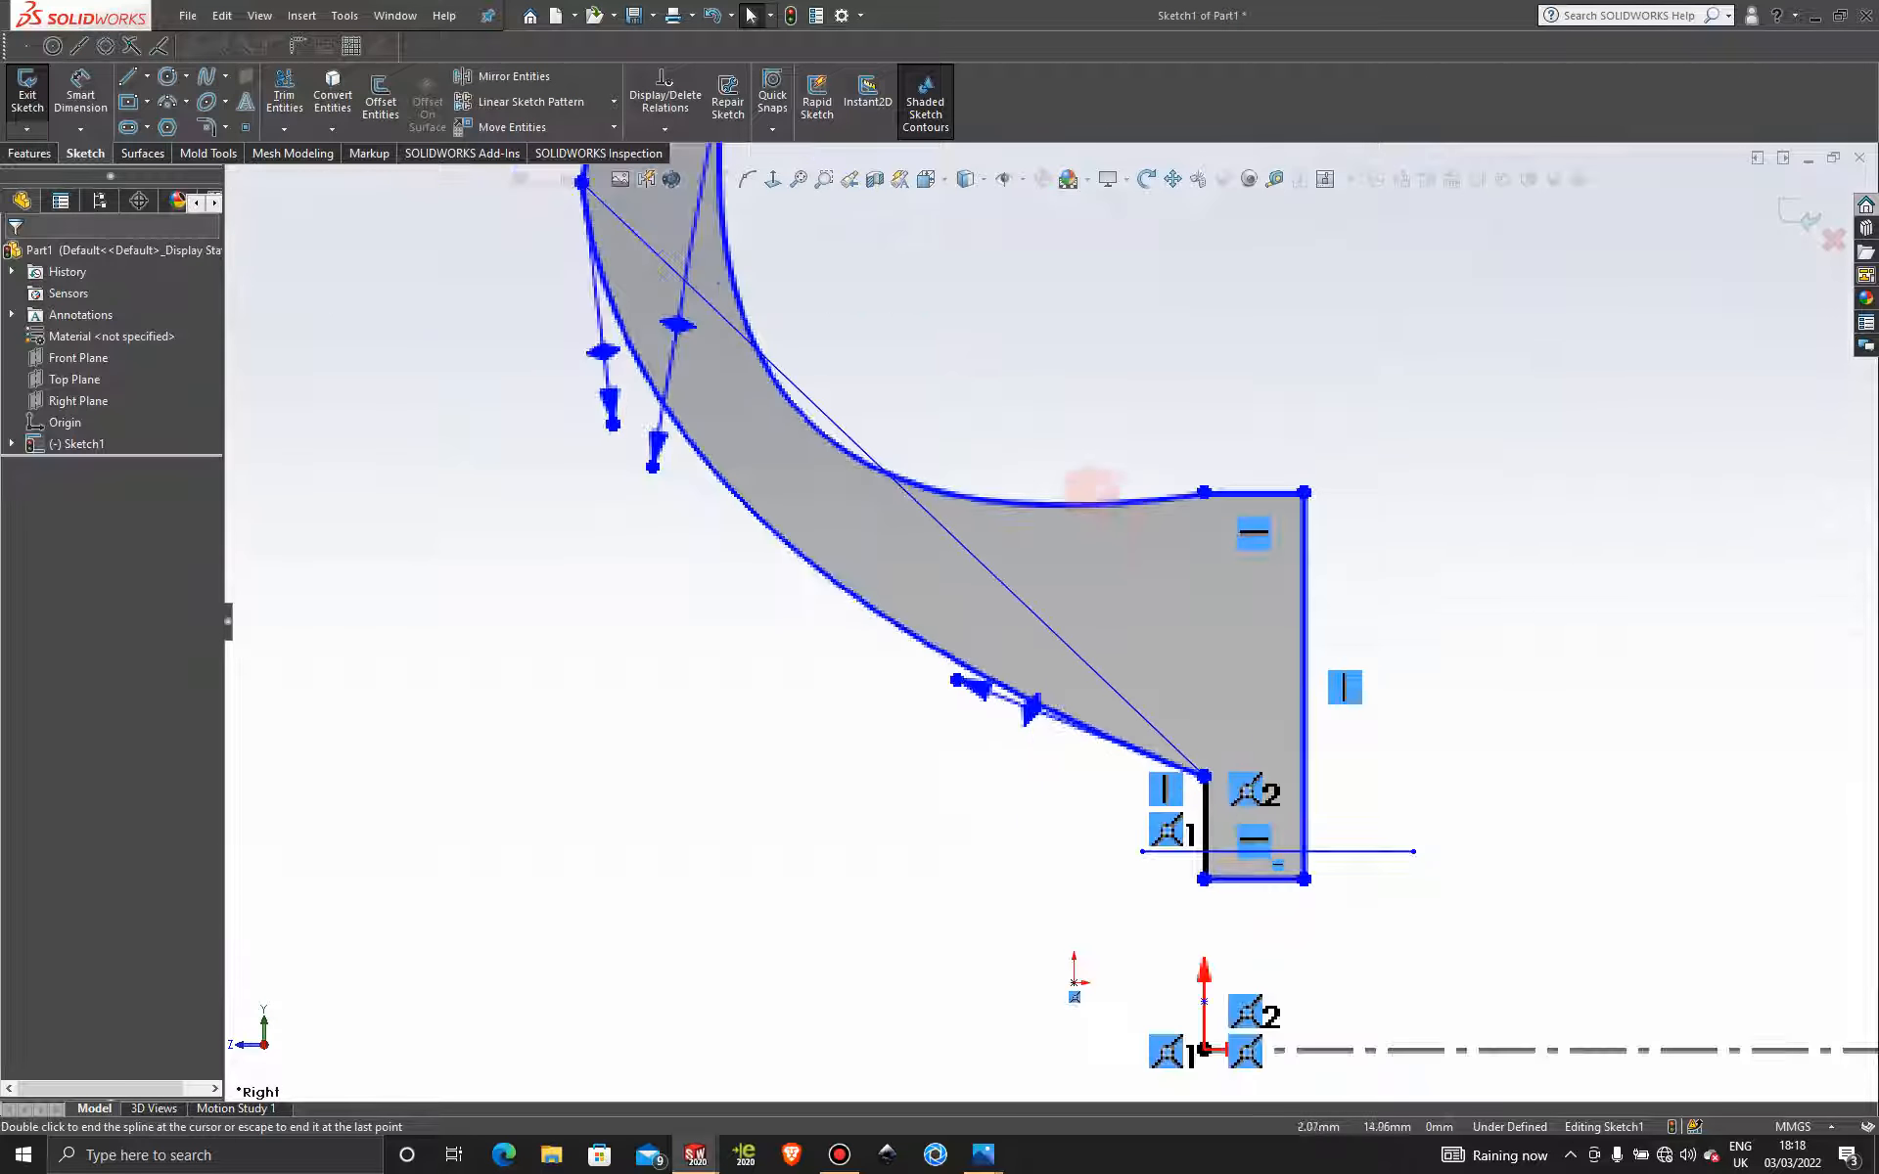
Bend the long spoke spline with its end handles to match the picture's outer curve.
scroll(776, 370, "down", 2)
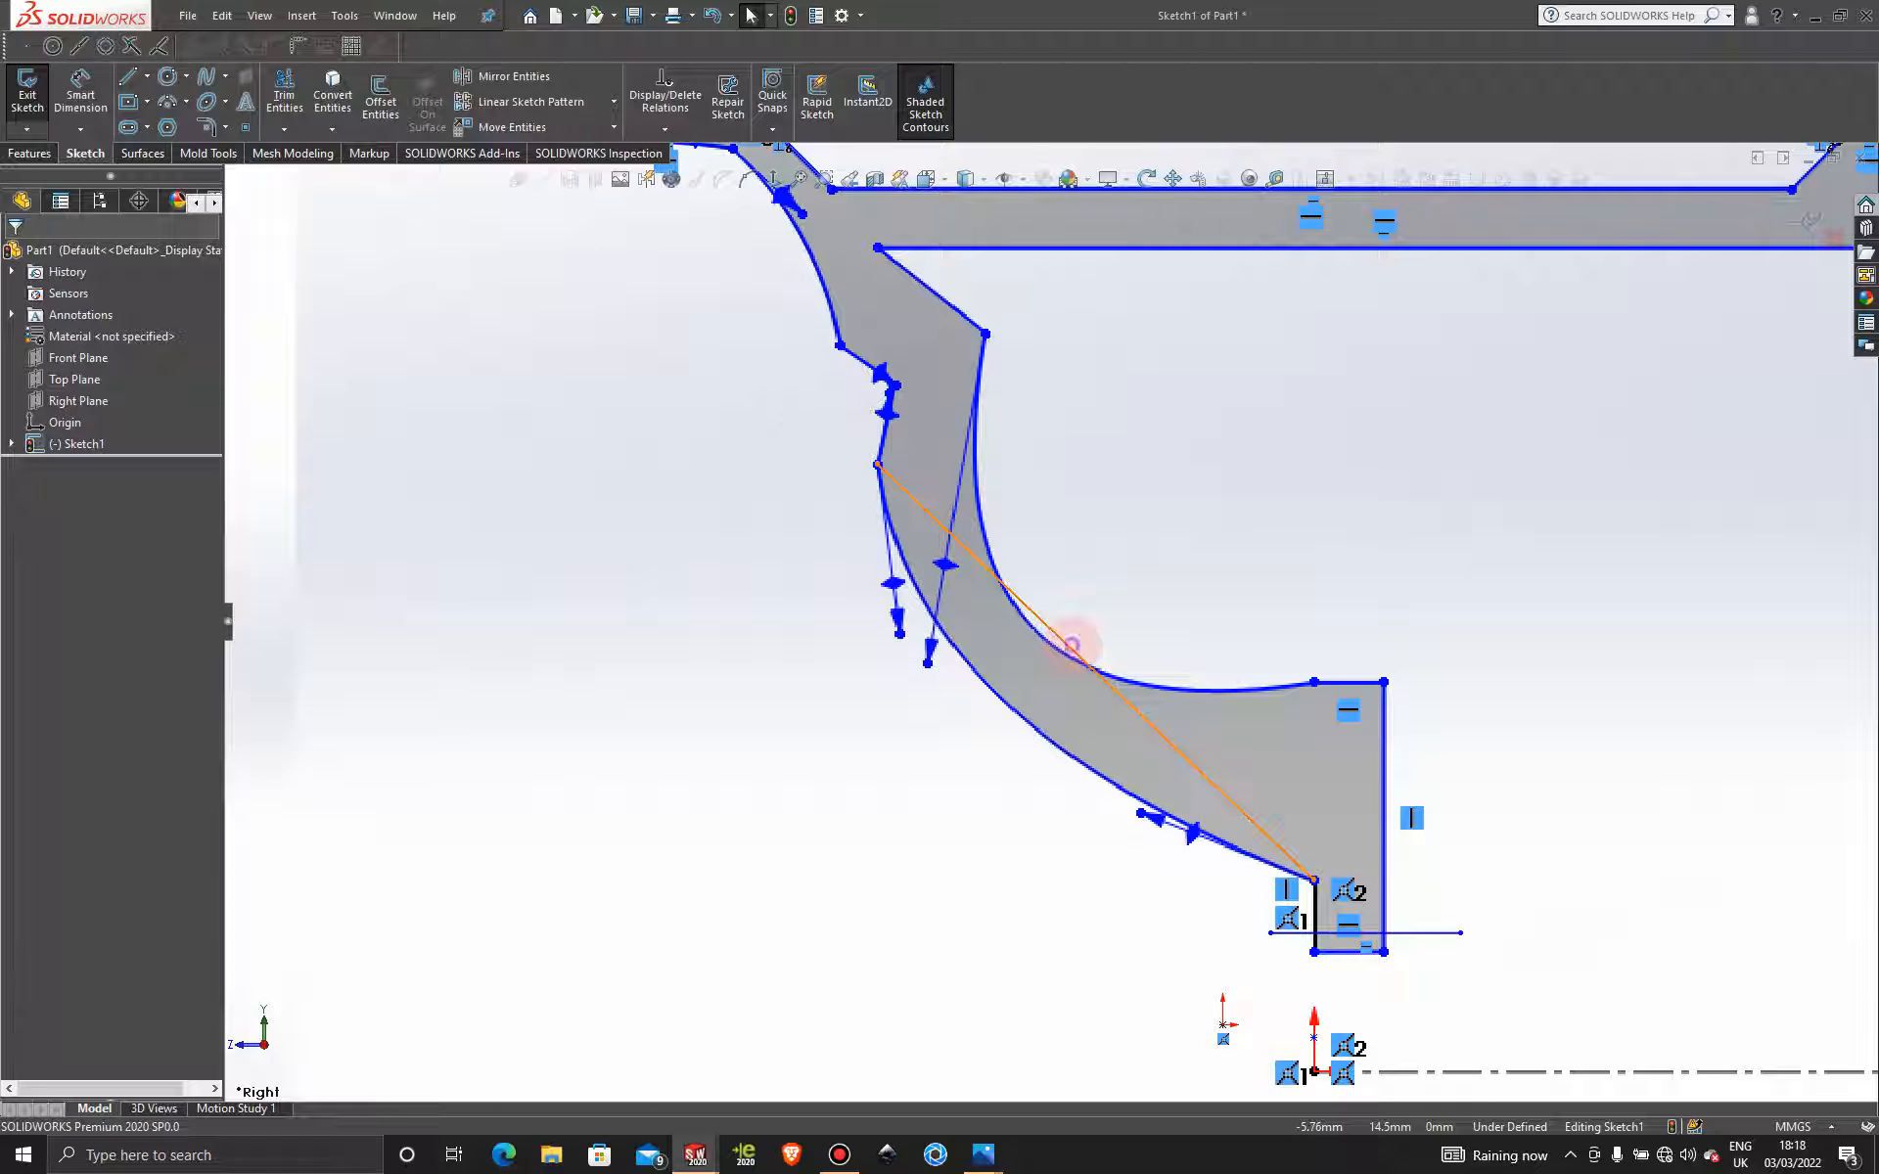
left_click(1073, 641)
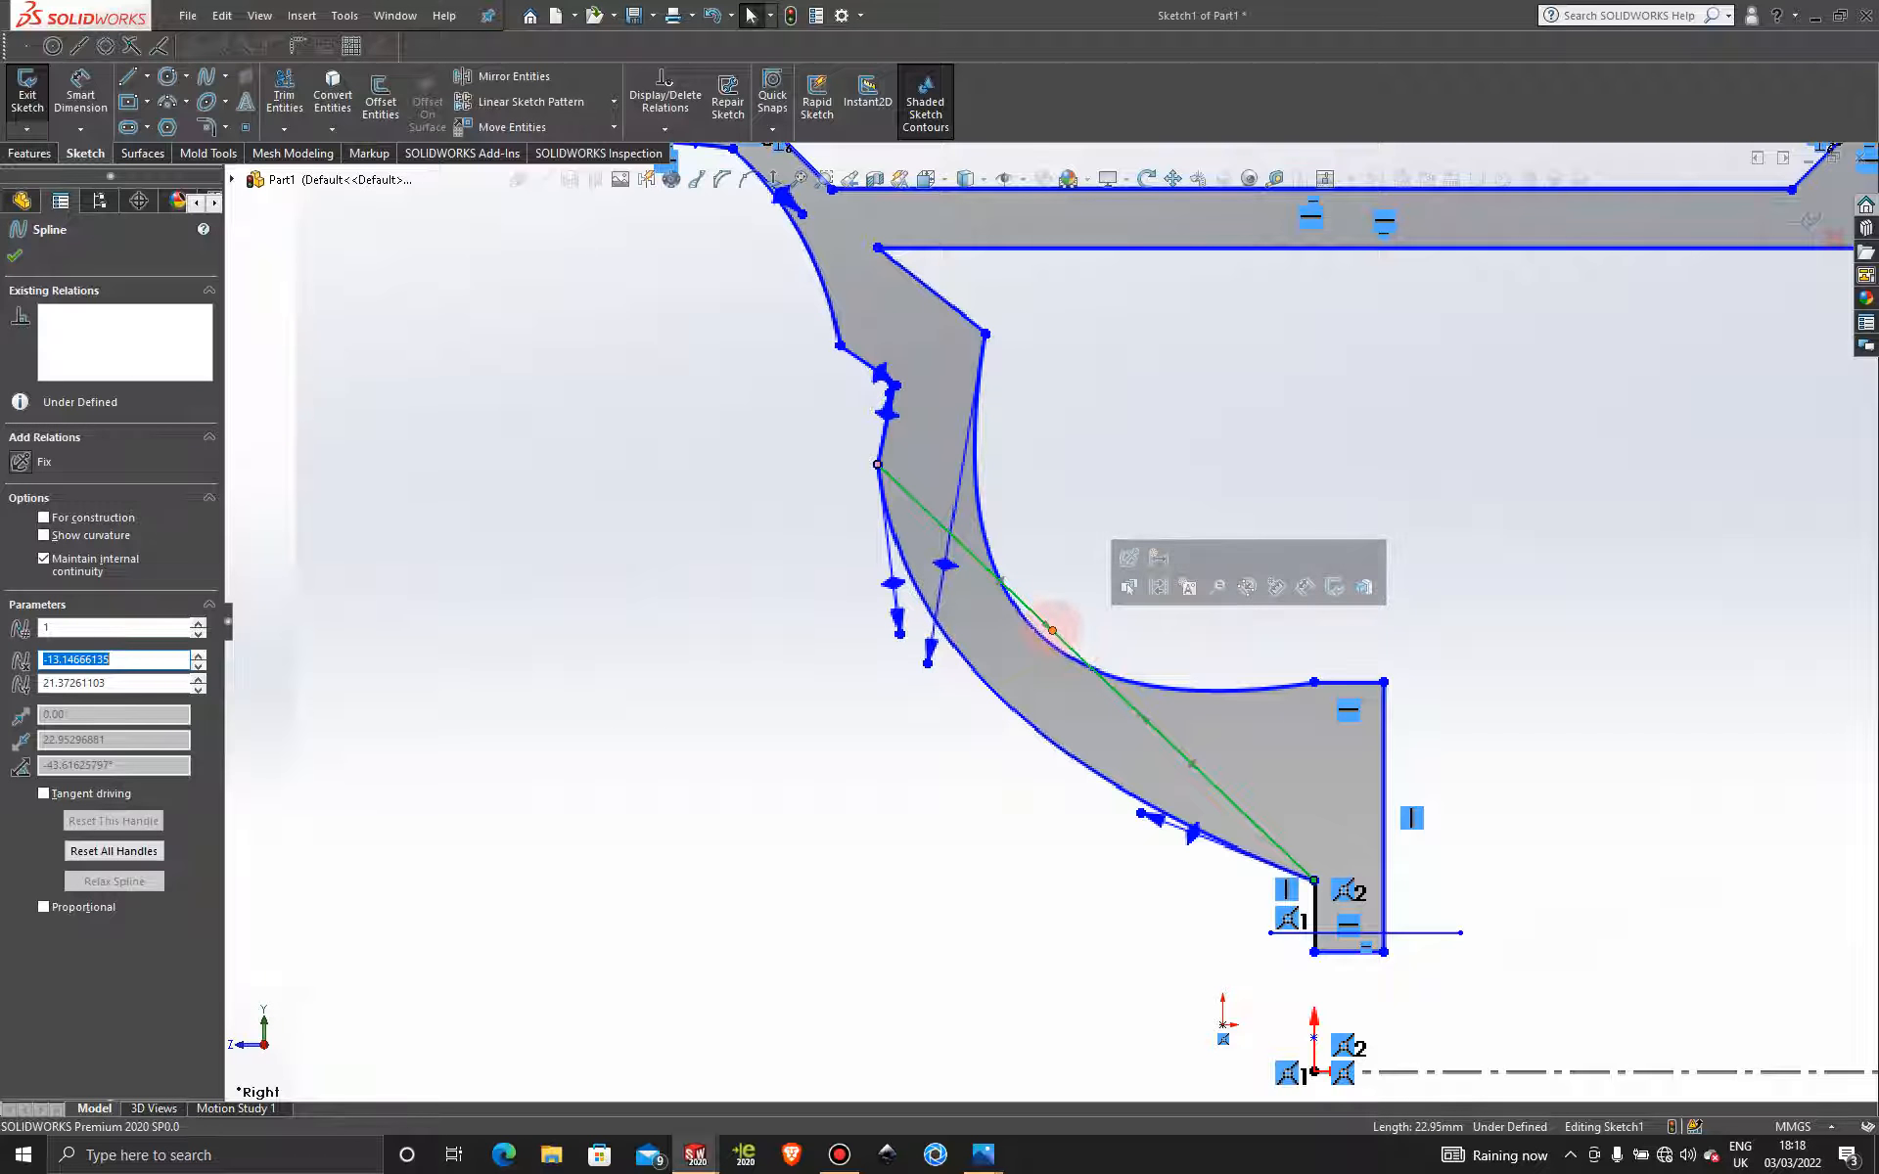
left_click_drag(1052, 630, 900, 671)
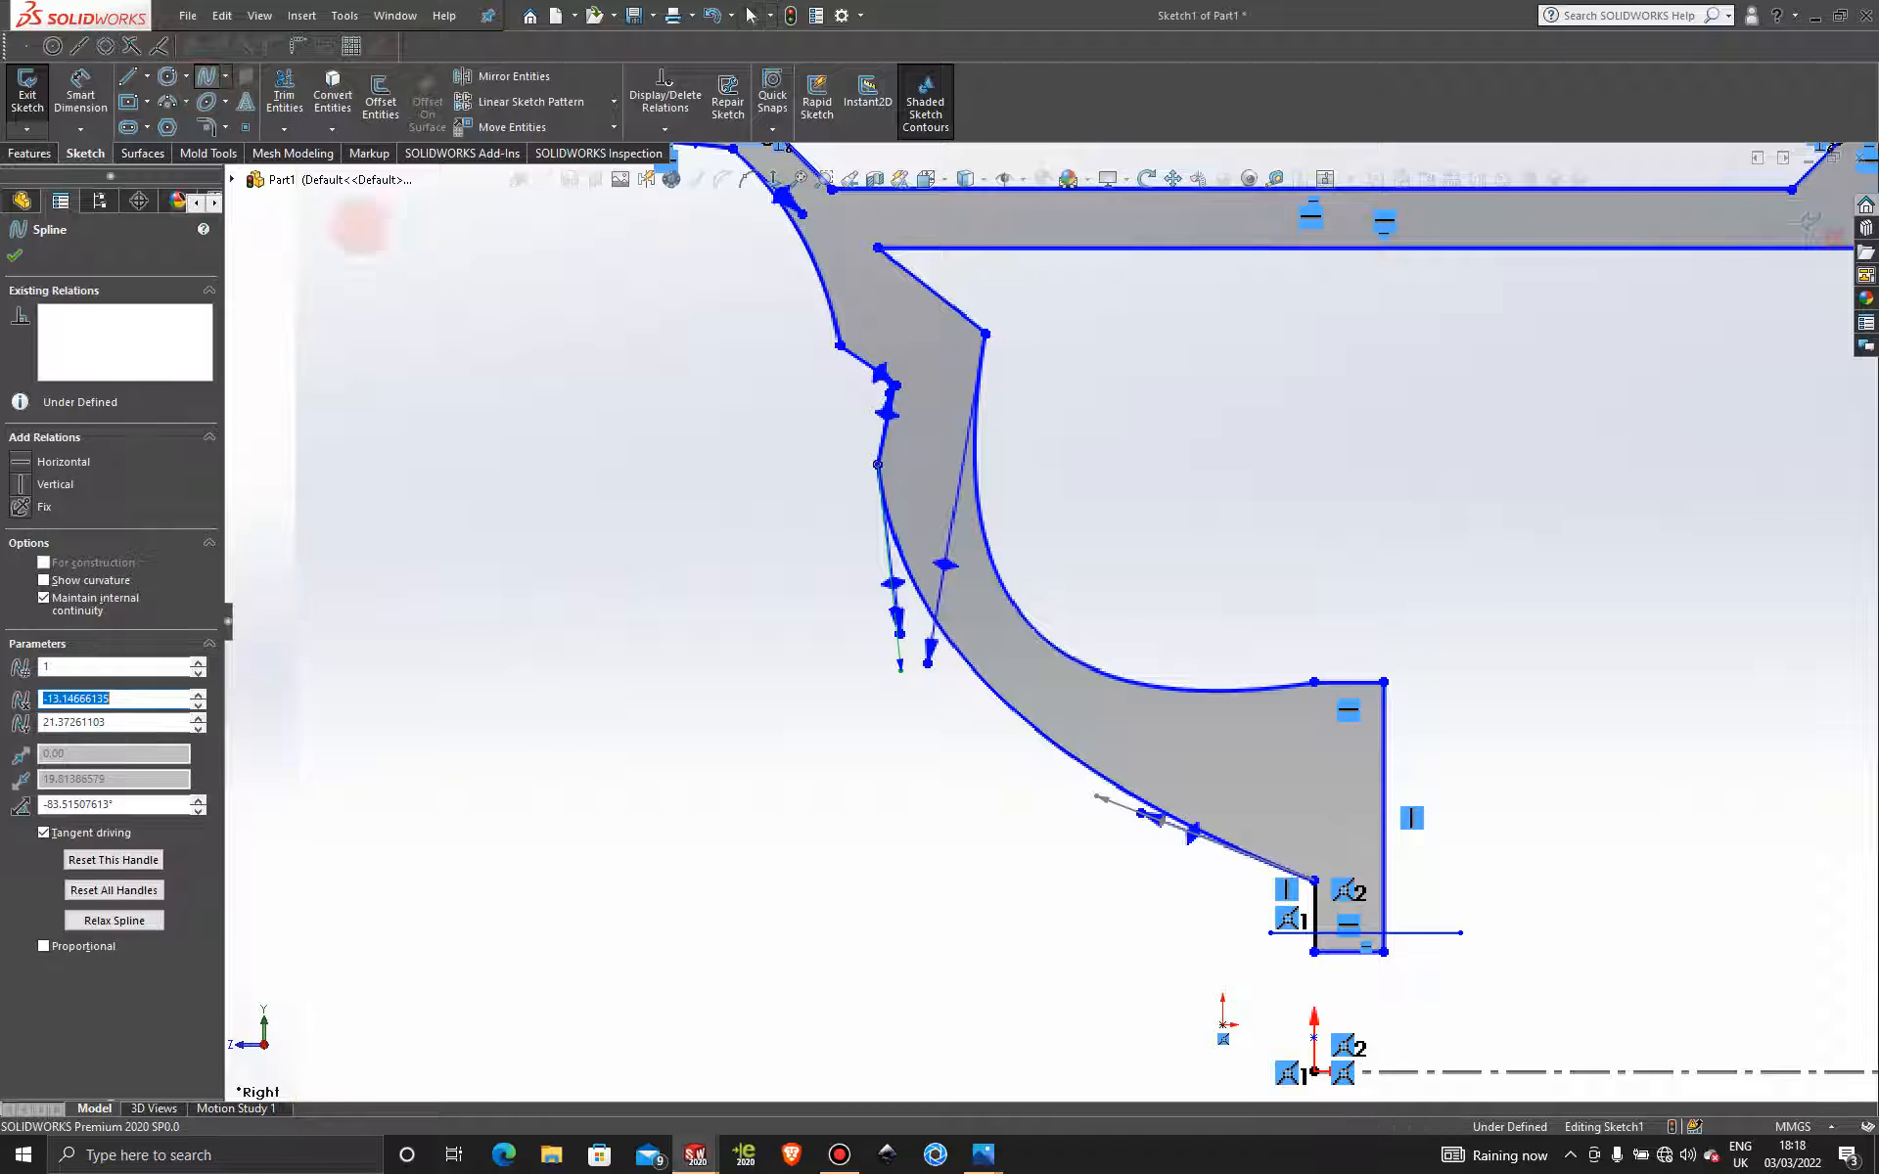
Trace the hub's left edge with a straight two-point spline from the spoke curve's end down to the horizontal bore line.
scroll(1483, 949, "down", 2)
scroll(1448, 989, "down", 3)
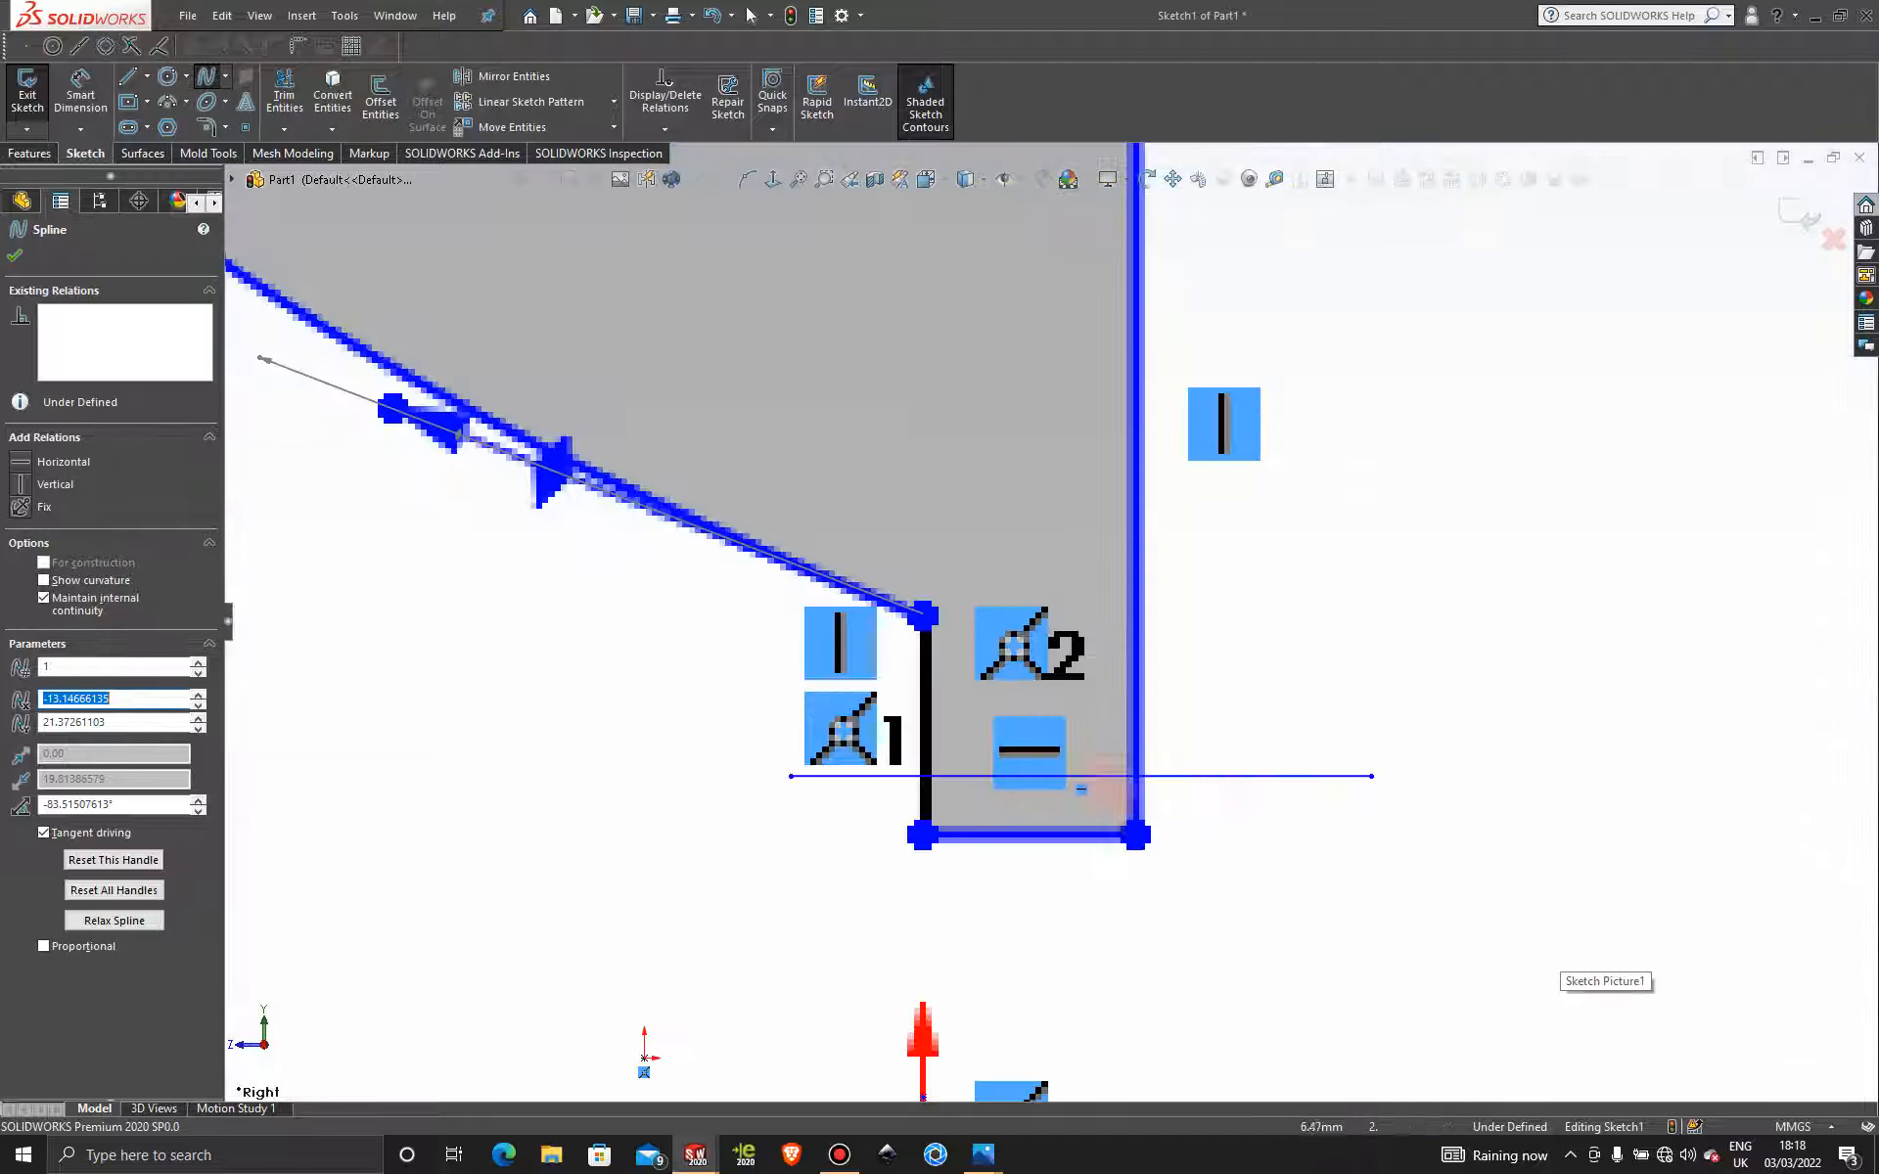
left_click(923, 615)
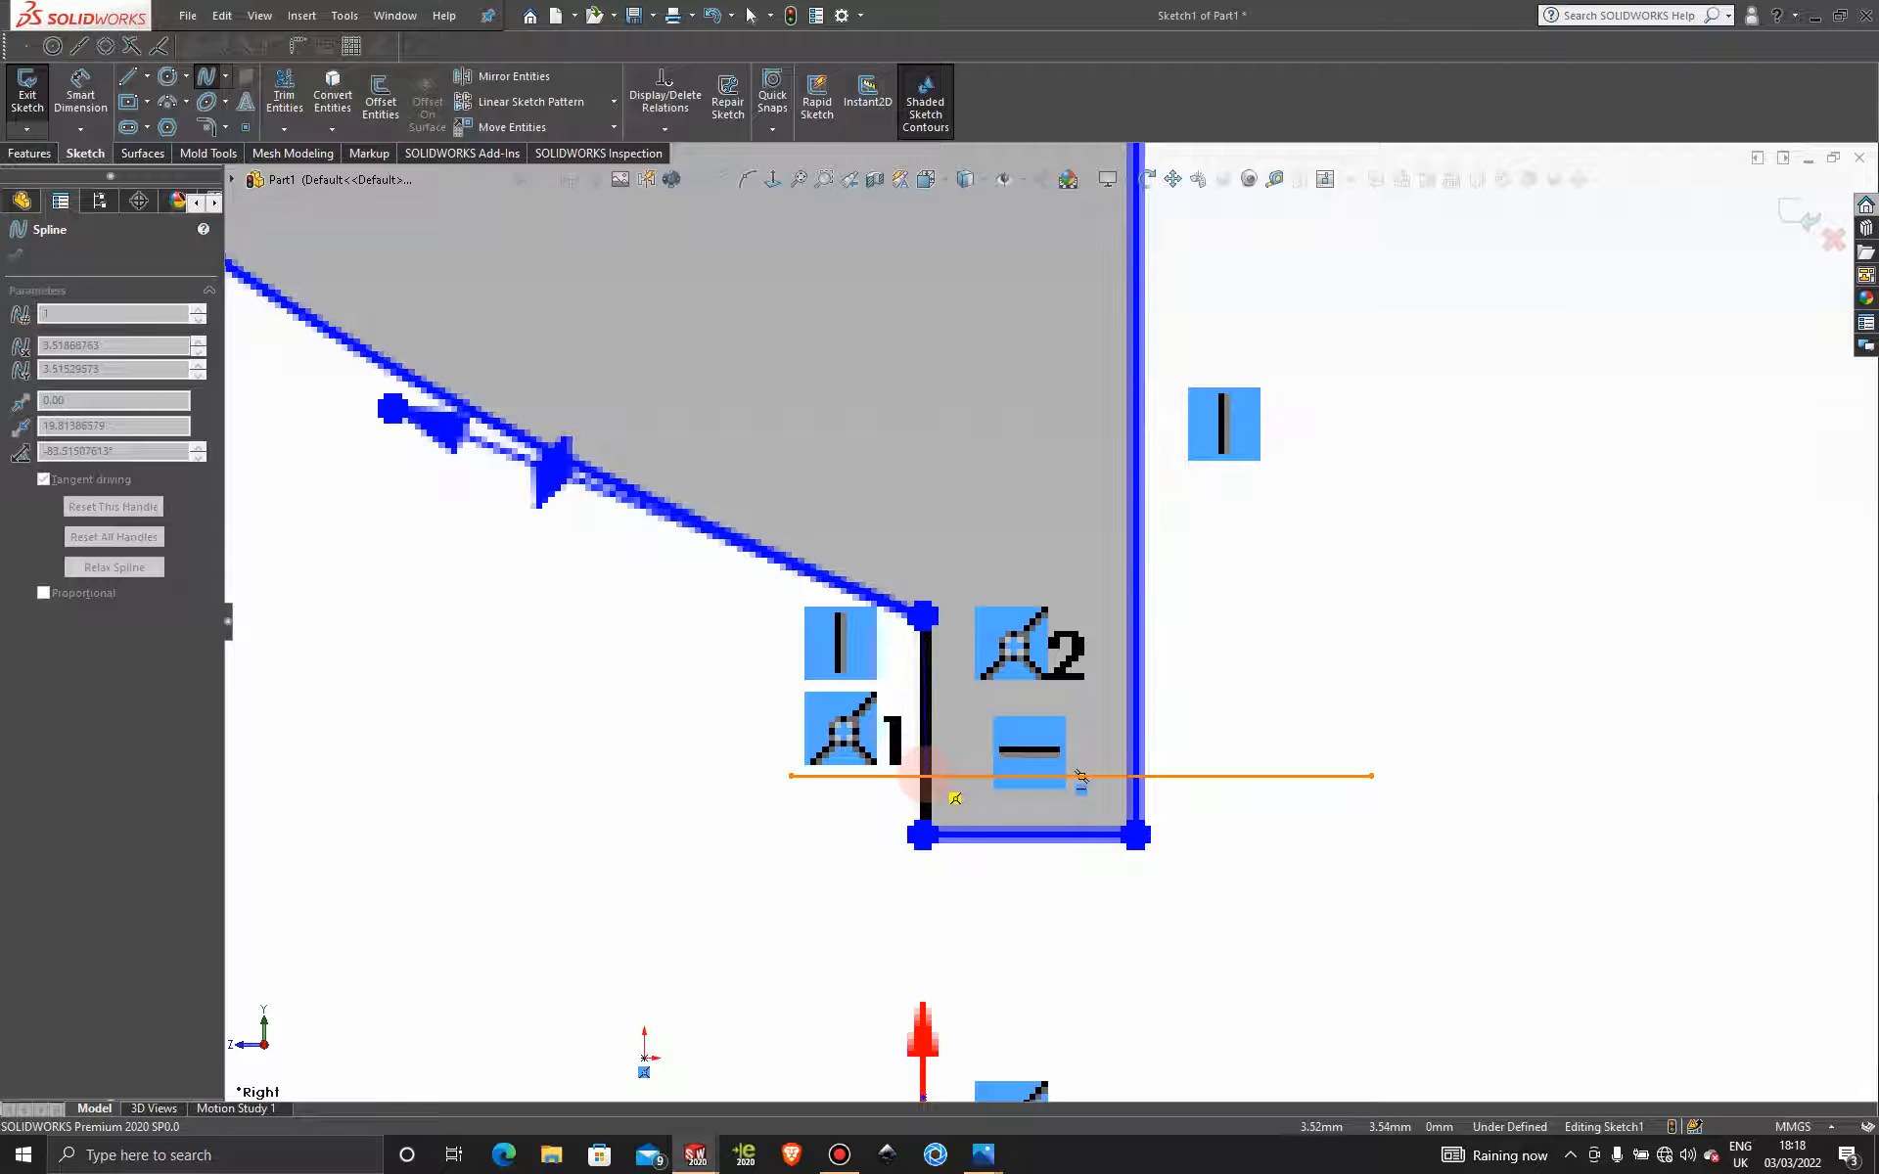
left_click(925, 776)
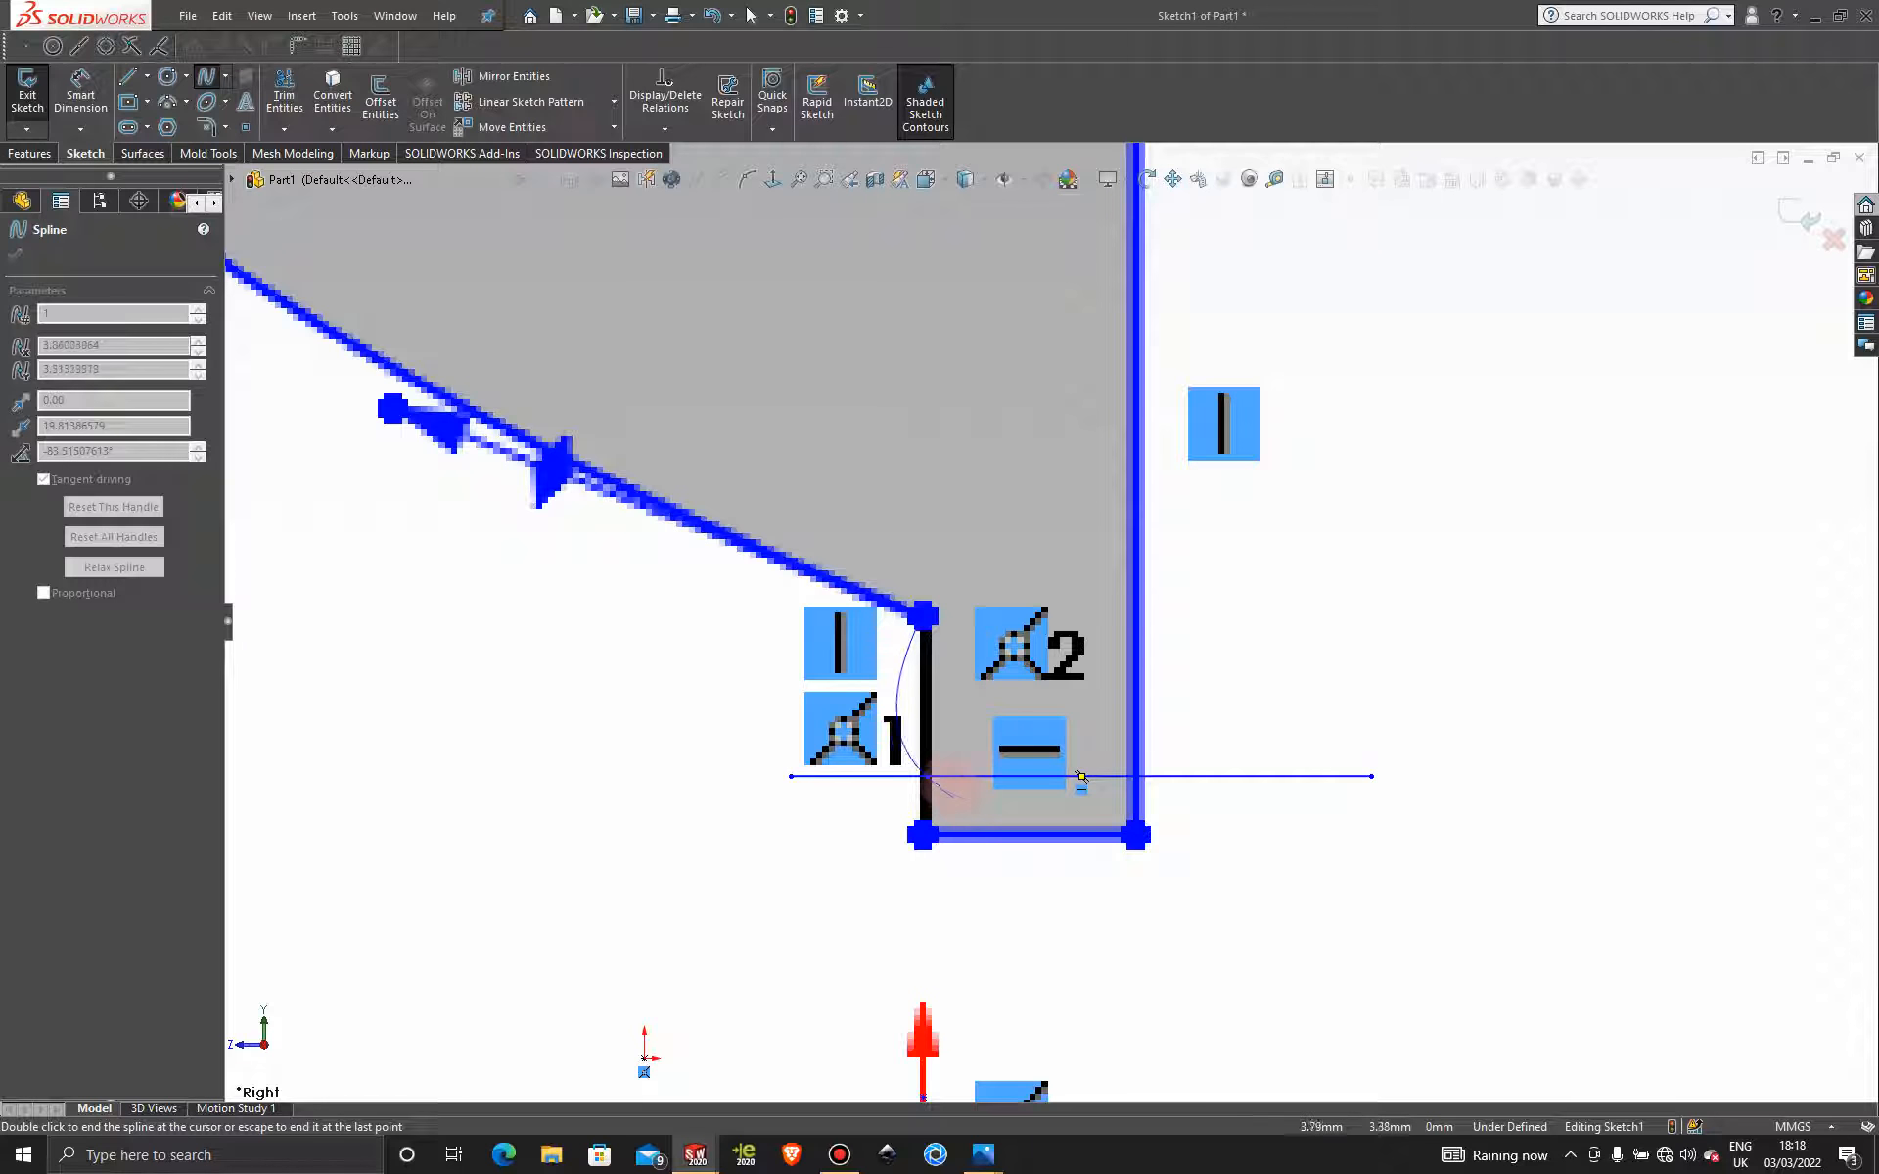
key("Escape")
Power-trim the part of the horizontal bore line that overhangs the hub's left edge.
left_click(788, 732)
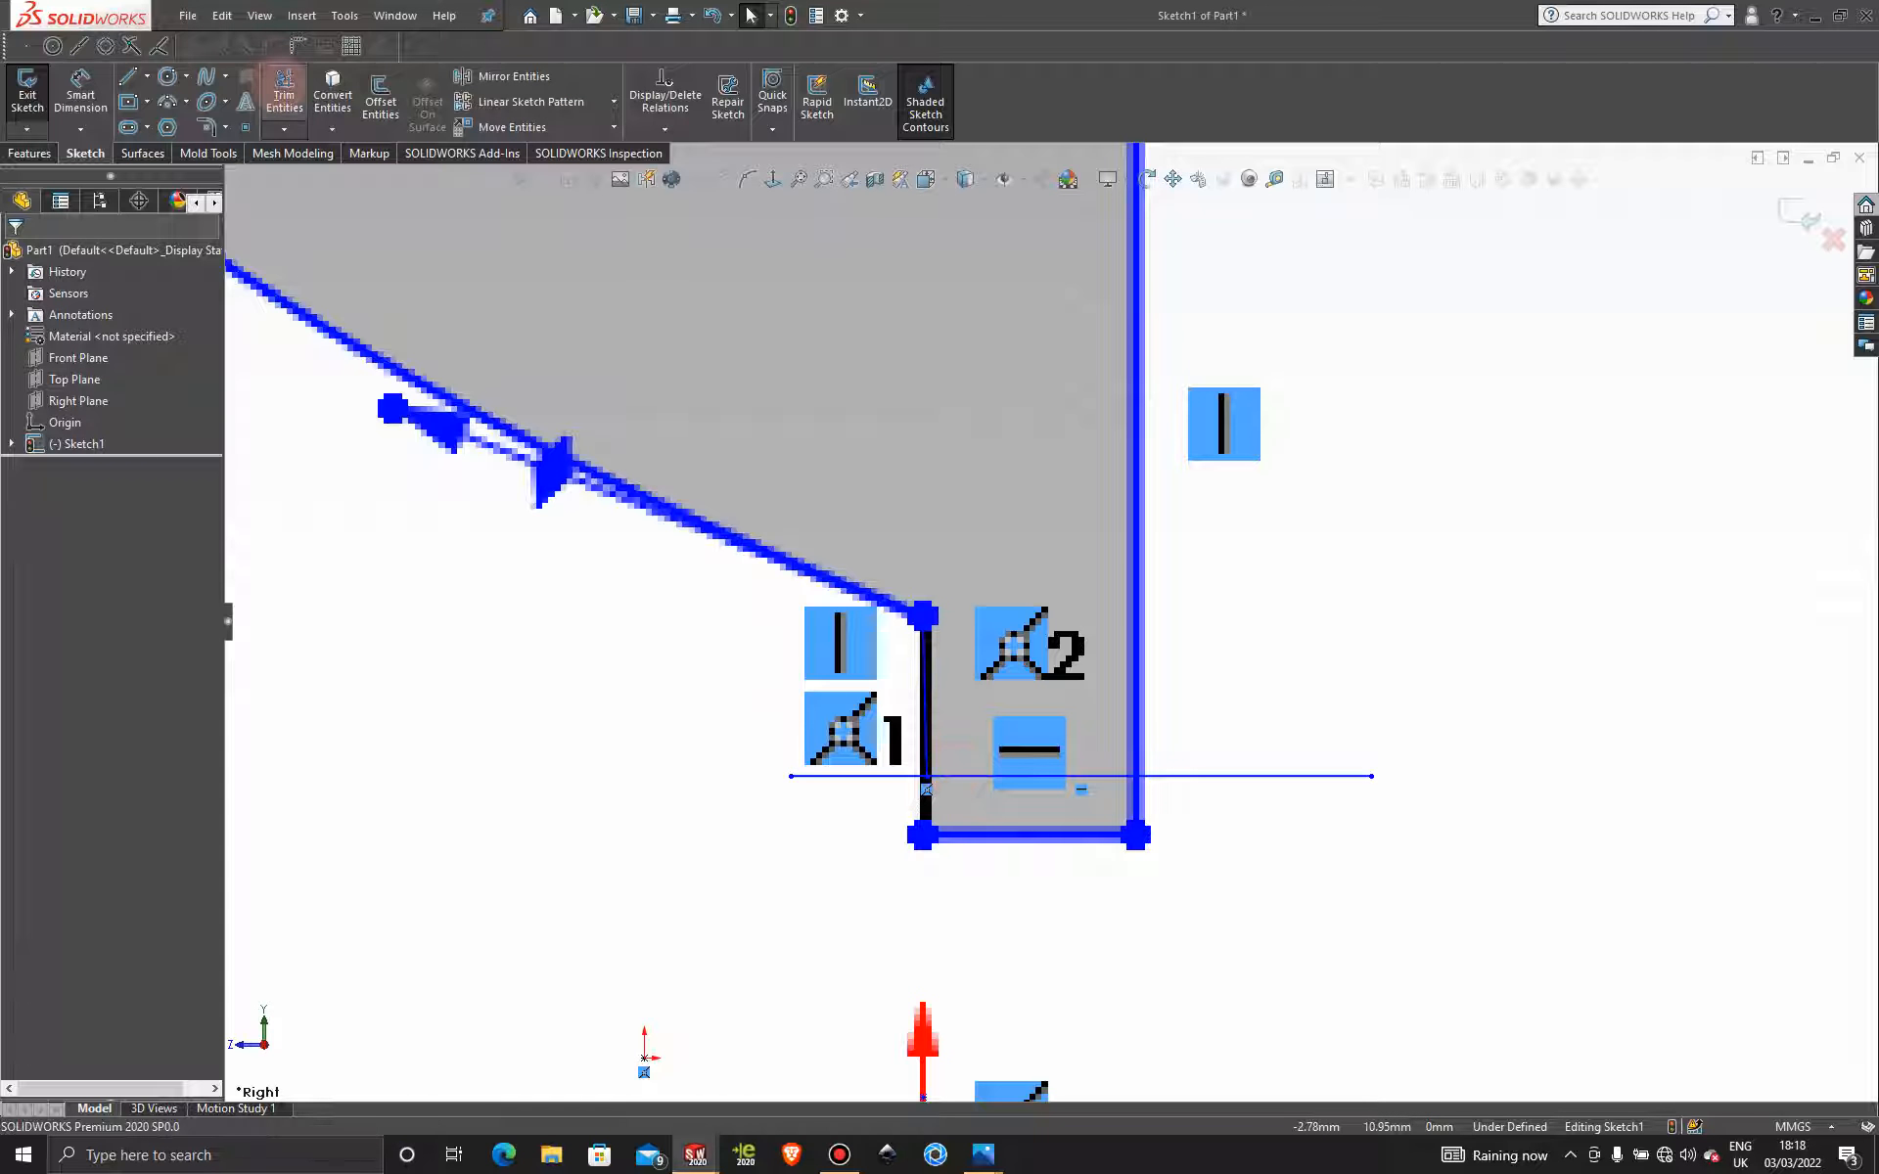
left_click(283, 93)
left_click_drag(847, 881, 853, 753)
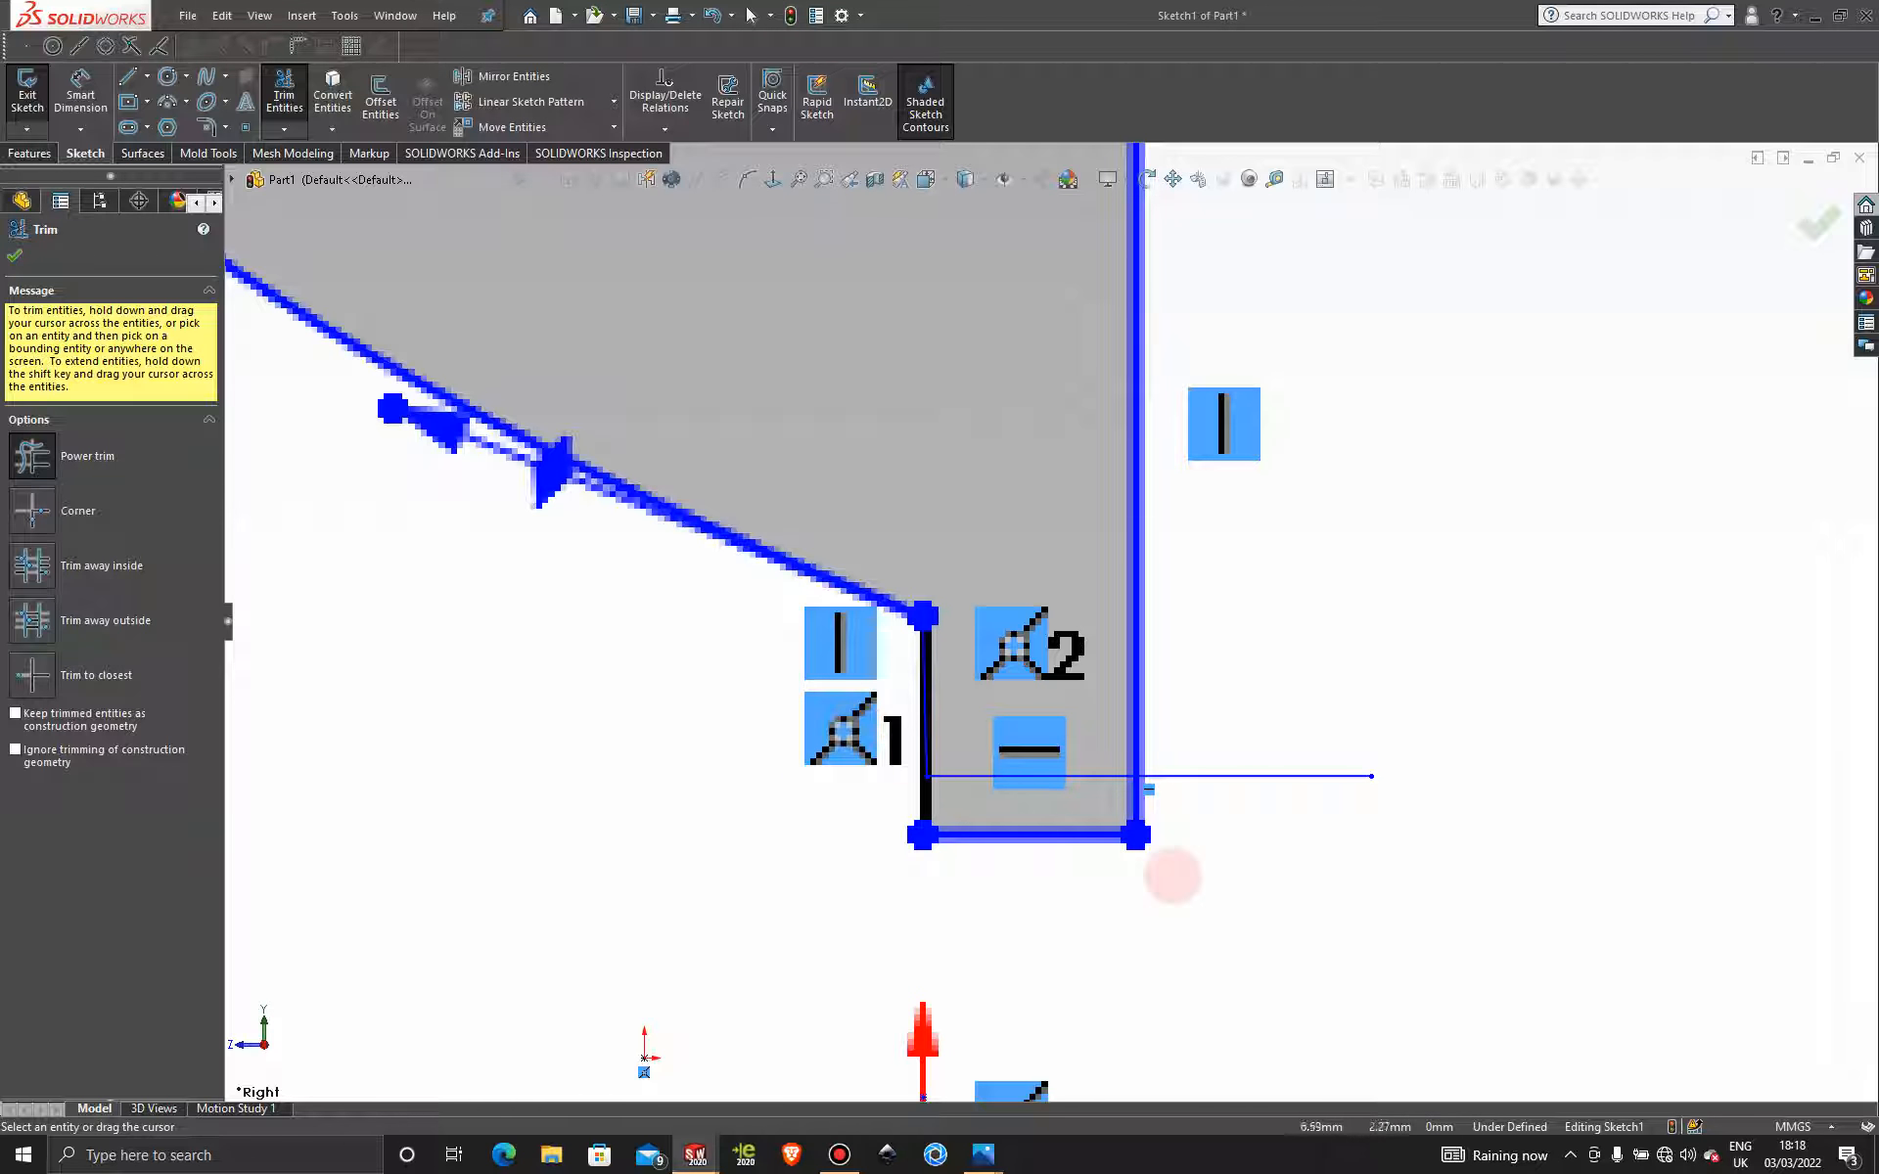
Trace the hub's right and top edges with straight two-point splines about 10 mm and 3 mm long, starting from the bore line.
scroll(1383, 642, "up", 10)
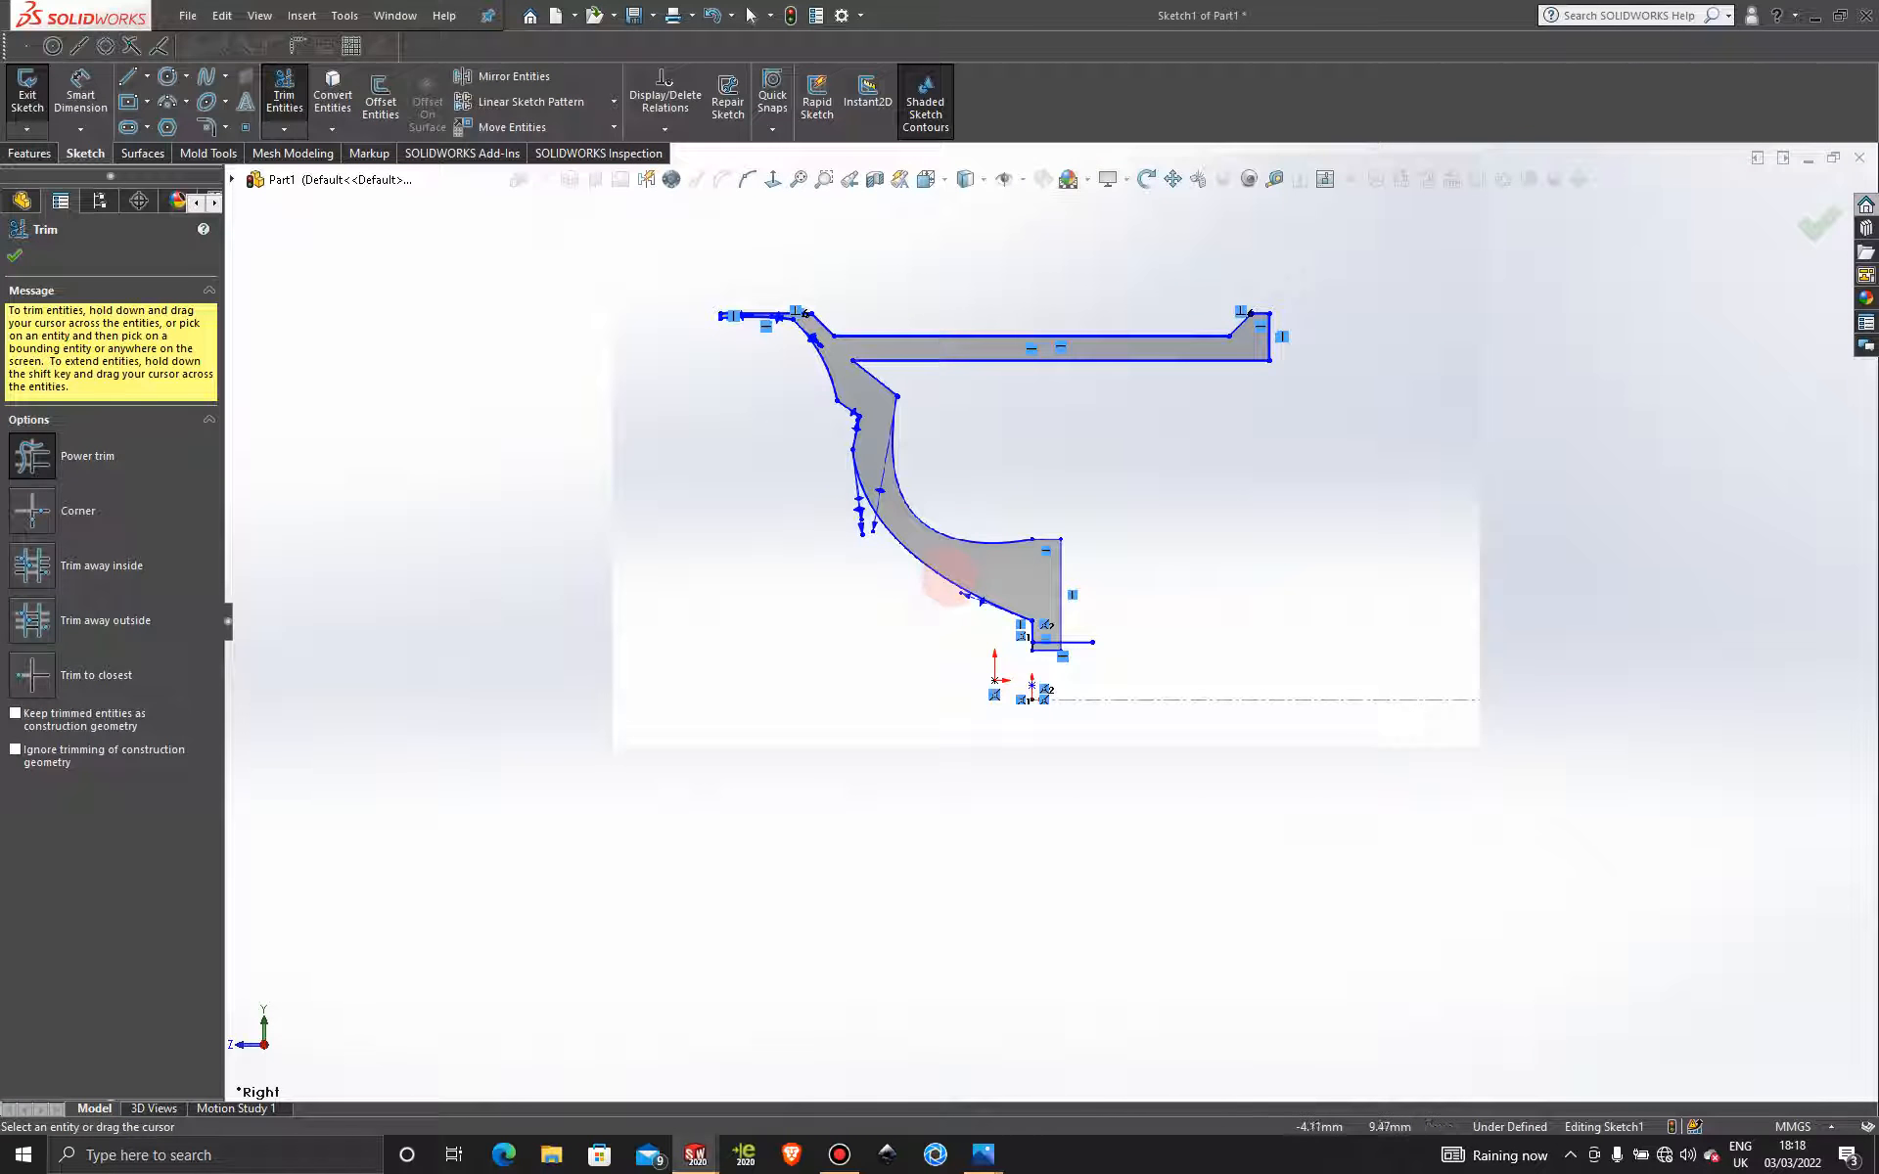
key("Escape")
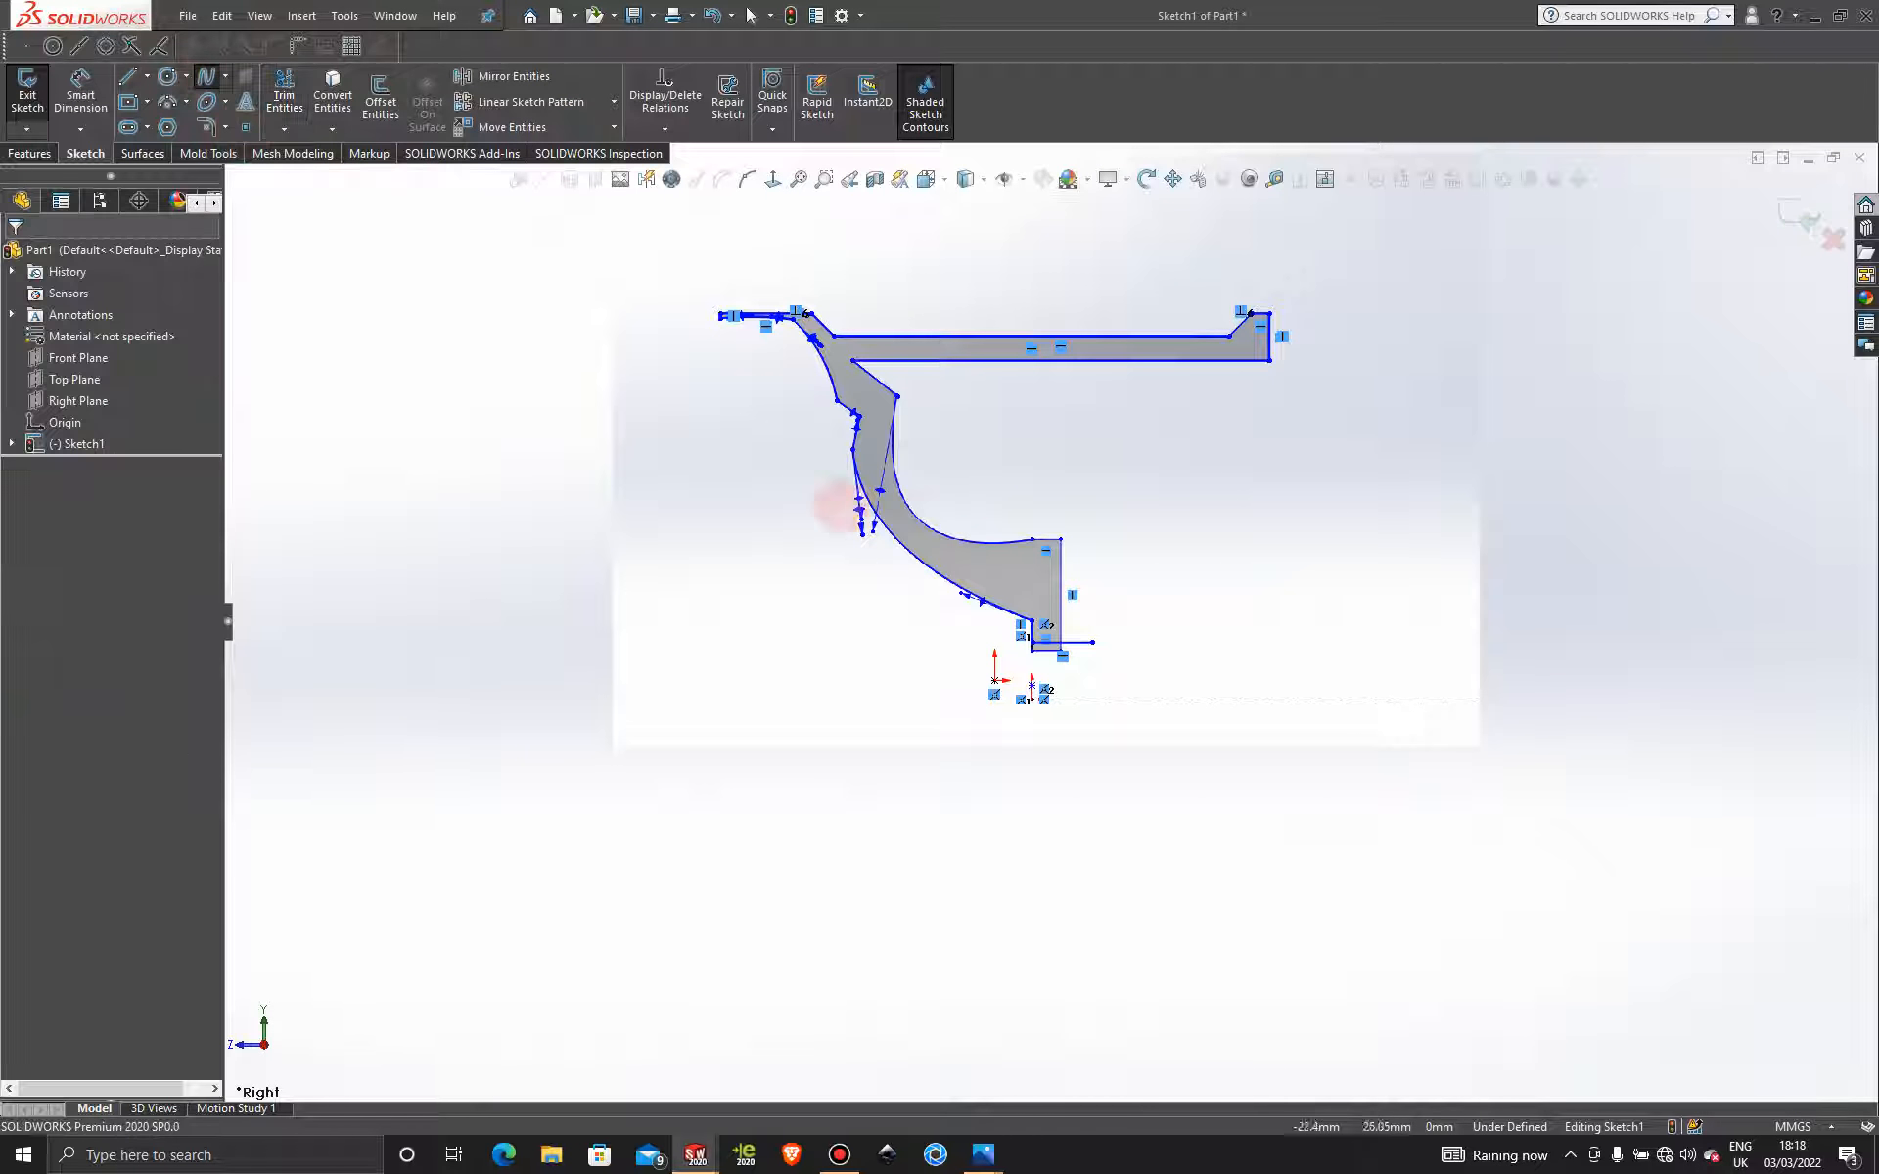
scroll(900, 504, "down", 5)
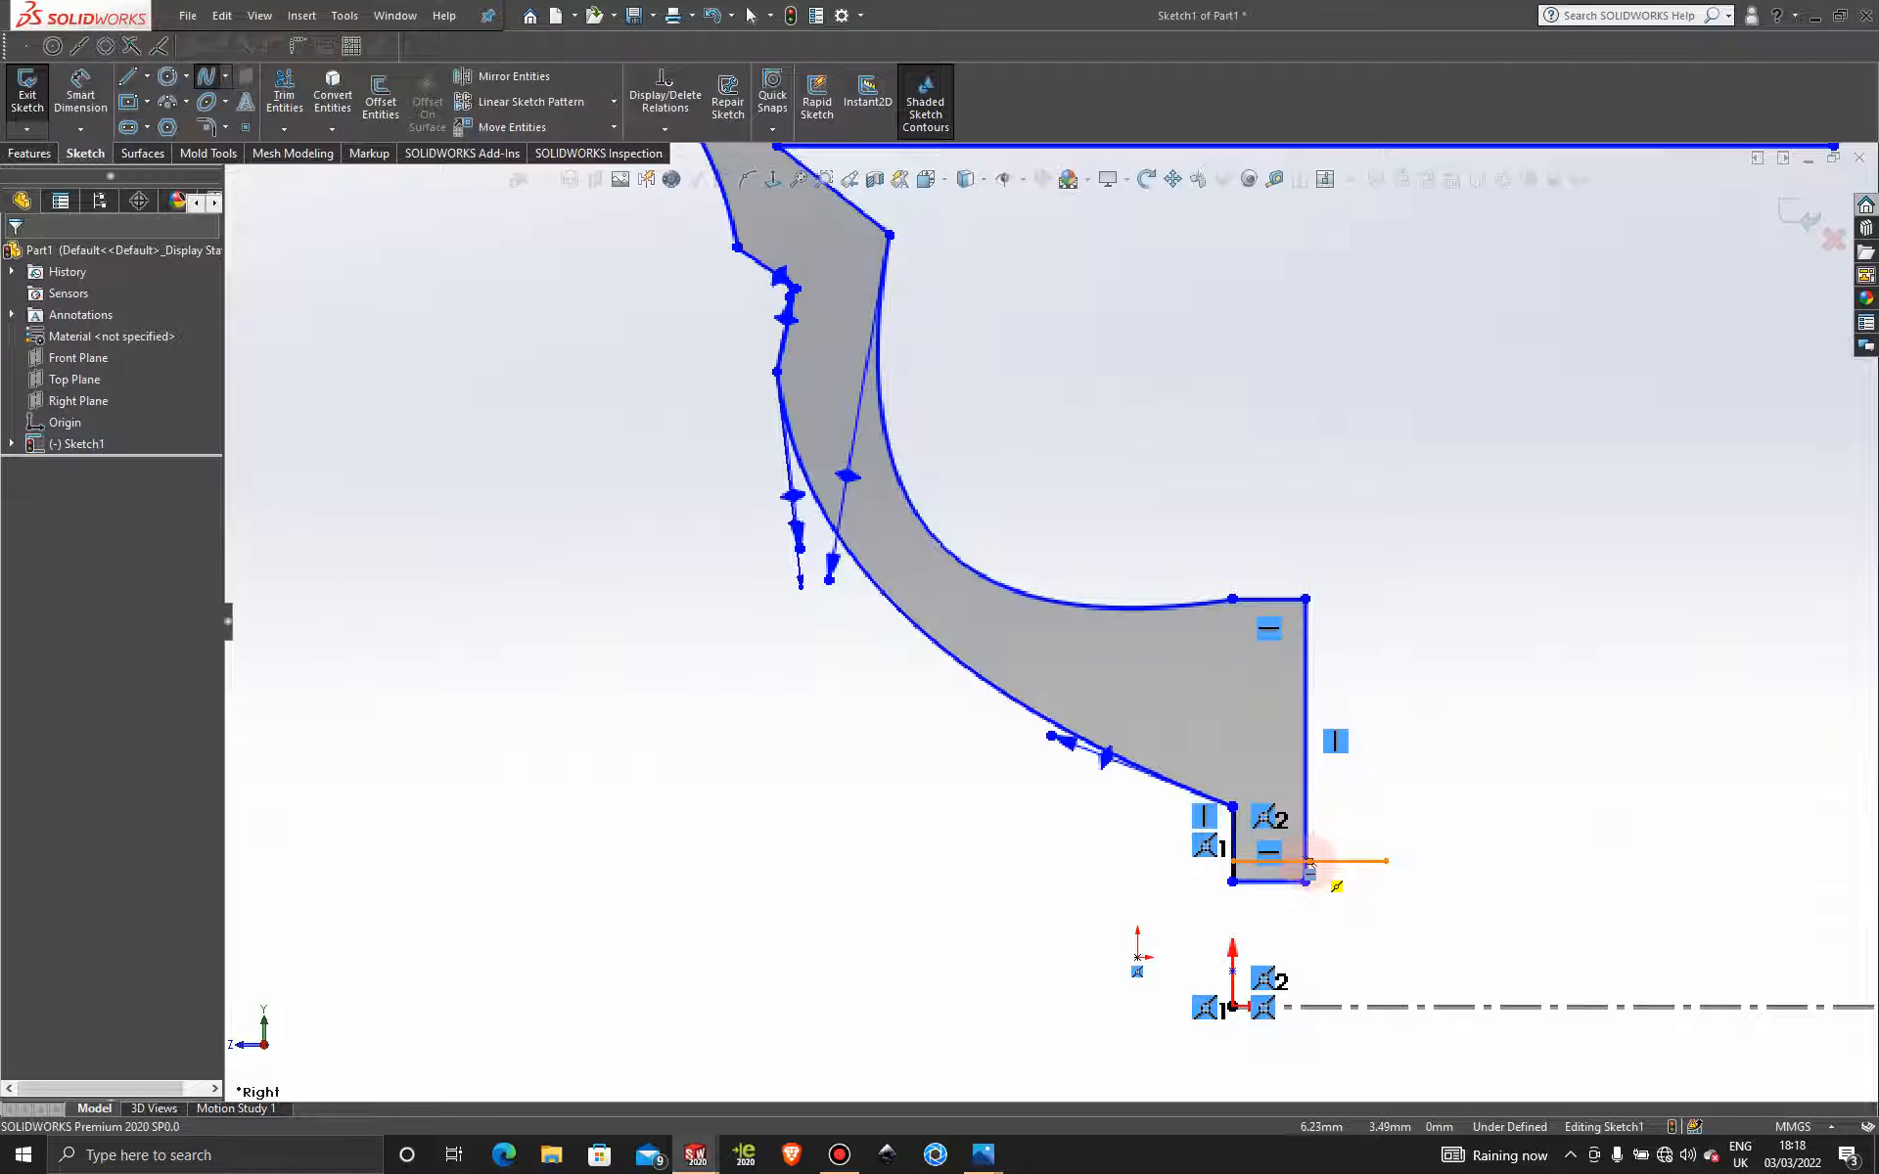
scroll(1310, 861, "down", 5)
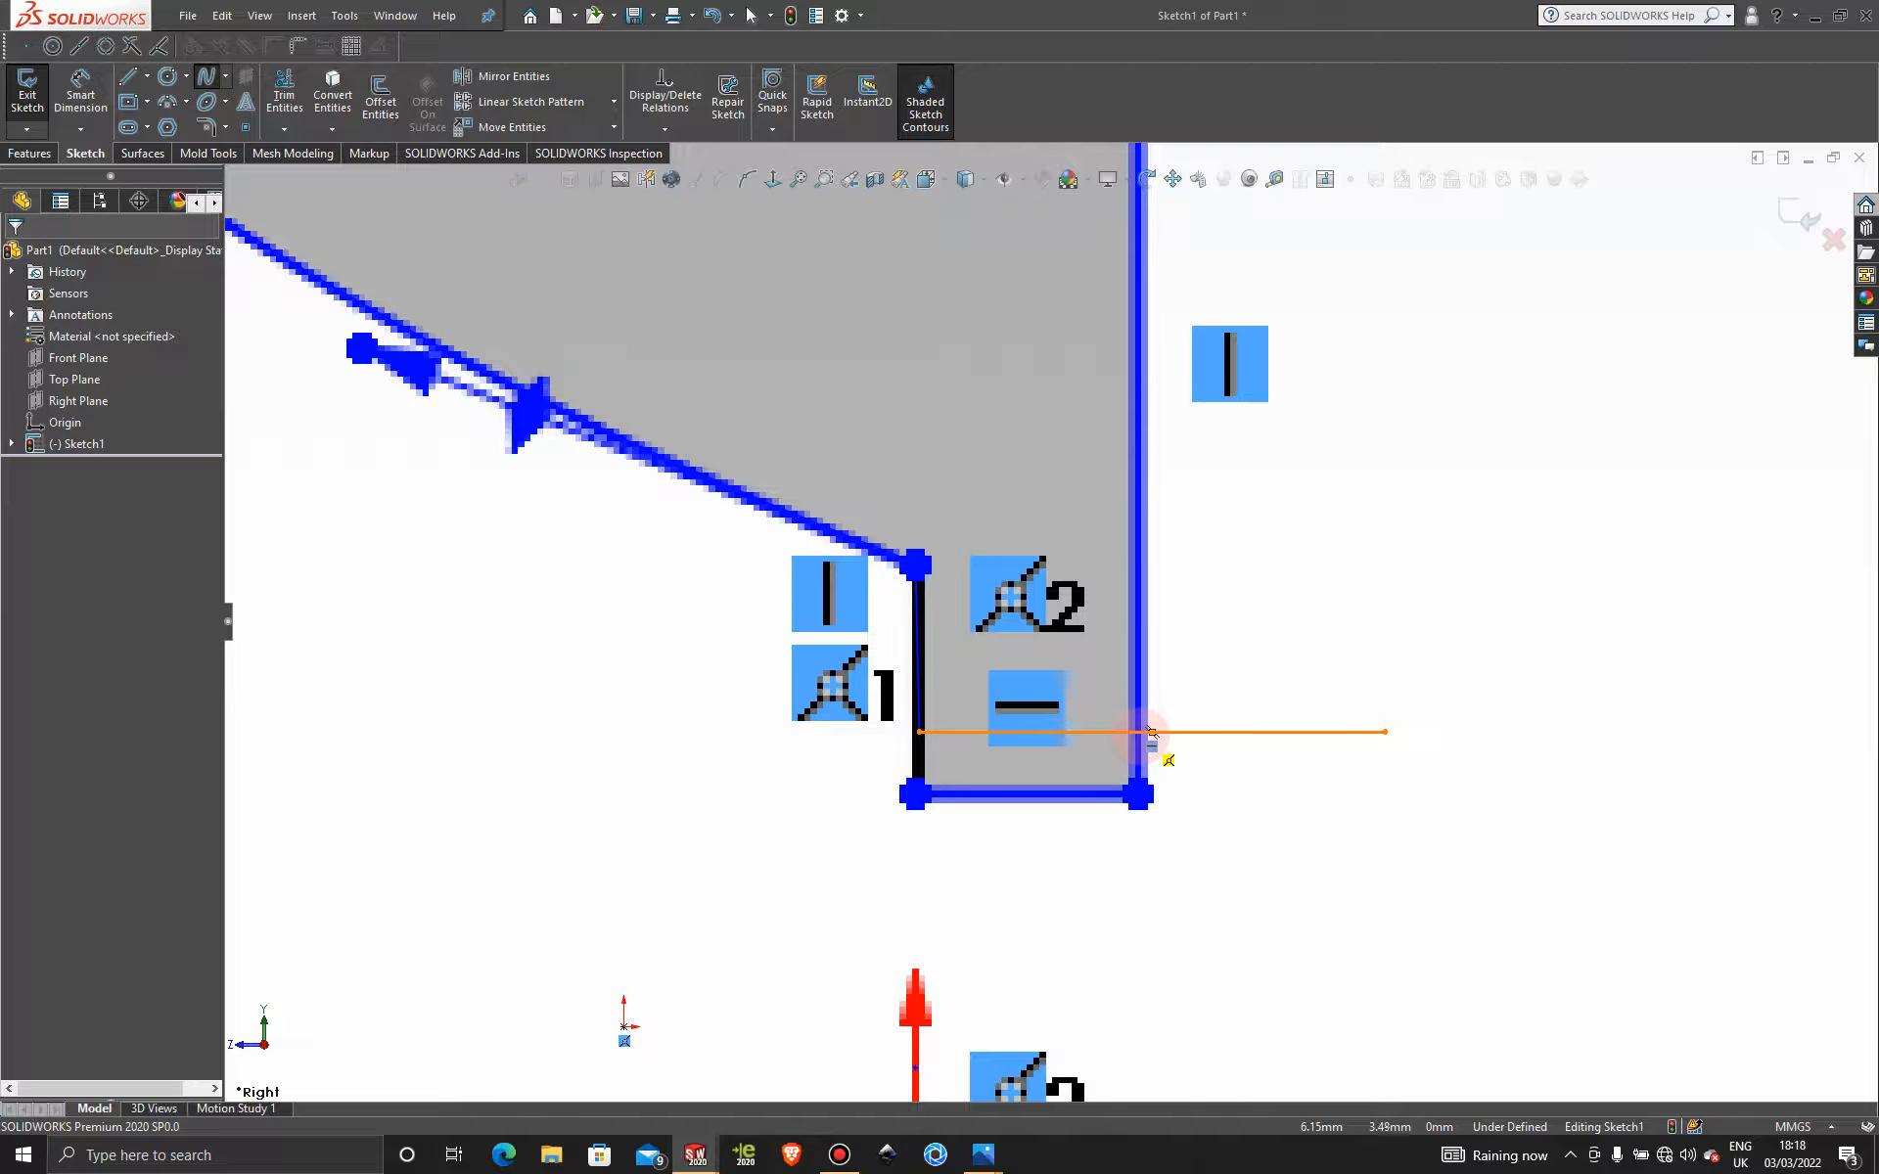
left_click(1150, 732)
scroll(1153, 734, "up", 5)
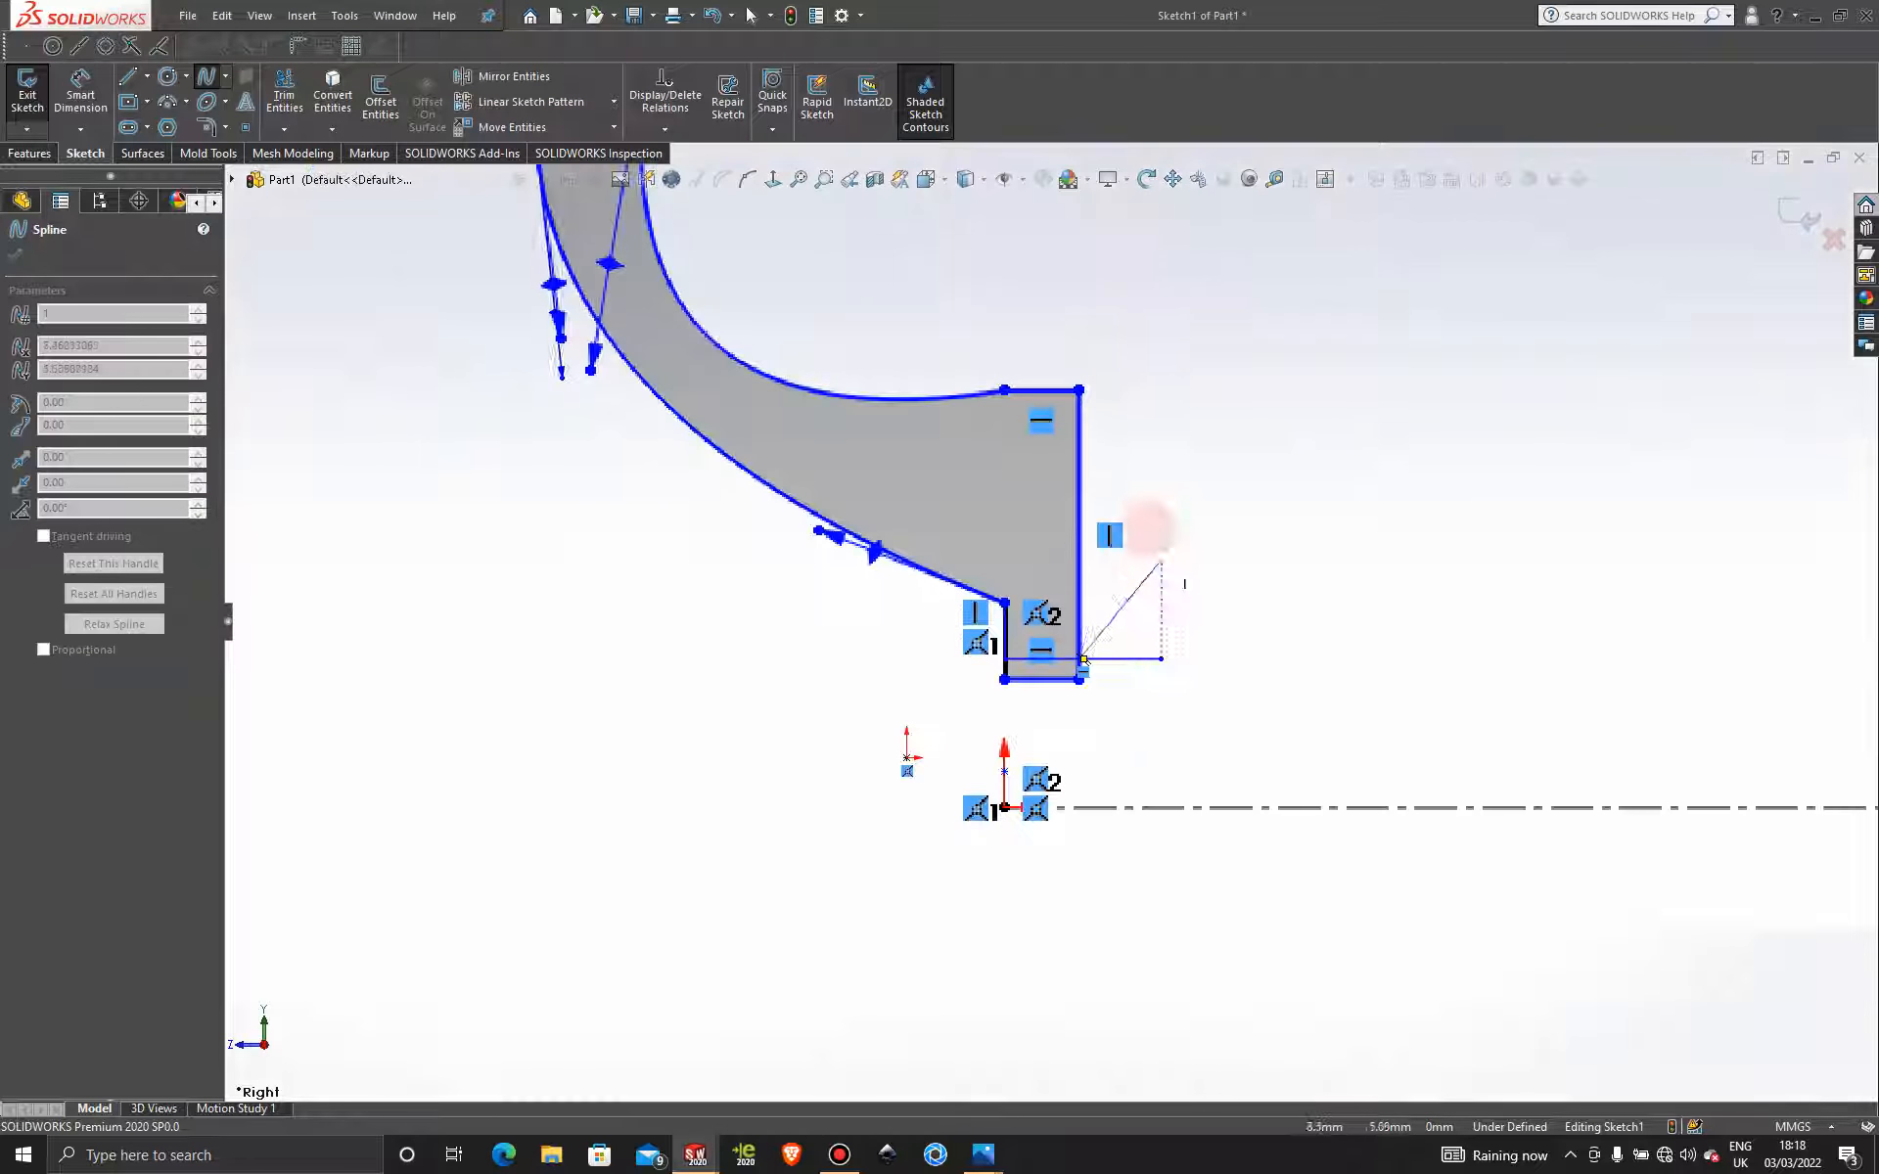
scroll(1083, 661, "down", 4)
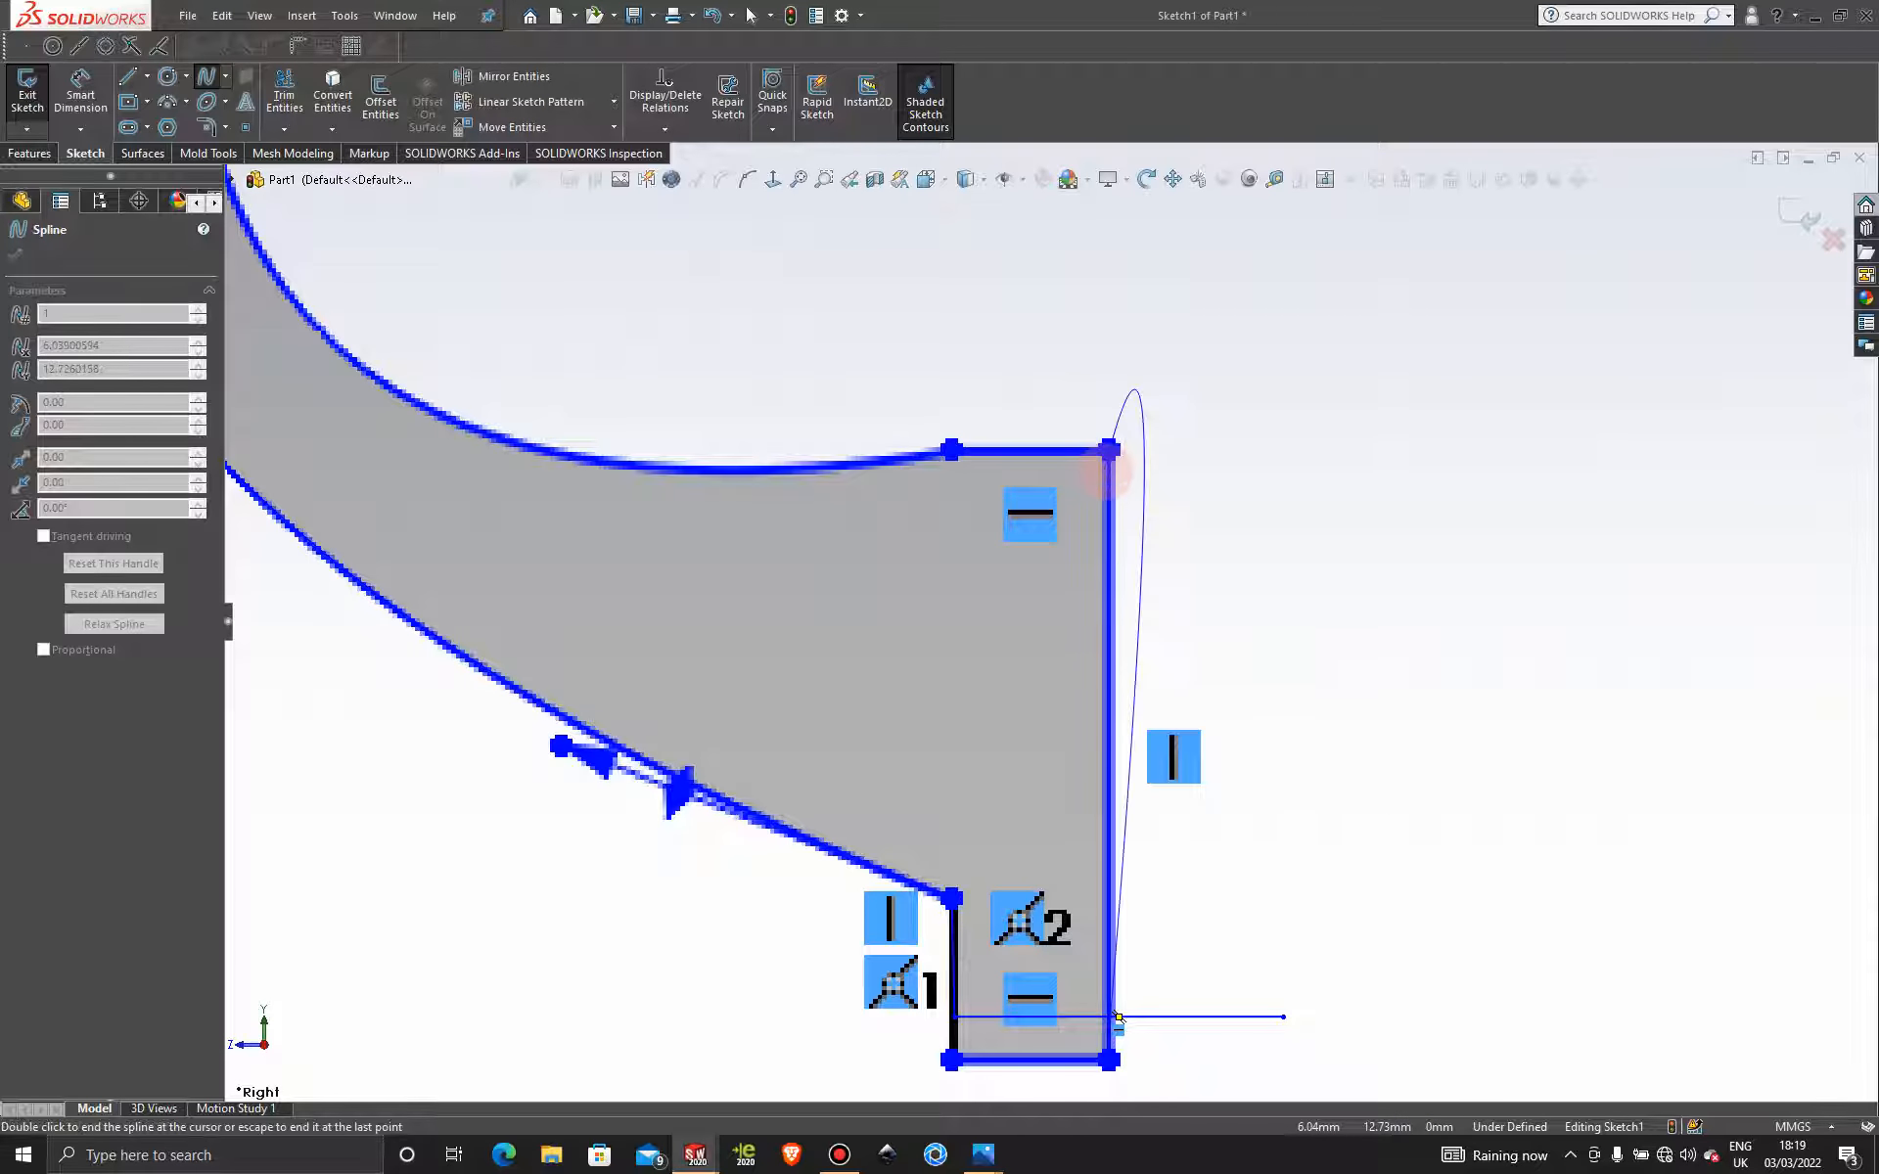
key("Escape")
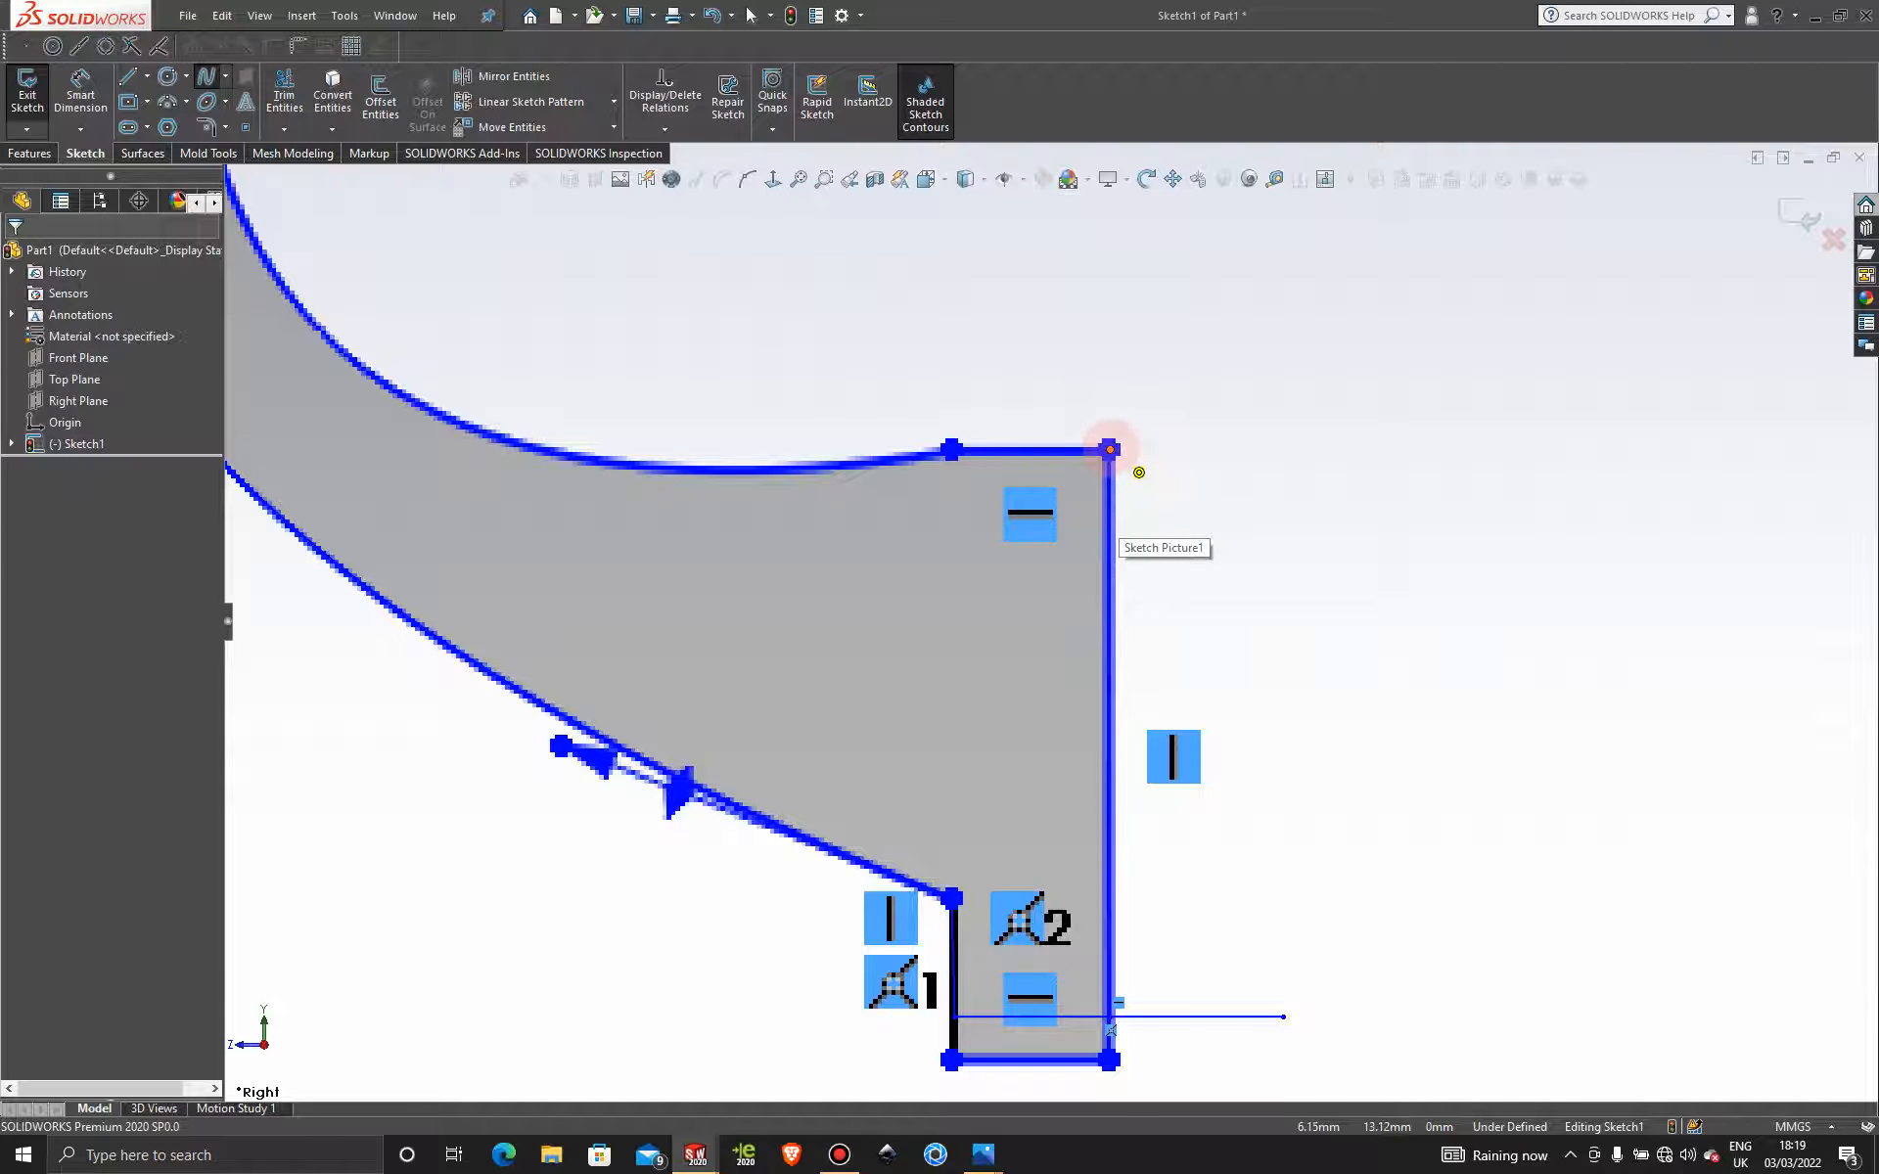
left_click(950, 449)
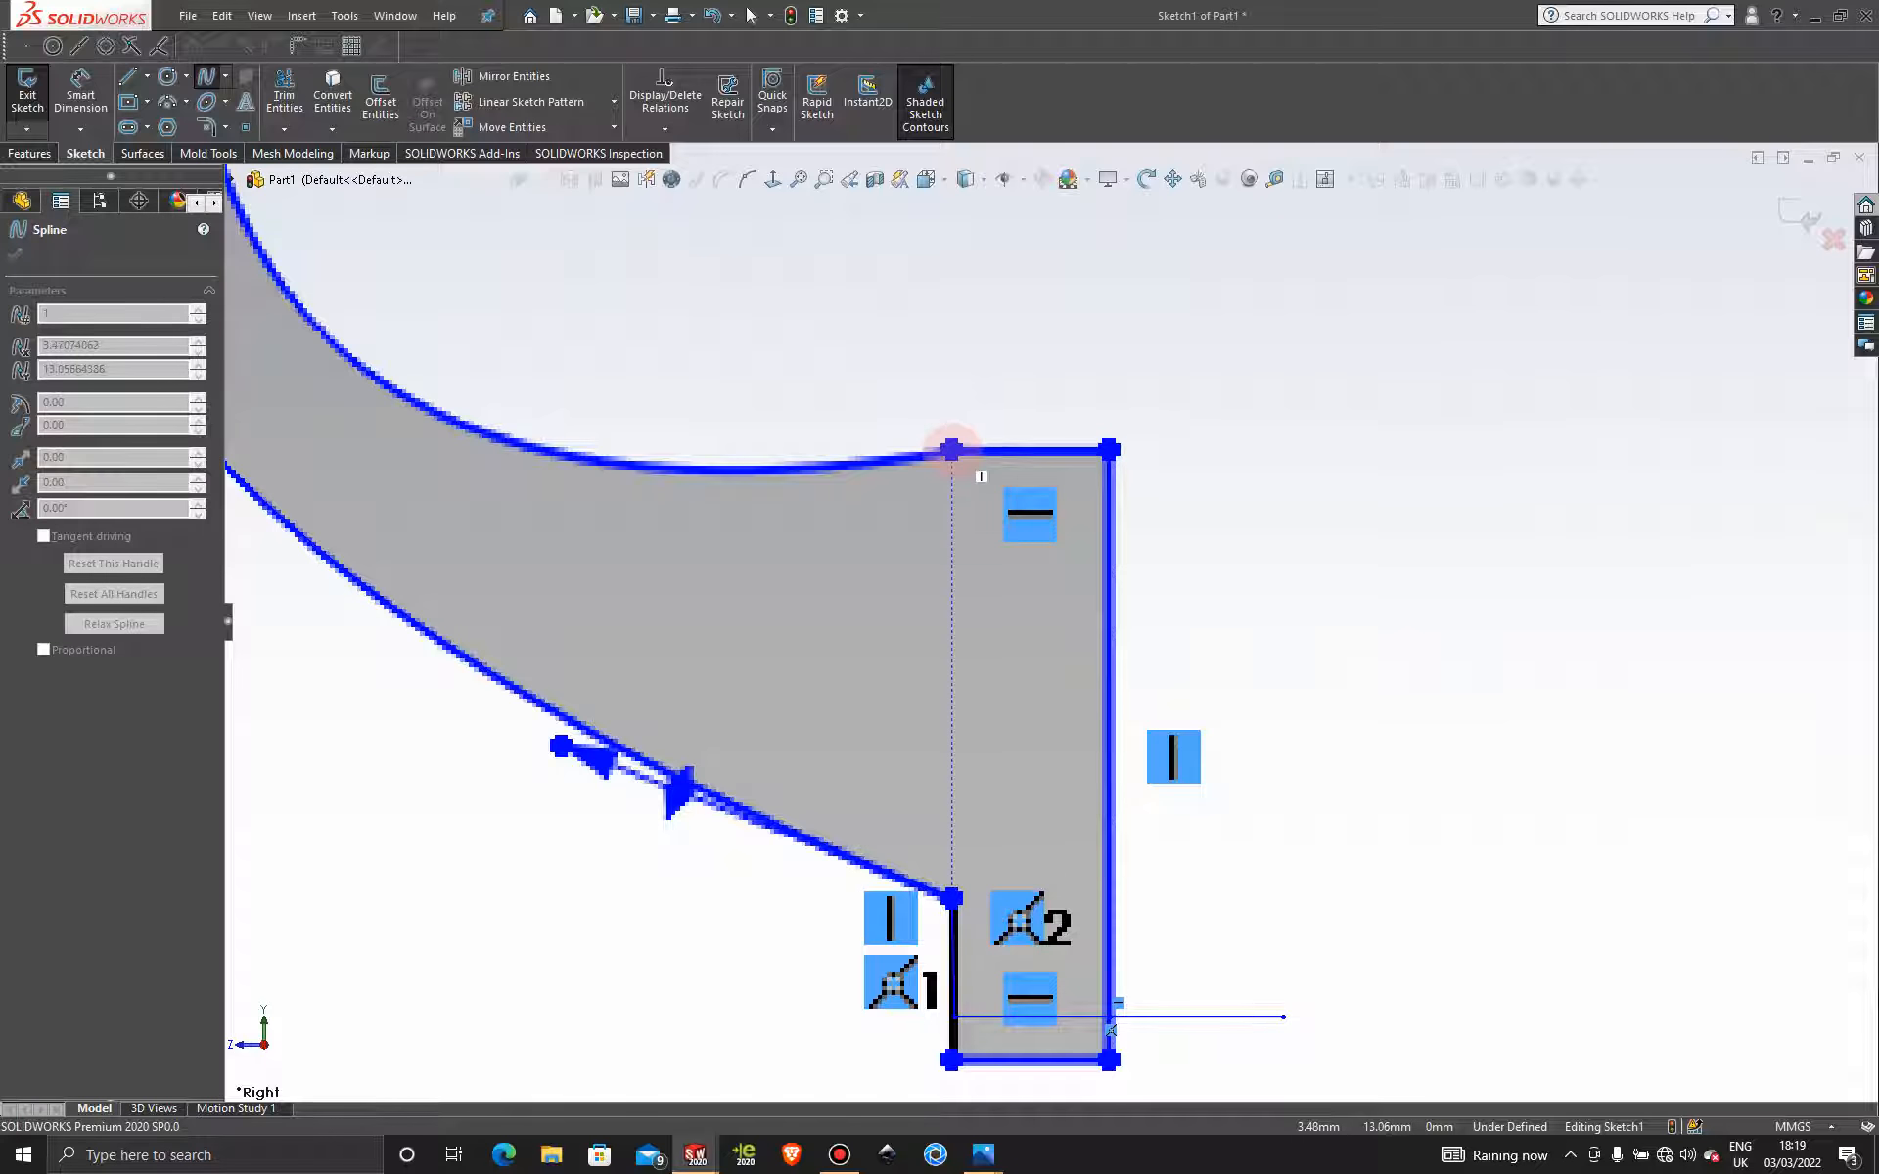
key("Escape")
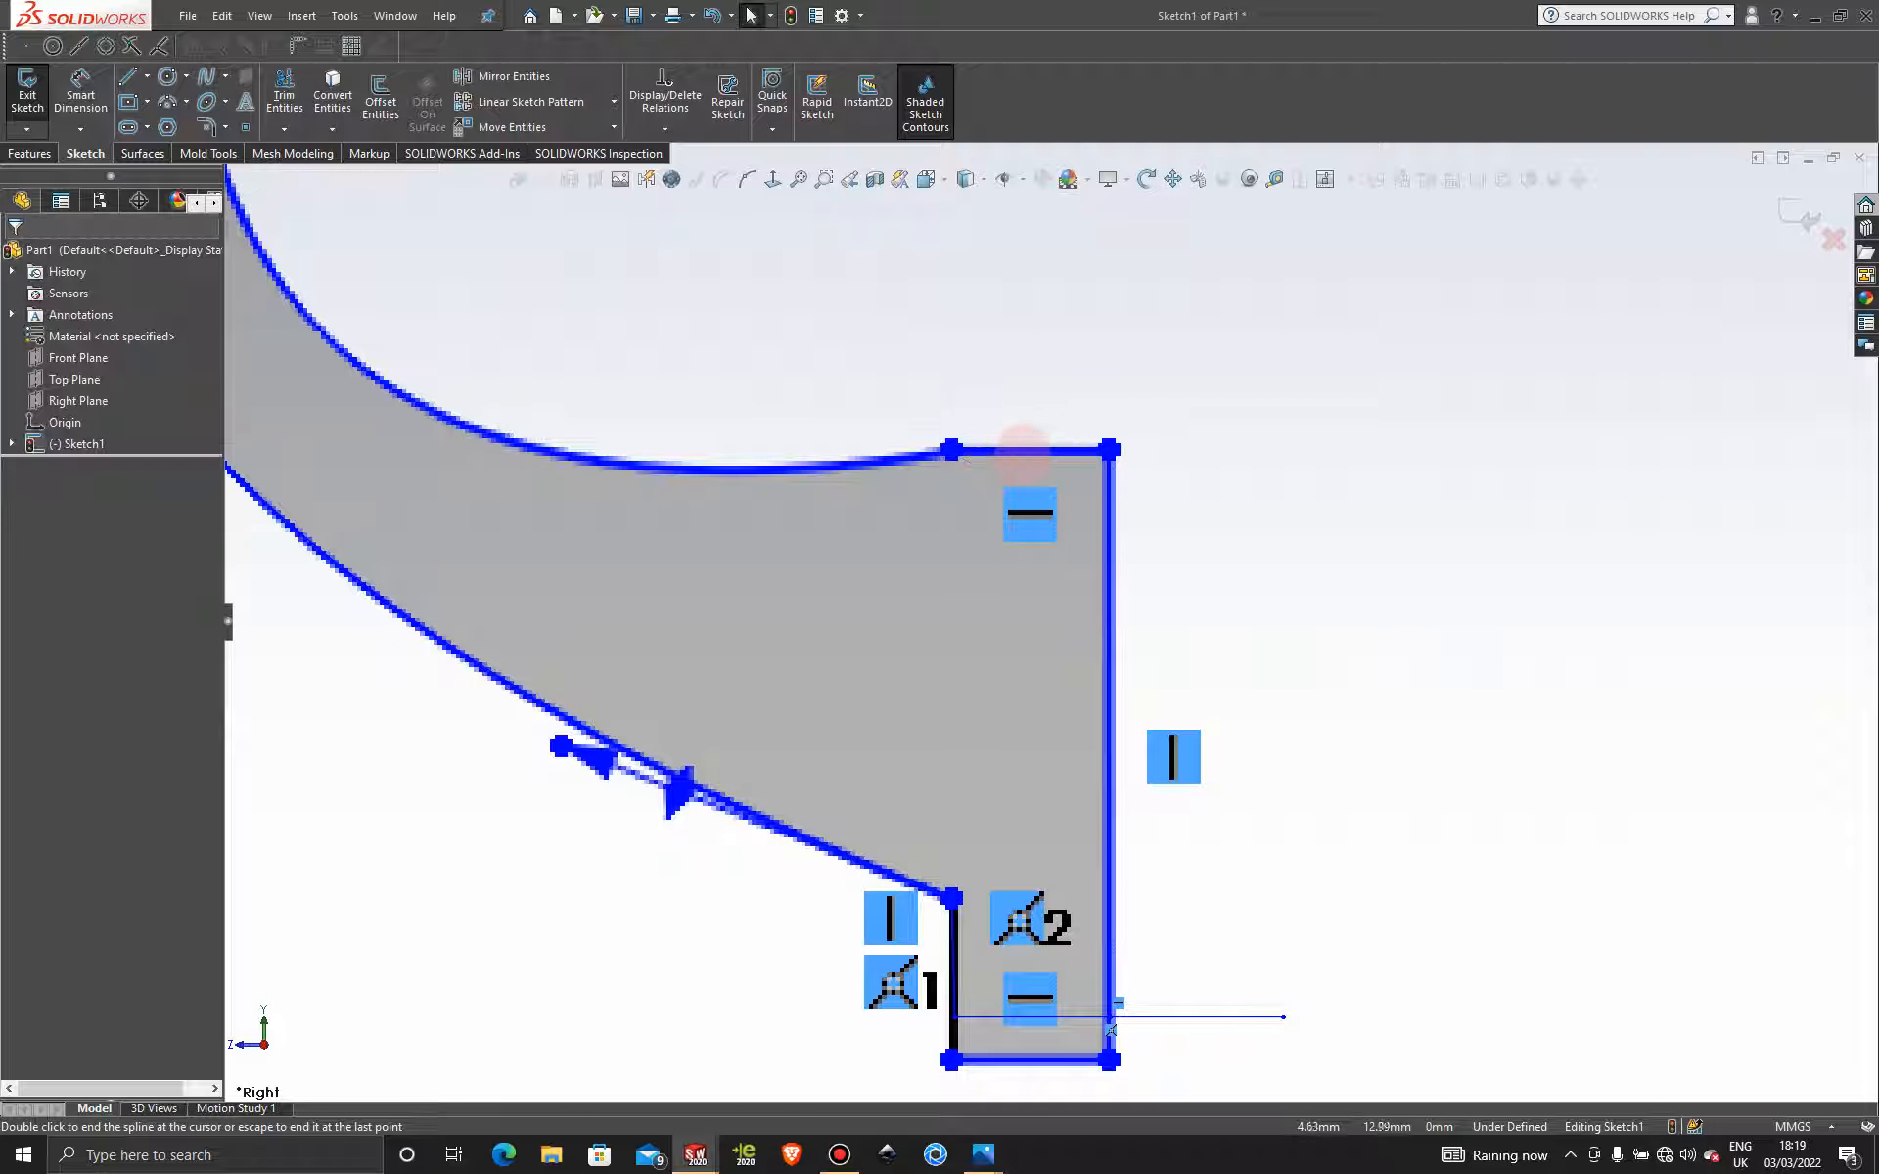
Draw a two-point spline about 18 mm long from the spoke's inner corner to the left end of the hub's top edge.
scroll(959, 431, "up", 8)
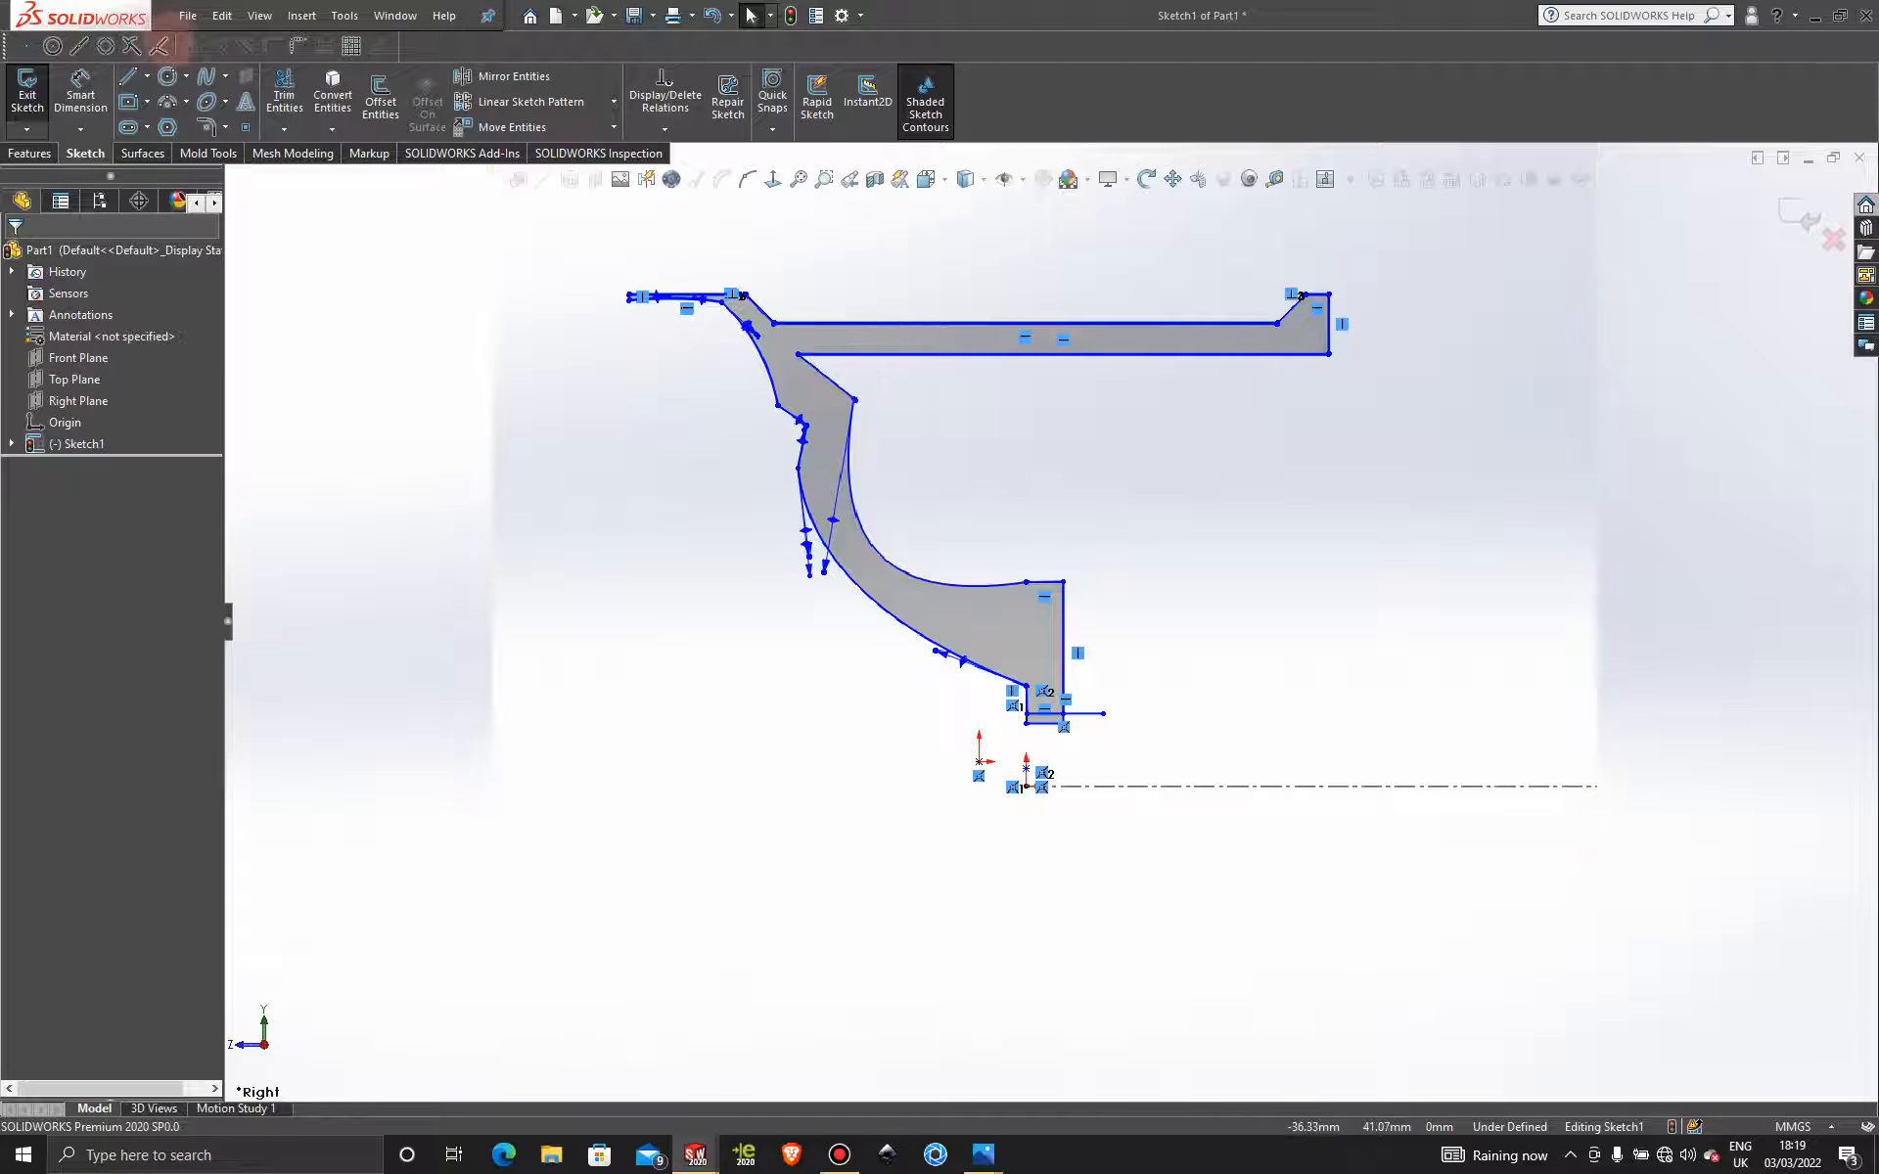
scroll(866, 421, "down", 5)
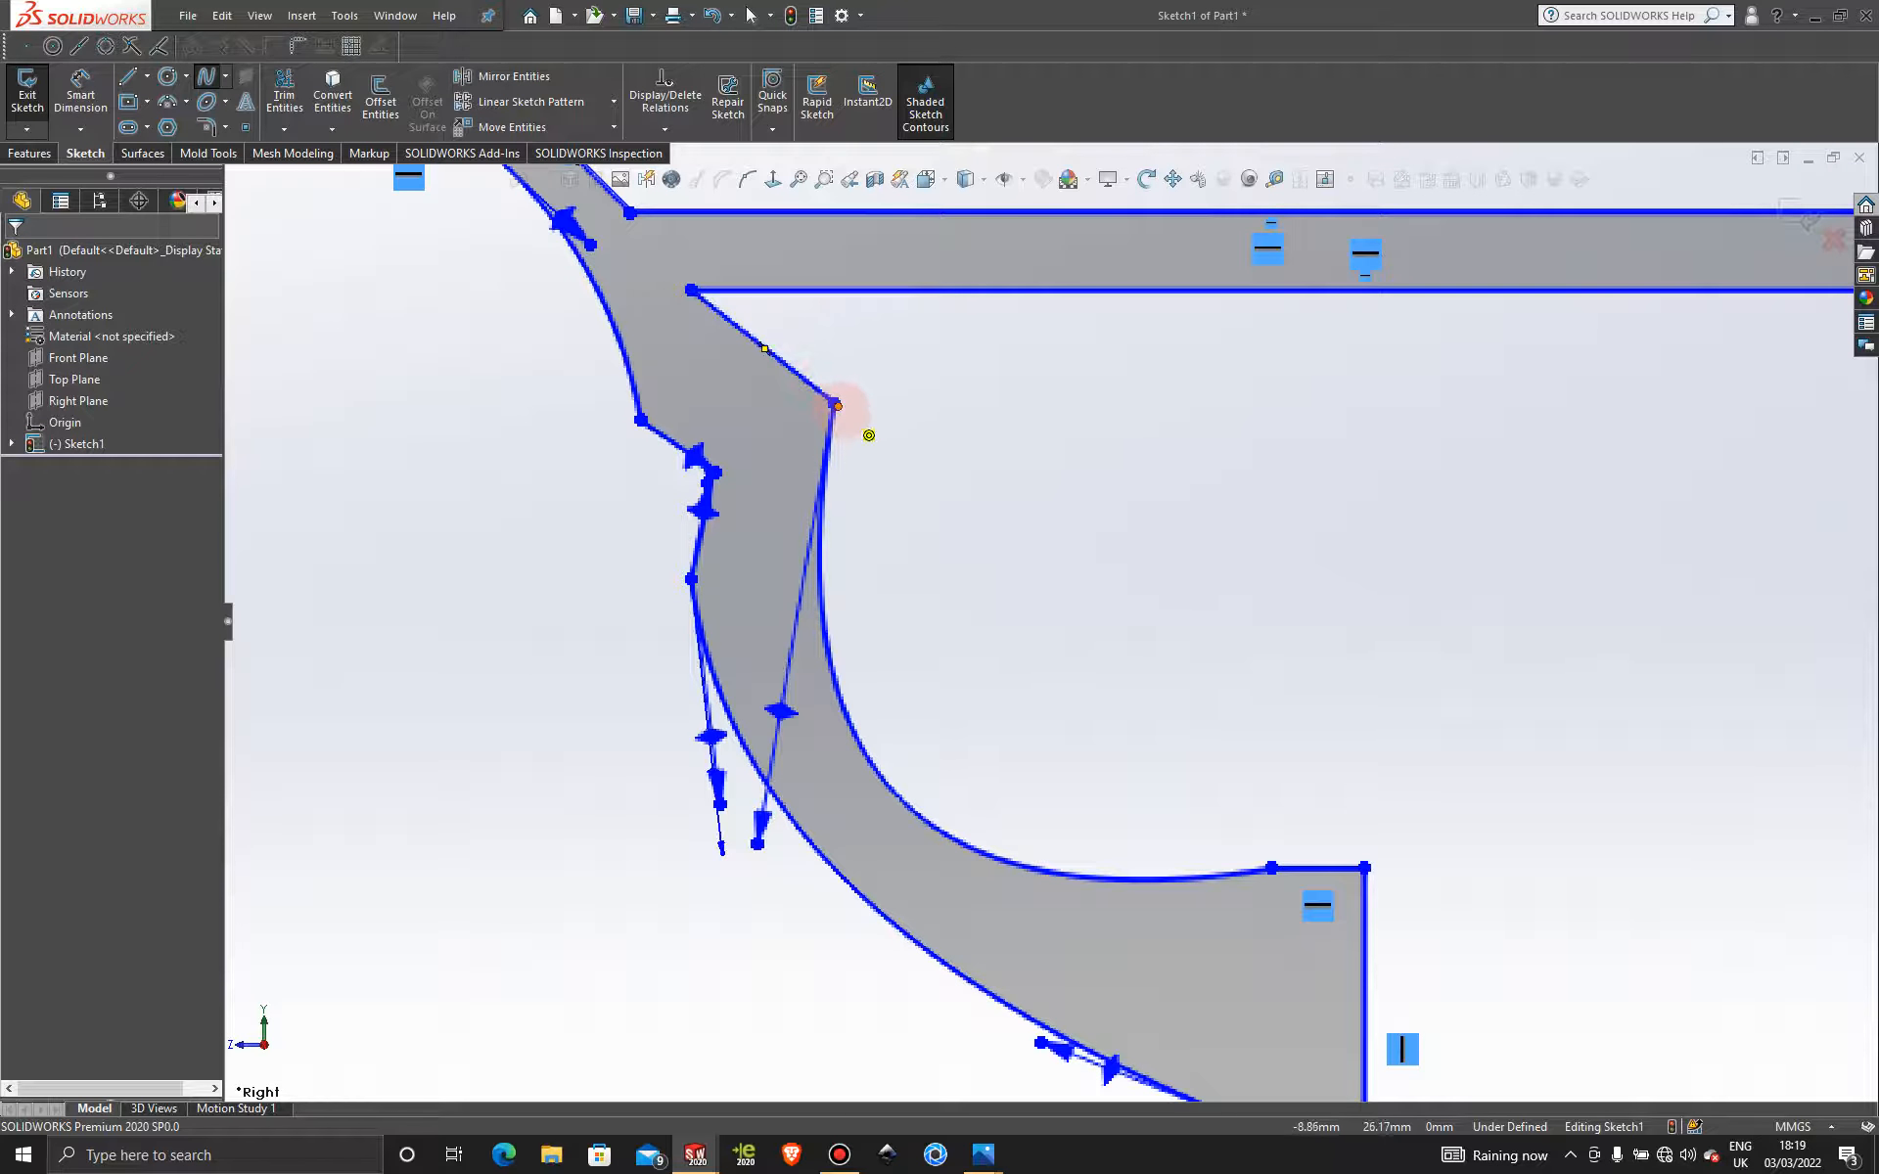
left_click(833, 403)
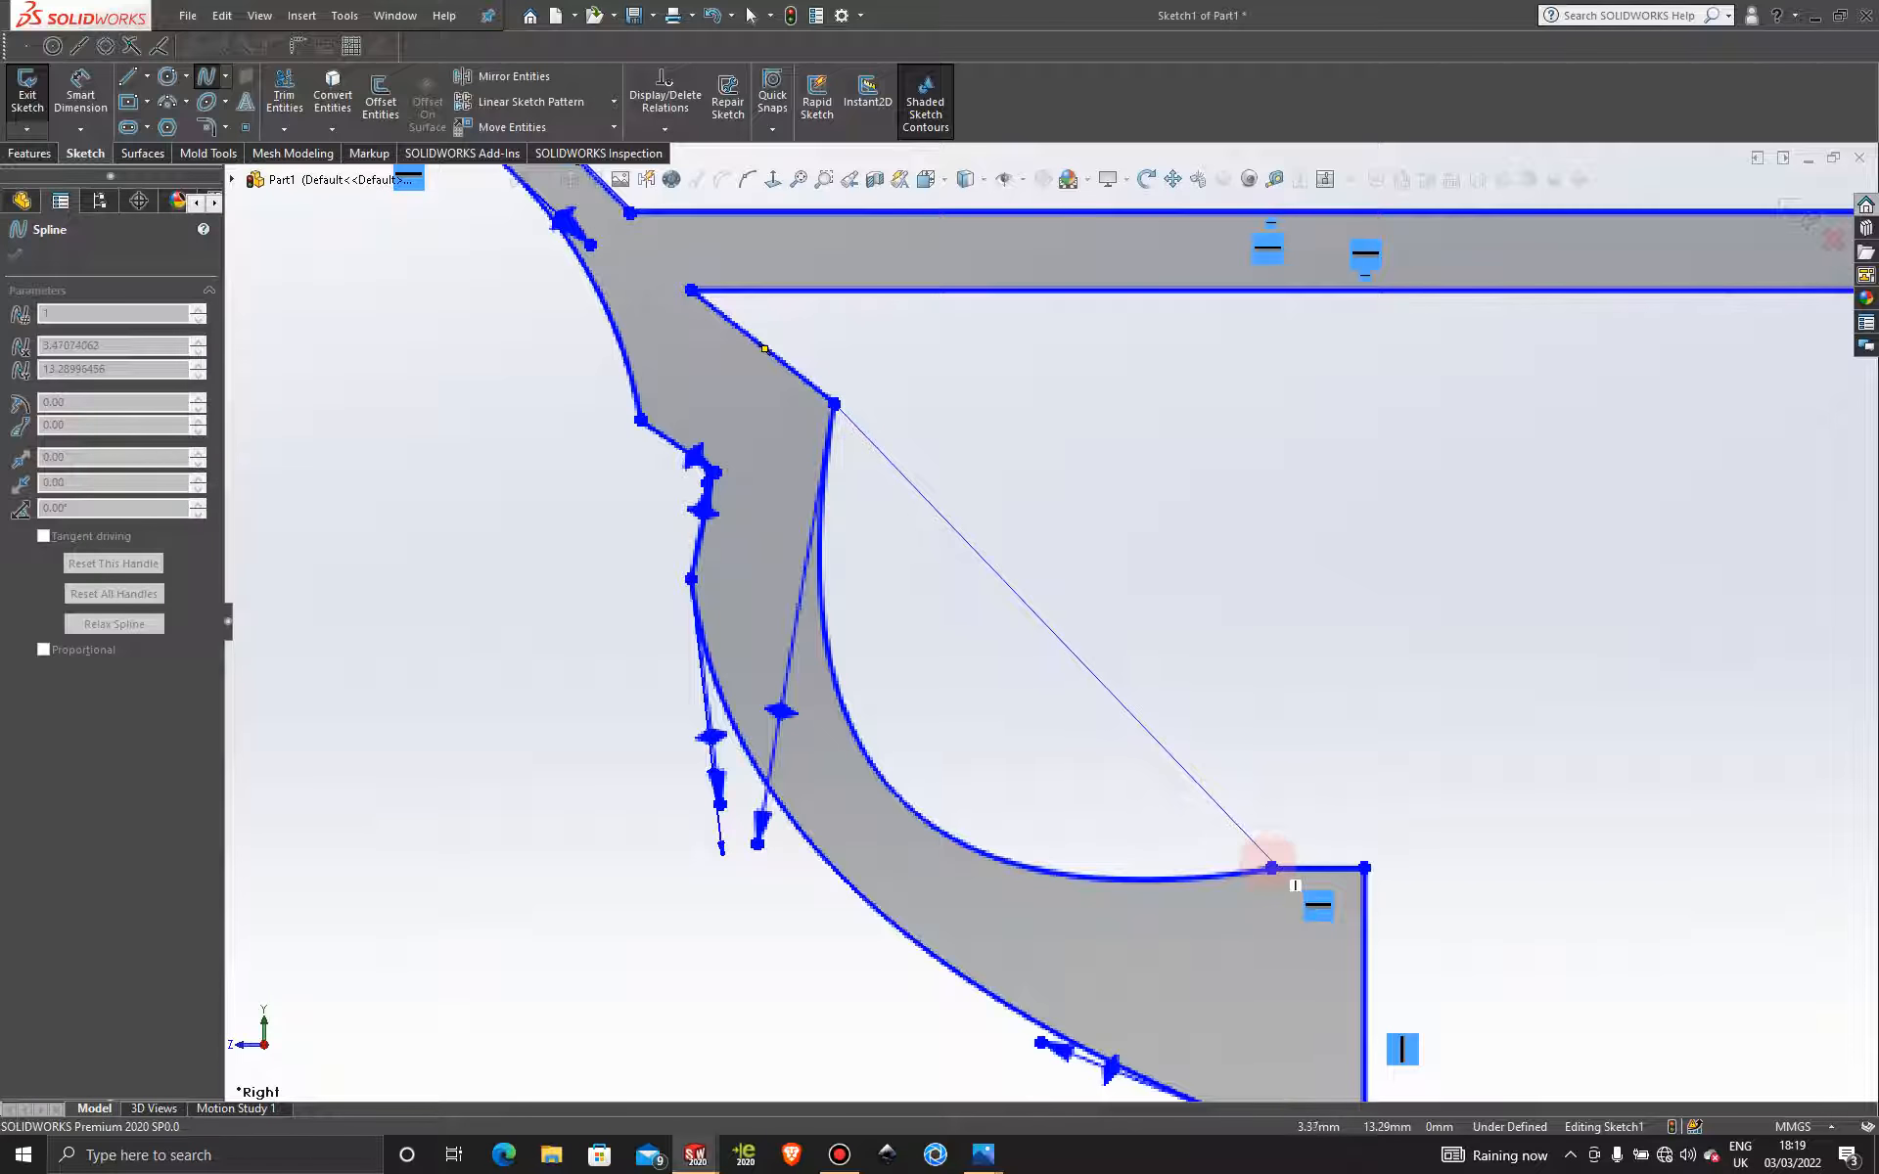
left_click(1271, 869)
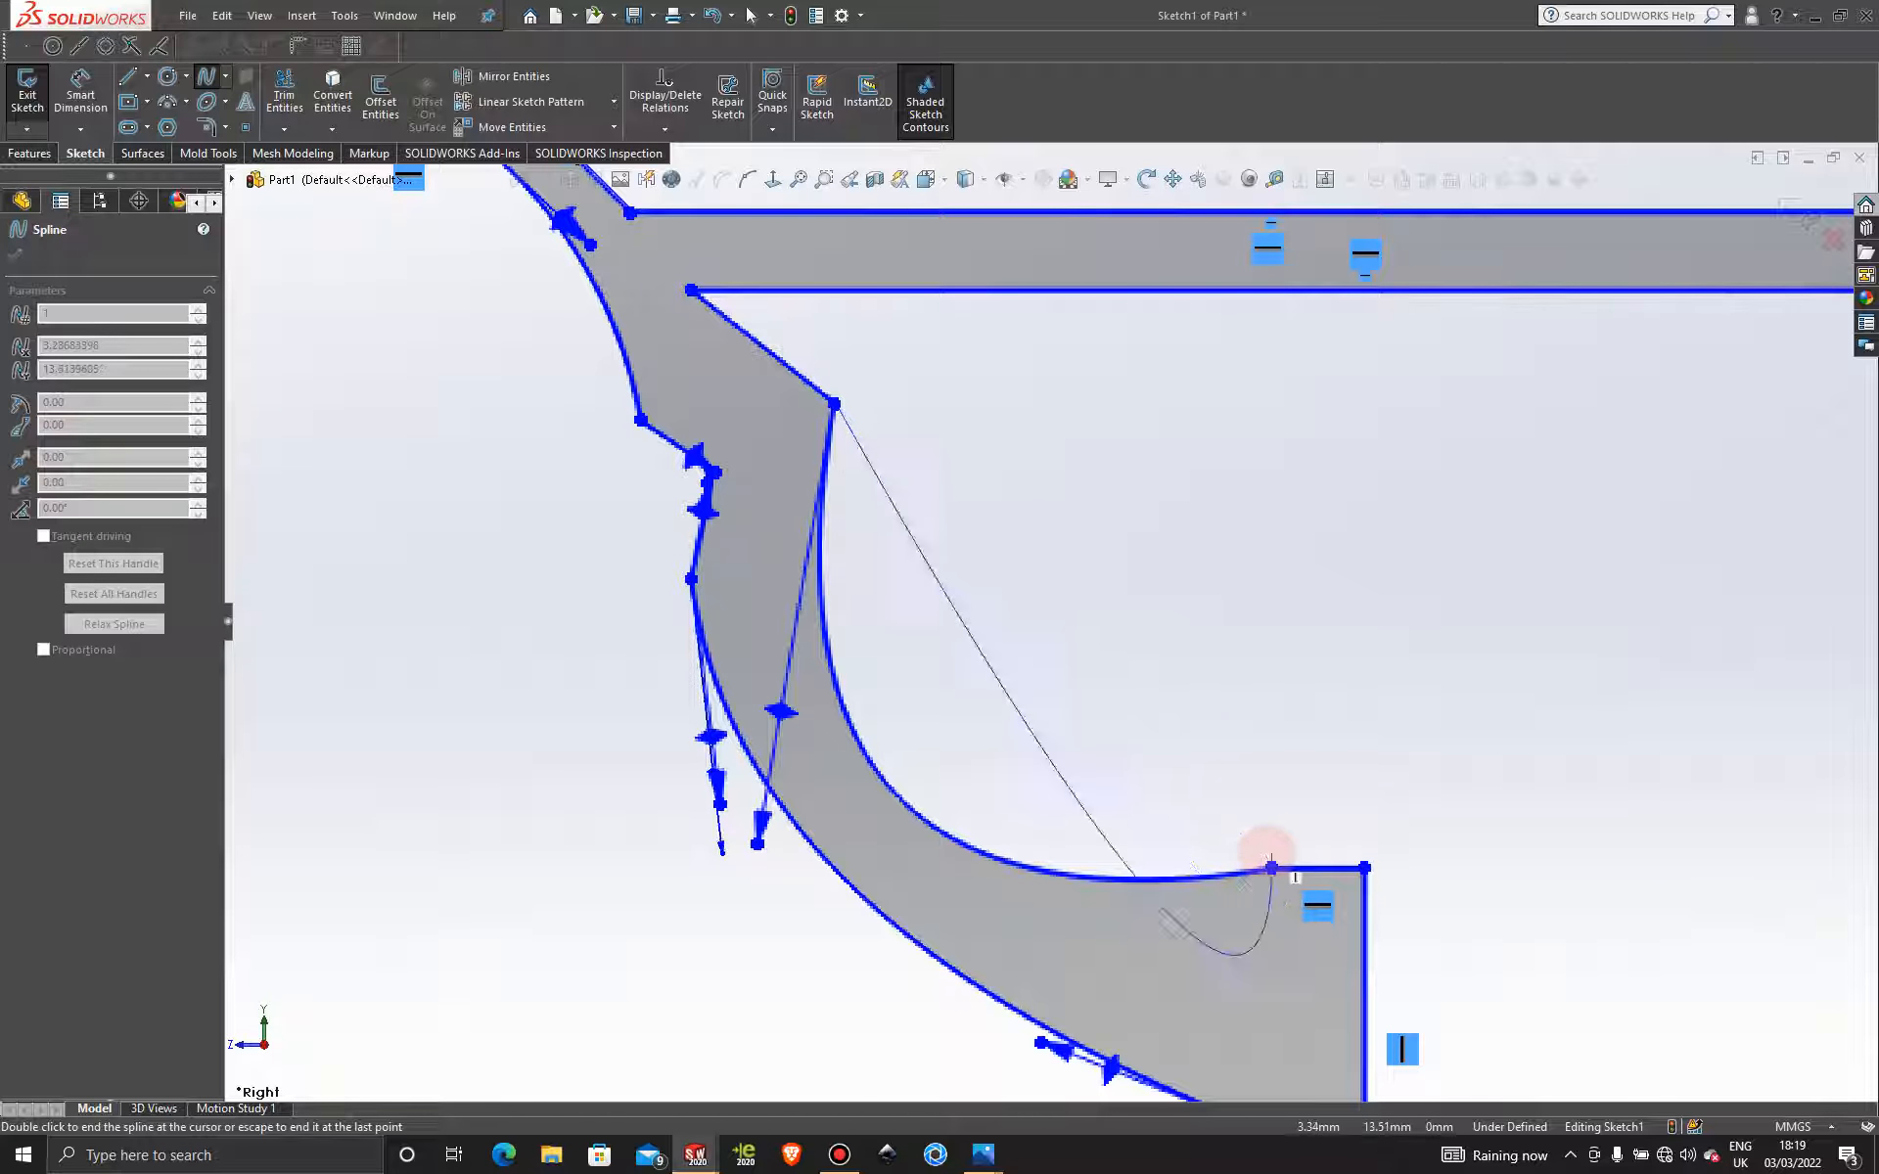
key("Escape")
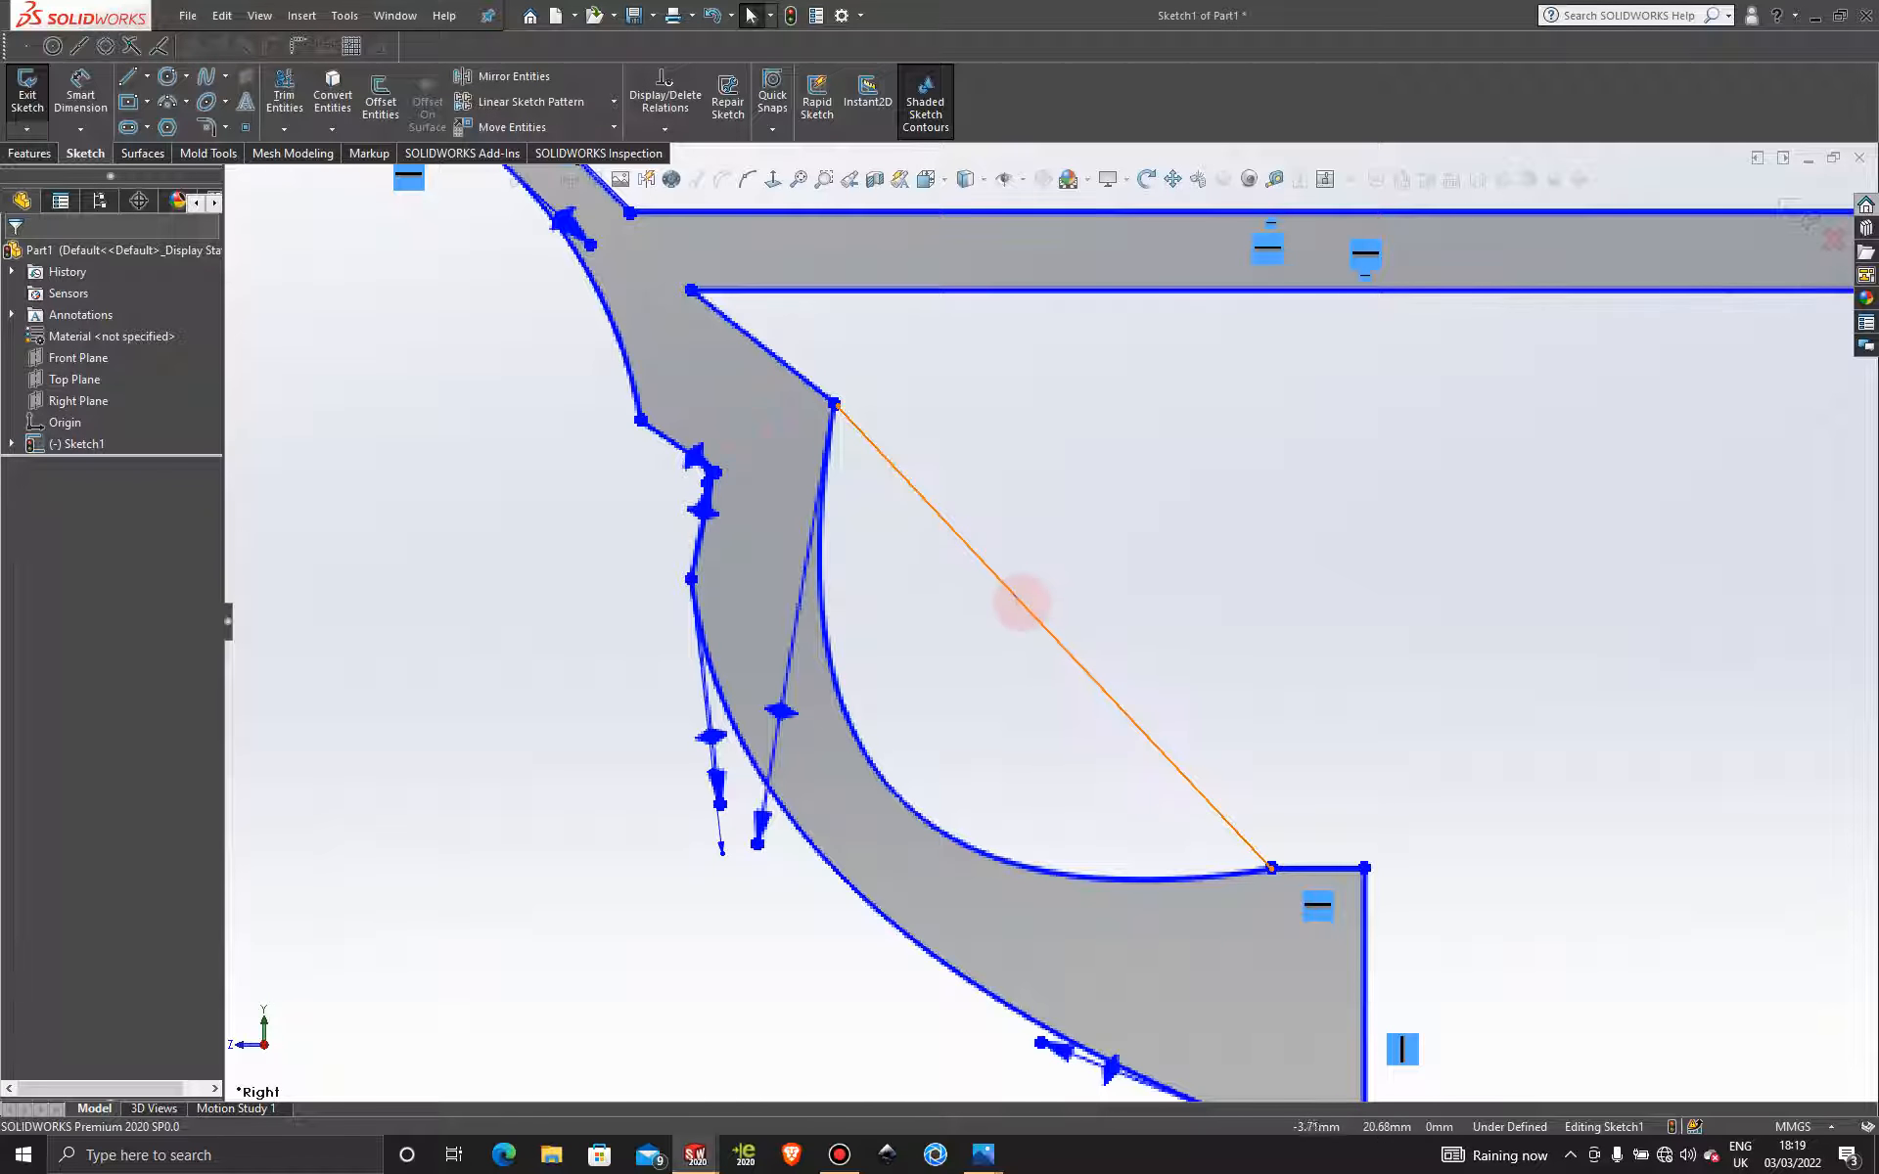
Bend the inner spoke spline with its end handles to match the picture's concave curve.
left_click(1020, 603)
left_click_drag(1013, 595, 755, 844)
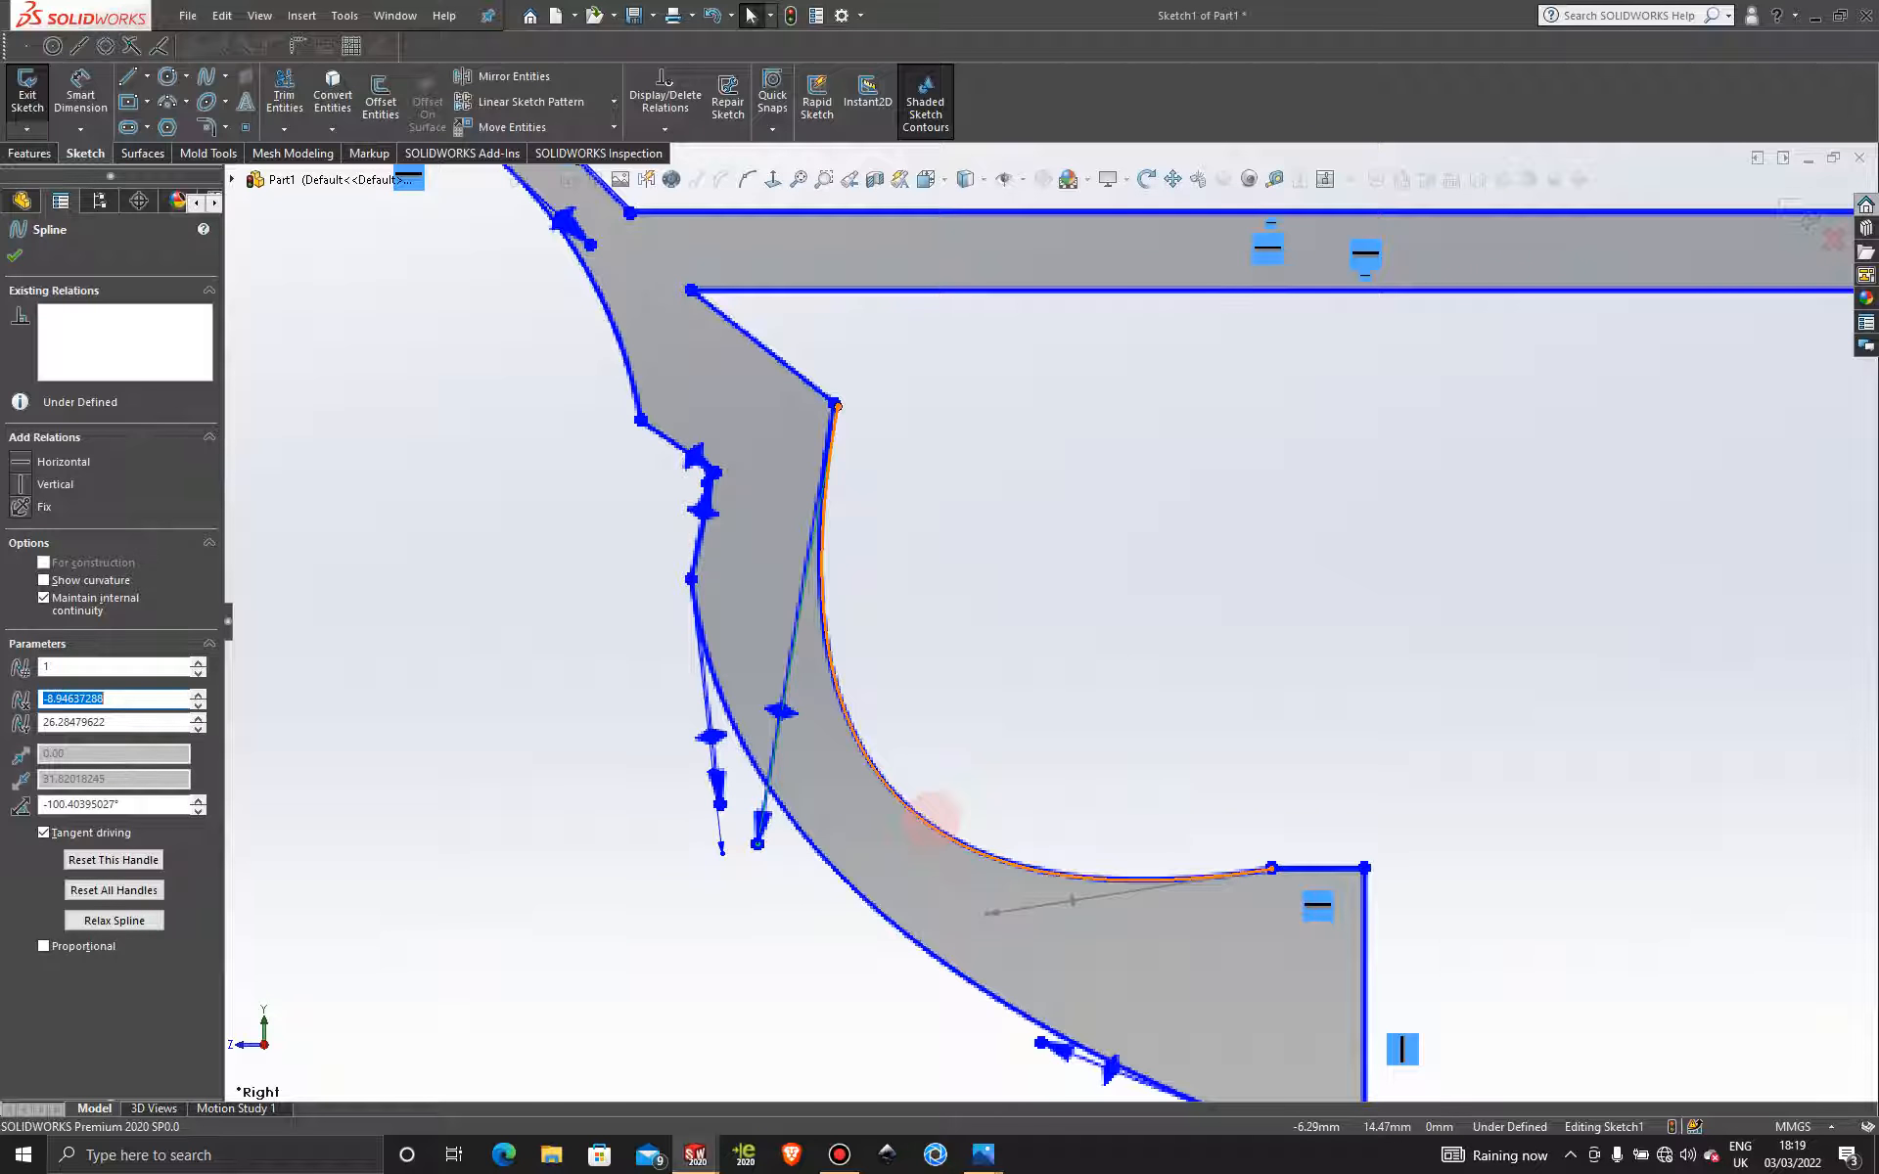
scroll(1052, 675, "up", 6)
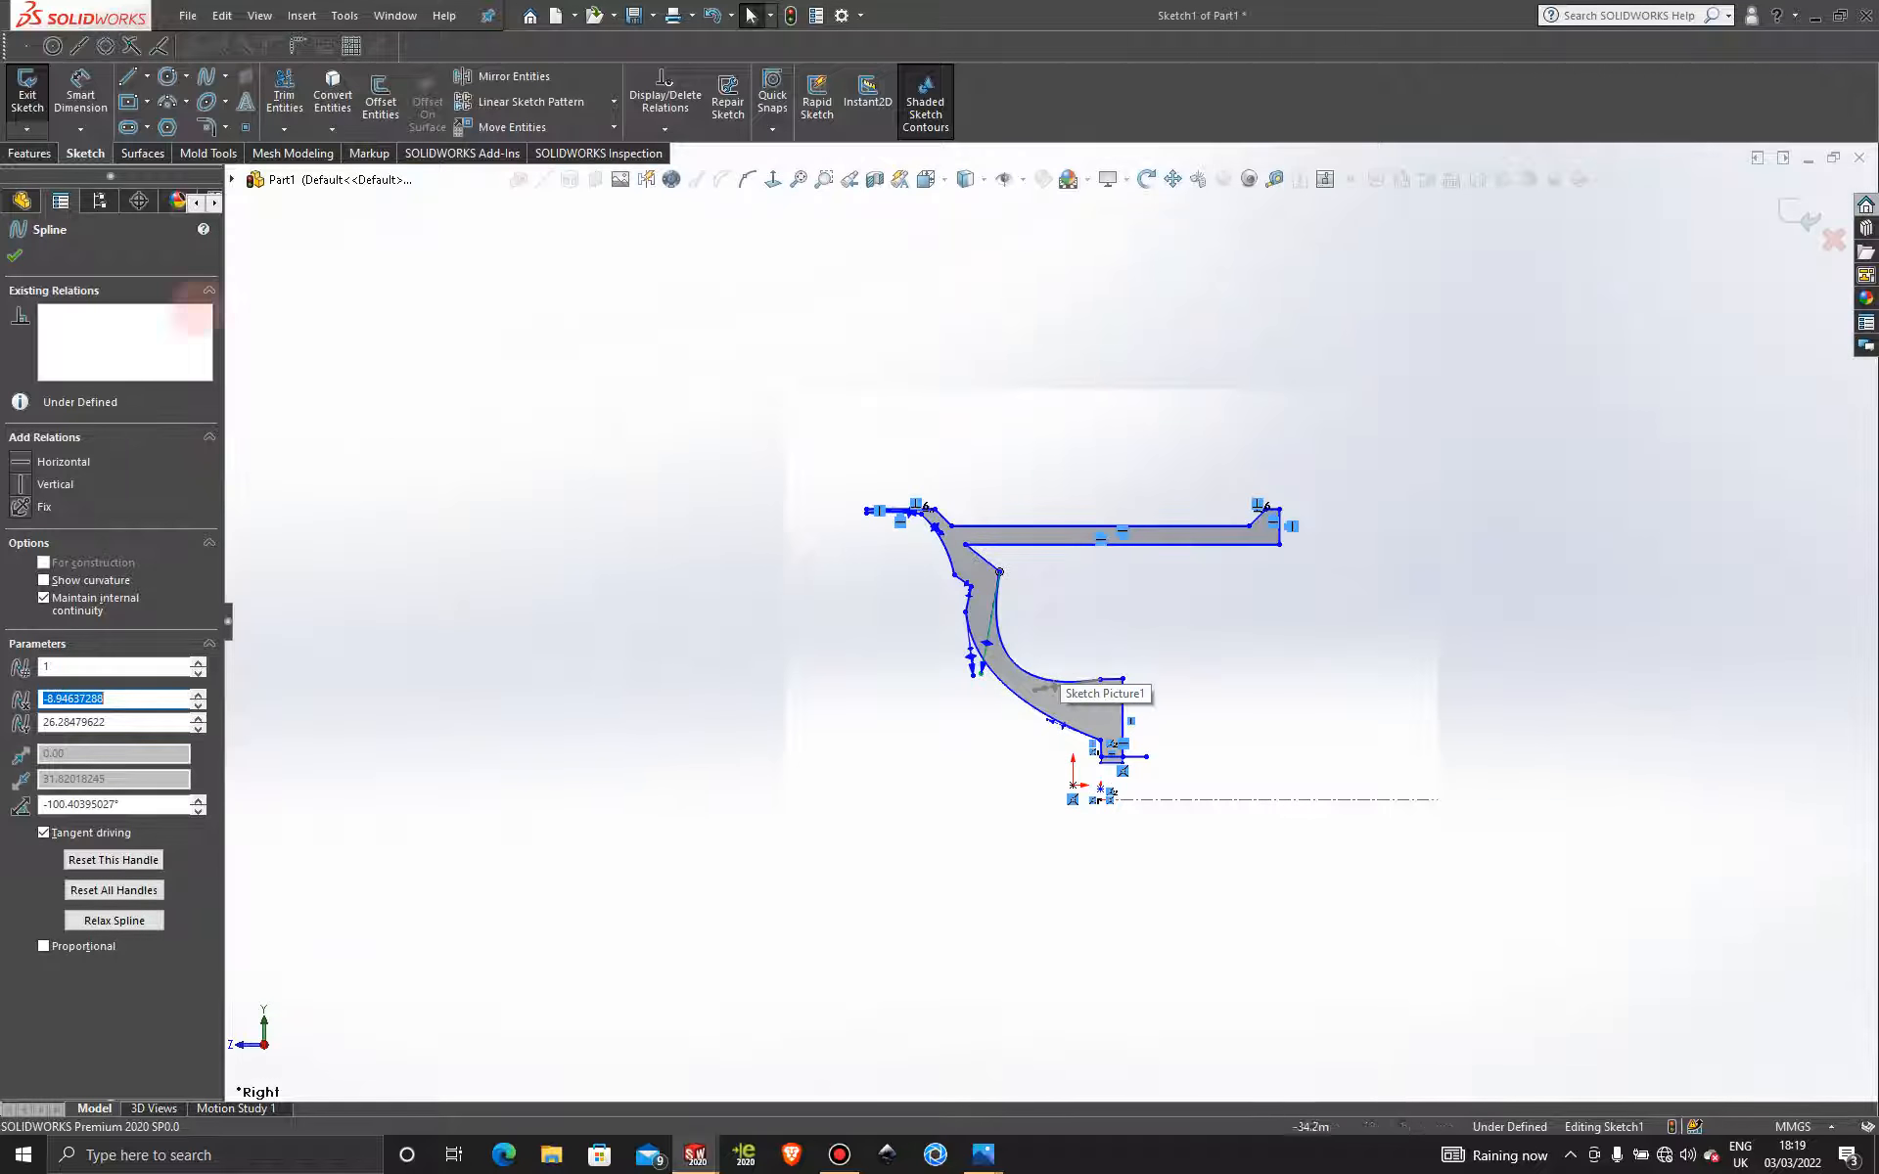
Trim away the part of the short horizontal line that overhangs the hub's vertical edge near the profile's lower end.
left_click(15, 256)
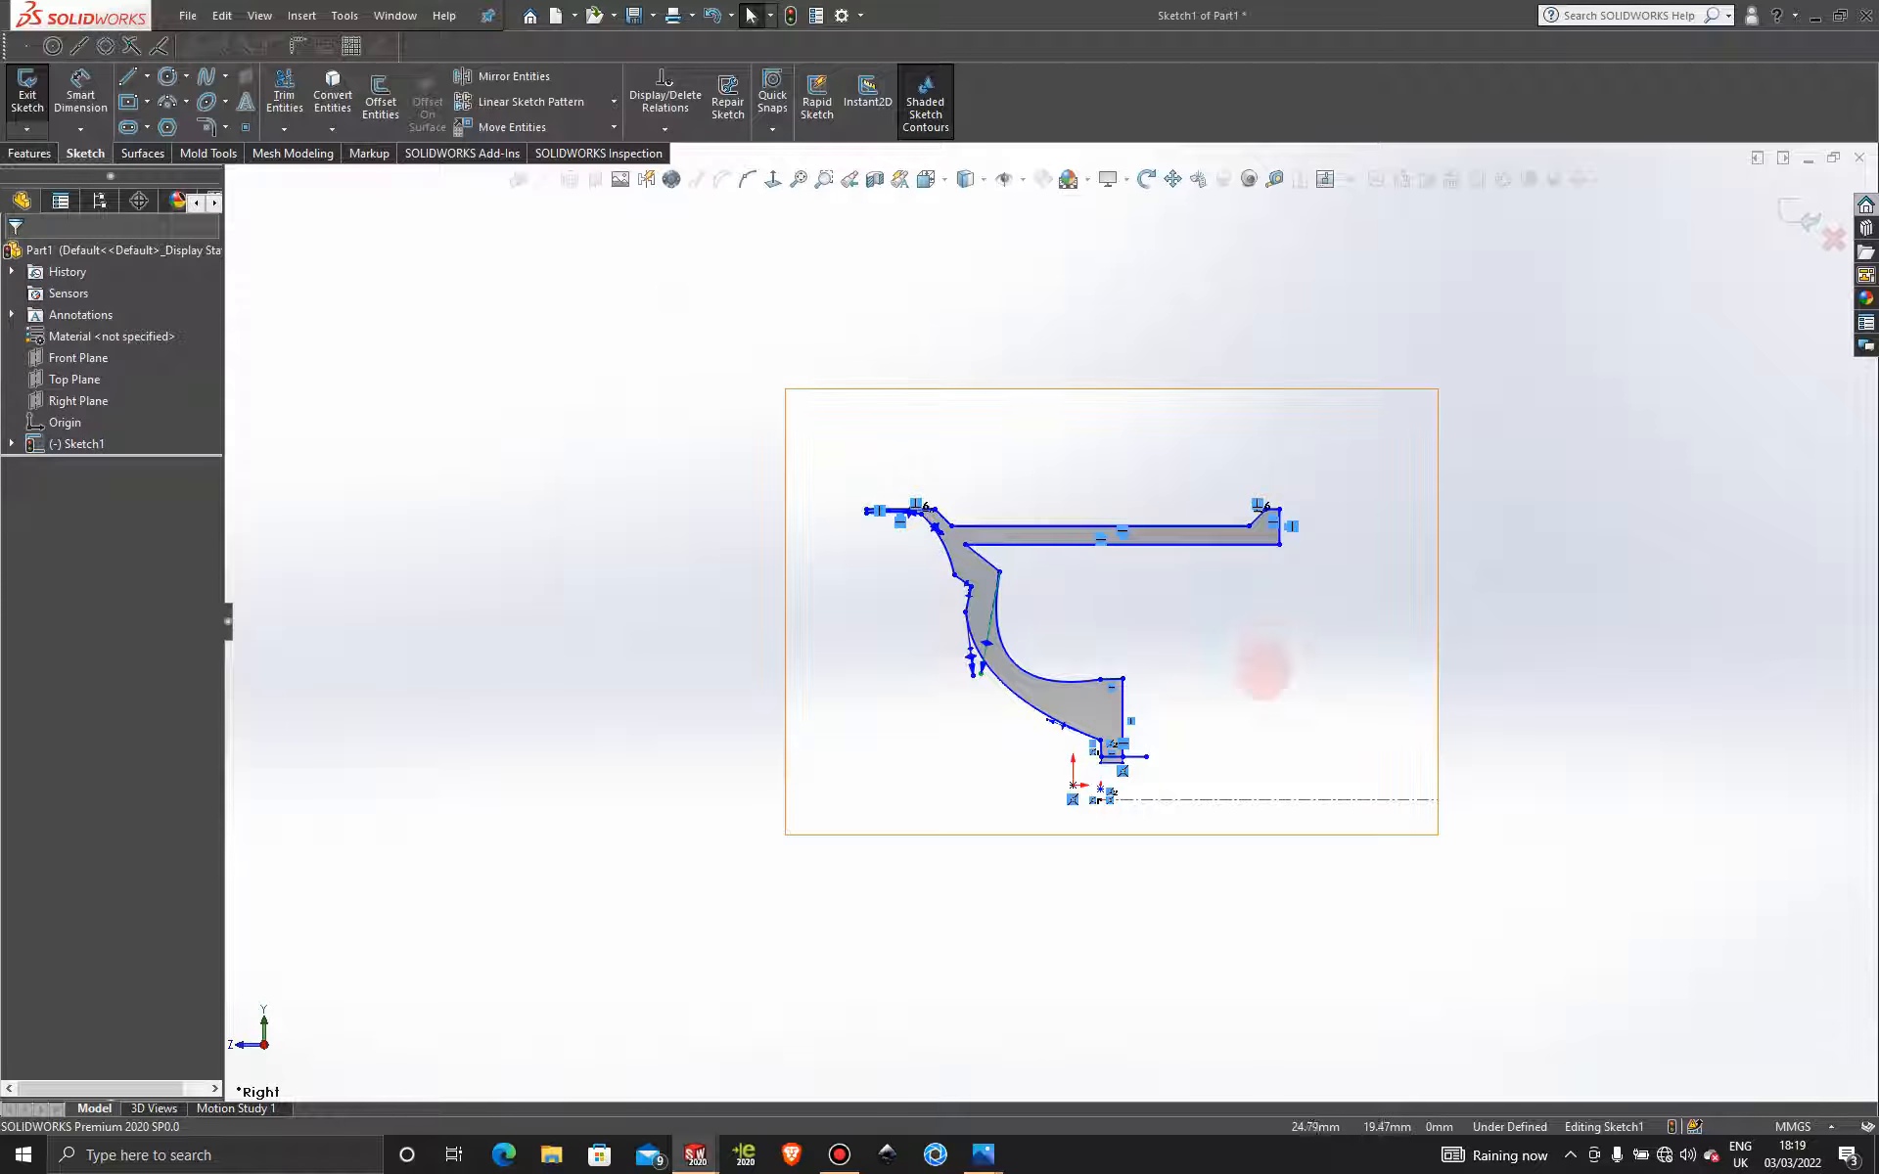
scroll(1090, 721, "down", 5)
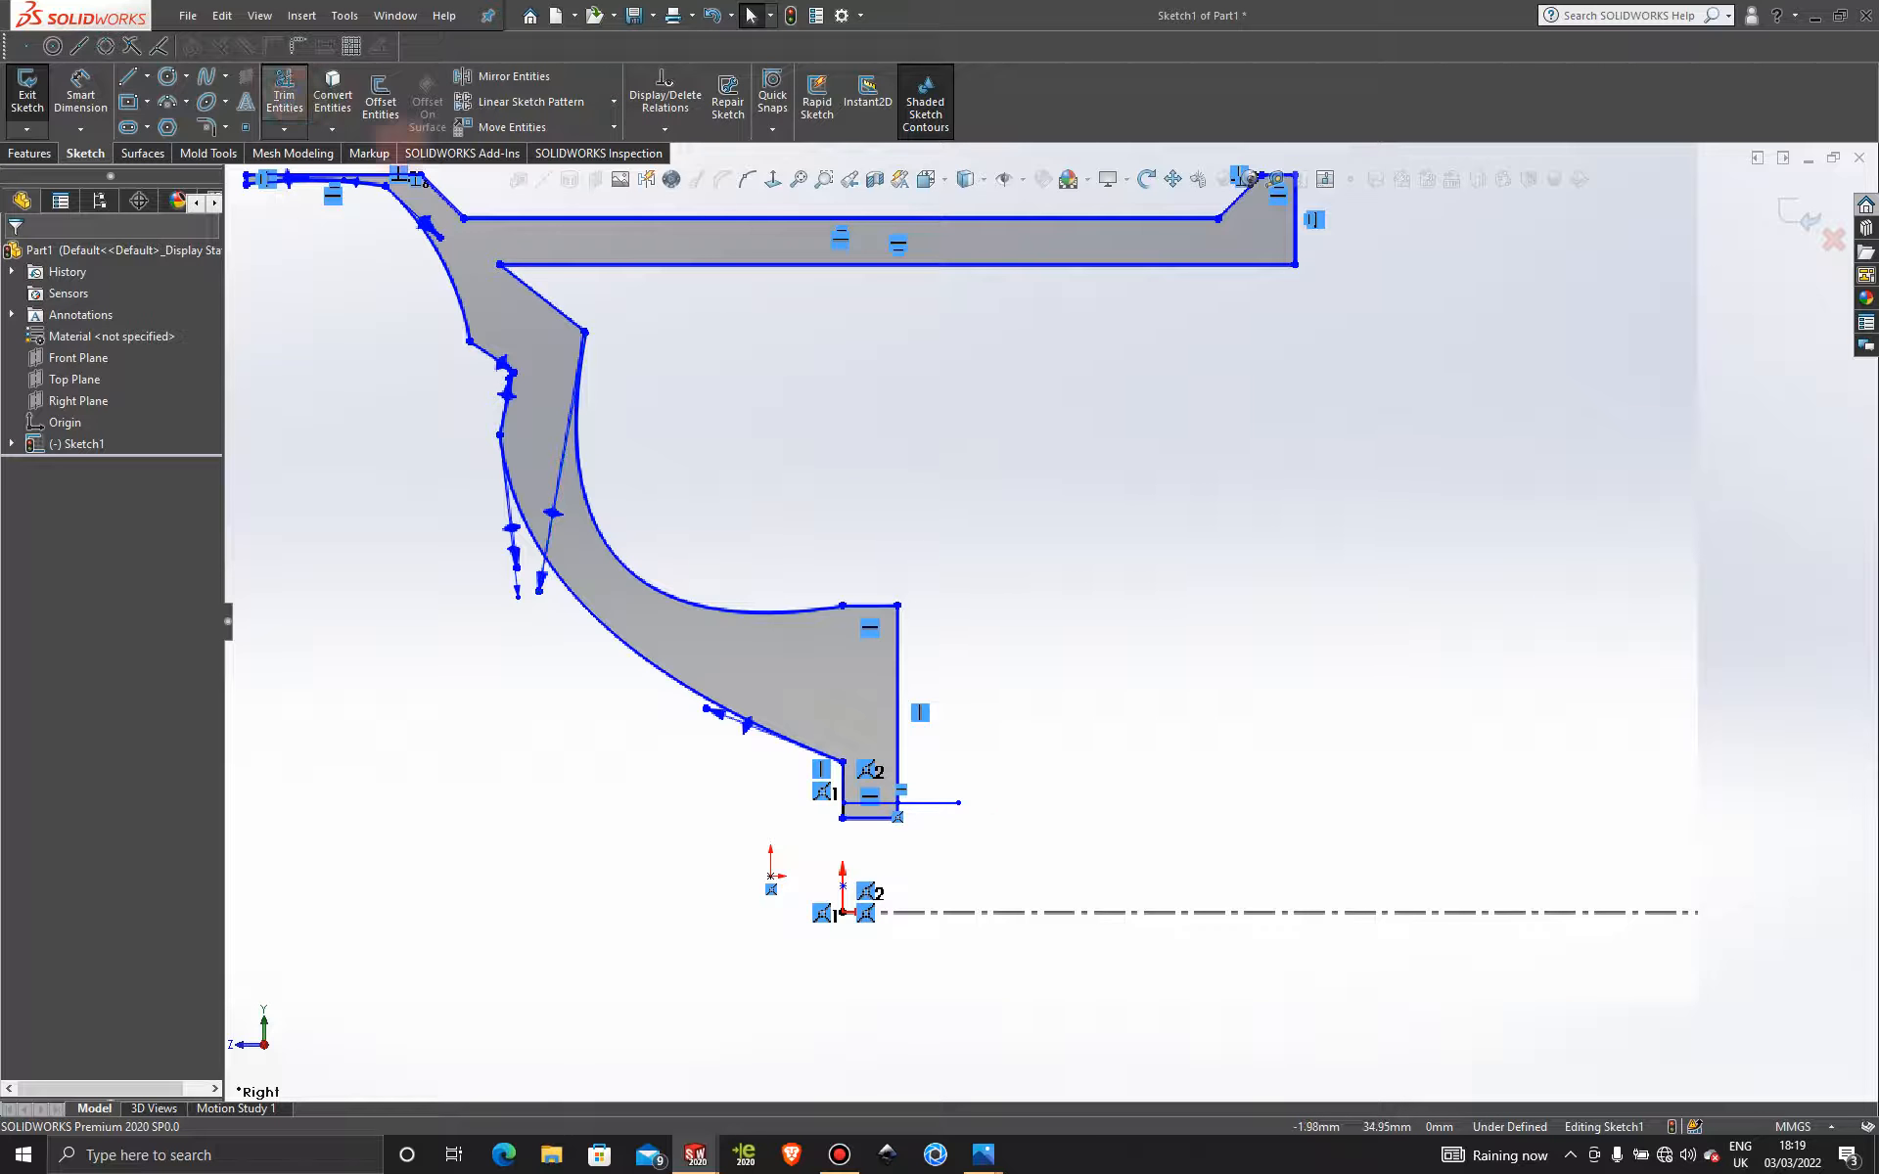
left_click(284, 93)
left_click_drag(917, 751, 918, 843)
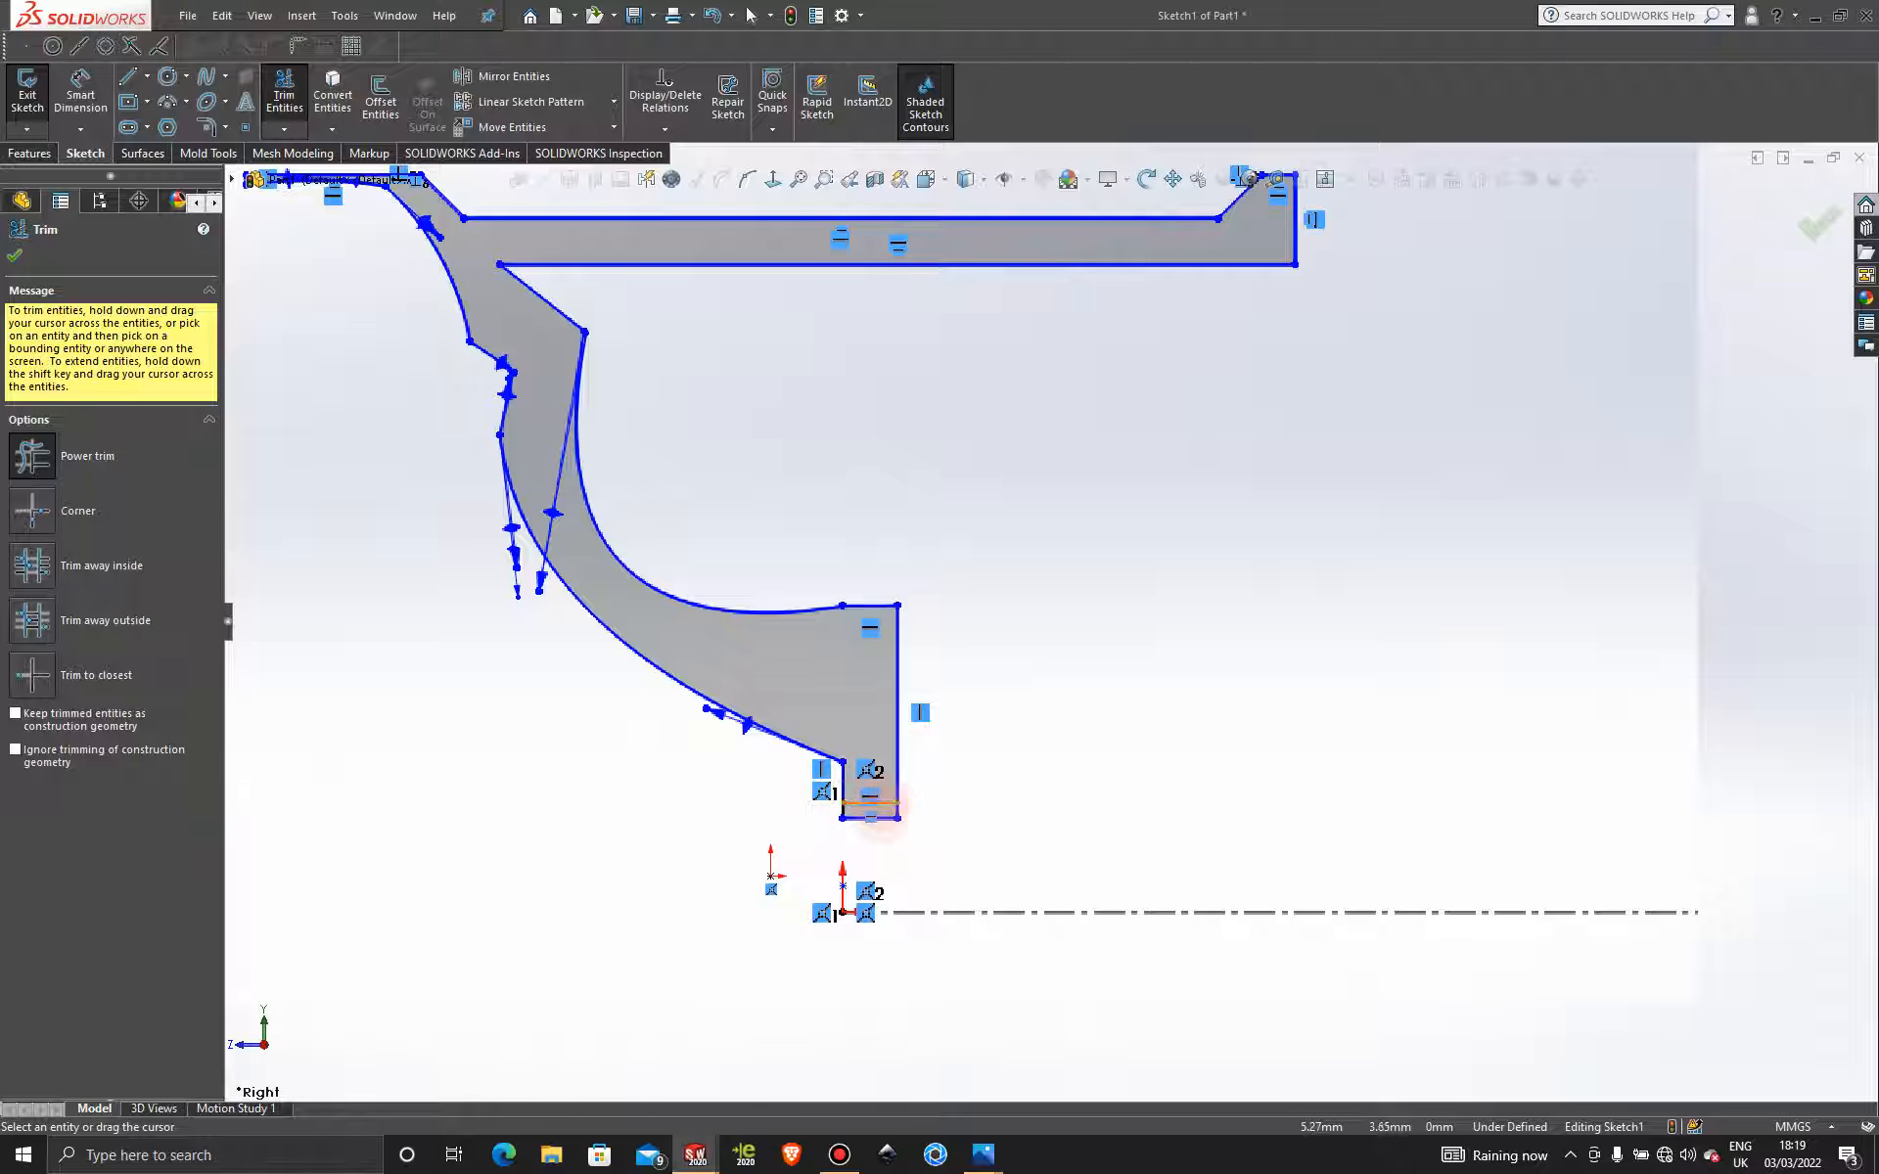
scroll(1205, 724, "up", 6)
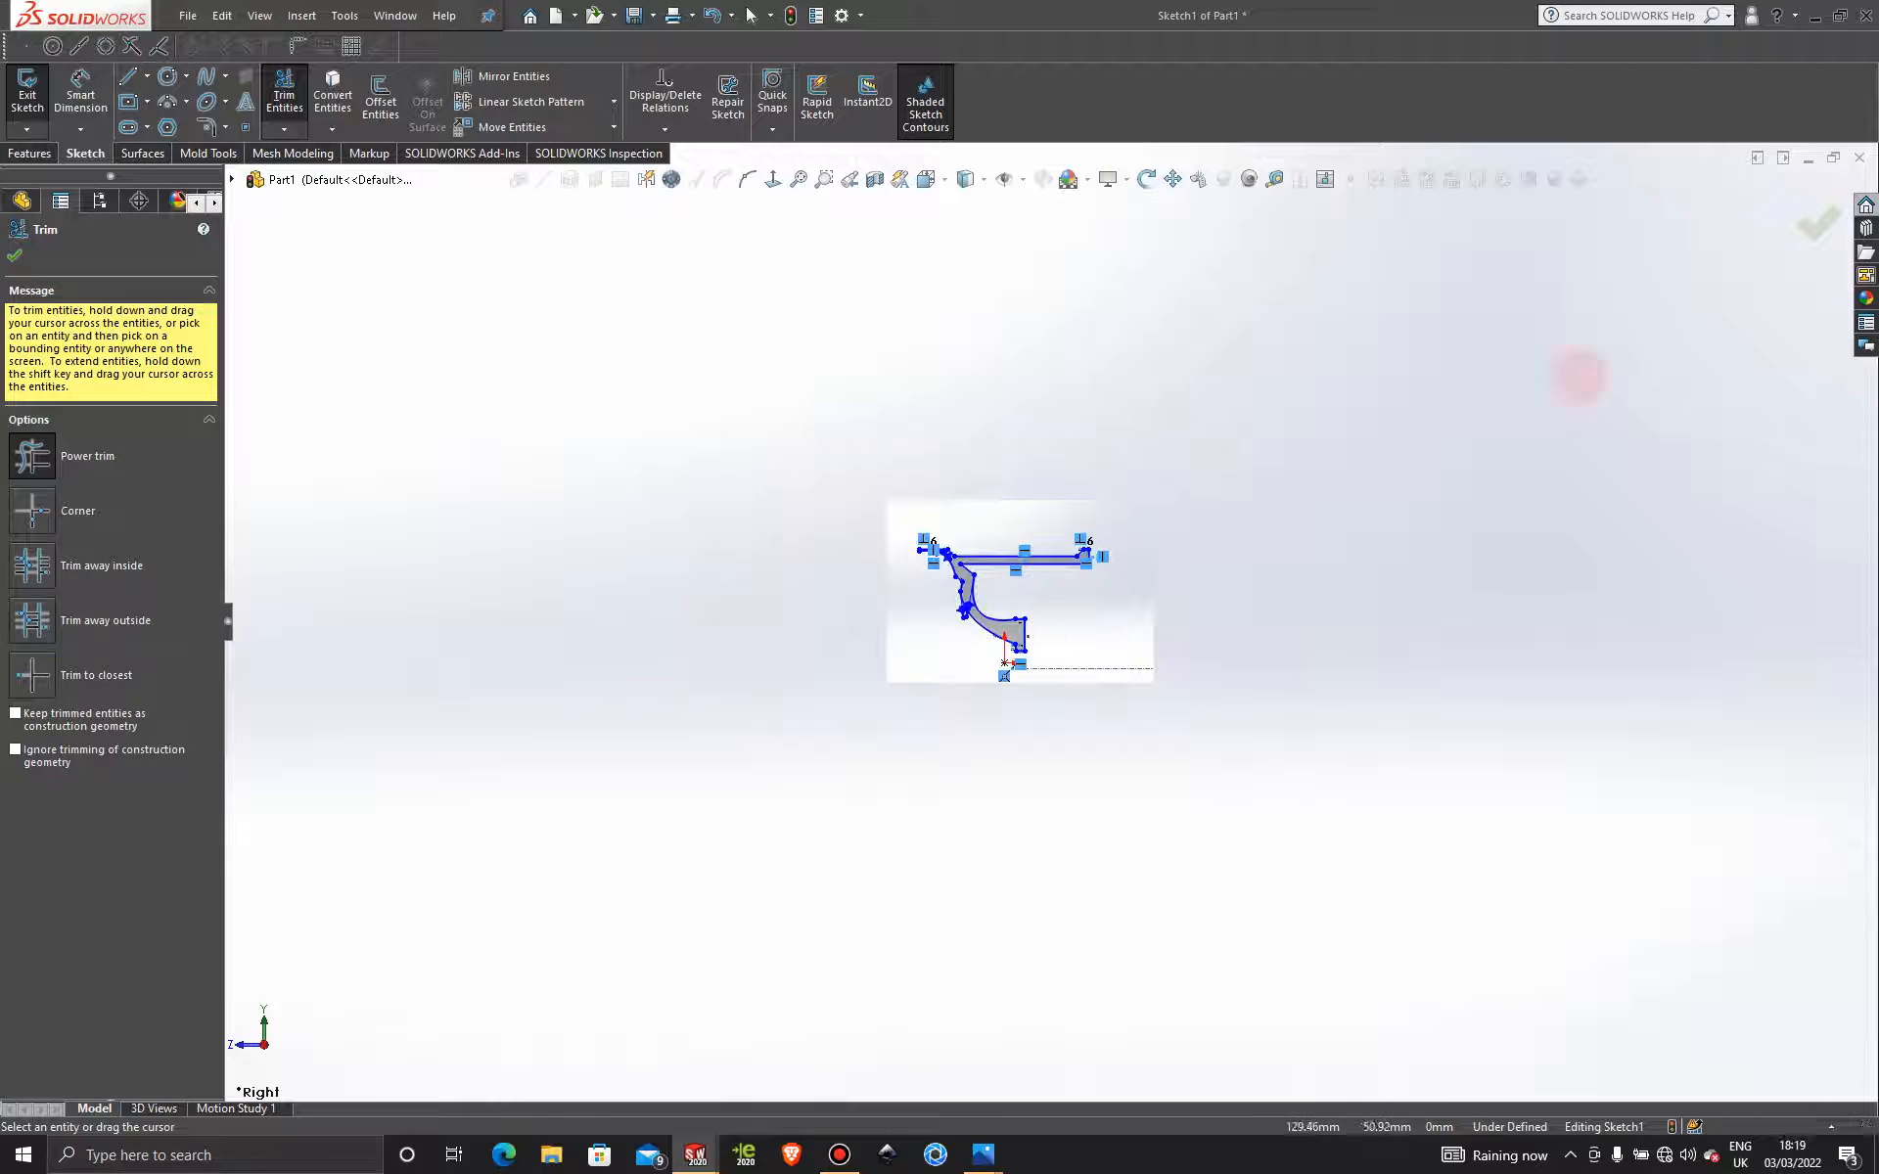
left_click(15, 256)
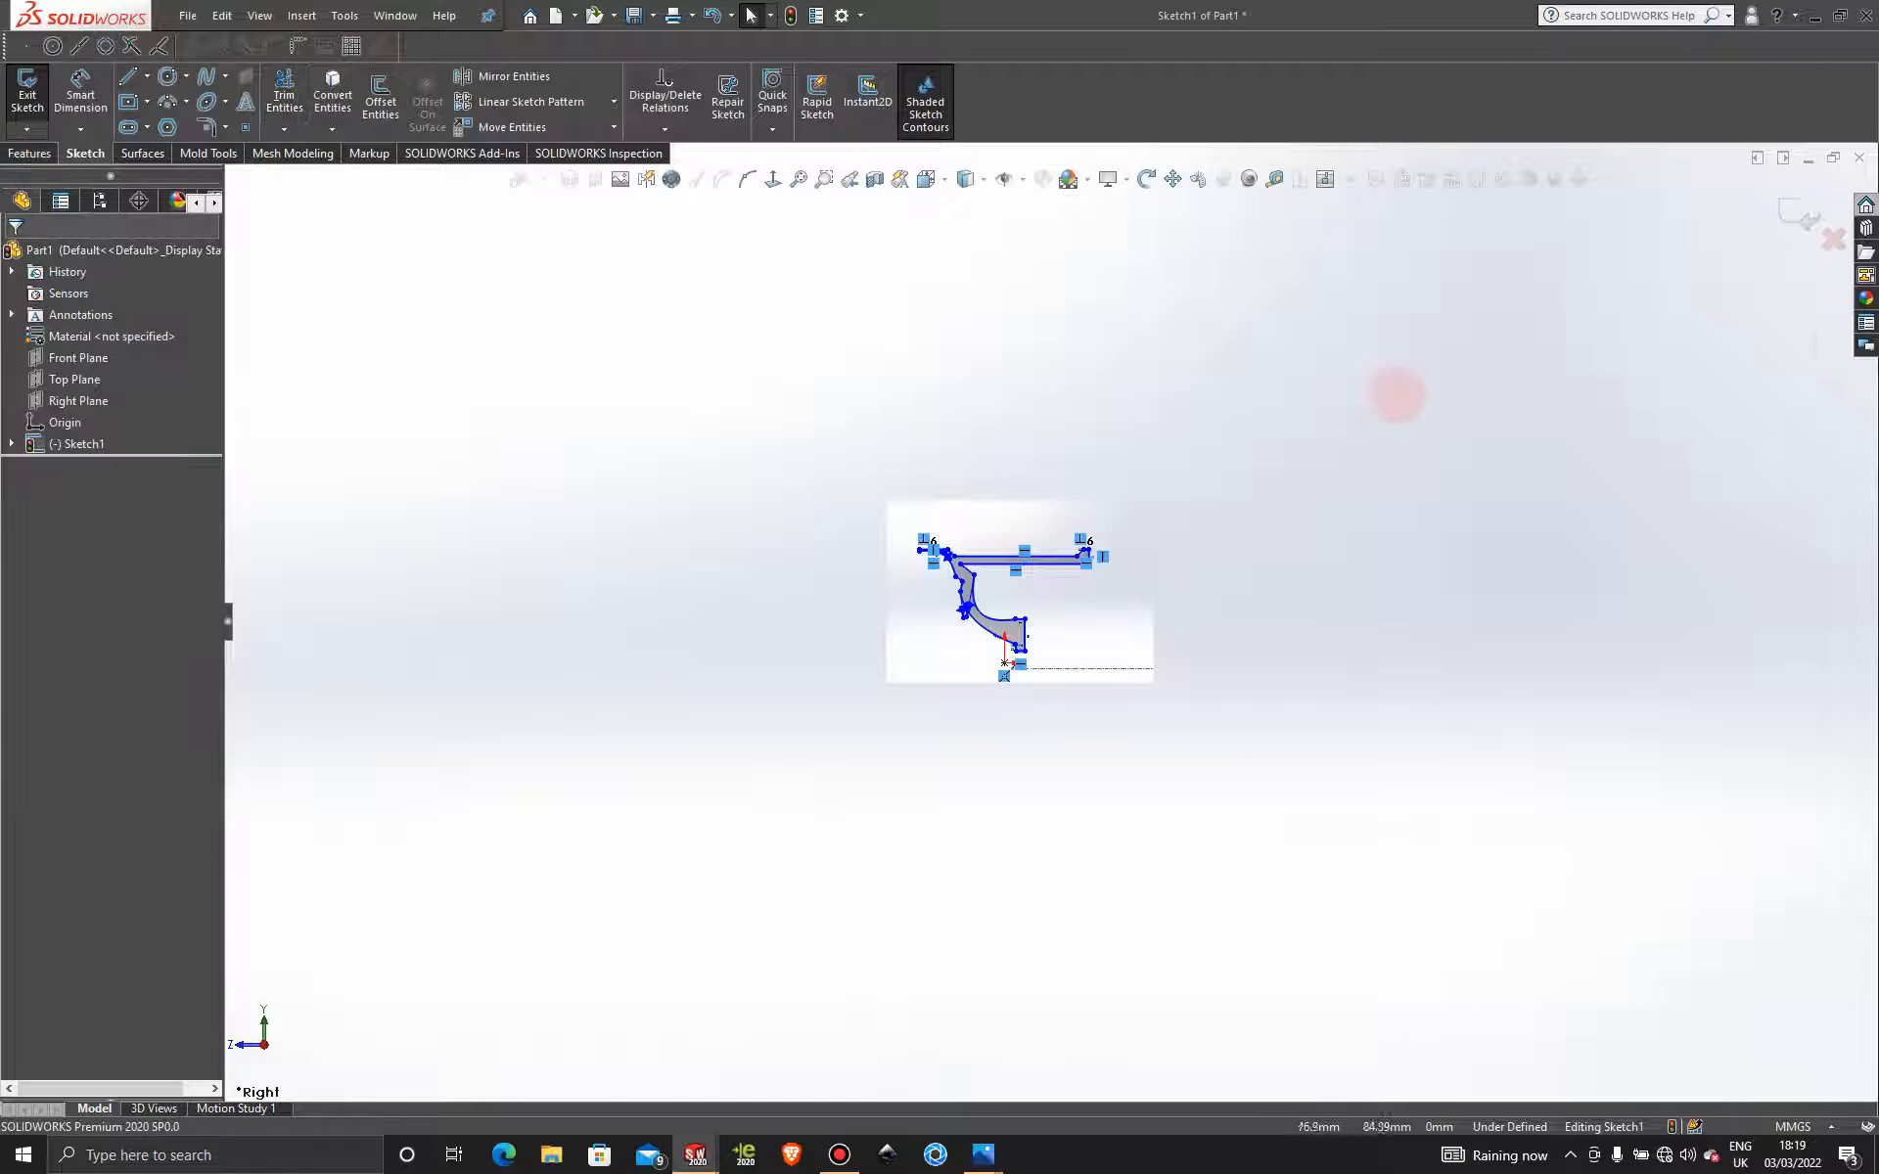
Exit the profile sketch and delete the reference sketch picture.
left_click(1793, 209)
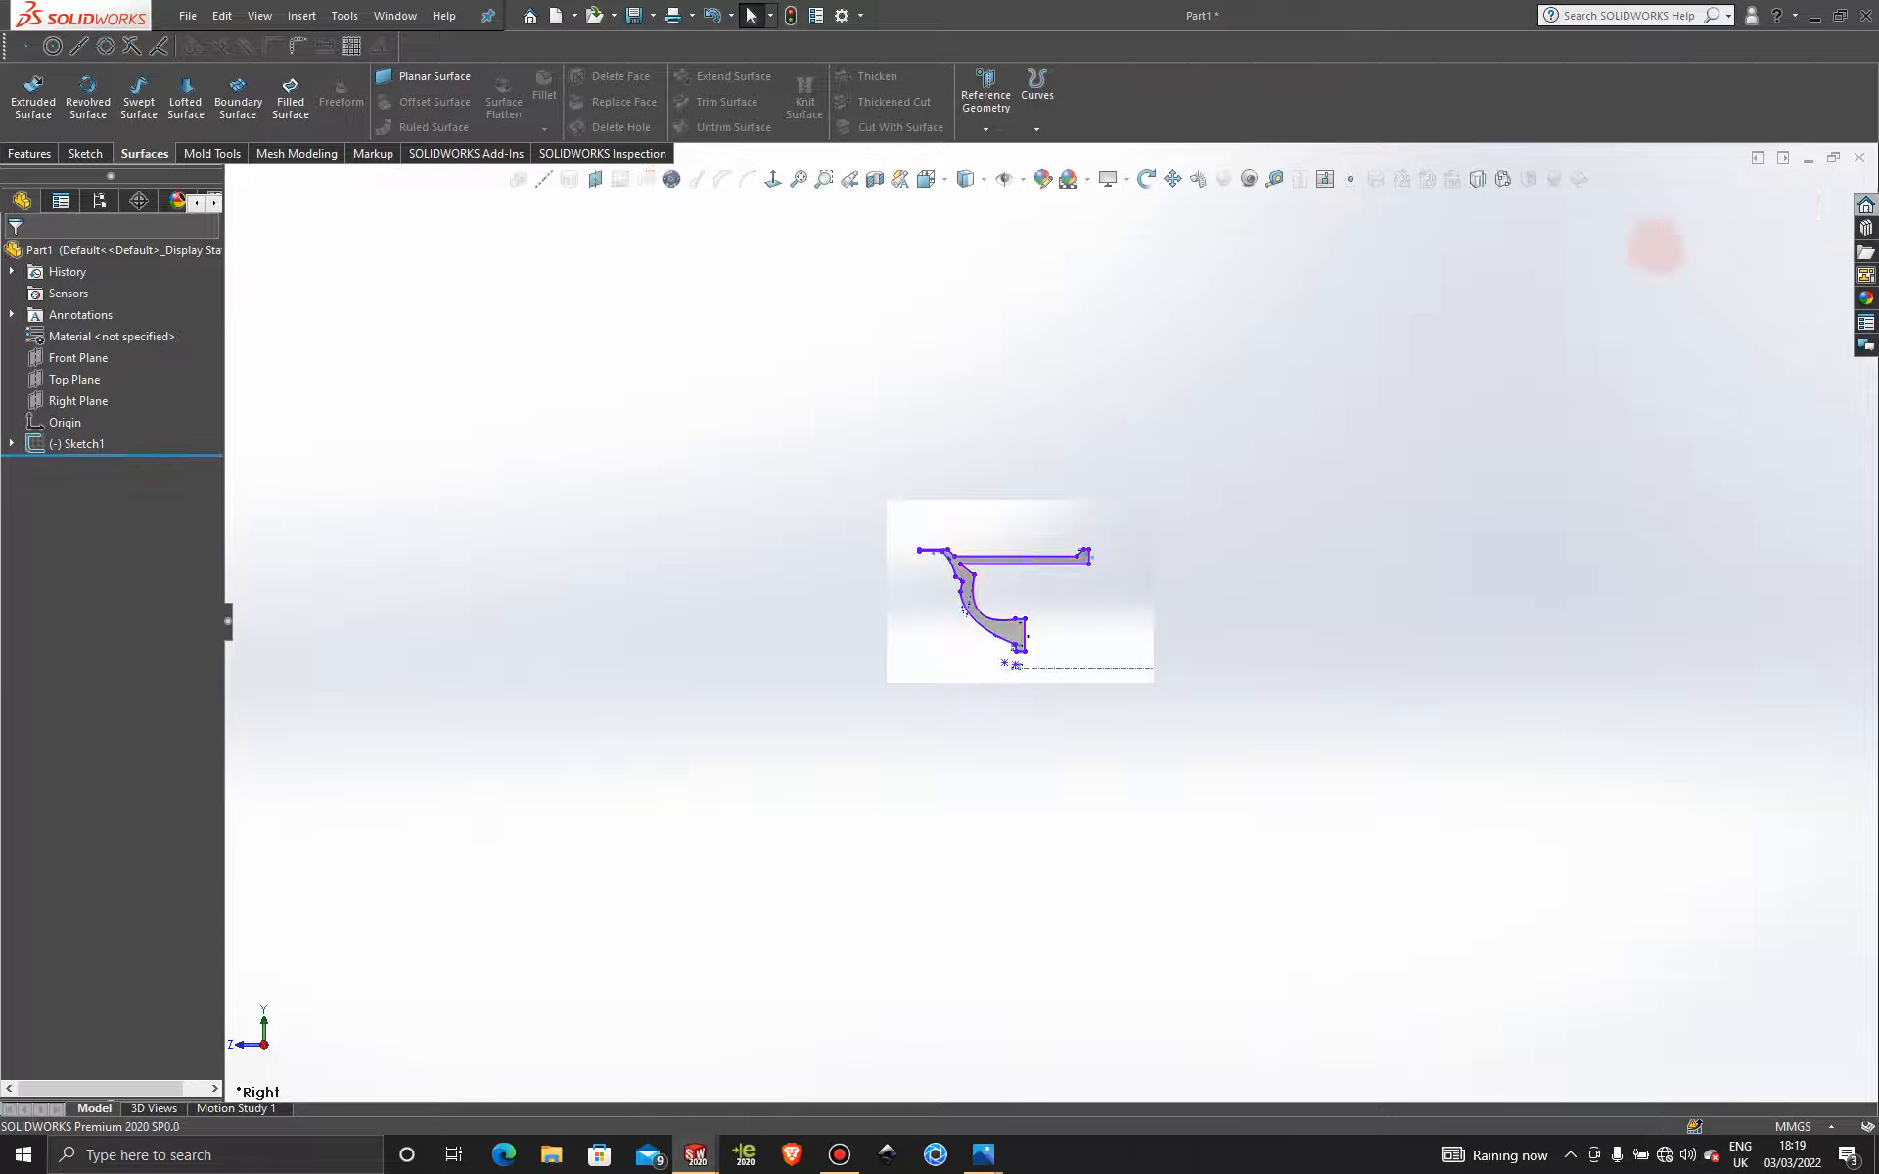
right_click(1137, 573)
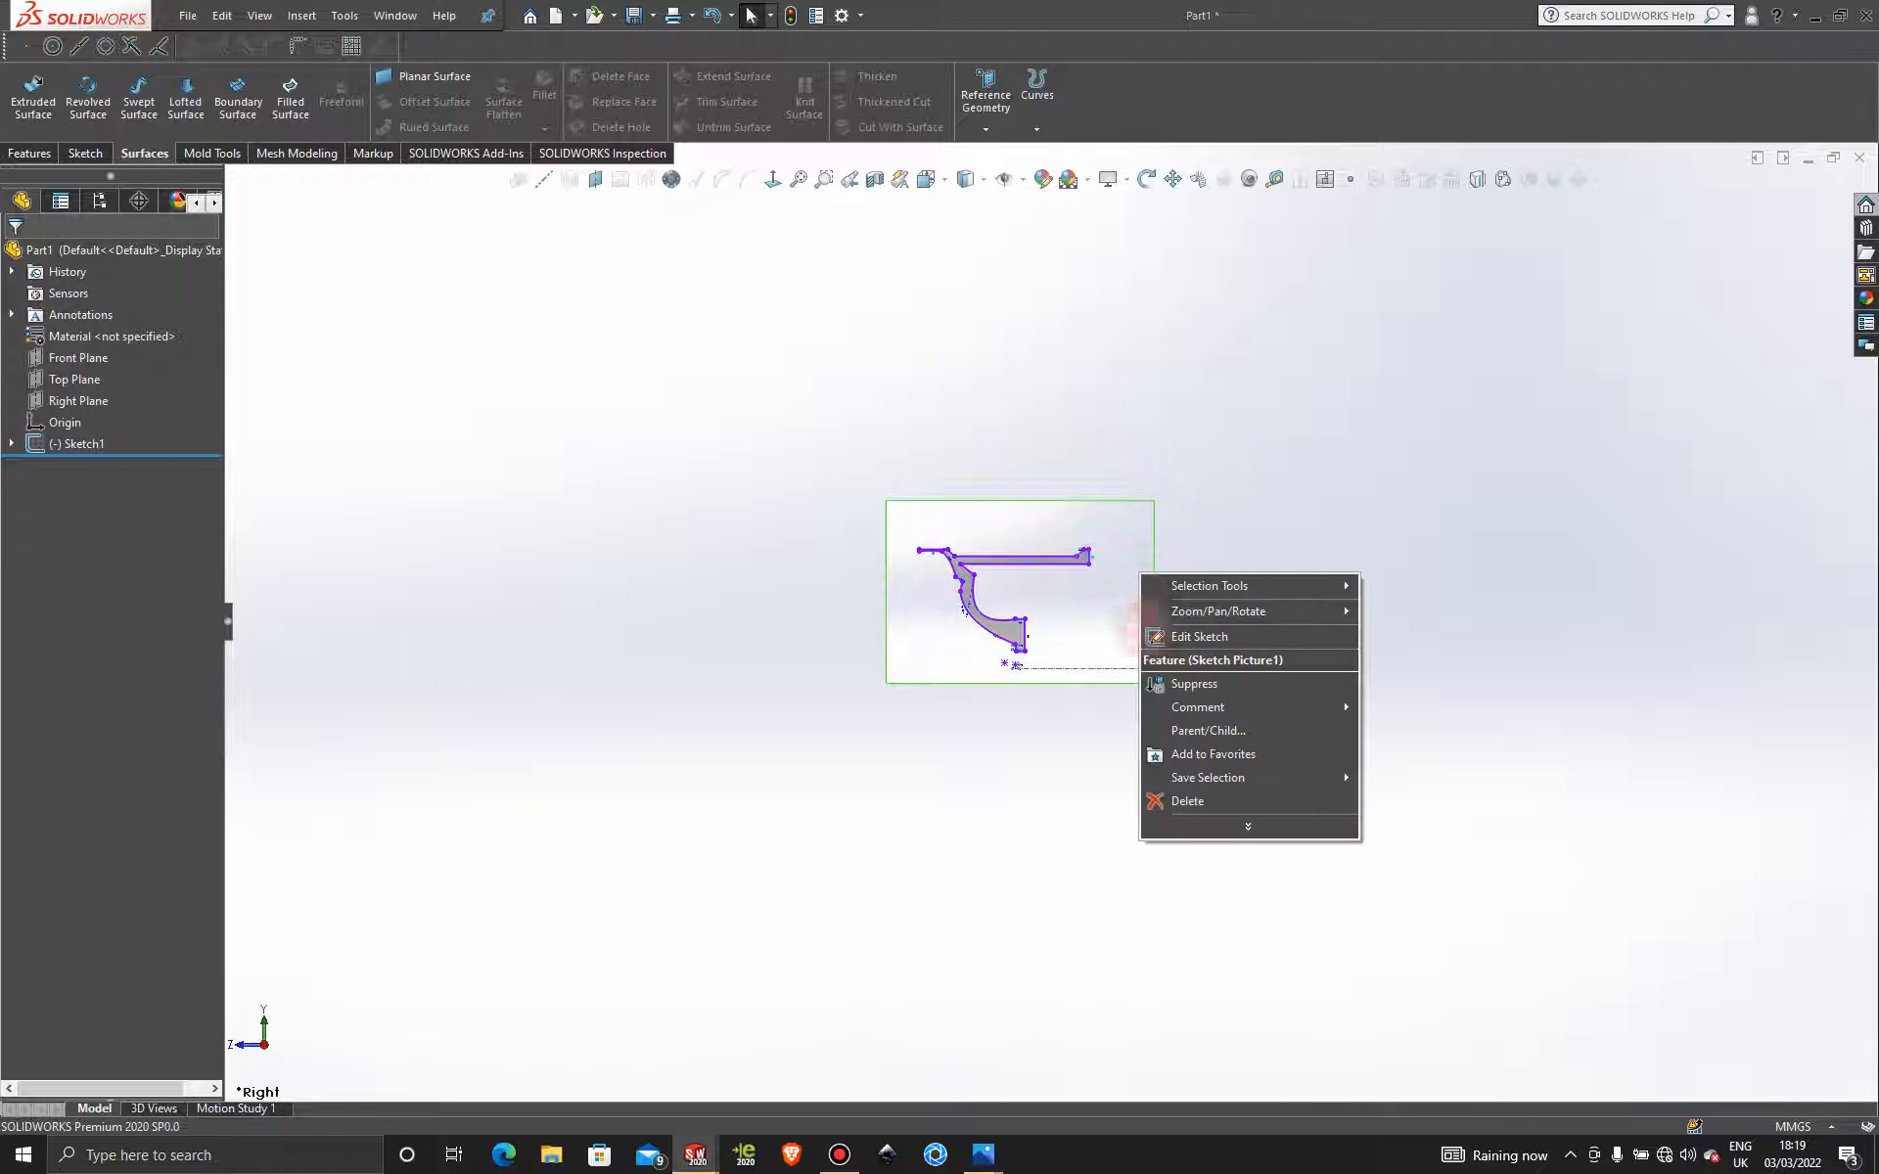
left_click(1209, 803)
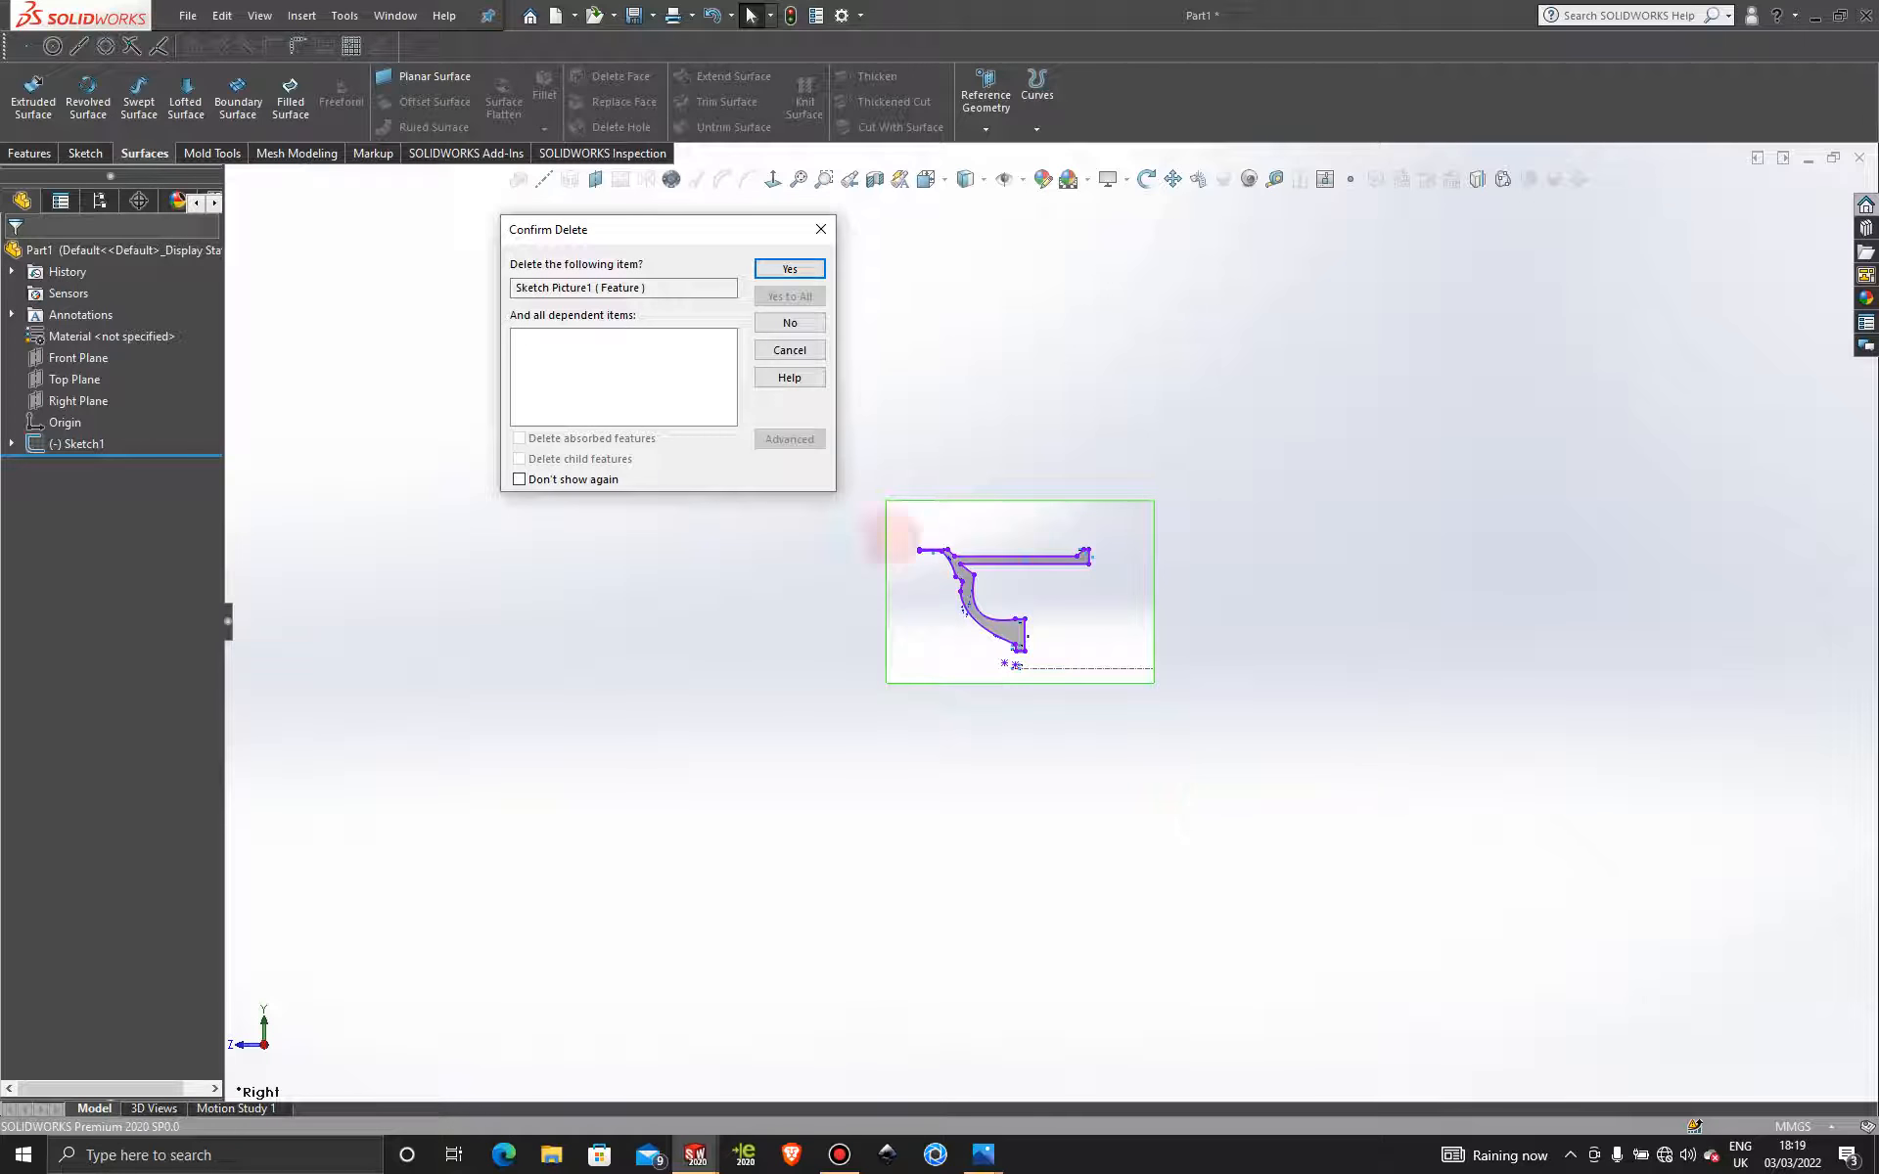
left_click(805, 268)
Reopen the profile sketch and draw a horizontal centerline about 13.7 mm long outward from the hub's lower inner corner.
scroll(998, 557, "down", 5)
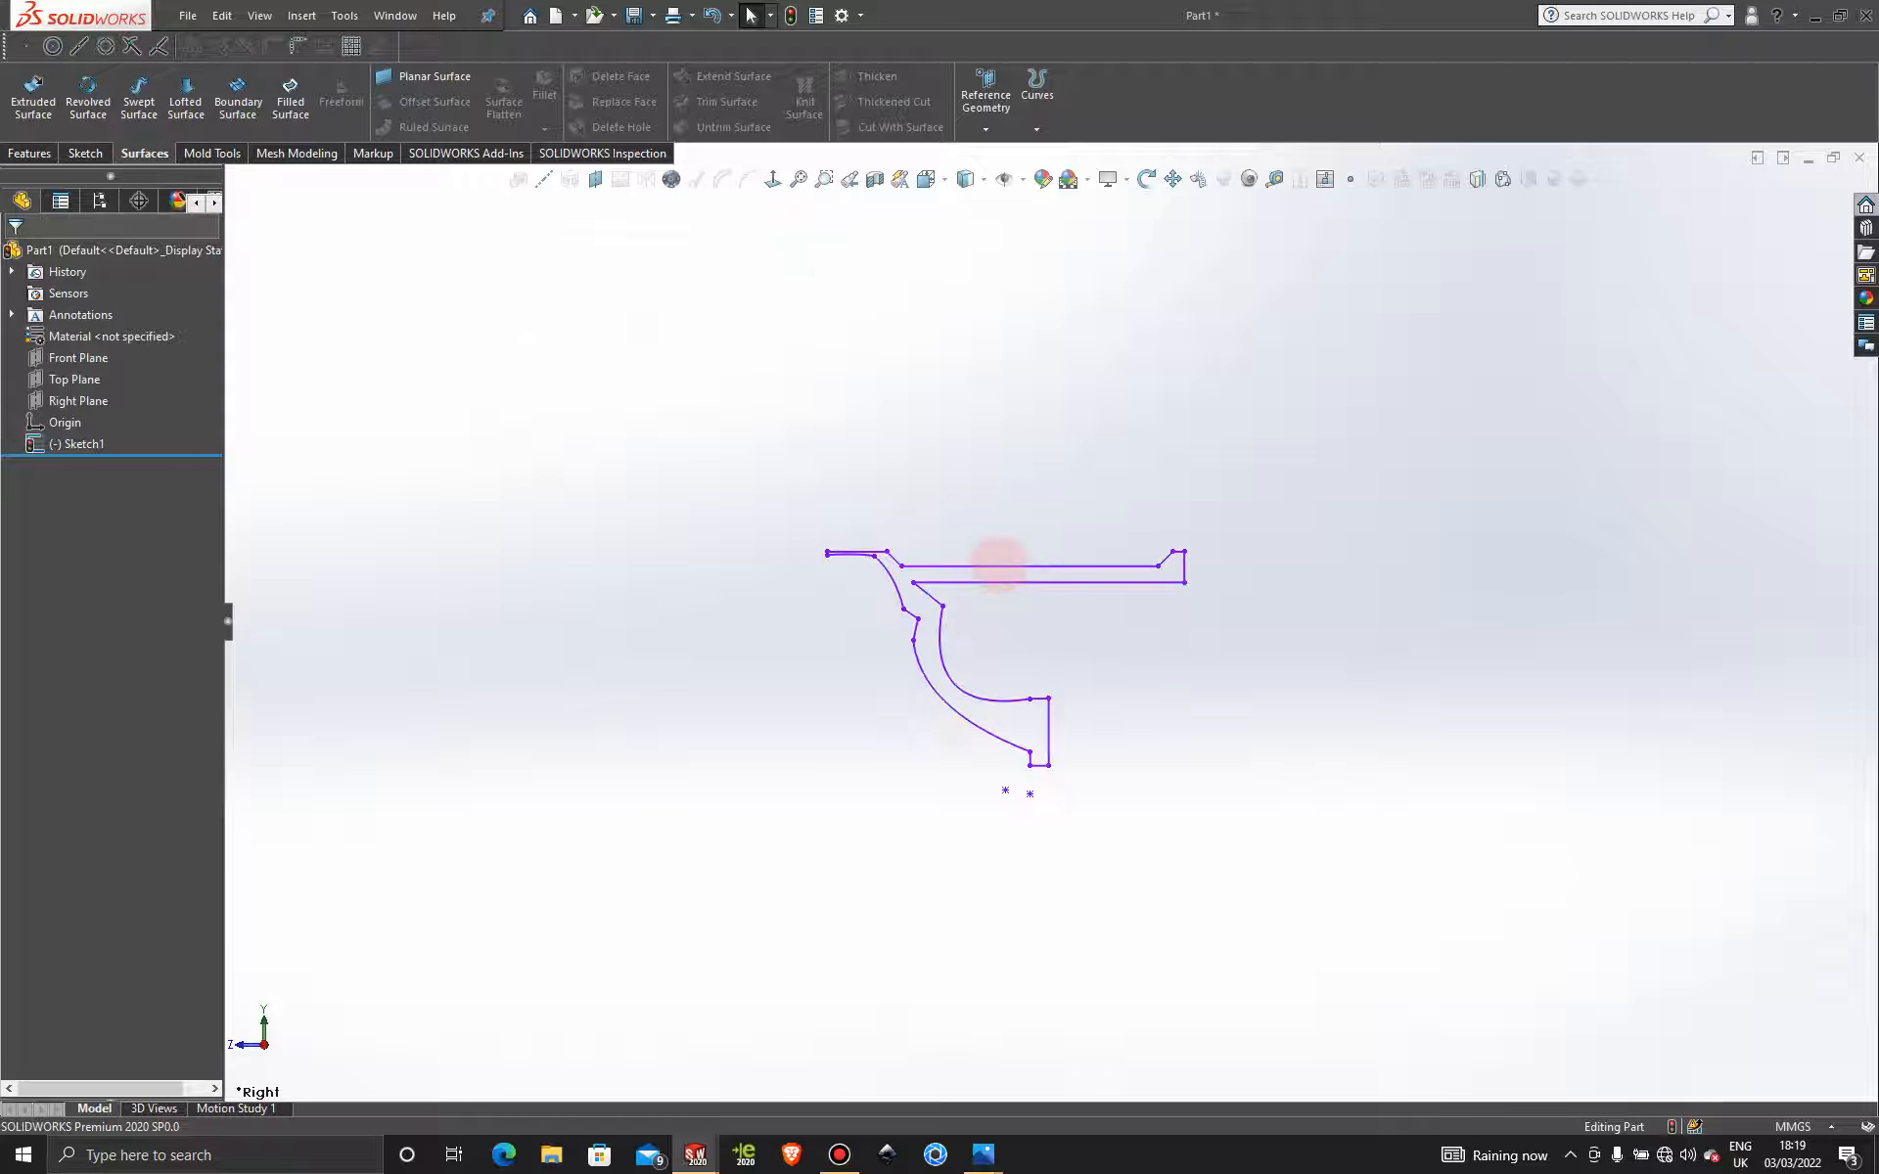
scroll(1184, 841, "down", 2)
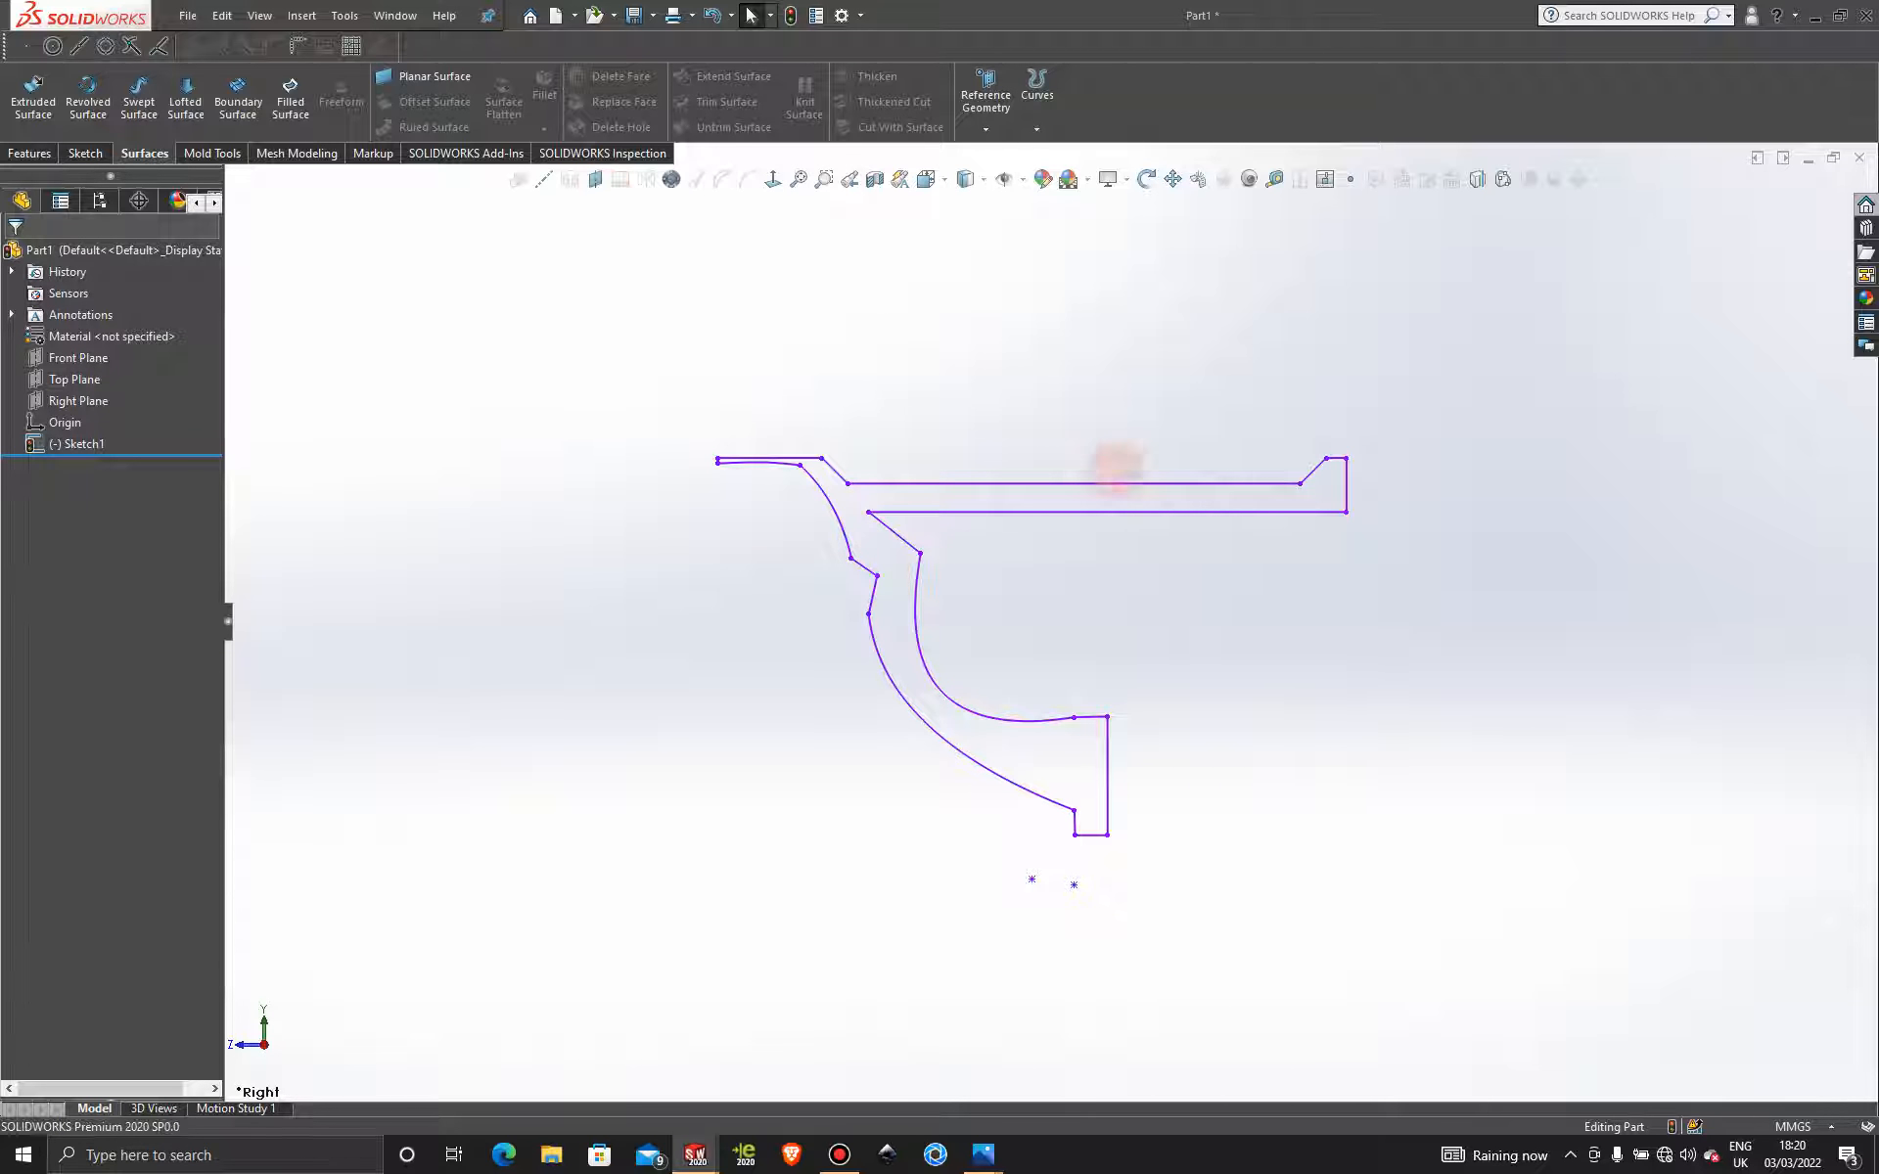
right_click(1085, 484)
left_click(1102, 427)
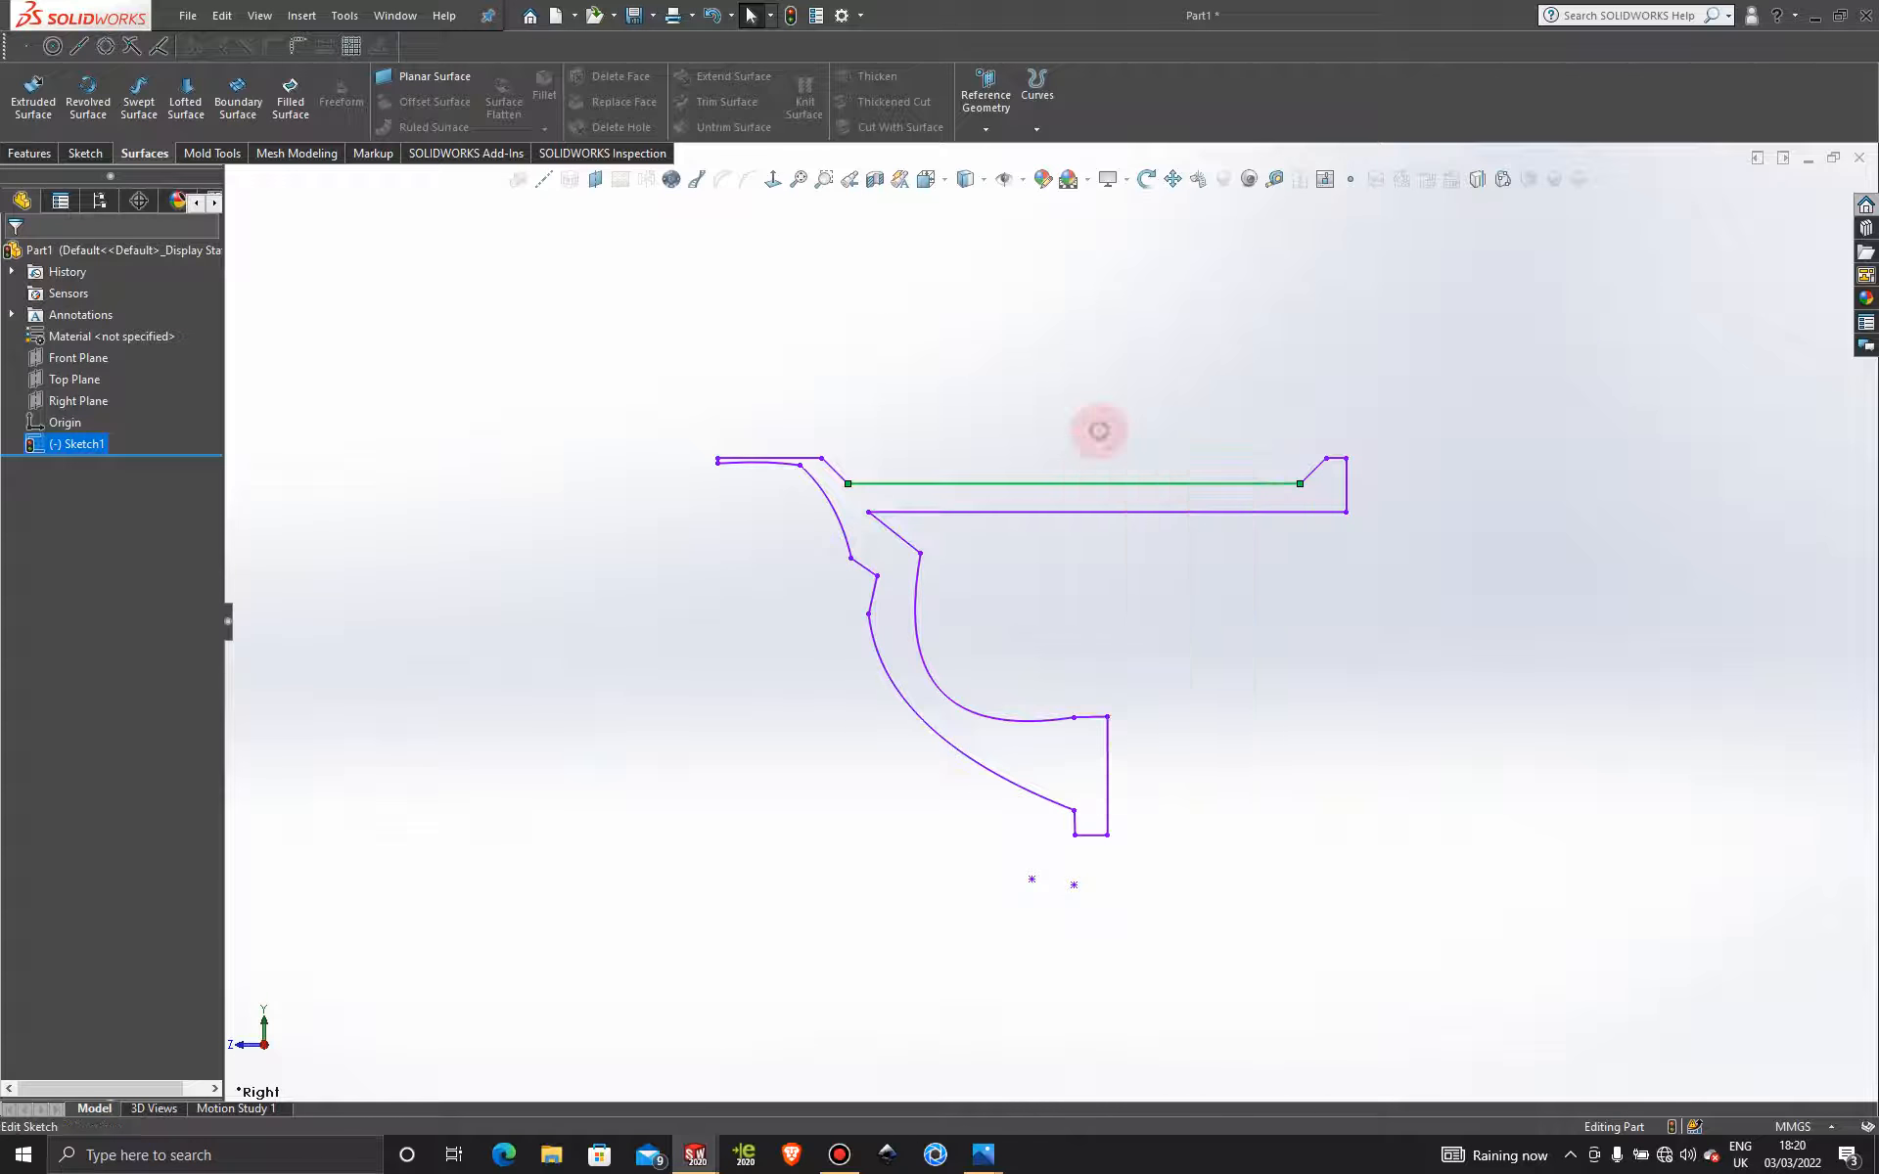
scroll(1177, 704, "down", 2)
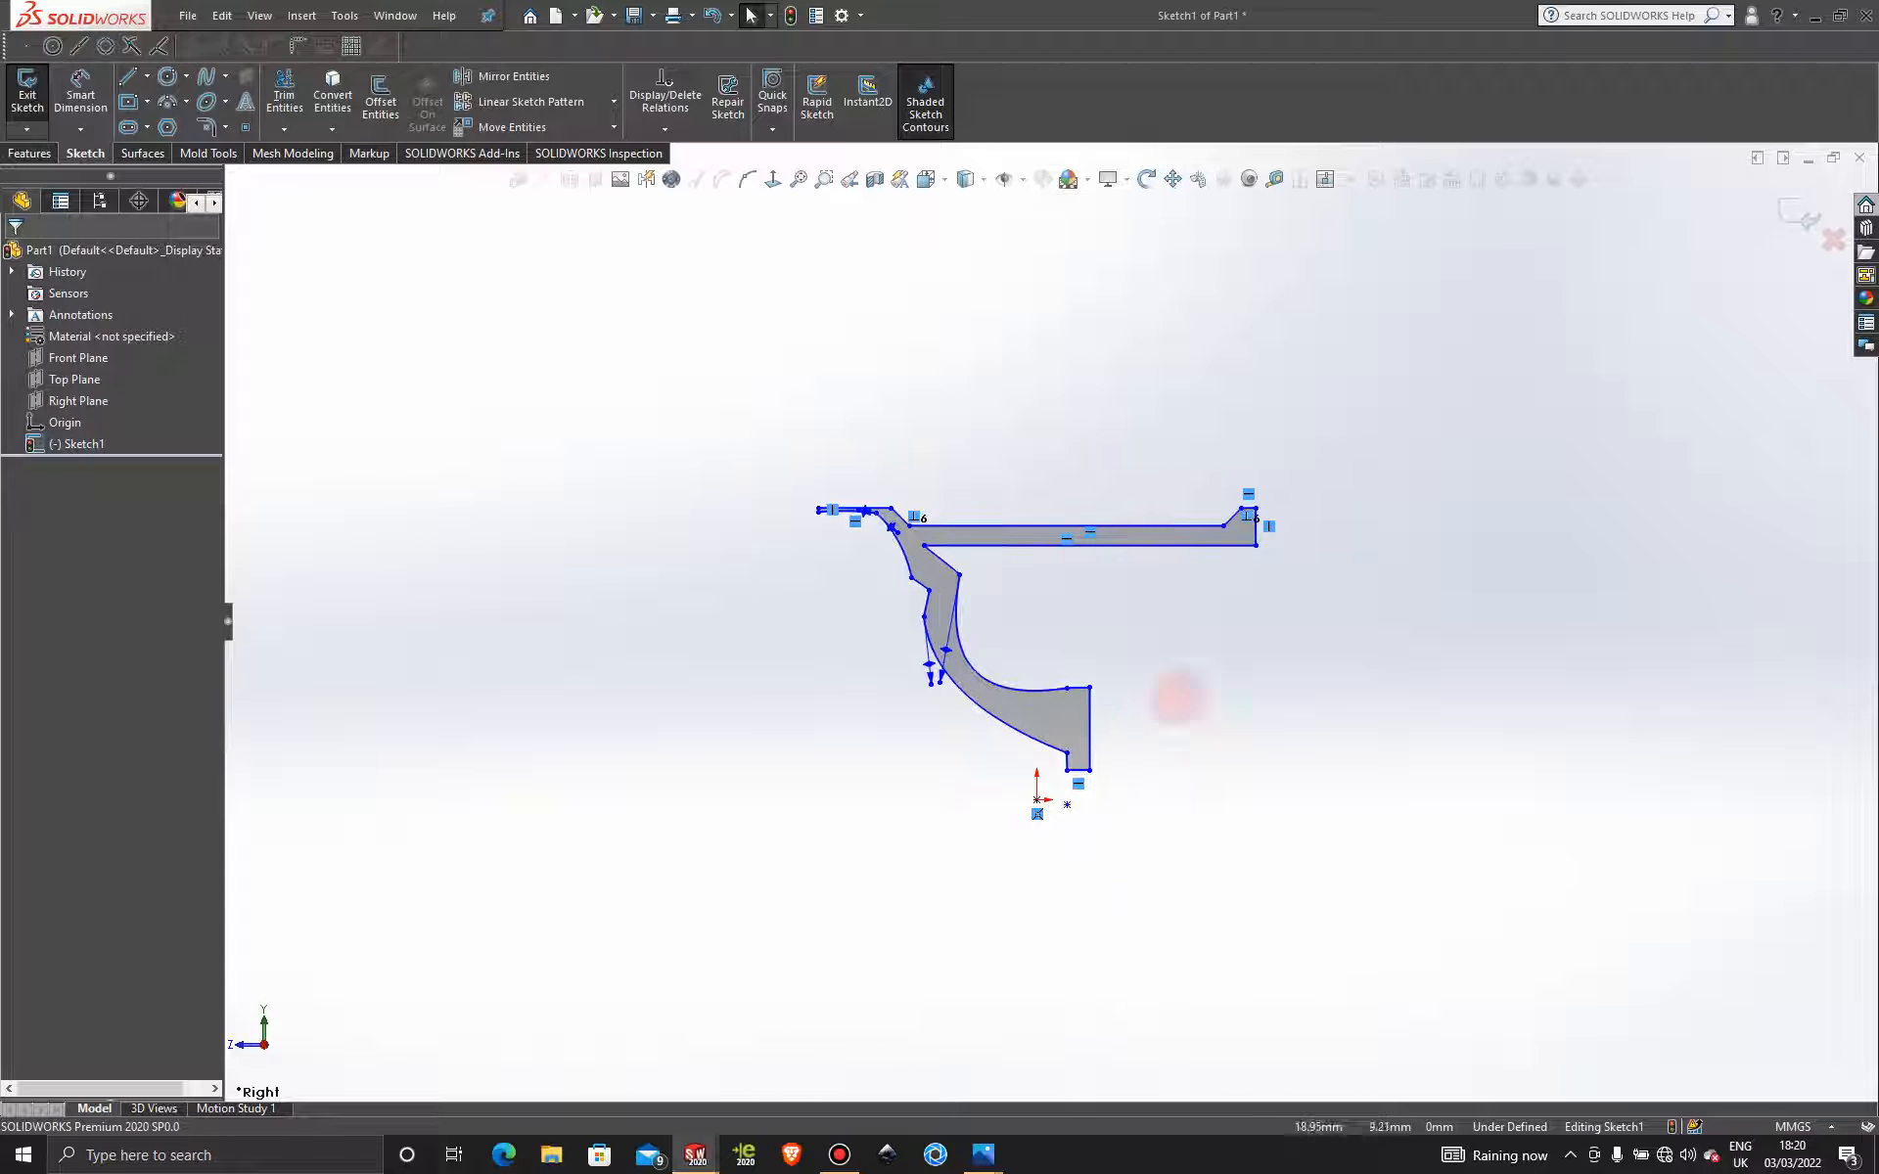
scroll(1099, 575, "up", 1)
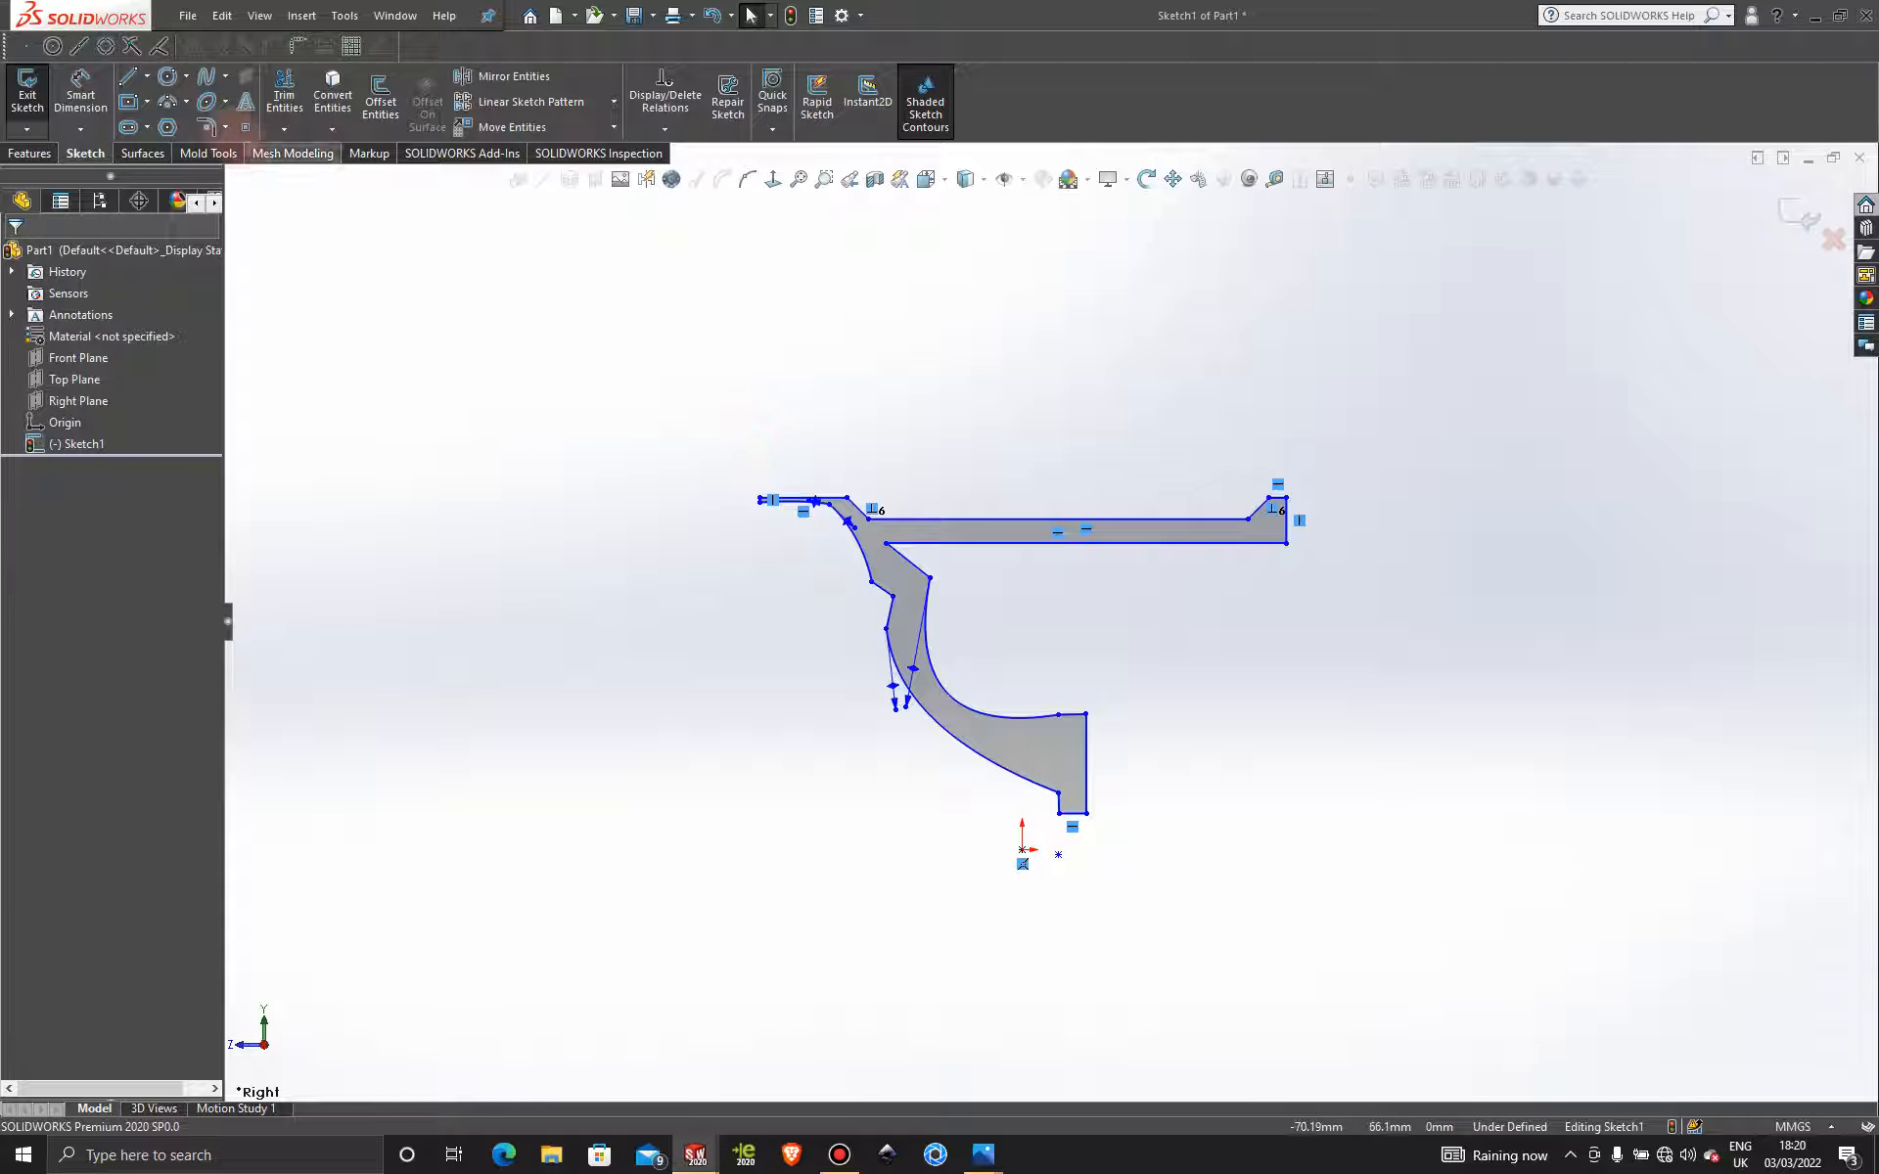
left_click(146, 76)
left_click(176, 124)
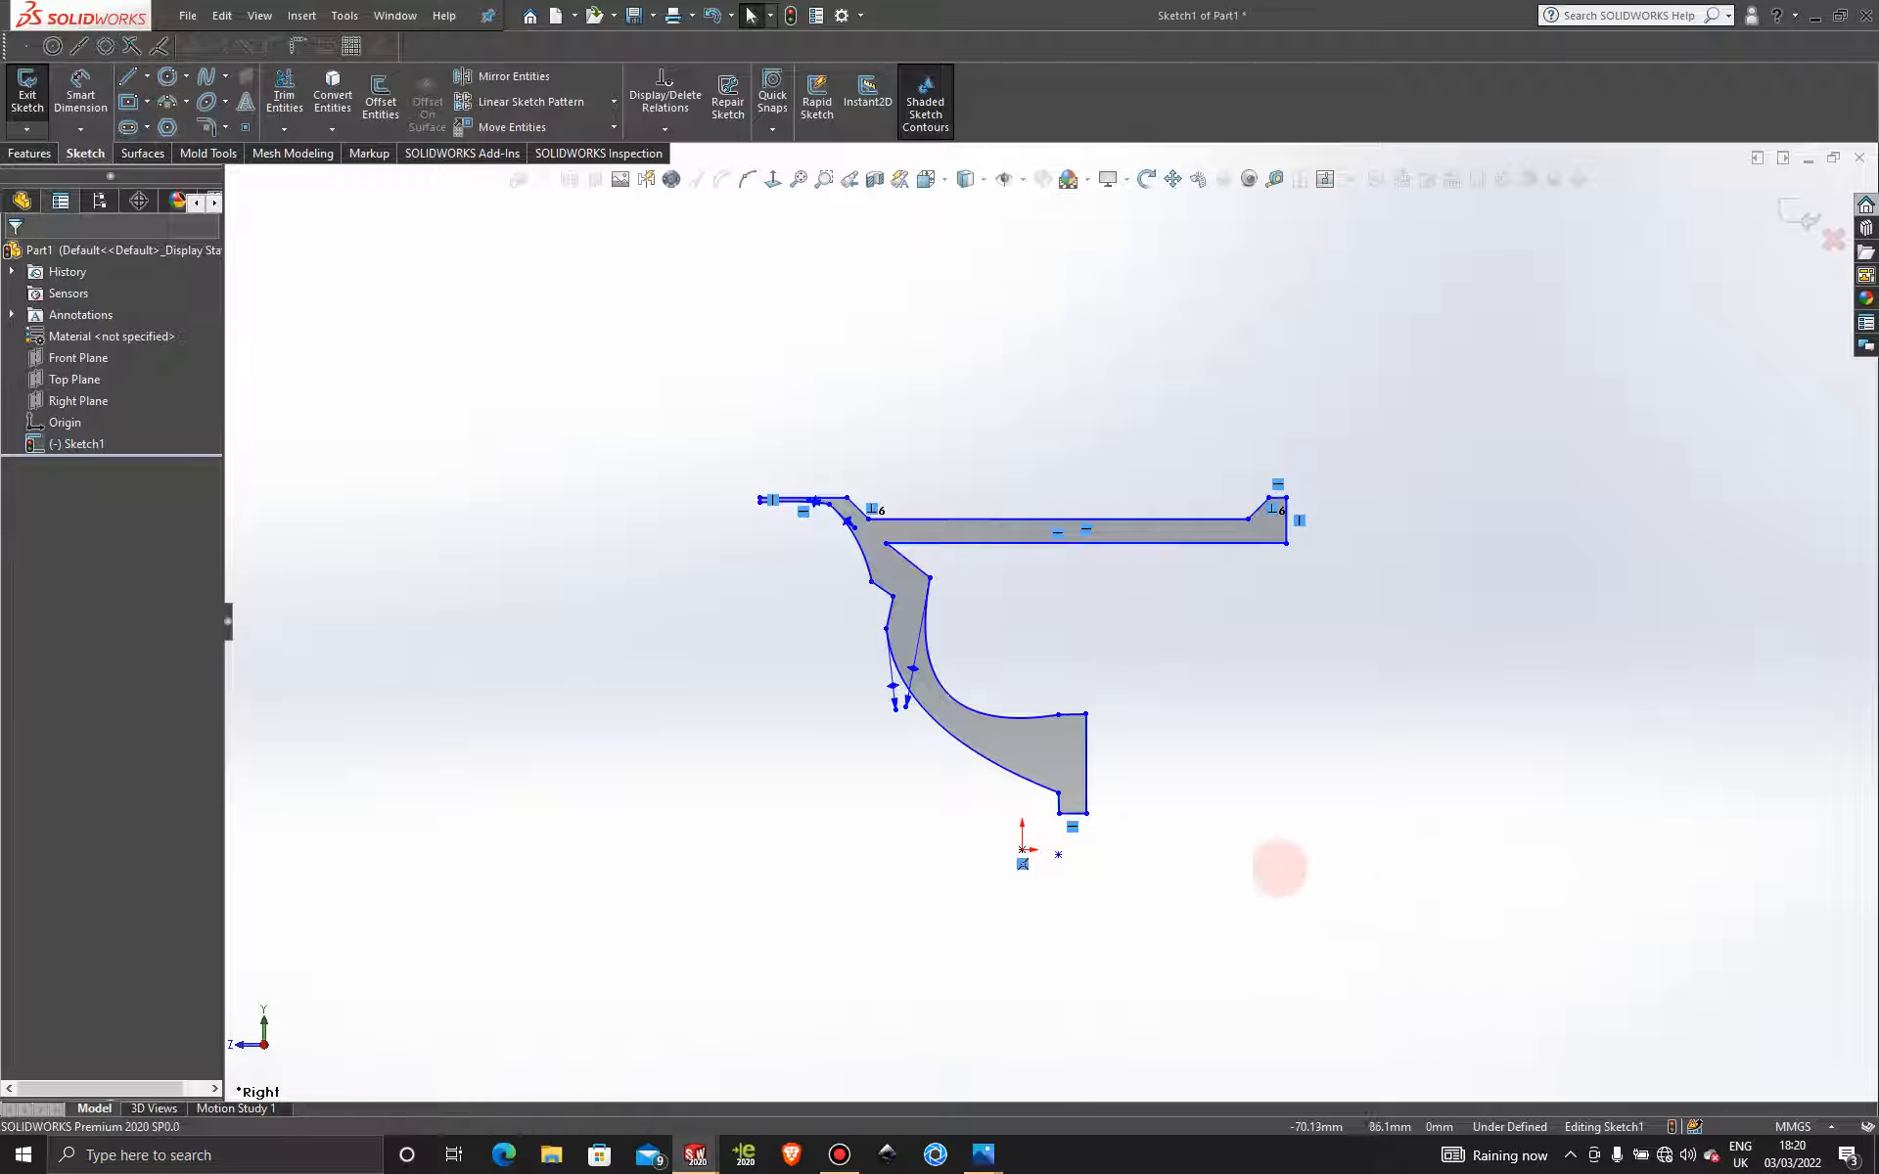
scroll(1125, 812, "down", 3)
mouse_move(1036, 794)
left_mouse_down()
mouse_move(1235, 890)
mouse_move(1284, 796)
left_mouse_up()
key("Escape")
scroll(1271, 835, "up", 6)
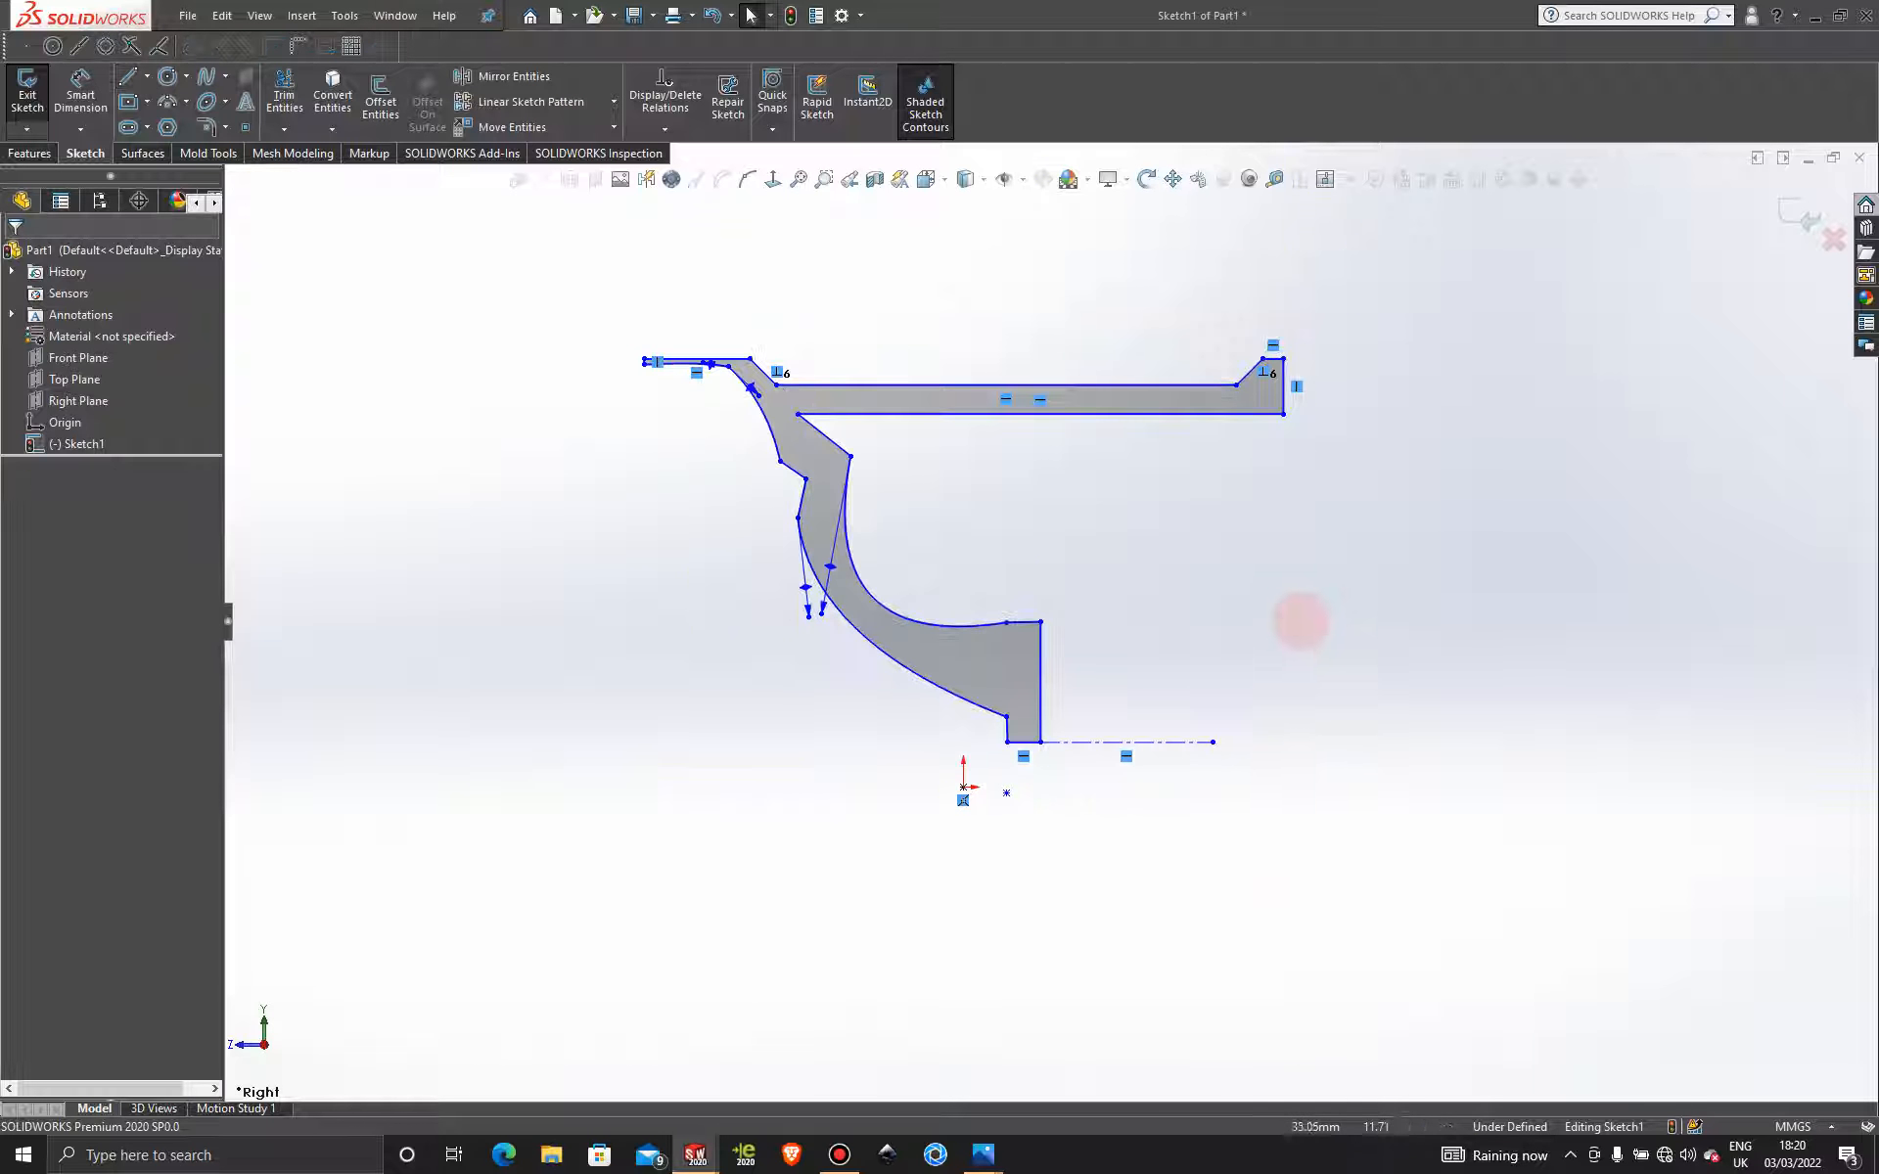
Check the wheel dimensions in the WHEELS NUMBERS.PNG reference image in Photos.
scroll(1102, 596, "down", 4)
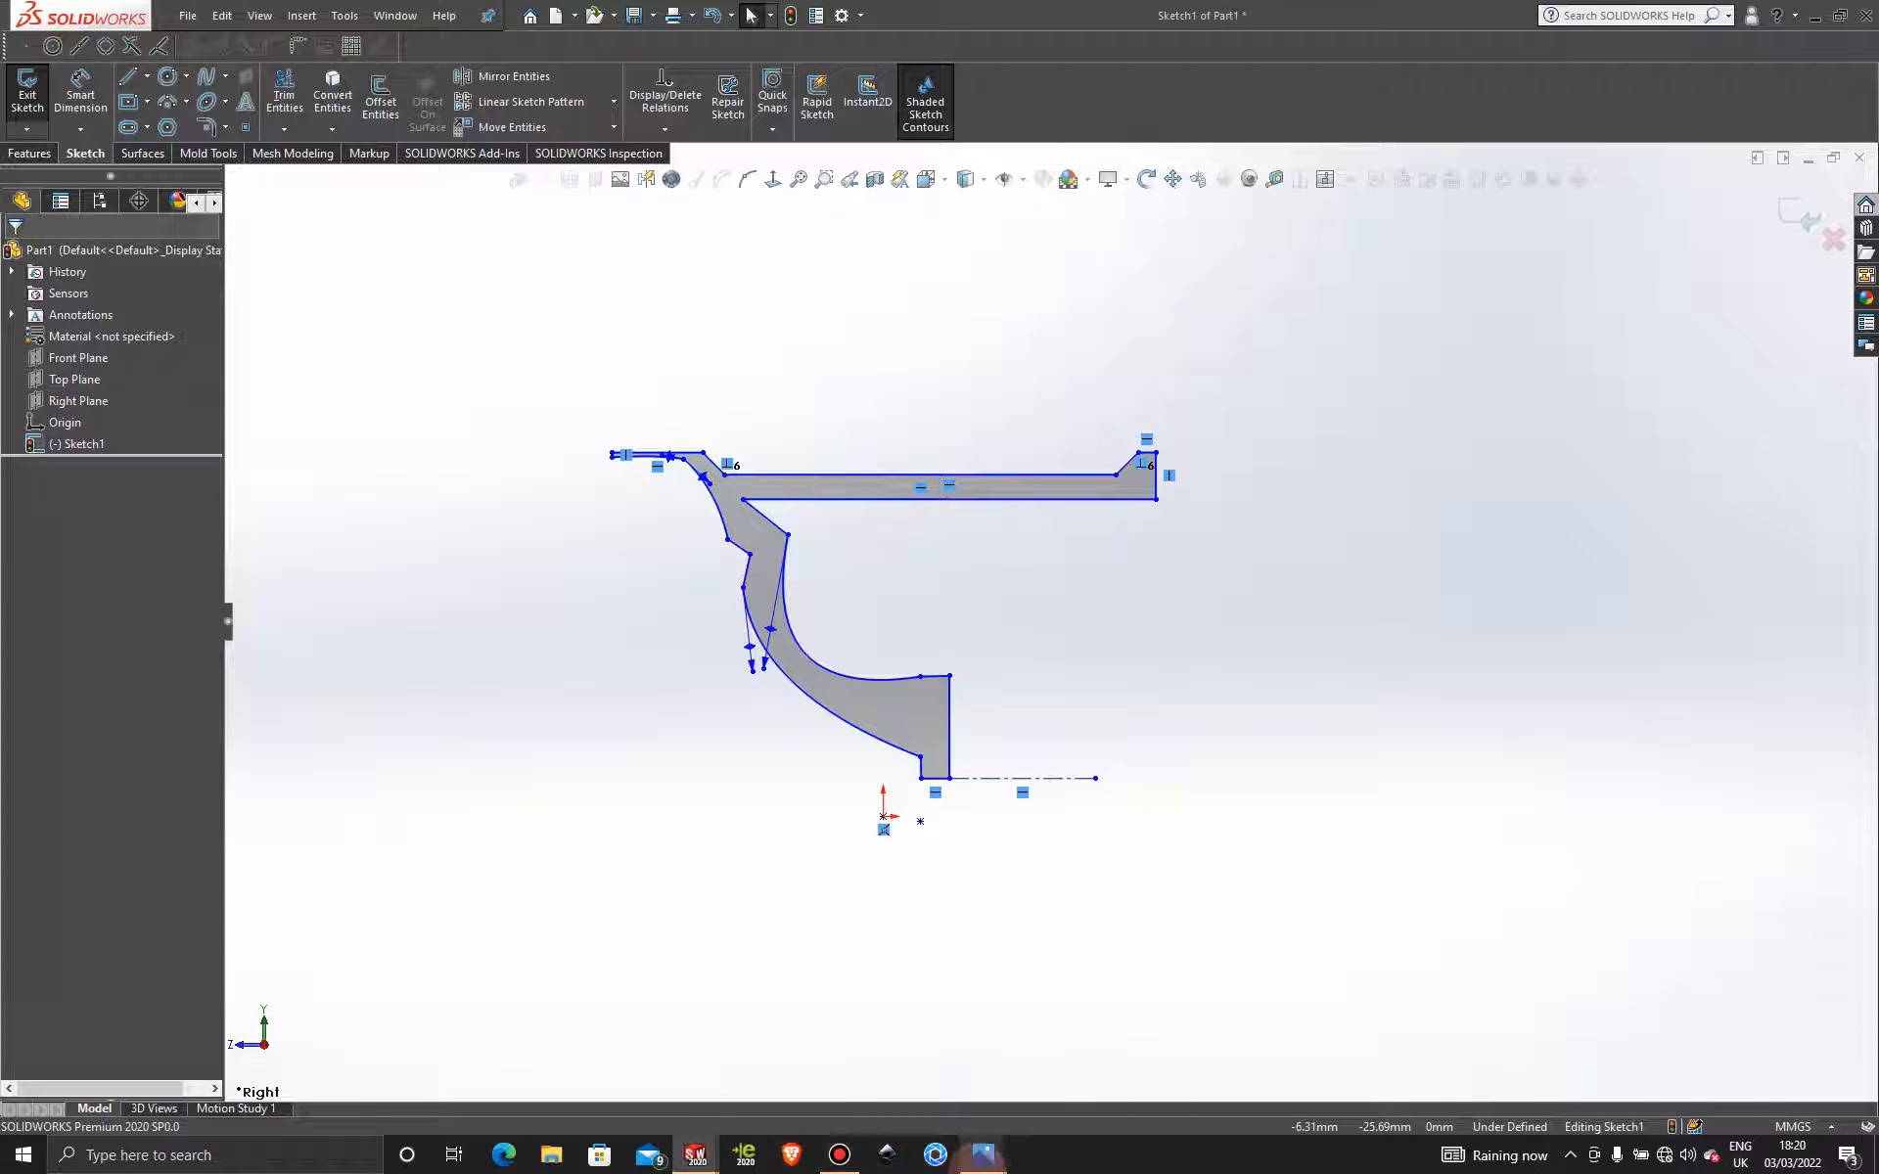
mouse_move(982, 1154)
left_click(937, 1035)
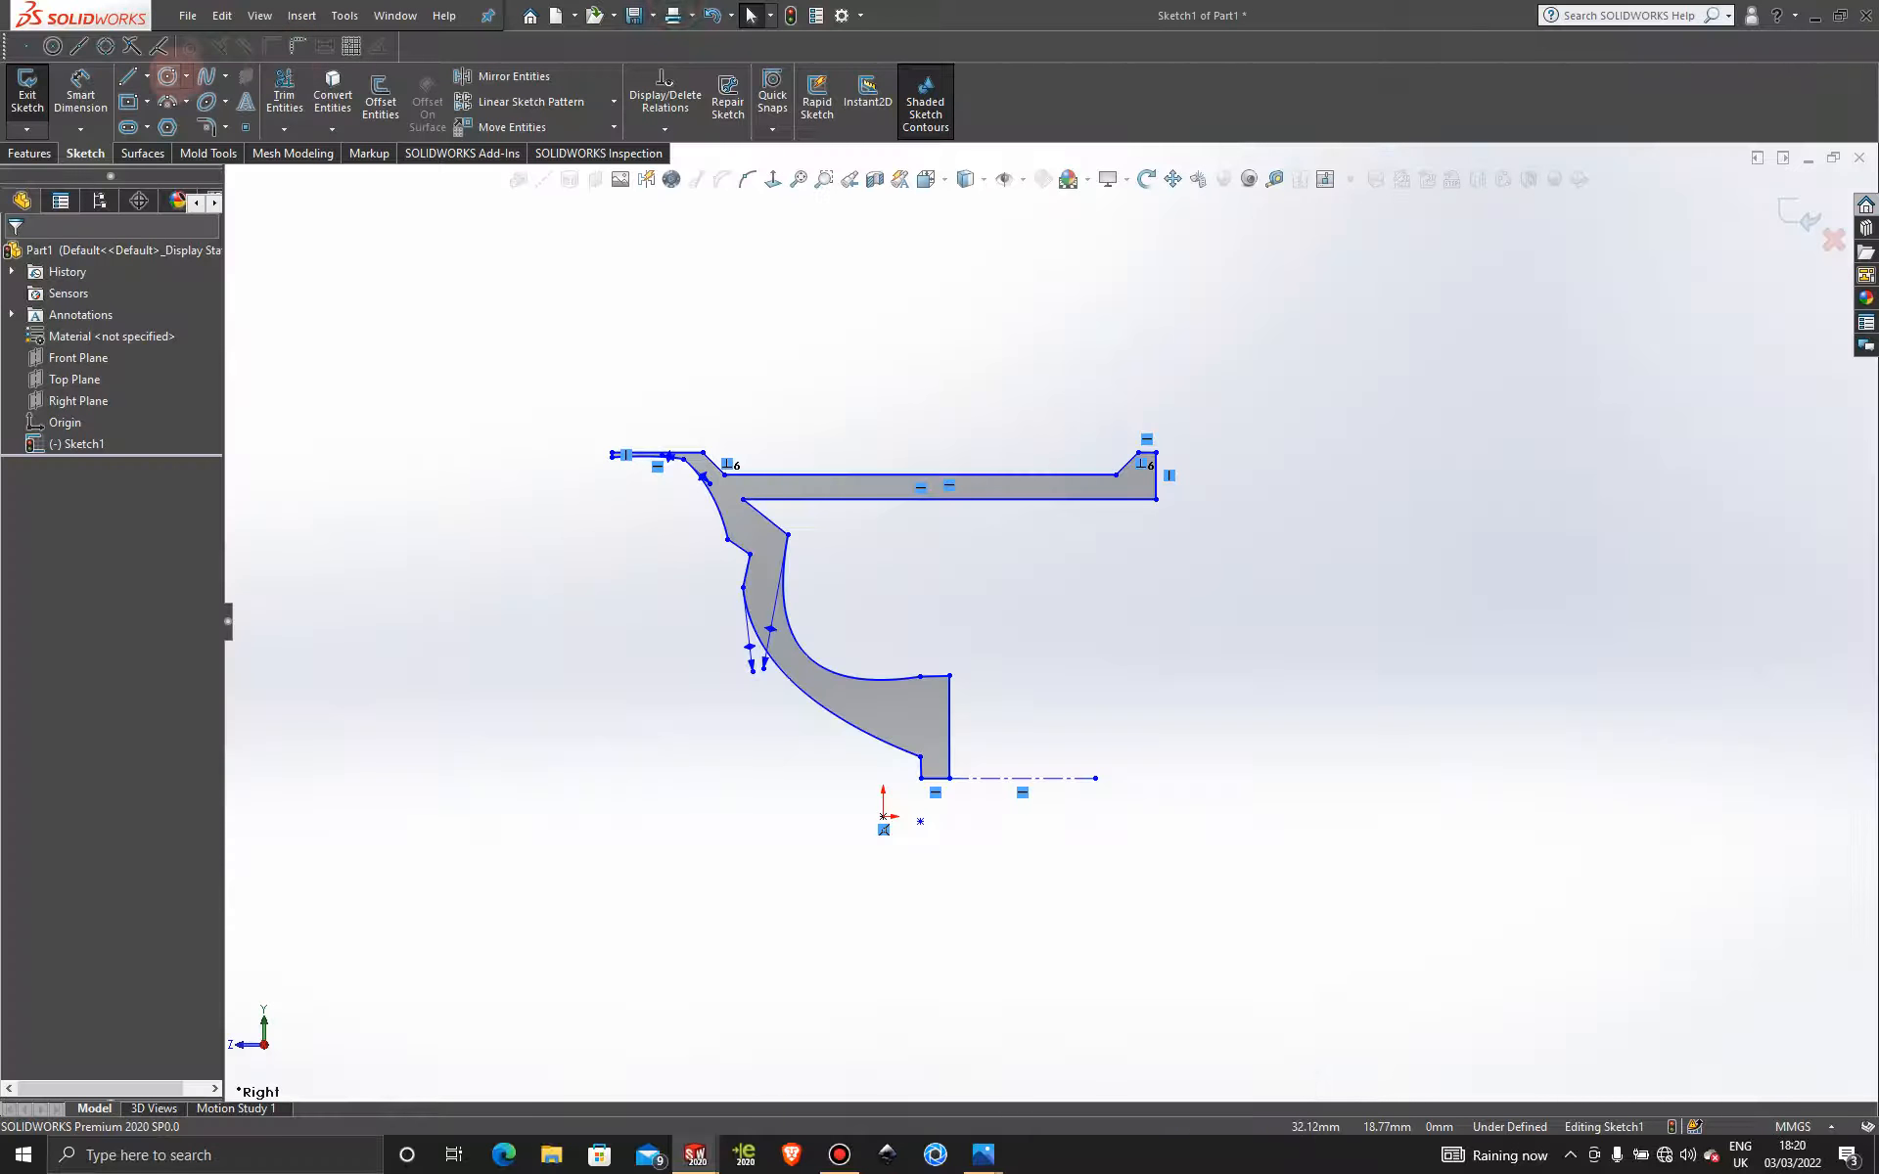
scroll(1164, 467, "down", 4)
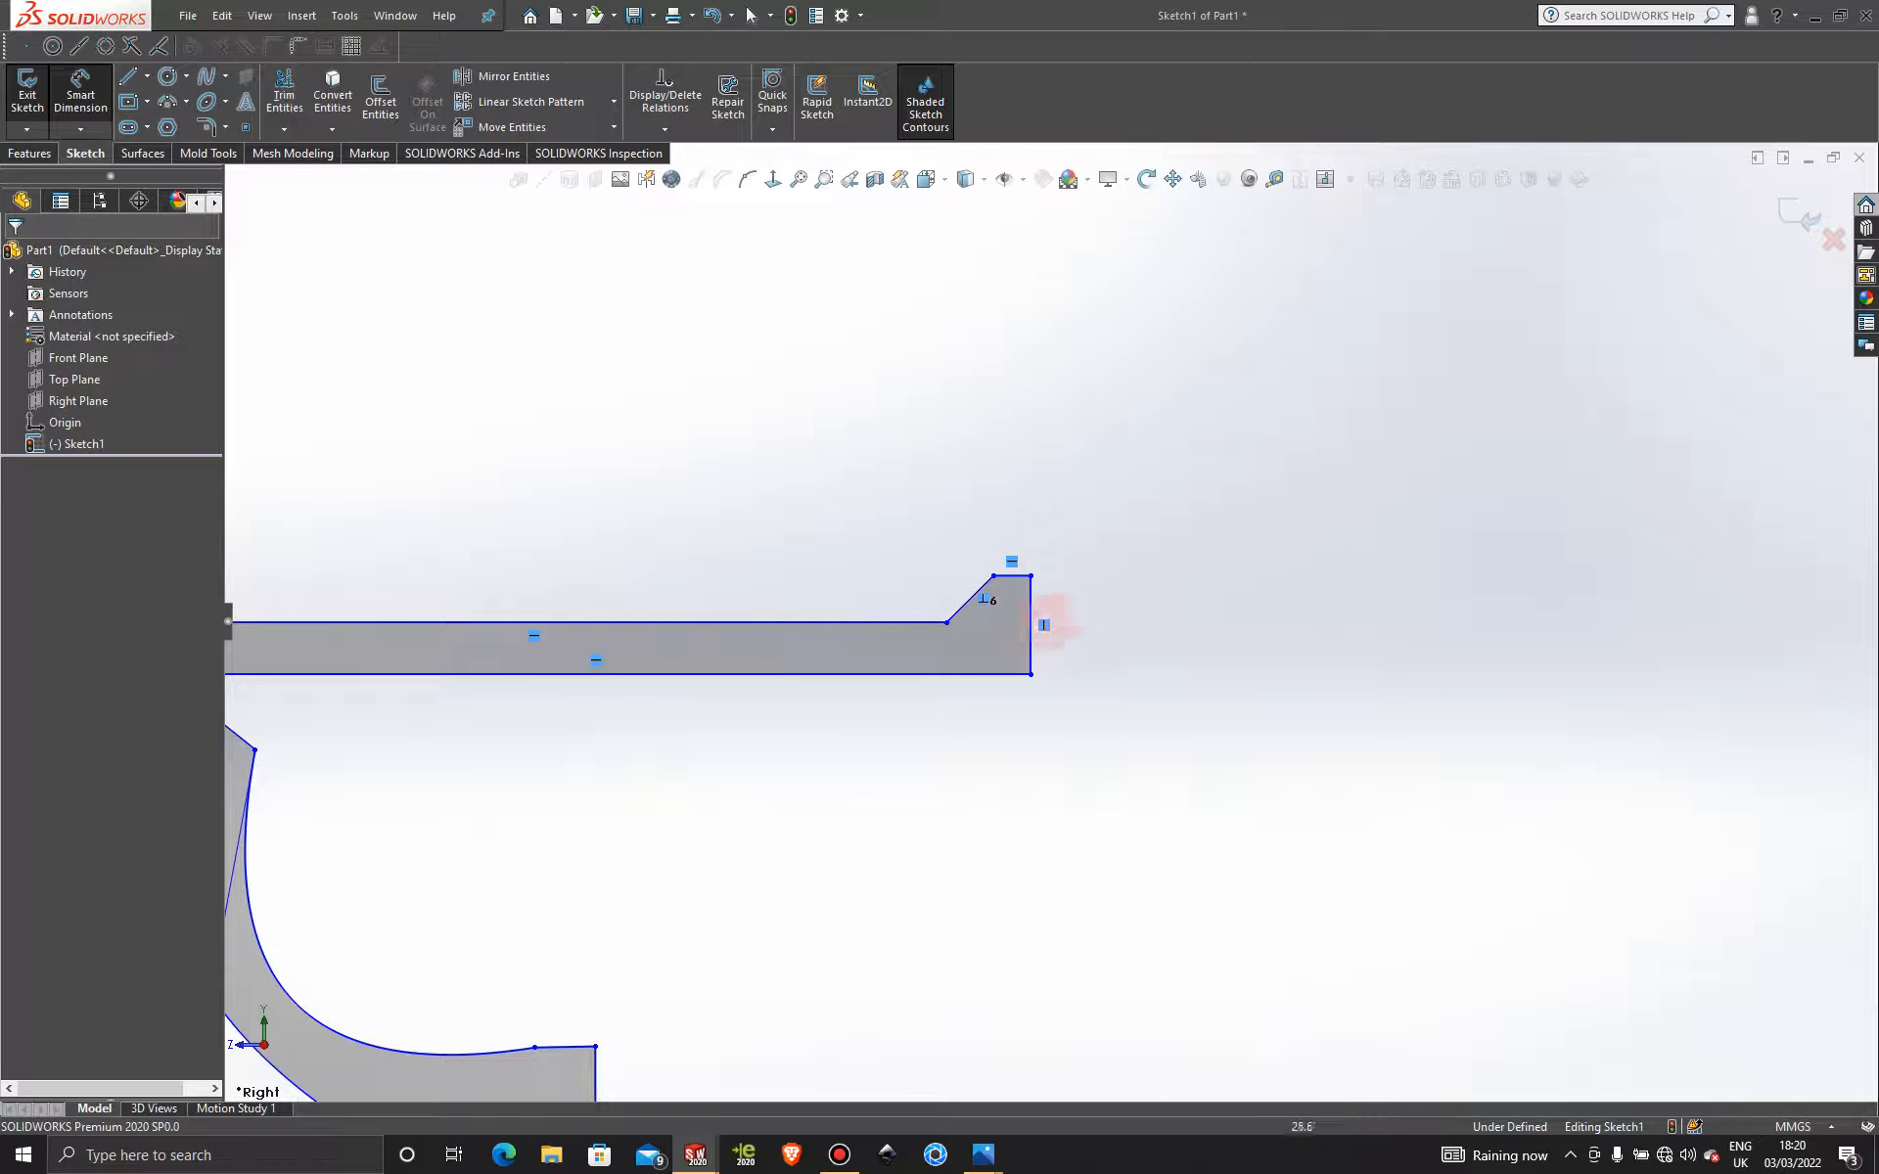
left_click(1012, 574)
scroll(1040, 931, "up", 4)
scroll(1042, 928, "down", 1)
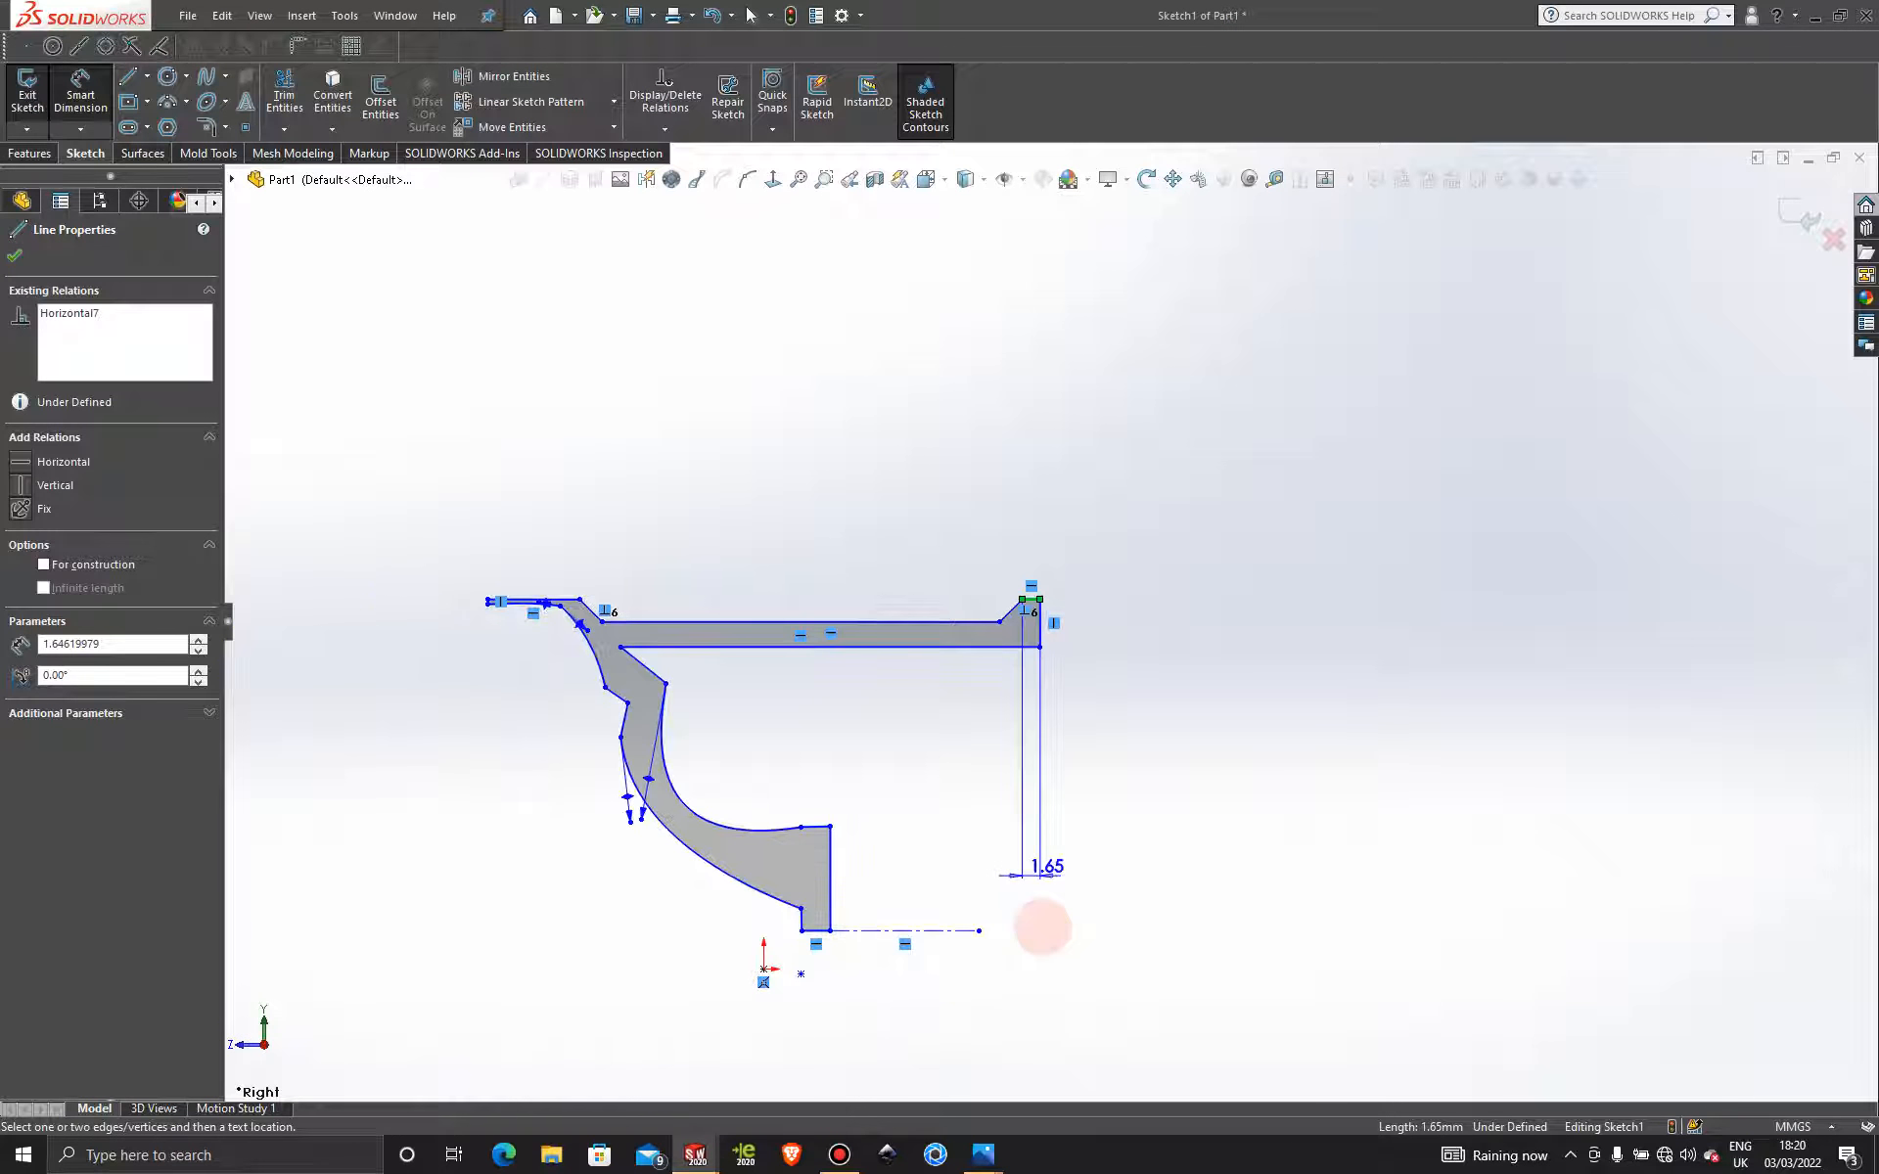
key("Escape")
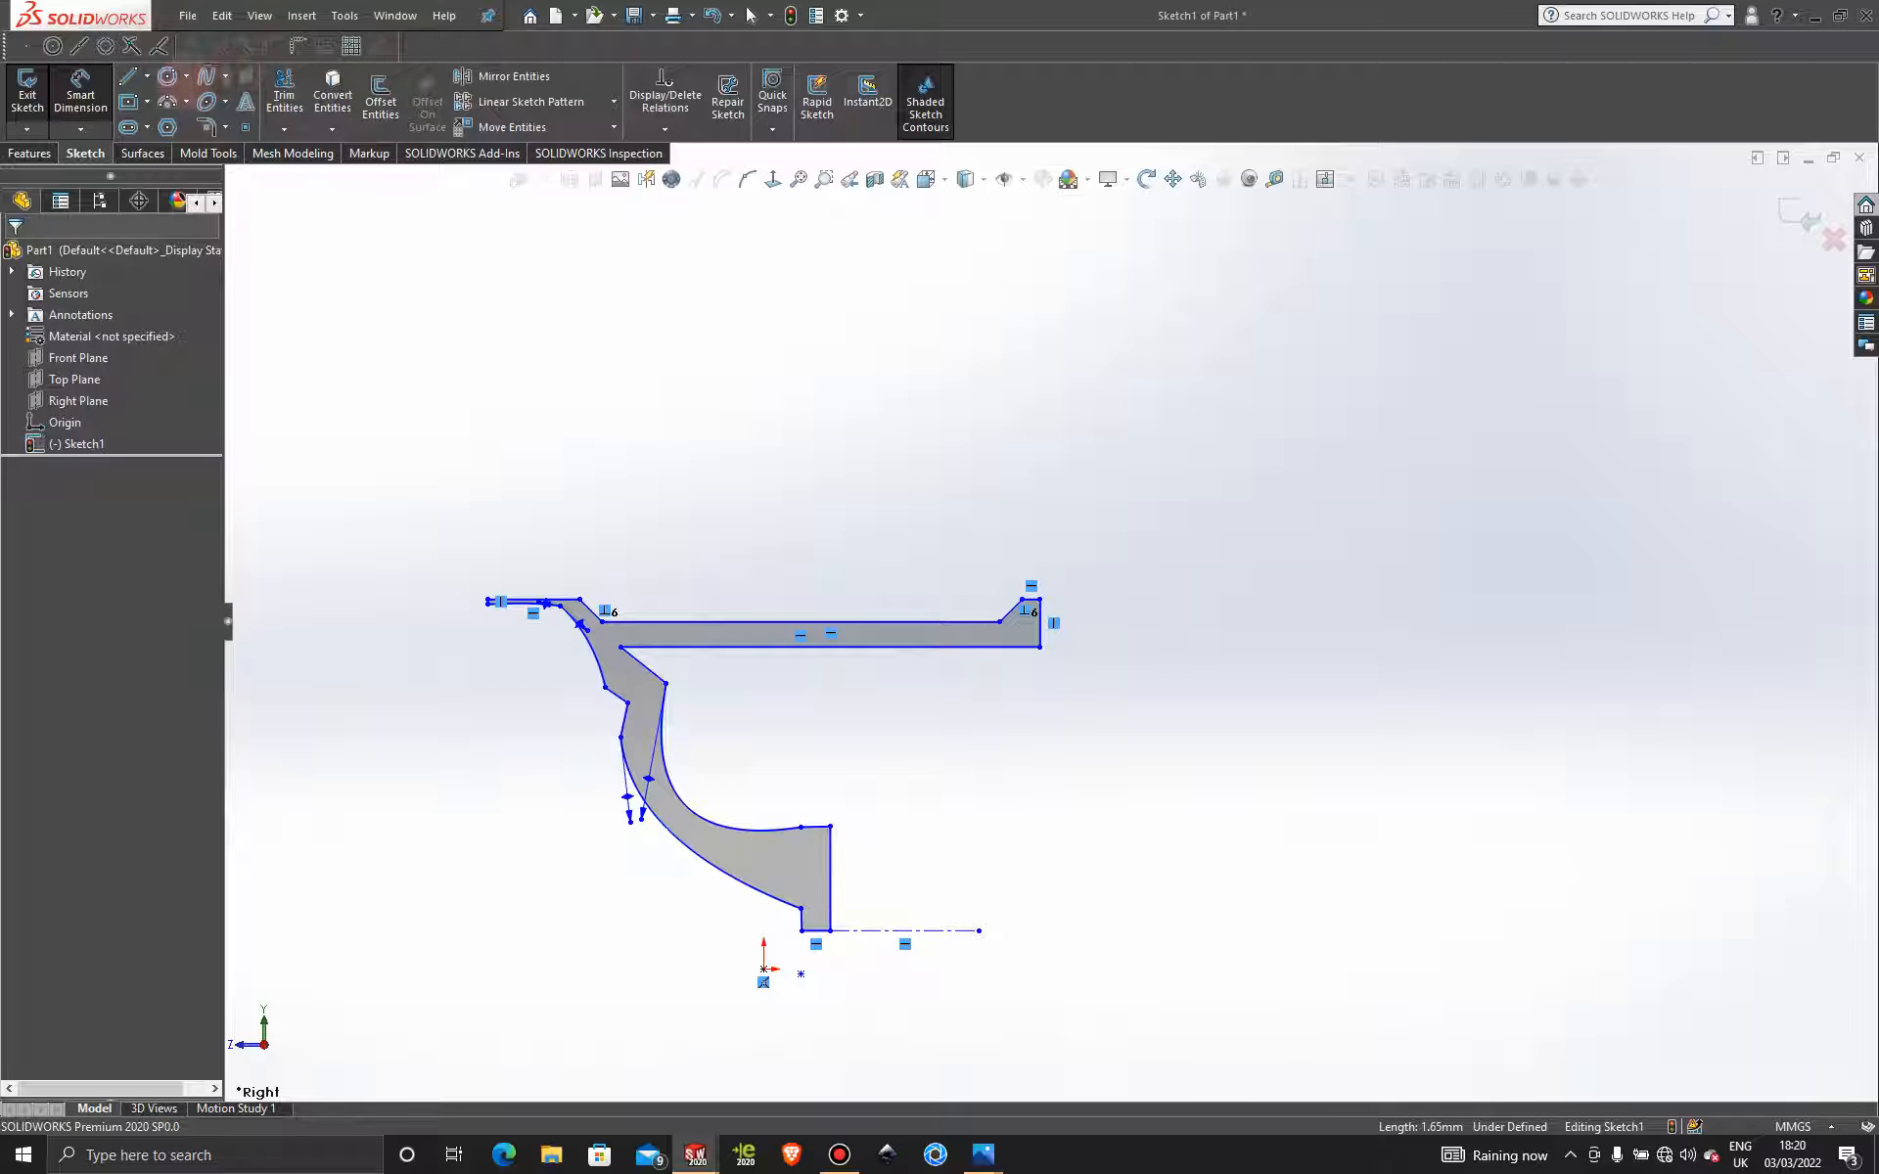
Measure the vertical distance from the short top edge of the rim's inner lip to the hub's bottom edge.
scroll(919, 638, "down", 8)
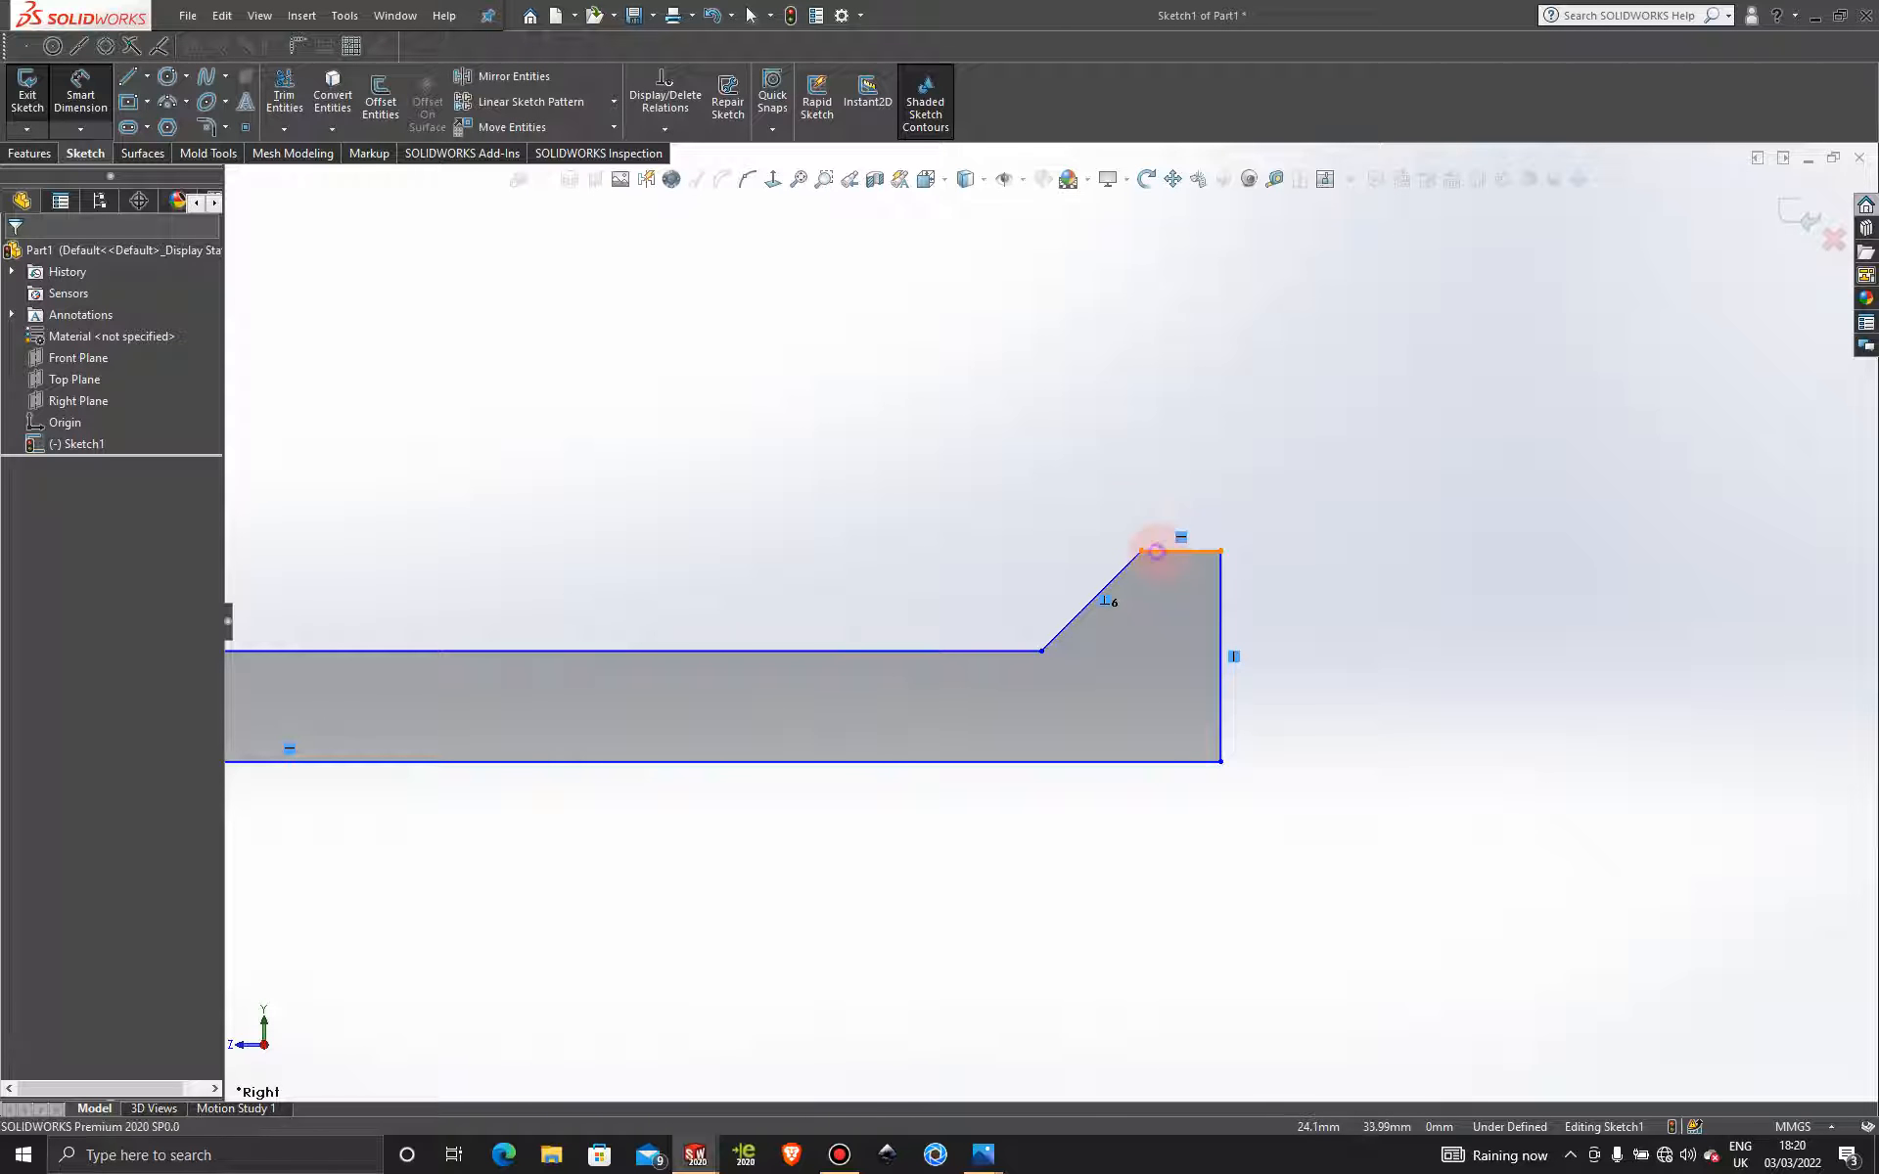
left_click(1157, 552)
scroll(1187, 964, "up", 3)
scroll(1034, 991, "up", 2)
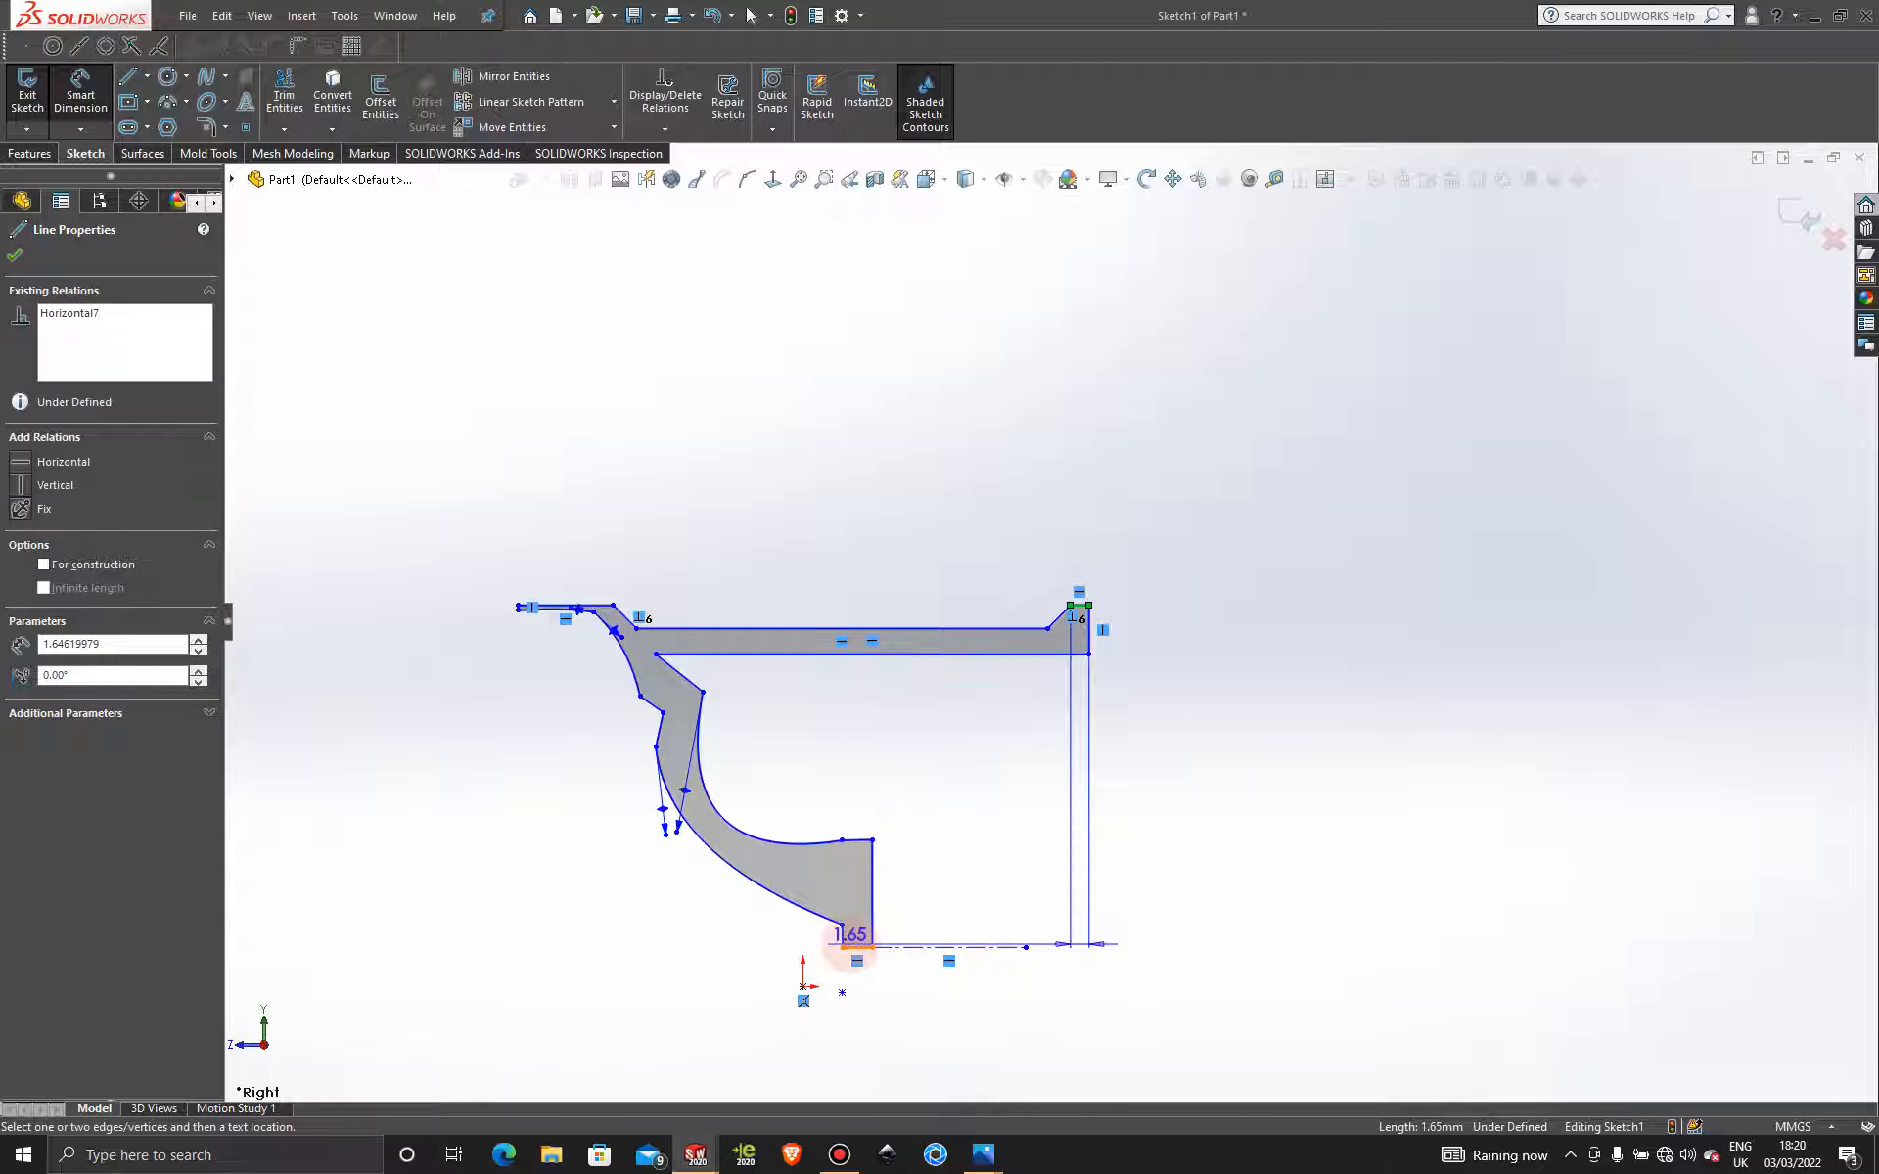
left_click(849, 946)
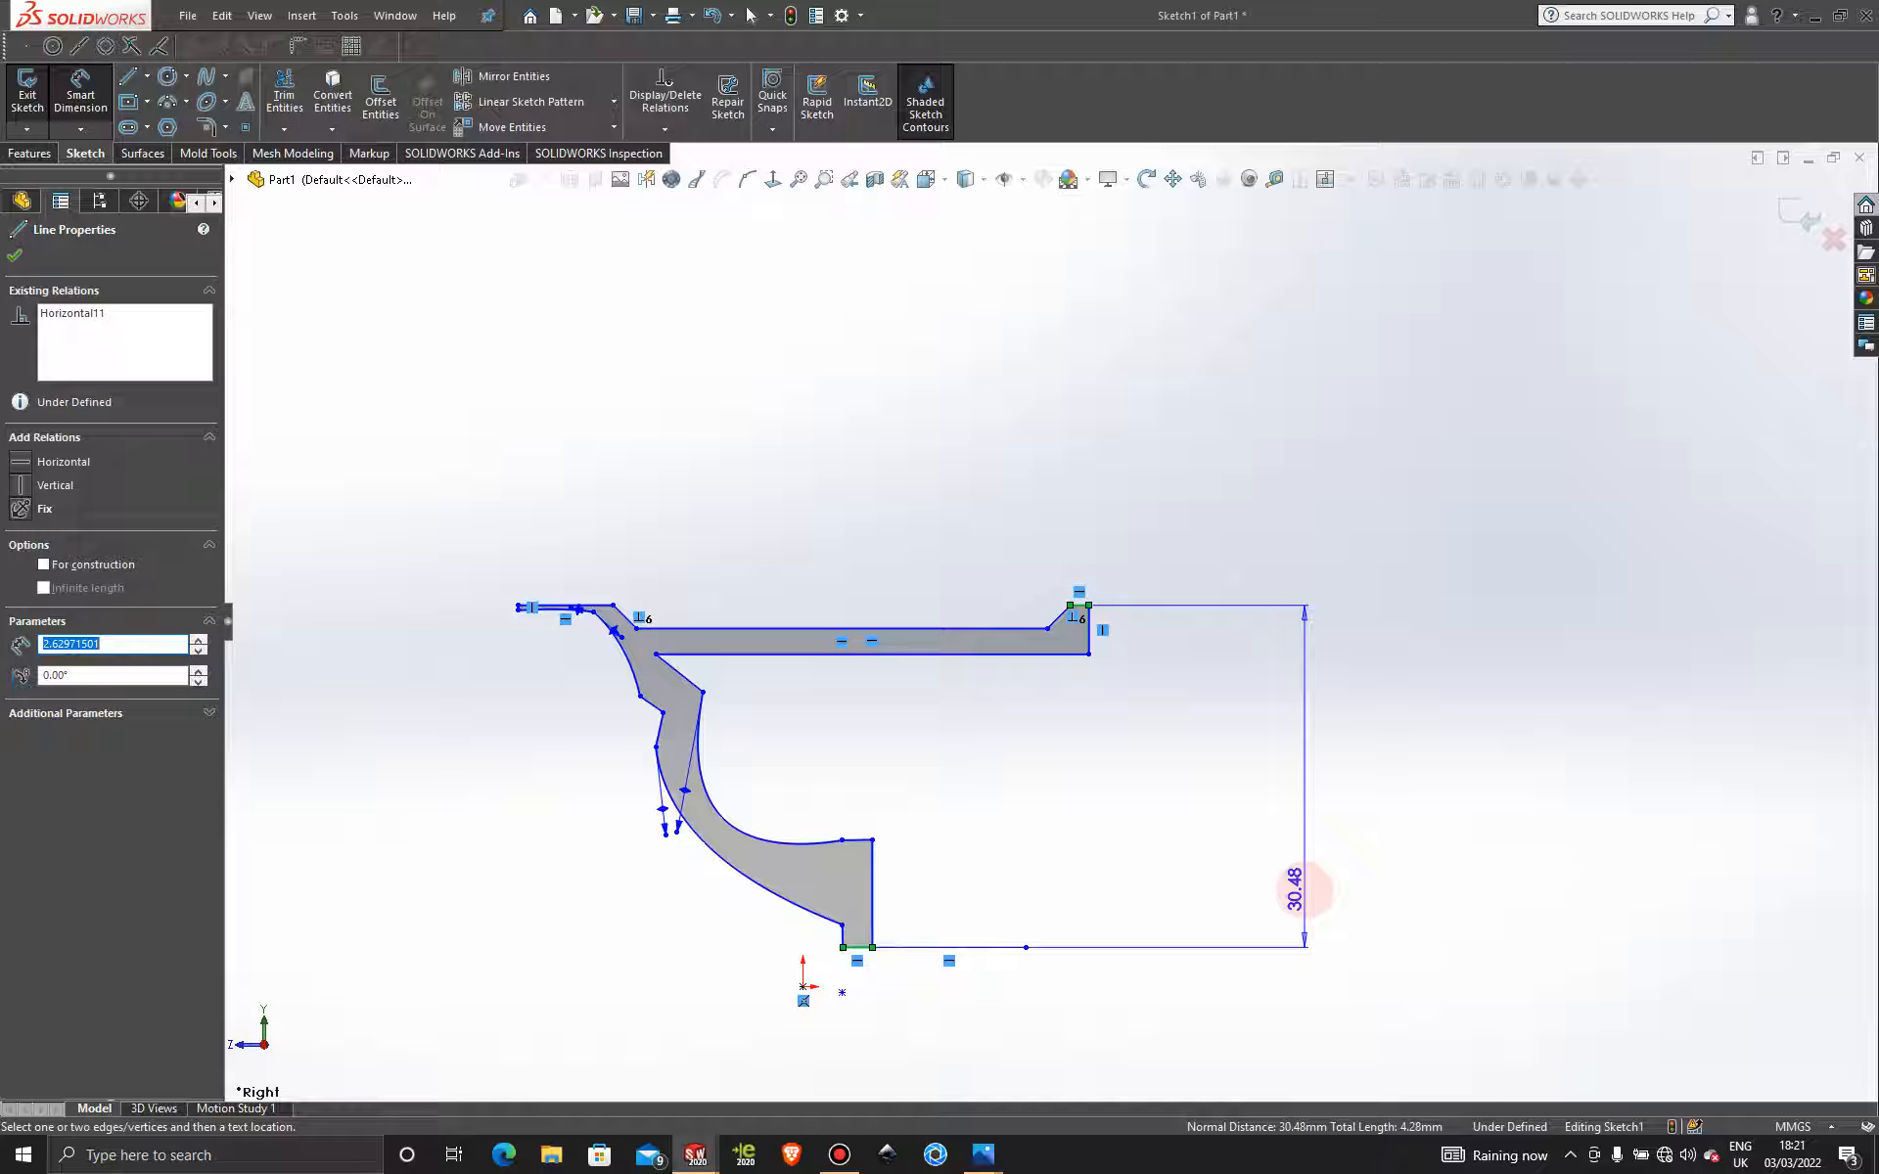
key("Escape")
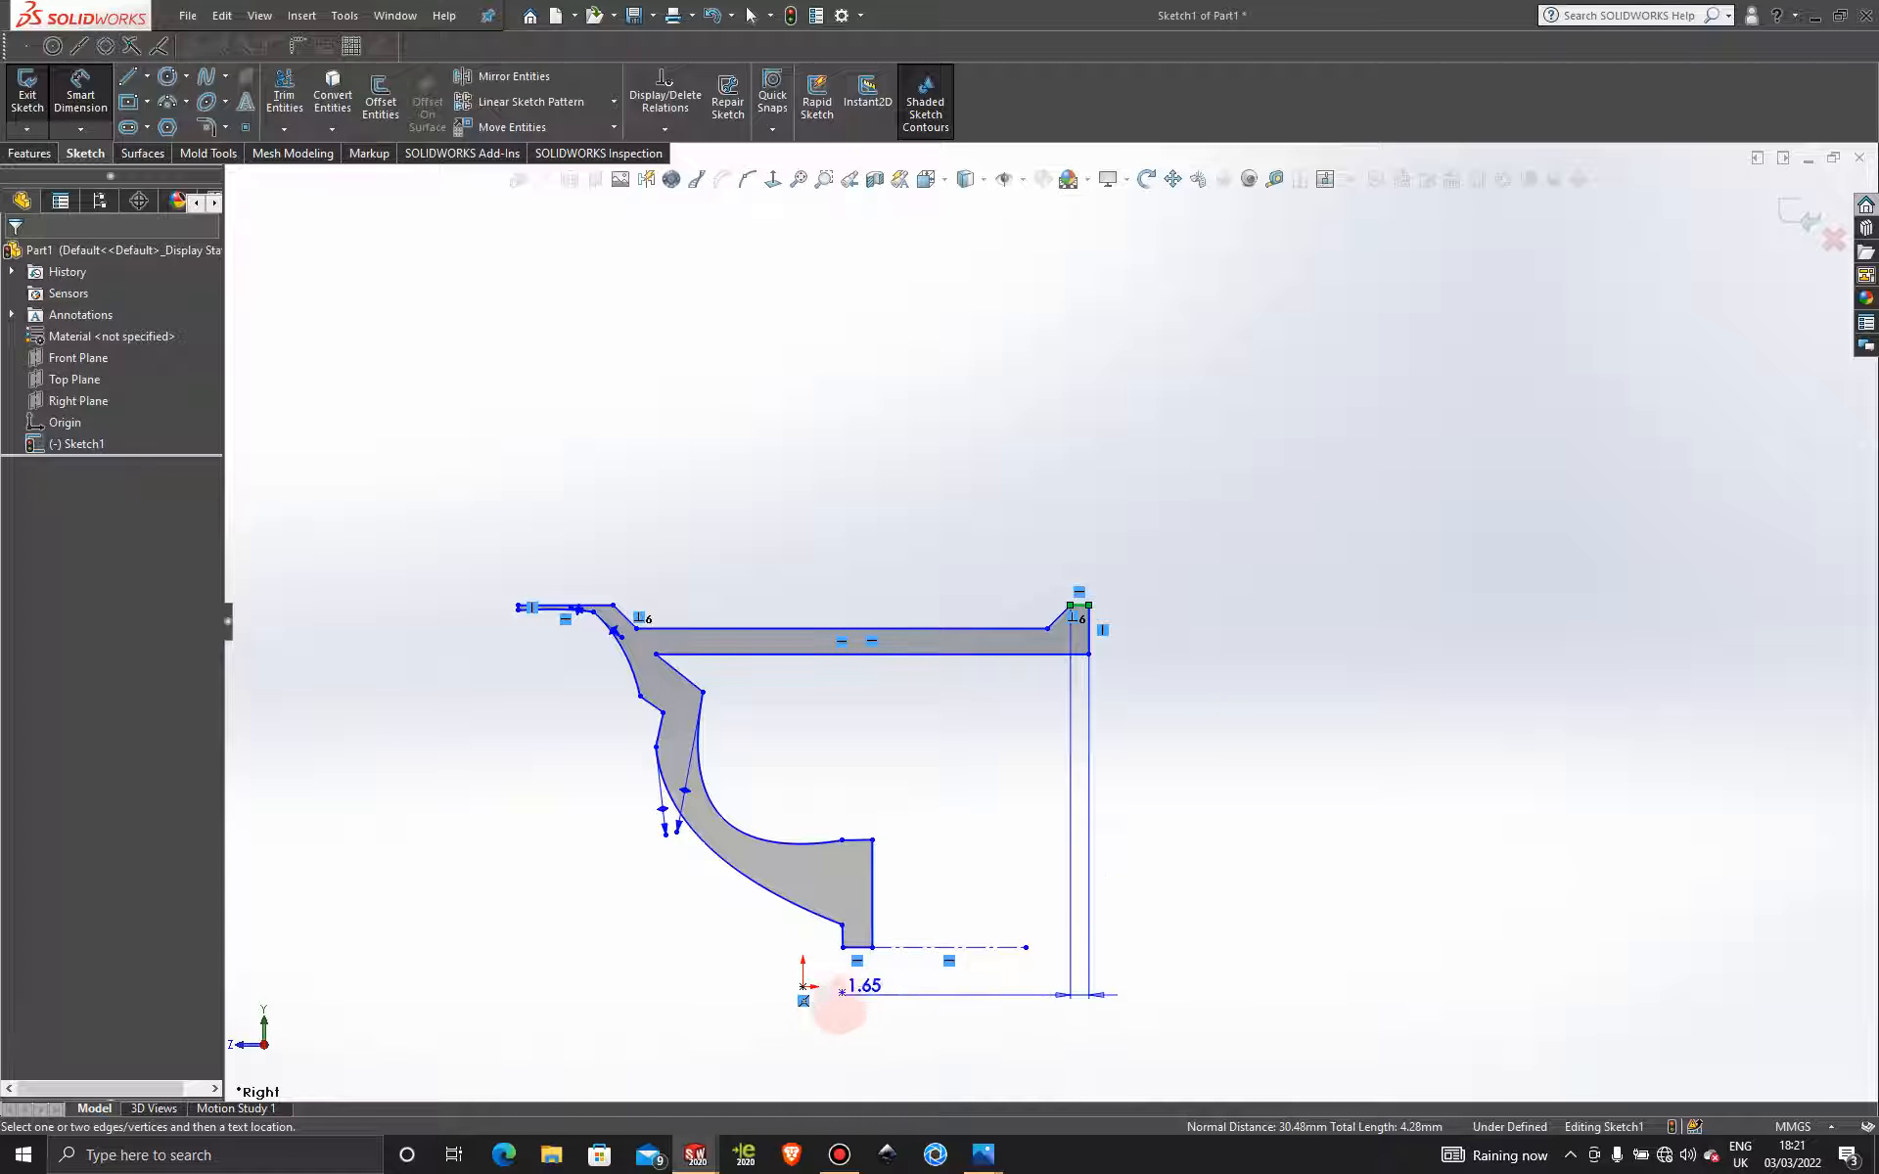
Measure the vertical distance from the lip's top edge to the origin and compare it with WHEELS NUMBERS.PNG, without placing the dimension.
left_click(803, 985)
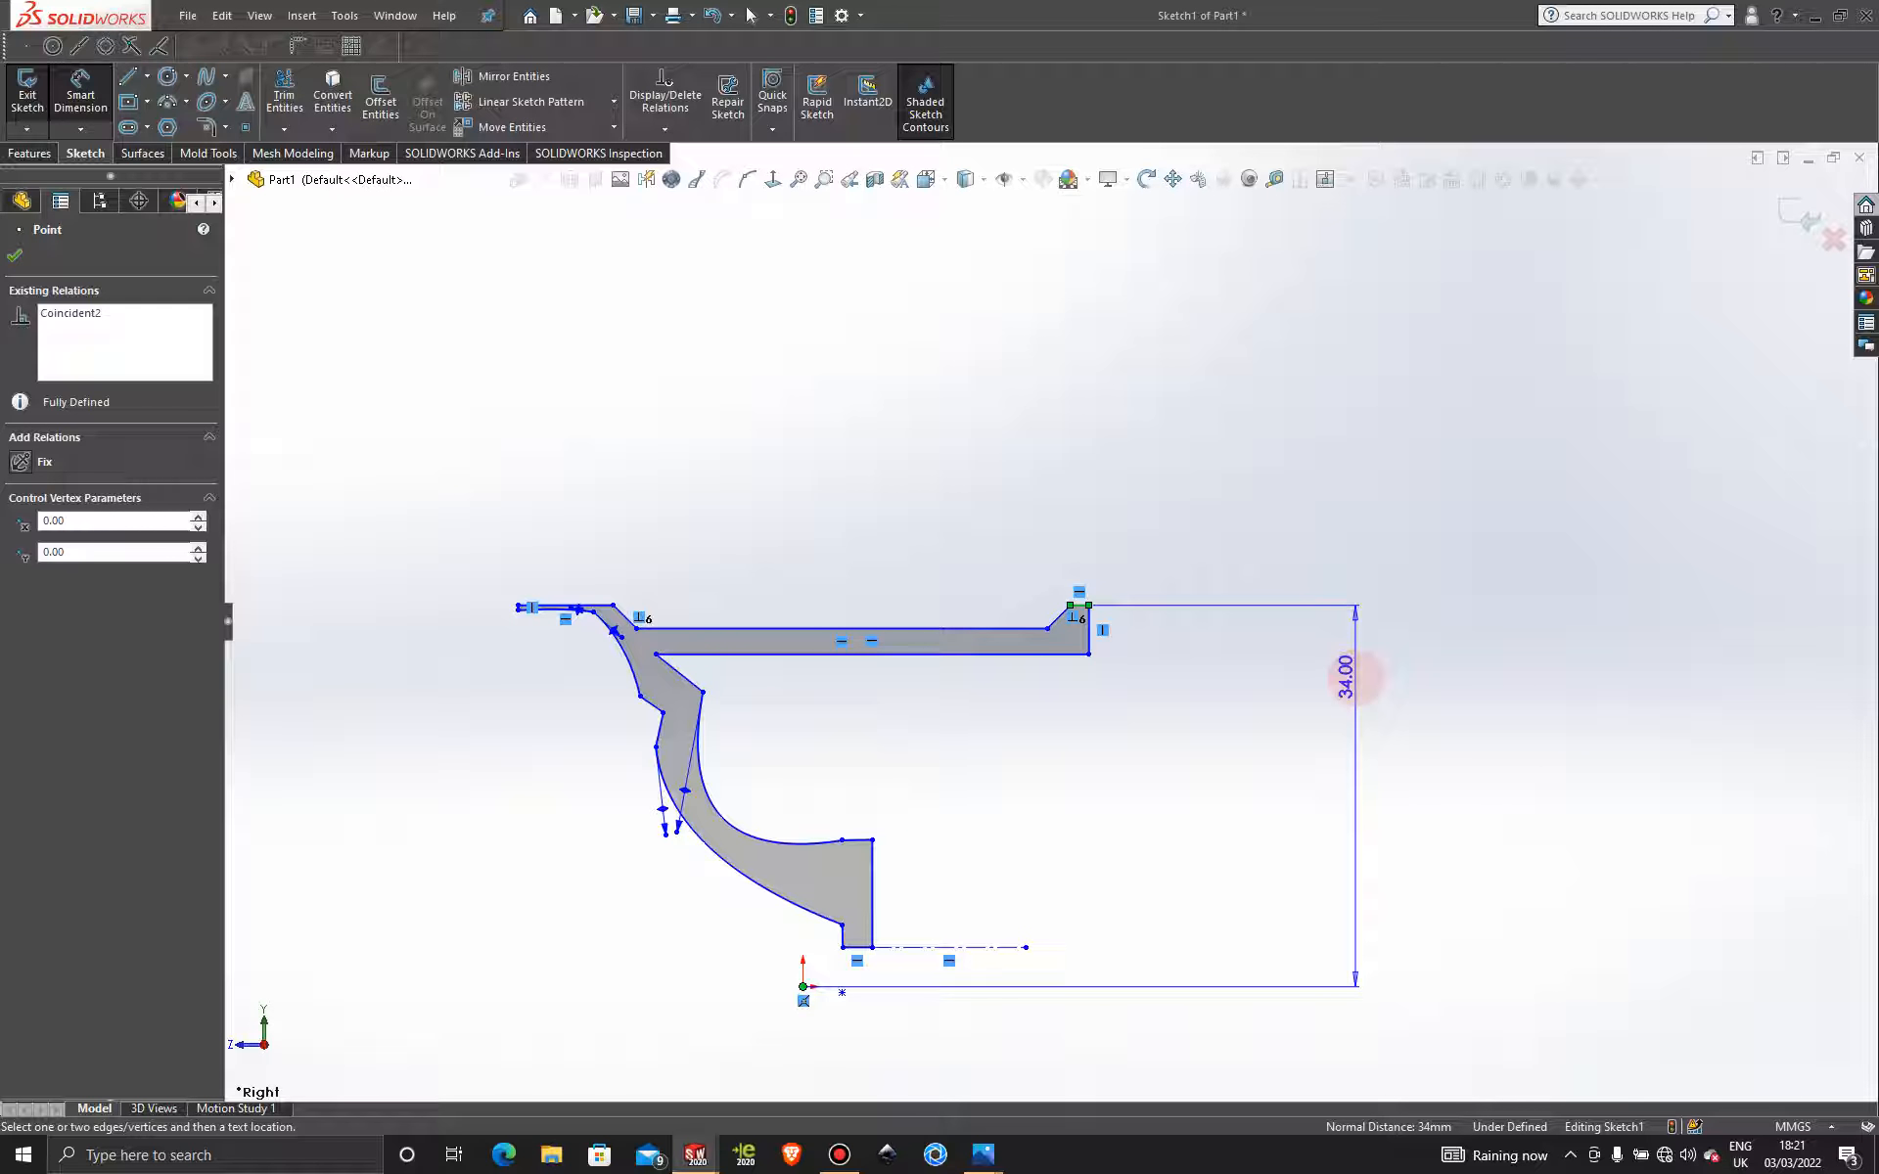
mouse_move(983, 1155)
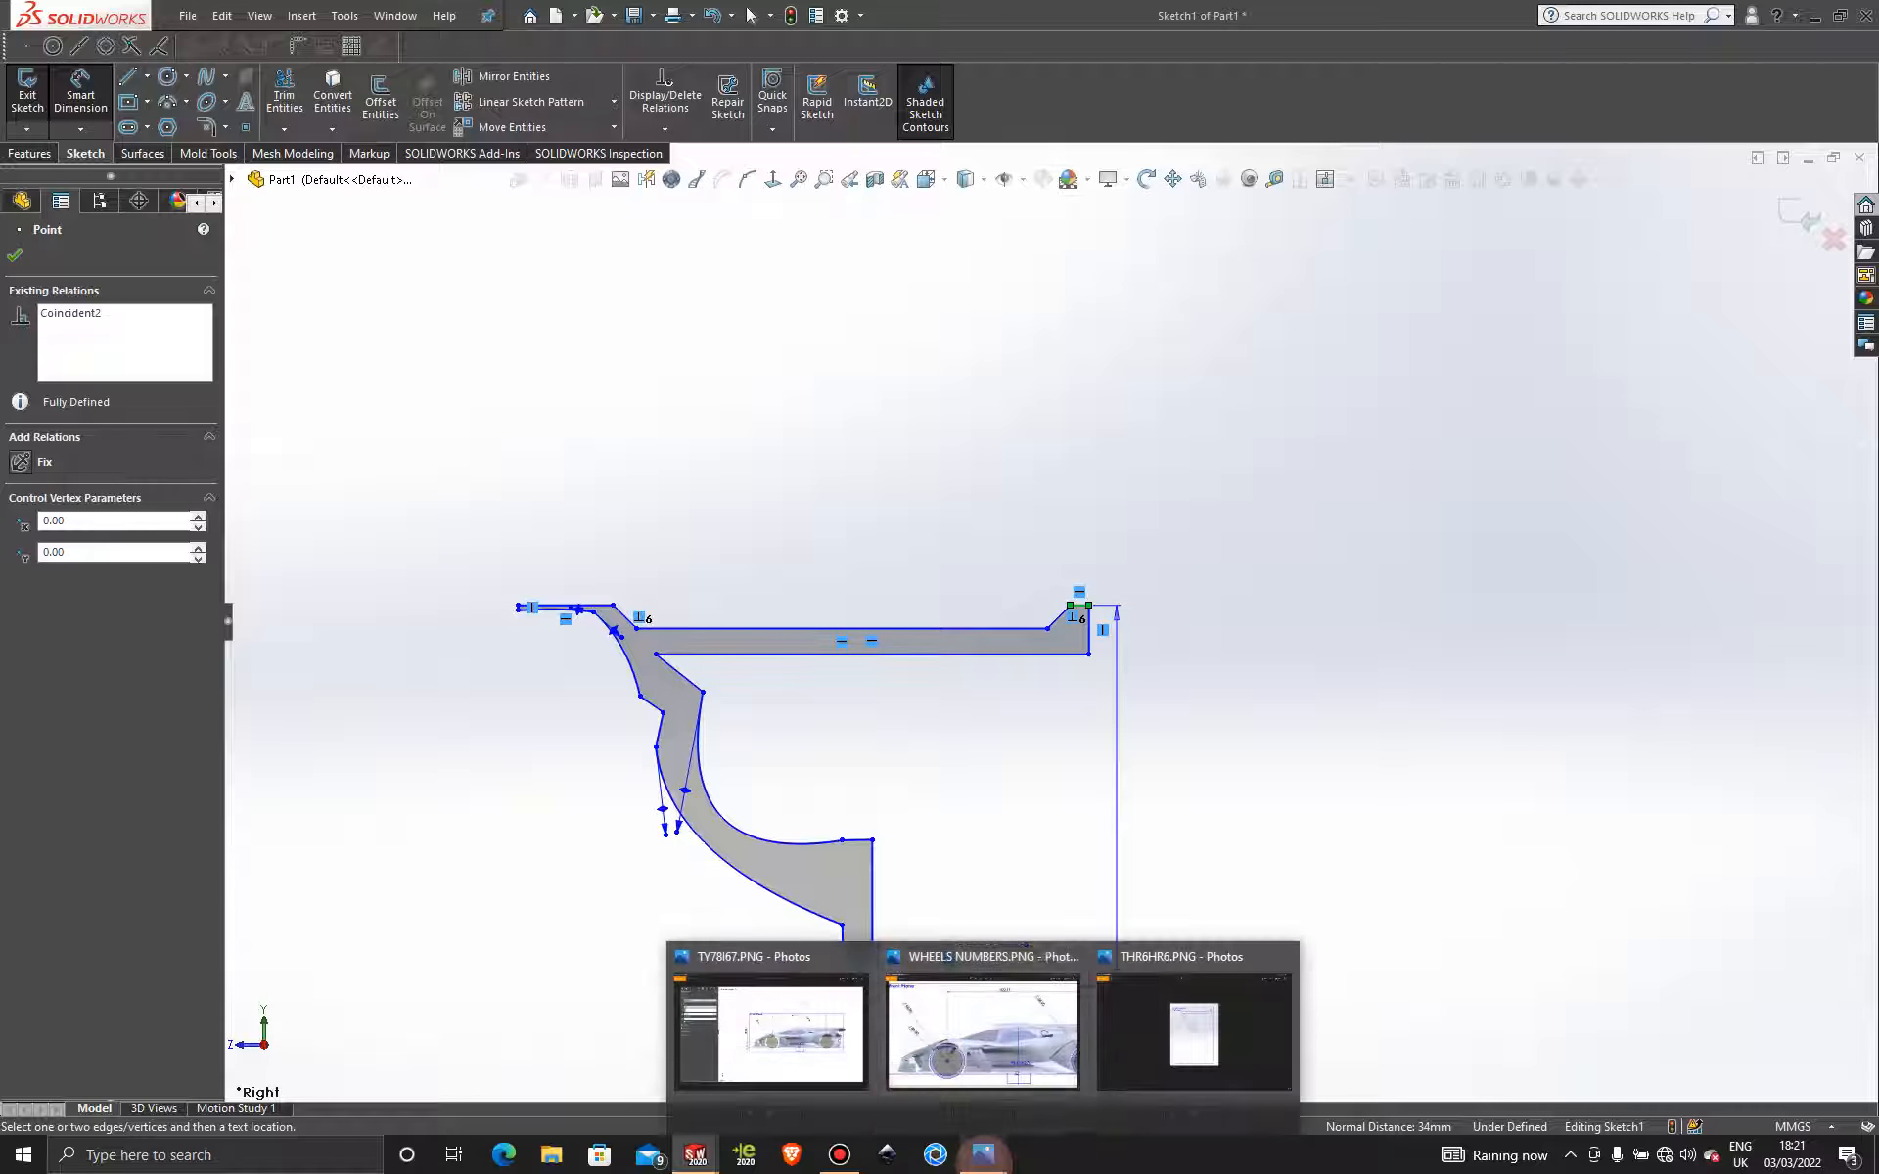
mouse_move(983, 1056)
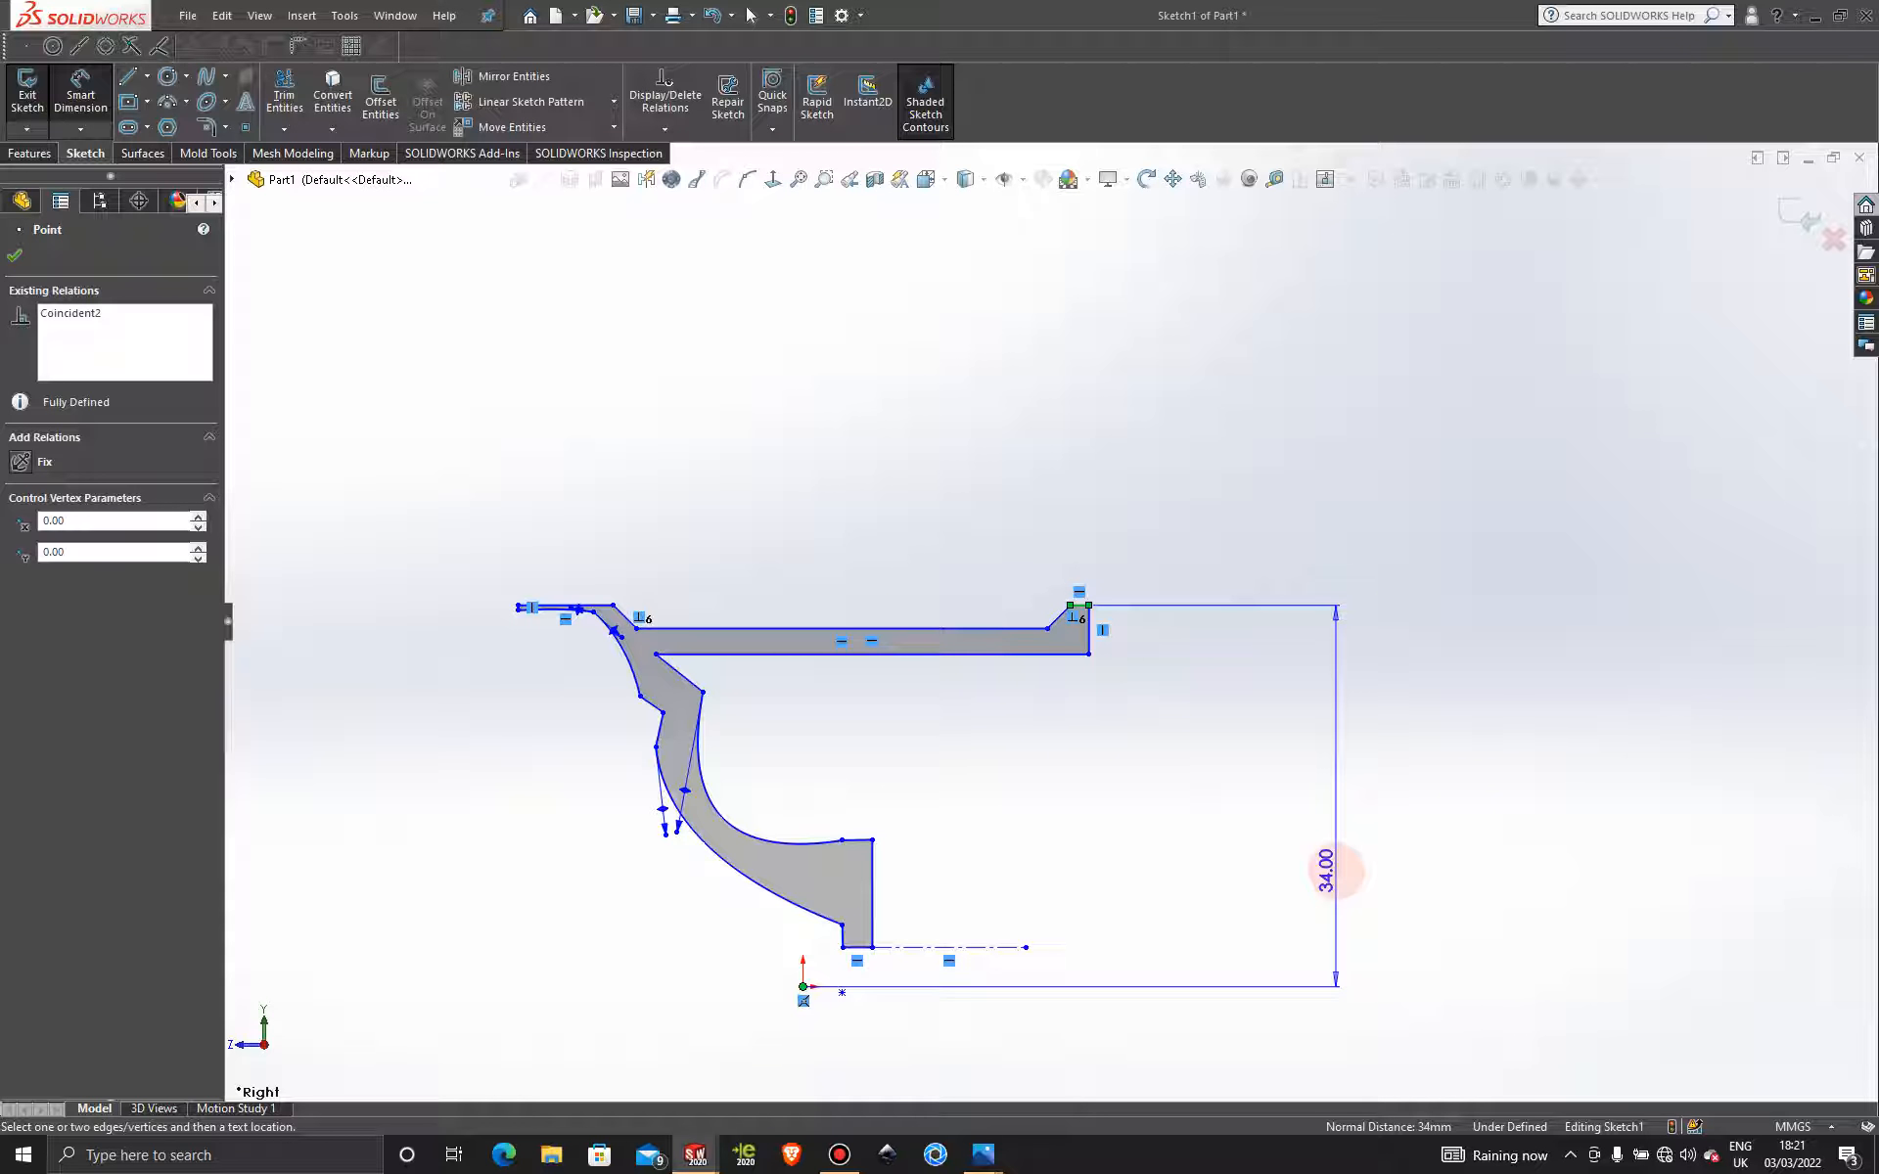
key("Escape")
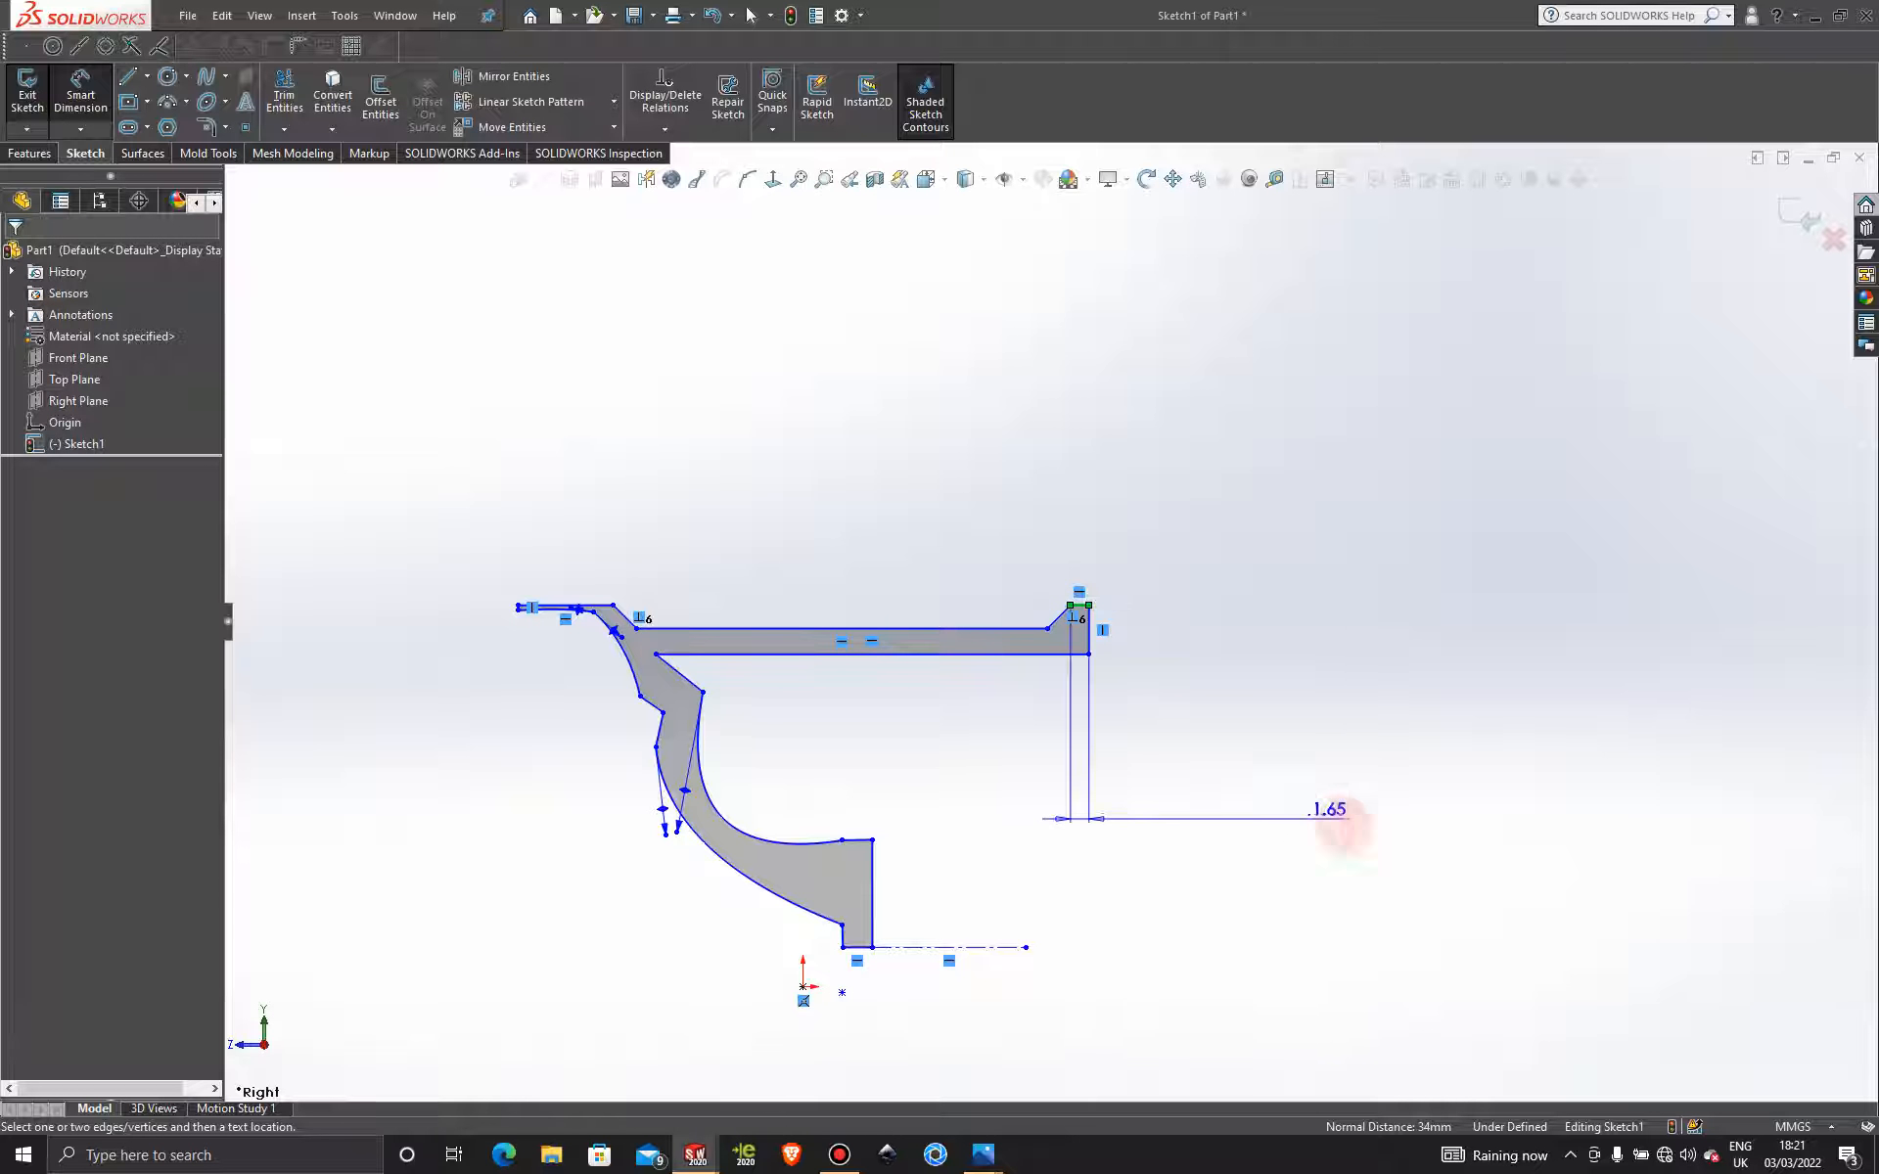
key("Escape")
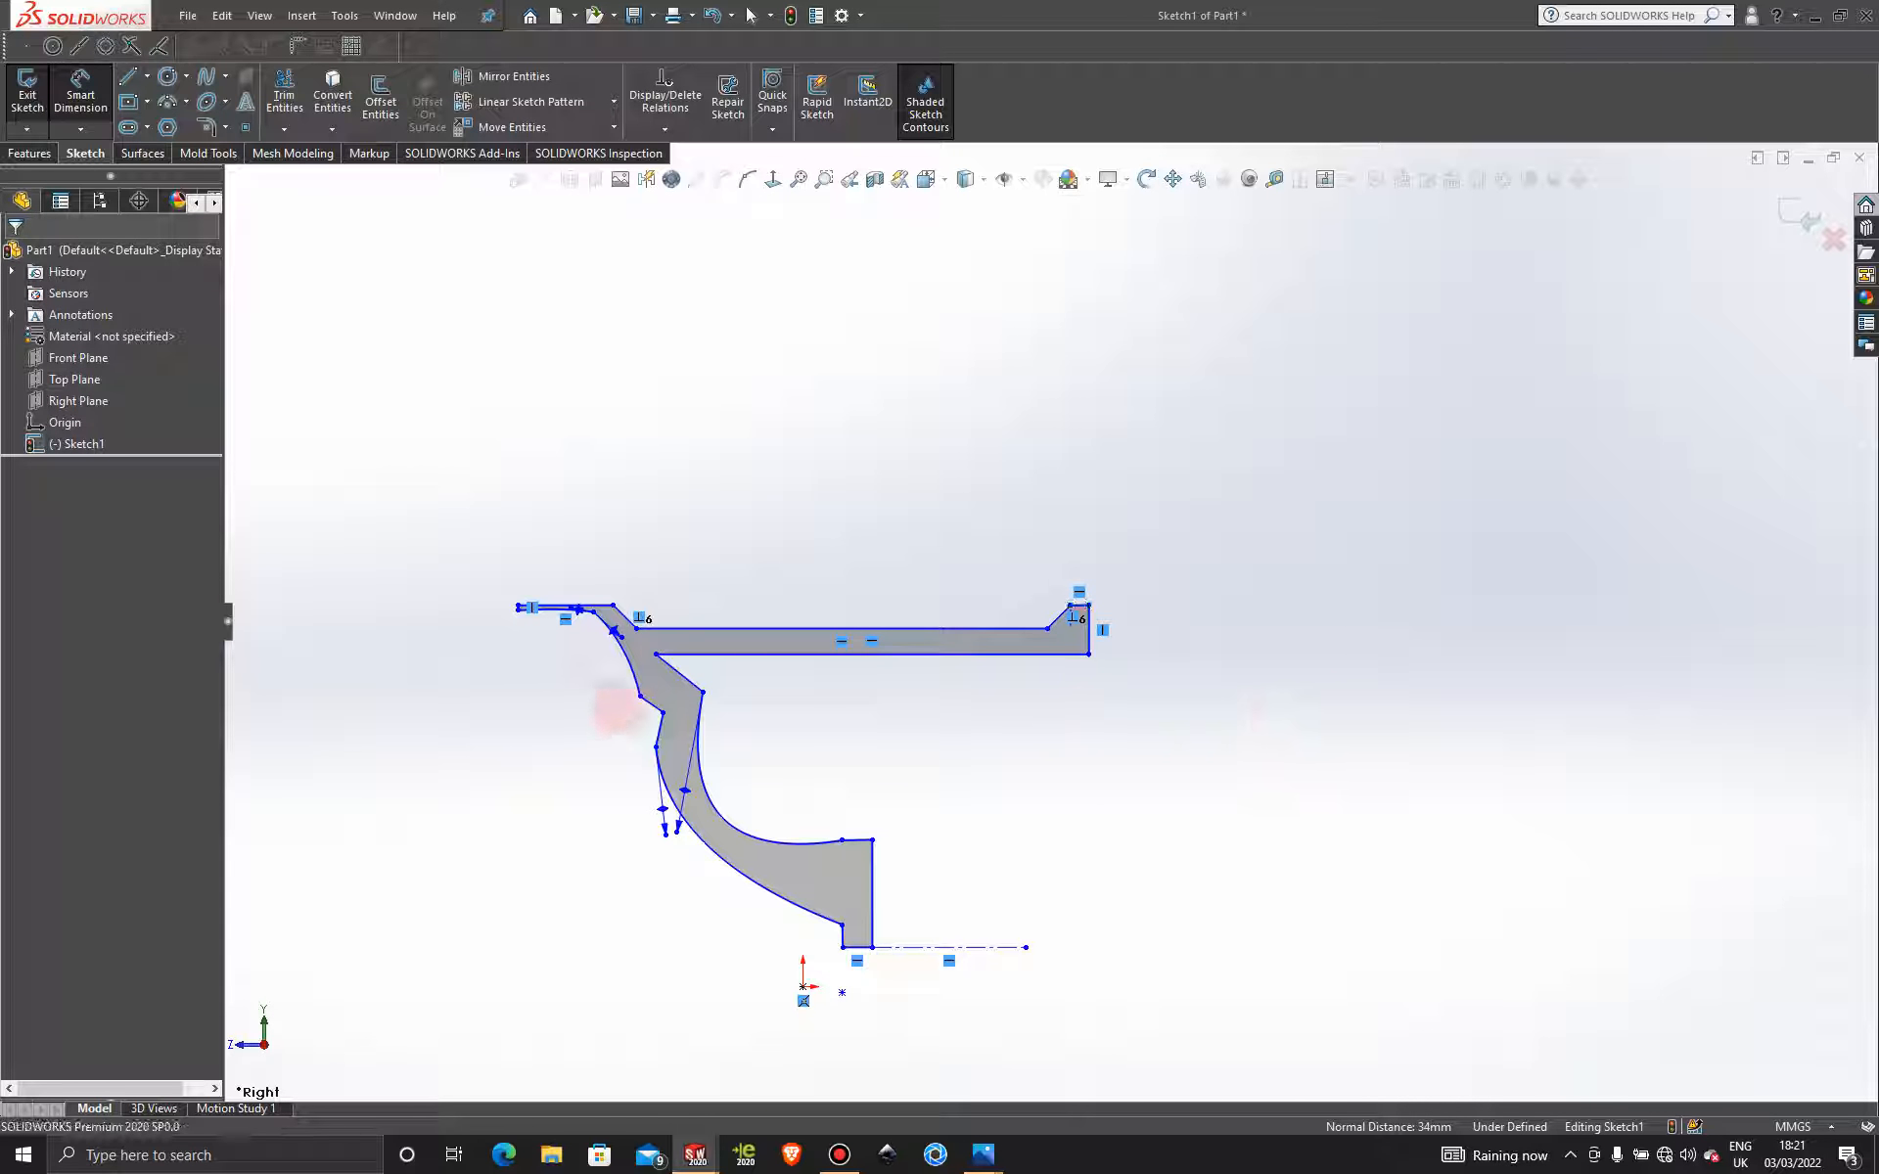
Revolve the rim profile sketch 360° about the horizontal centerline extending from the hub.
left_click(29, 153)
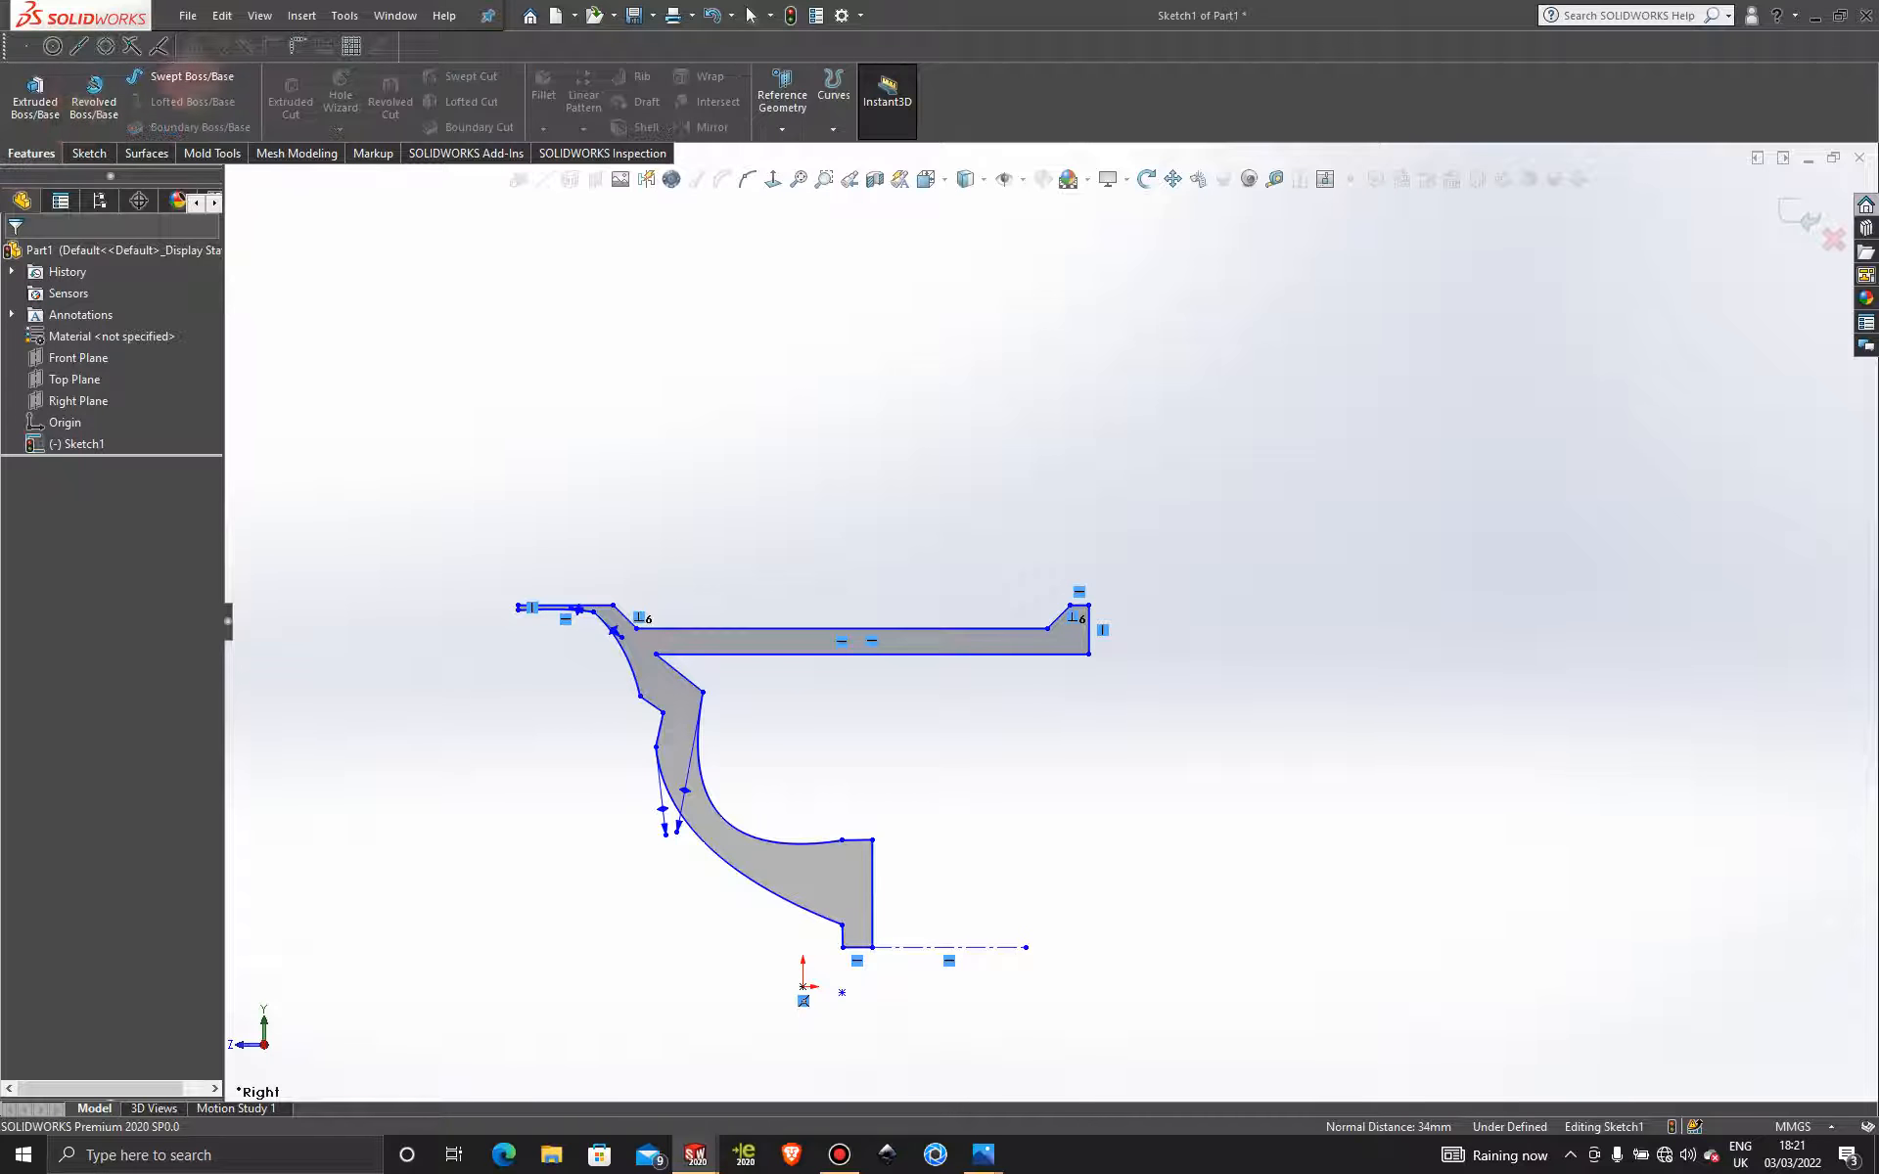
left_click(93, 93)
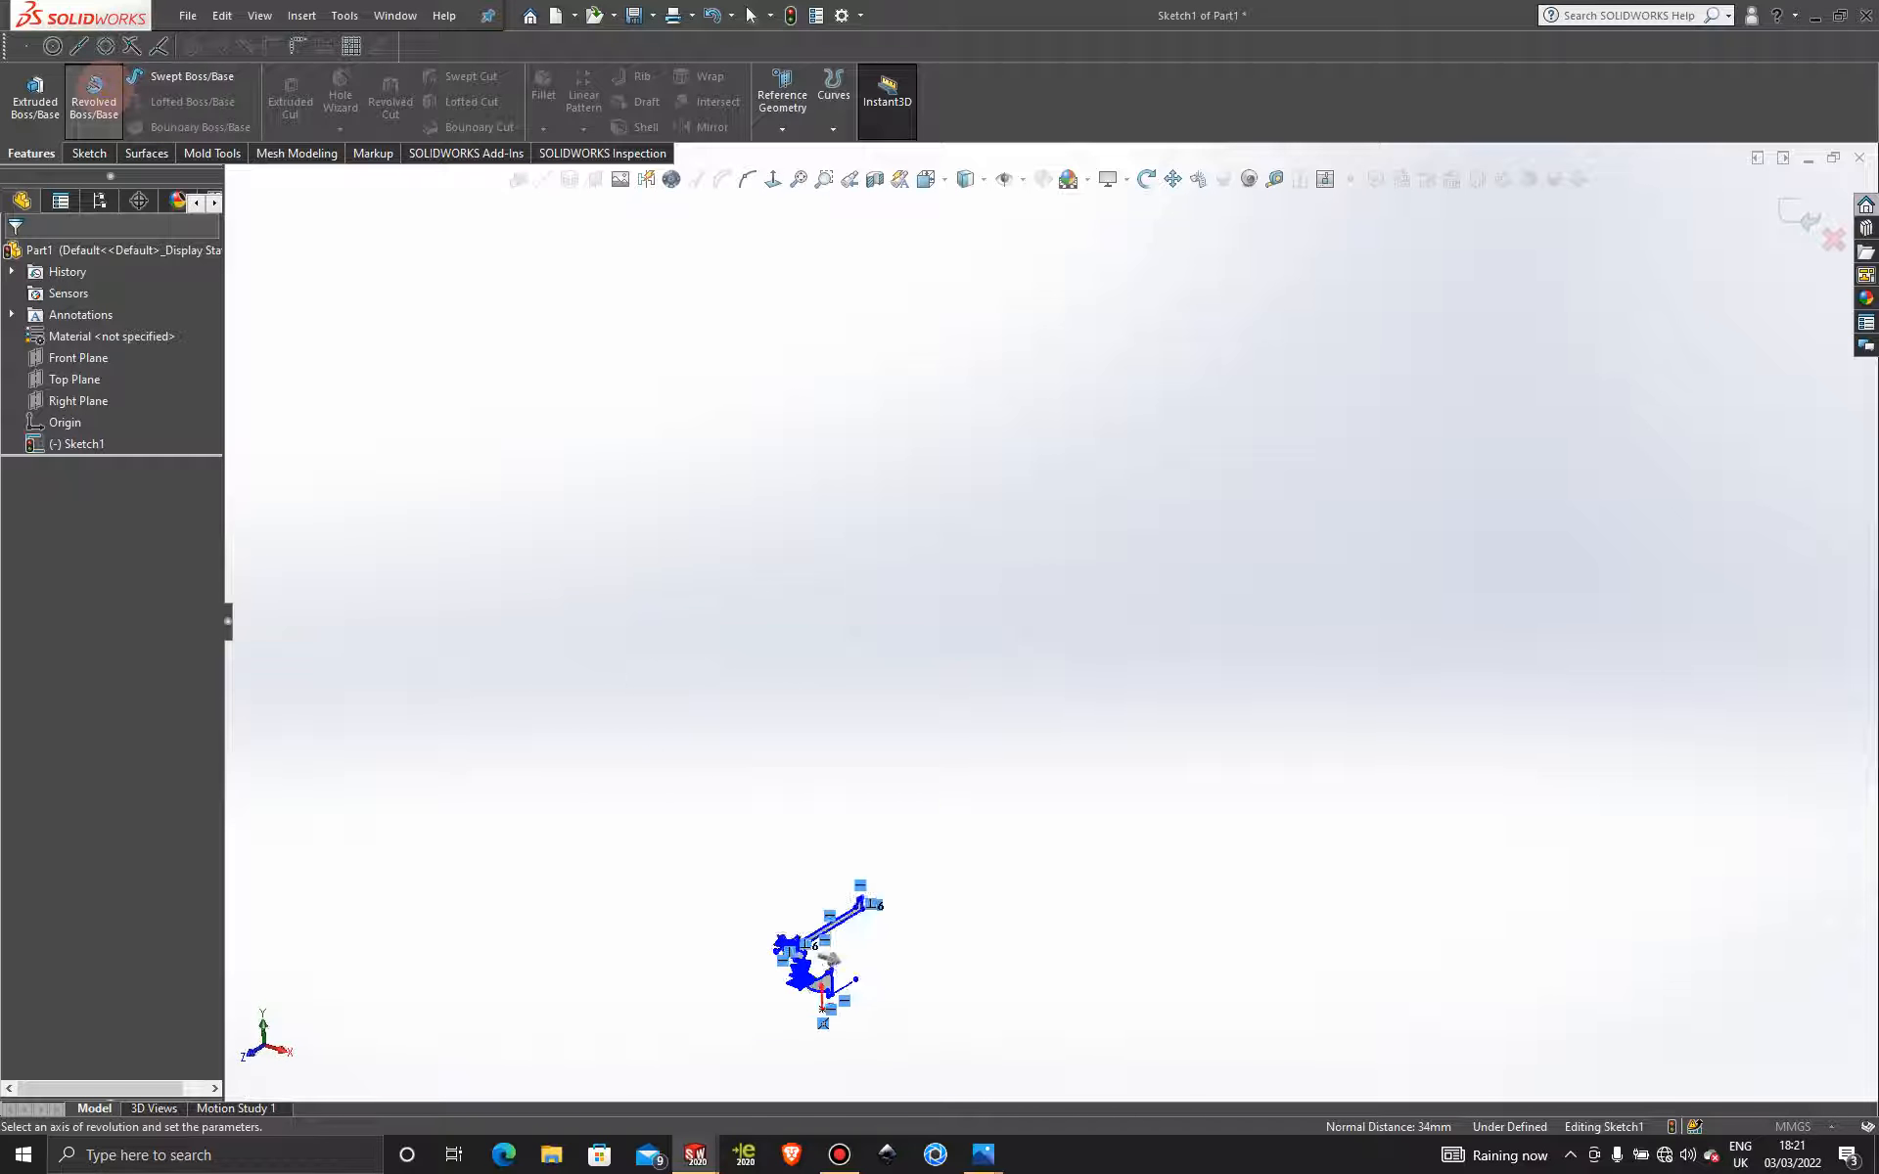
scroll(851, 954, "up", 3)
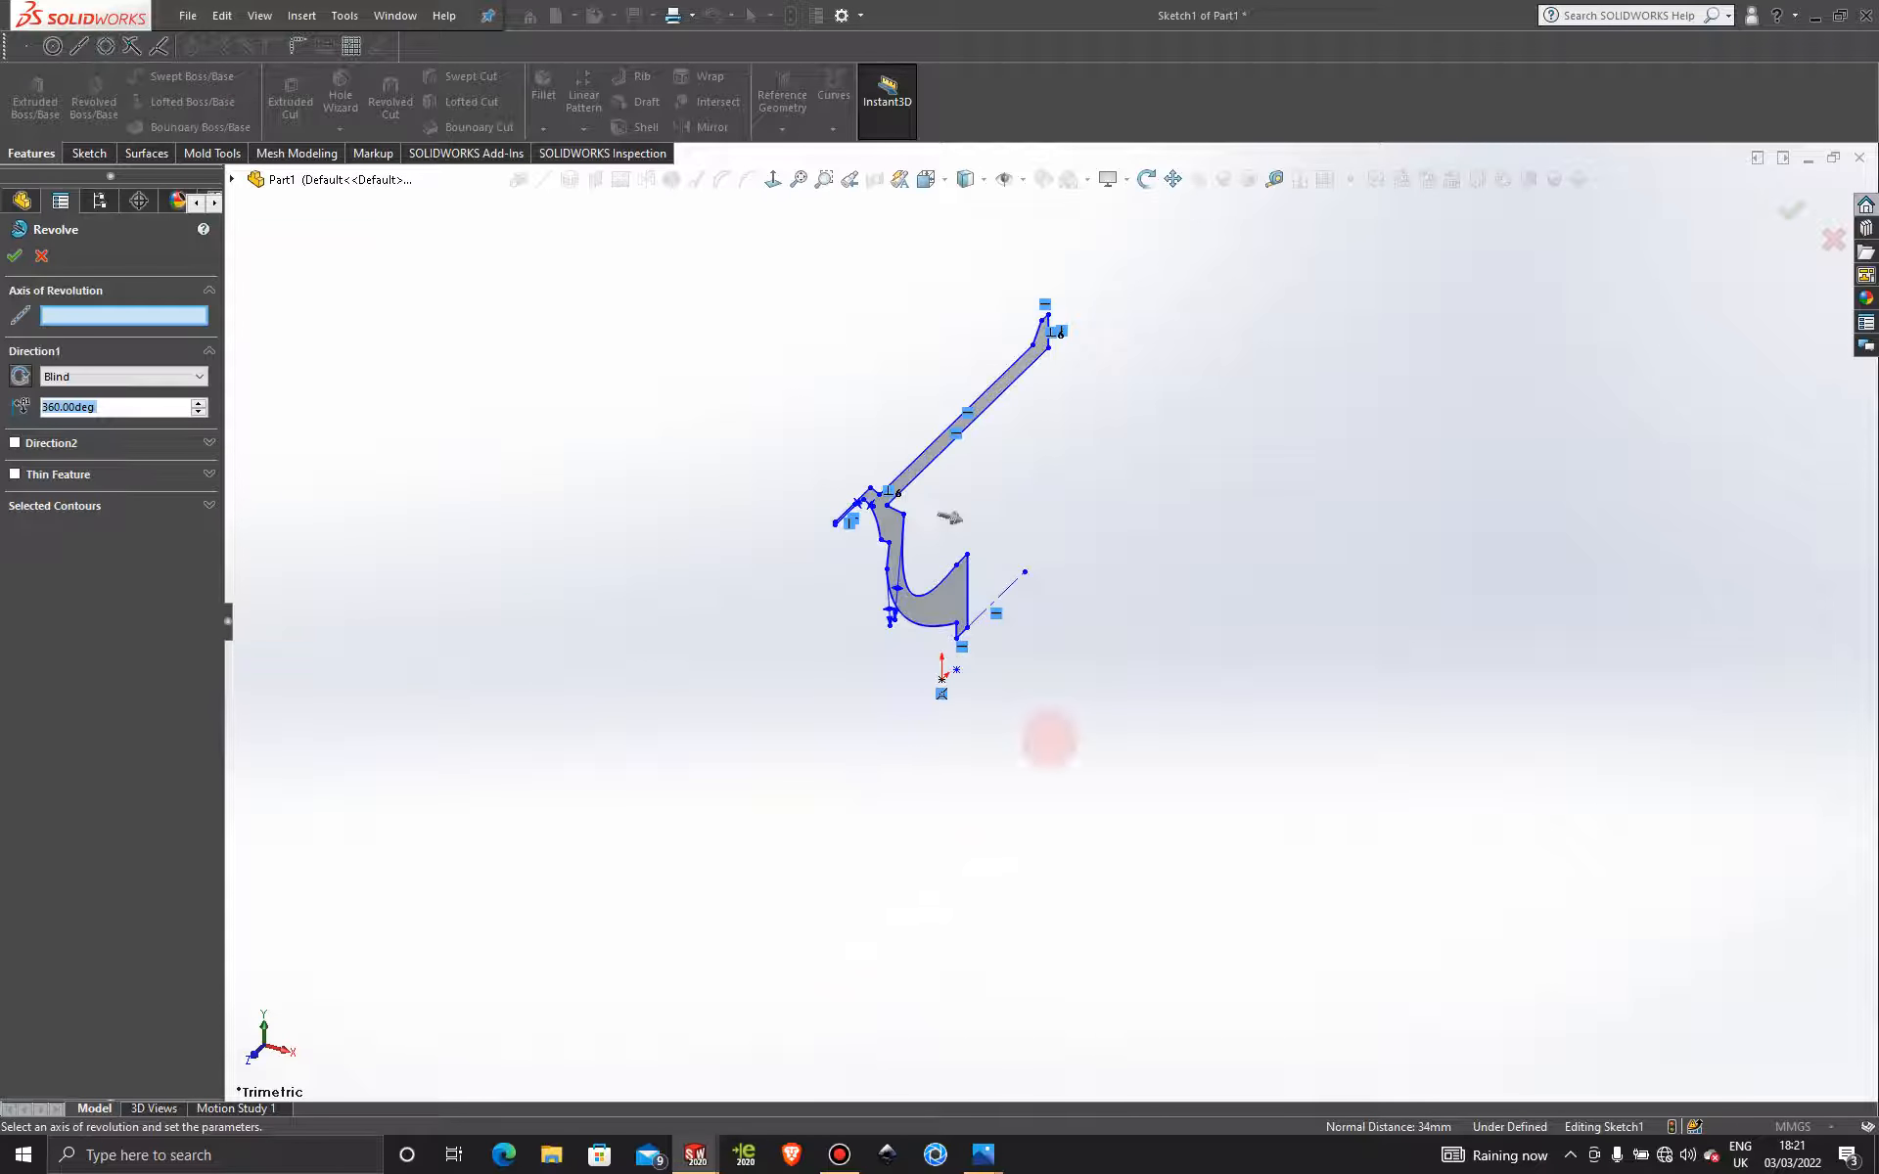
mouse_move(1116, 520)
middle_mouse_down()
mouse_move(1115, 570)
mouse_move(1213, 578)
mouse_move(768, 700)
middle_mouse_up()
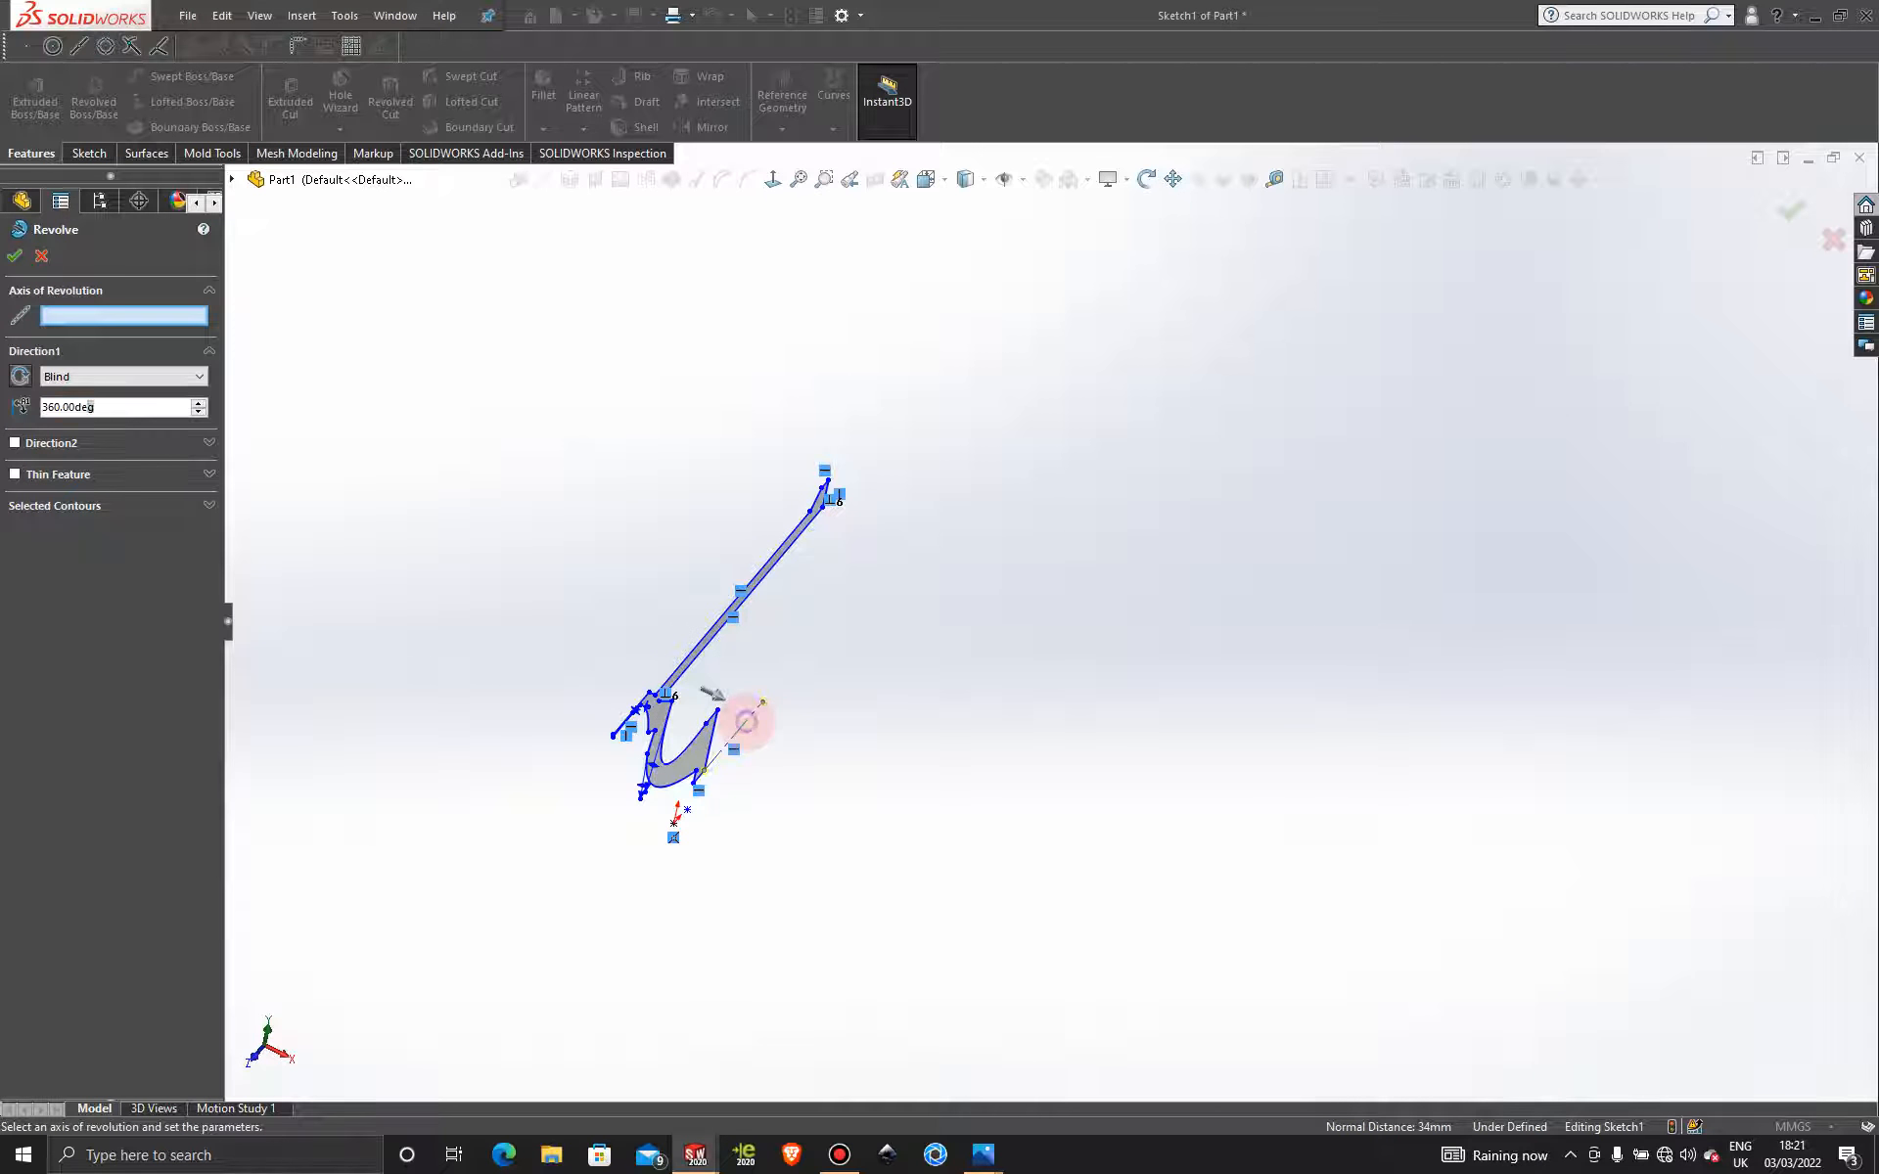
left_click(745, 721)
scroll(1040, 637, "down", 2)
mouse_move(1040, 637)
middle_mouse_down()
mouse_move(840, 654)
mouse_move(721, 557)
mouse_move(616, 562)
mouse_move(616, 600)
middle_mouse_up()
scroll(896, 611, "up", 2)
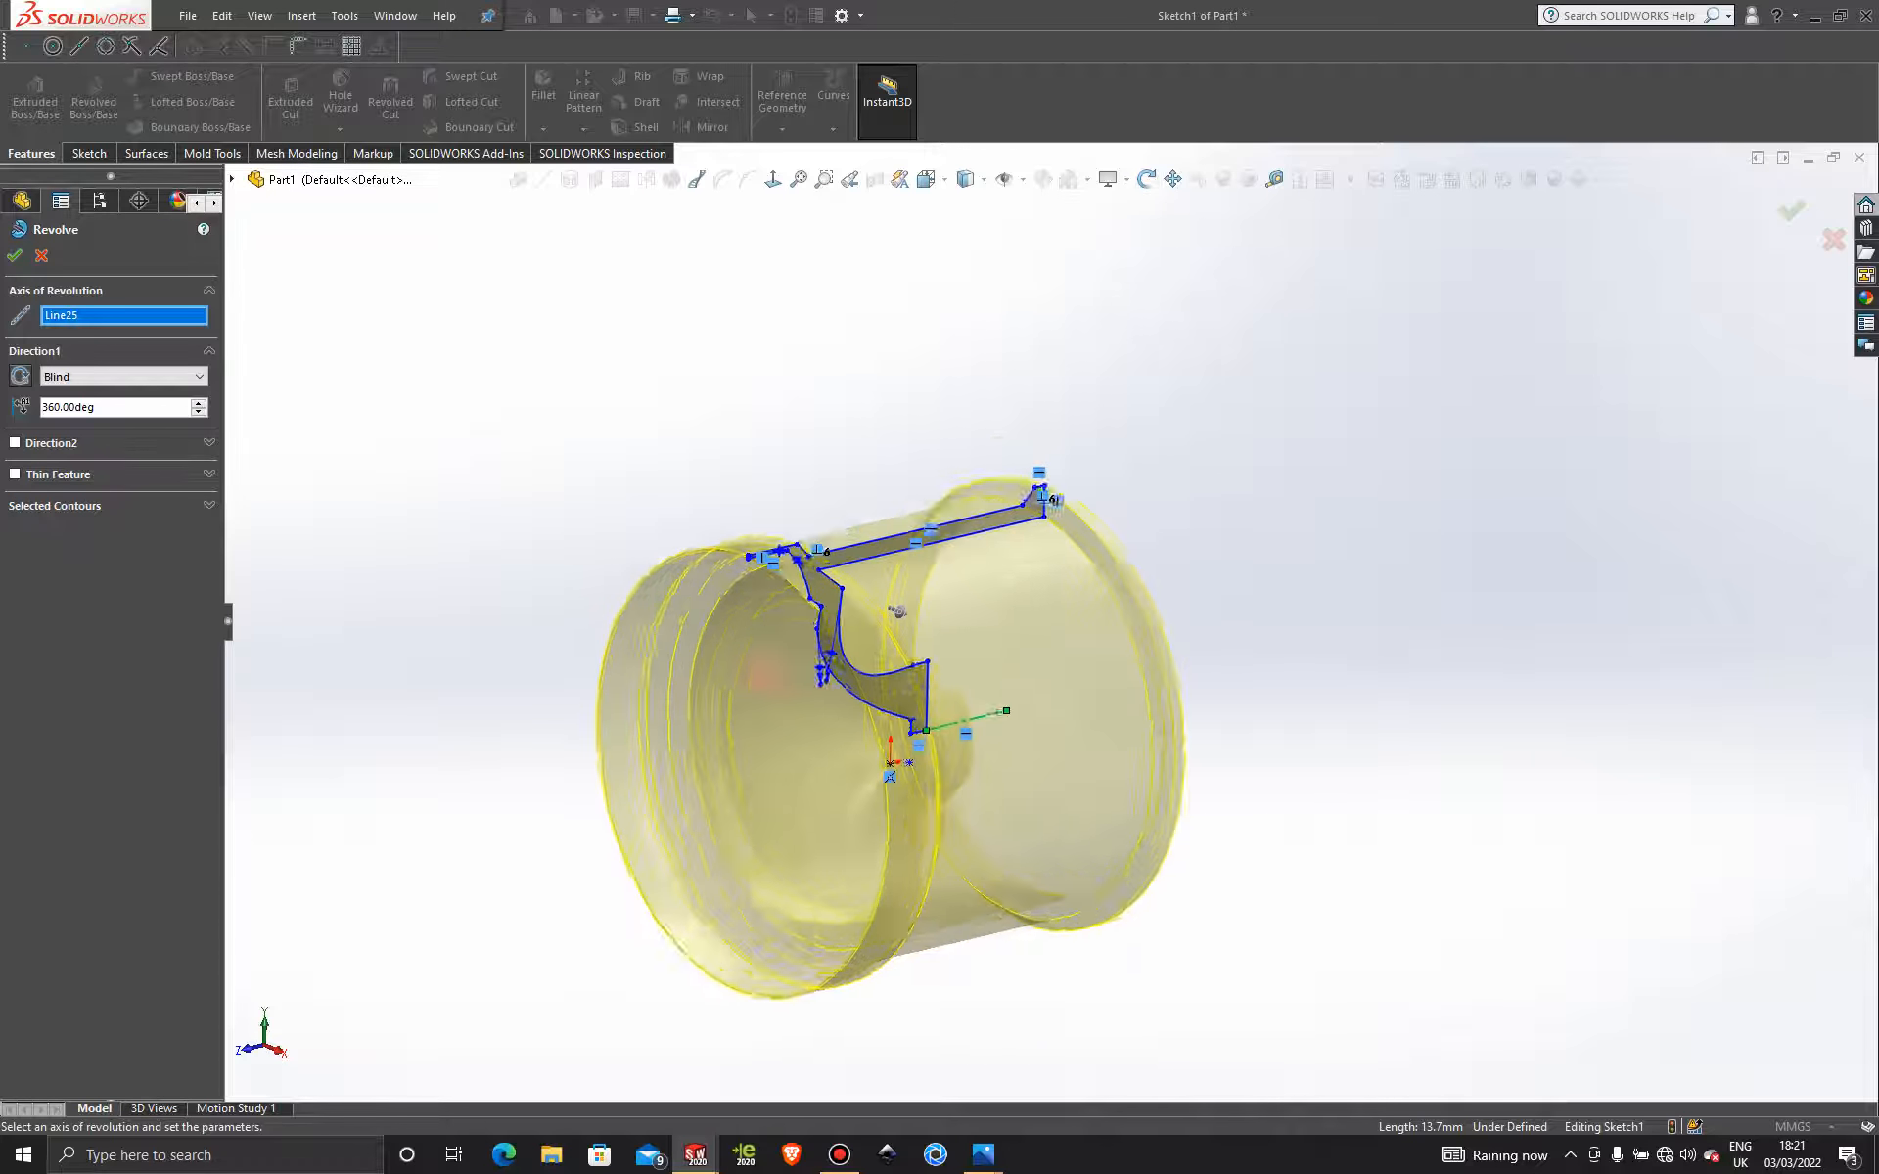
scroll(897, 612, "up", 2)
scroll(1007, 591, "down", 2)
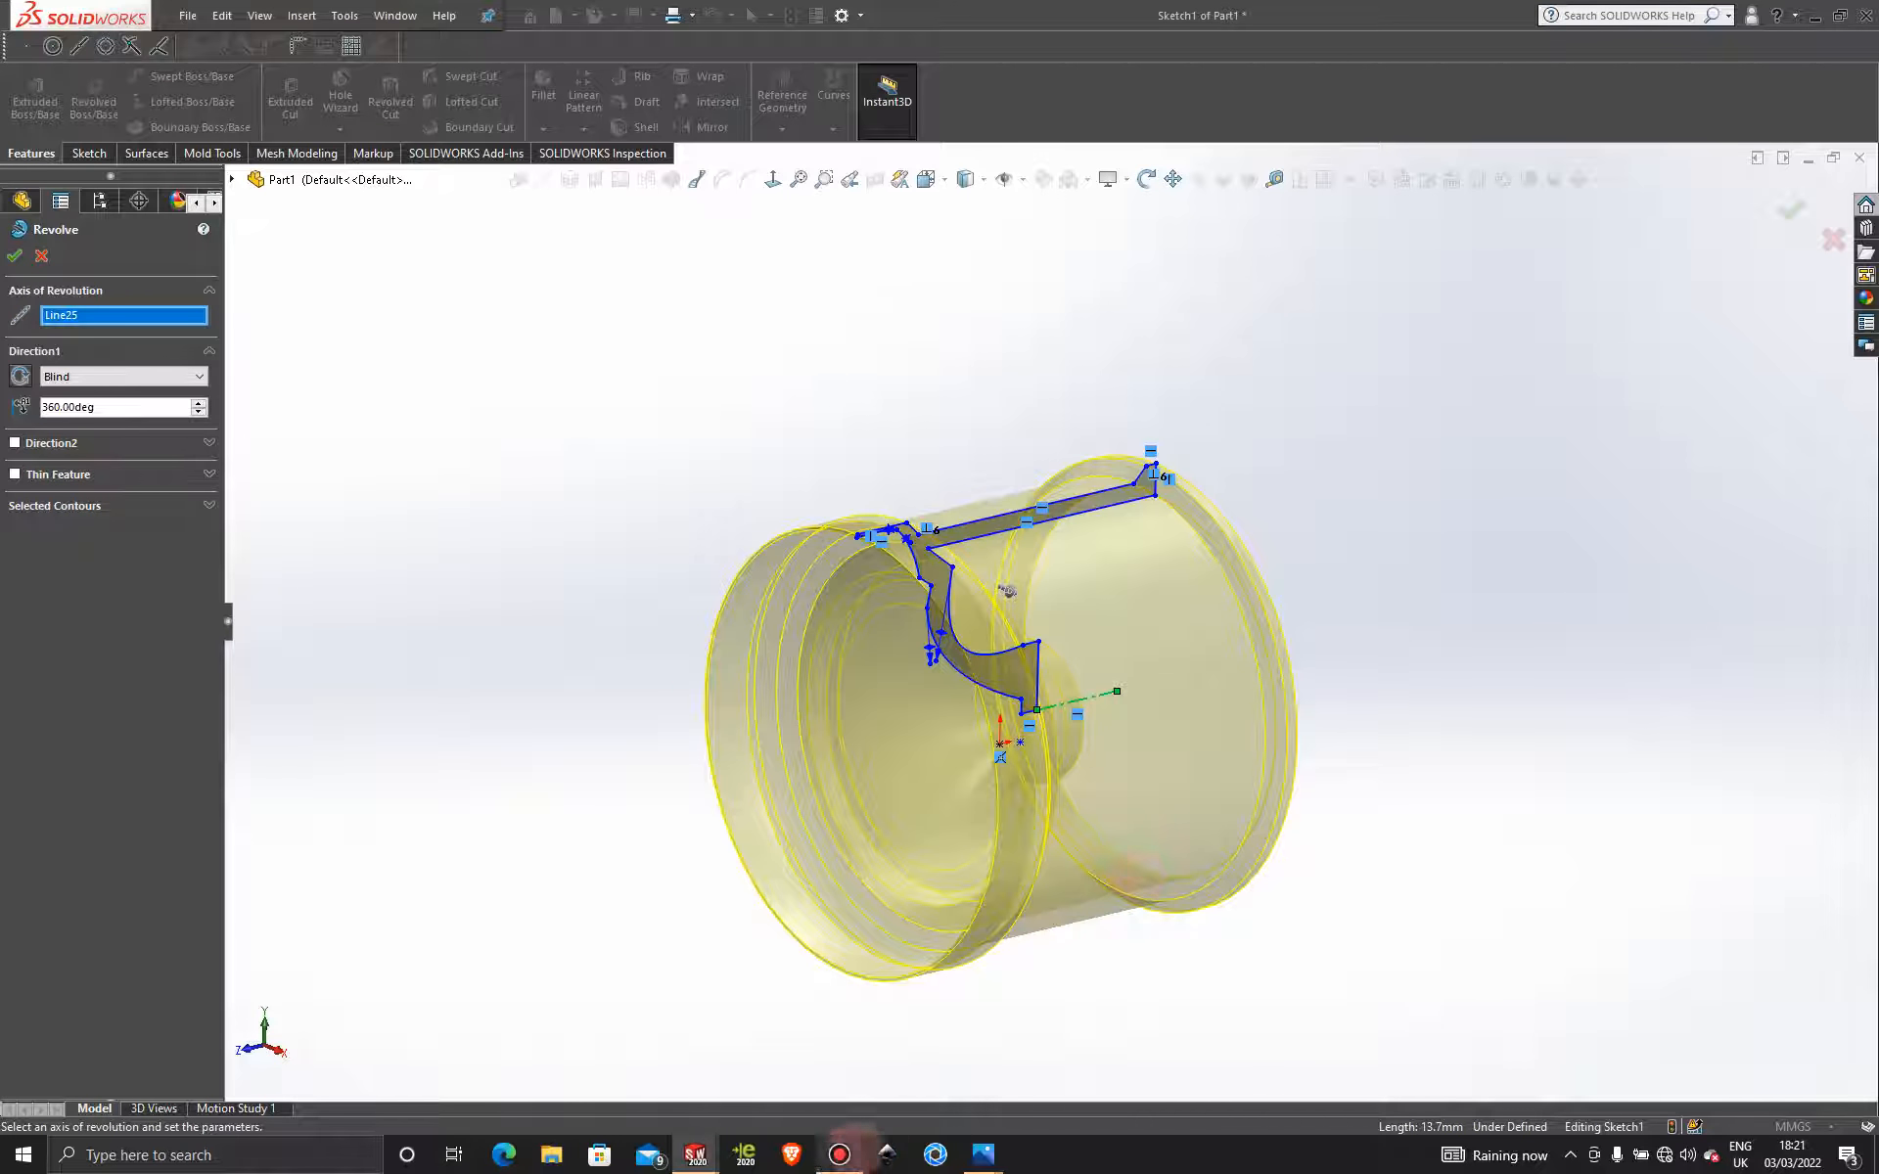
left_click(839, 1154)
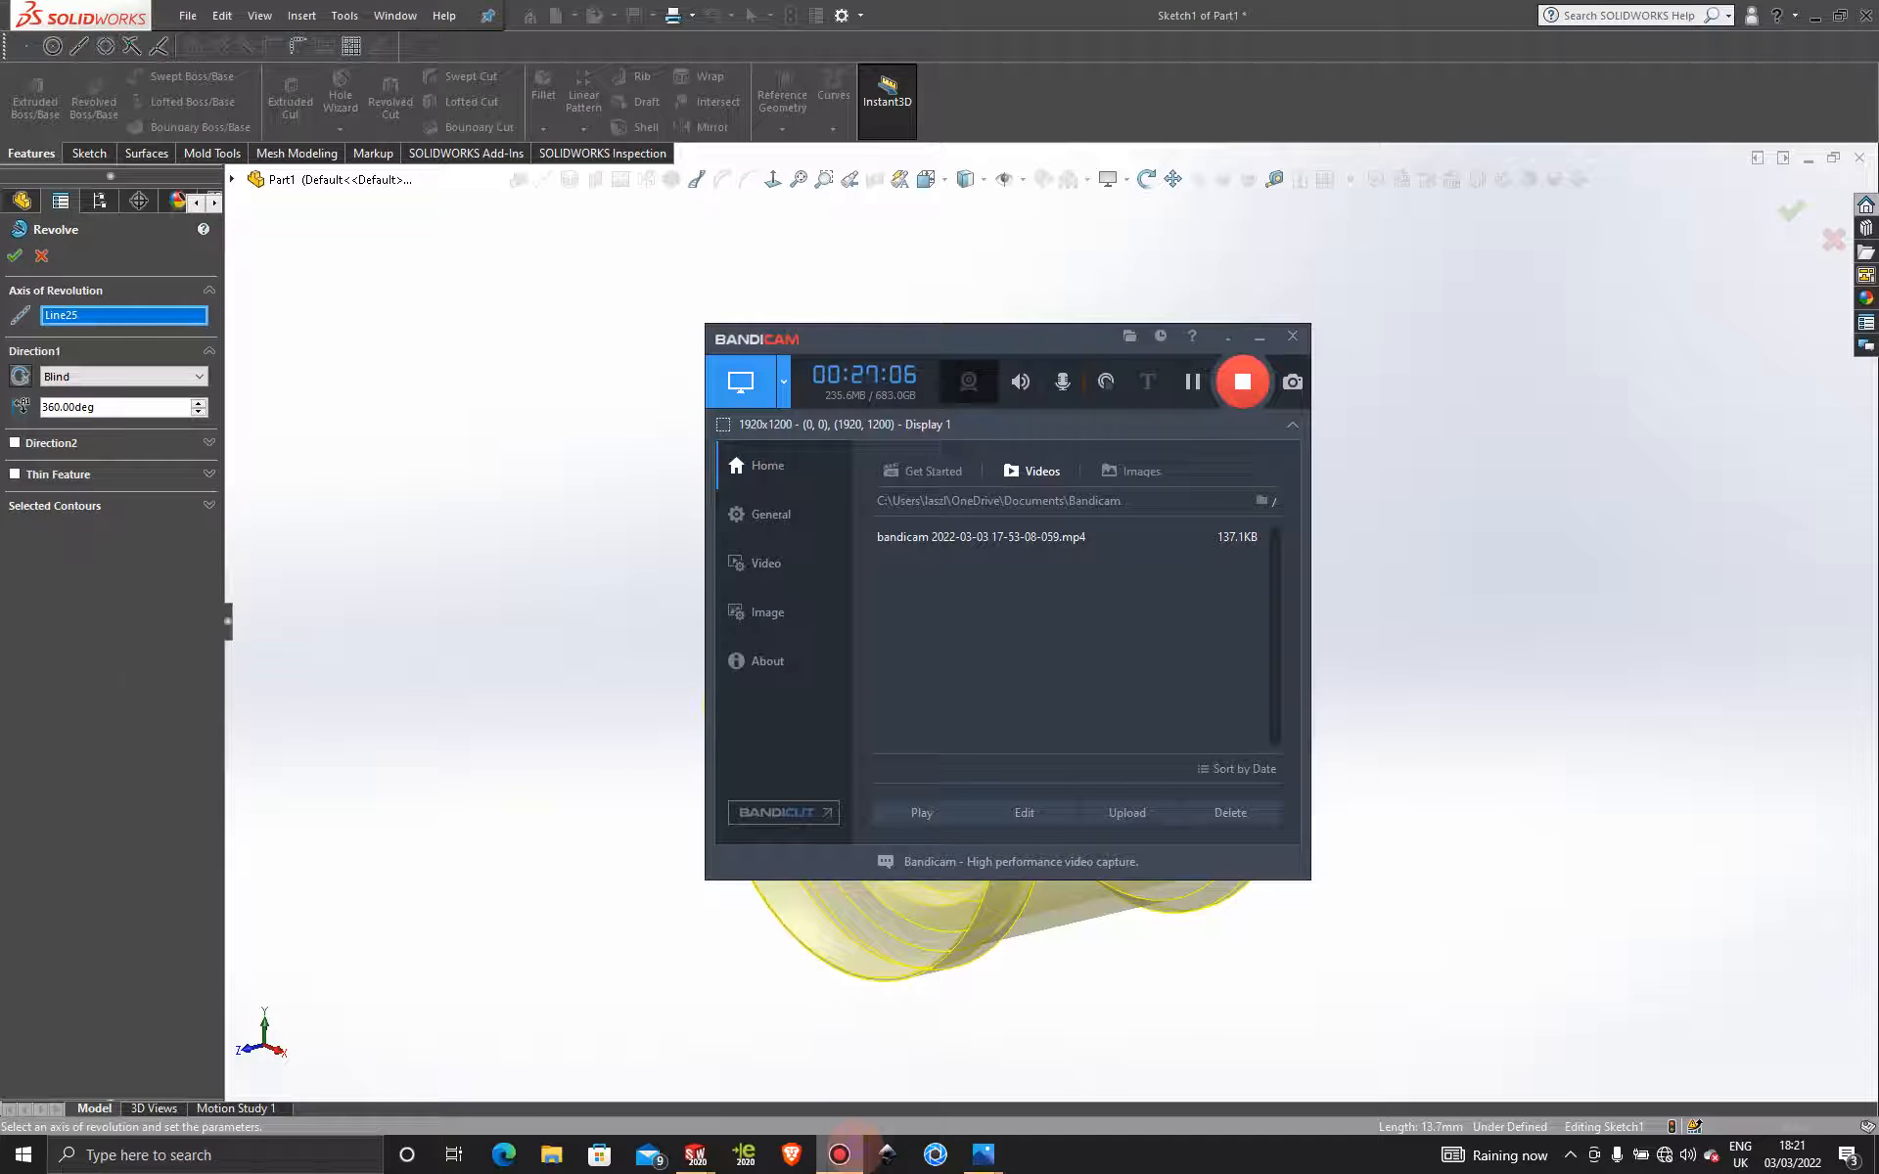
left_click(840, 1155)
left_click(13, 255)
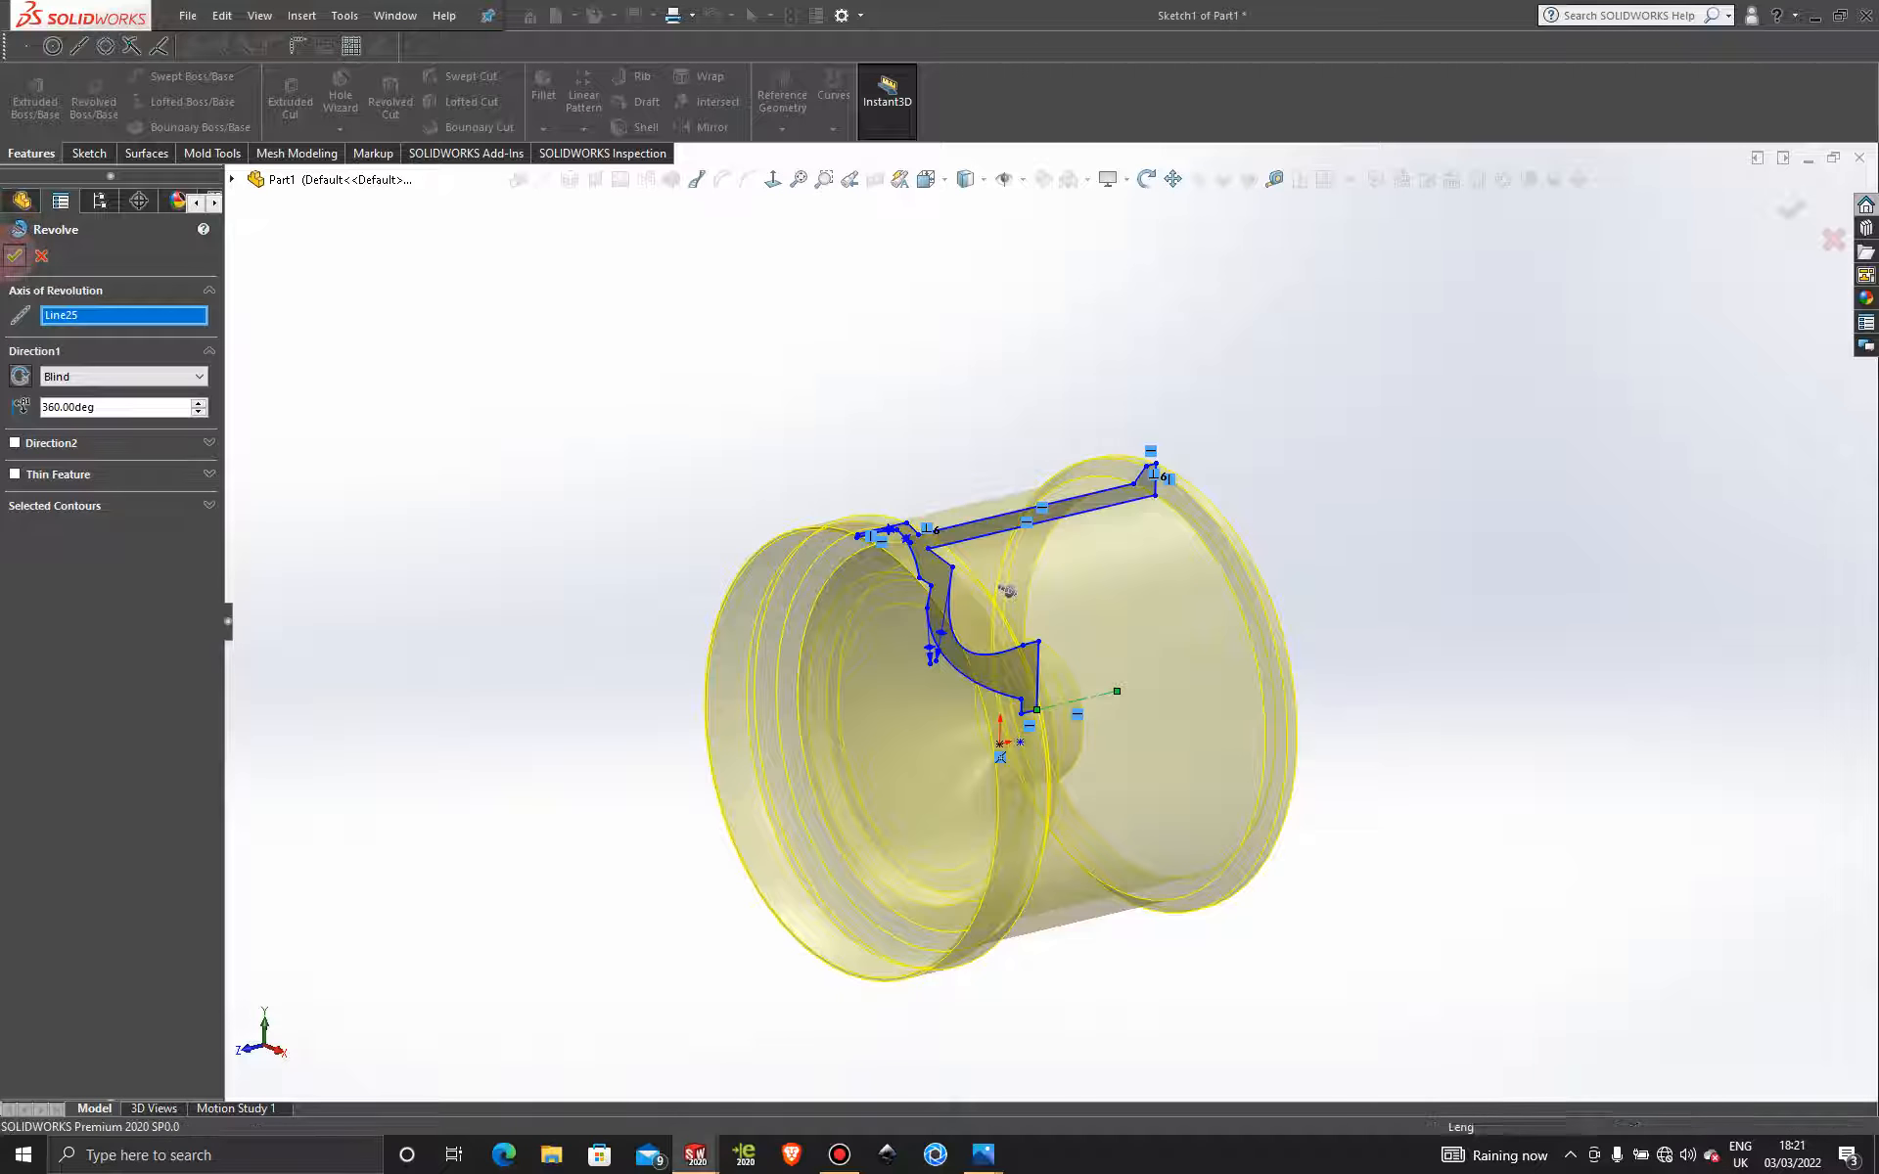
left_click(1341, 482)
mouse_move(1330, 810)
middle_mouse_down()
mouse_move(1422, 752)
mouse_move(1530, 754)
mouse_move(1279, 746)
mouse_move(1543, 763)
mouse_move(1350, 743)
middle_mouse_up()
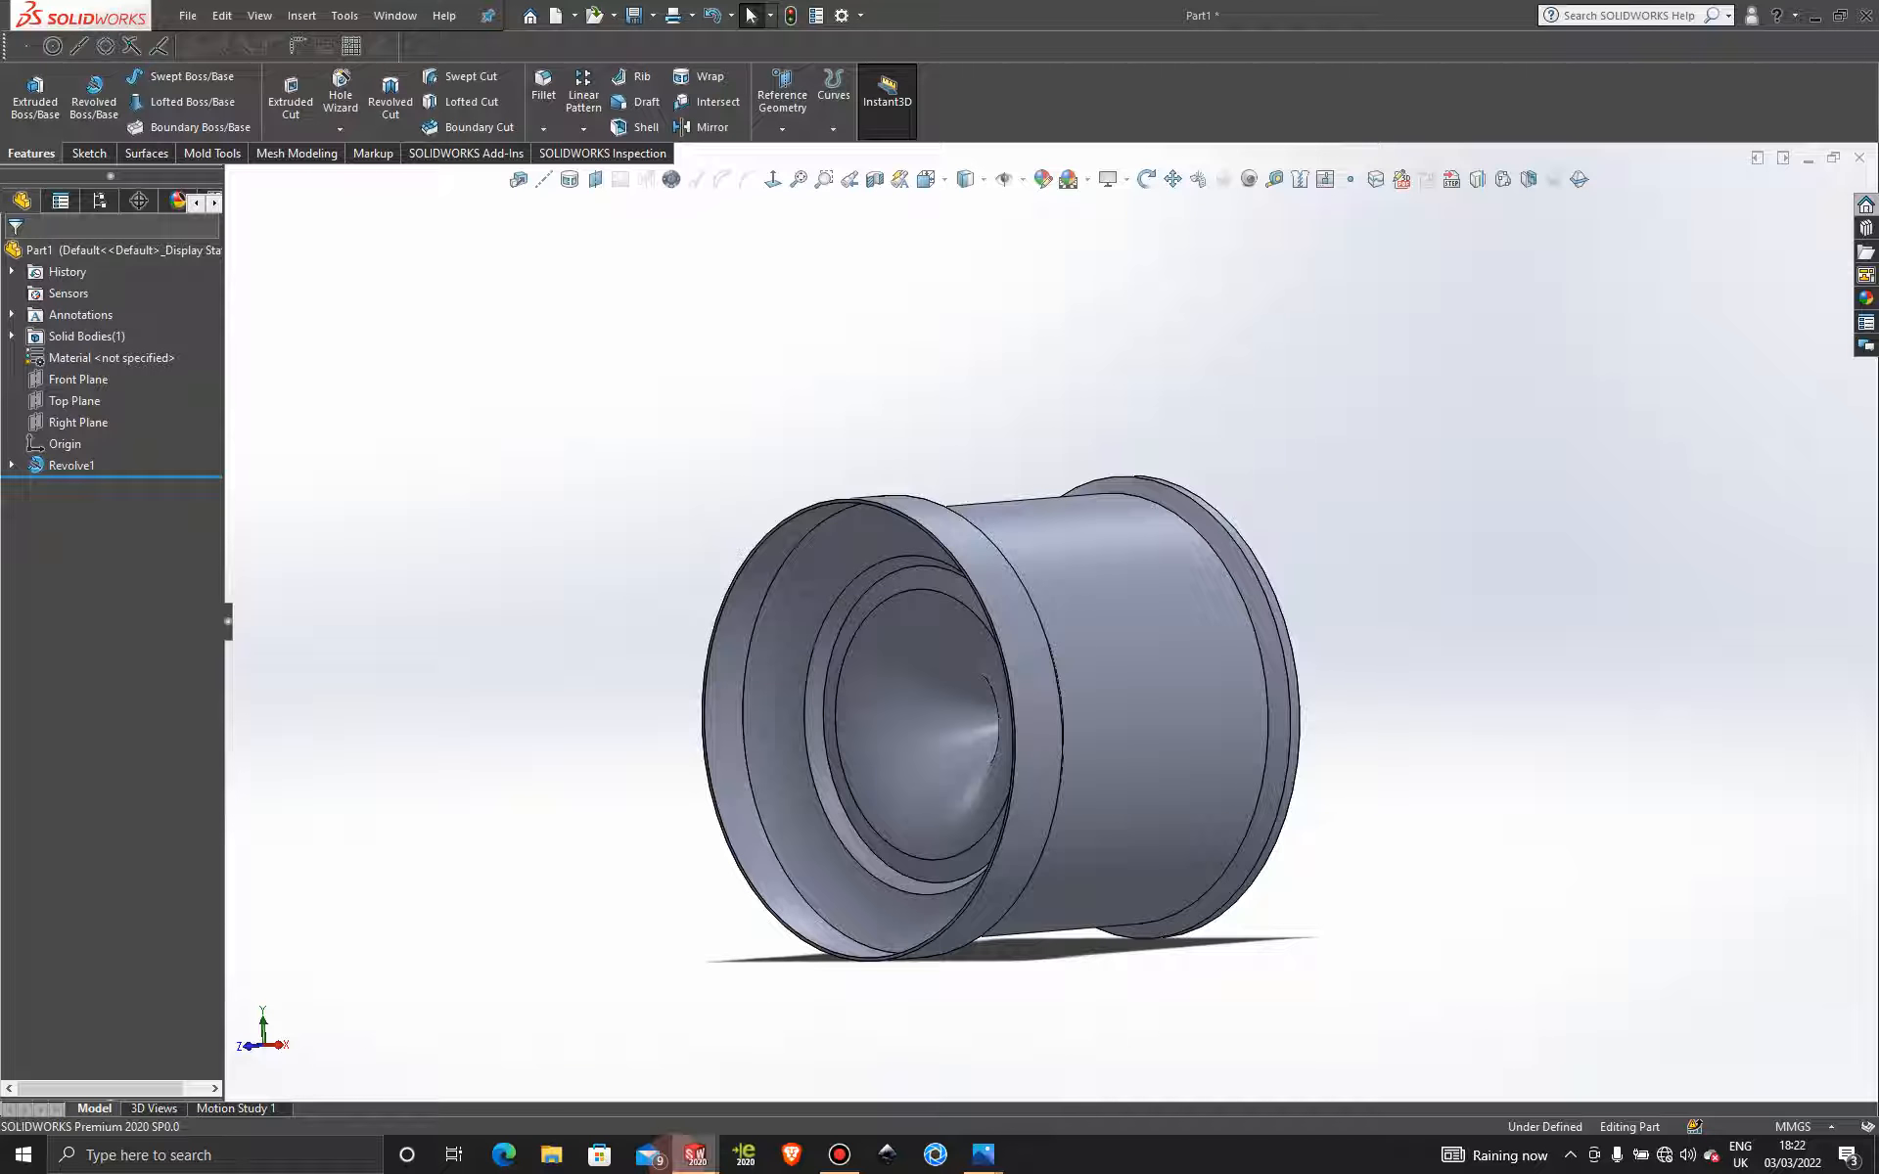
Switch to the finished RIM 12 part and look over its spoked wheel as a reference.
mouse_move(680, 1154)
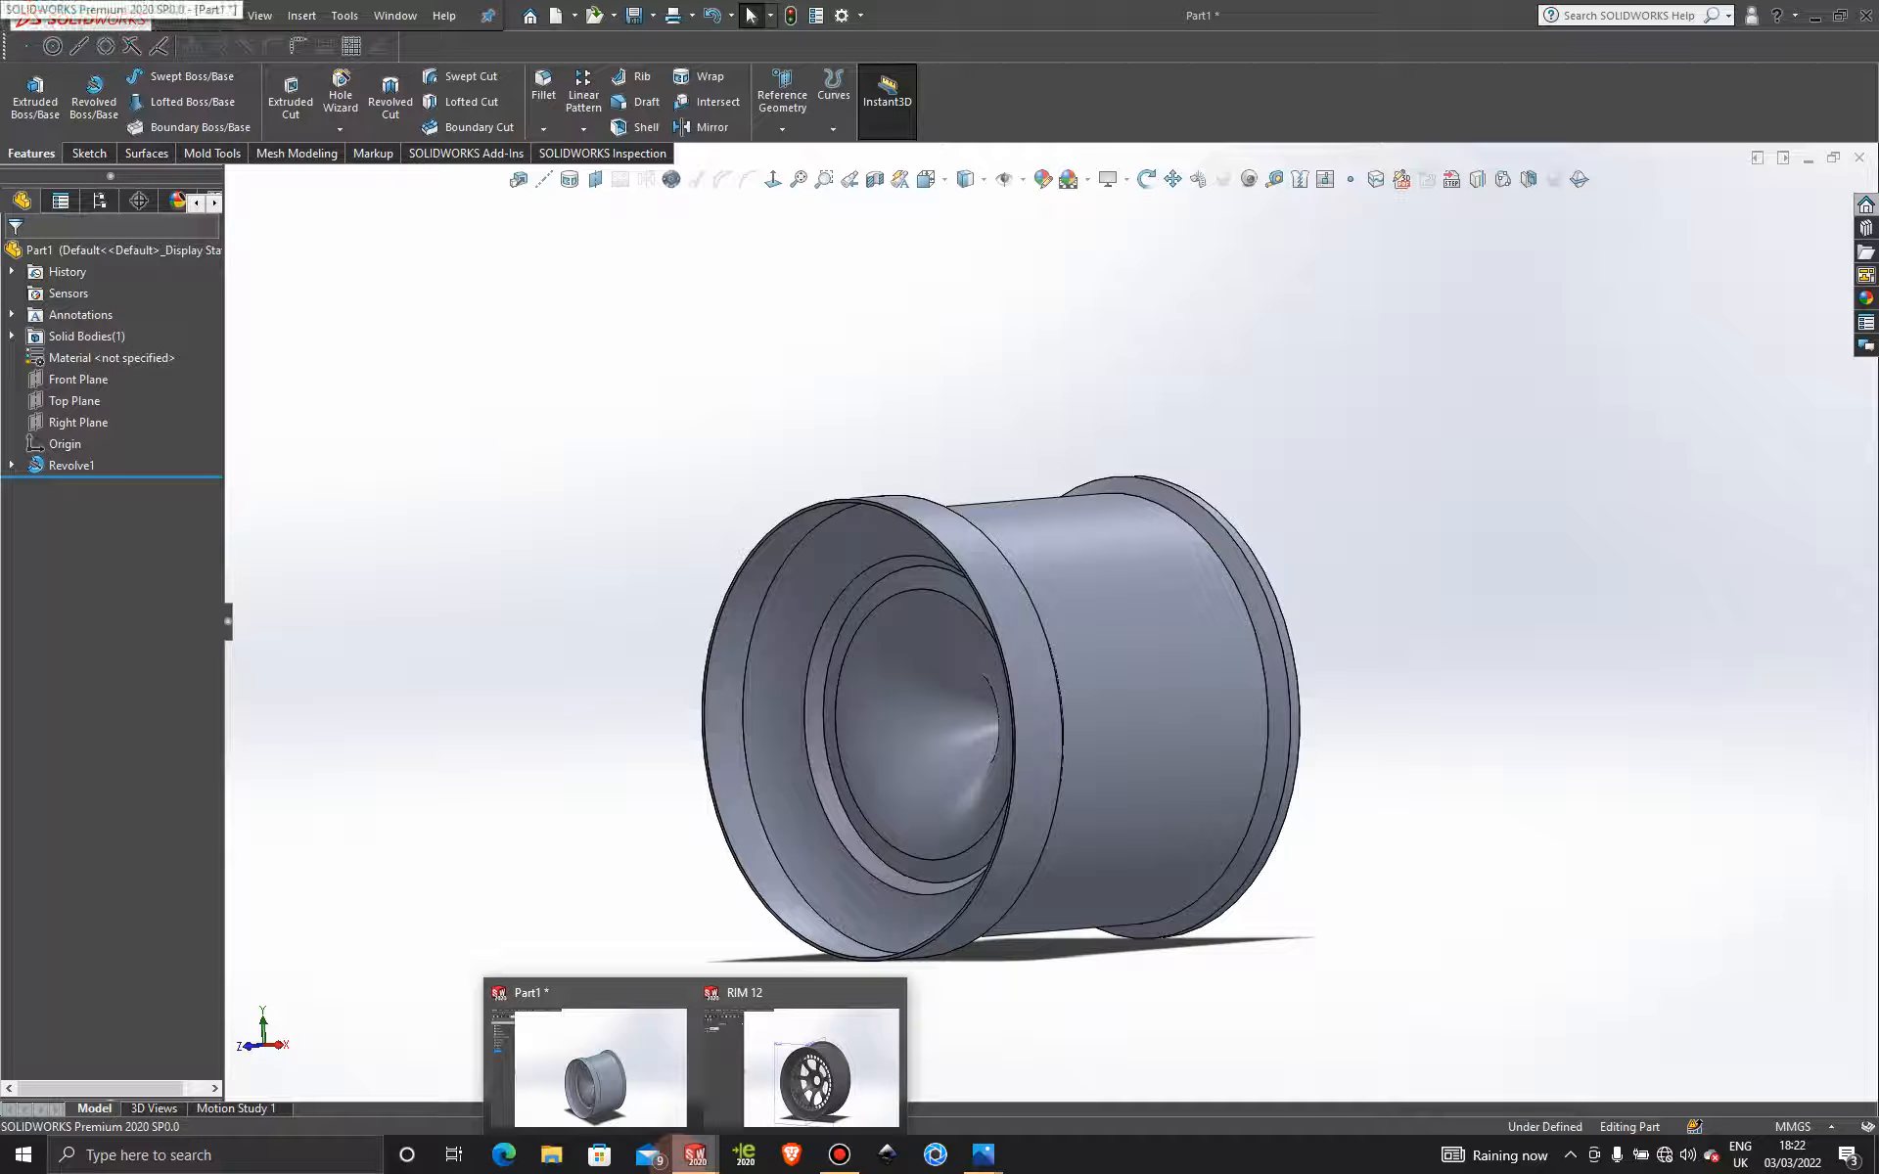
mouse_move(821, 1067)
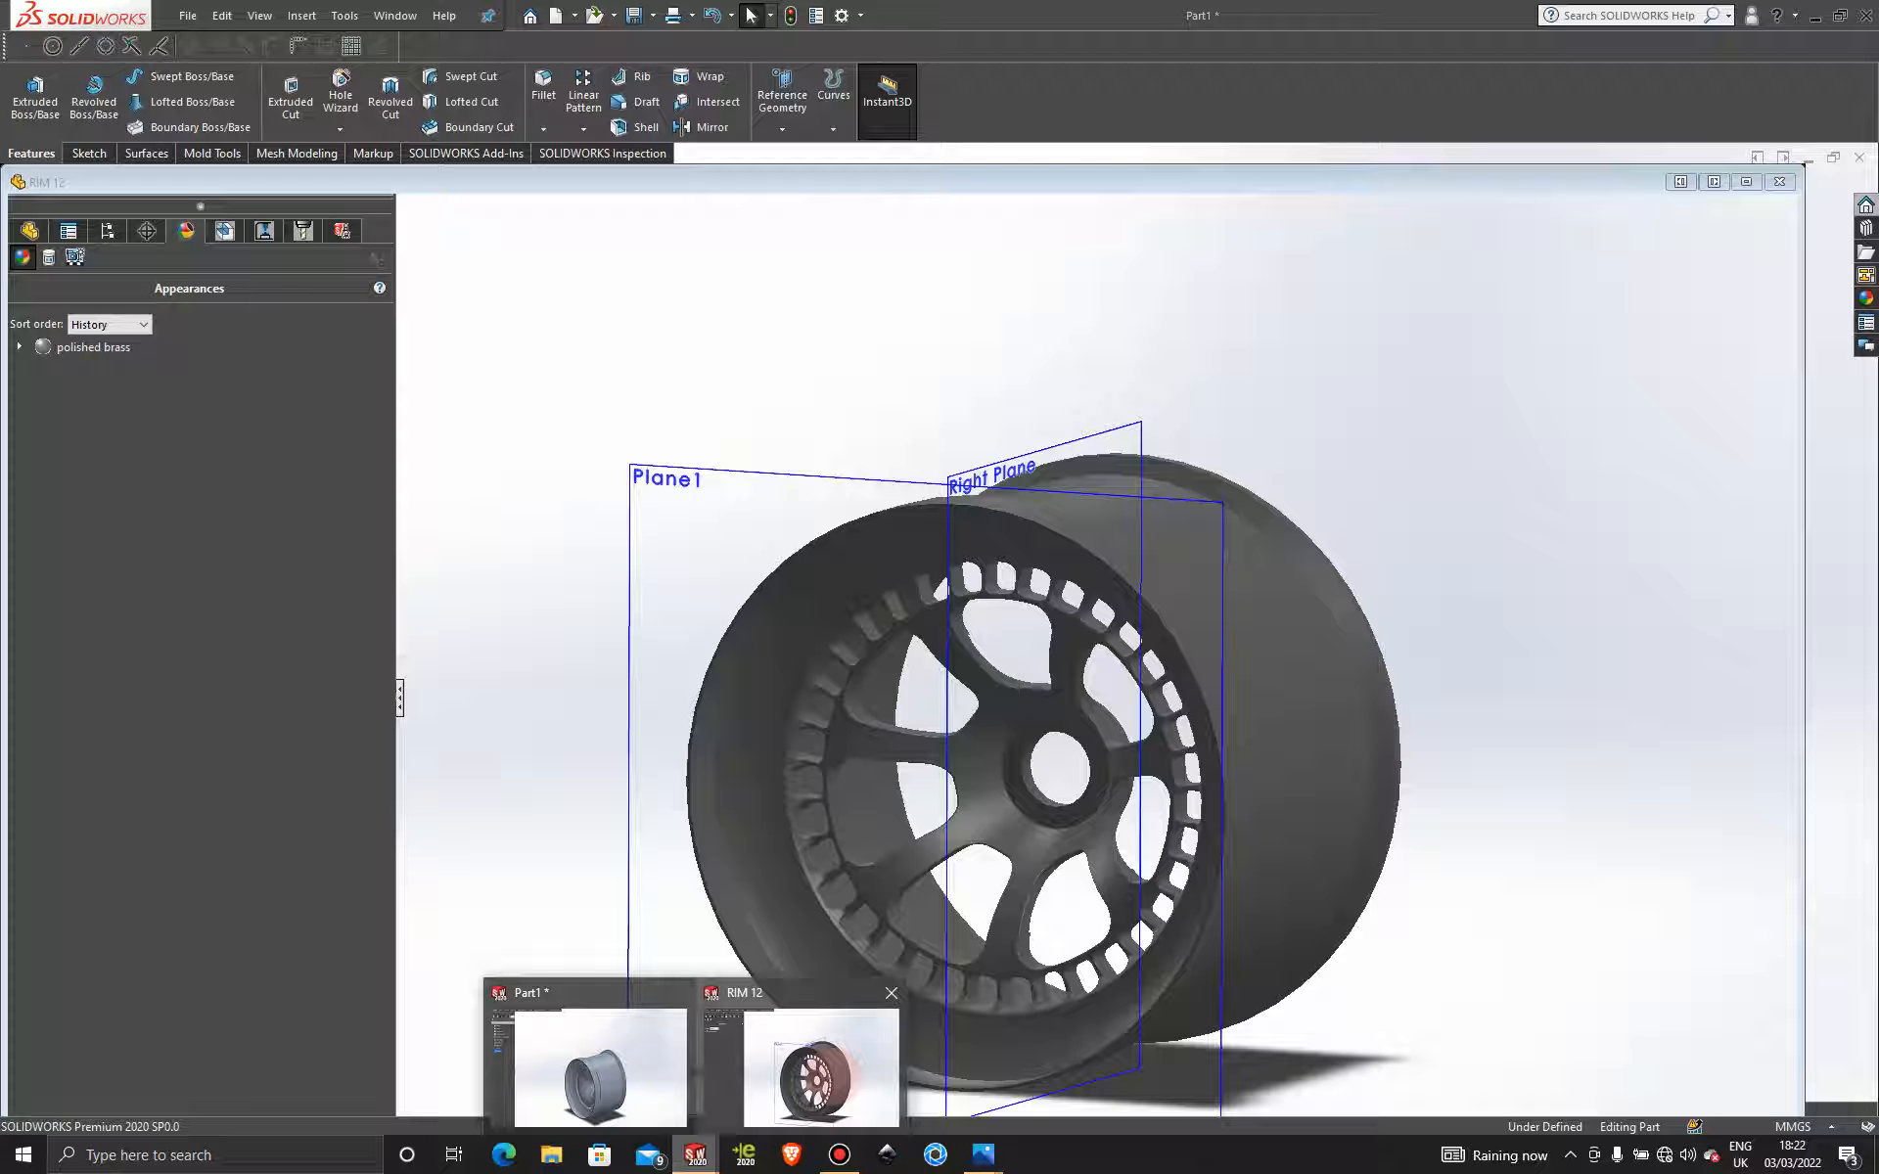
left_click(821, 1067)
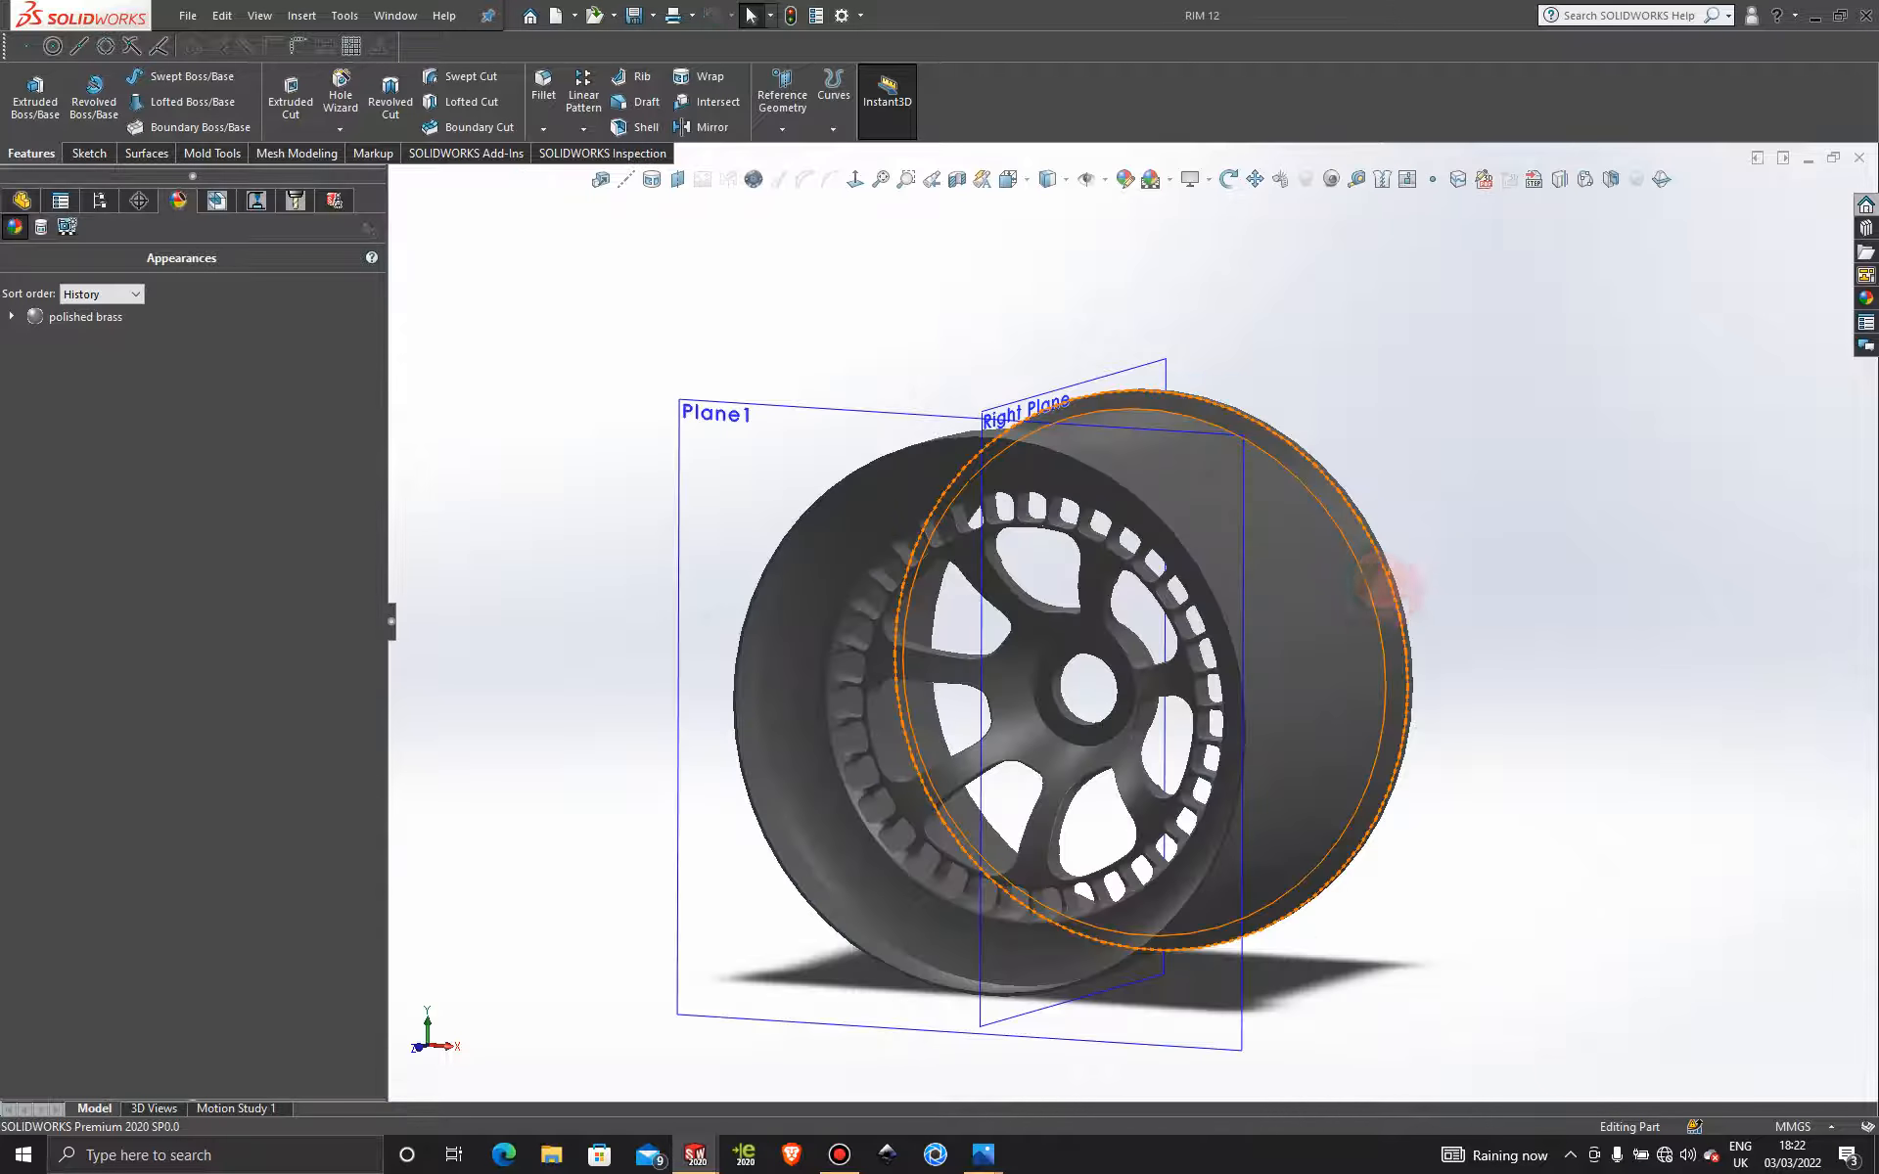
scroll(1408, 607, "up", 3)
middle_click_drag(1325, 671, 1291, 651)
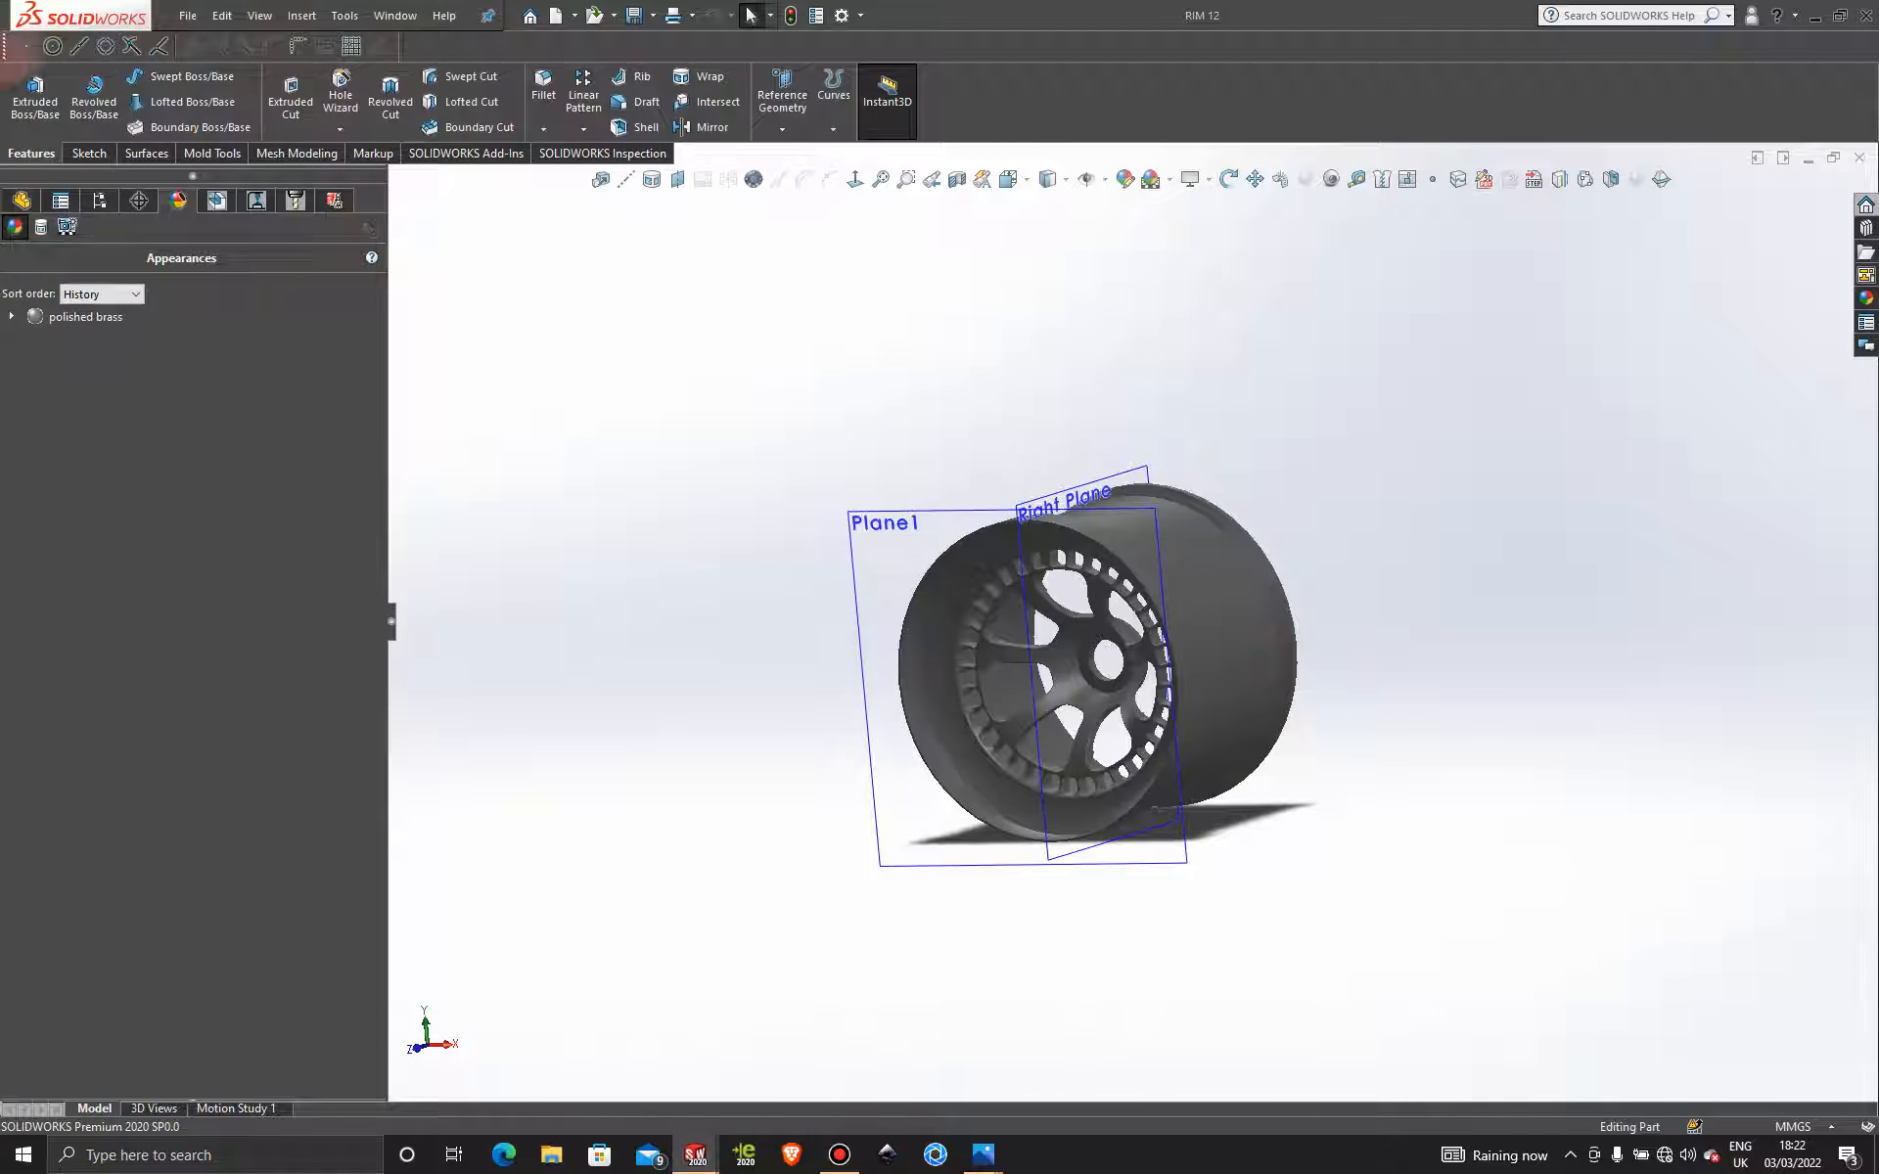
Find Sketch2 under Cut-Extrude1 in RIM 12's feature tree and make the sketch visible.
left_click(21, 200)
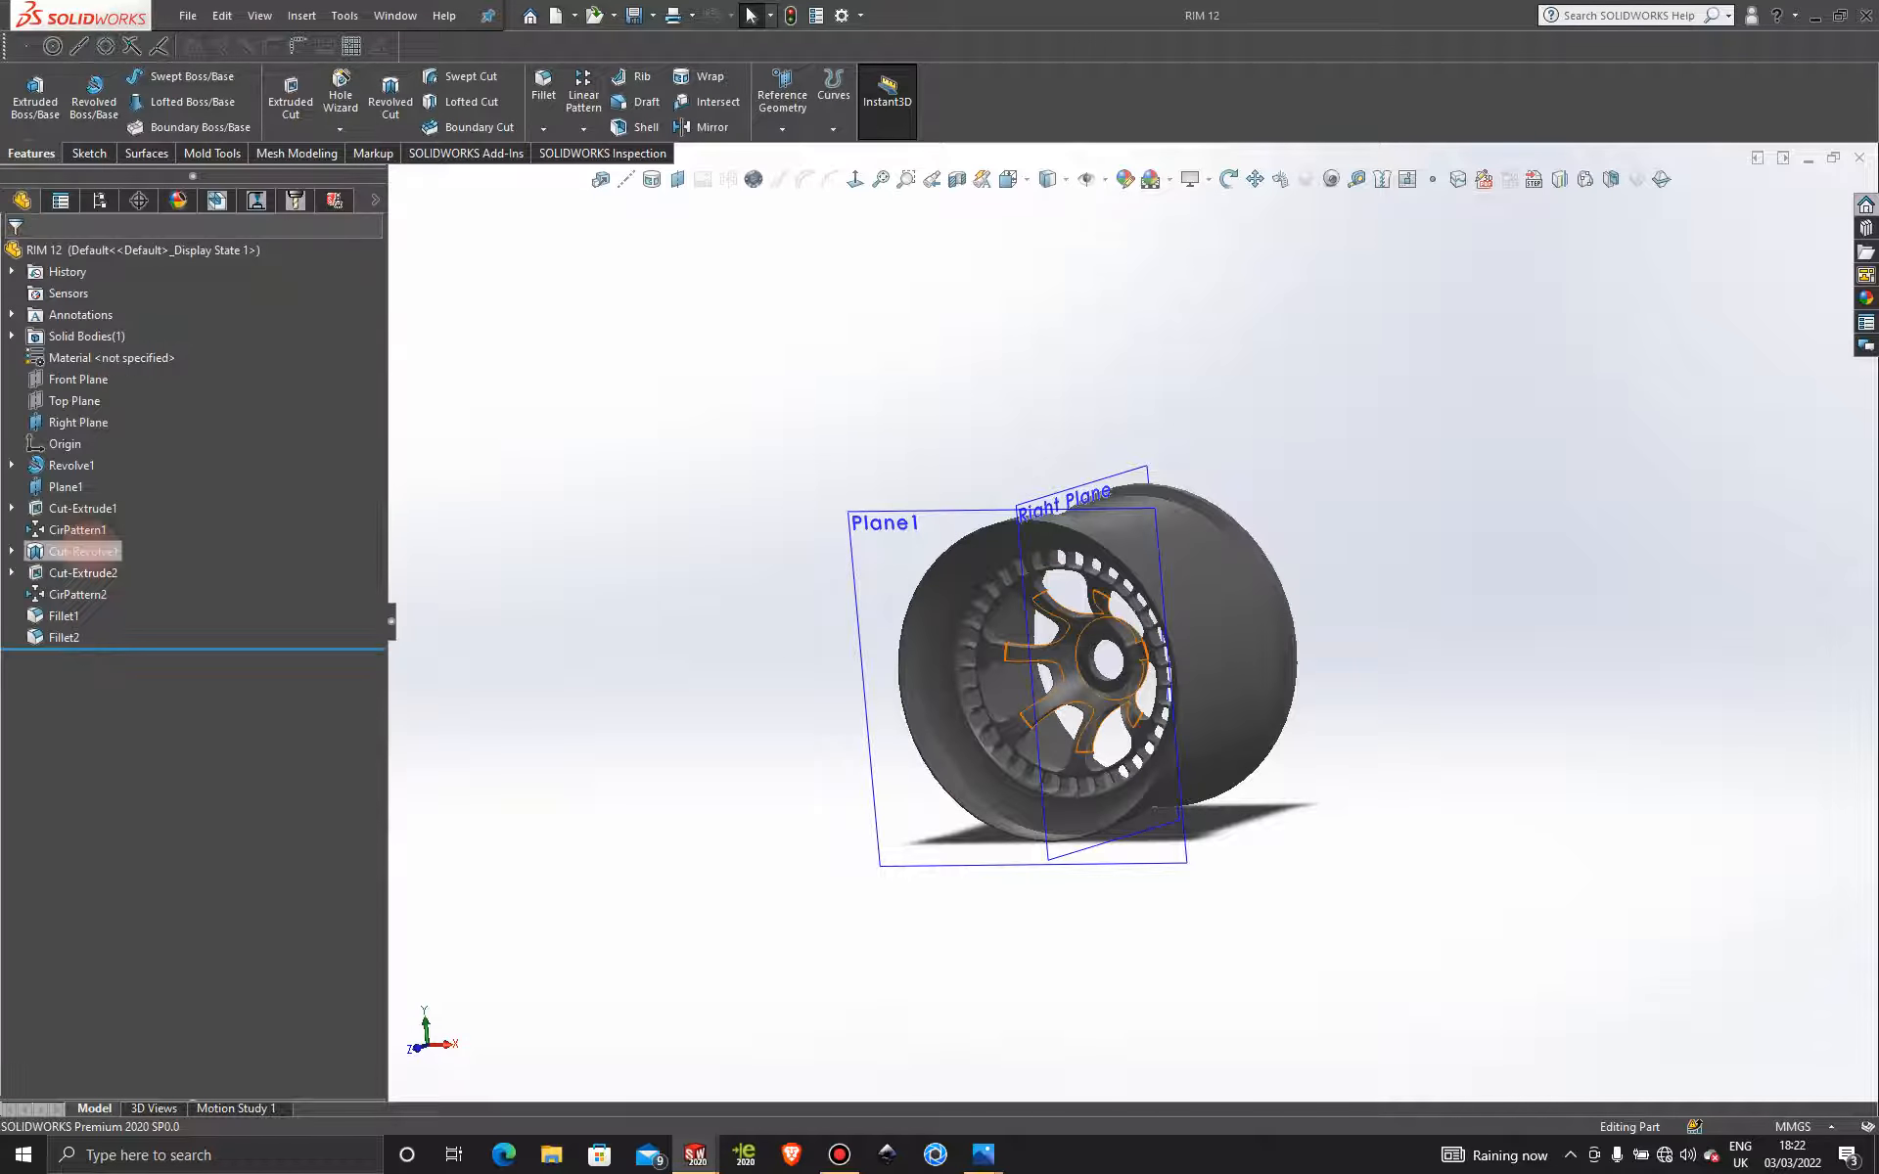
left_click(12, 465)
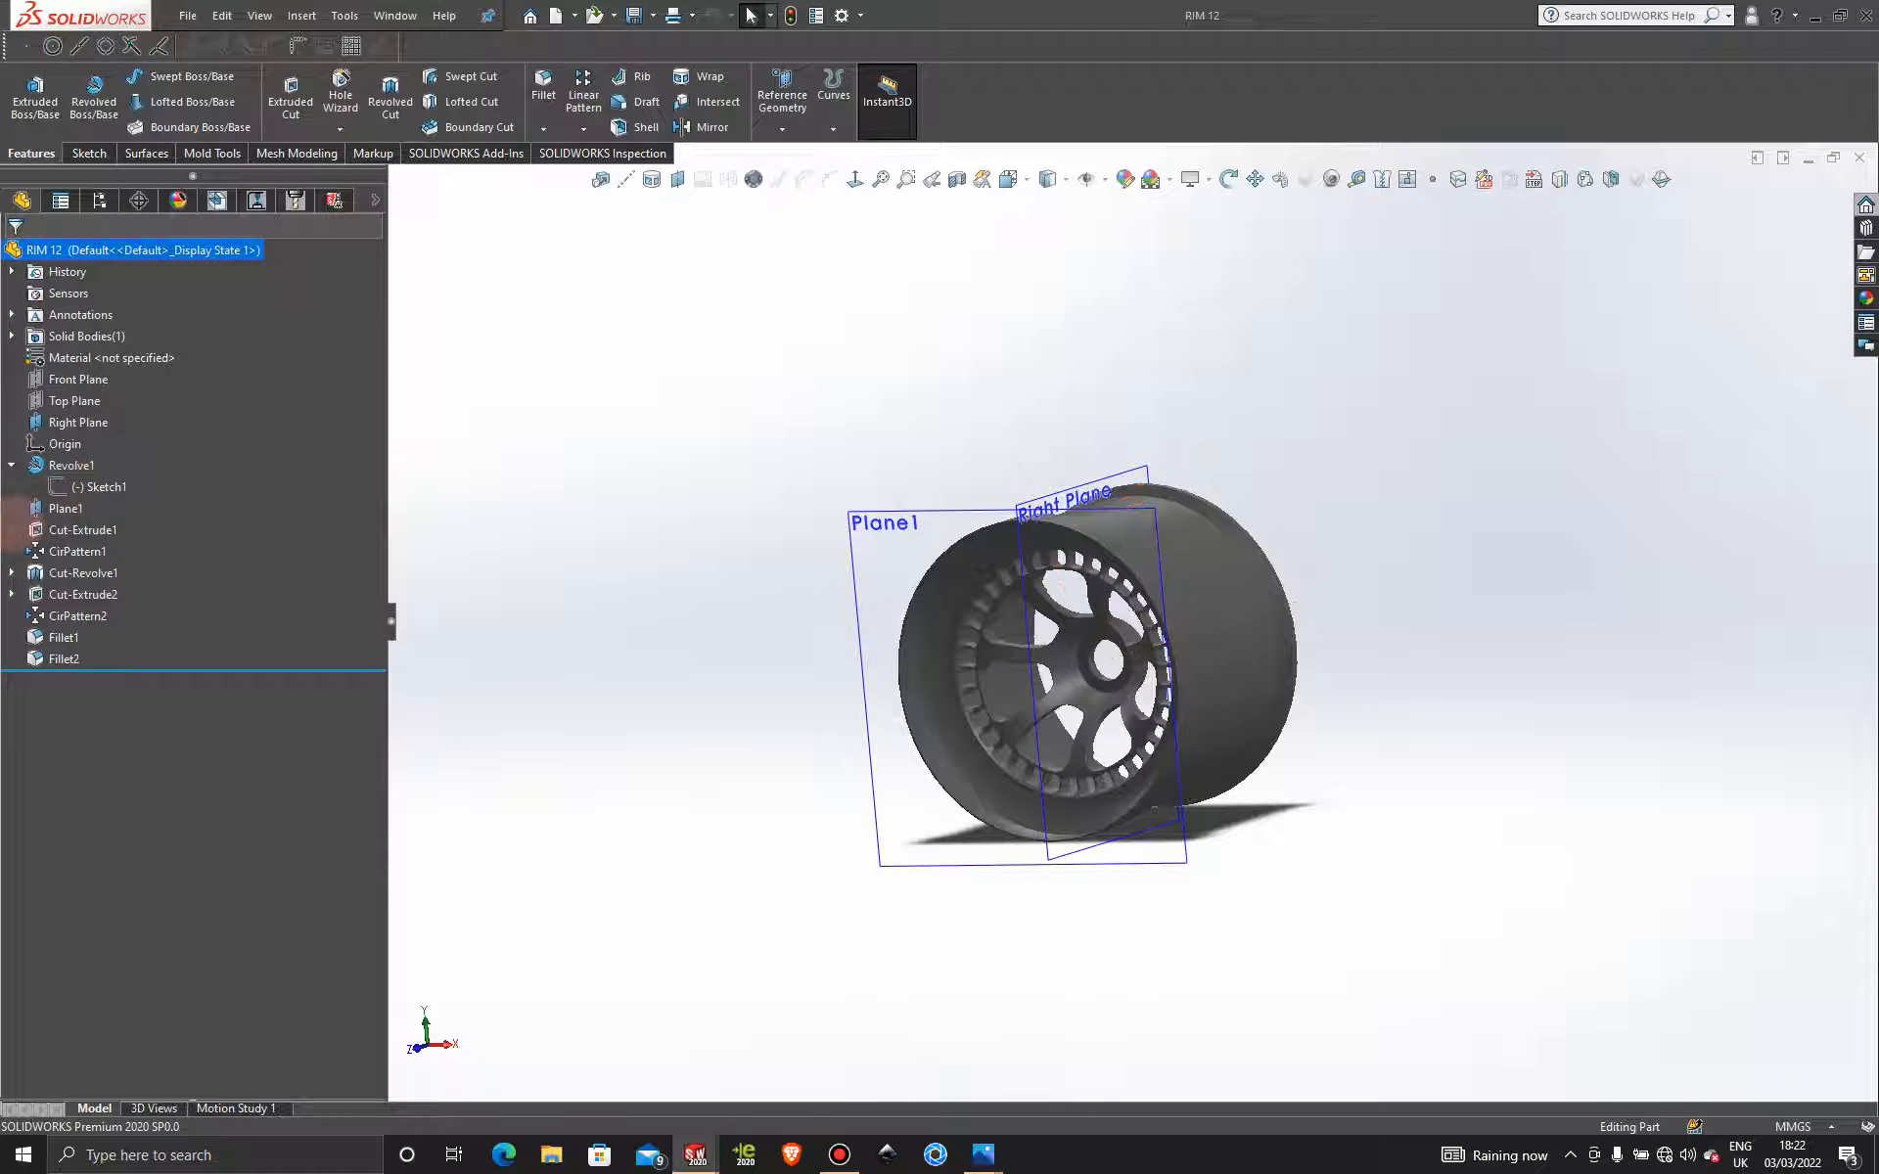
left_click(11, 529)
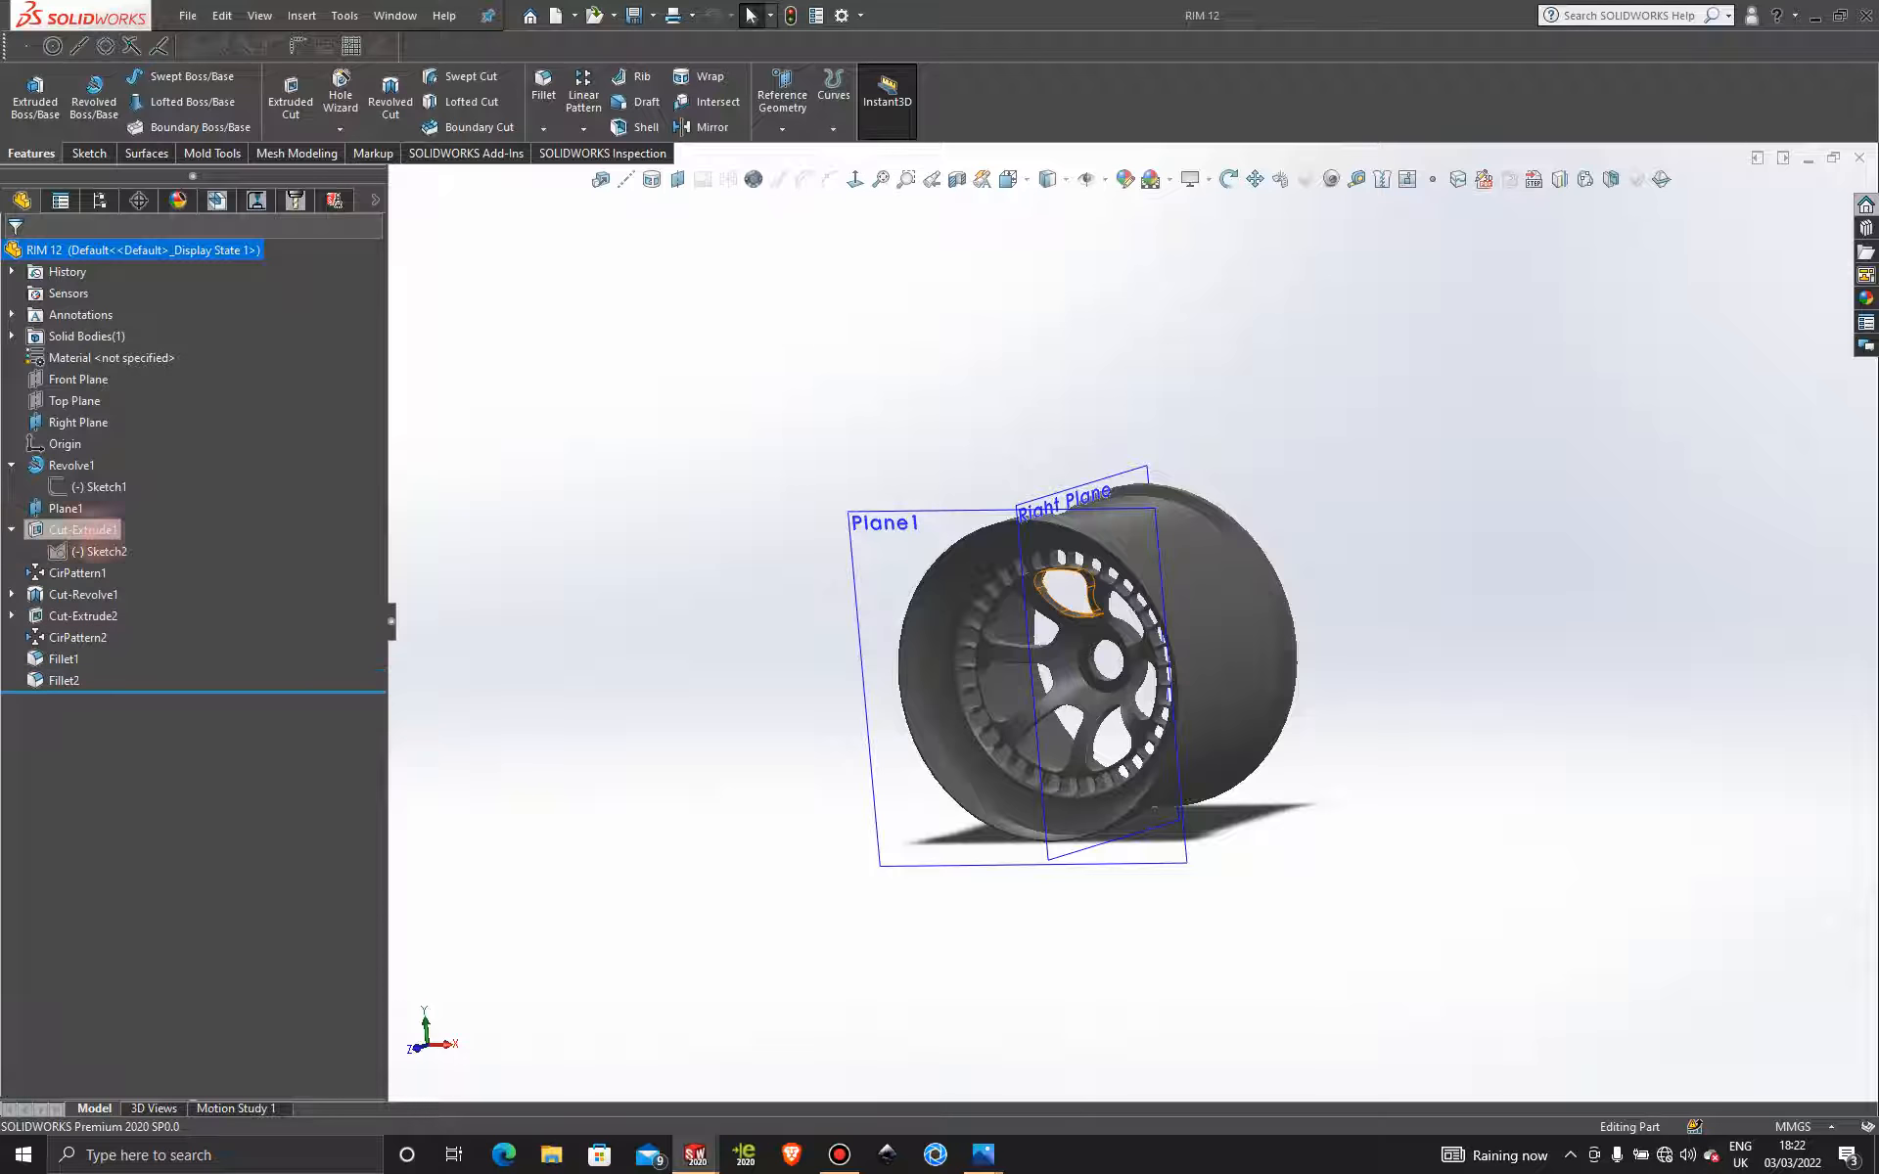
left_click(100, 551)
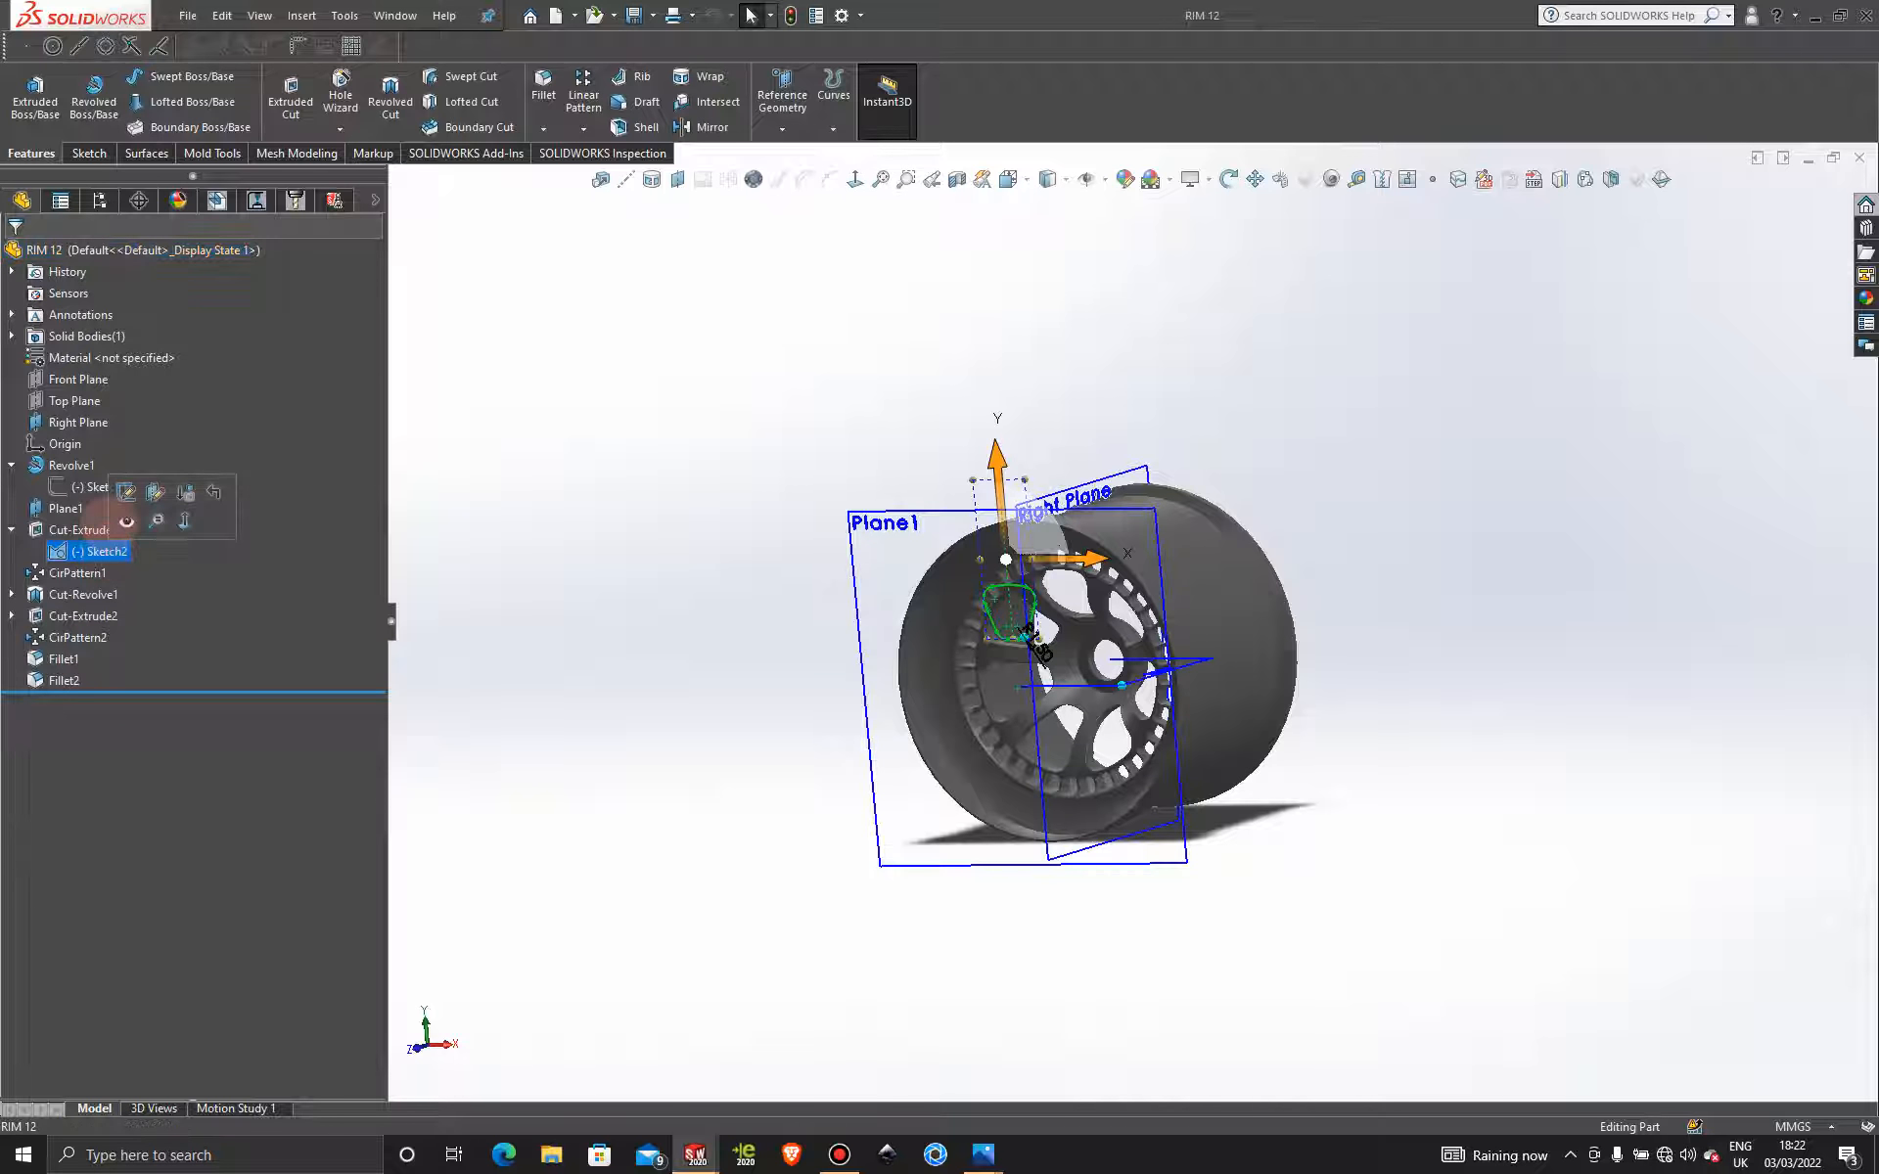
left_click(1565, 571)
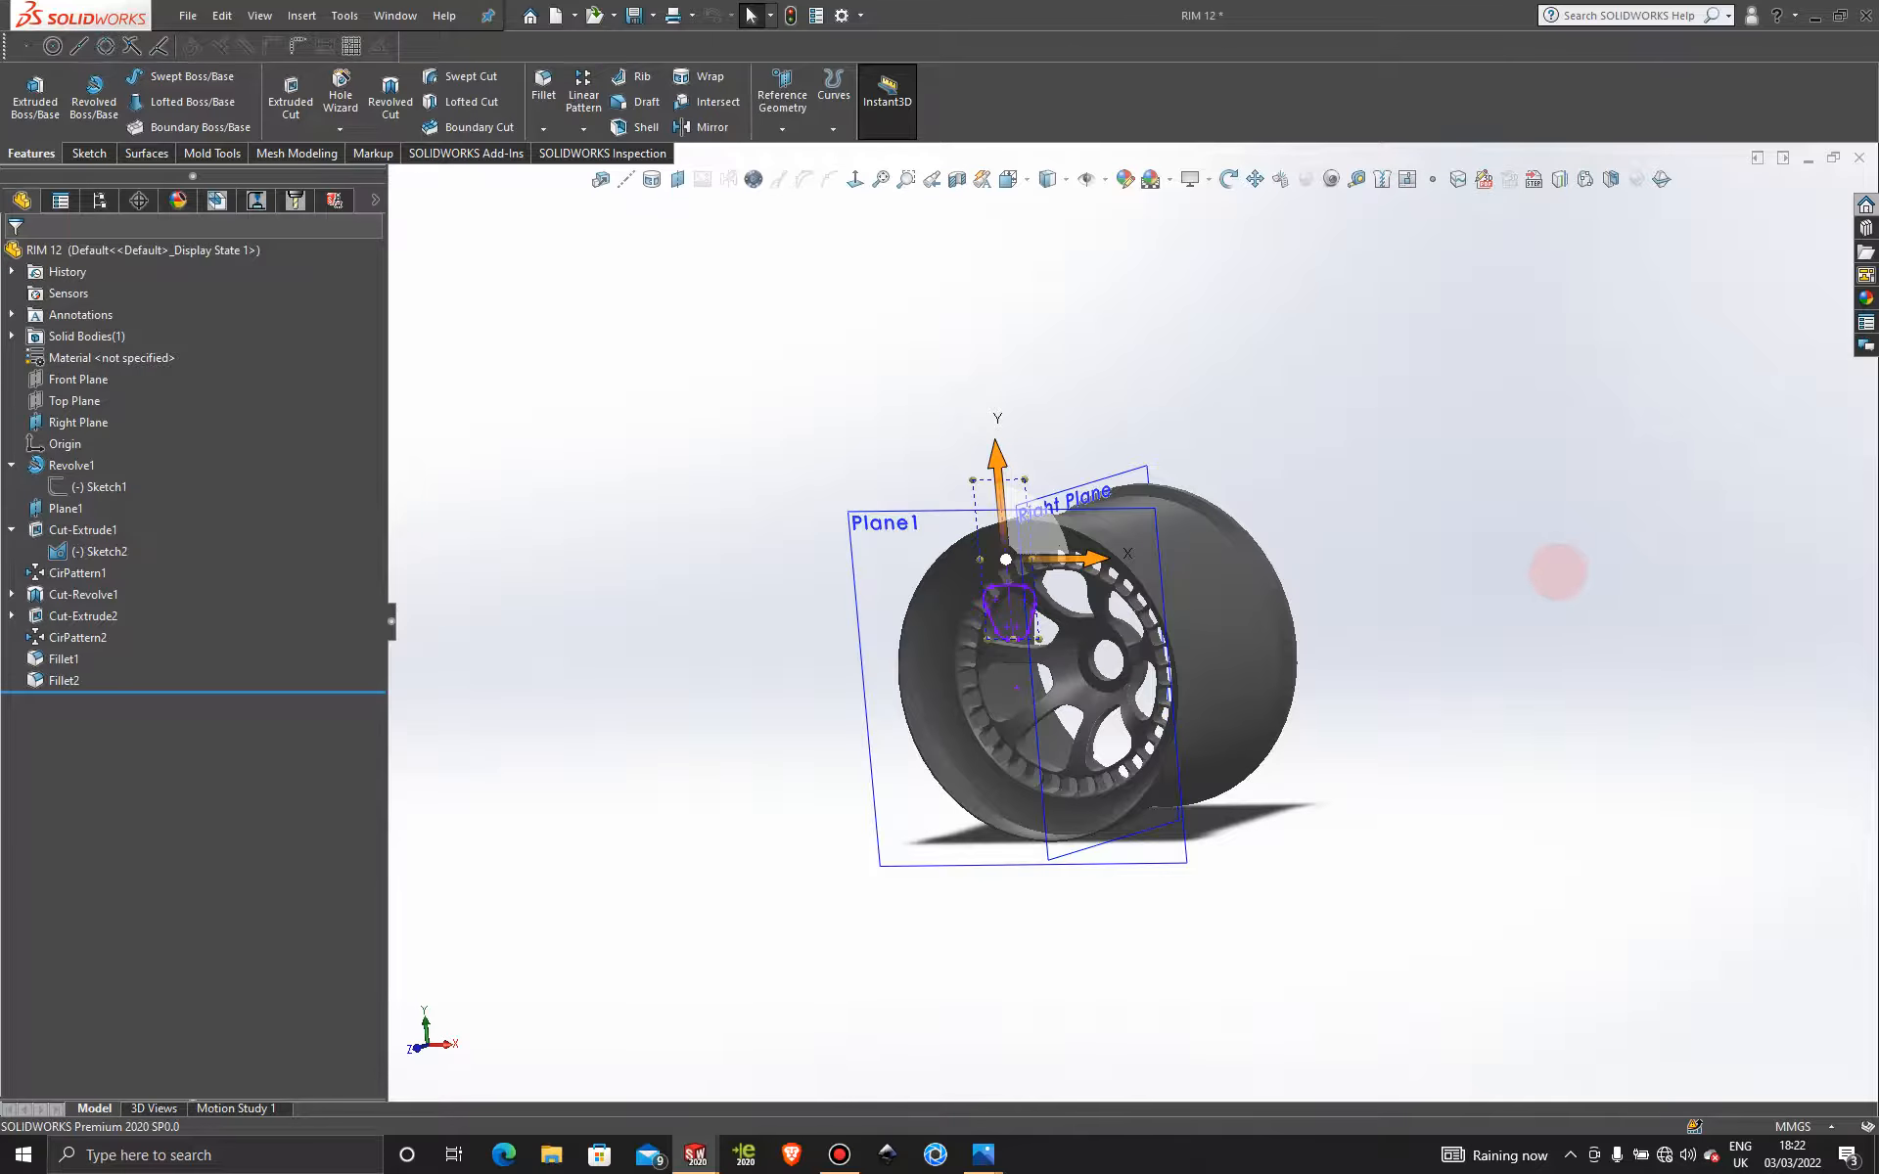
Examine the spoke window sketch of RIM 12 and the surrounding cutouts in the Front view.
key("space")
left_click(797, 768)
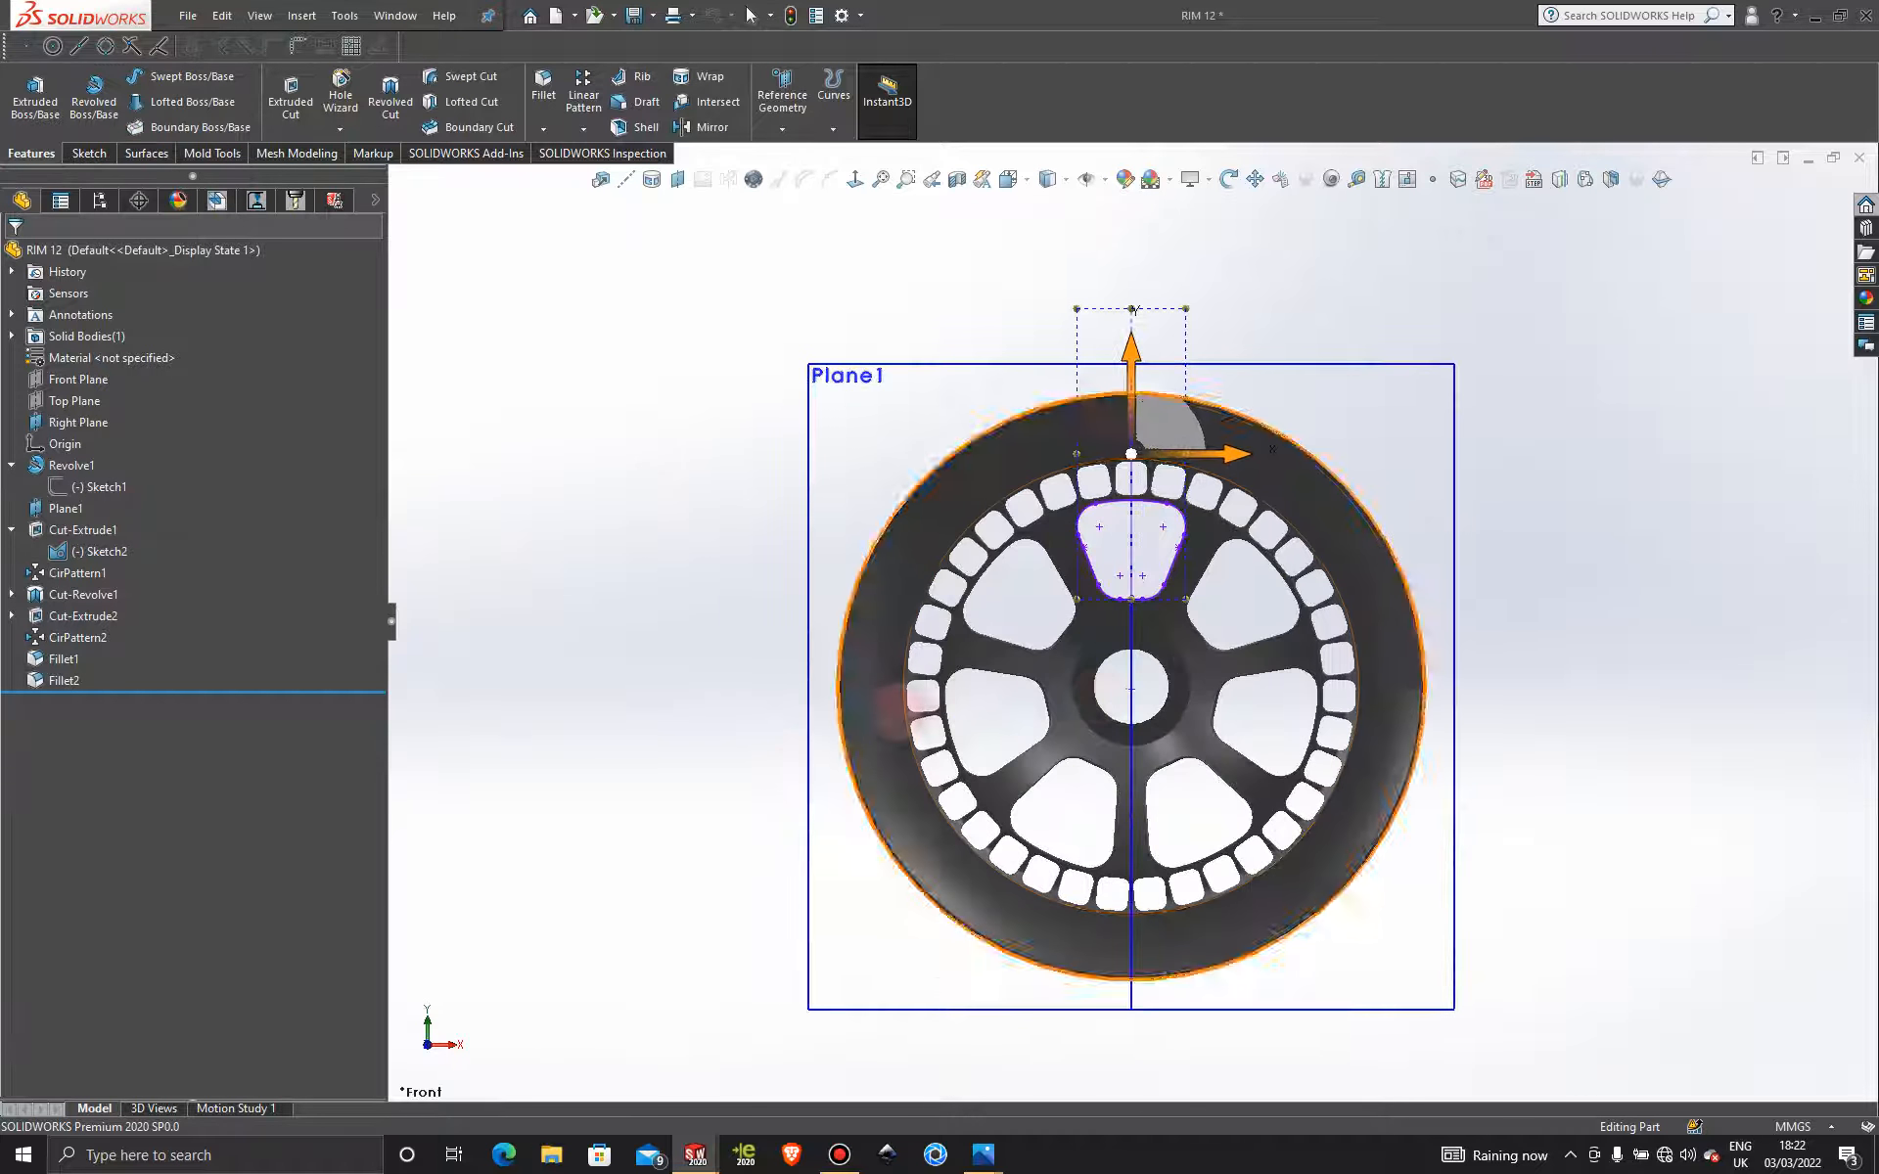
scroll(1213, 607, "up", 3)
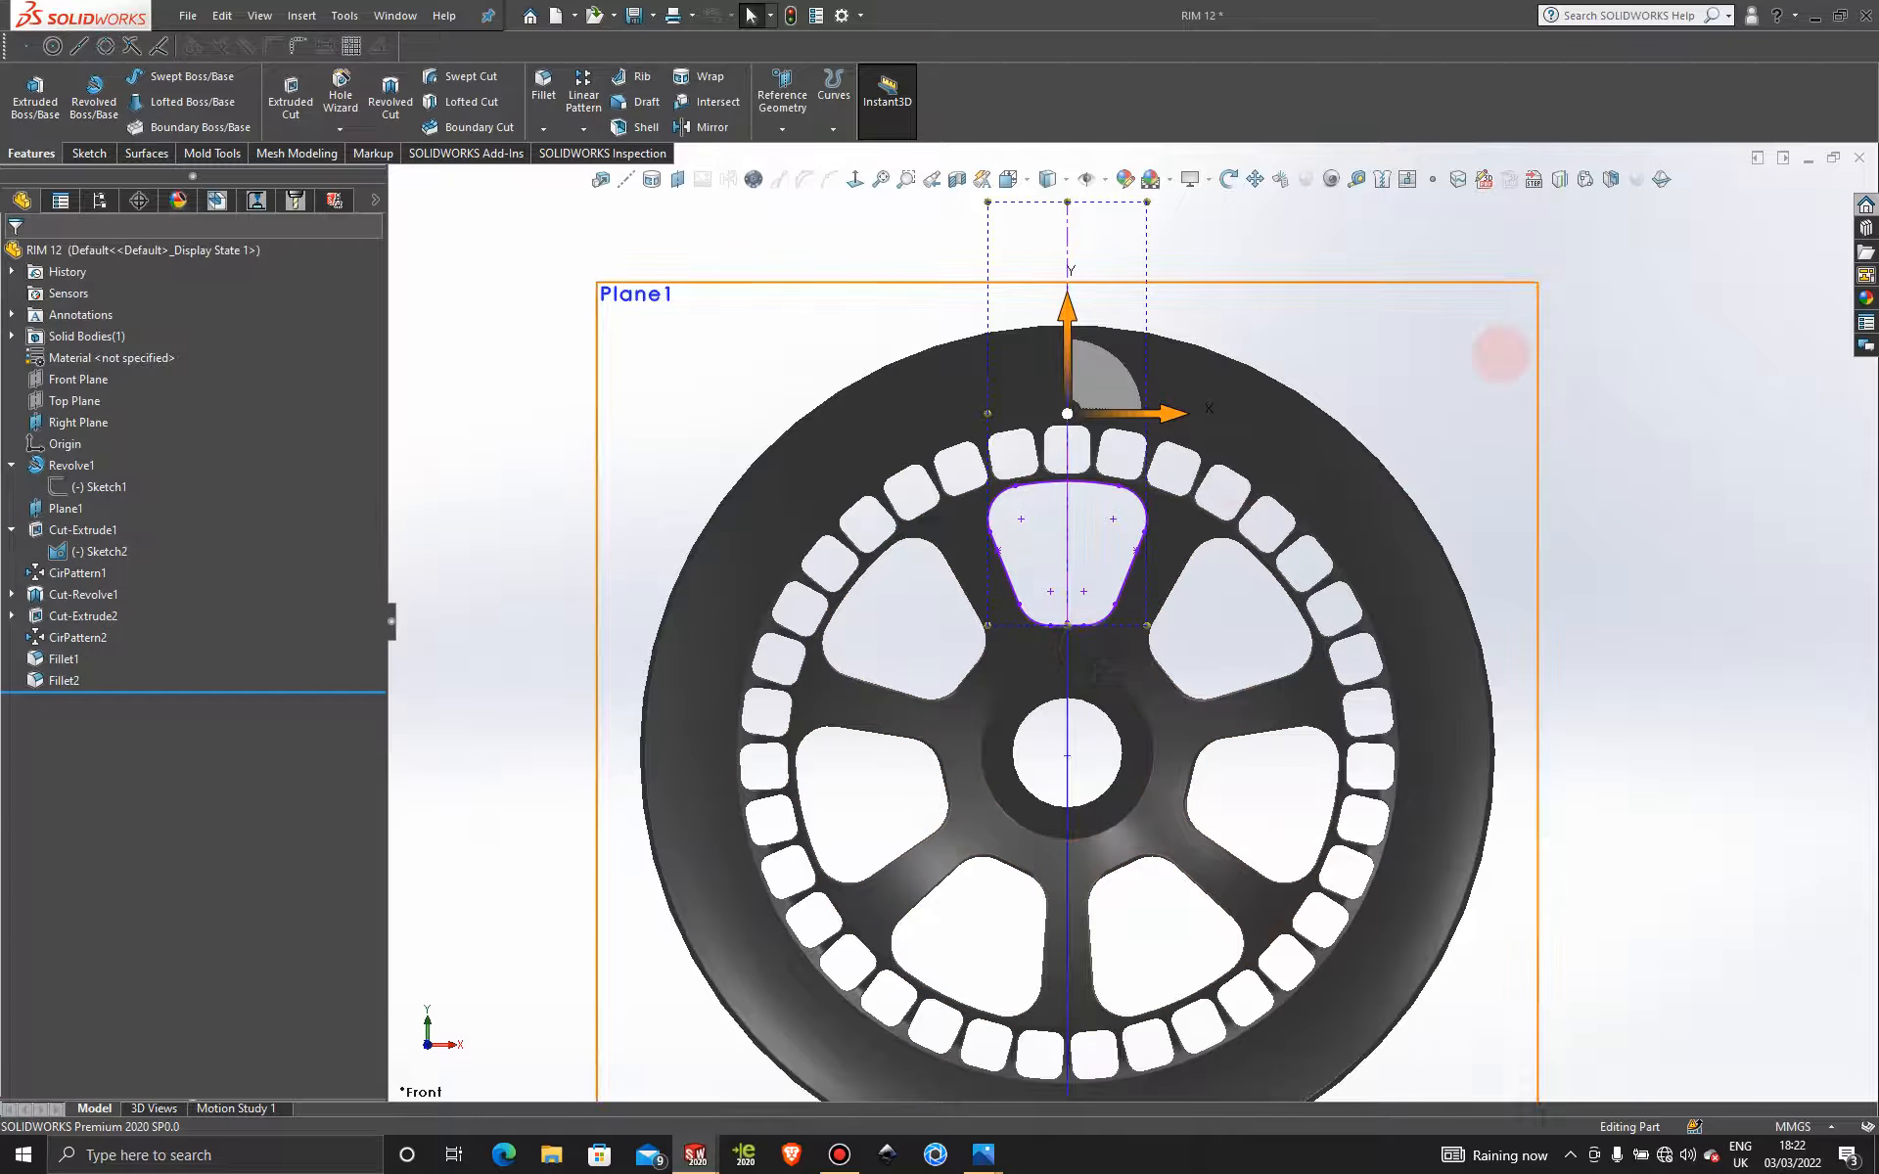
scroll(1521, 509, "down", 3)
scroll(1396, 565, "up", 2)
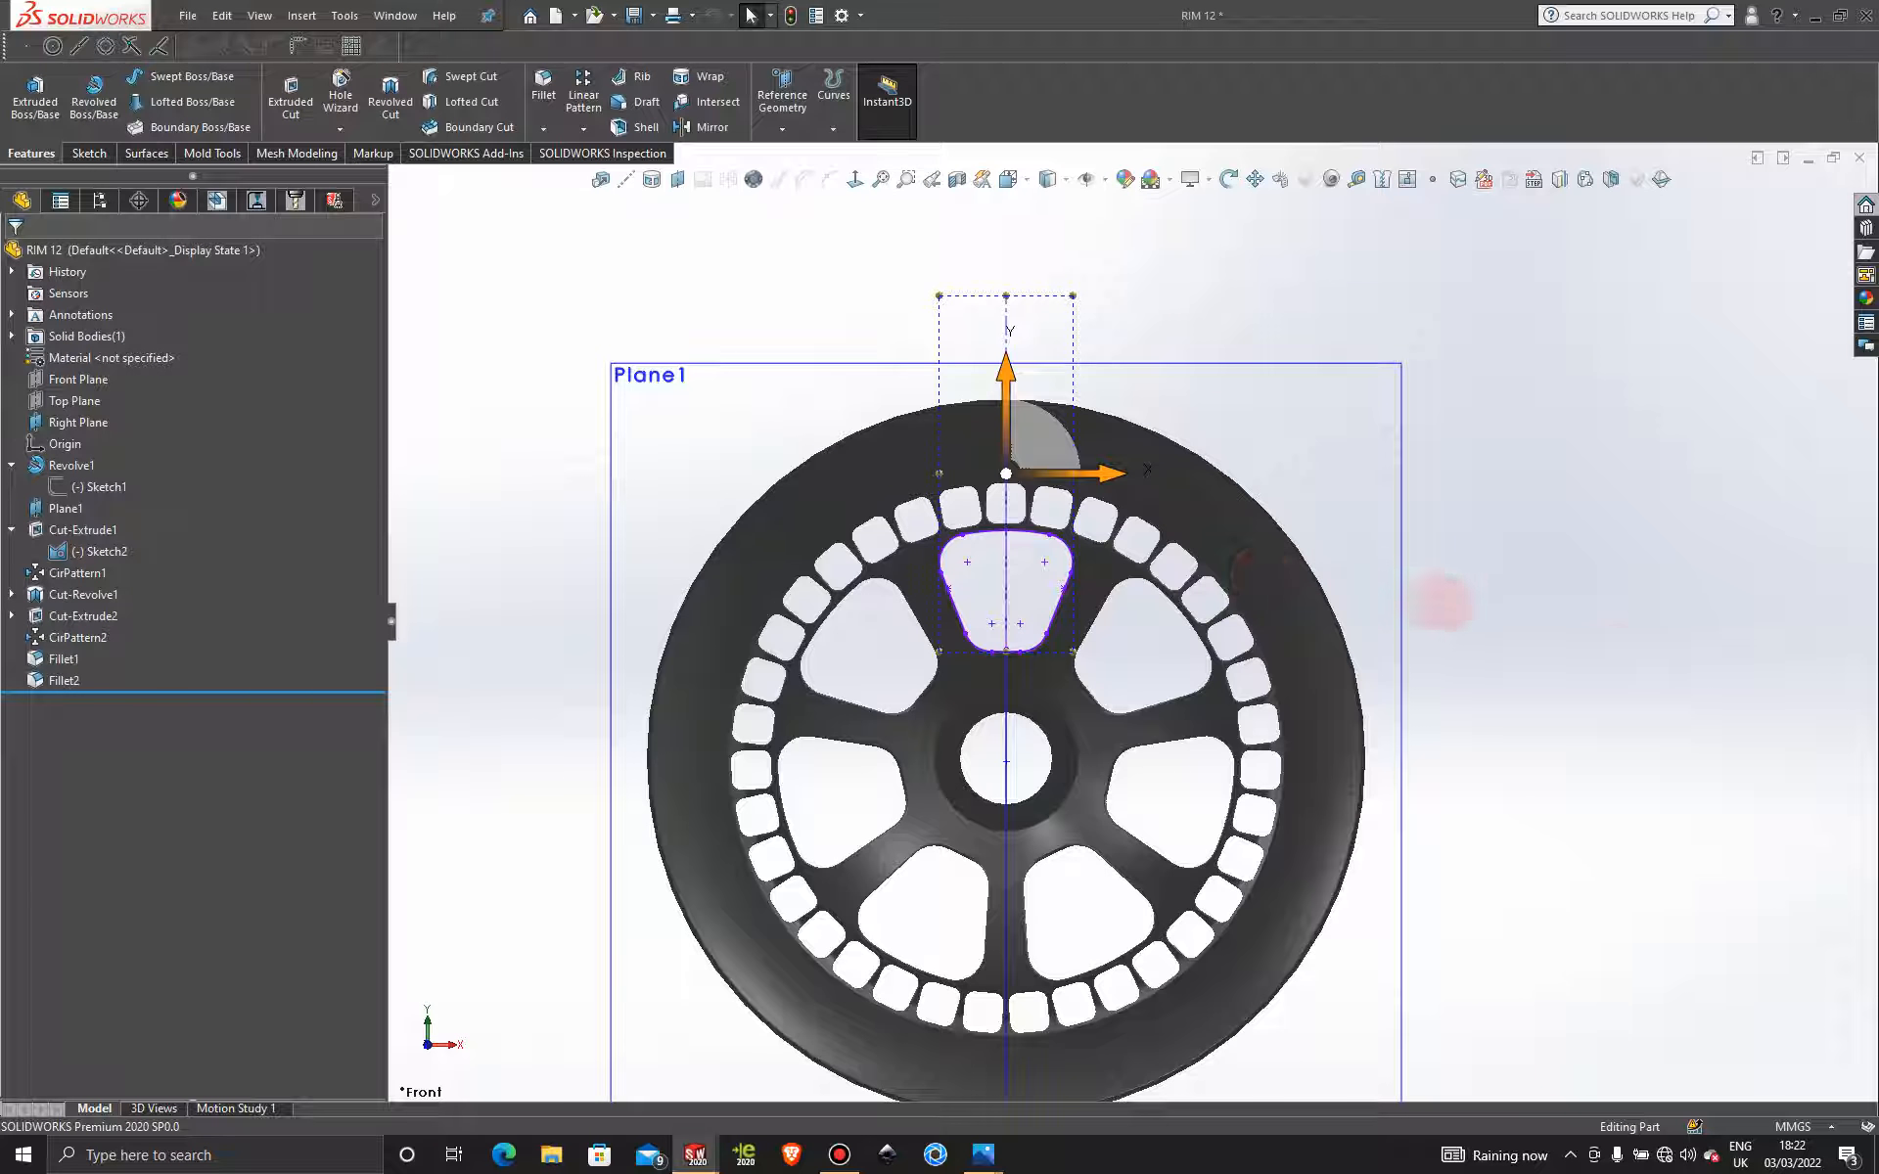
scroll(1050, 685, "down", 4)
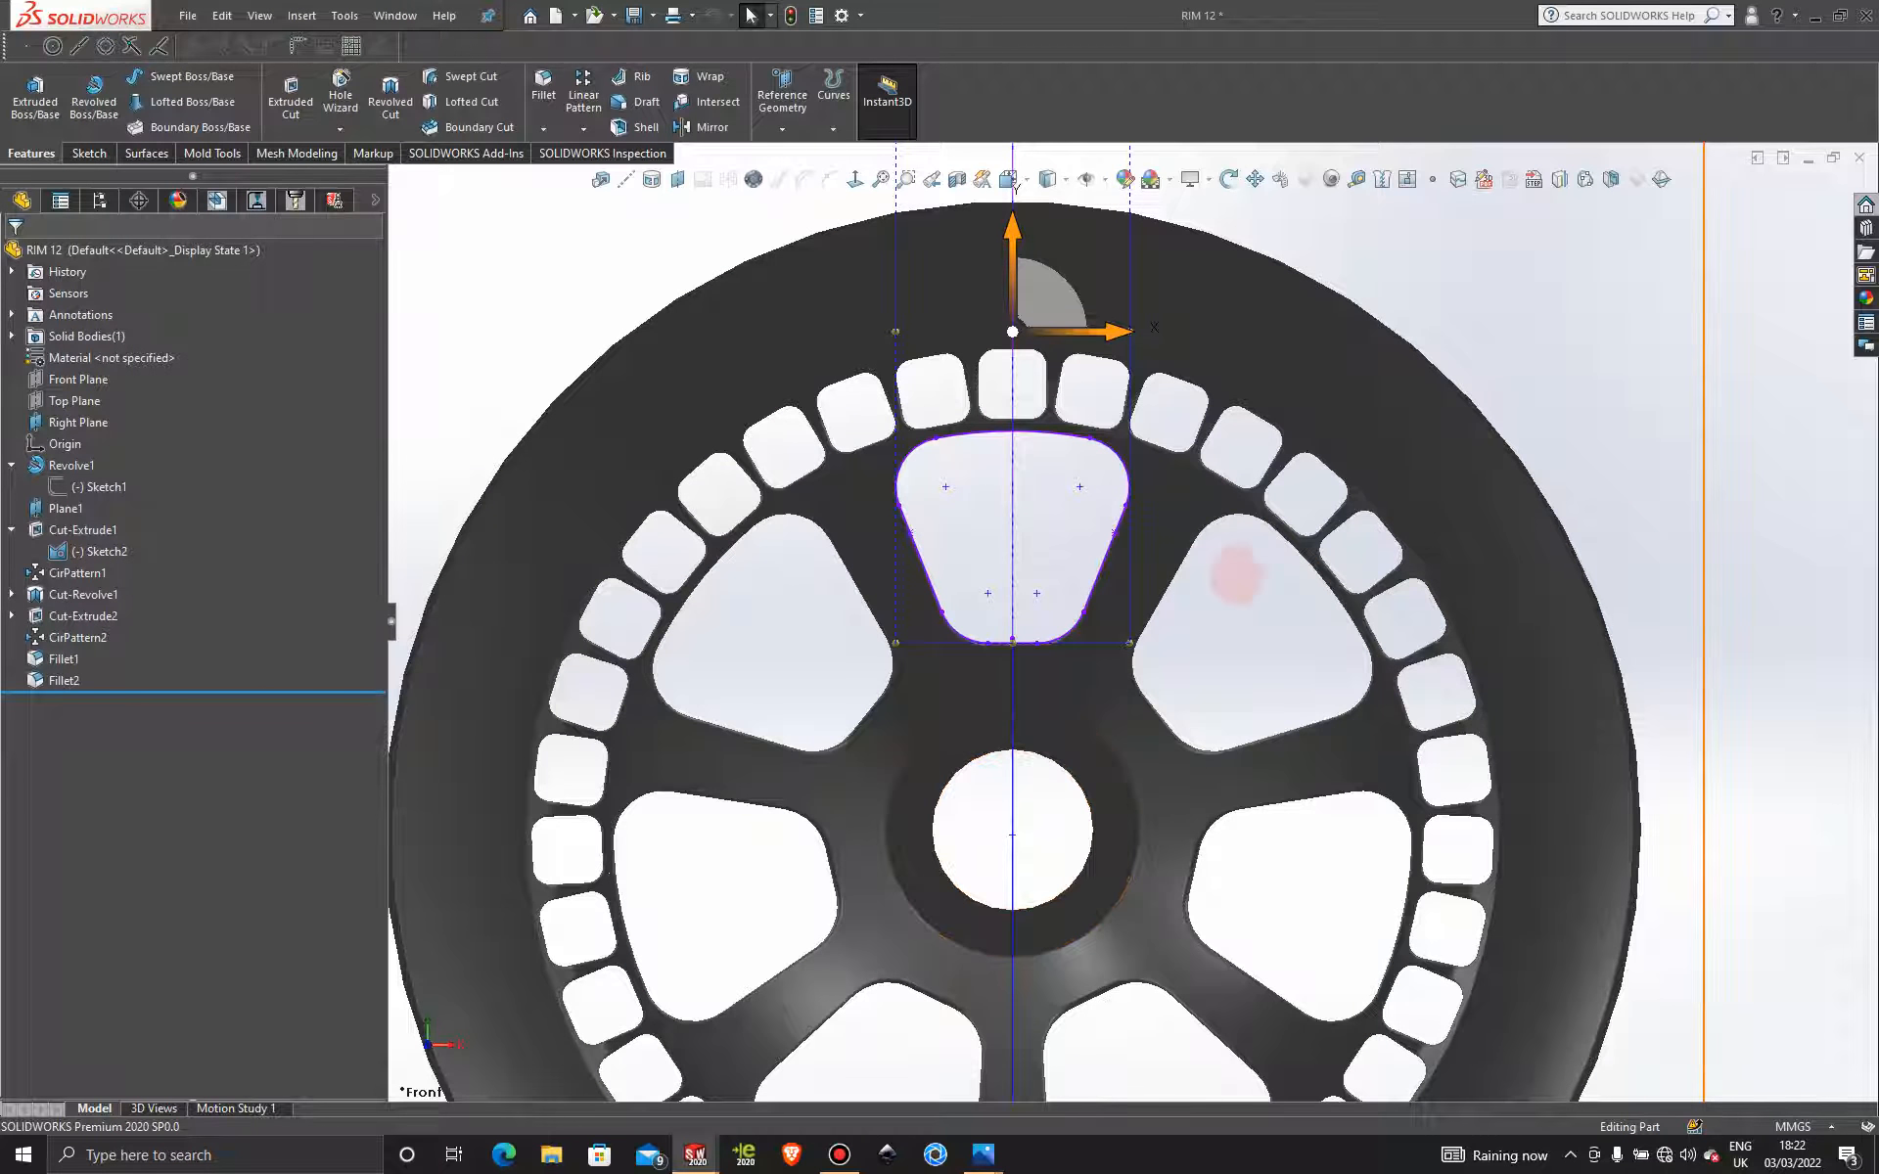
scroll(1190, 603, "up", 5)
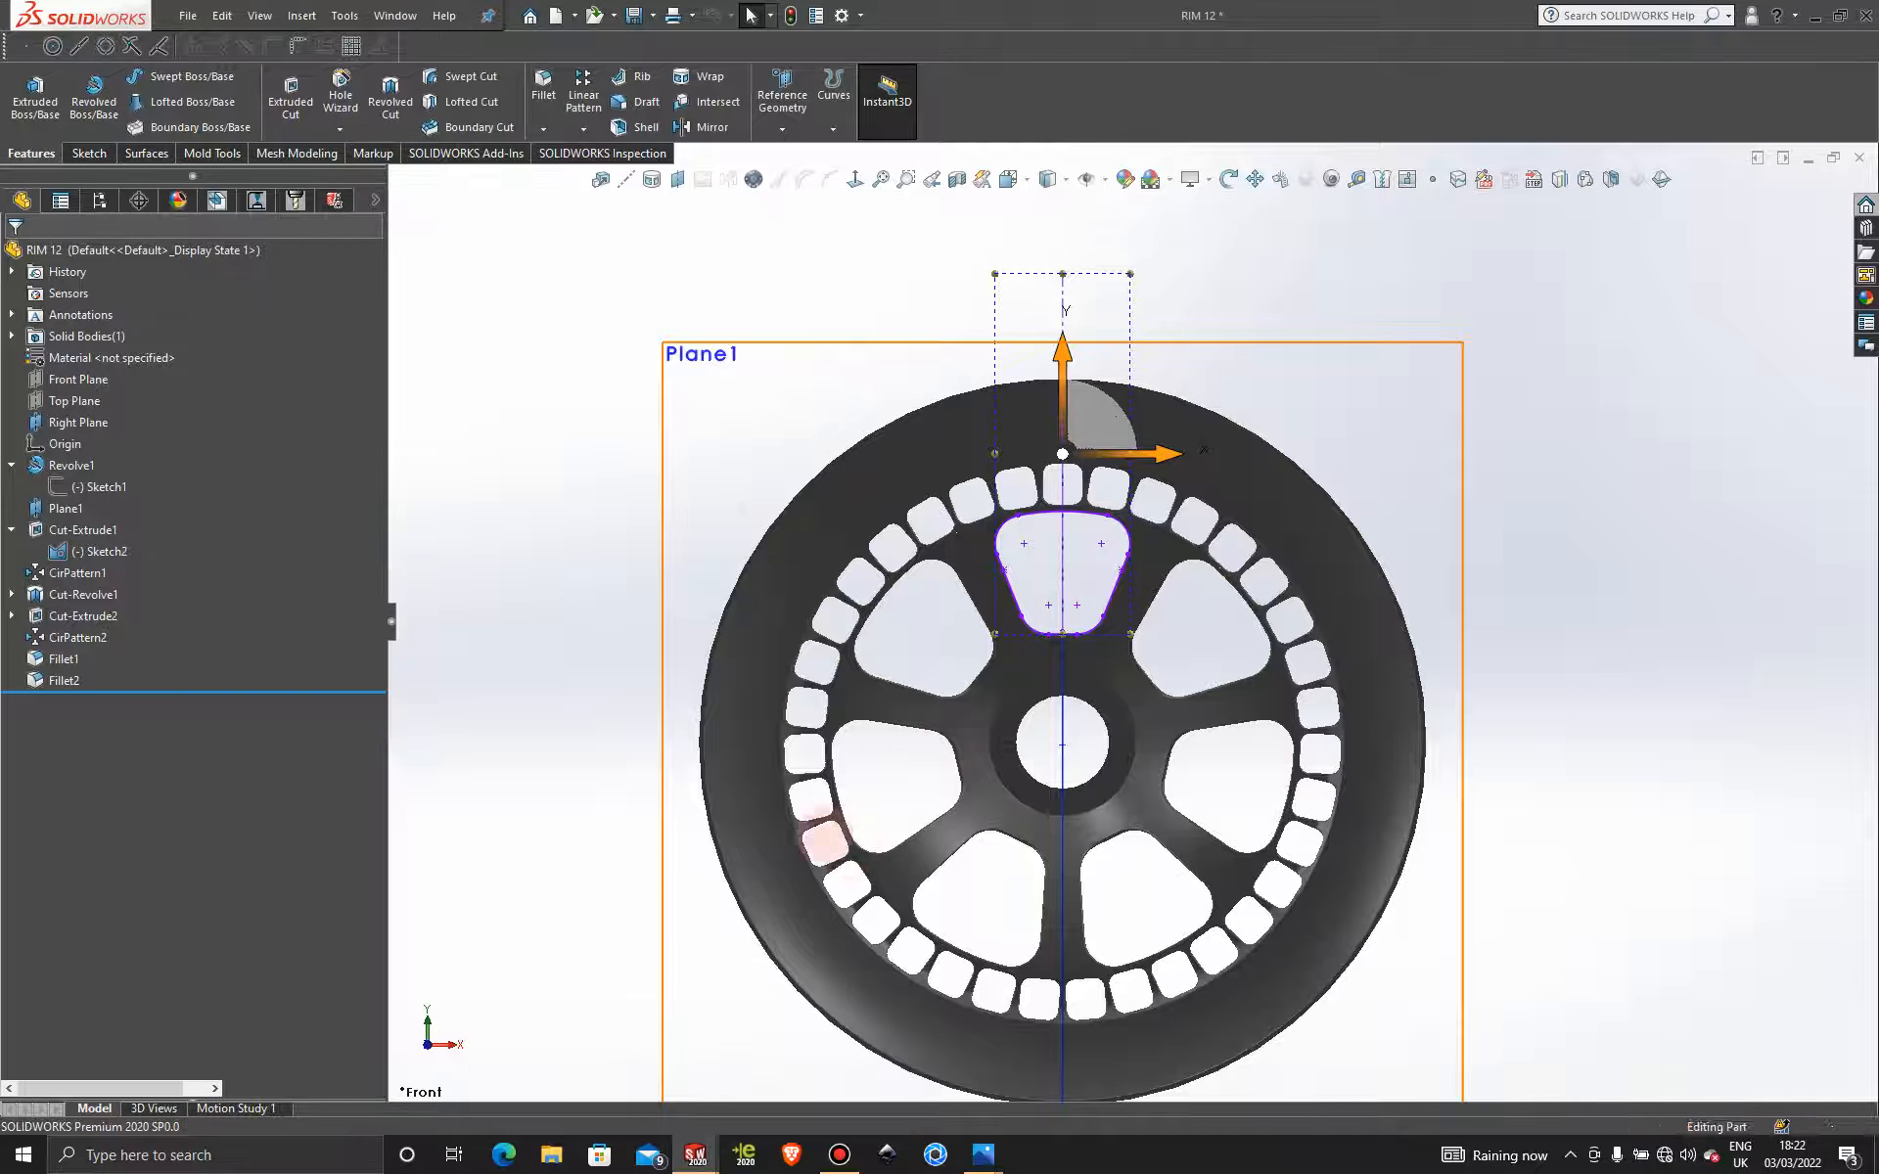
Switch back to the revolved rim in Part1.
left_click(675, 1000)
middle_click_drag(1089, 721, 945, 638)
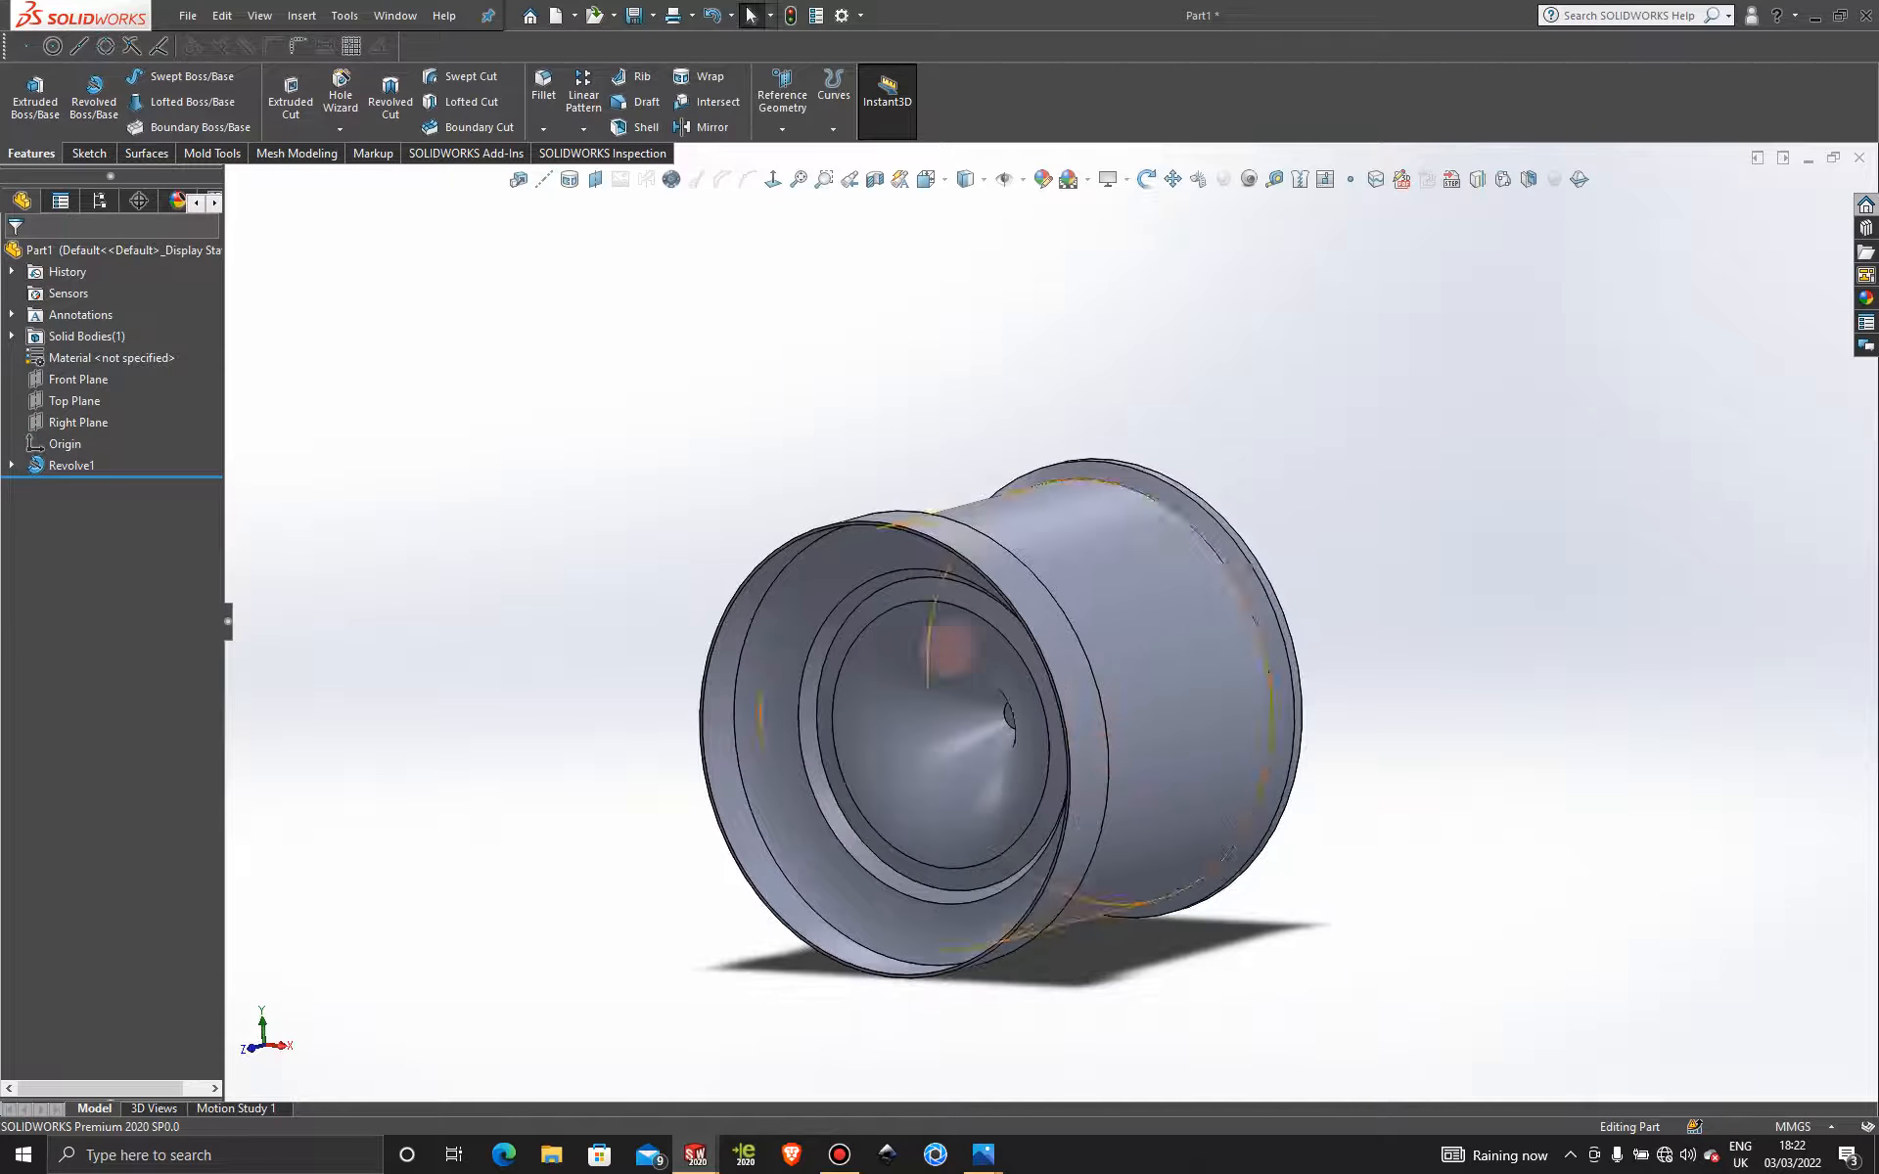
scroll(704, 571, "up", 4)
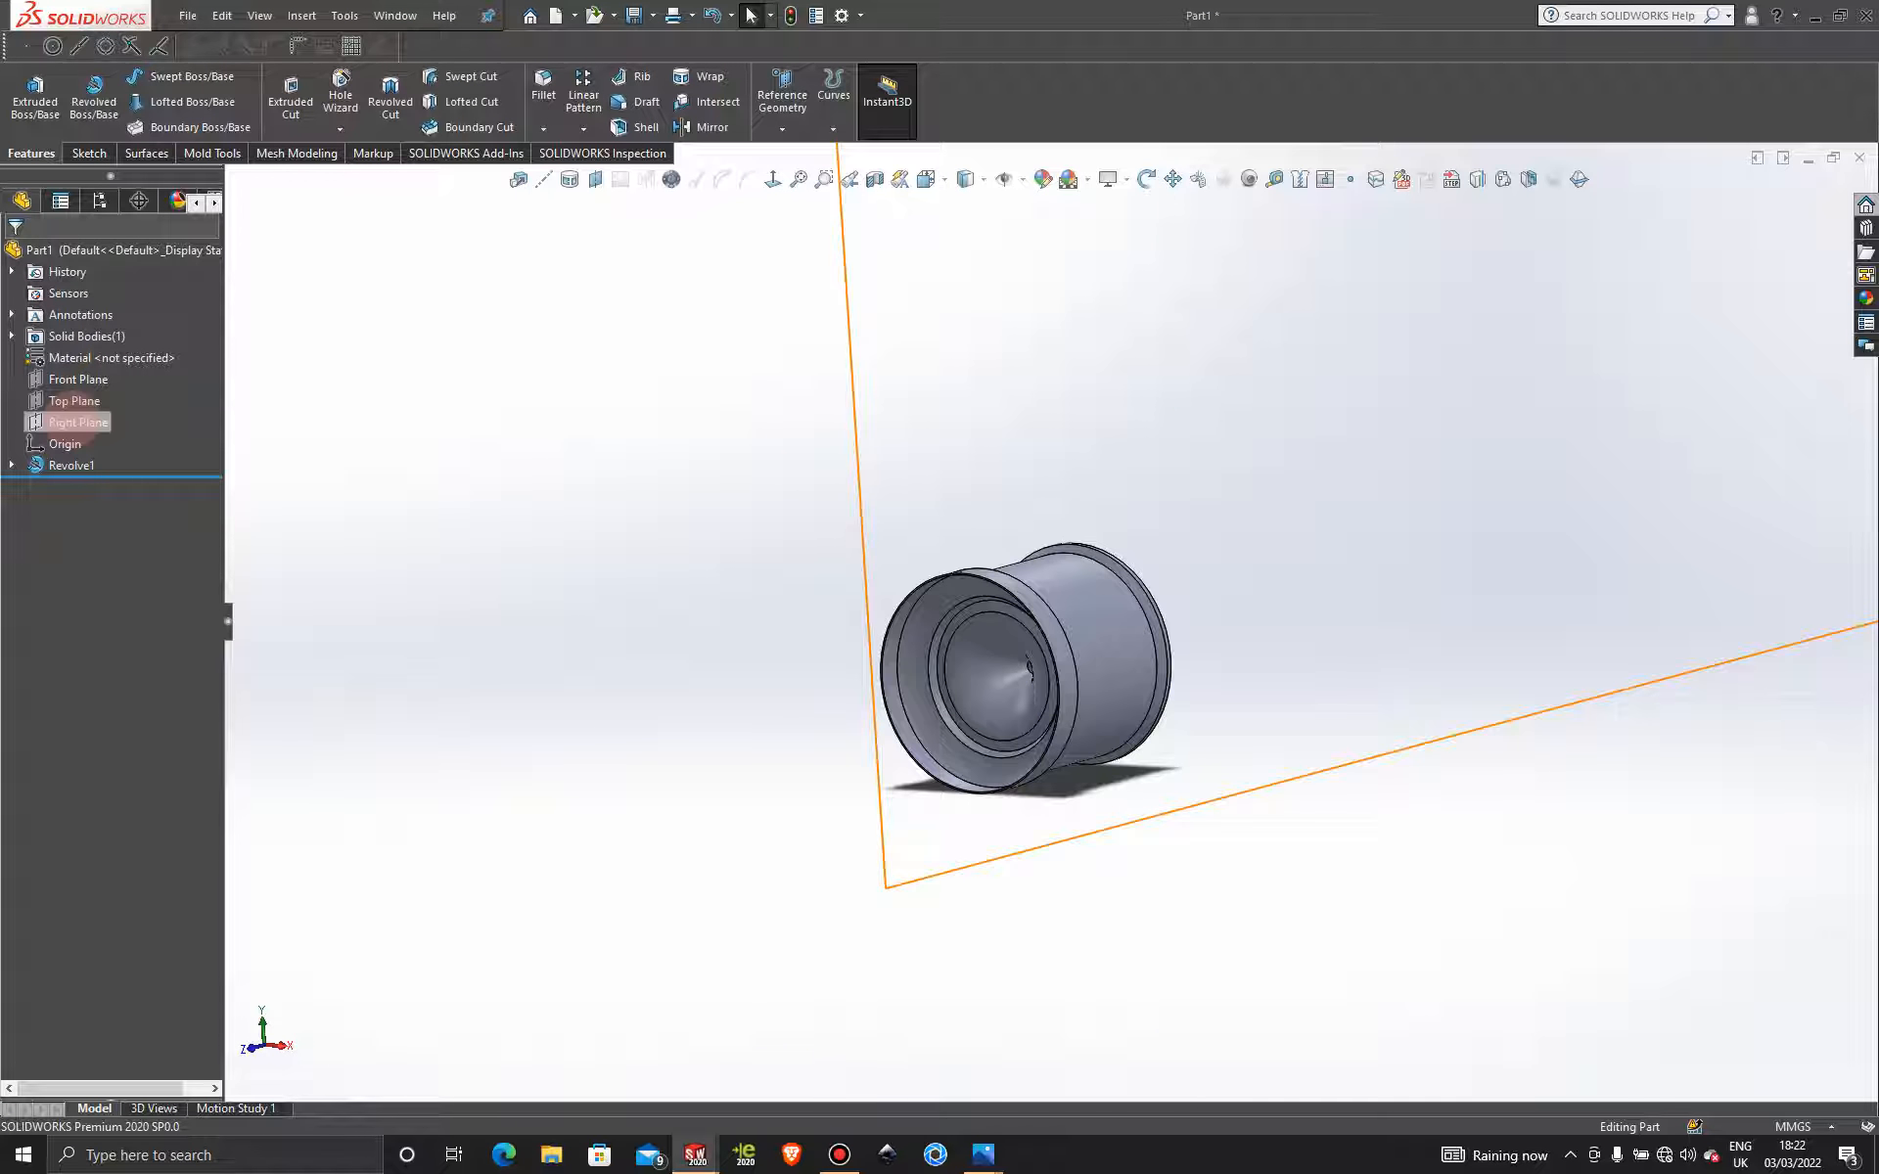
left_click(74, 380)
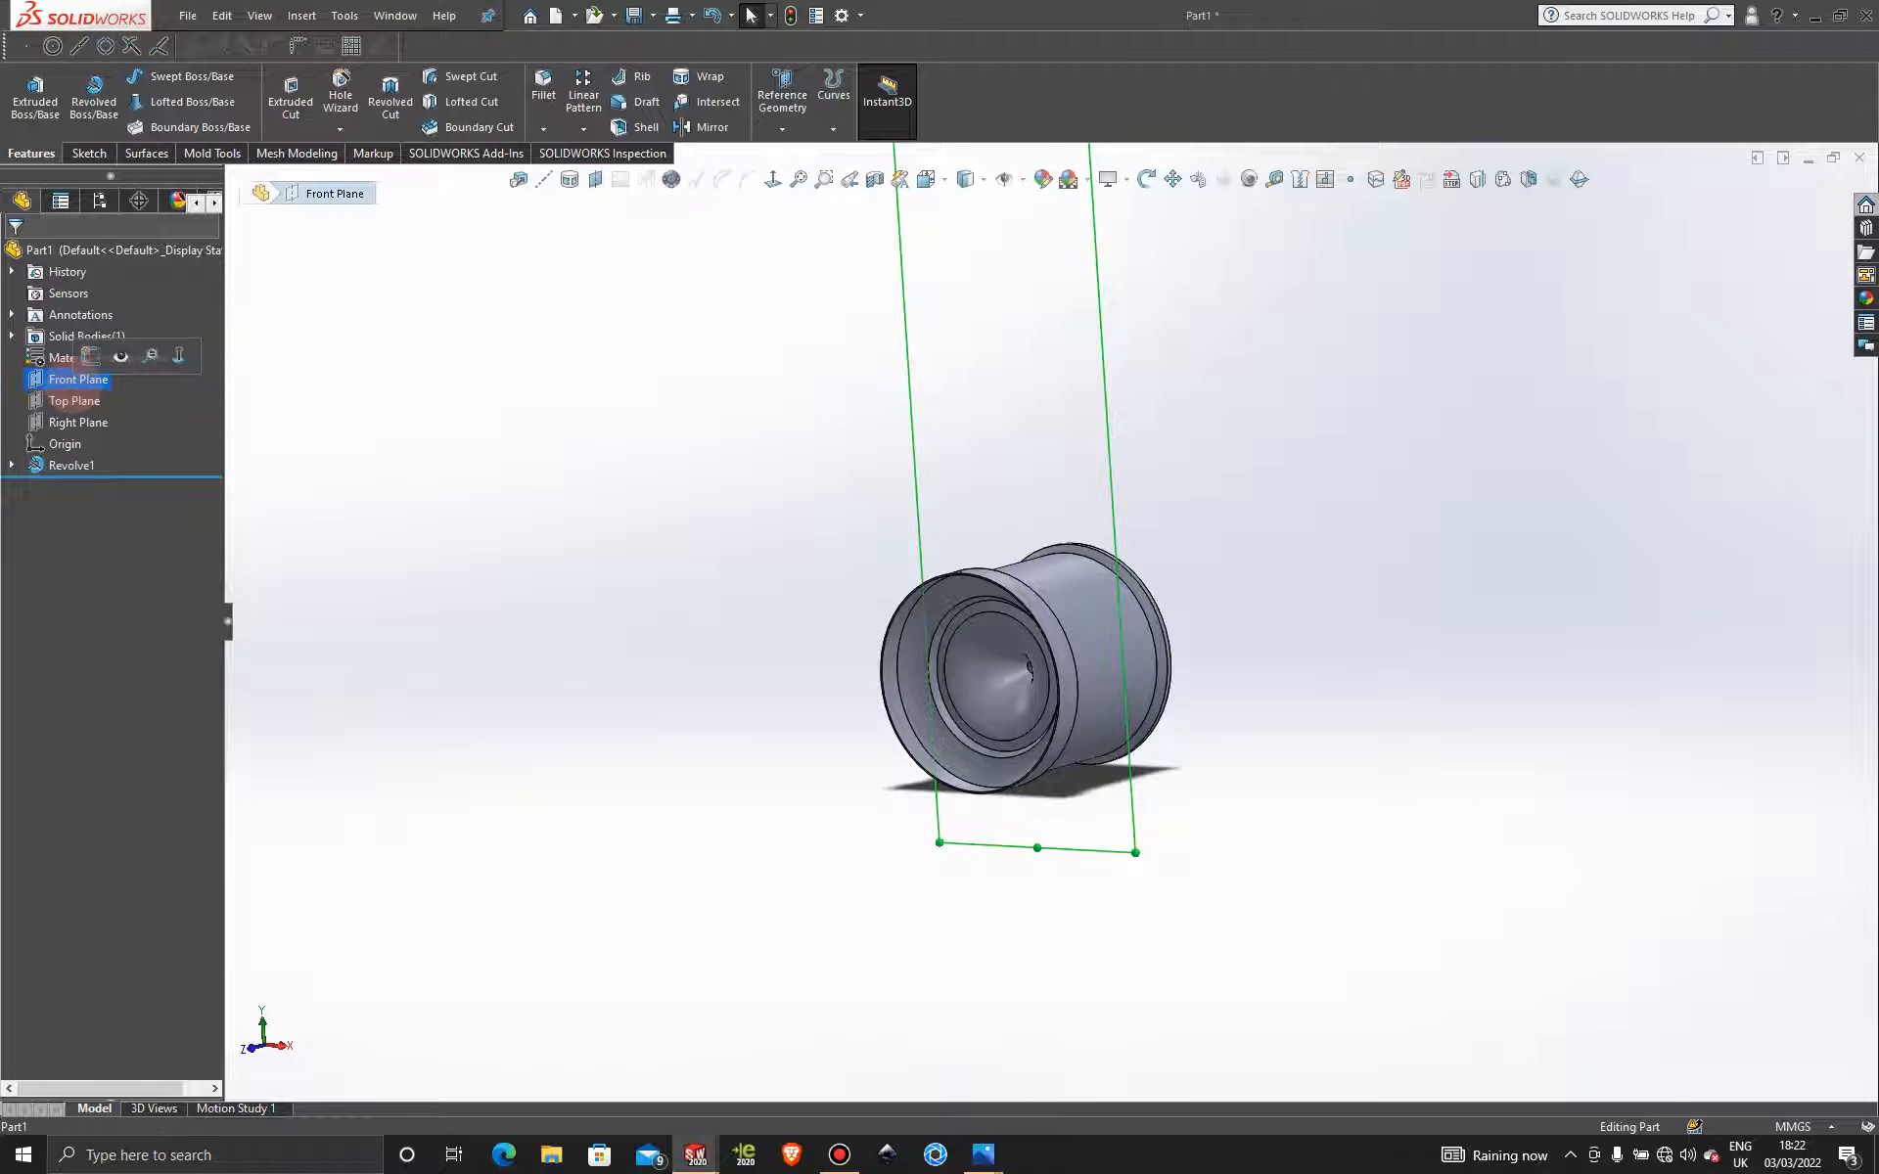
left_click(88, 357)
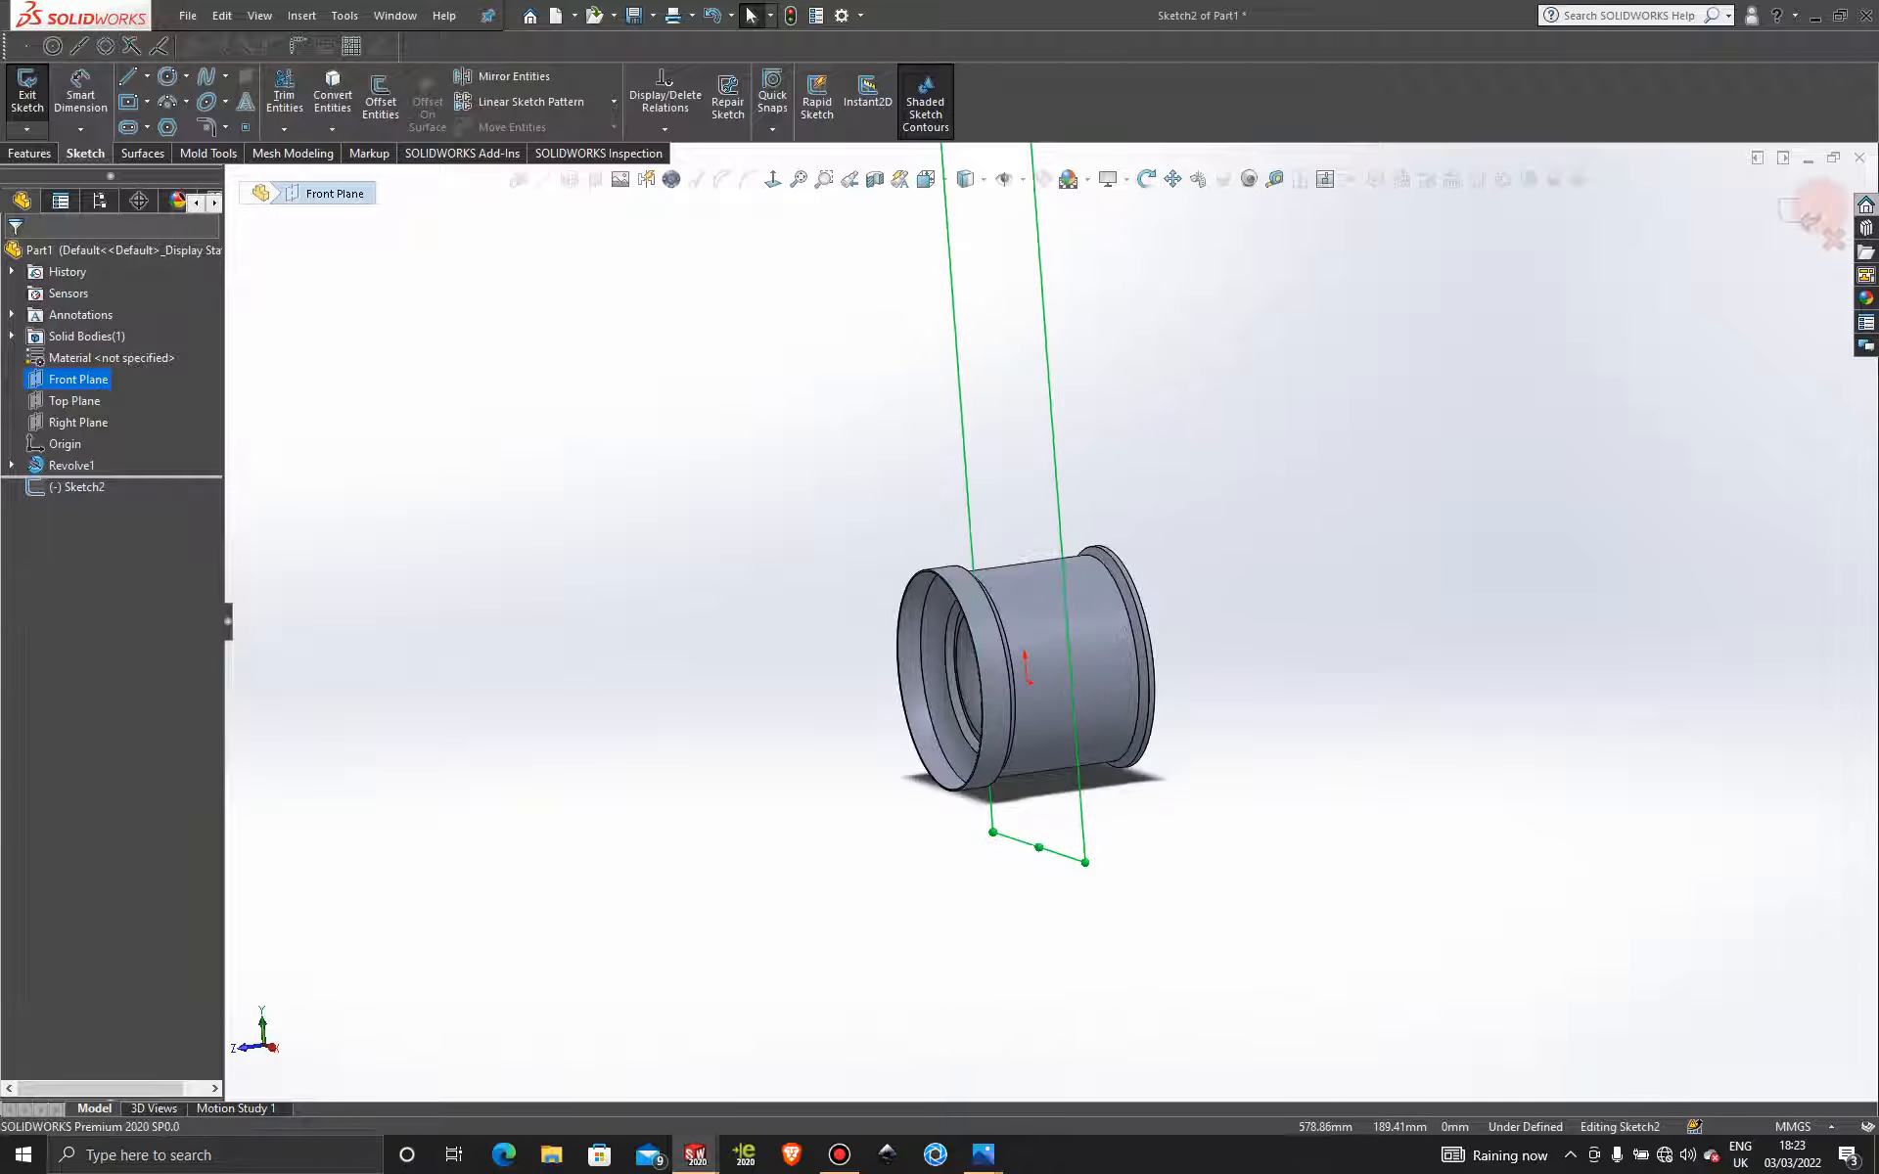
left_click(1808, 209)
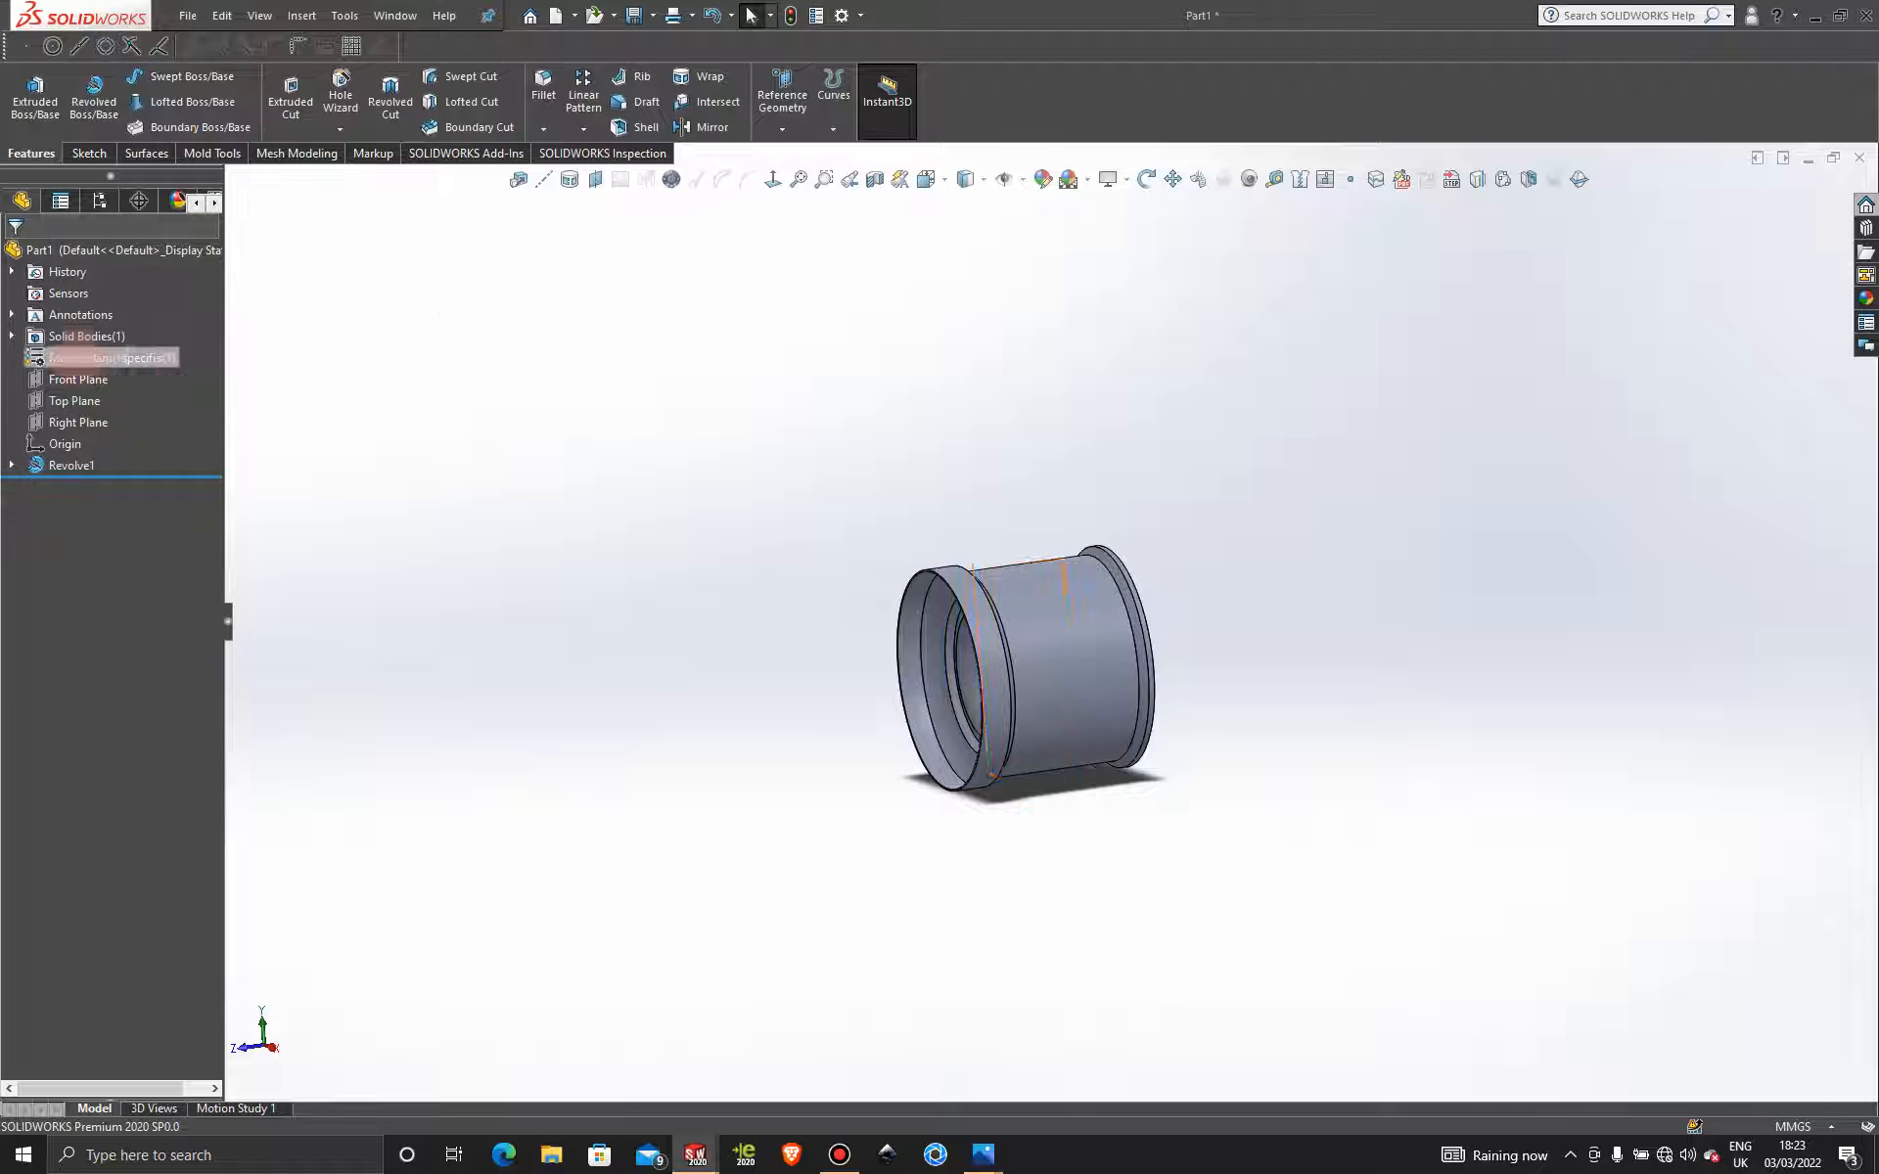
Show the Front Plane and create a reference plane offset 40 mm from it, just outside the rim's open dished face.
left_click(78, 380)
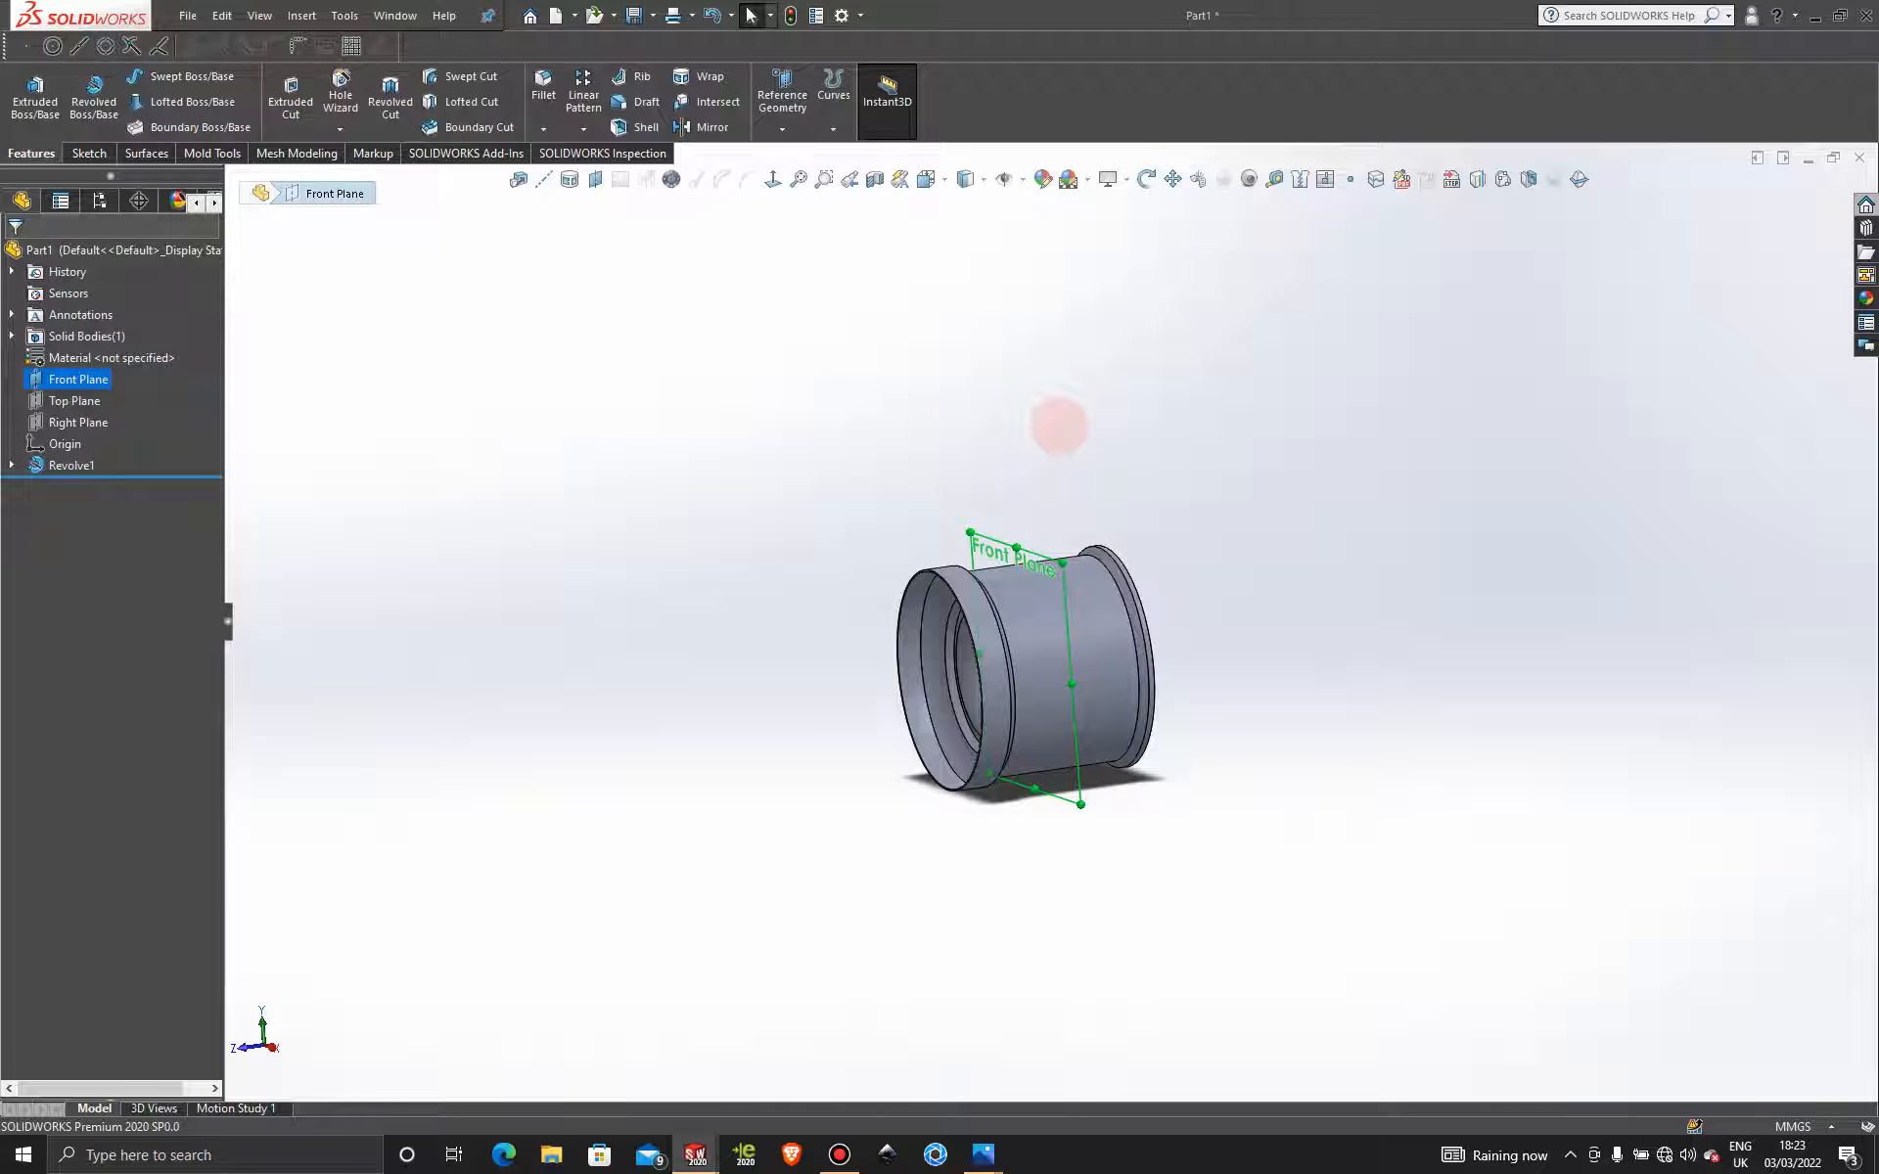
left_click(1058, 427)
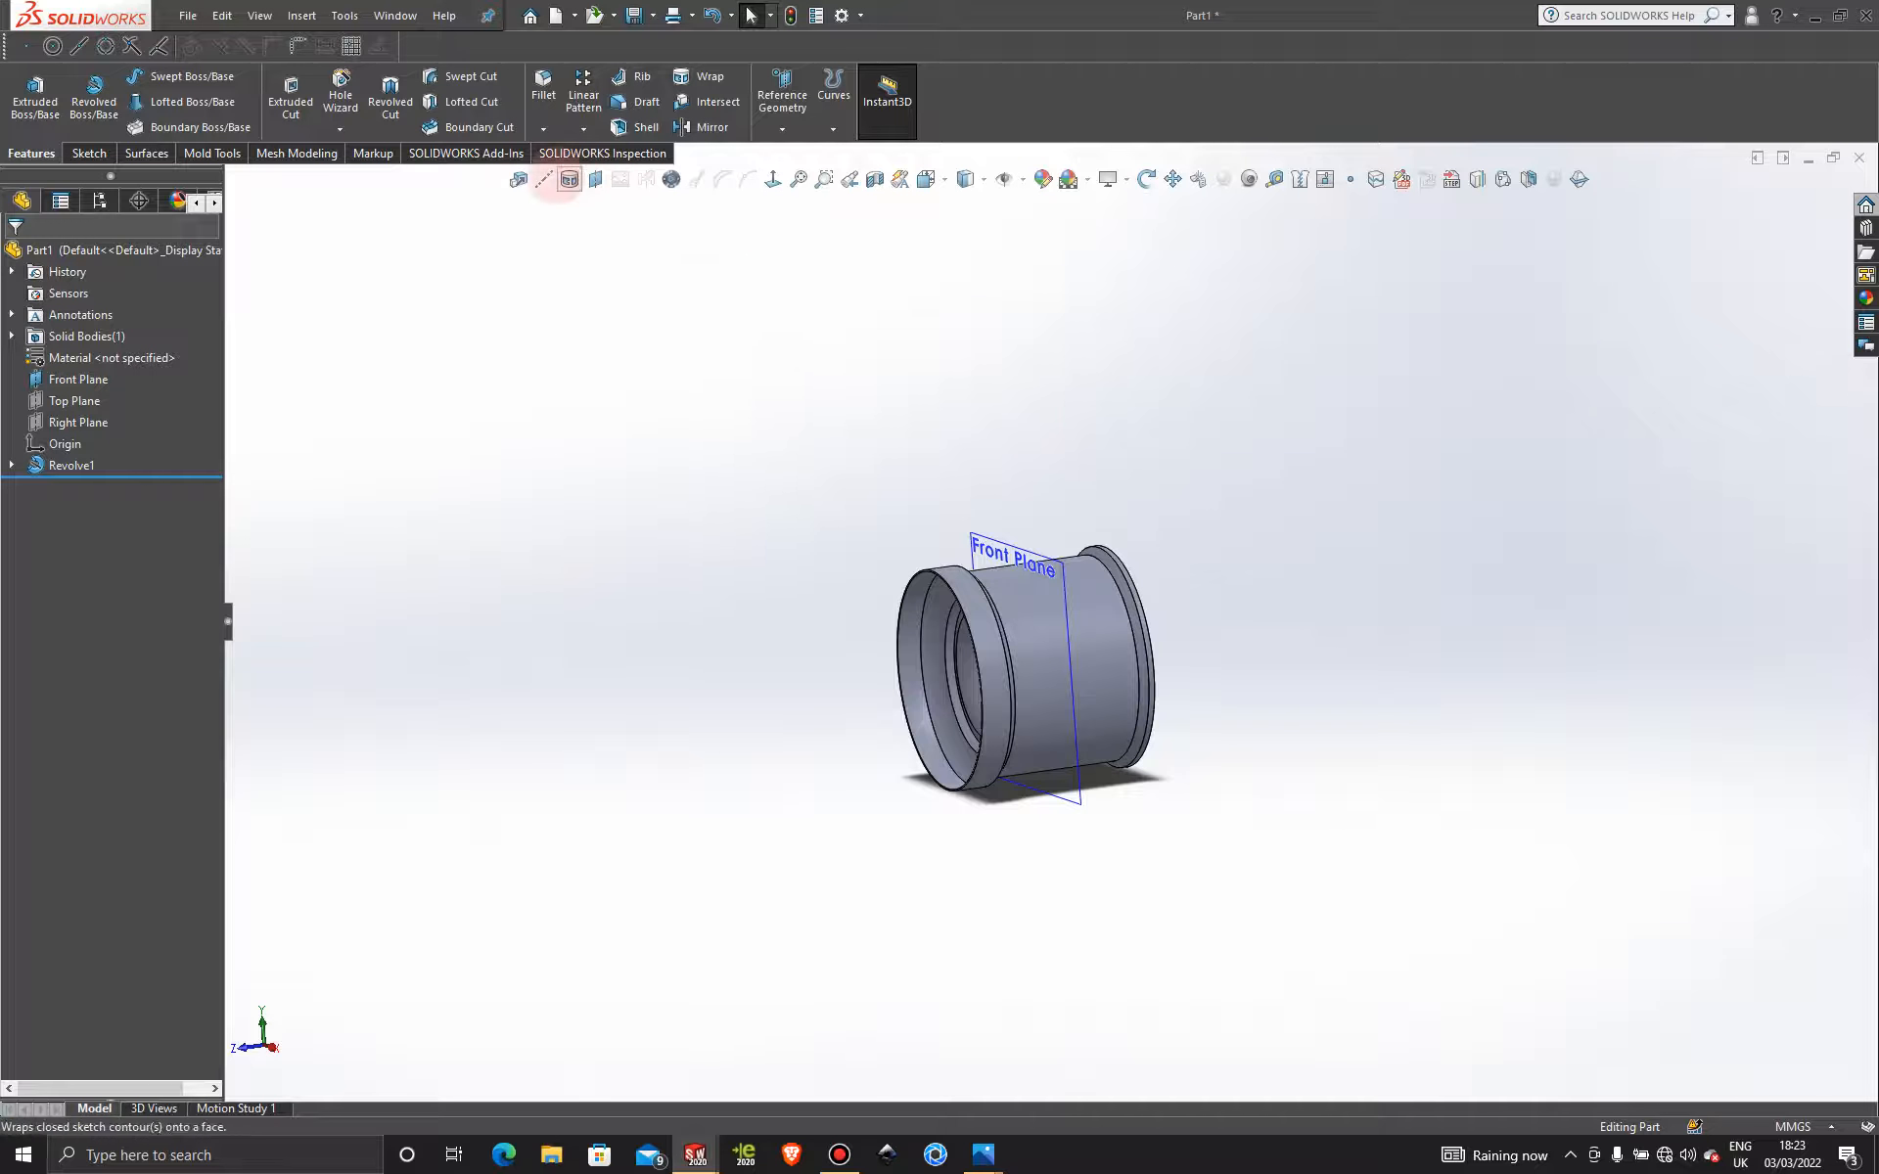
left_click(594, 180)
left_click(1024, 539)
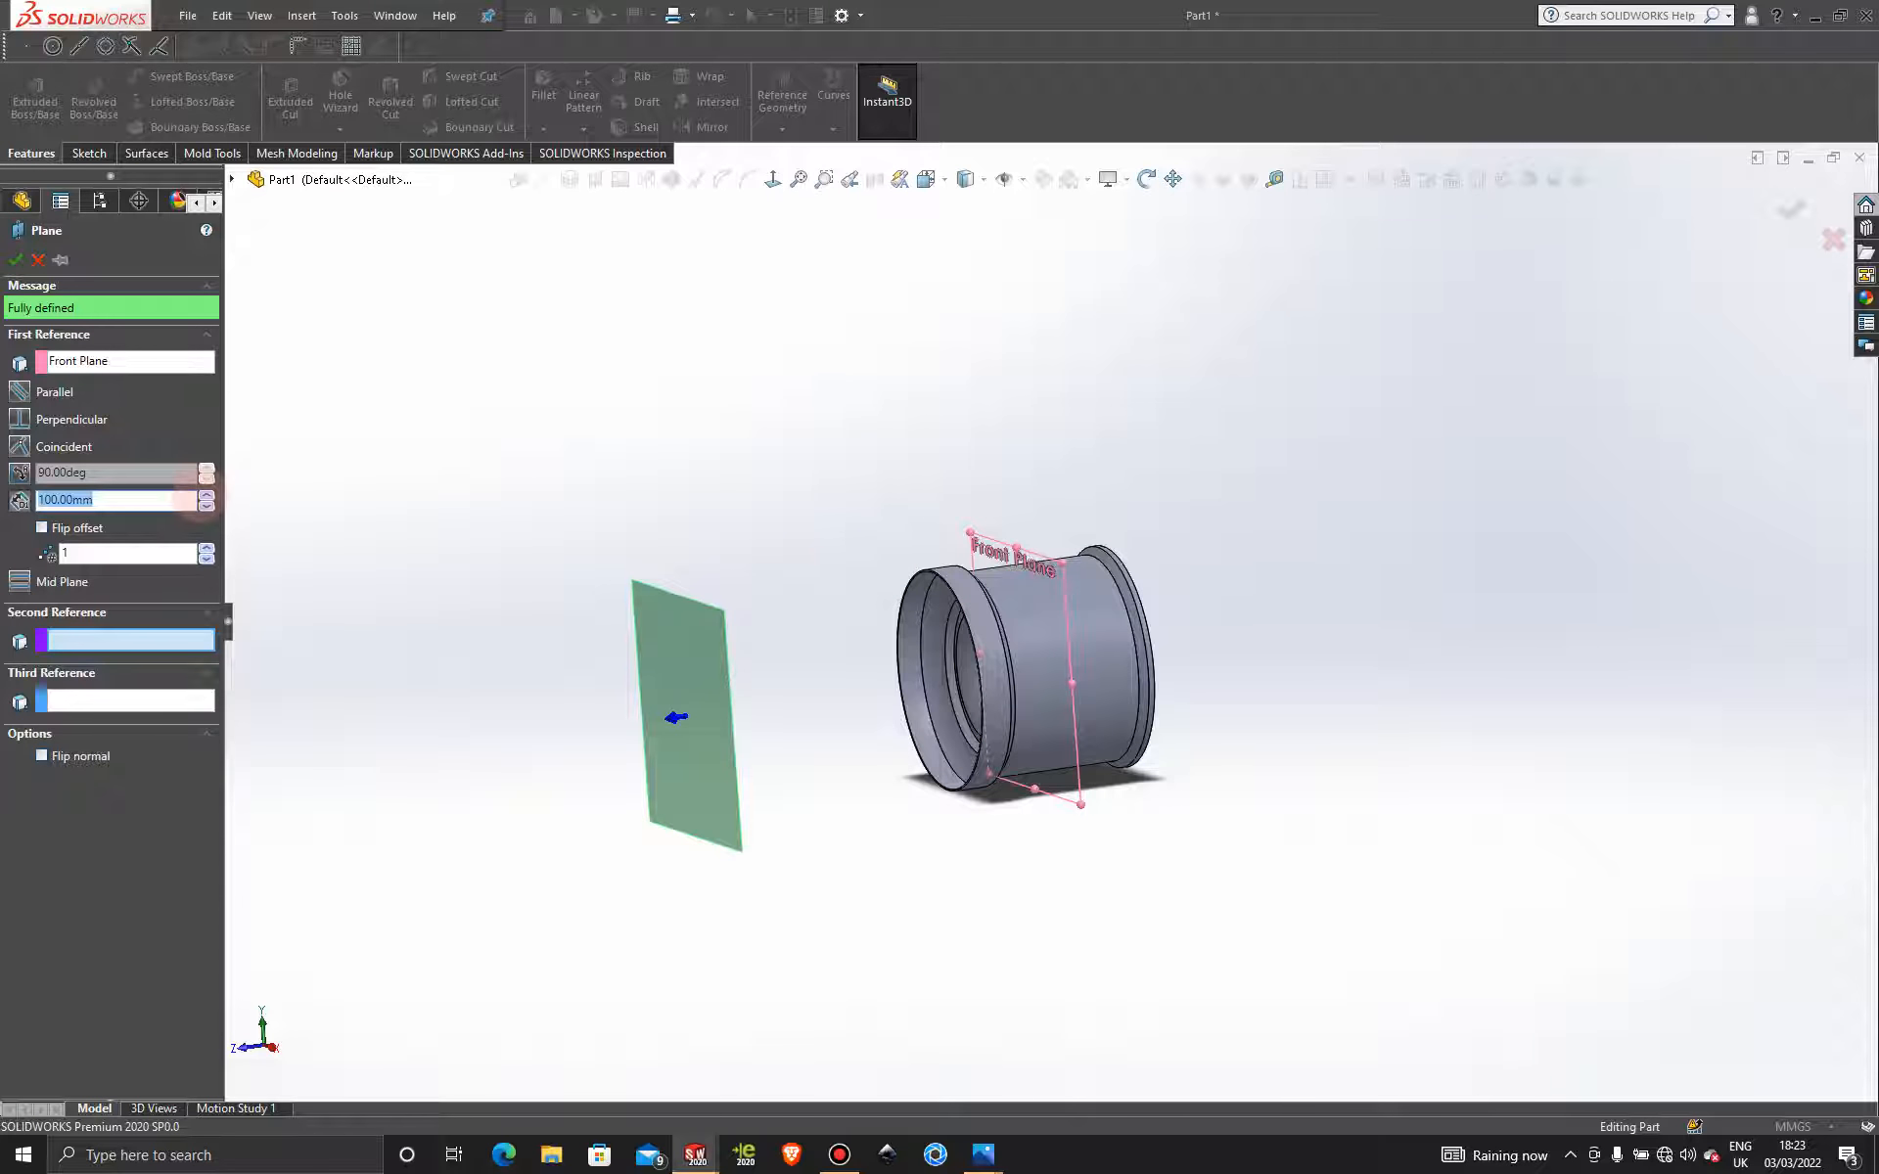
left_click(204, 505)
left_click(203, 505)
left_click(203, 505)
left_click(203, 505)
left_click(204, 505)
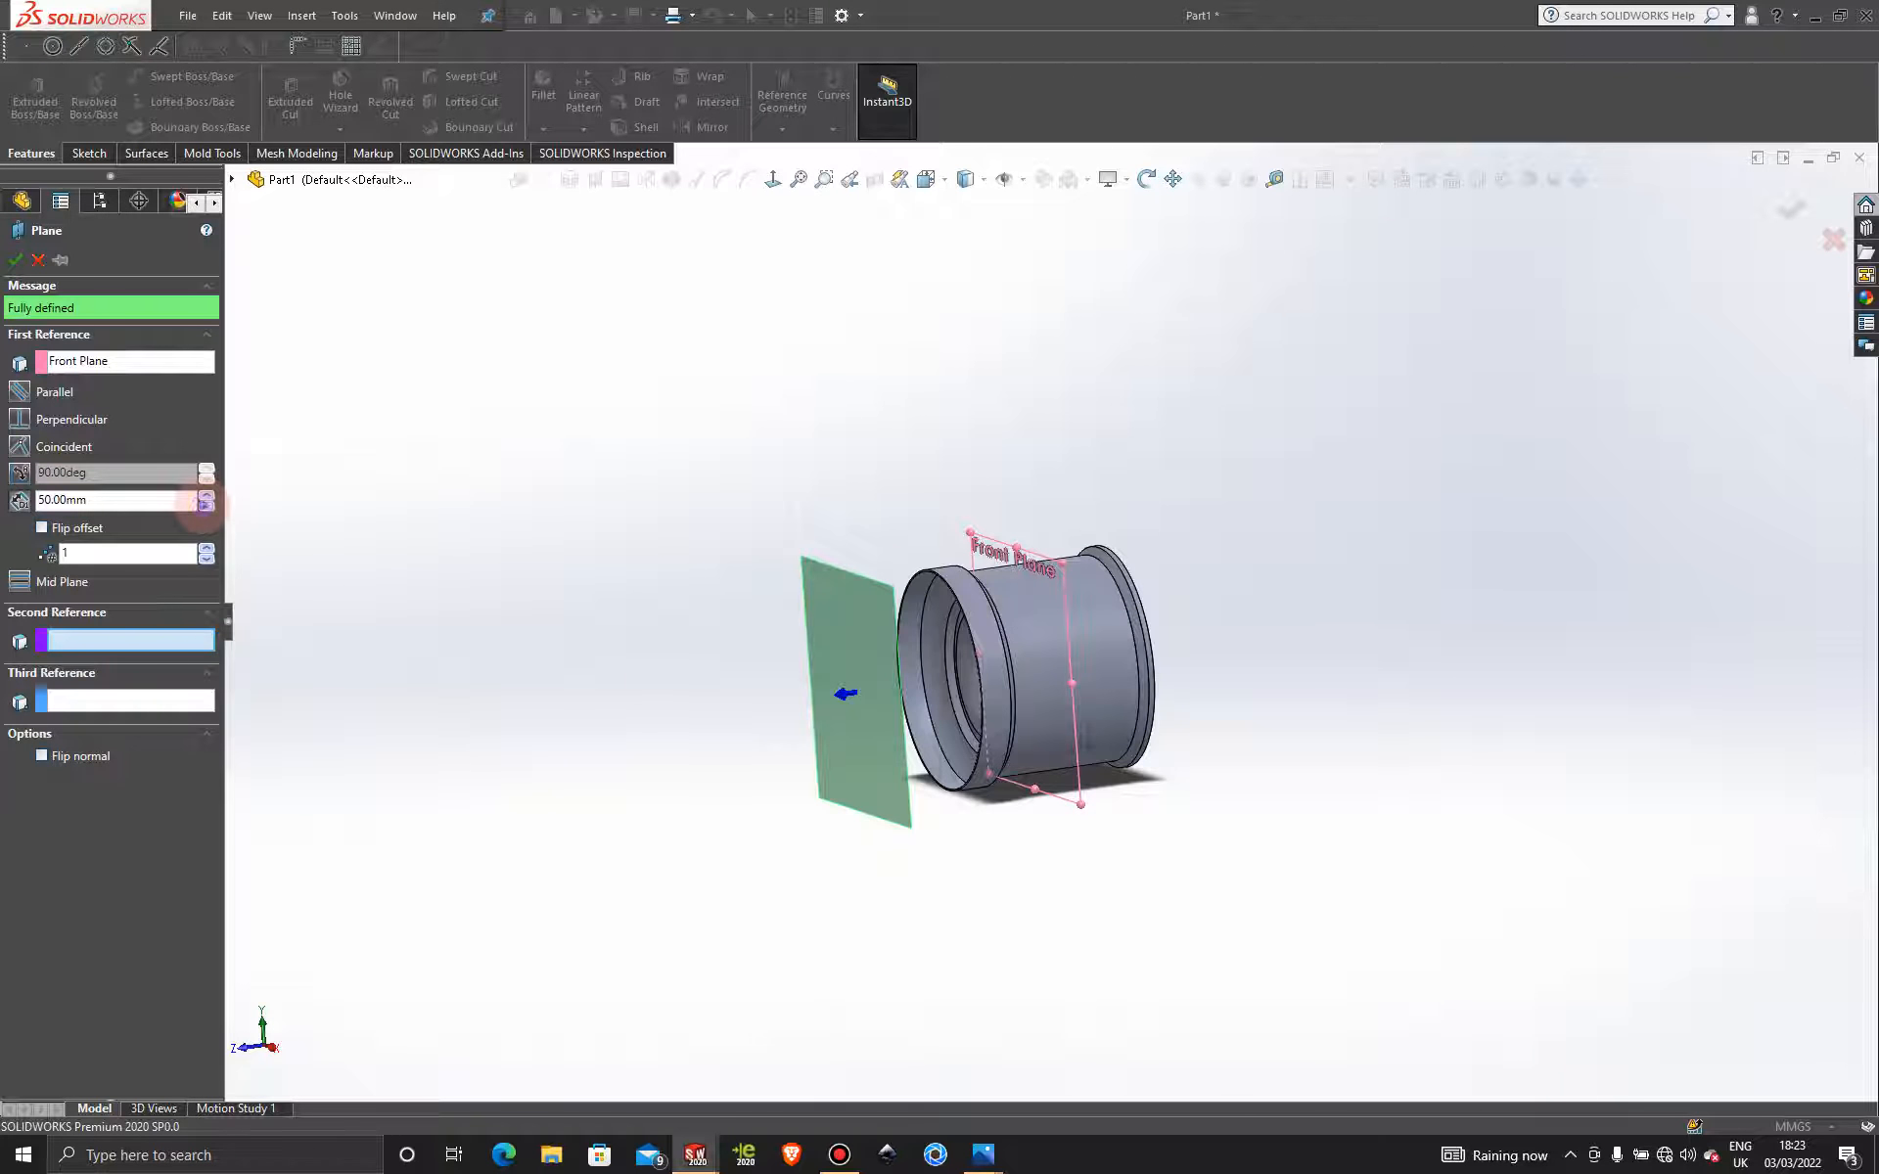
left_click(204, 505)
left_click(16, 260)
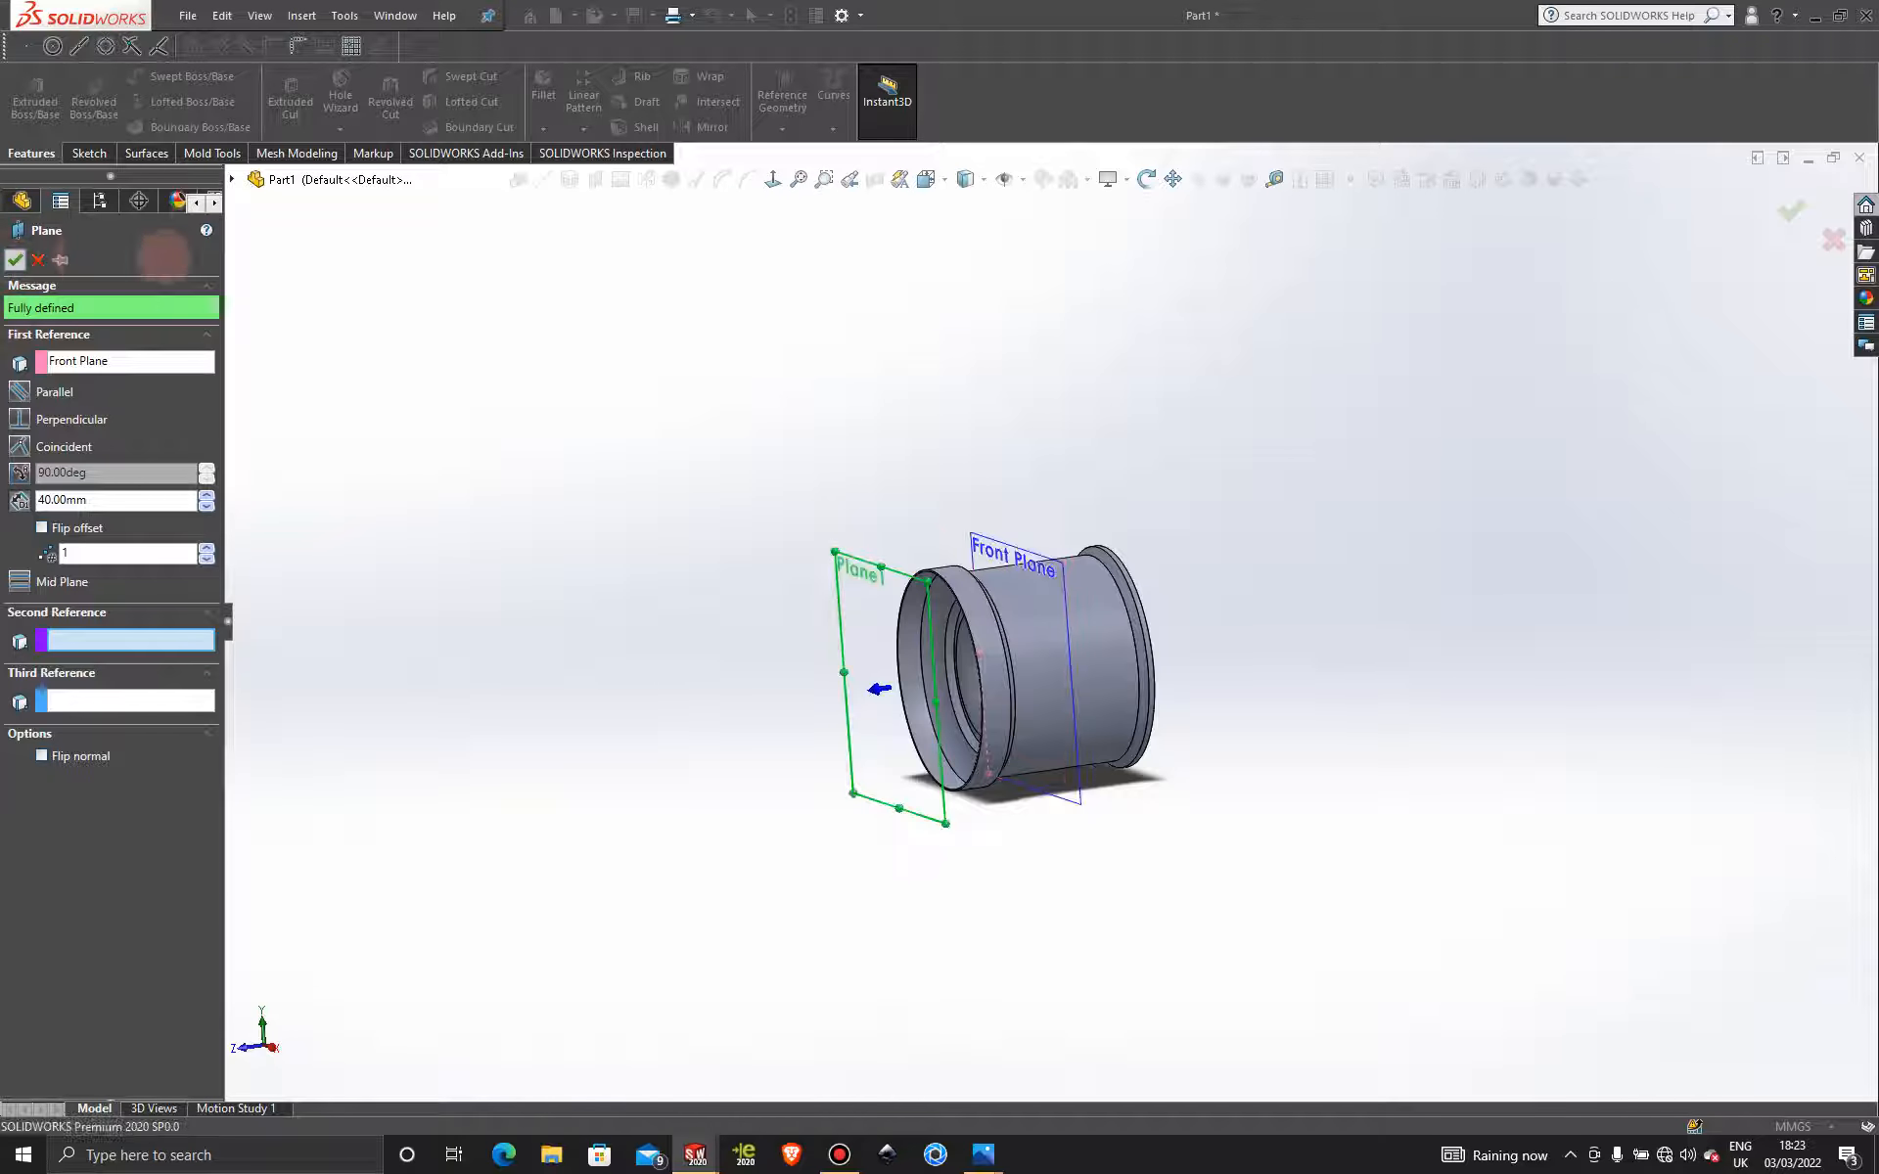
Hide the Front Plane, leaving only the offset reference plane shown.
left_click(1141, 426)
left_click(990, 535)
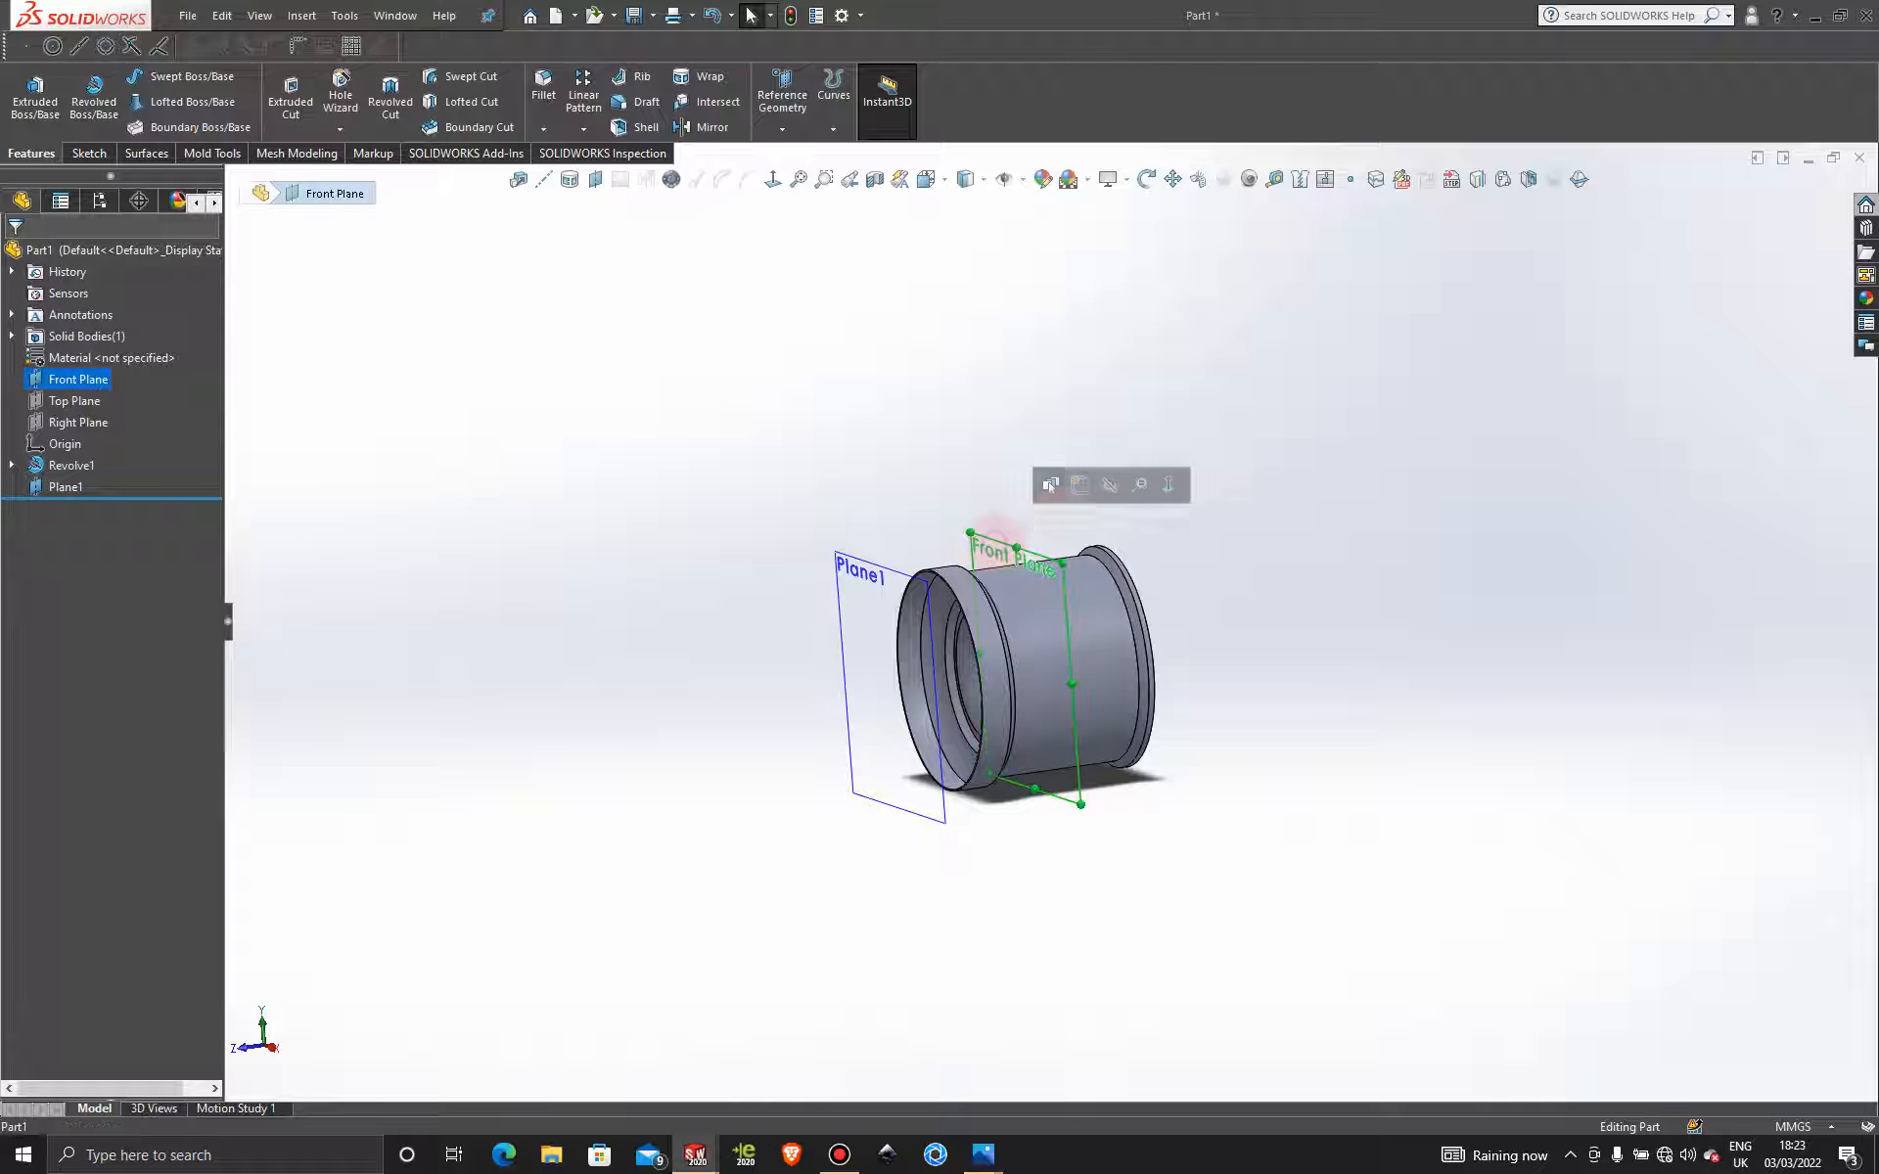
left_click(1104, 491)
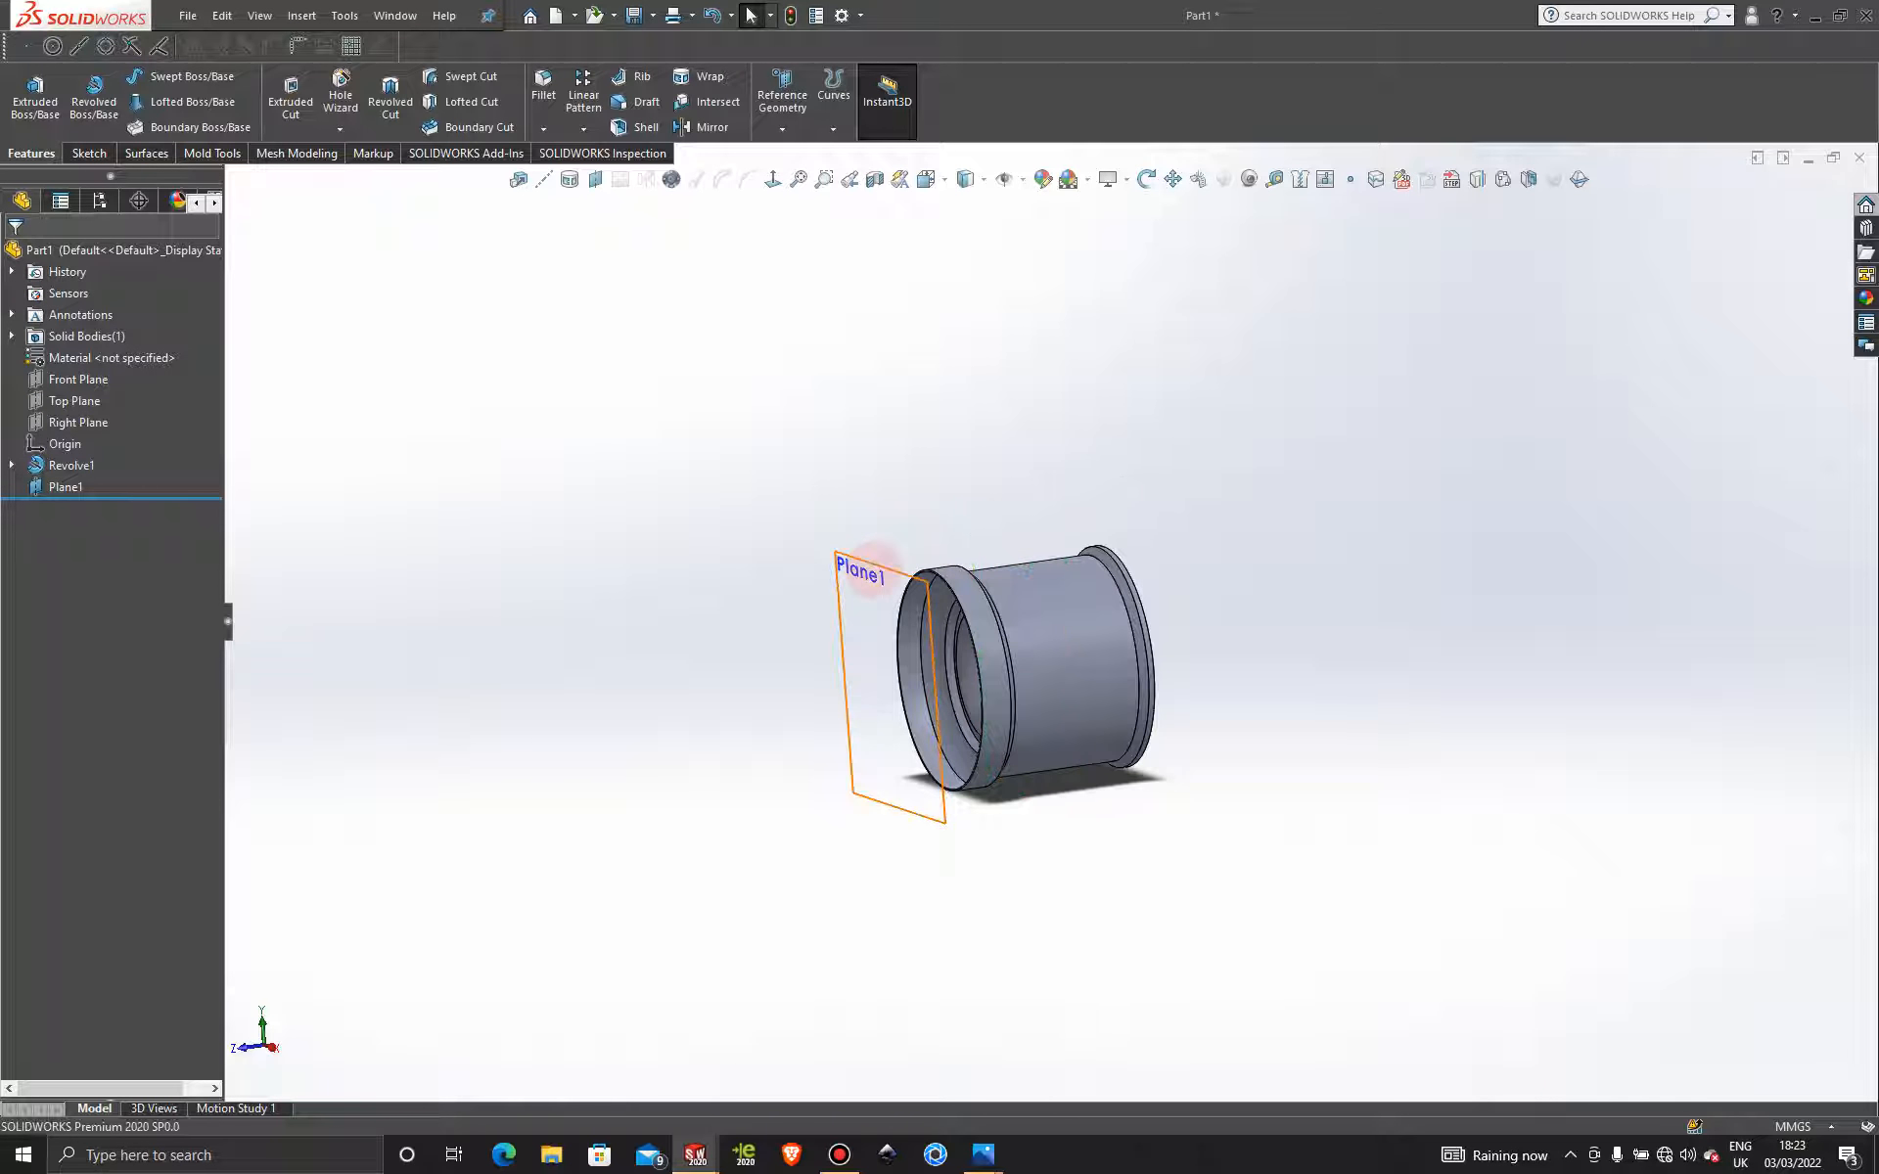
Start a sketch on the offset reference plane in front of the rim and view it face-on.
left_click(866, 569)
left_click(965, 391)
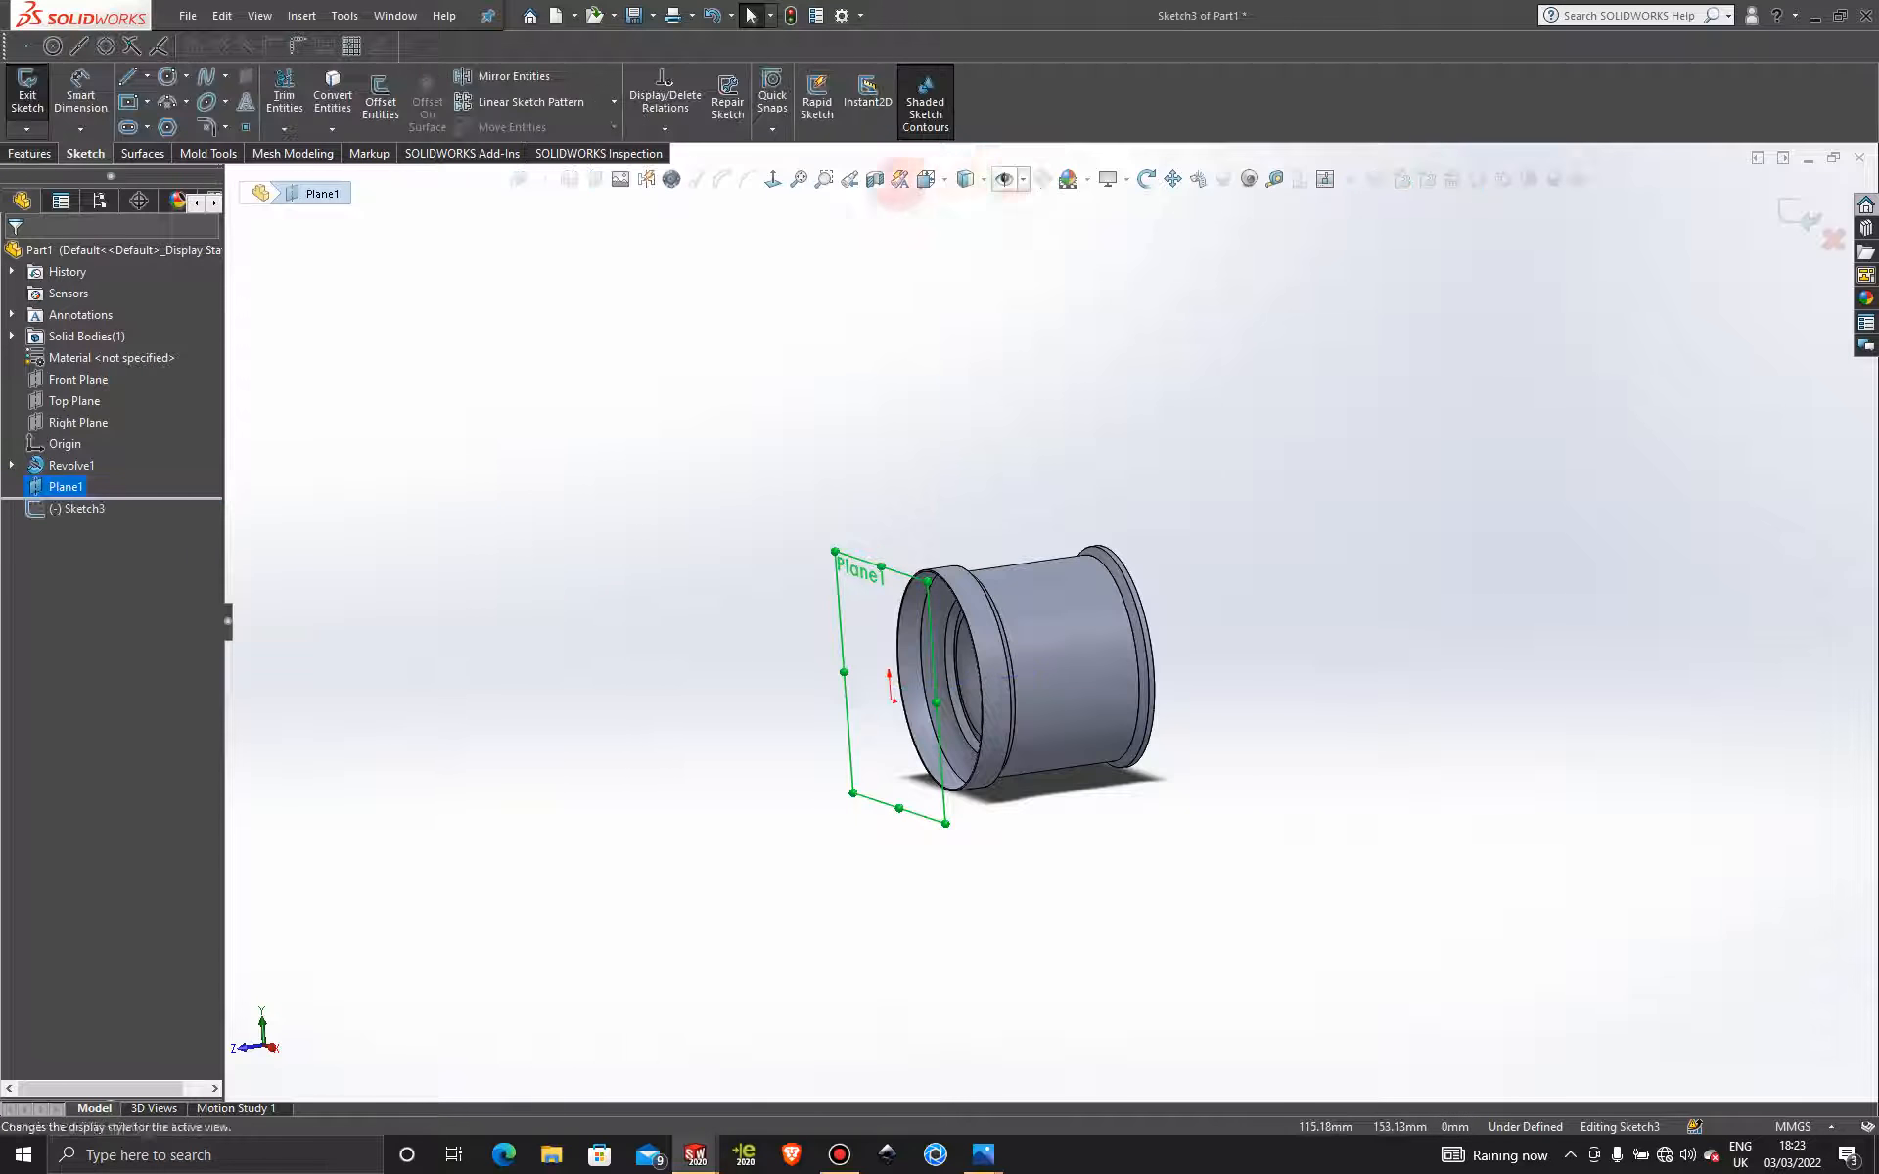
left_click(772, 178)
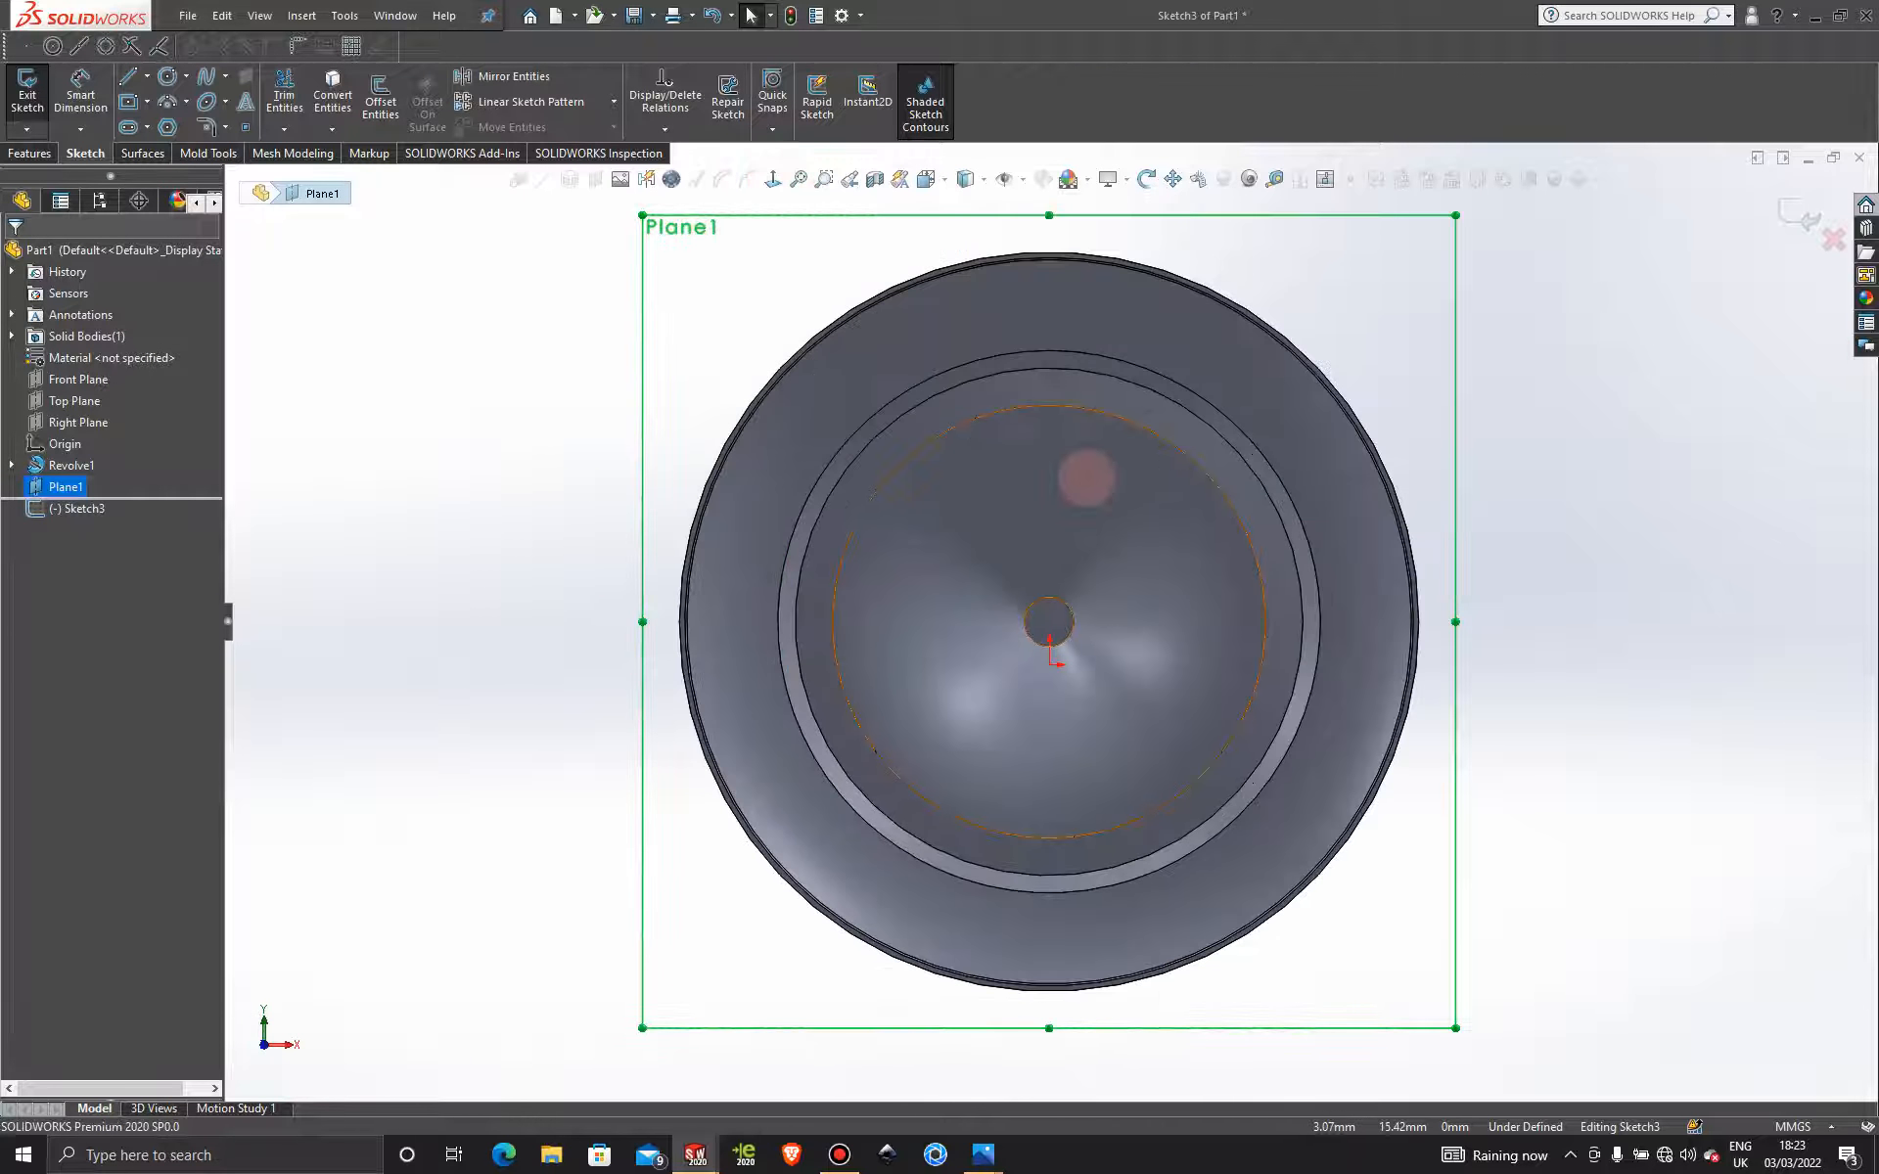
scroll(1084, 481, "up", 4)
scroll(1068, 529, "down", 3)
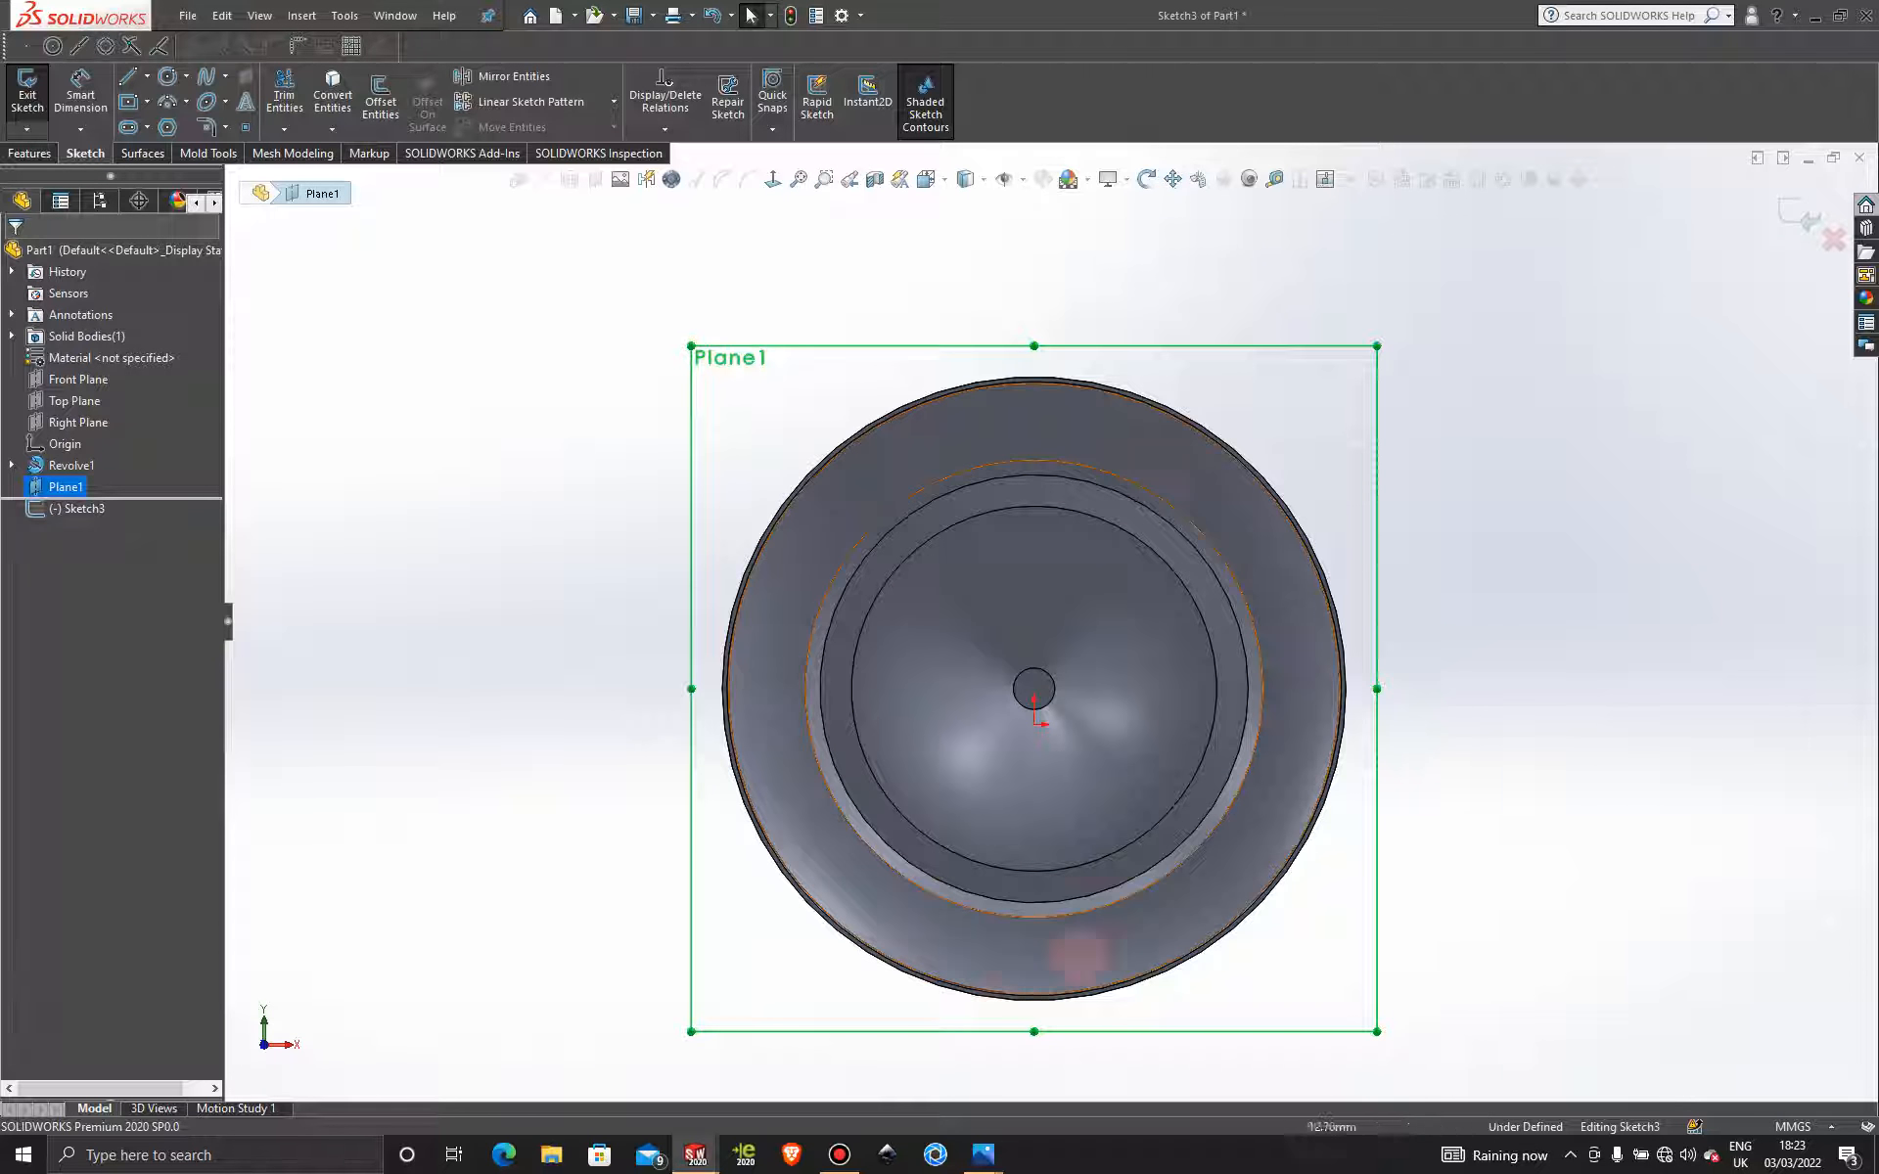
Switch to RIM 12, remove its polished brass appearance and display the model shaded with edges.
mouse_move(695, 1155)
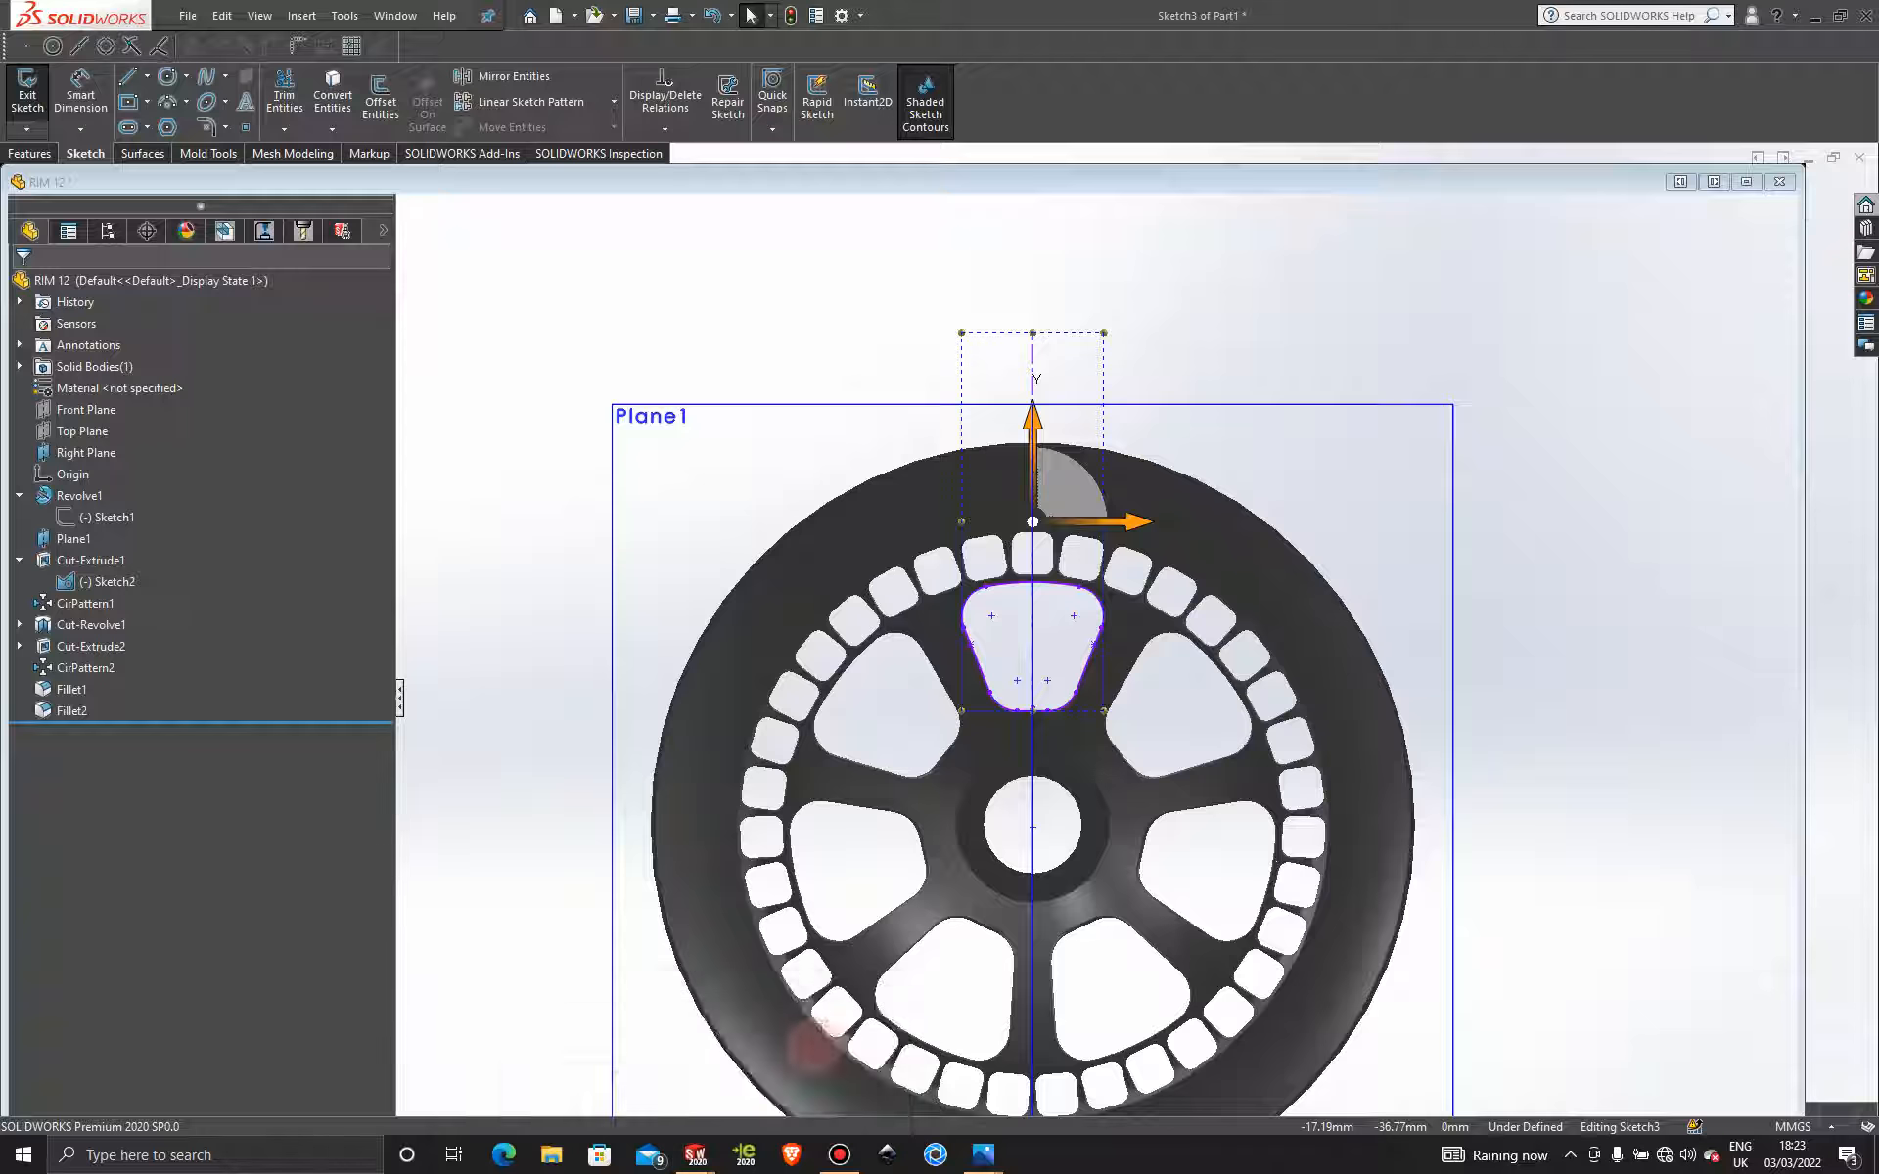
left_click(812, 1076)
scroll(1194, 559, "up", 3)
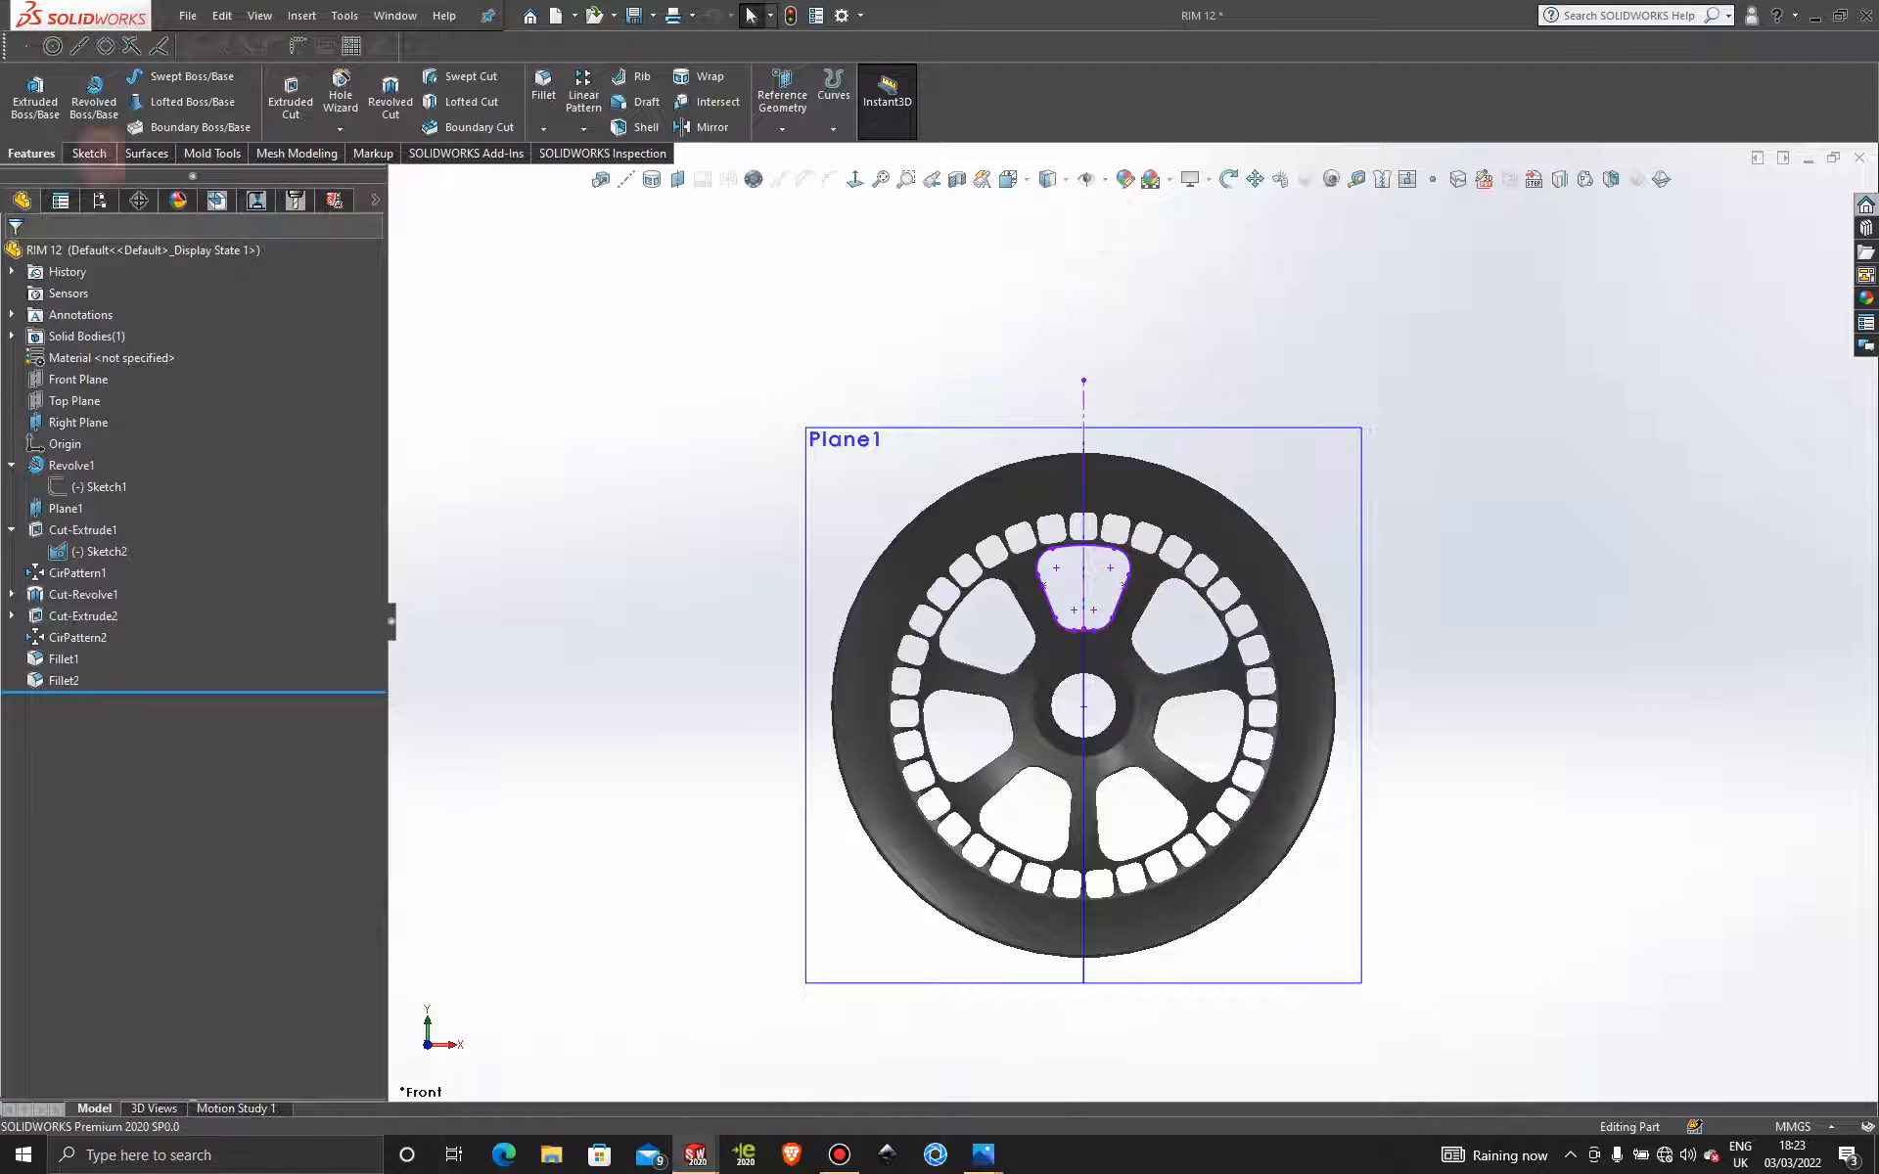
left_click(178, 200)
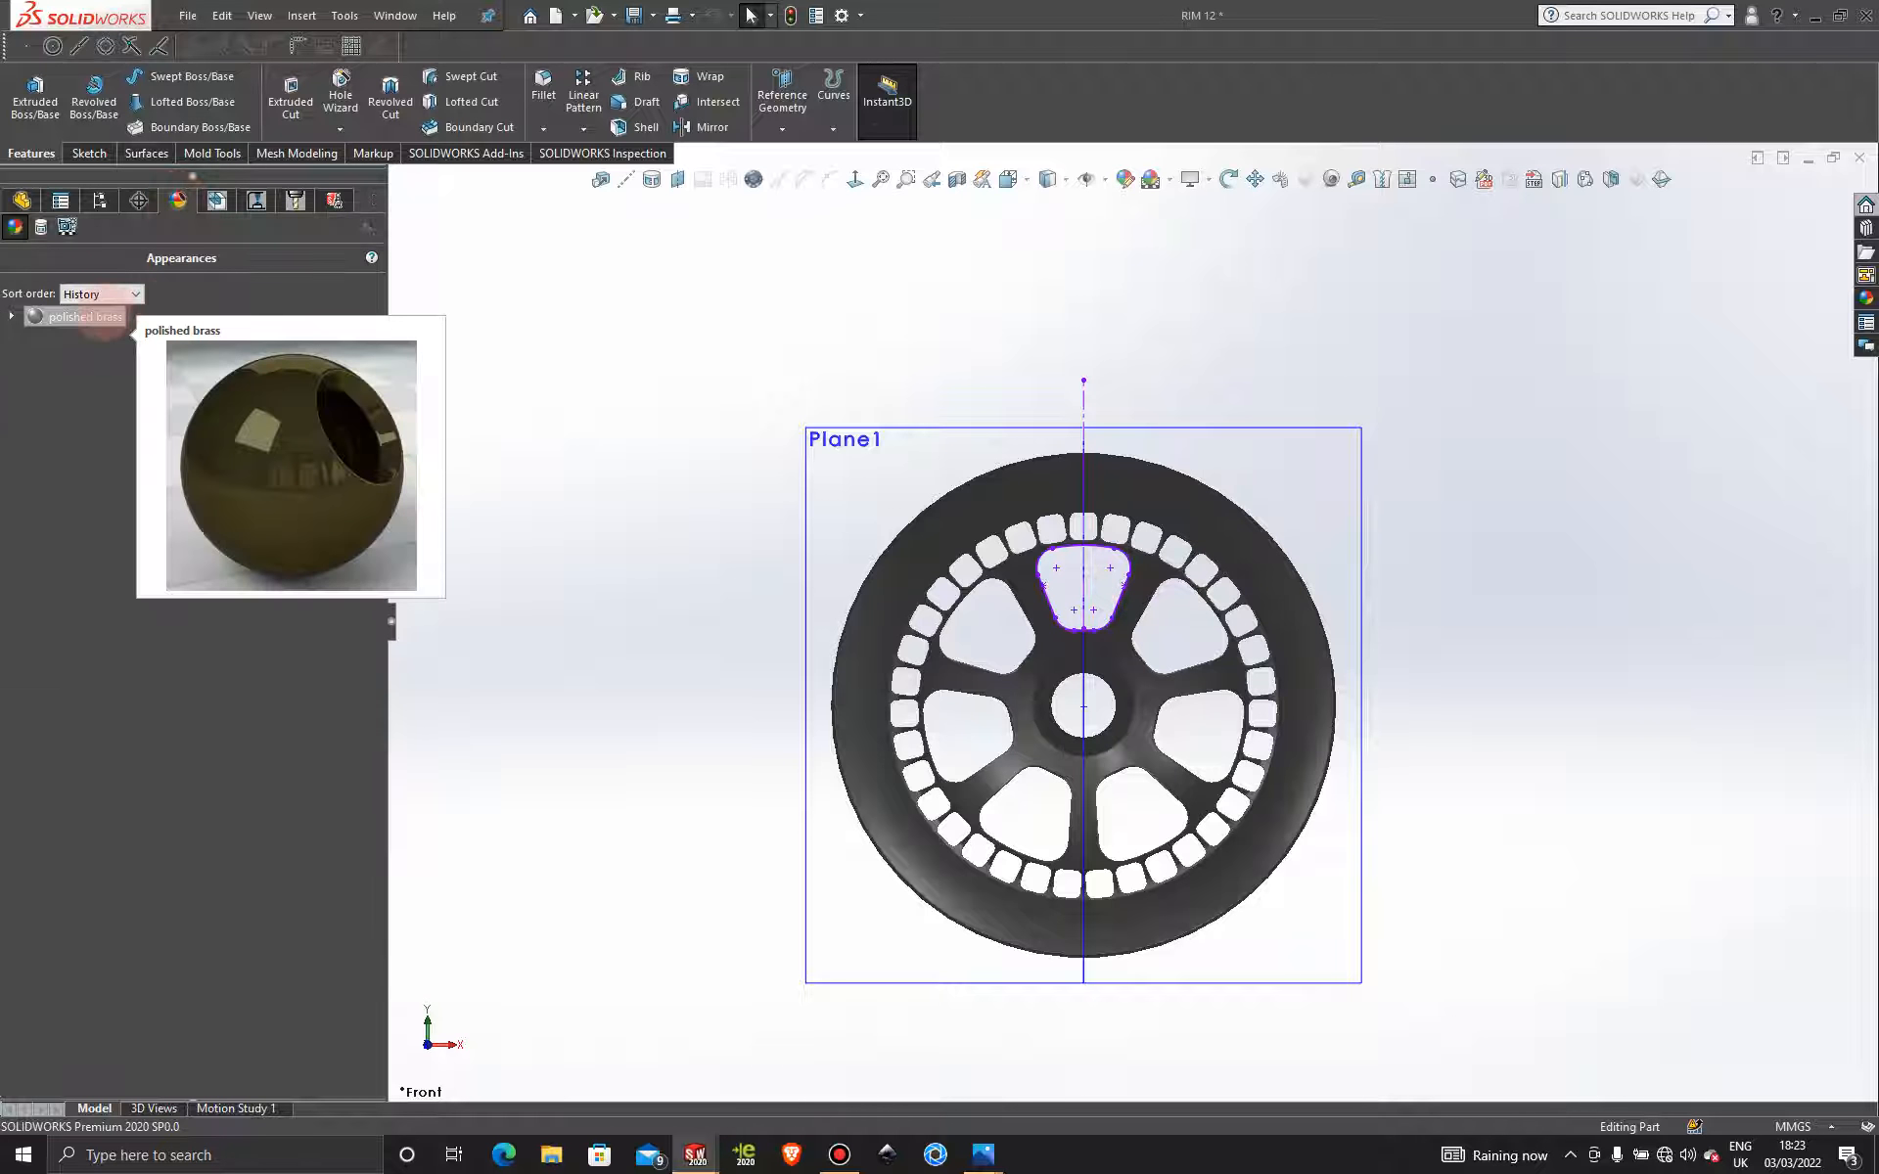
right_click(112, 317)
left_click(186, 397)
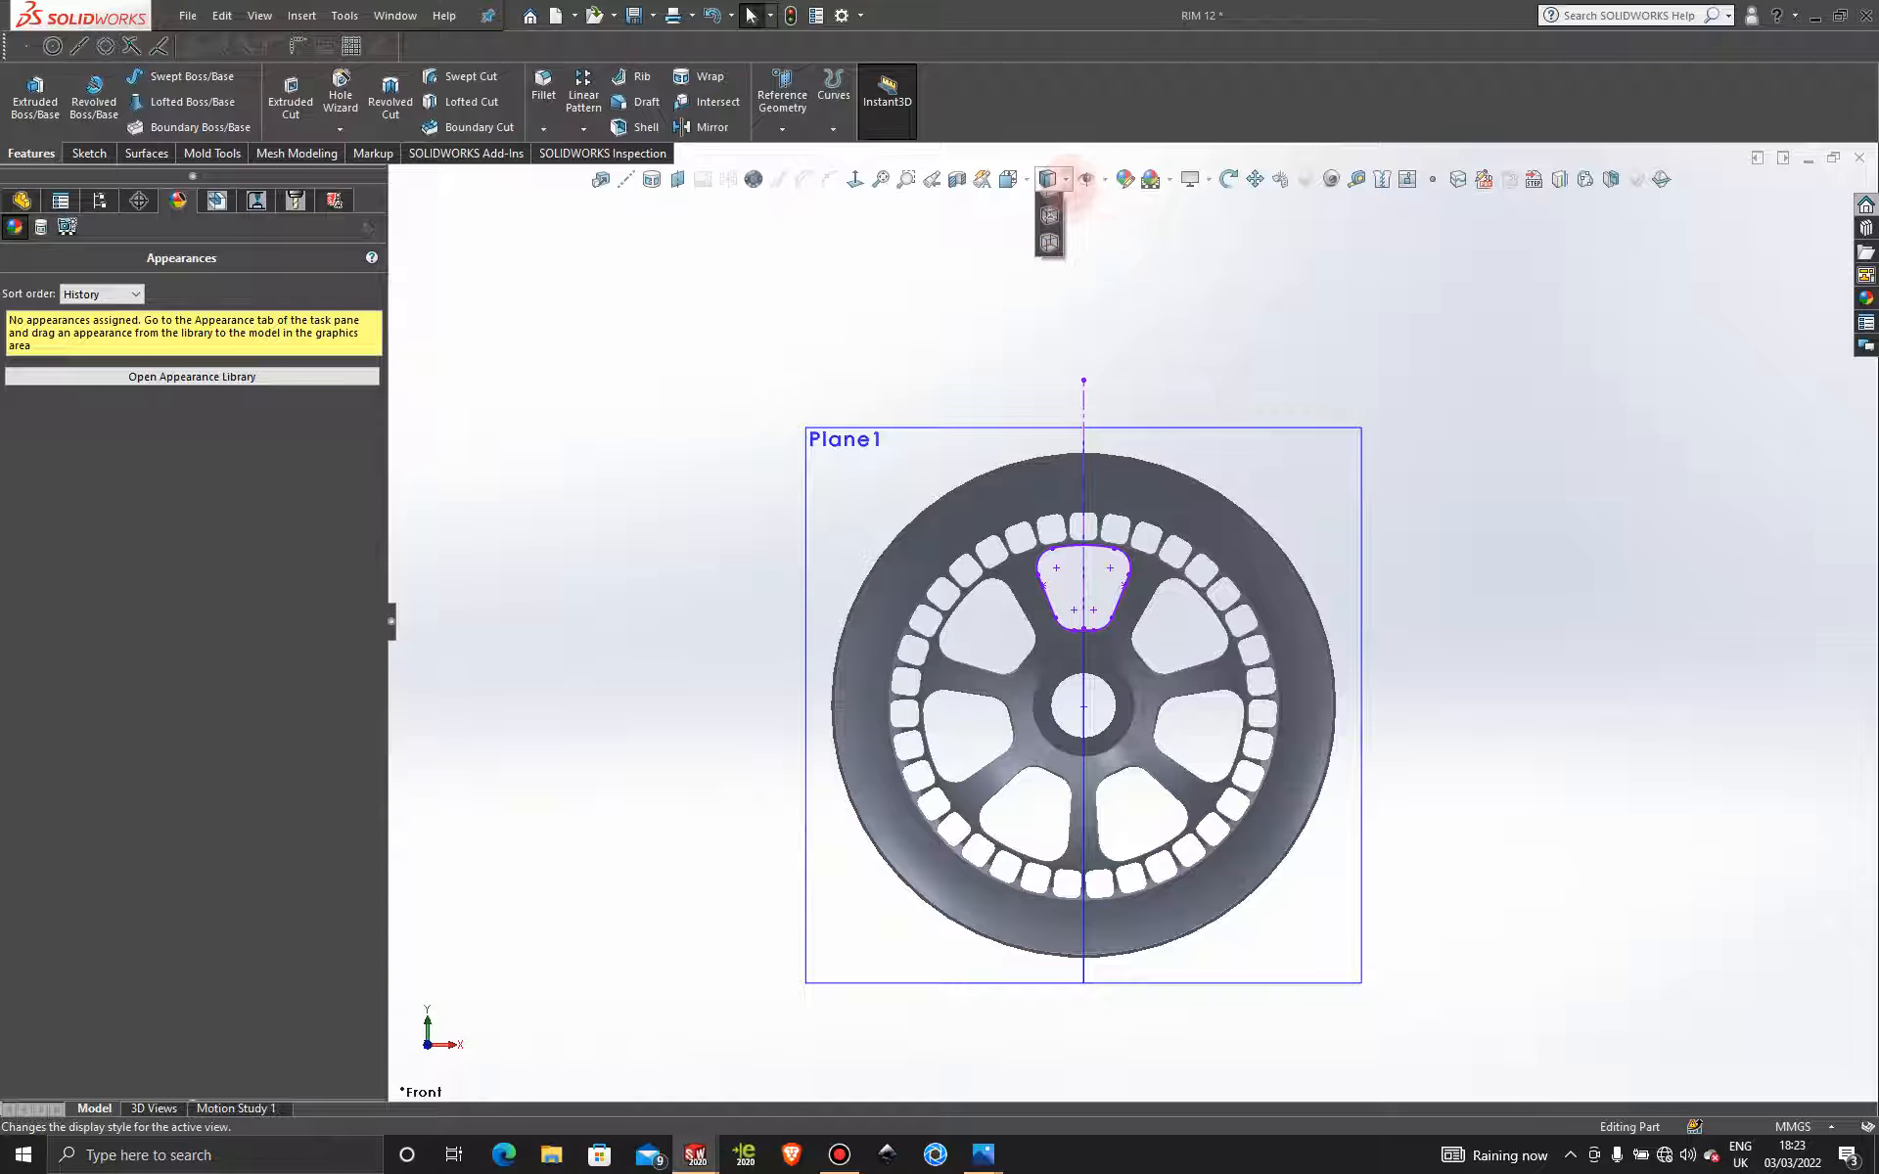
left_click(1049, 200)
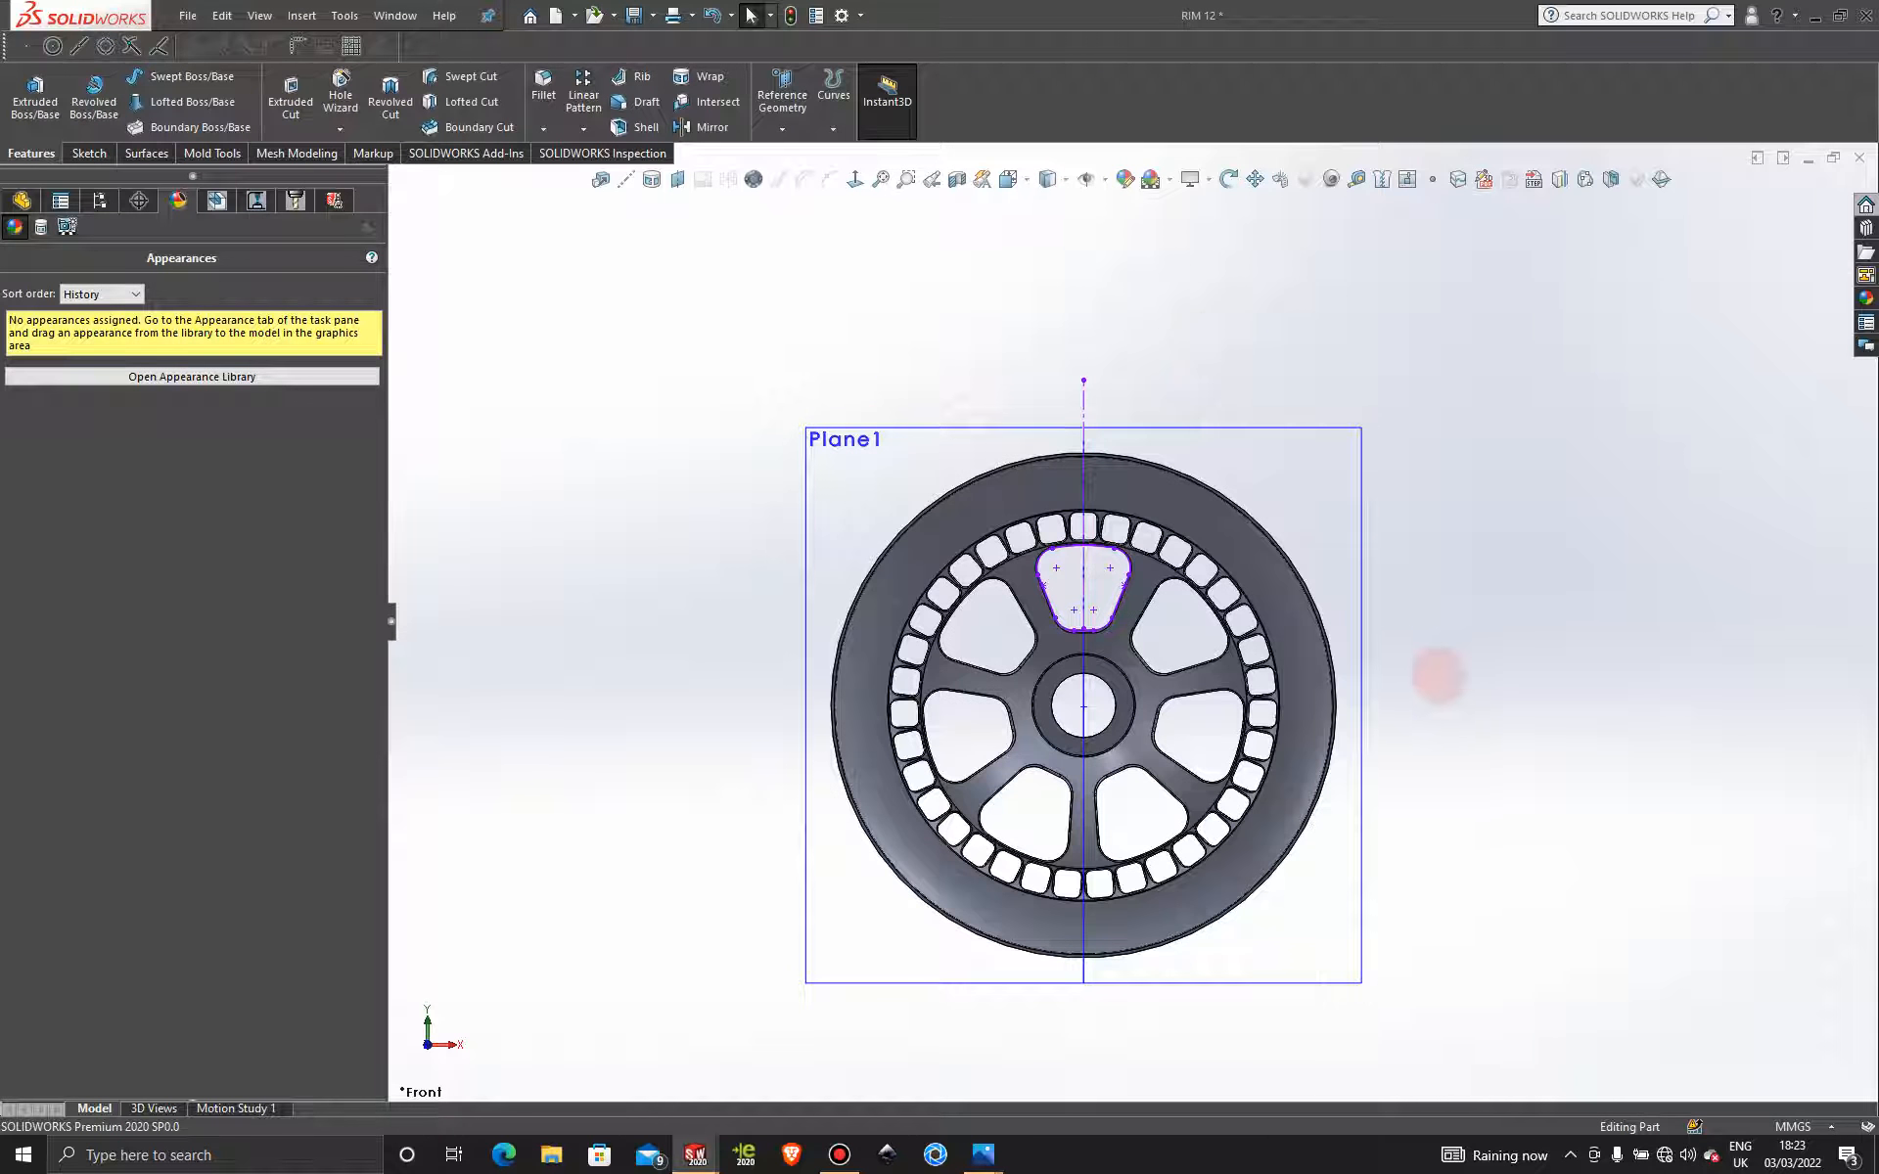
Examine the rounded spoke window sketch of RIM 12 relative to the surrounding cutouts, and return to the open sketch in Part1.
scroll(1402, 662, "down", 2)
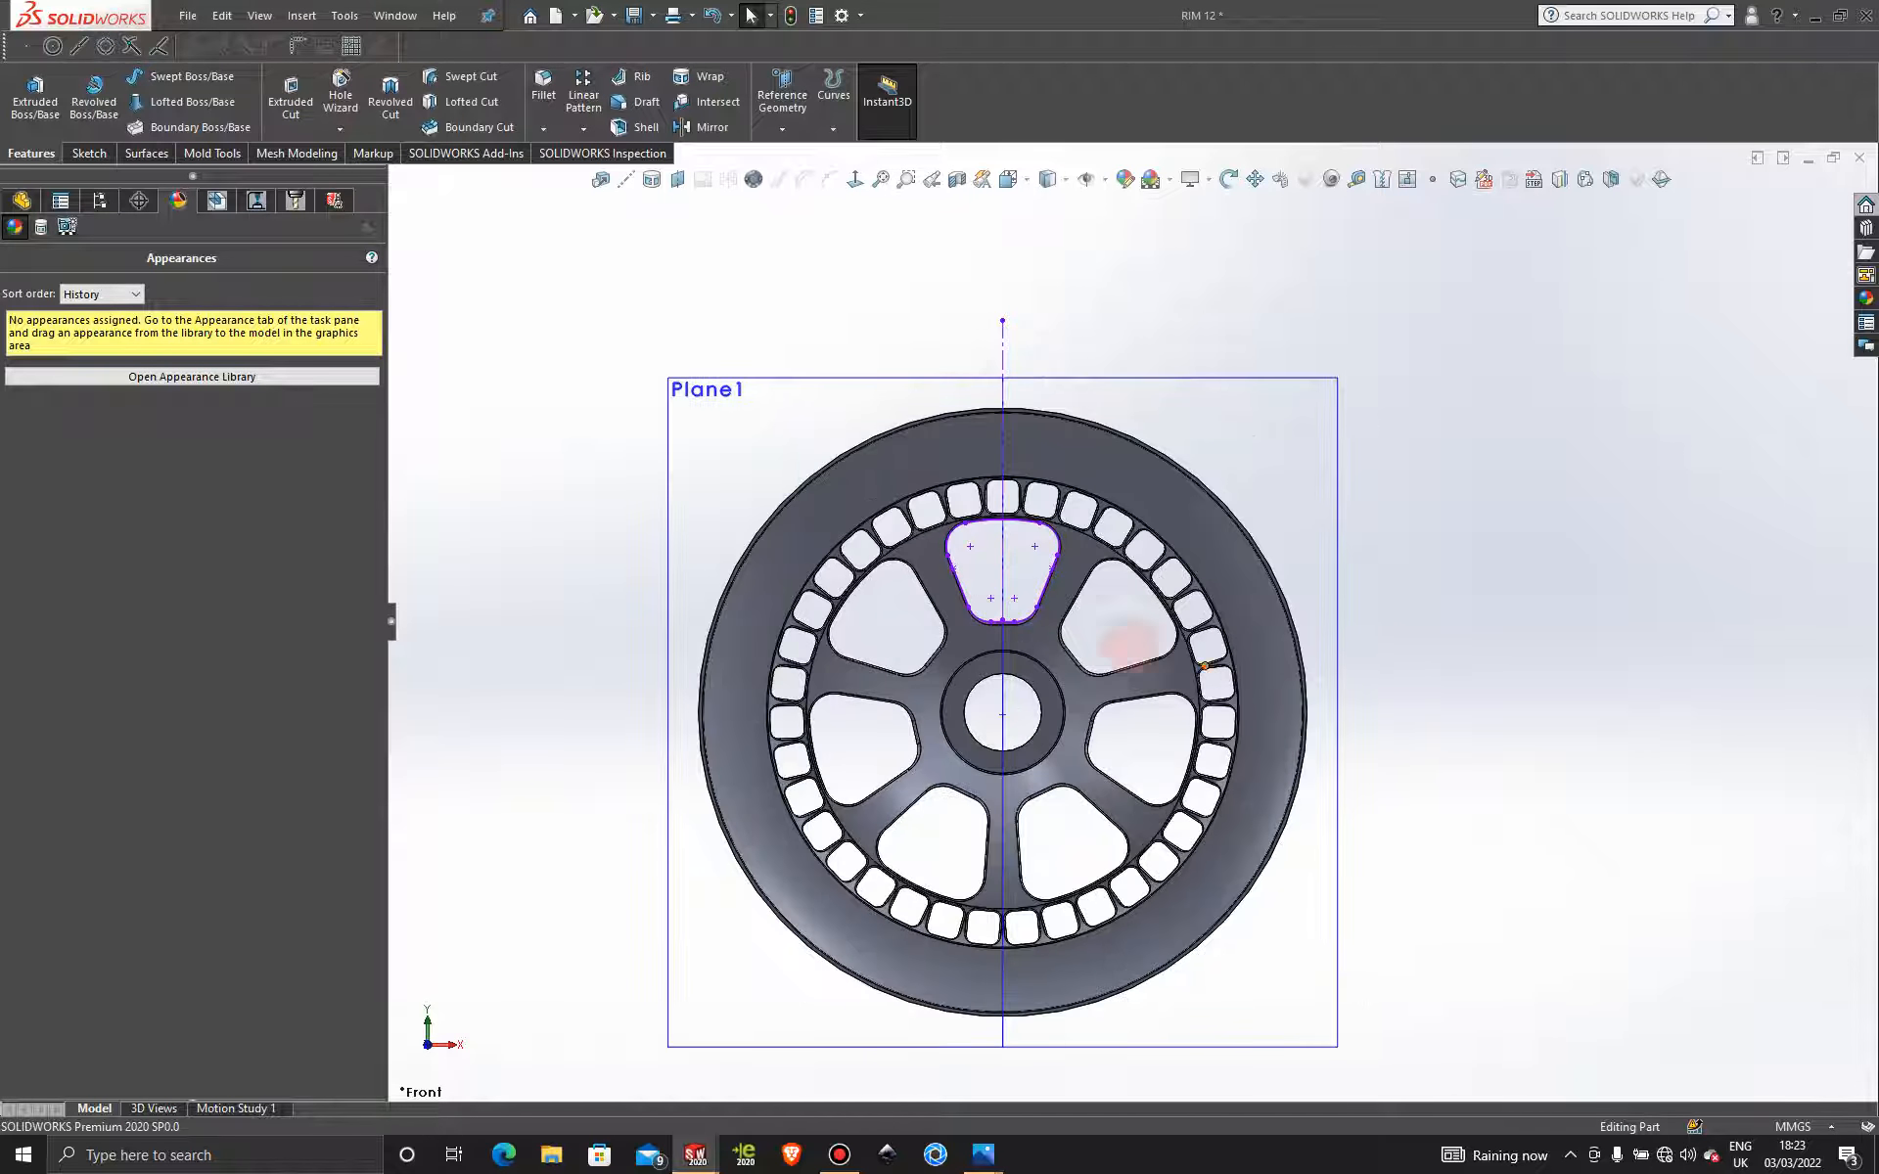
scroll(998, 565, "down", 2)
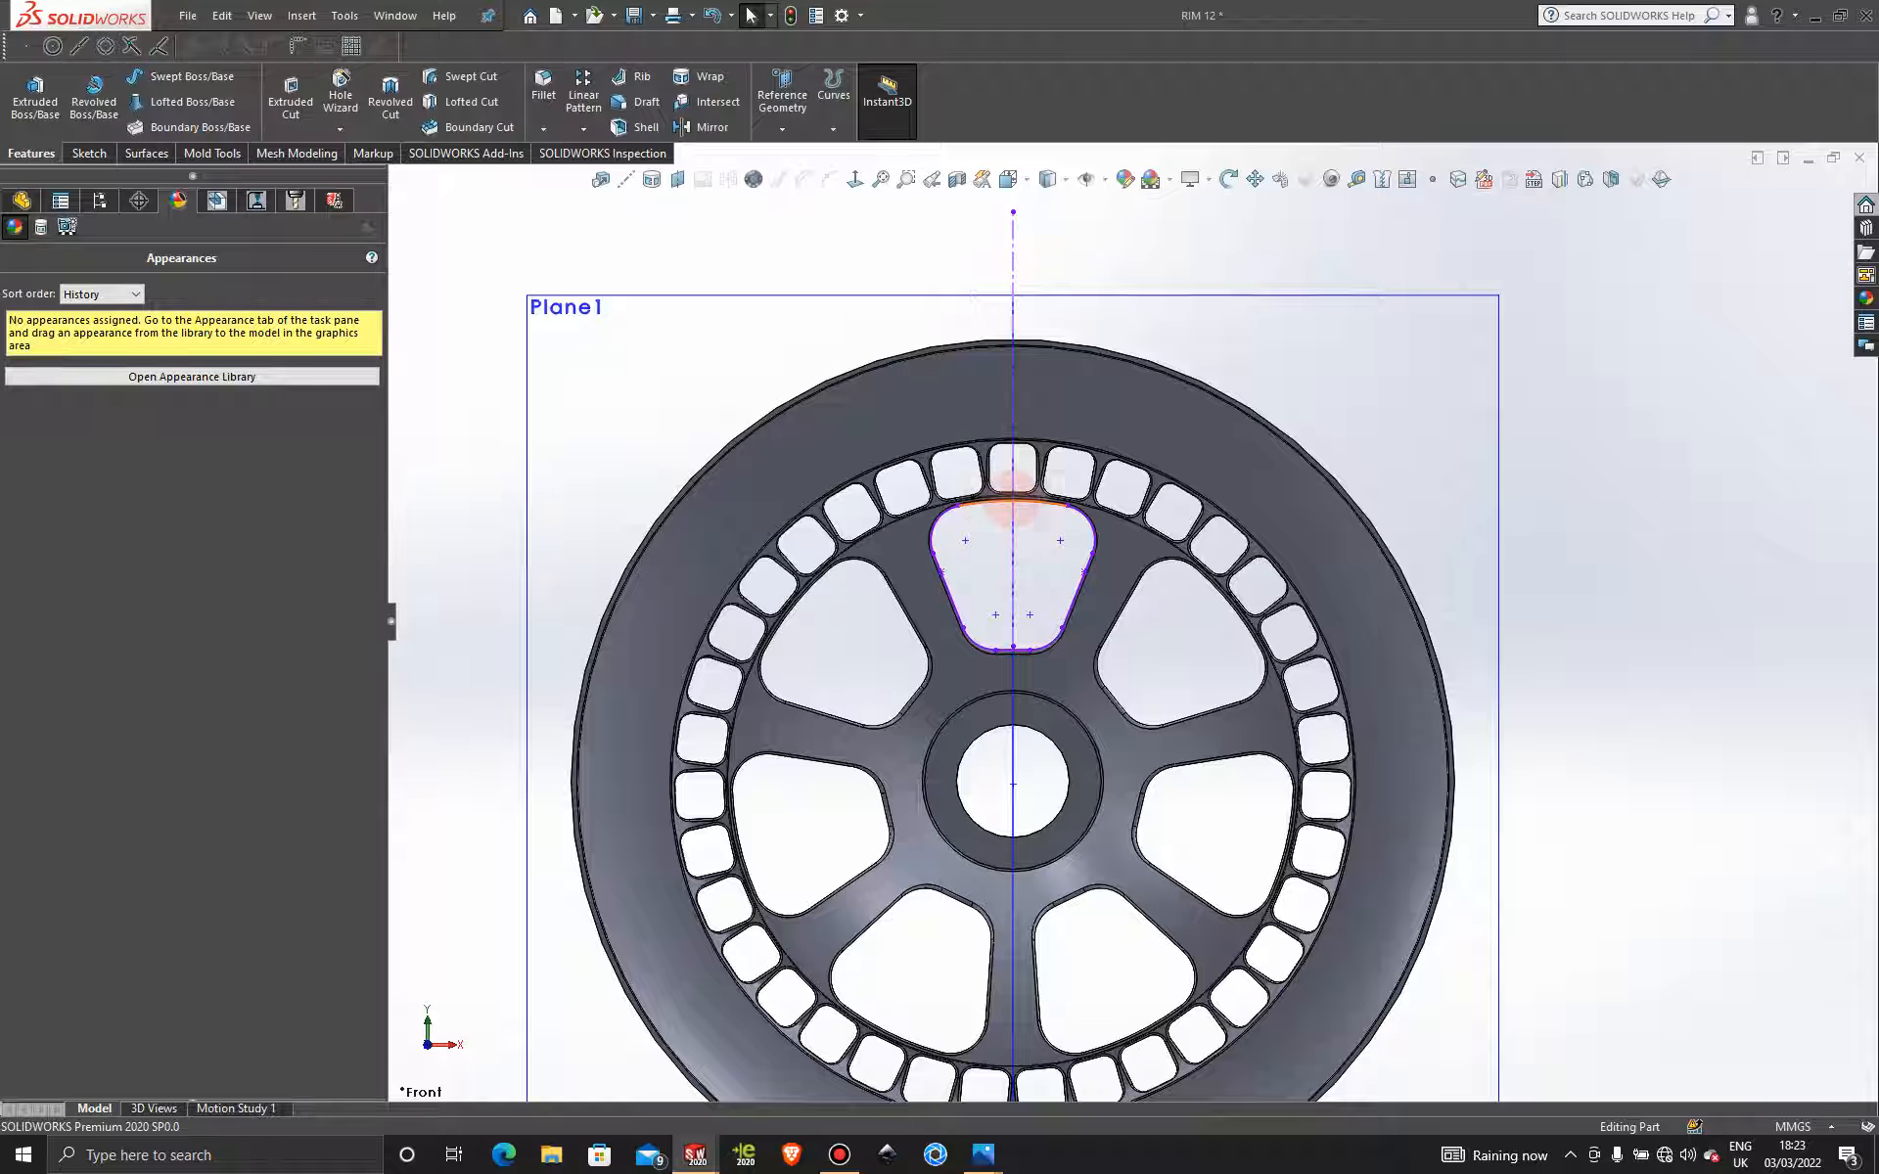
scroll(1023, 516, "down", 2)
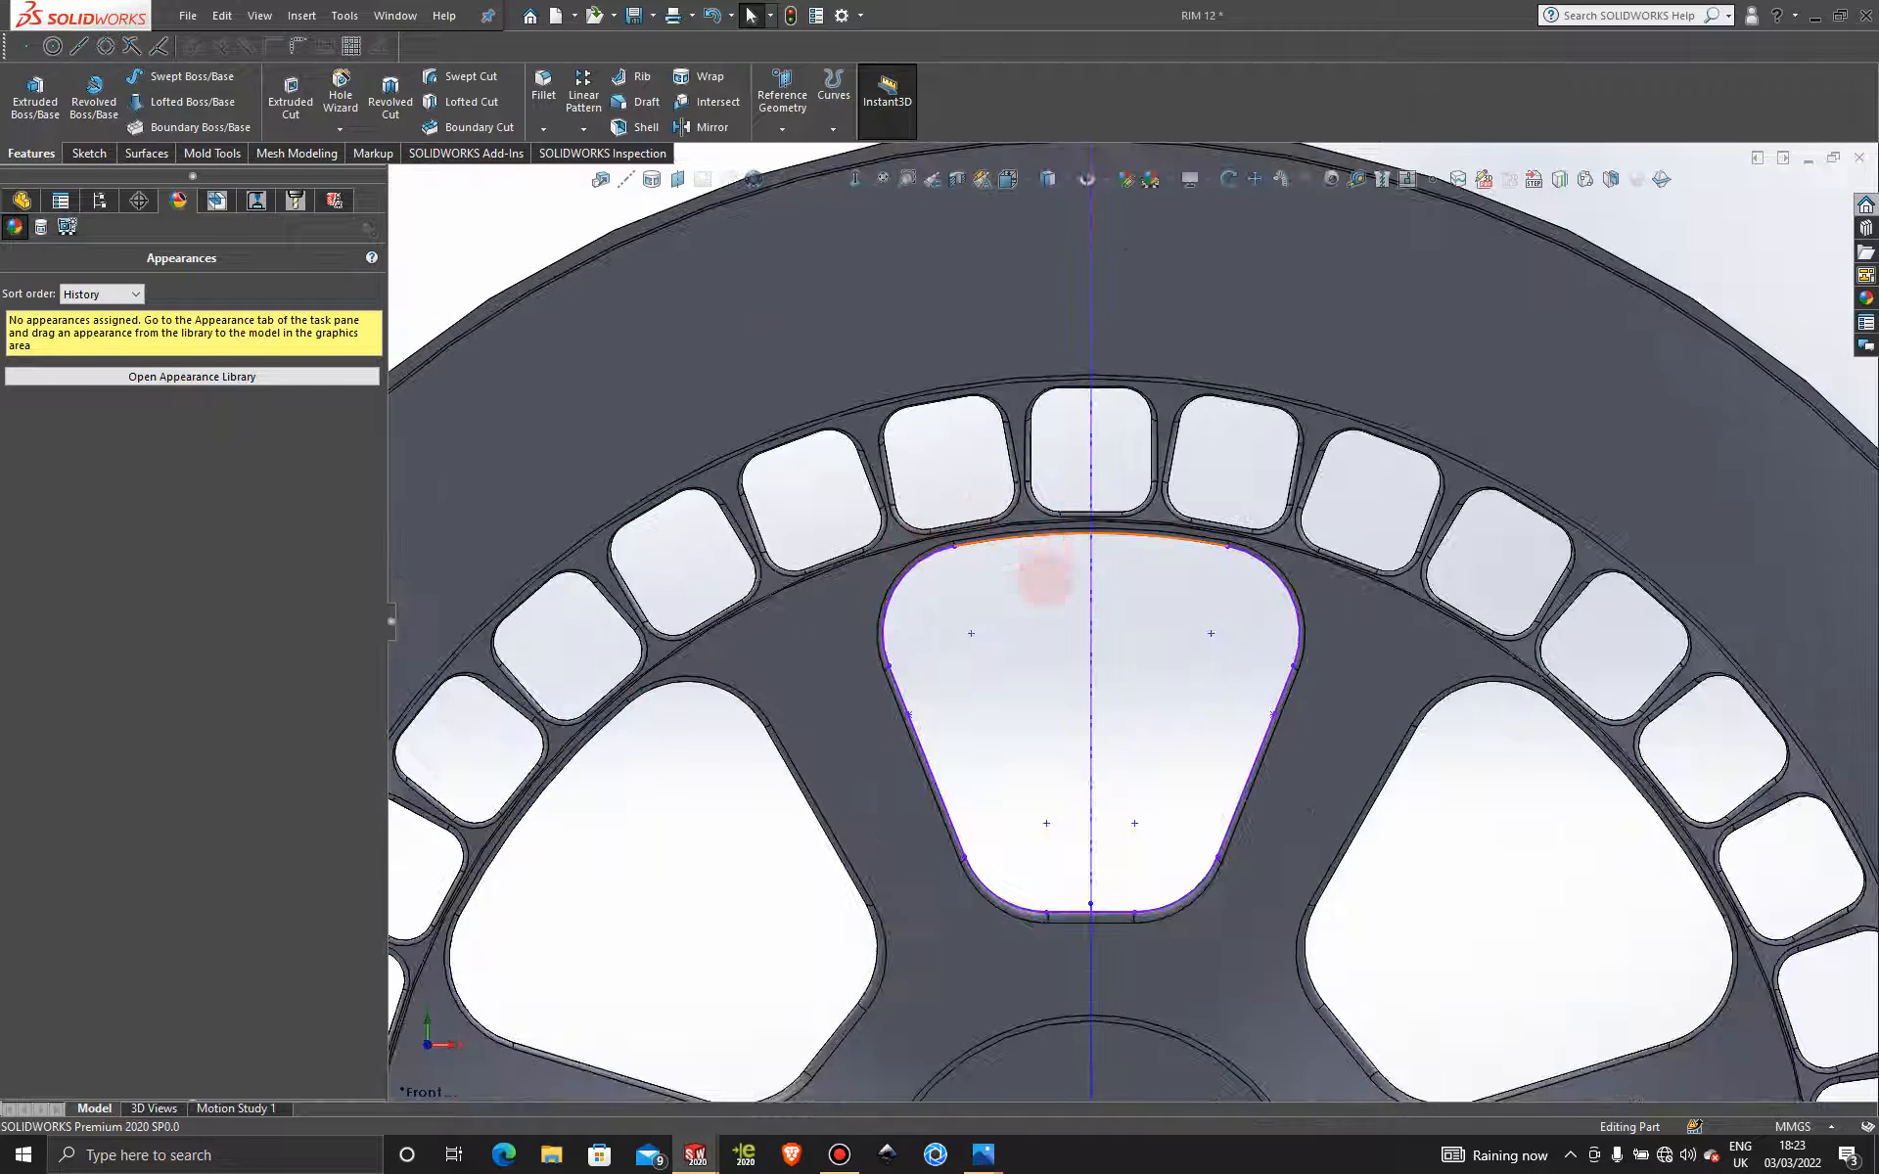
scroll(1130, 636, "up", 2)
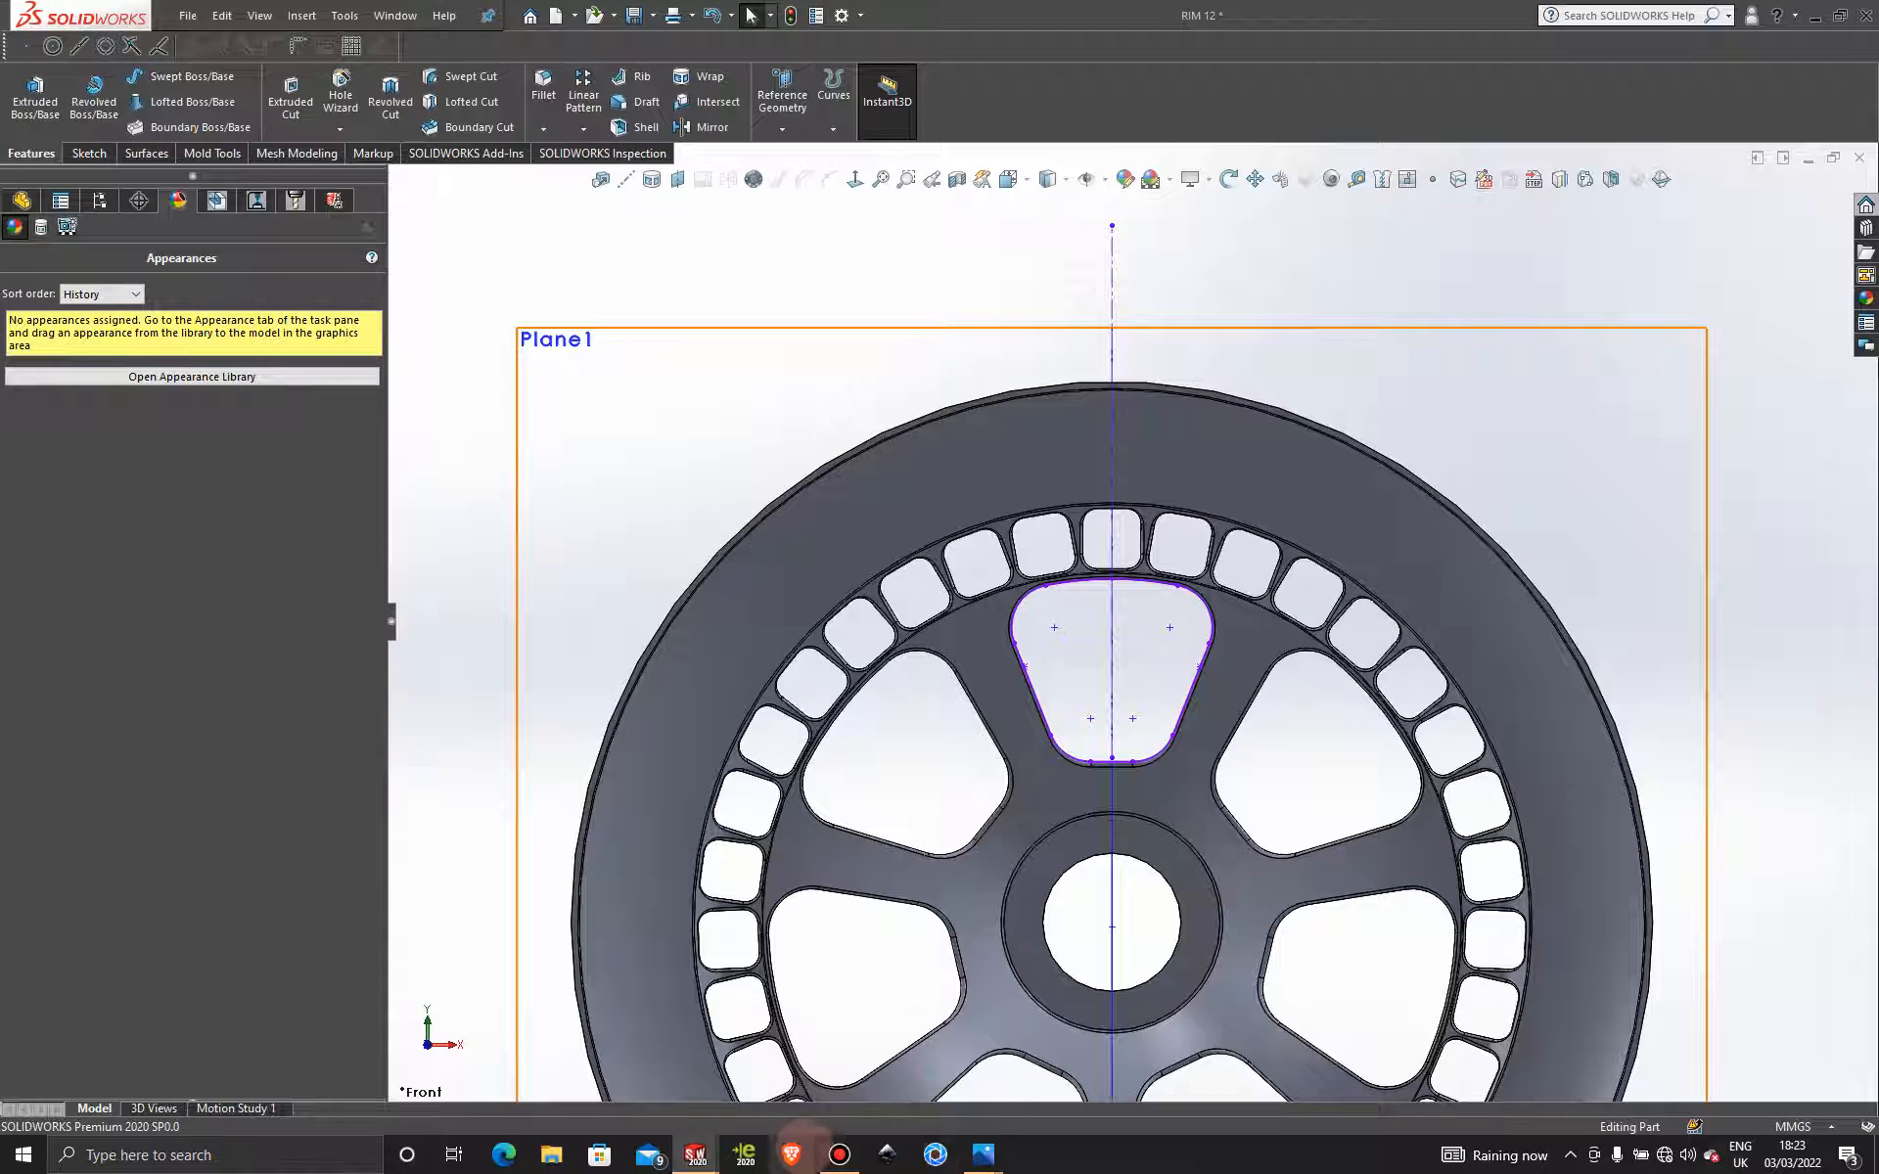
mouse_move(694, 1153)
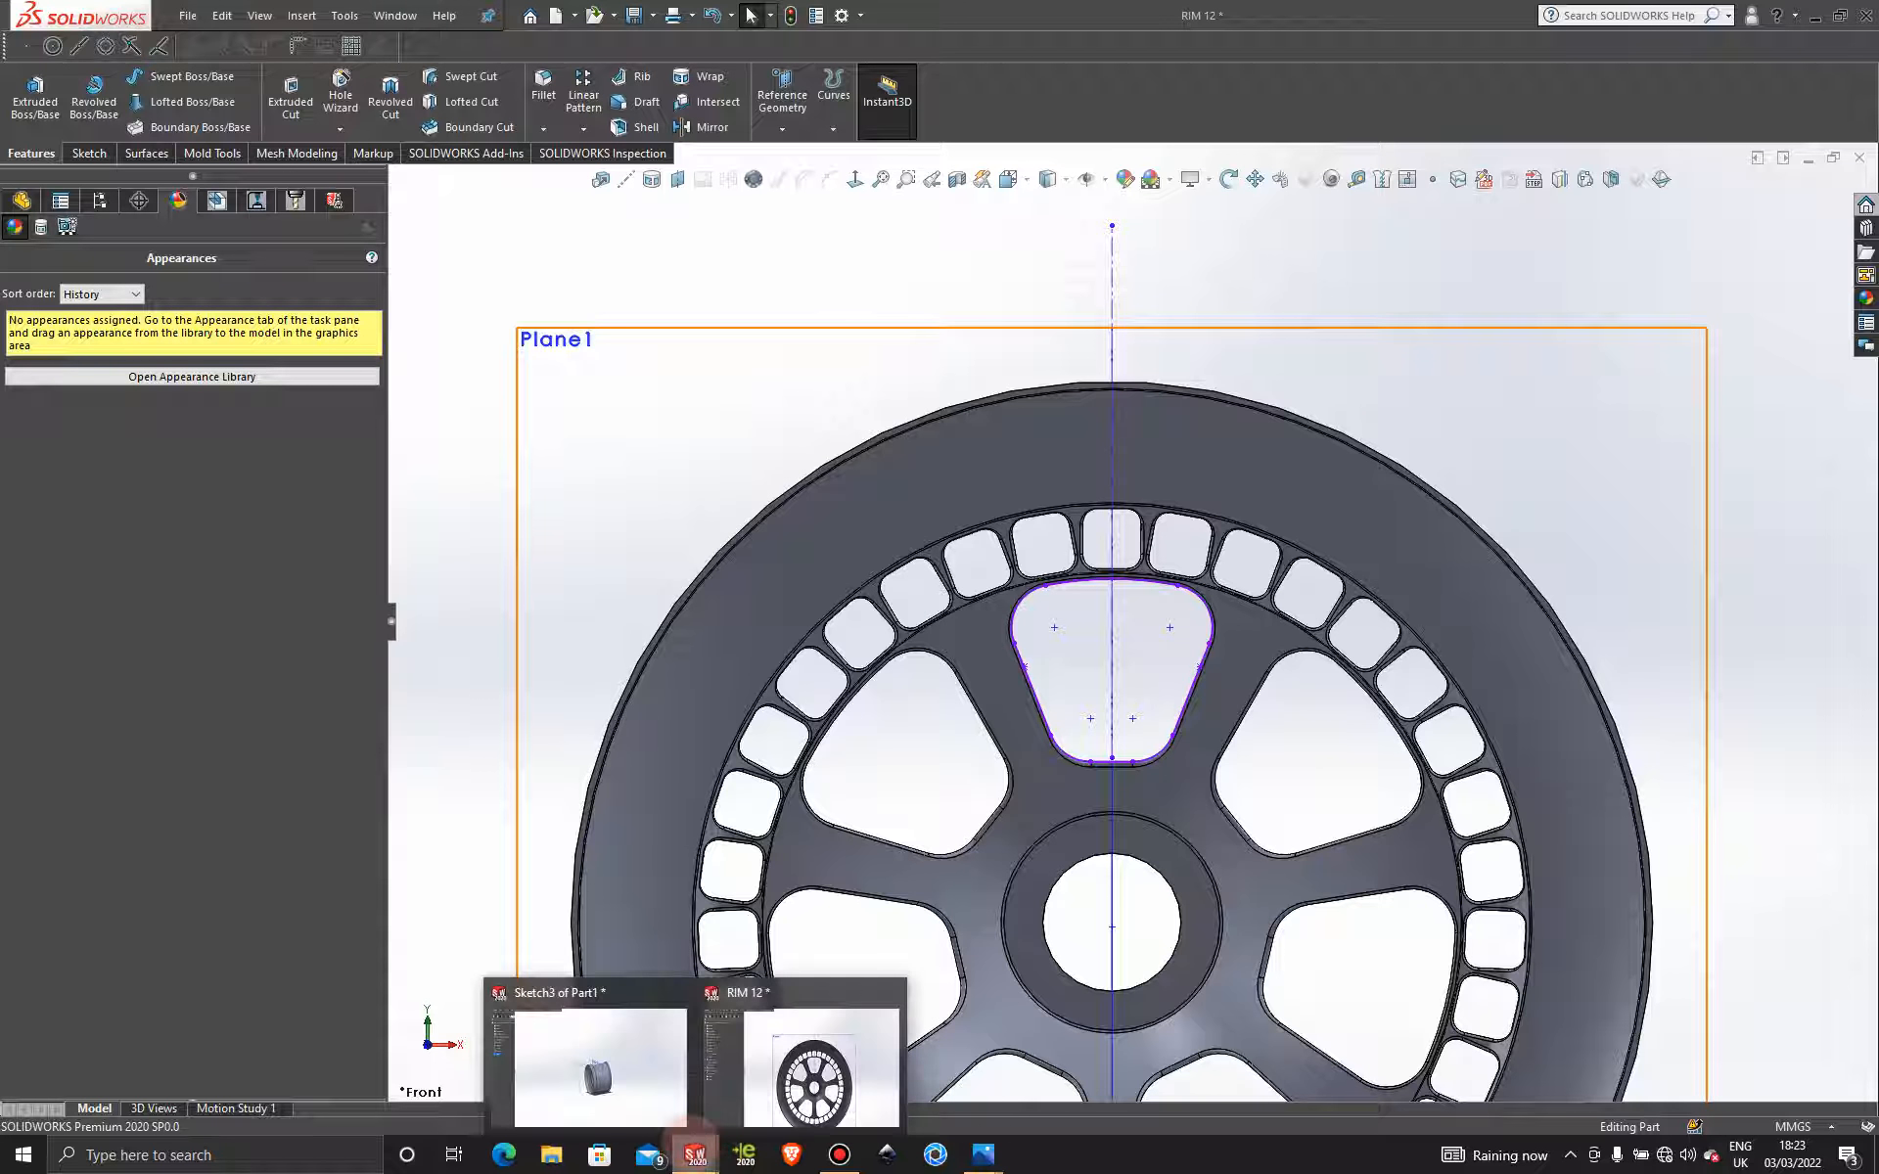
mouse_move(597, 1061)
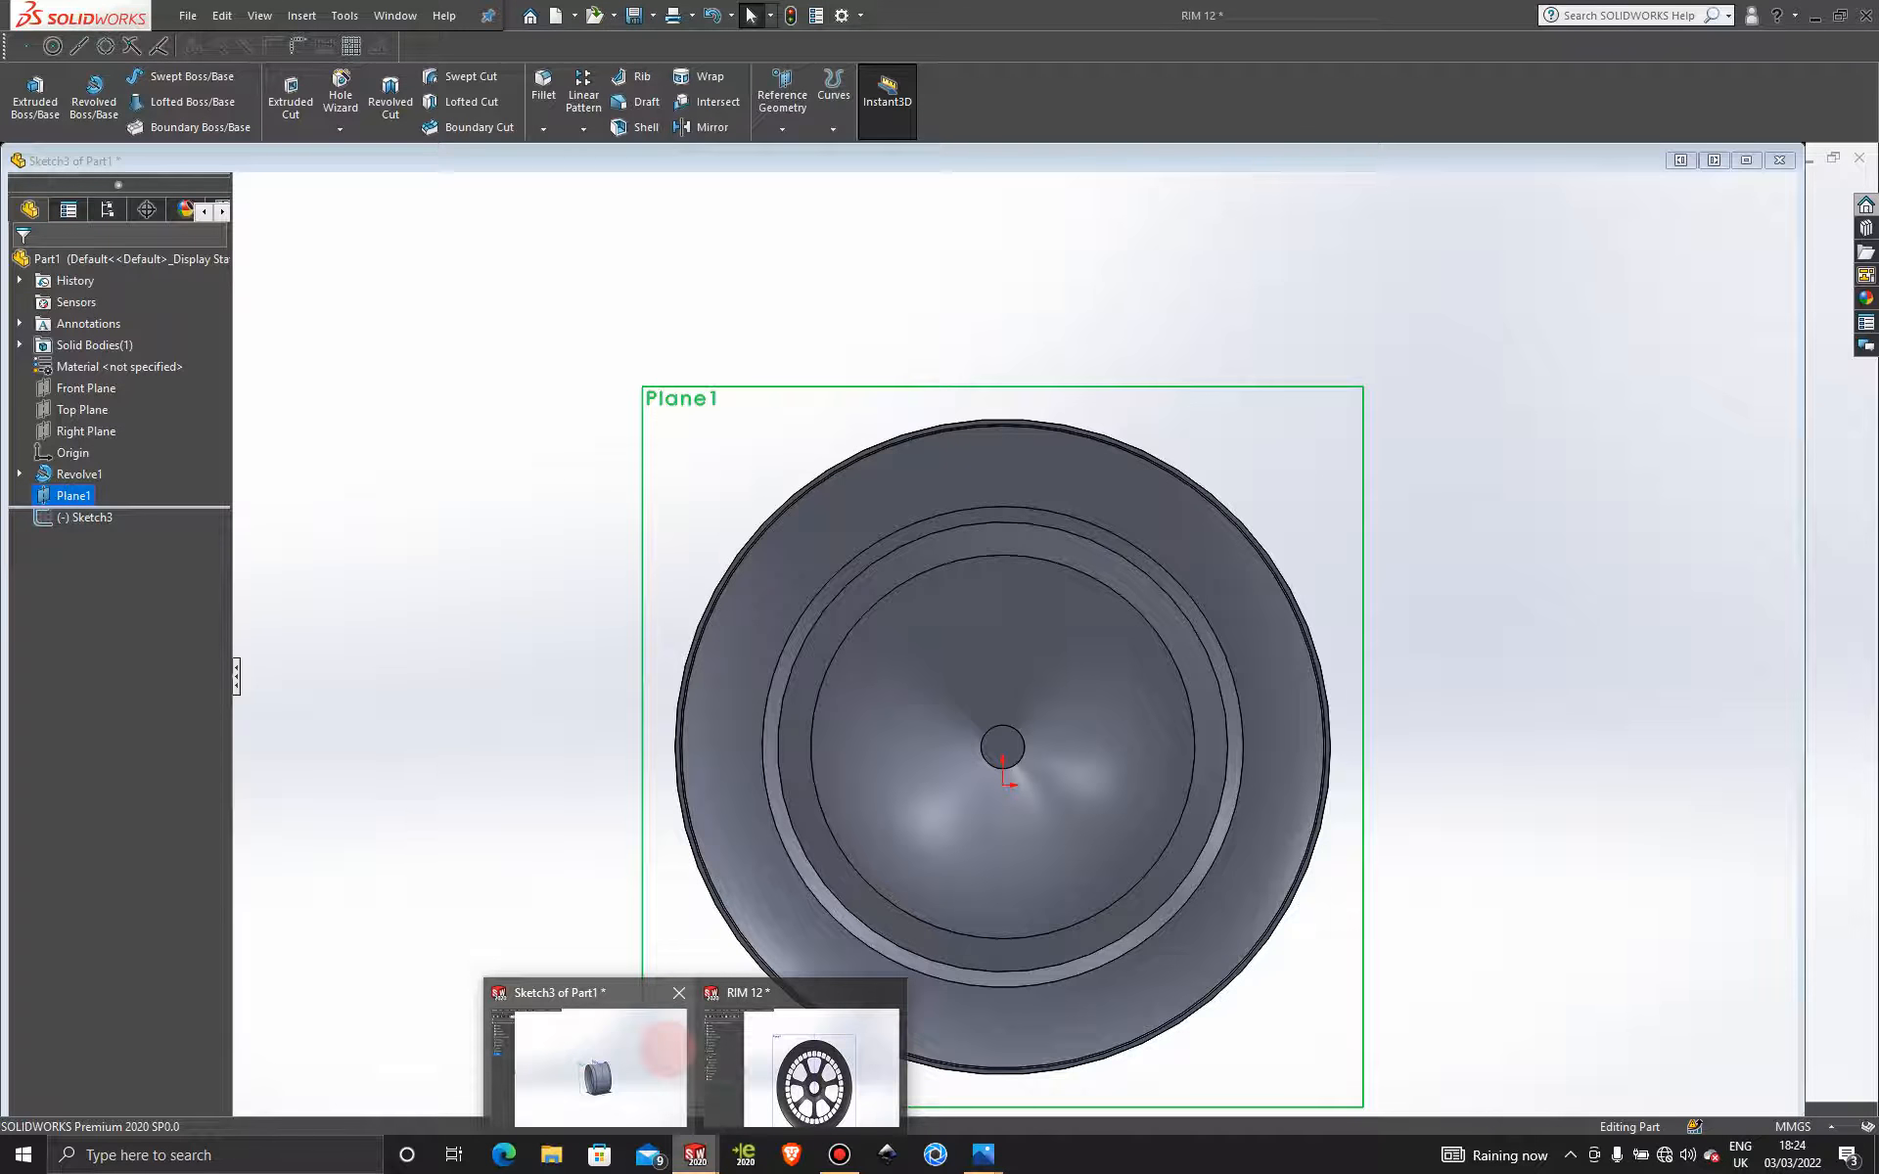
mouse_move(846, 1048)
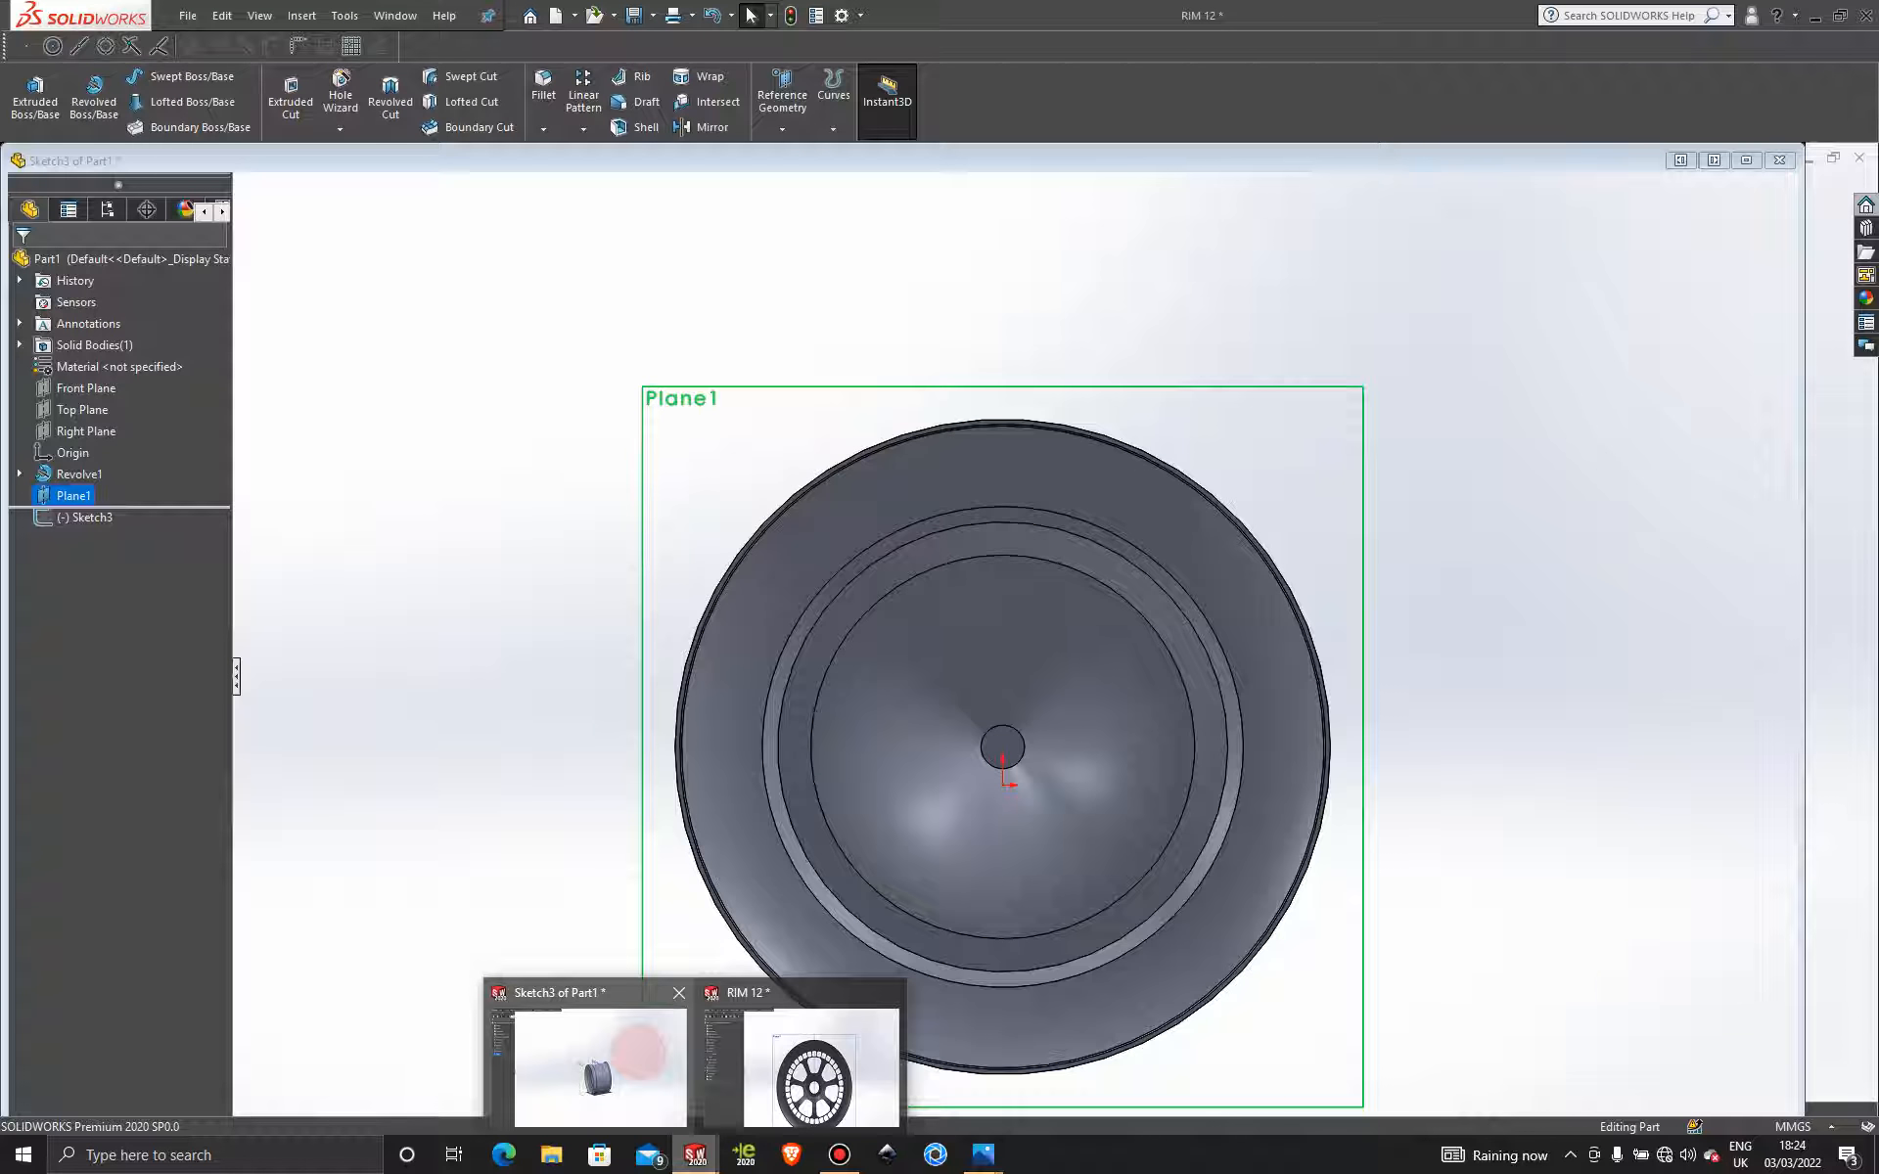
mouse_move(743, 1054)
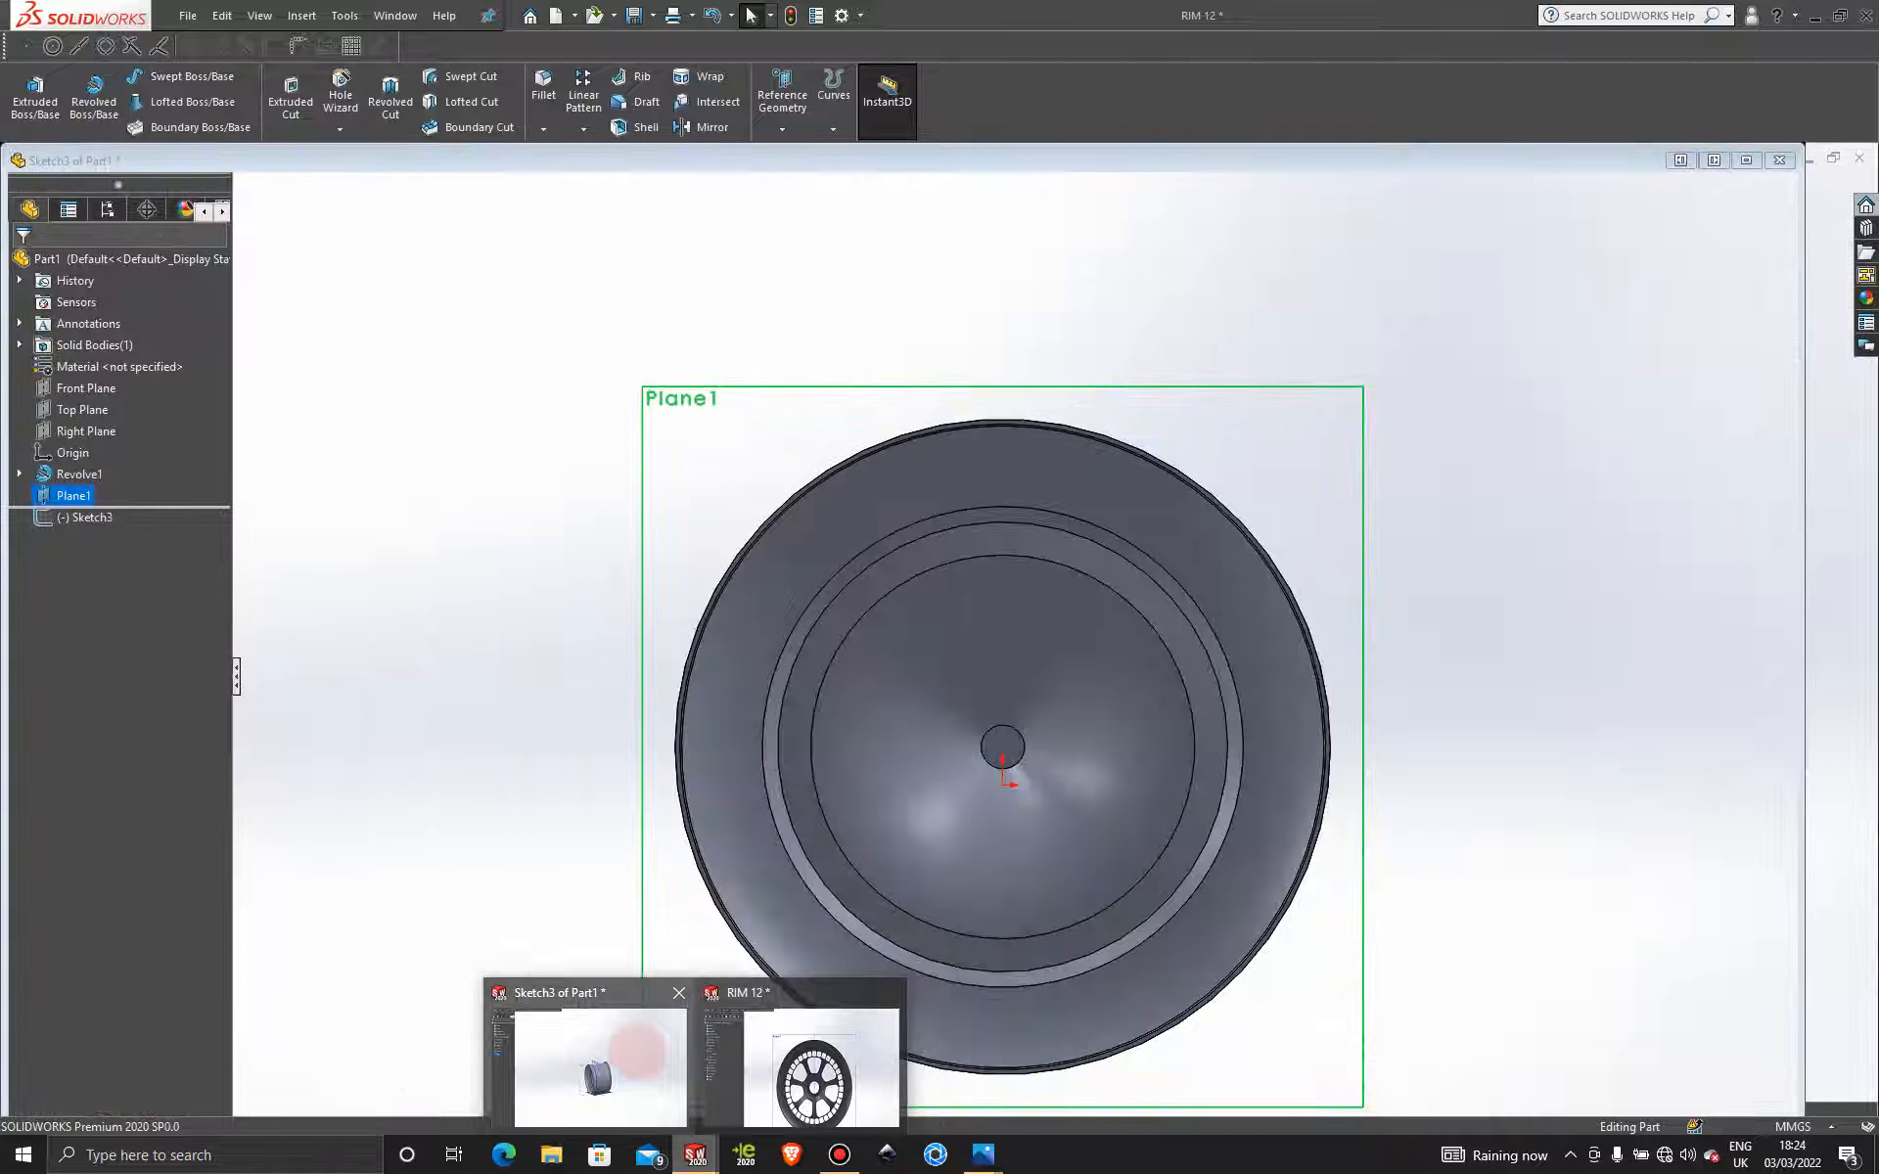
left_click(637, 1054)
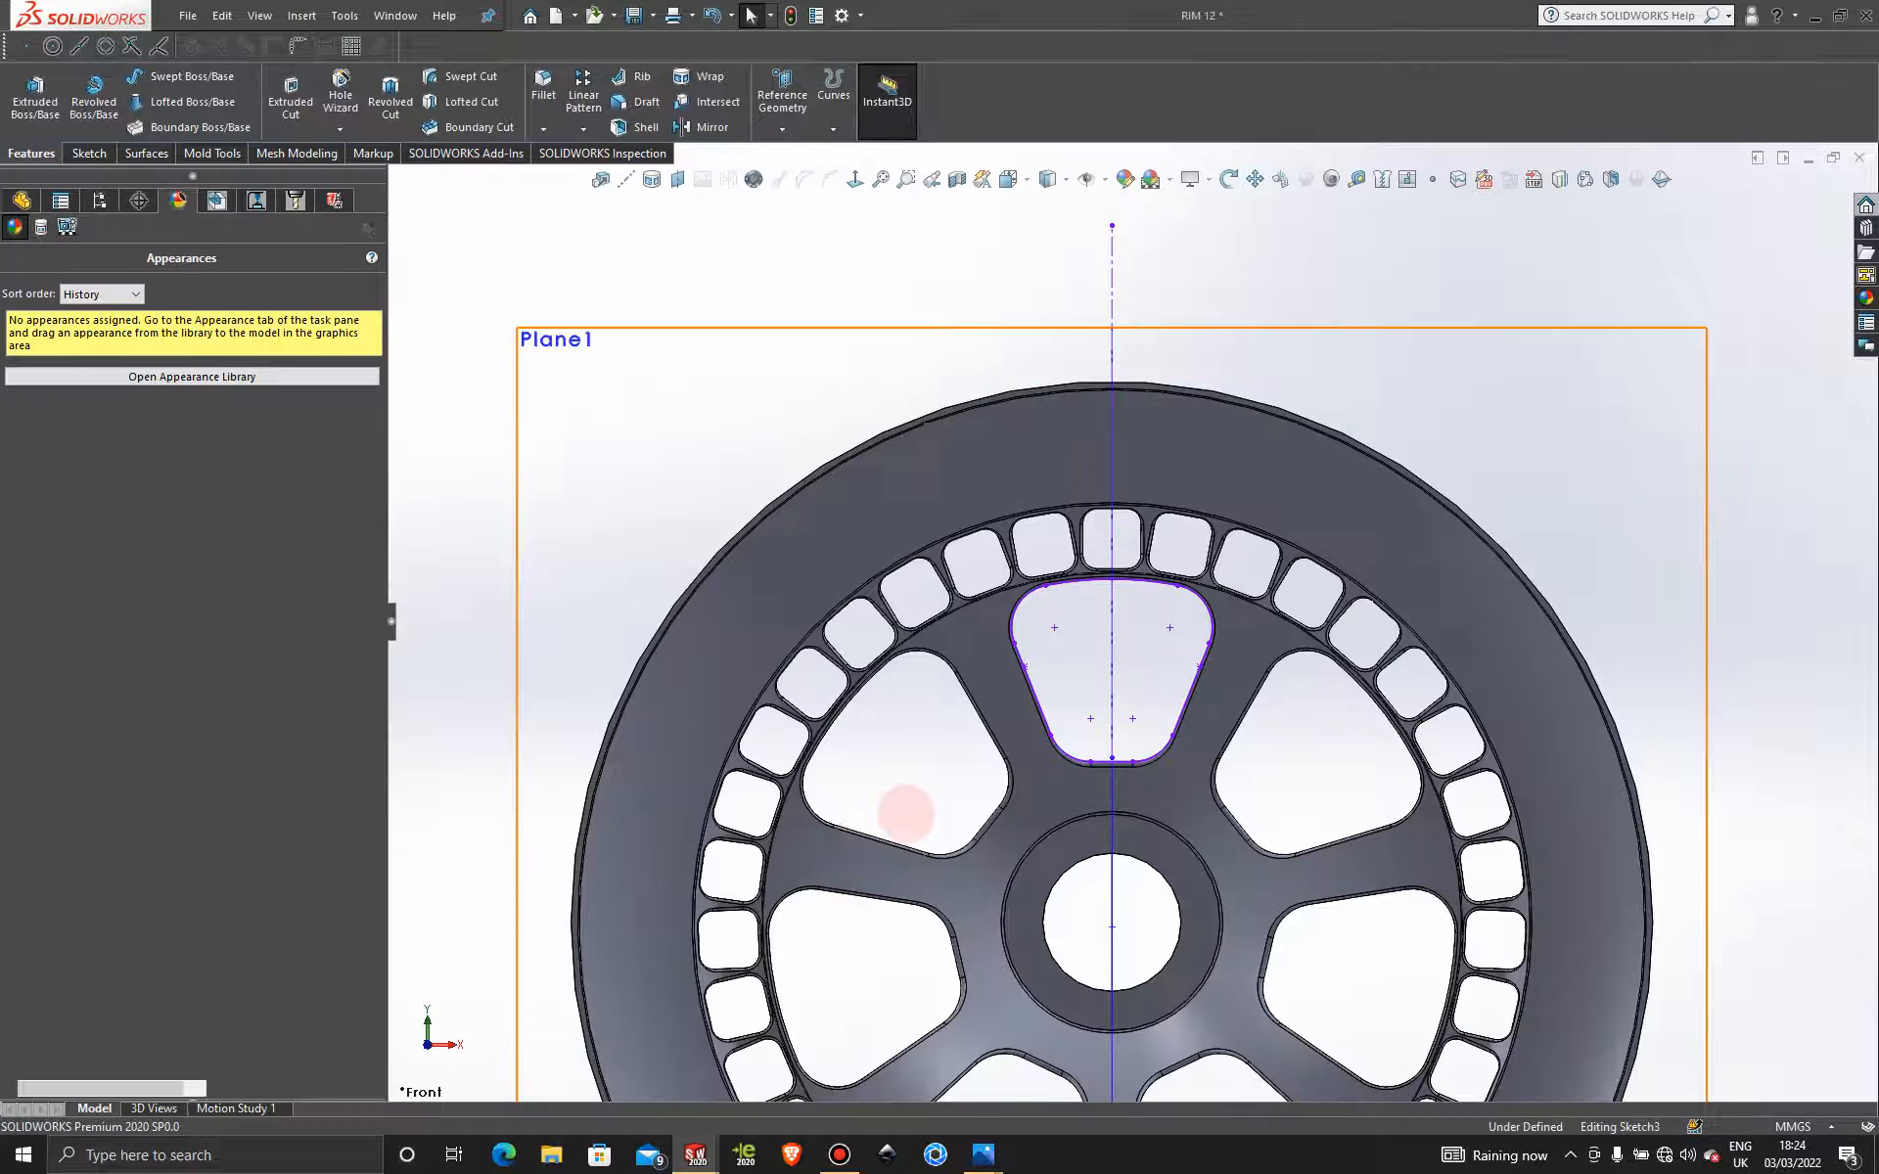
Draw a short vertical centerline above the rim, aligned with the origin.
scroll(1086, 464, "down", 4)
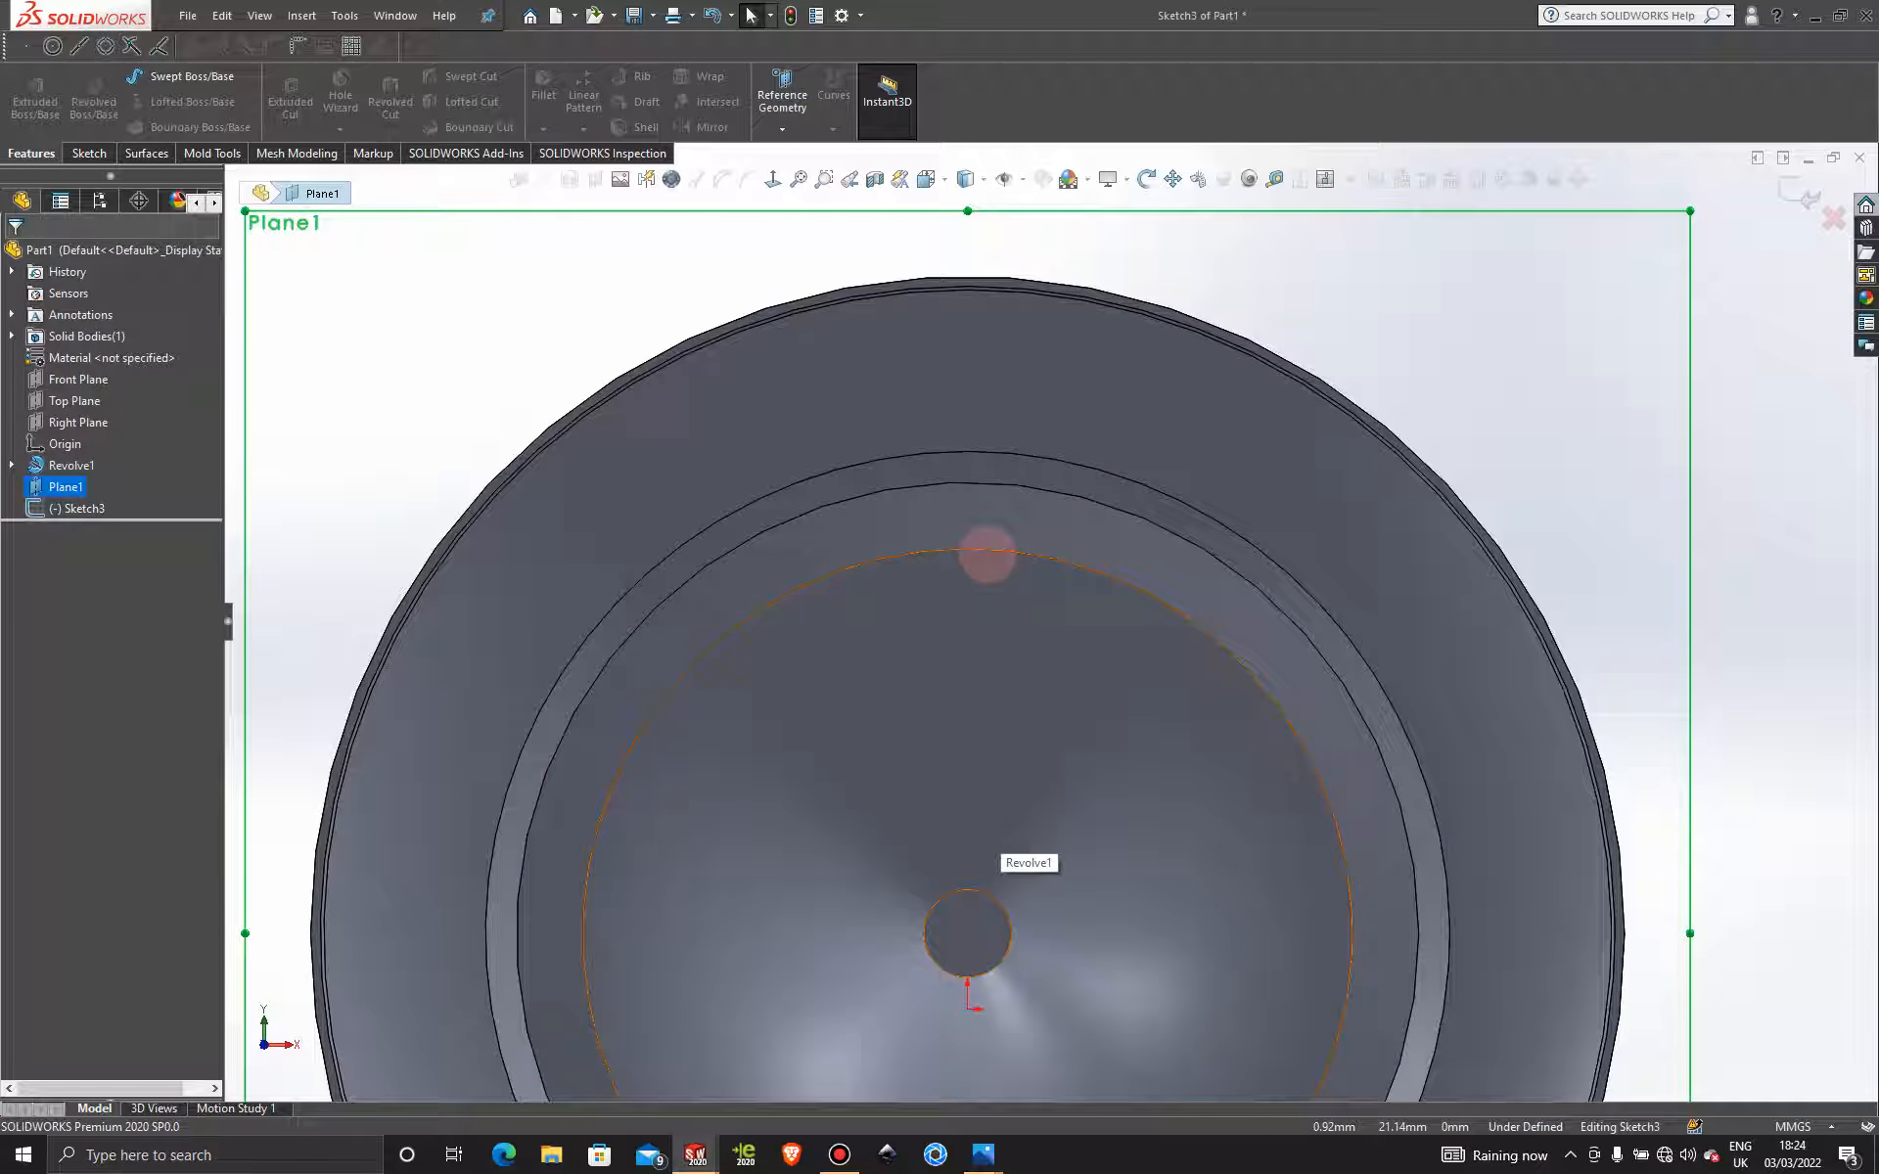
scroll(1047, 646, "up", 4)
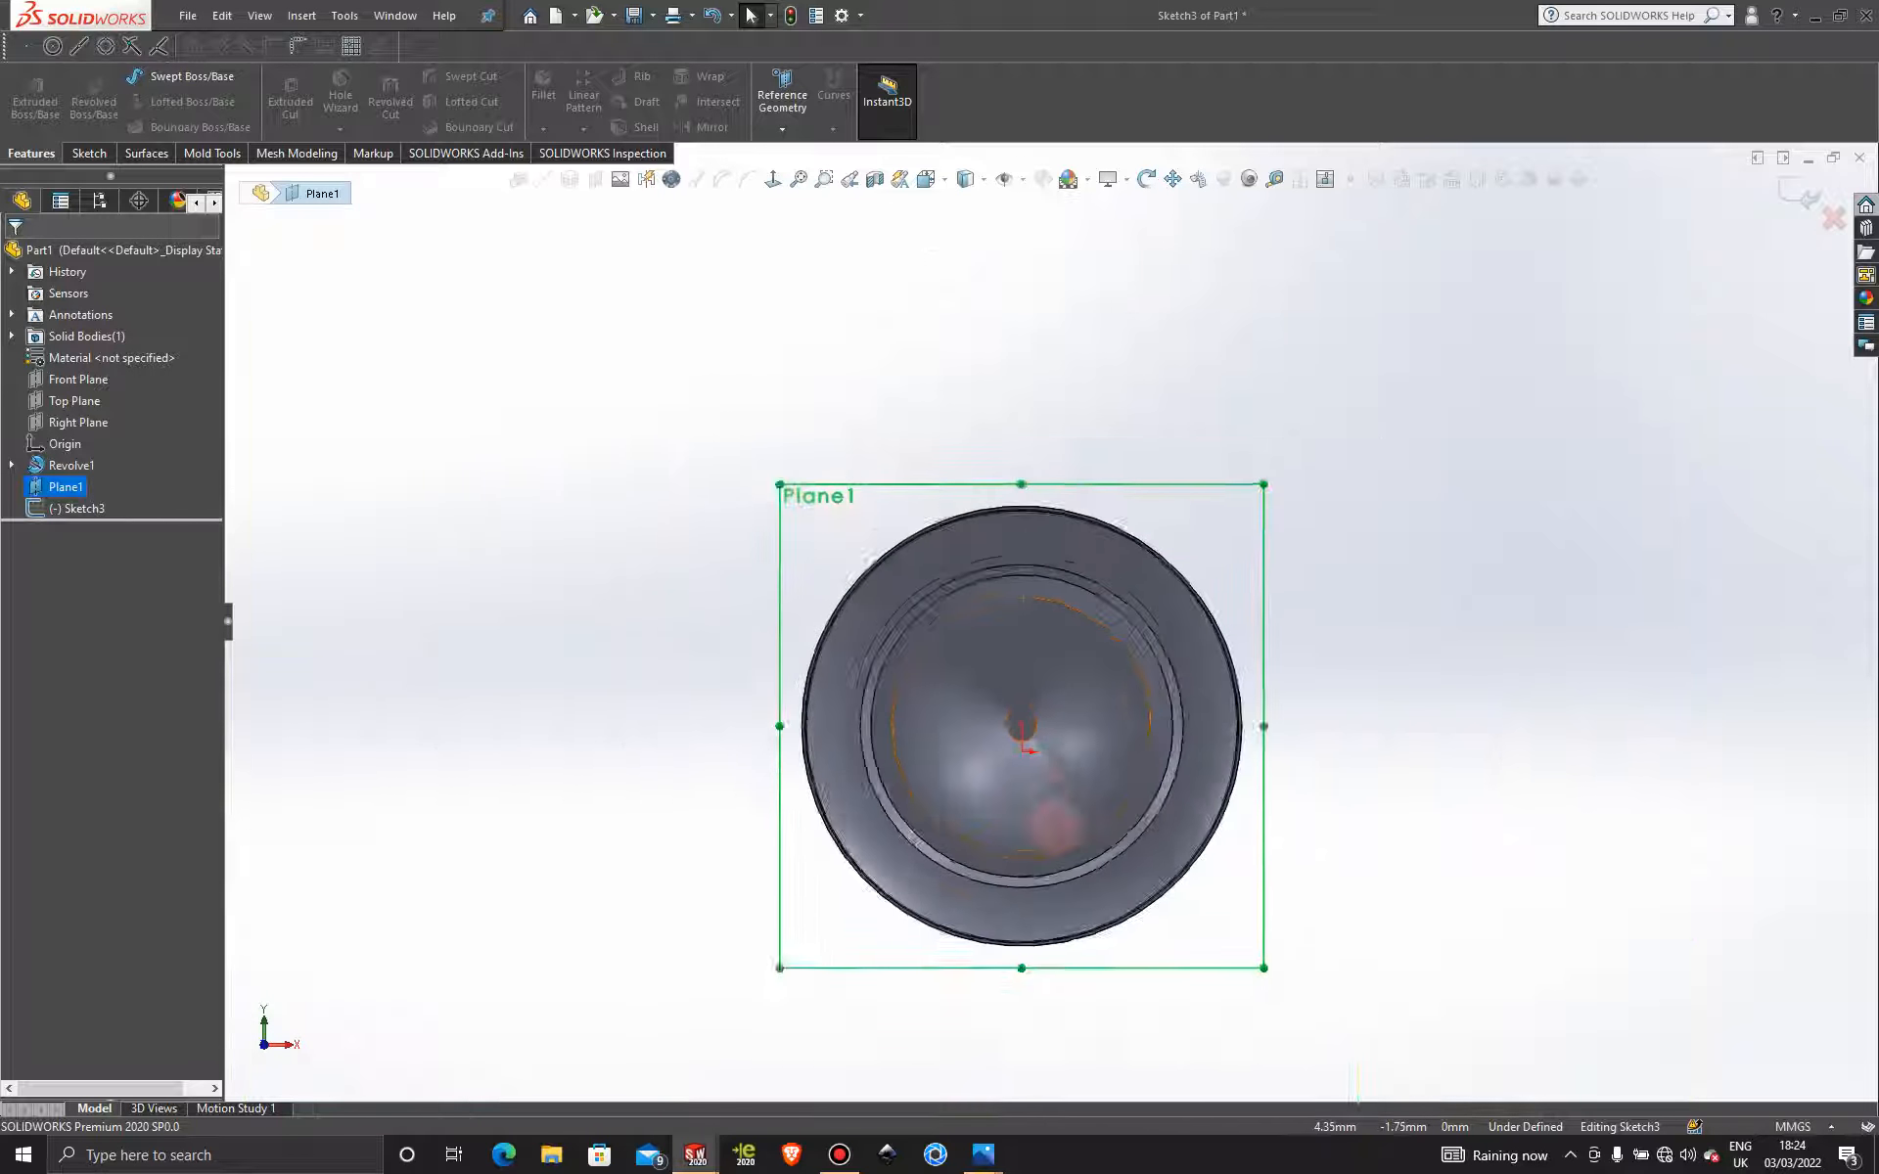
scroll(1037, 636, "down", 2)
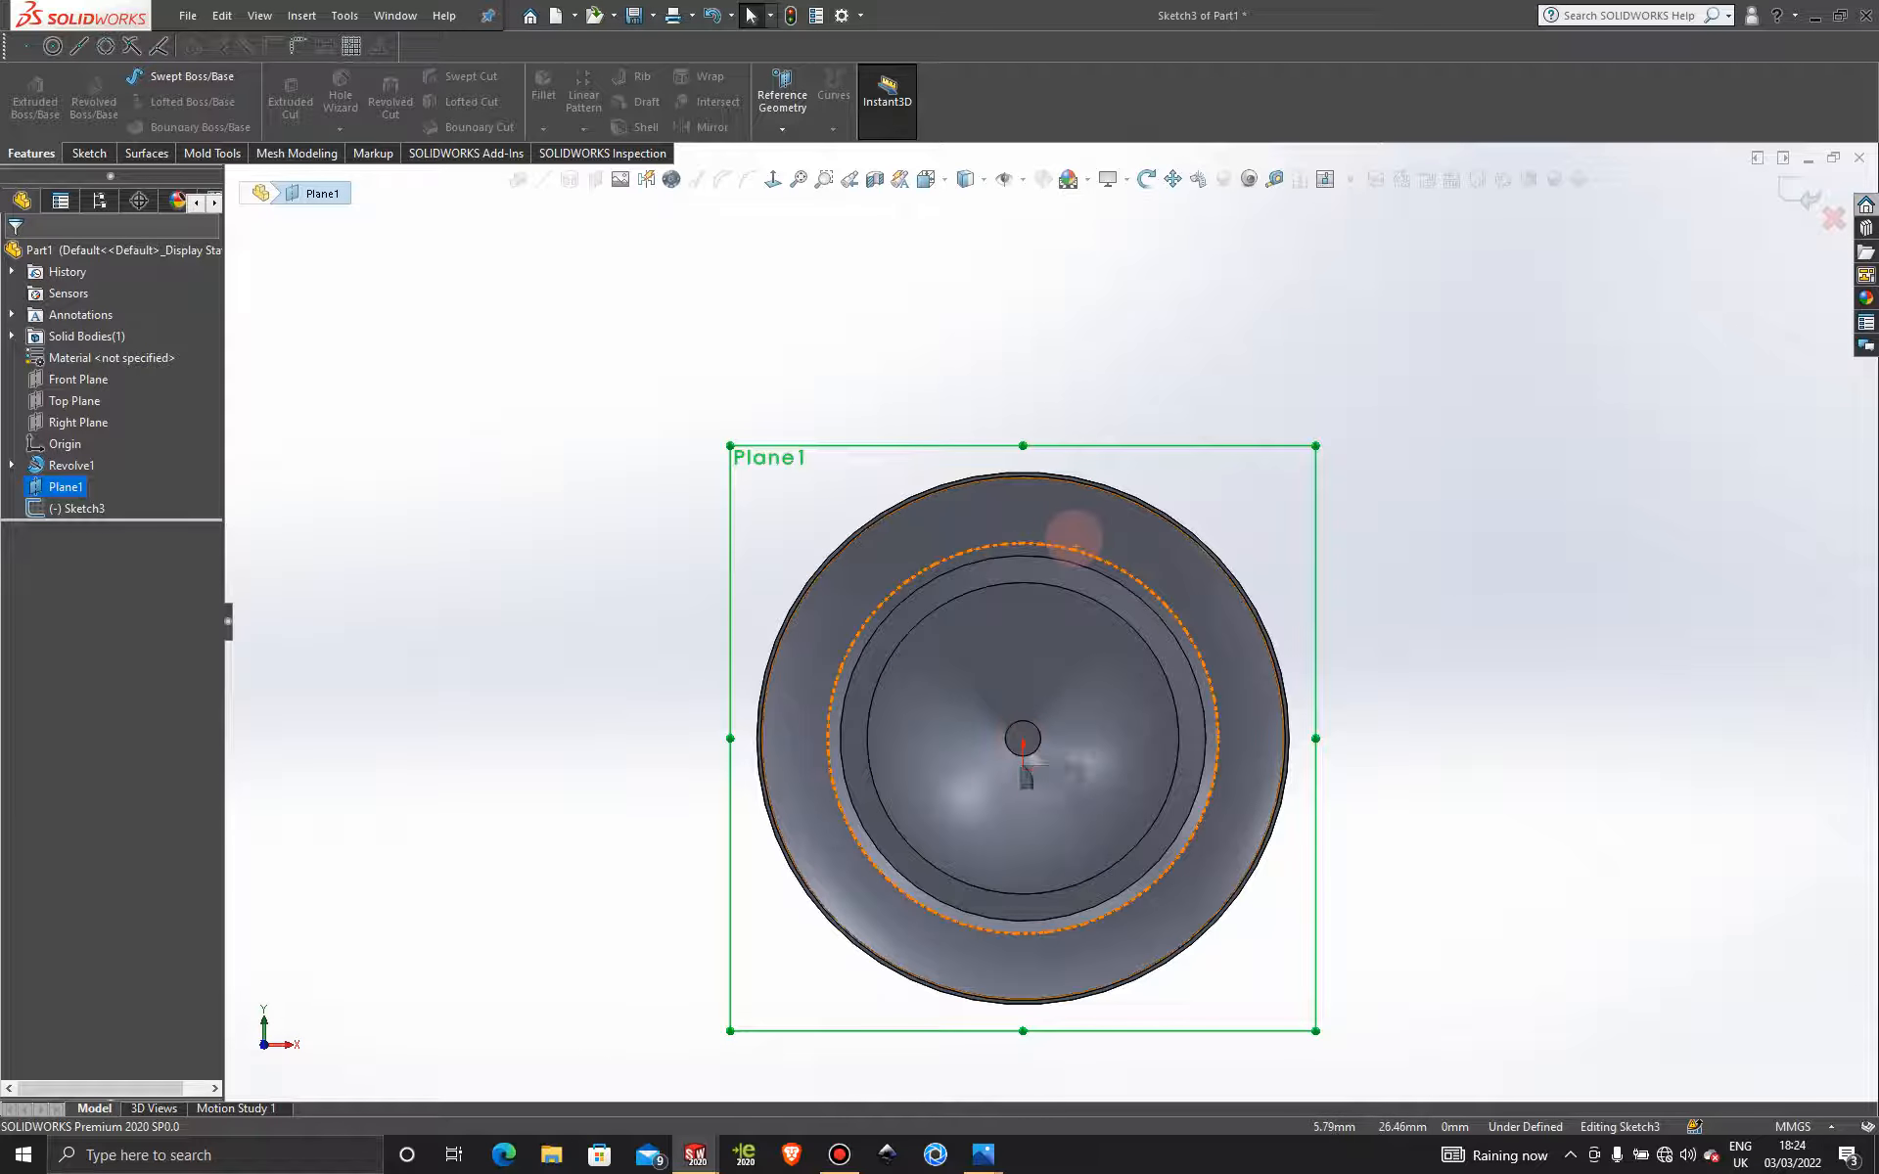
scroll(1037, 536, "down", 1)
left_click(1490, 310)
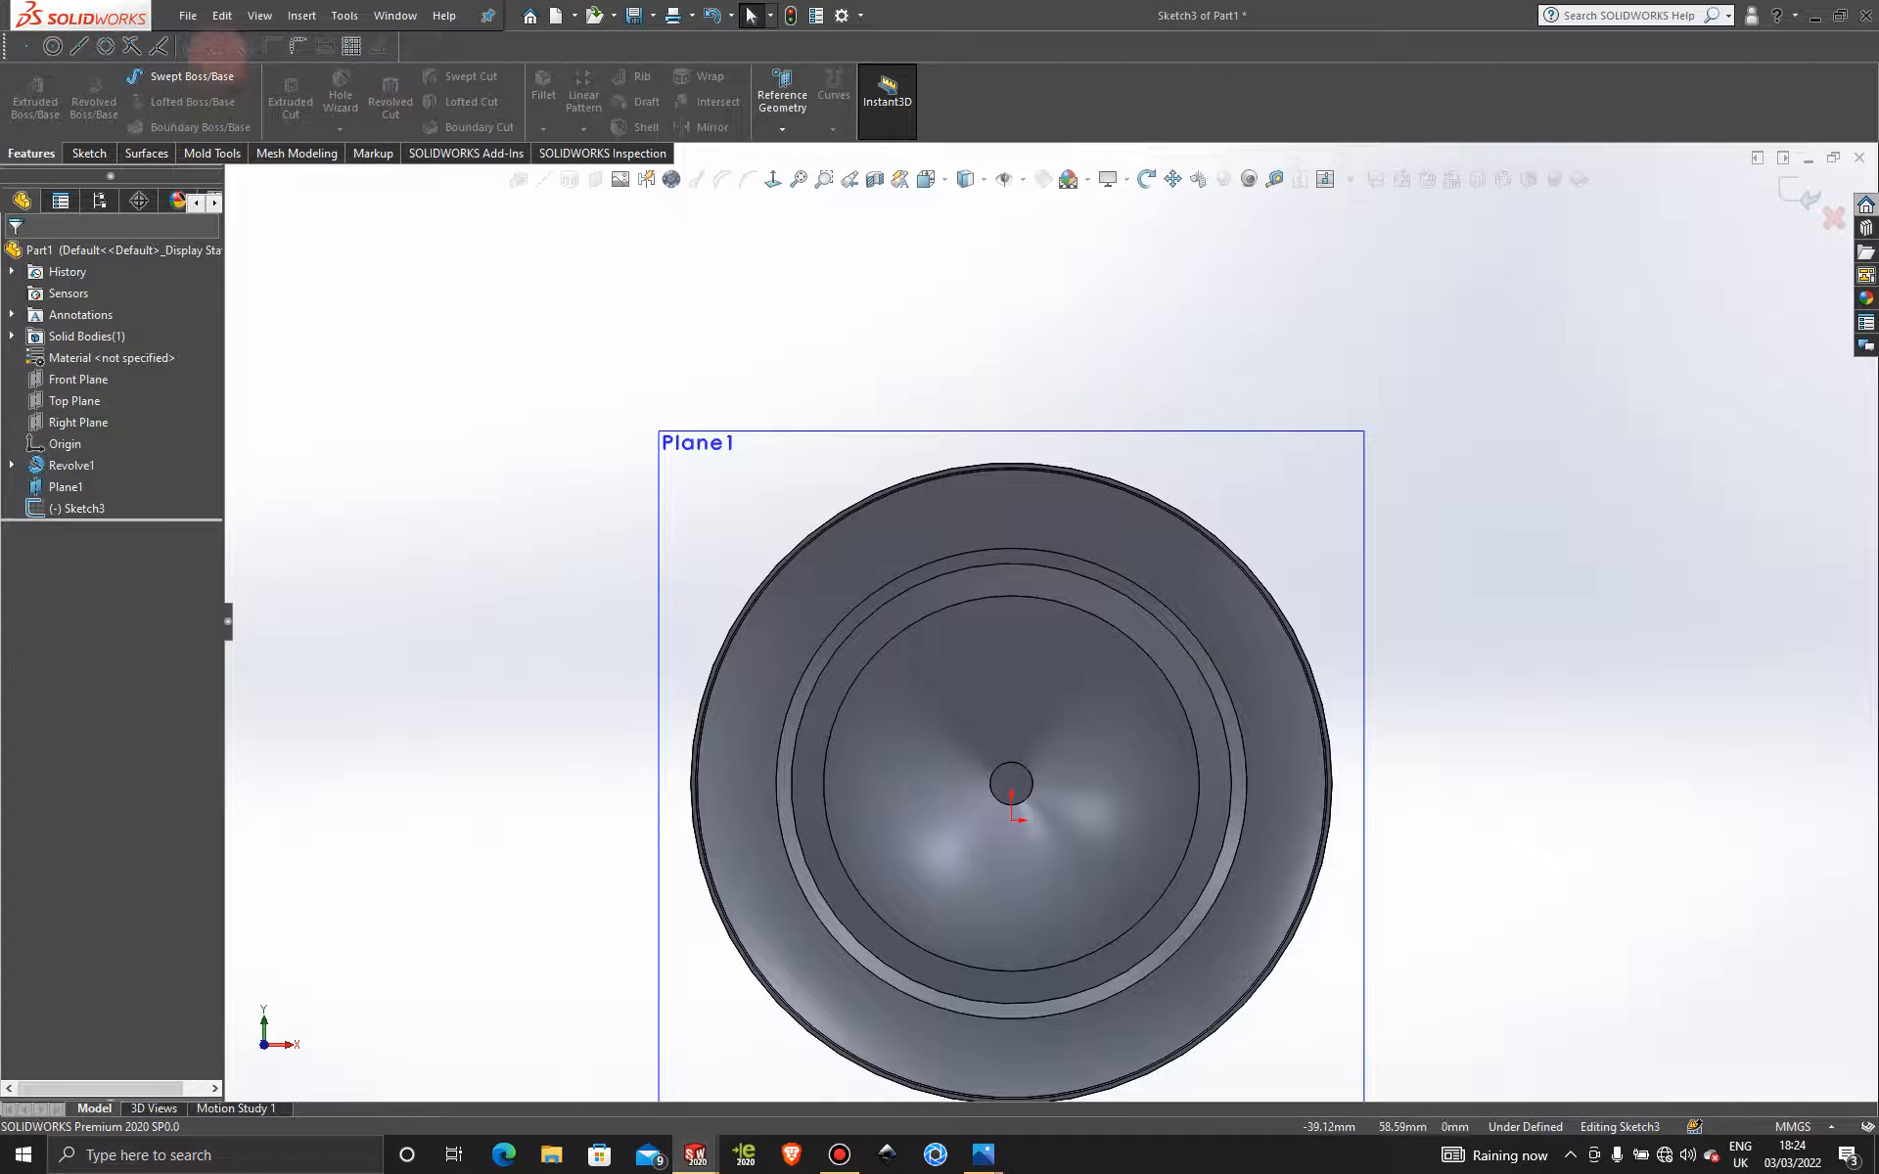
left_click(89, 153)
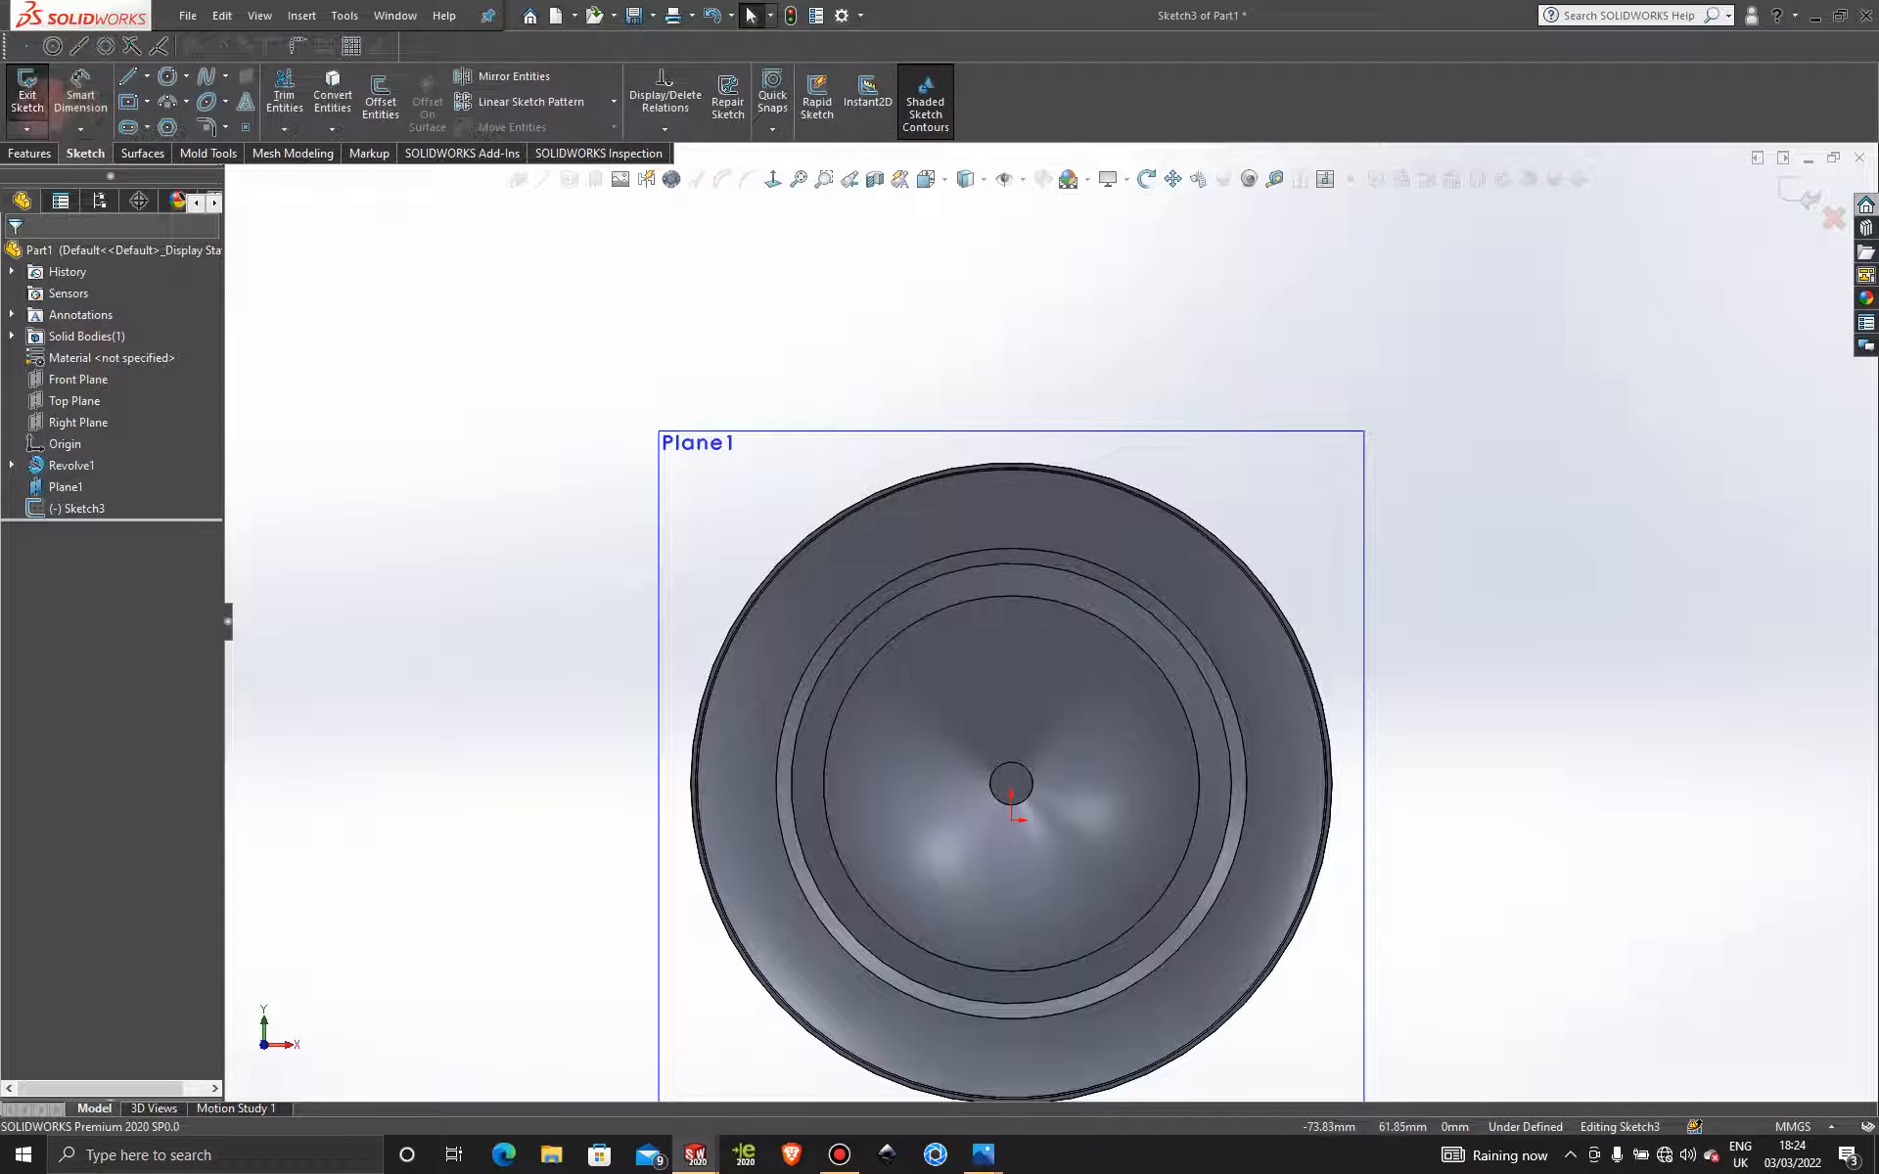
left_click(147, 76)
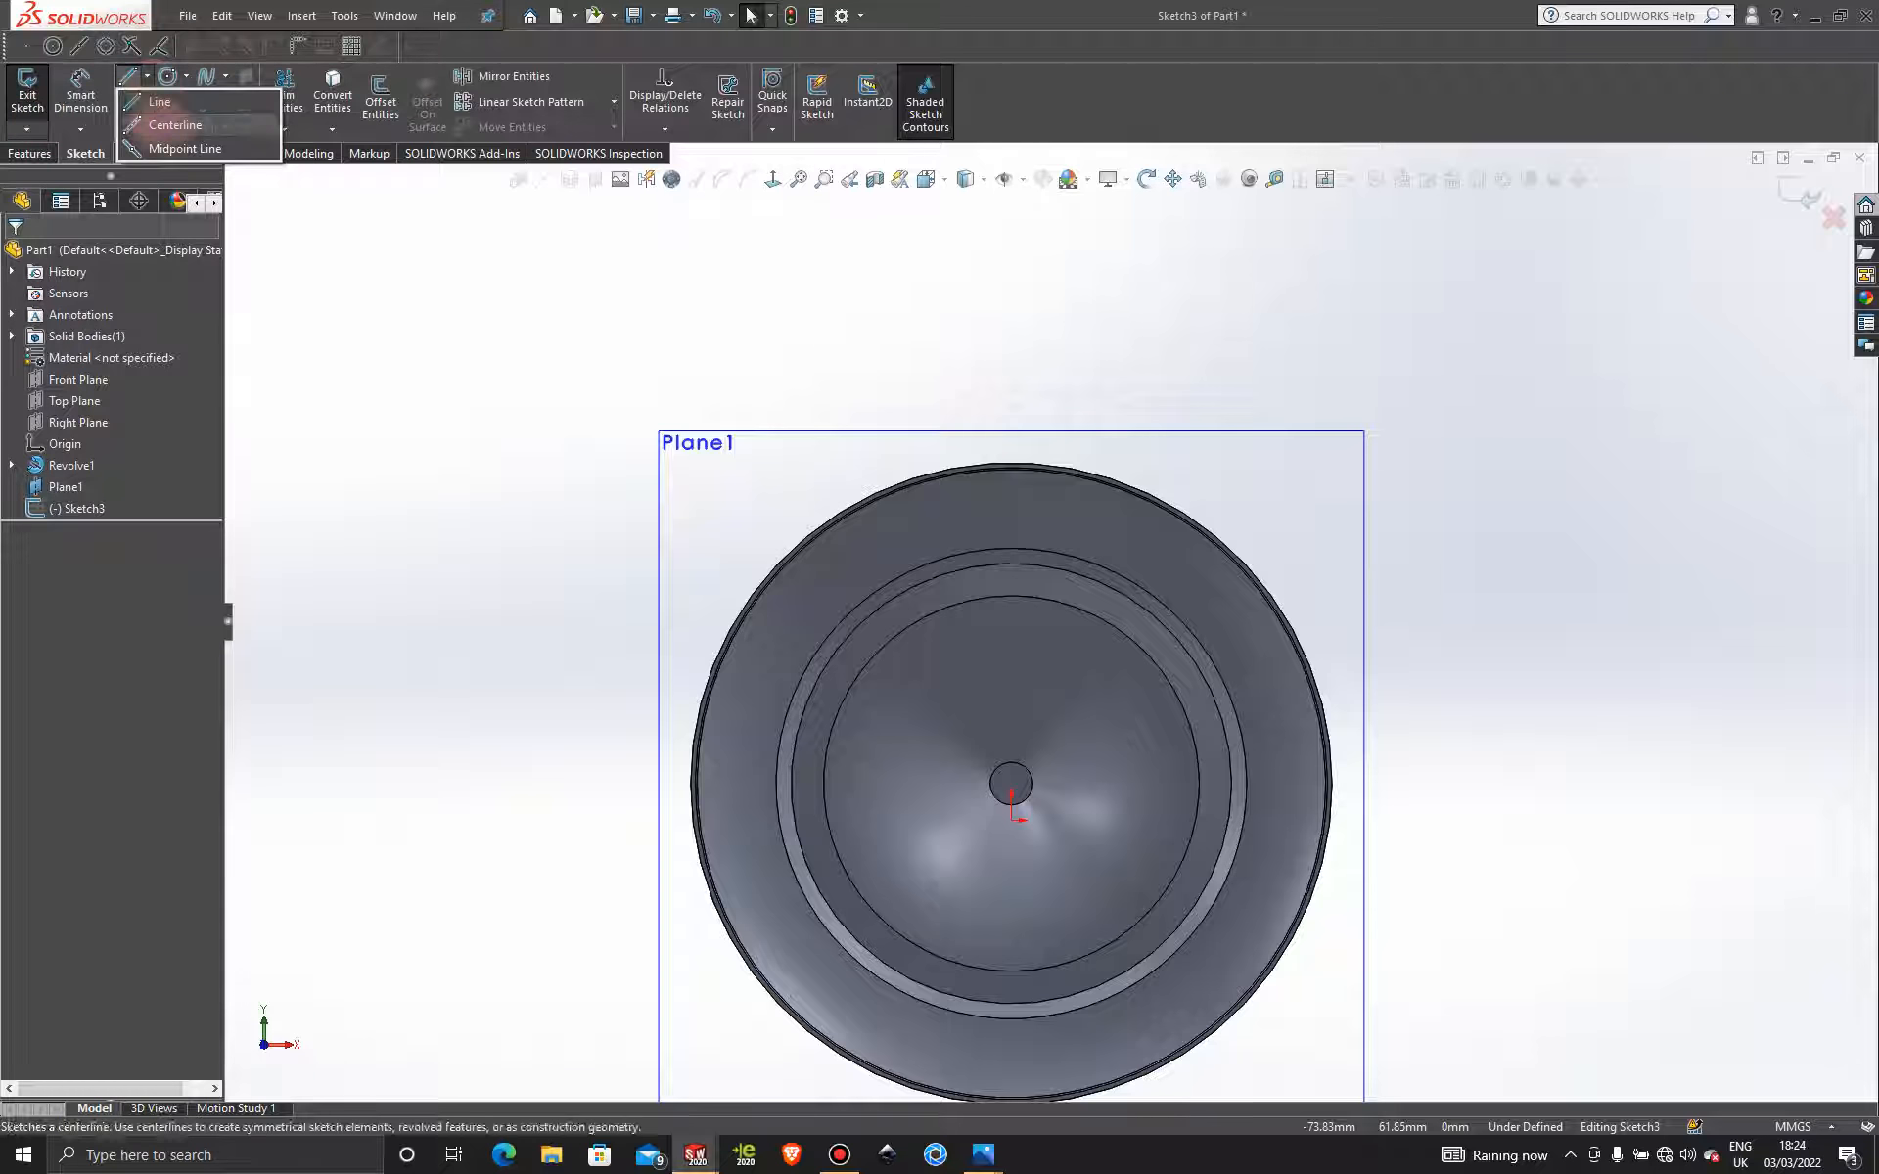
left_click(176, 128)
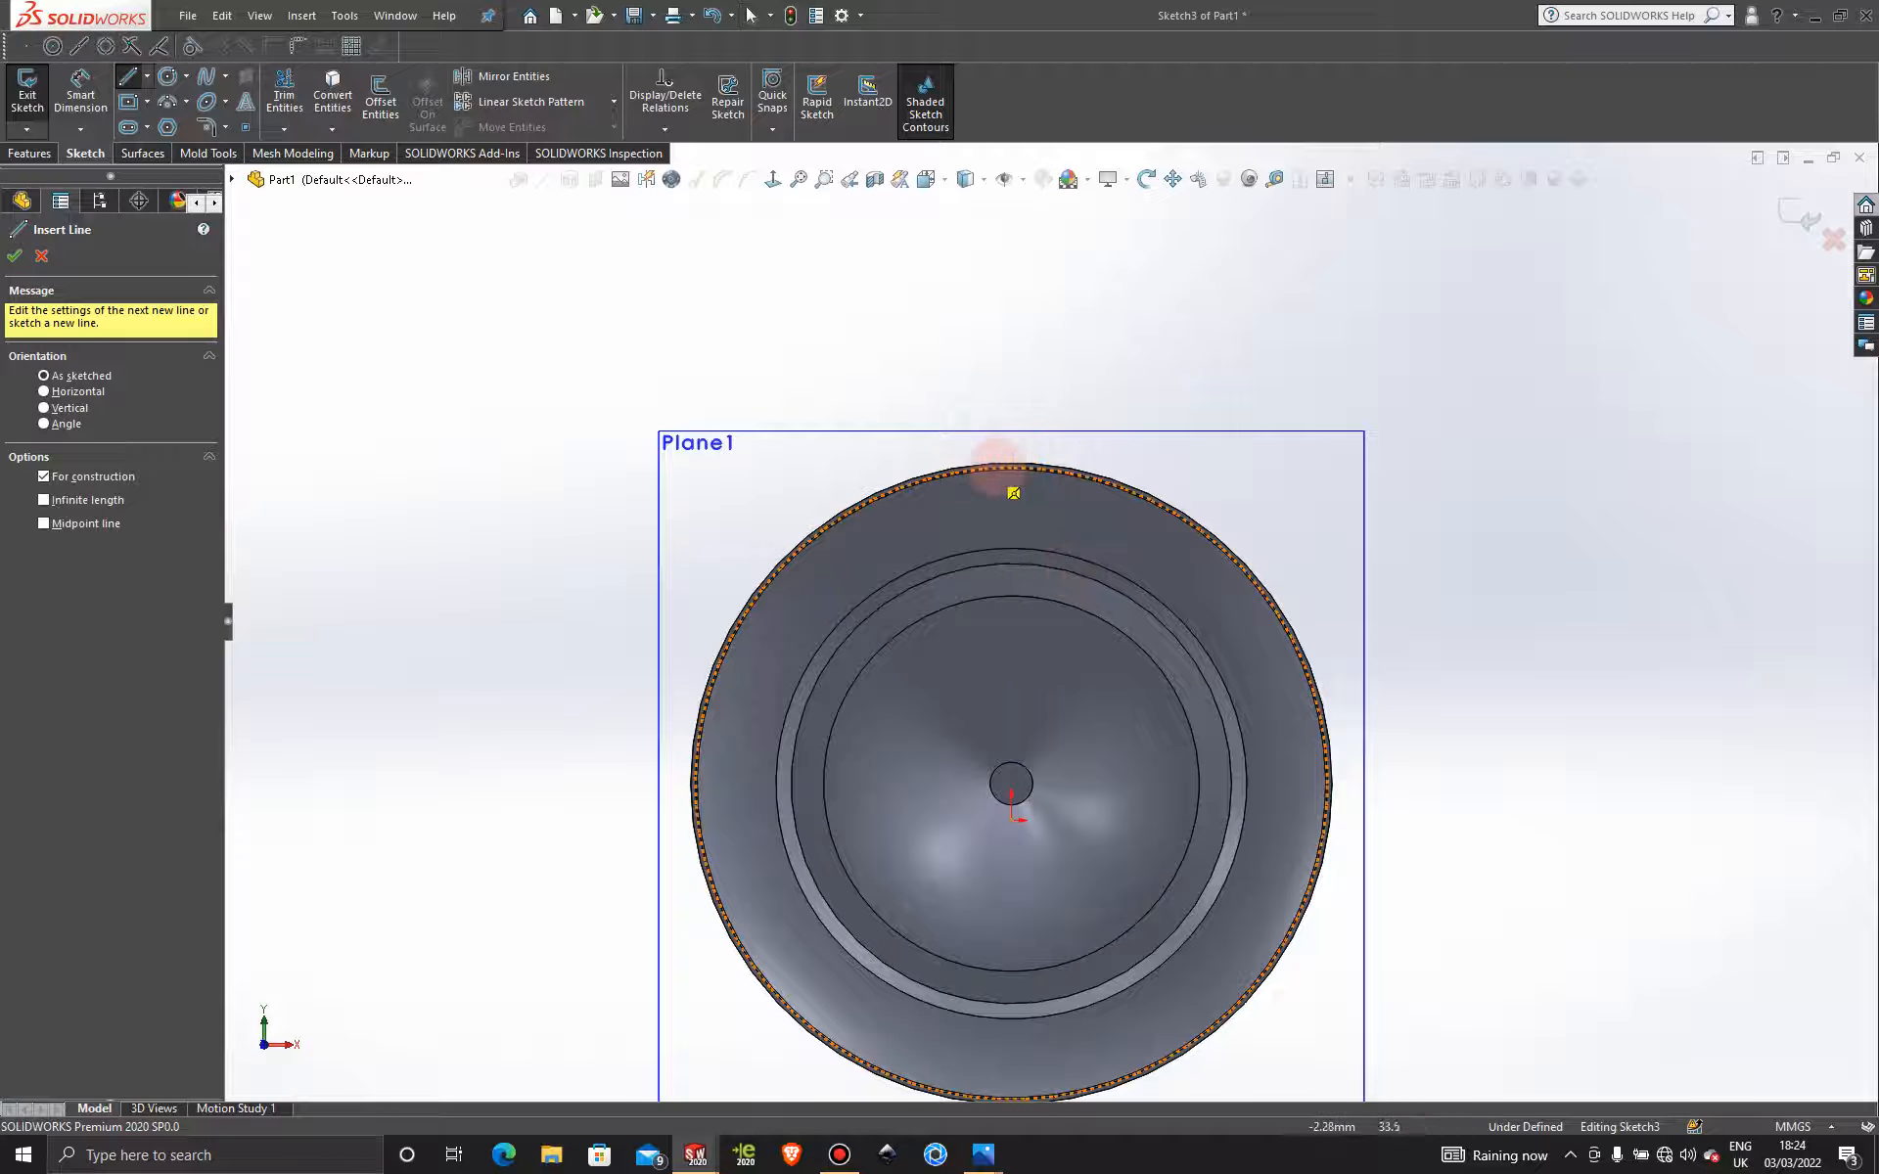
left_click(1012, 467)
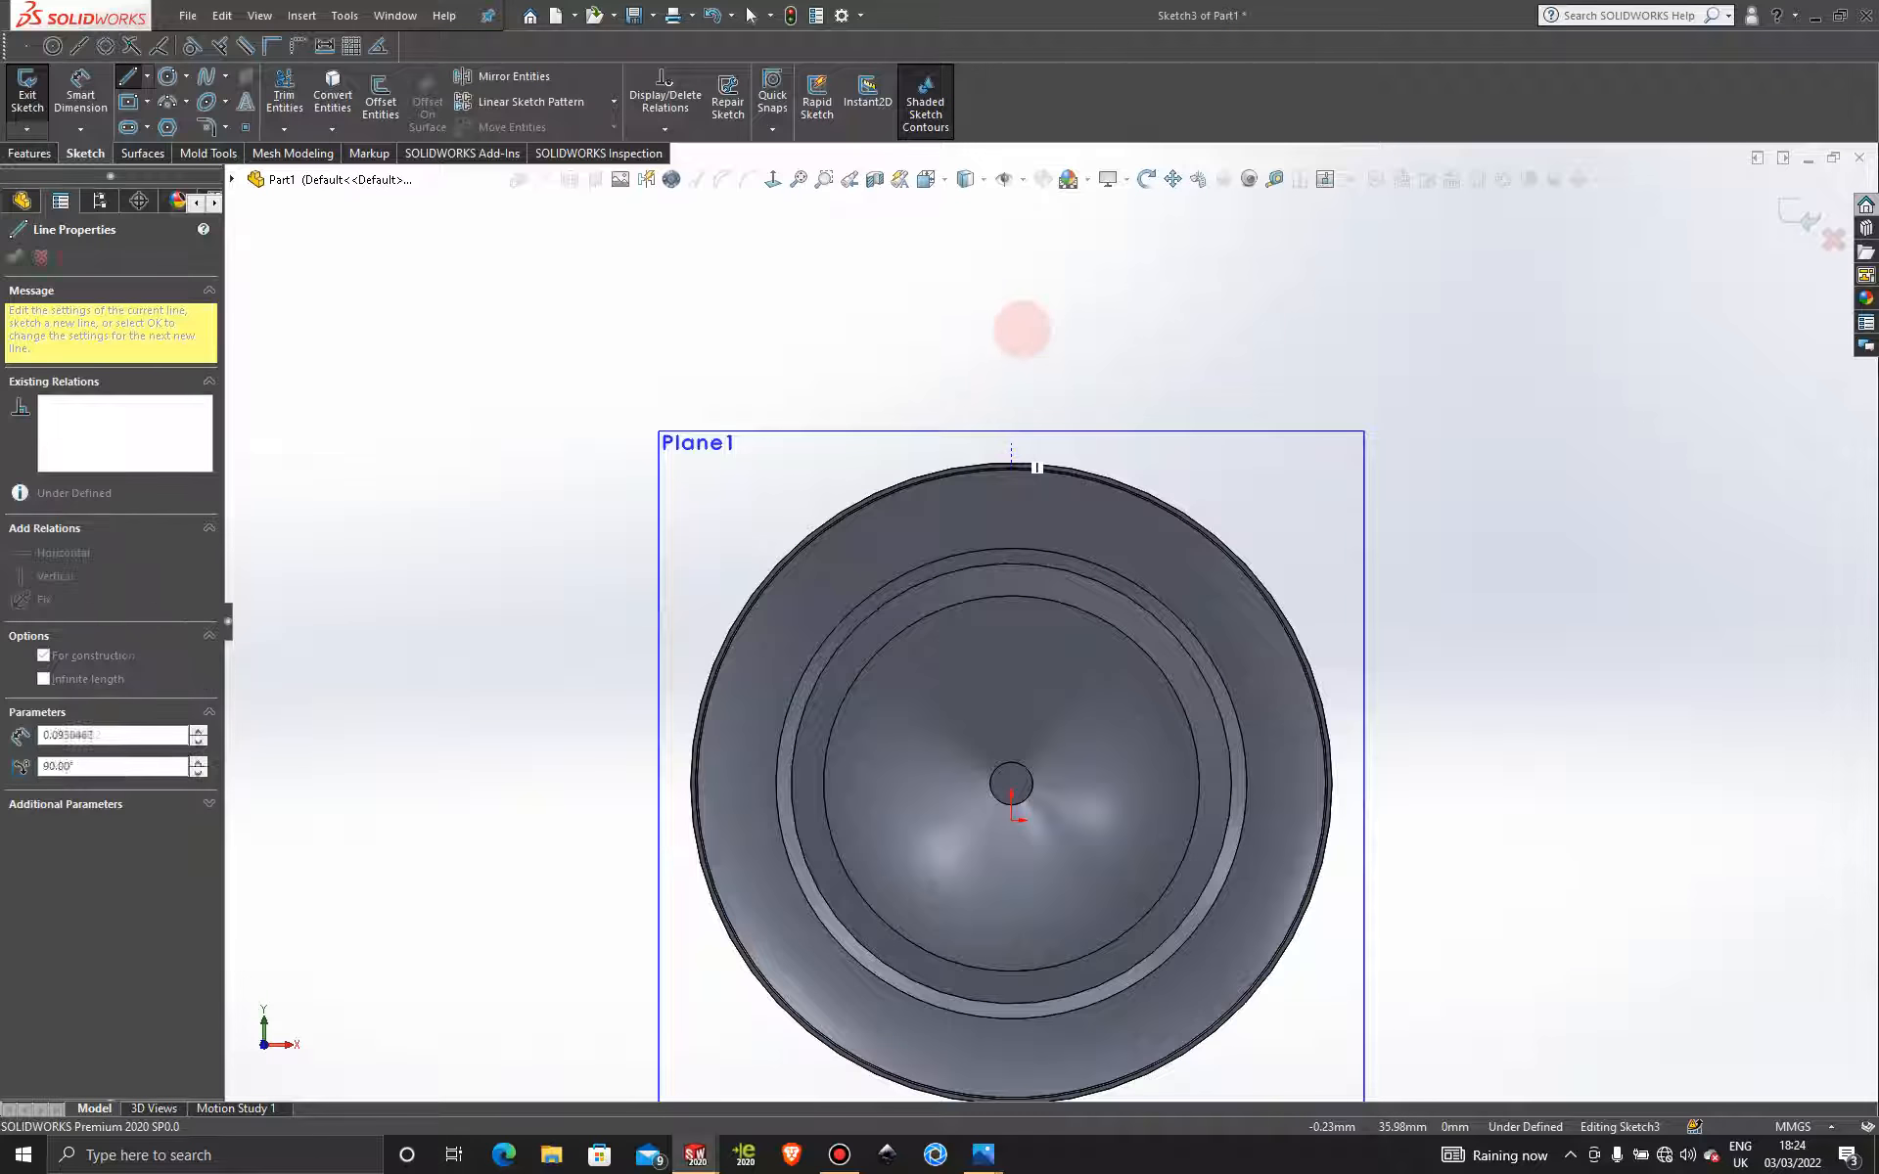
left_click(1013, 322)
key("Escape")
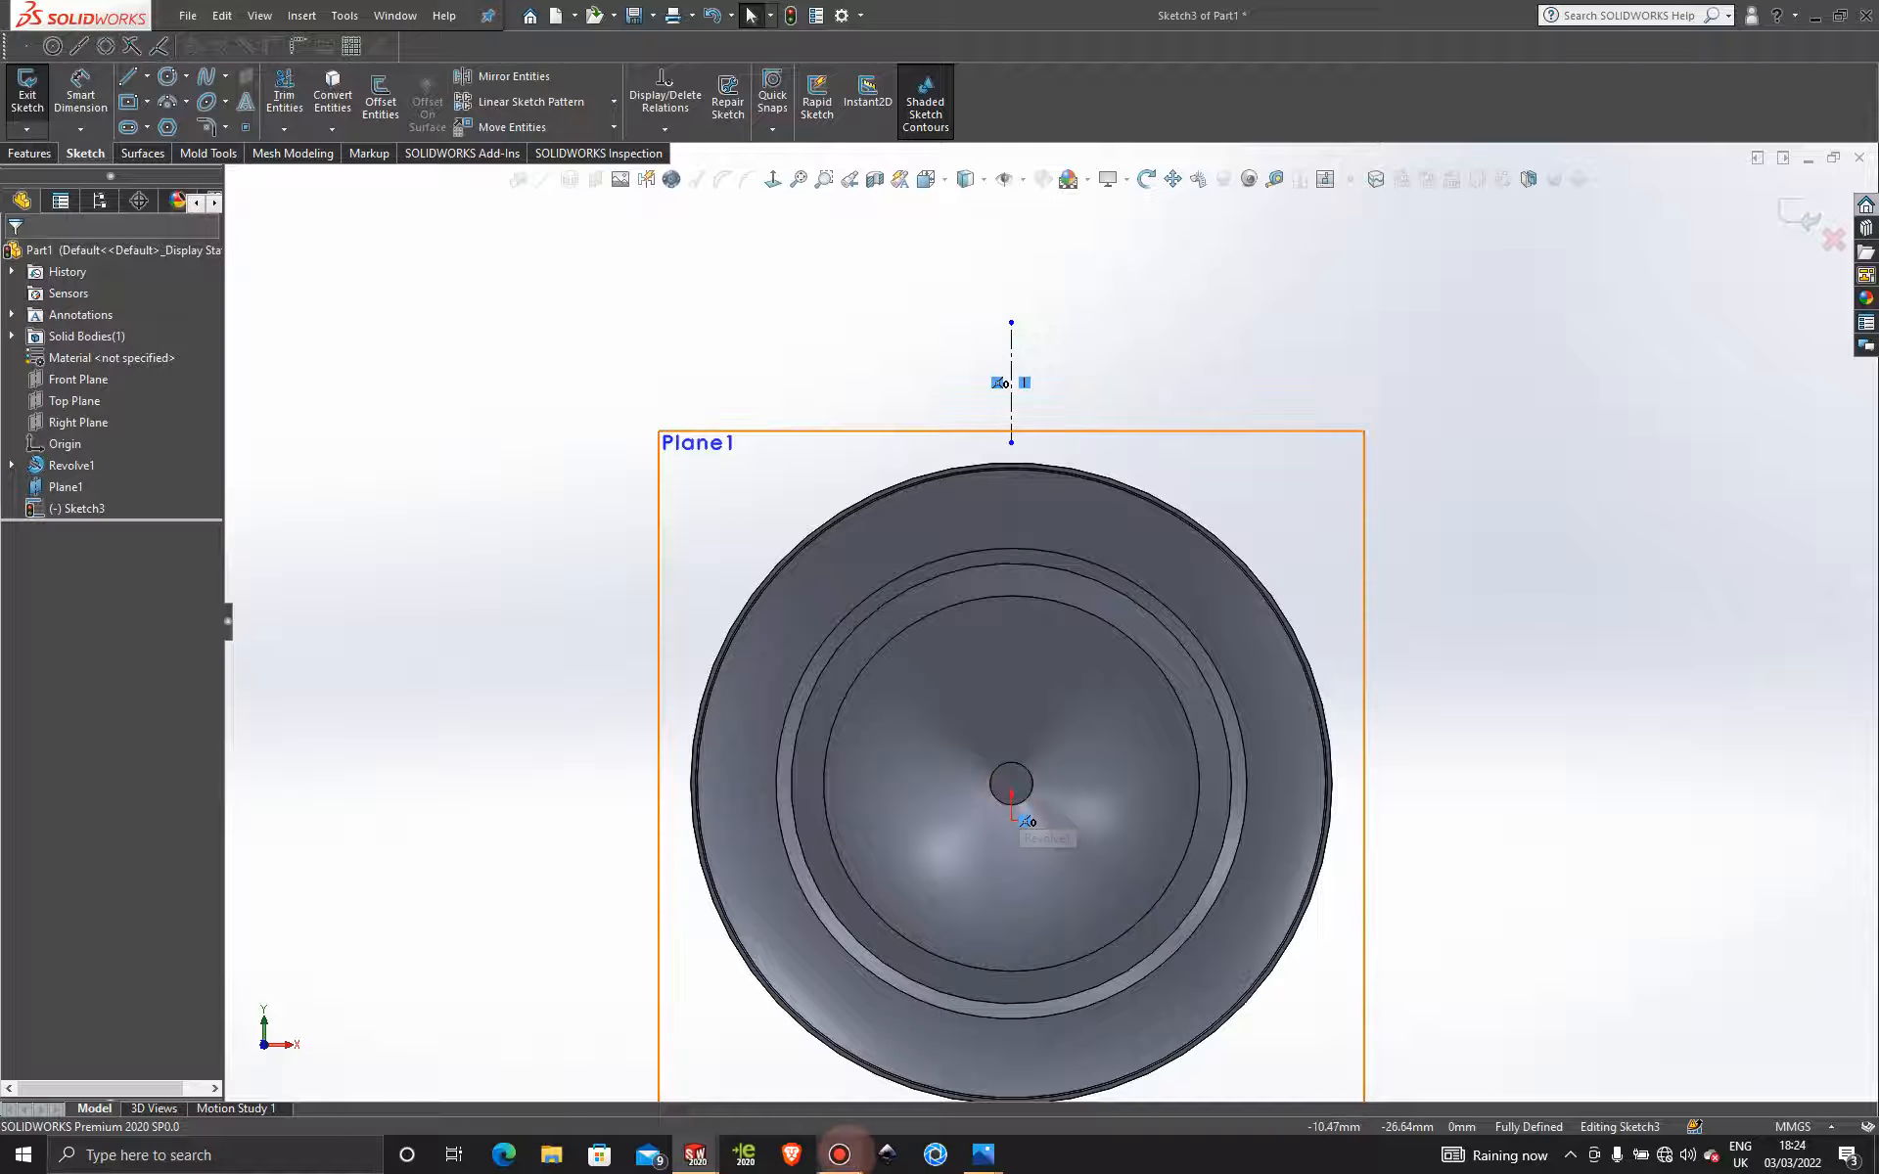
left_click(838, 1154)
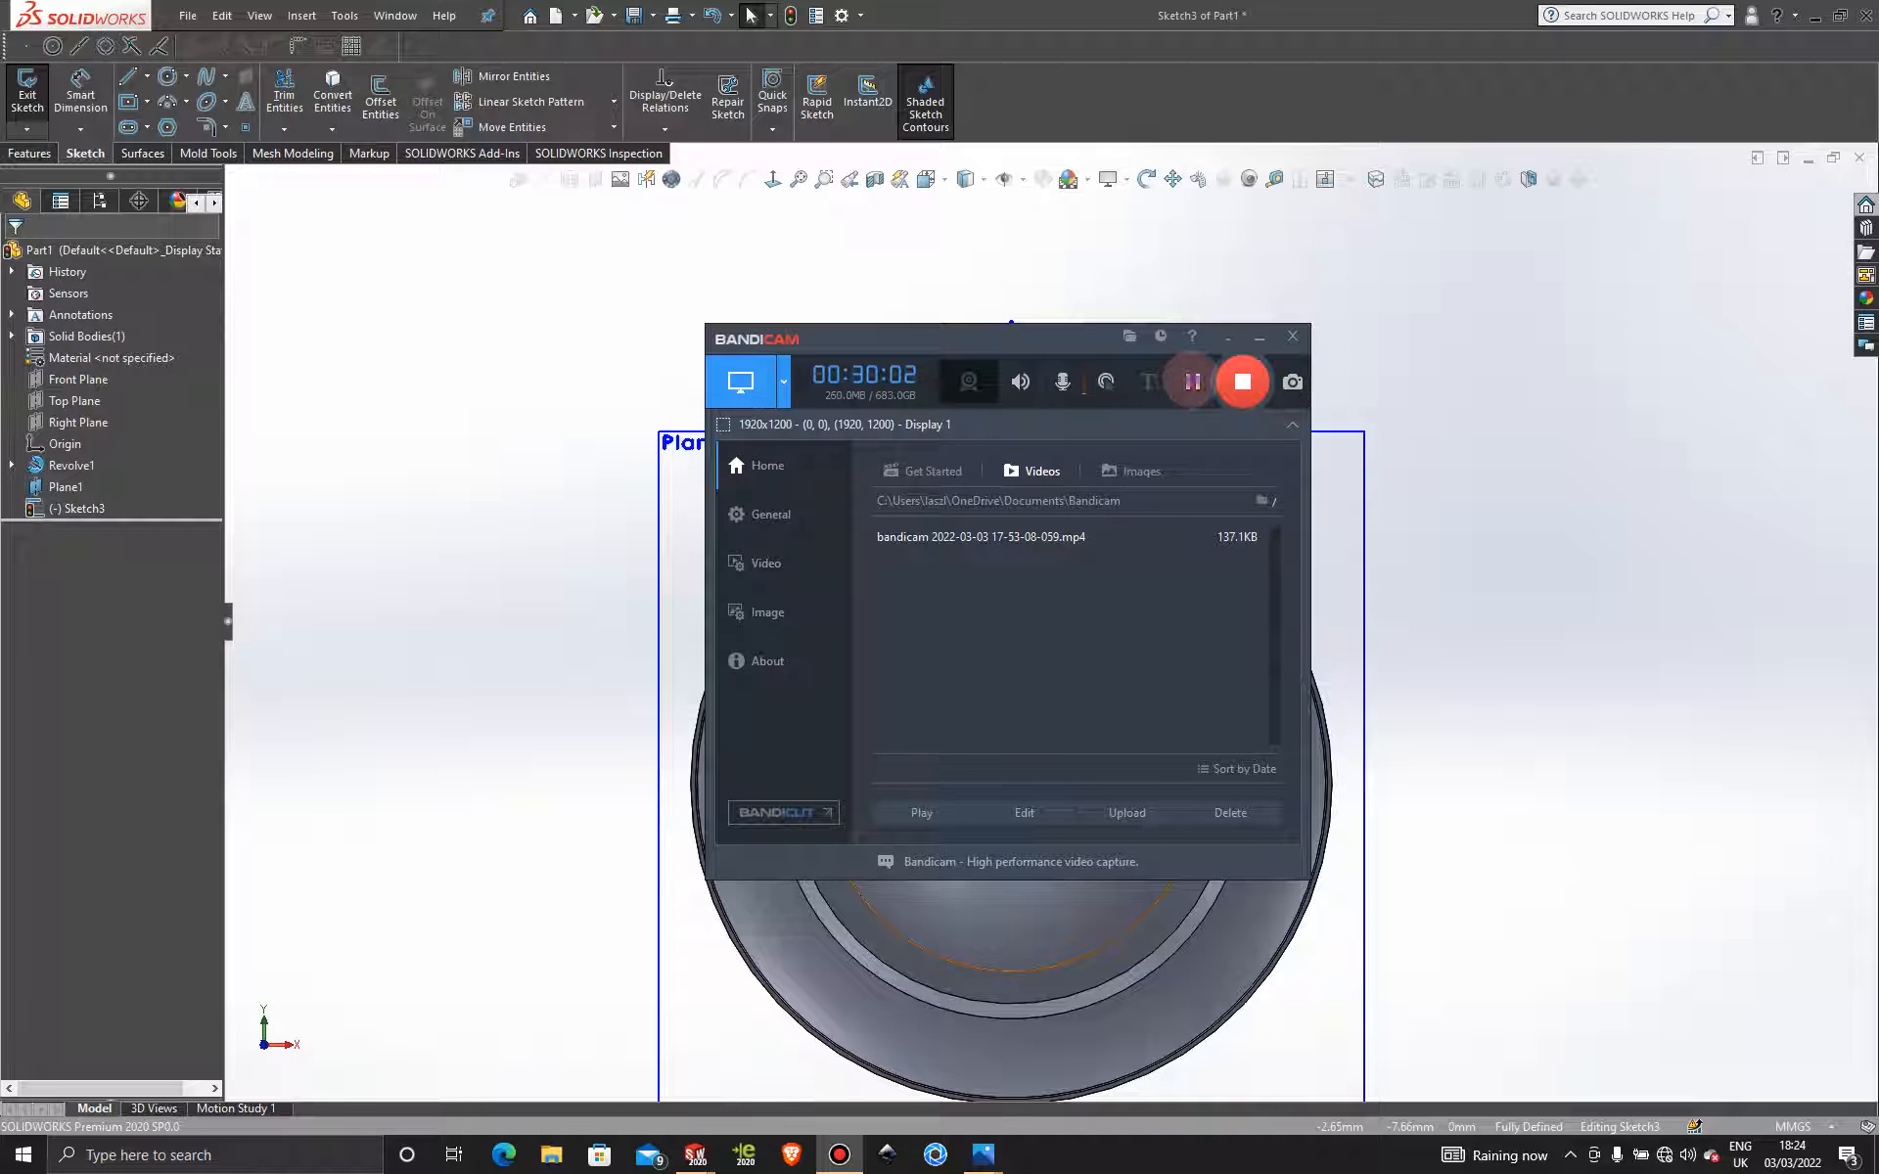
left_click(1192, 382)
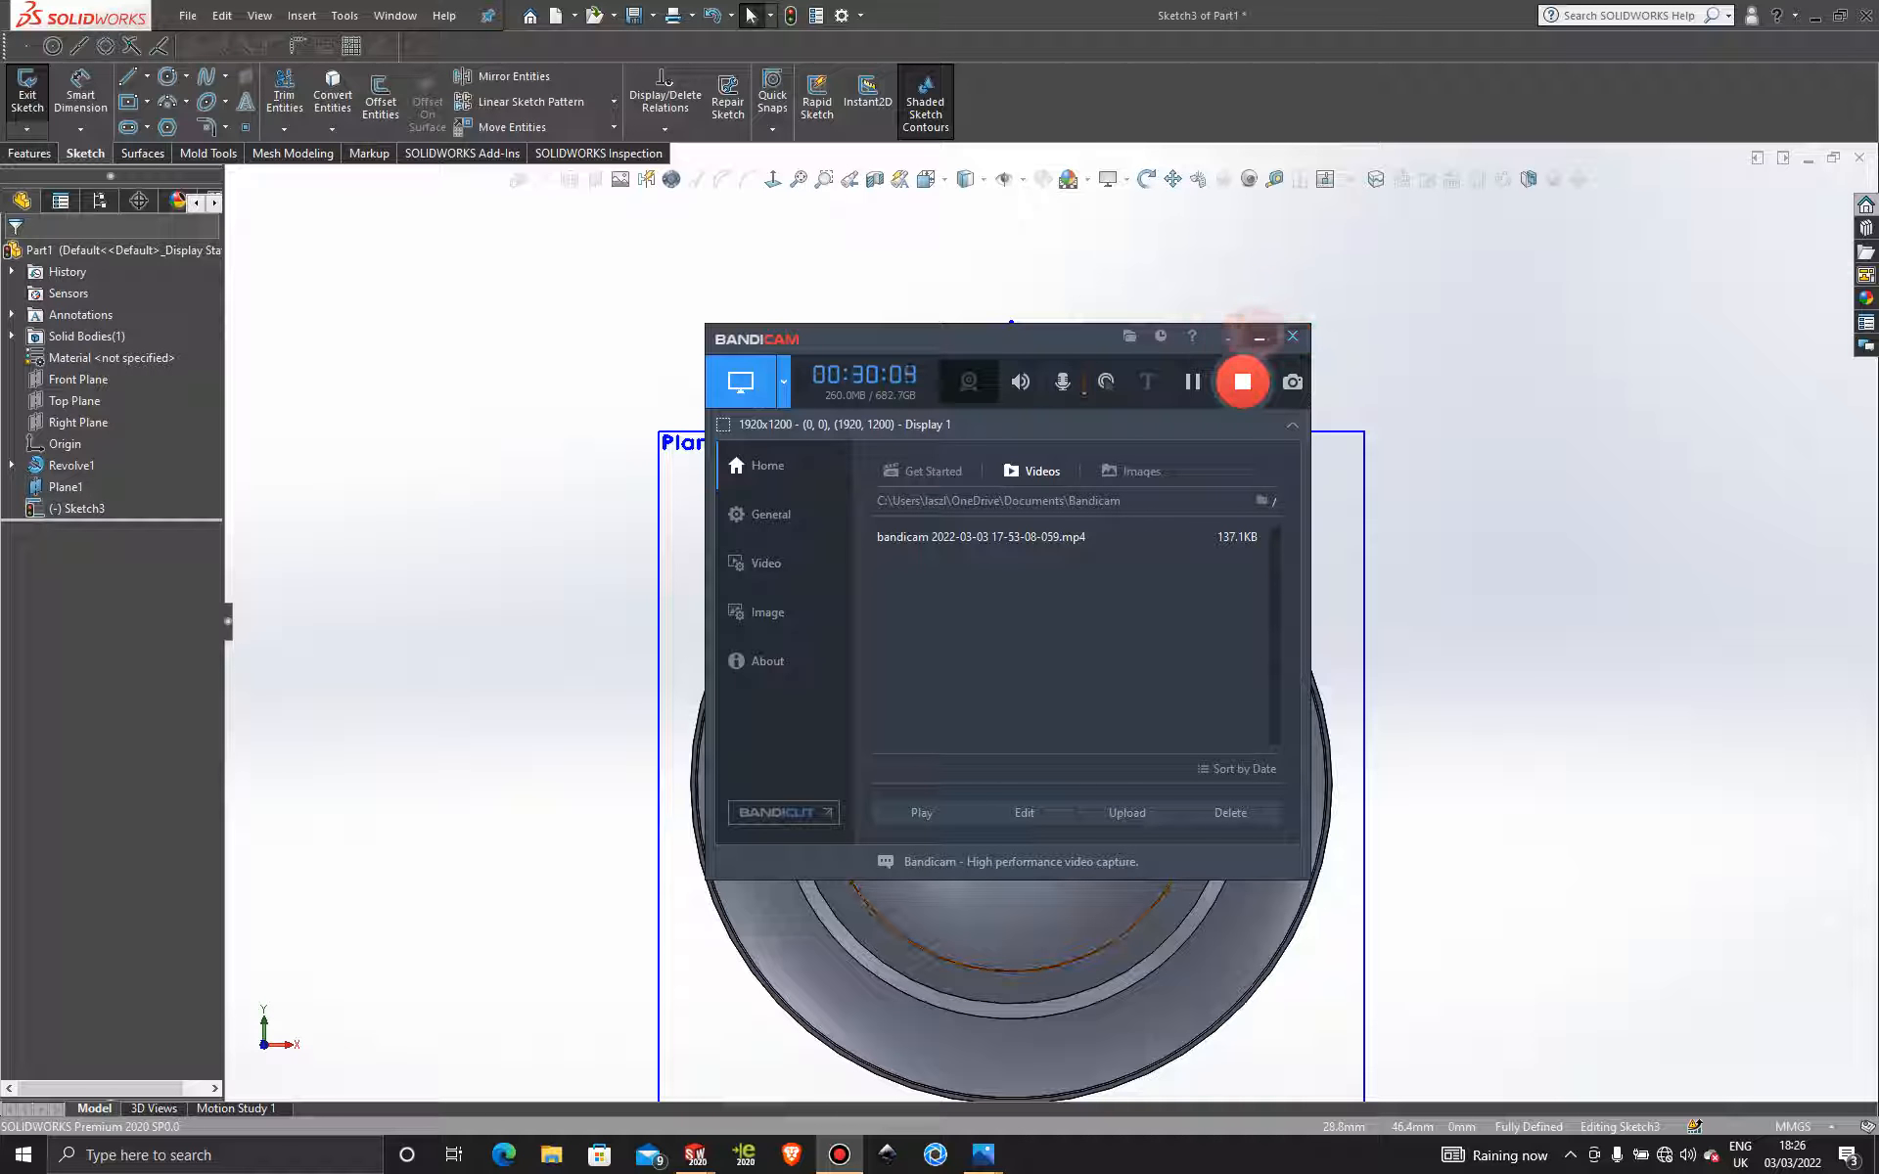
left_click(1259, 336)
Extend the vertical centerline down across the rim, ending about 3 mm below the origin.
scroll(1036, 714, "down", 3)
scroll(1072, 817, "down", 2)
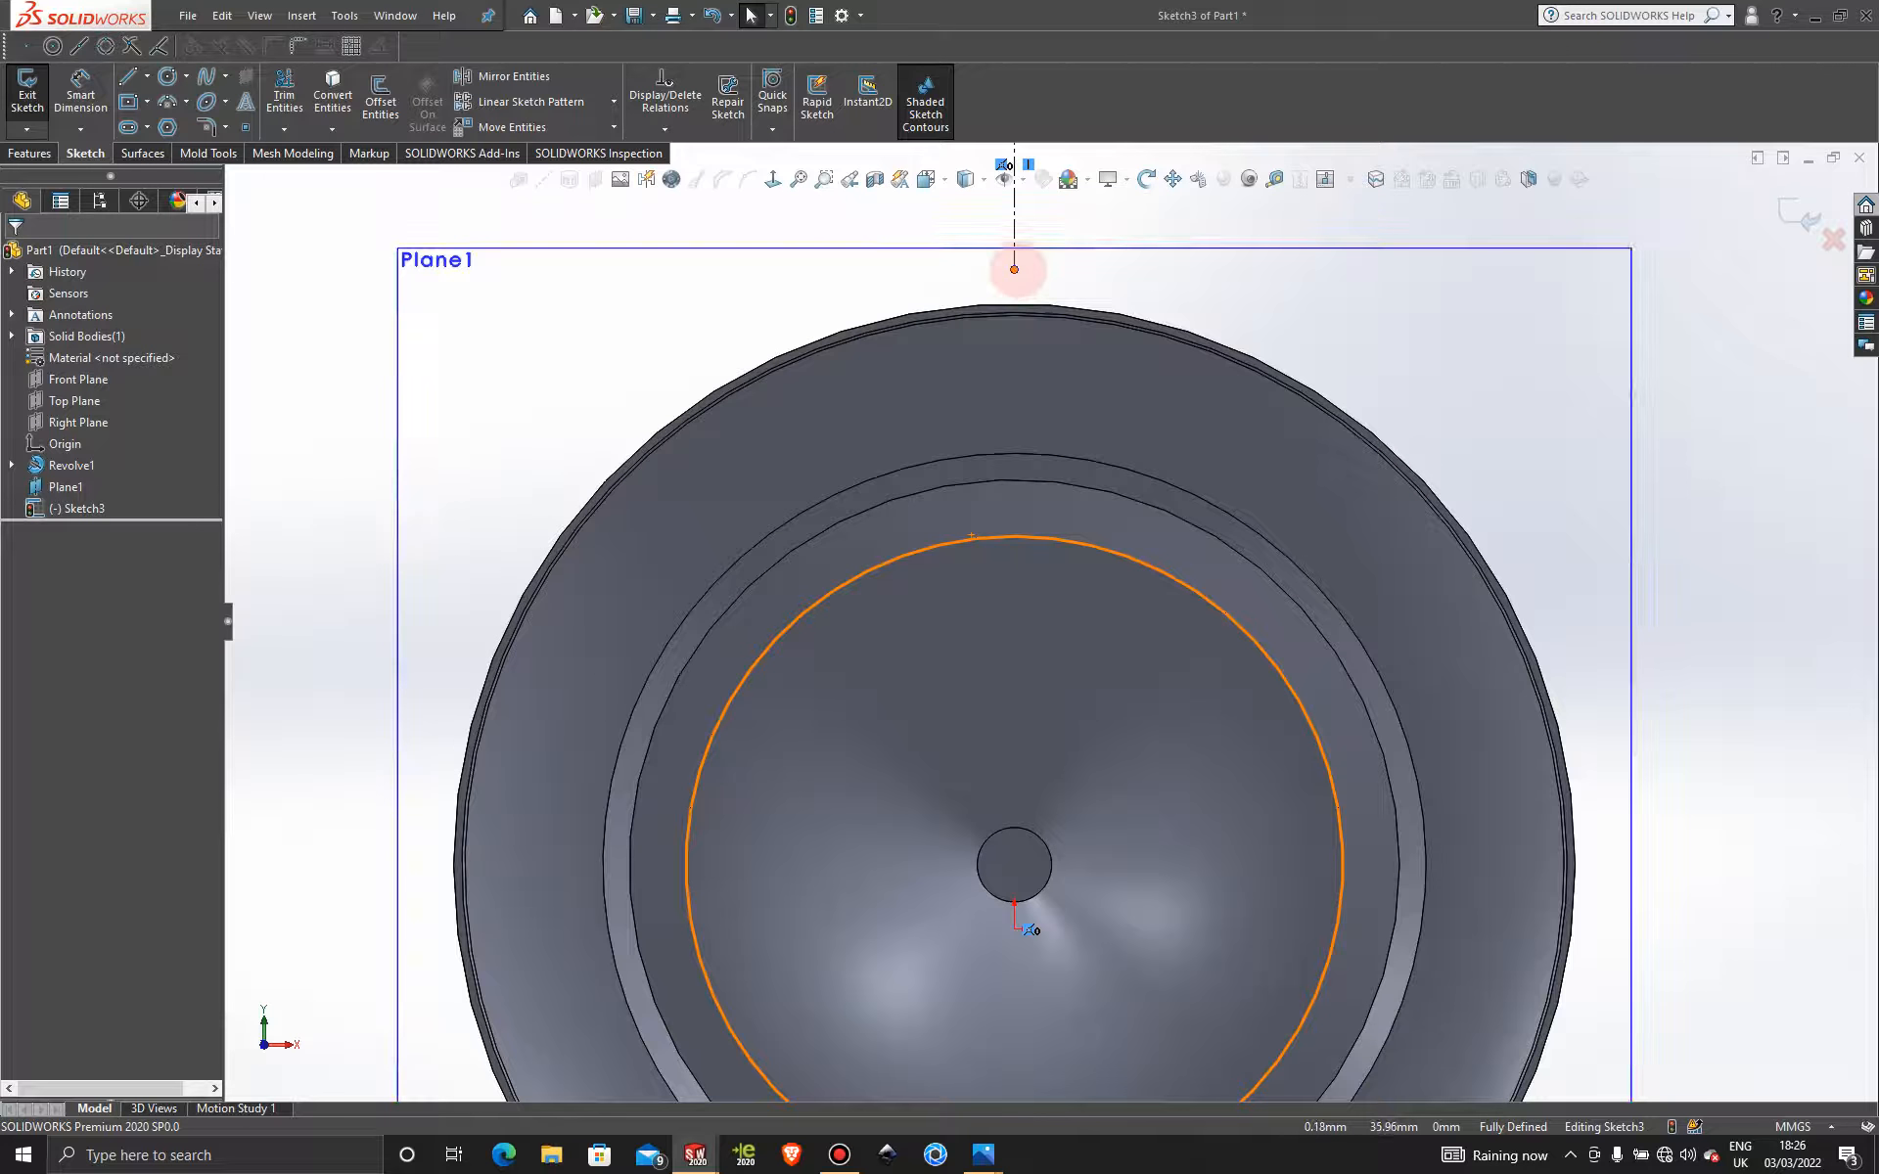
left_click_drag(1013, 269, 1014, 734)
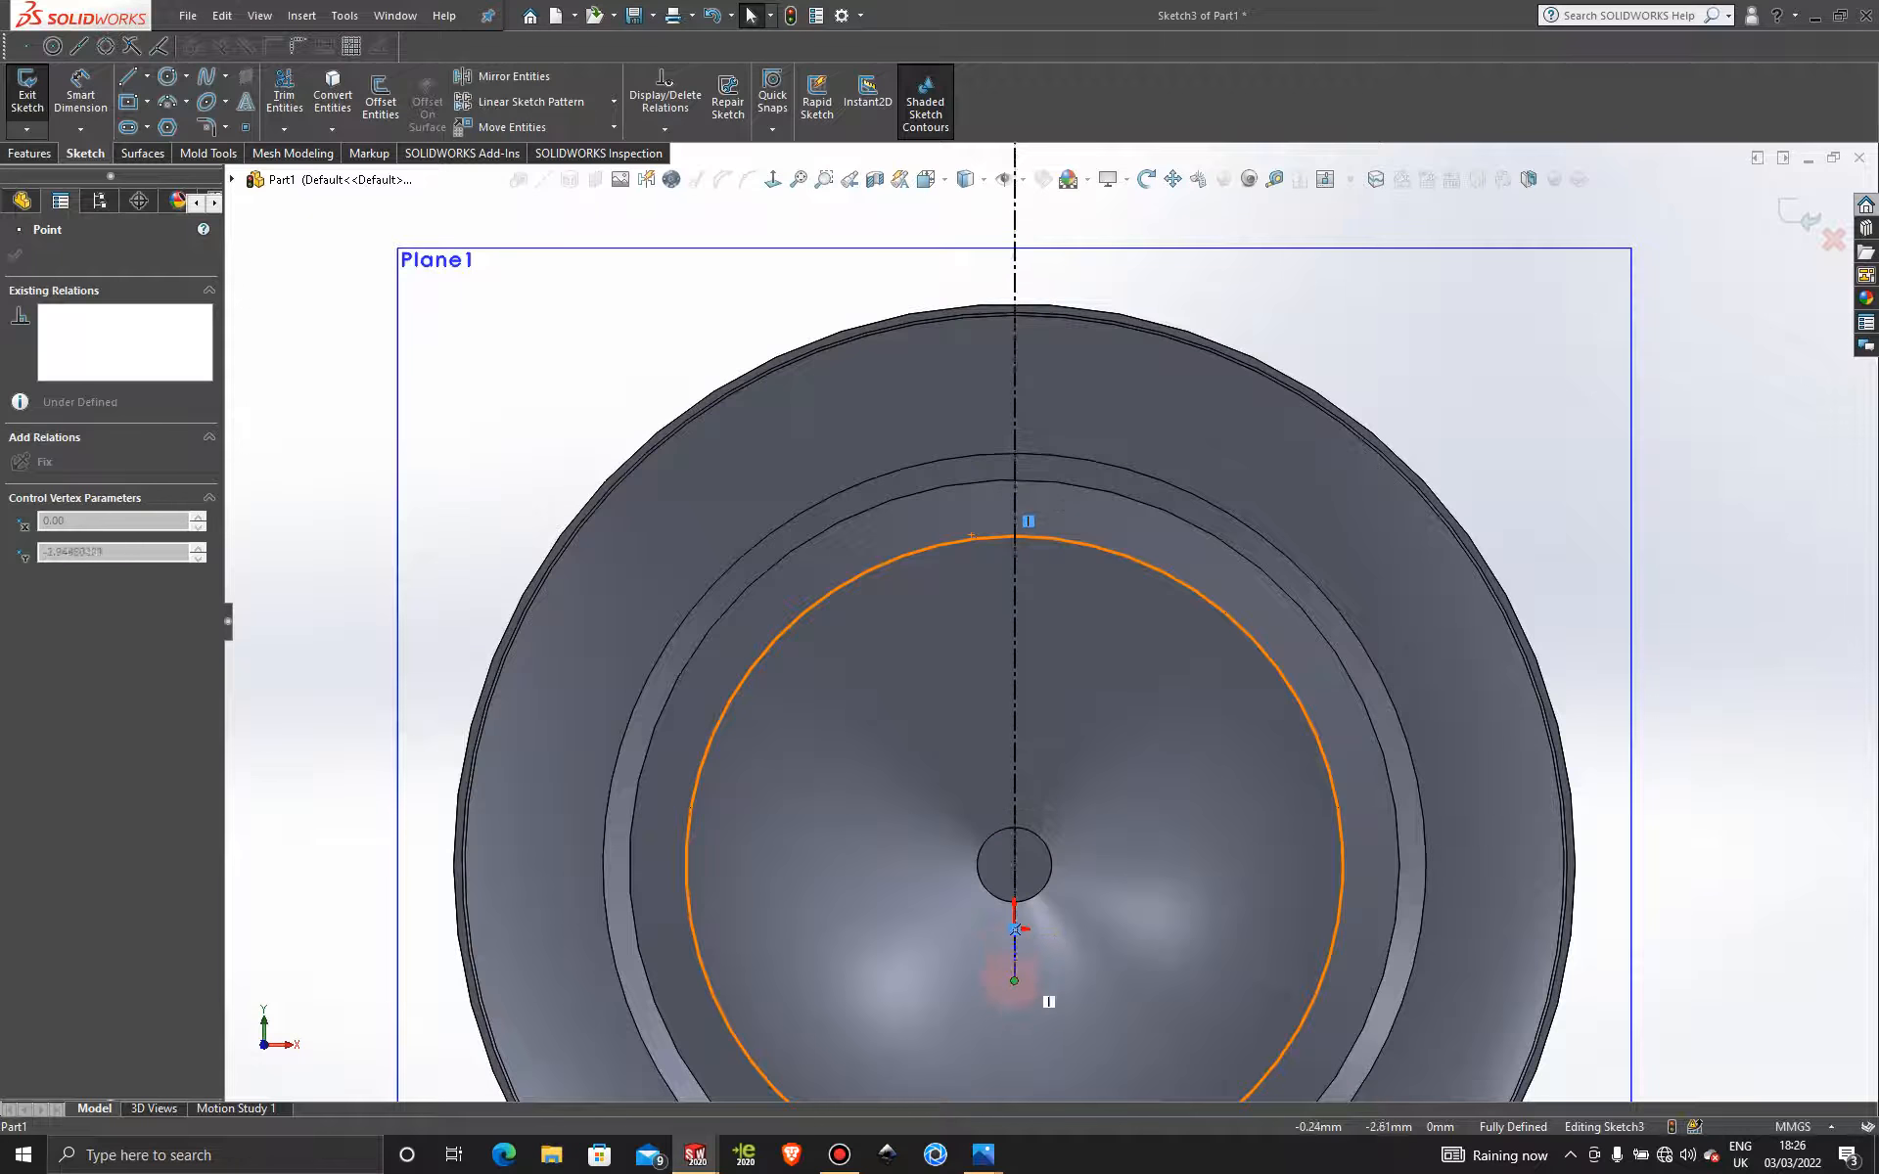
left_click_drag(1013, 981, 1014, 982)
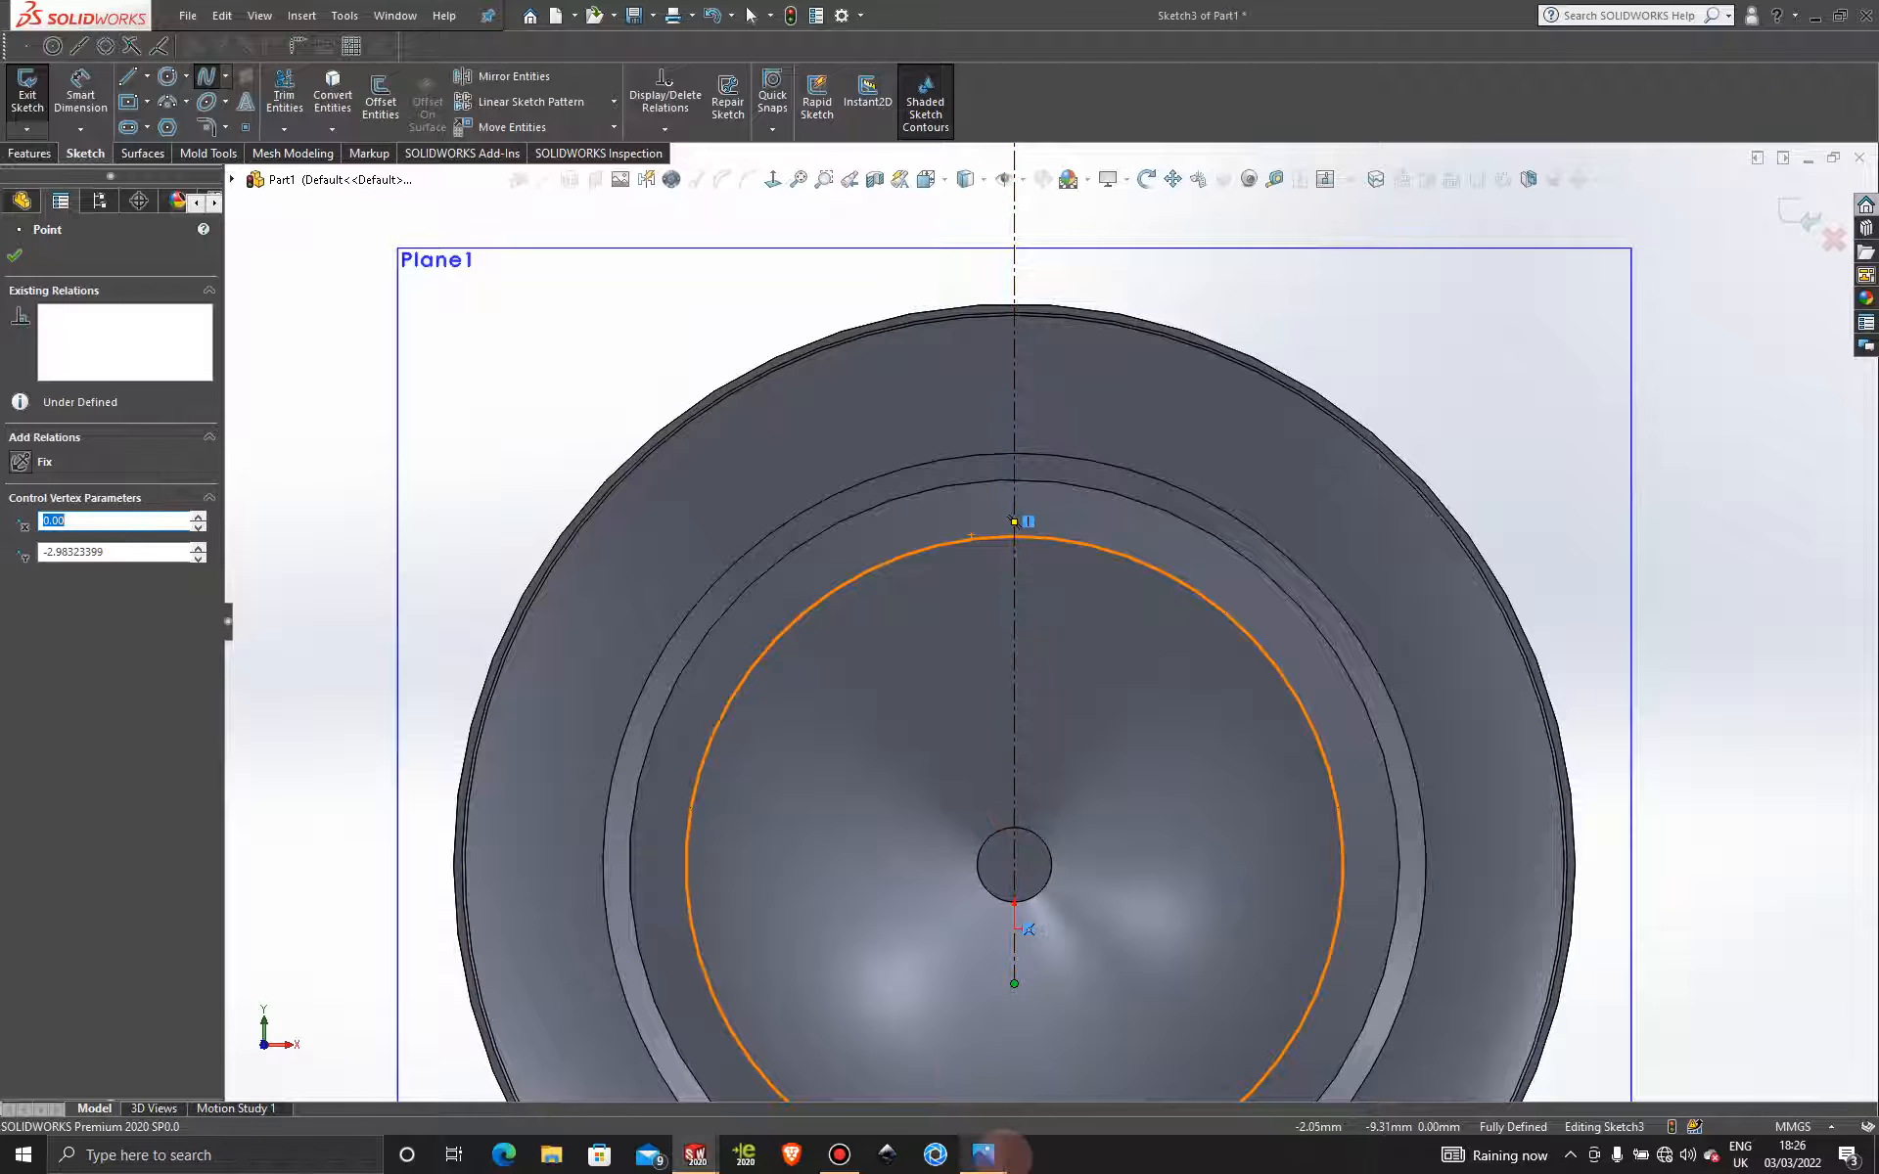
Draw a straight two-point spline left of the vertical centerline, running from above the hub circle up to the inner circular edge.
mouse_move(984, 1155)
mouse_move(981, 1033)
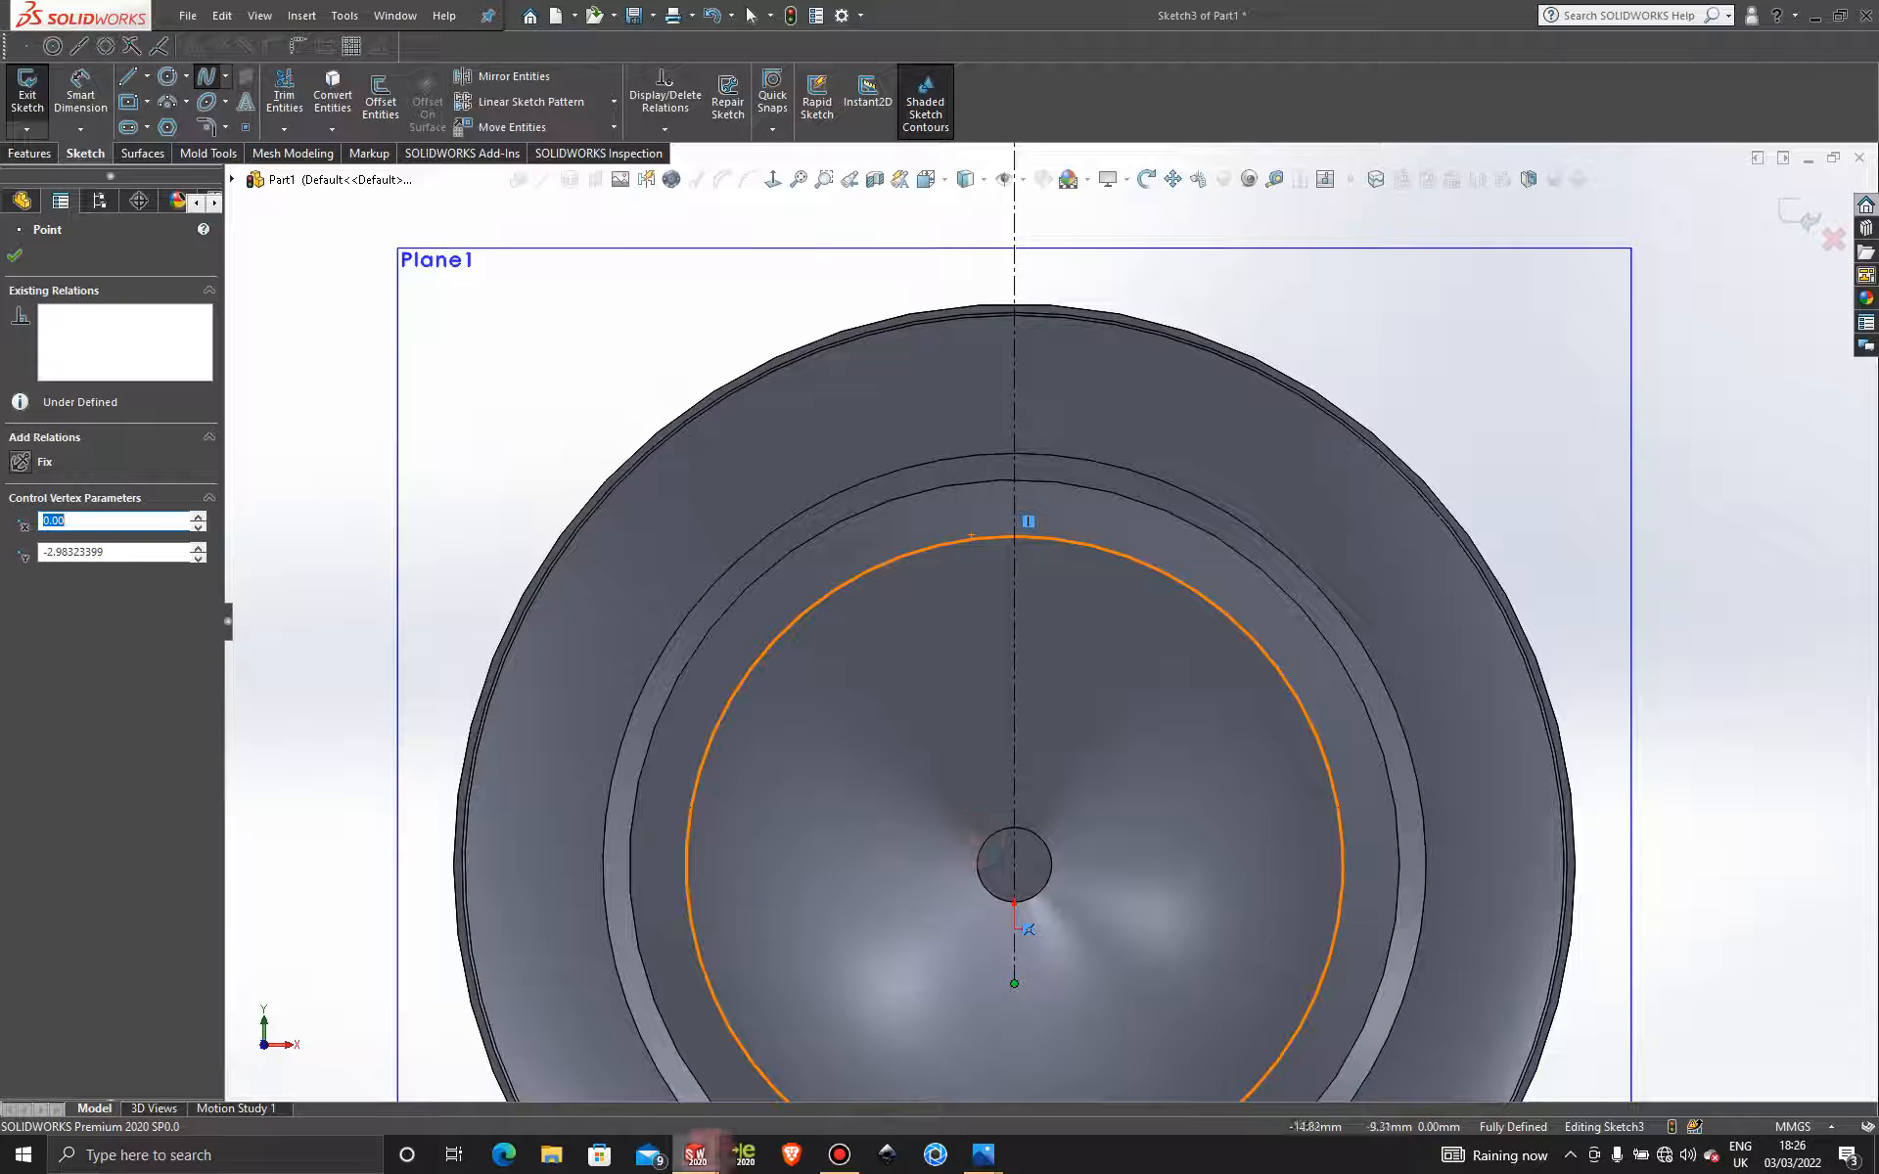
mouse_move(695, 1155)
mouse_move(803, 1057)
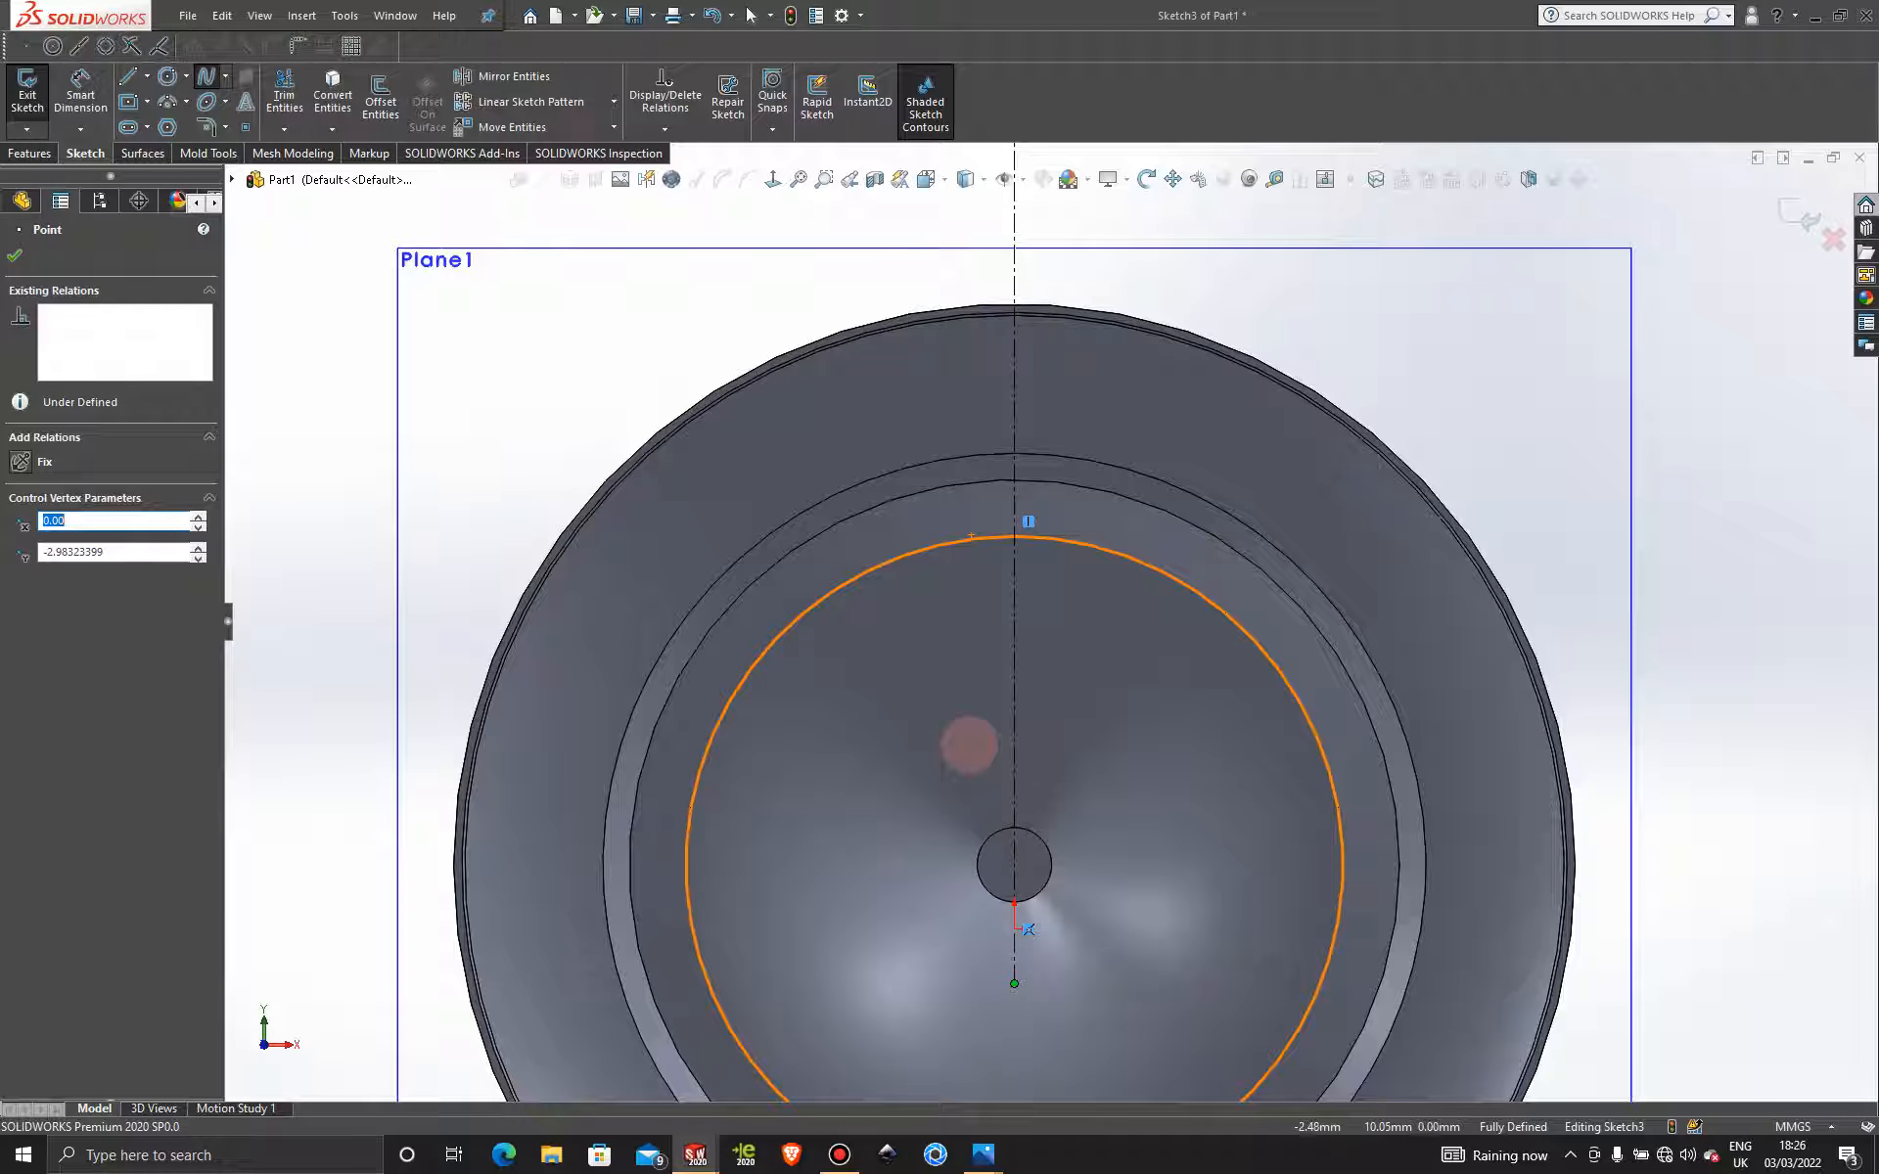
left_click(969, 745)
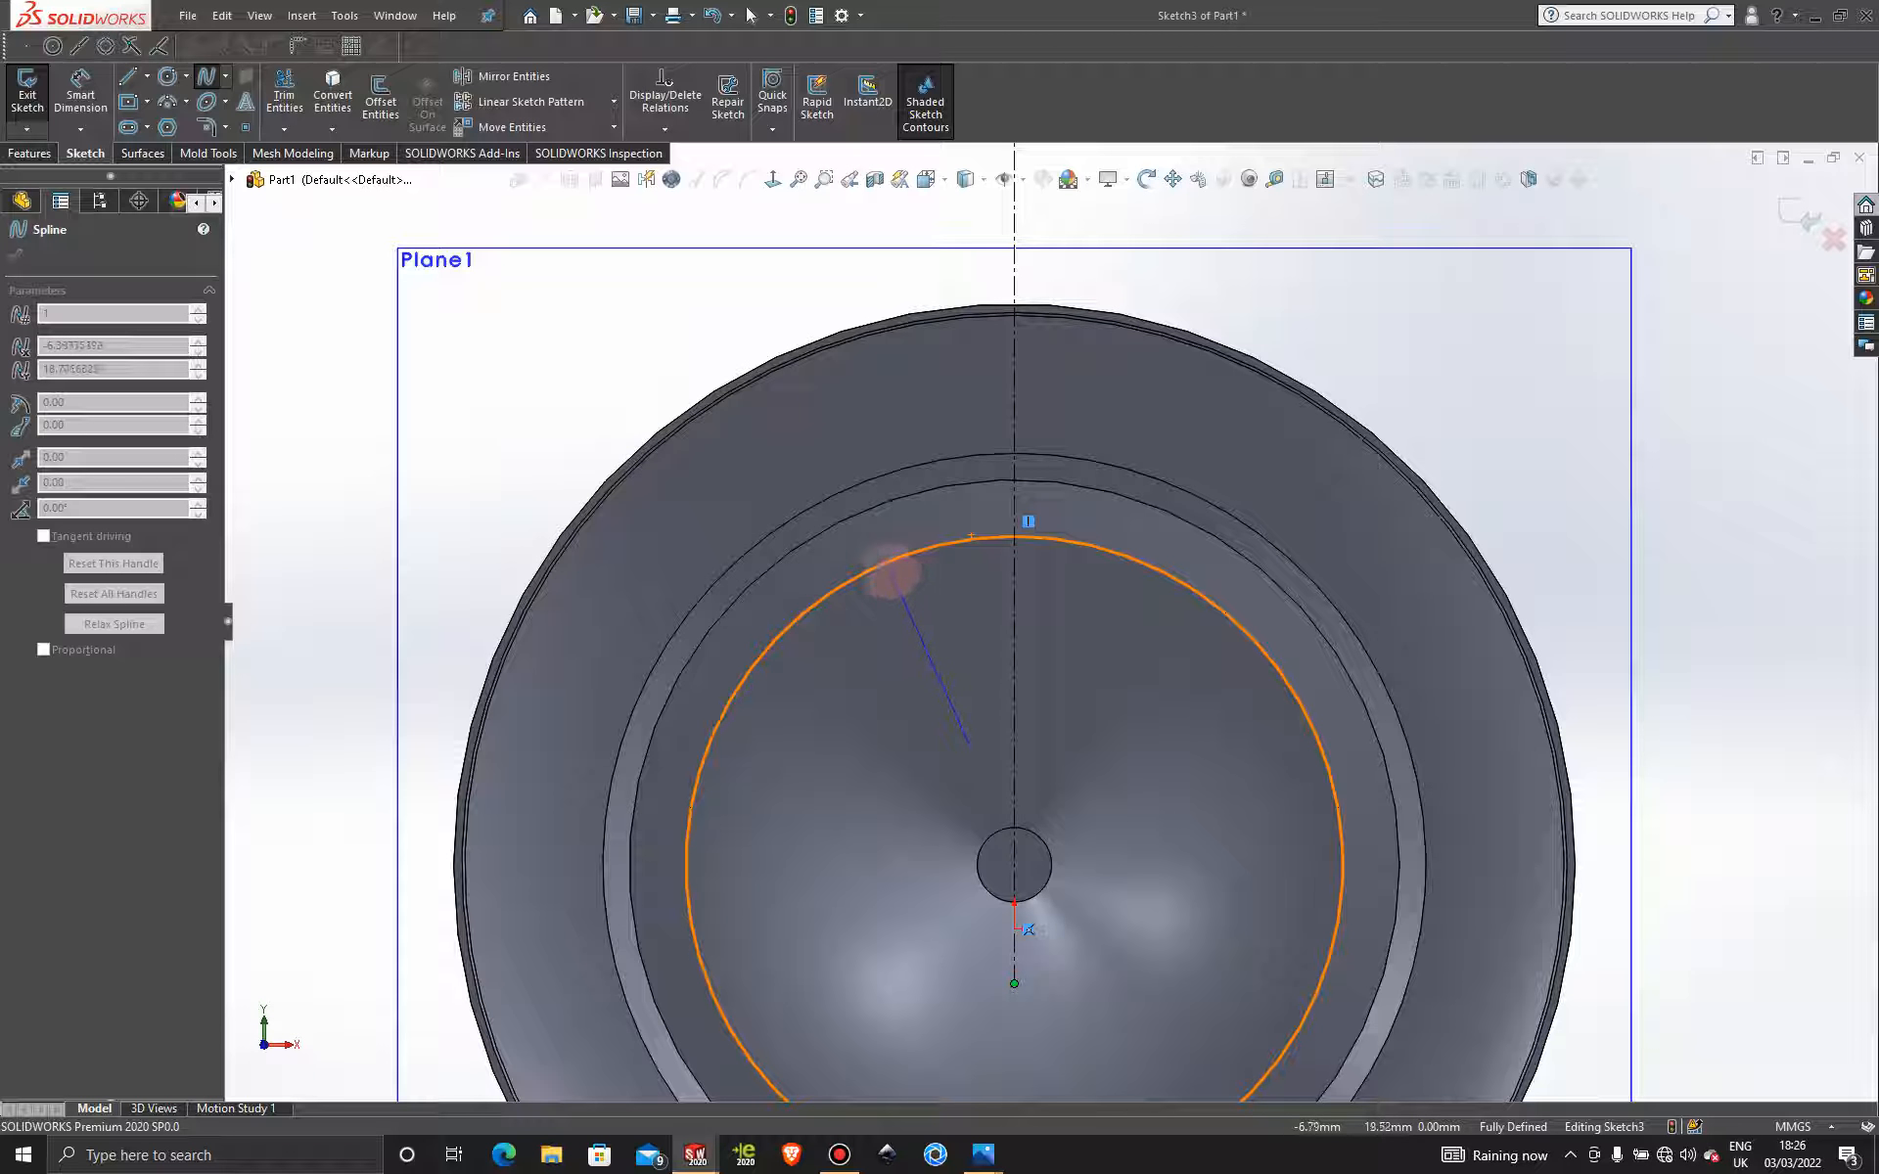
double_click(929, 604)
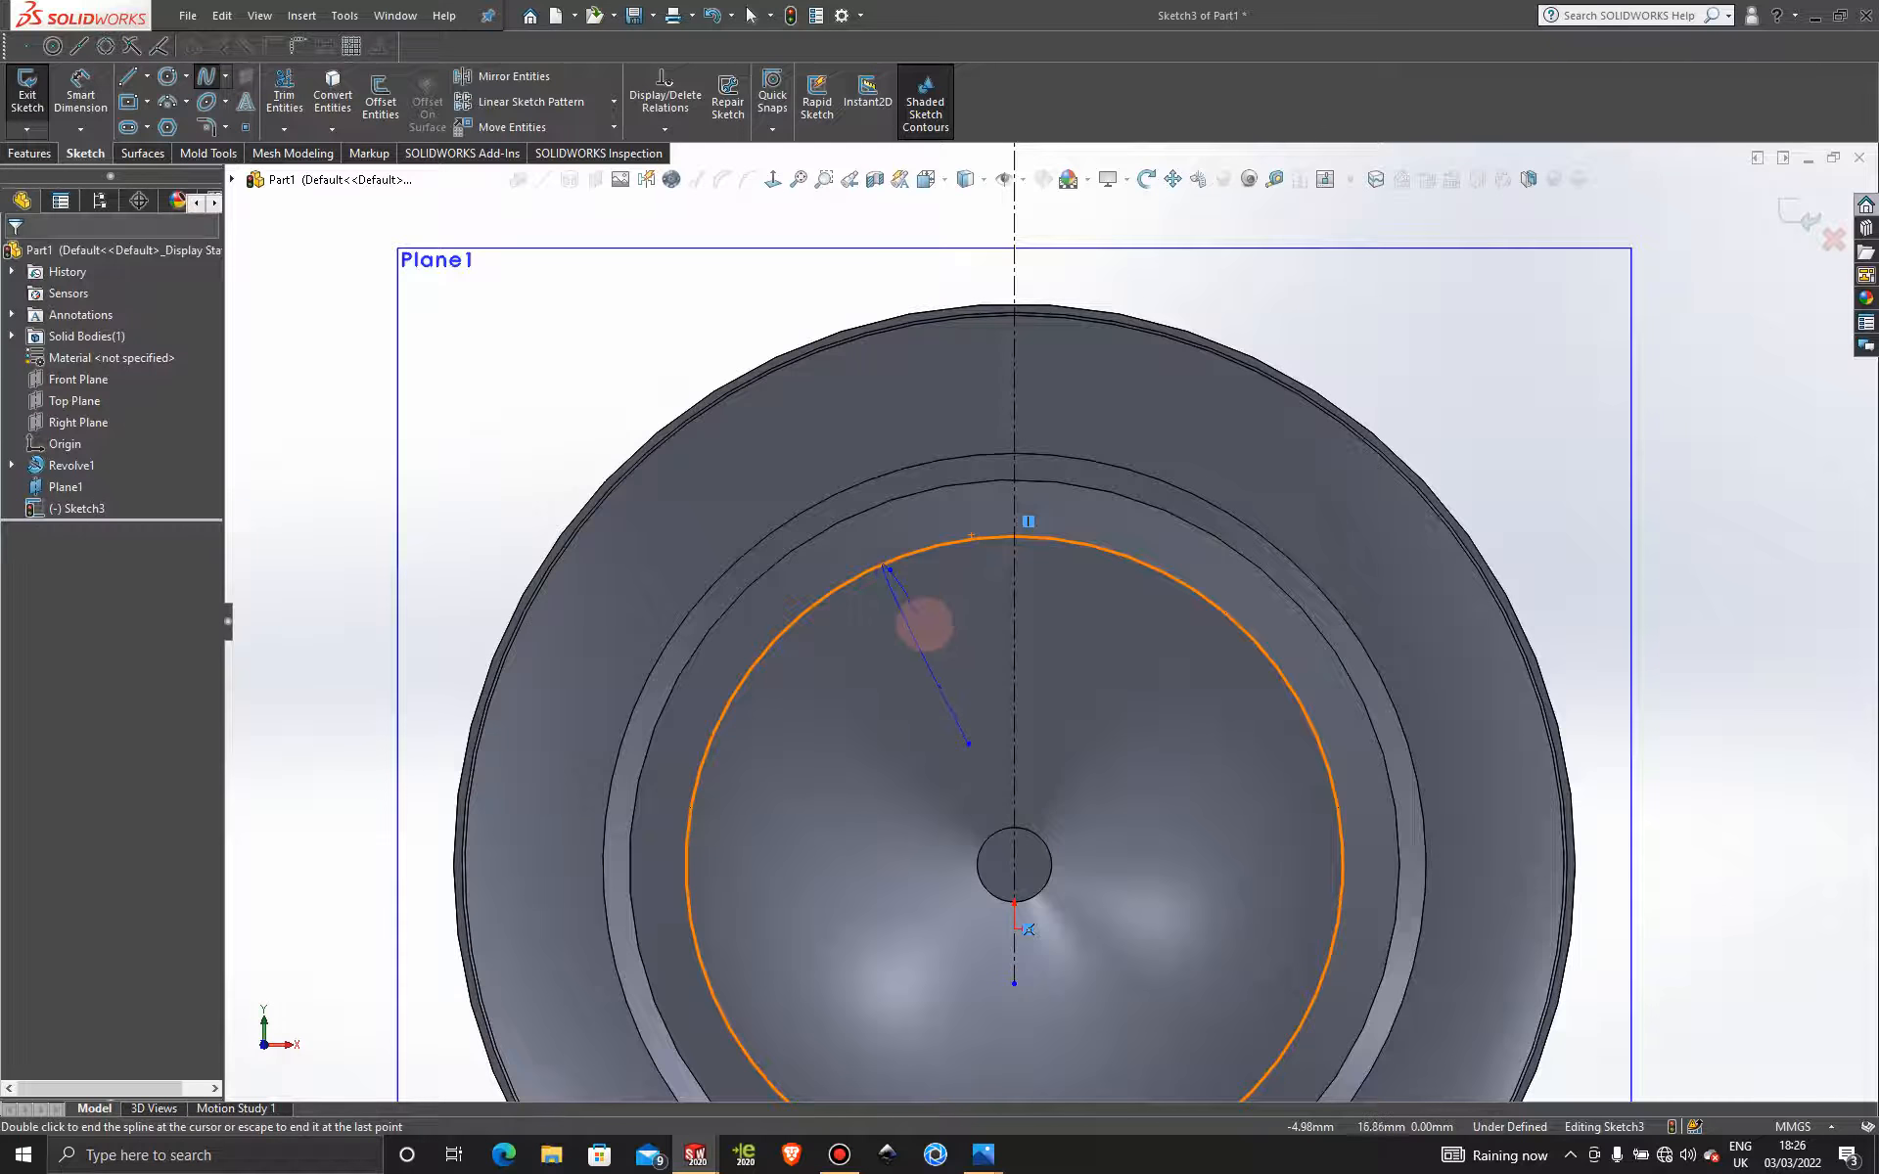
Move the spline's upper endpoint to about X -6.71, Y 19.80 mm, just inside the inner circular edge.
scroll(923, 617, "down", 5)
scroll(885, 507, "down", 3)
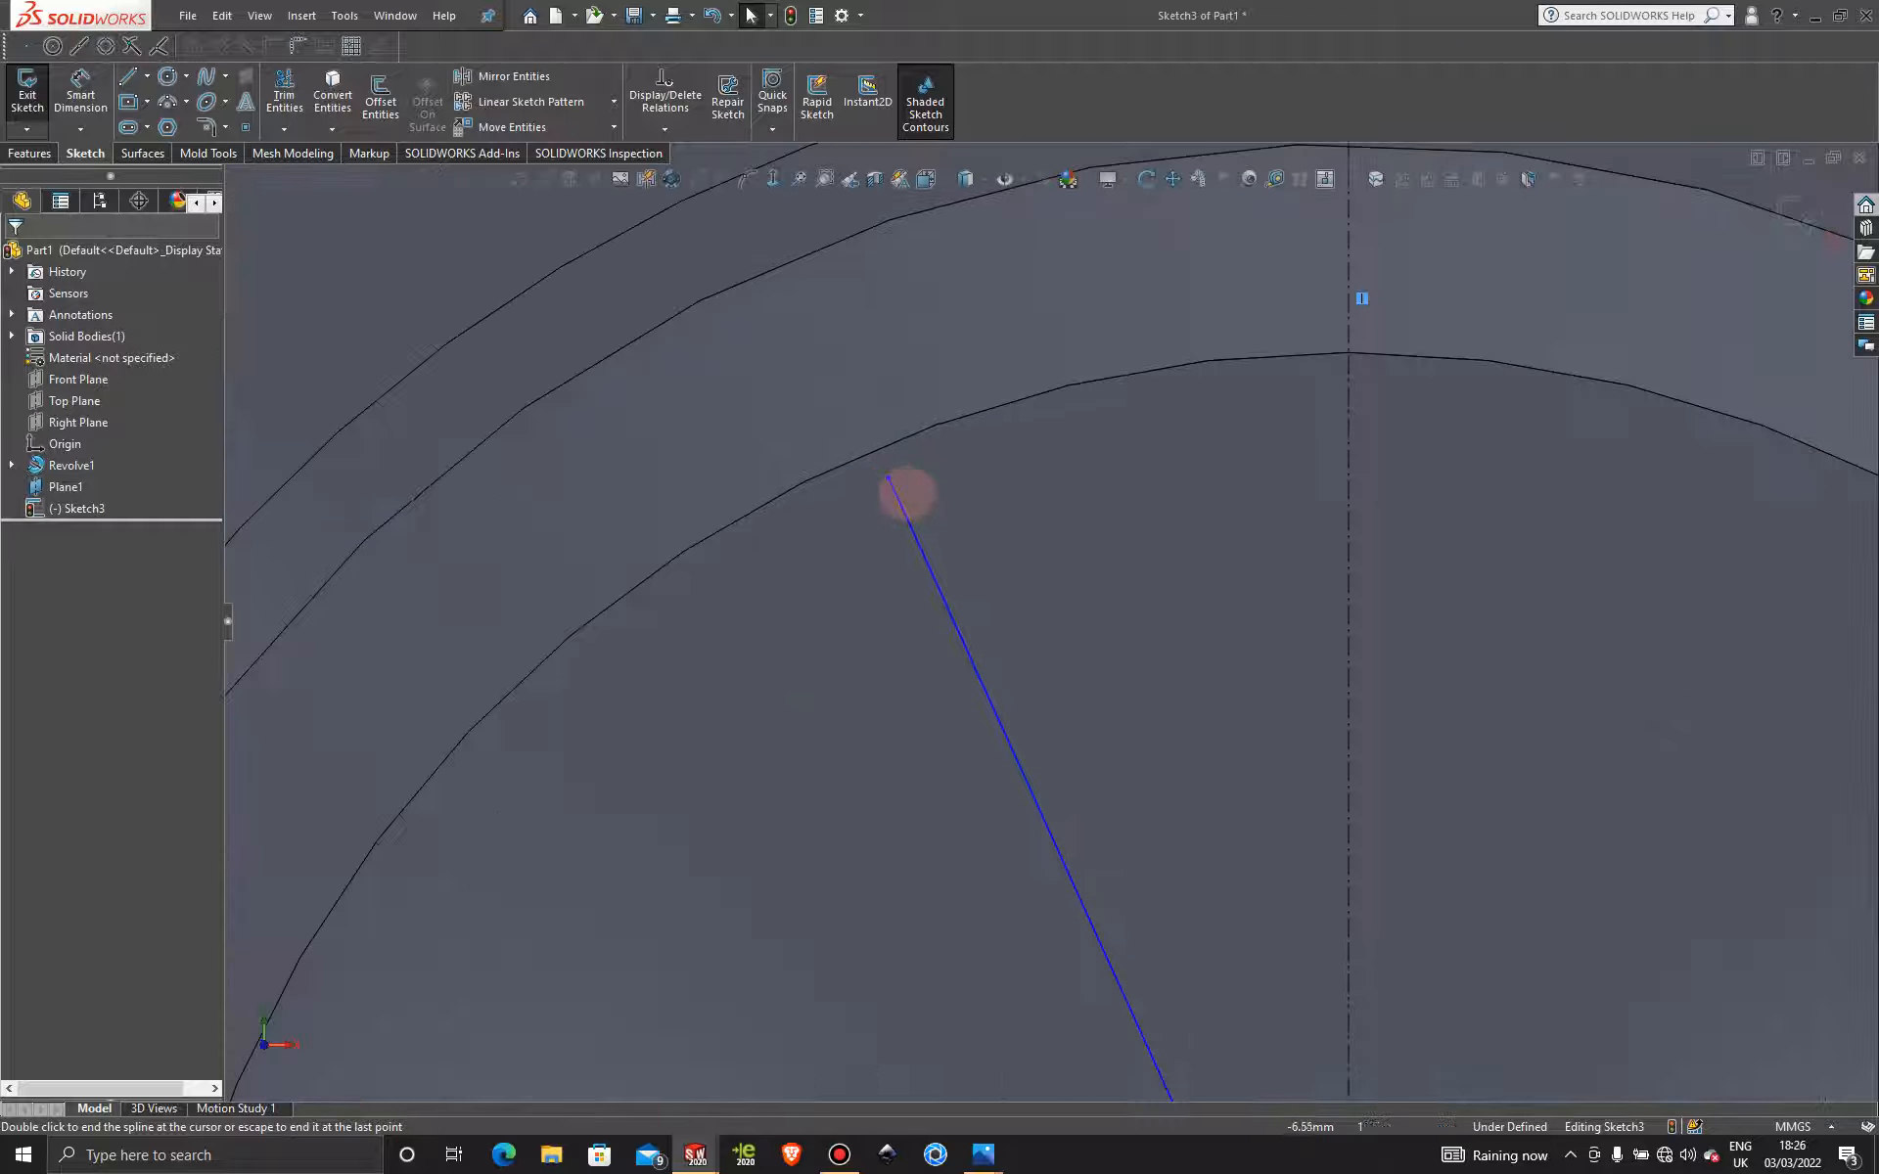
left_click(878, 453)
left_click_drag(879, 453, 893, 460)
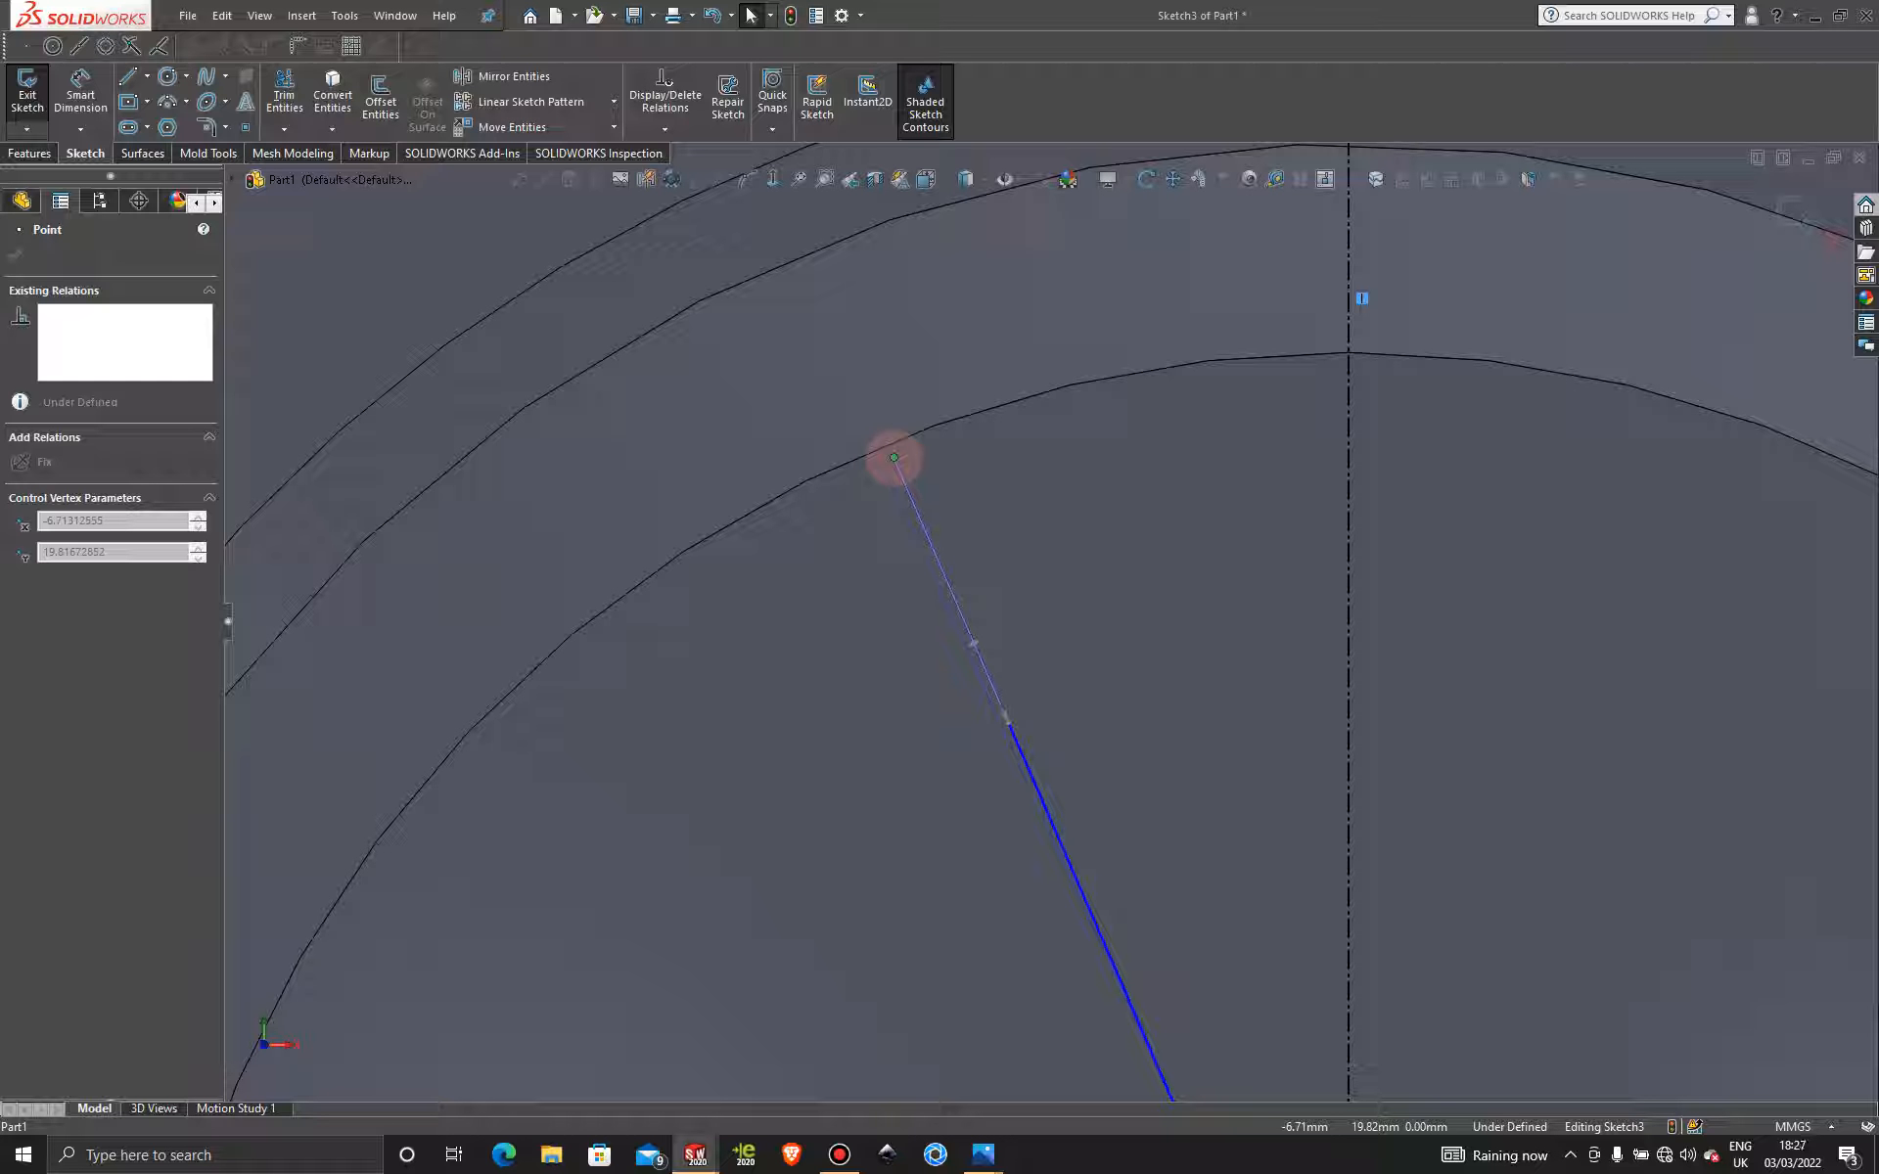
left_click(893, 460)
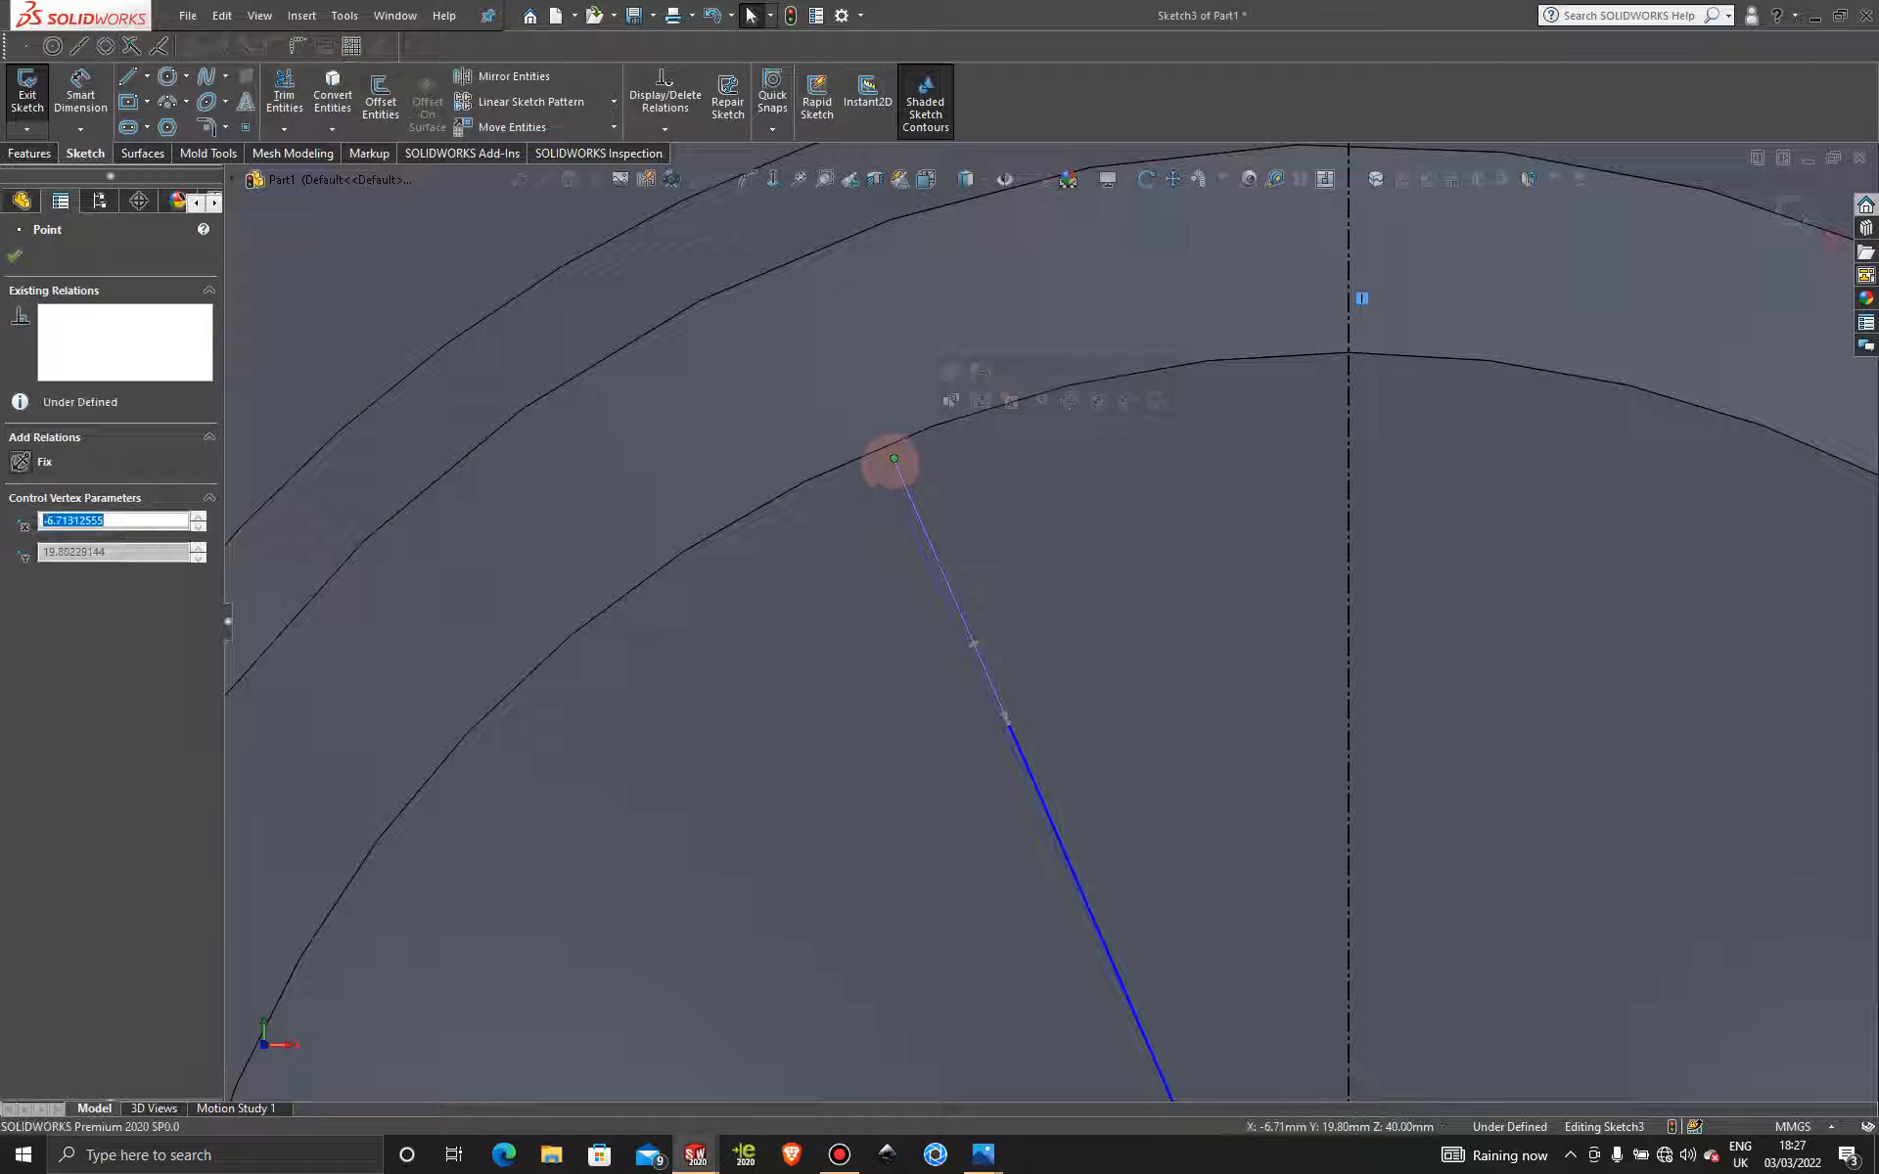
Move the spline's lower endpoint to about X -3.51, Y 11.33 mm.
scroll(1056, 717, "up", 6)
scroll(1144, 649, "down", 3)
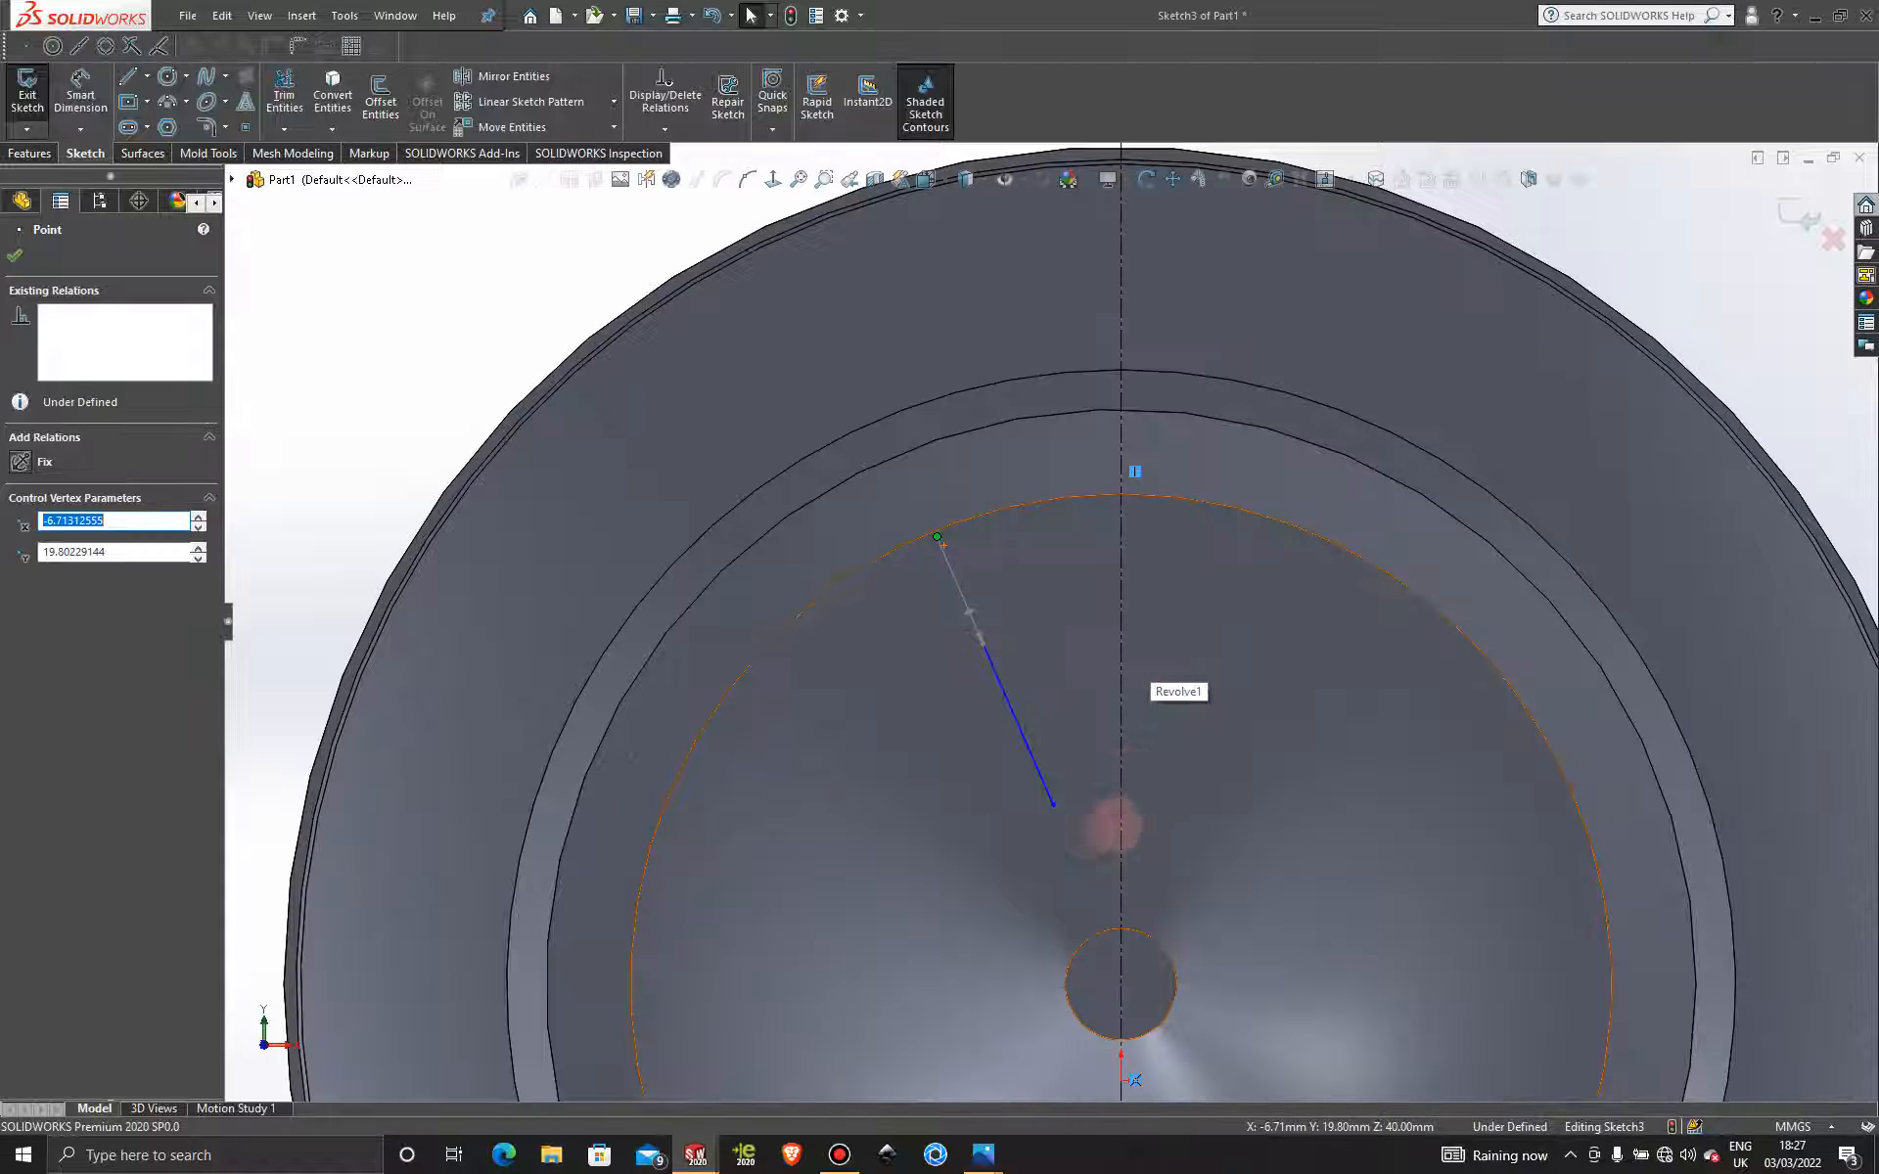
scroll(1080, 831, "down", 2)
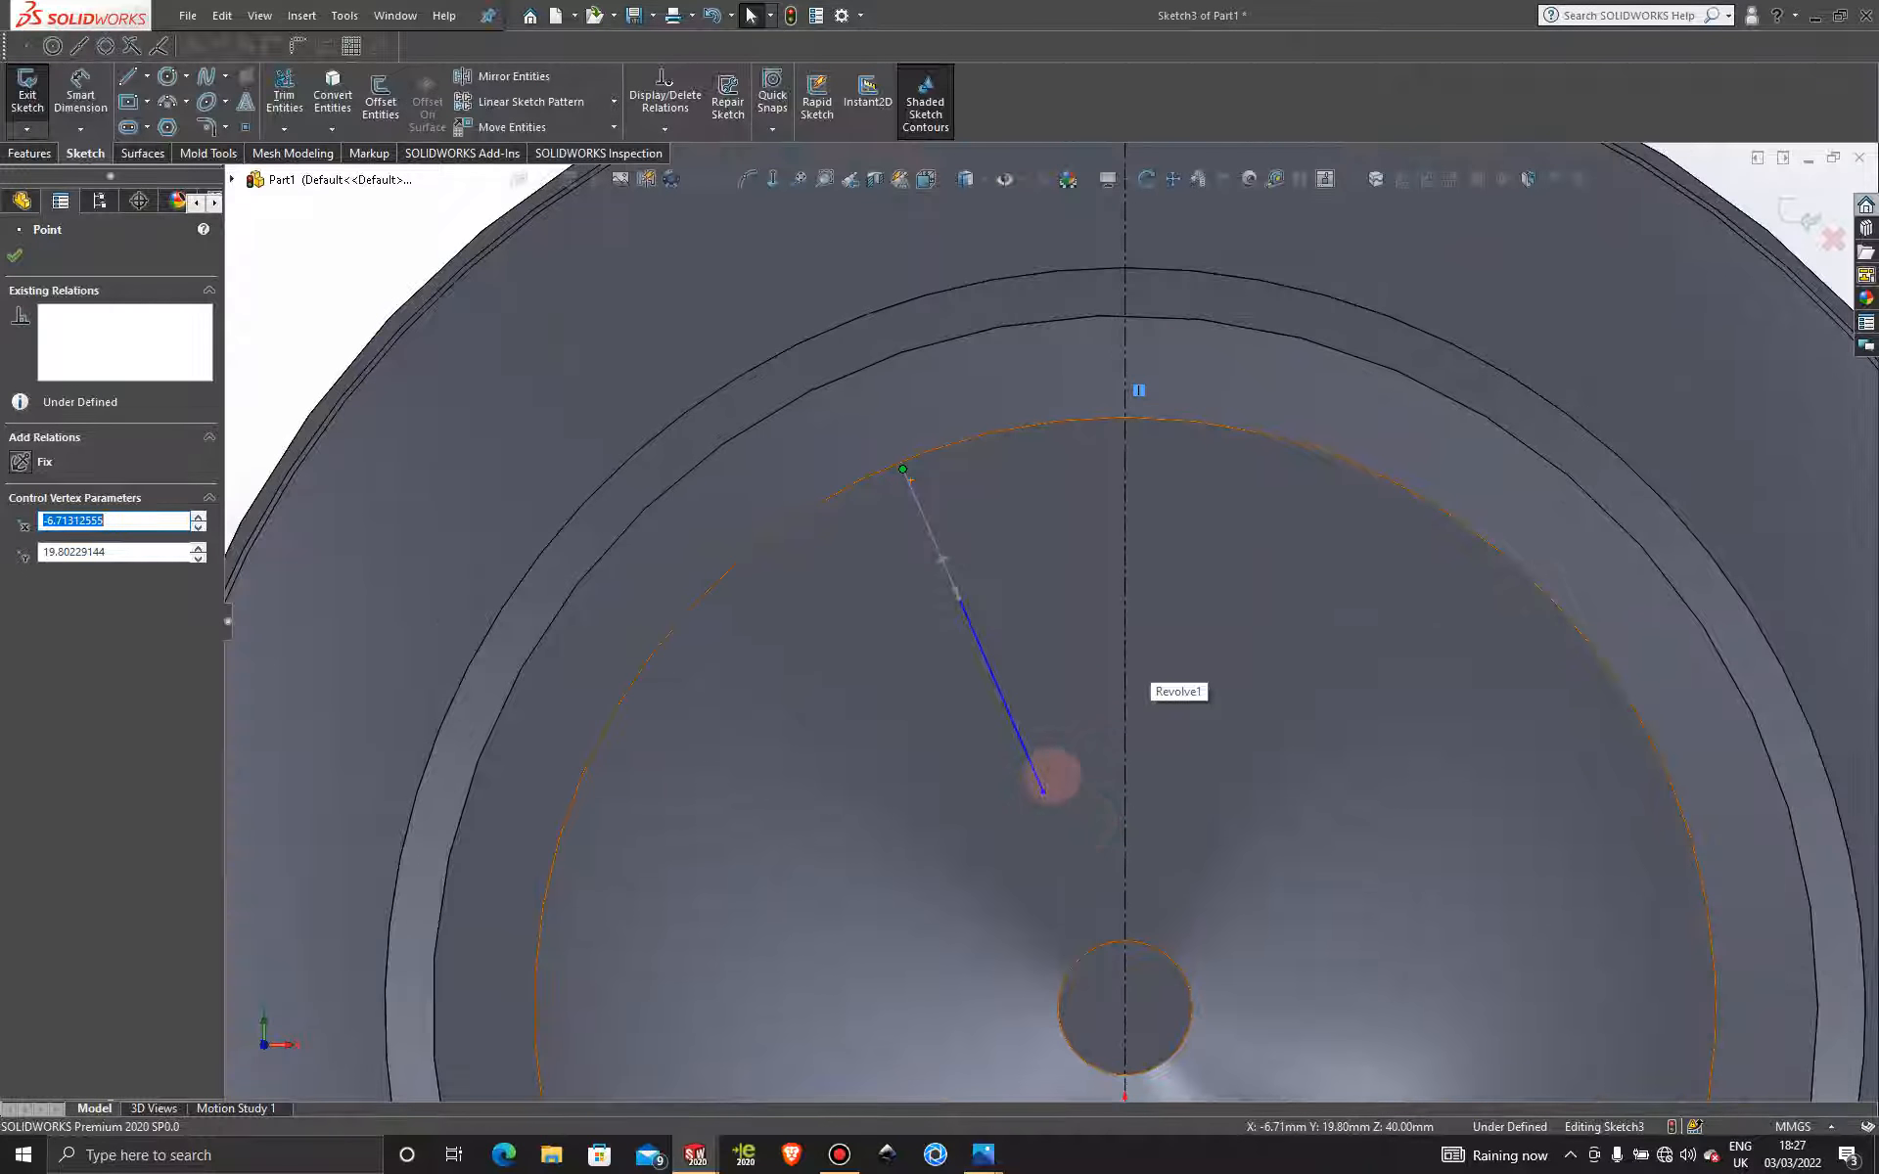
left_click_drag(1046, 788, 1010, 749)
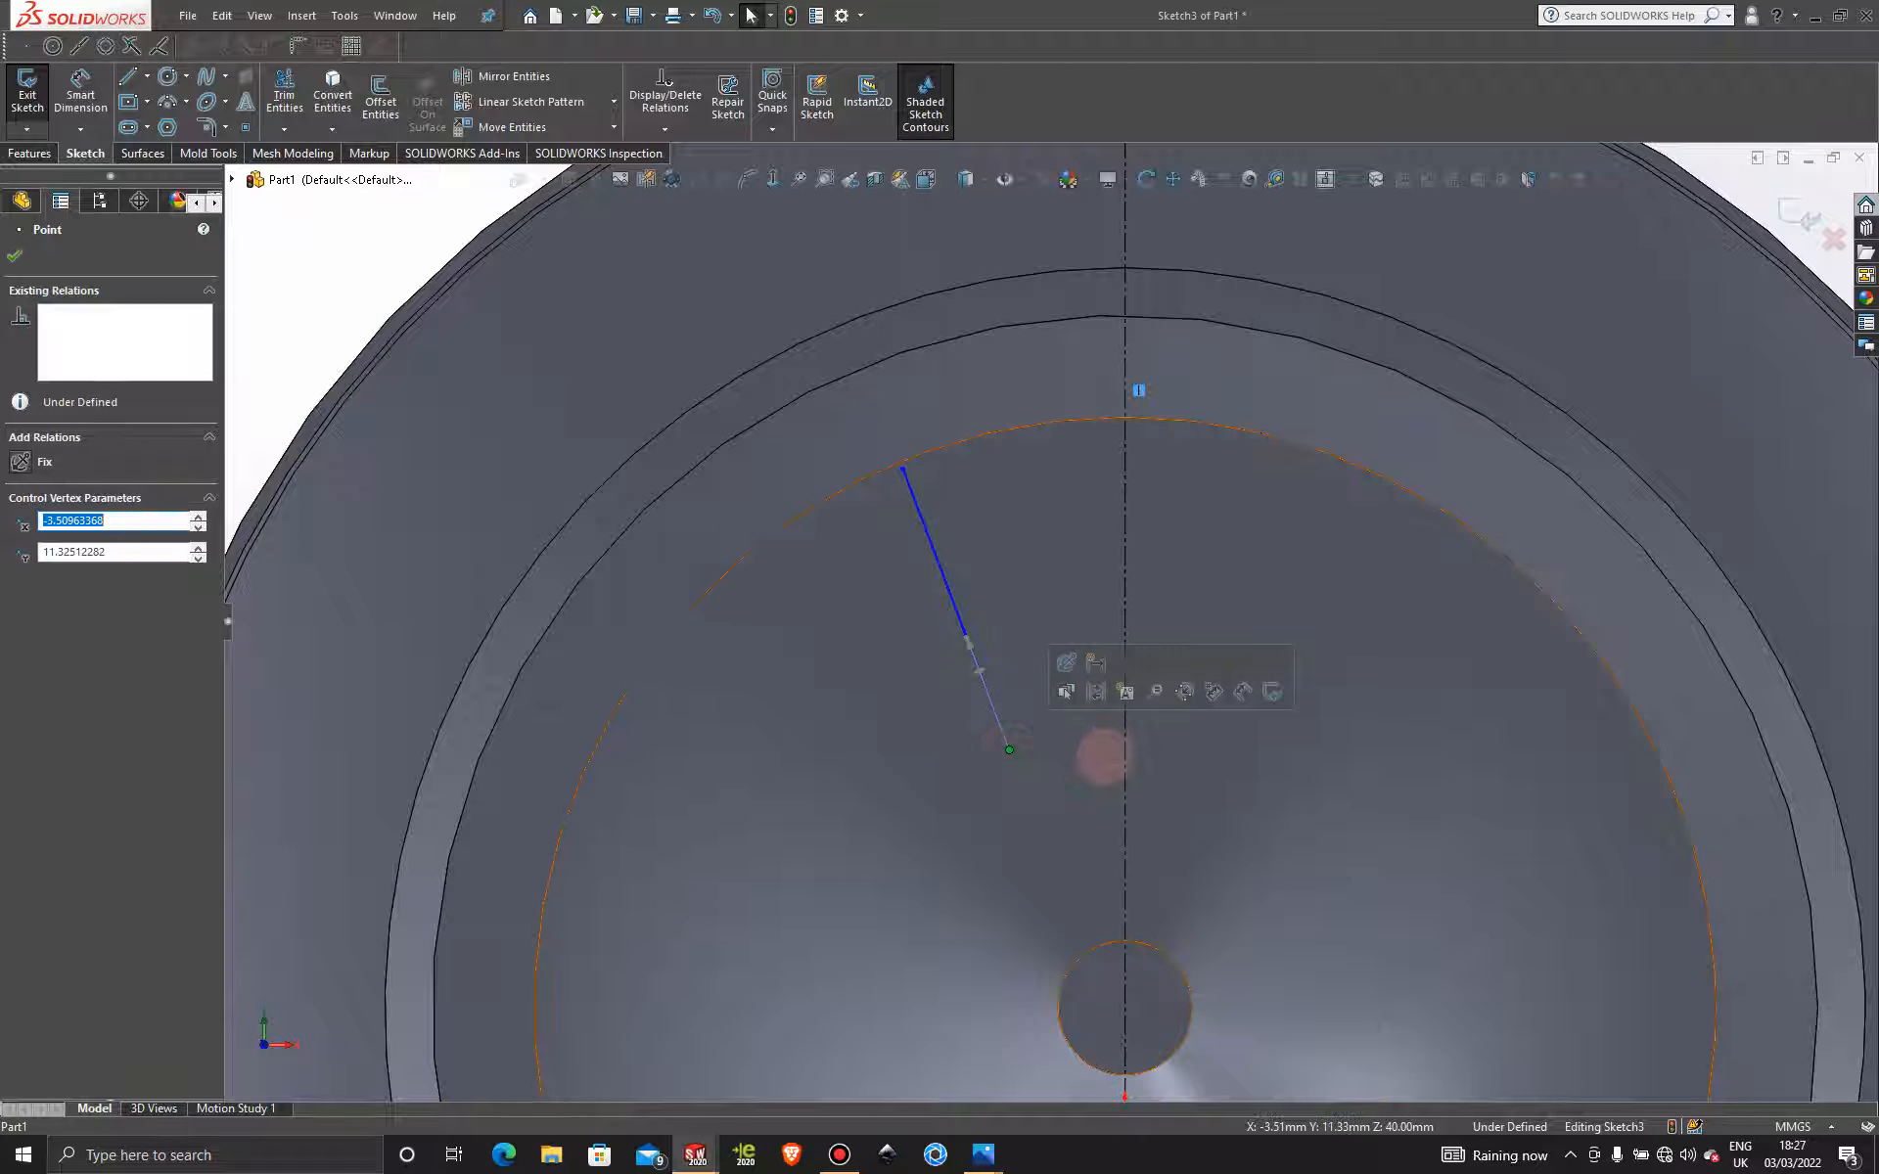
scroll(1213, 703, "up", 2)
scroll(1191, 699, "up", 3)
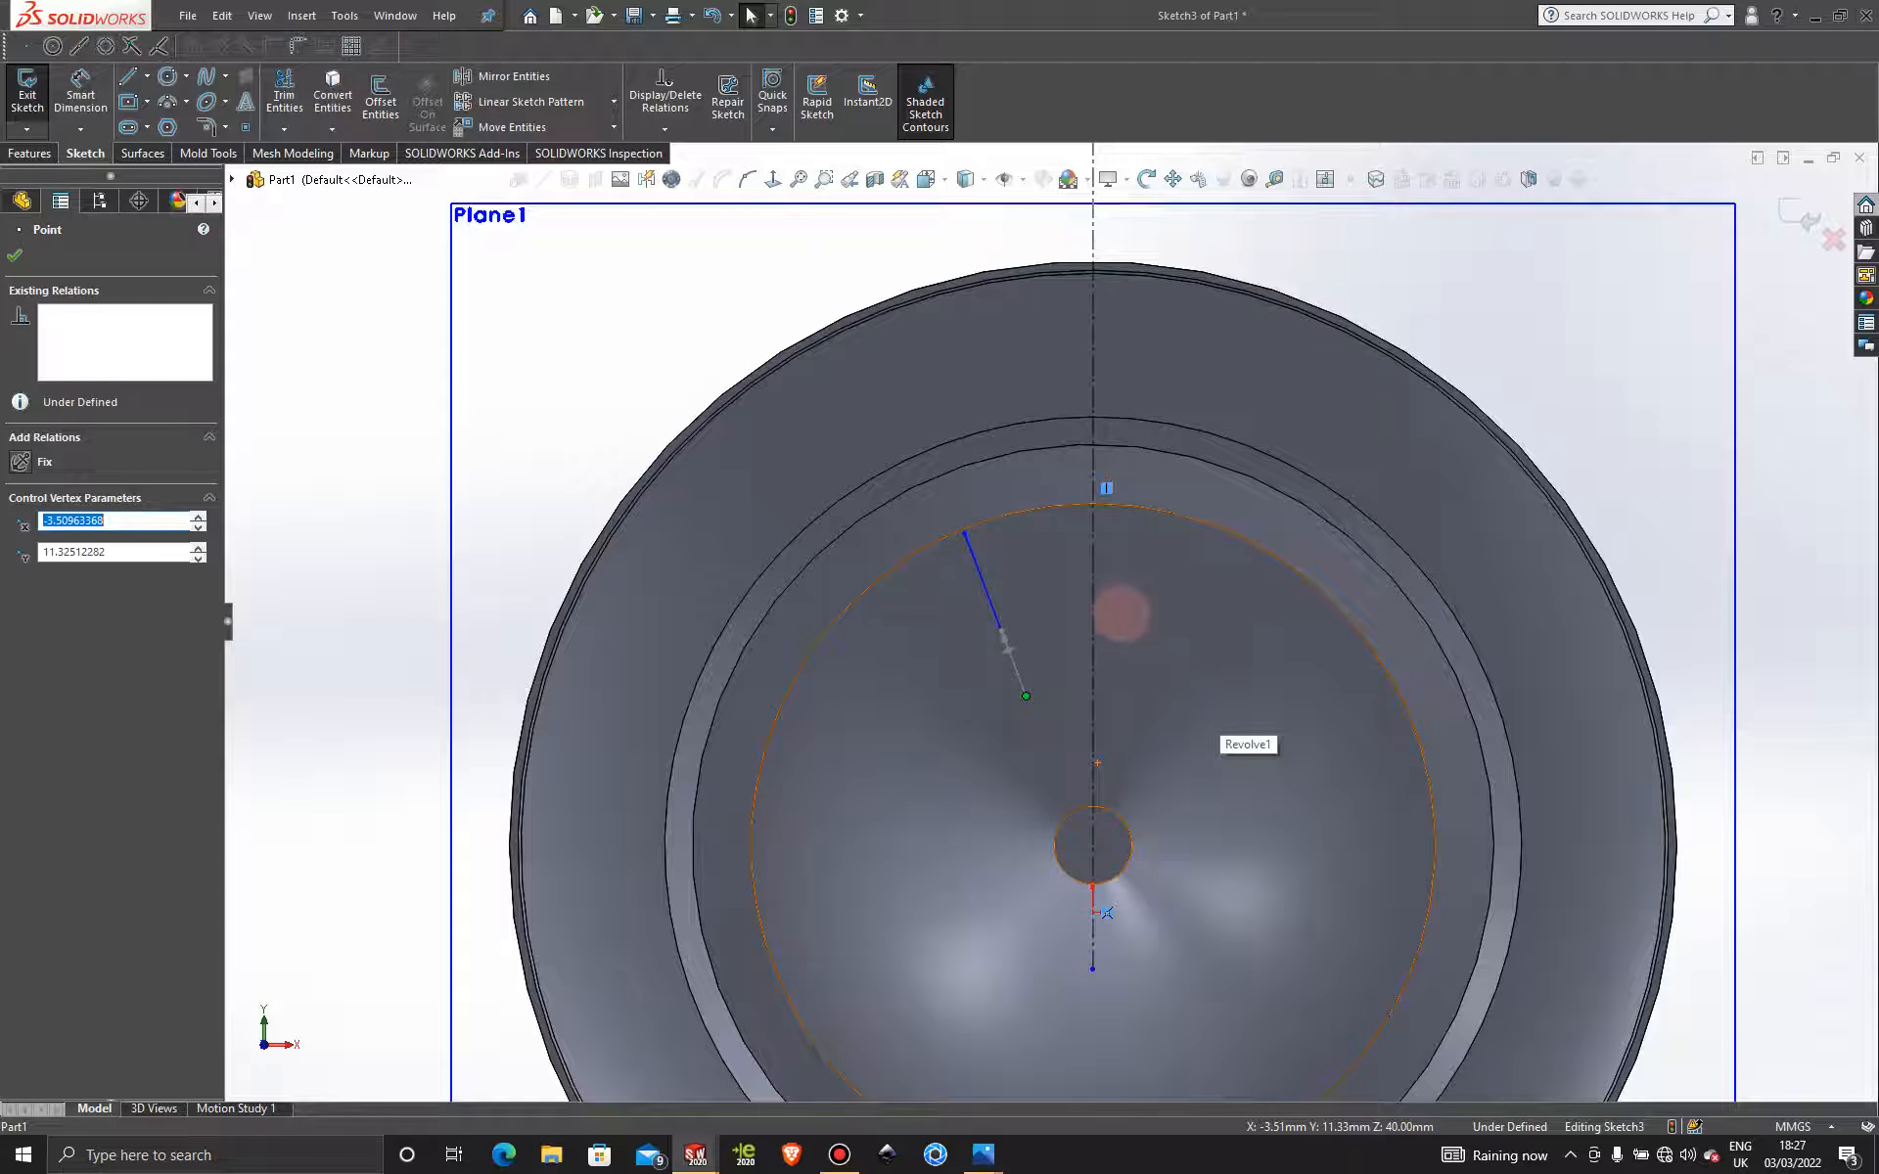
Mirror the slanted spline about the vertical centerline, keeping the original.
scroll(1119, 612, "down", 2)
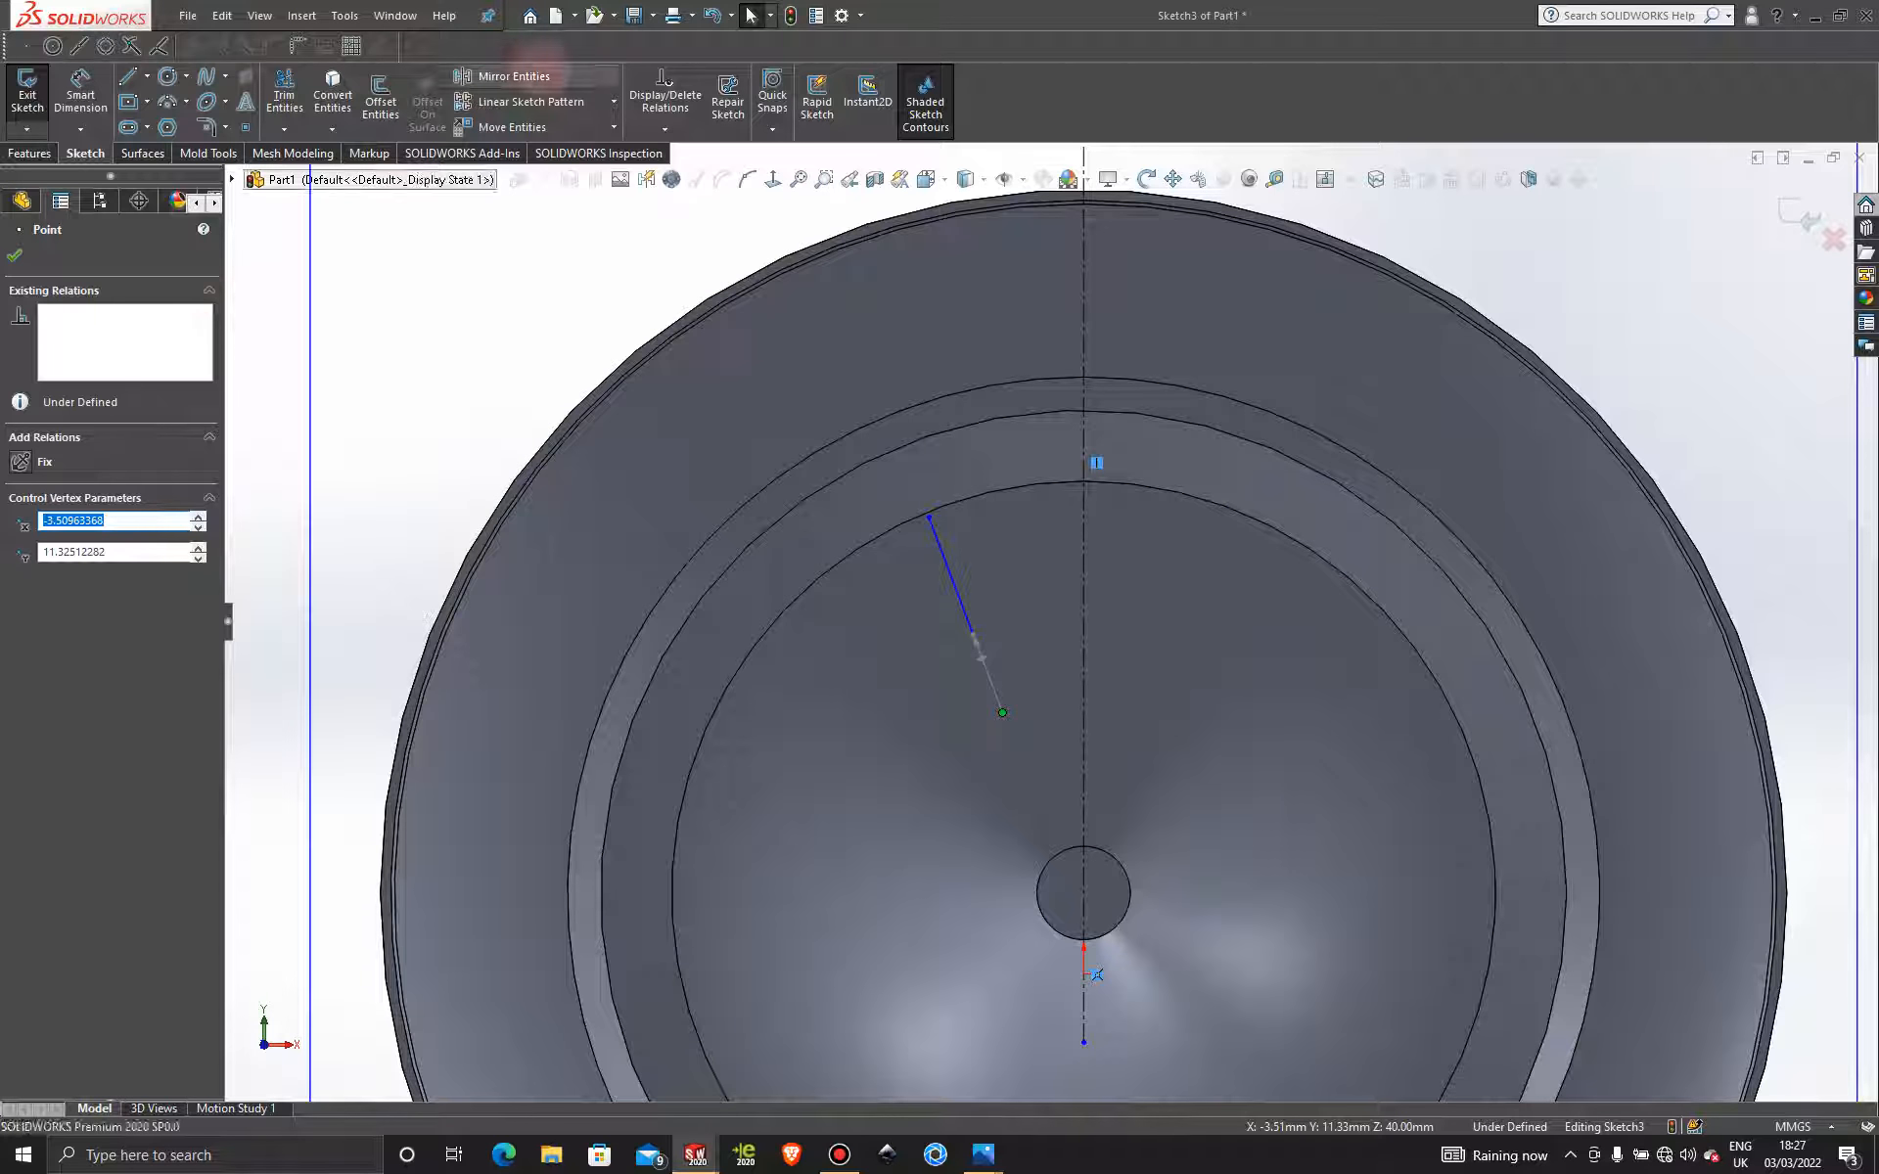
left_click(542, 73)
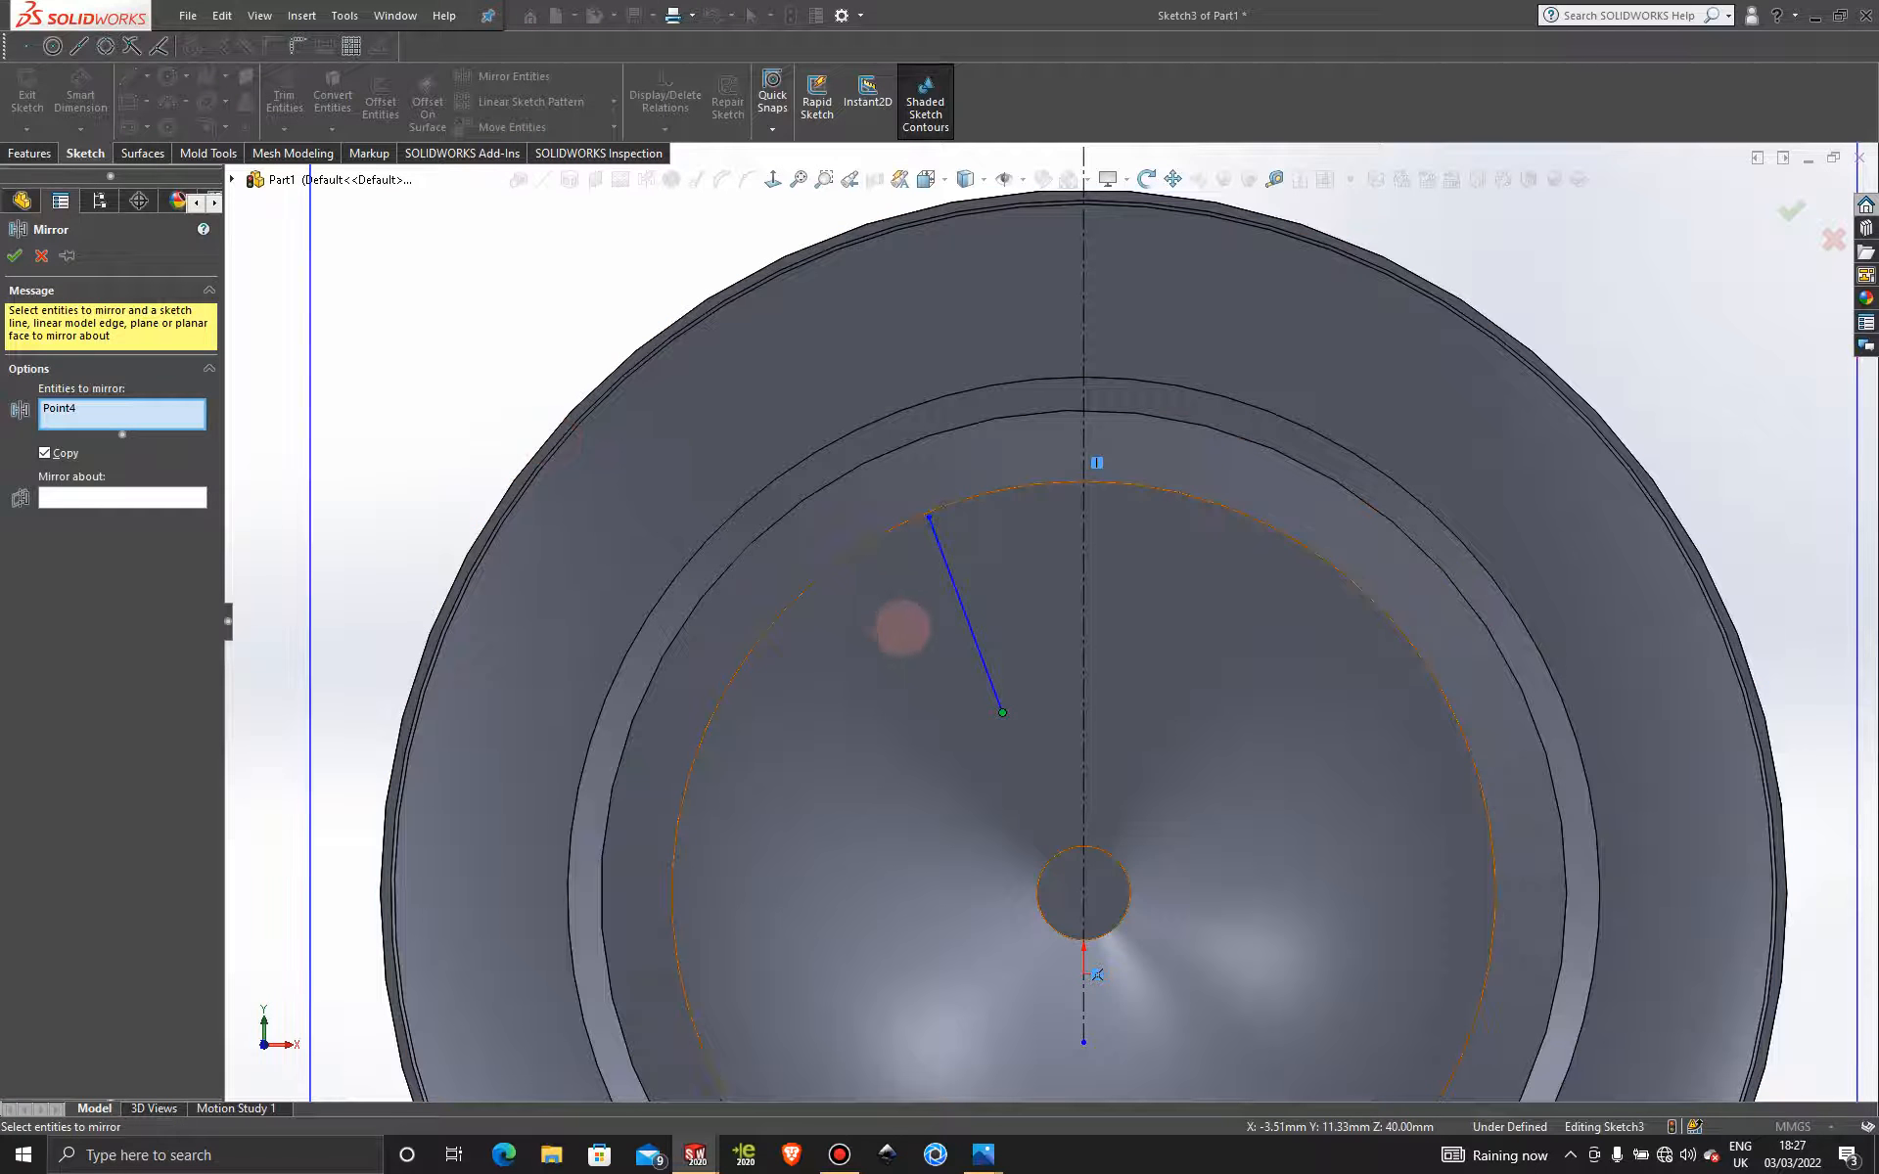
right_click(172, 407)
left_click(264, 415)
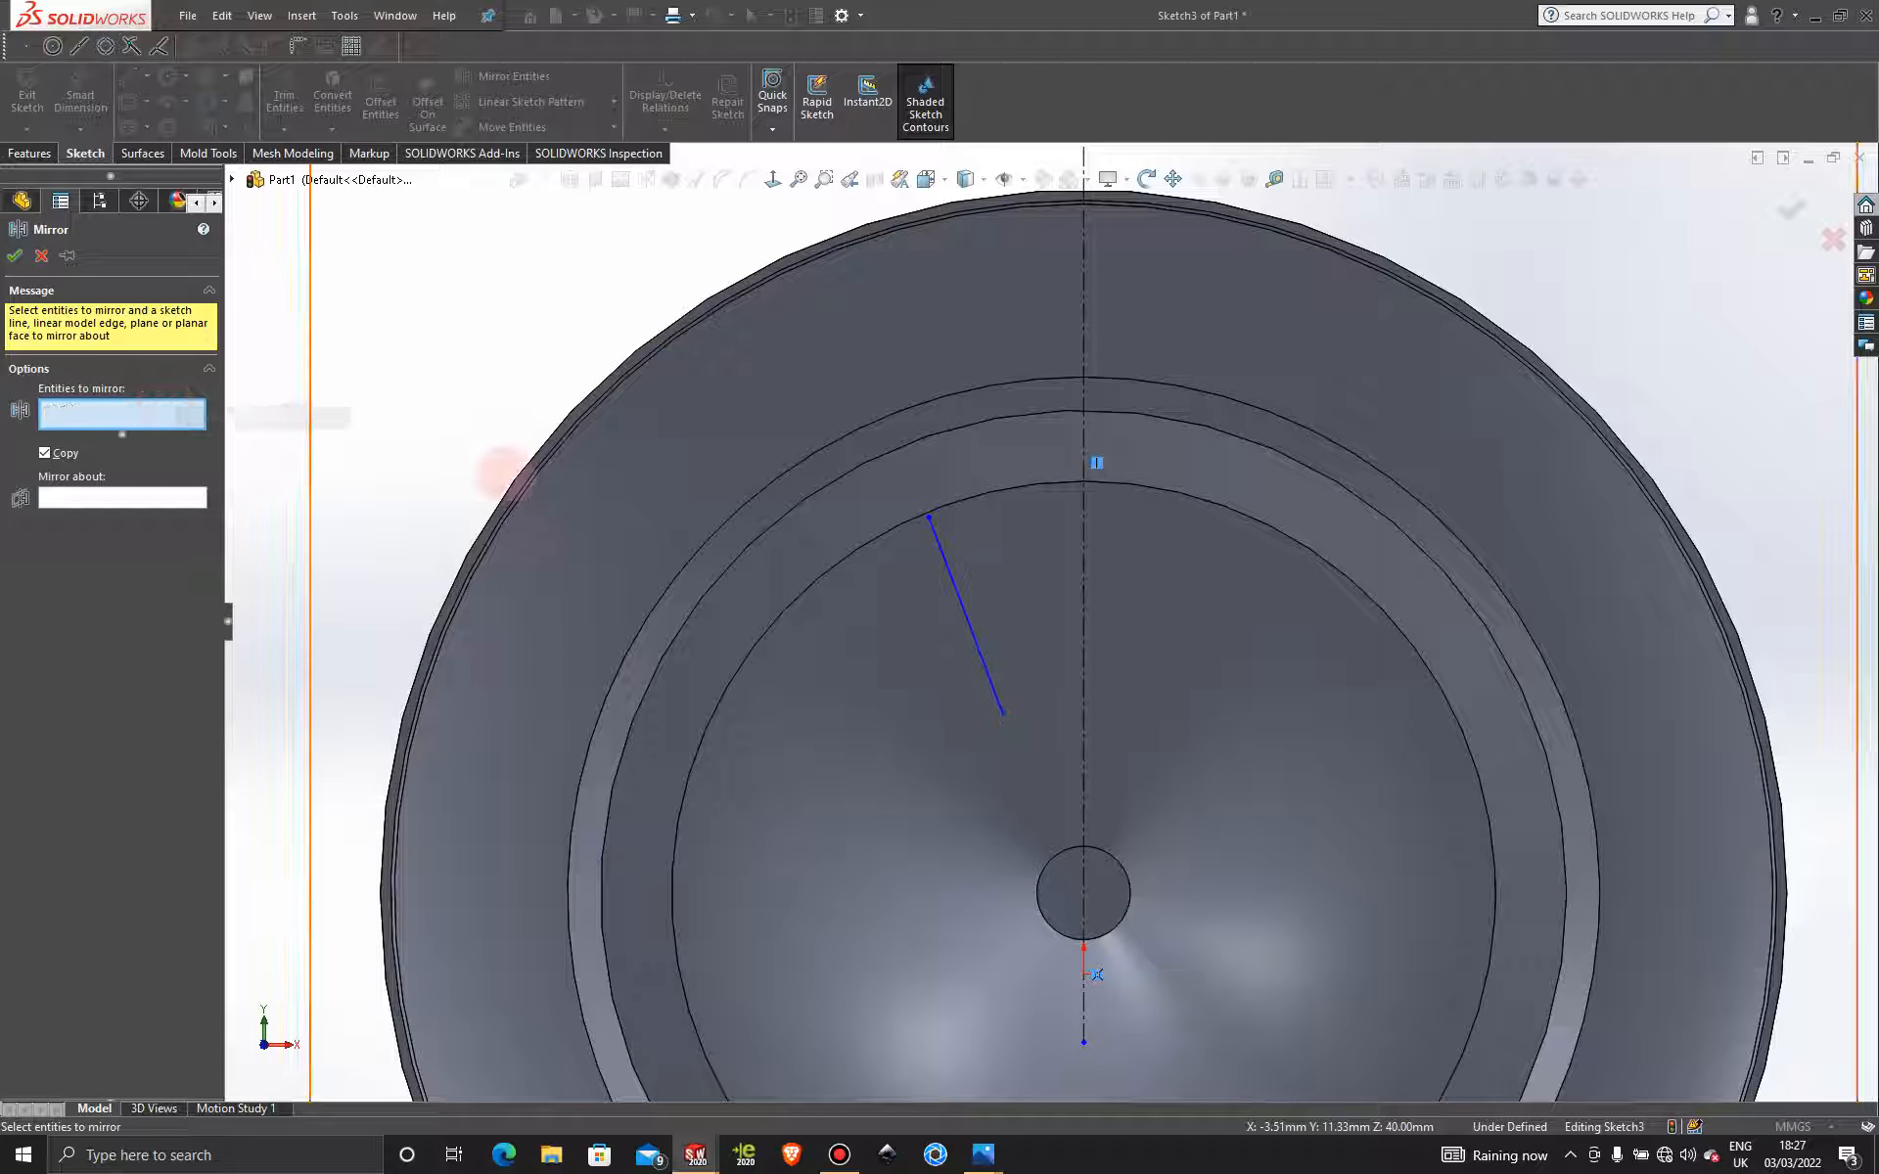
left_click(952, 585)
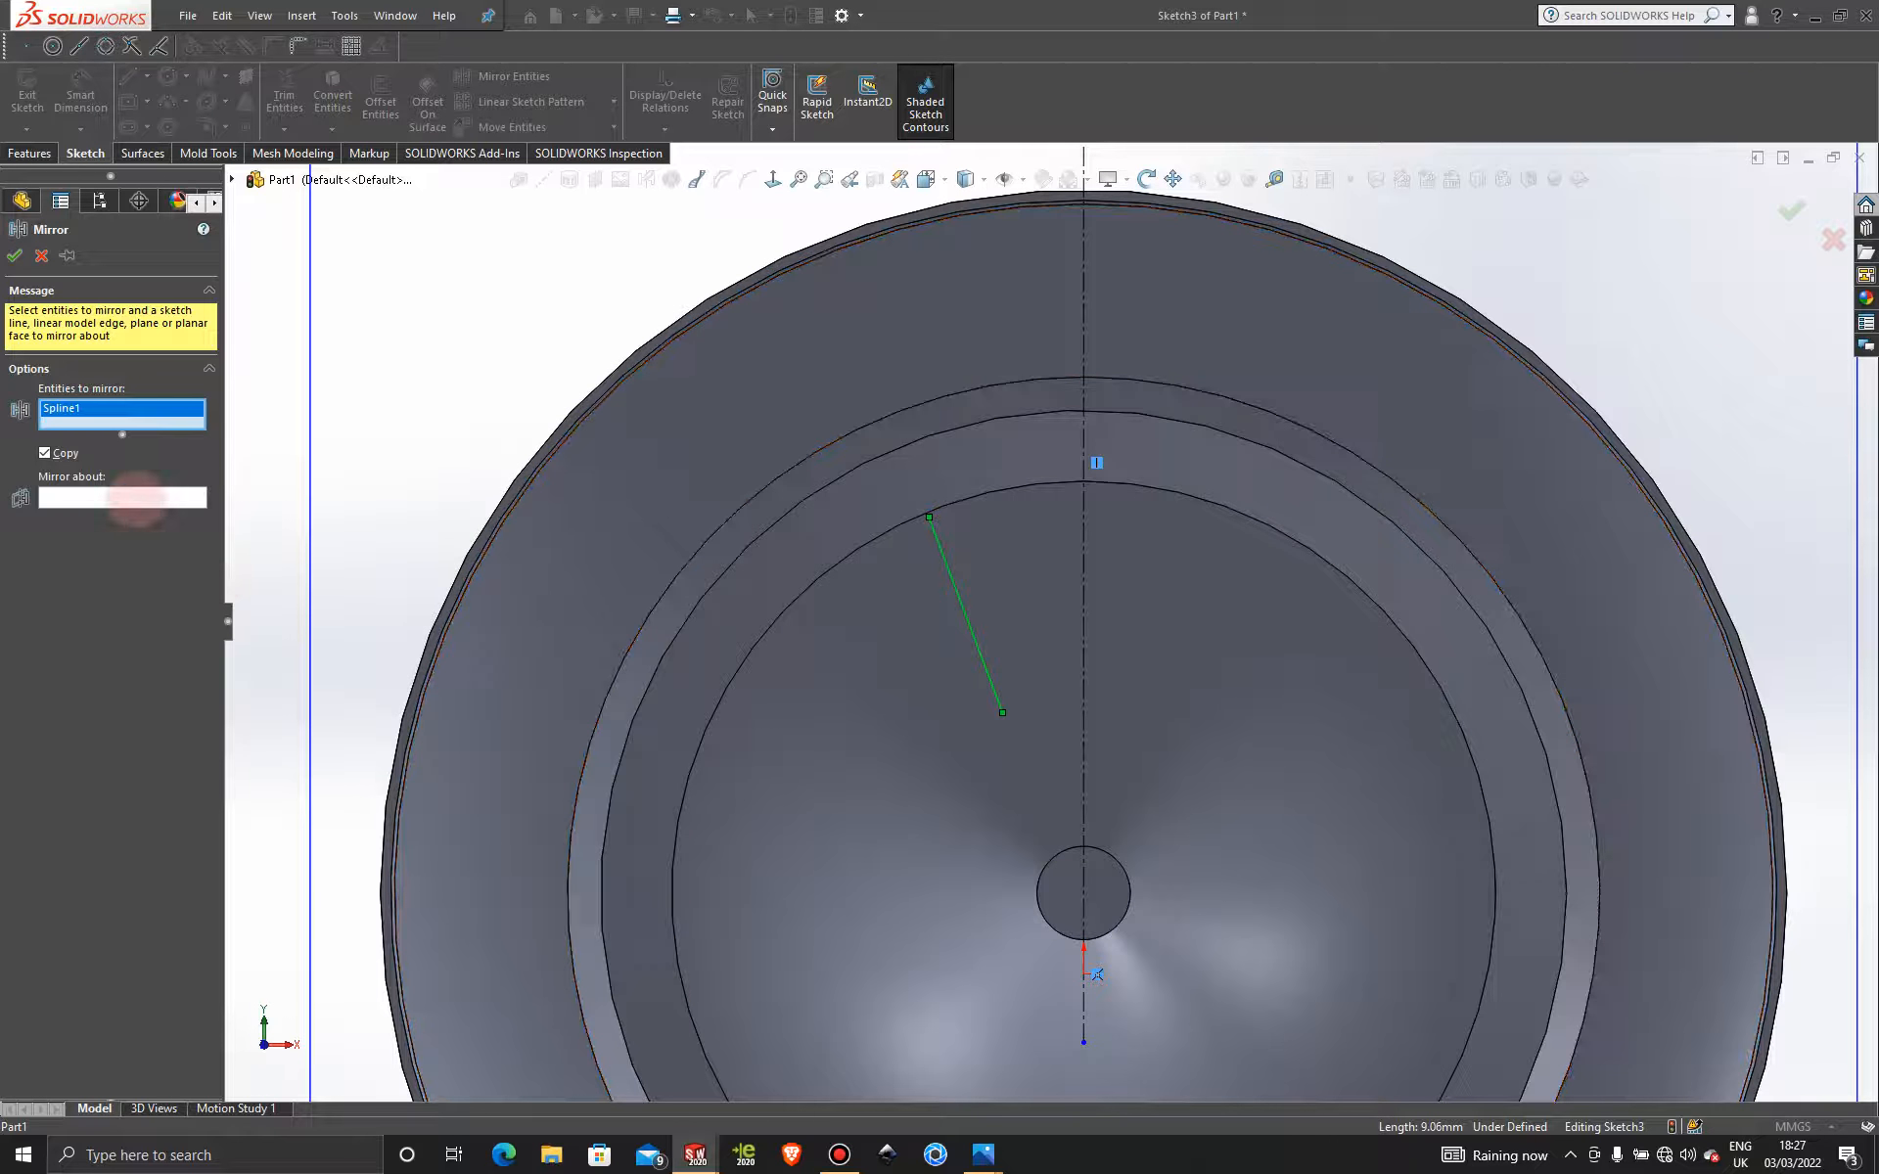
left_click(155, 498)
left_click(1084, 579)
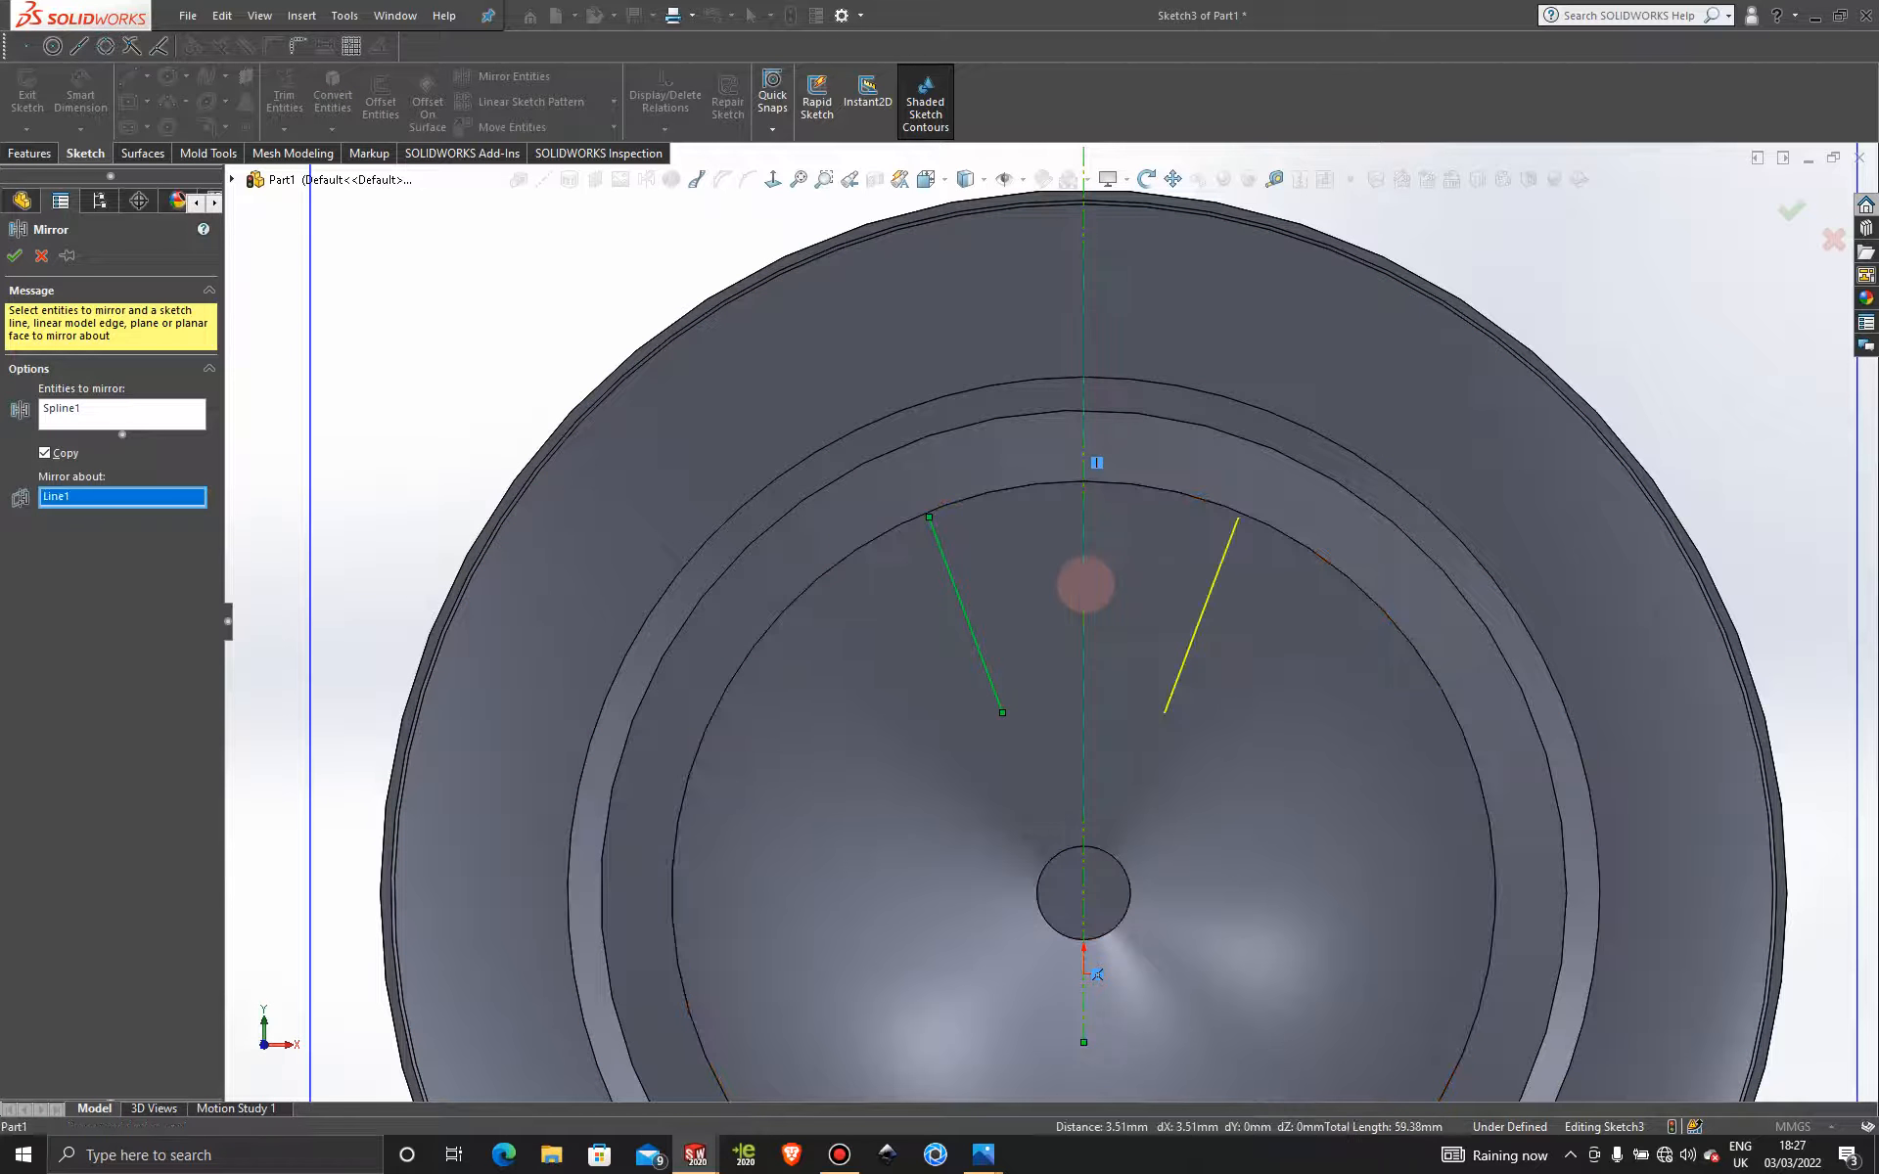
left_click(15, 257)
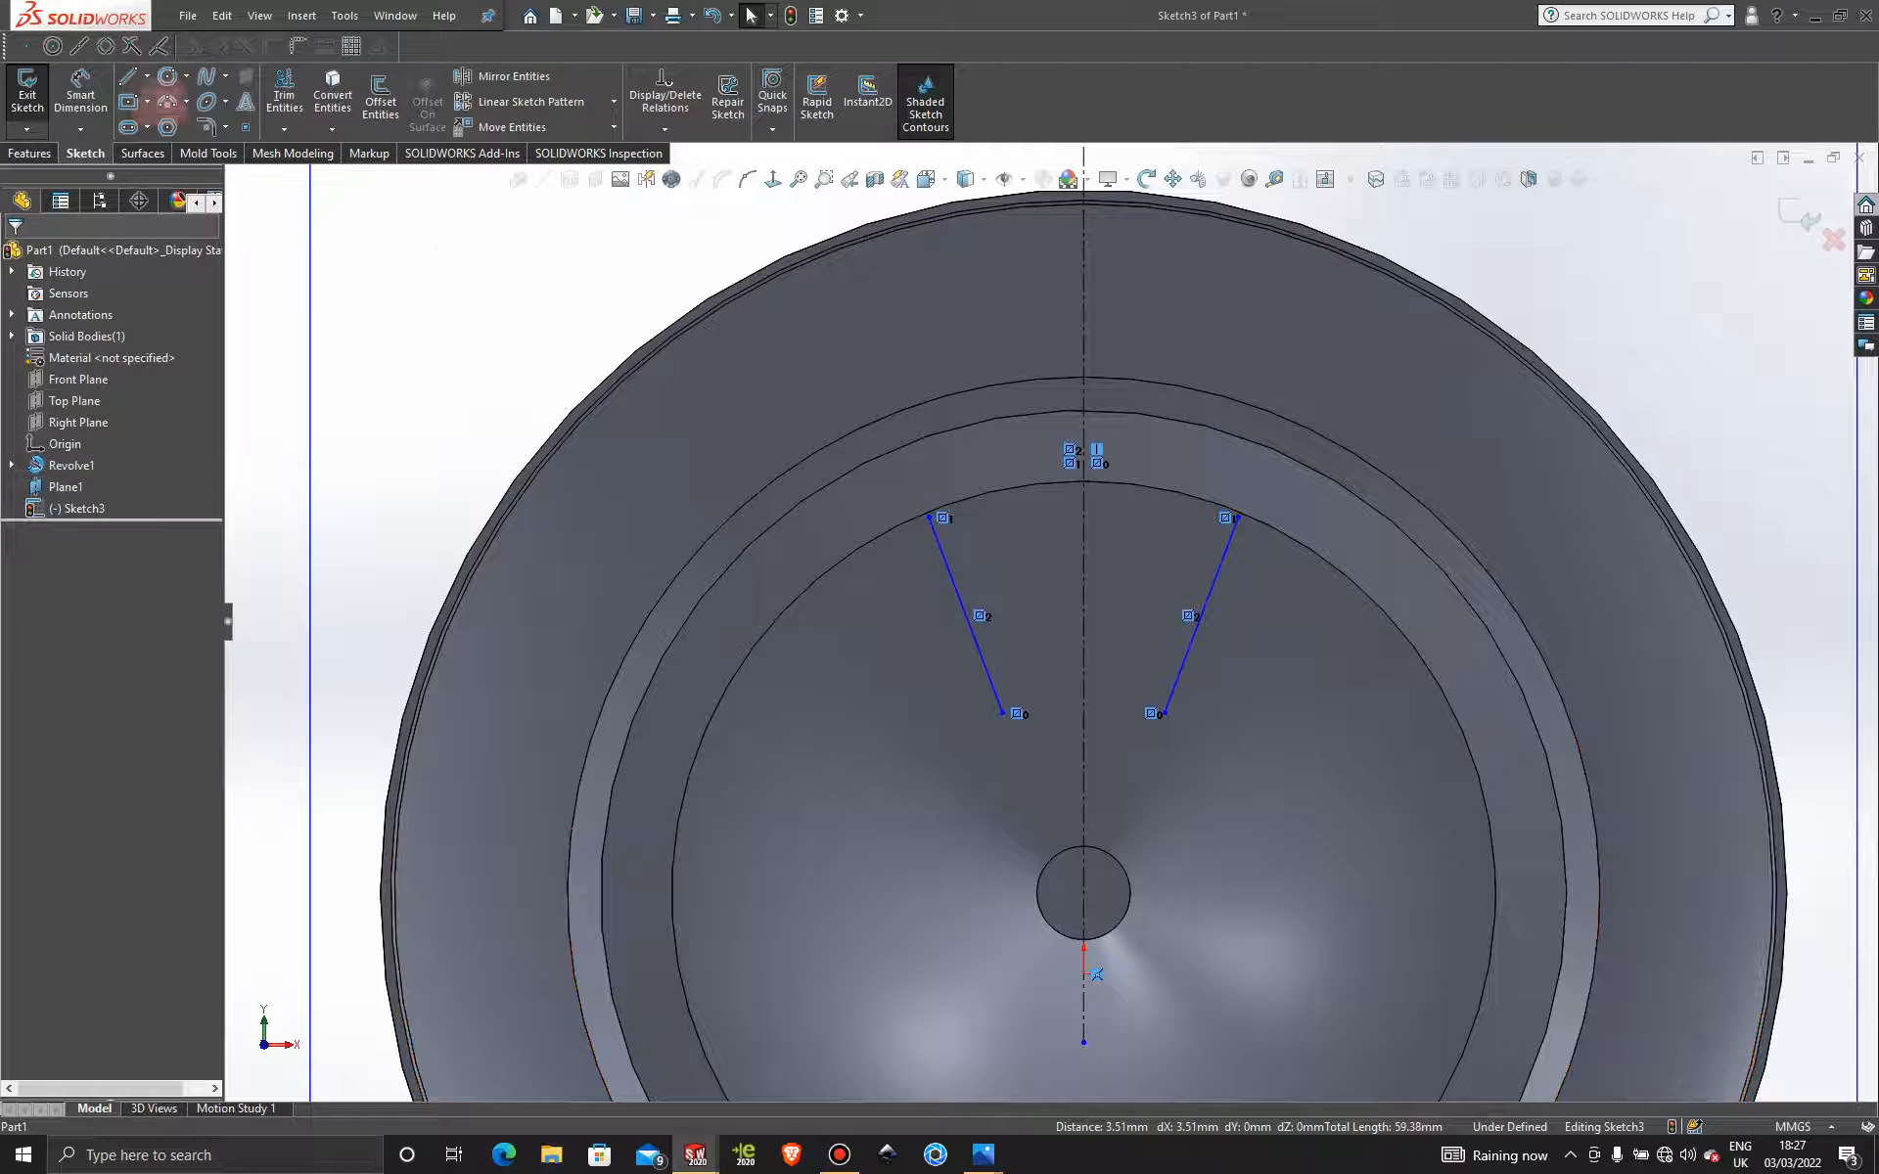
Draw a three-point arc of about 17.45 mm radius joining the upper ends of both splines, following the inner circular edge.
left_click(167, 100)
scroll(1013, 519, "down", 2)
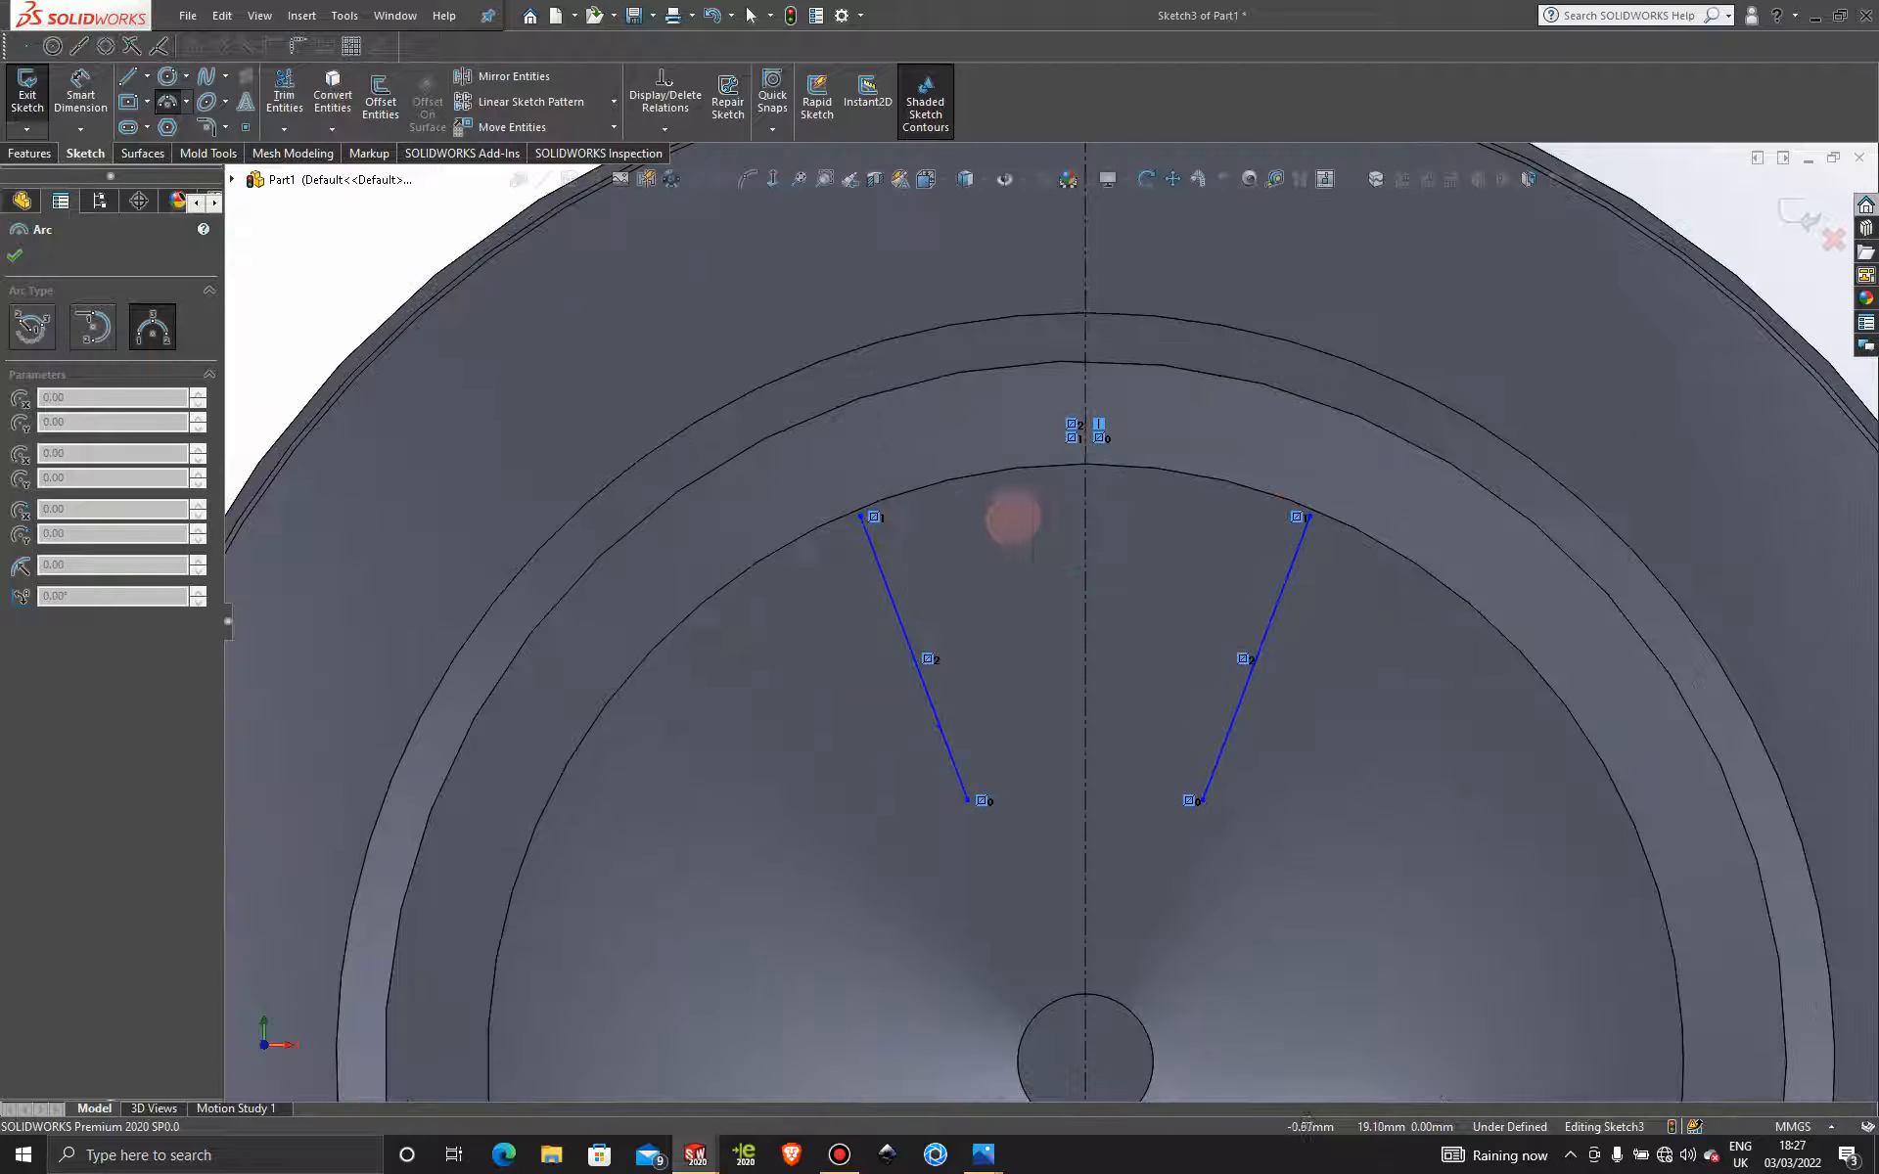
left_click_drag(861, 516, 1308, 516)
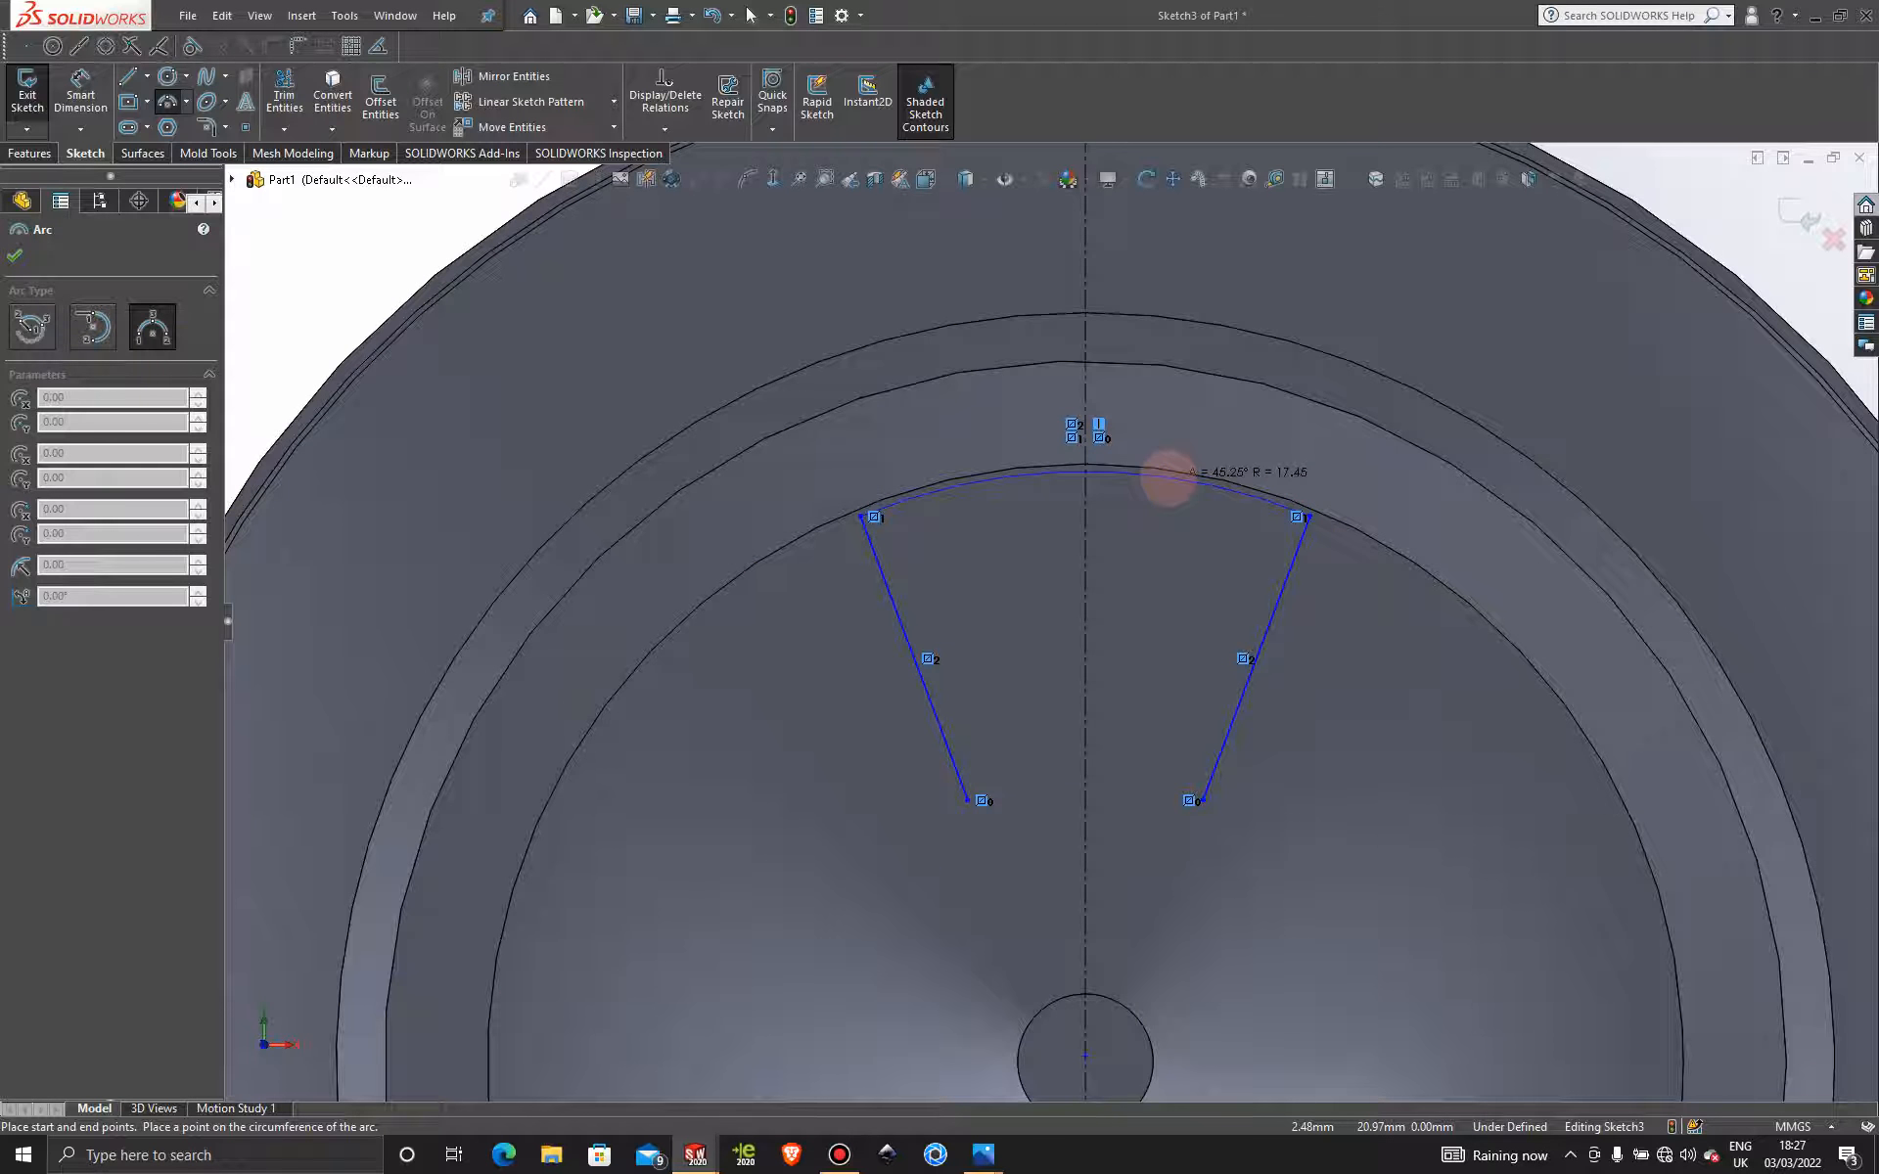
left_click(1167, 475)
key("Escape")
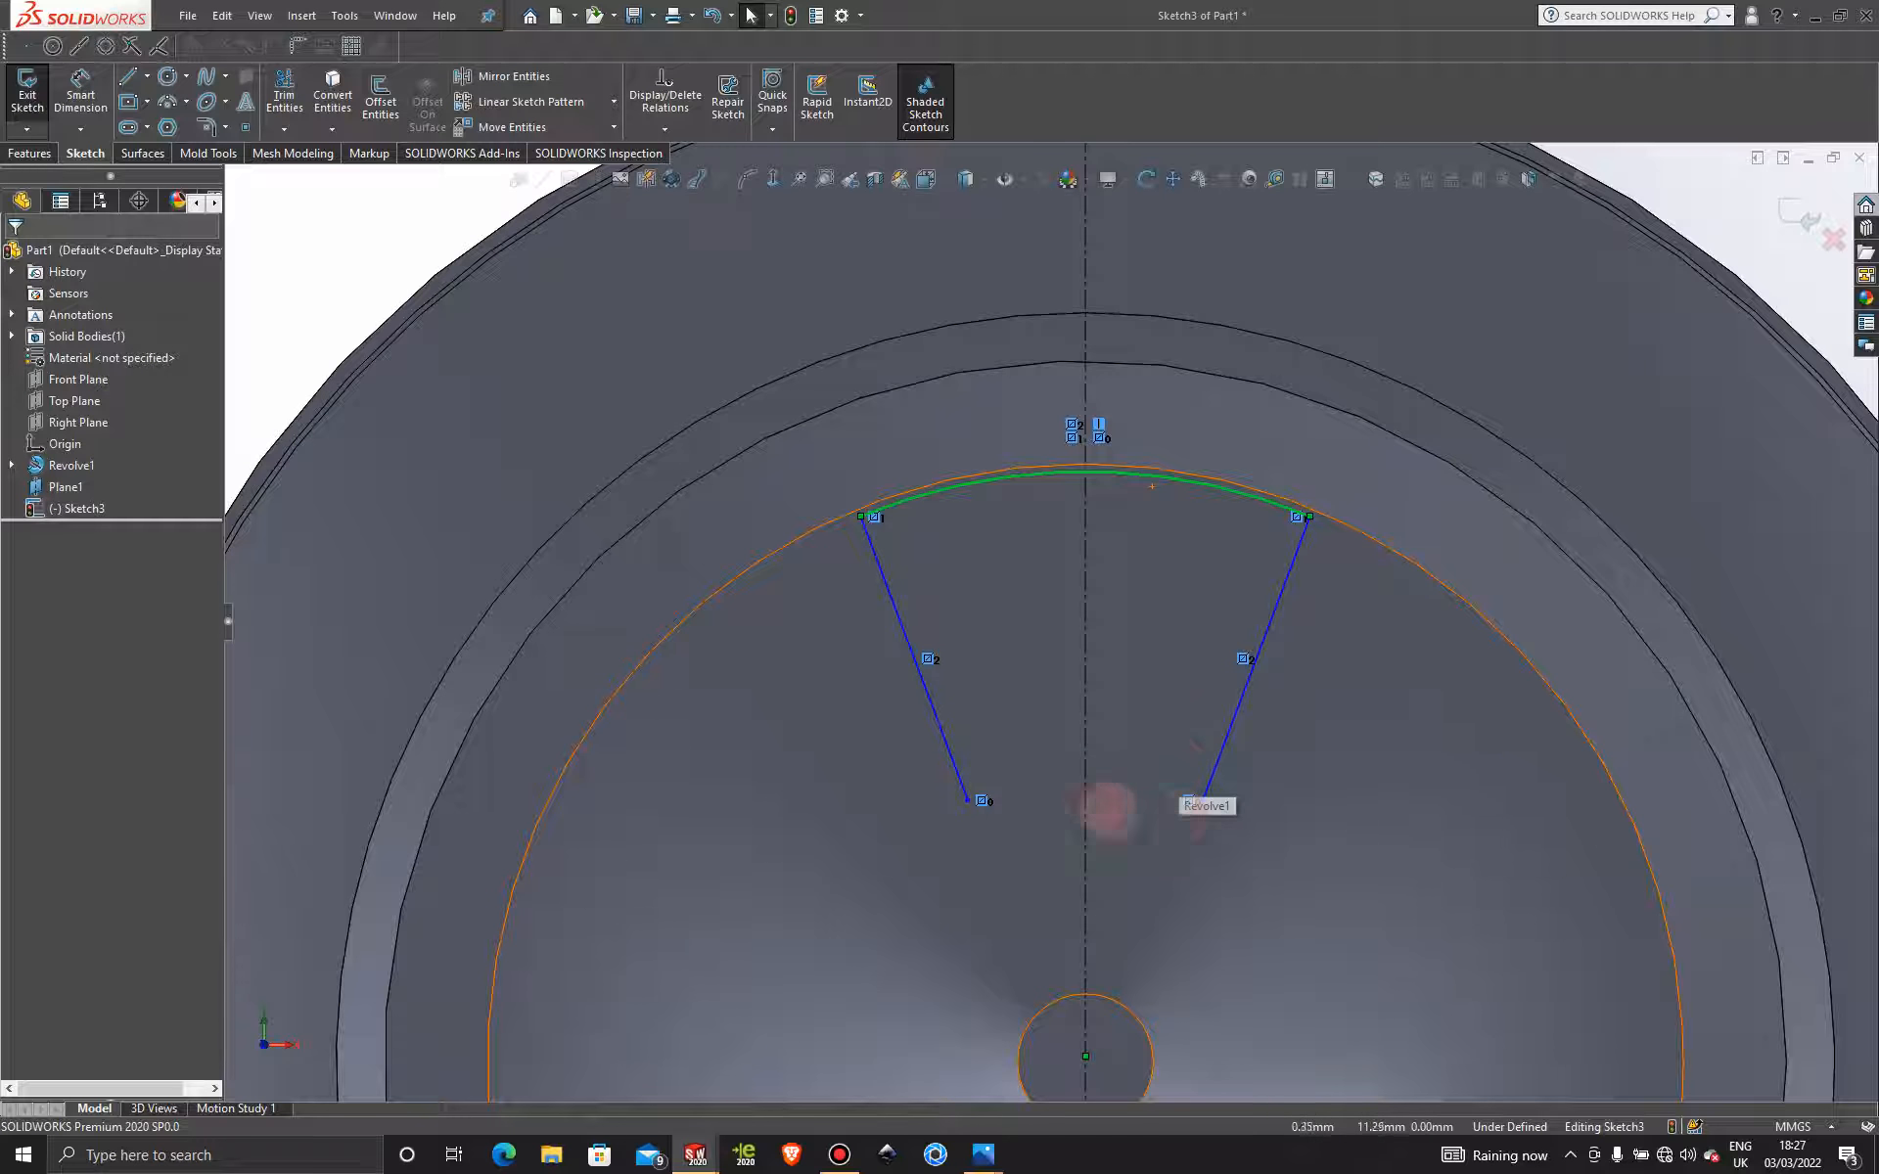
Close the spoke window with a horizontal line about 7.02 mm long between the lower ends of the two splines.
scroll(1189, 782, "down", 2)
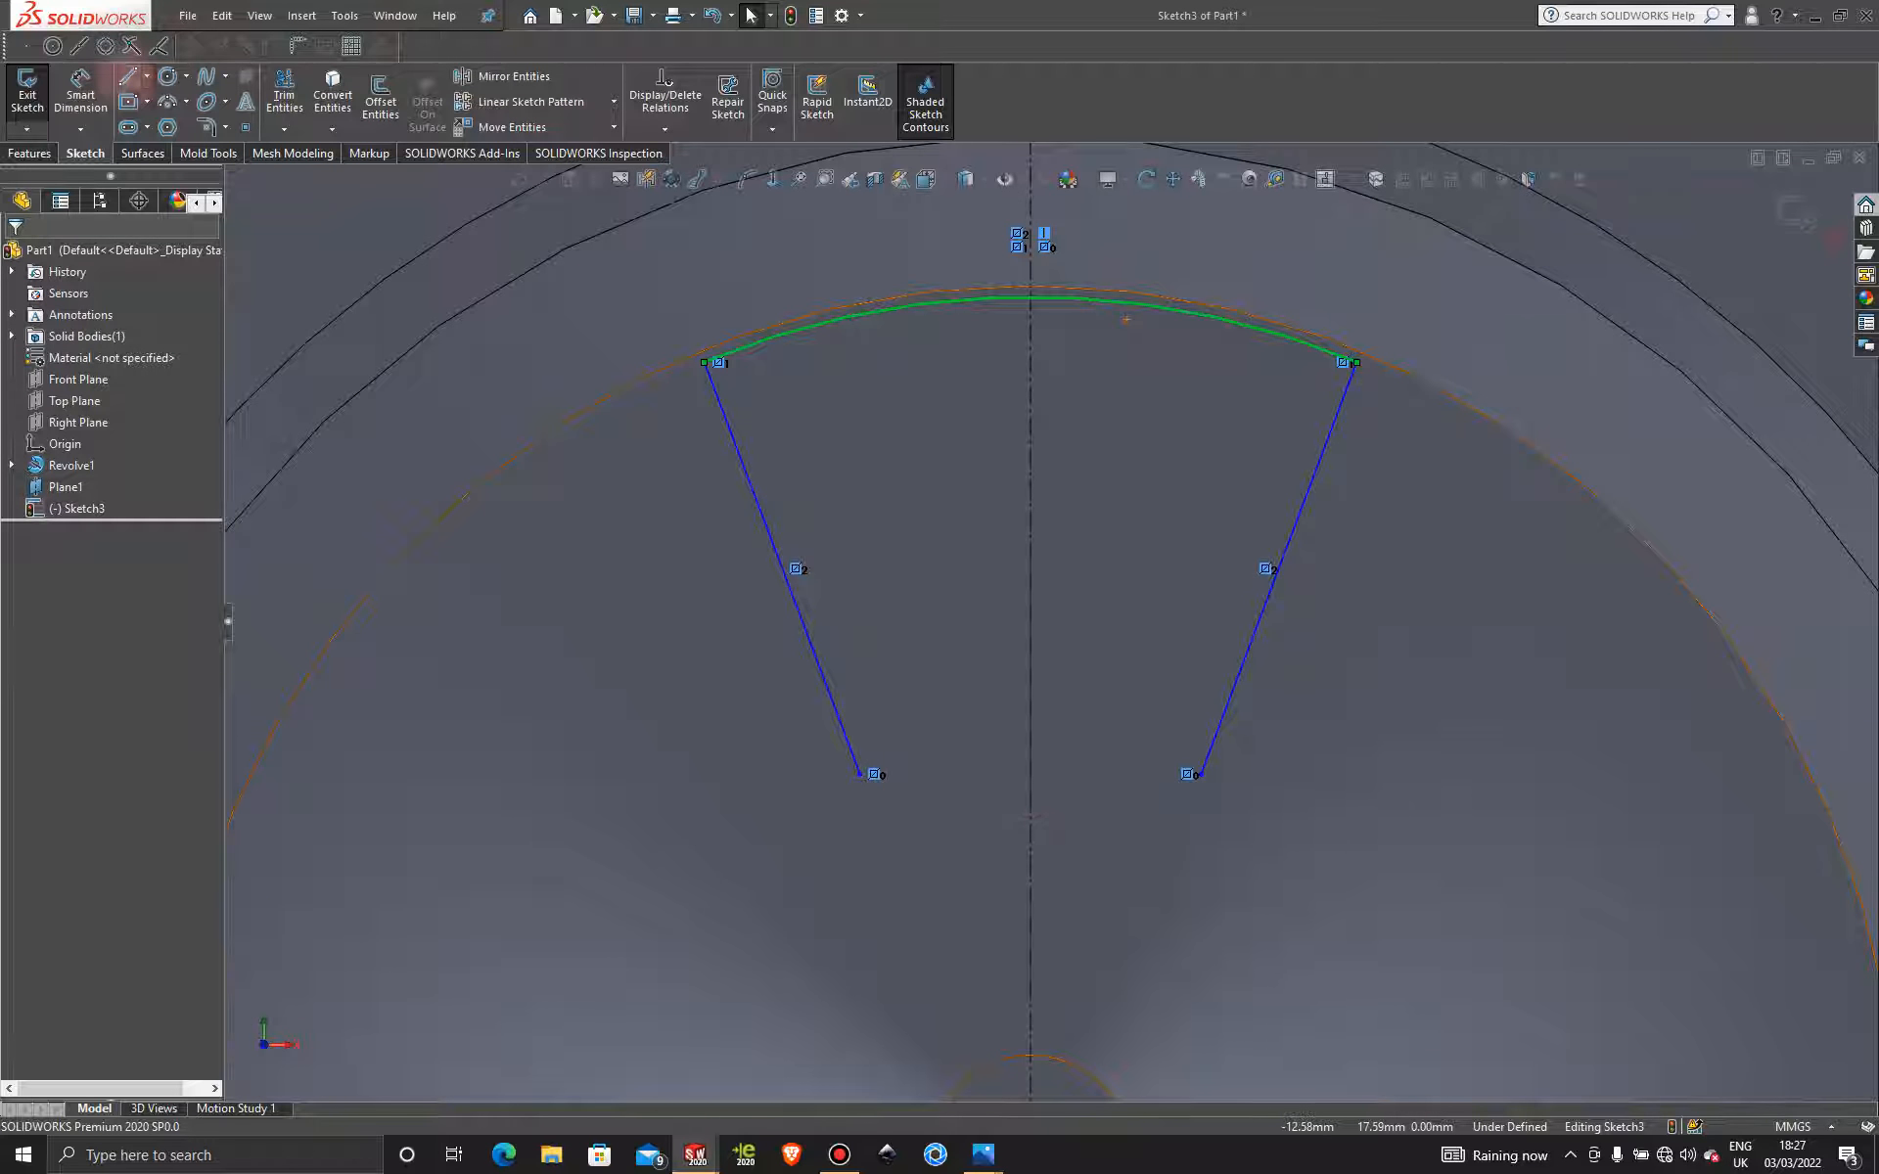
left_click(128, 75)
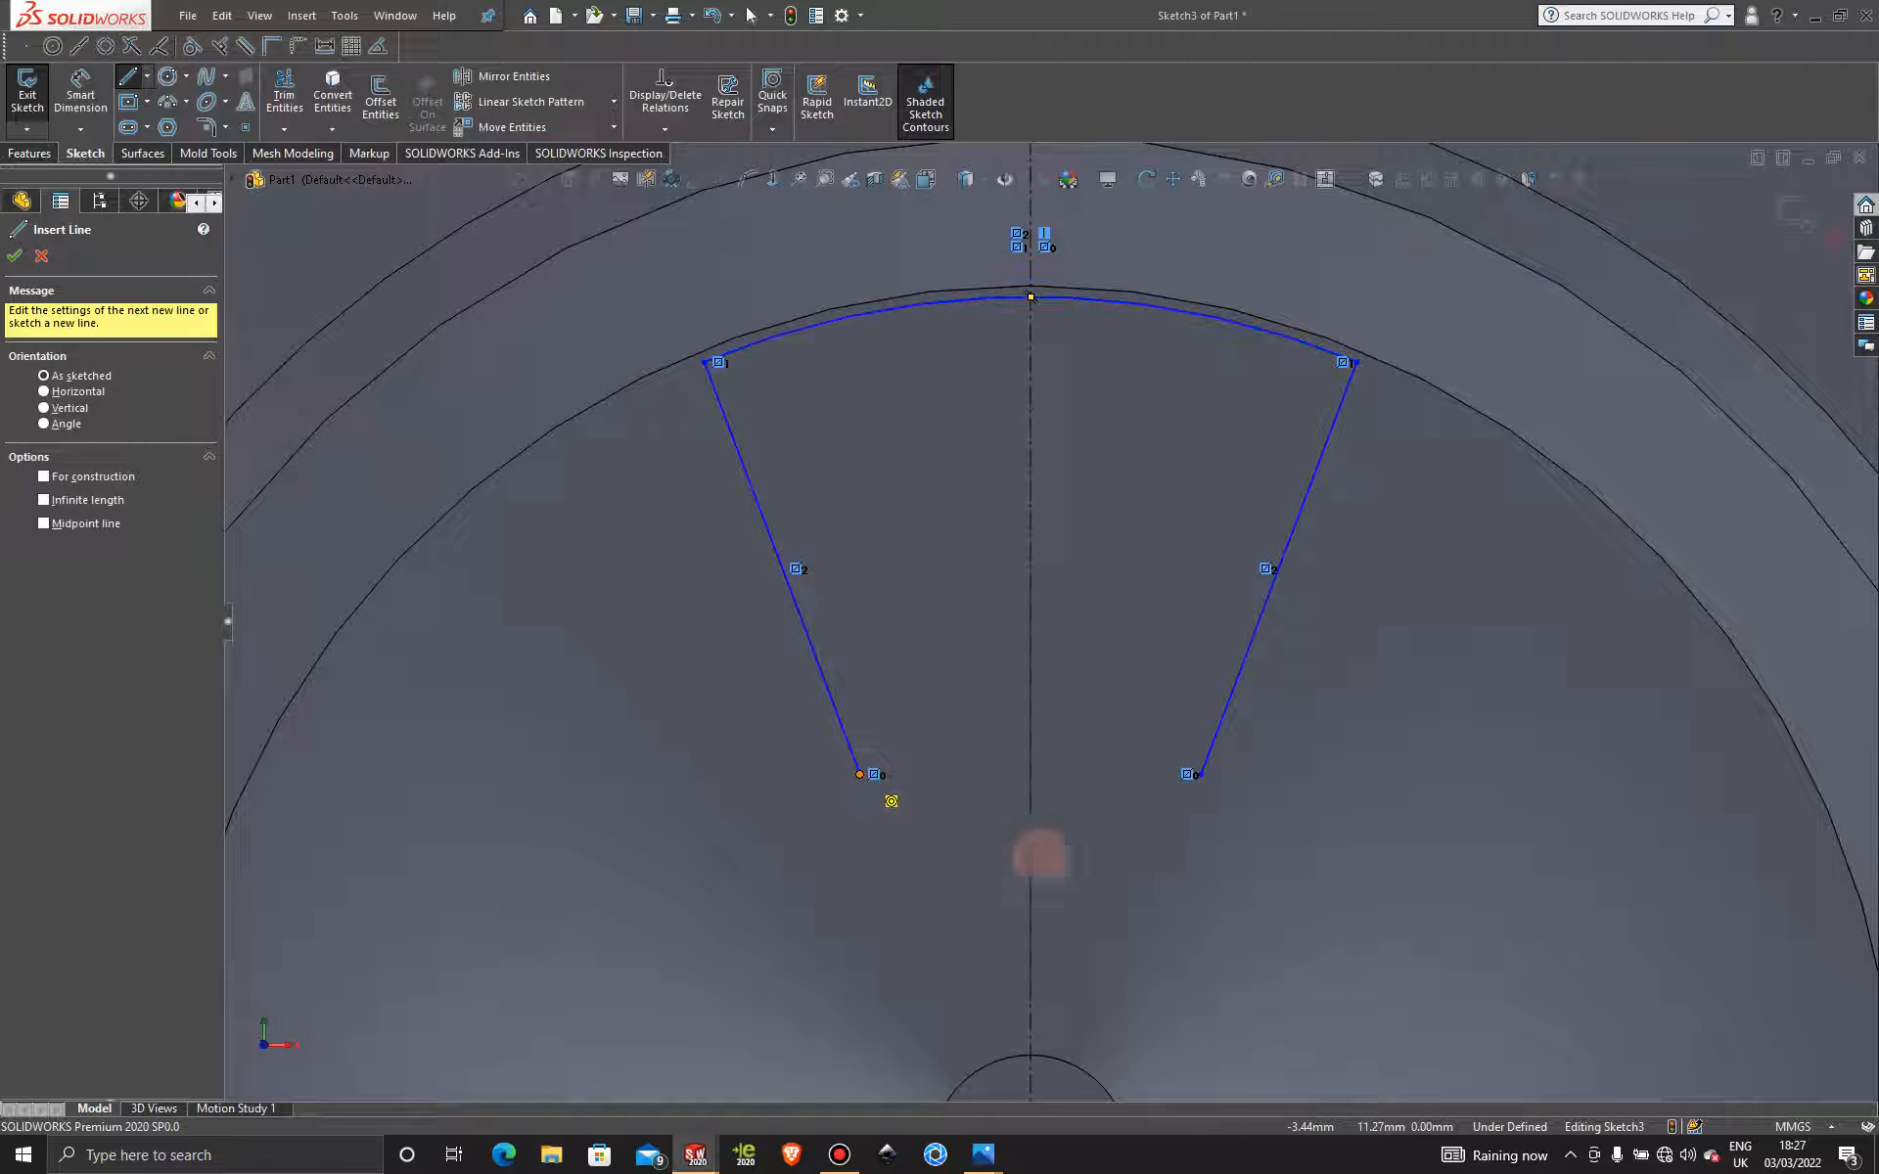
left_click(860, 774)
left_click(1200, 774)
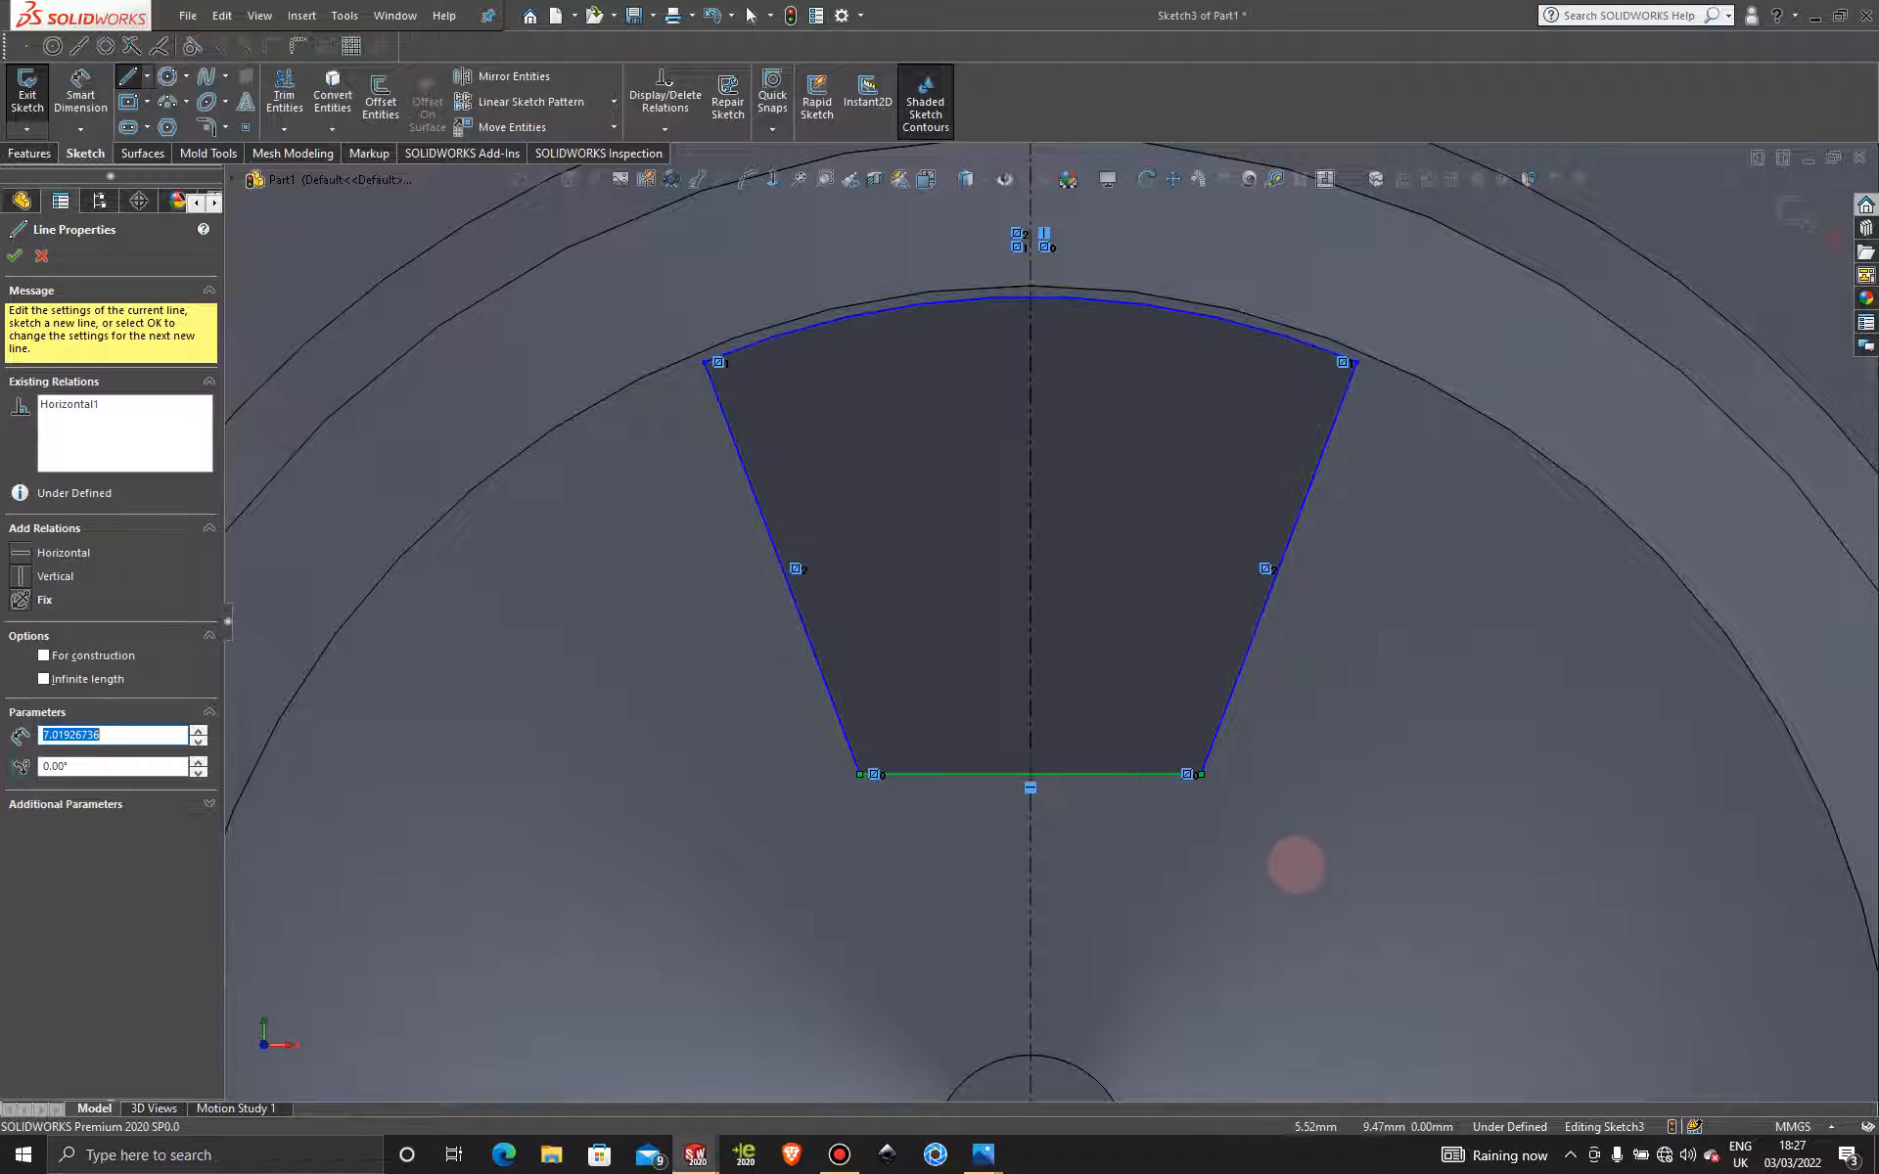
key("Escape")
Shift the window's bottom line slightly toward the hub and narrow it by moving its left corner to about X -2.81, Y 11.01 mm.
scroll(1228, 831, "up", 10)
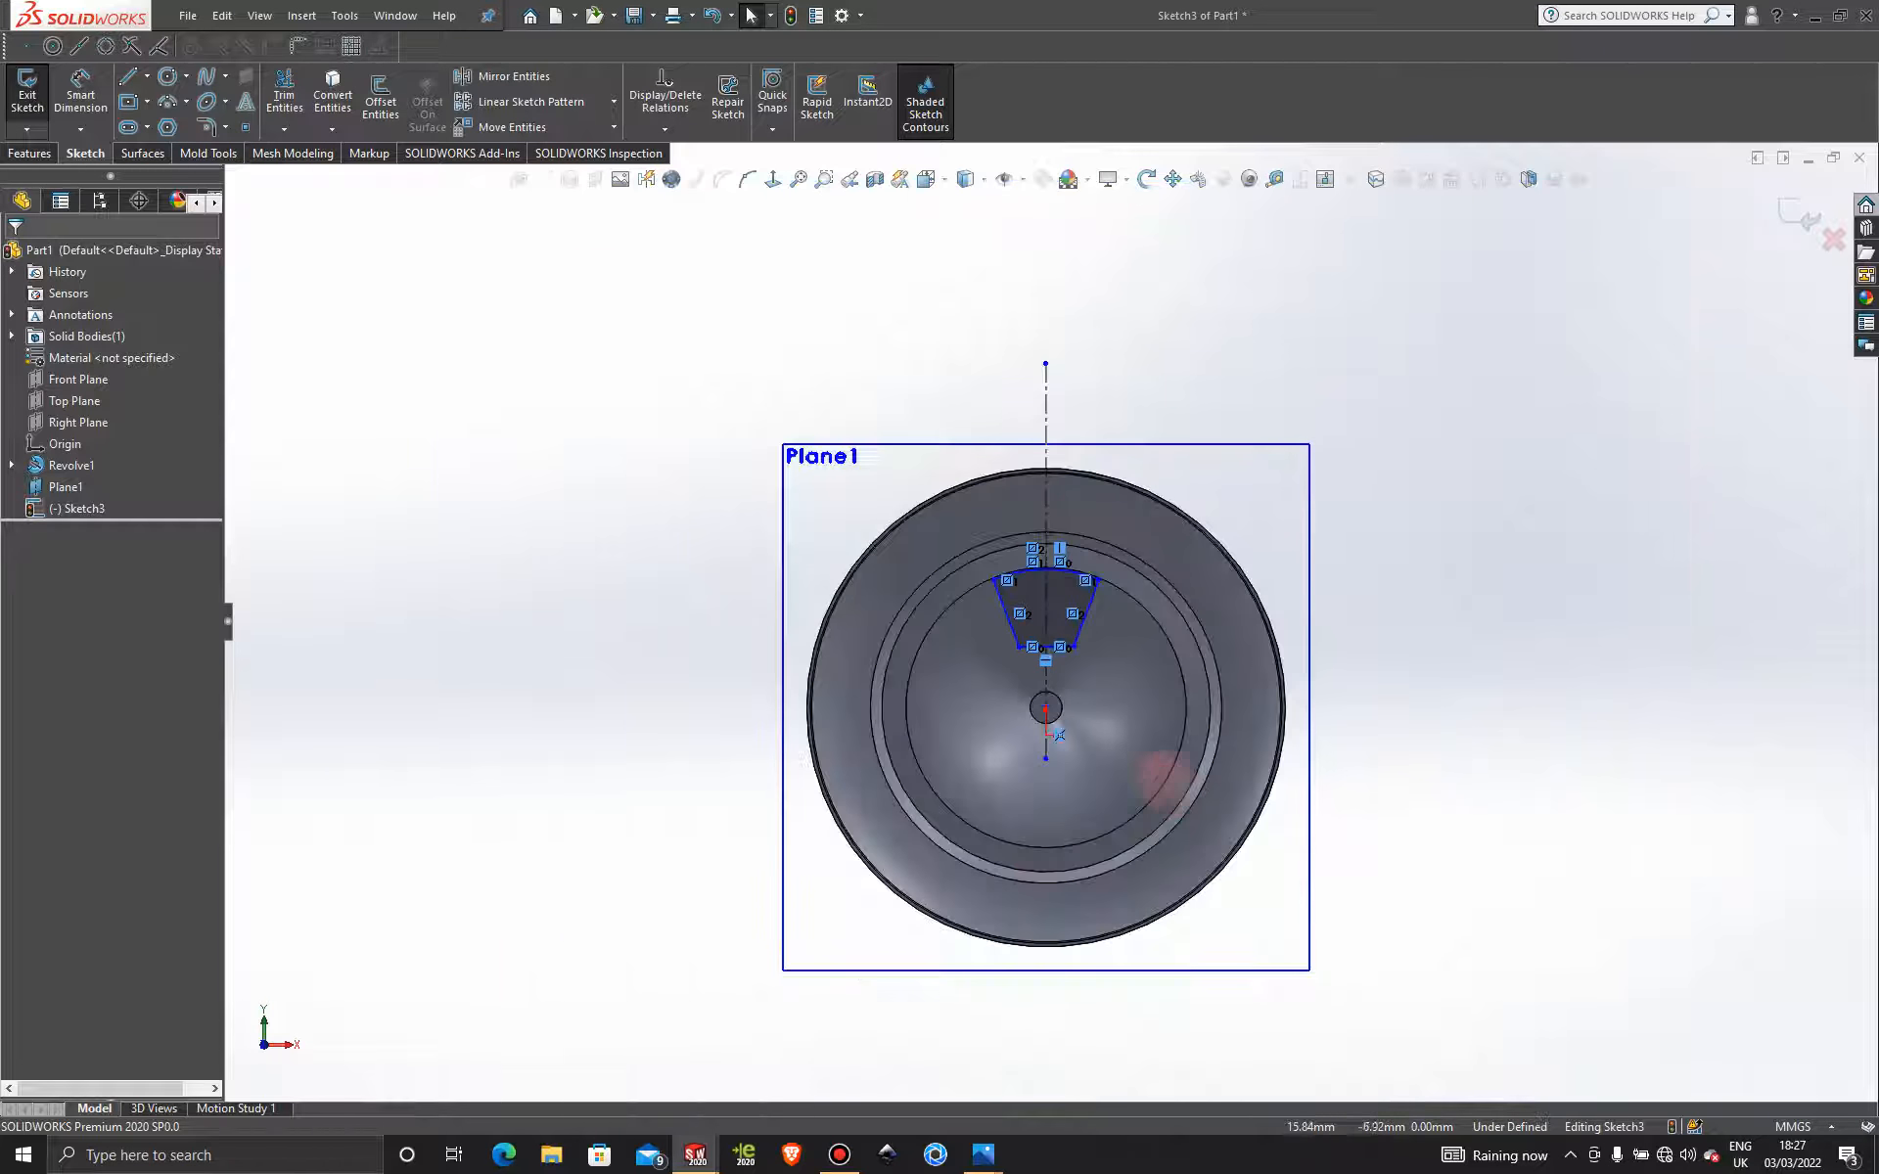
scroll(1109, 590, "down", 5)
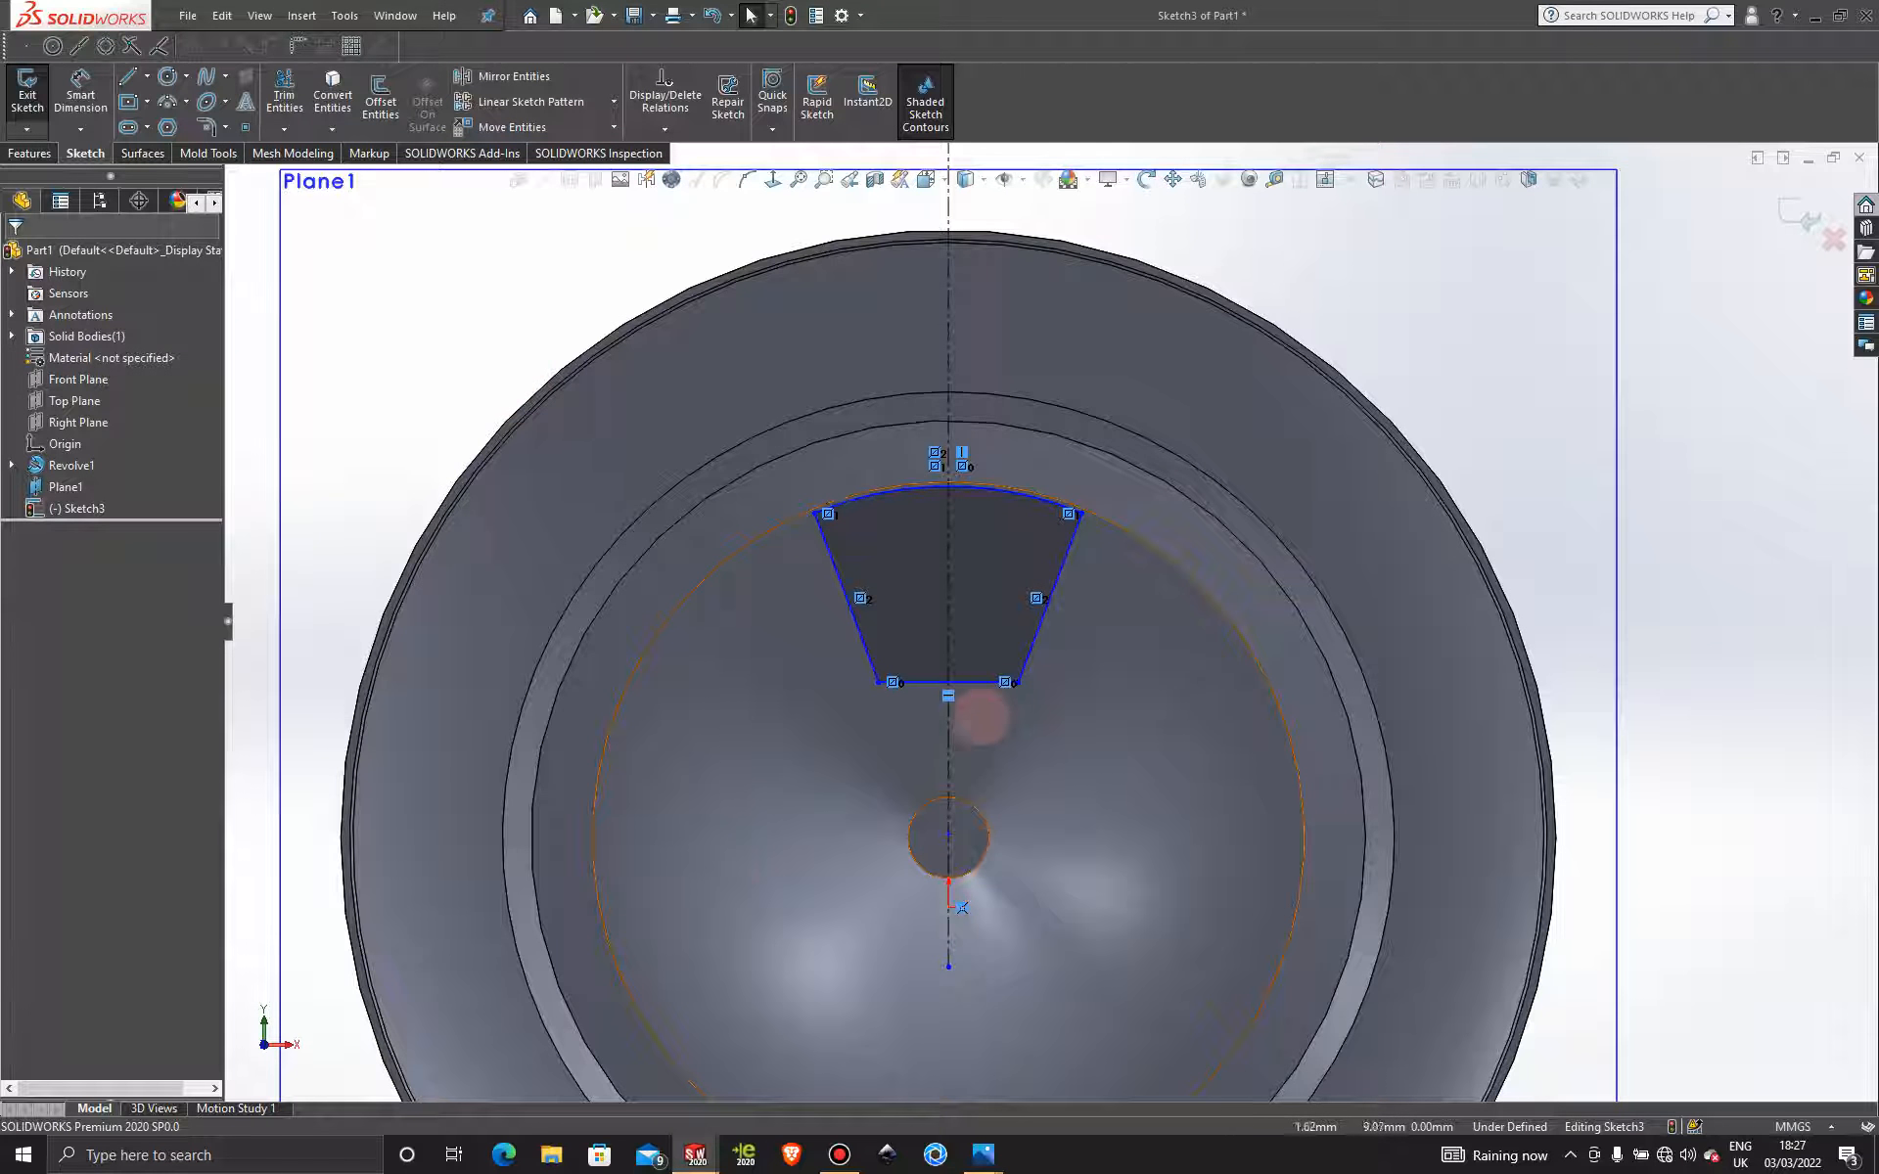
mouse_move(973, 677)
left_mouse_down()
mouse_move(956, 713)
mouse_move(966, 696)
left_mouse_up()
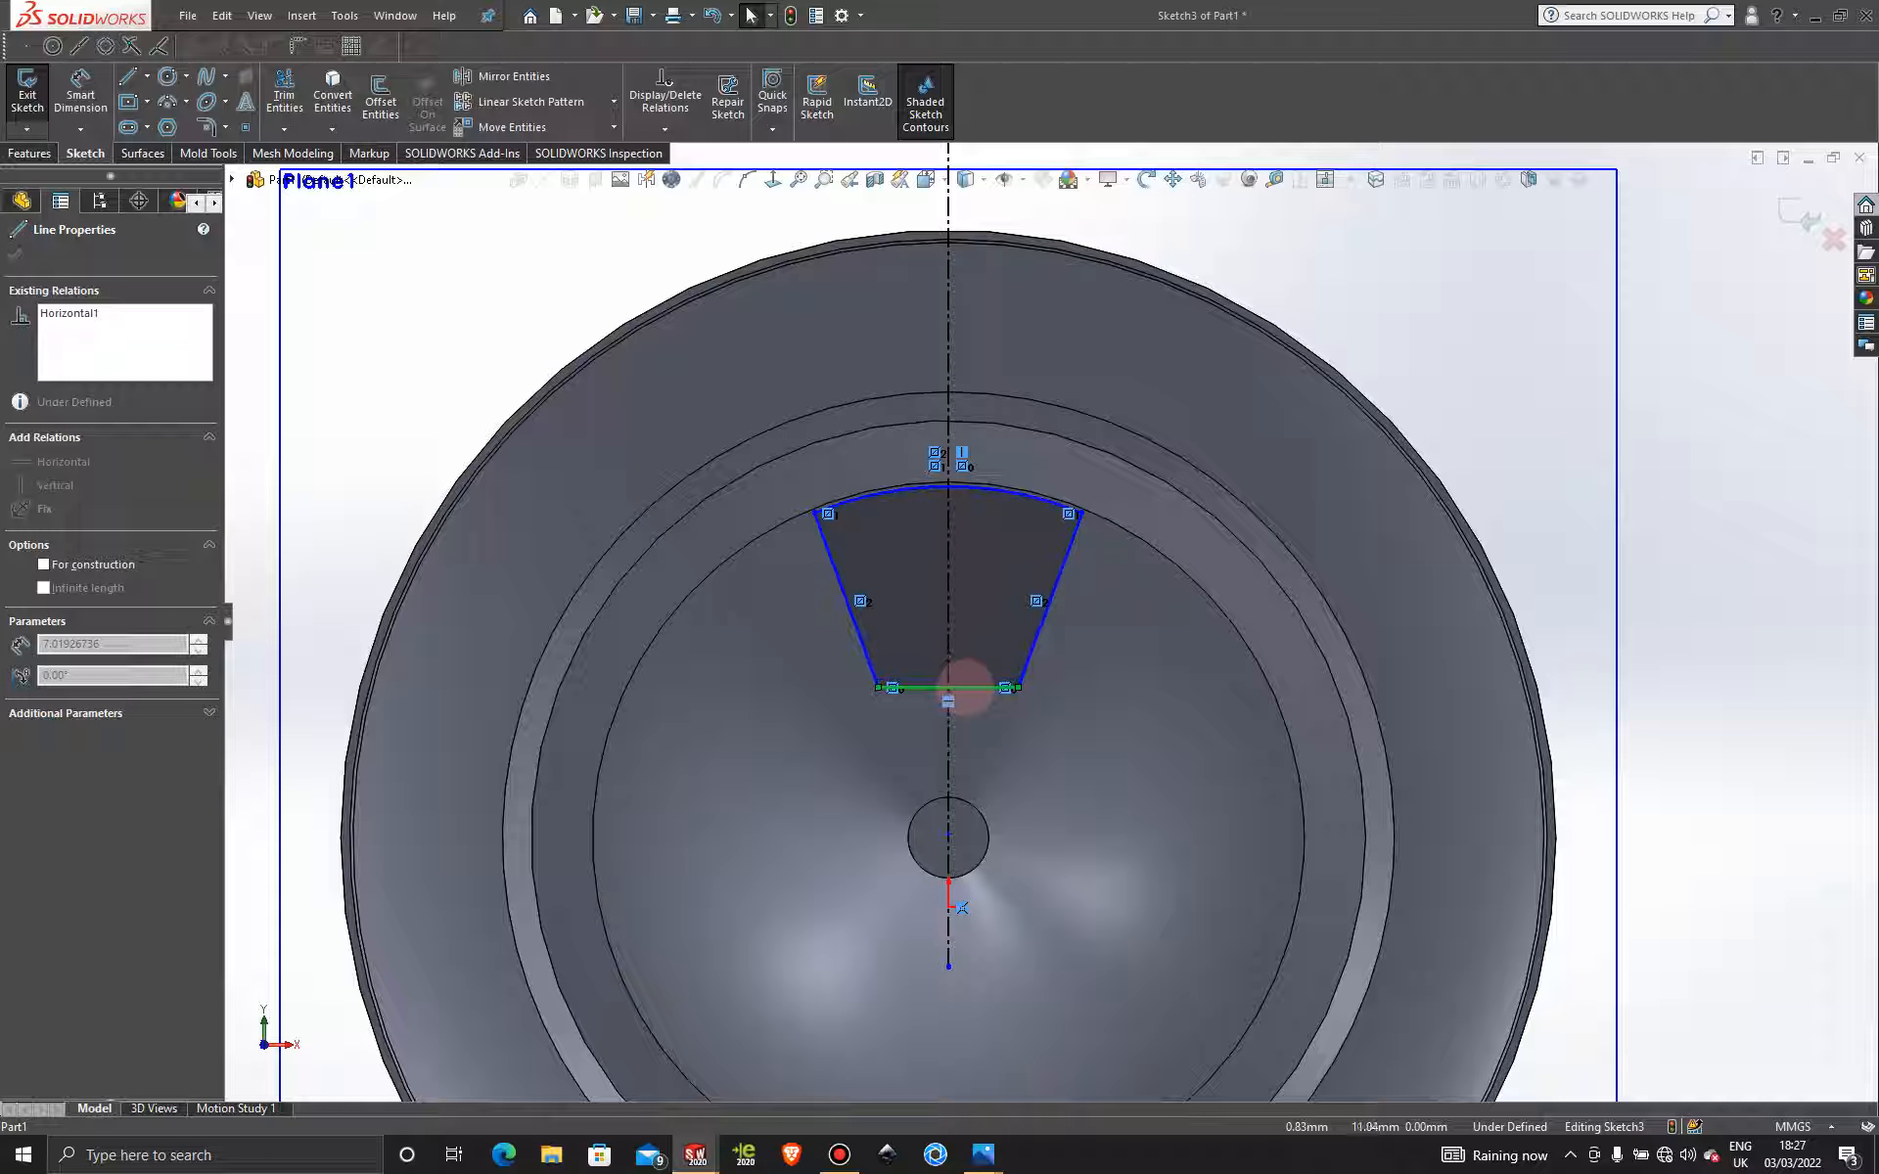
left_click_drag(964, 678, 967, 693)
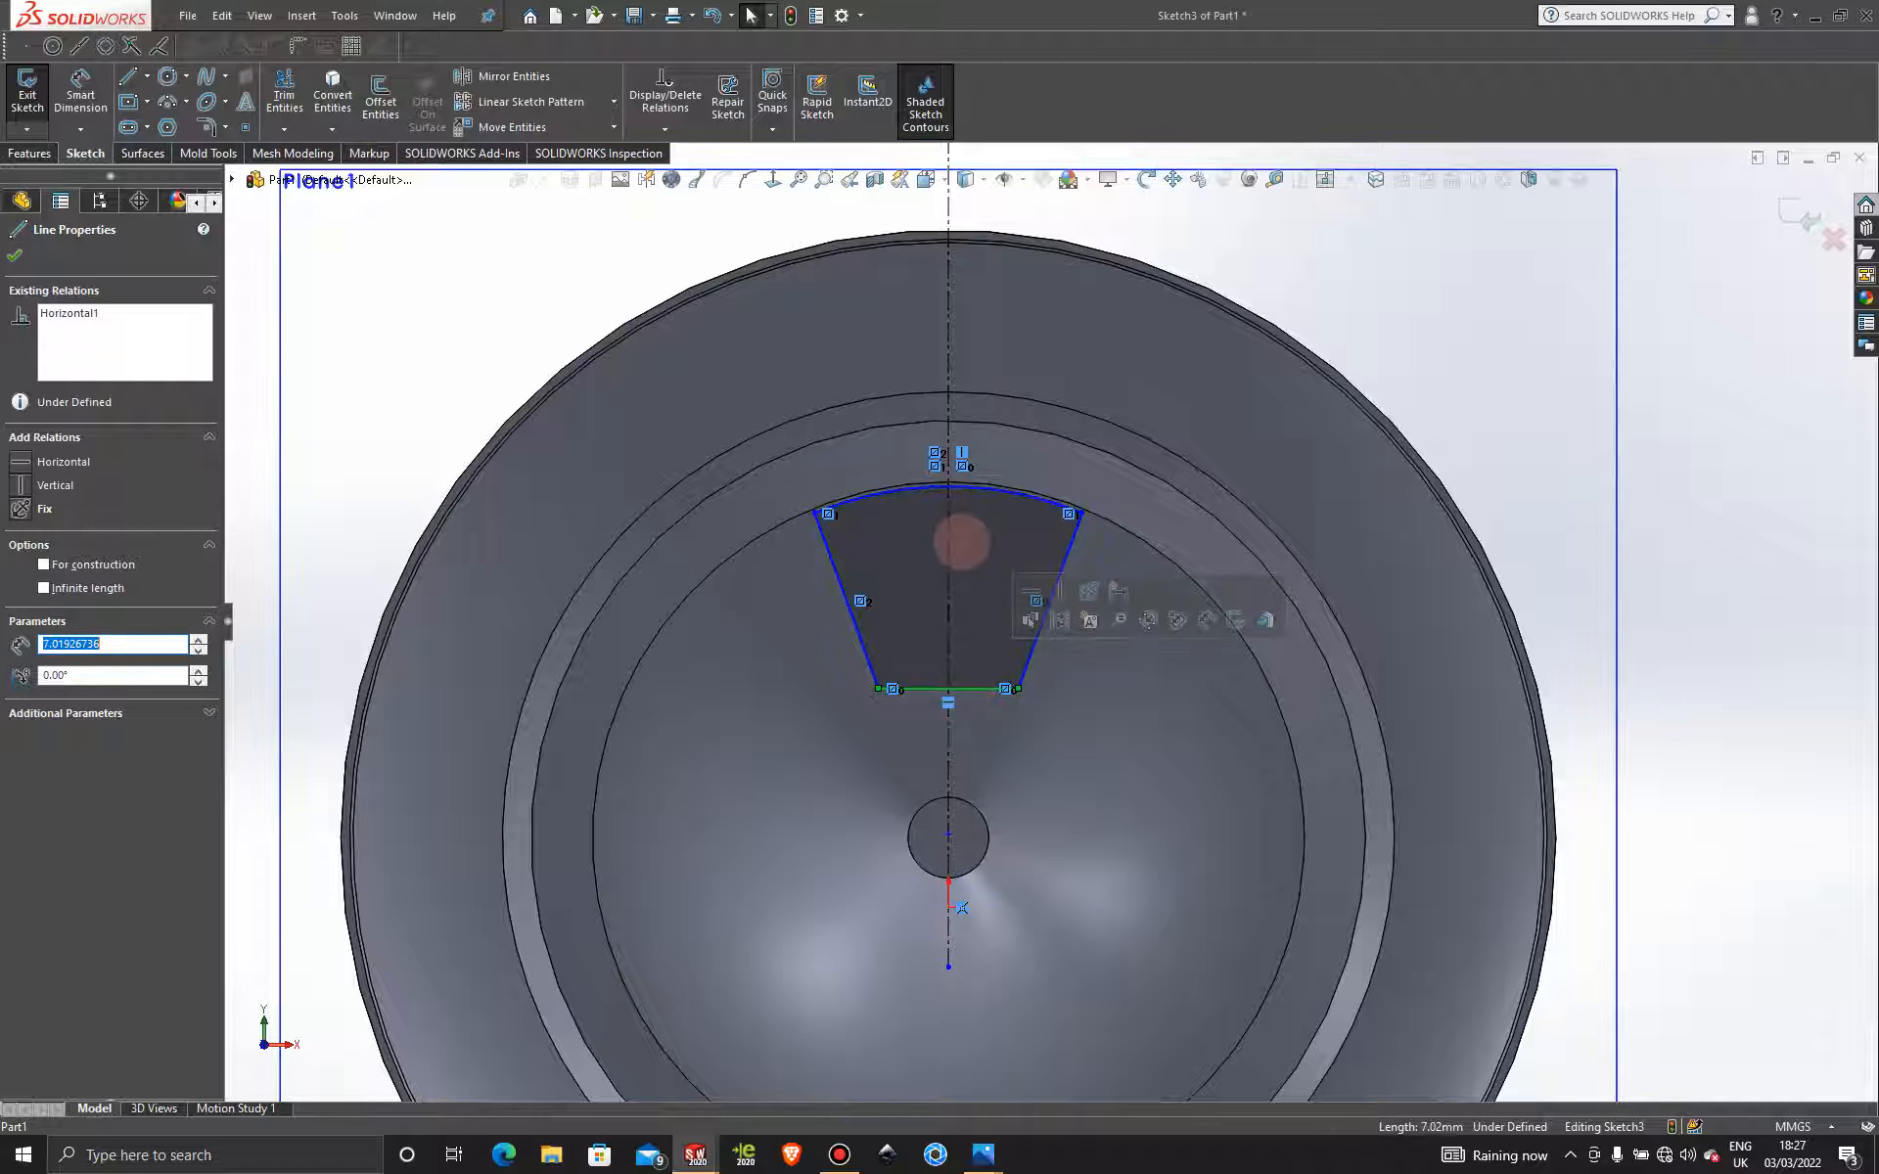
scroll(964, 540, "down", 2)
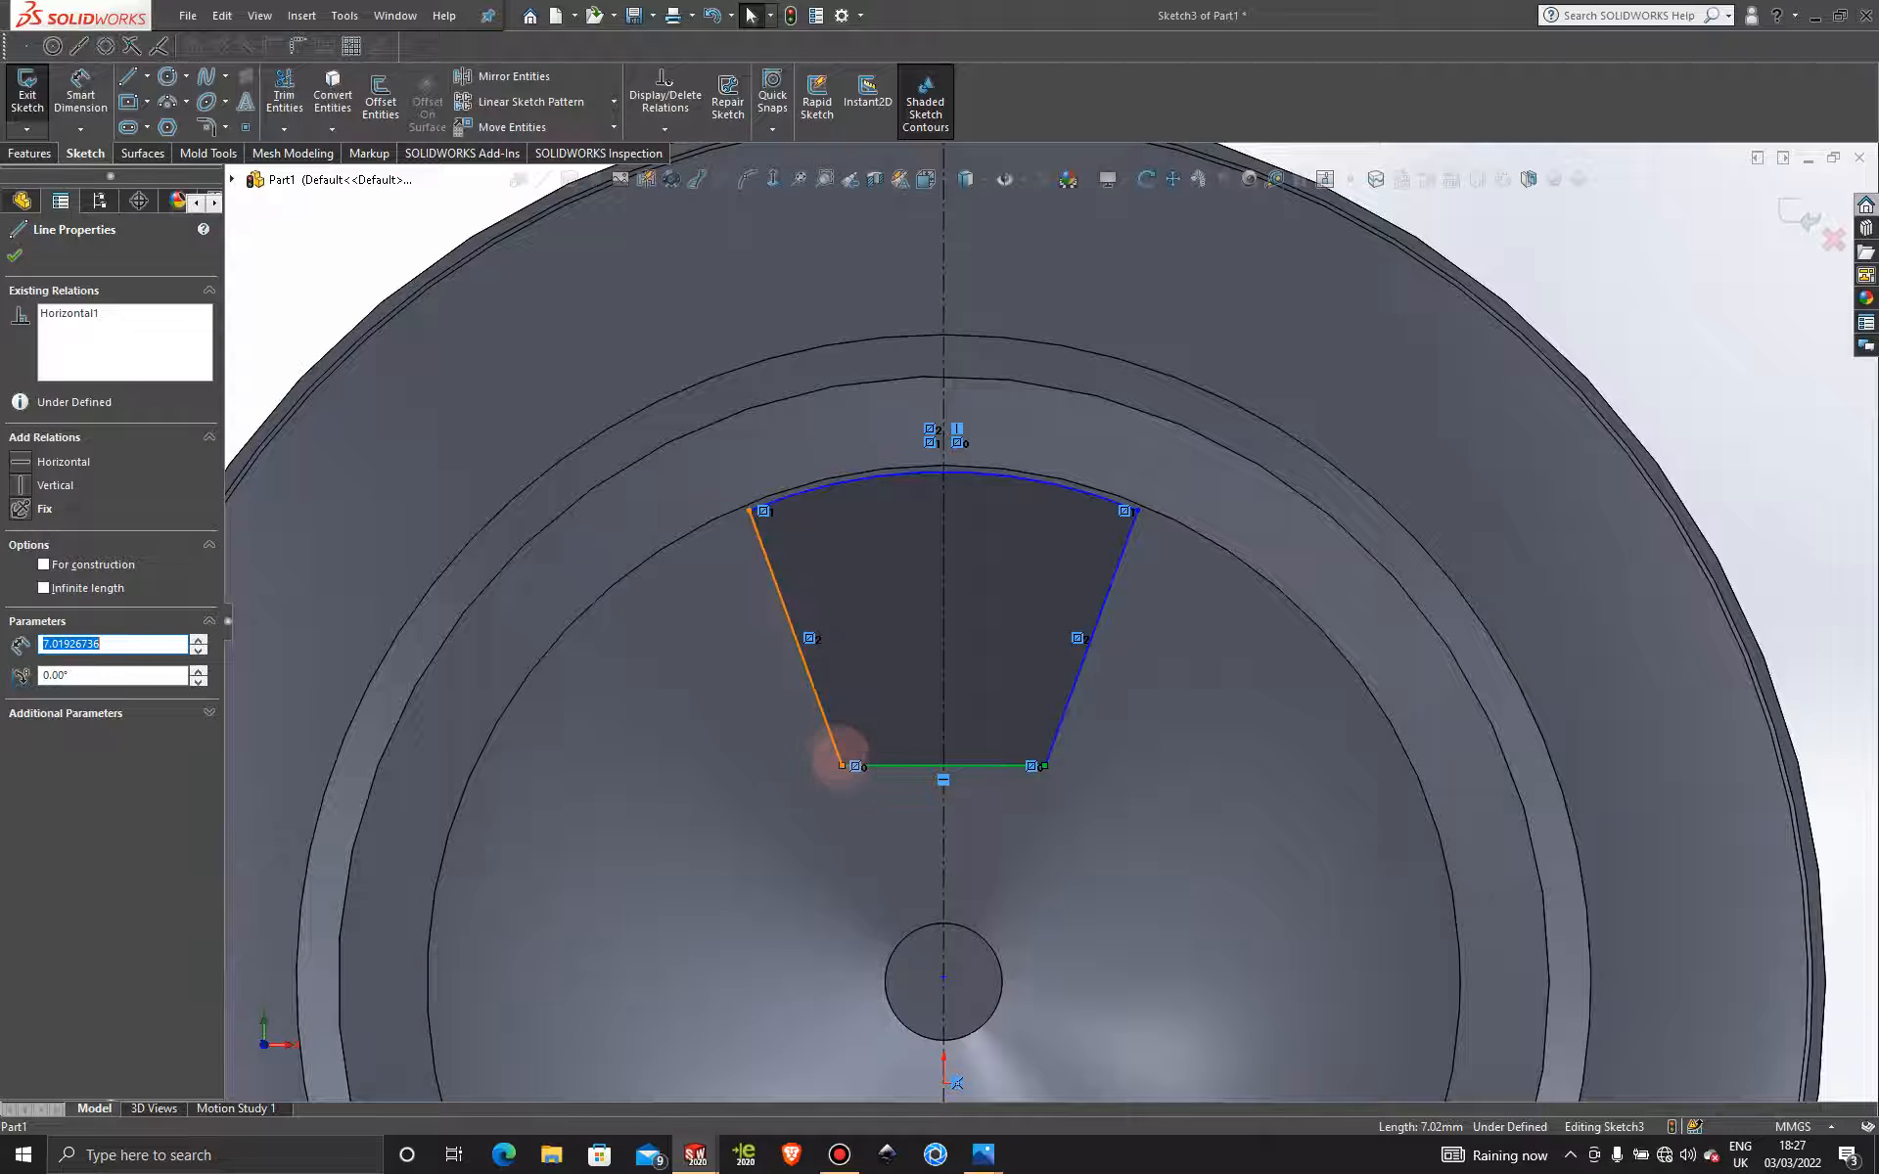
mouse_move(842, 765)
left_mouse_down()
mouse_move(885, 763)
mouse_move(863, 768)
left_mouse_up()
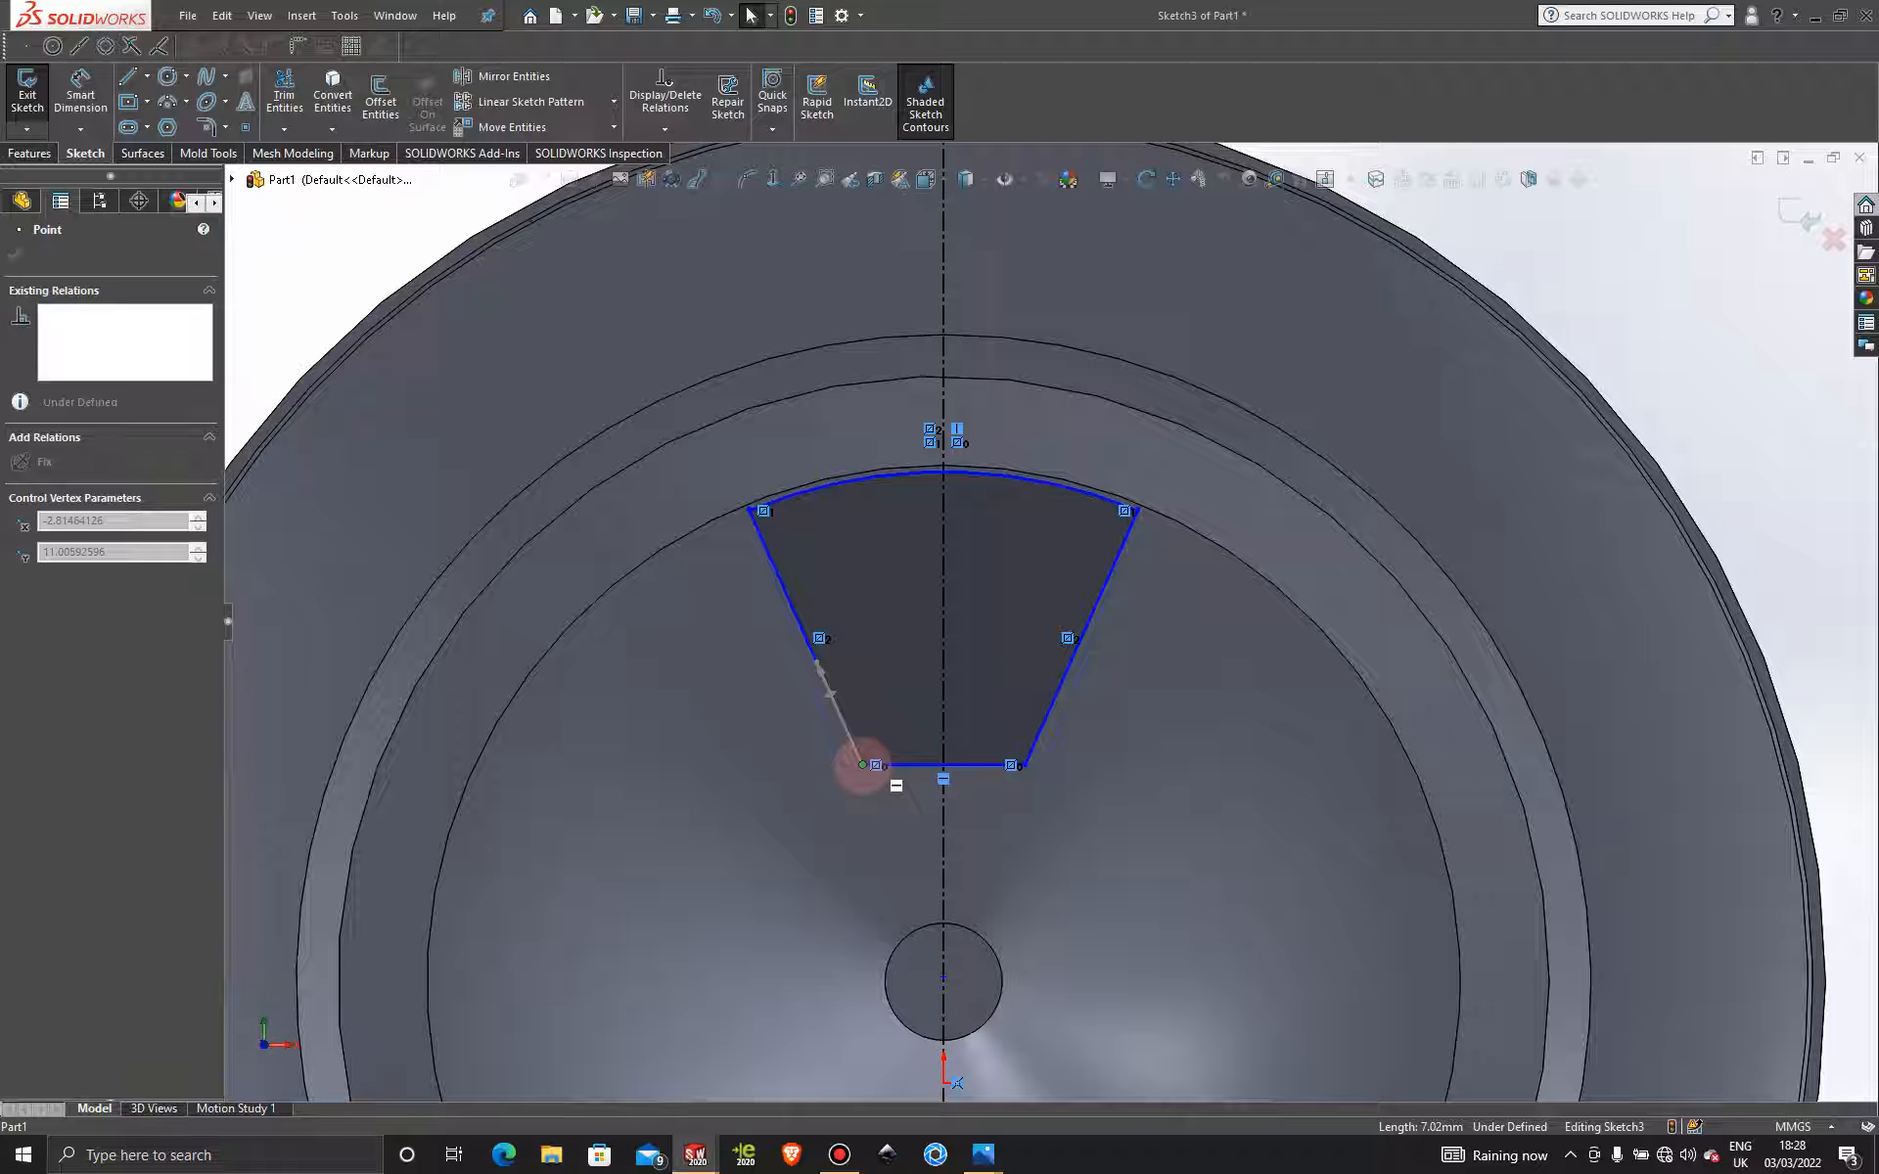
left_click_drag(862, 765, 861, 766)
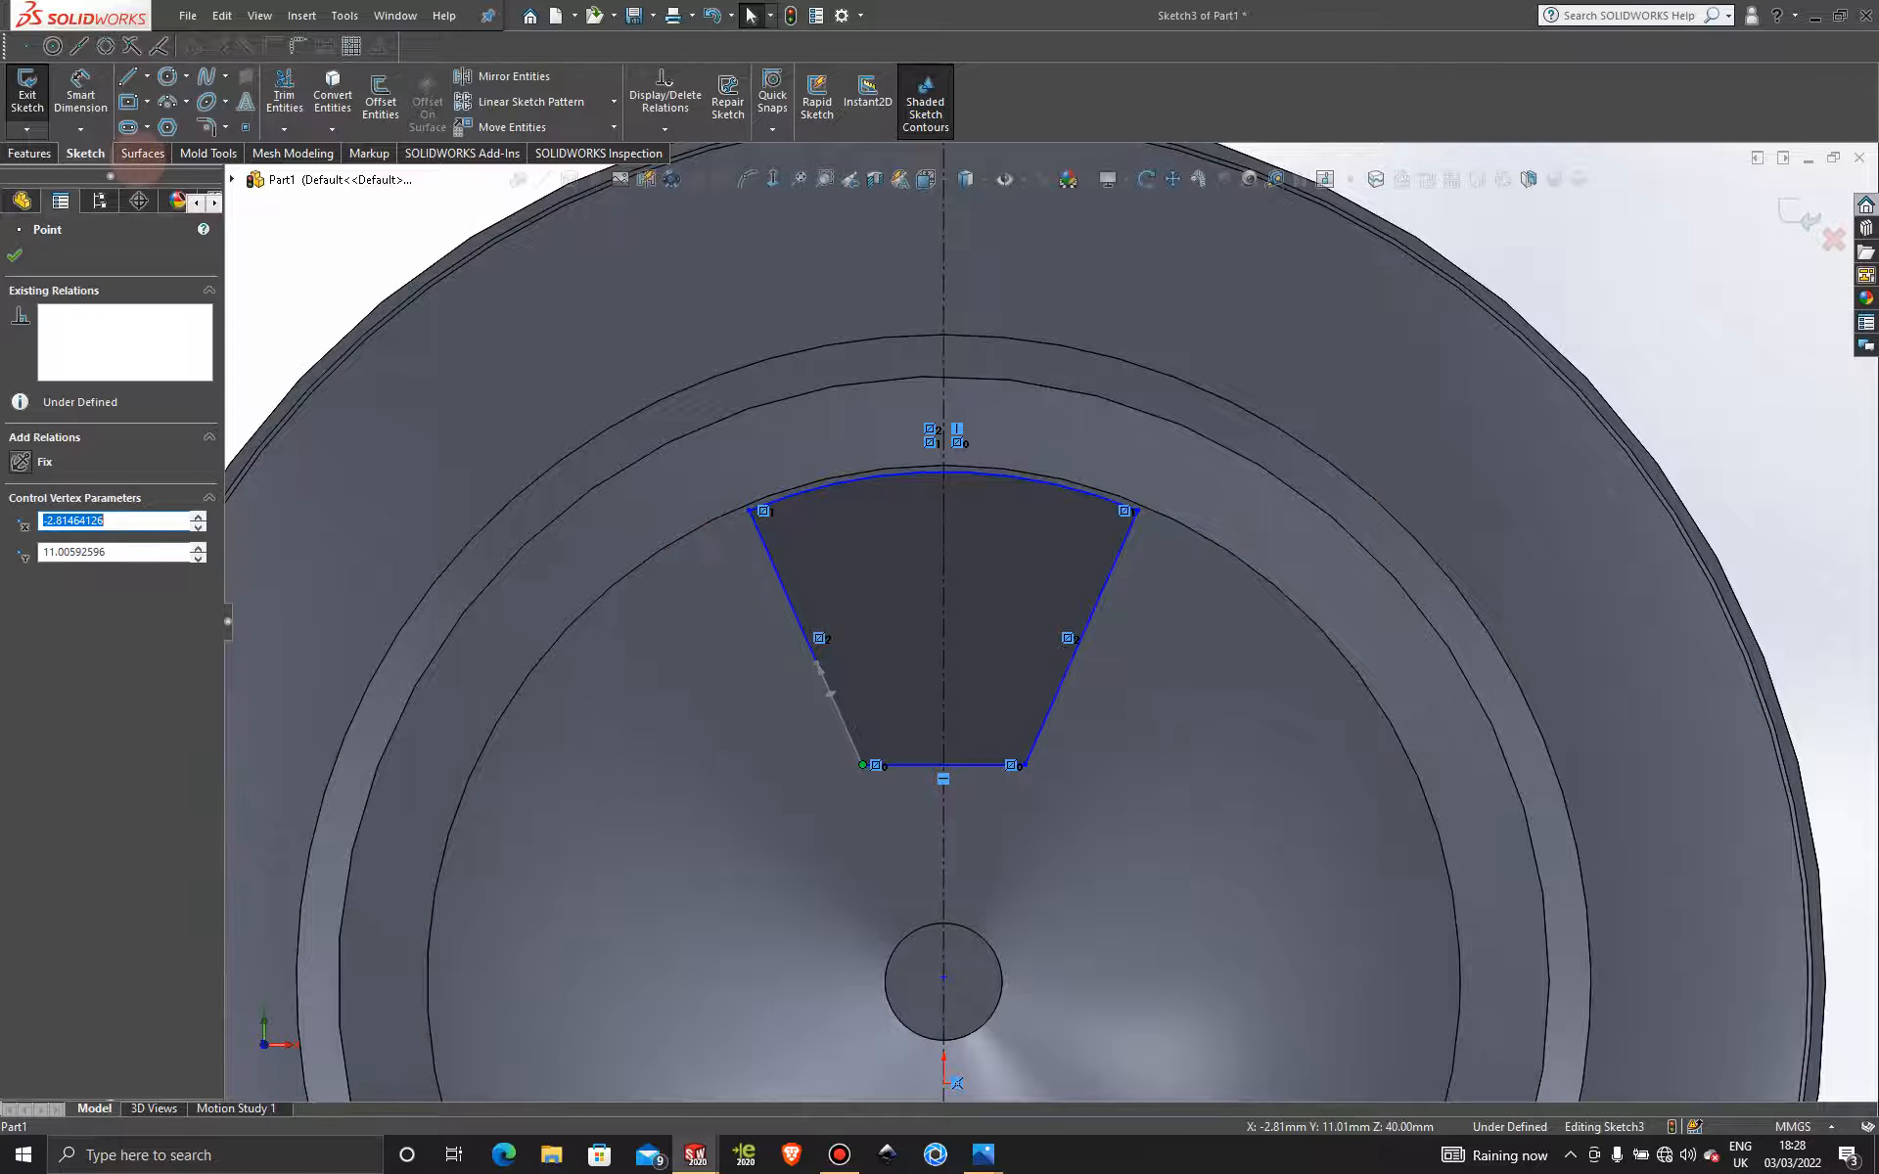
Add 1 mm sketch fillets to all four corners of the spoke window, accepting the removal of the splines' symmetry and tangency constraints.
left_click(206, 127)
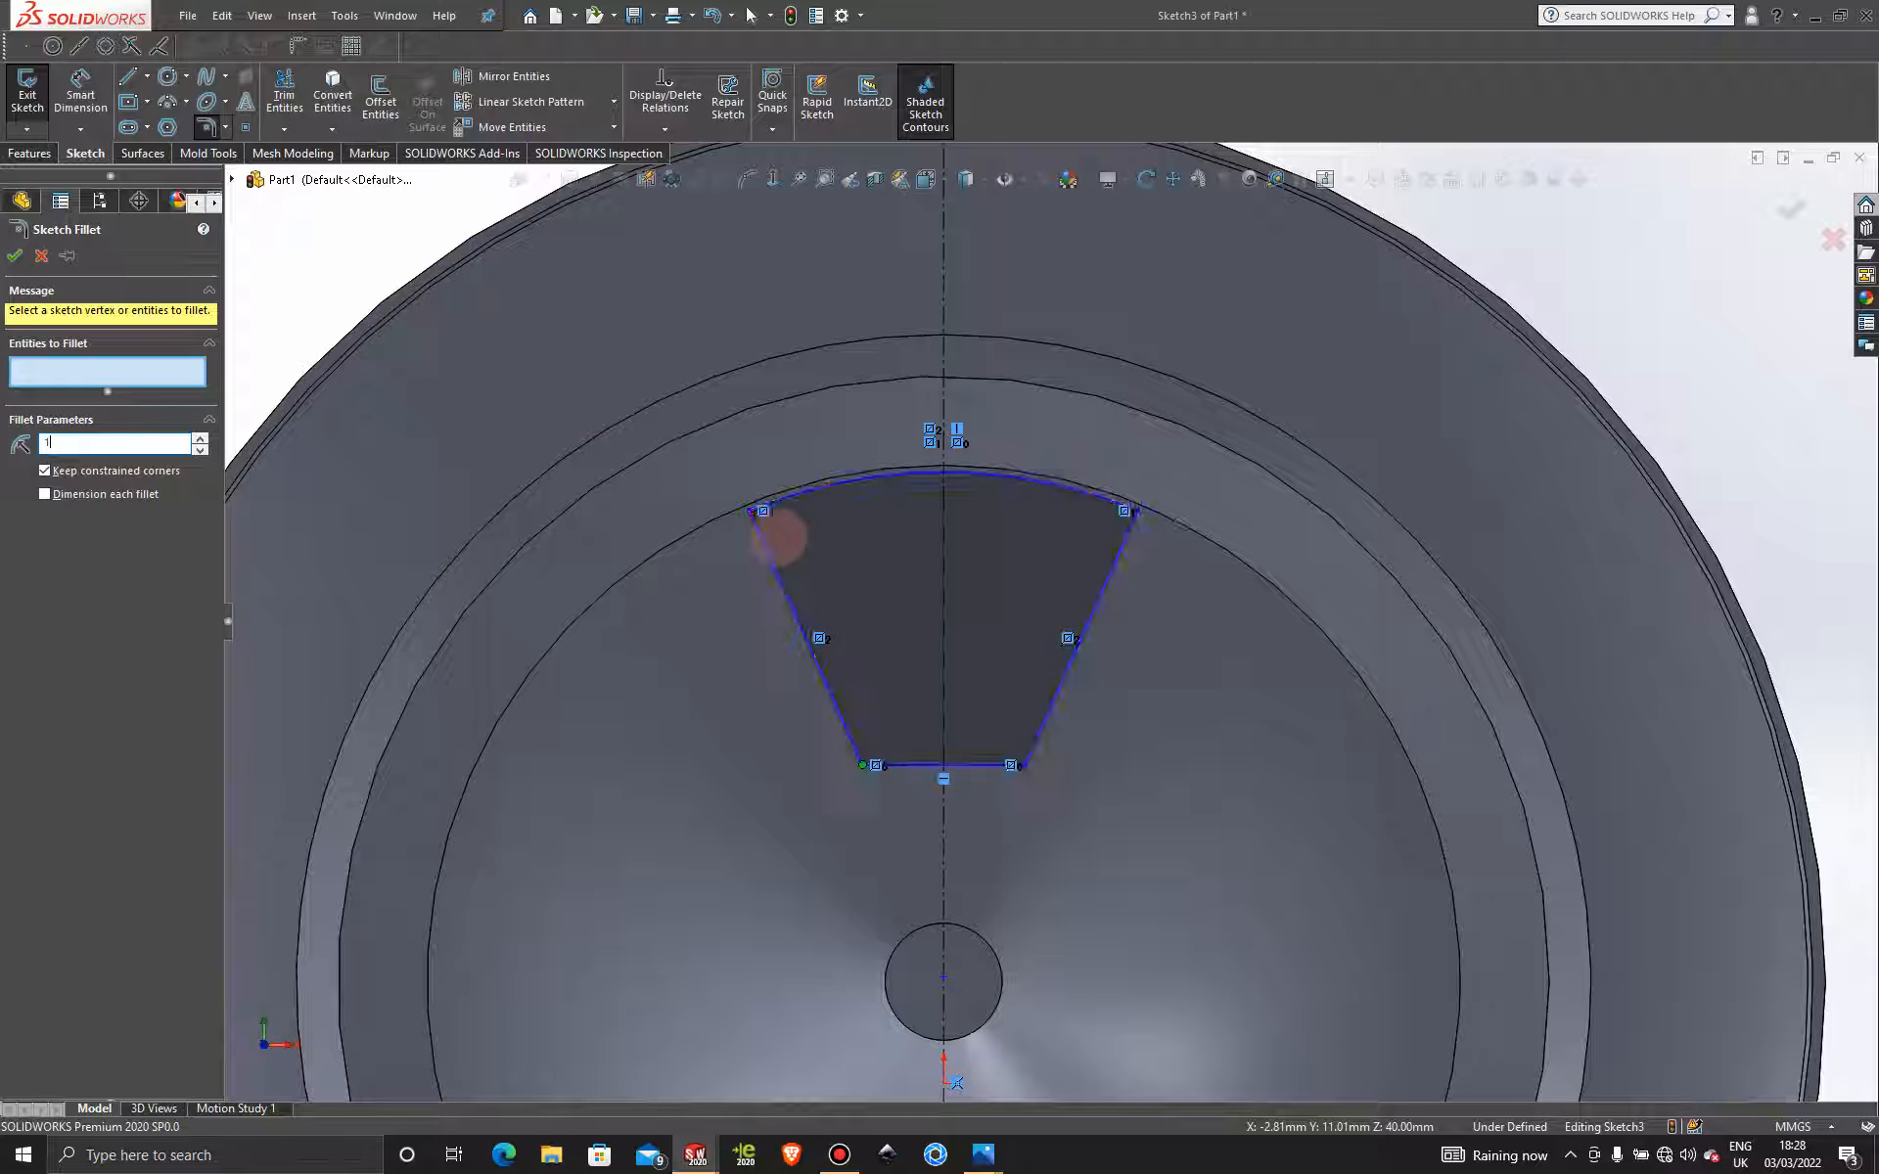
left_click(753, 511)
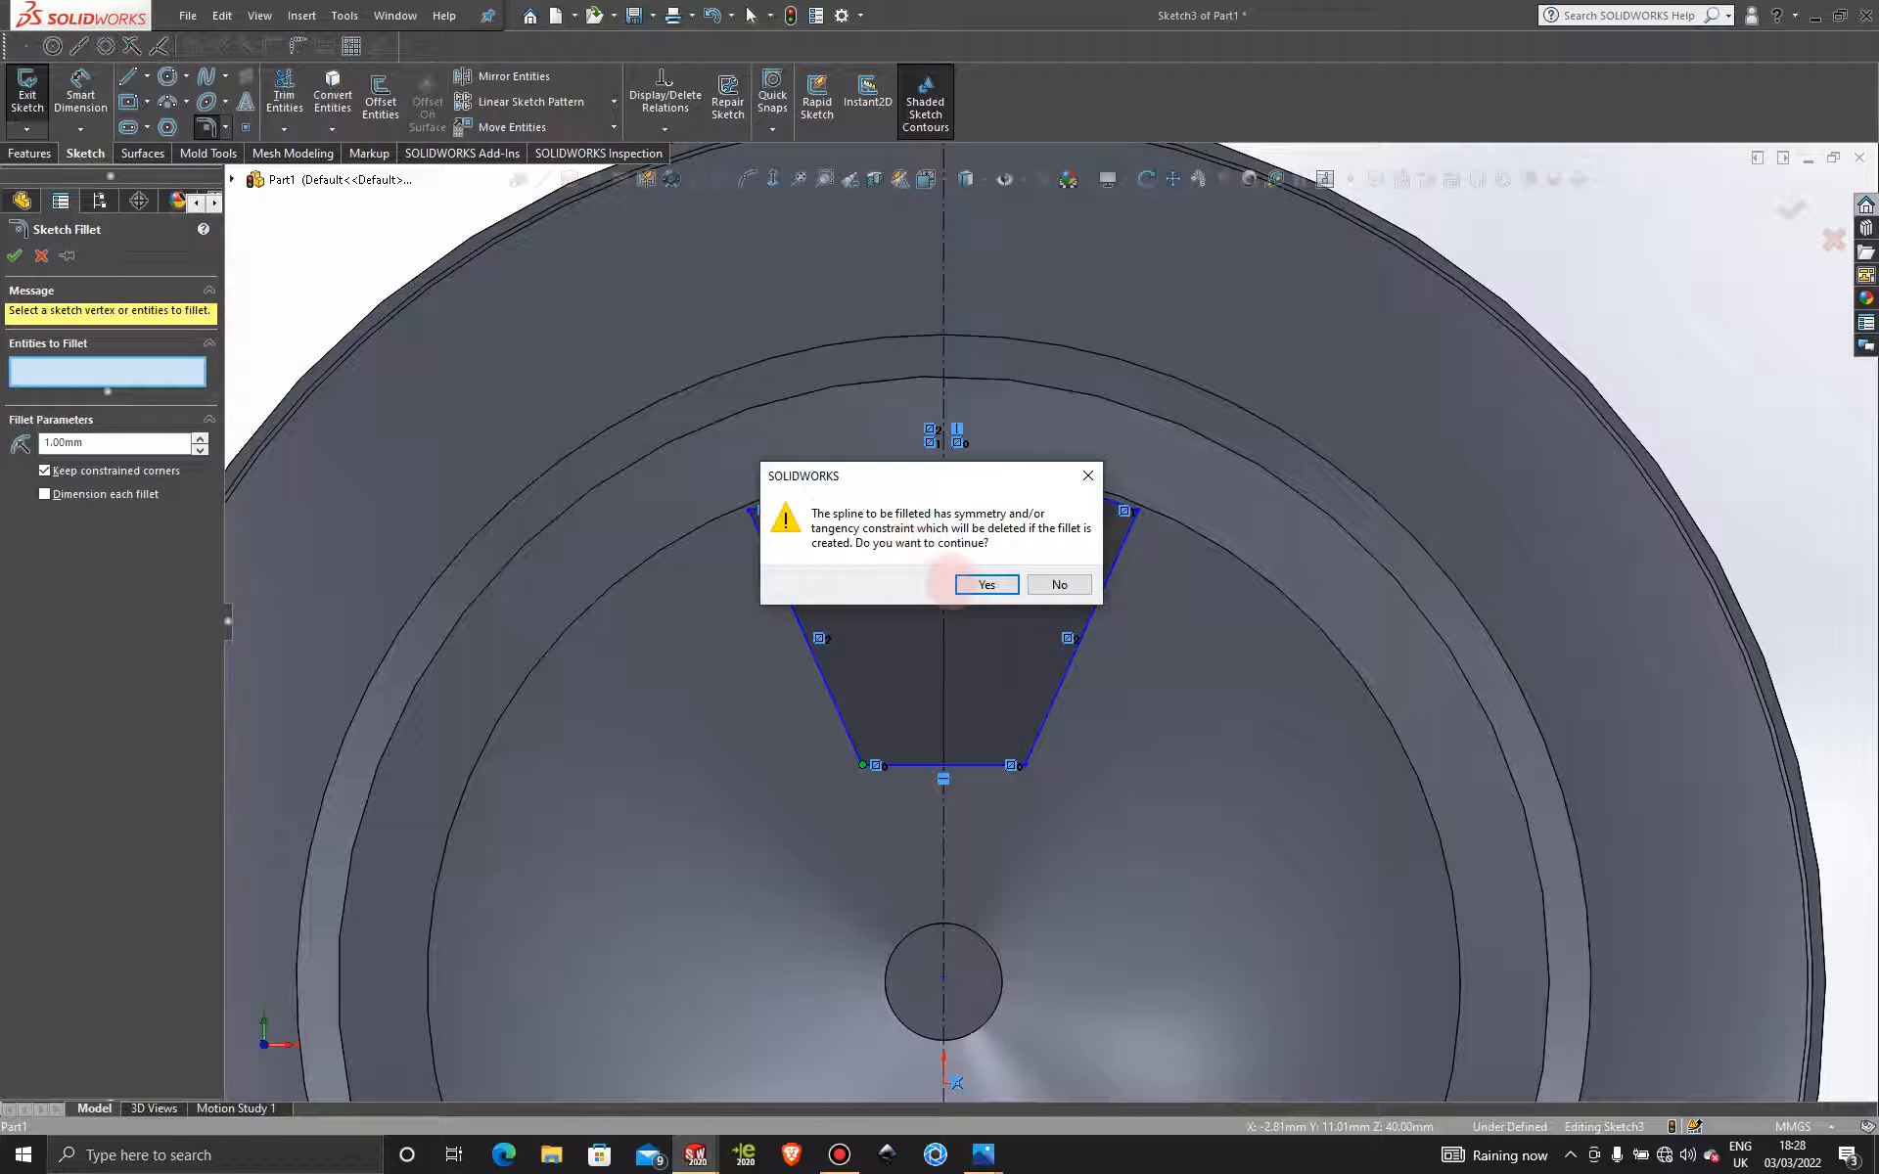
left_click(966, 584)
left_click(968, 584)
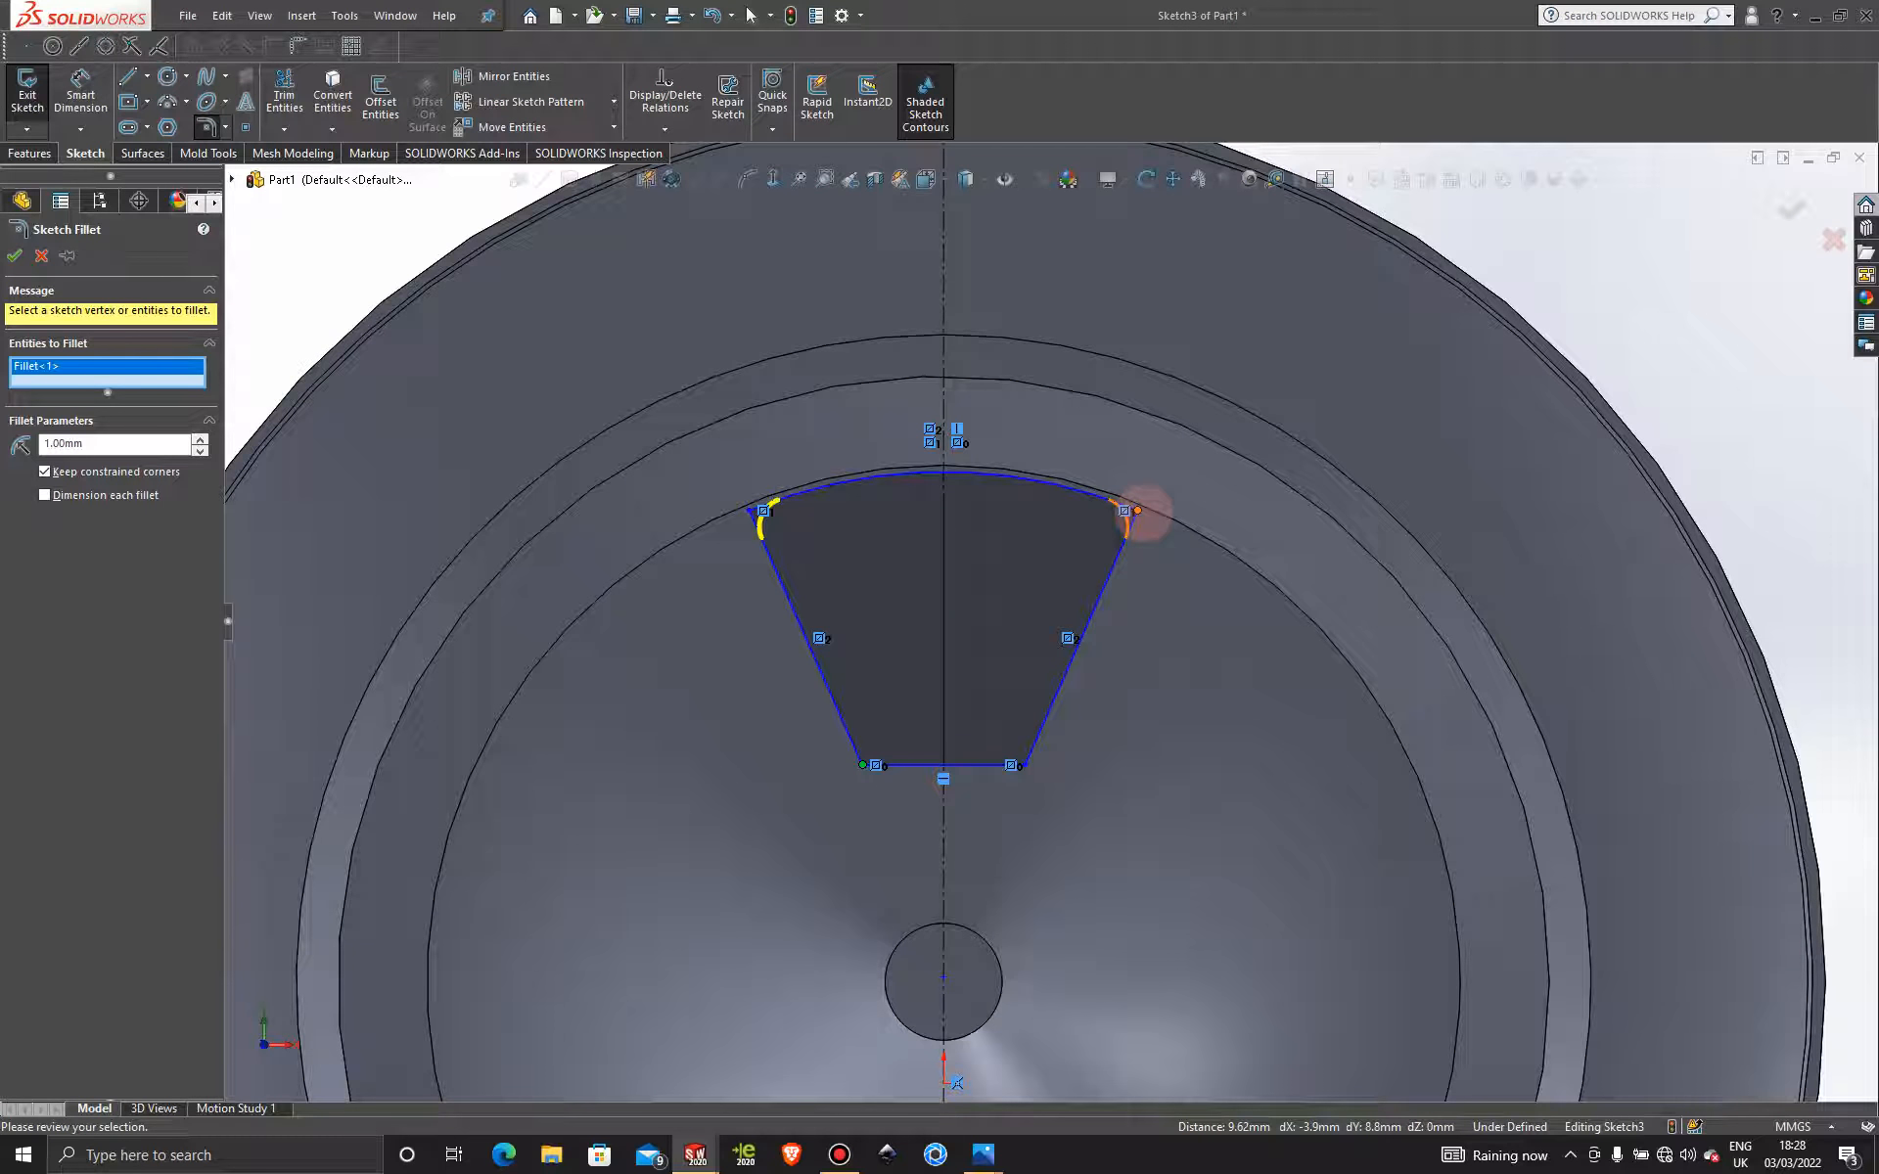
left_click(1137, 510)
left_click(1006, 584)
left_click(1004, 583)
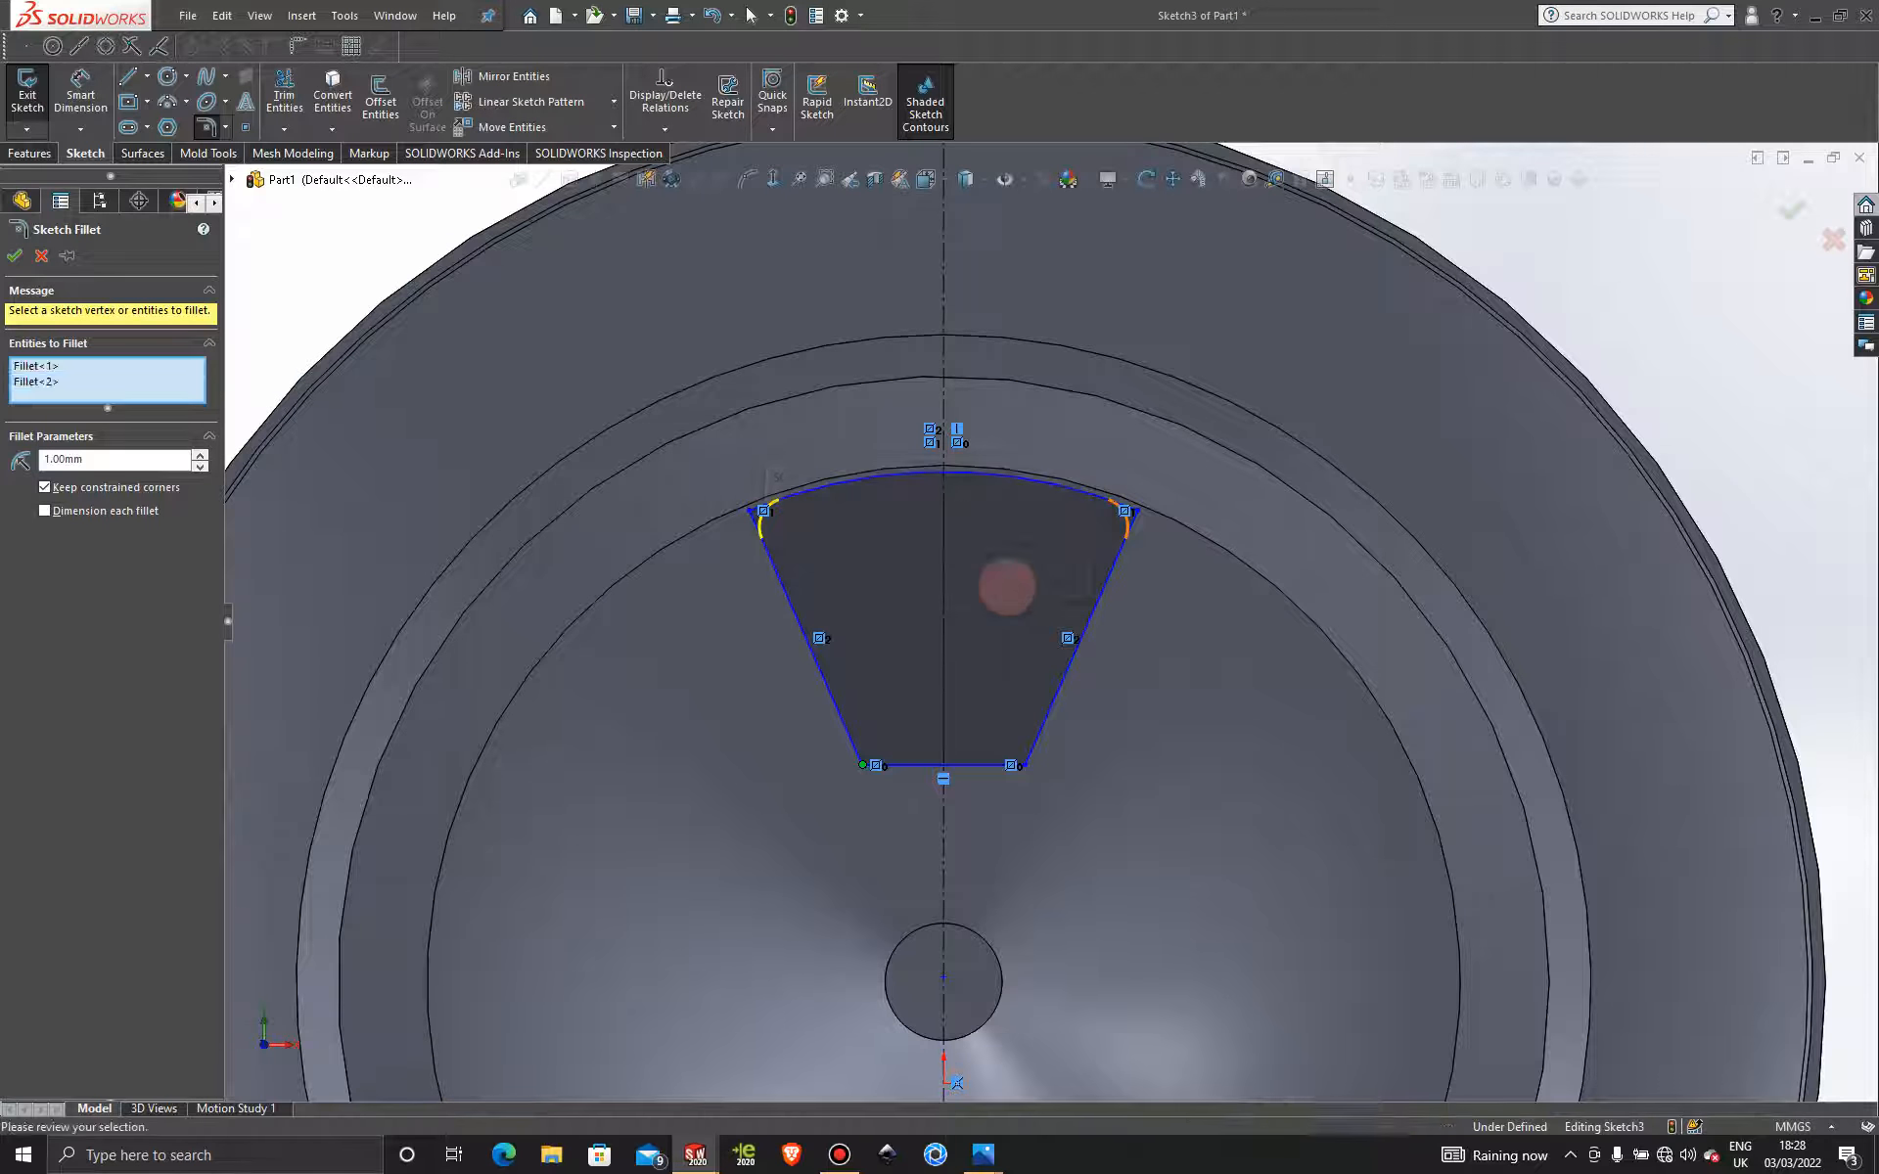
left_click(1027, 764)
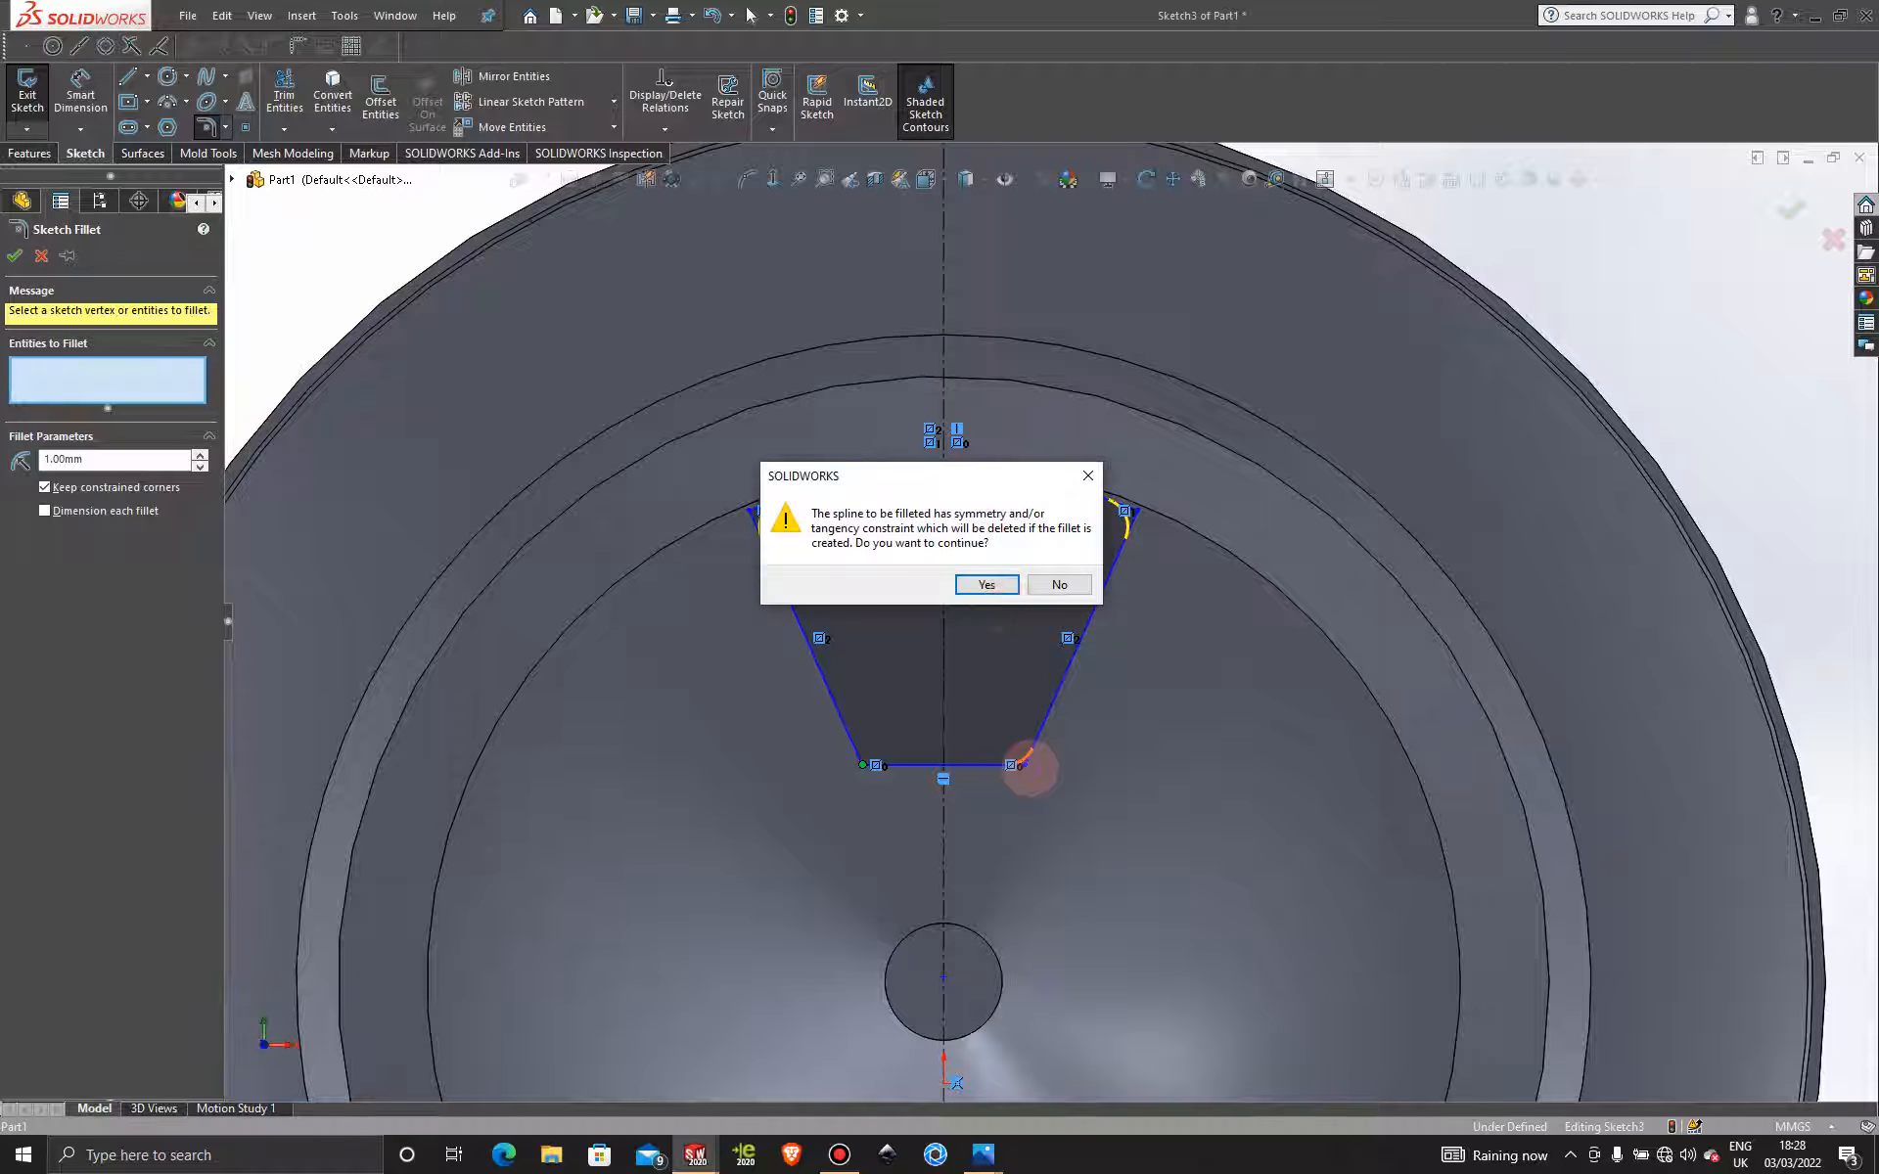
left_click(990, 585)
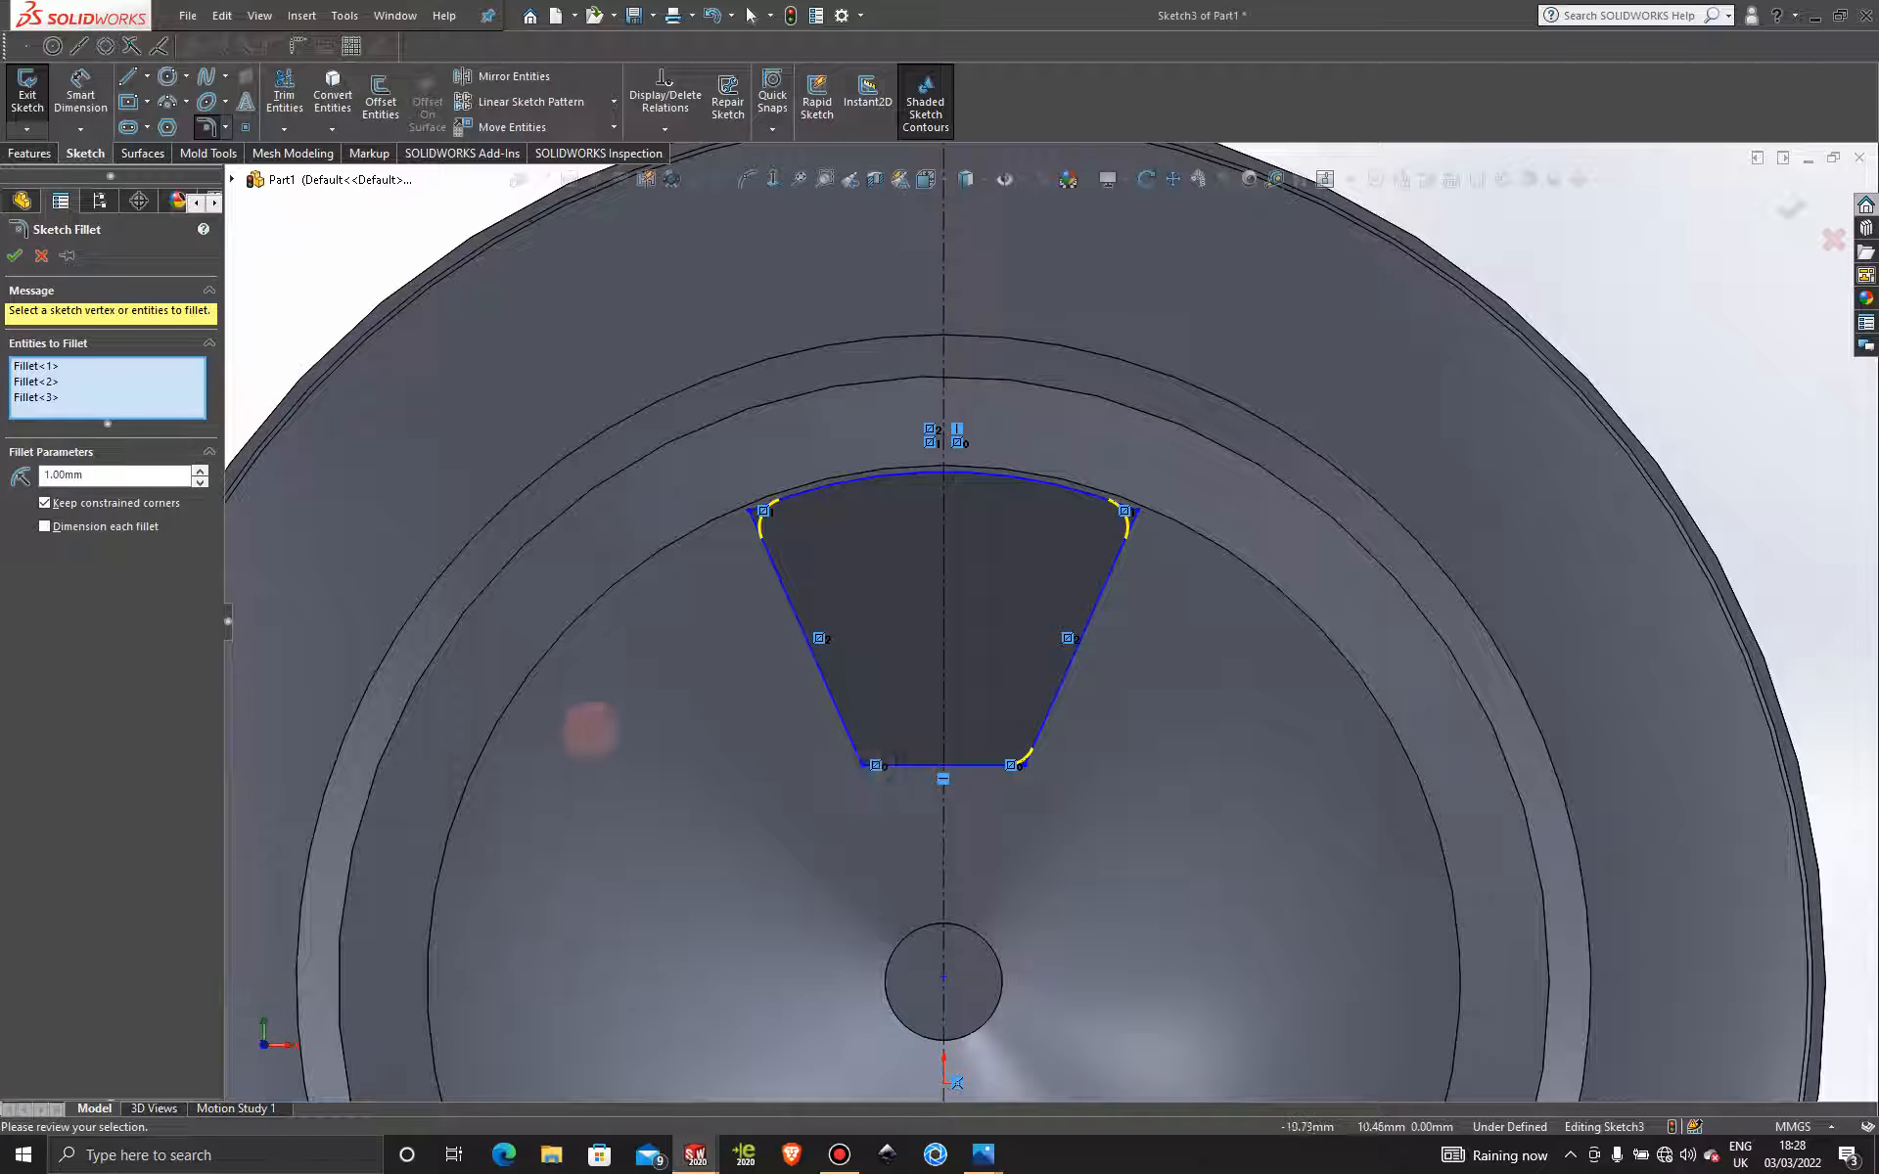
left_click(862, 763)
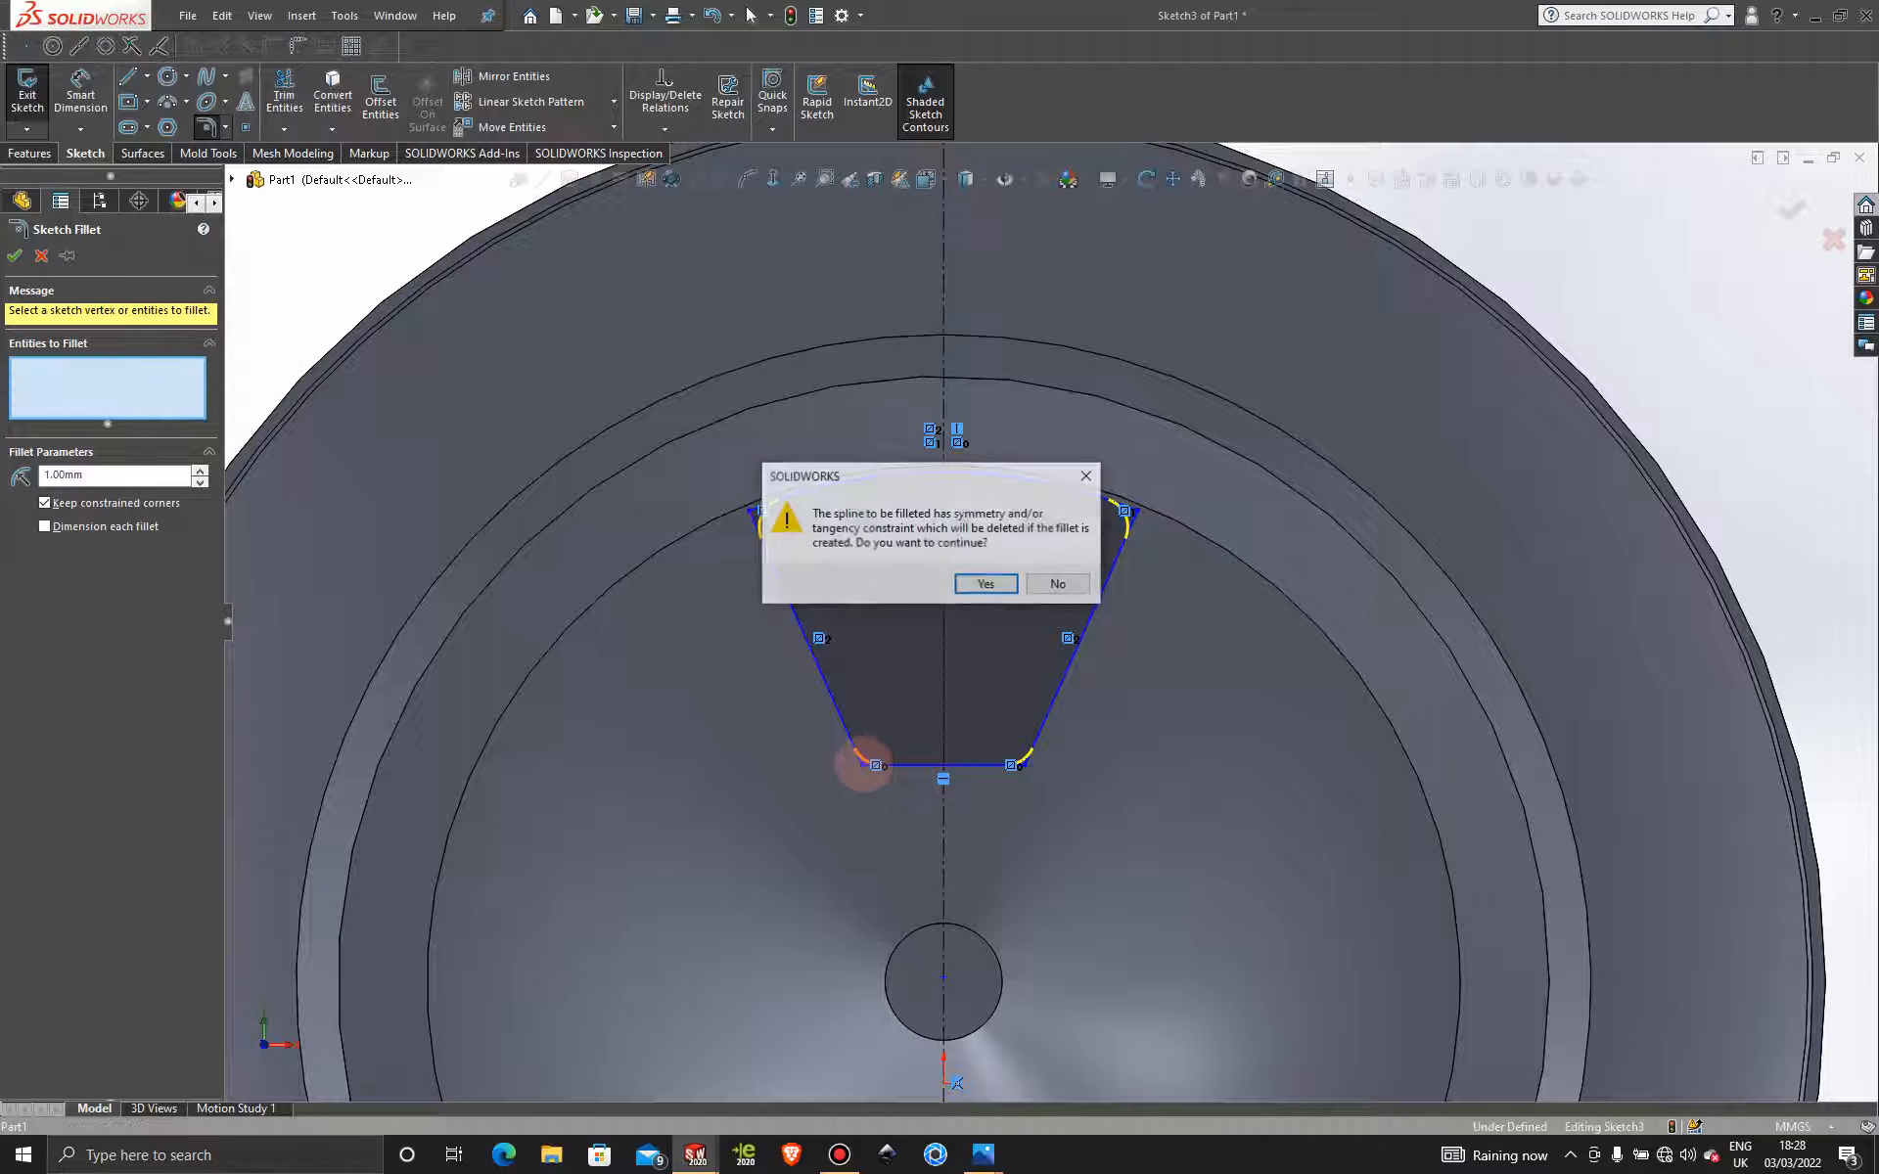
left_click(986, 585)
left_click(986, 585)
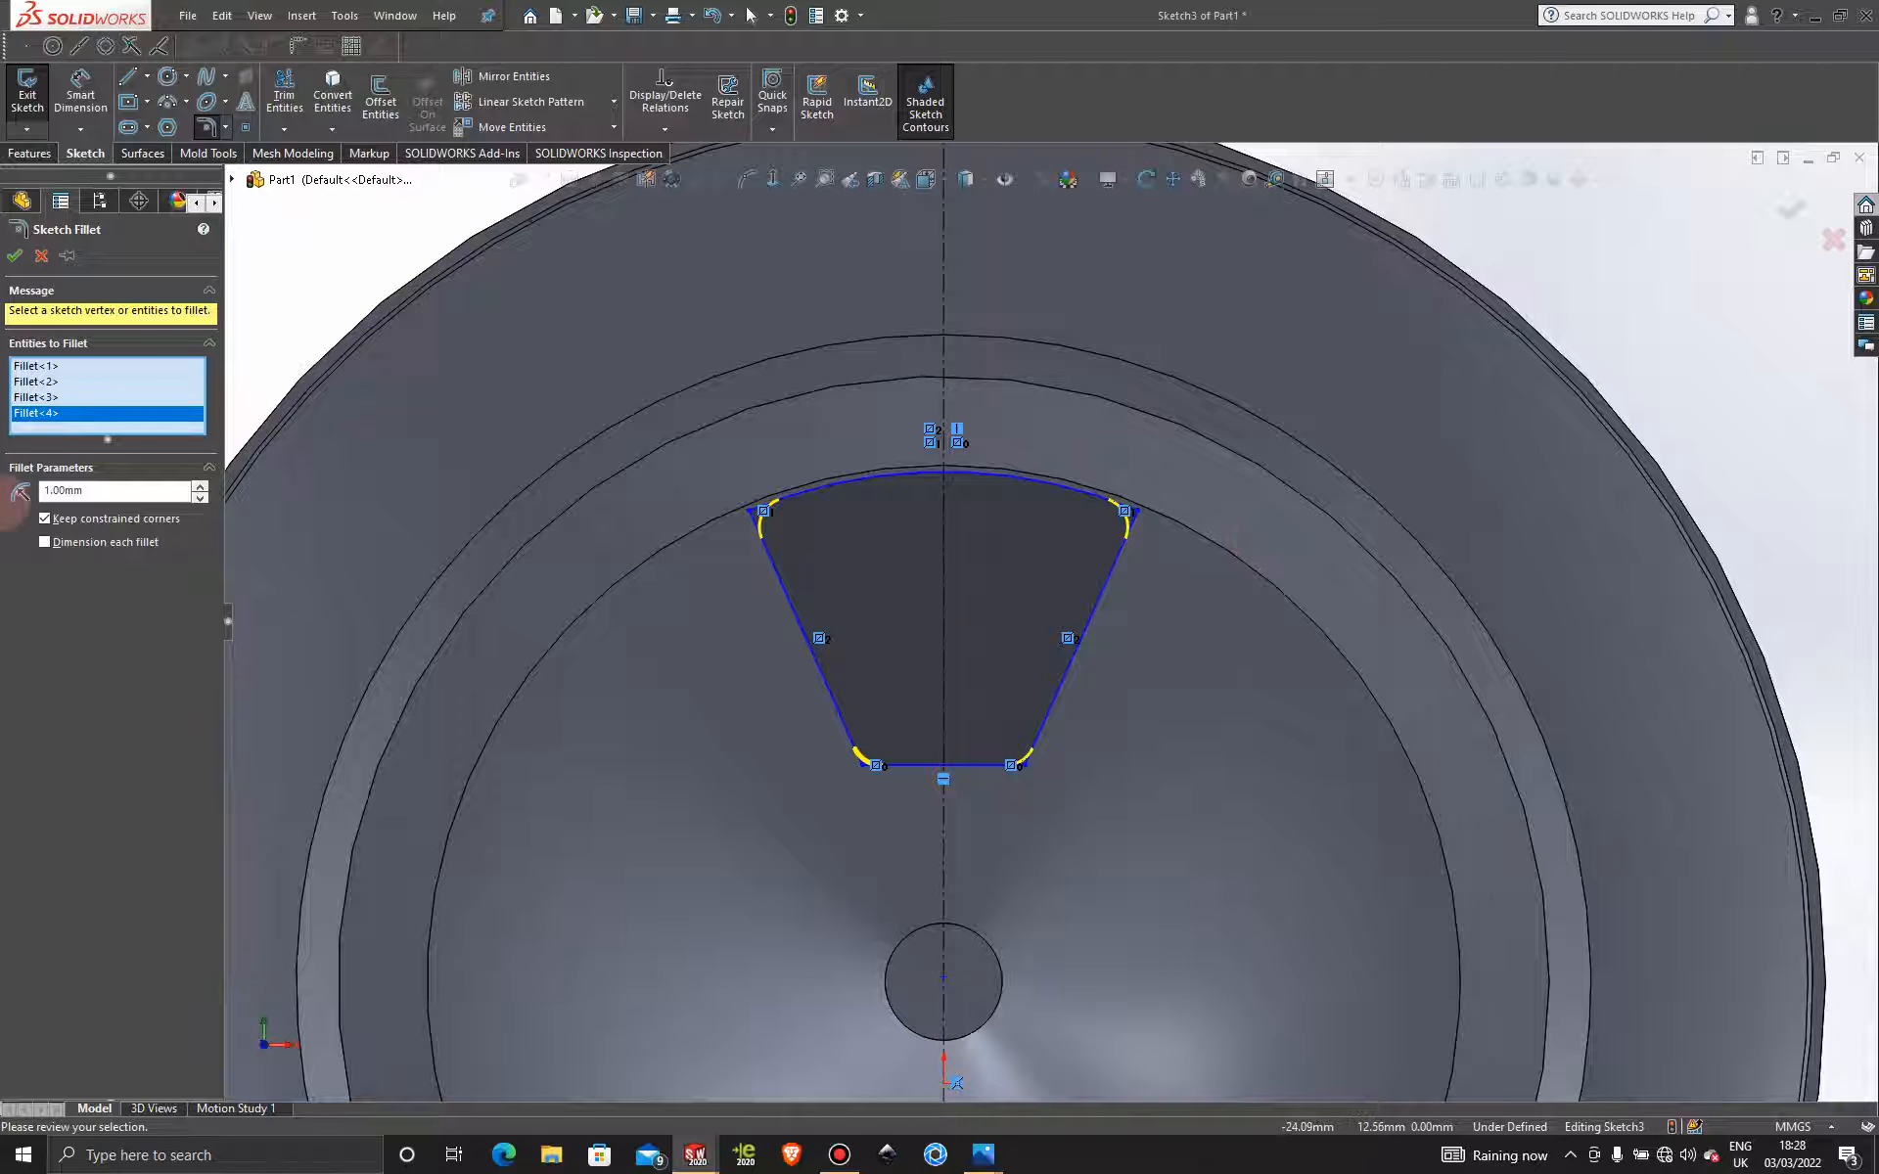
Try 3 mm and 2.5 mm radii for the four window corner fillets, settle on 2 mm and apply them.
double_click(101, 490)
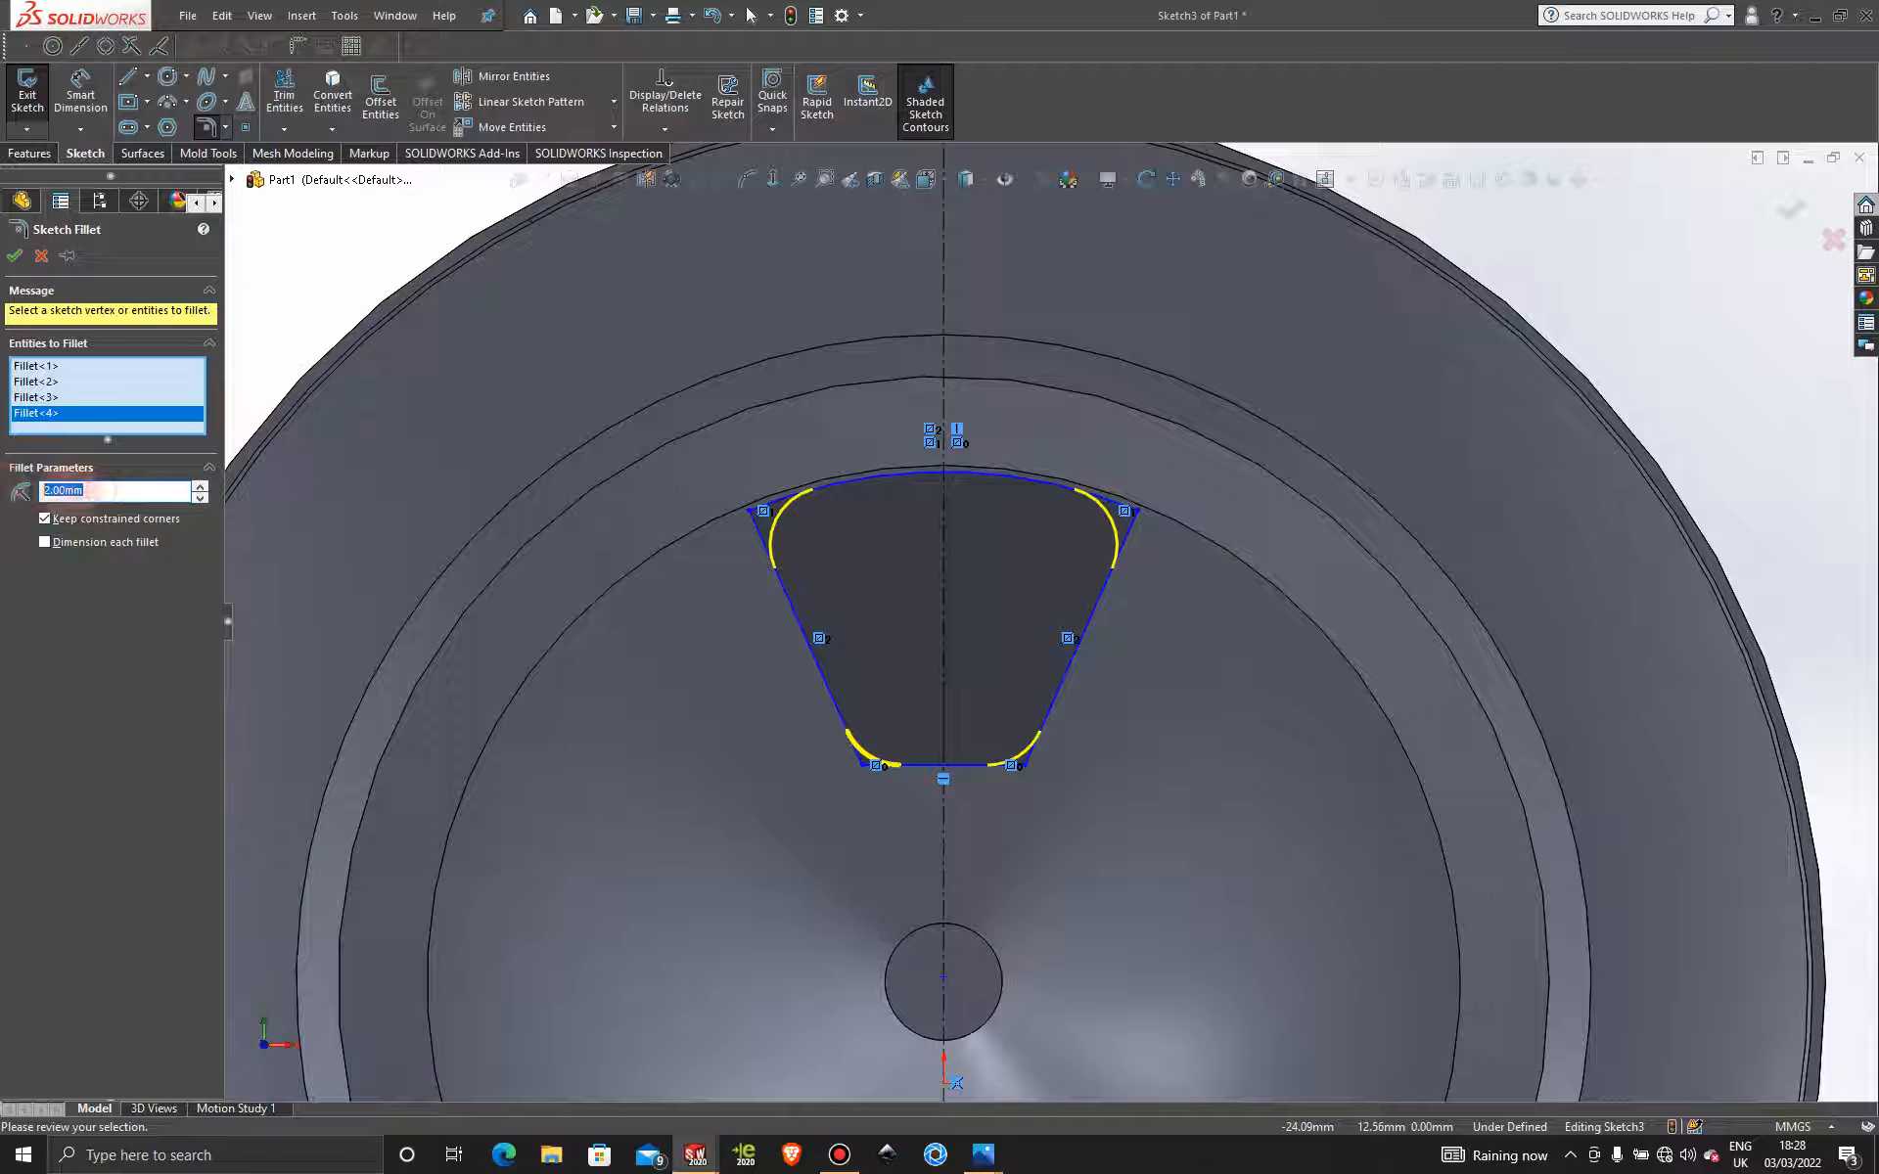
type("3")
key("Return")
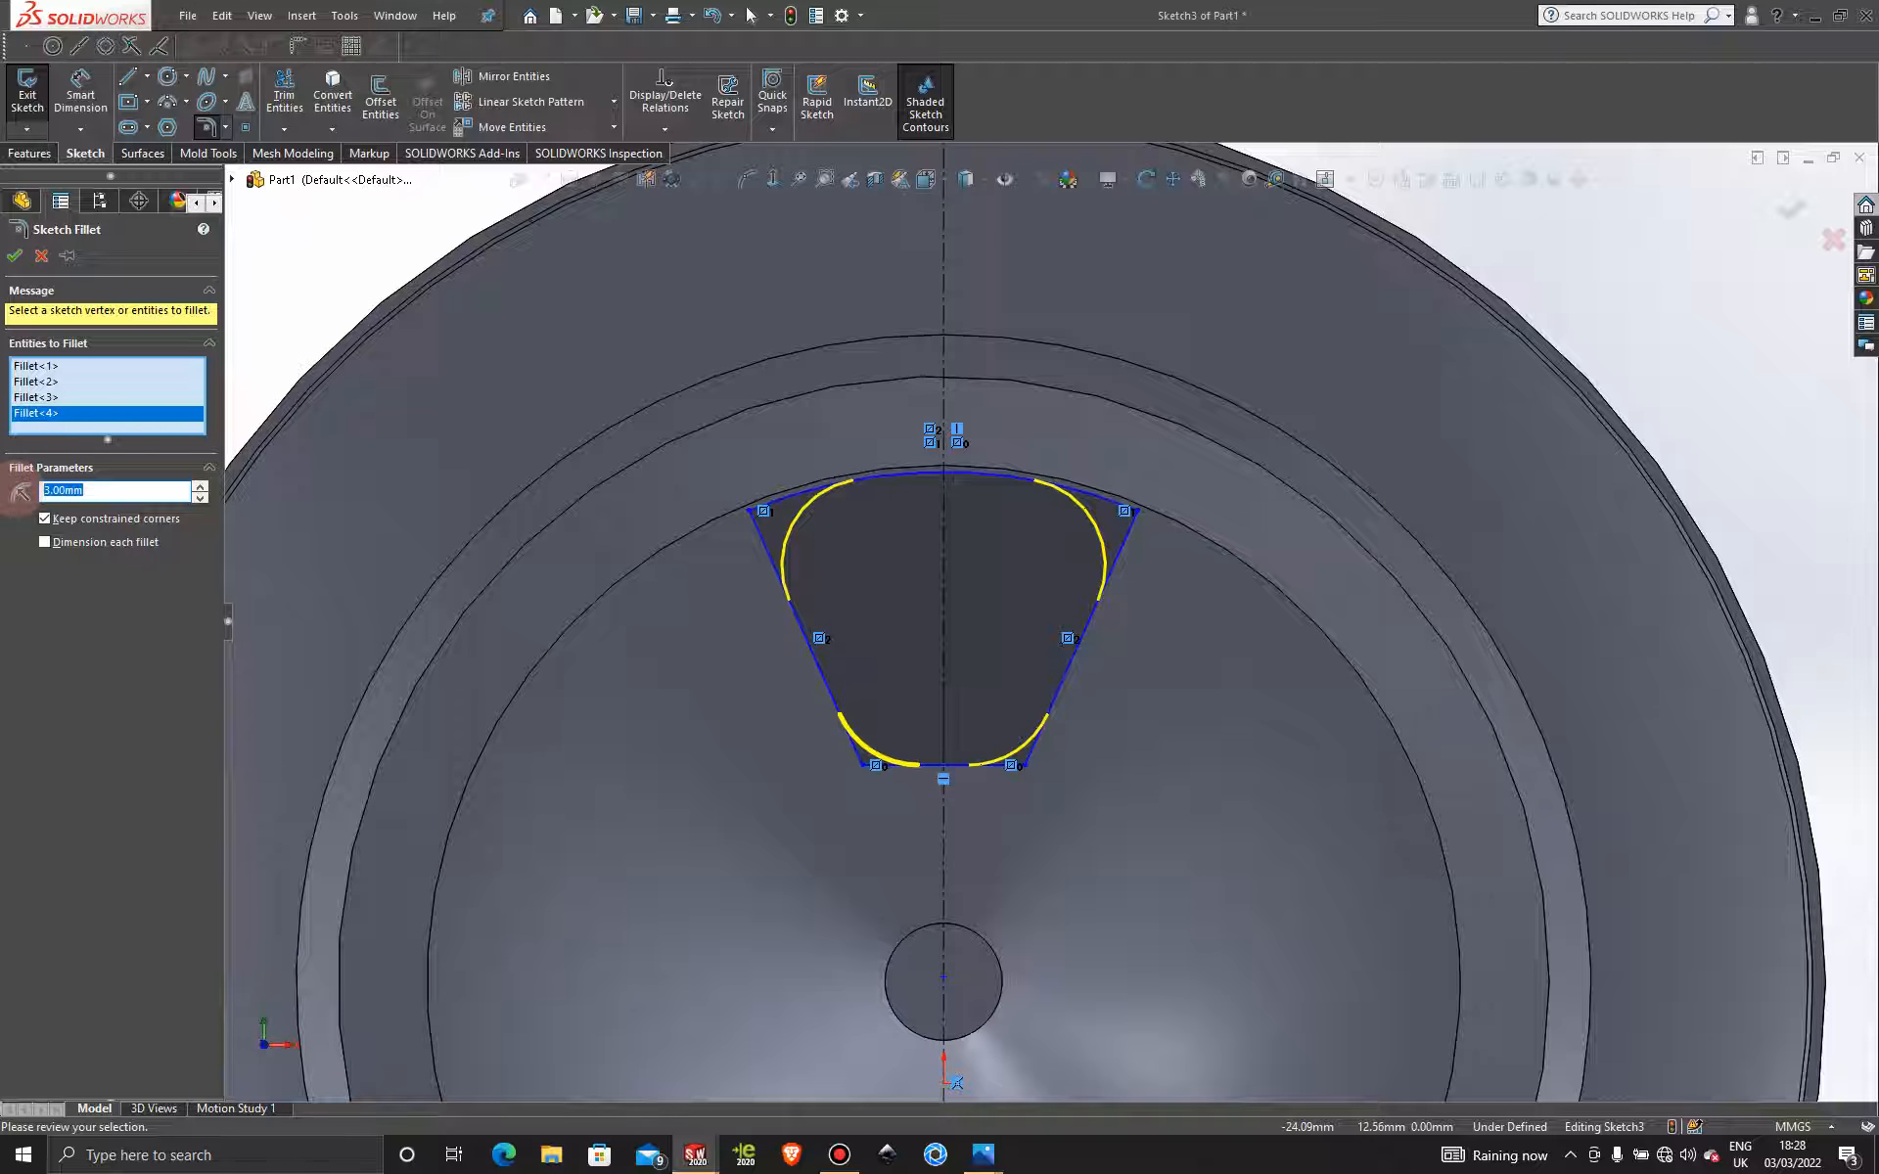
type("2.5")
key("Return")
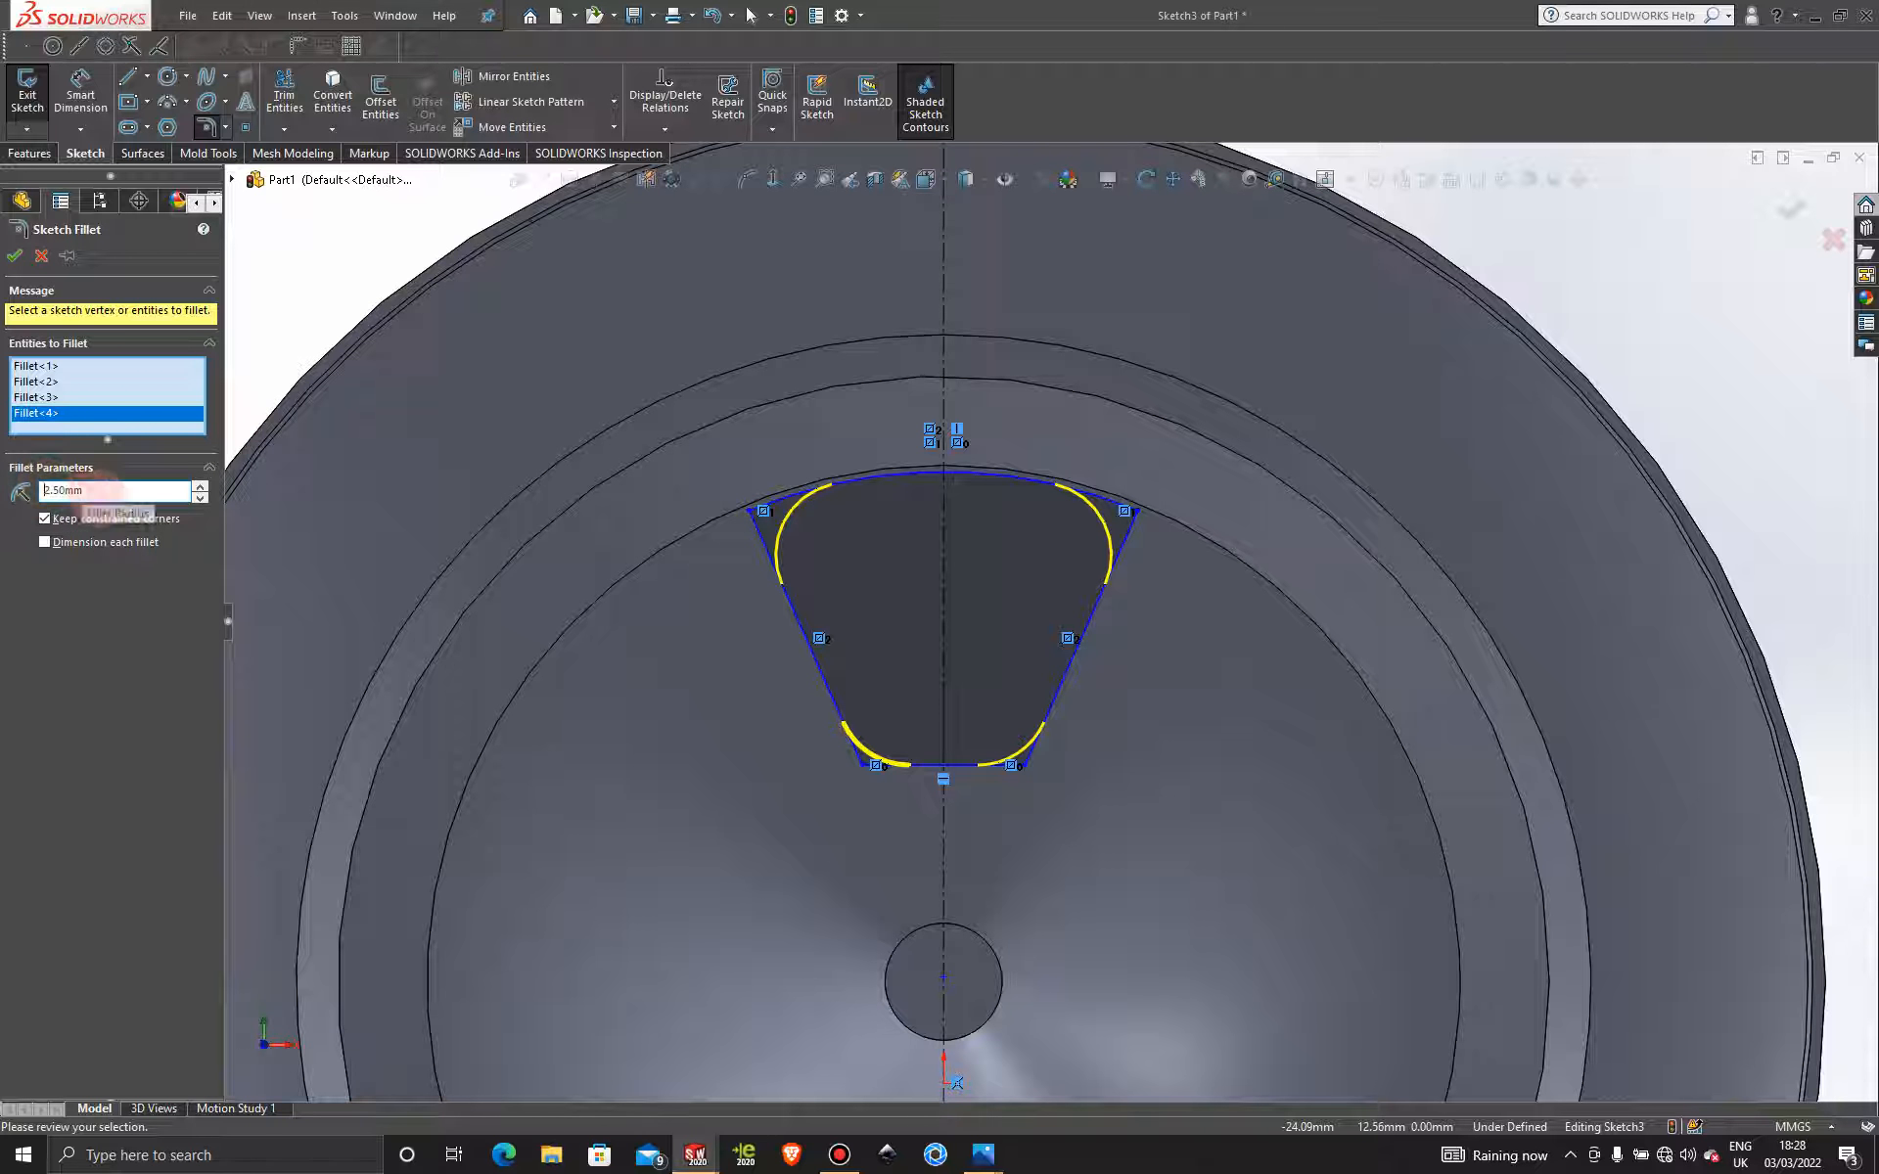
left_click_drag(96, 491, 10, 497)
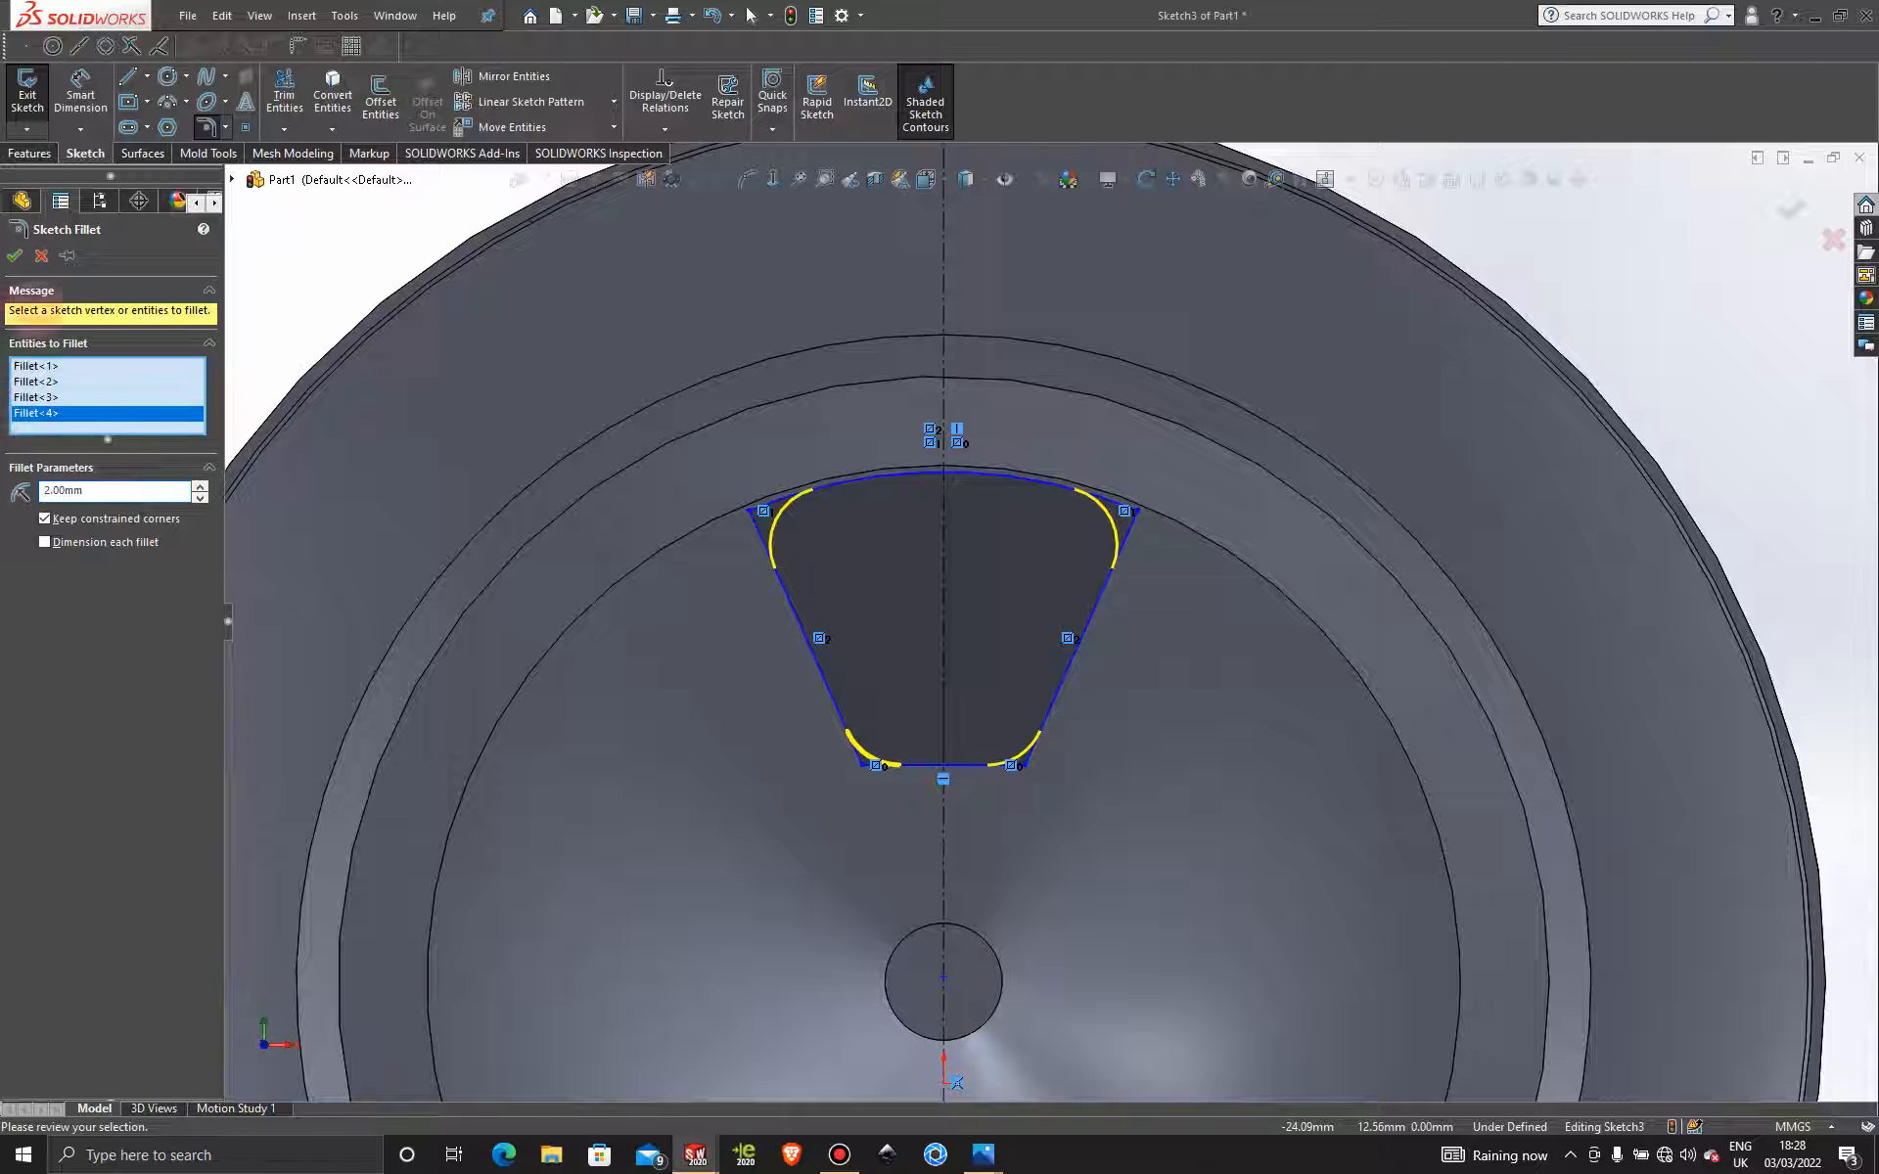
left_click(14, 255)
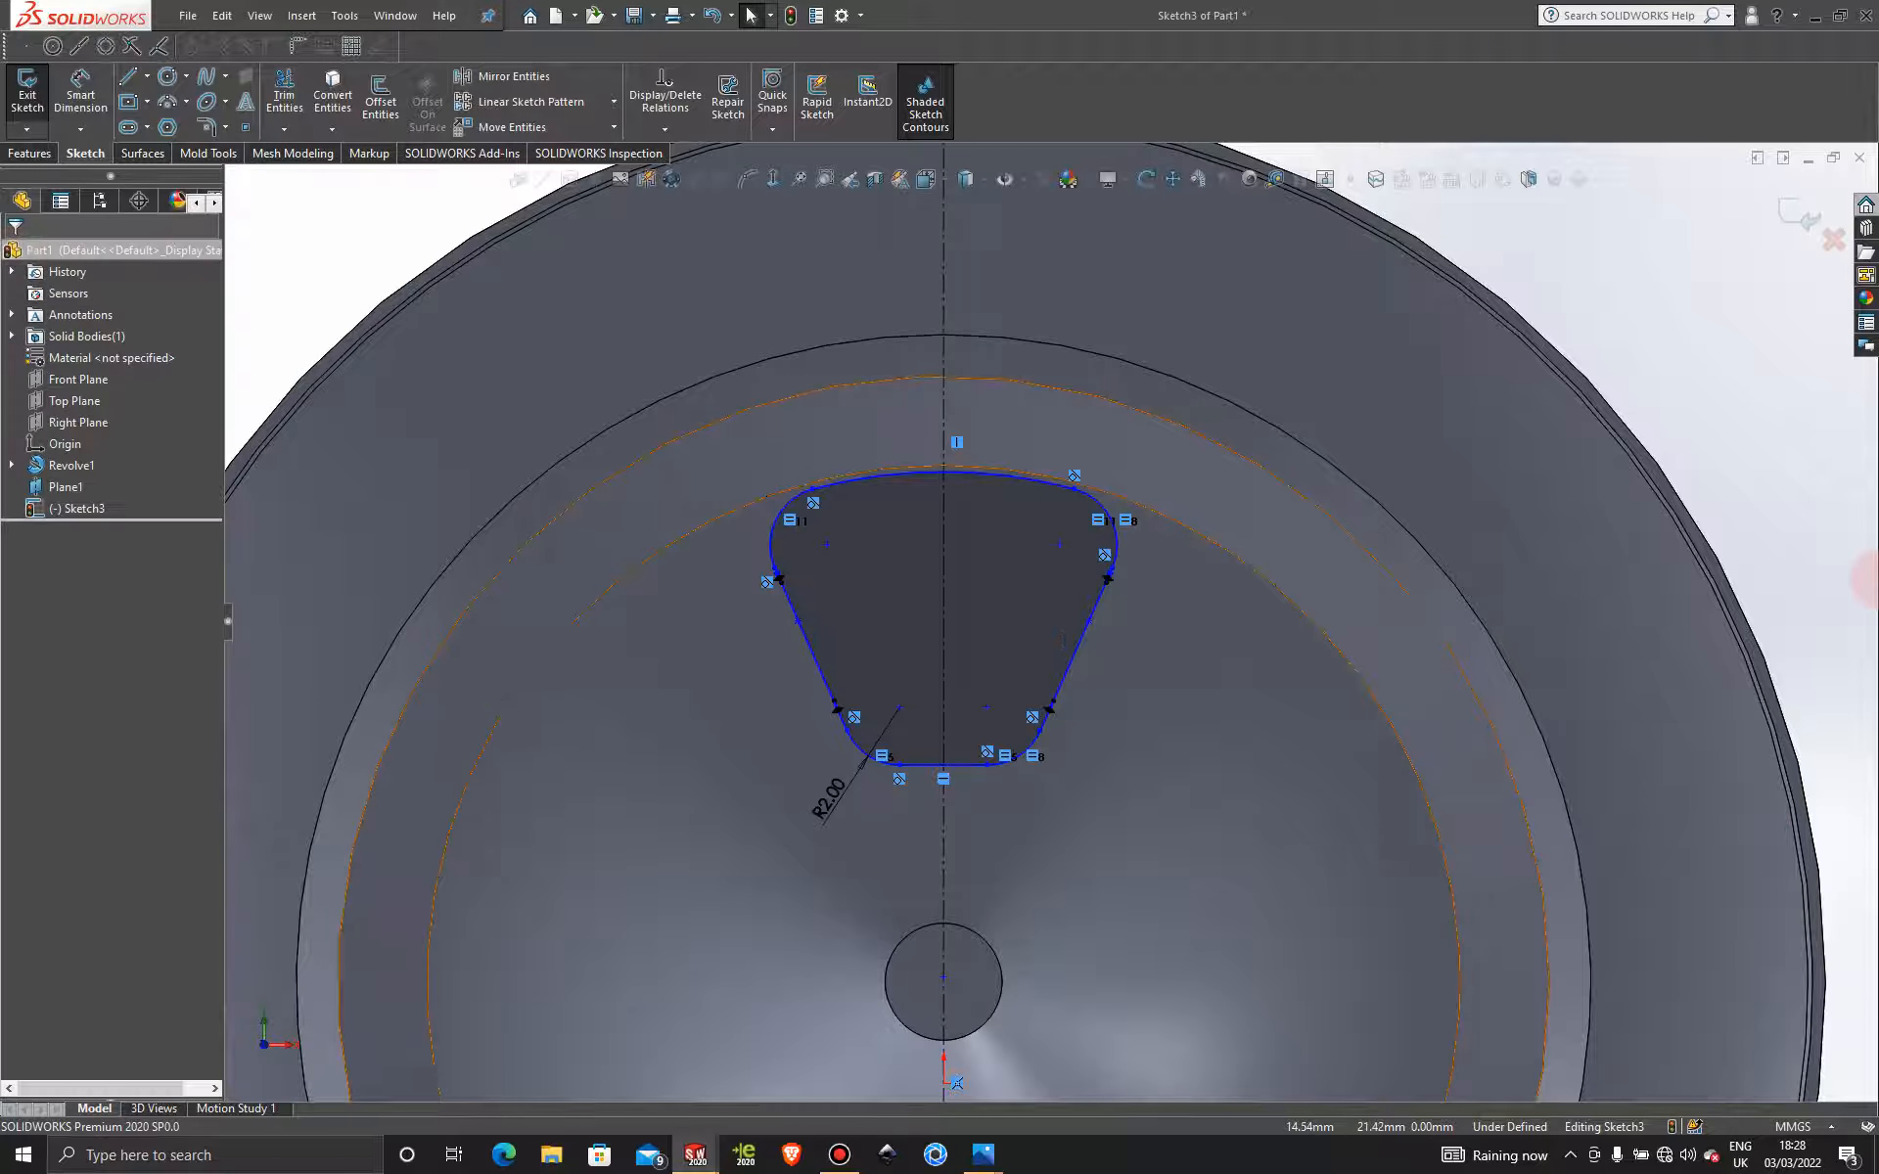
Sketch a circle of about 2.78 mm radius around the hub, centred on the hub's small circle.
scroll(979, 735, "up", 3)
scroll(1002, 729, "down", 1)
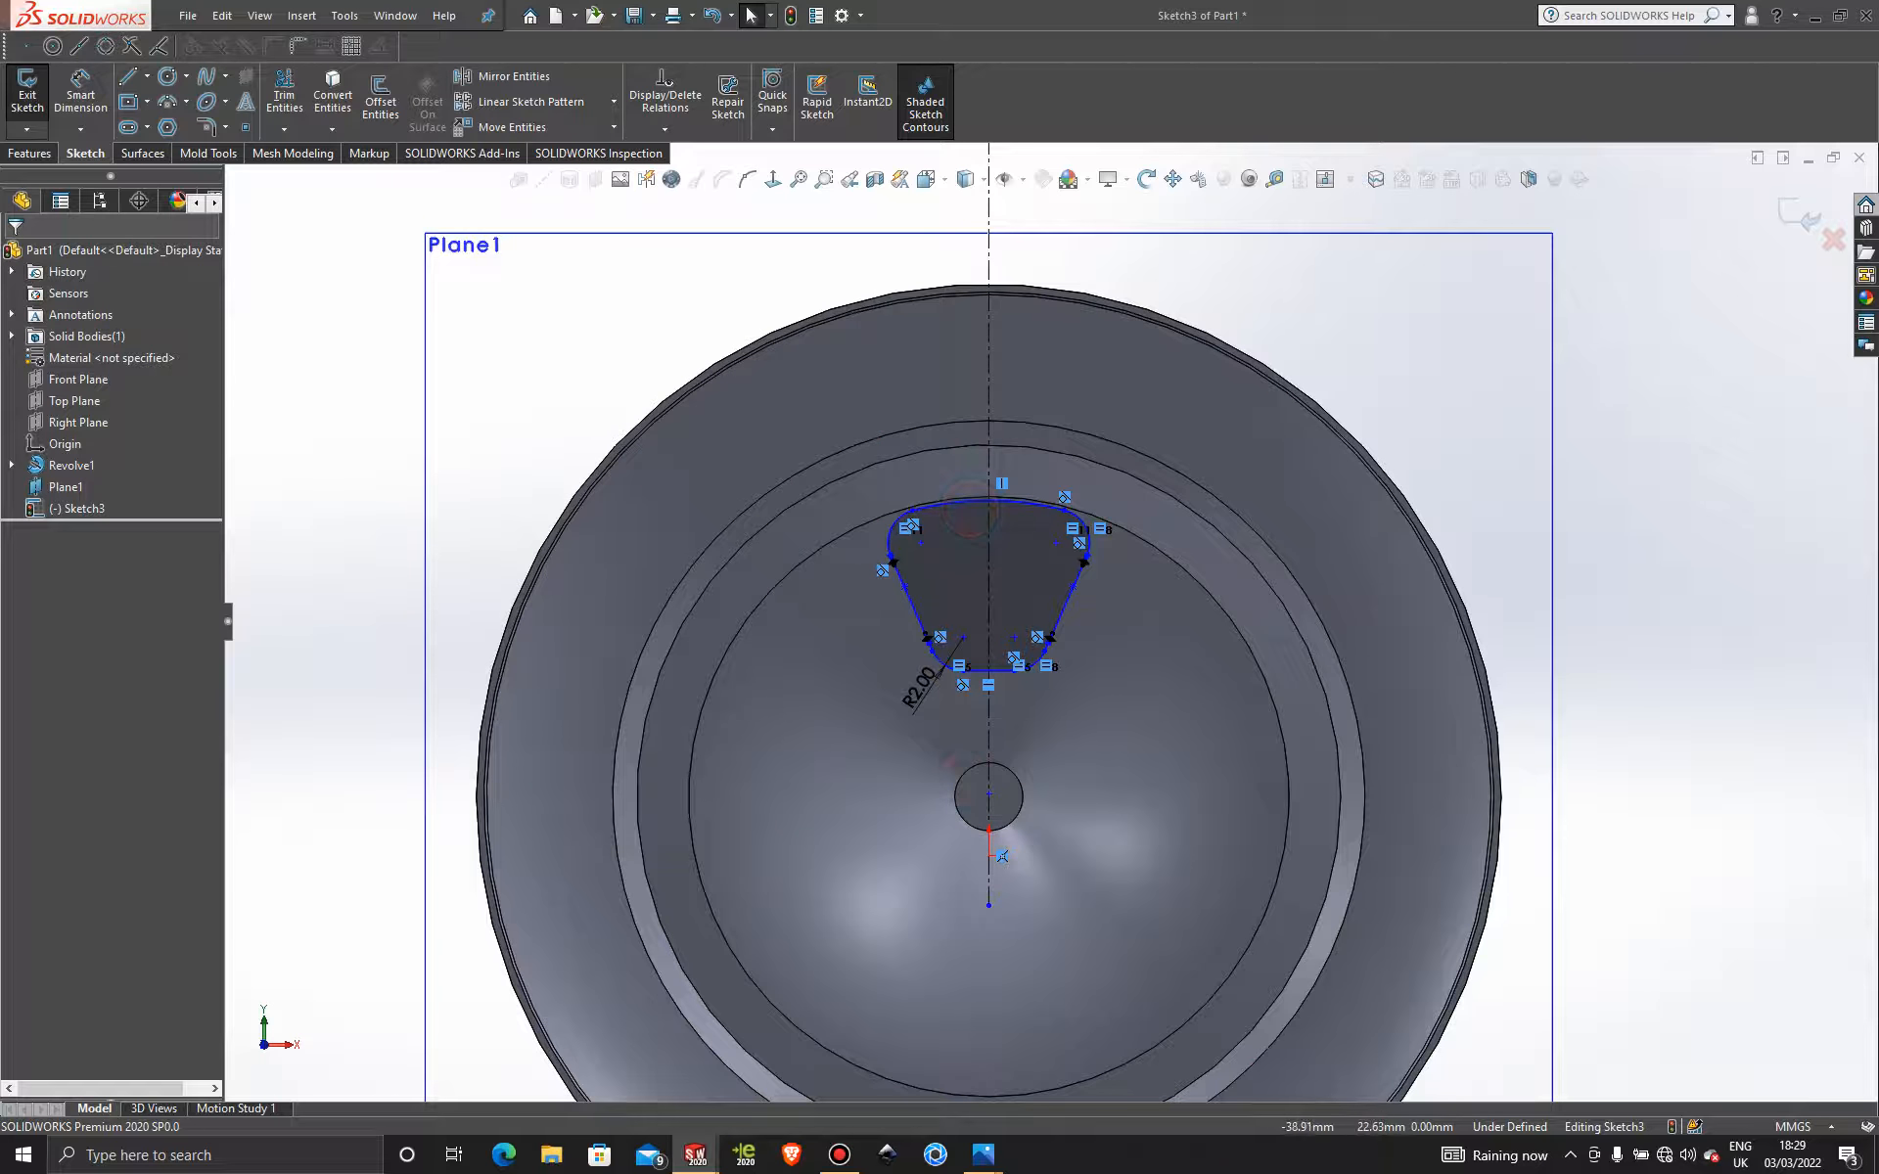
left_click(167, 76)
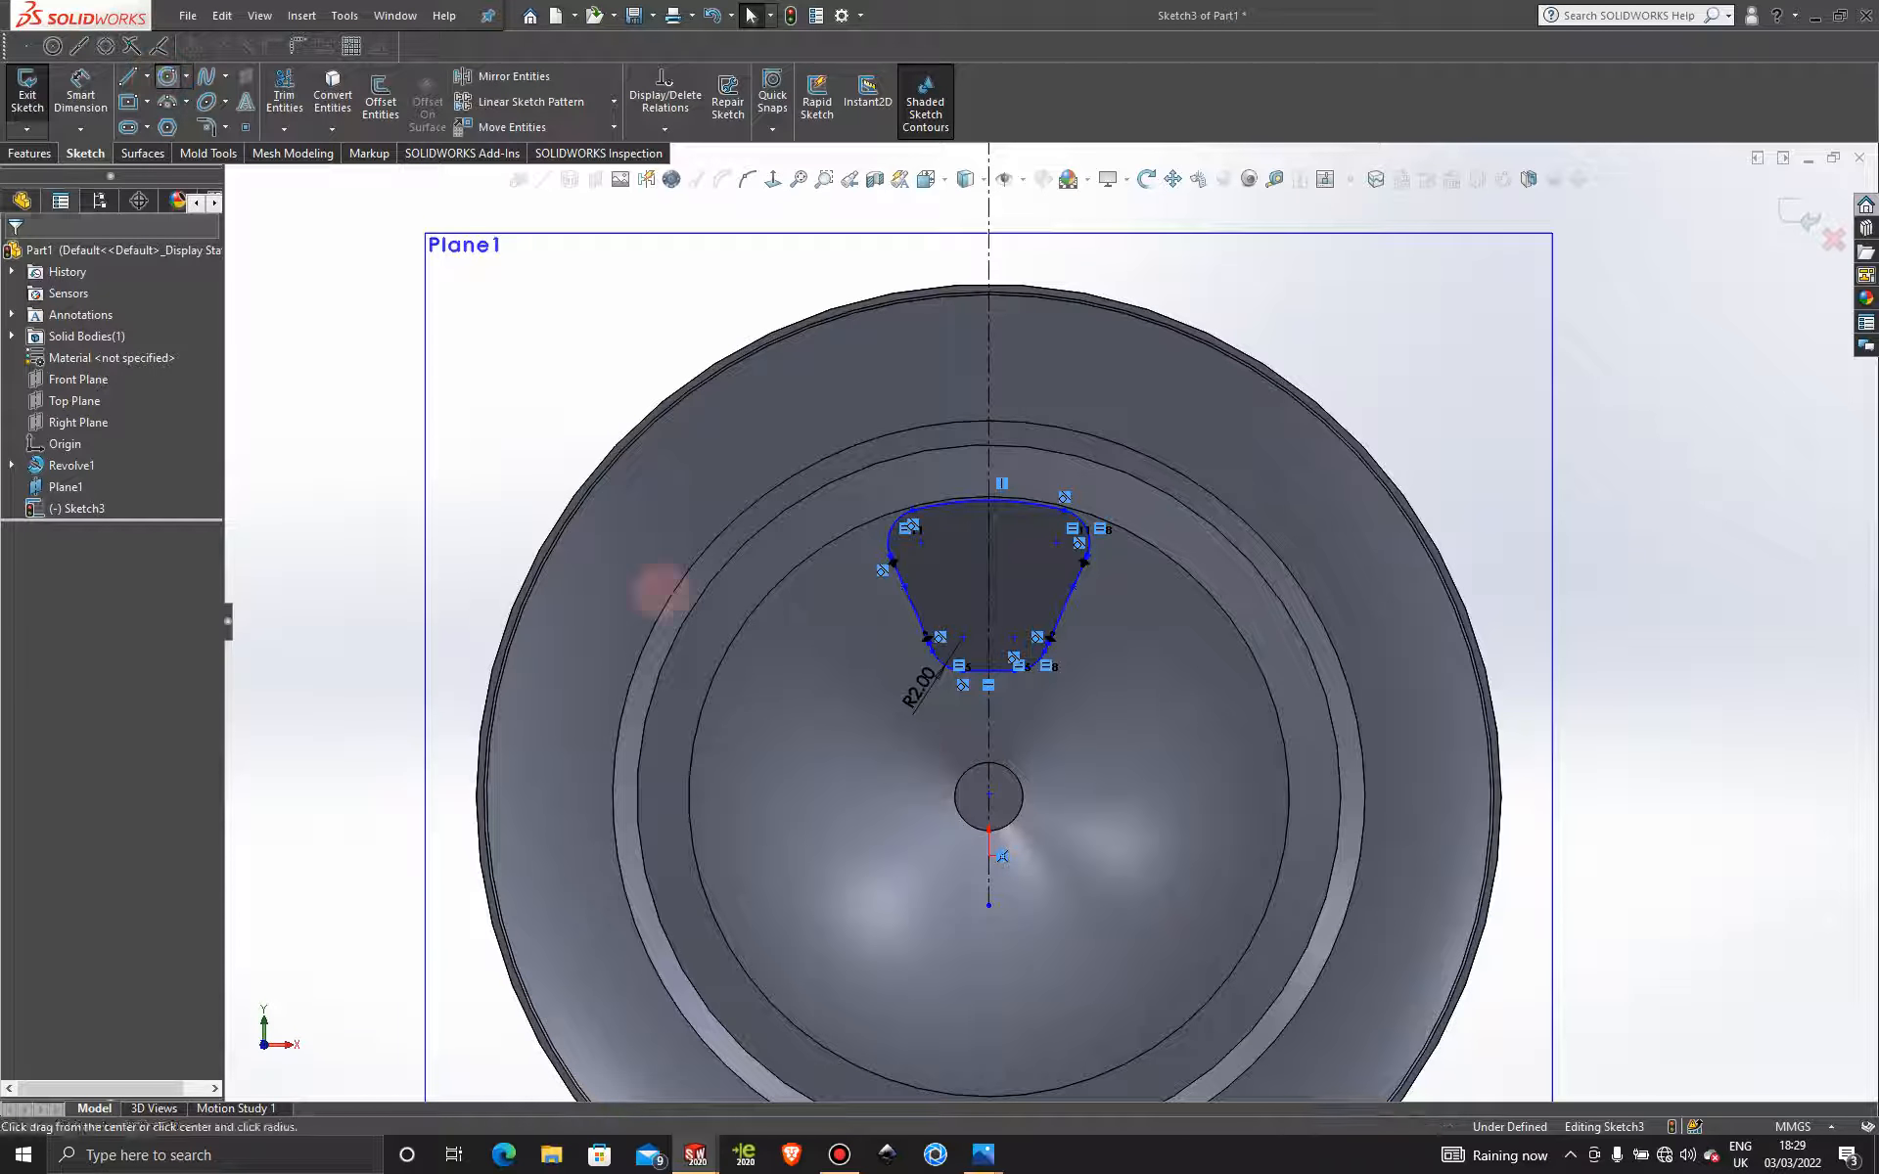
scroll(989, 794, "down", 3)
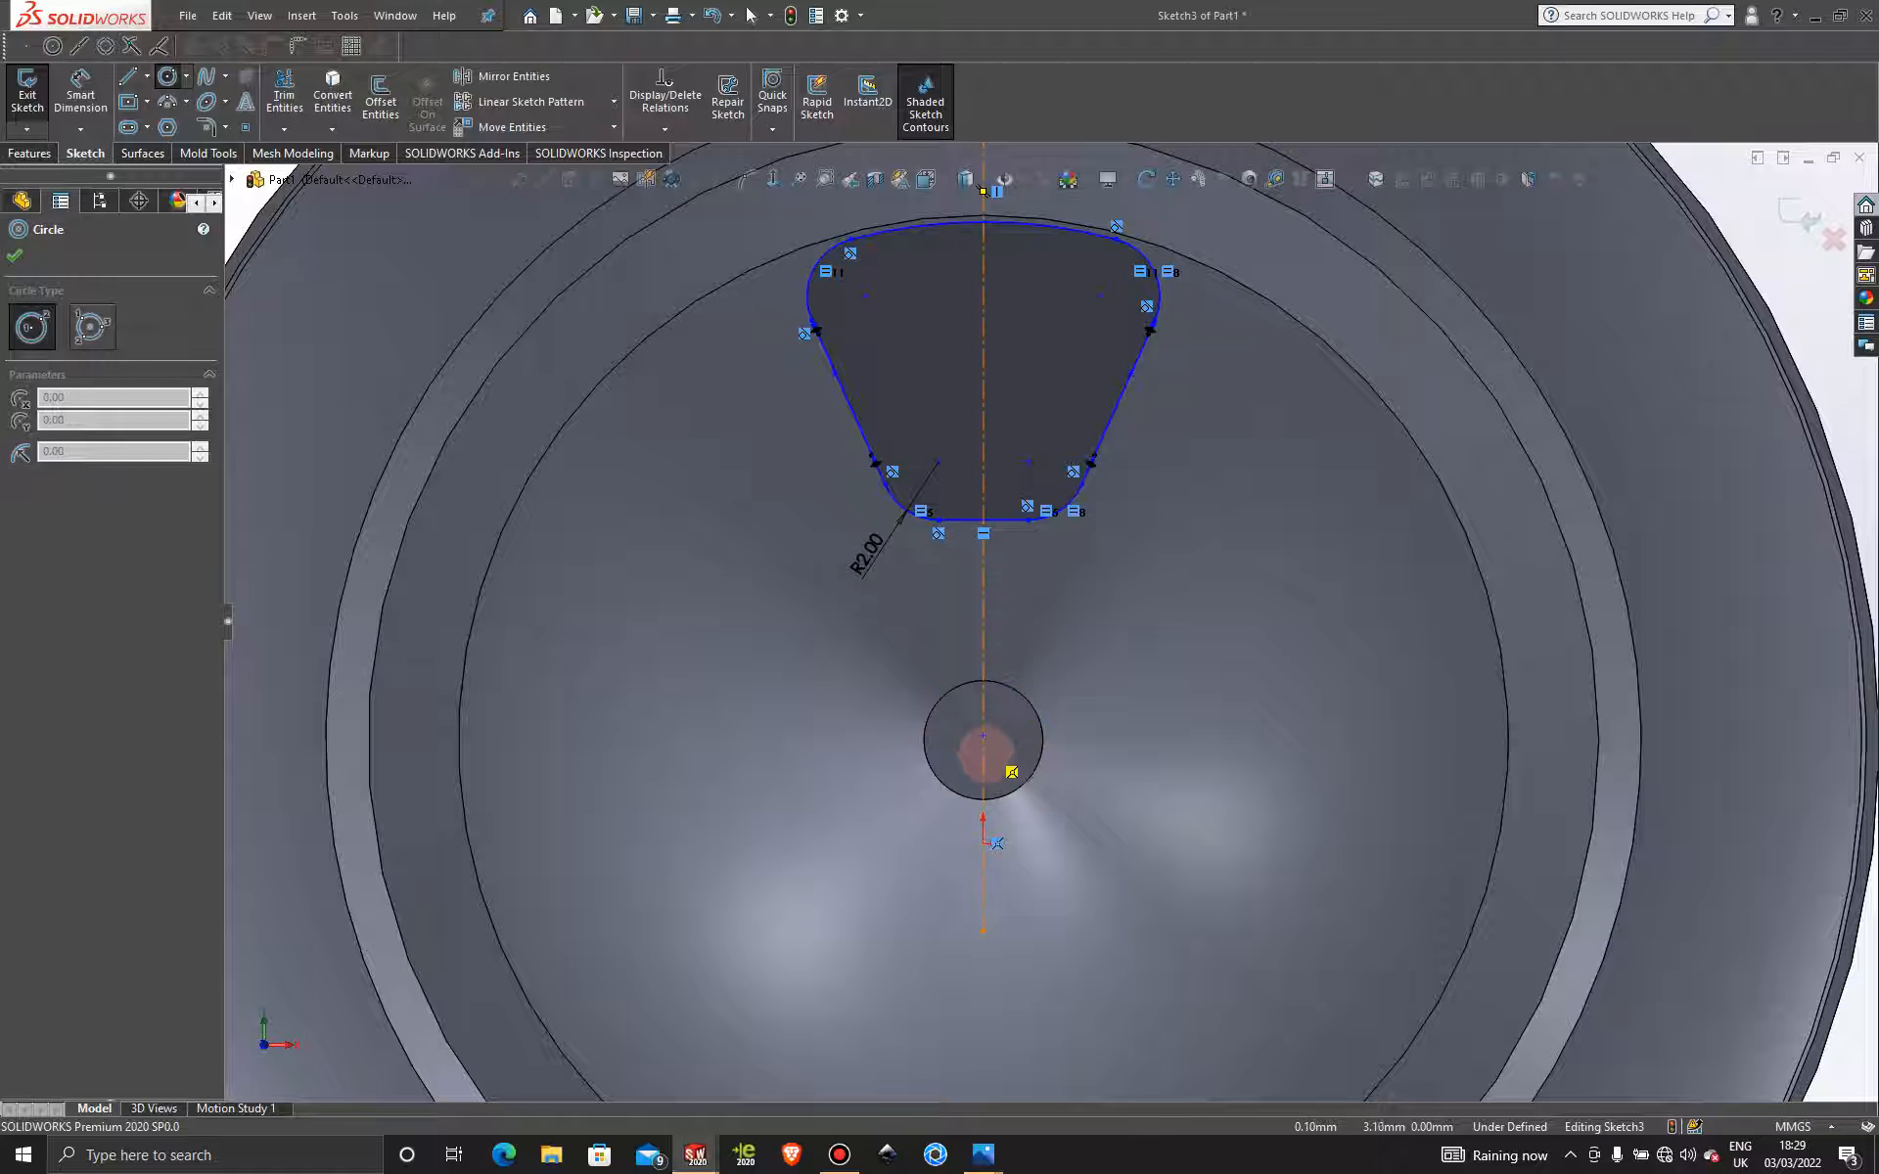
left_click(982, 739)
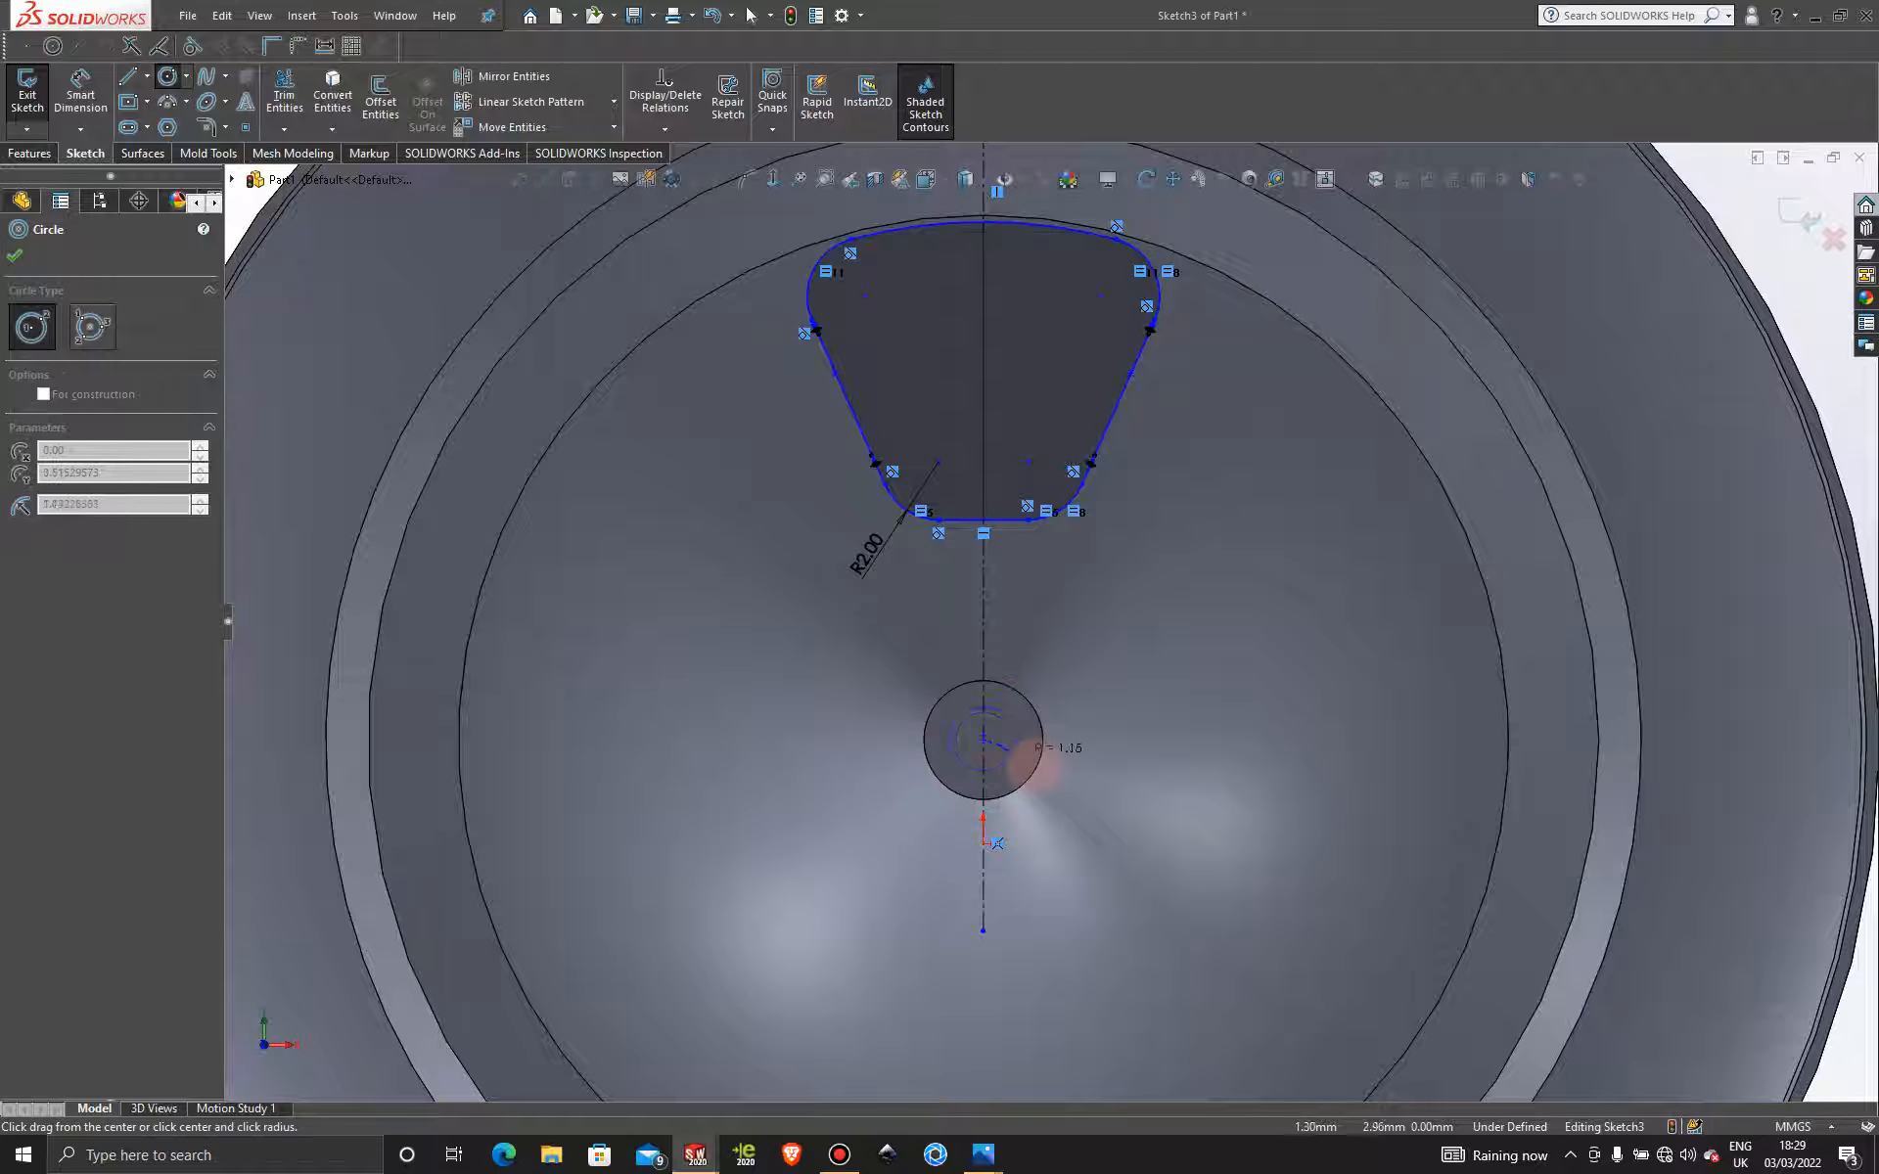
left_click(1060, 773)
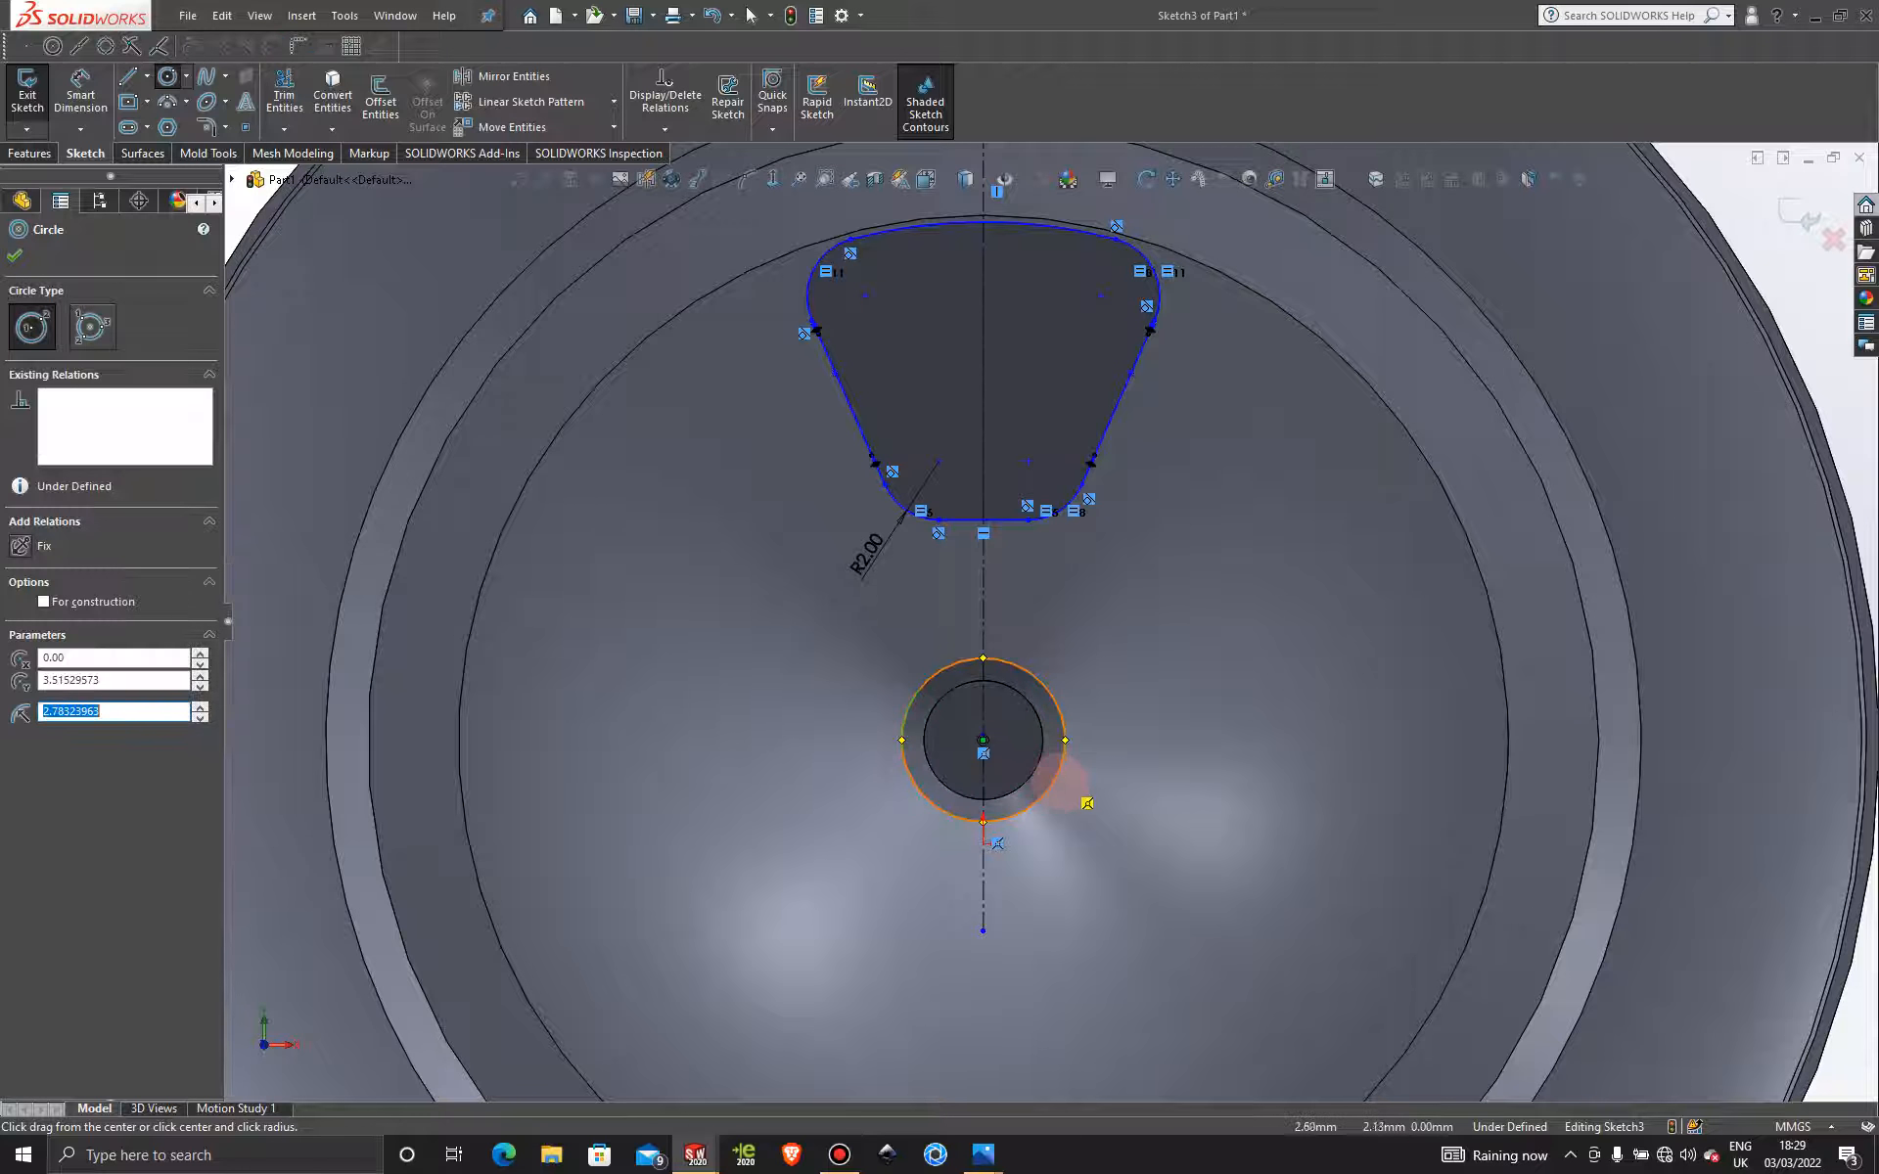
key("Escape")
scroll(1228, 575, "up", 3)
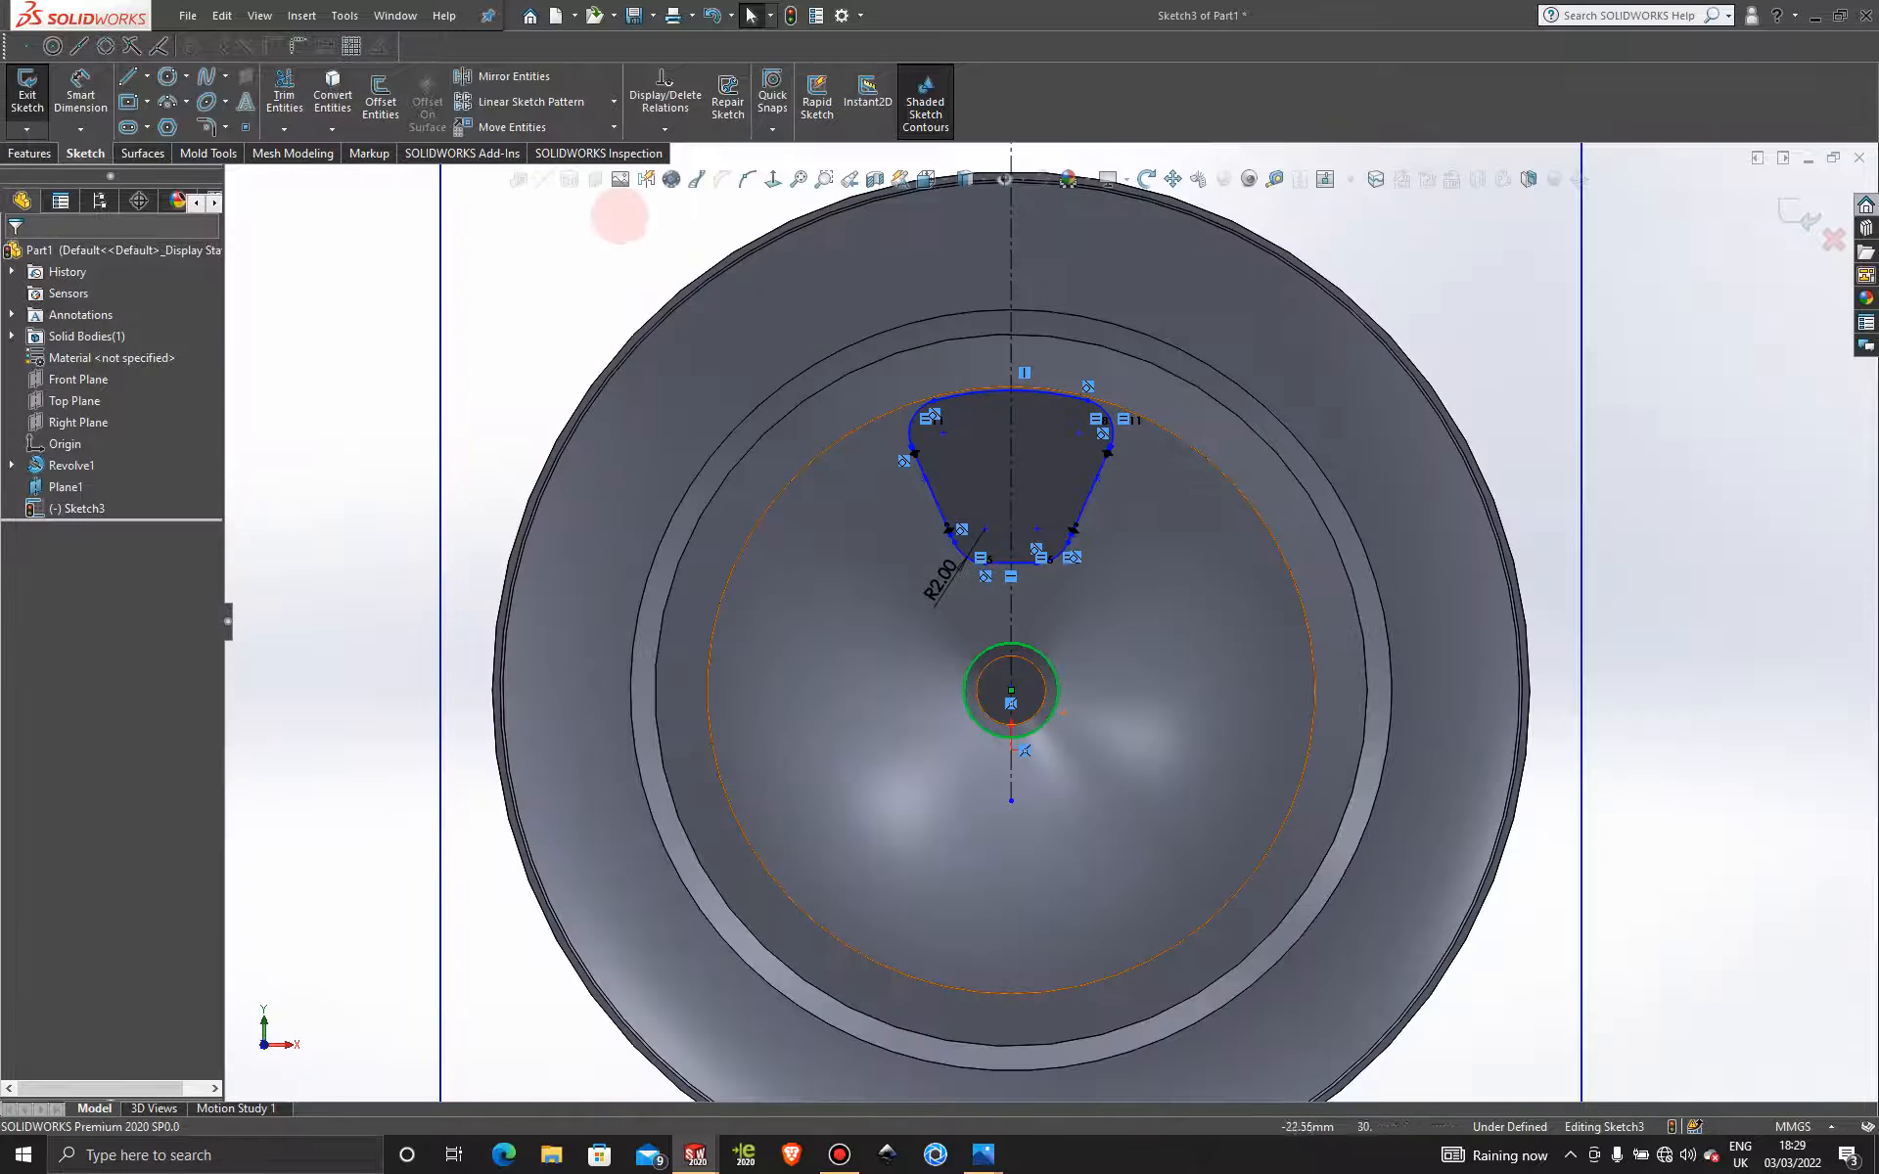
Set up a circular sketch pattern with the complete spoke window outline as its entities instead of the hub circle.
left_click(613, 102)
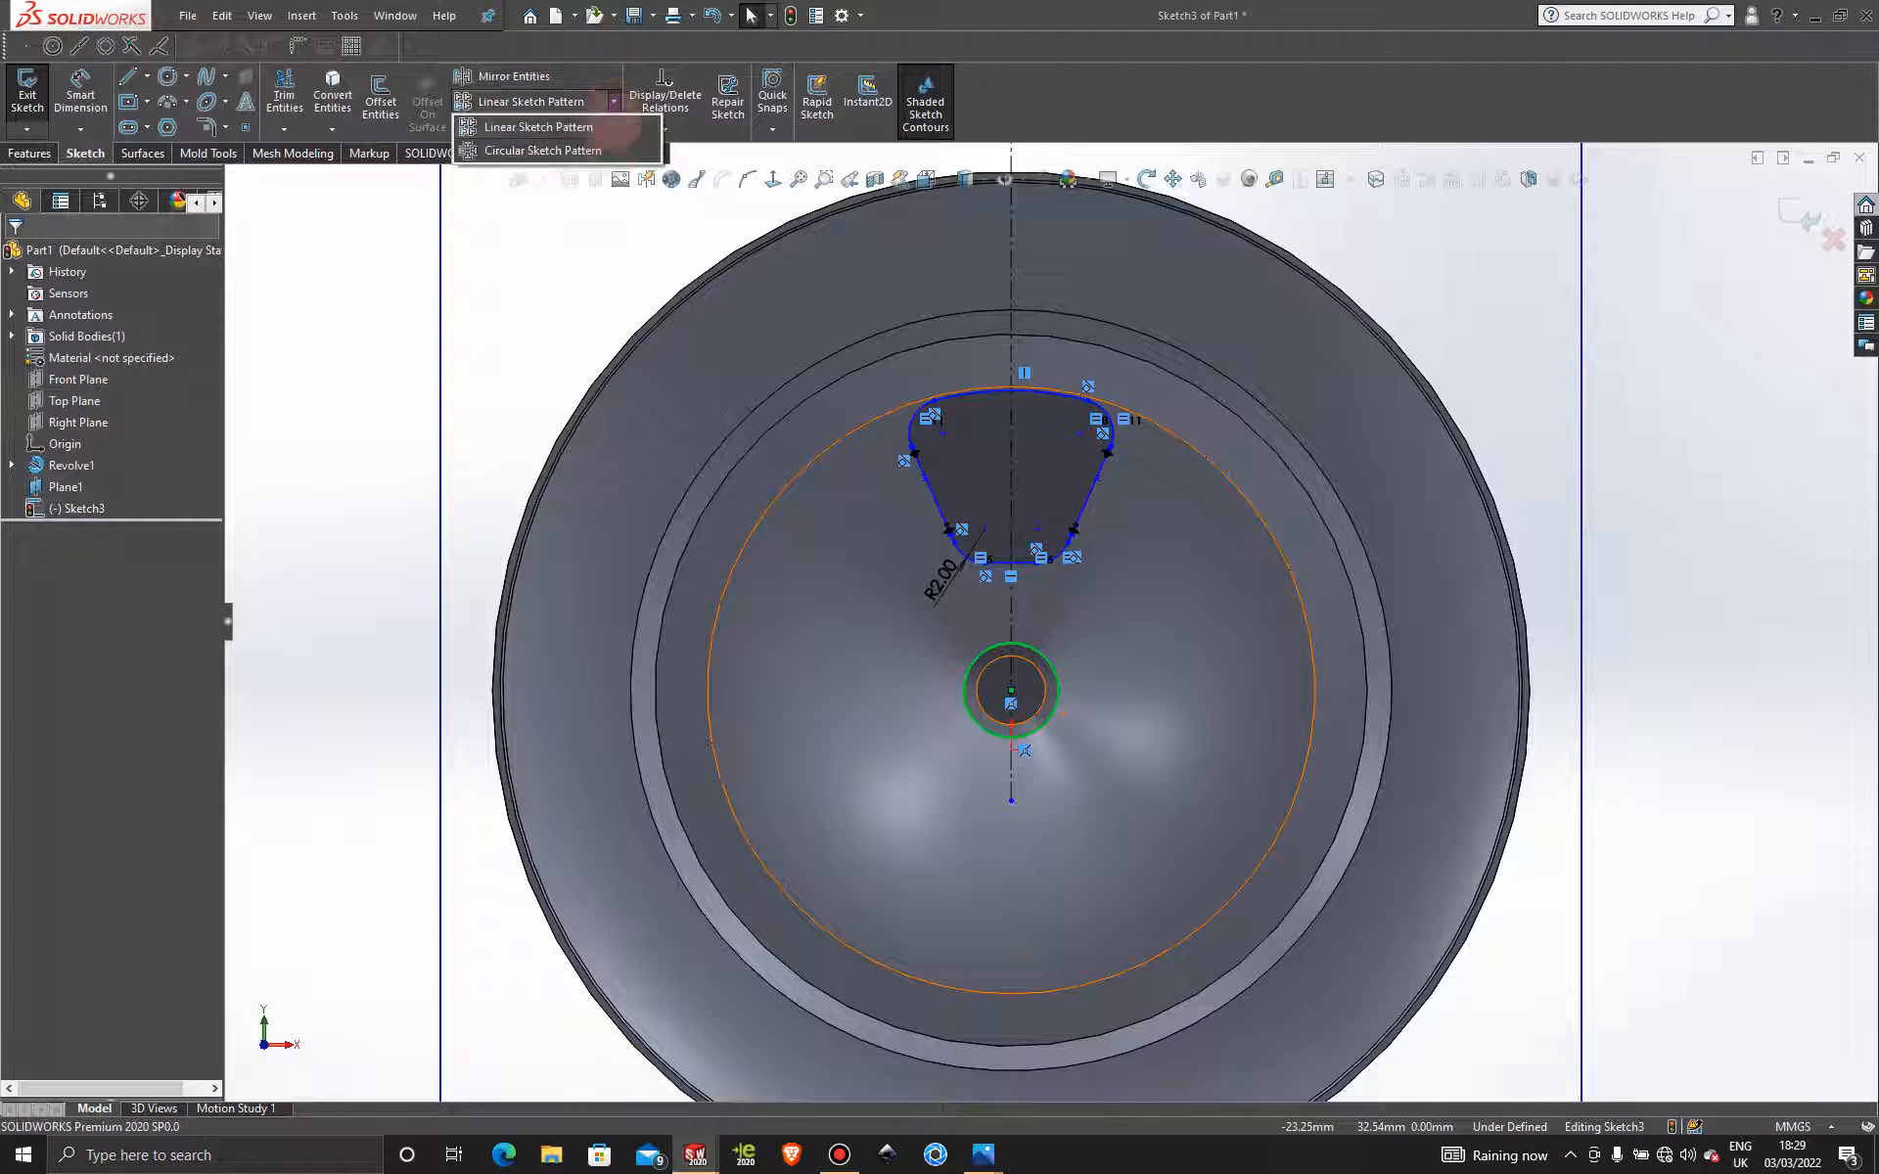
left_click(611, 151)
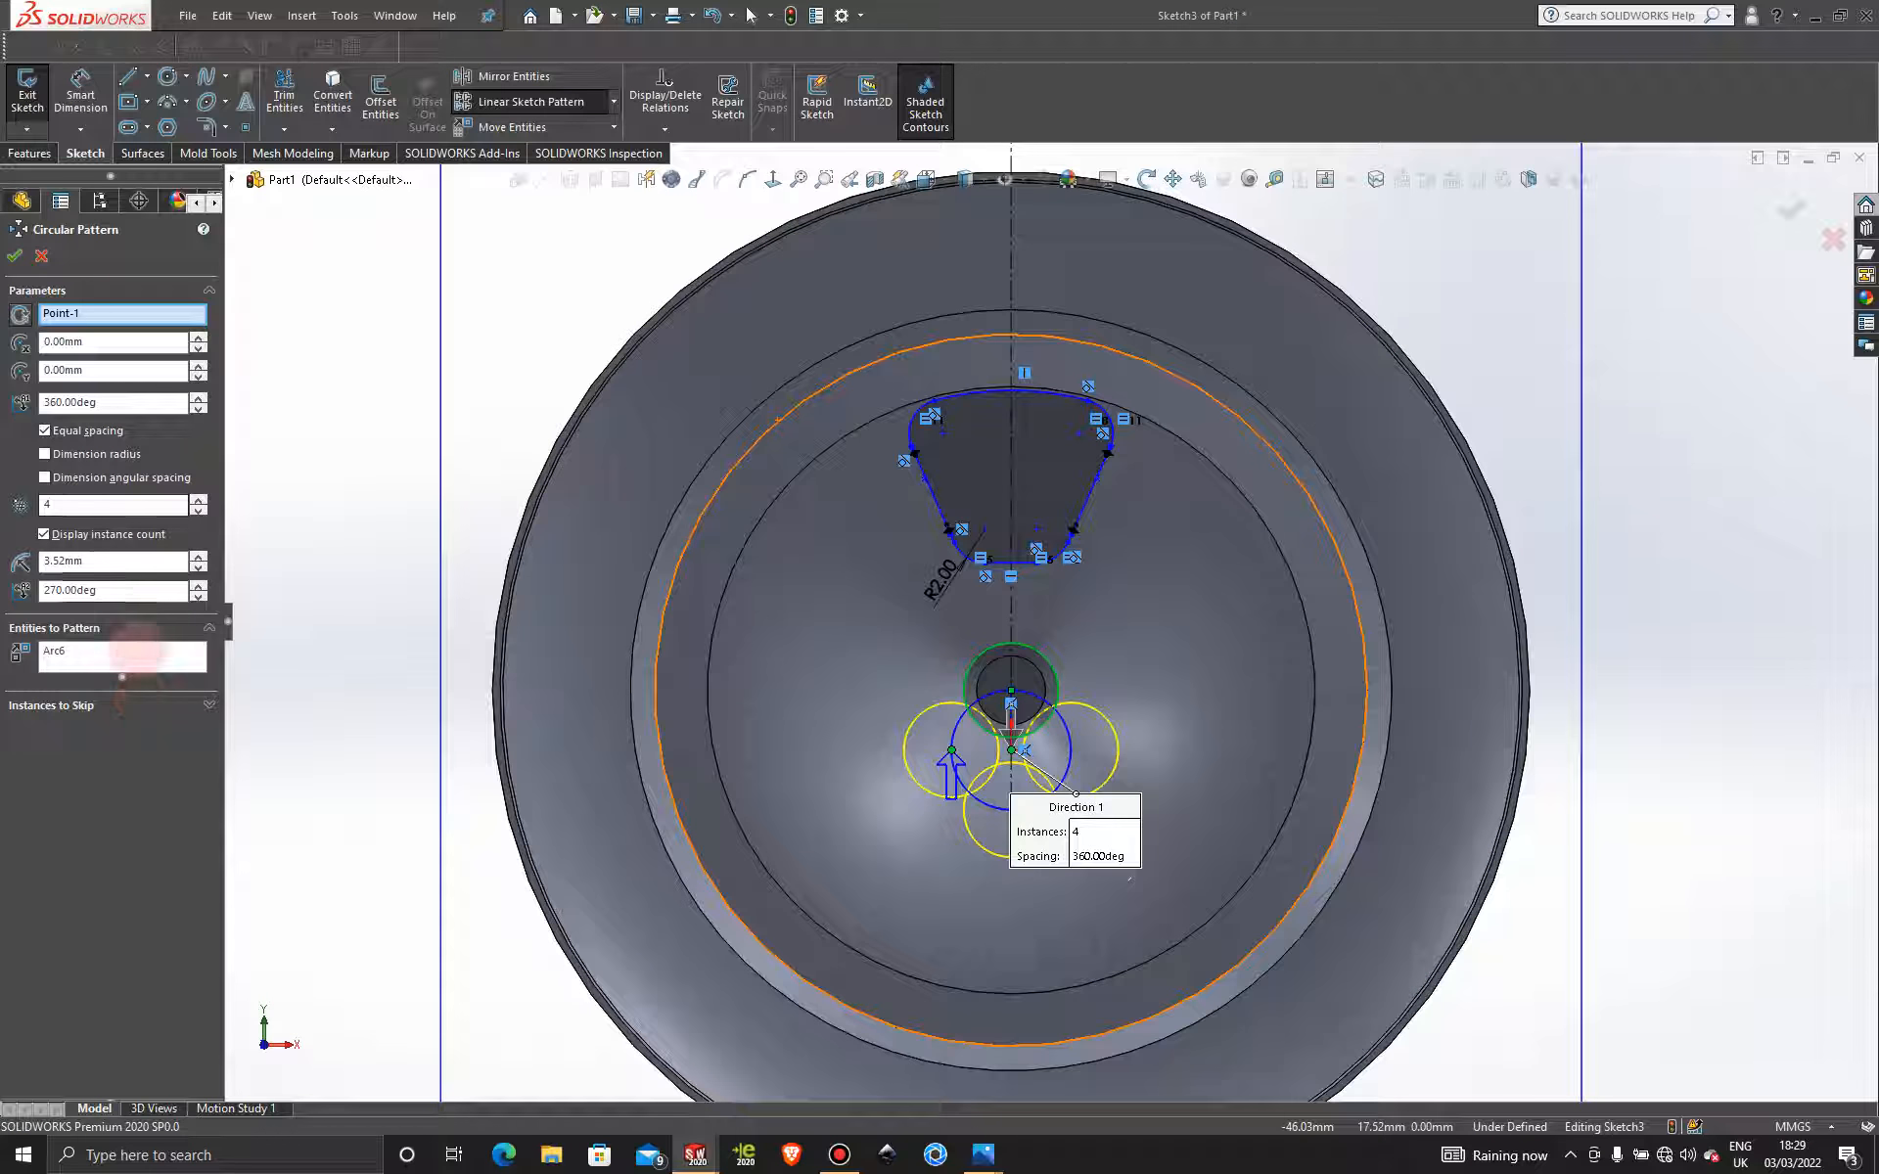
right_click(140, 651)
left_click(213, 660)
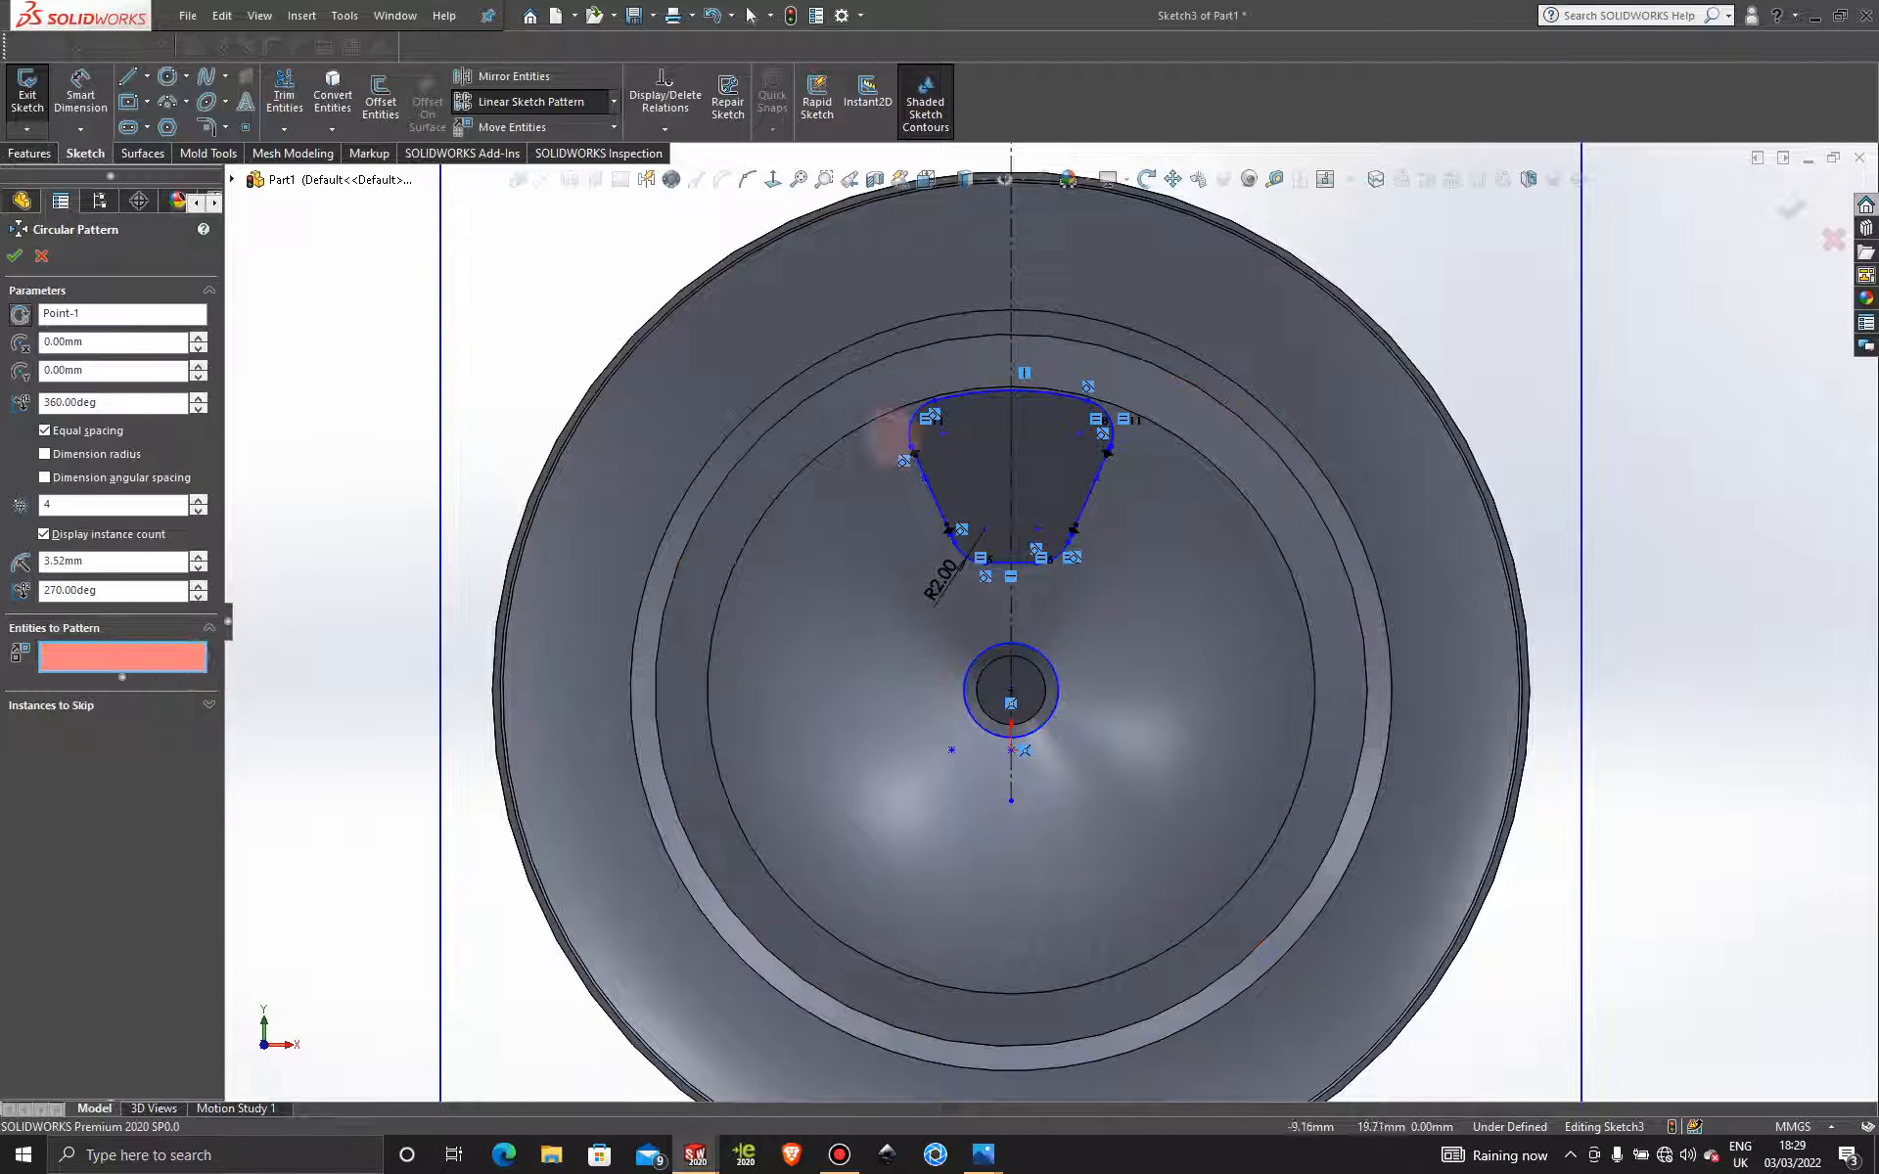
left_click(951, 460)
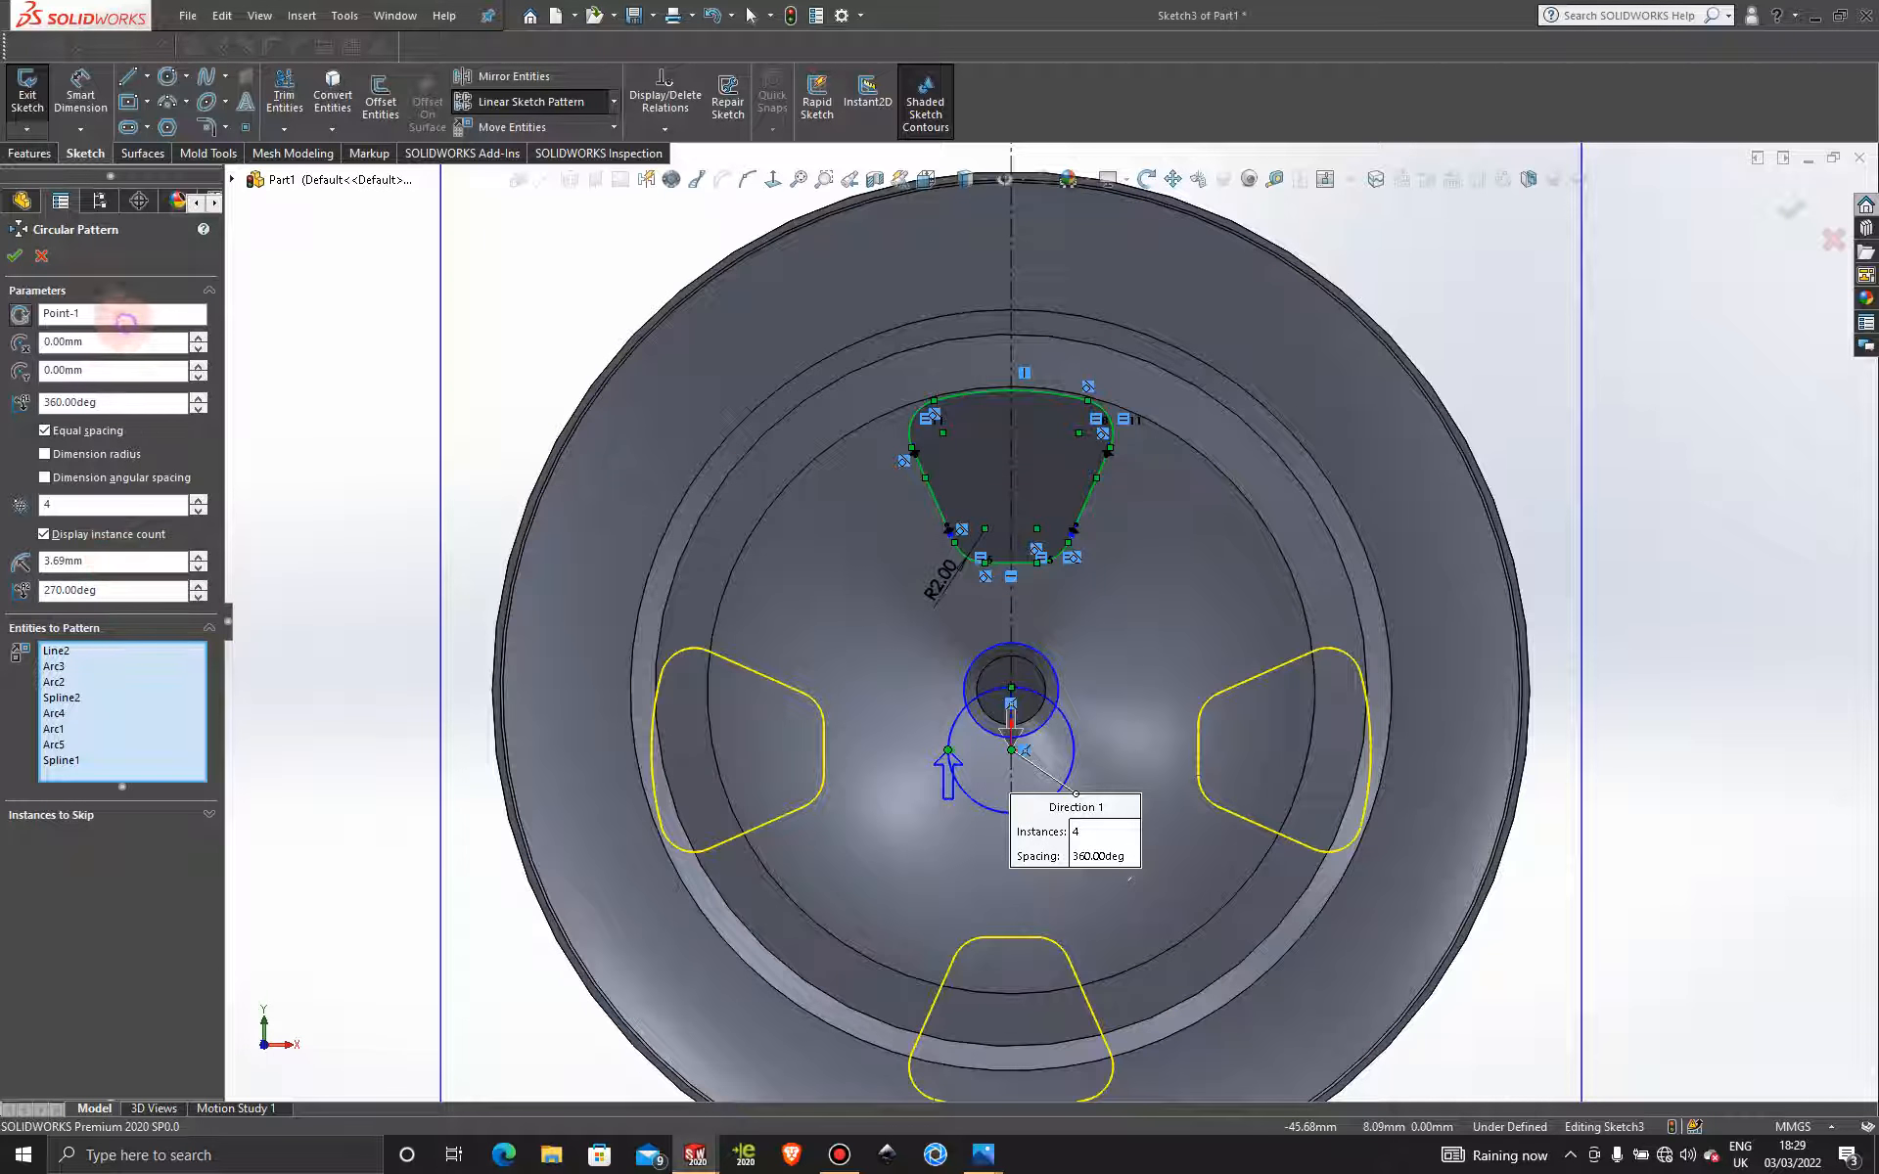
Replace the circular pattern's centre point with the centre of the hub circle.
left_click(125, 315)
right_click(123, 313)
left_click(186, 315)
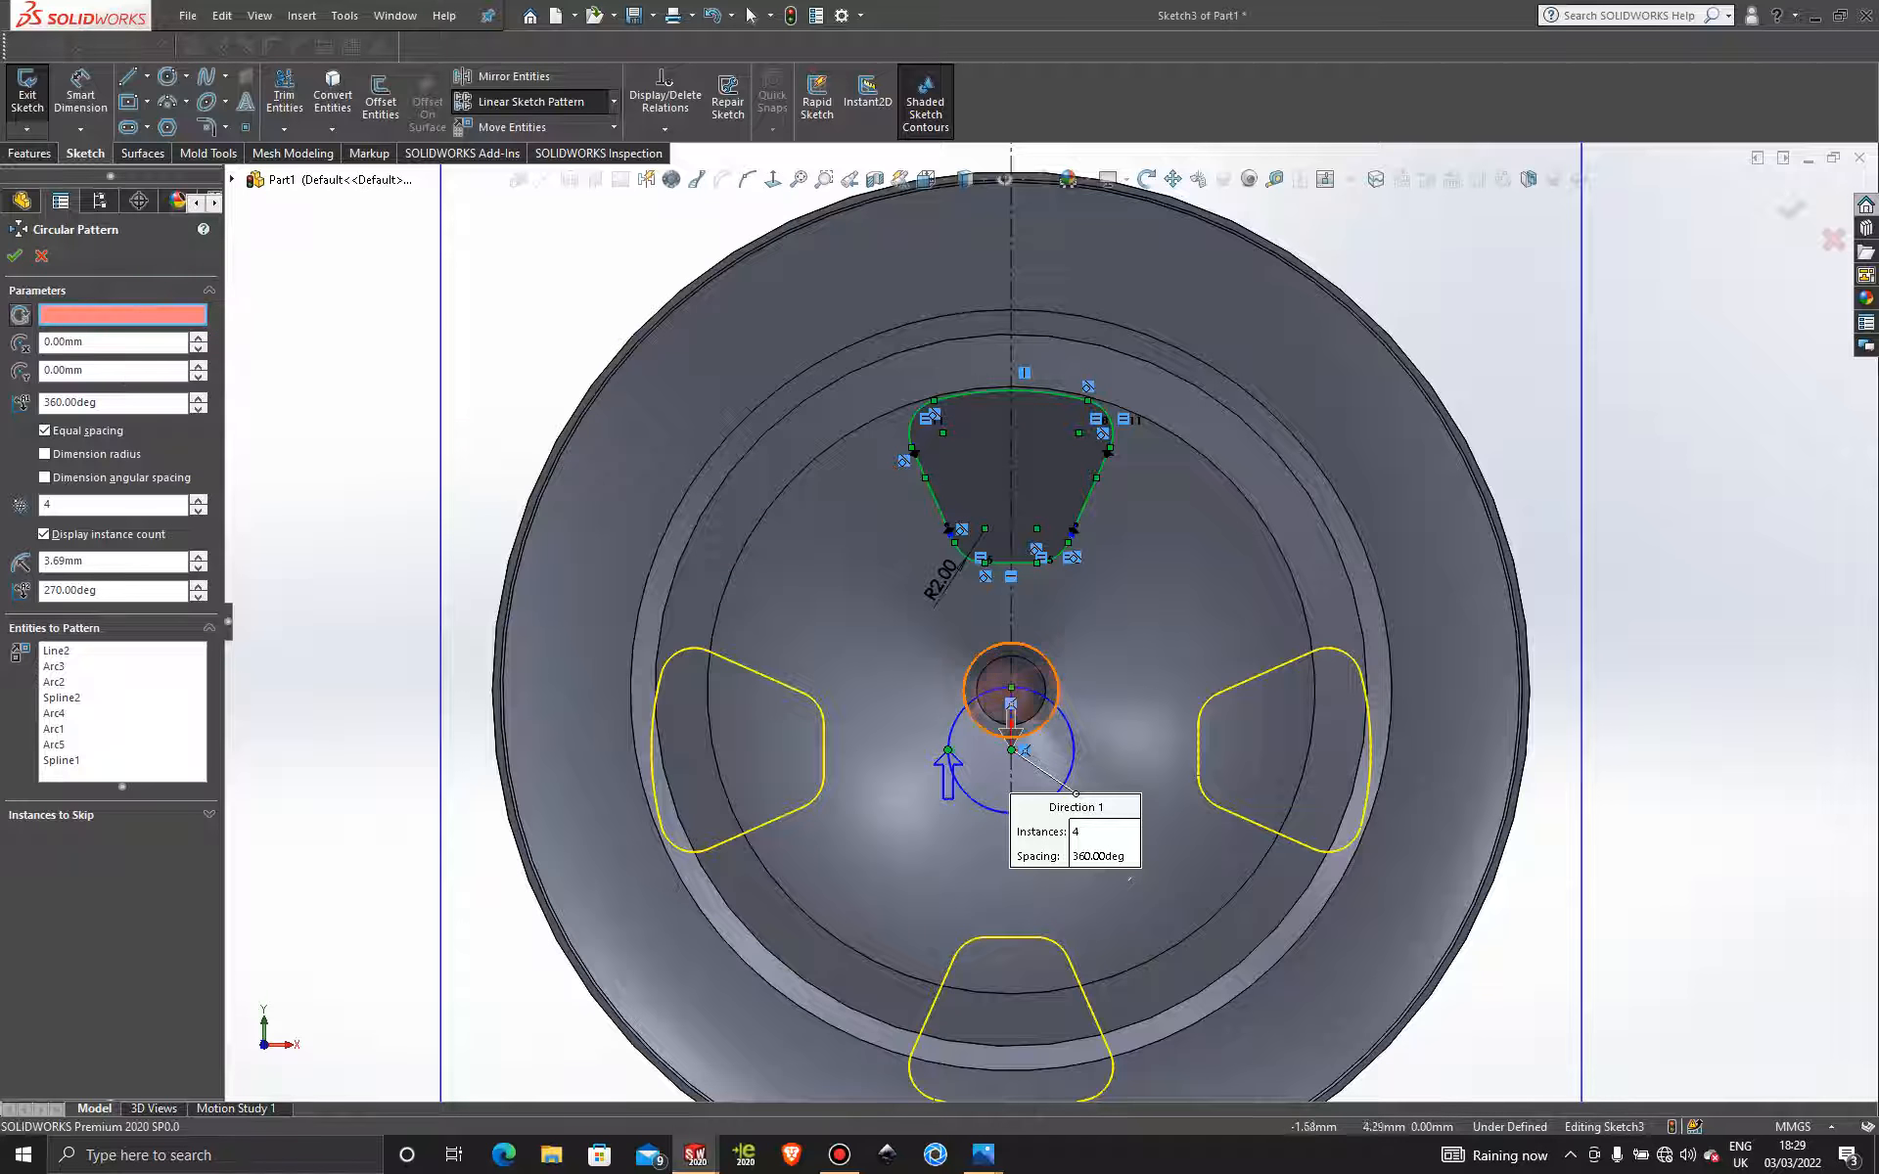
left_click(1011, 688)
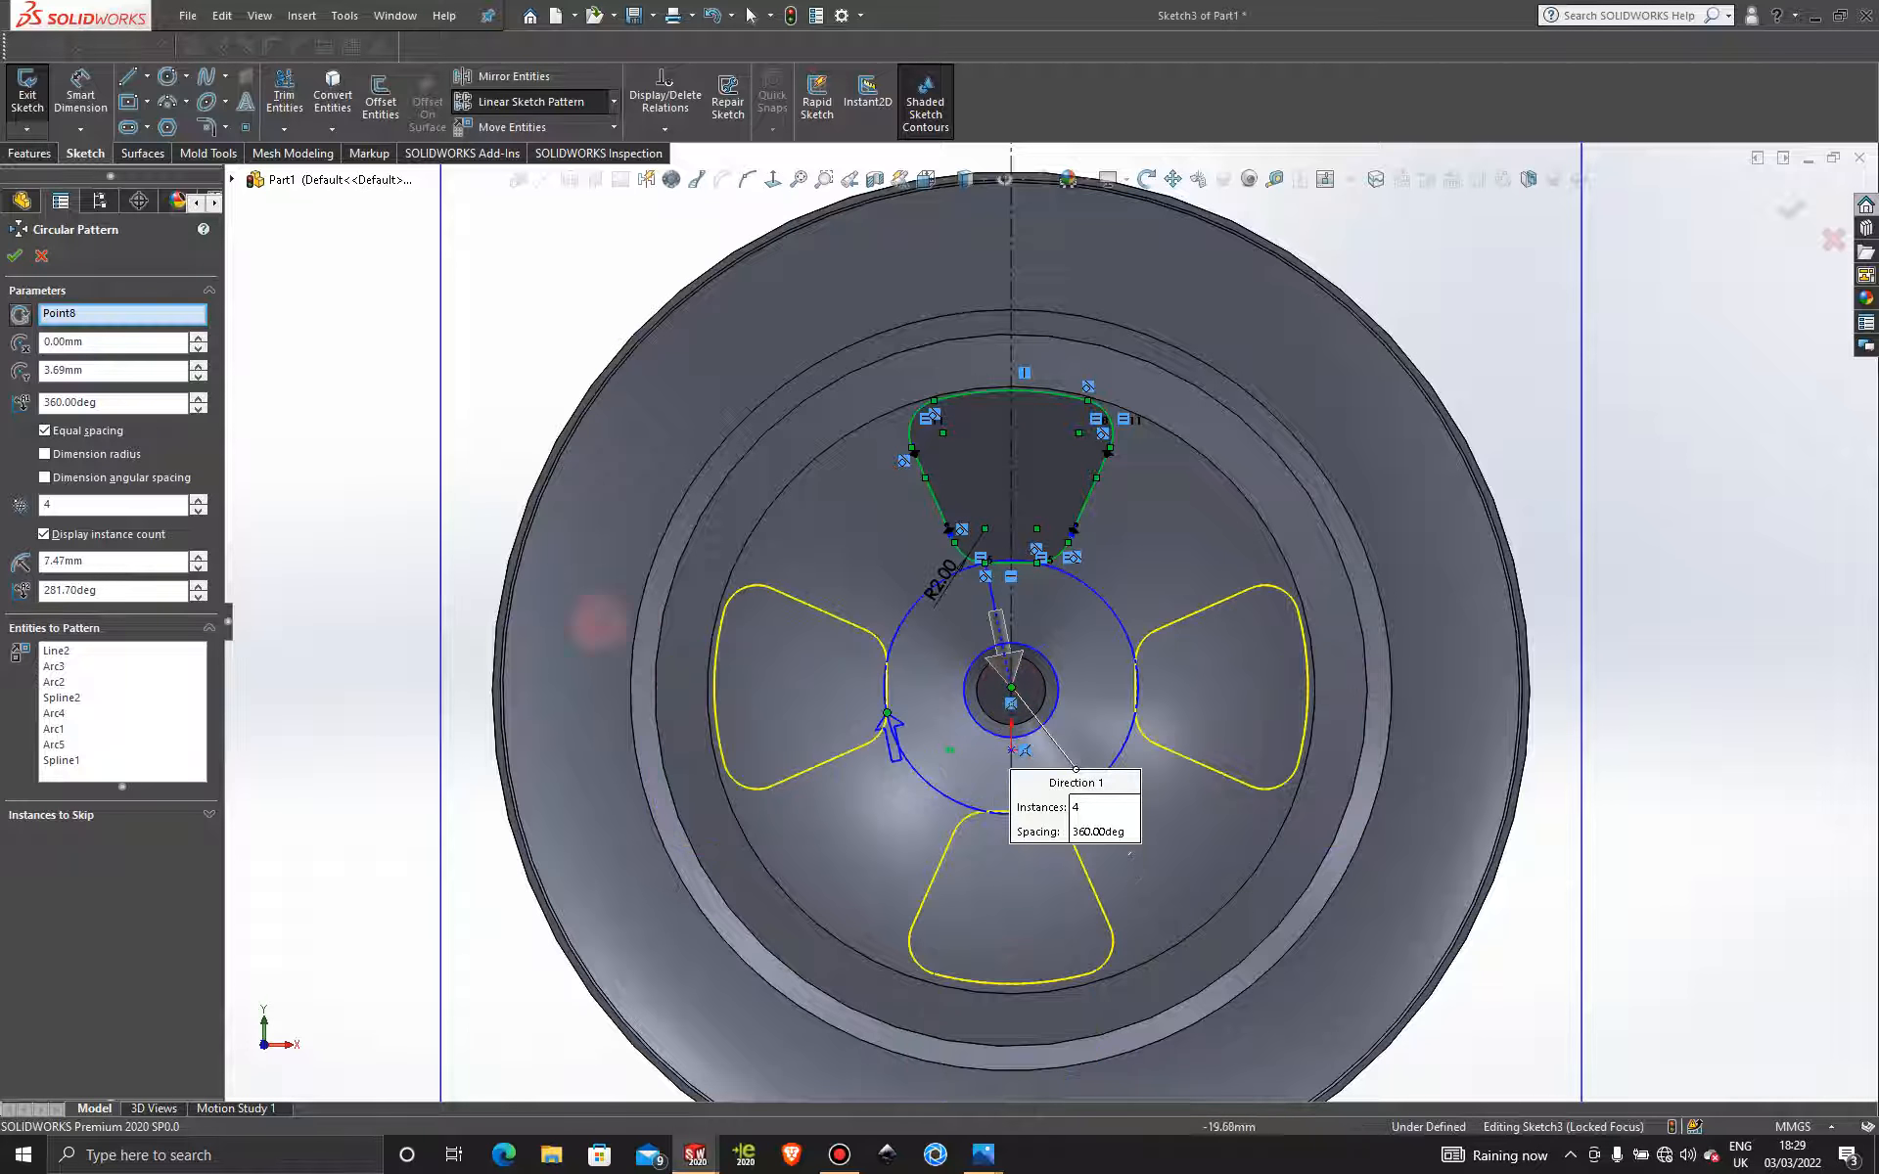
Set the window pattern to 7 equally spaced instances over 360 degrees, compare it with RIM 12, and apply it.
scroll(939, 675, "down", 2)
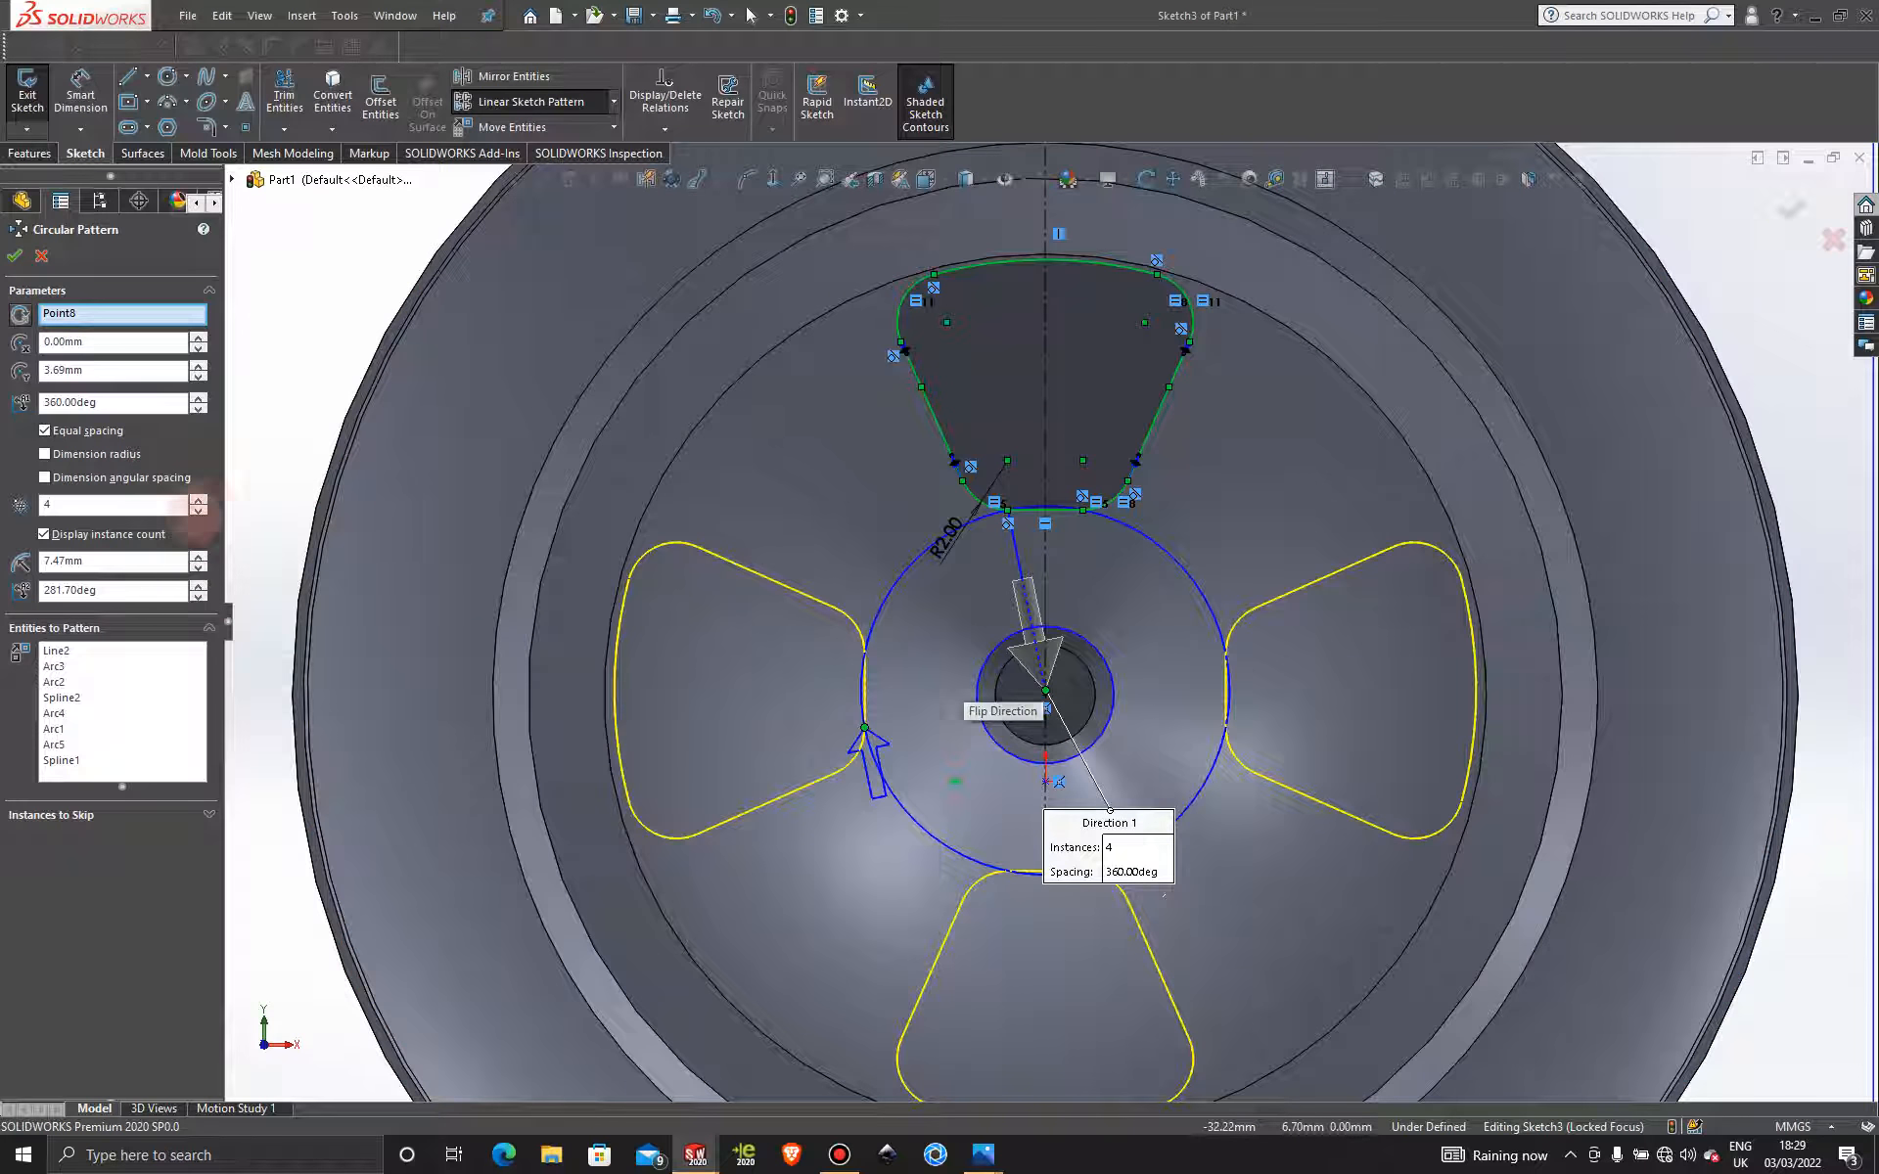
left_click(199, 499)
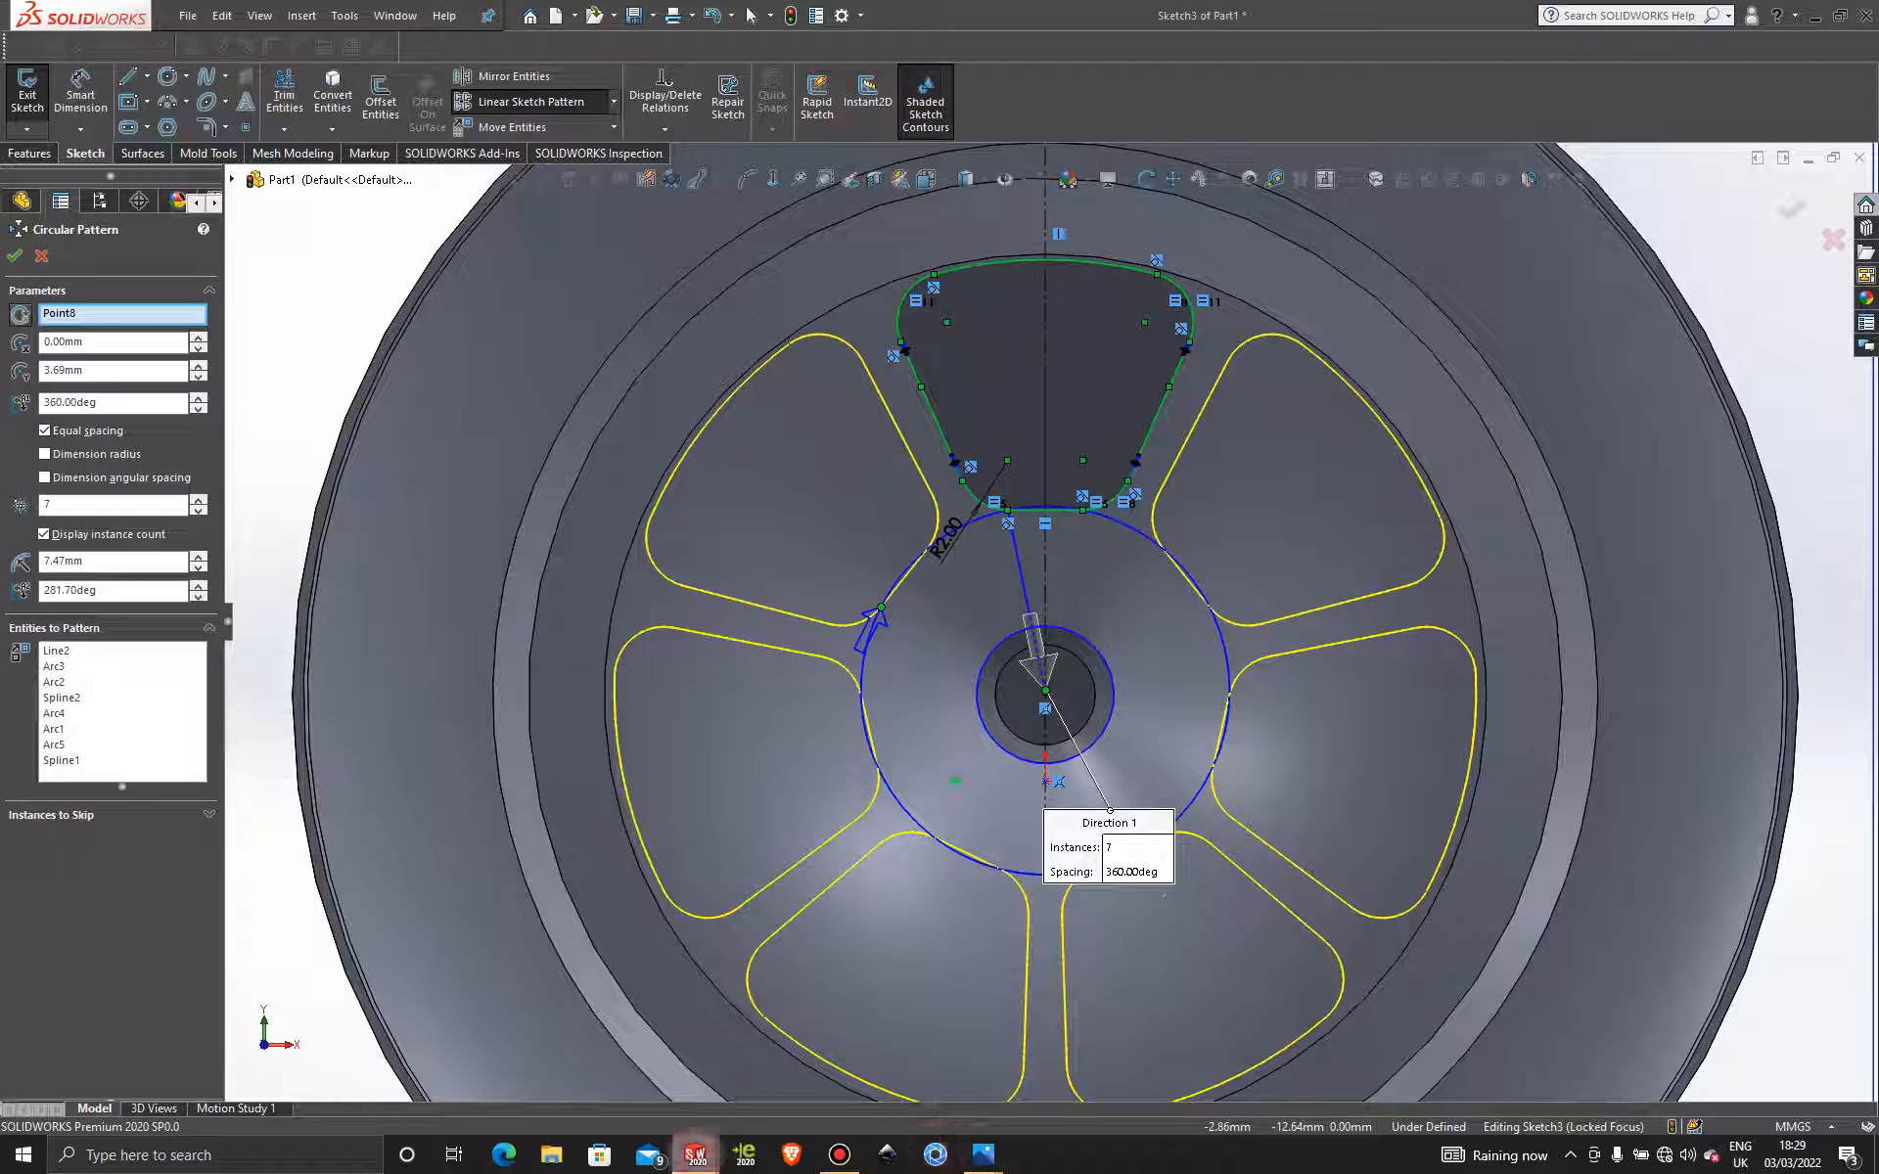
mouse_move(696, 1155)
mouse_move(802, 1062)
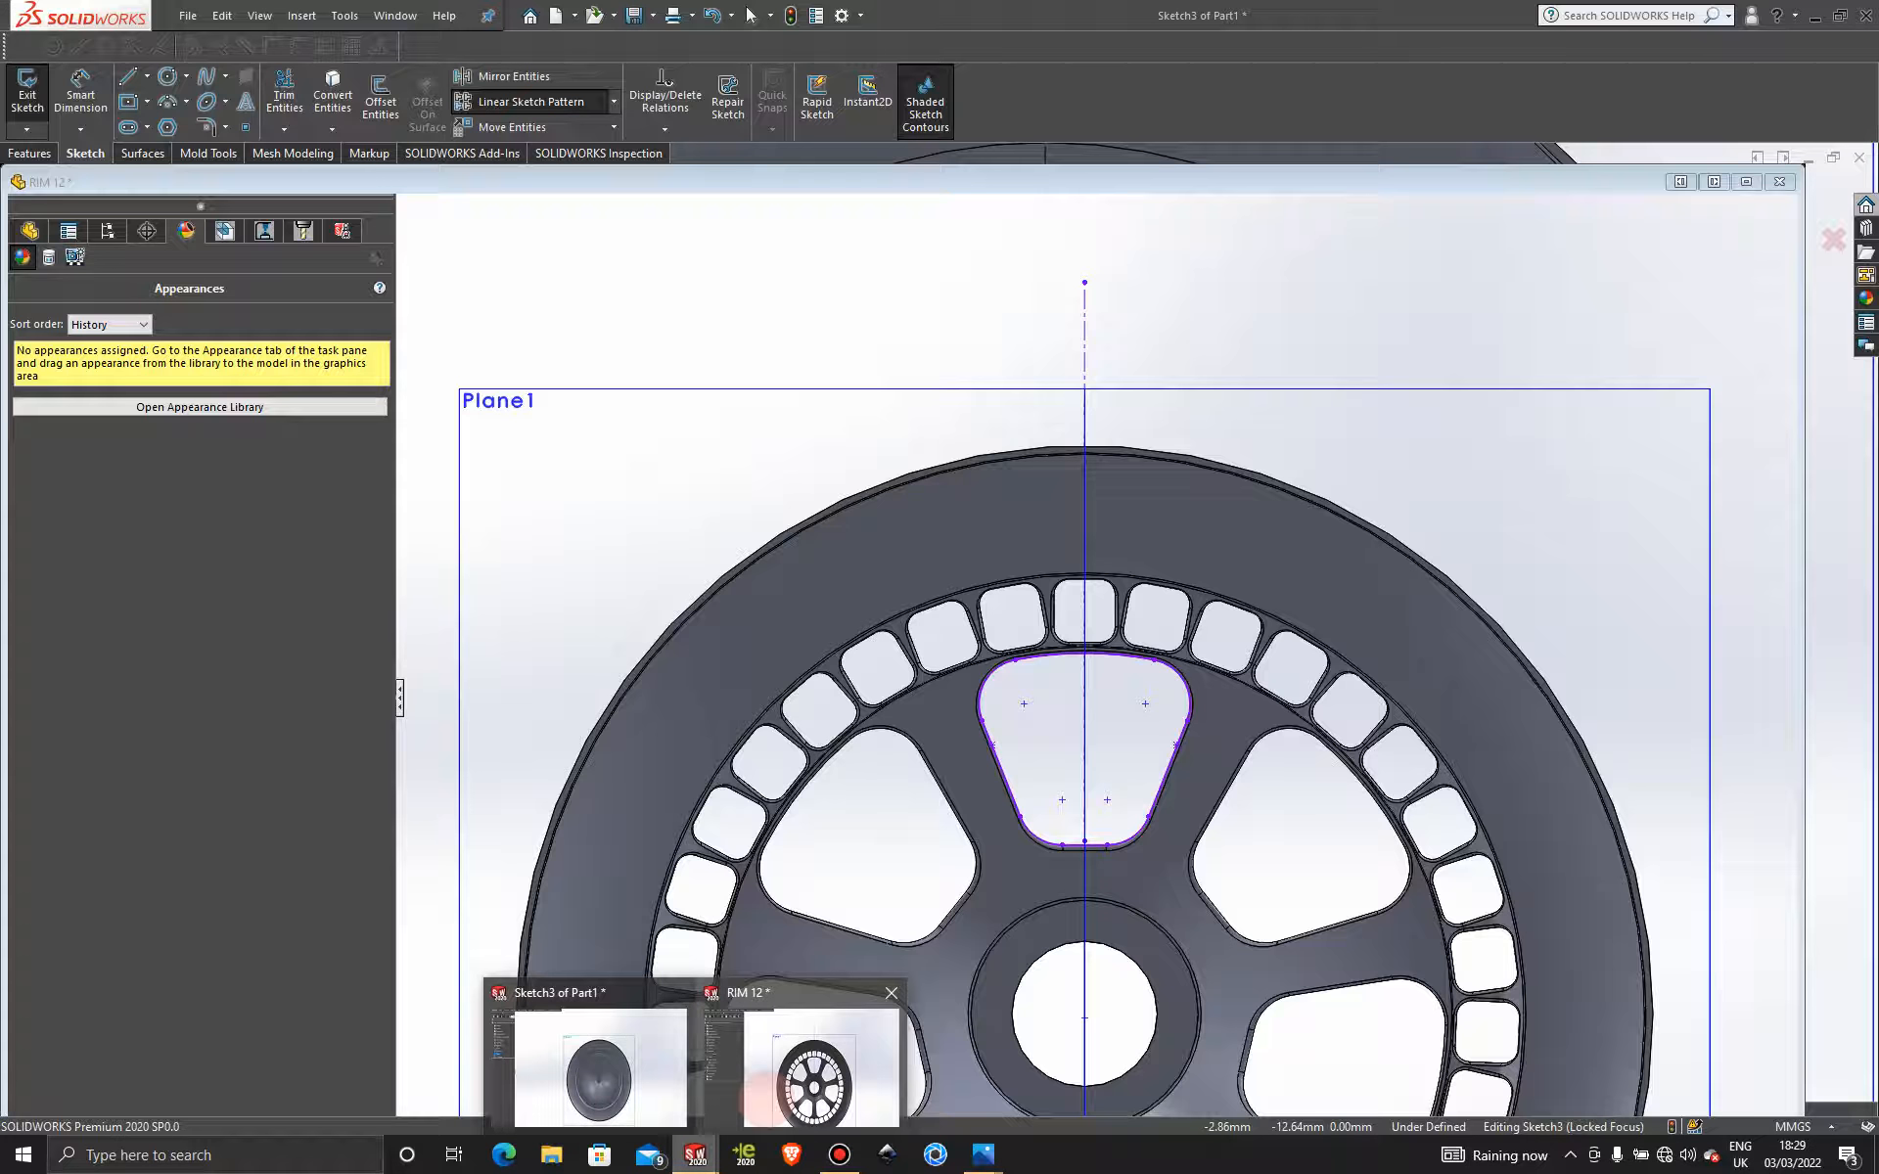
left_click(769, 1093)
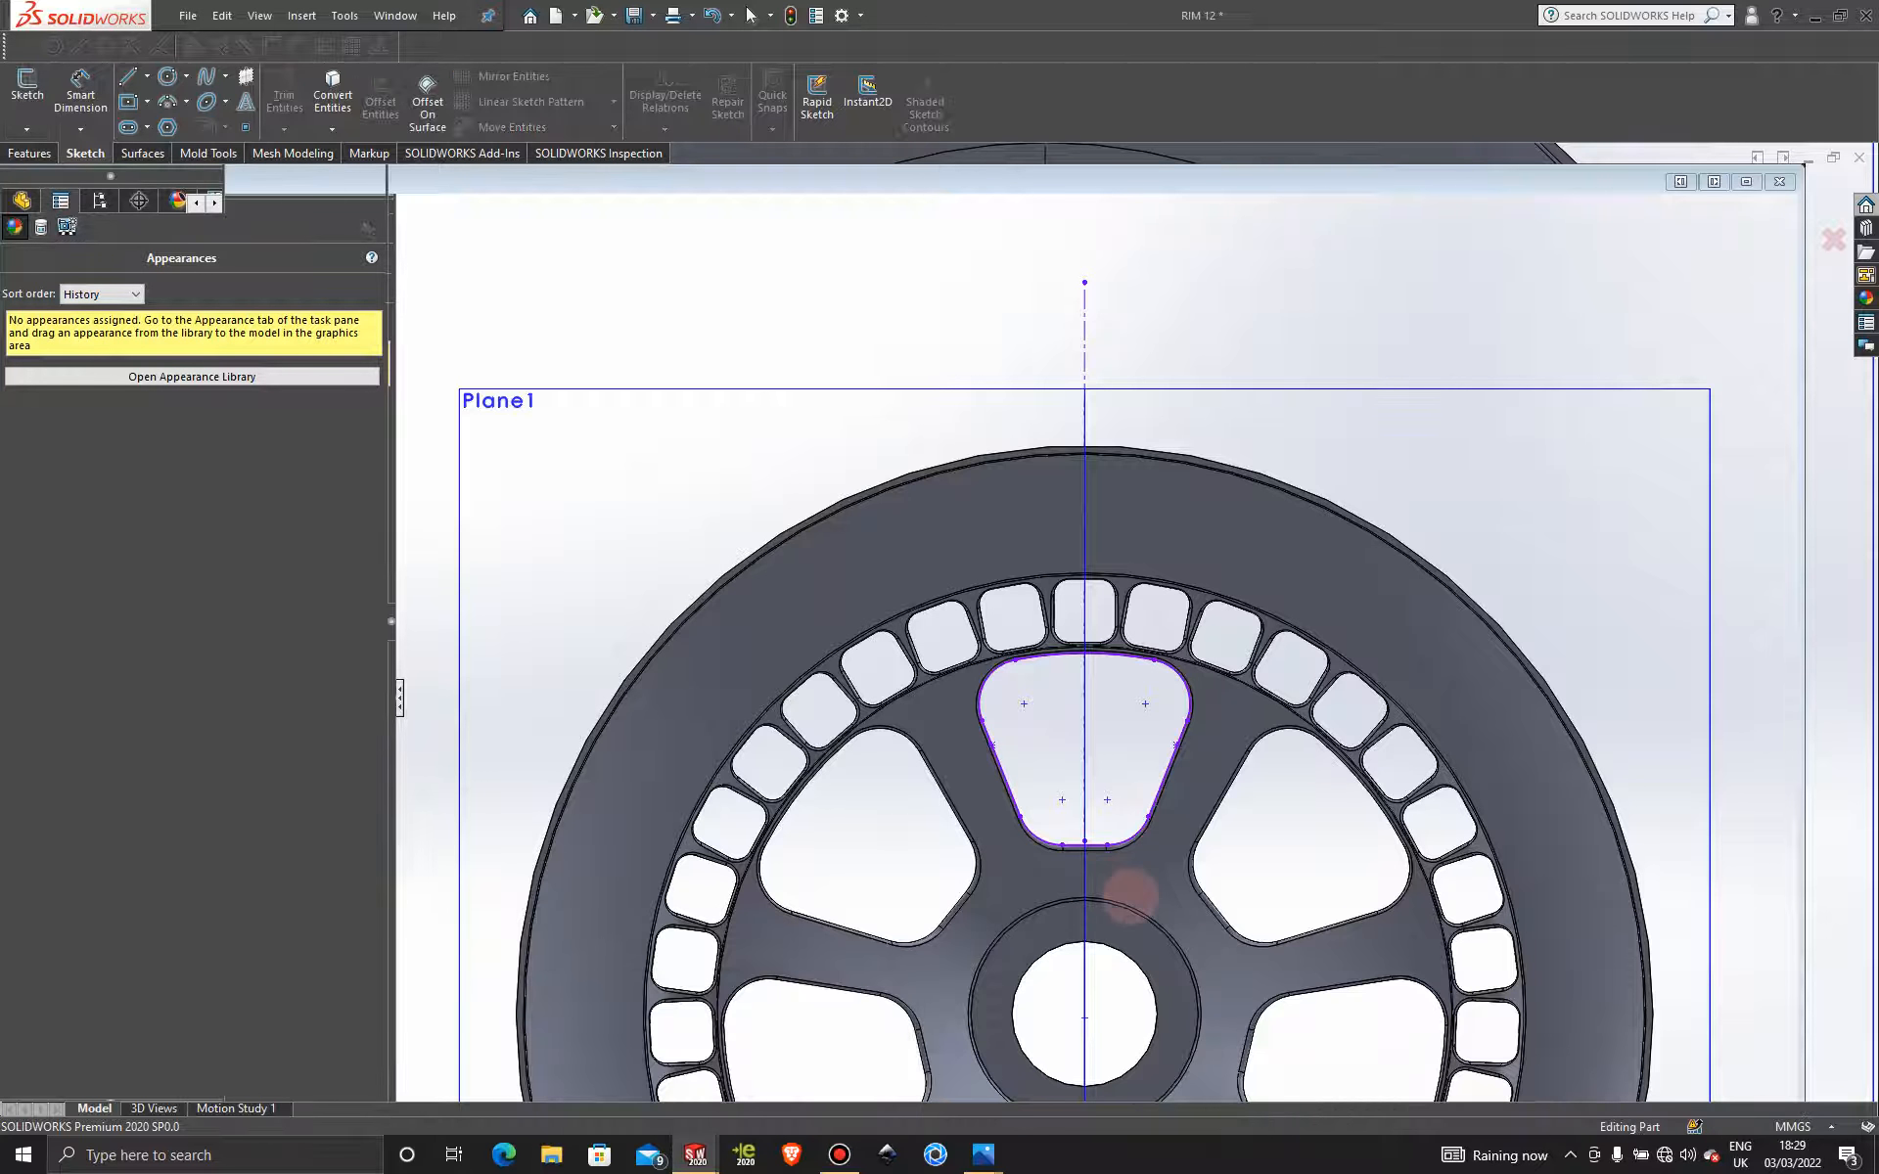
scroll(1150, 885, "down", 2)
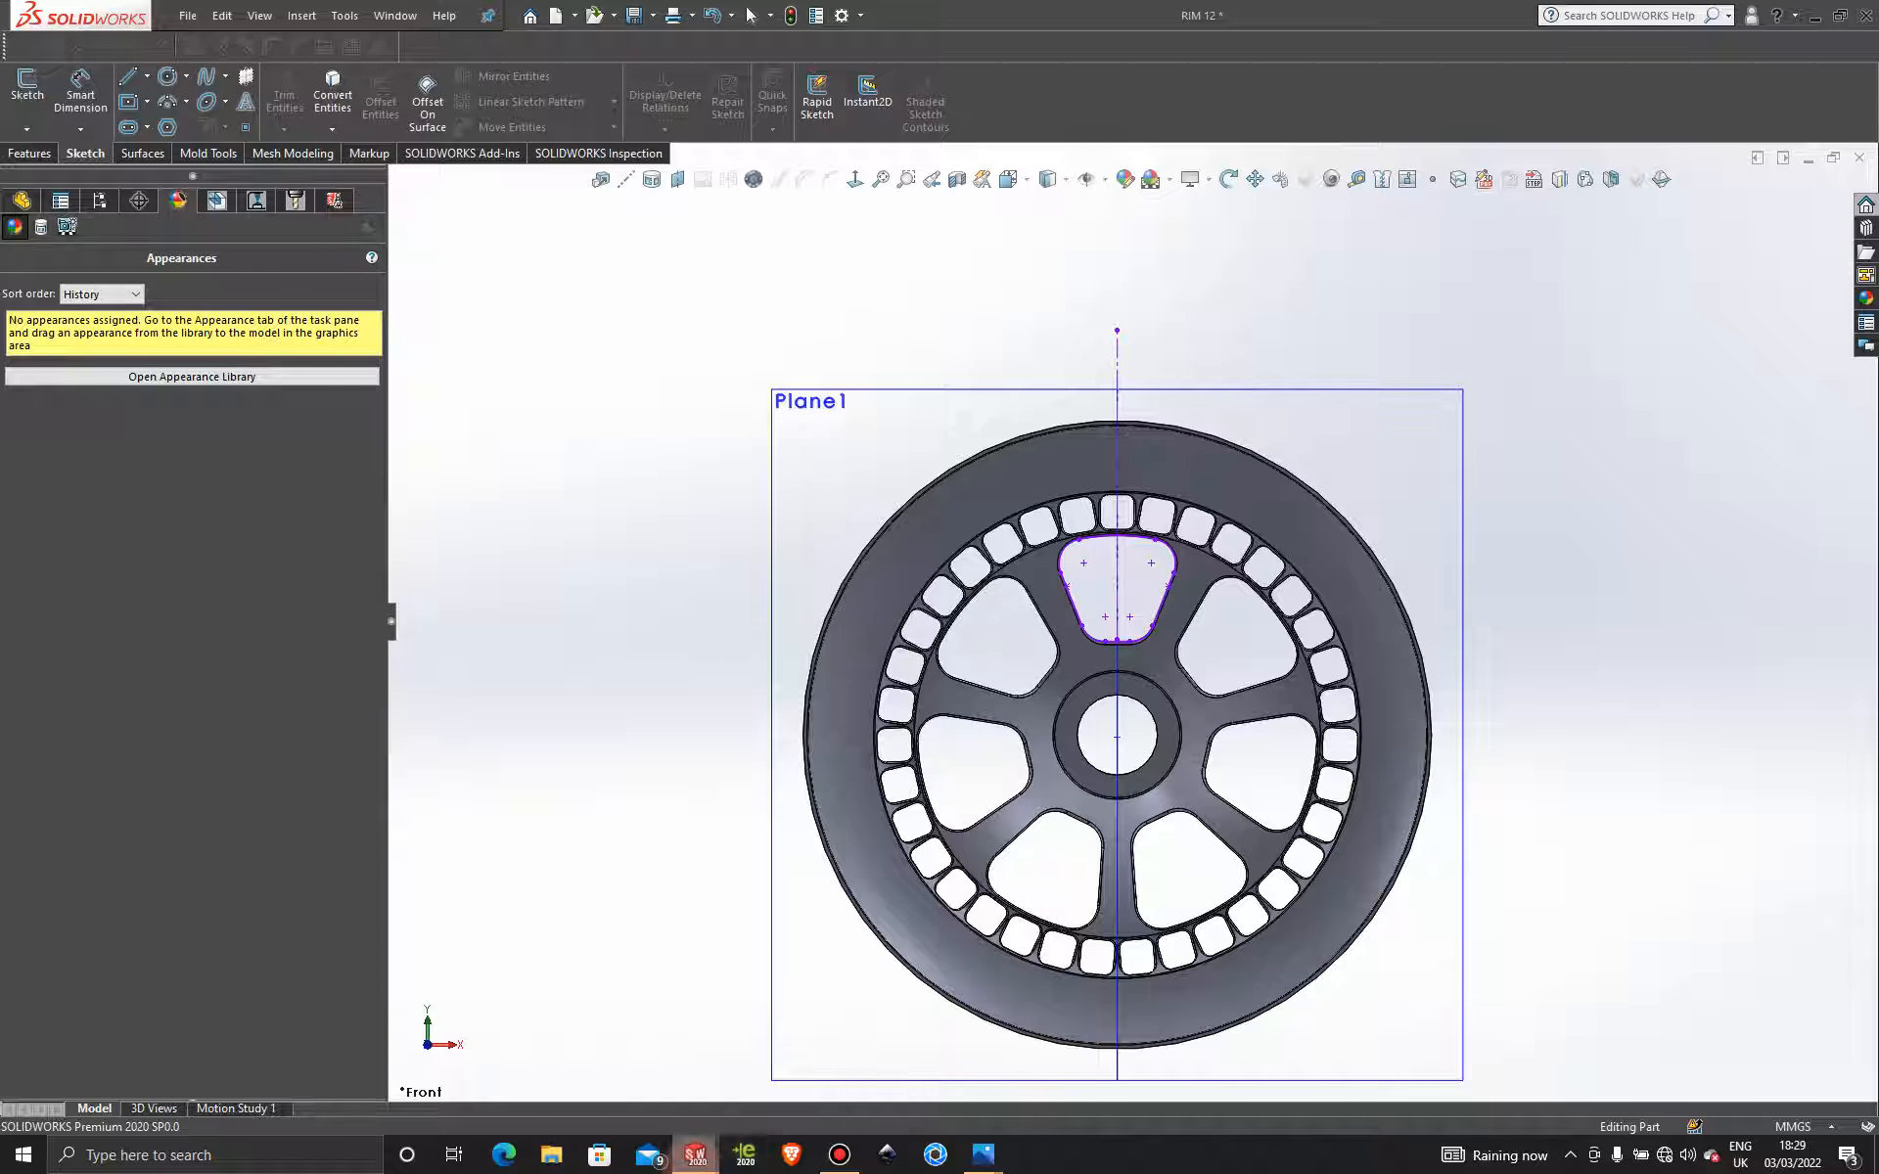
mouse_move(695, 1155)
left_click(599, 1067)
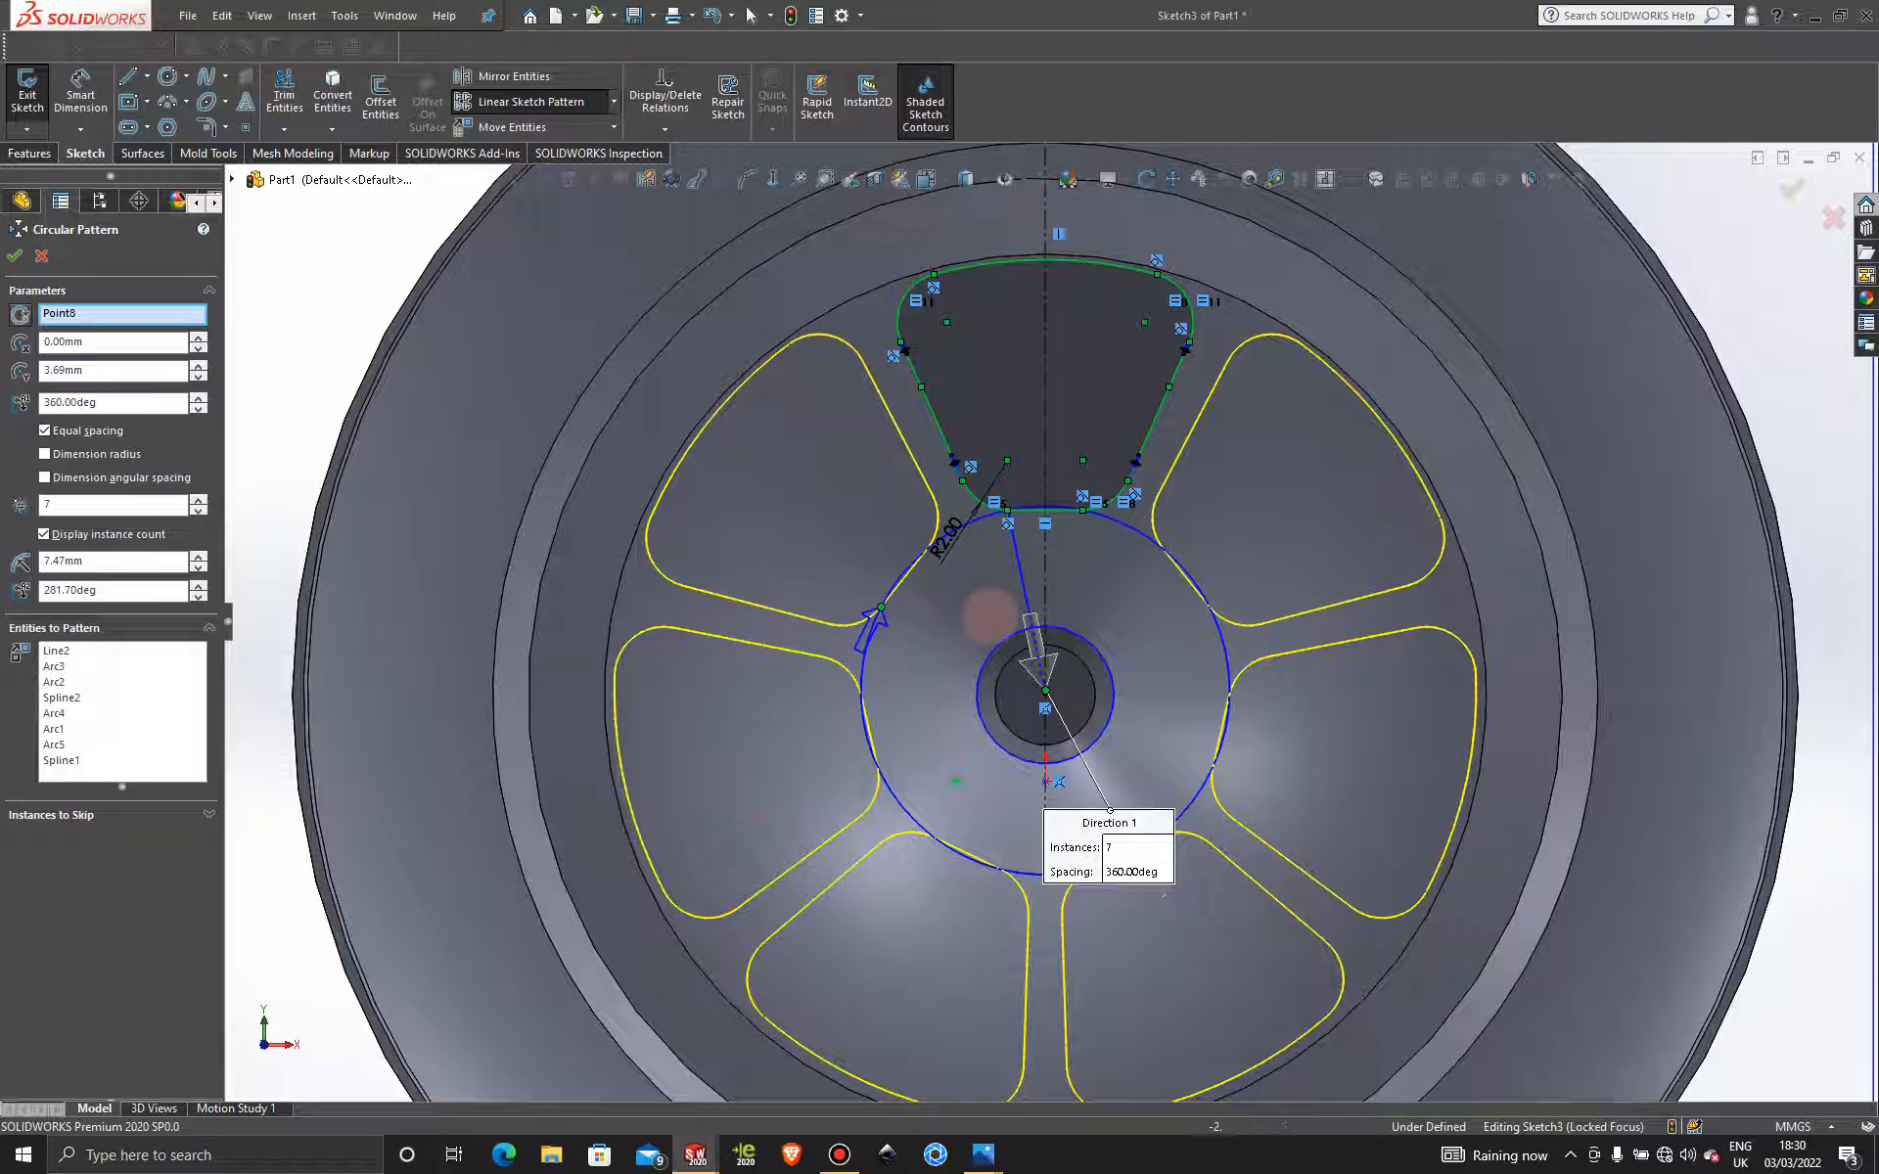
scroll(989, 614, "up", 2)
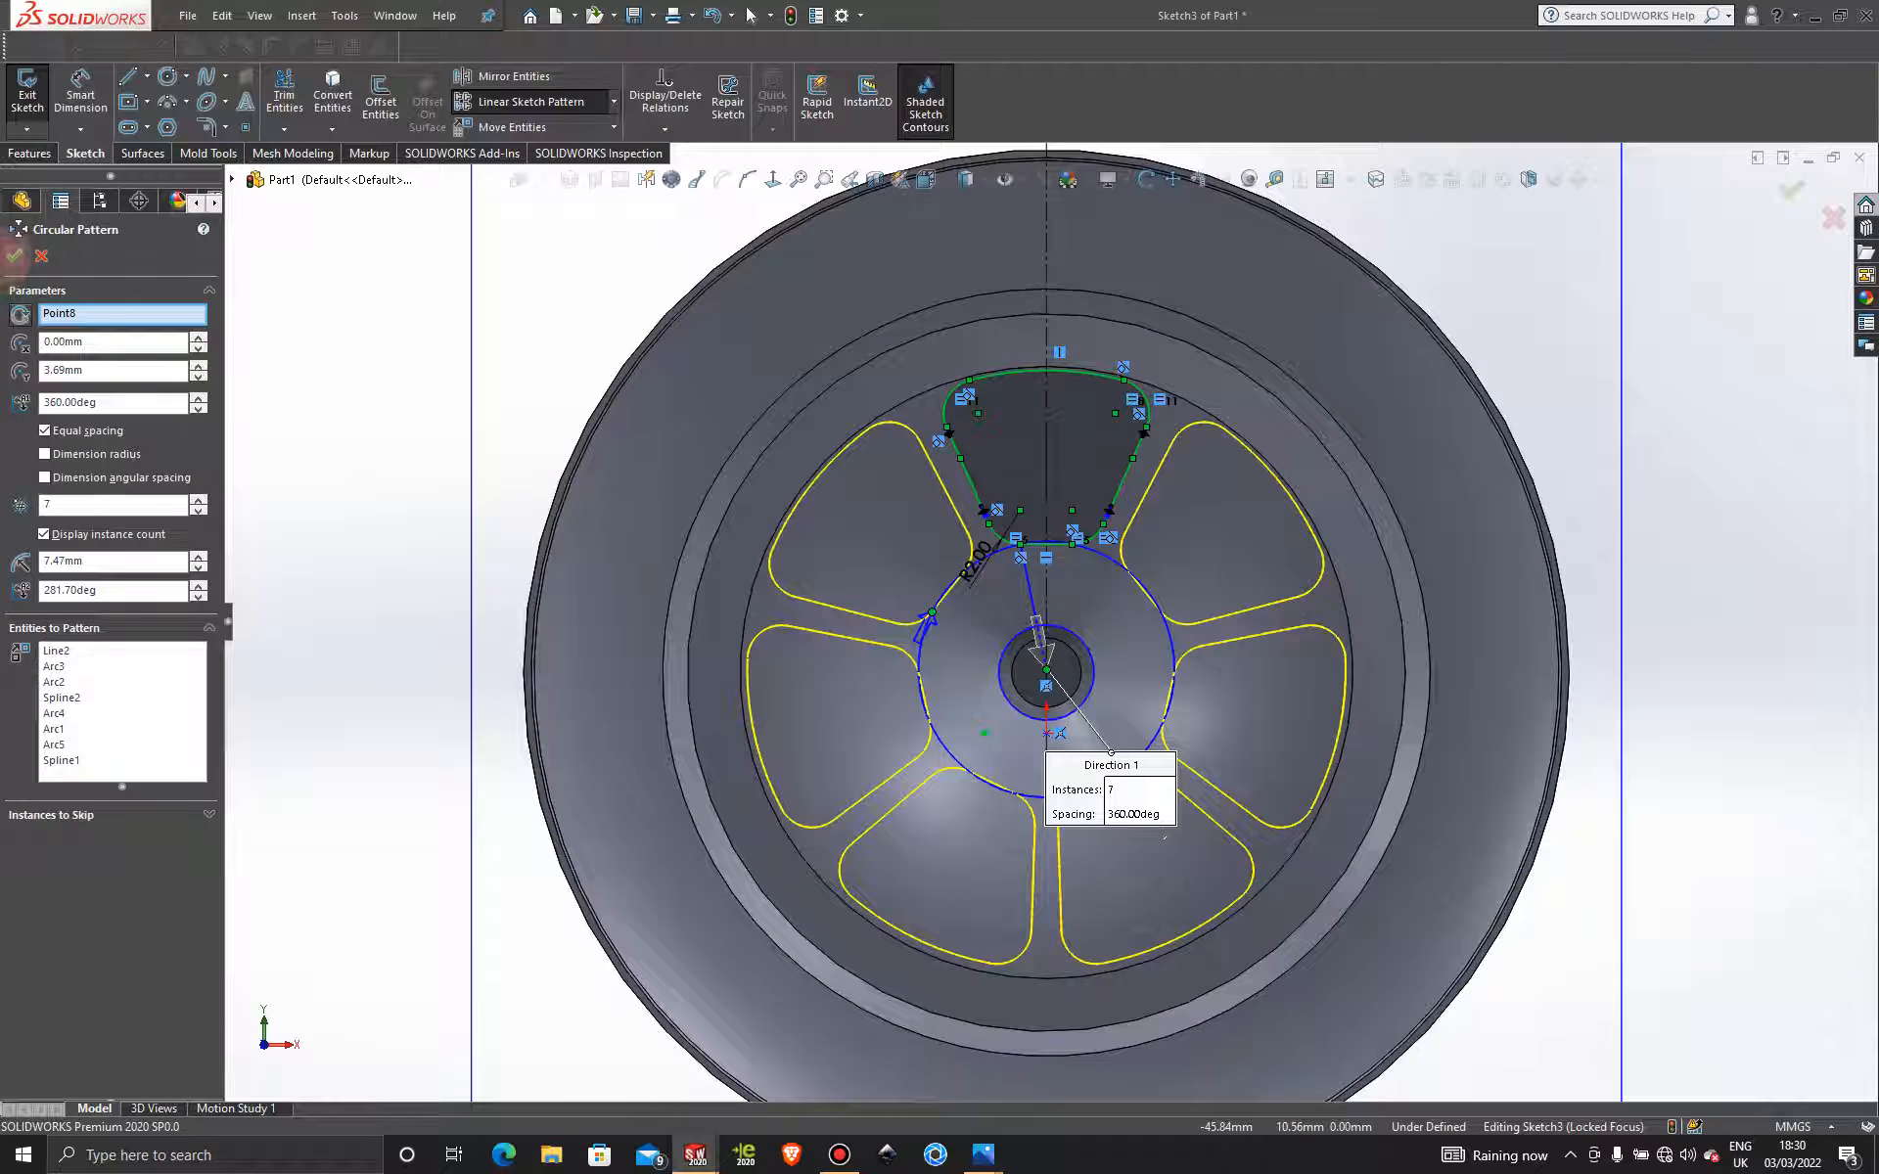
left_click(14, 255)
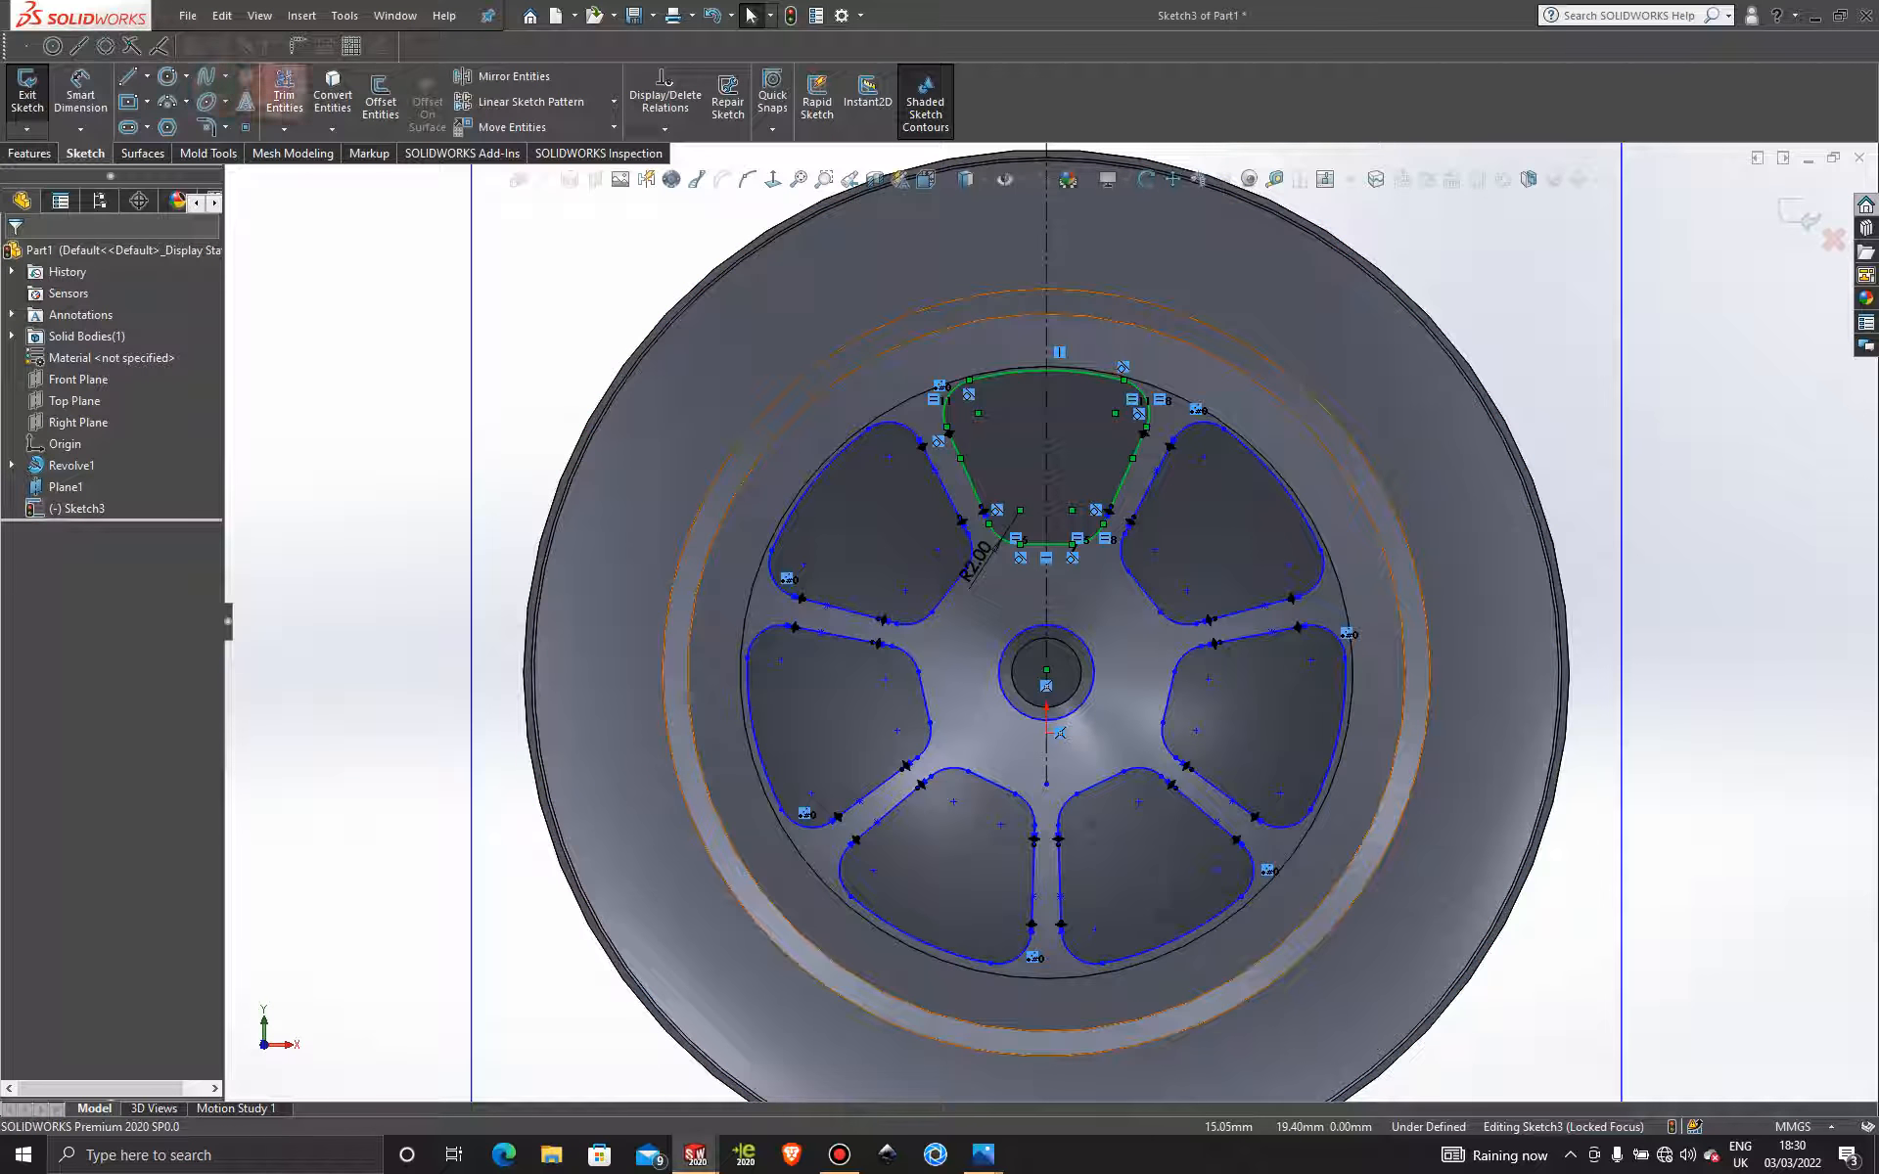
Power trim the sketched circle around the hub and the centerline segment inside it.
left_click(284, 95)
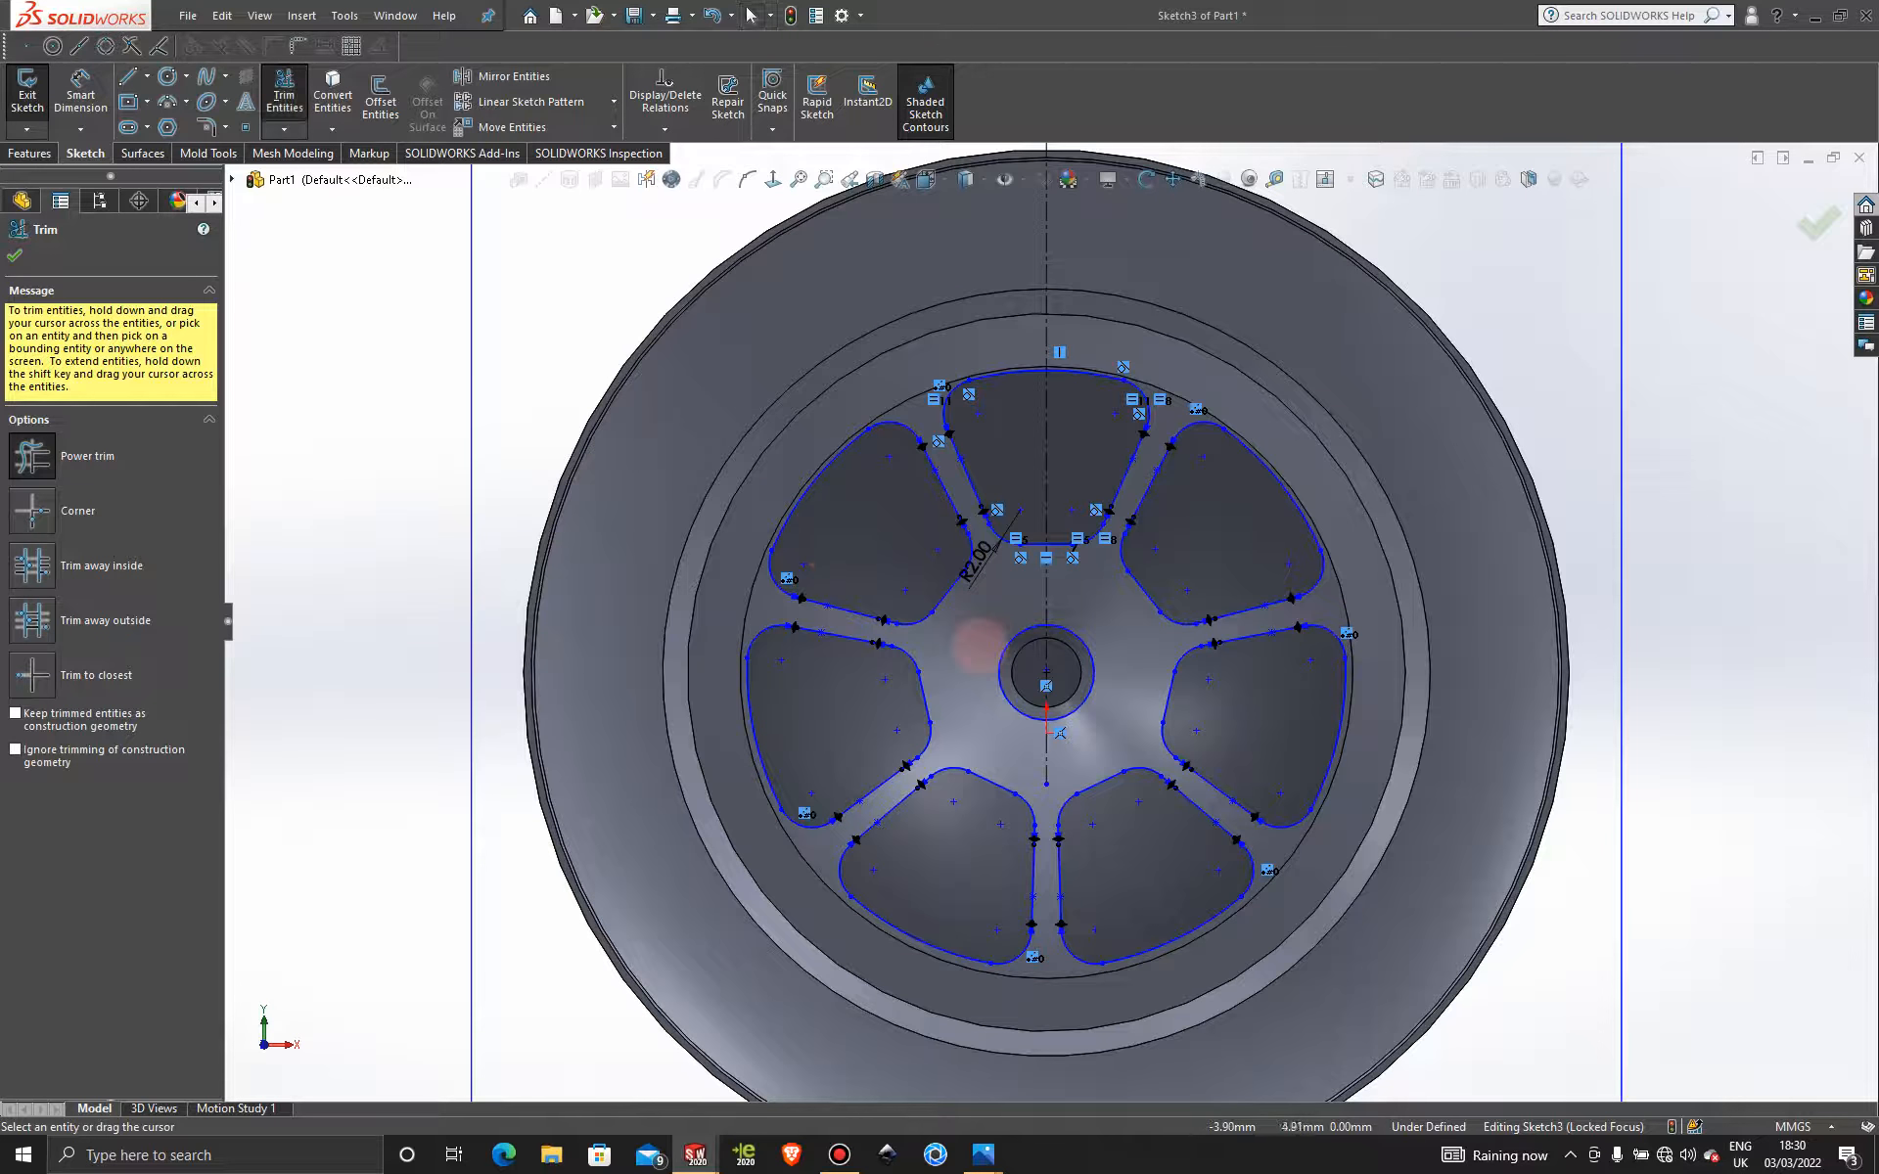
left_click_drag(979, 646, 1120, 675)
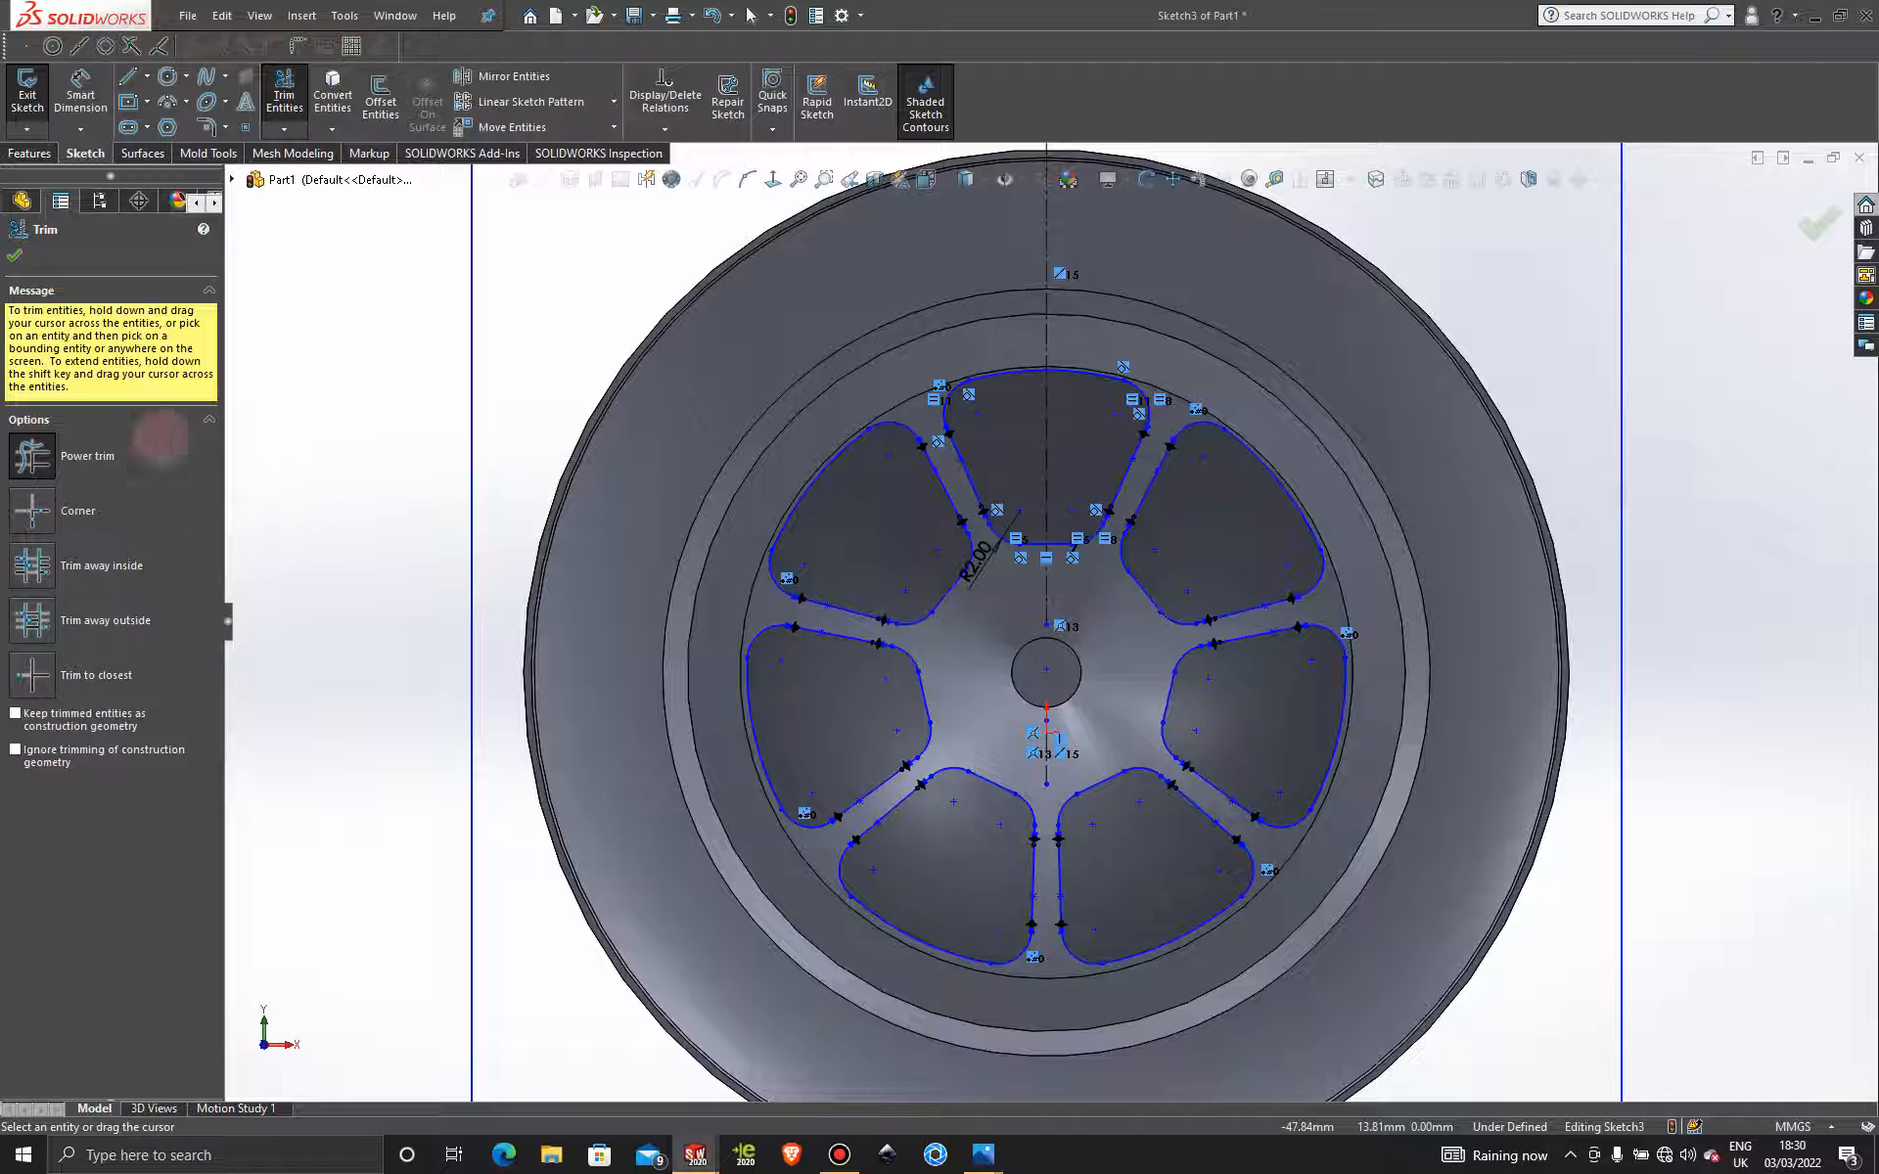
Cut-extrude the seven spoke windows through the wheel as a blind cut 88 mm deep.
left_click(15, 255)
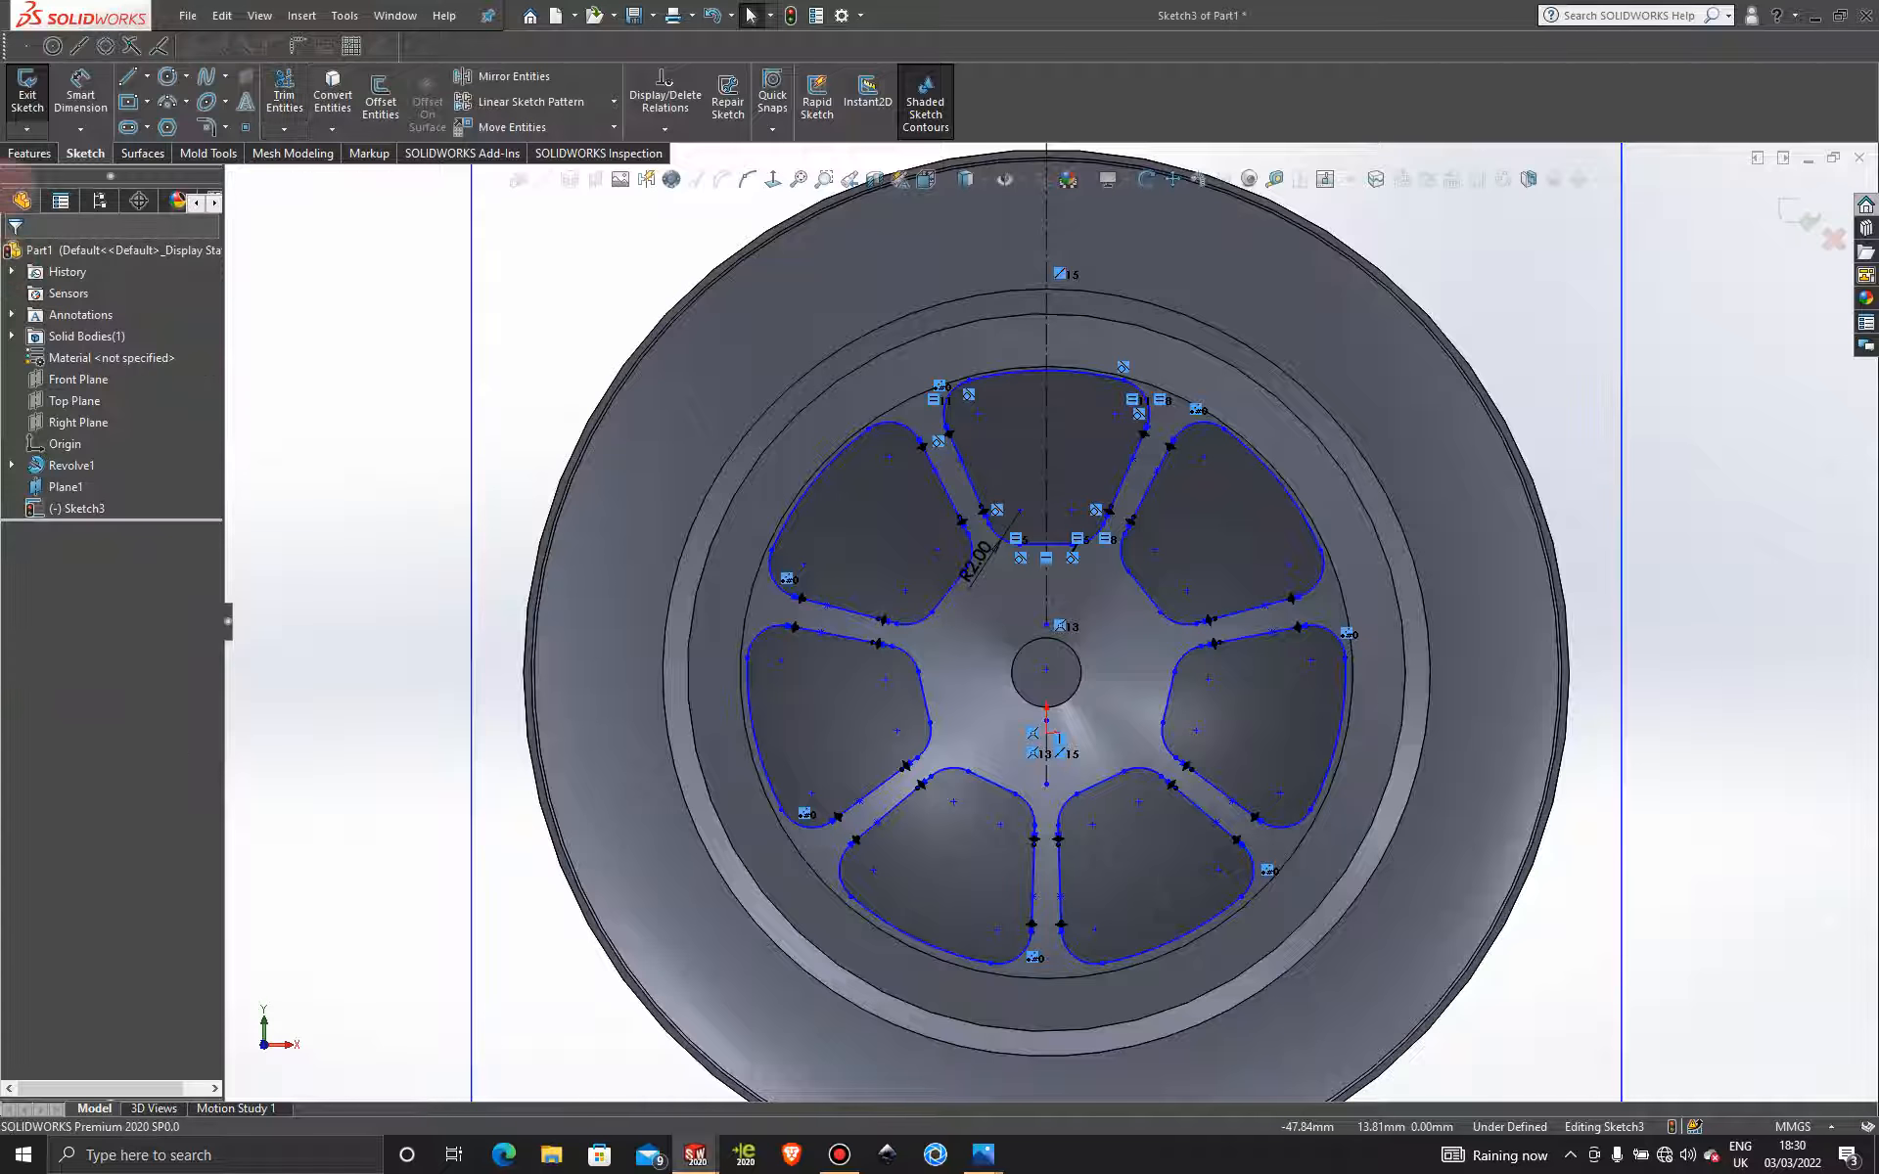
left_click(29, 154)
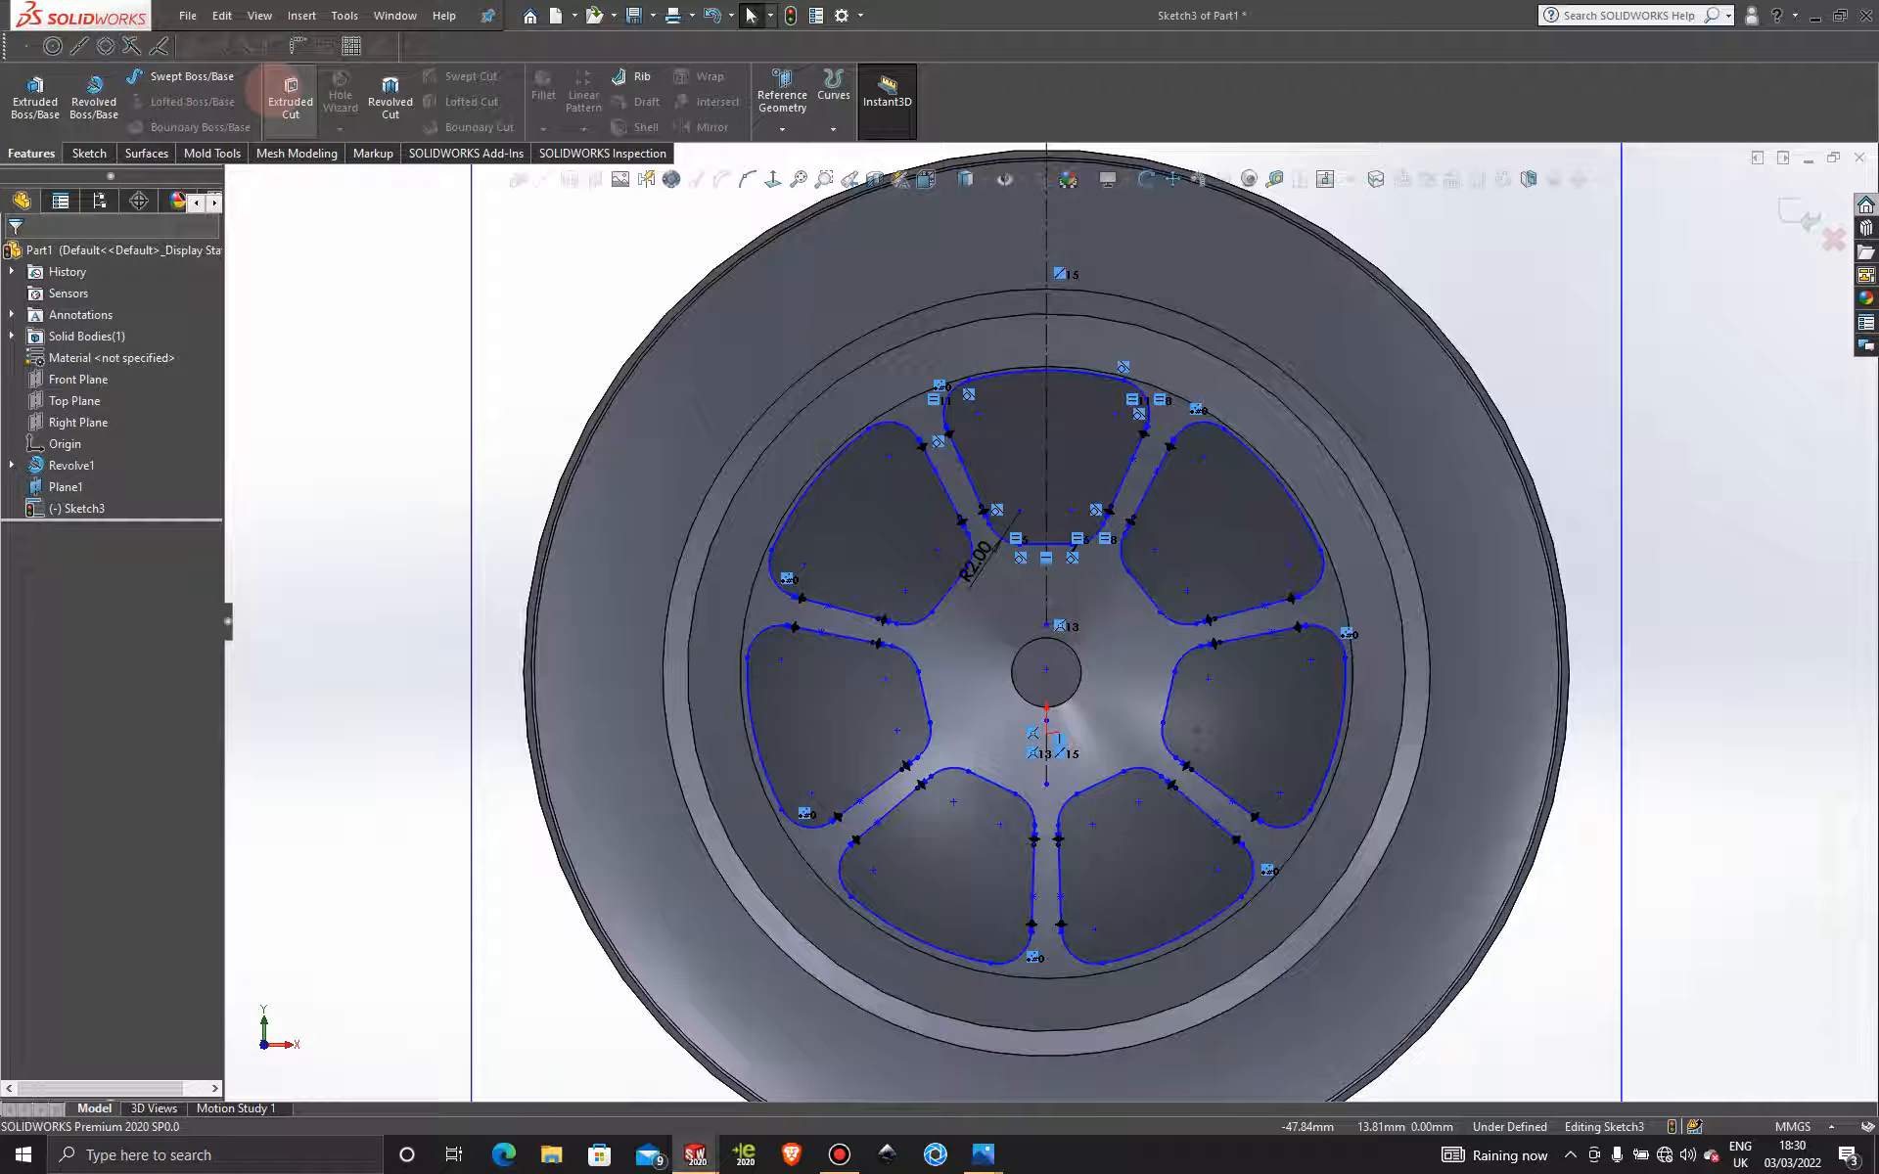
left_click(289, 93)
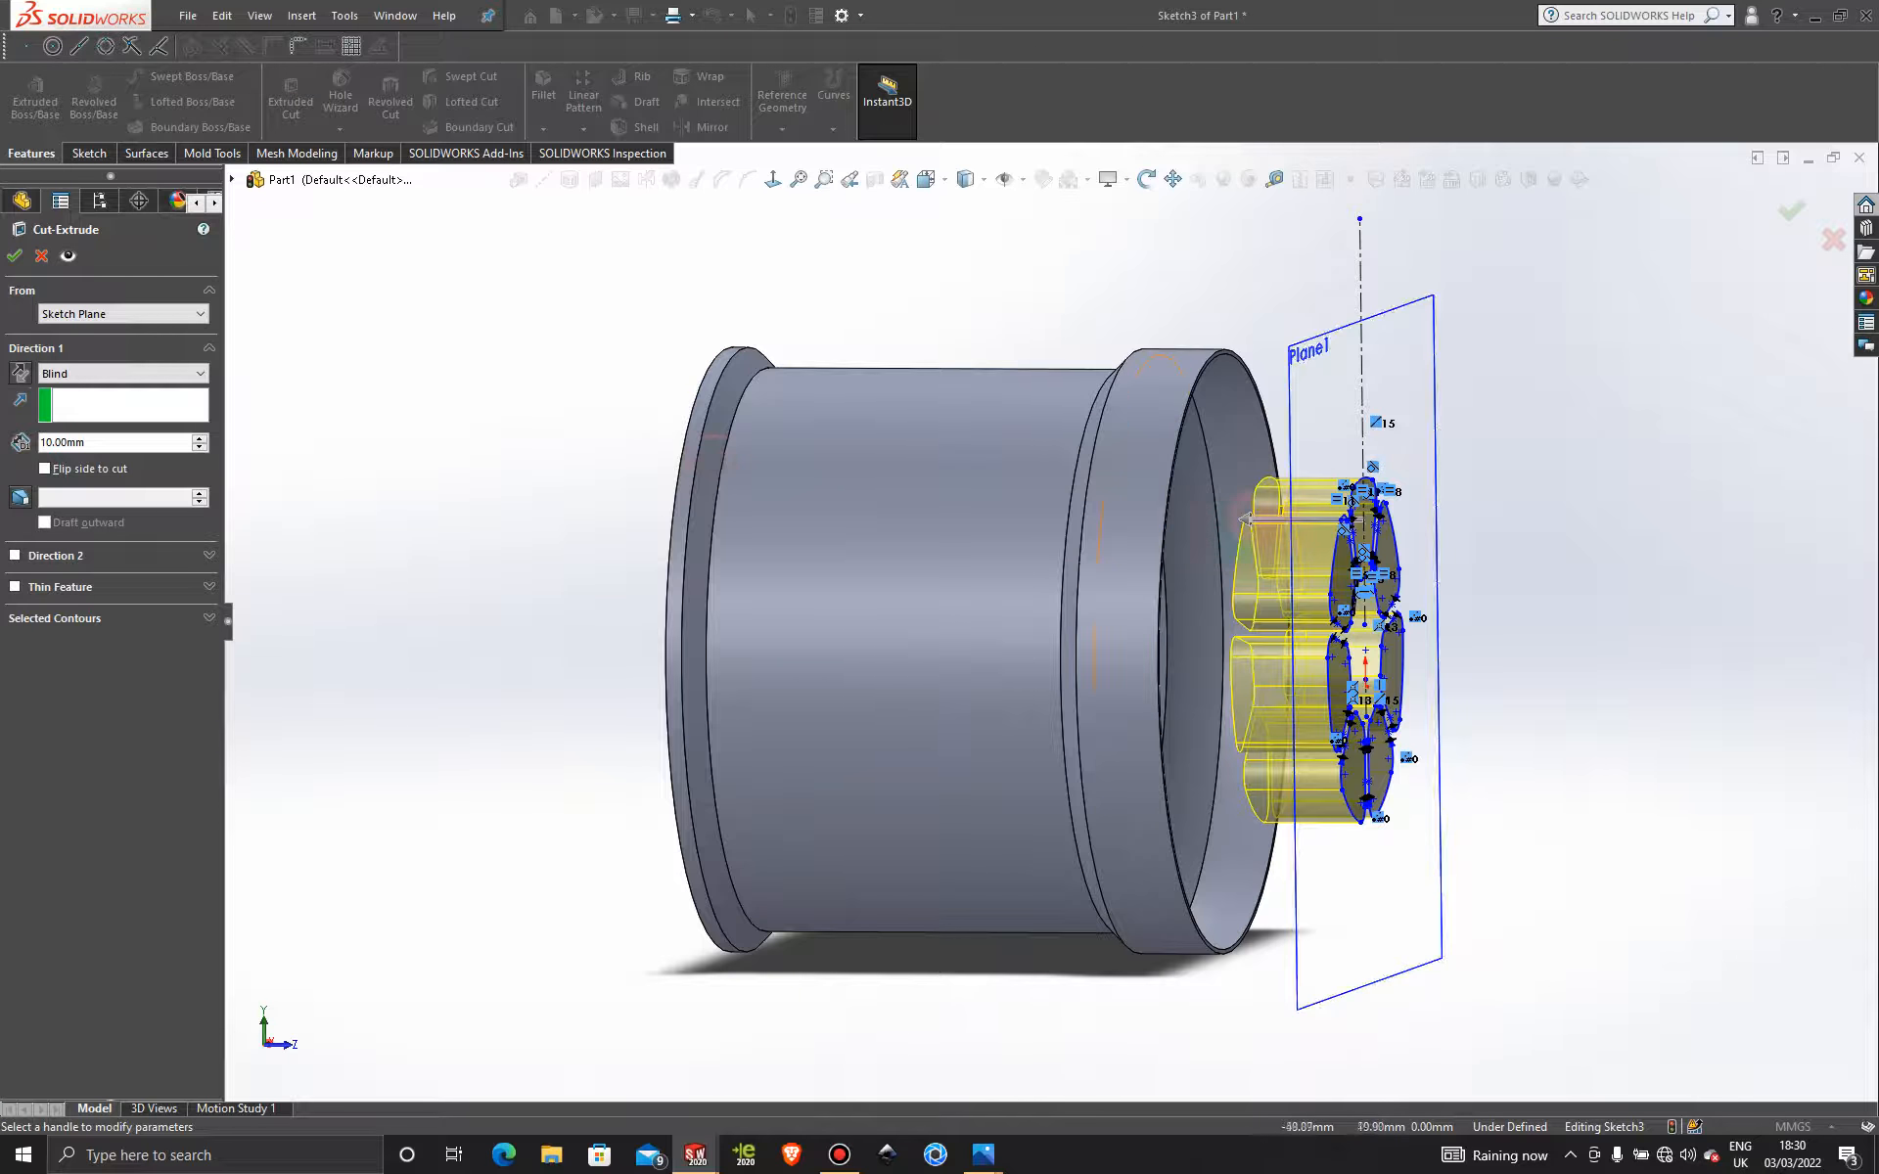
left_click_drag(1235, 519, 356, 449)
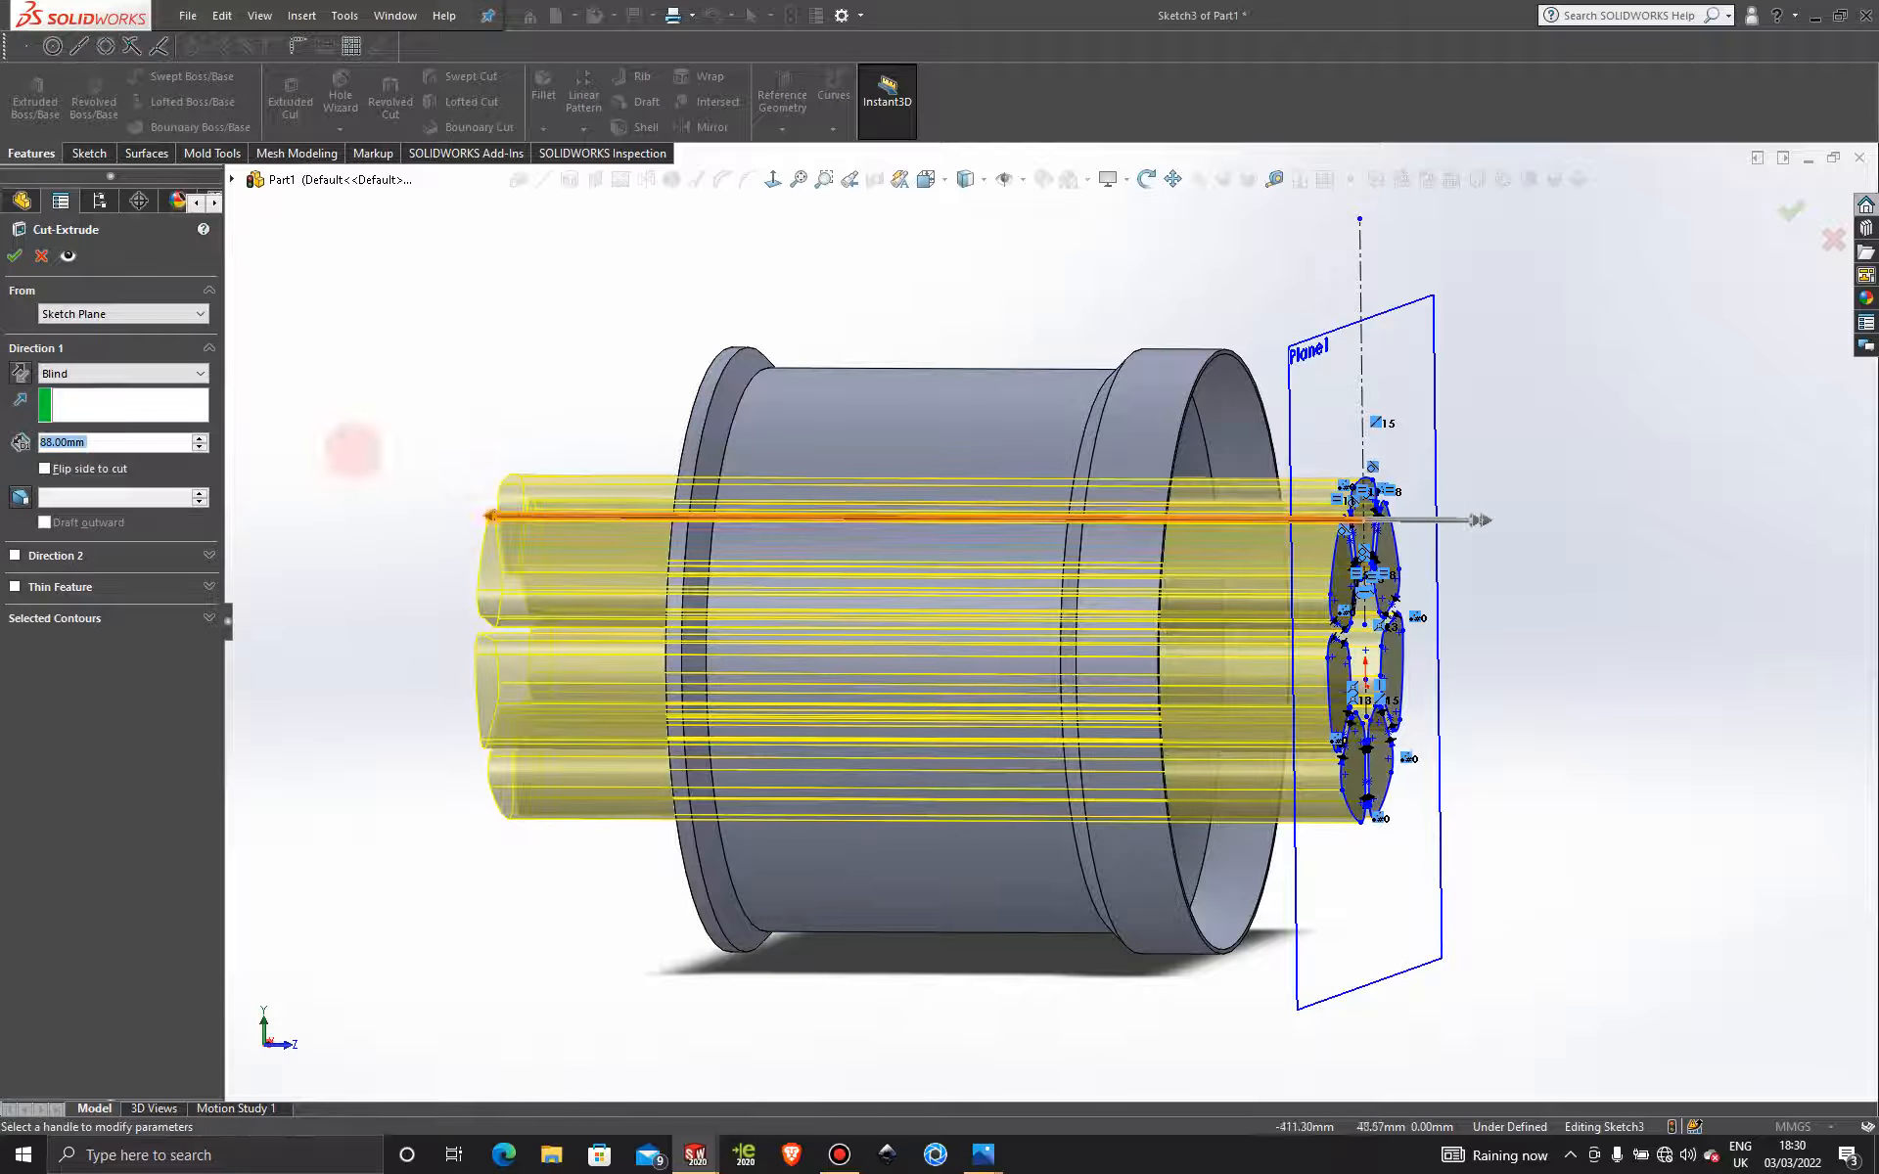
left_click(15, 256)
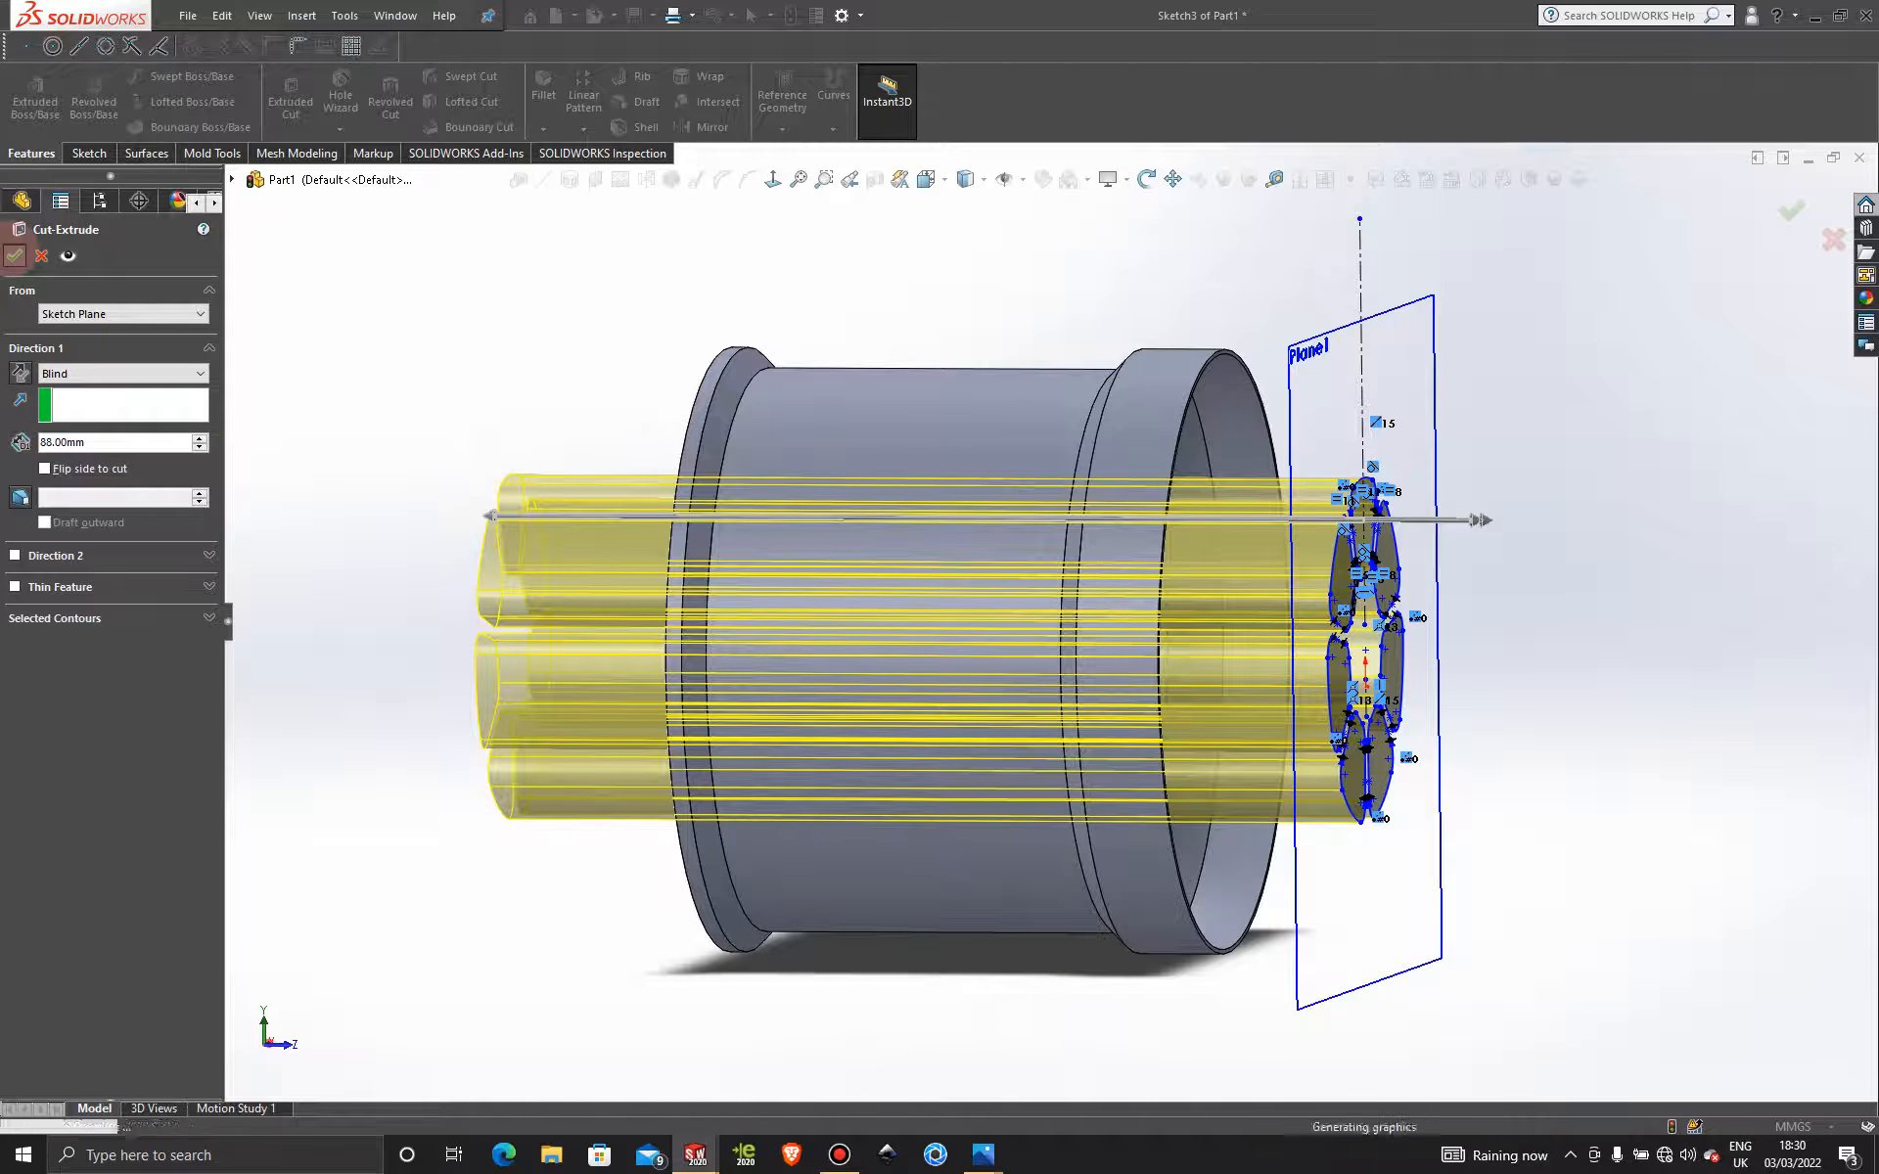
left_click(1747, 457)
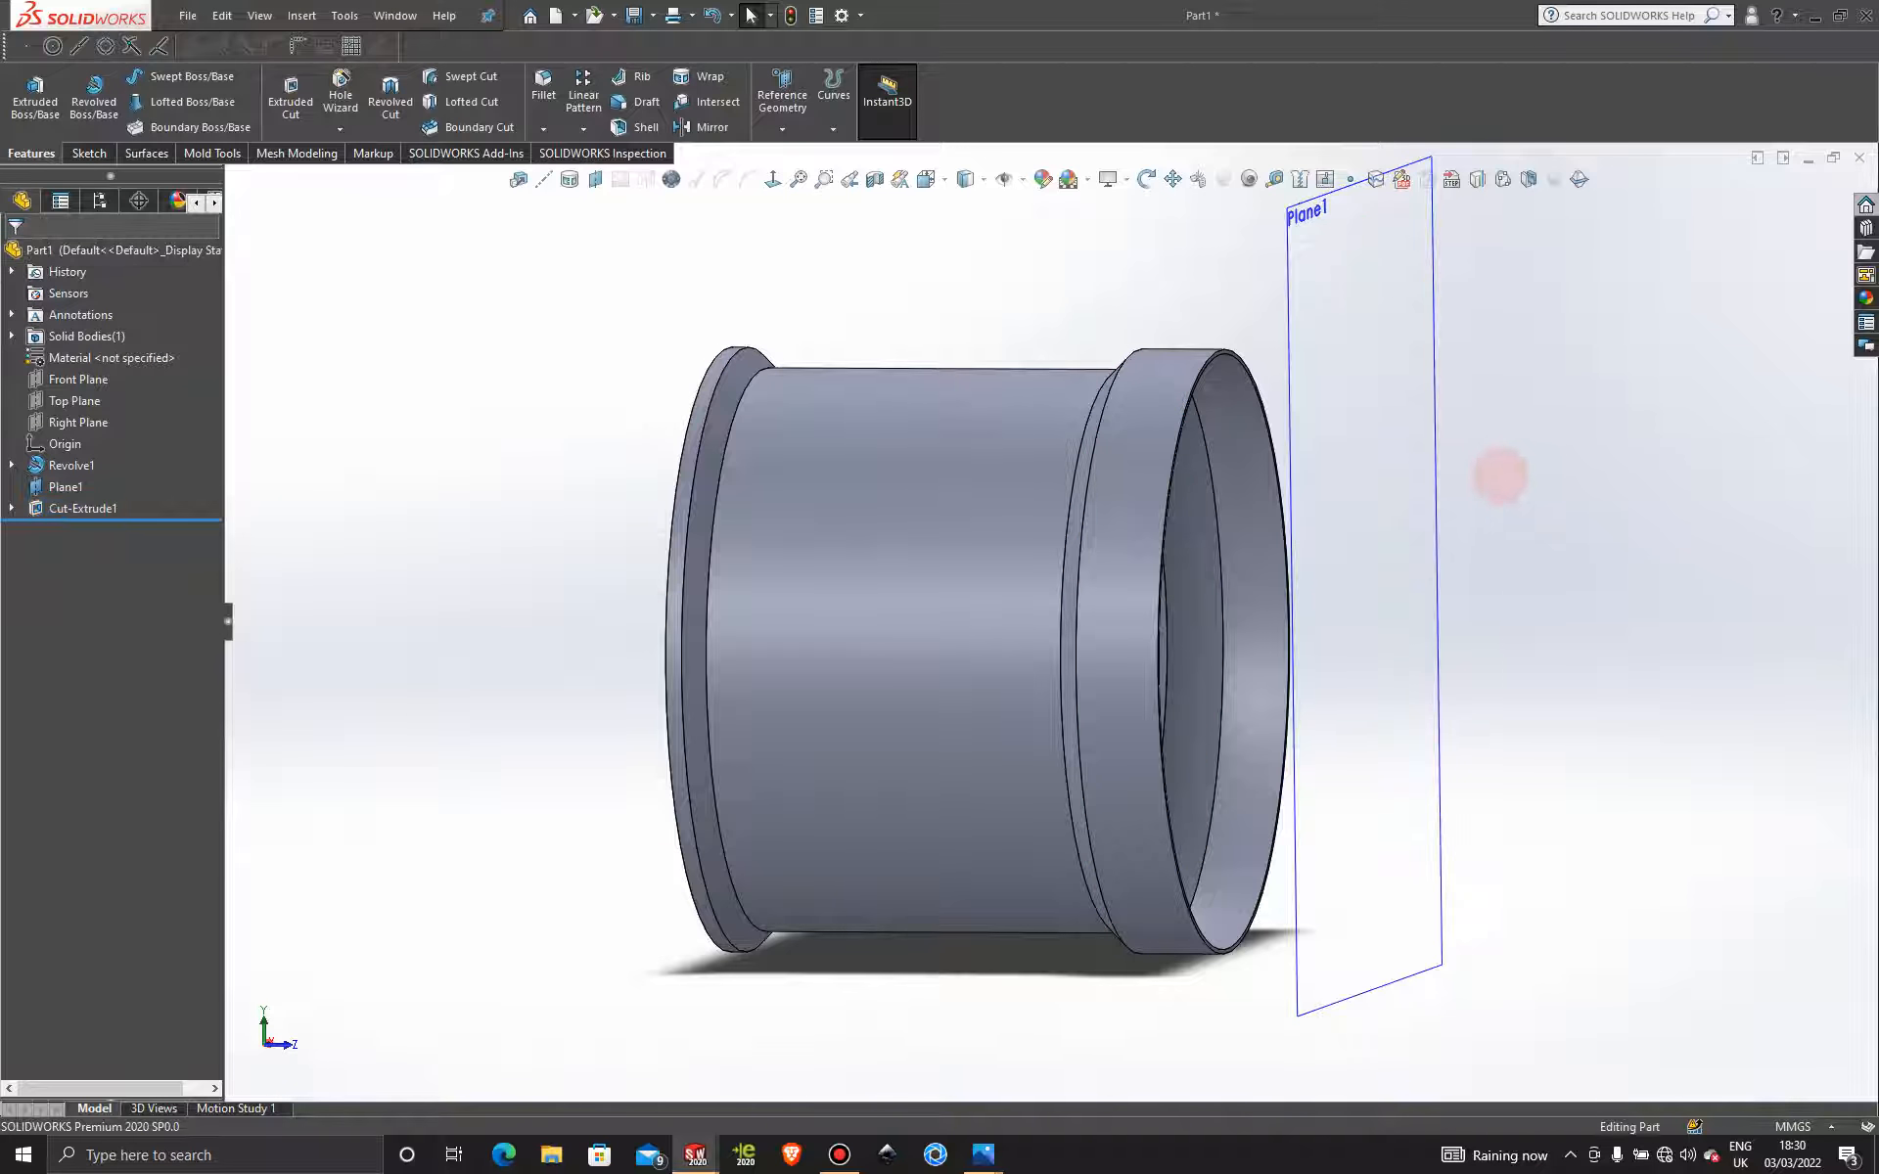
Start a sketch on Plane1 and draw a vertical centerline about 38 mm long from the hub circle's centre past the rim.
middle_click_drag(1497, 474, 1071, 634)
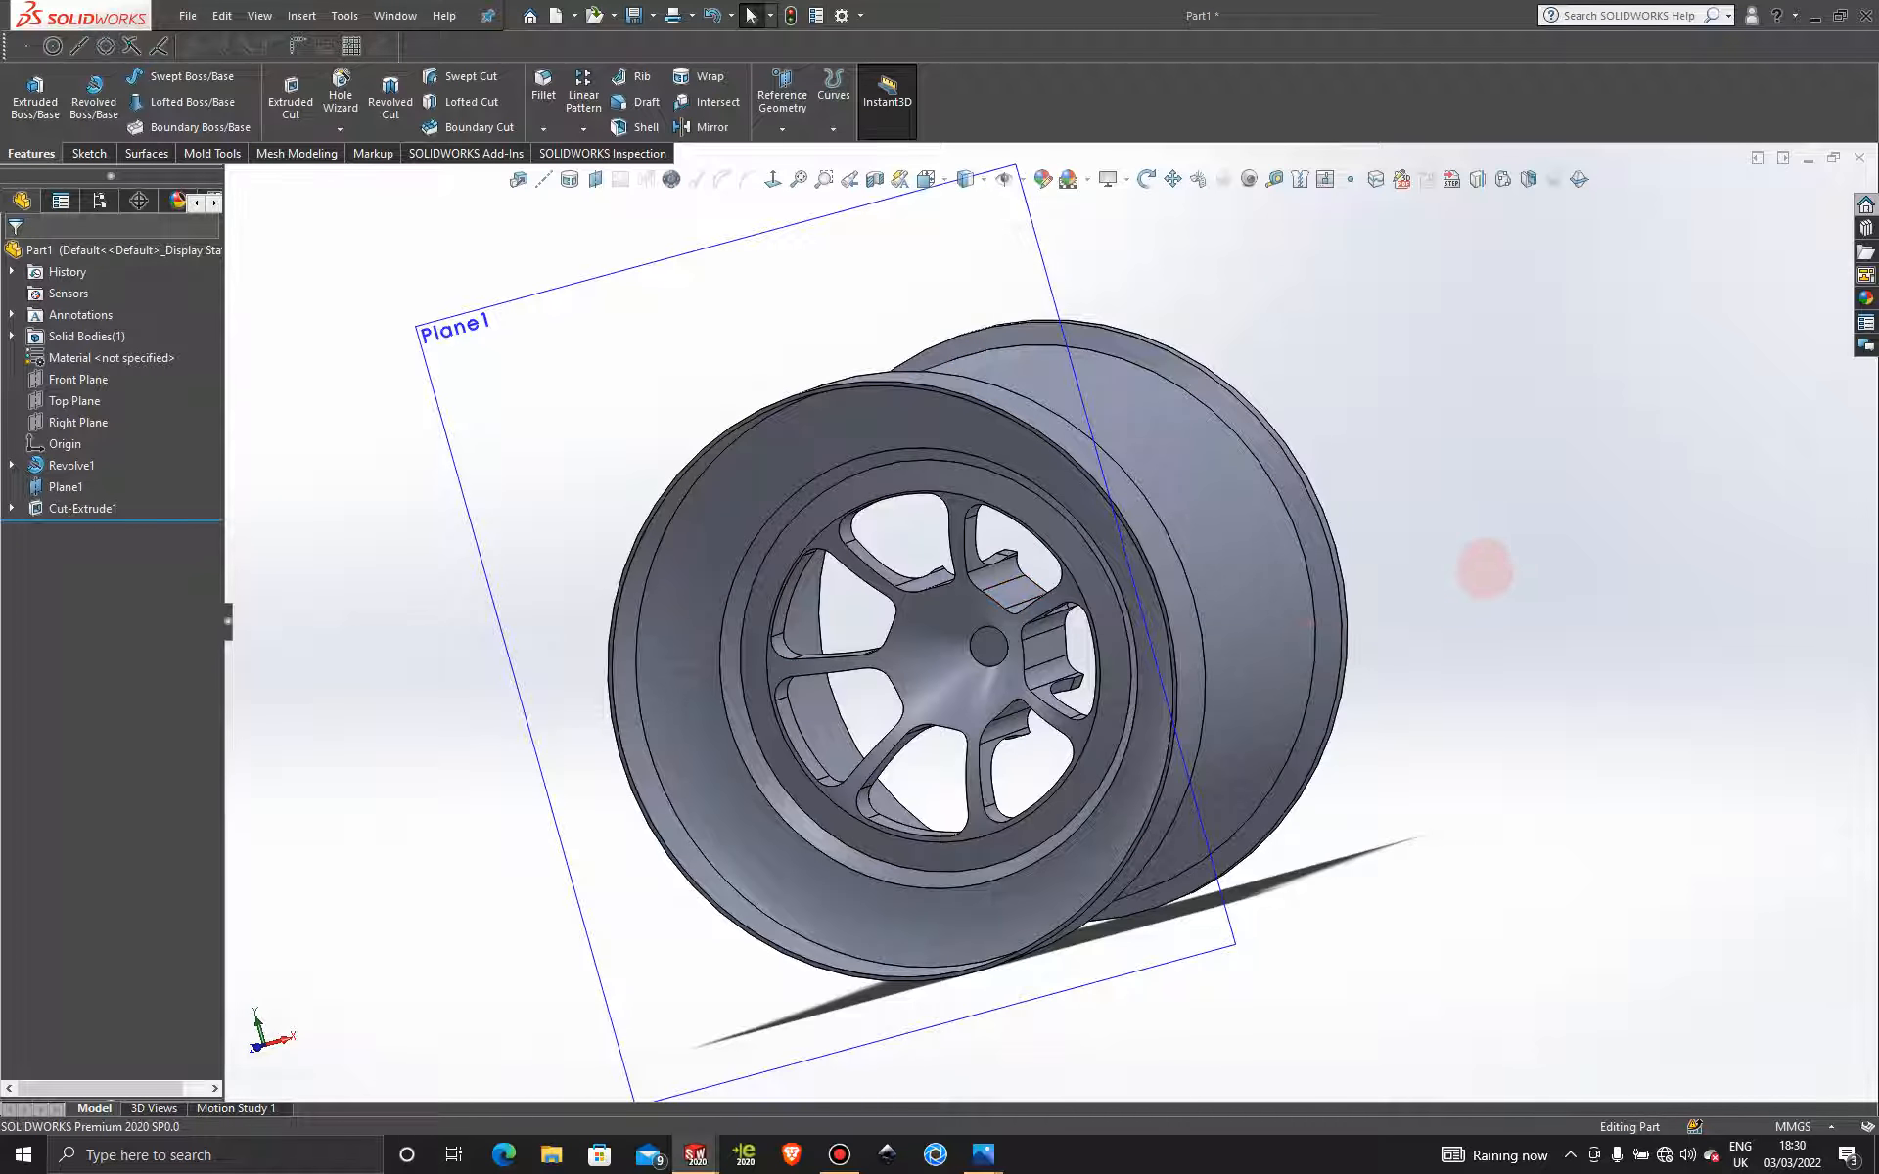
middle_click_drag(1484, 569, 1079, 483)
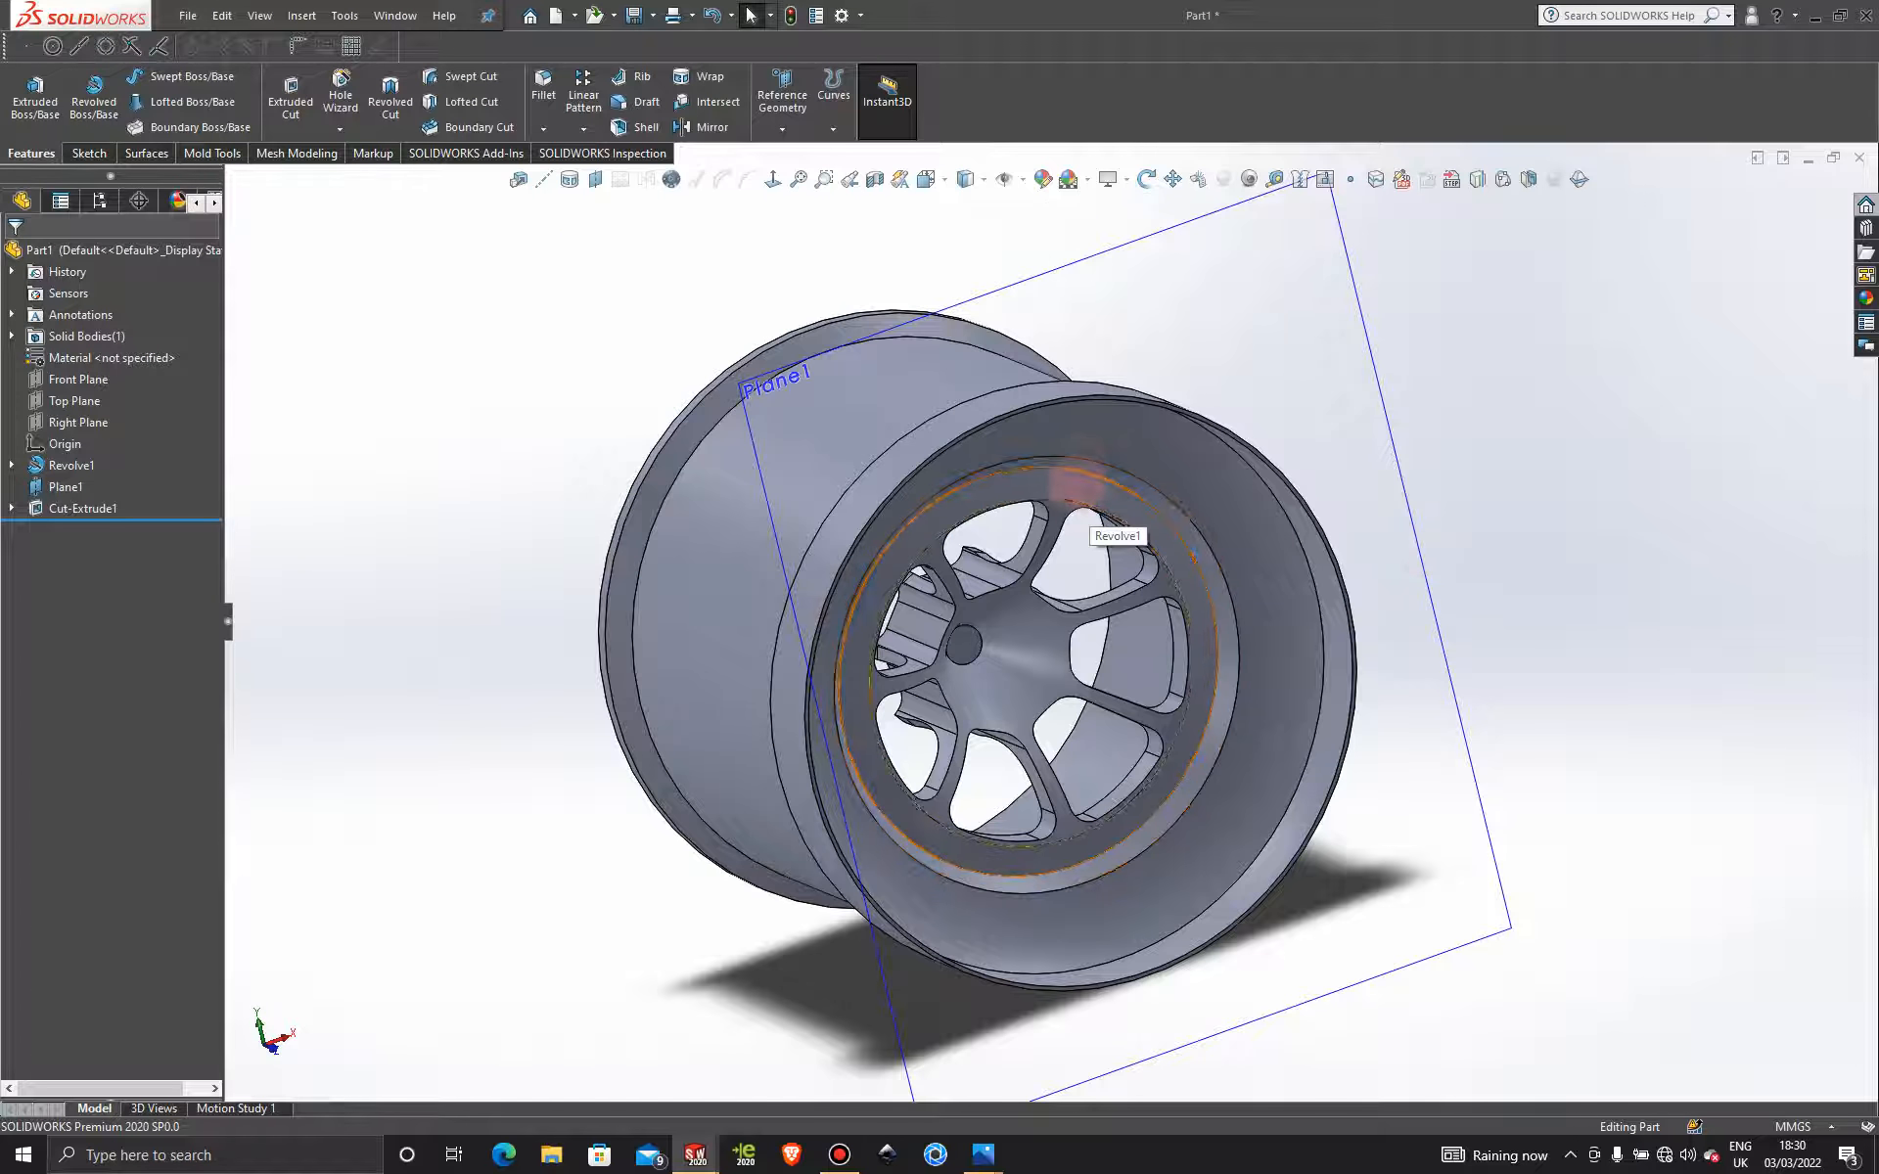
middle_click_drag(1594, 558, 1354, 378)
left_click(1300, 335)
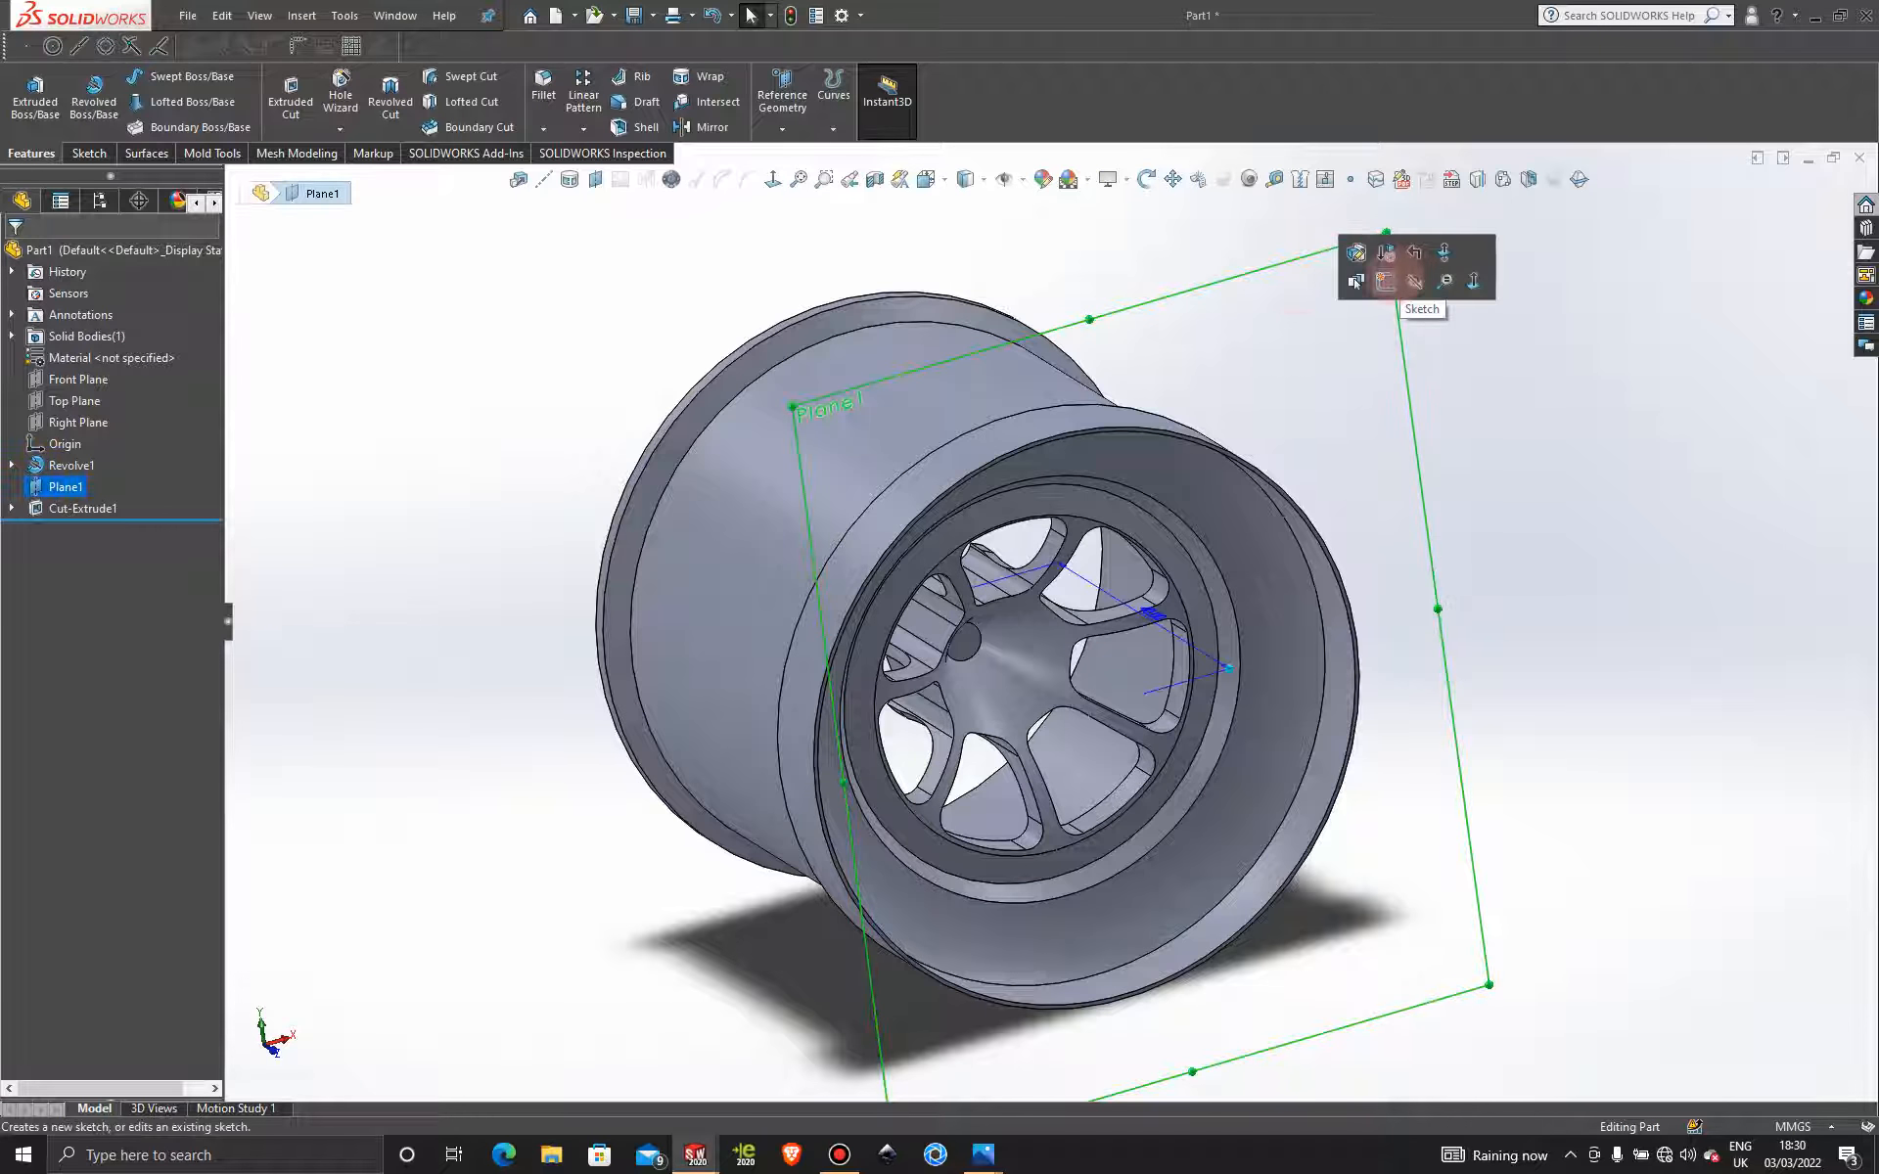
left_click(1385, 282)
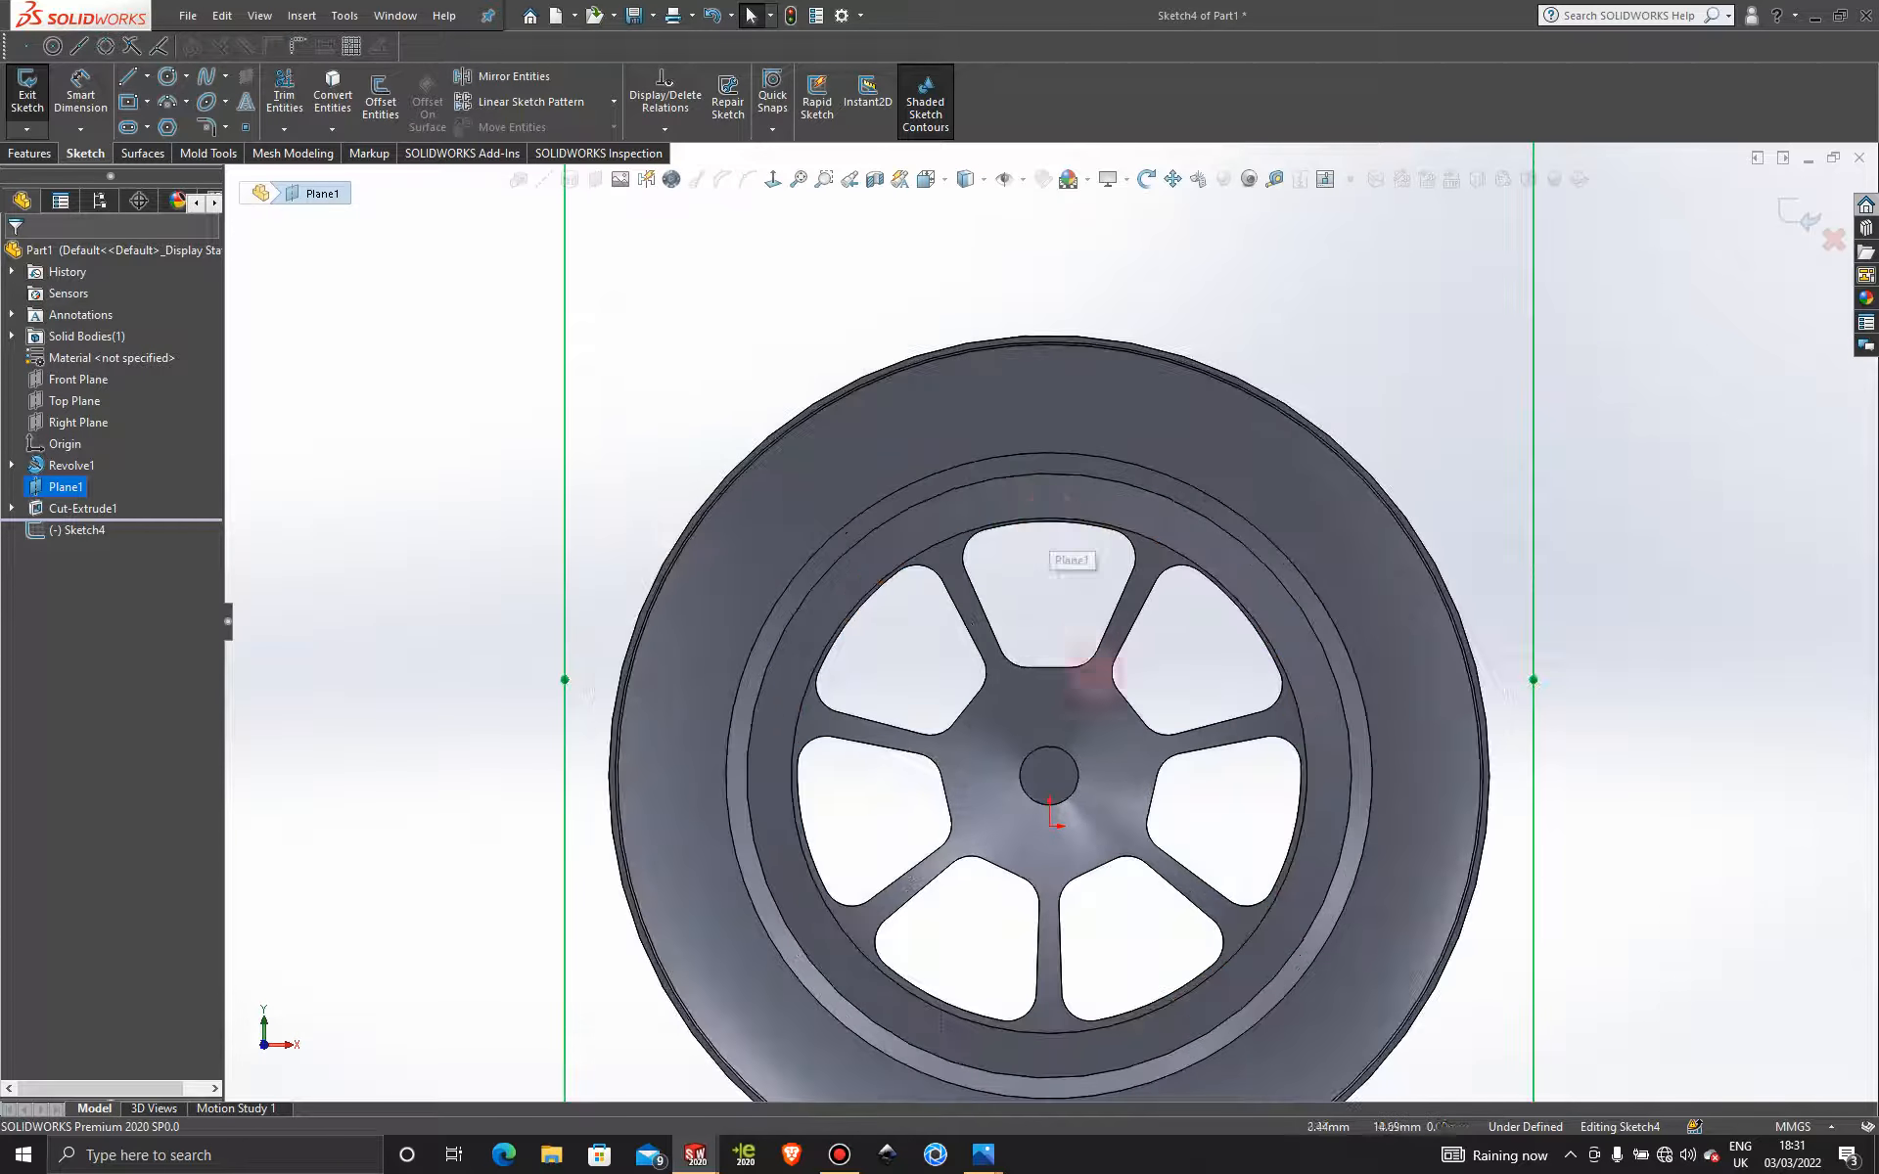
left_click(147, 76)
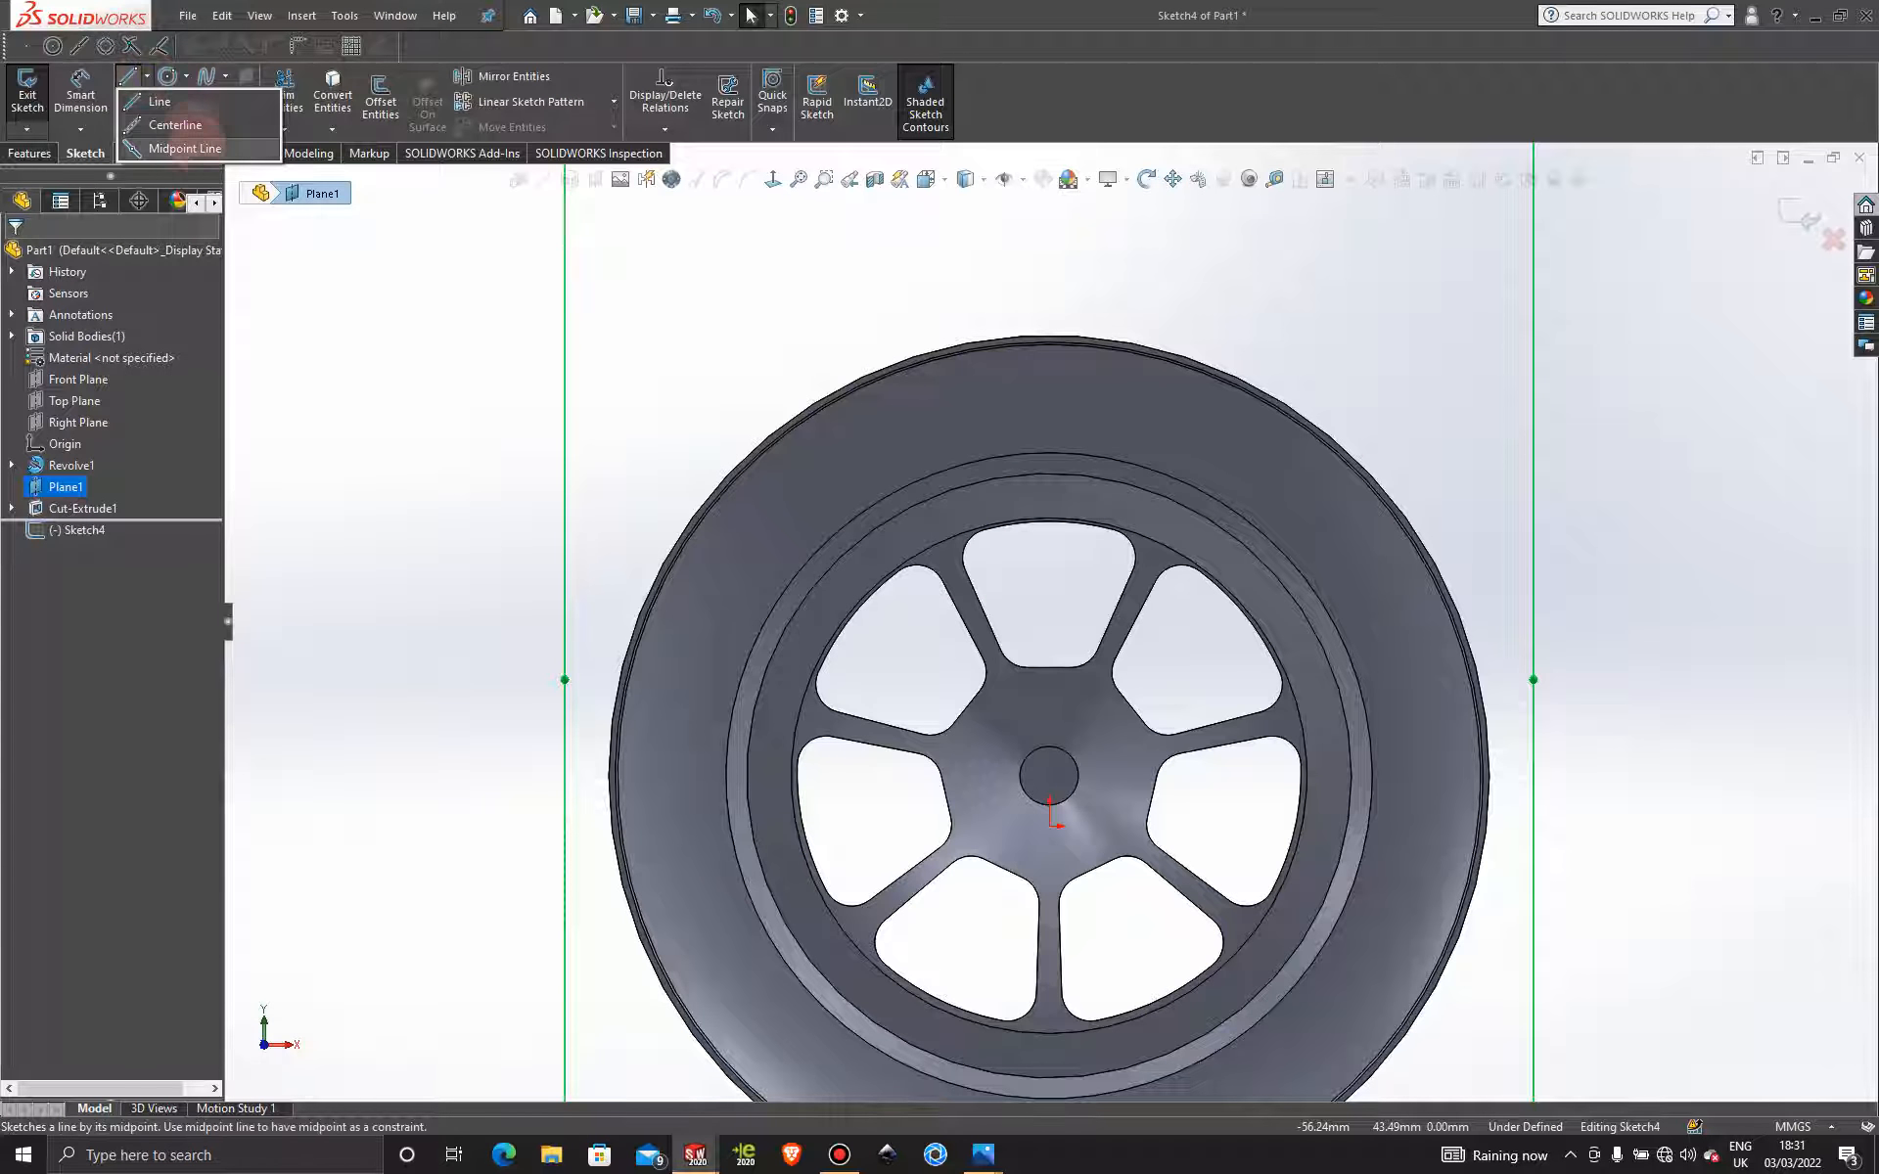
left_click(176, 124)
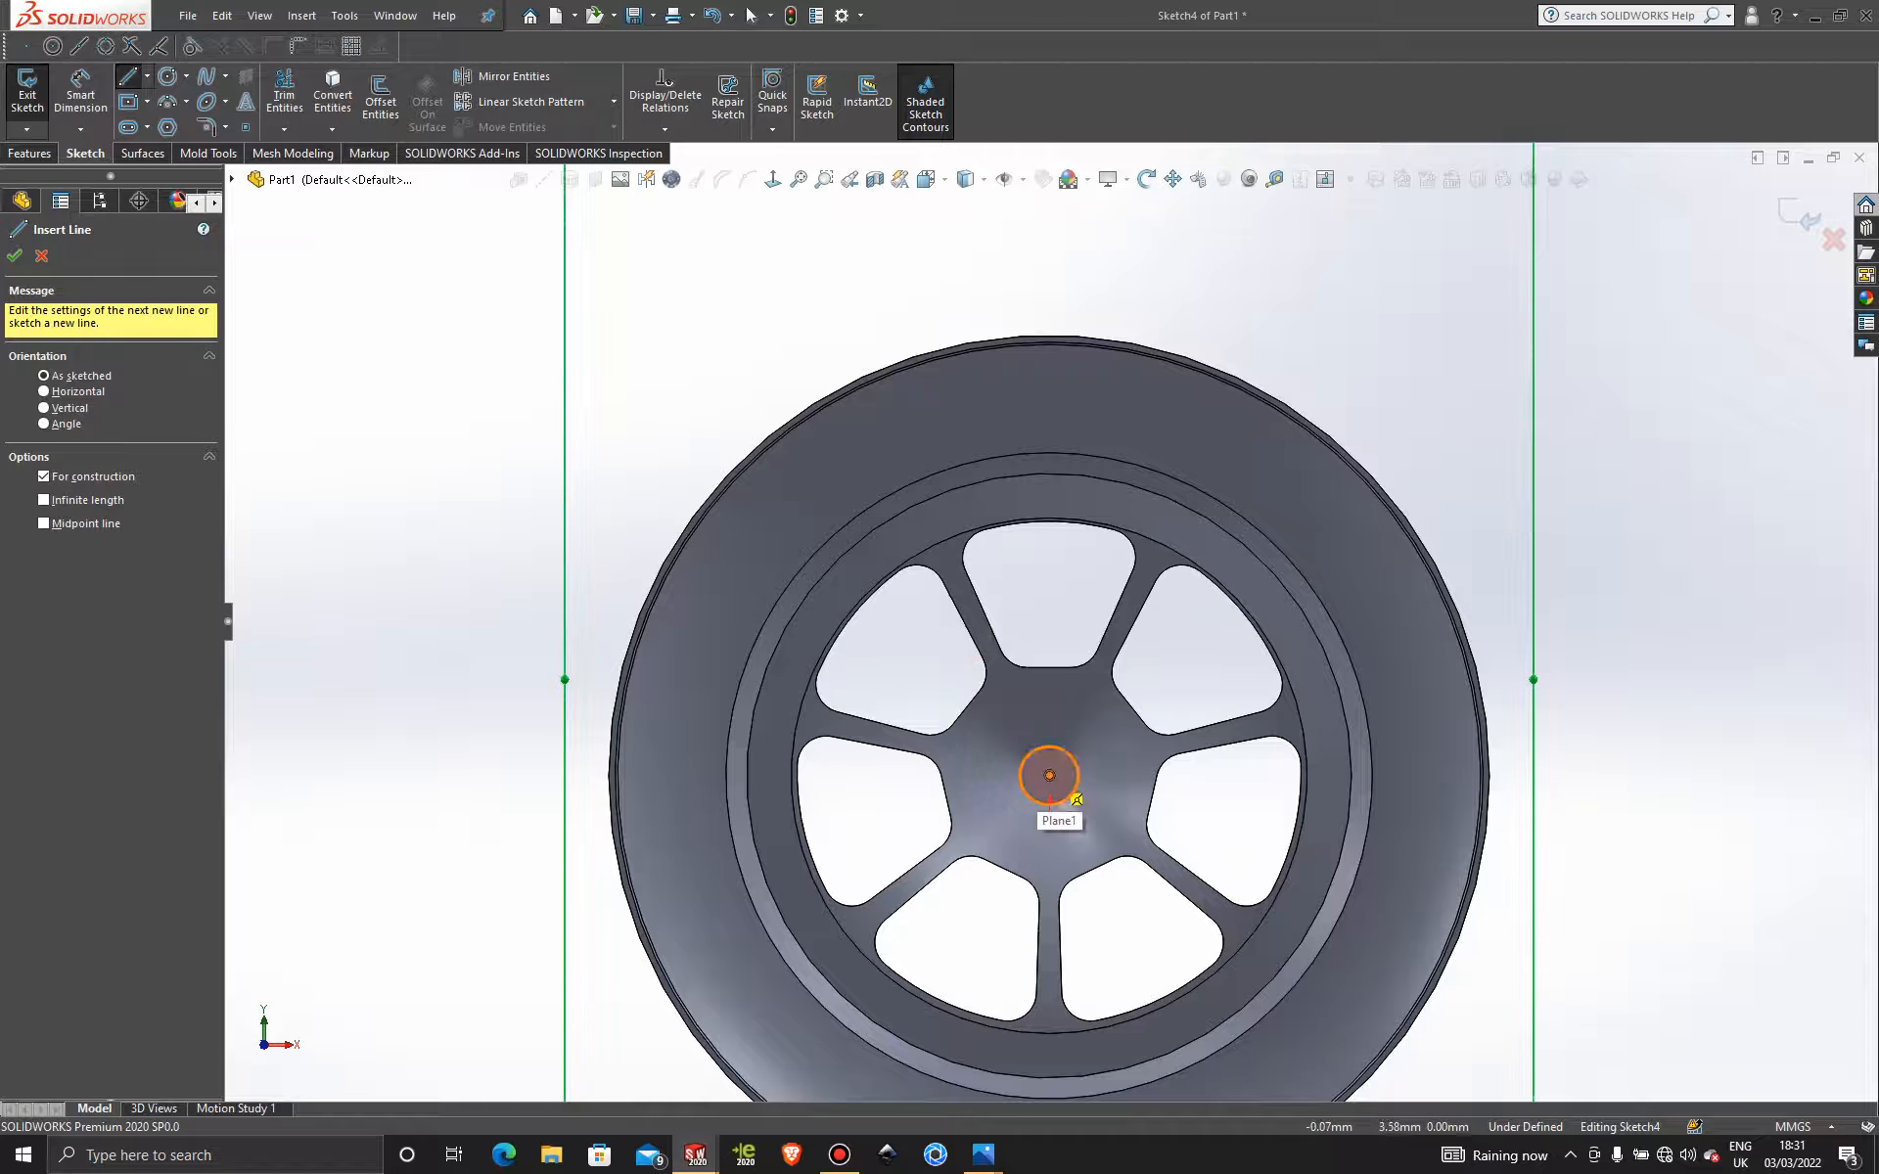
left_click(1049, 775)
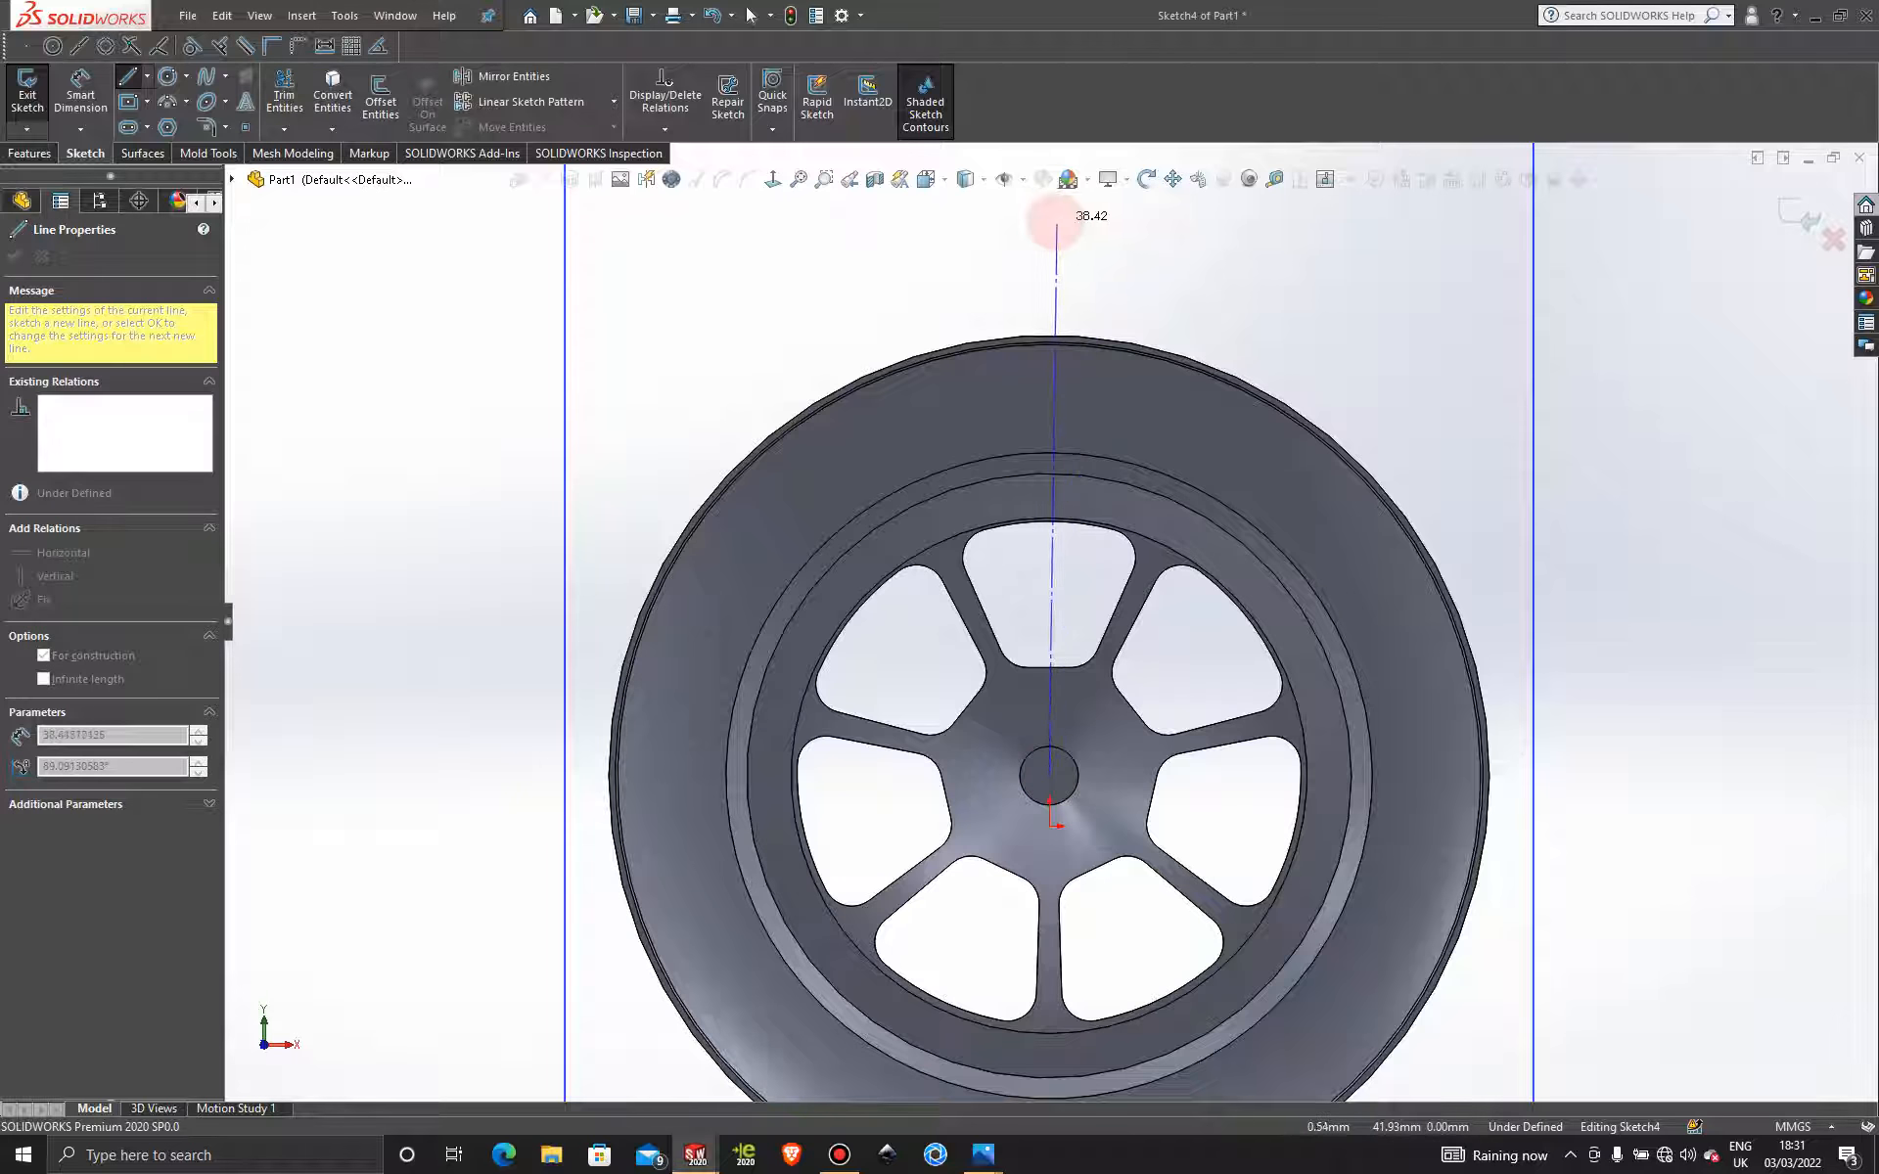
left_click(1048, 232)
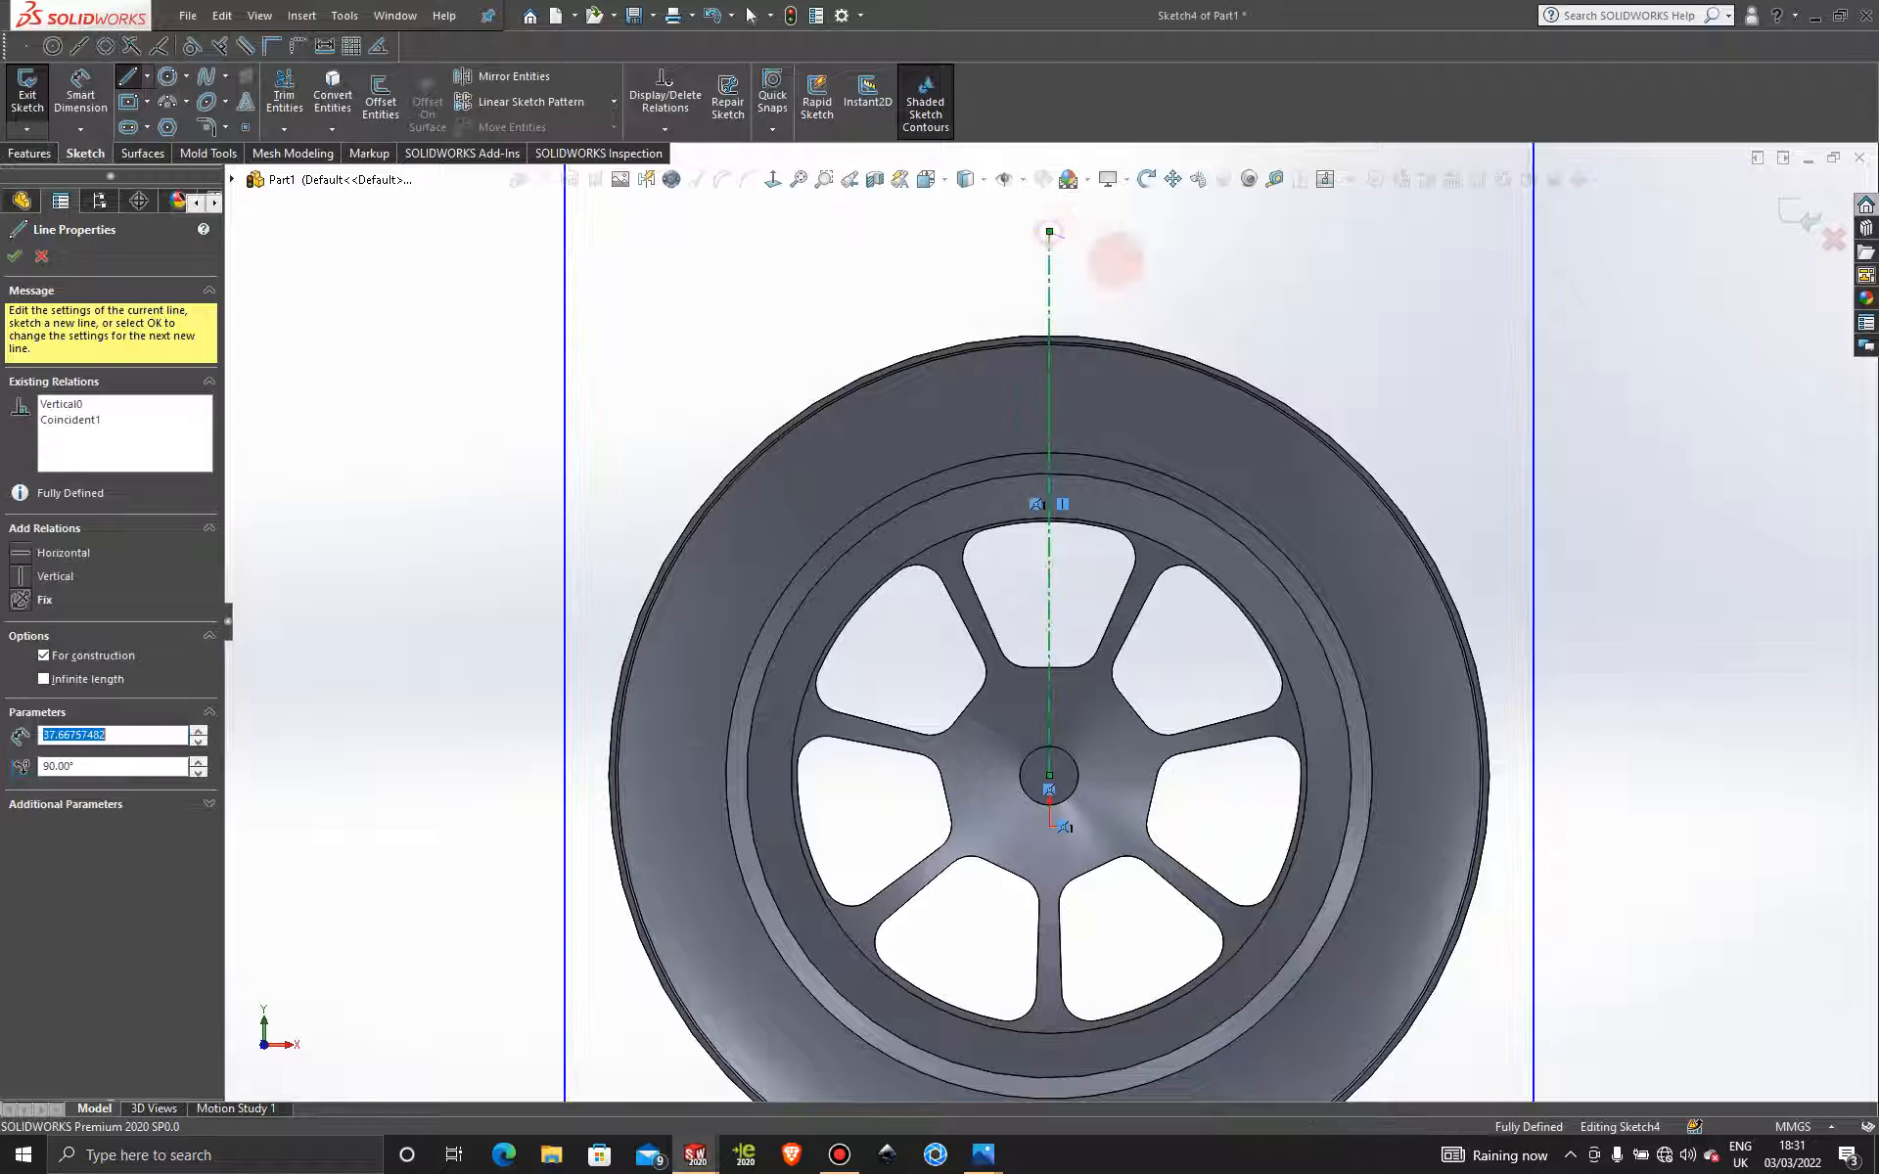
key("Escape")
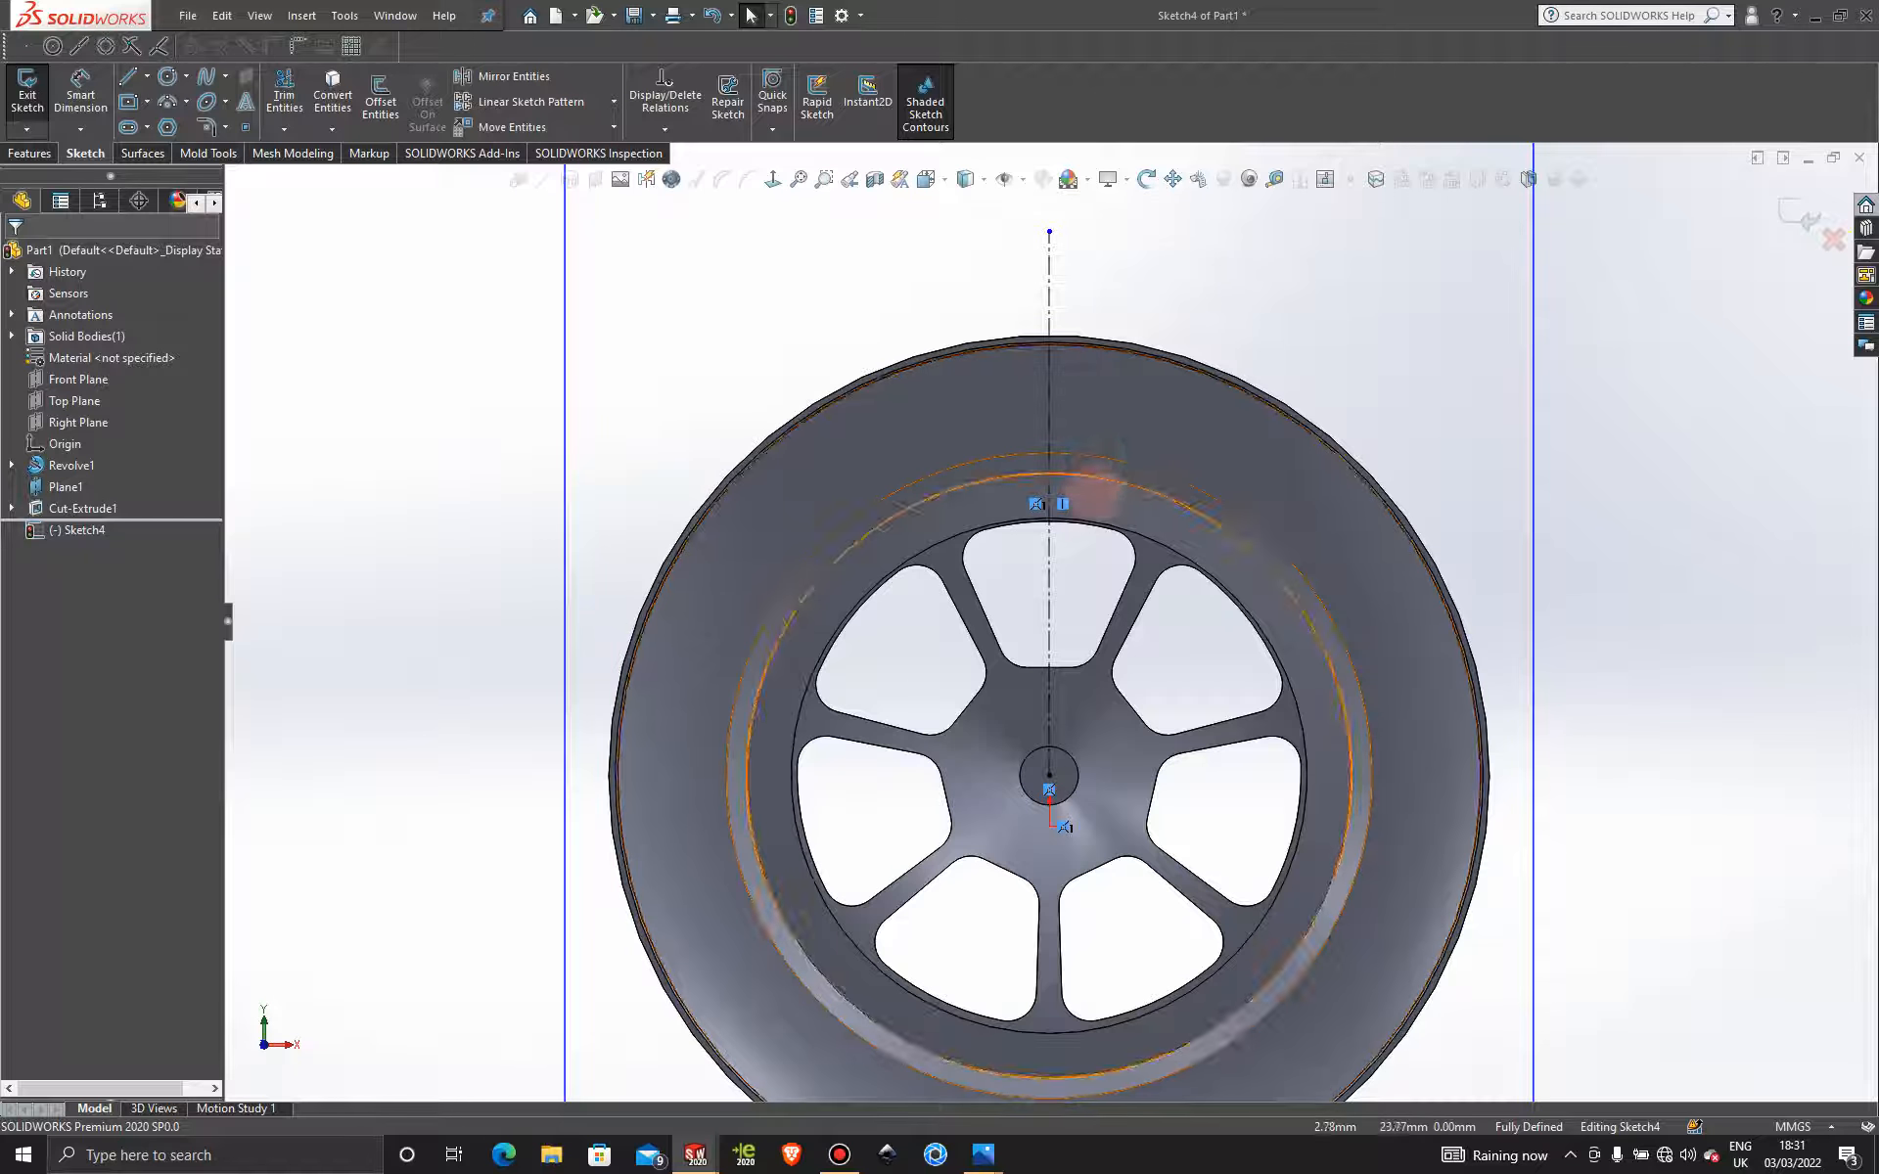
Sketch a short, nearly horizontal spline leftward from the centerline just above the upper spoke window, about 2.5 mm long.
scroll(1077, 473, "down", 2)
scroll(1076, 480, "down", 2)
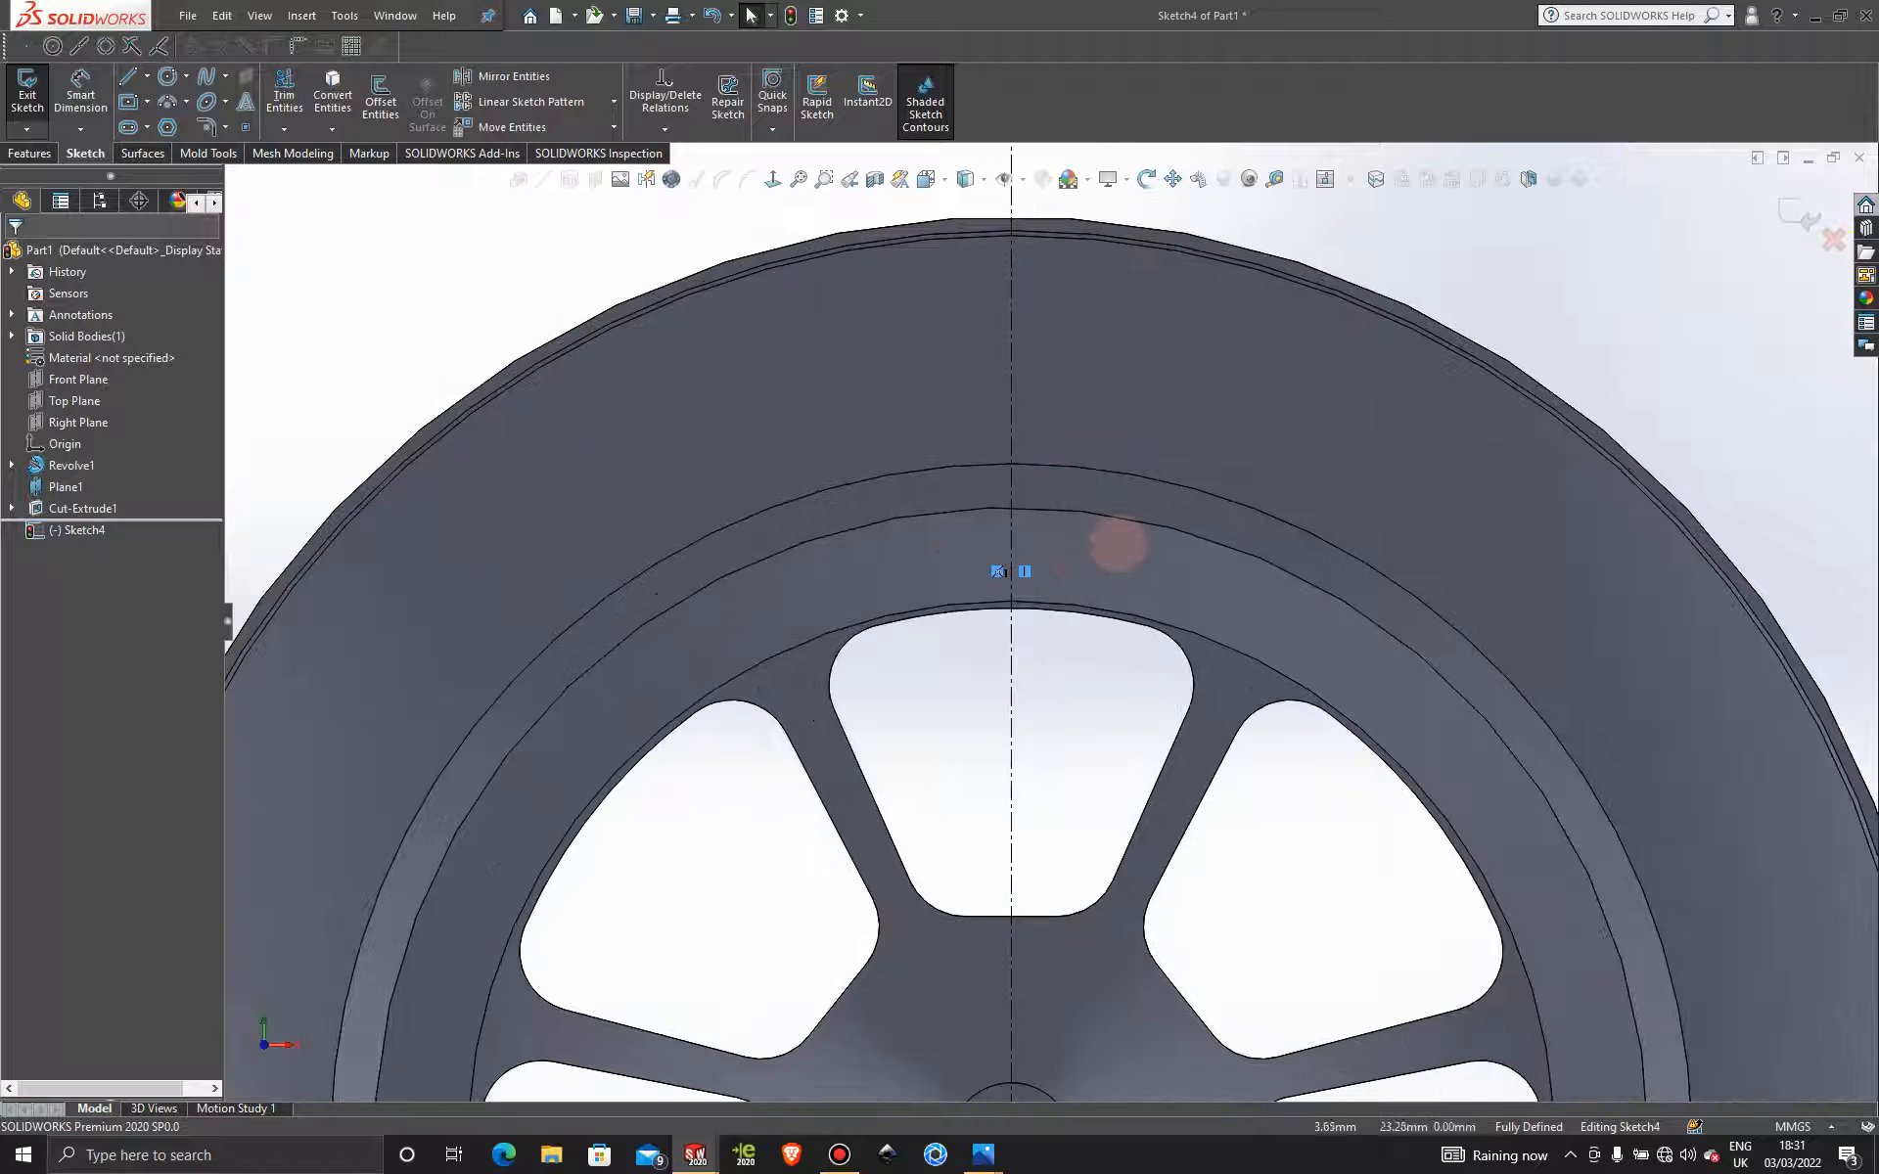
scroll(1116, 541, "down", 1)
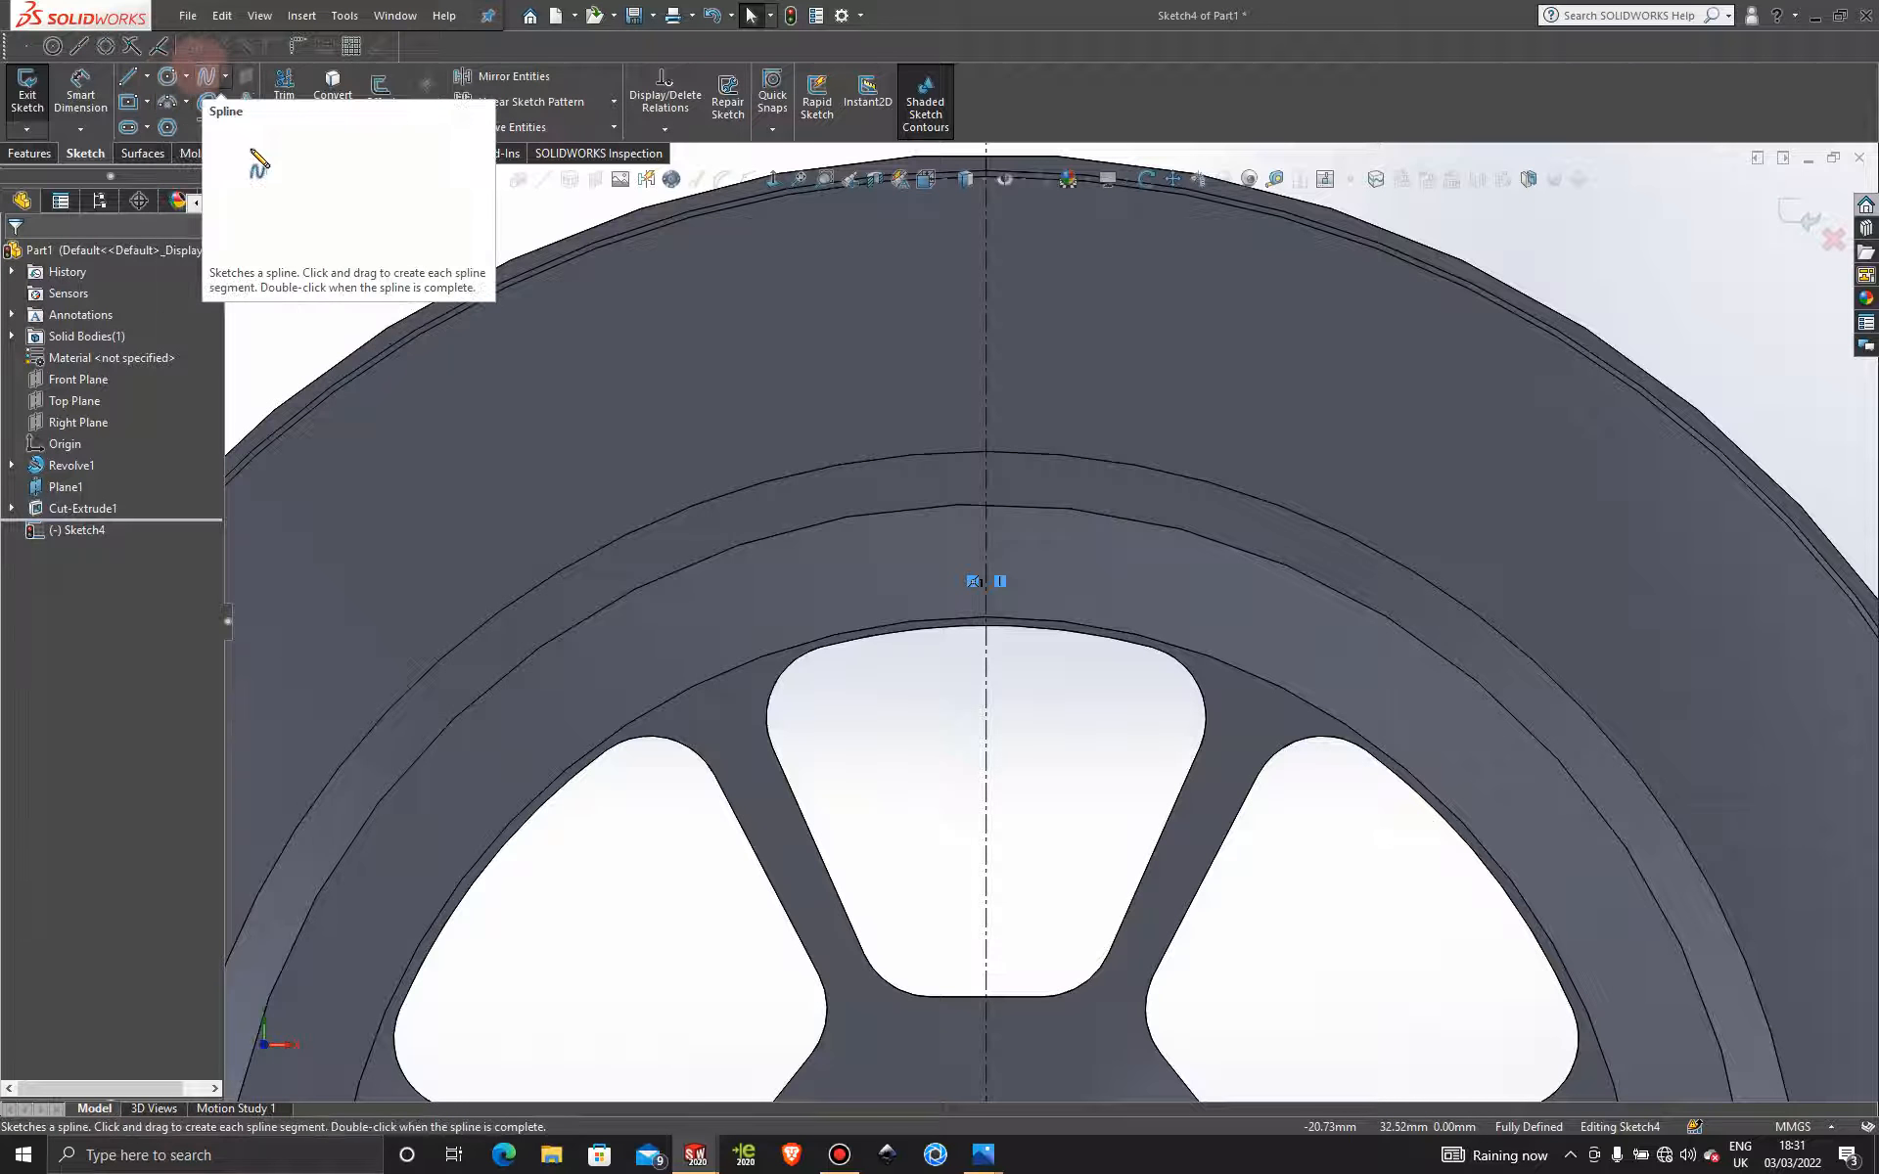
left_click(207, 76)
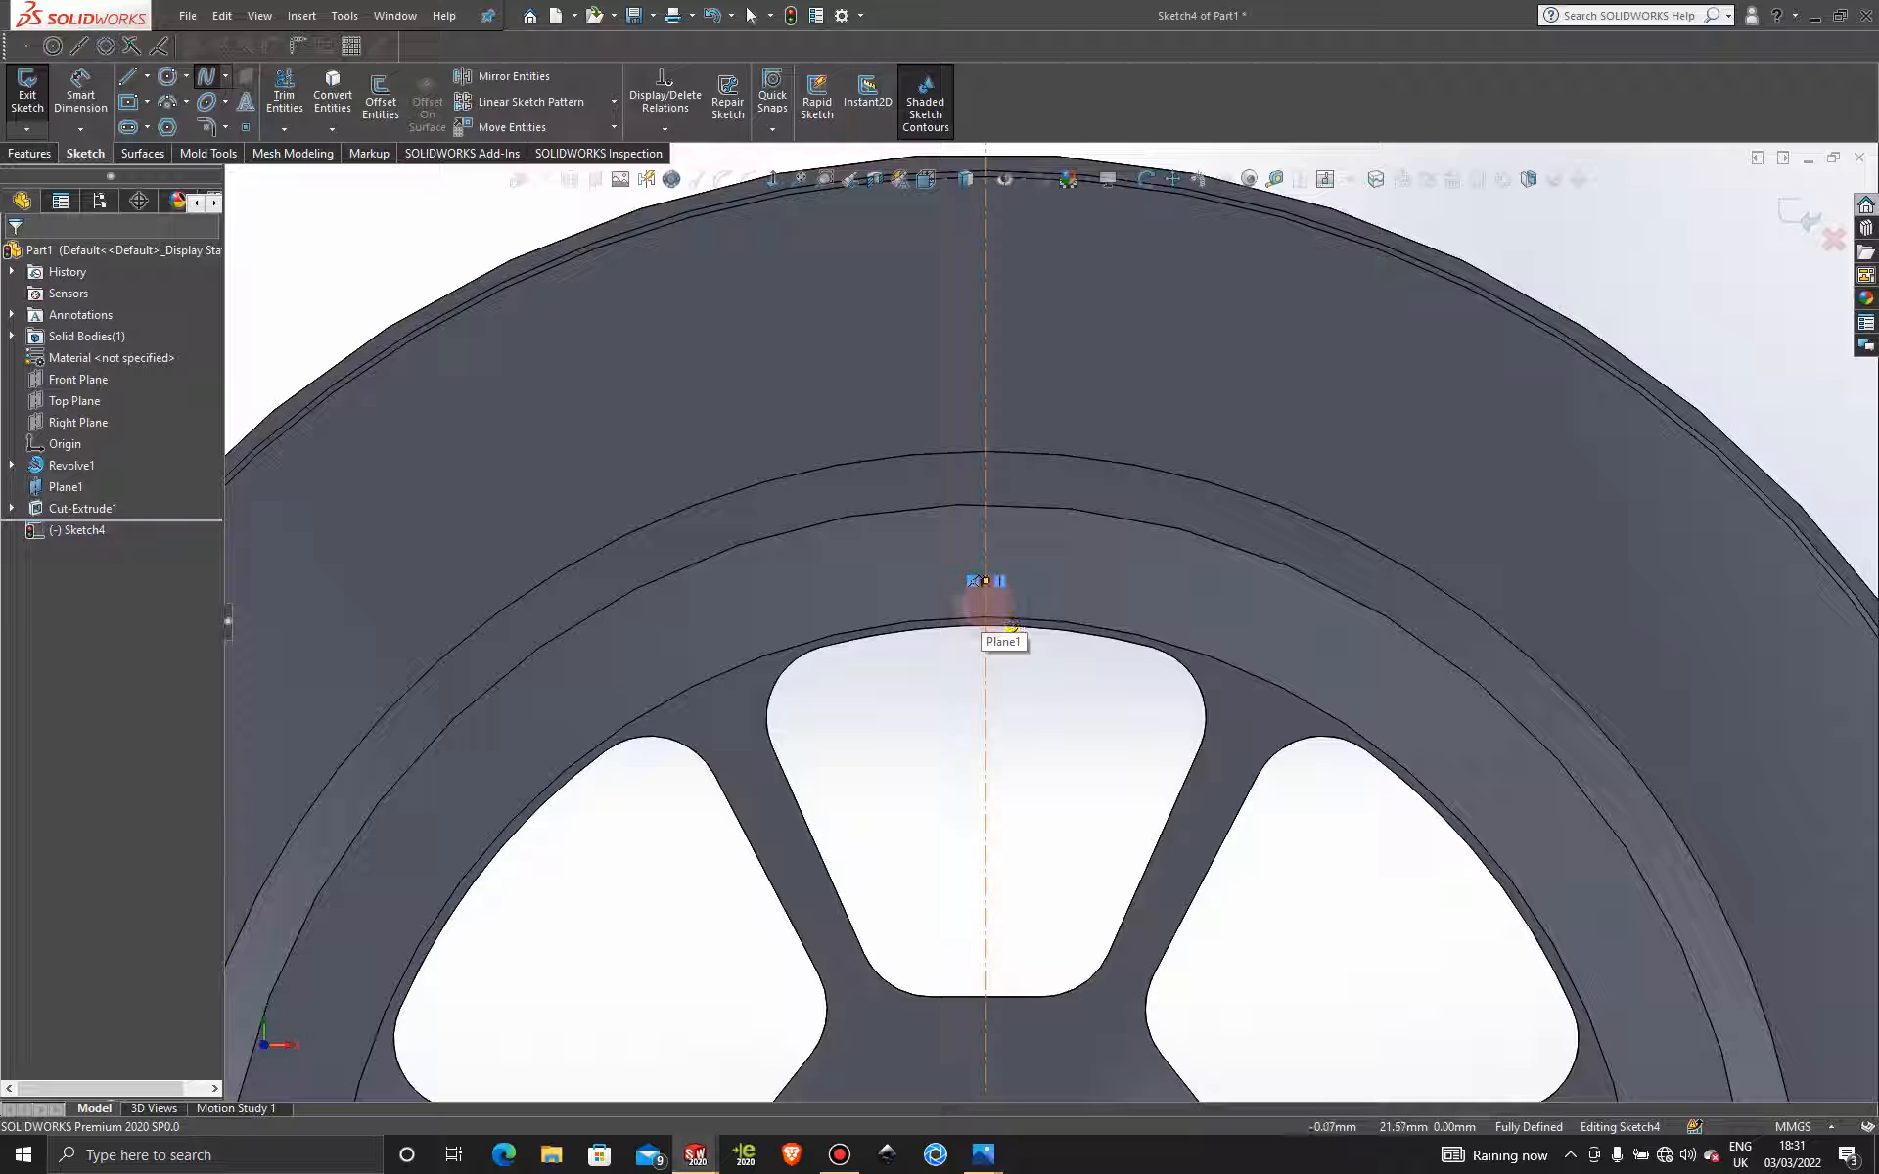
scroll(983, 581, "down", 2)
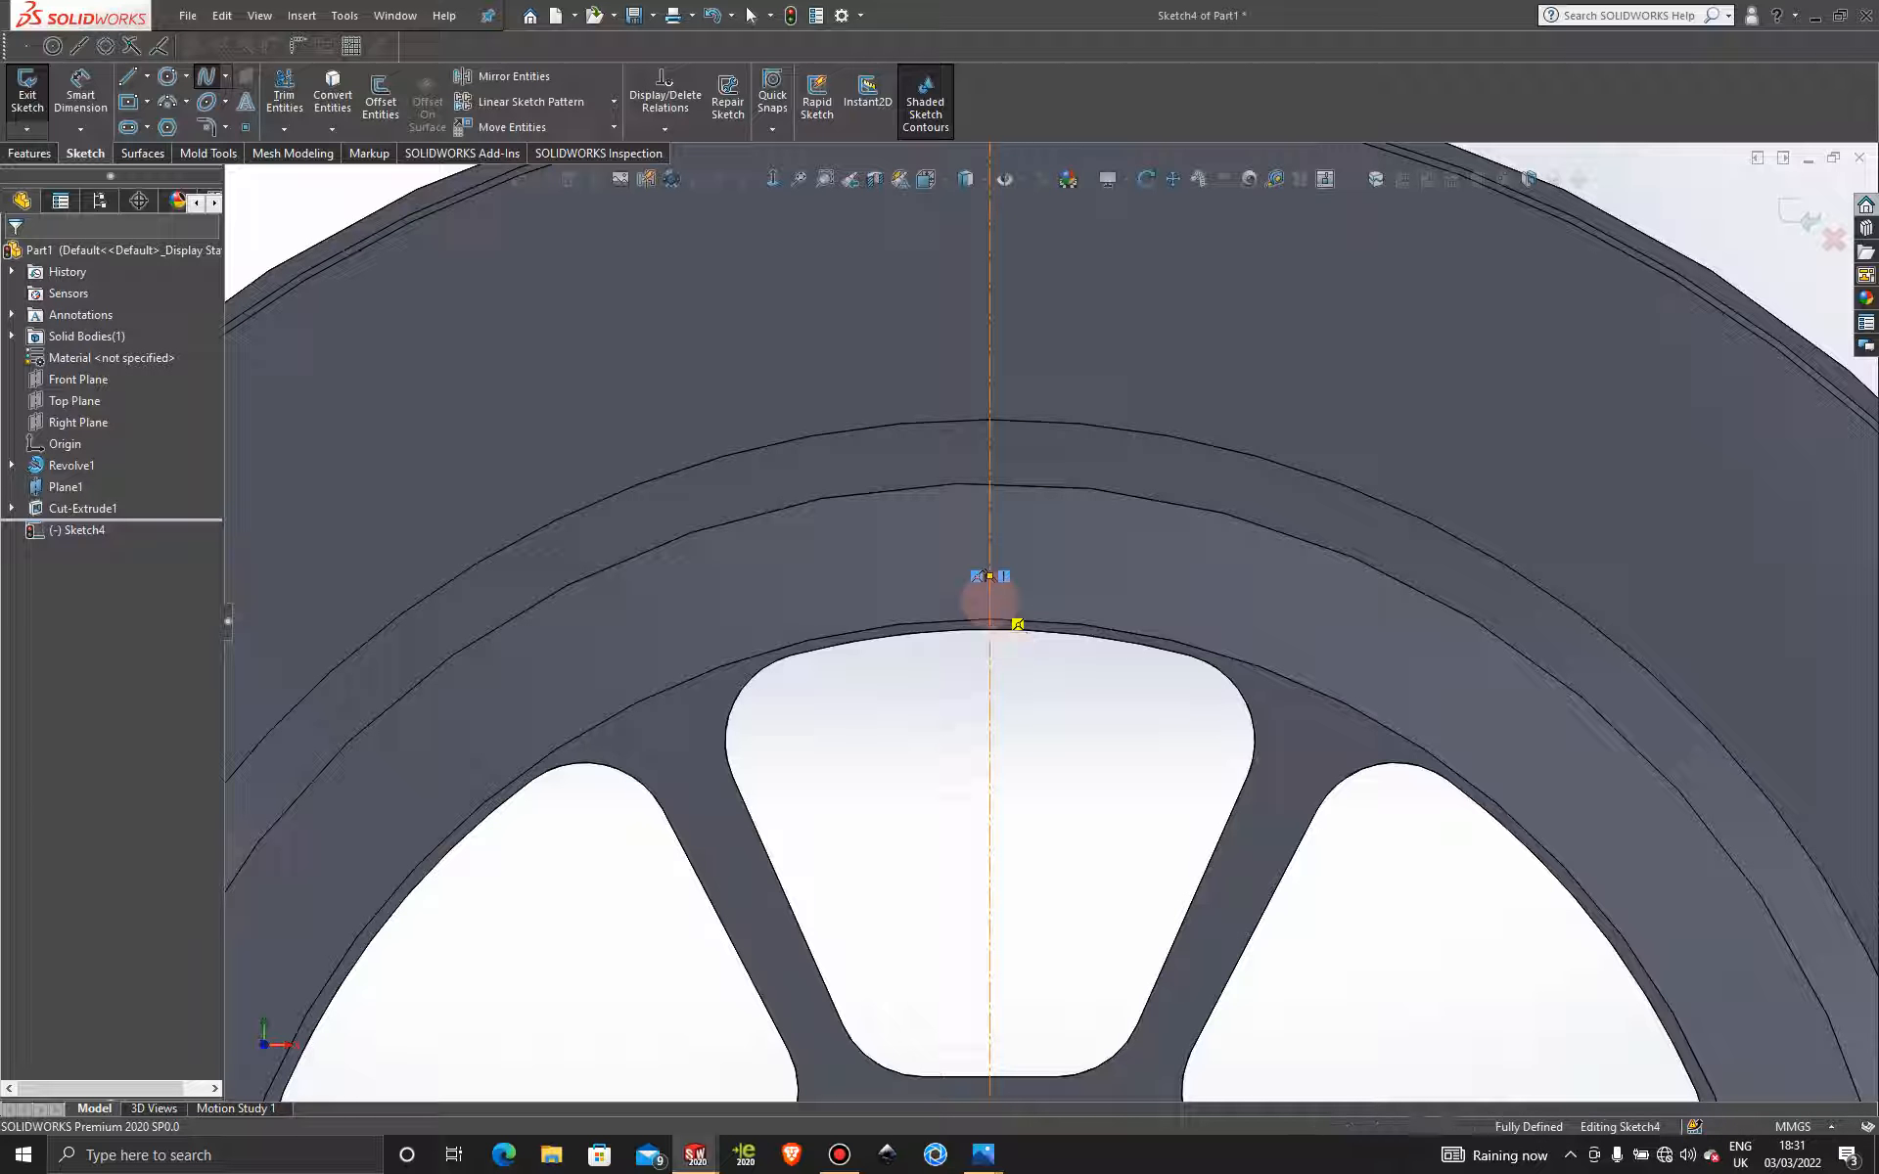
left_click(989, 599)
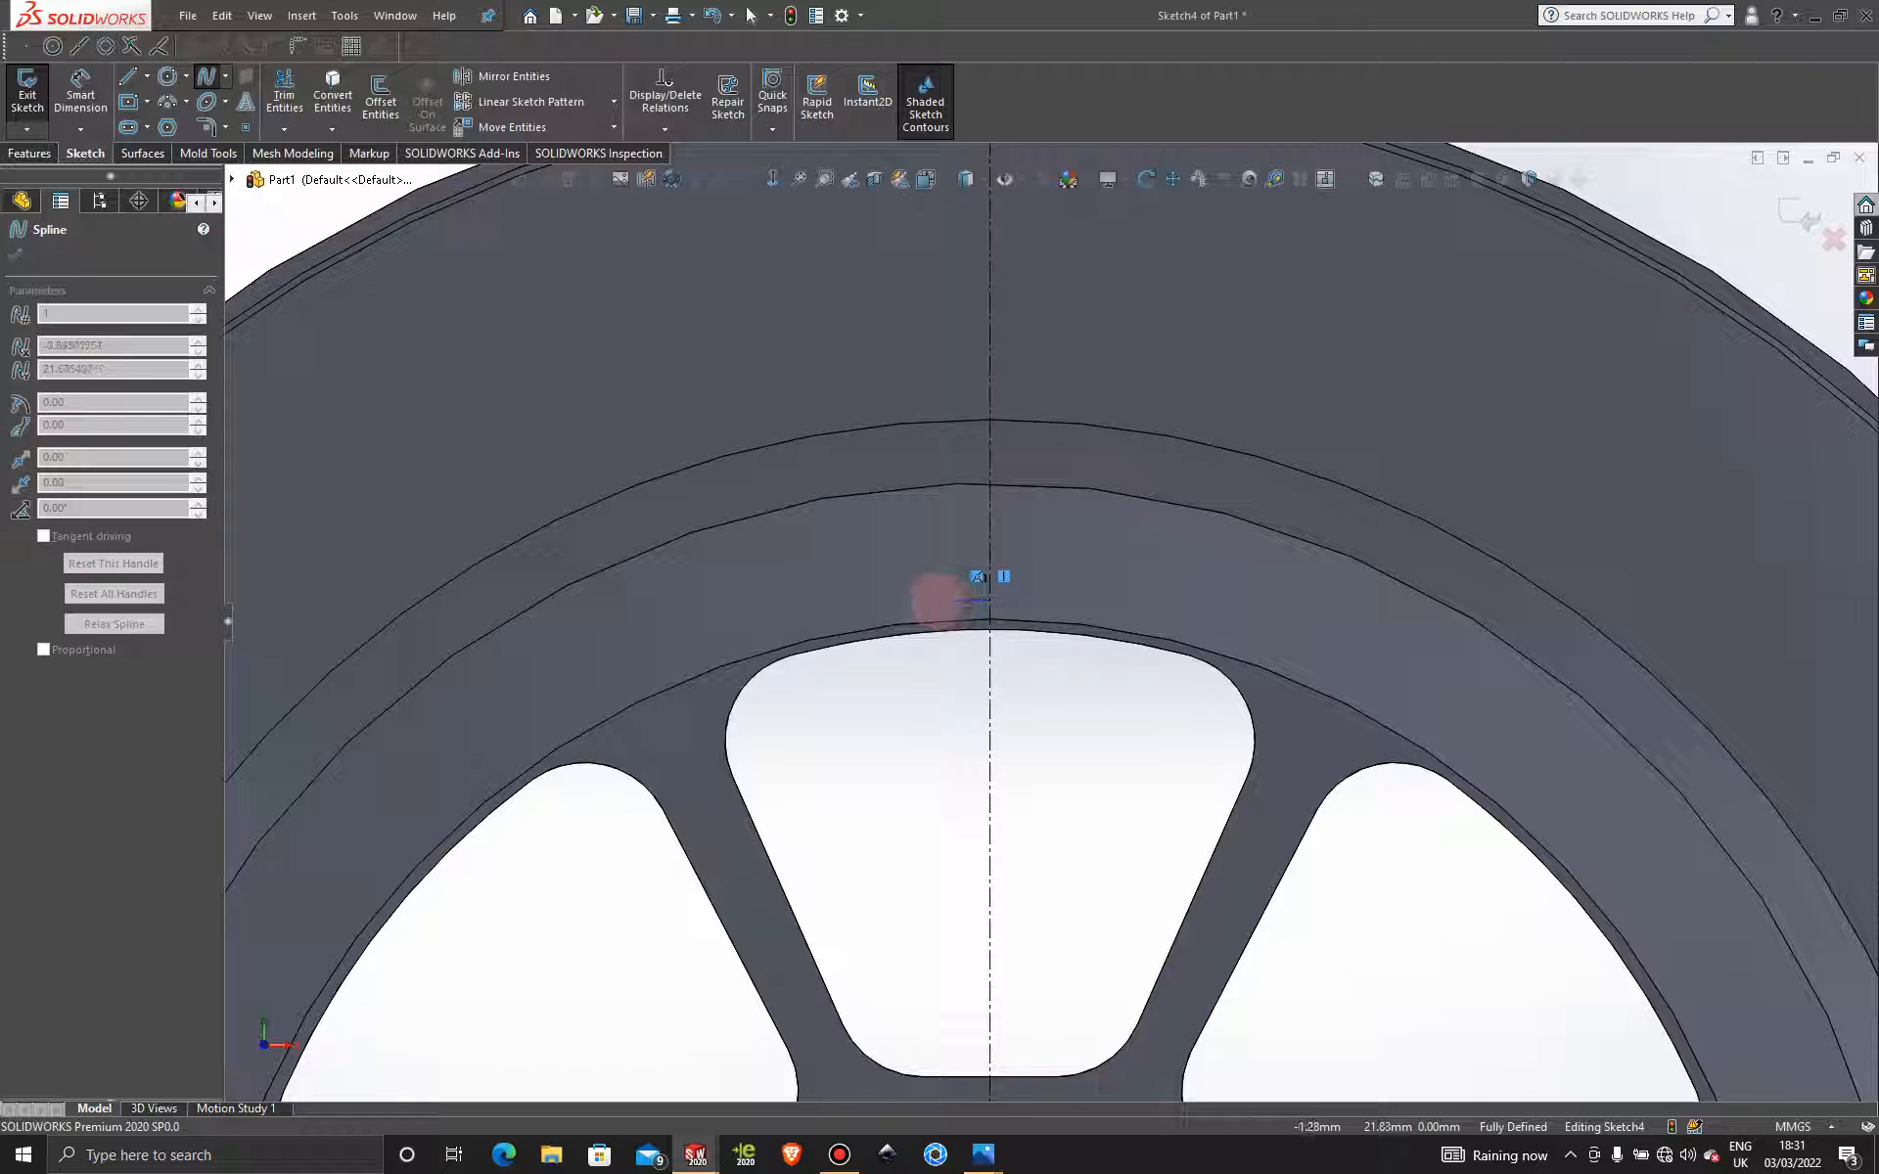
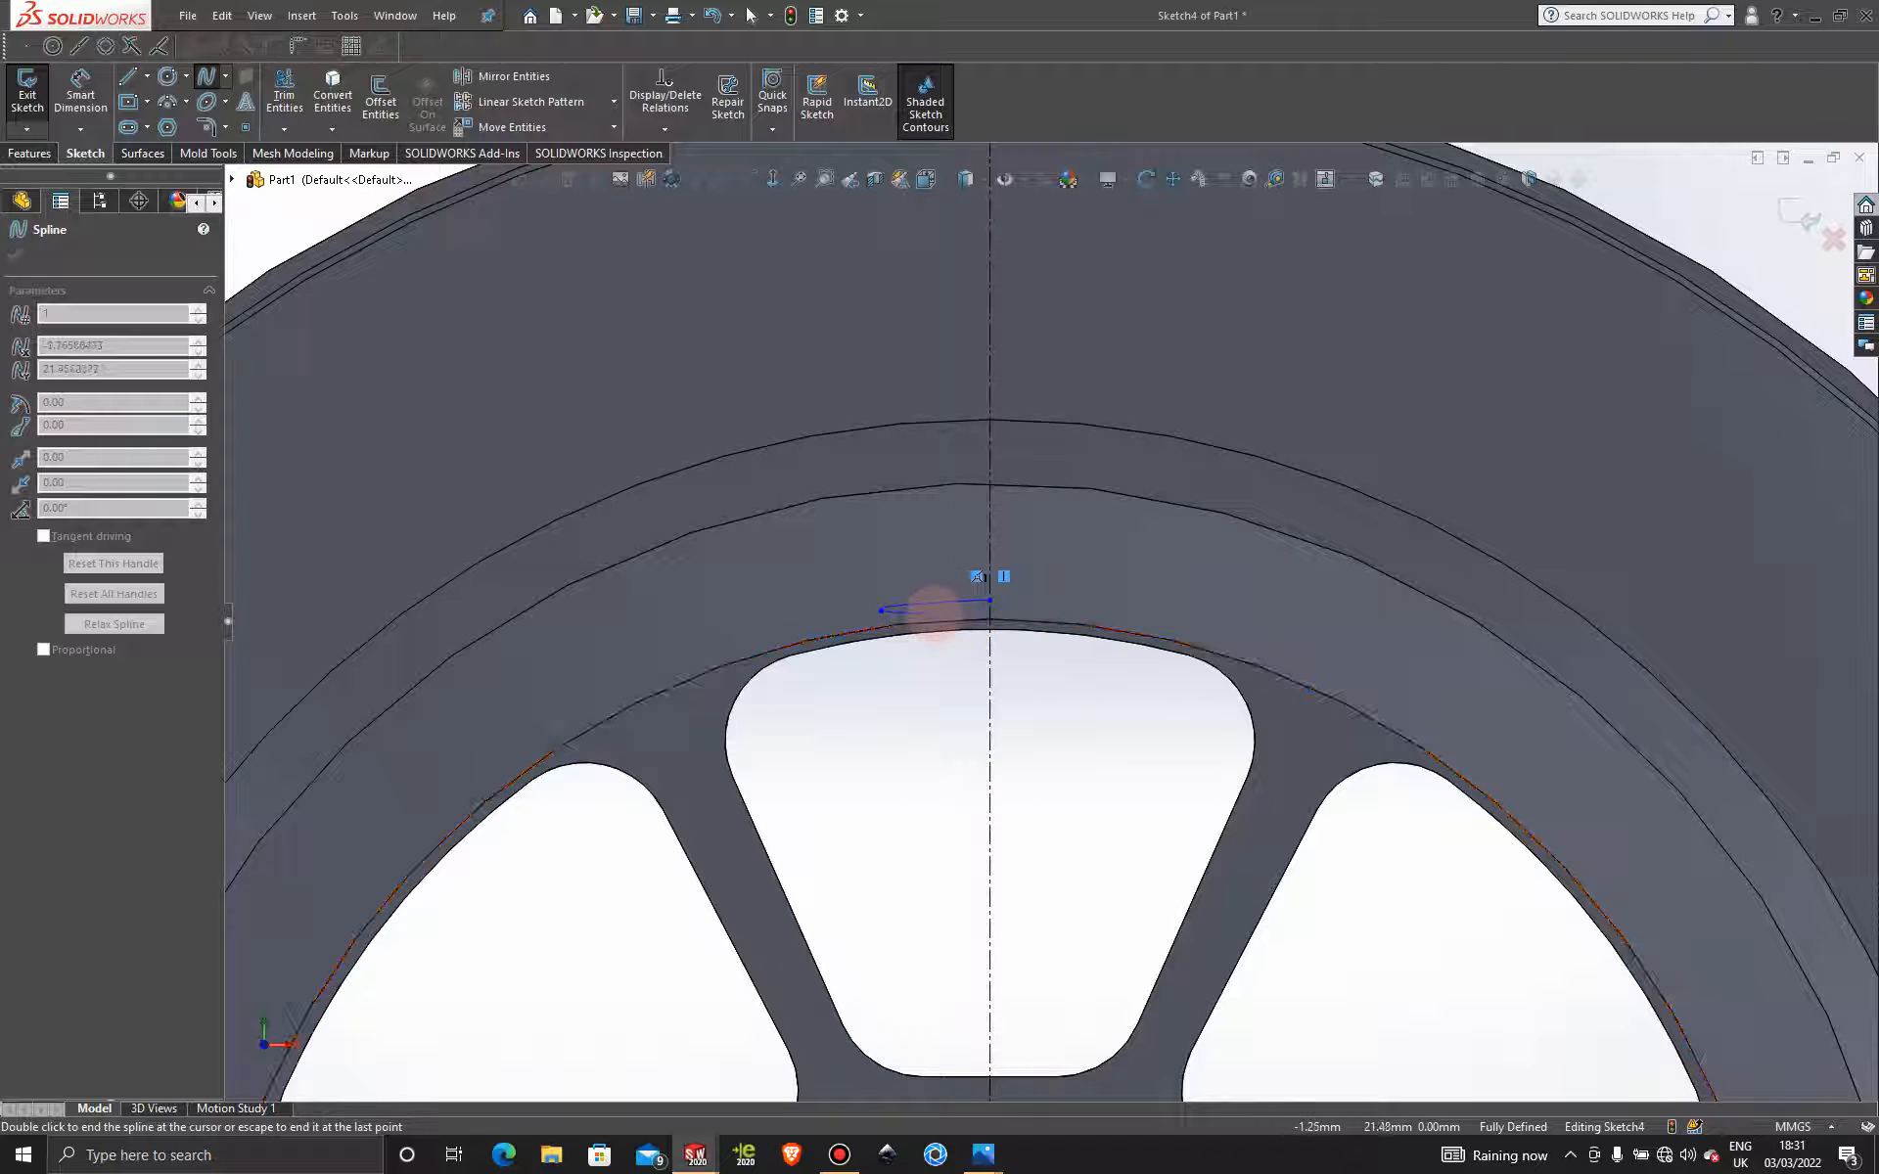
left_click(935, 614)
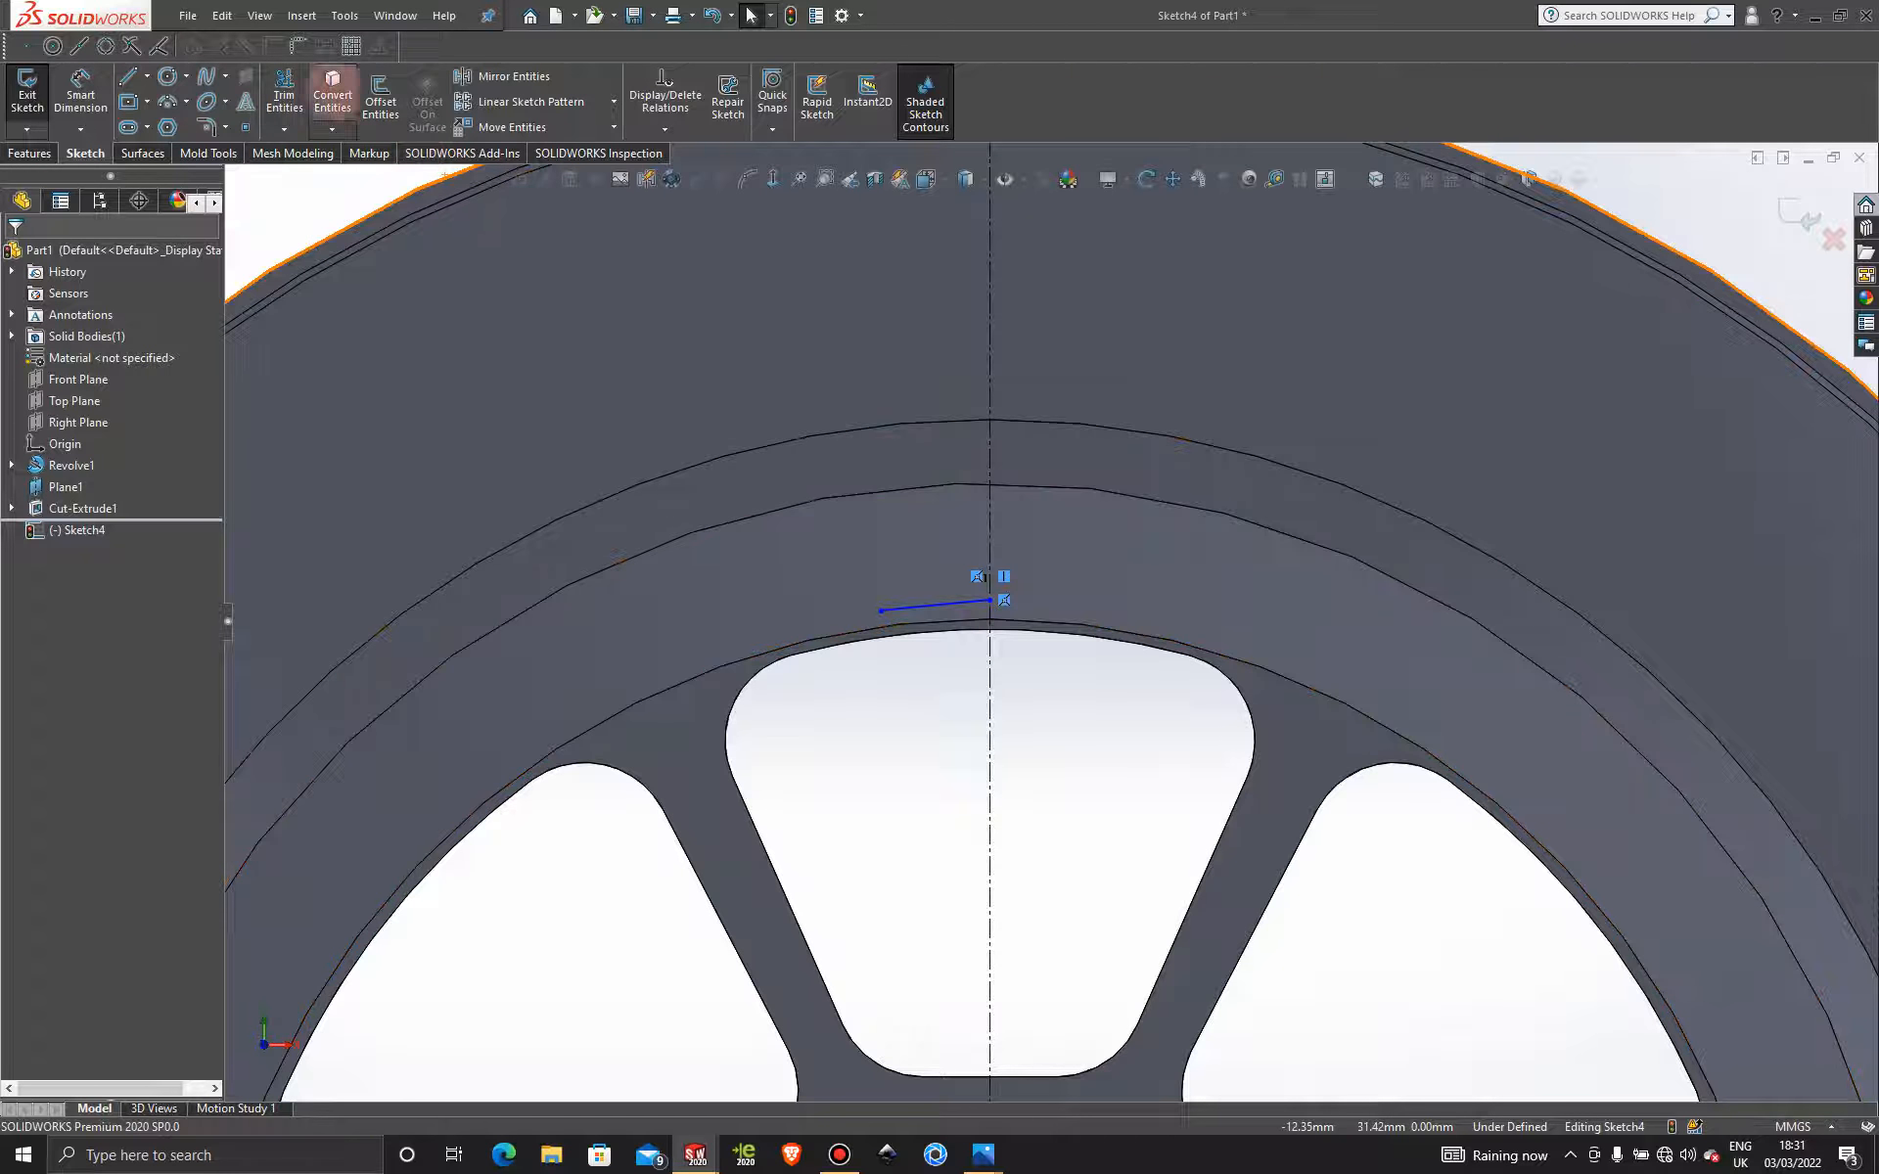
Add a steep spline from the short spline's left end up to the inner of the two ring edges above it.
left_click(127, 77)
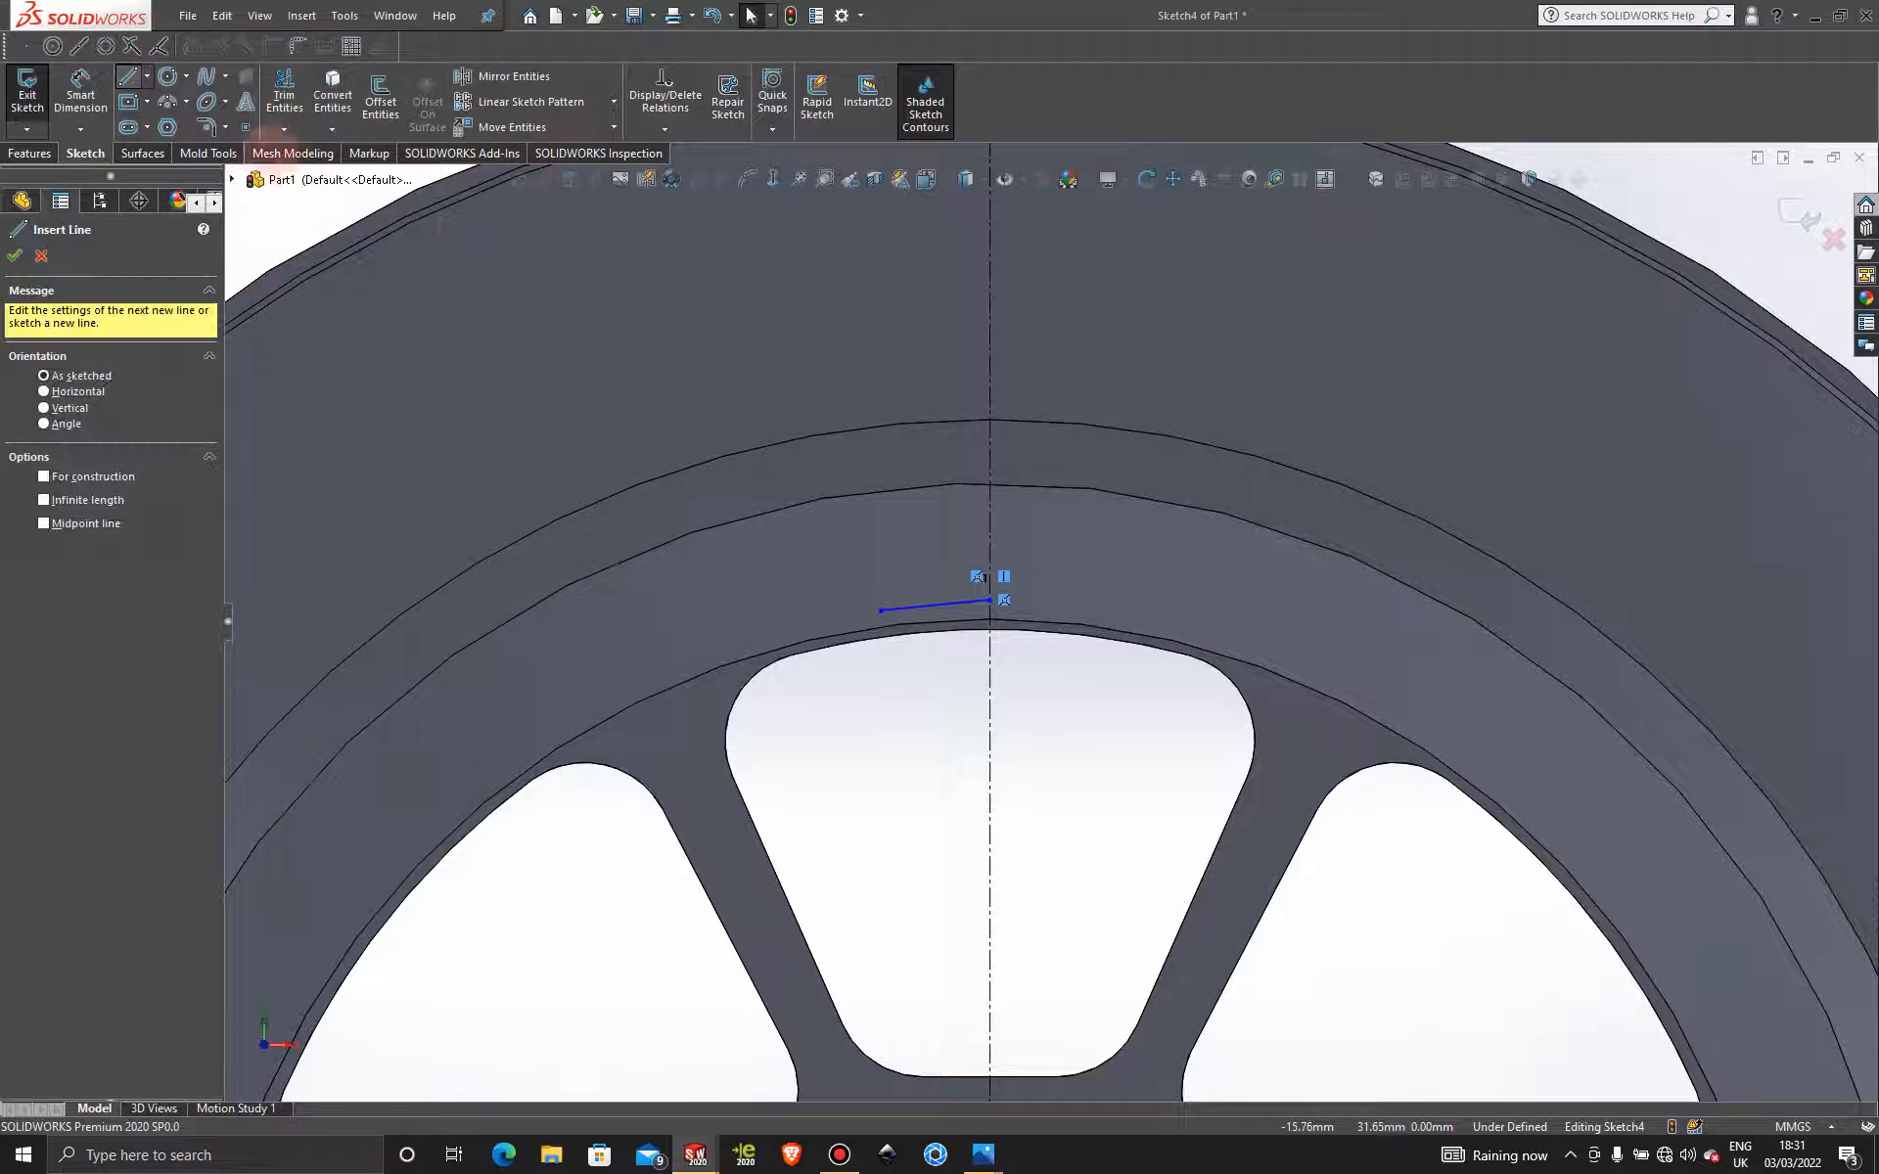
left_click(205, 77)
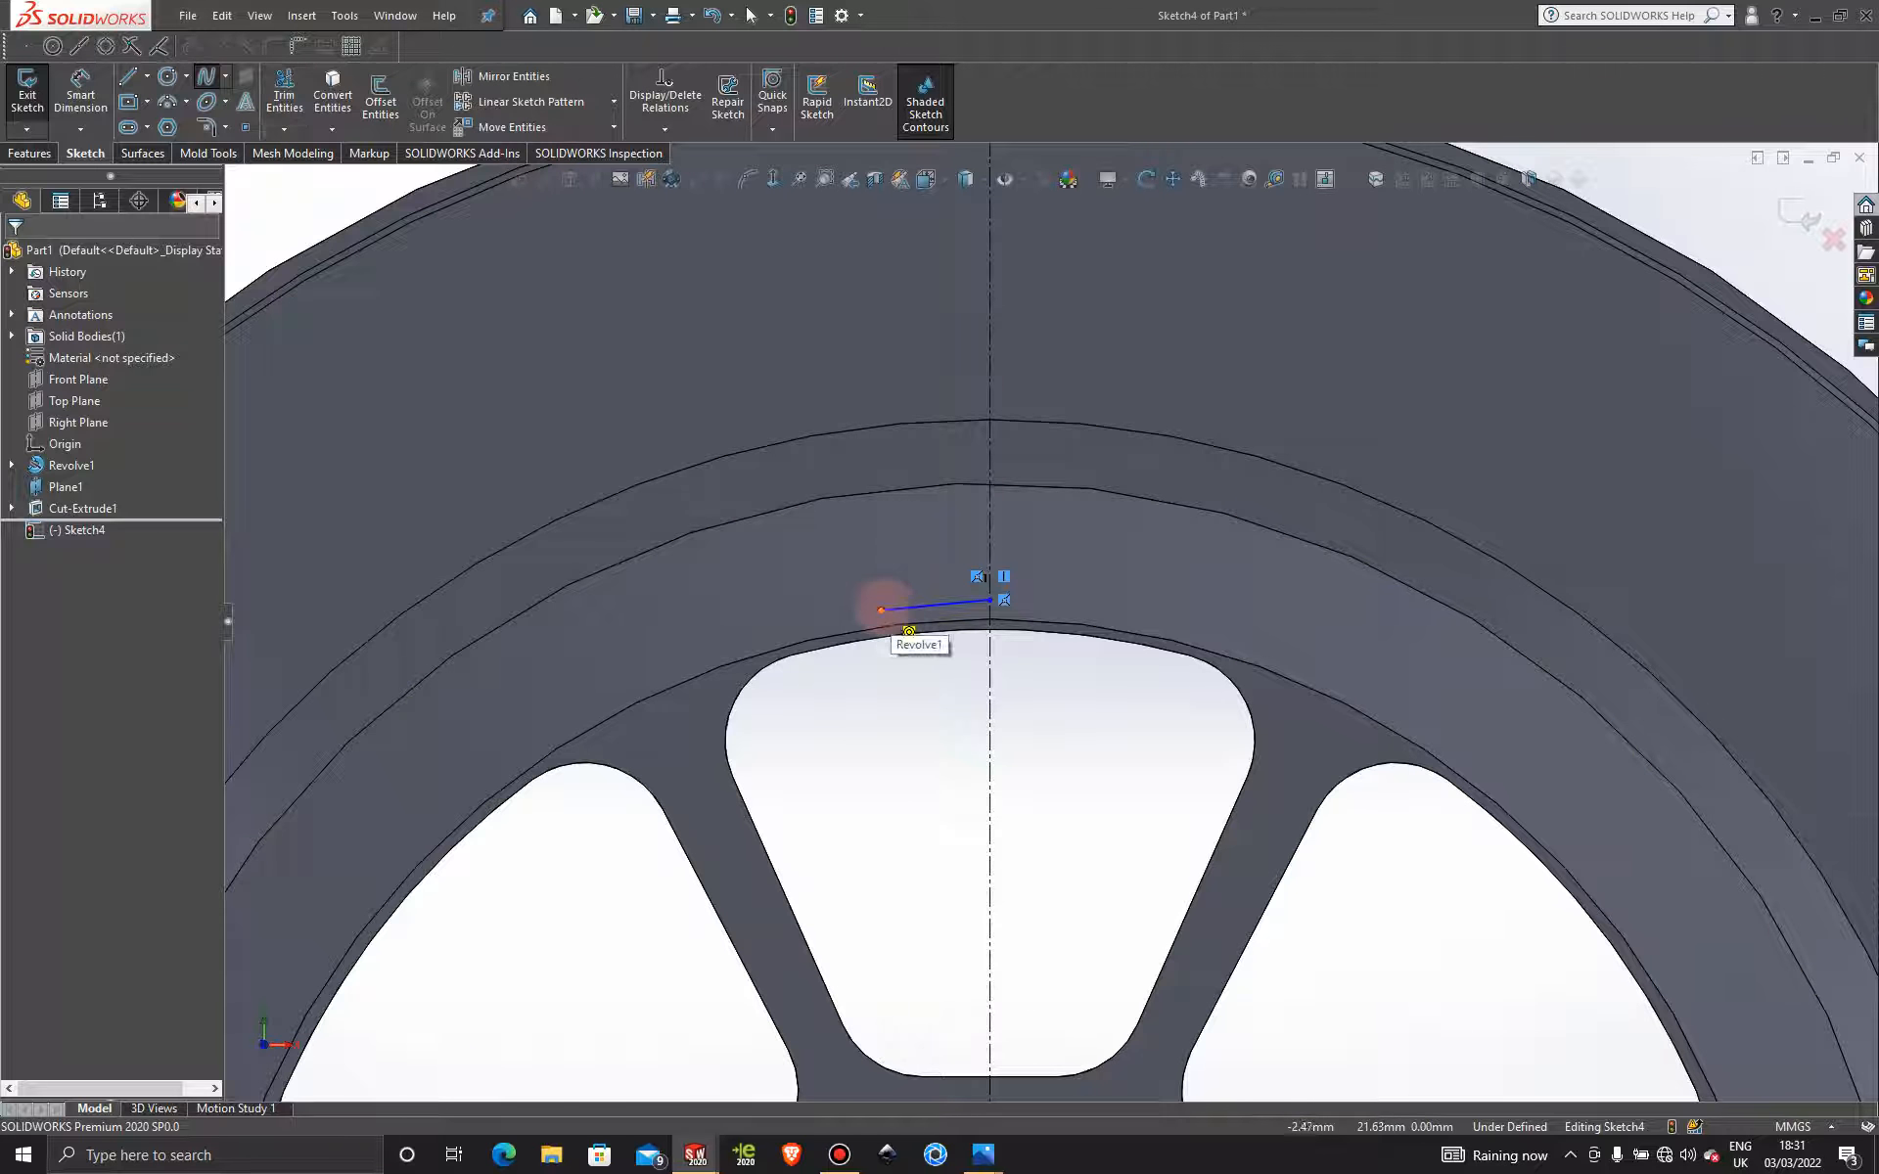
left_click(881, 610)
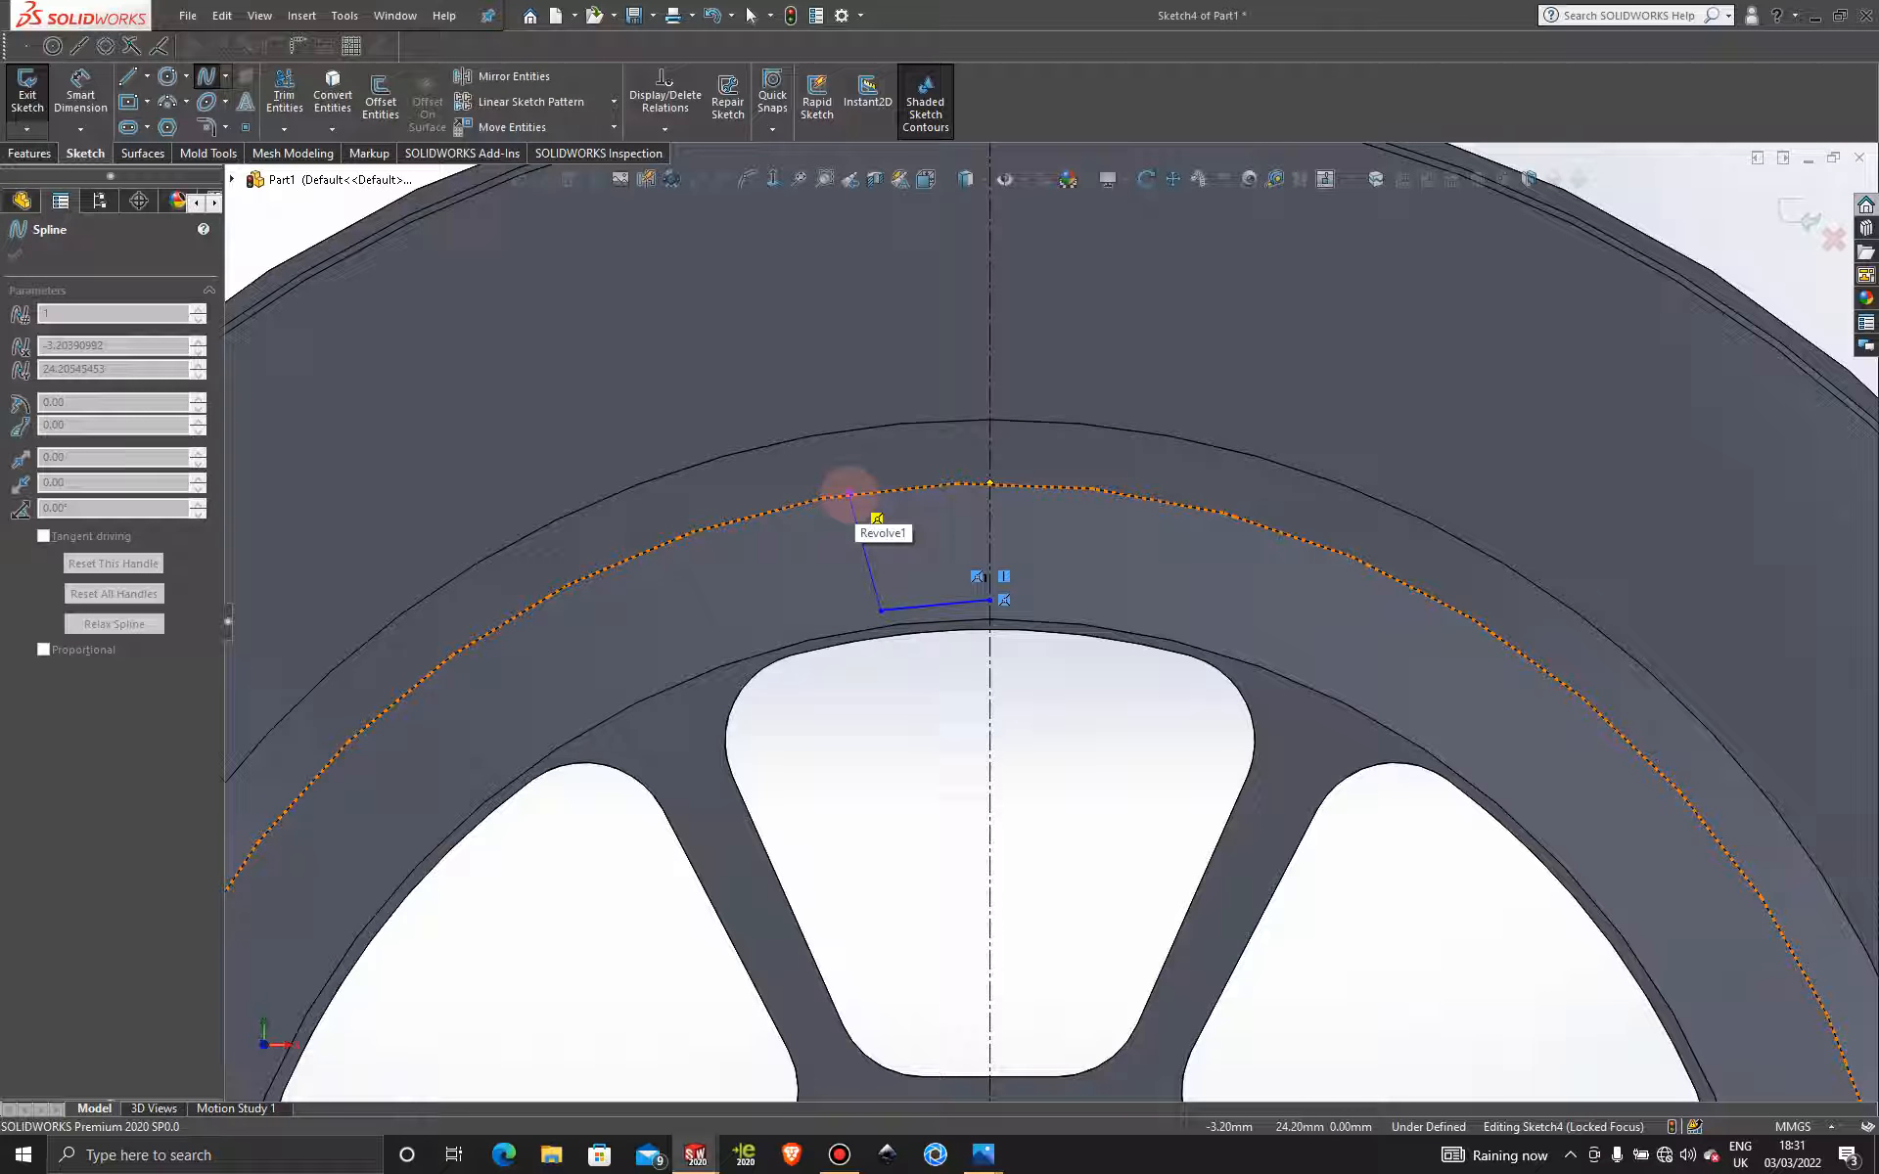
left_click(849, 494)
key("Escape")
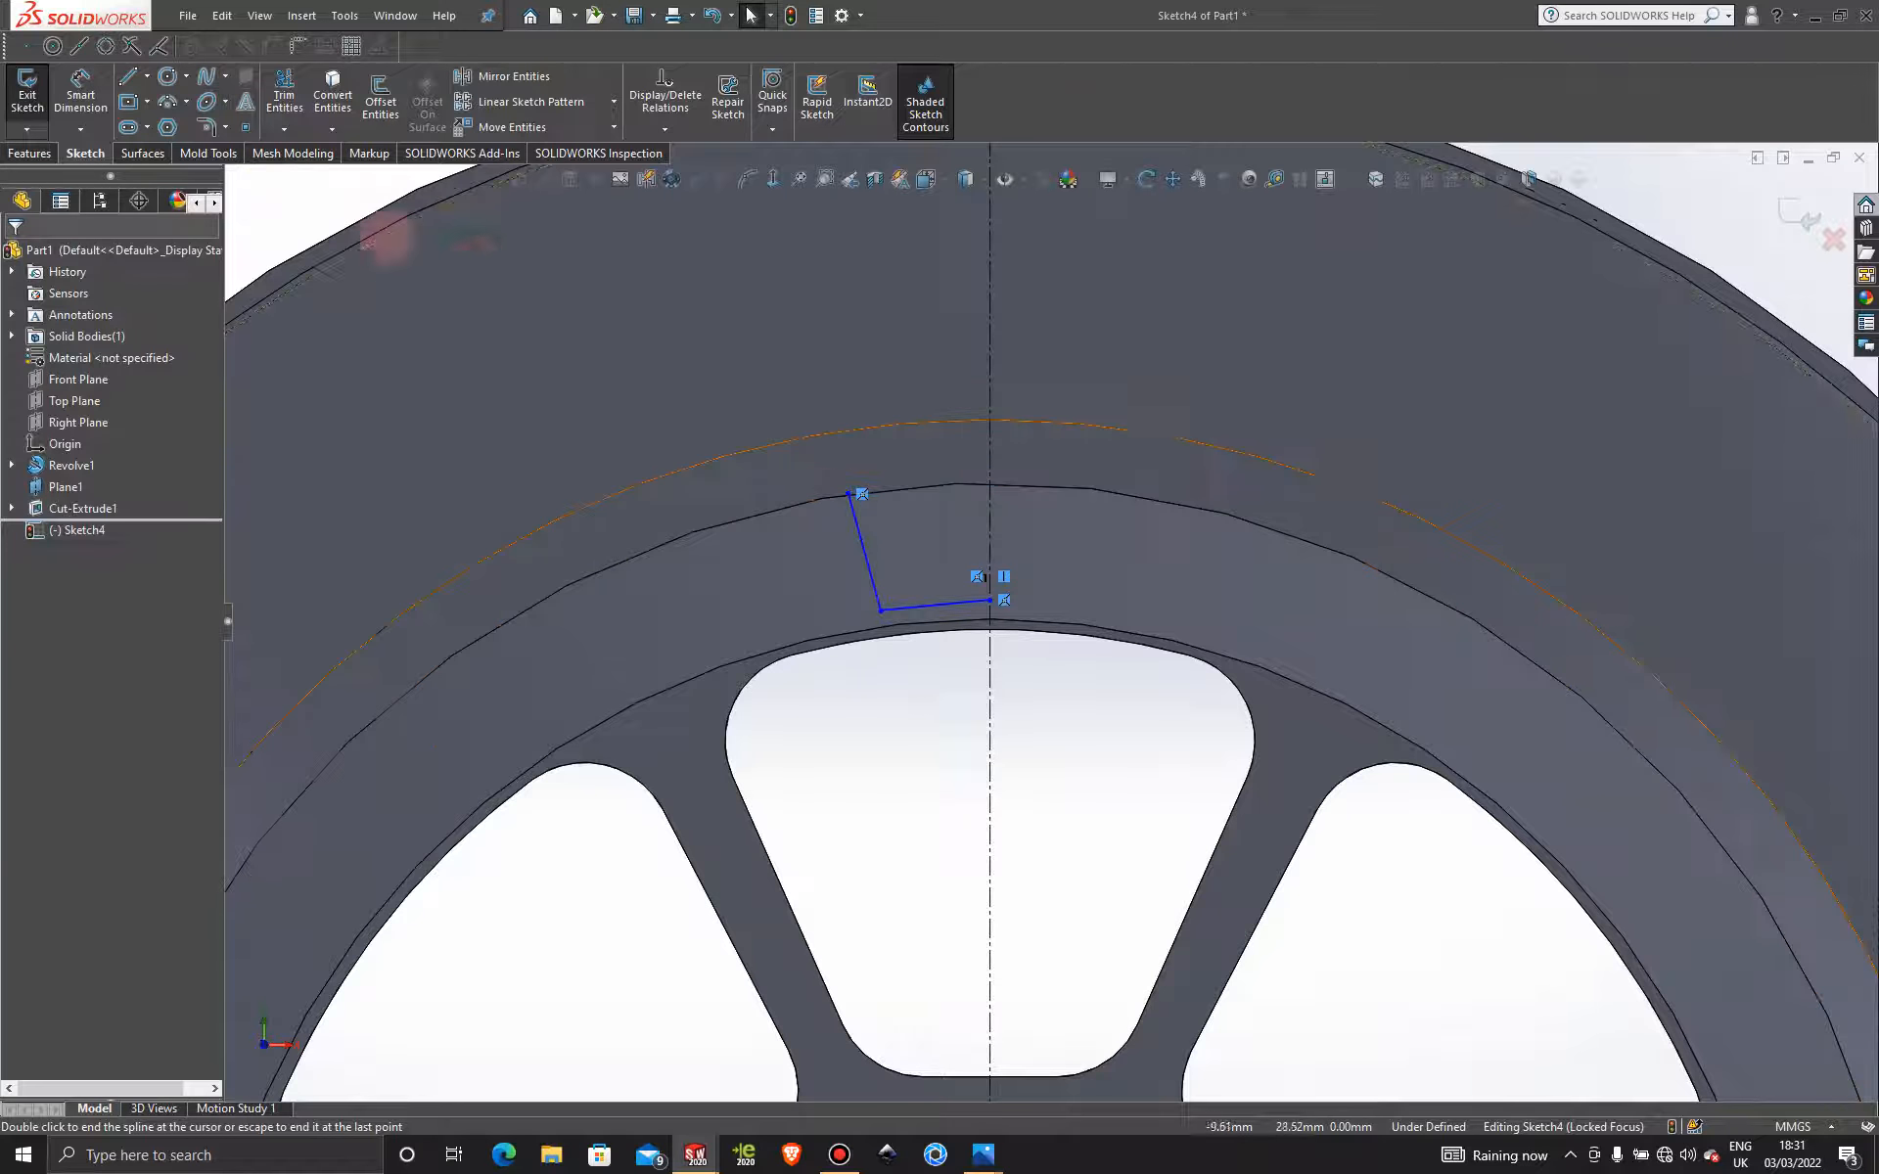
Continue the outline with a short spline from the inner ring edge up to just below the next ring edge.
left_click(224, 76)
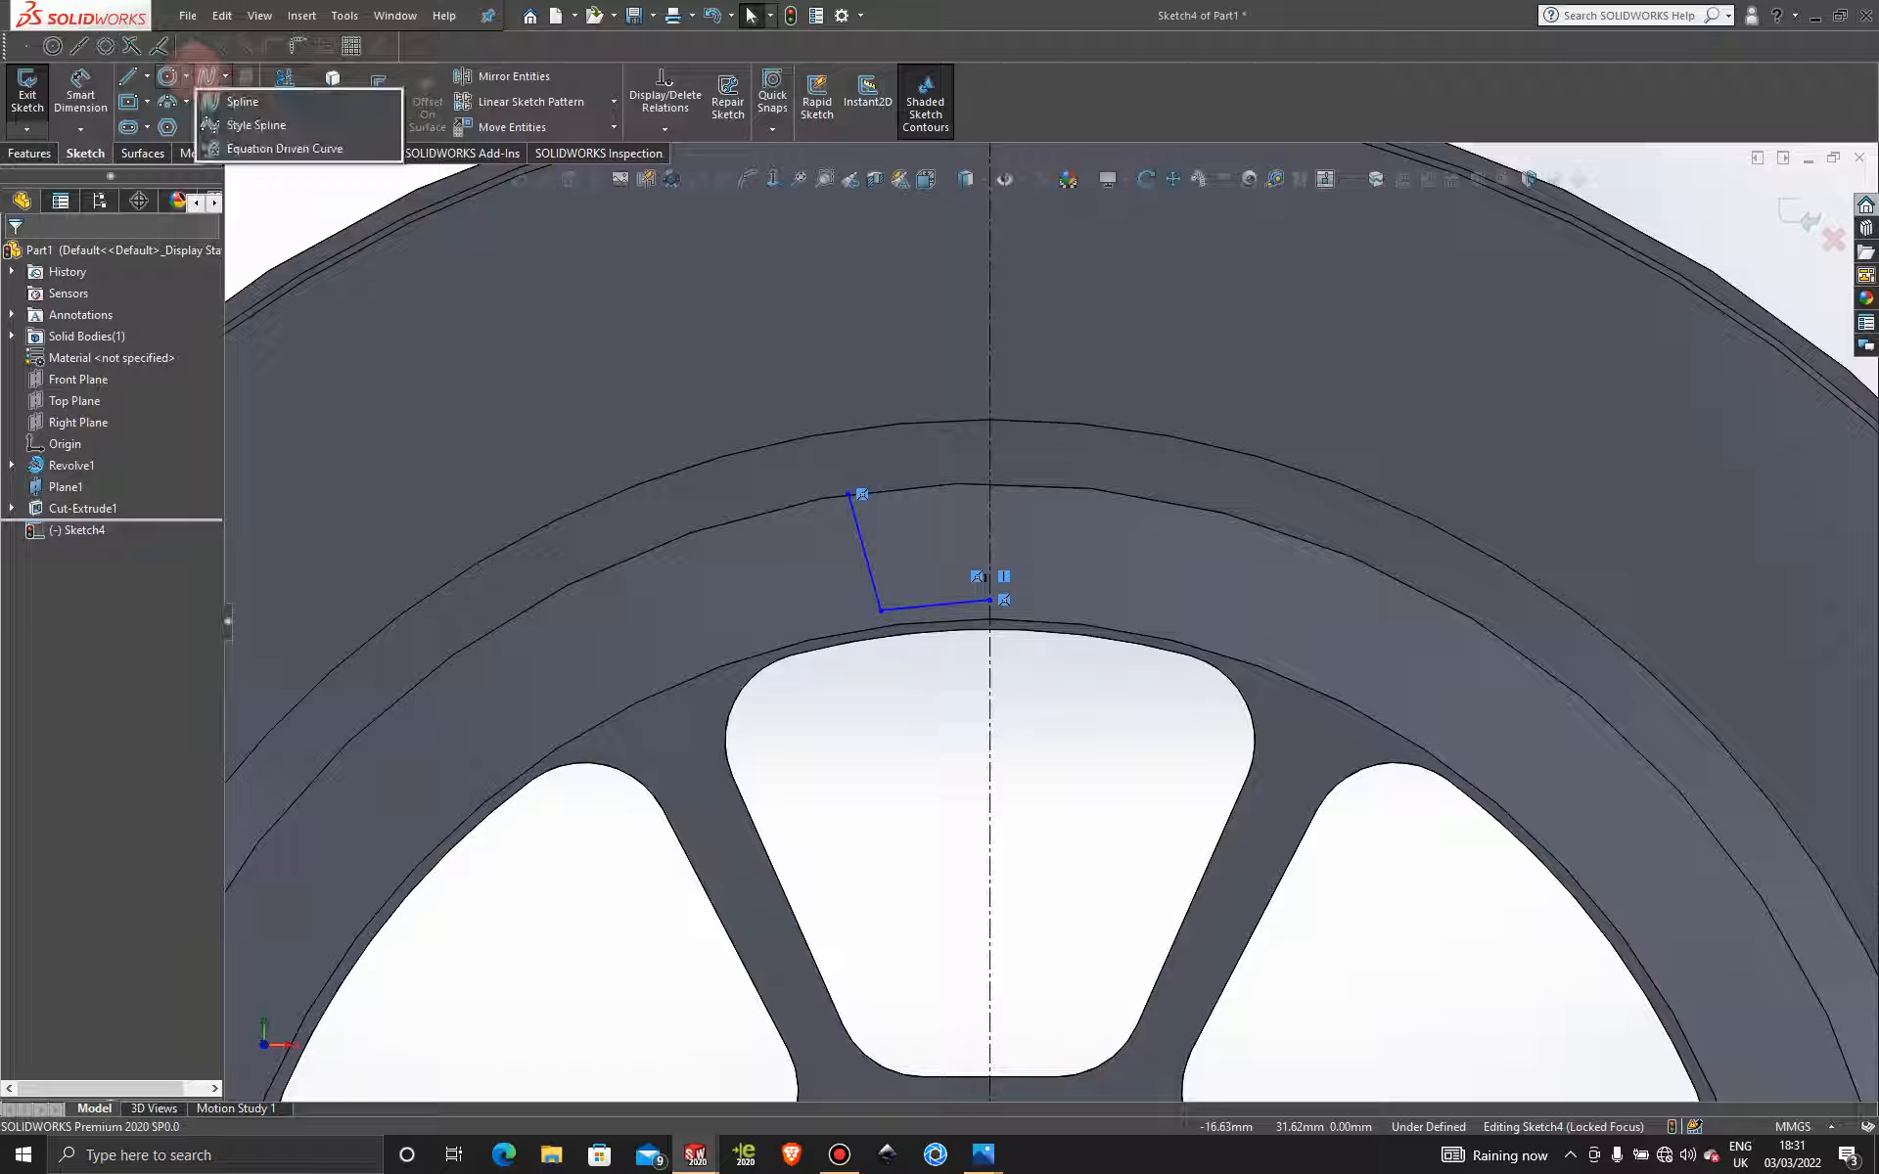
left_click(241, 102)
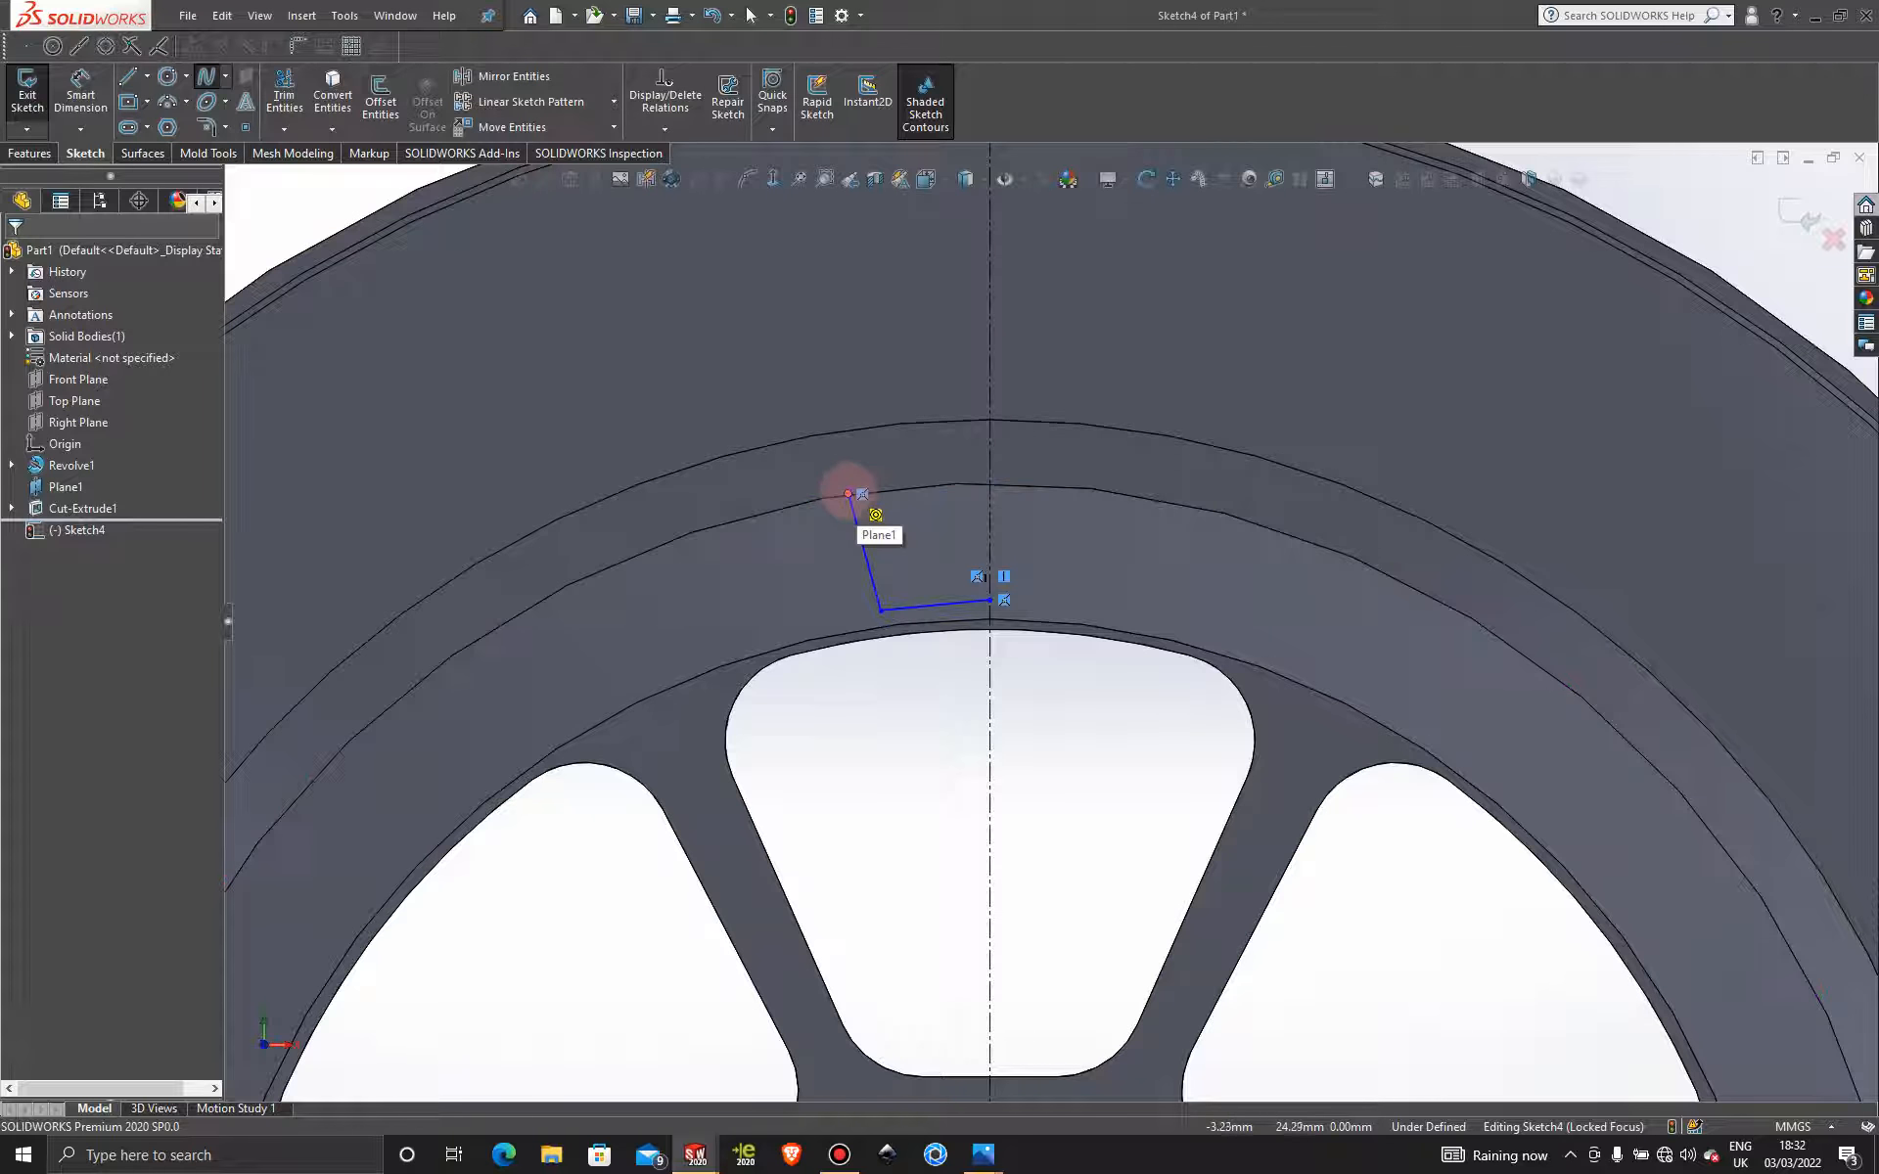
left_click(848, 494)
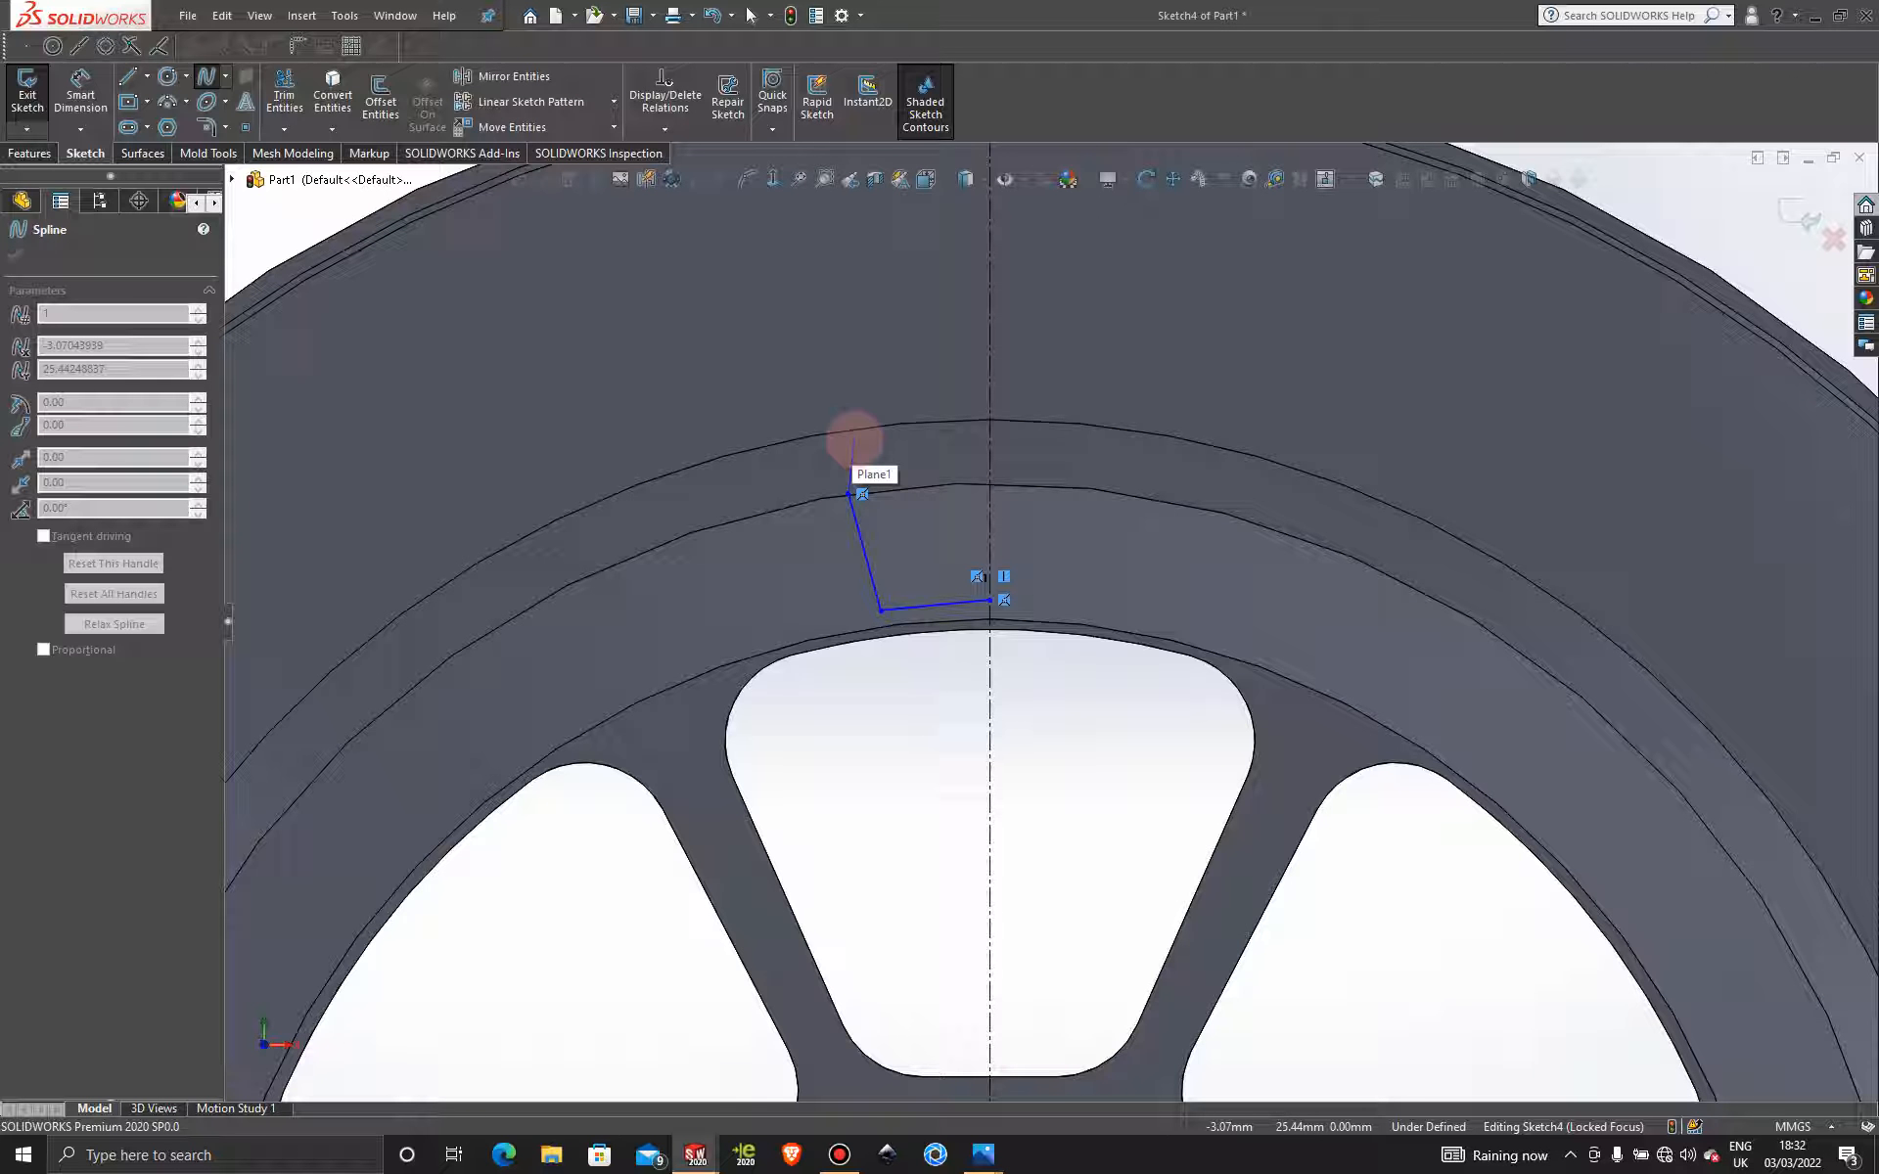
left_click(855, 440)
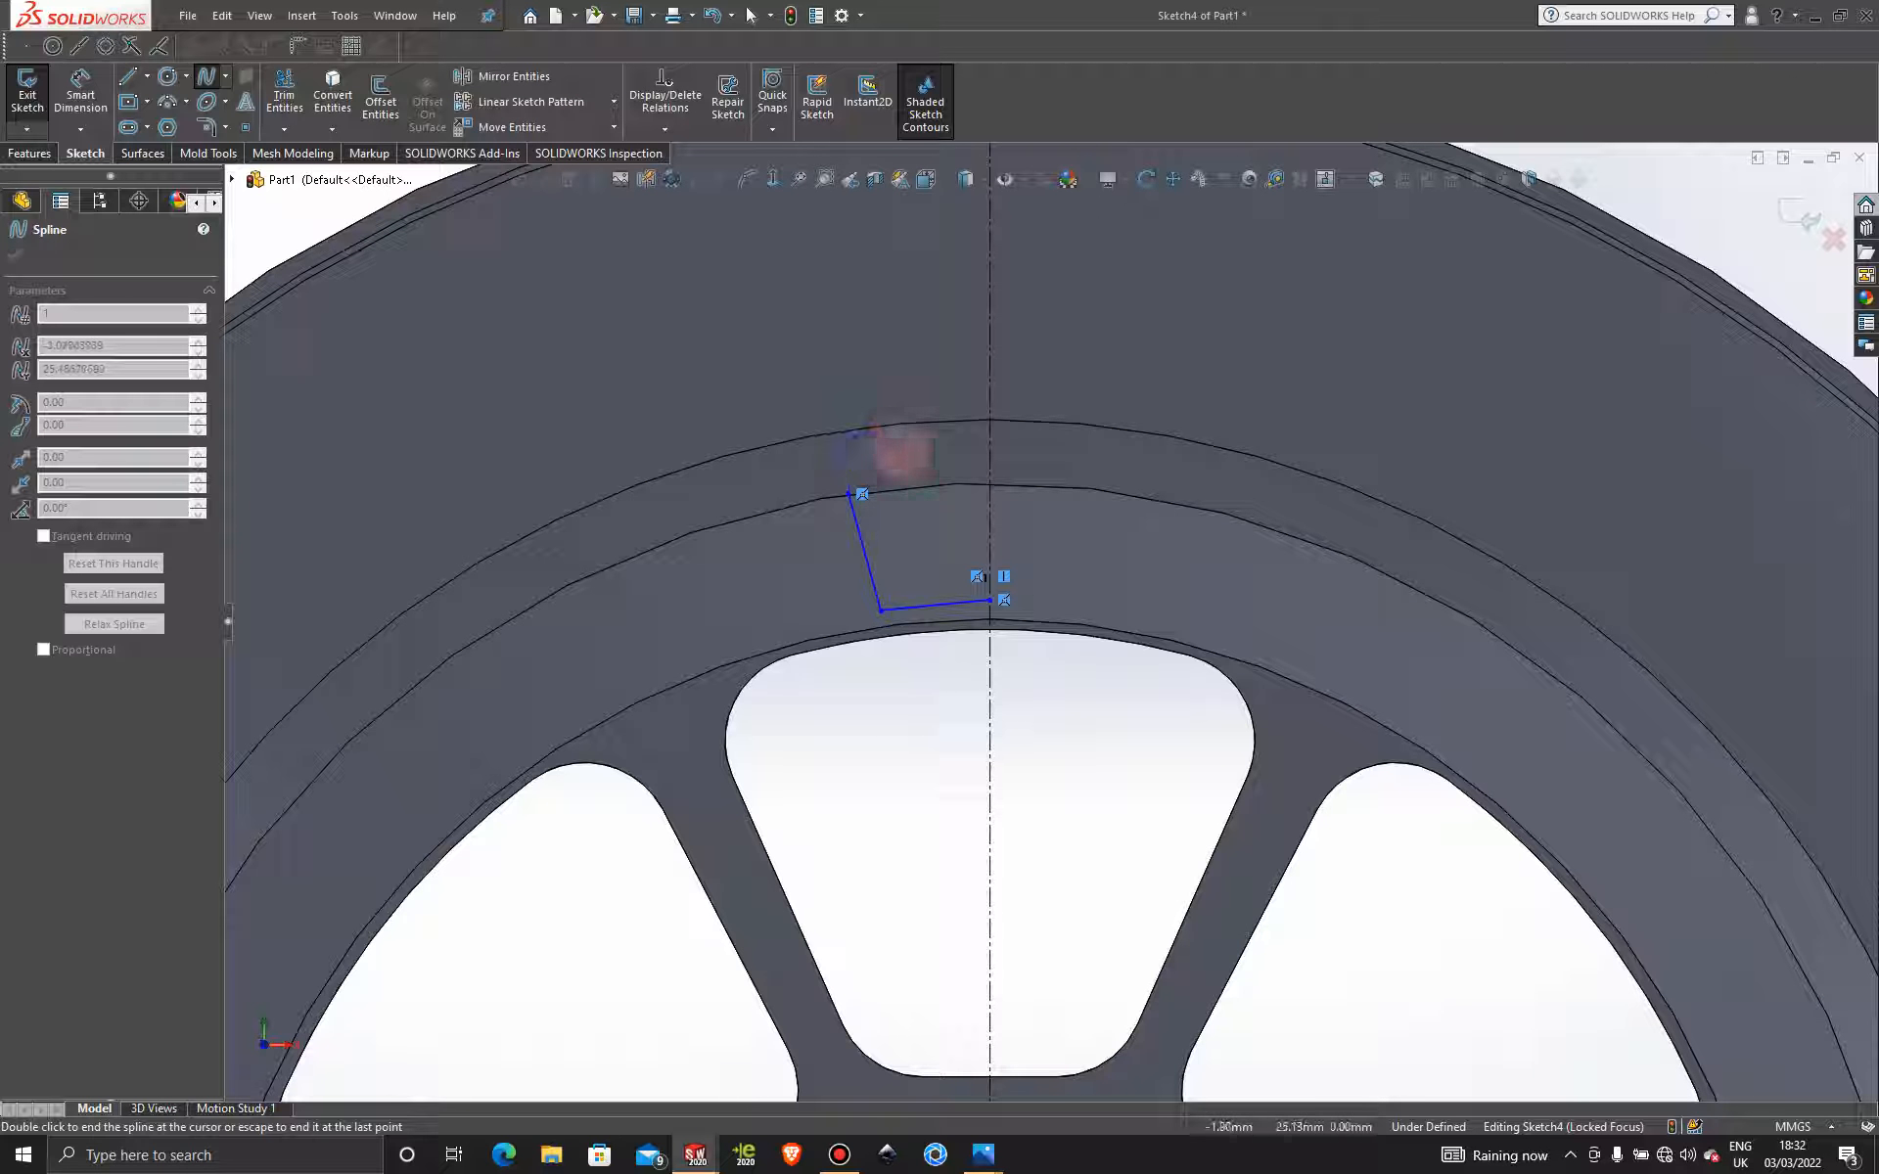
key("Escape")
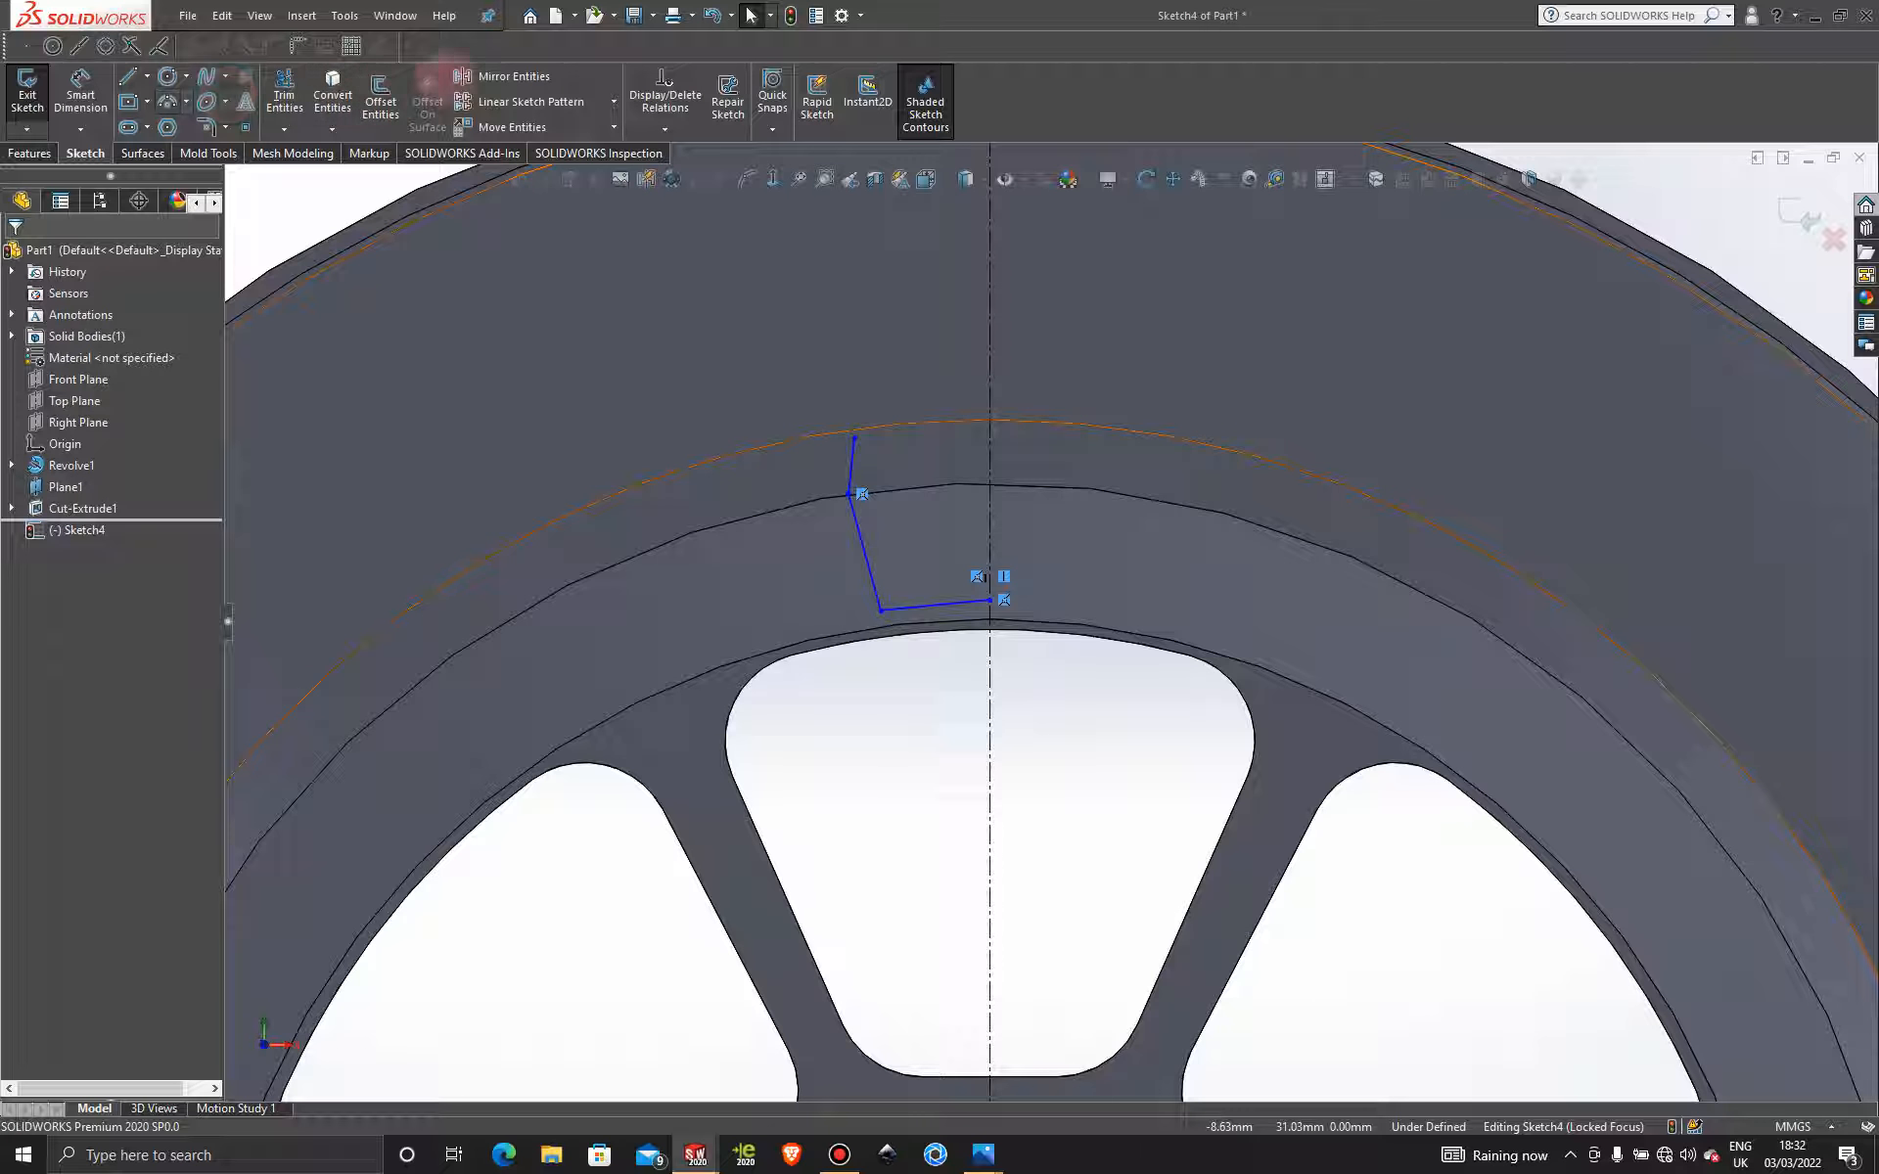
Mirror the three outline splines about the vertical centerline, keeping the originals.
left_click(504, 77)
left_click_drag(776, 380, 992, 689)
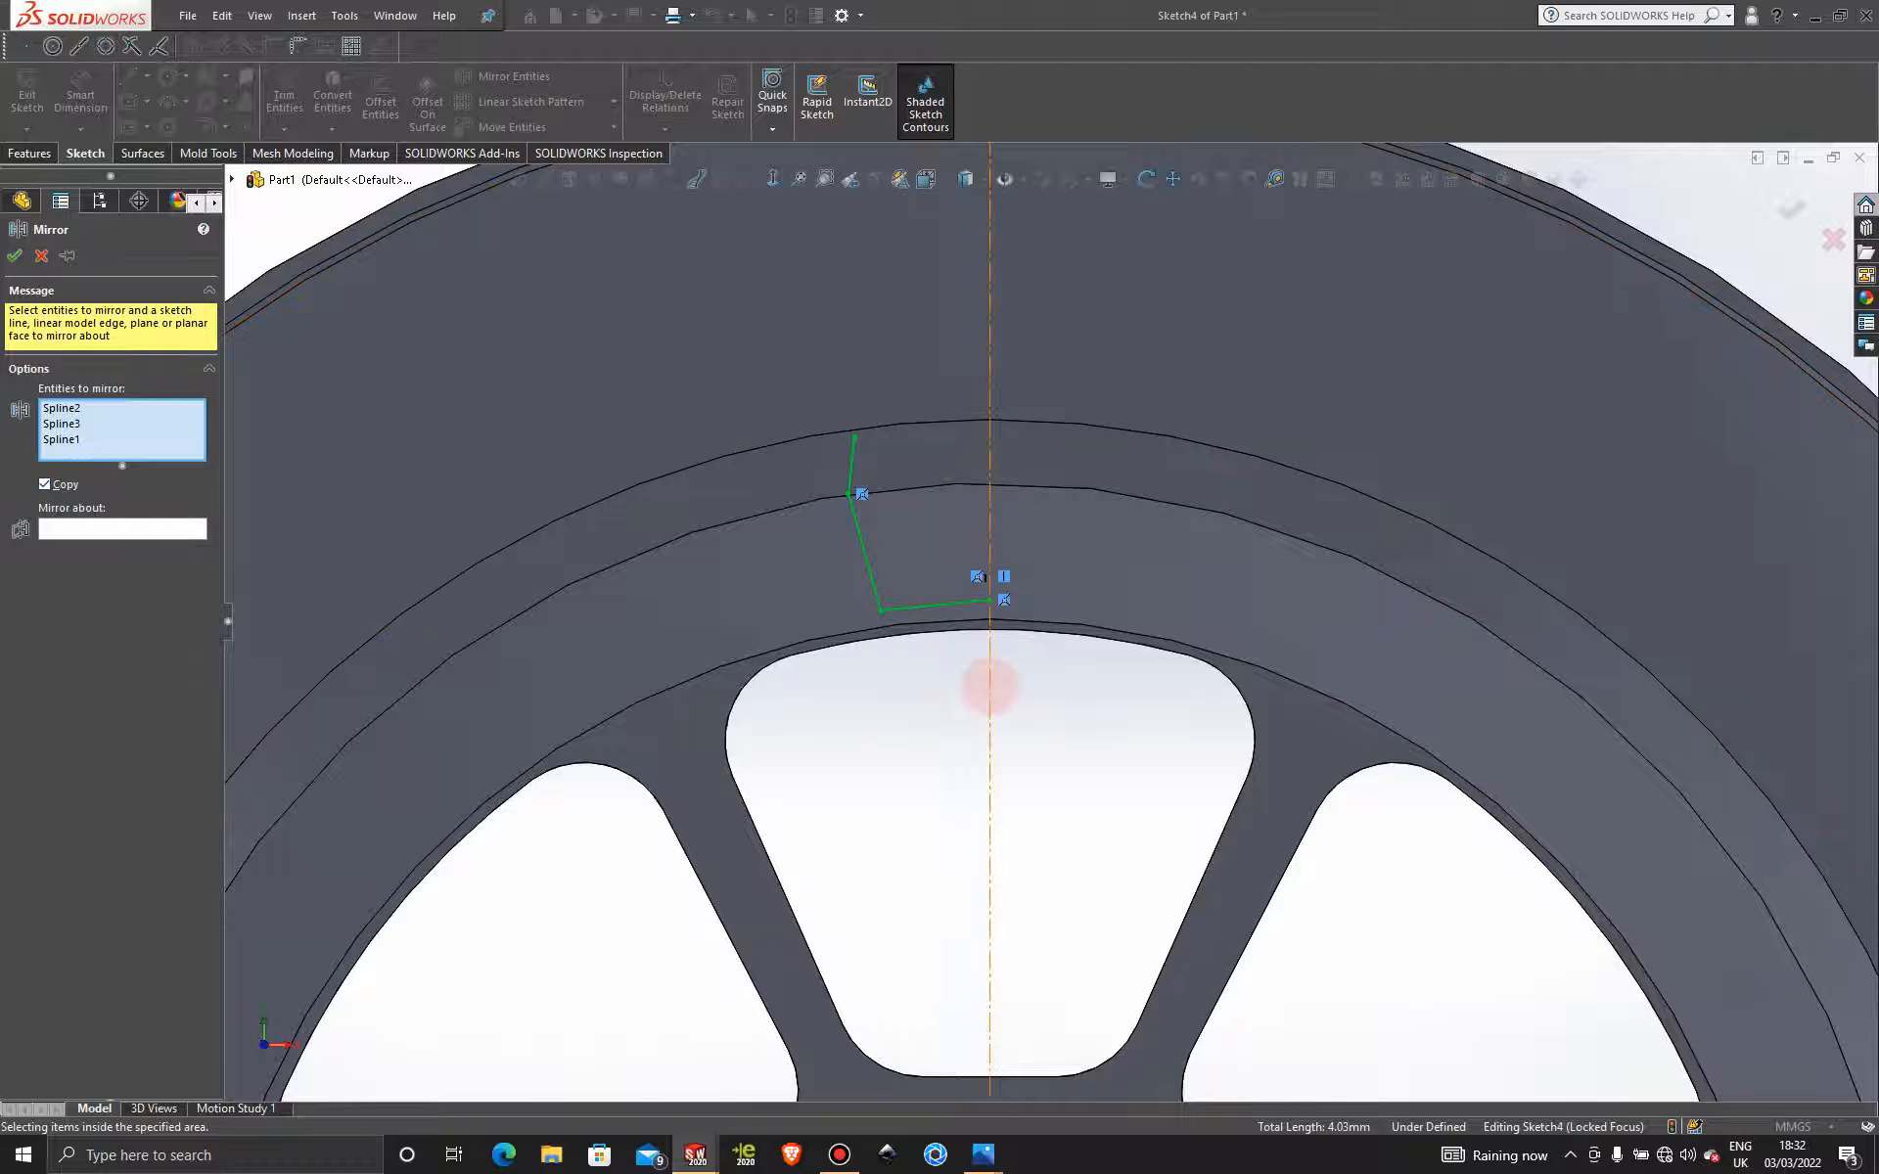
left_click(991, 684)
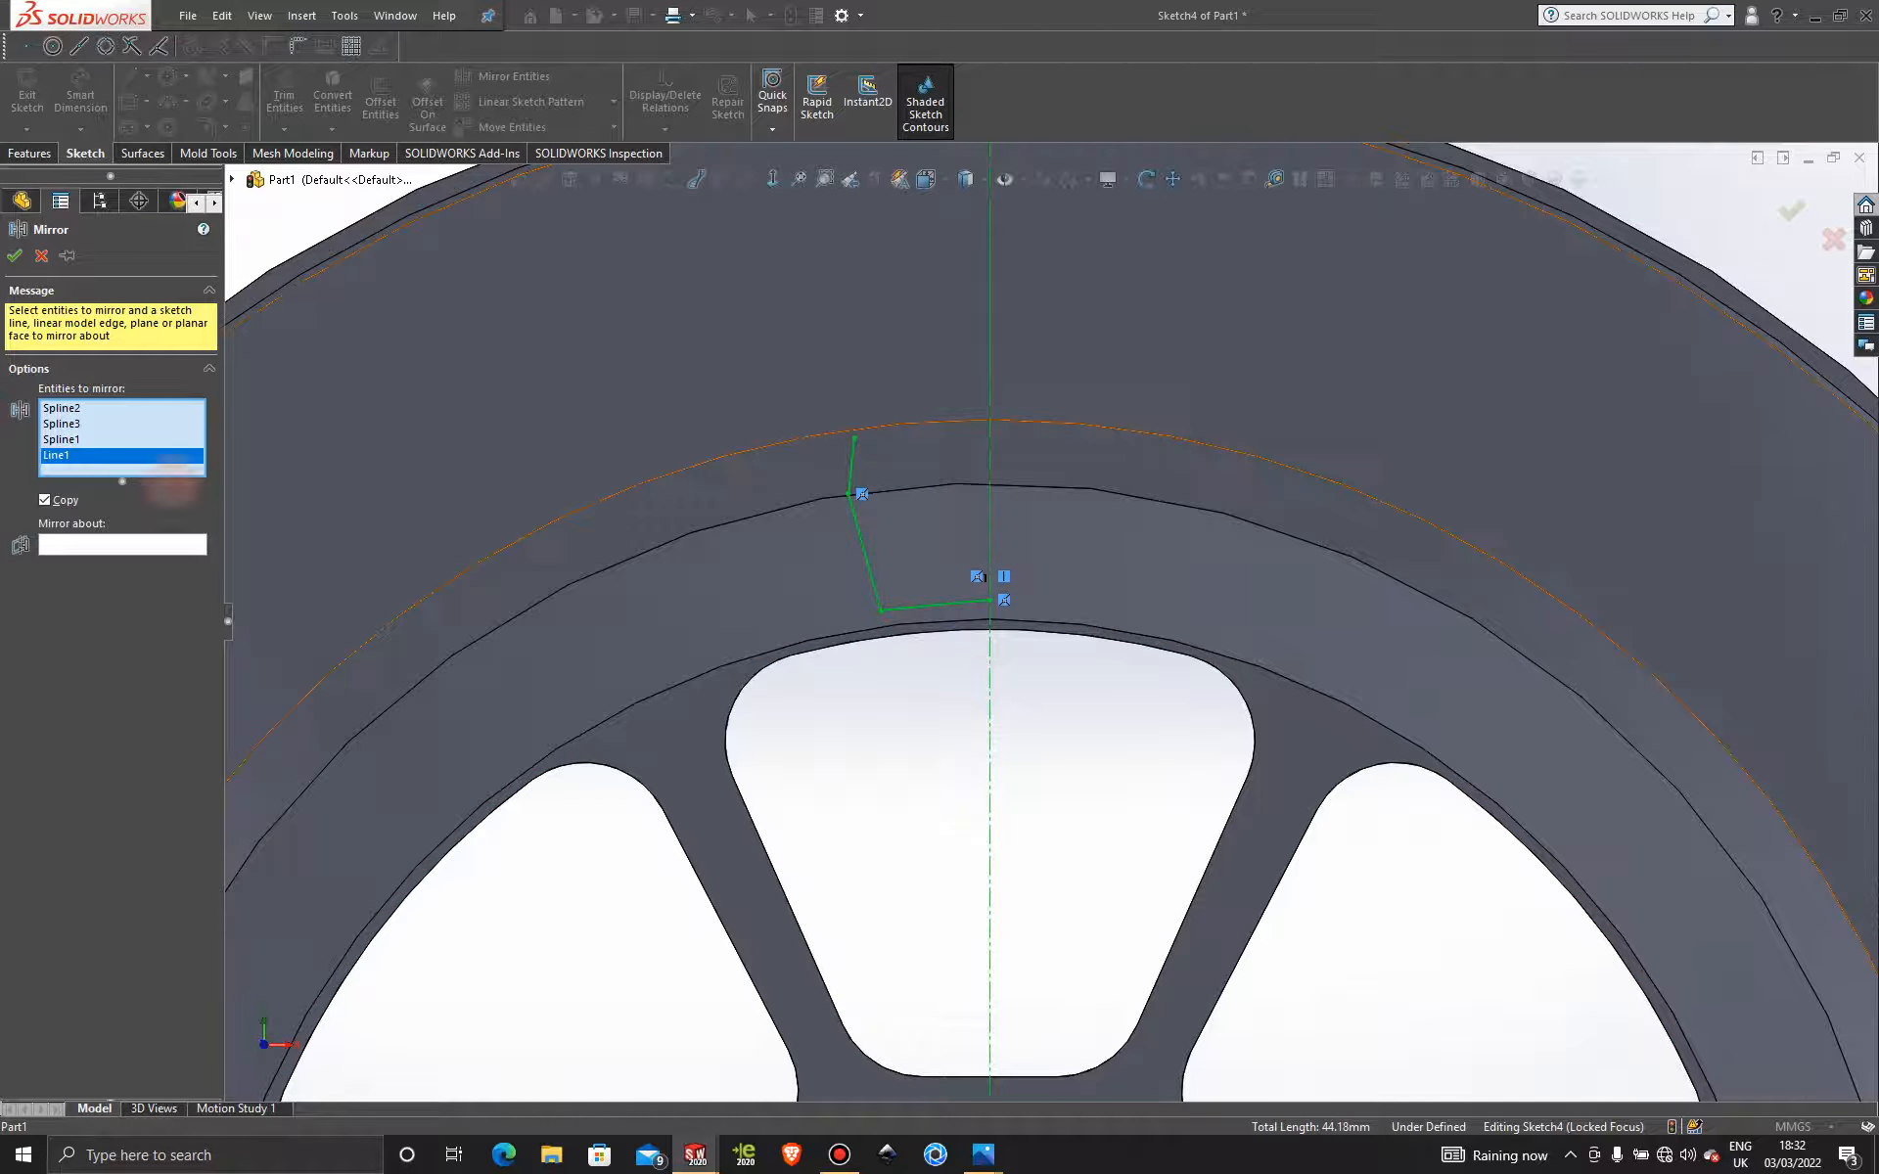
right_click(147, 454)
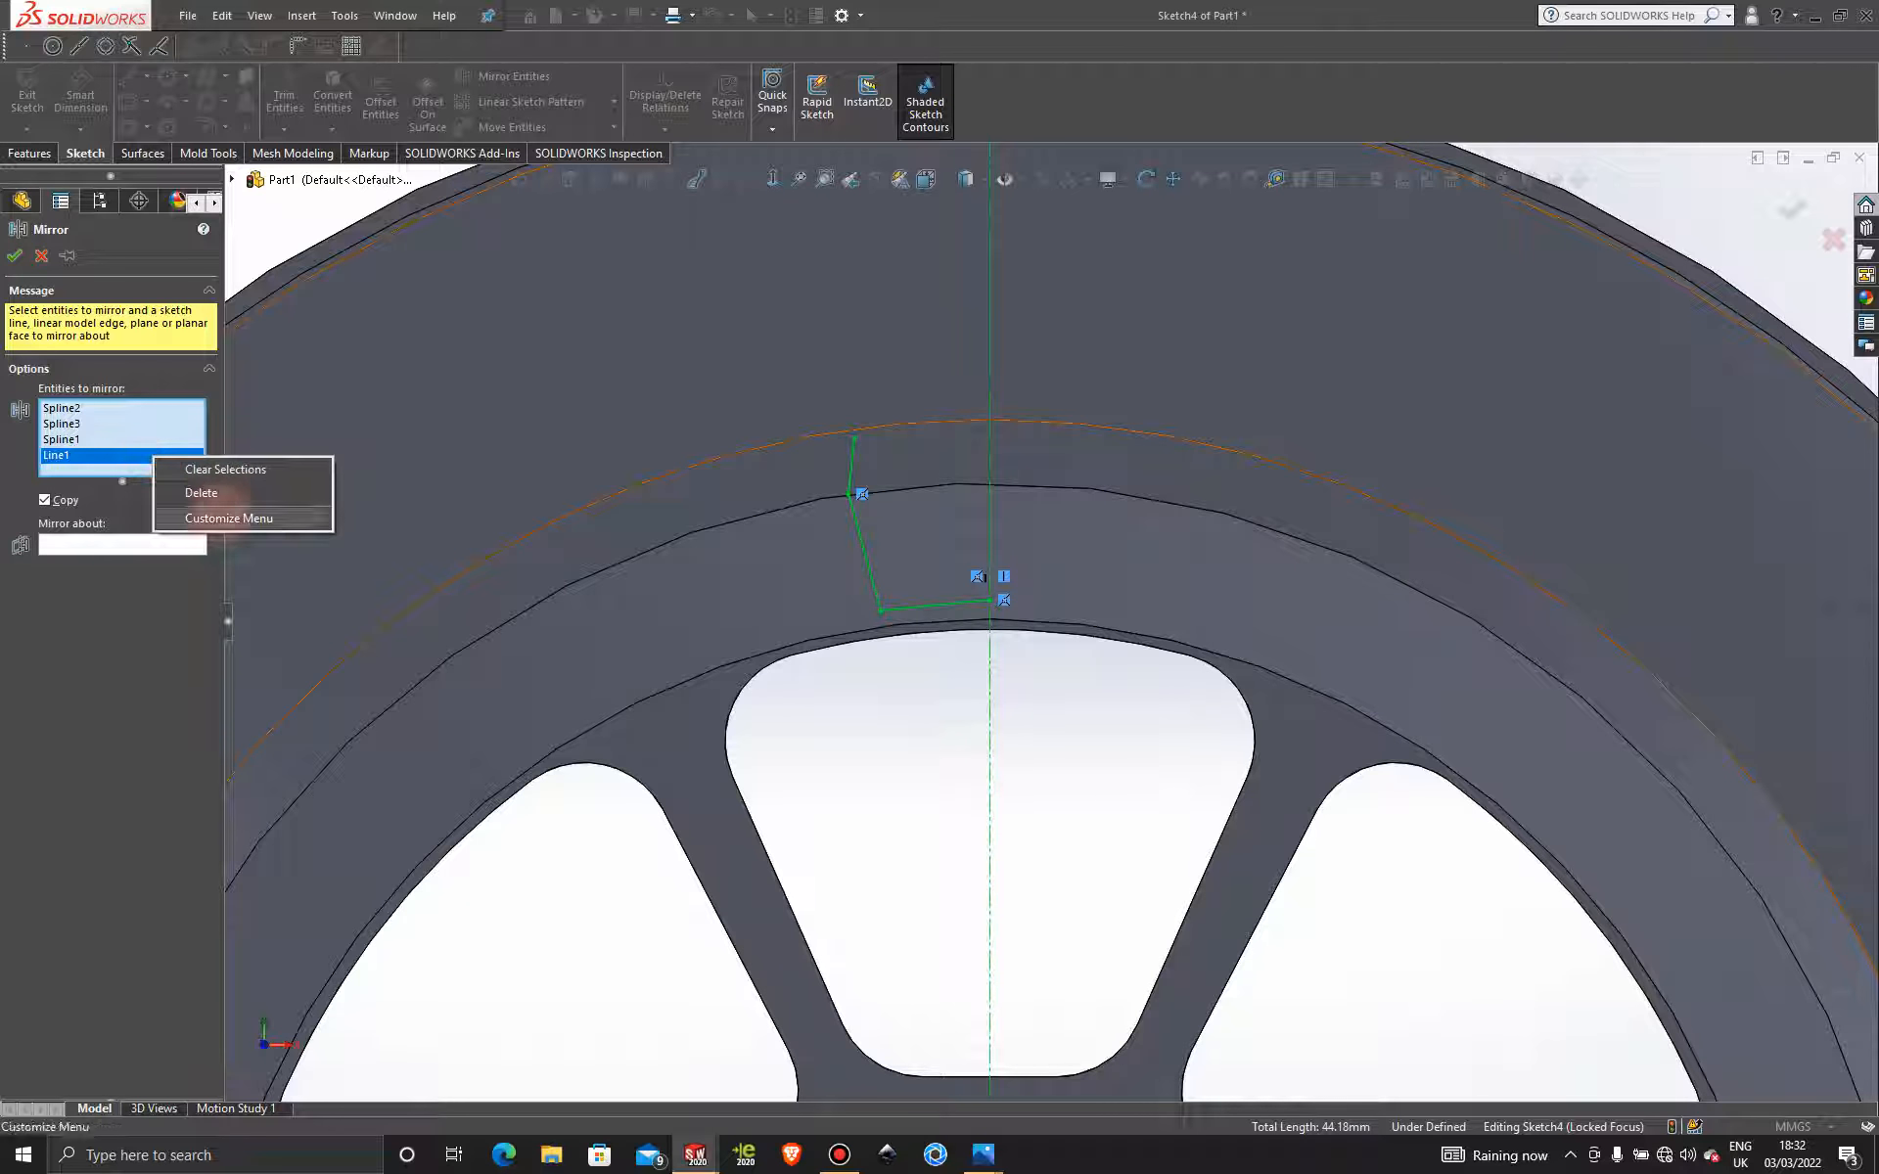
left_click(222, 493)
left_click(145, 529)
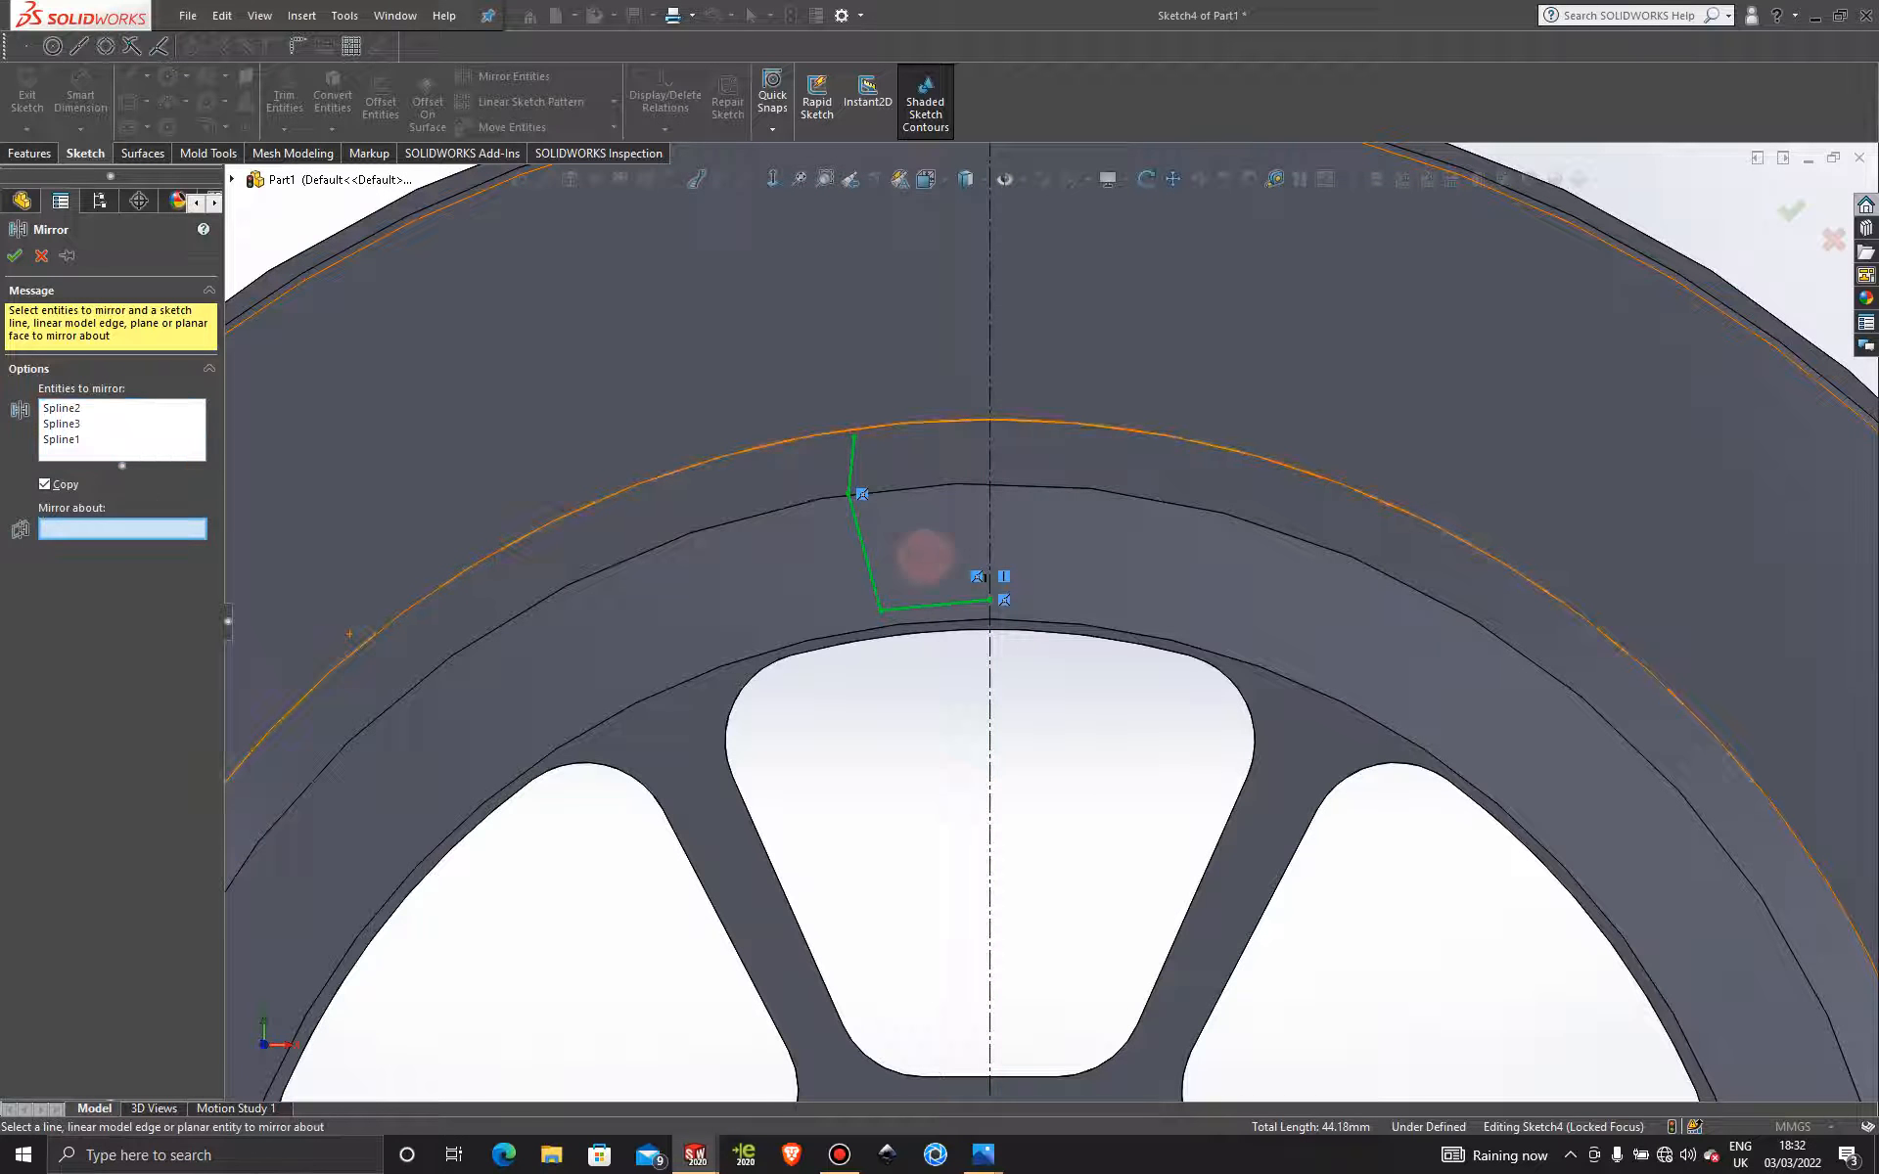
left_click(989, 673)
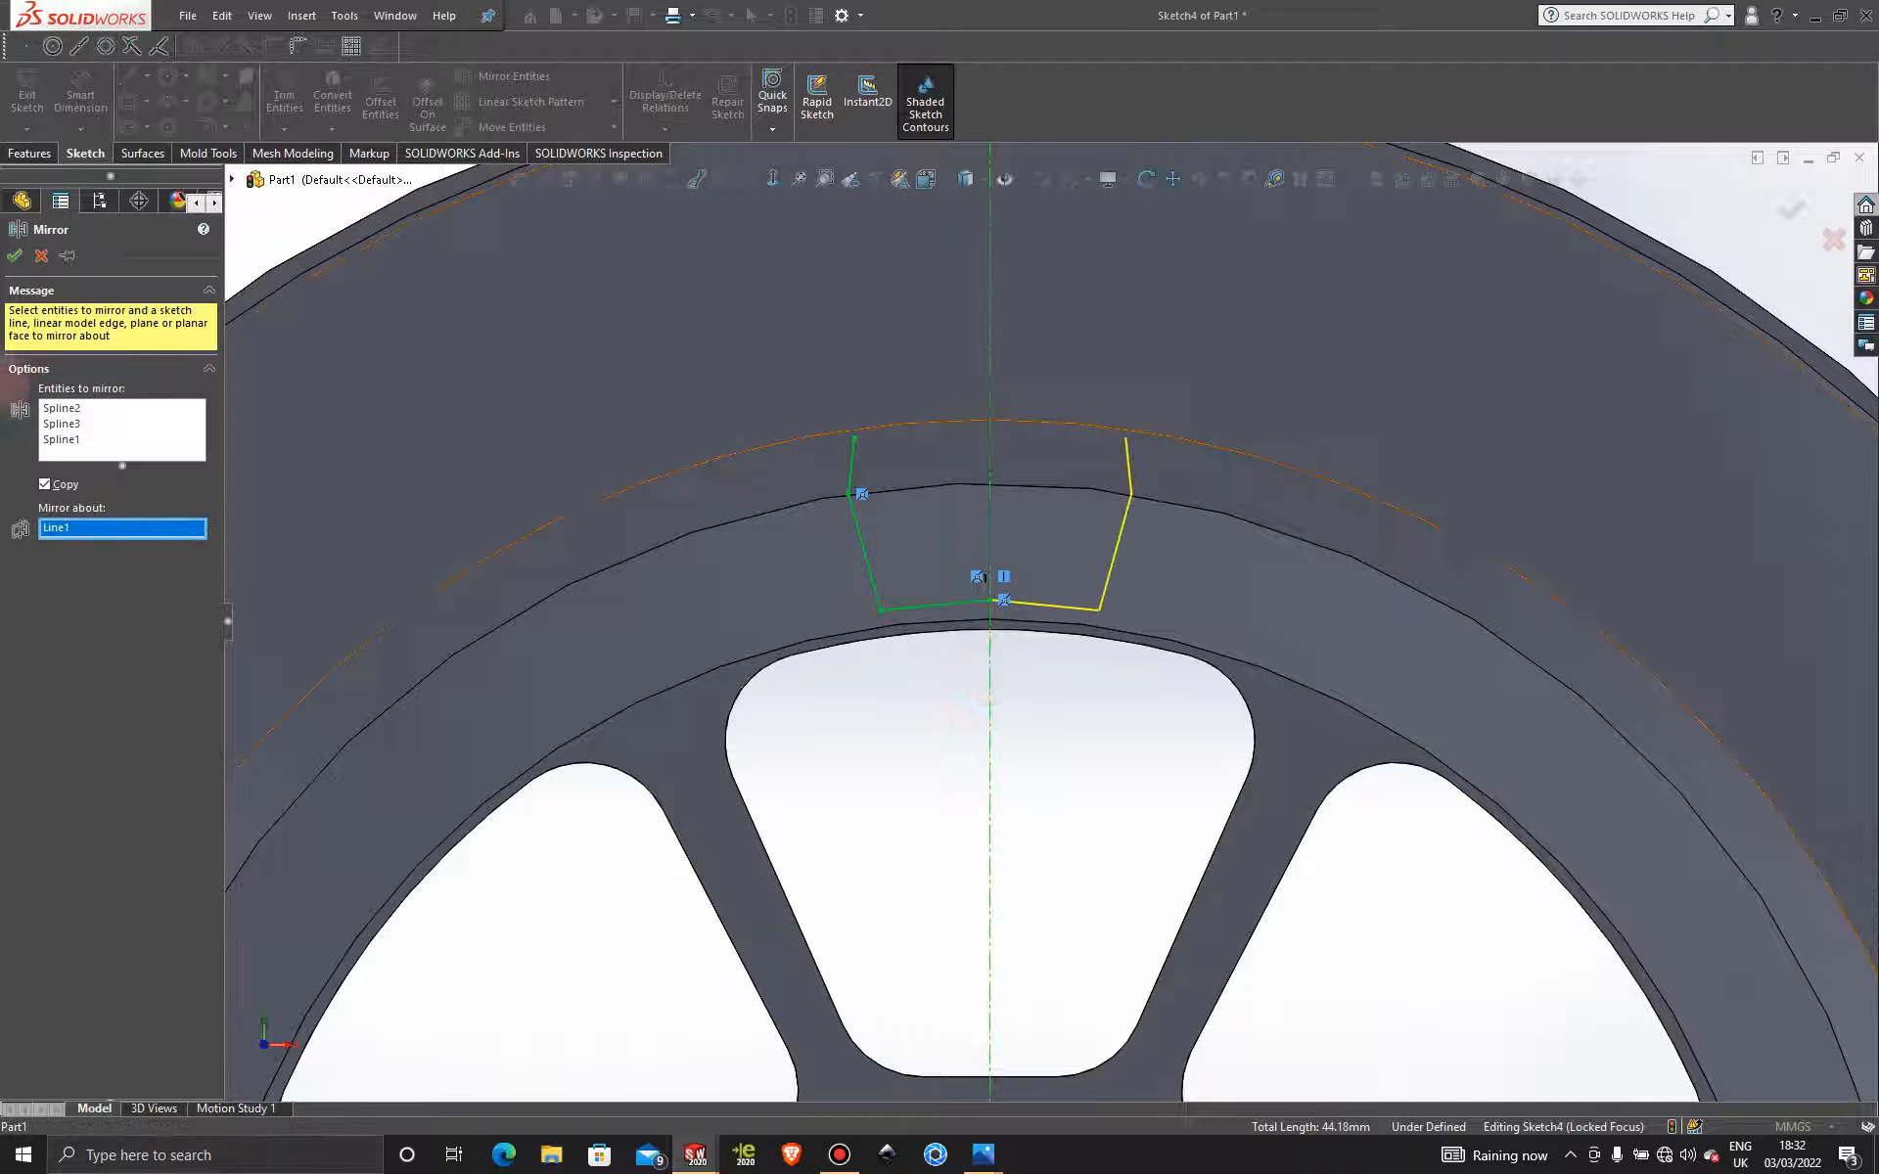
left_click(15, 255)
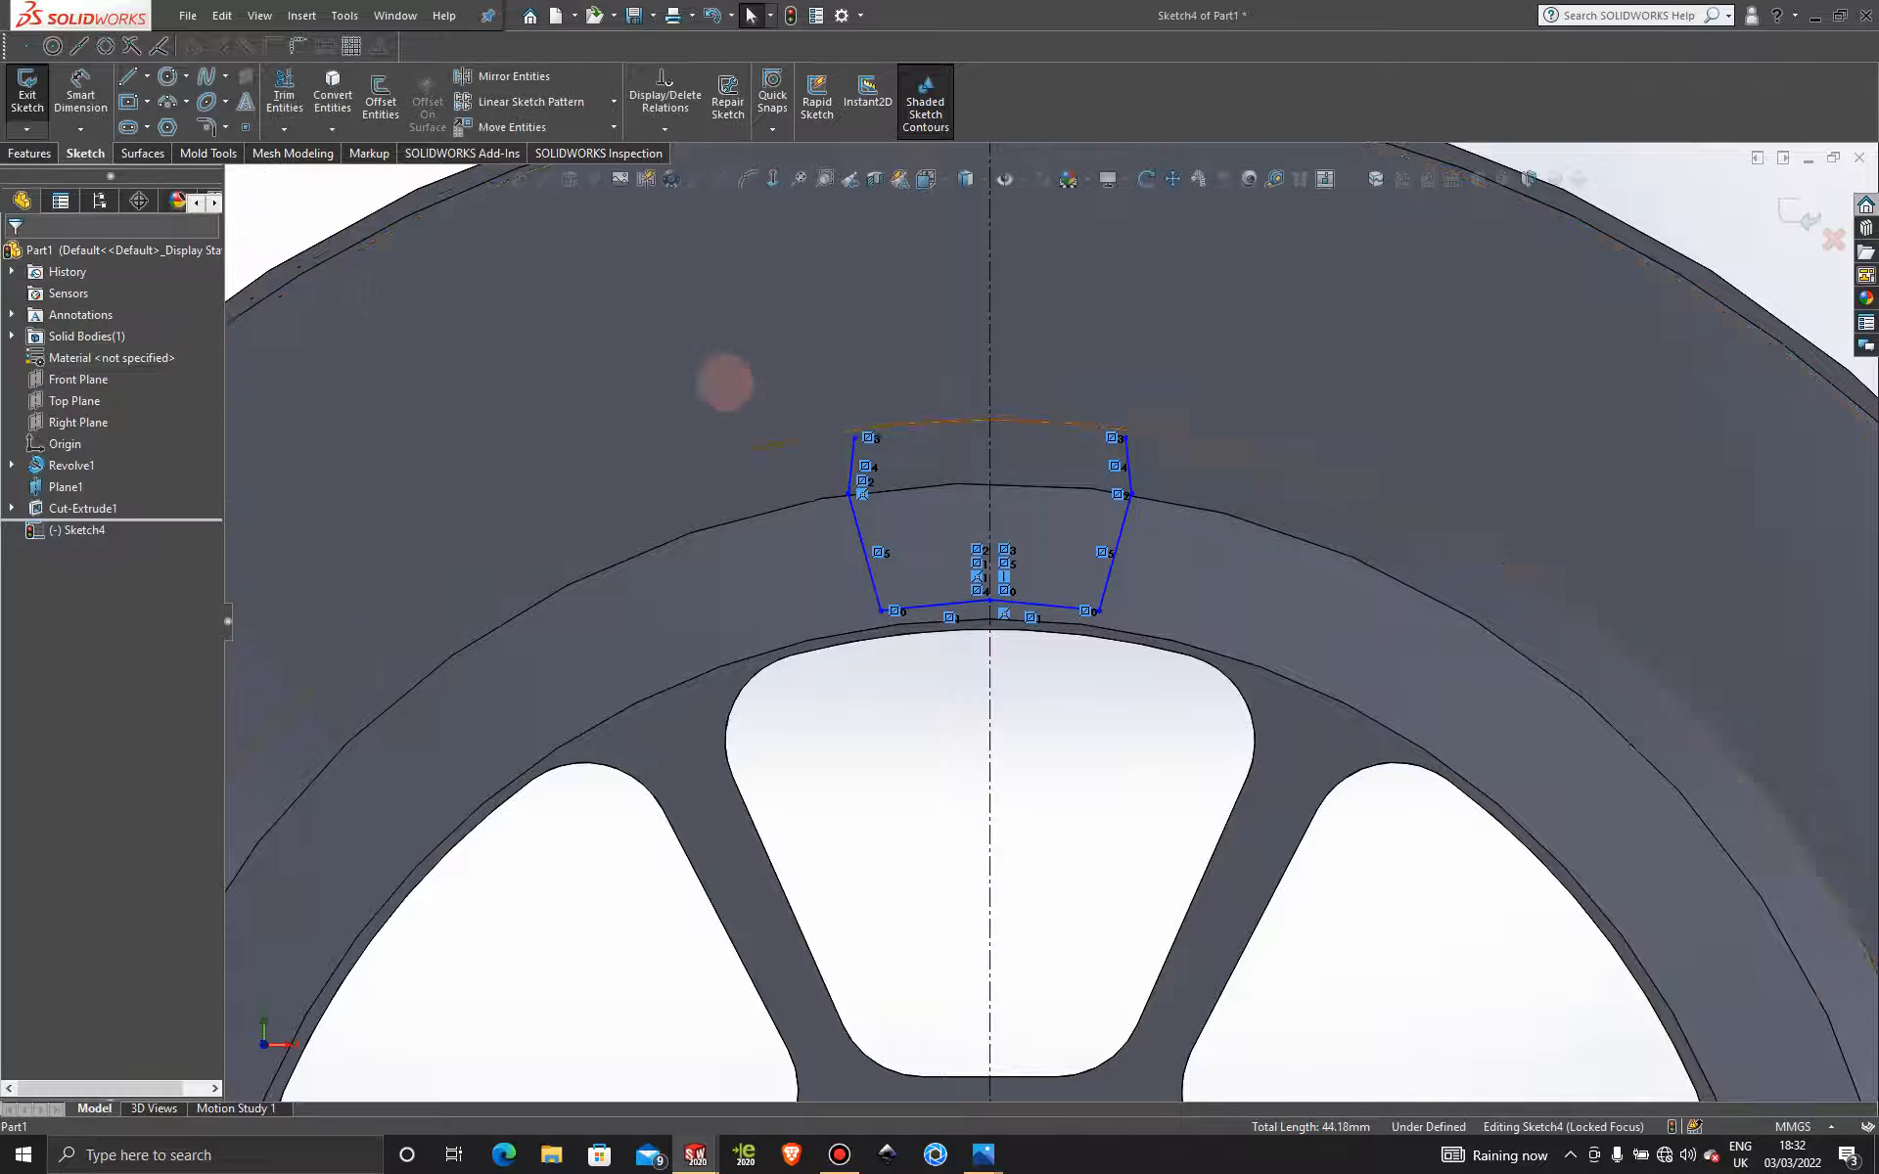
Close the top of the outline with a three-point arc of about 19 mm radius, just below the ring edge.
scroll(1159, 587, "up", 1)
scroll(1158, 587, "up", 3)
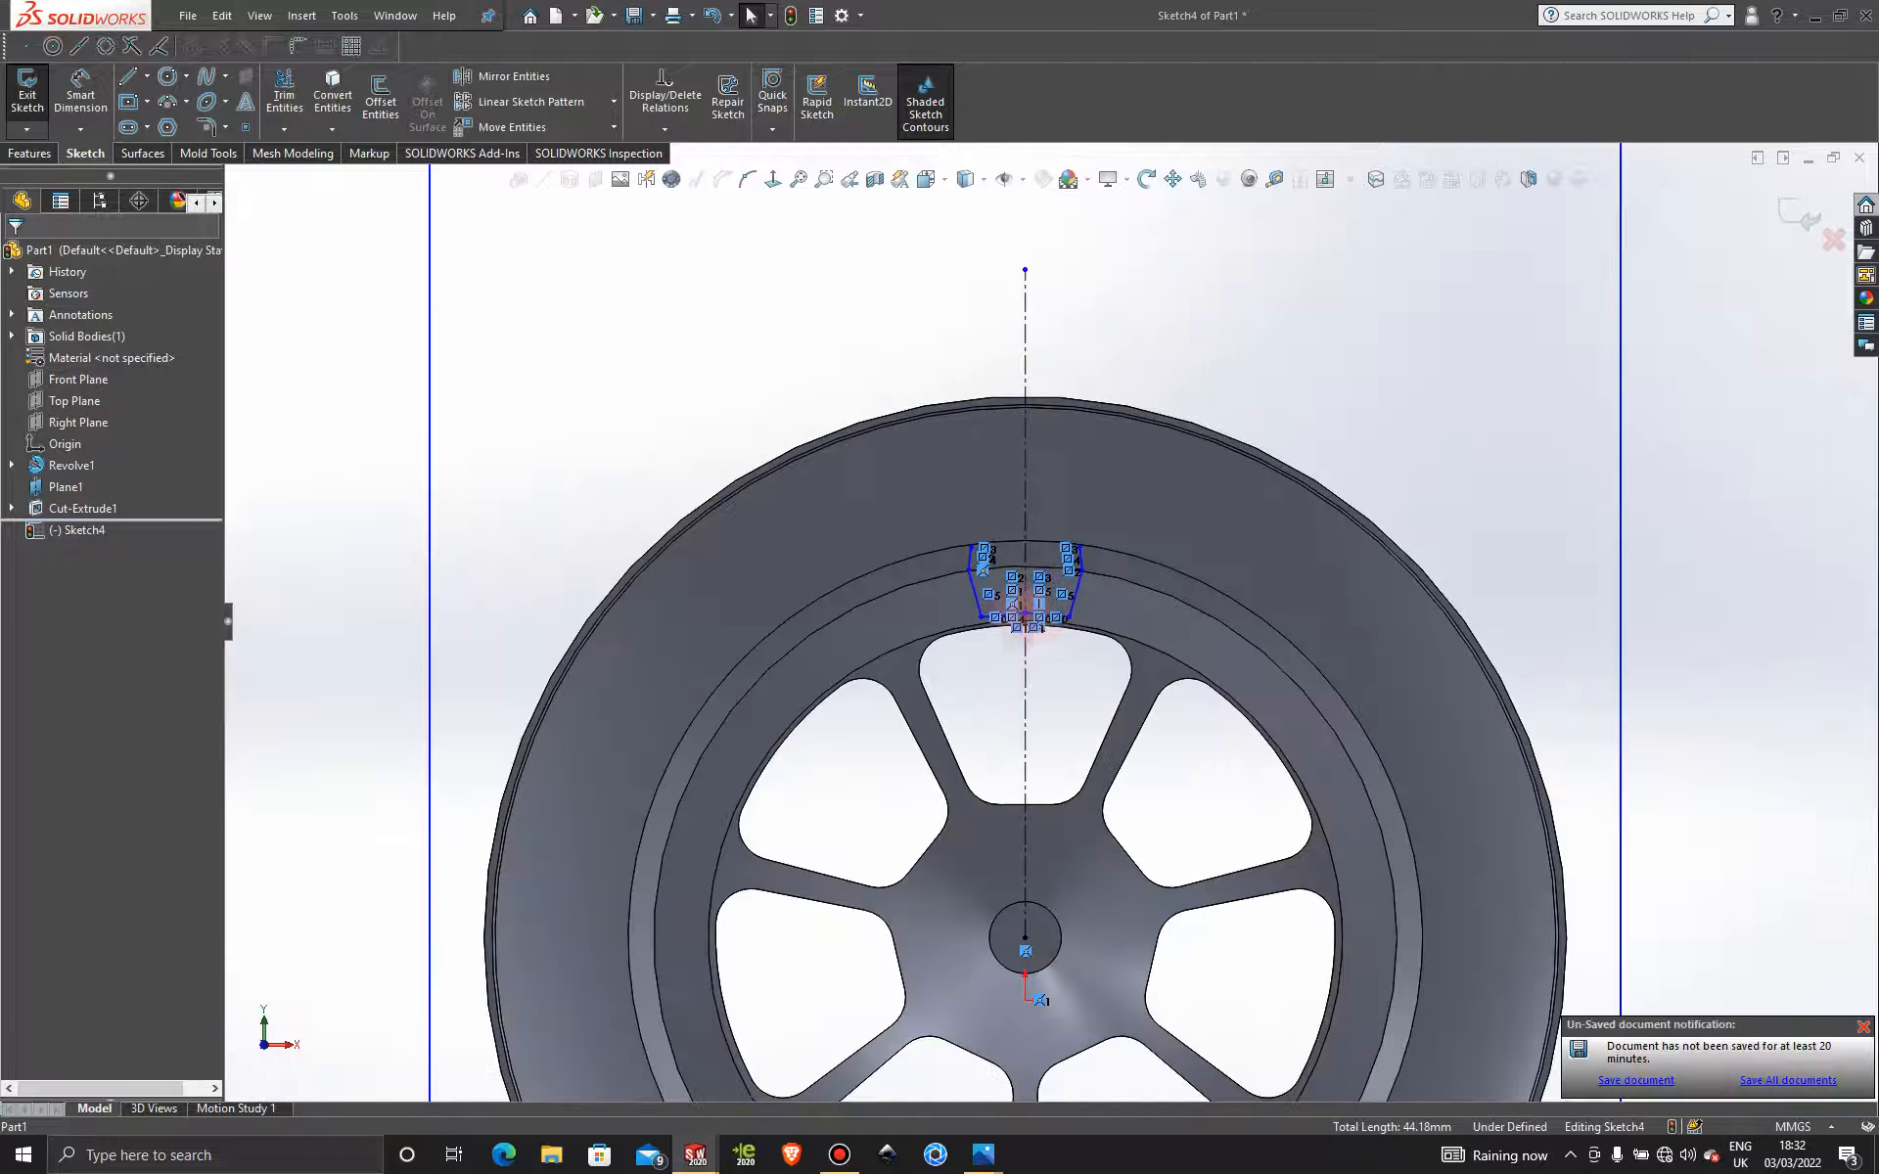
scroll(1037, 587, "down", 5)
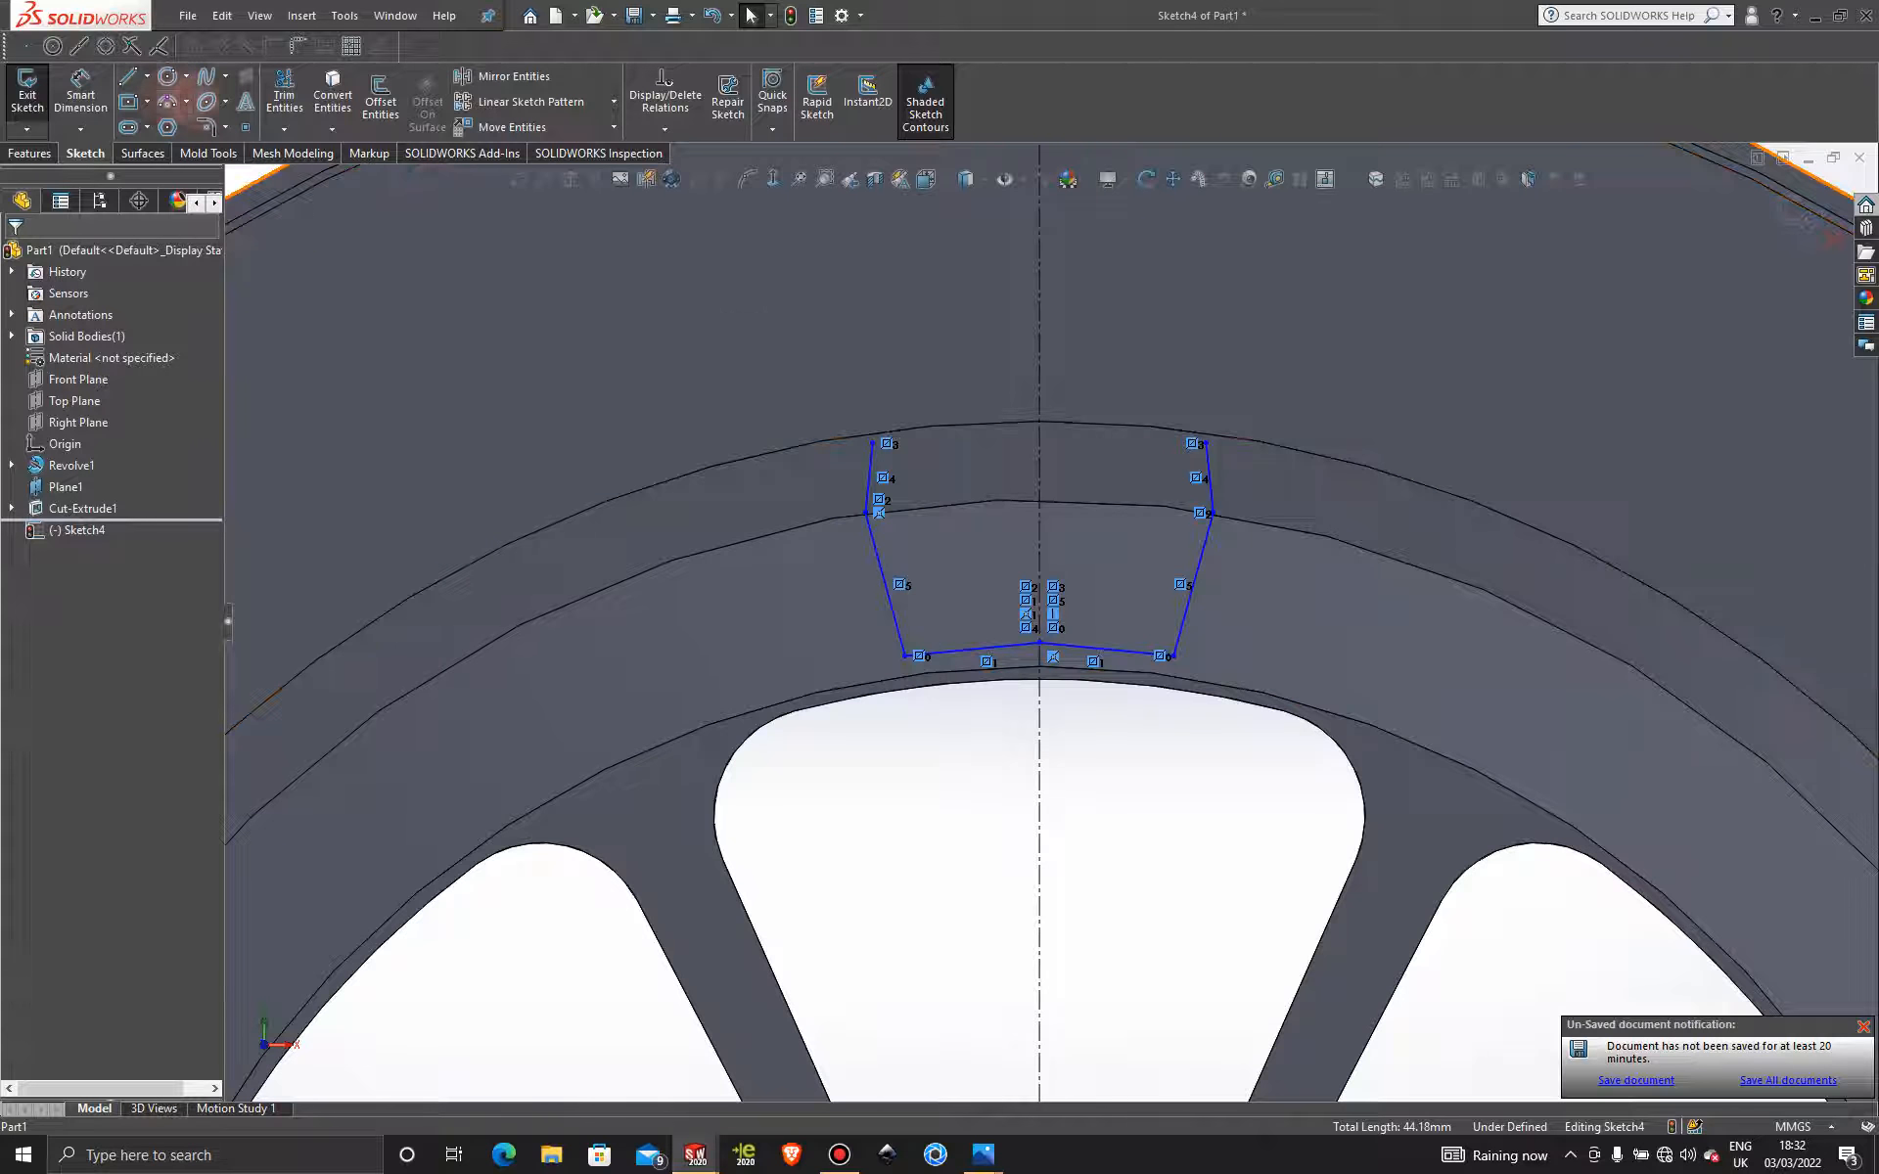
left_click(167, 101)
left_click(886, 442)
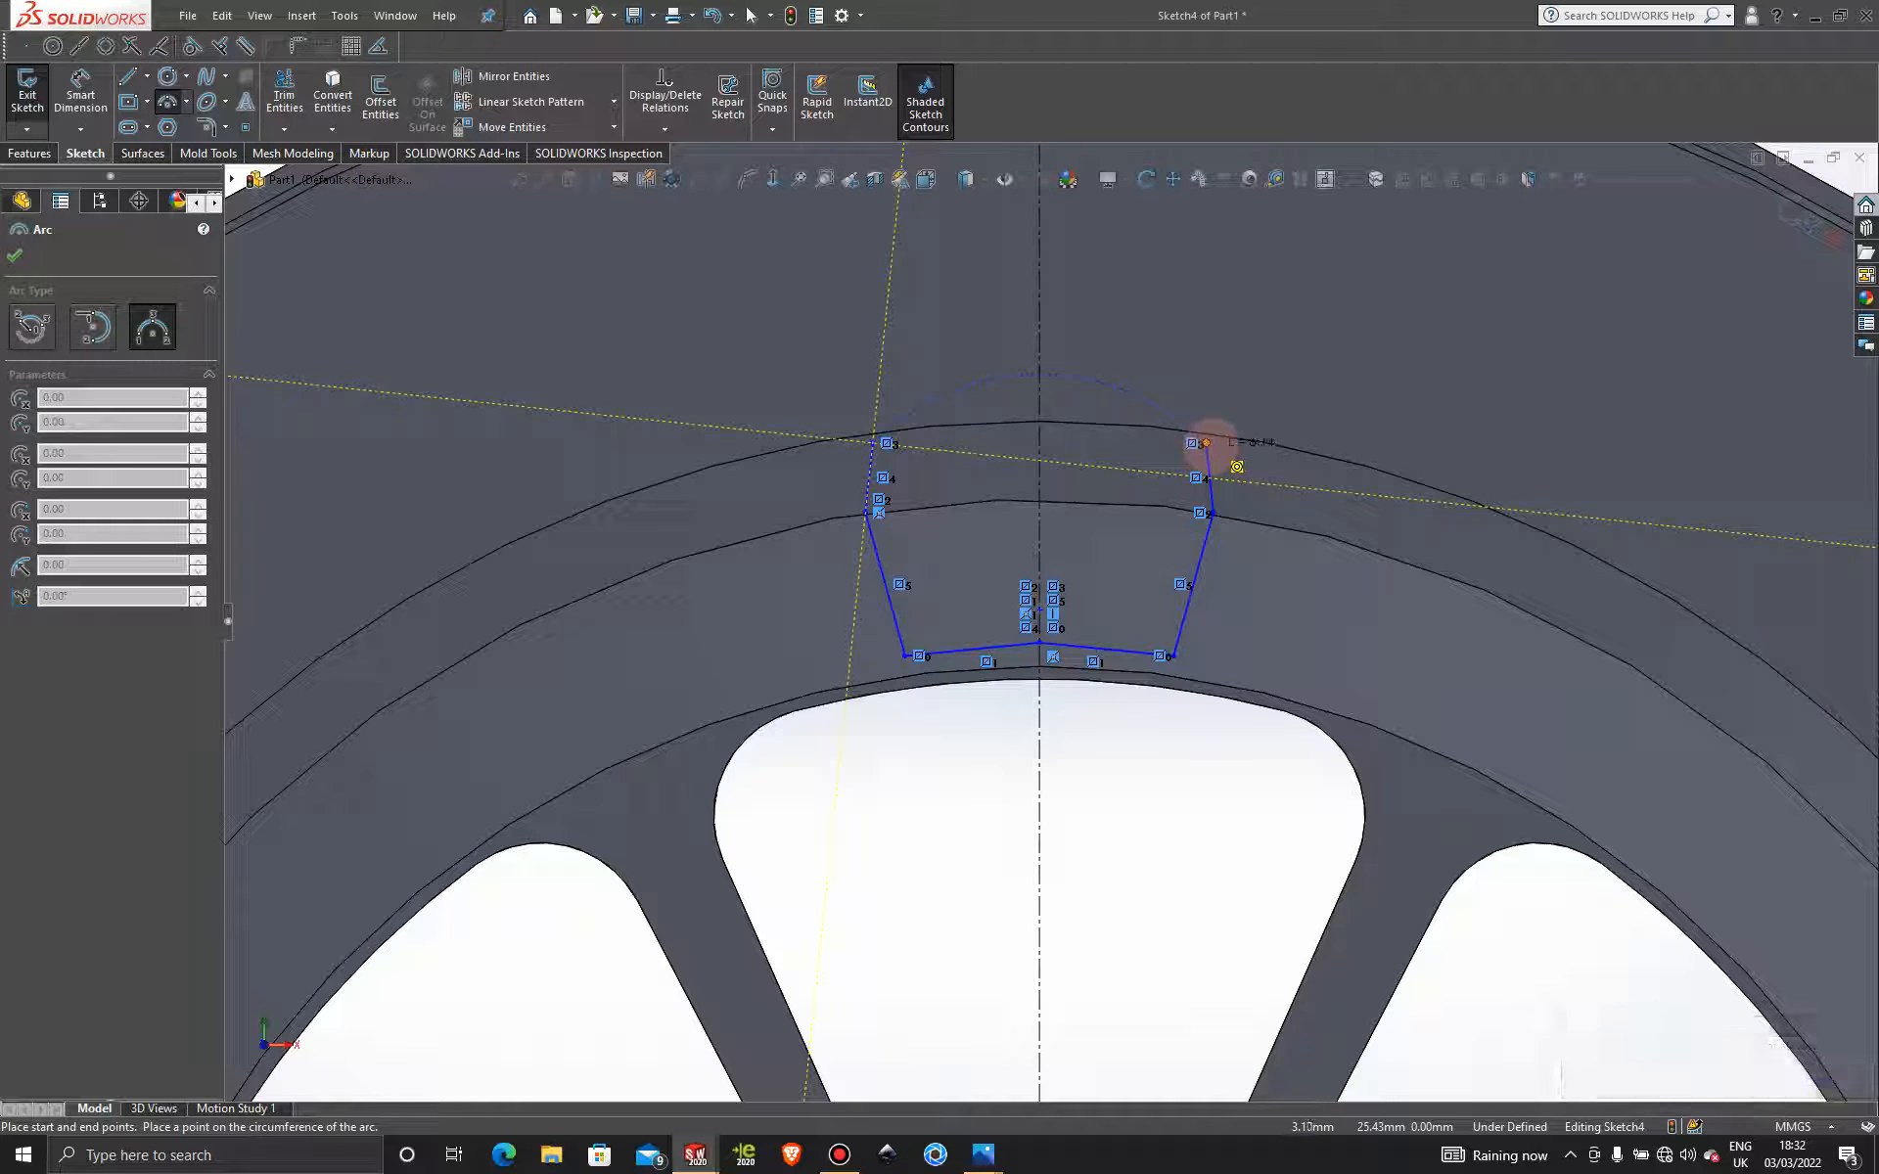
left_click(1206, 443)
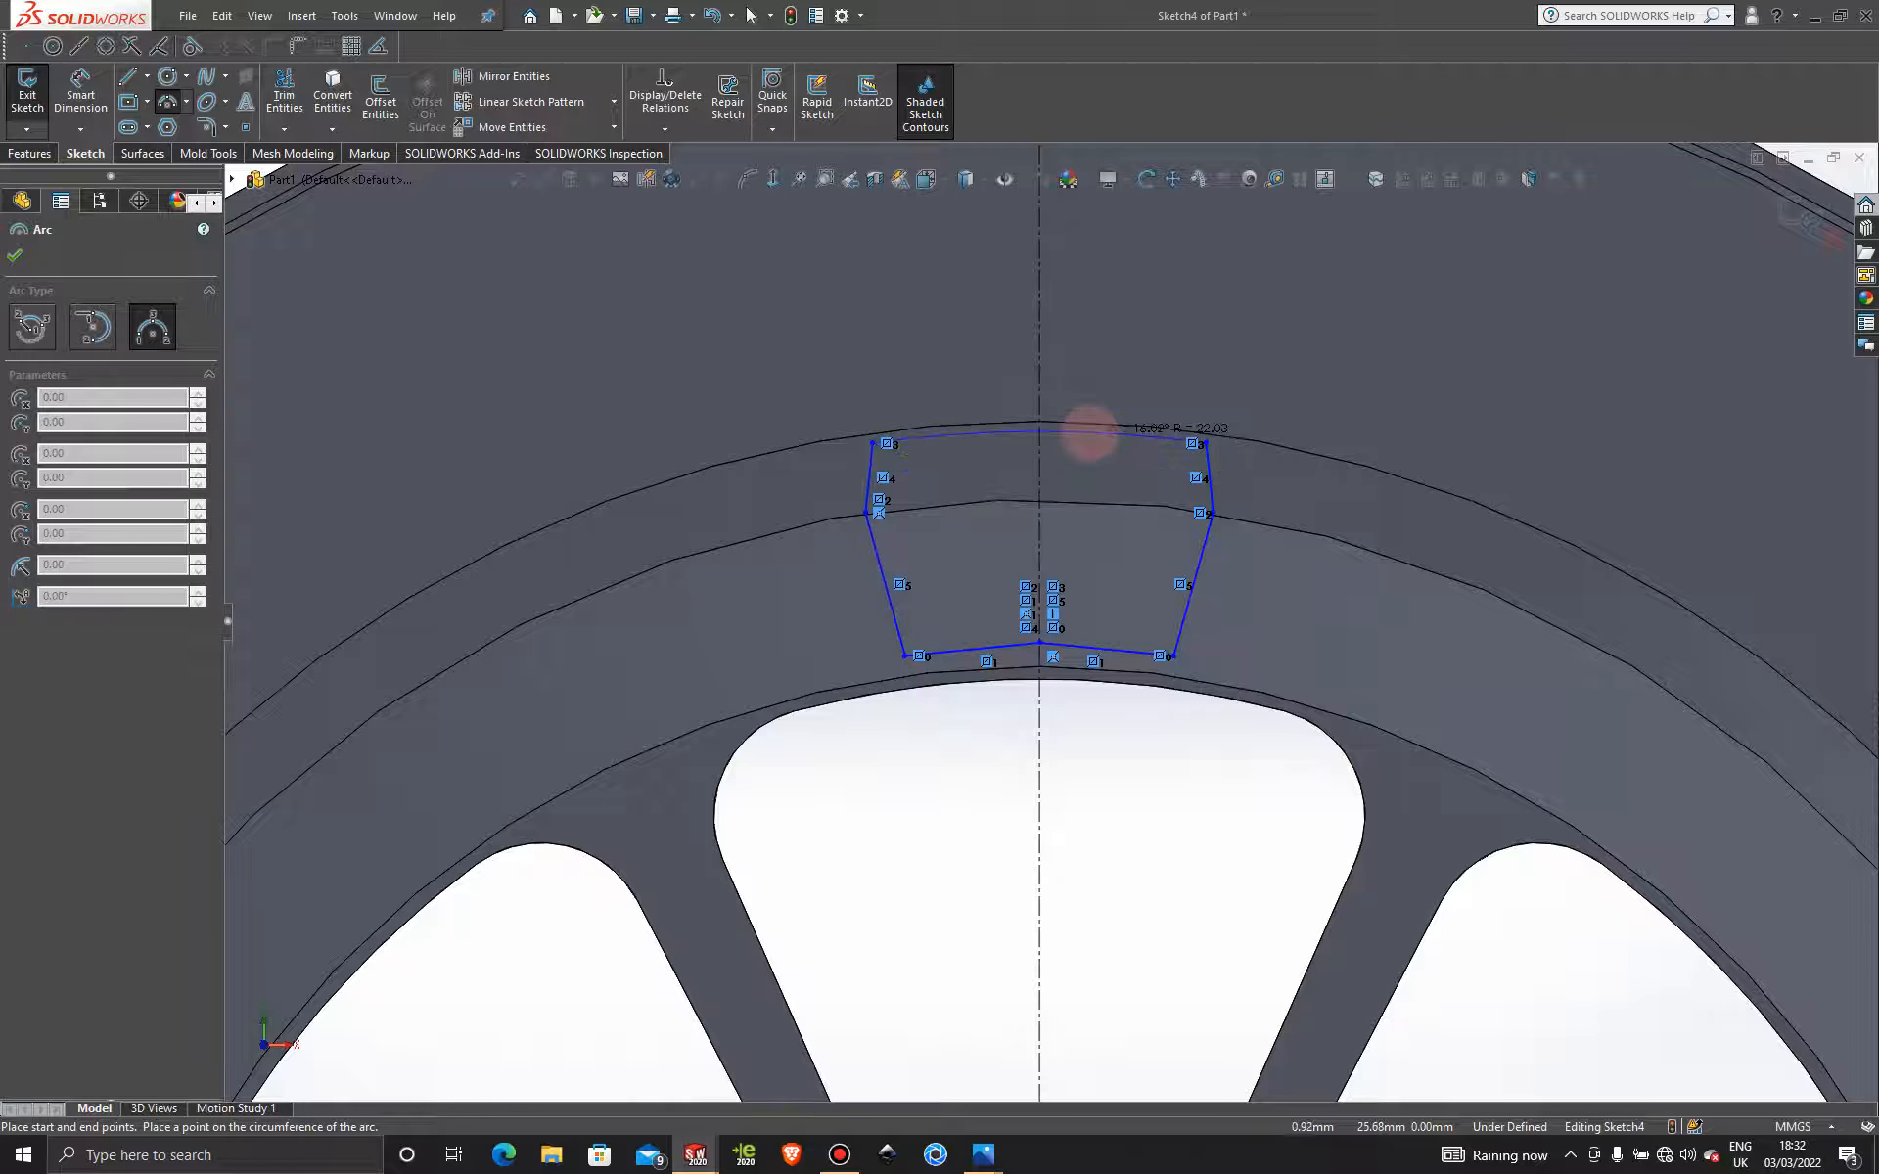
scroll(1088, 431, "down", 4)
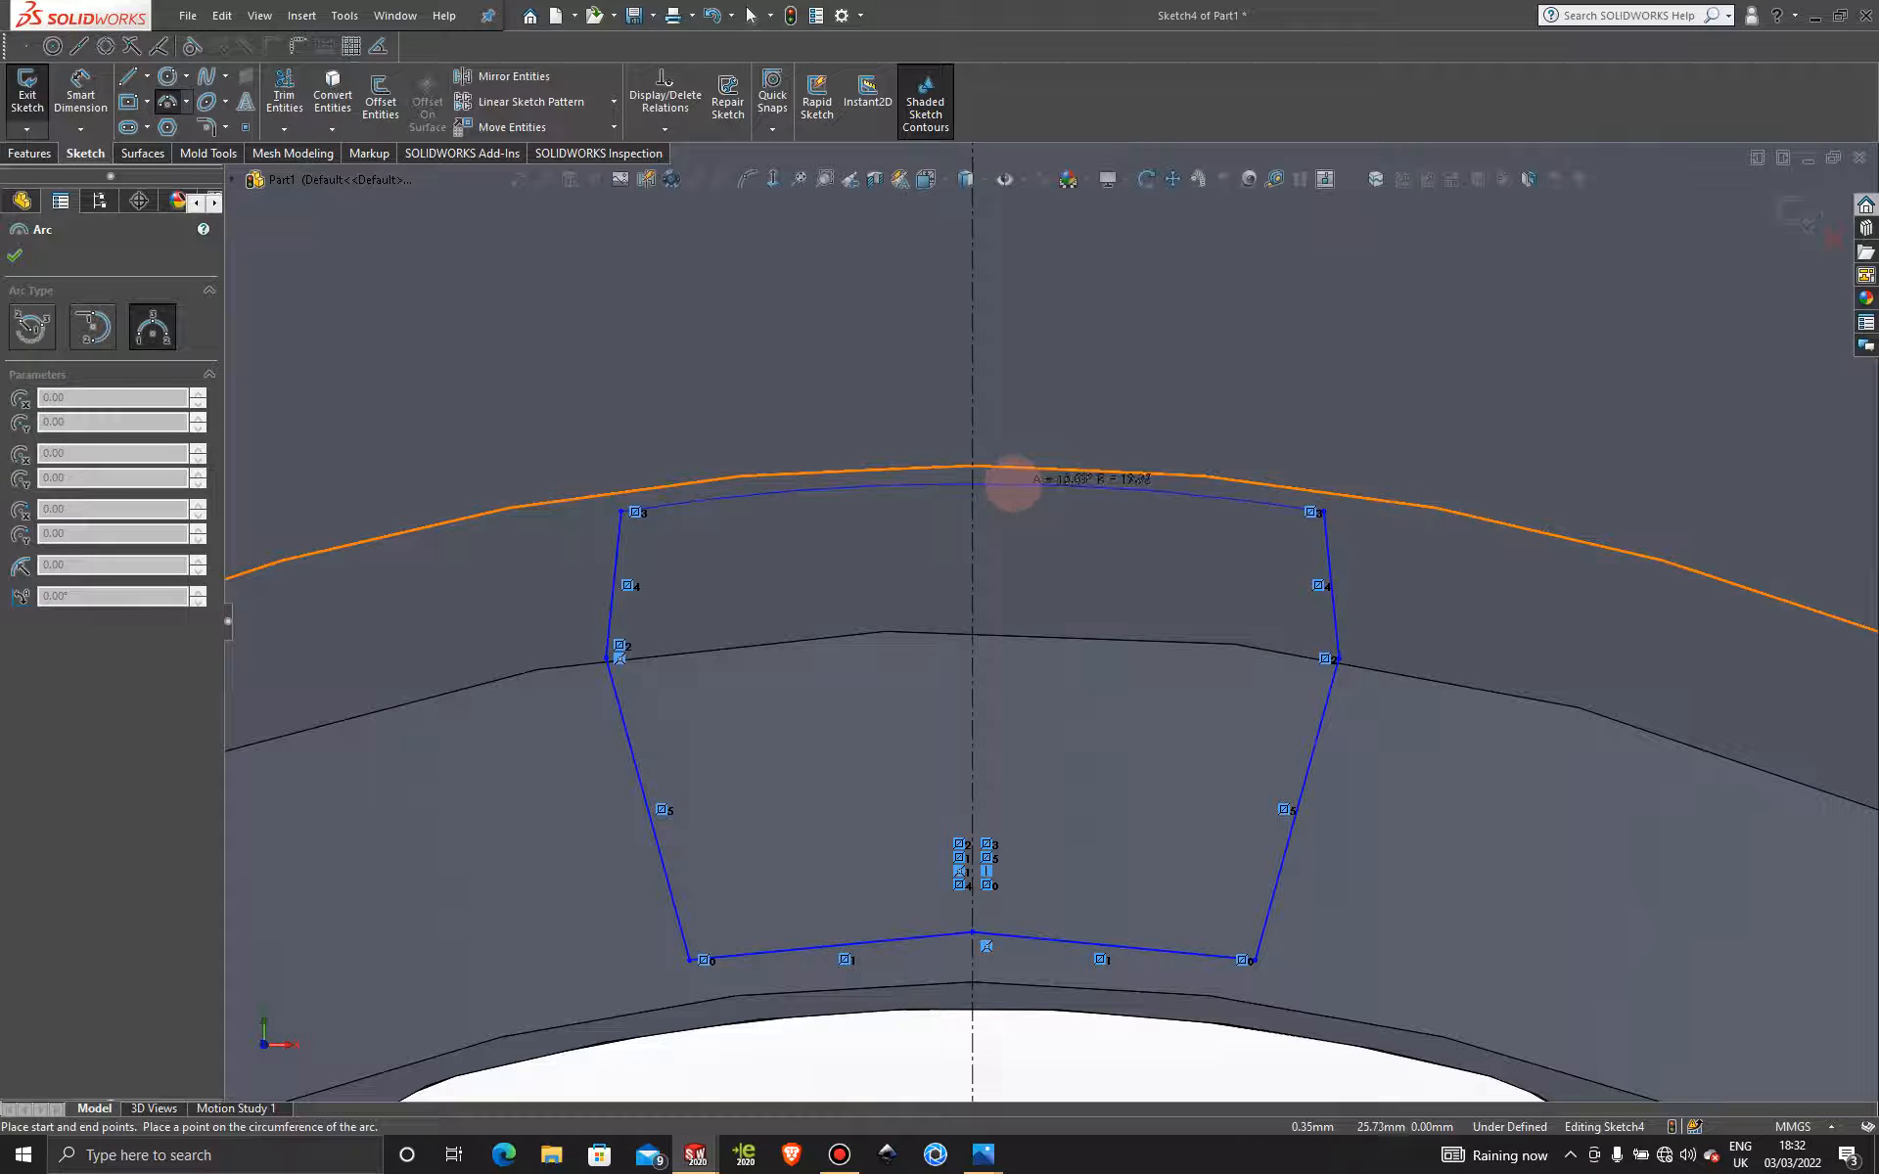
left_click(1013, 482)
scroll(1115, 587, "up", 5)
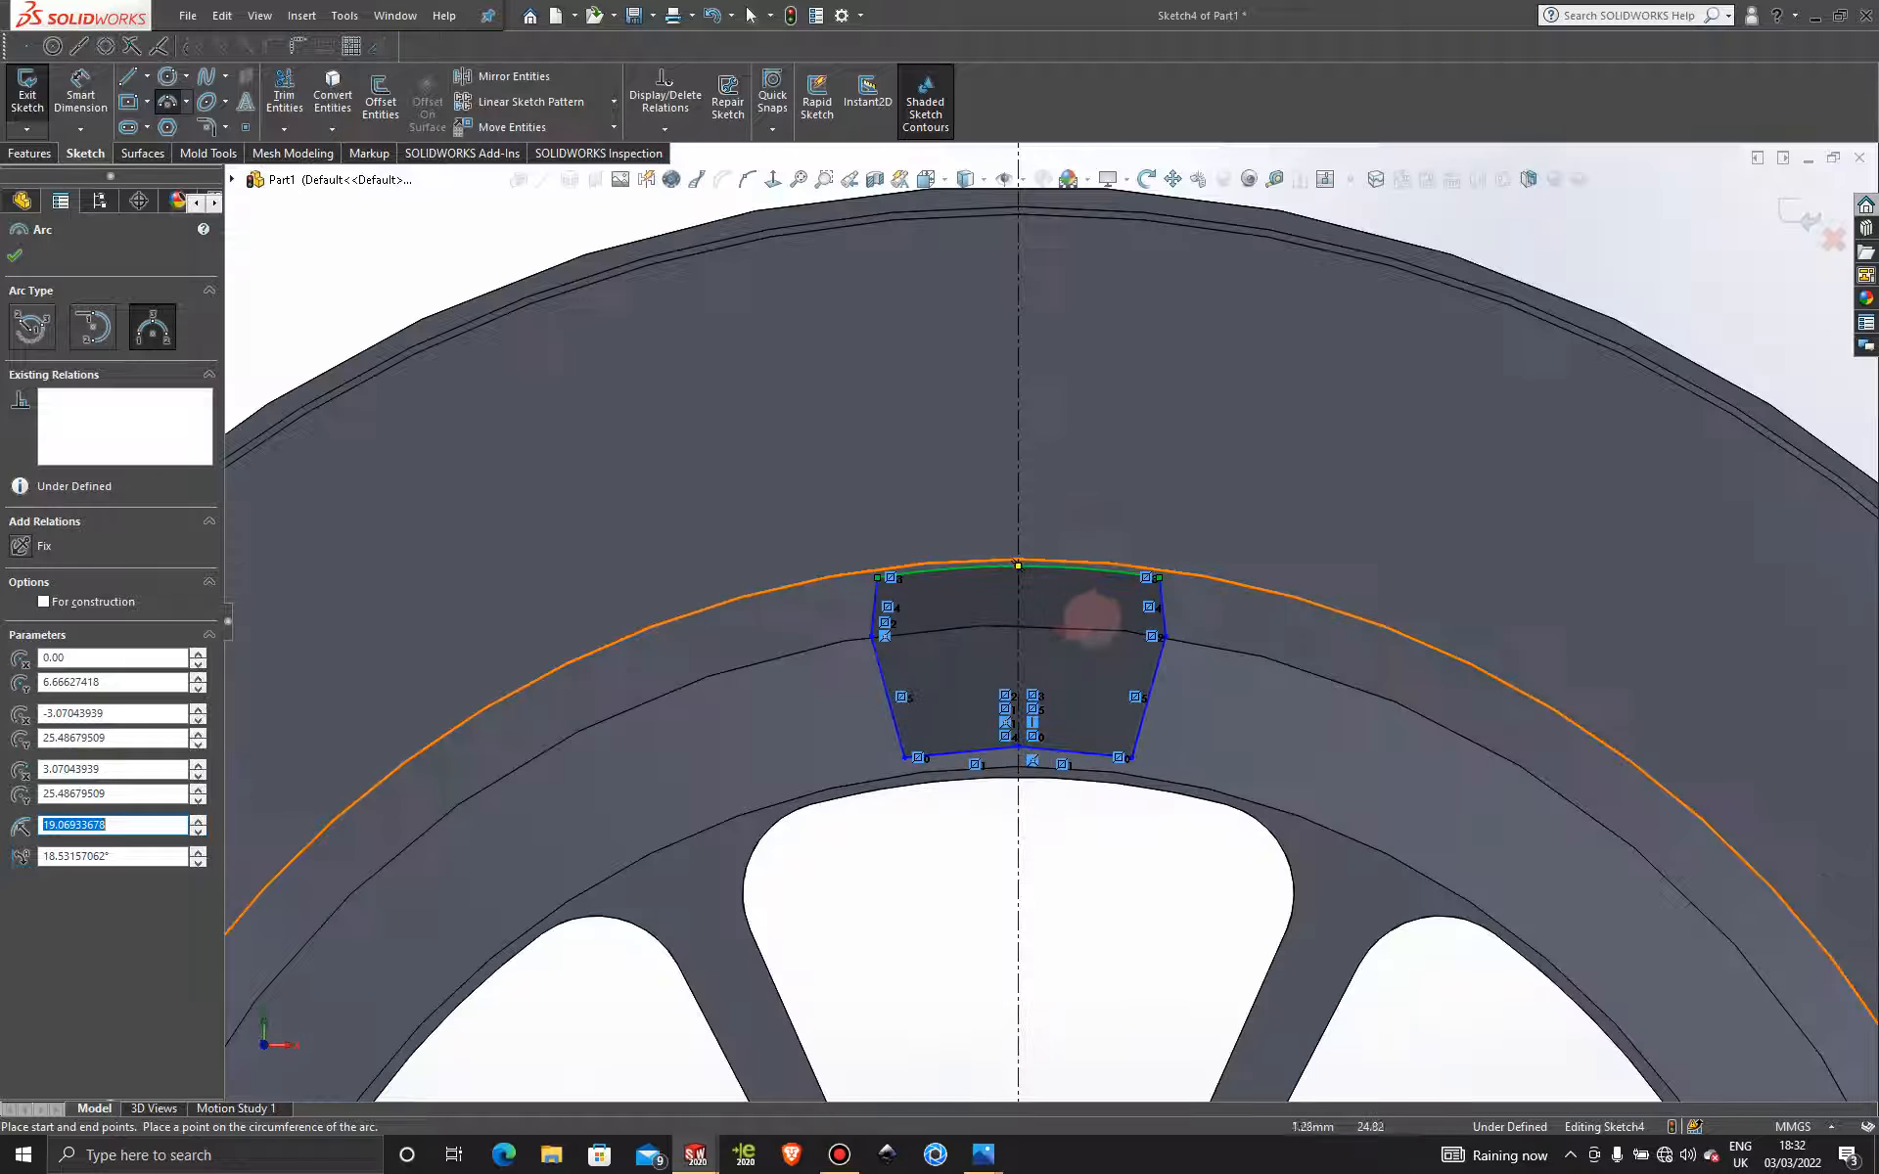
scroll(1081, 712, "down", 5)
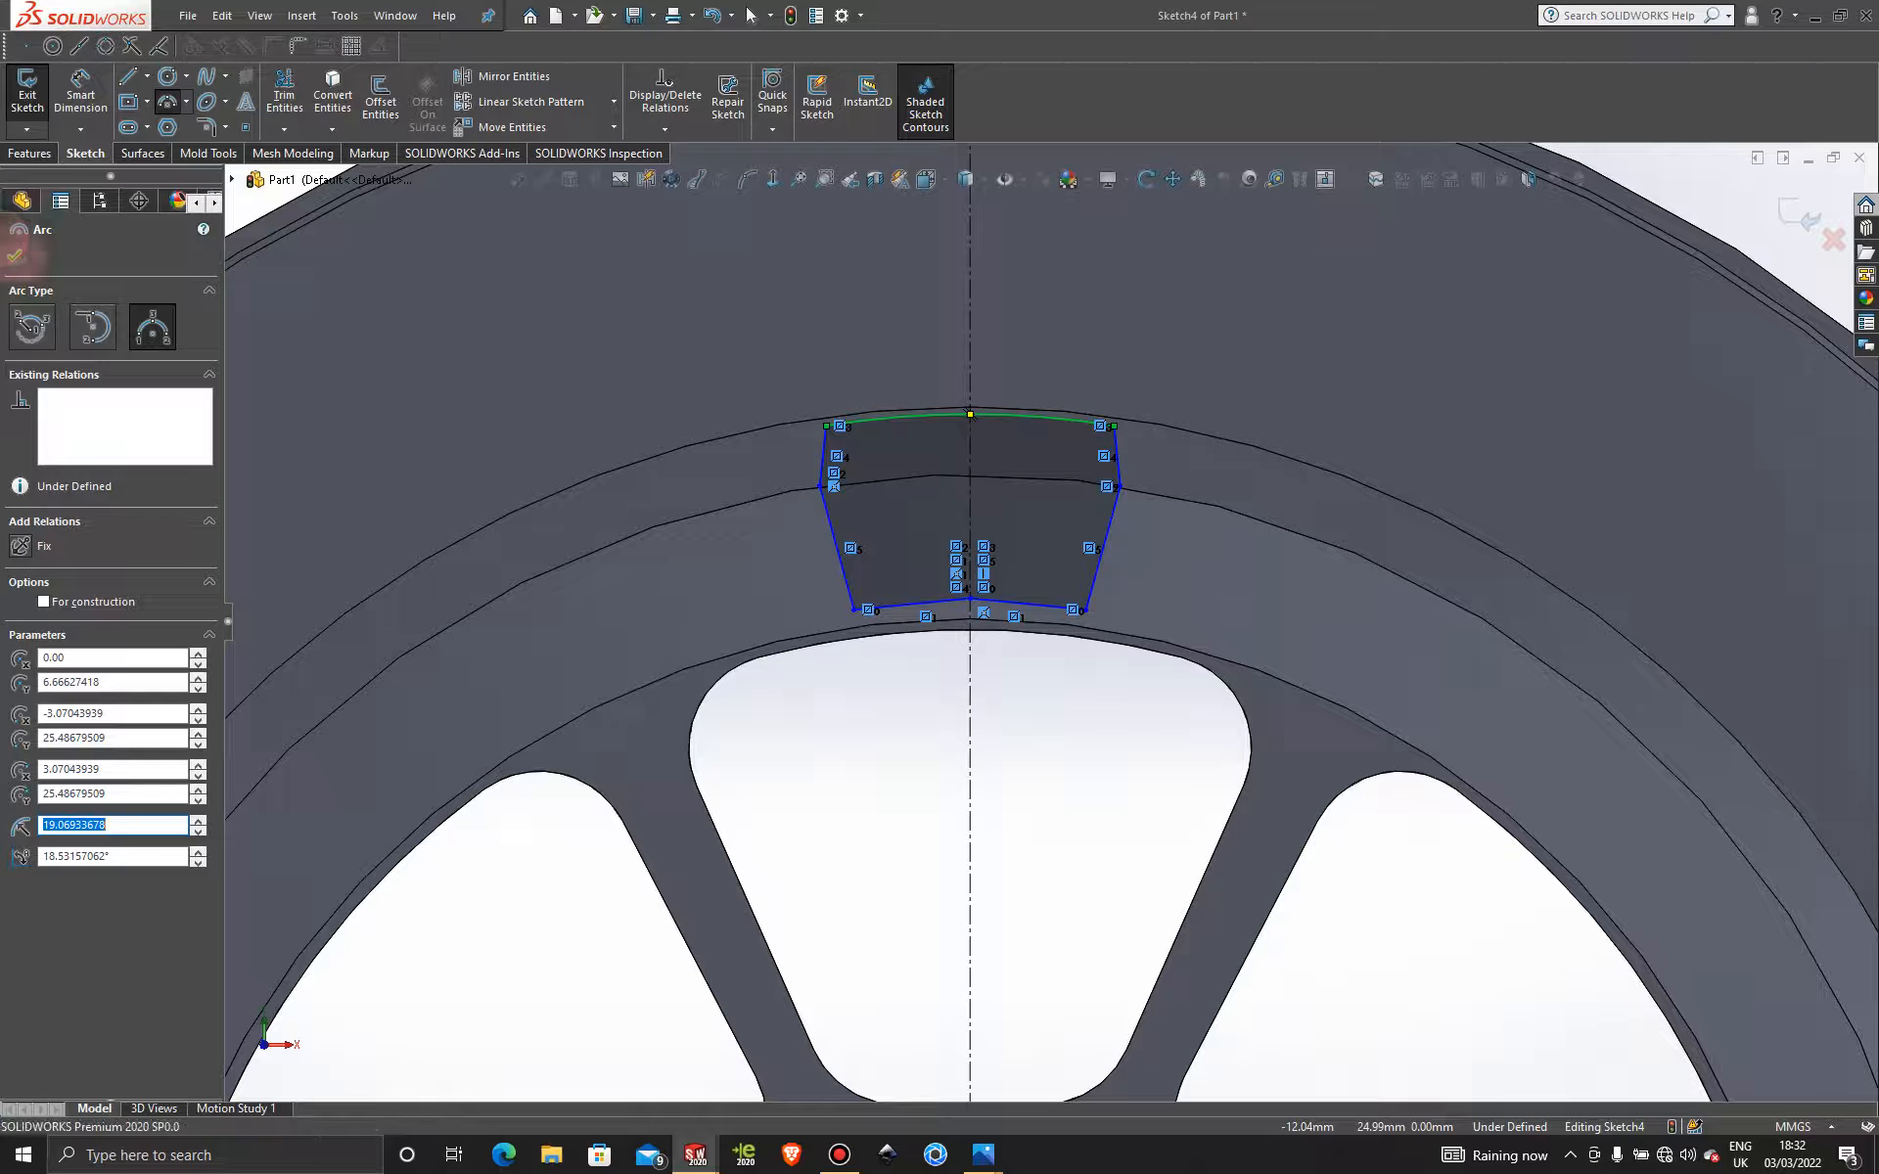
left_click(14, 257)
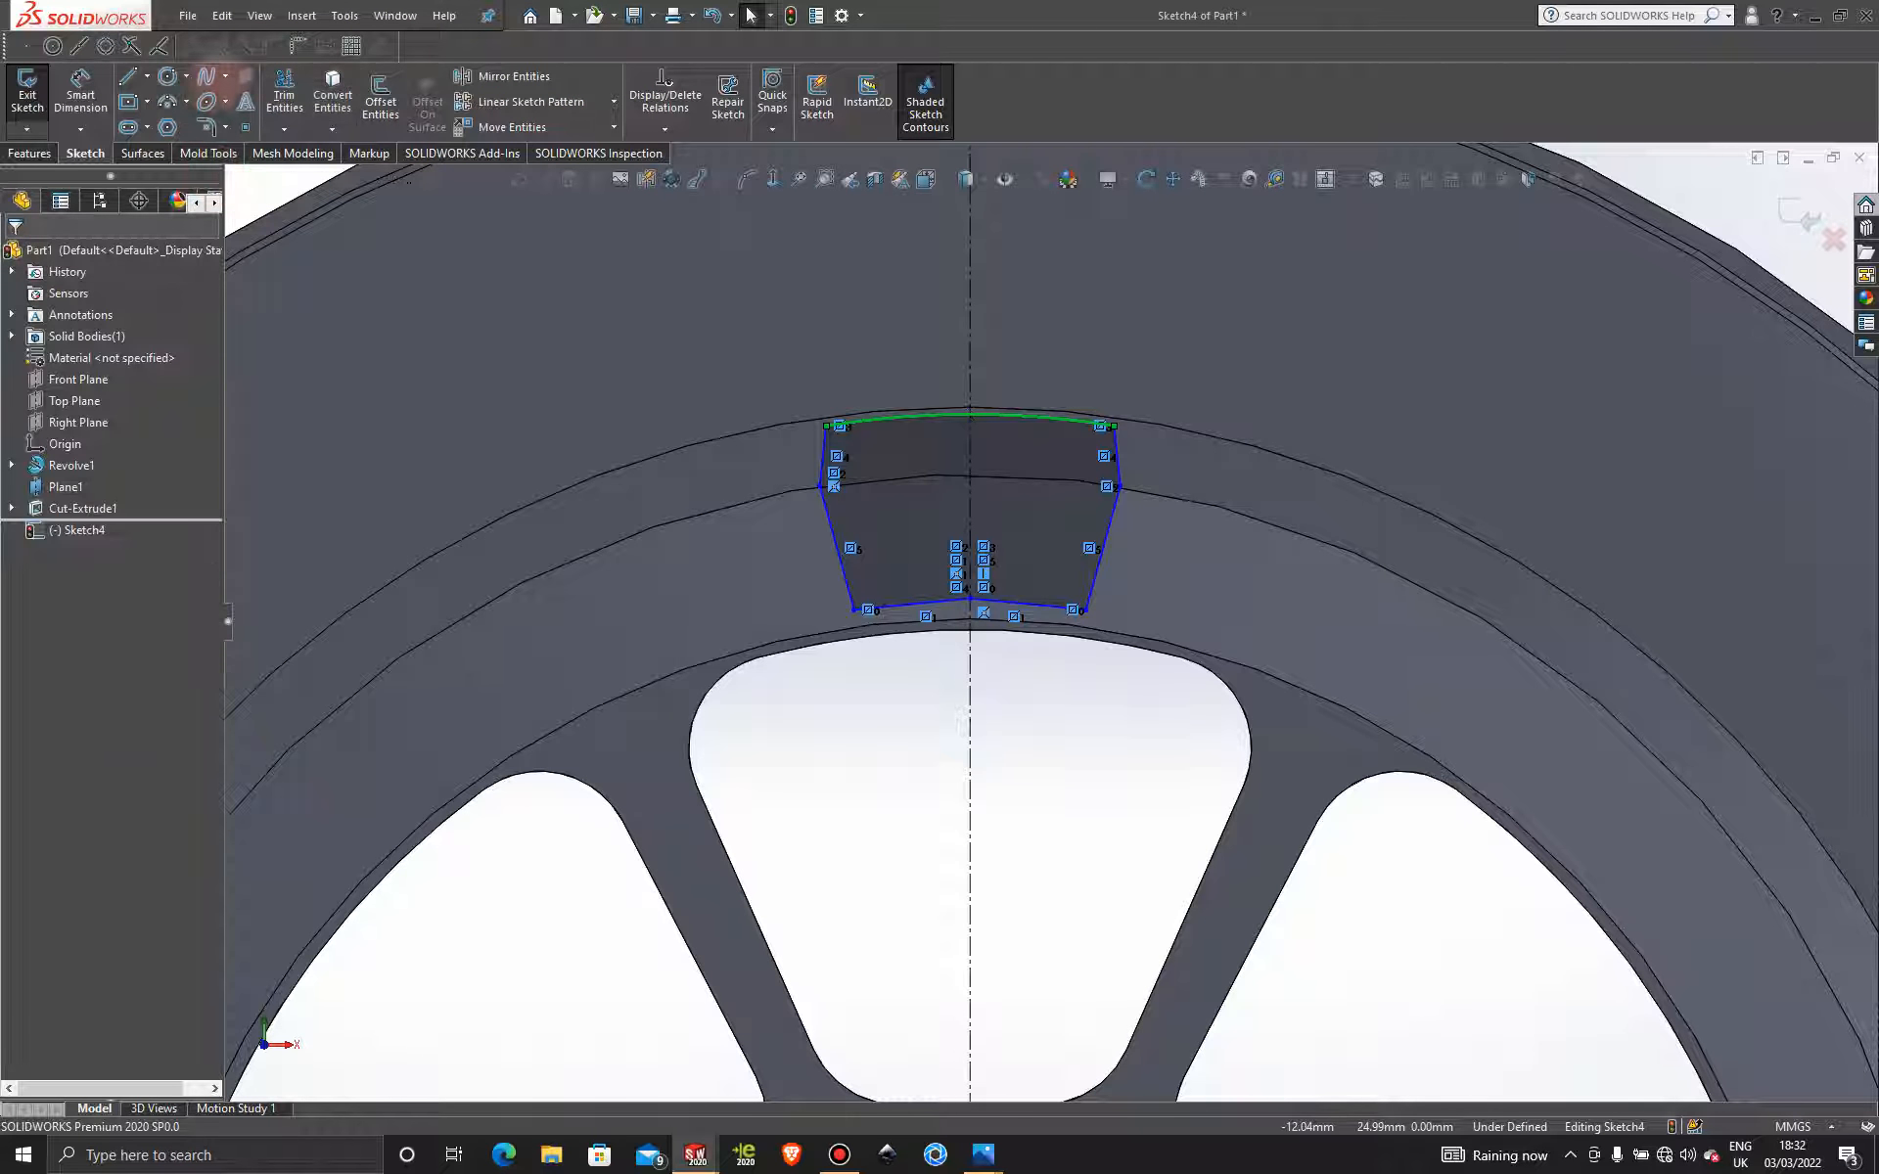
Trim away the two nearly horizontal splines at the bottom of the outline.
left_click(284, 93)
mouse_move(1033, 474)
left_mouse_down()
mouse_move(1034, 558)
mouse_move(925, 617)
mouse_move(929, 638)
mouse_move(872, 629)
mouse_move(914, 566)
mouse_move(867, 559)
left_mouse_up()
scroll(913, 567, "down", 1)
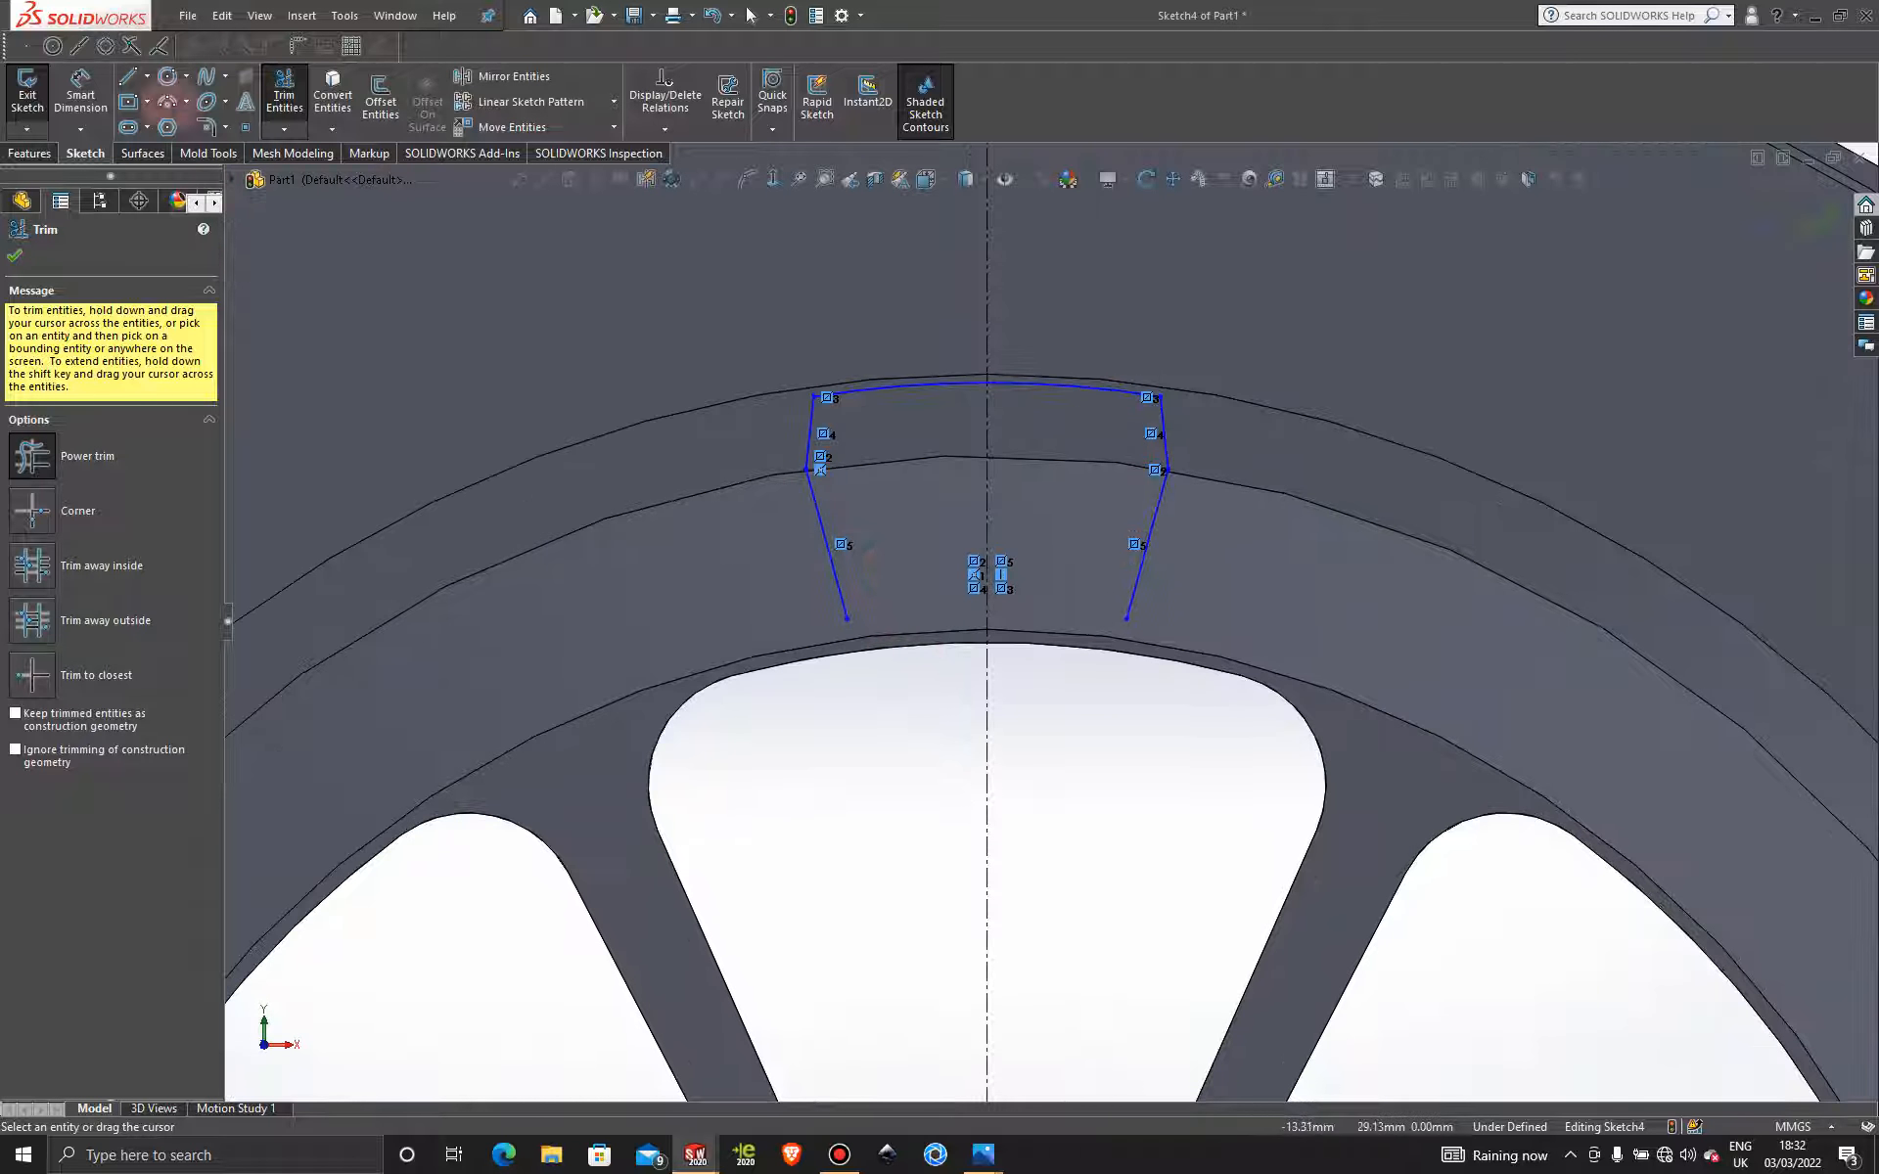
Draw a three-point arc of about 17 mm radius between the open lower ends of the outline's sides.
left_click(167, 101)
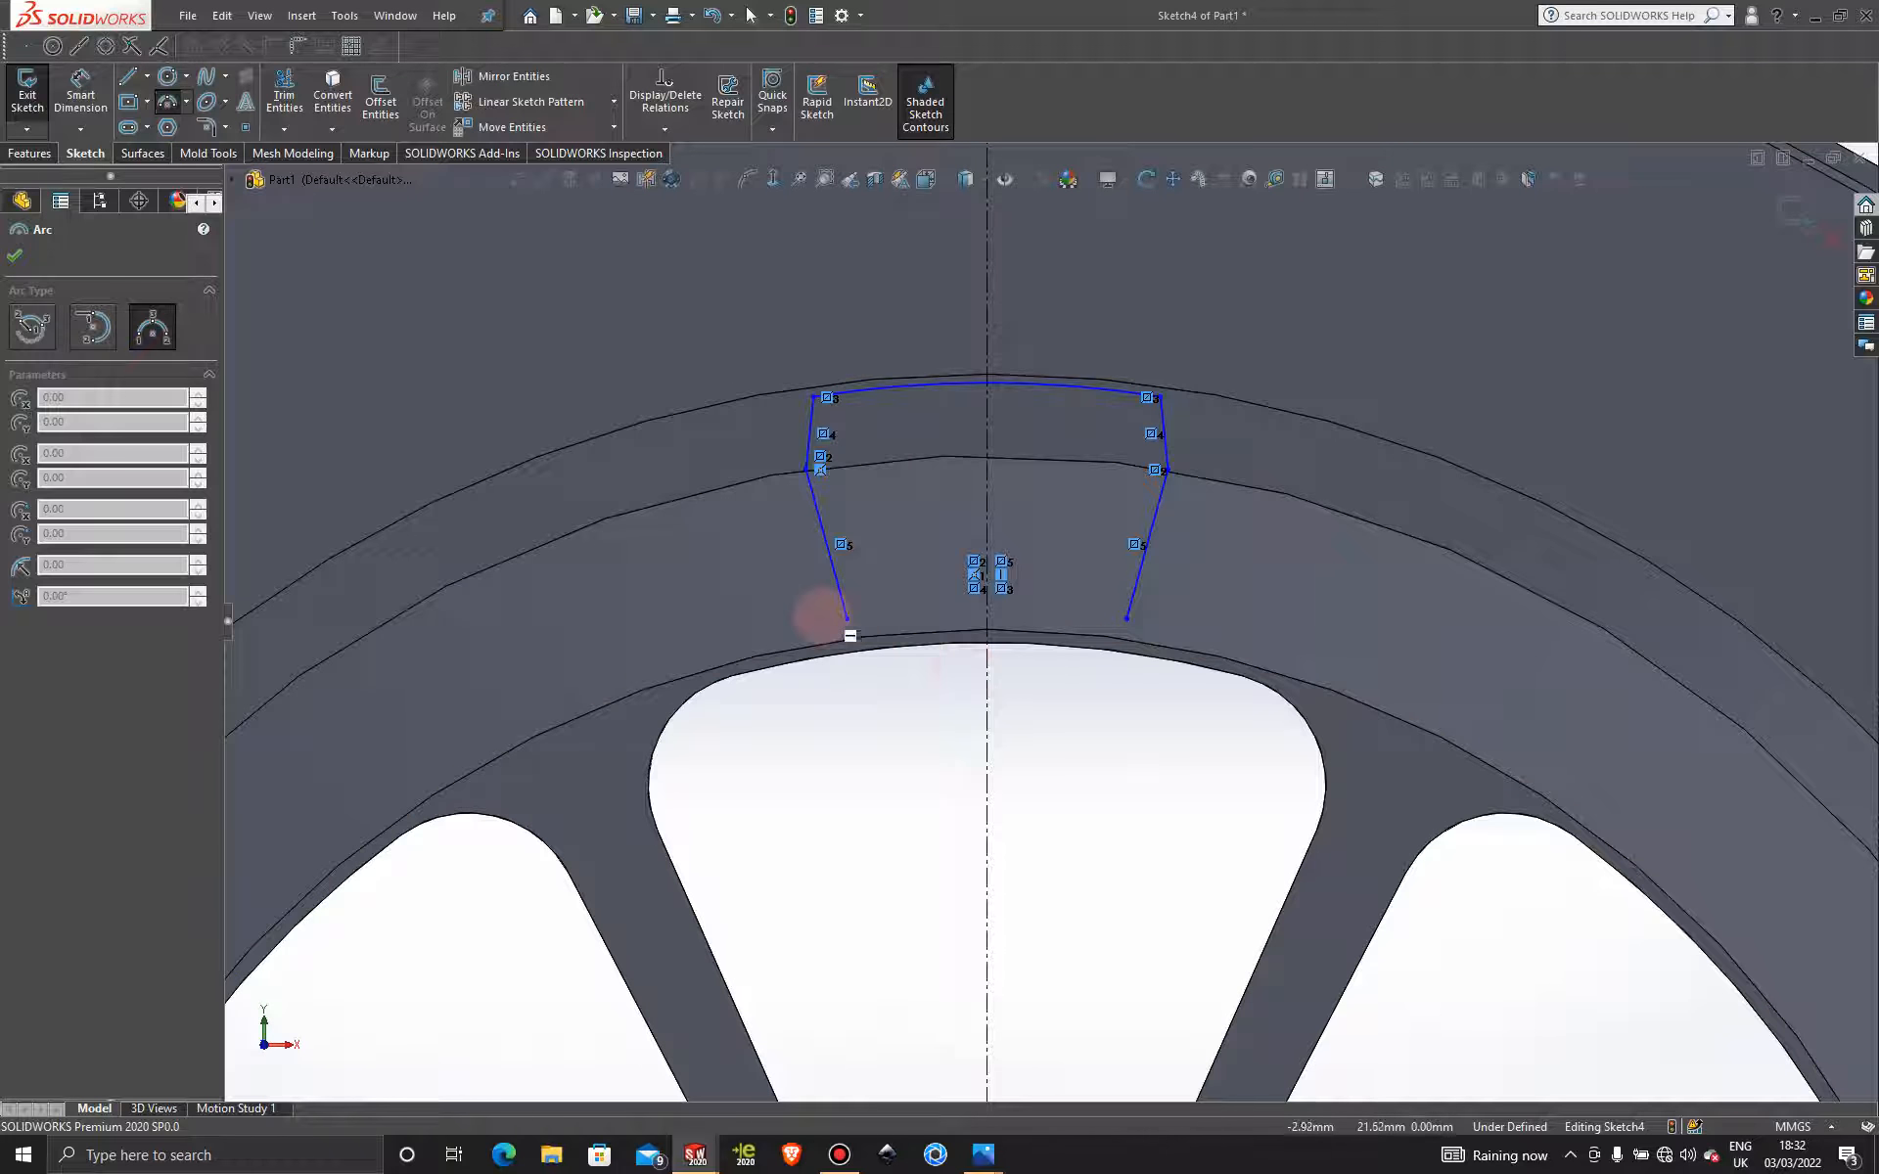
left_click(848, 618)
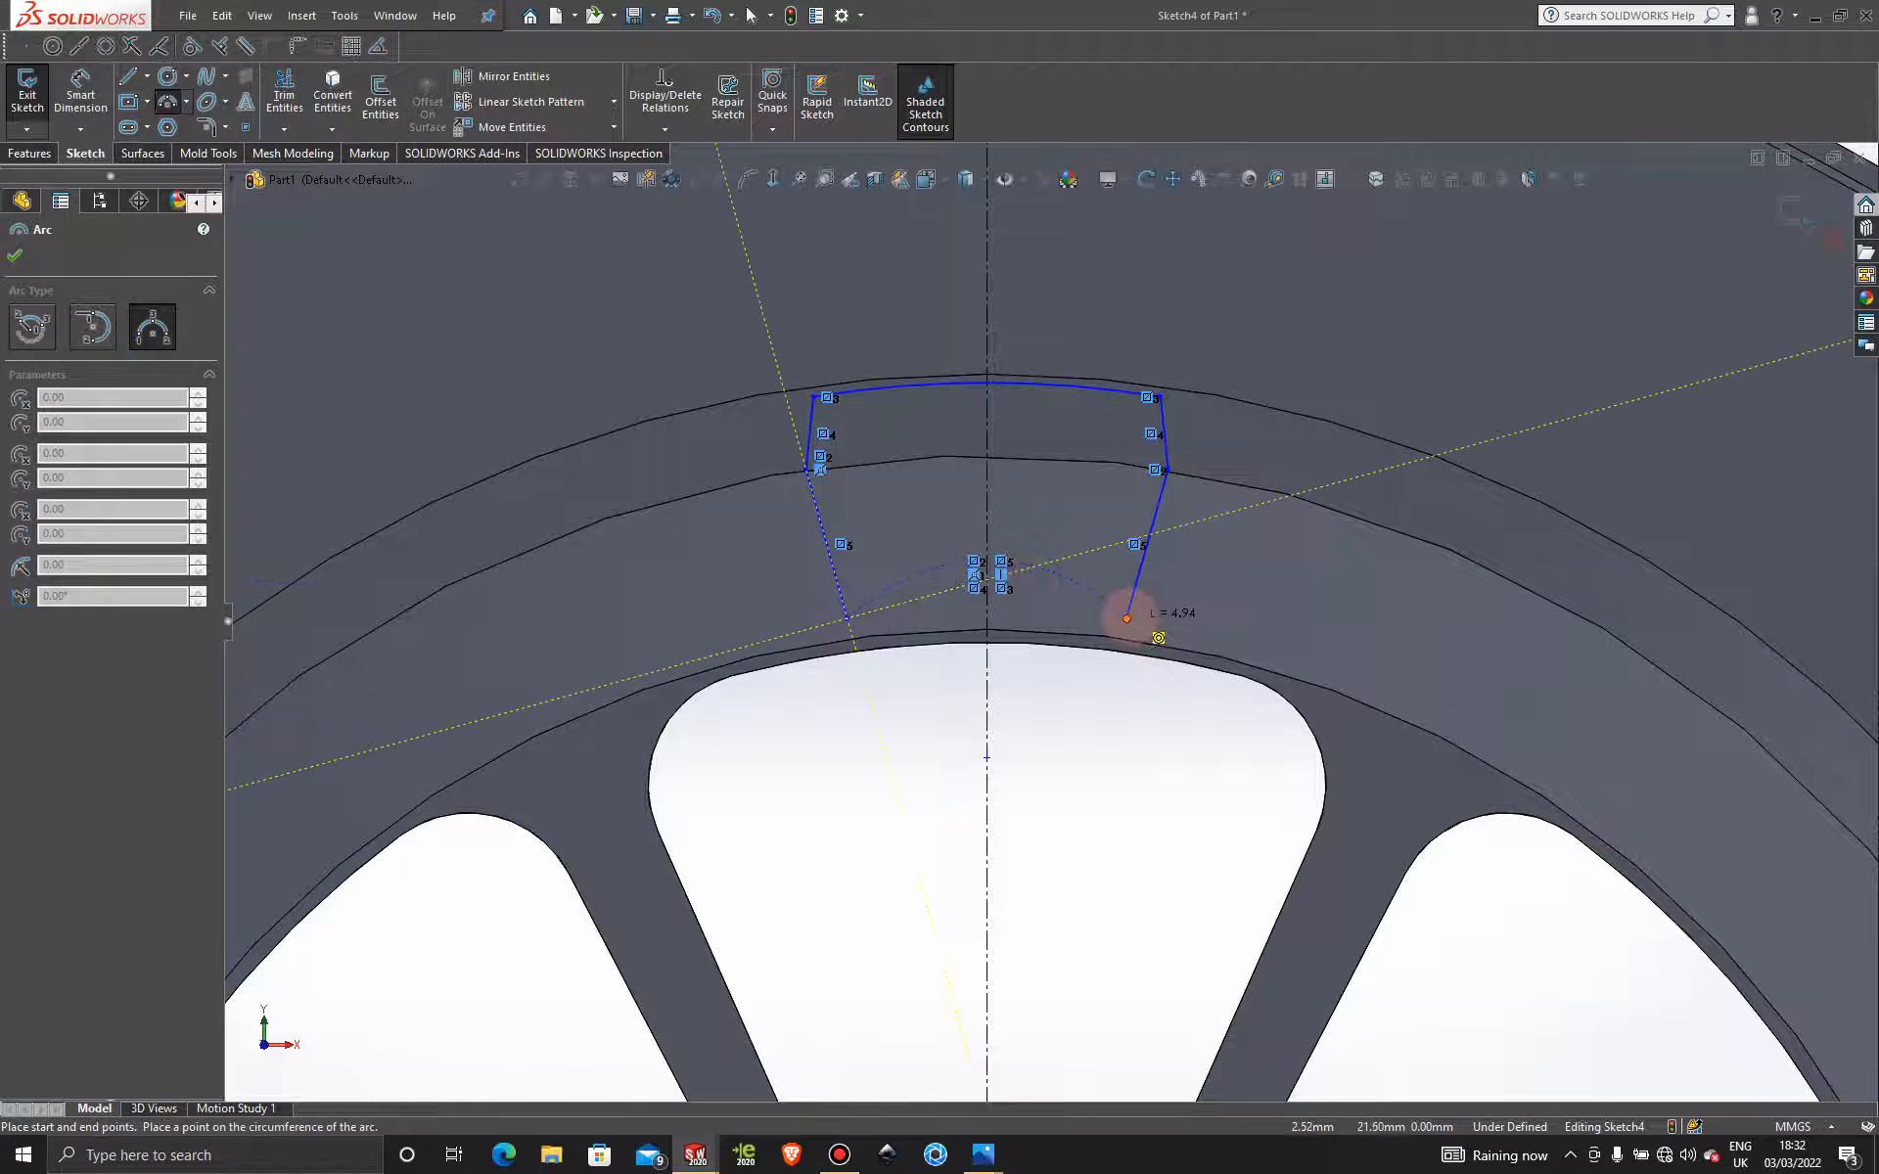
left_click(1127, 619)
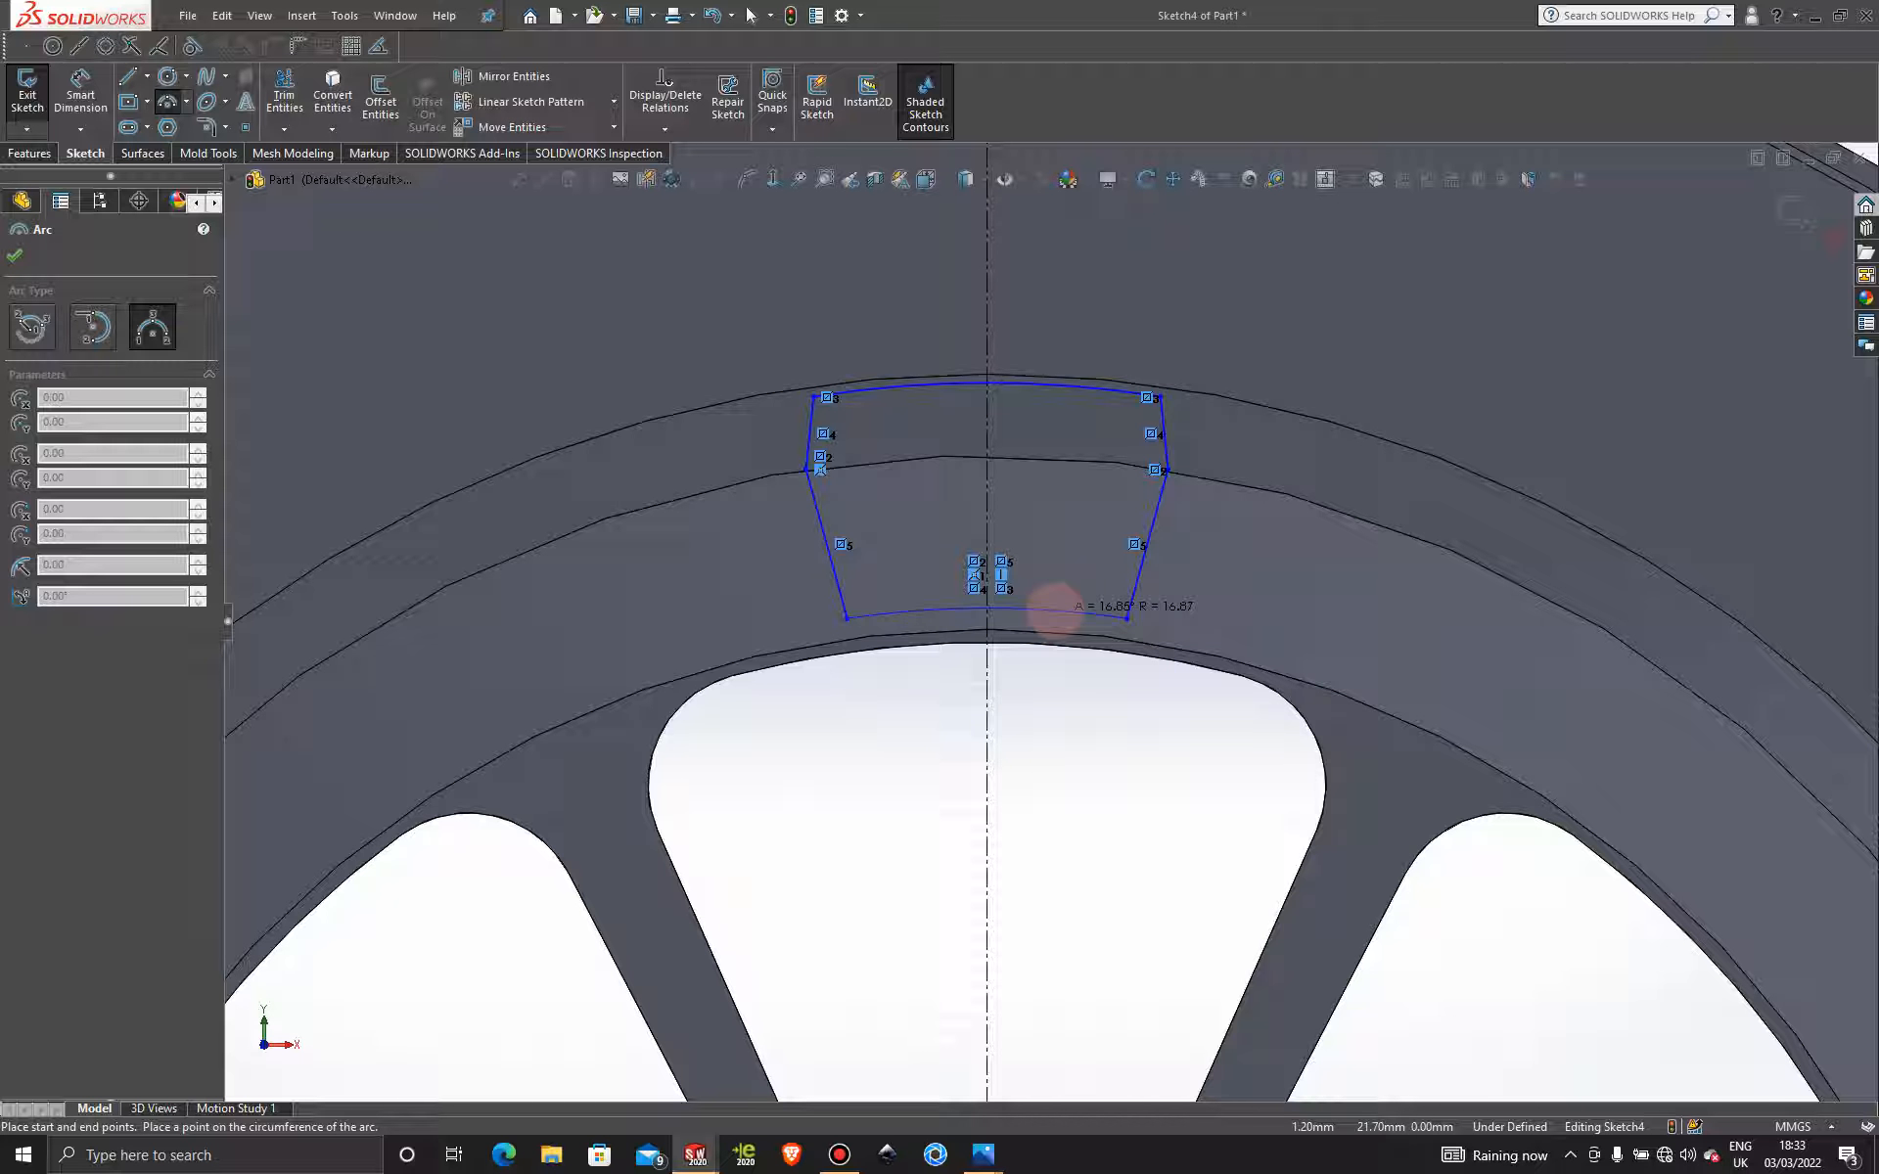
left_click(1054, 609)
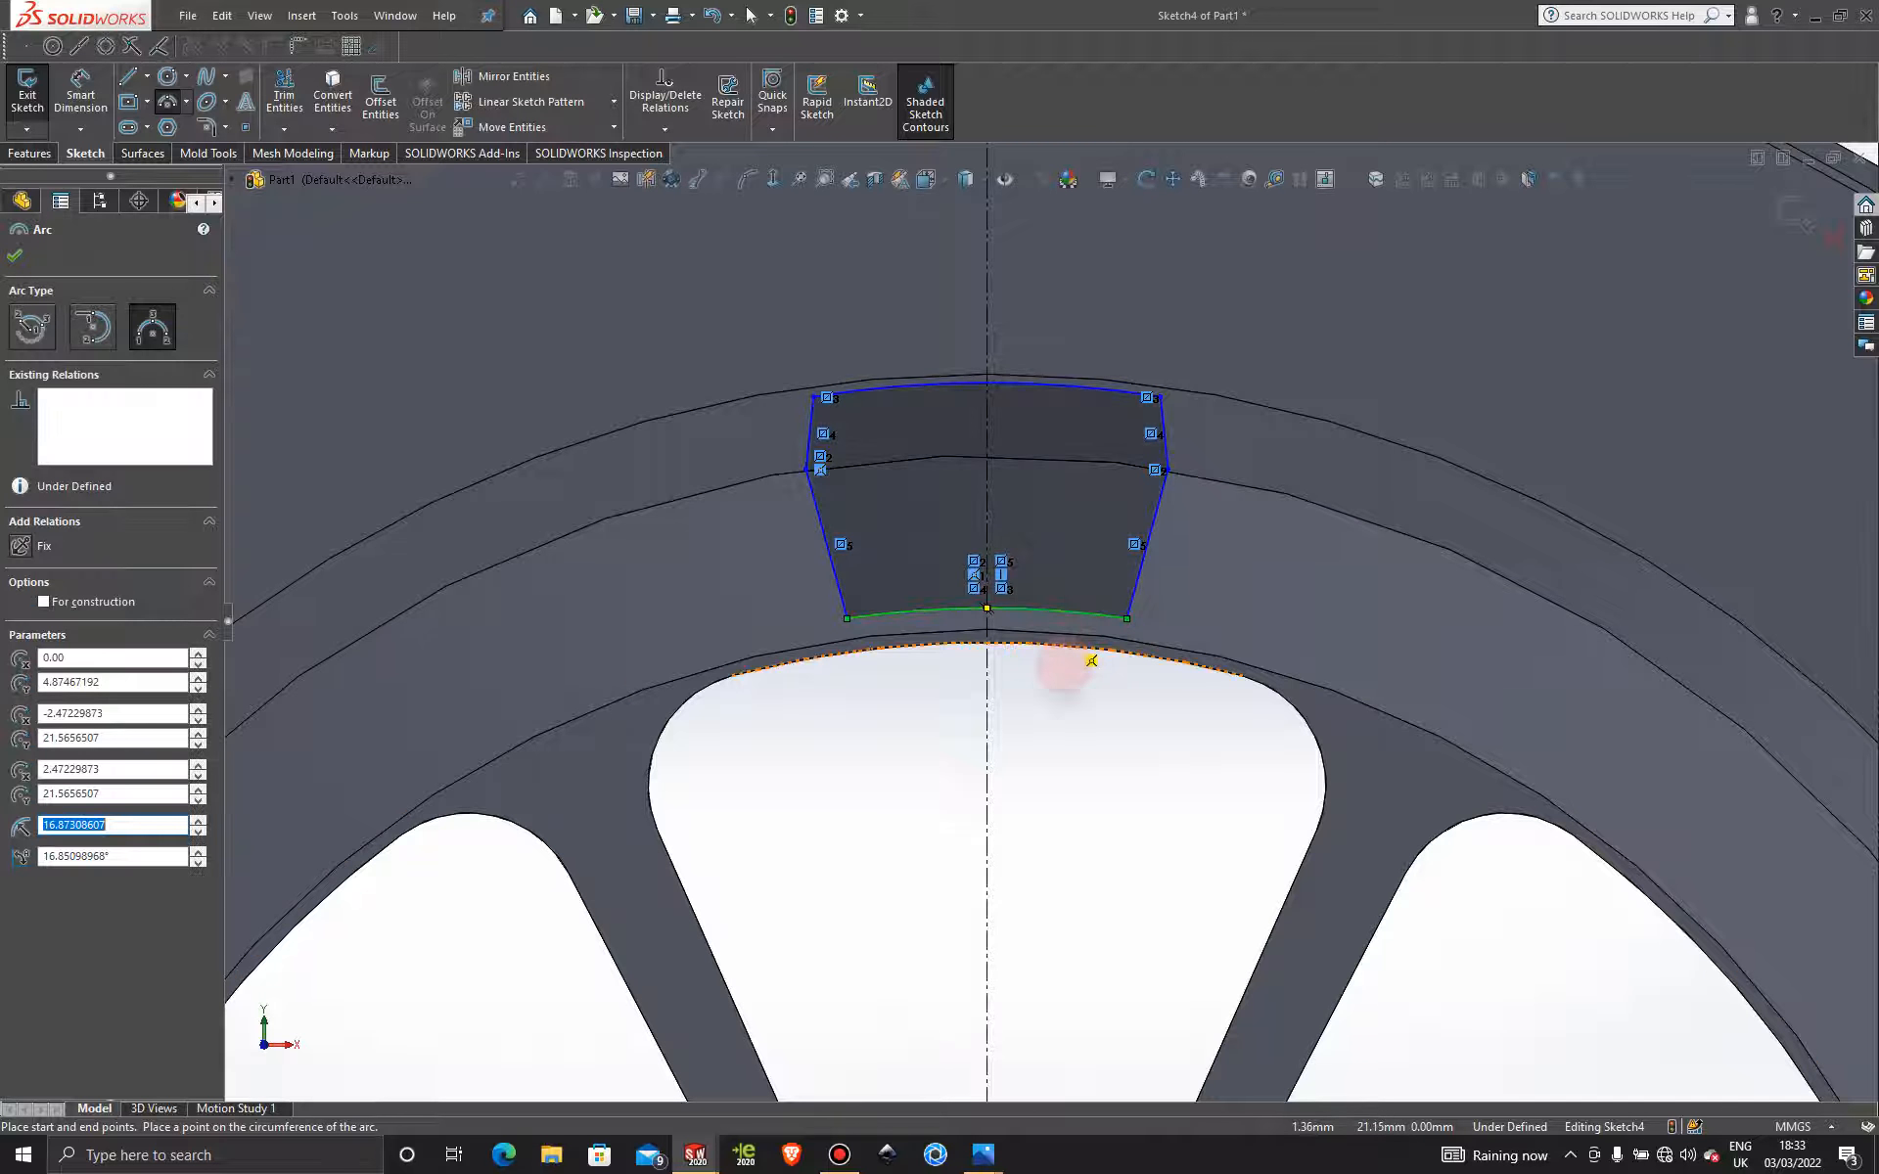
key("Escape")
scroll(1046, 688, "down", 2)
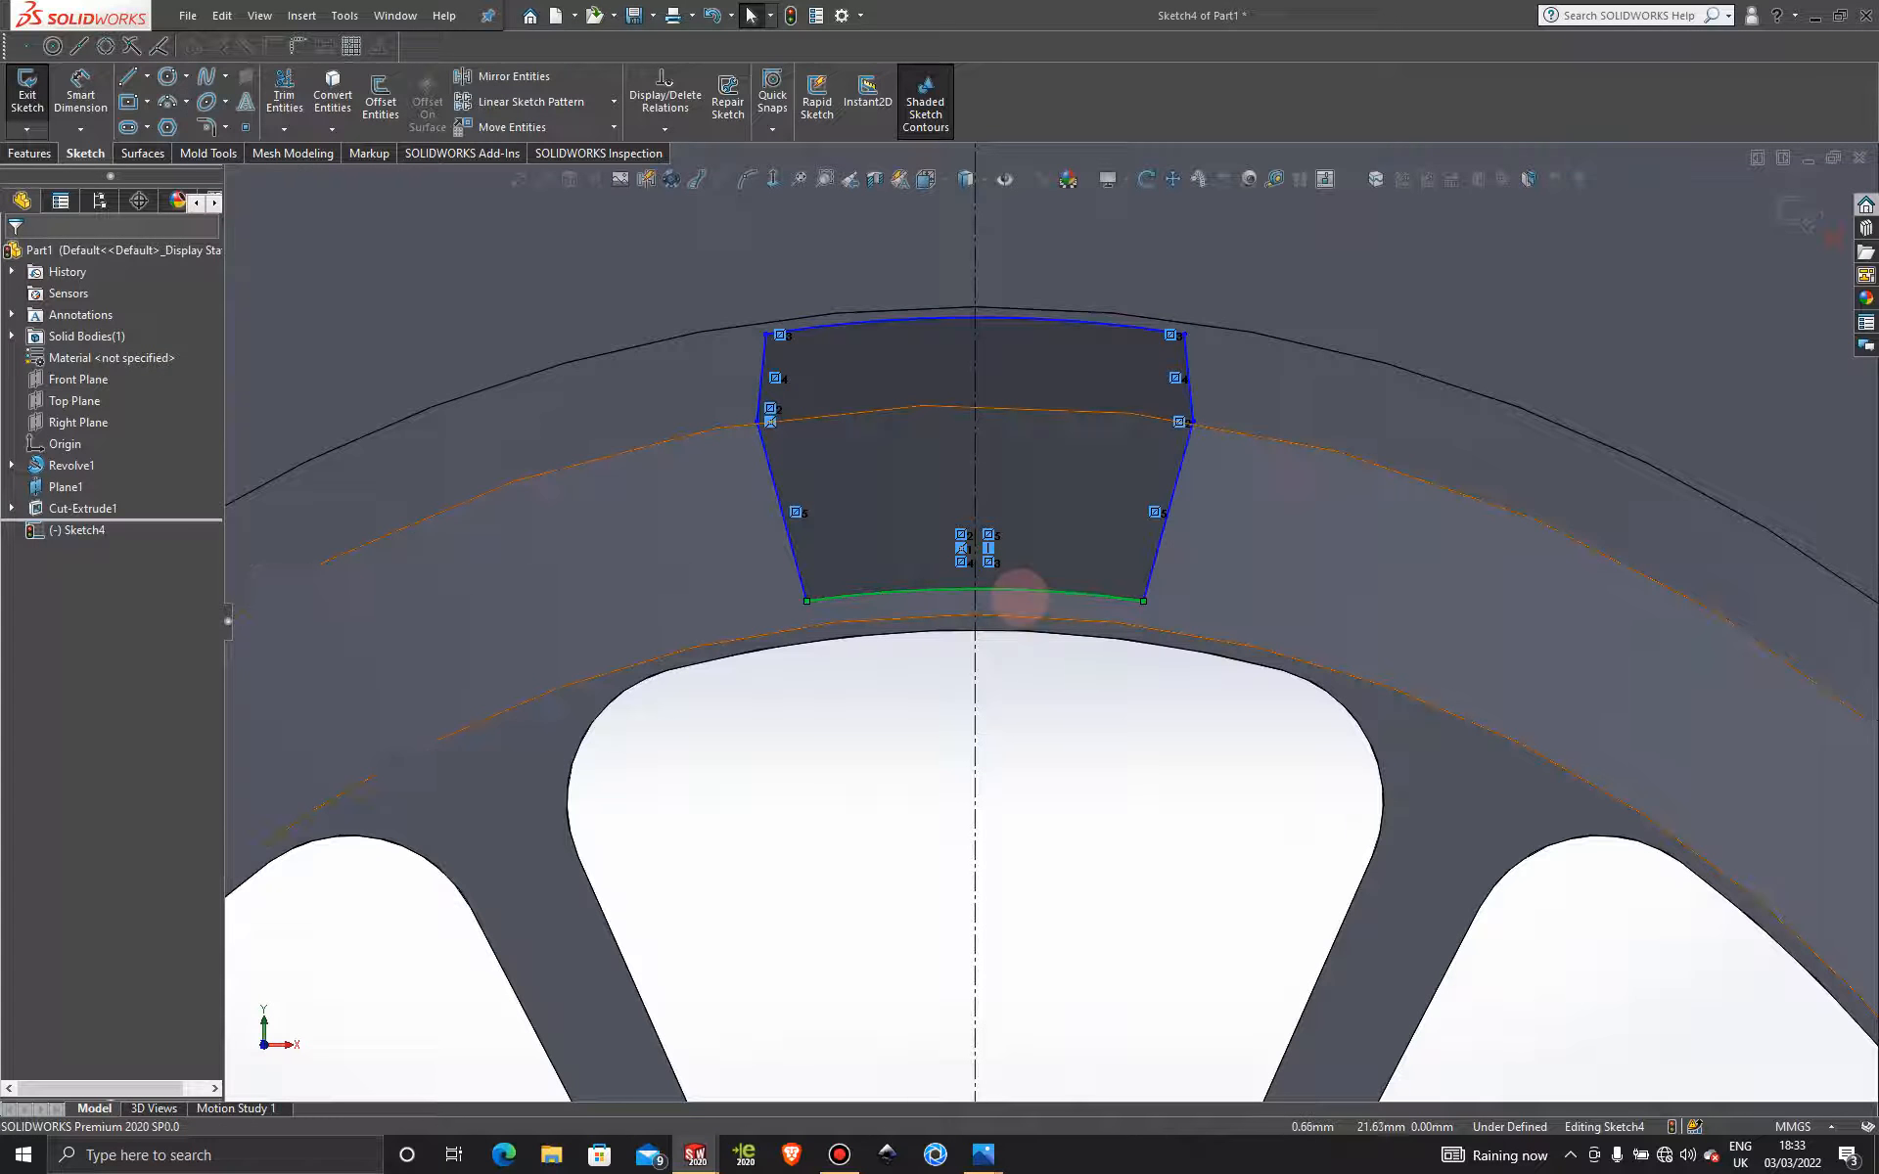
Flatten the outline's bottom arc to a radius of about 20 mm.
left_click(1021, 591)
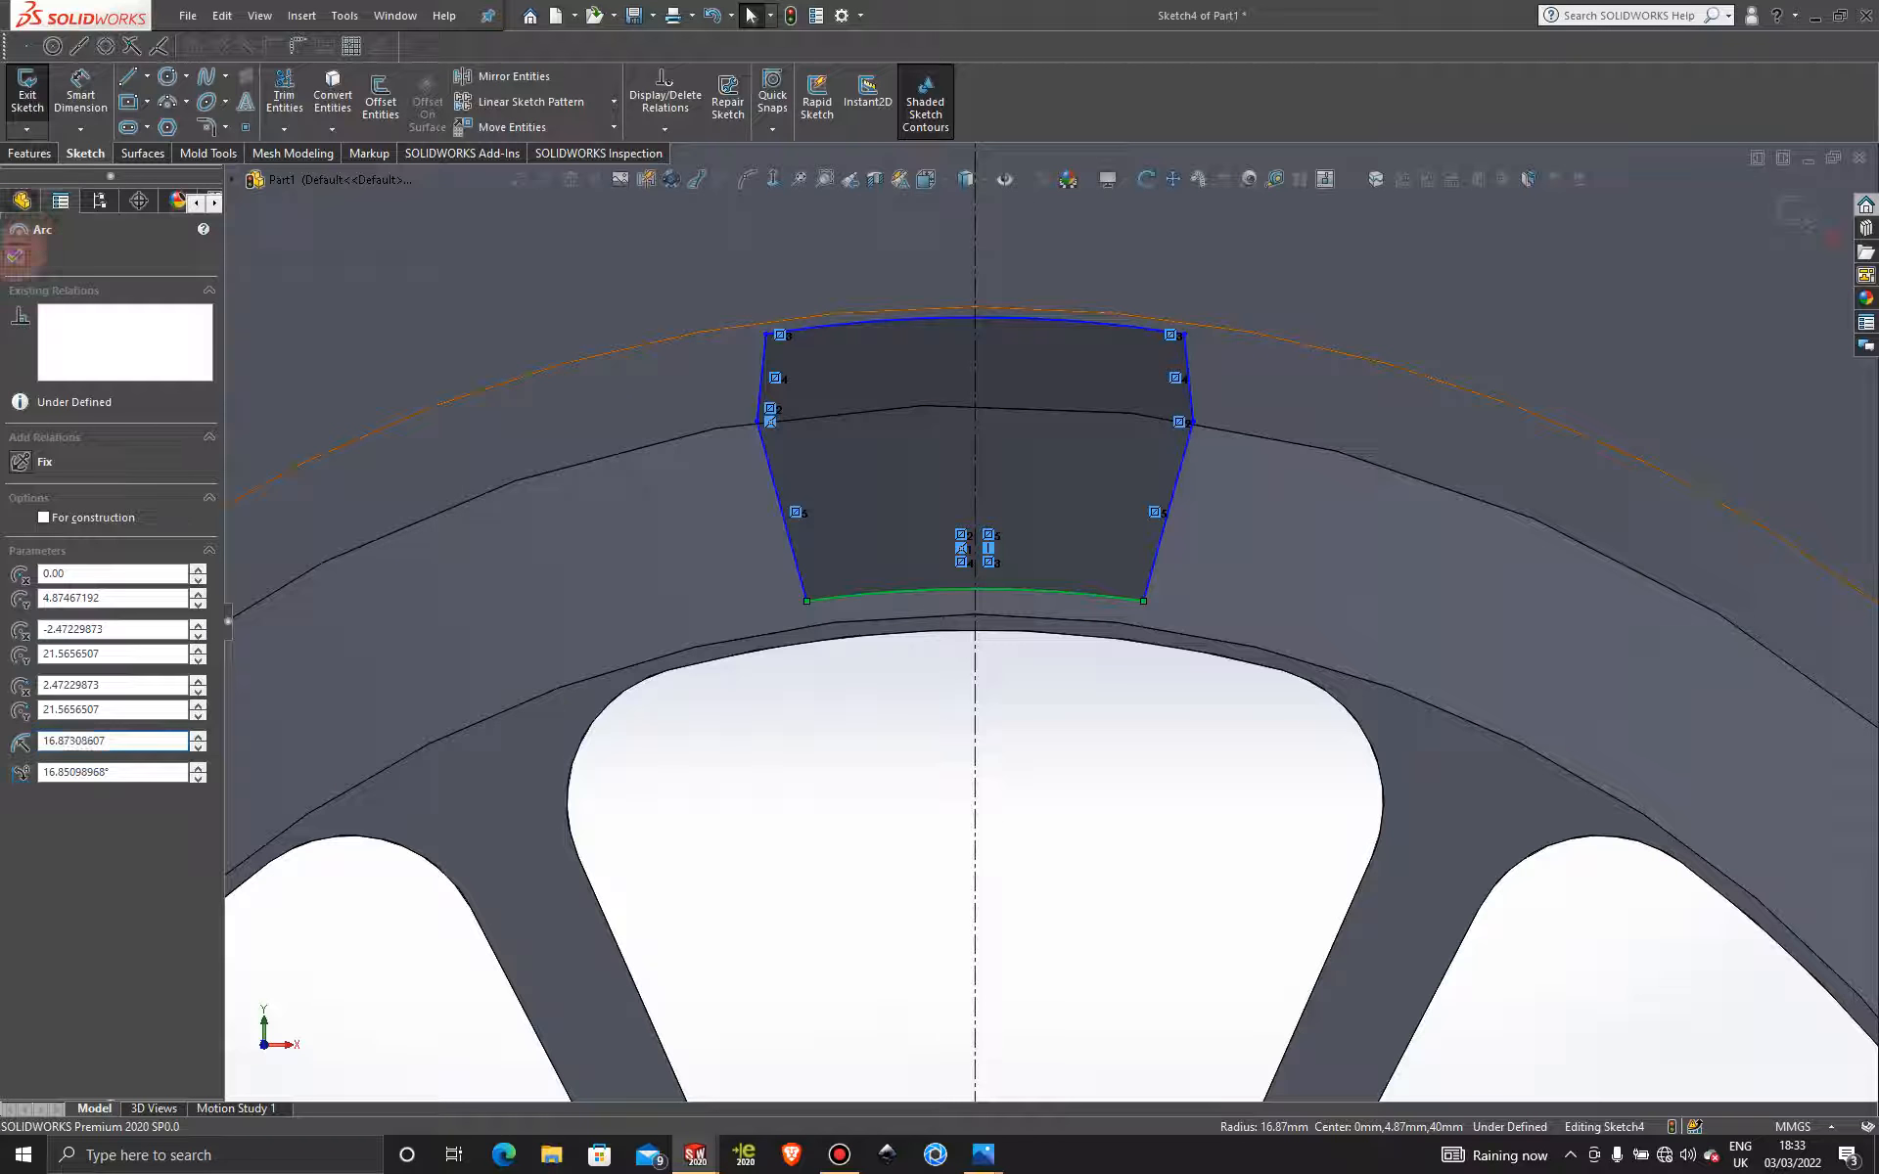
left_click(15, 256)
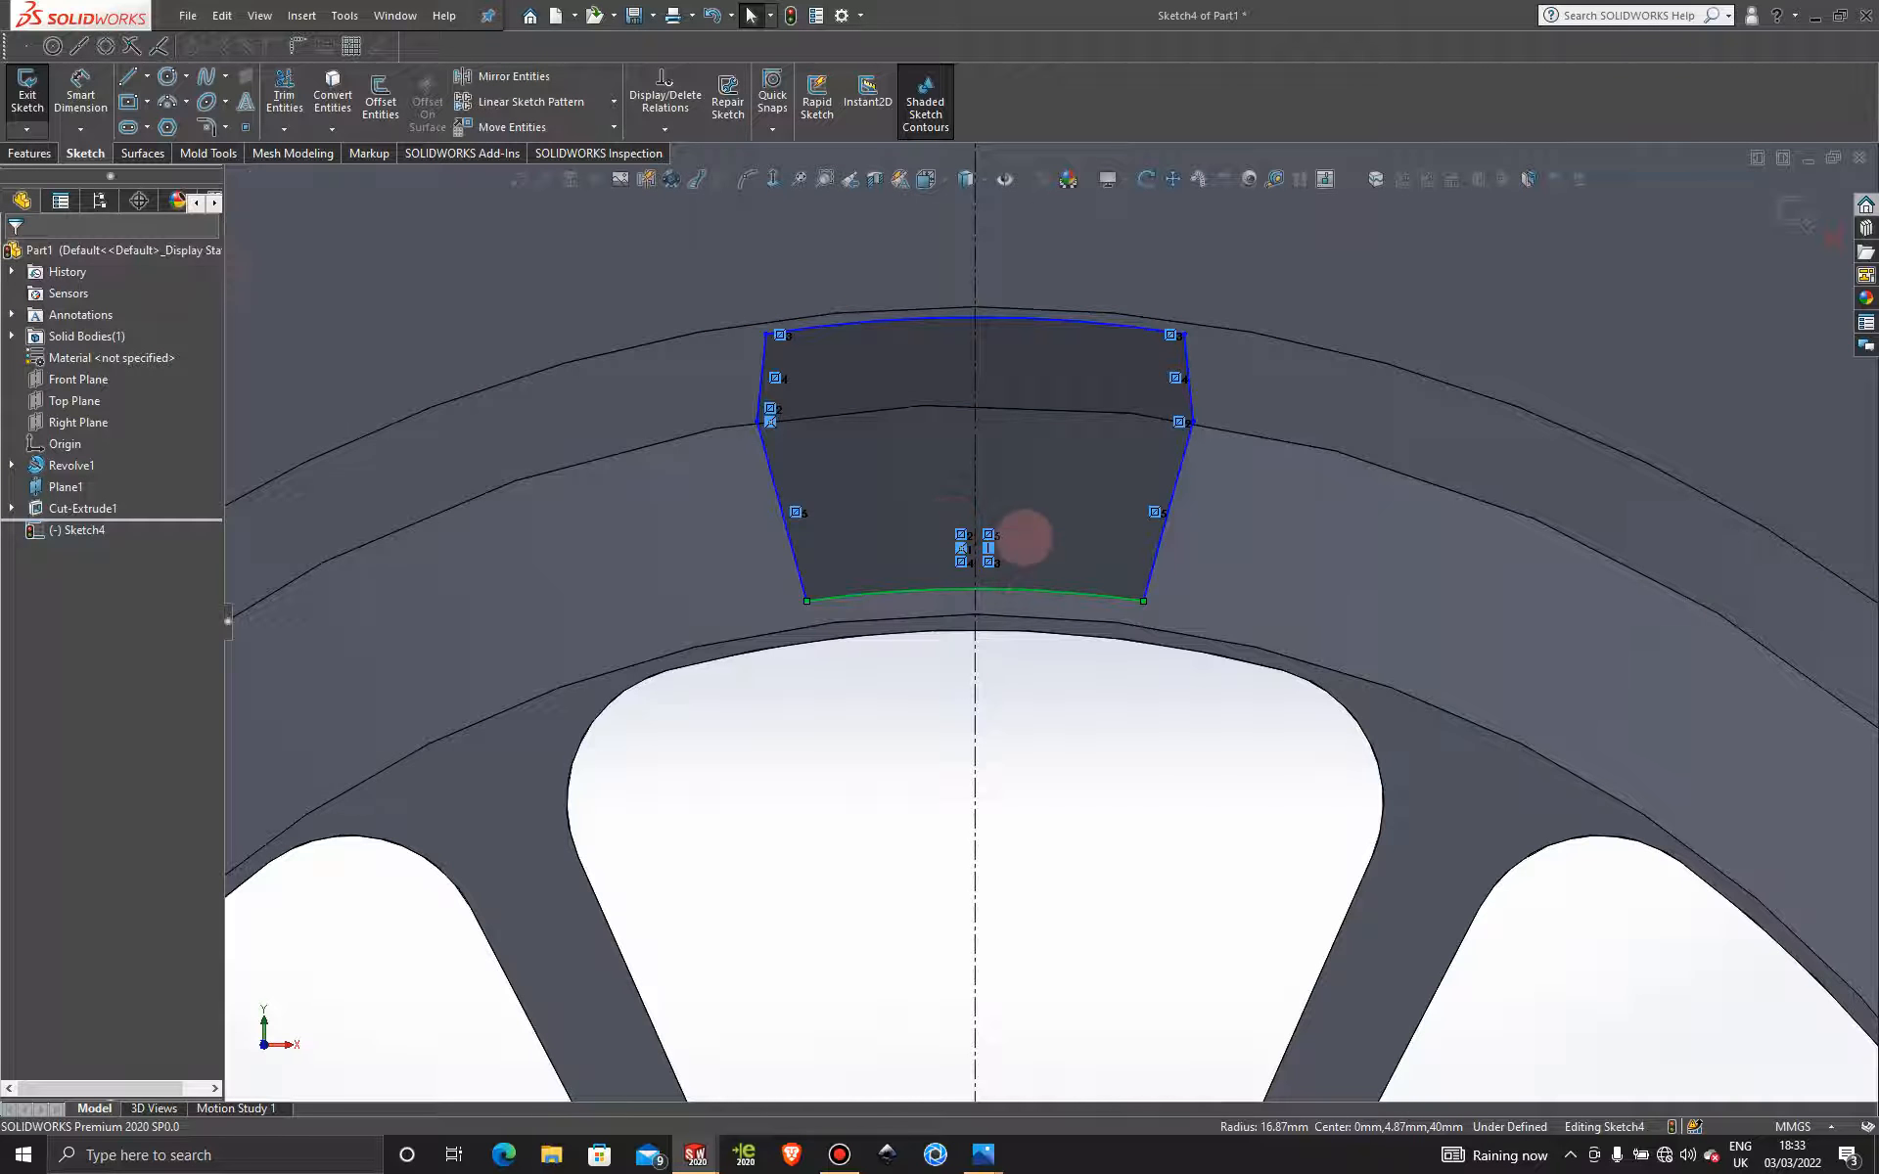
left_click(1007, 591)
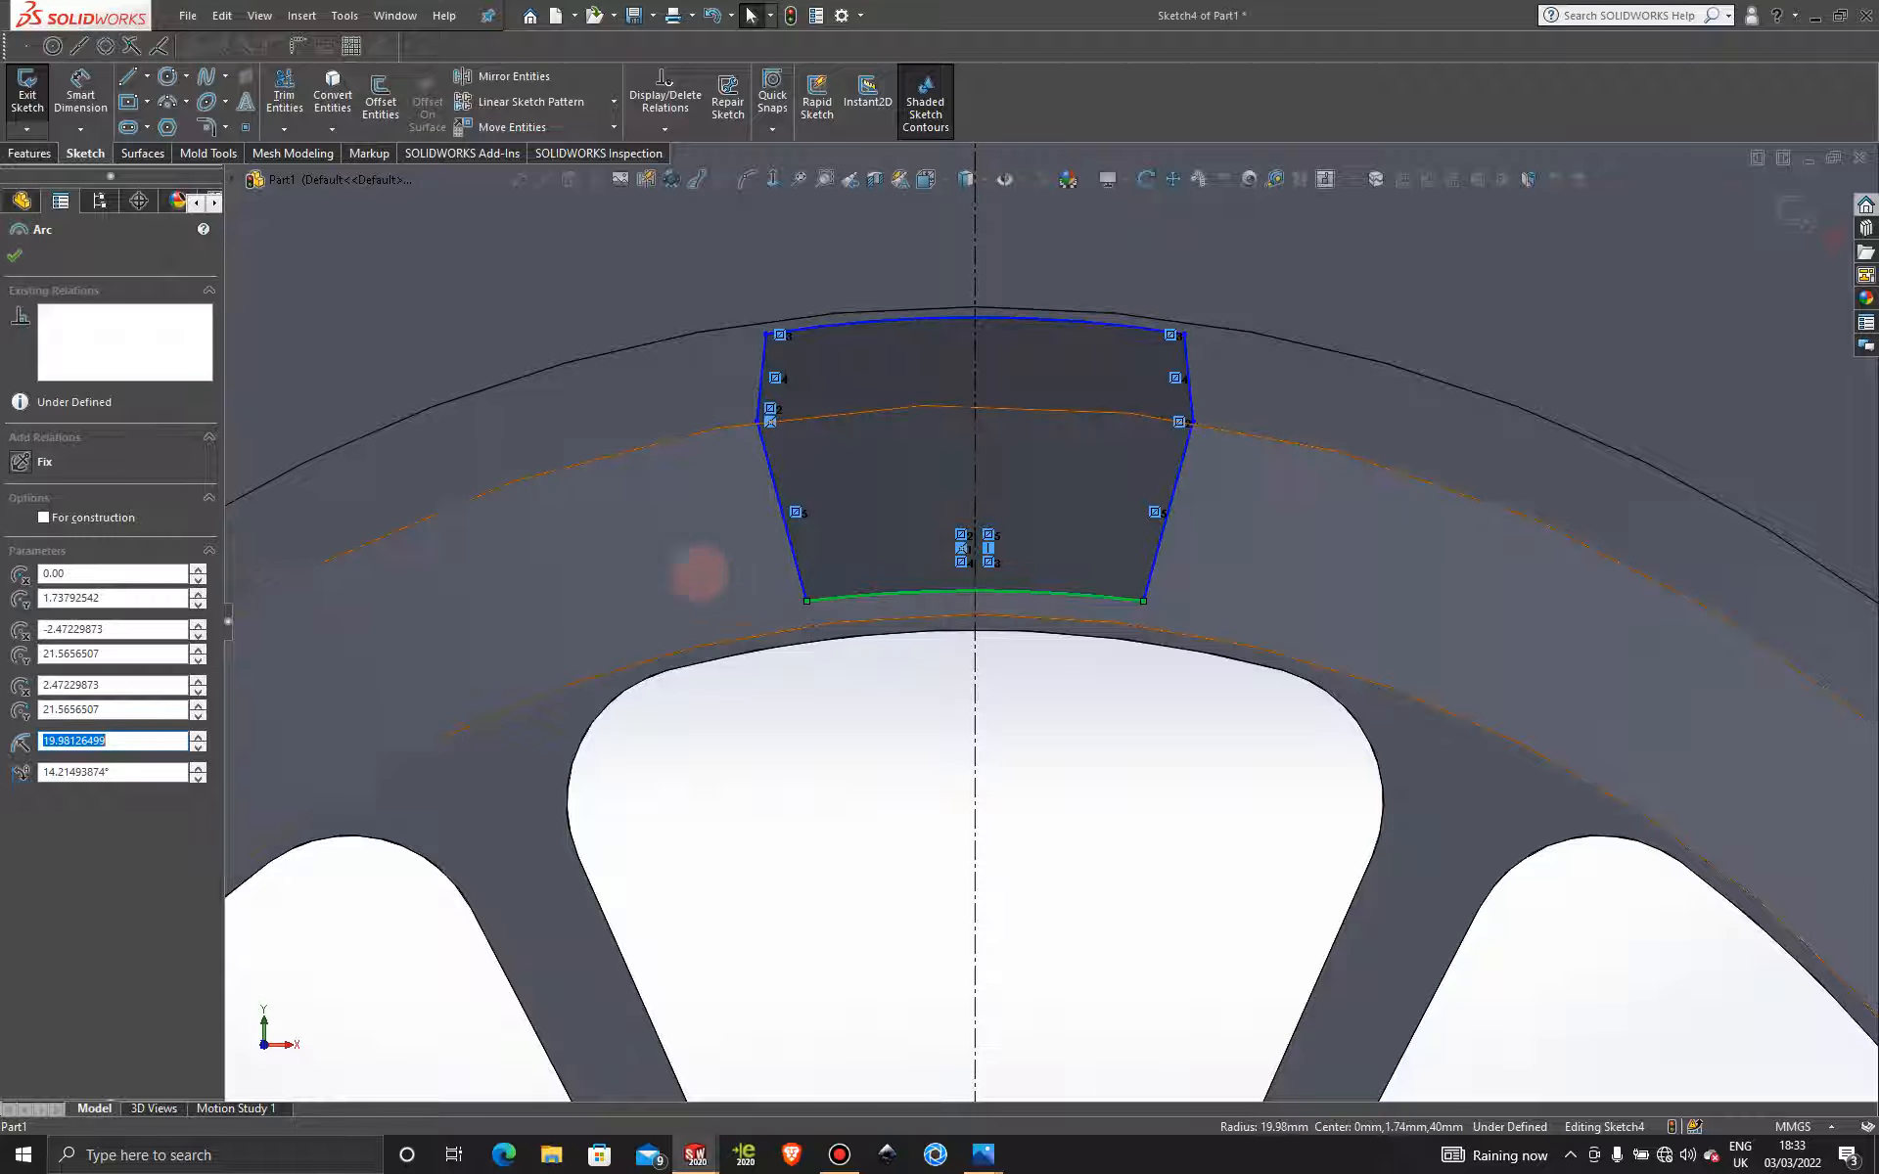
left_click(882, 725)
Try lowering the outline's lower-left corner toward the ring edge below, then move it back up.
left_click_drag(806, 600, 809, 613)
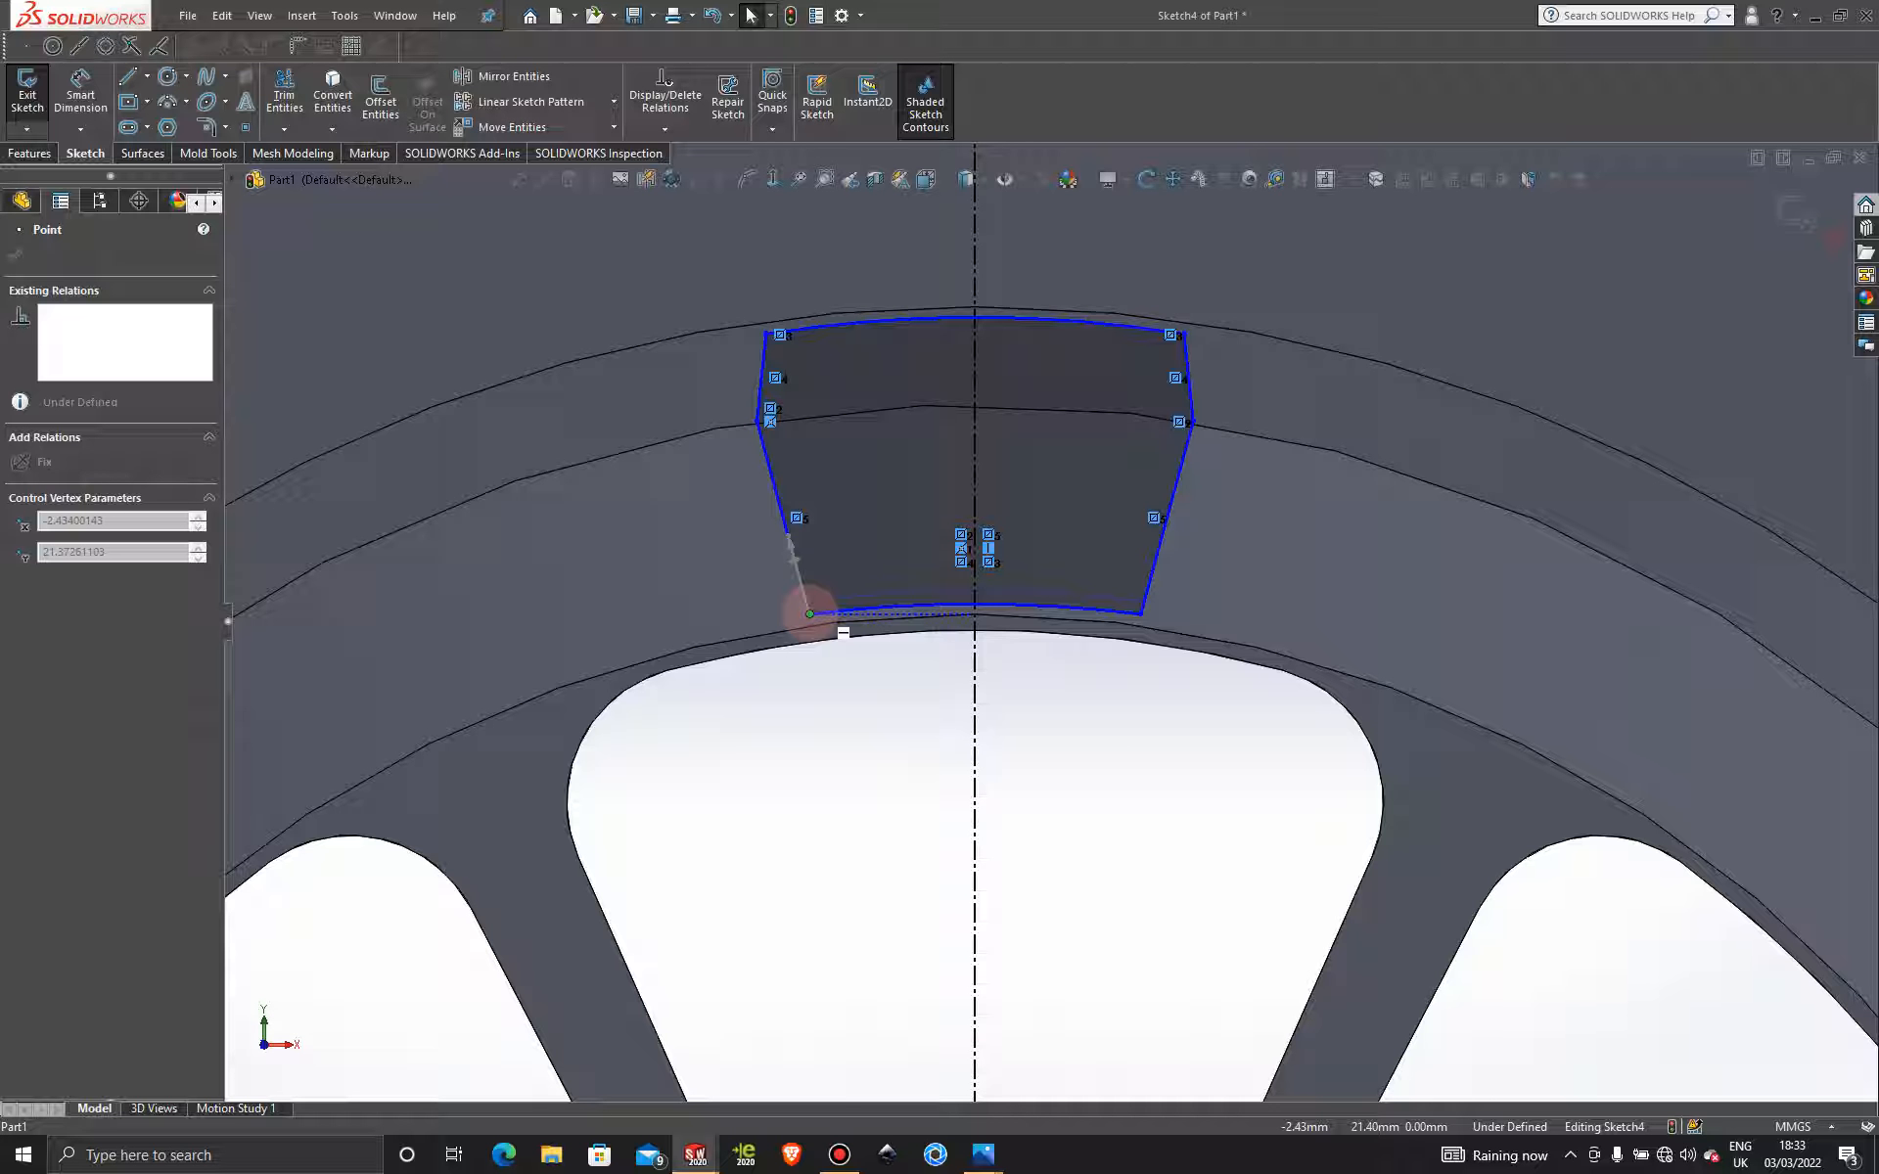
mouse_move(809, 614)
left_mouse_down()
mouse_move(759, 415)
mouse_move(755, 474)
mouse_move(713, 470)
mouse_move(795, 480)
mouse_move(763, 473)
left_mouse_up()
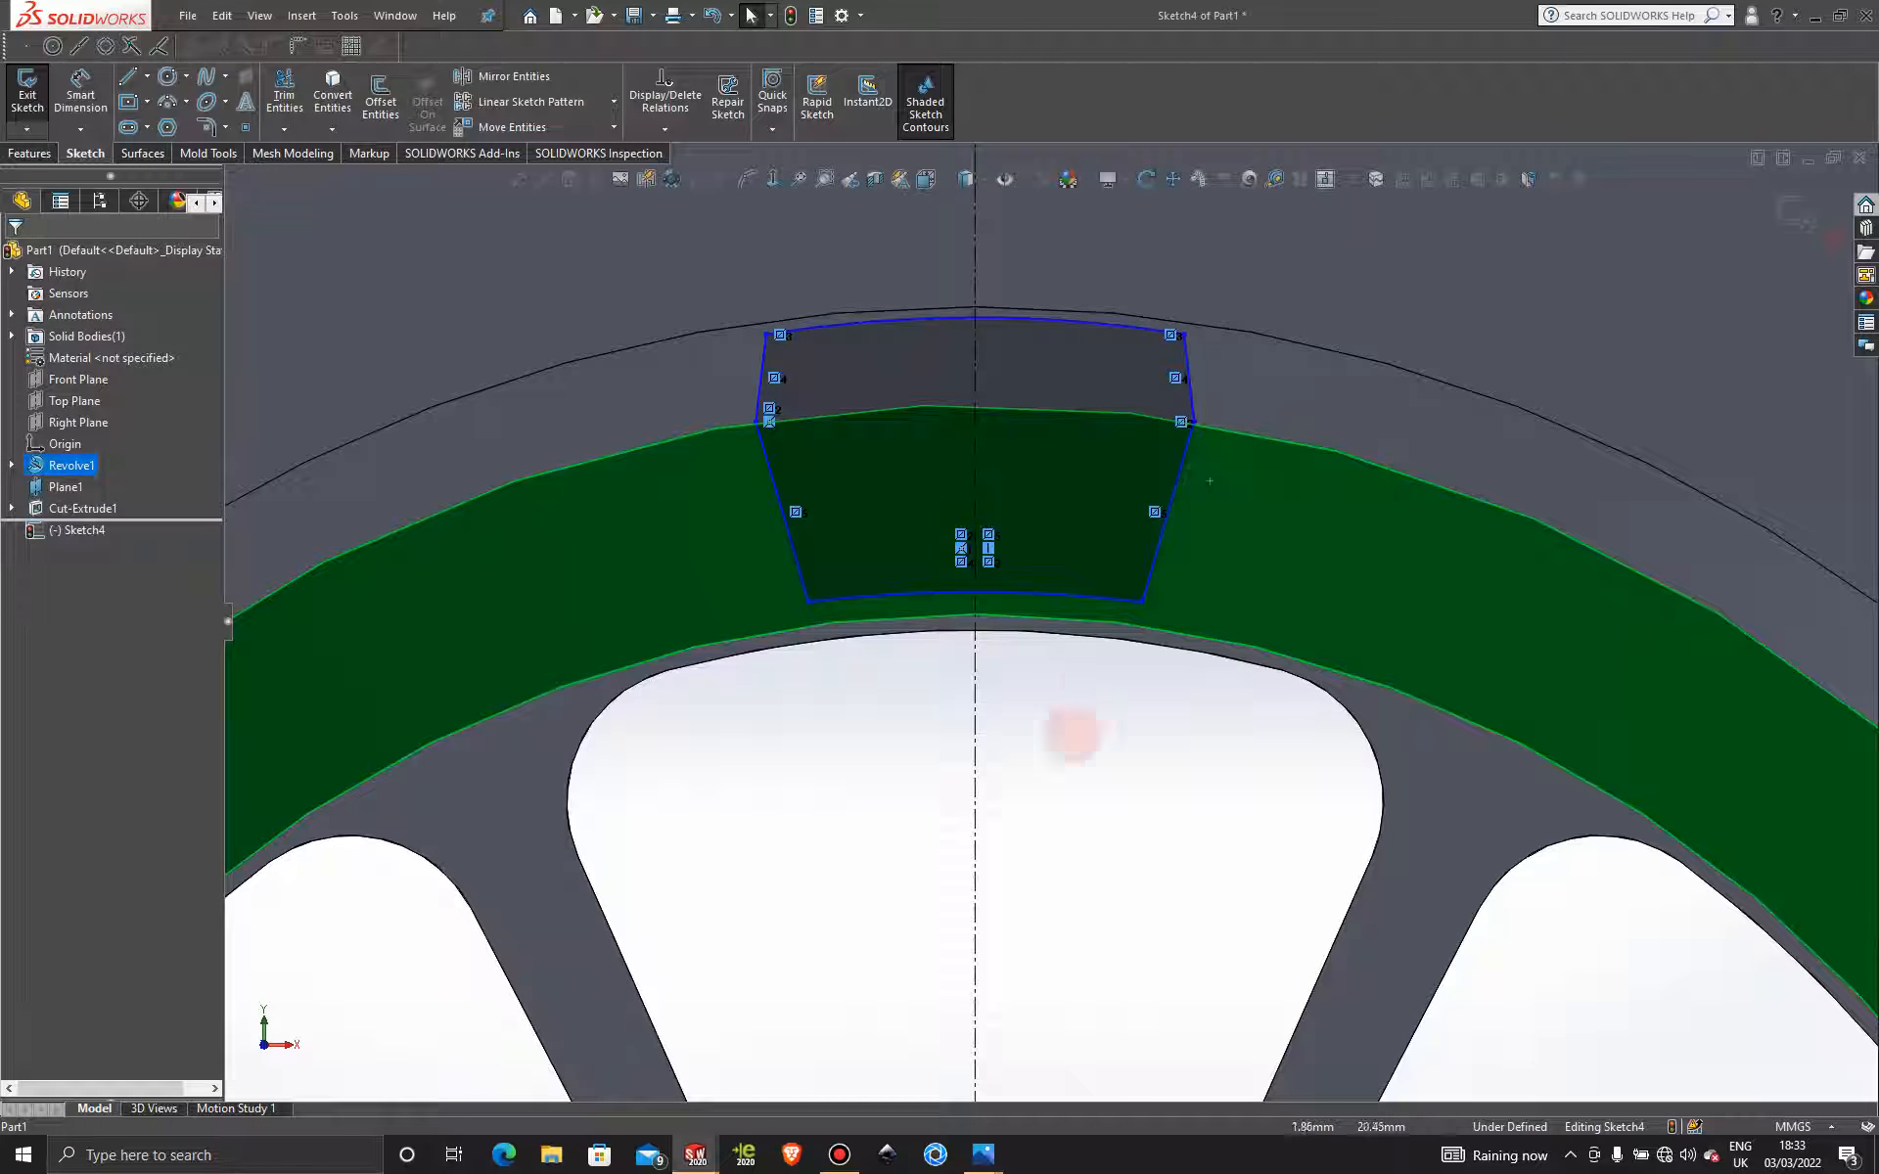
left_click(1061, 748)
Narrow the outline by moving its left corners toward the centerline, the middle to about X -2.74, Y 24.27 and the lower to about X -1.79, Y 21.58.
scroll(1056, 753, "up", 5)
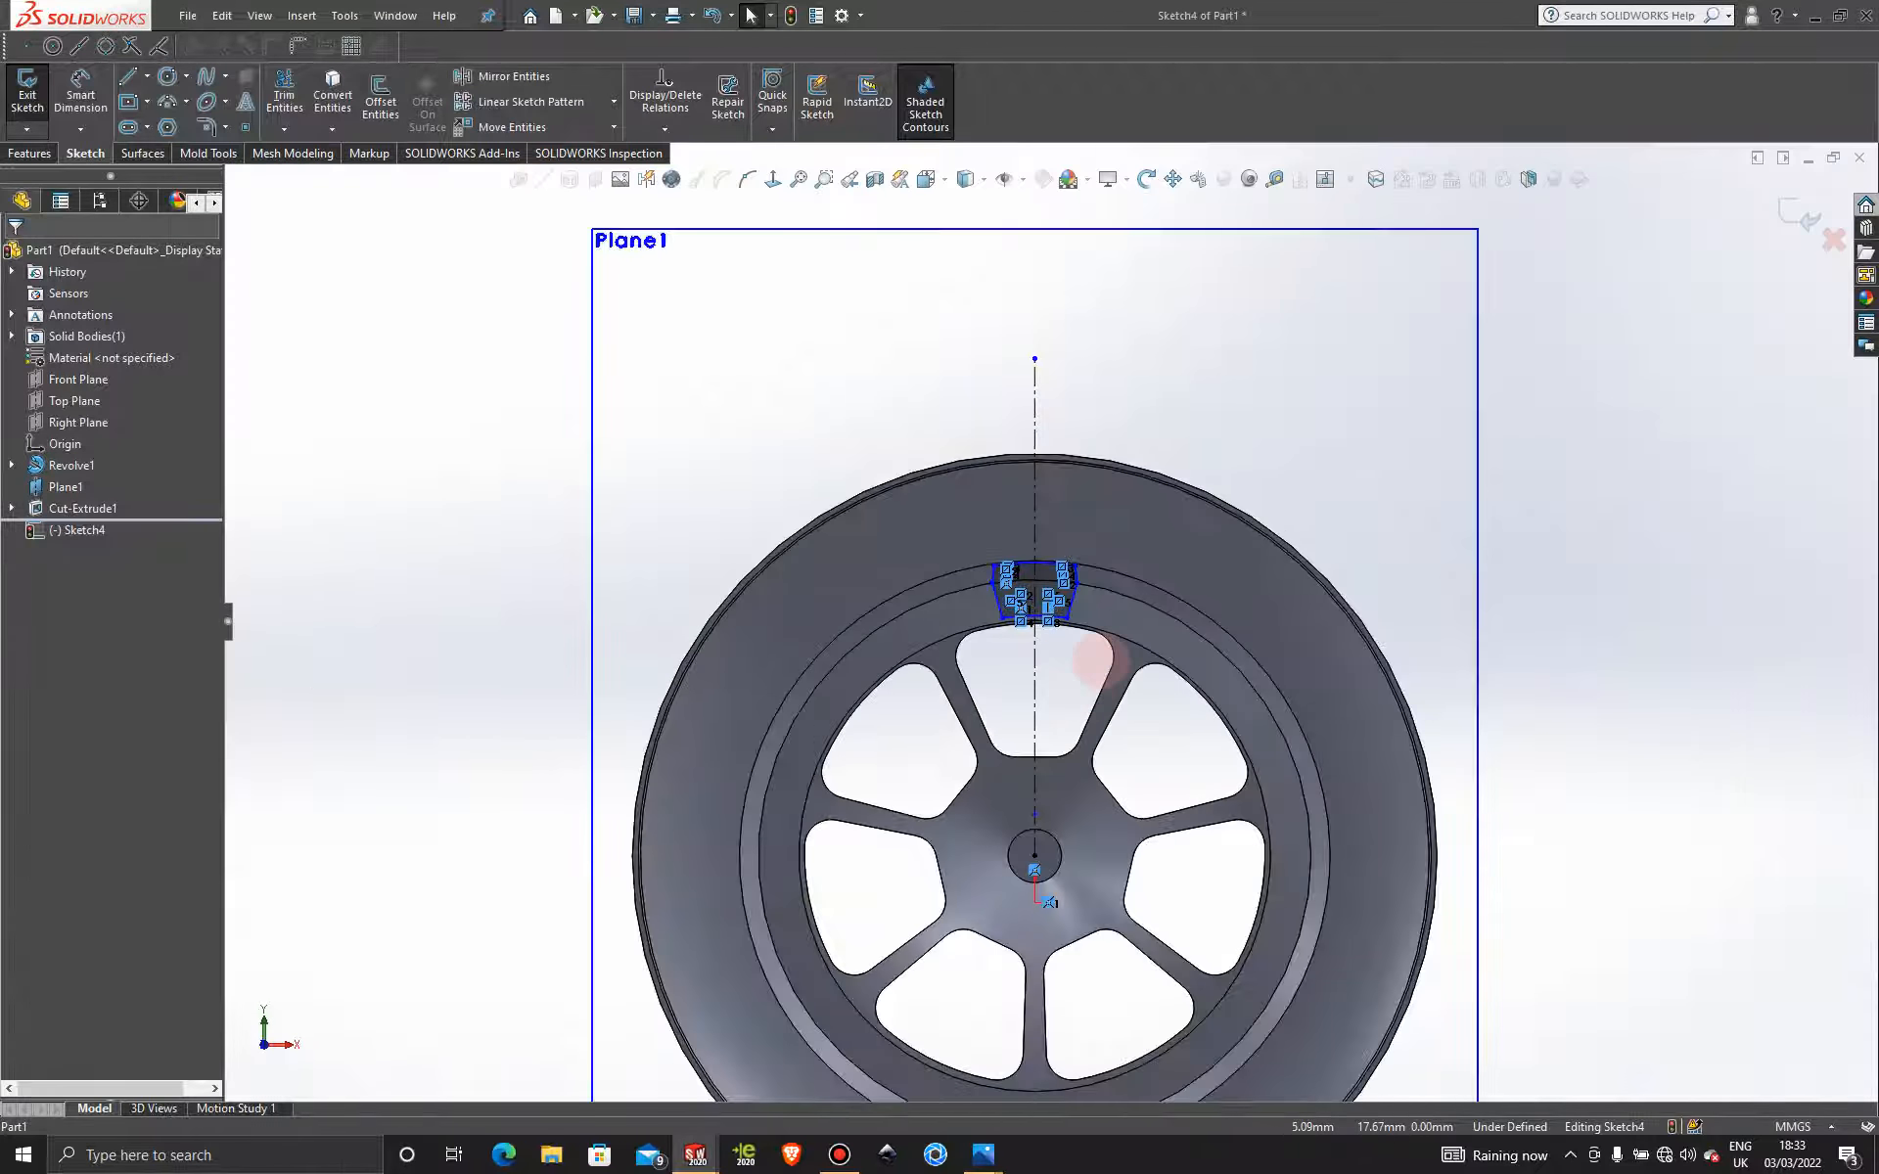
scroll(1076, 665, "down", 8)
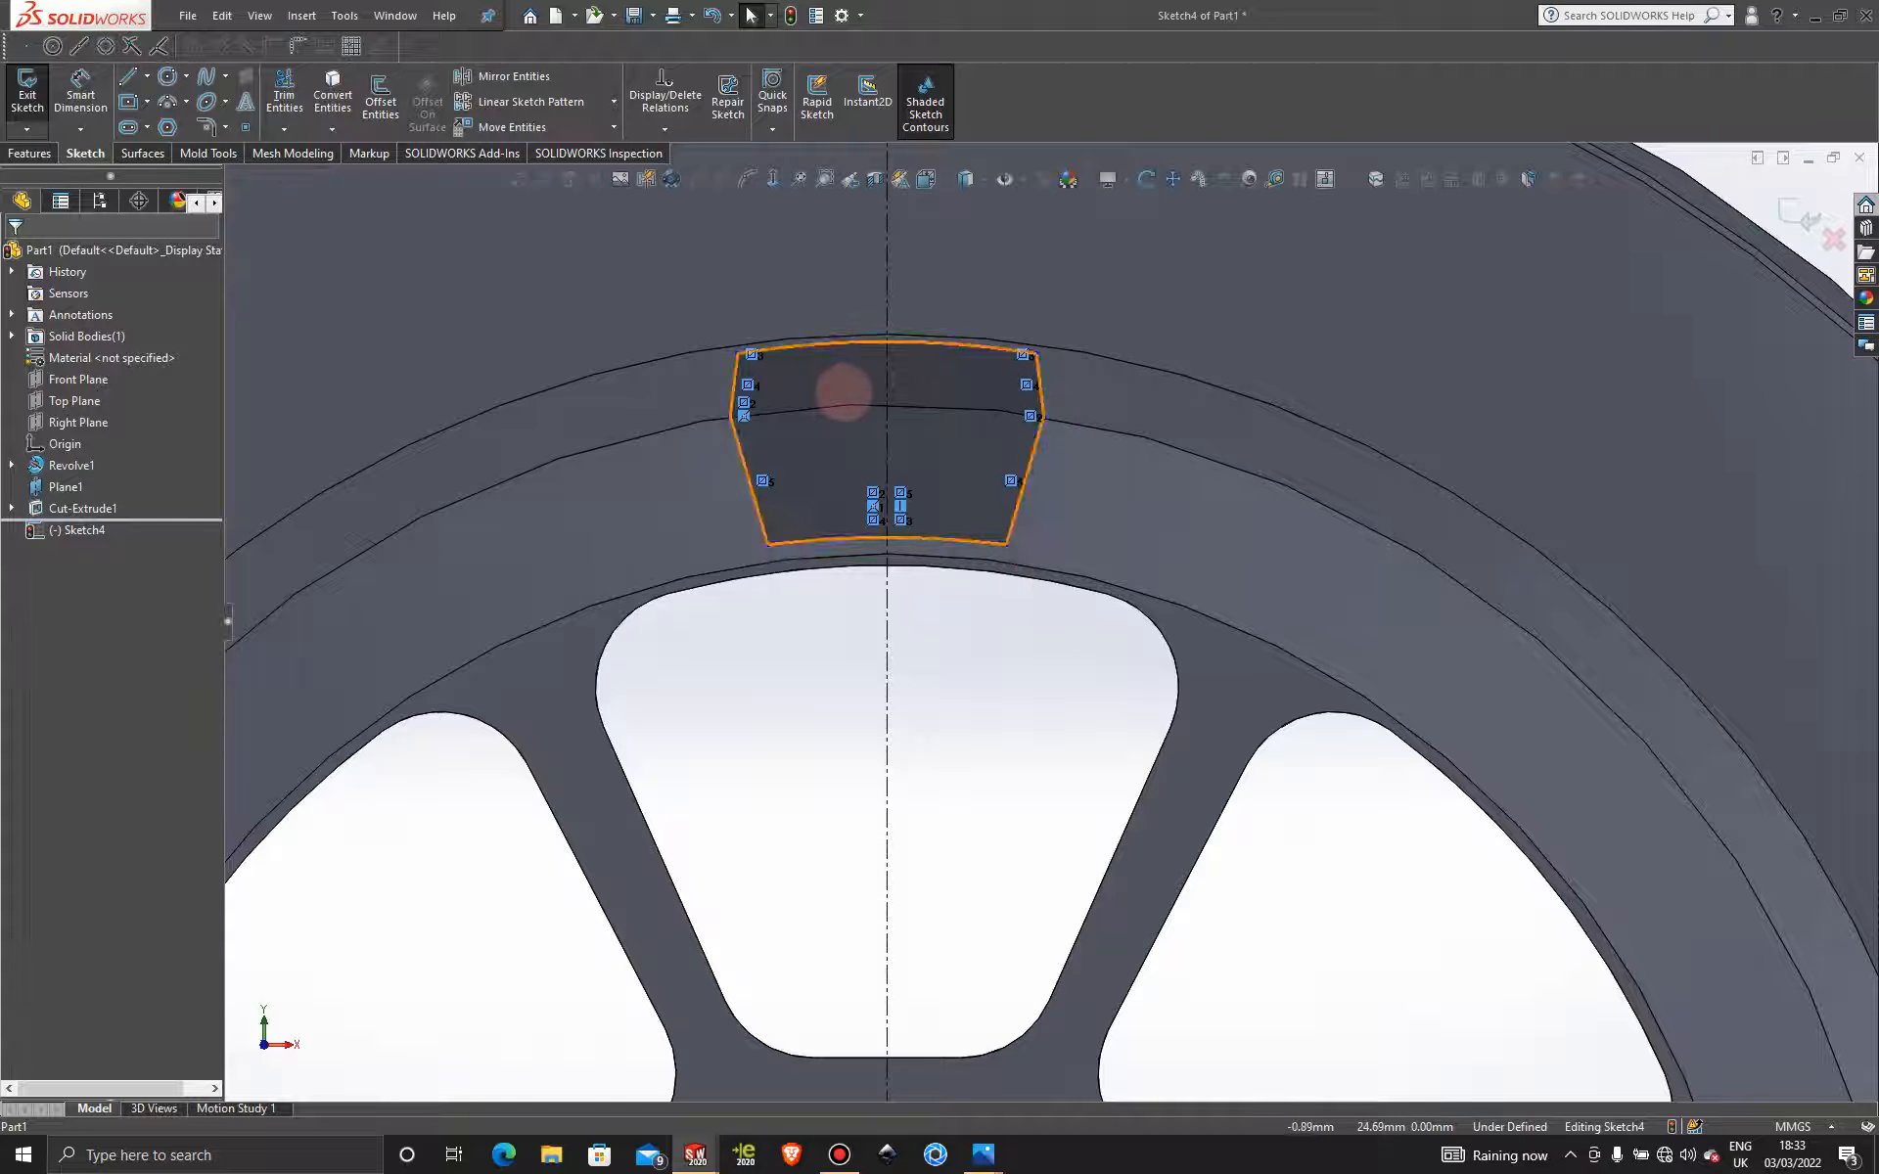
scroll(773, 352, "down", 1)
left_click(726, 358)
left_click_drag(726, 357, 799, 350)
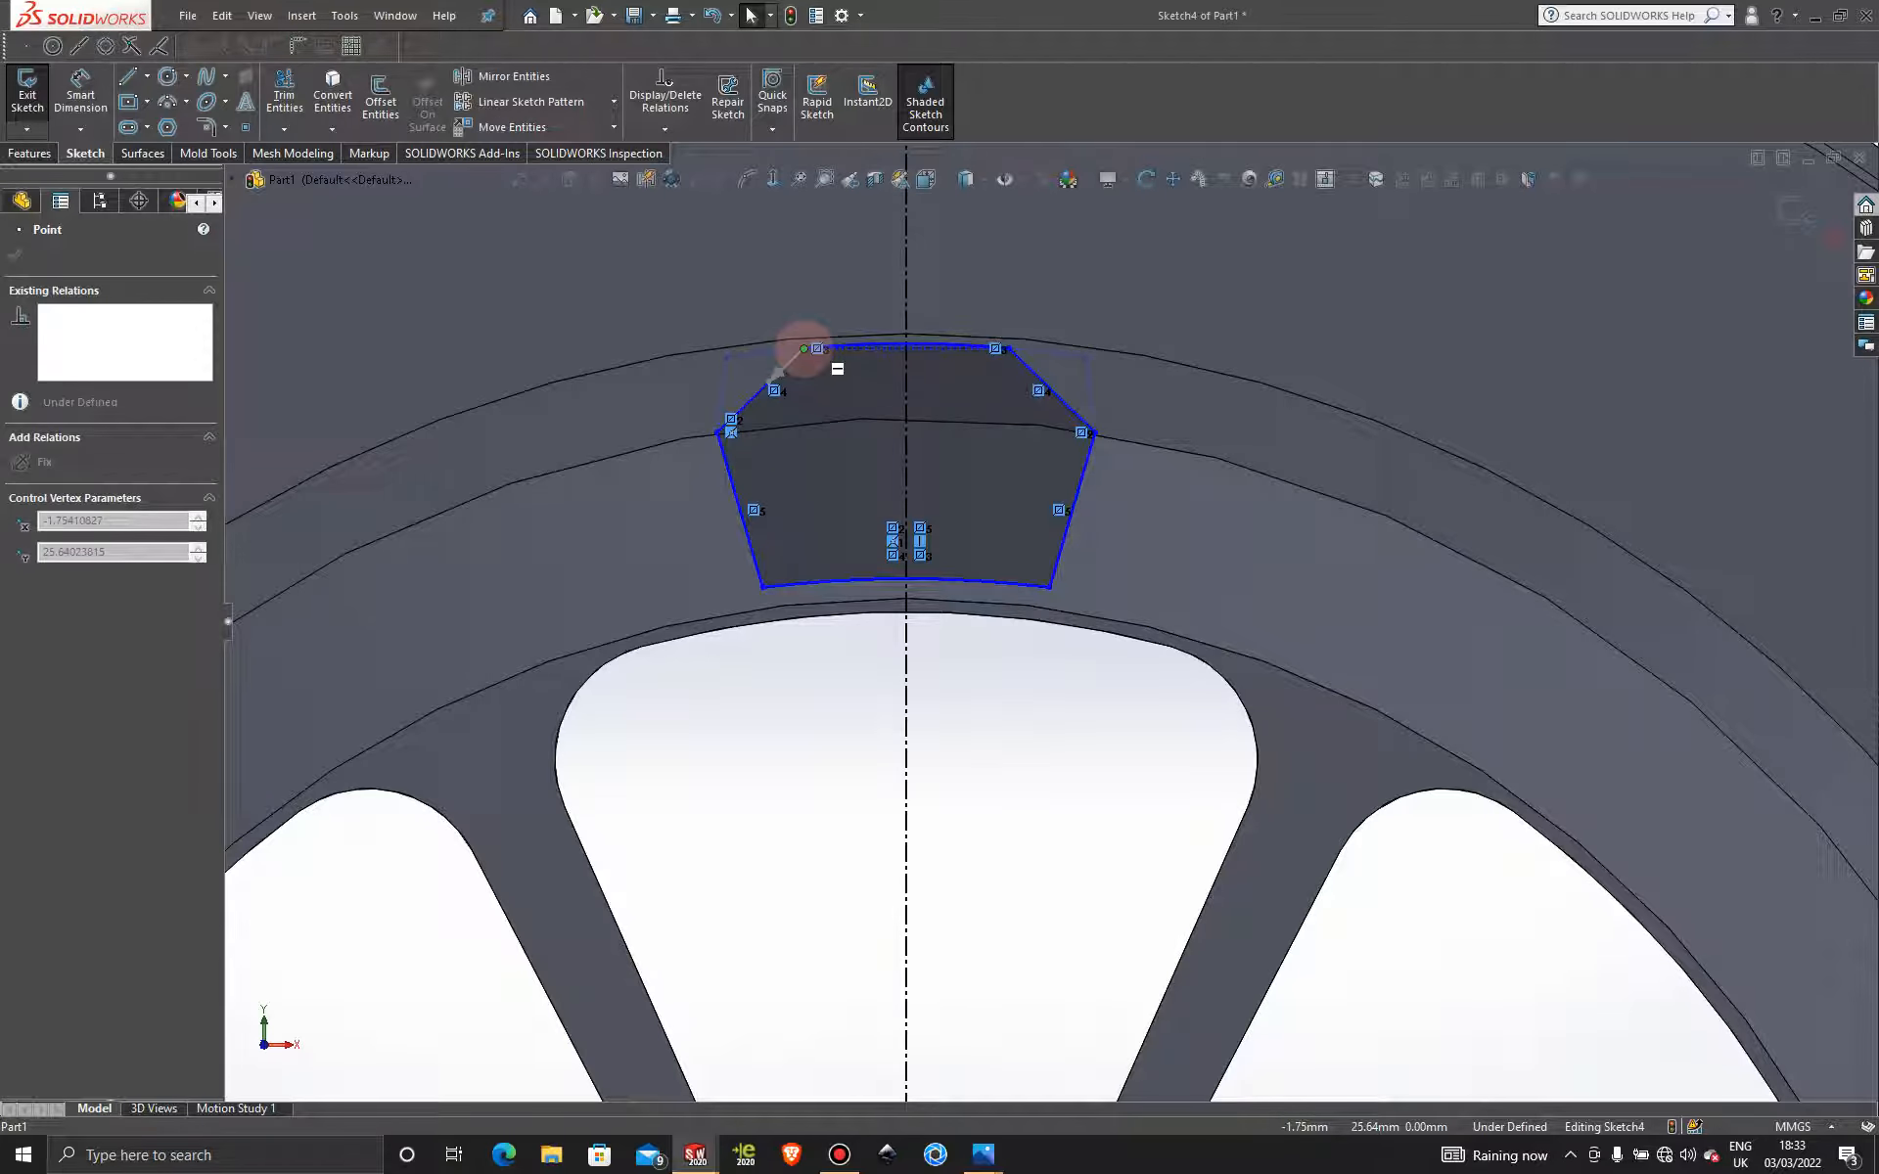
left_click_drag(801, 348, 746, 428)
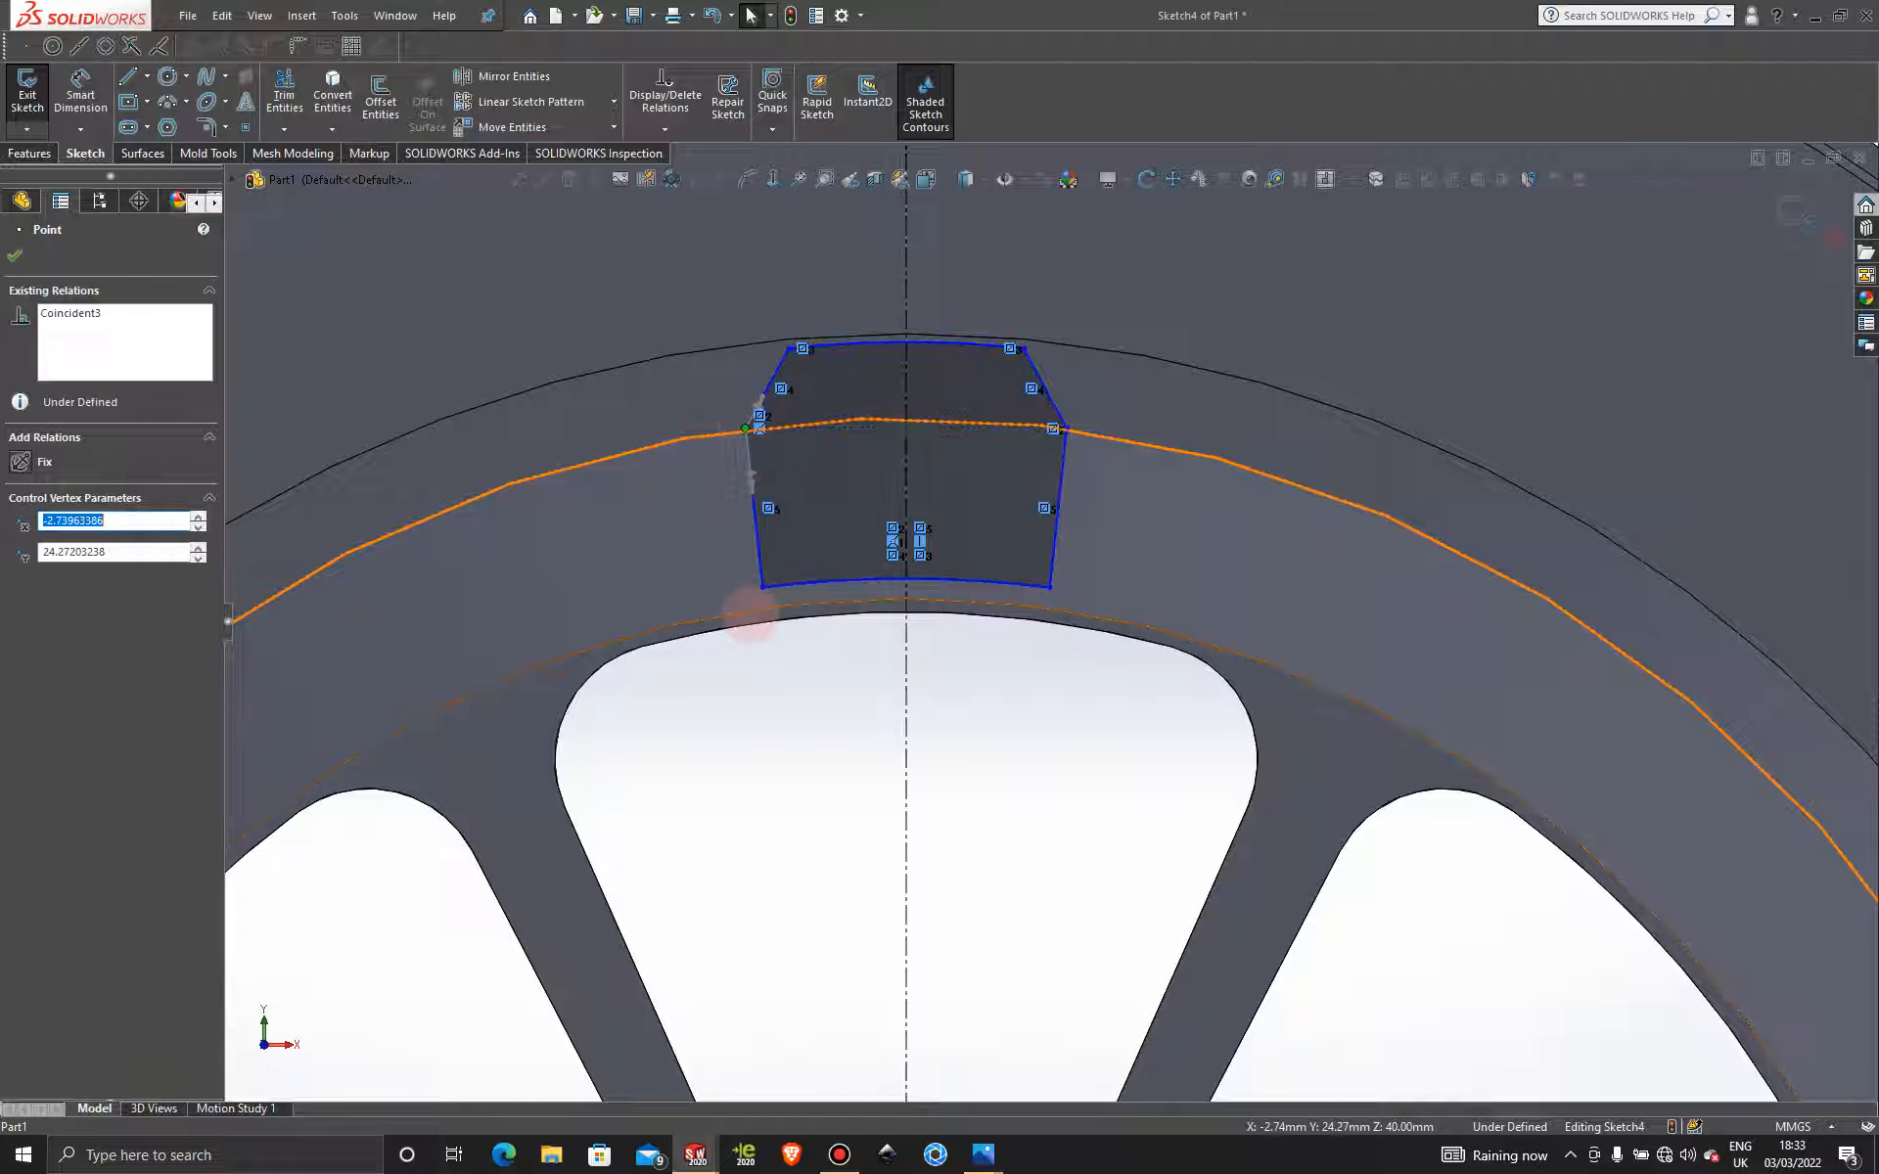
left_click_drag(762, 587, 803, 586)
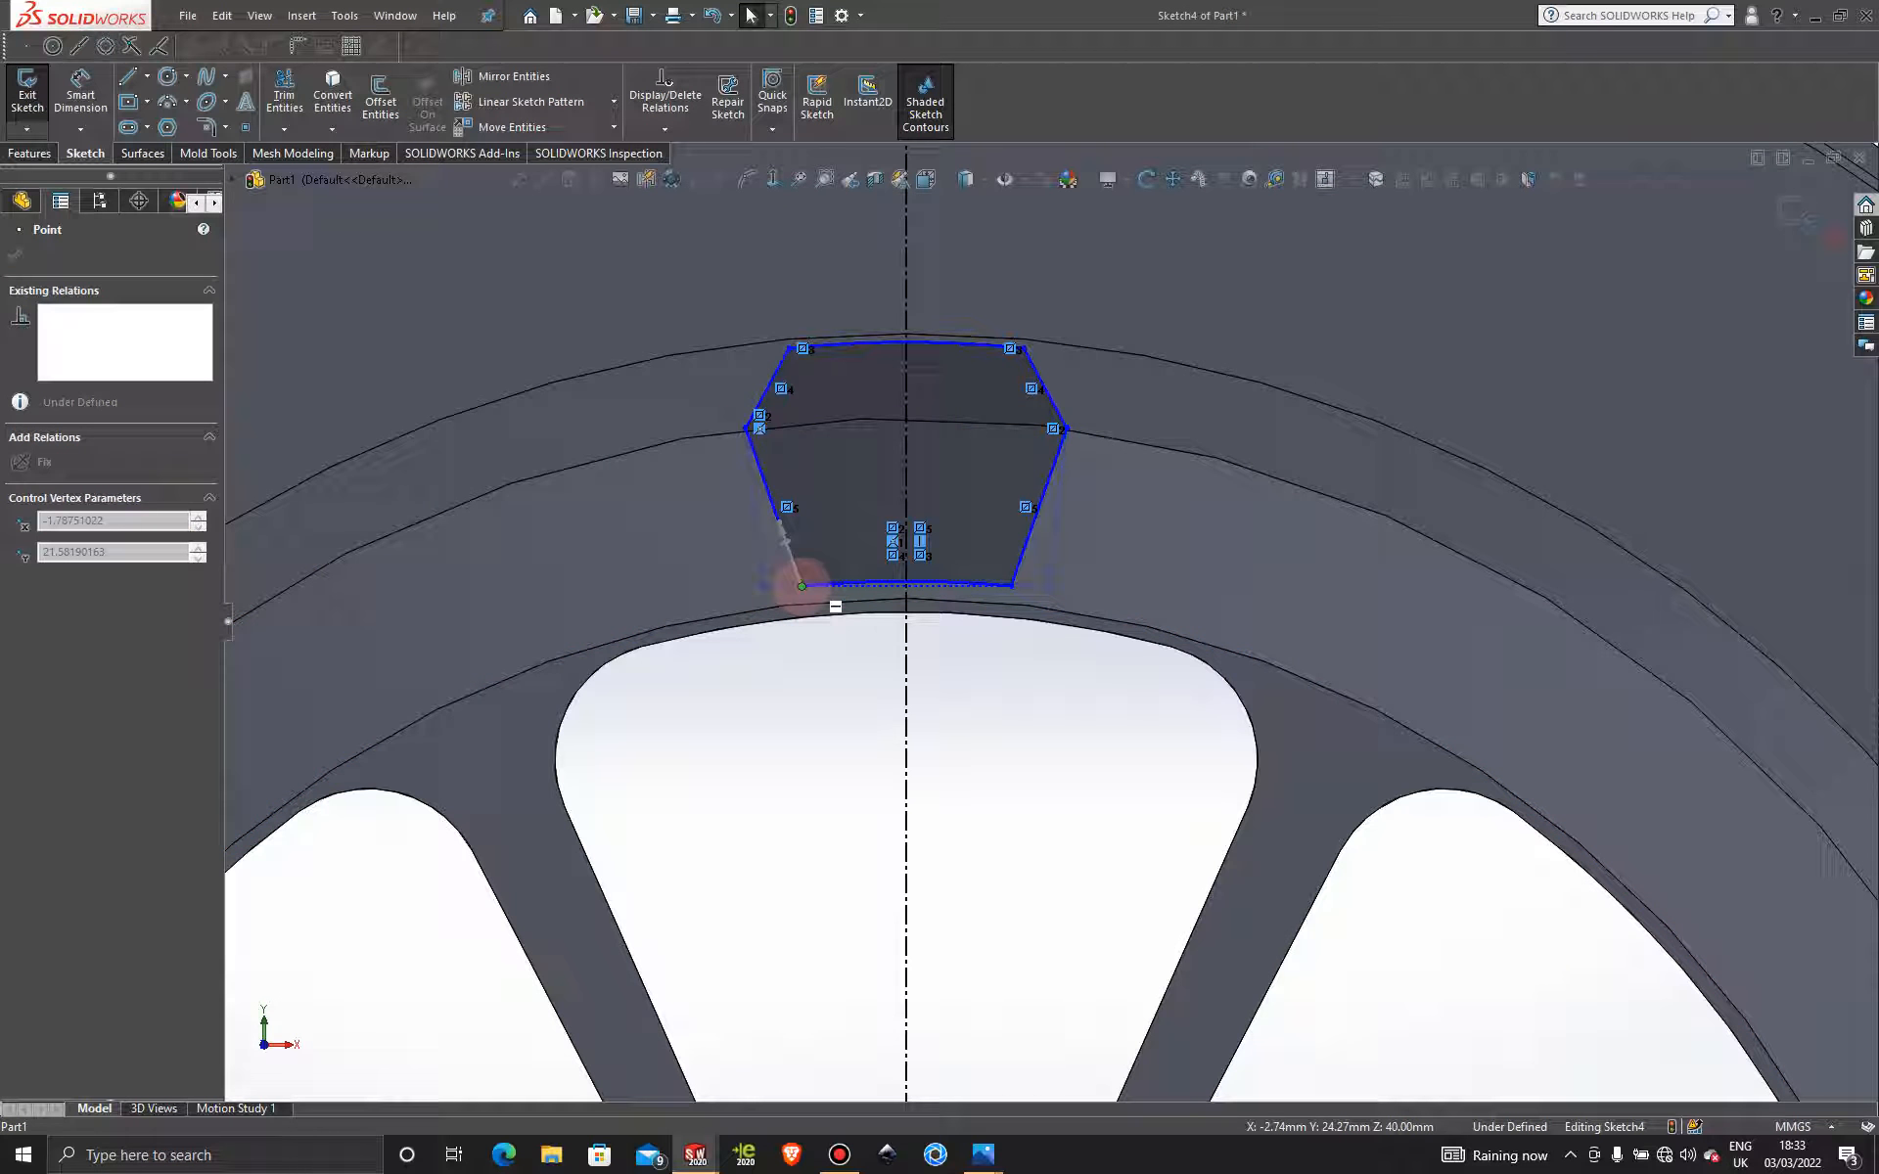
Start a sketch fillet on the outline's lower-left corner with a 1 mm radius.
scroll(977, 721, "up", 10)
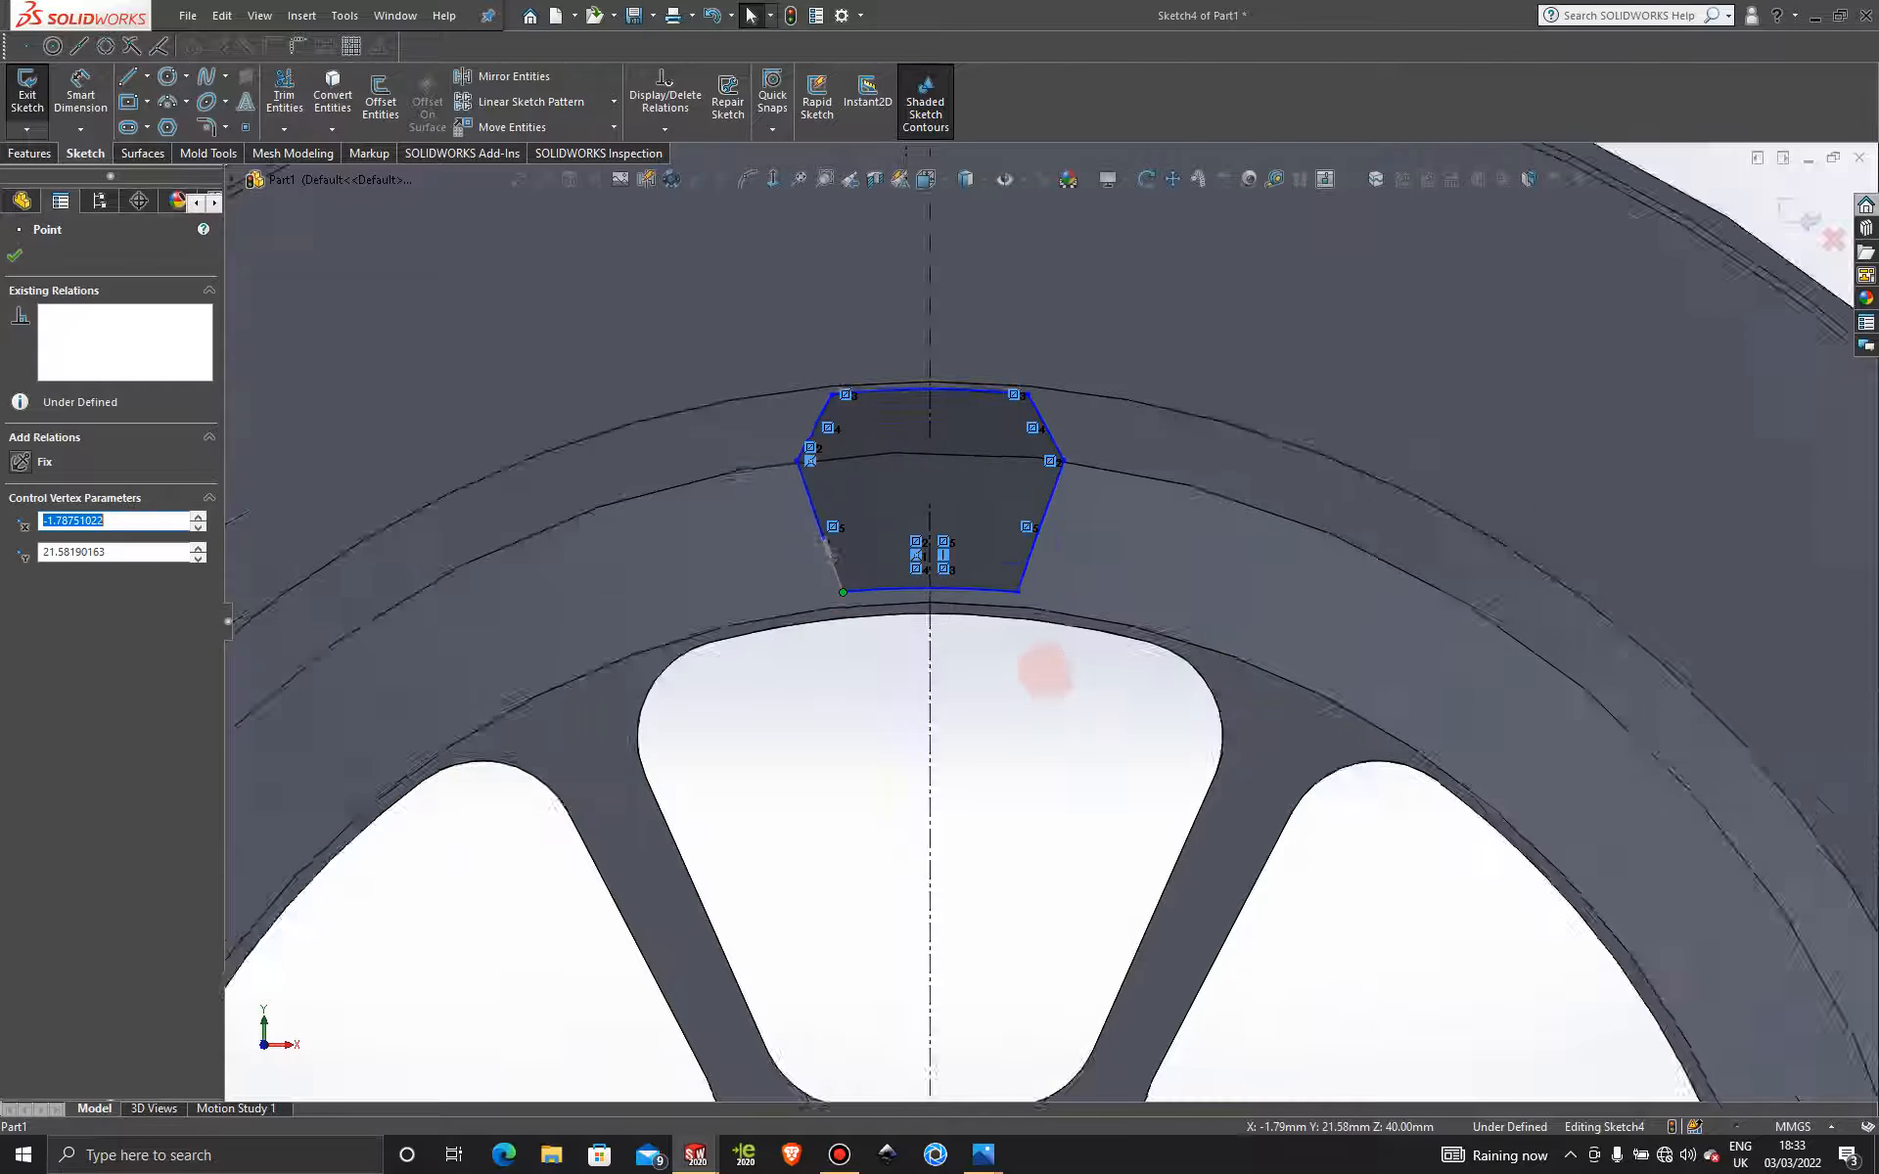
scroll(1067, 638, "down", 8)
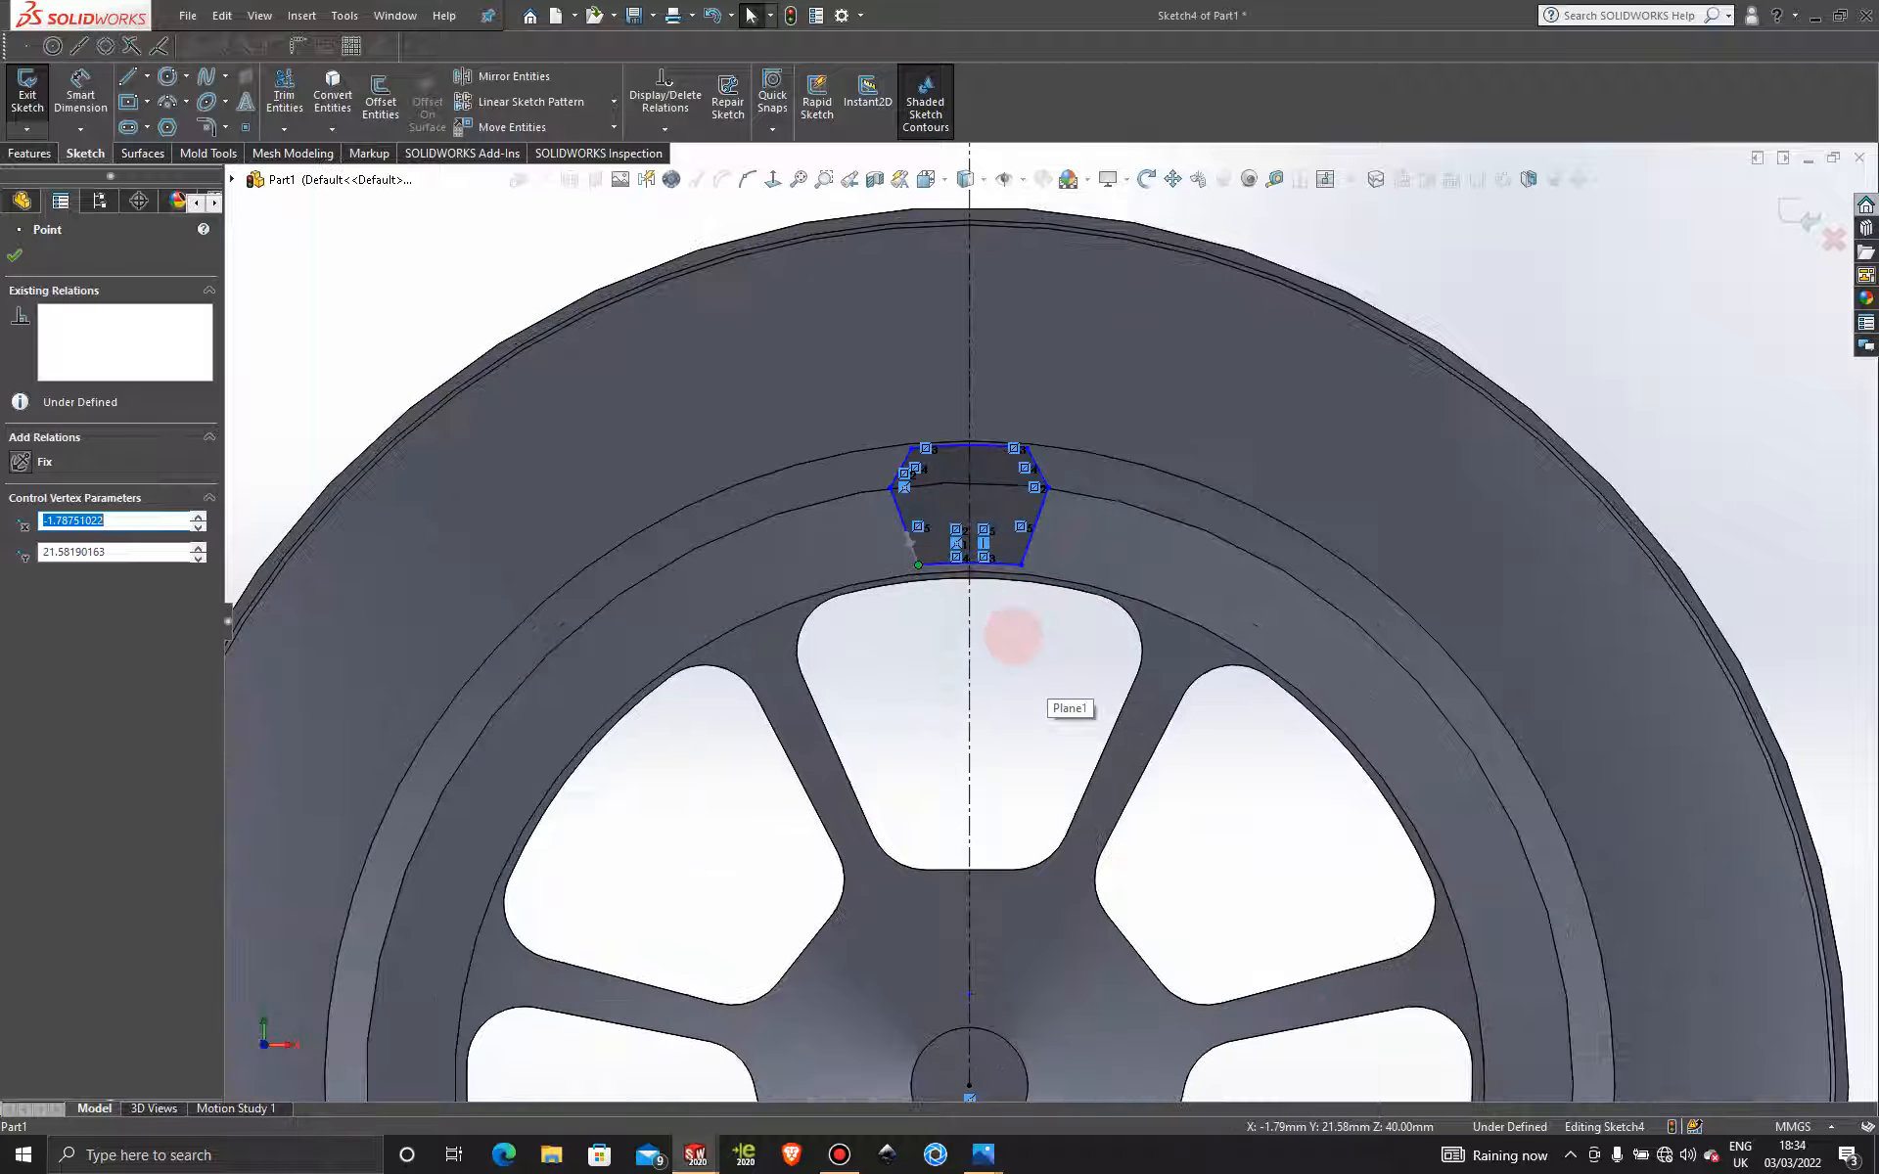
scroll(990, 476, "down", 2)
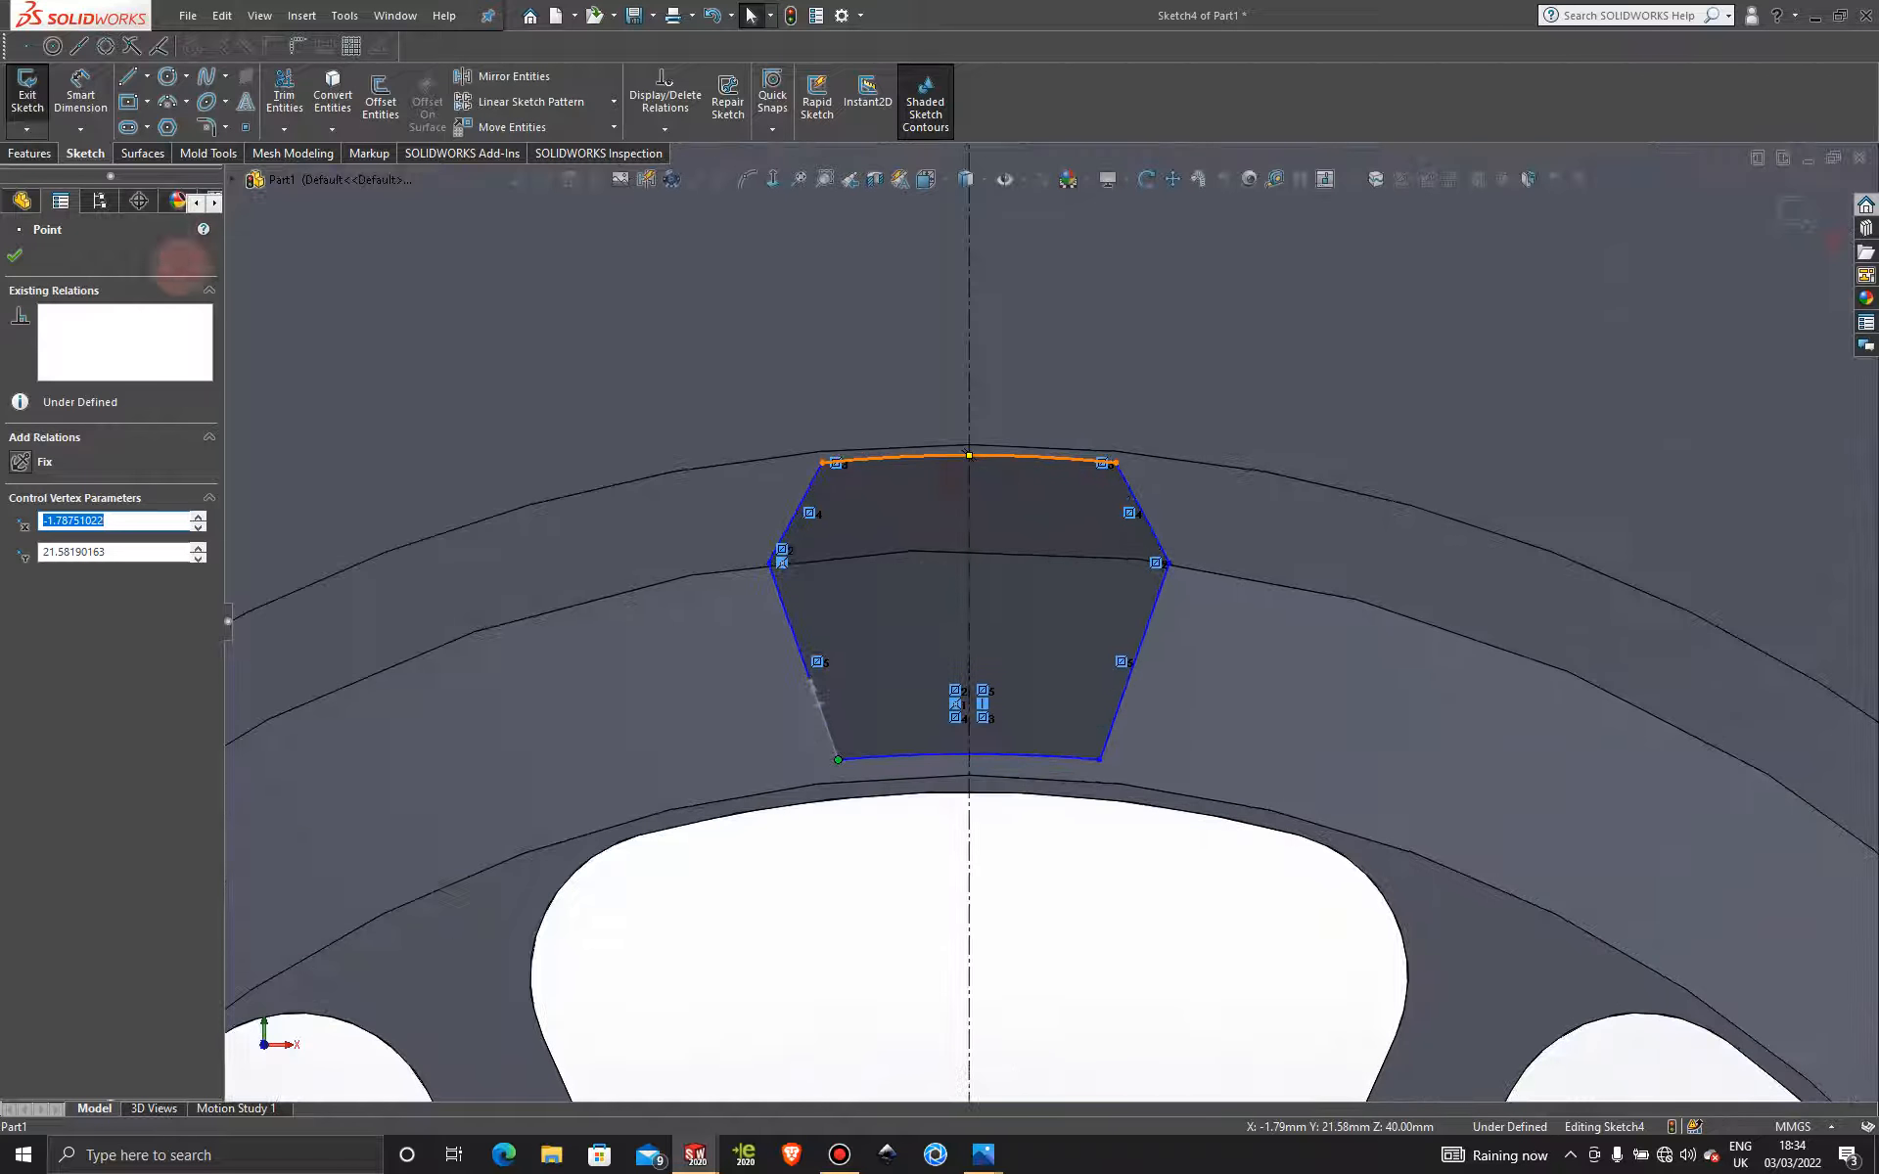
left_click(204, 126)
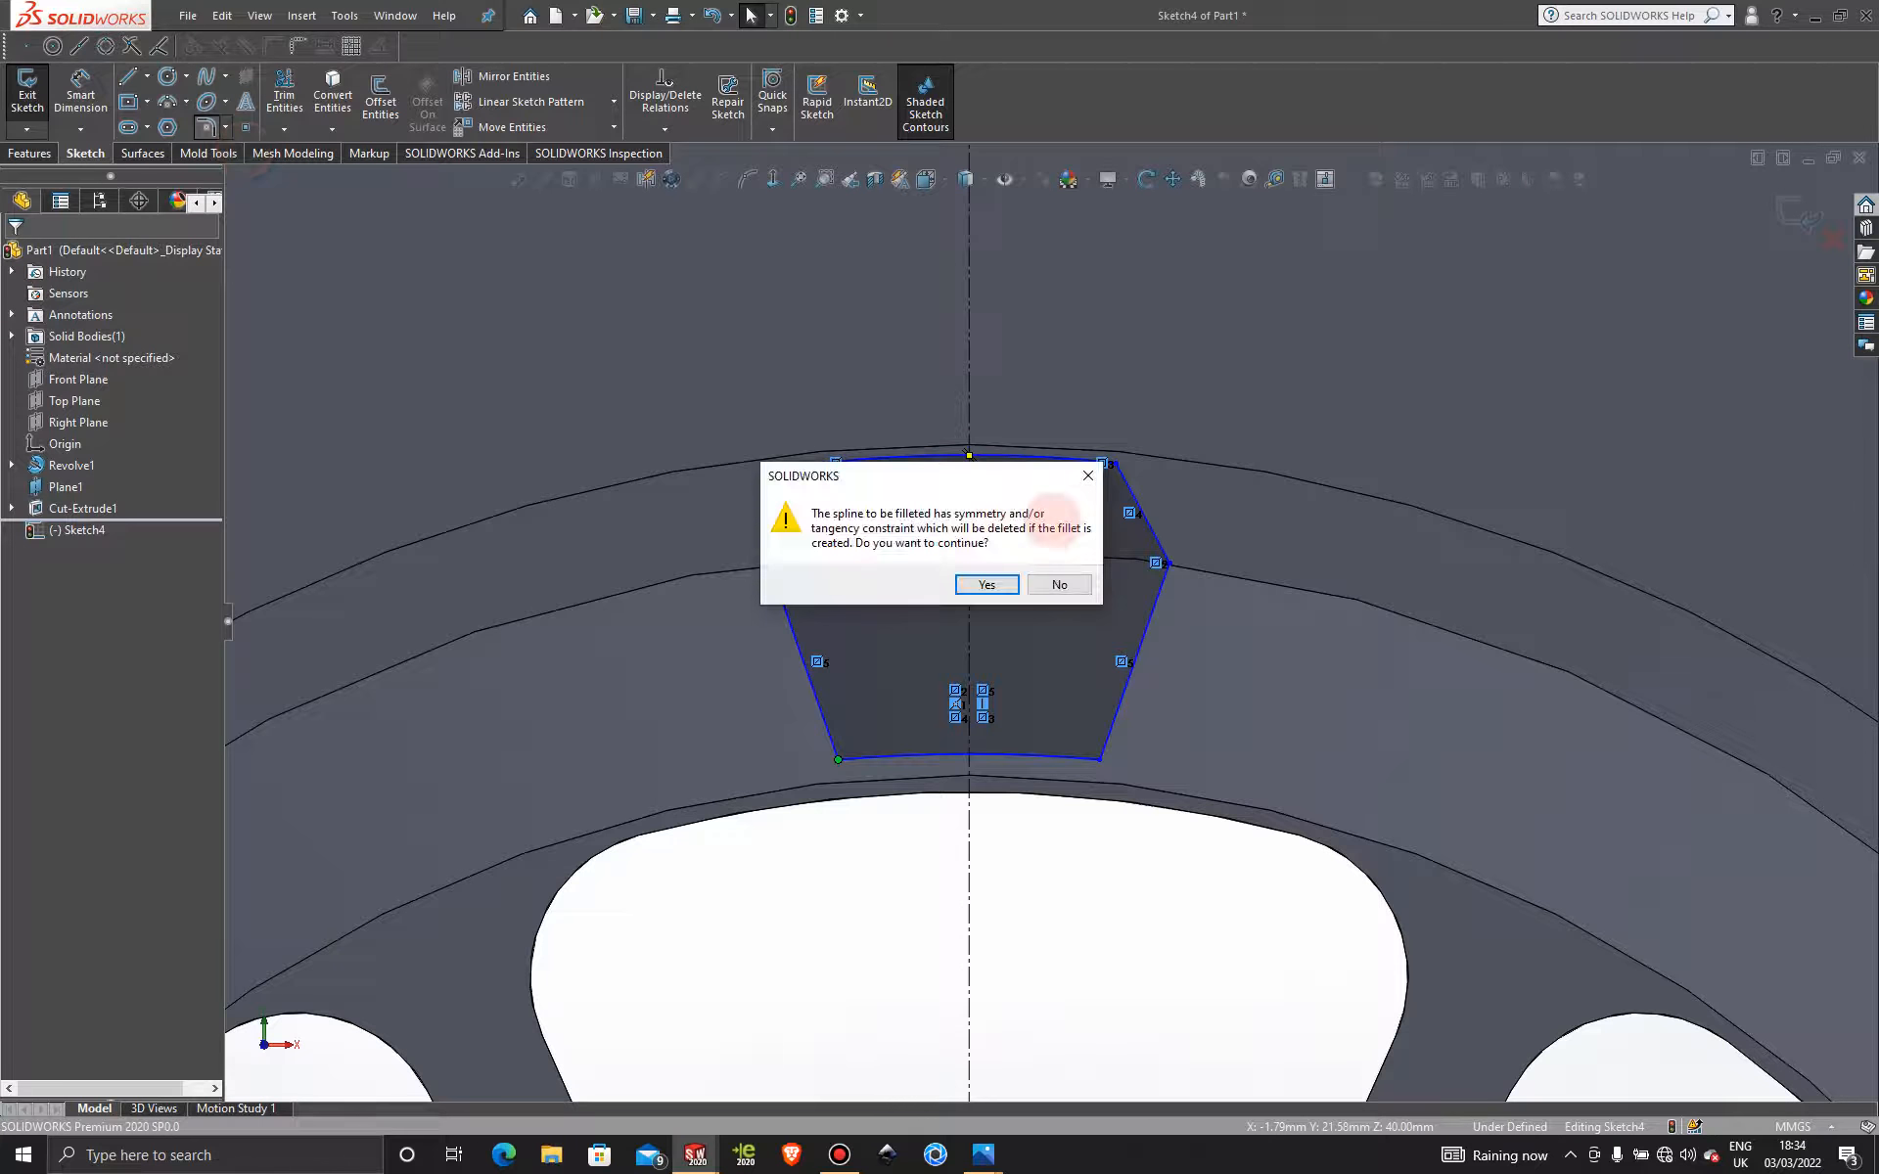
left_click(986, 584)
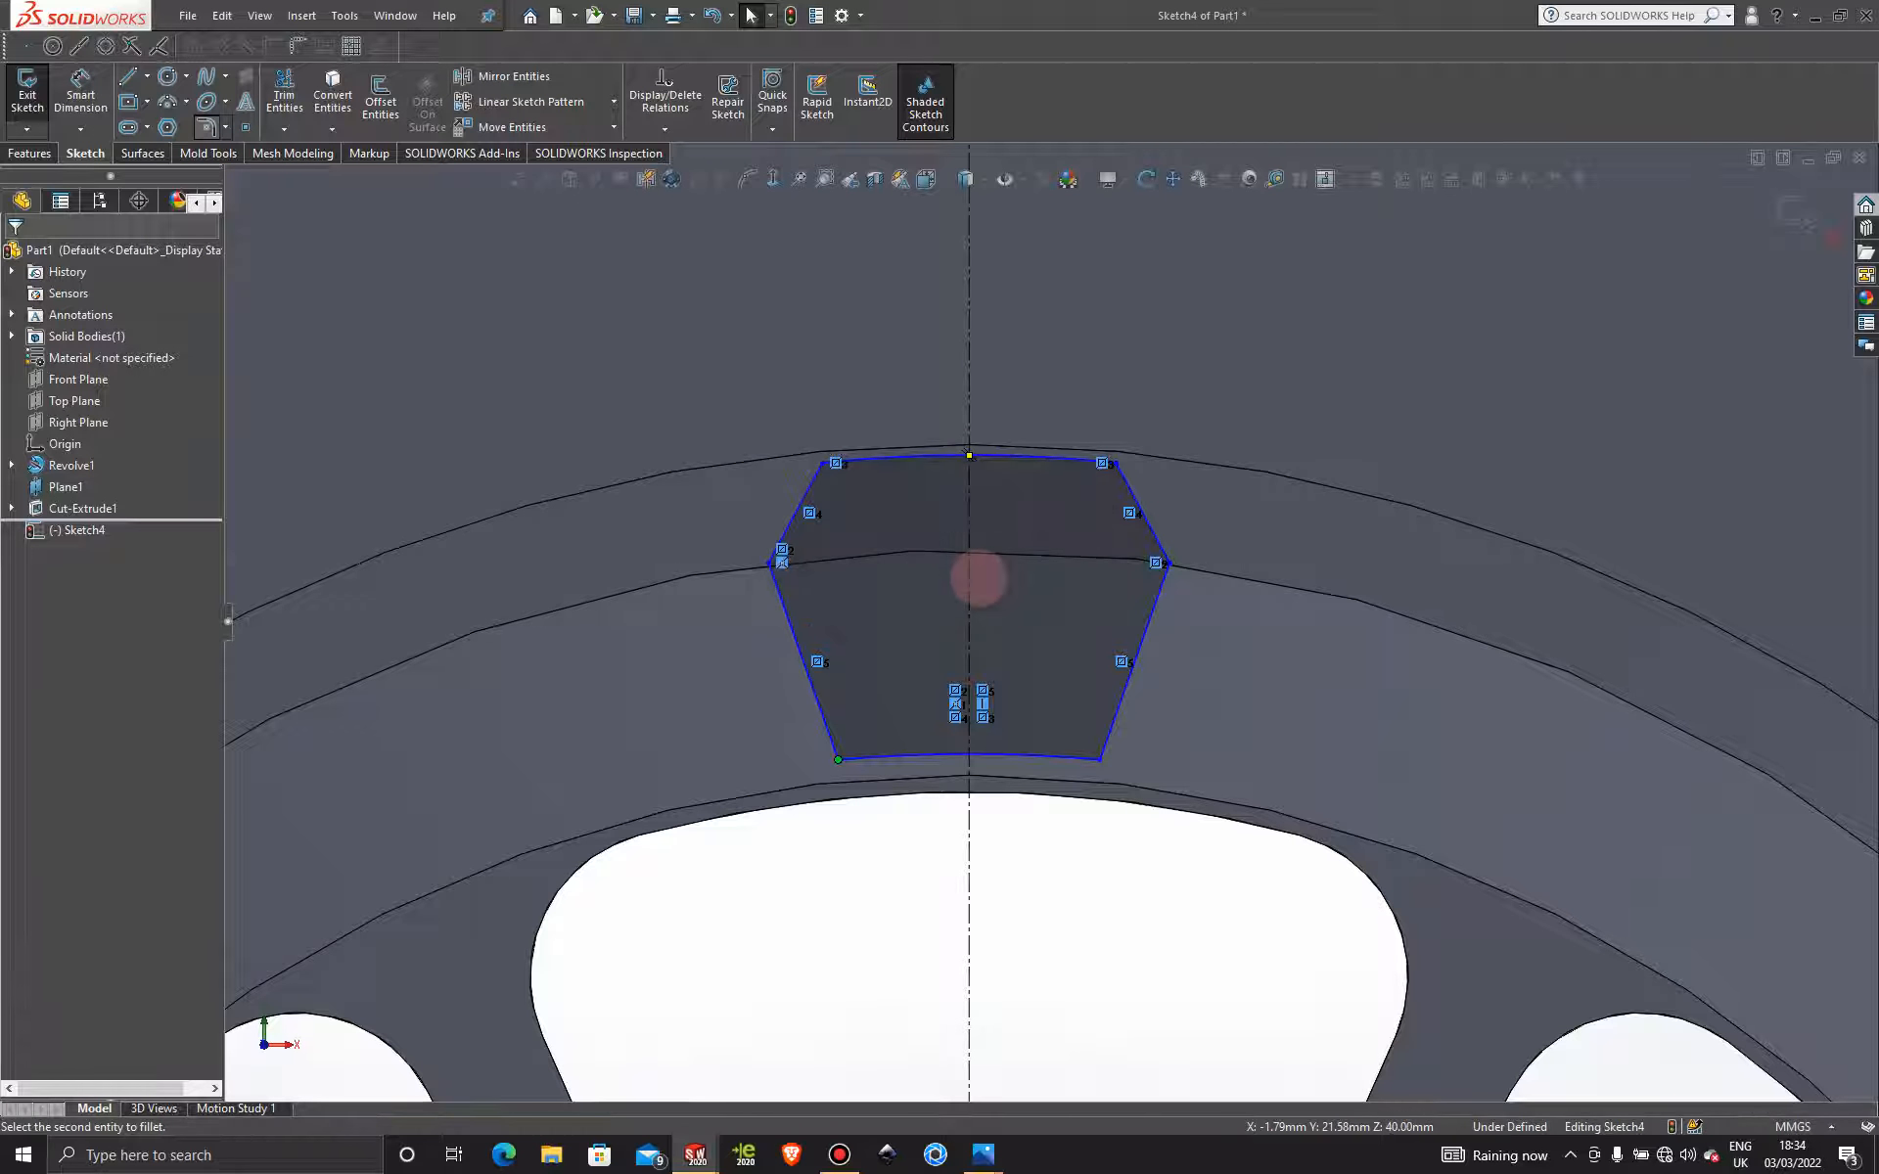
left_click(783, 551)
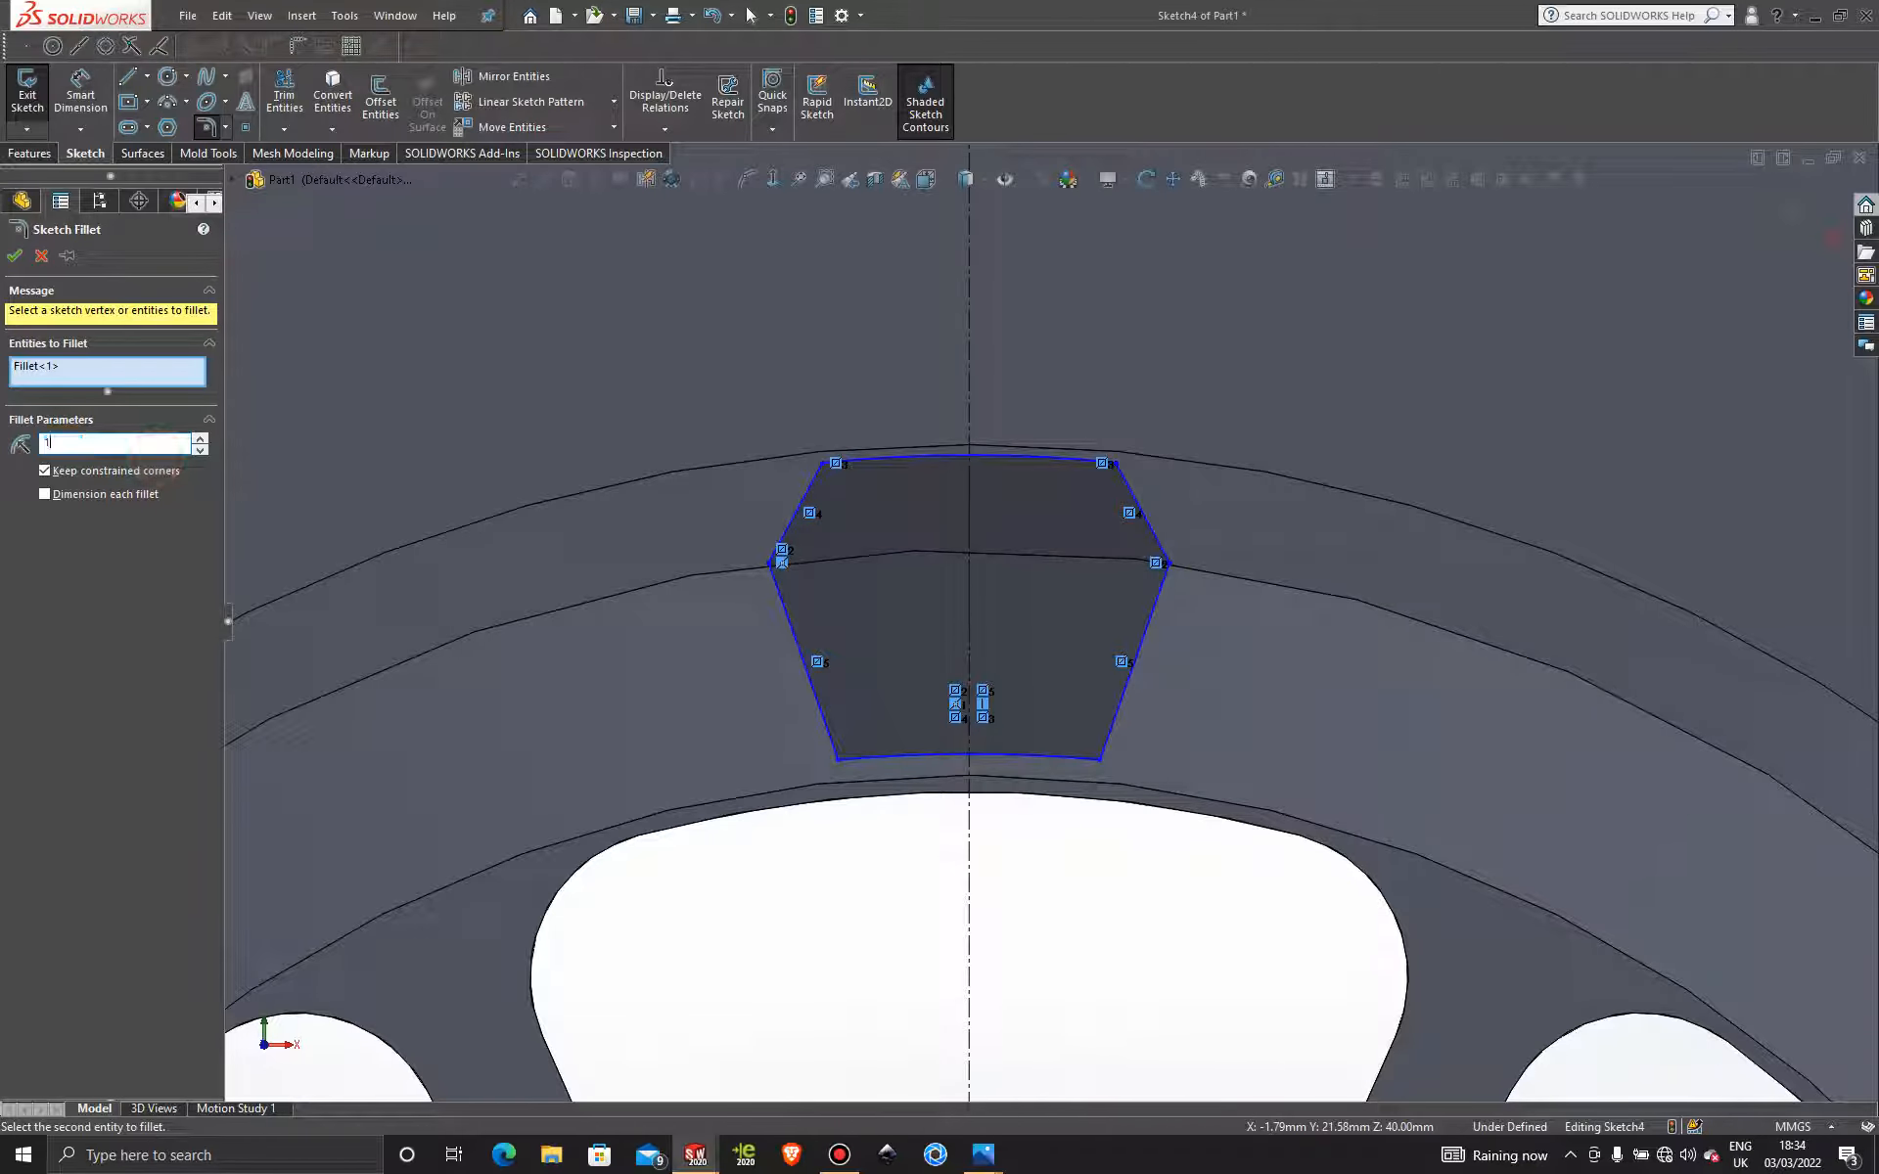
key("Return")
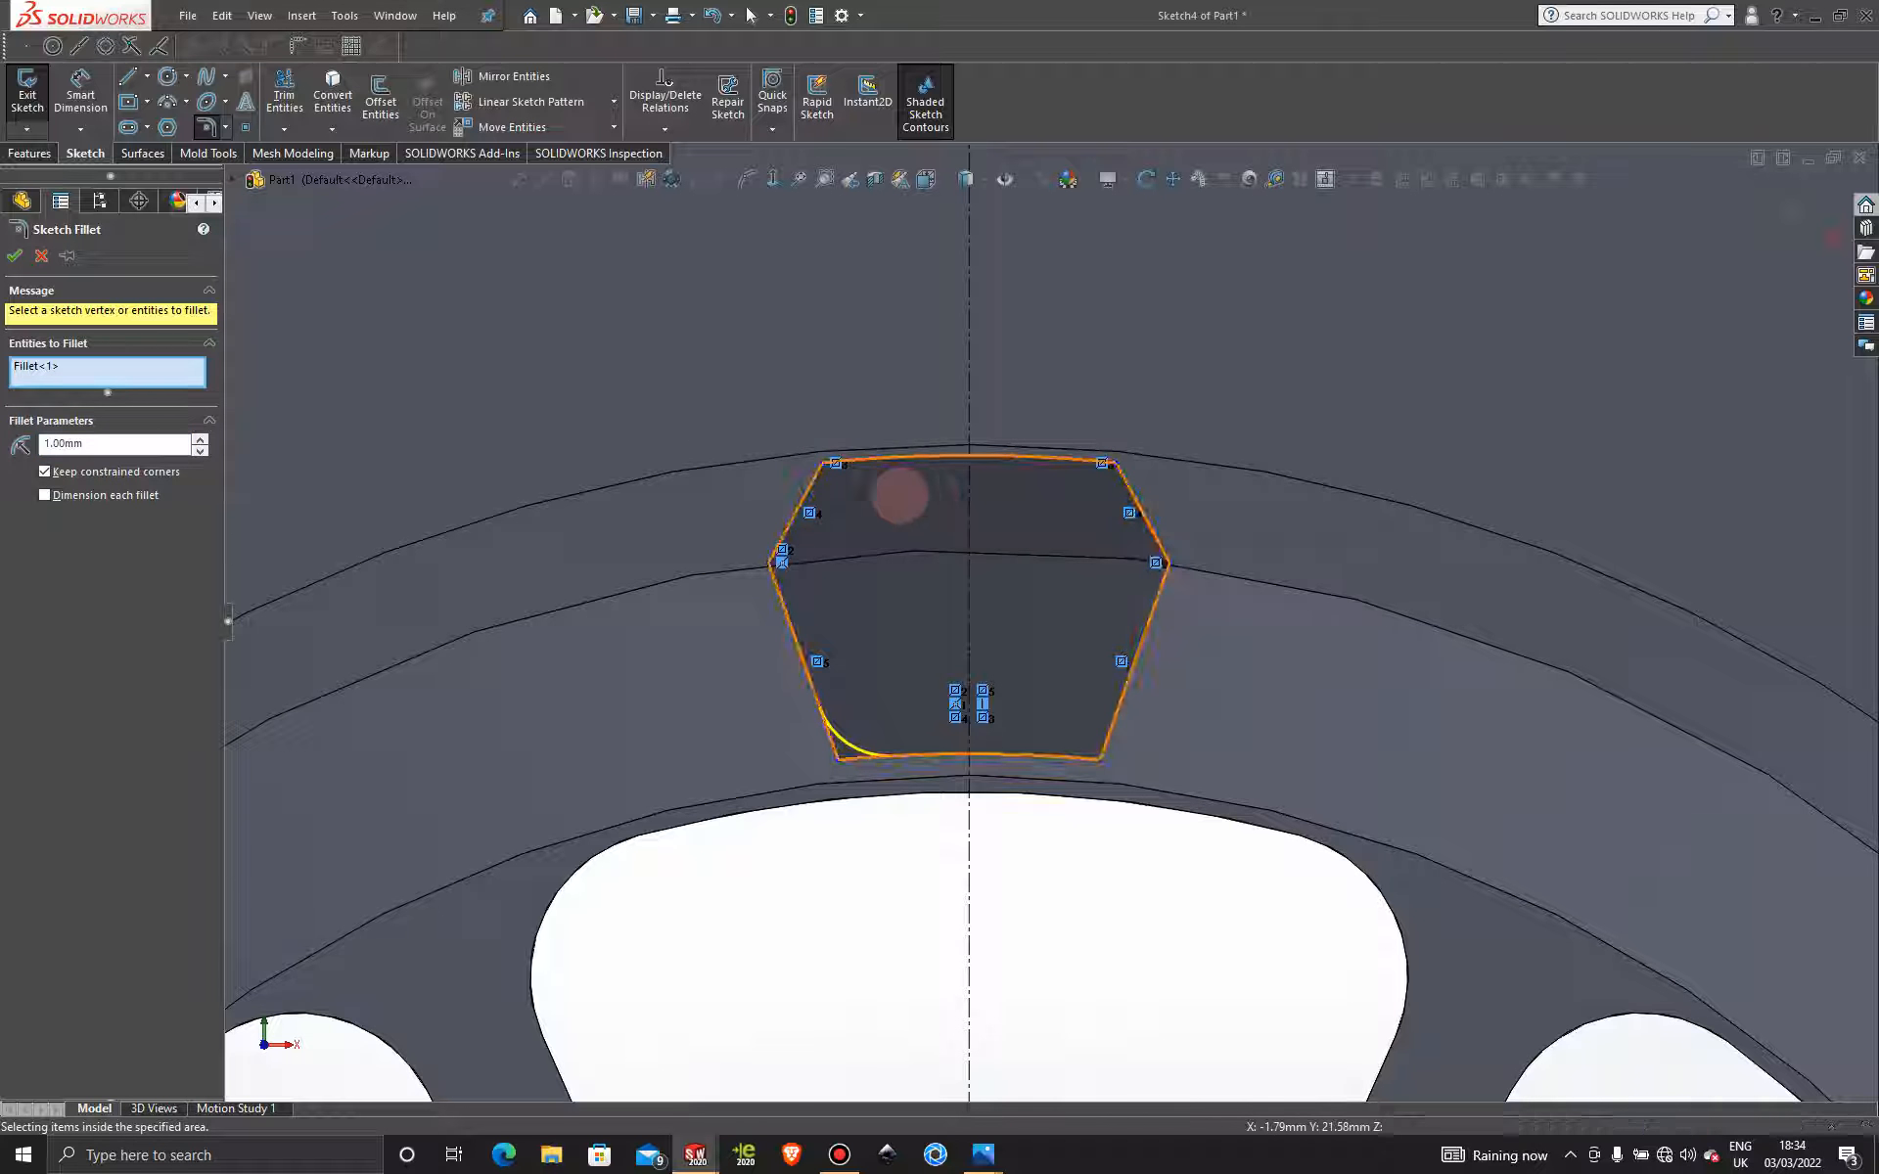
Add the outline's middle-left and upper-left corners to the sketch fillet, accepting the removal of their relations.
left_click(780, 555)
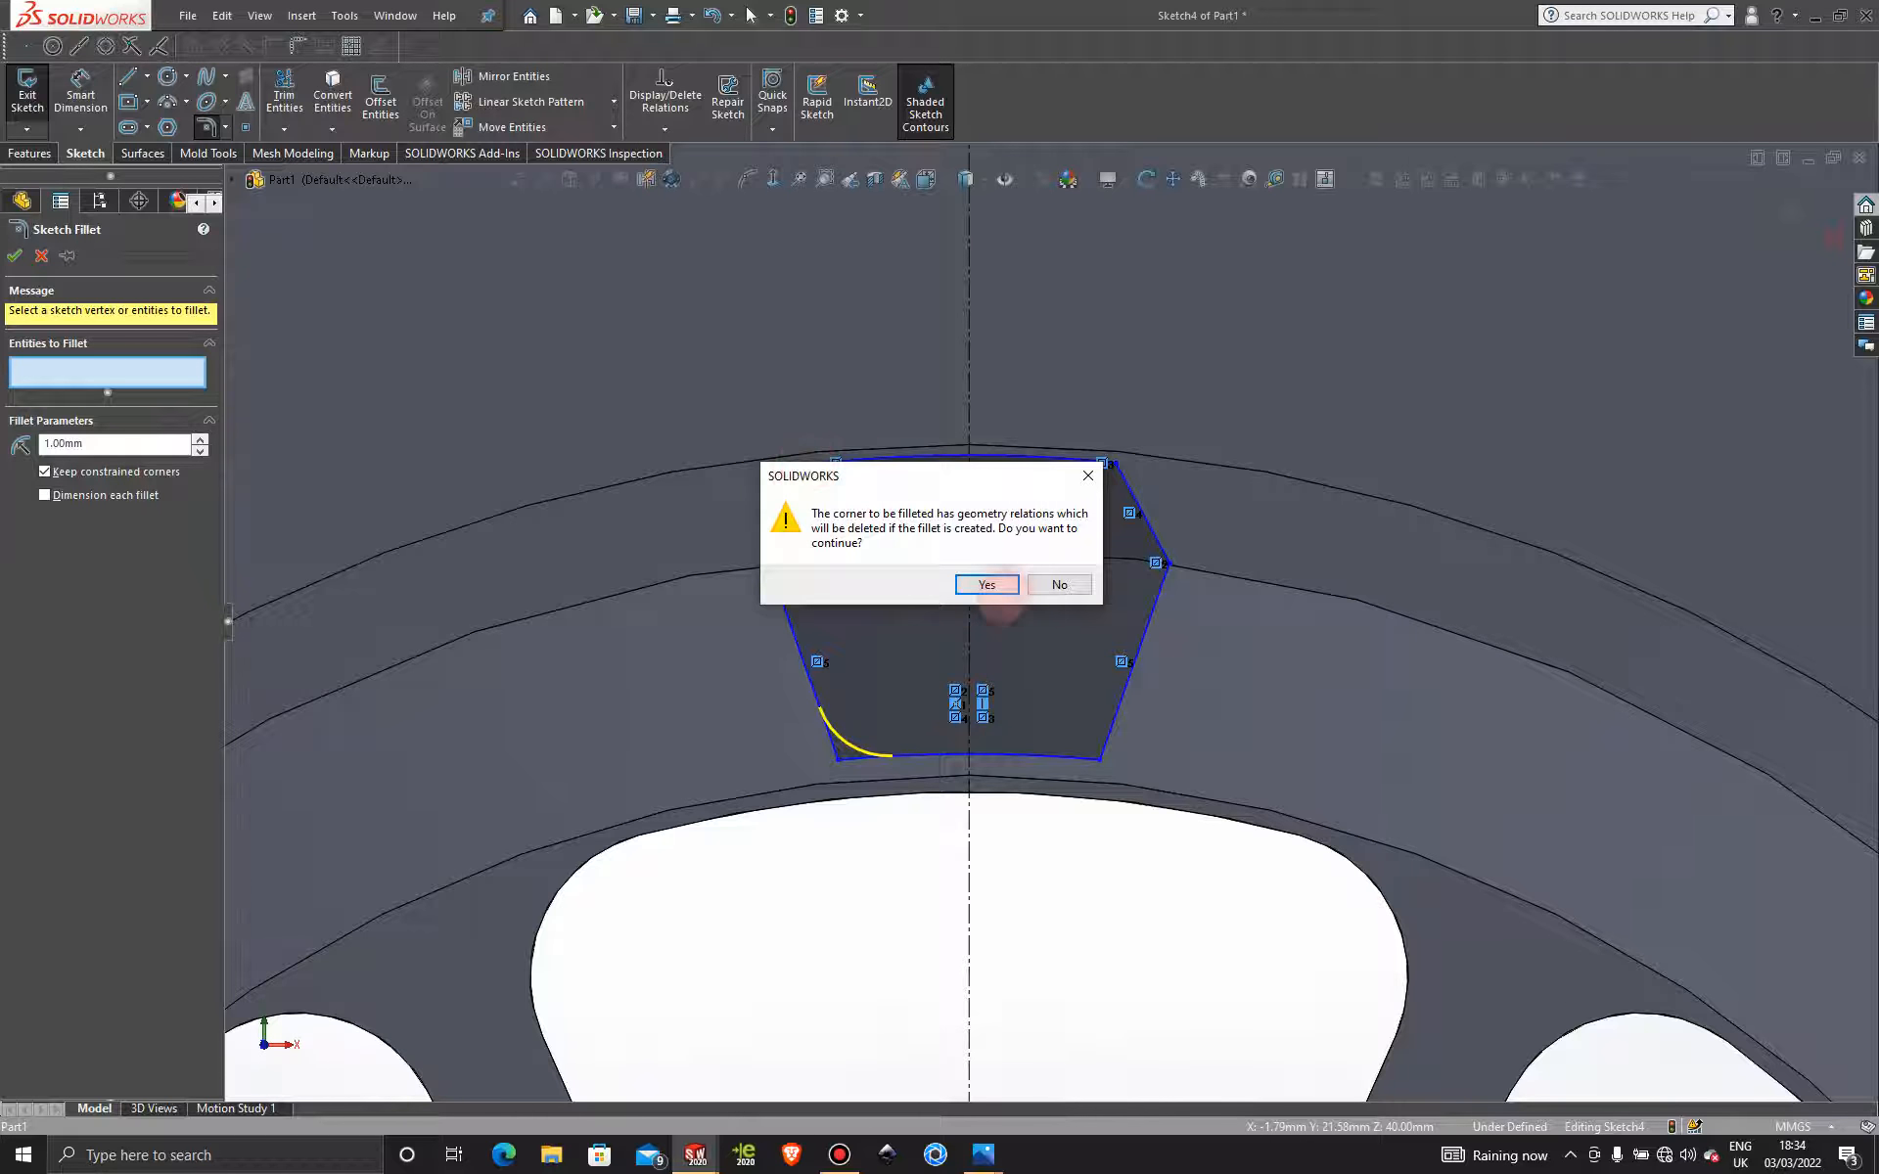
left_click(987, 584)
left_click(823, 462)
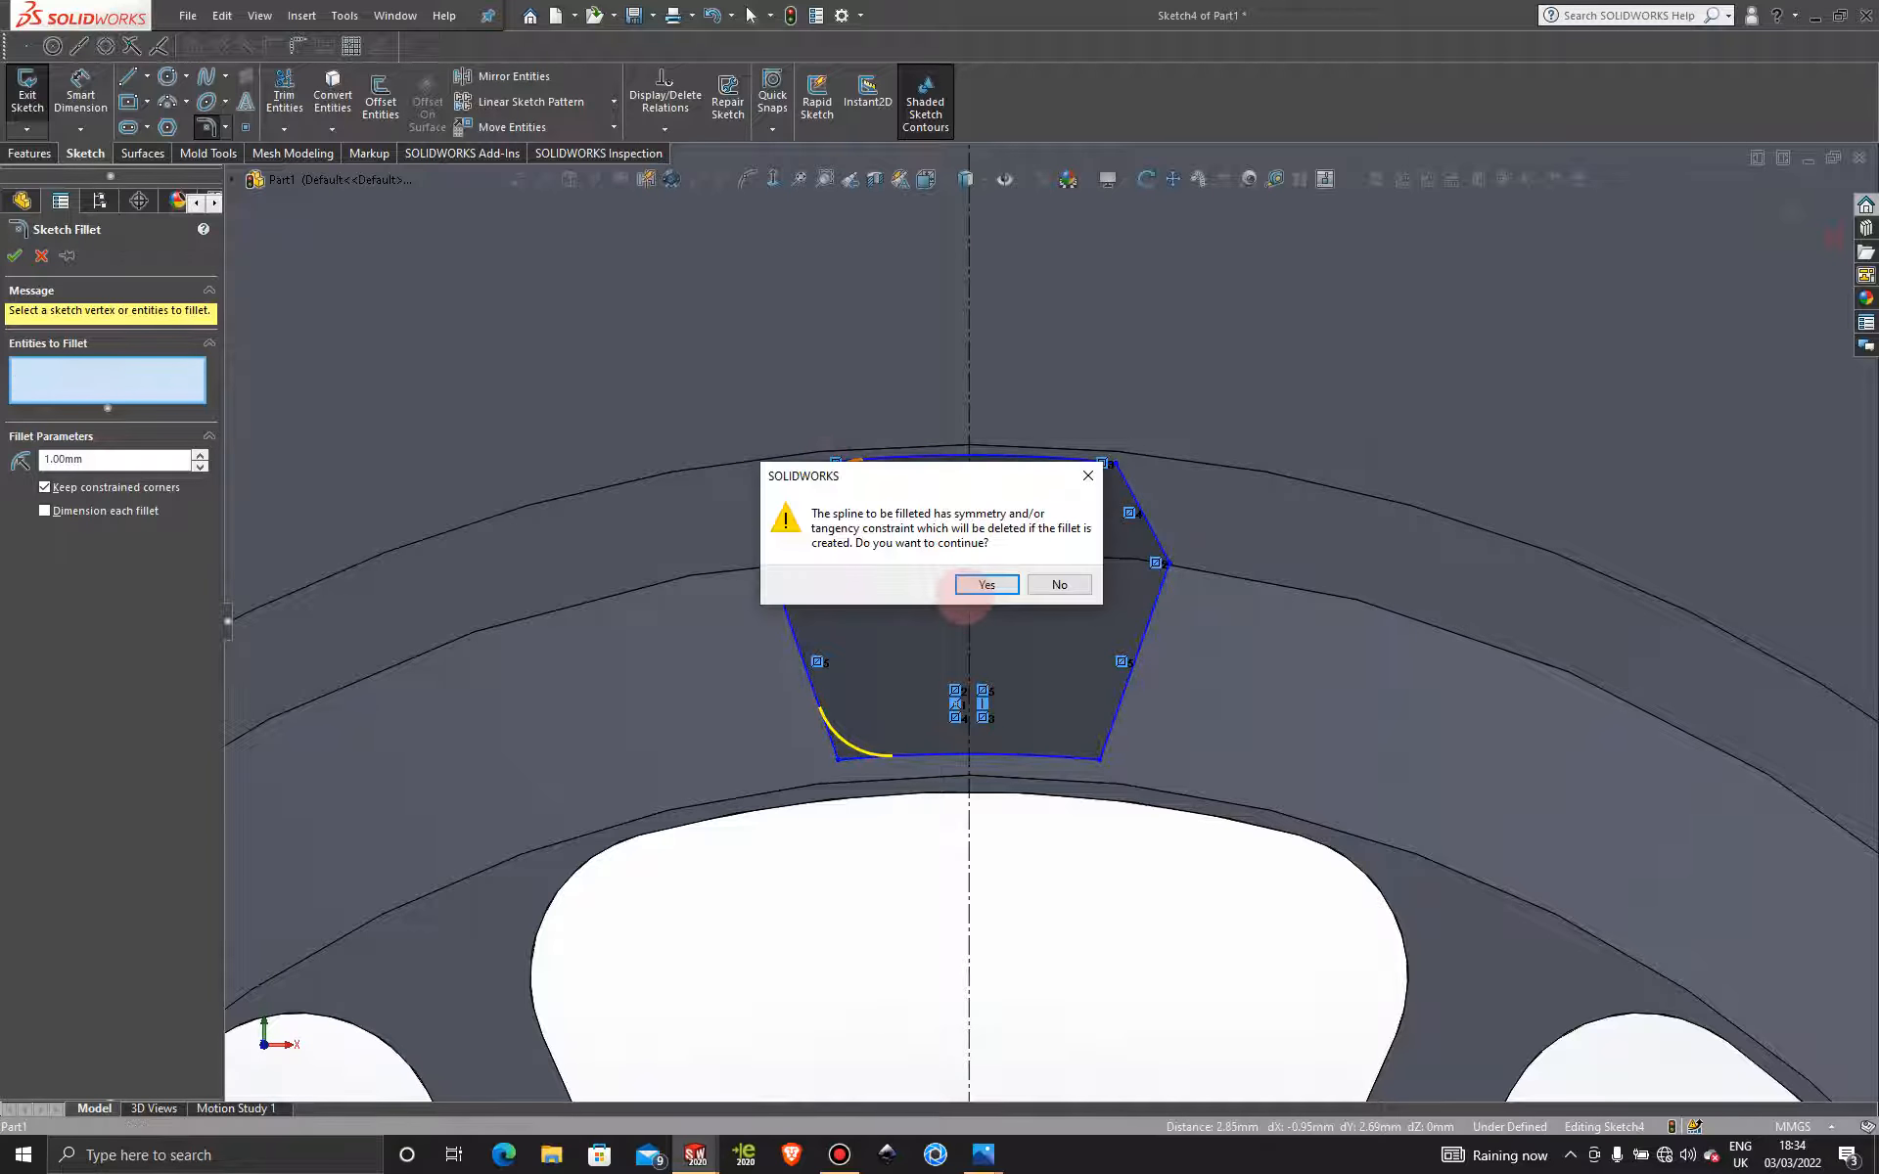
left_click(968, 583)
left_click(968, 583)
Add the outline's three right-hand corners to the sketch fillet and apply it to all corners with a 0.5 mm radius.
left_click(1103, 464)
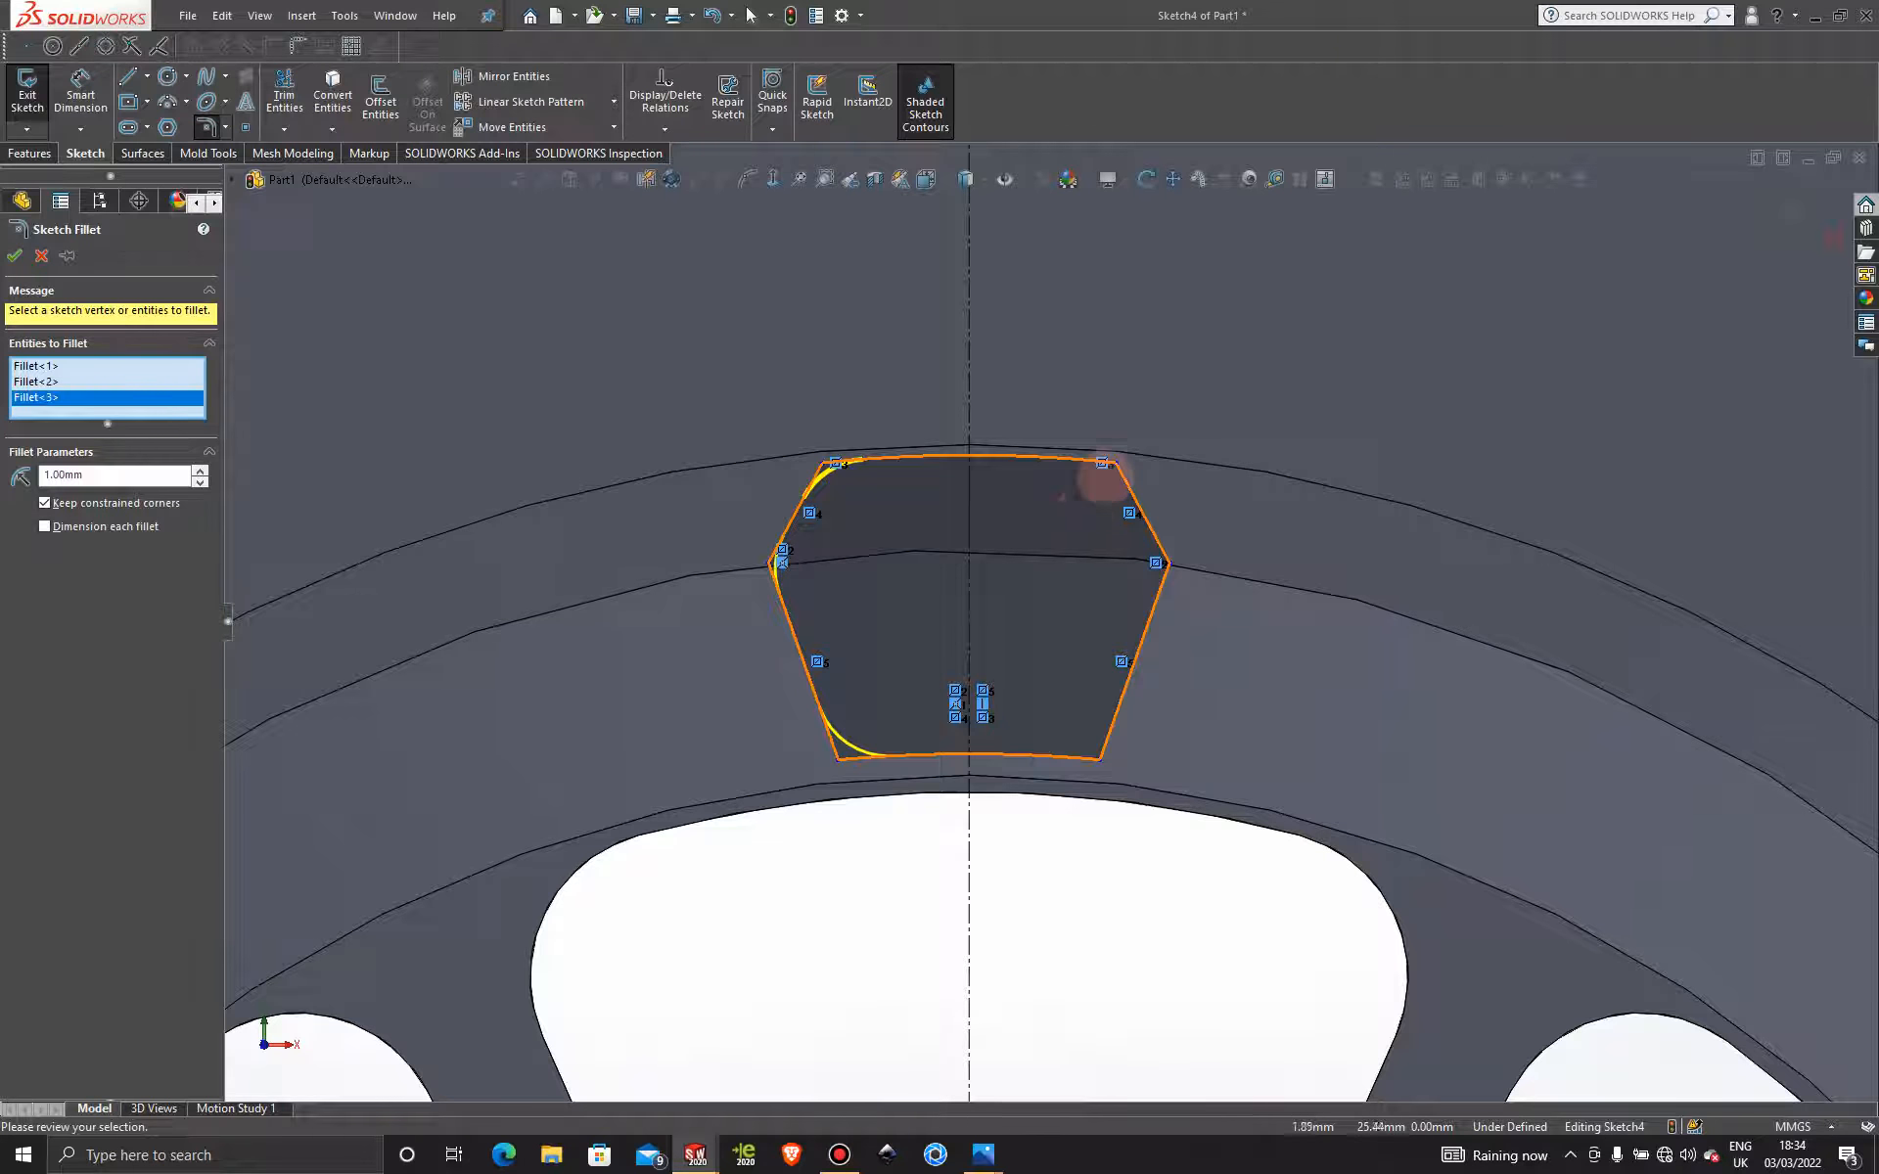
left_click(986, 584)
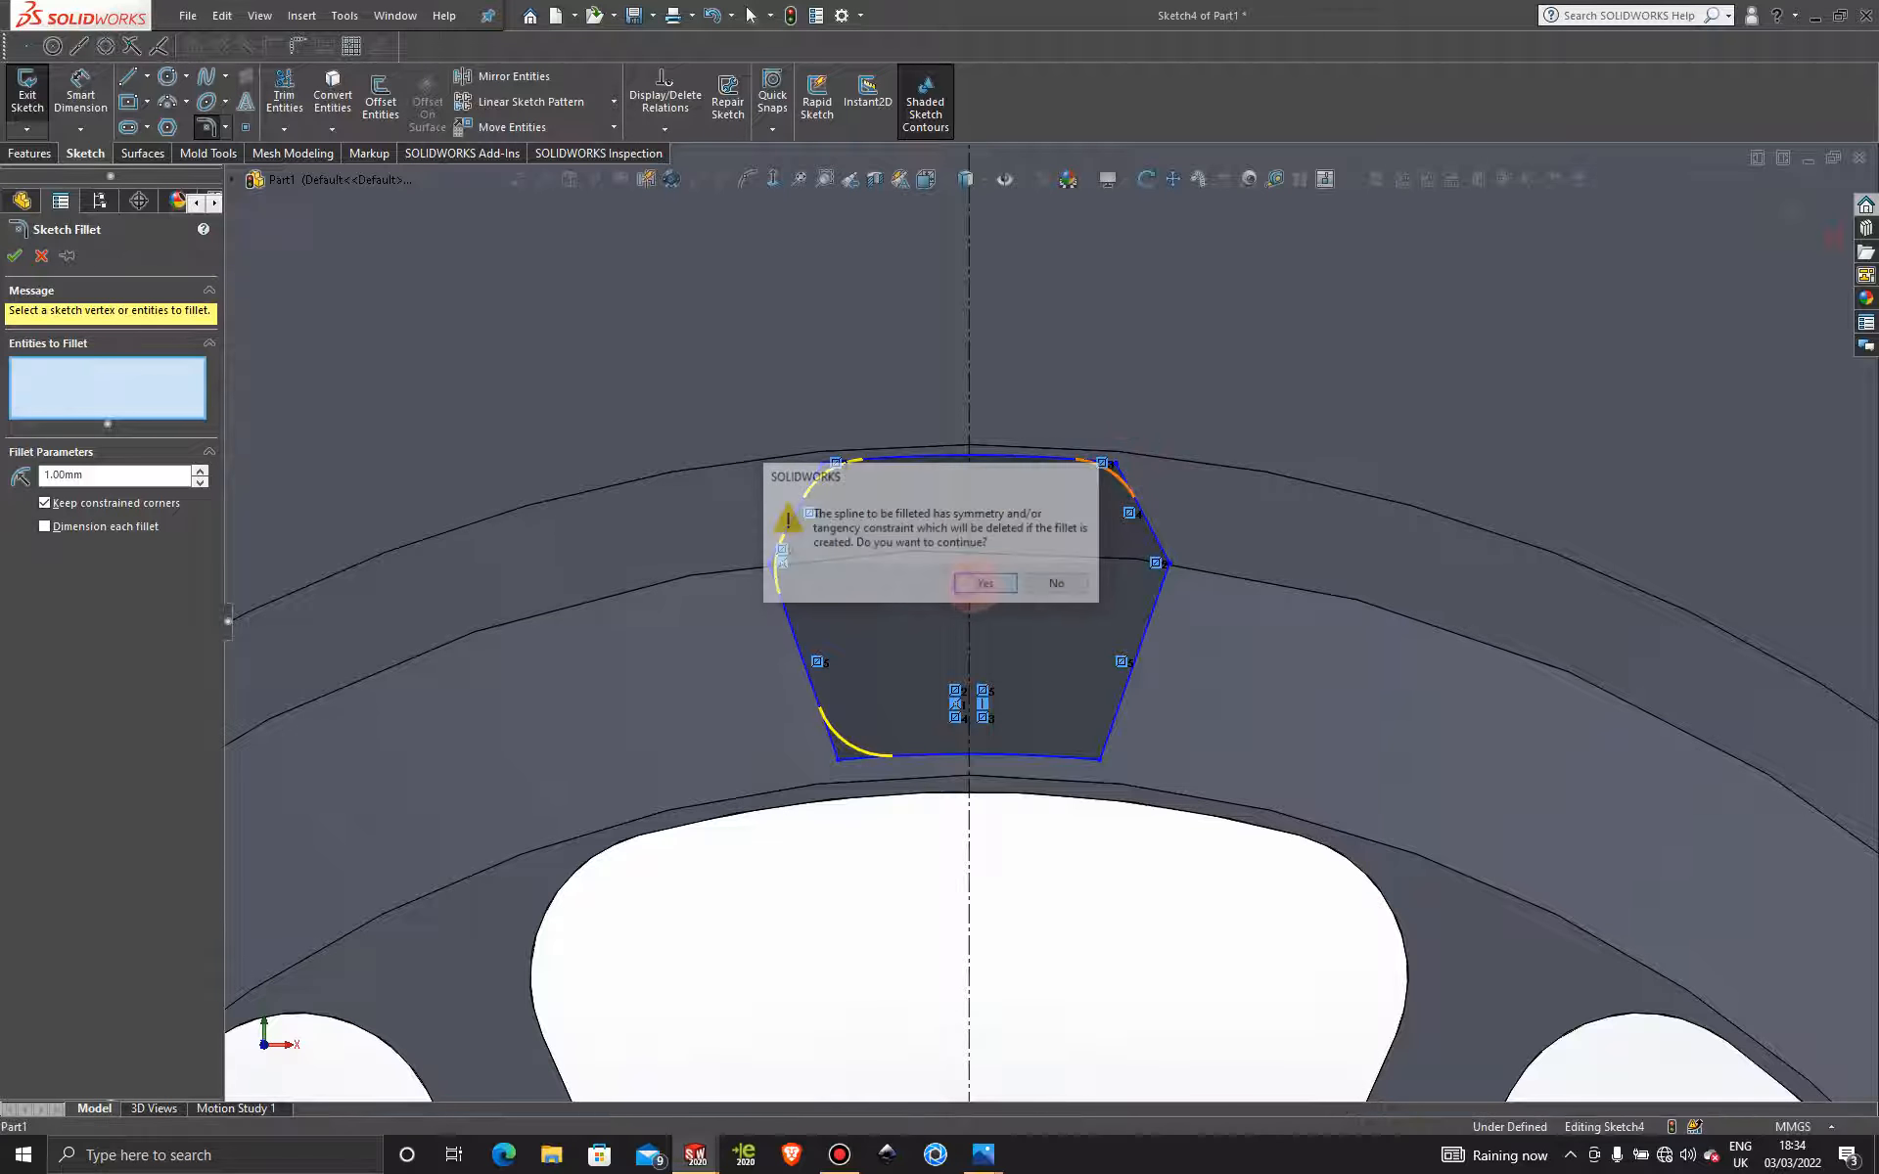
left_click(977, 583)
left_click(1155, 564)
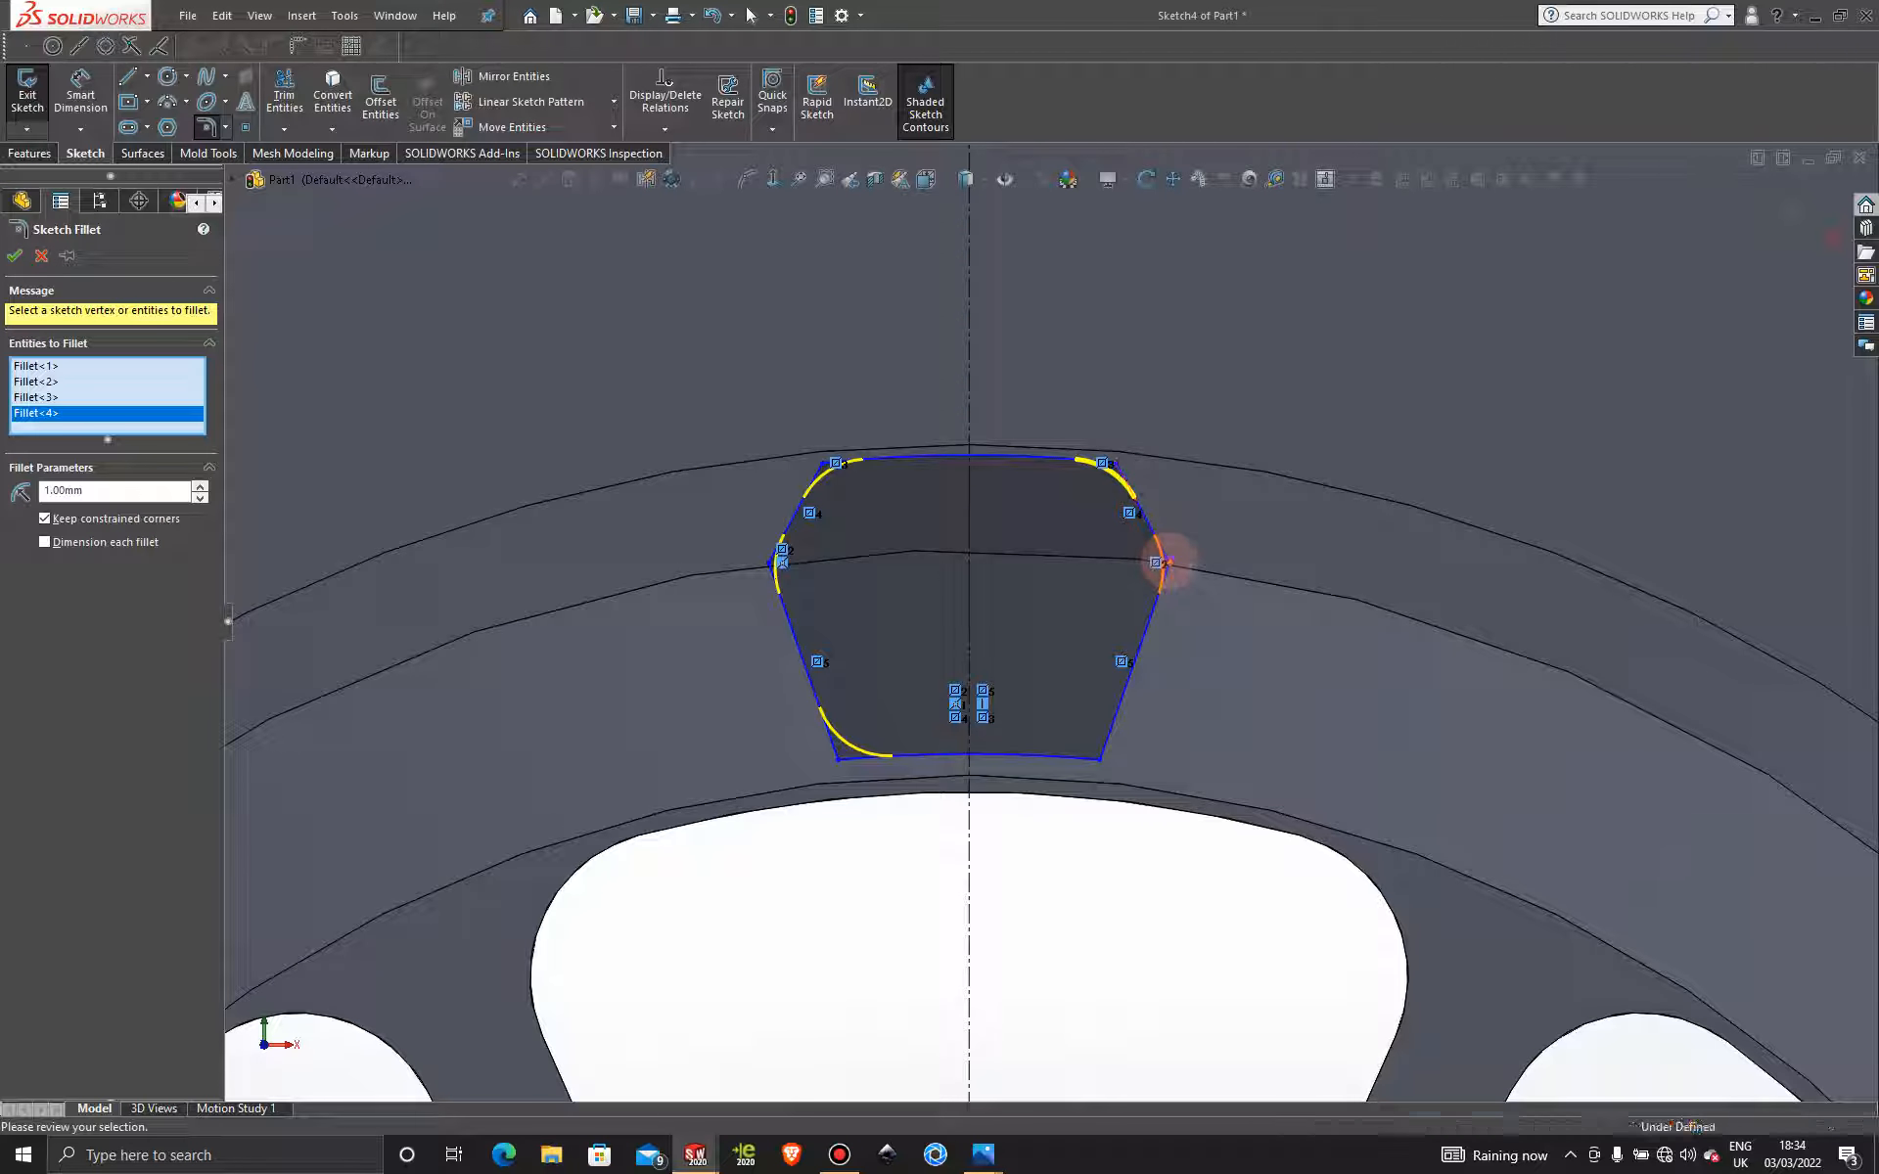
left_click(988, 584)
left_click(988, 585)
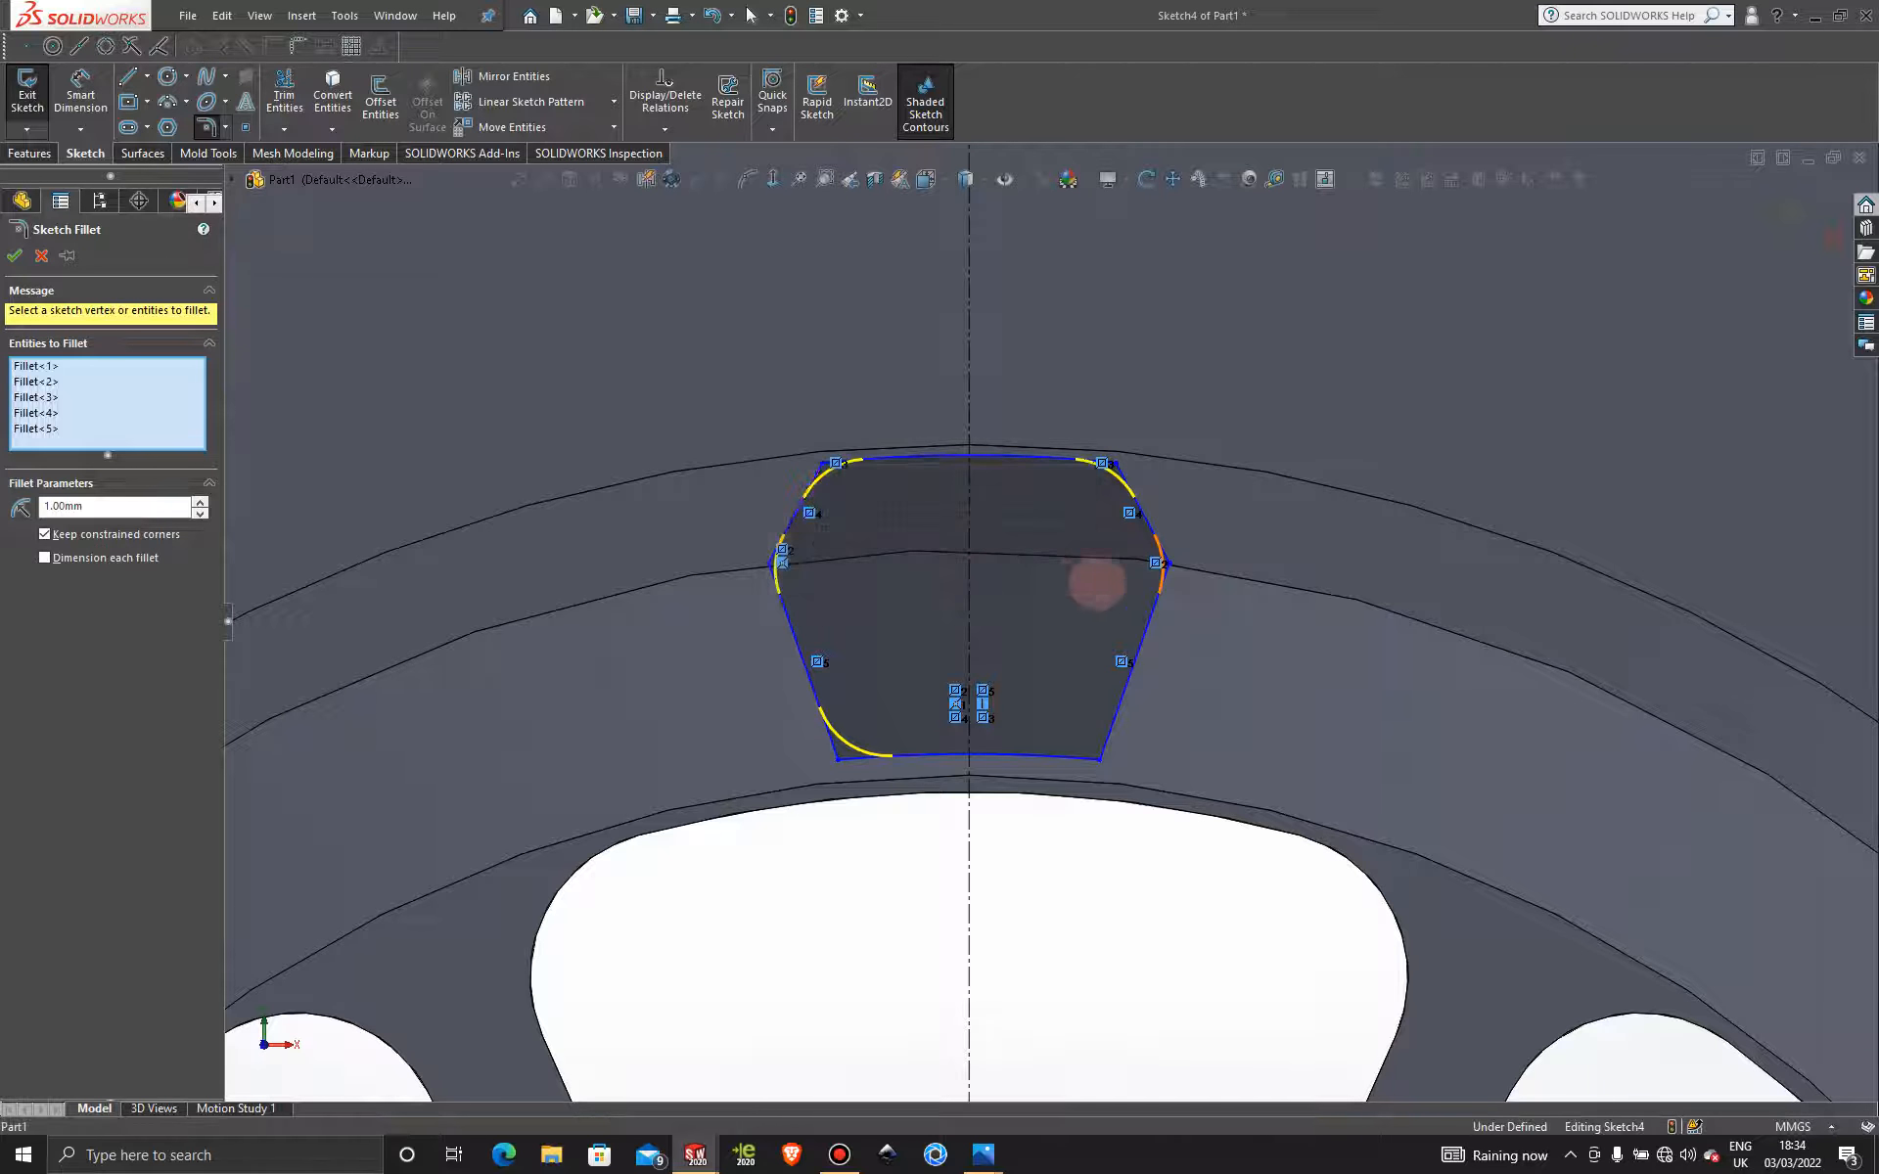
left_click(1100, 760)
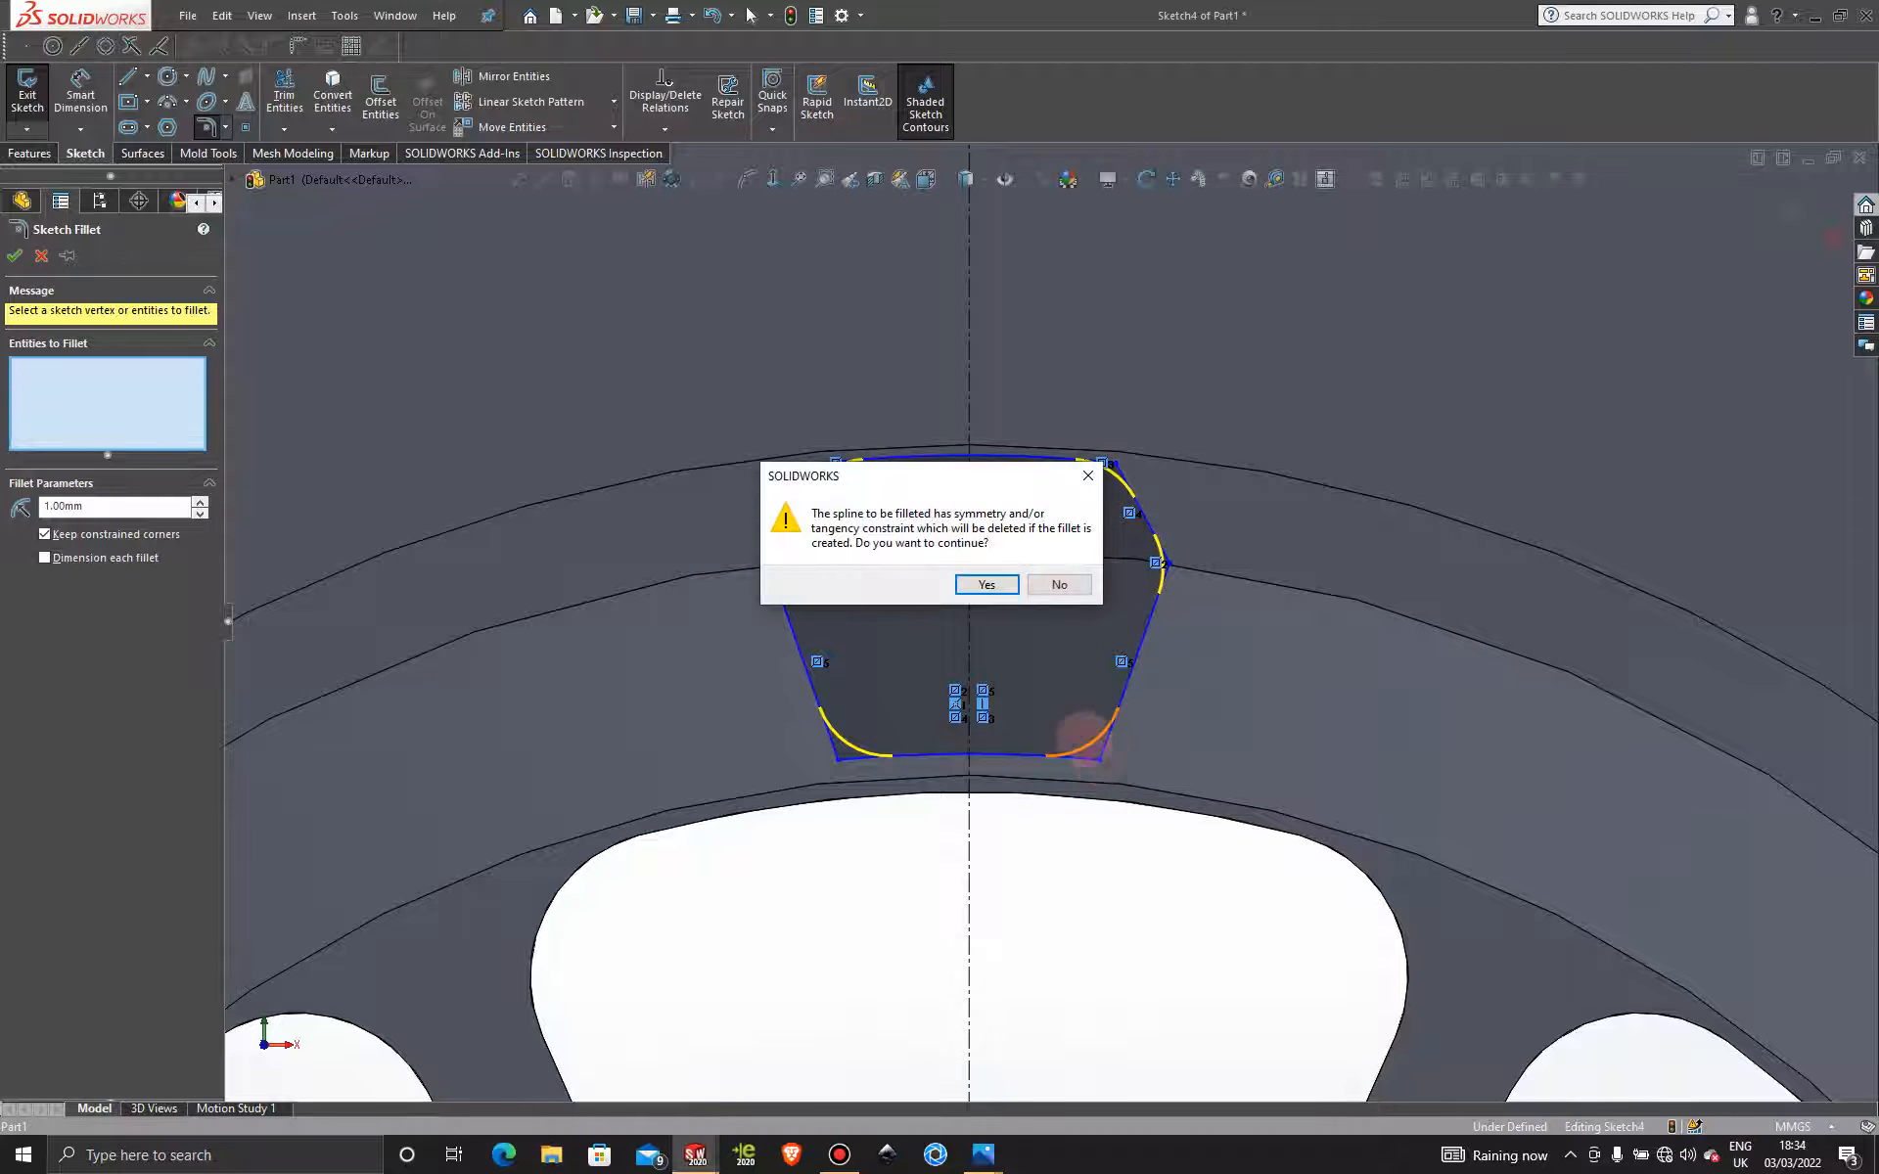
left_click(987, 584)
left_click(986, 584)
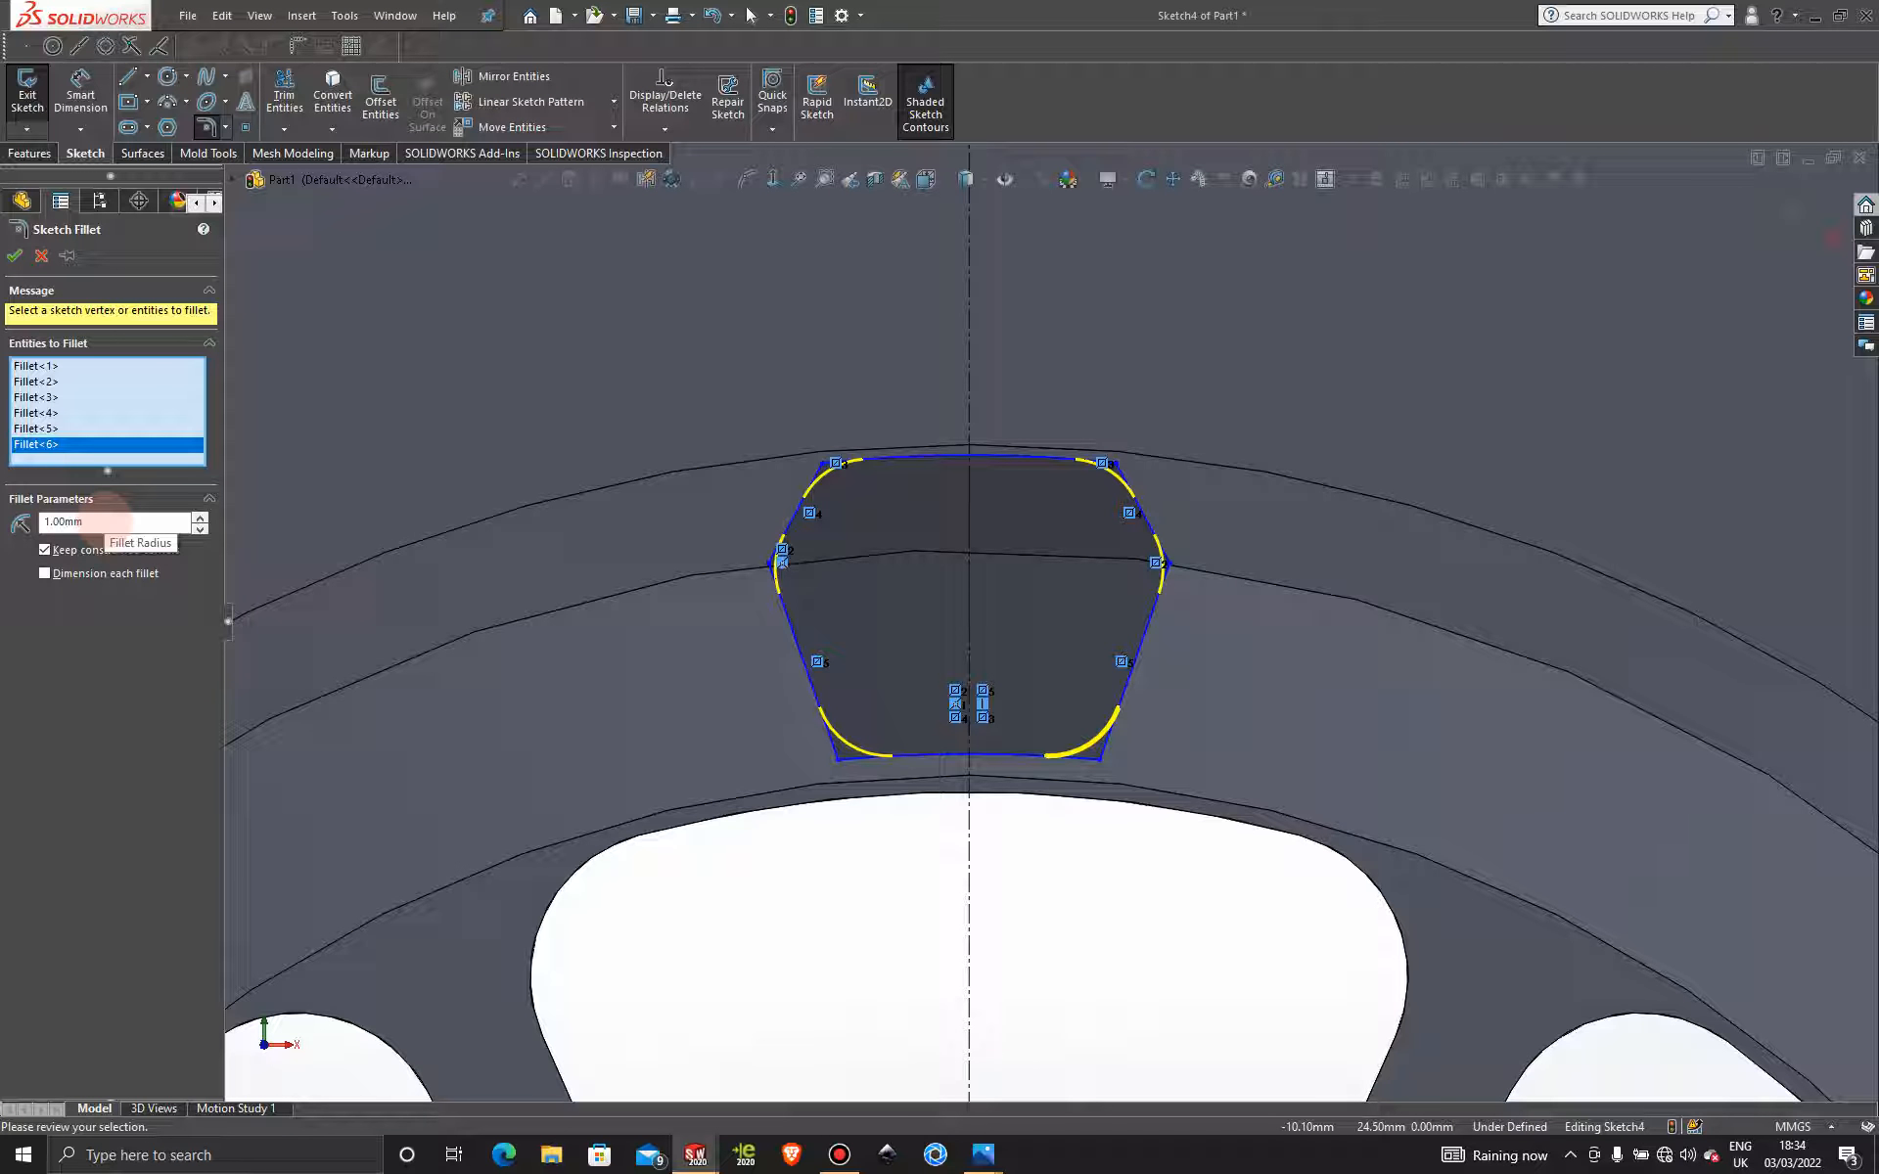
double_click(107, 523)
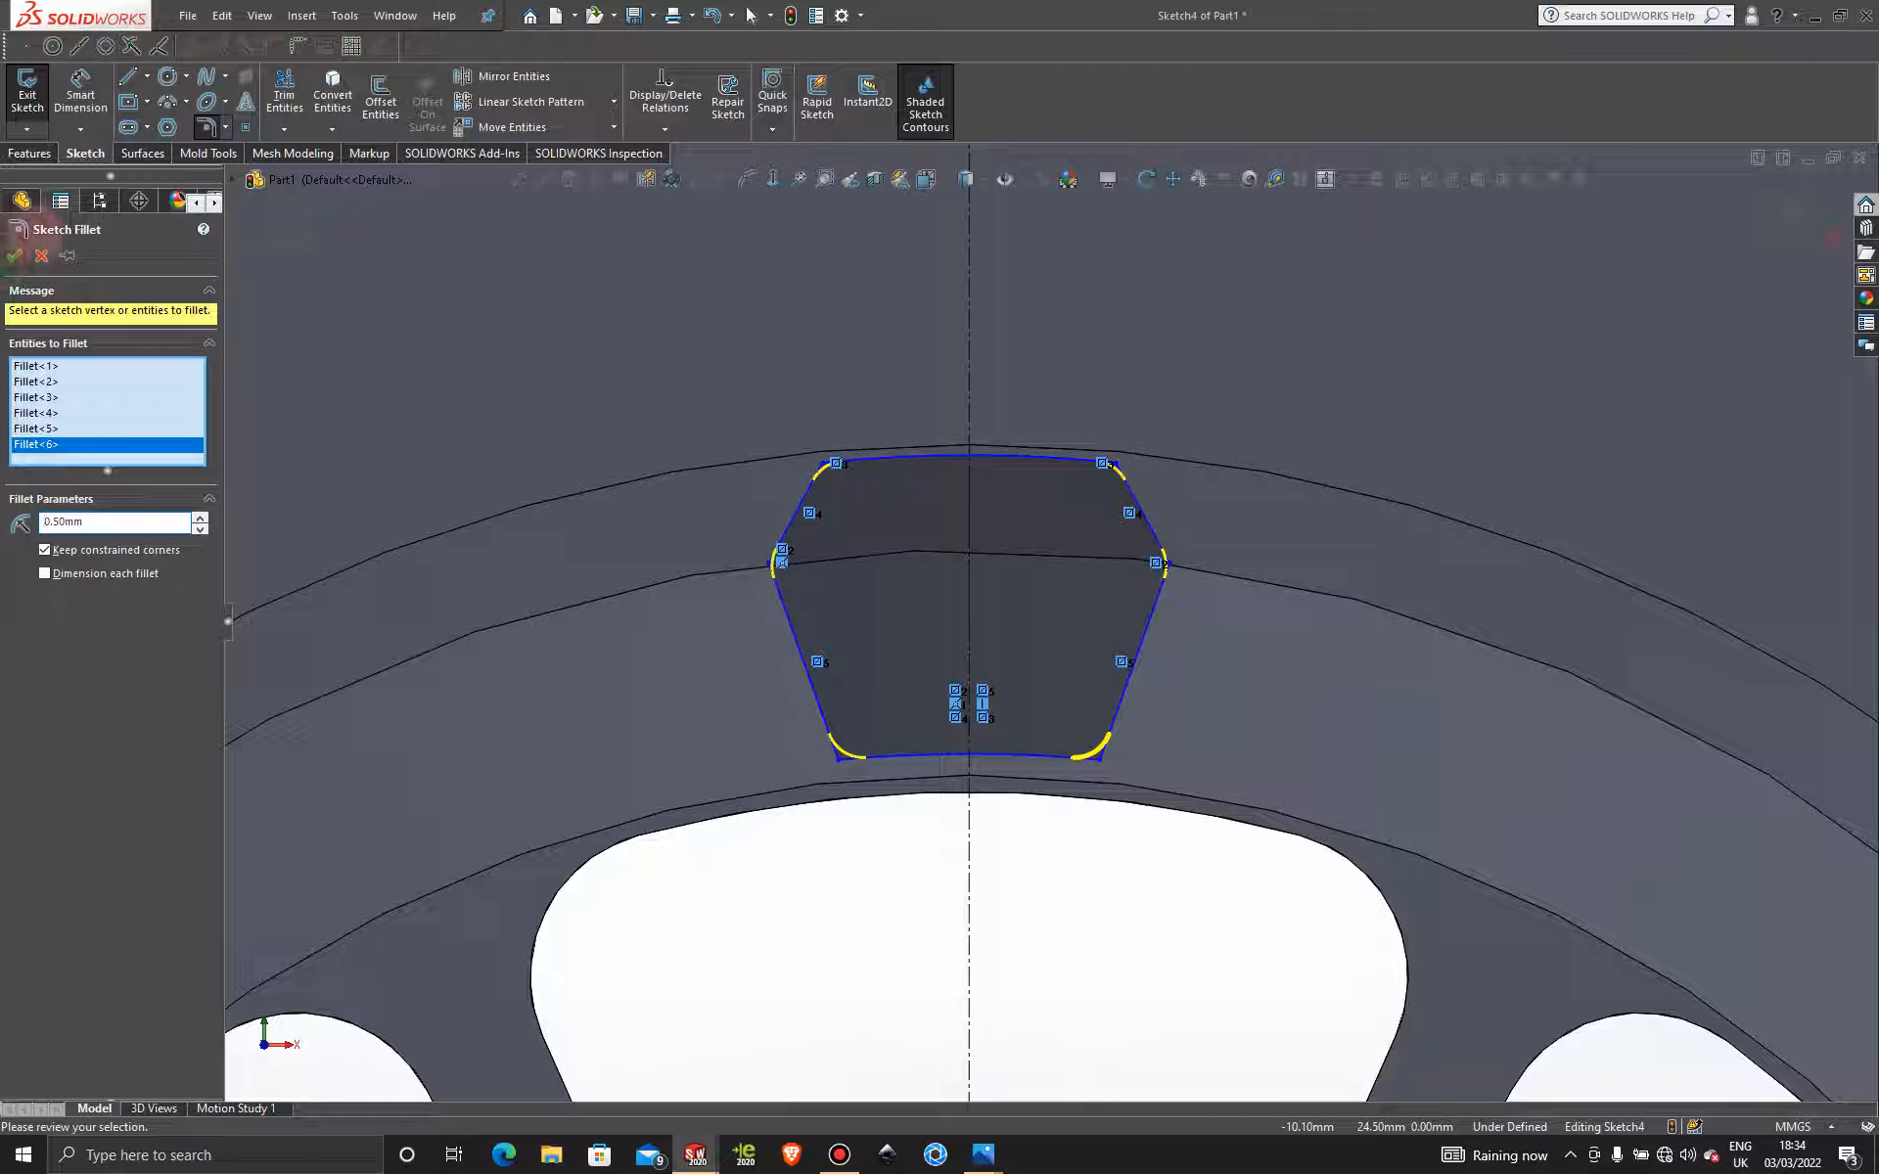
left_click(15, 255)
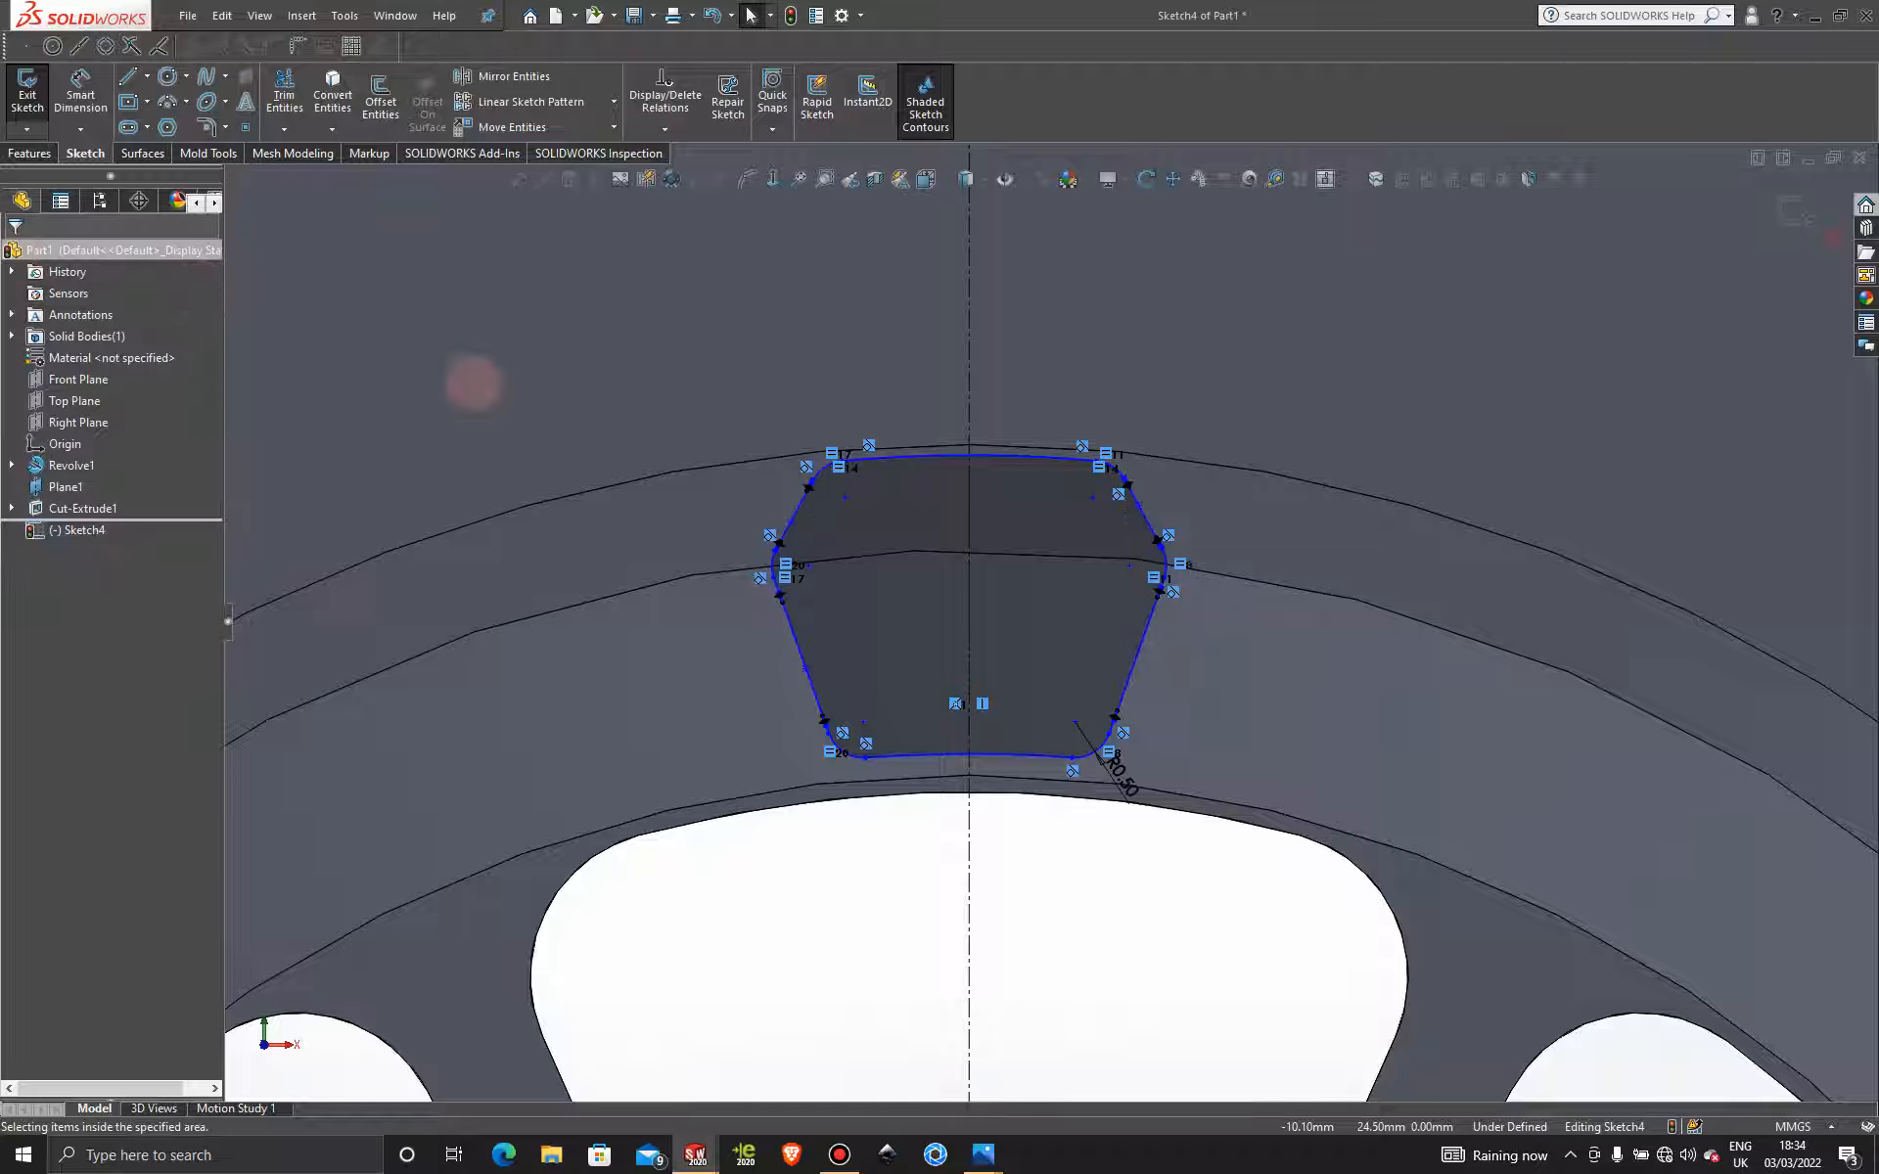
Draw a circle of about 3.37 mm radius around the hub, centered on the lower end of the centerline.
scroll(1007, 860, "up", 5)
scroll(1061, 703, "down", 2)
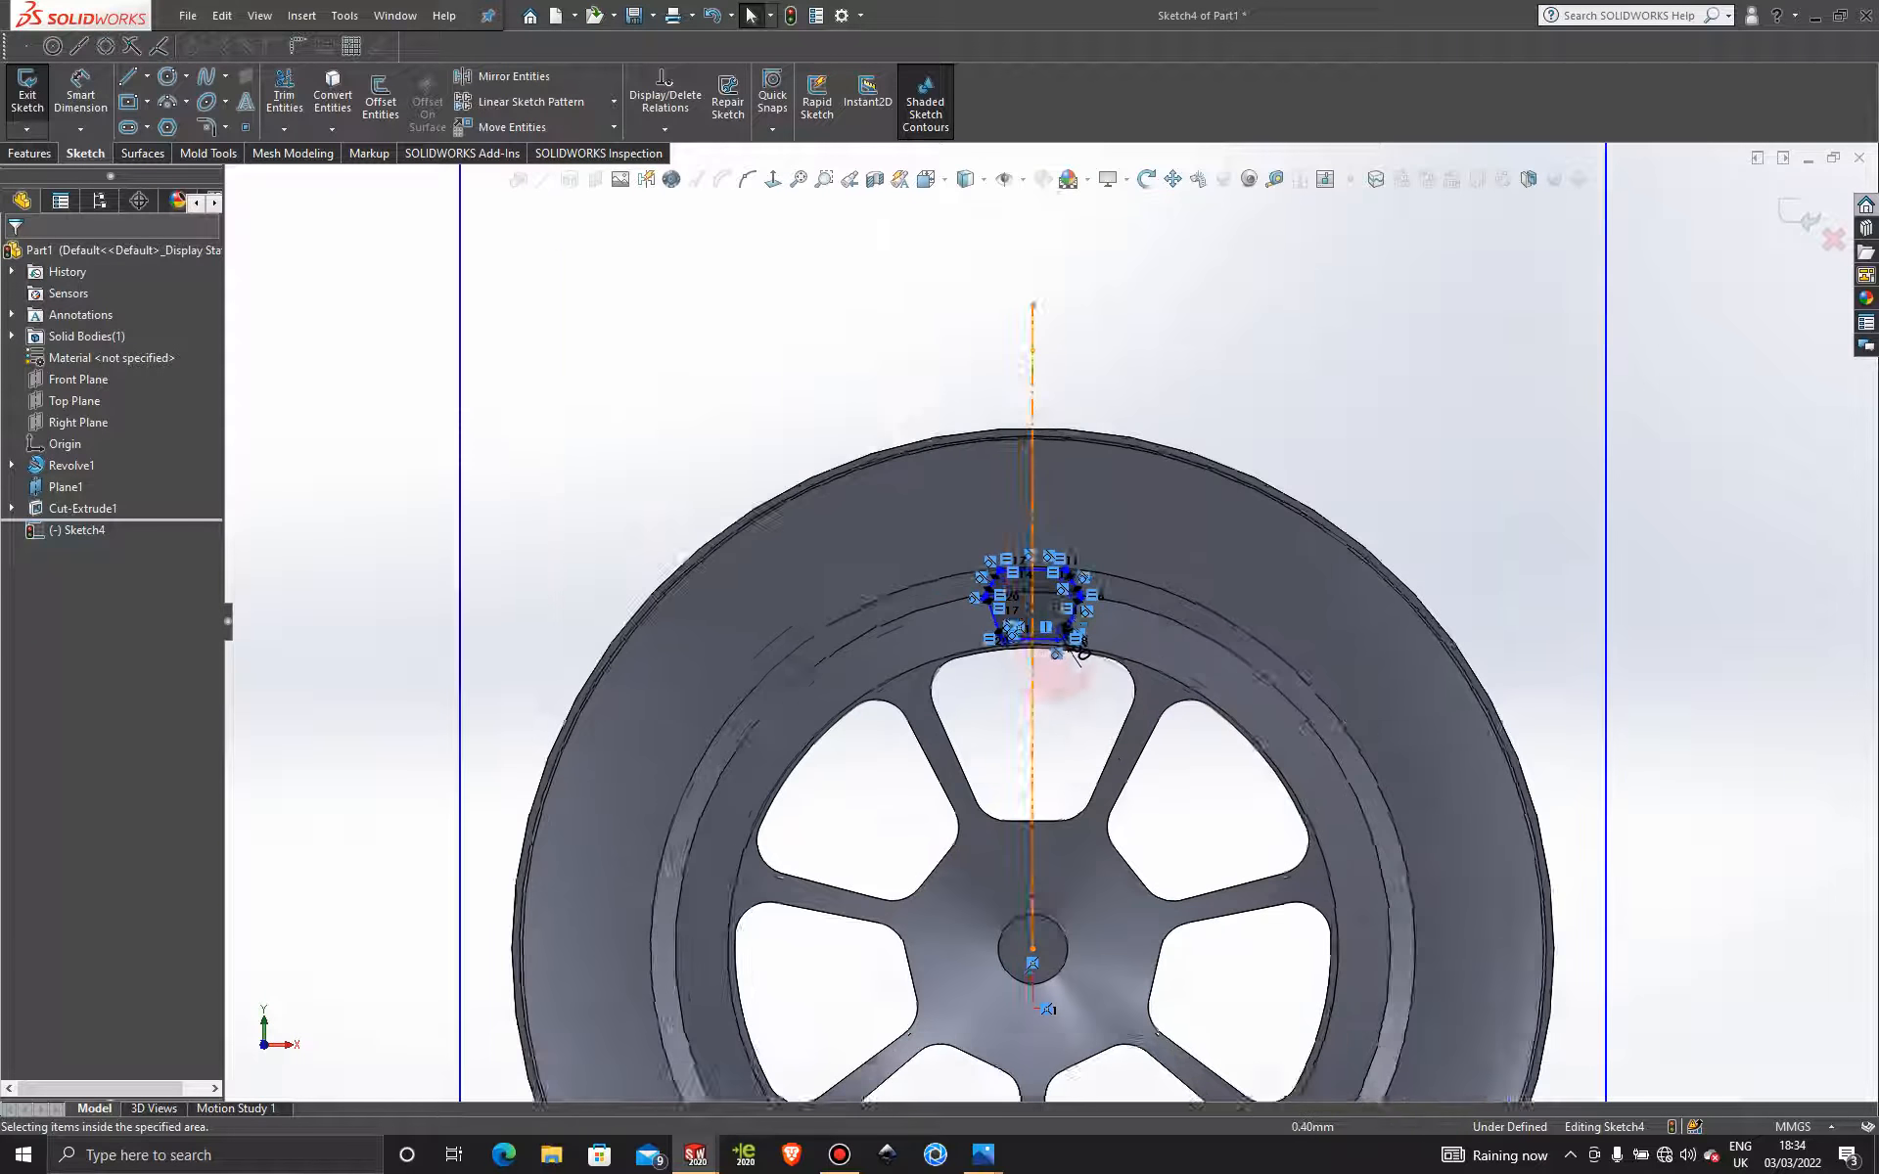
scroll(1118, 707, "up", 3)
scroll(1025, 824, "down", 1)
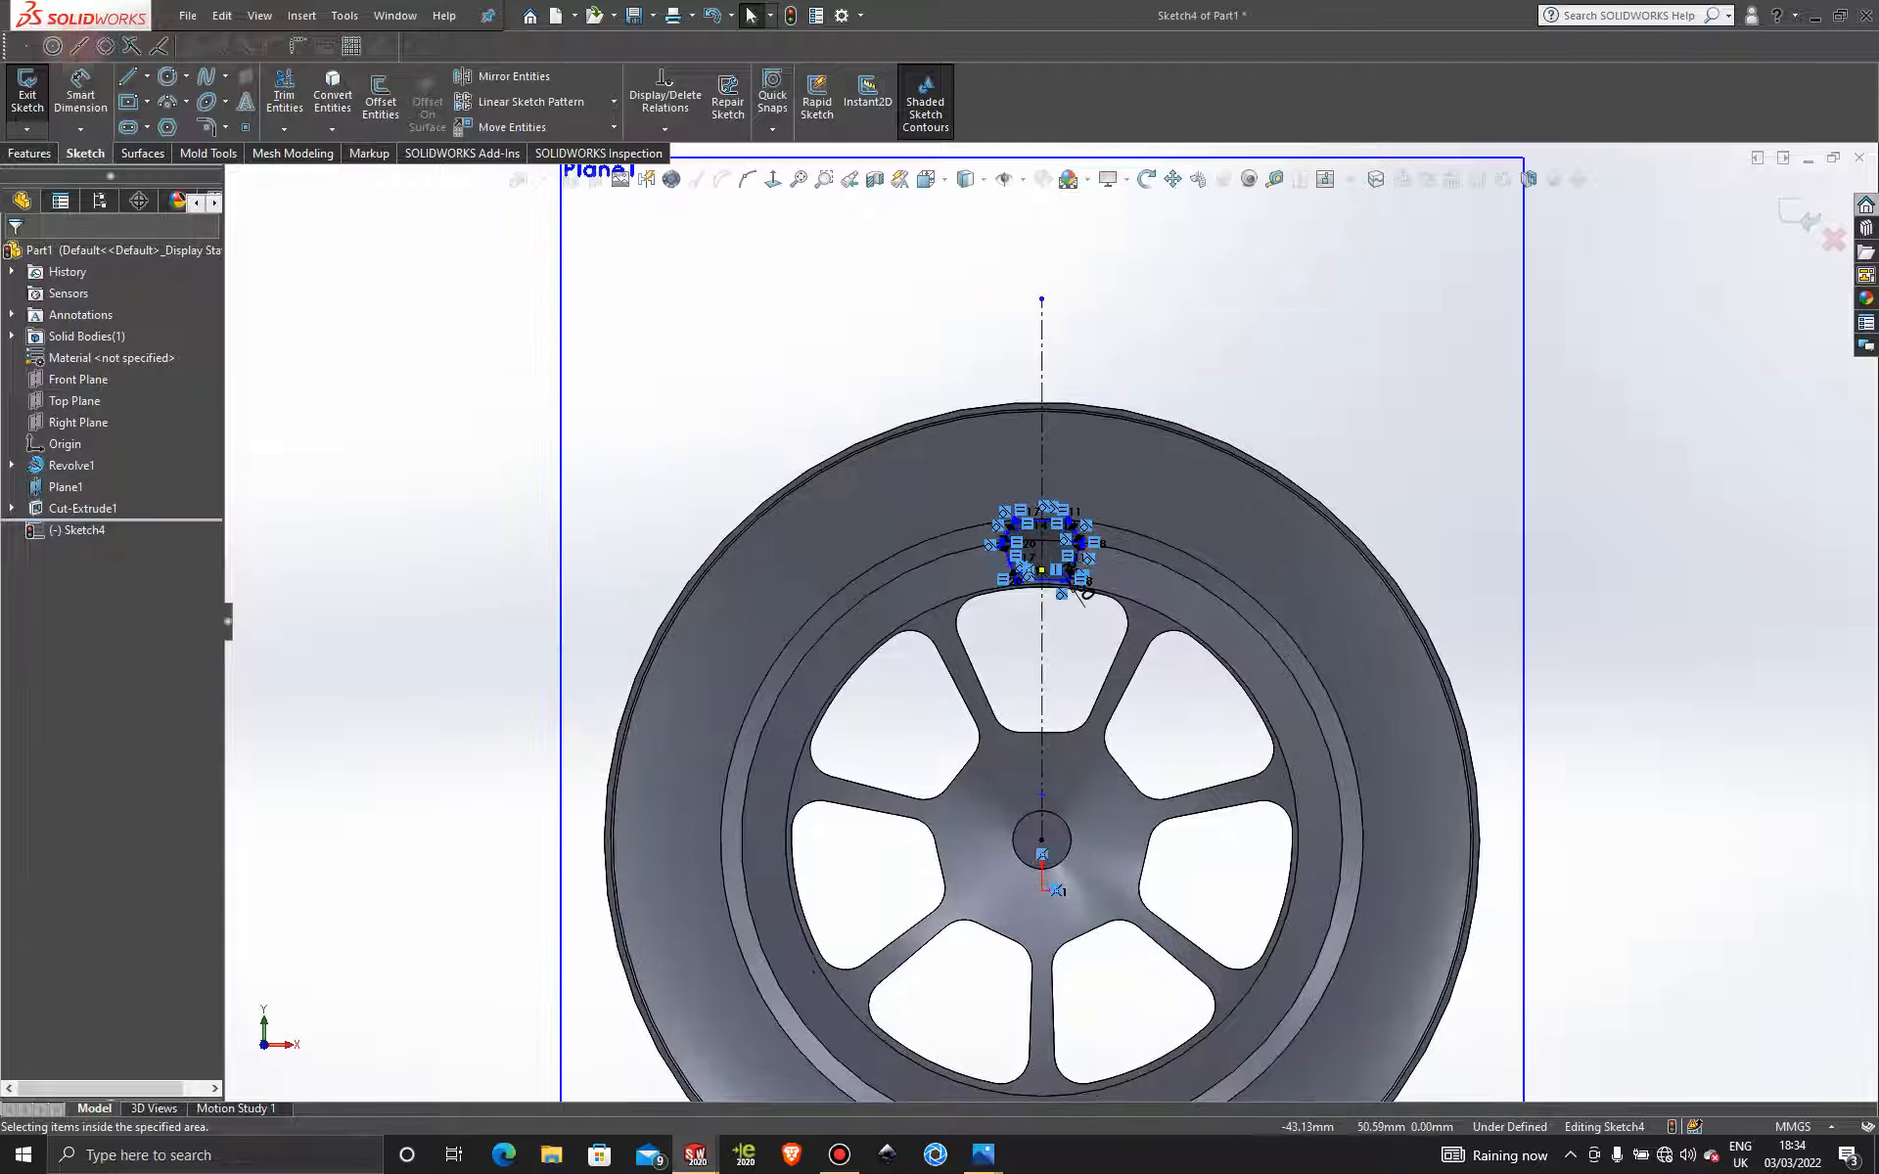
scroll(1115, 841, "down", 4)
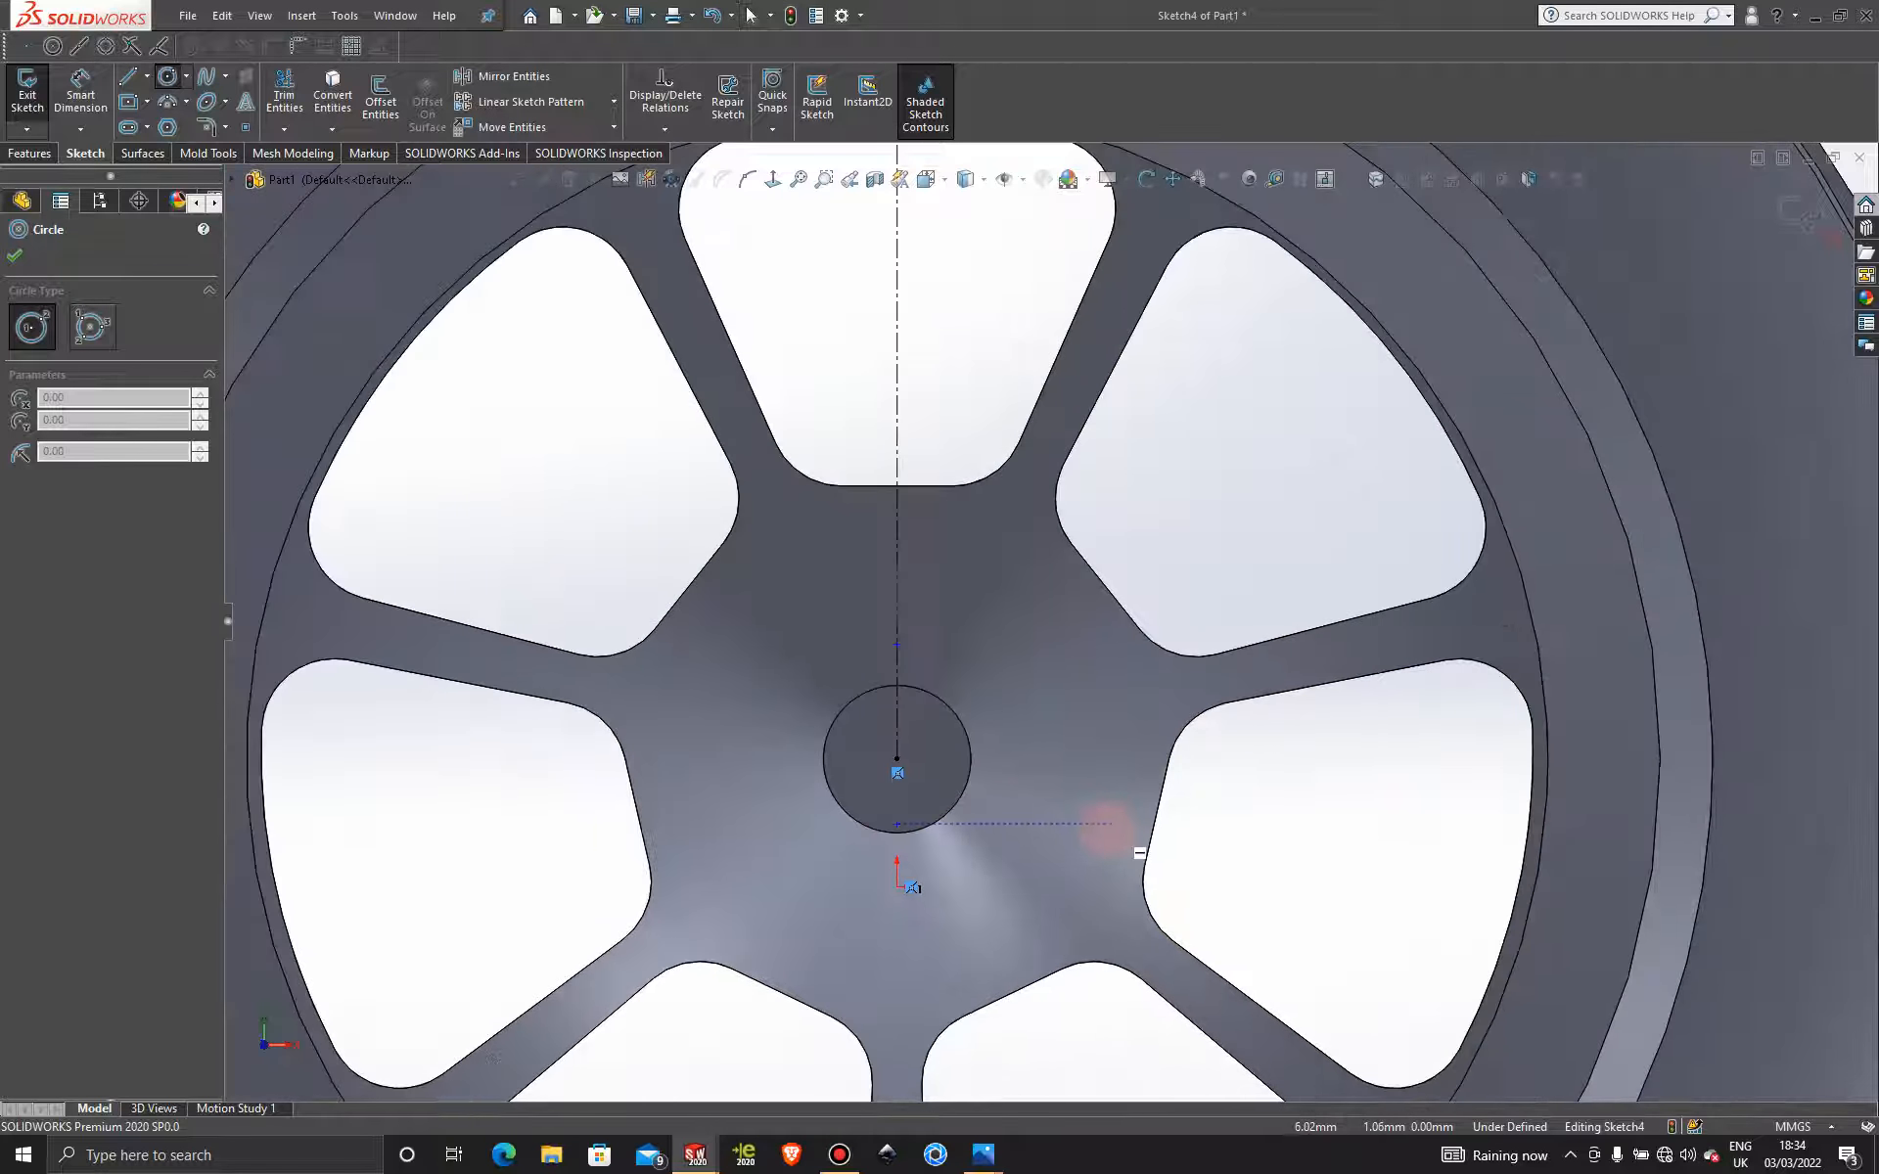
scroll(849, 736, "down", 1)
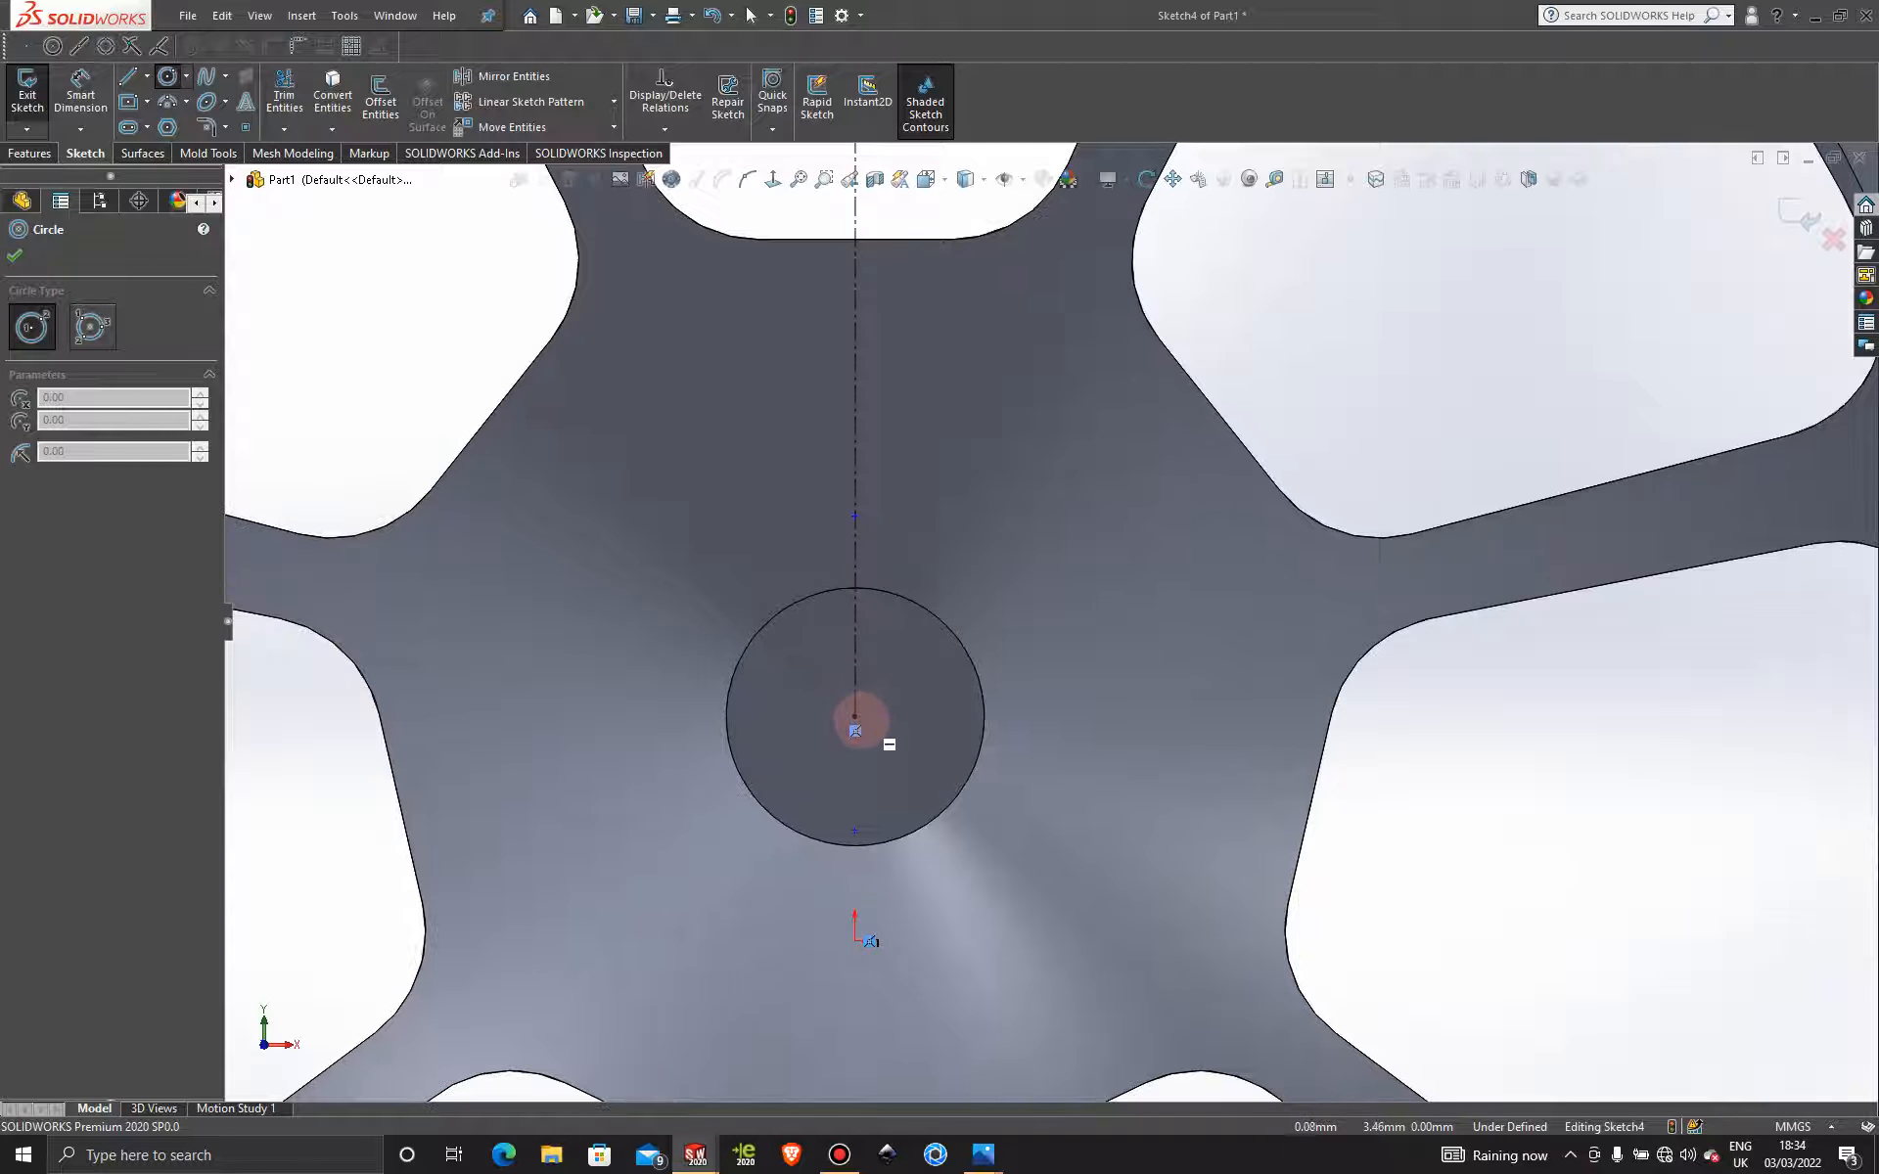
left_click(855, 716)
left_click(1069, 719)
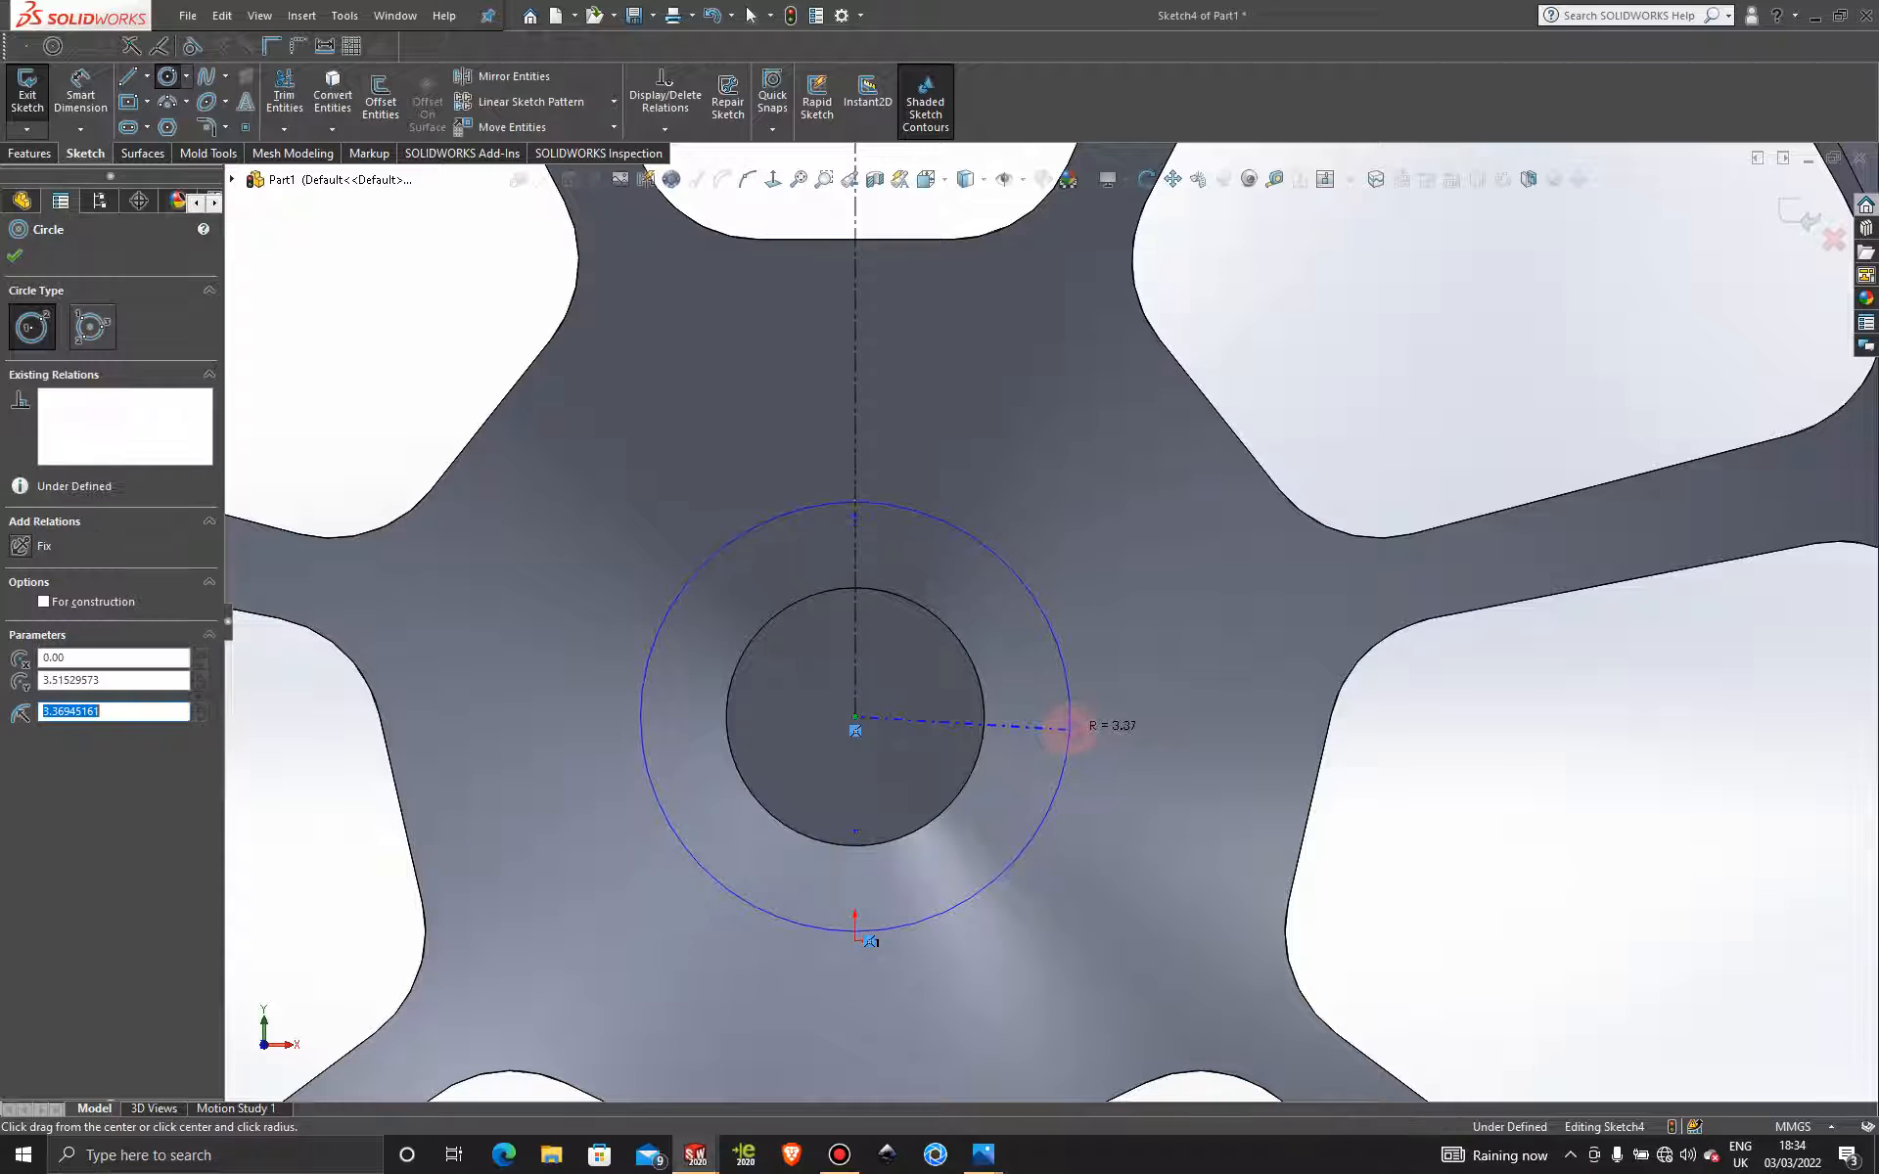
key("Escape")
Start a circular sketch pattern, remove the preselected center and hub circle, and select the complete filleted outline as the entities to pattern.
scroll(1179, 624, "up", 10)
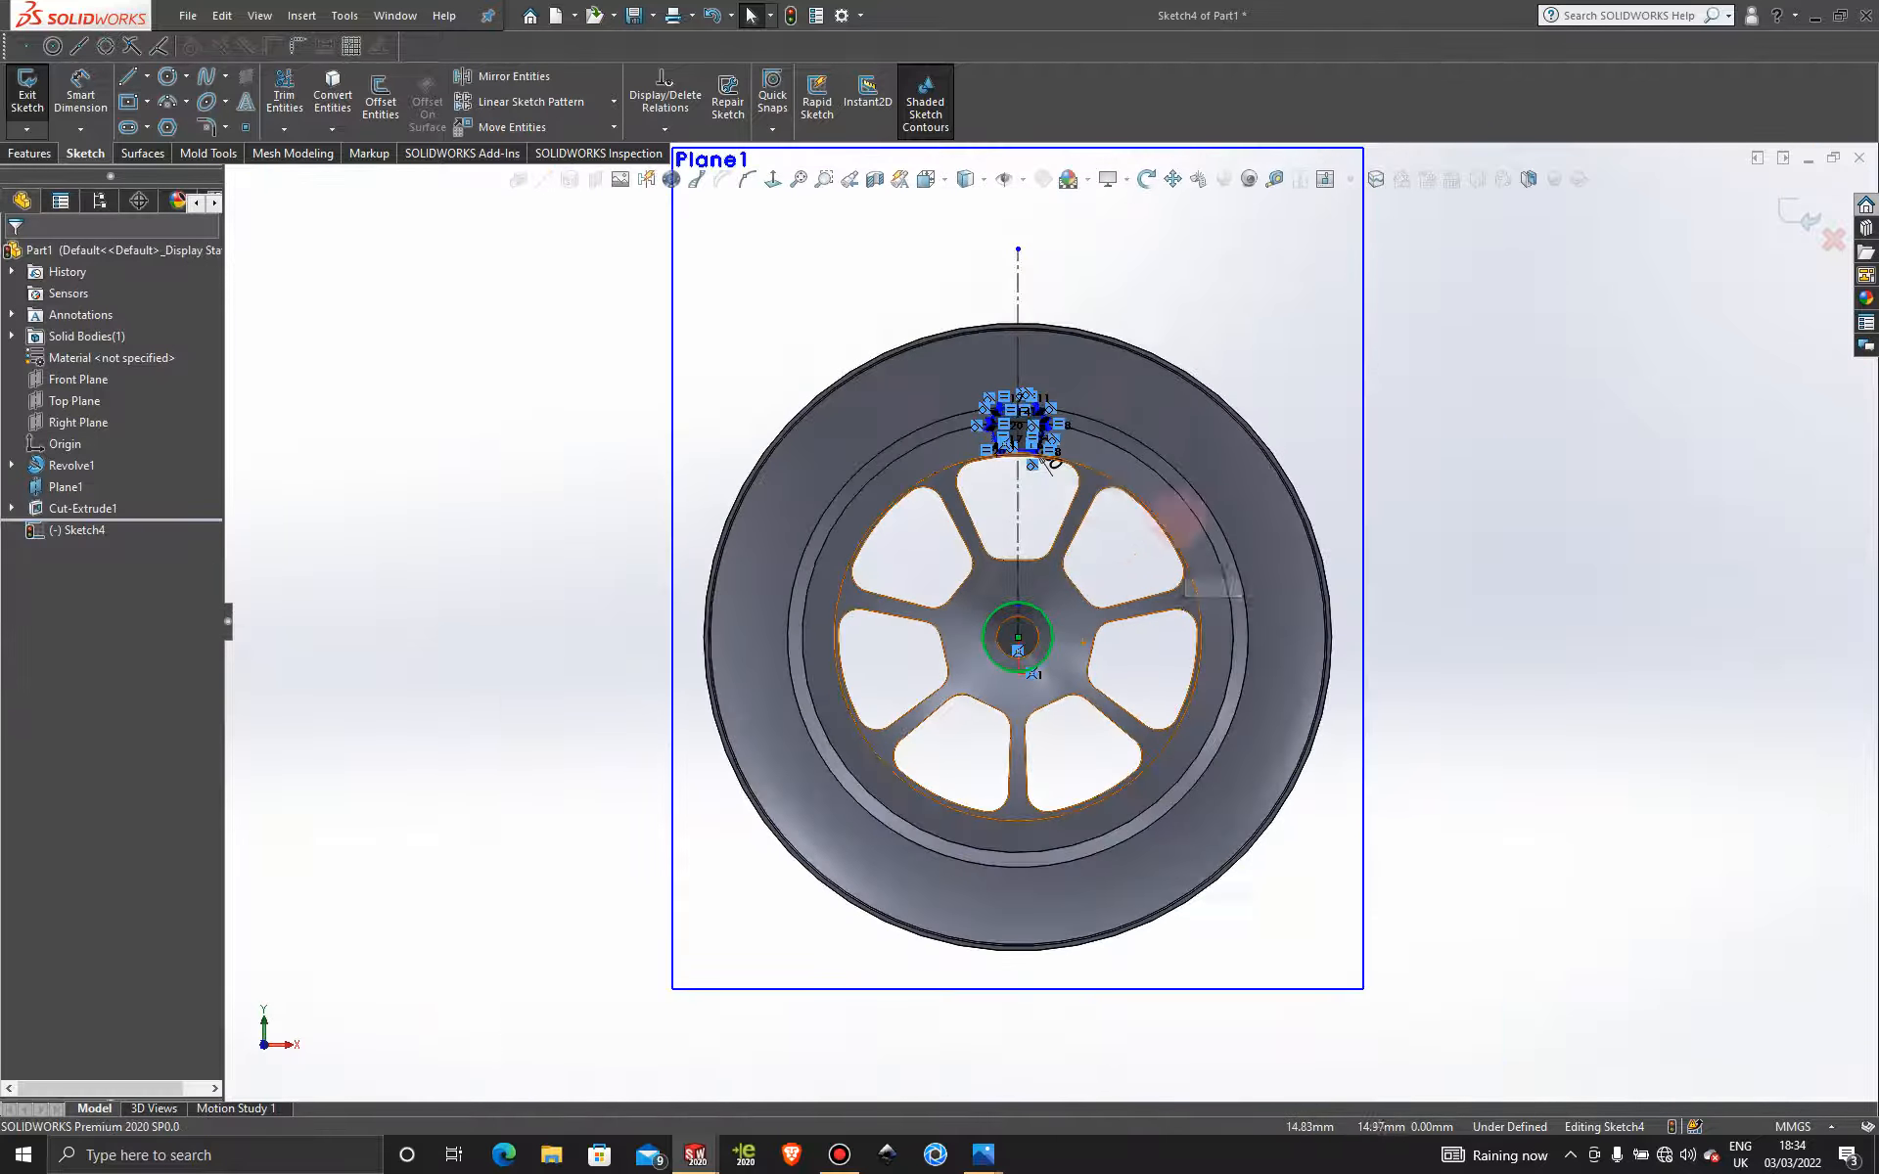
scroll(1060, 358, "down", 2)
scroll(1184, 409, "down", 2)
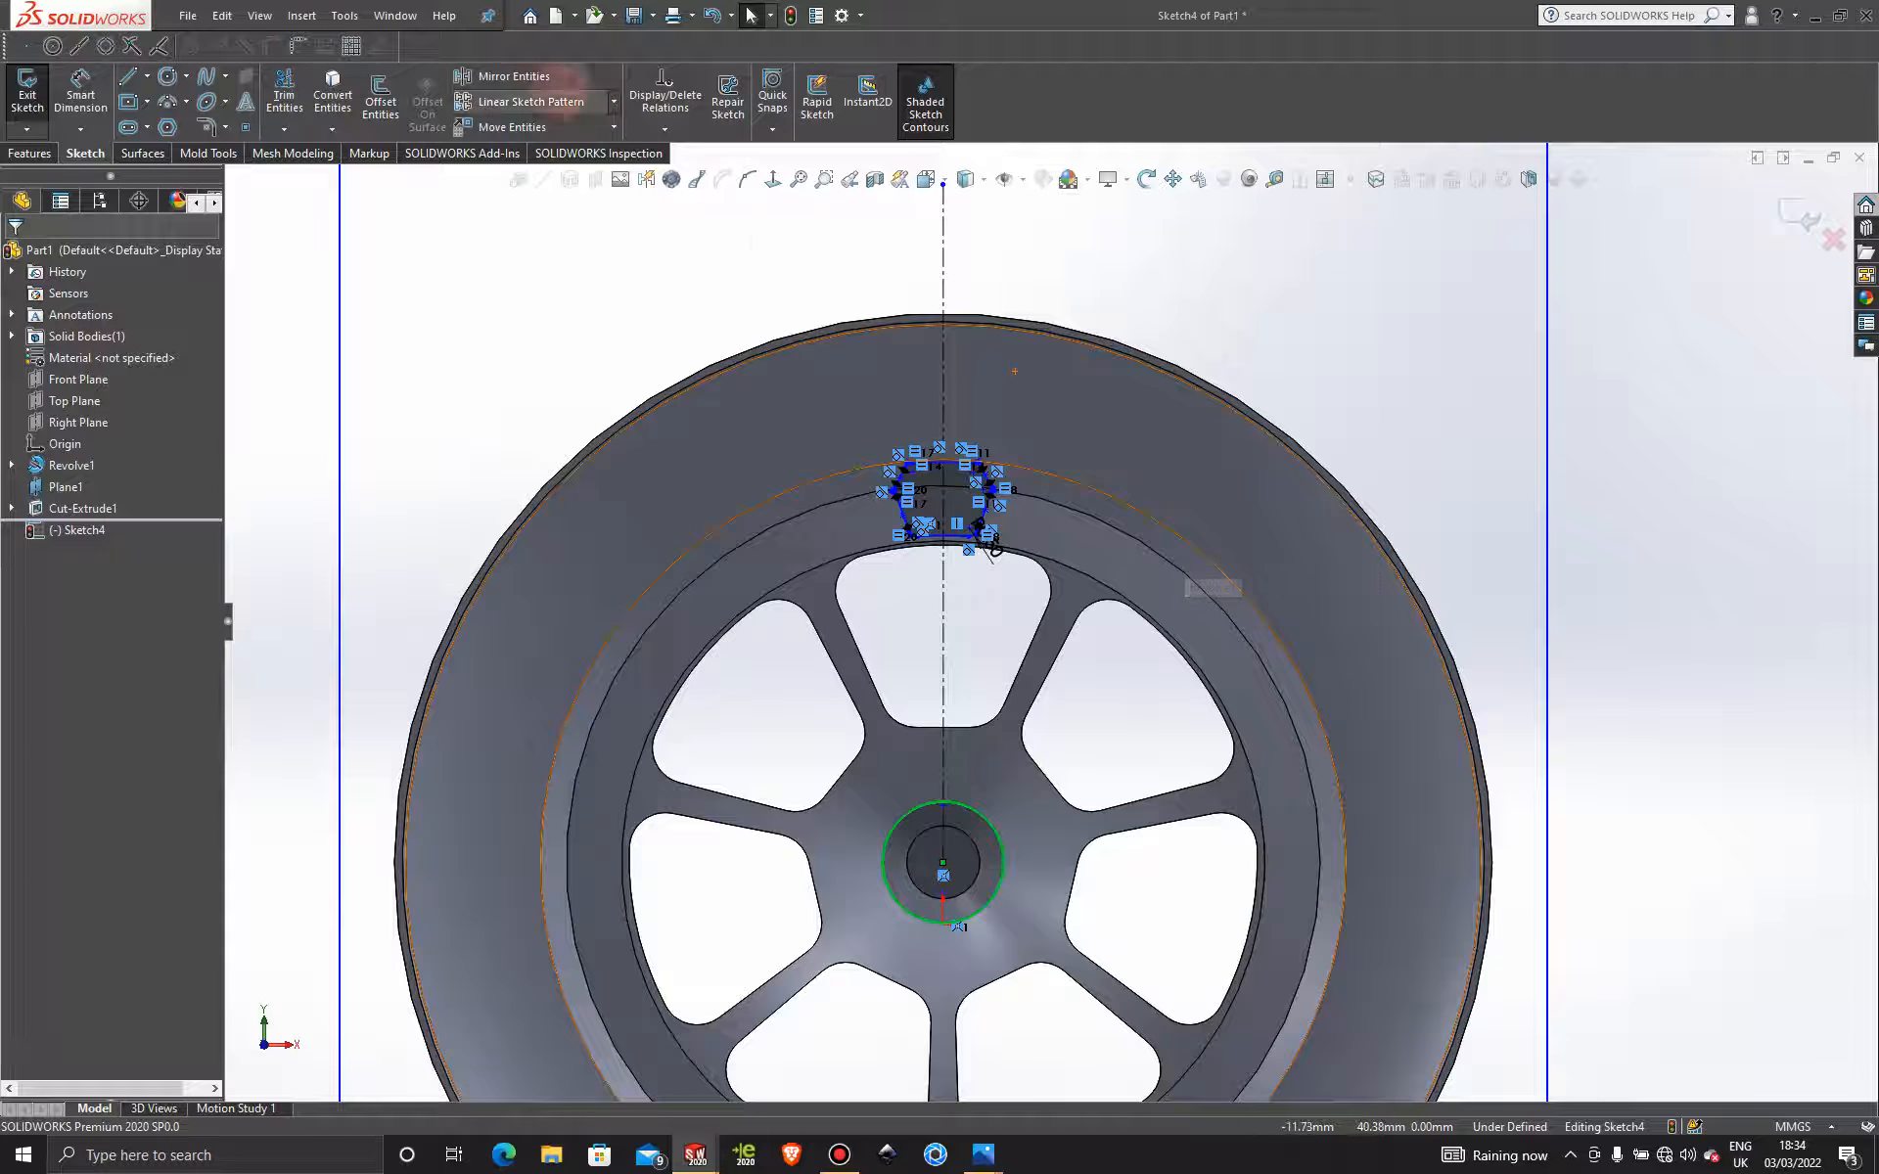
left_click(613, 101)
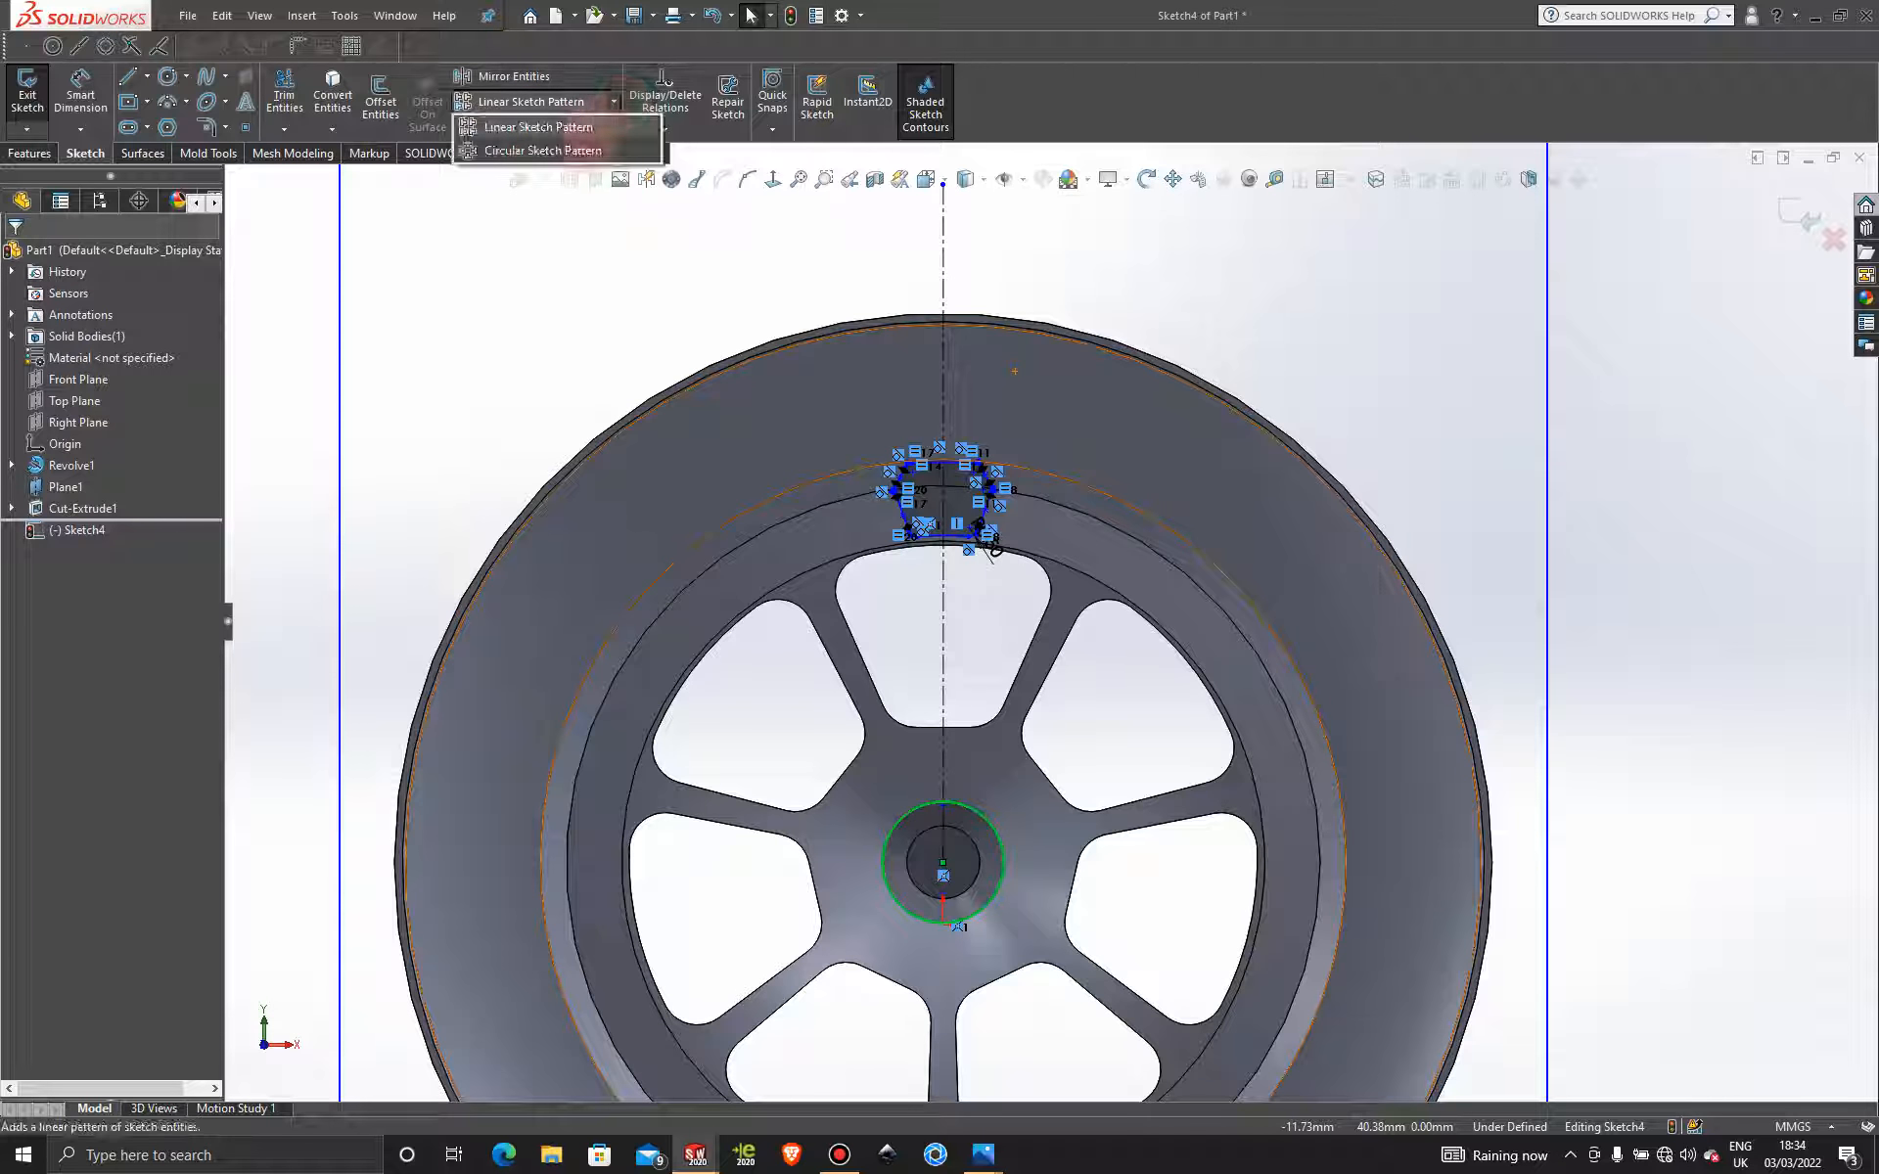
left_click(547, 166)
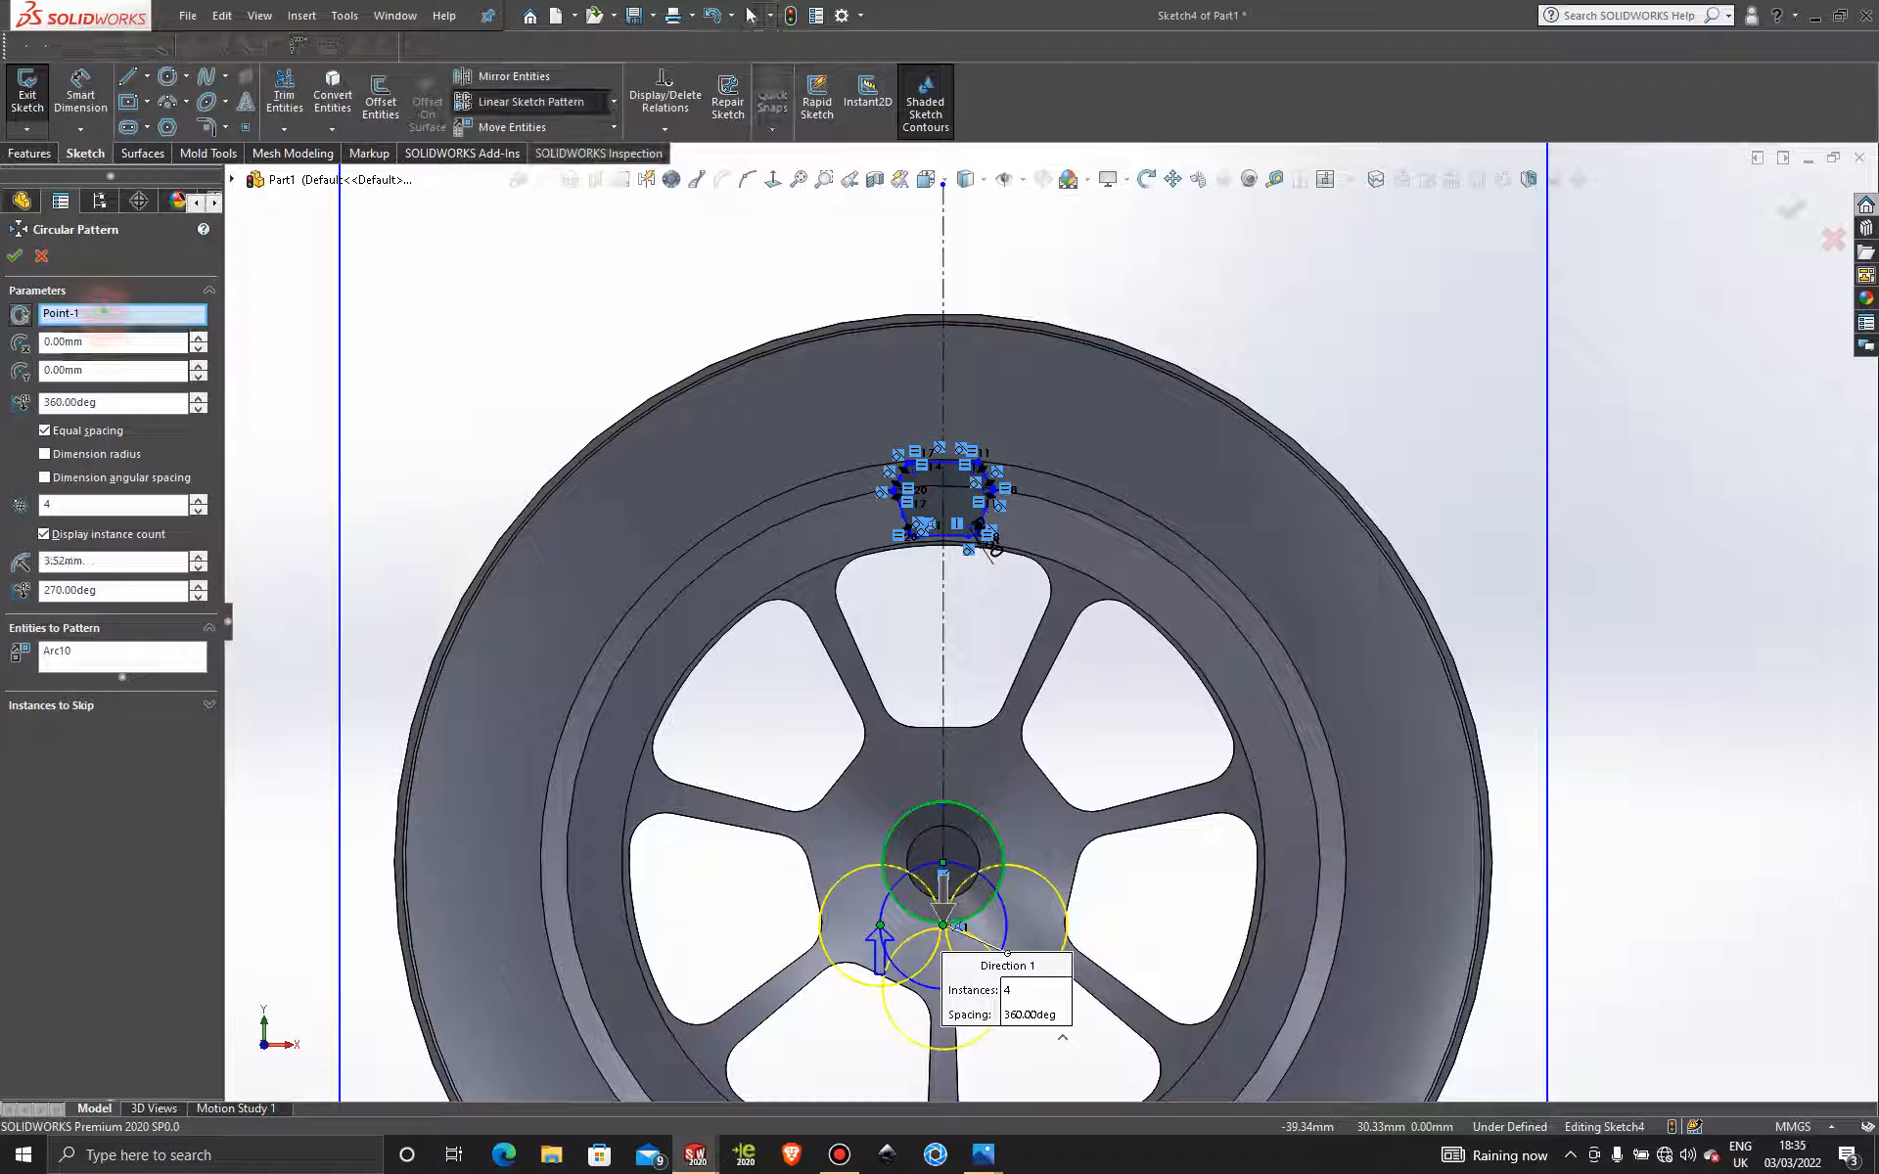
right_click(109, 314)
left_click(151, 325)
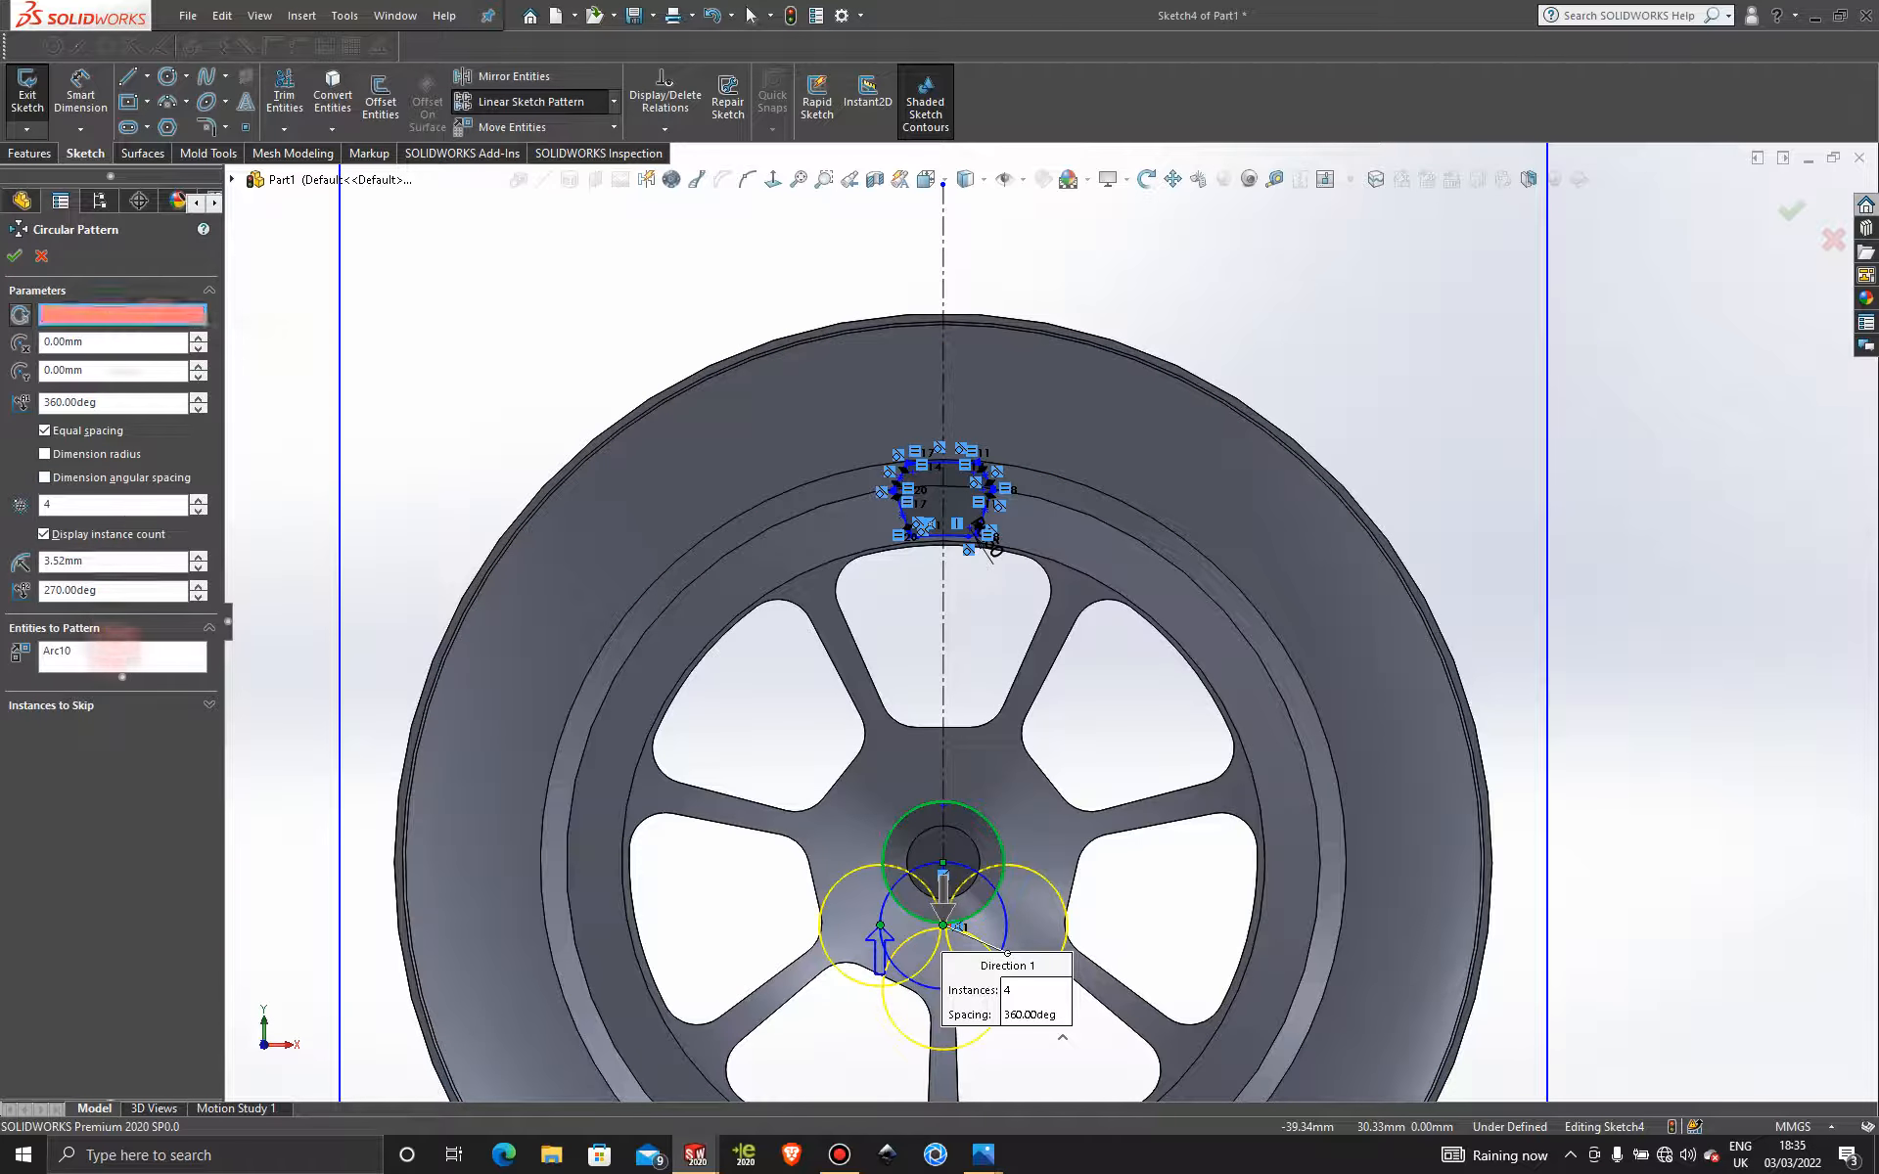
right_click(116, 654)
left_click(157, 658)
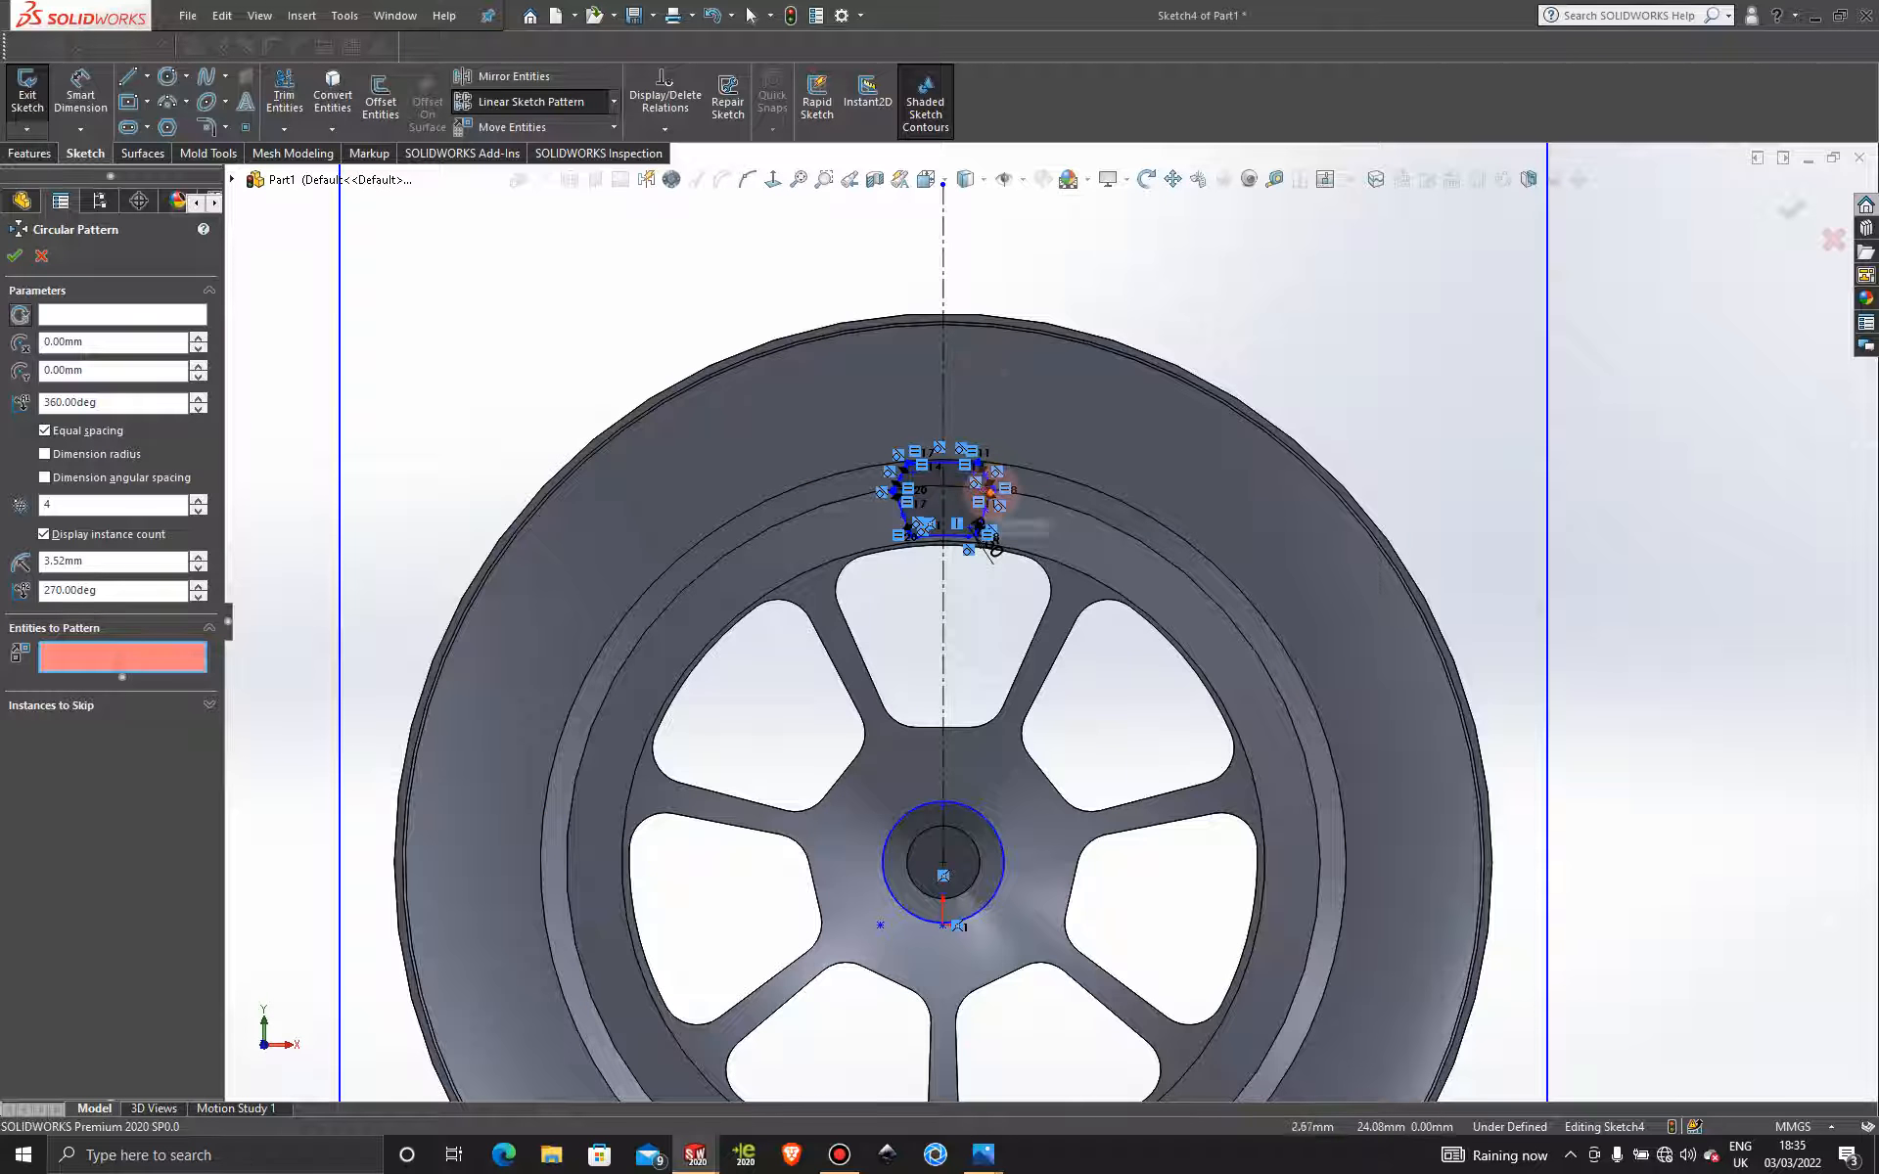
left_click(987, 544)
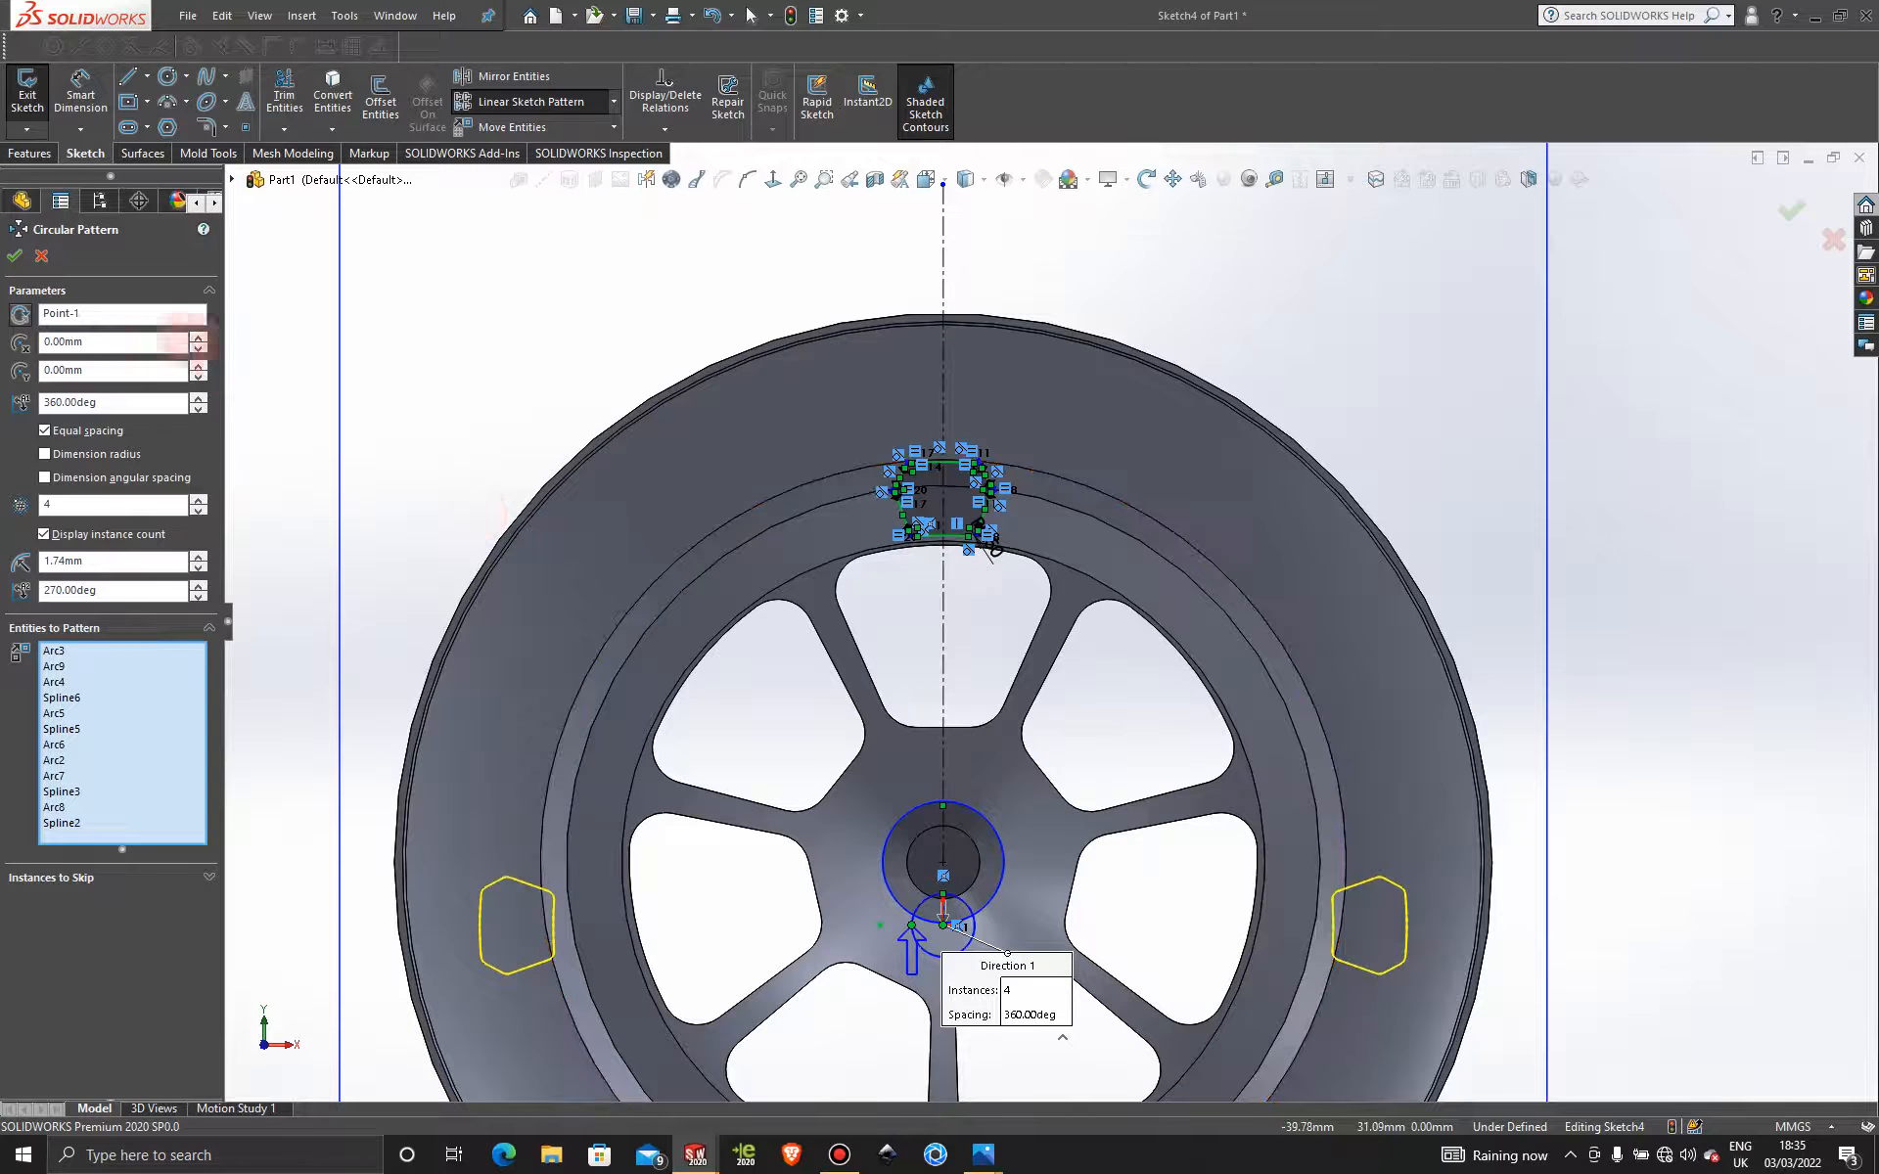
Replace the circular pattern's center with the hub's center point.
left_click(115, 314)
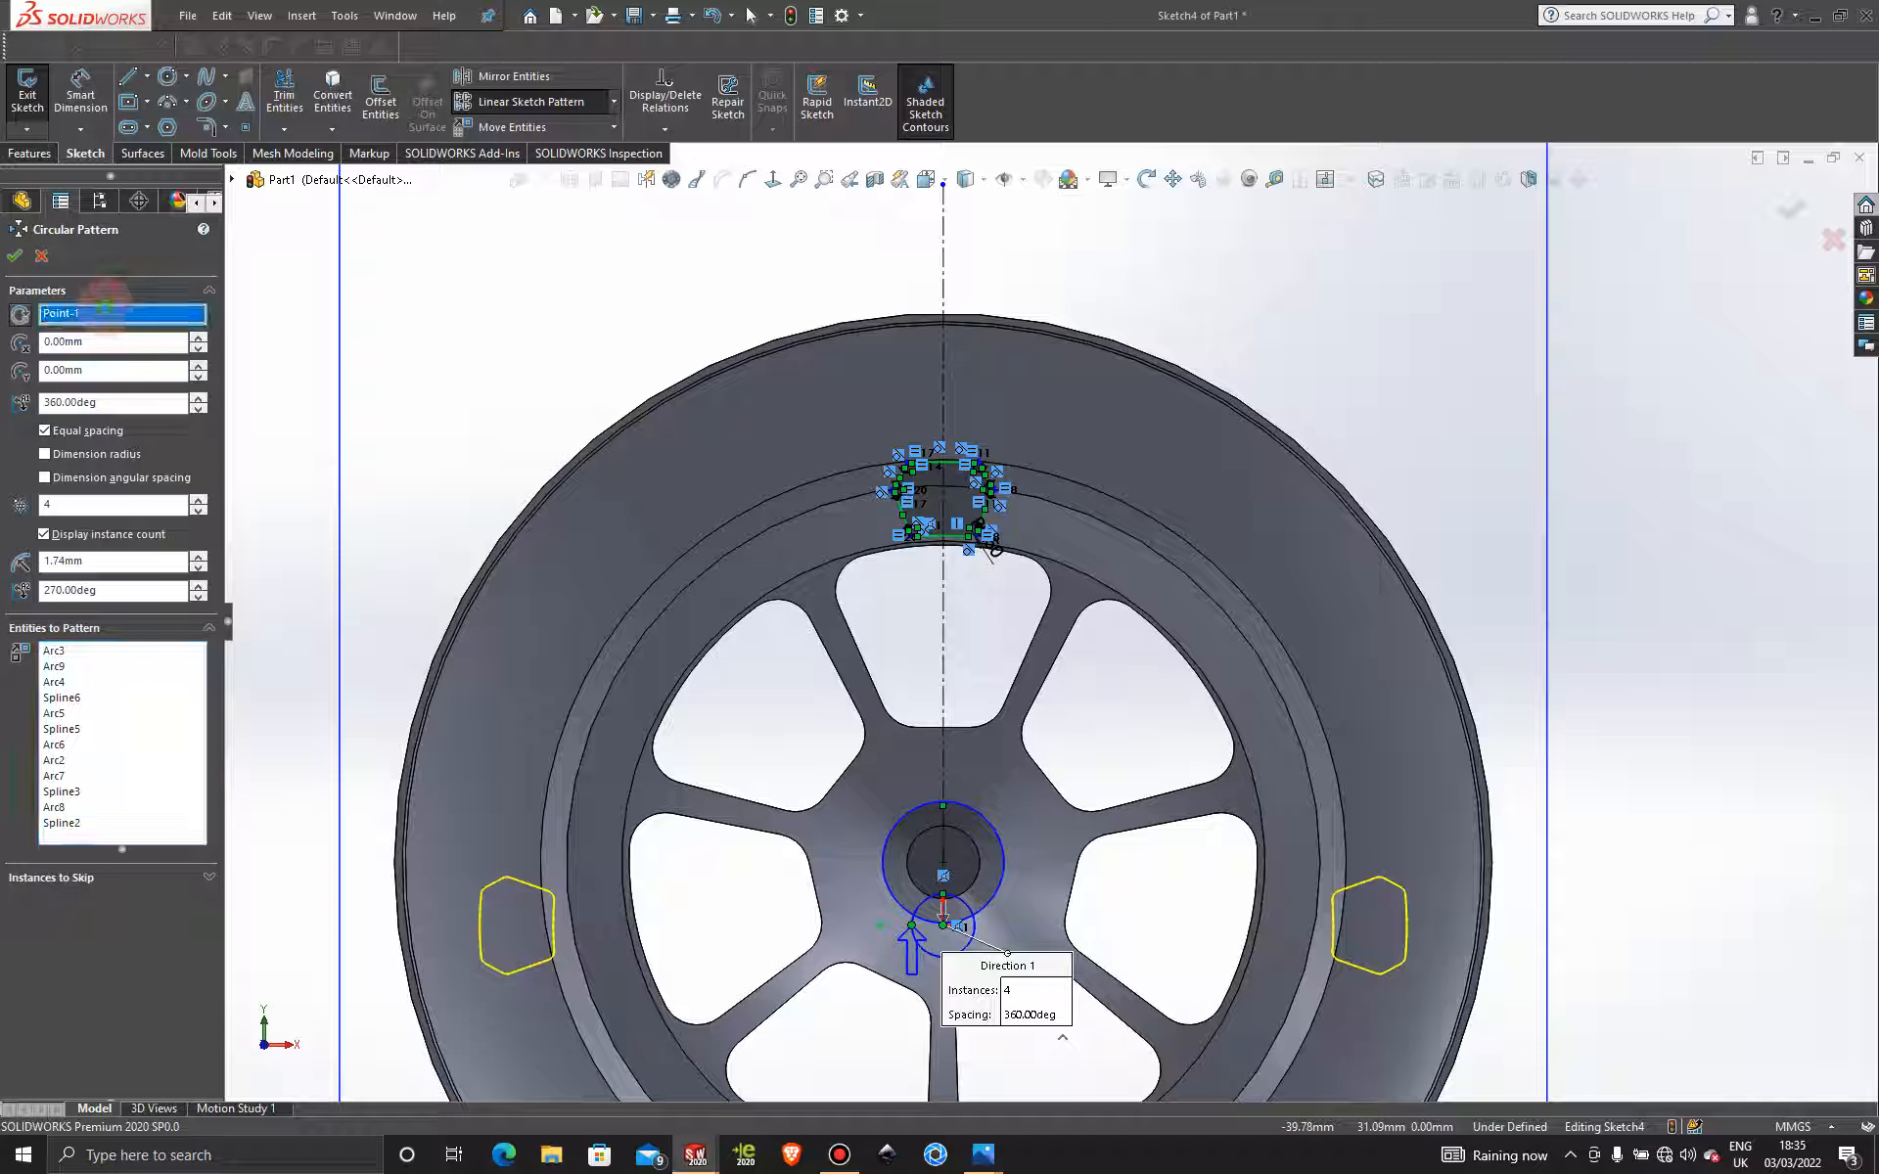
right_click(105, 313)
left_click(191, 321)
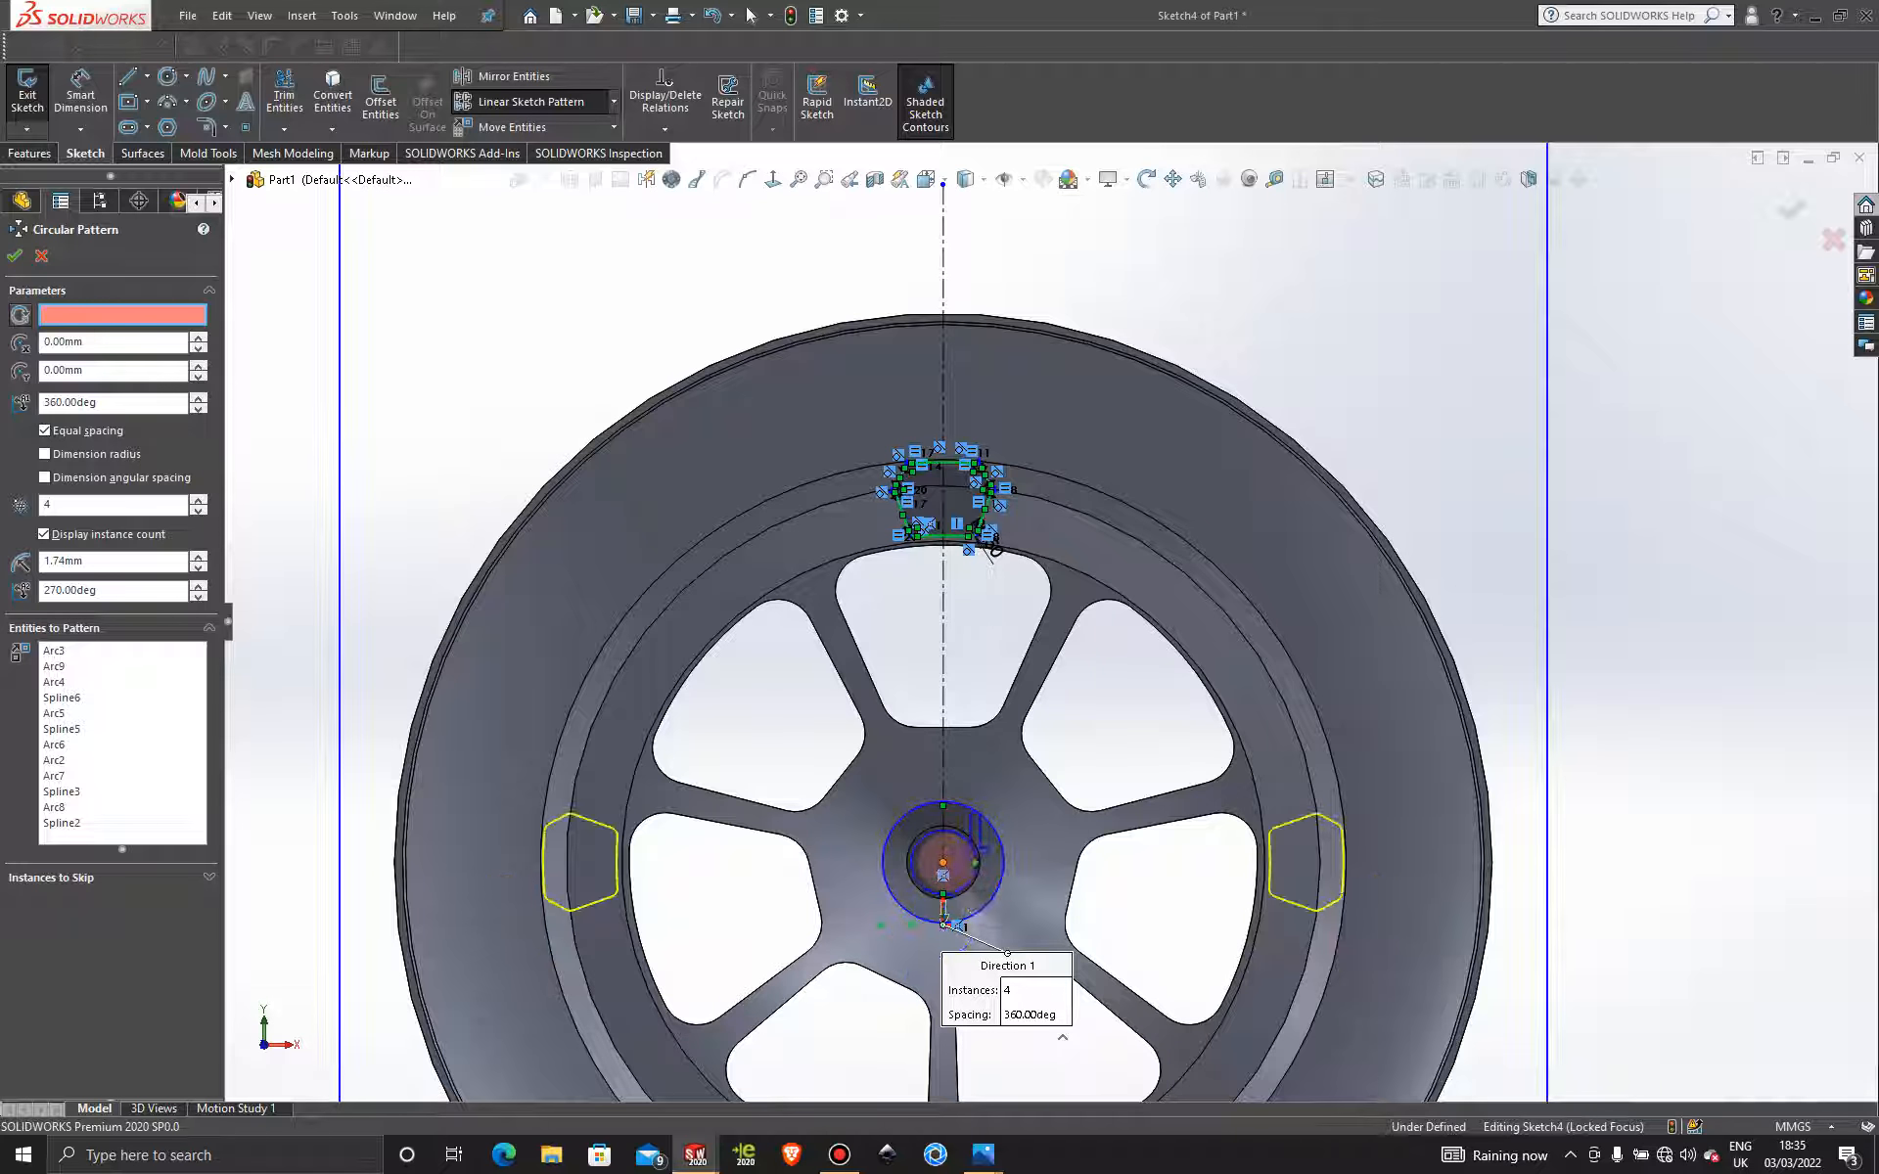
left_click(942, 863)
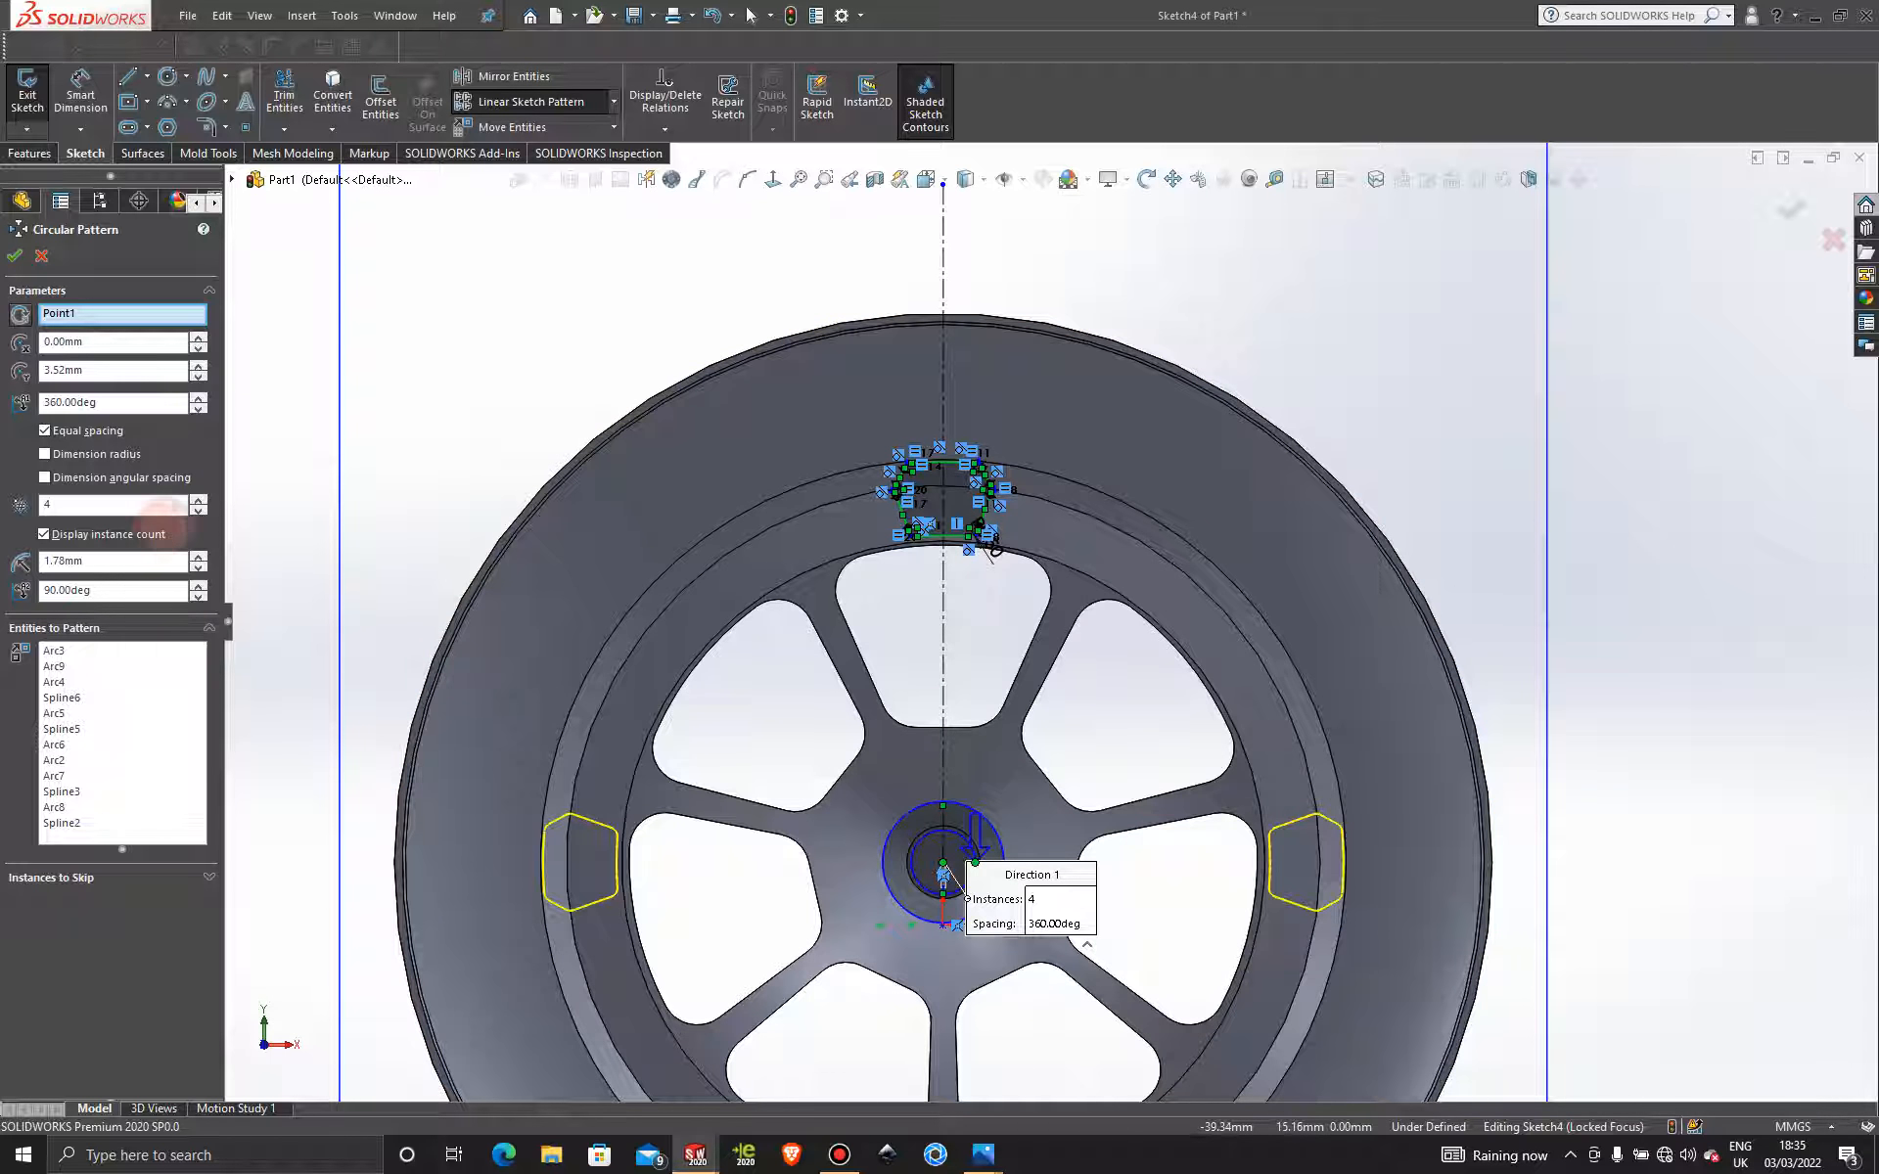
Raise the circular pattern's instance count to 20.
left_click(198, 499)
left_click(198, 499)
left_click(198, 499)
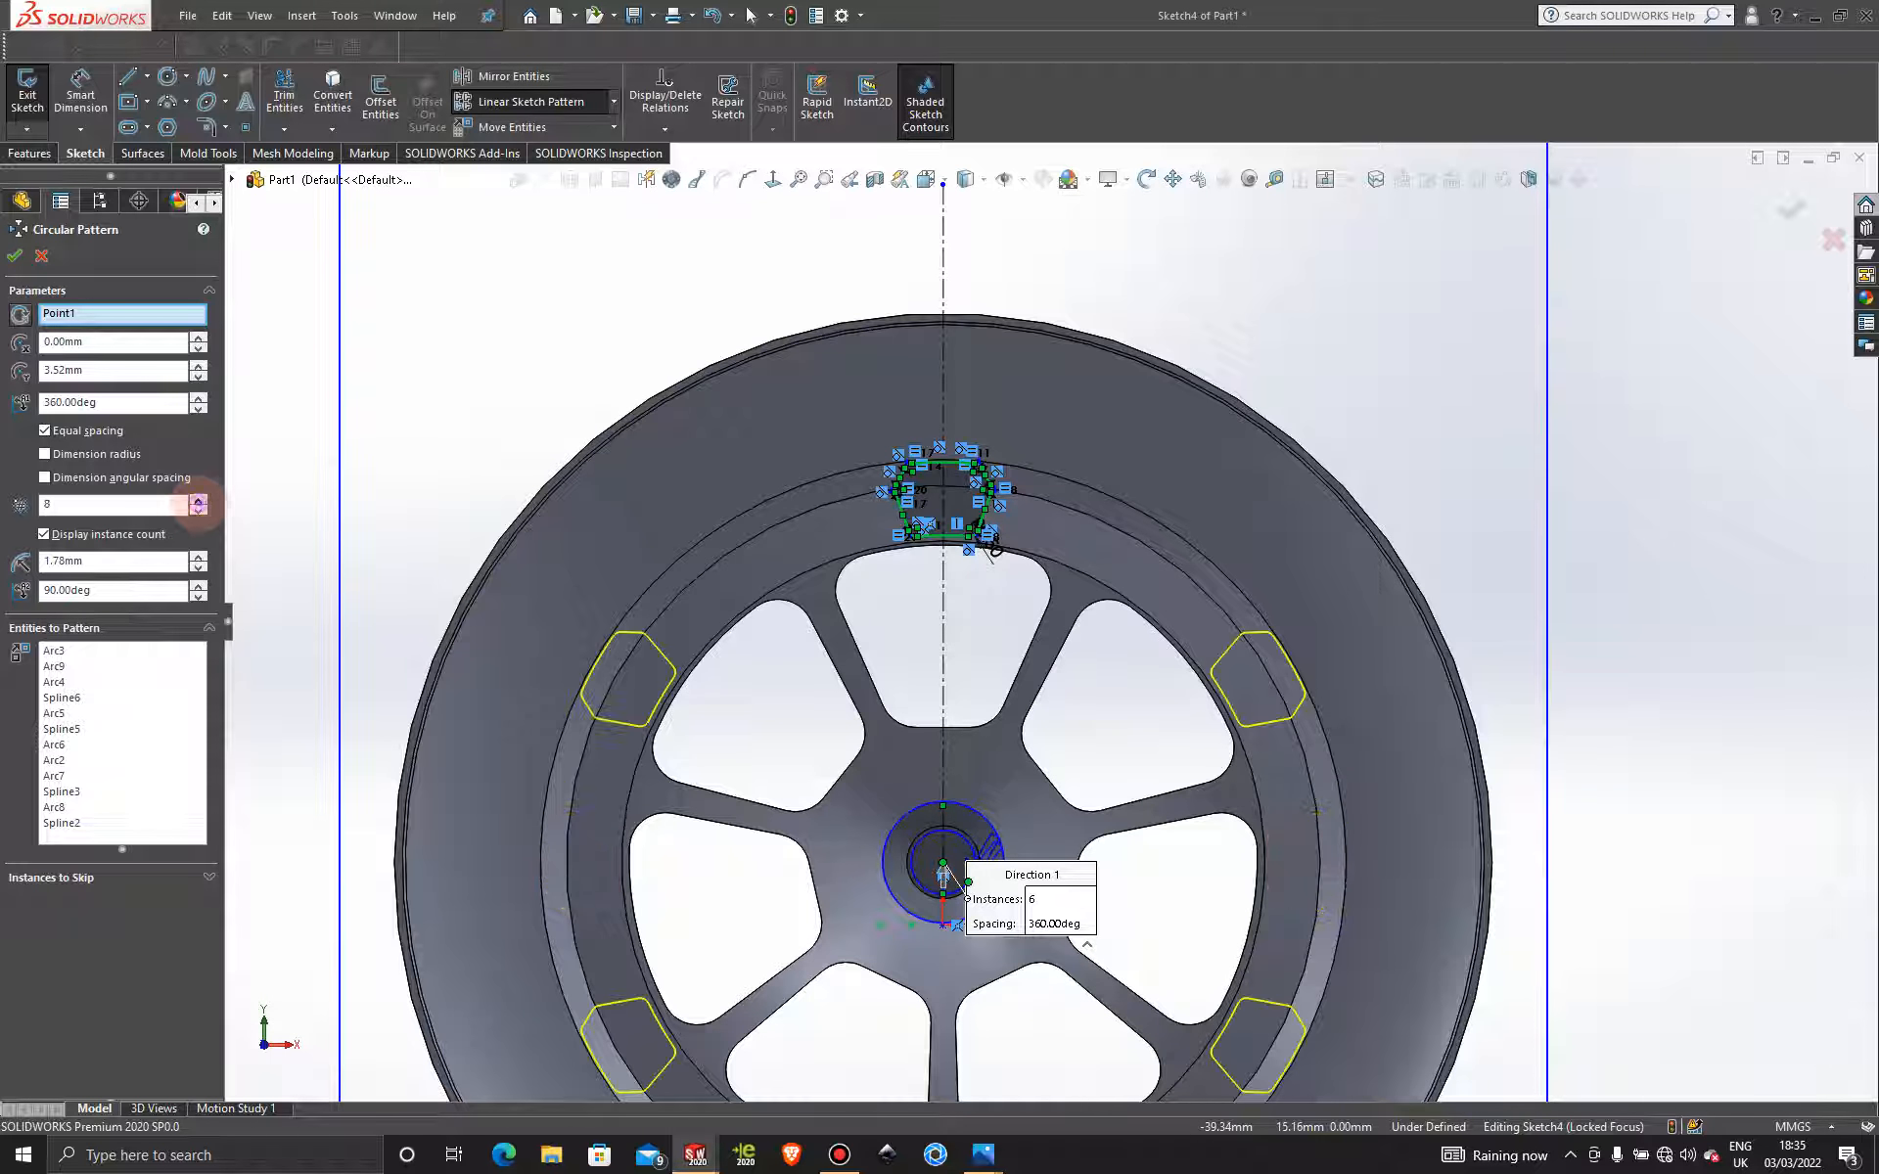
left_click(197, 499)
left_click(197, 499)
left_click(198, 499)
left_click(198, 499)
left_click(197, 499)
left_click(198, 499)
left_click(197, 499)
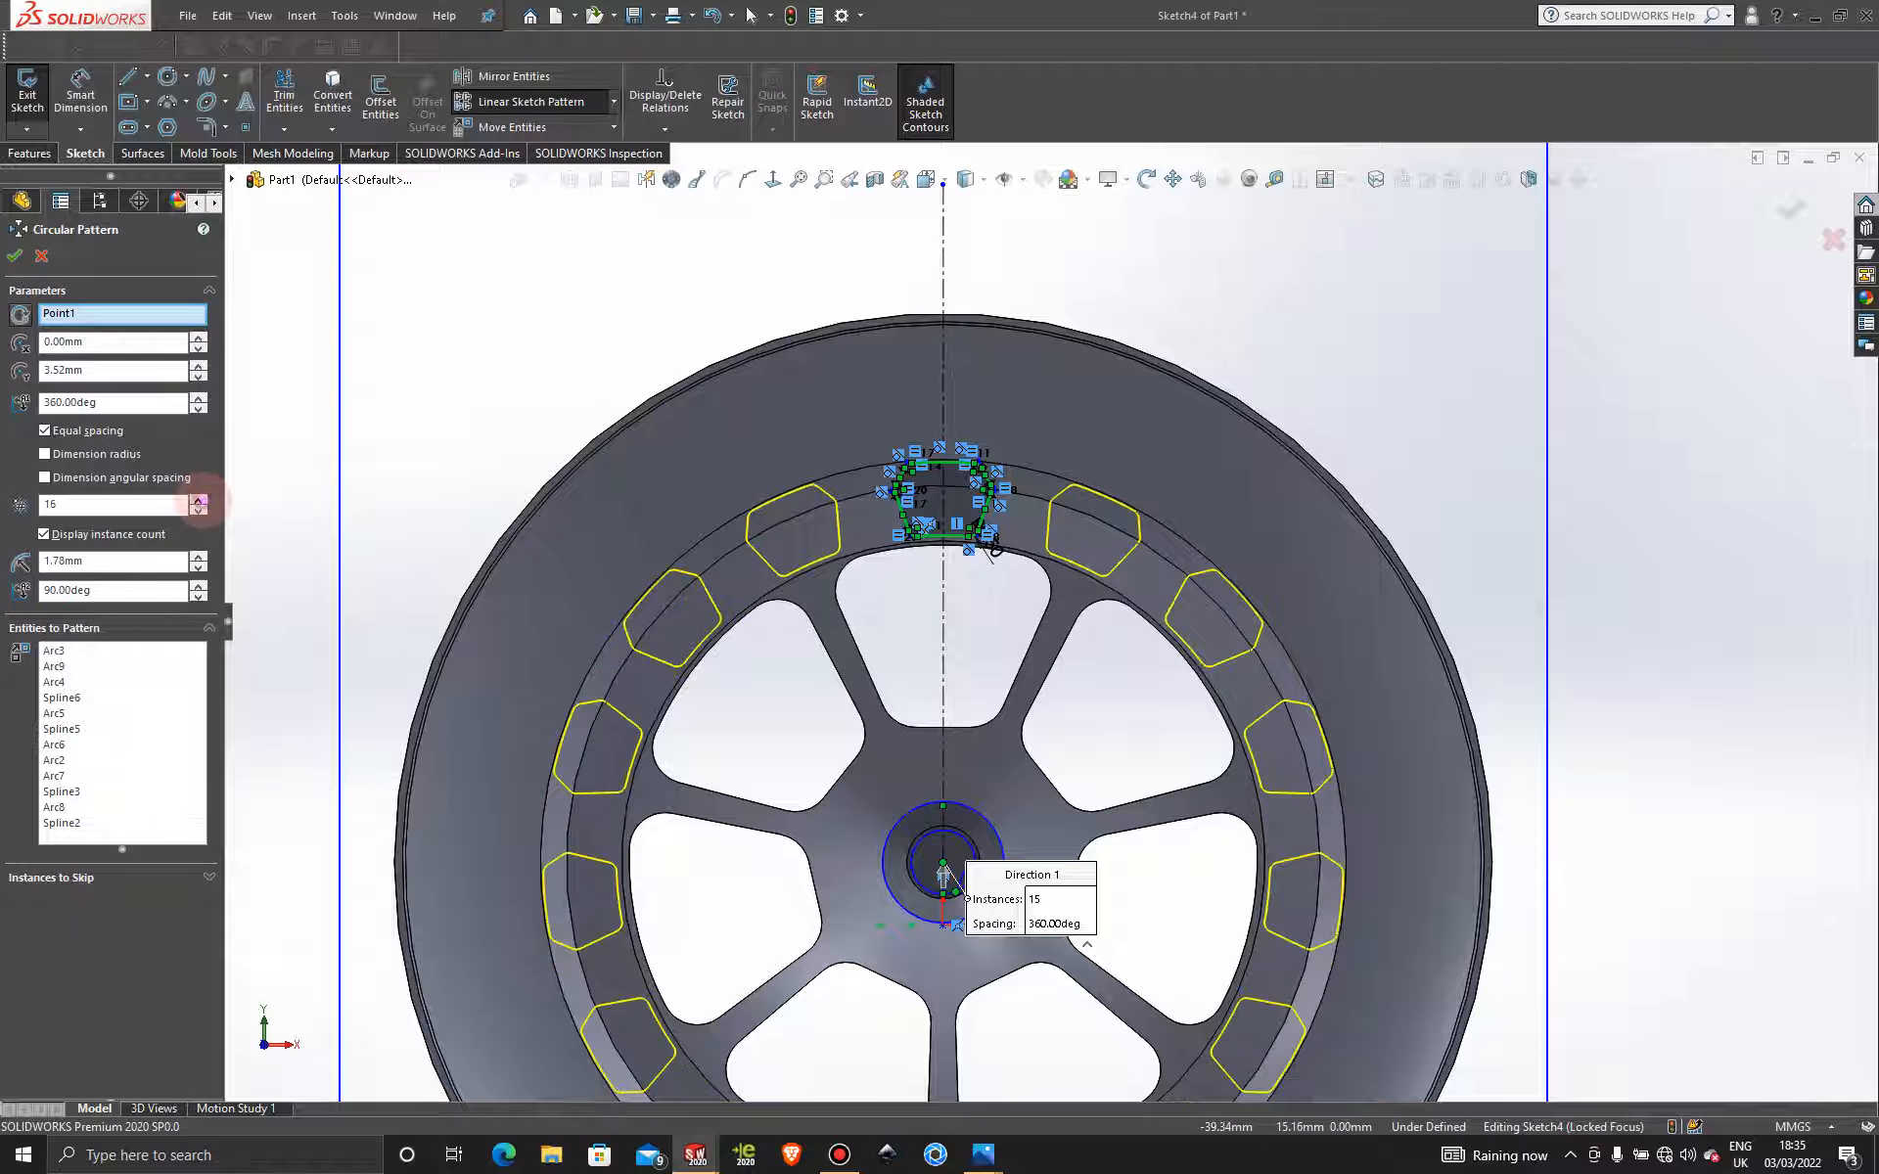
left_click(197, 499)
left_click(198, 499)
left_click(198, 499)
left_click(198, 499)
left_click(197, 498)
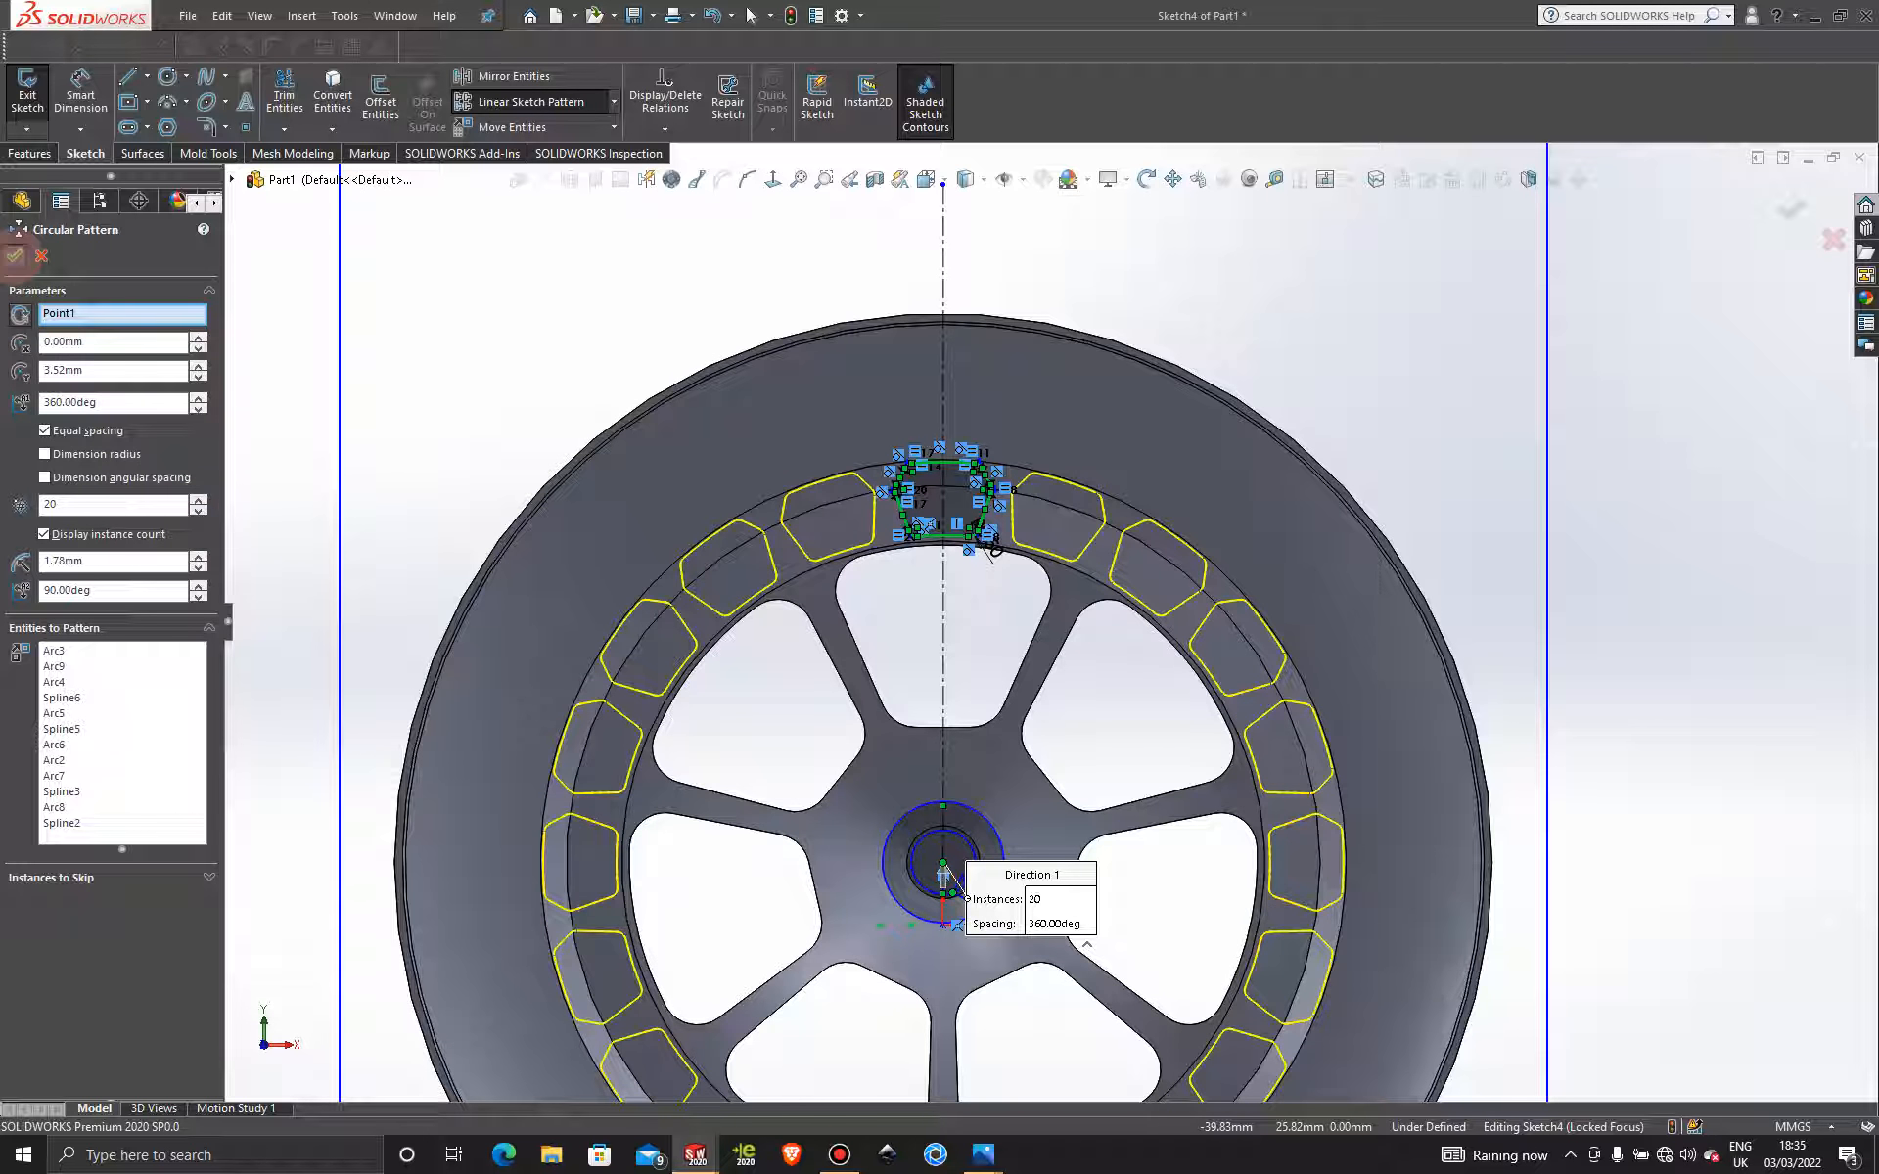
Accept the 20-instance circular pattern of the filleted outline around the hub's center.
left_click(15, 255)
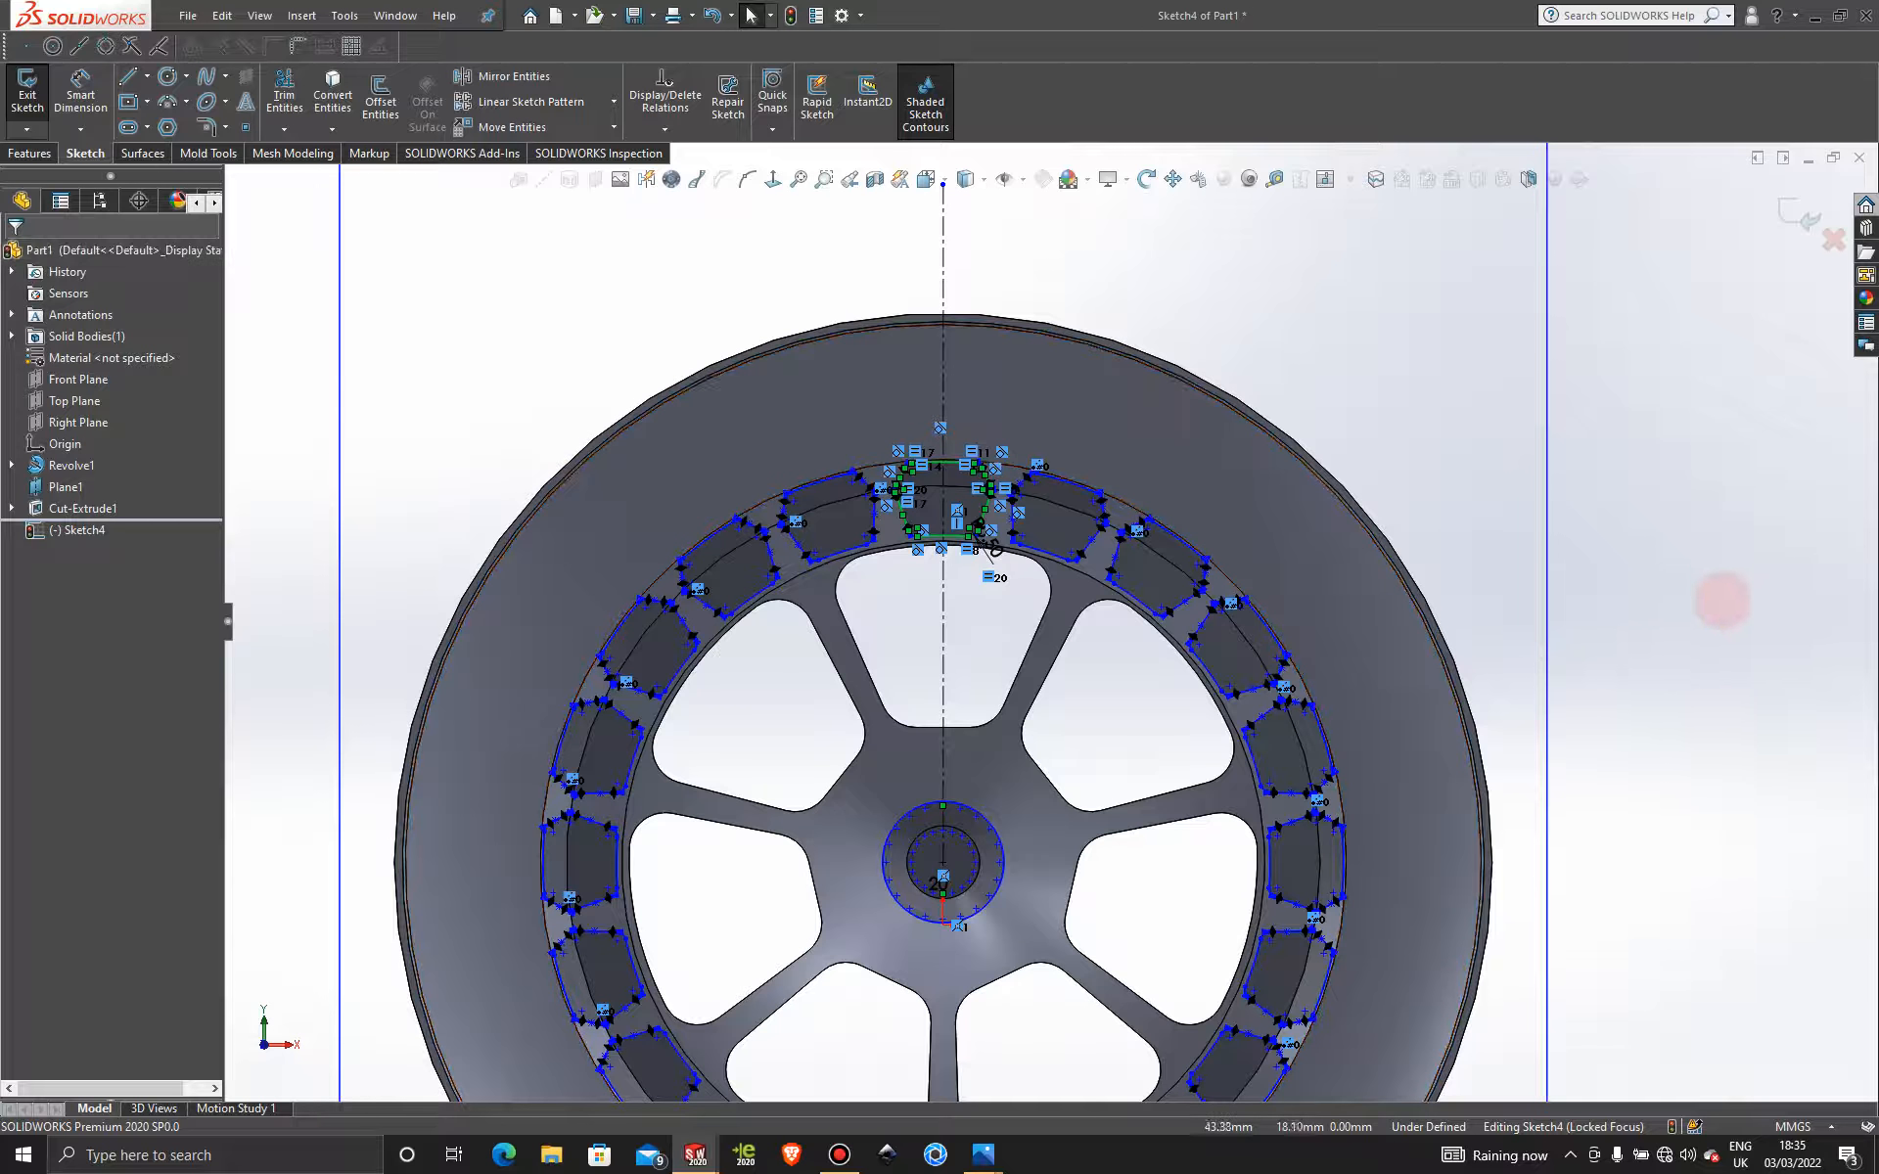
key("f")
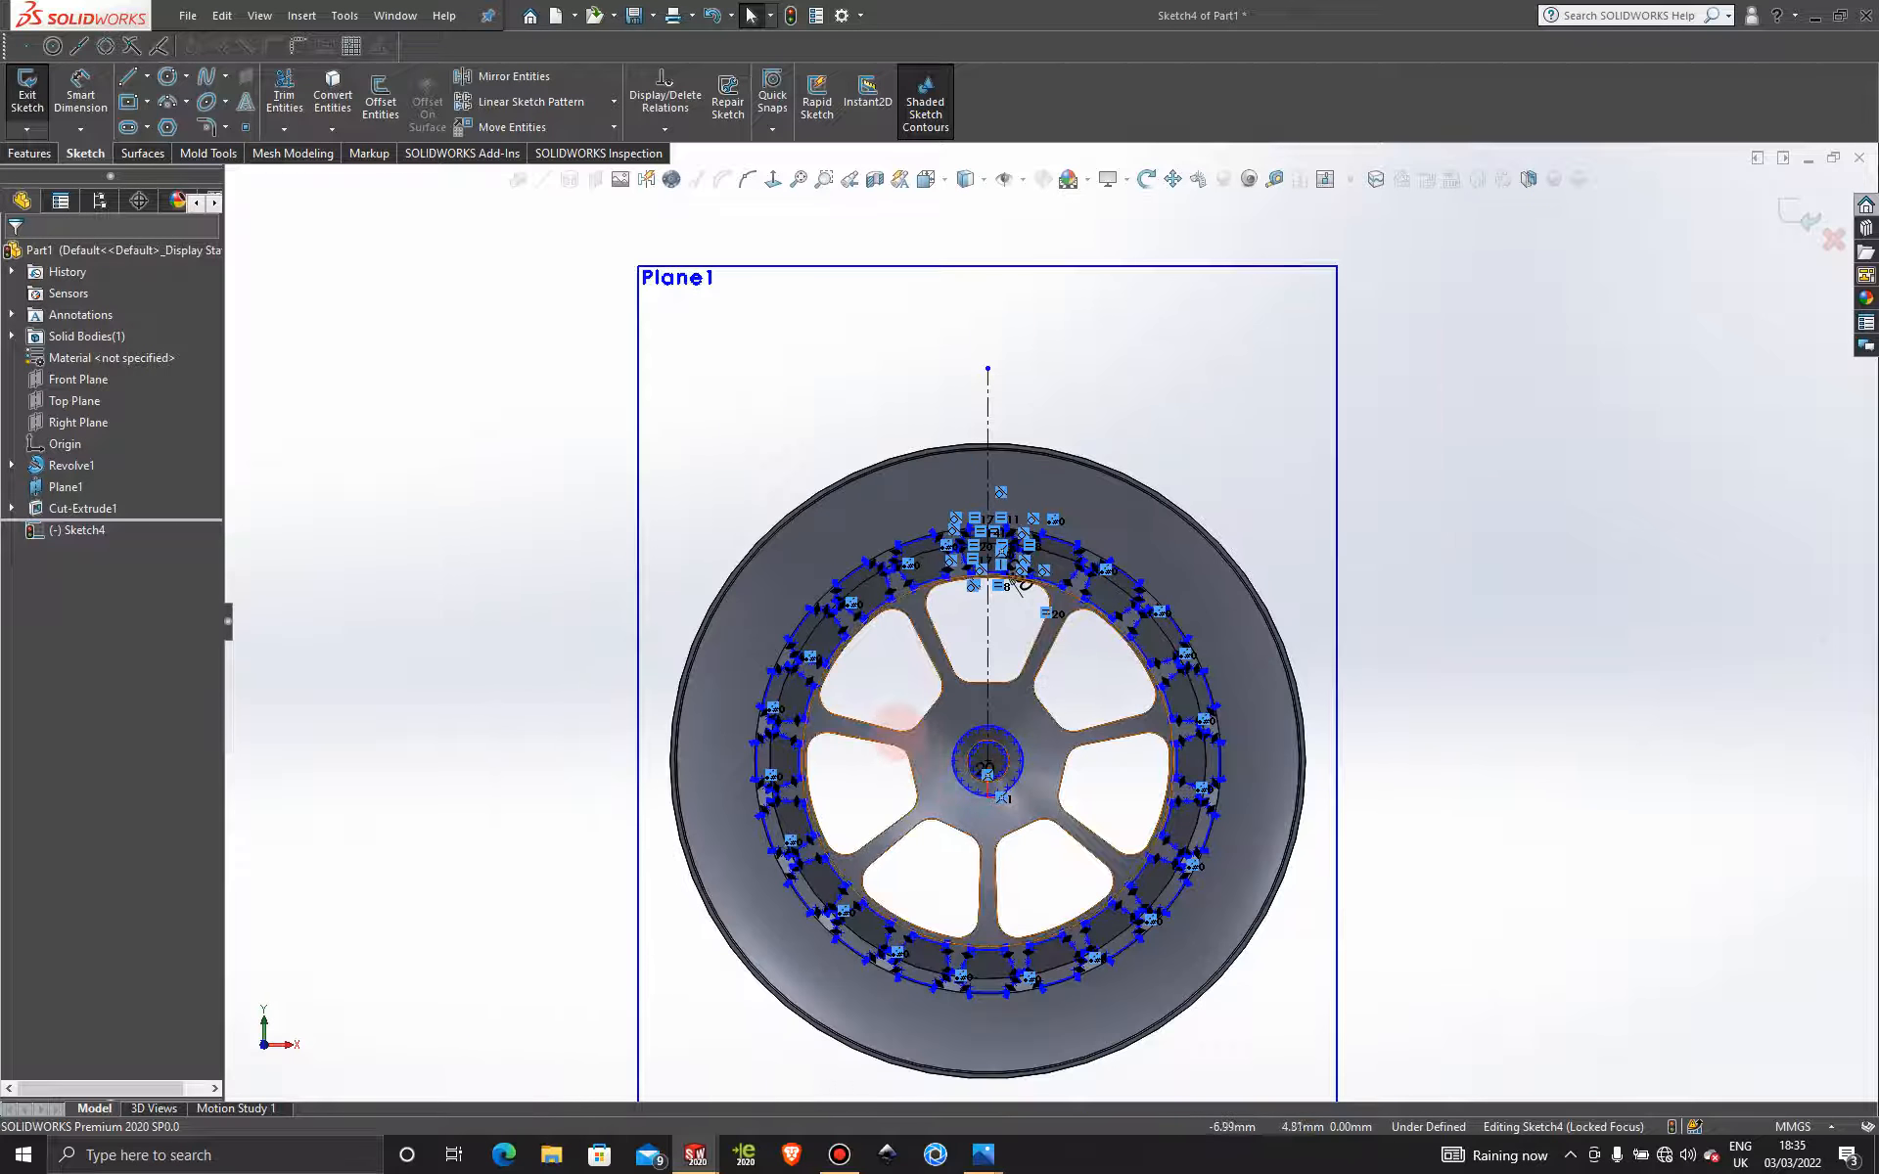
scroll(1027, 783, "down", 2)
scroll(1022, 758, "down", 3)
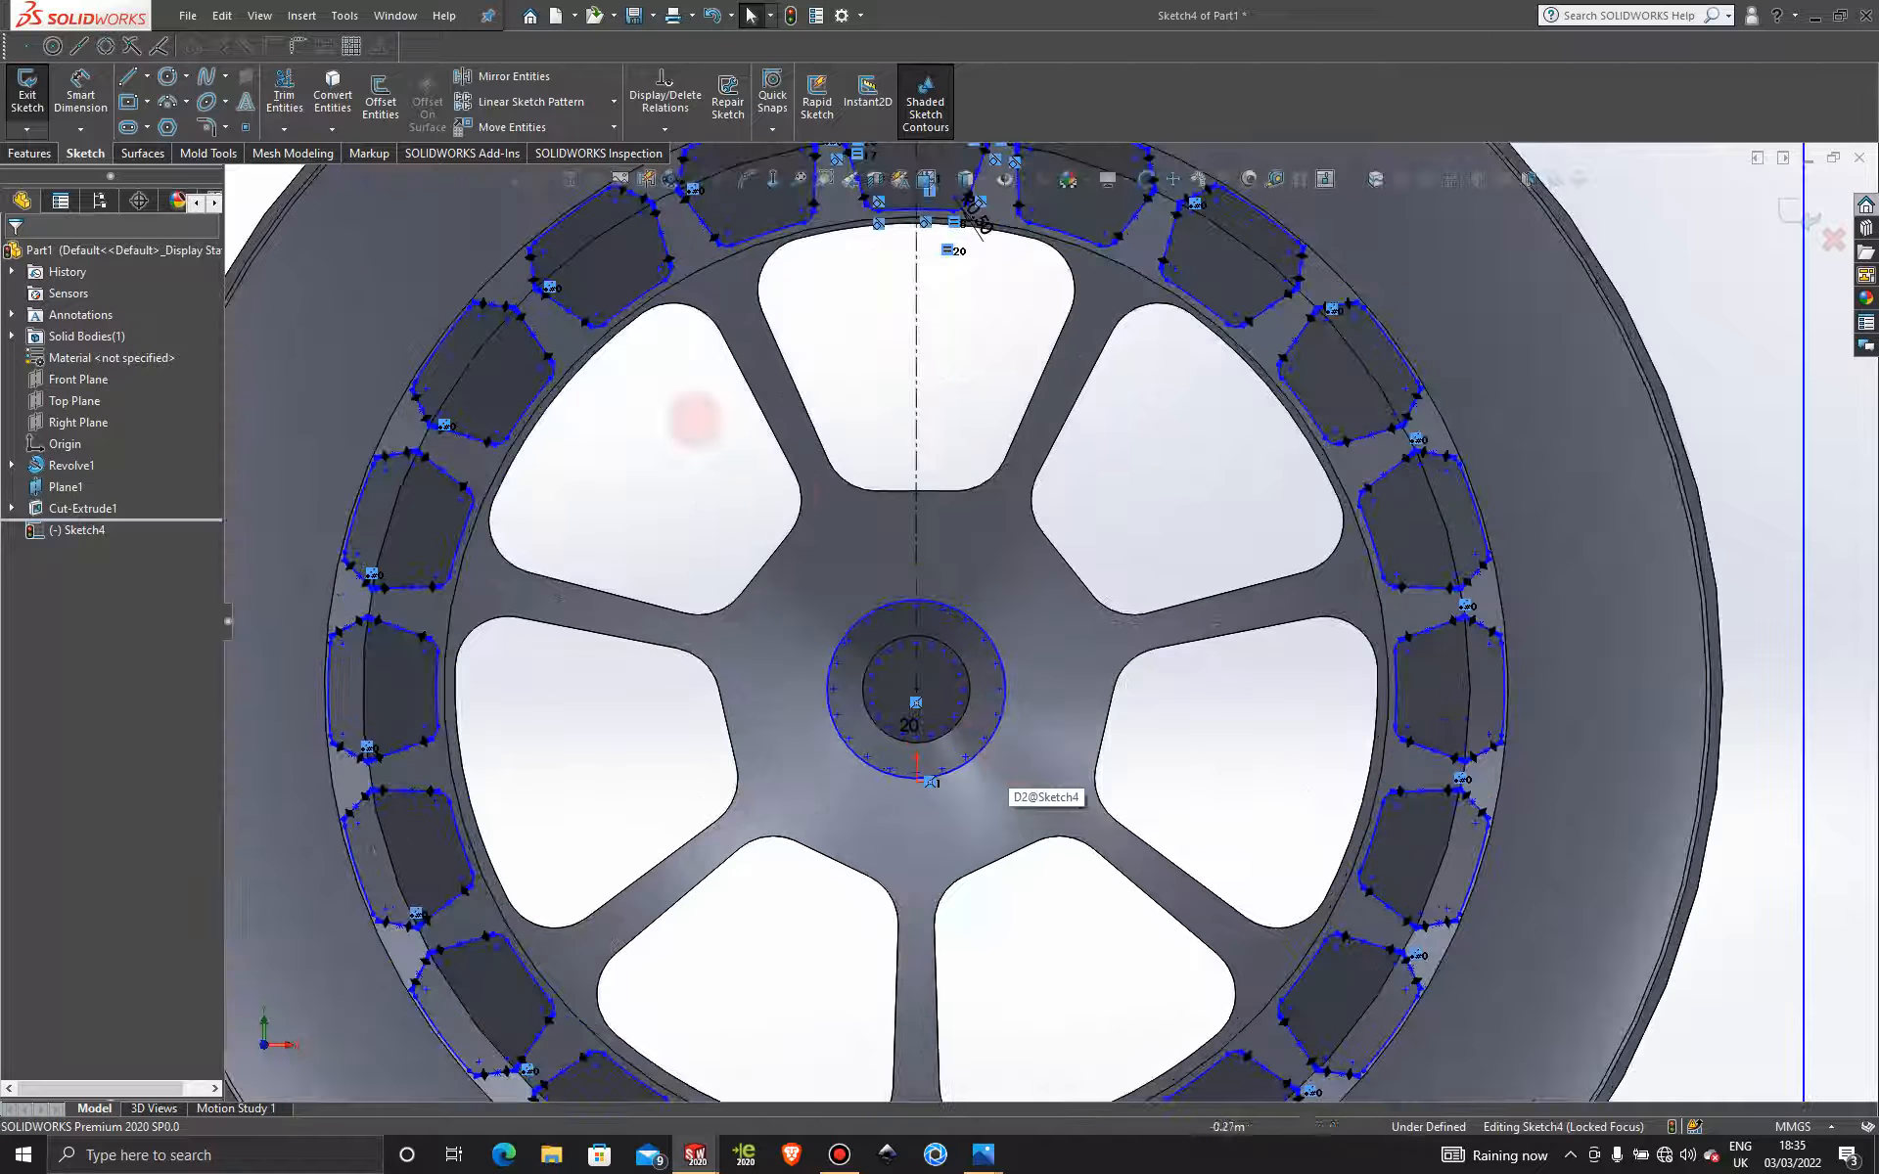
Trim away the sketched outer circle around the hub with Power trim.
left_click(284, 93)
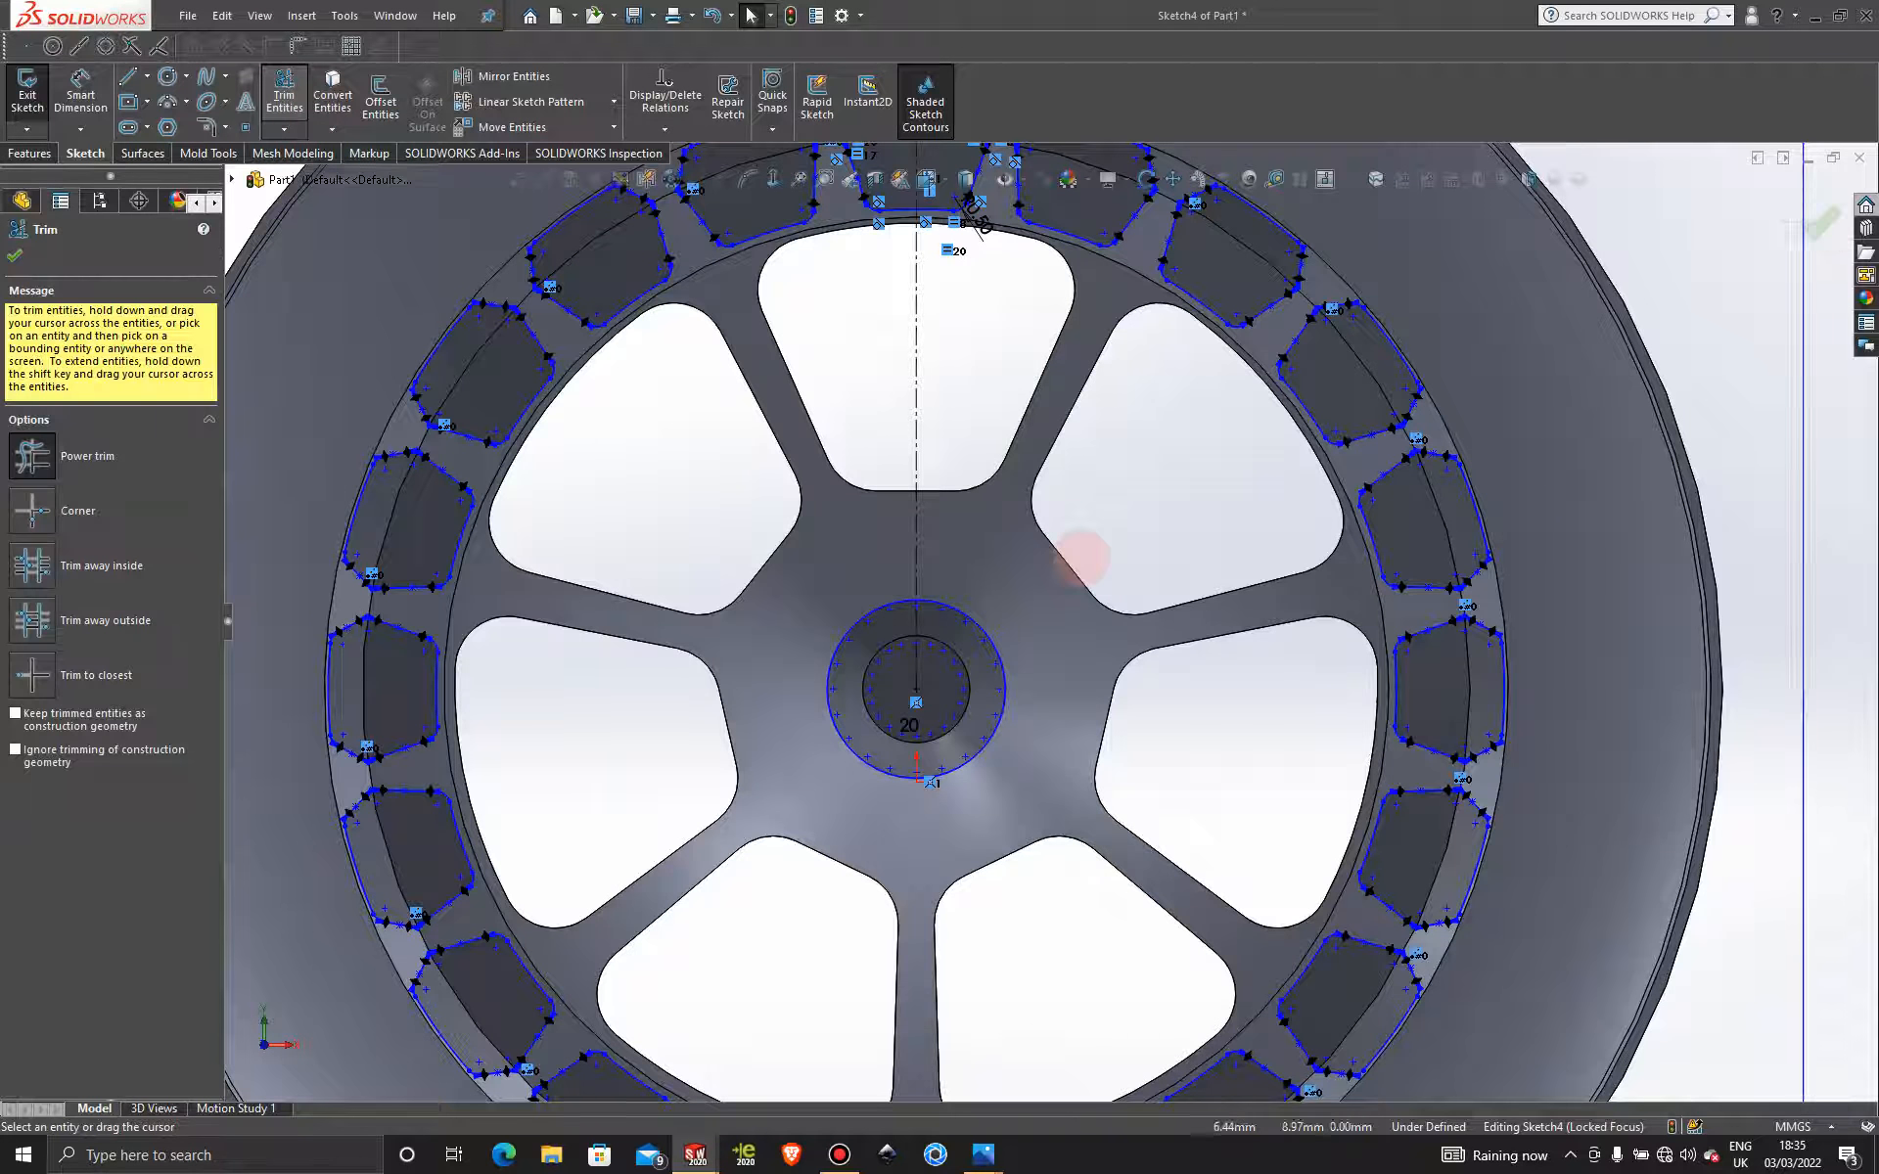
scroll(1078, 555, "up", 1)
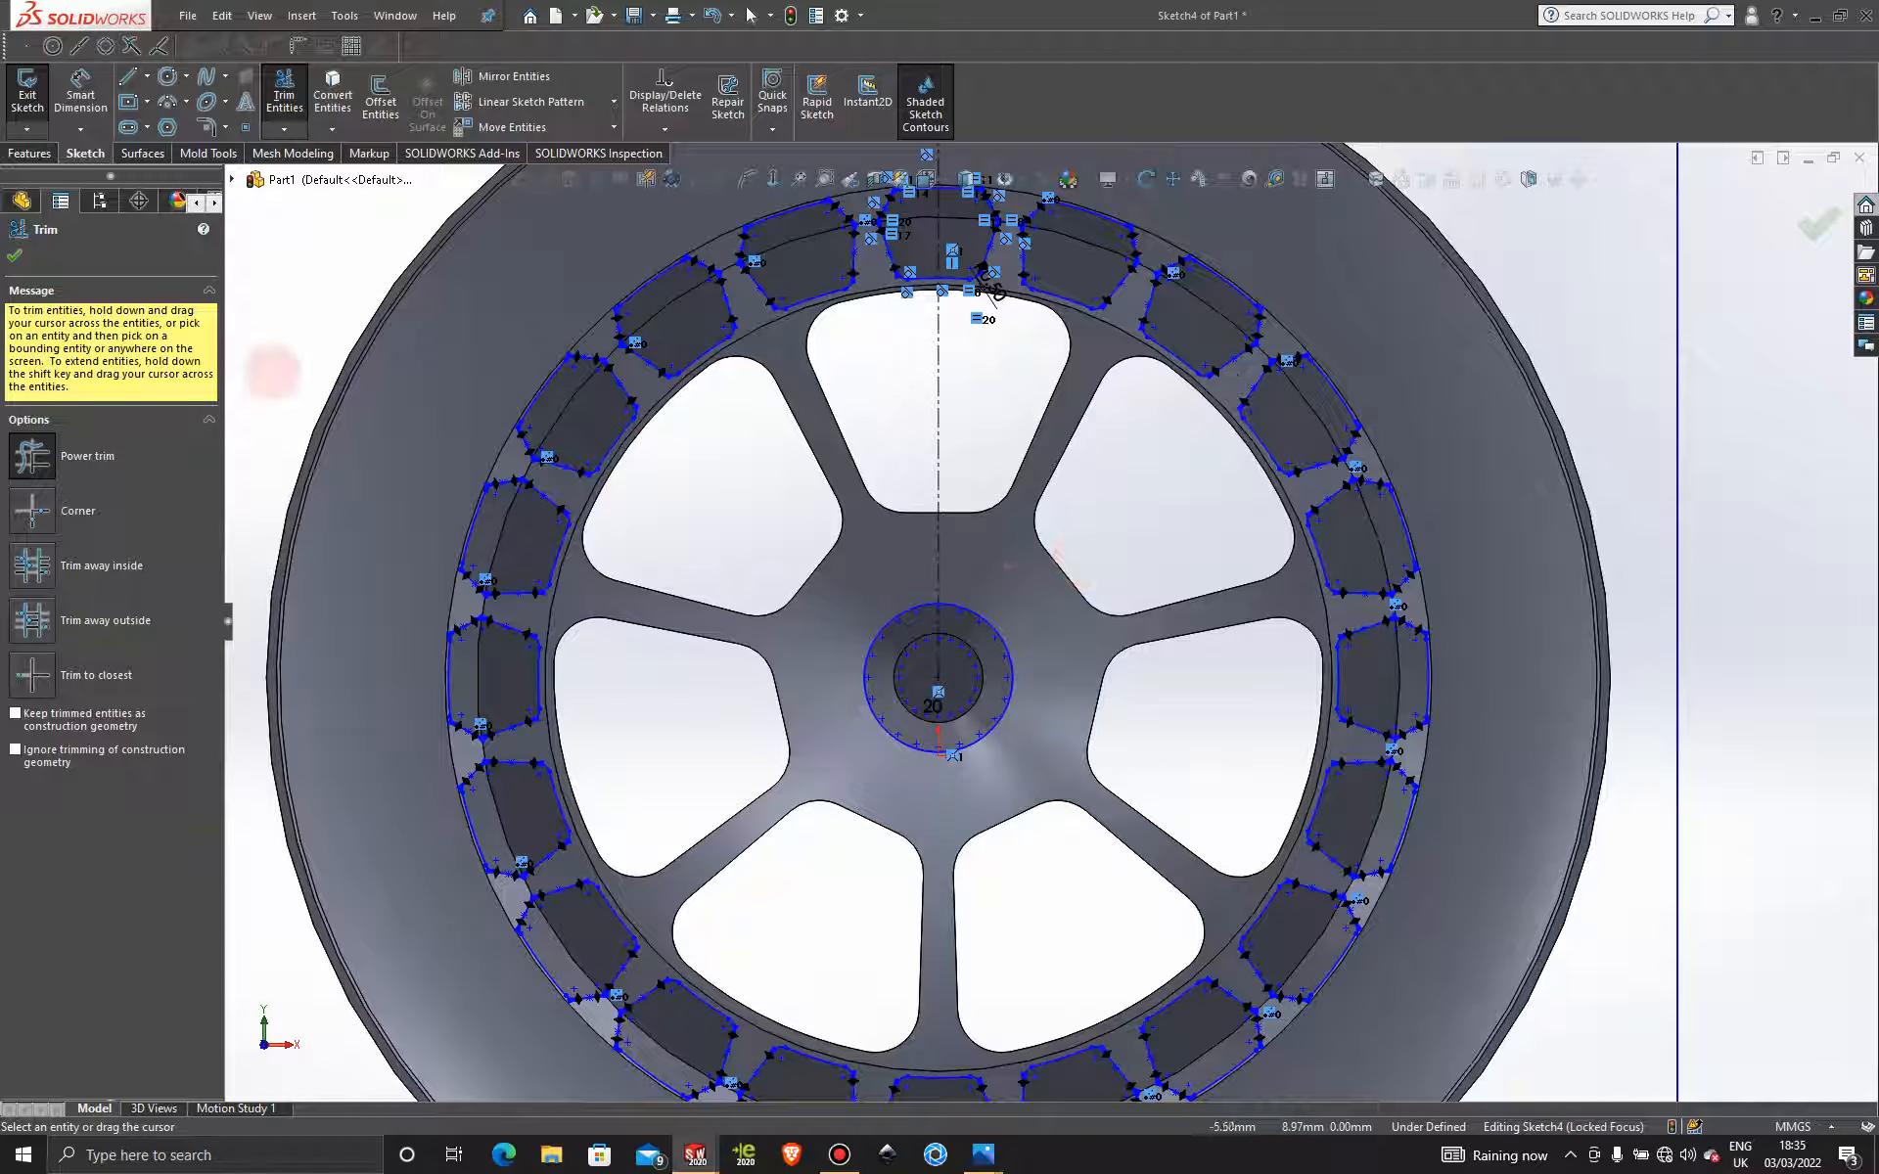
left_click_drag(842, 587, 1022, 761)
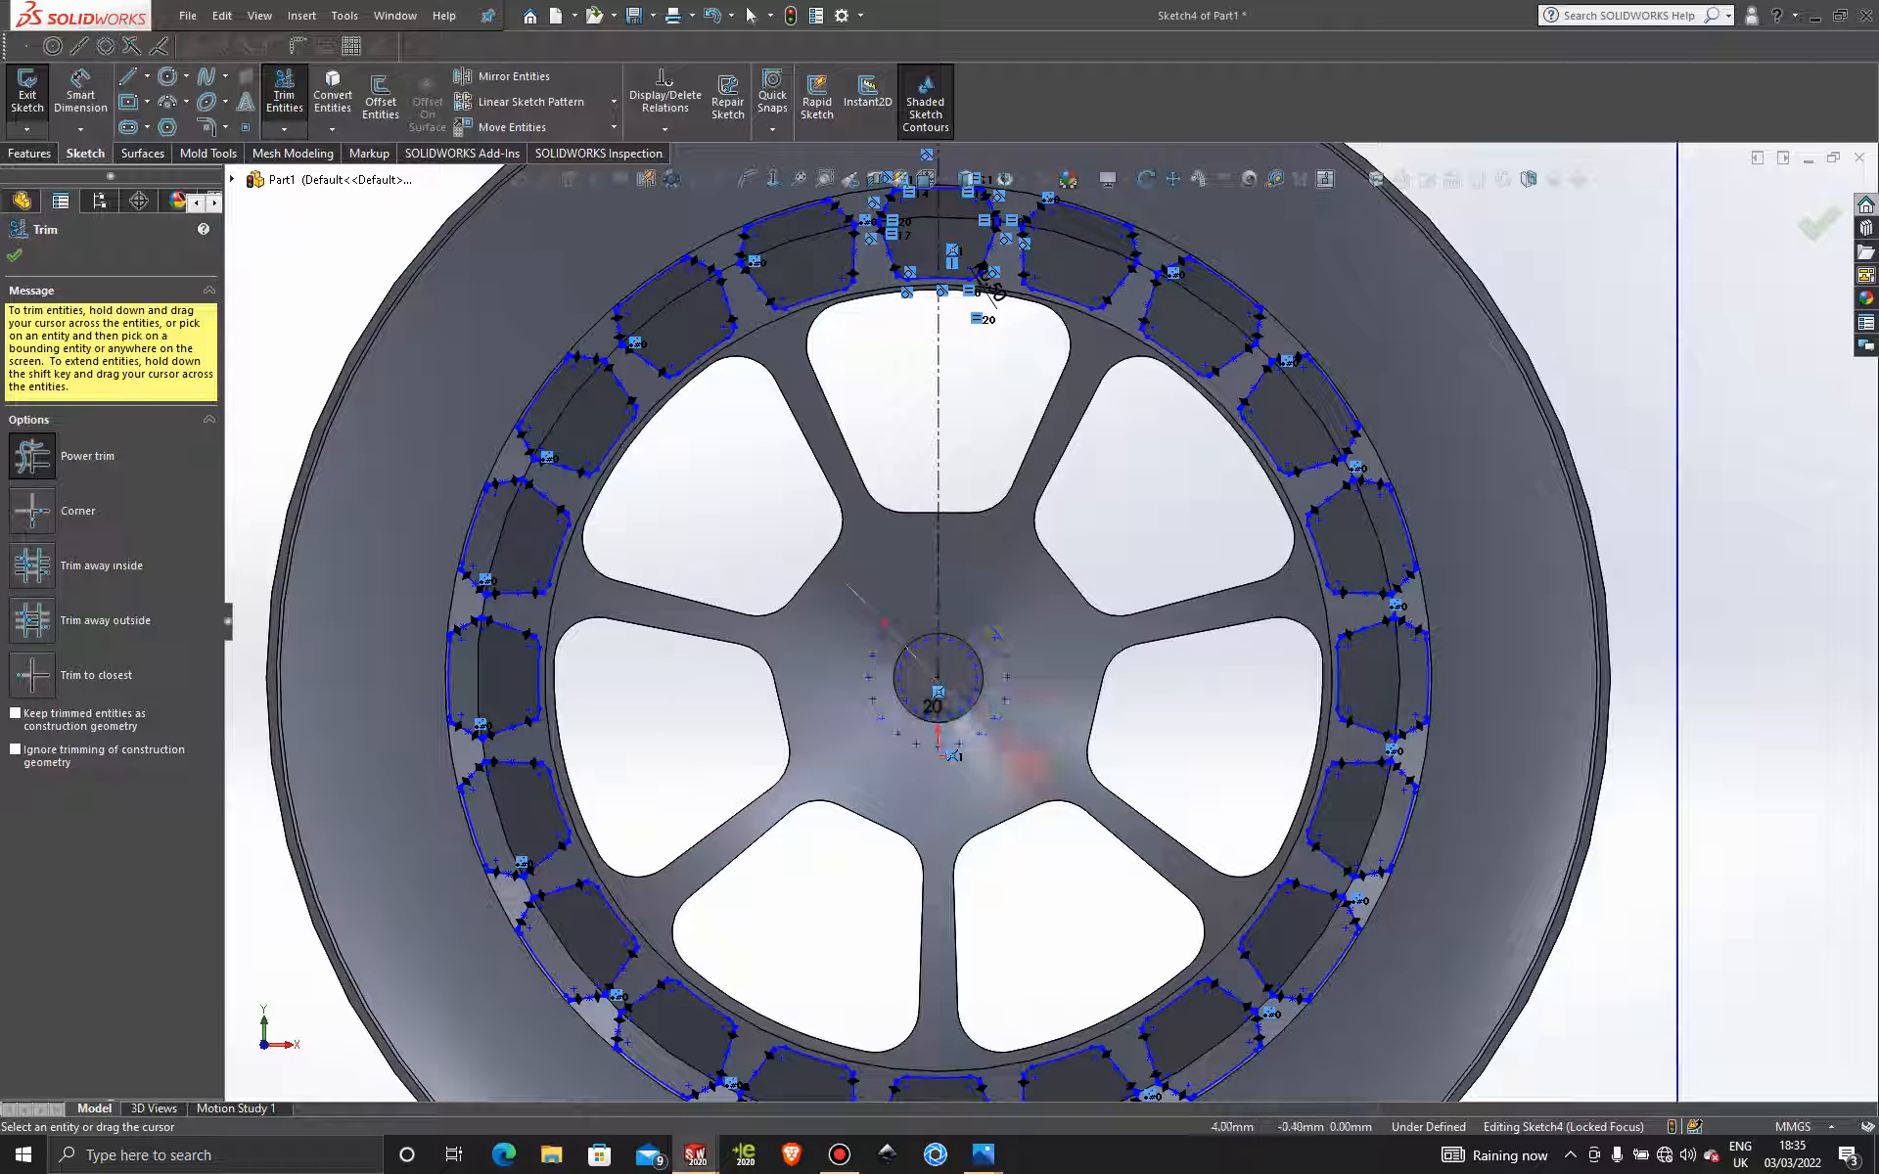
left_click(15, 256)
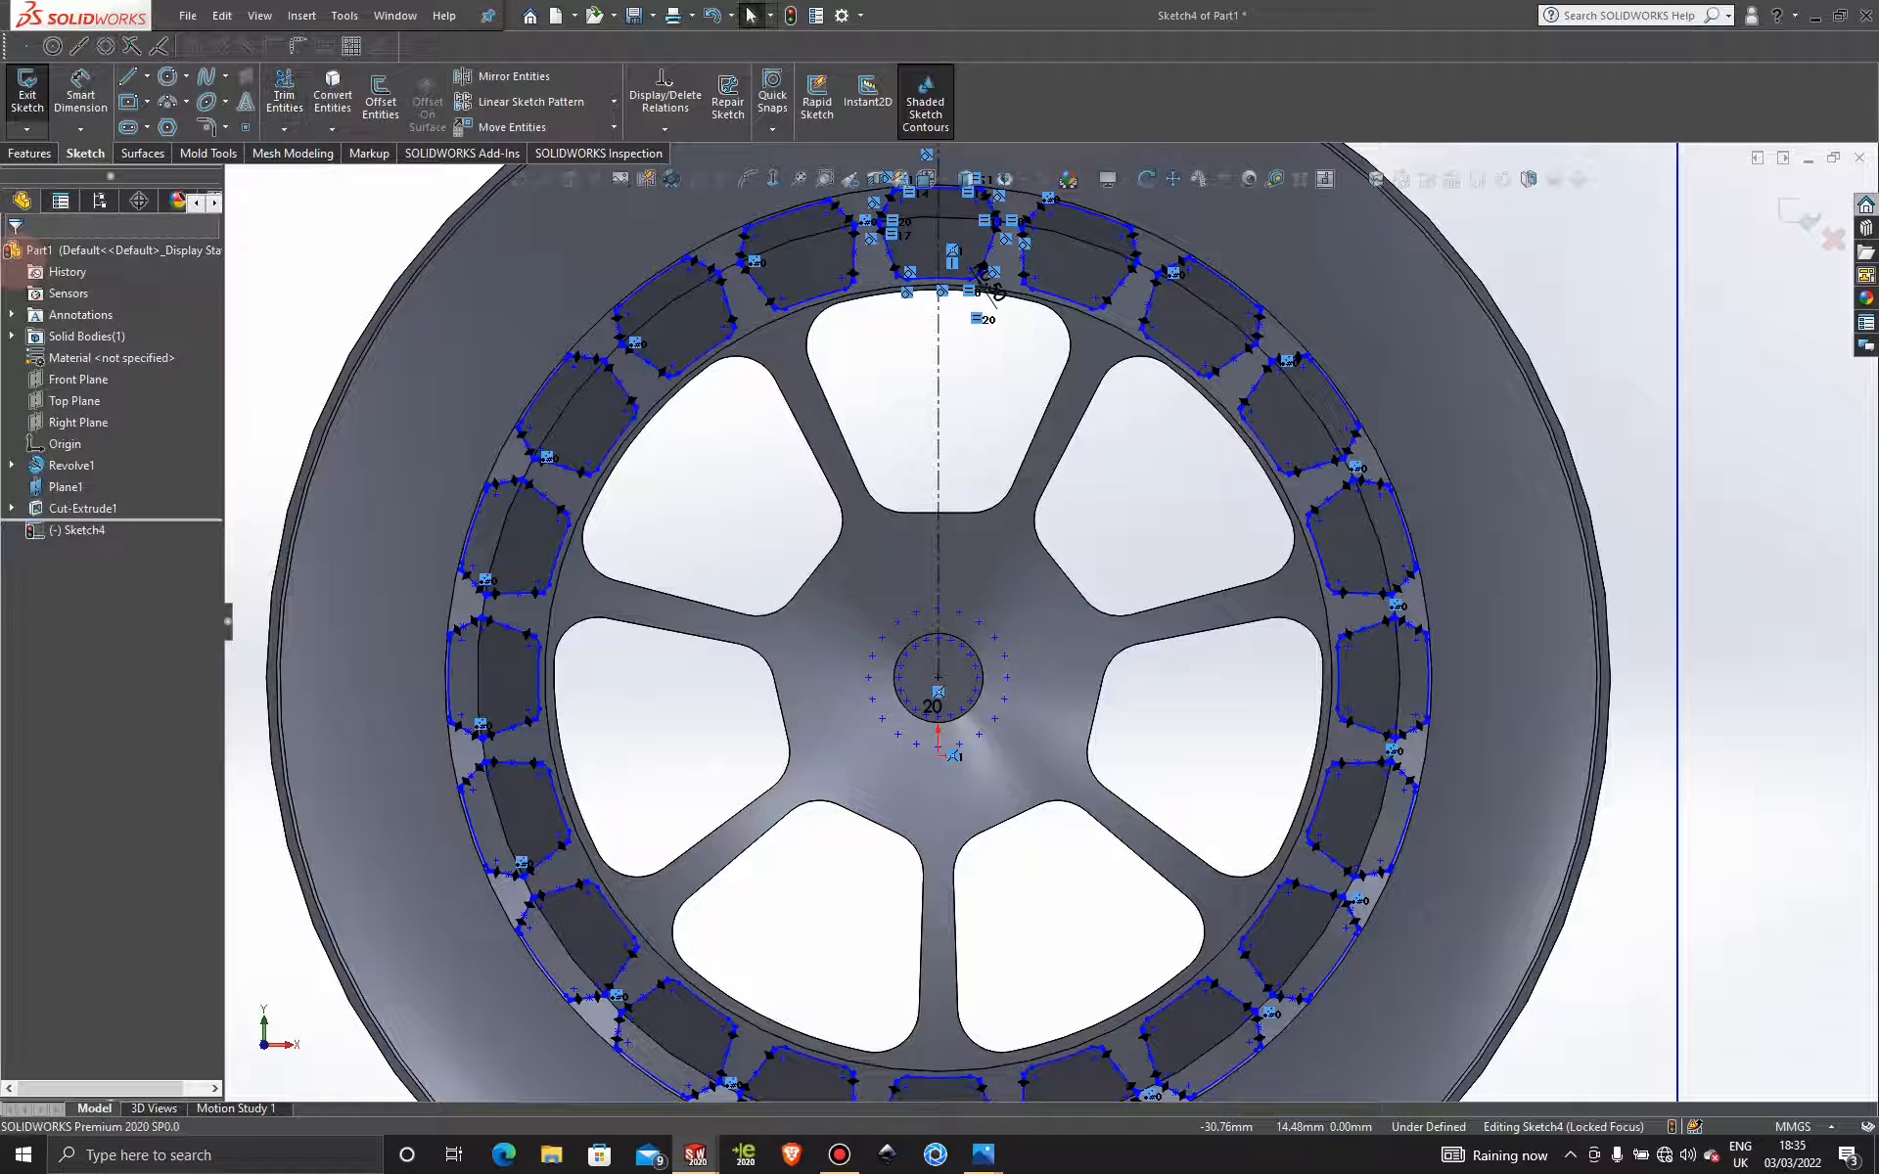
Cut-extrude the patterned outlines through the rim's ring with a blind depth of 88 mm from the sketch plane.
key("f")
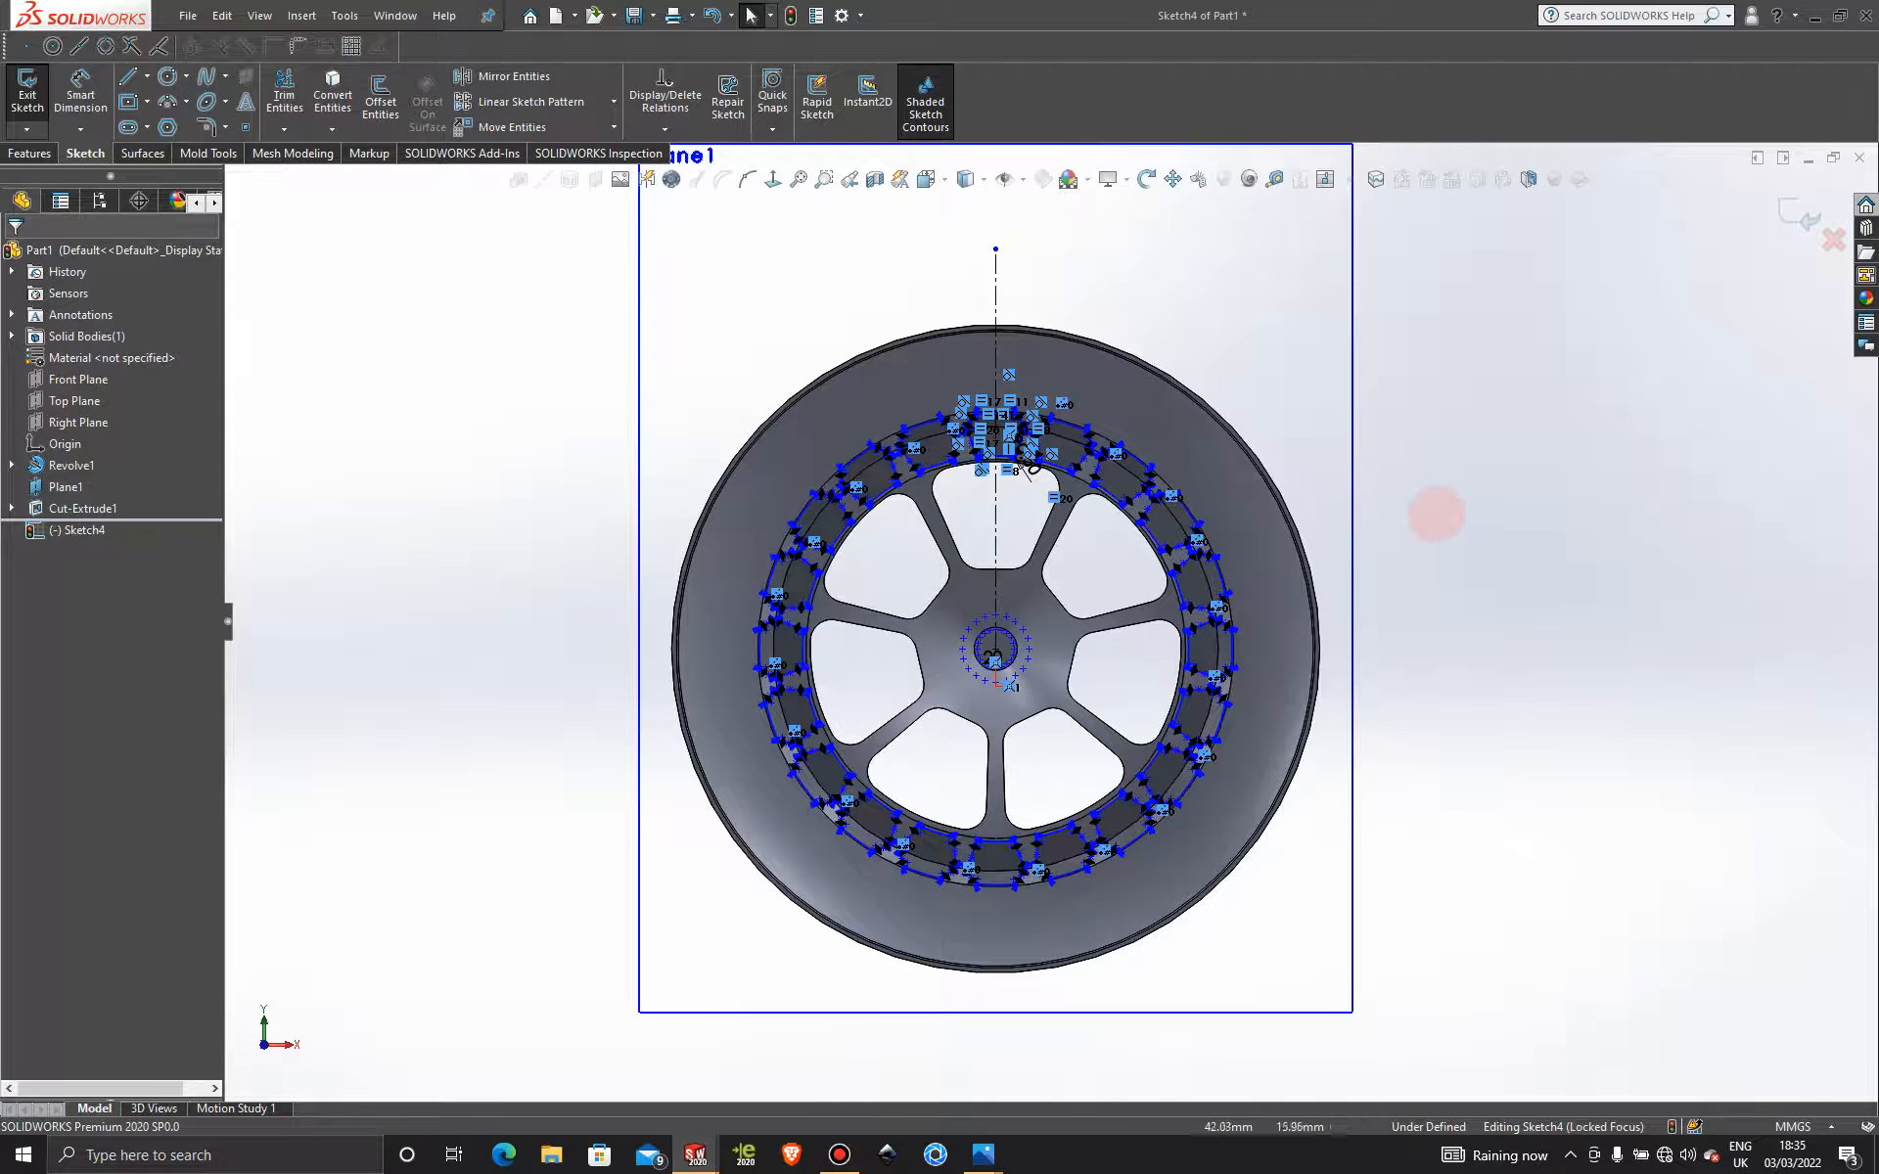
middle_click_drag(1558, 512, 1583, 534)
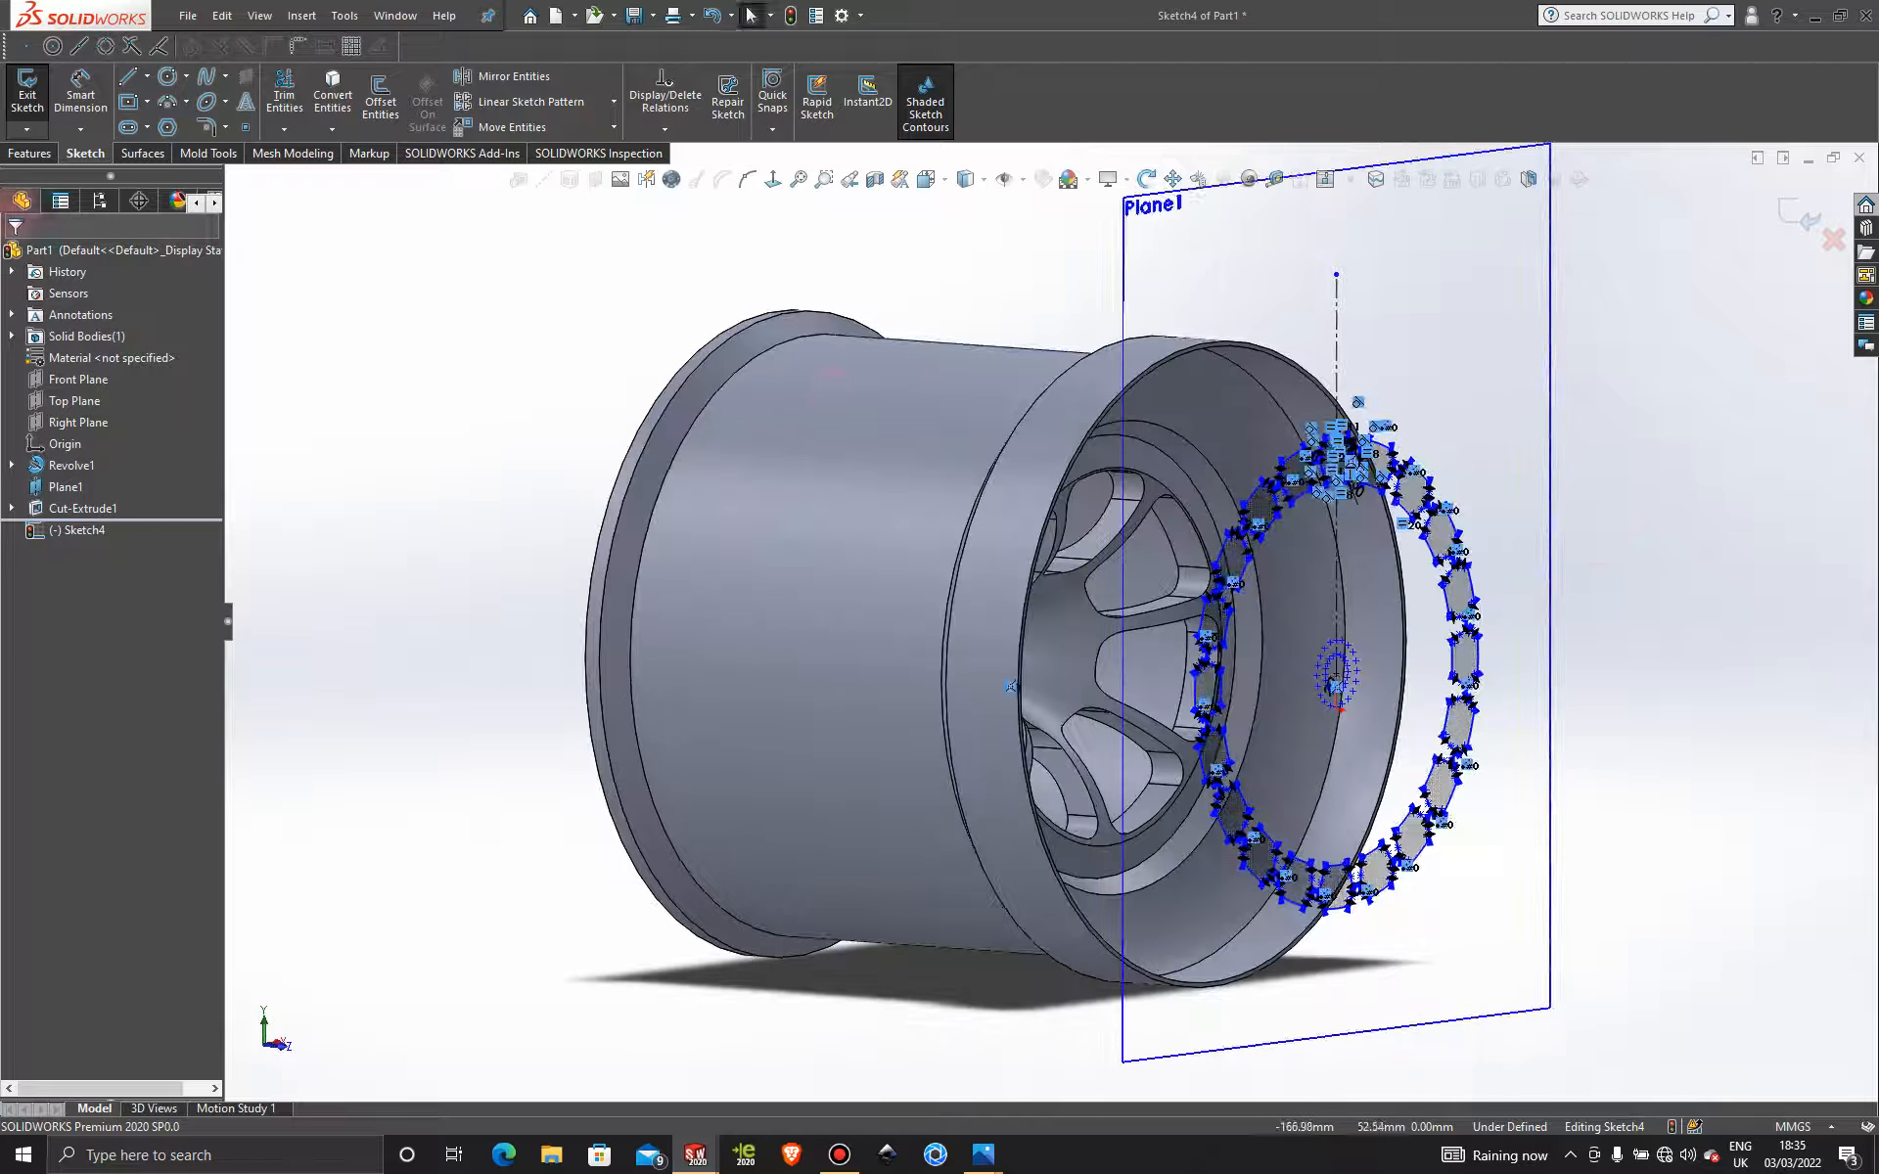
left_click(30, 153)
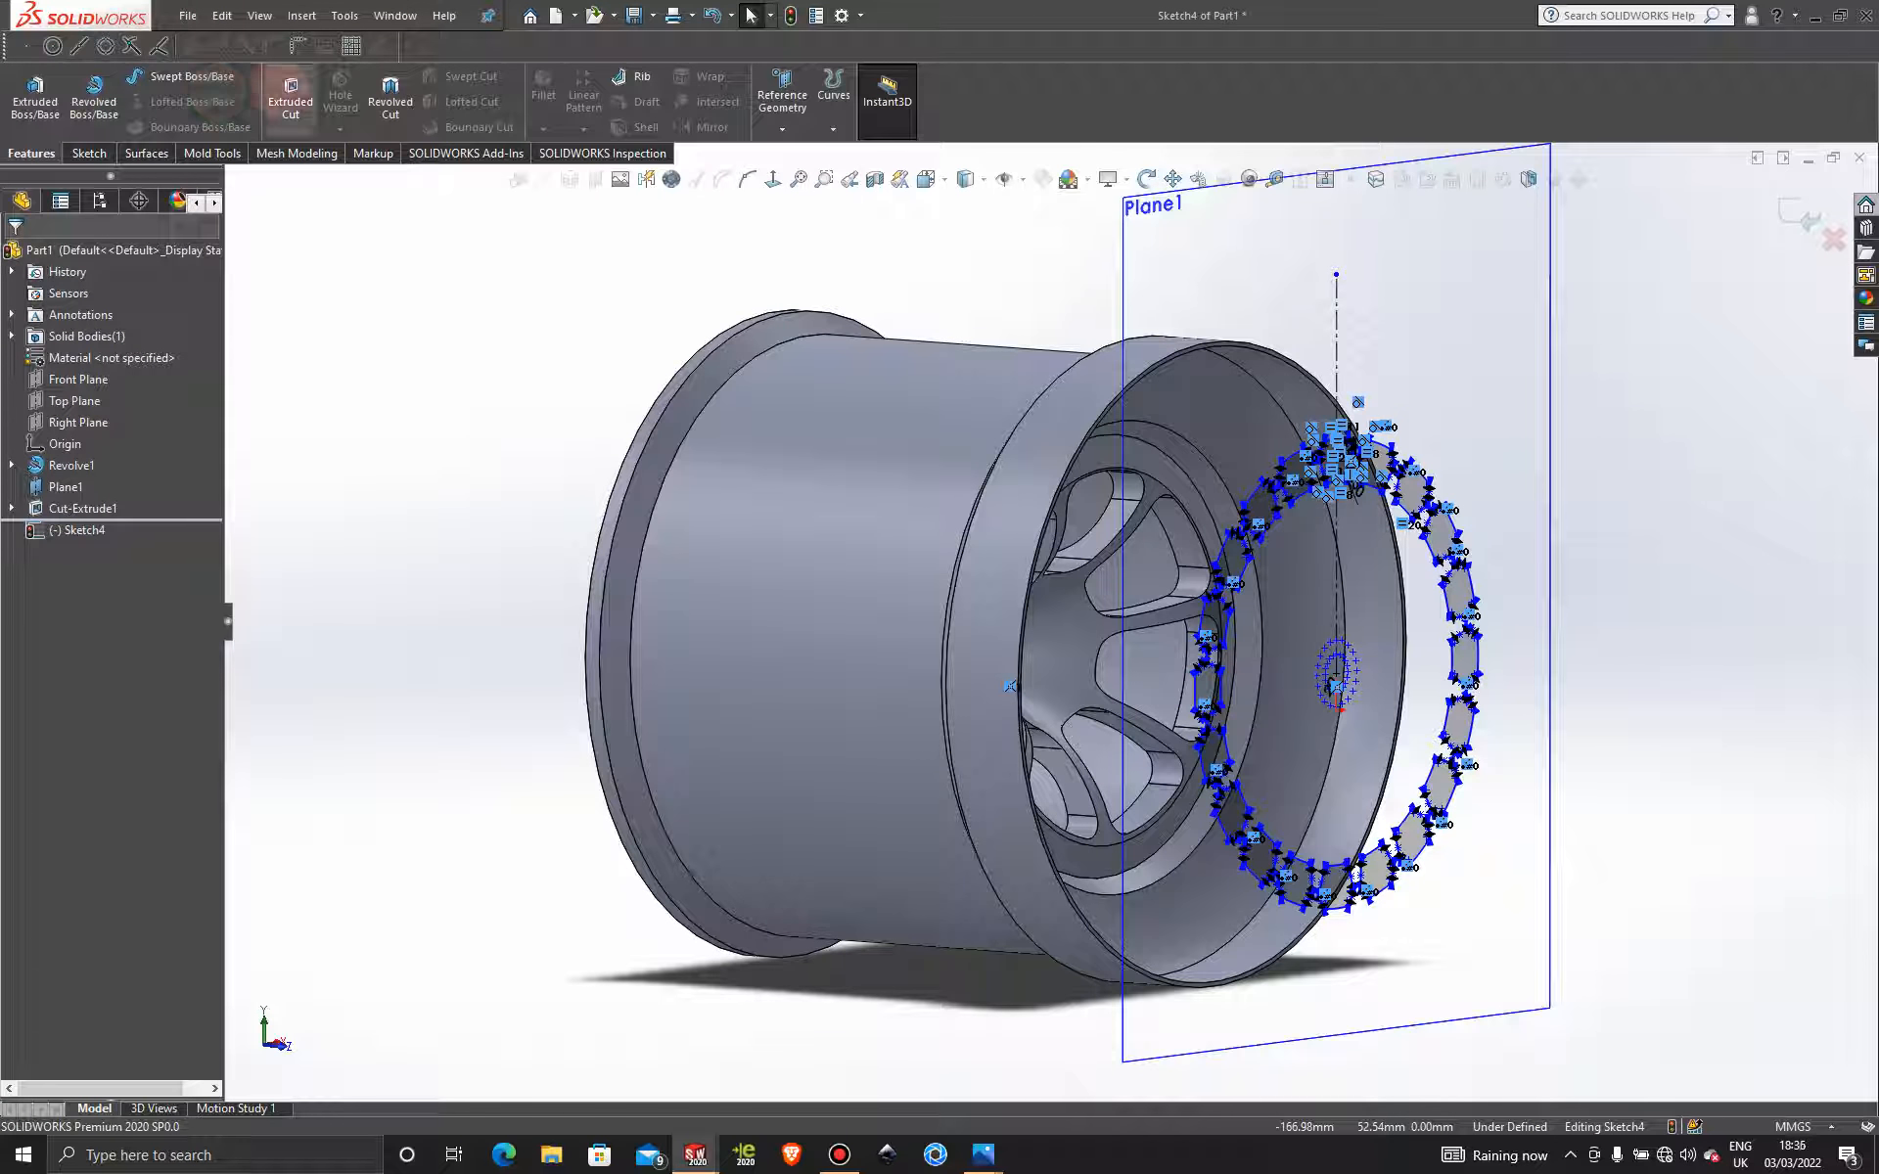
left_click(290, 96)
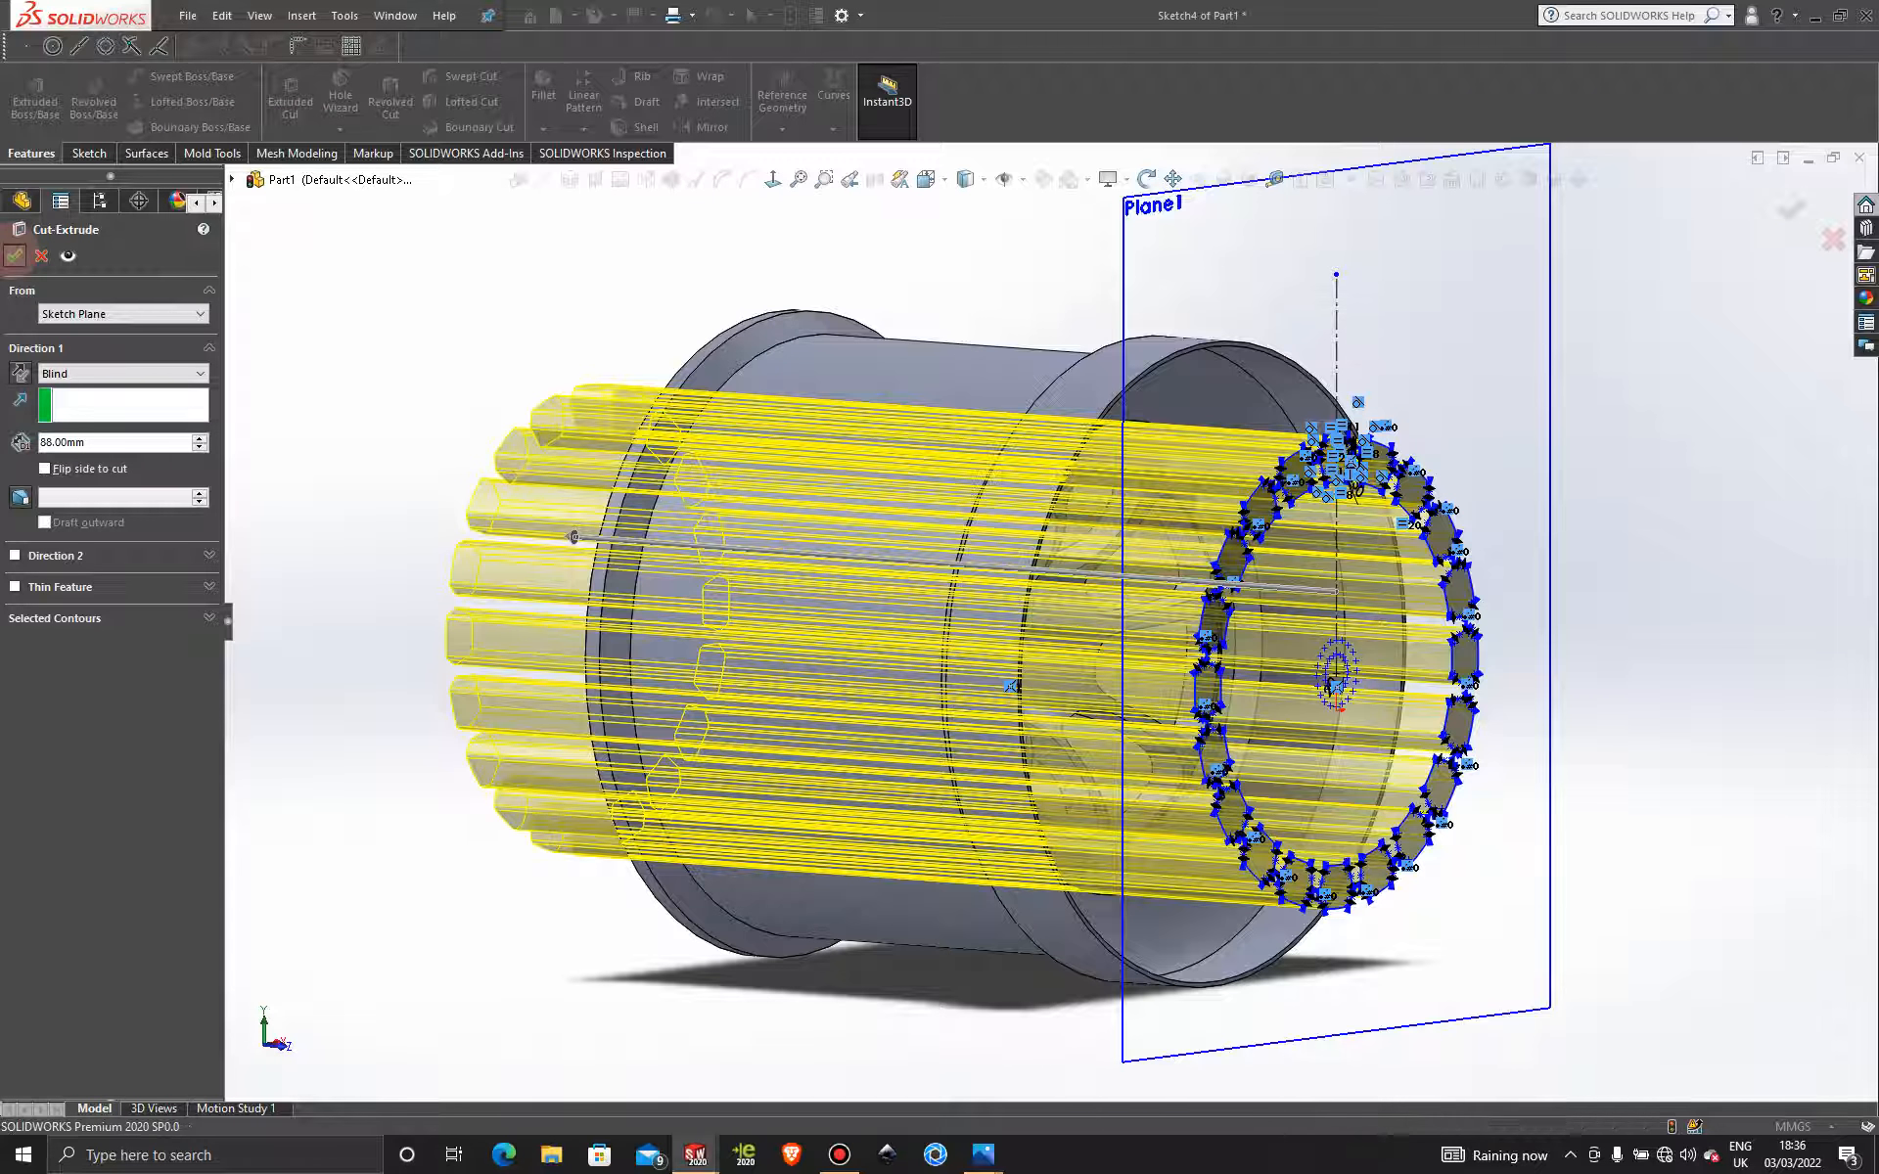
left_click(14, 255)
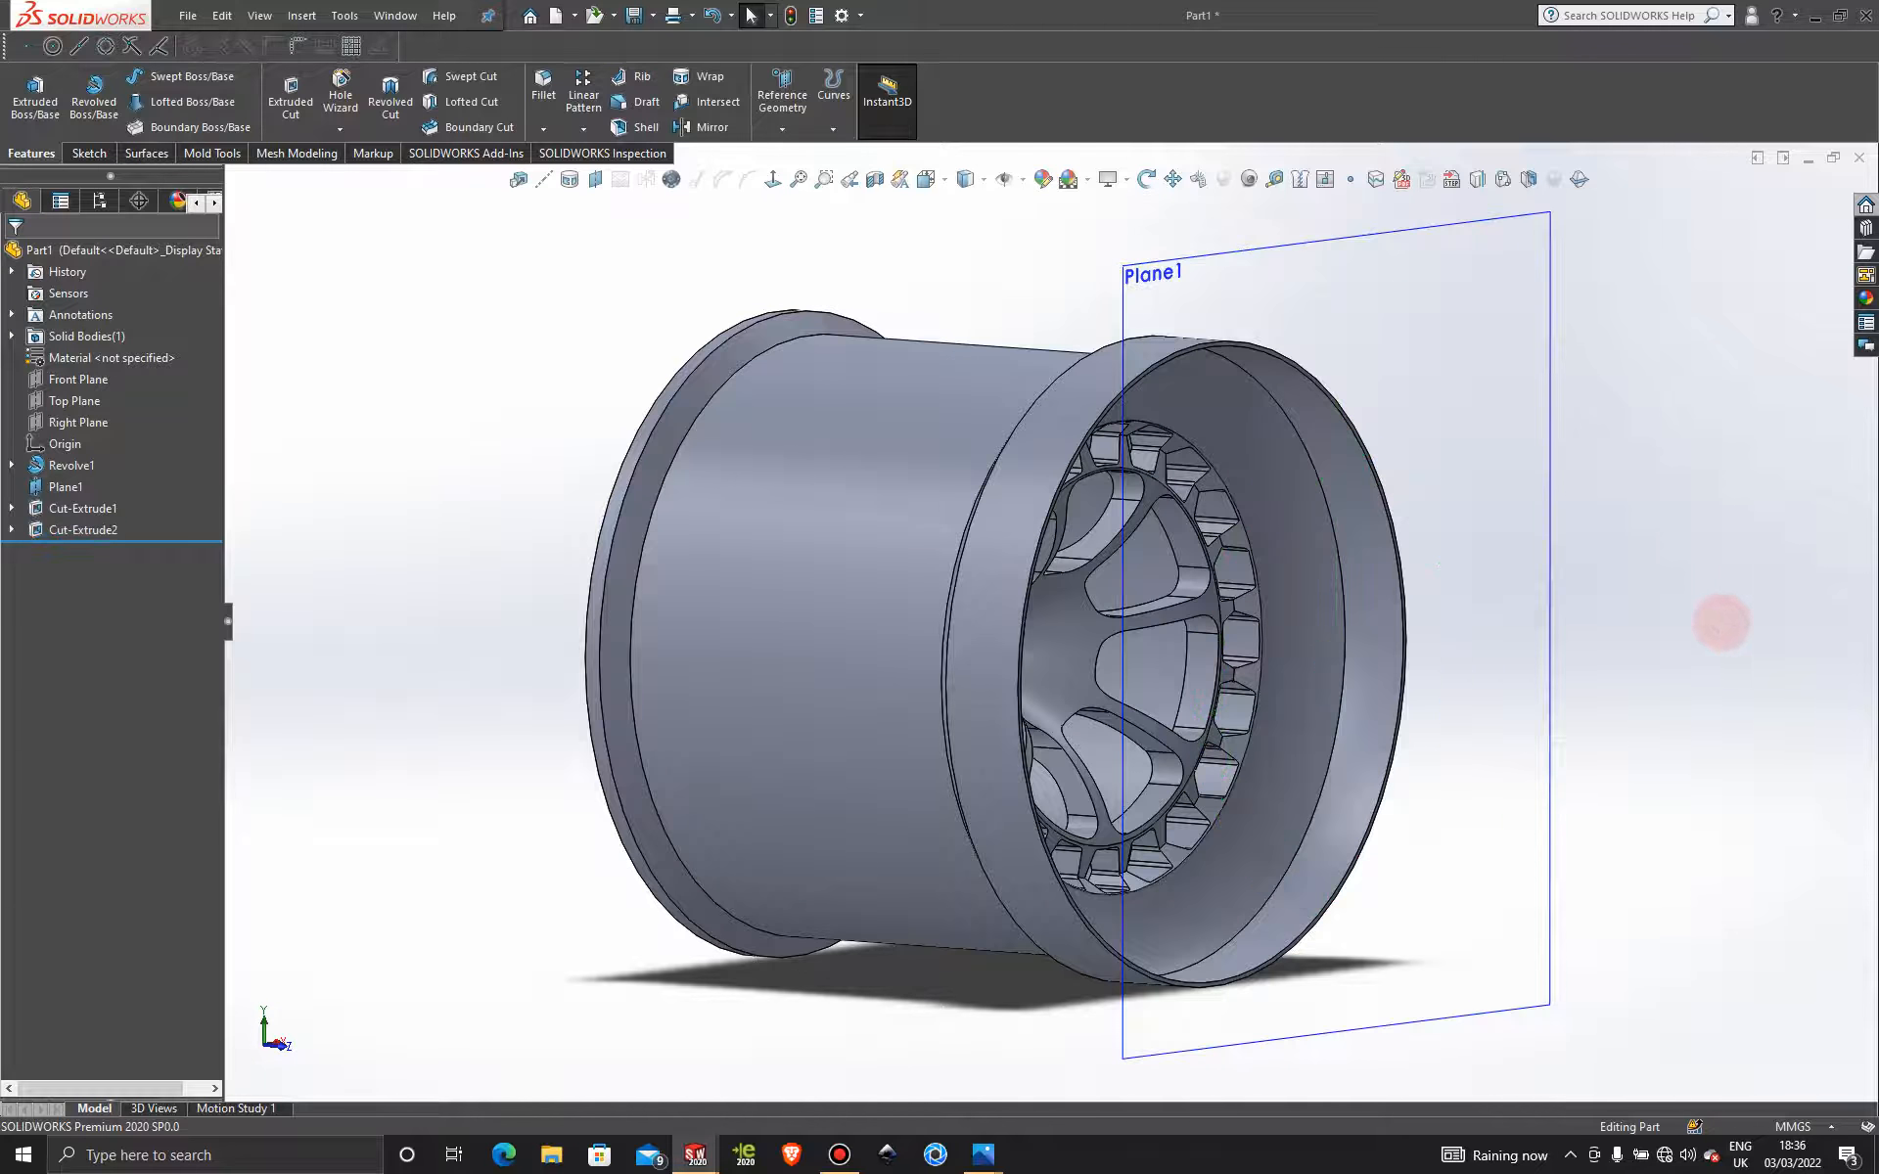
Inspect the cut rim from several angles and switch its display style to shaded without edges.
middle_click_drag(1721, 622, 1482, 592)
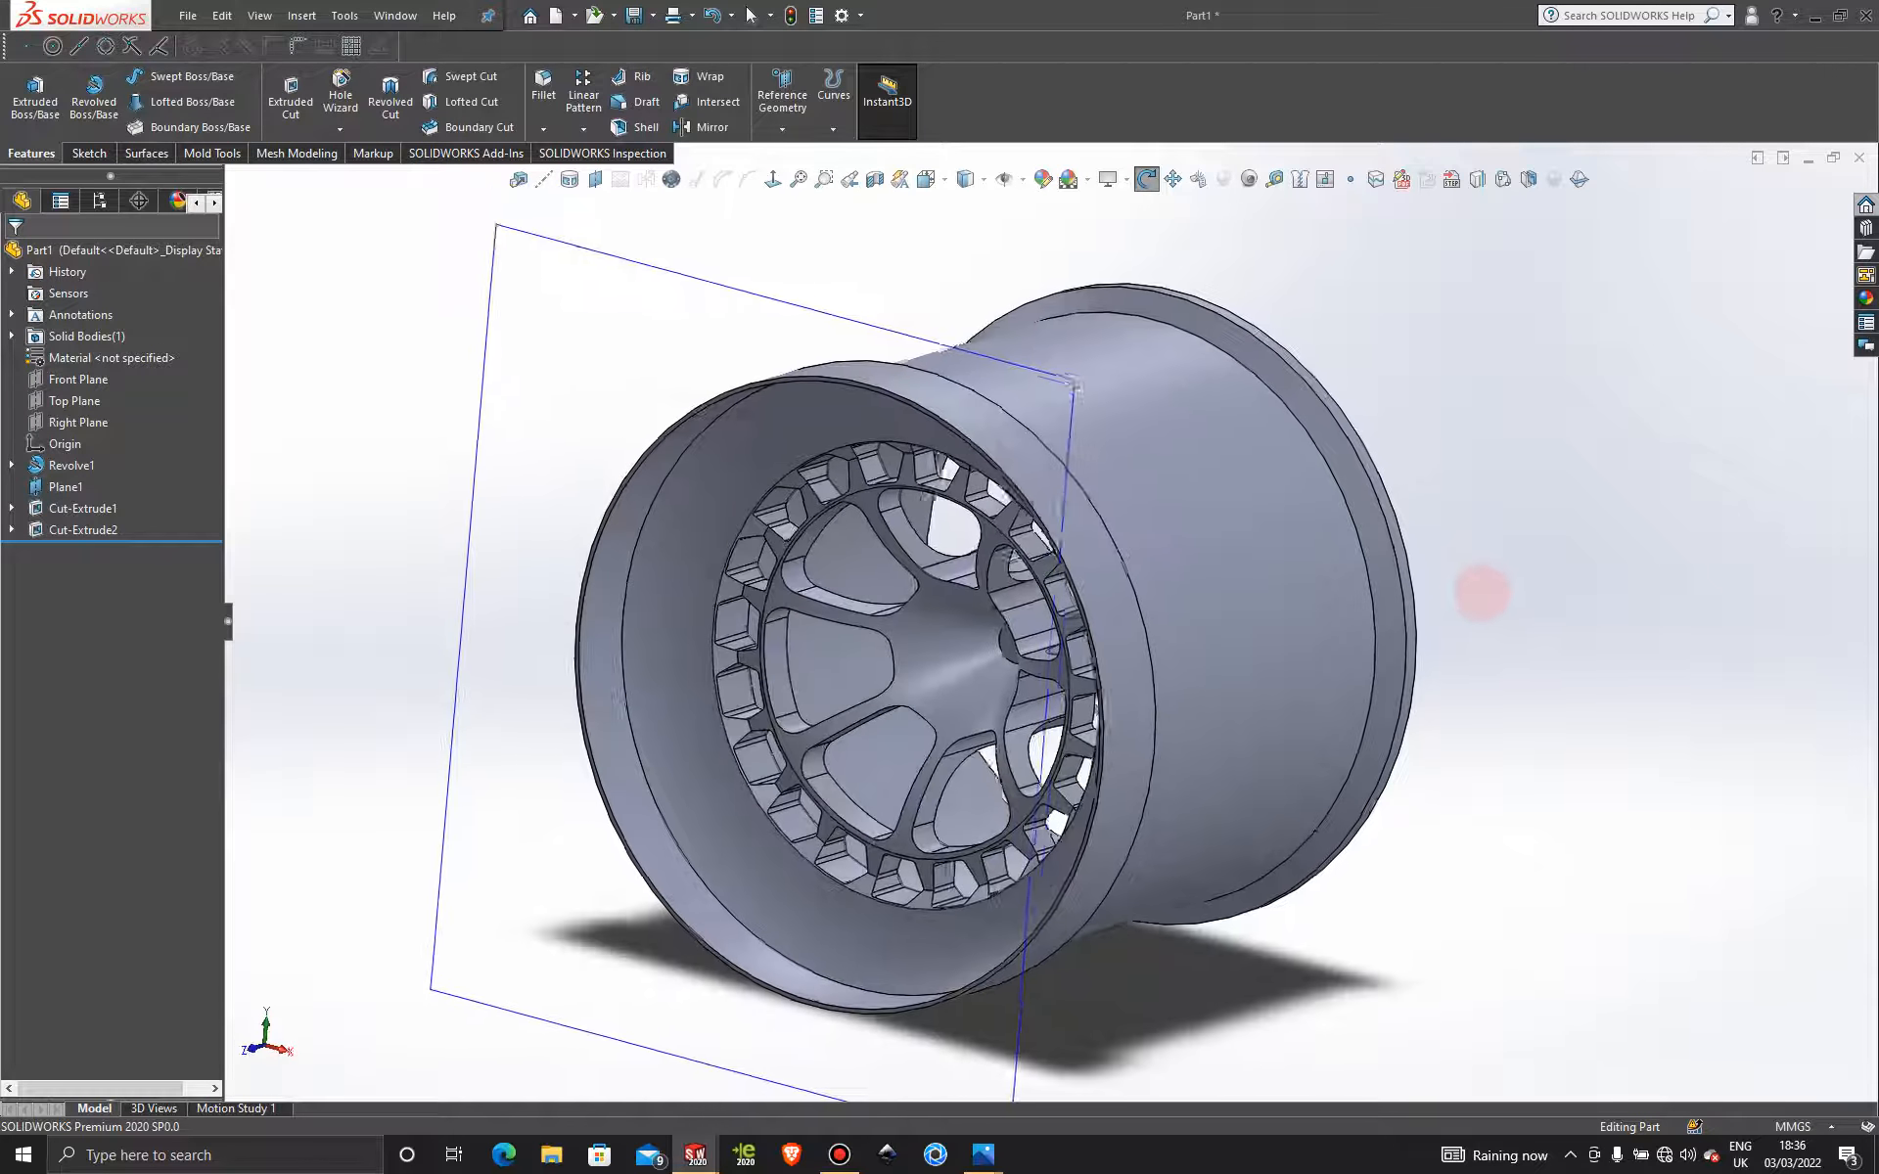
scroll(1482, 593, "up", 5)
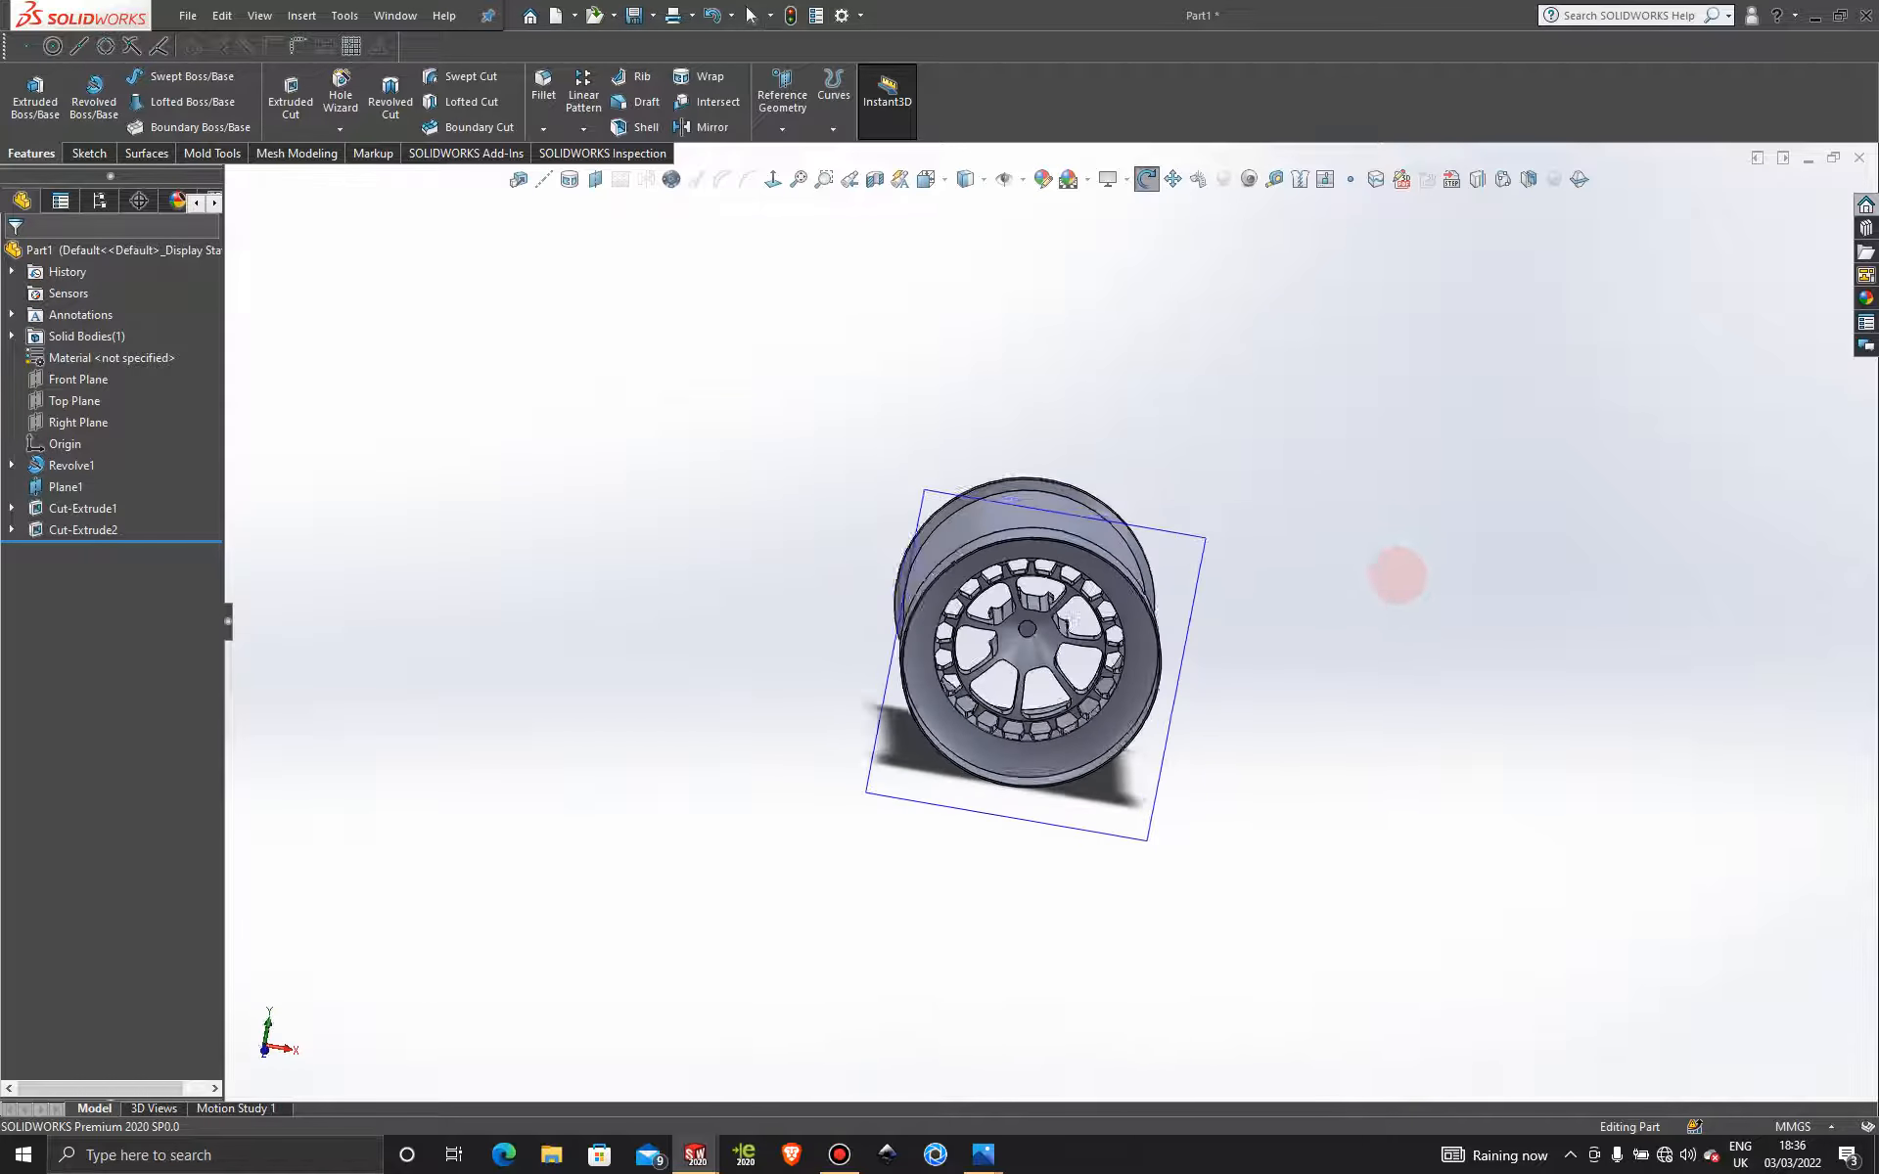
middle_click_drag(1463, 484, 1350, 519)
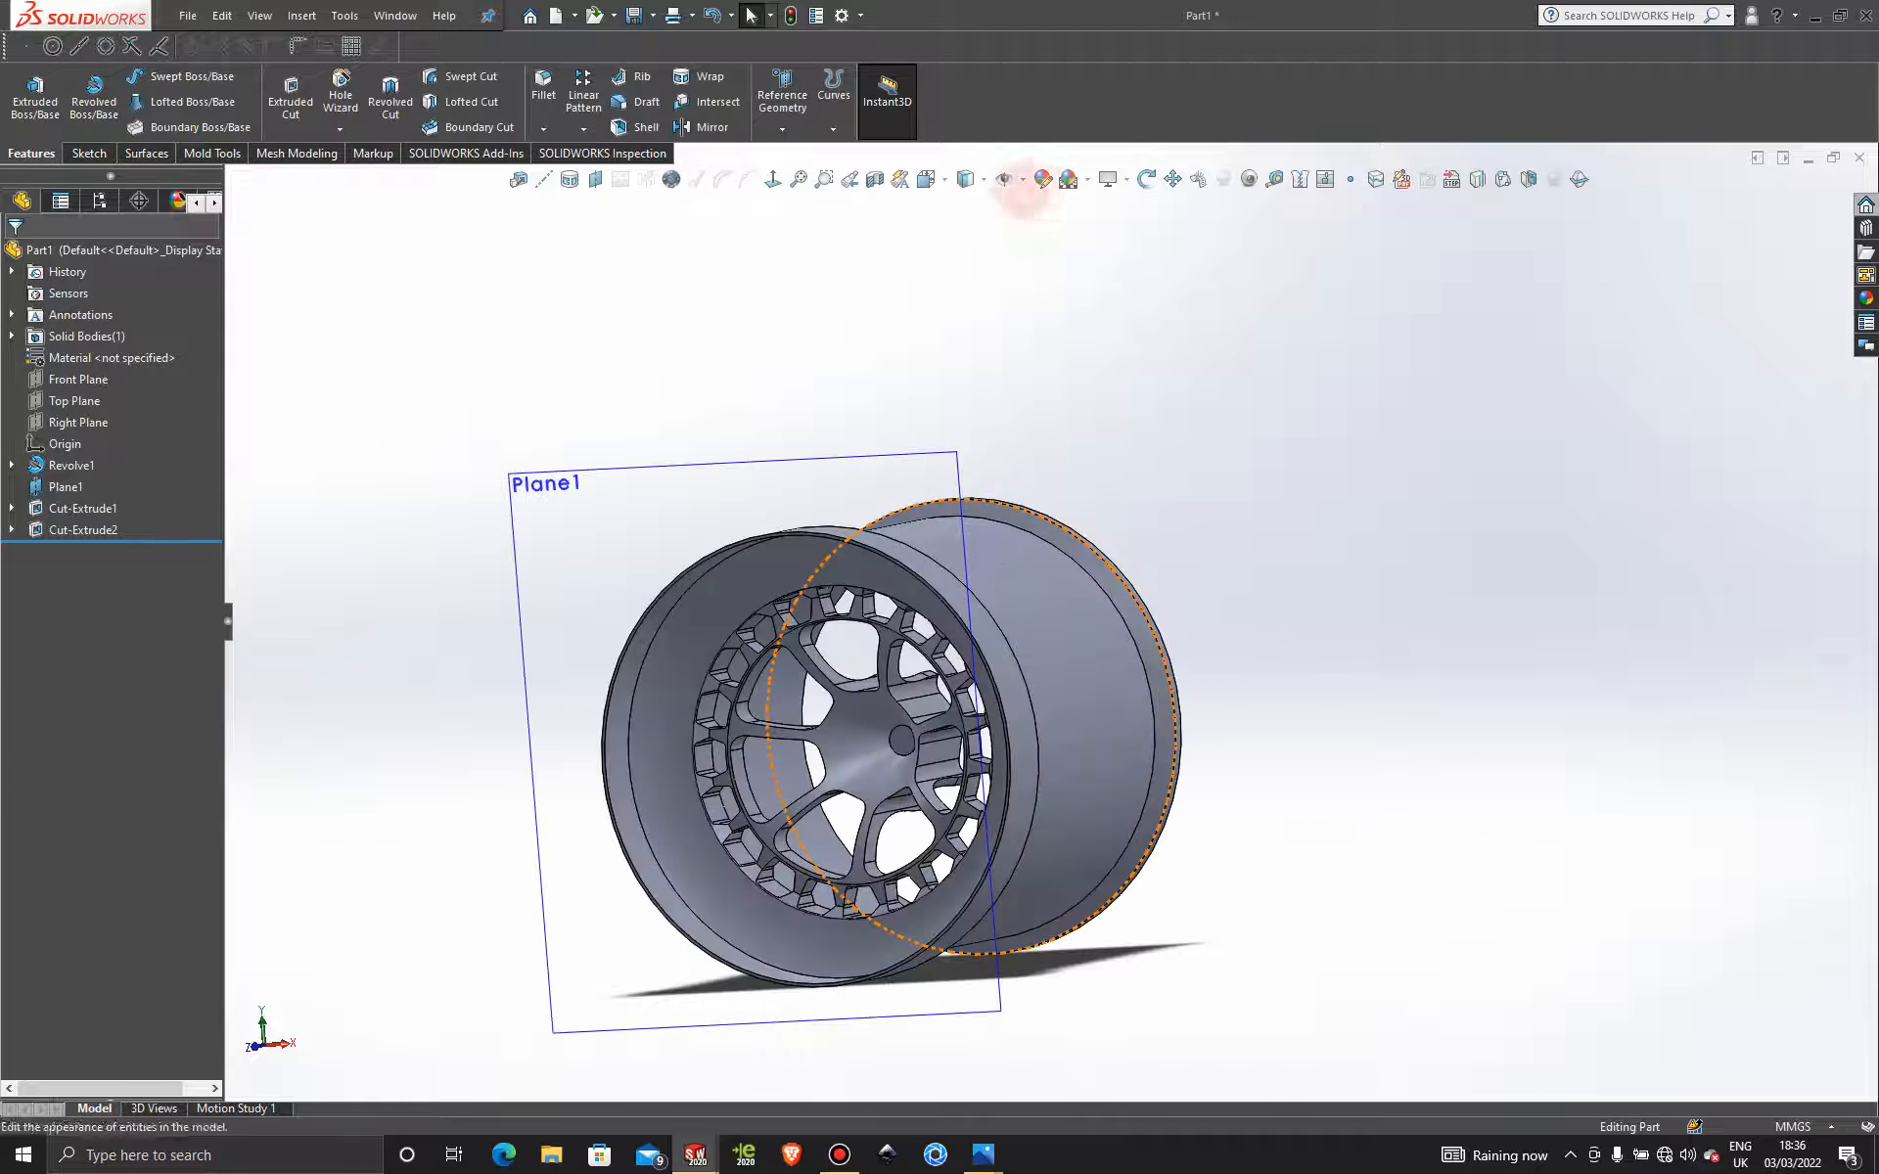
left_click(984, 179)
left_click(959, 228)
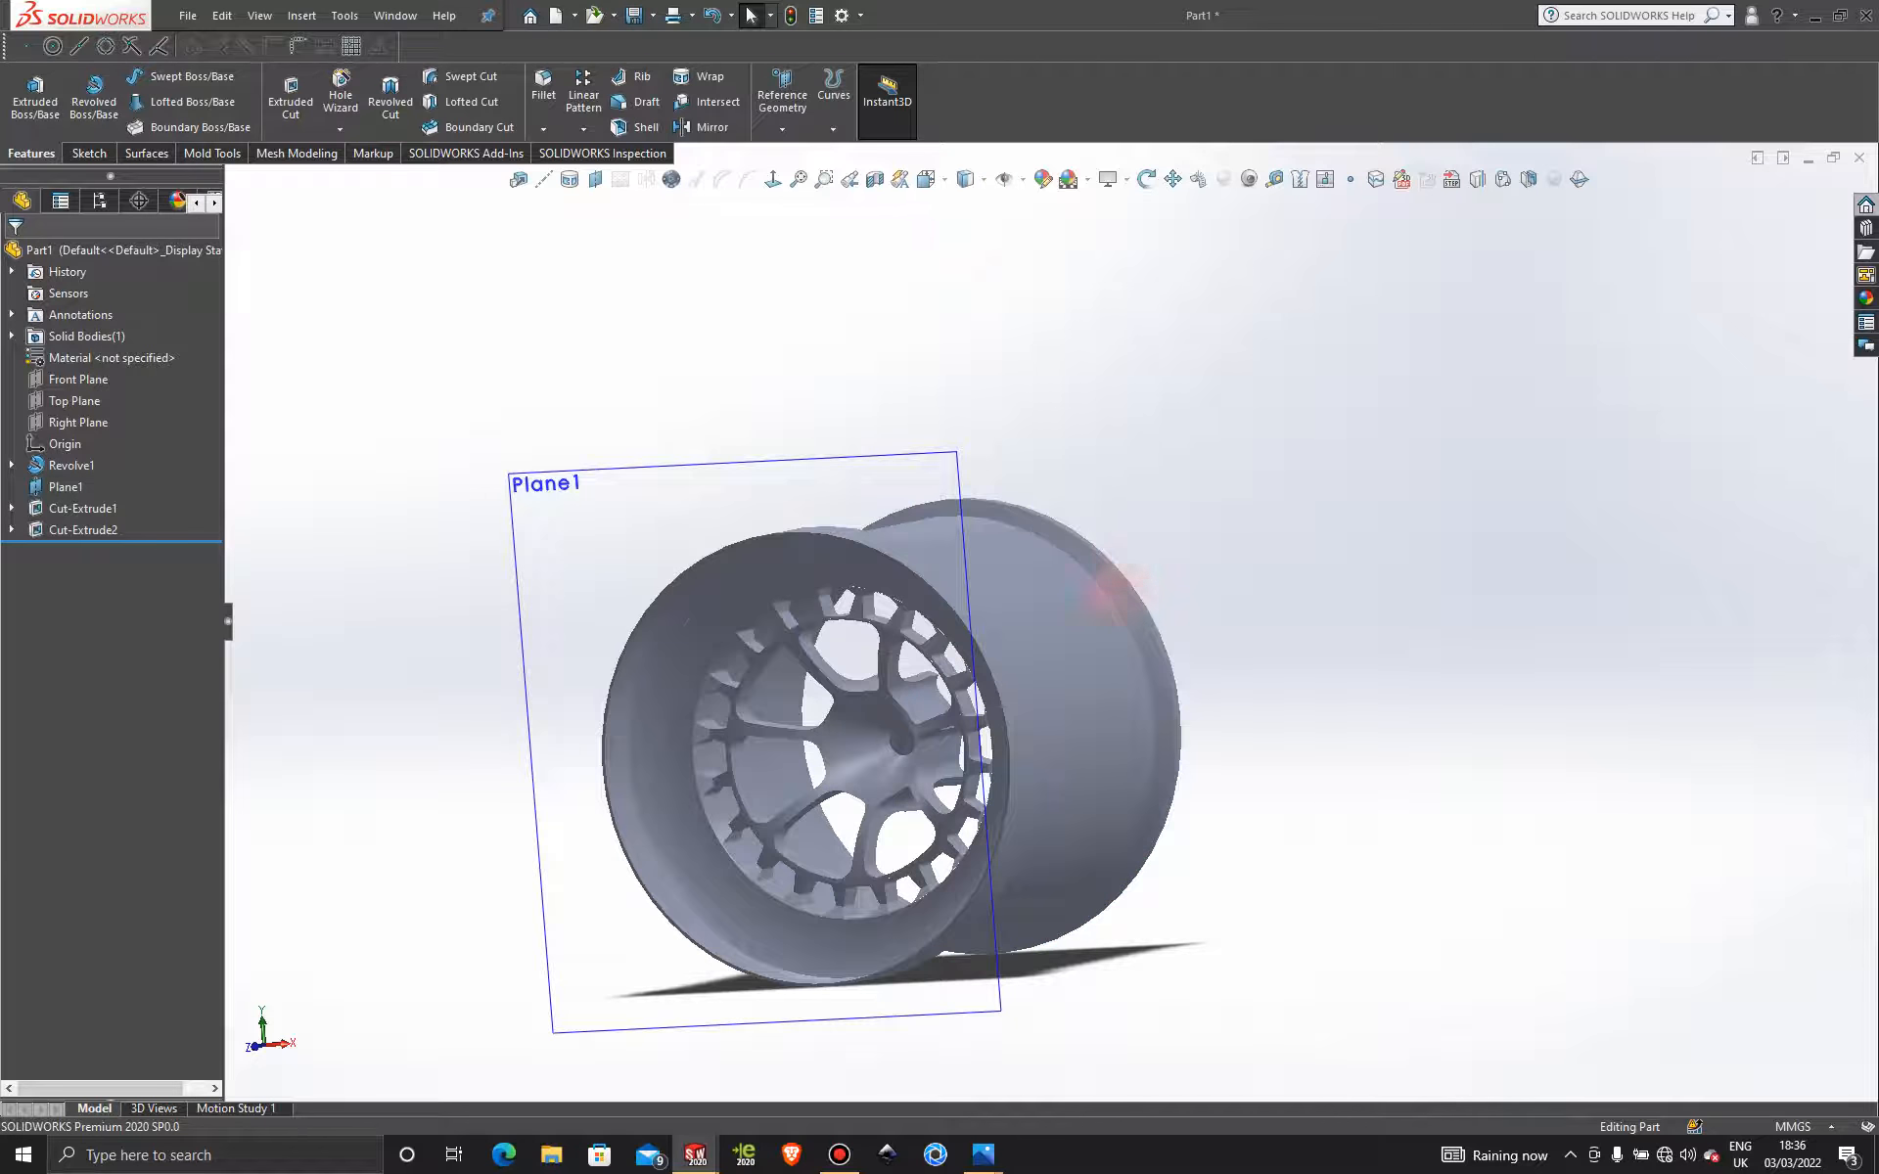
middle_click_drag(1111, 587, 925, 729)
middle_click_drag(993, 430, 1125, 376)
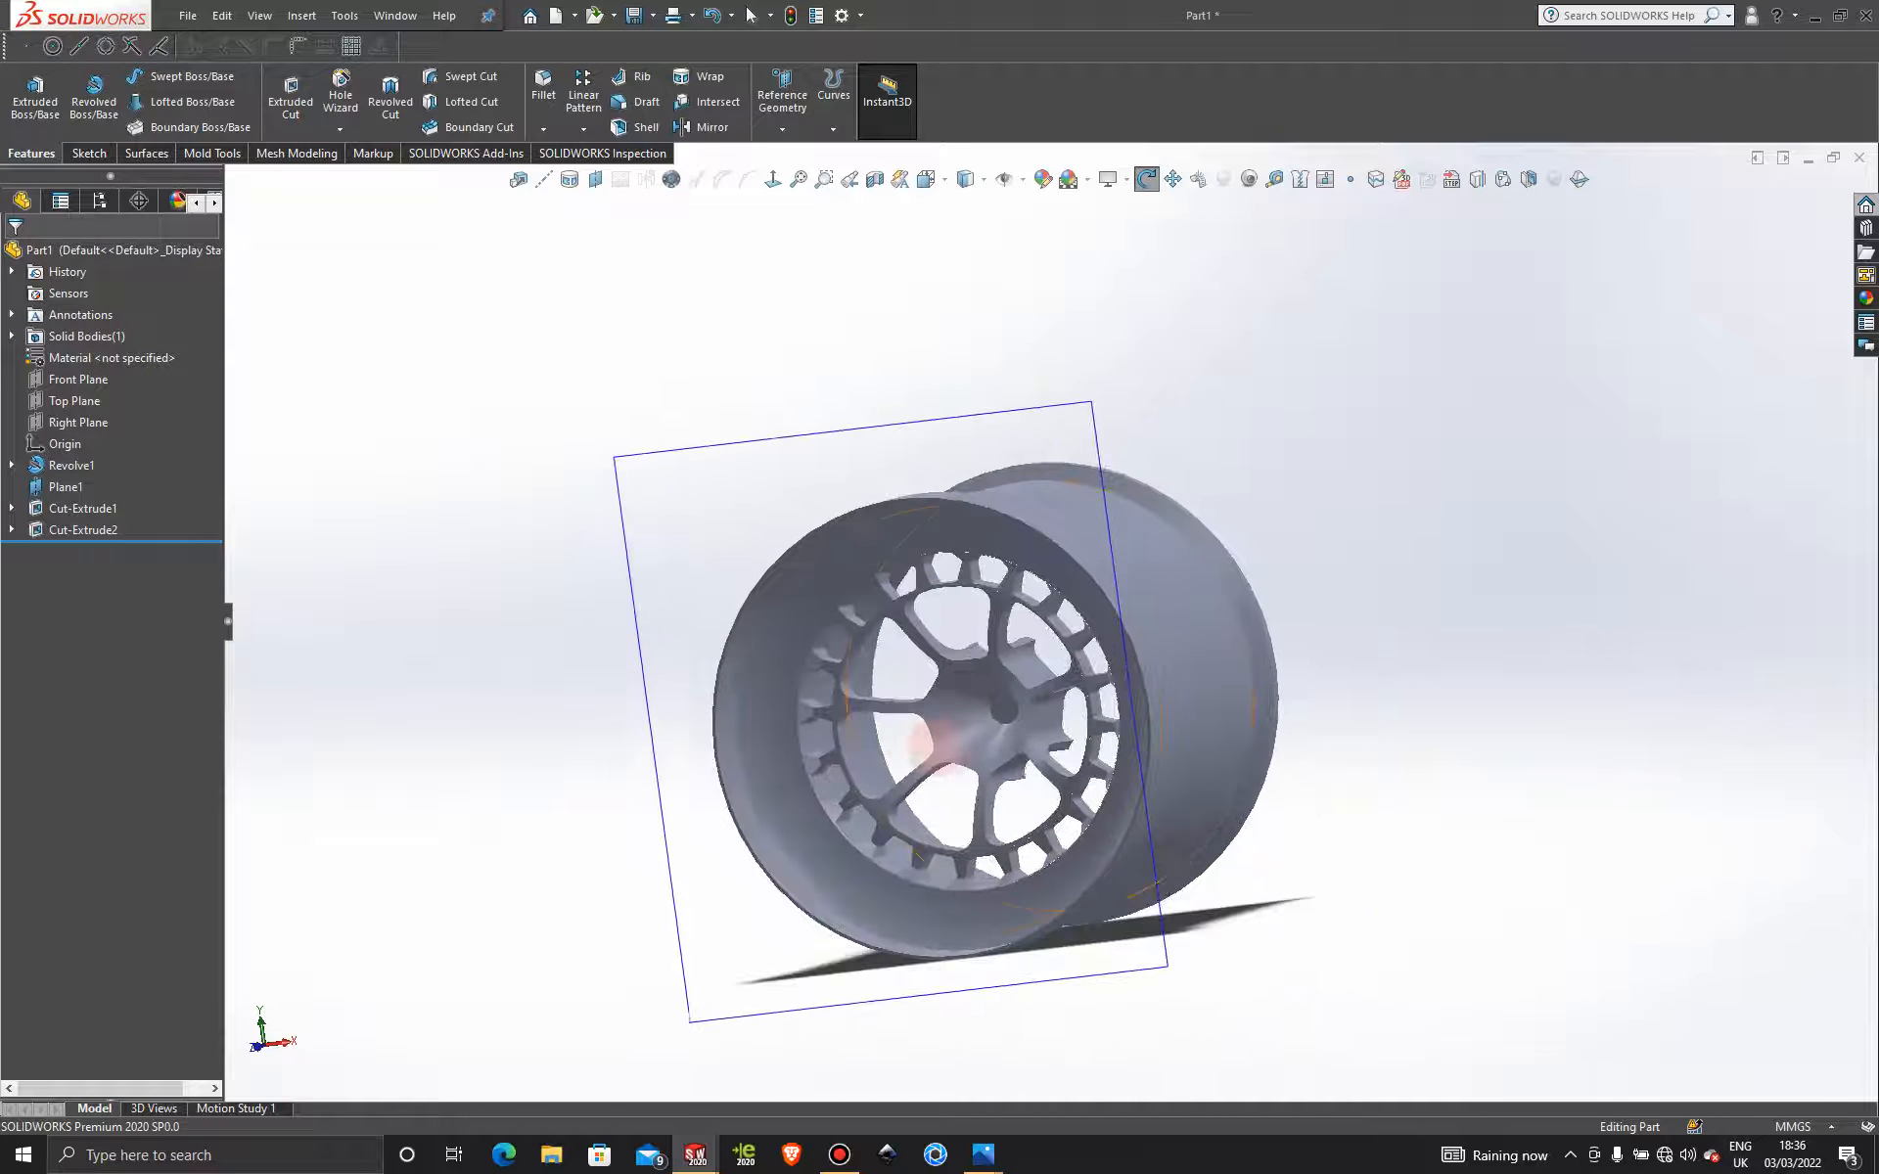
middle_click_drag(954, 721, 930, 752)
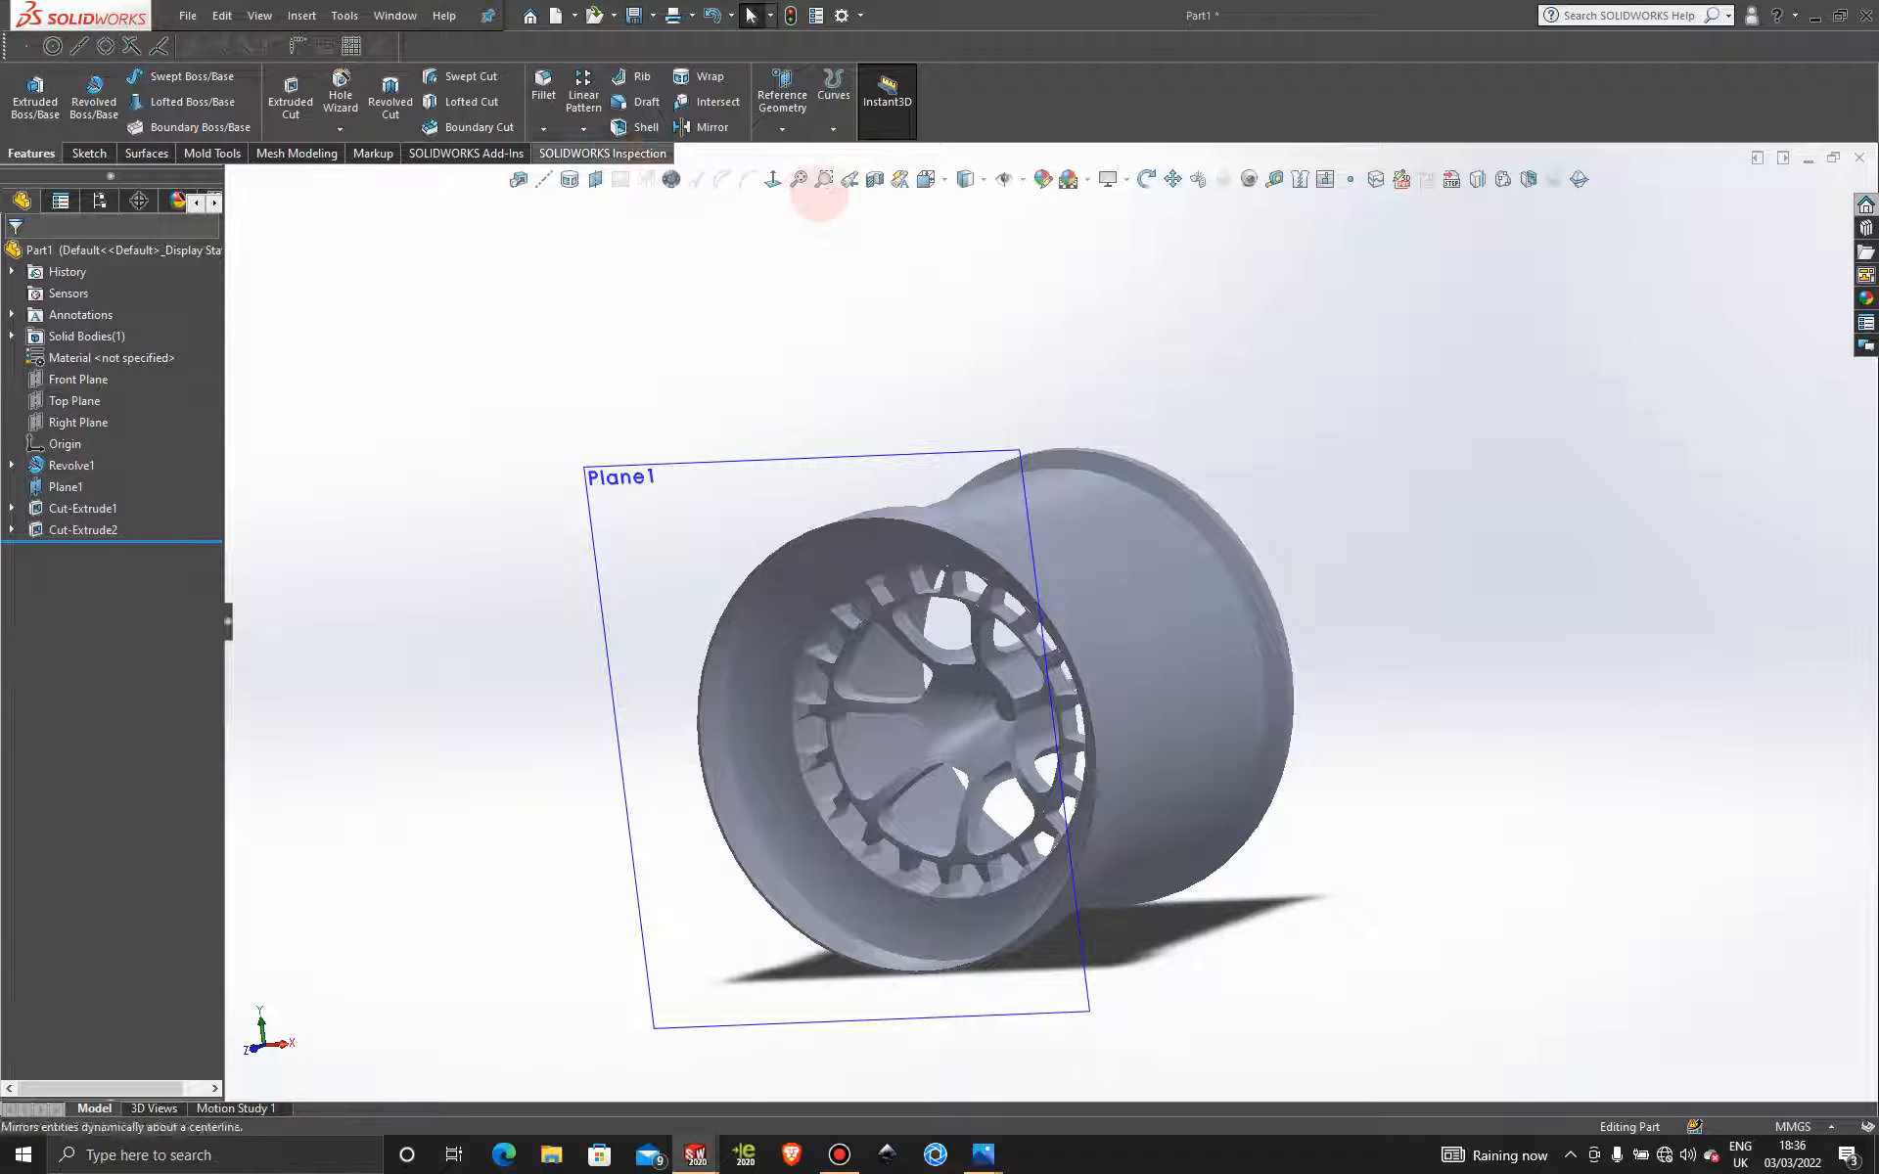
Section the rim along the Right Plane and hide Plane1.
left_click(892, 179)
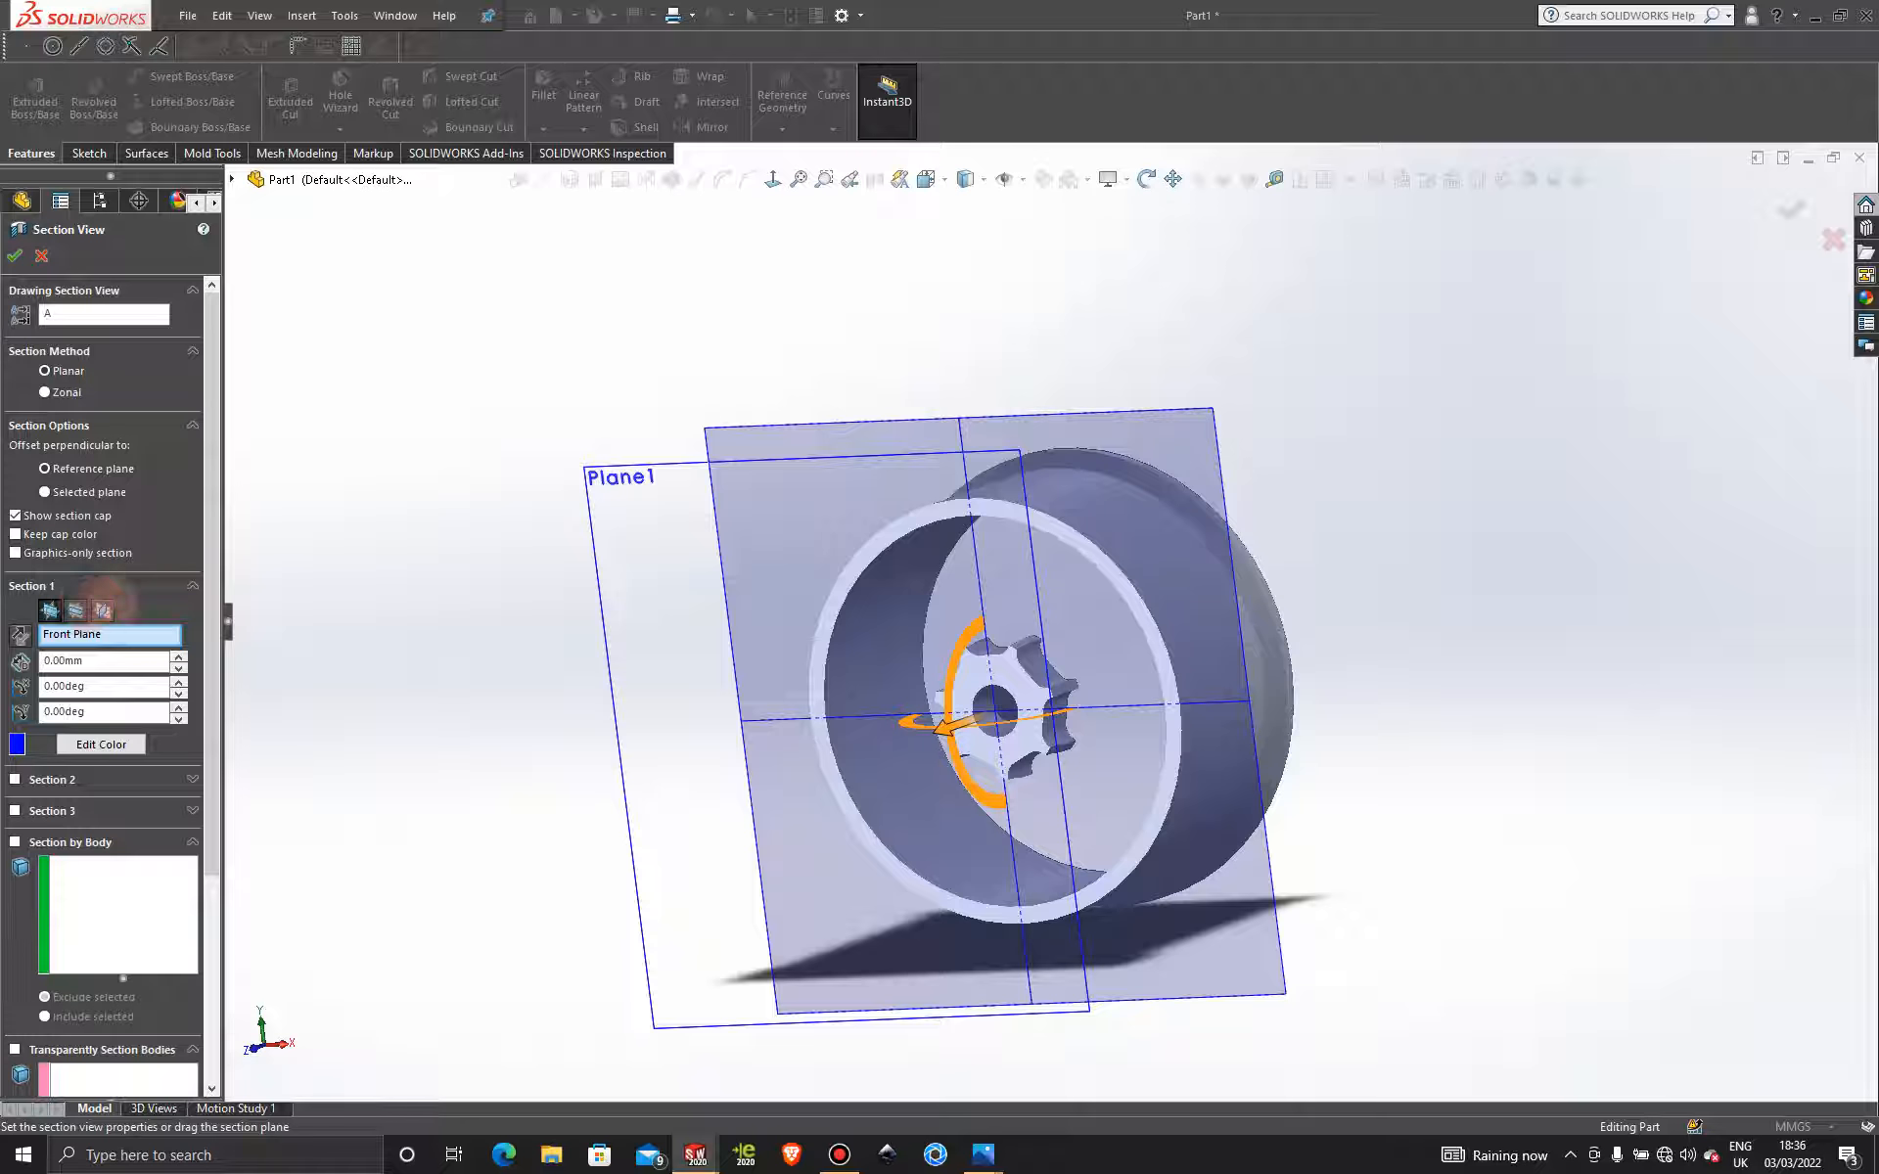
left_click(102, 610)
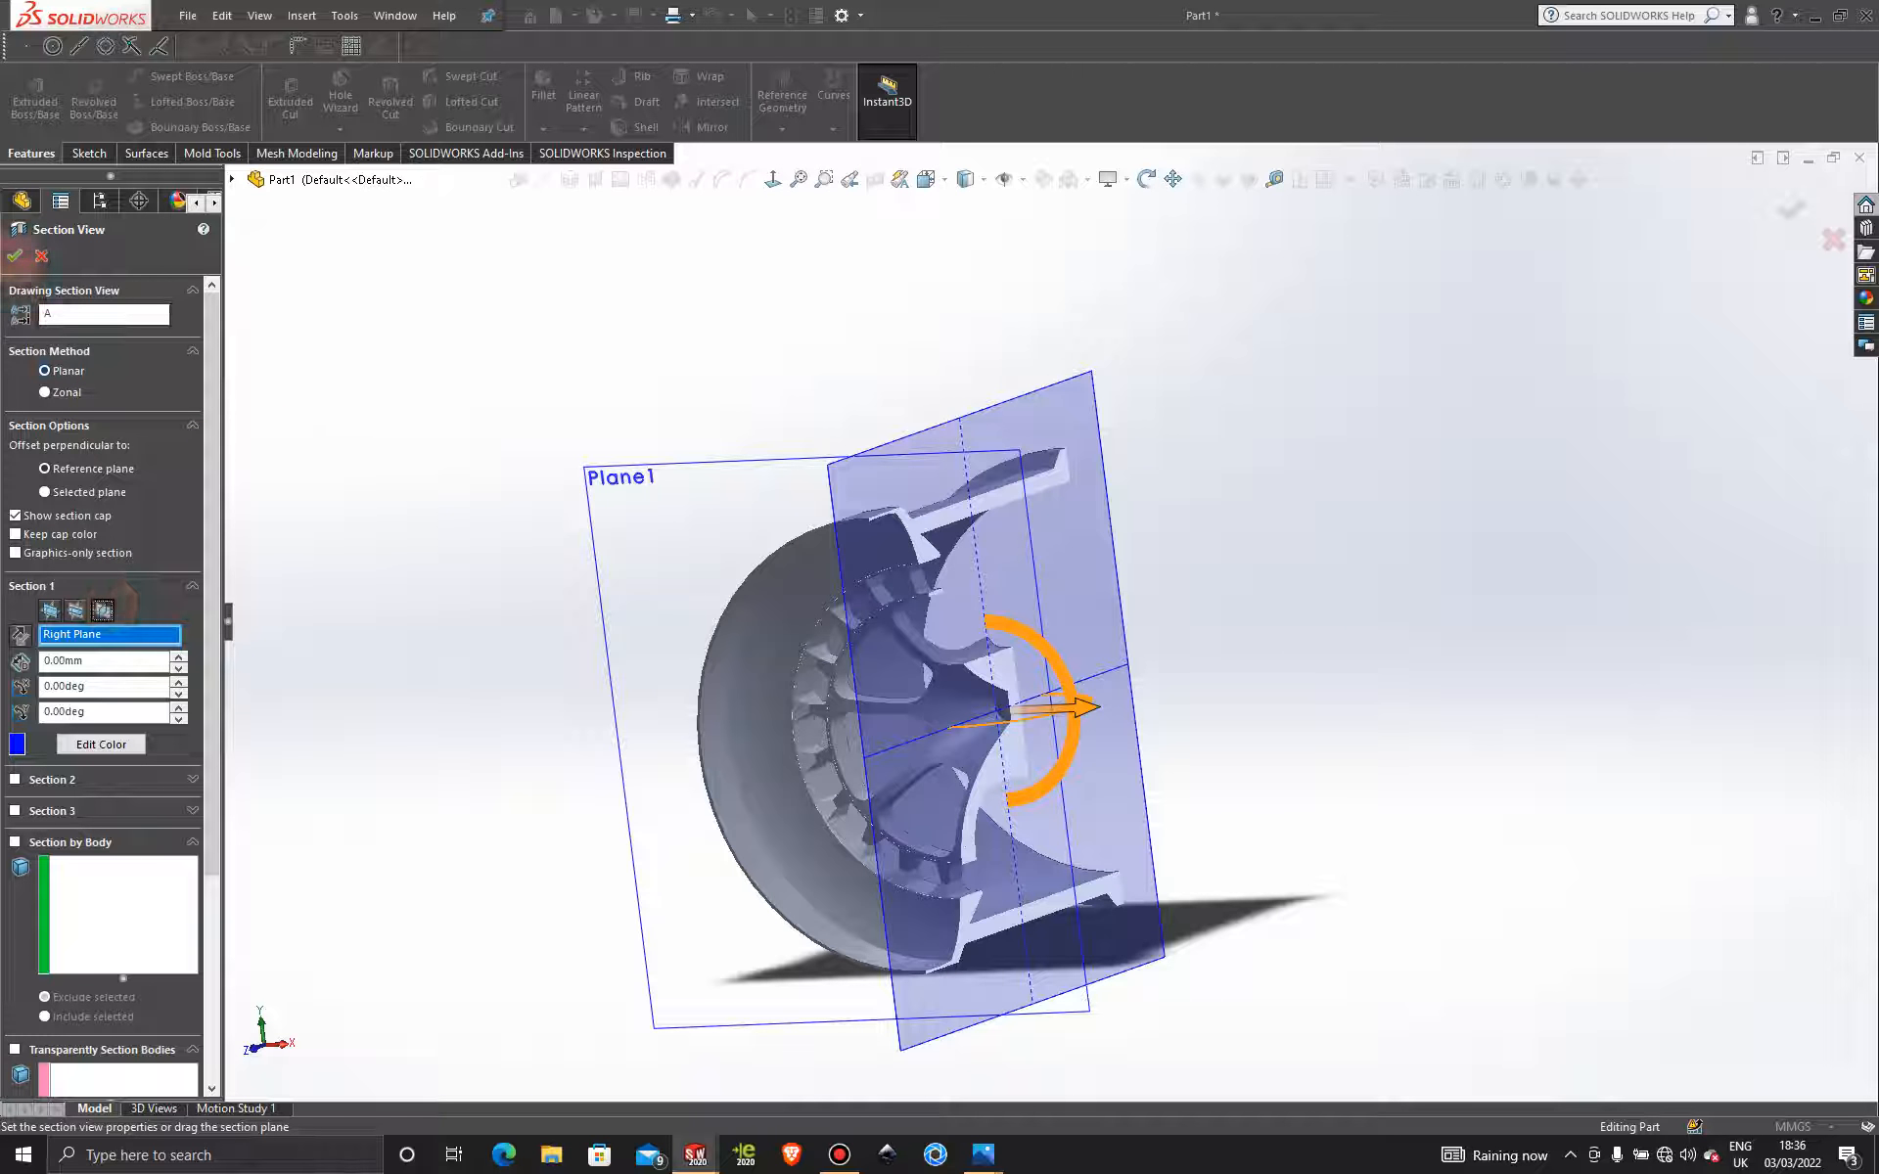
left_click(13, 255)
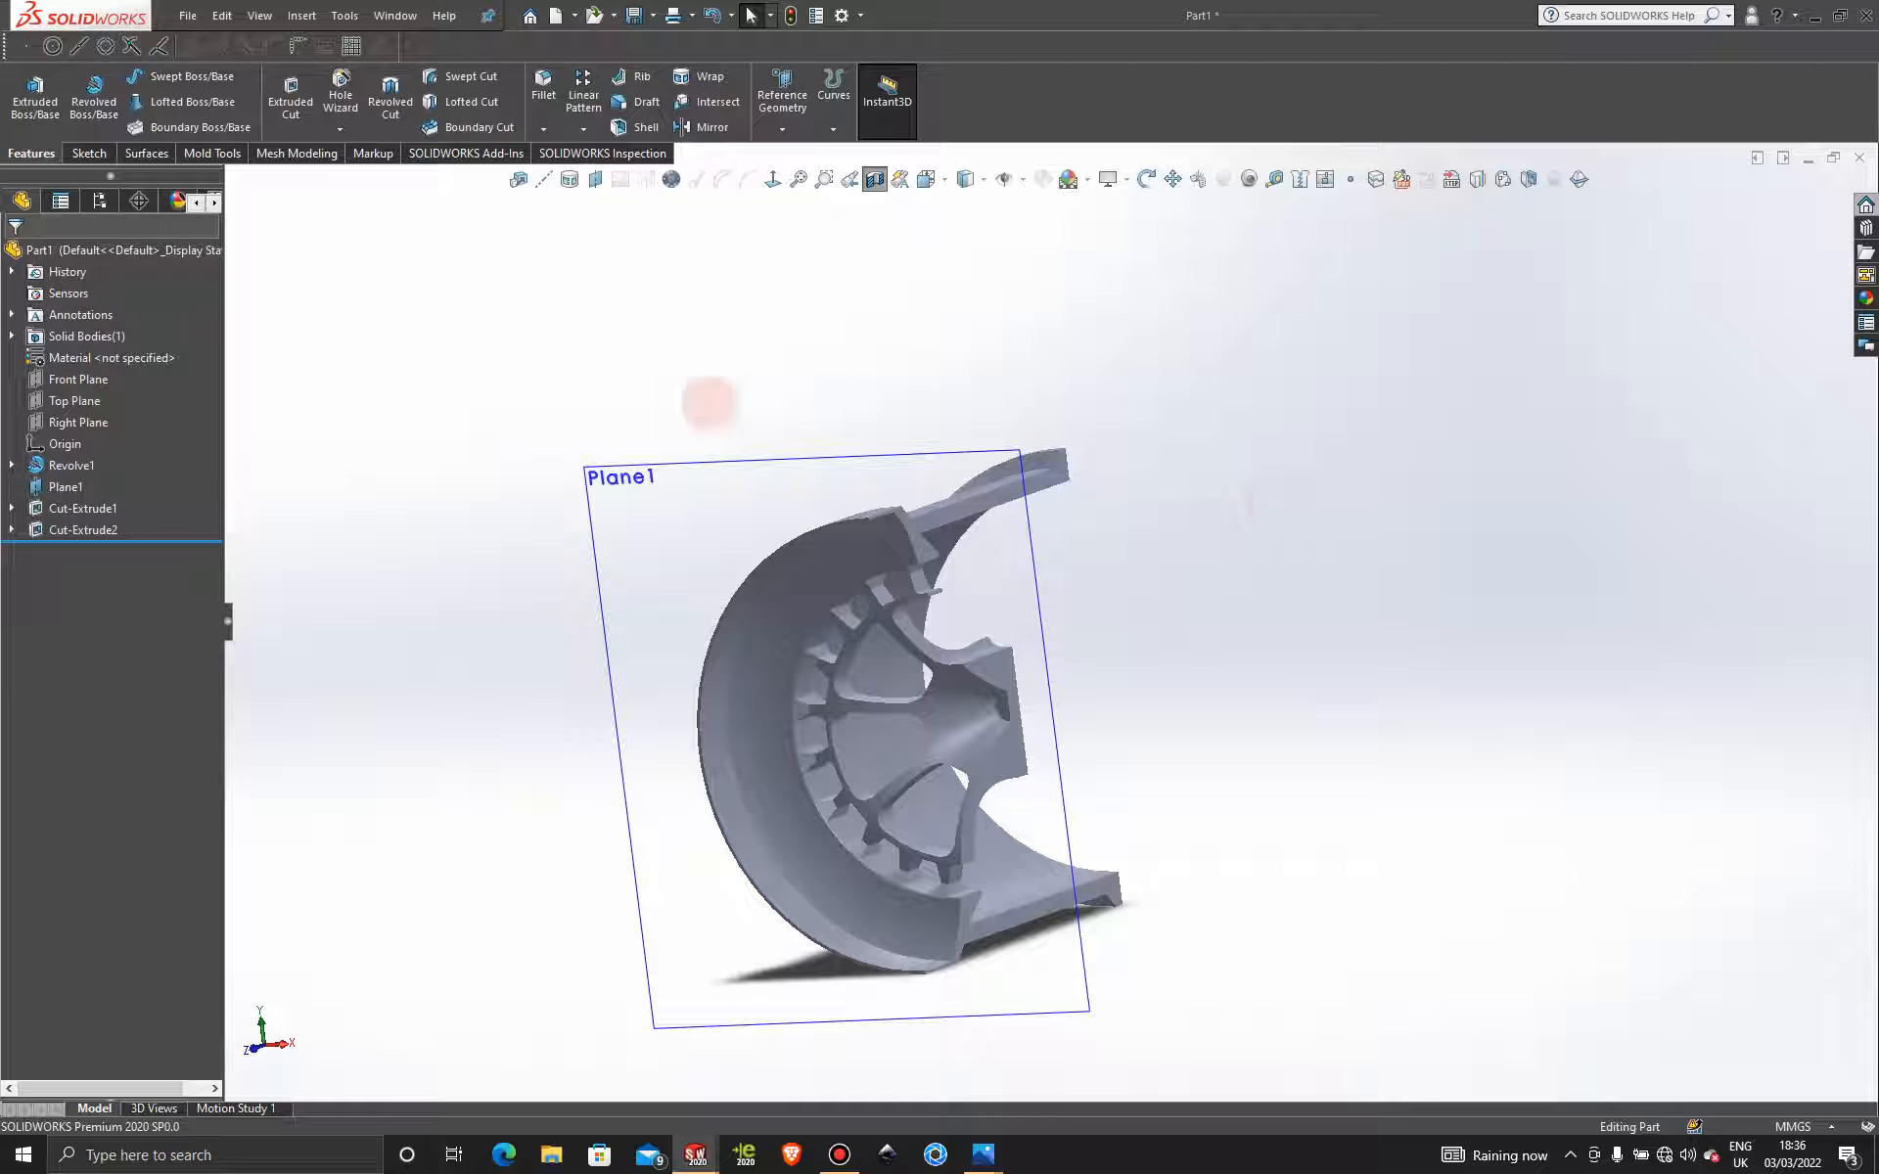
right_click(740, 467)
left_click(816, 445)
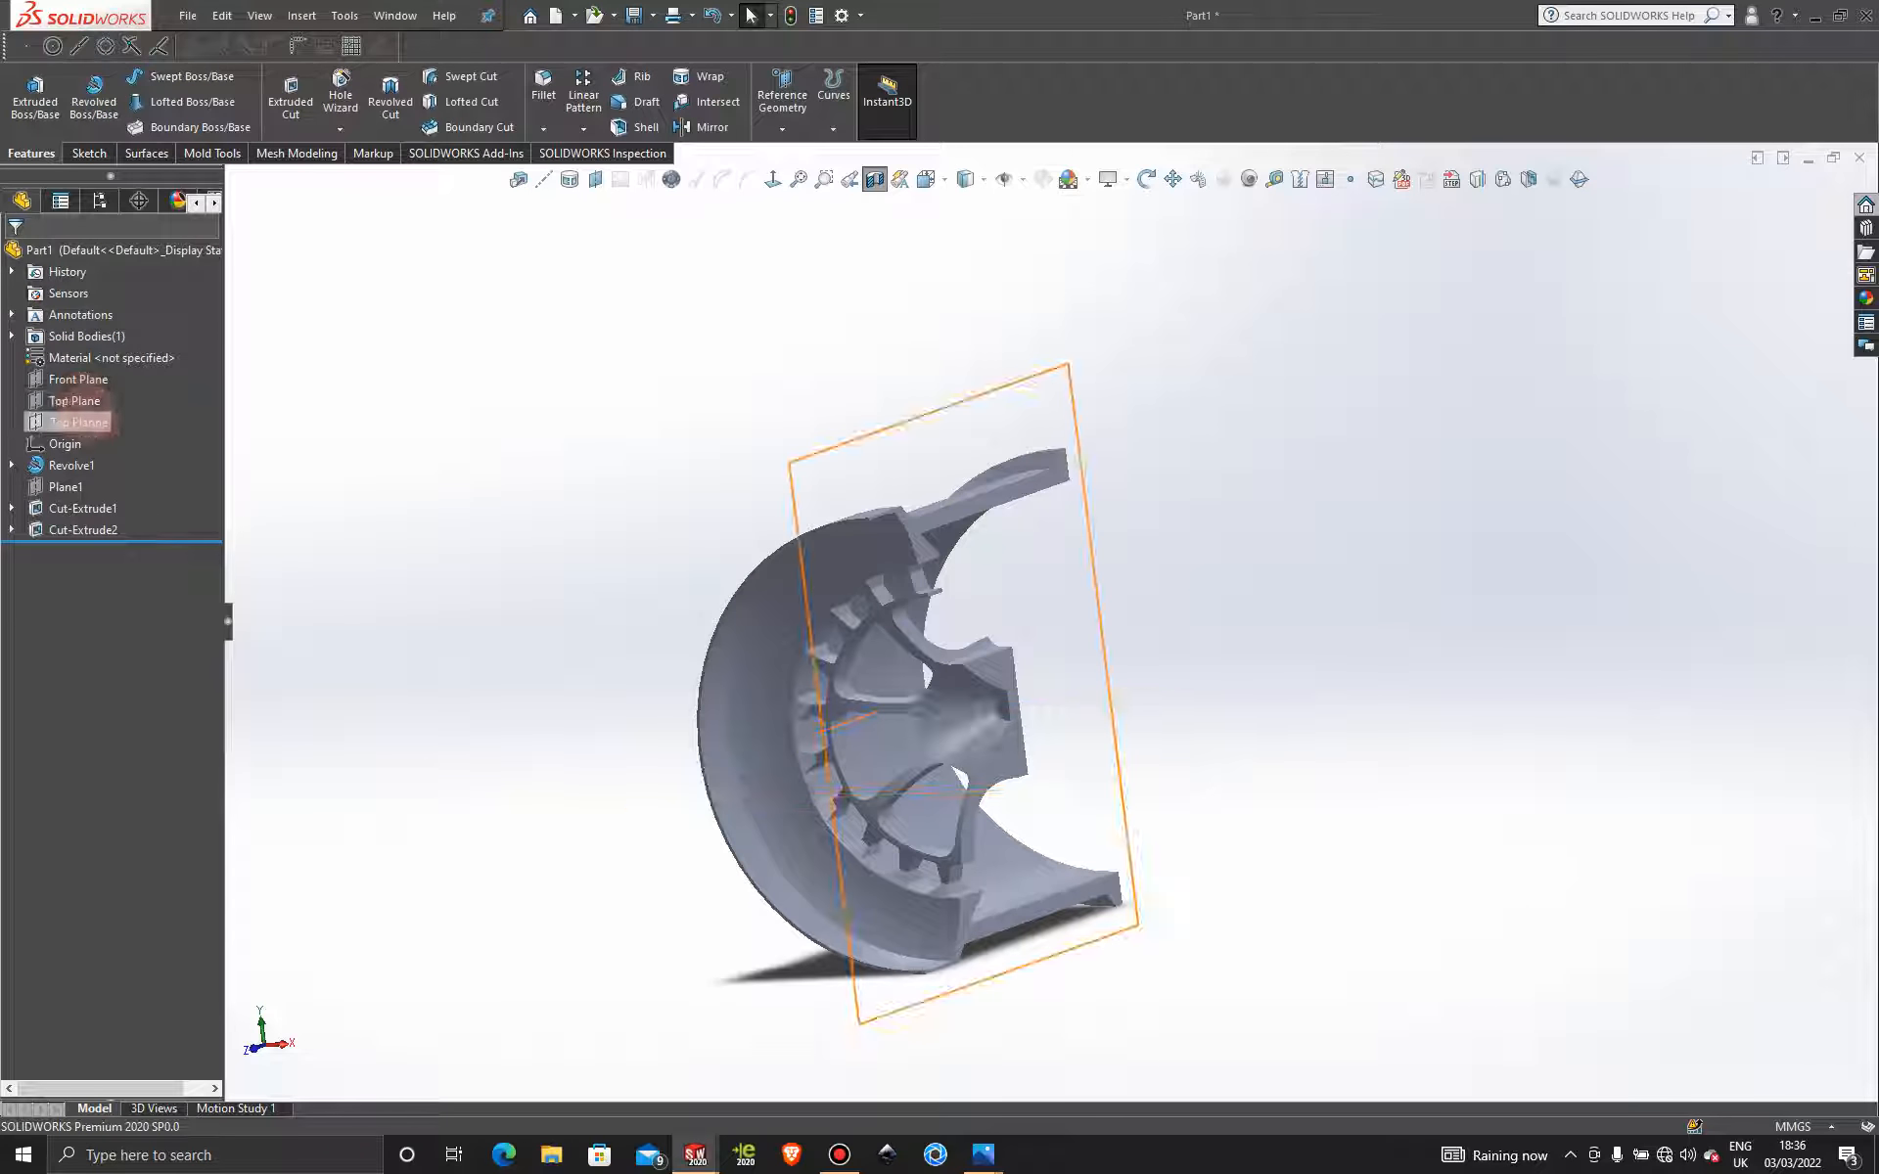
Open a new sketch on the Right Plane, view it face-on, and start the Spline tool.
left_click(78, 421)
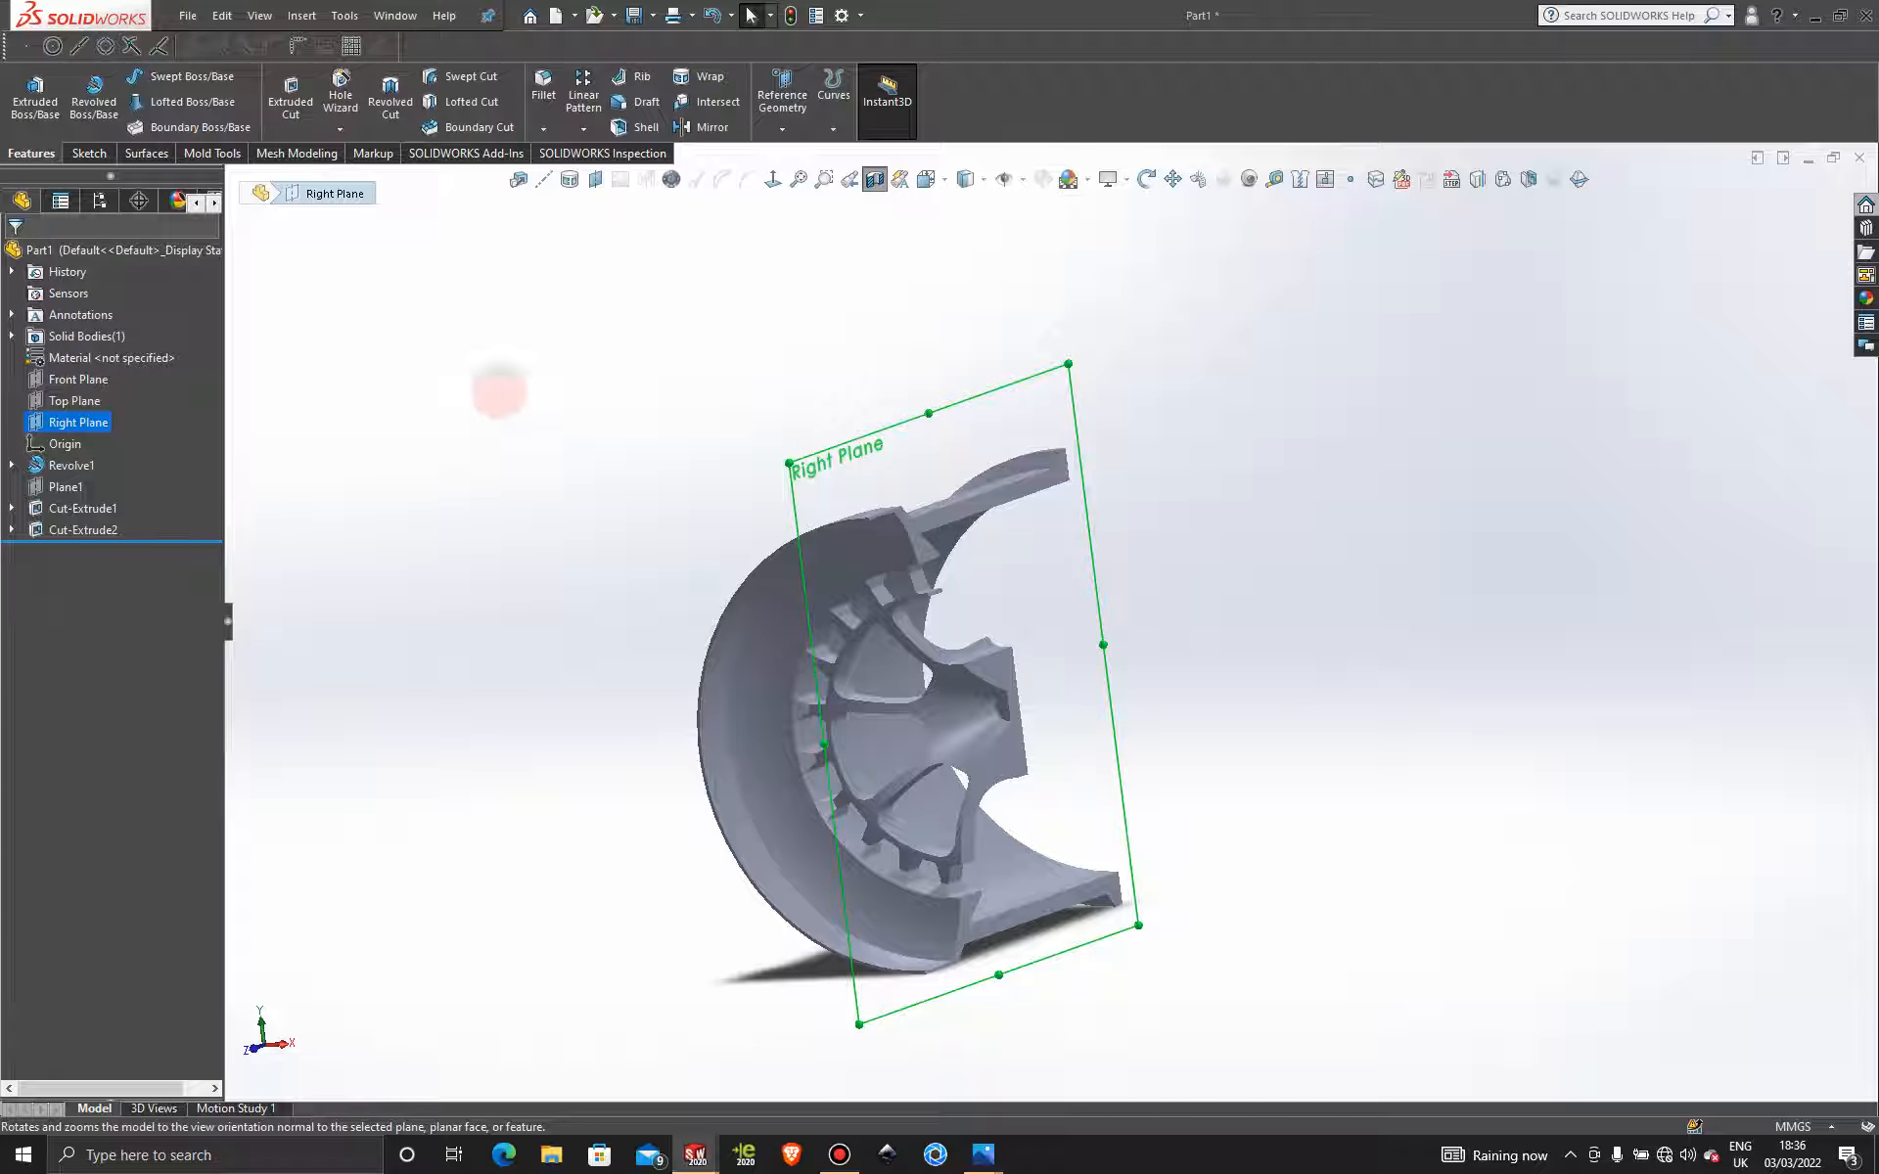
left_click(483, 369)
left_click(76, 422)
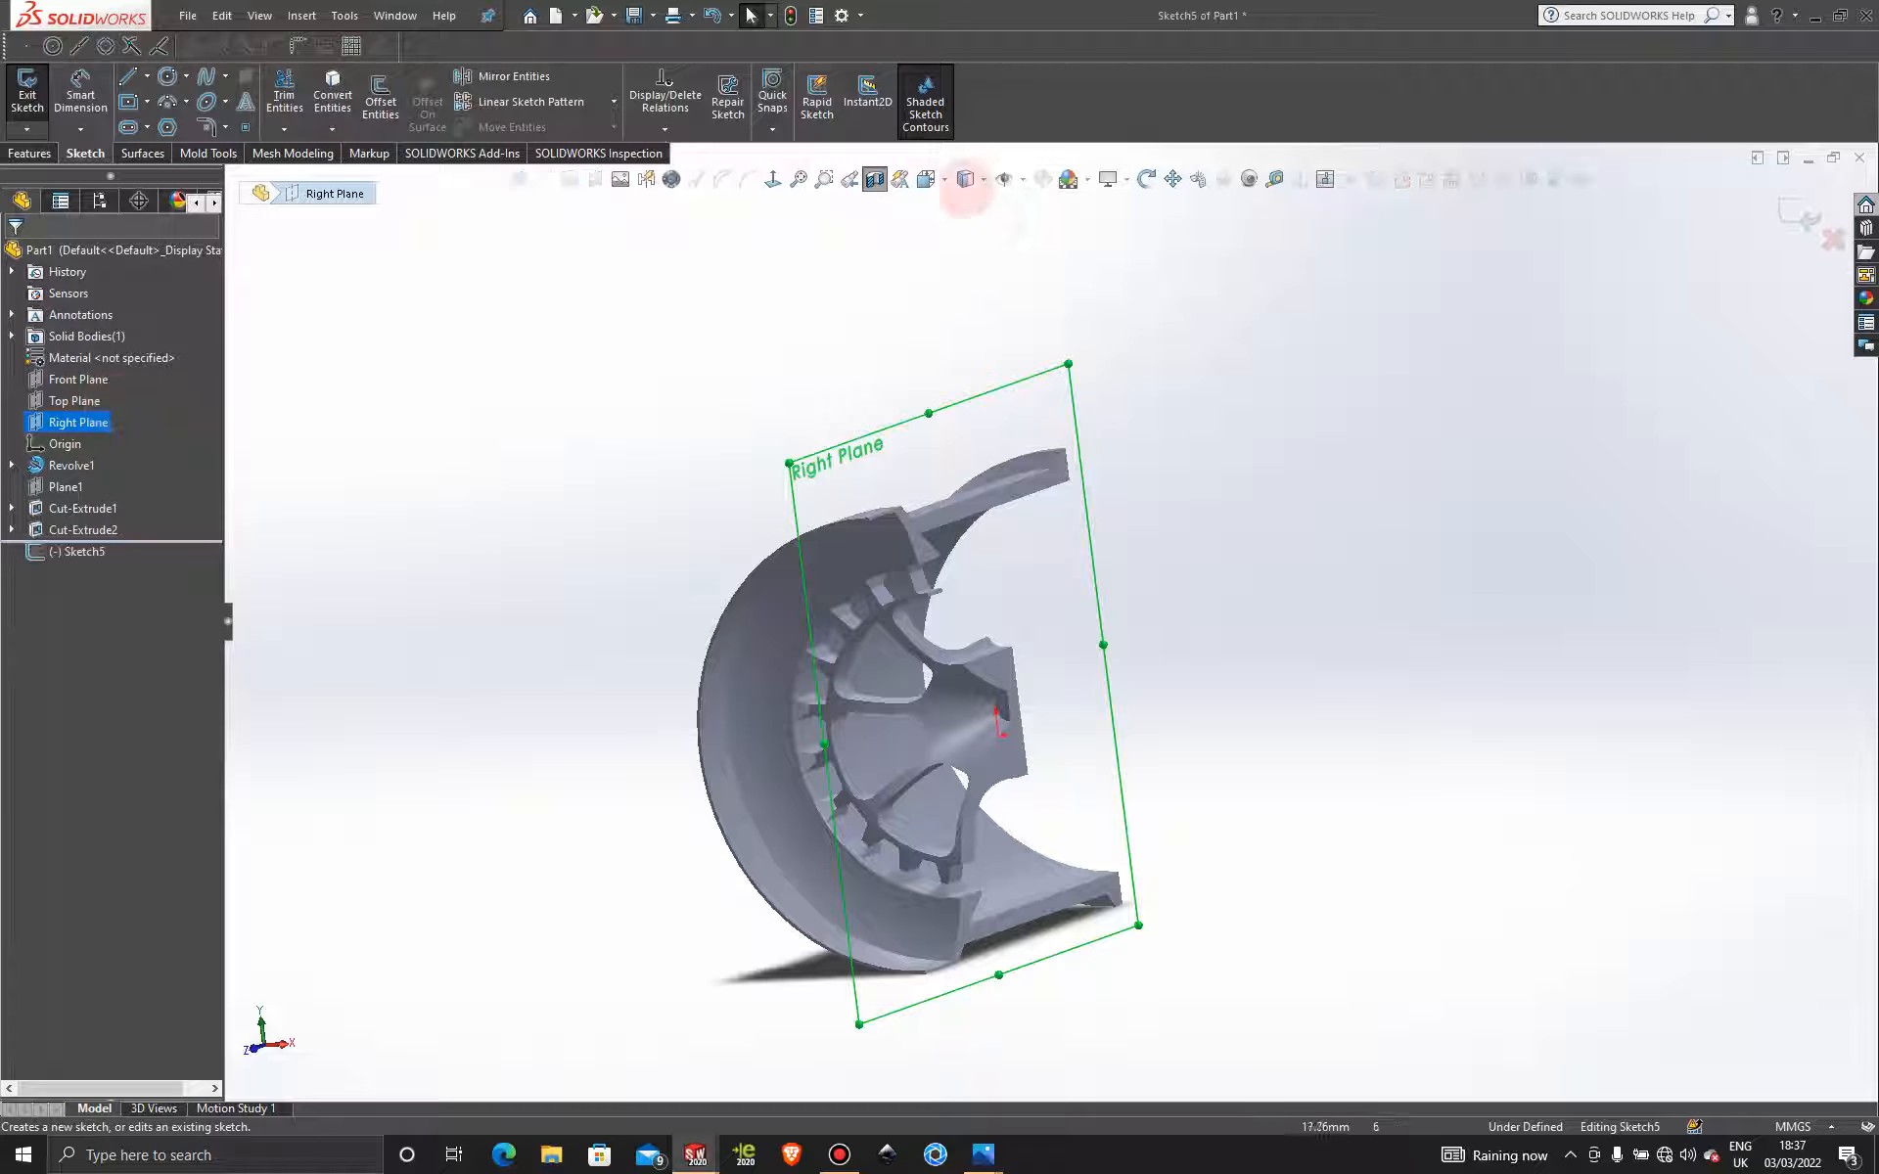
left_click(773, 179)
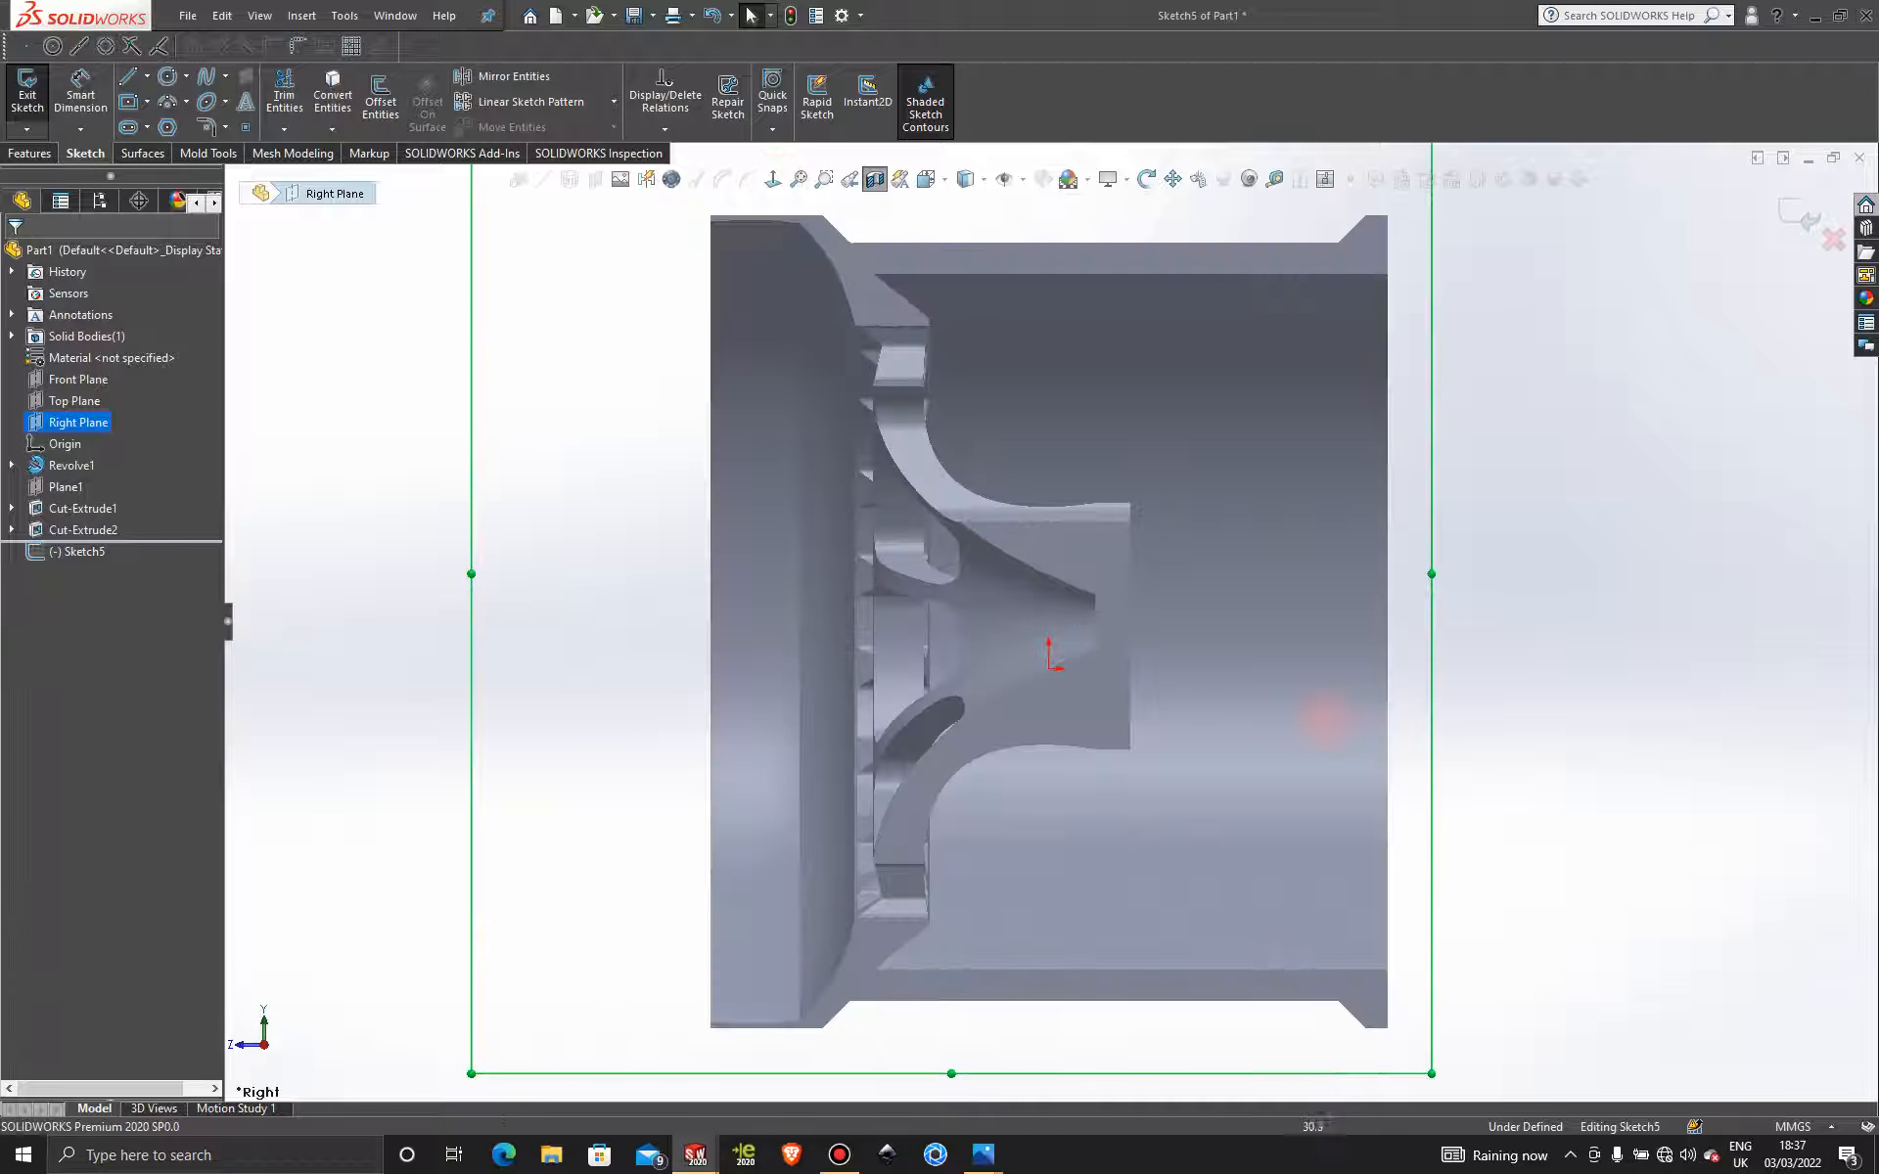
scroll(1135, 587, "down", 1)
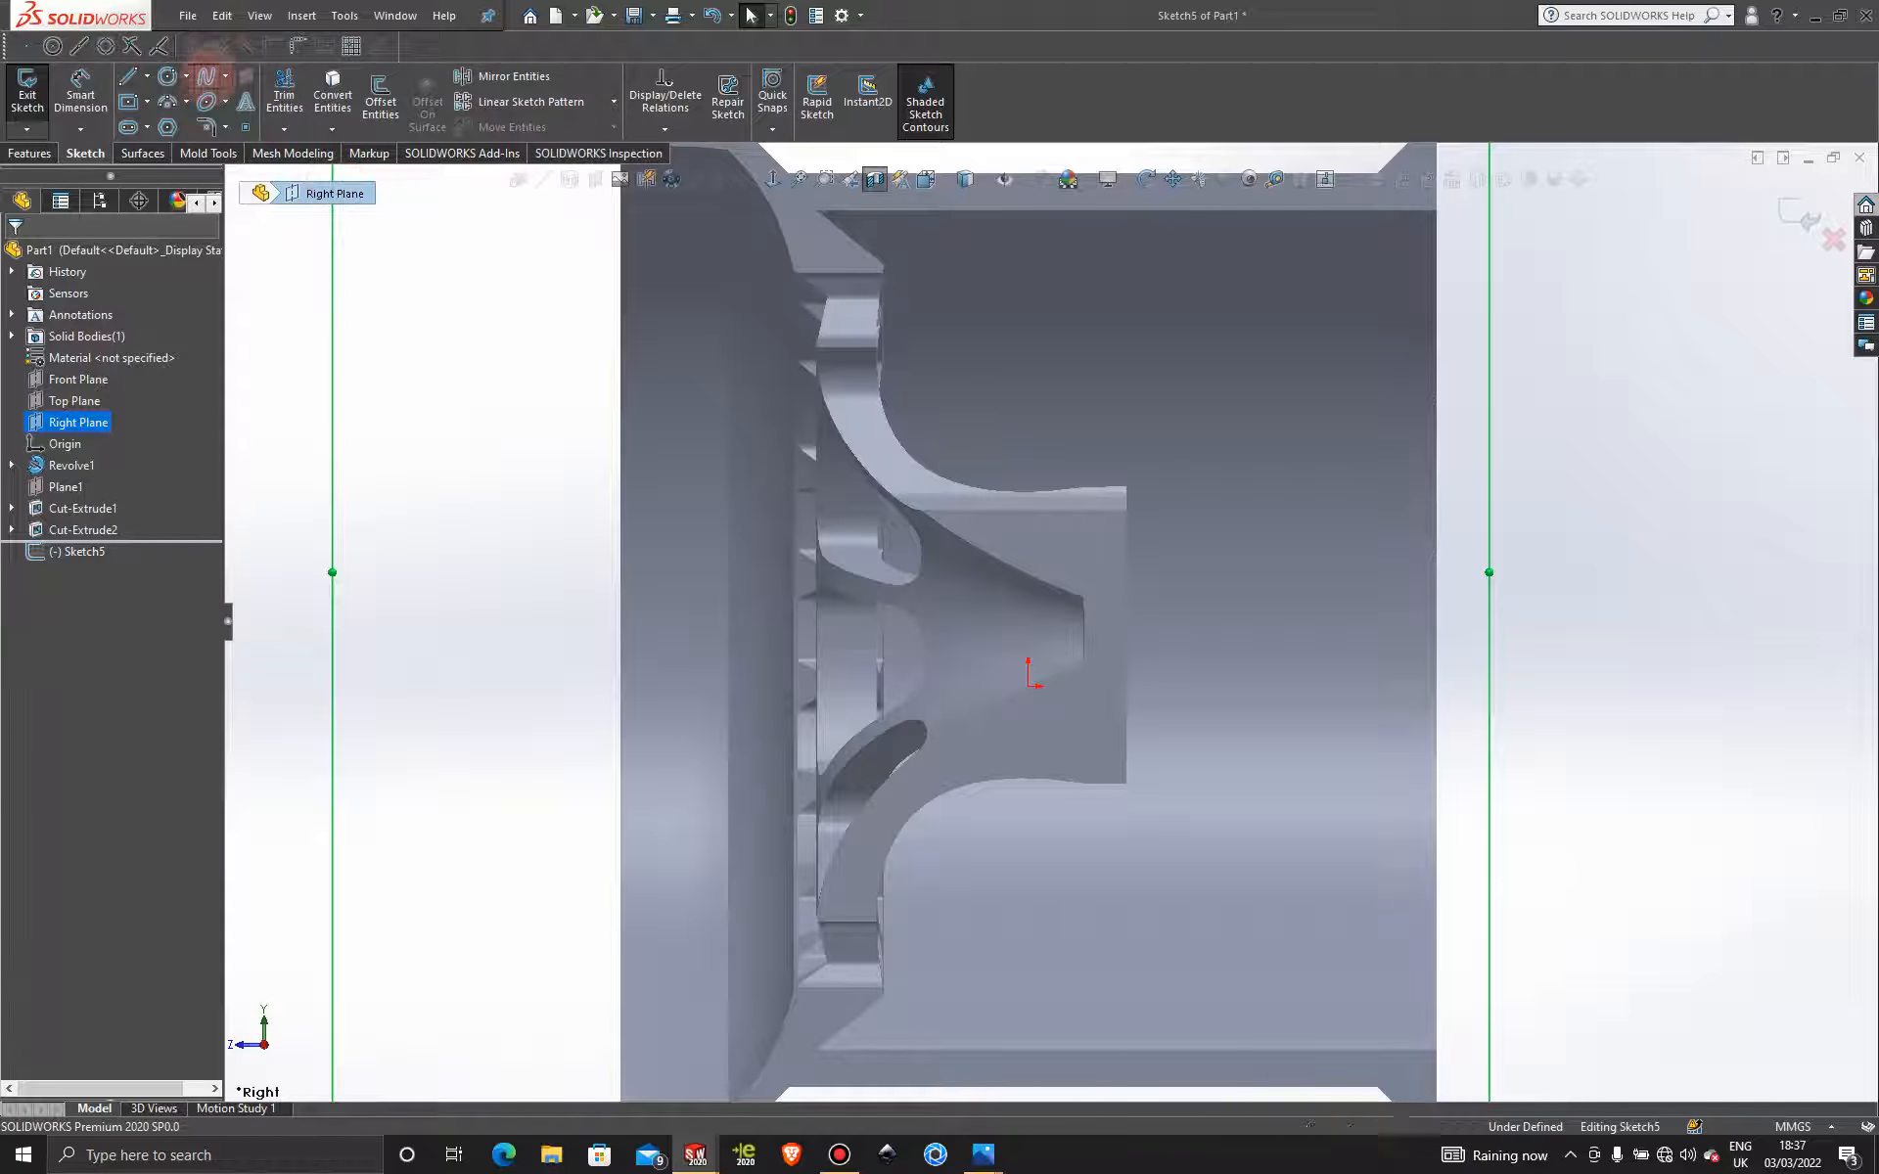
left_click(207, 77)
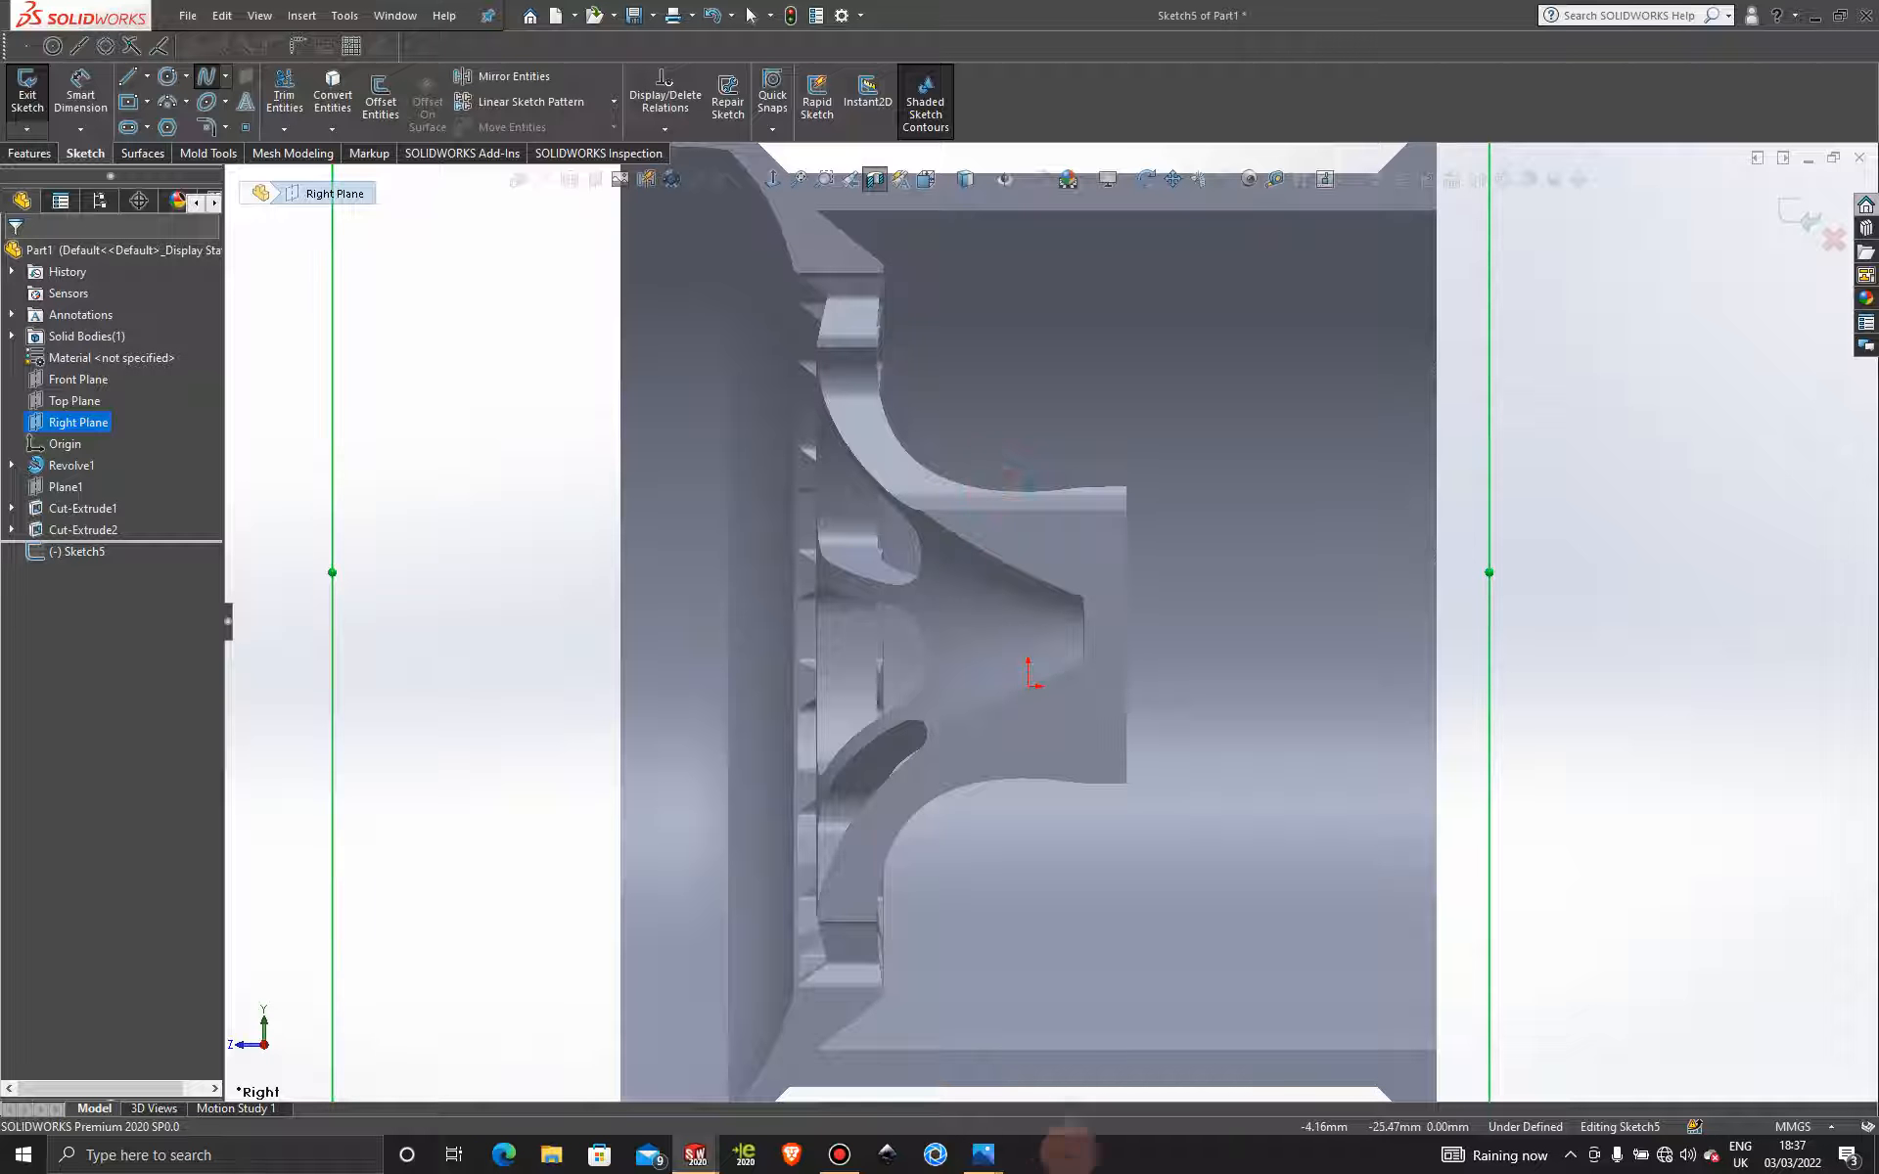
Switch to the RIM 12 part and examine its hub and spoke profile in a temporary Right Plane section view.
mouse_move(697, 1153)
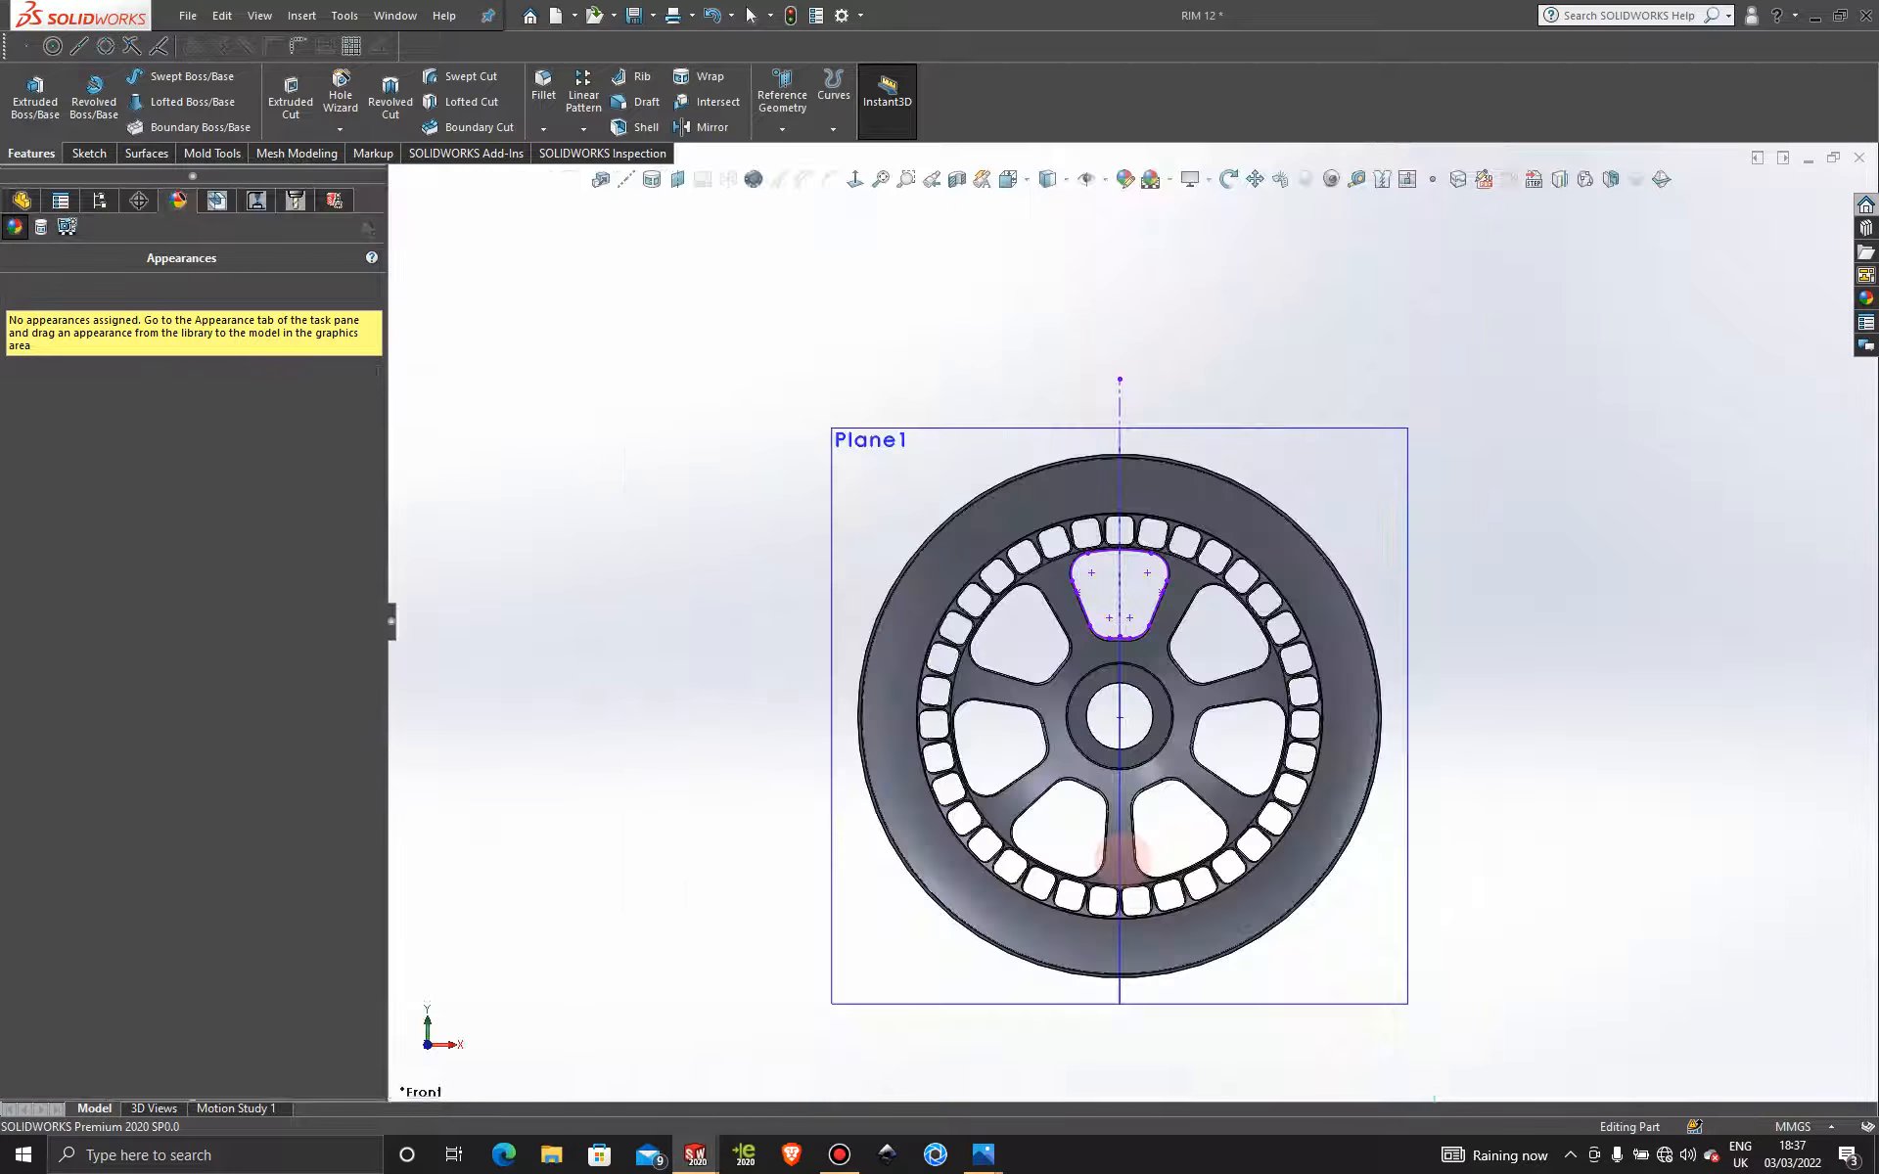
scroll(1125, 859, "up", 3)
middle_click_drag(1115, 722, 1012, 778)
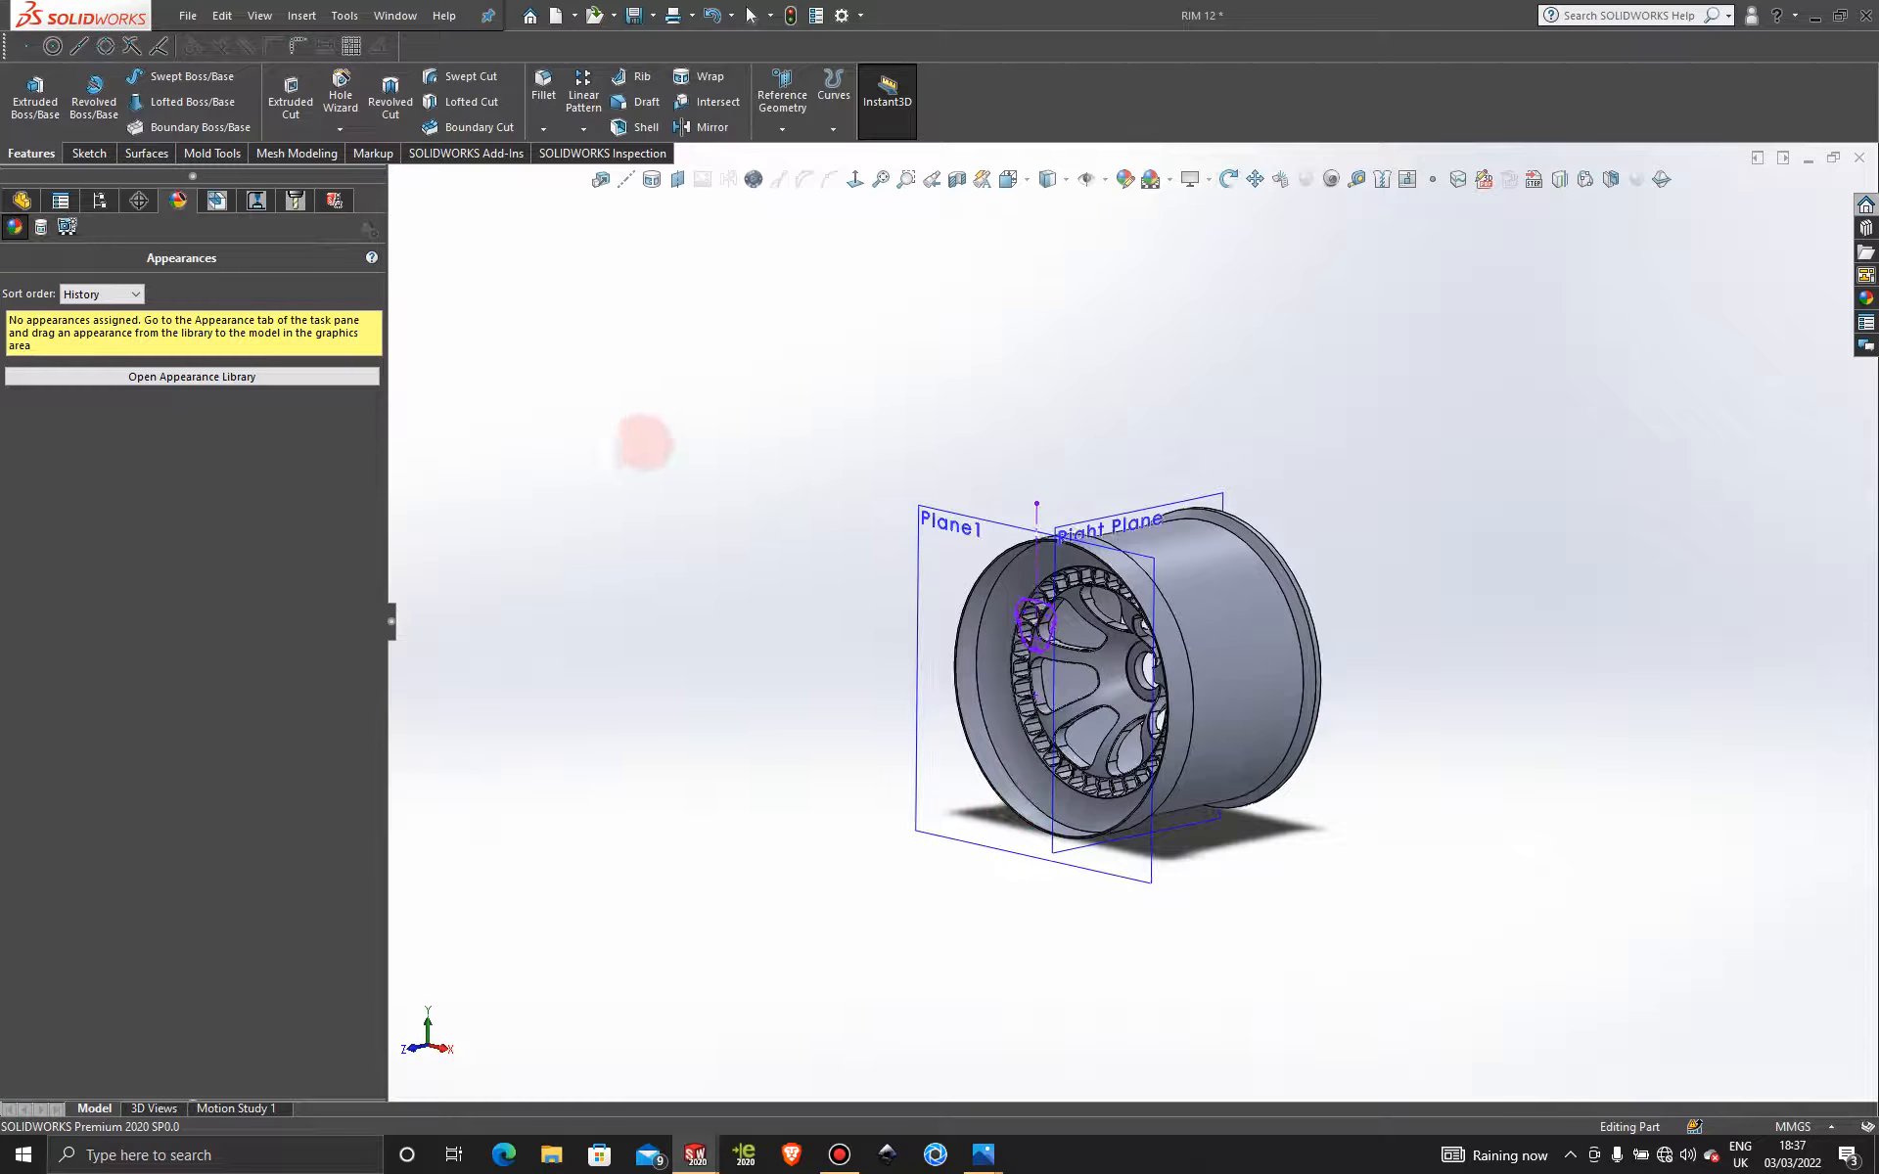
left_click(953, 179)
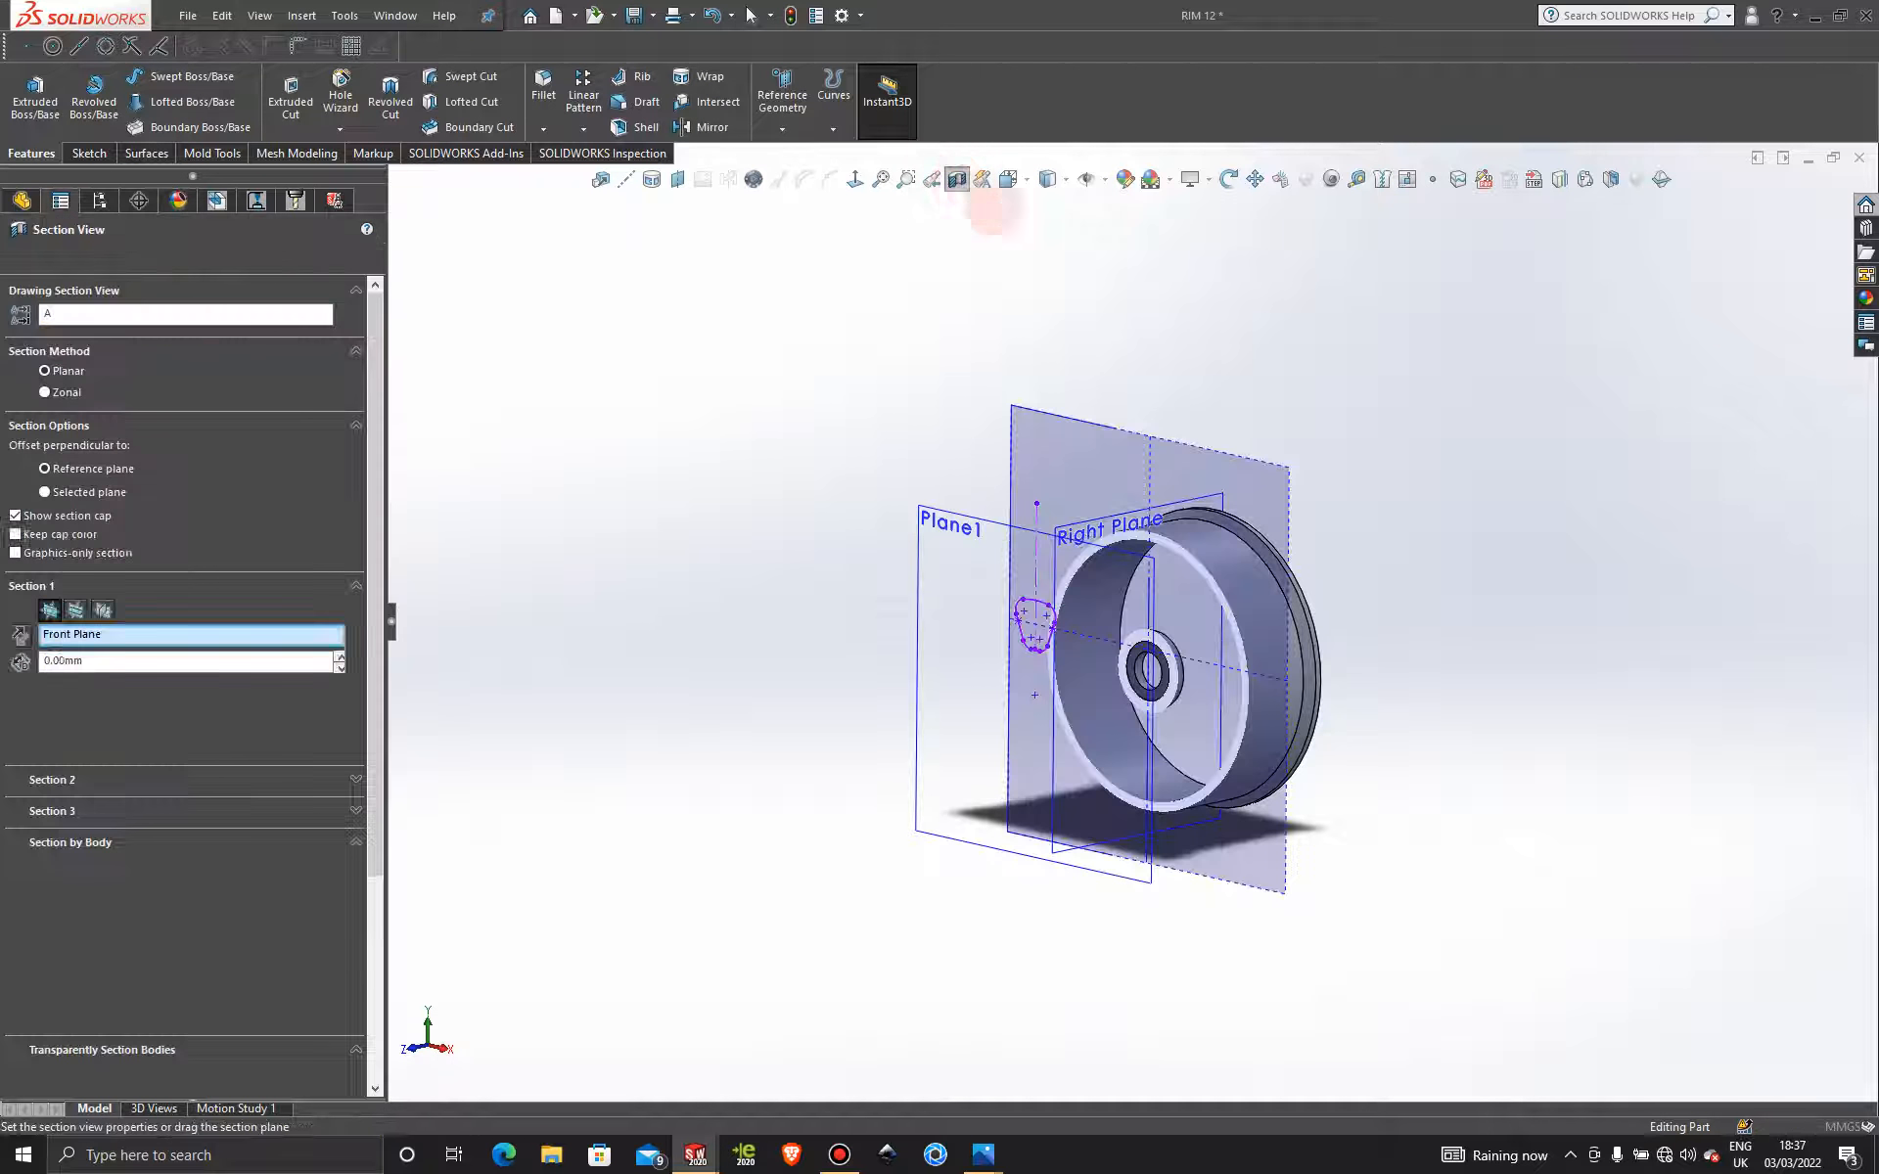
left_click(101, 608)
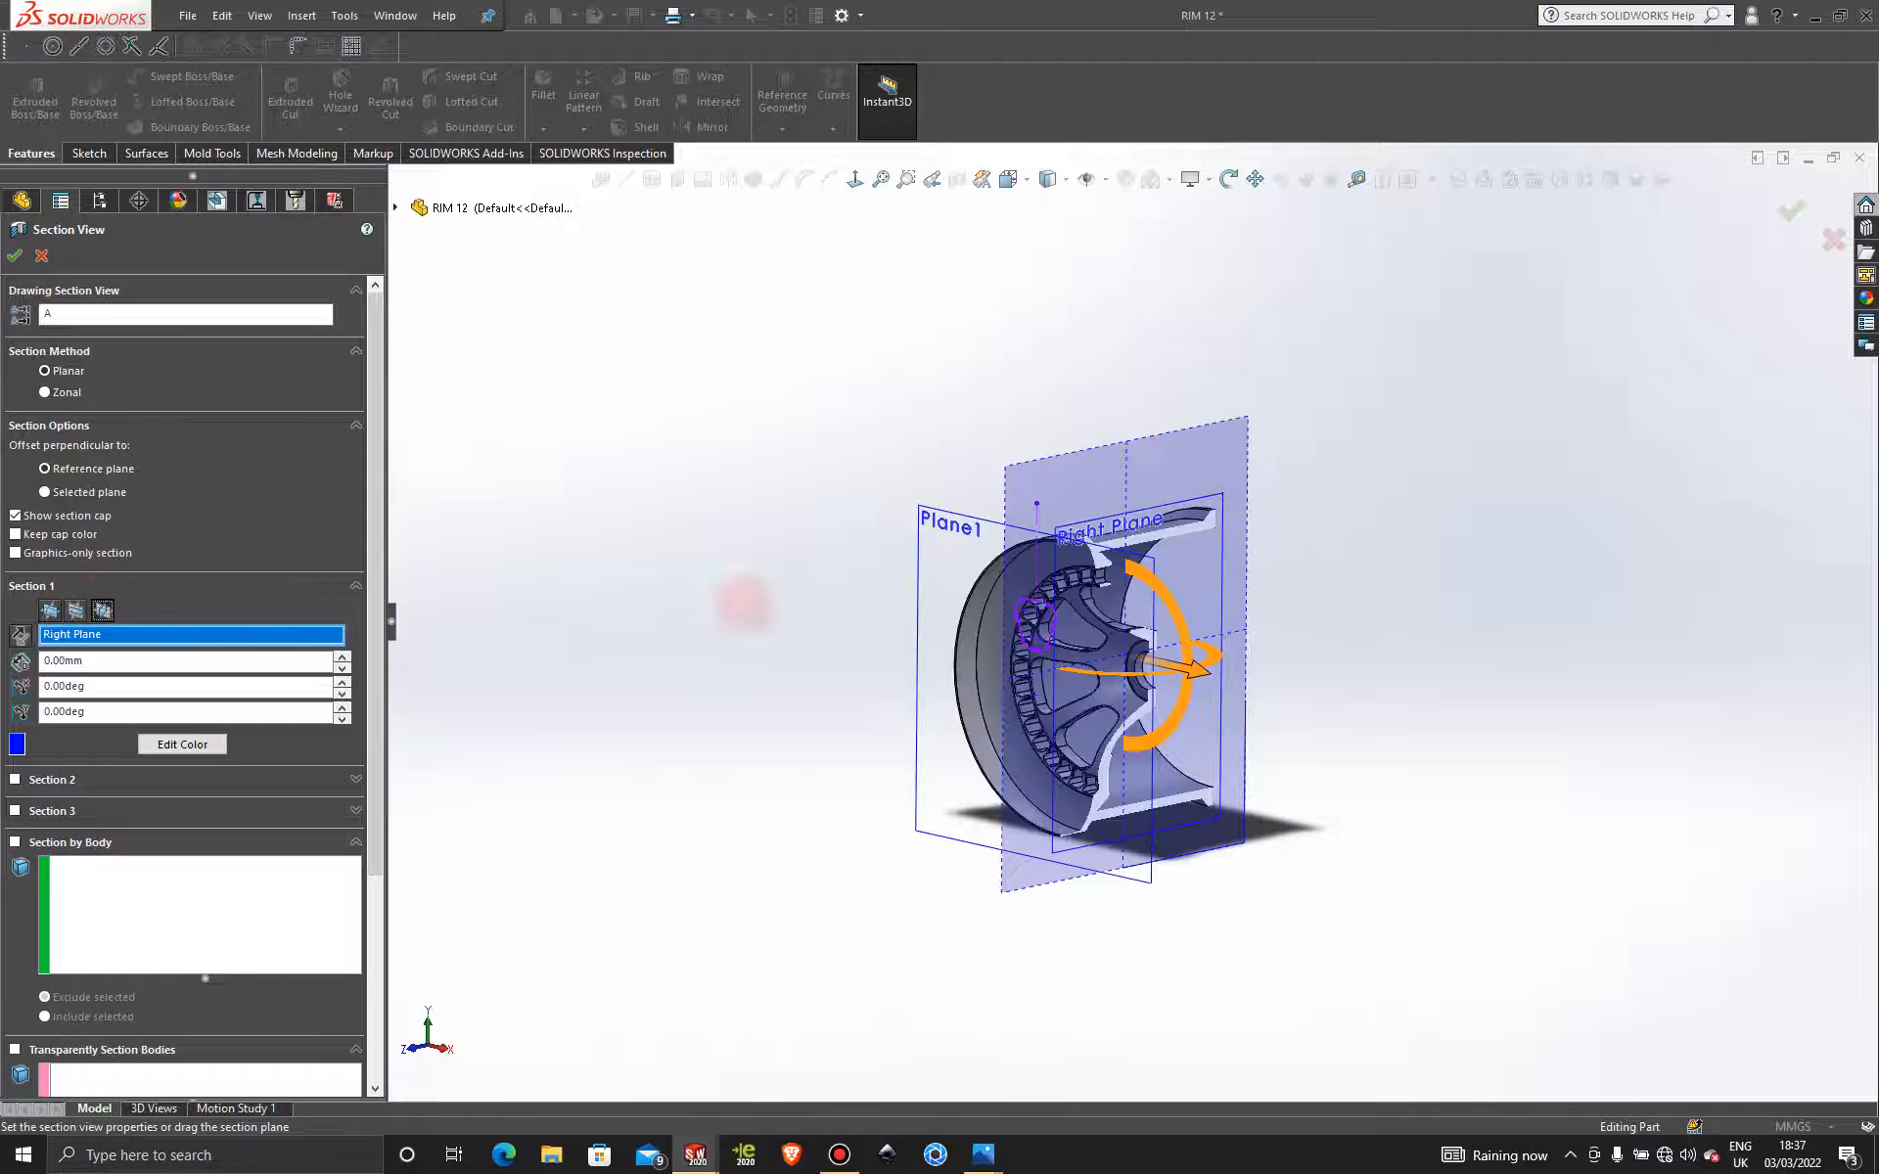
middle_click_drag(1139, 658, 1059, 673)
key("space")
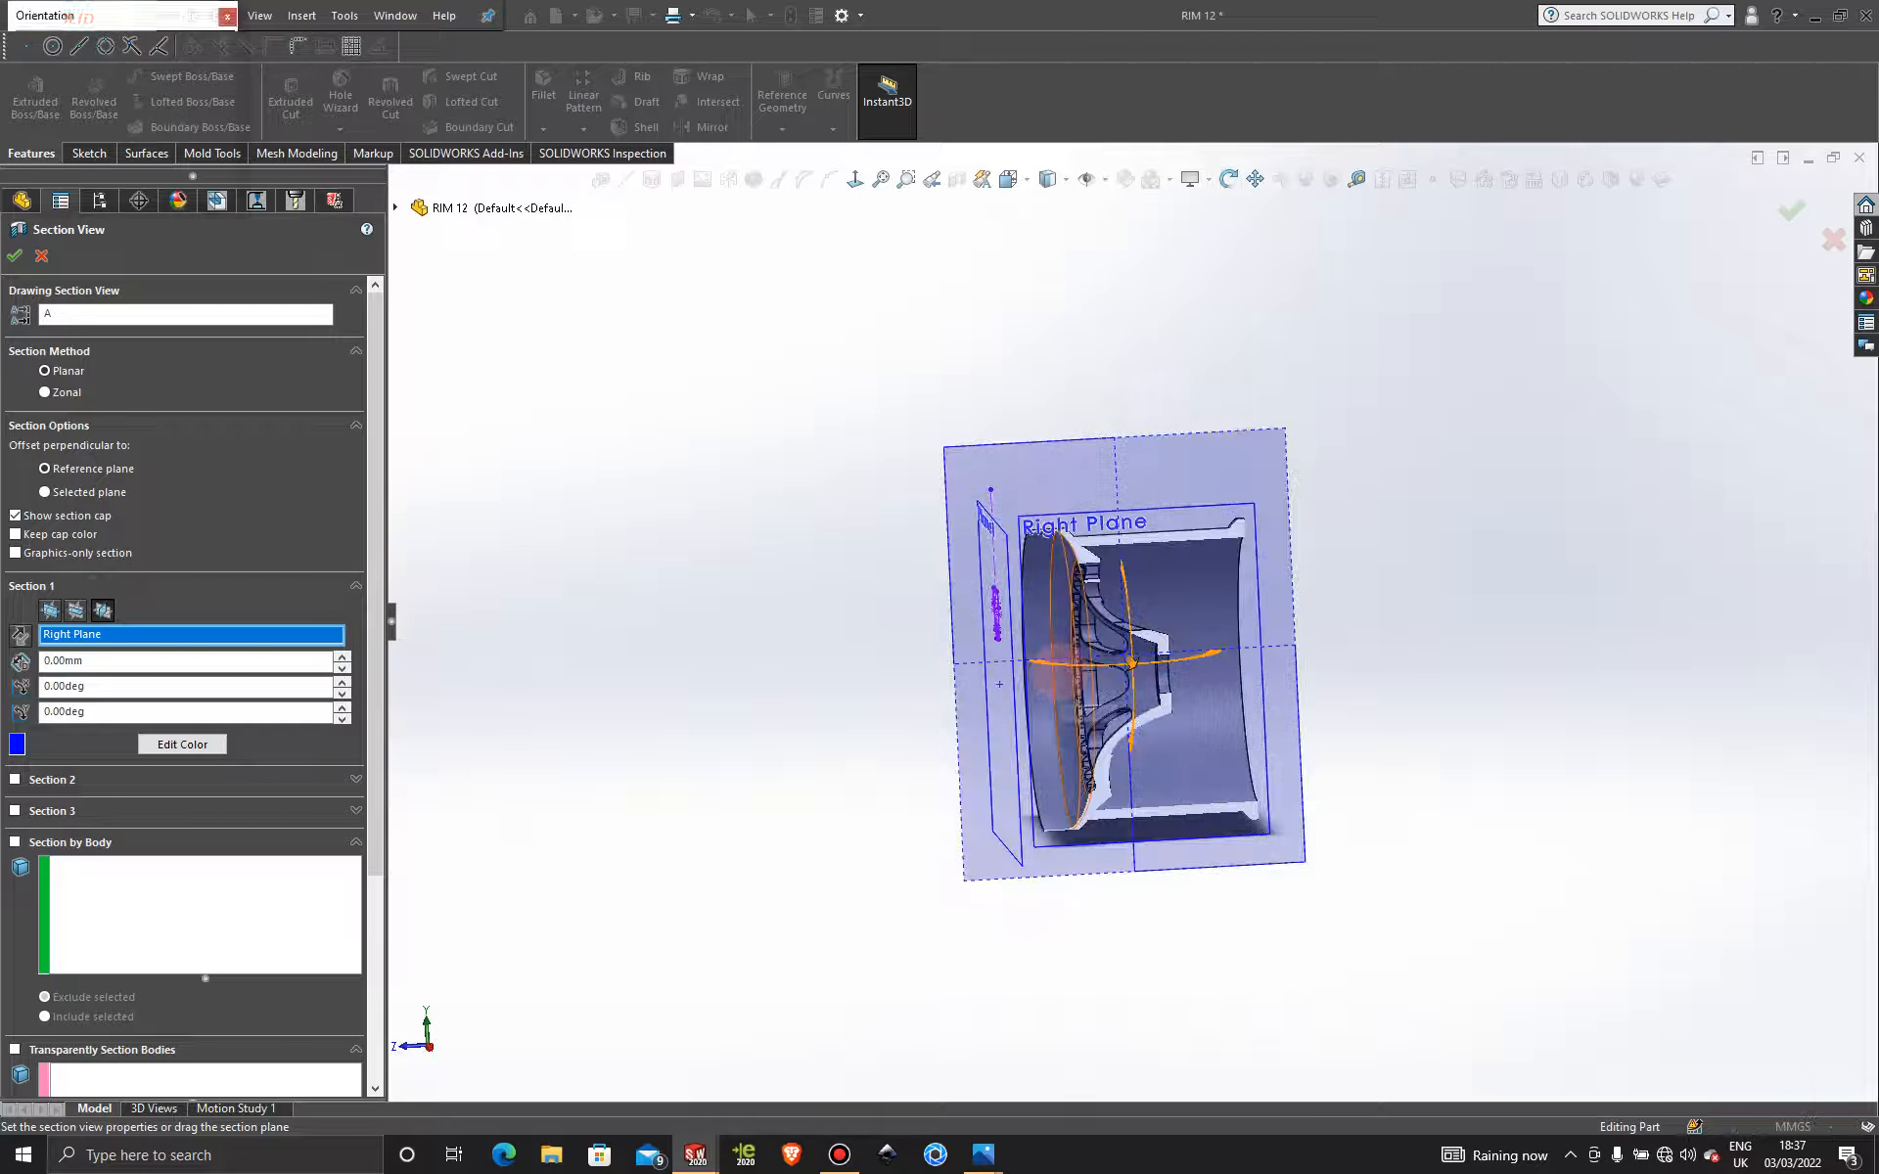
left_click(915, 731)
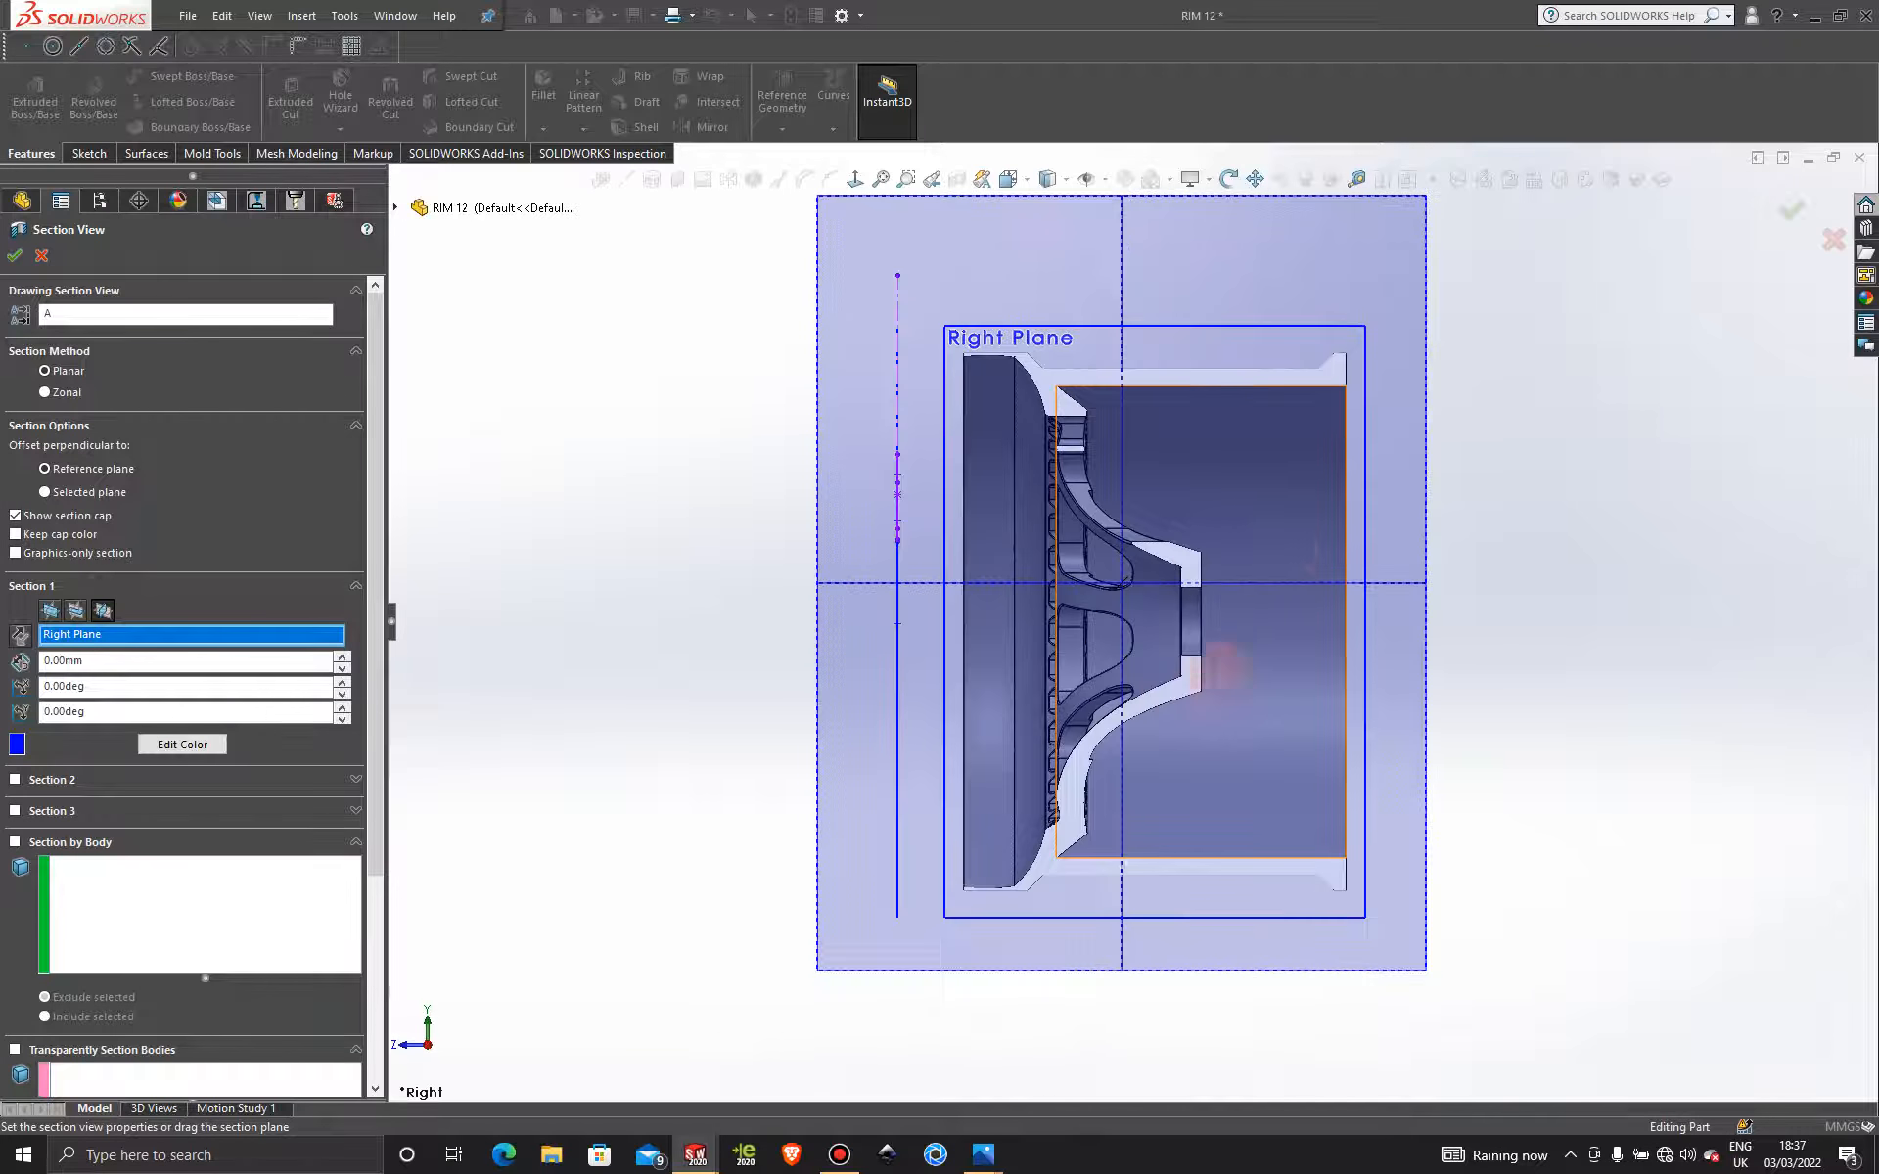
scroll(1210, 572, "down", 5)
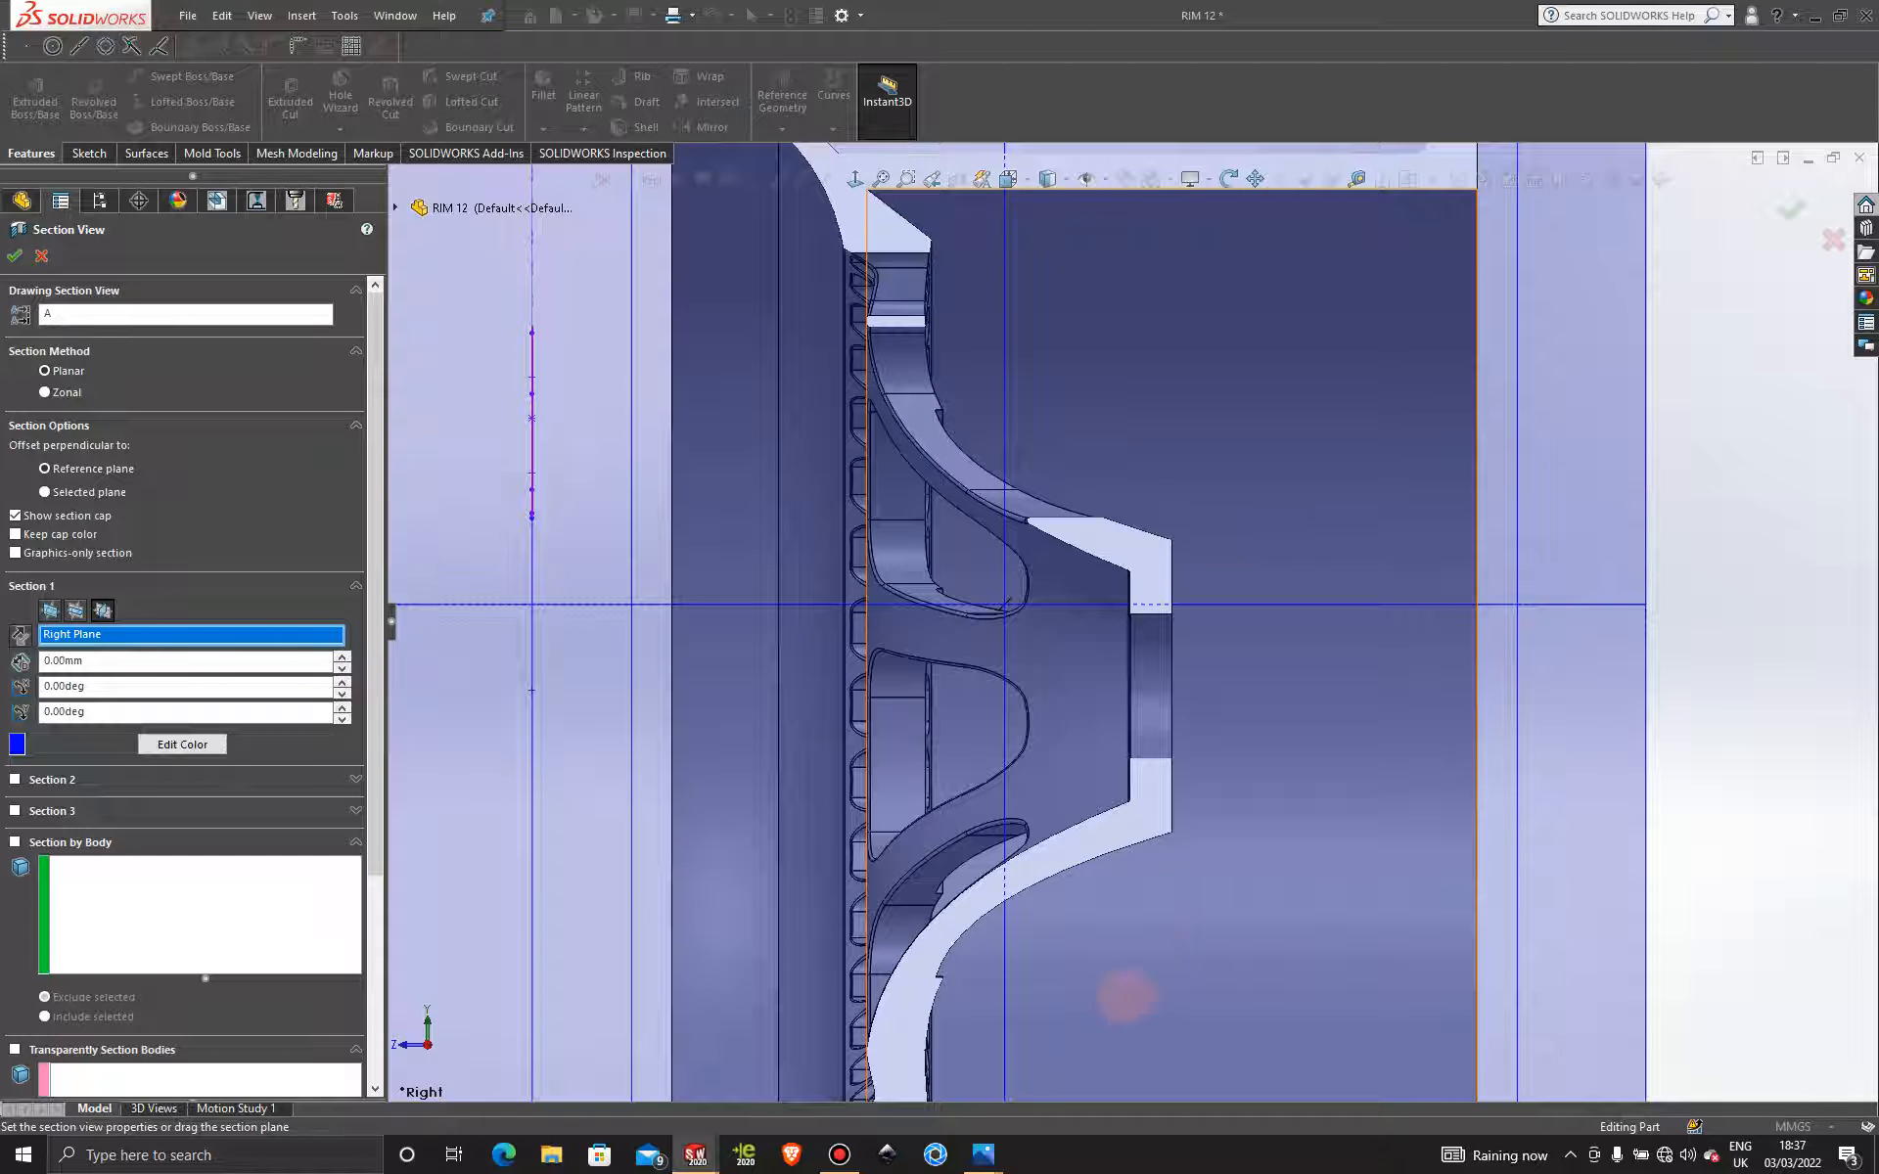
left_click(41, 256)
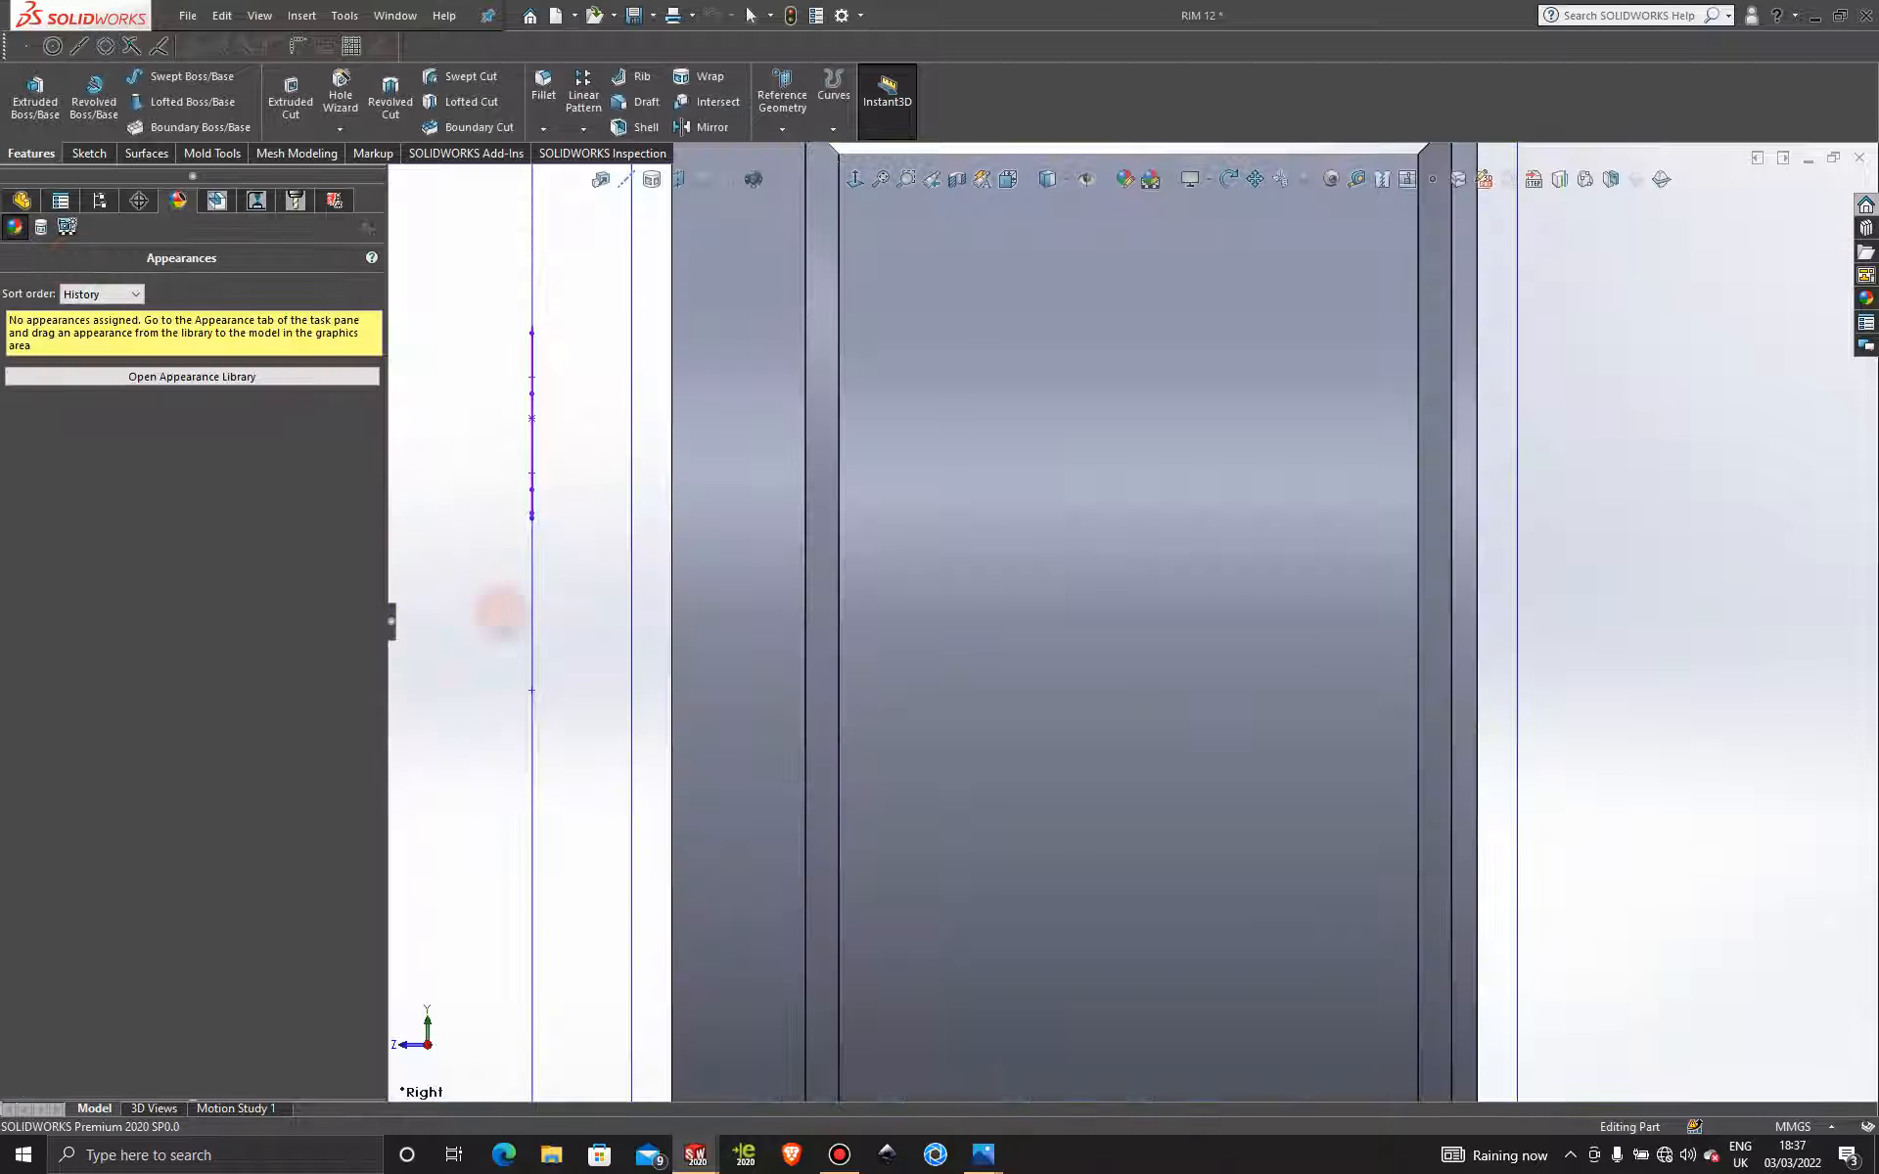
Examine the RIM 12 part's spokes and hub from an angle and switch back to the open sketch in Part1.
scroll(1064, 1030, "up", 2)
scroll(1064, 1030, "up", 3)
middle_click_drag(1048, 682, 1195, 675)
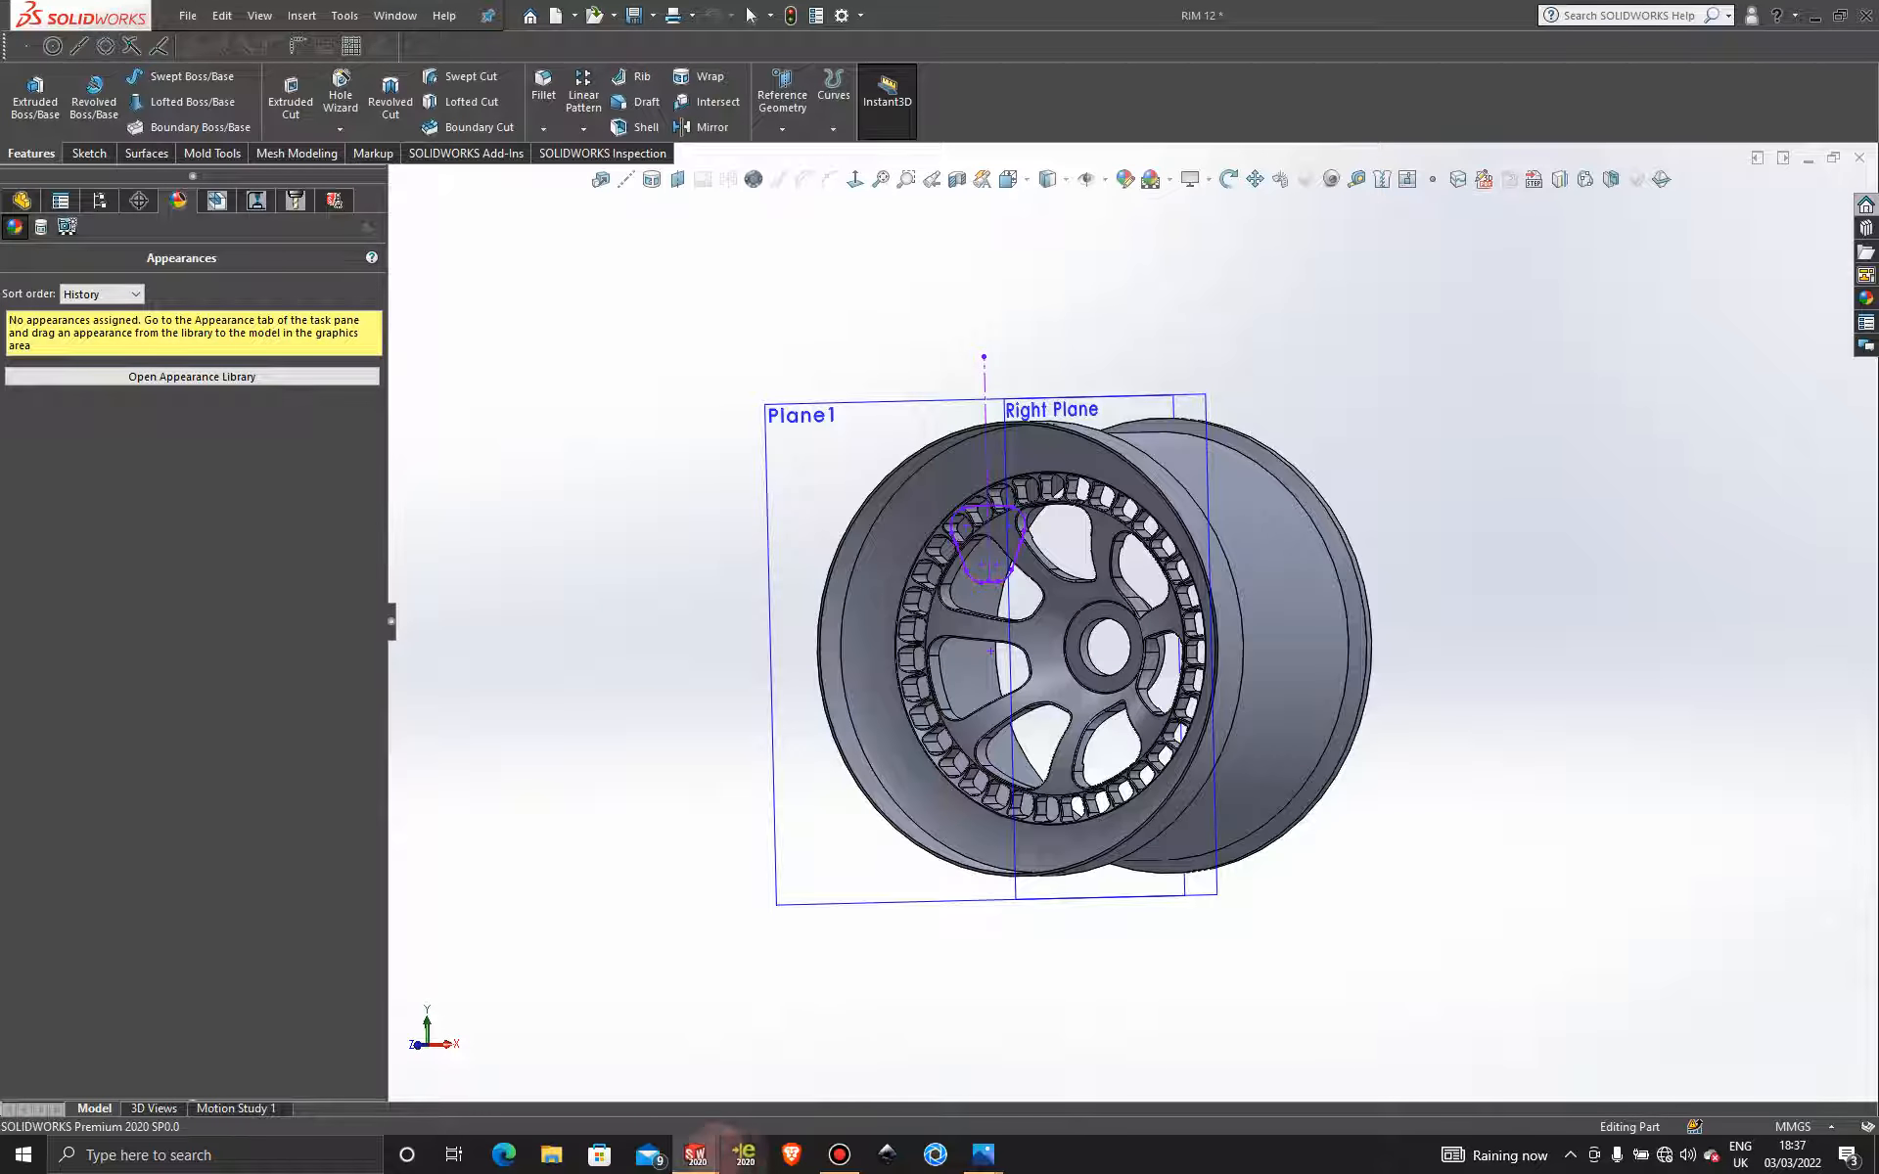
mouse_move(695, 1153)
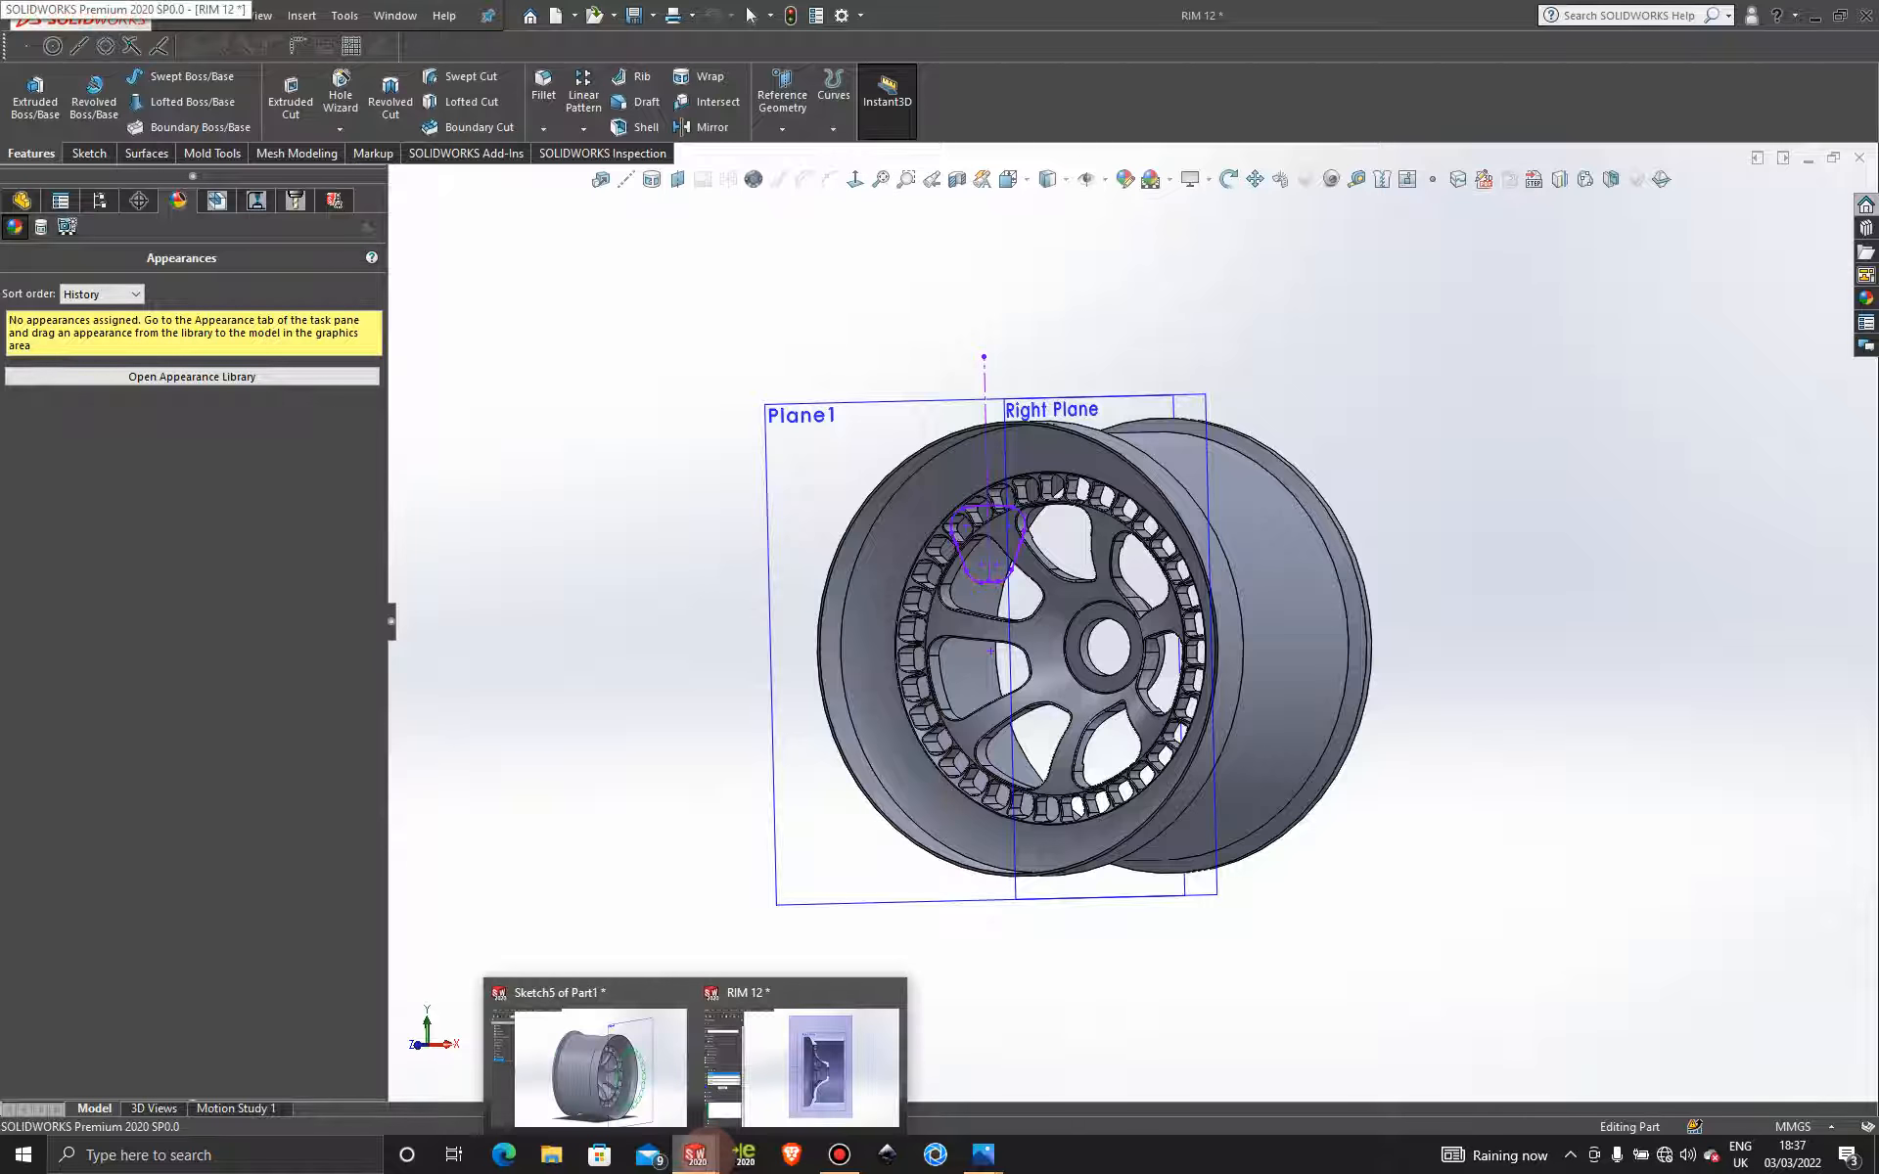
left_click(629, 1040)
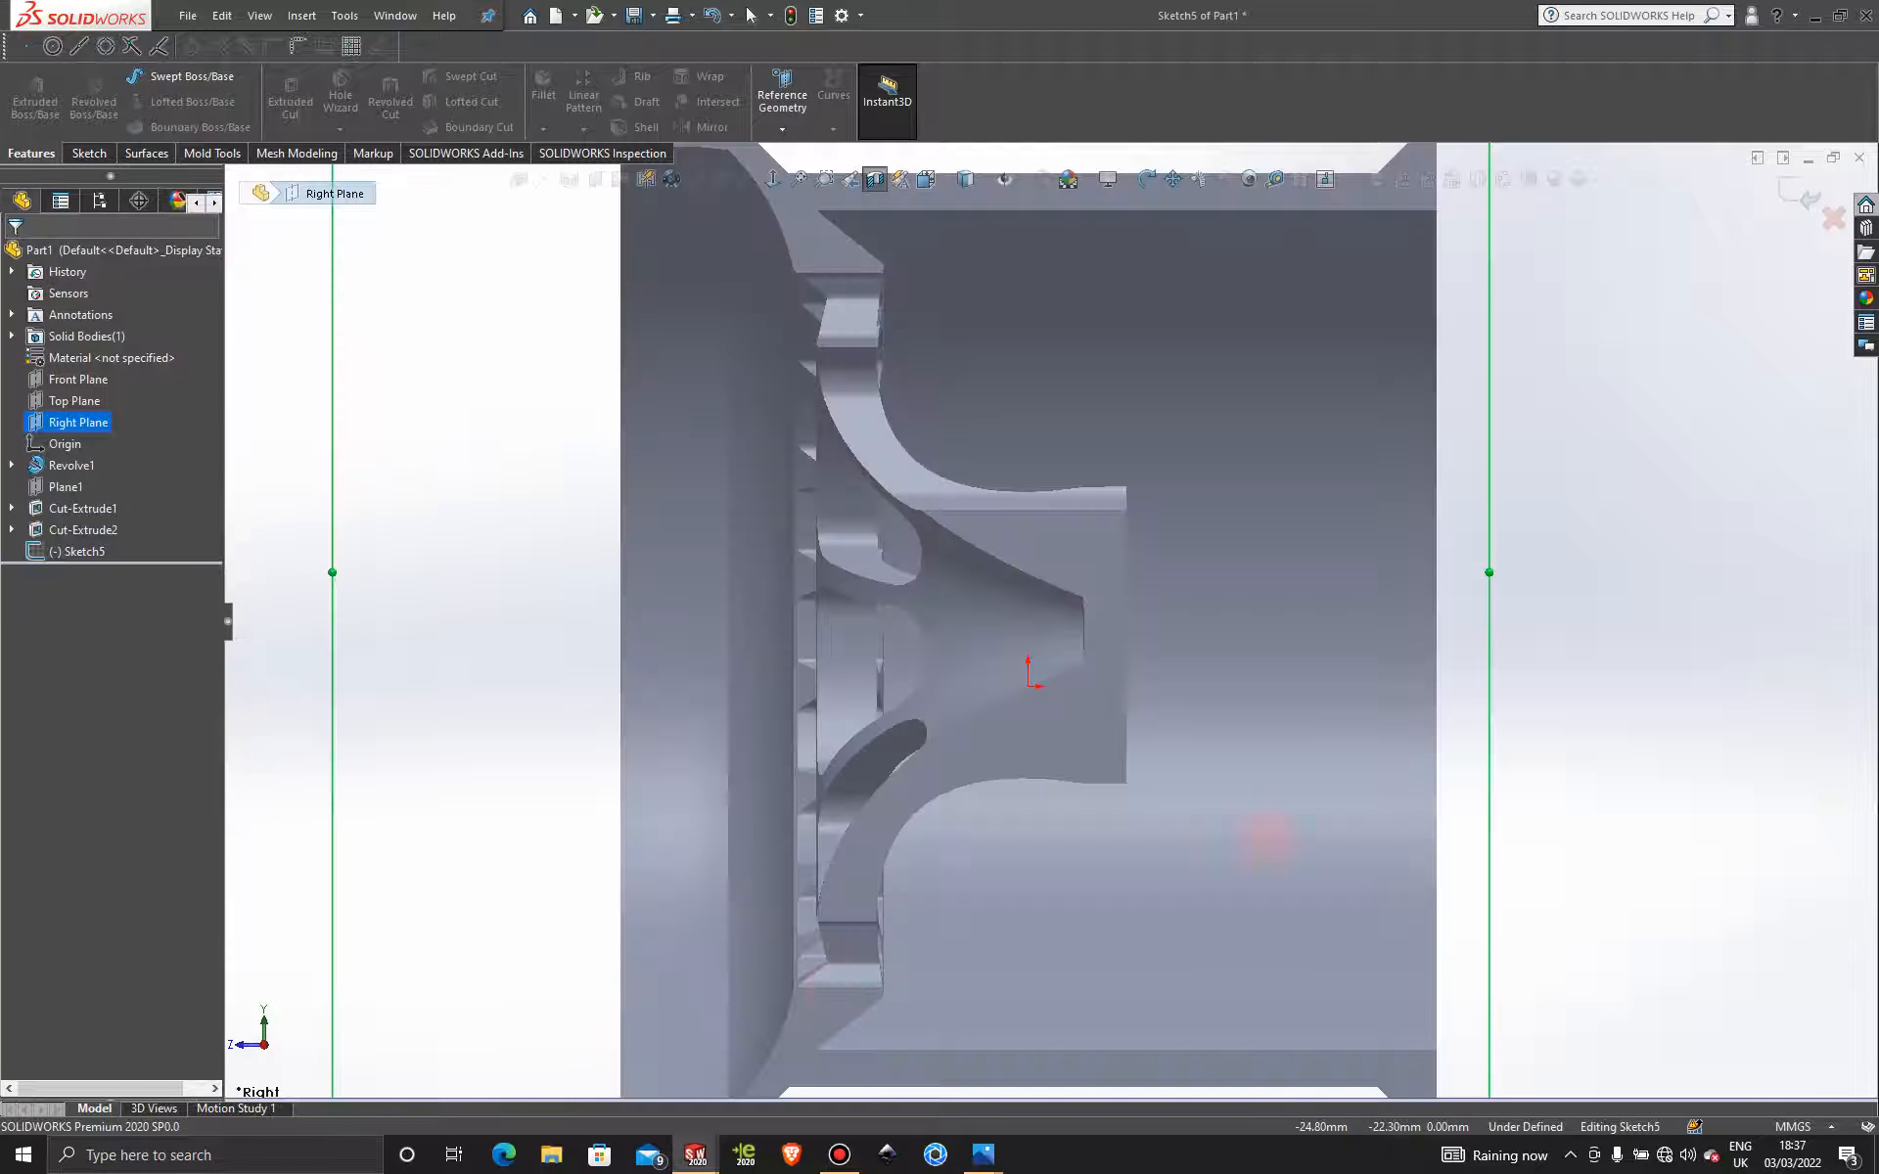
scroll(1382, 533, "up", 3)
scroll(1032, 470, "down", 2)
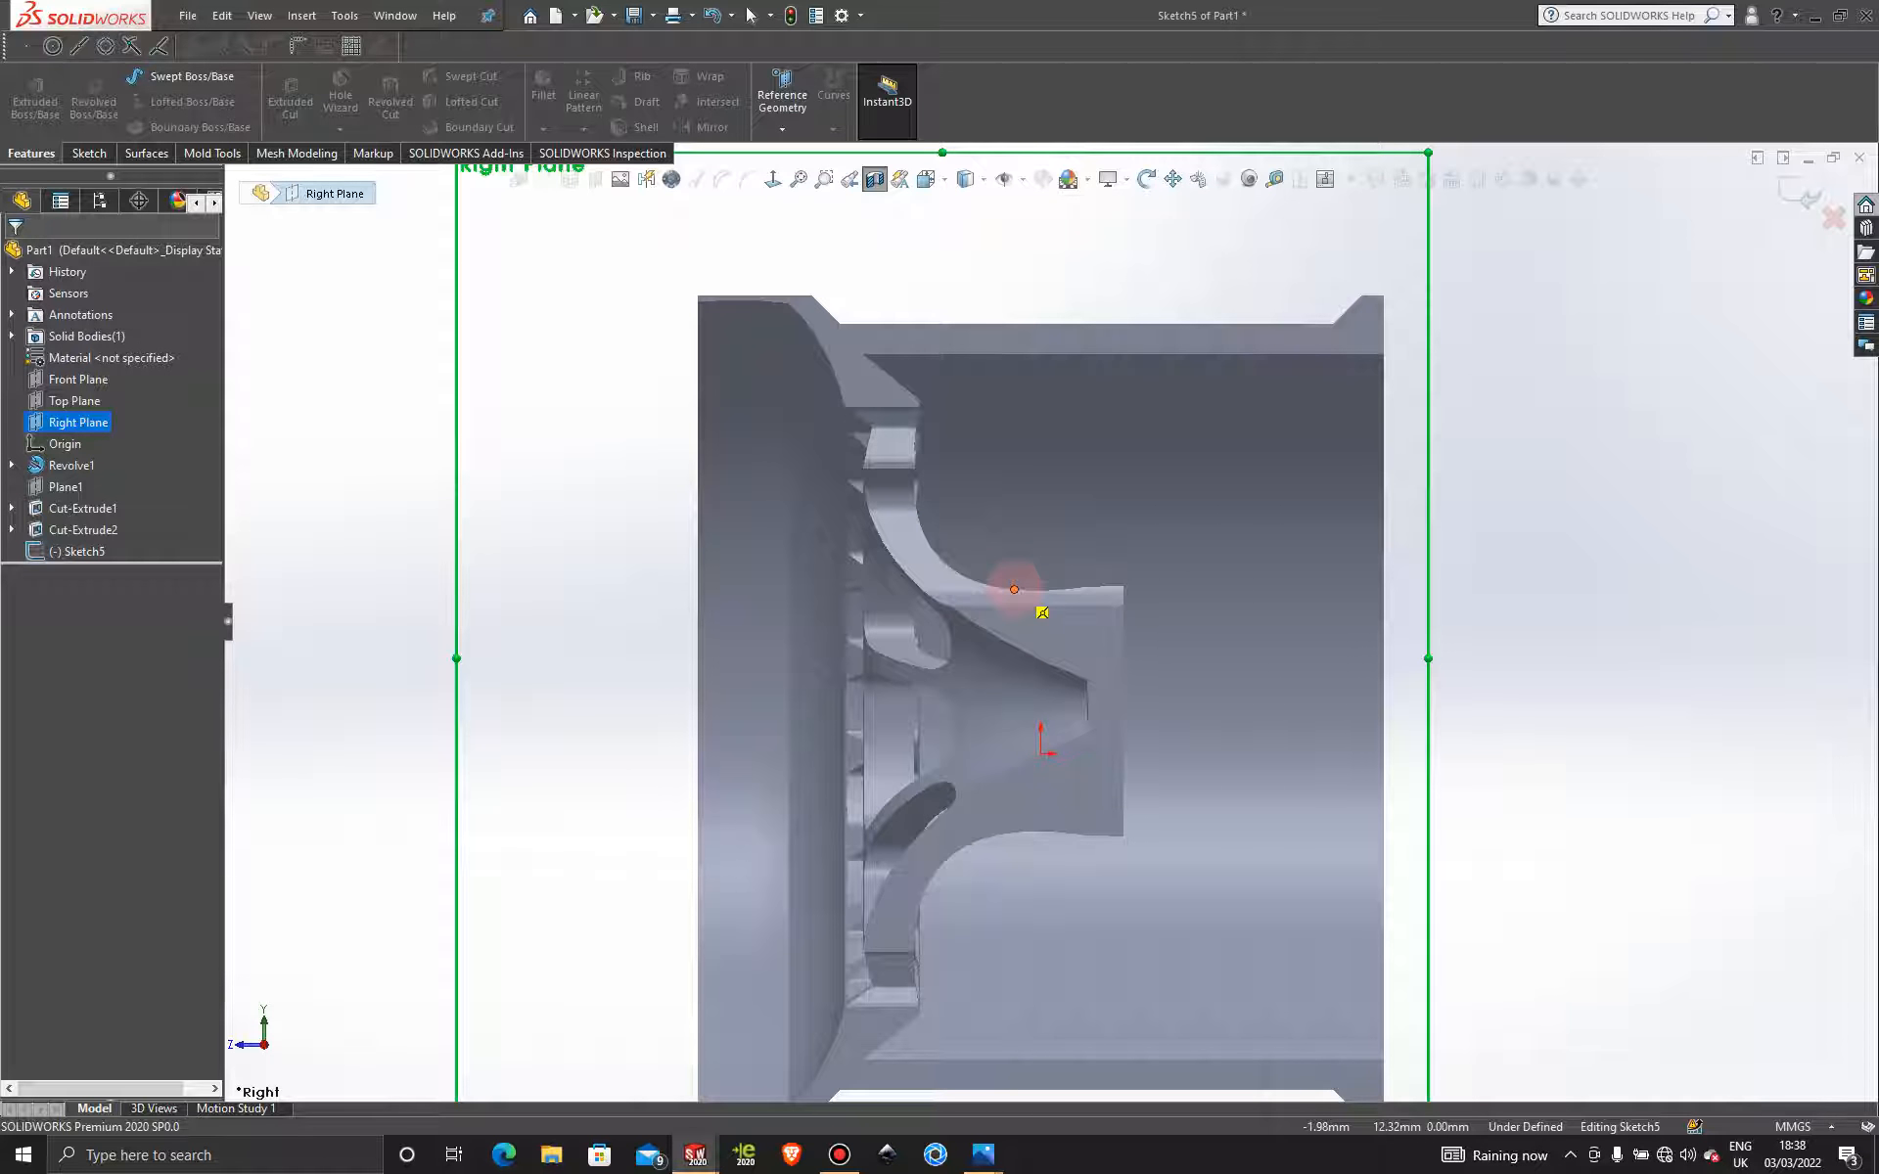
left_click(89, 153)
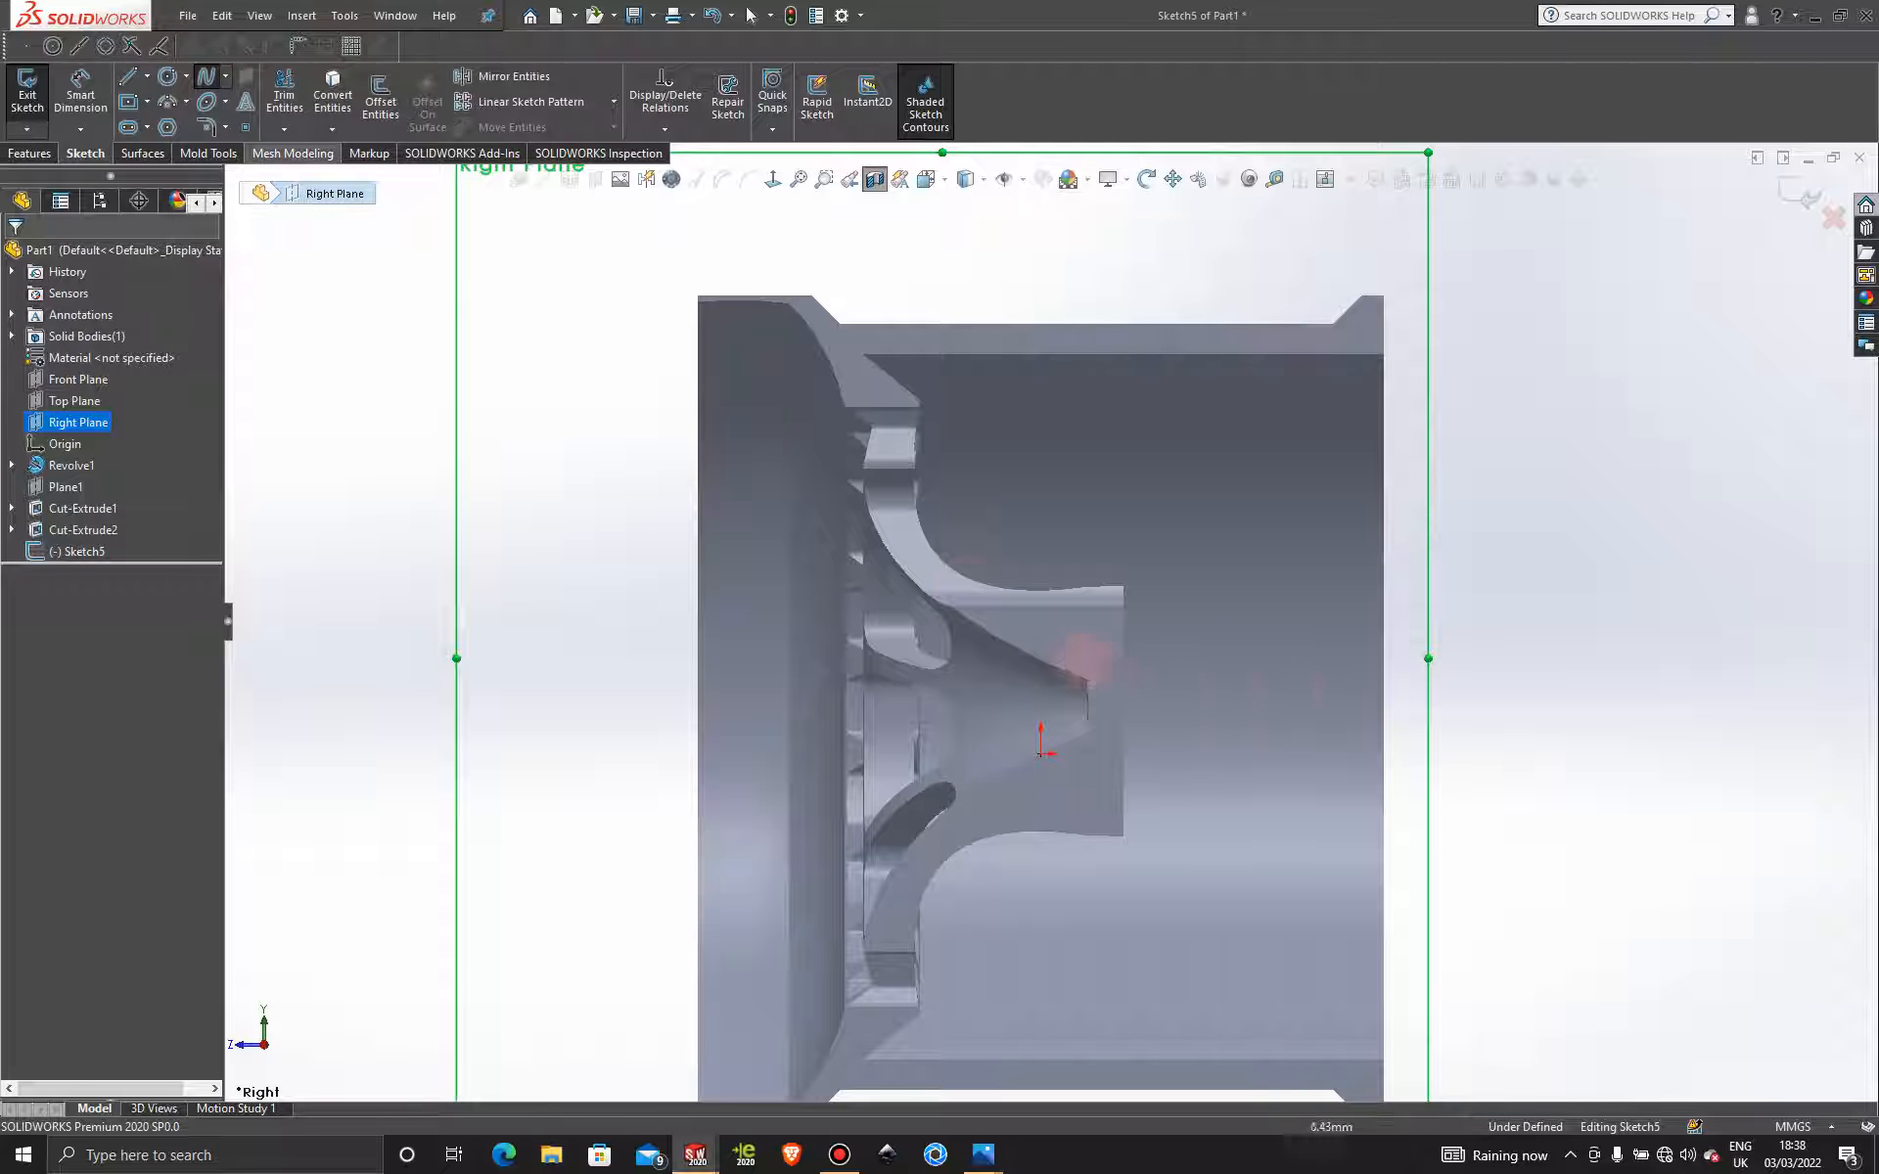
left_click(1013, 589)
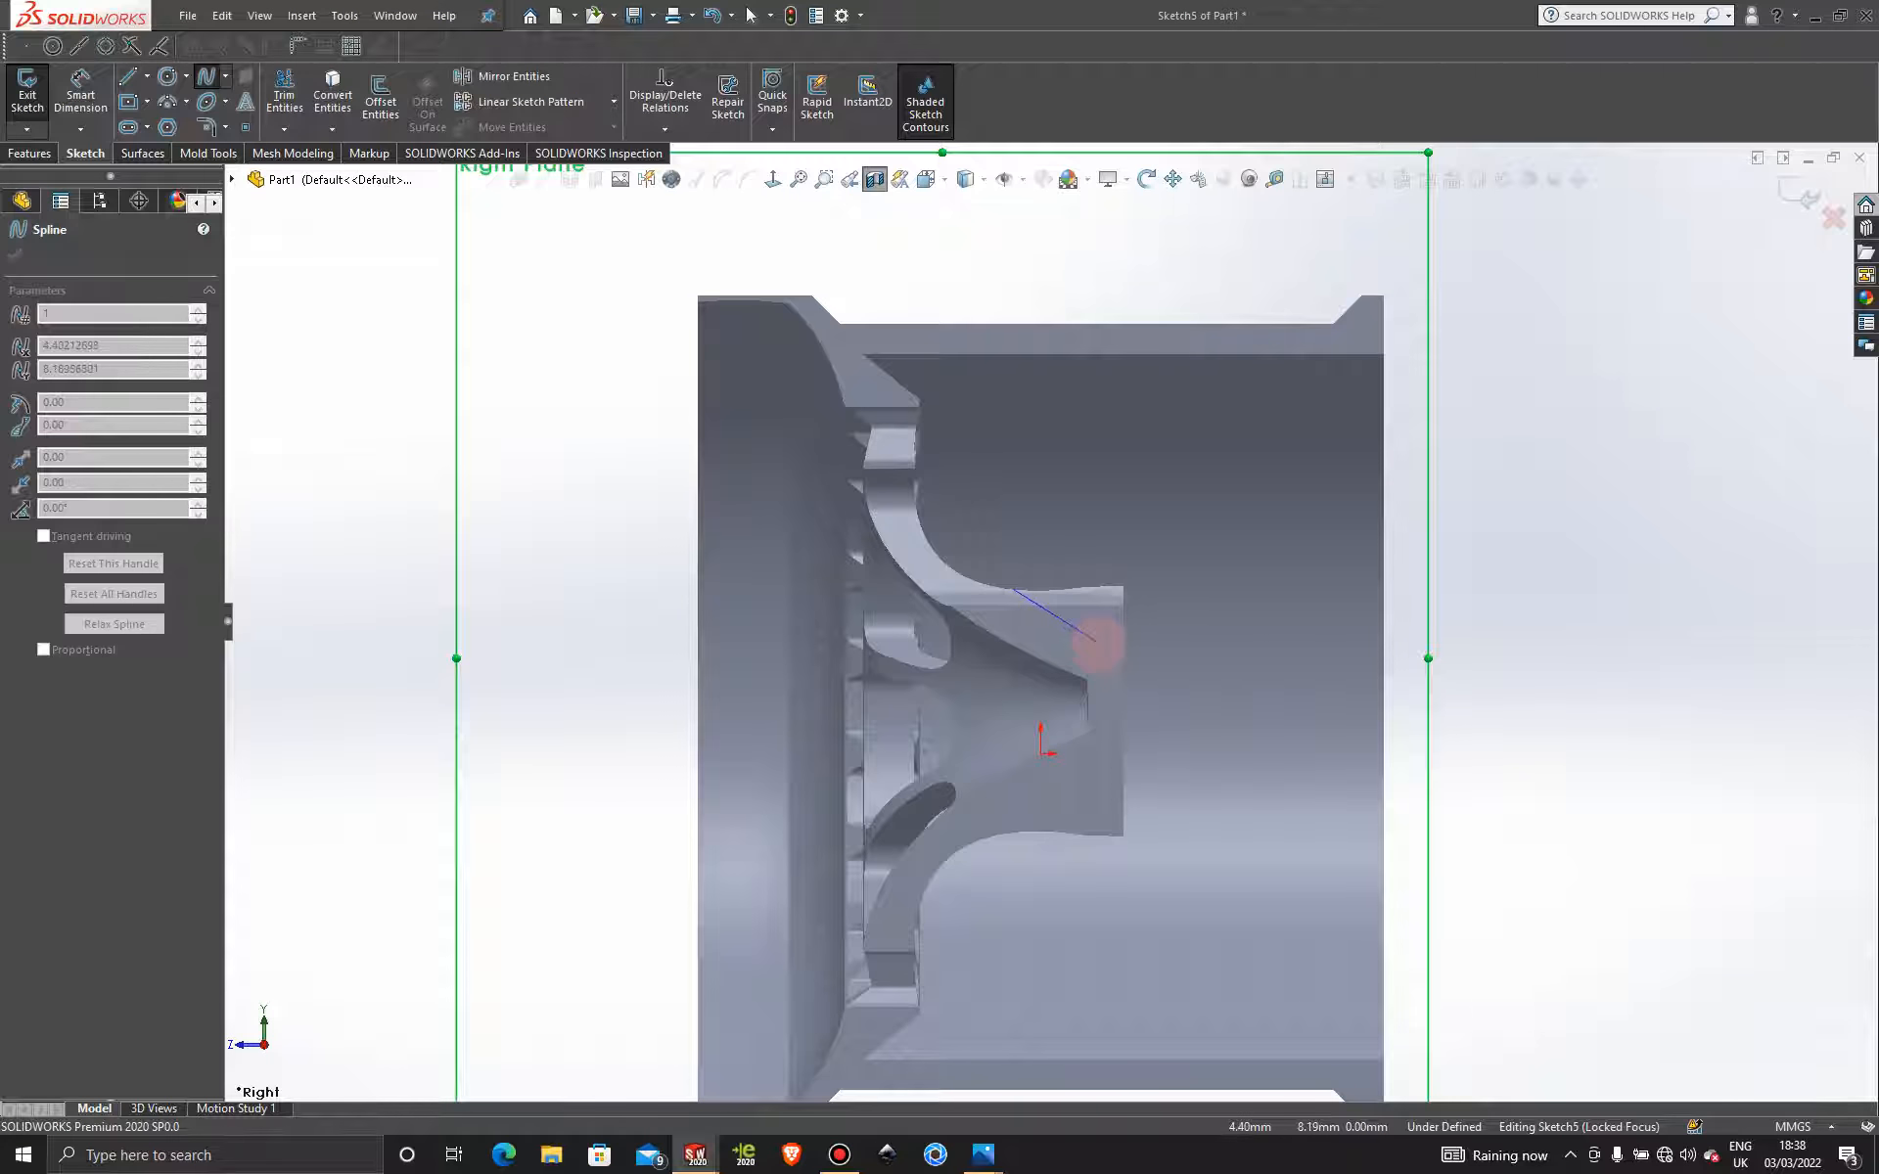
key("Escape")
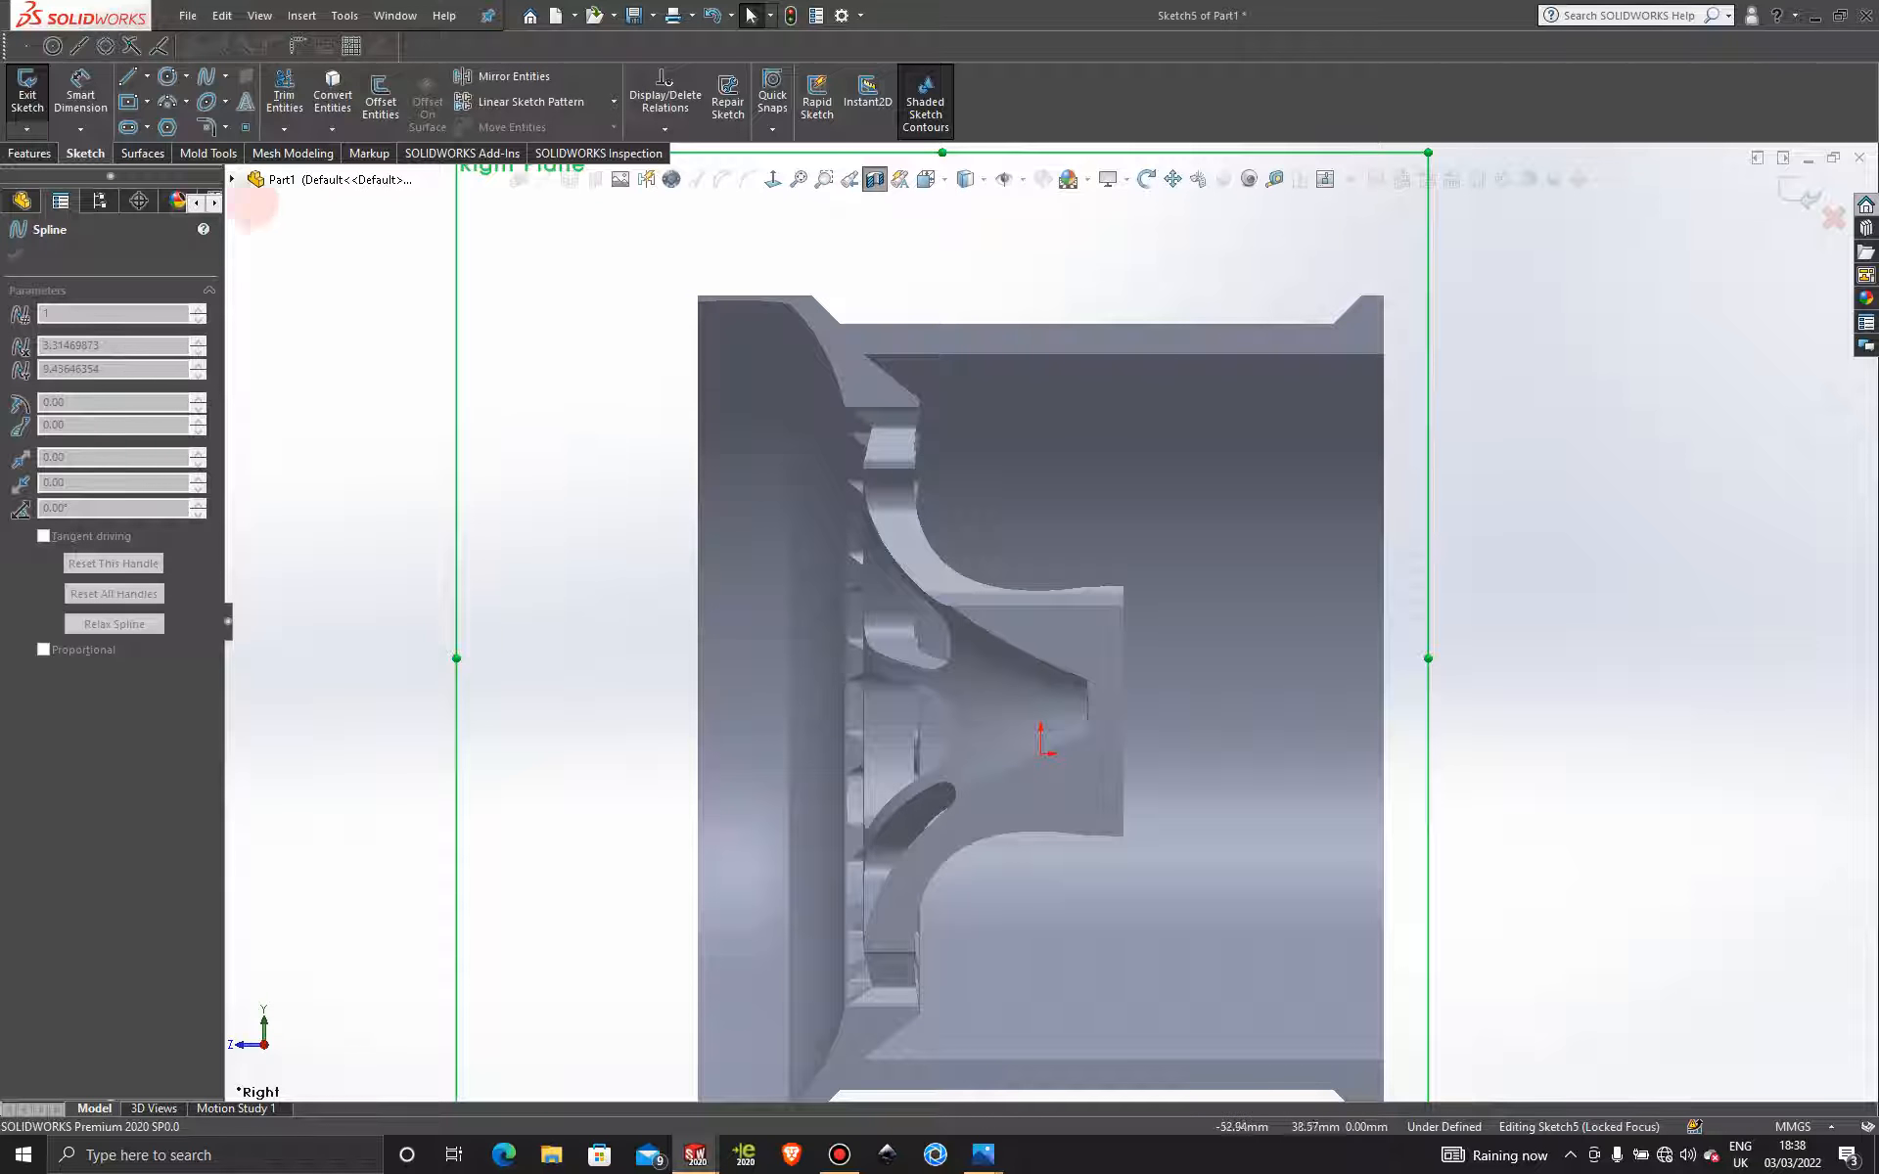
Sketch a closed four-sided line outline around the hub's inner end, with one near-vertical side crossing the hub close to the origin.
left_click(127, 76)
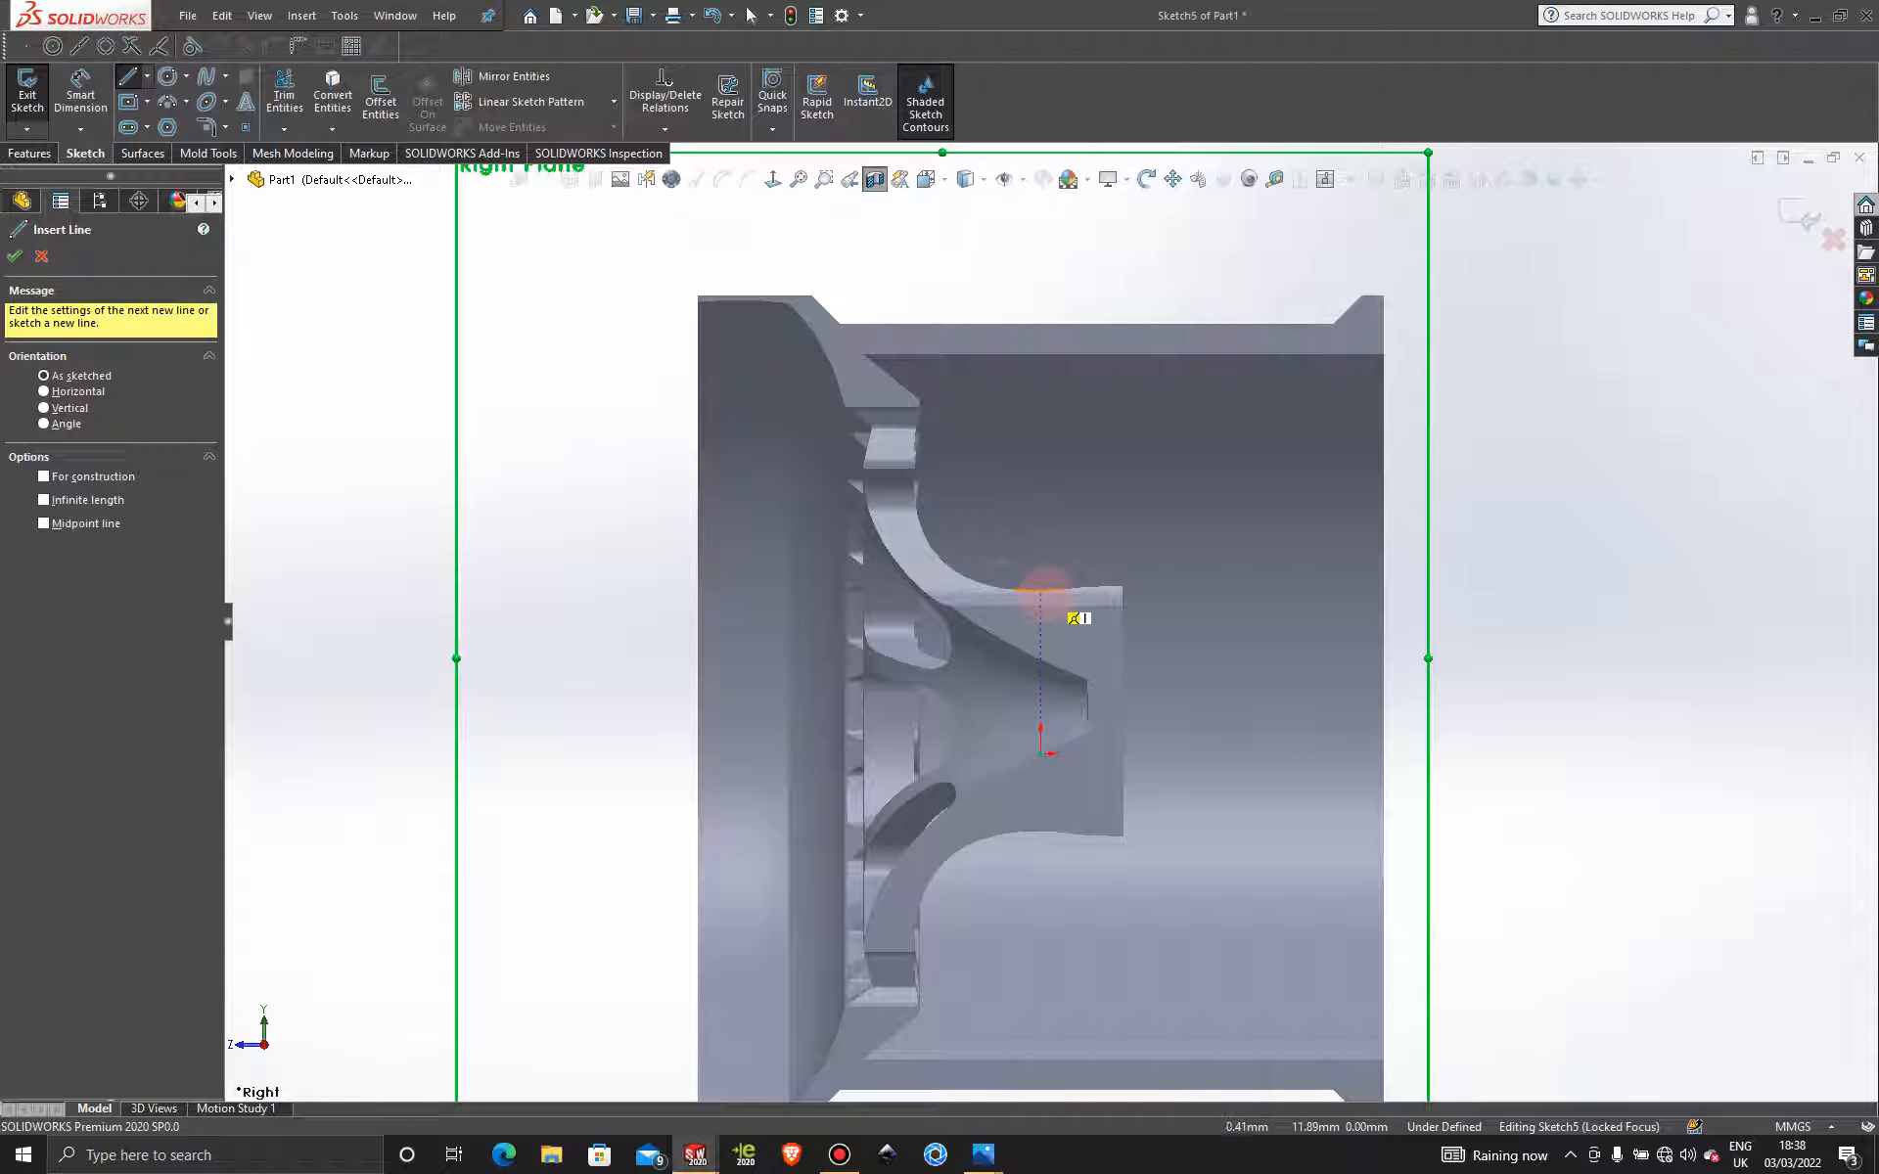
left_click_drag(1040, 590, 1030, 873)
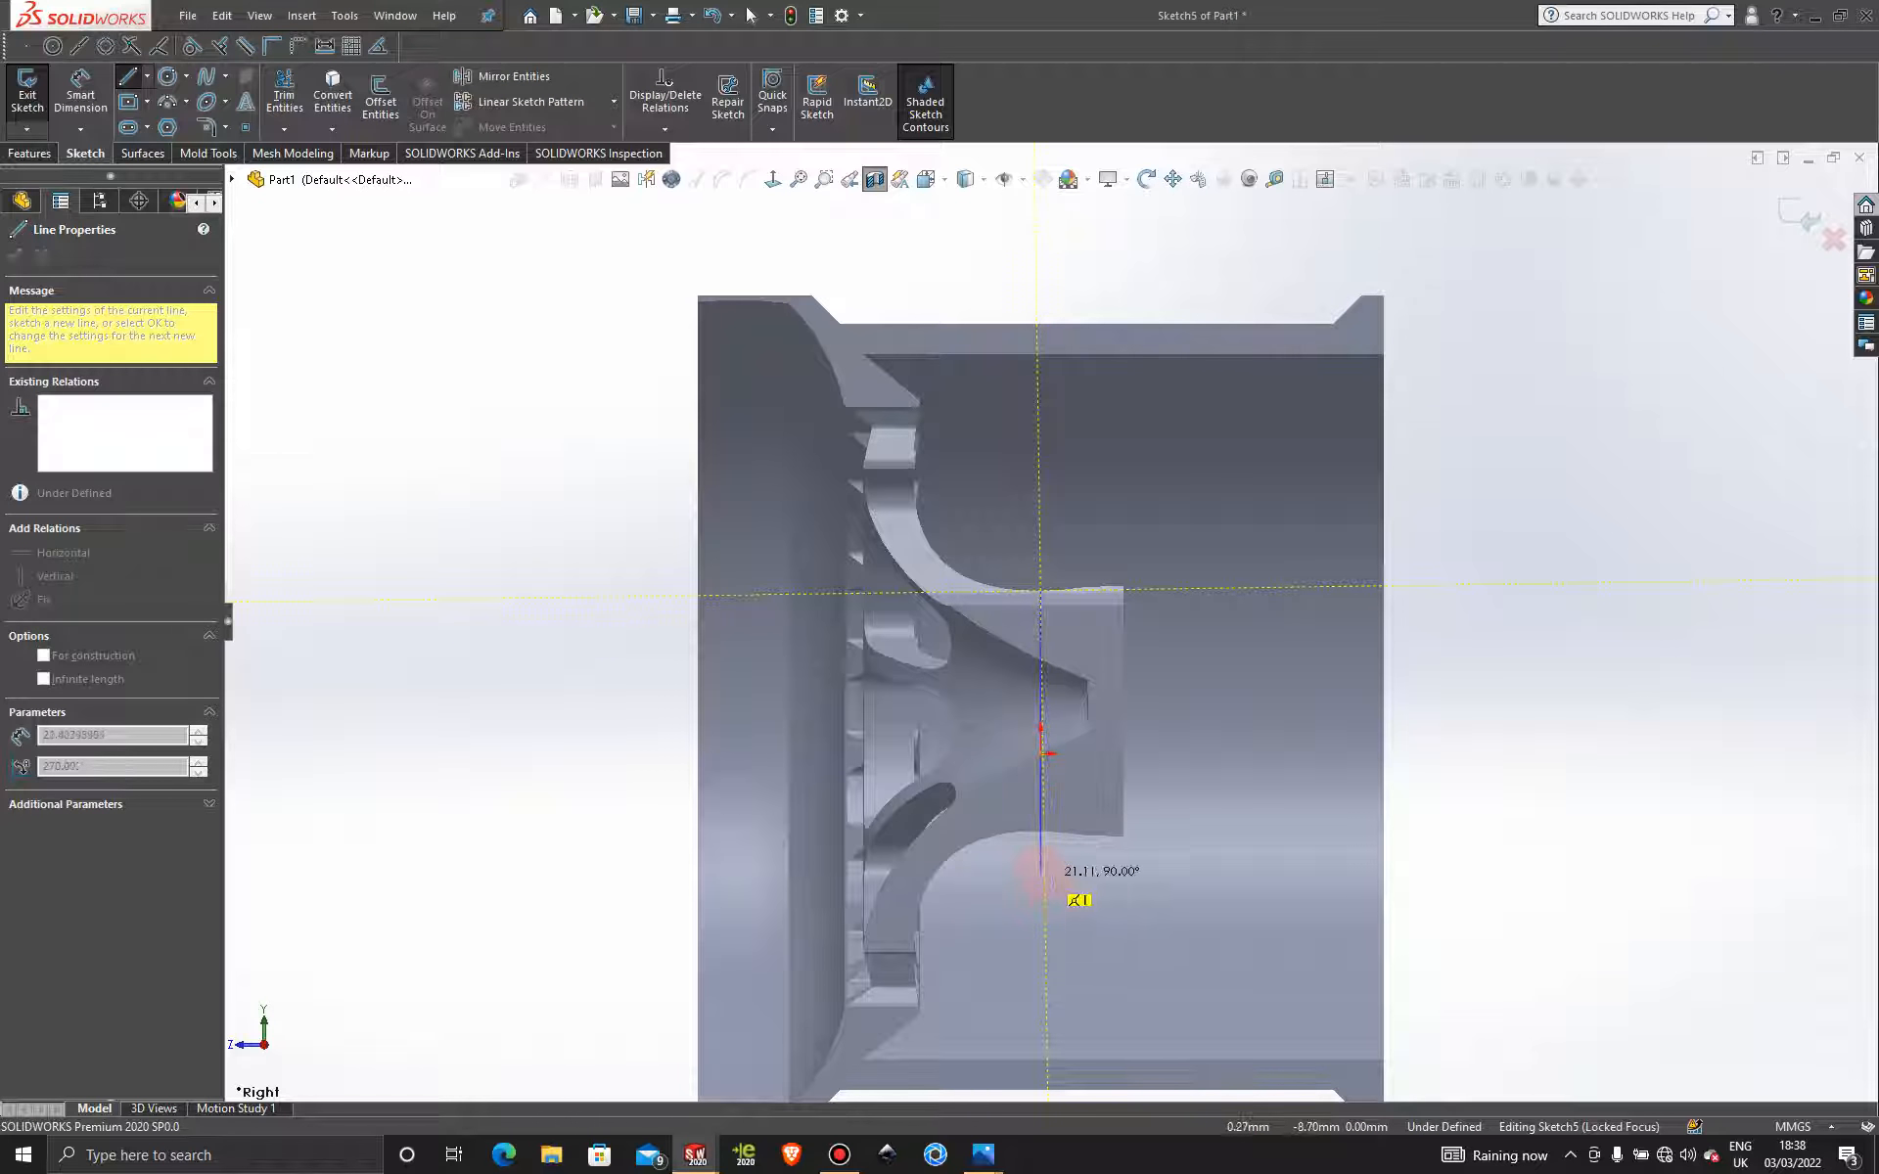
left_click_drag(1045, 850, 1160, 885)
key("Escape")
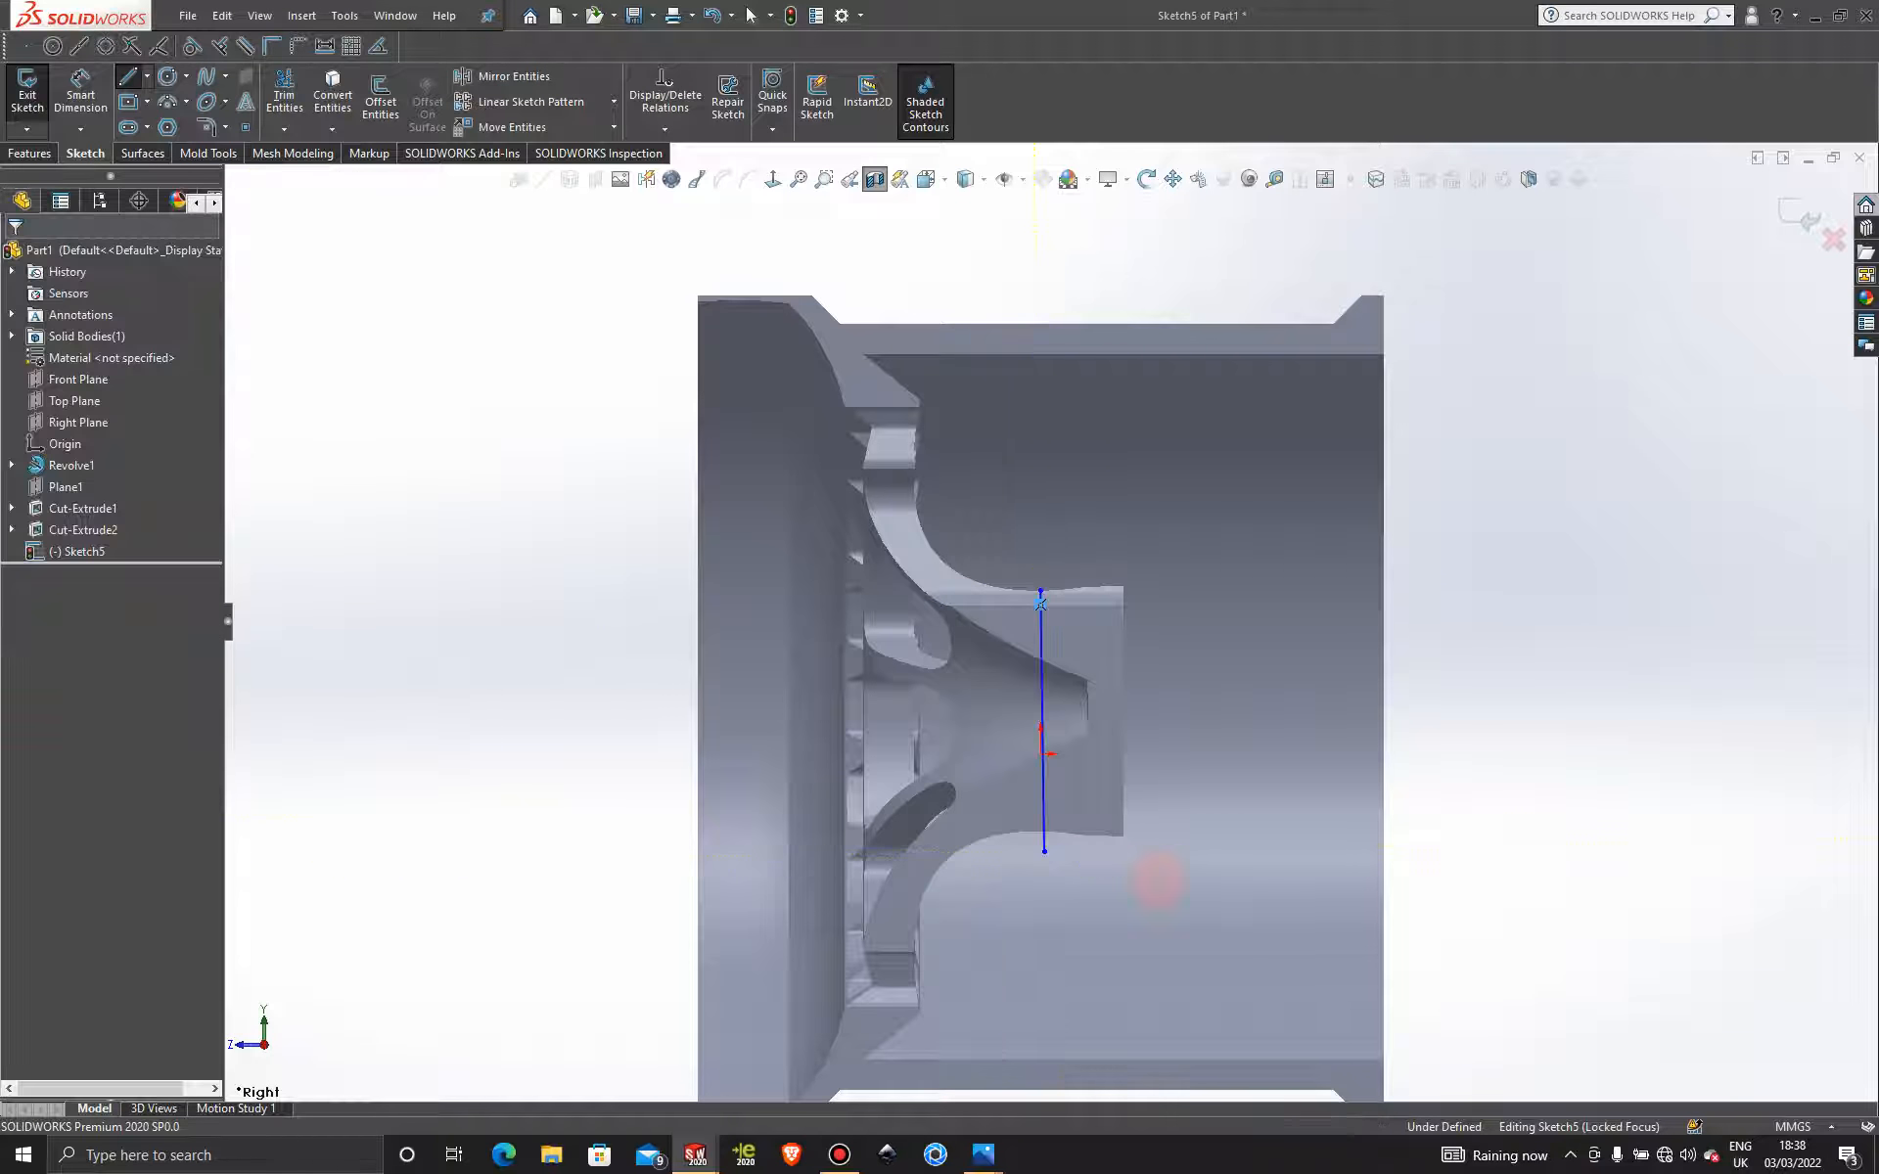
key("l")
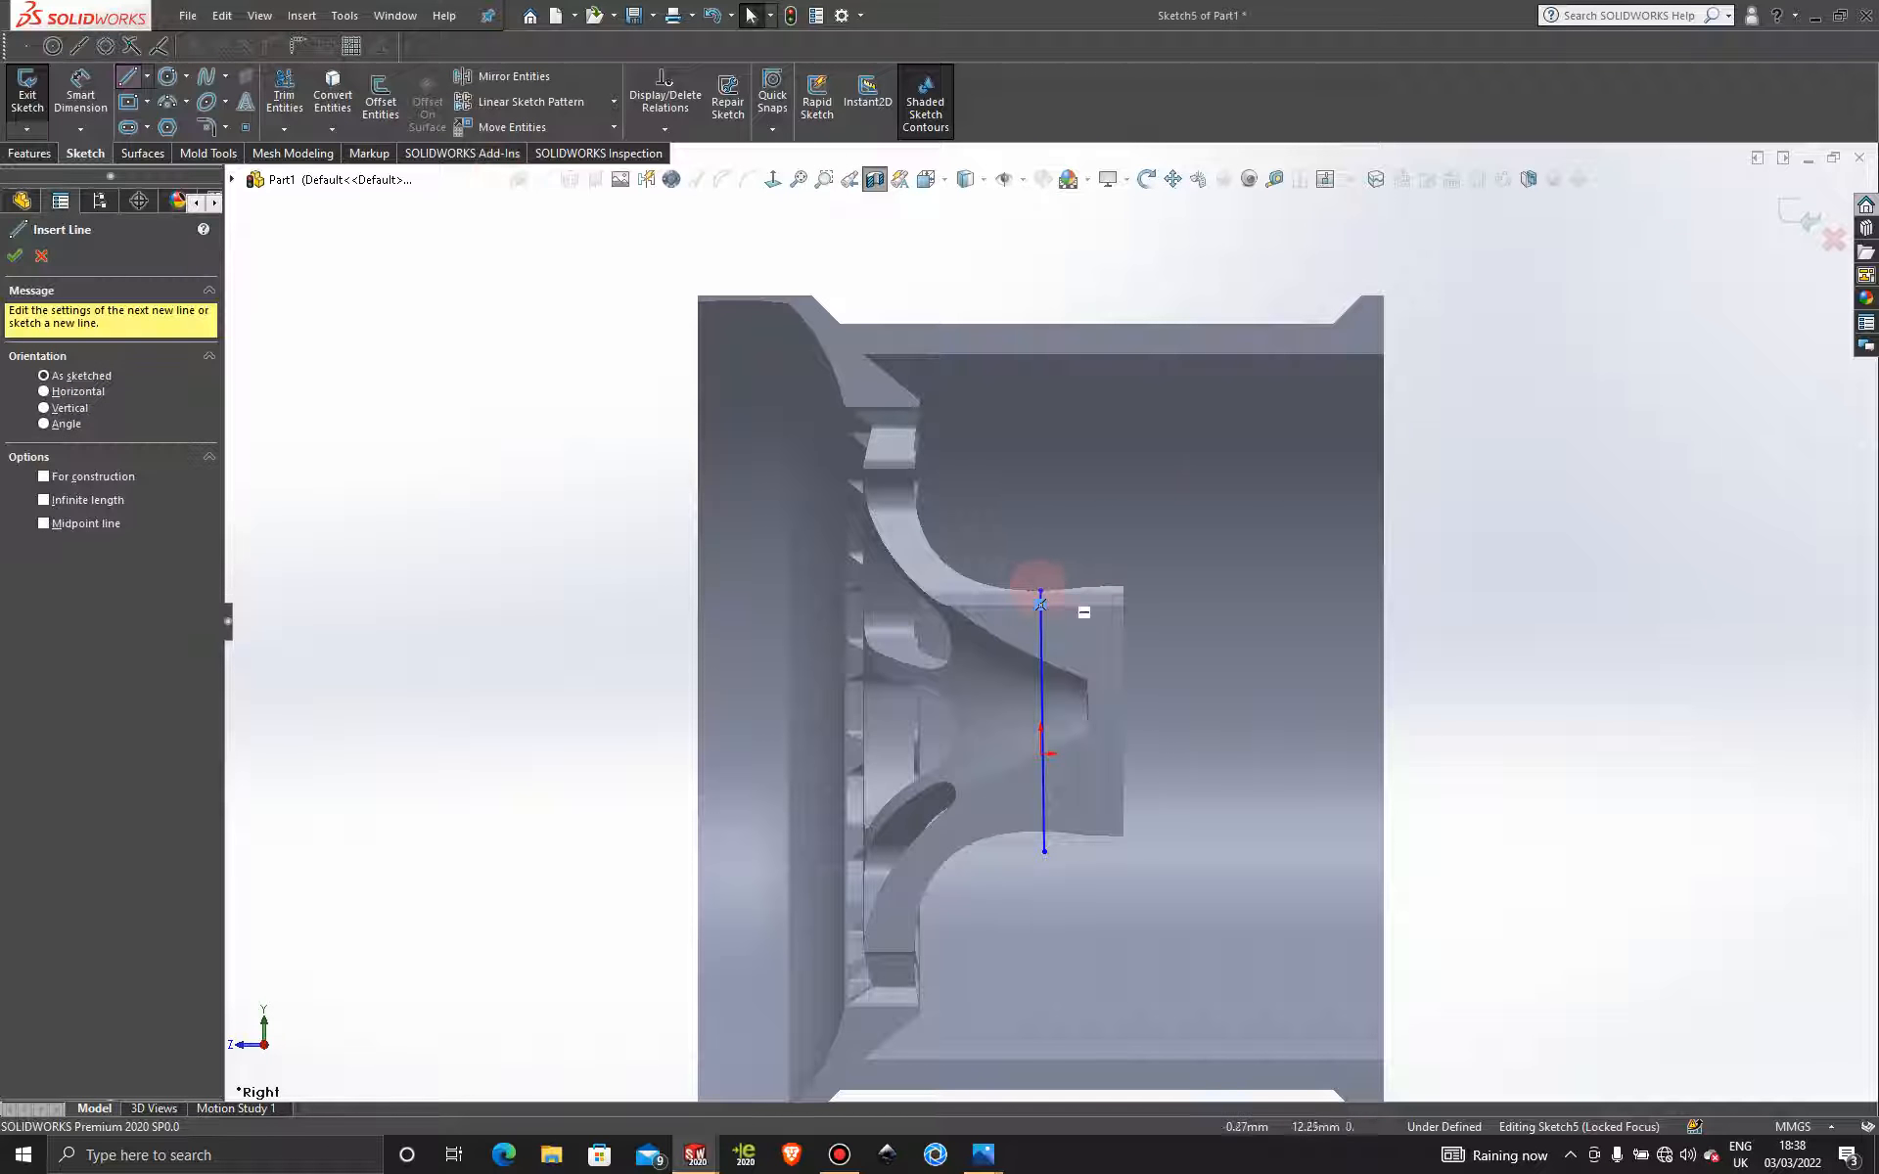
left_click_drag(1040, 591, 1237, 545)
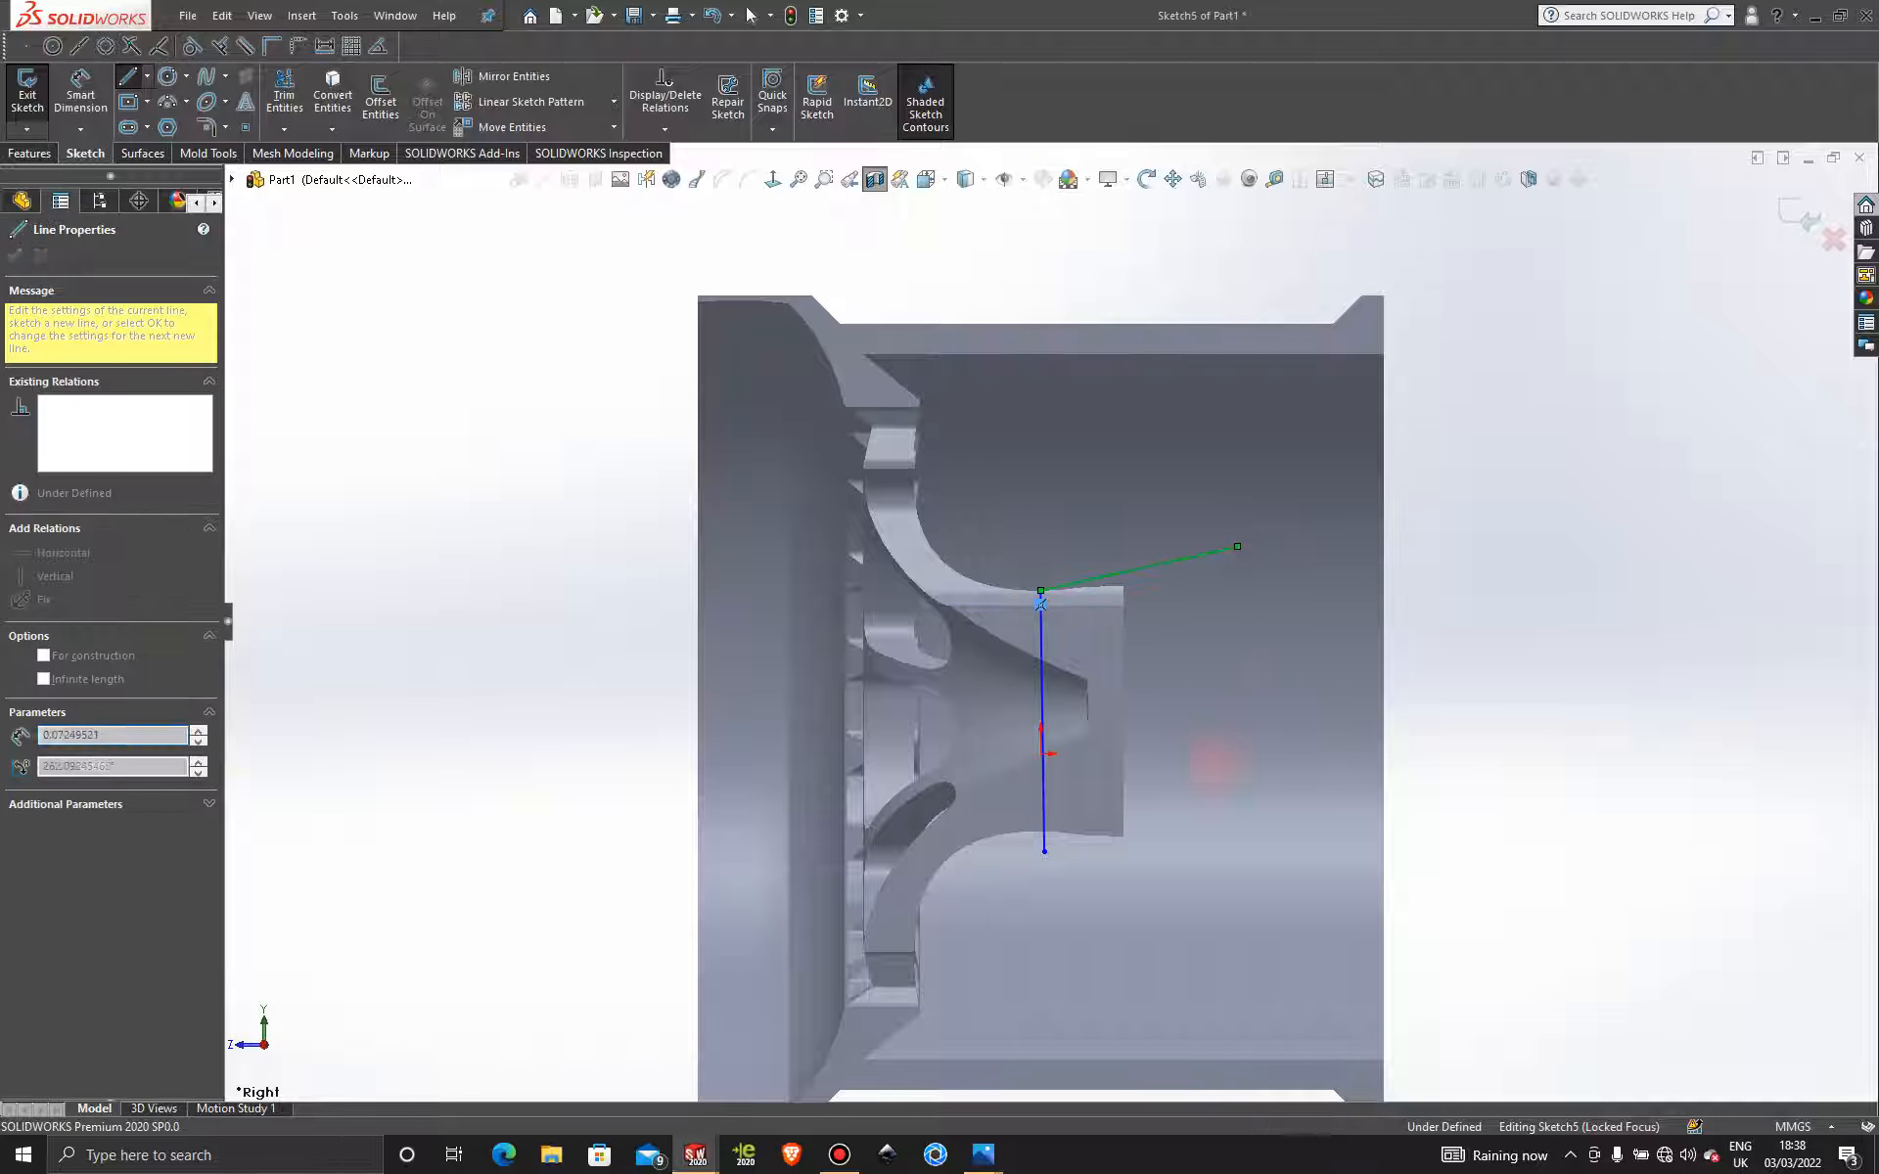
left_click(1204, 865)
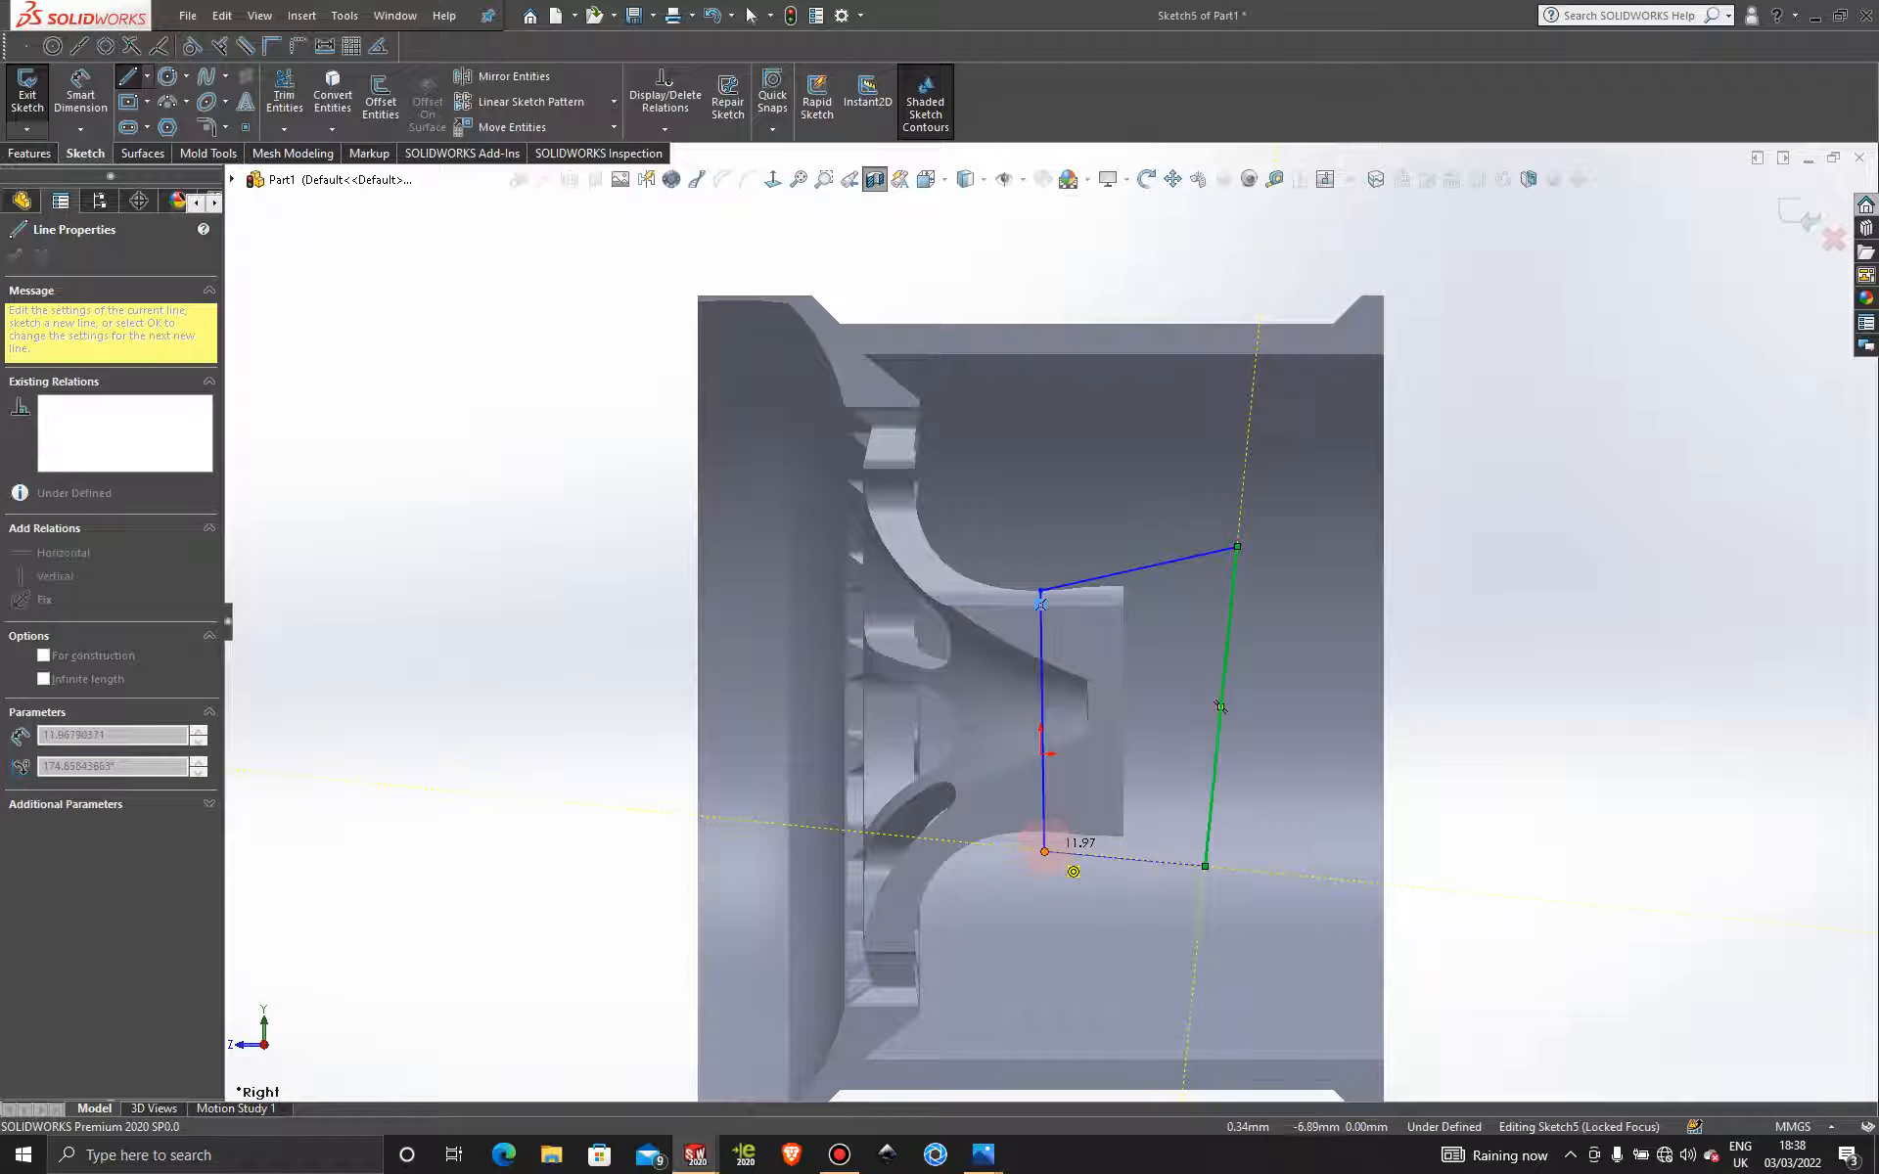
left_click(1045, 850)
Turn off the section view to show the whole rim with the hub outline.
mouse_move(1077, 661)
middle_mouse_down()
mouse_move(1174, 648)
mouse_move(1228, 679)
middle_mouse_up()
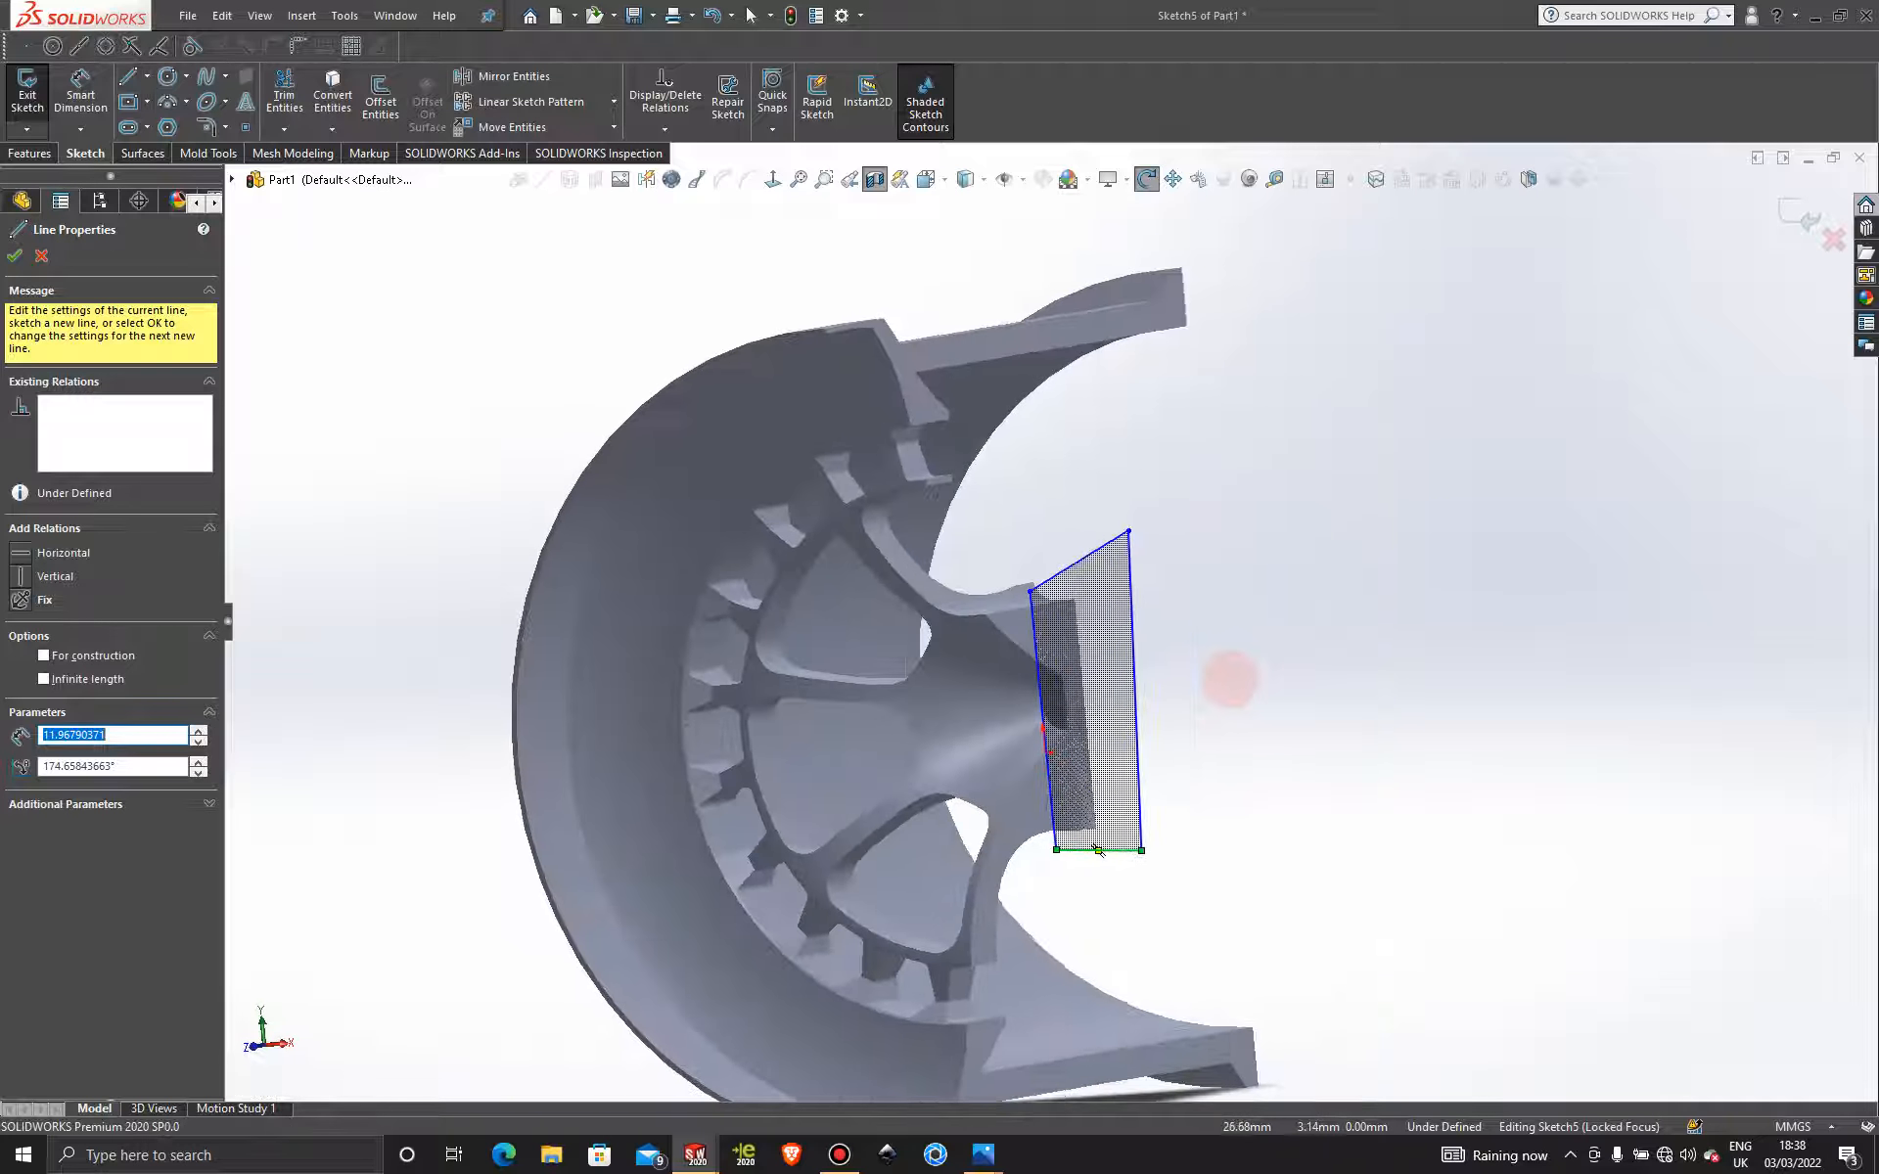
left_click(874, 178)
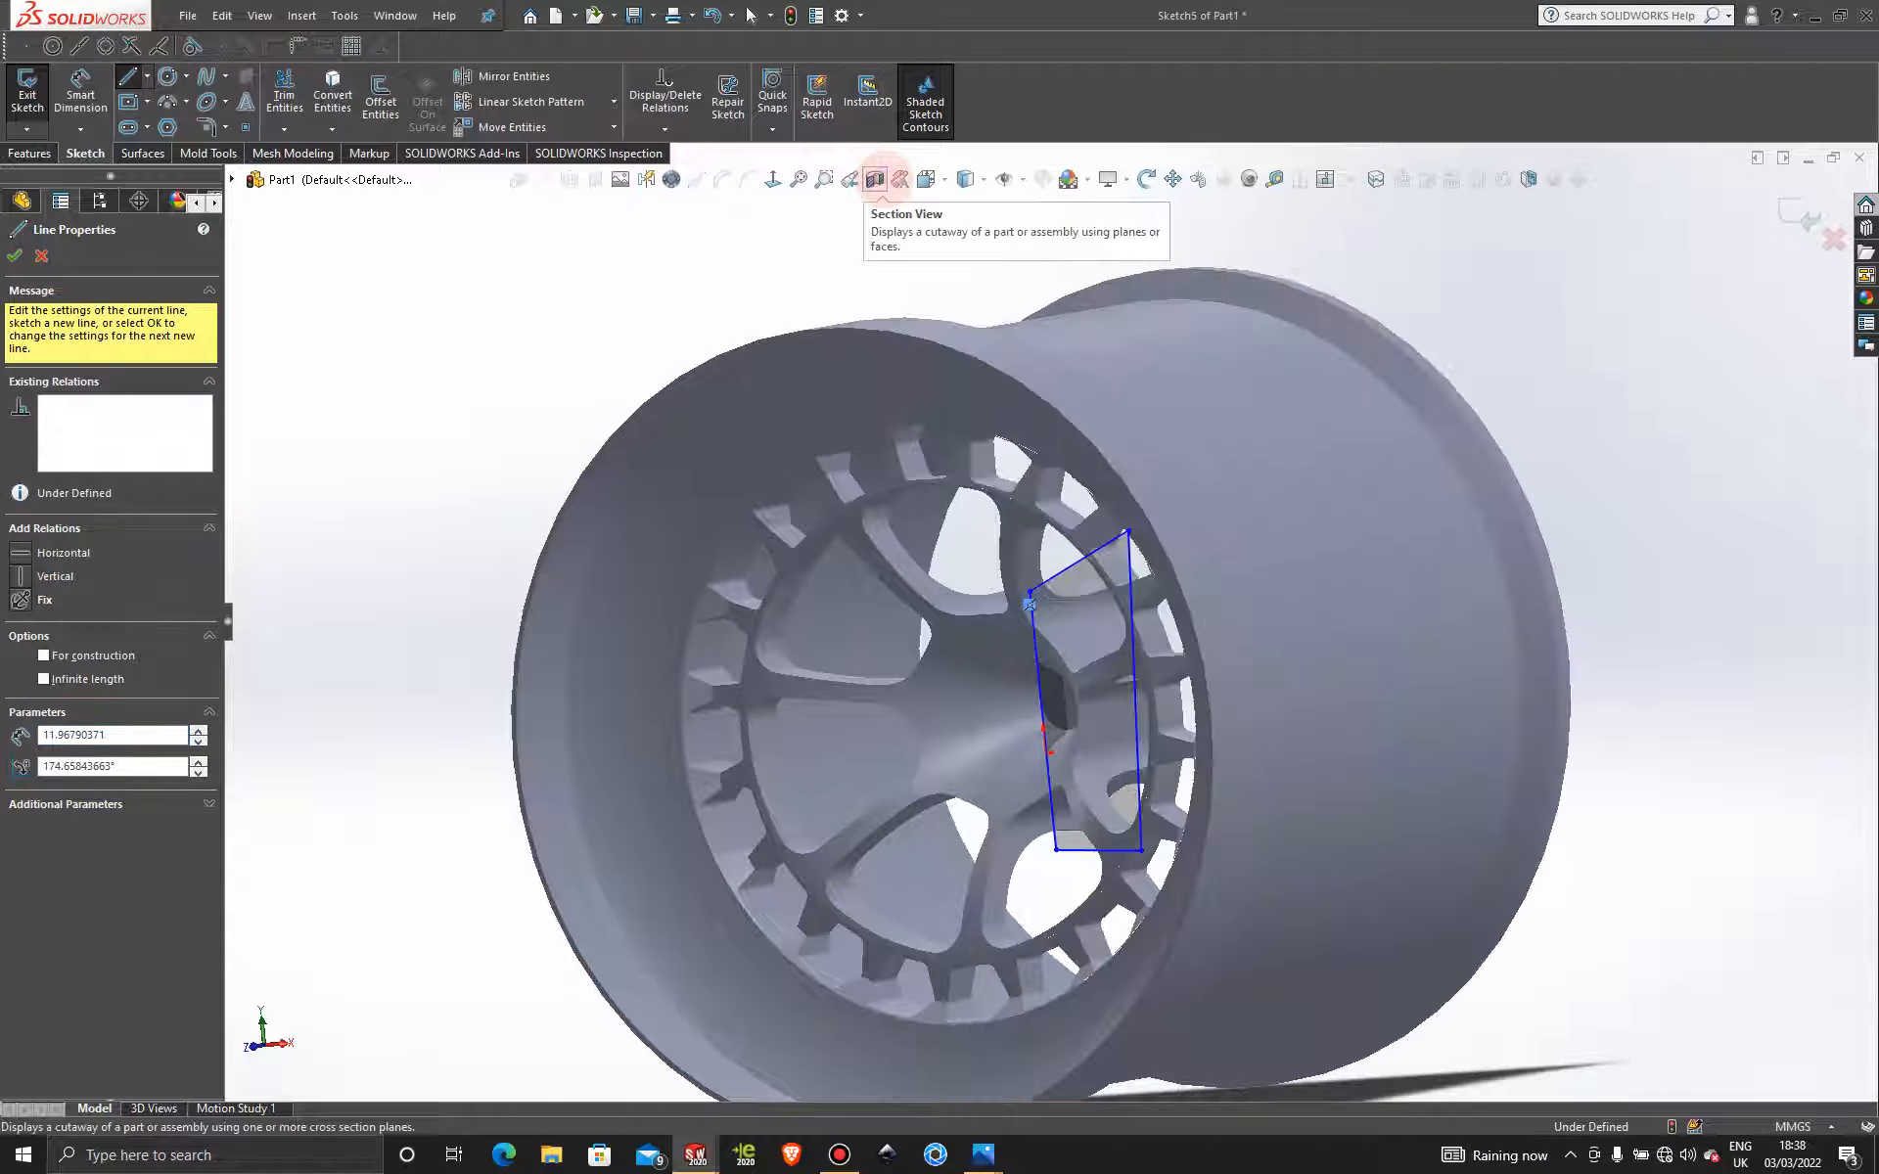
middle_click_drag(1195, 620, 1272, 631)
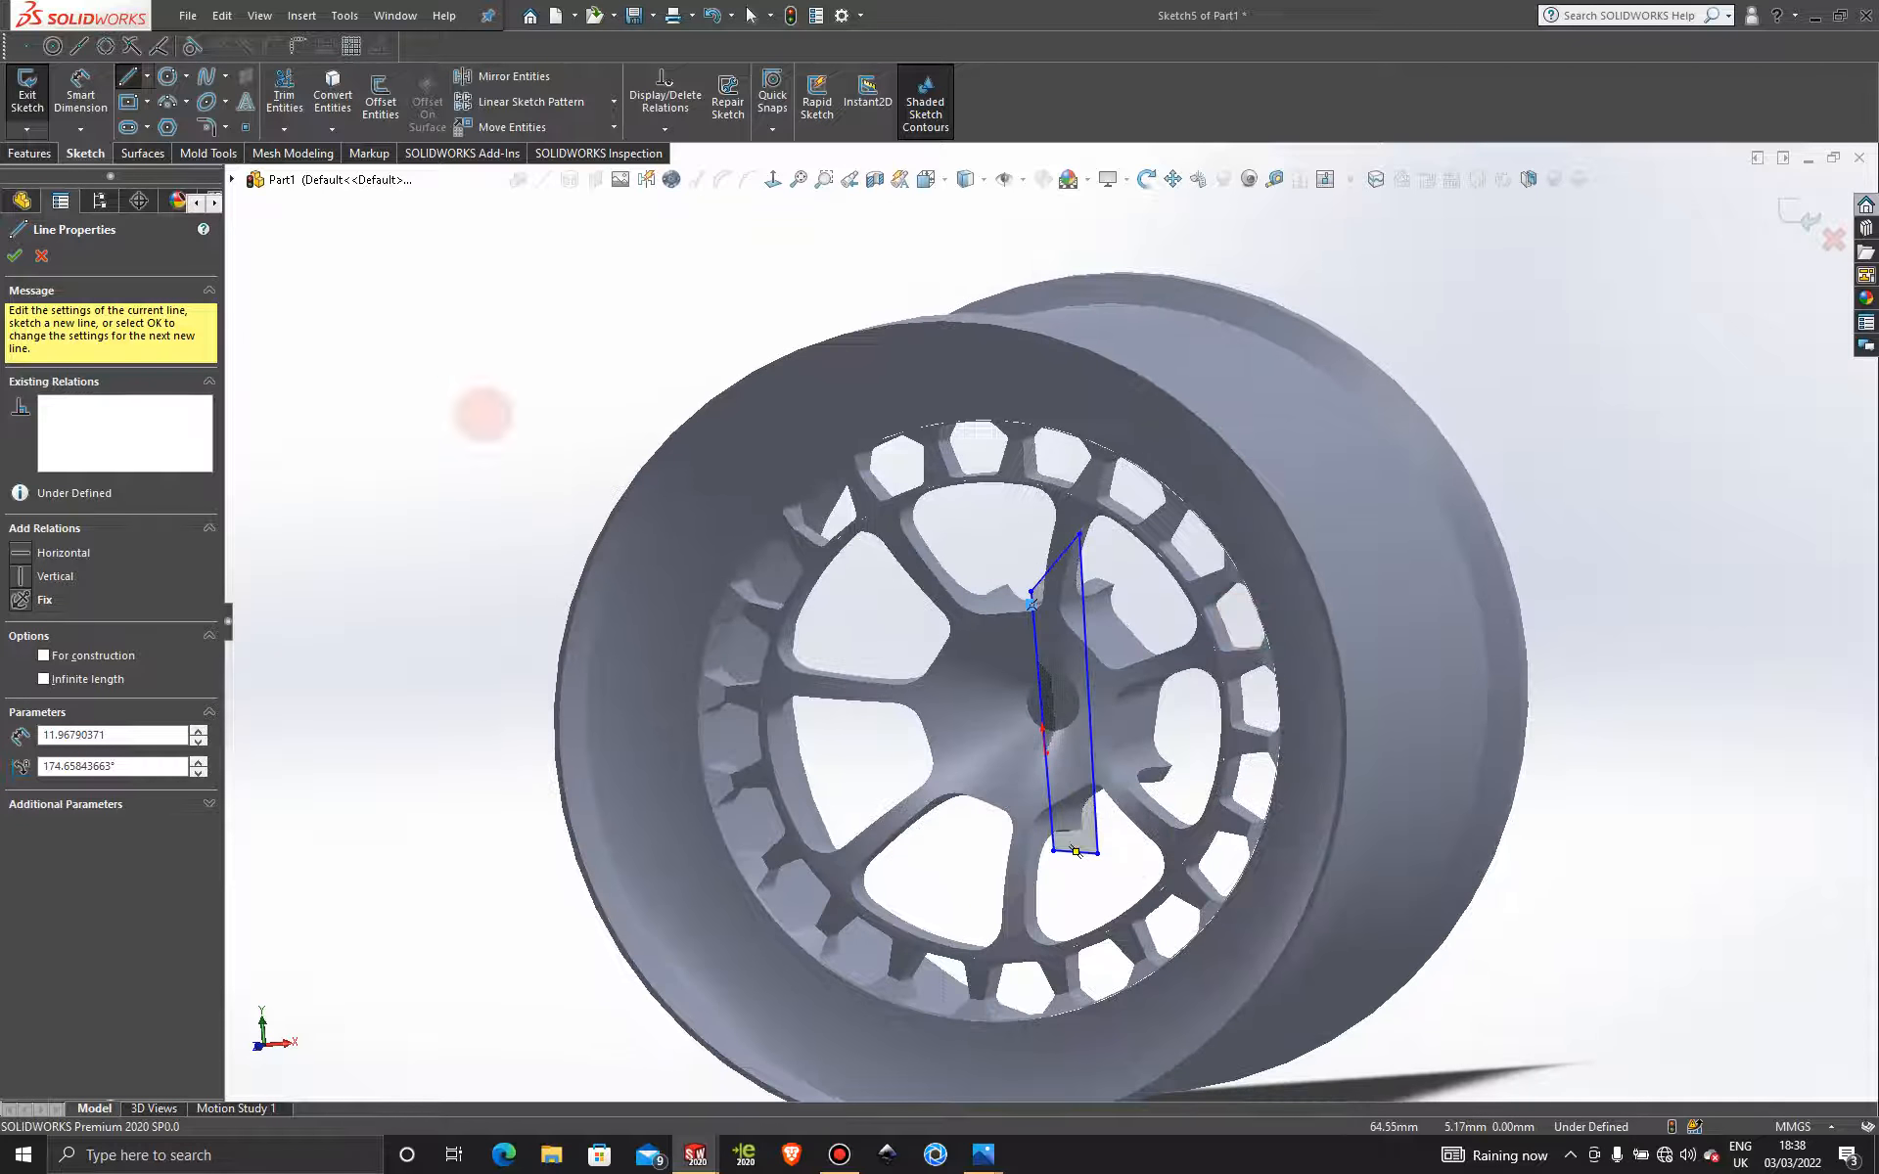
Trim the hub's inner end with an Extruded Cut of the outline, using Mid Plane and a 21 mm depth.
left_click(29, 153)
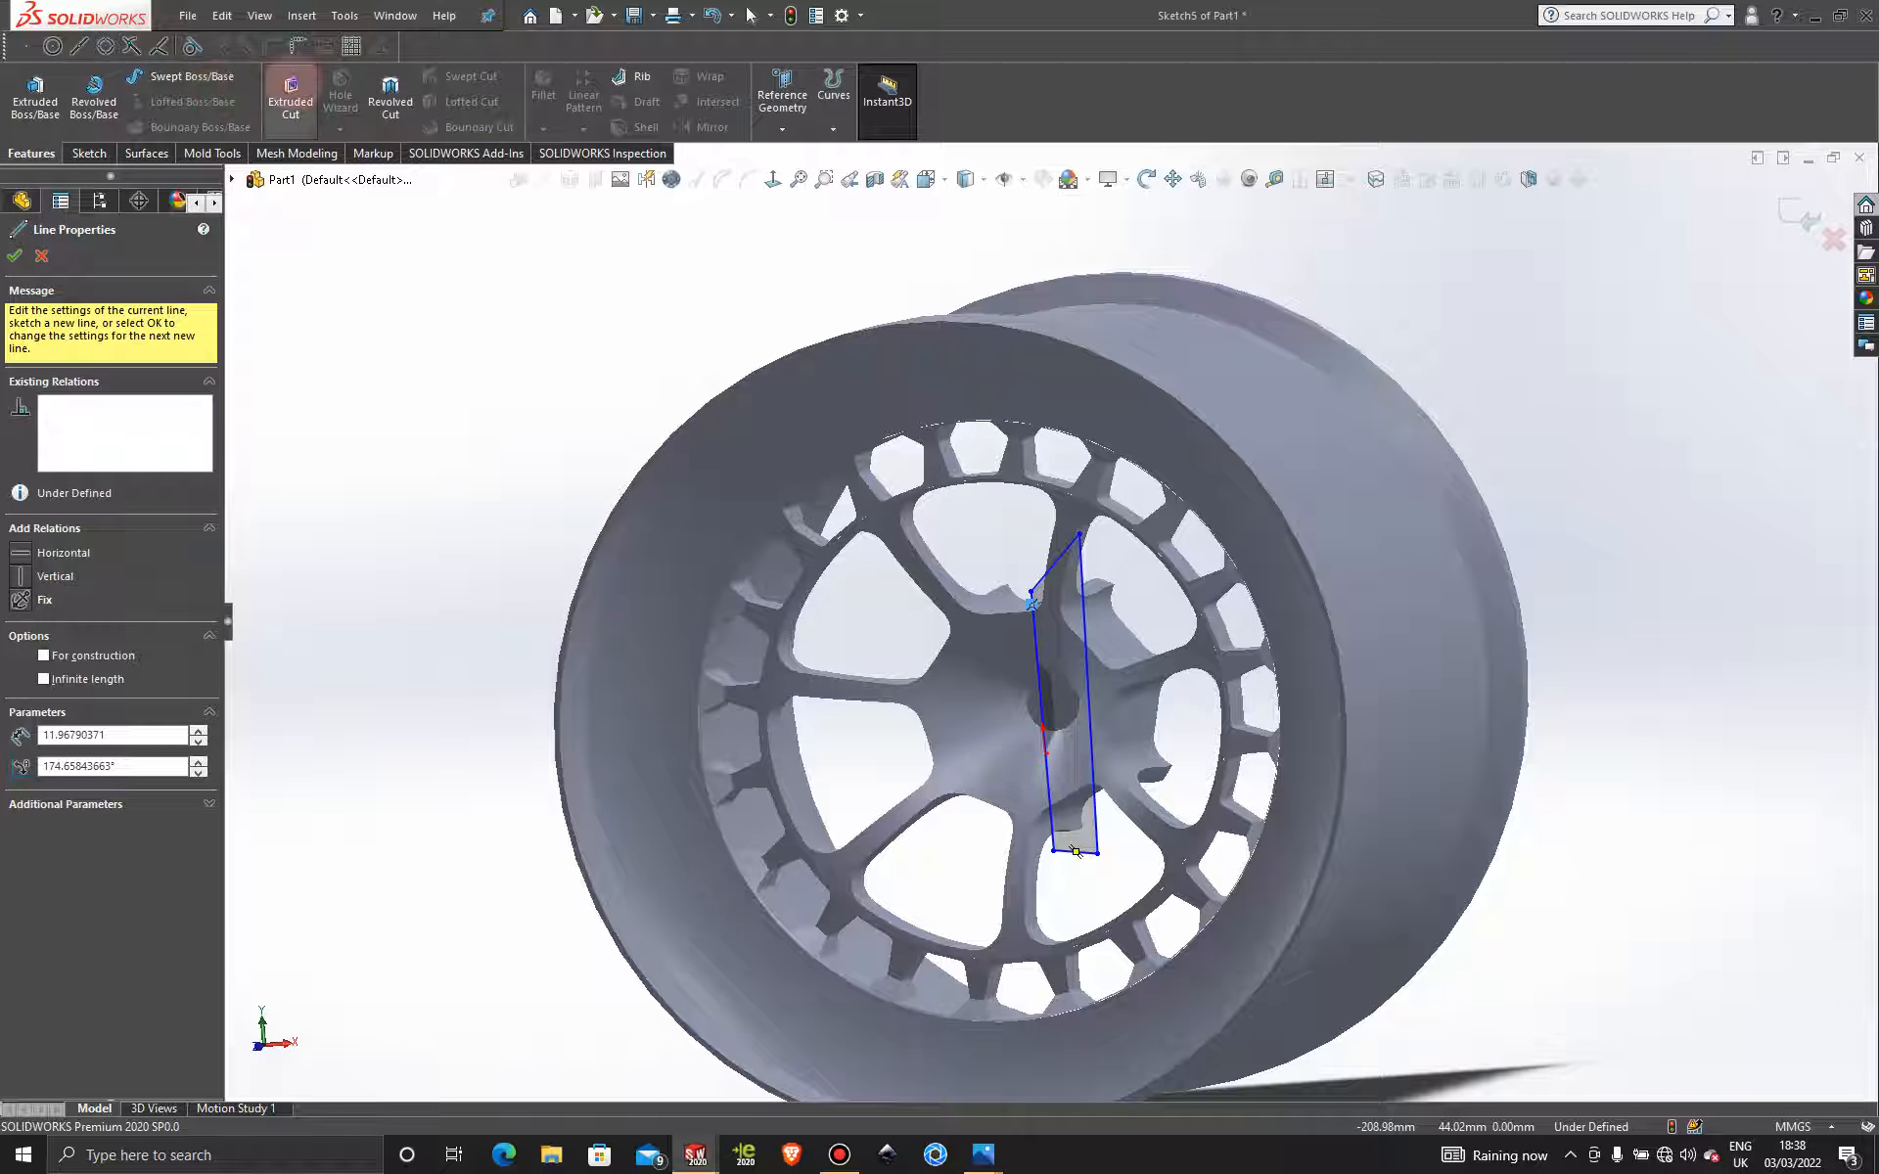
left_click(291, 93)
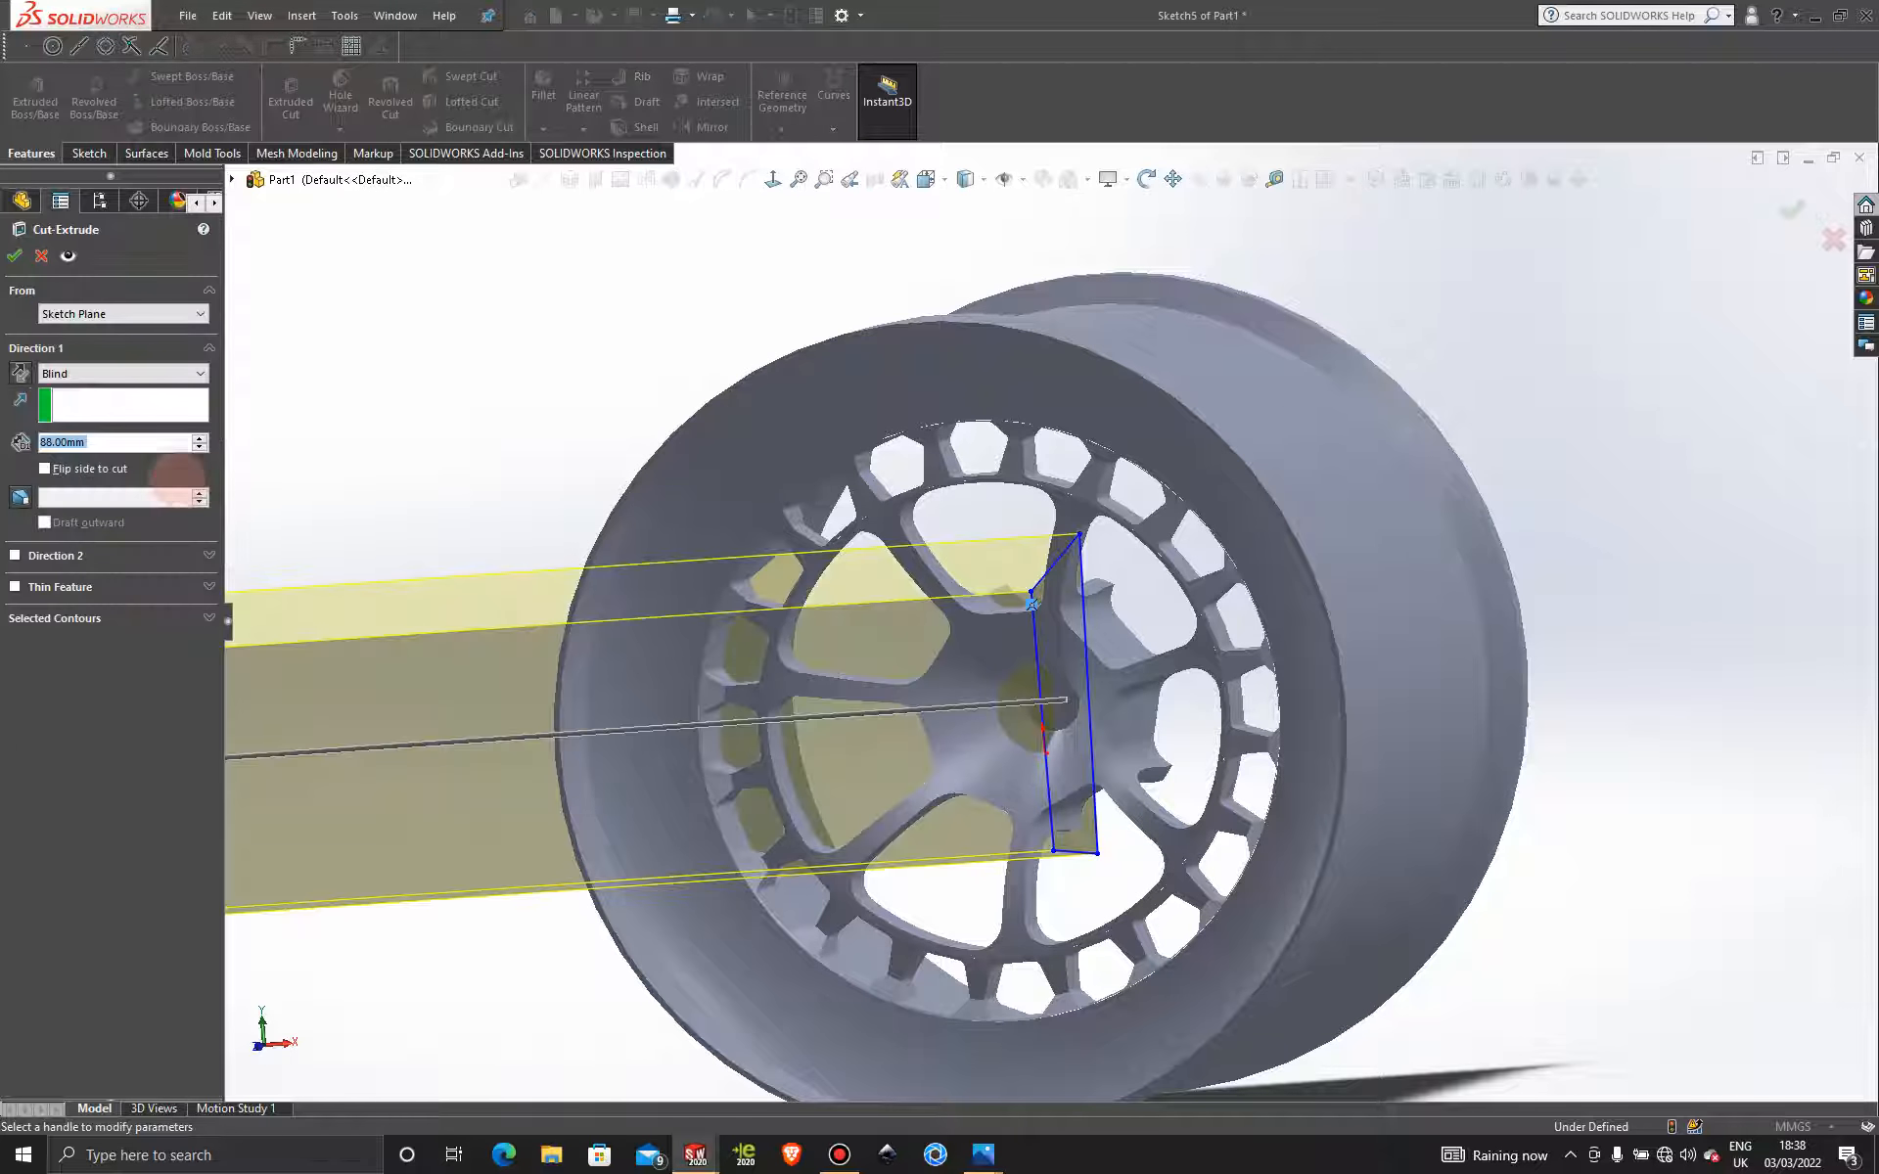
left_click(152, 372)
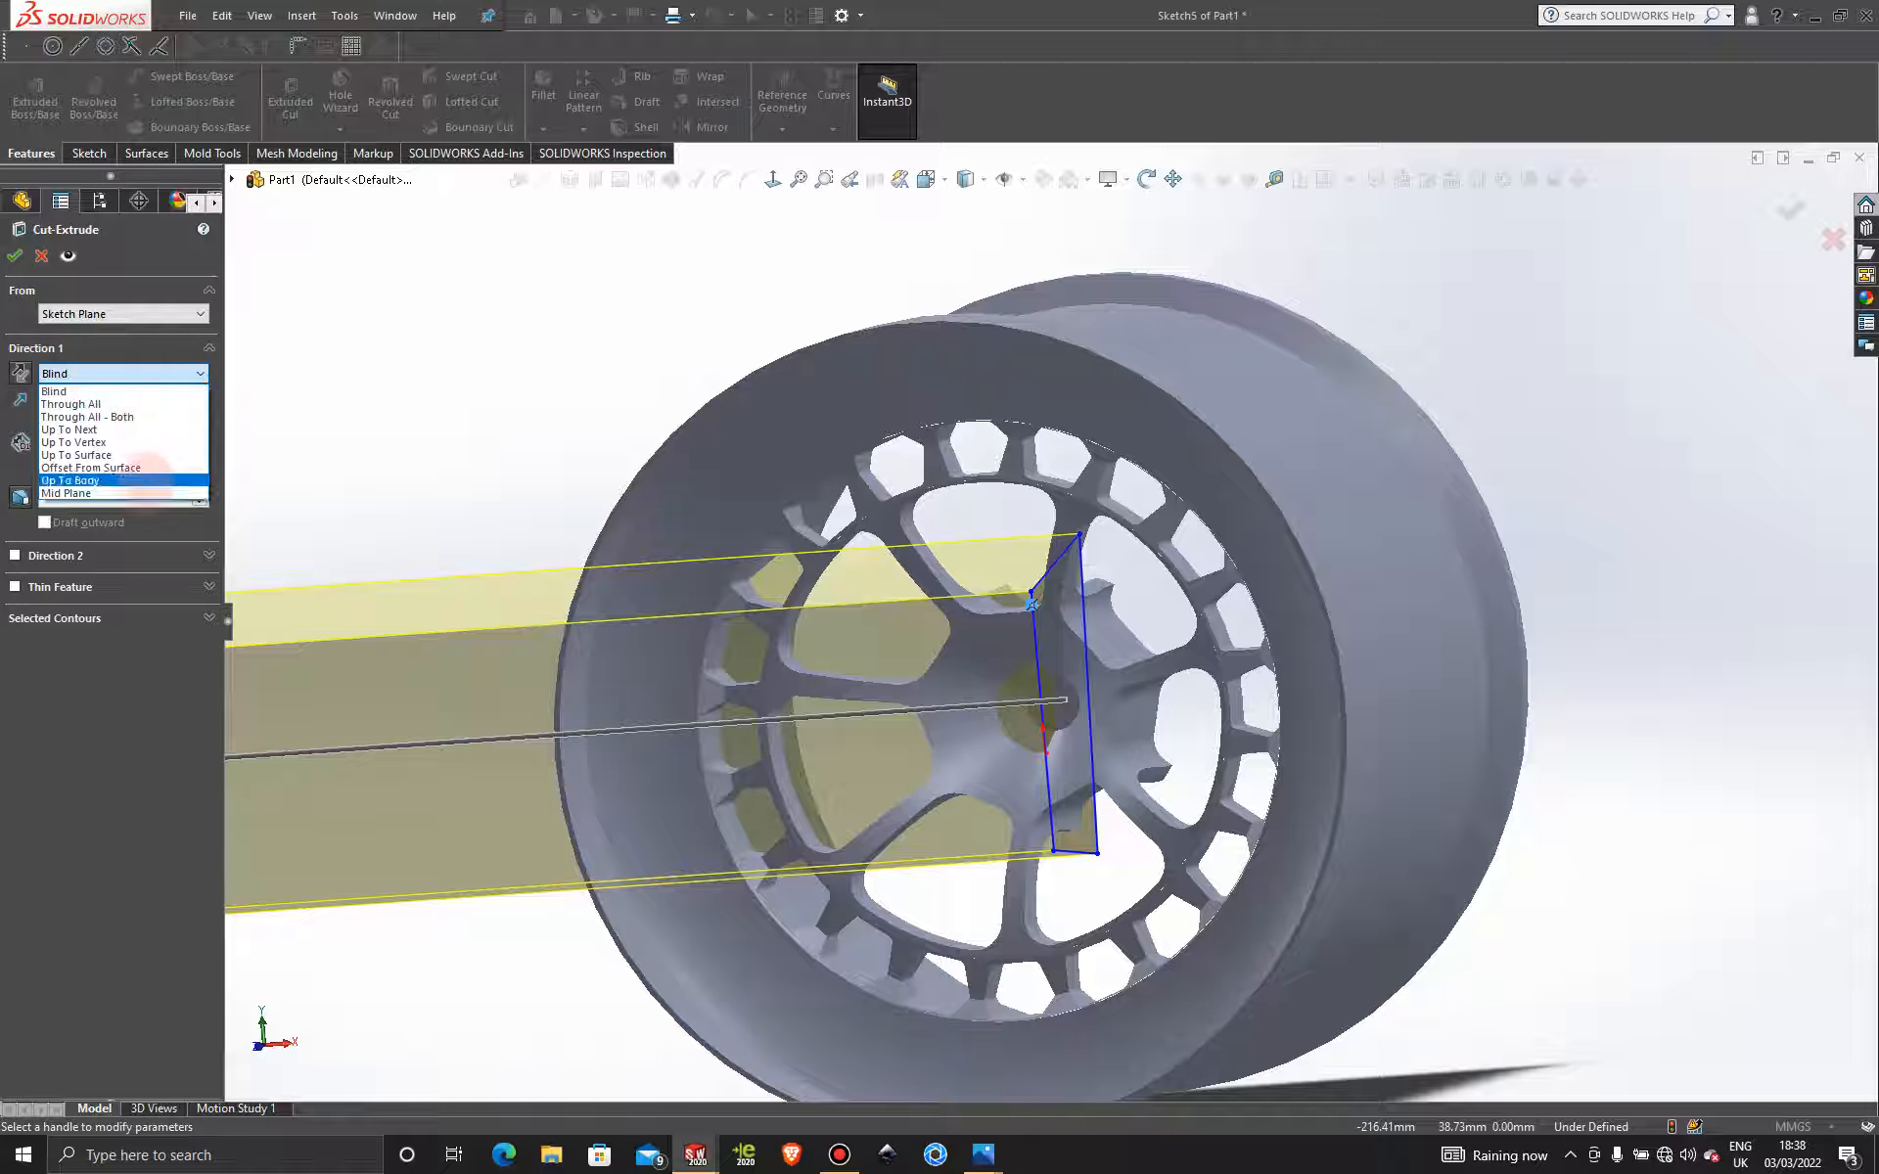
left_click(147, 504)
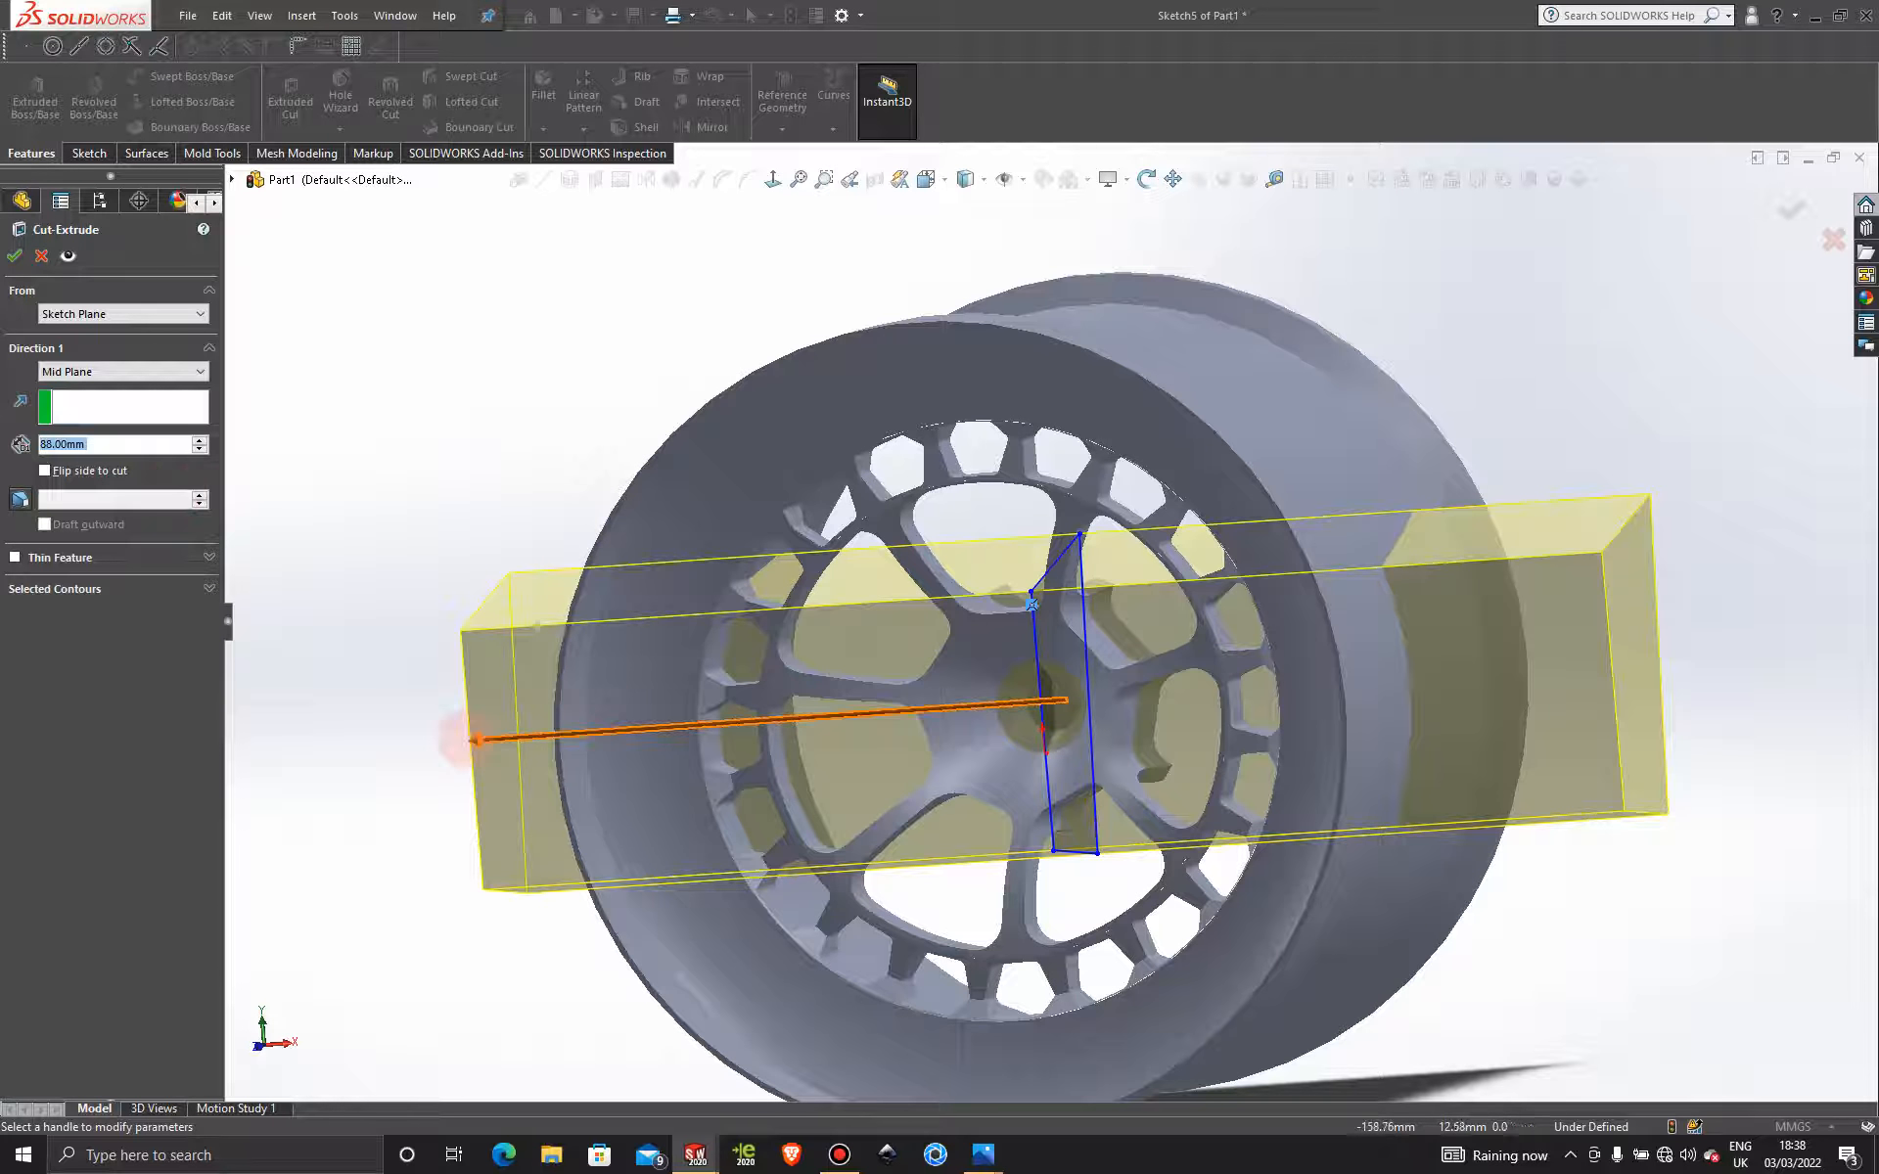
left_click_drag(462, 741, 929, 747)
middle_click_drag(930, 748, 1015, 744)
middle_click_drag(1049, 554, 1032, 603)
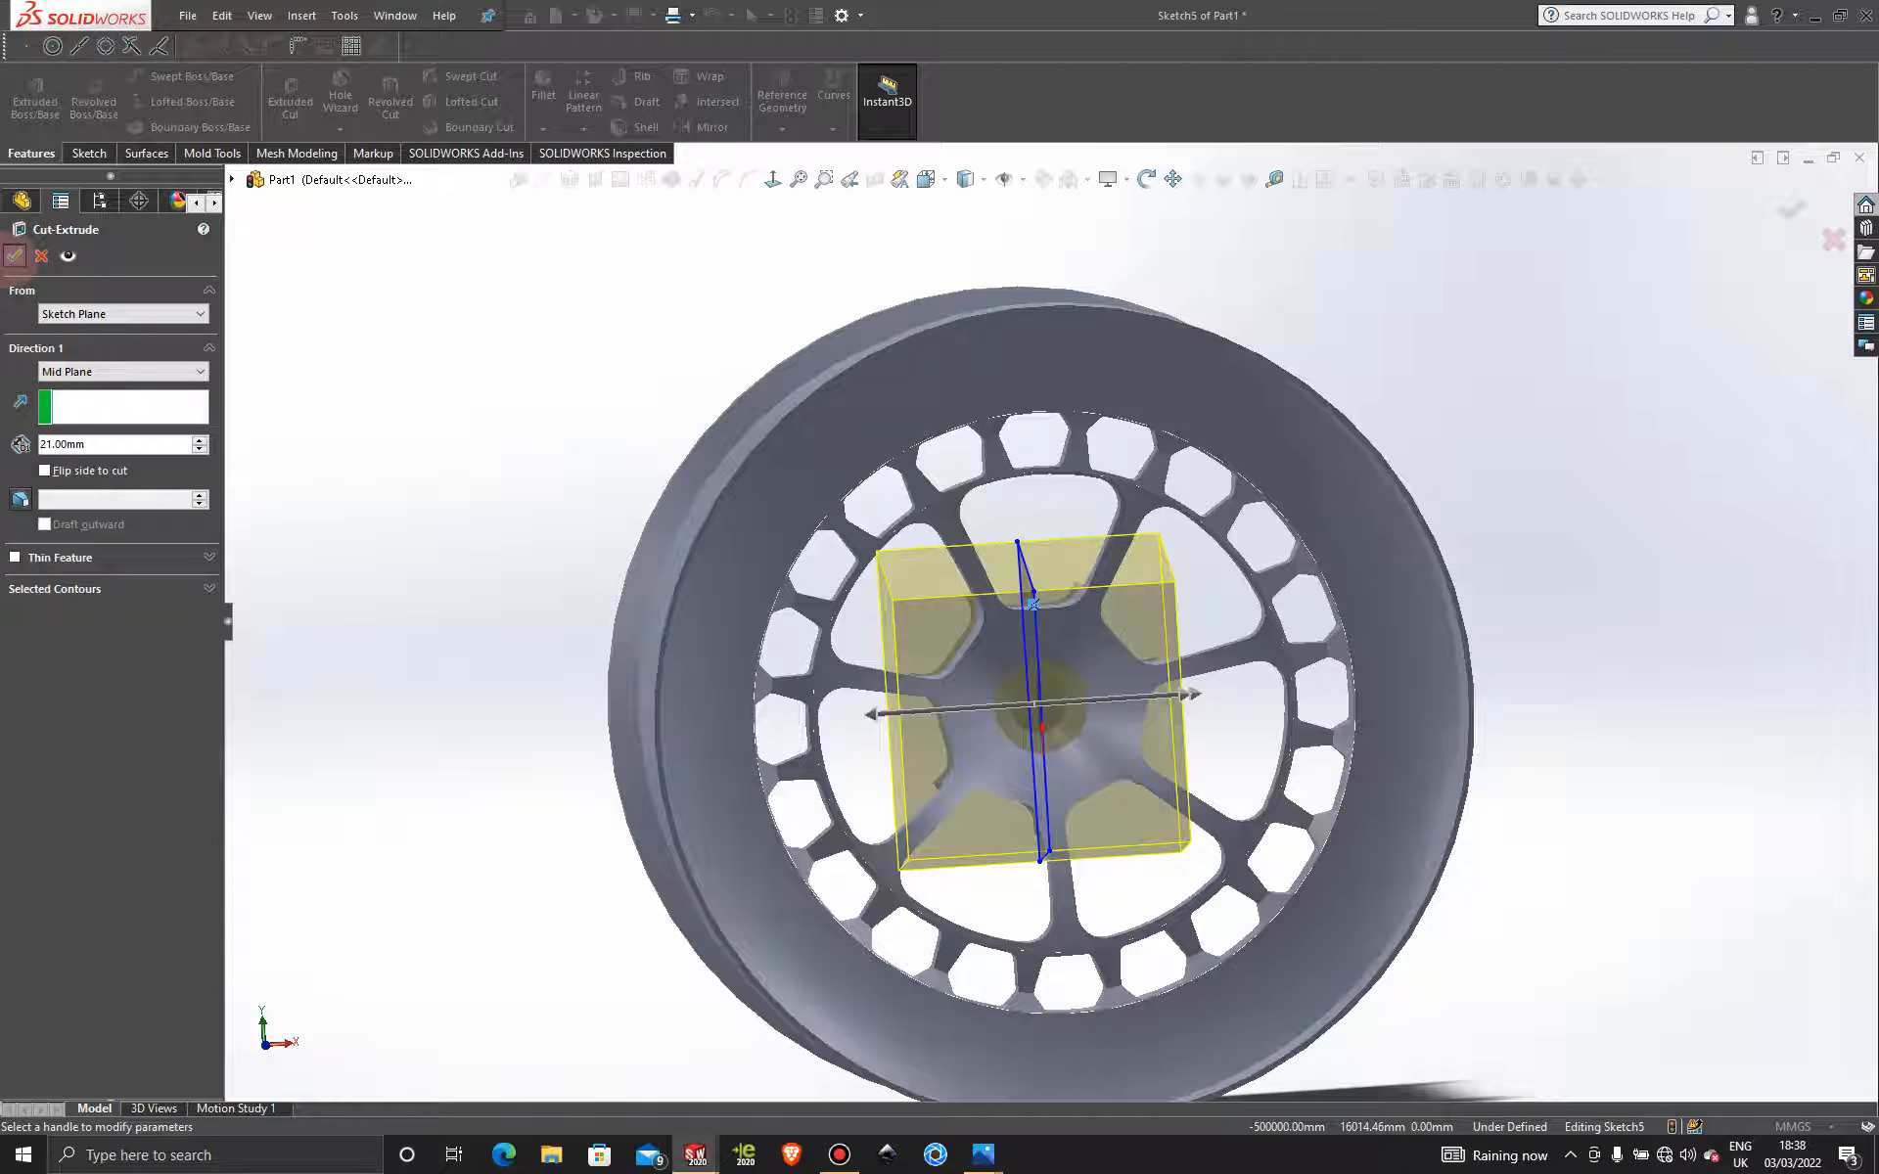
key("Return")
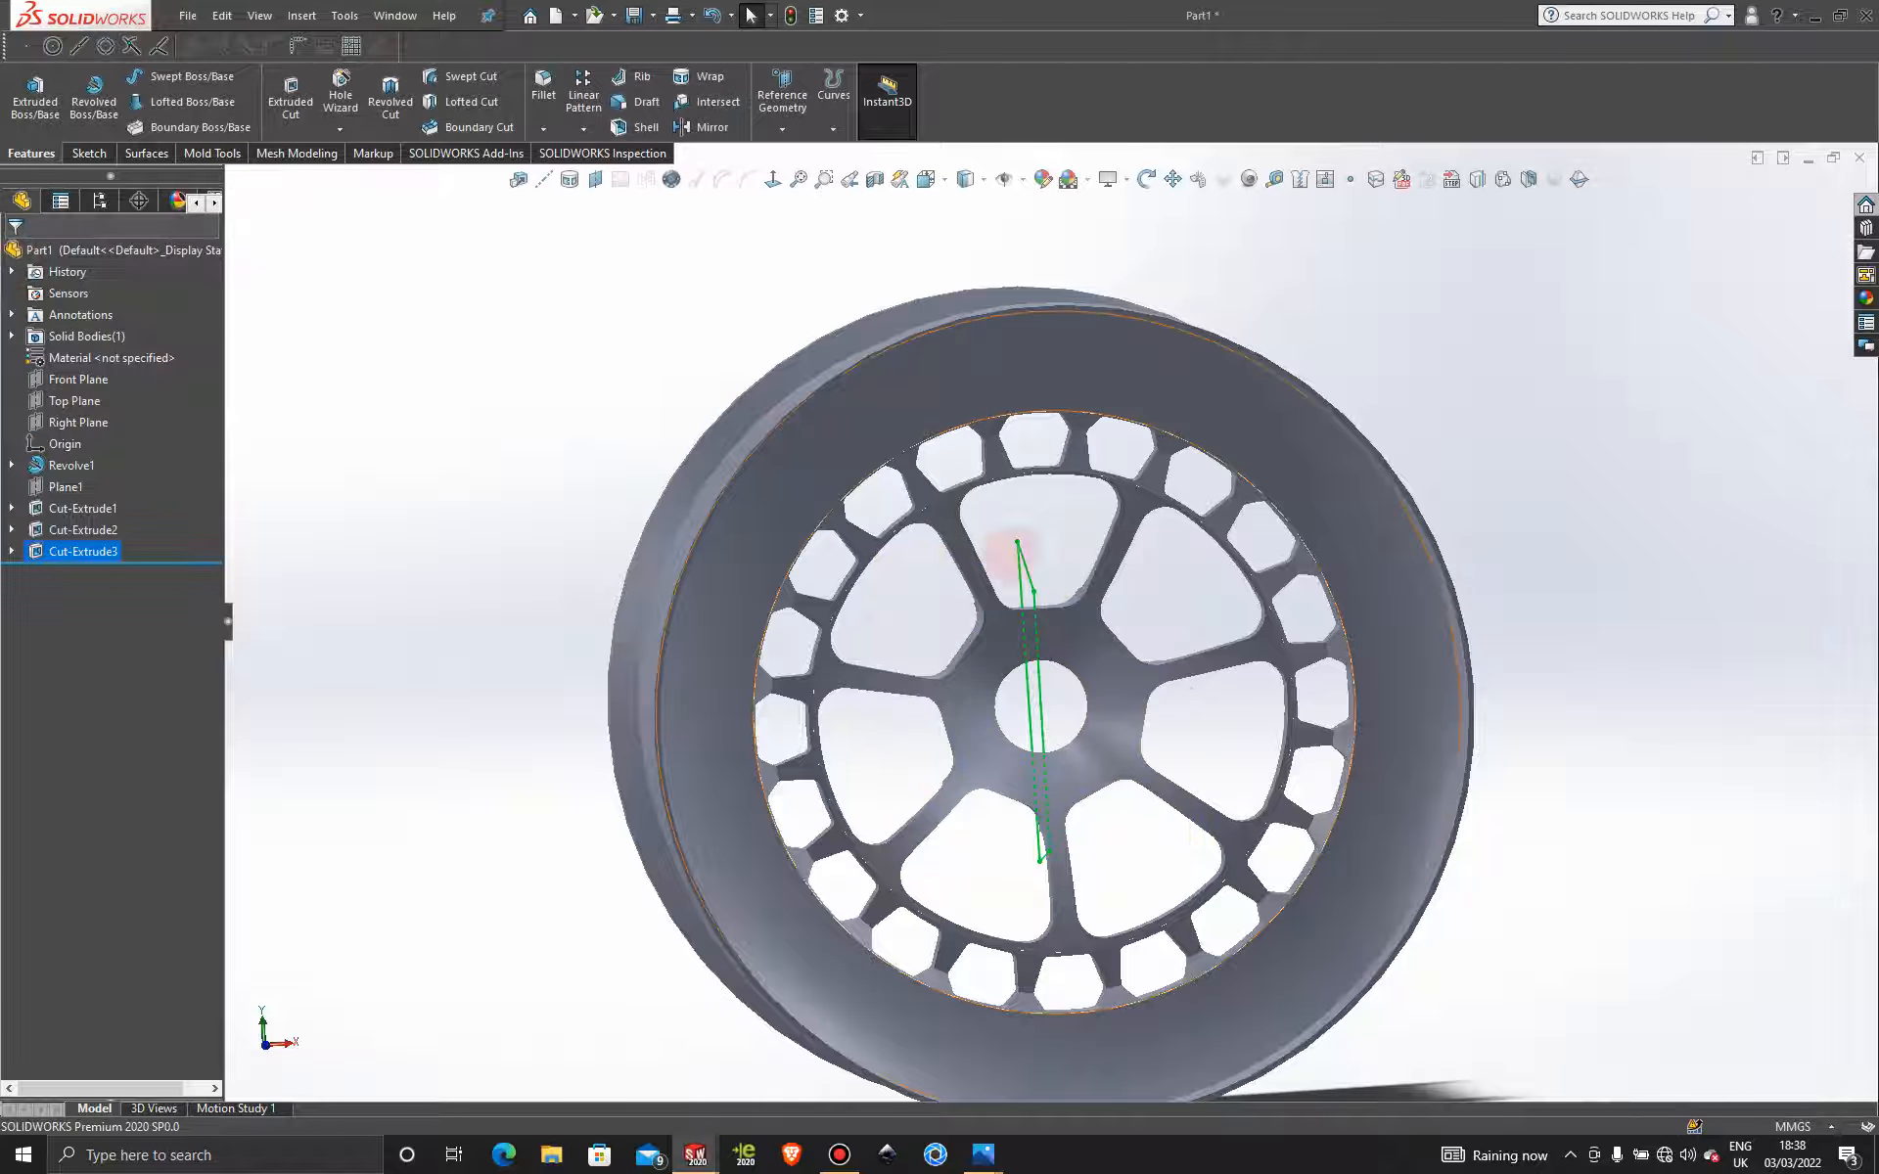
Inspect the trimmed hub and section the rim along the Right Plane.
left_click(1555, 567)
mouse_move(1406, 577)
middle_mouse_down()
mouse_move(1317, 549)
mouse_move(1370, 670)
mouse_move(1376, 650)
mouse_move(1317, 603)
mouse_move(1007, 613)
mouse_move(1077, 498)
mouse_move(1324, 558)
mouse_move(1325, 528)
mouse_move(1353, 538)
middle_mouse_up()
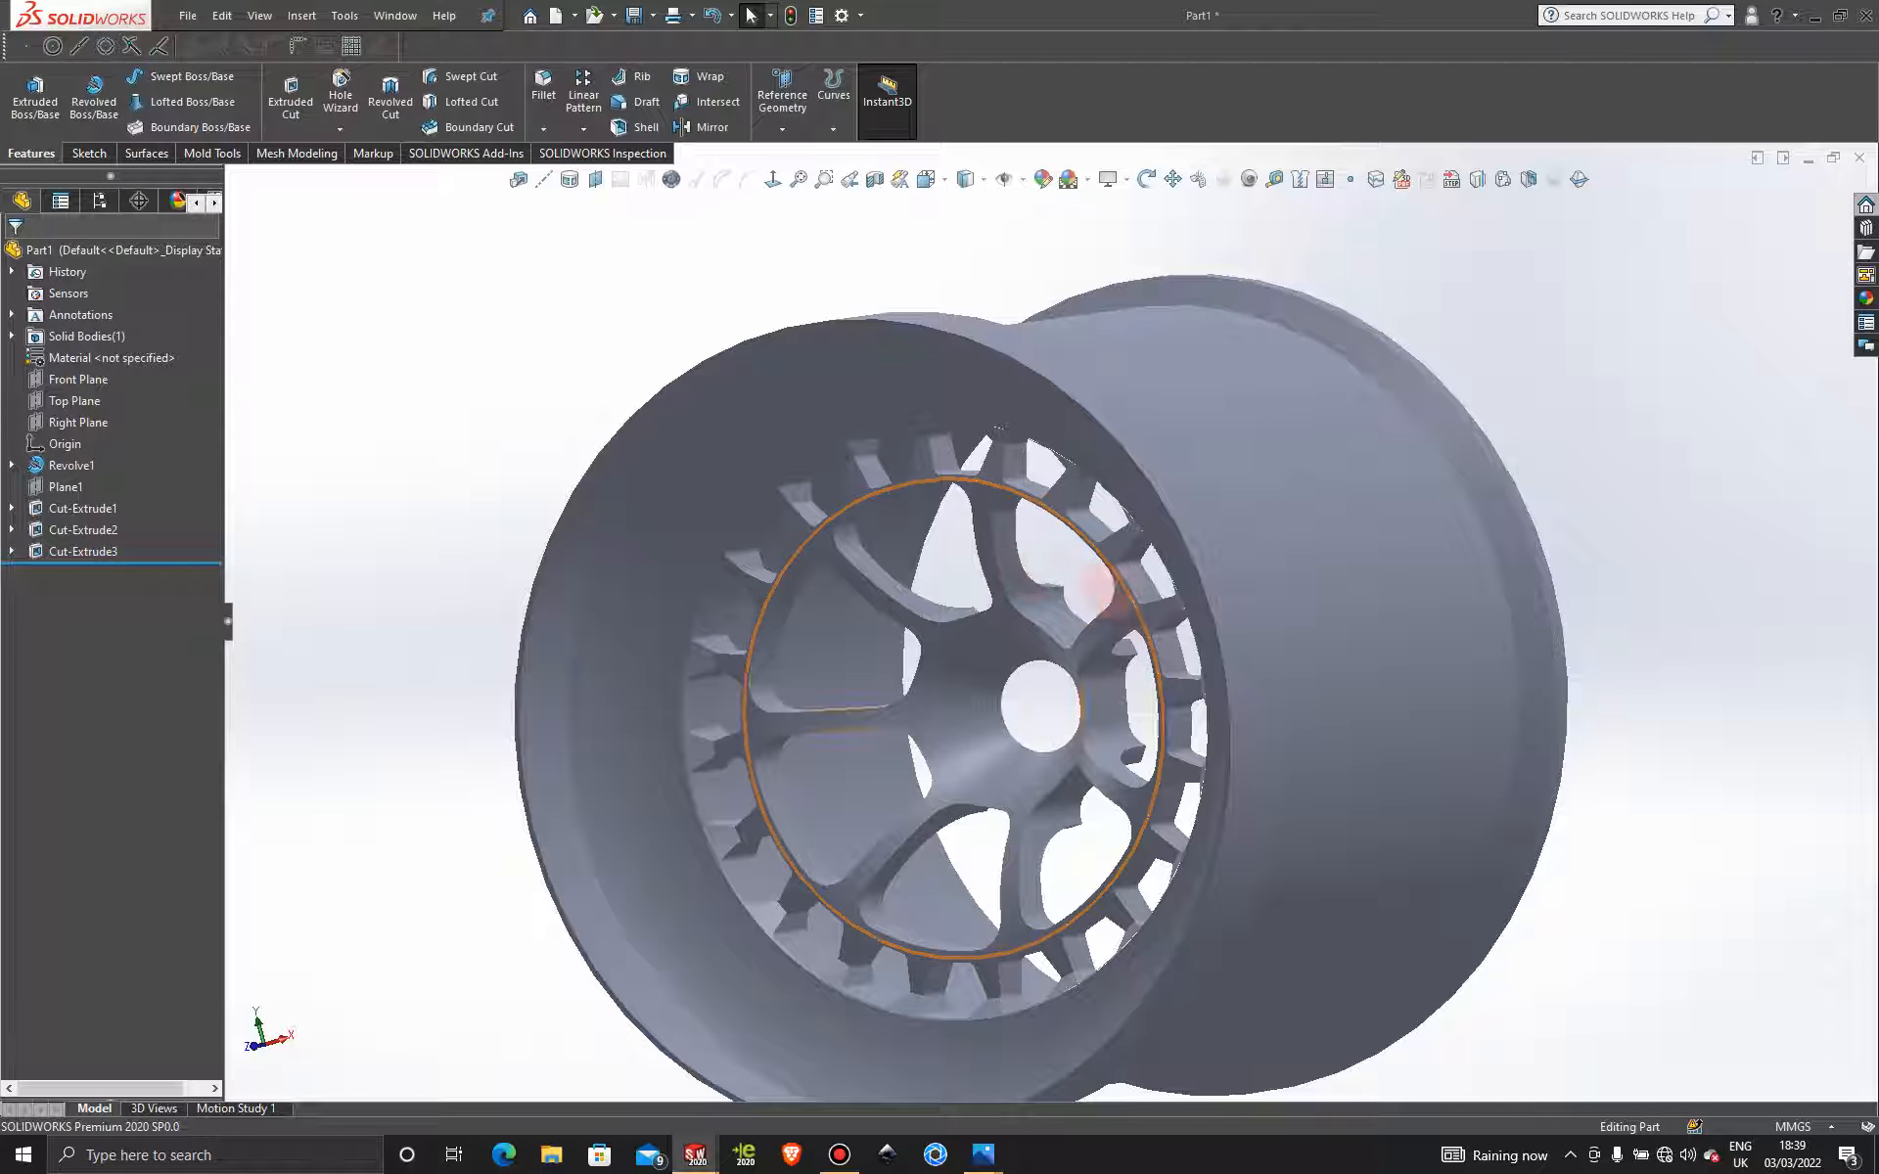
mouse_move(939, 687)
middle_mouse_down()
mouse_move(880, 662)
mouse_move(994, 699)
mouse_move(972, 675)
mouse_move(839, 662)
mouse_move(1099, 671)
mouse_move(851, 650)
mouse_move(943, 696)
mouse_move(922, 675)
middle_mouse_up()
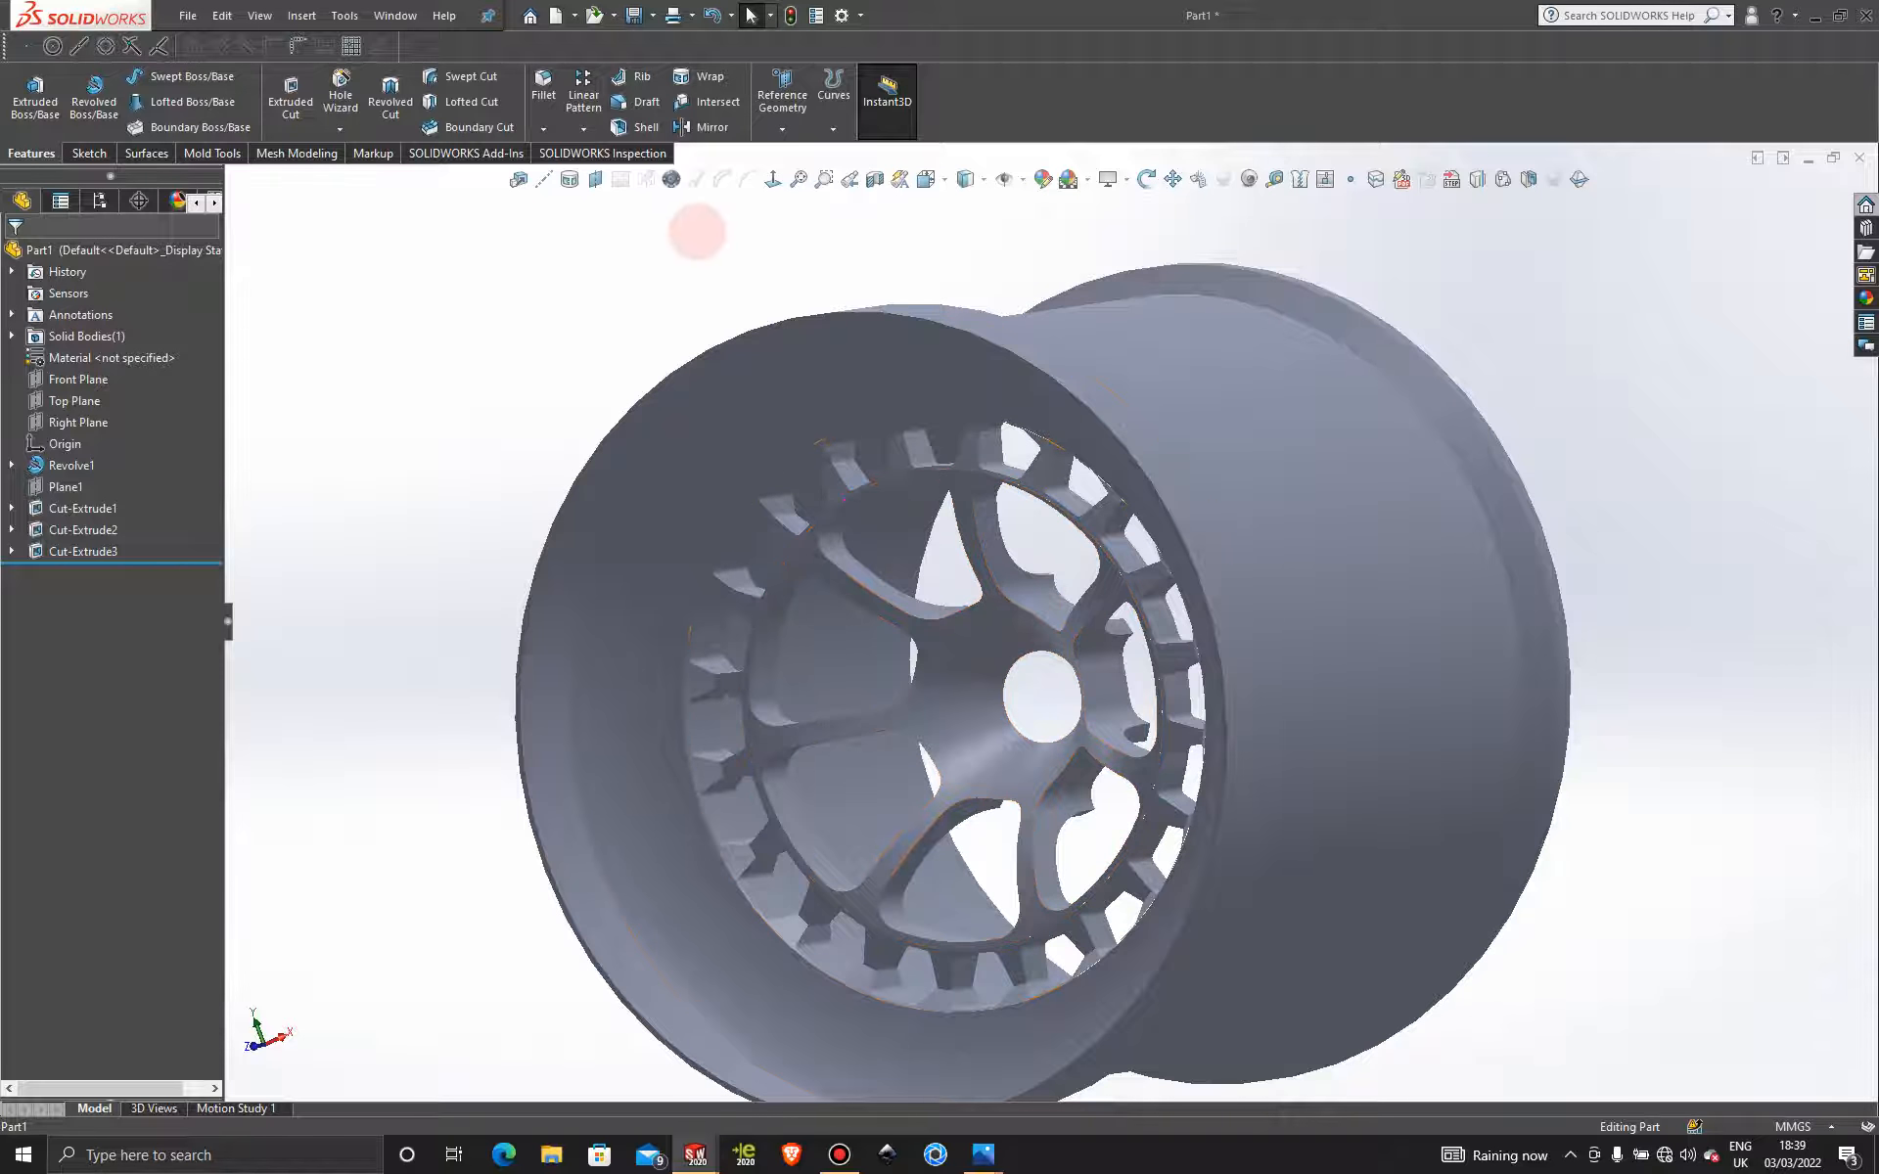
left_click(873, 179)
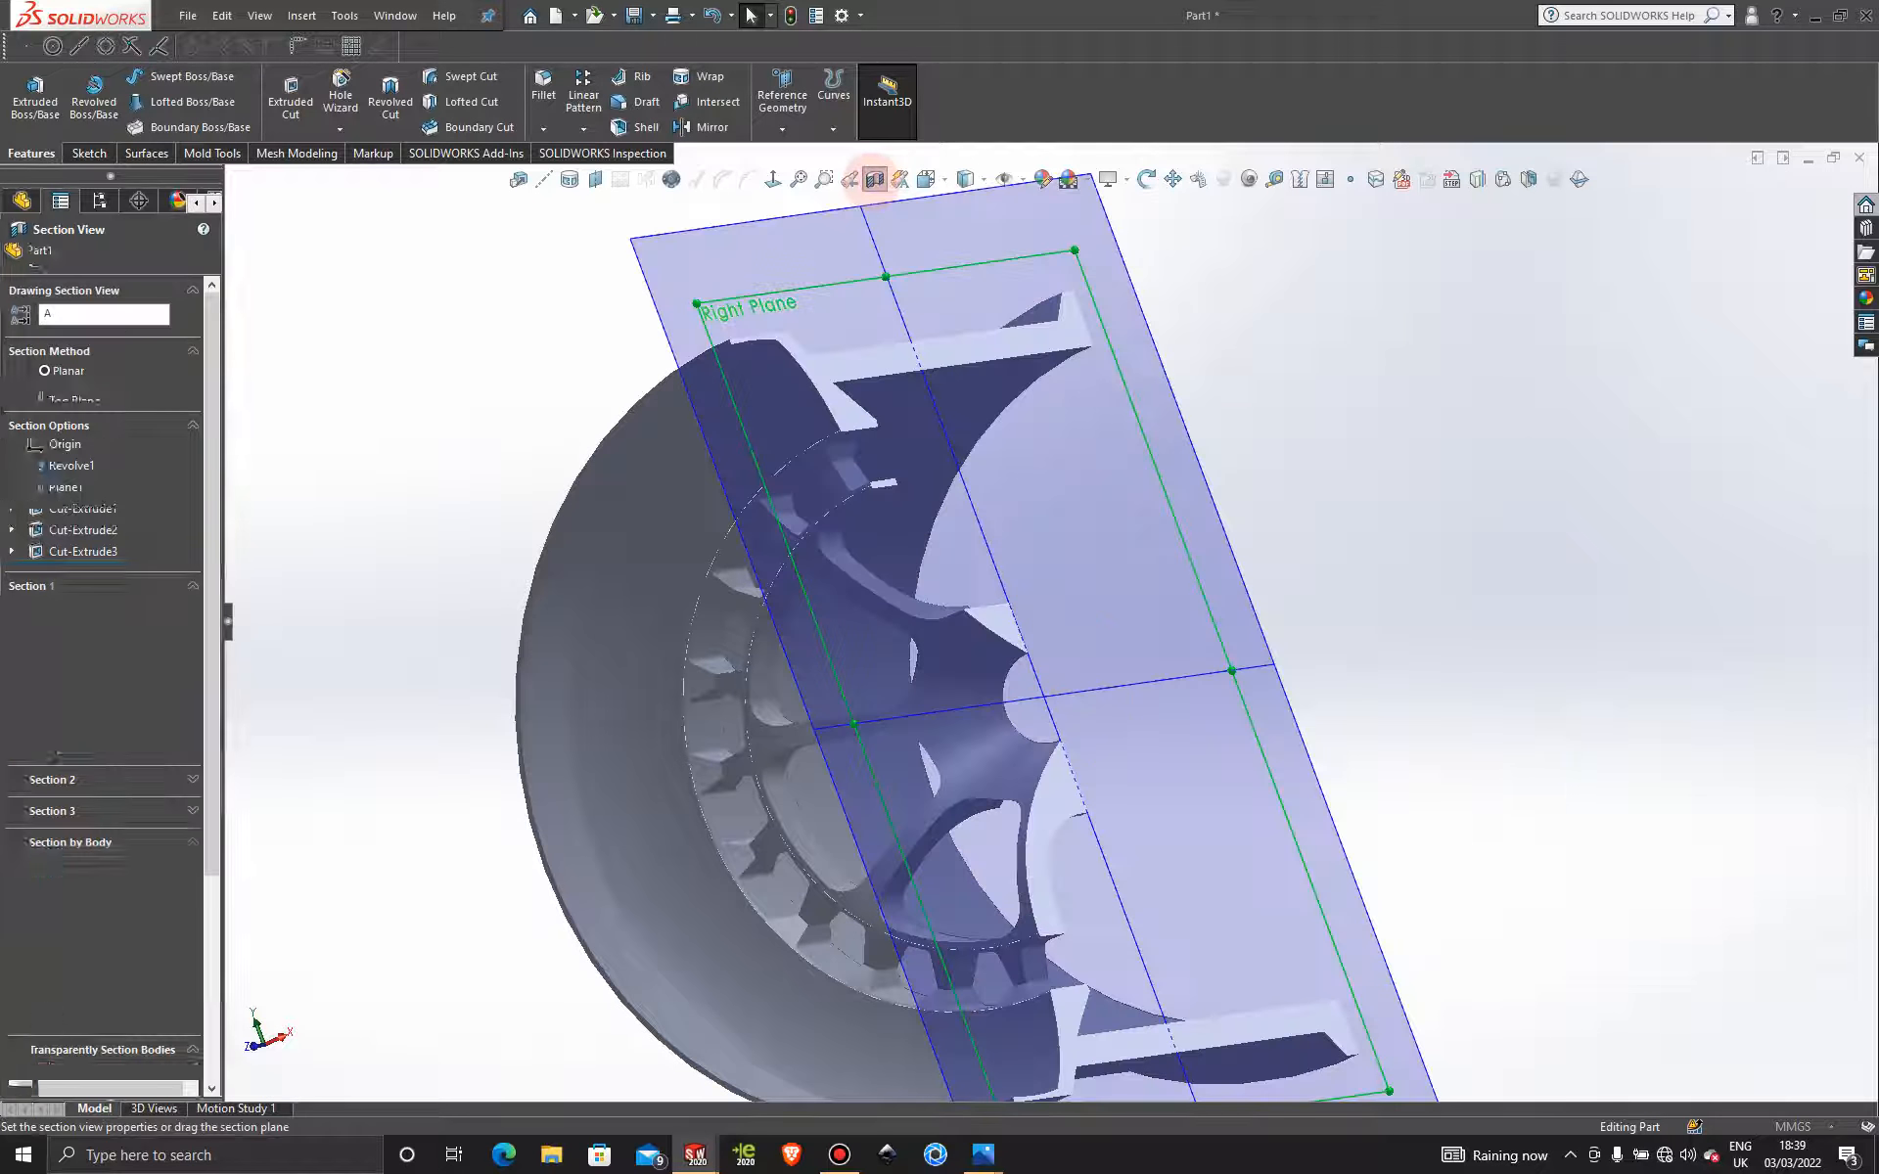
left_click(15, 256)
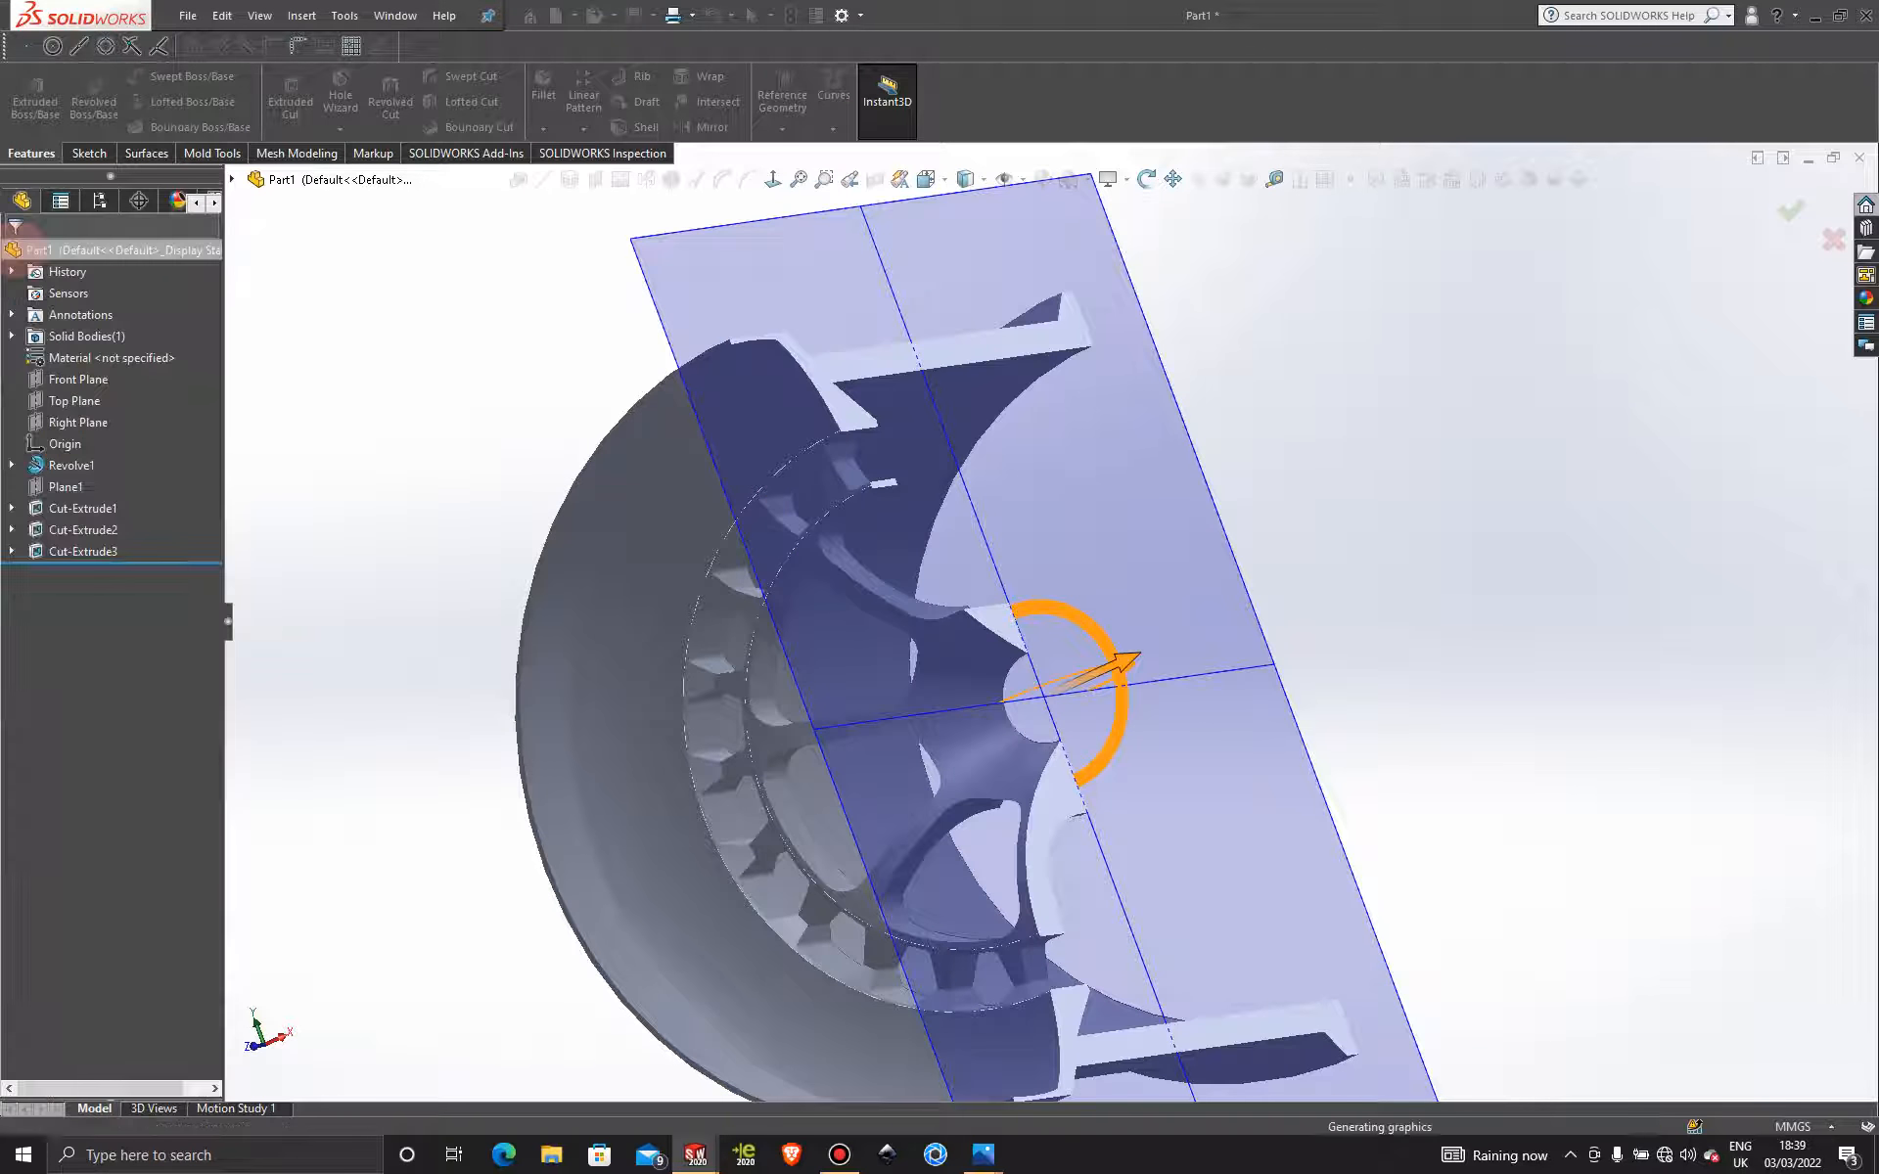
middle_click_drag(1159, 516, 1108, 597)
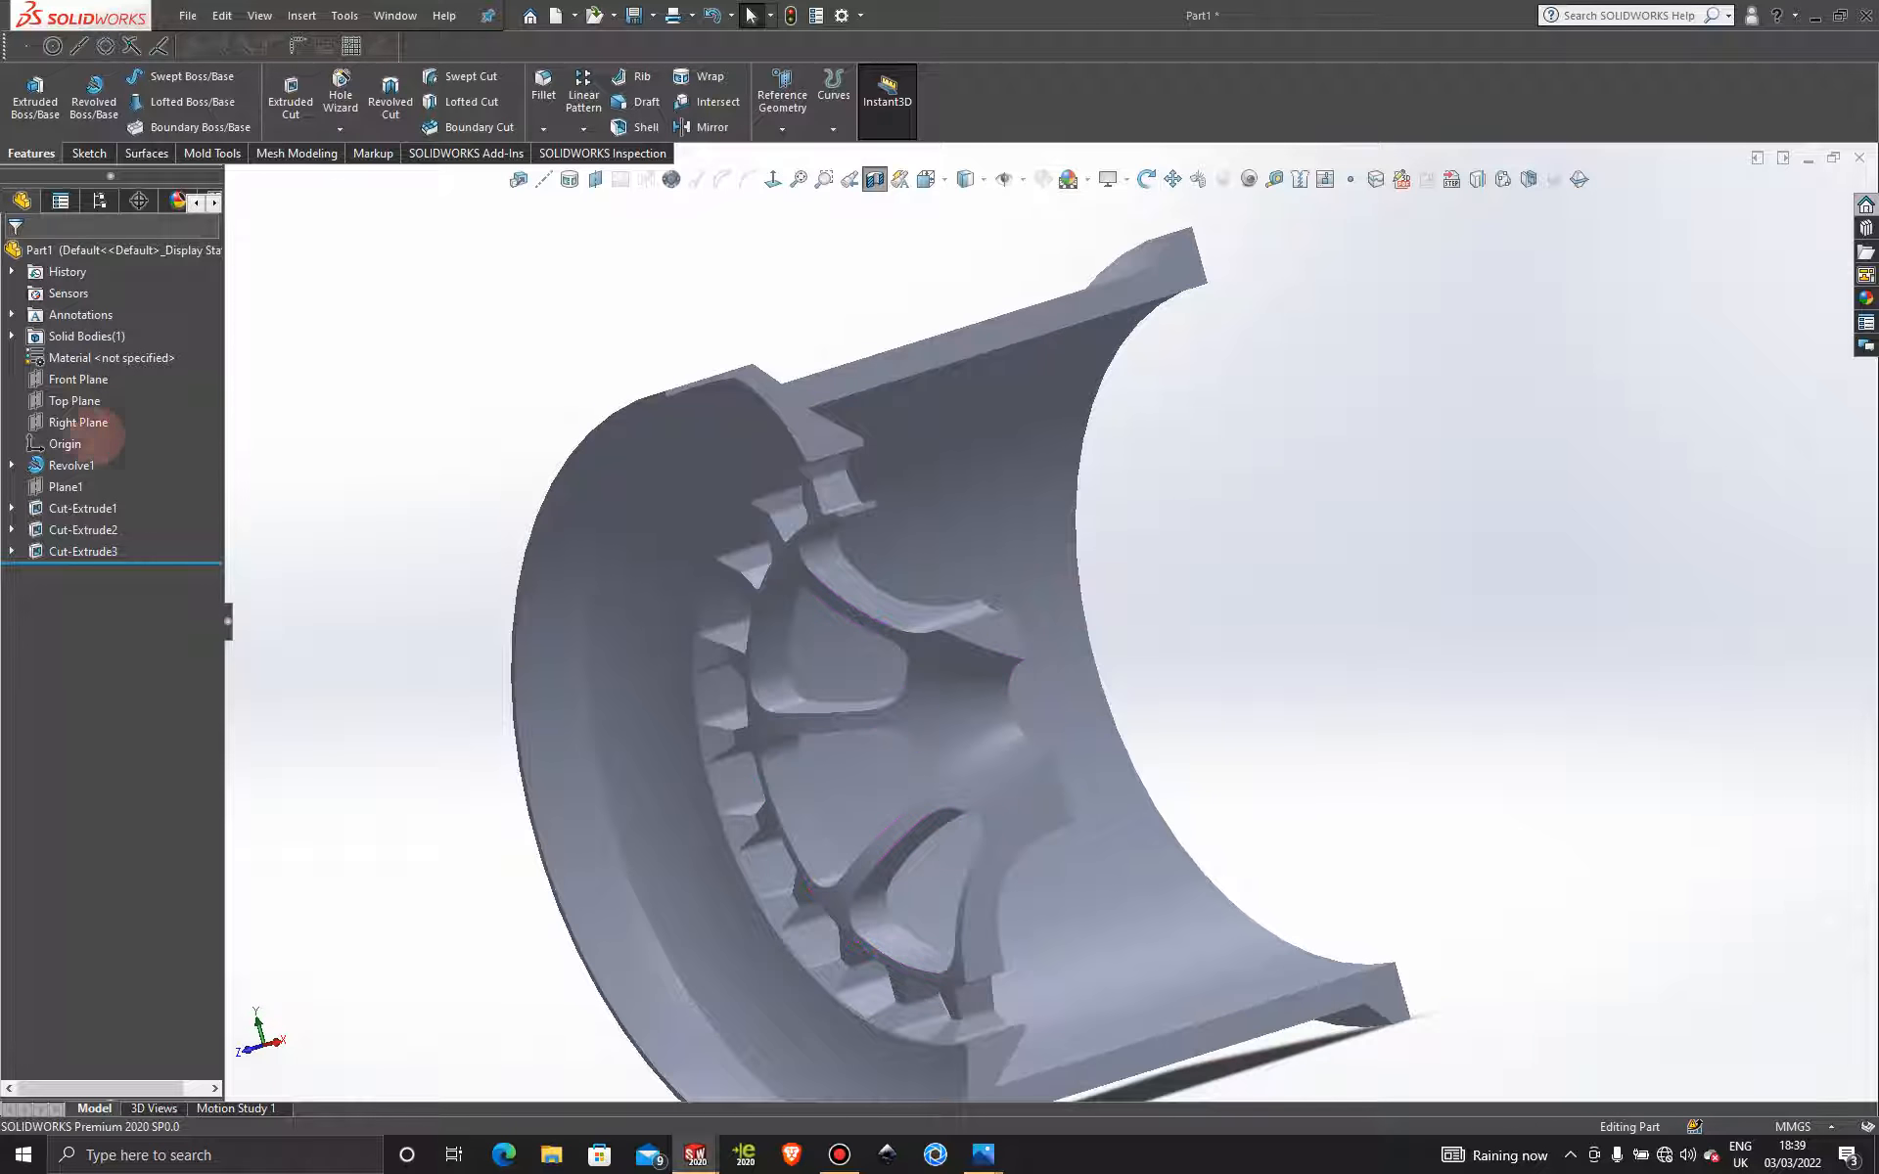
Start a new sketch on the Right Plane, face it straight on, and activate the Spline tool for the hub profile.
left_click(78, 421)
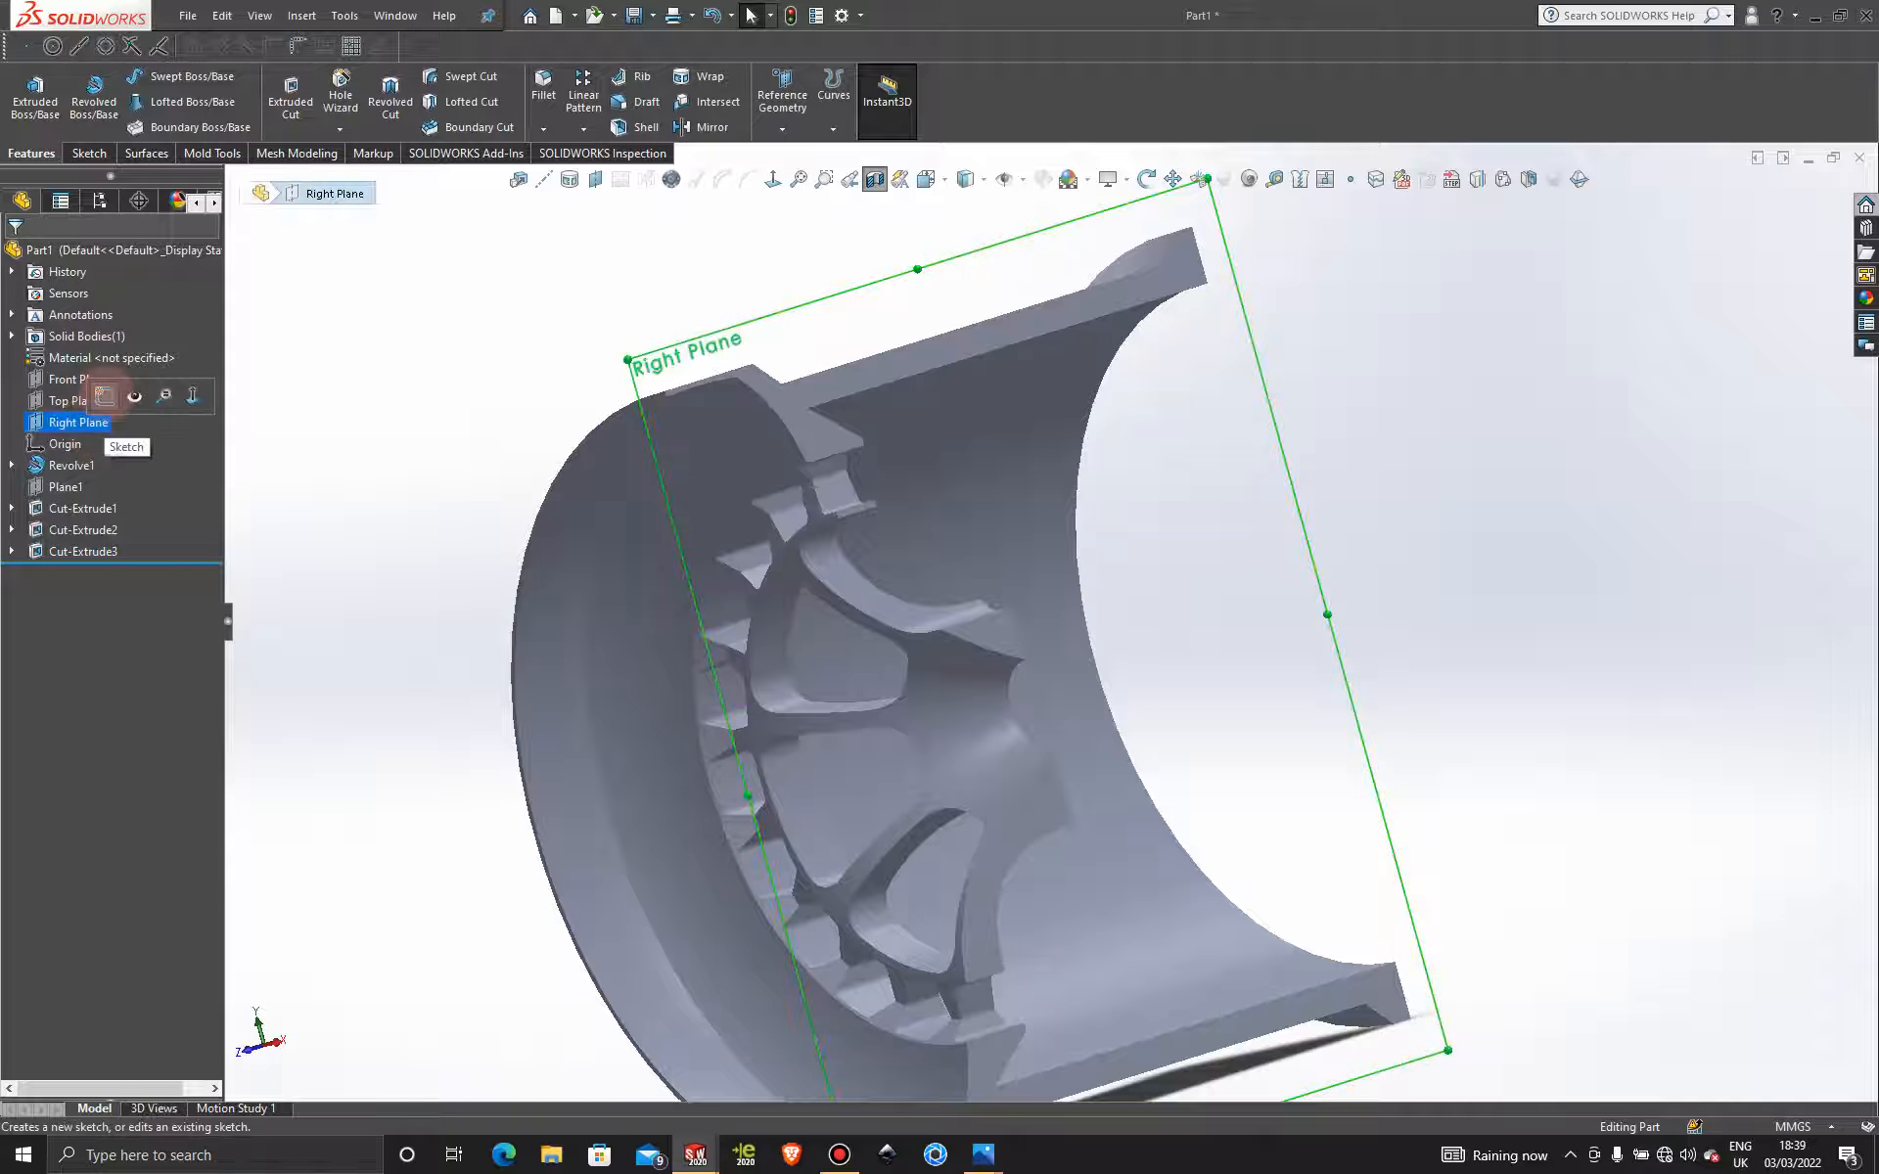
left_click(105, 395)
left_click(772, 179)
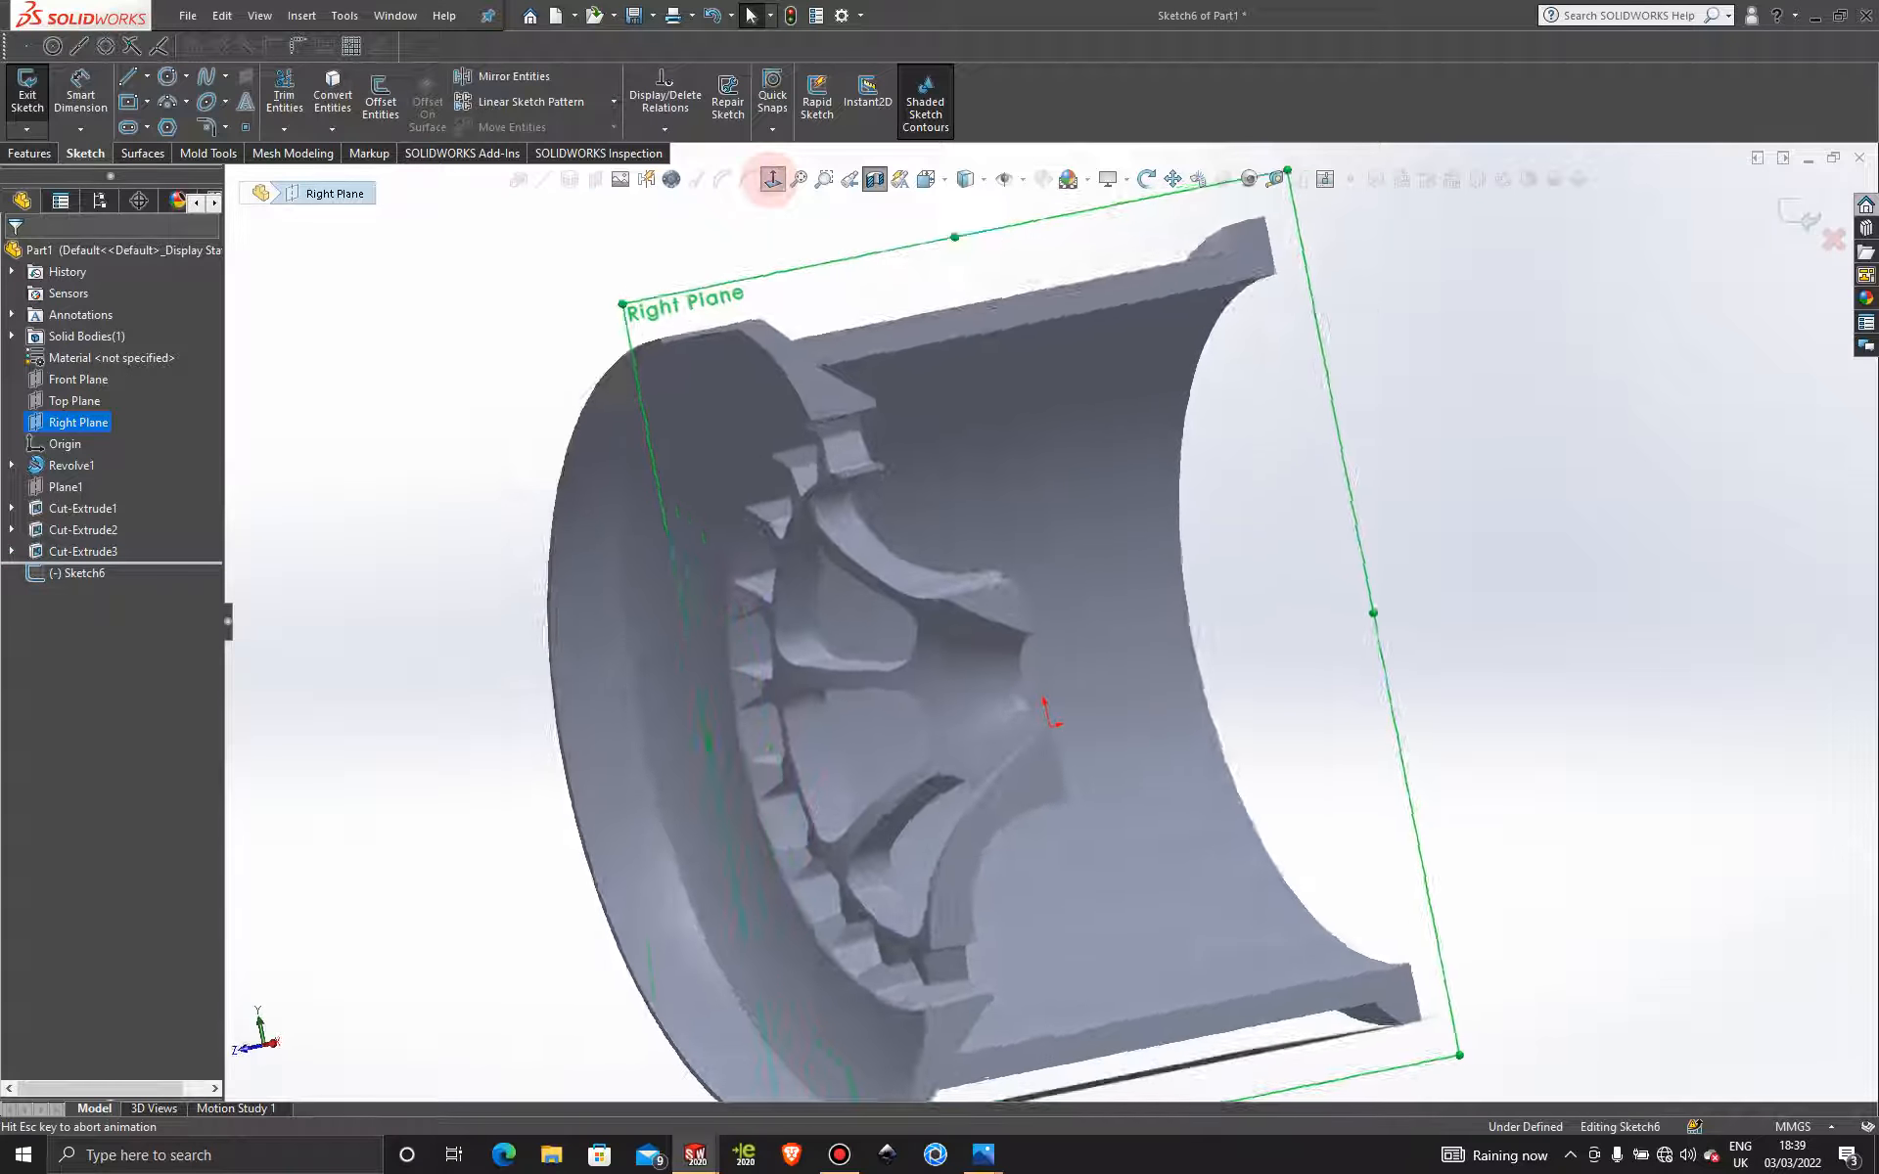
scroll(1168, 584, "down", 2)
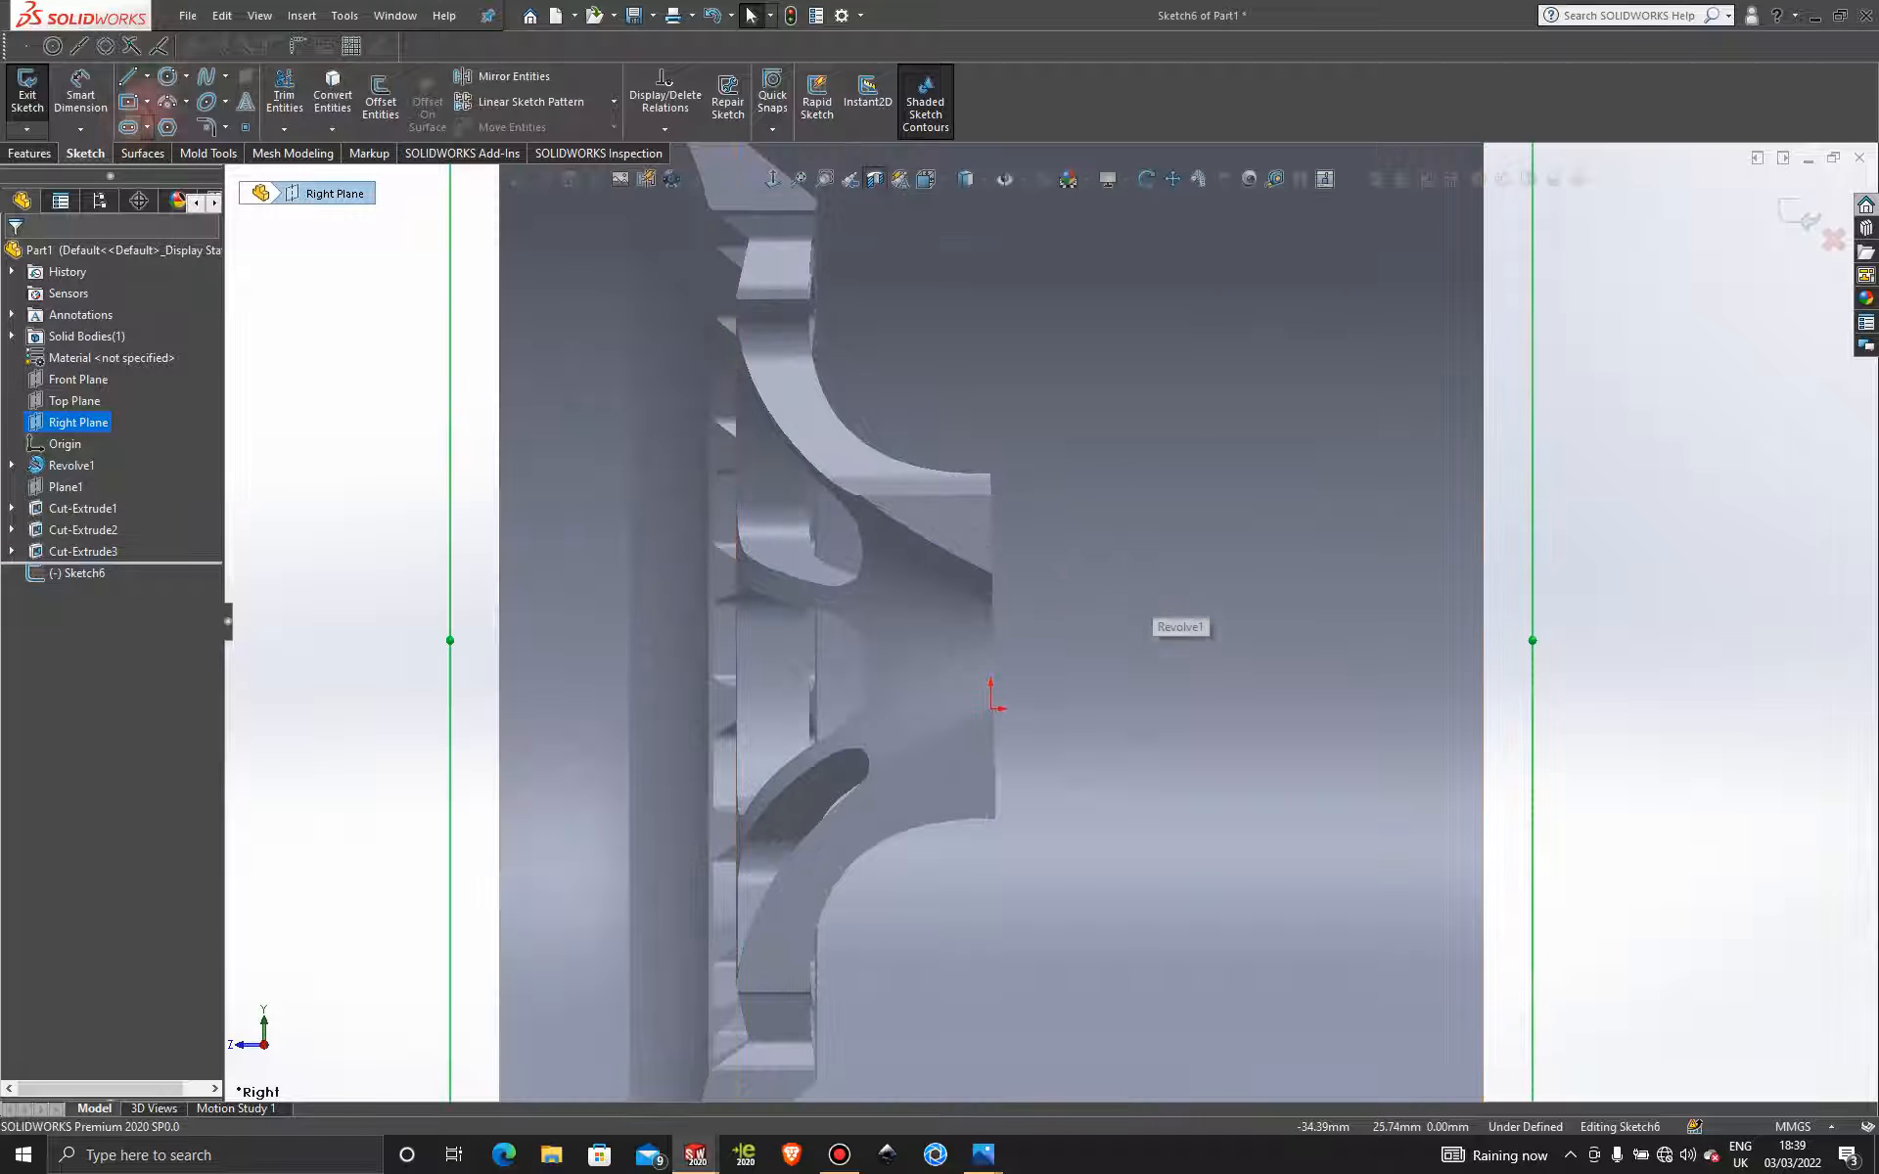
left_click(205, 75)
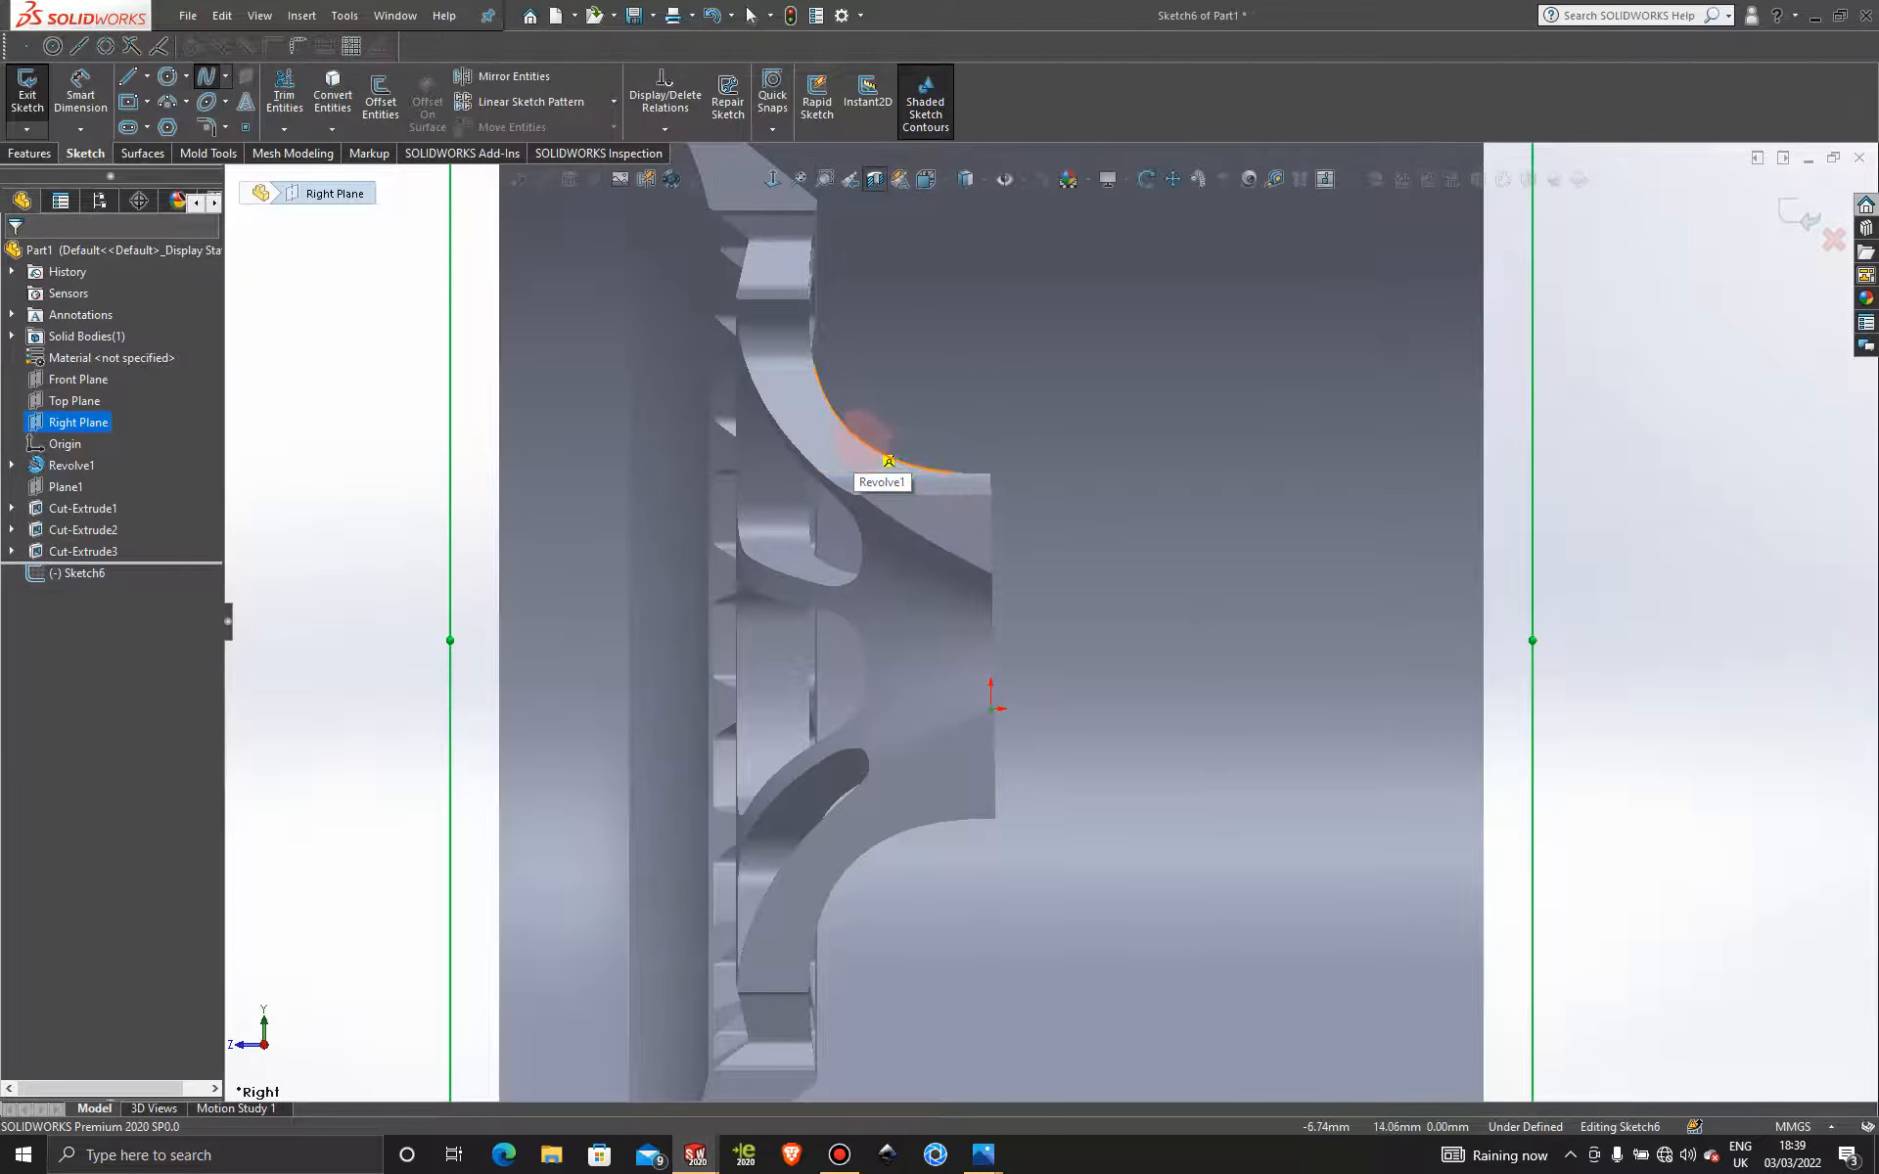
Sketch a two-point spline from the hub's upper curved edge to beyond its end face and bend it into a concave curve.
left_click(861, 438)
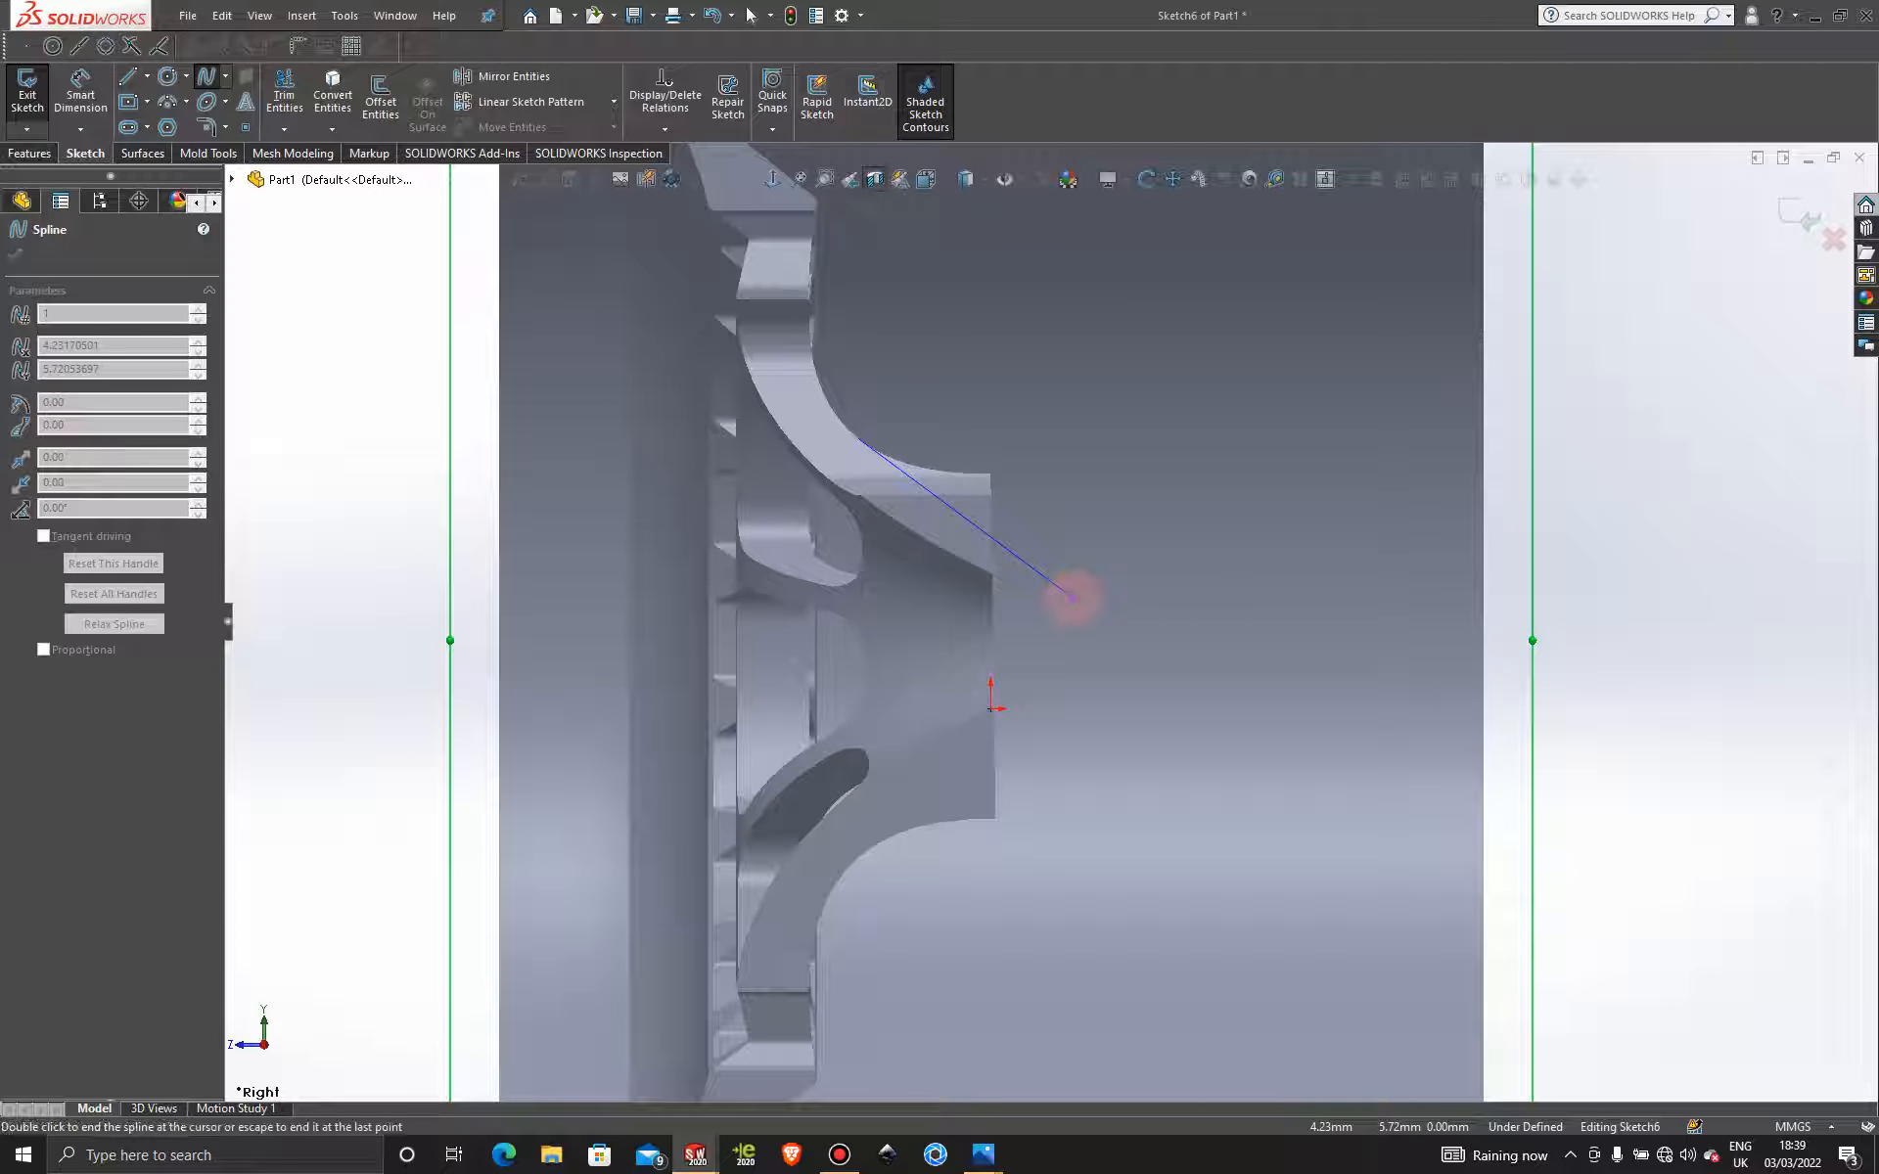
double_click(1073, 598)
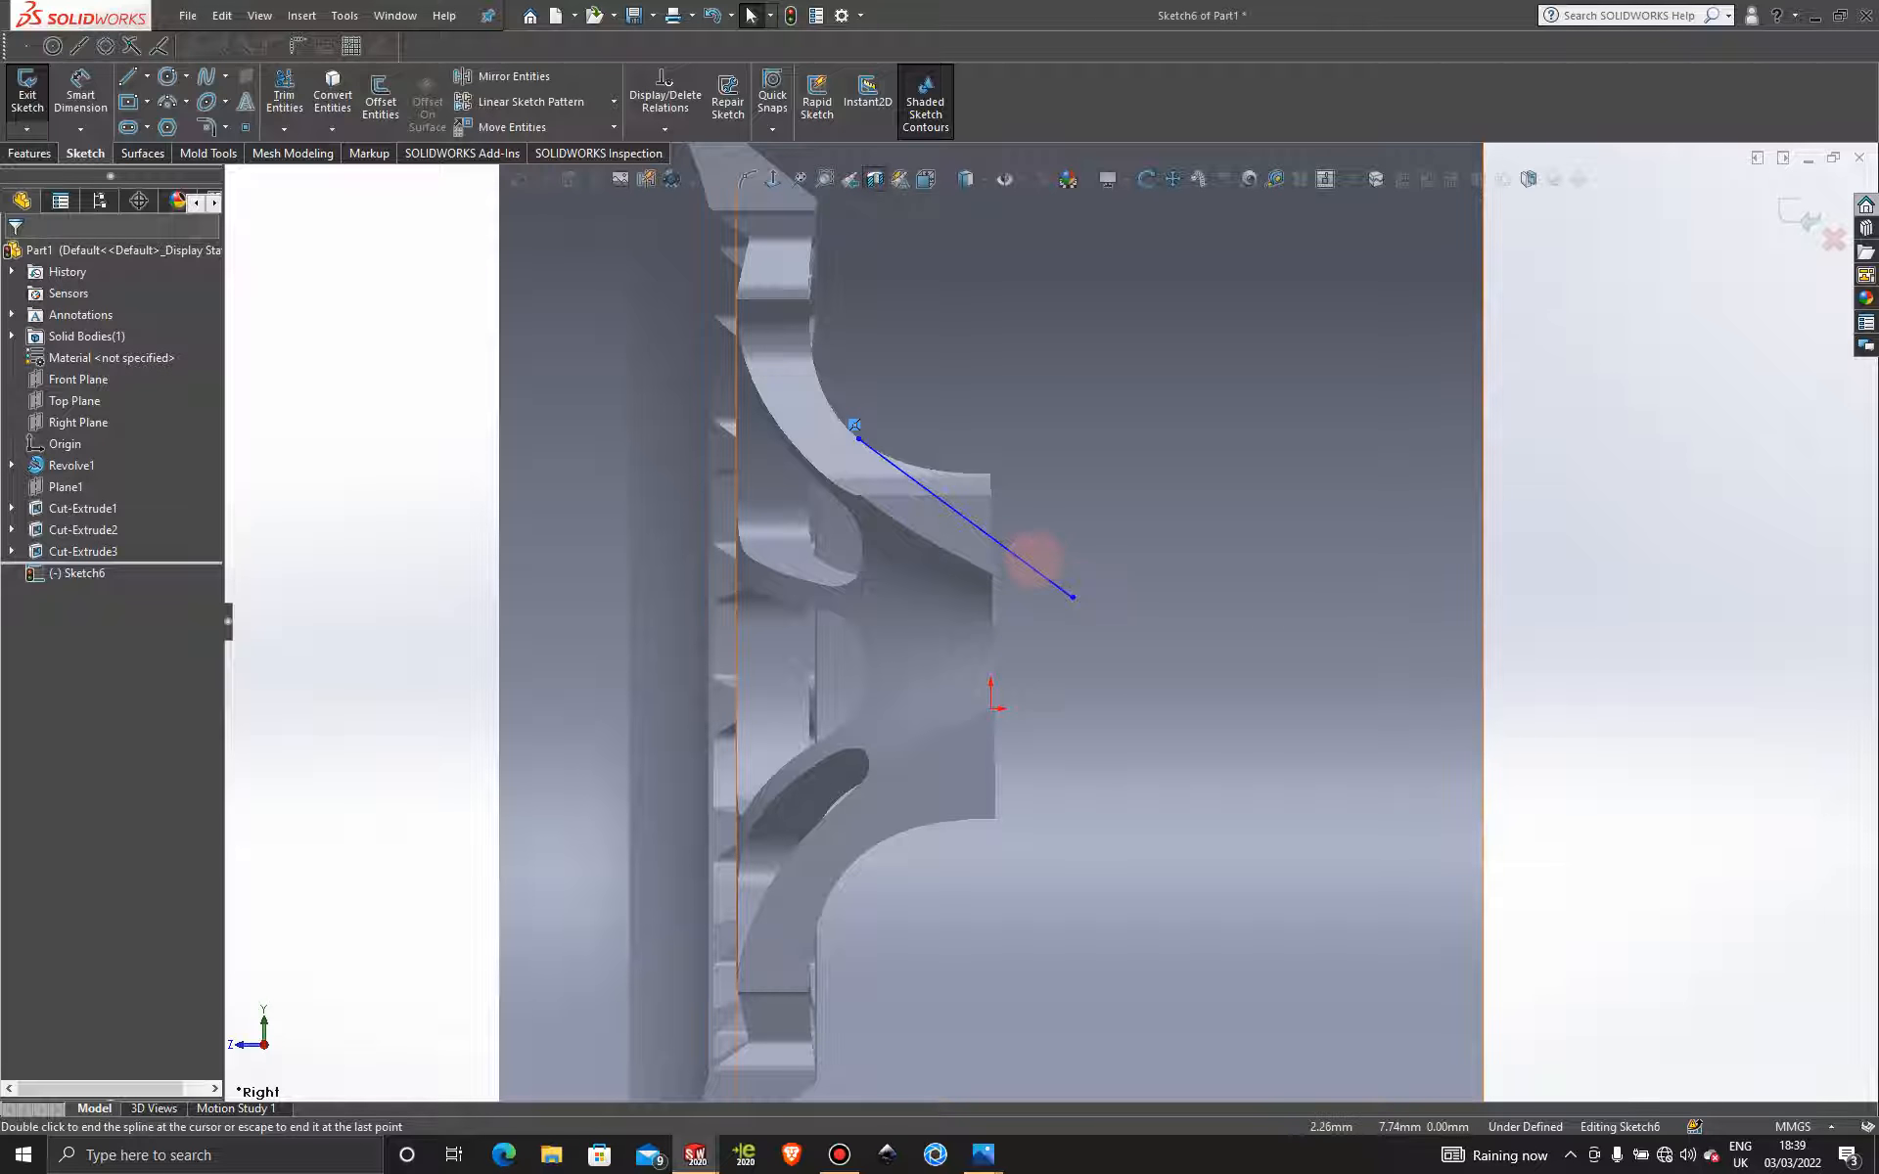
left_click(1028, 561)
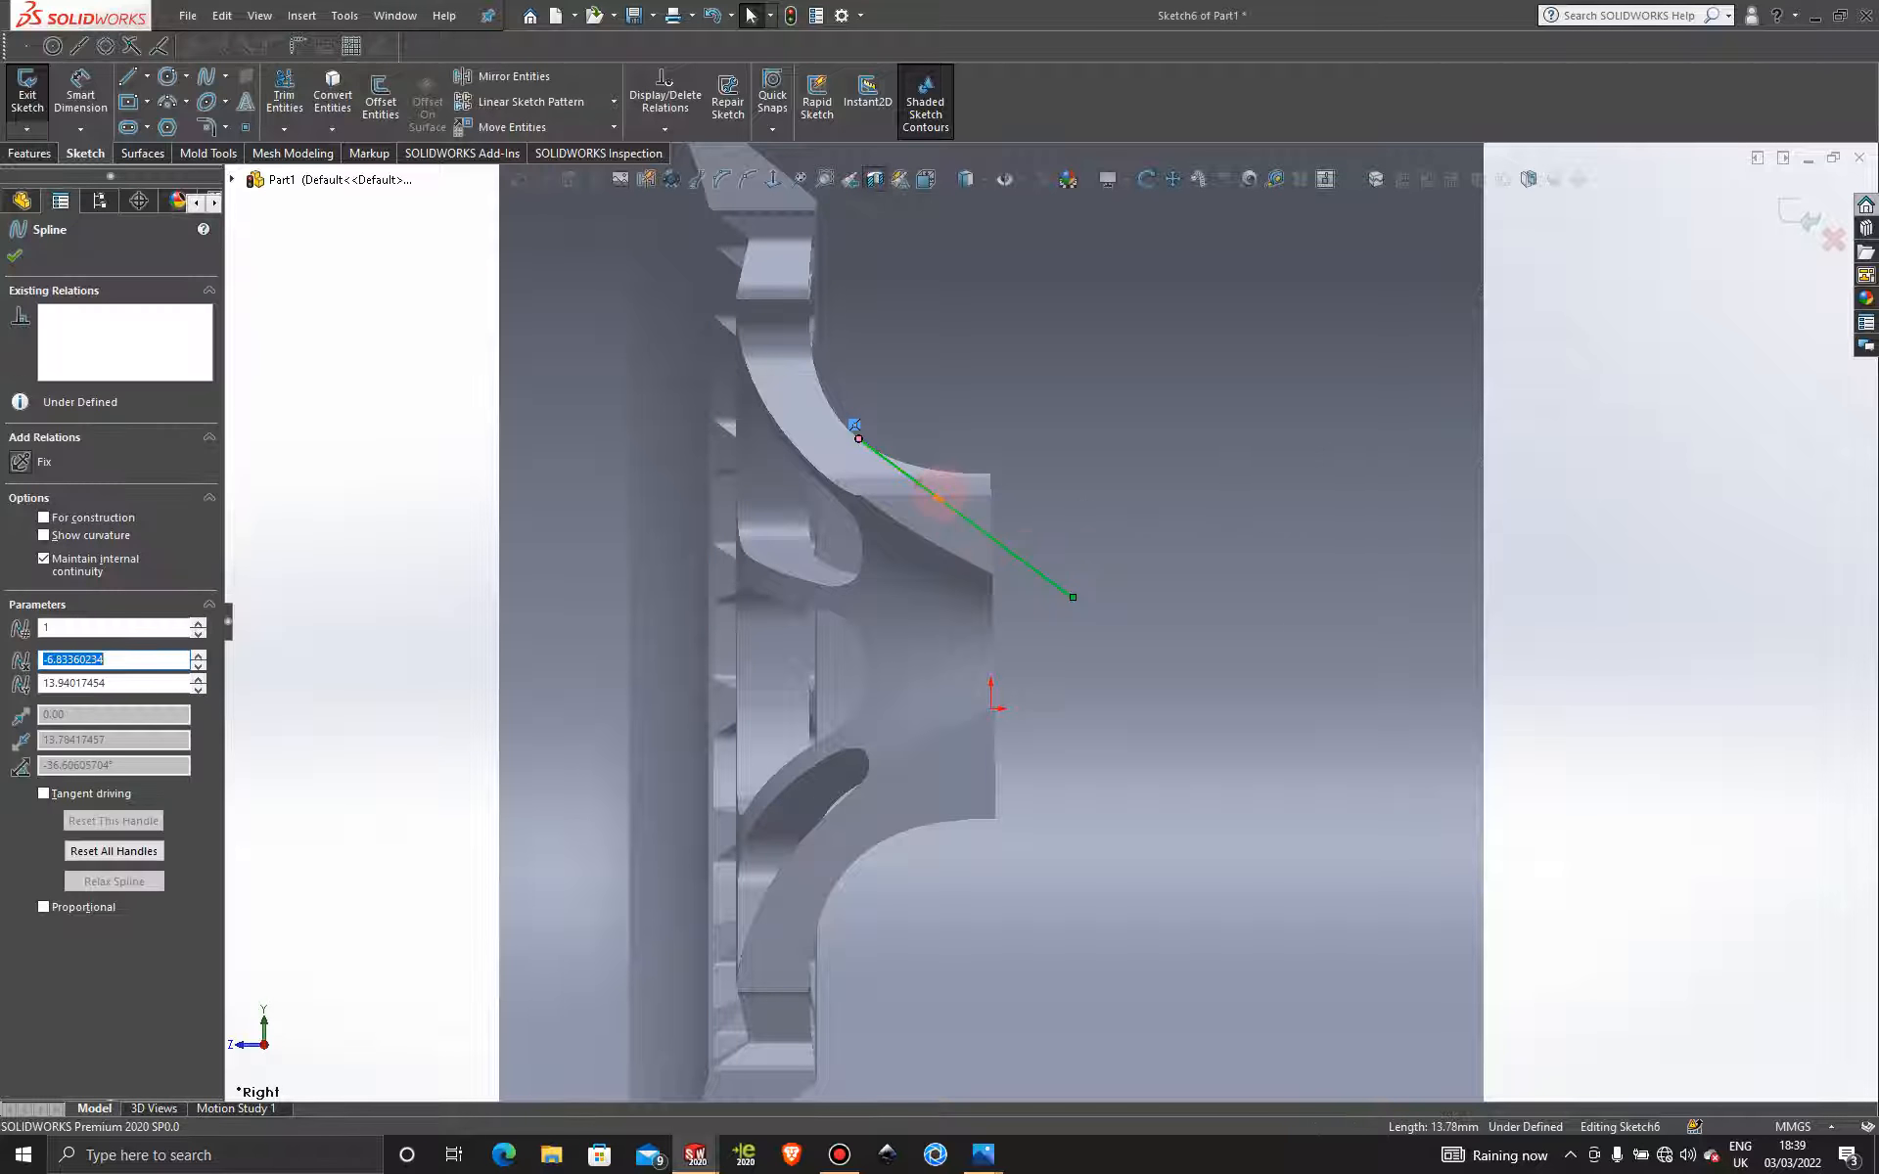
left_click_drag(928, 504, 920, 513)
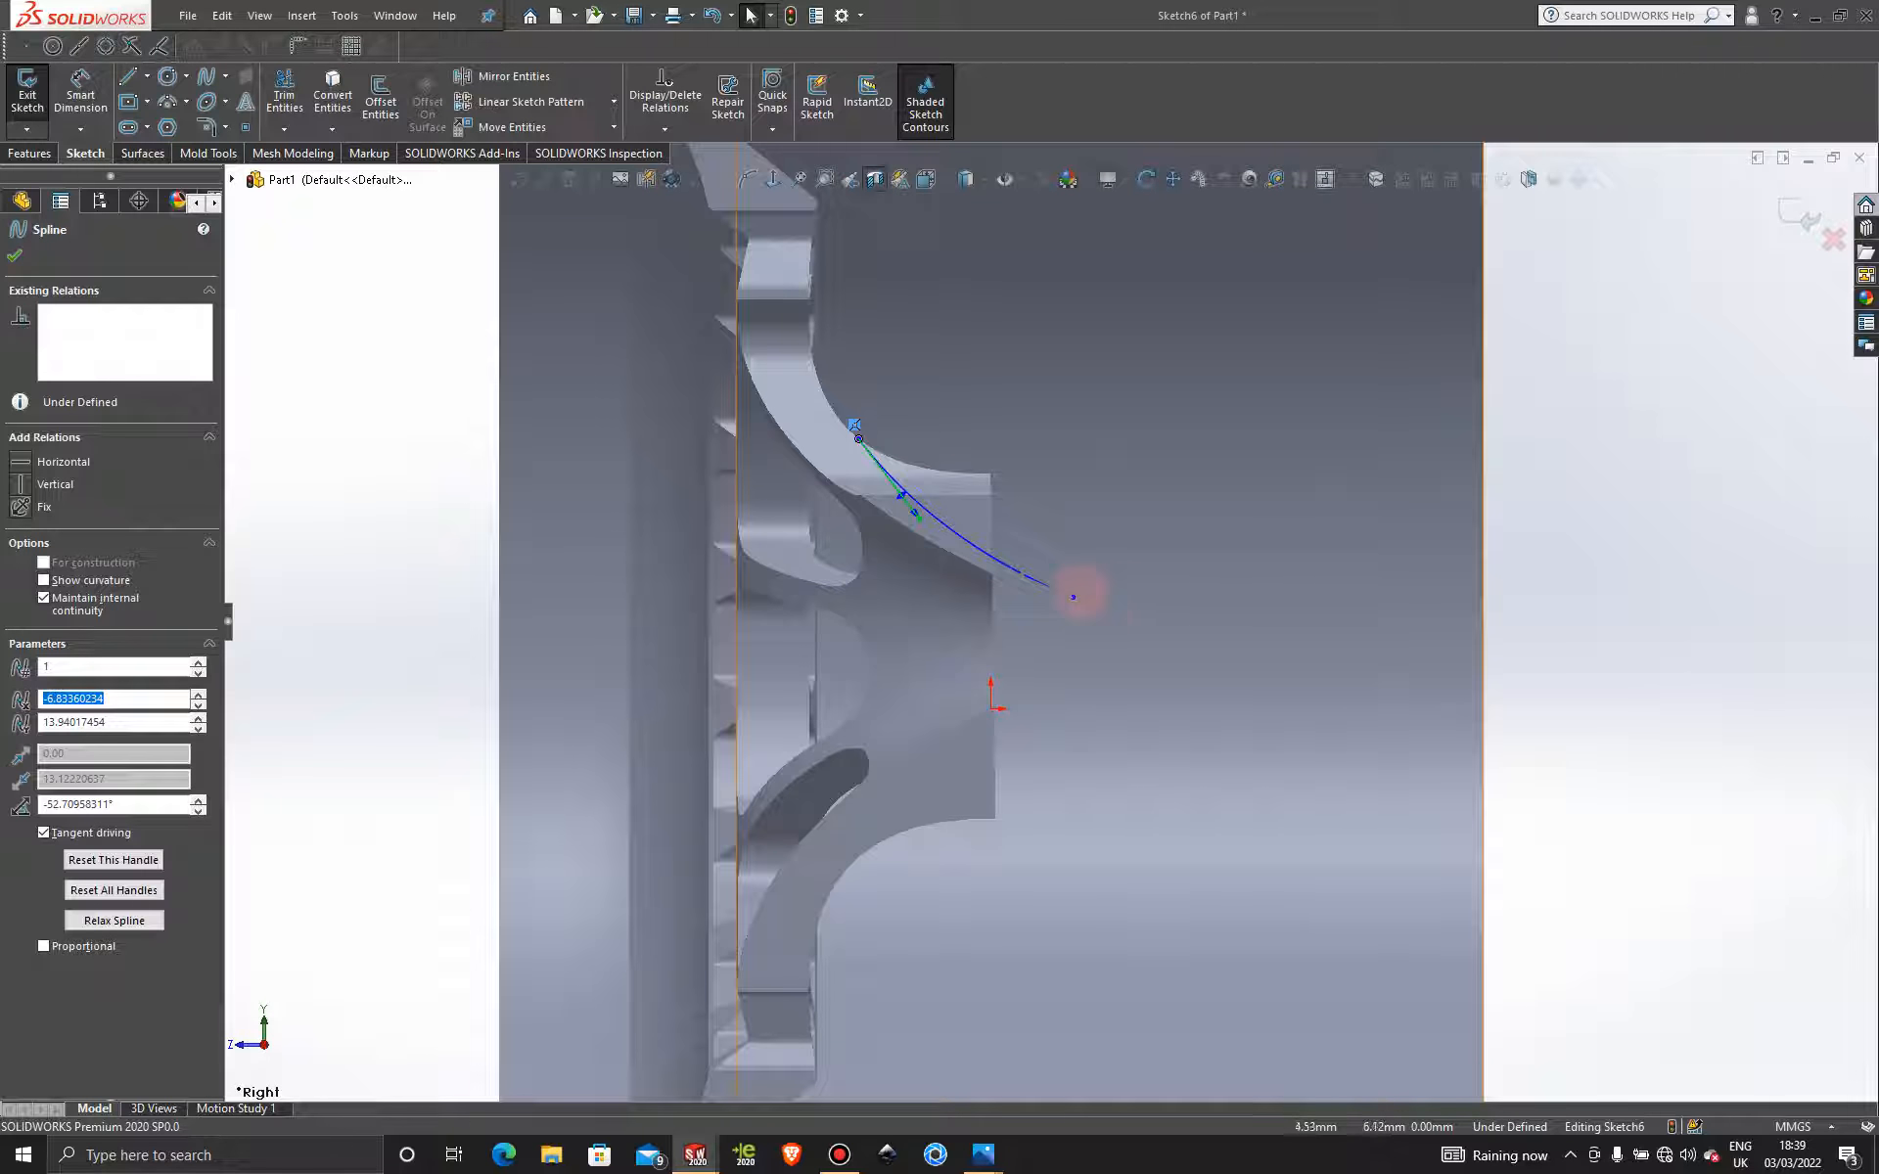
left_click_drag(1074, 596, 1114, 560)
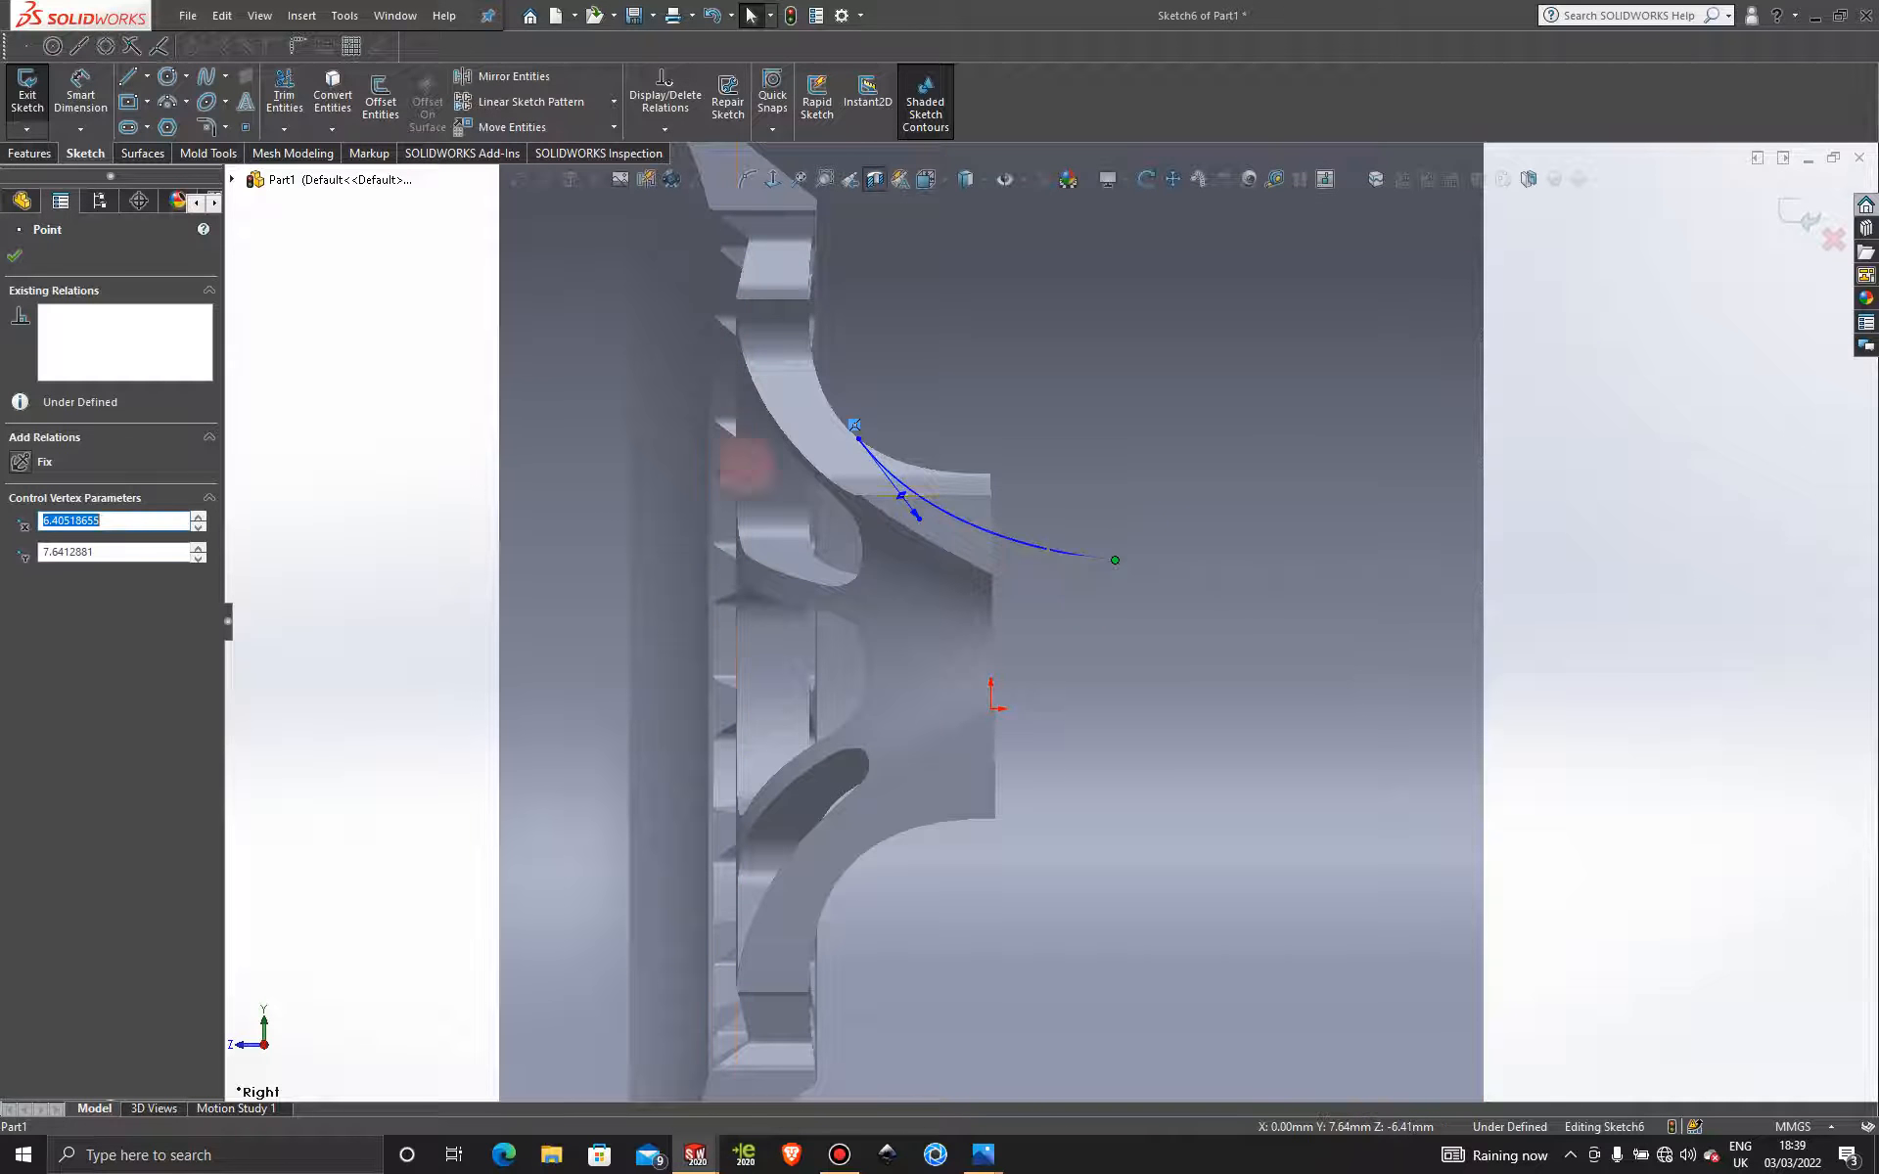
Close the spline profile with a long upper line and an end line about 5.5 mm long.
key("l")
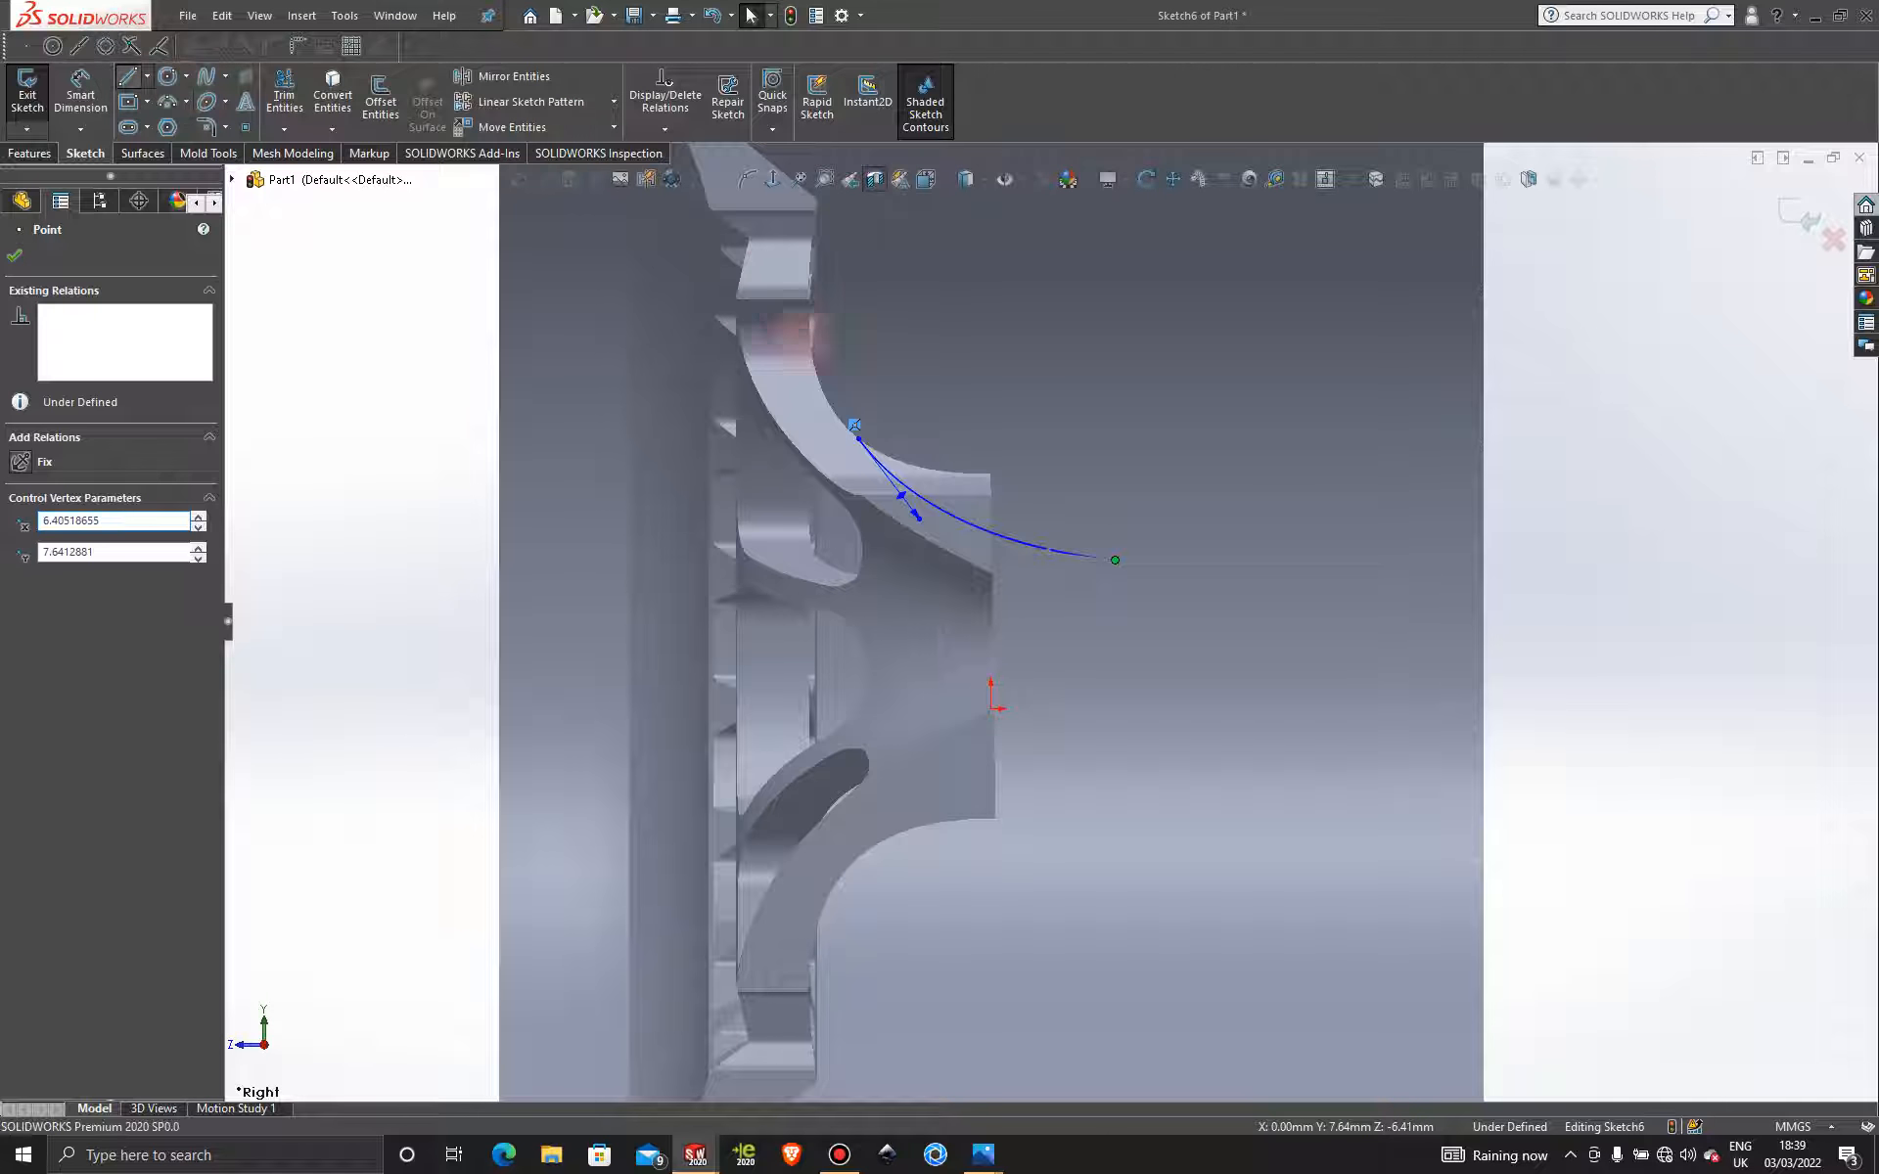
left_click(858, 438)
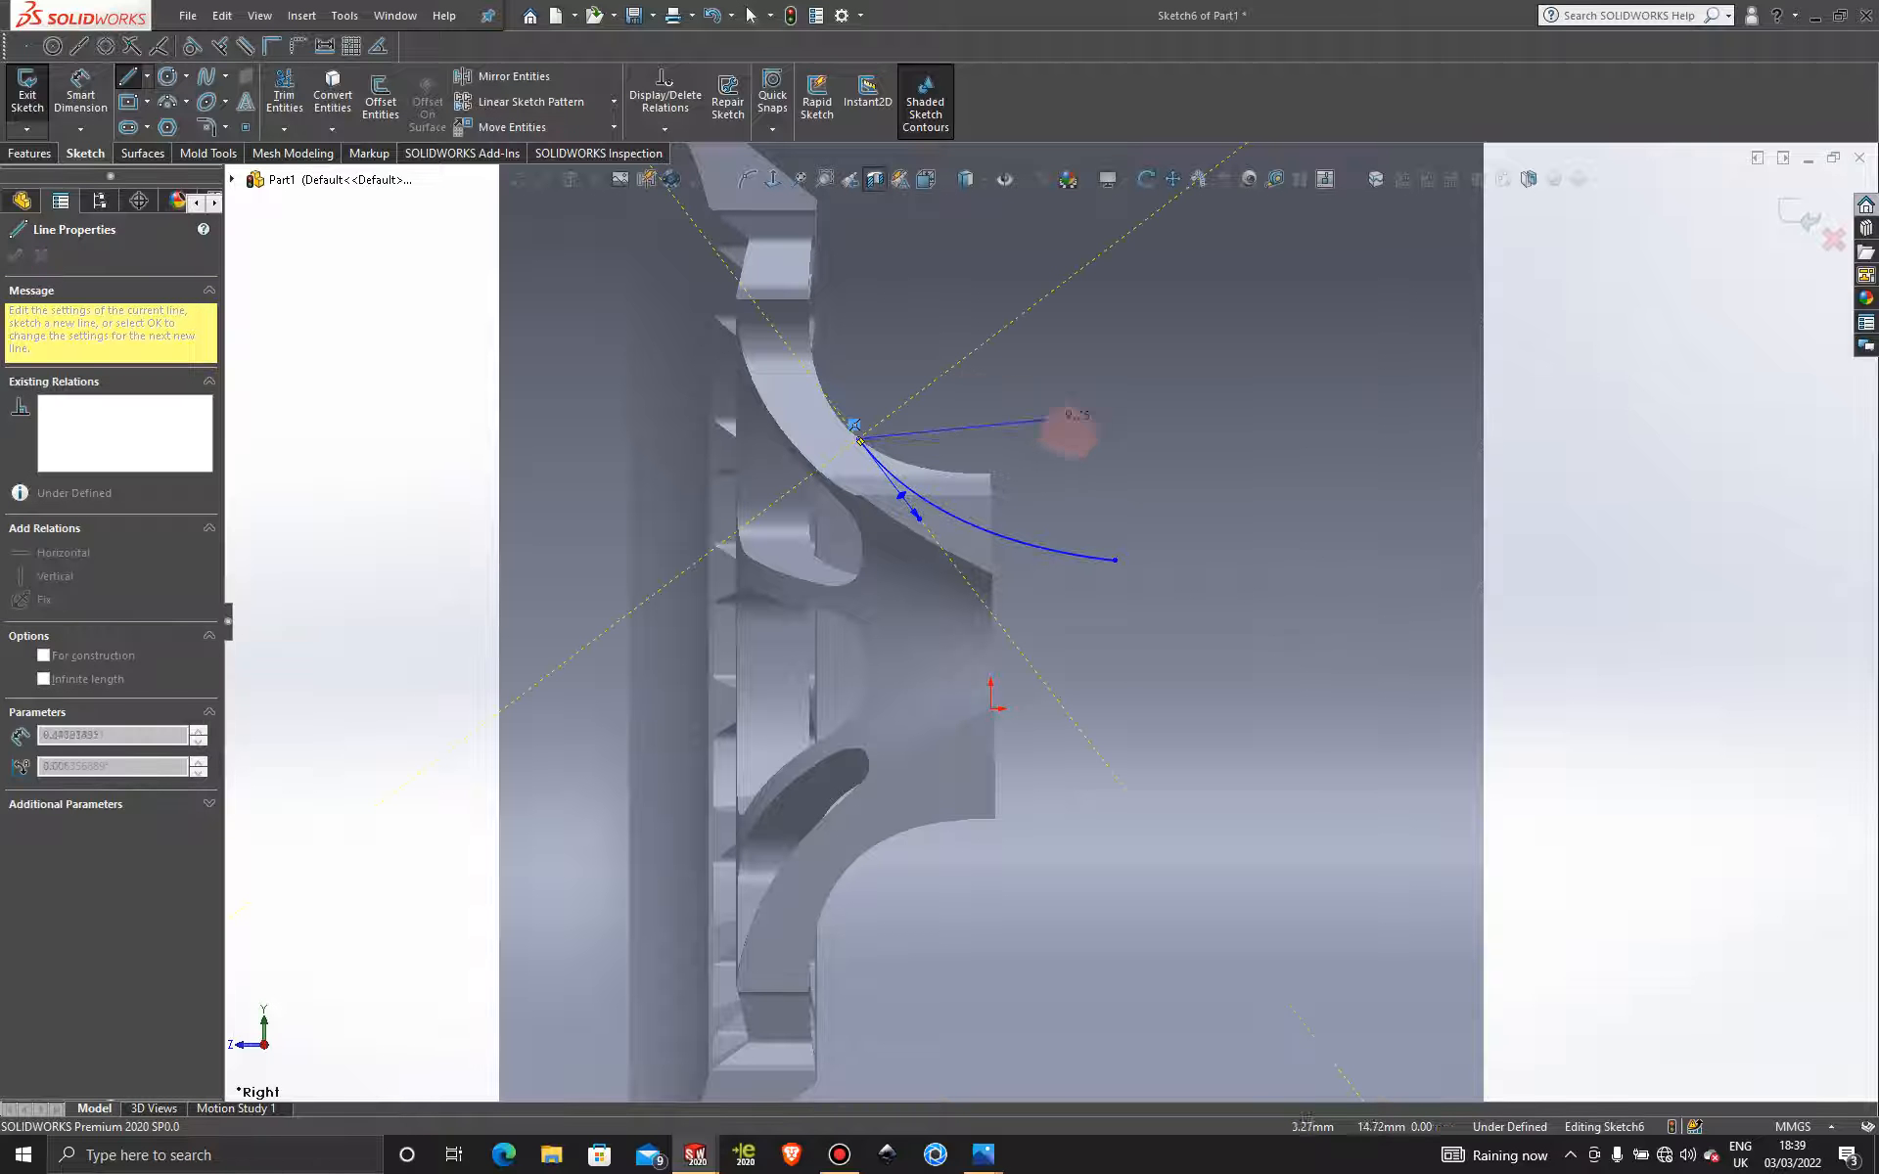
left_click(1103, 454)
left_click(1115, 560)
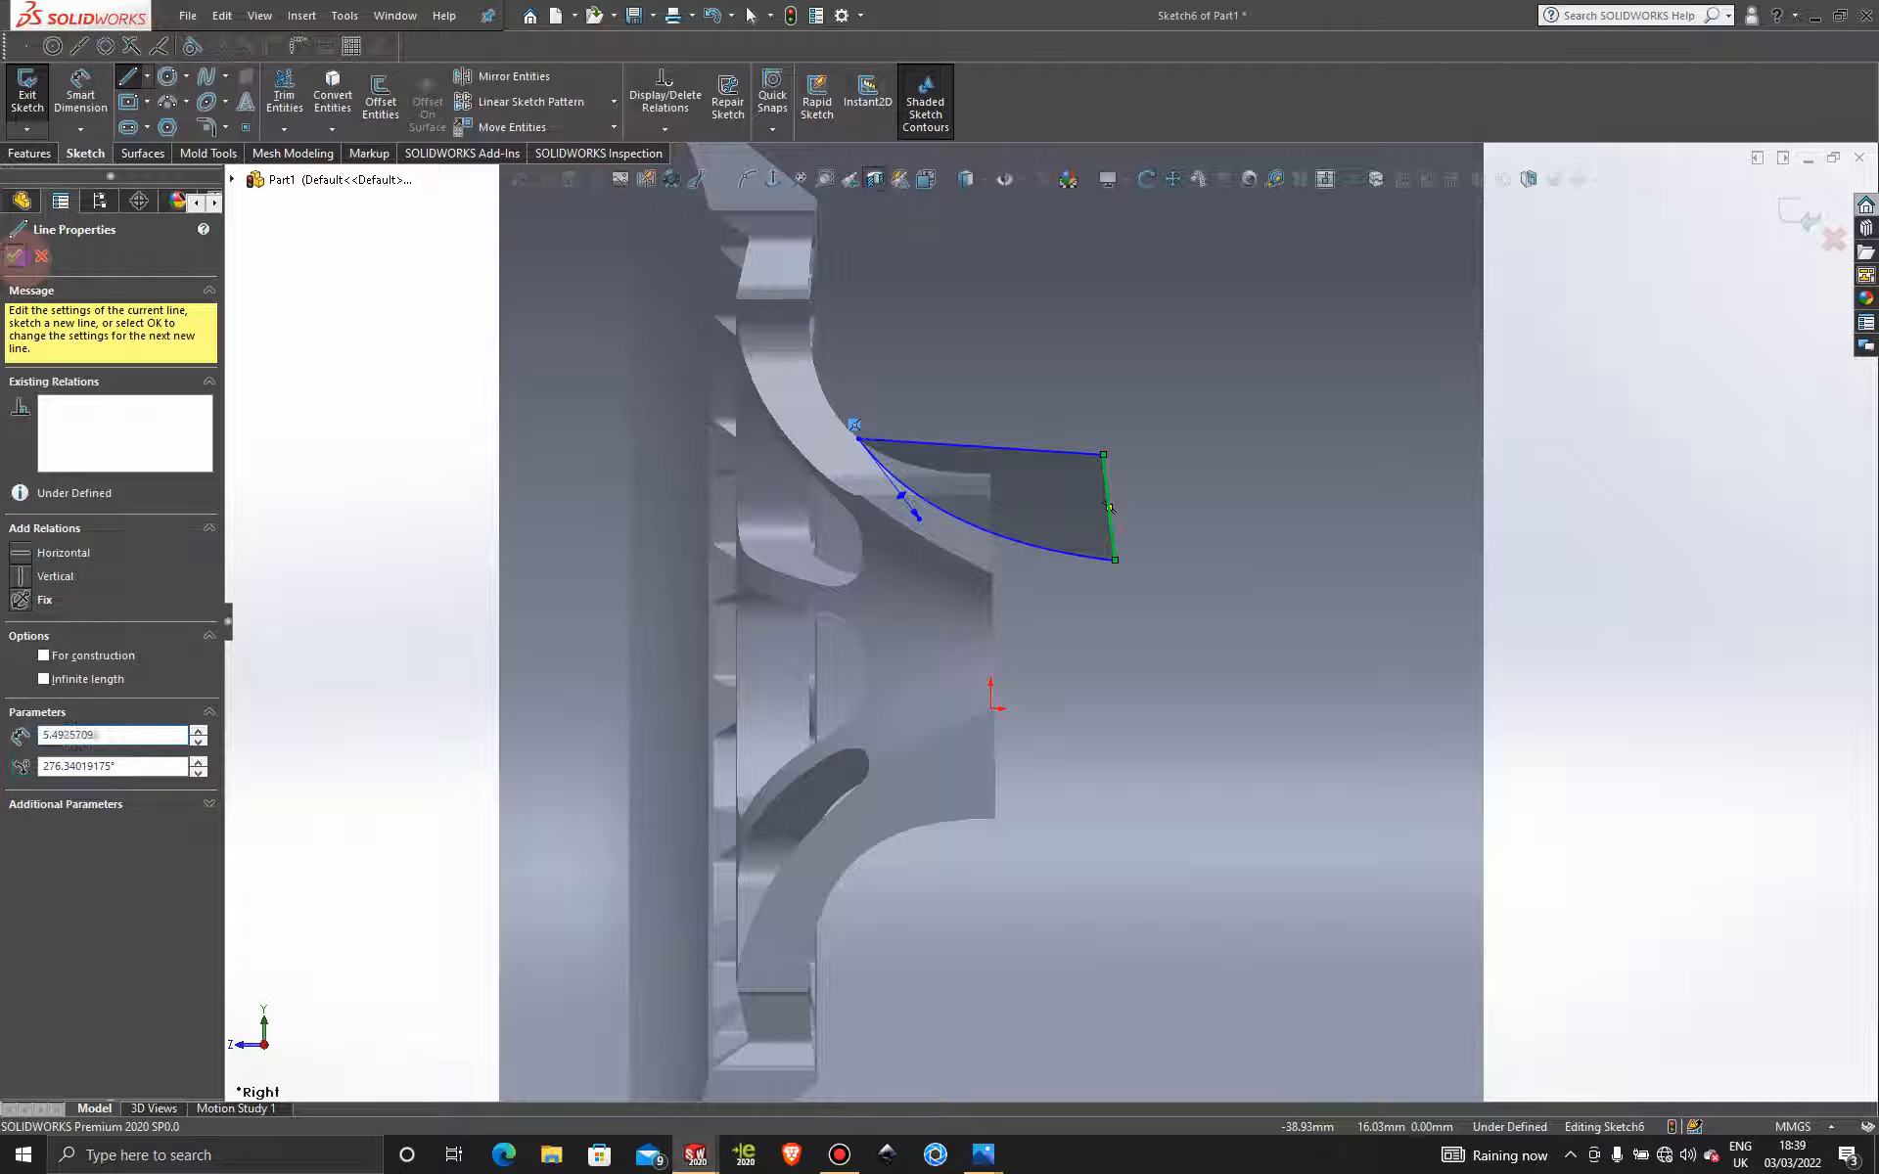
left_click(14, 256)
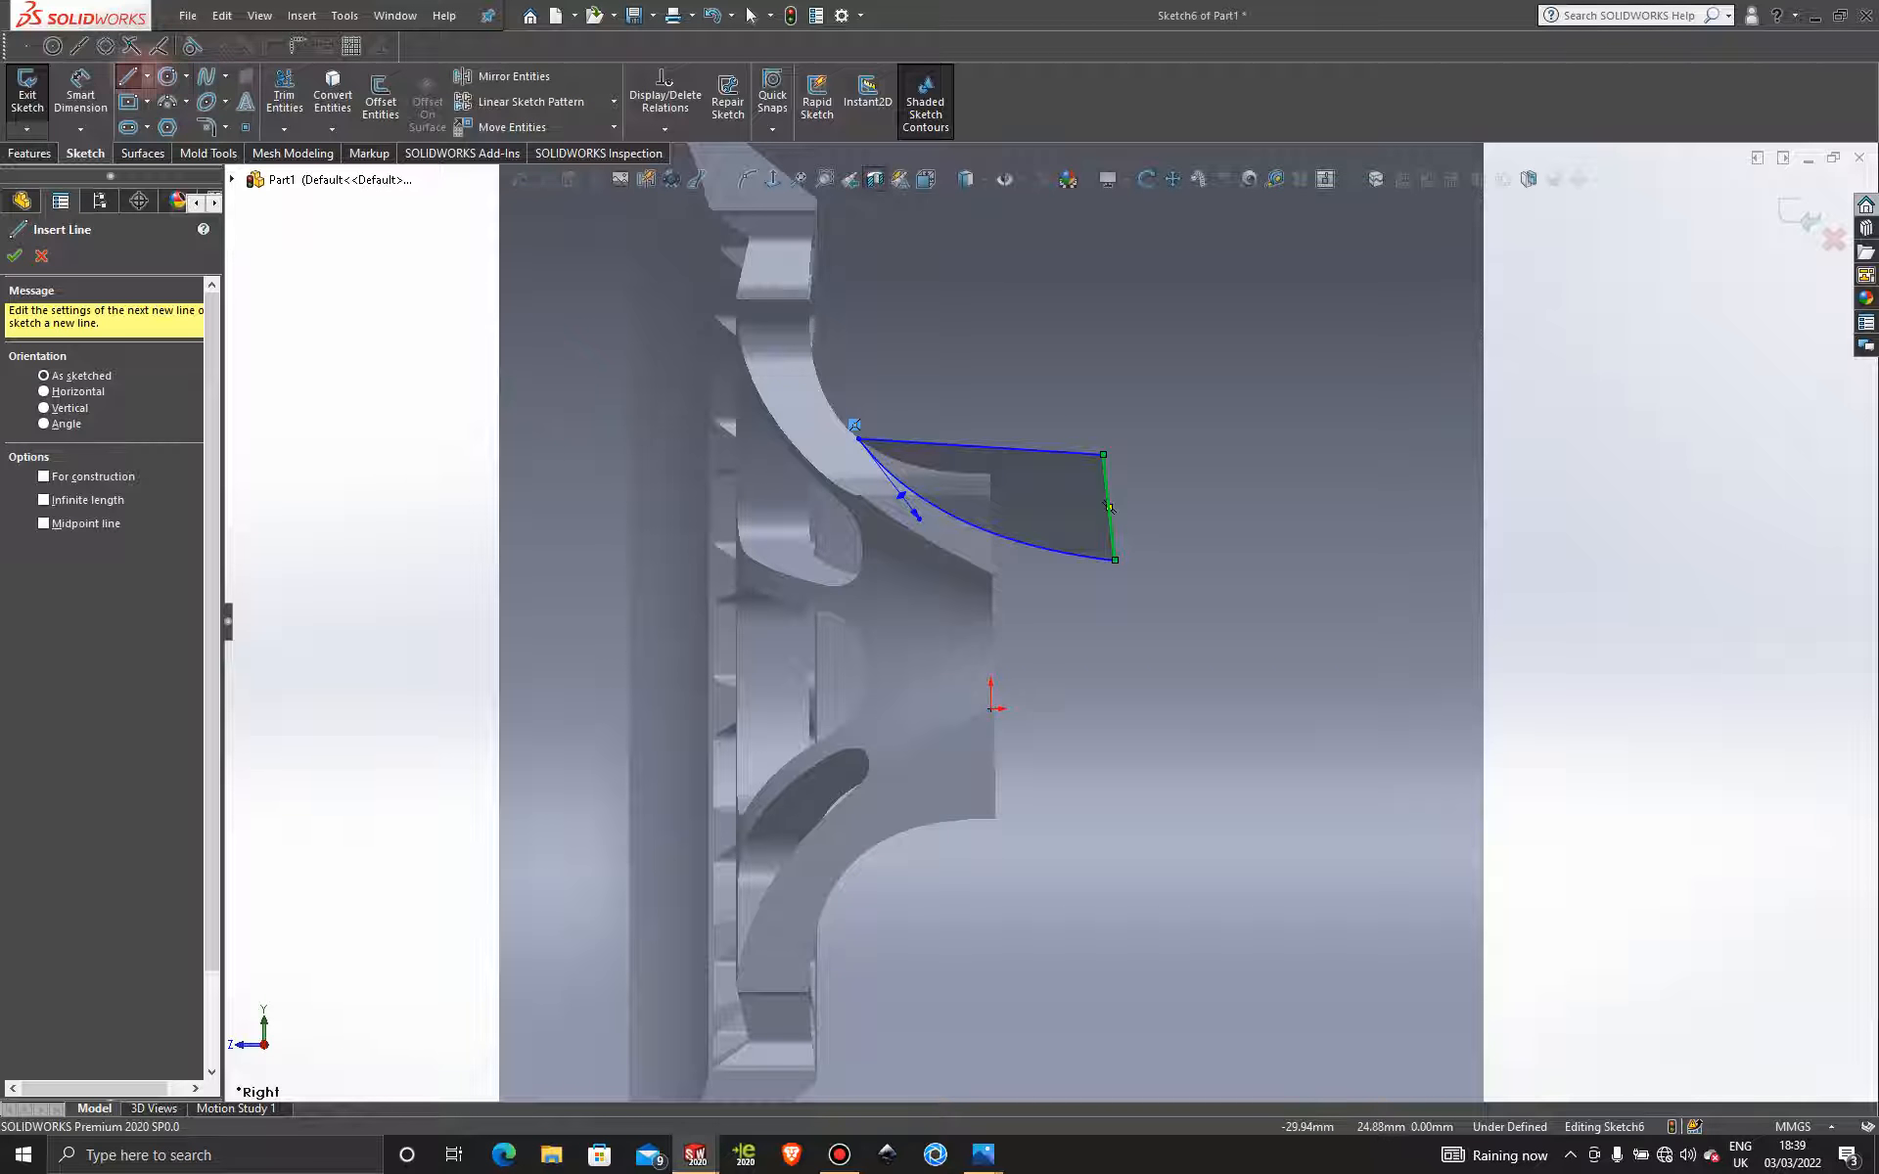
Sketch a horizontal centerline about 6.9 mm long outward from the hub's end face, below the closed profile.
left_click(147, 75)
left_click(176, 125)
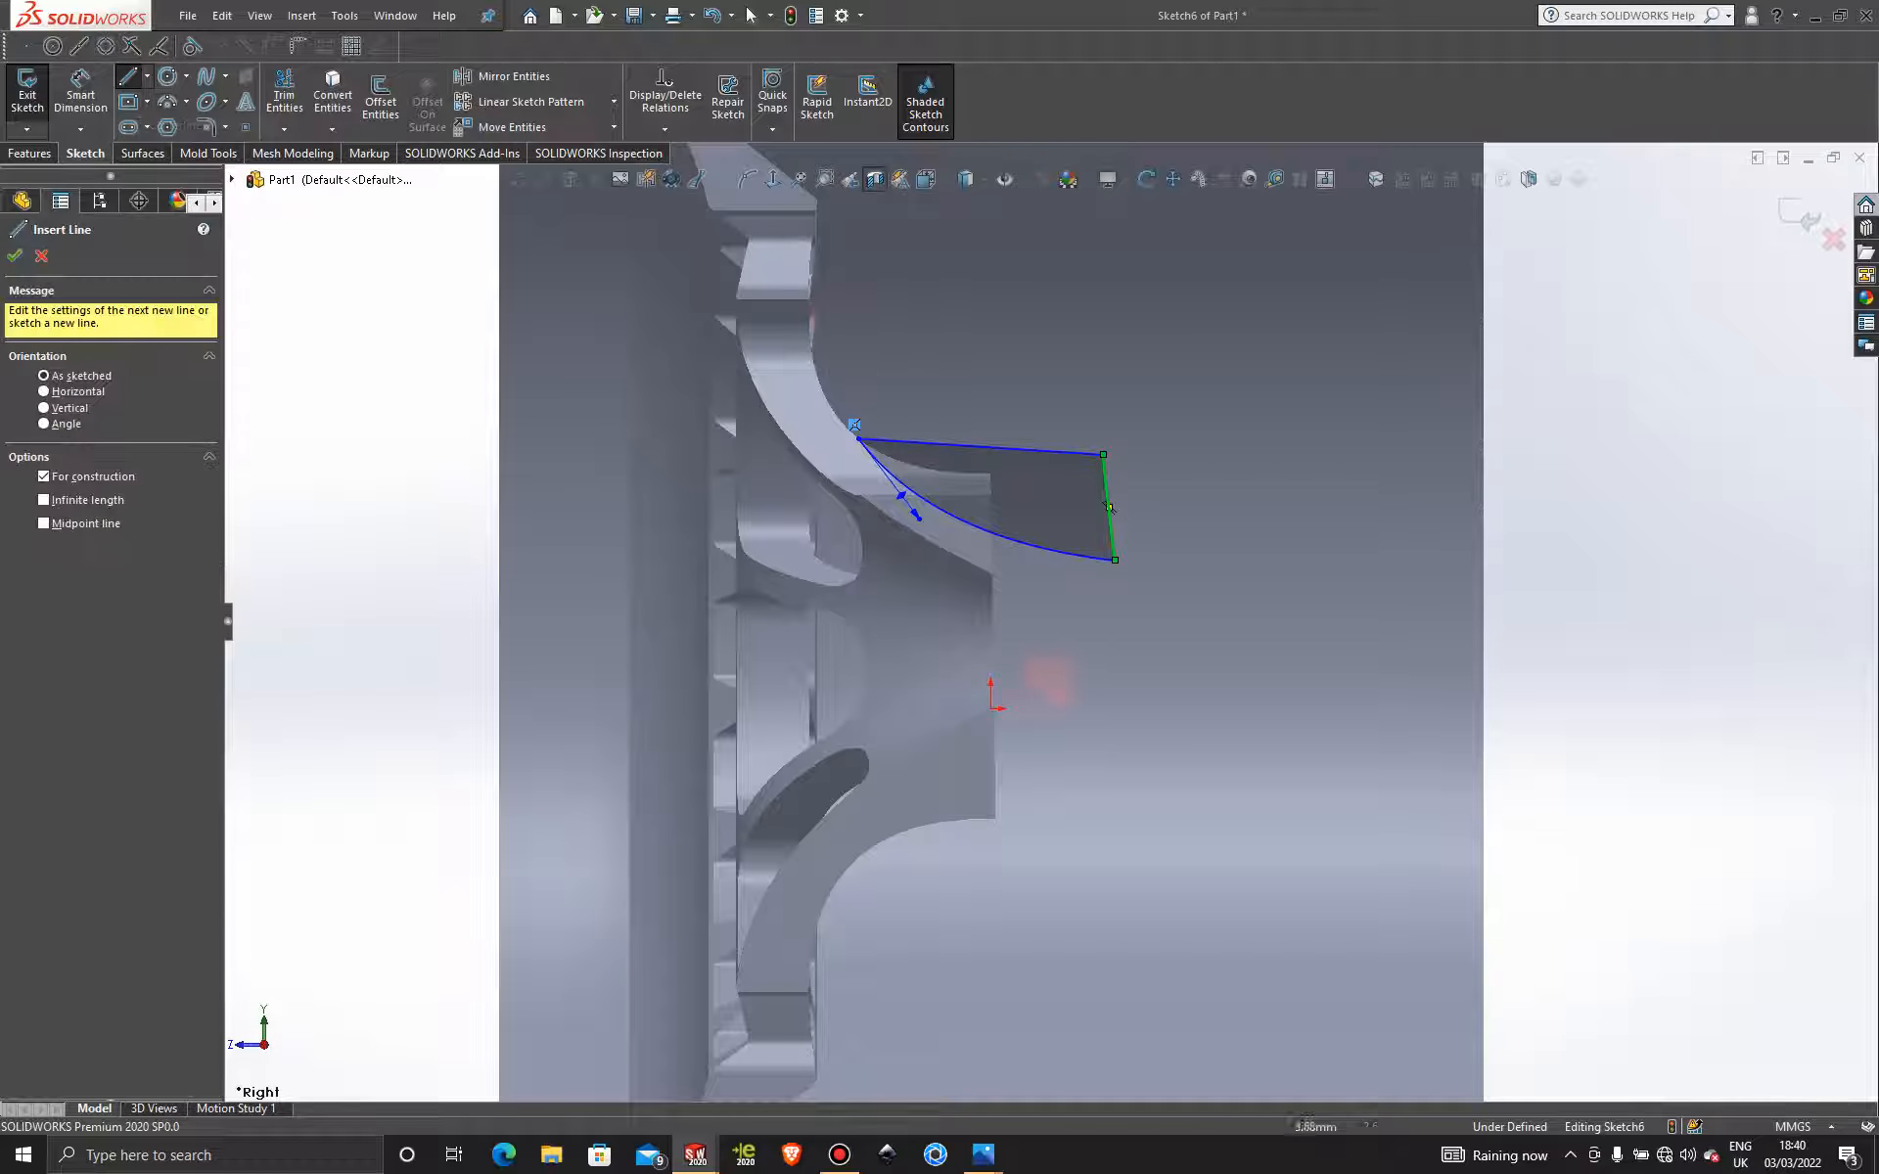
left_click(992, 641)
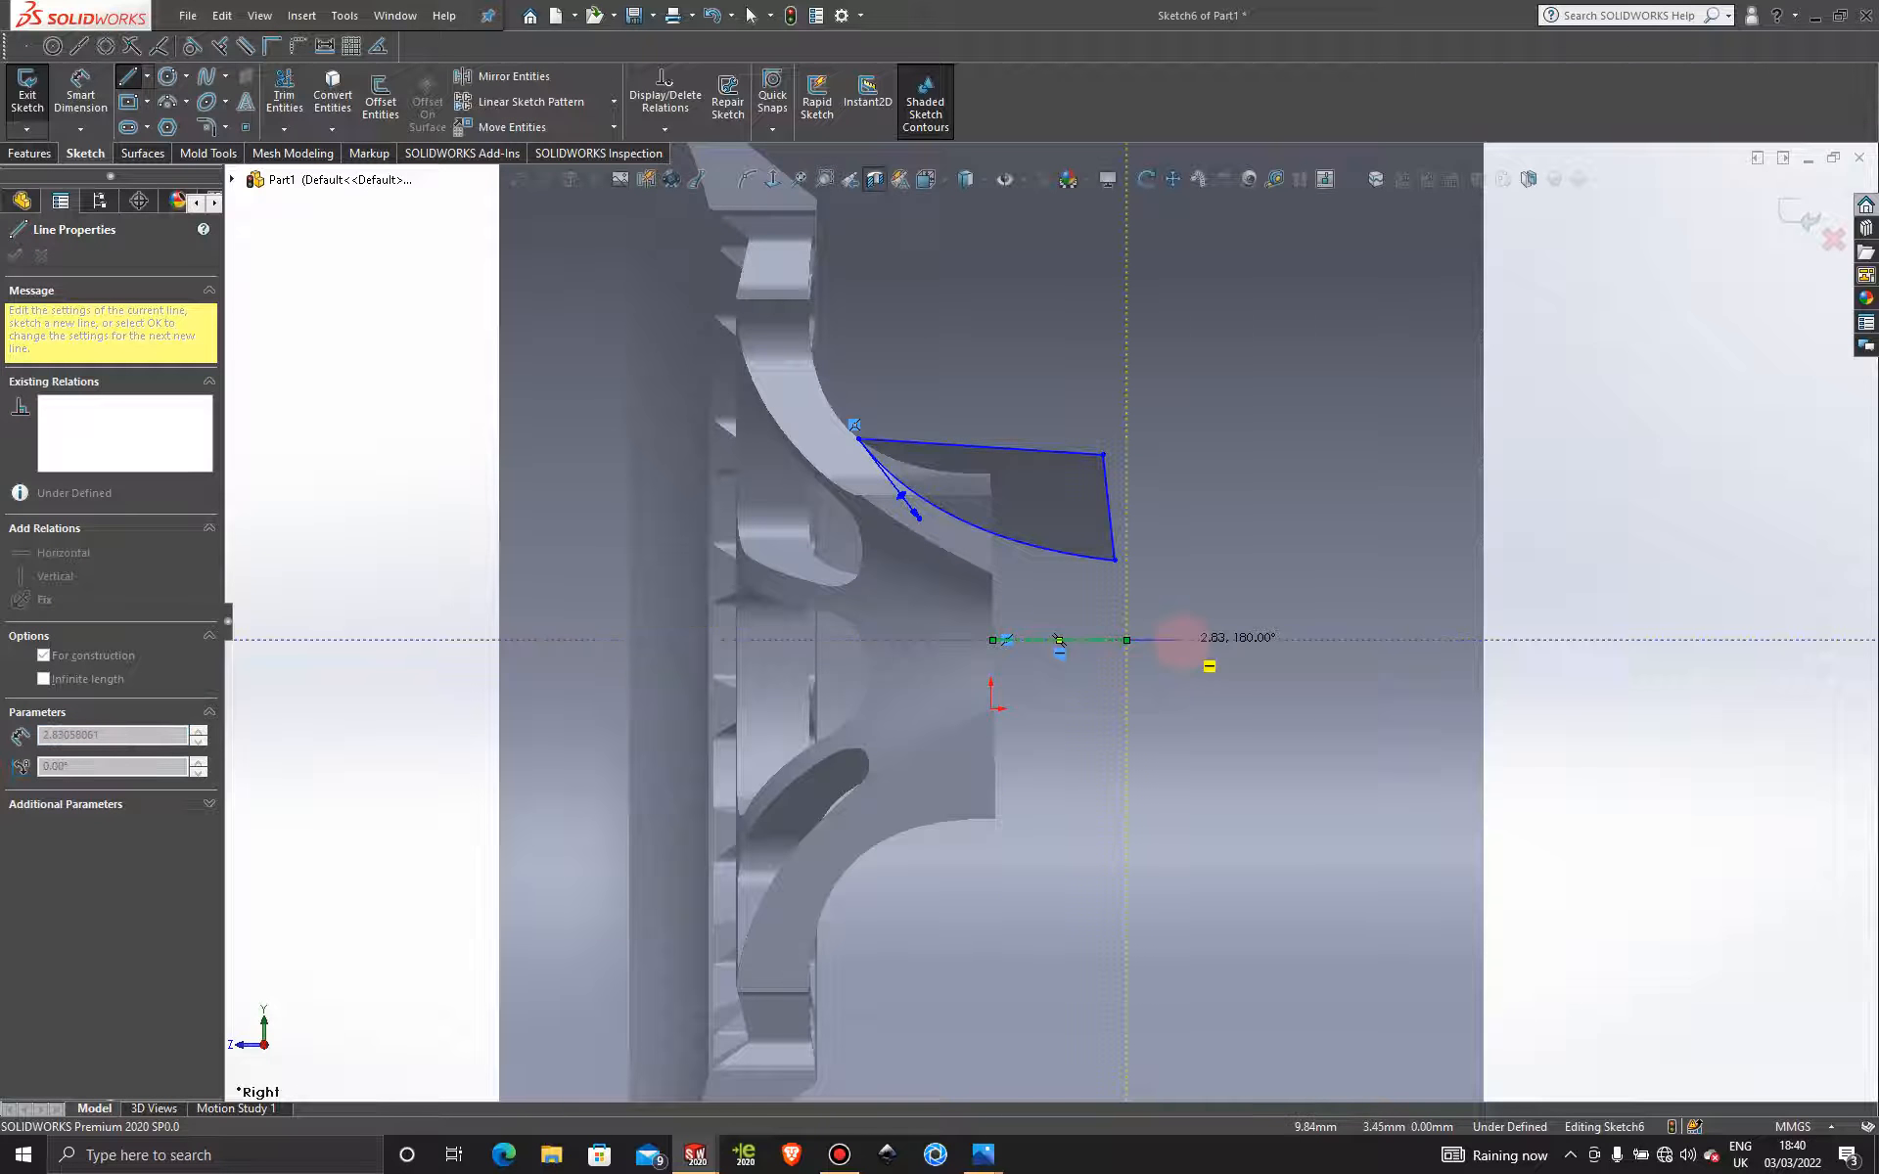
left_click(1127, 640)
key("Escape")
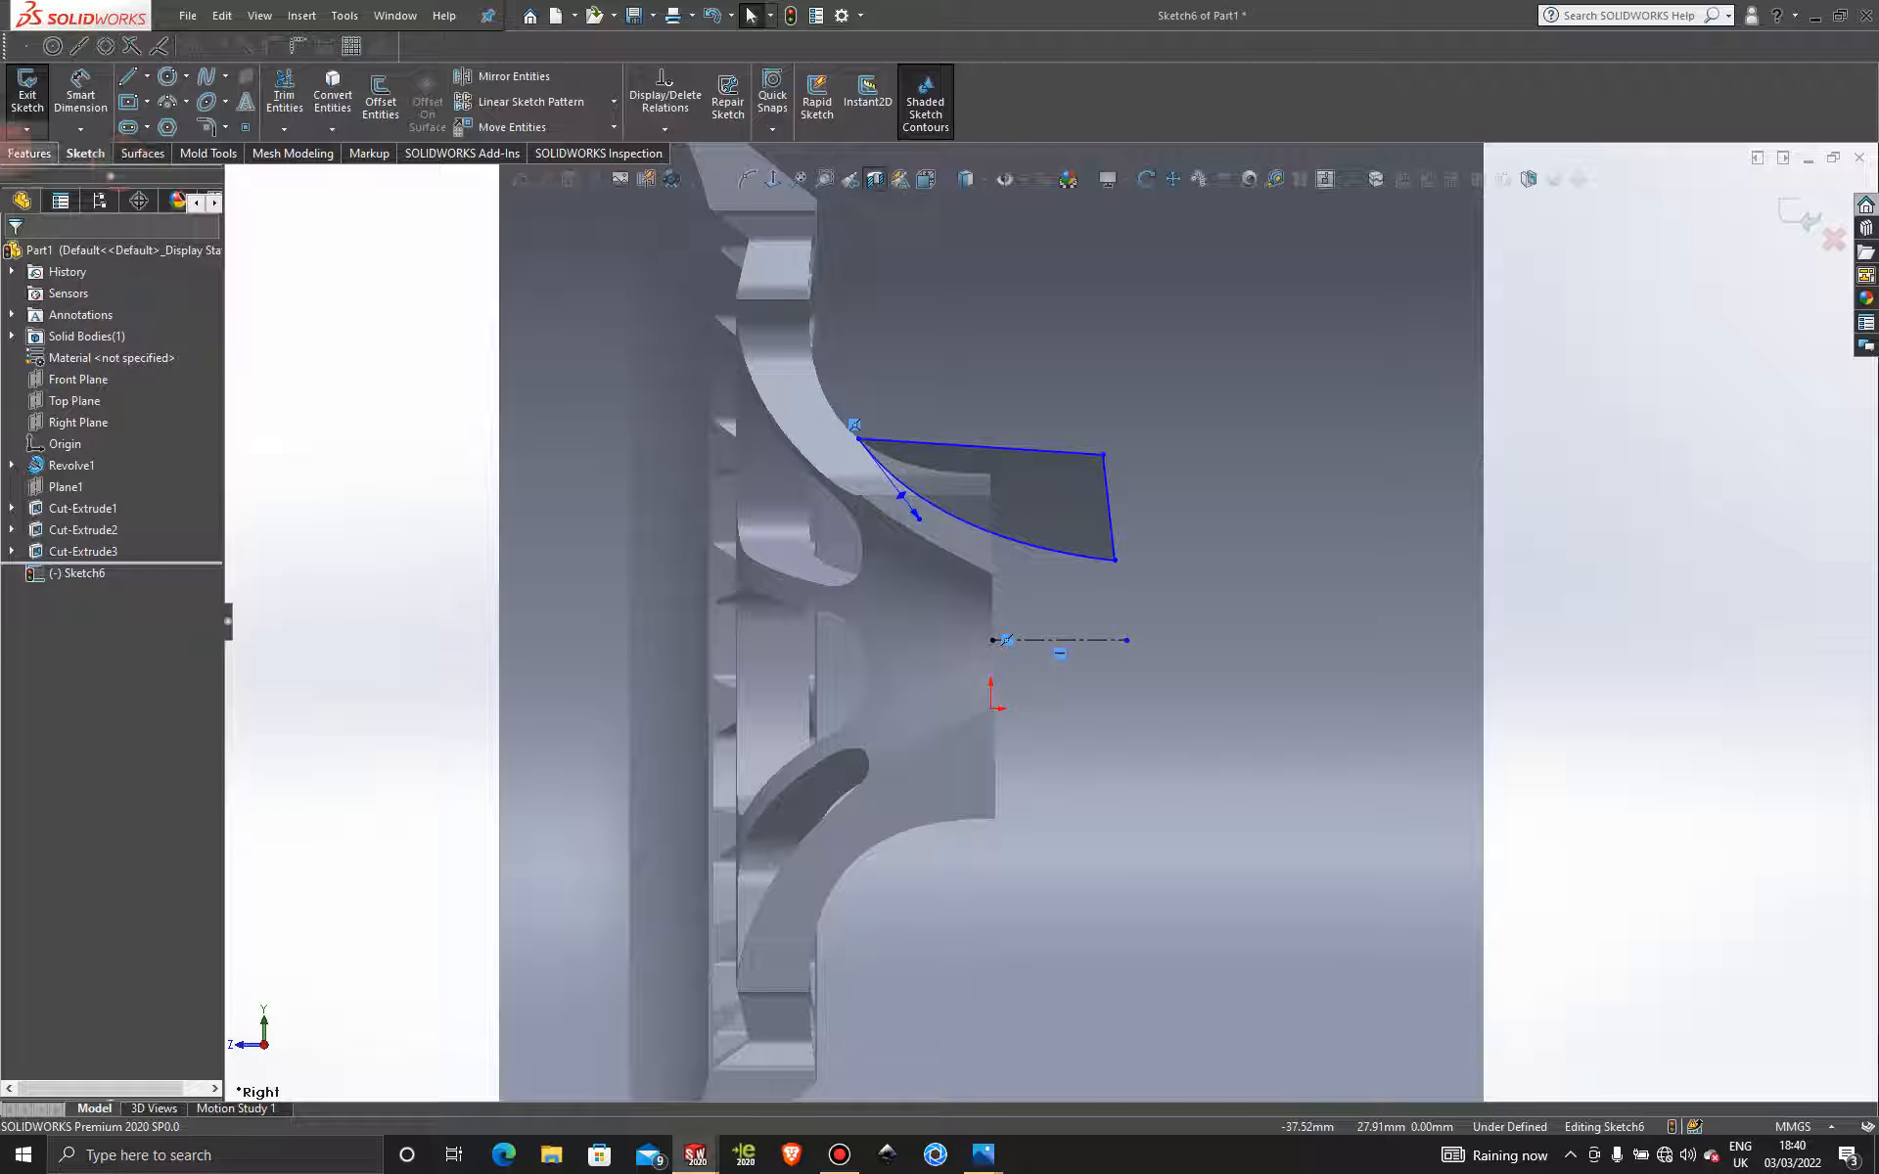
Make a 360-degree revolved cut of the closed profile about the horizontal centerline.
left_click(30, 152)
left_click(389, 92)
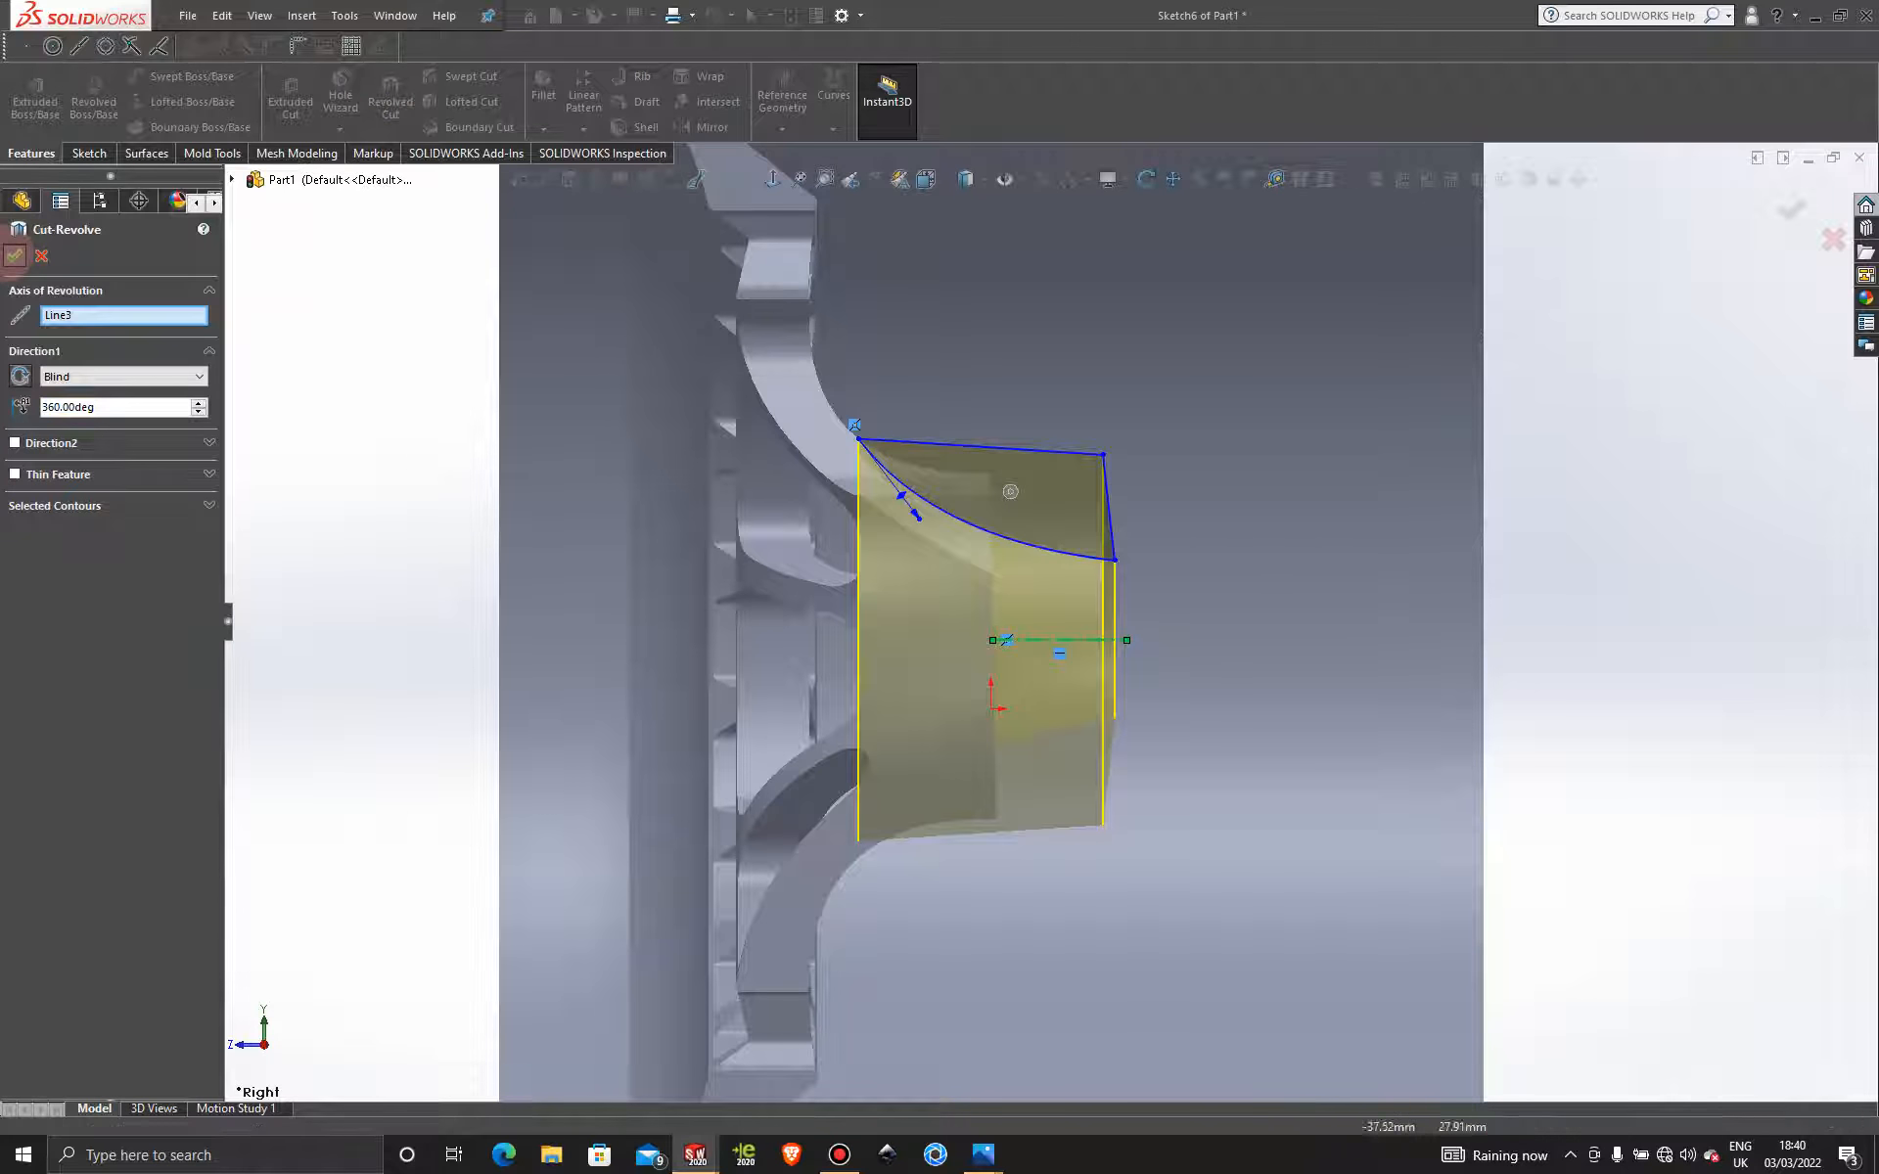
left_click(14, 255)
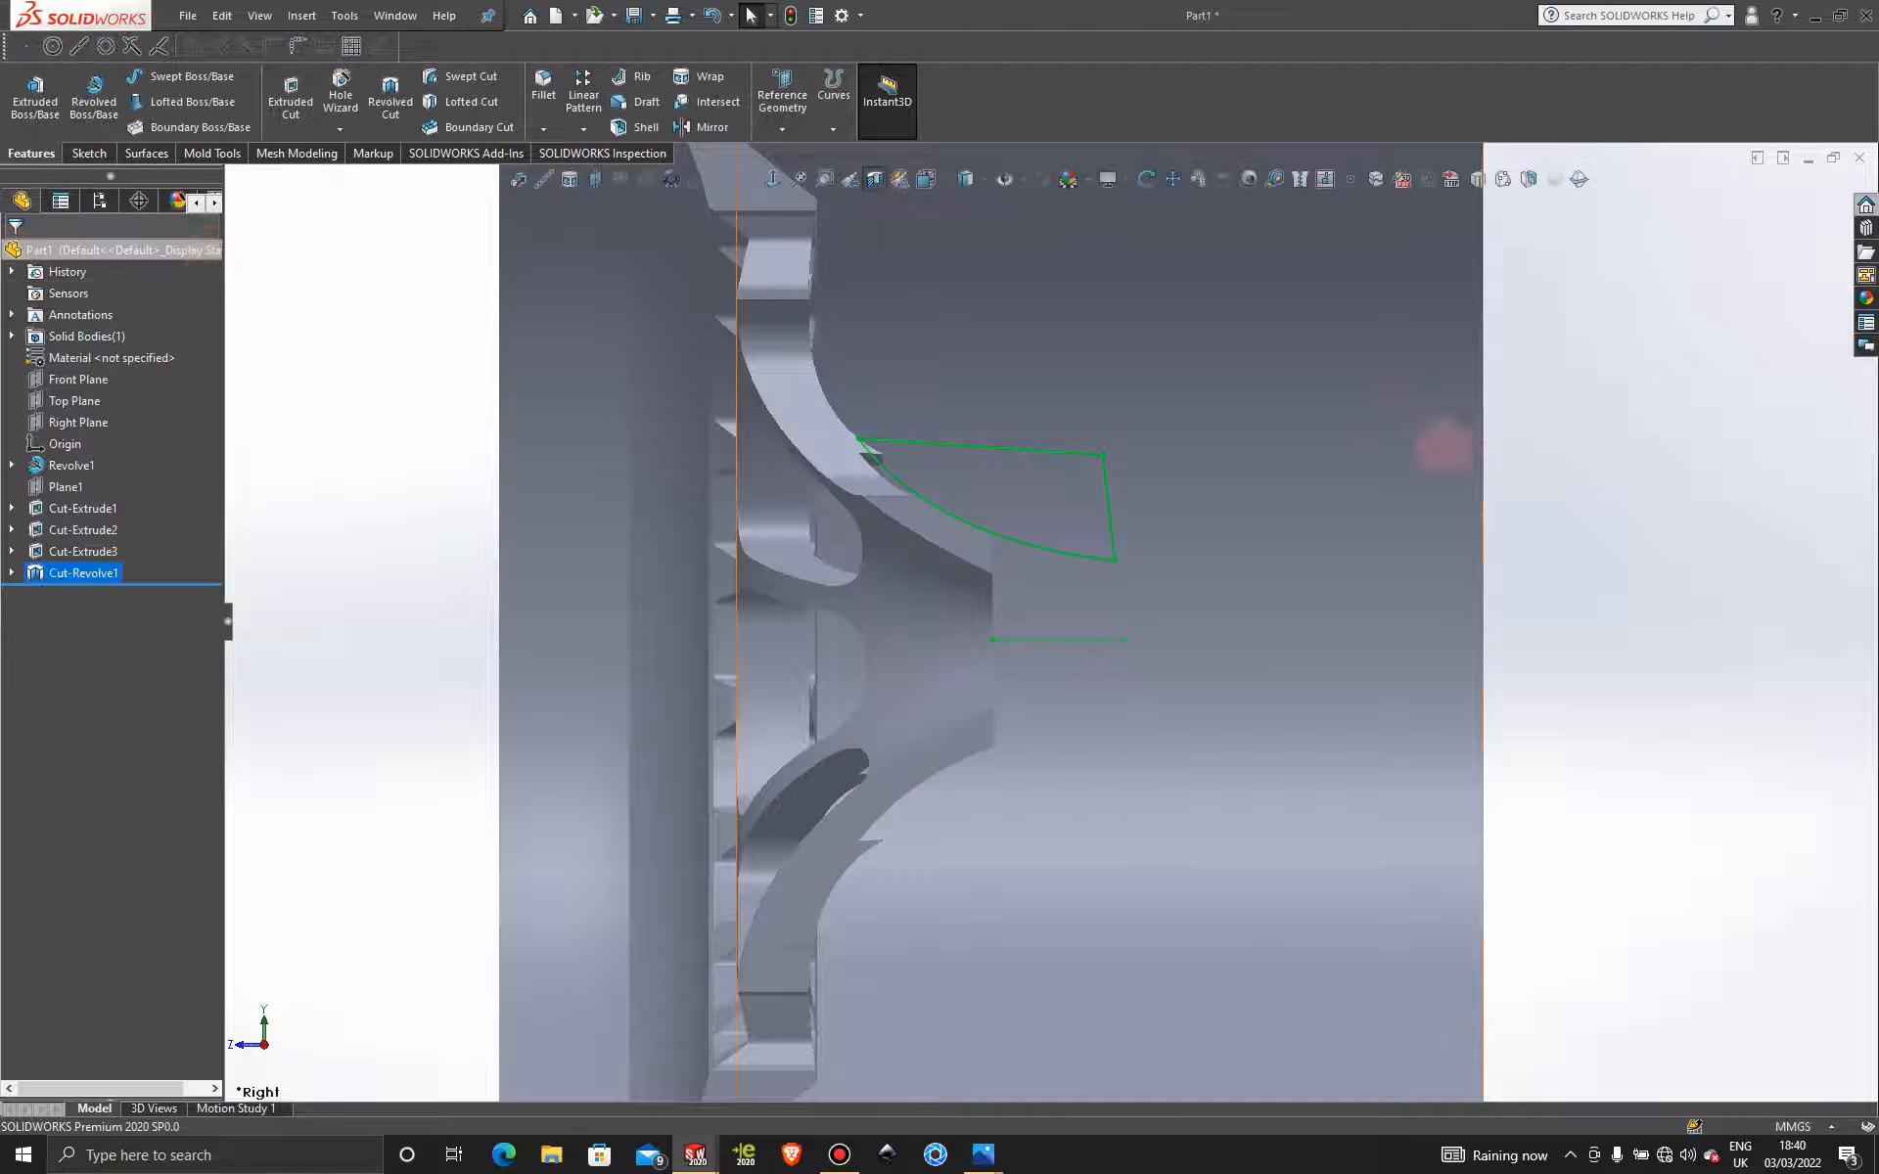
Inspect the revolved cut on the spokes, then reopen its sketch for editing in a view normal to the sketch plane.
mouse_move(1143, 488)
middle_mouse_down()
mouse_move(965, 502)
mouse_move(1112, 524)
mouse_move(1250, 599)
mouse_move(1129, 561)
middle_mouse_up()
middle_click_drag(1149, 553, 1146, 515)
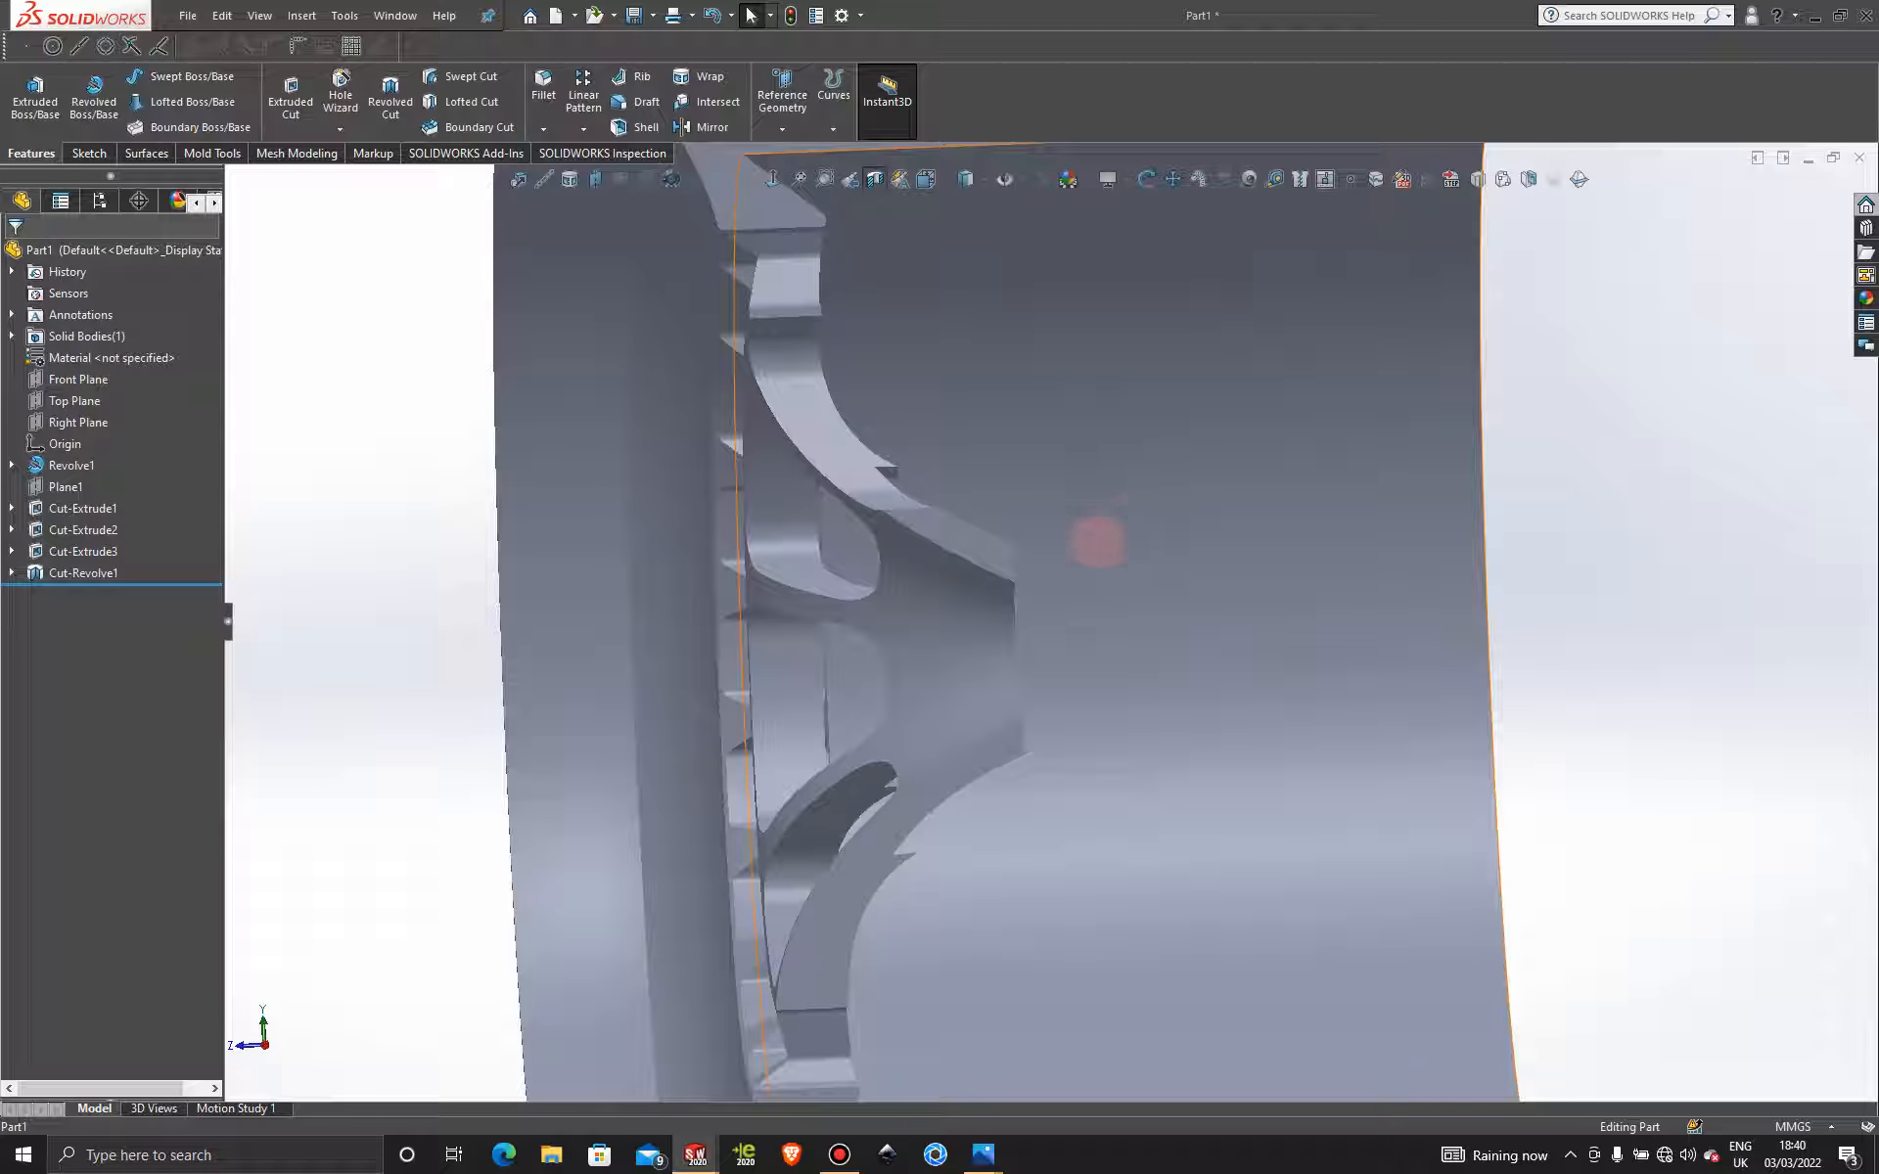
scroll(1117, 523, "up", 1)
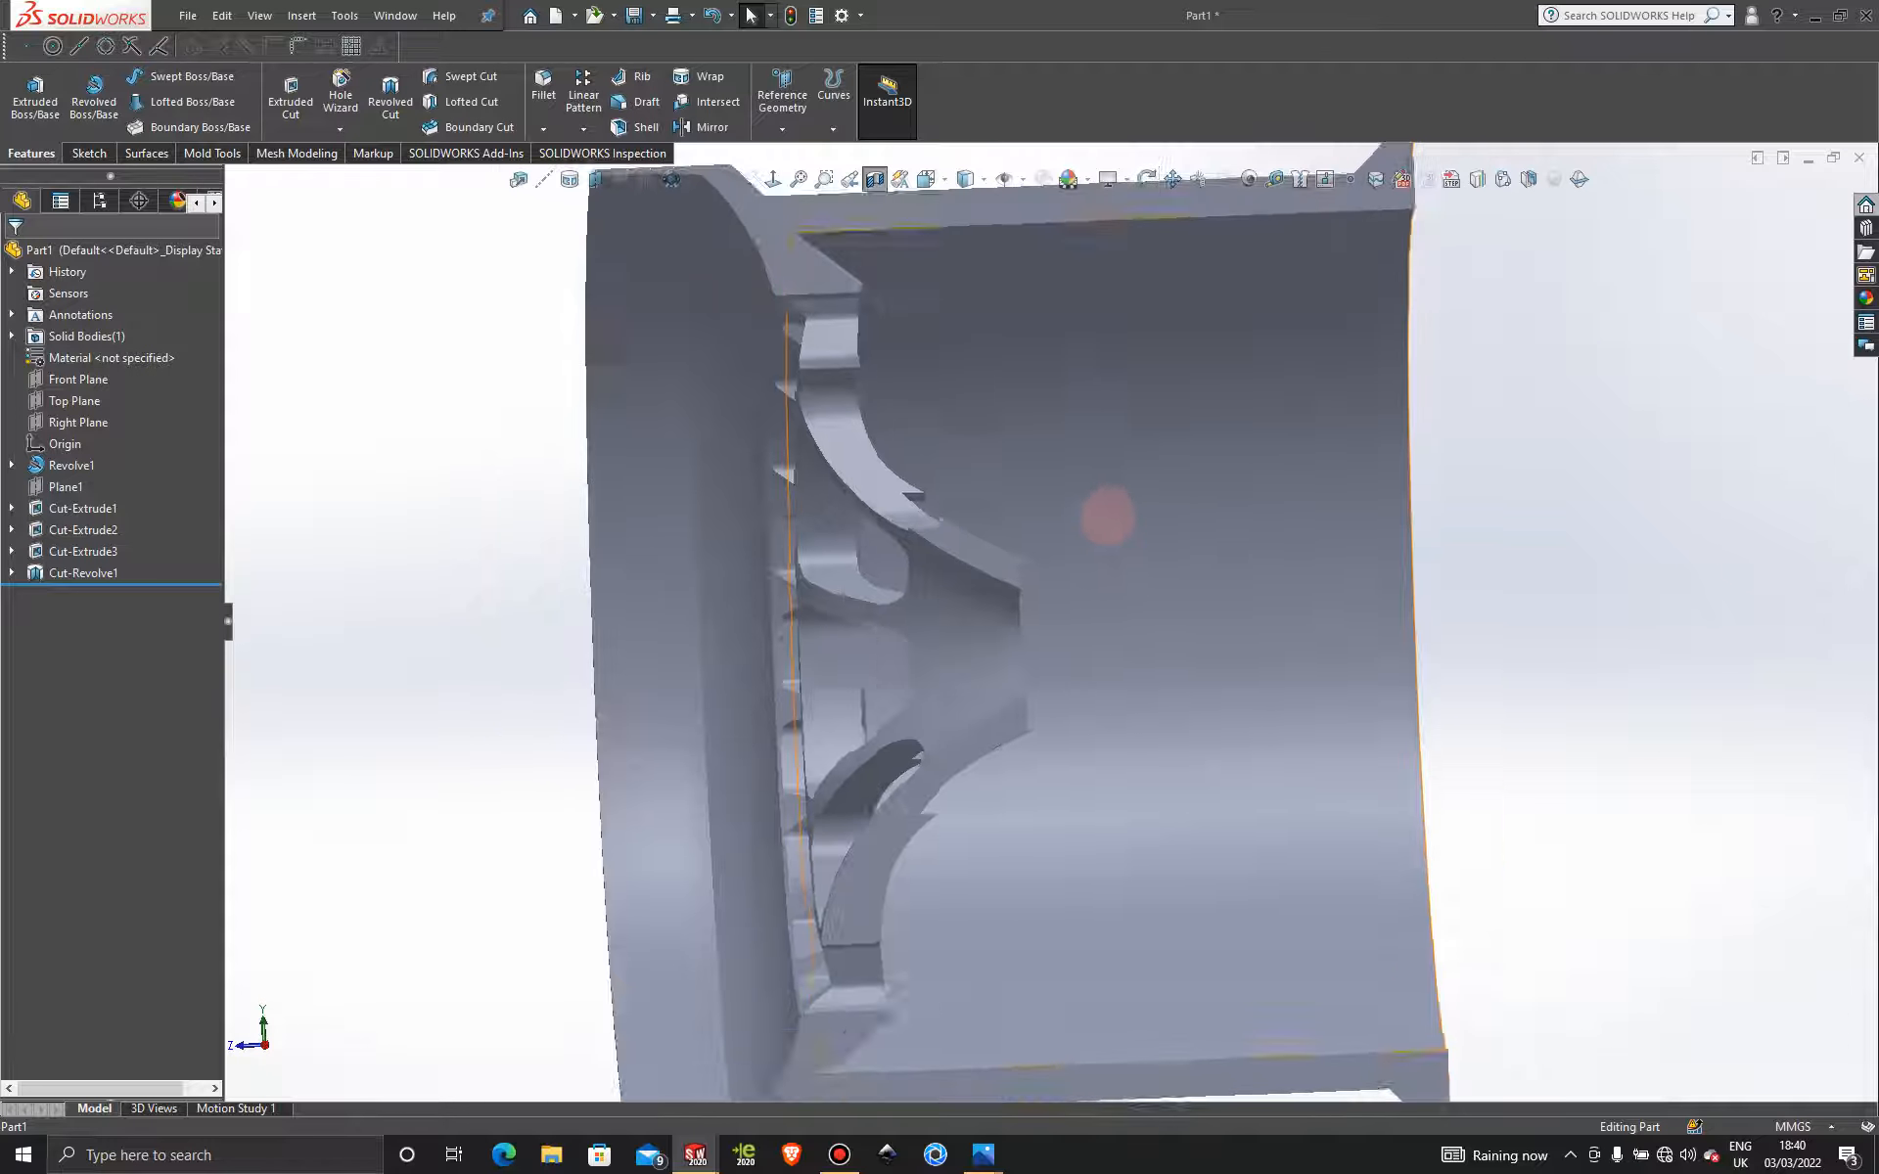
middle_click_drag(1107, 515, 1107, 608)
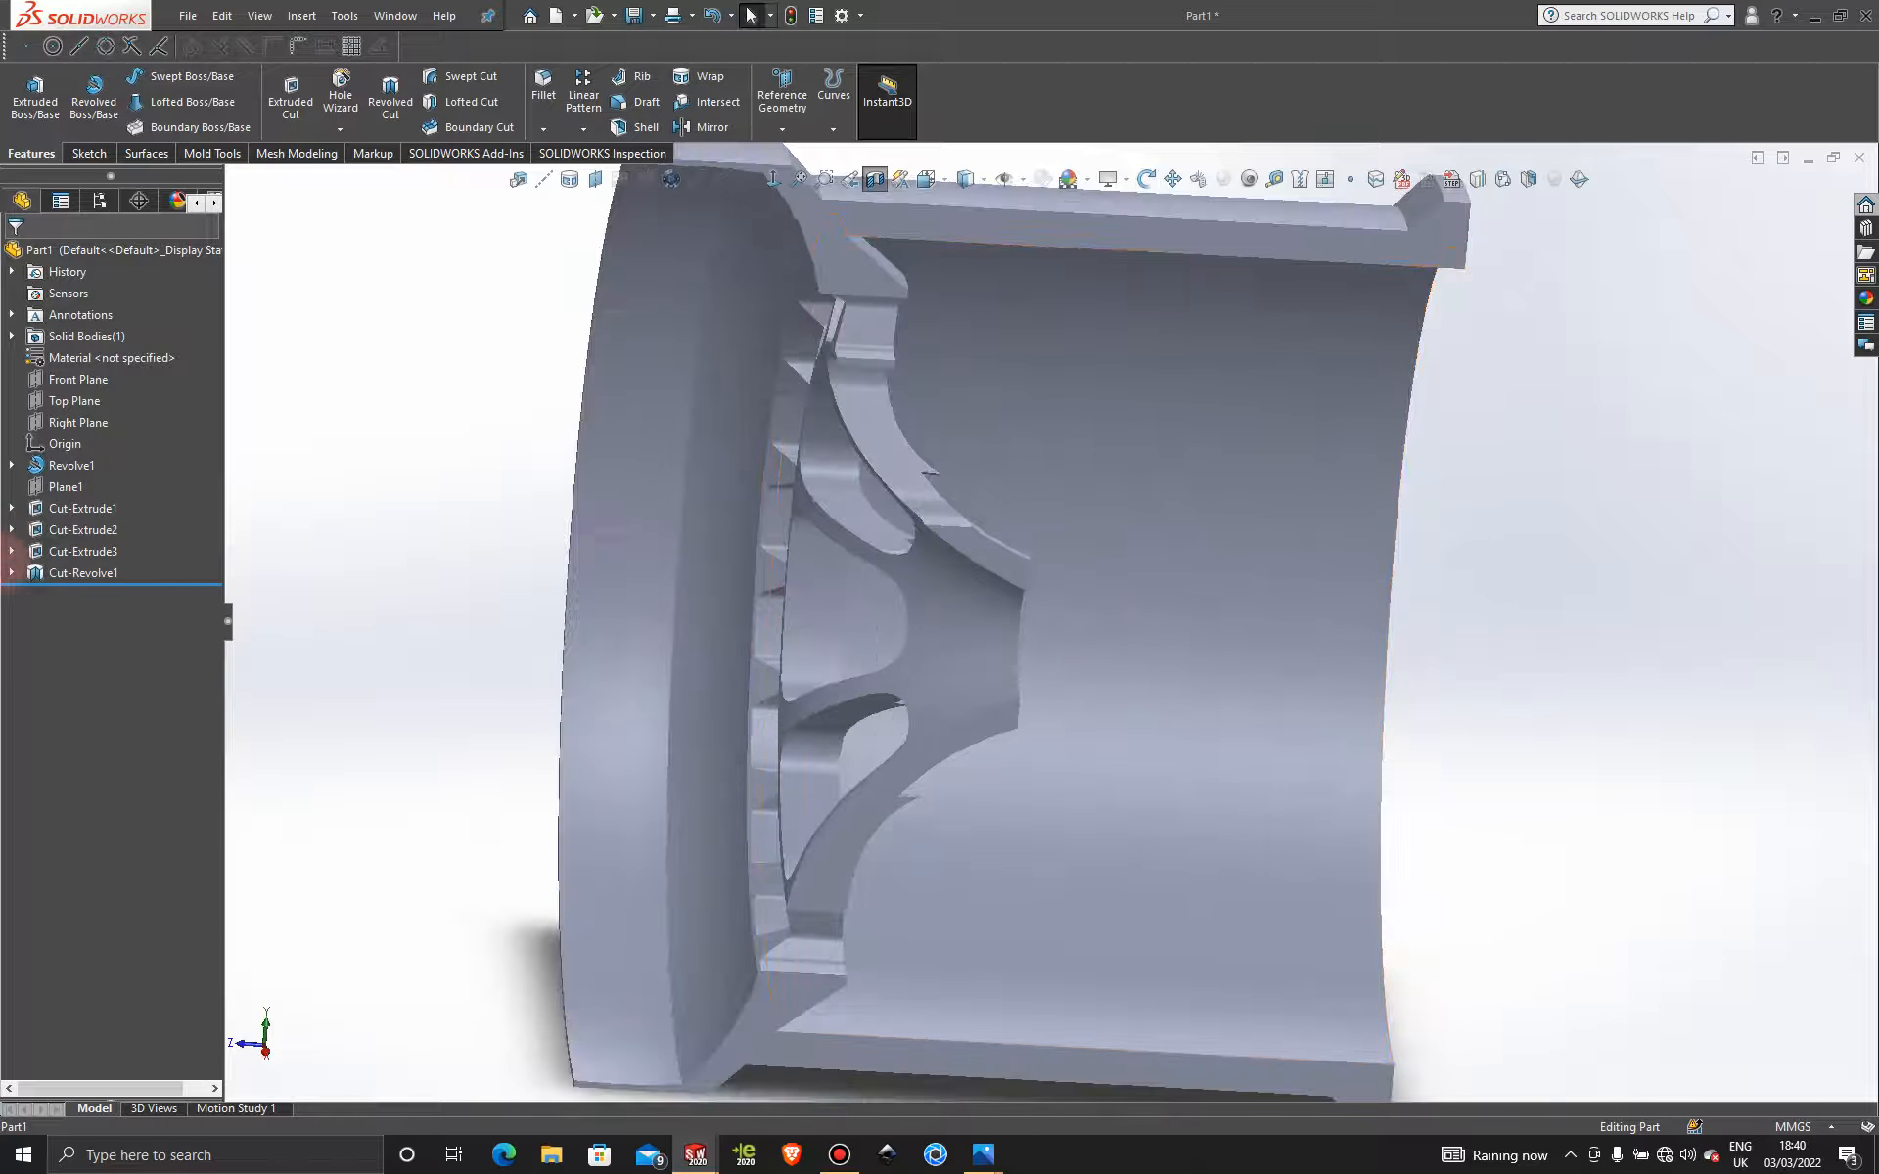
left_click(11, 572)
left_click(98, 595)
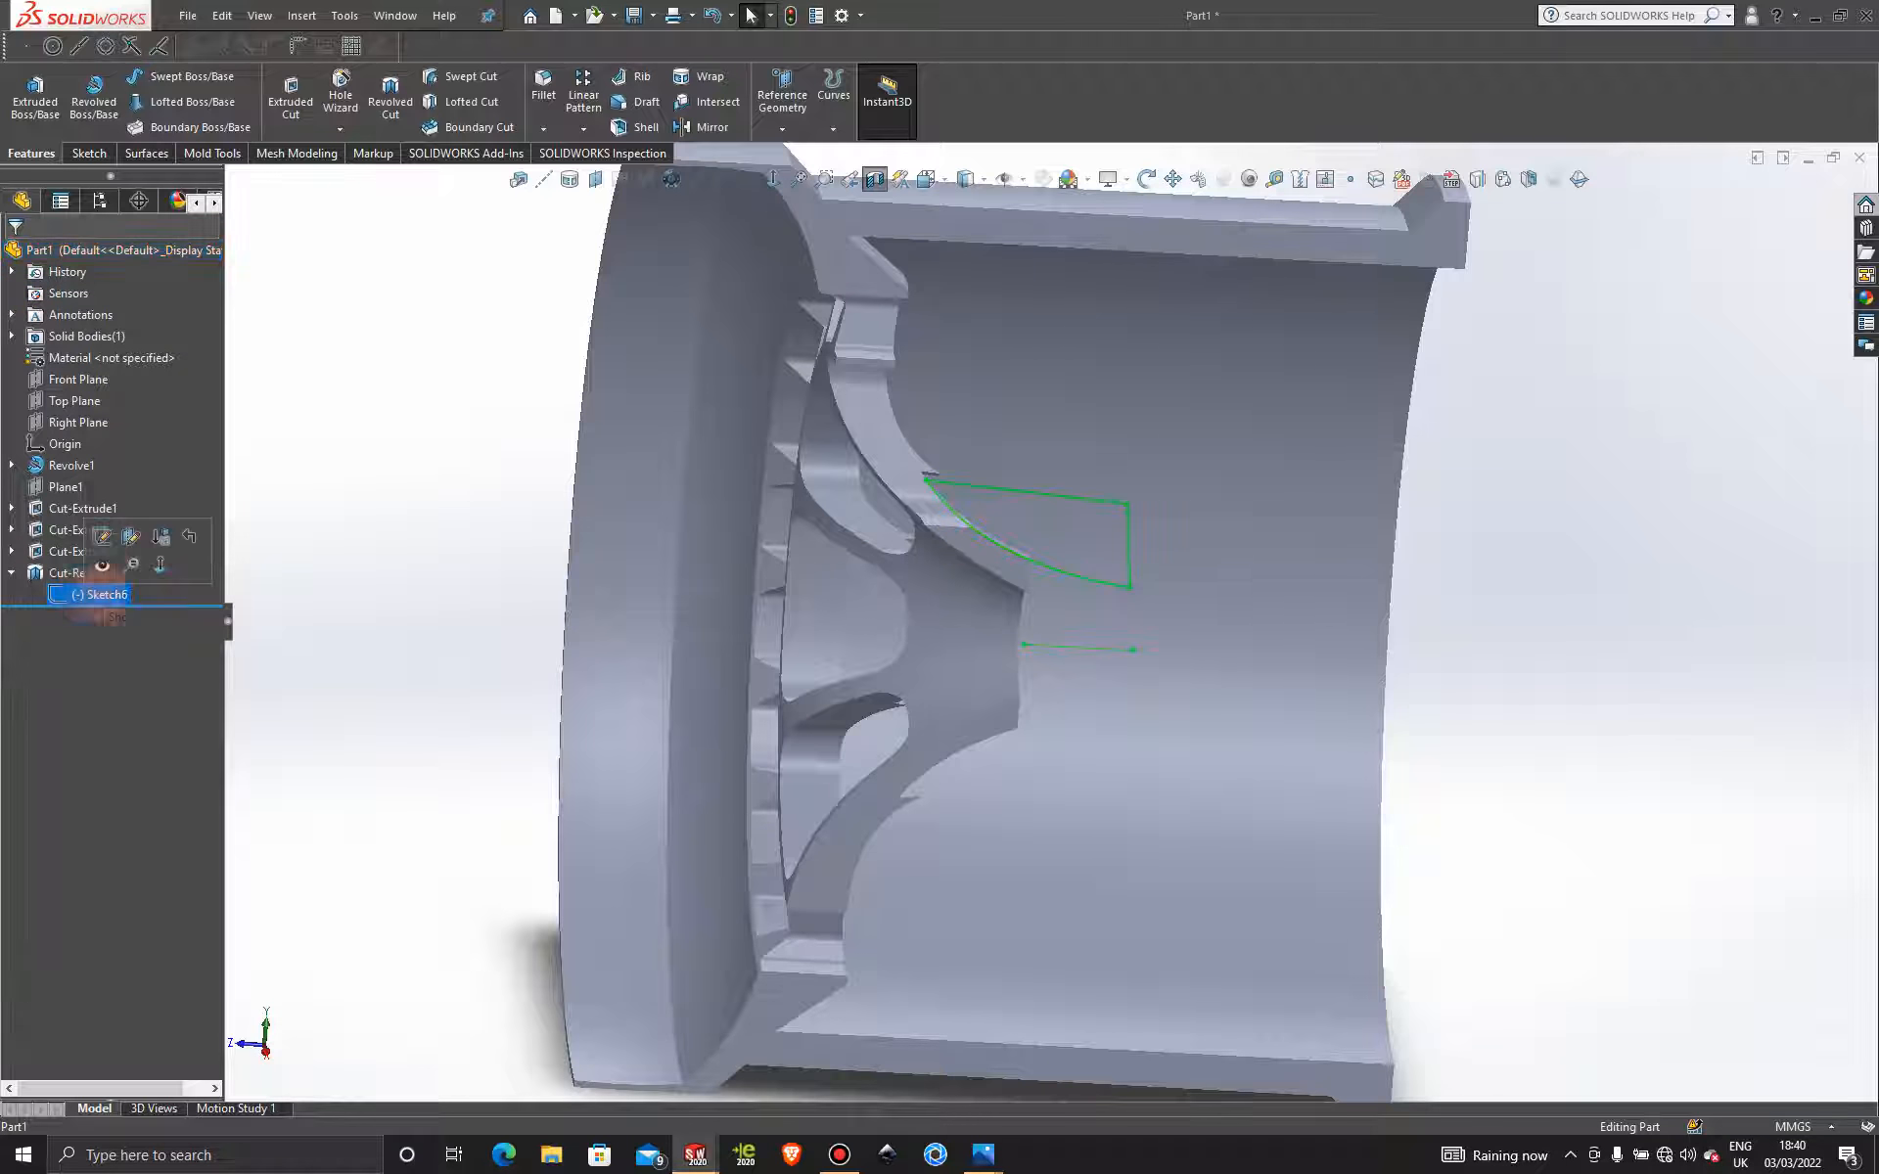
left_click(102, 536)
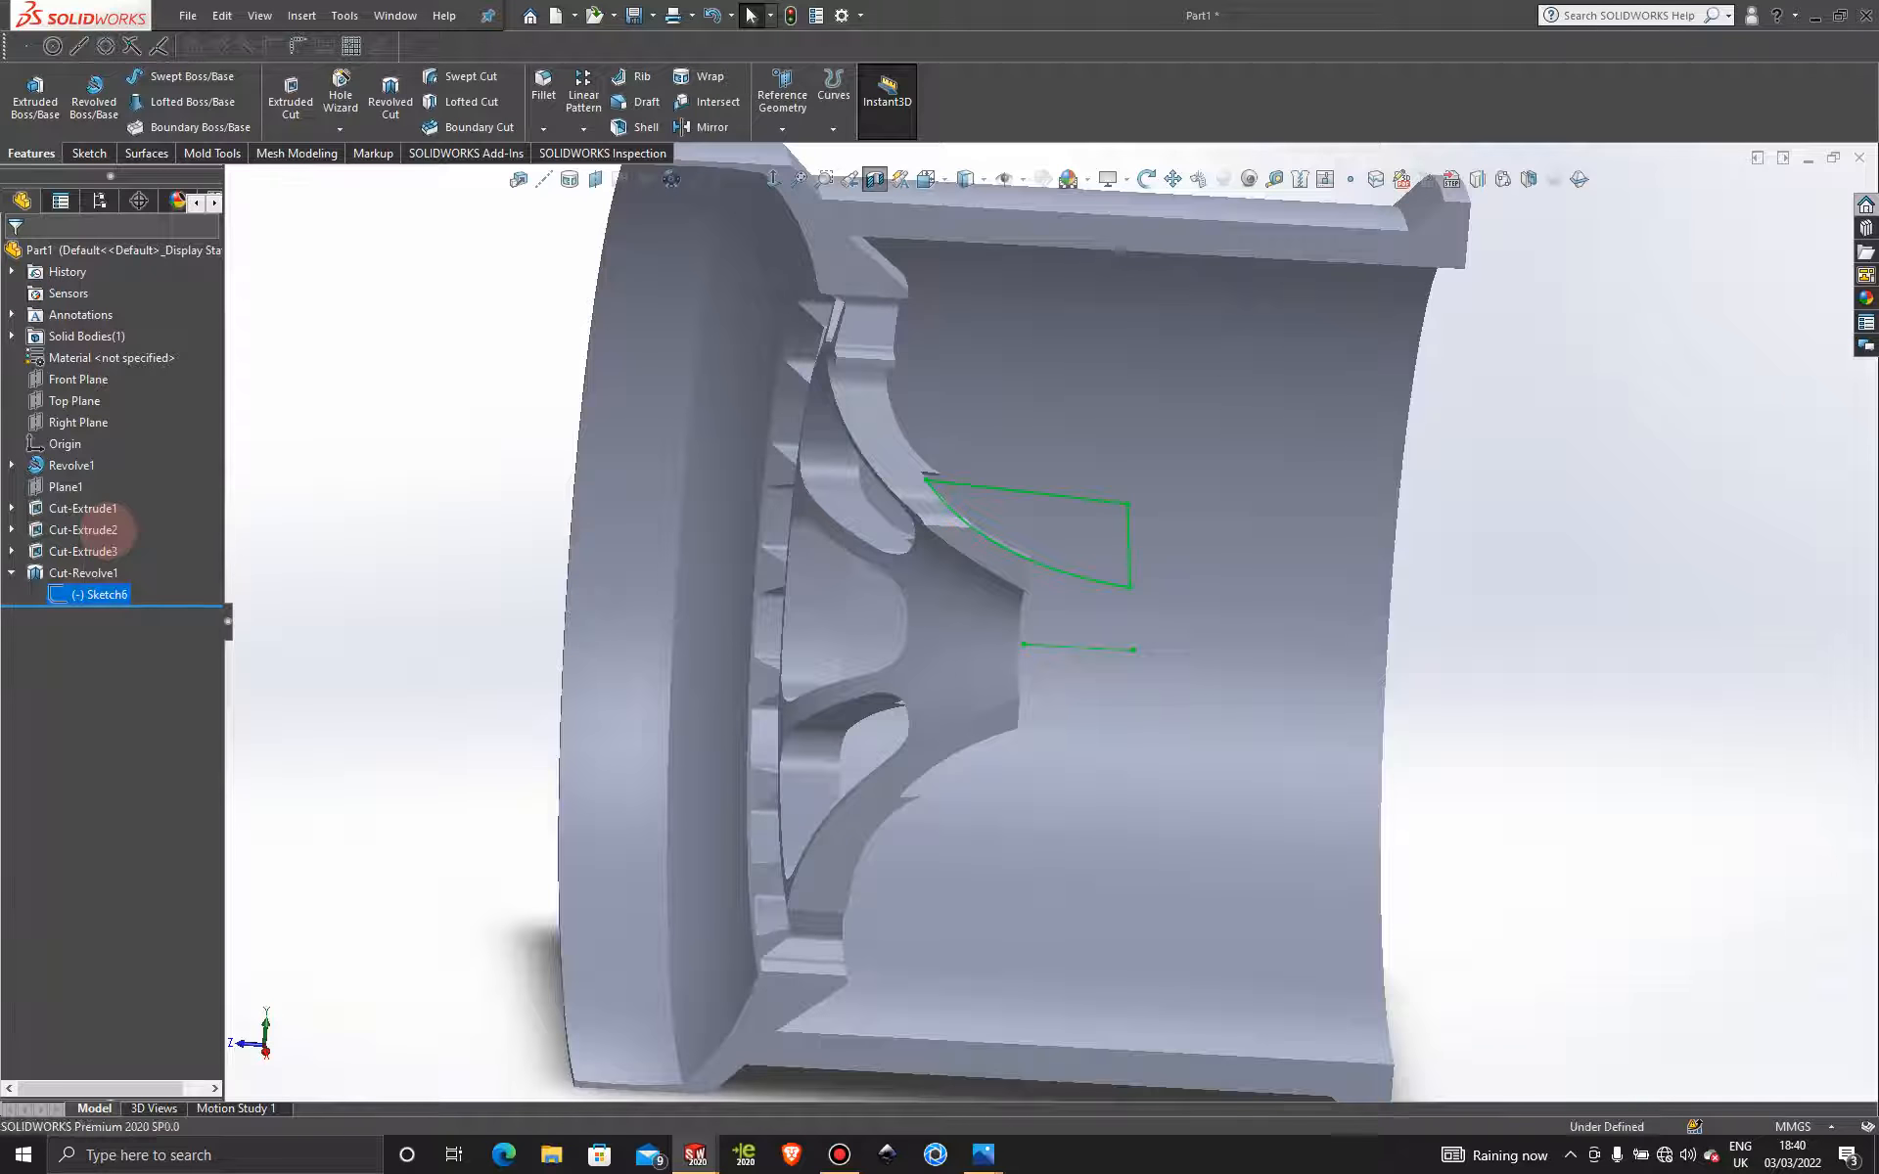
key("space")
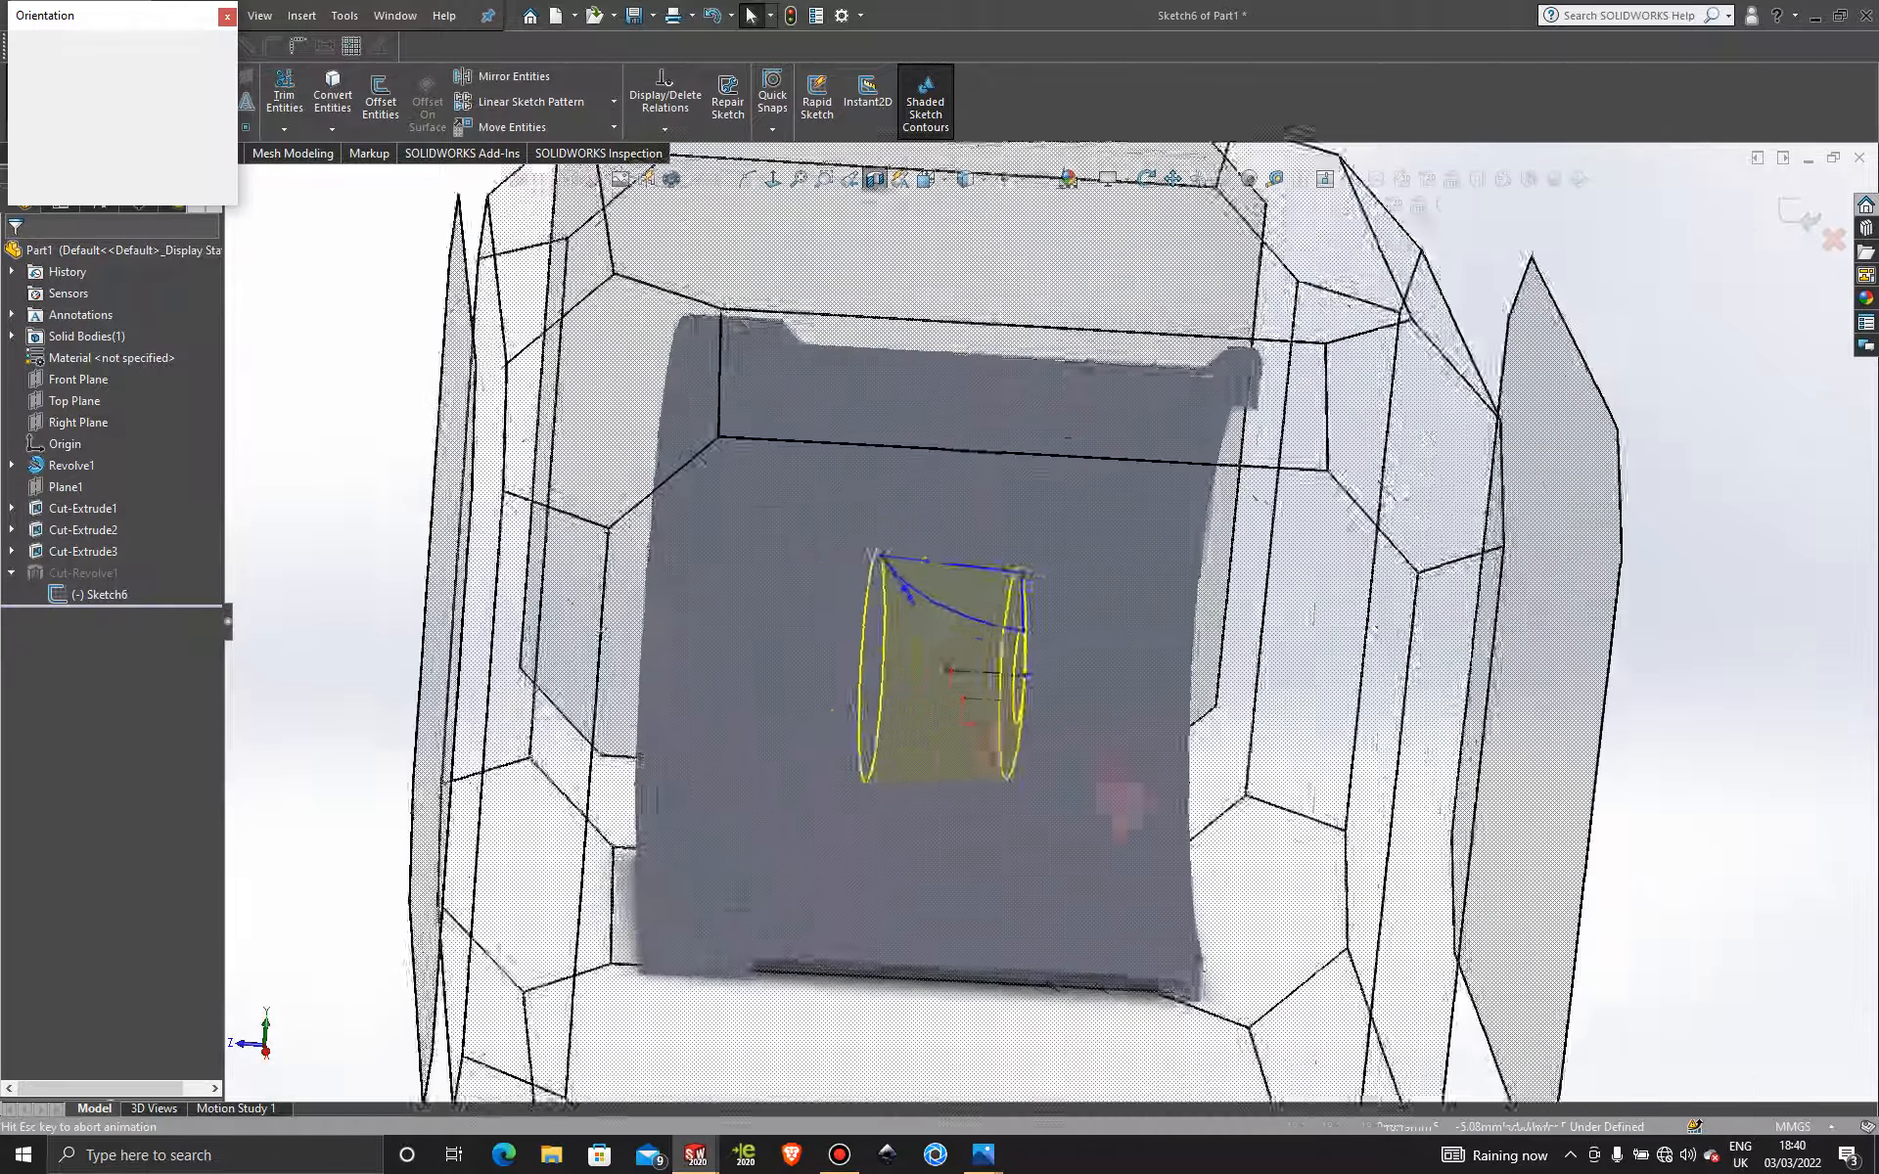
left_click(883, 760)
scroll(1213, 587, "down", 2)
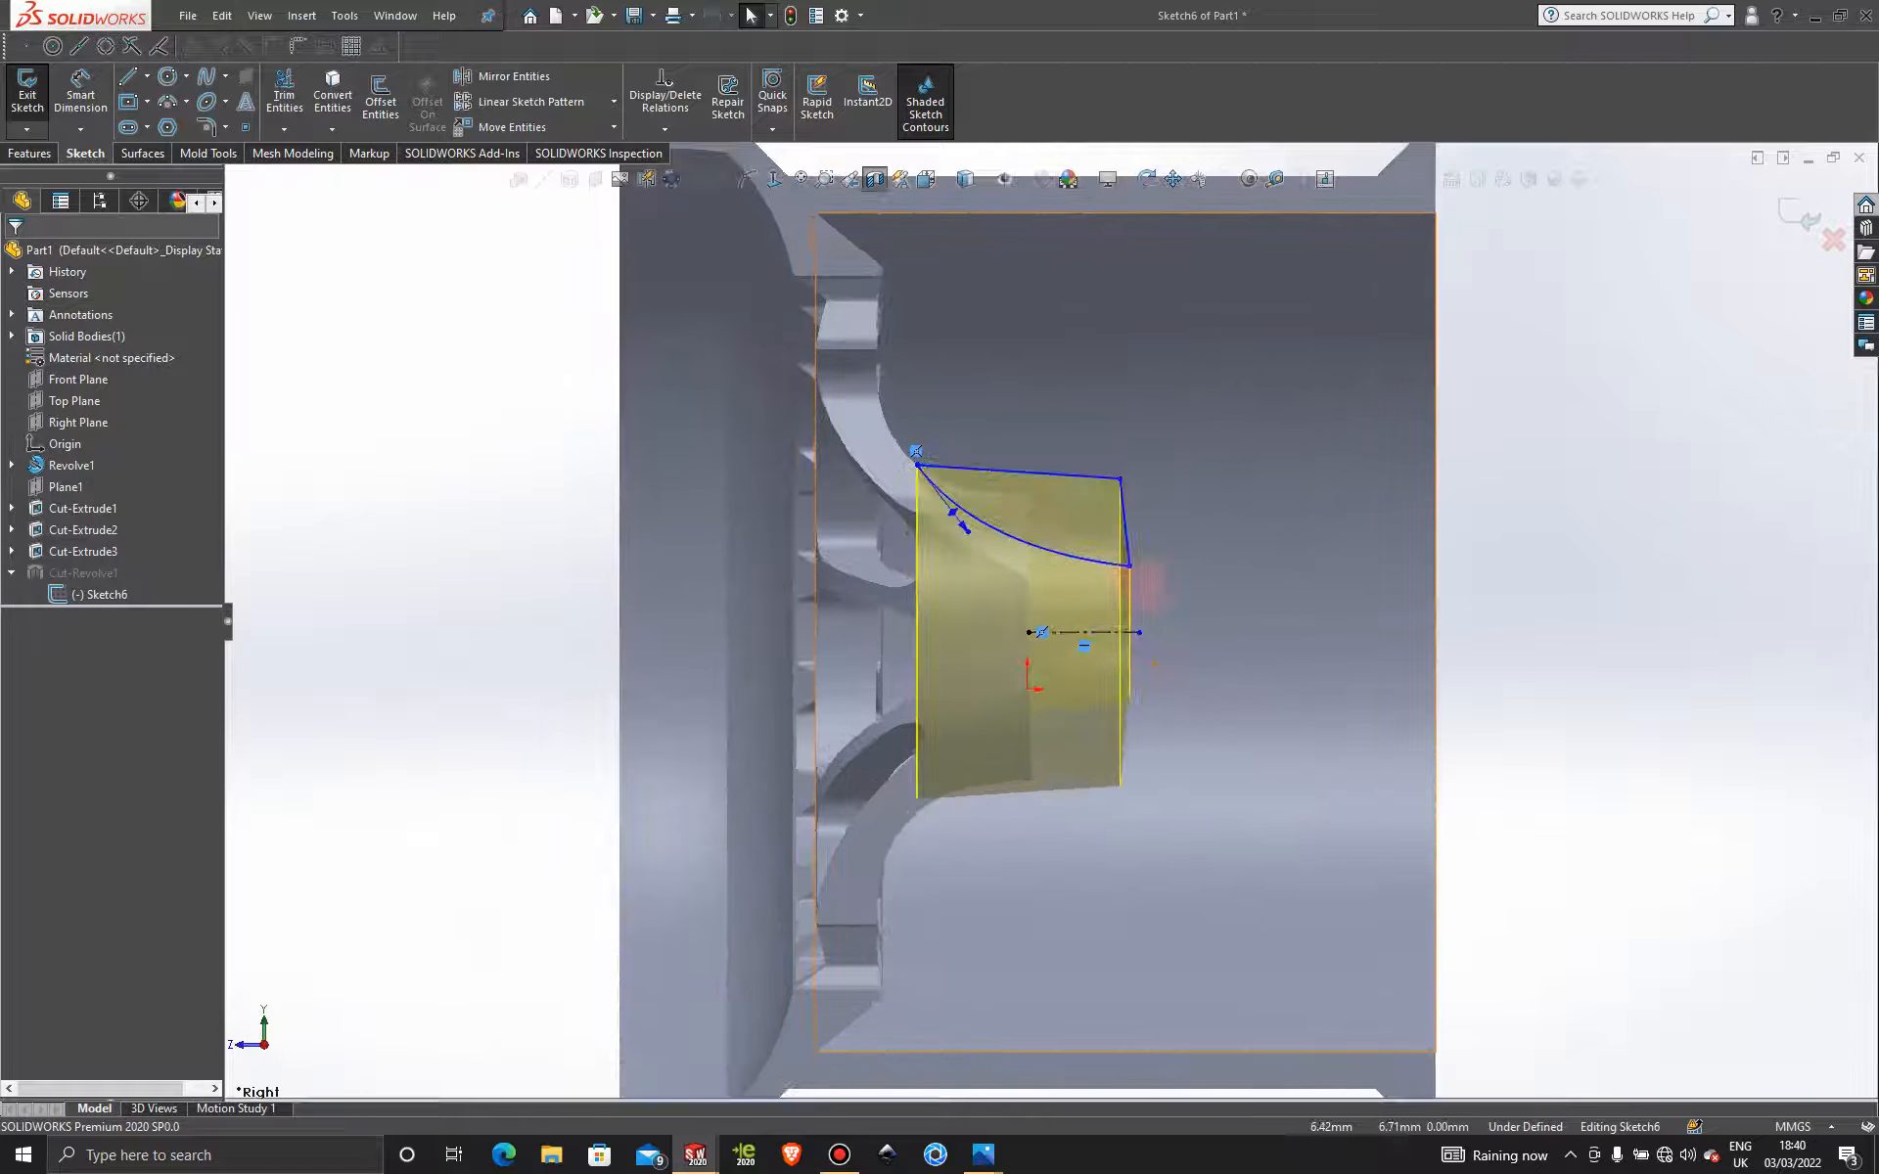
scroll(1182, 597, "down", 2)
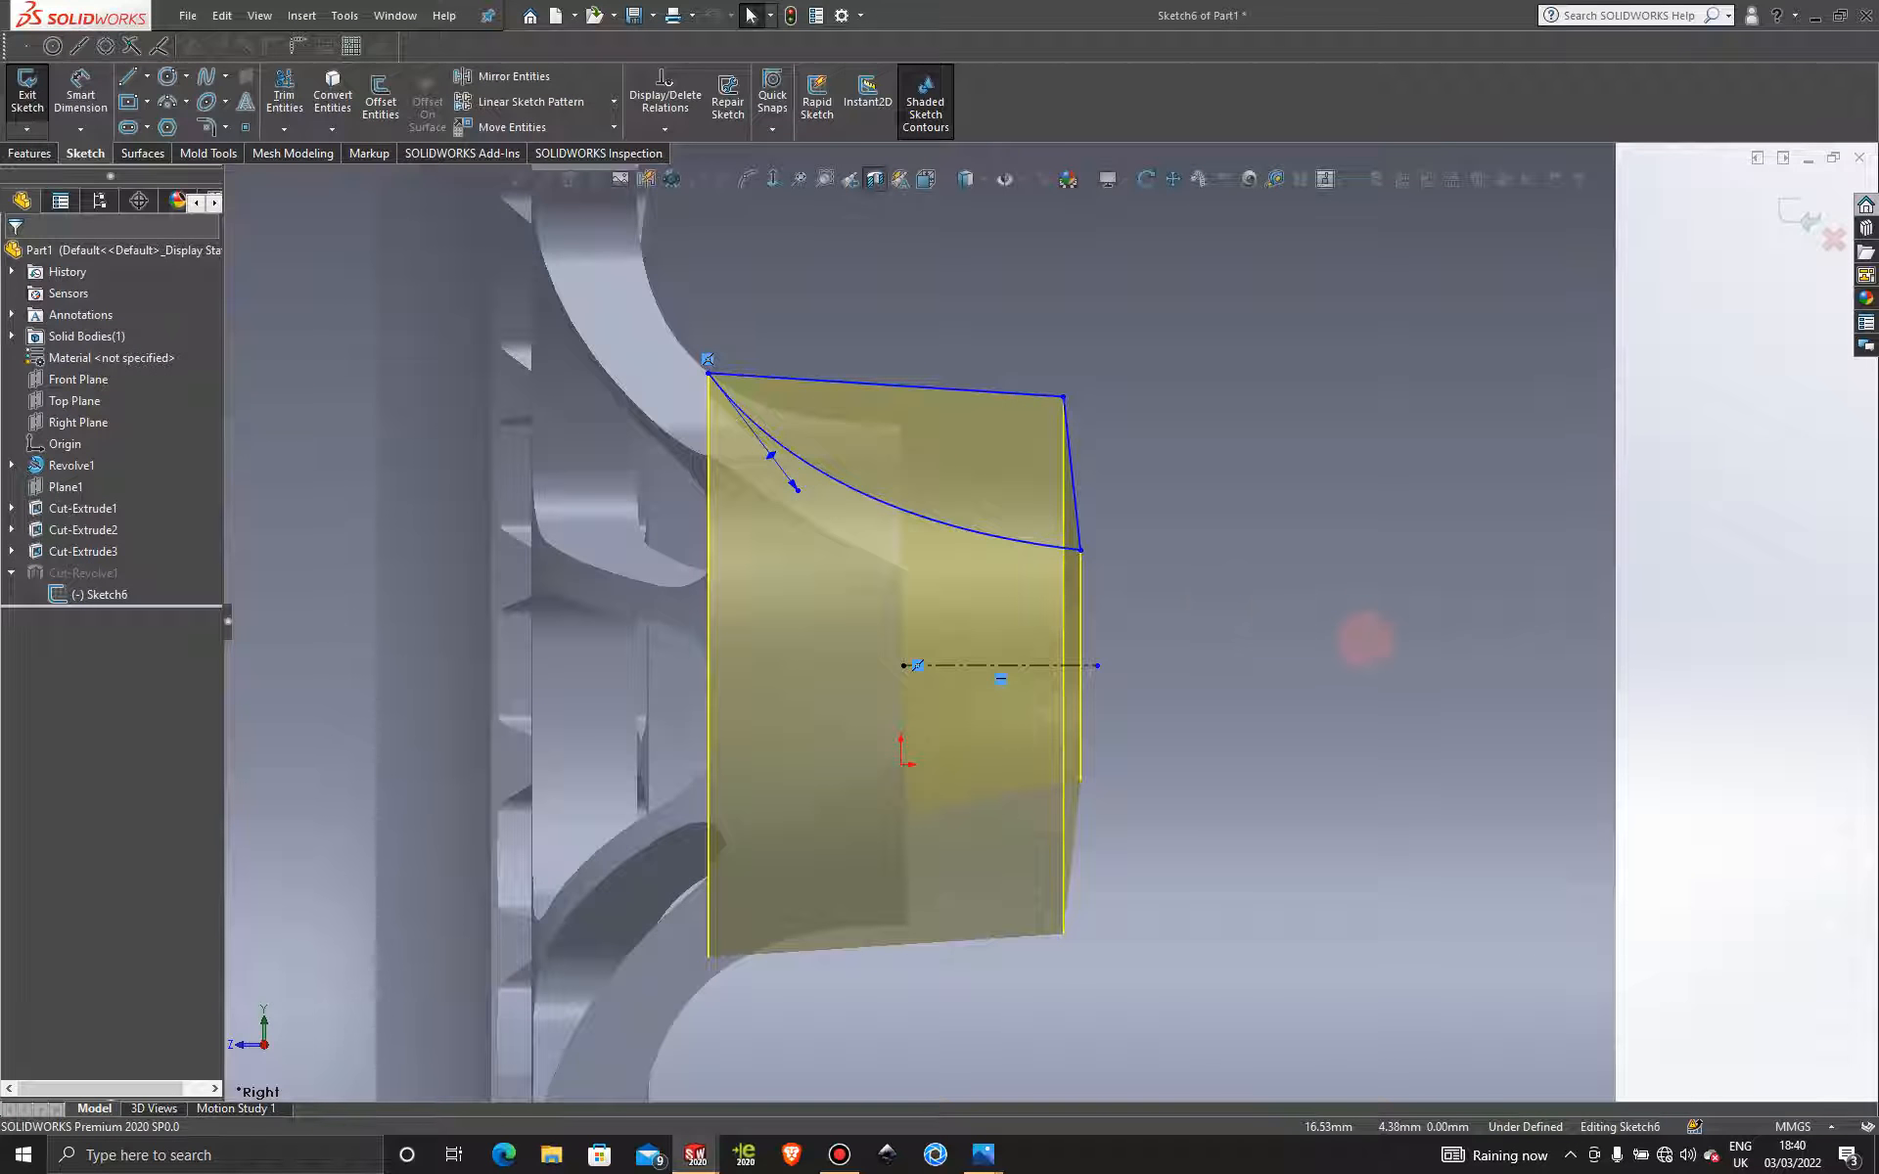
Delete the horizontal centerline and the closed spline profile from the revolved cut's sketch.
left_click(1050, 668)
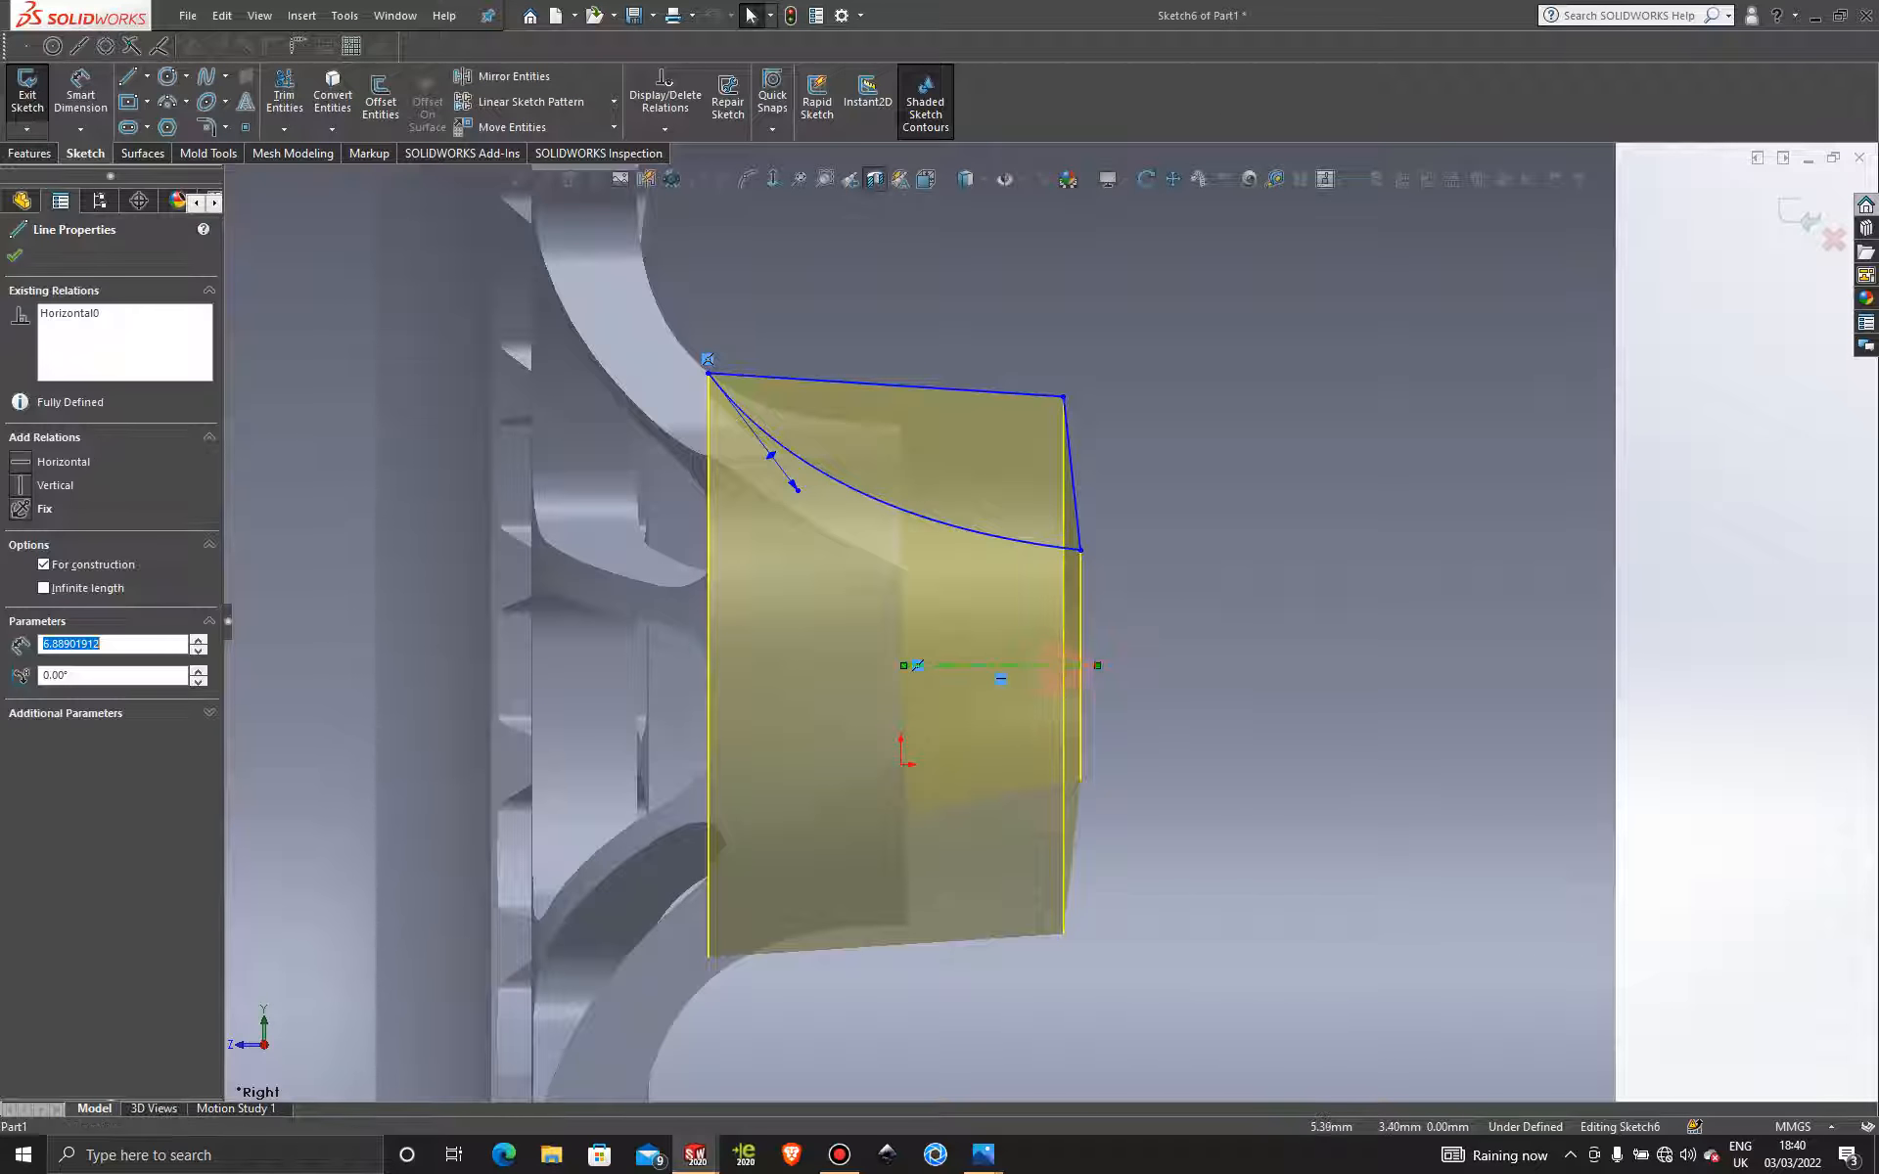
right_click(1052, 668)
left_click(1140, 970)
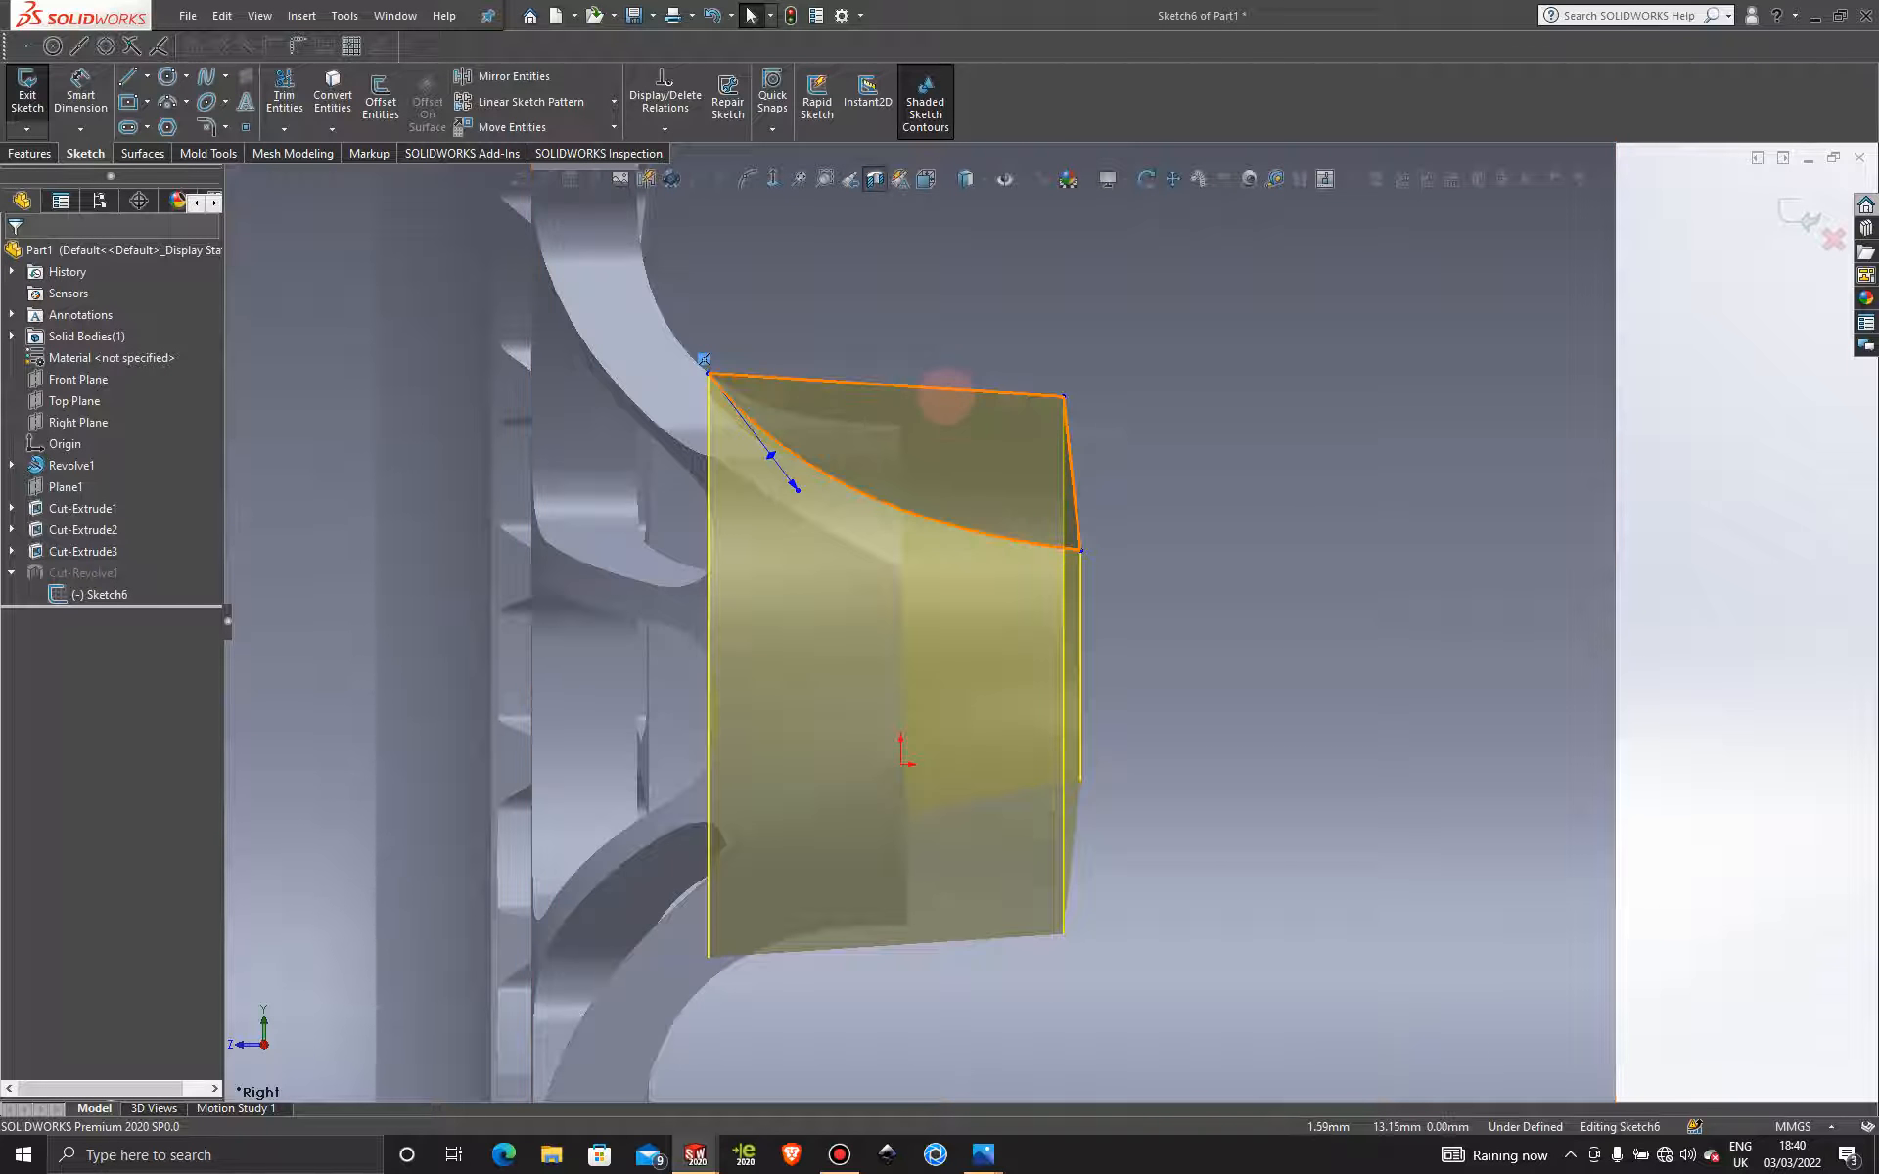
left_click(945, 397)
right_click(945, 397)
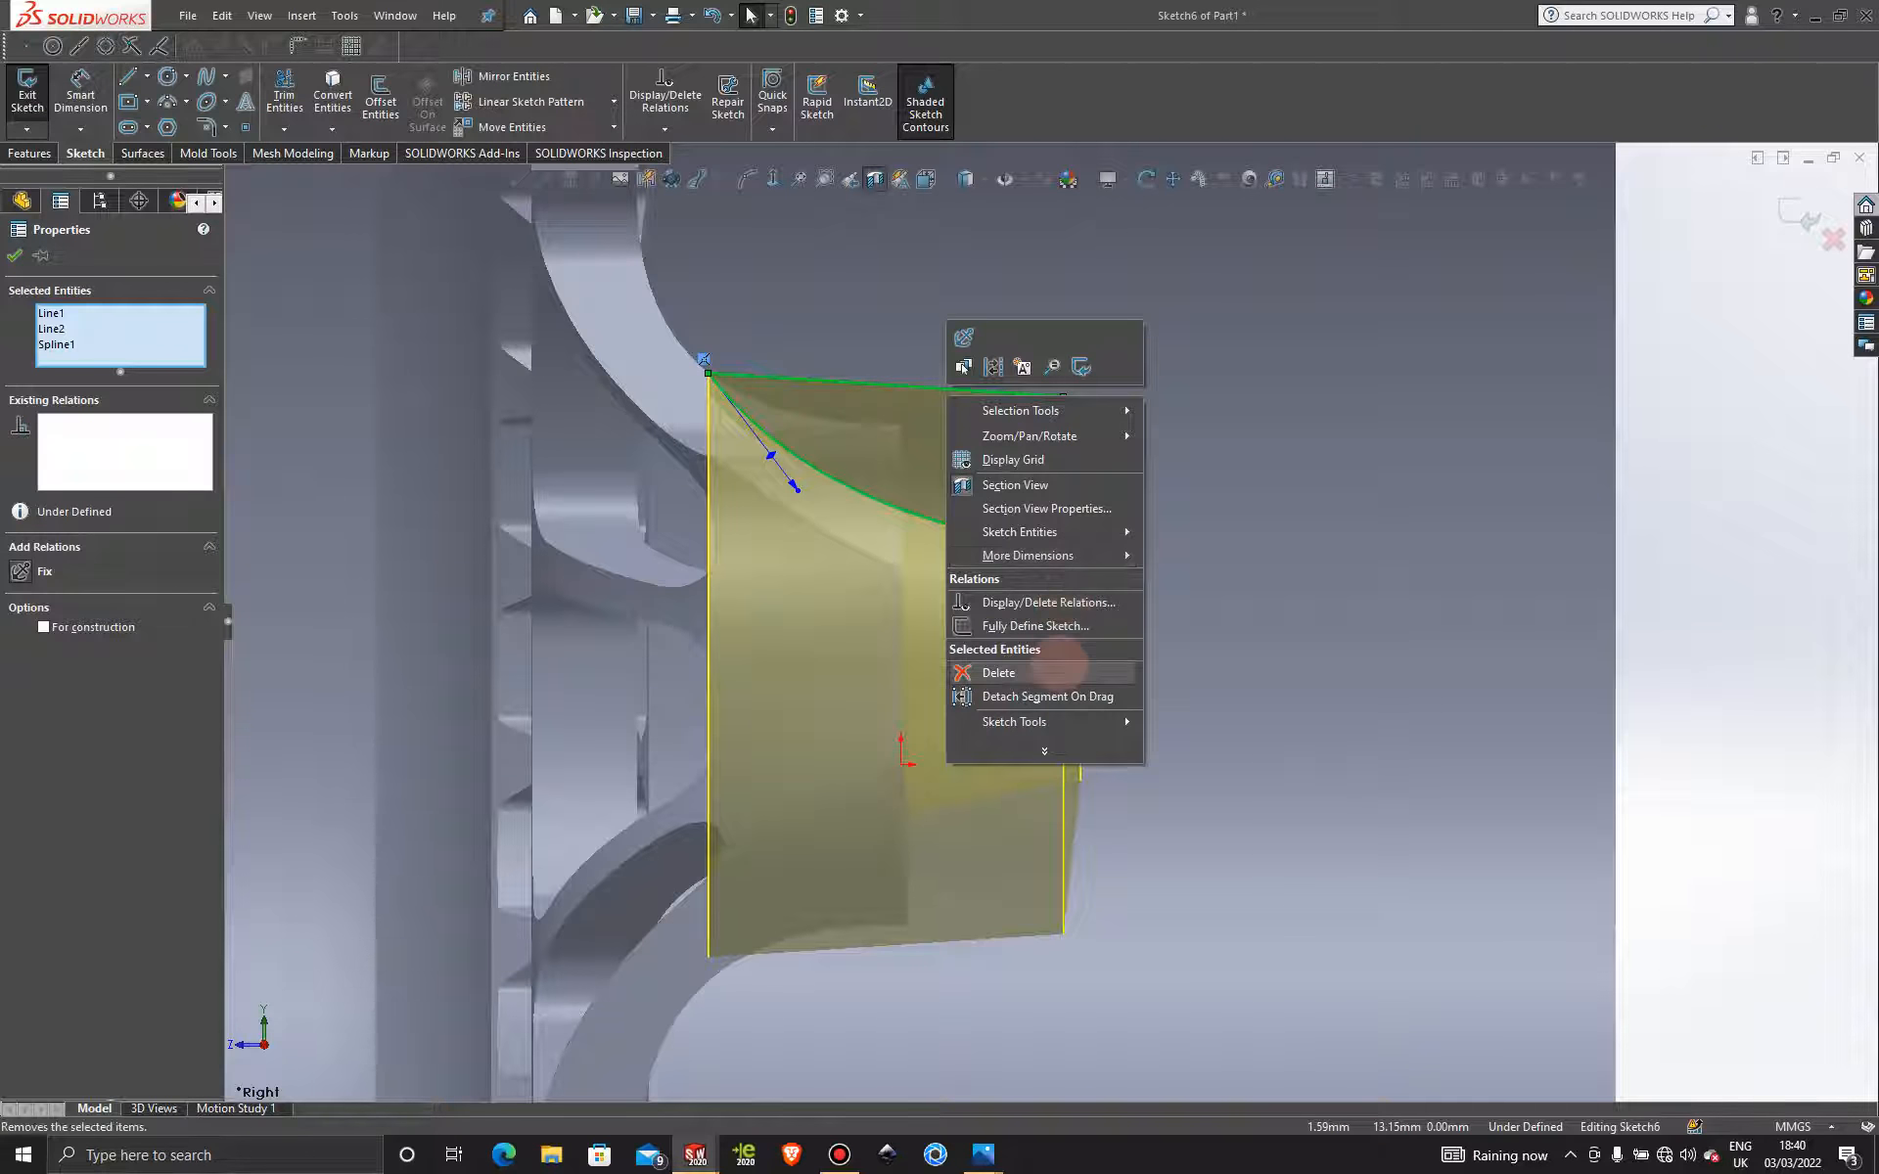
left_click(1052, 674)
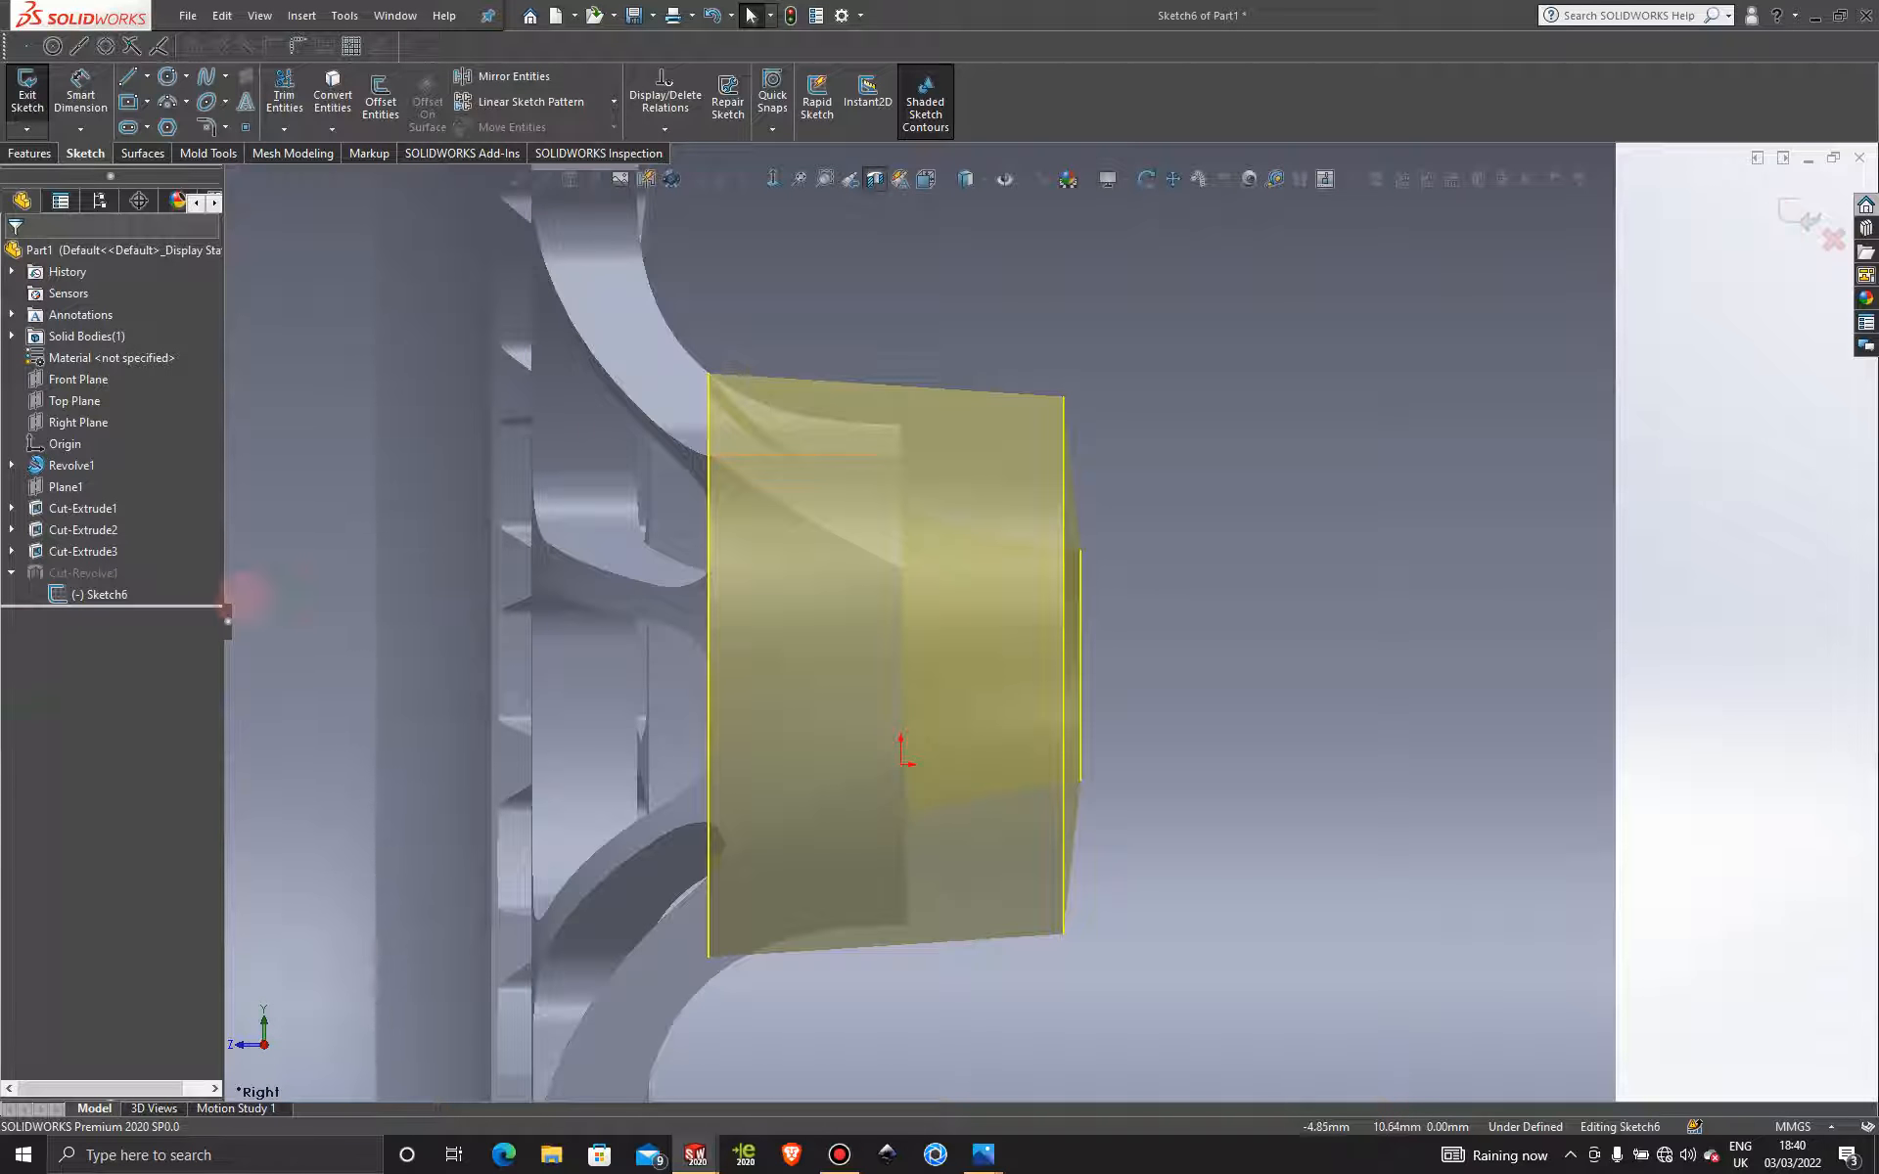
Try to remove the revolved cut from the feature tree and exit its emptied sketch.
right_click(93, 595)
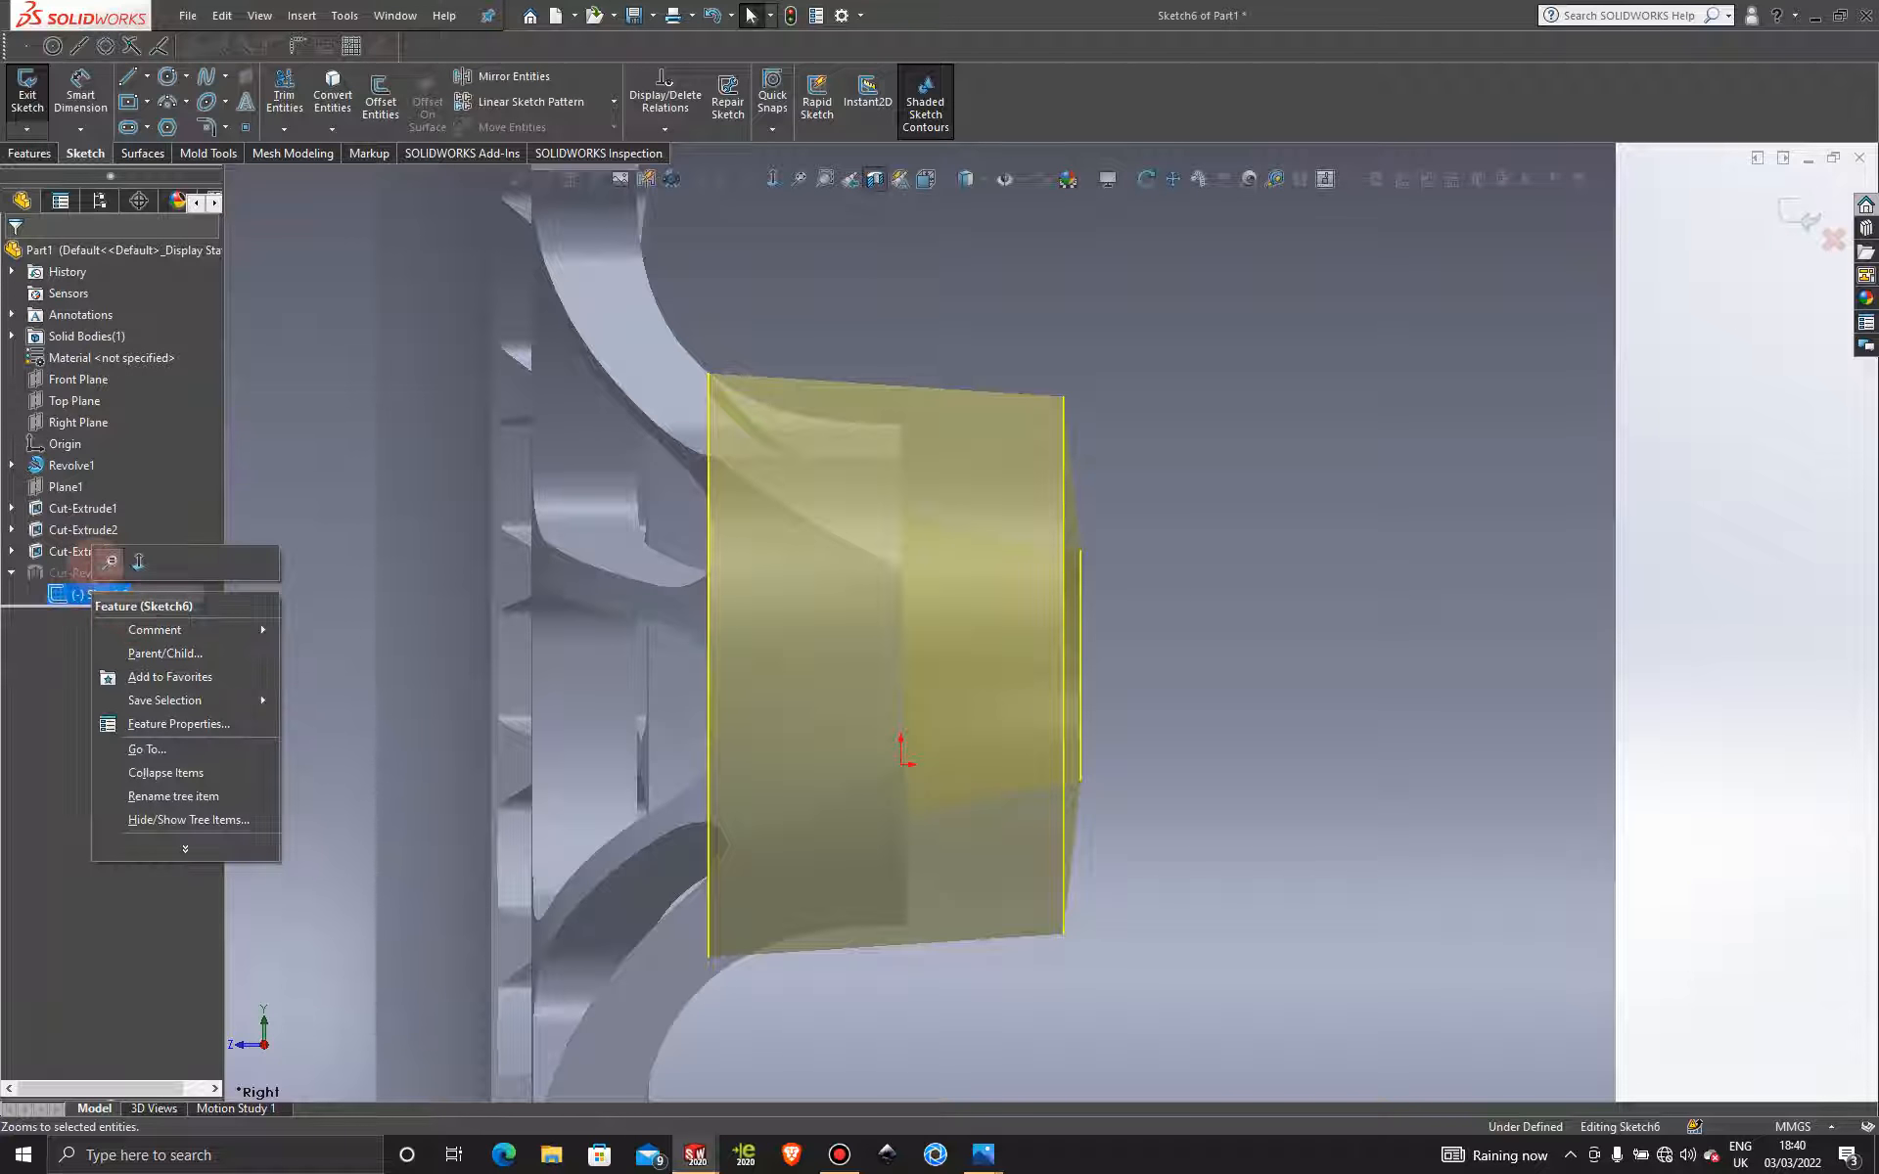
right_click(25, 562)
left_click(193, 482)
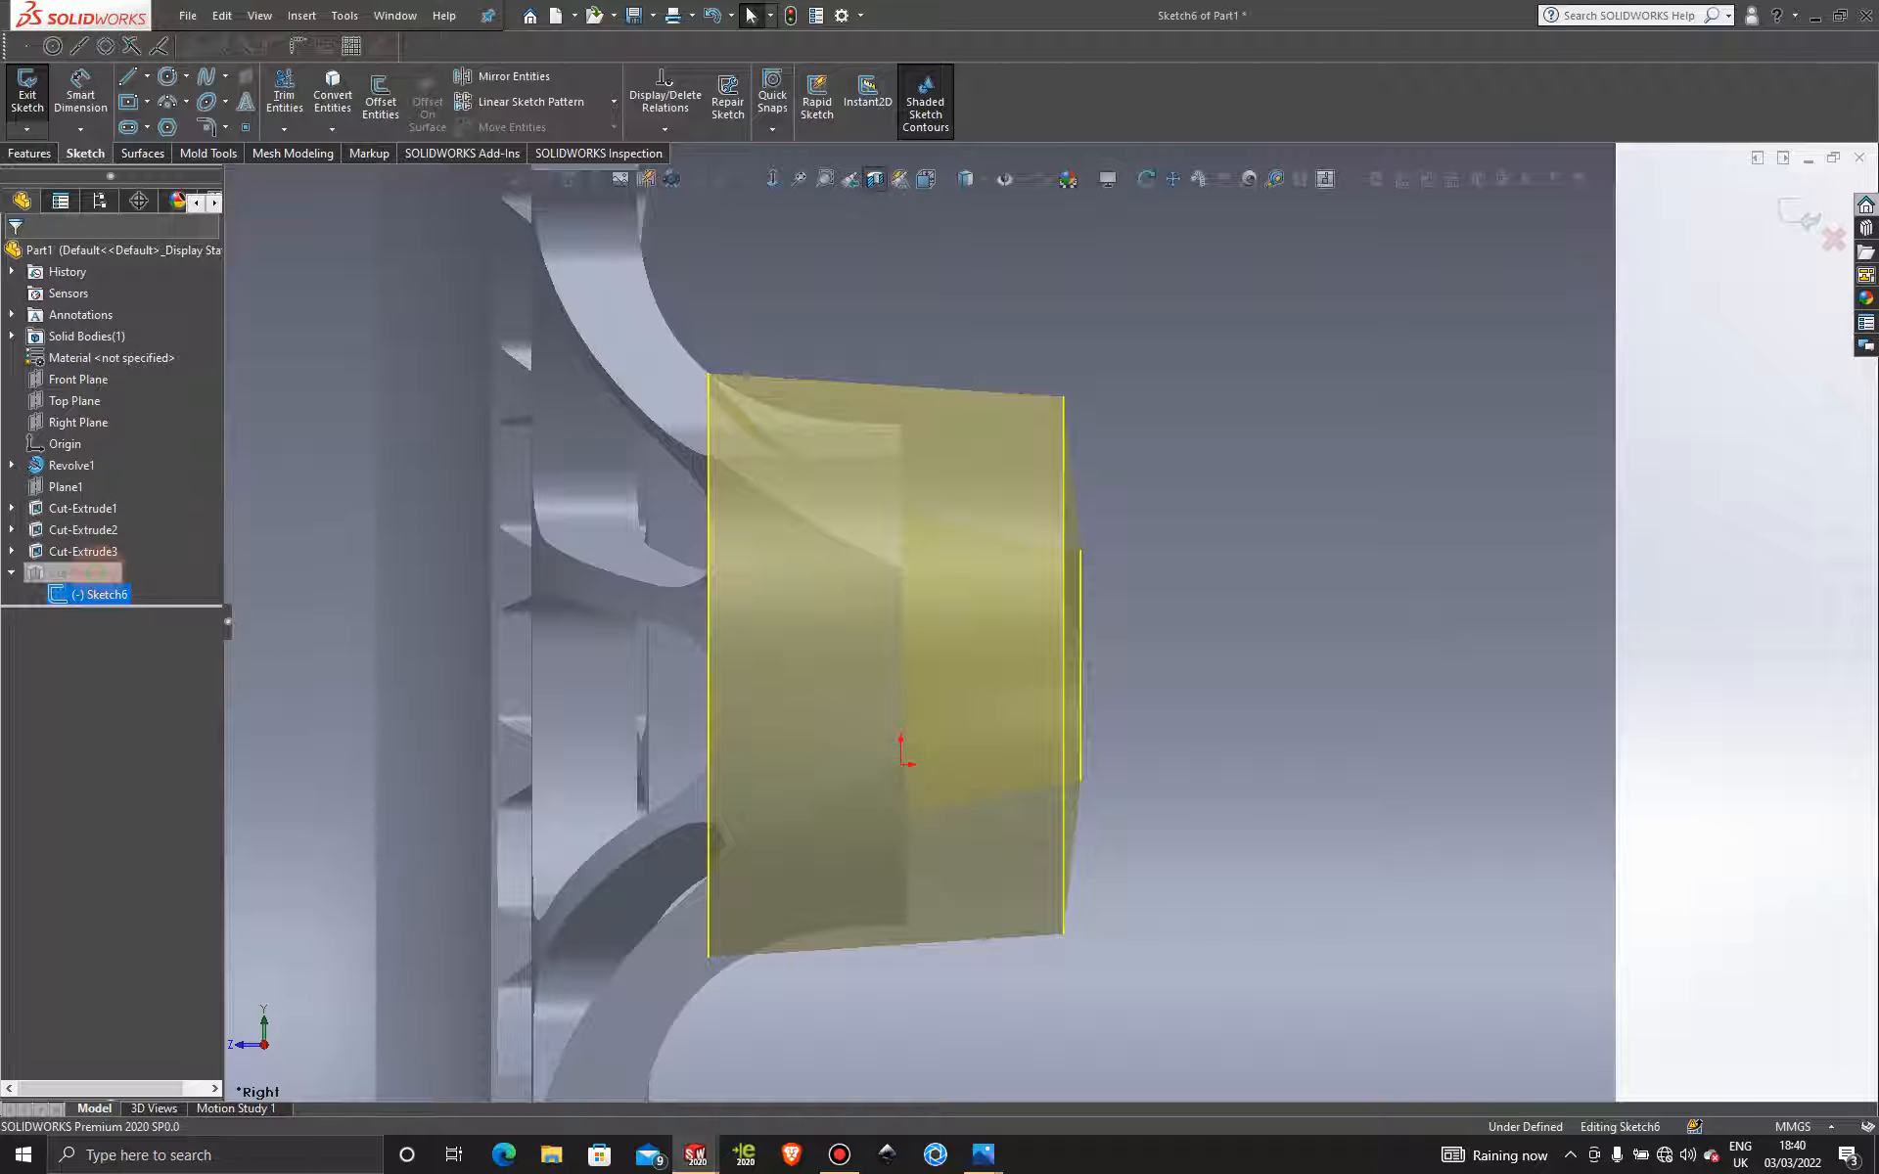
right_click(98, 573)
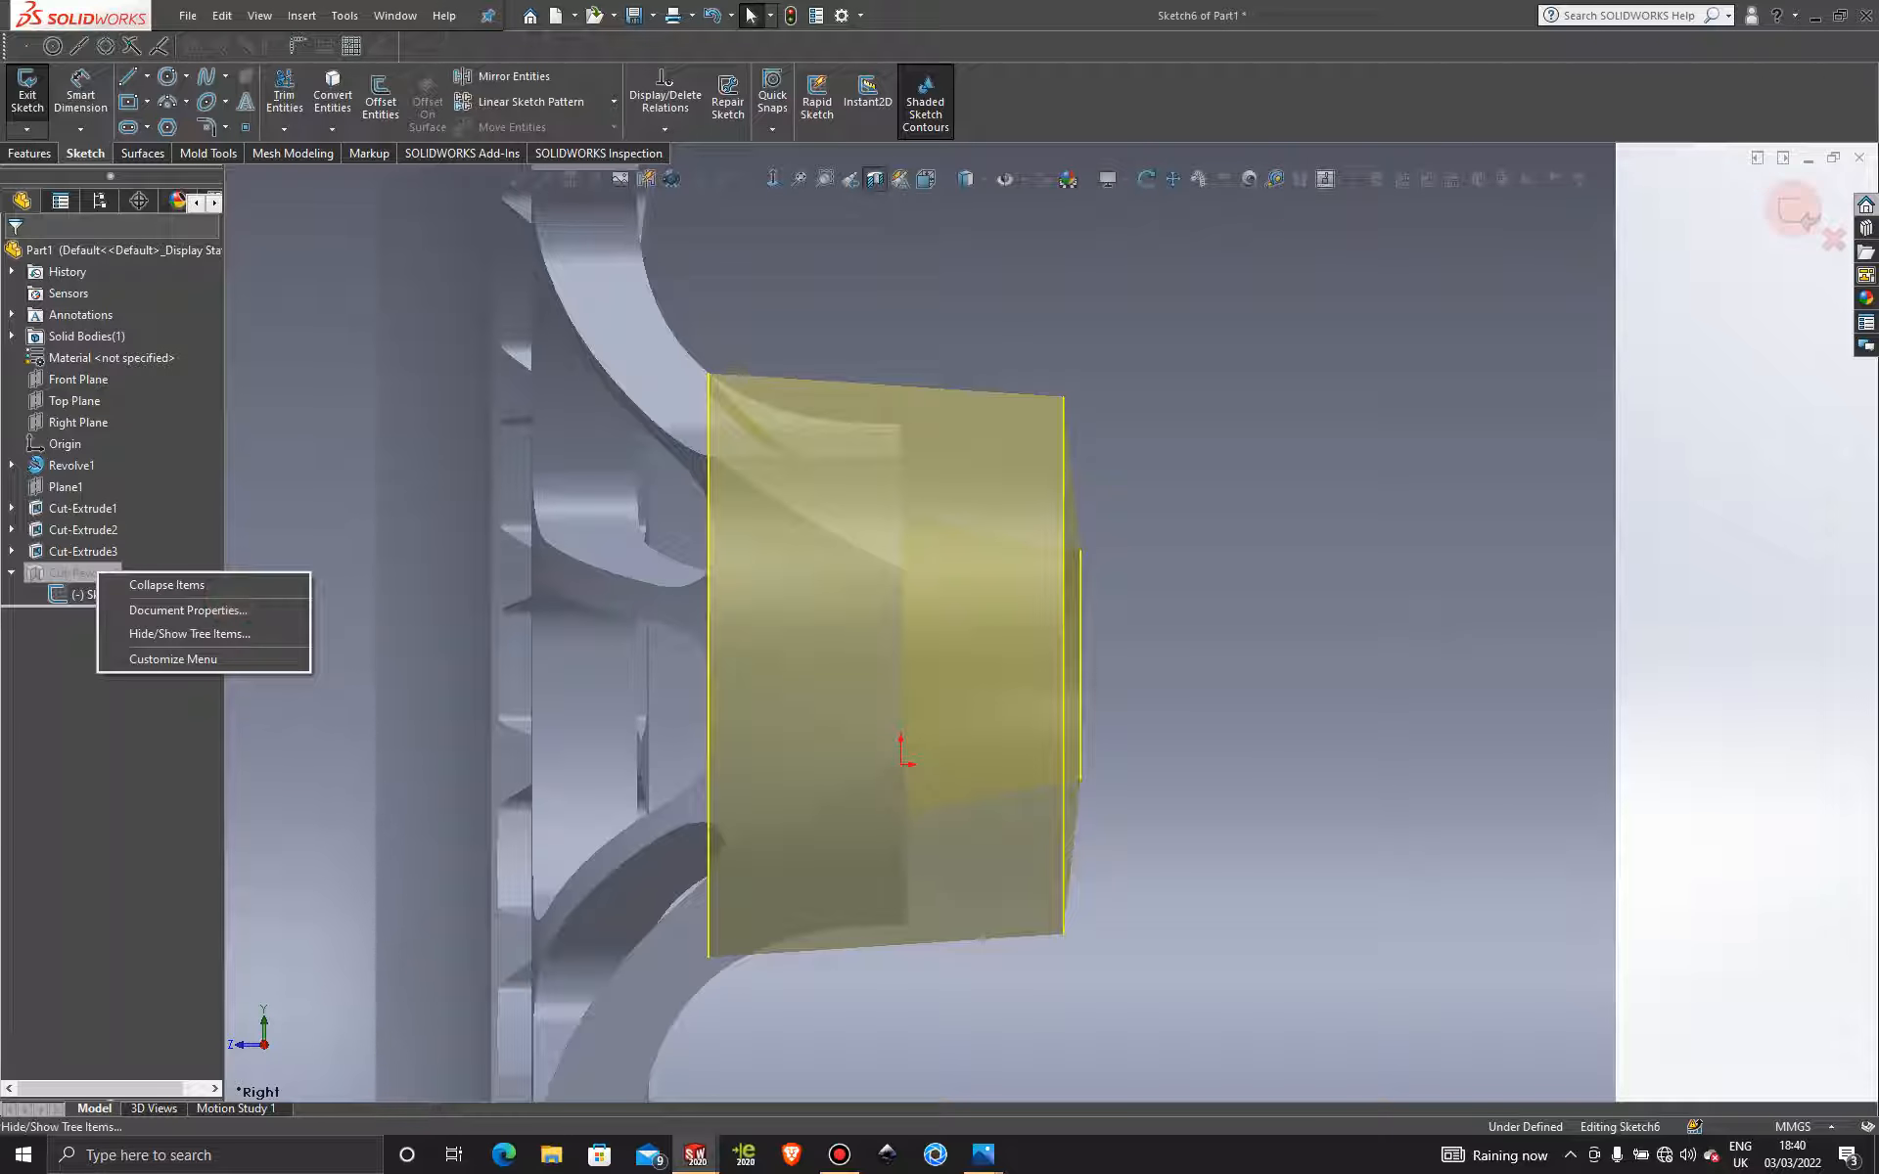
left_click(1794, 212)
left_click(1059, 577)
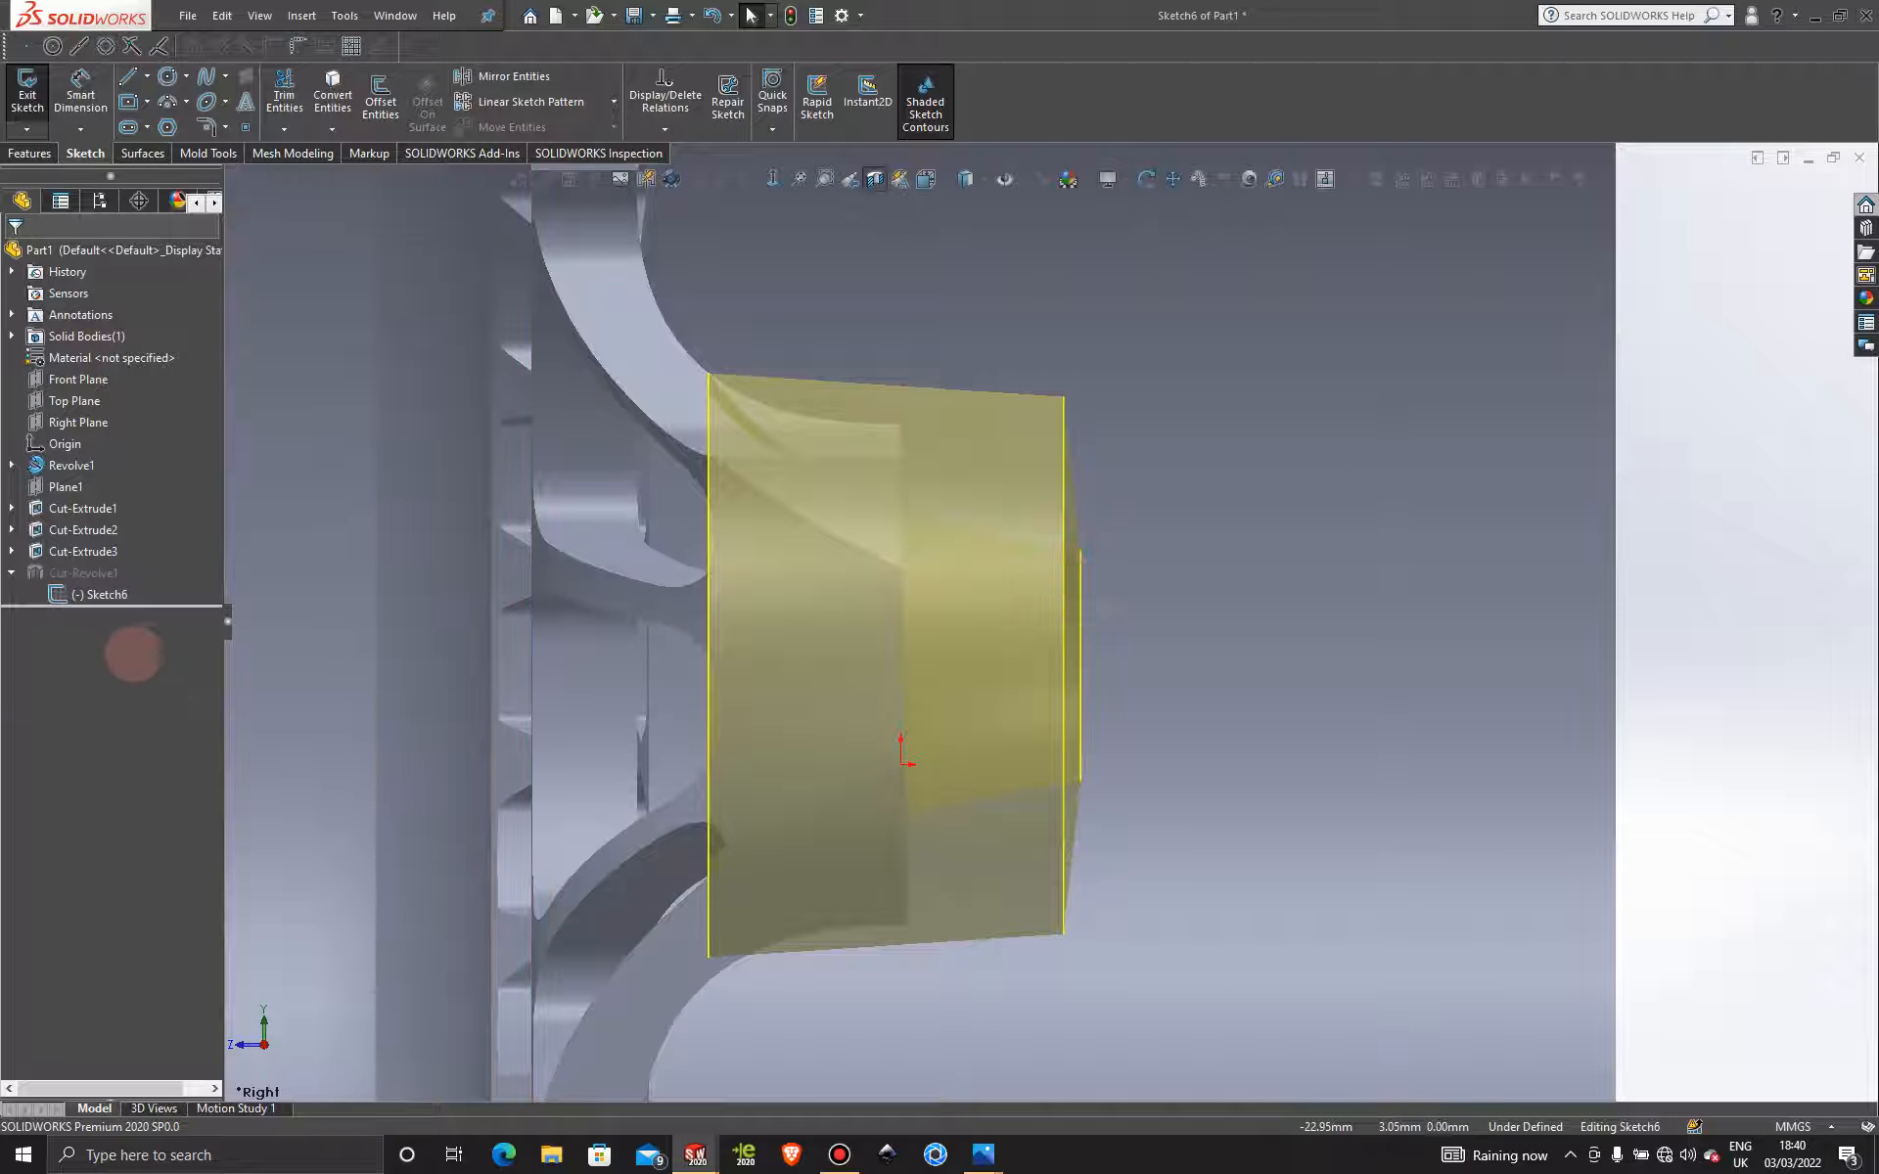
left_click(1797, 210)
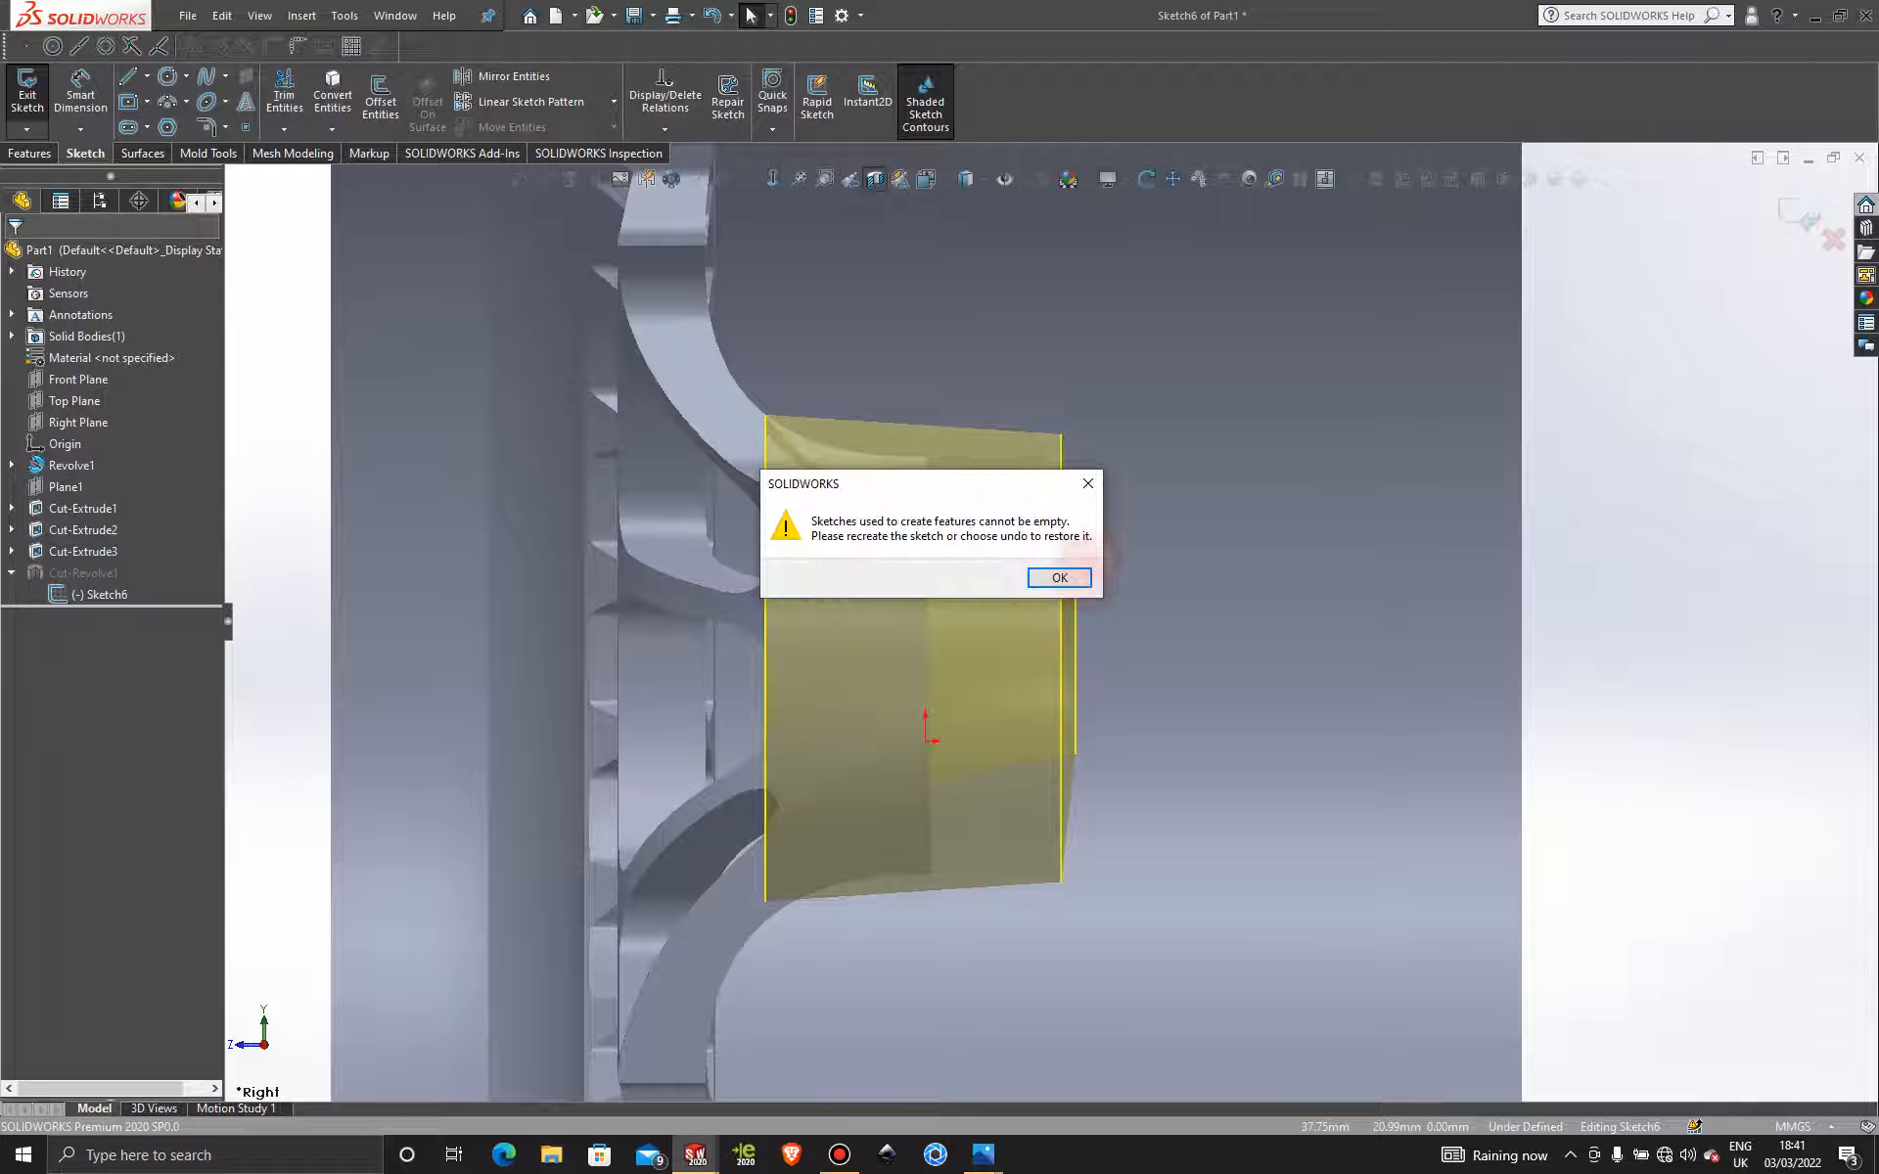
left_click(1077, 577)
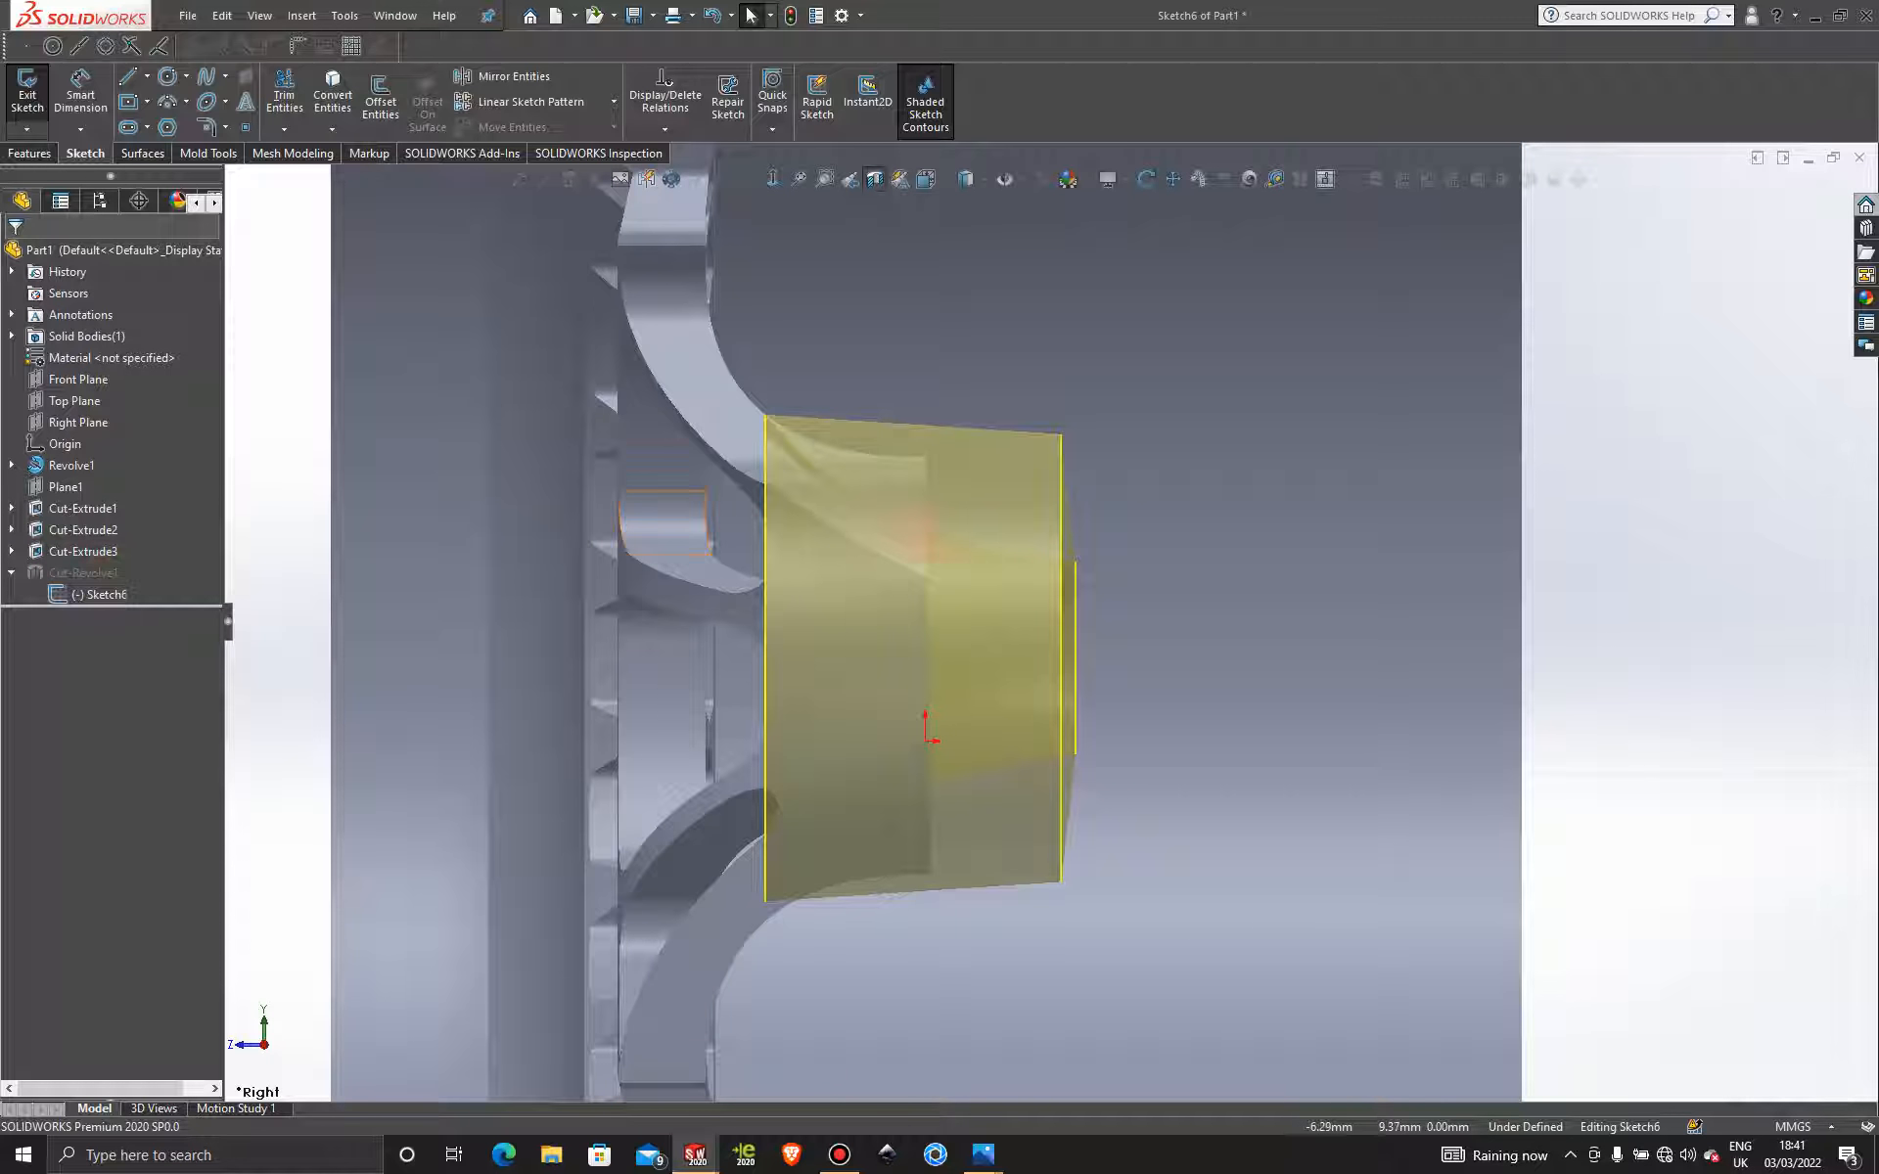
Undo the deletion of the spline profile and the centerline in the revolved cut's sketch.
mouse_move(884, 460)
middle_mouse_down()
mouse_move(914, 461)
mouse_move(912, 479)
middle_mouse_up()
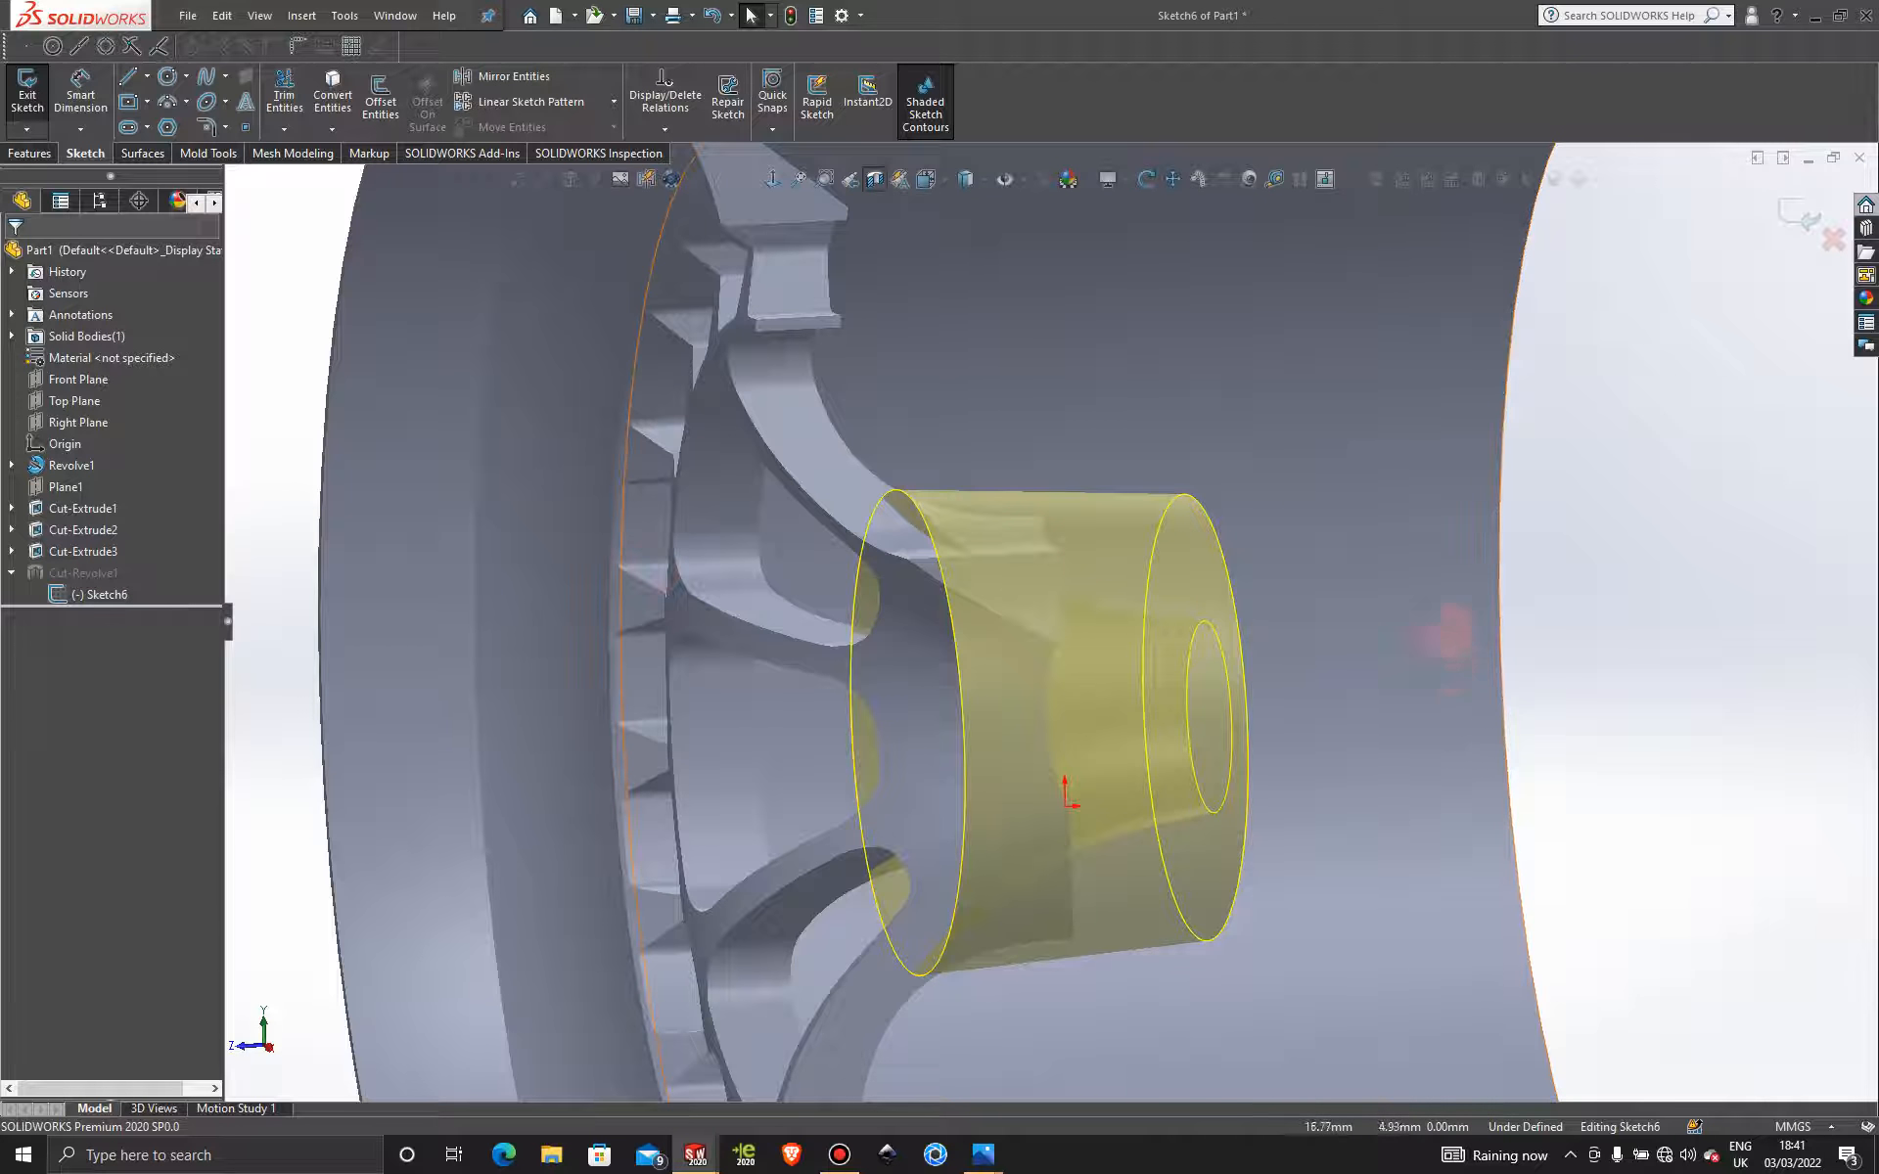
key("ctrl+z")
key("ctrl+z")
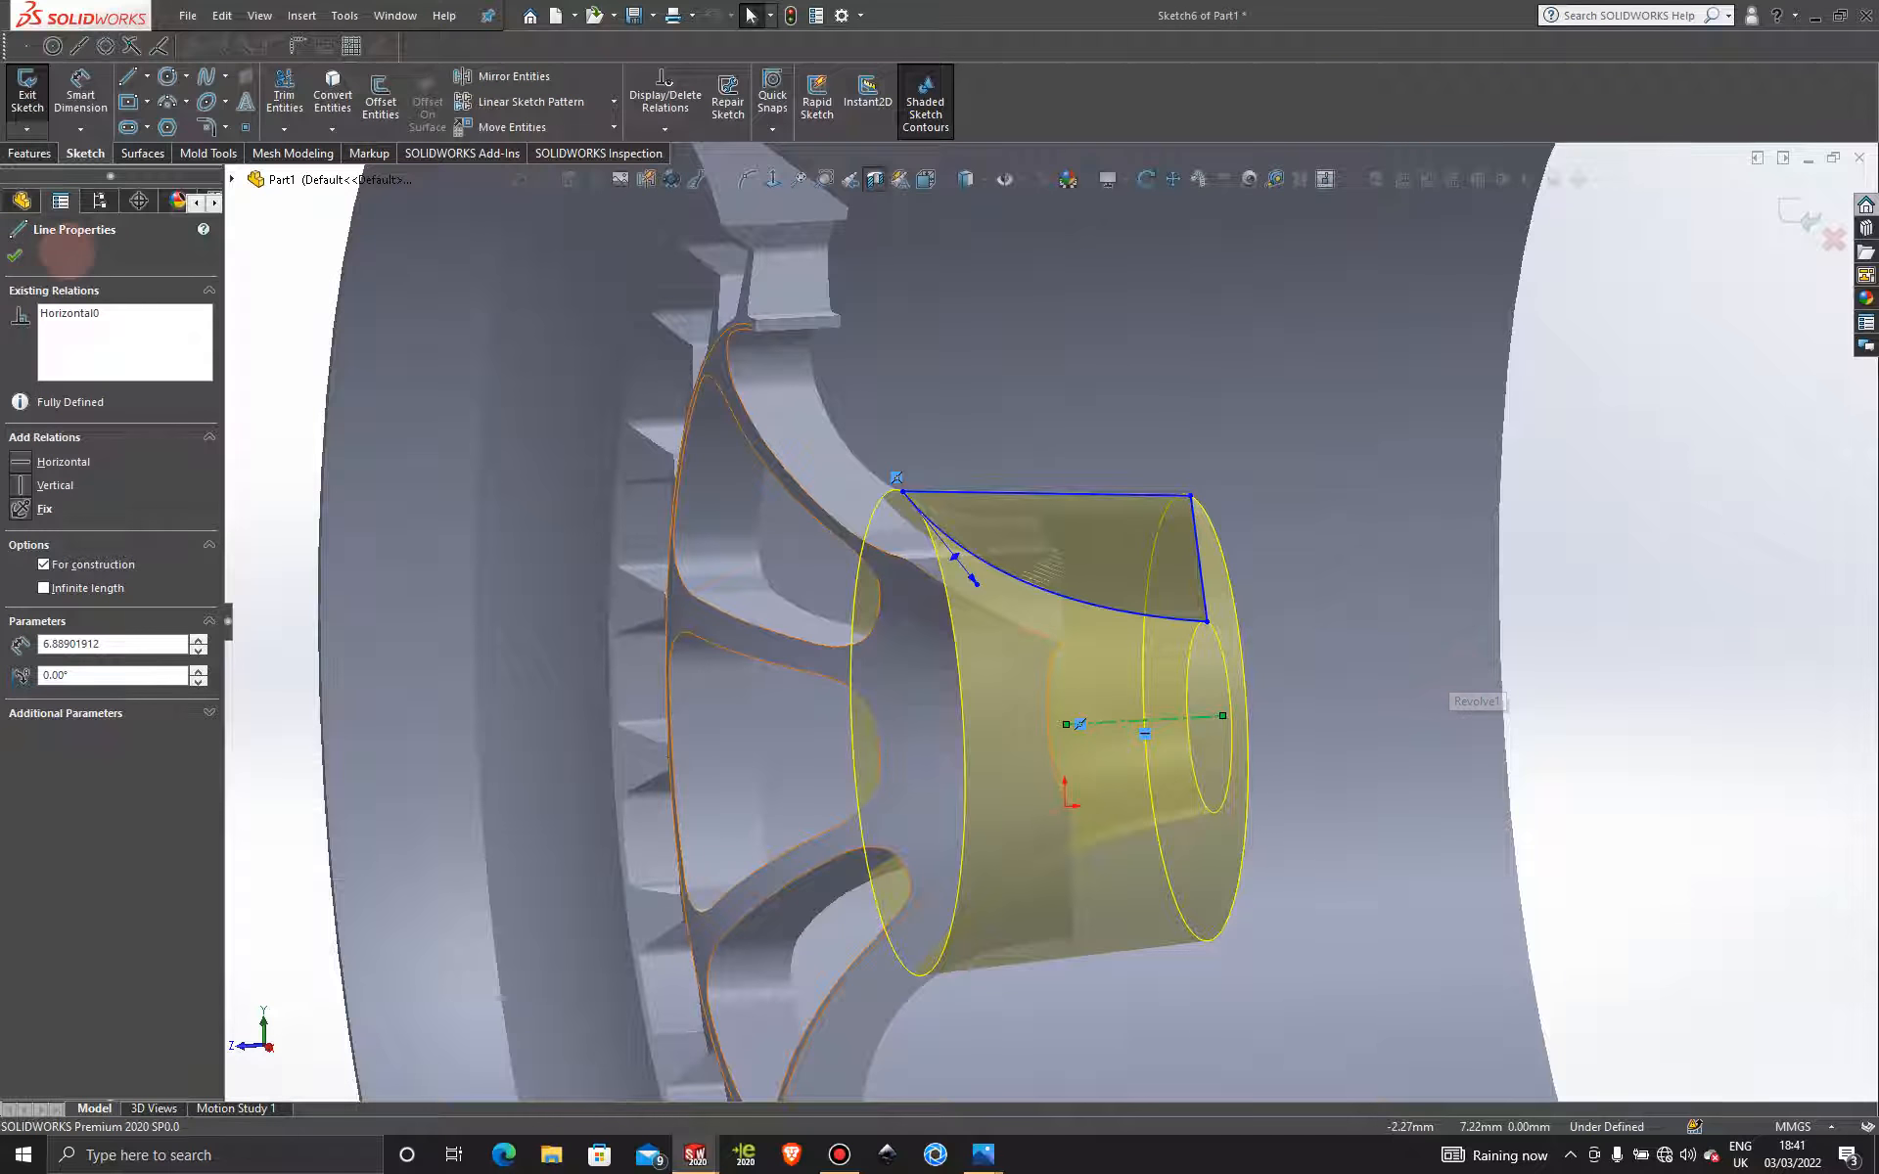
left_click(15, 255)
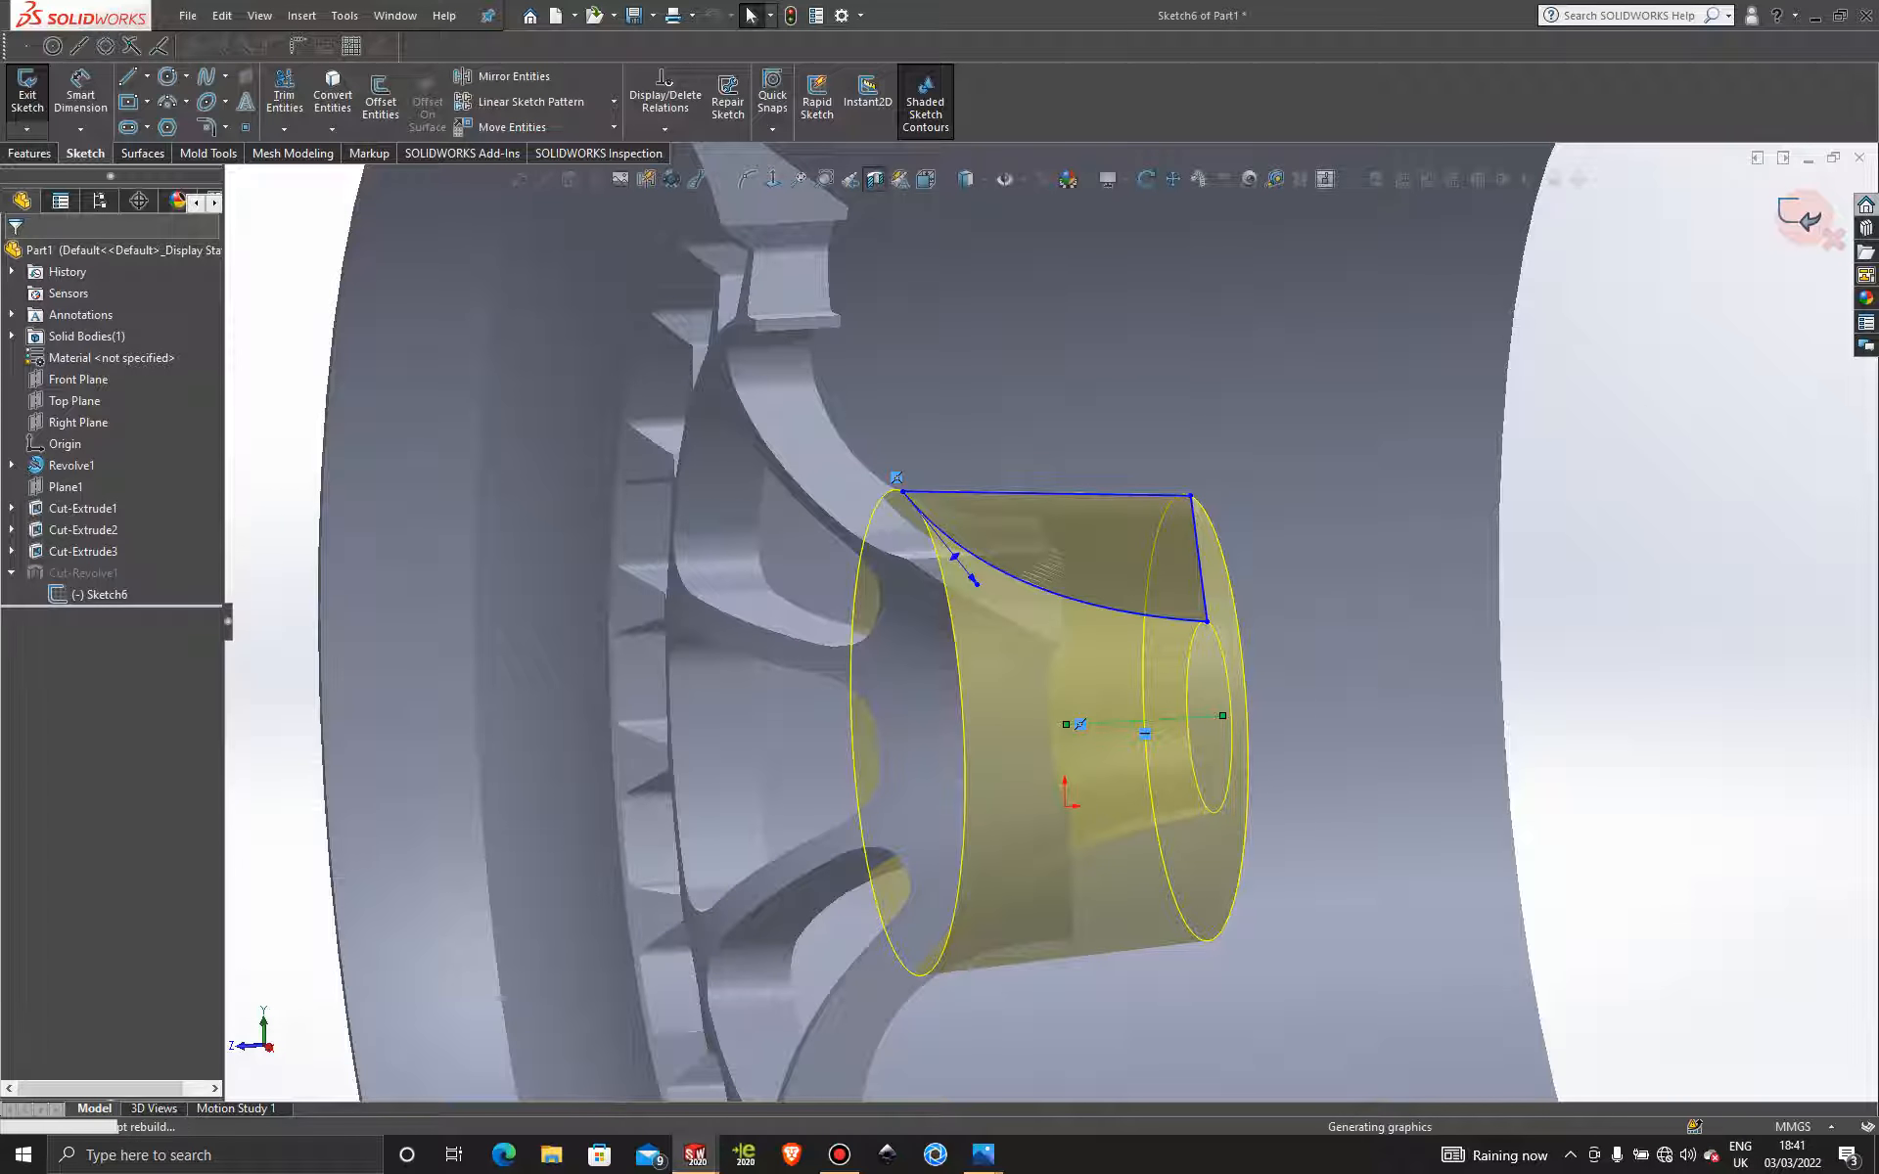
Exit the sketch and delete the revolved cut feature while keeping its sketch.
left_click(1800, 215)
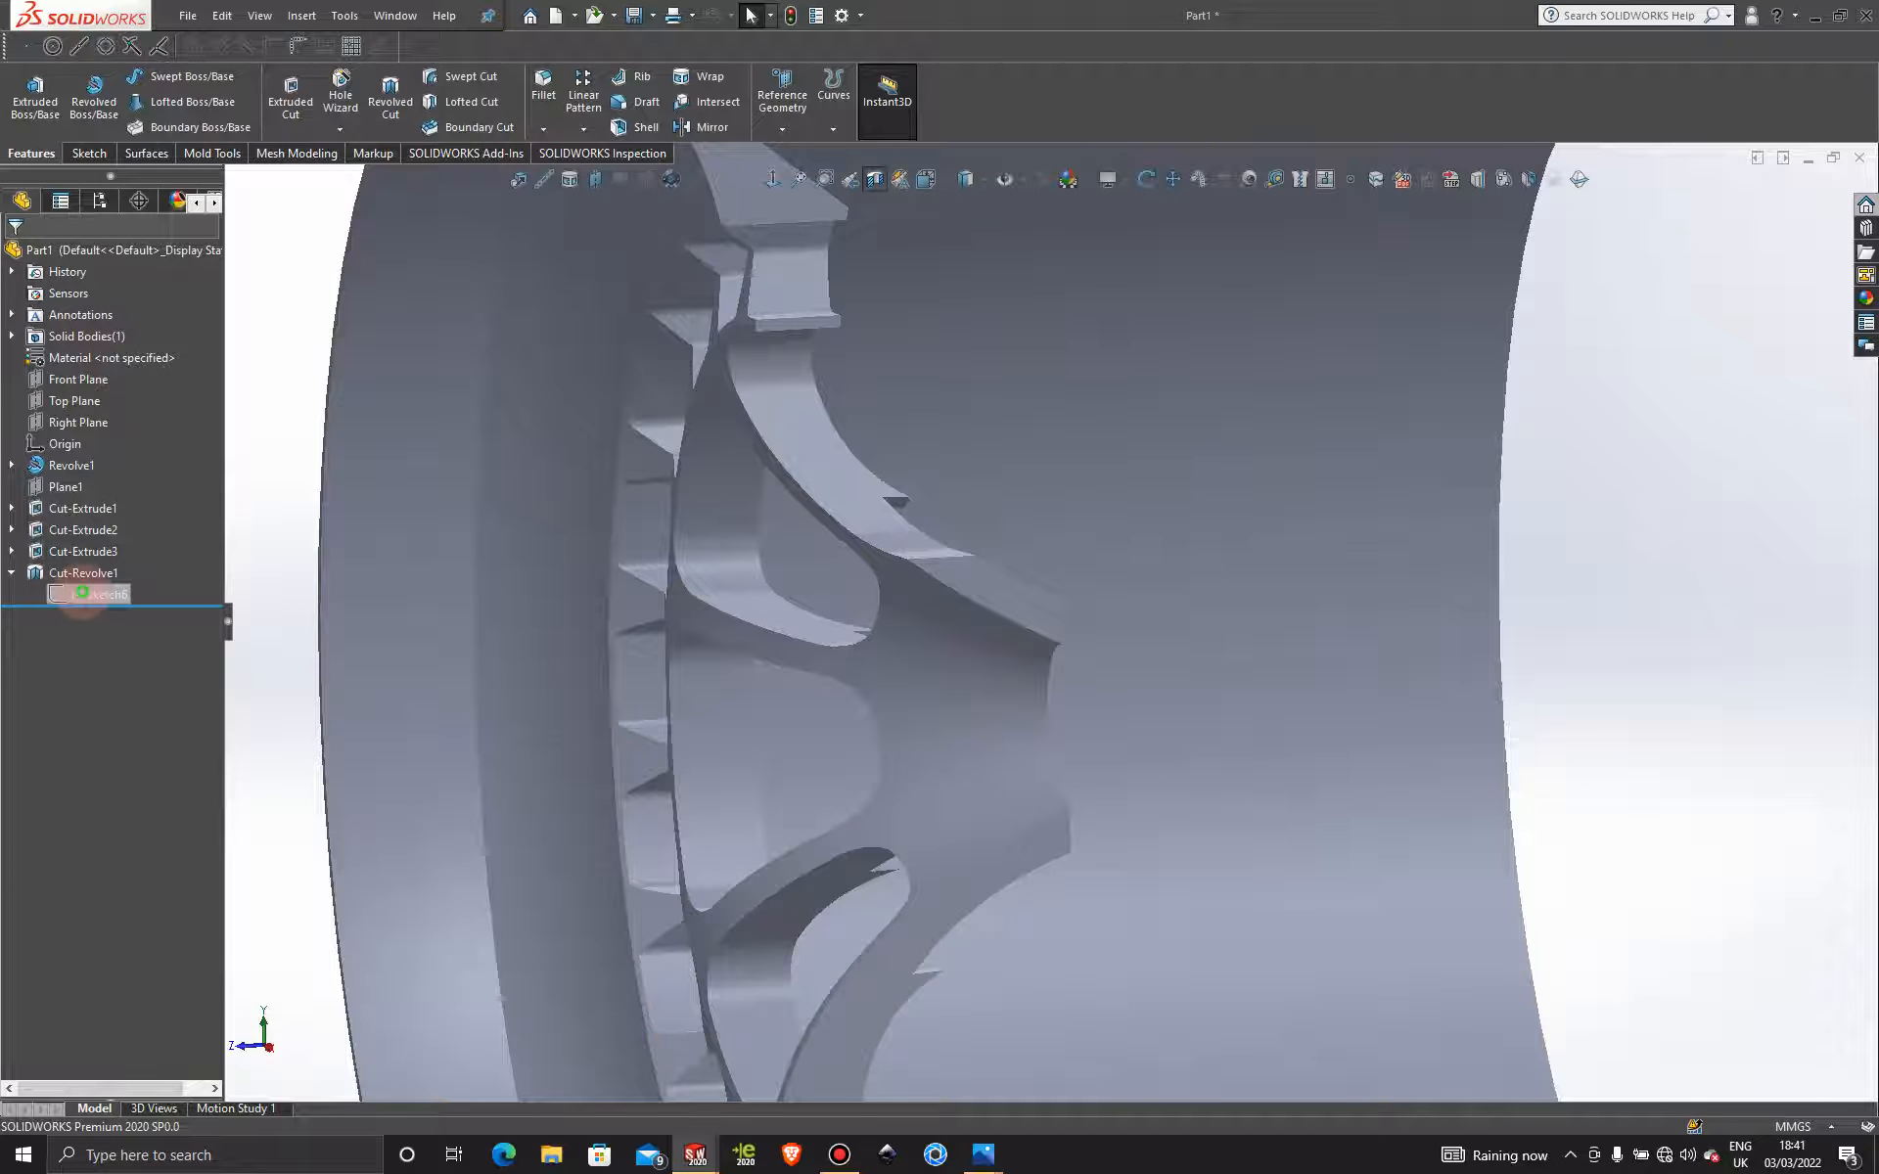
right_click(83, 593)
left_click(56, 583)
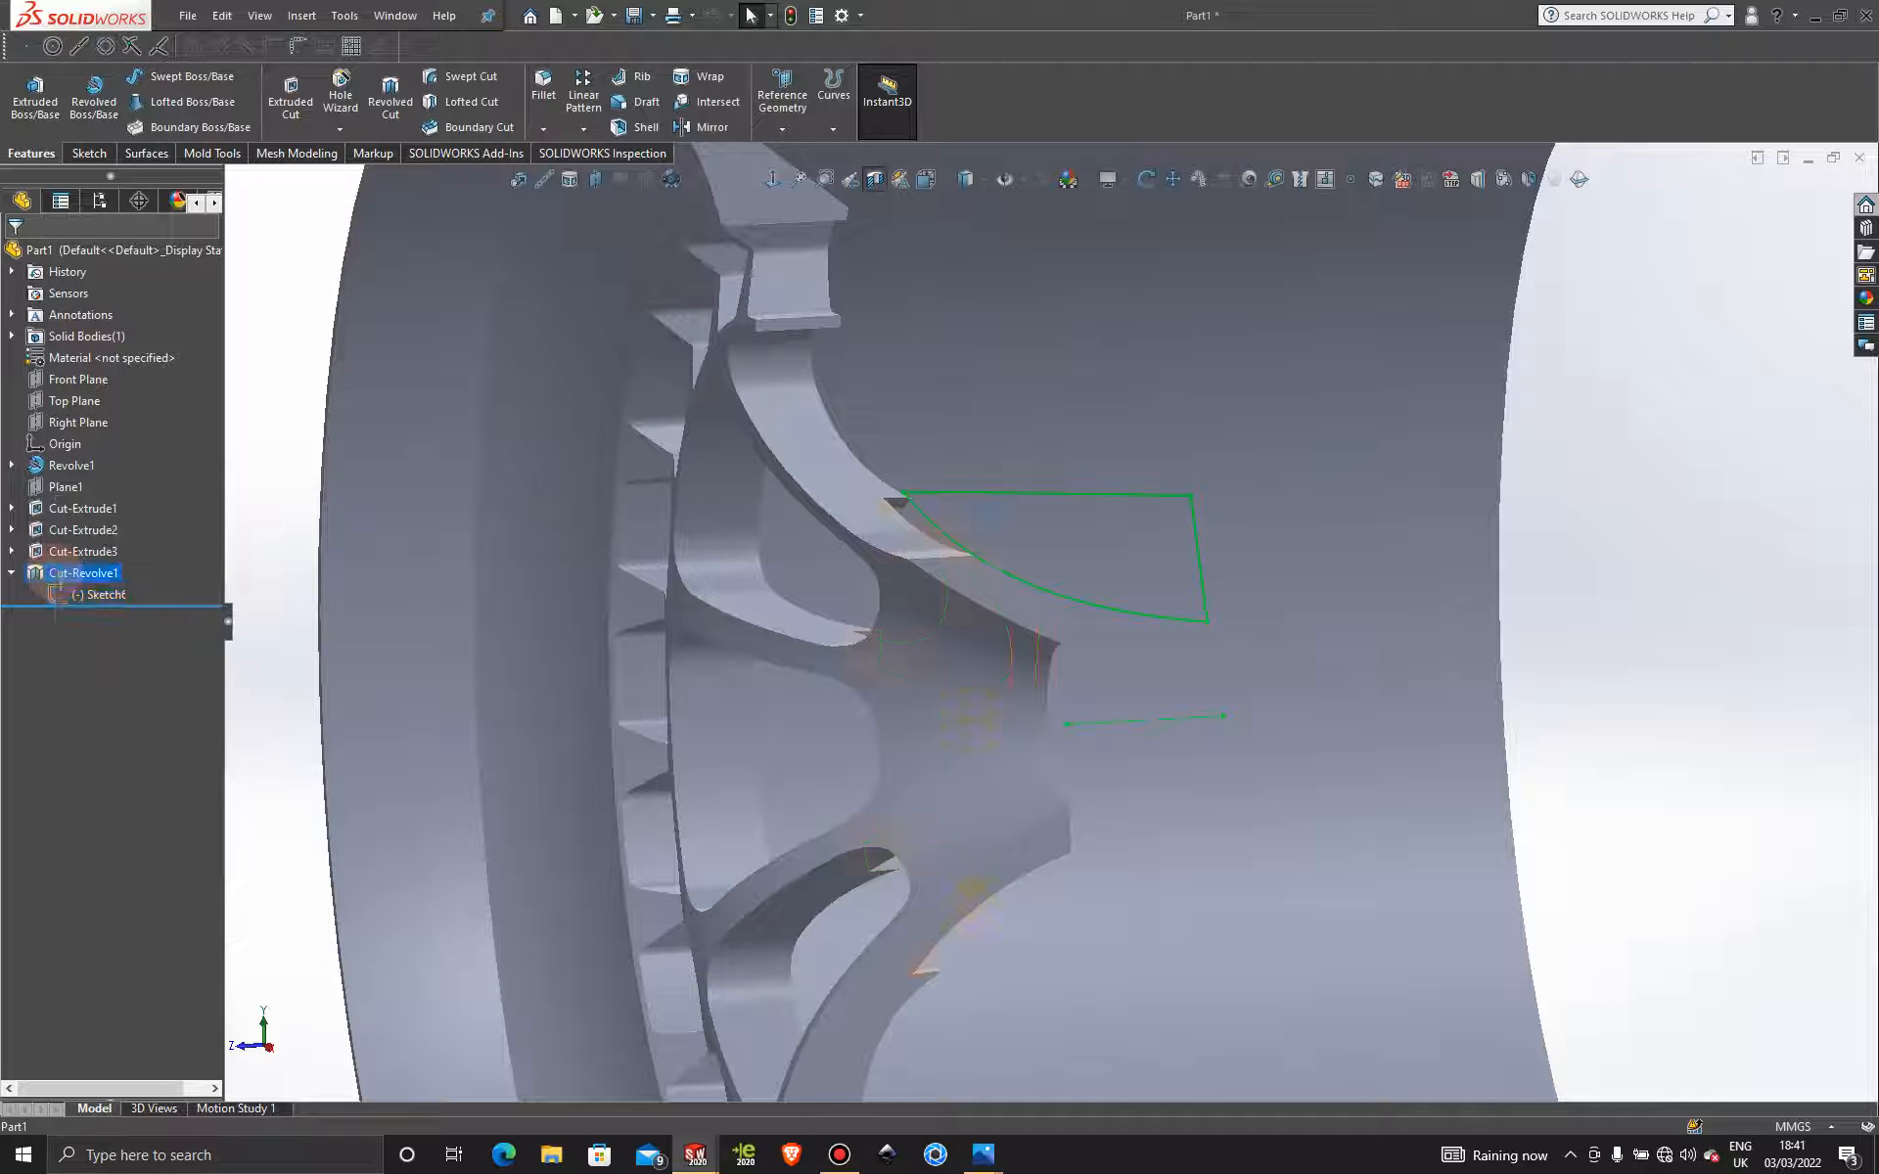
right_click(57, 577)
left_click(109, 681)
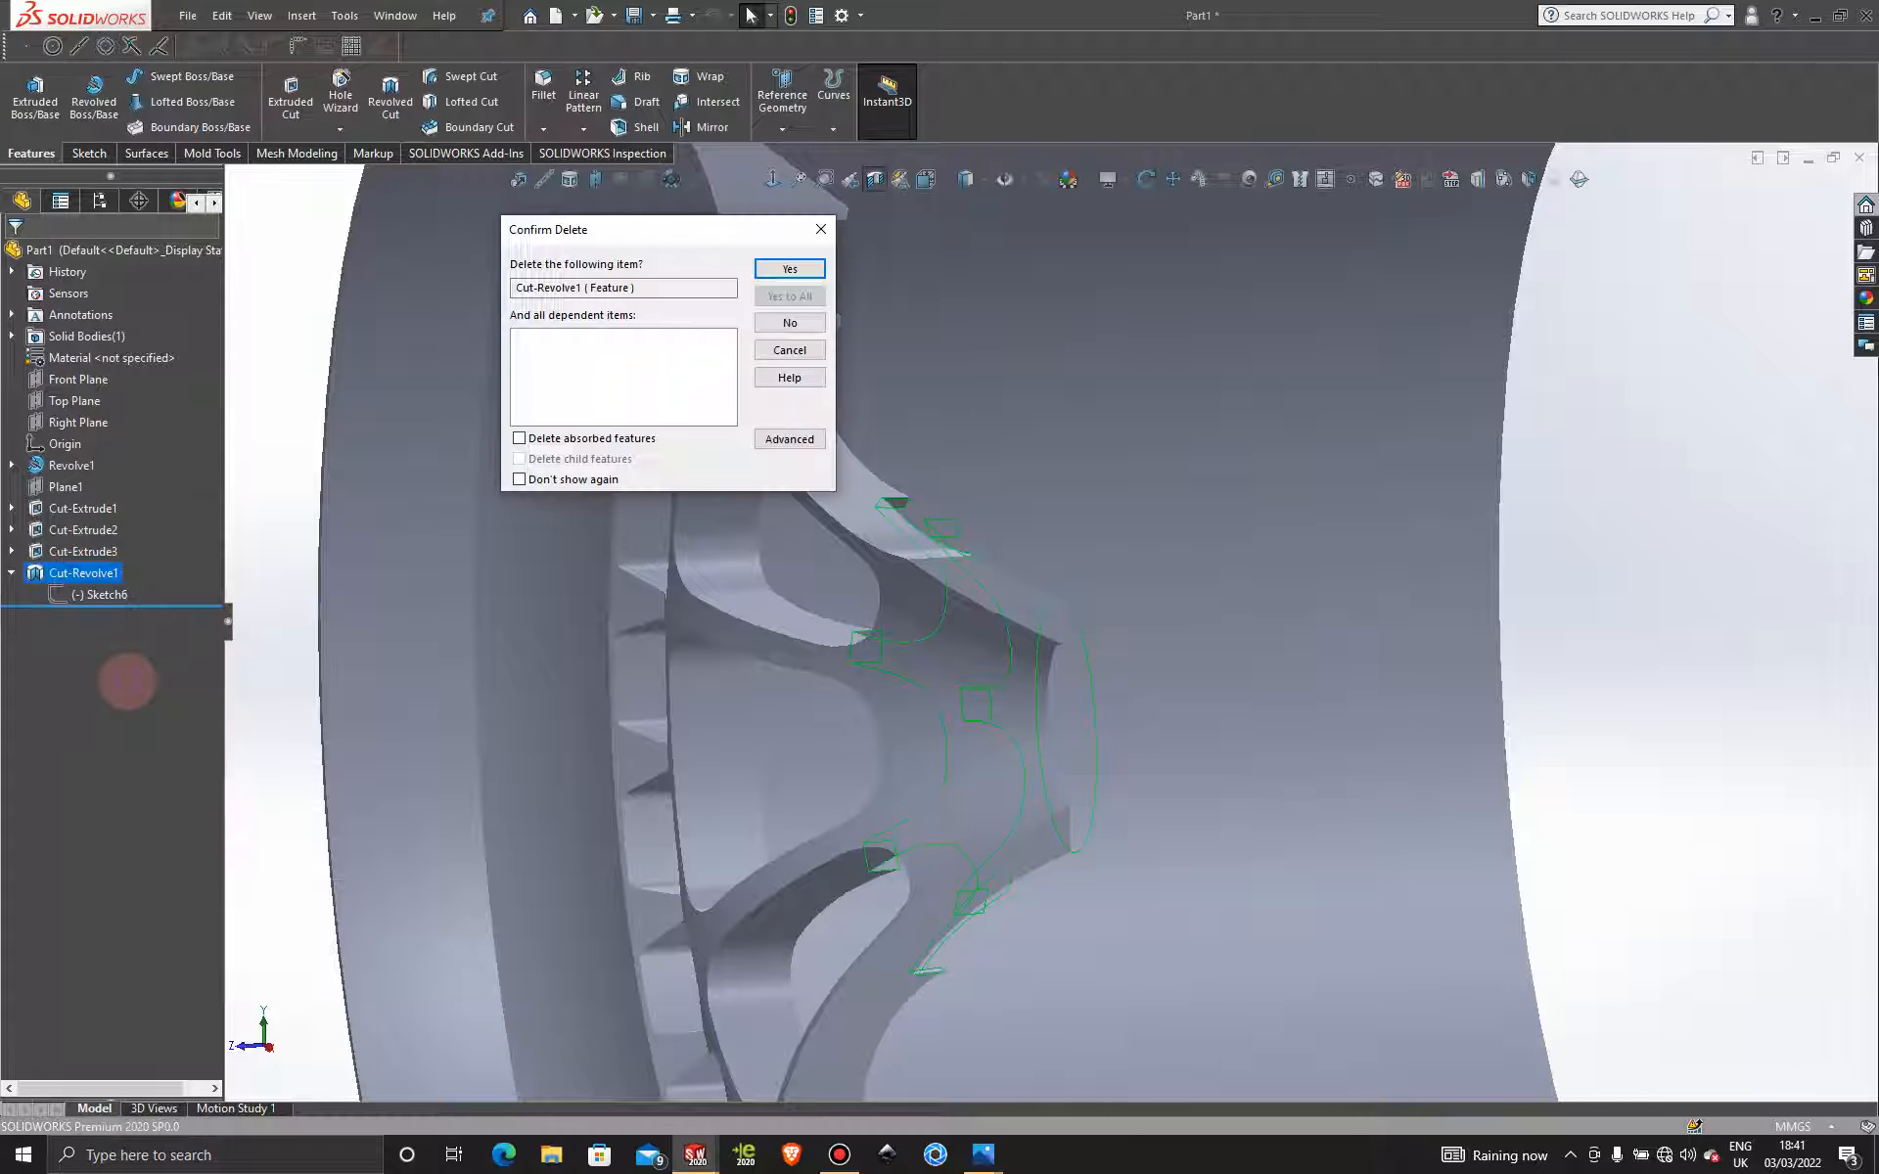
left_click(792, 266)
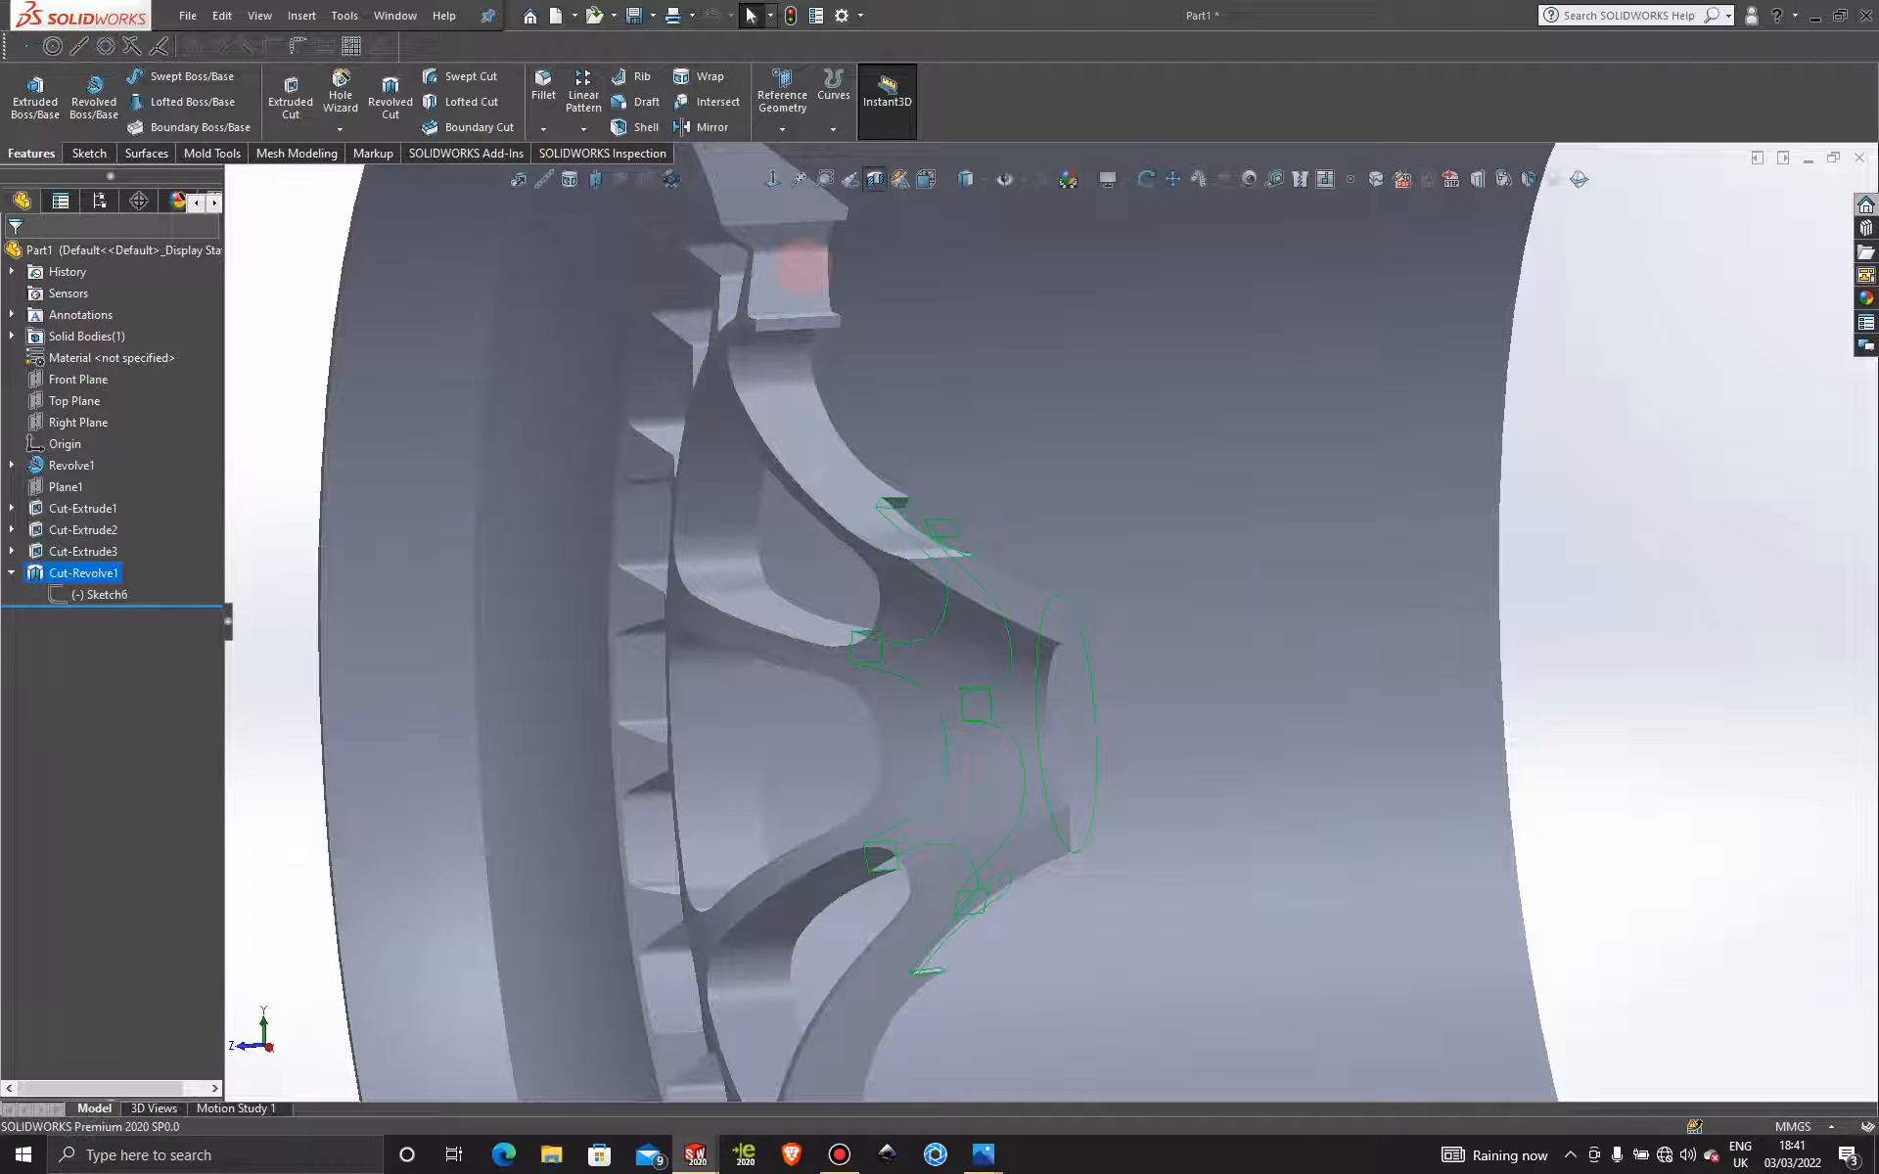
scroll(1454, 584, "up", 3)
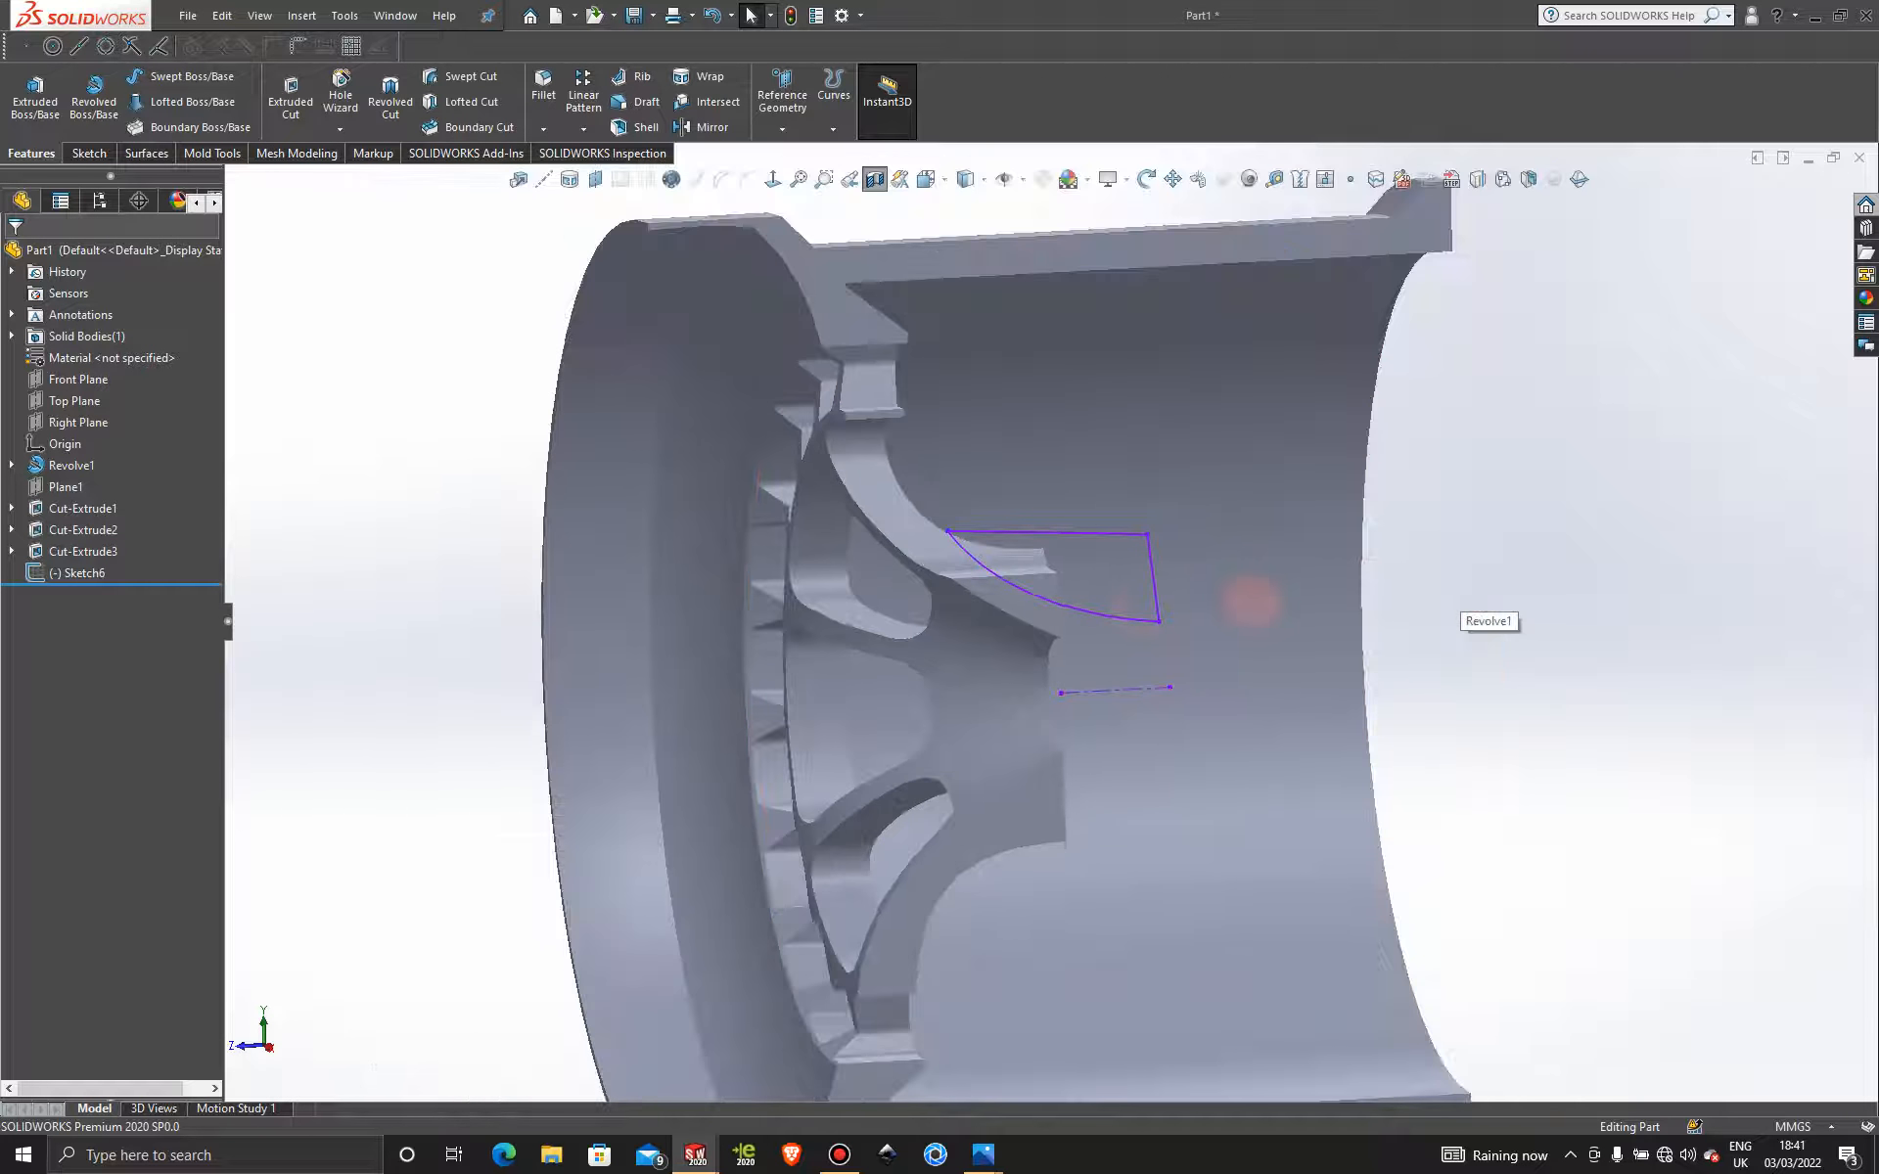
Reopen the retained spline profile sketch in a view normal to its plane and trim away the short centerline.
left_click(1122, 617)
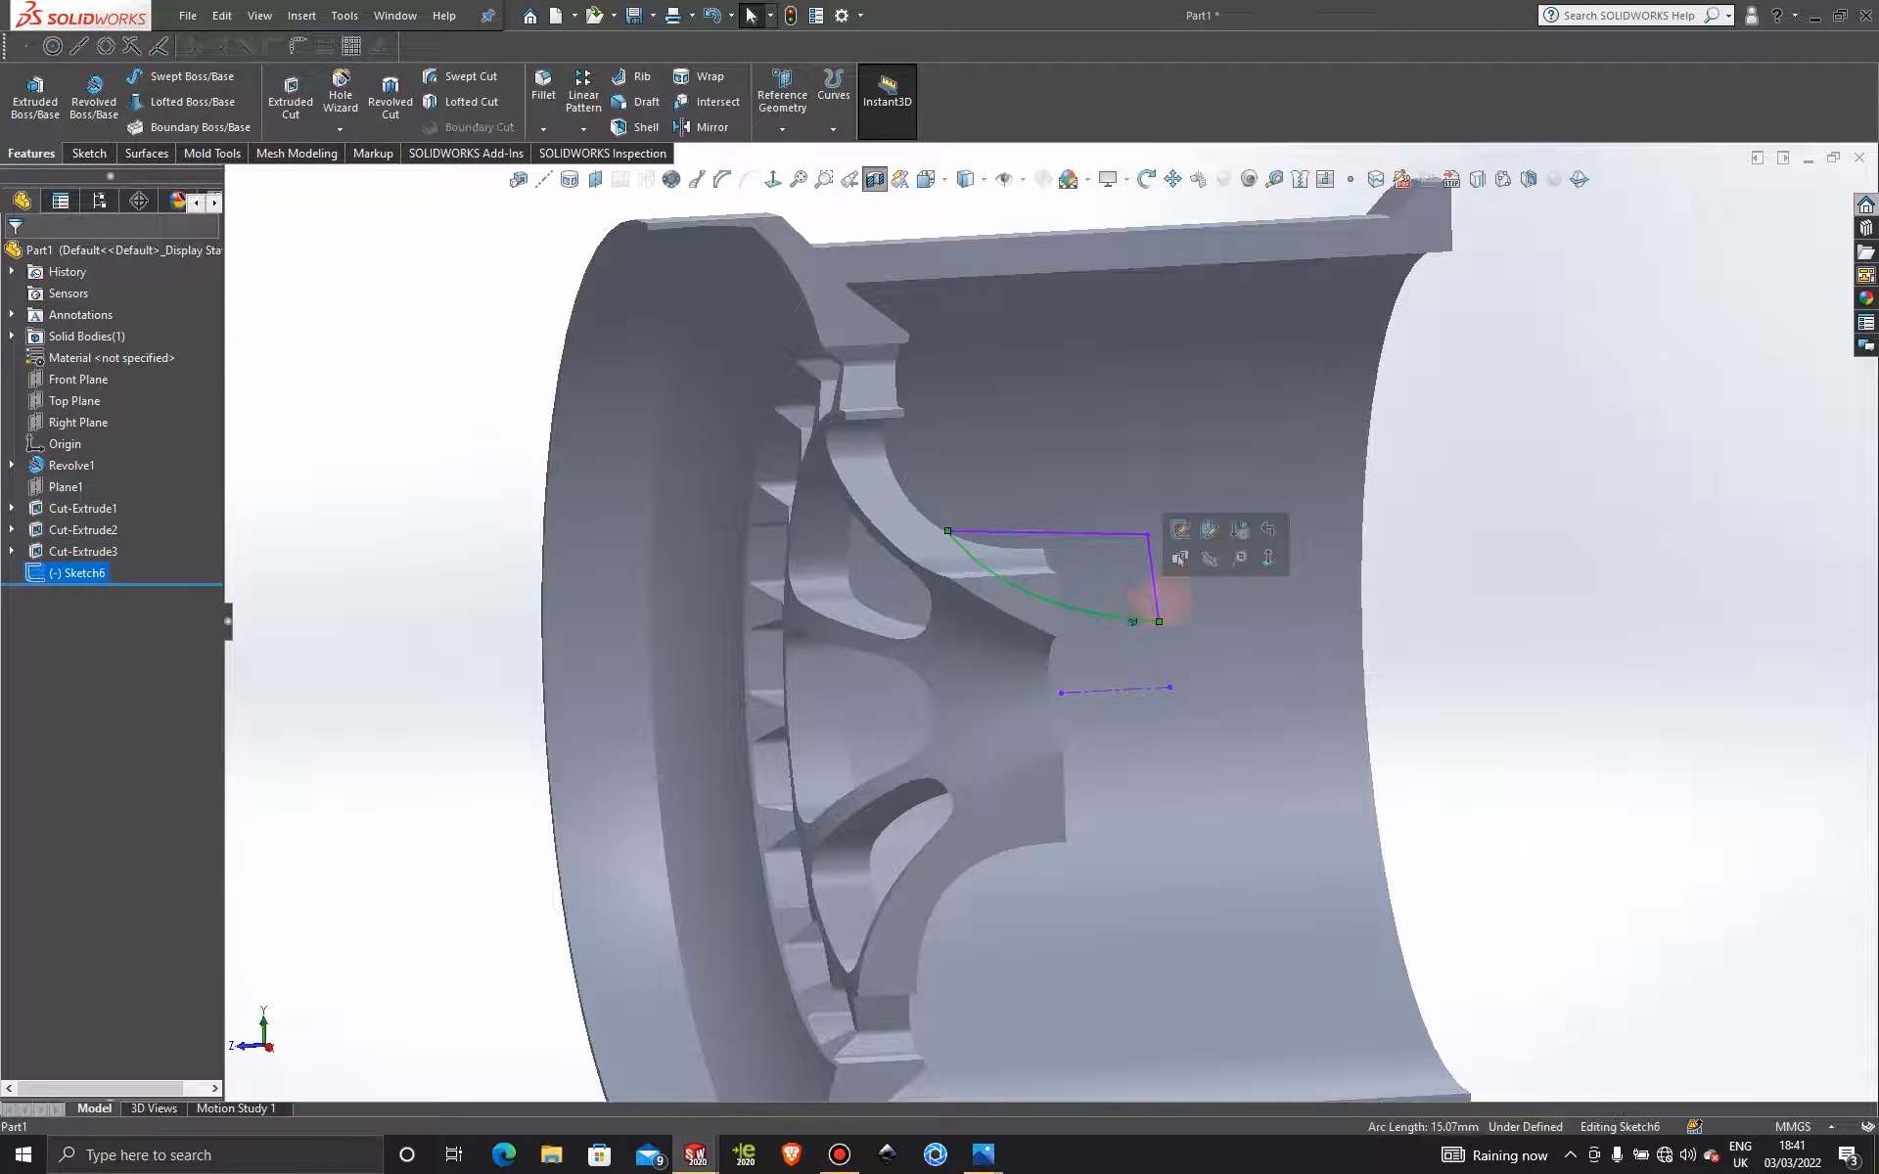
left_click(1178, 532)
key("space")
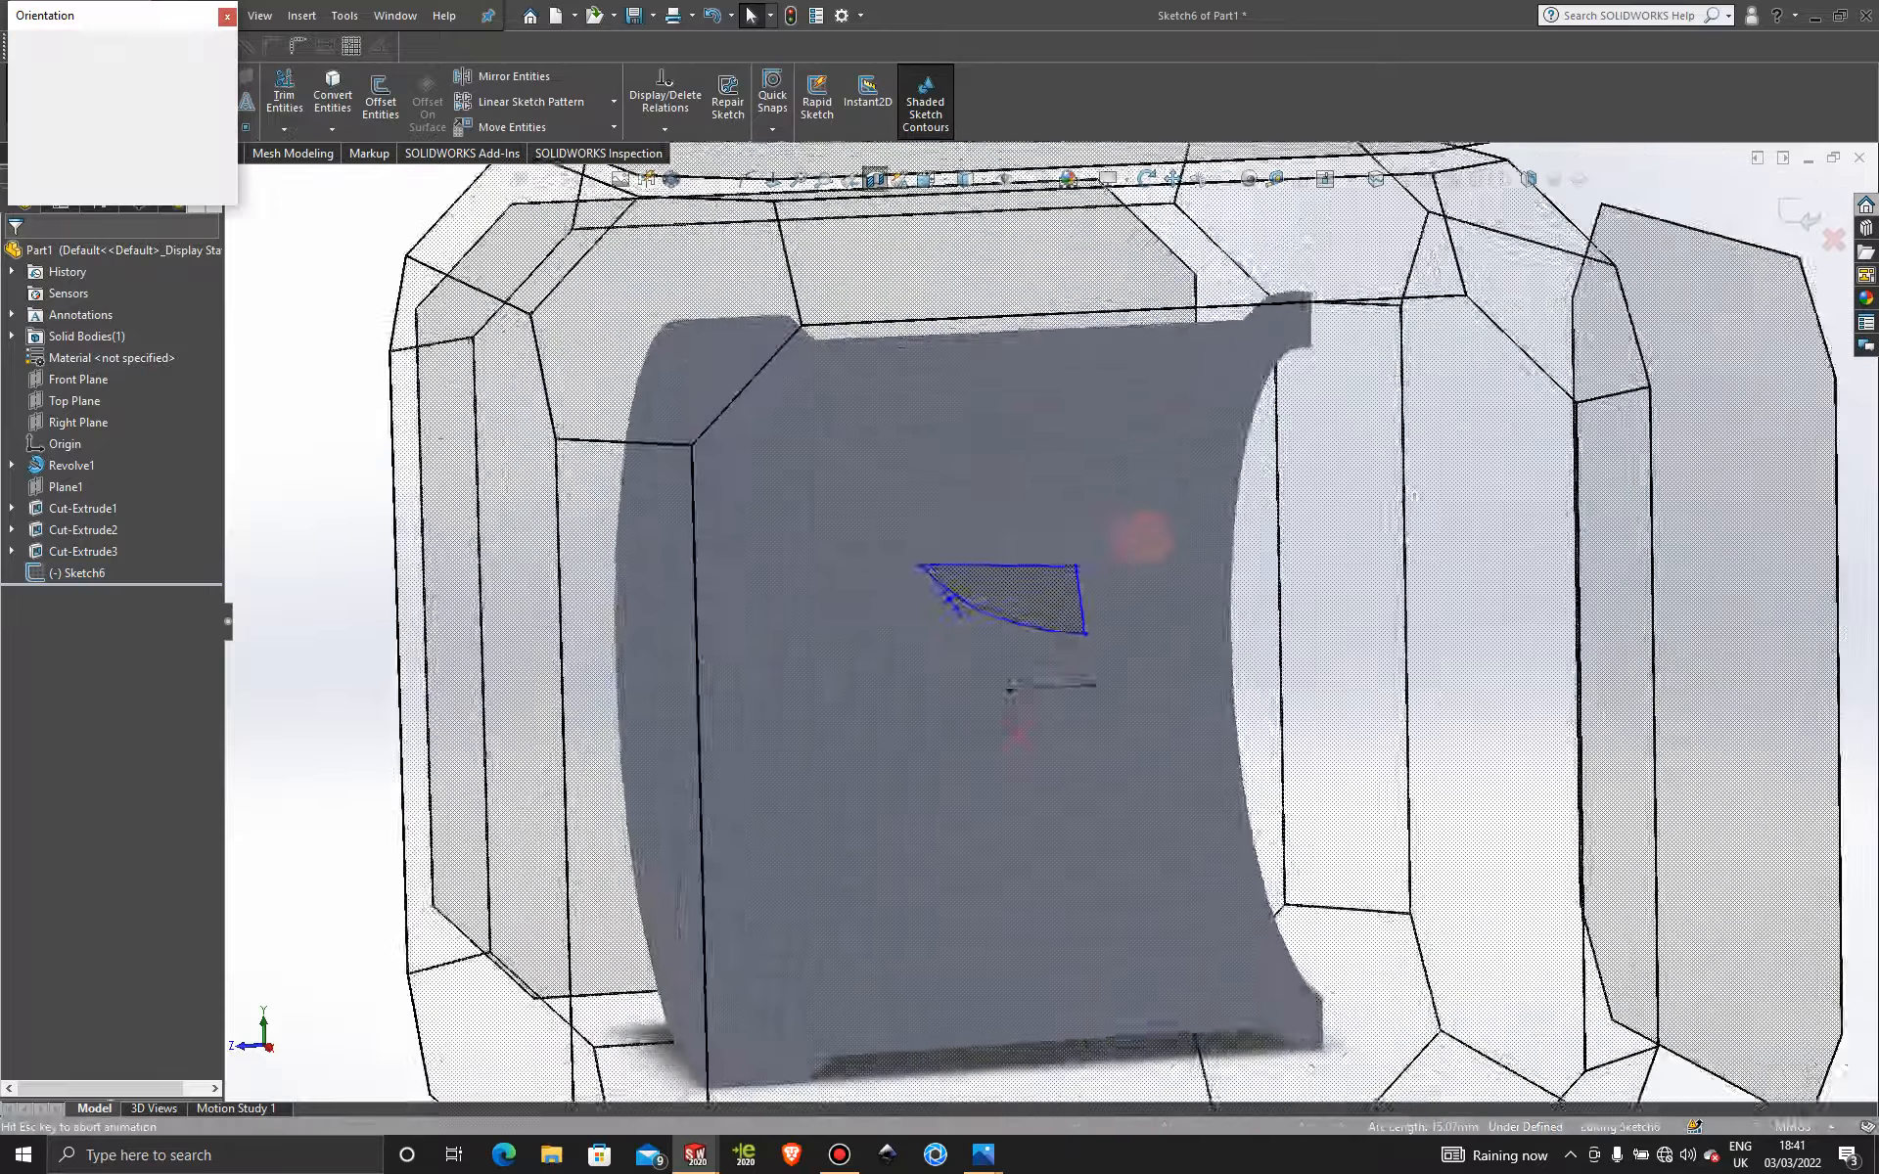
left_click(916, 648)
scroll(1100, 612, "down", 3)
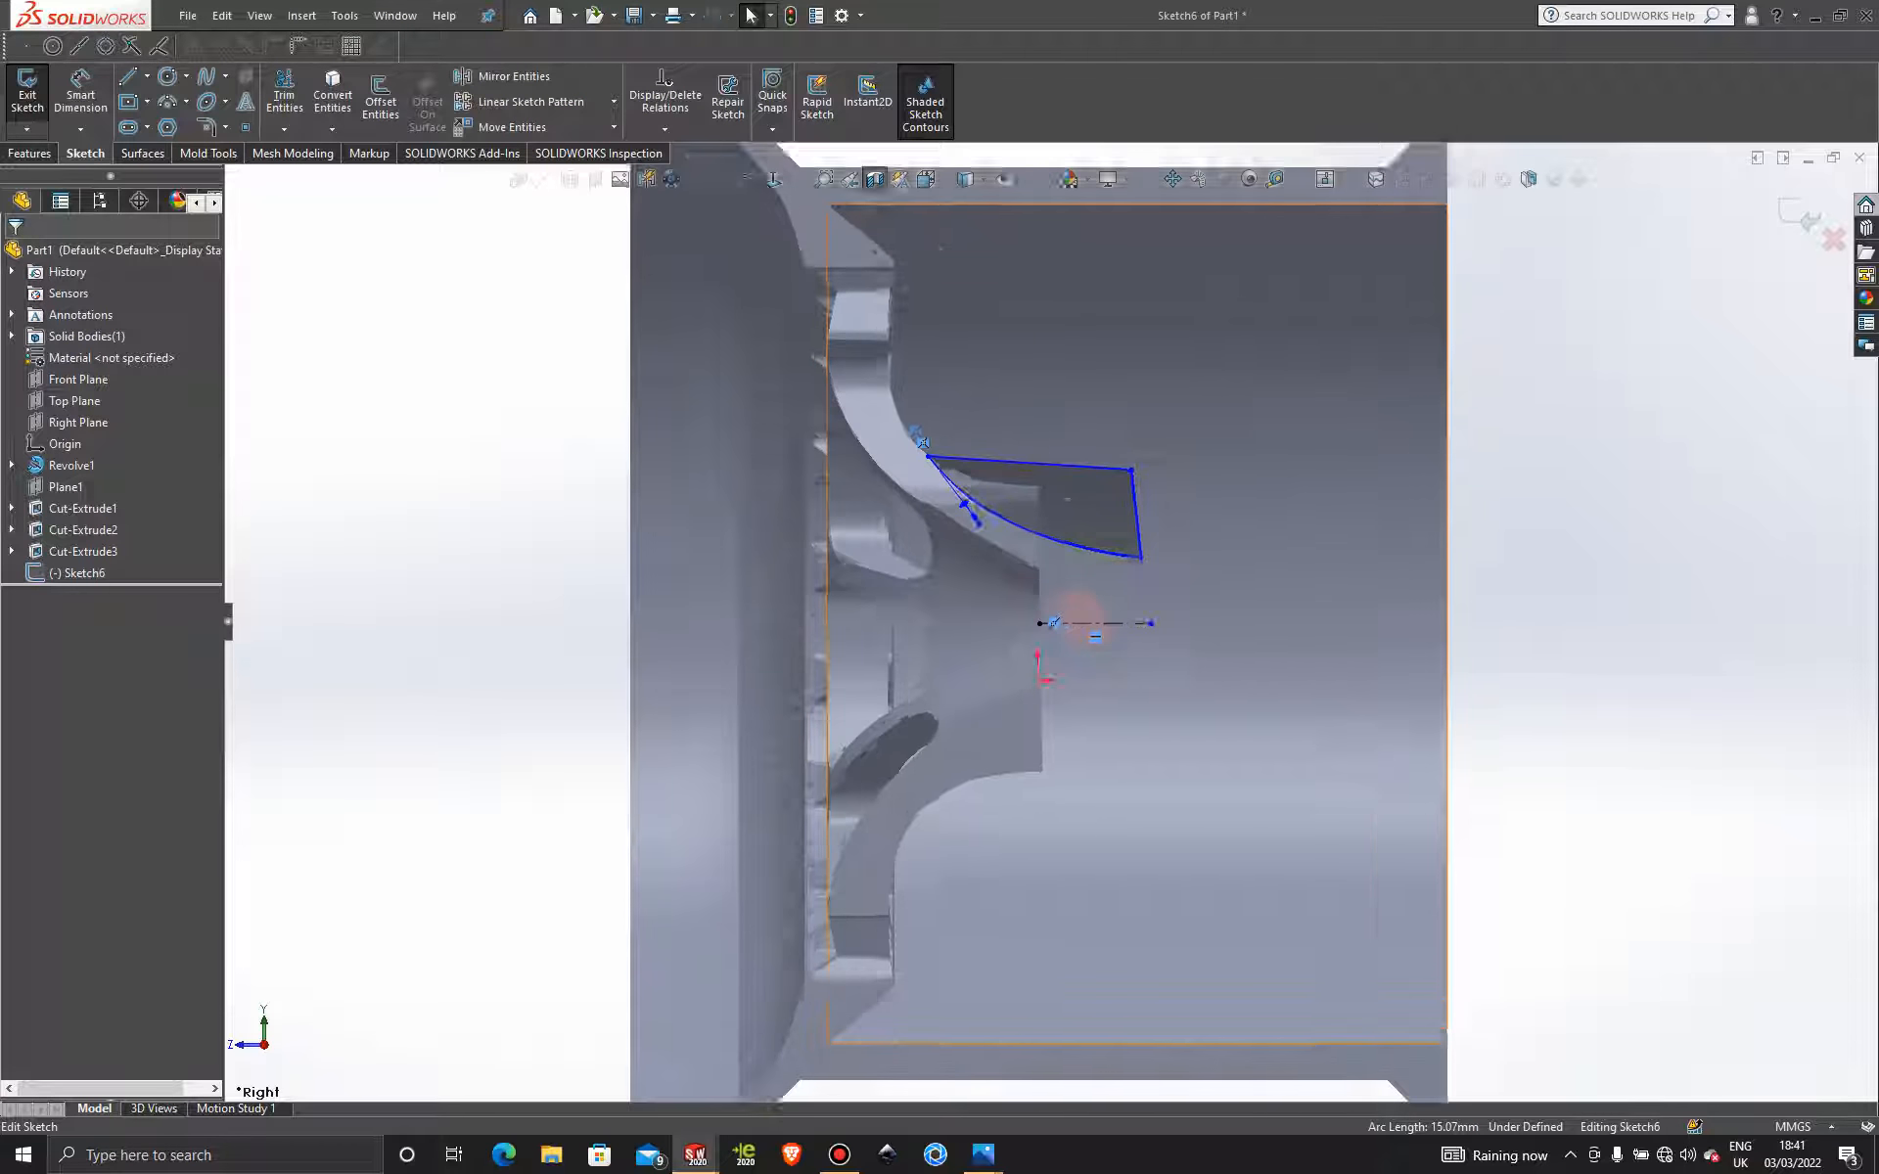
left_click(284, 95)
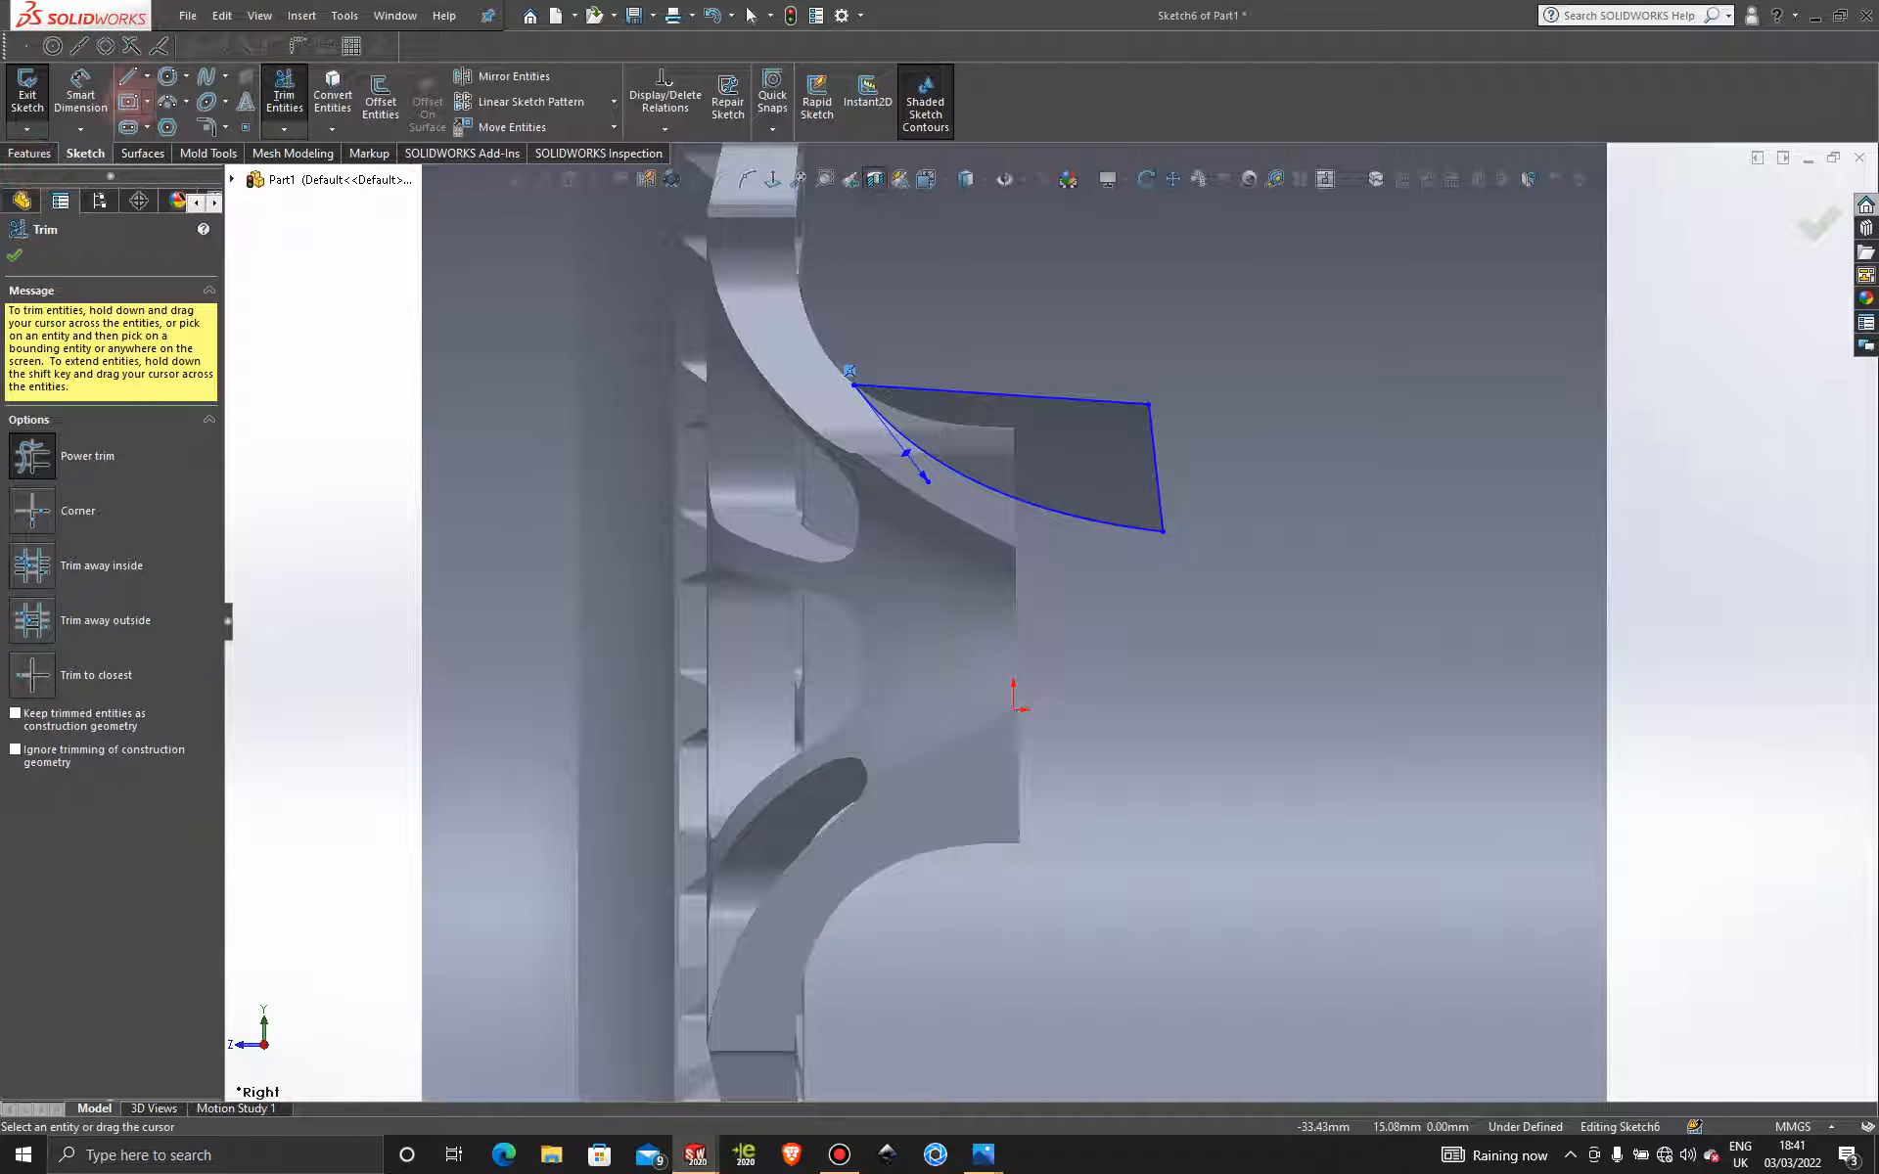
Draw a nearly horizontal centerline about 28 mm long, starting at the midpoint of the short edge on the hub's end face.
left_click(146, 76)
left_click(173, 125)
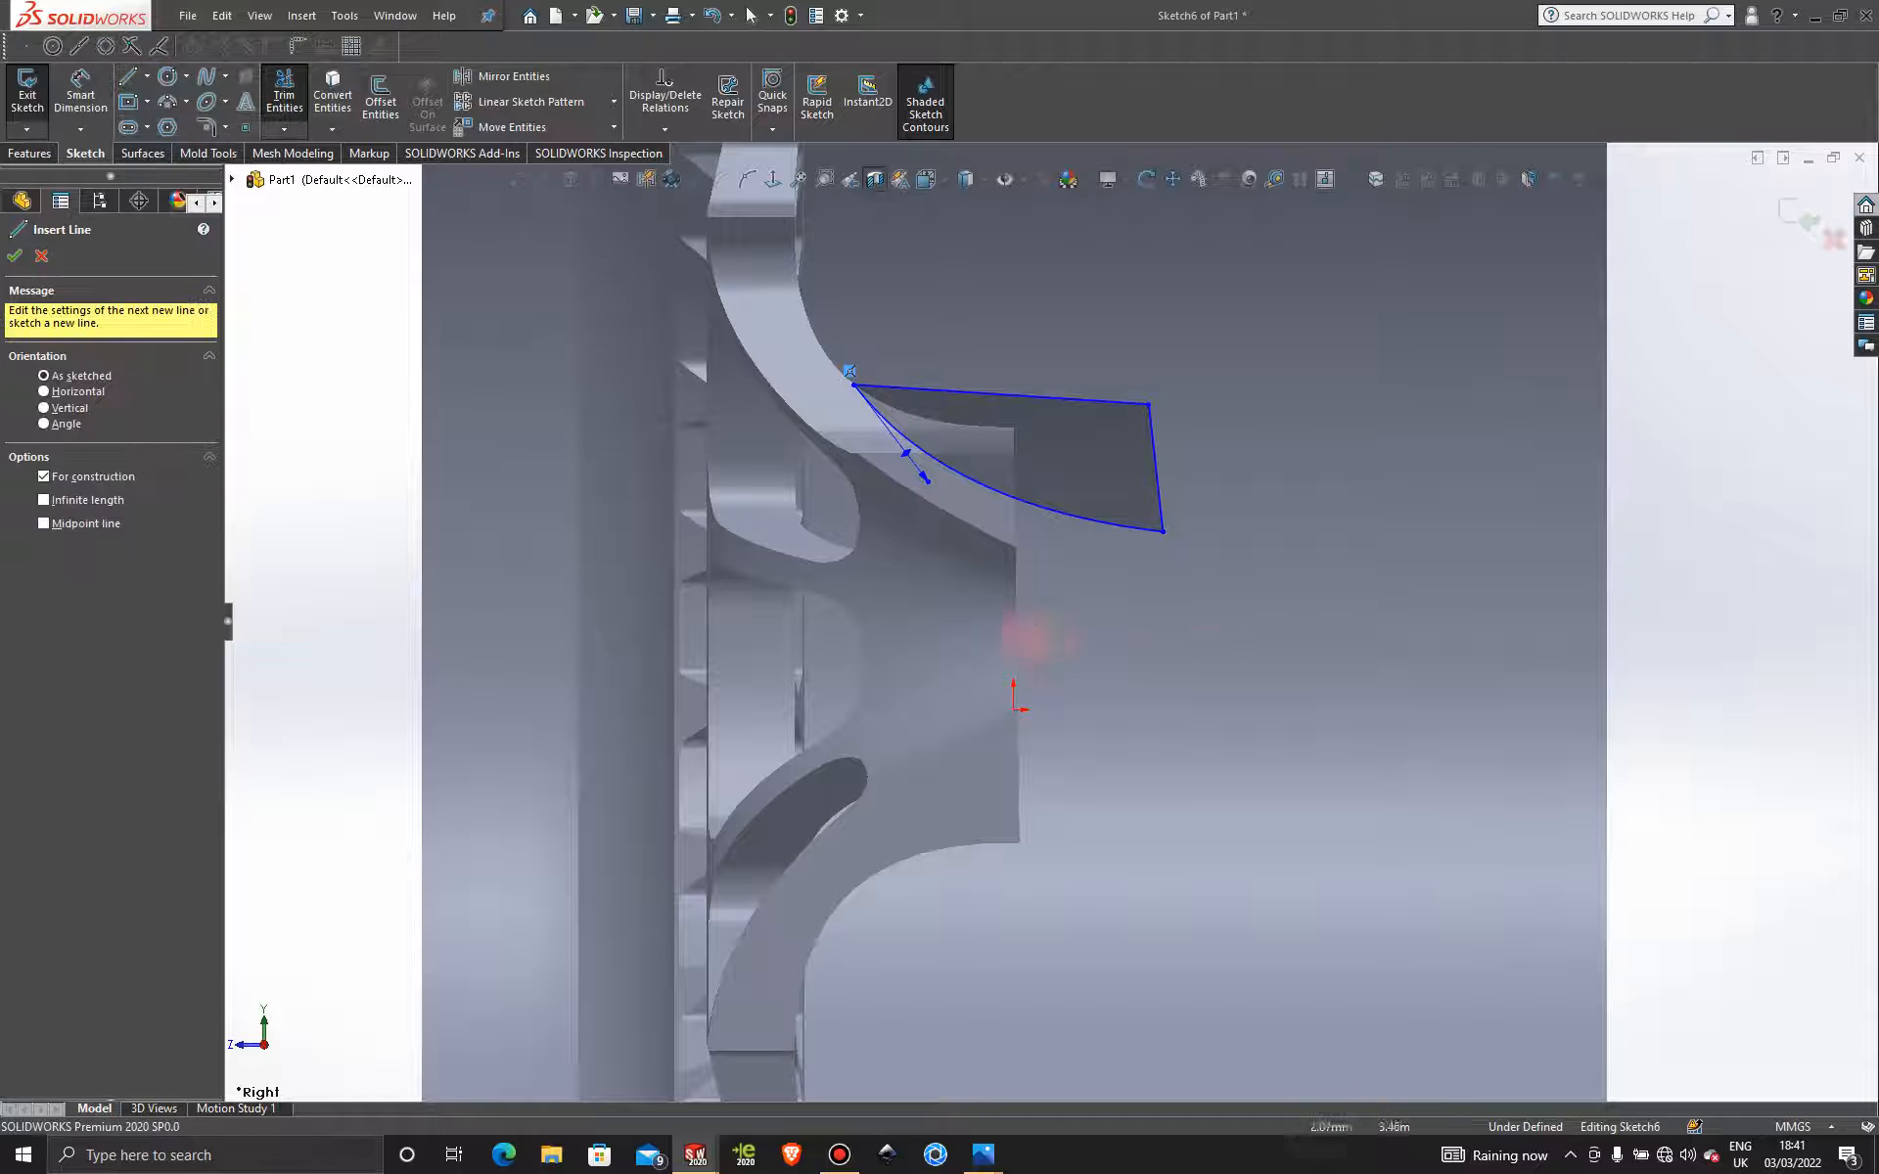
left_click(1014, 627)
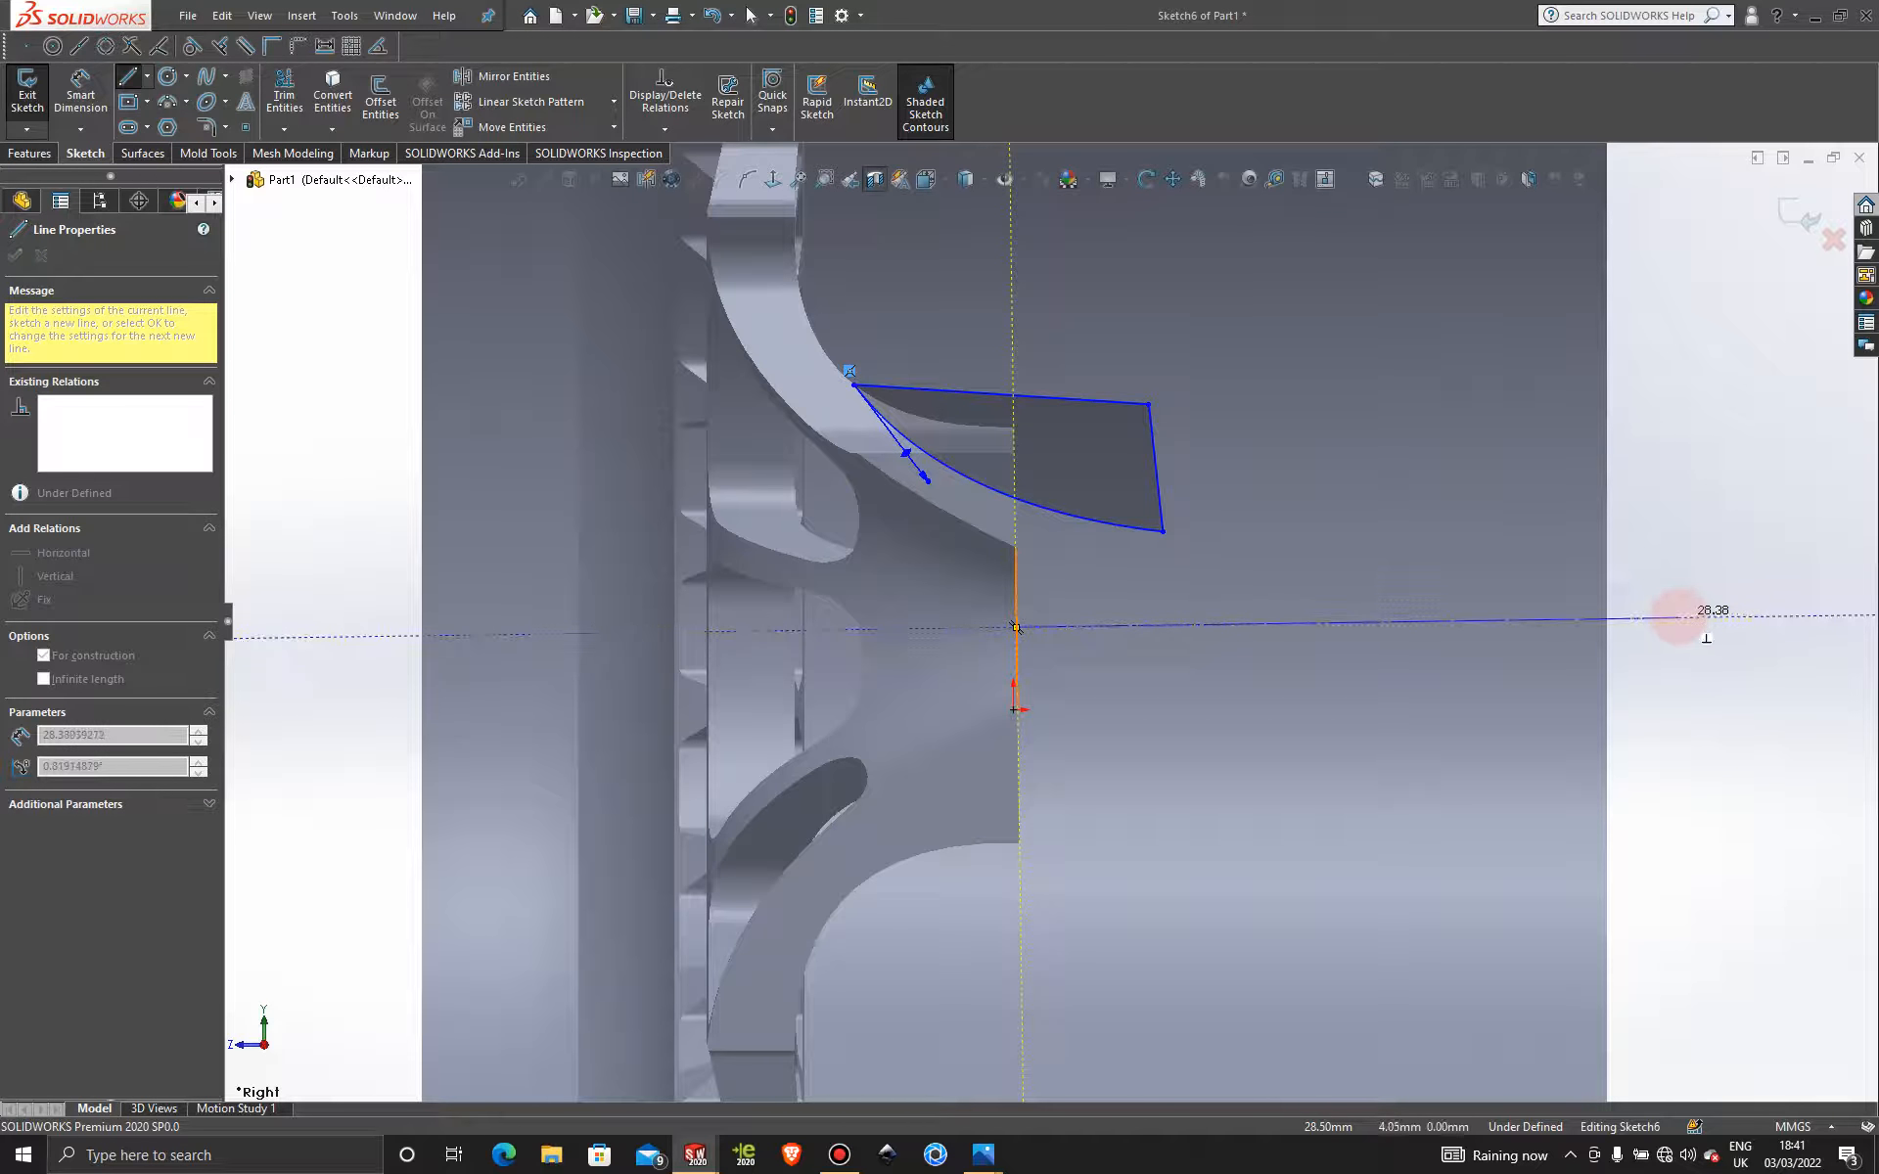
left_click(1679, 618)
key("Escape")
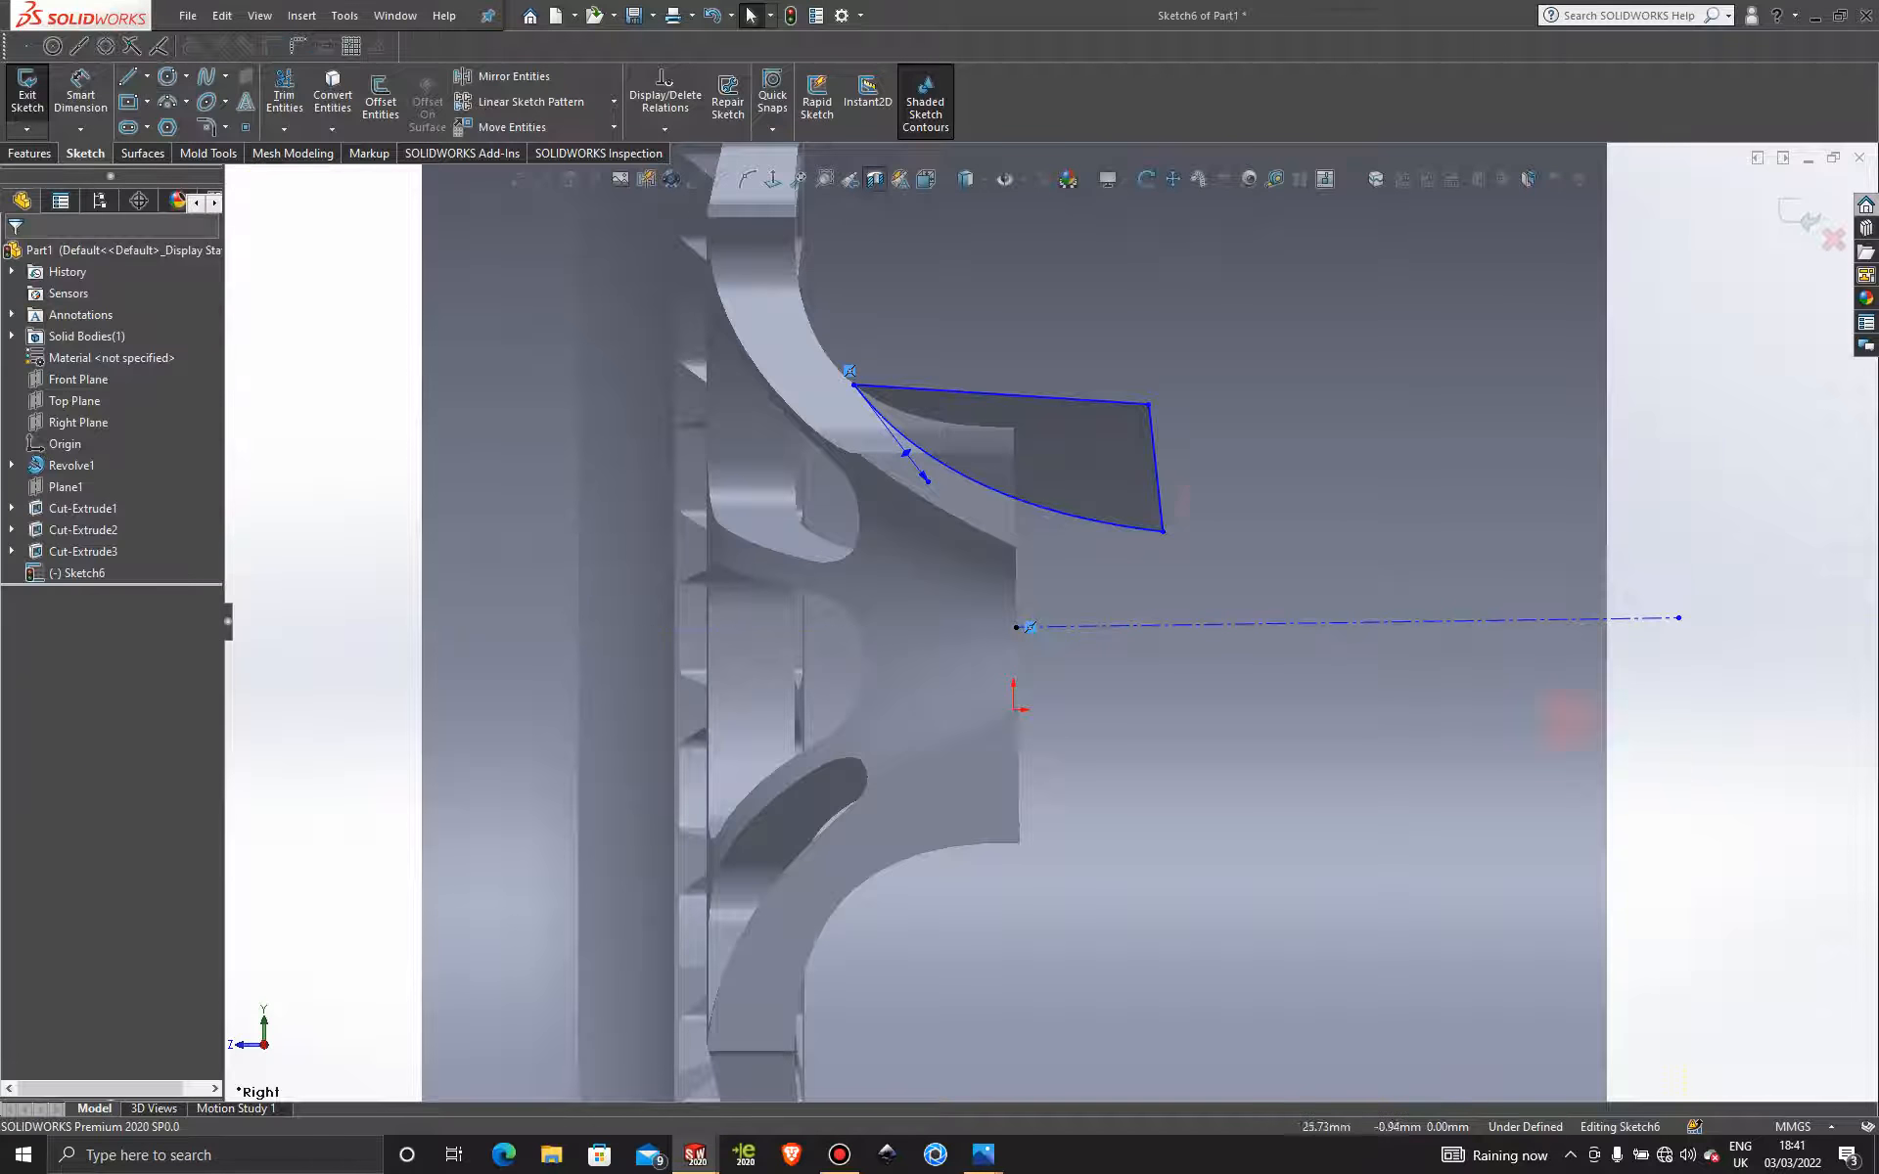
Shift the spline's upper endpoint slightly along the spoke's curved edge and delete its coincident relation.
scroll(920, 339, "down", 2)
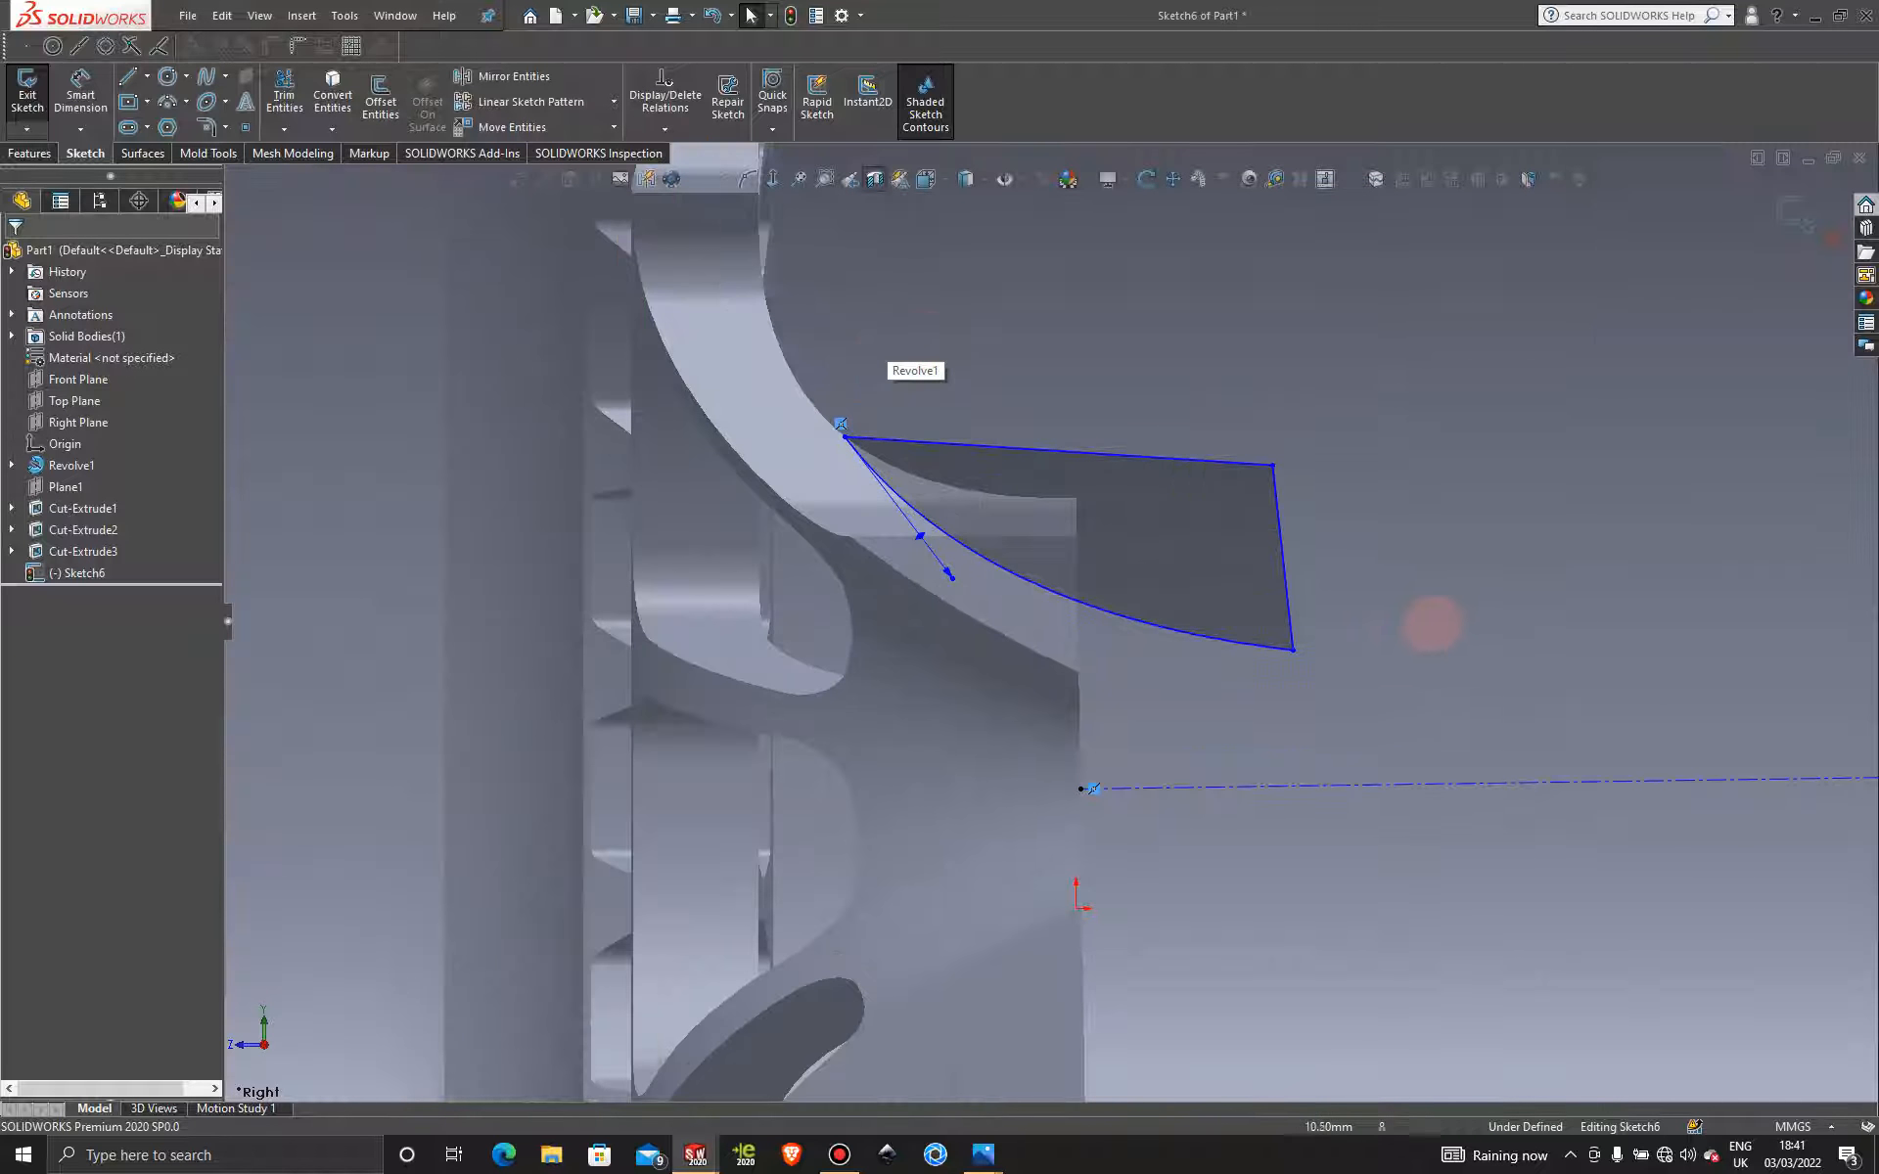
scroll(1434, 624, "up", 1)
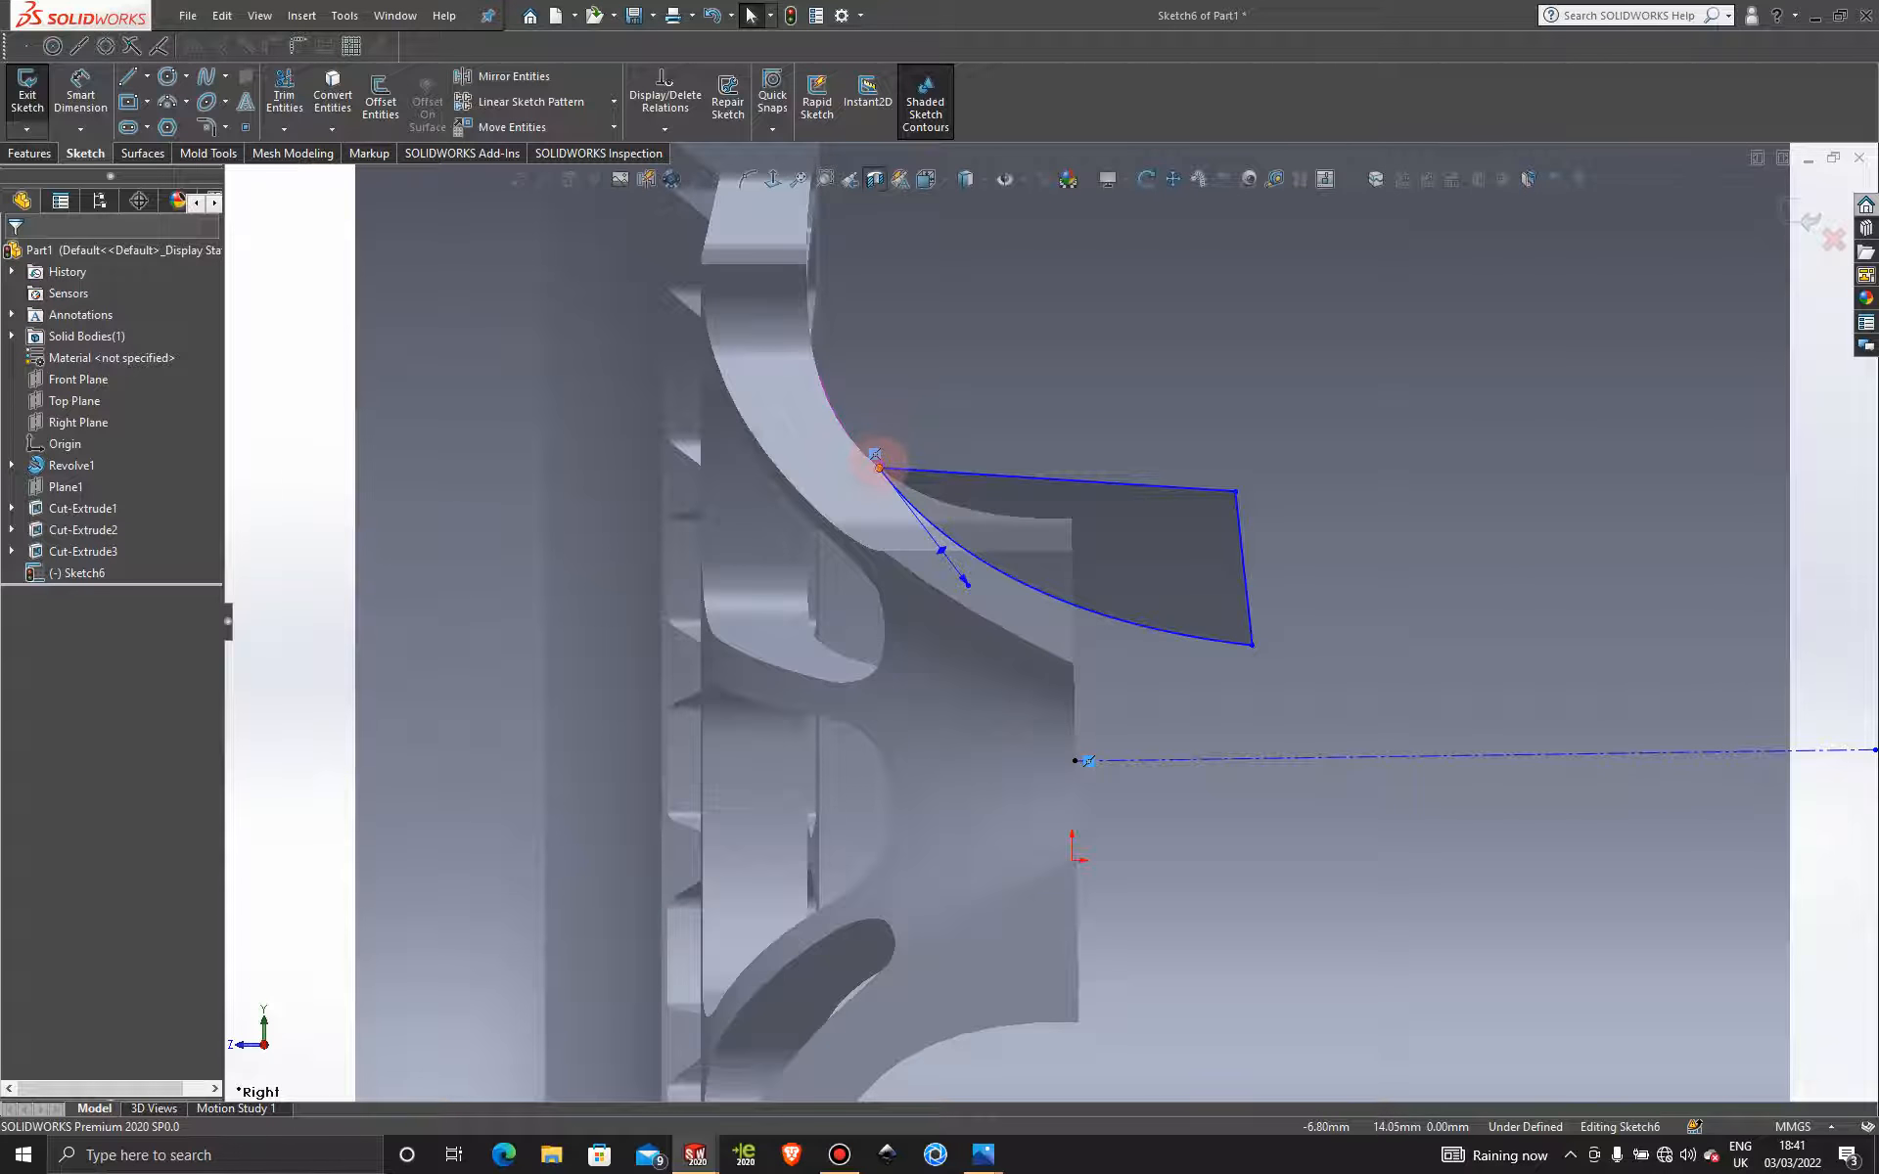
mouse_move(878, 466)
left_mouse_down()
mouse_move(818, 385)
mouse_move(956, 503)
mouse_move(835, 415)
mouse_move(891, 470)
mouse_move(864, 449)
mouse_move(818, 365)
mouse_move(893, 478)
left_mouse_up()
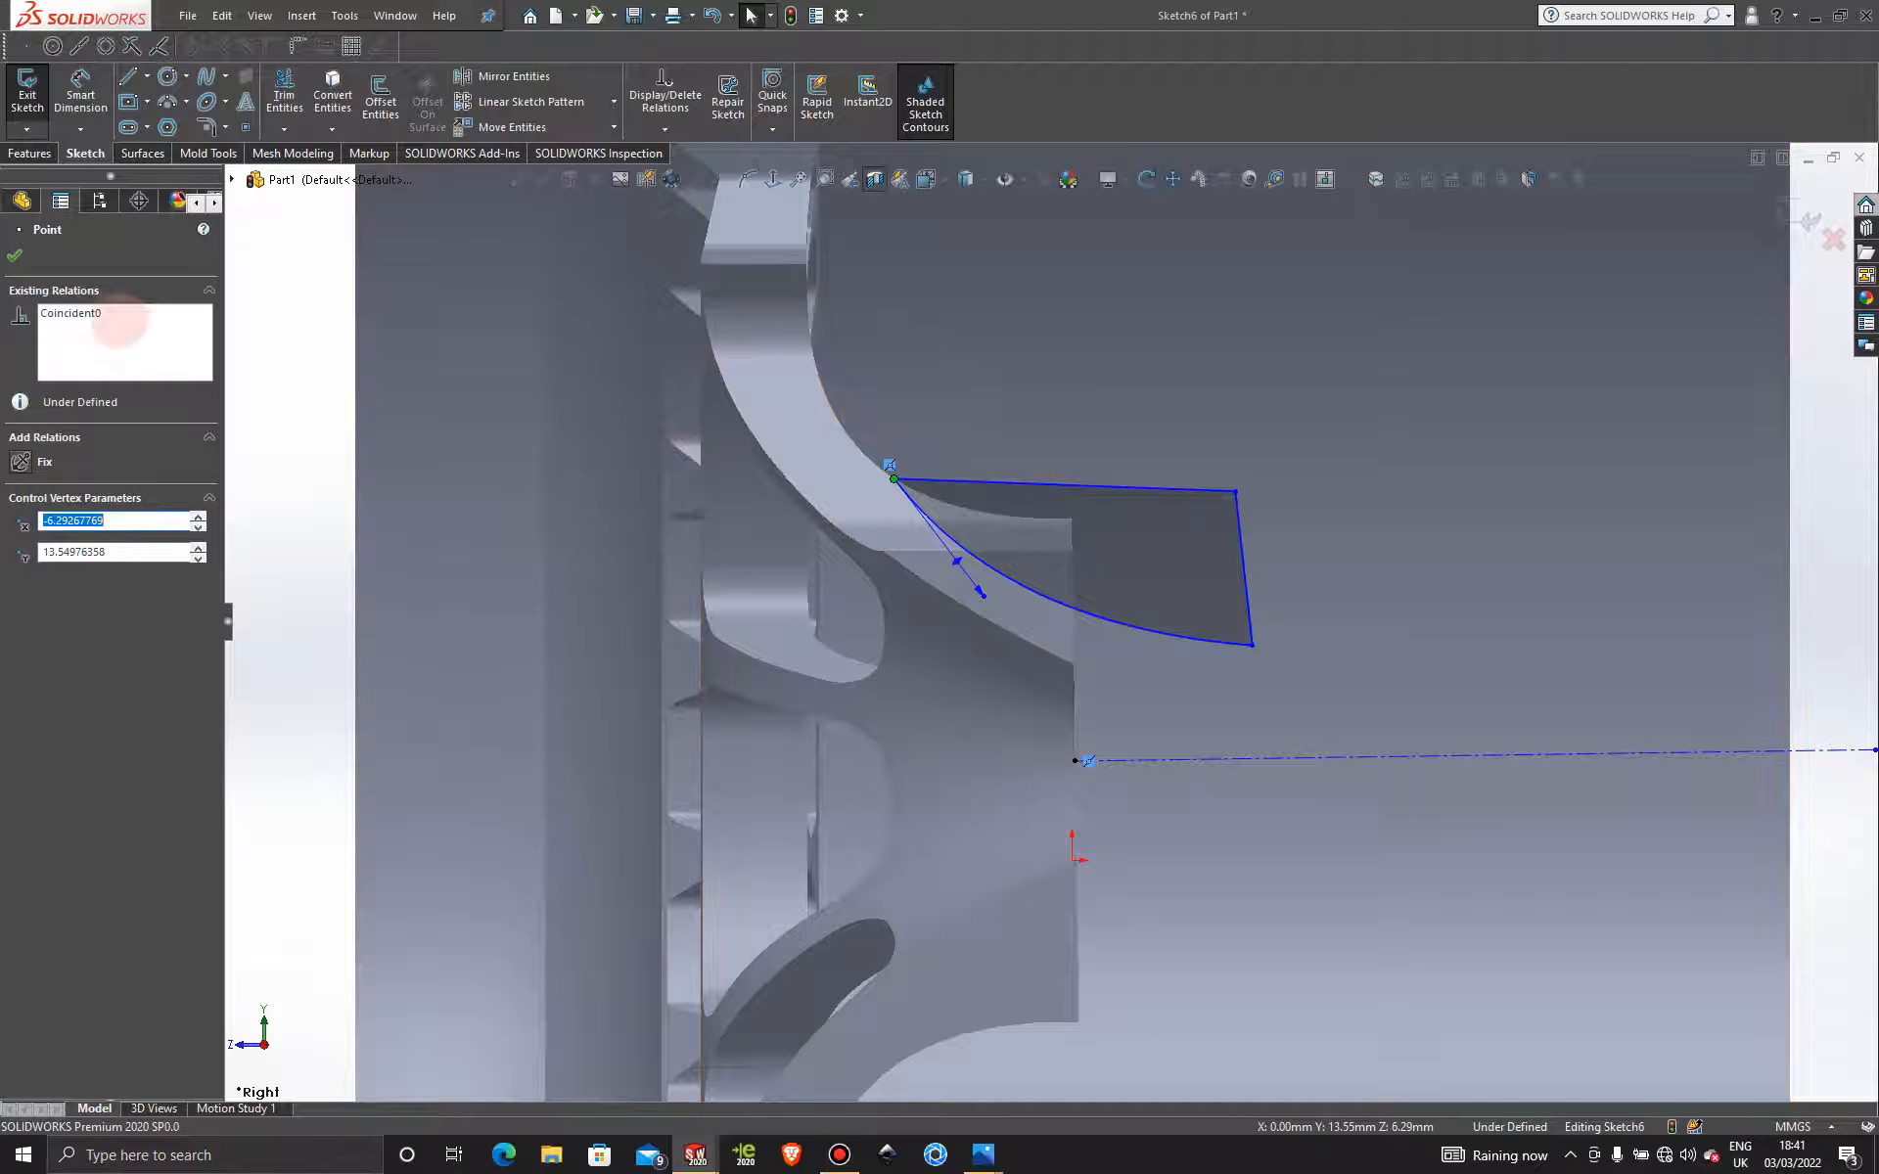
right_click(98, 315)
left_click(79, 320)
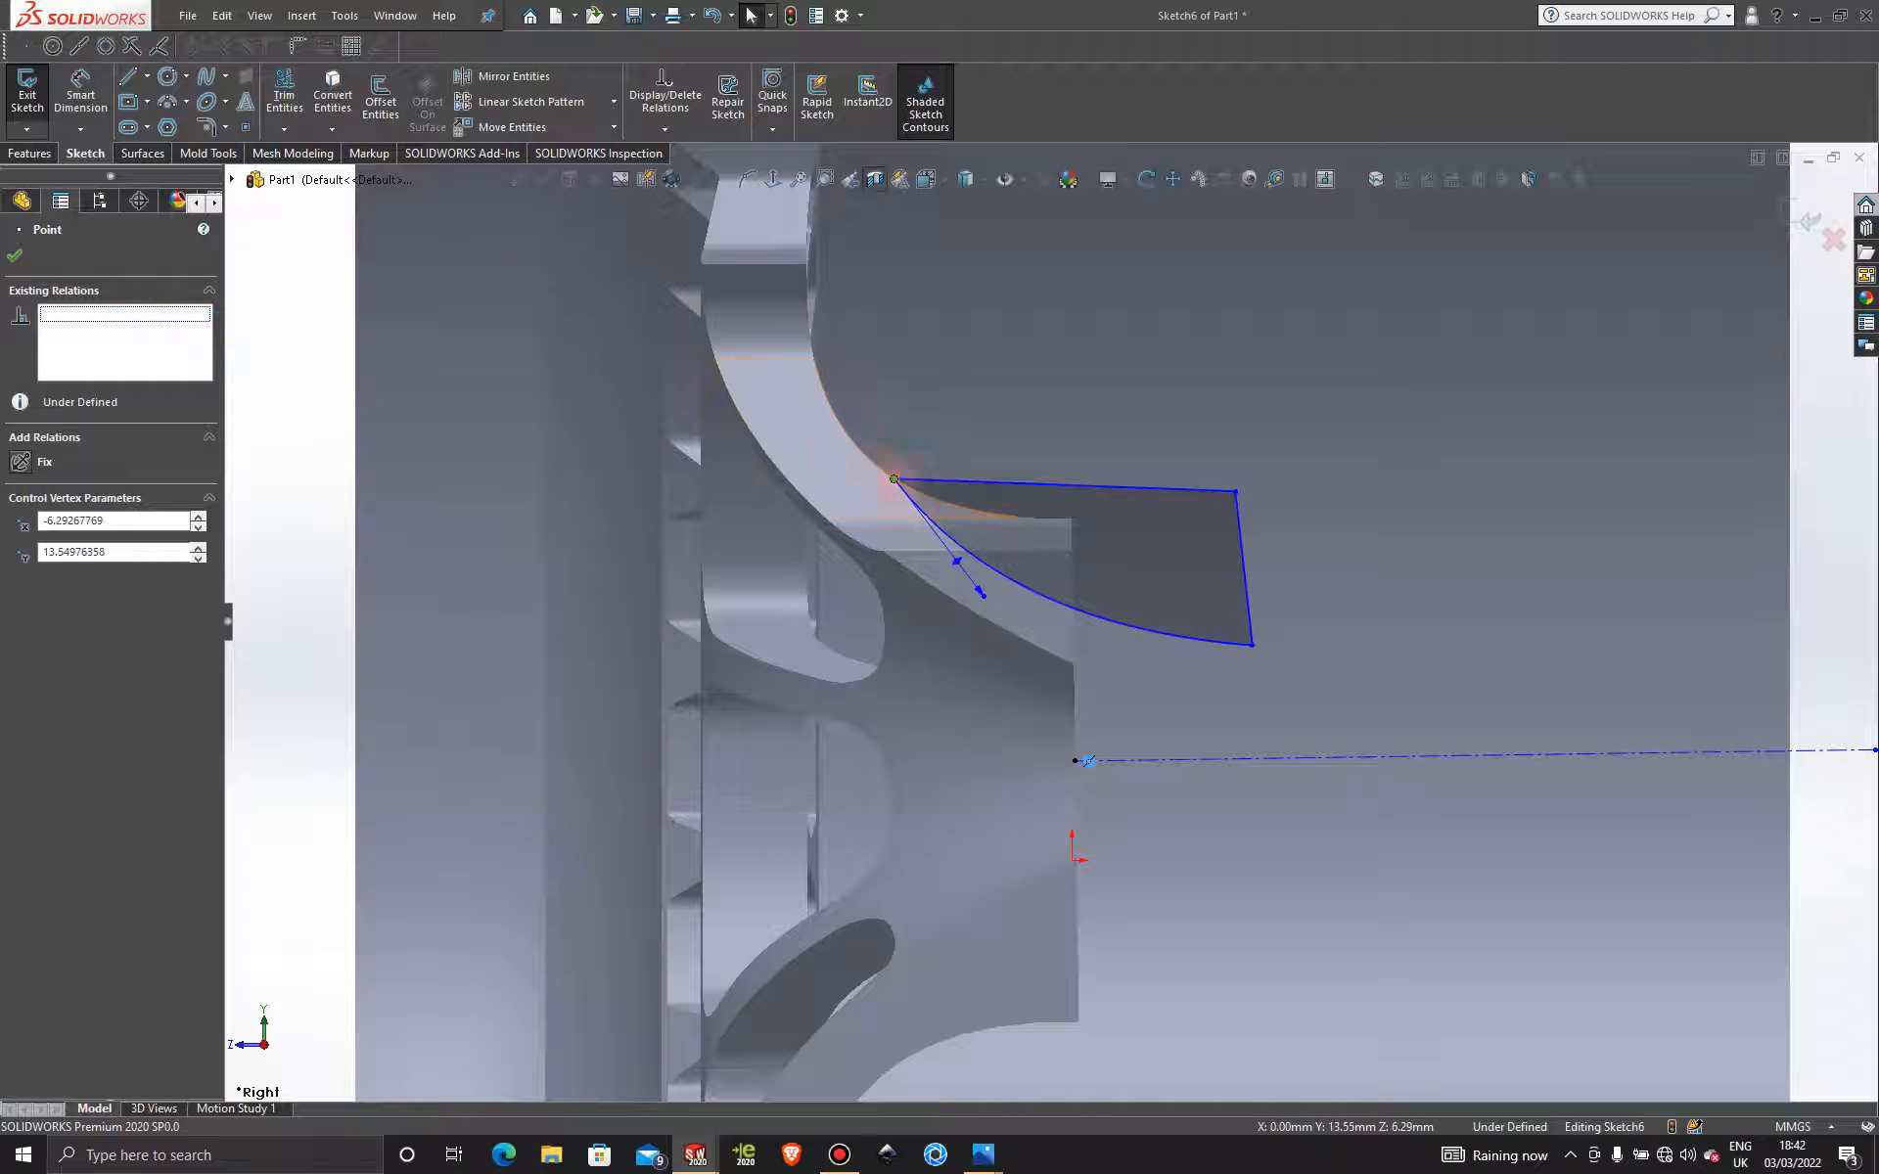
Move the spline's upper endpoint to about X -8.47, Y 16.92 and adjust its tangent handle to about -65.9°.
left_click_drag(894, 478, 833, 383)
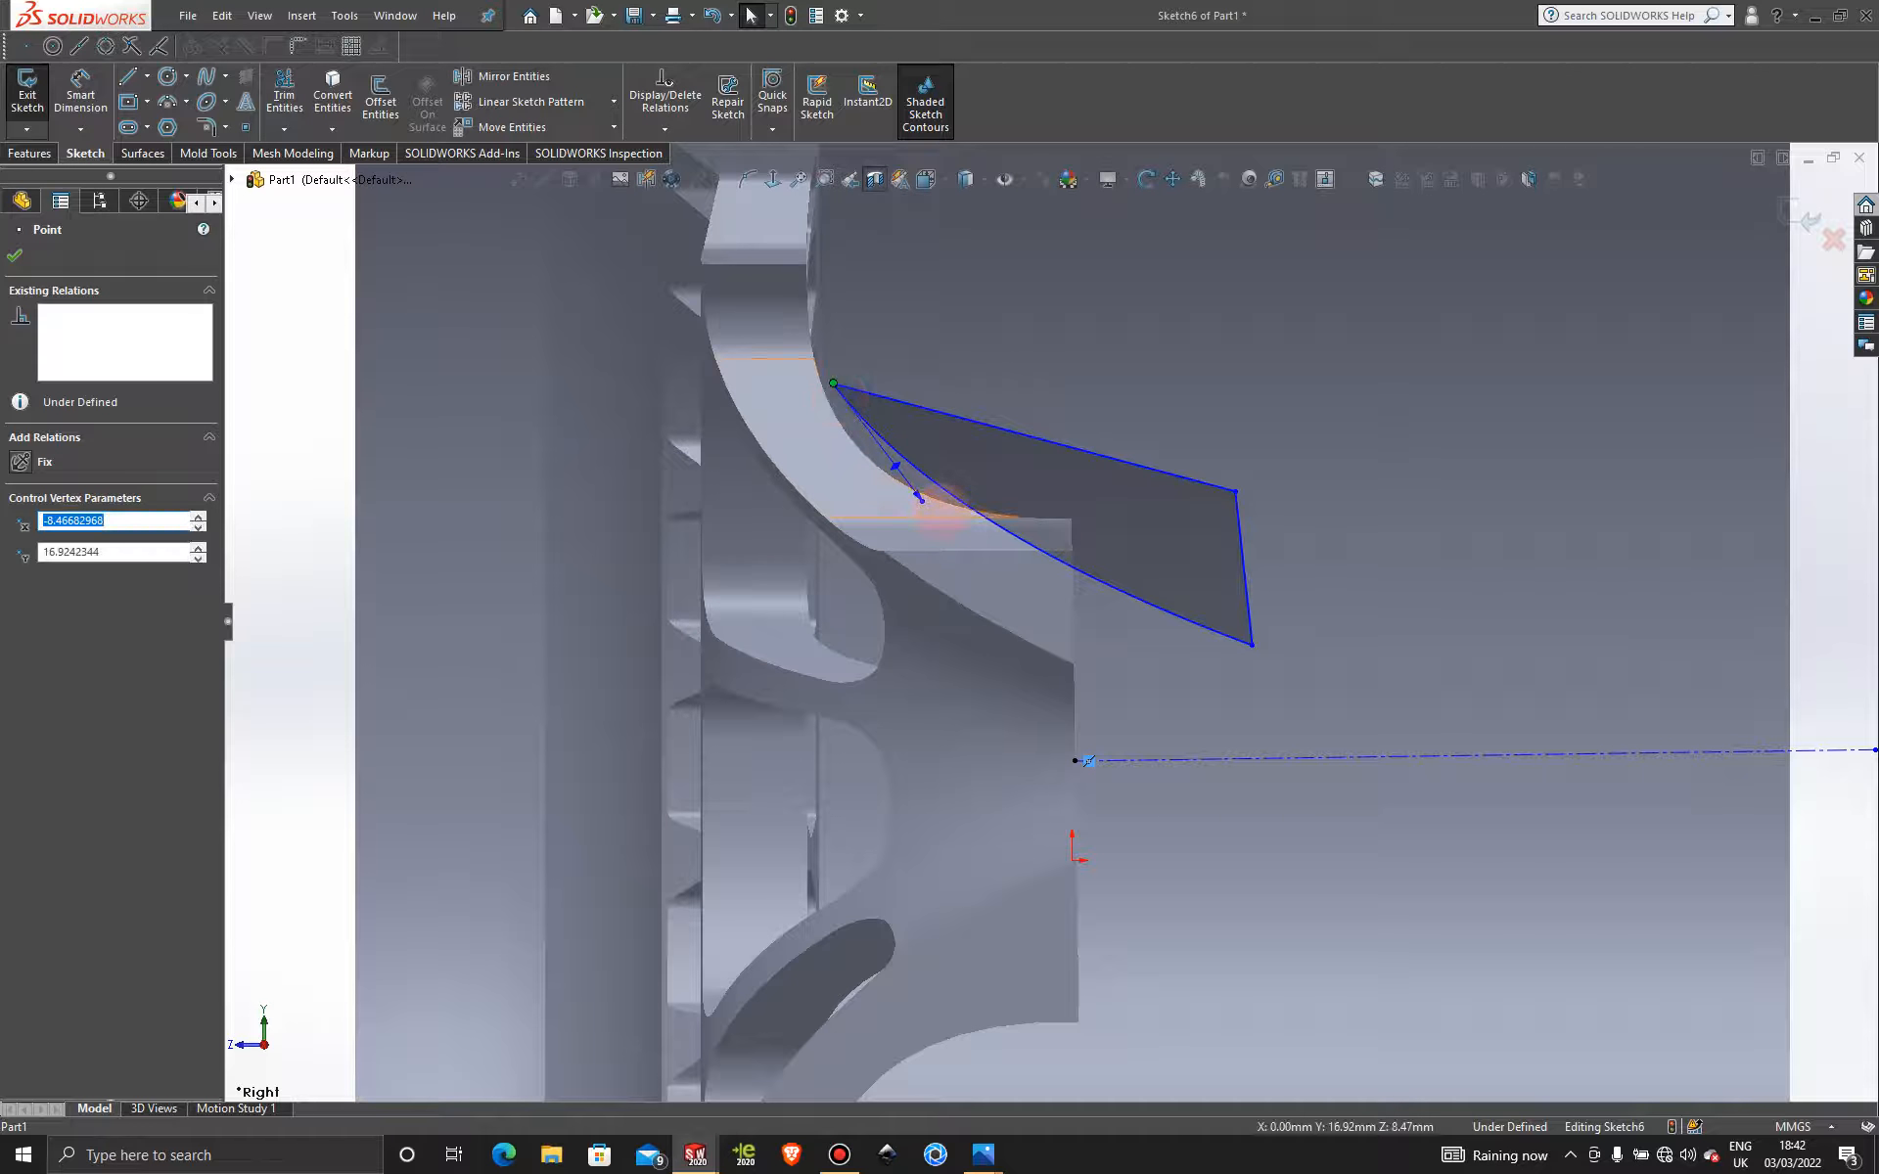
left_click_drag(921, 501, 876, 518)
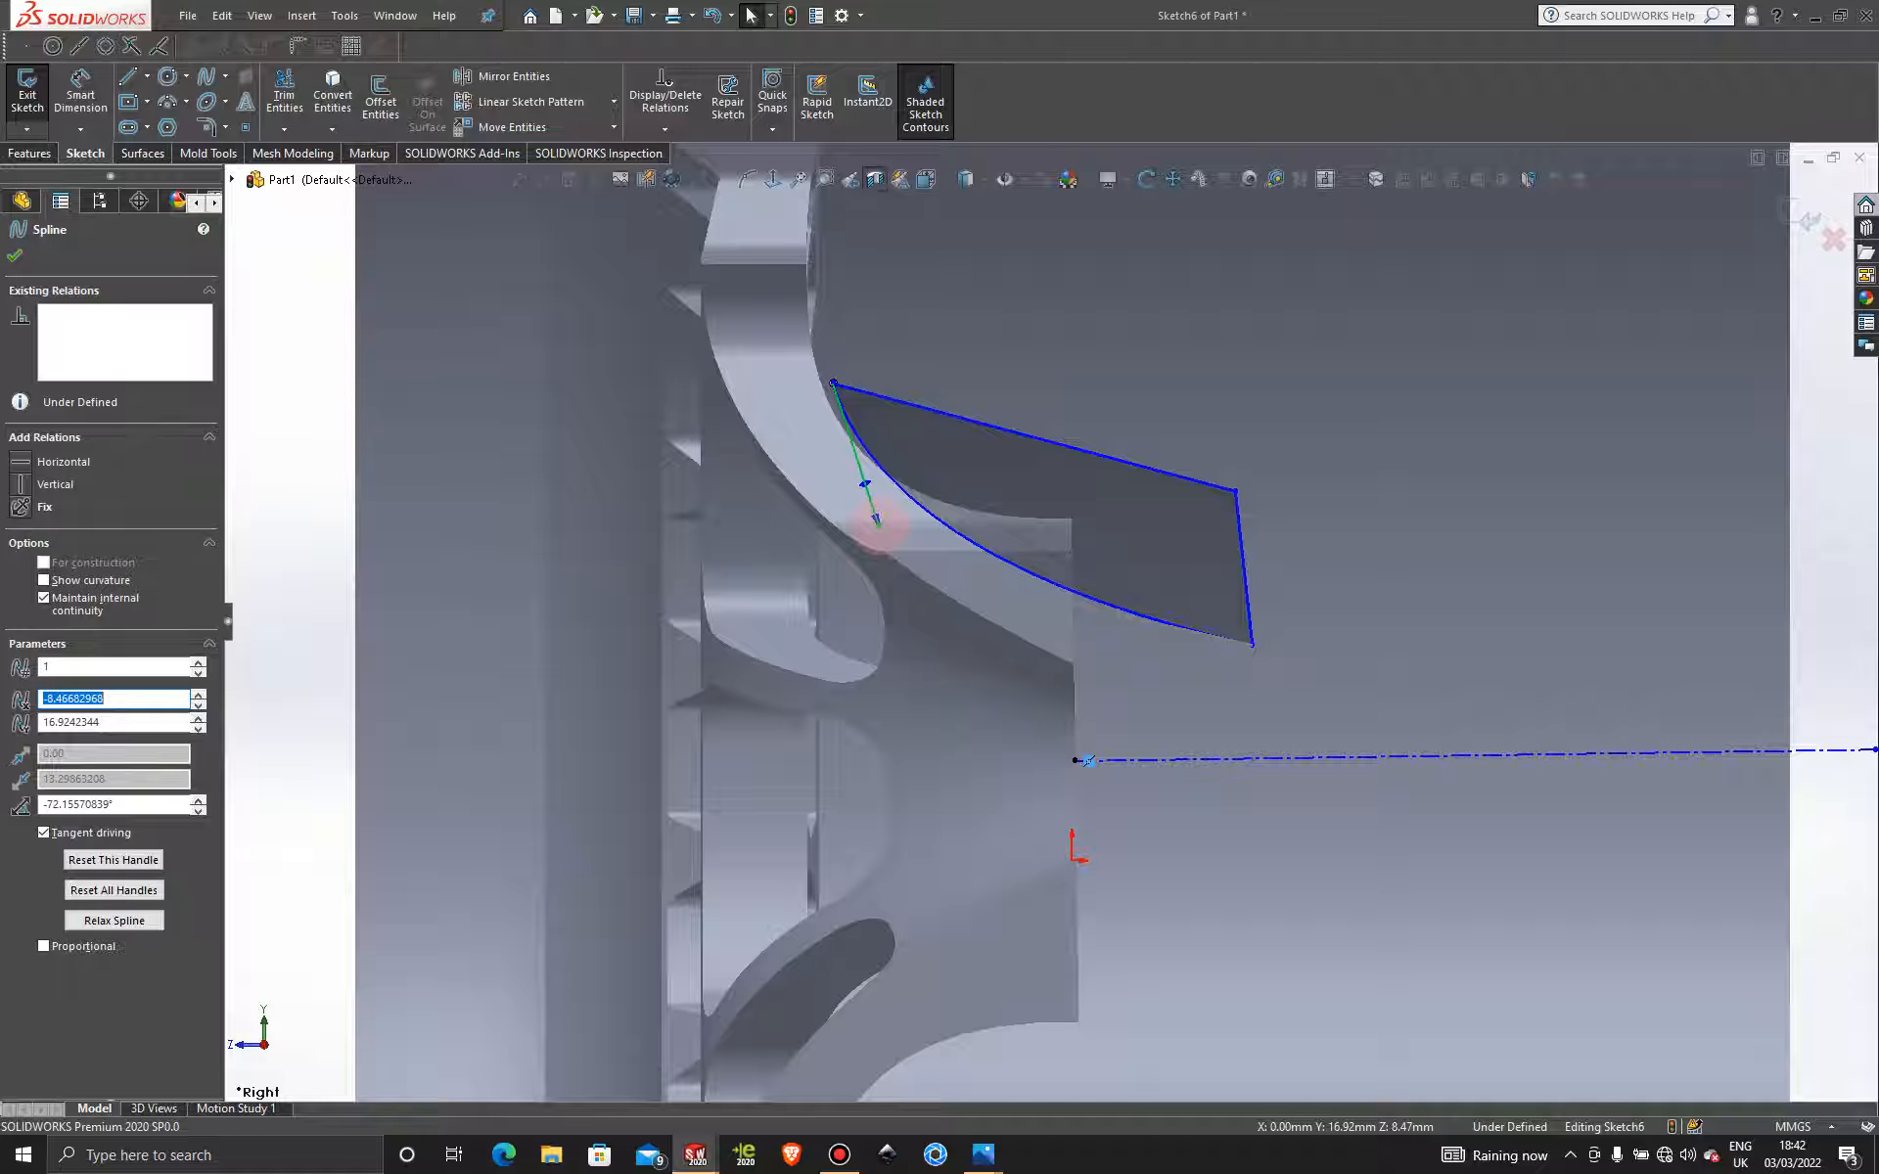
left_click_drag(877, 521, 902, 550)
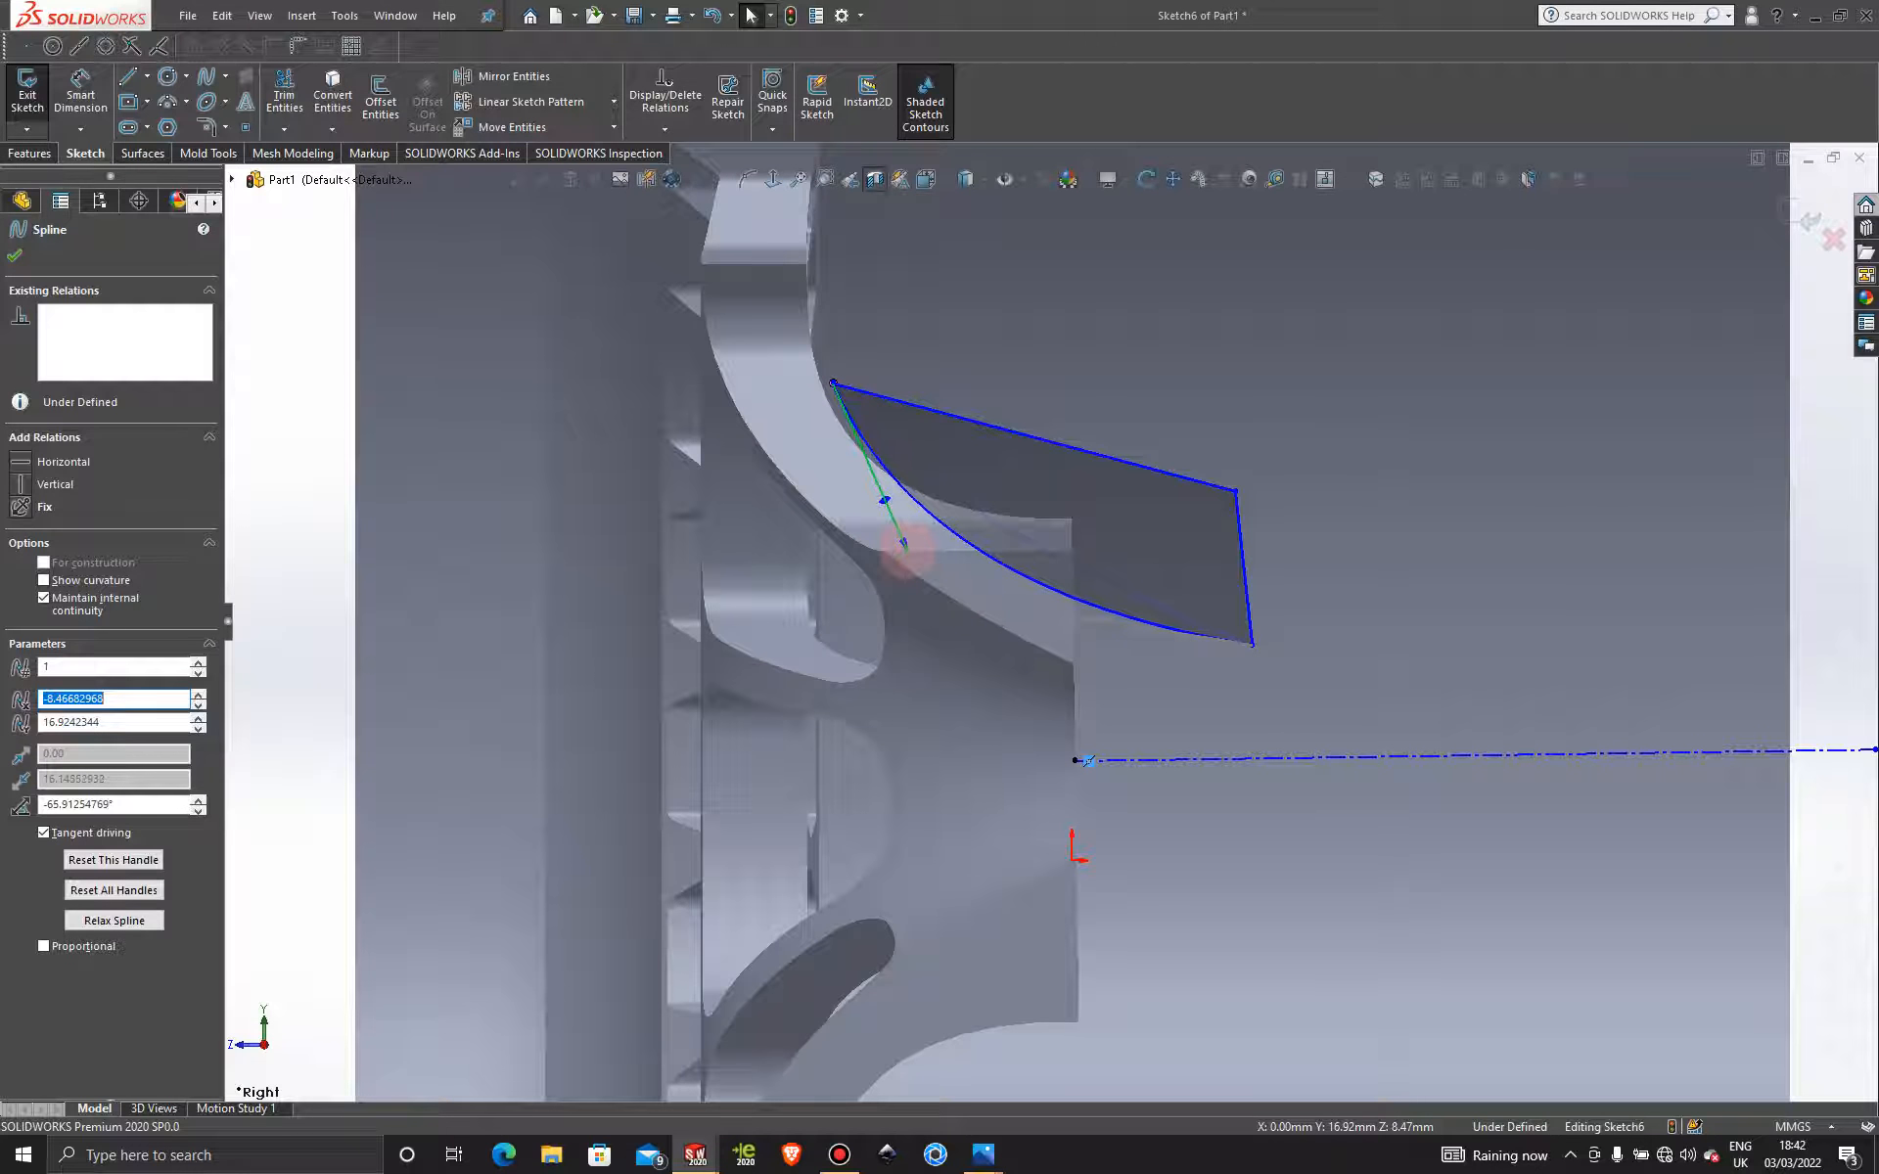
left_click(15, 255)
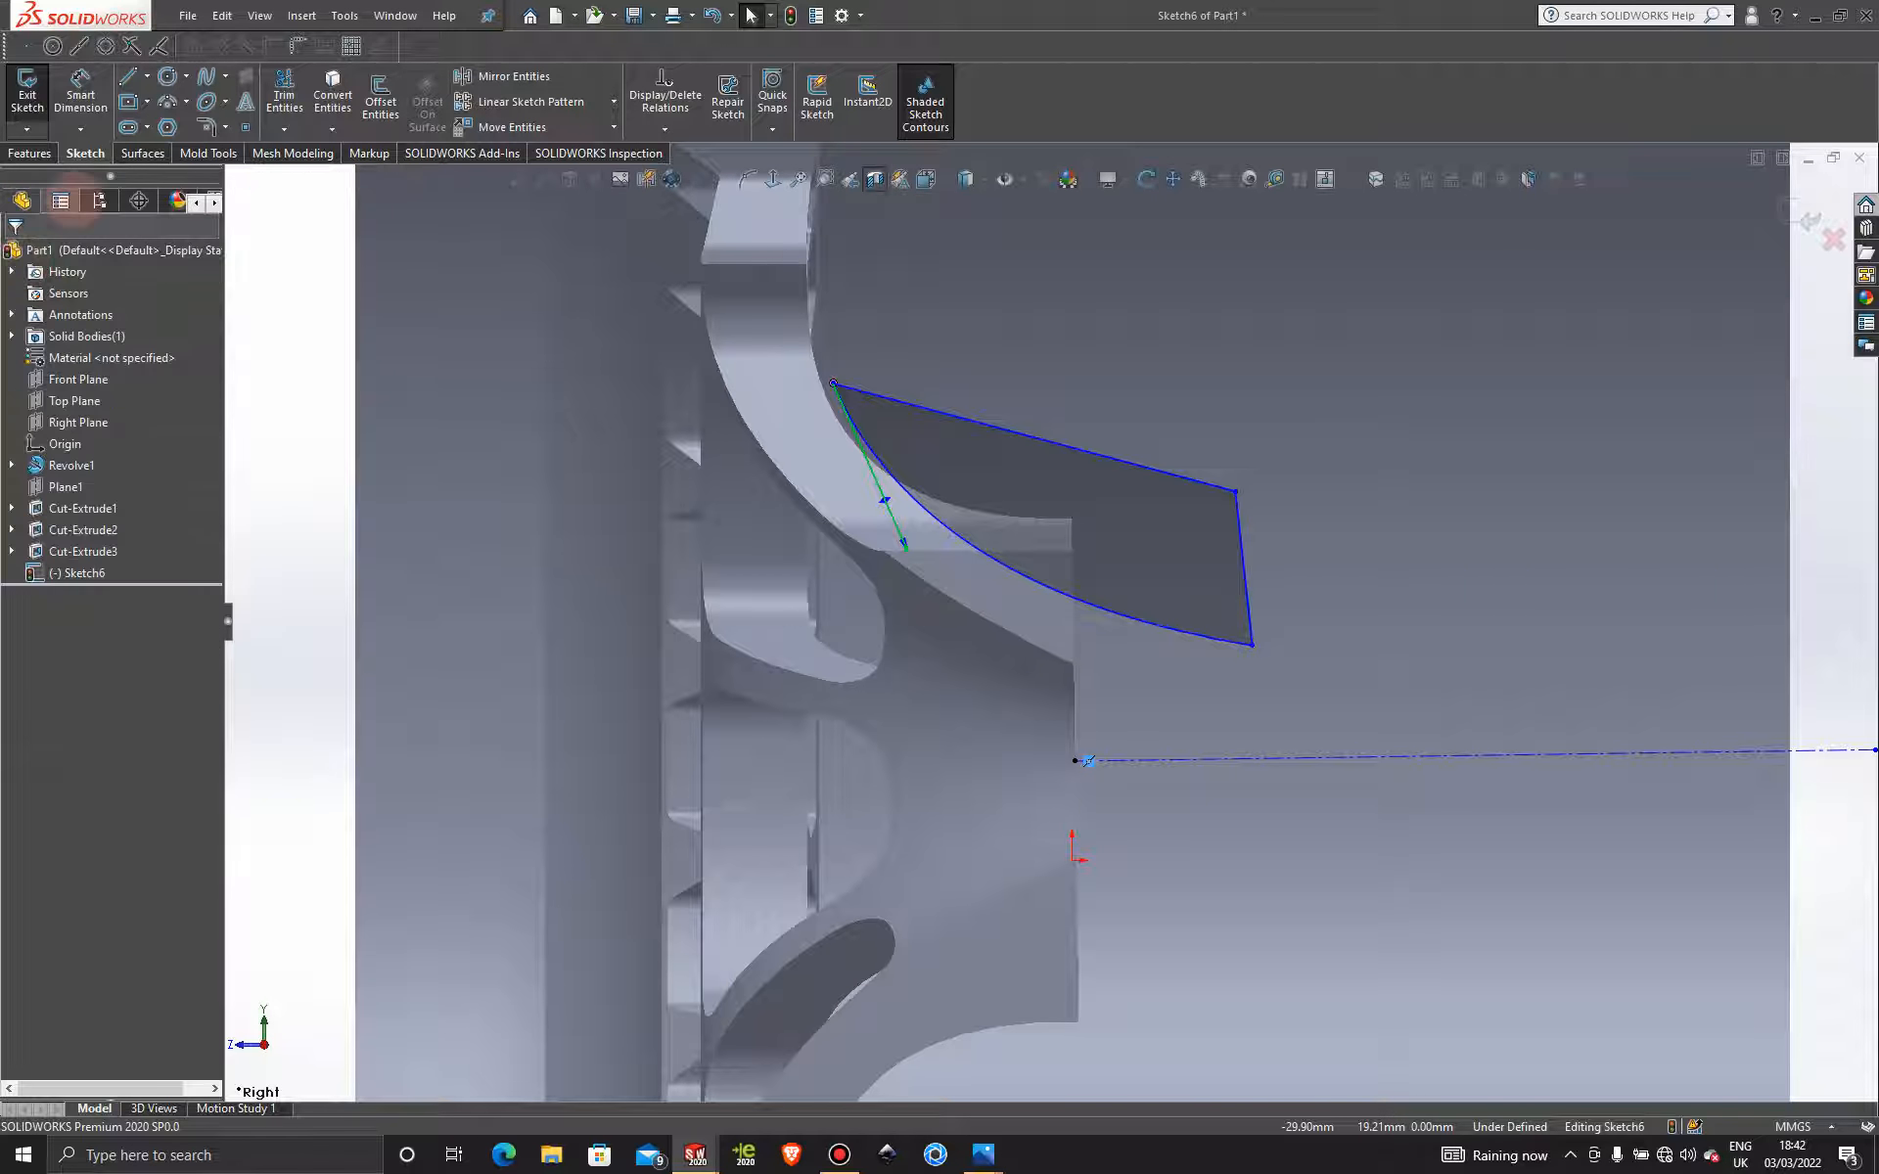
Create a 360° revolved cut of the reshaped spline profile about the new centerline.
left_click(30, 153)
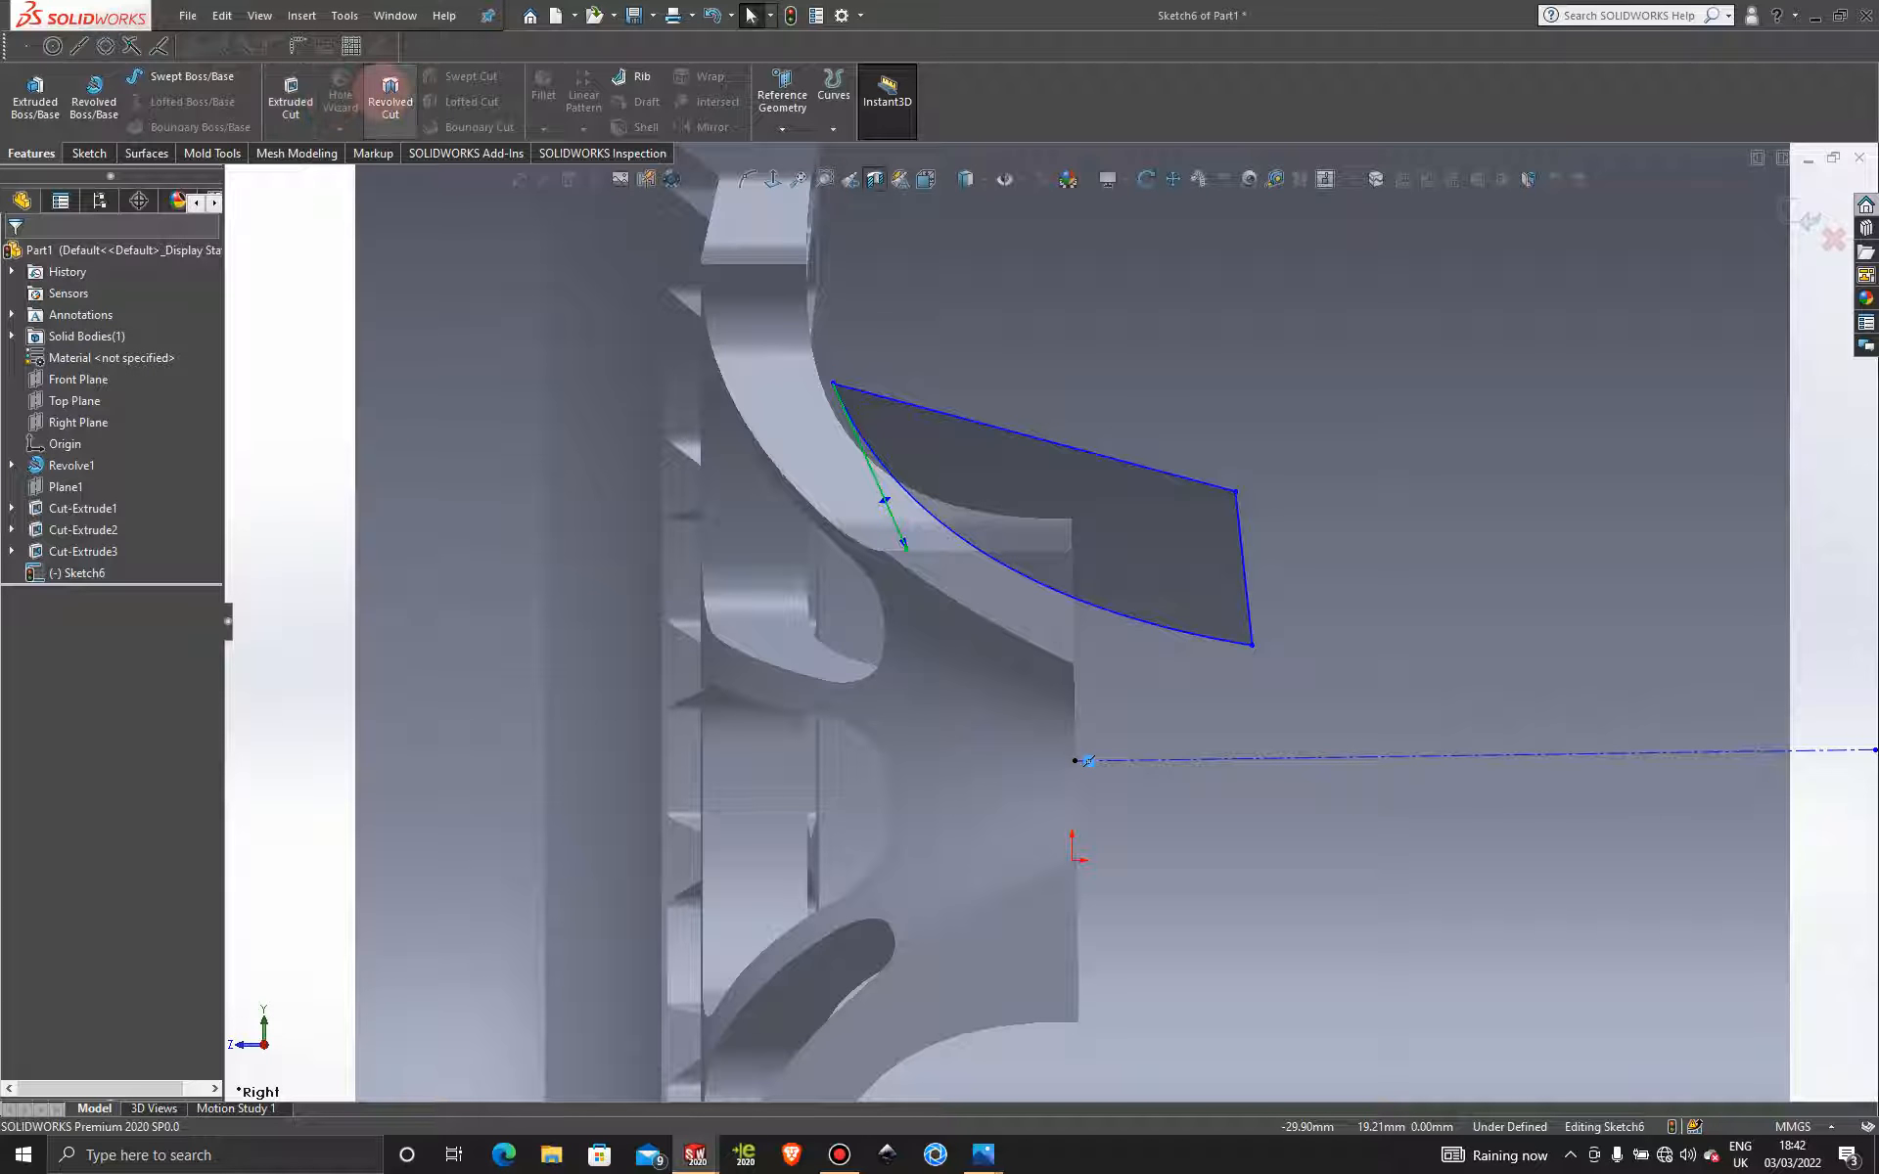
left_click(390, 95)
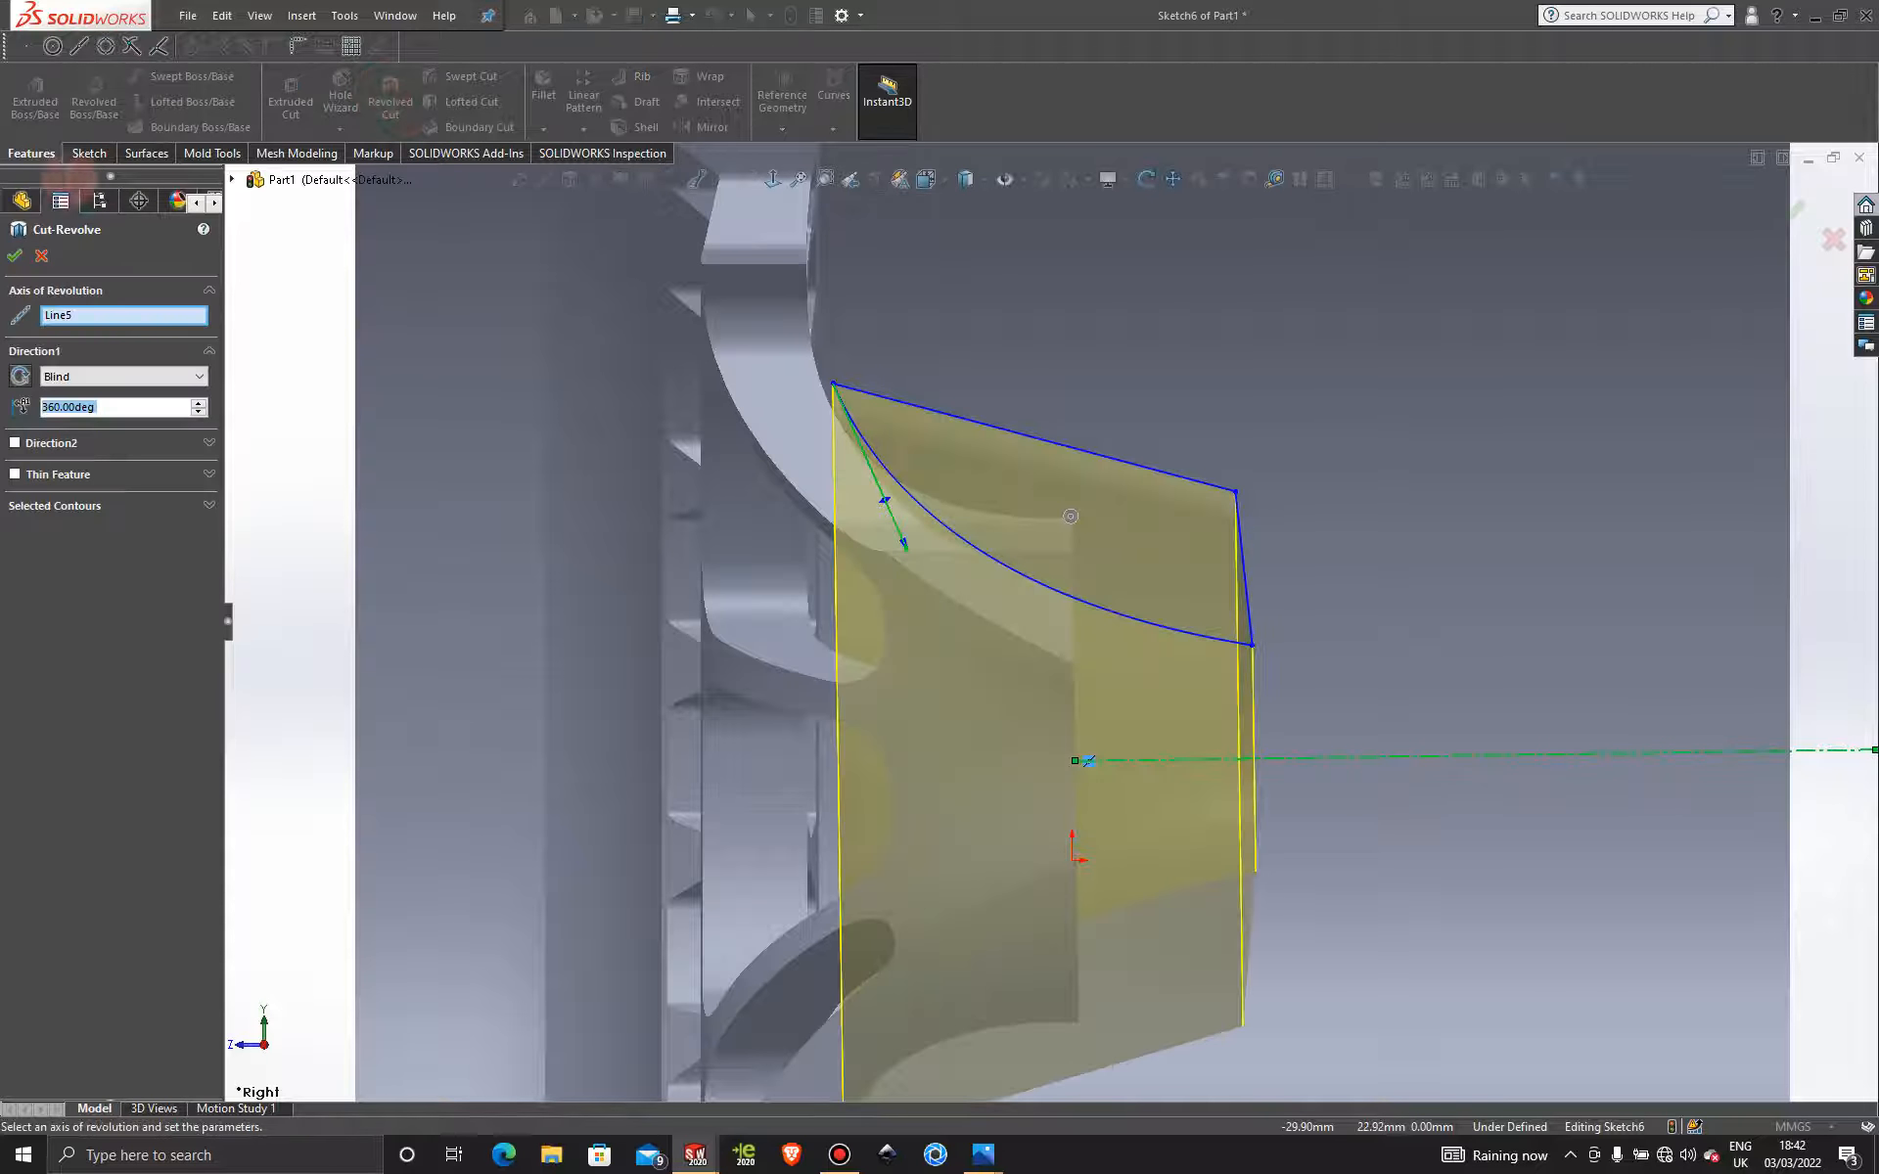
left_click(14, 256)
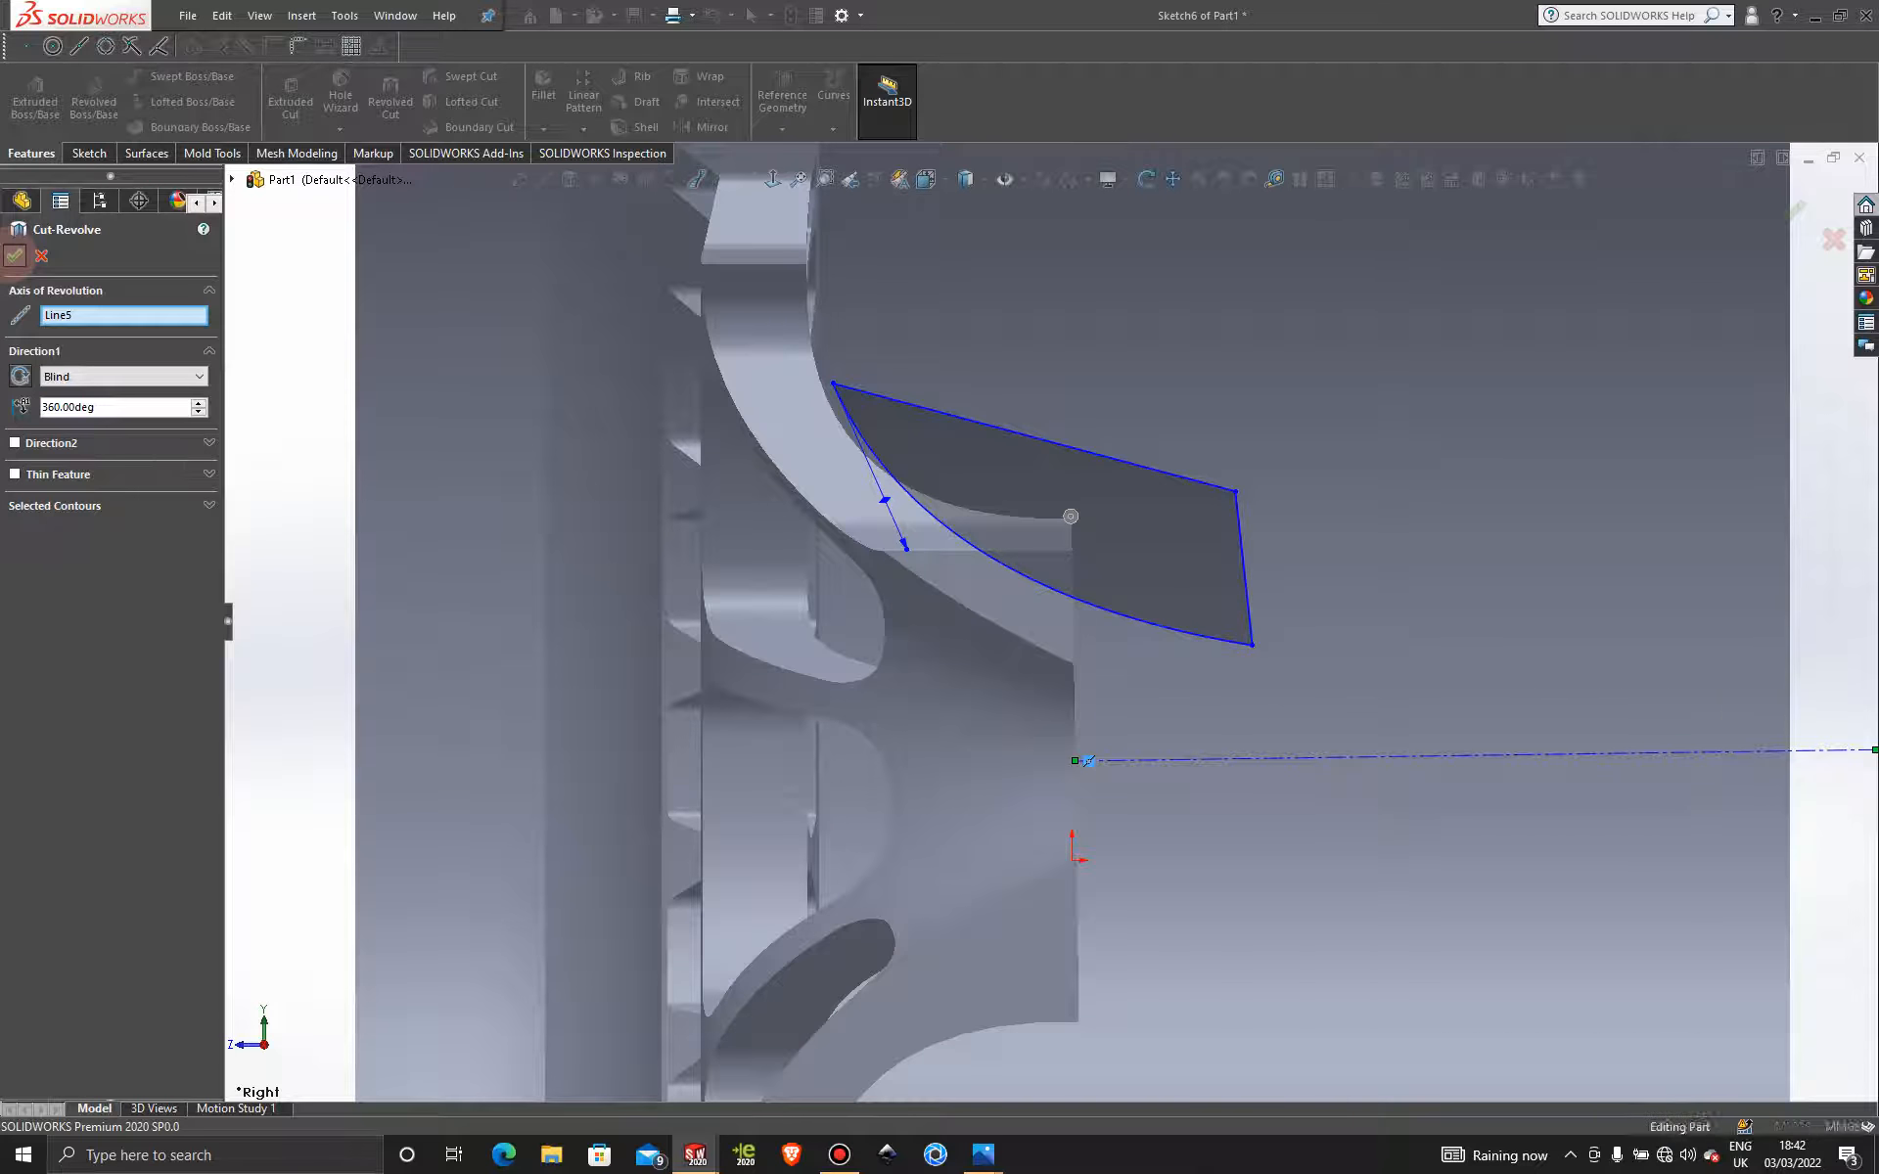
Inspect the new revolved cut, turn off the section view, and examine the spokes, hub and rim openings of the whole wheel.
scroll(1693, 596, "up", 4)
mouse_move(1214, 636)
middle_mouse_down()
mouse_move(977, 713)
mouse_move(1001, 445)
mouse_move(1409, 783)
mouse_move(1267, 748)
mouse_move(1484, 713)
mouse_move(1204, 642)
mouse_move(1171, 601)
mouse_move(1212, 629)
mouse_move(1325, 629)
mouse_move(1198, 617)
middle_mouse_up()
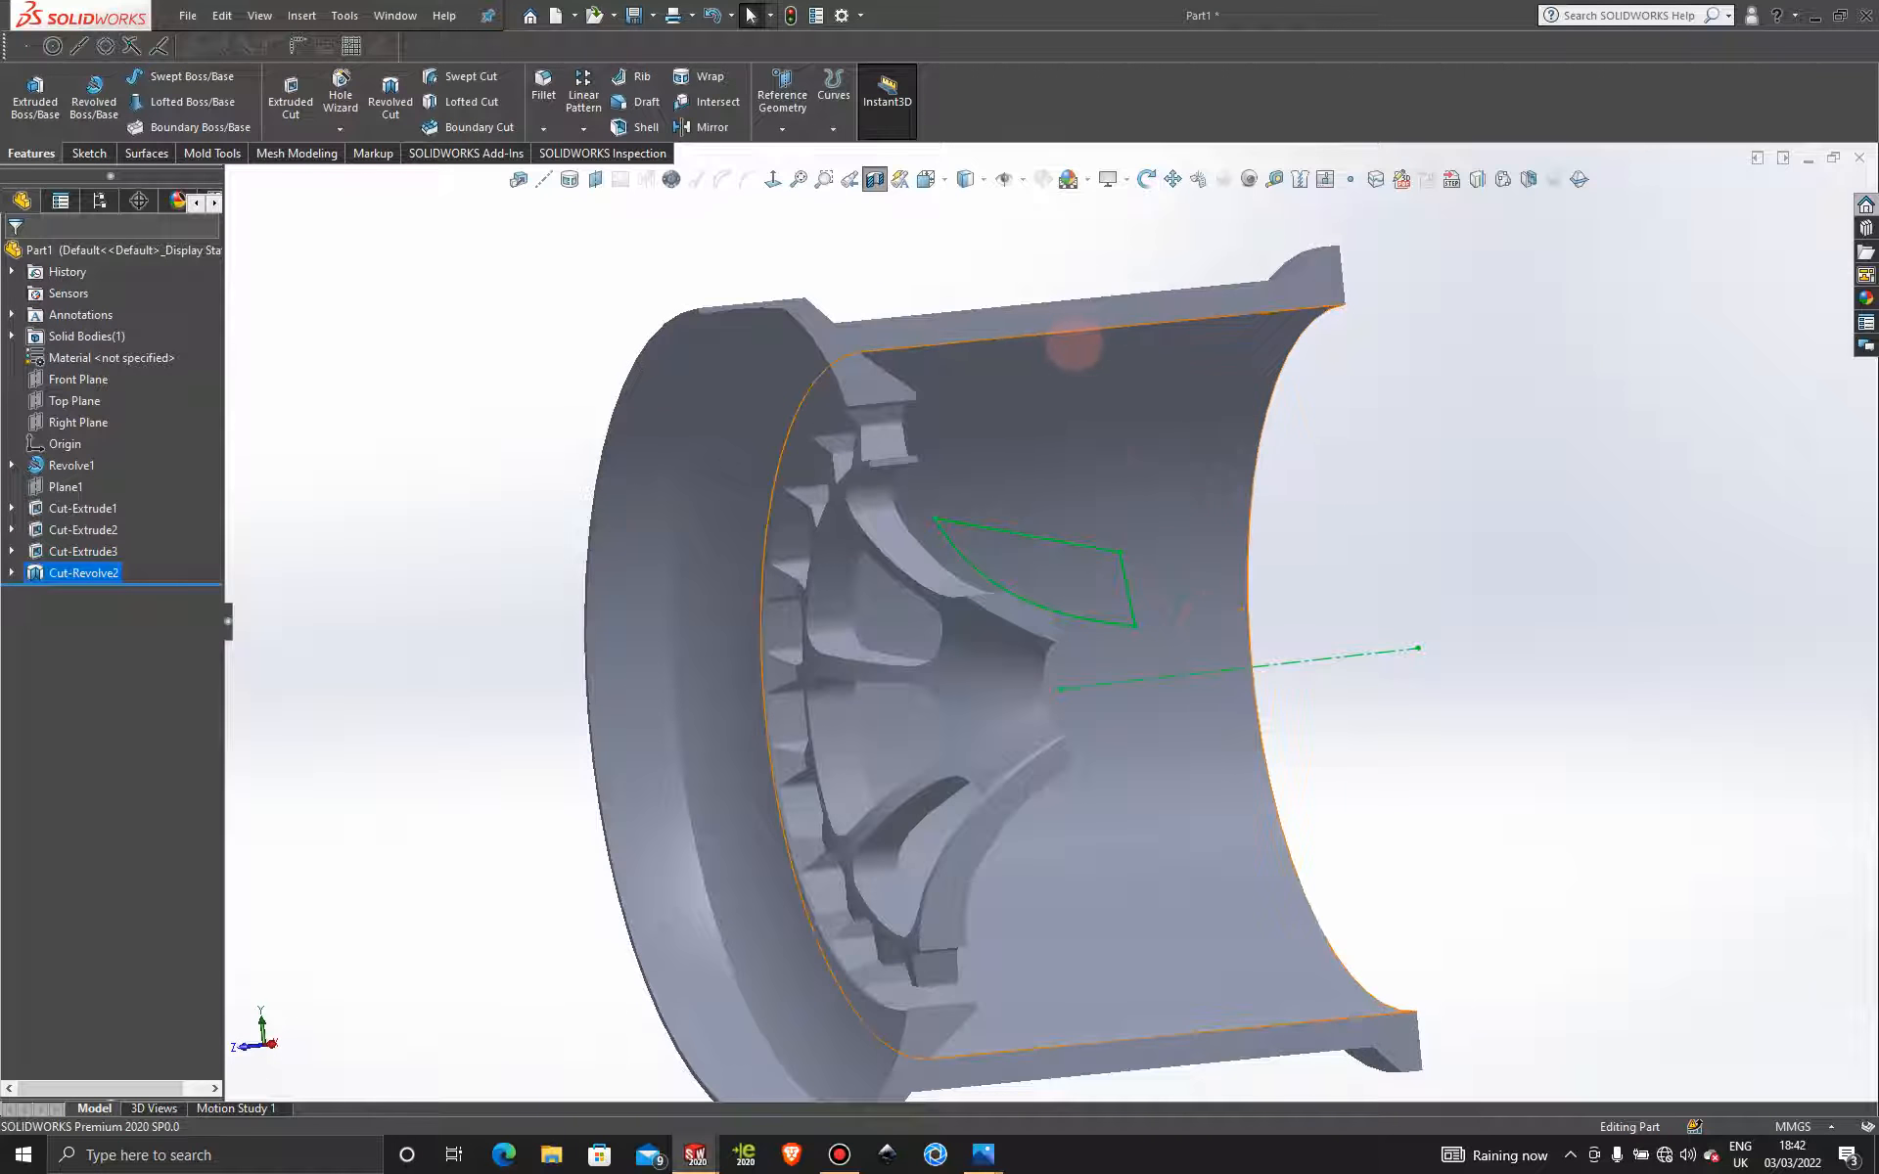
left_click(875, 178)
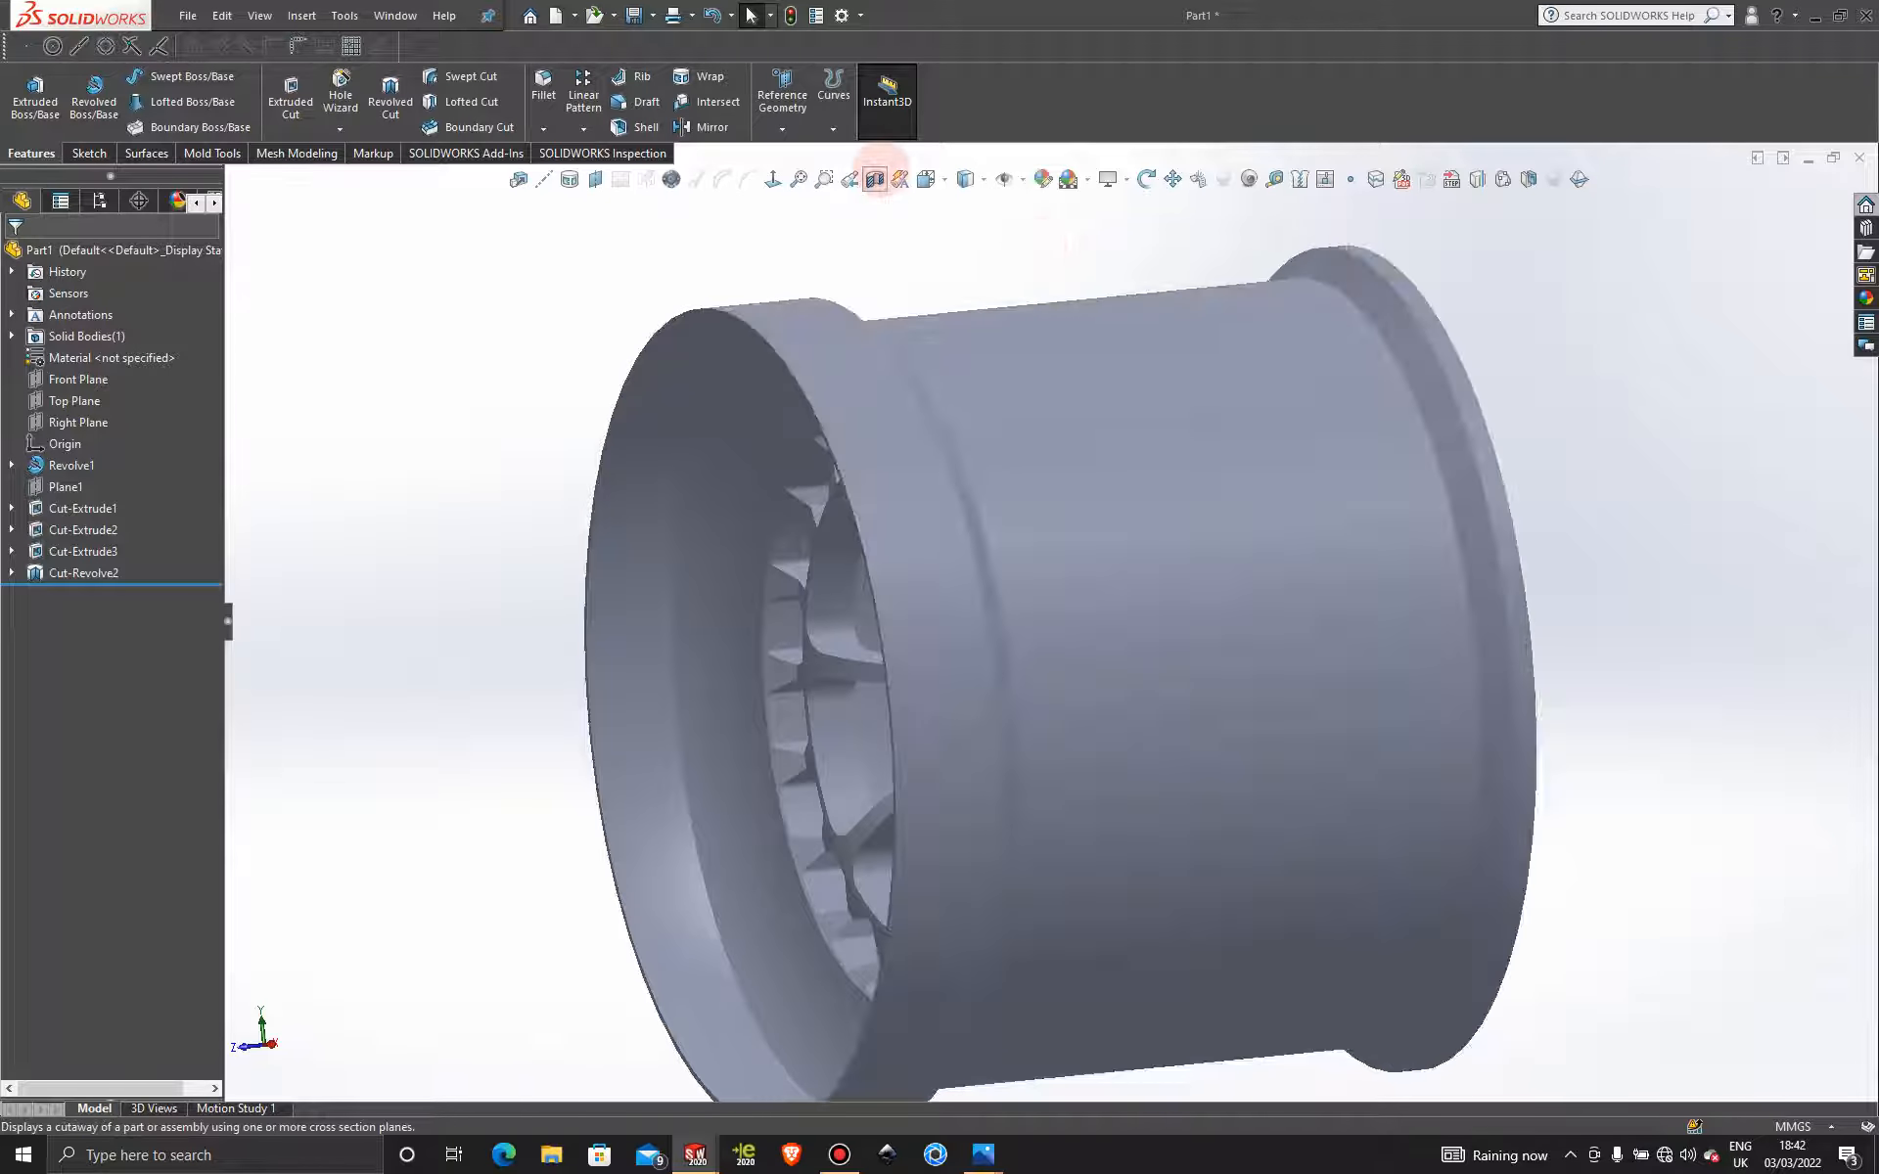
scroll(1025, 598, "up", 4)
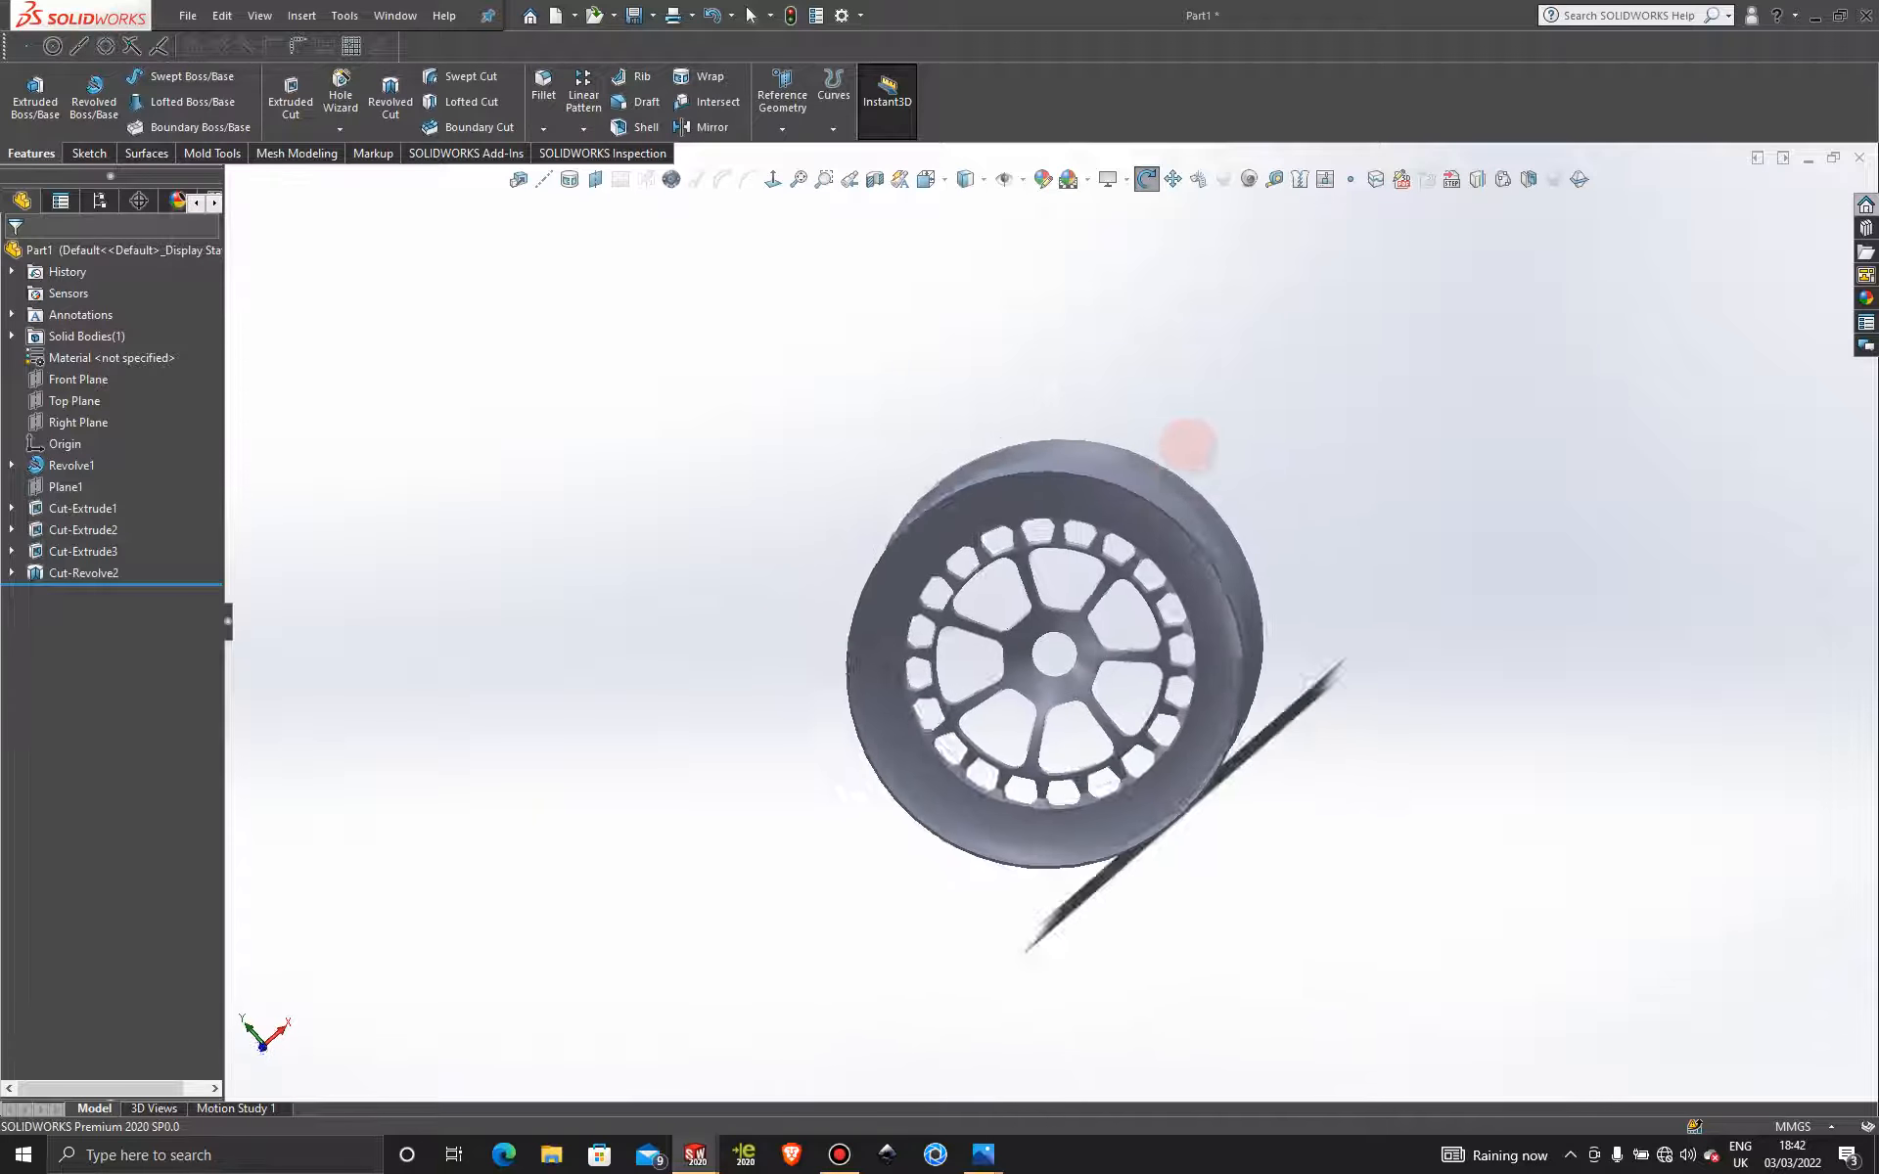
scroll(1054, 582, "down", 4)
mouse_move(1054, 648)
middle_mouse_down()
mouse_move(1031, 562)
mouse_move(1220, 541)
mouse_move(1027, 554)
mouse_move(977, 598)
mouse_move(1036, 659)
middle_mouse_up()
scroll(1036, 658, "up", 4)
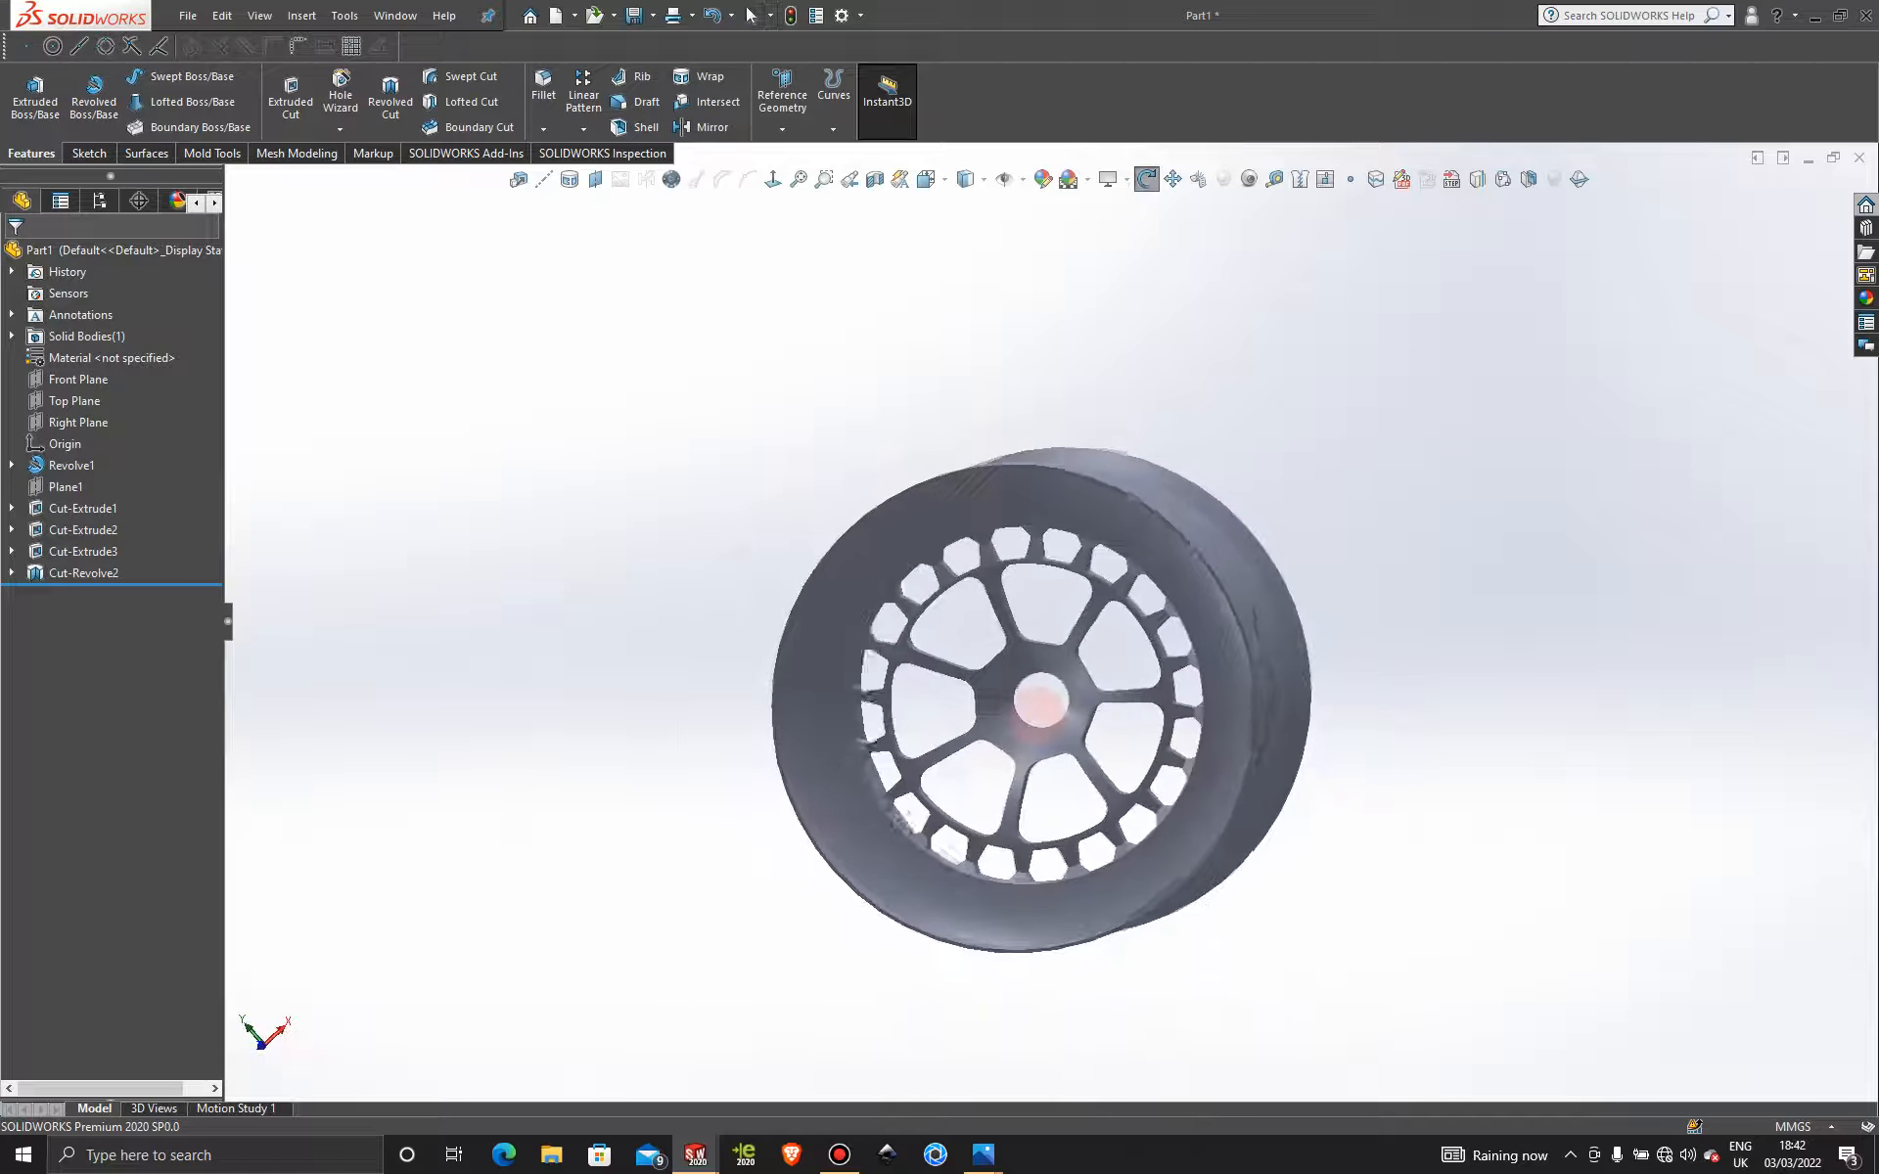
scroll(1009, 556, "down", 8)
middle_click_drag(930, 587, 1017, 627)
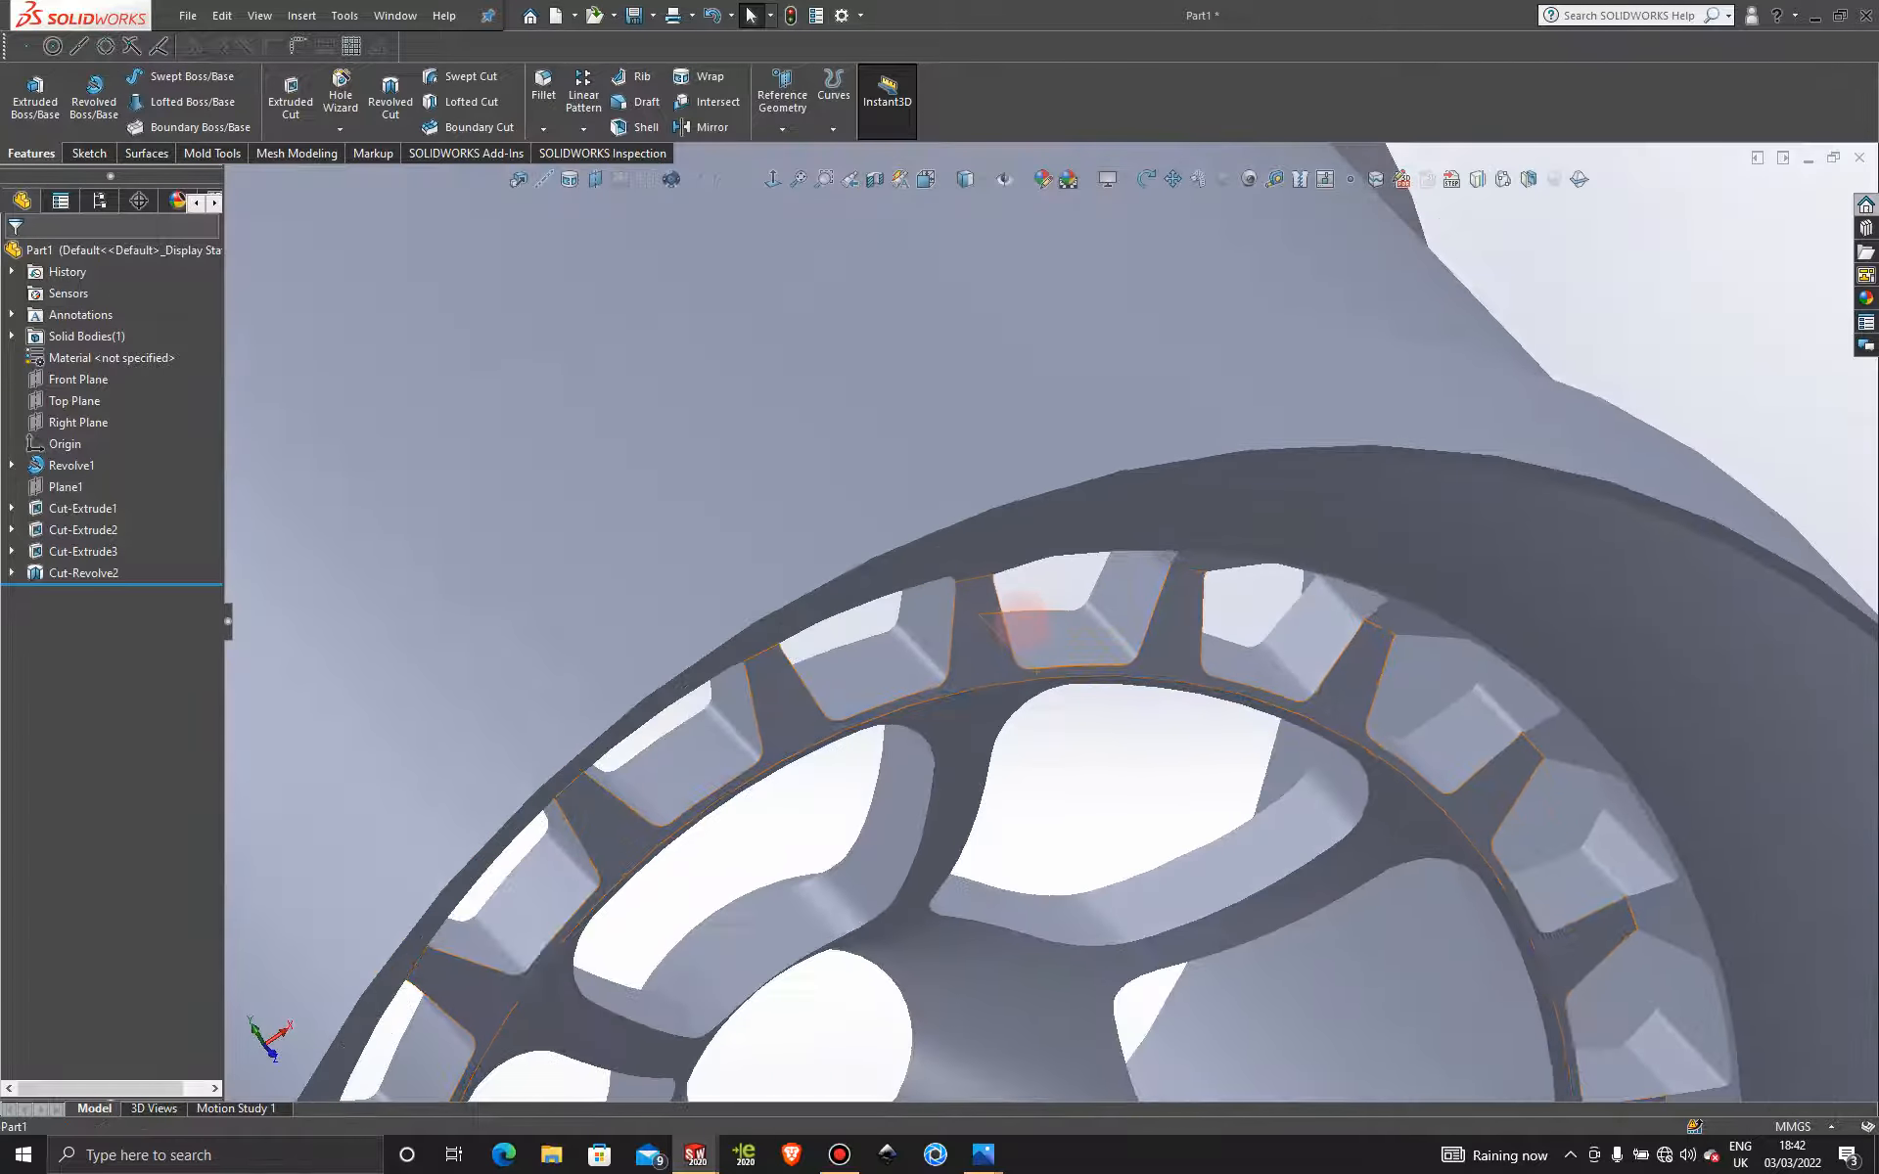
scroll(1054, 625, "up", 4)
scroll(1076, 732, "up", 3)
mouse_move(1076, 732)
middle_mouse_down()
mouse_move(1067, 685)
mouse_move(1115, 636)
mouse_move(959, 655)
mouse_move(920, 675)
mouse_move(939, 724)
mouse_move(910, 714)
mouse_move(1027, 684)
mouse_move(1077, 705)
middle_mouse_up()
key("Escape")
scroll(1125, 733, "down", 2)
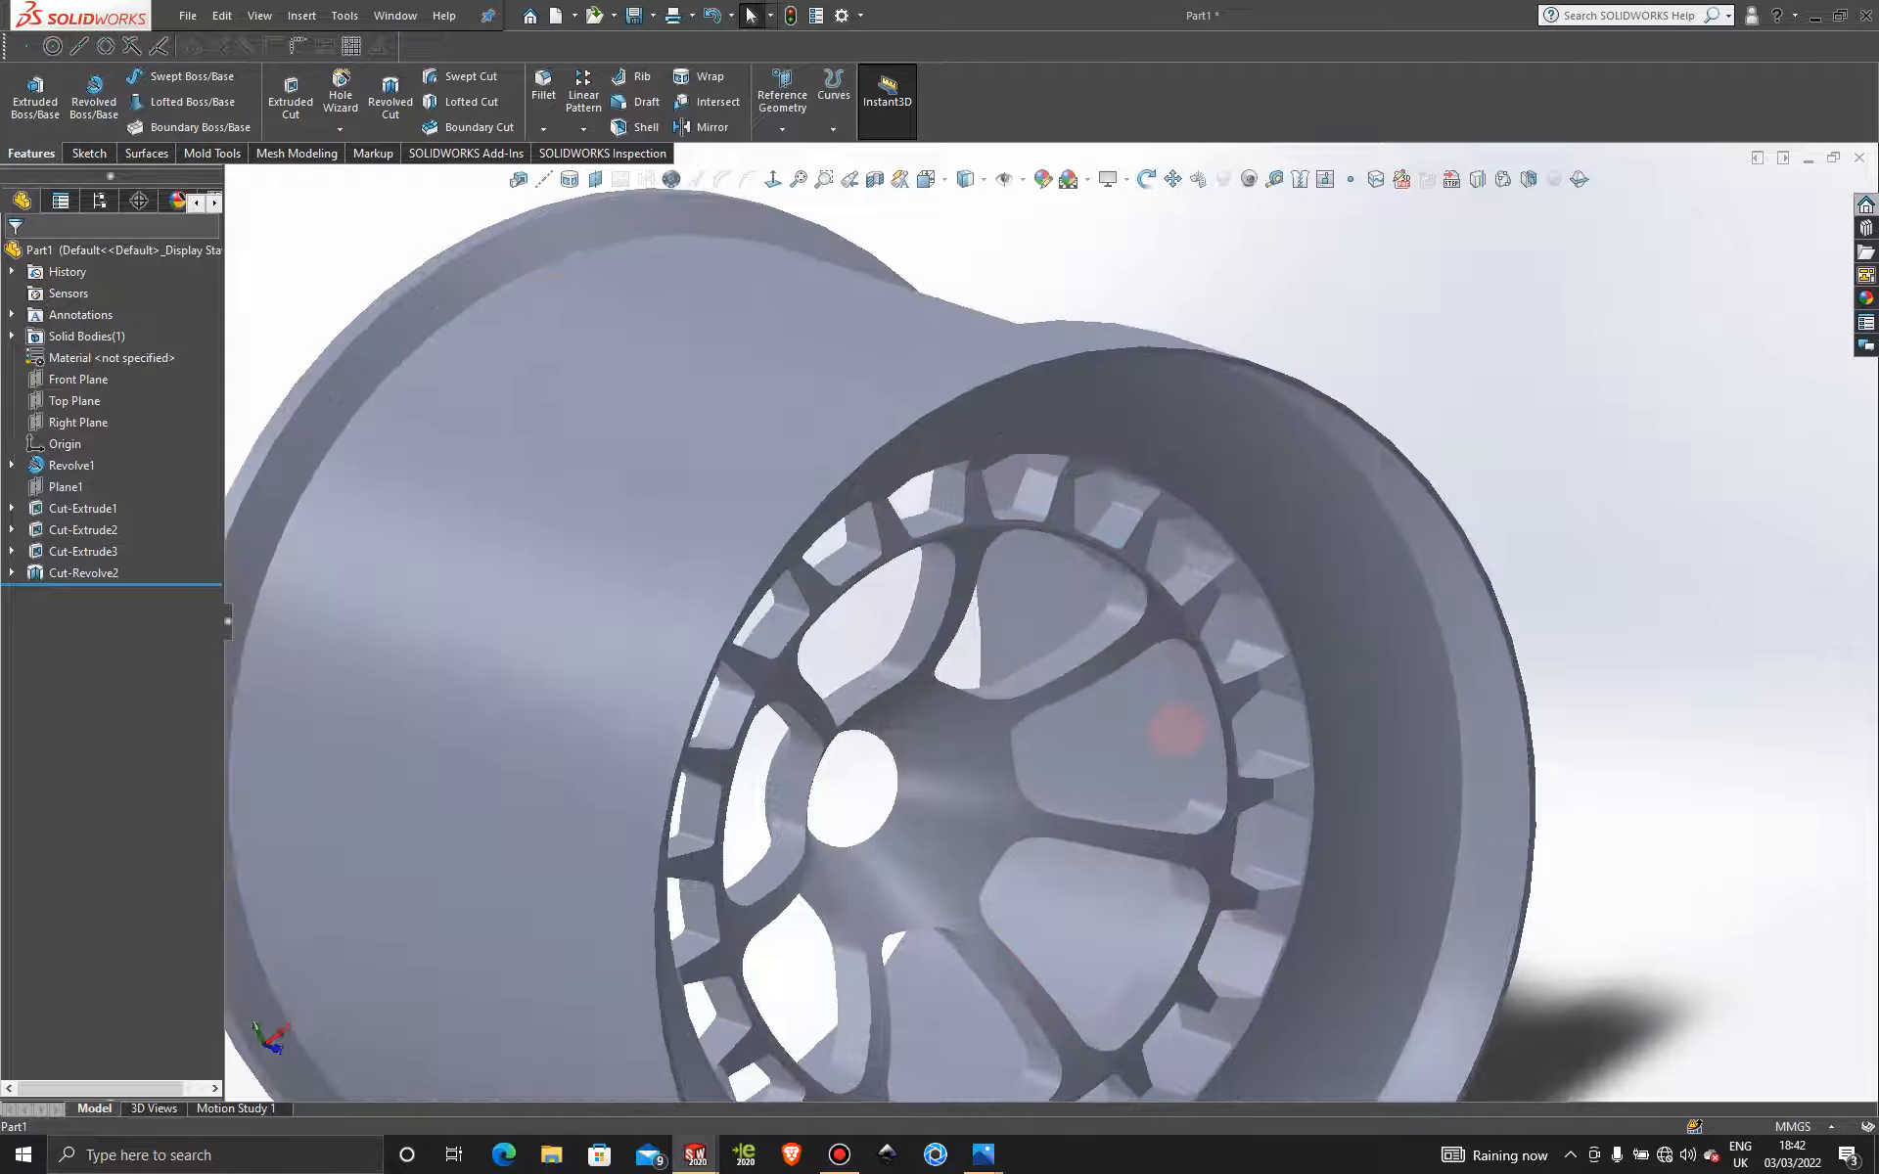
scroll(1169, 765, "up", 2)
middle_click_drag(1169, 765, 1125, 744)
key("Escape")
scroll(954, 695, "down", 5)
Fillet the edges of the spokes' curved back face and the surrounding face between the rim openings with a 0.10 mm radius.
left_click(984, 655)
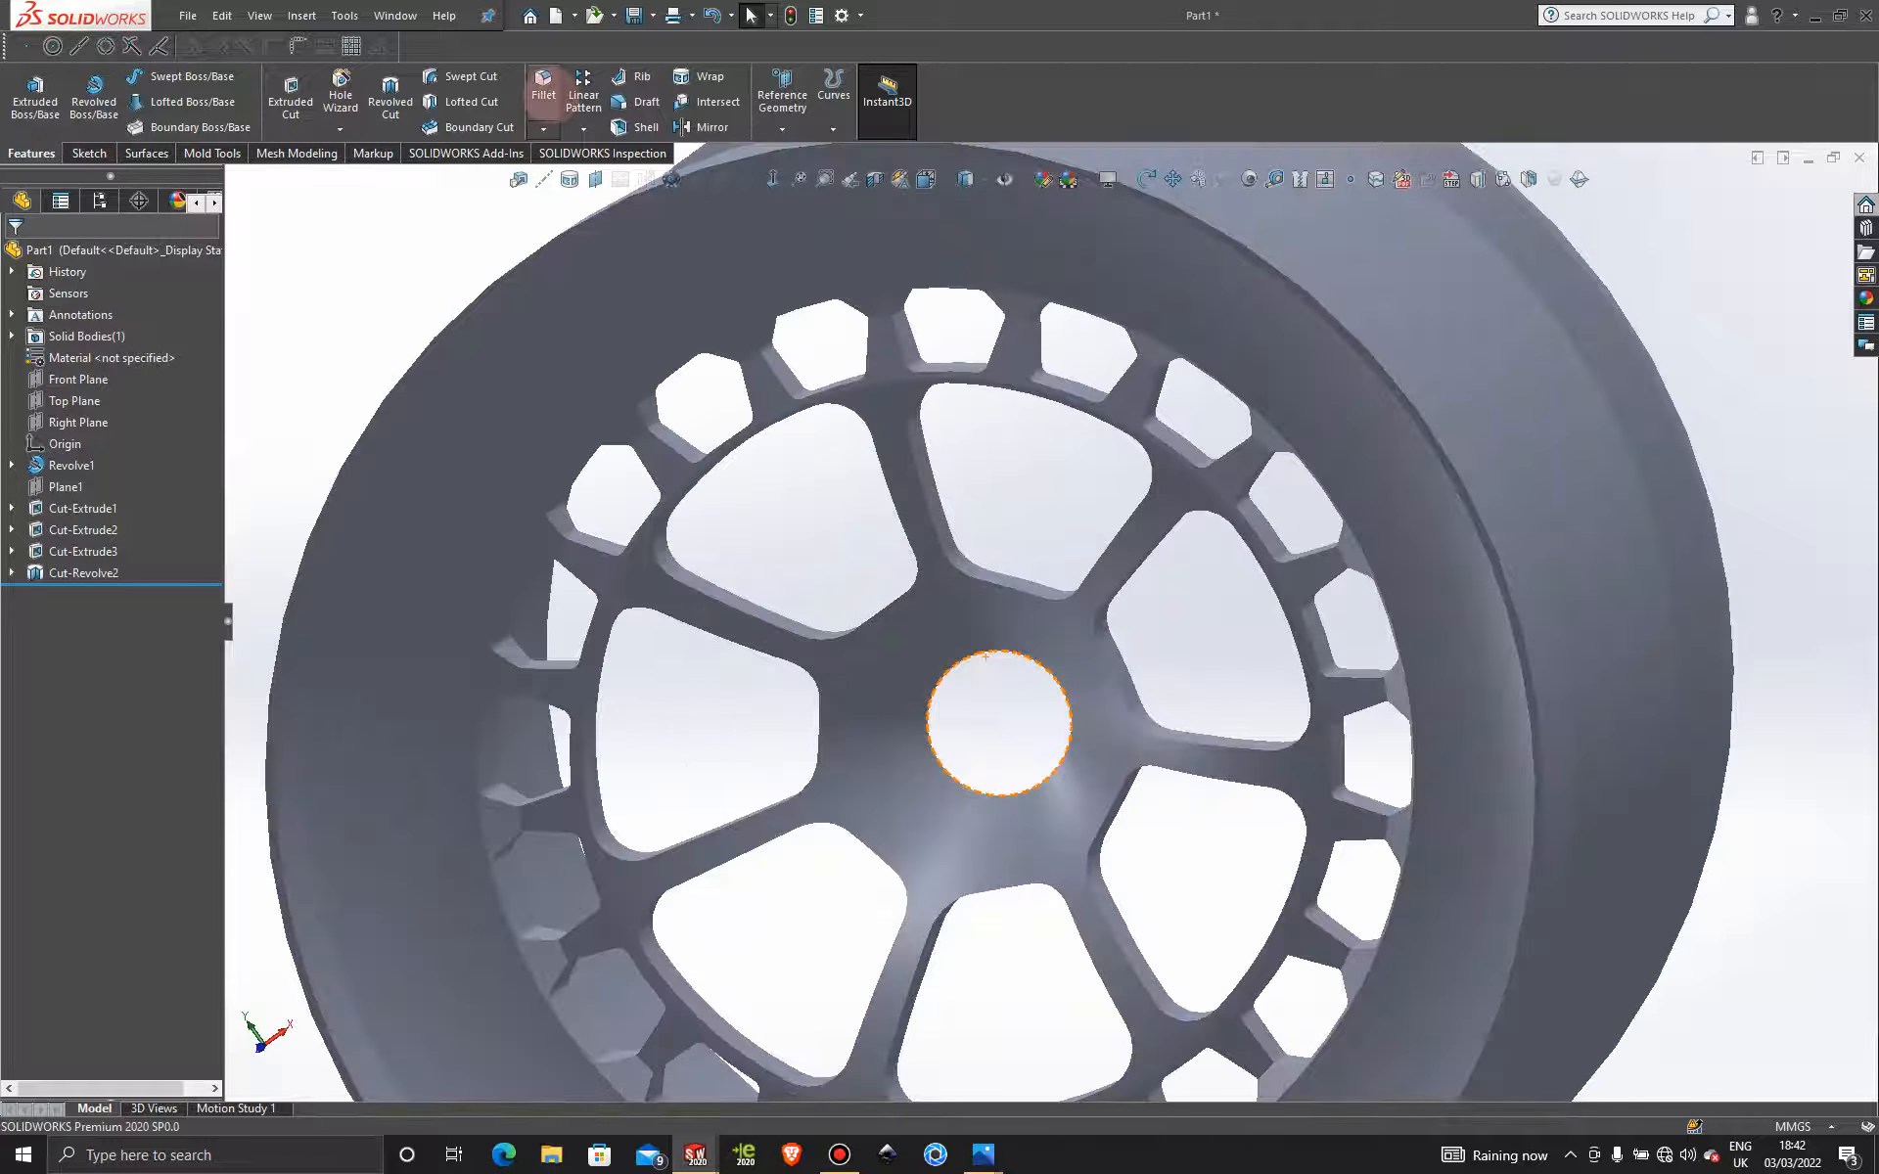
left_click(544, 90)
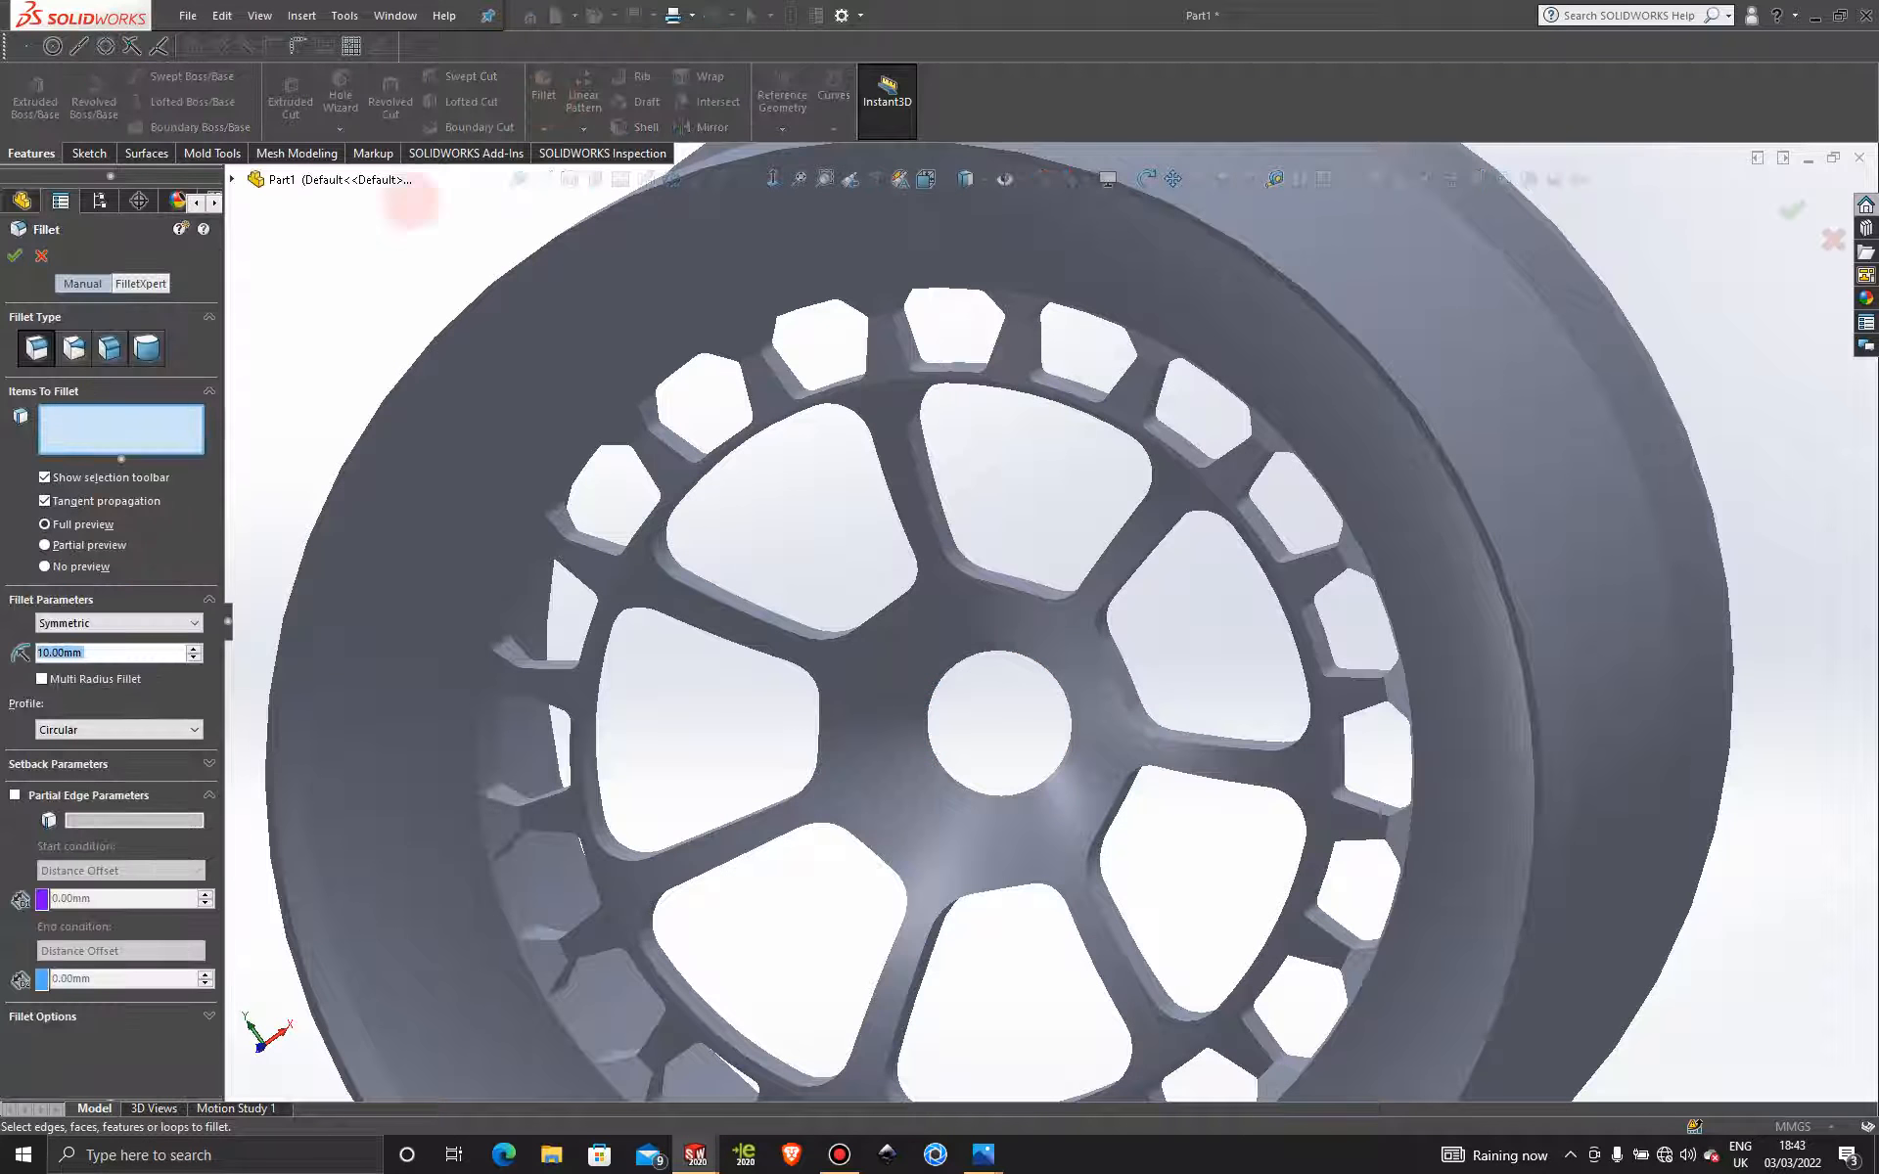
type("0")
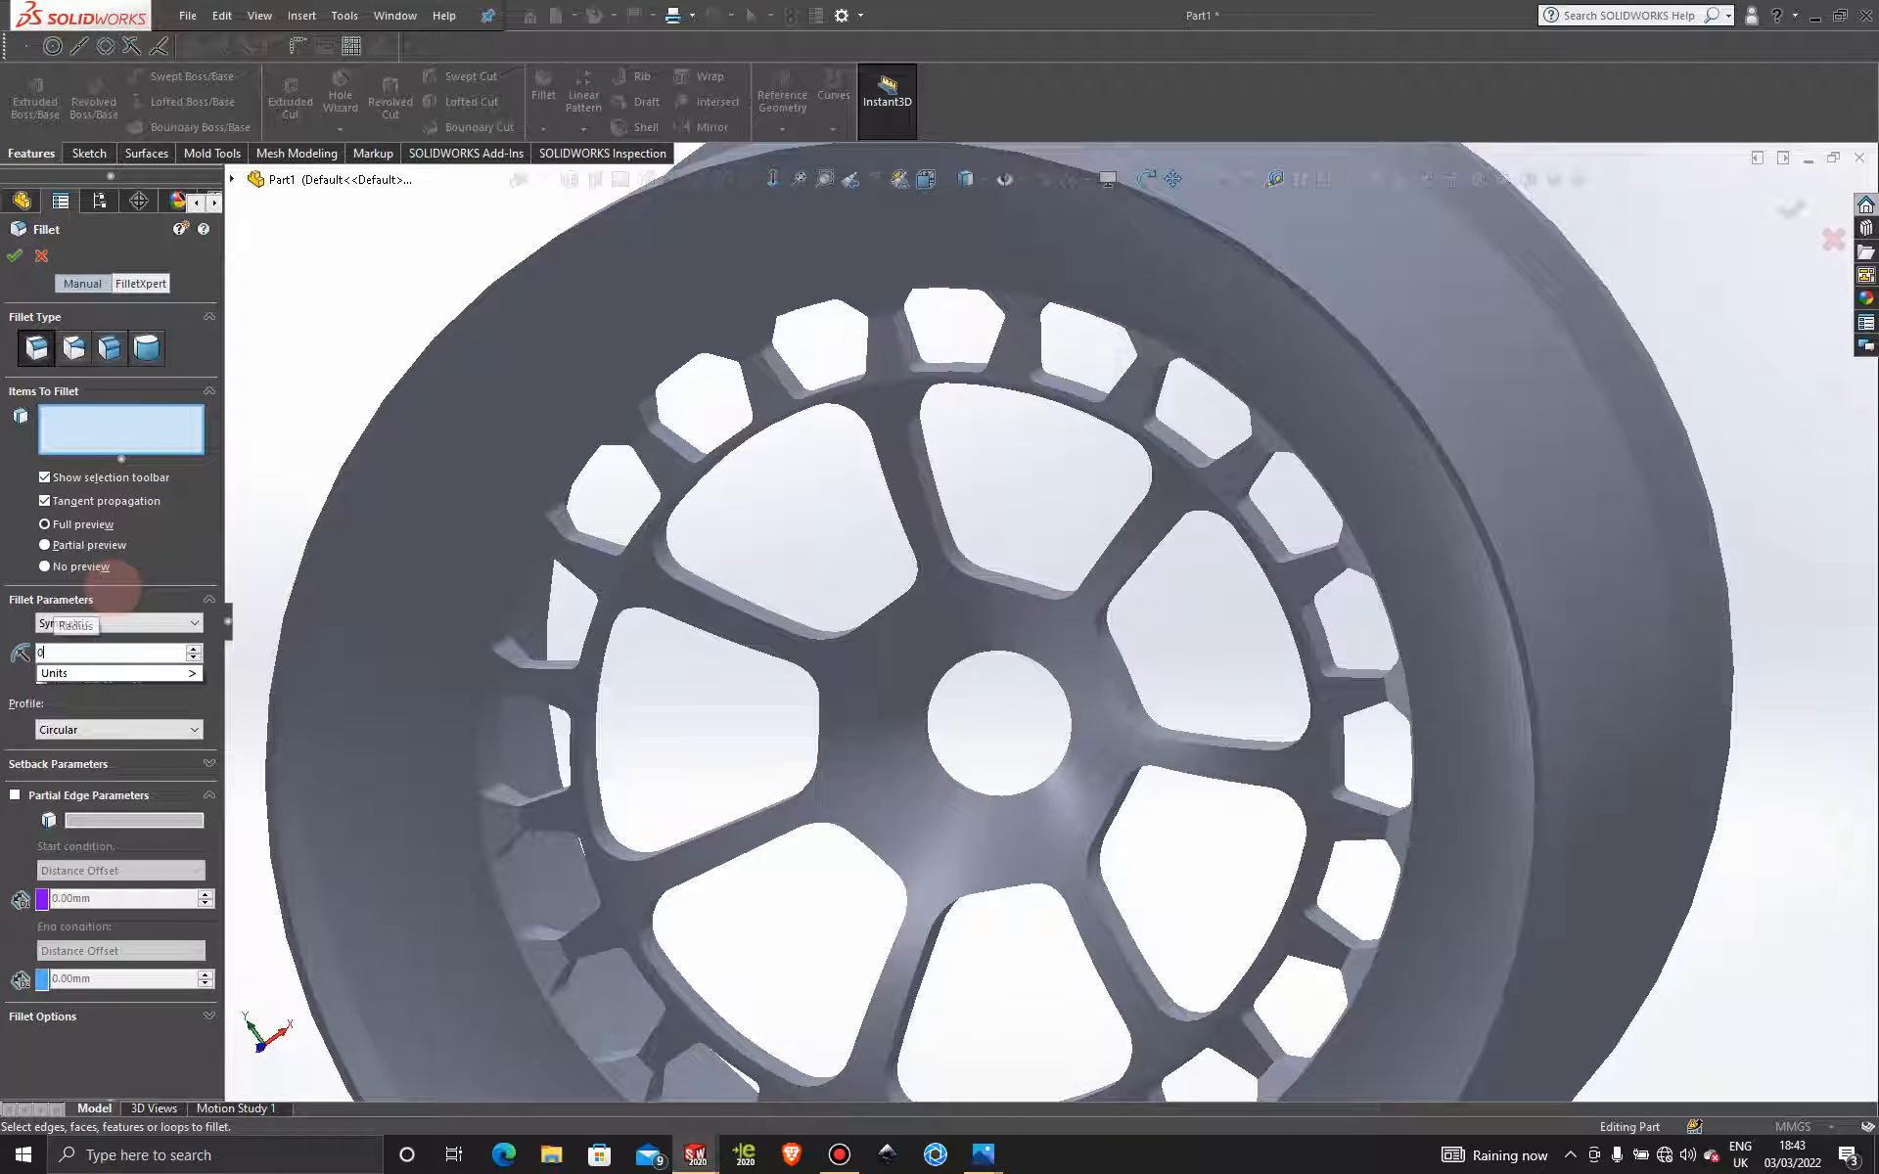
type(".10mm")
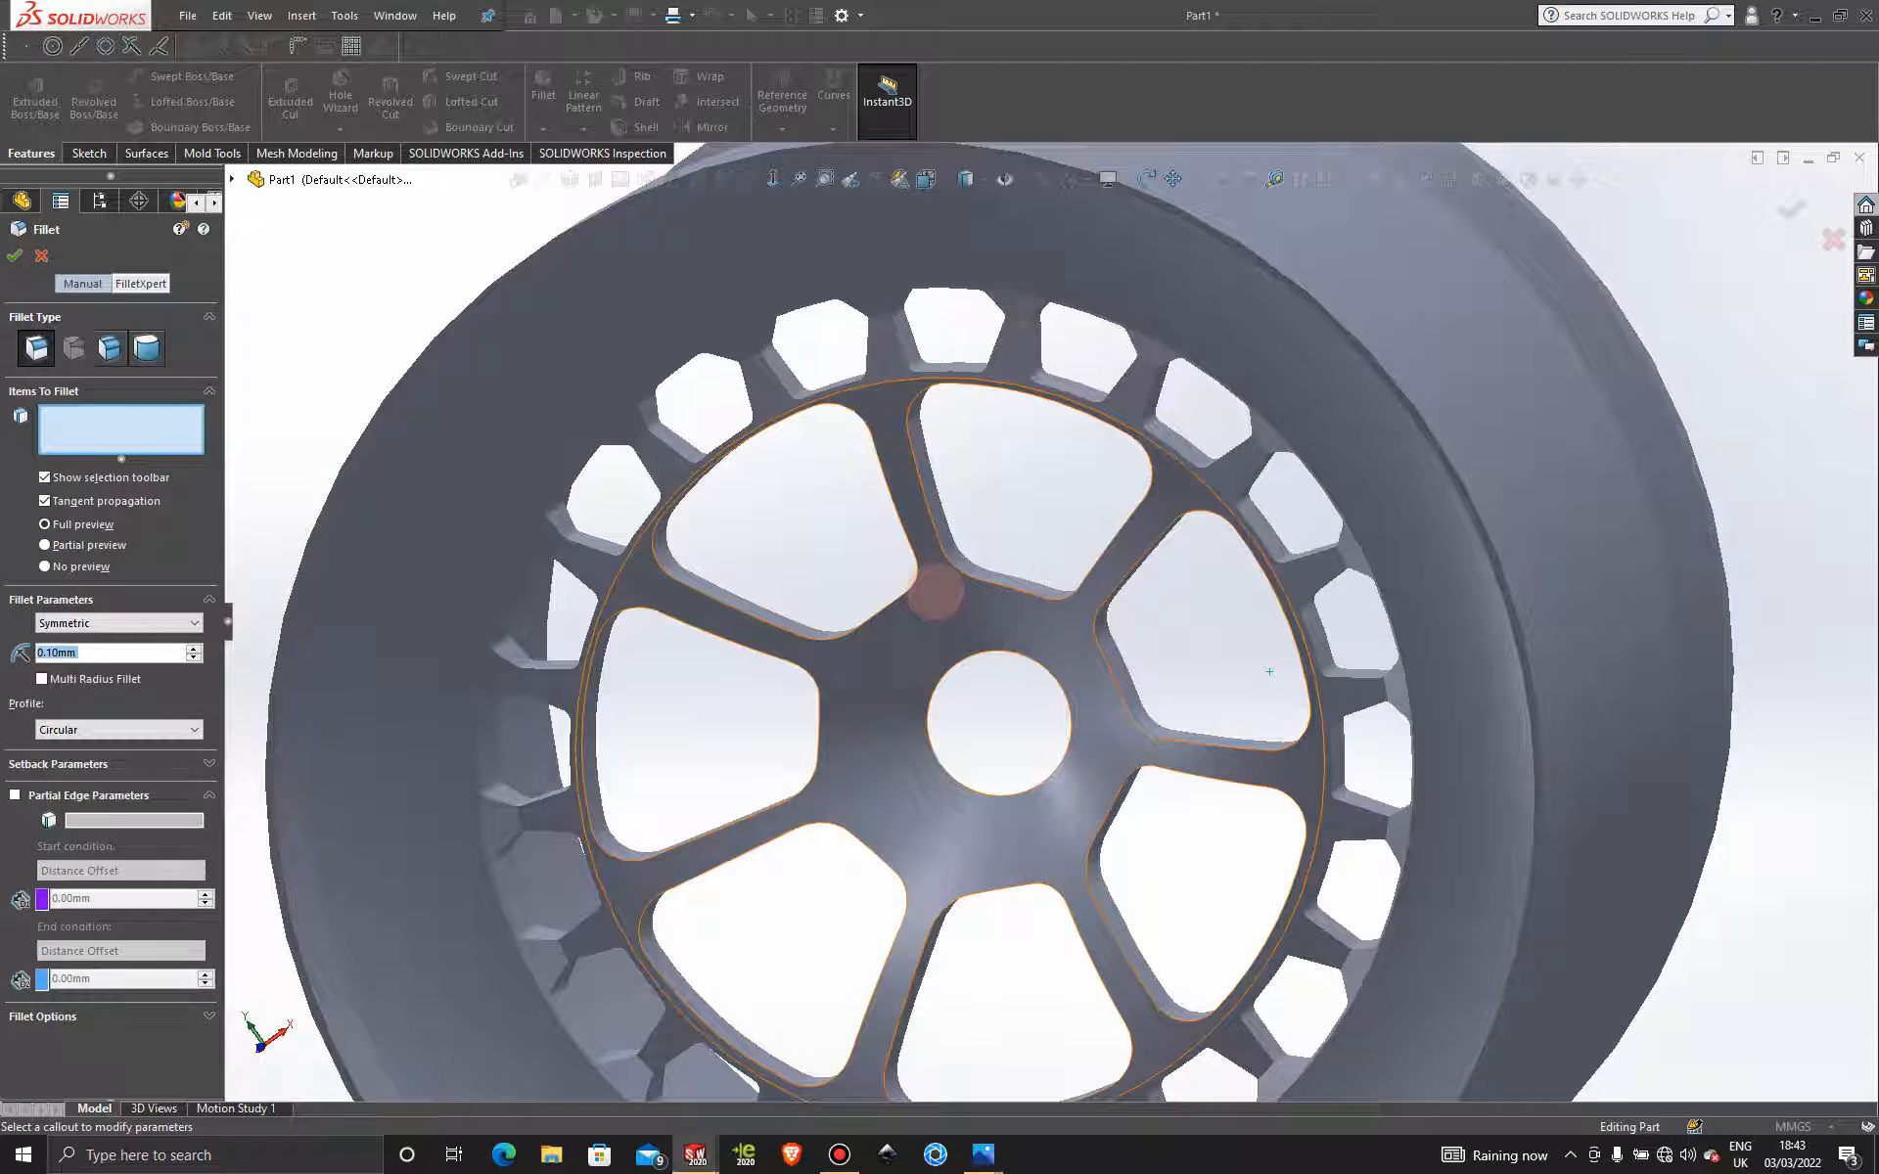
left_click(936, 592)
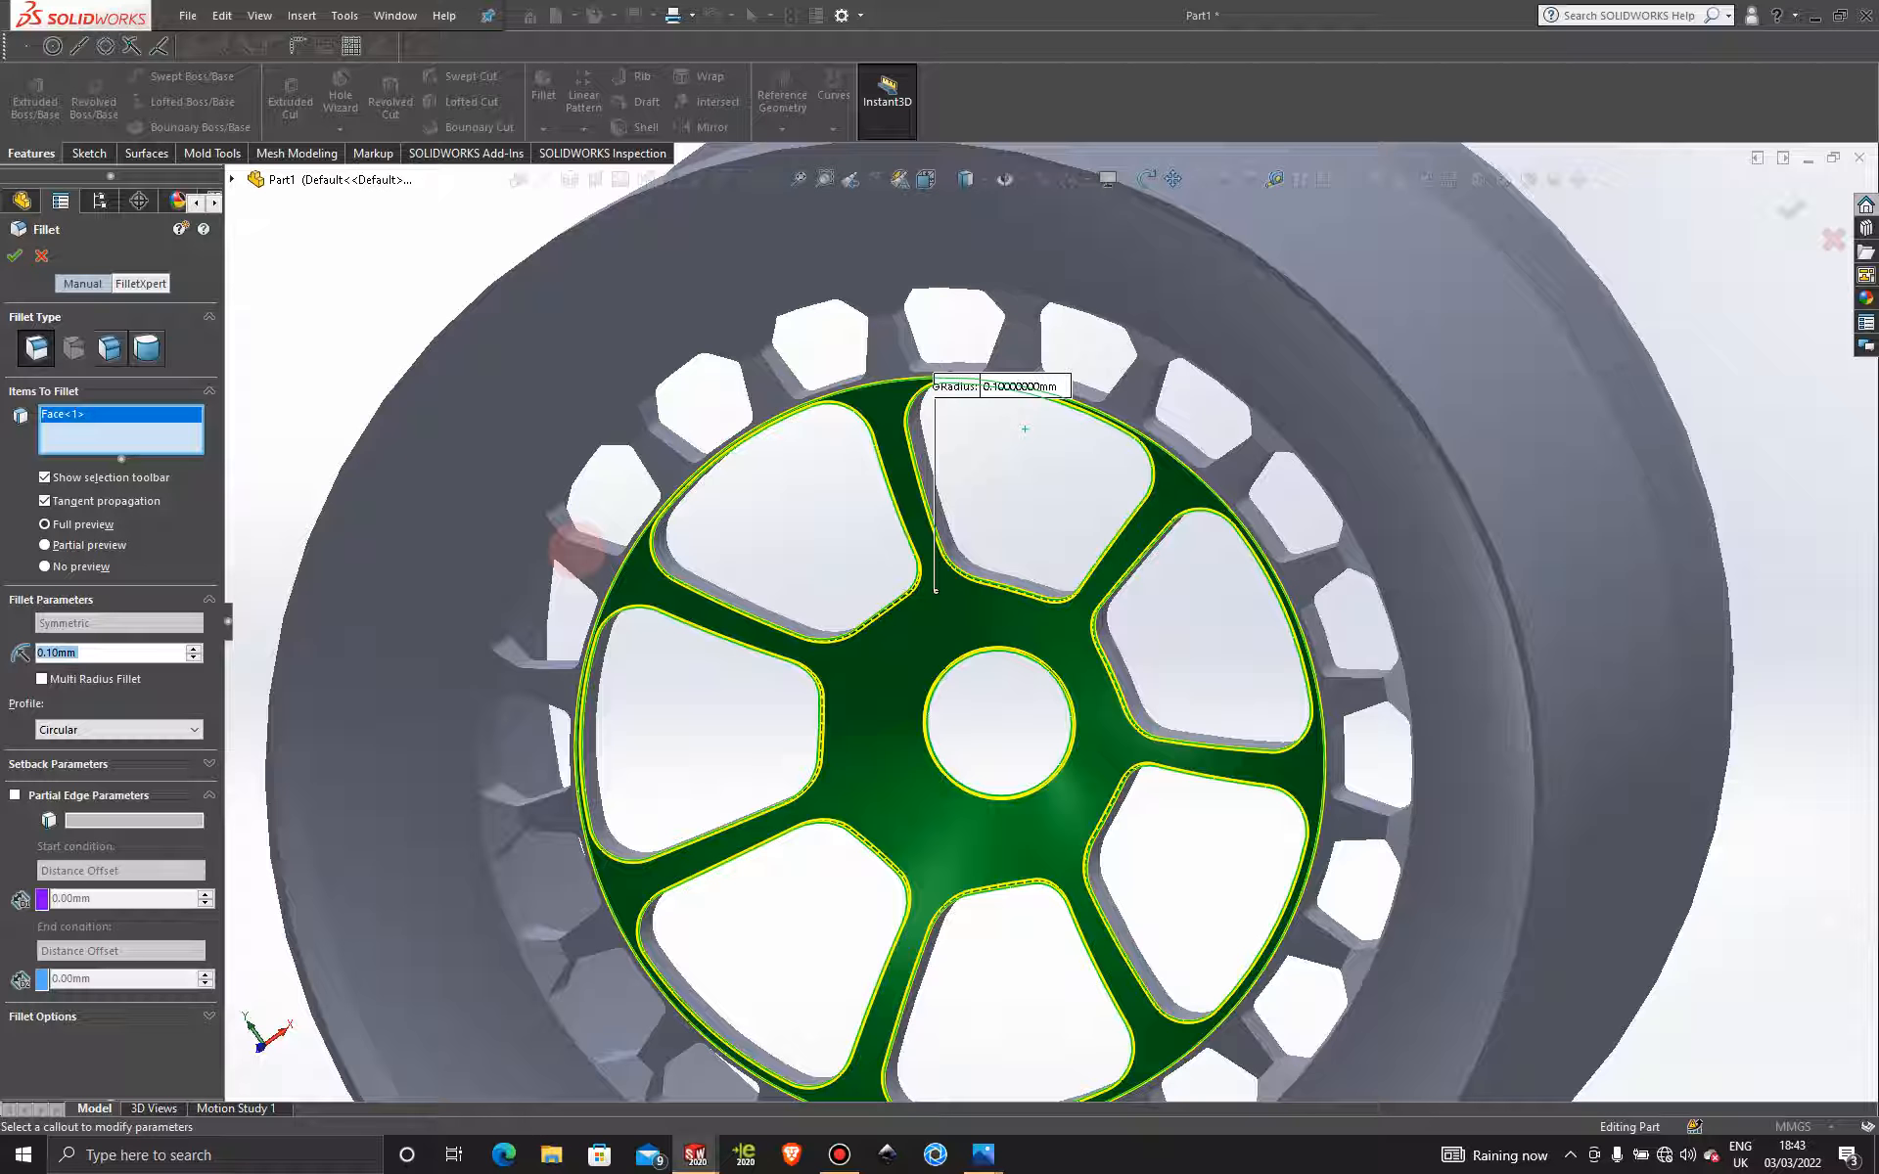
left_click(577, 548)
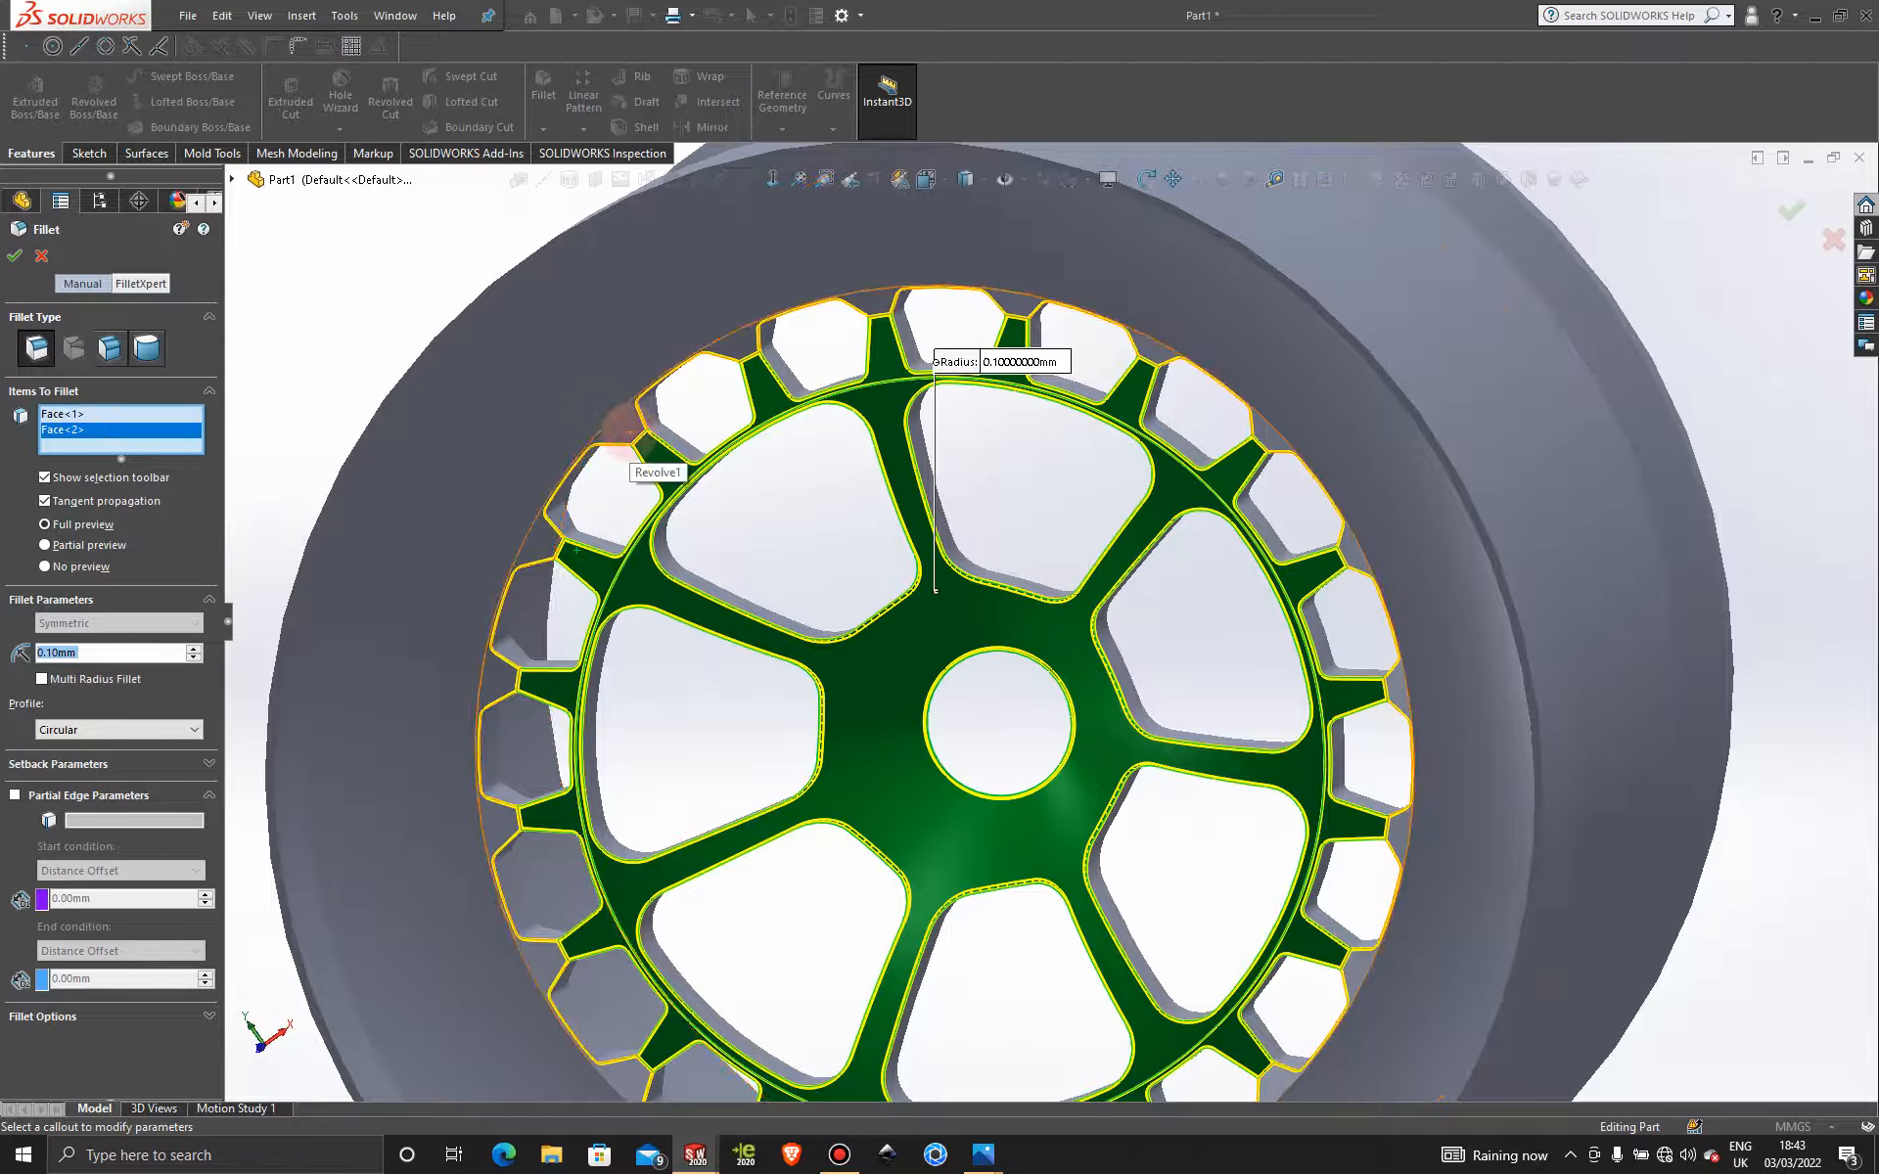
left_click(626, 418)
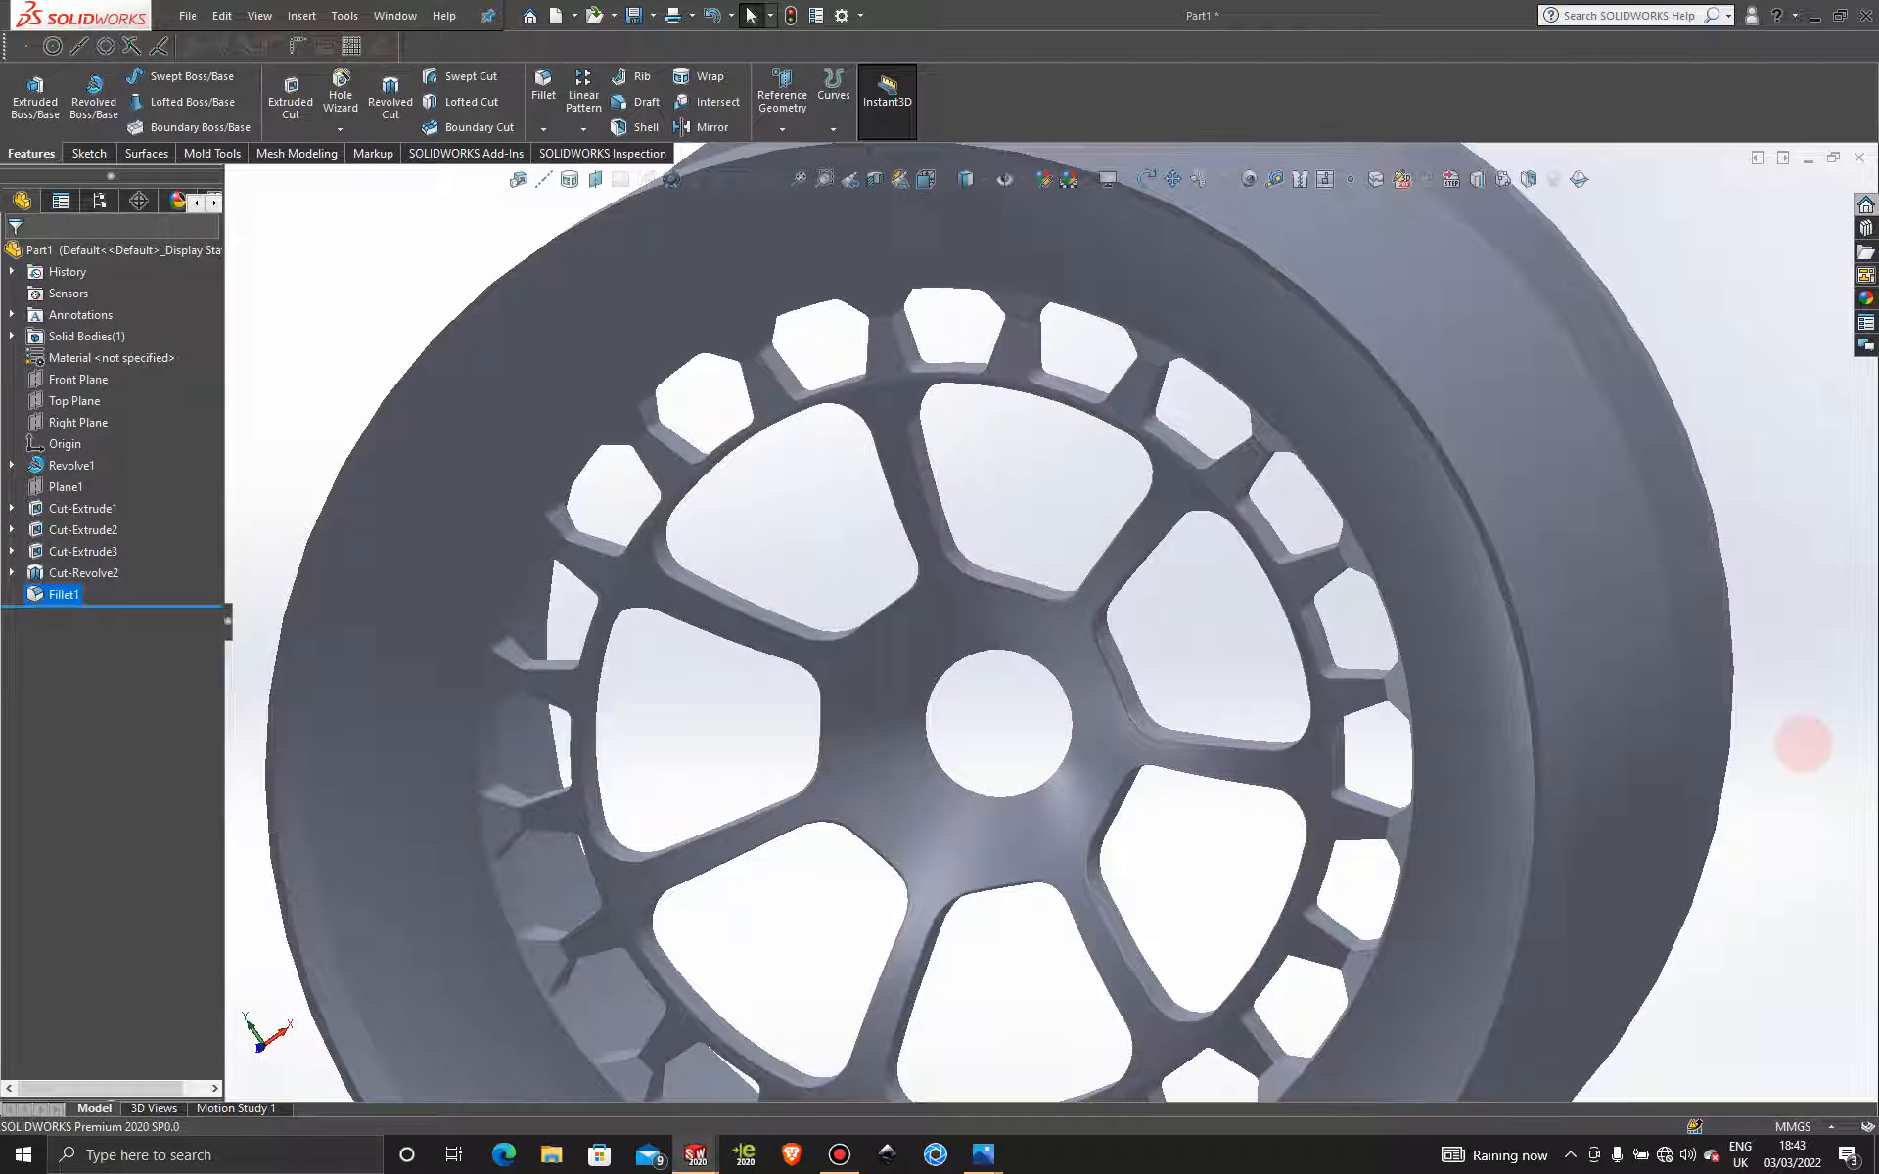
Examine the filleted wheel from the side, including the spokes and the outer barrel.
scroll(1708, 716, "up", 3)
middle_click_drag(1649, 697, 1516, 708)
scroll(1526, 699, "up", 3)
middle_click_drag(1325, 617, 1307, 445)
mouse_move(1309, 452)
left_mouse_down()
mouse_move(1488, 482)
mouse_move(1270, 407)
mouse_move(1308, 460)
left_mouse_up()
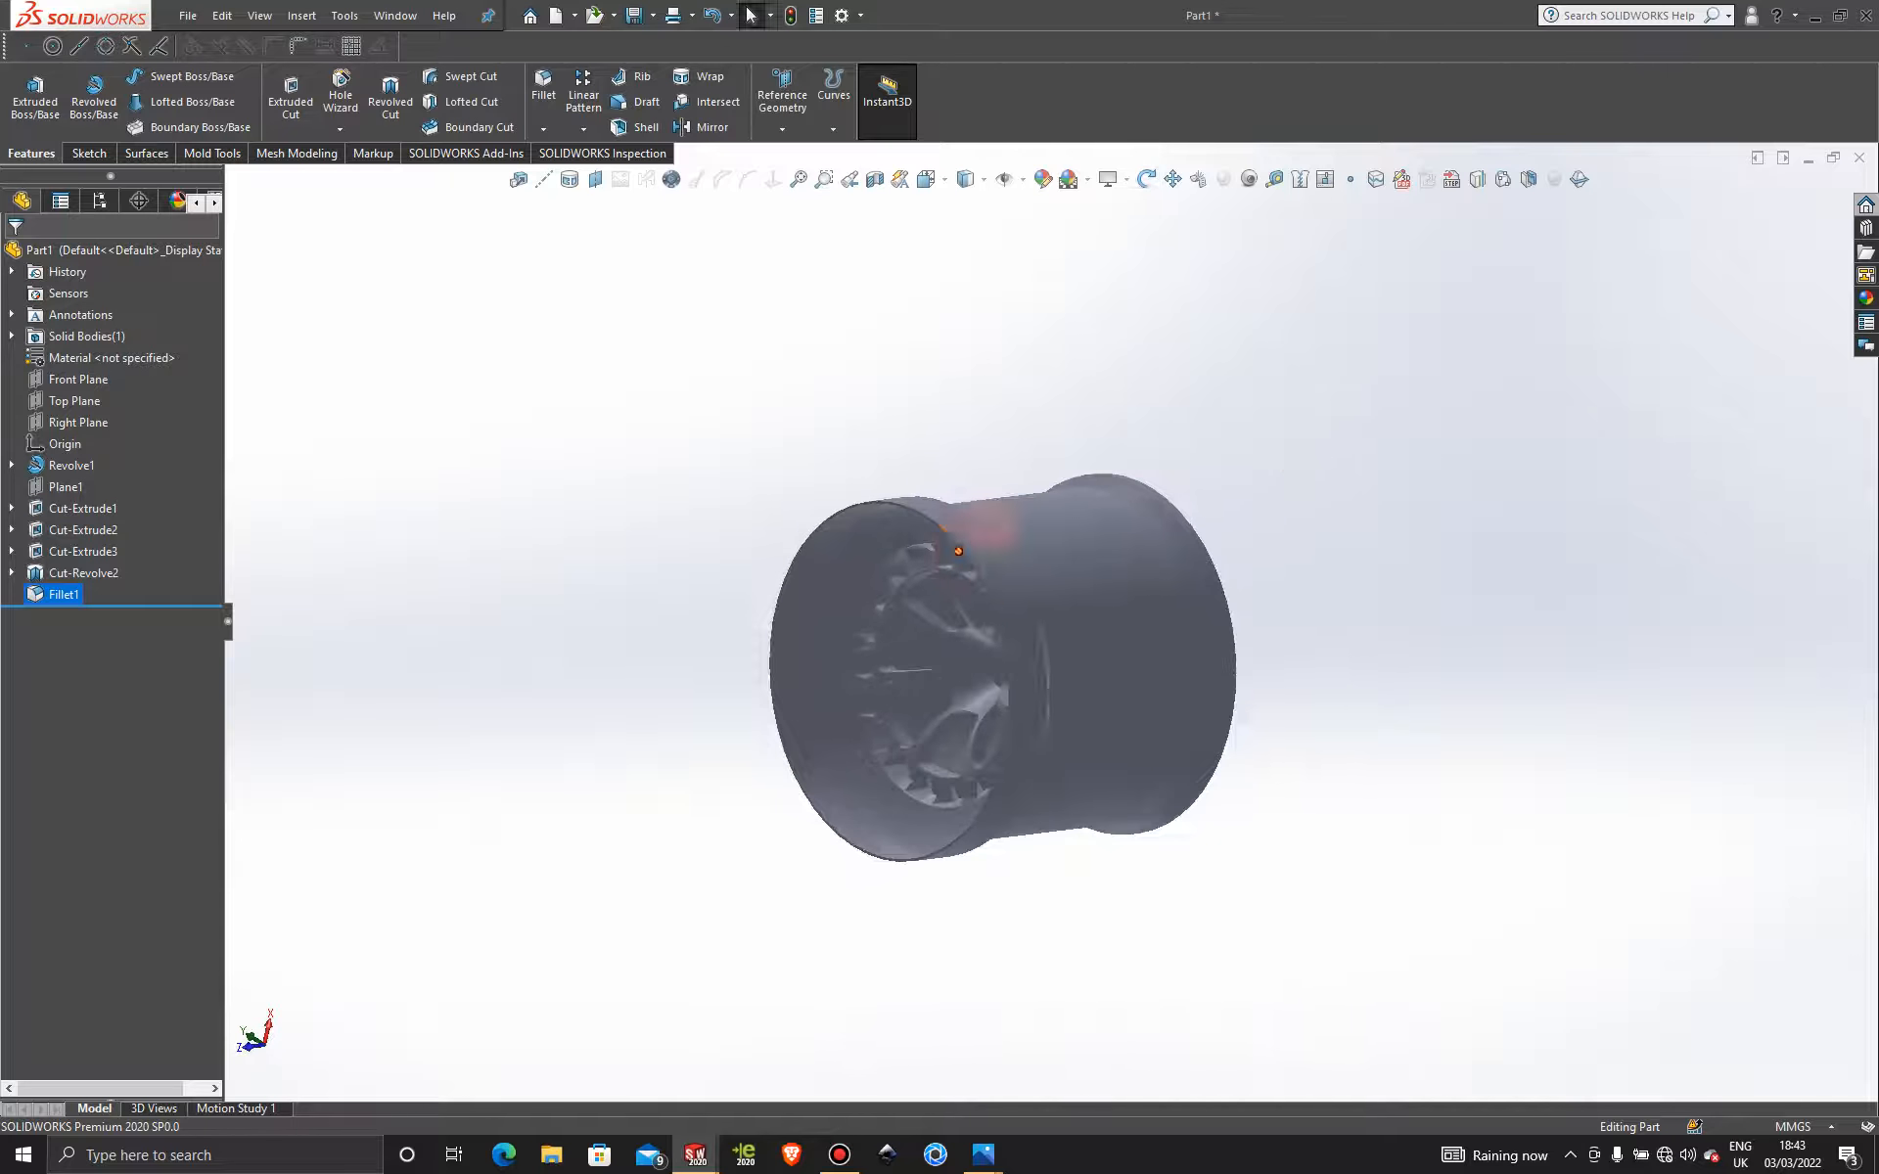
scroll(1018, 529, "down", 1)
scroll(1428, 579, "up", 1)
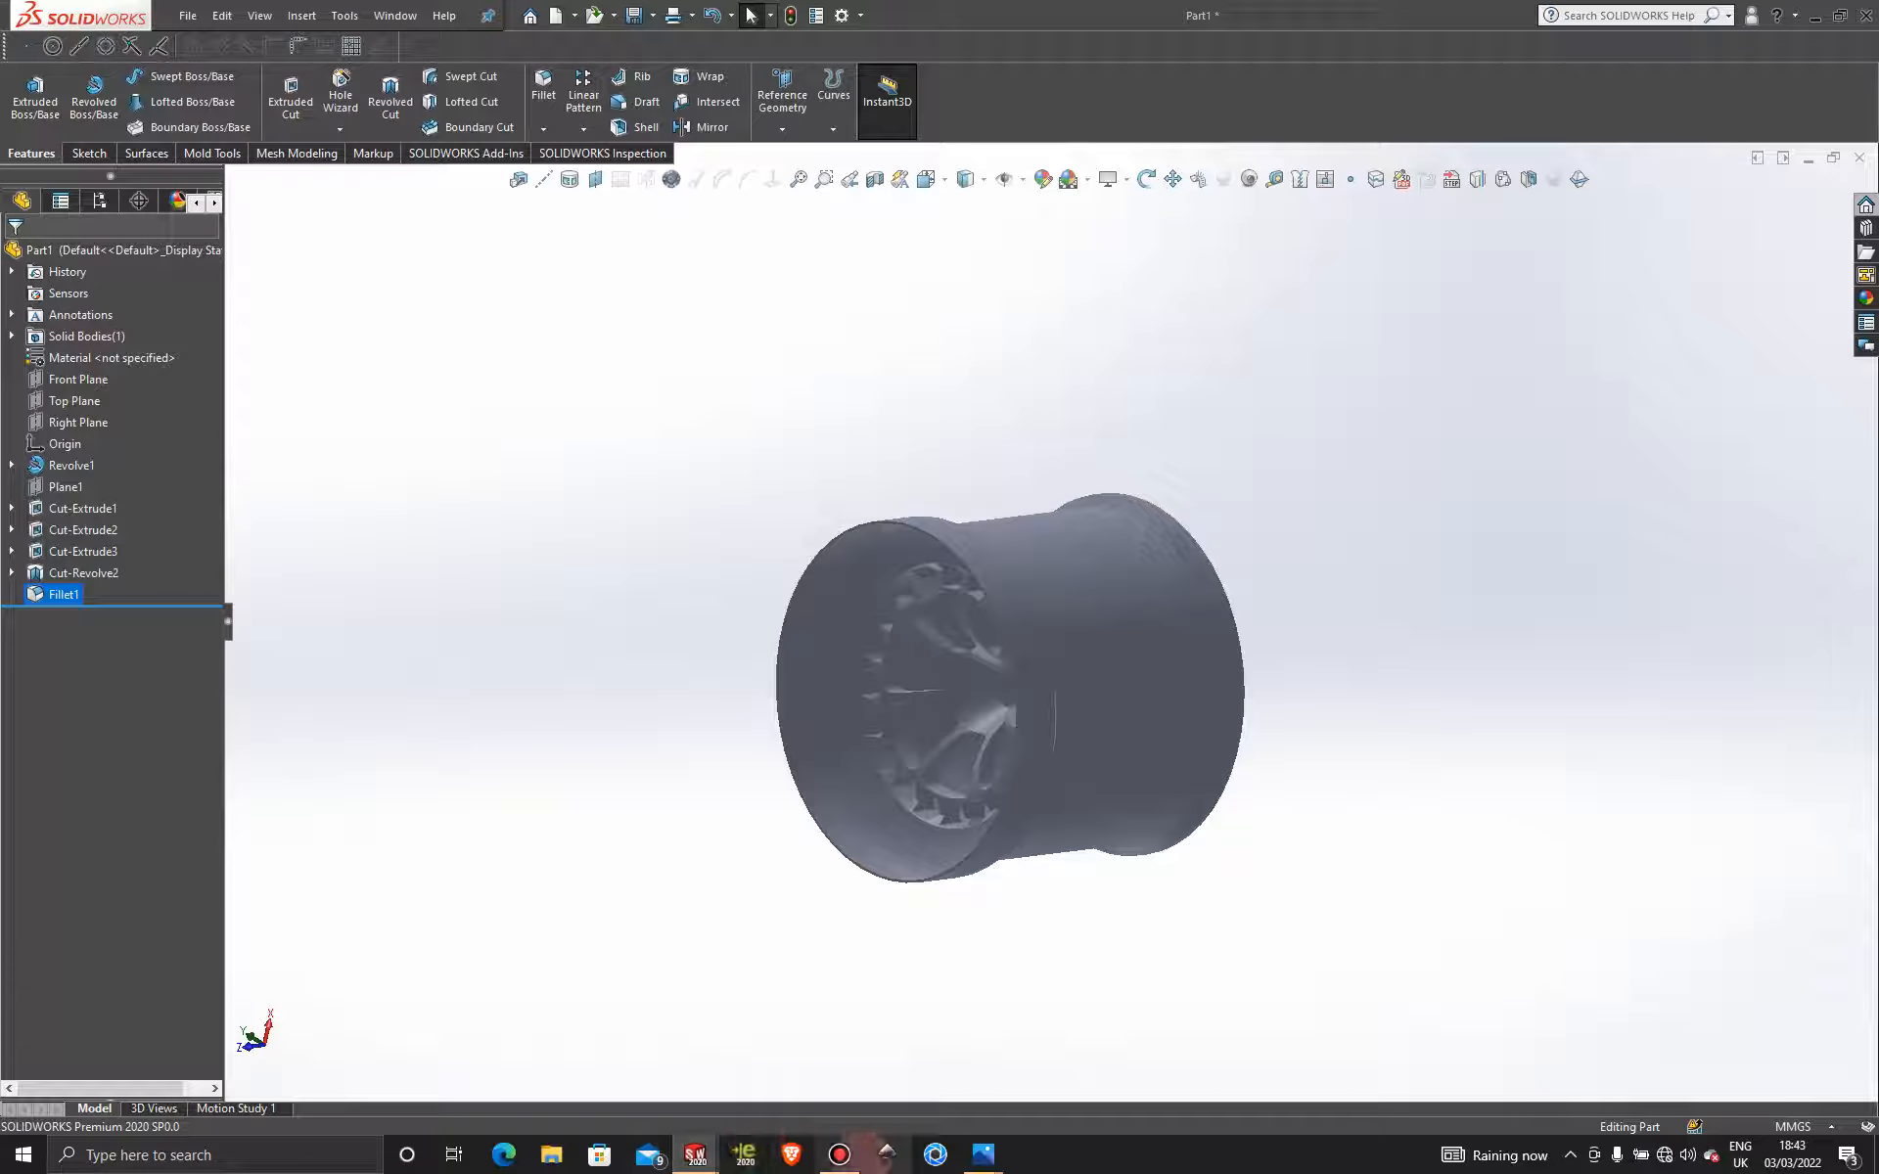
left_click(840, 1155)
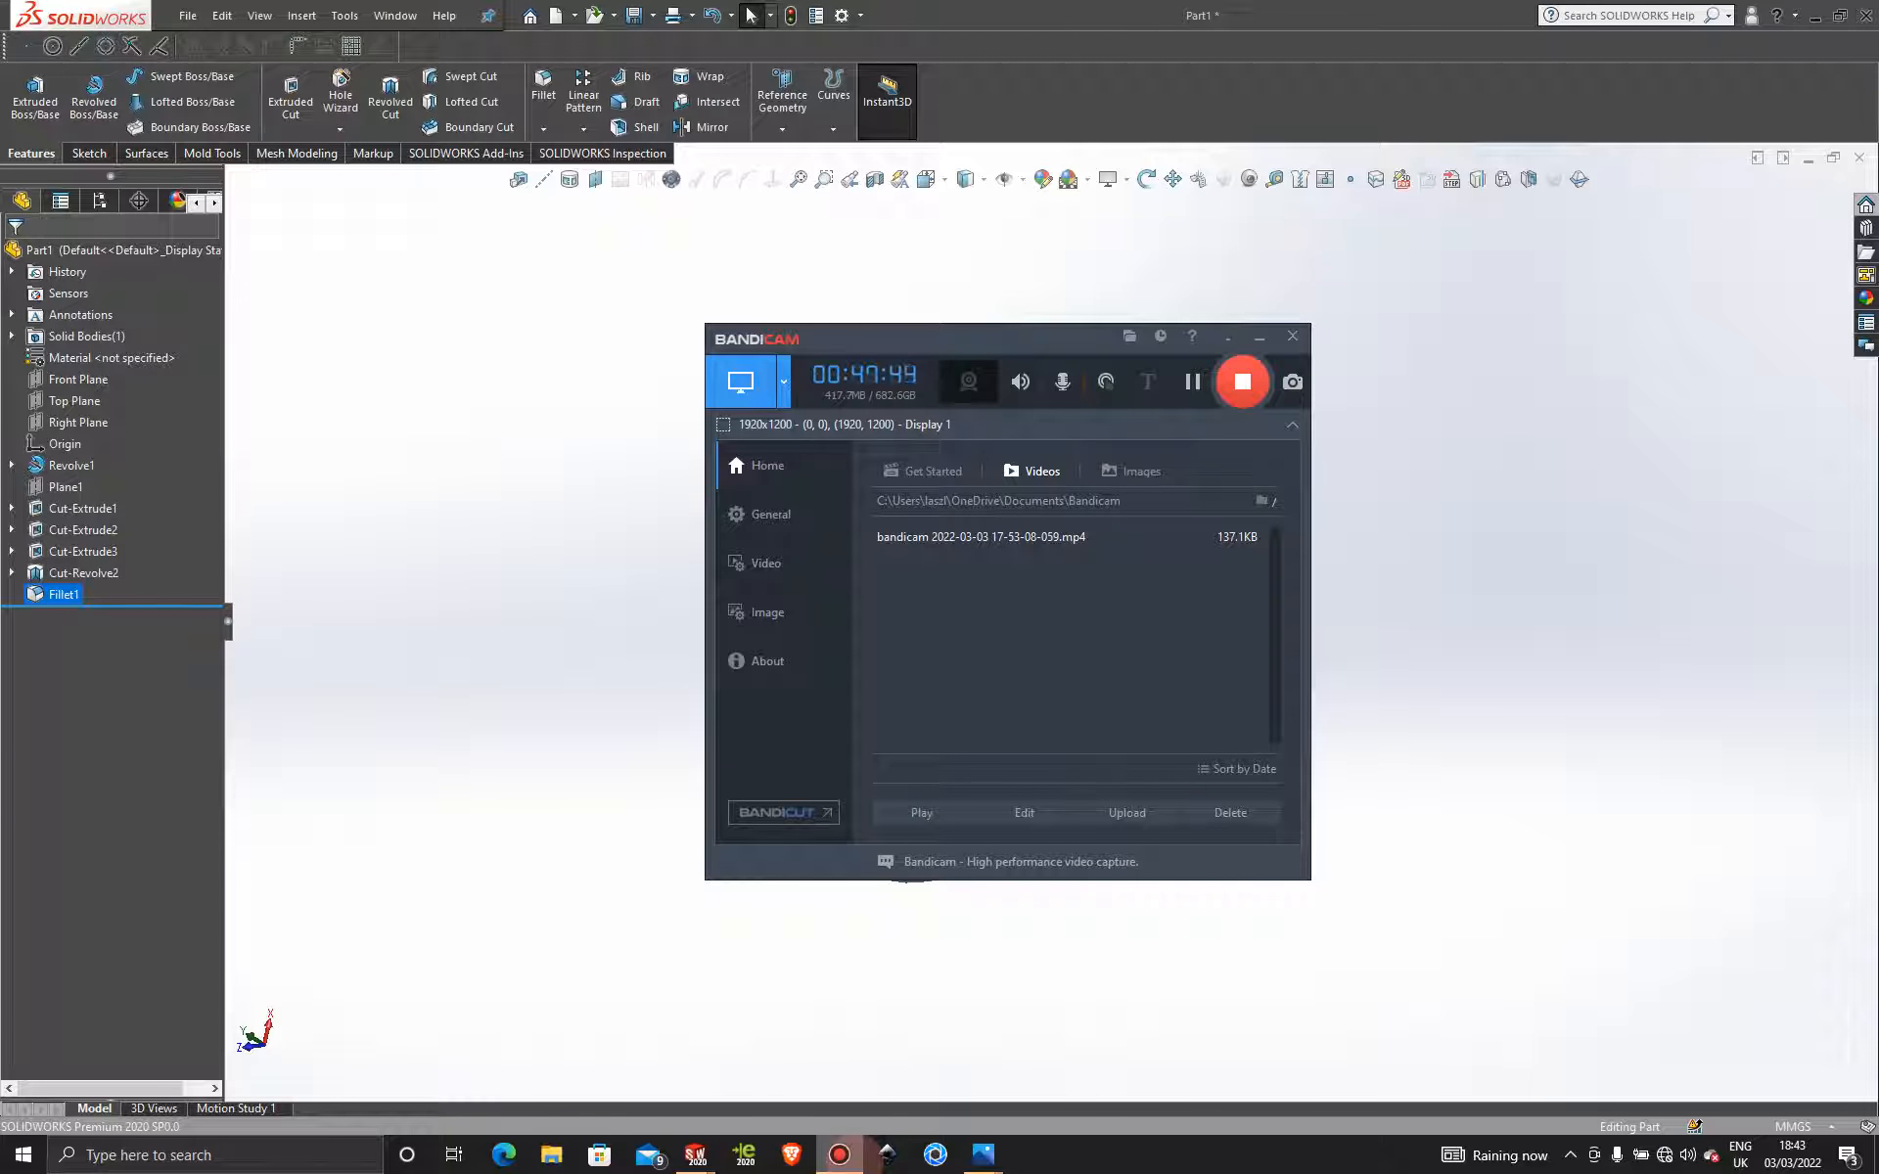
left_click(843, 1154)
scroll(1267, 462, "down", 1)
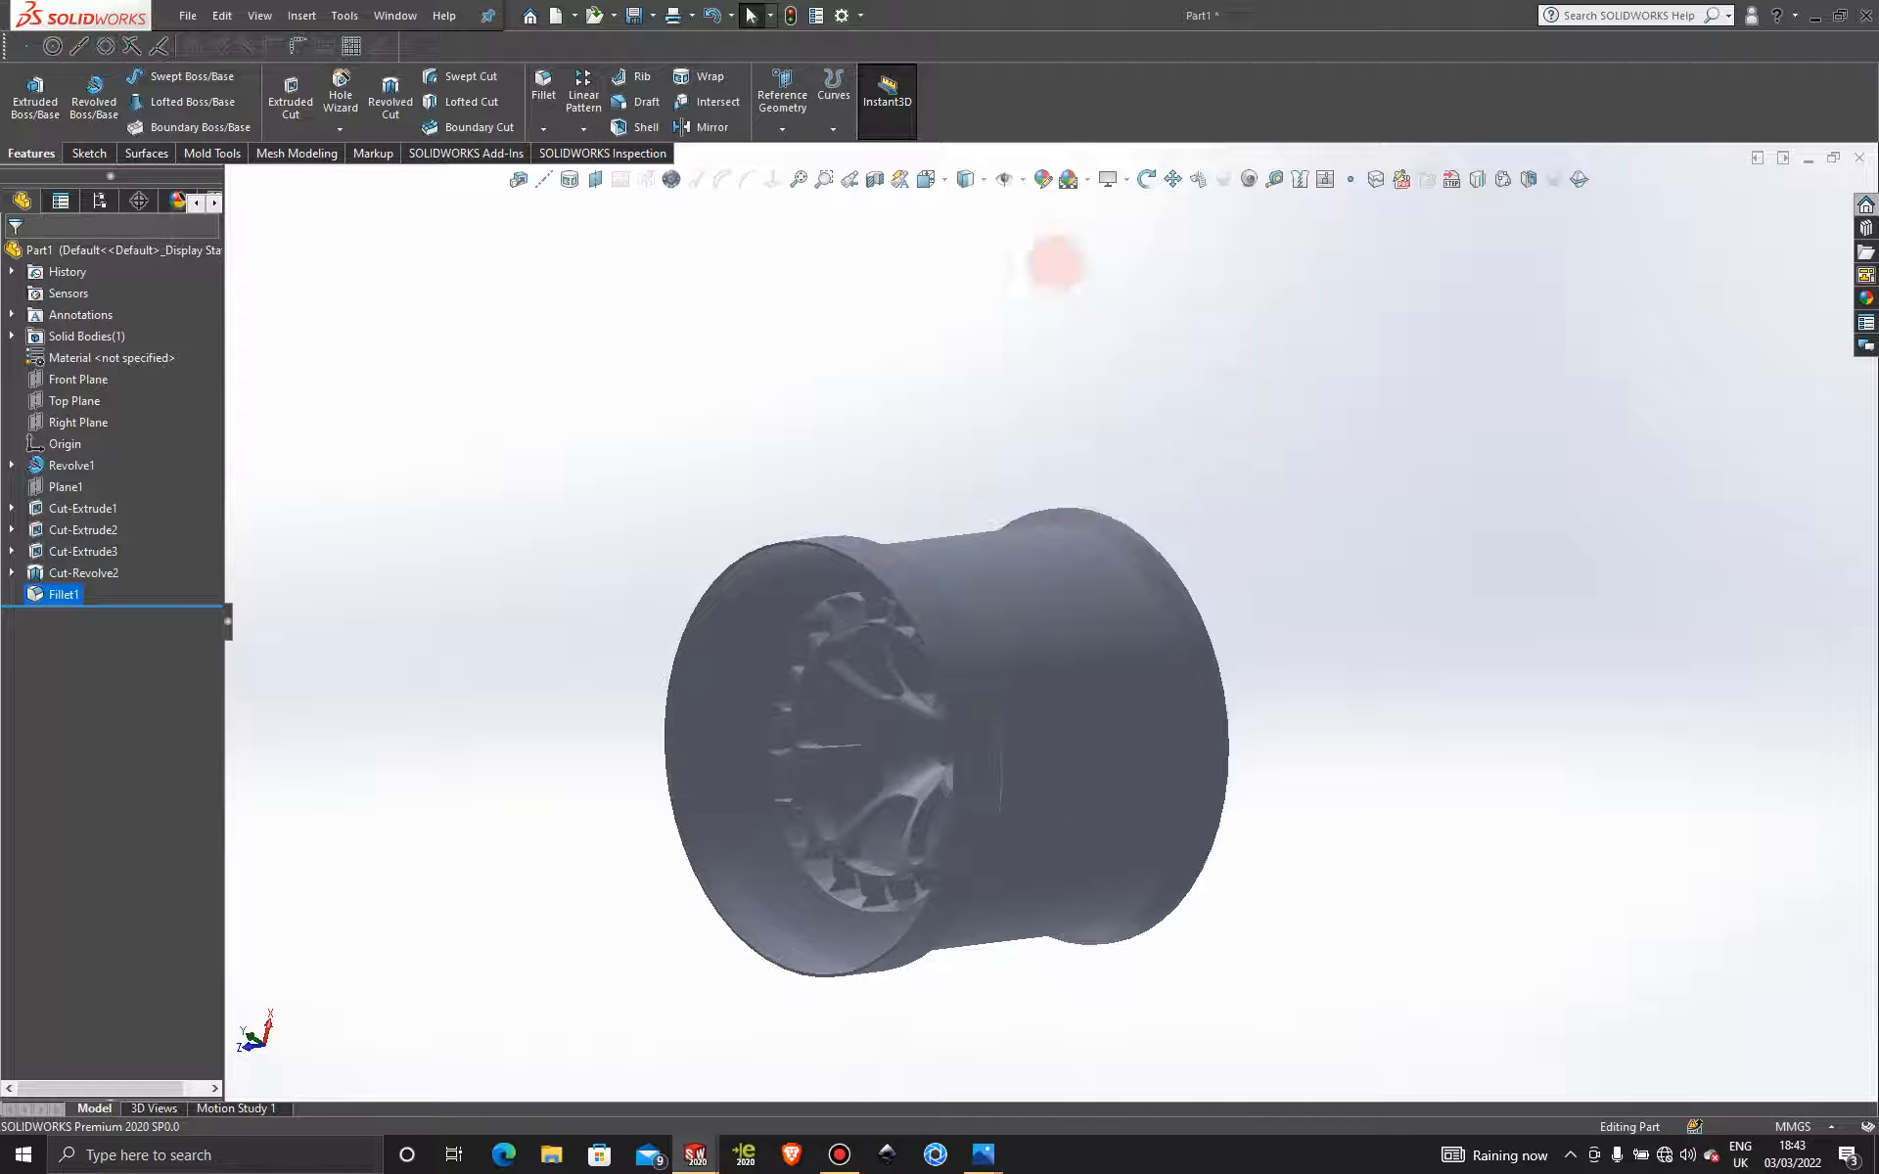
Section the wheel along the Right Plane with a 0 mm offset to expose its inner profile.
left_click(874, 179)
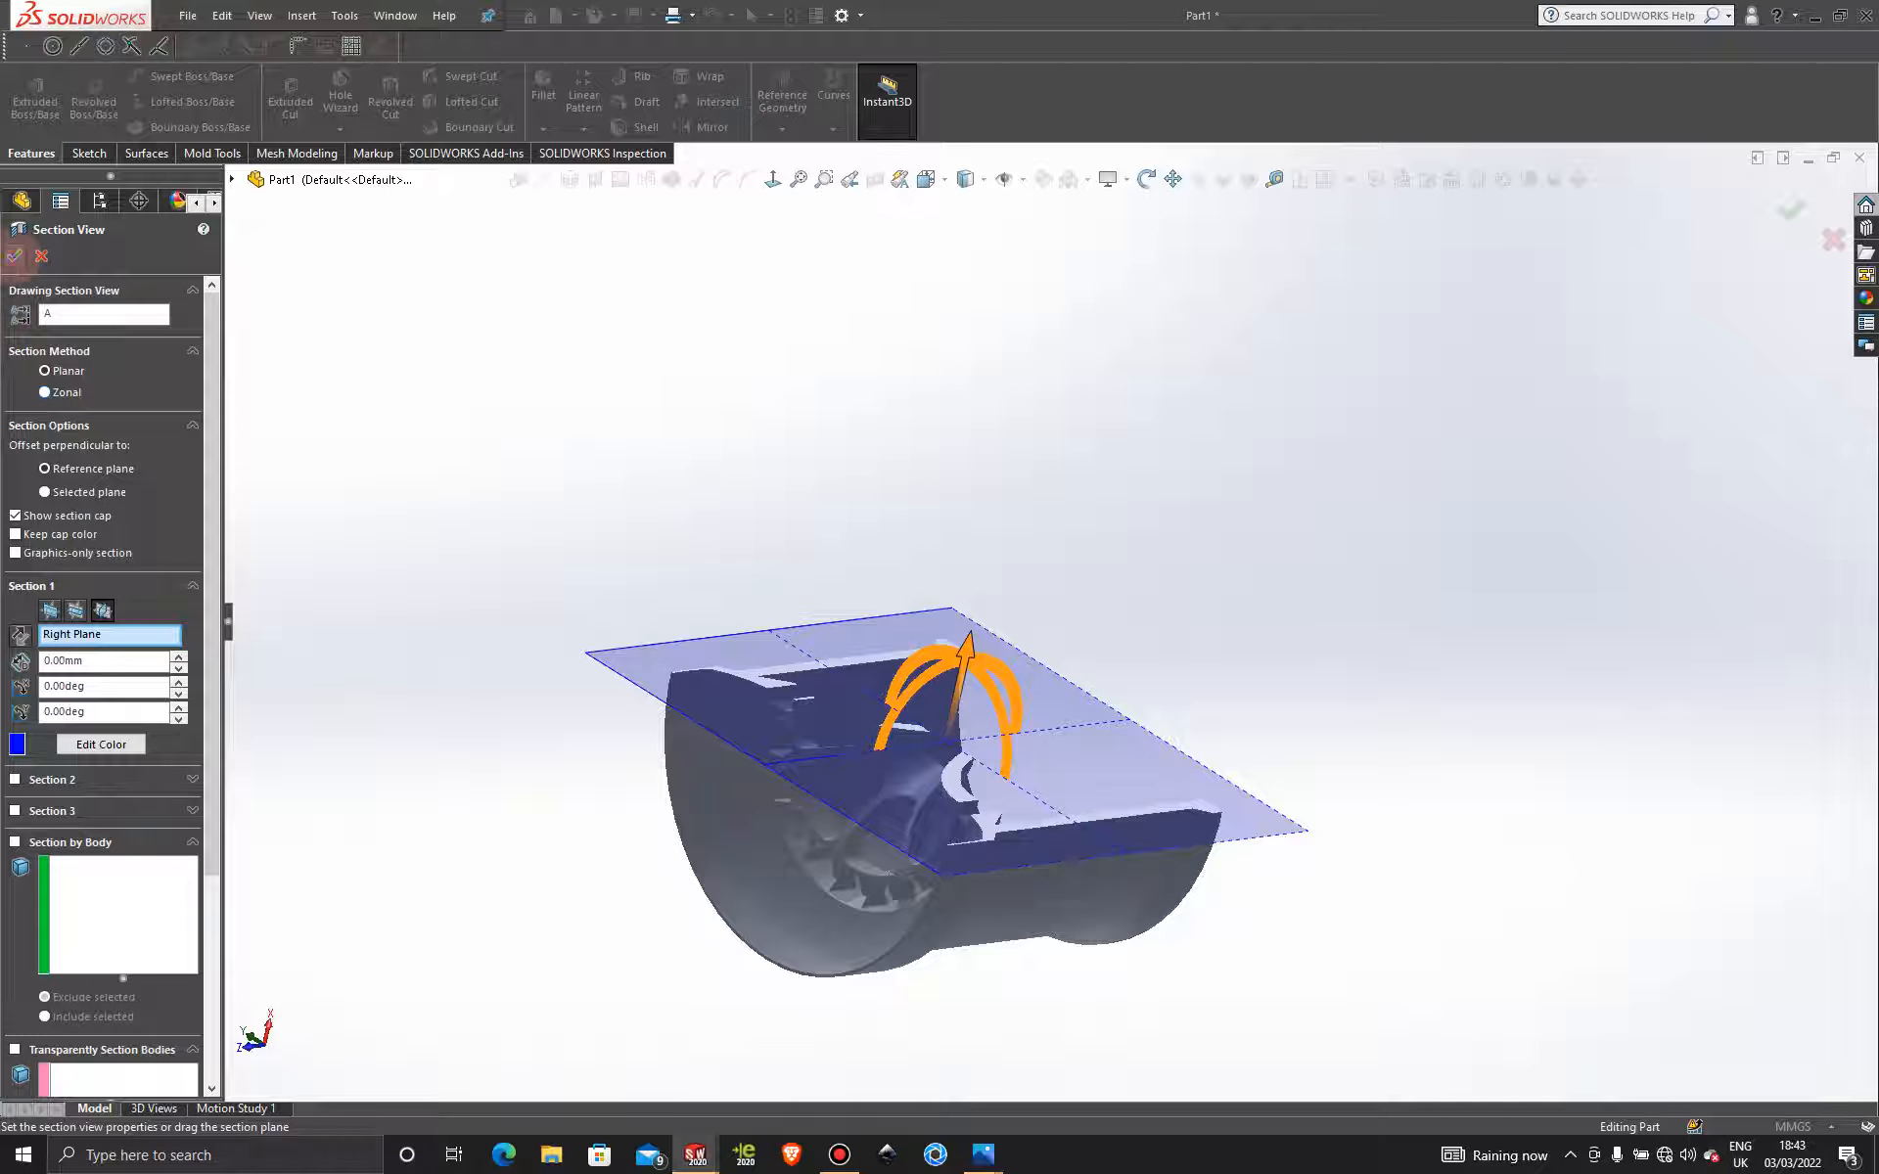
left_click(14, 256)
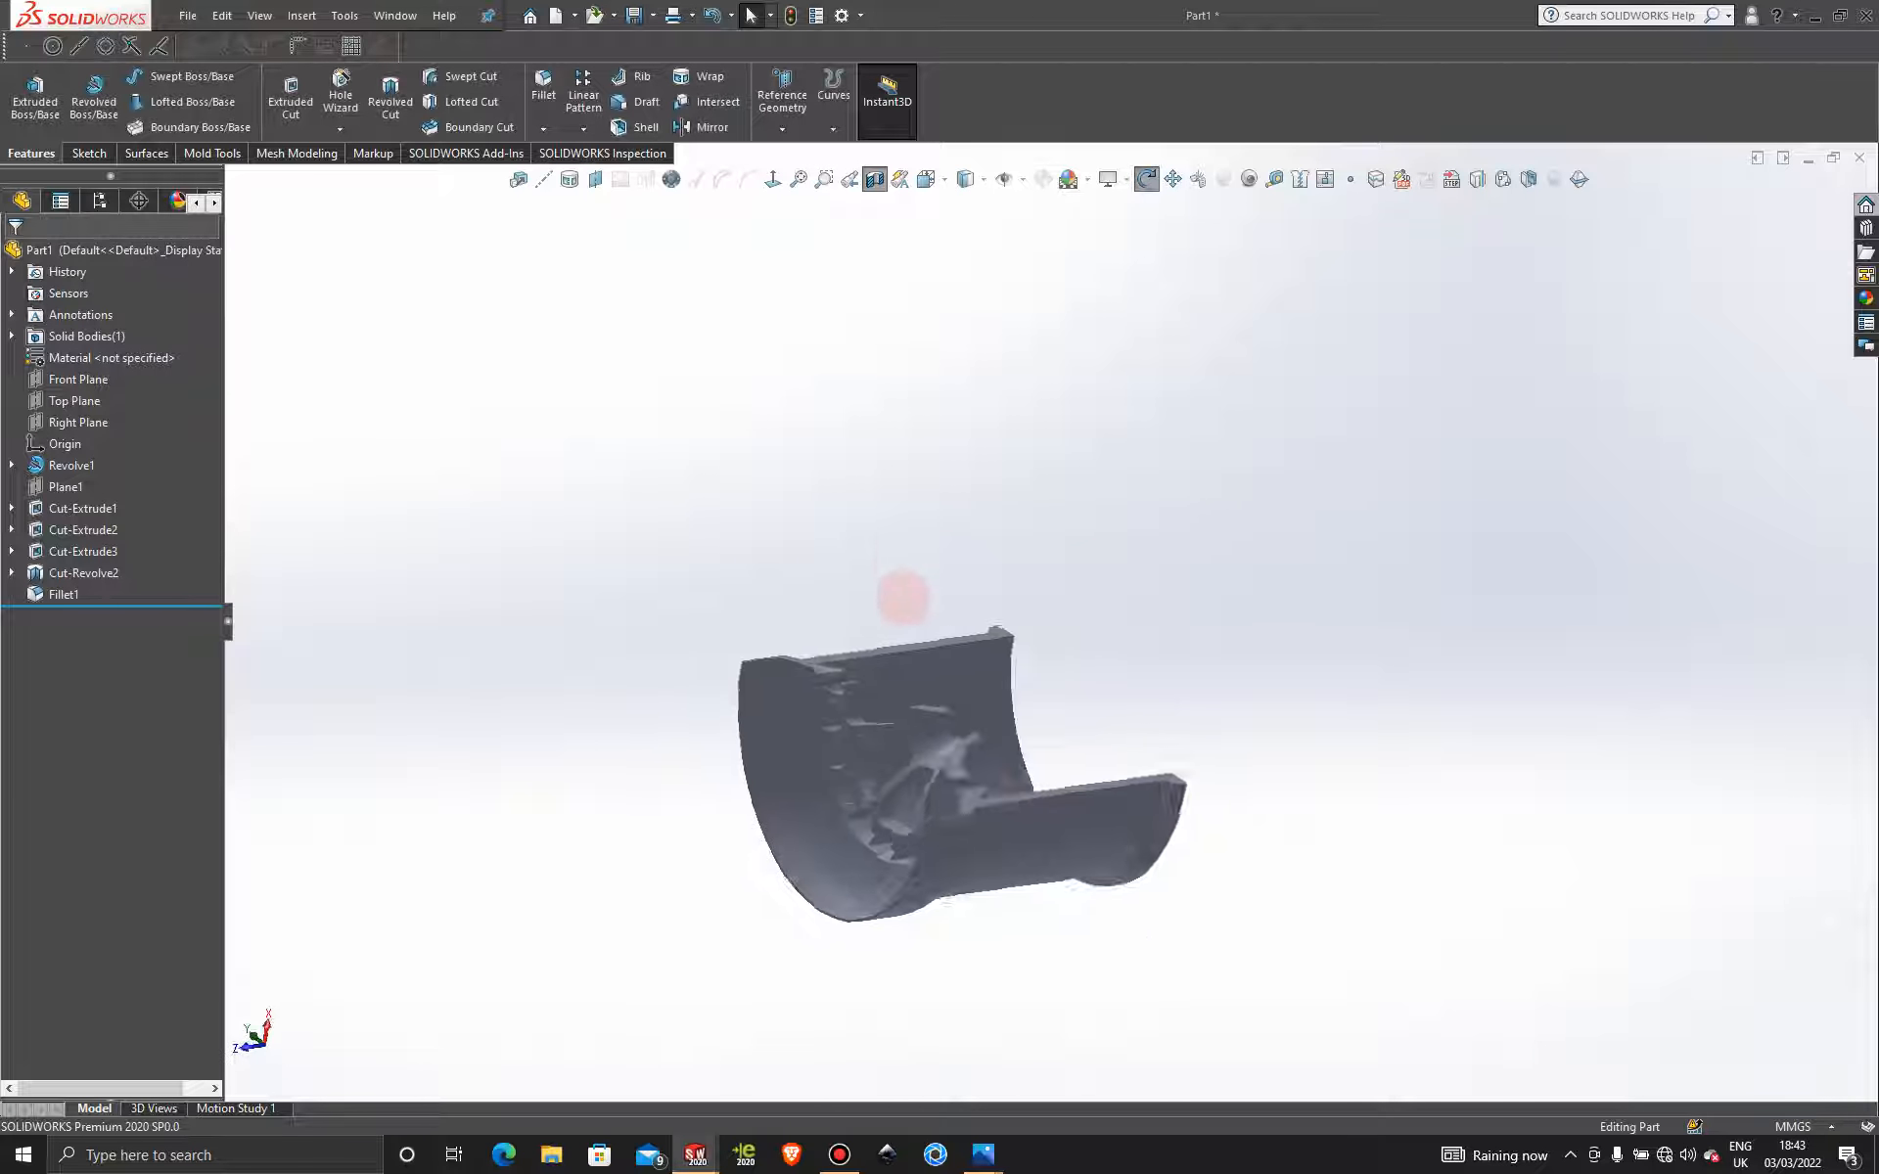
middle_click_drag(902, 597, 986, 566)
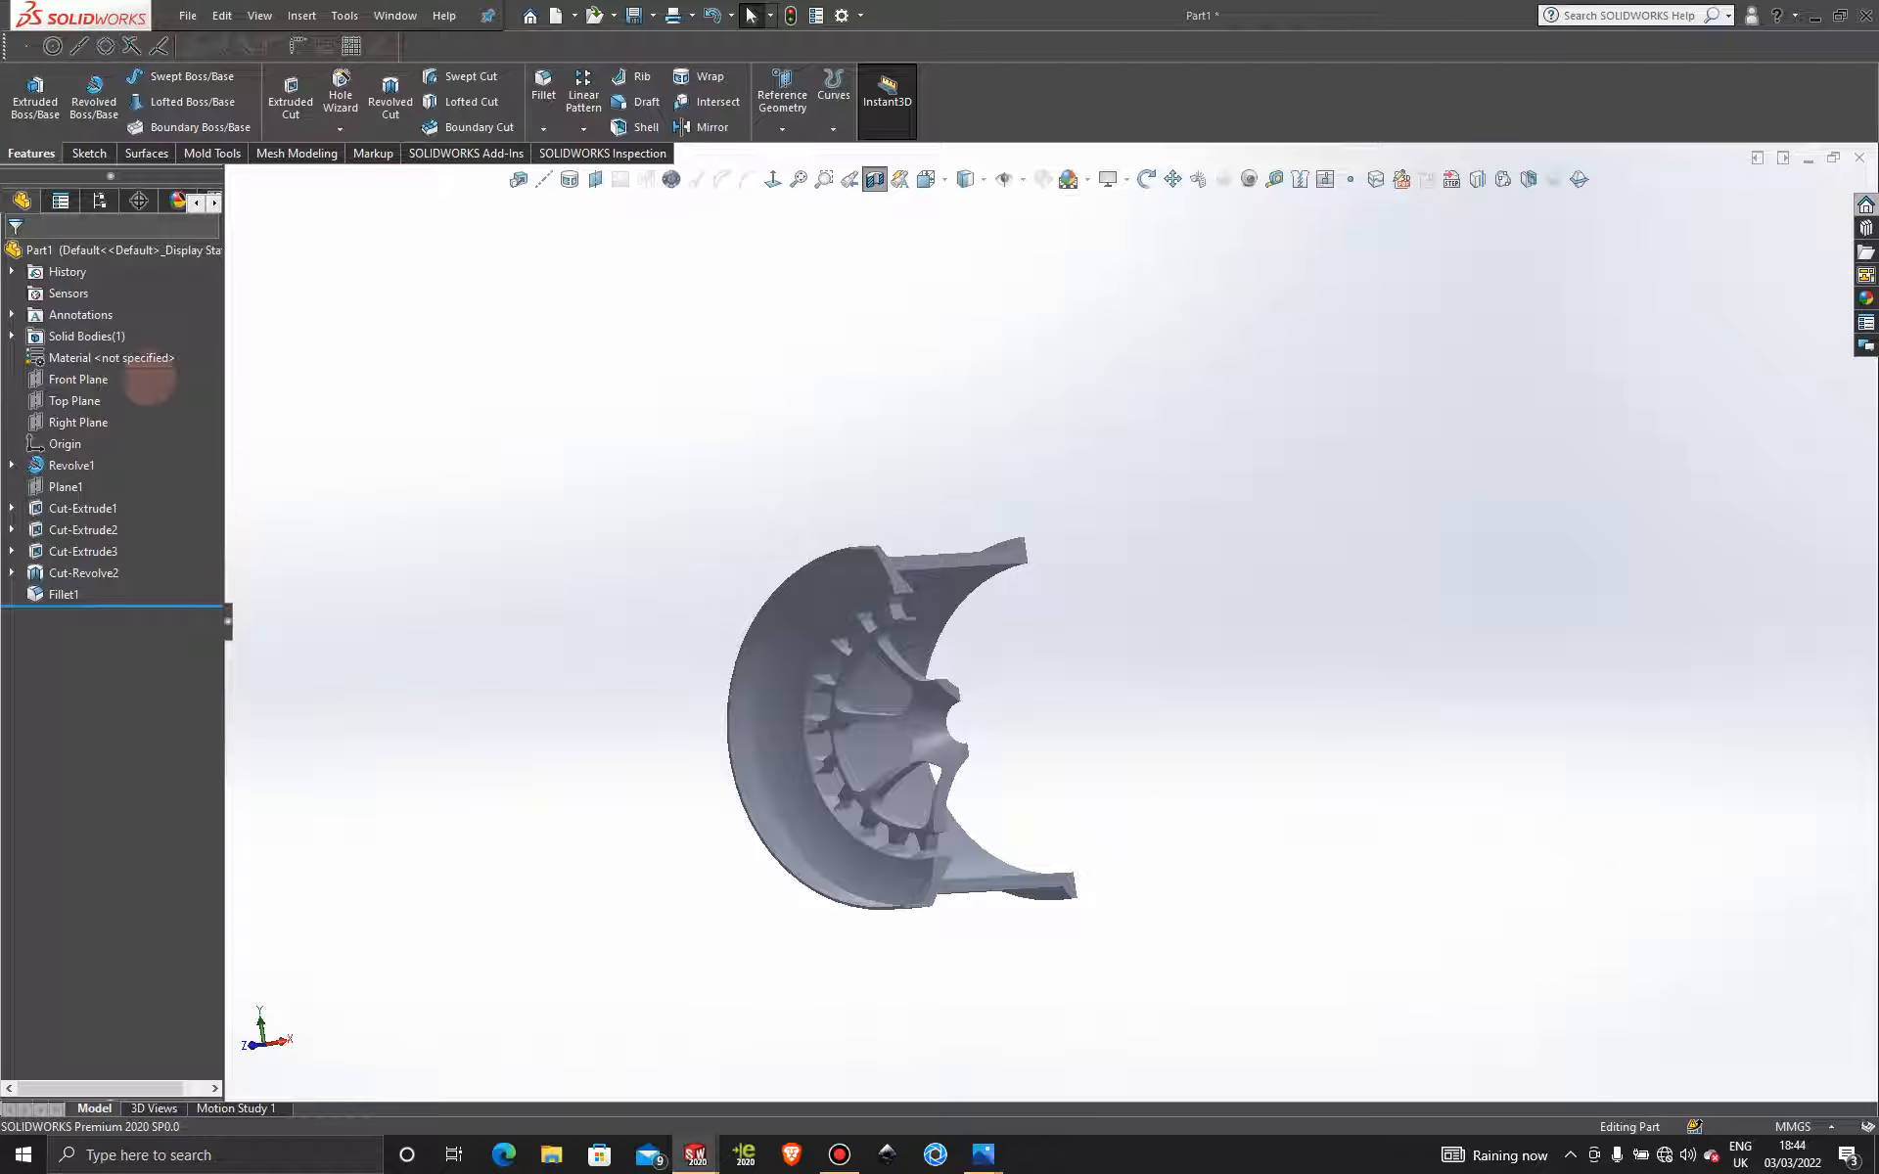
Start a new sketch on the Right Plane and view the sectioned wheel face-on.
left_click(78, 422)
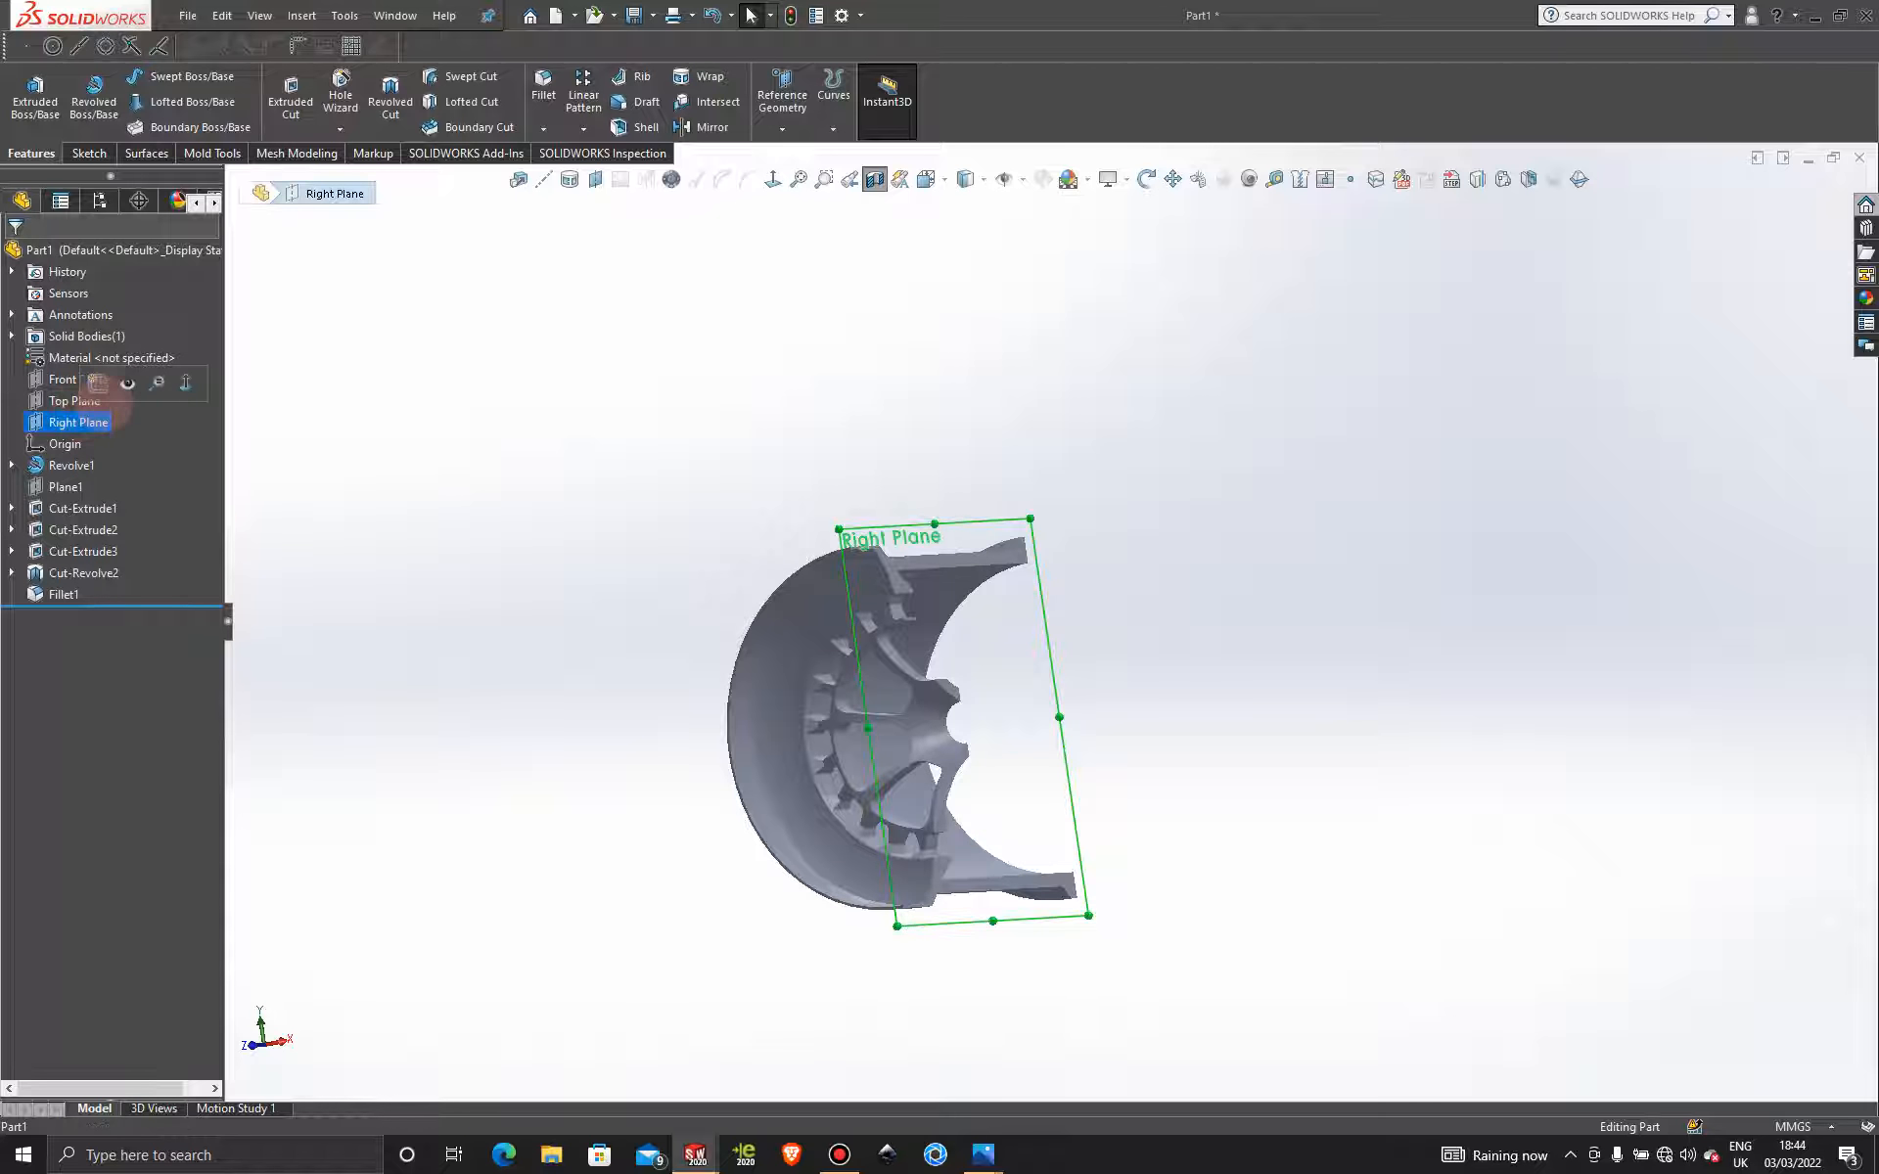
left_click(98, 390)
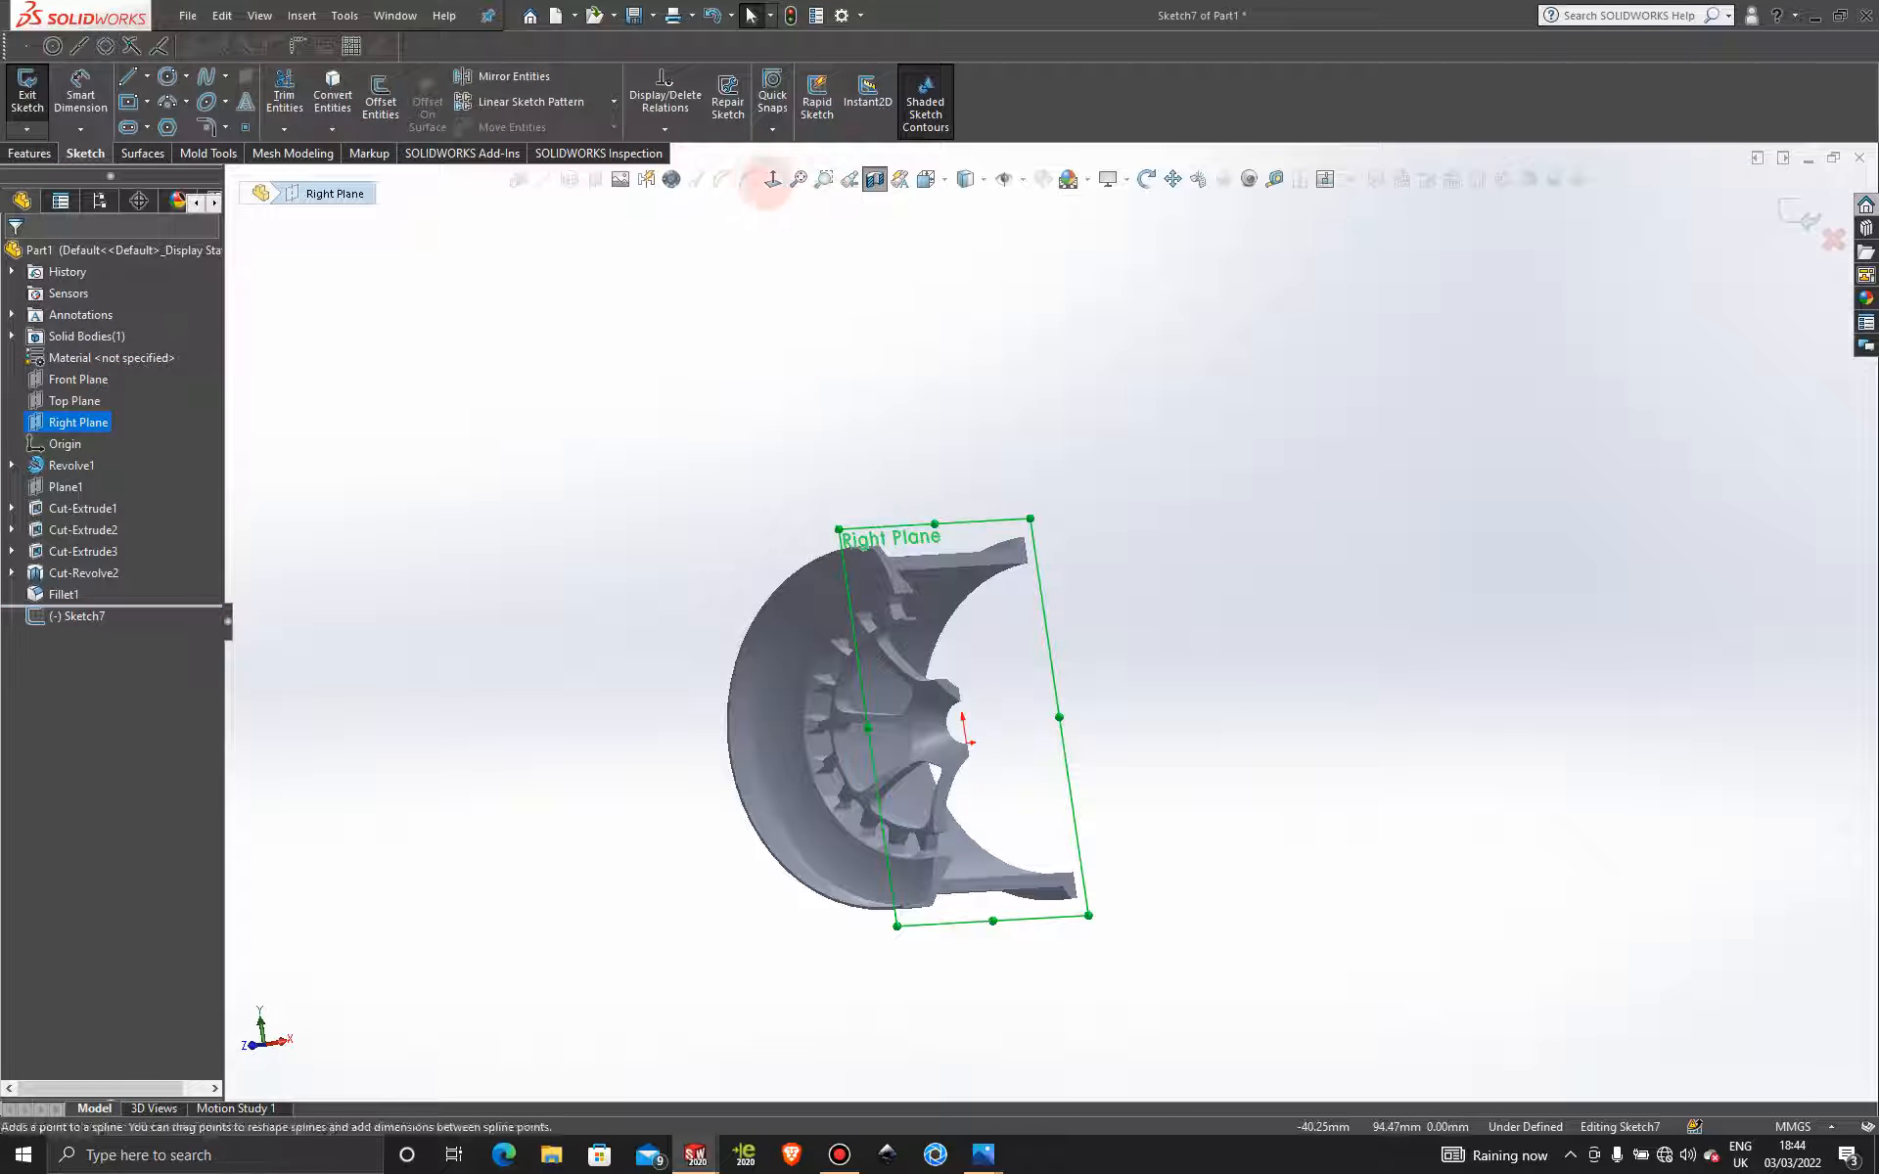
left_click(772, 179)
scroll(1236, 435, "up", 5)
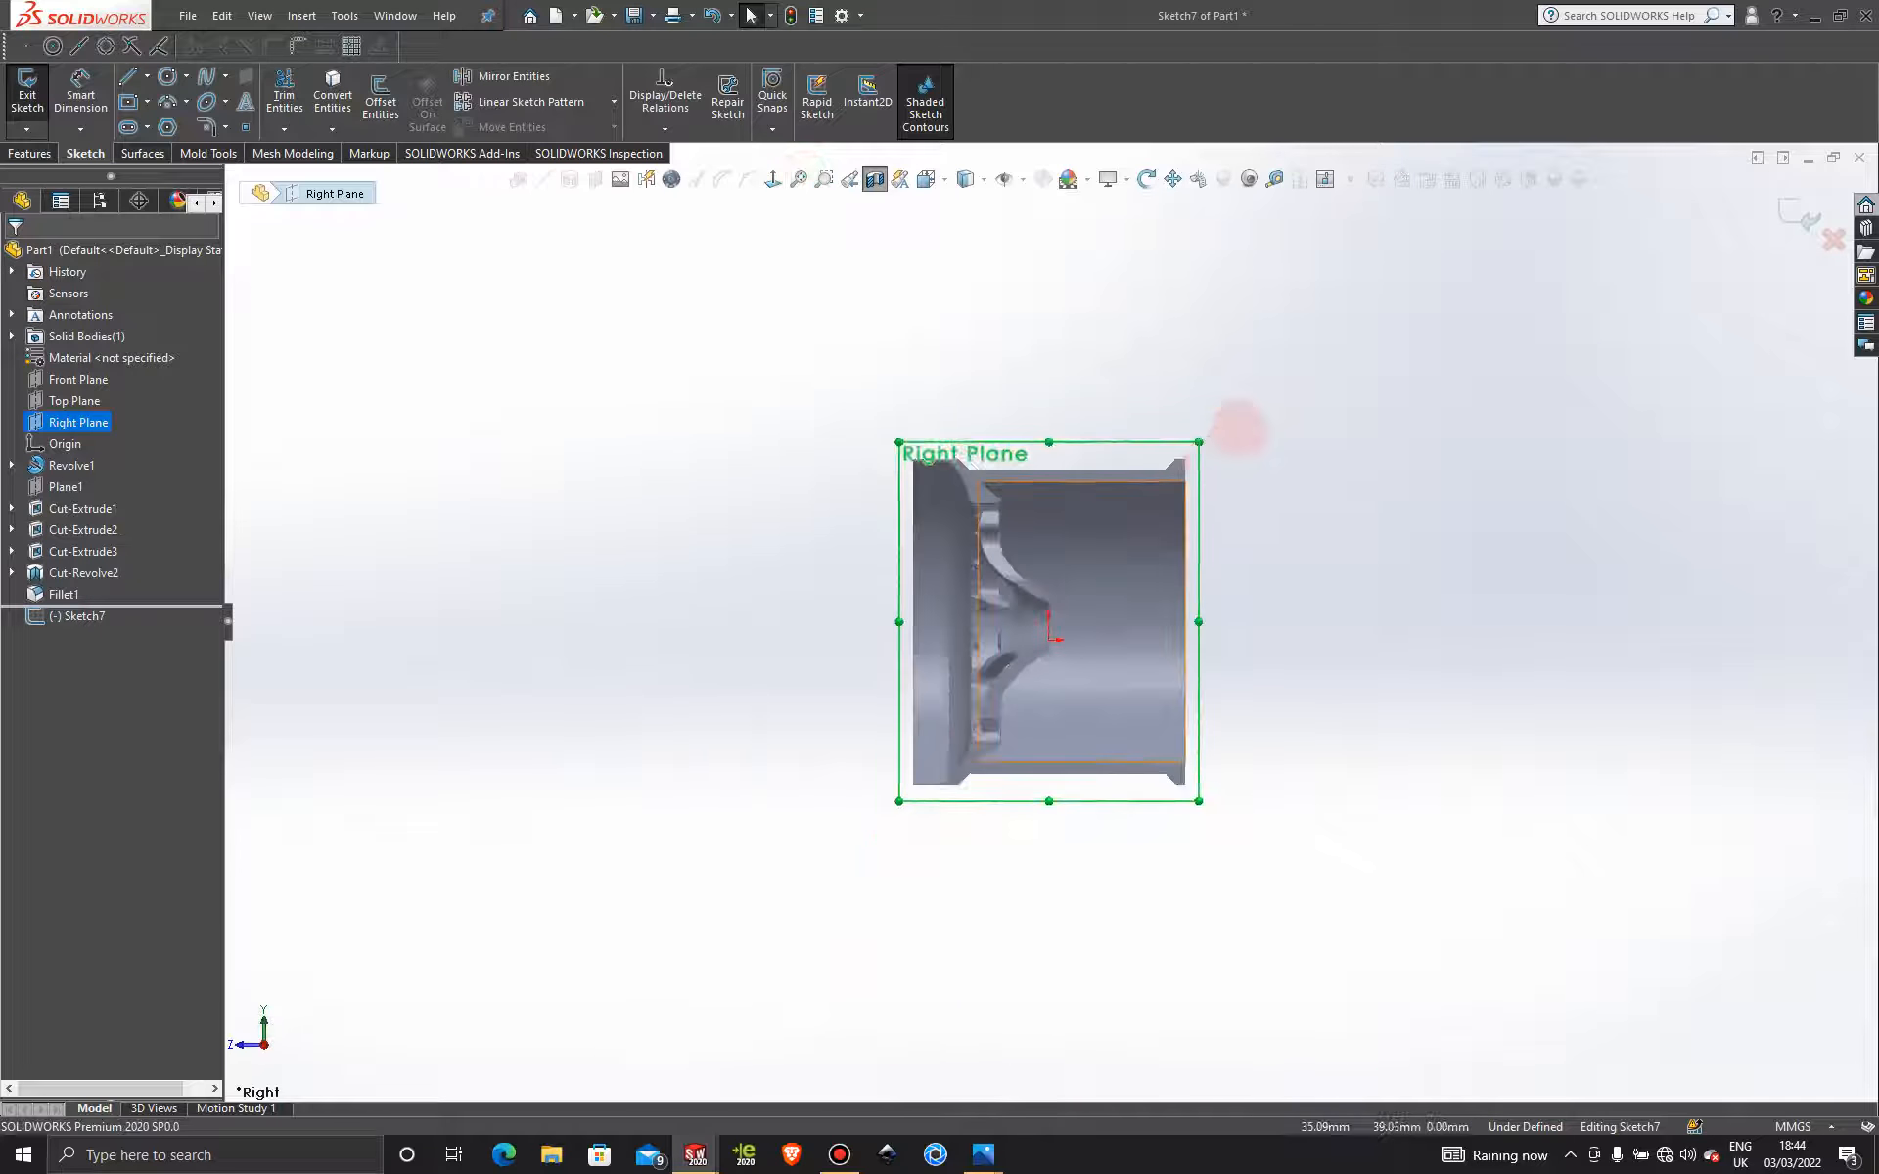
scroll(1067, 499, "down", 2)
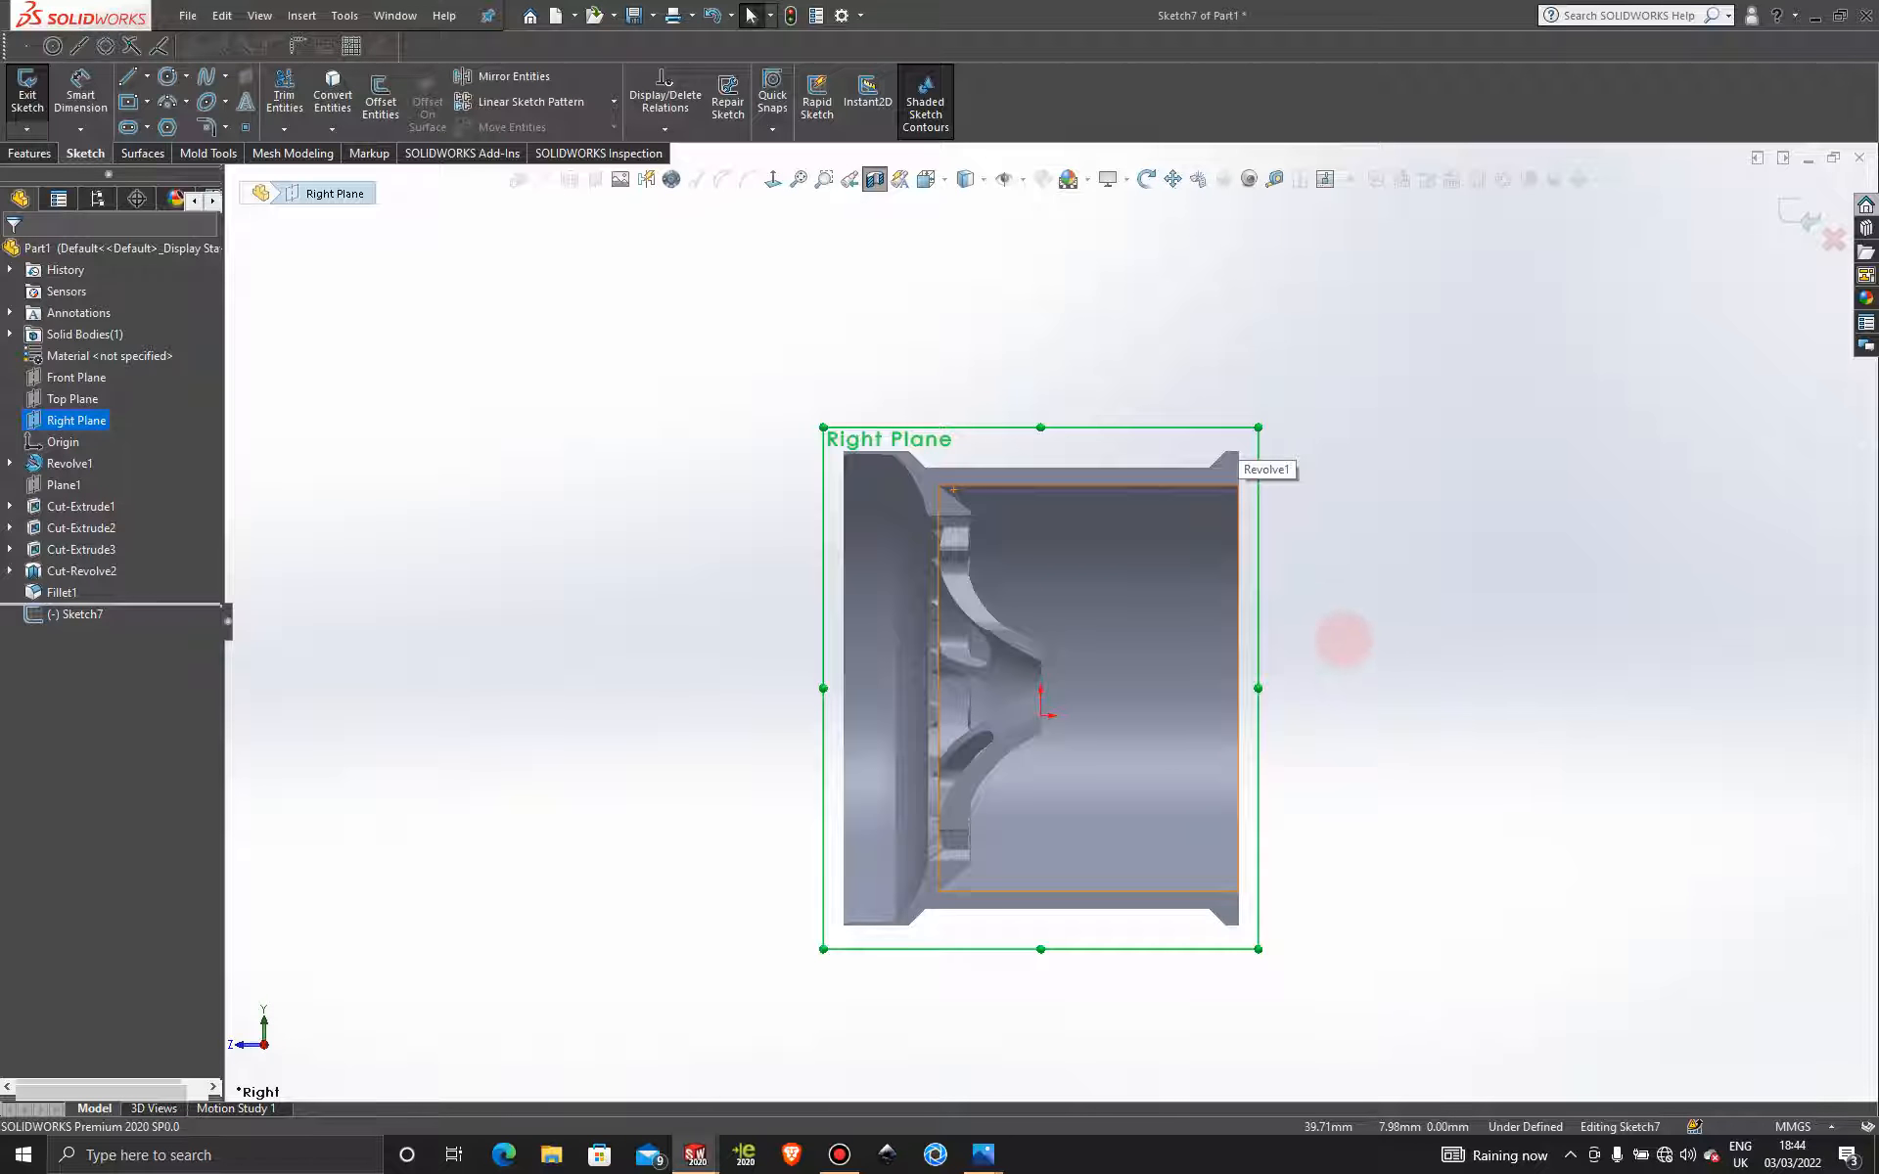
left_click(1312, 607)
scroll(1306, 606, "down", 2)
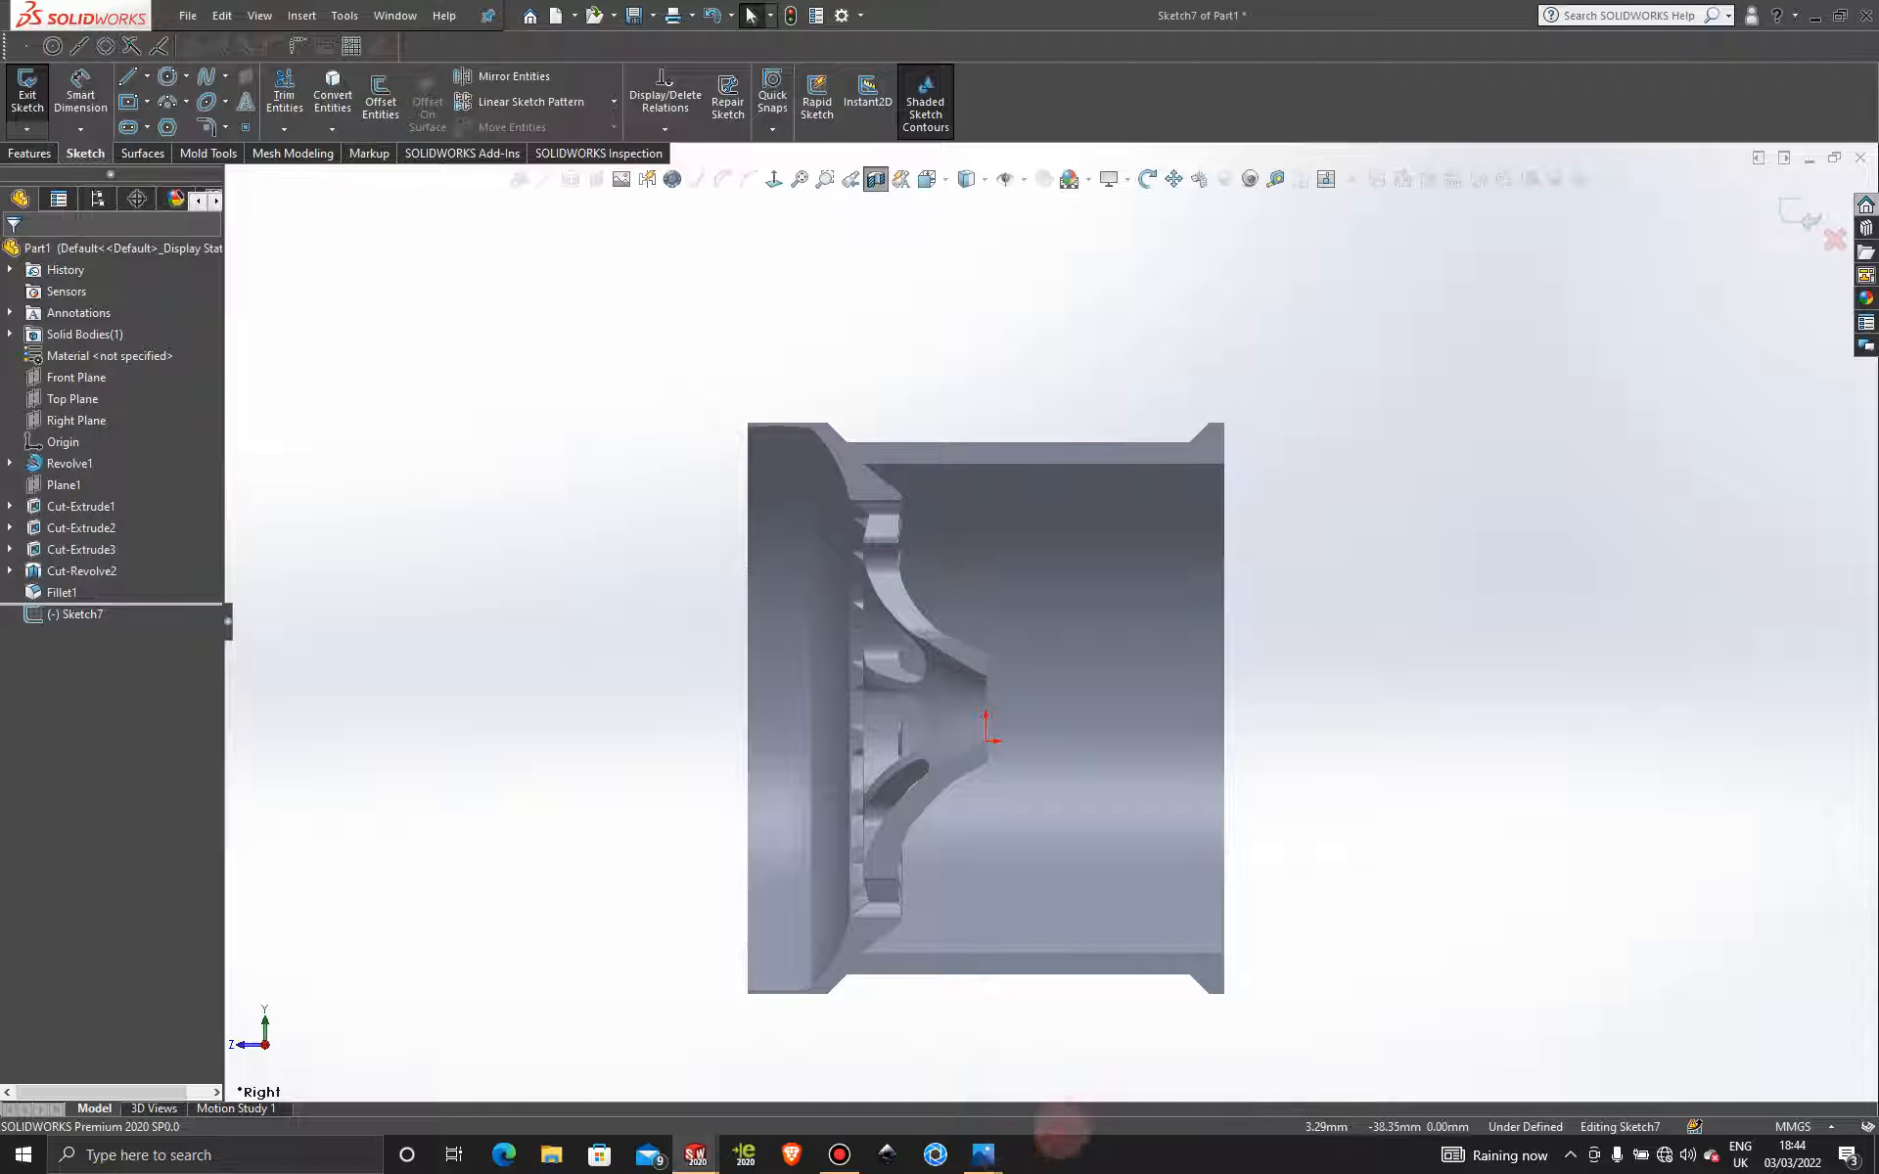
Switch to Photos and check the wheel diameters in WHEELS NUMBERS.PNG and the other reference images.
mouse_move(1010, 1152)
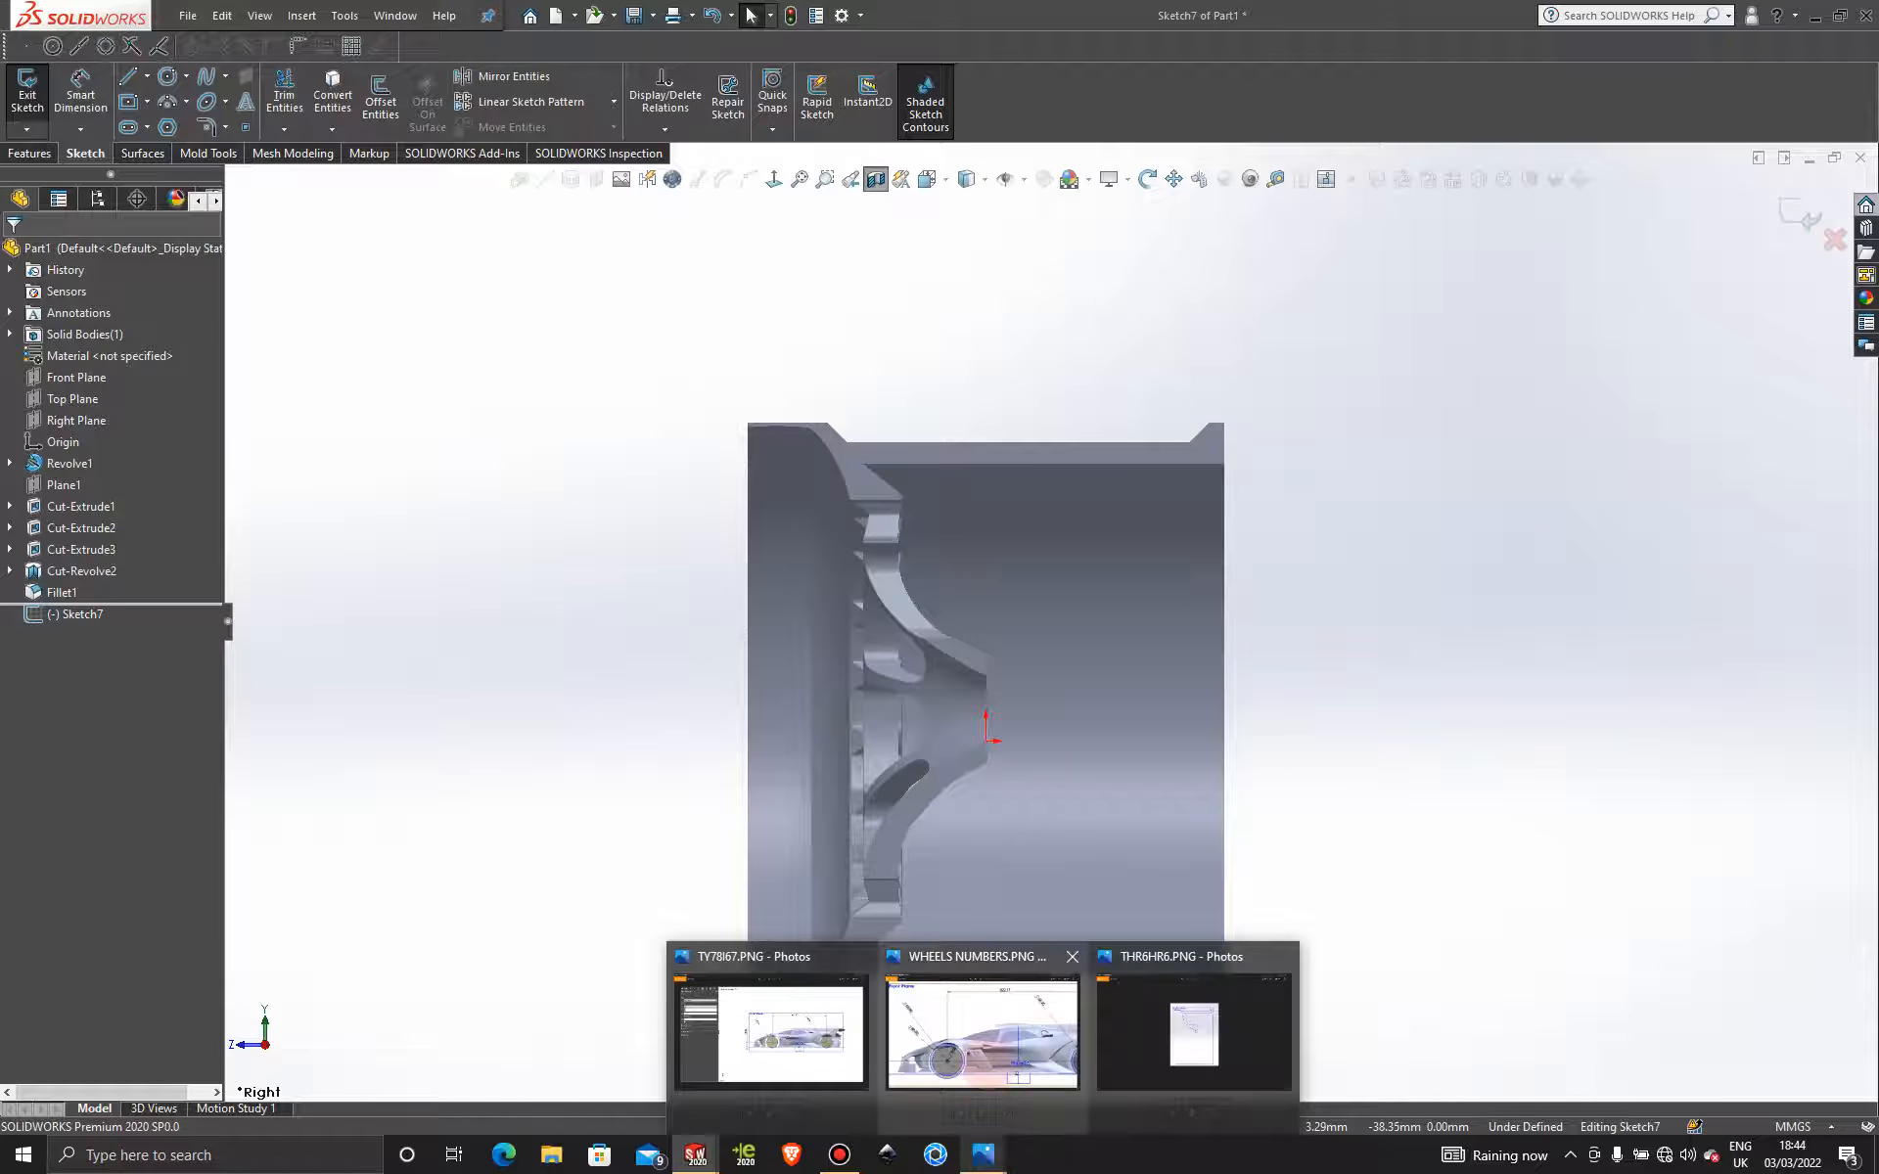
left_click(984, 1066)
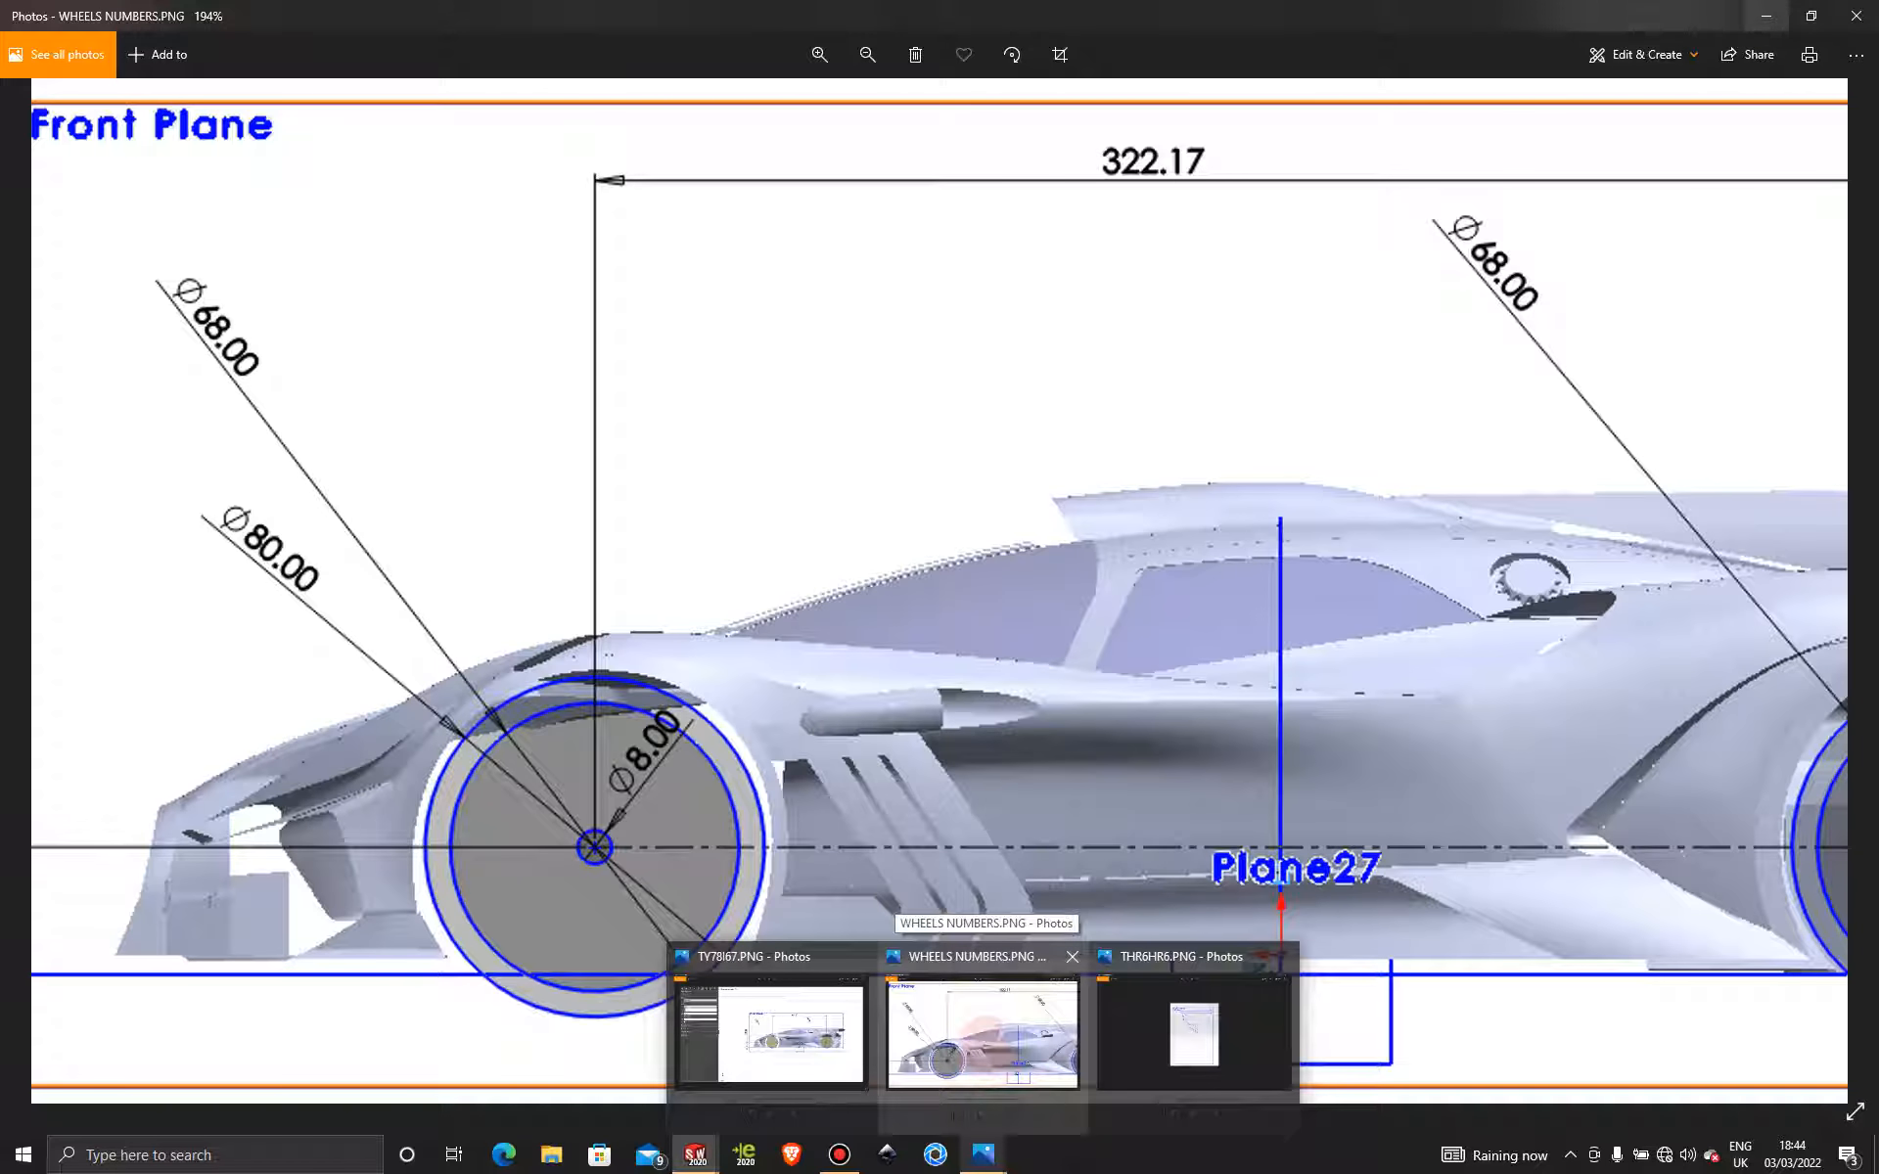
left_click(832, 1023)
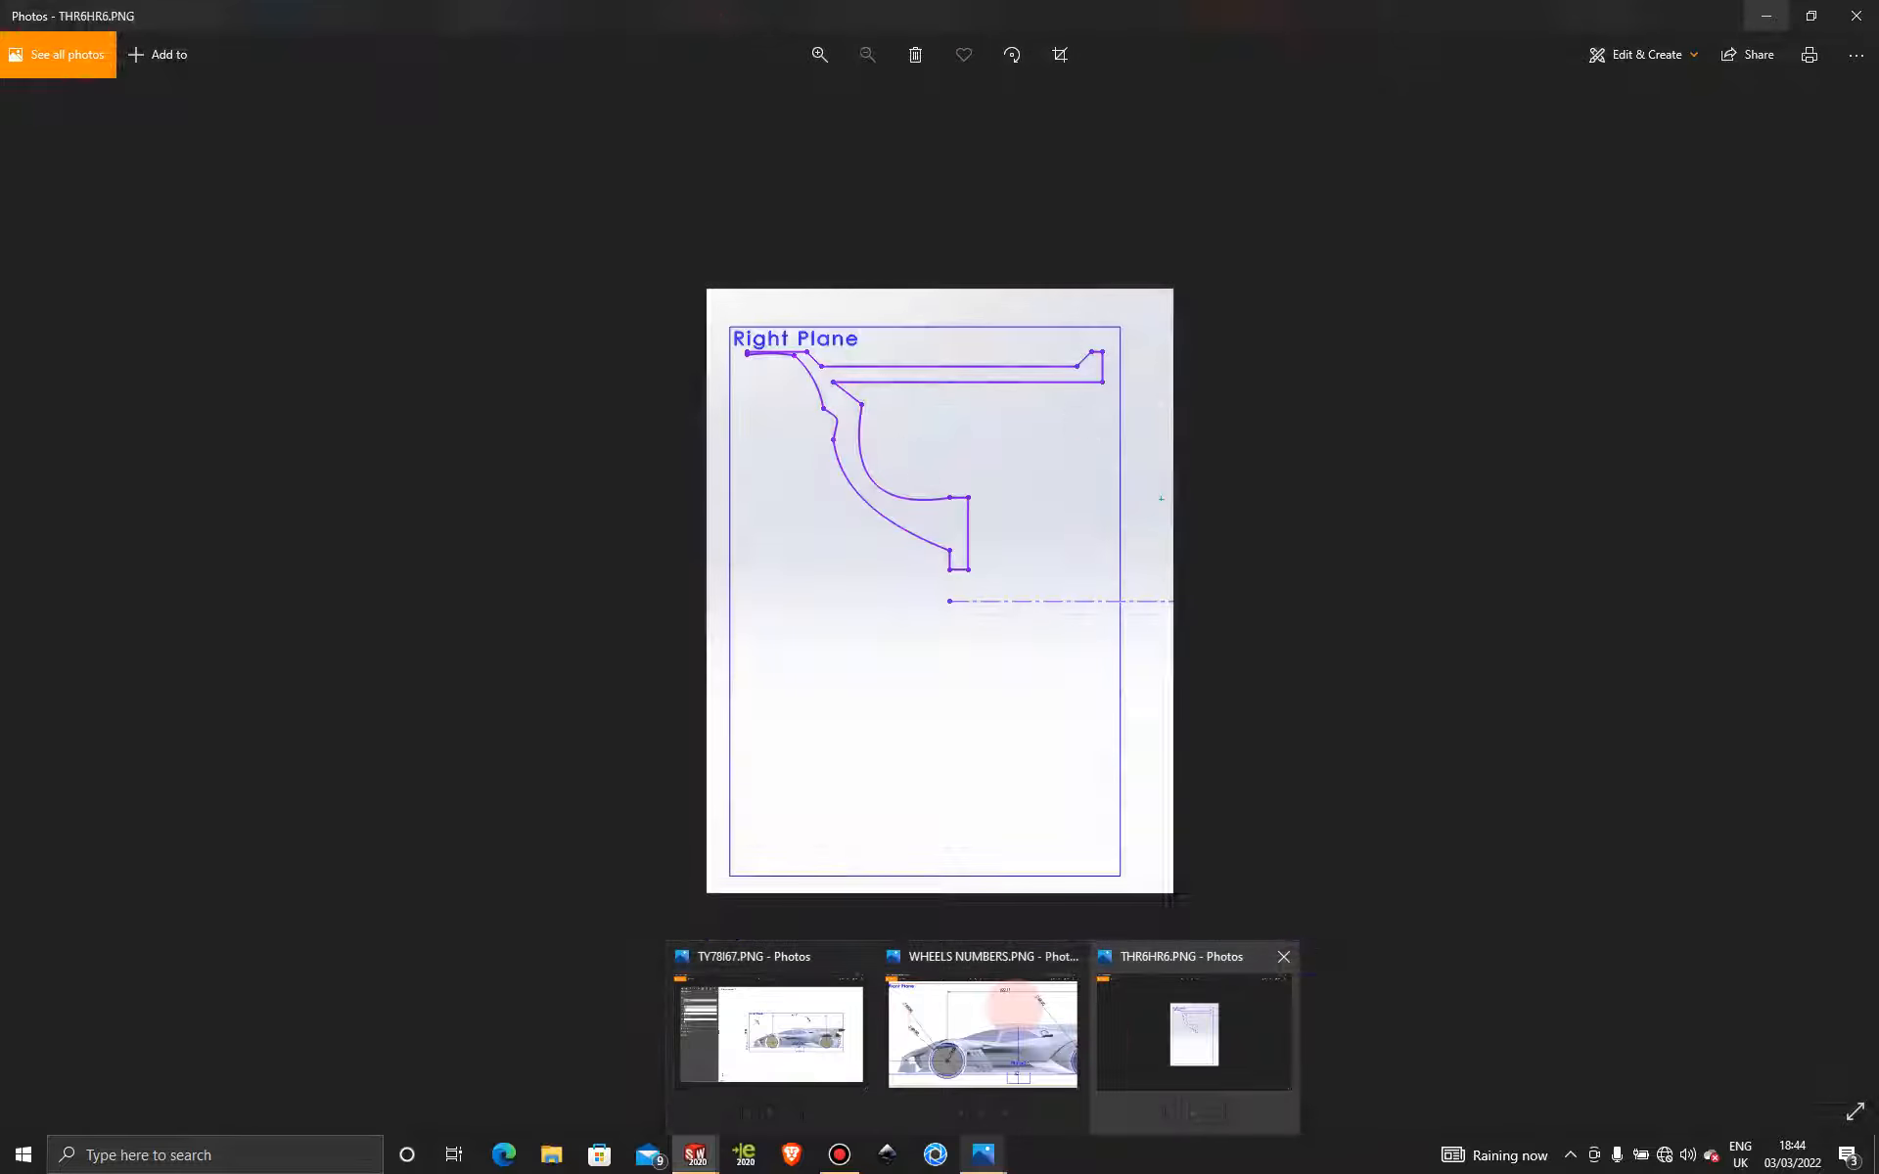
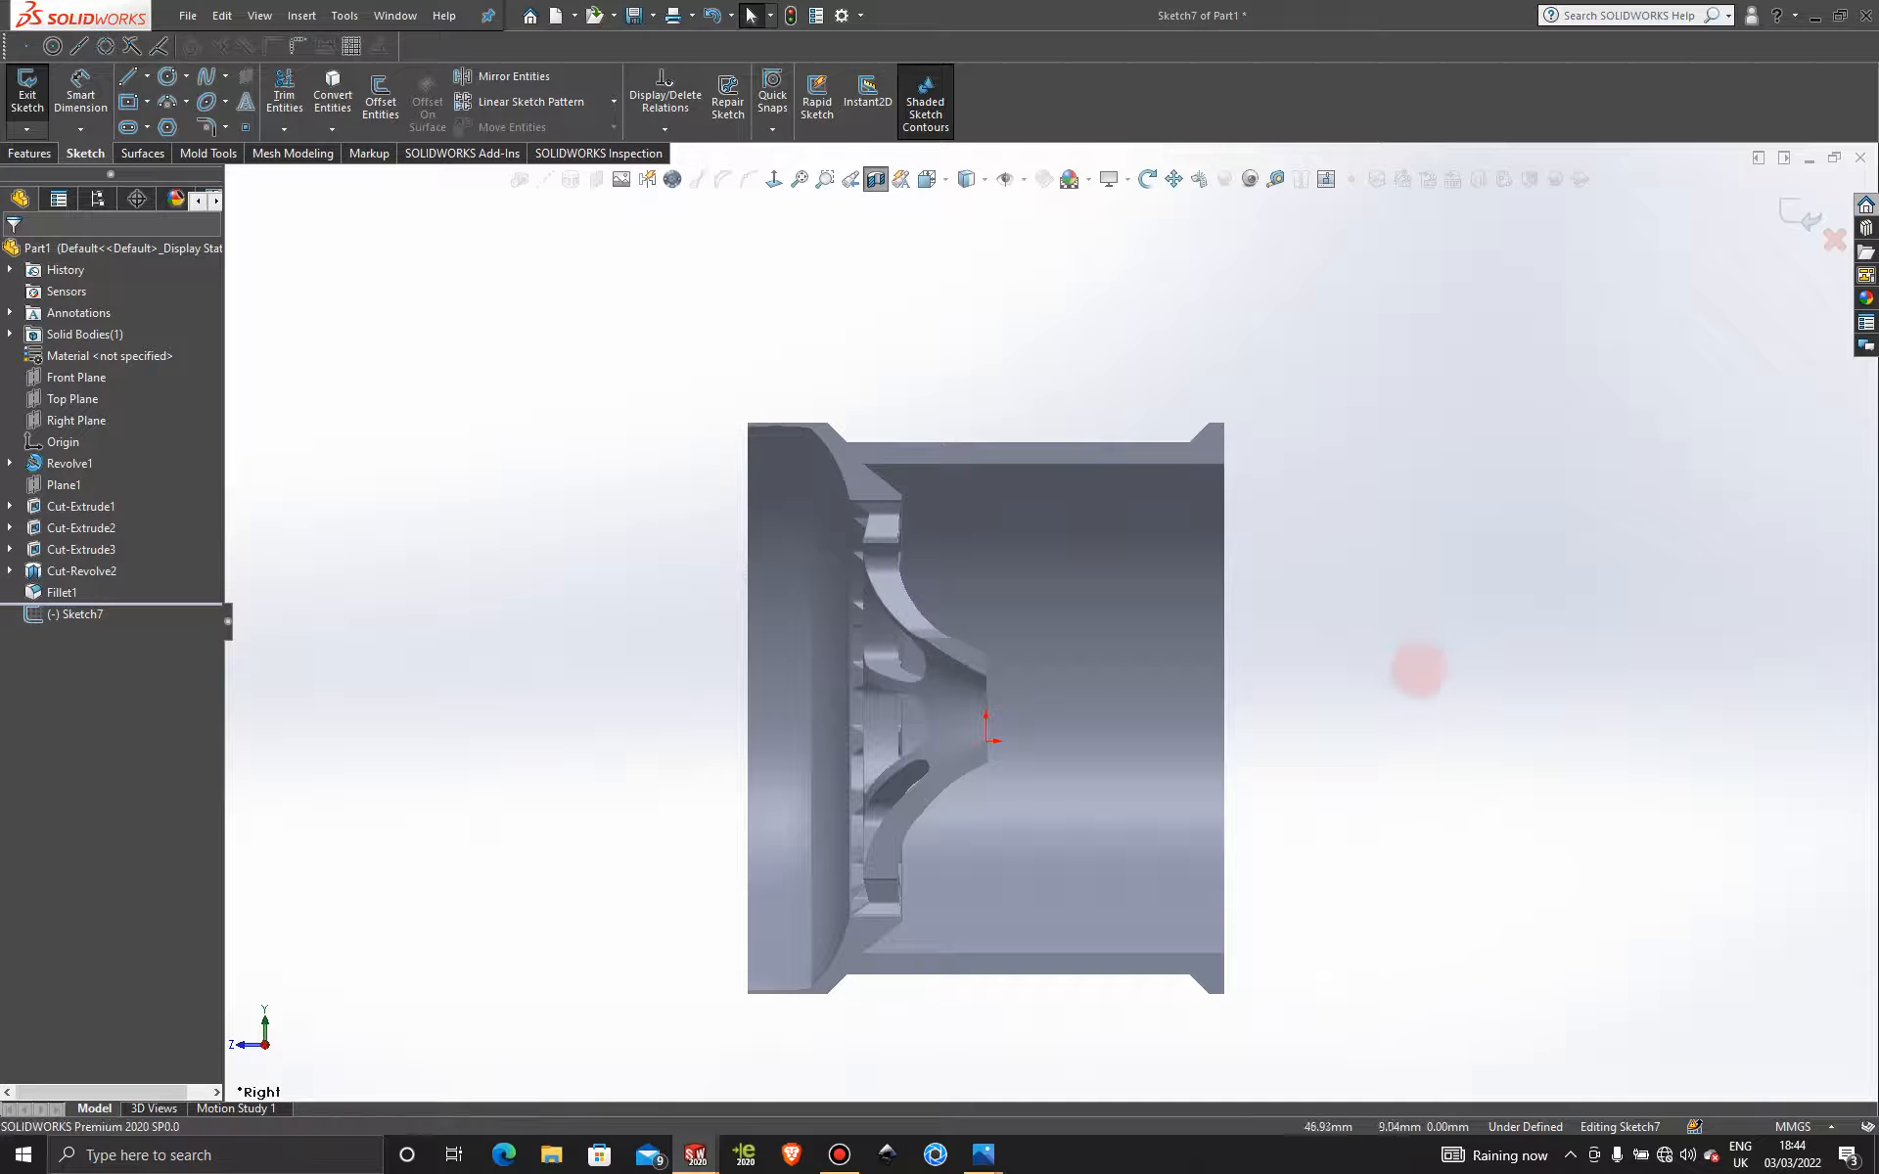
Sketch a center rectangle about 63 mm wide and 79 mm high around the wheel section, centered on the hub edge just above the origin.
scroll(1327, 648, "down", 2)
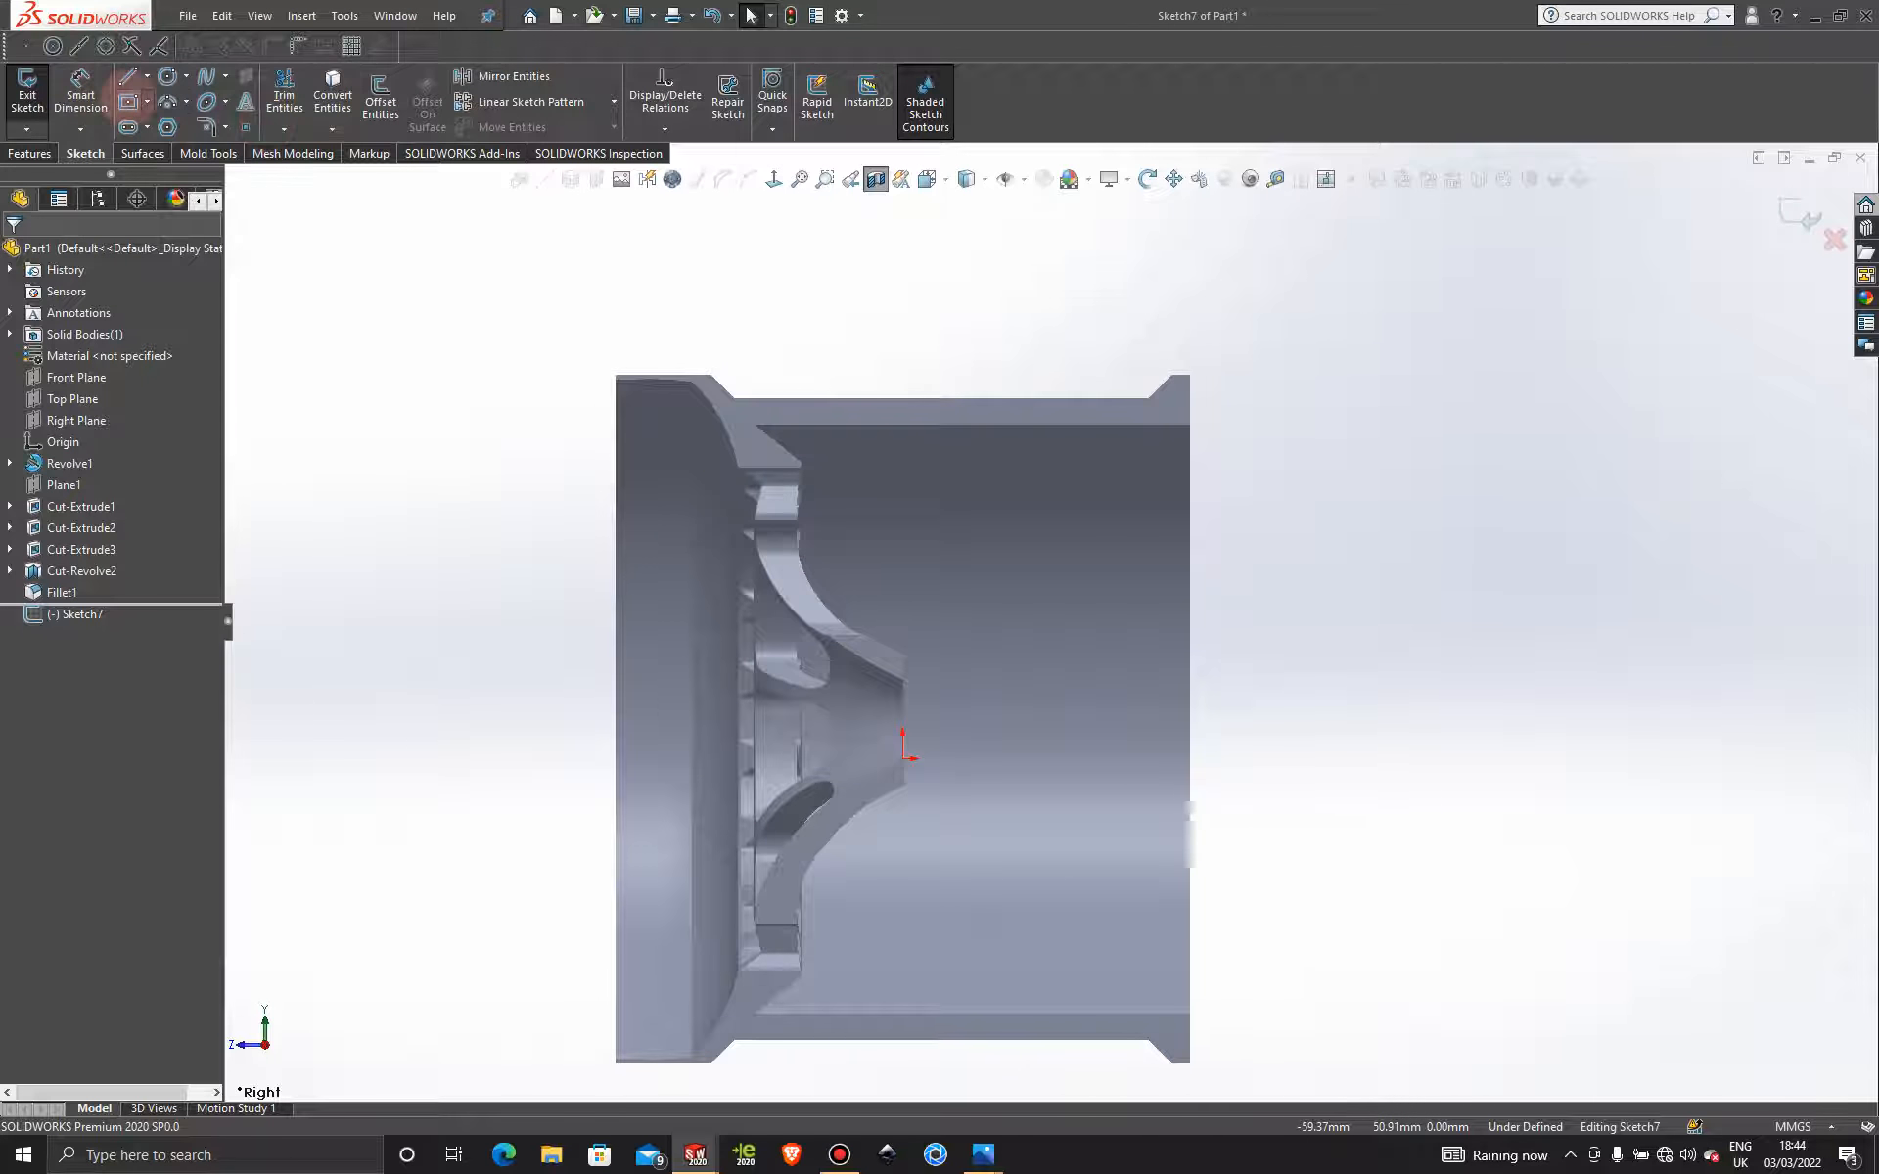
left_click(128, 101)
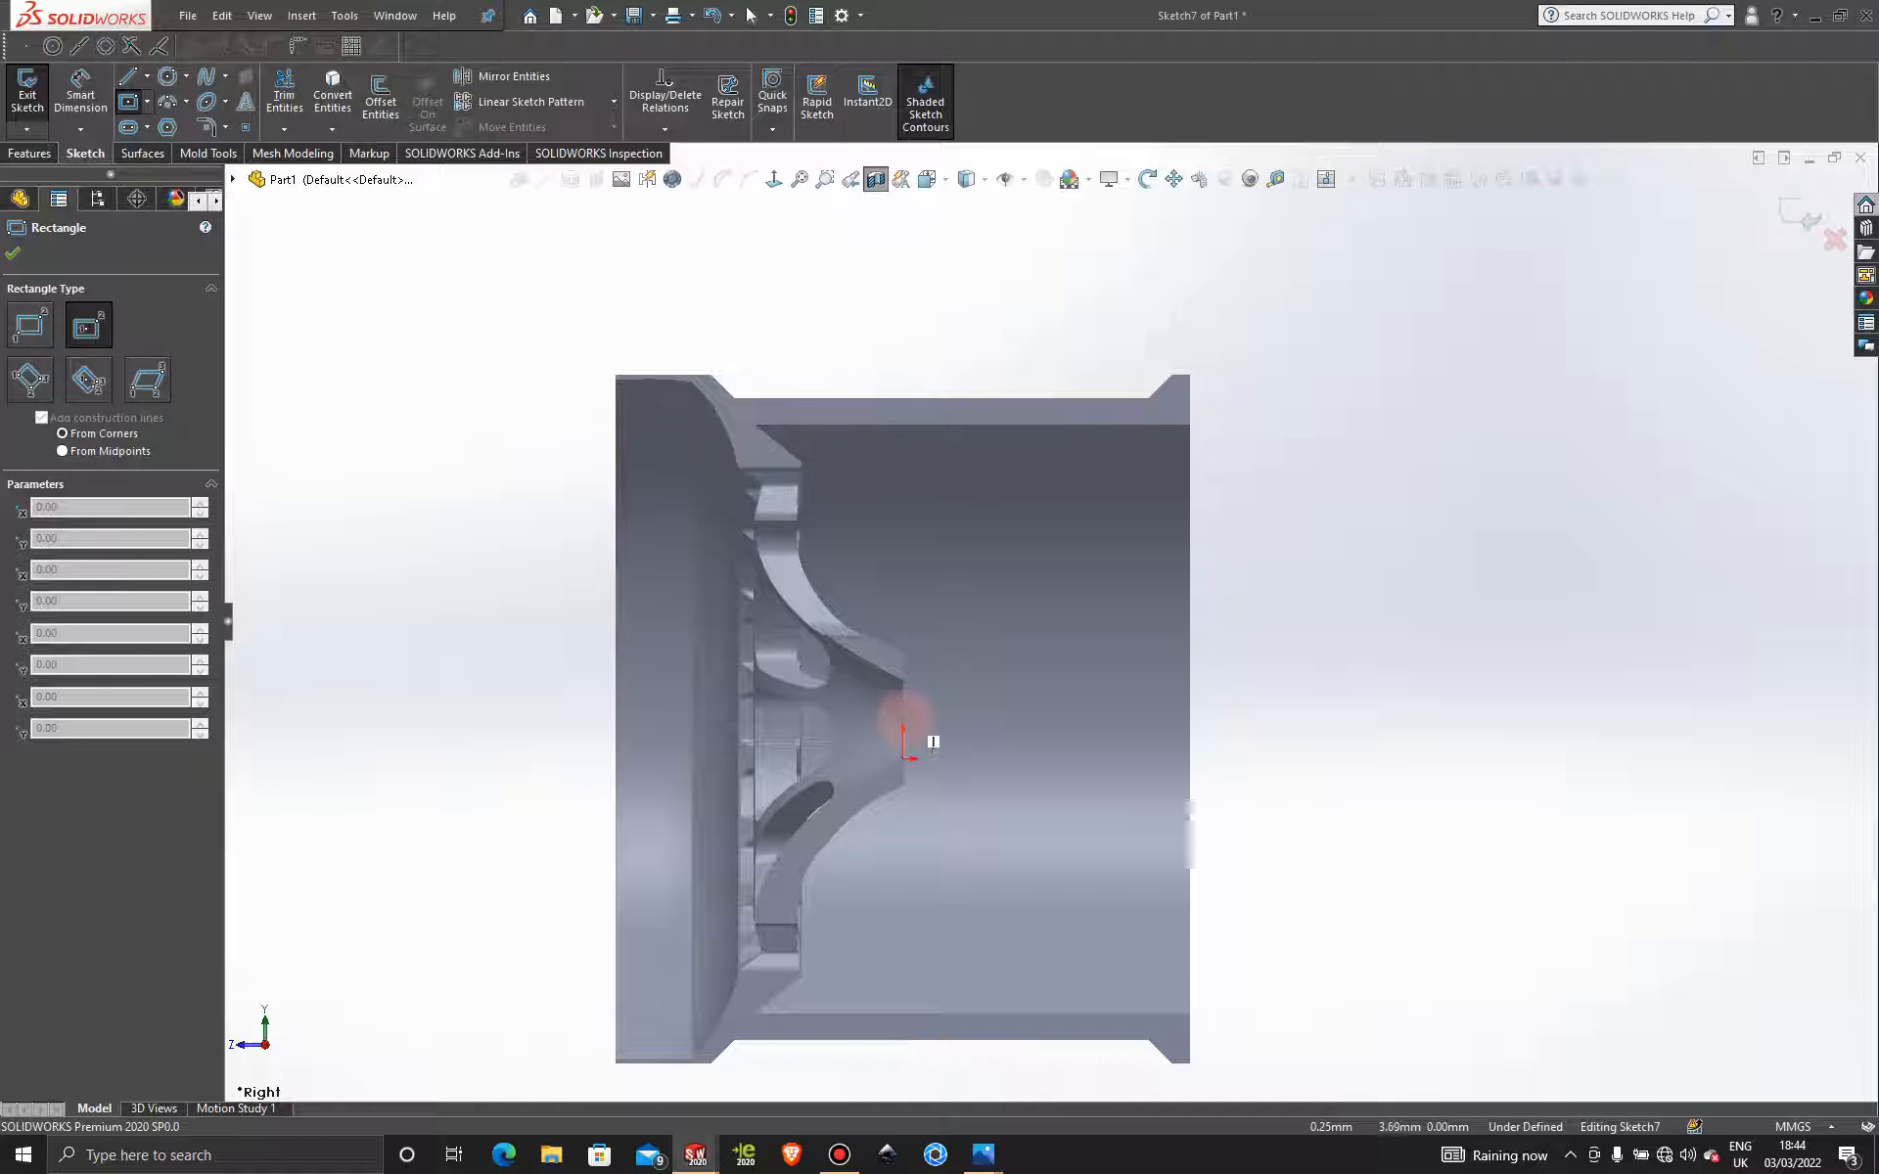
scroll(904, 738, "down", 2)
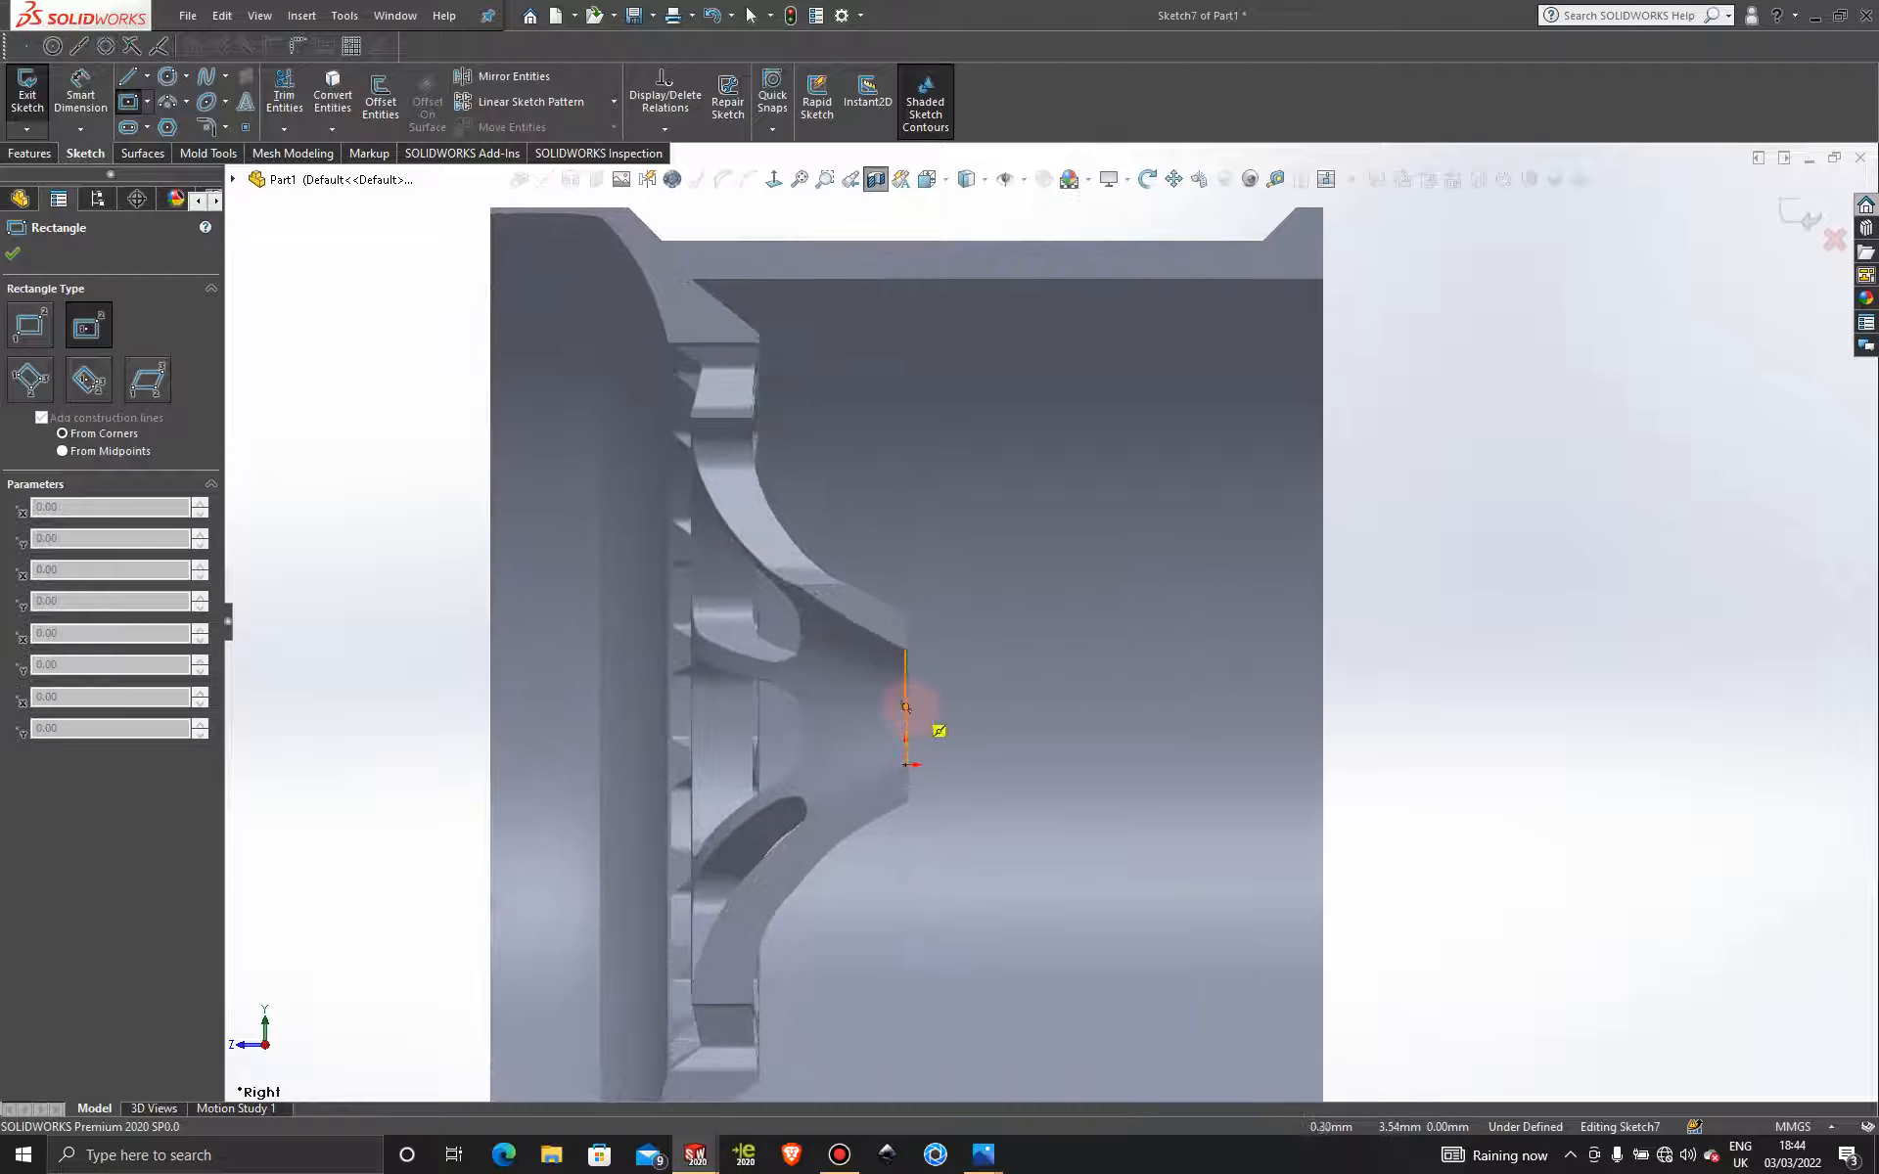
left_click(906, 707)
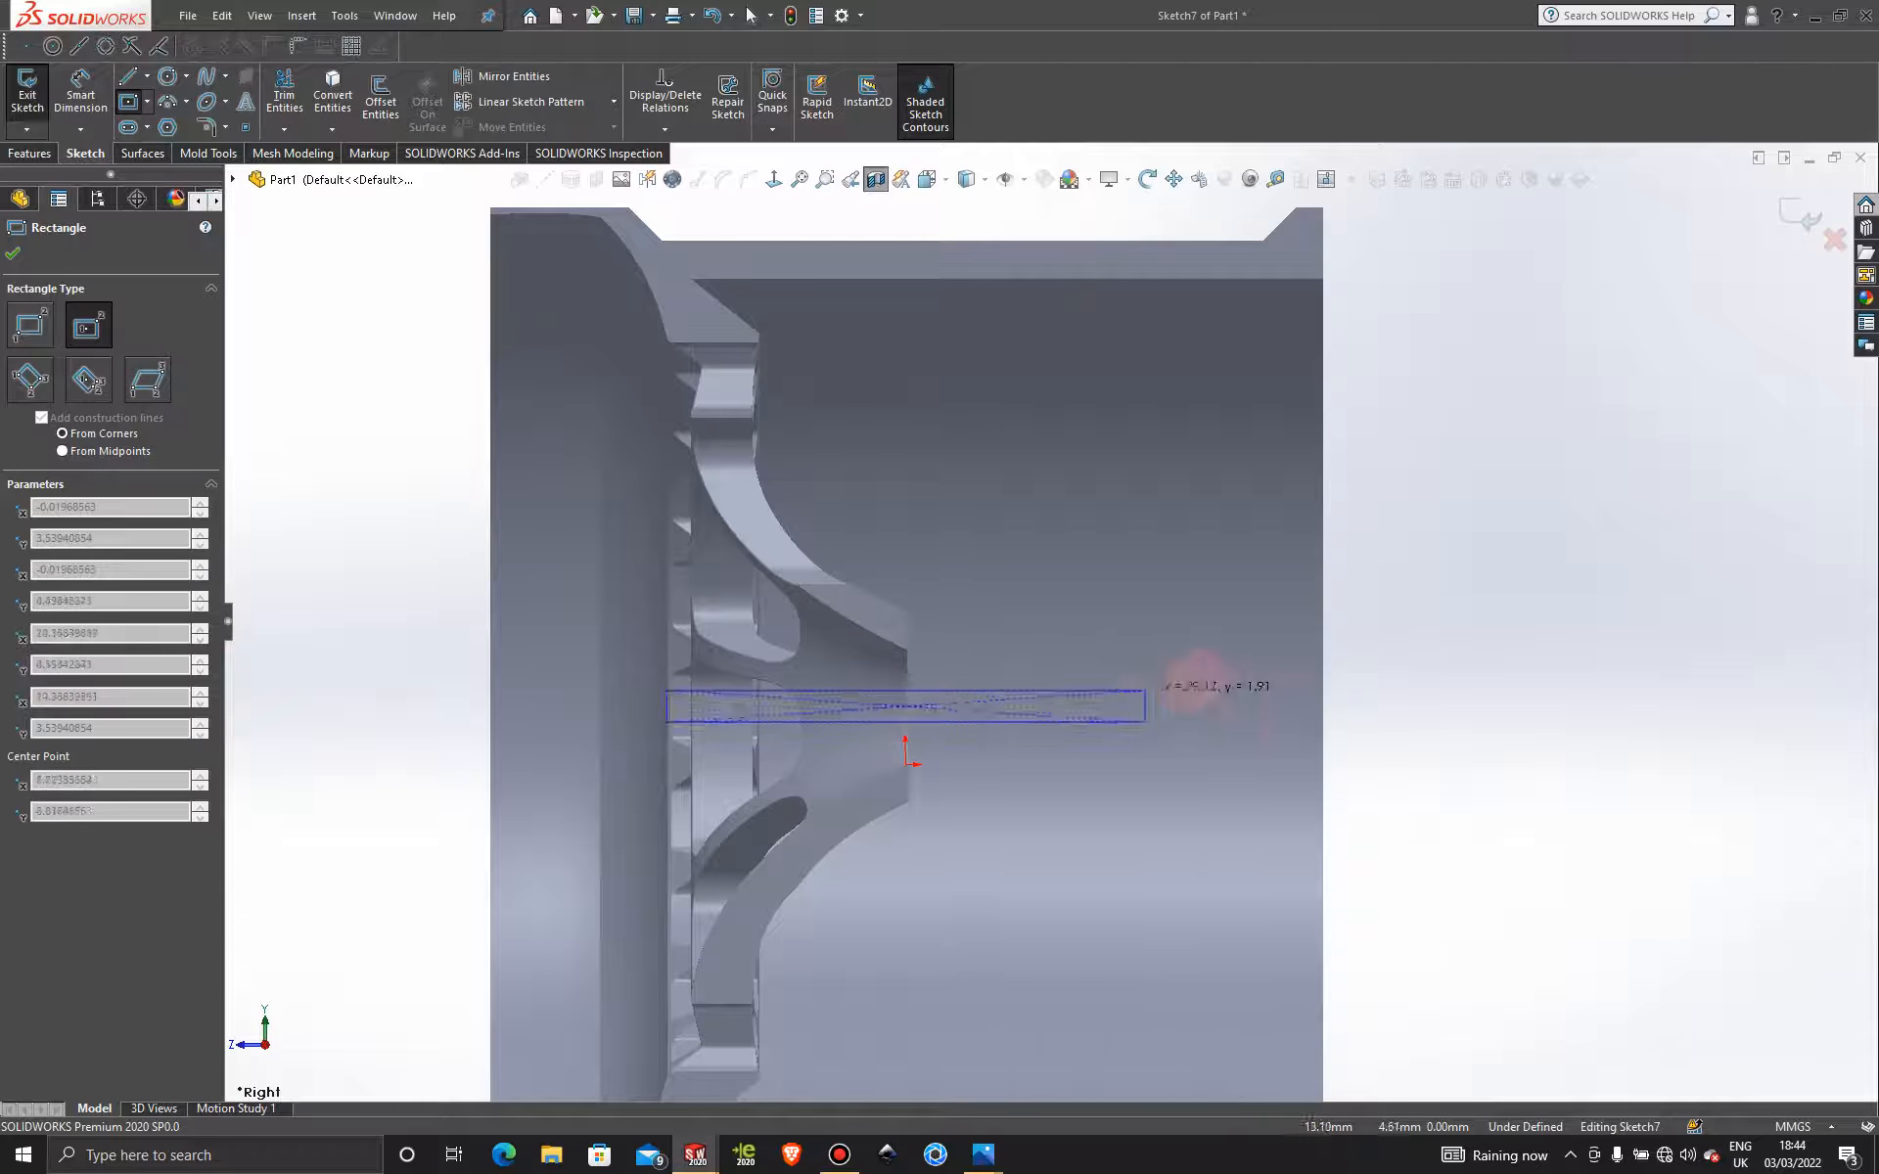
scroll(1375, 372, "up", 3)
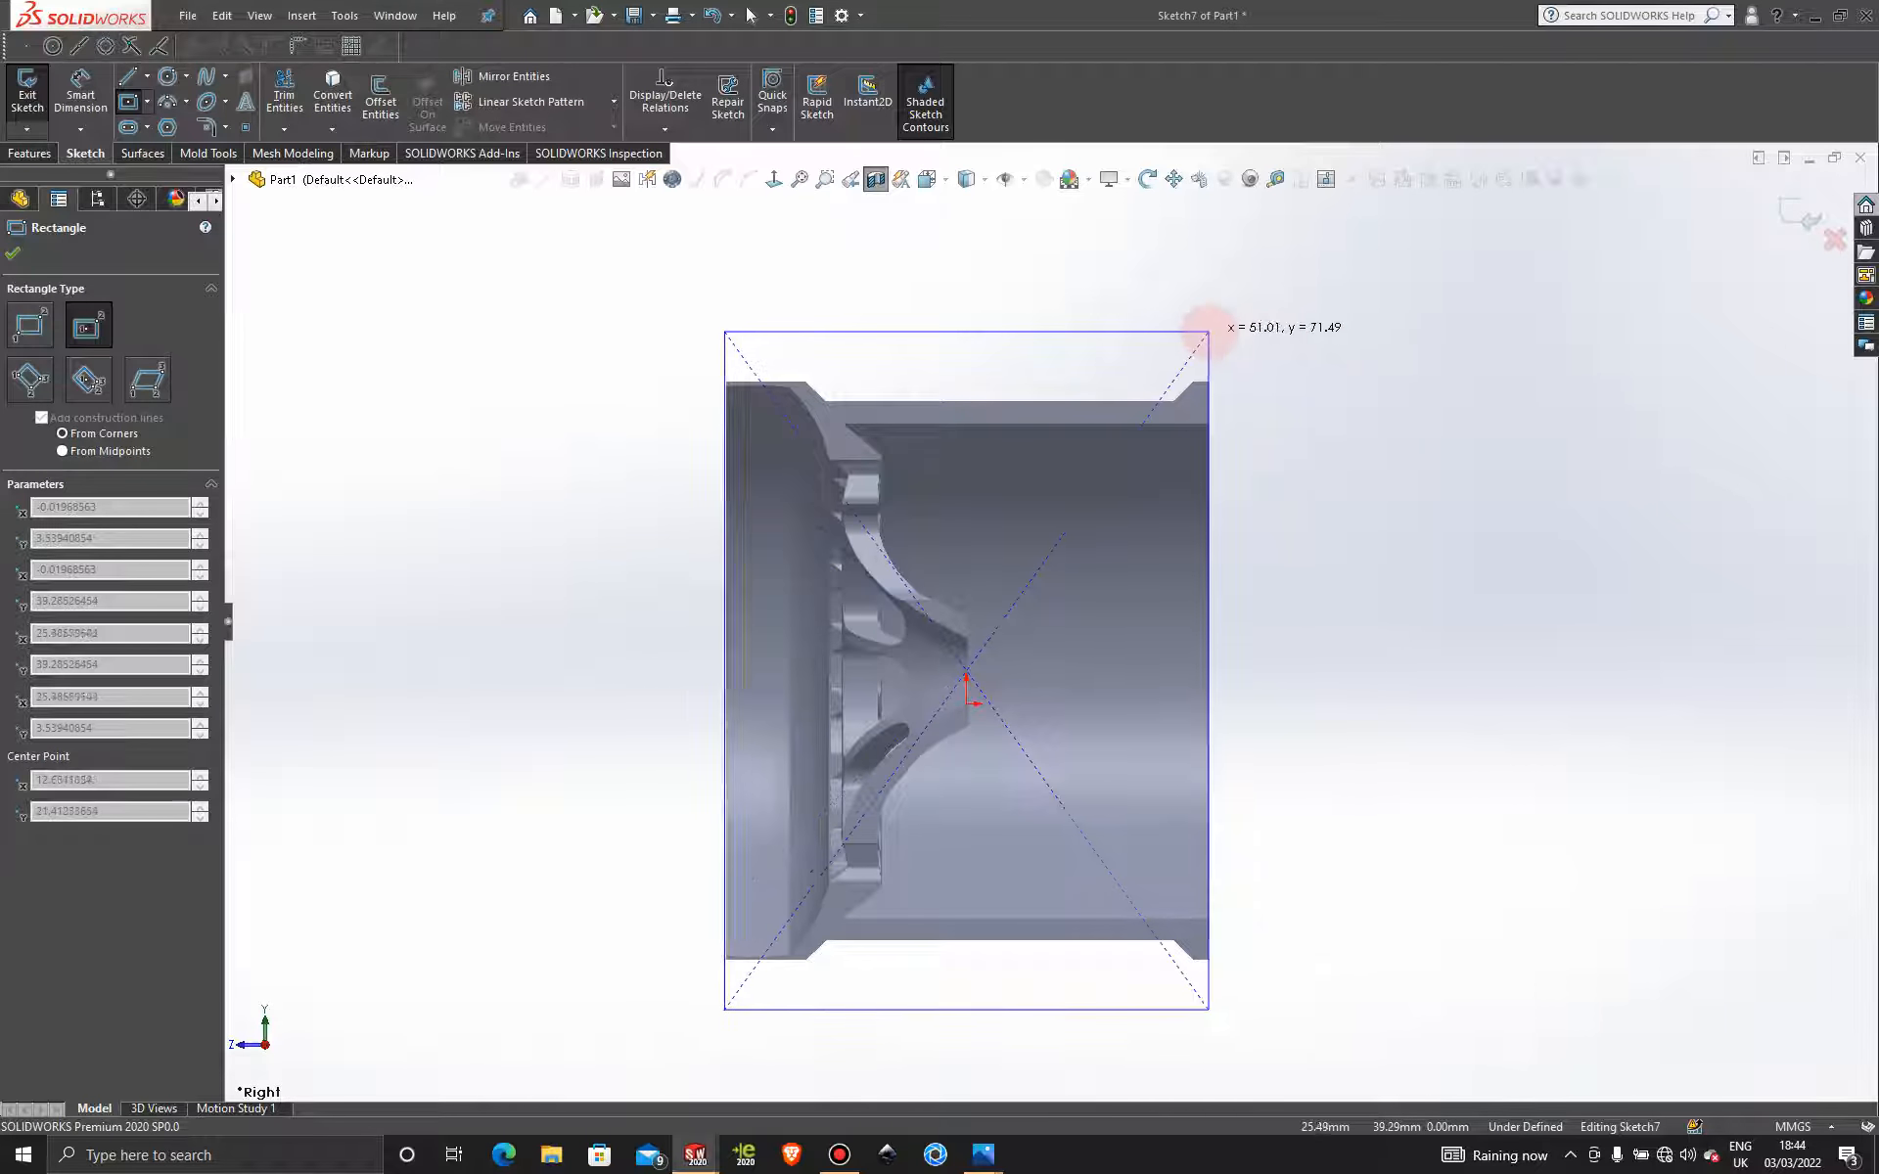
scroll(1211, 329, "down", 2)
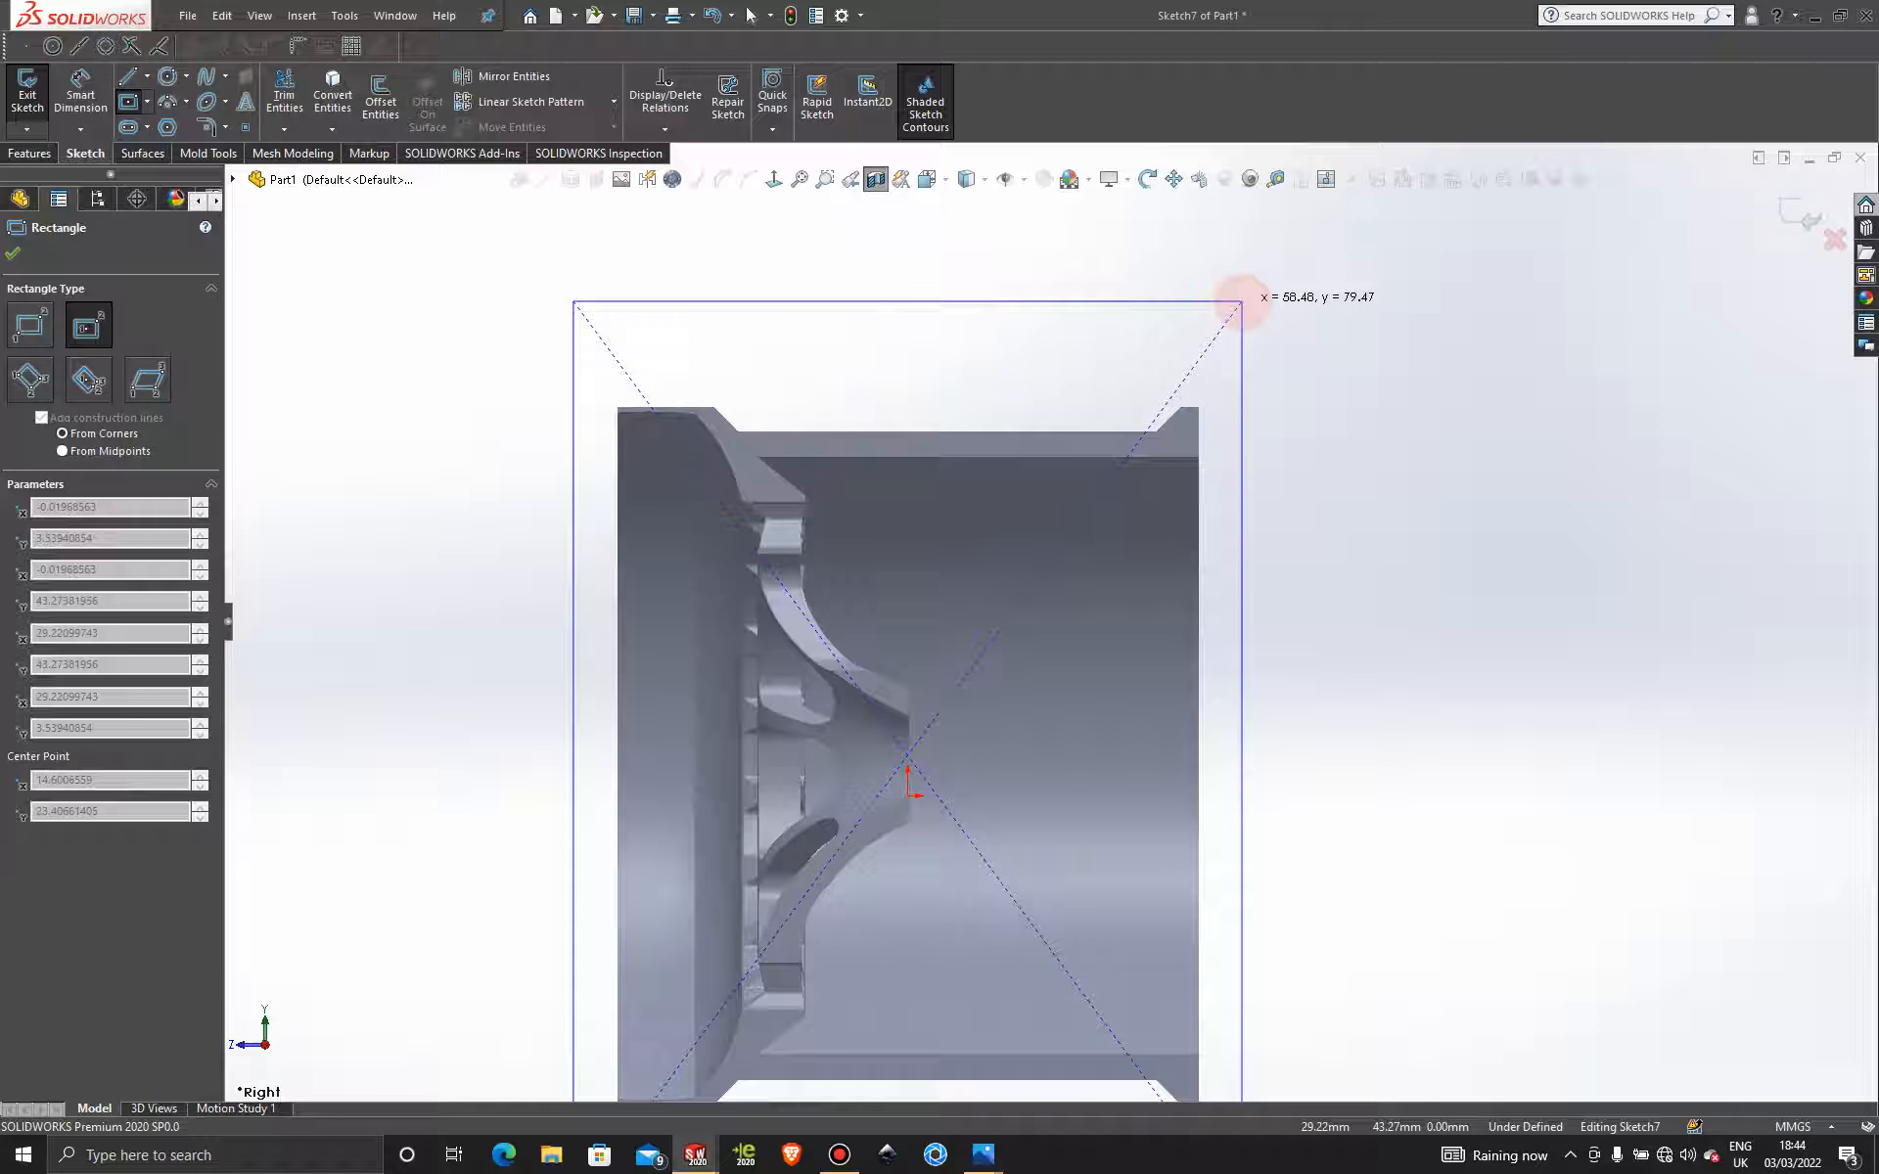
left_click(1268, 301)
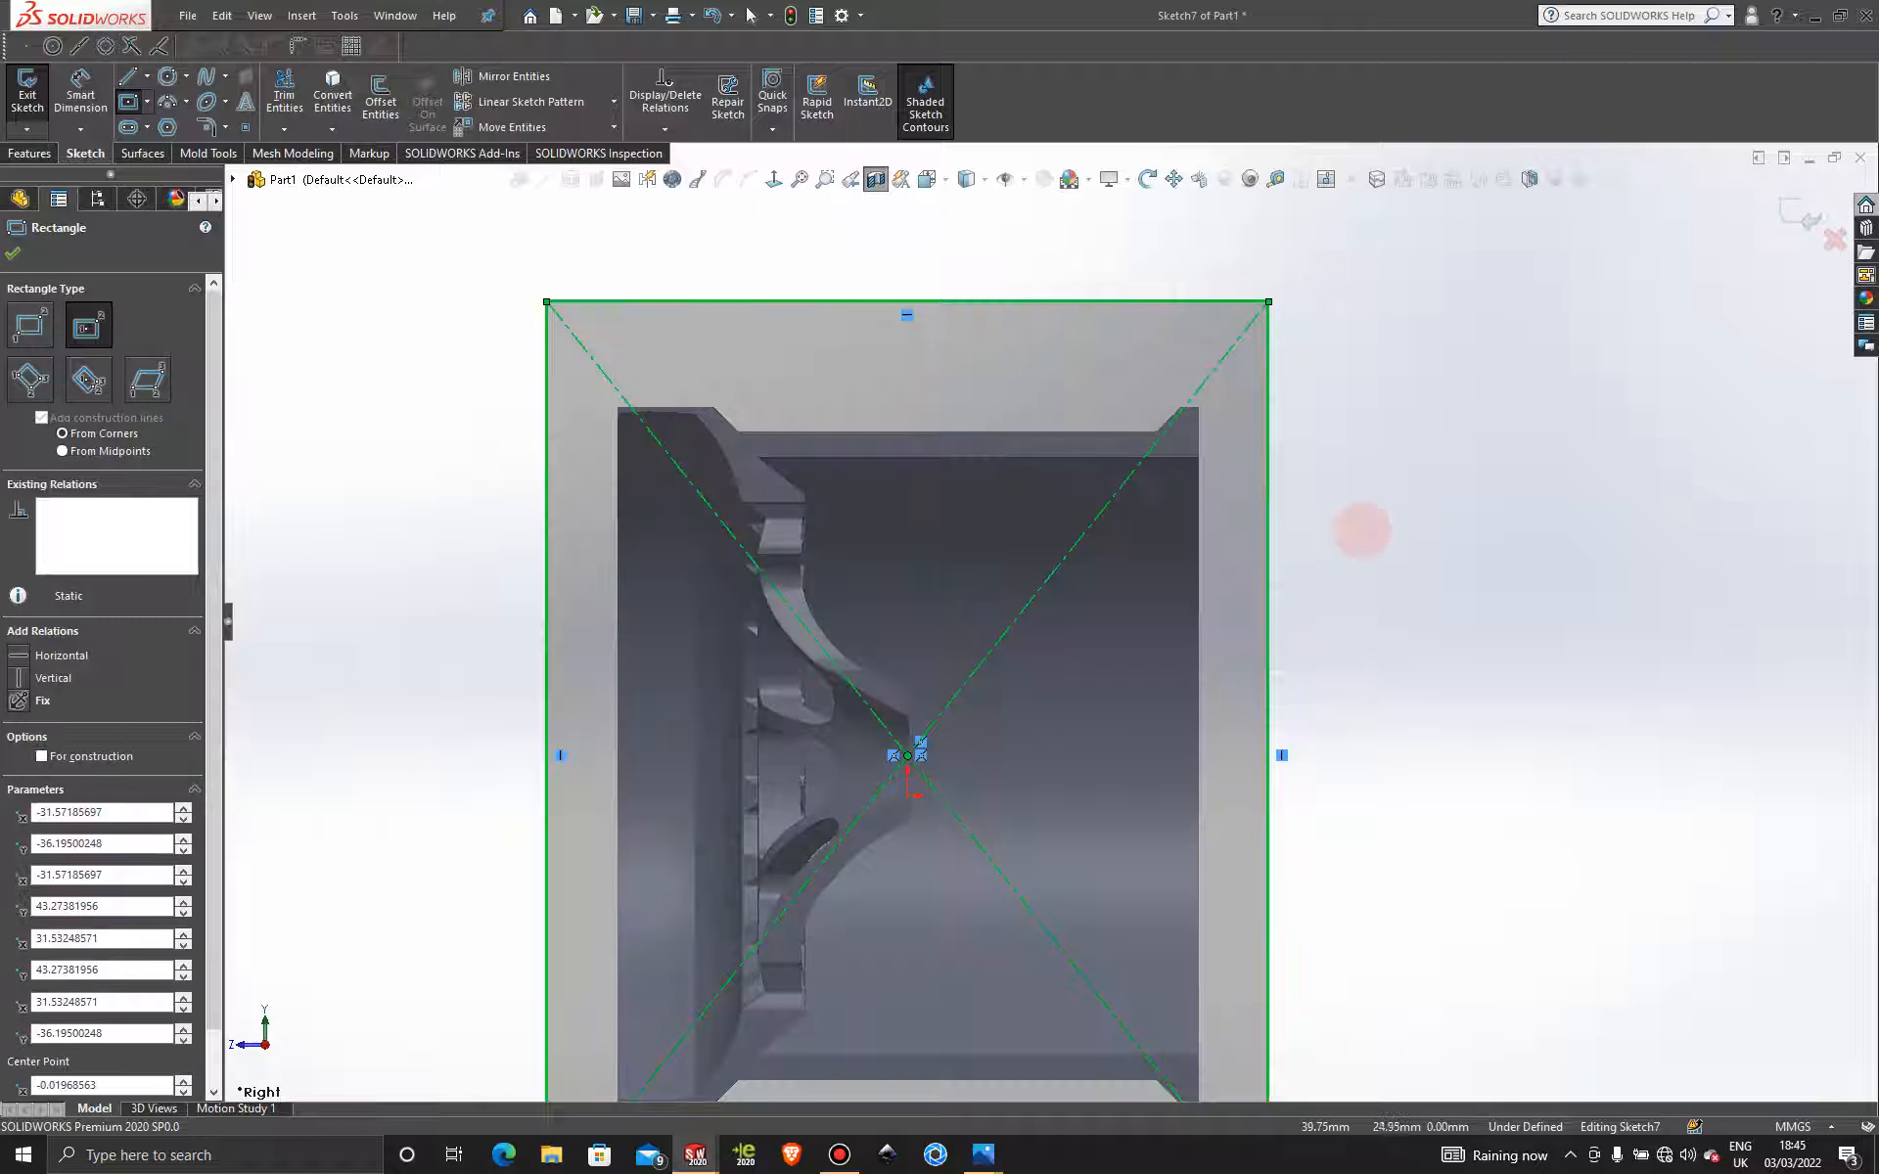
key("Escape")
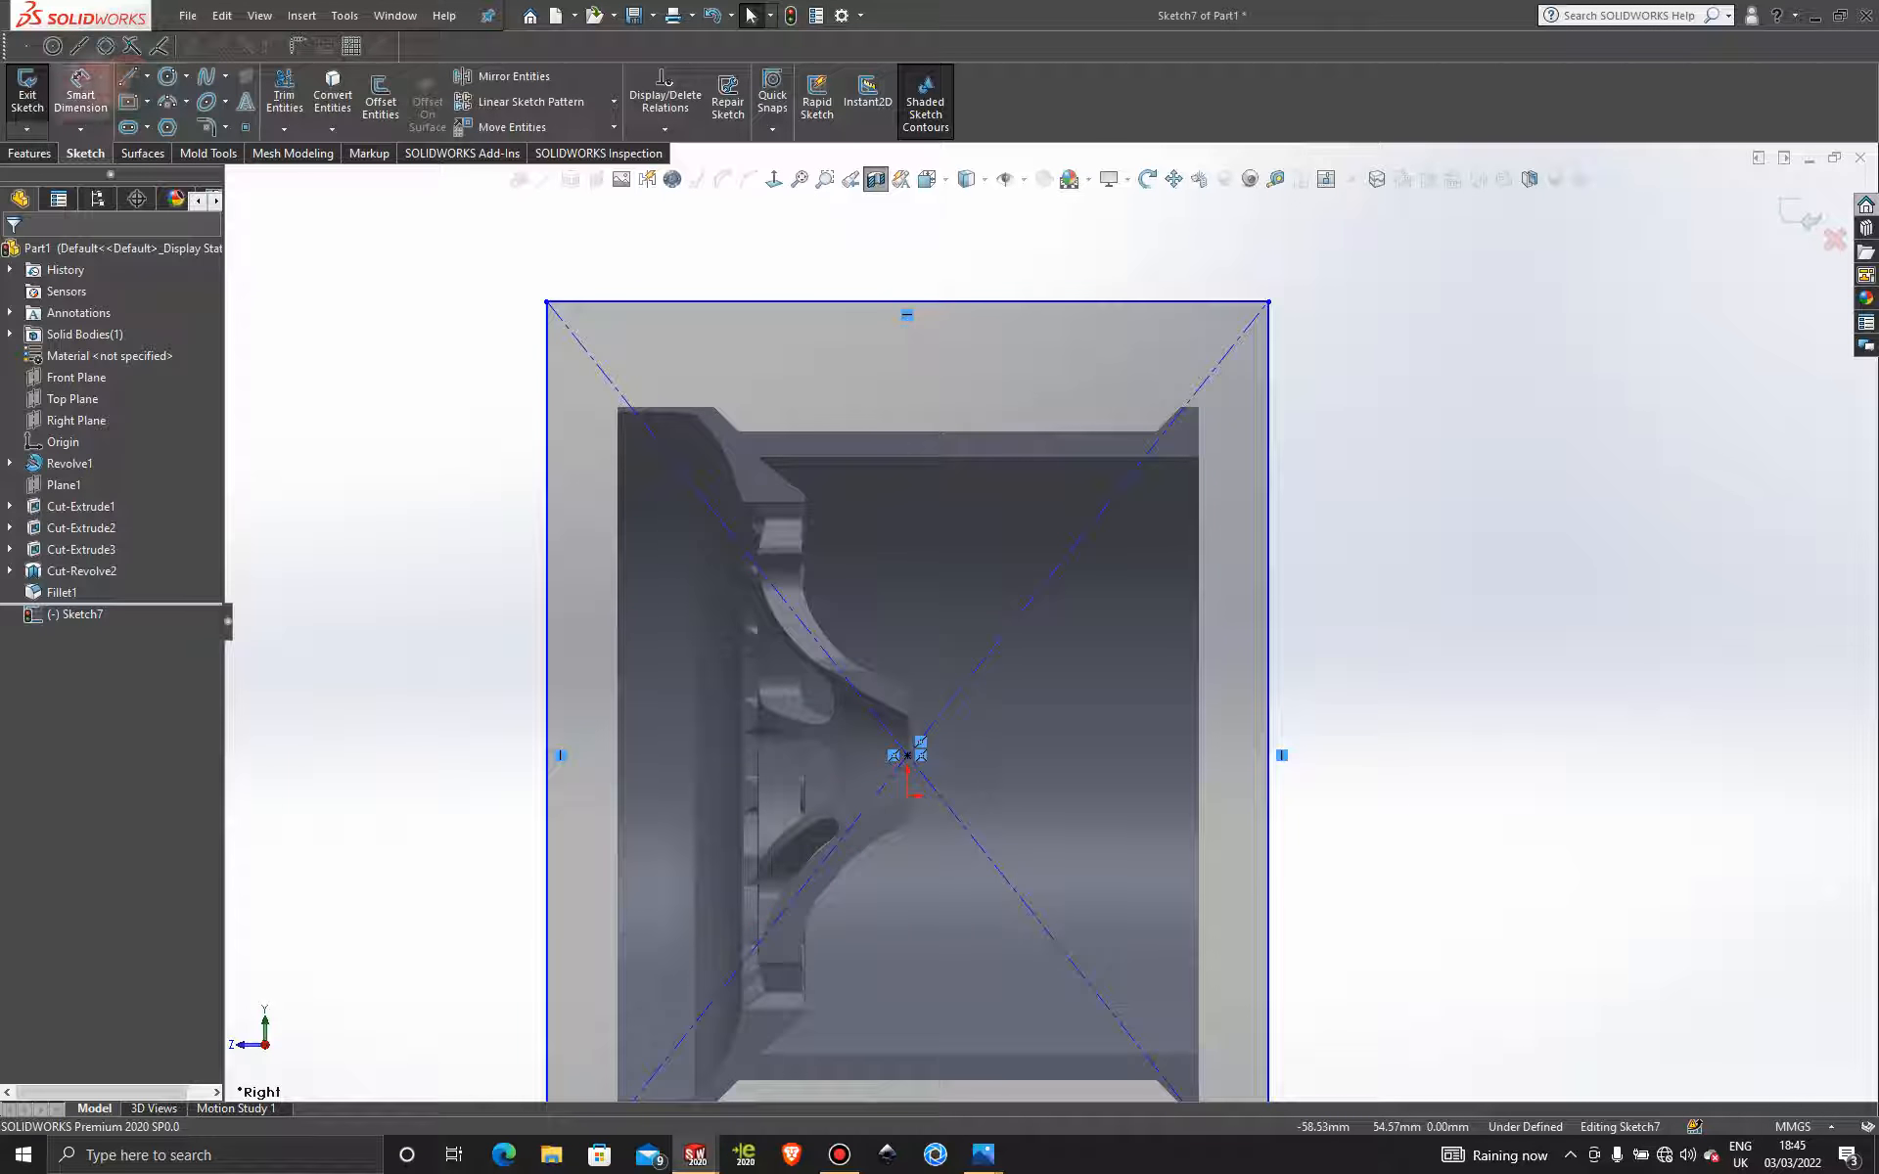
Dimension the rectangle's vertical side and set its height to 80 mm.
left_click(86, 93)
scroll(1404, 672, "up", 3)
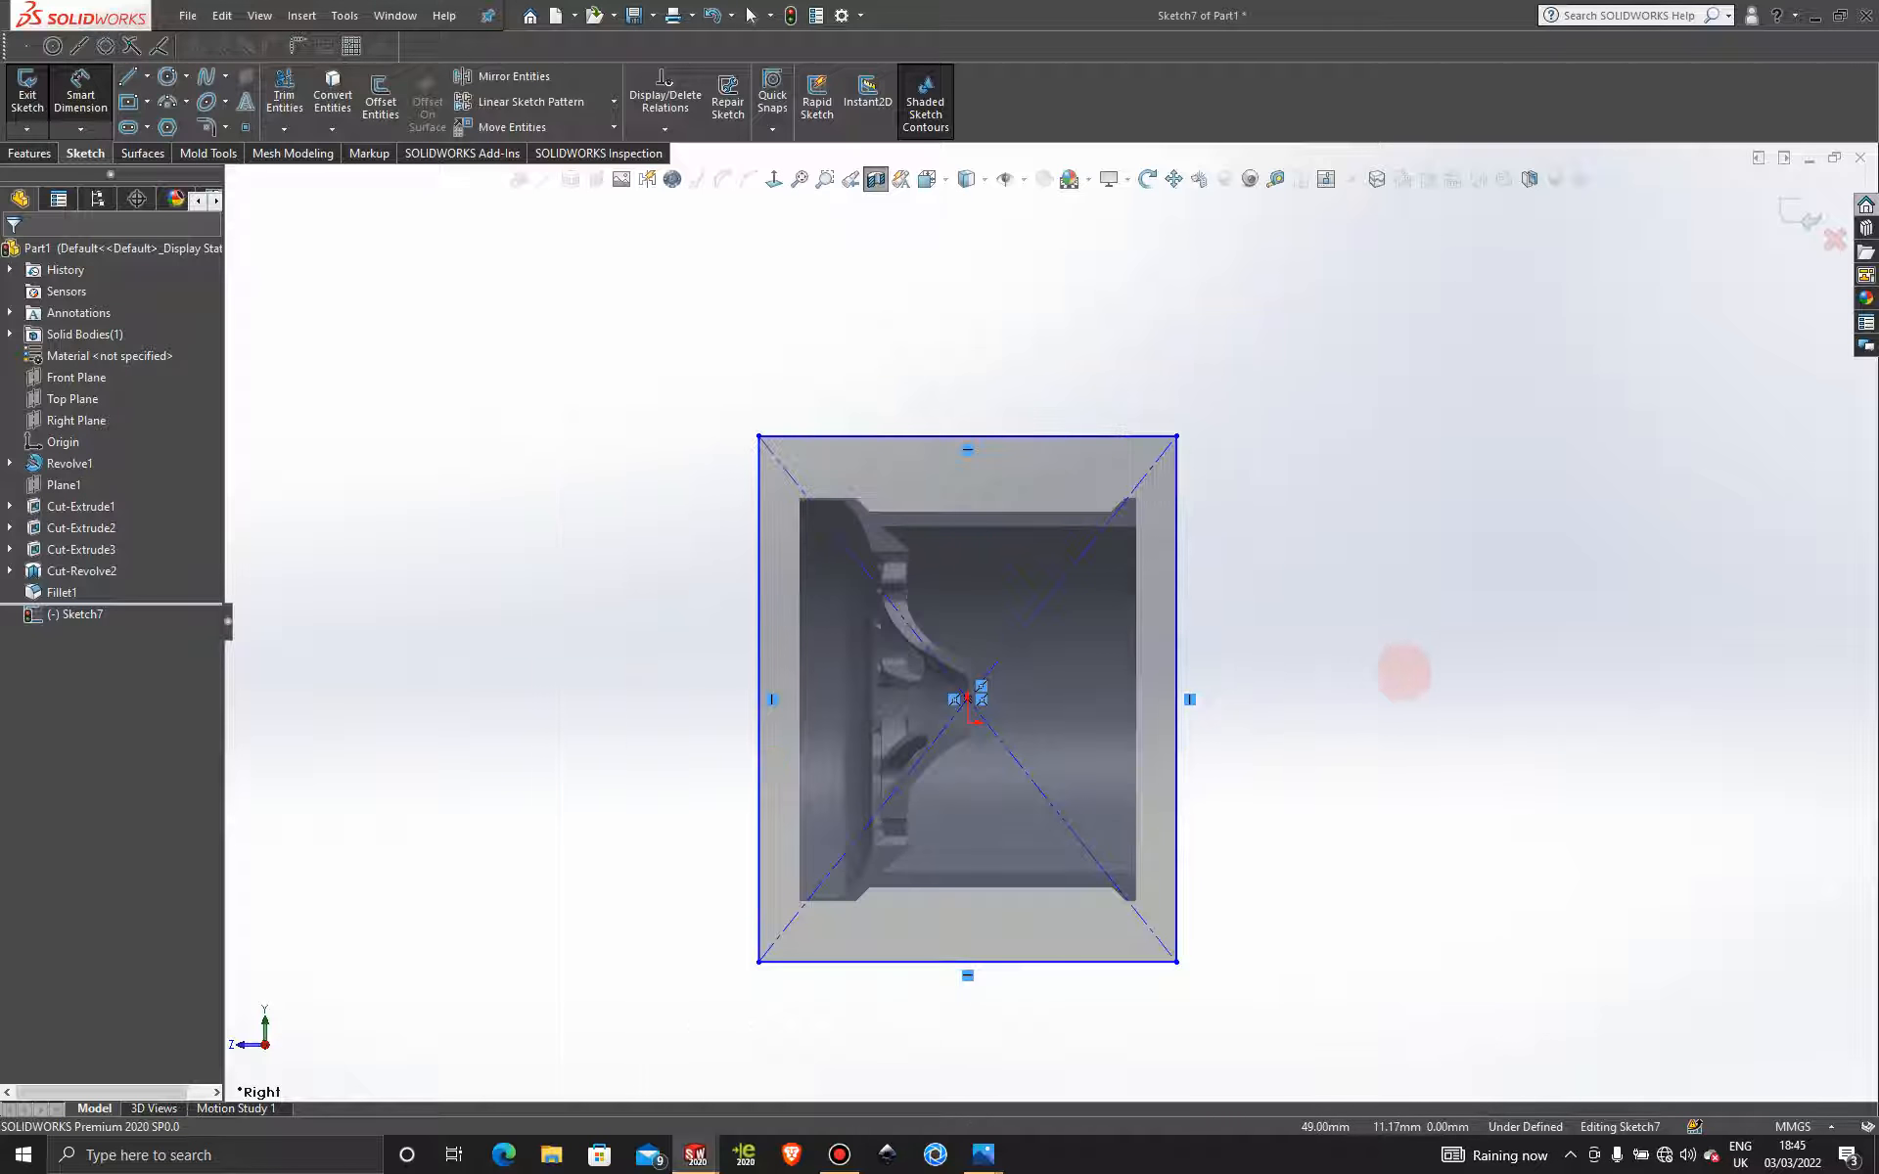
scroll(1252, 675, "down", 2)
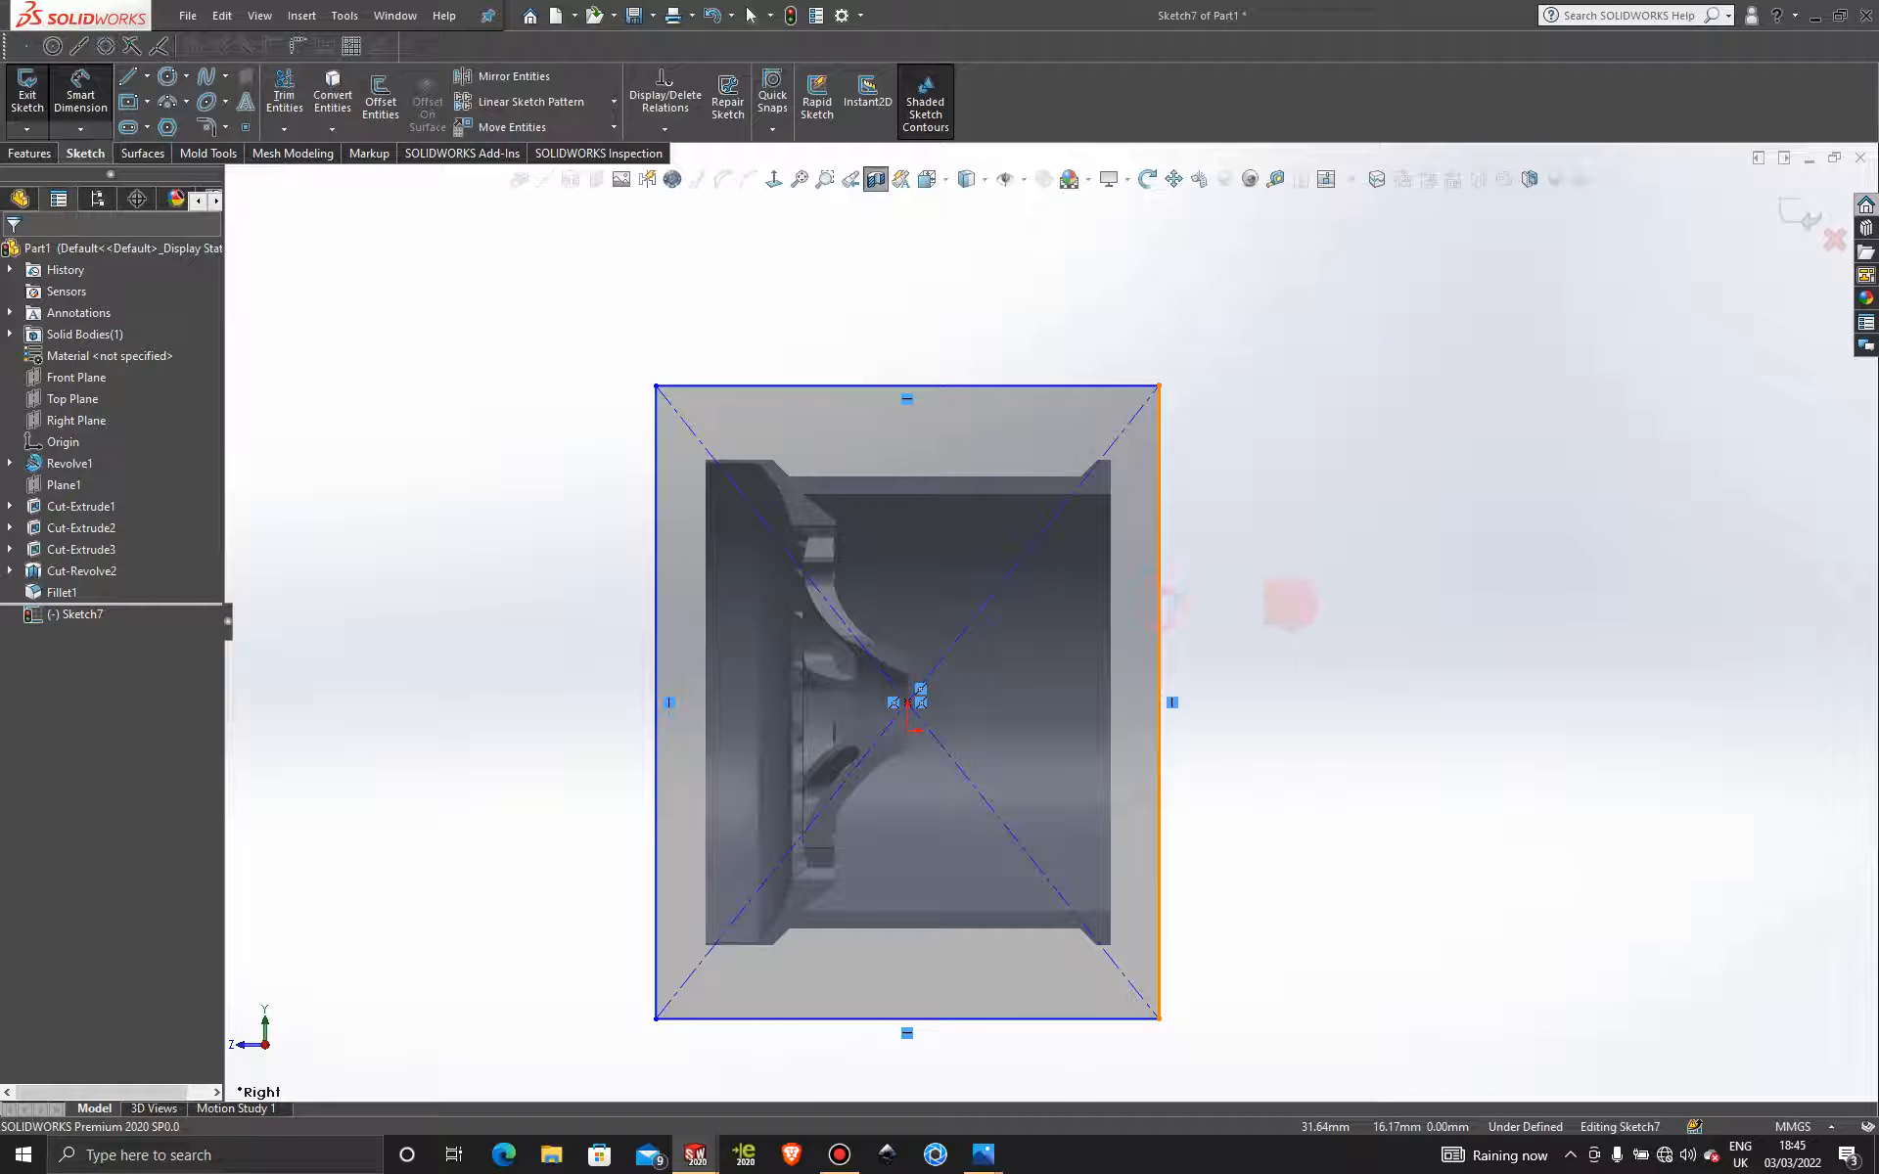
left_click(1158, 607)
left_click(1292, 606)
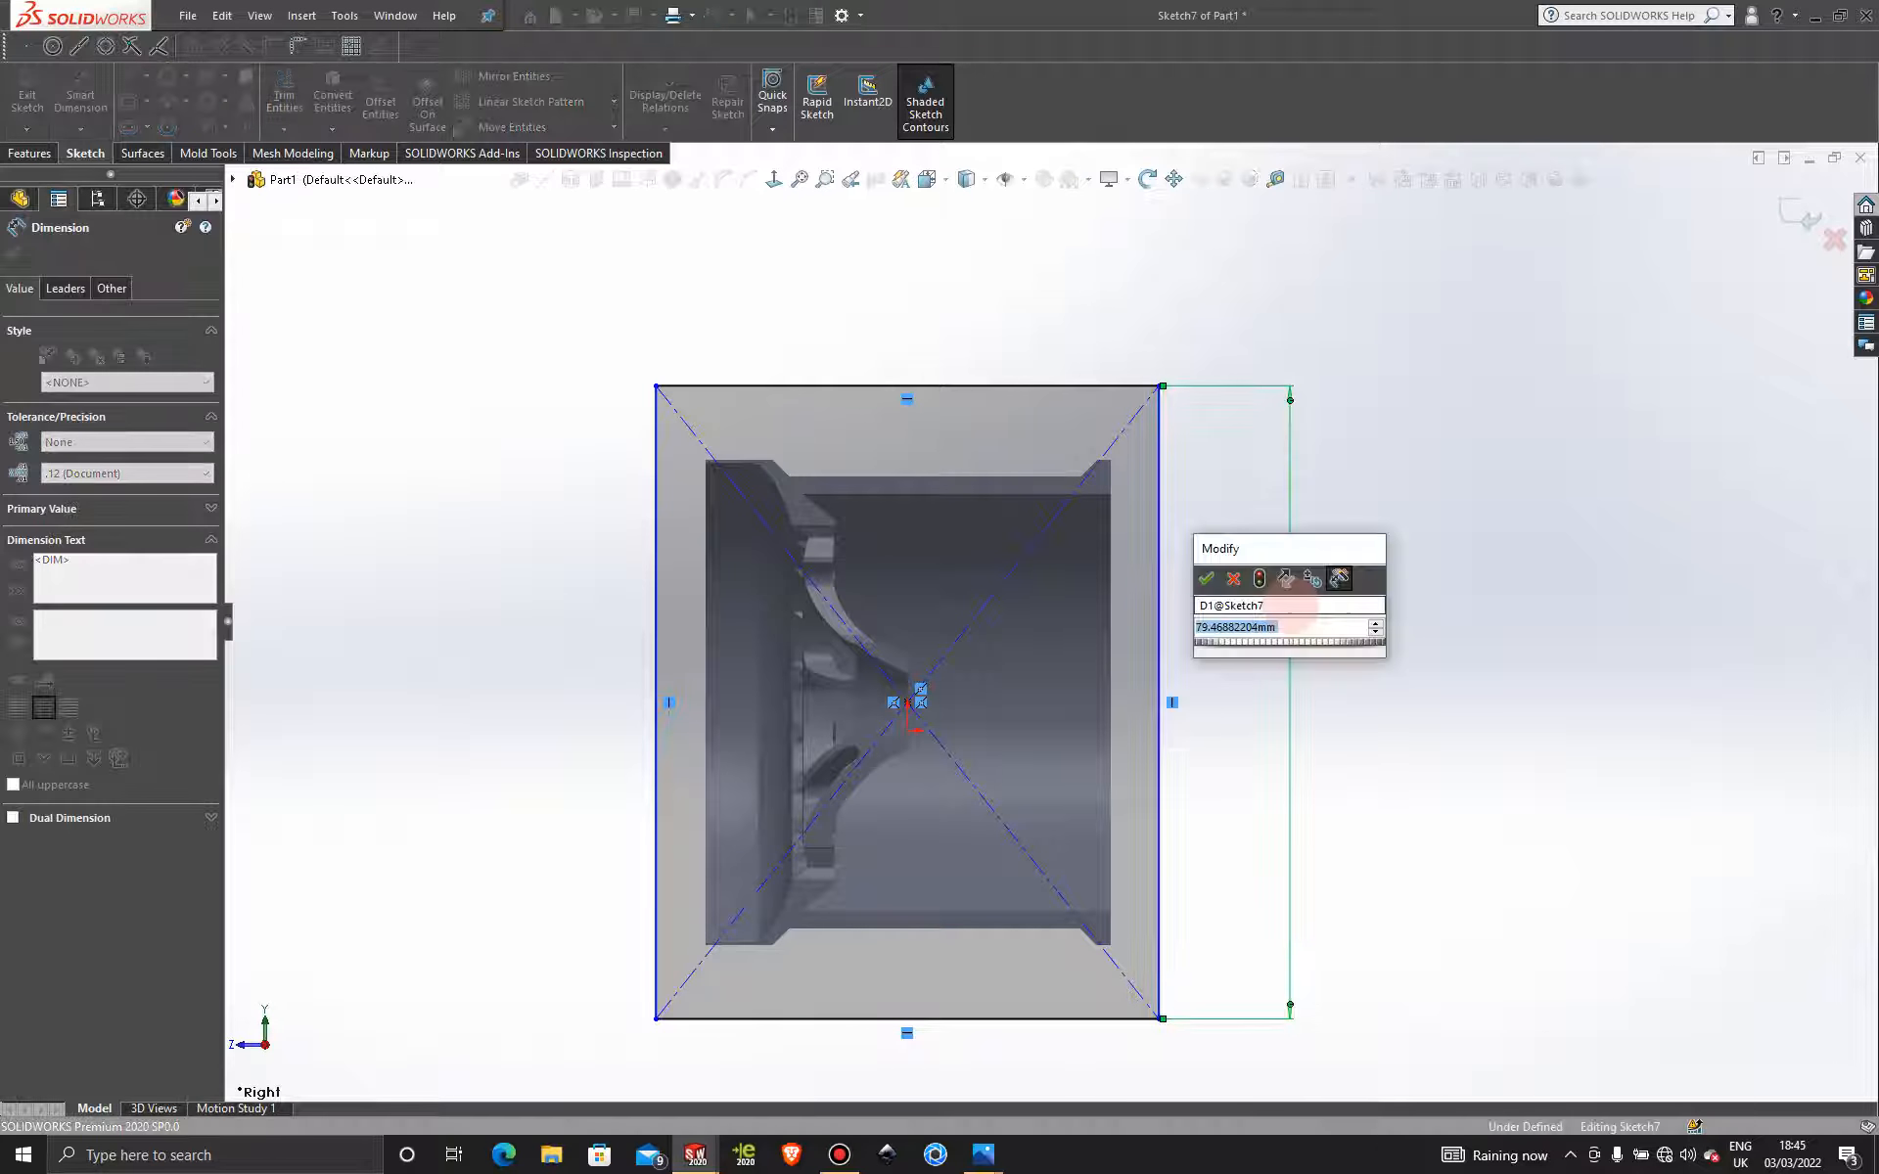
type("80")
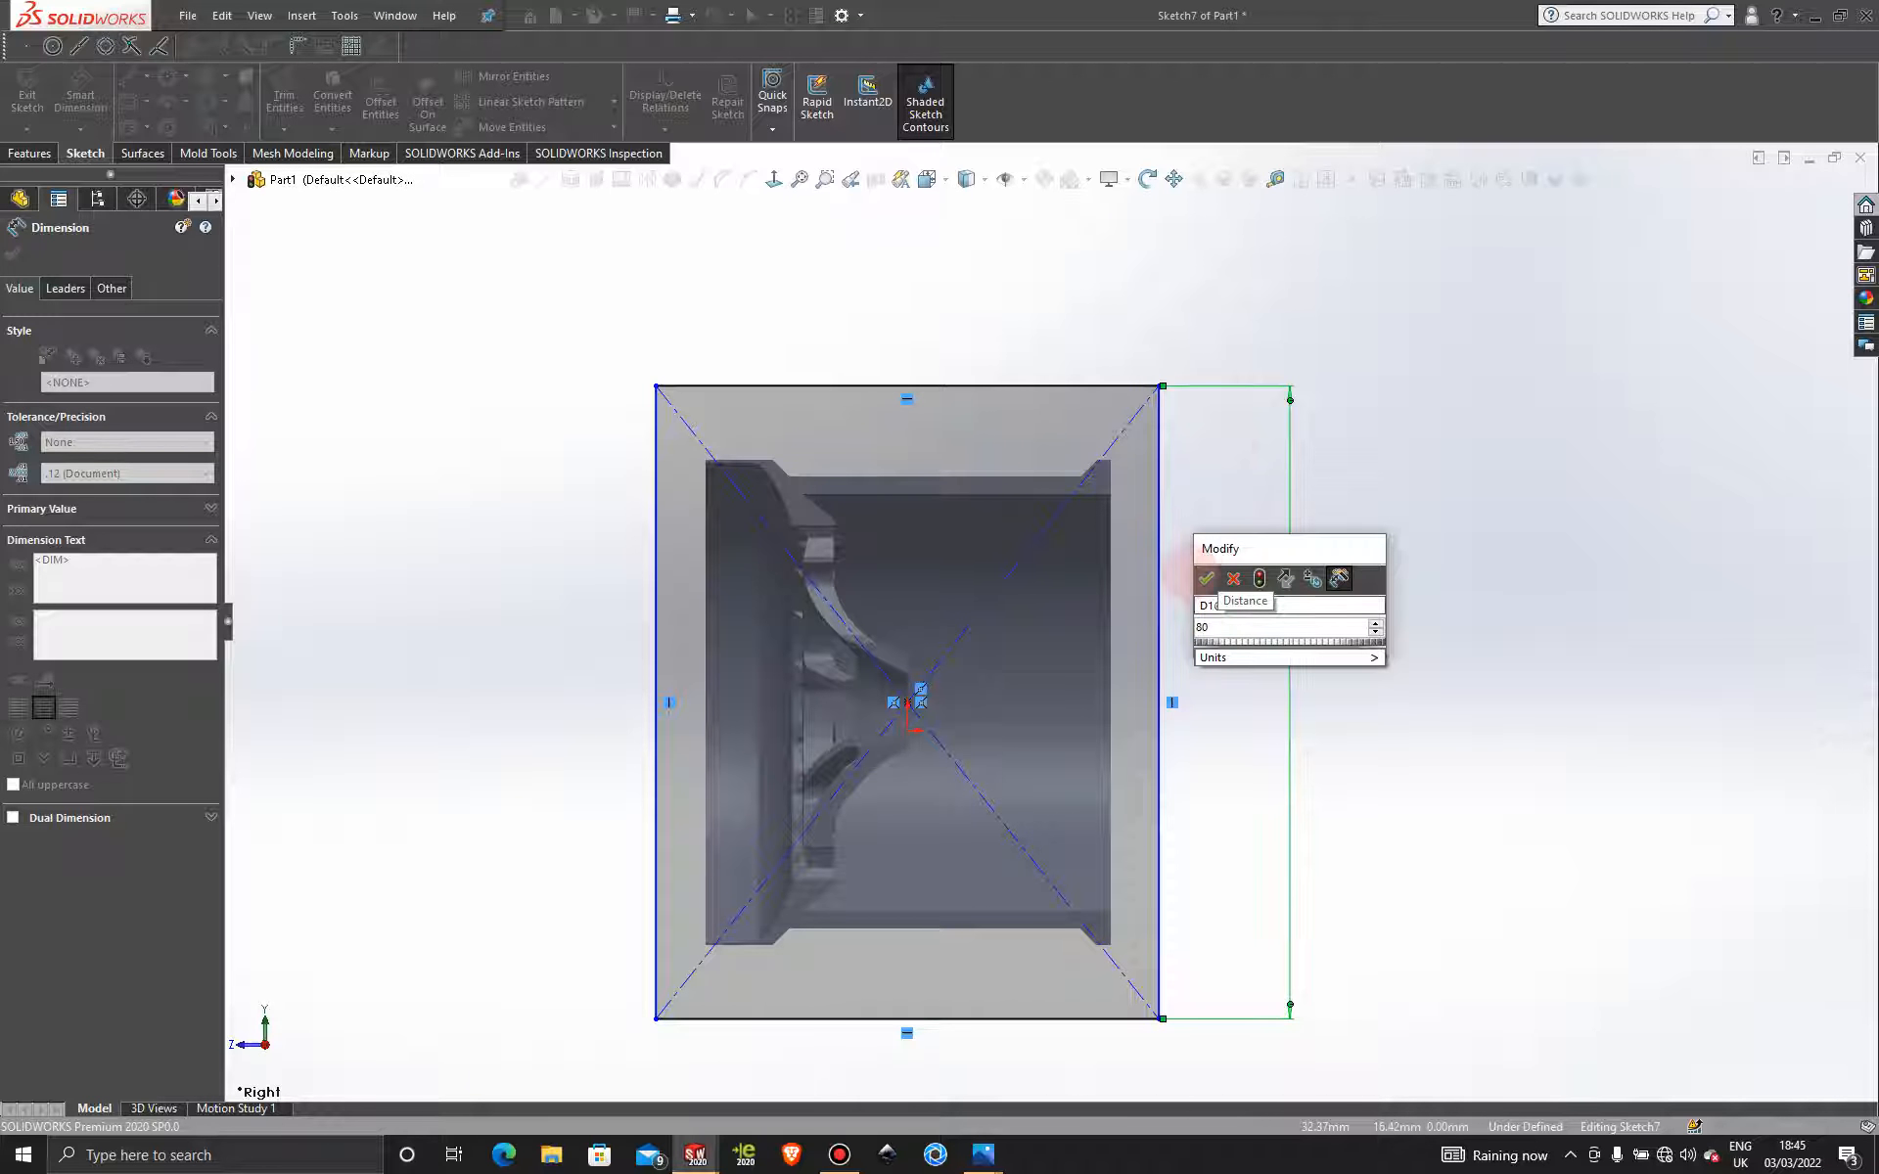
left_click(1205, 579)
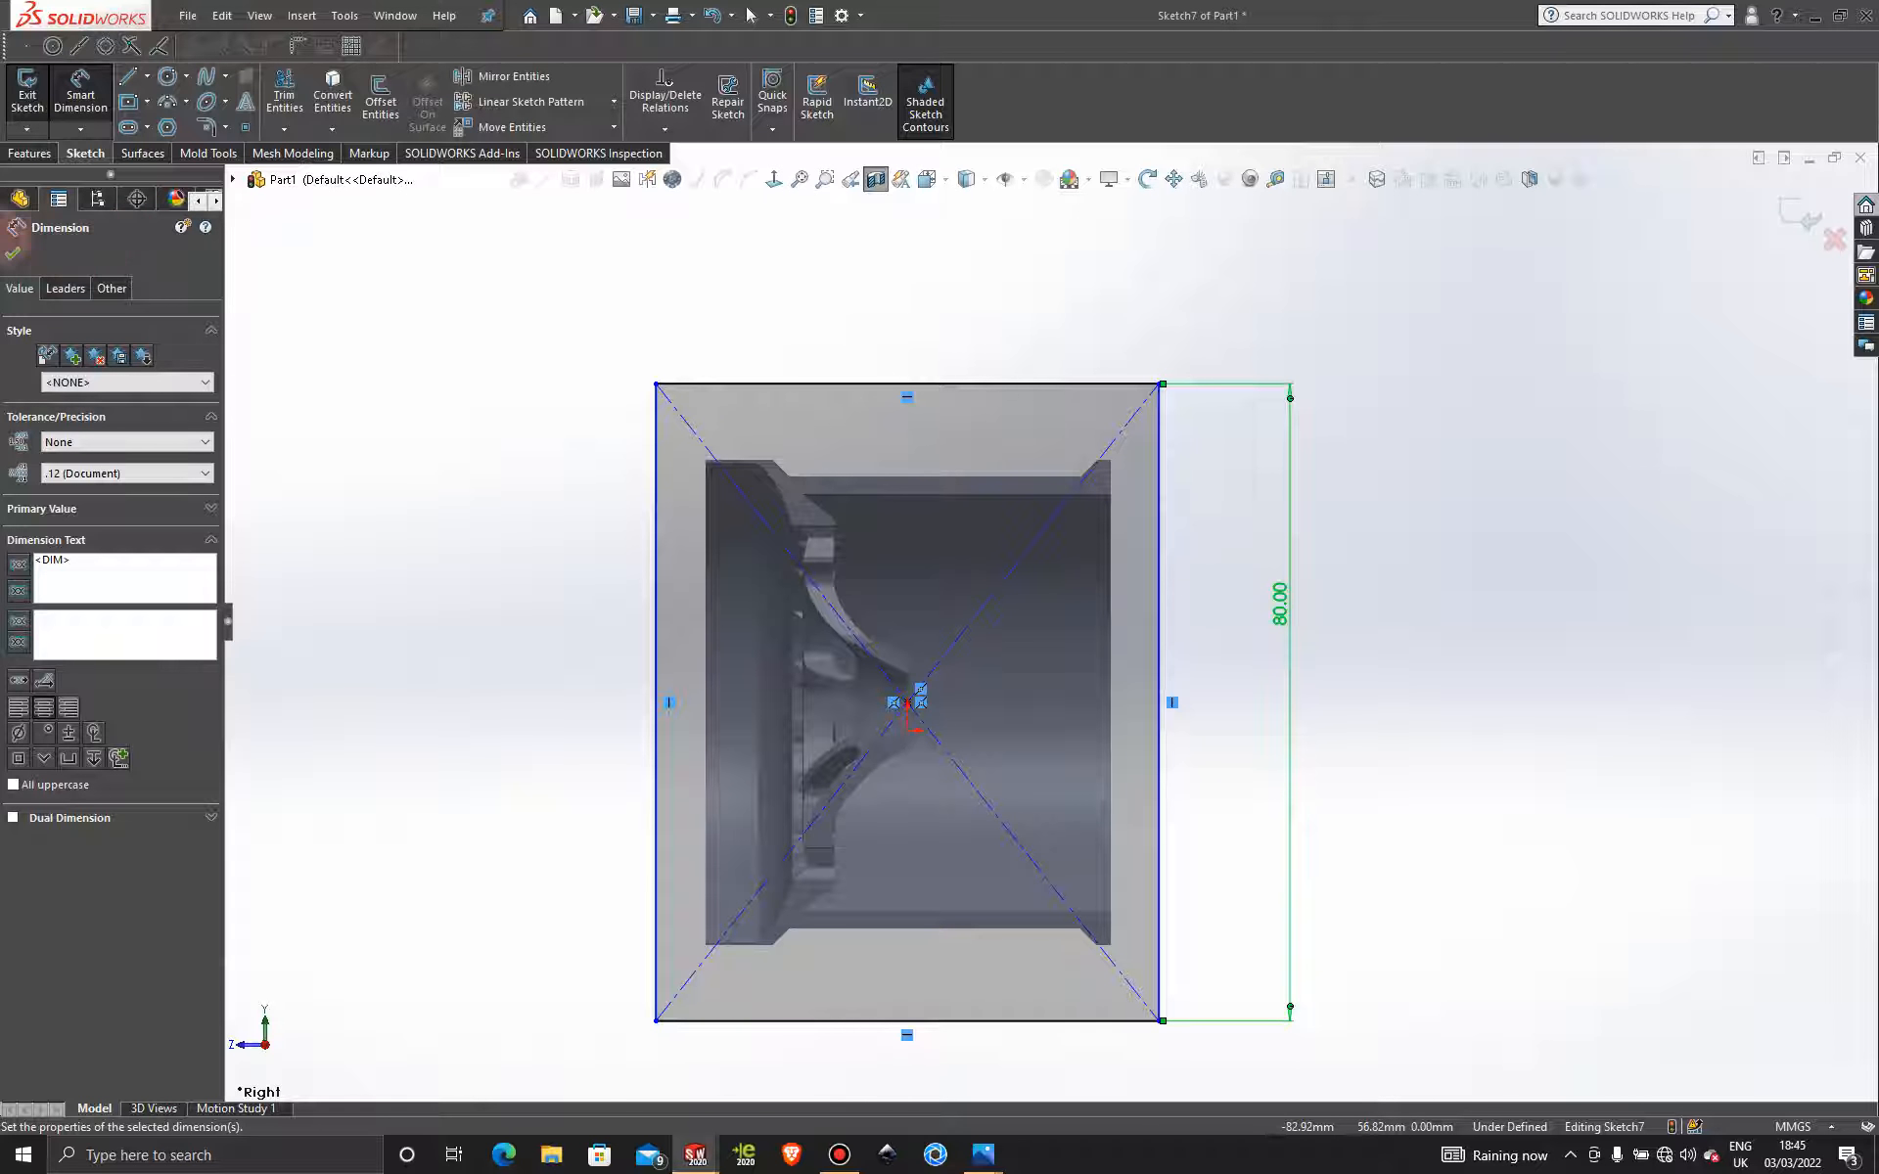
left_click(12, 252)
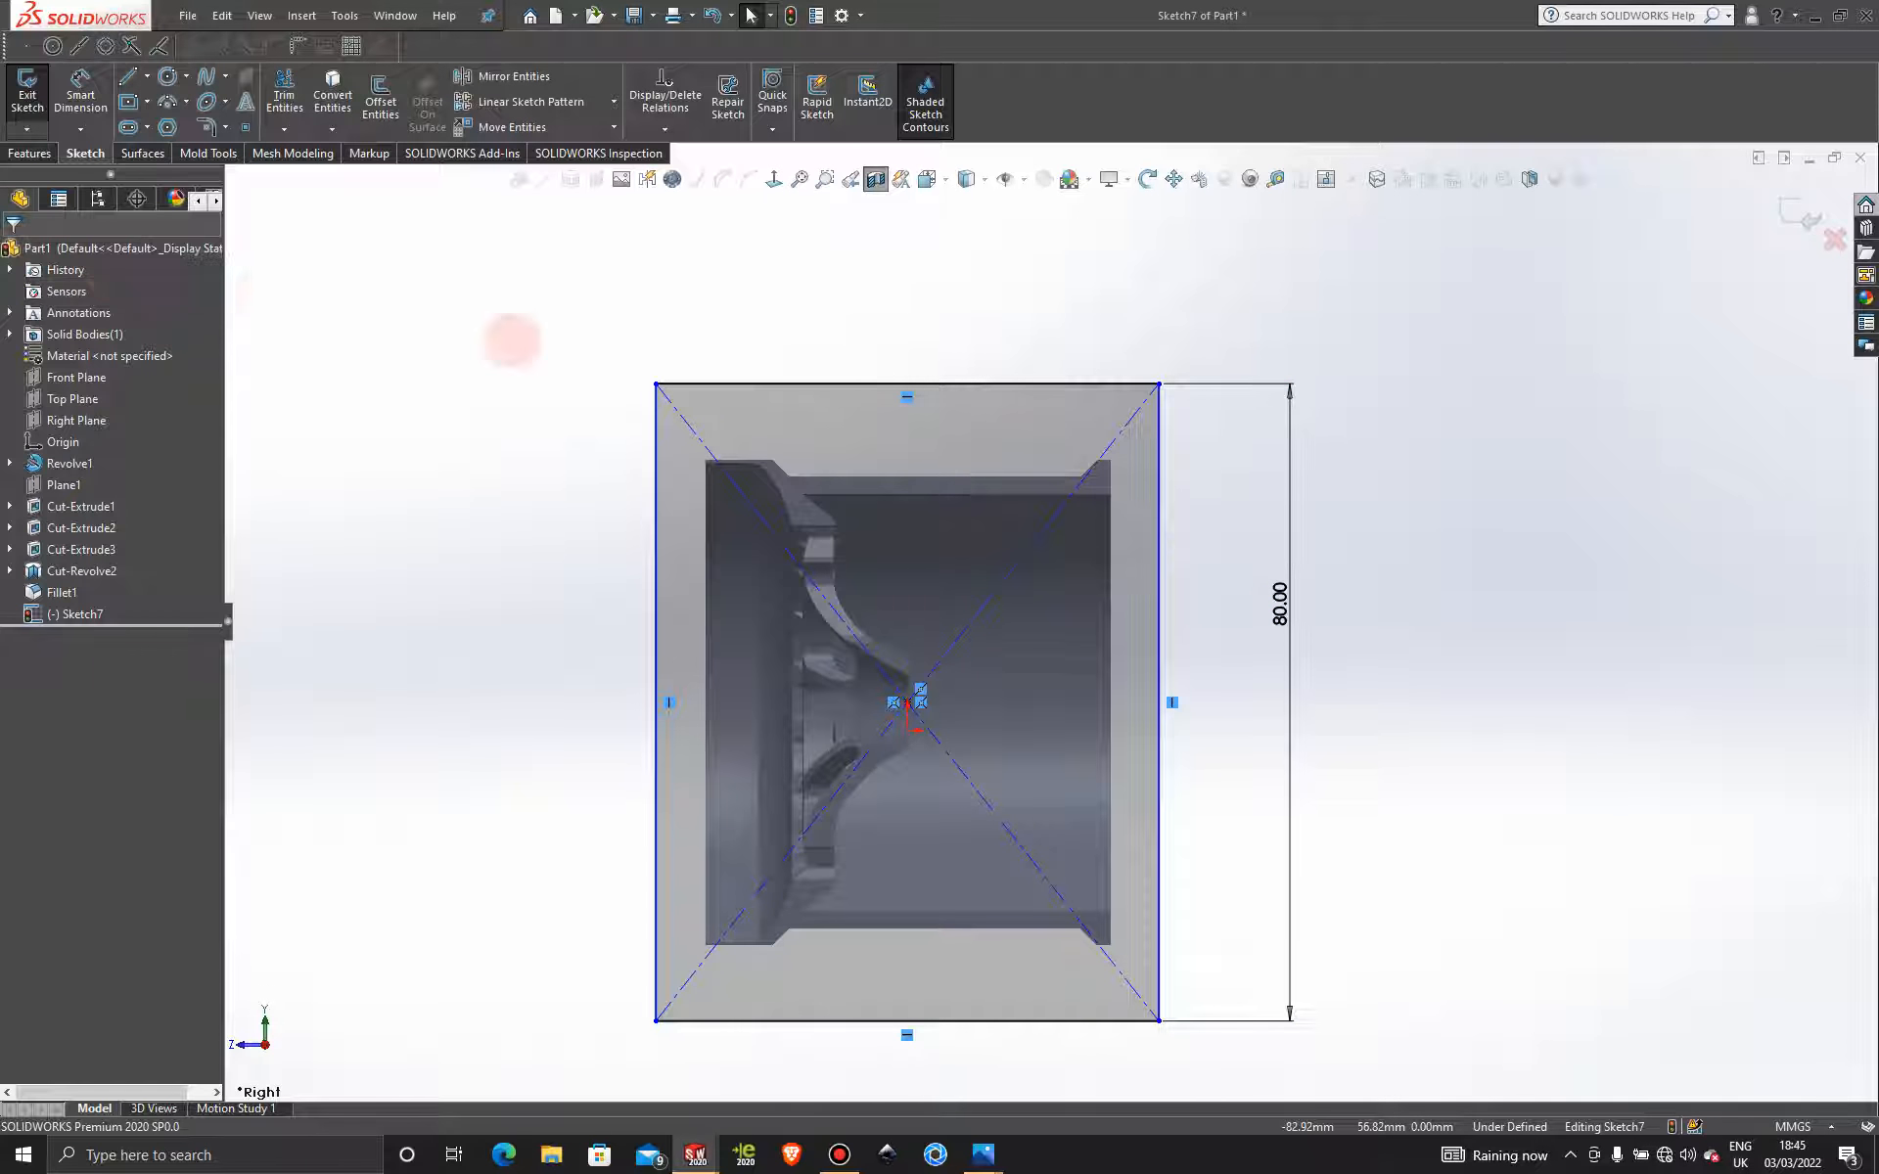
Draw a horizontal centerline about 92 mm long from the rectangle's spoke-side edge through its center and past the opposite edge.
key("f")
scroll(1334, 731, "down", 2)
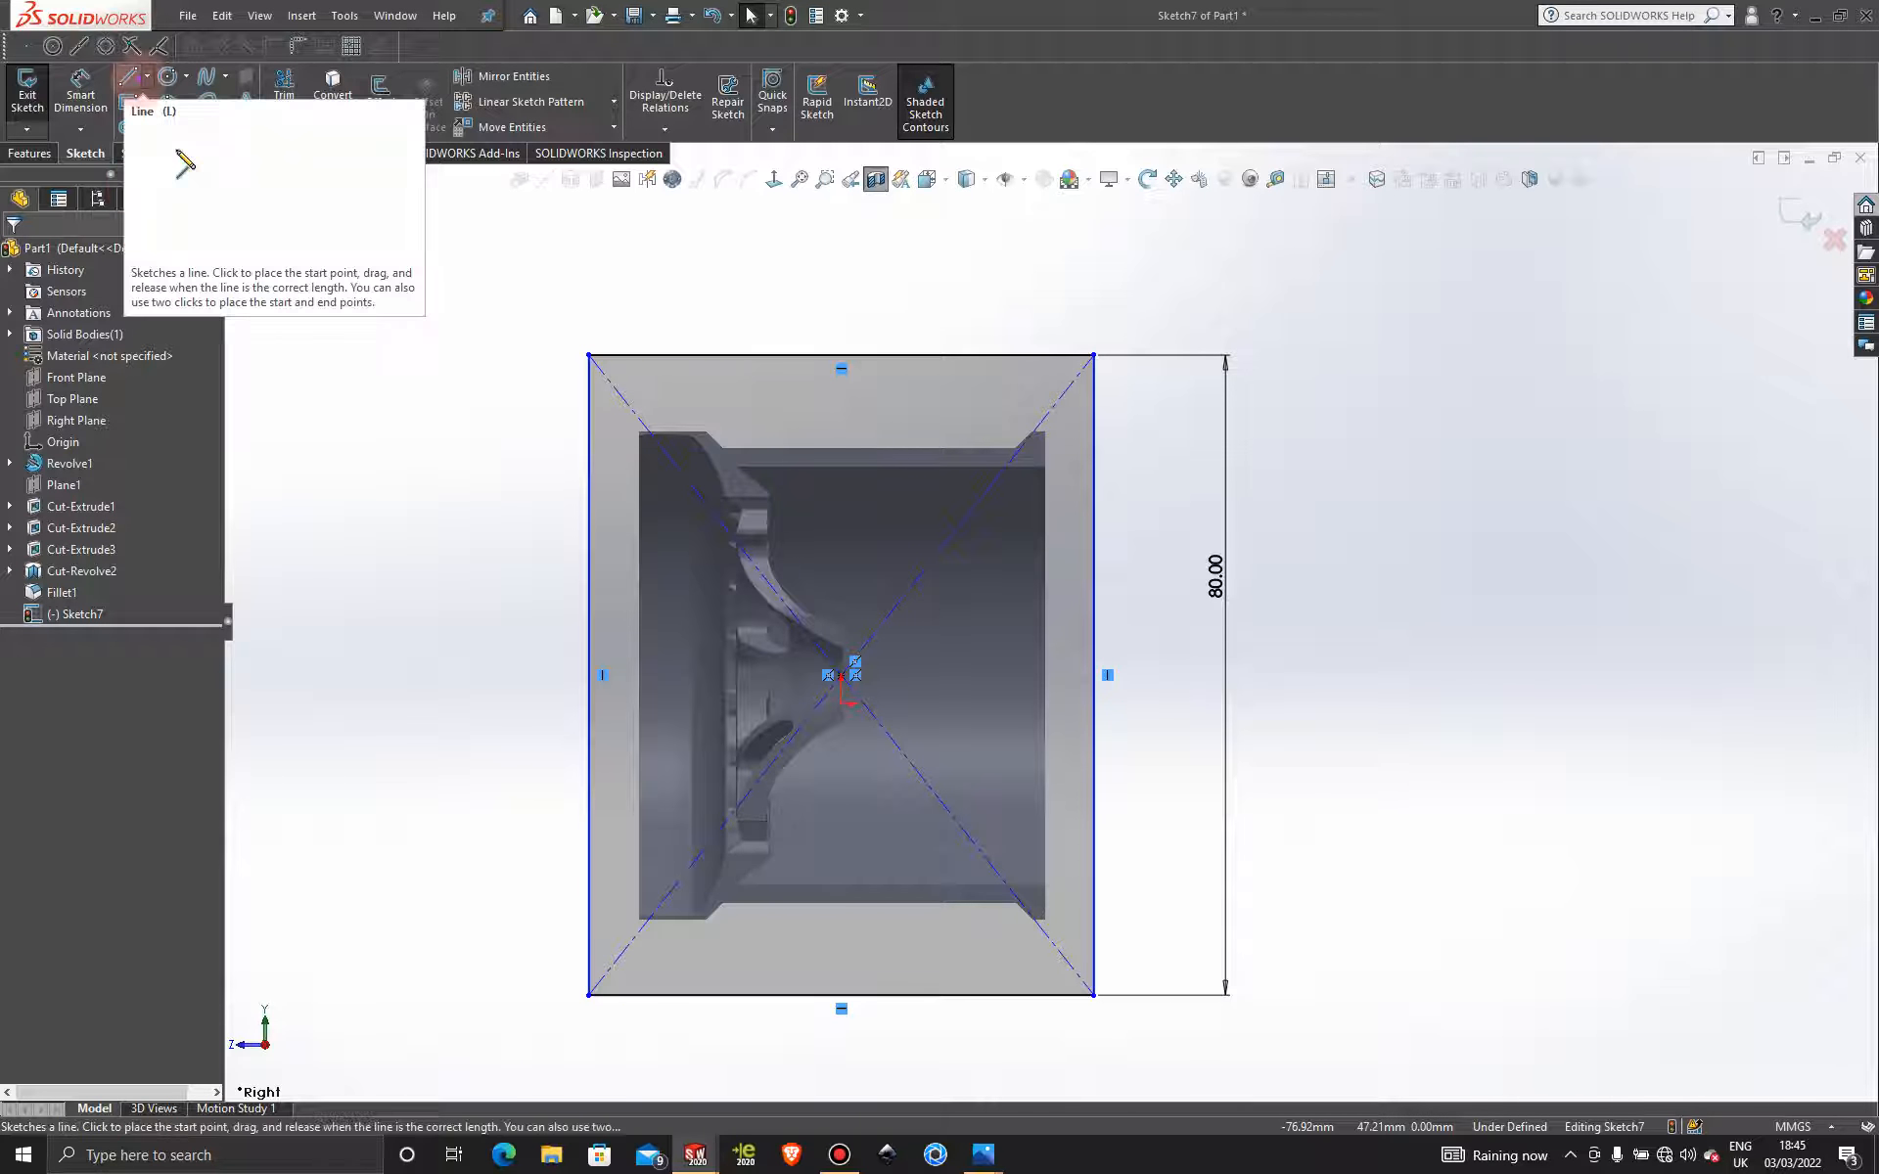
left_click(128, 76)
left_click(146, 77)
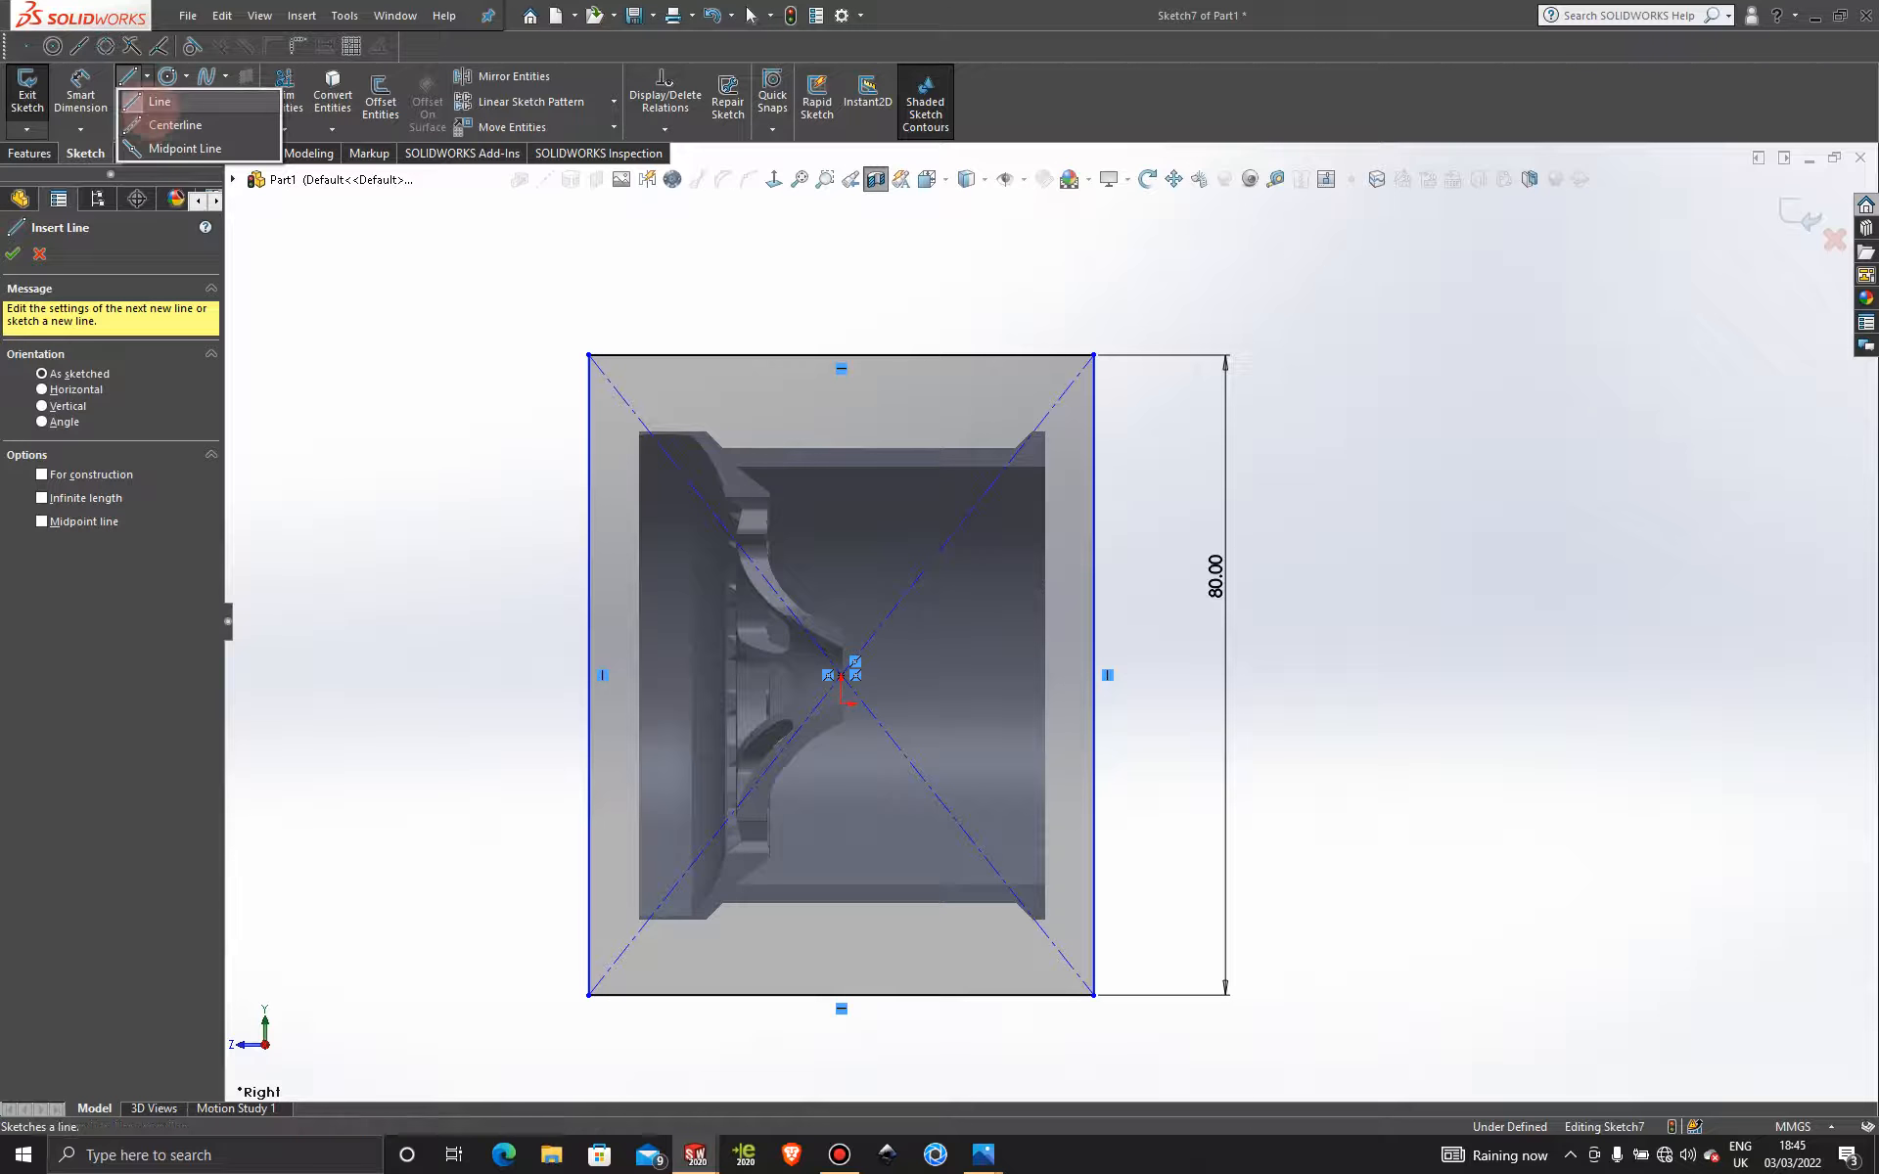
left_click(175, 124)
scroll(719, 655, "down", 5)
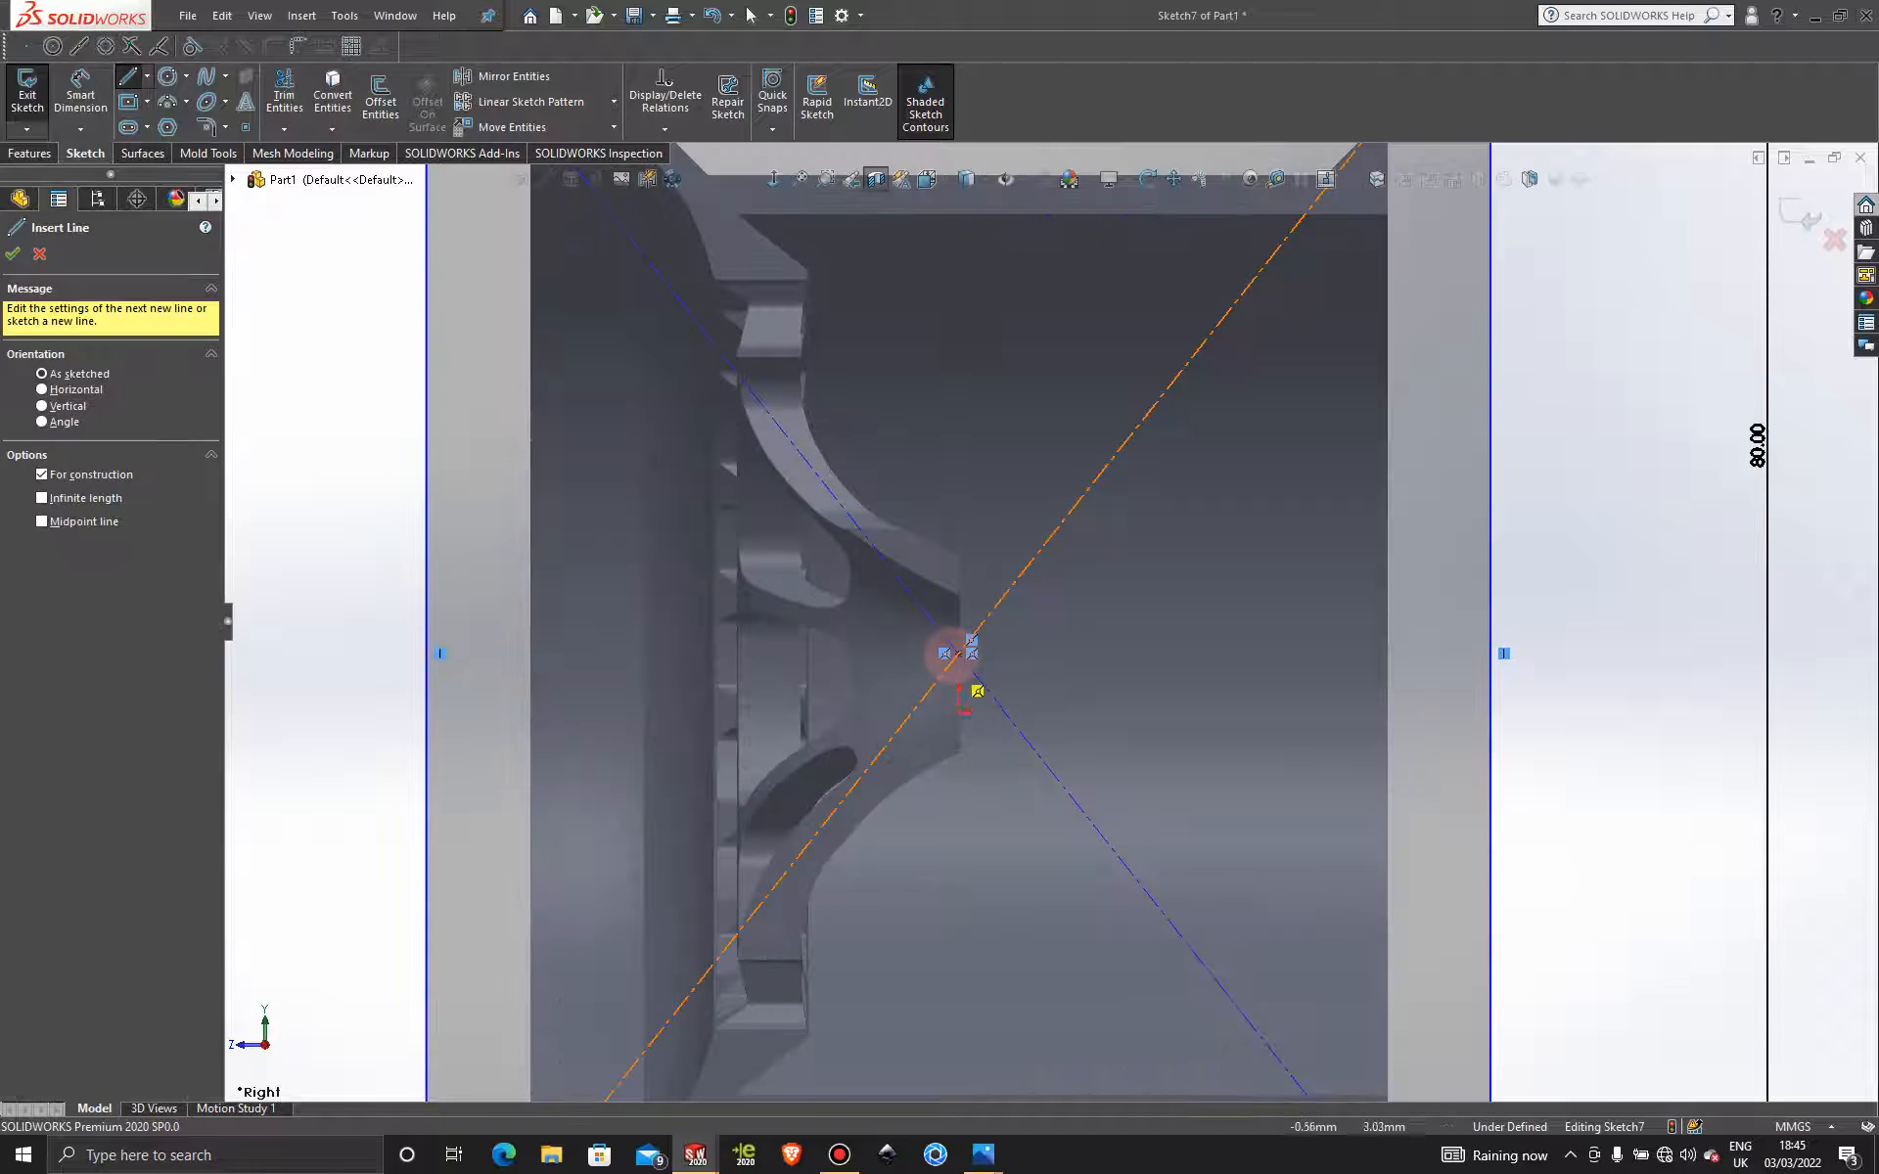
scroll(528, 693, "up", 4)
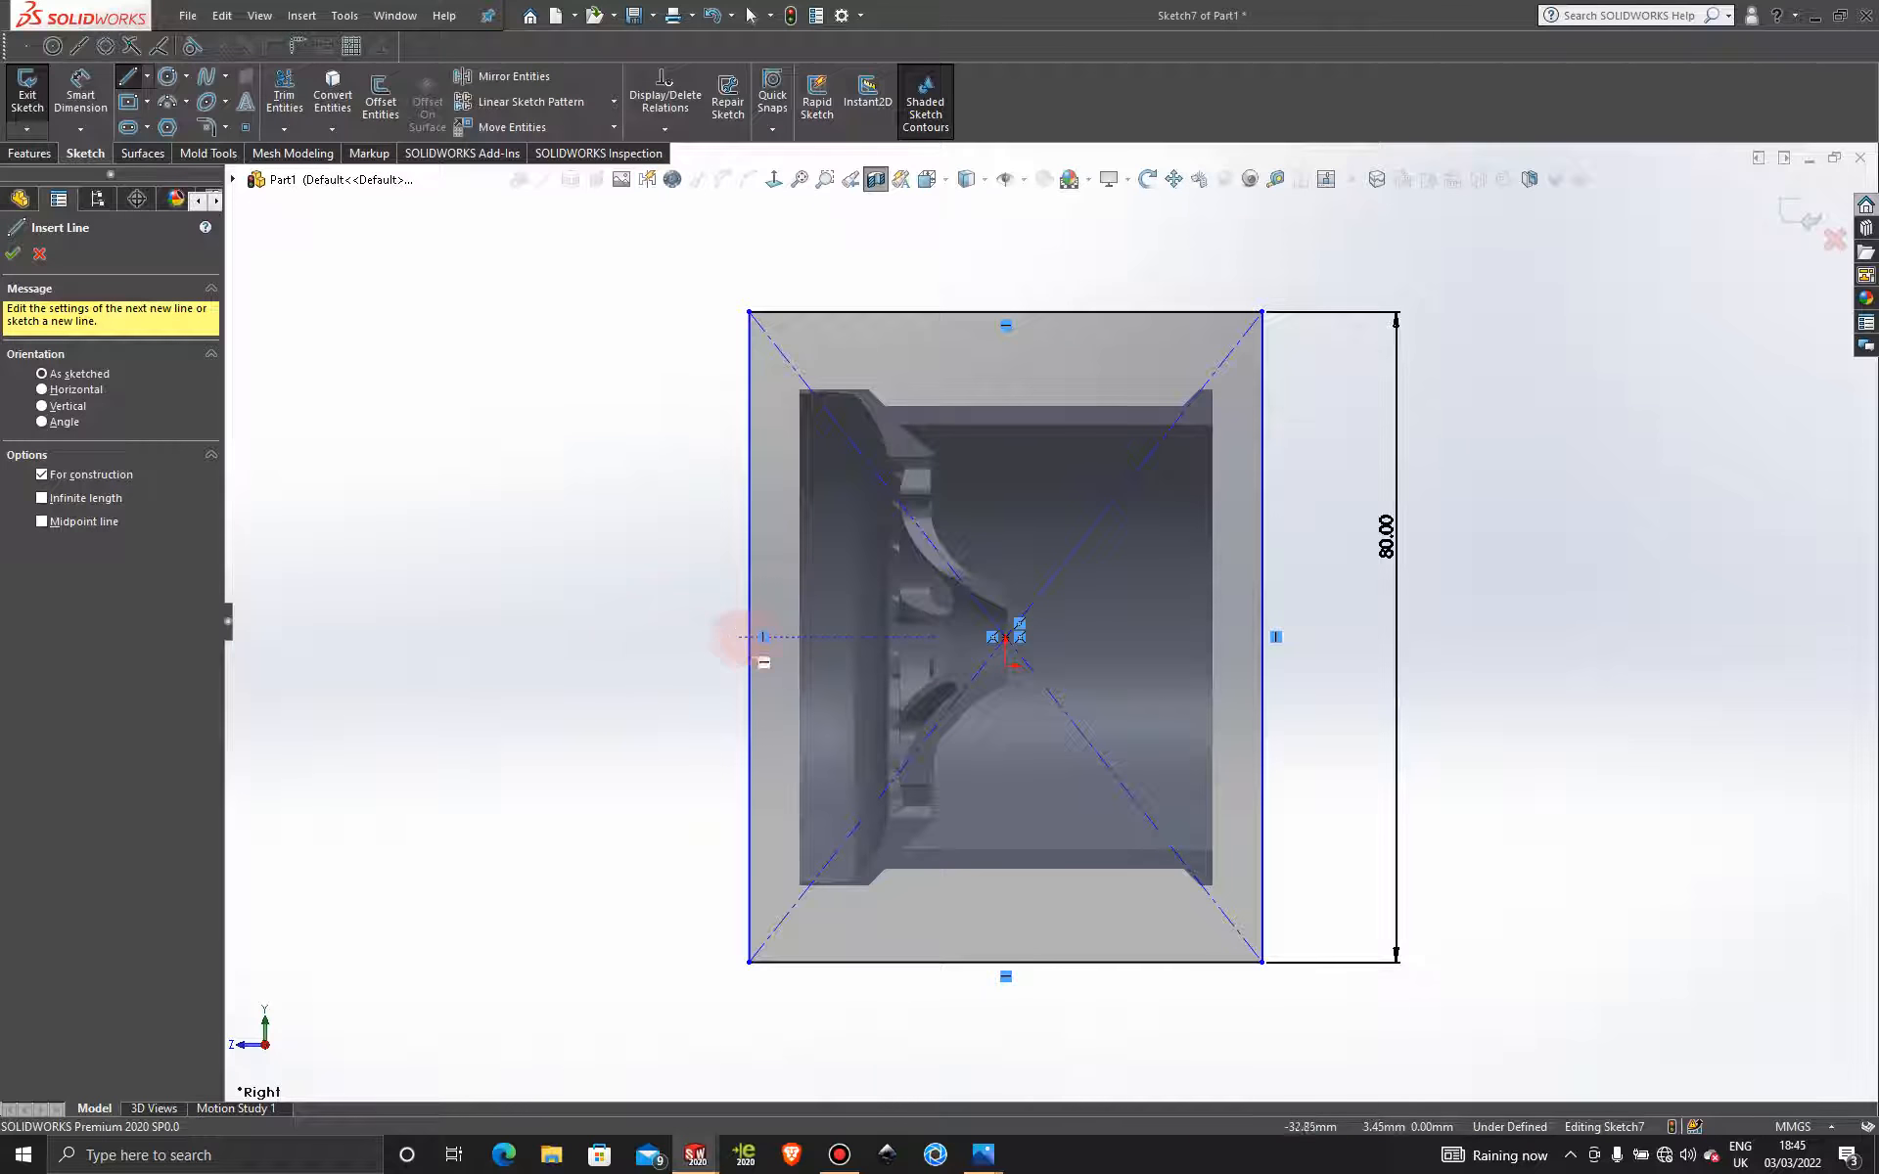
left_click(750, 637)
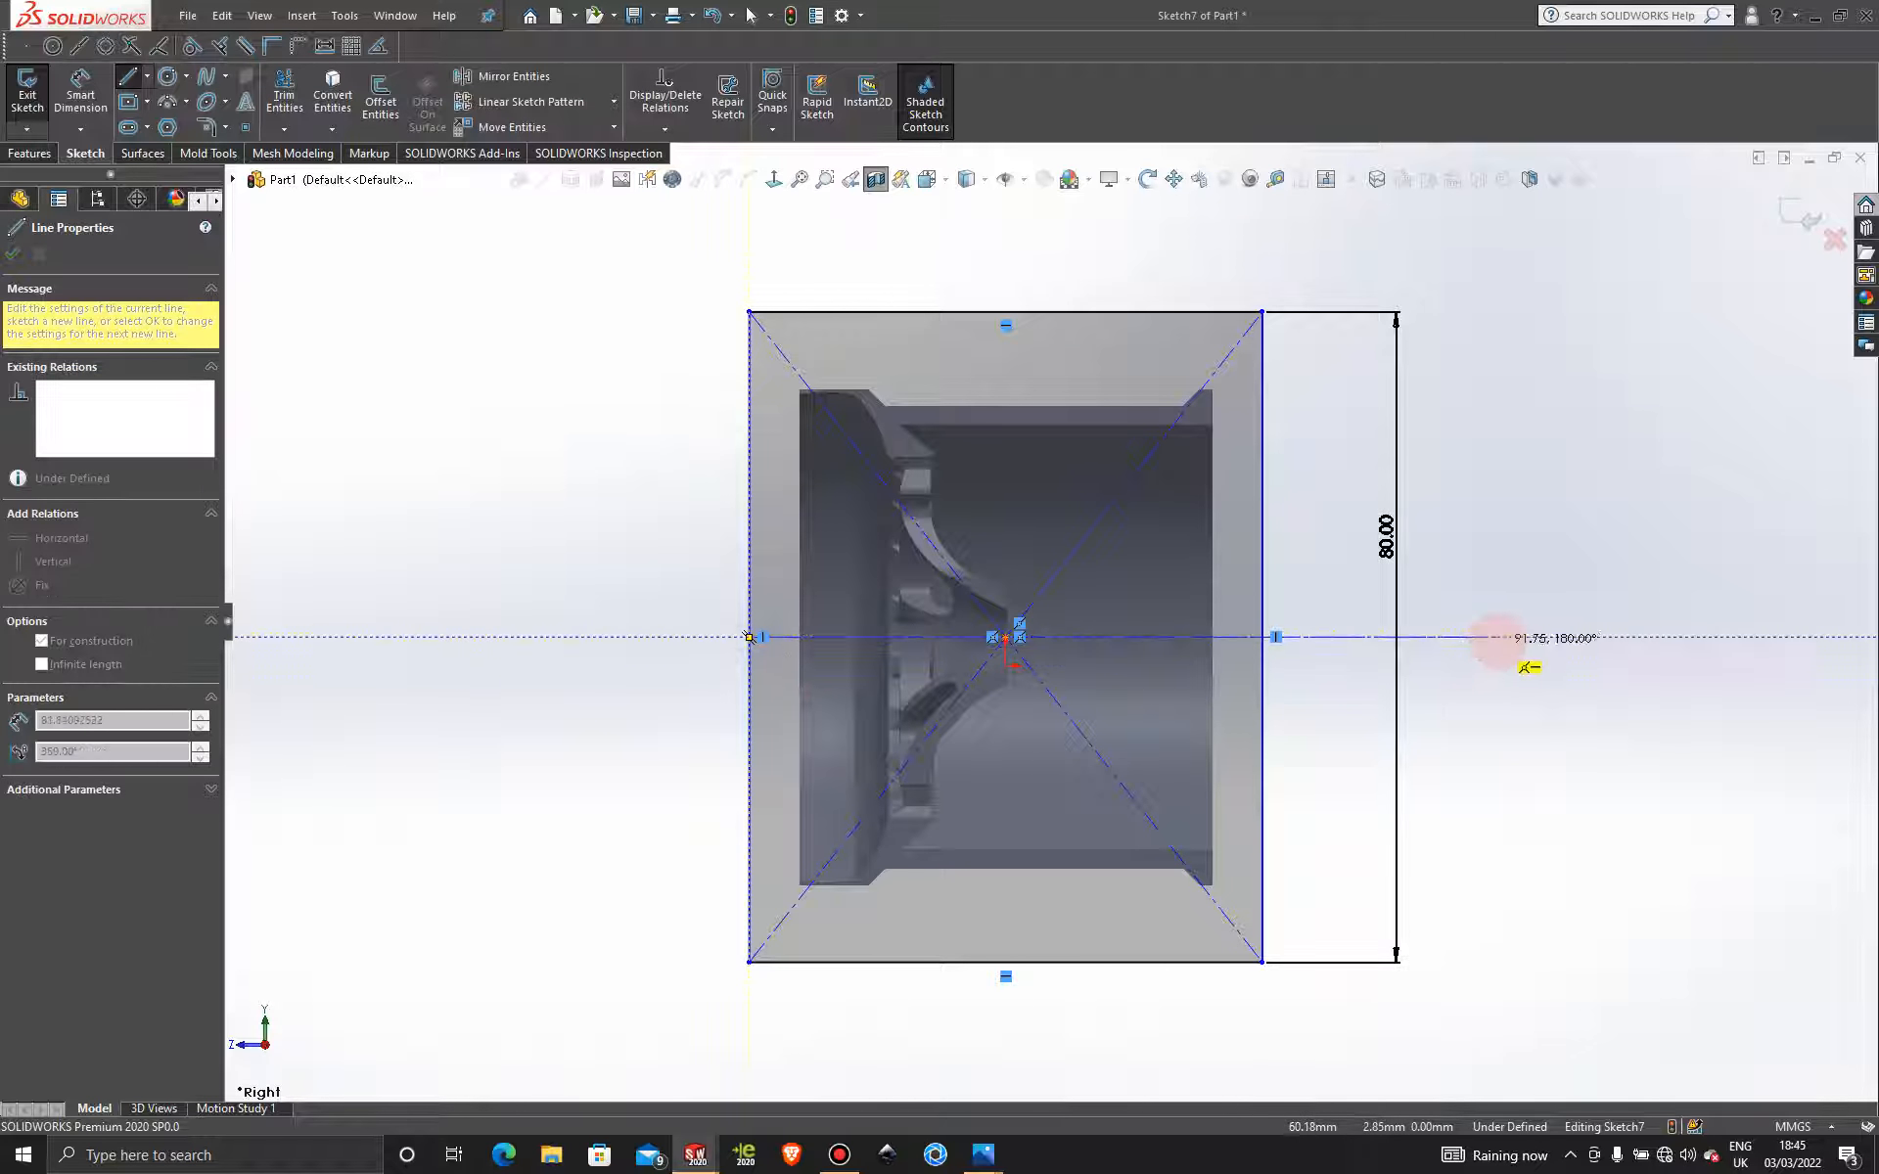
left_click(1499, 638)
key("Escape")
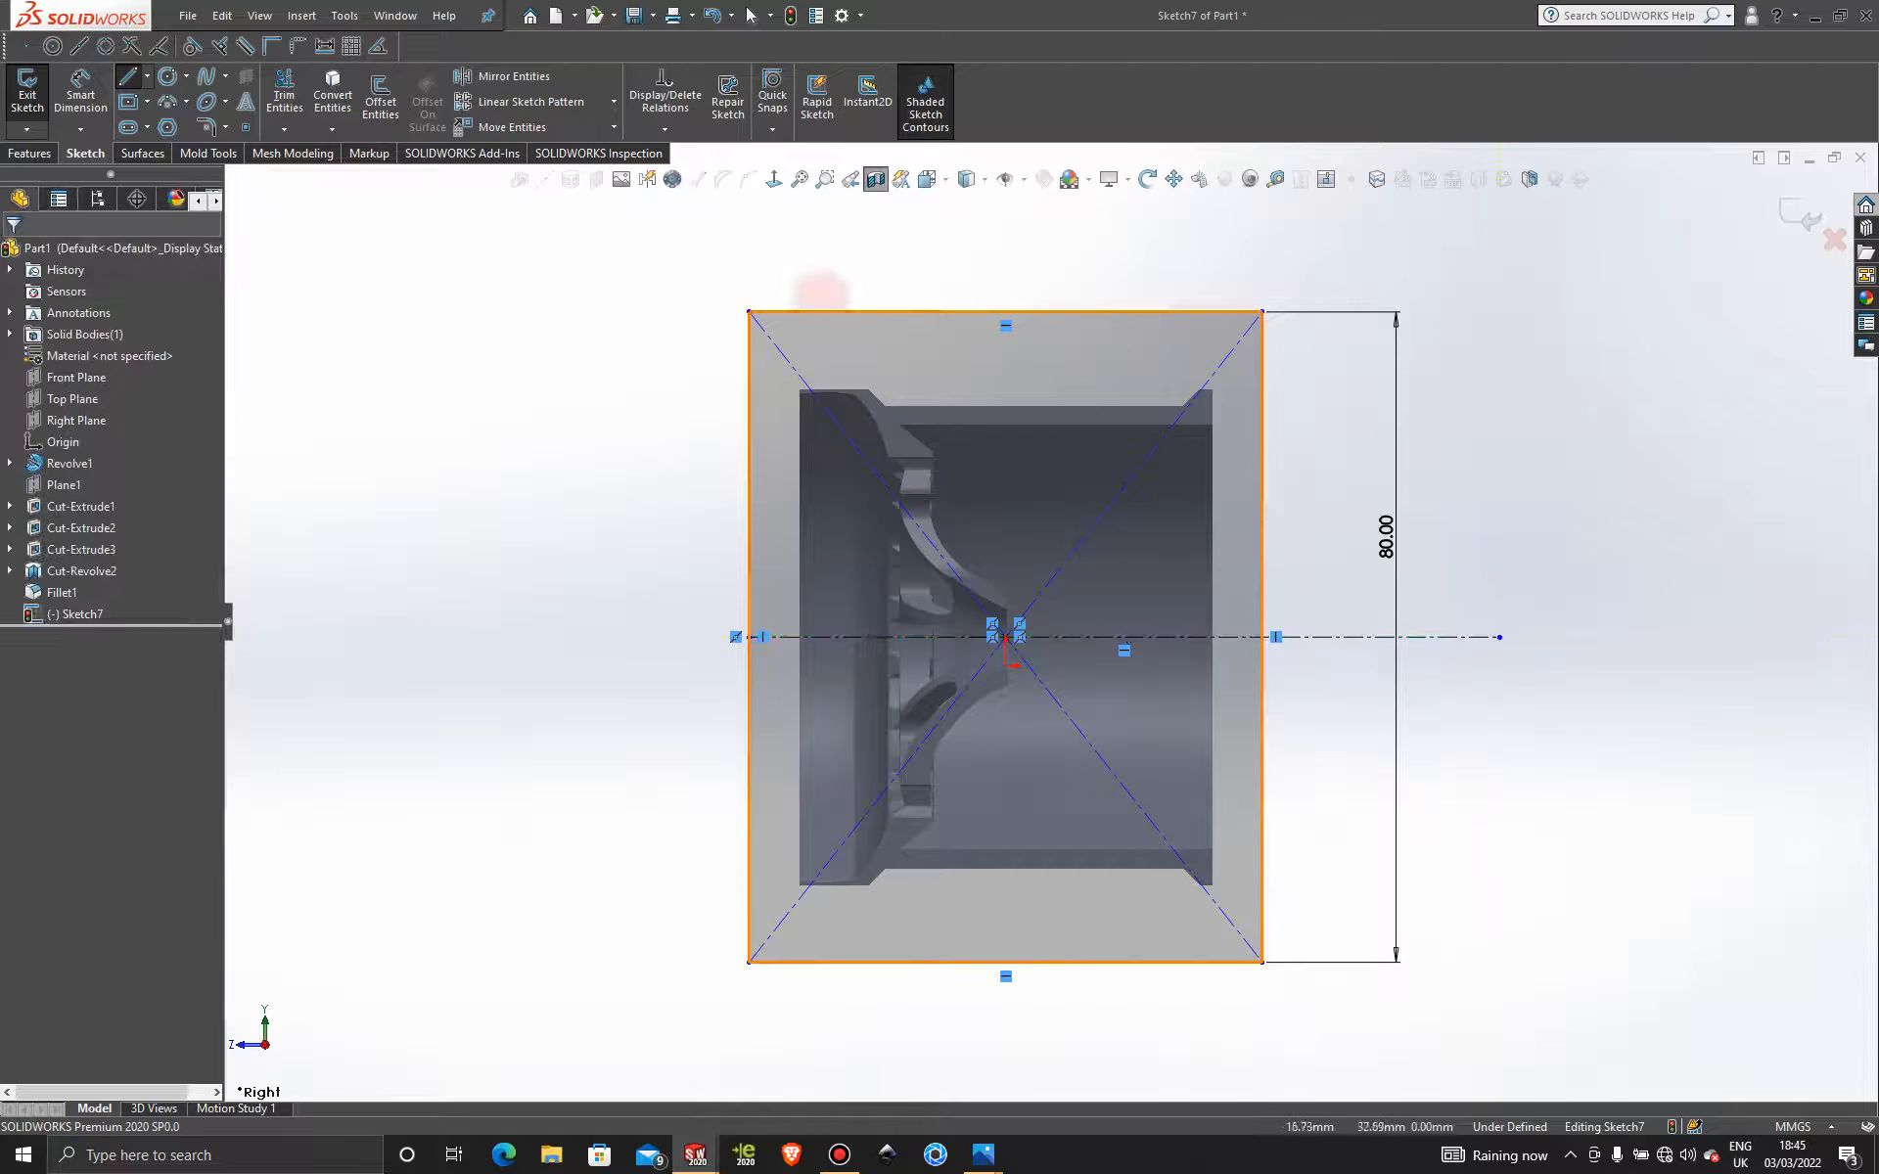
Trim away the rectangle's bottom edge, both sides and all construction lines, leaving only its upper horizontal line.
left_click(284, 93)
mouse_move(1602, 637)
left_mouse_down()
mouse_move(1500, 545)
mouse_move(1355, 812)
mouse_move(617, 847)
mouse_move(789, 893)
mouse_move(890, 1024)
mouse_move(1091, 734)
left_mouse_up()
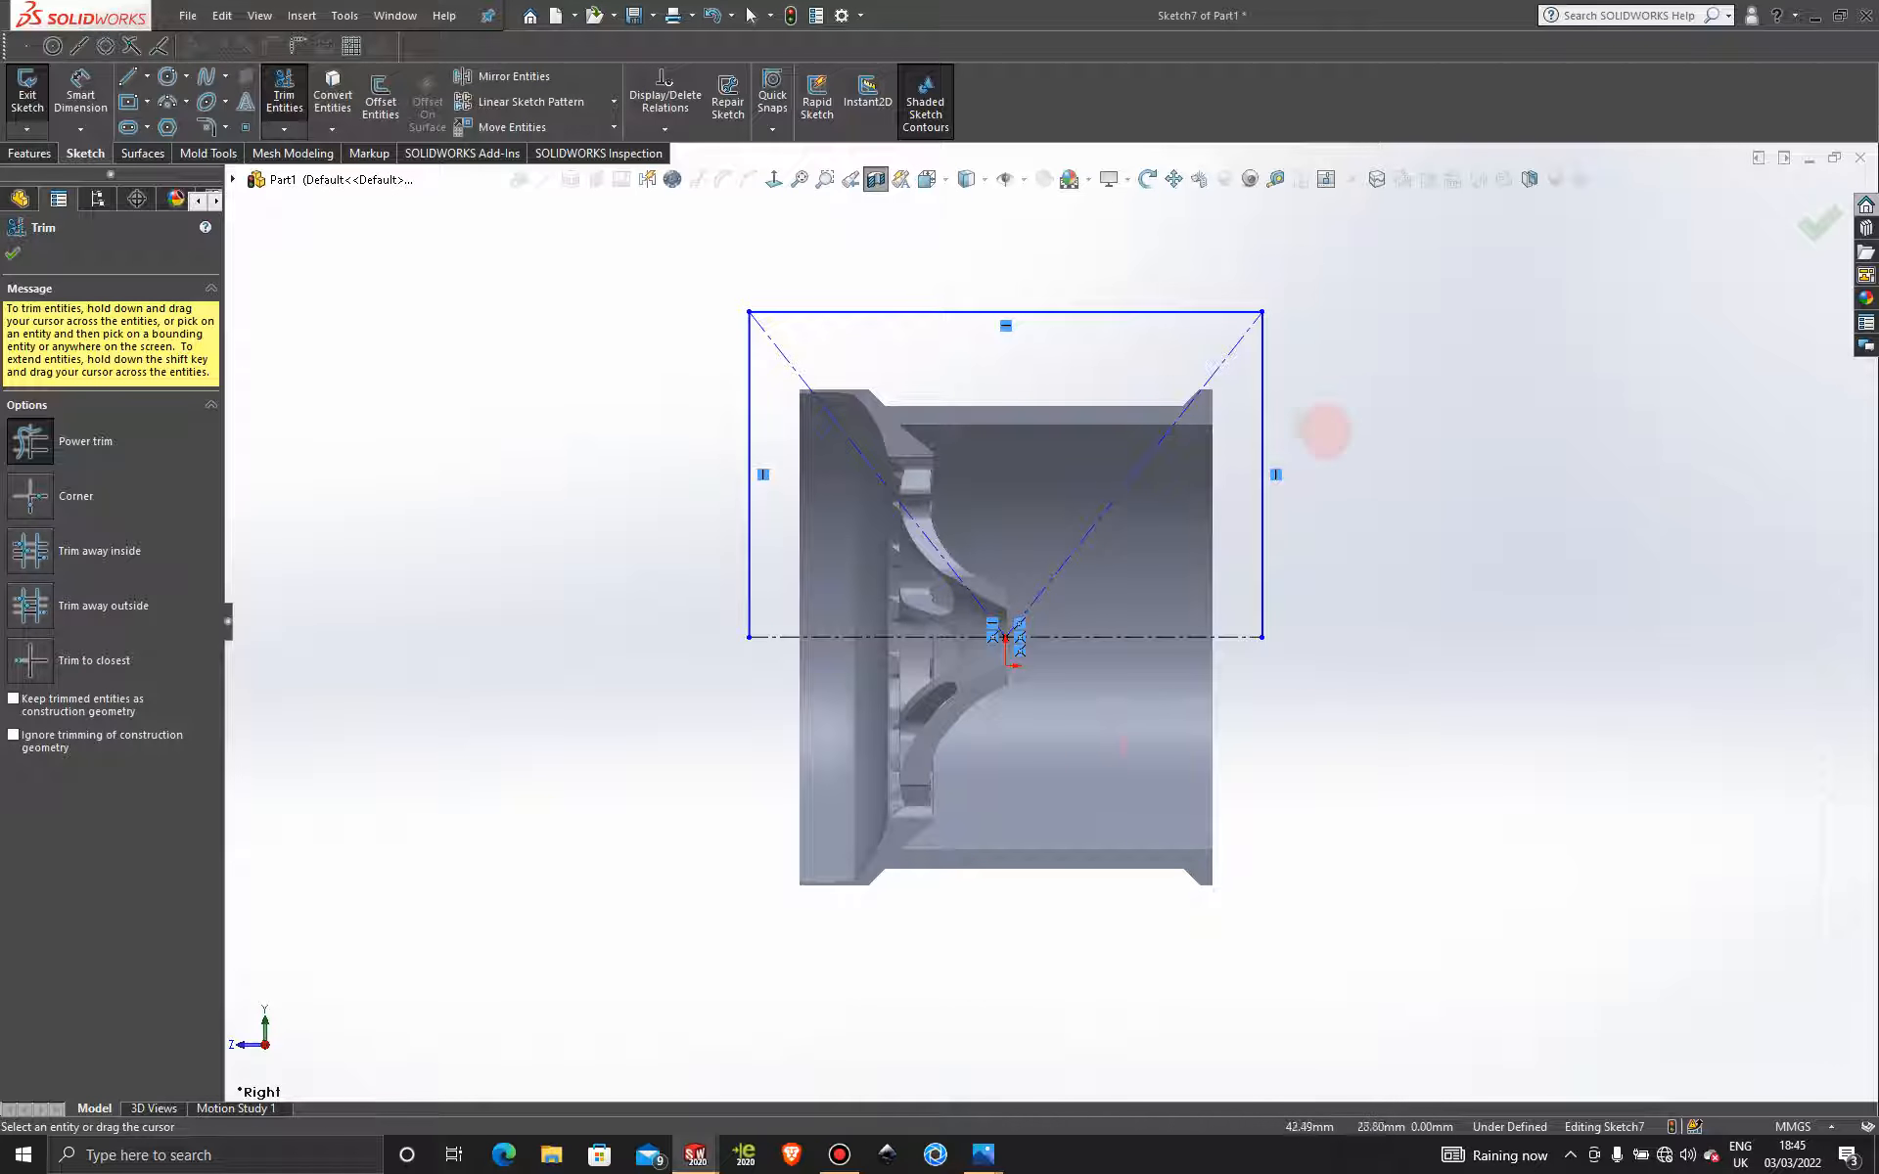
scroll(885, 266, "down", 2)
scroll(897, 269, "down", 1)
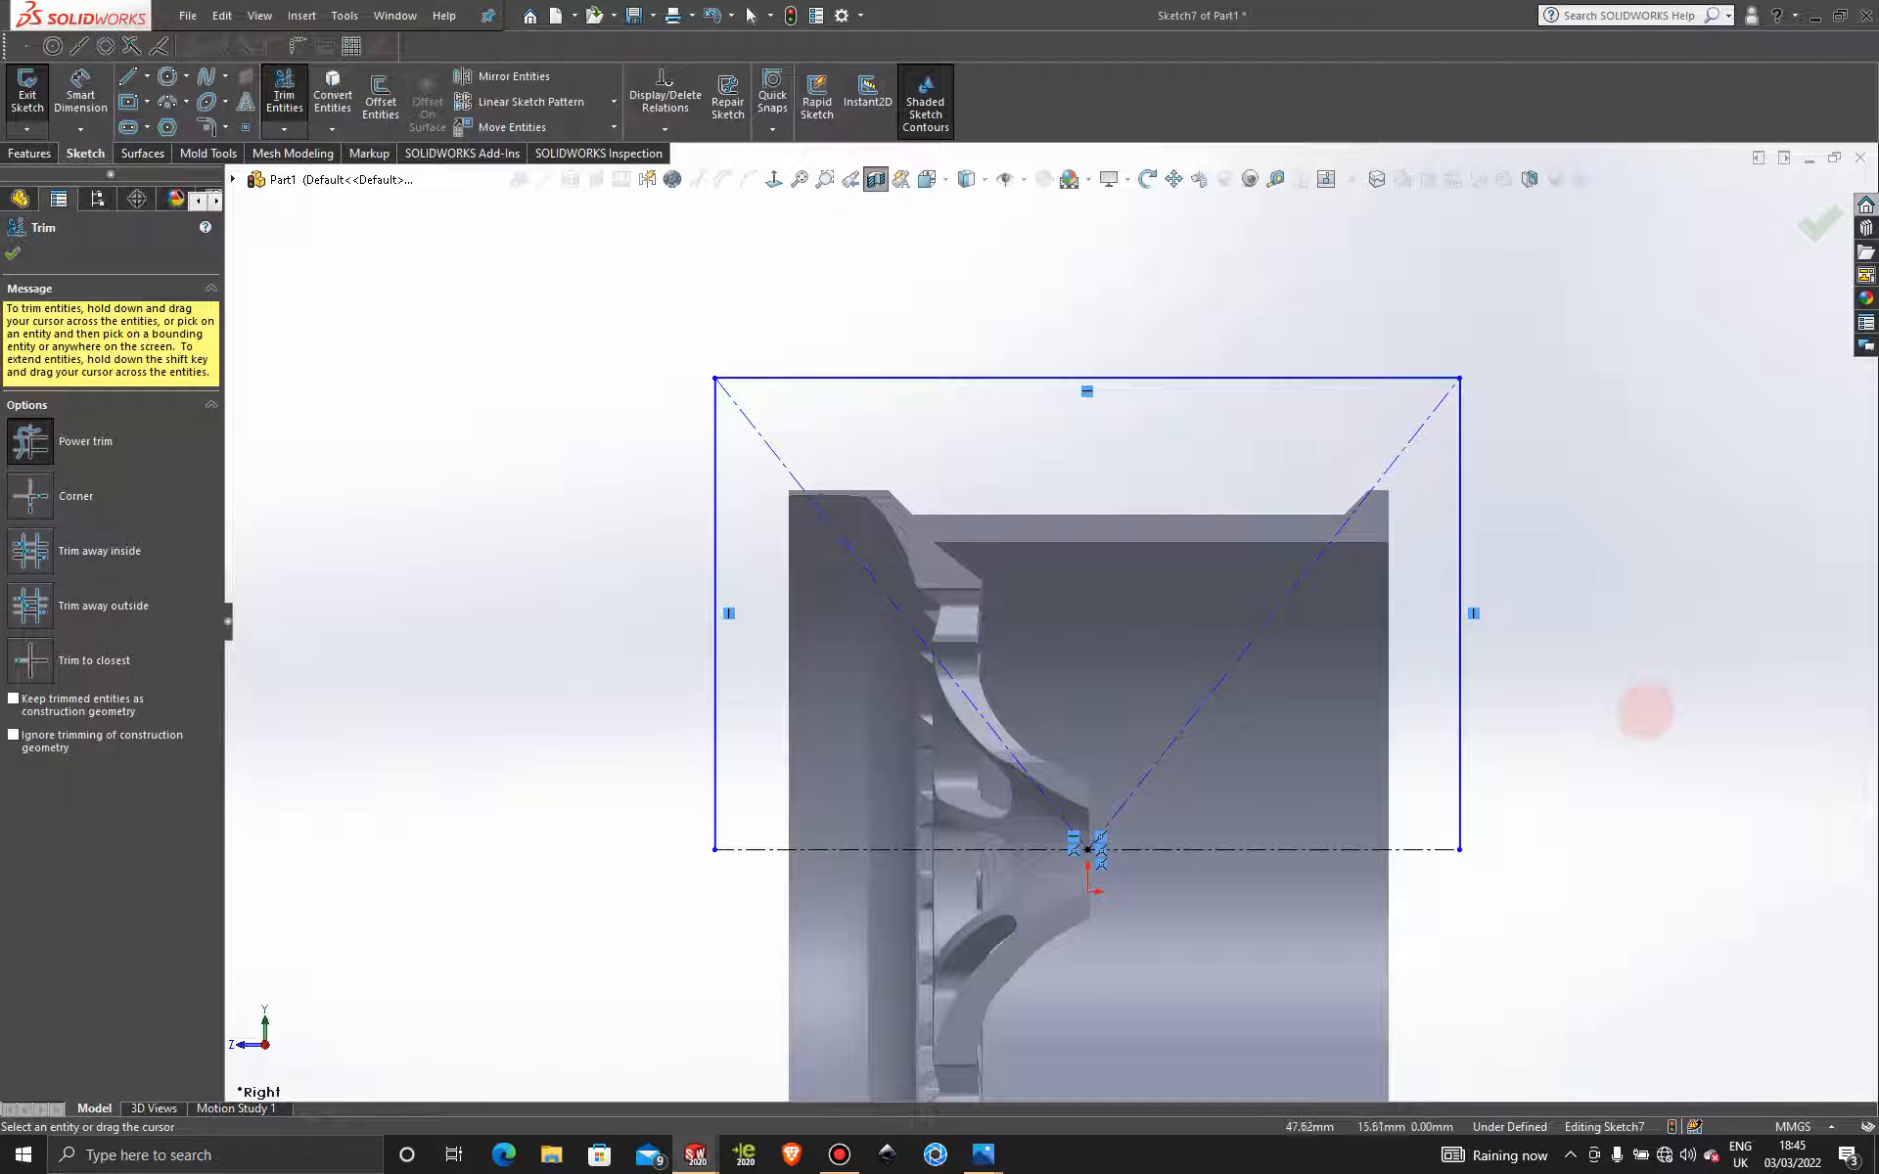
mouse_move(1645, 711)
left_mouse_down()
mouse_move(460, 725)
mouse_move(717, 696)
left_mouse_up()
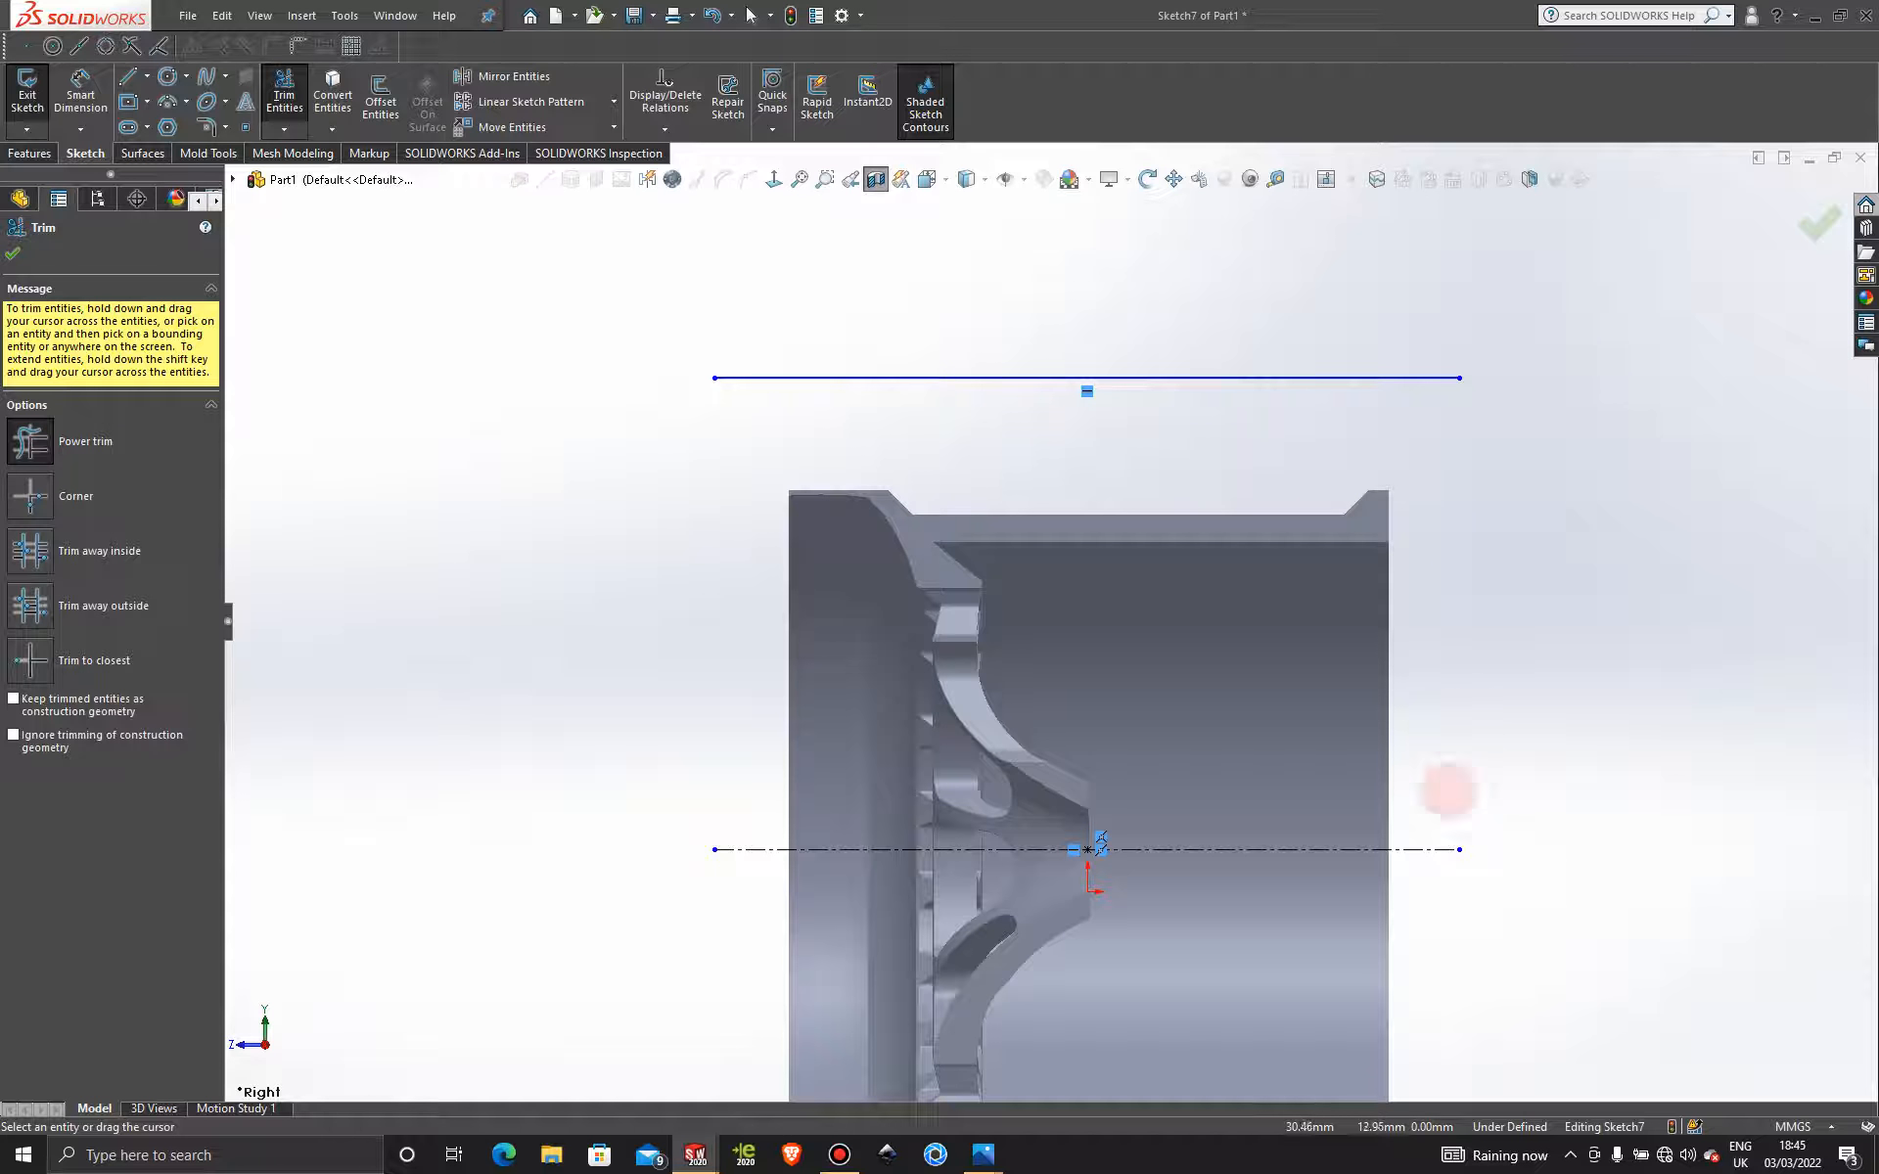
left_click_drag(1447, 789, 1435, 922)
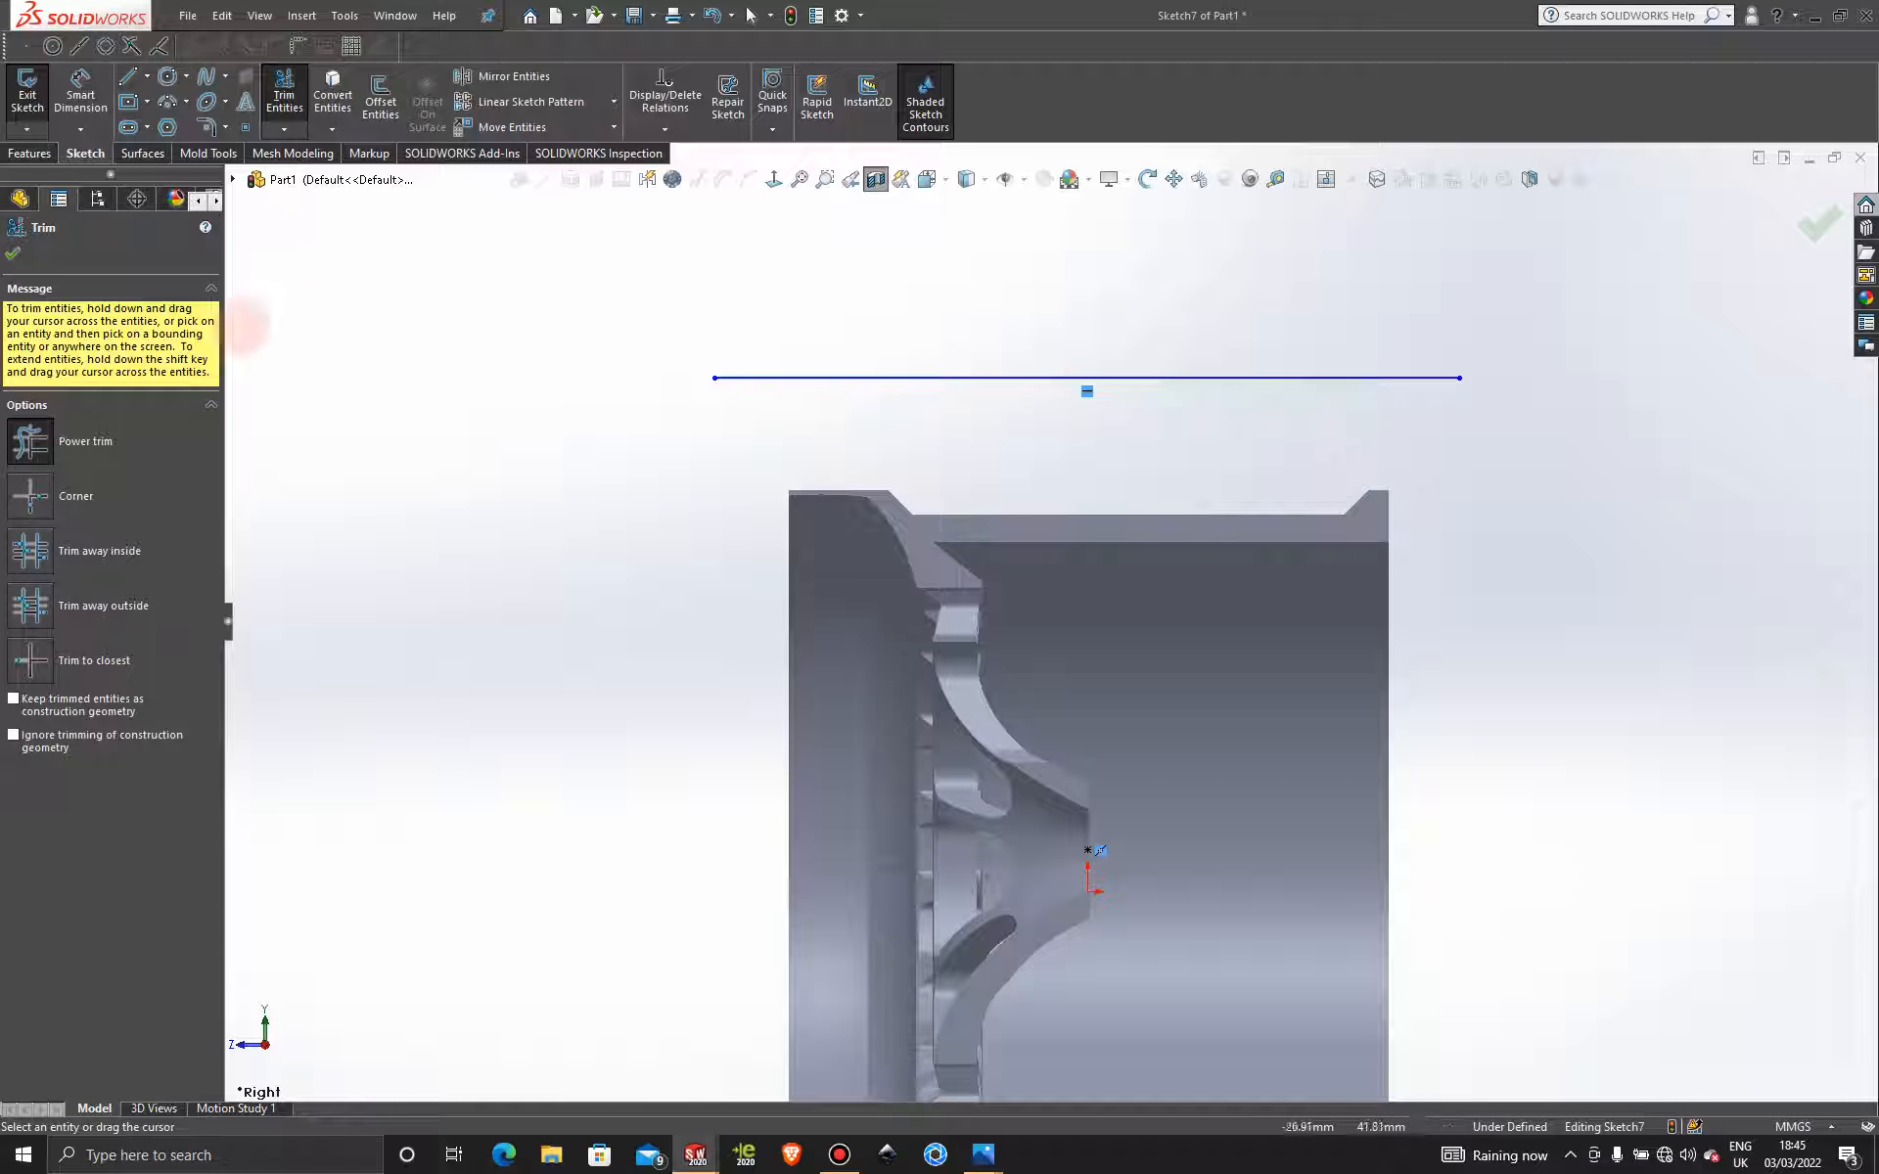
left_click(11, 255)
Draw a horizontal centerline about 52 mm long from the sketch point just above the origin, out past the wheel's open end.
scroll(1383, 901, "up", 2)
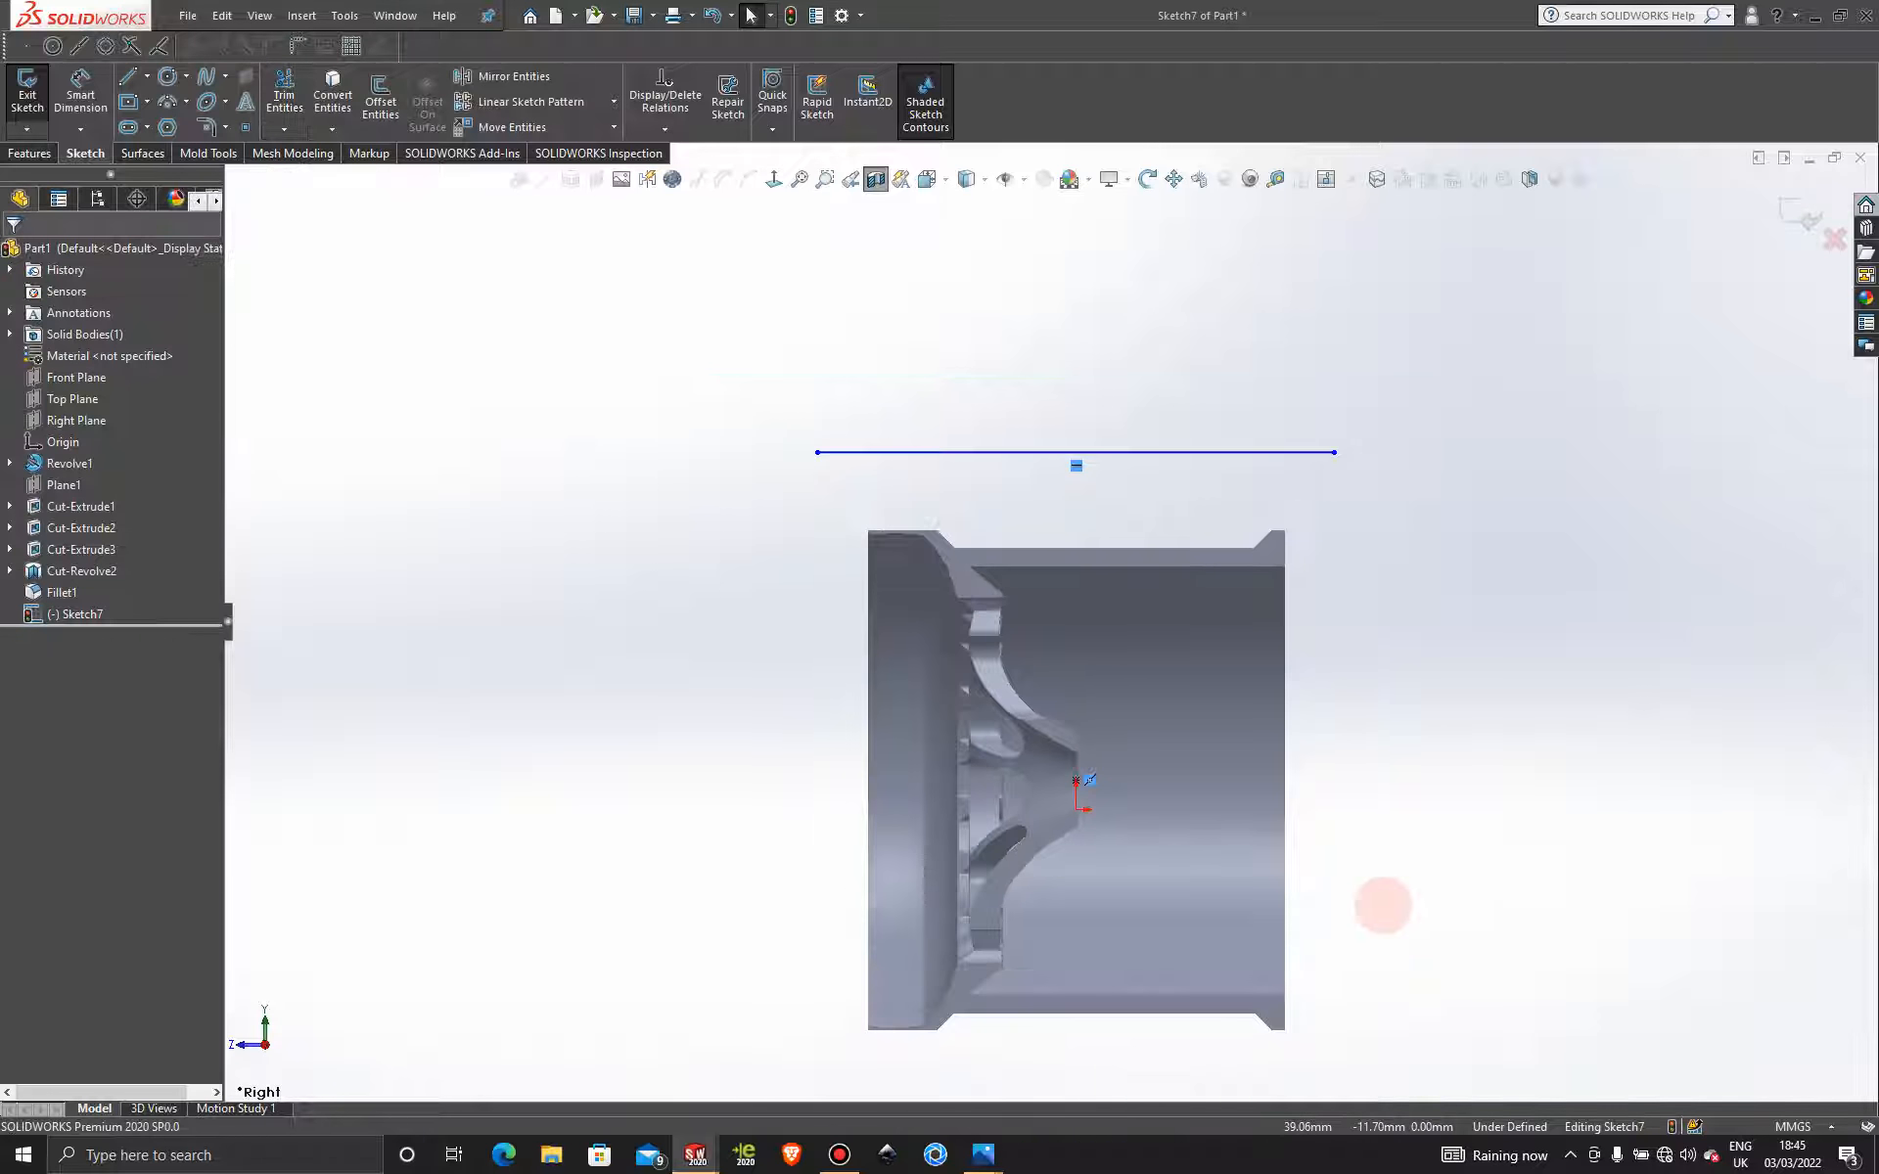
scroll(1333, 780, "down", 1)
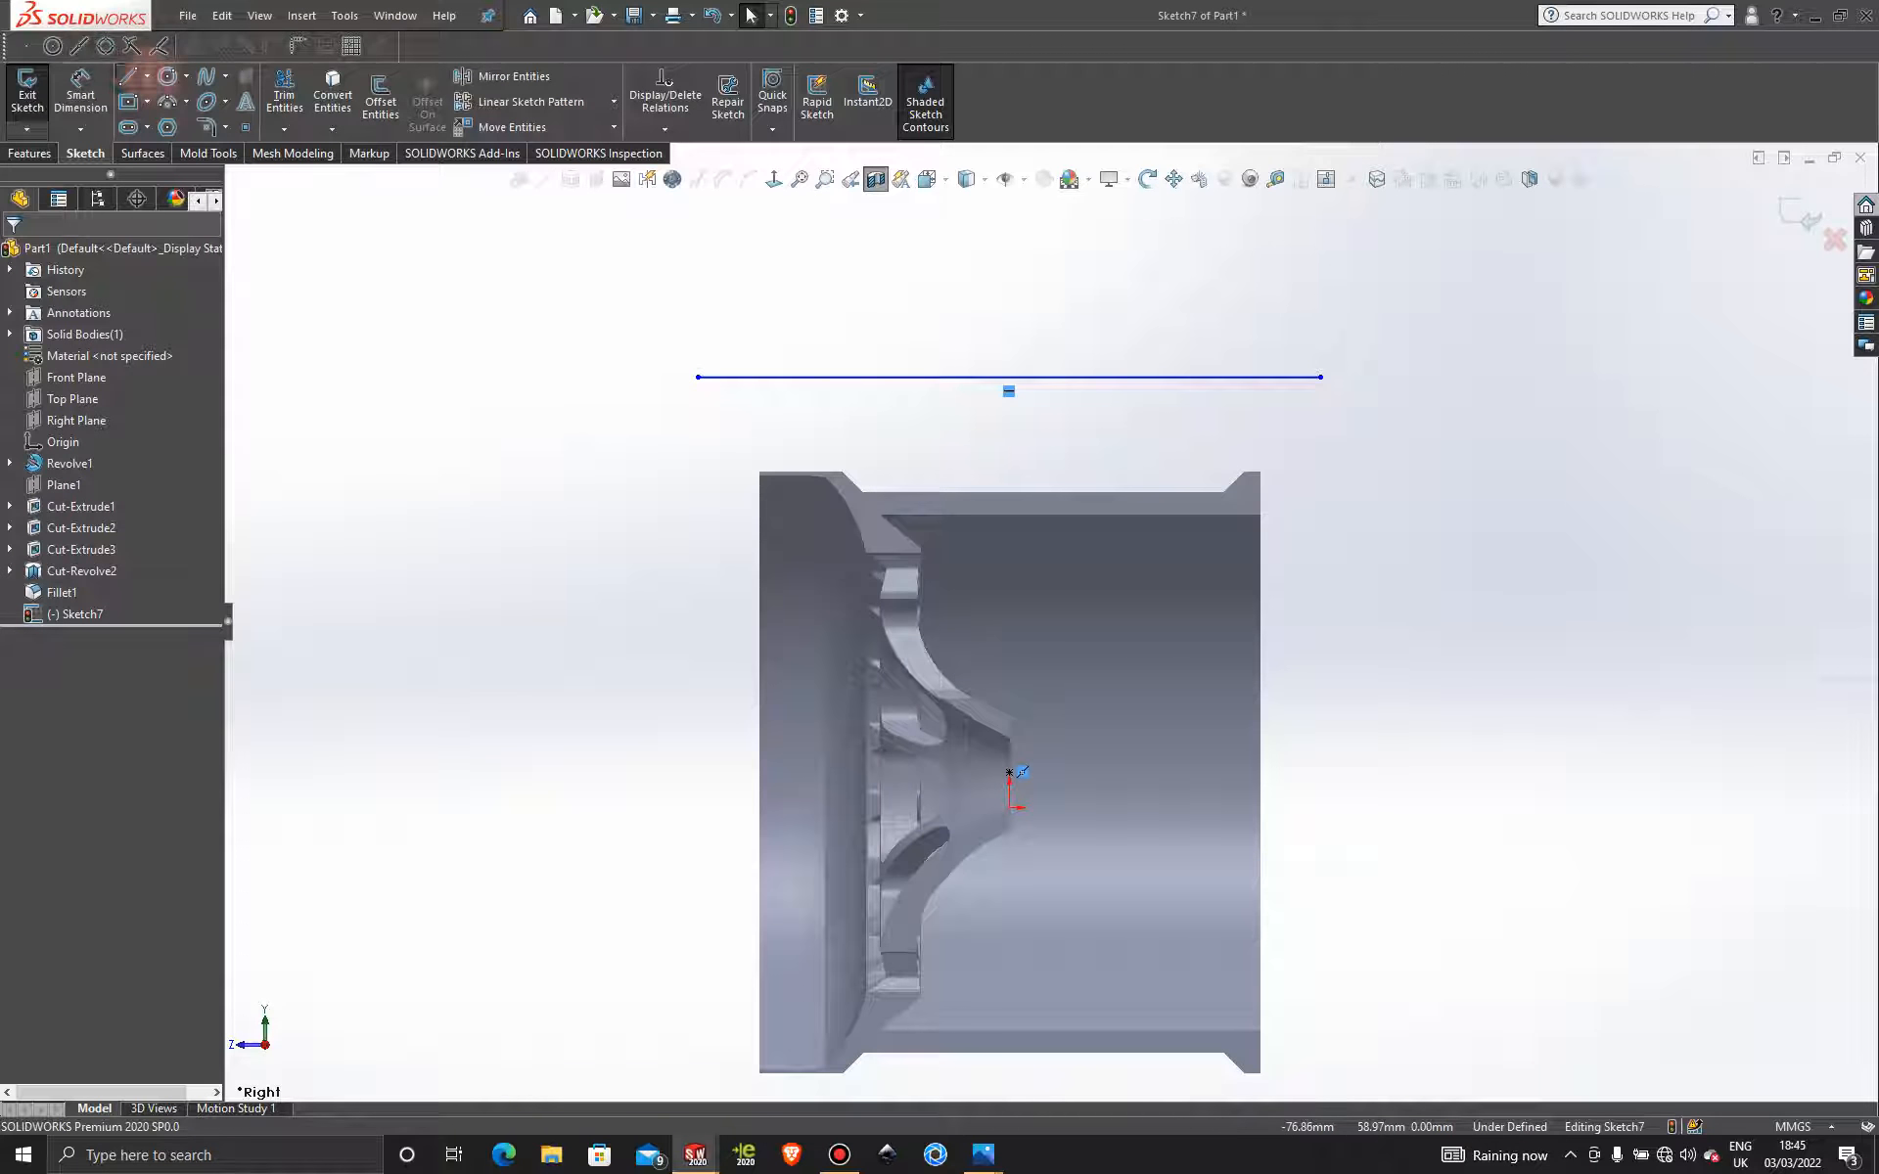
left_click(146, 75)
left_click(171, 127)
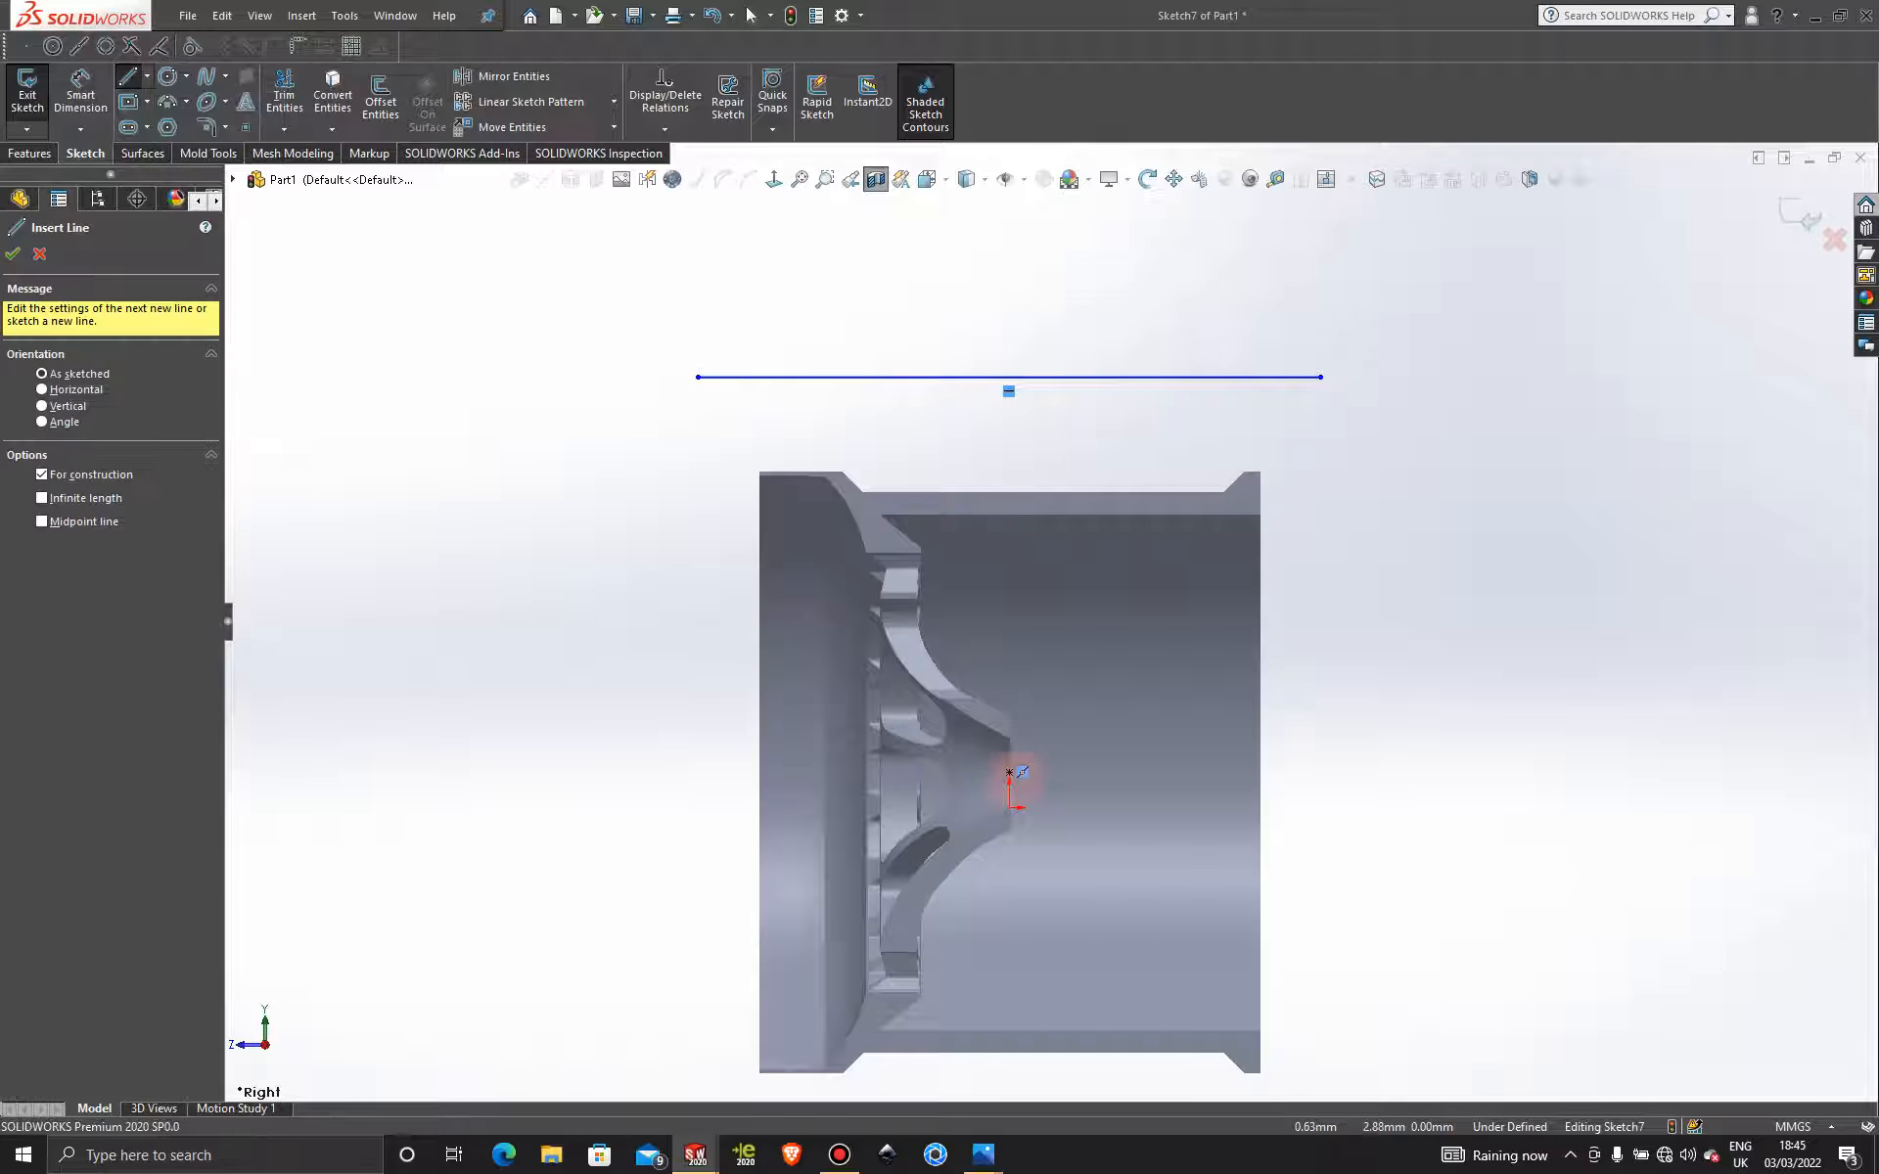
left_click(1009, 772)
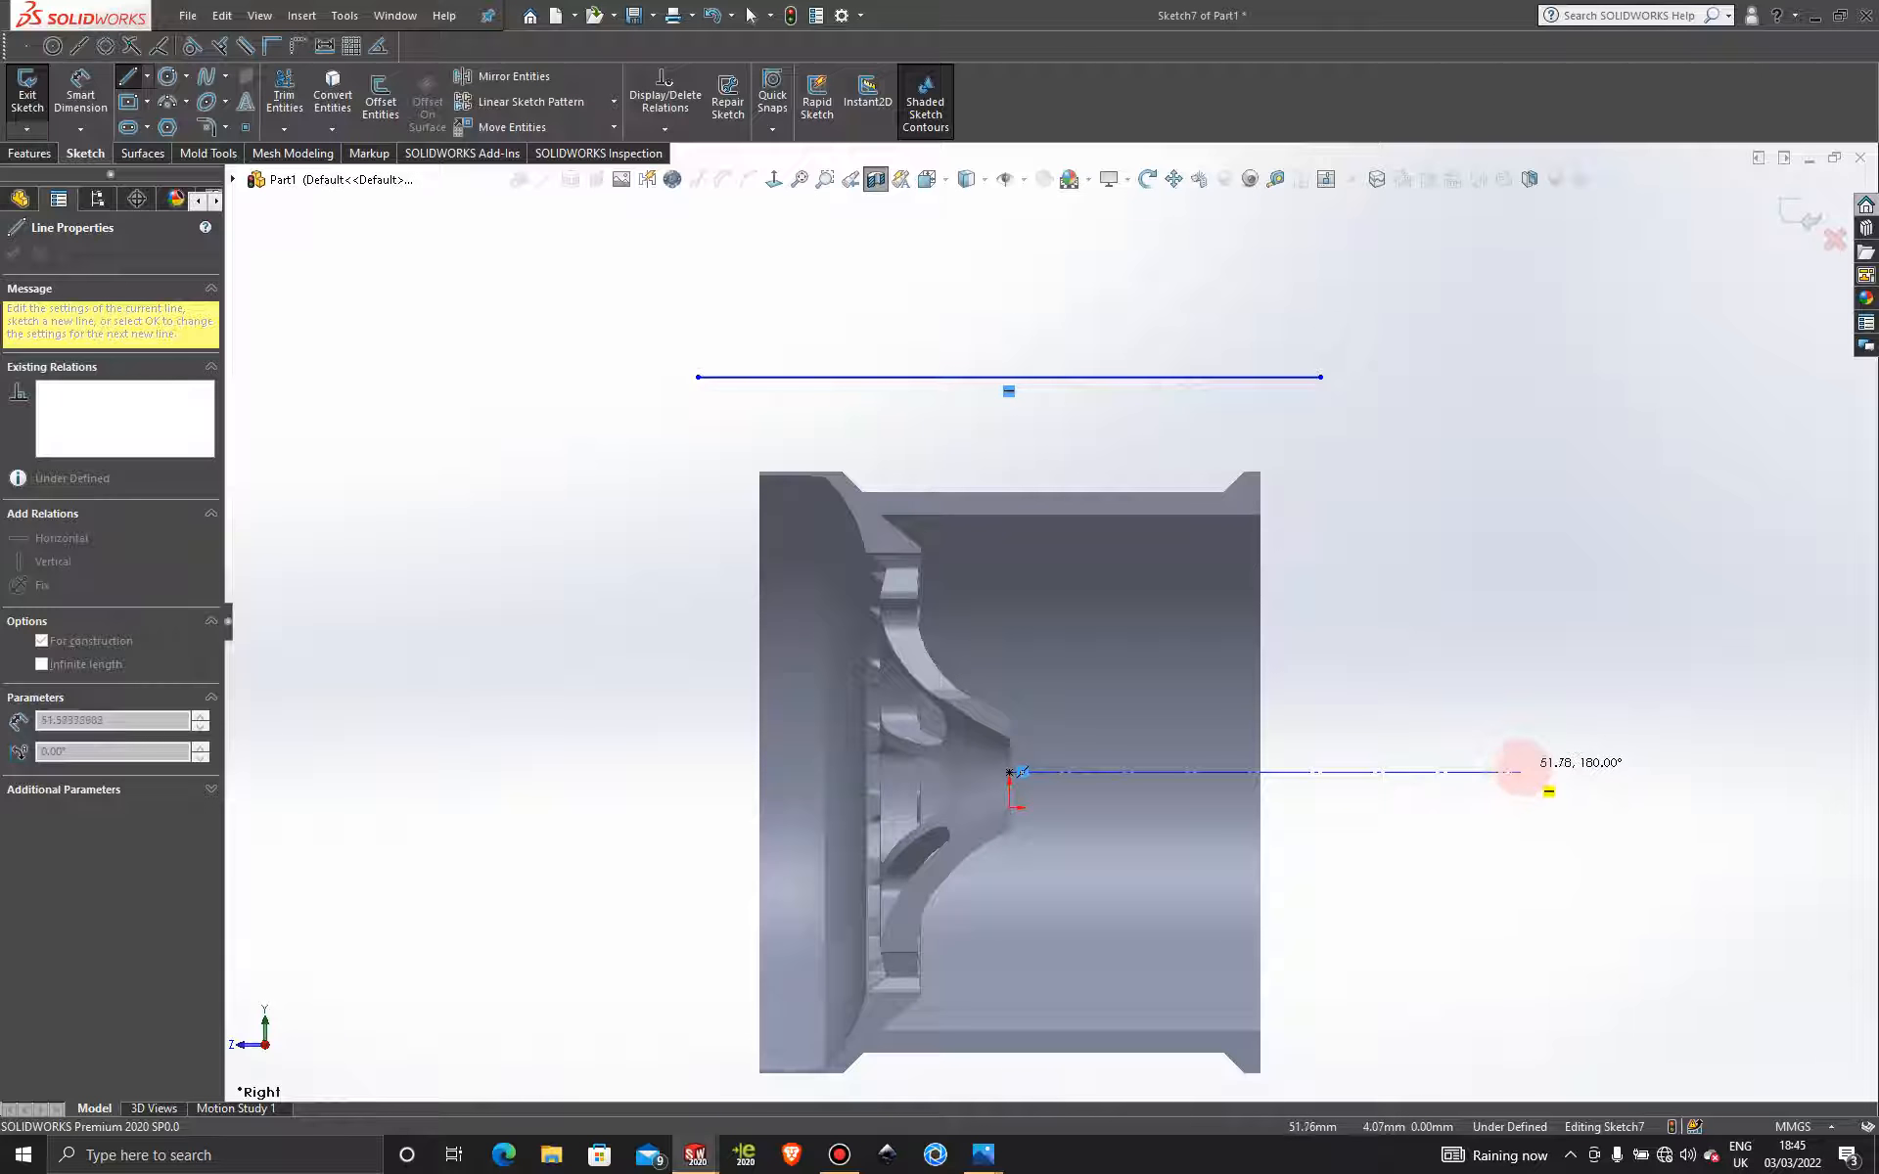
left_click(1529, 772)
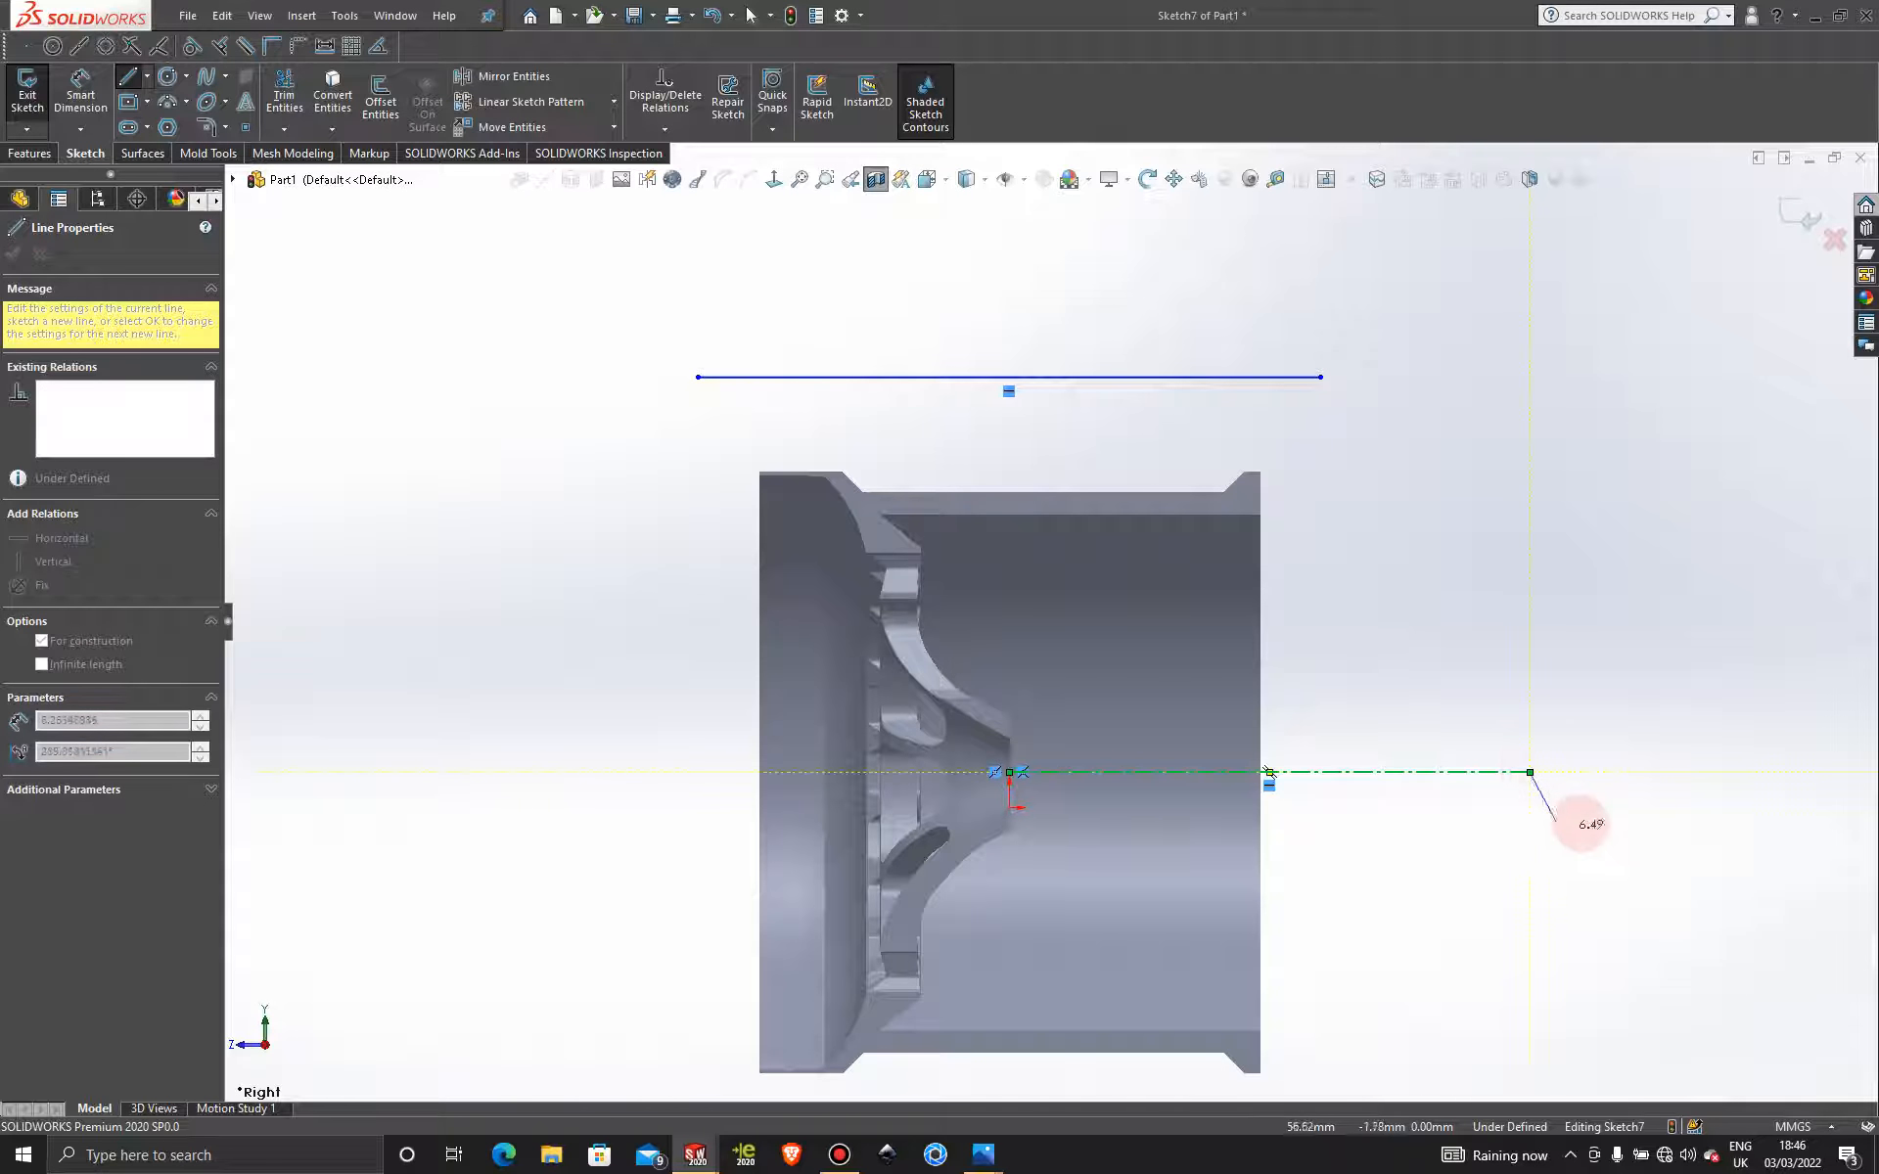
key("Escape")
Sketch a 45° line along the spoke-side rim bevel and a connected horizontal line about 8.8 mm long just above the rim lip.
scroll(1310, 680, "up", 2)
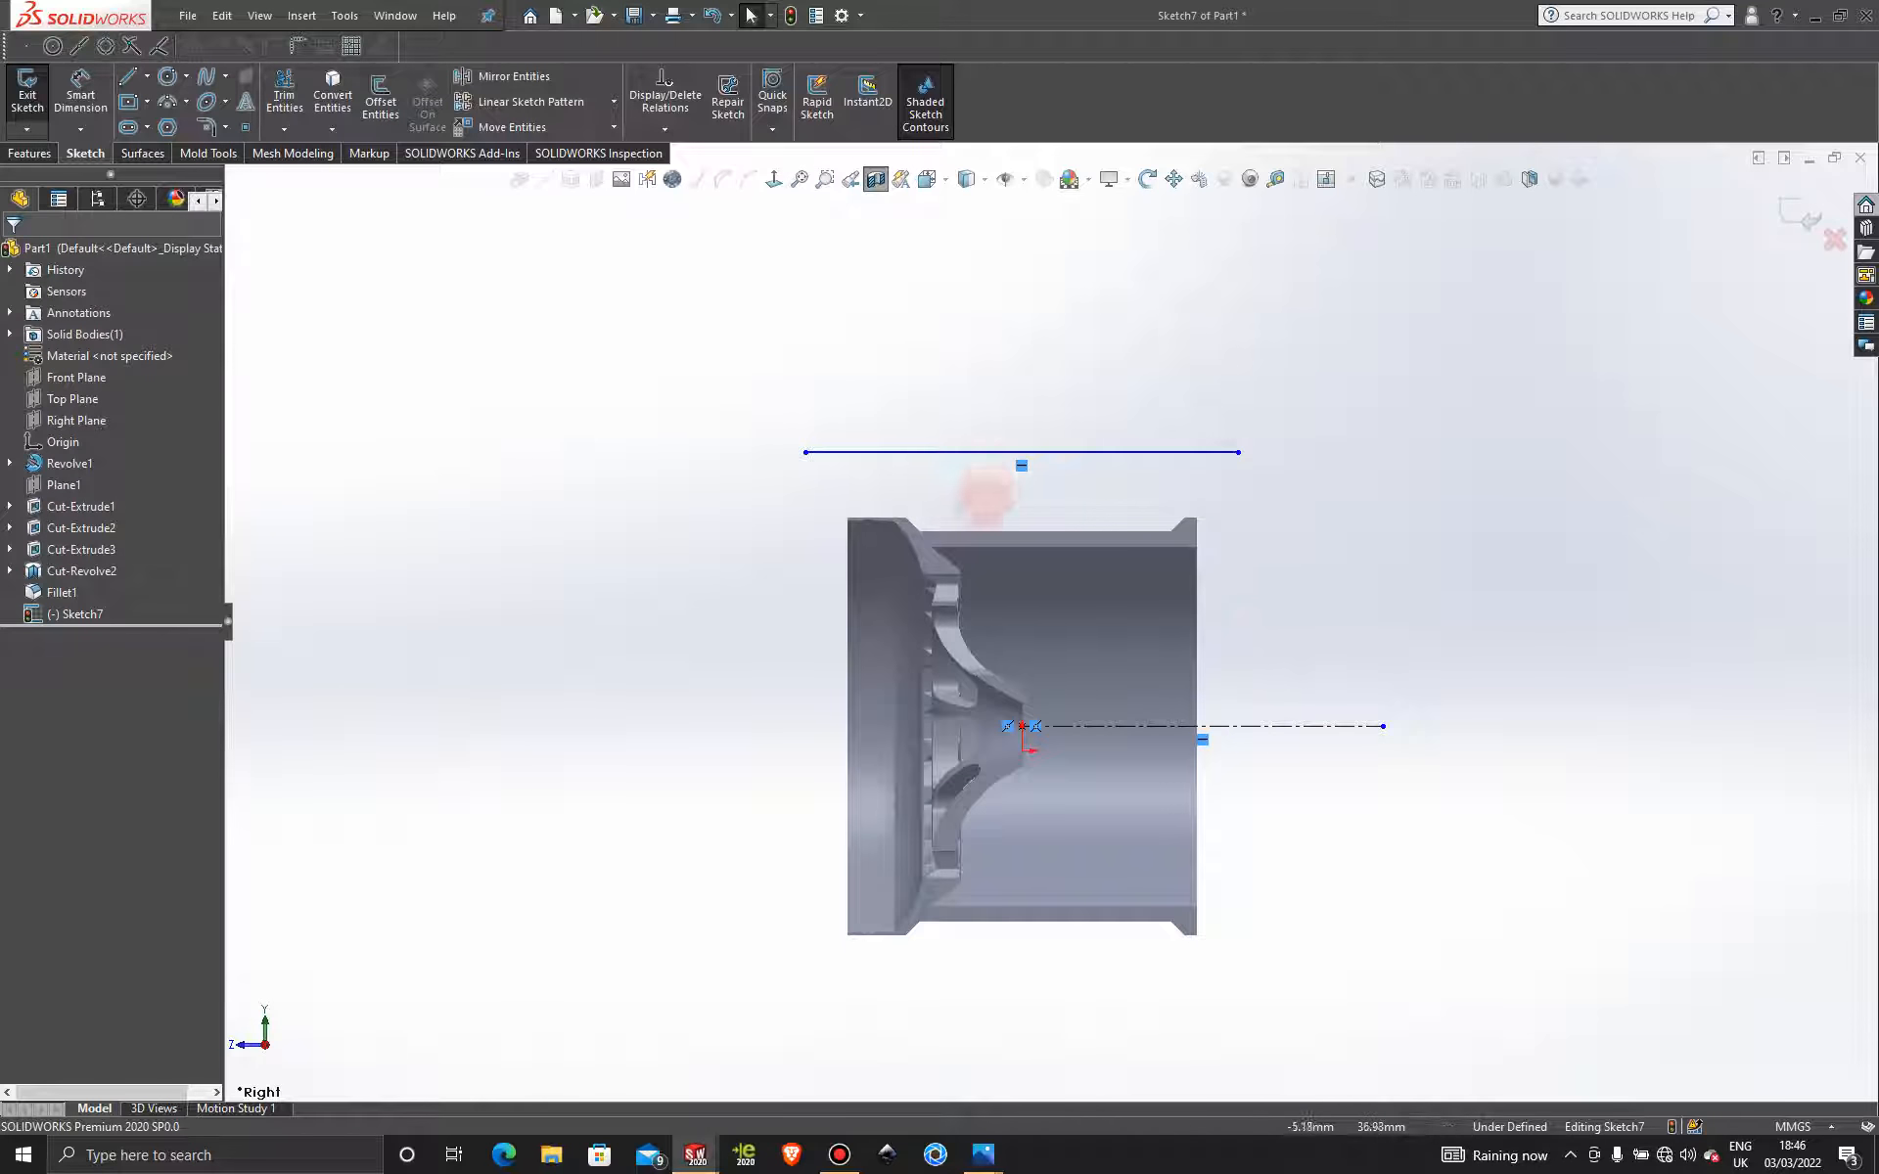
scroll(987, 494, "down", 4)
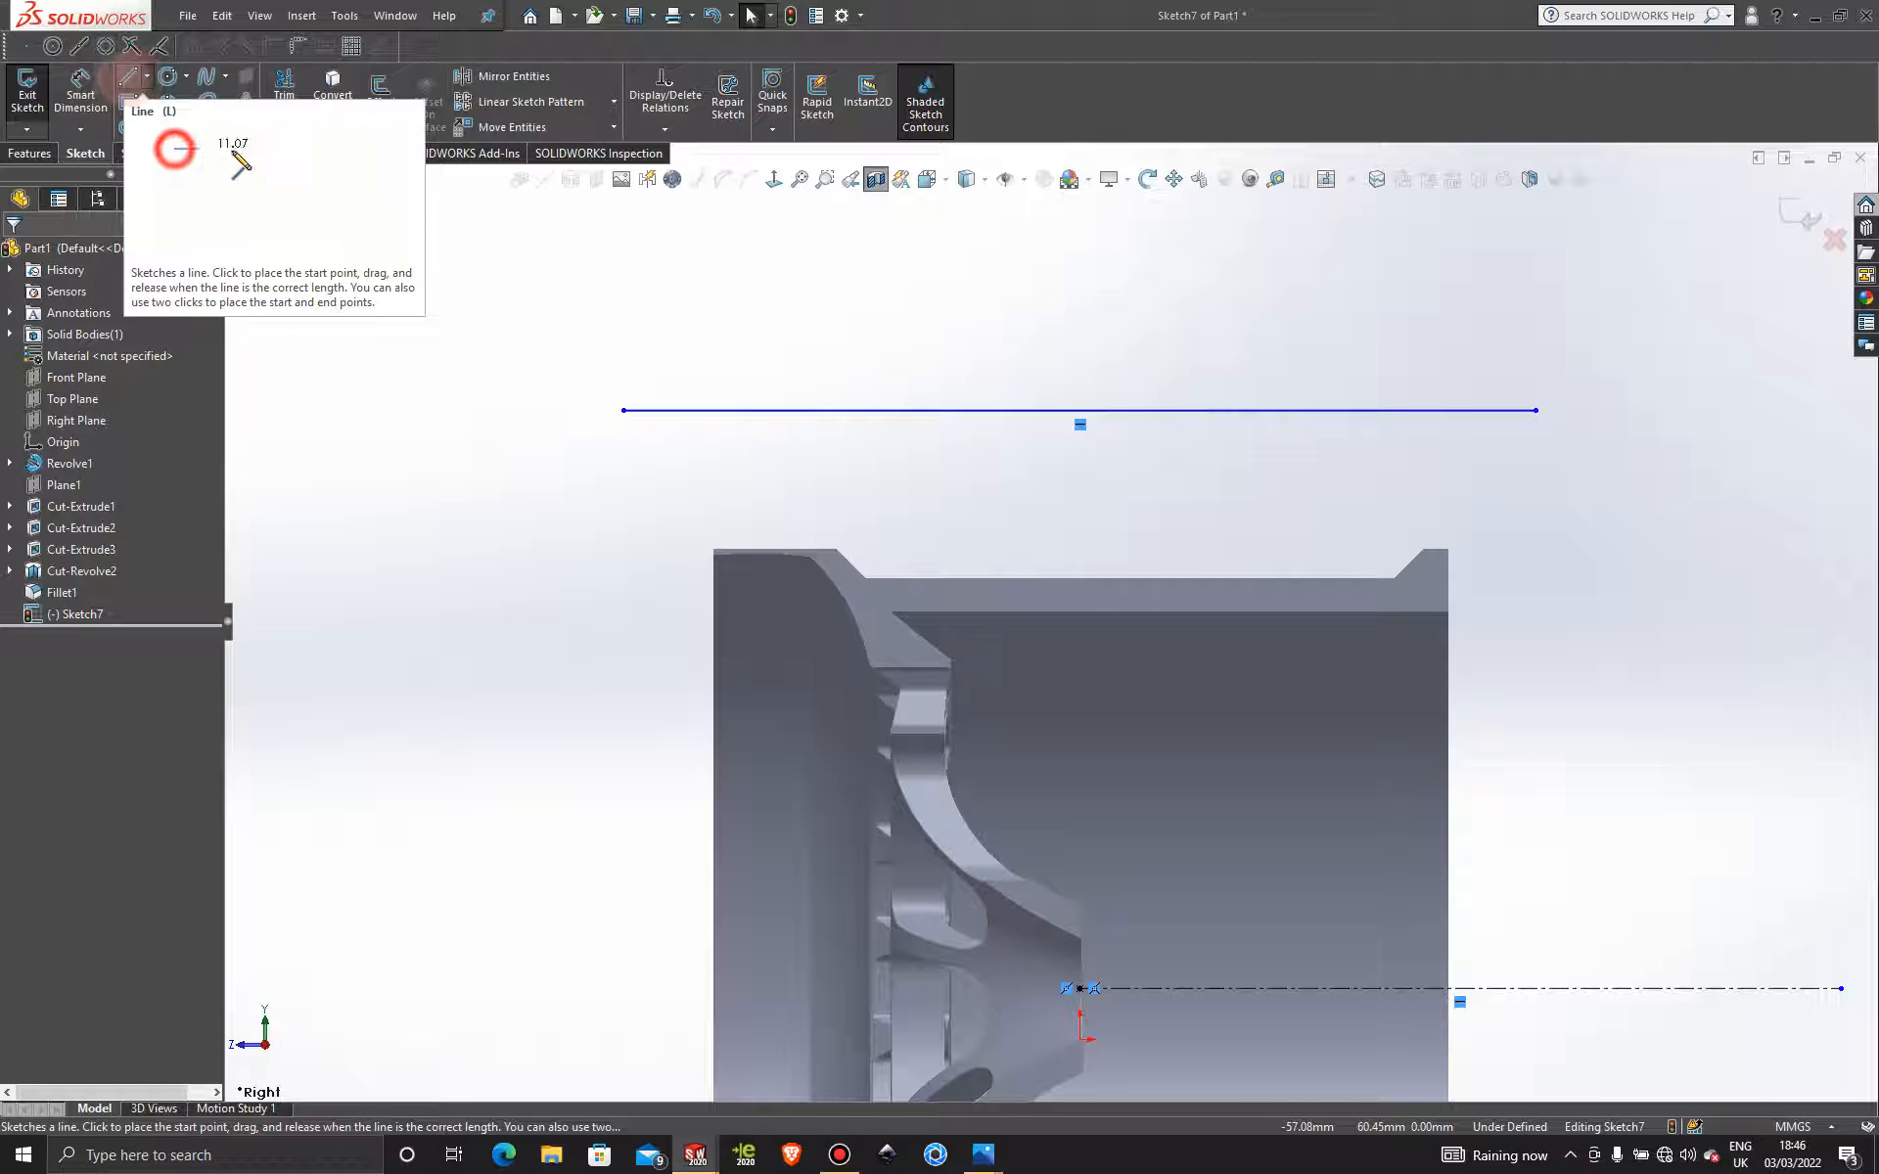
left_click(127, 77)
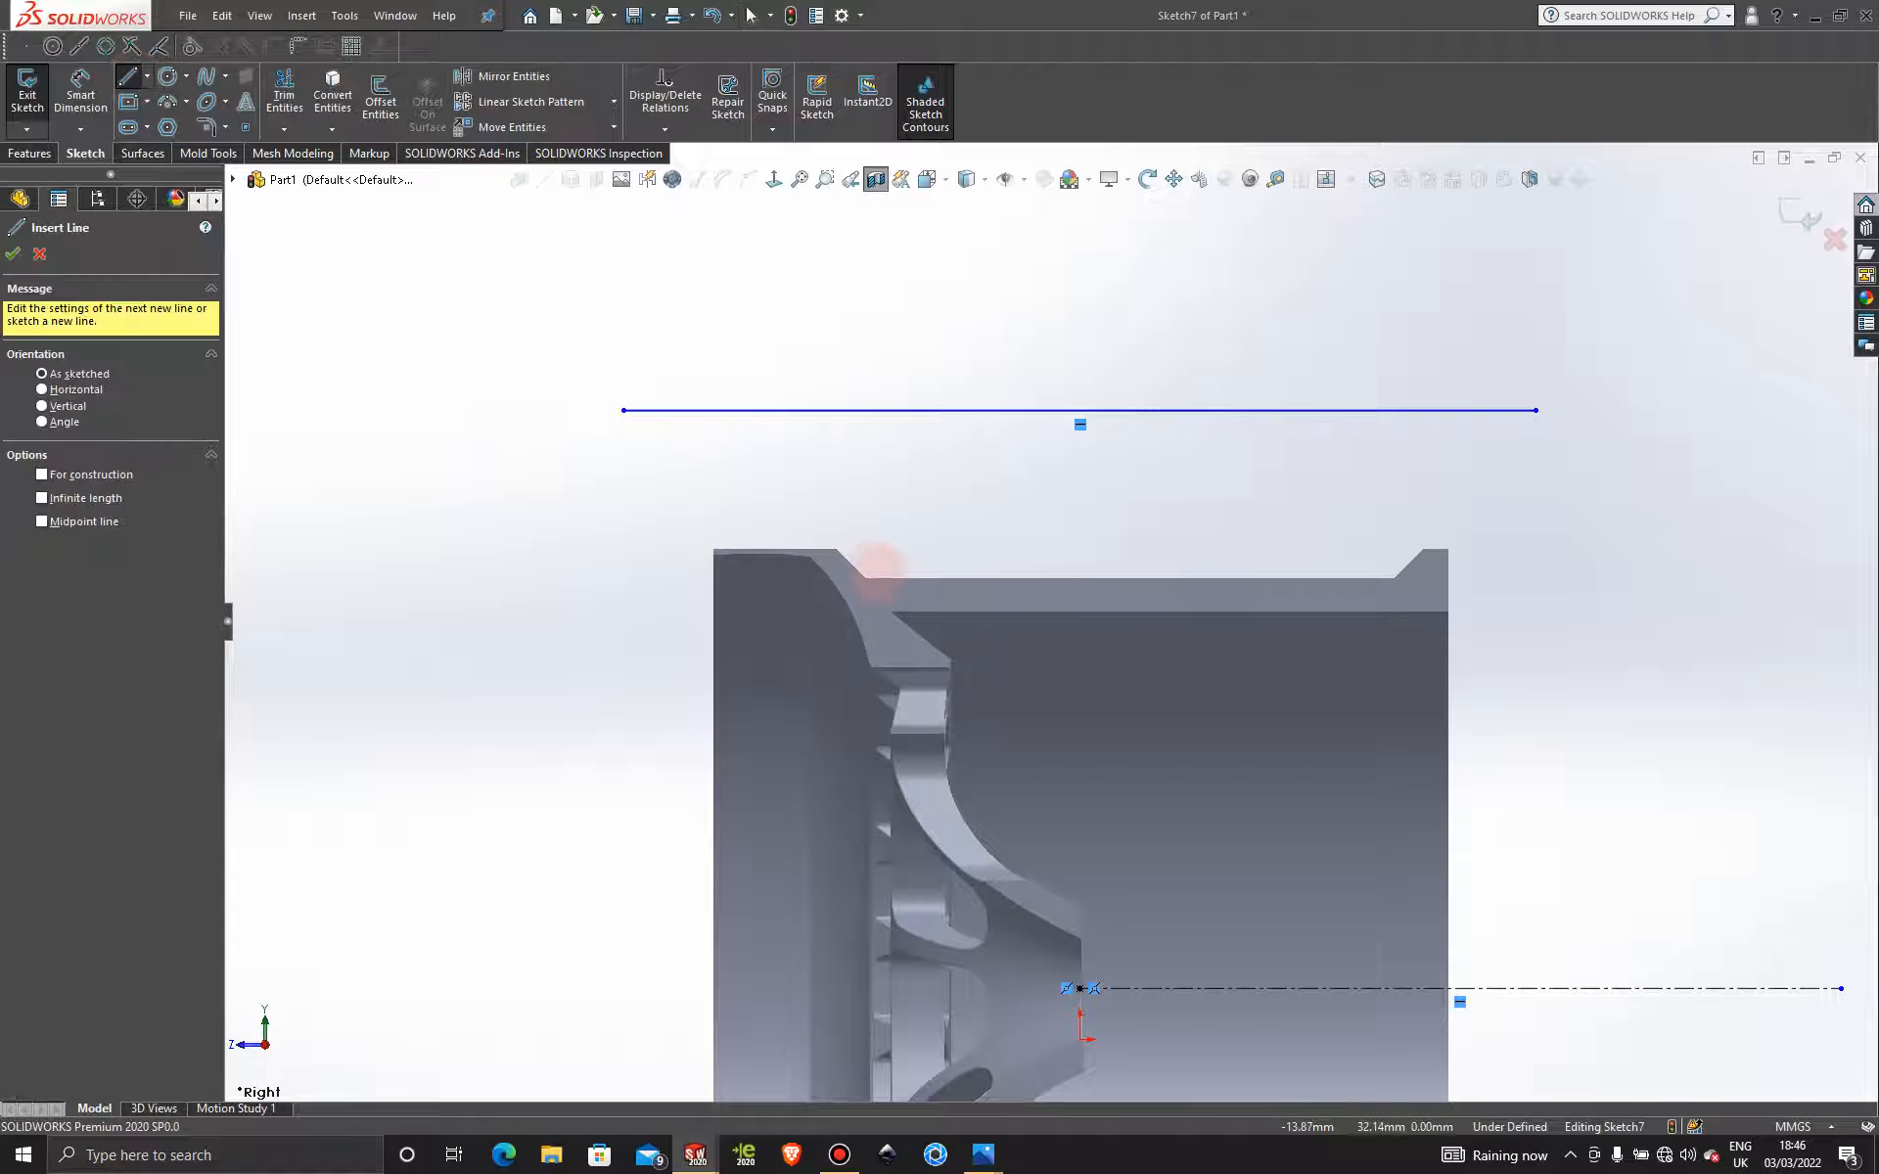
scroll(878, 567, "down", 2)
scroll(877, 565, "up", 1)
scroll(894, 554, "down", 1)
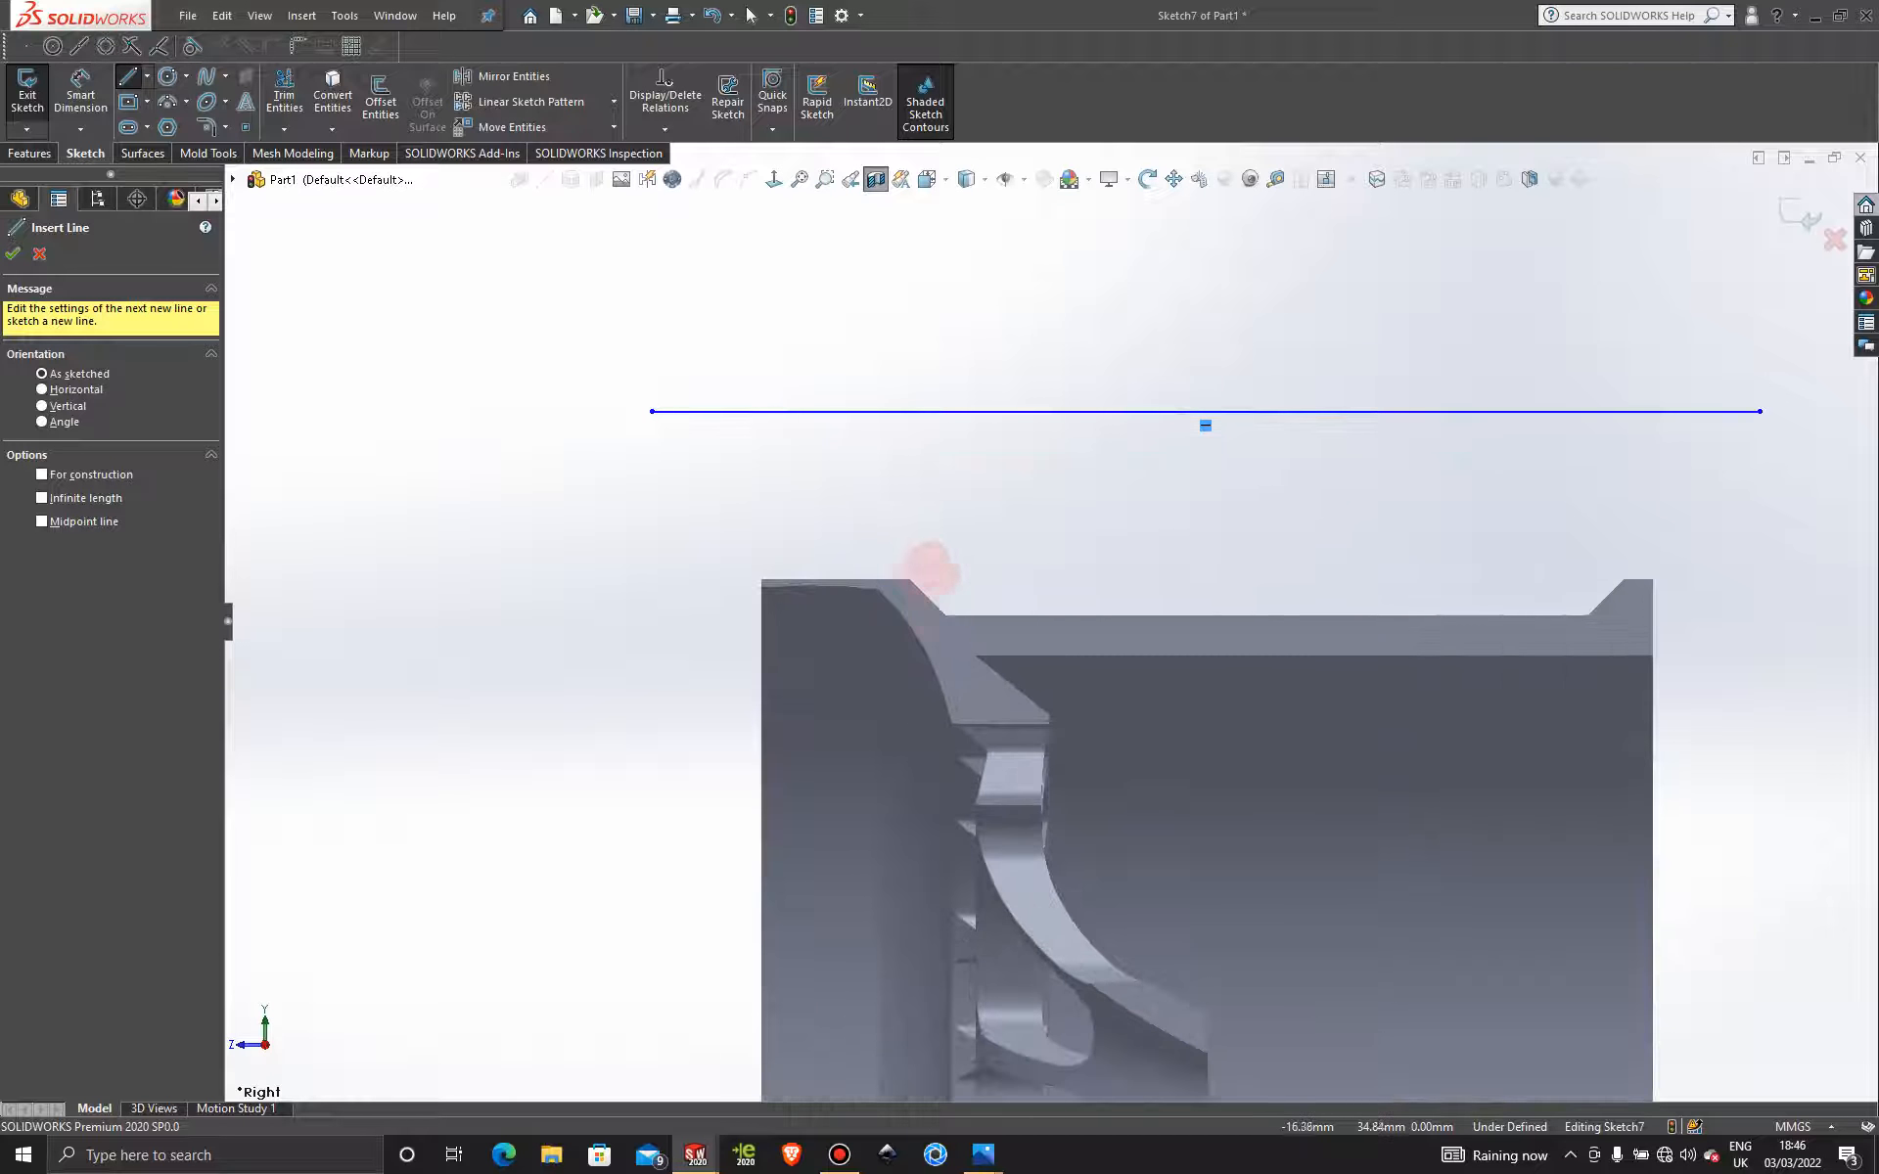
scroll(944, 592, "down", 2)
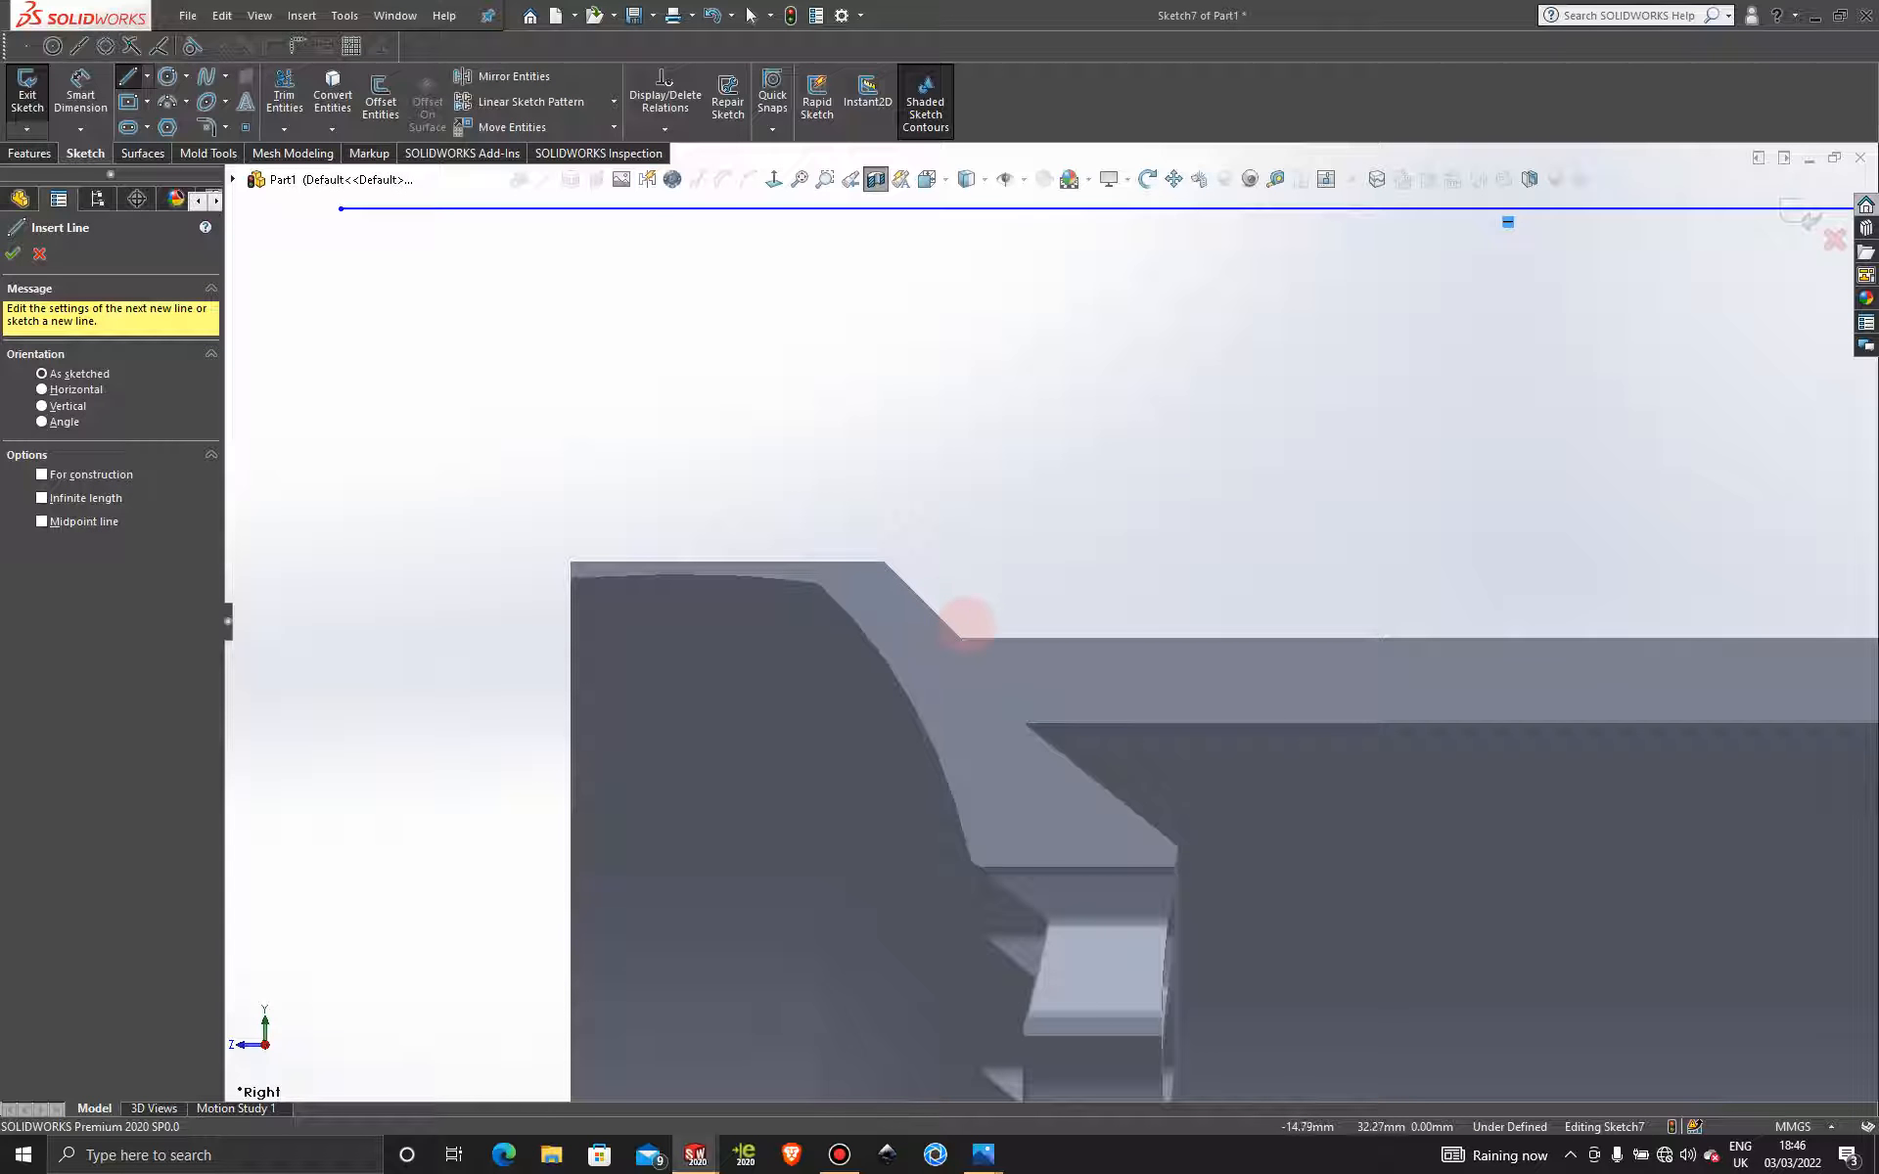
left_click(964, 631)
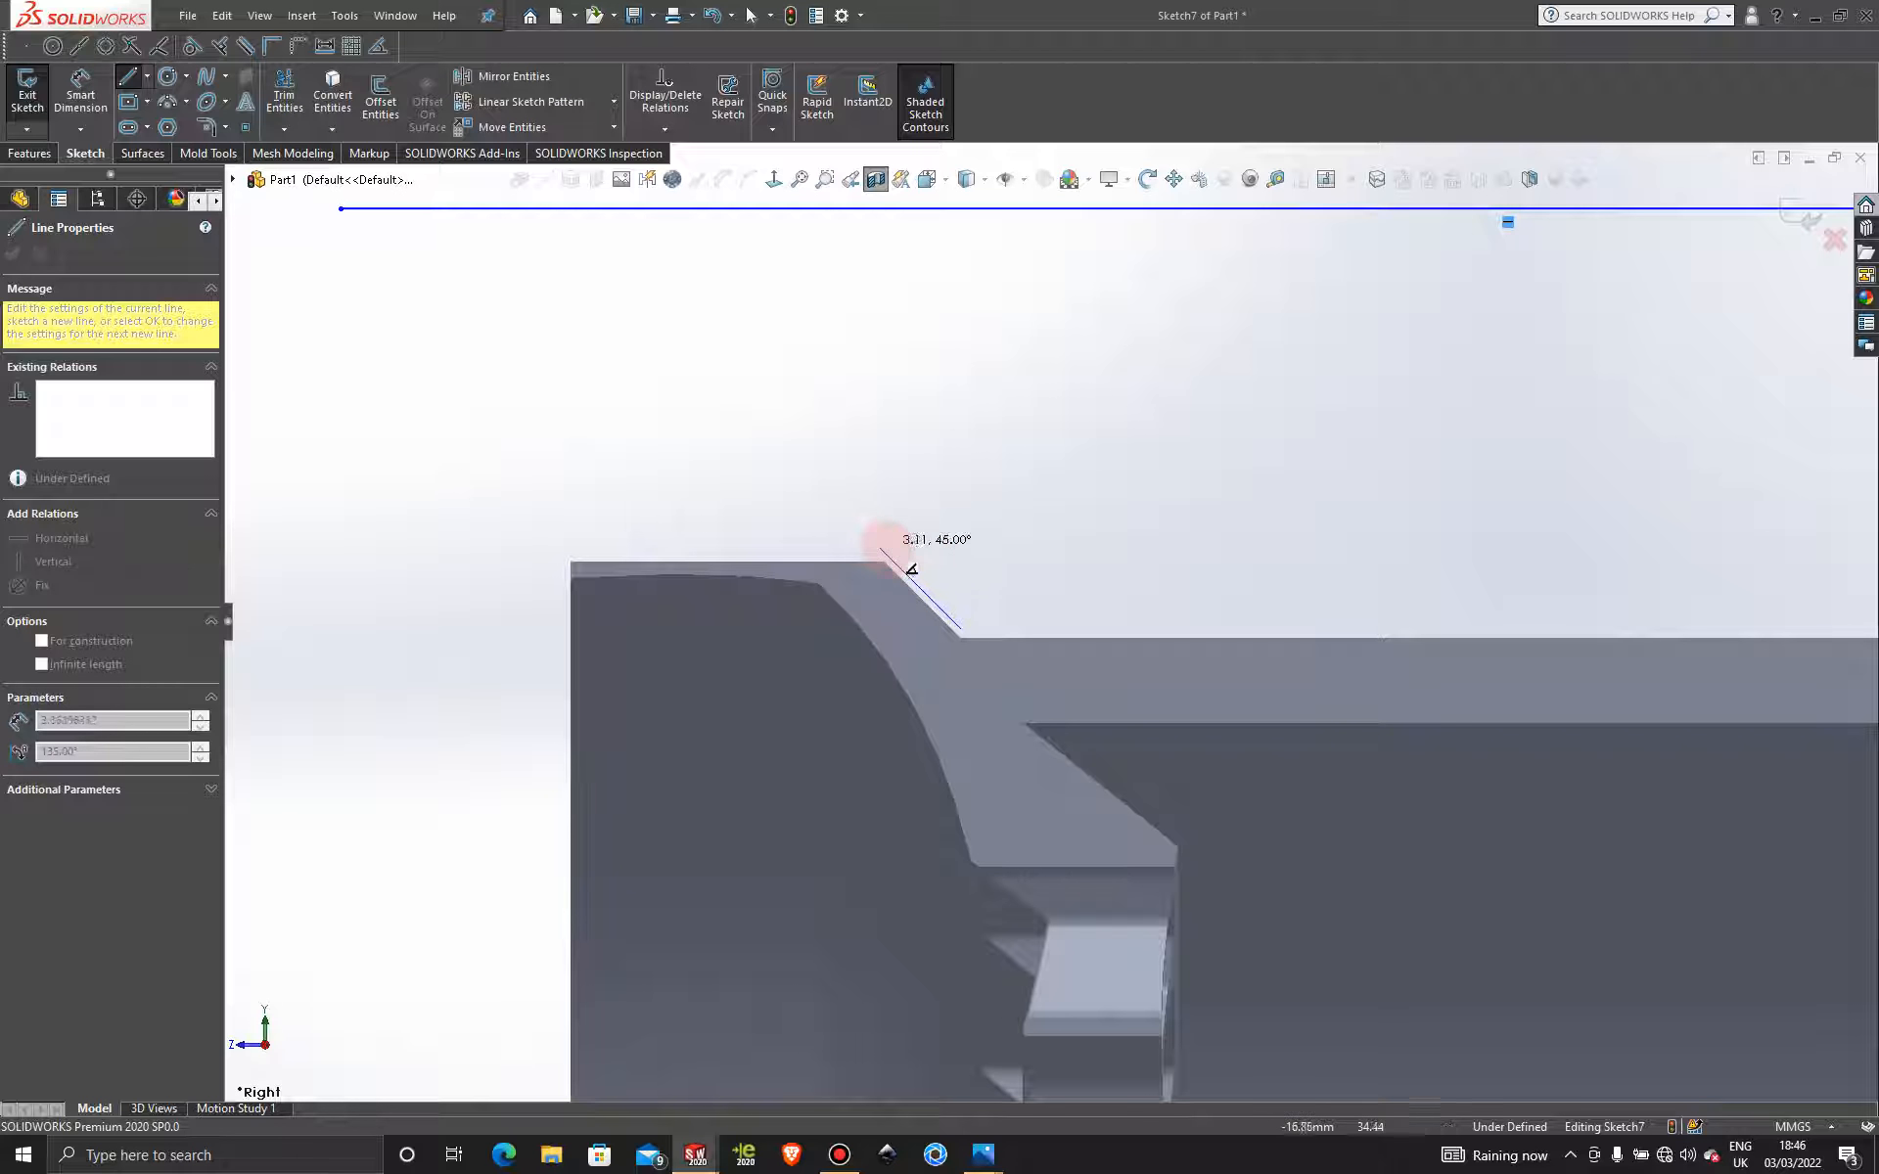
left_click(880, 549)
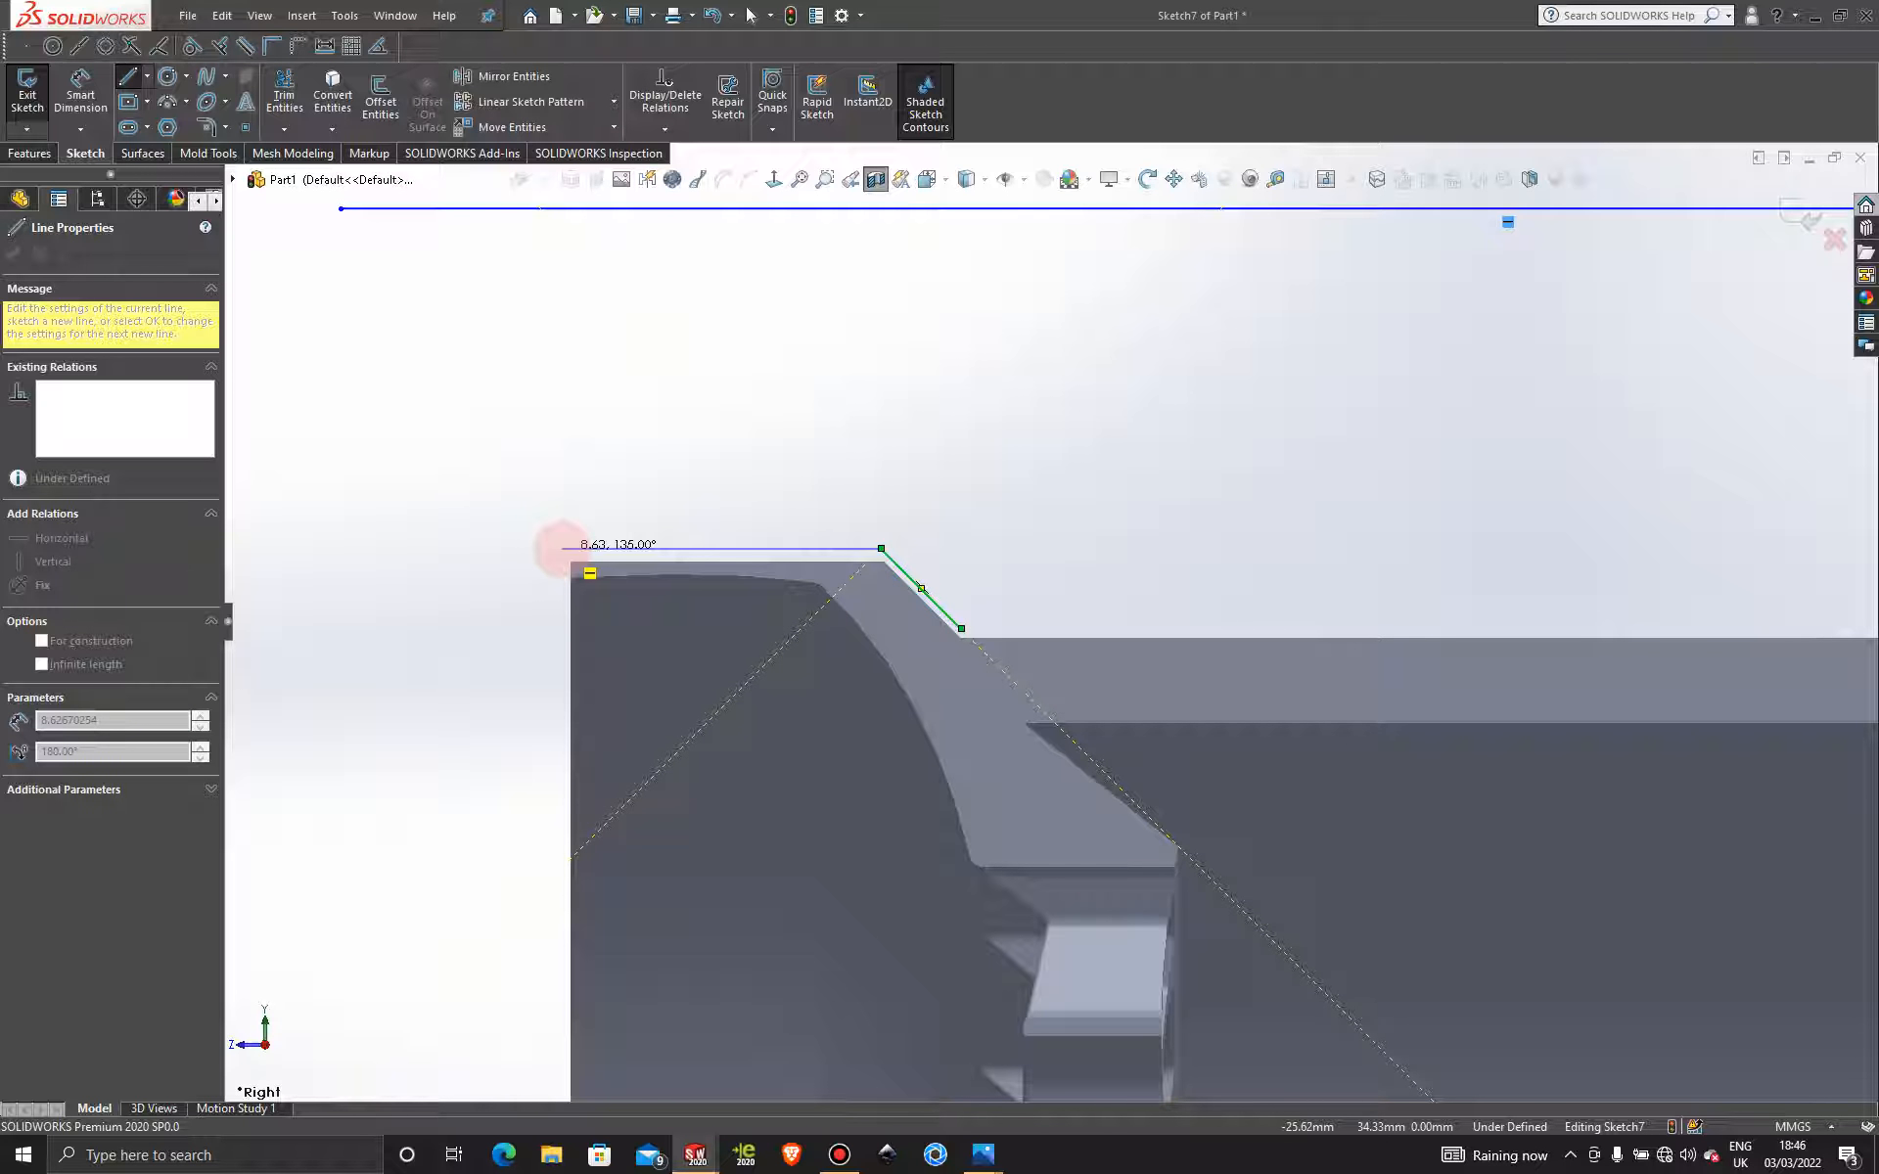
left_click(562, 549)
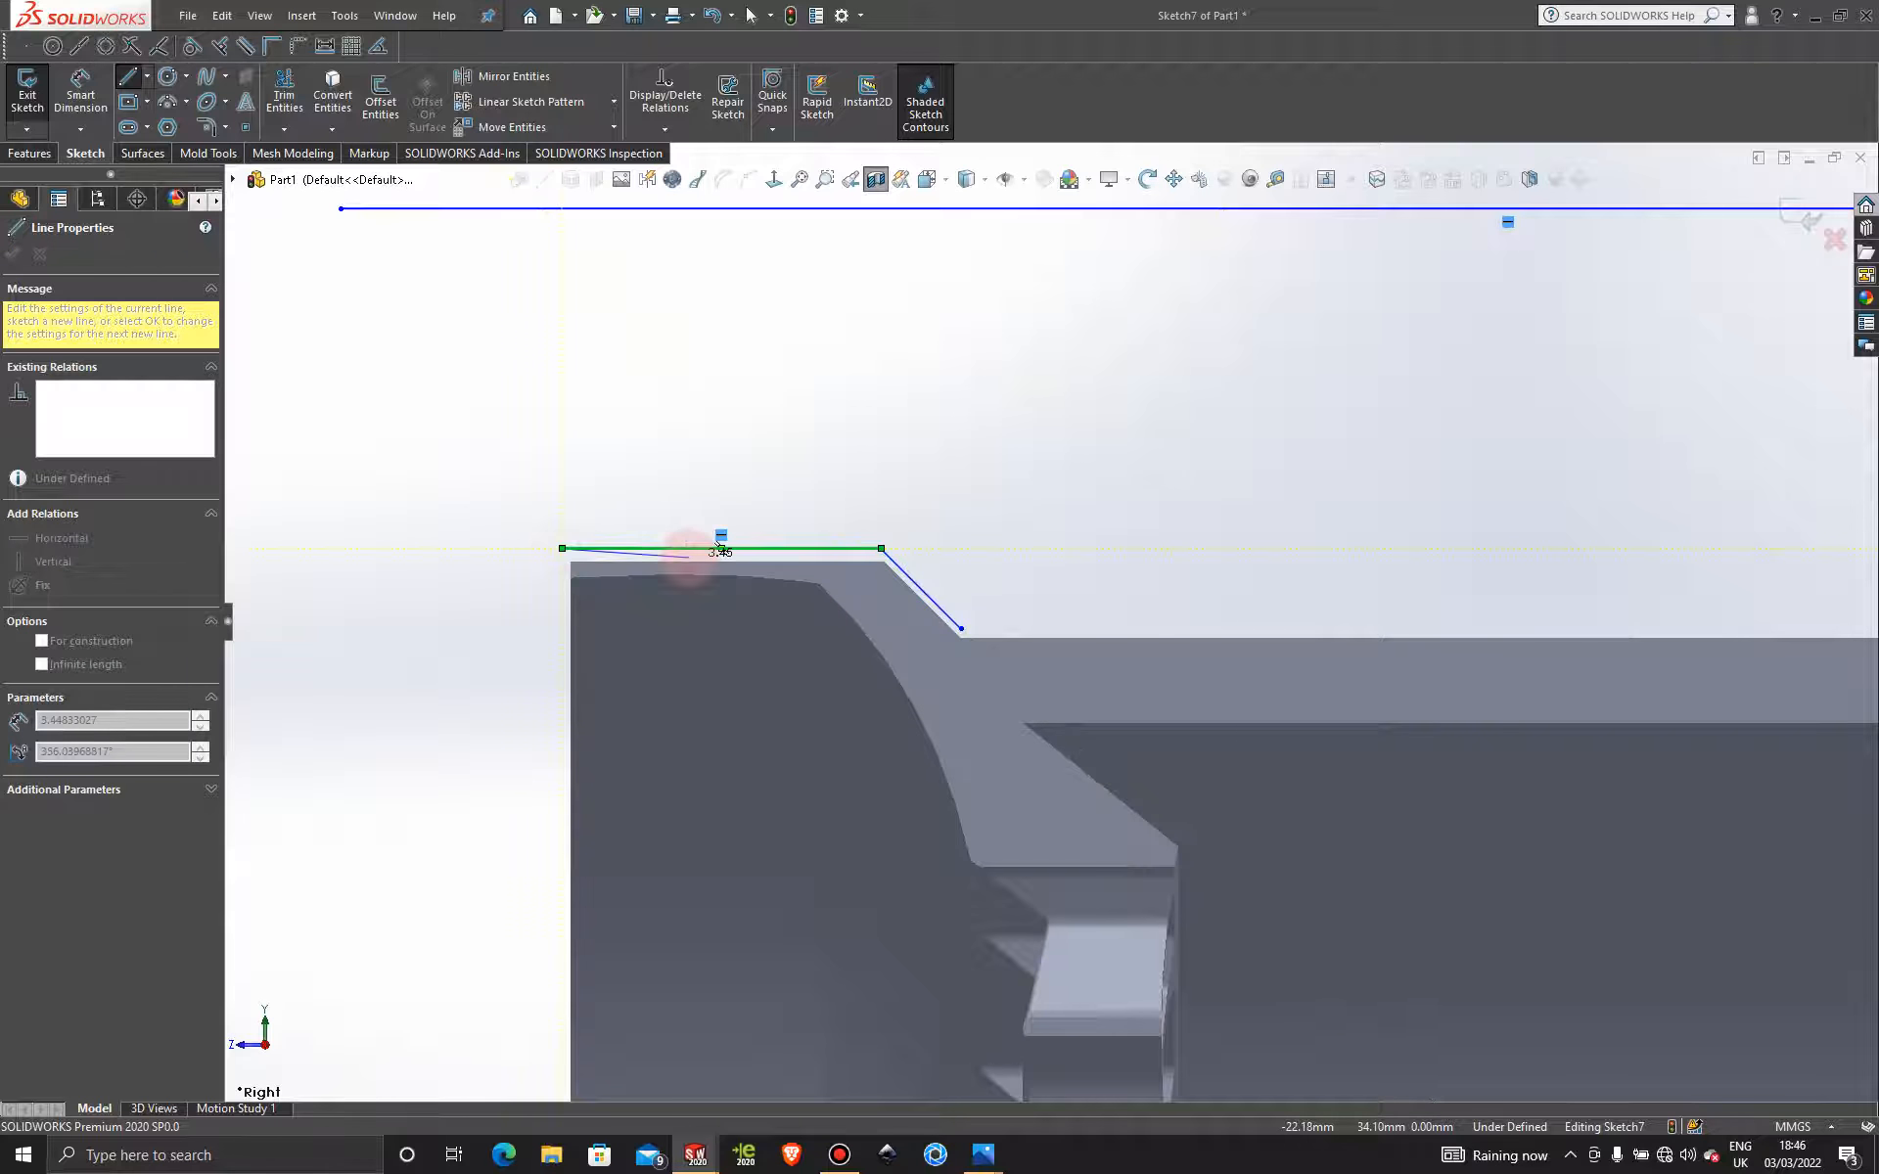
key("Escape")
mouse_move(738, 549)
left_mouse_down()
mouse_move(754, 596)
mouse_move(745, 548)
left_mouse_up()
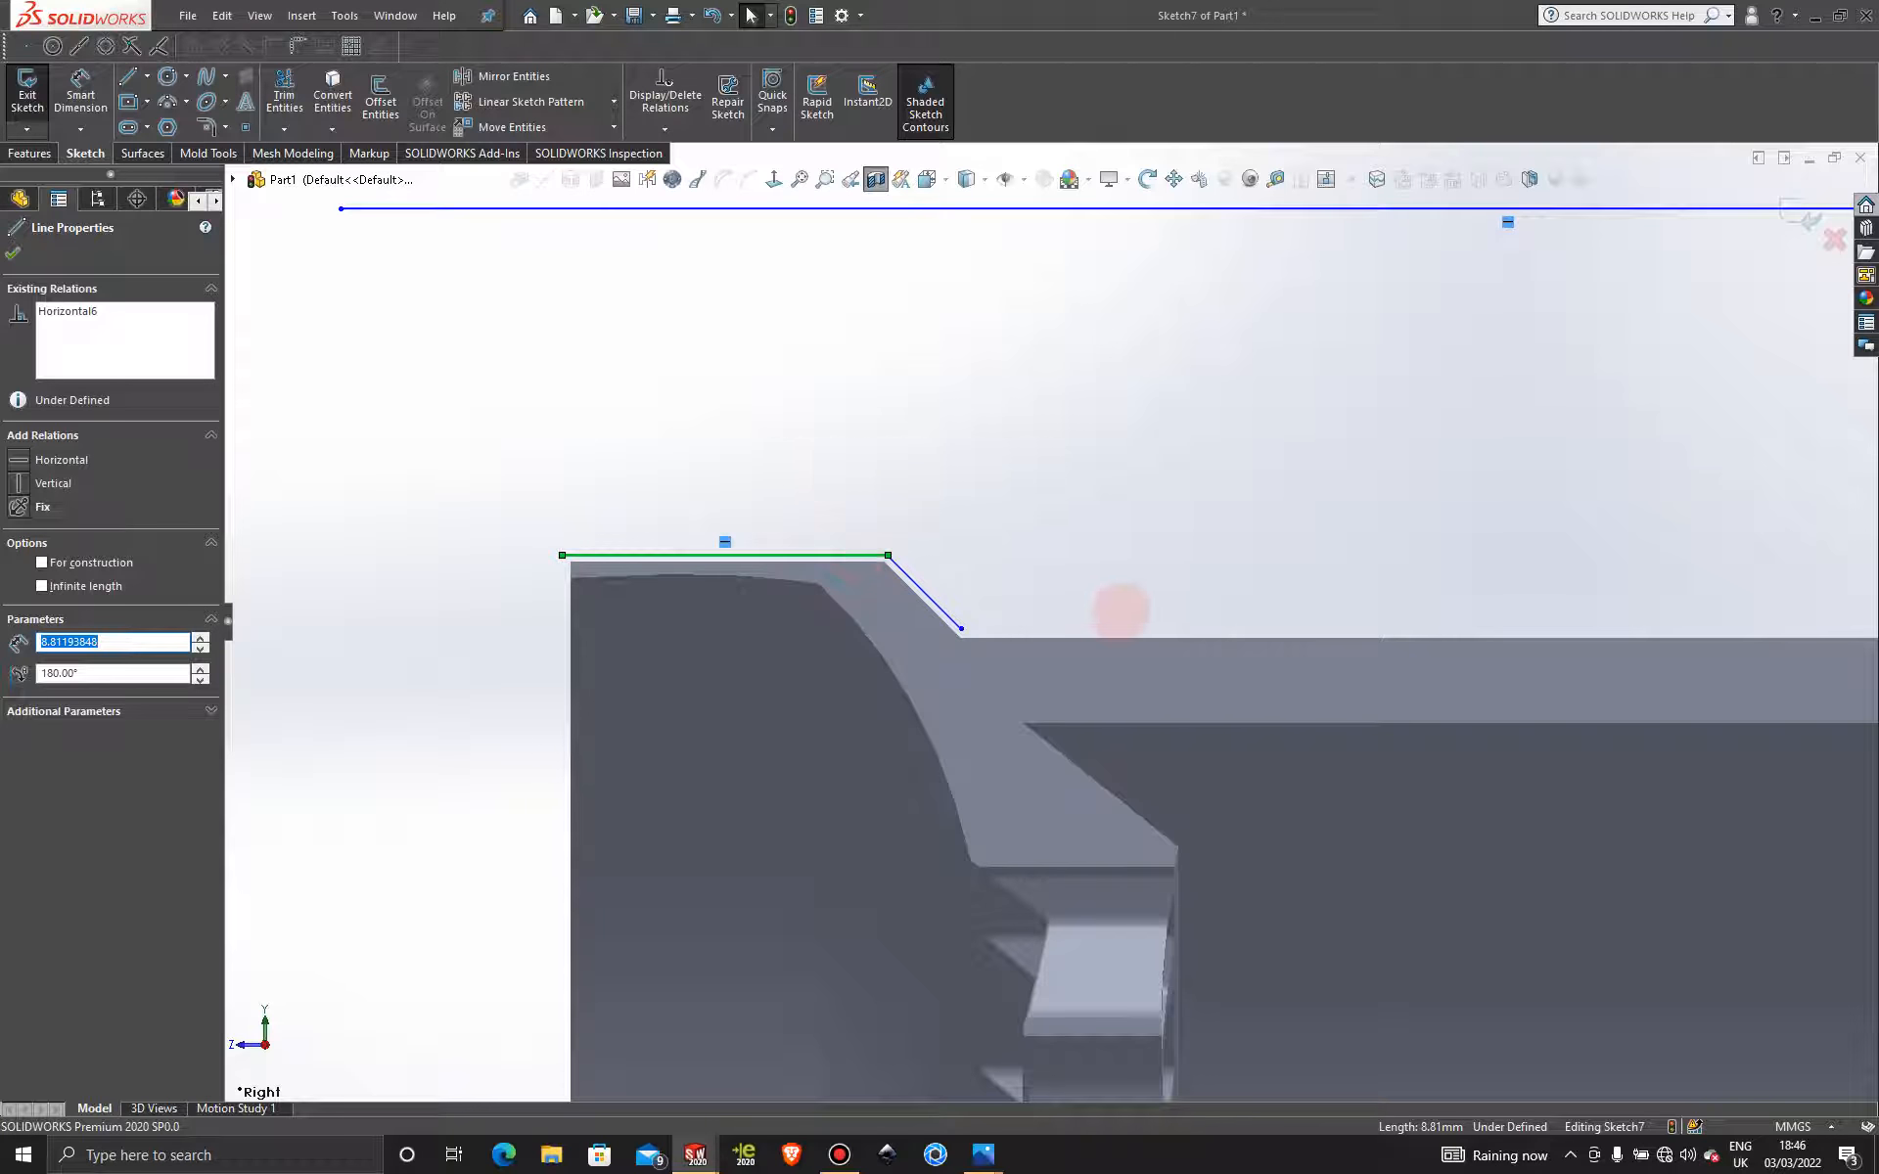
Draw a horizontal centerline about 50.8 mm long across the full rim width, through the bevel line's lower endpoint.
scroll(1123, 601, "up", 3)
scroll(1122, 619, "down", 1)
scroll(1124, 627, "up", 3)
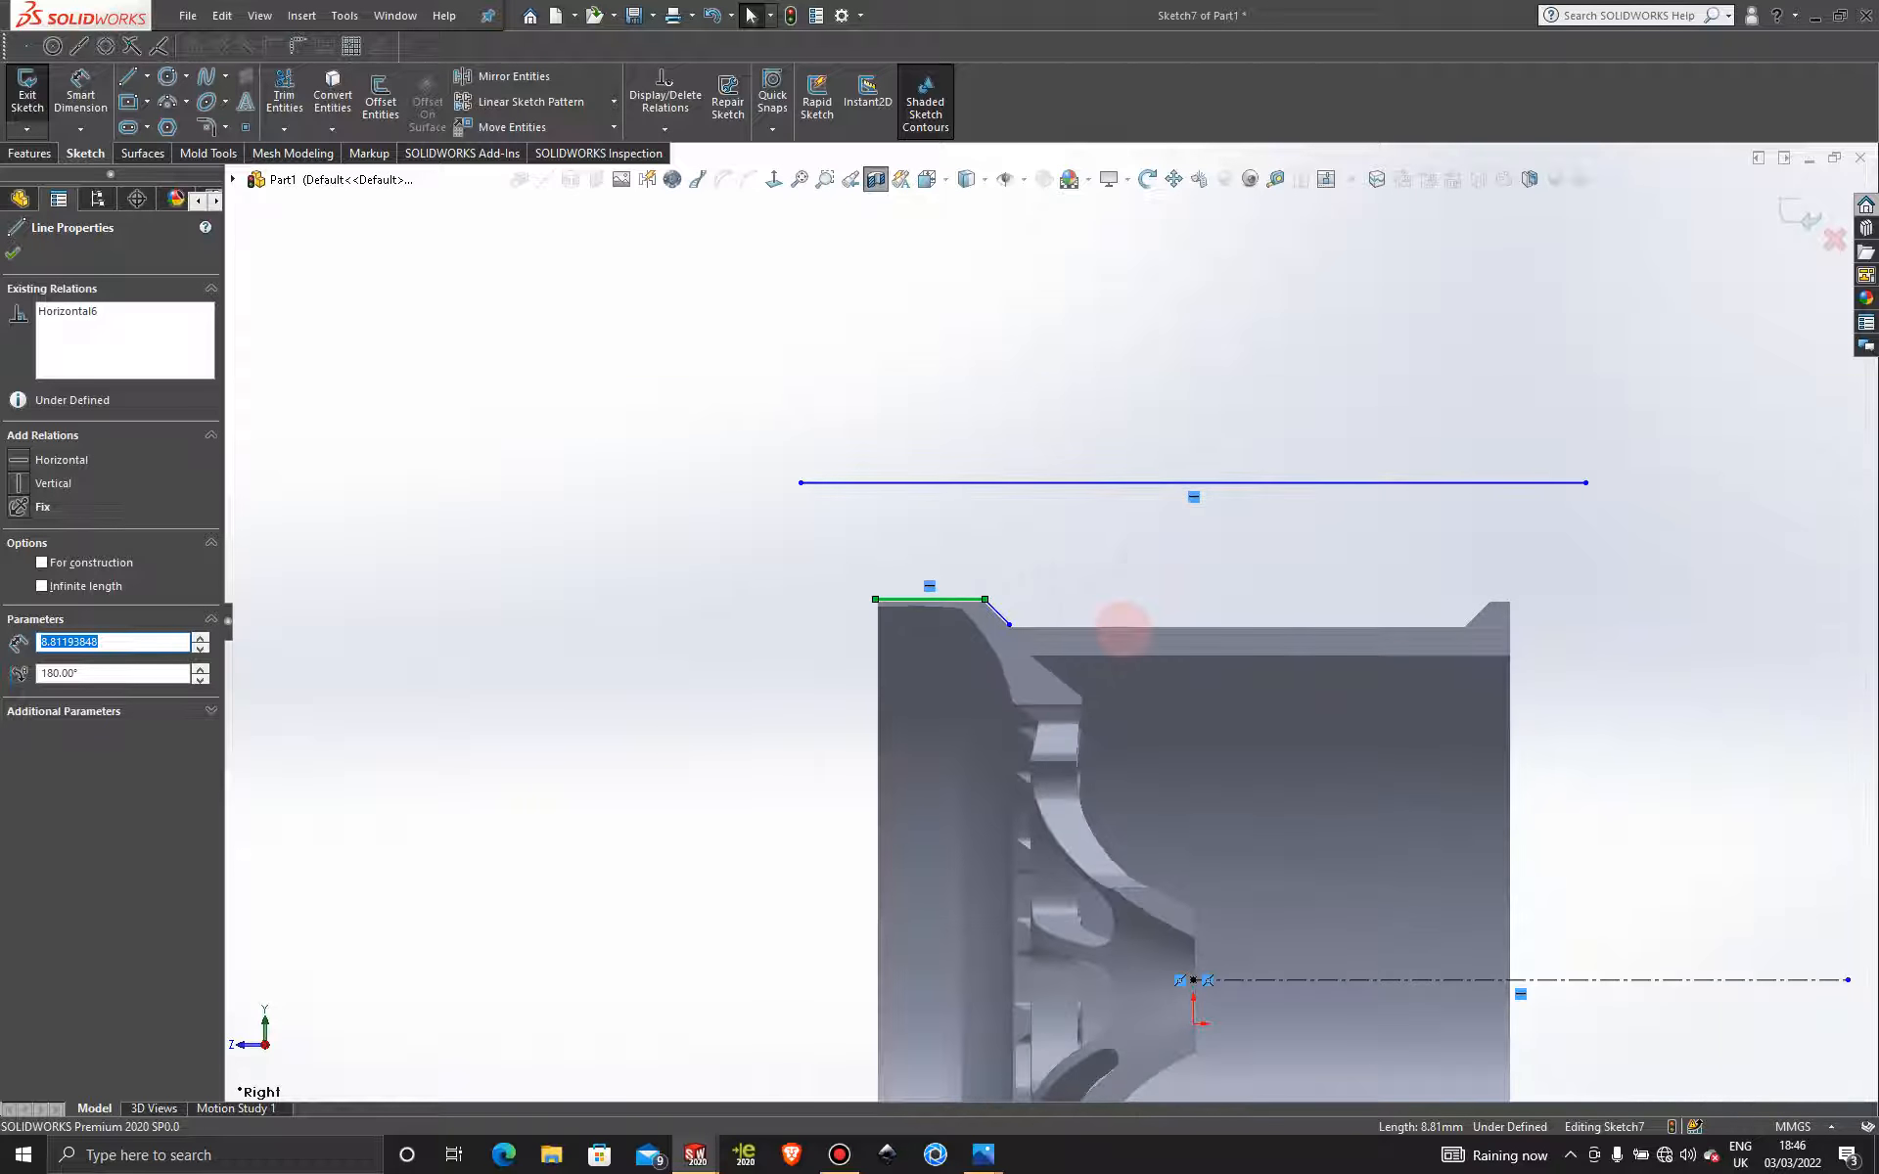
scroll(1220, 520, "down", 2)
scroll(1218, 654, "up", 4)
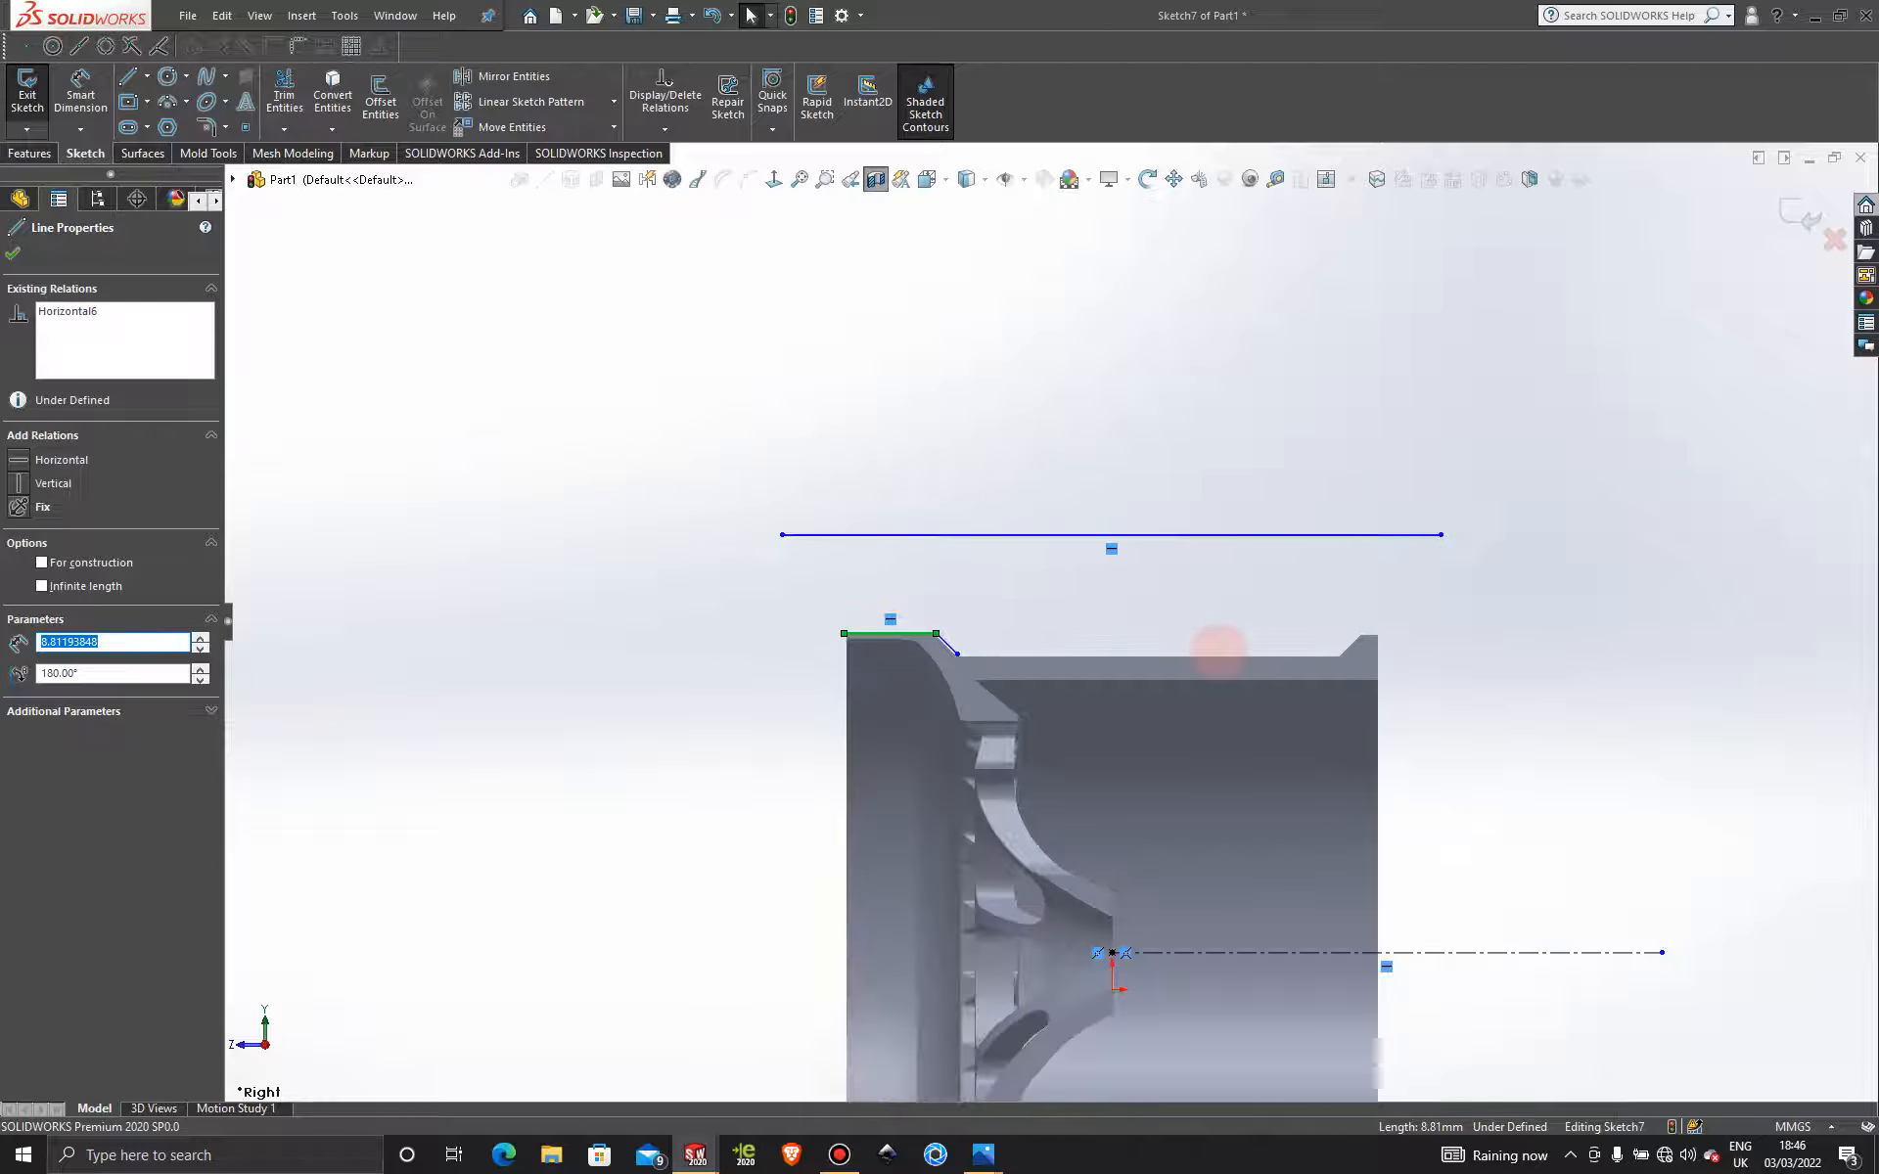
scroll(1170, 650, "down", 3)
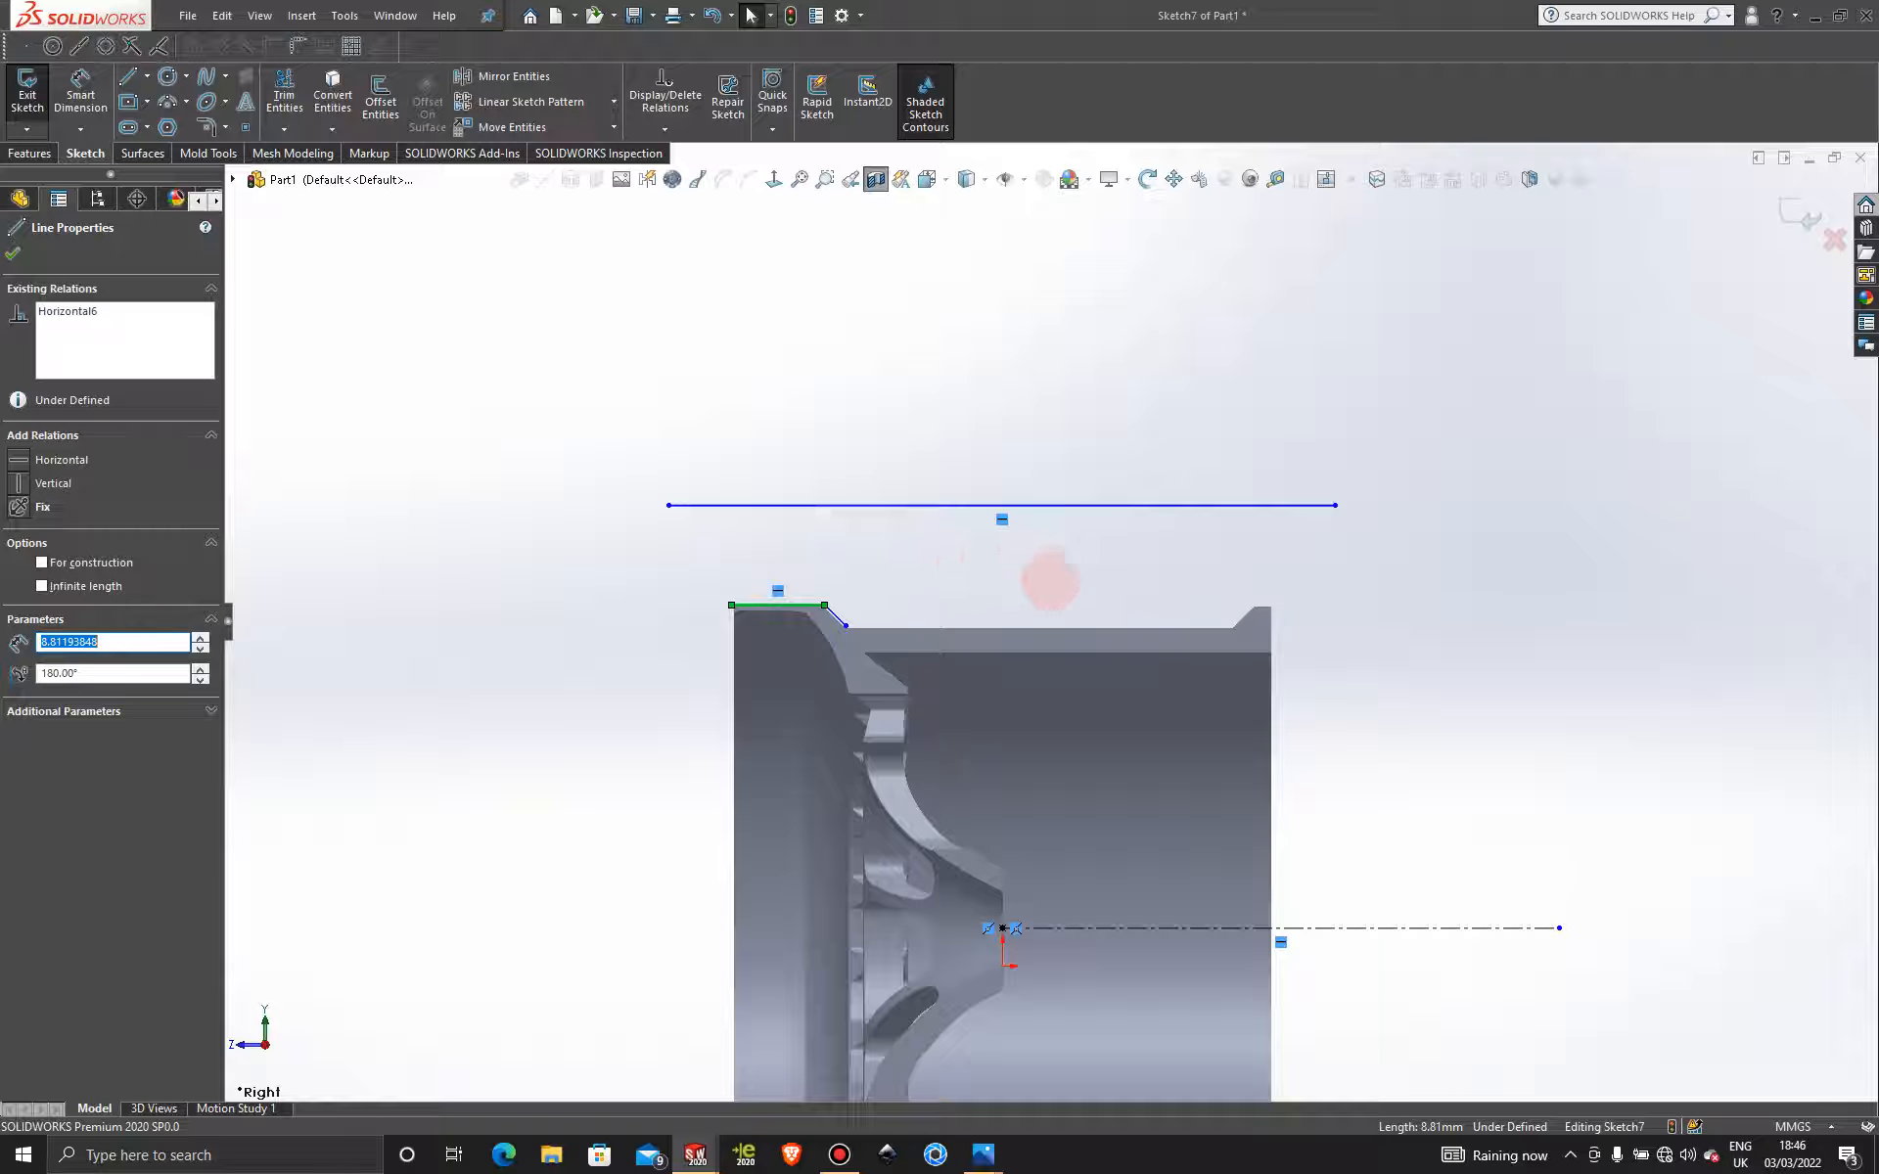
scroll(1048, 574, "down", 2)
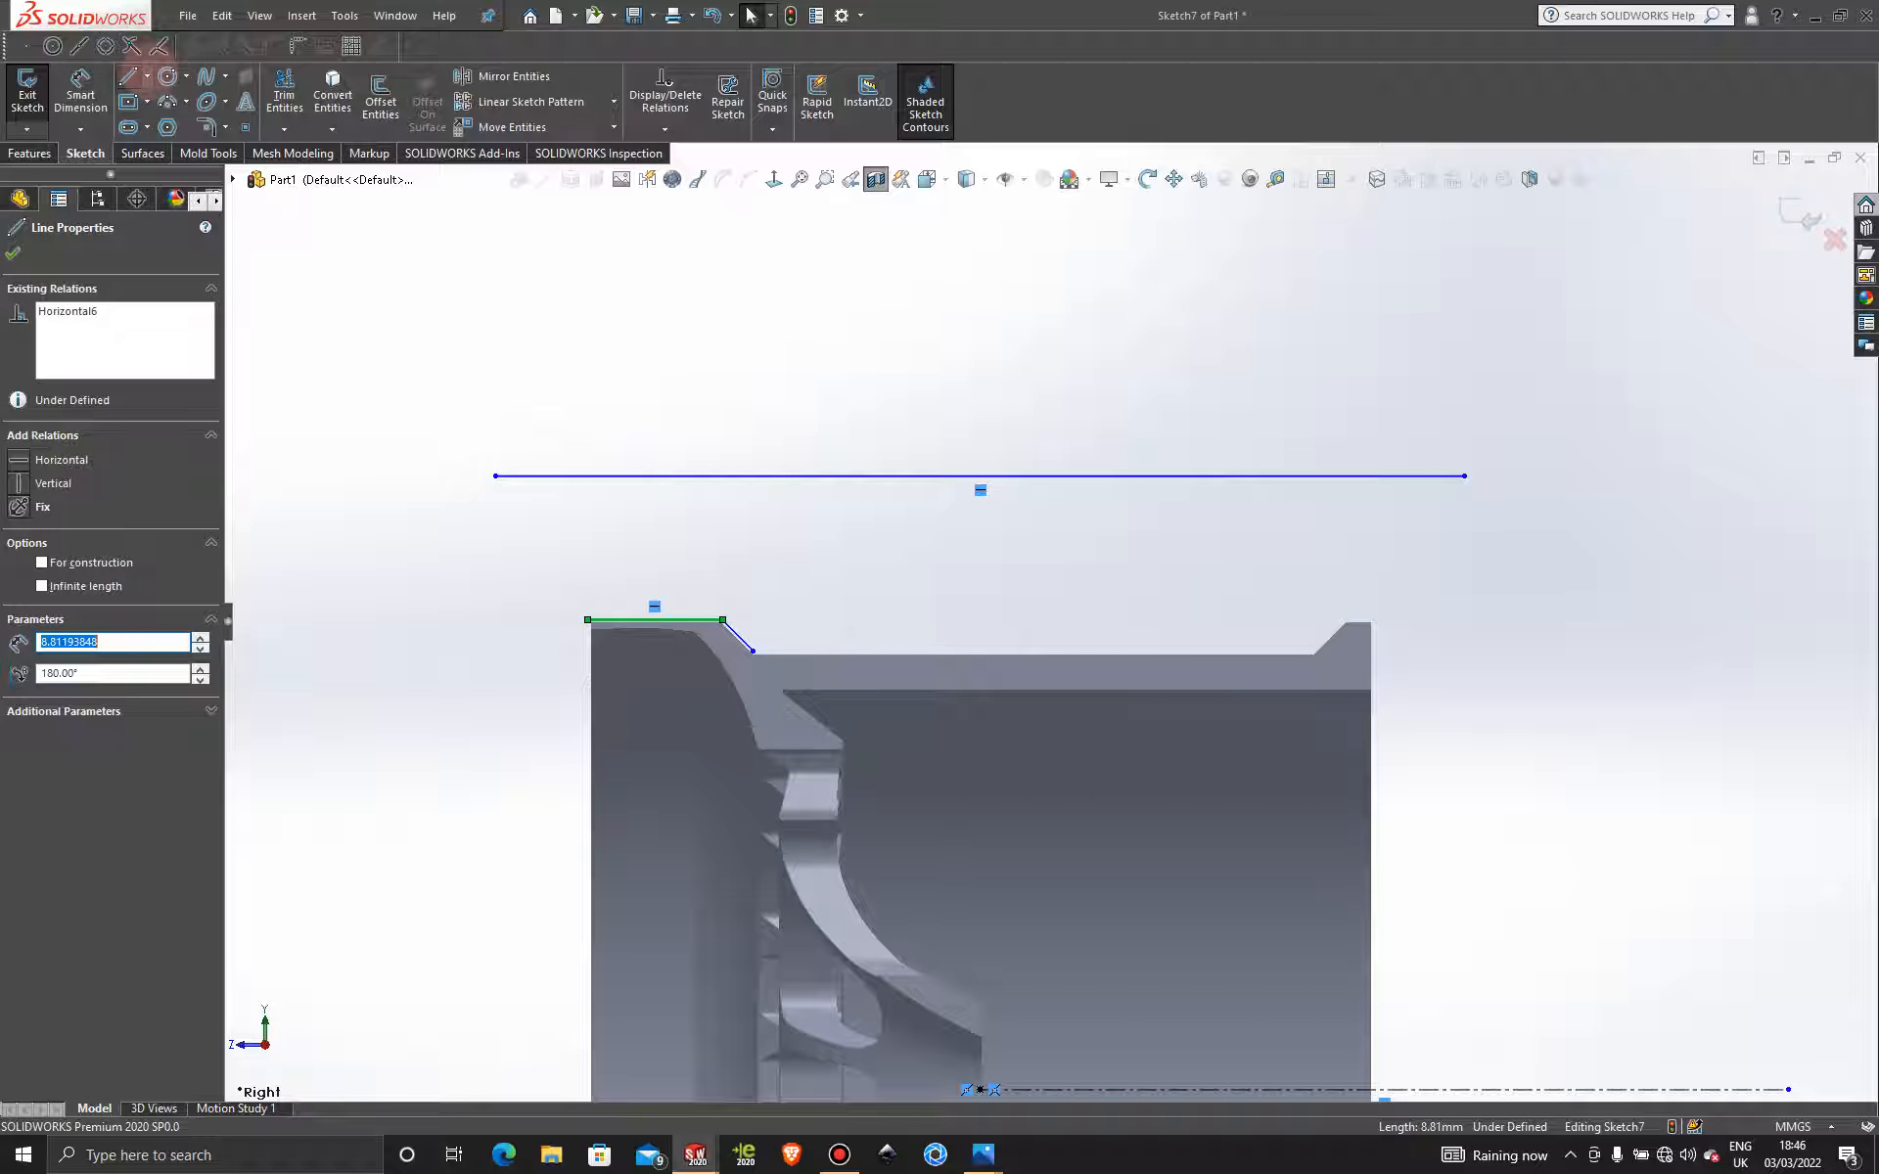
left_click(146, 77)
left_click(181, 119)
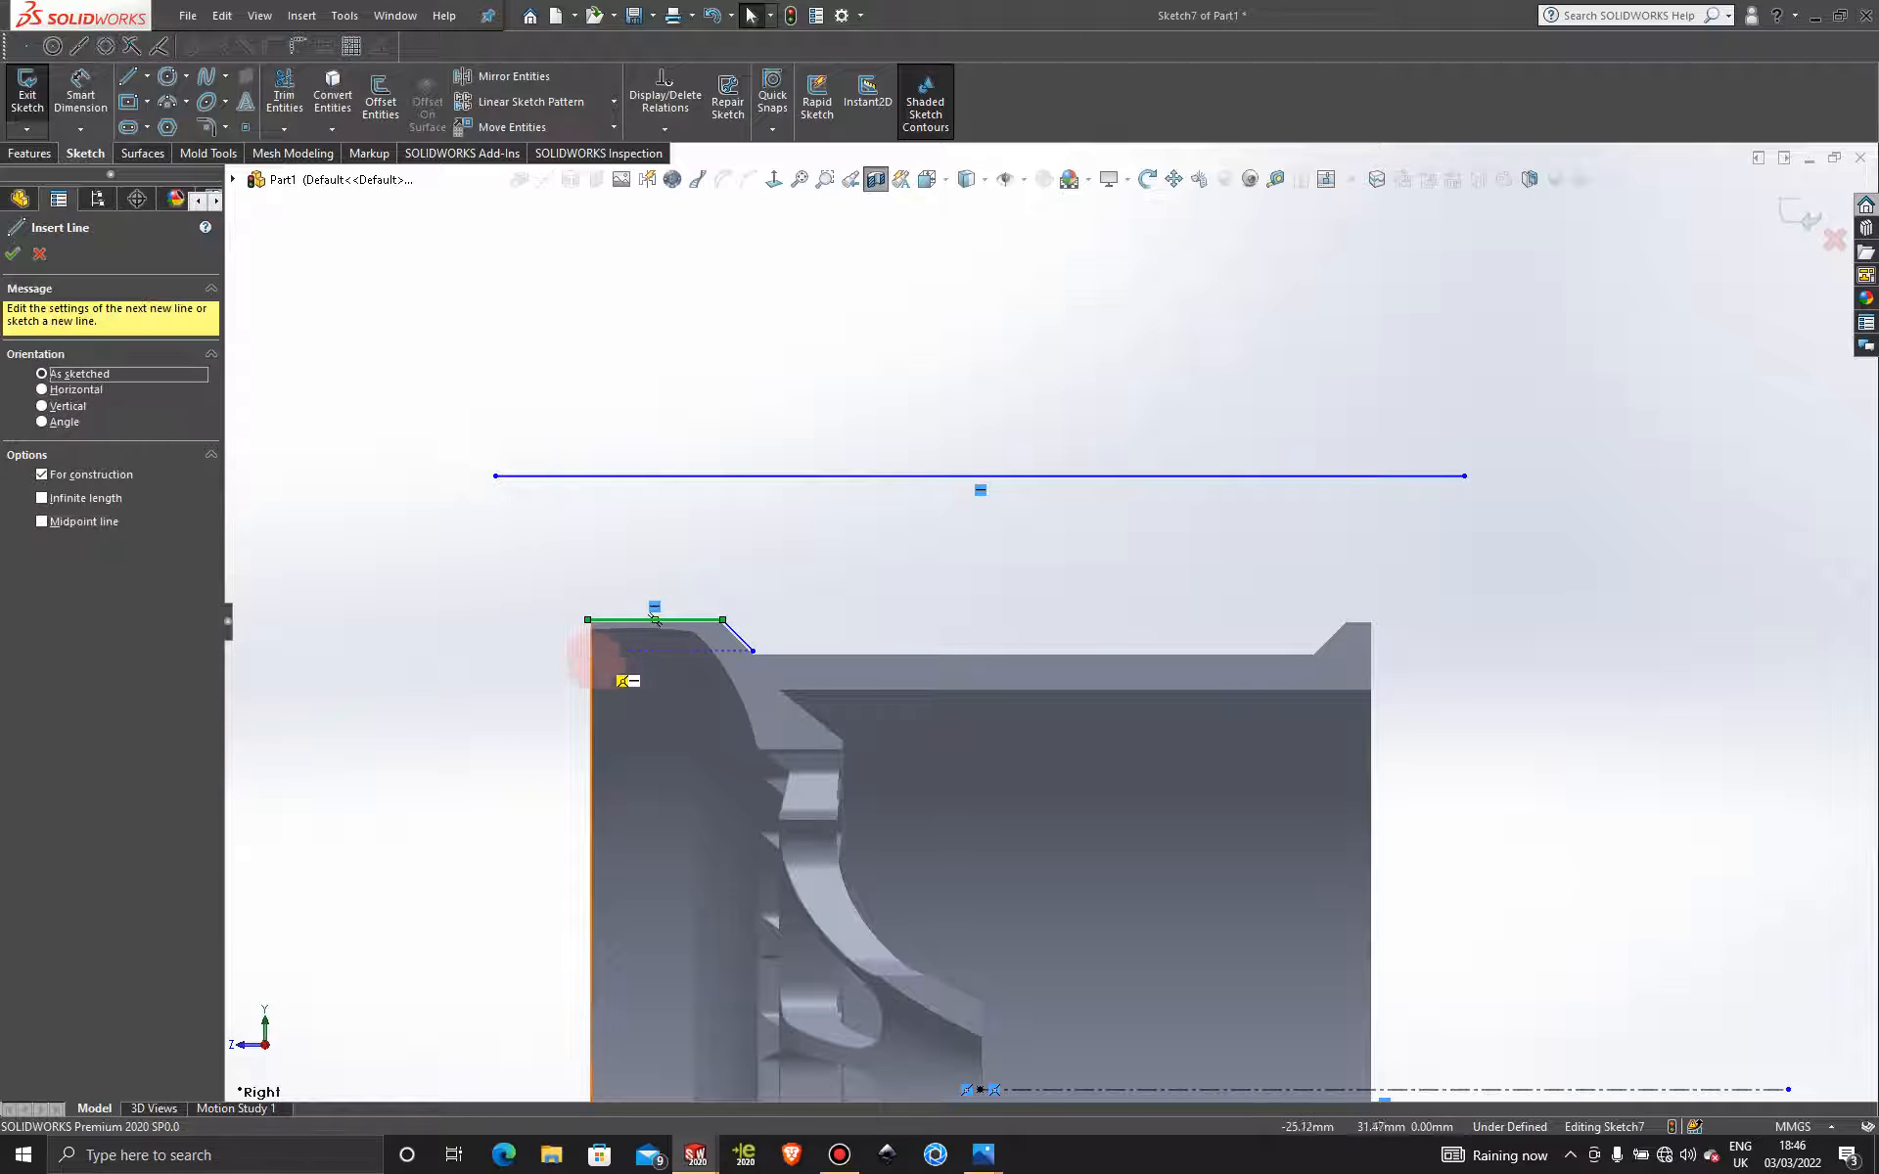
left_click(591, 651)
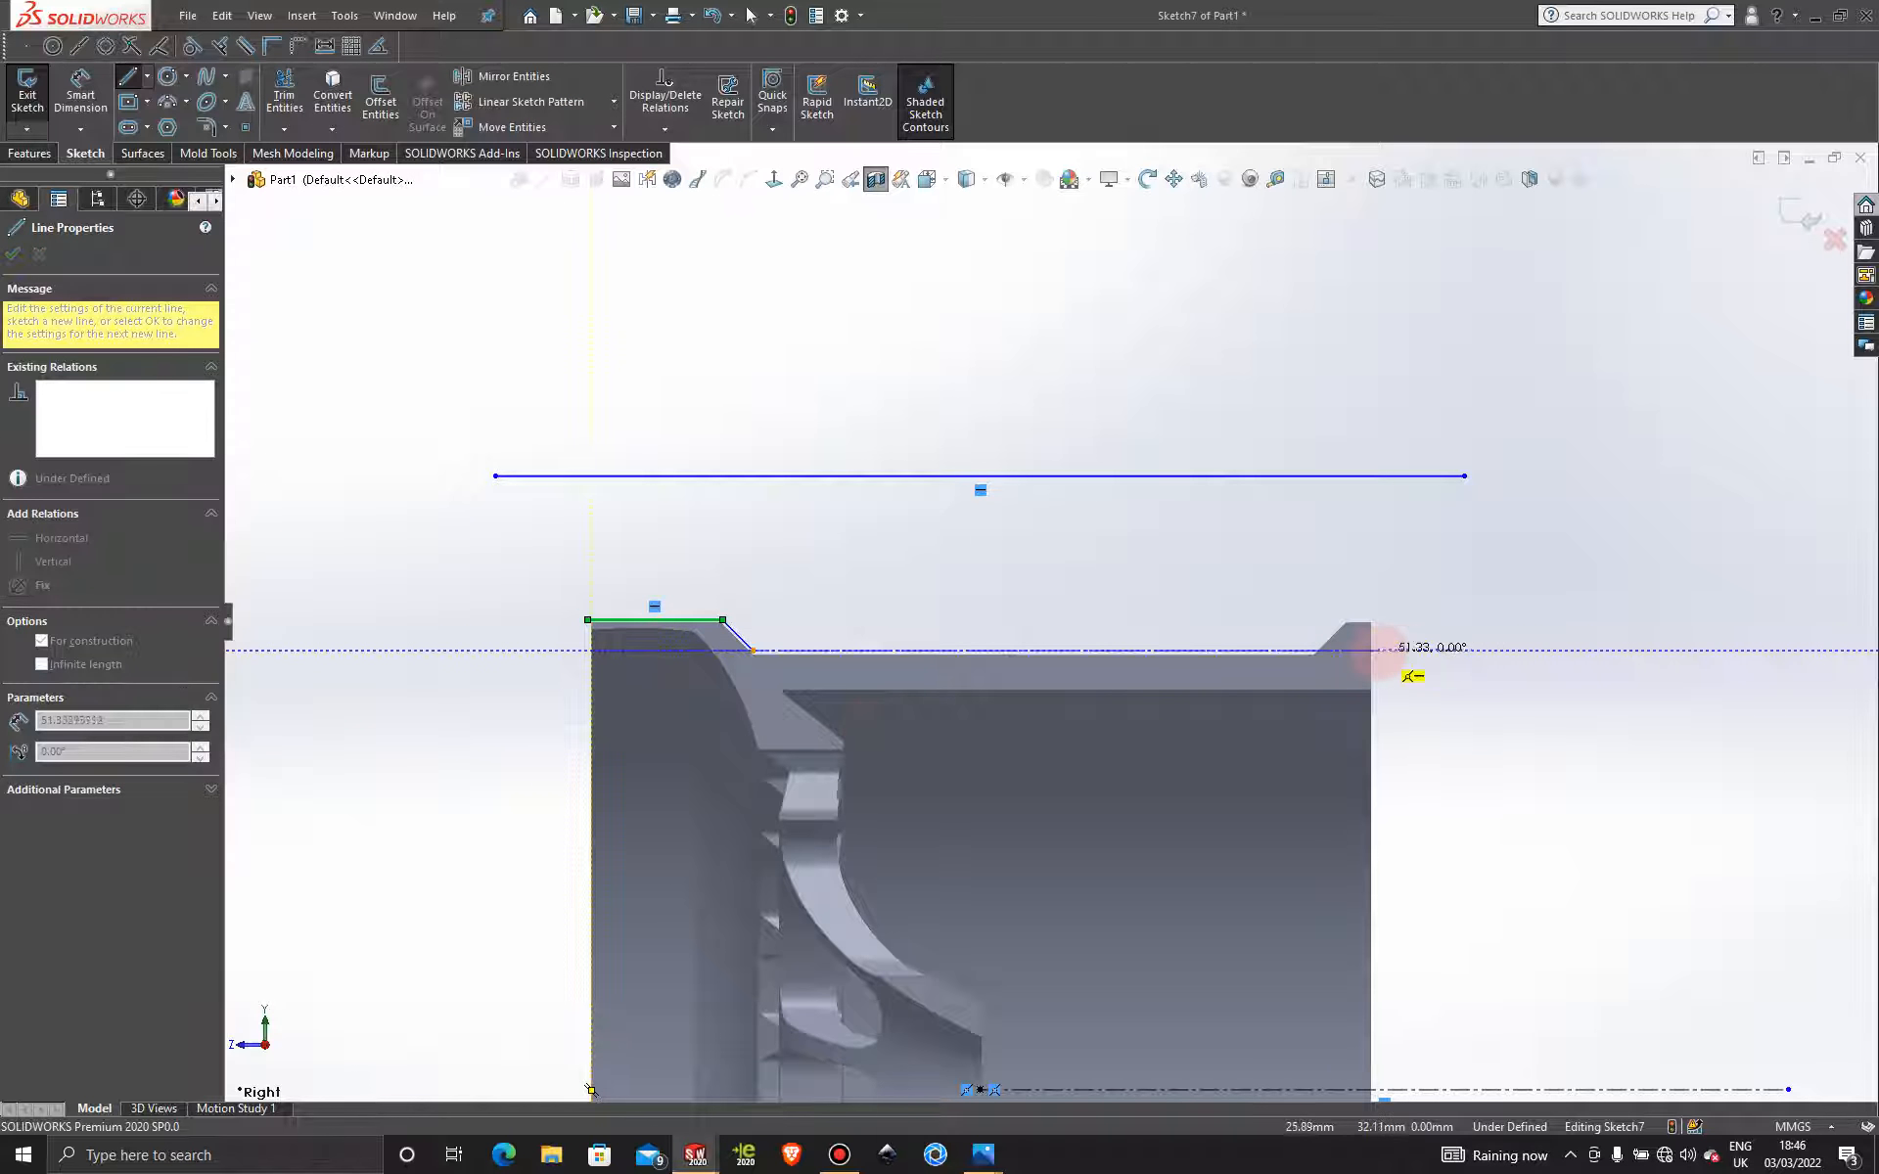
left_click(1379, 650)
key("Escape")
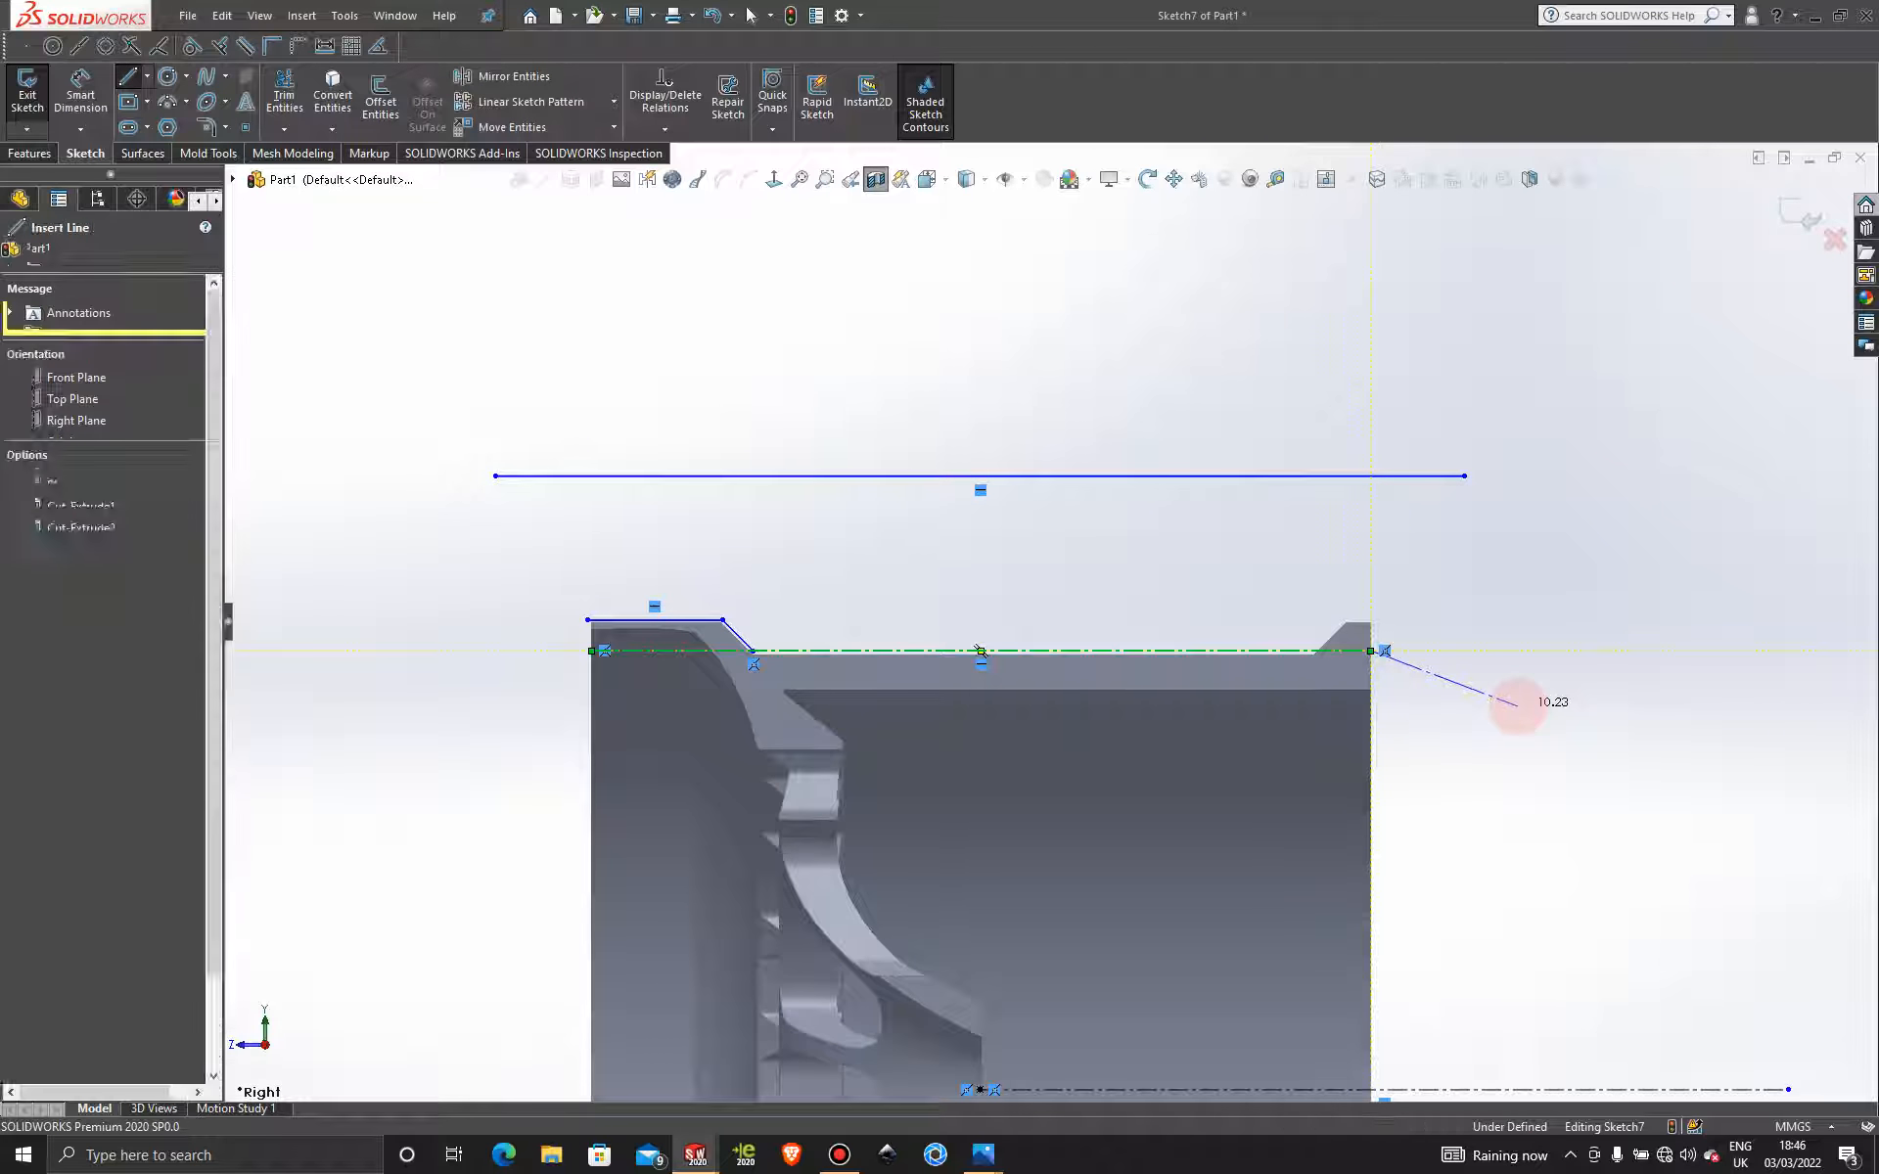
key("Escape")
Draw a centerline about 22.7 mm long up from the rim centerline's midpoint past the upper horizontal line, and make it vertical.
left_click(146, 77)
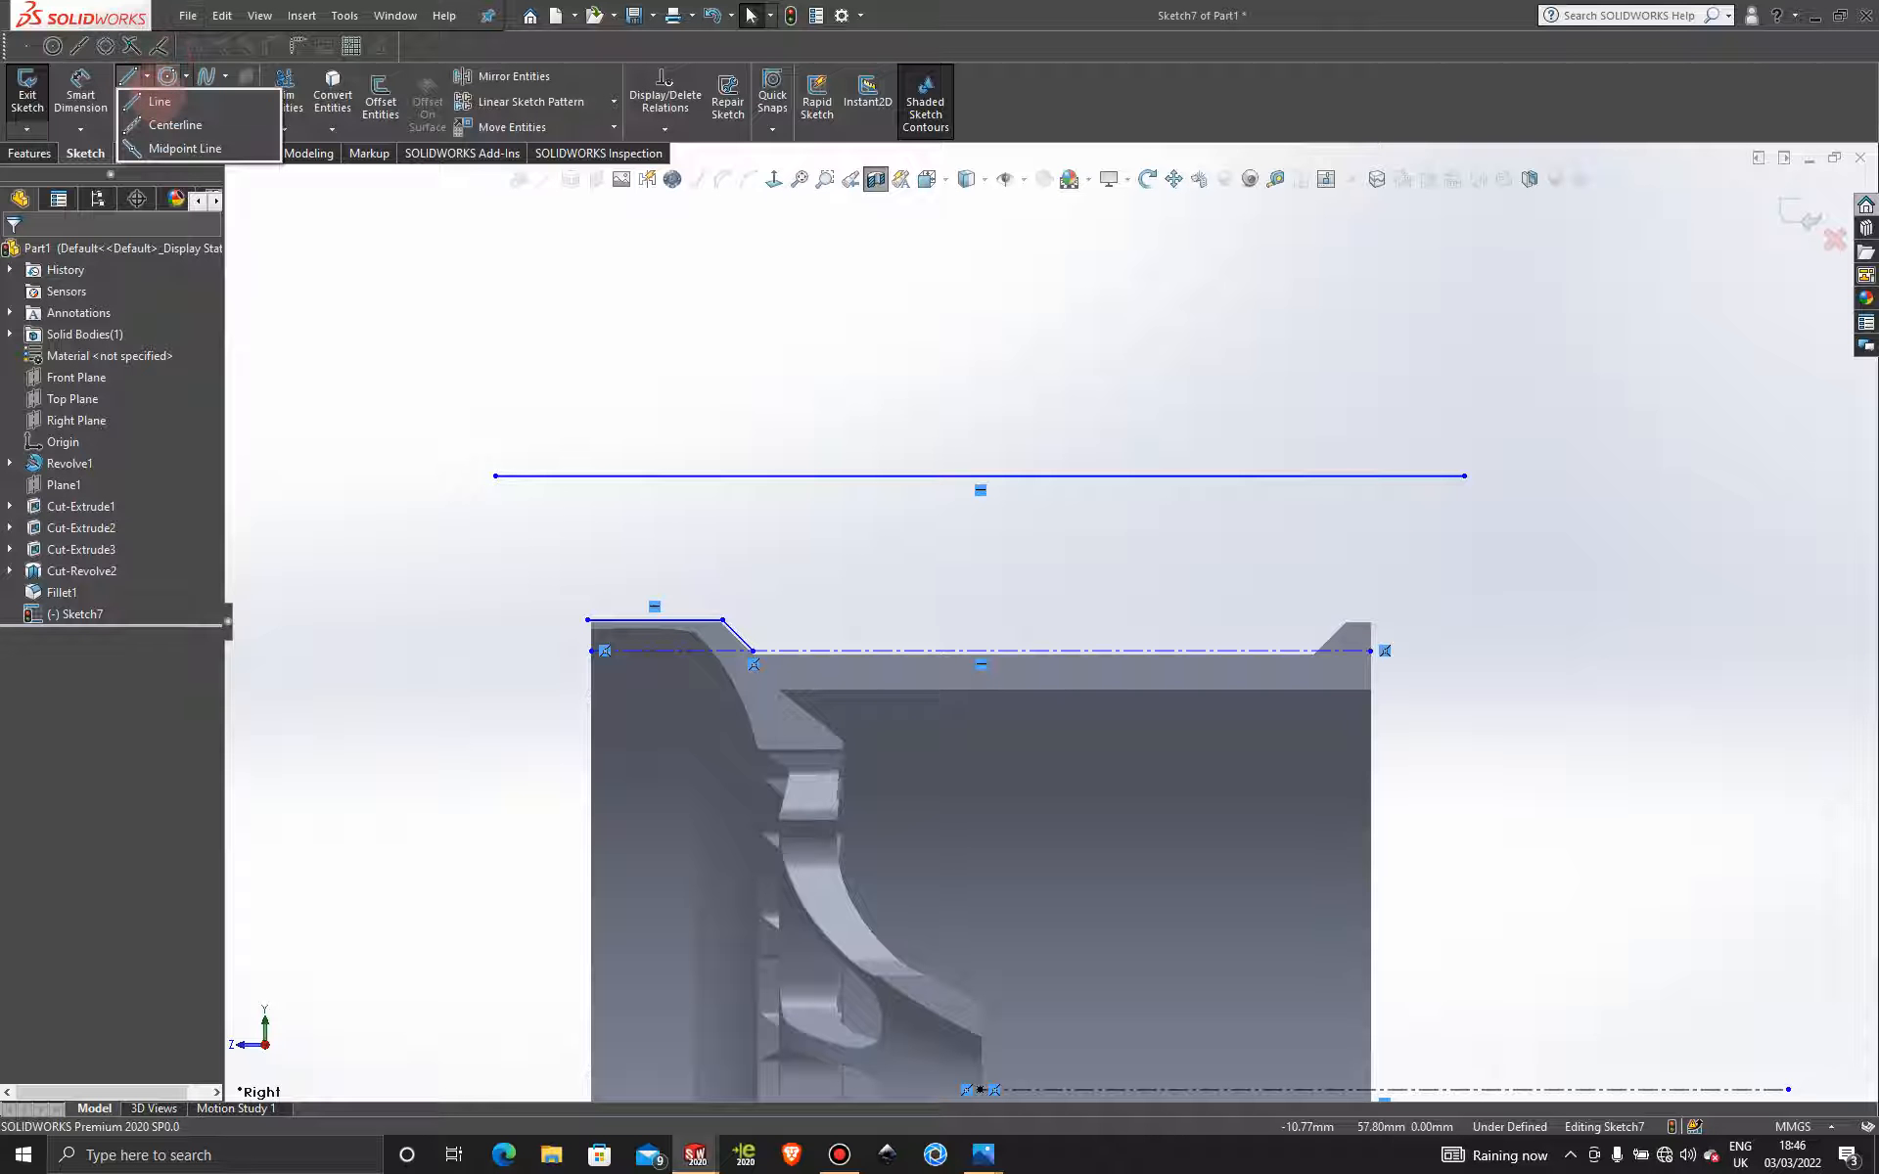
left_click(174, 126)
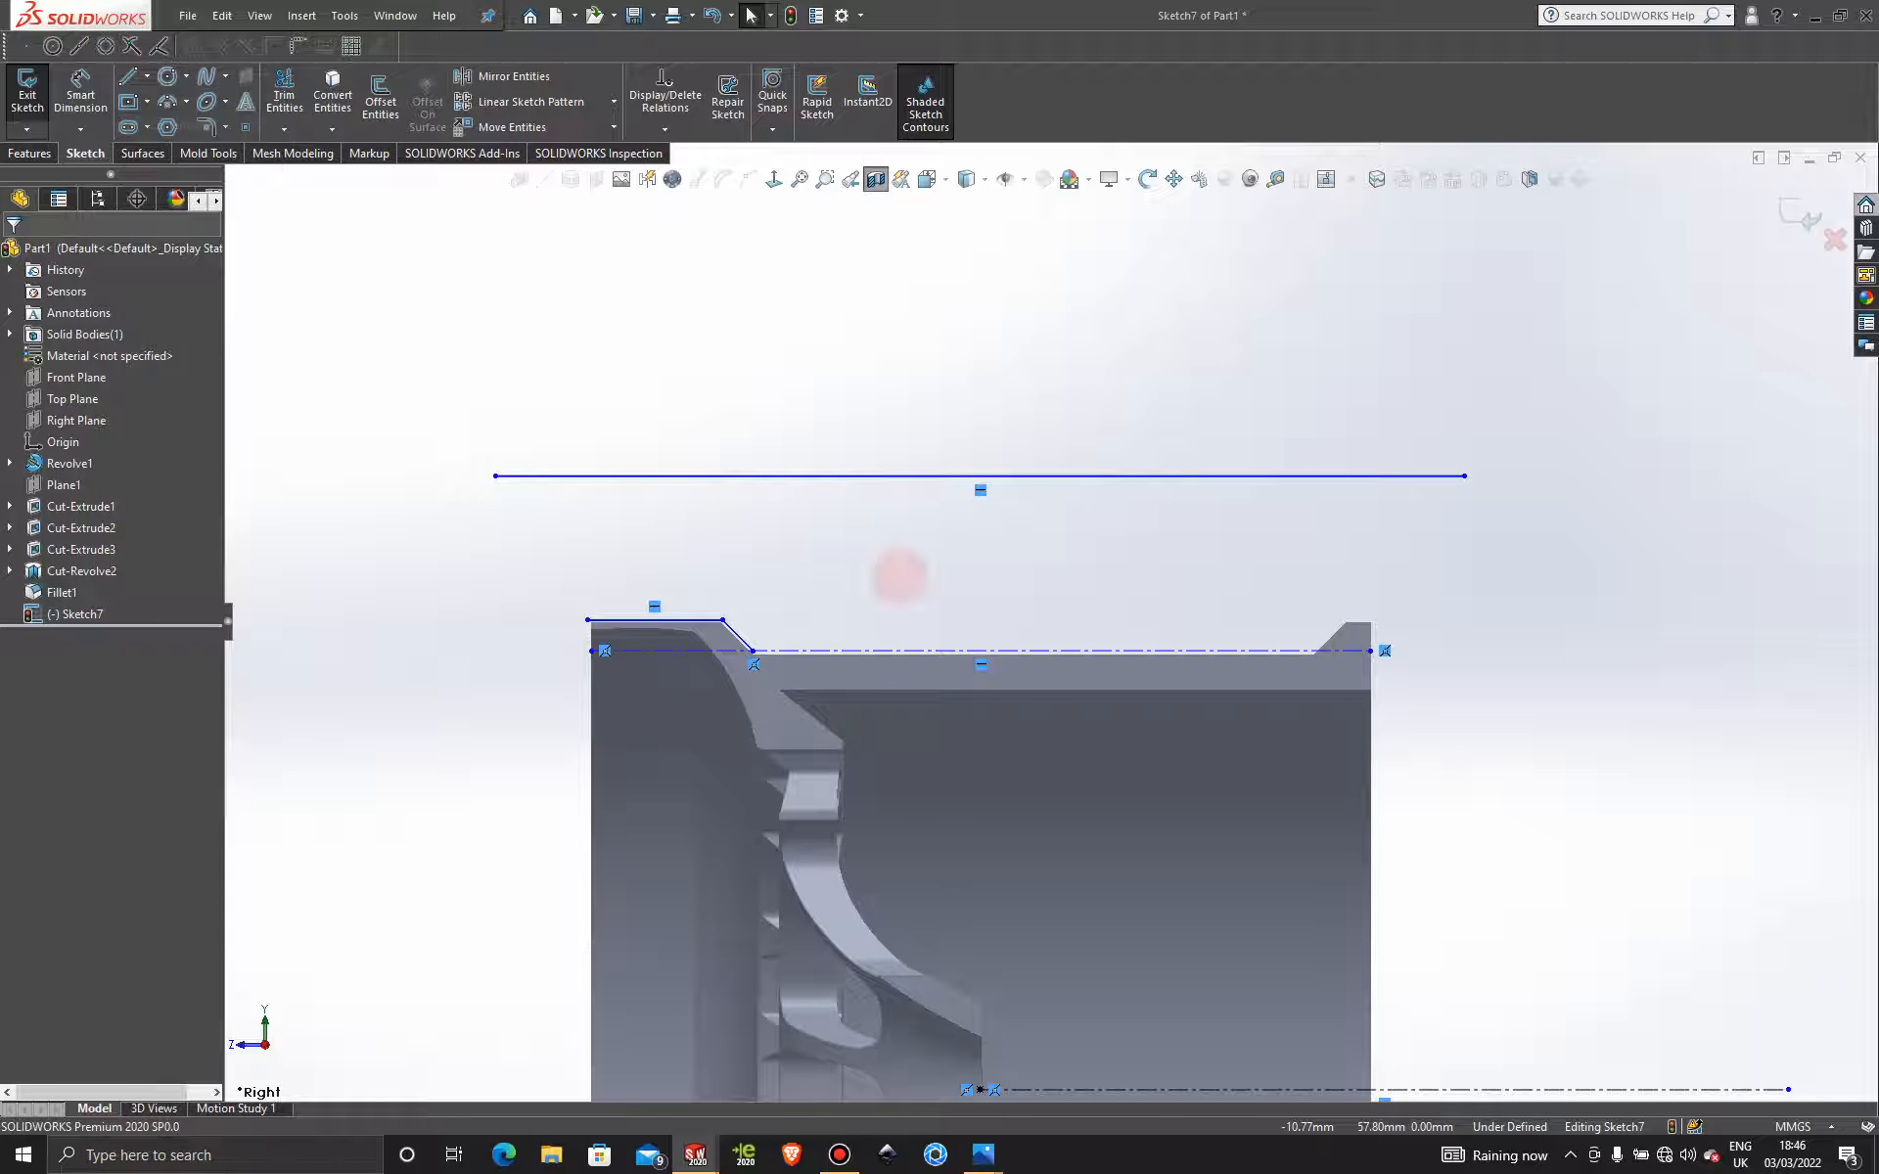
left_click(981, 651)
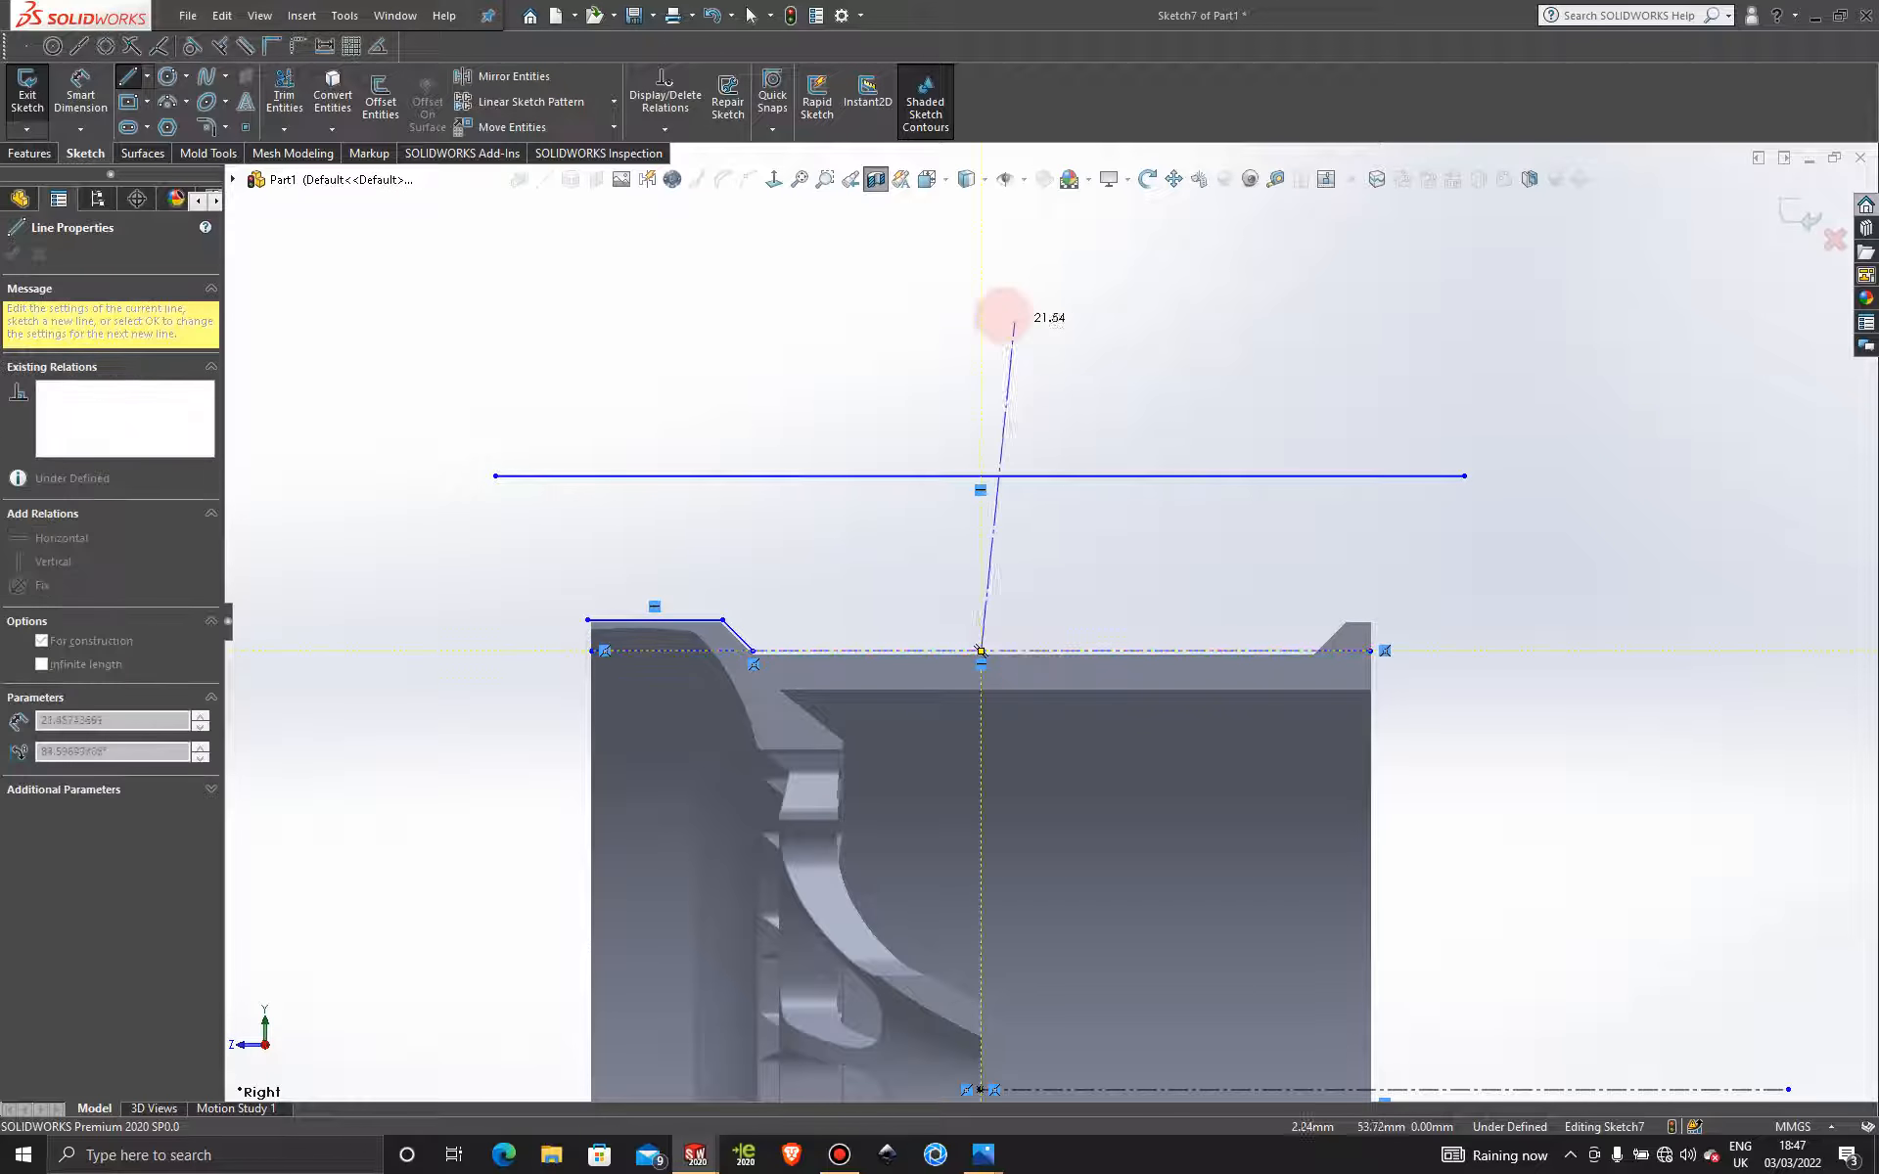
left_click(1010, 304)
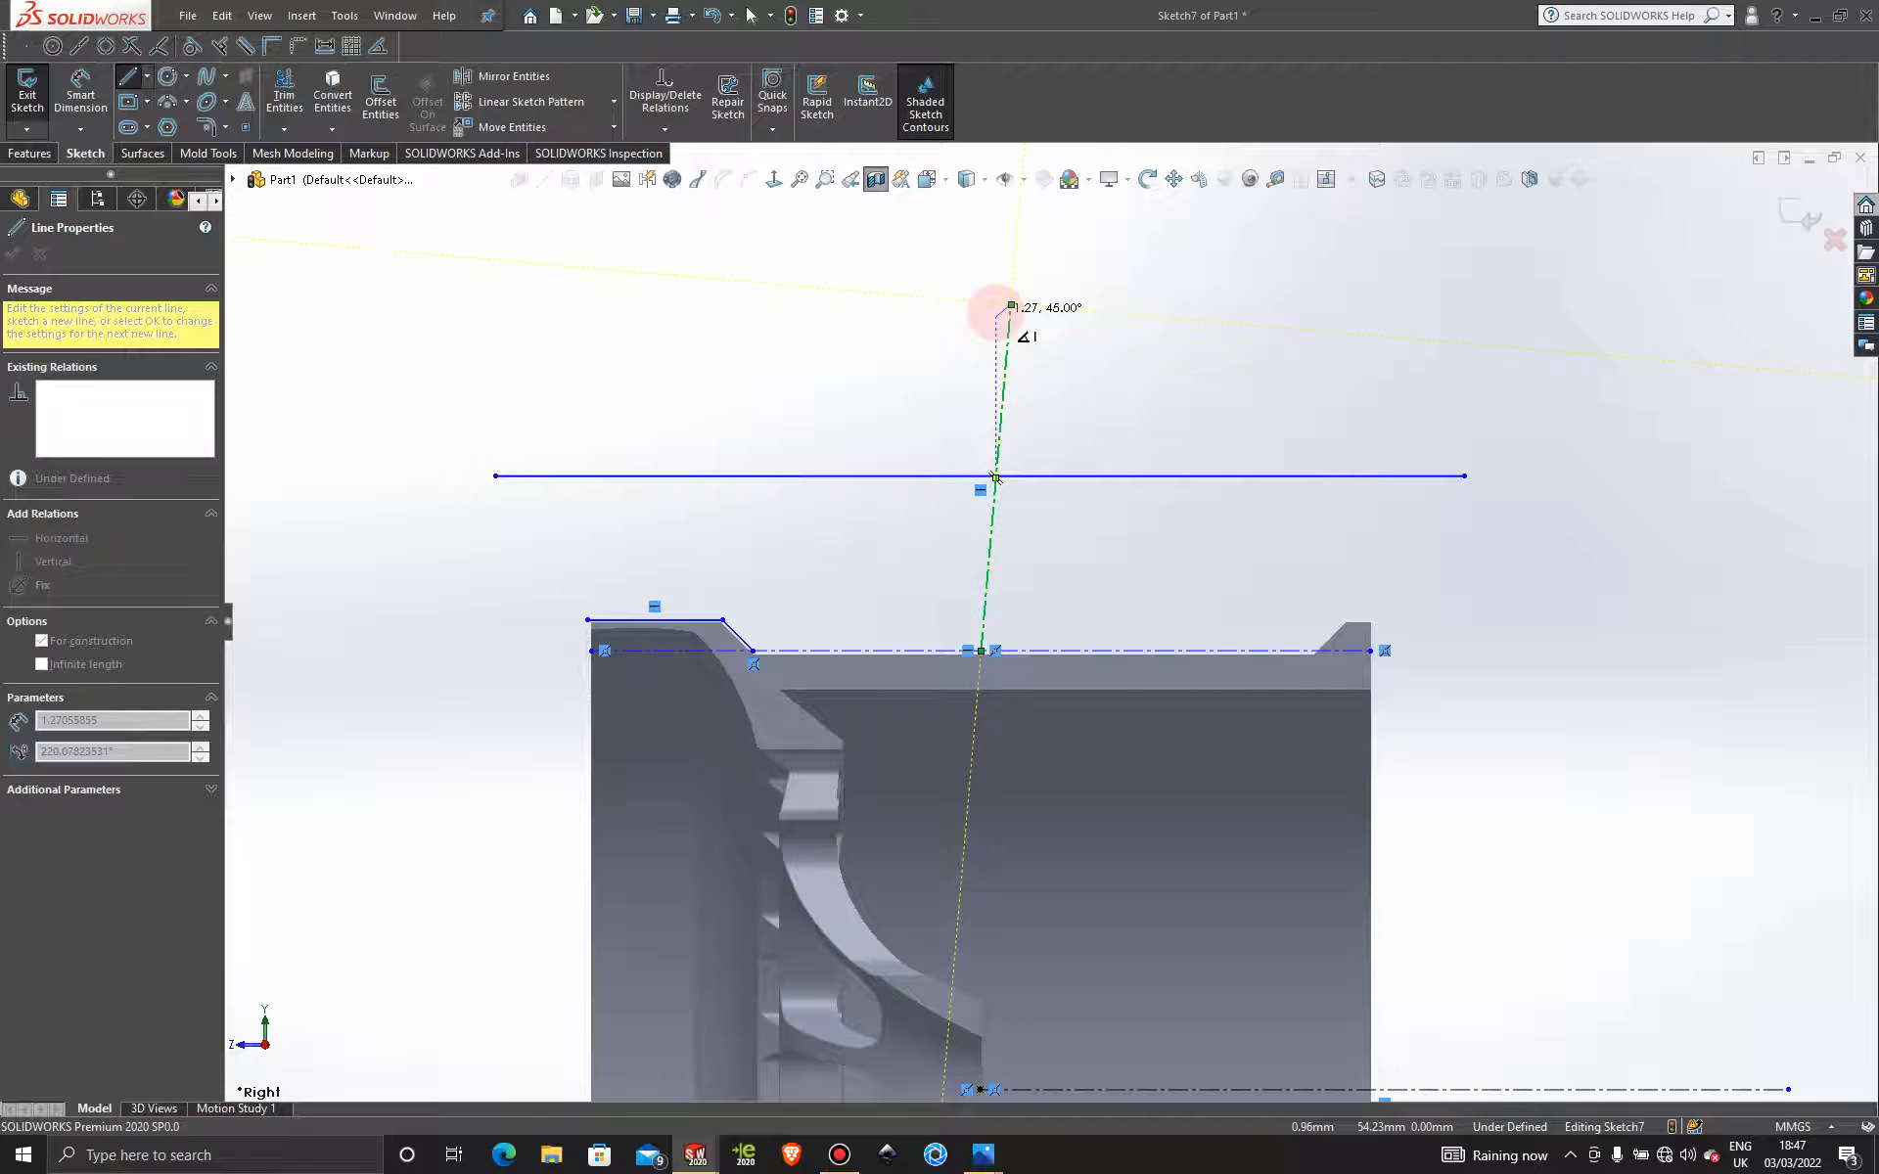
key("Escape")
left_click(1013, 369)
left_click(1002, 362)
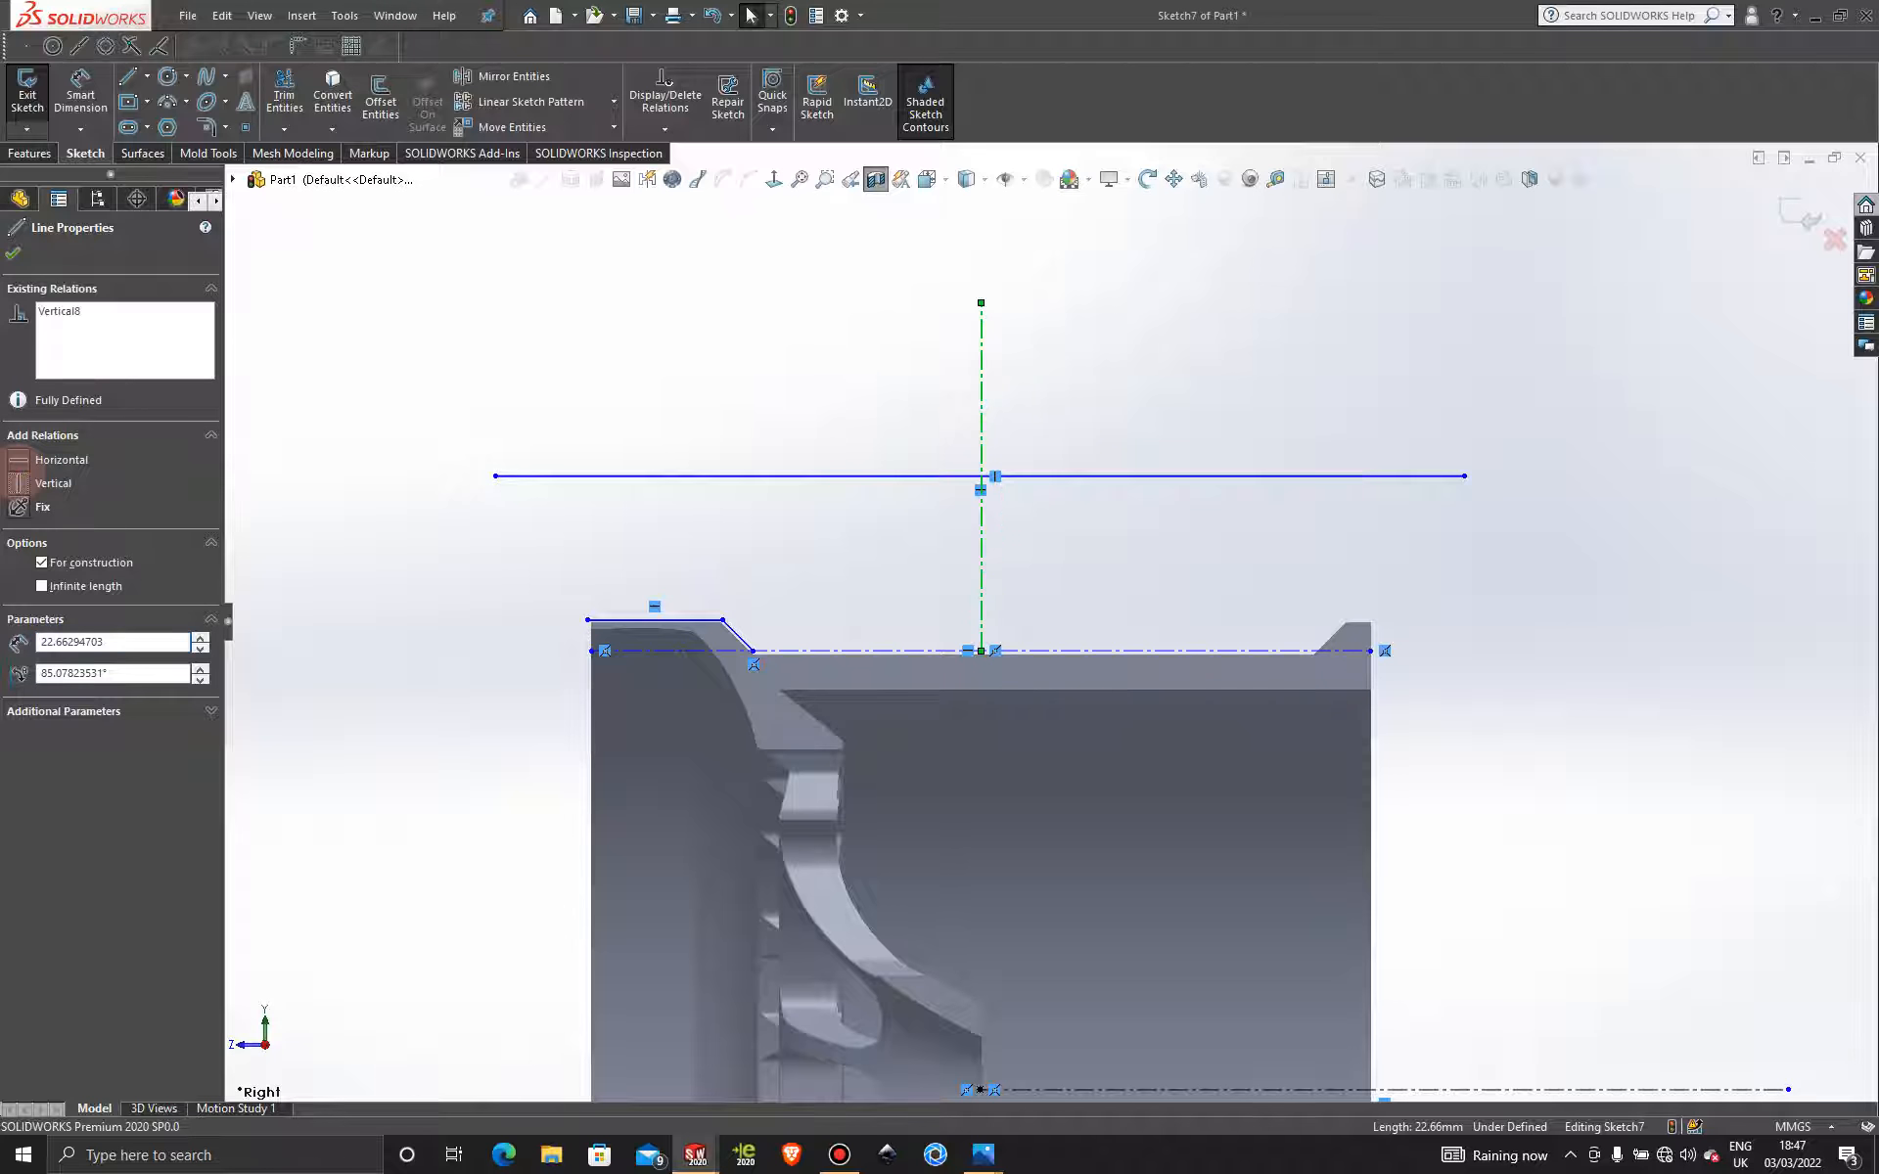
left_click(1696, 594)
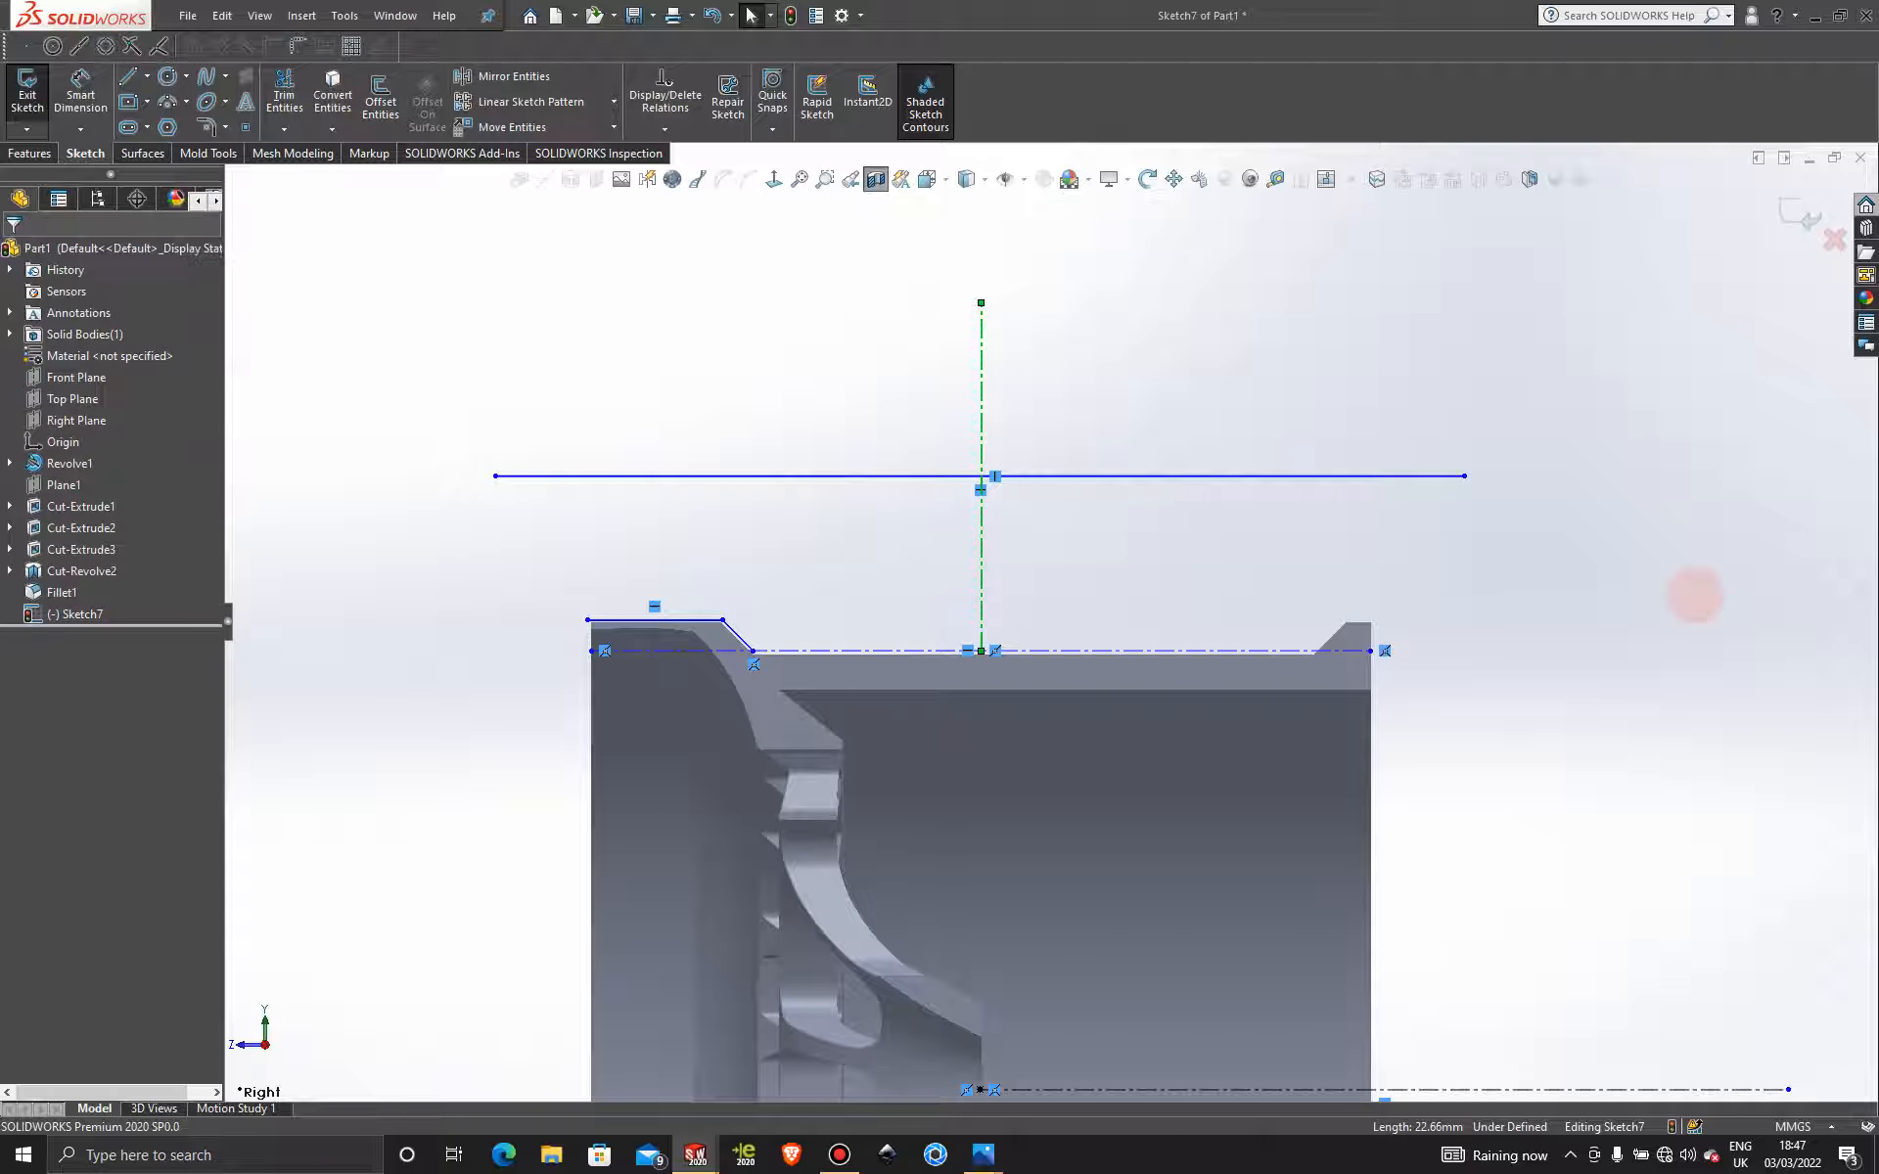
left_click(1573, 597)
scroll(1576, 598, "up", 3)
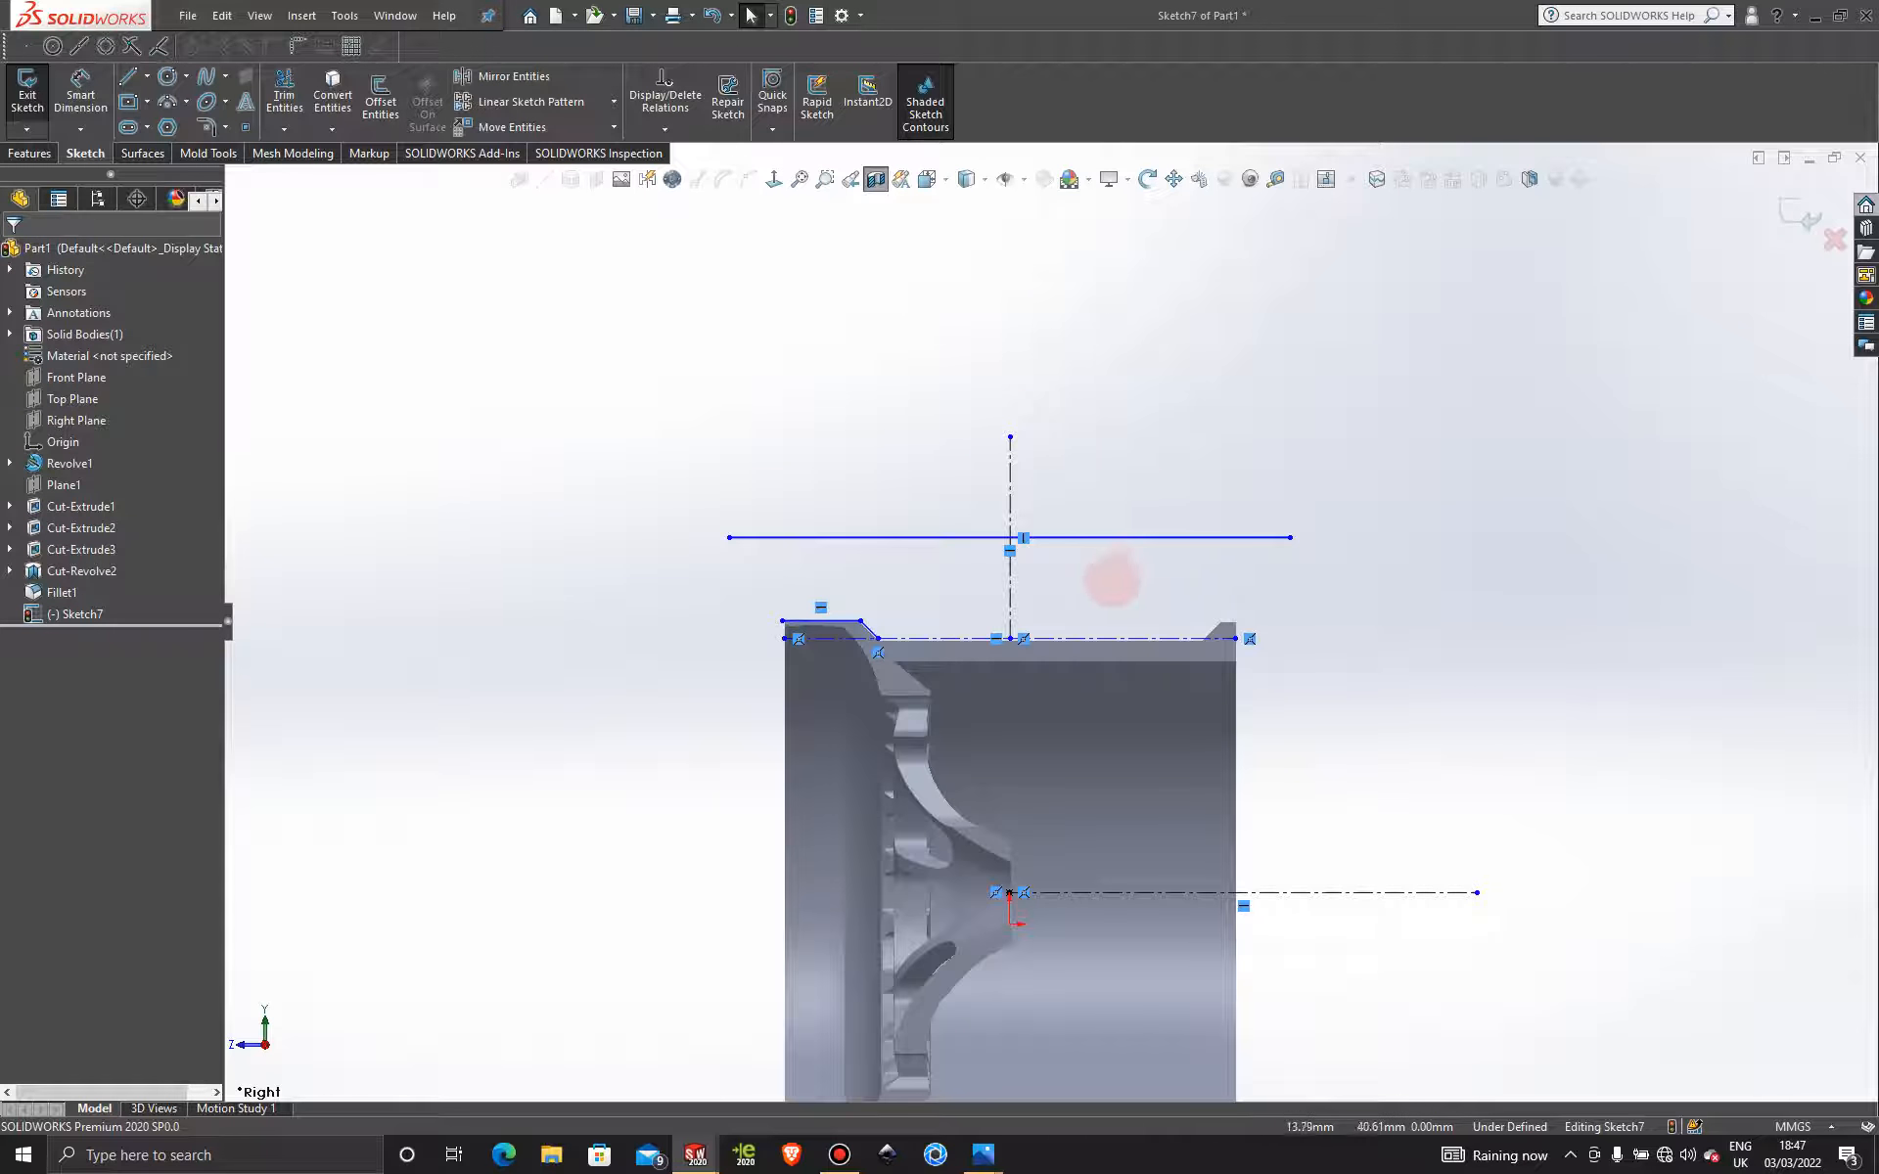
scroll(965, 587, "down", 4)
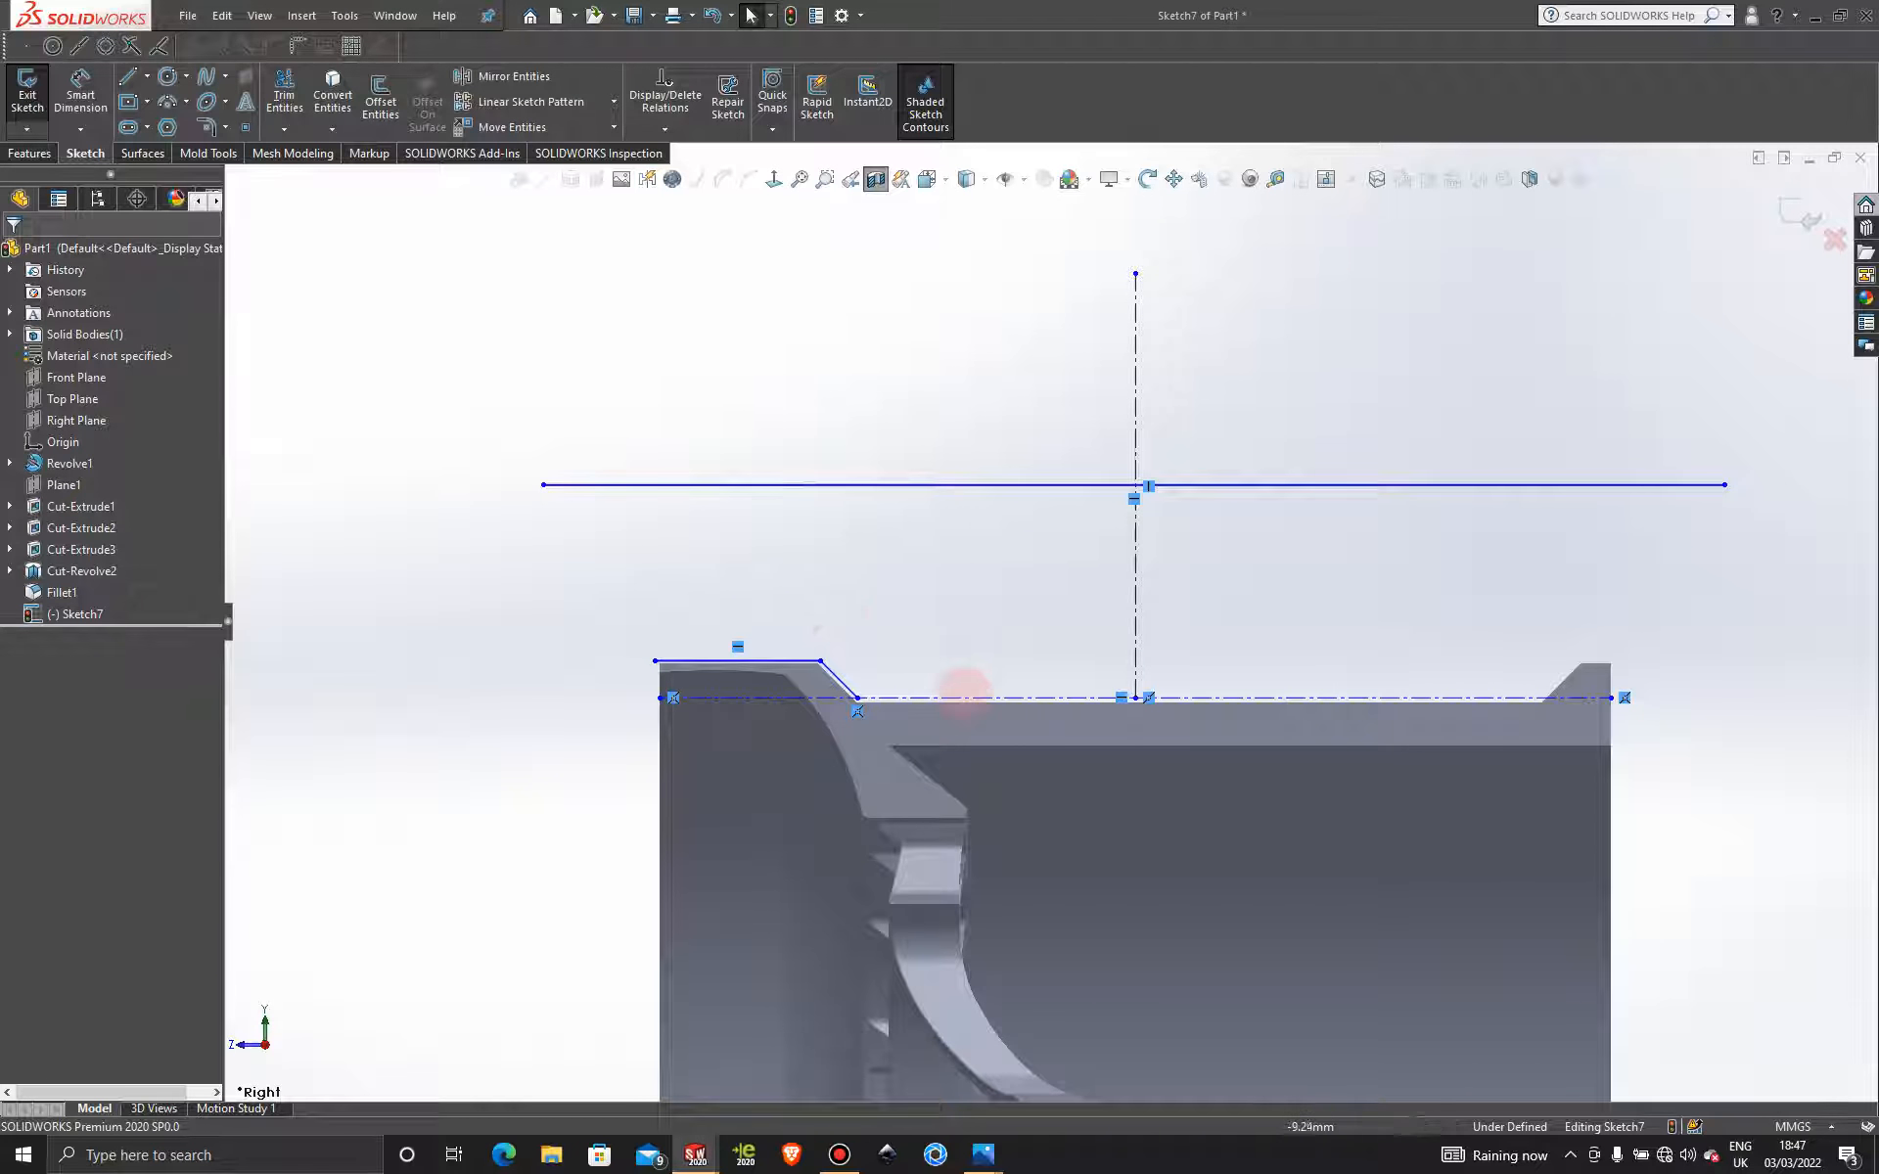
left_click(981, 696)
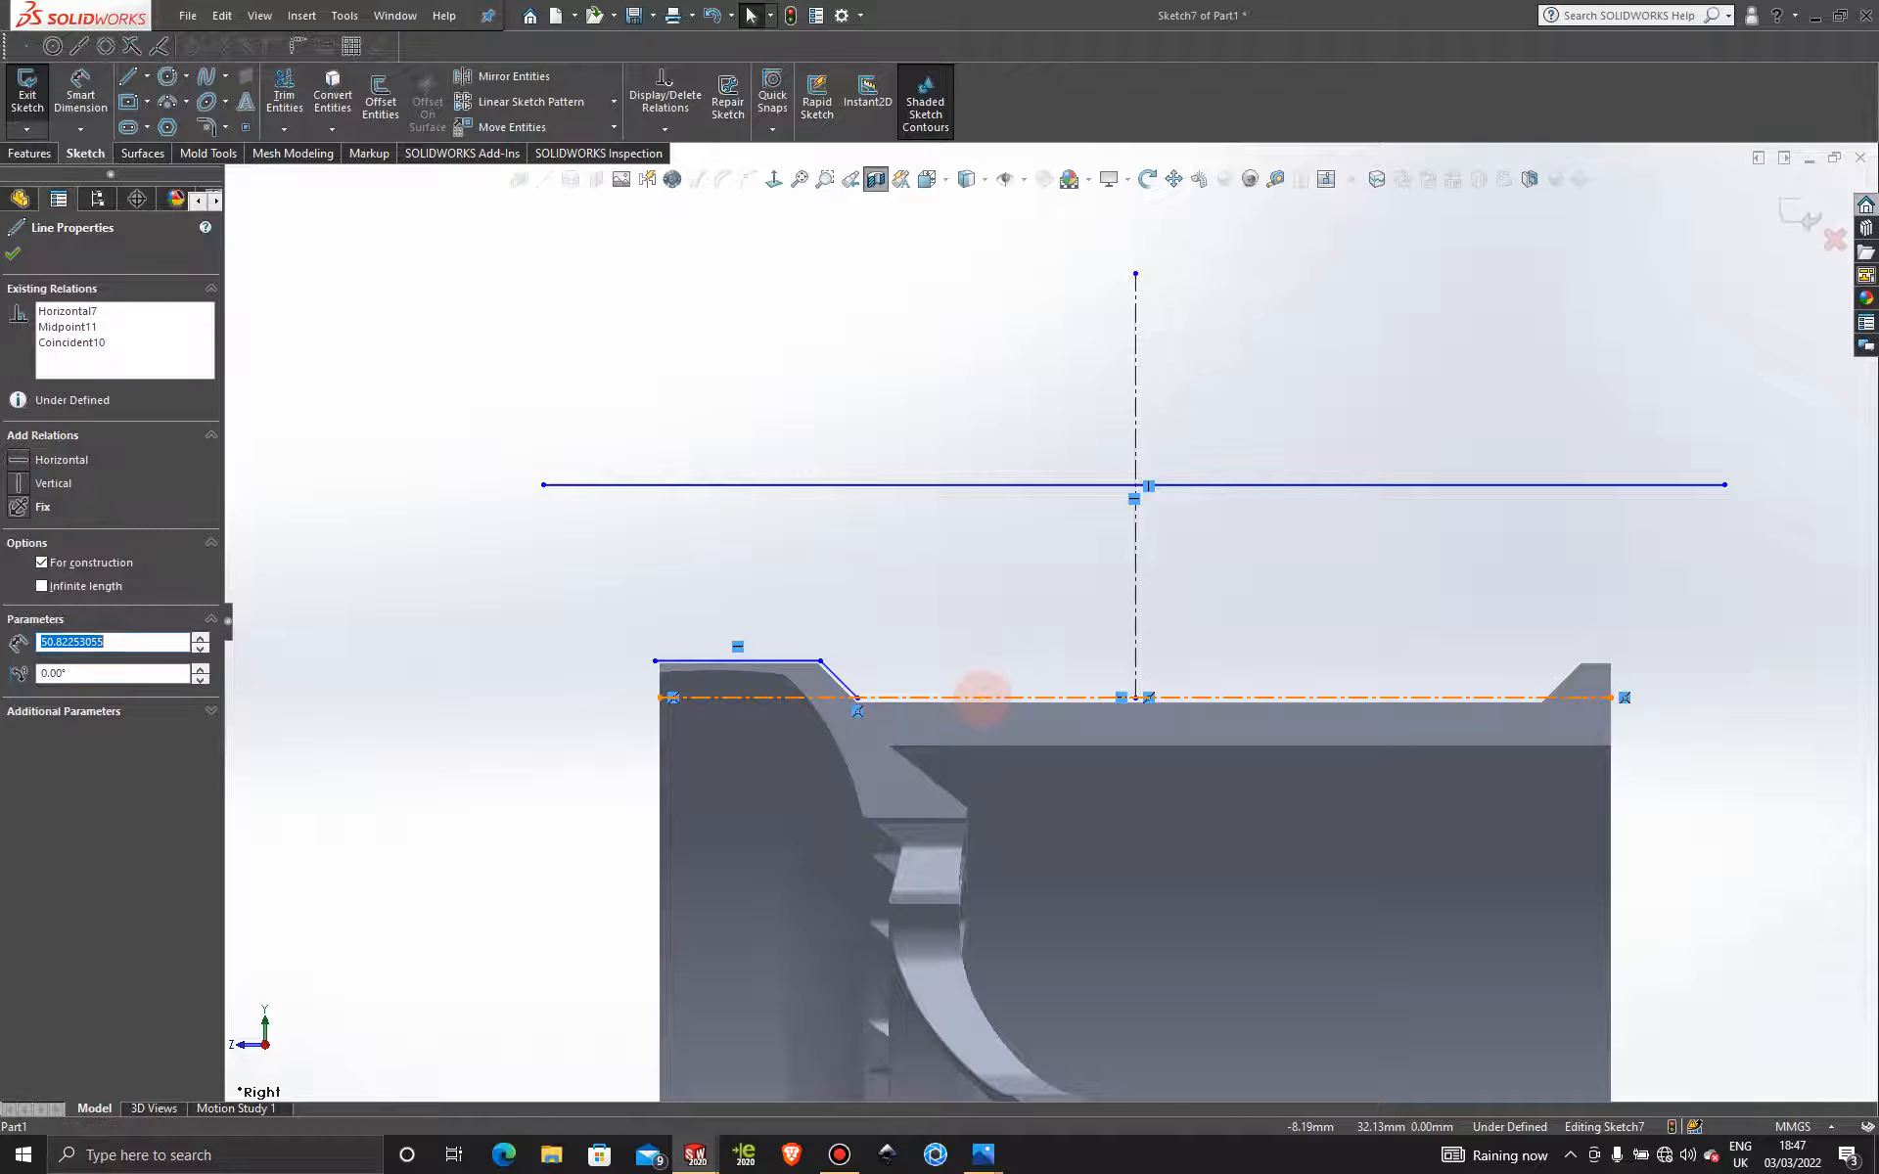
right_click(979, 695)
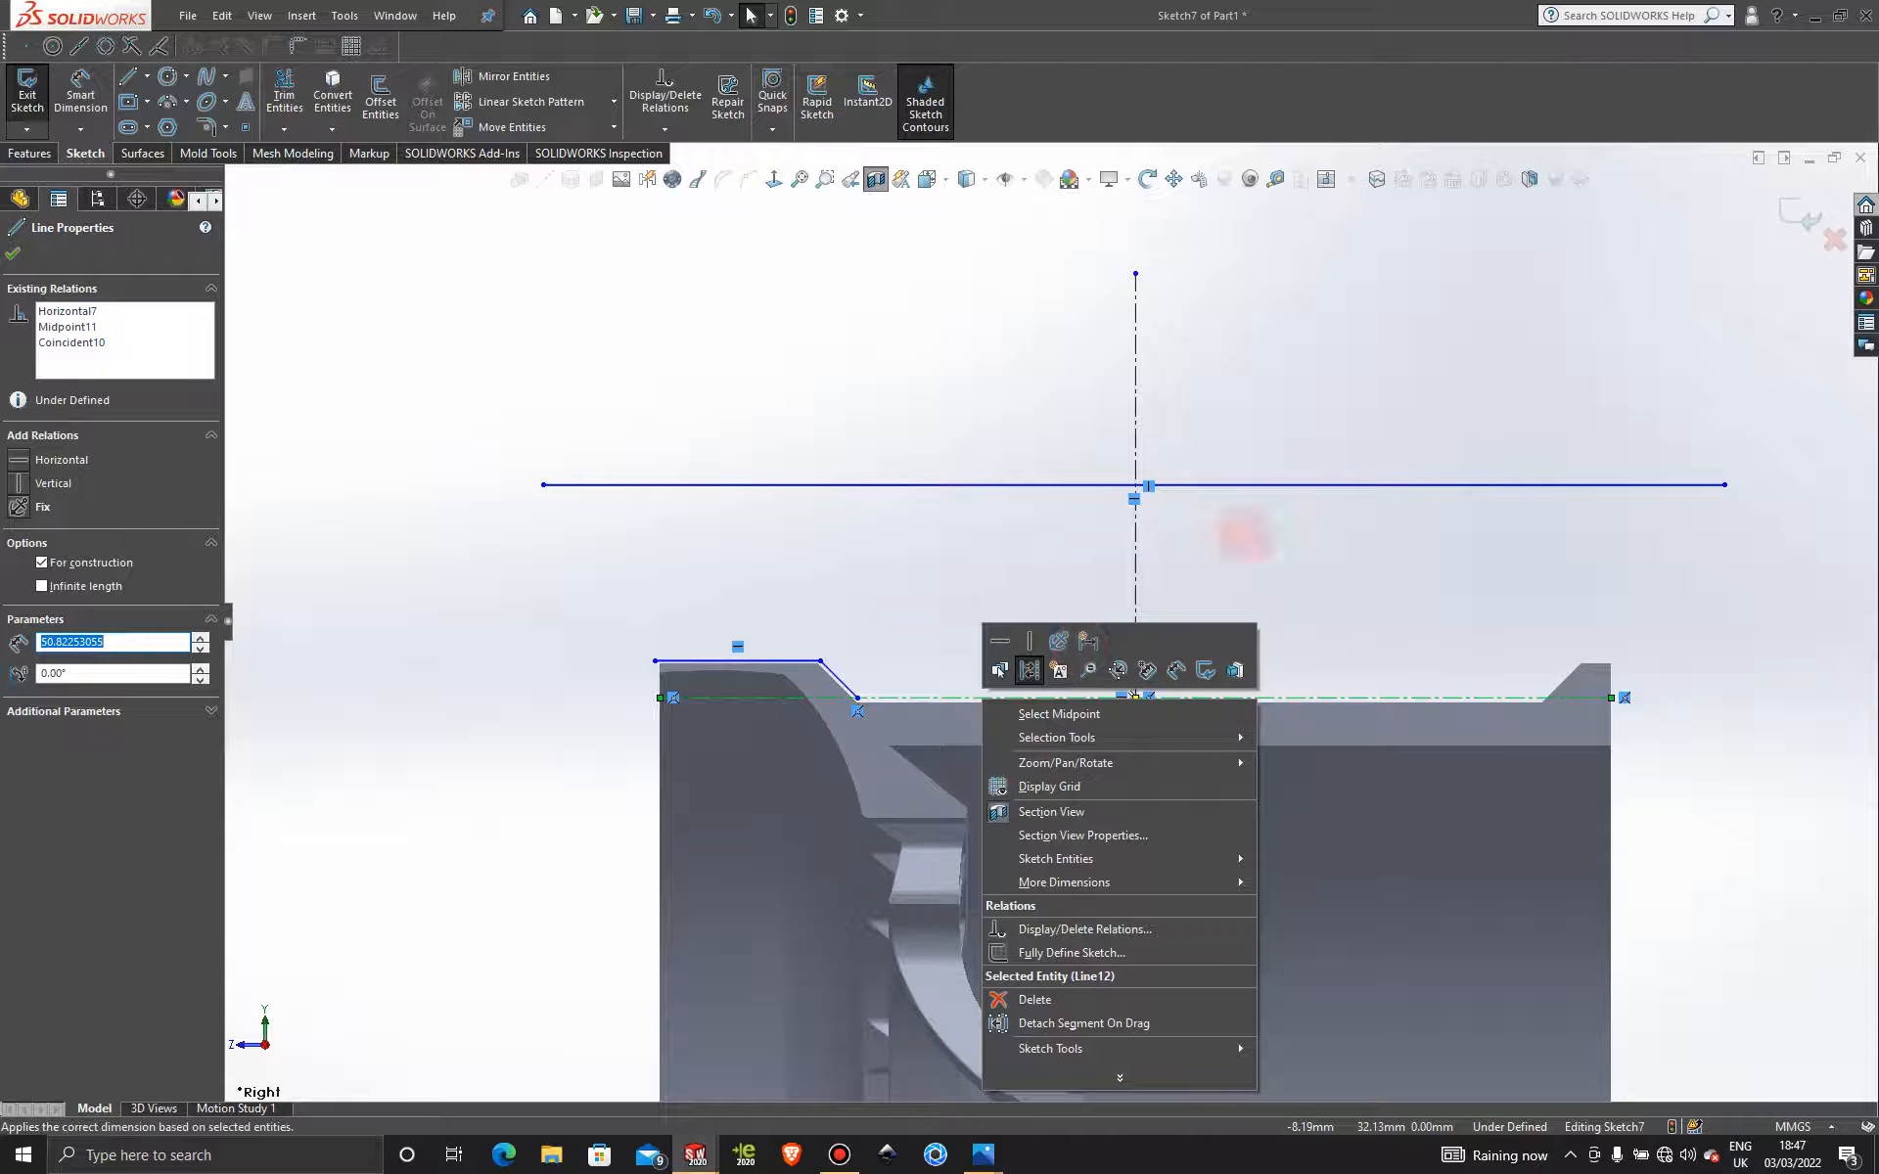
left_click(1271, 448)
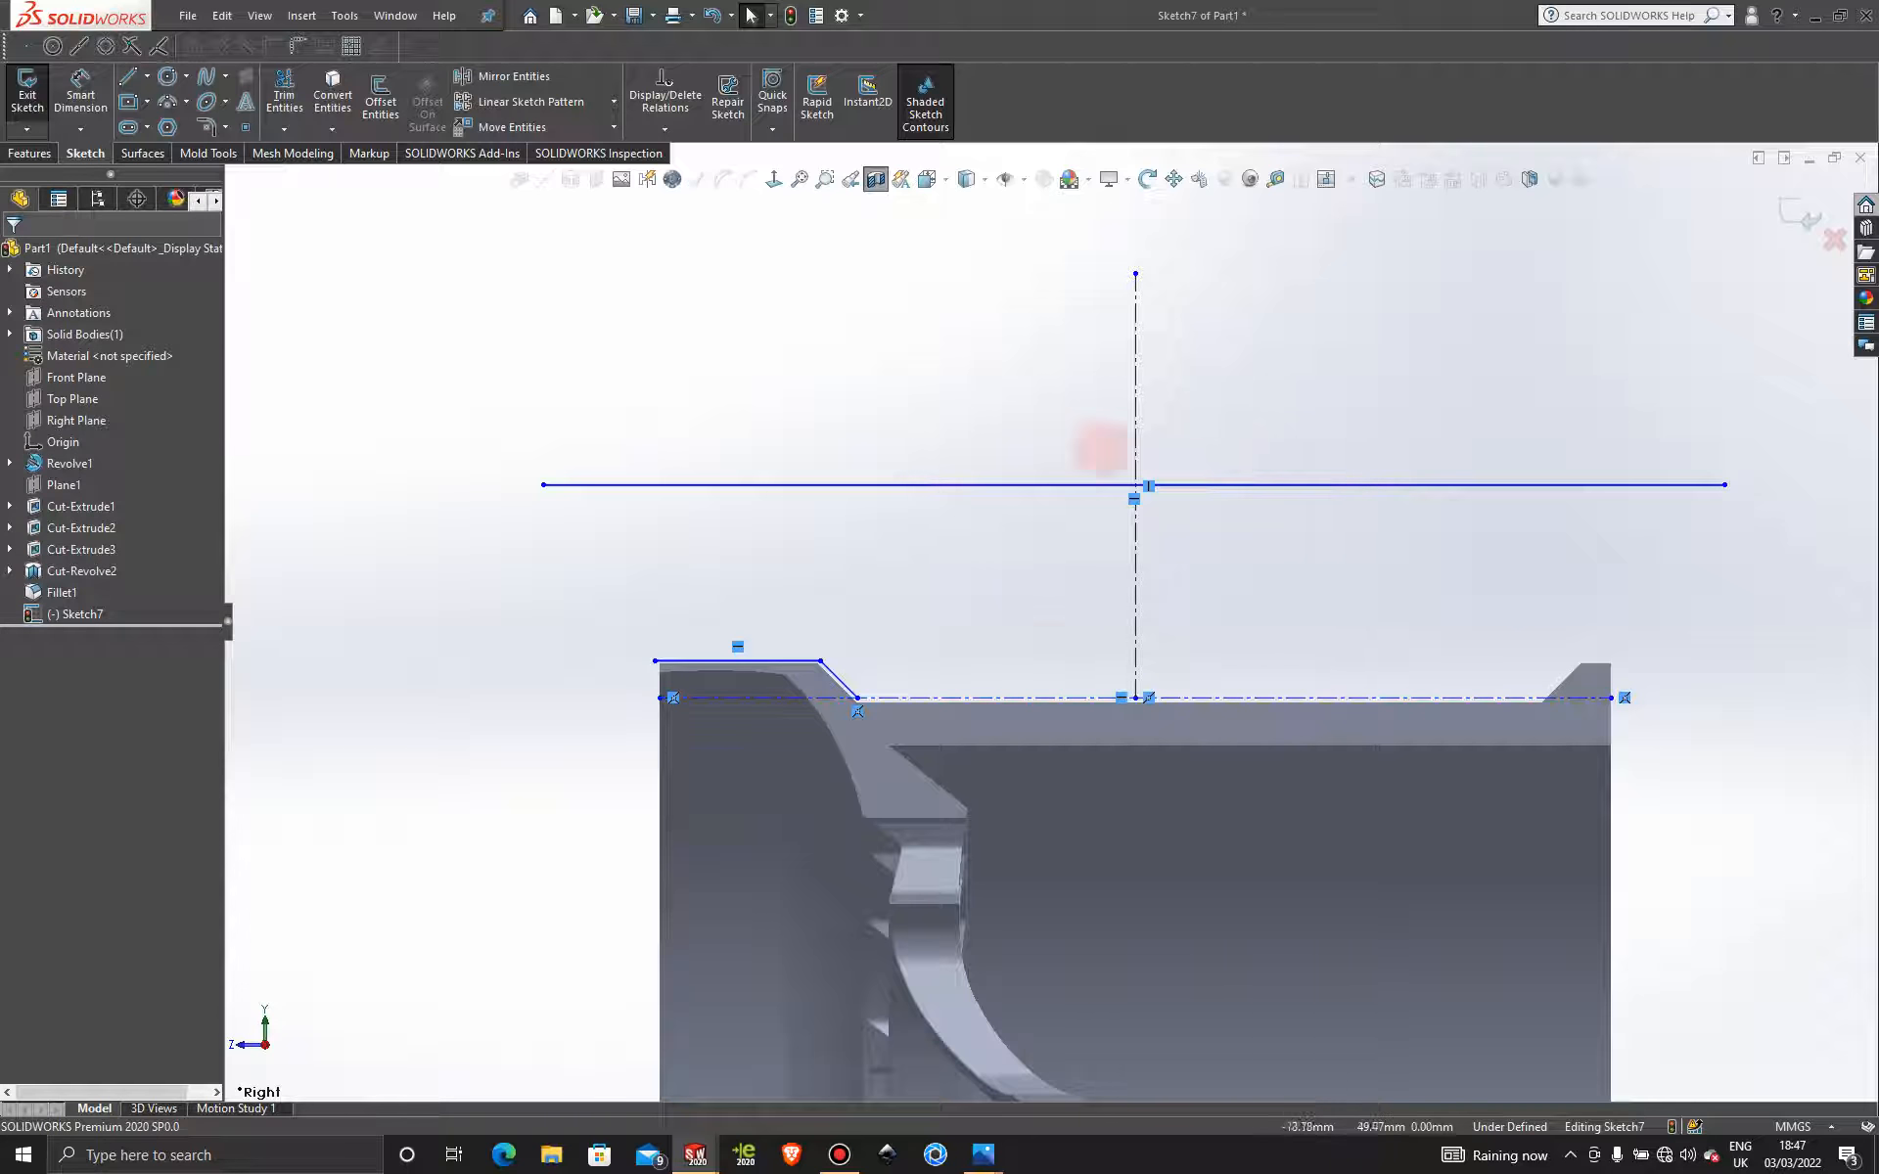
right_click(1037, 698)
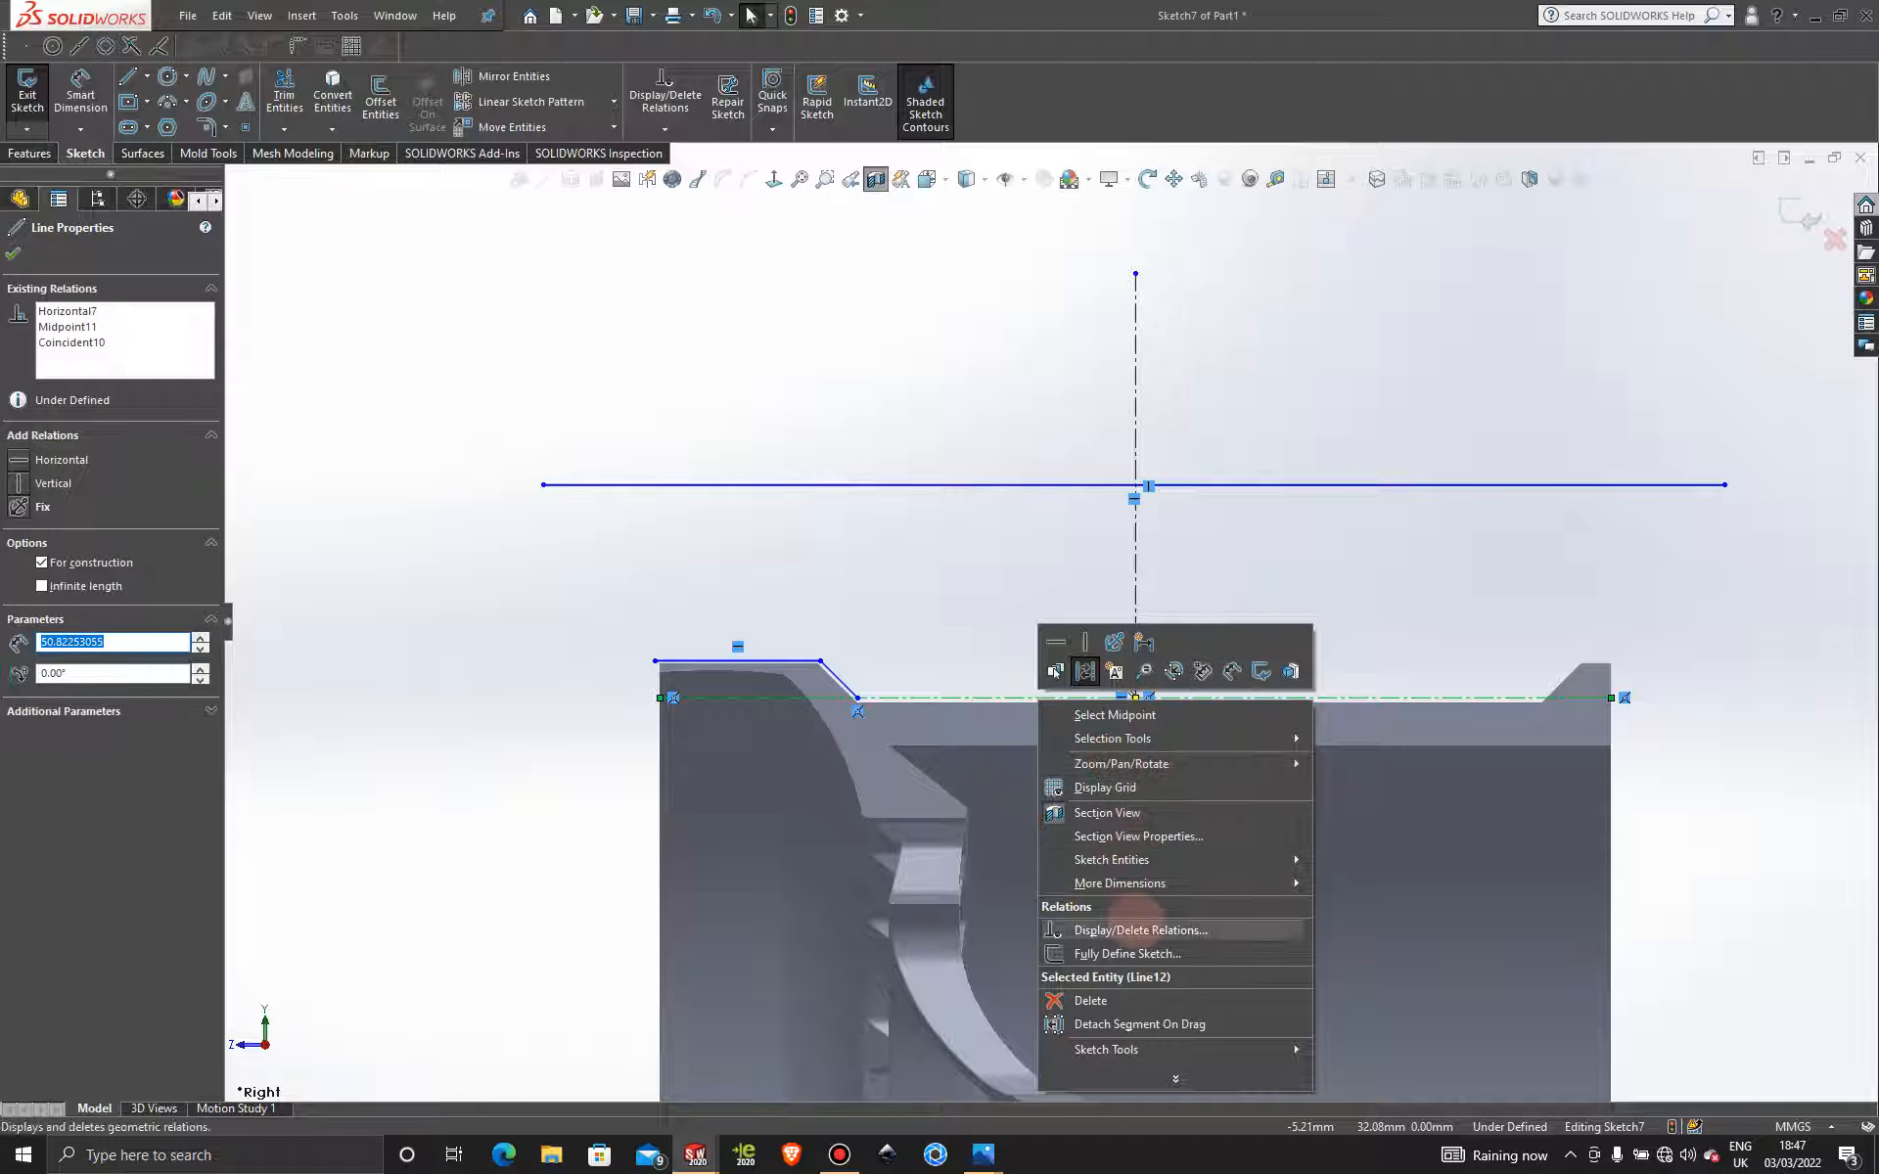
left_click(1295, 437)
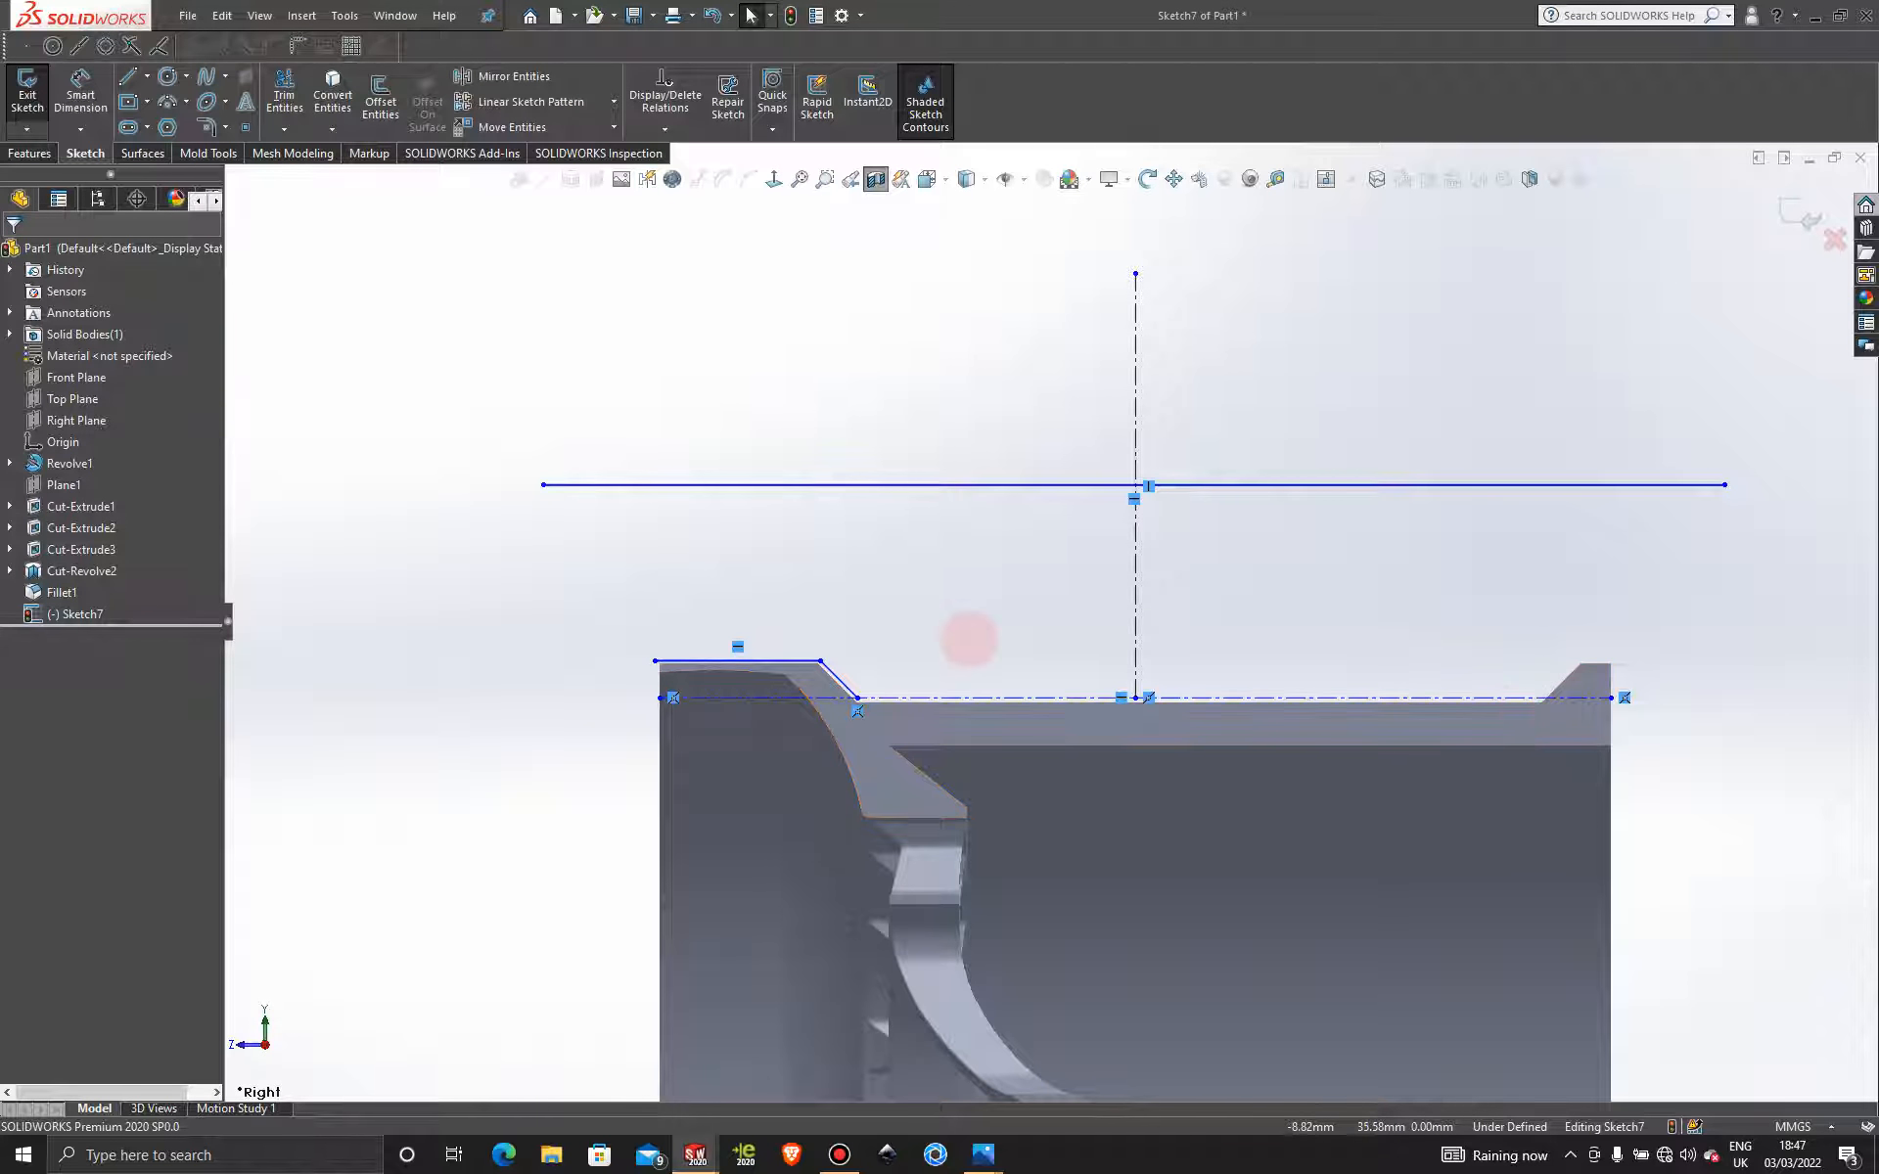
Sketch a short two-point spline straight up from the outer endpoint of the horizontal line above the spoke-side rim lip.
scroll(969, 637, "down", 3)
scroll(1049, 636, "up", 1)
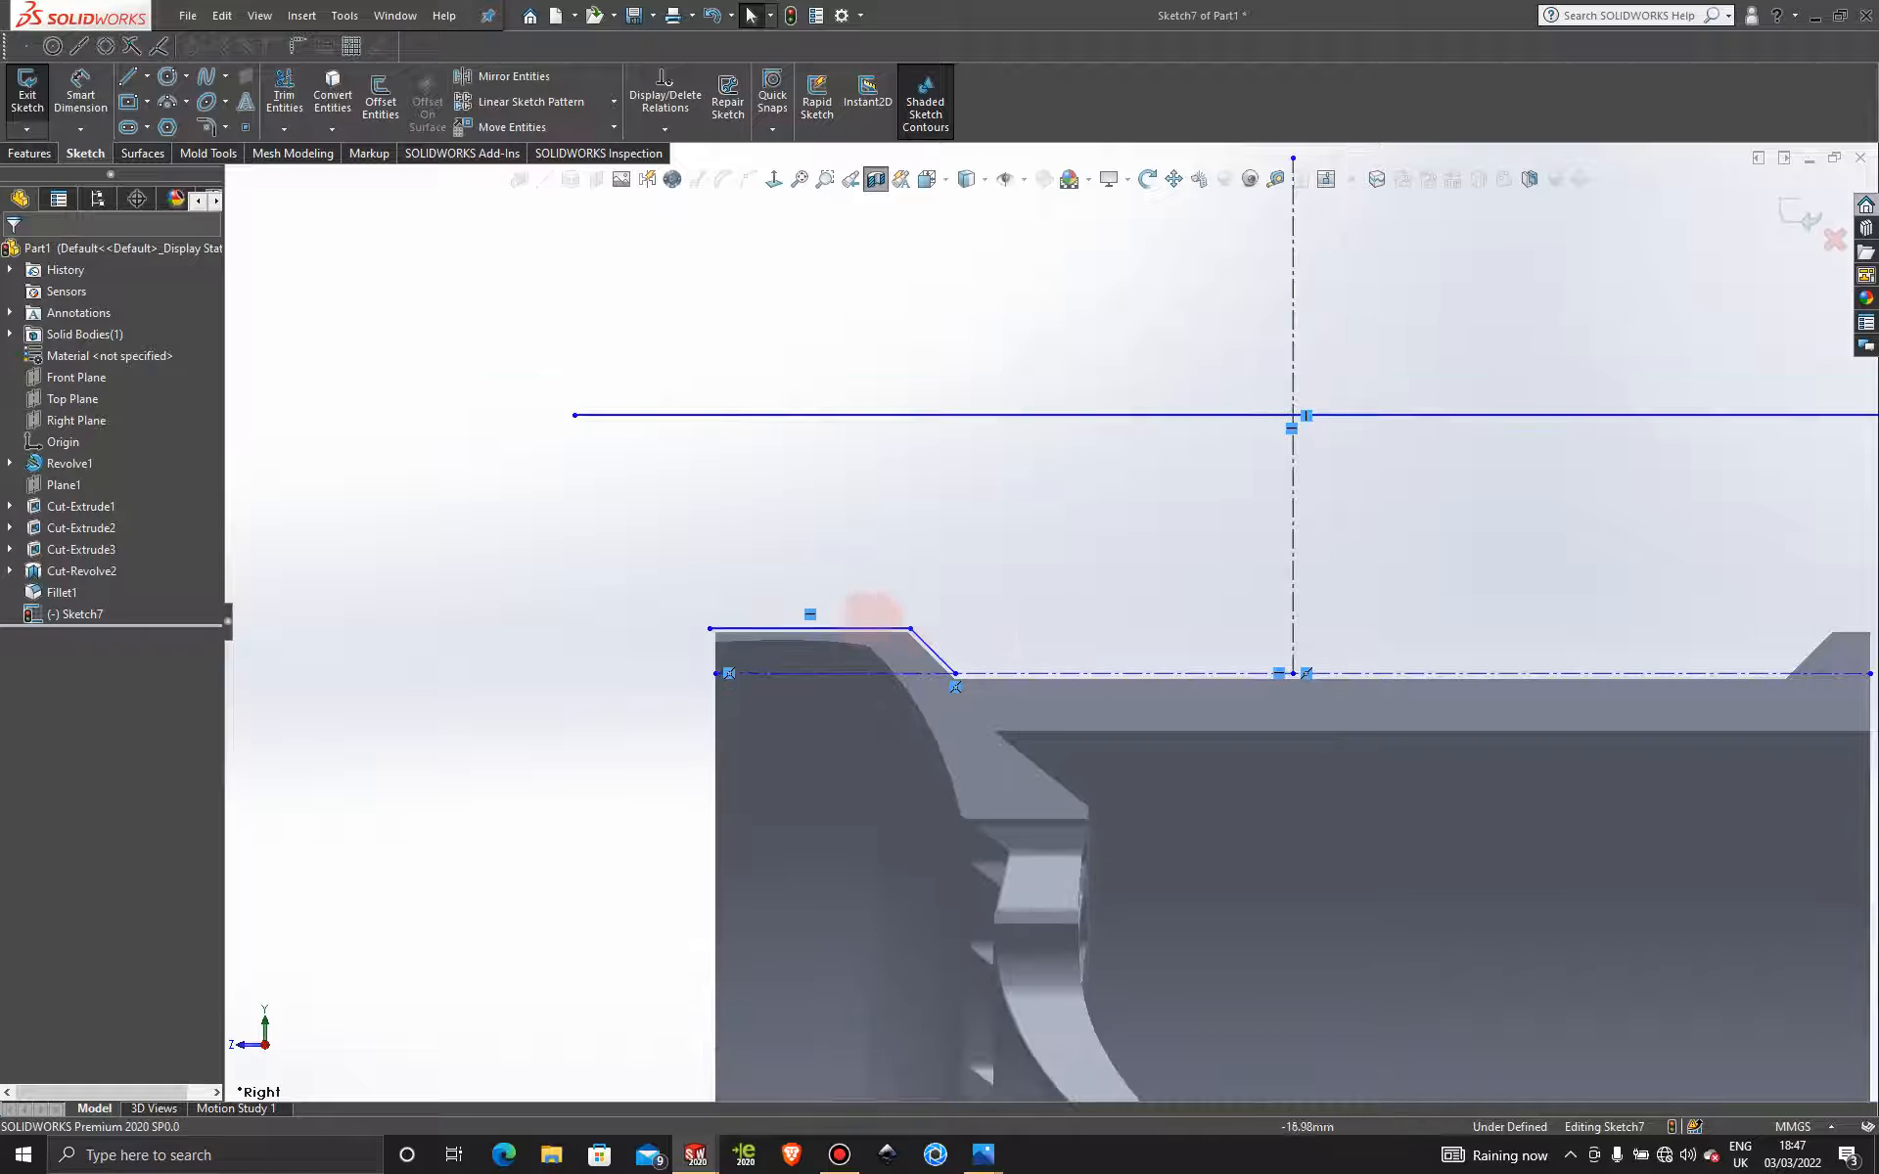
scroll(861, 618, "down", 1)
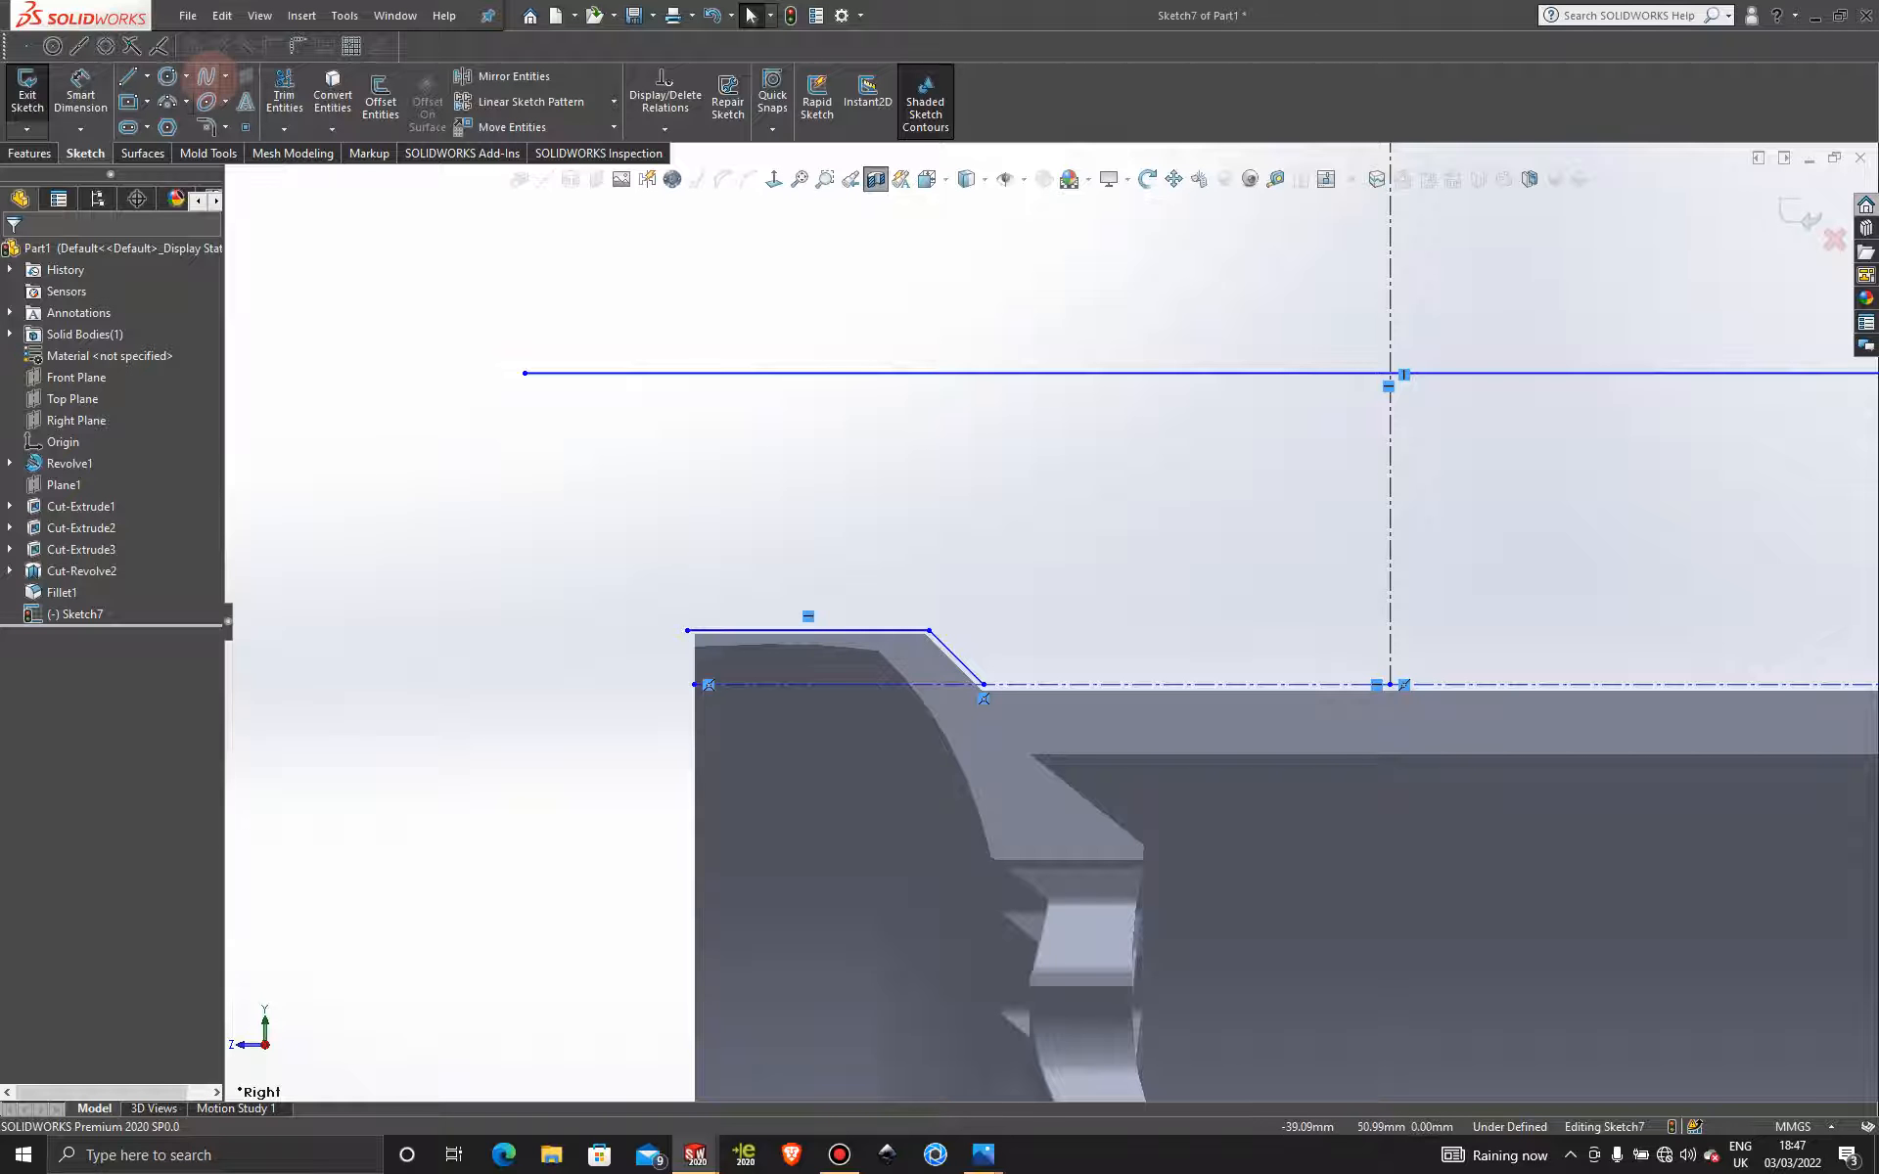
left_click(205, 76)
scroll(729, 626, "down", 2)
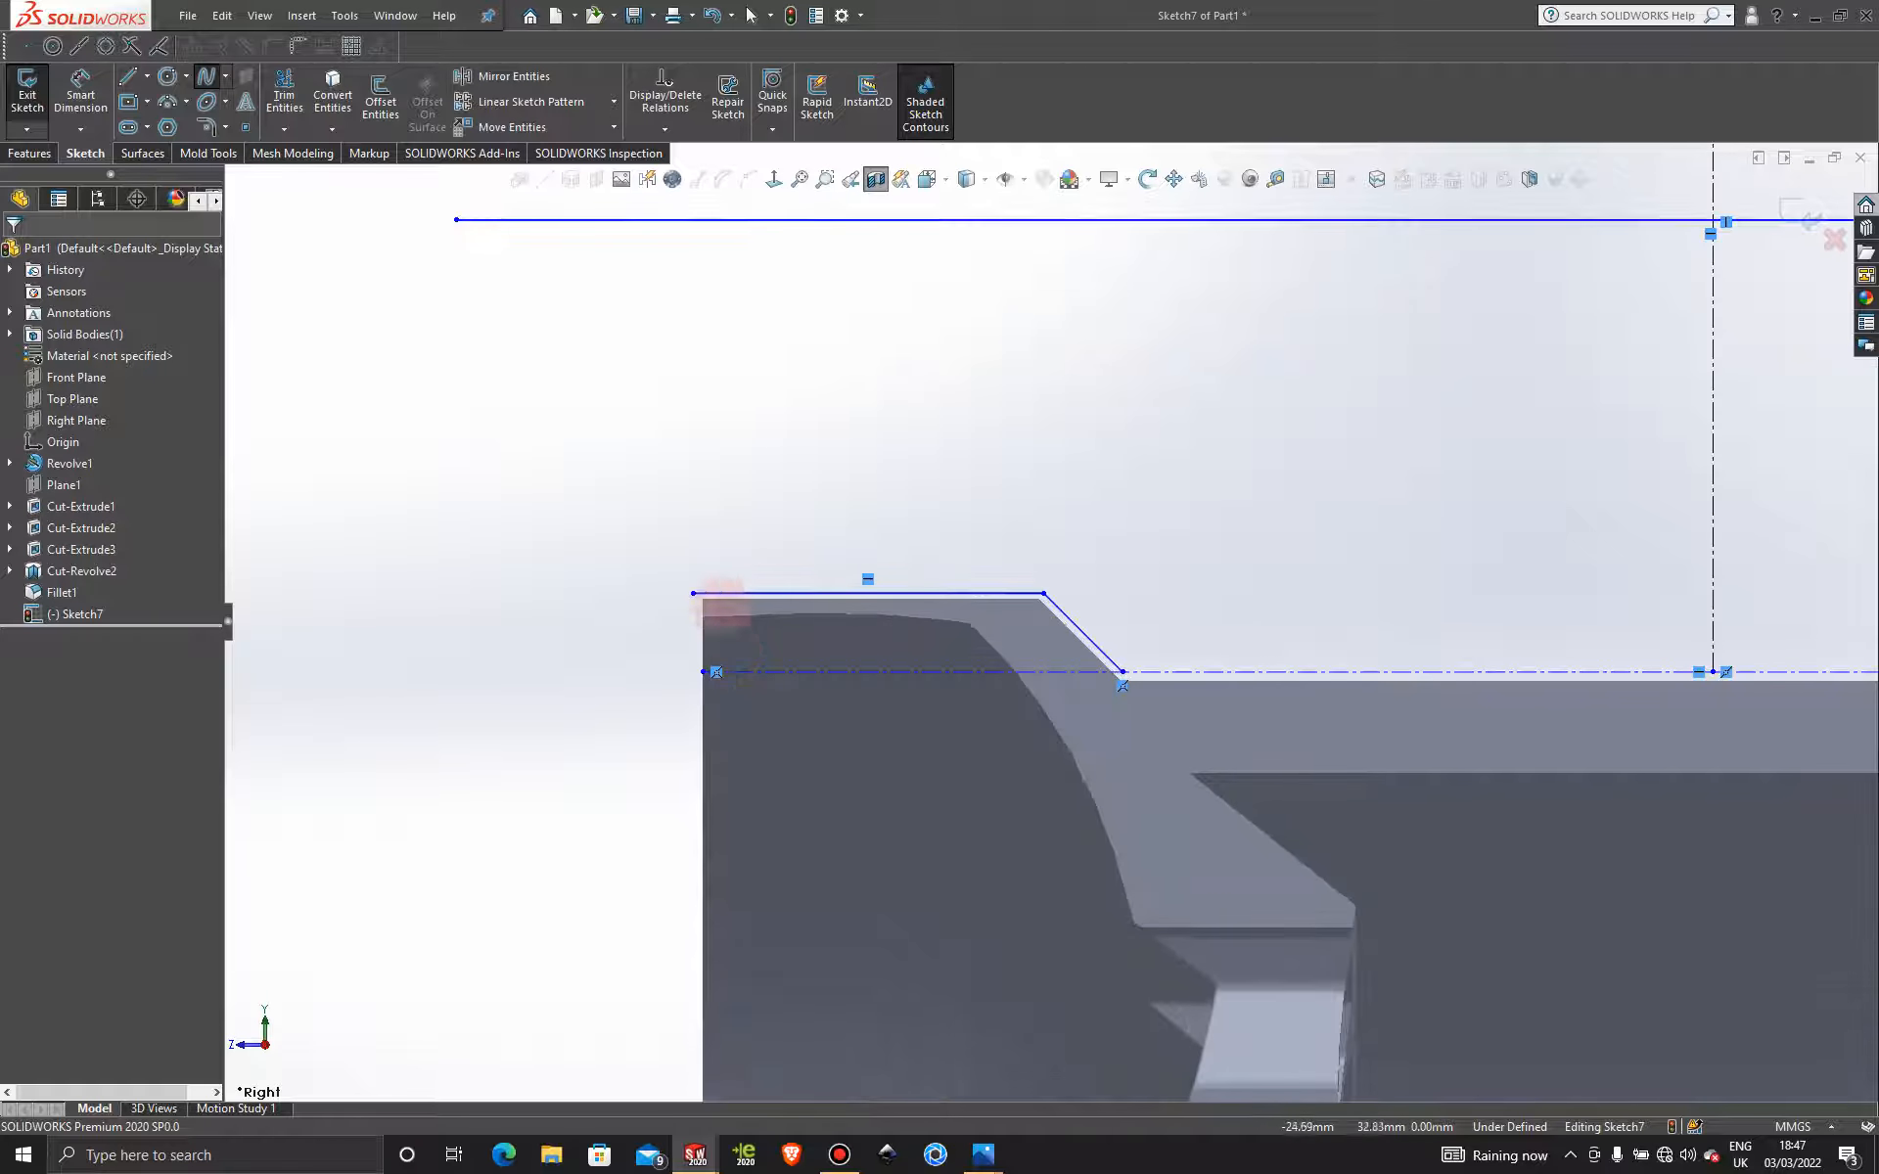
left_click(693, 592)
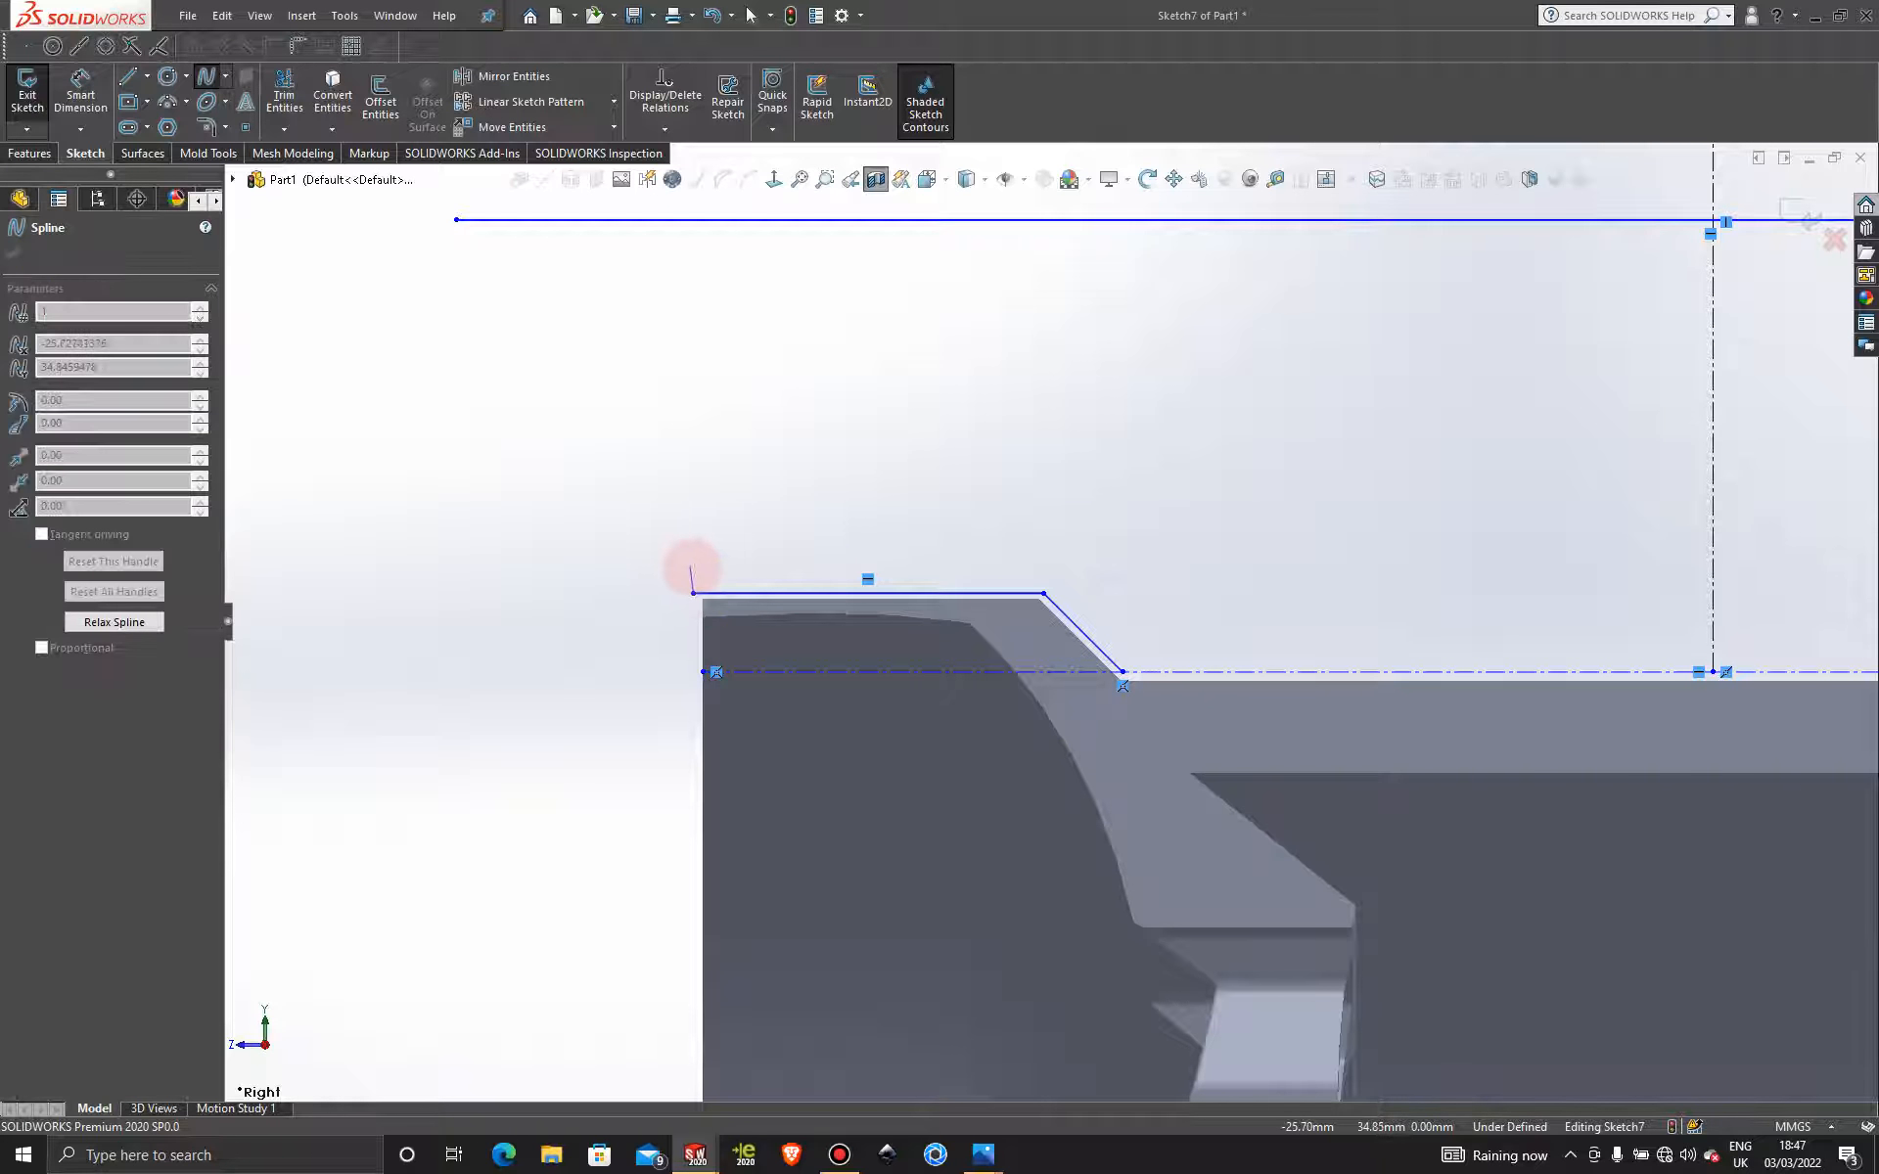
scroll(684, 569, "down", 1)
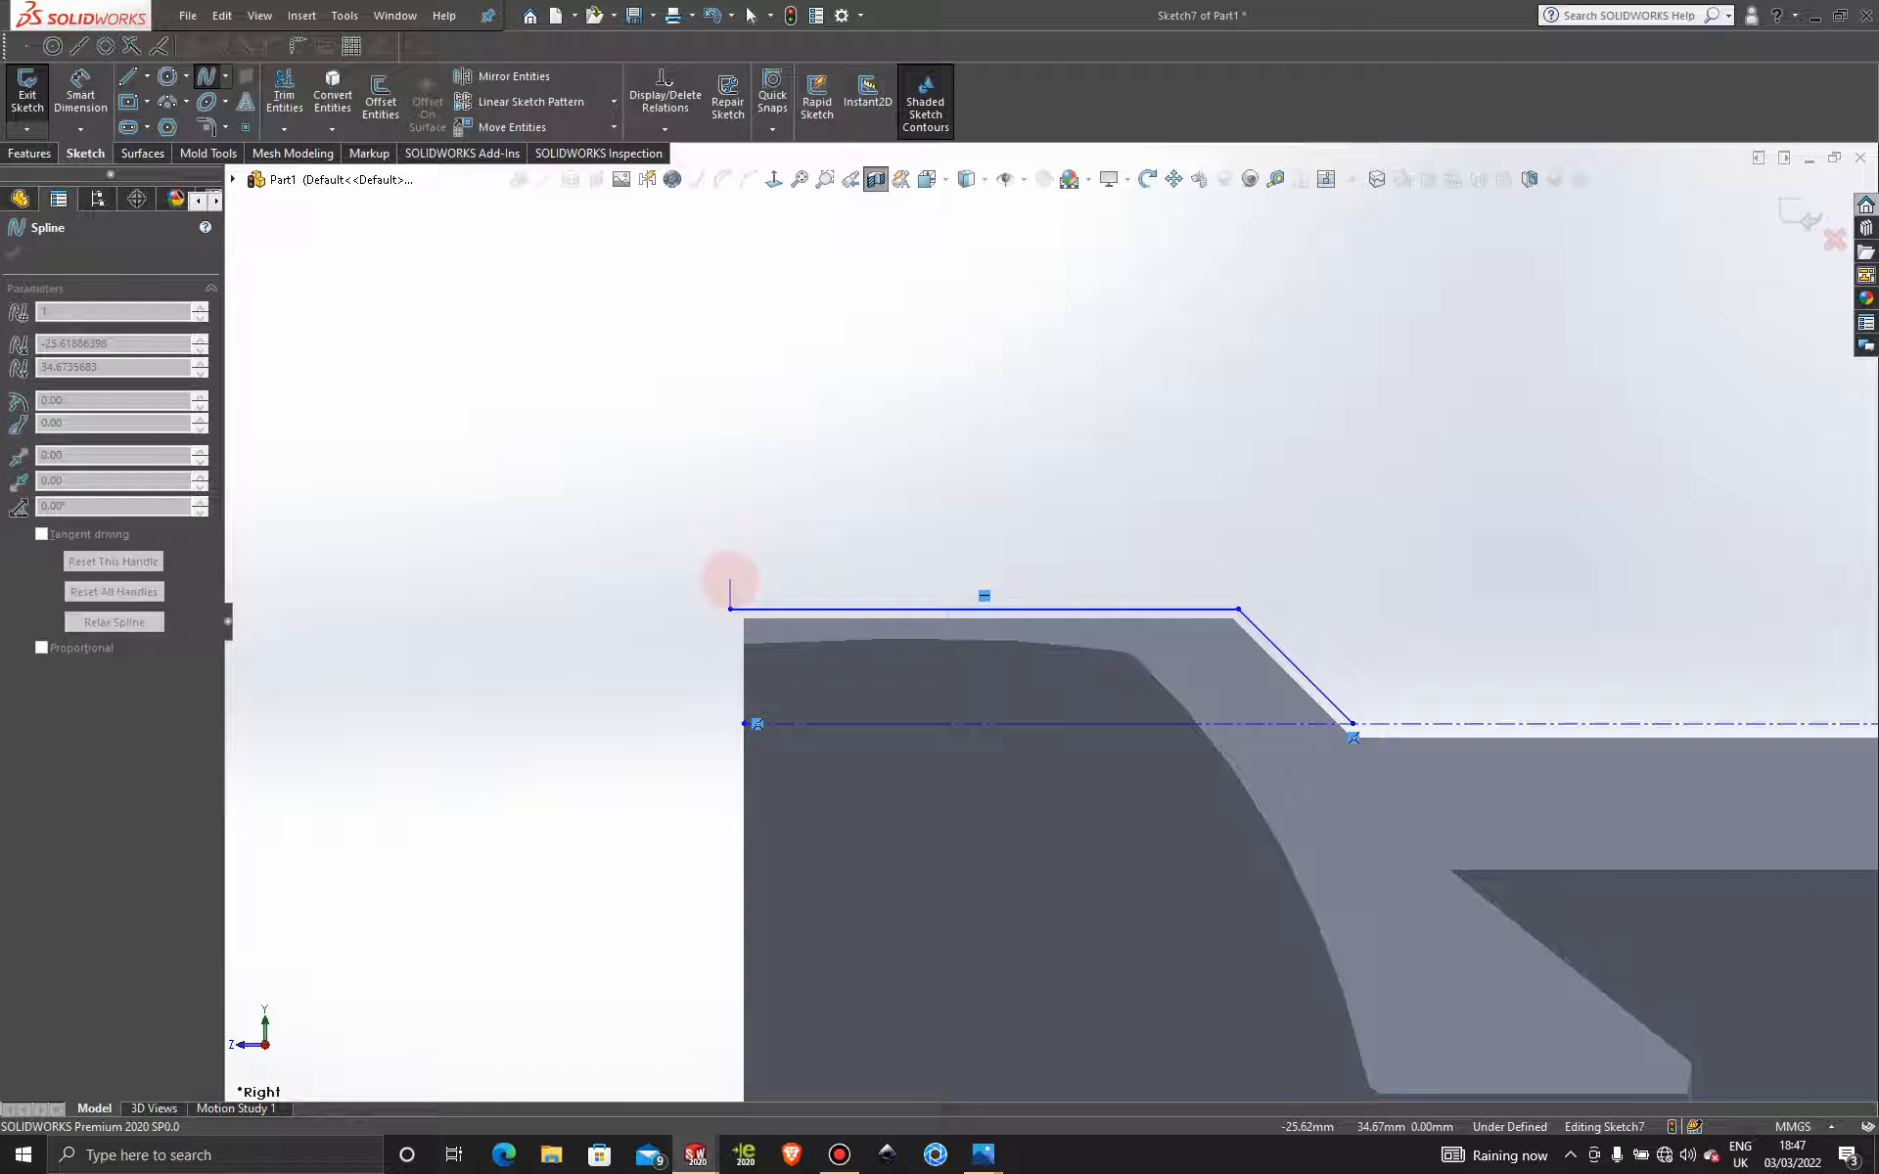
left_click(729, 580)
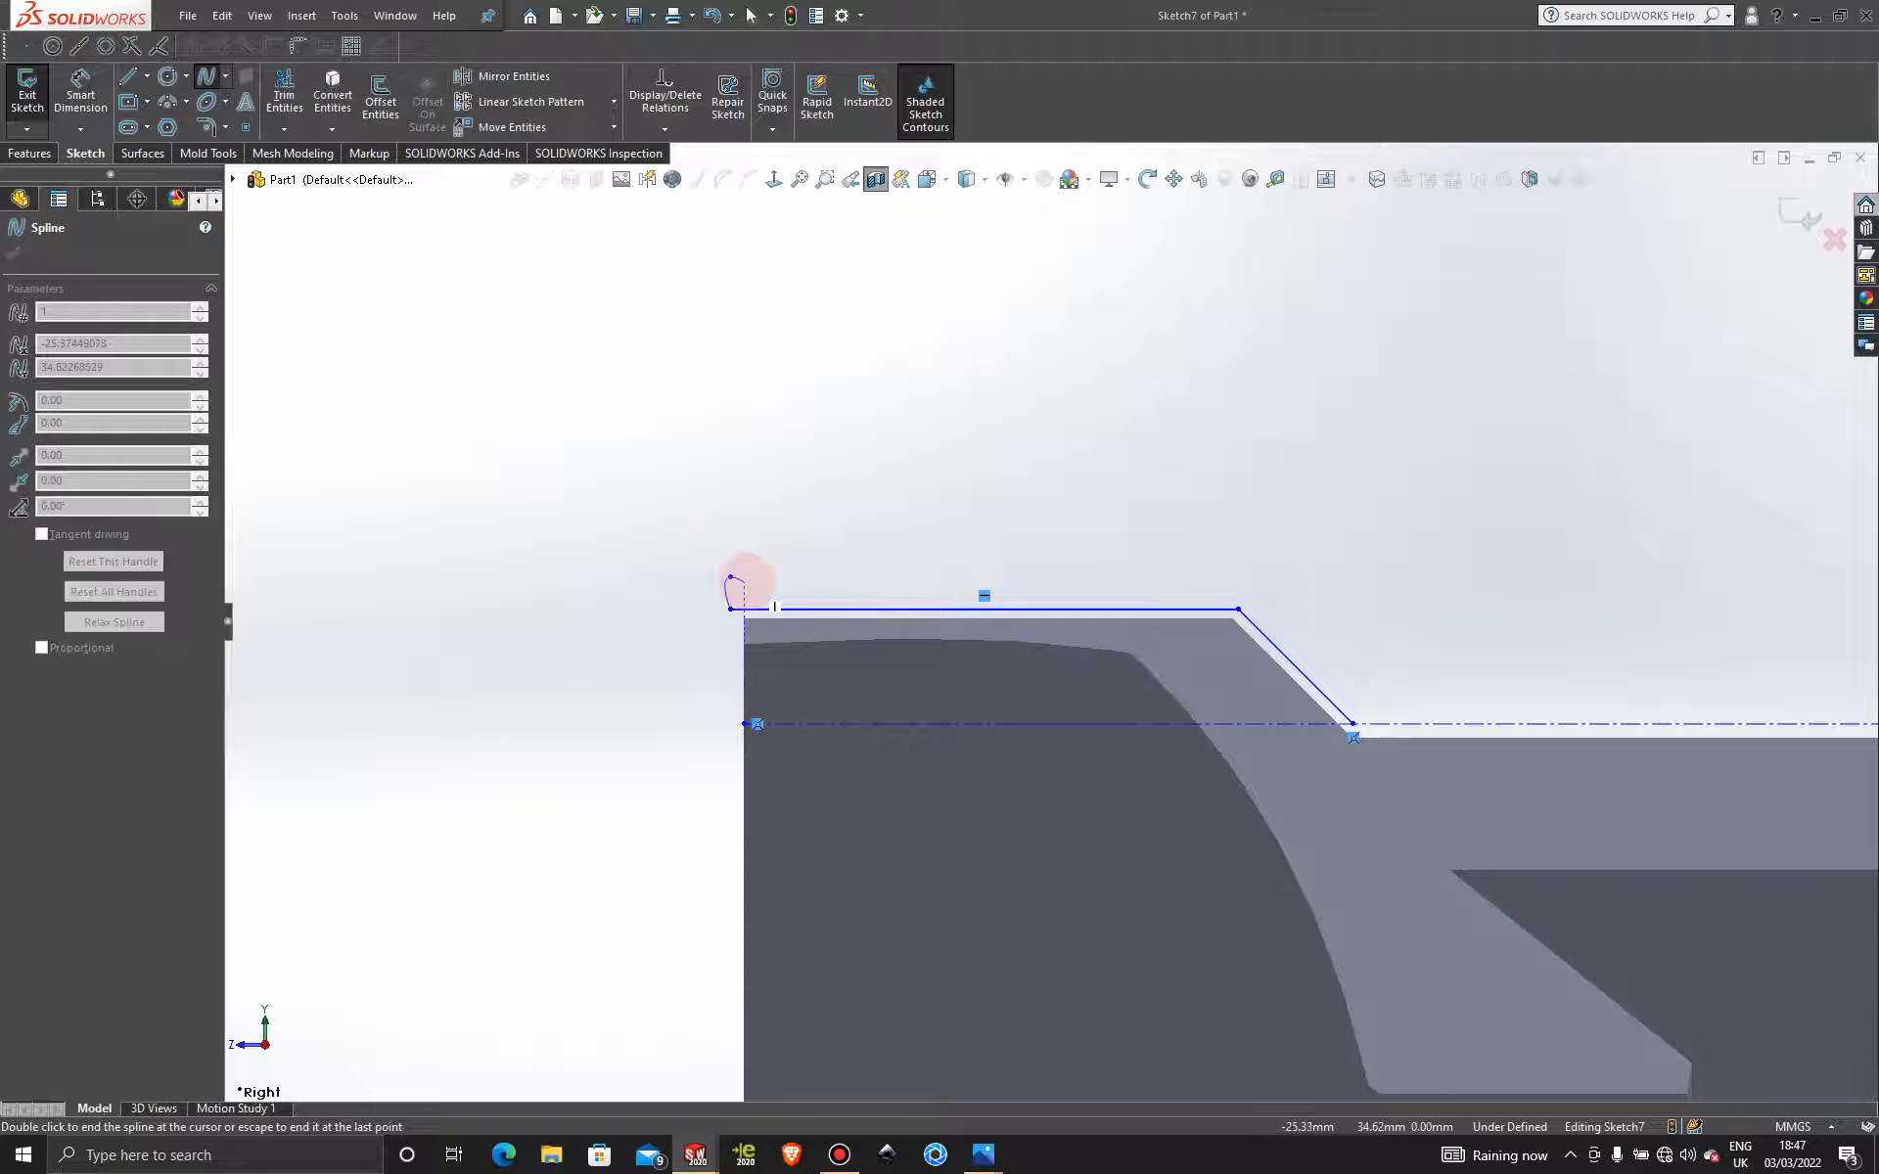
key("Escape")
scroll(734, 585, "down", 5)
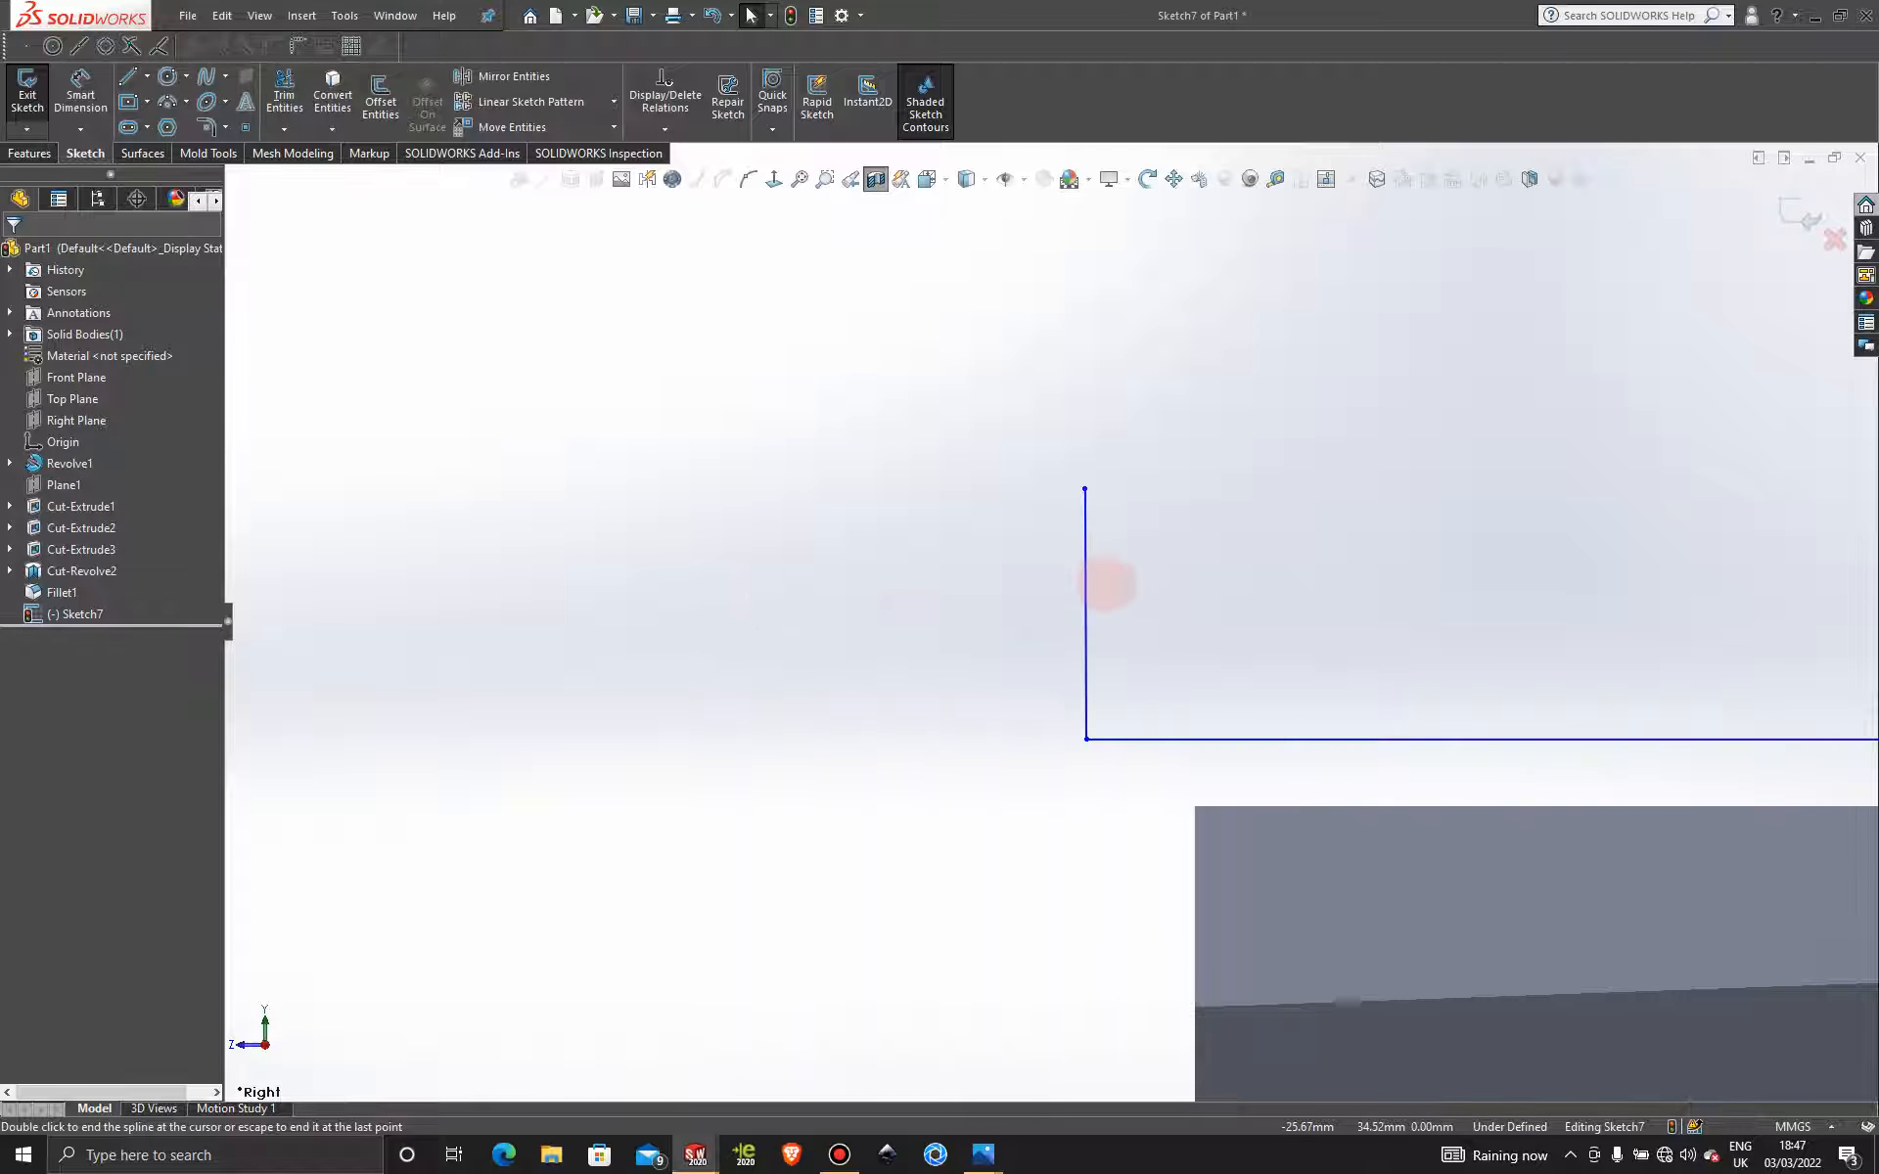
Adjust the tangency at the short spline's upper end slightly and accept the spline's properties.
left_click(1086, 591)
left_click_drag(1085, 591, 1074, 591)
scroll(1135, 587, "up", 10)
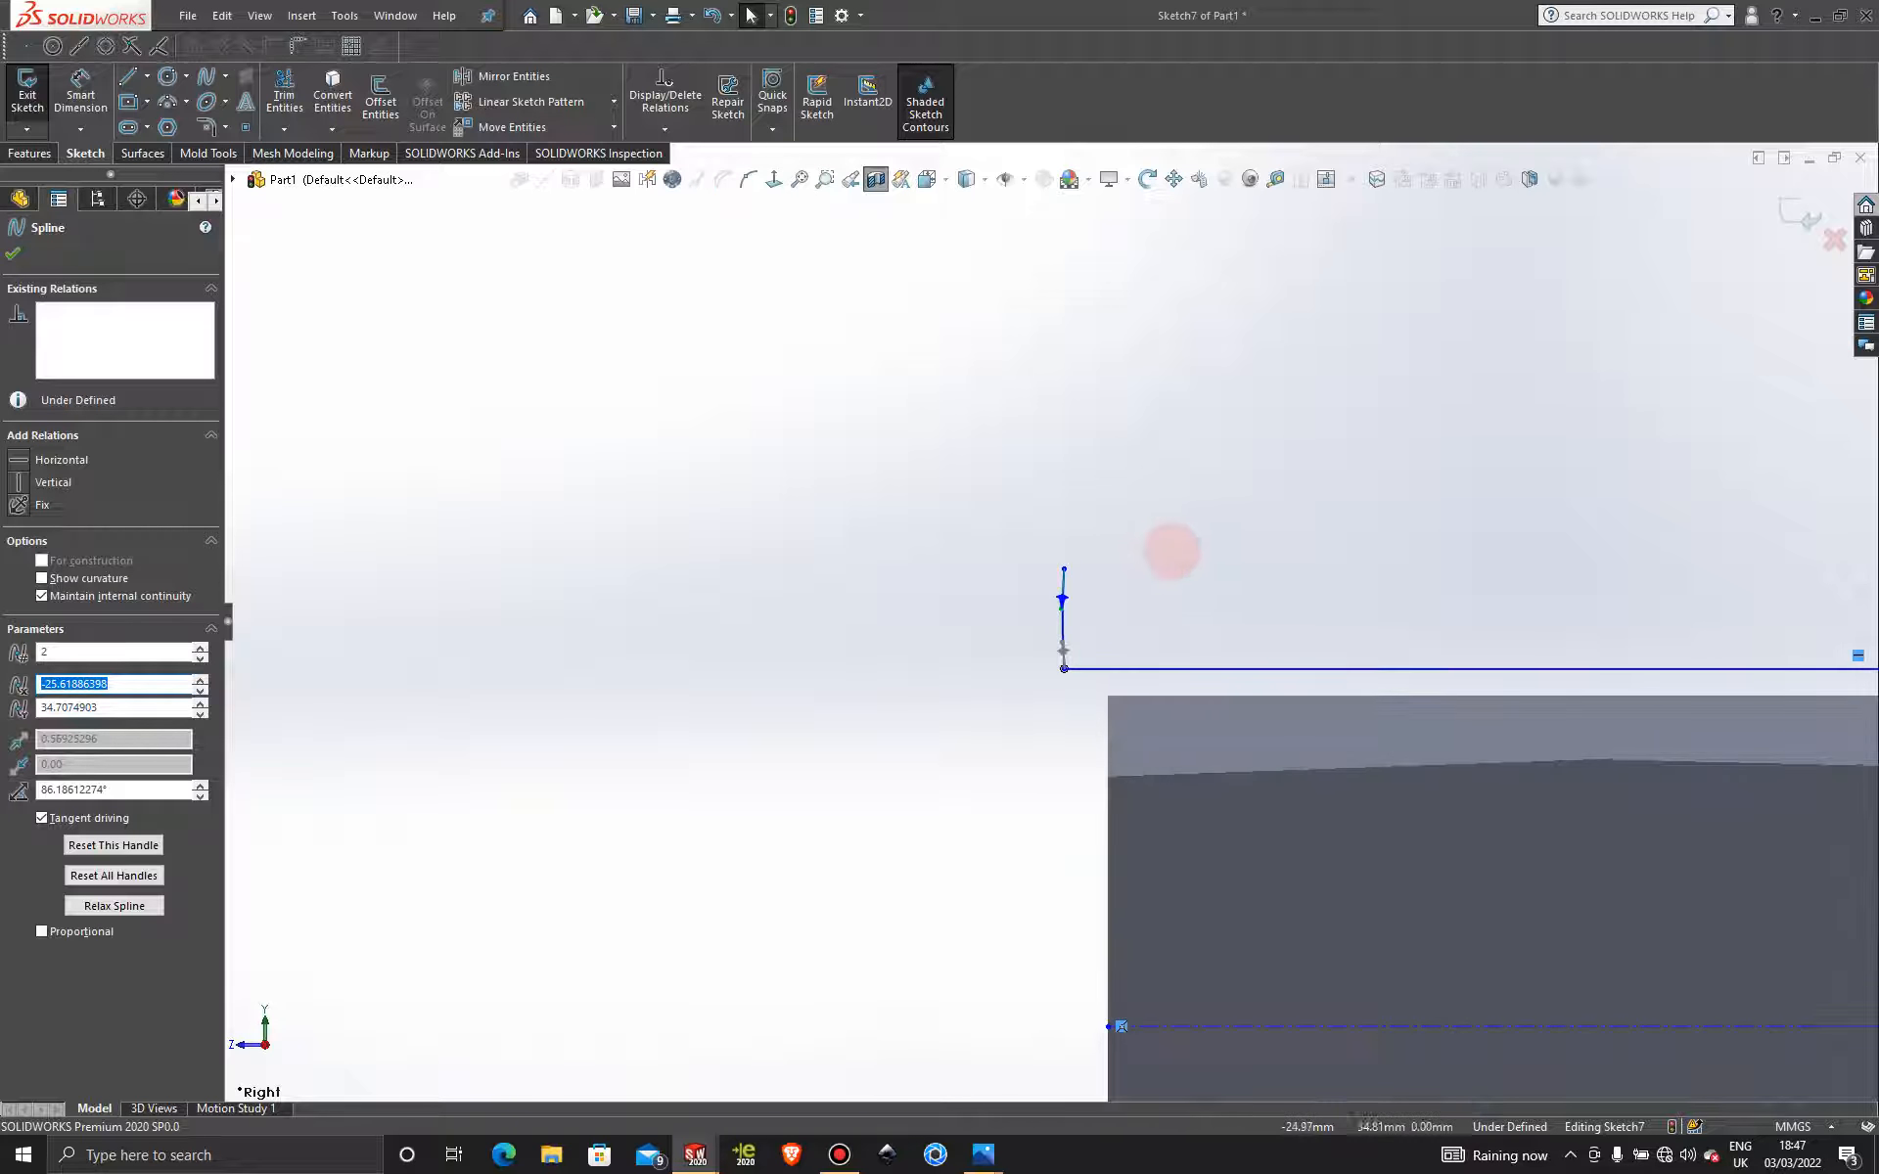
scroll(1154, 611, "down", 3)
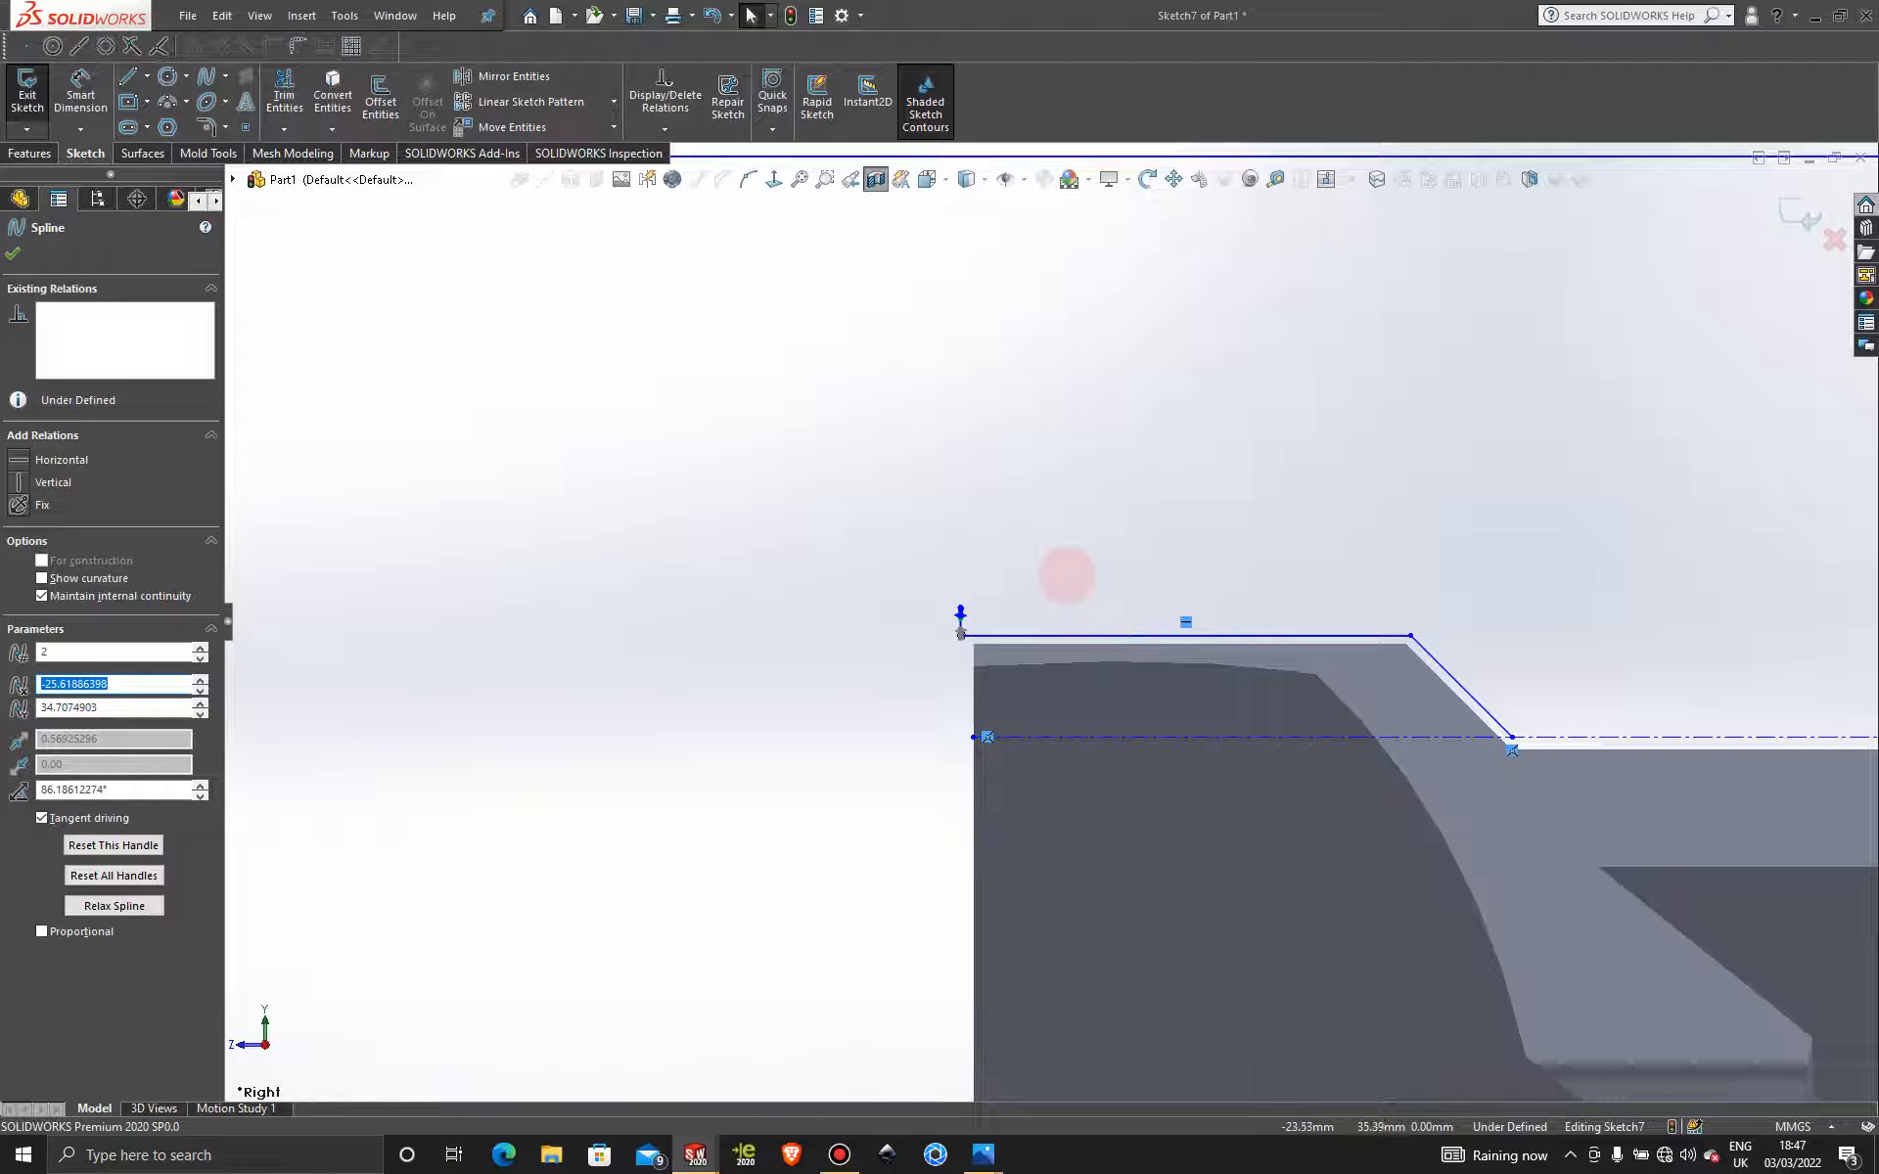
scroll(1070, 575, "down", 3)
scroll(1067, 576, "up", 2)
scroll(1067, 575, "up", 8)
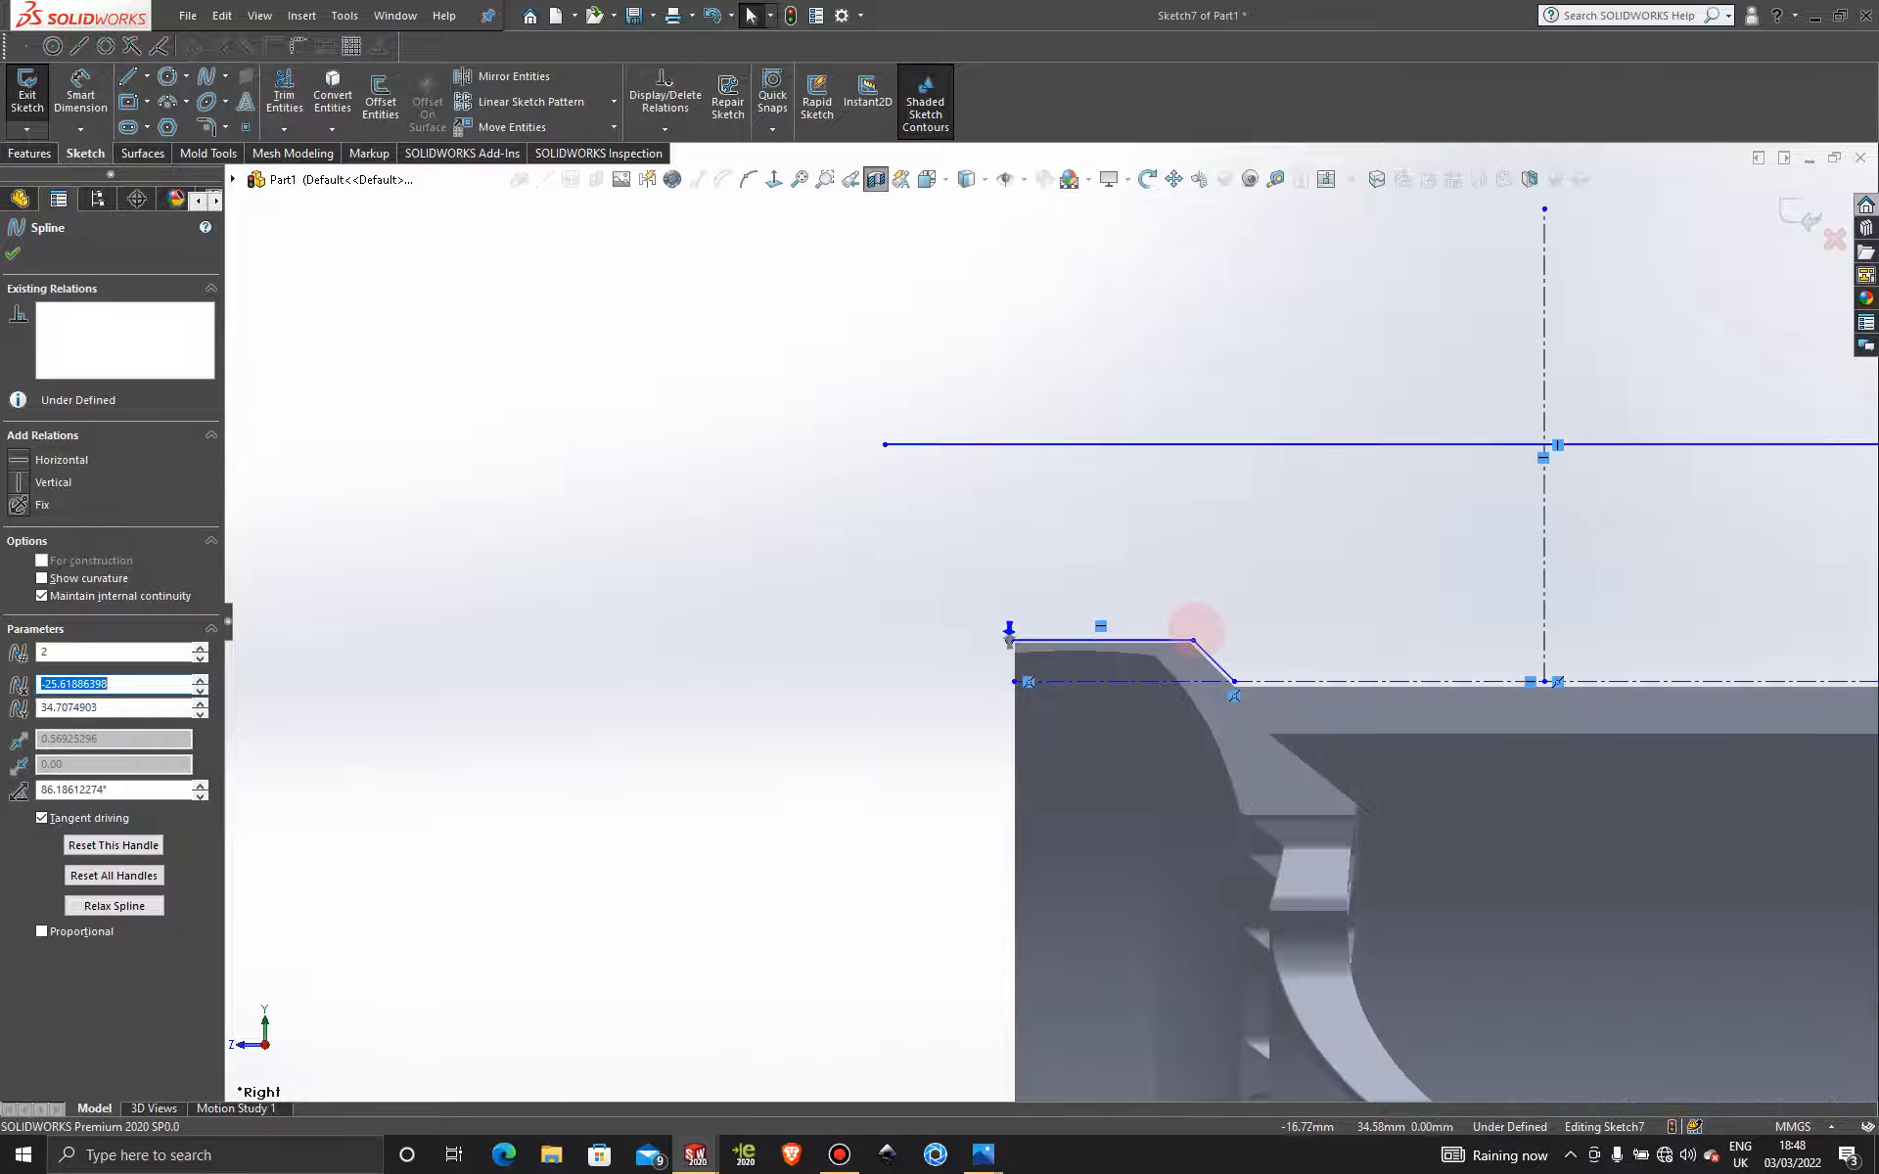
scroll(1175, 592, "down", 3)
scroll(1175, 592, "down", 2)
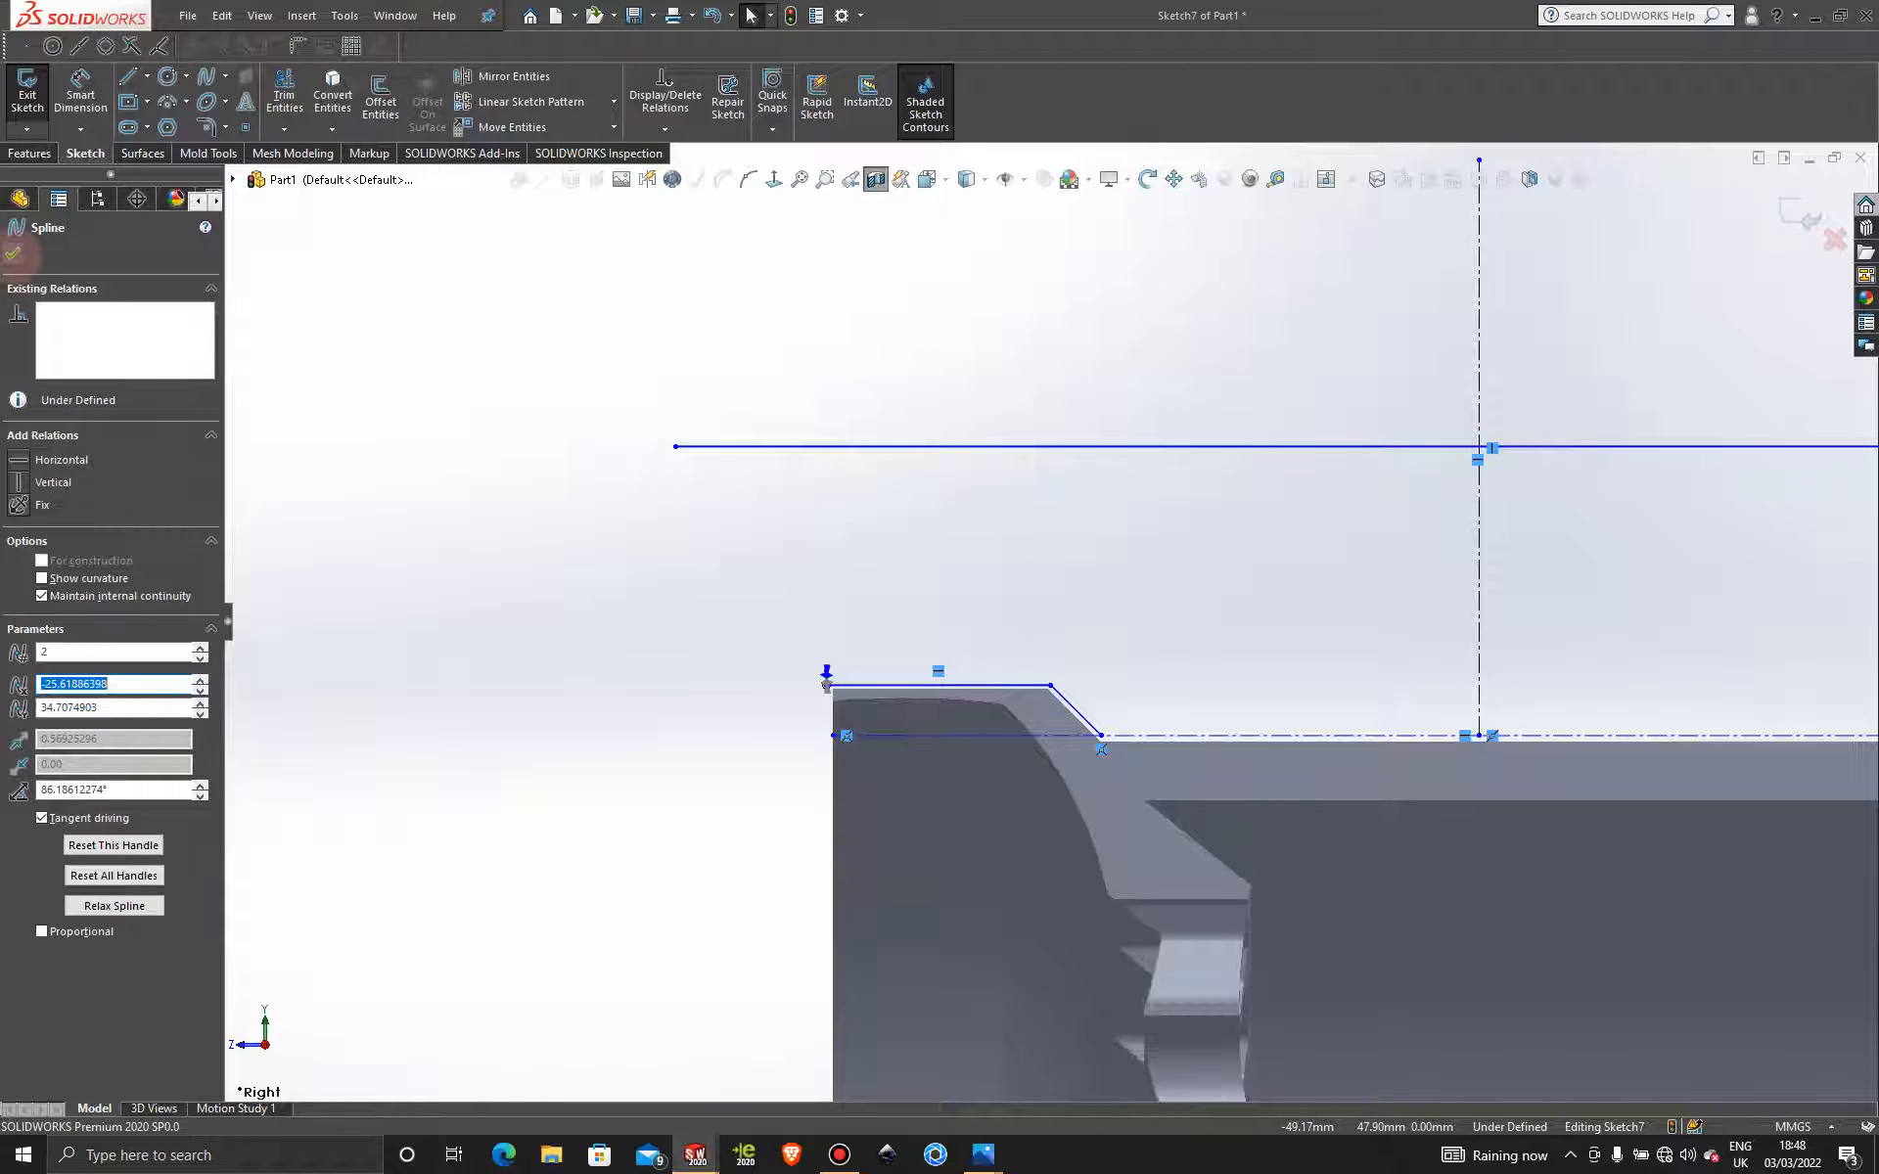
left_click(13, 254)
Sketch a two-point spline about 27.1 mm long from the short spline's upper end to the vertical centerline's intersection with the upper horizontal line.
scroll(894, 637, "down", 8)
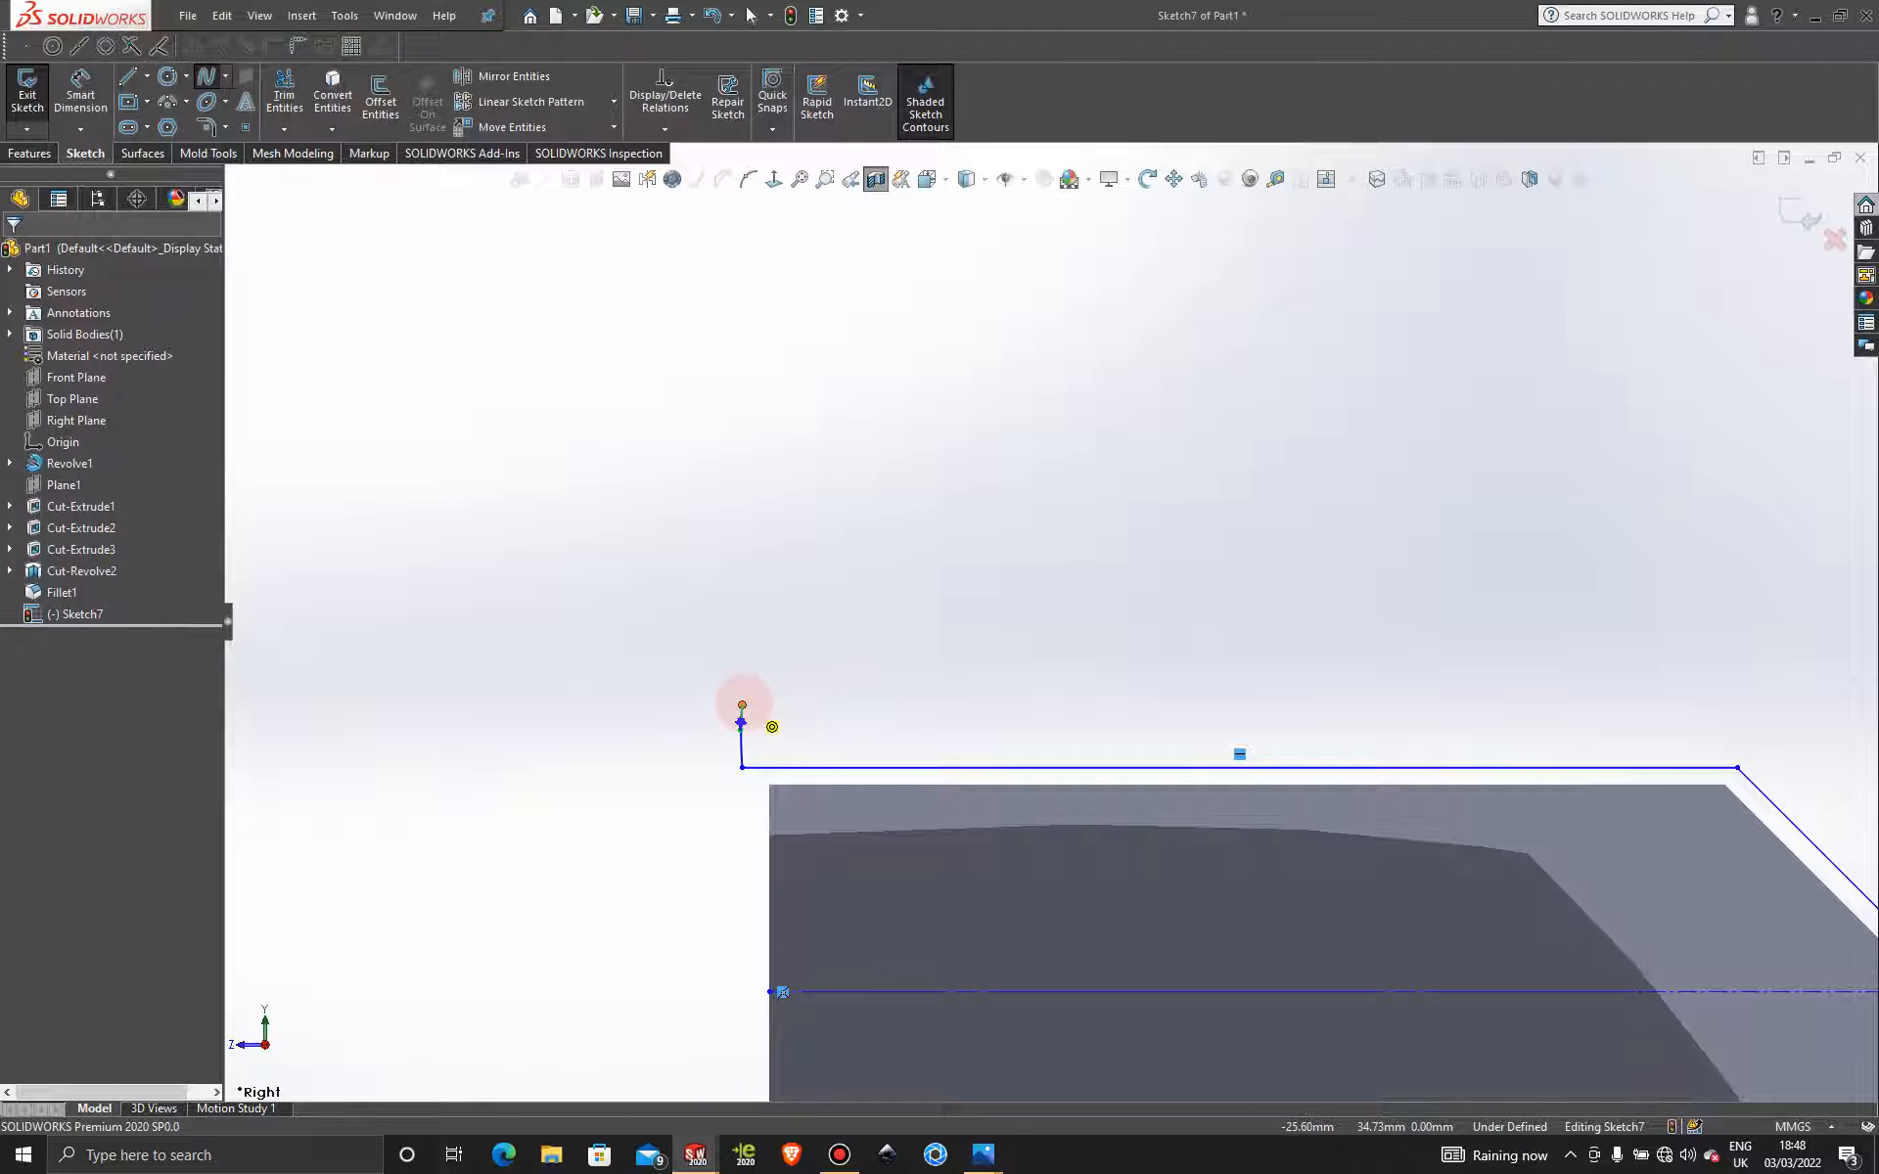
left_click(742, 704)
scroll(1301, 538, "up", 12)
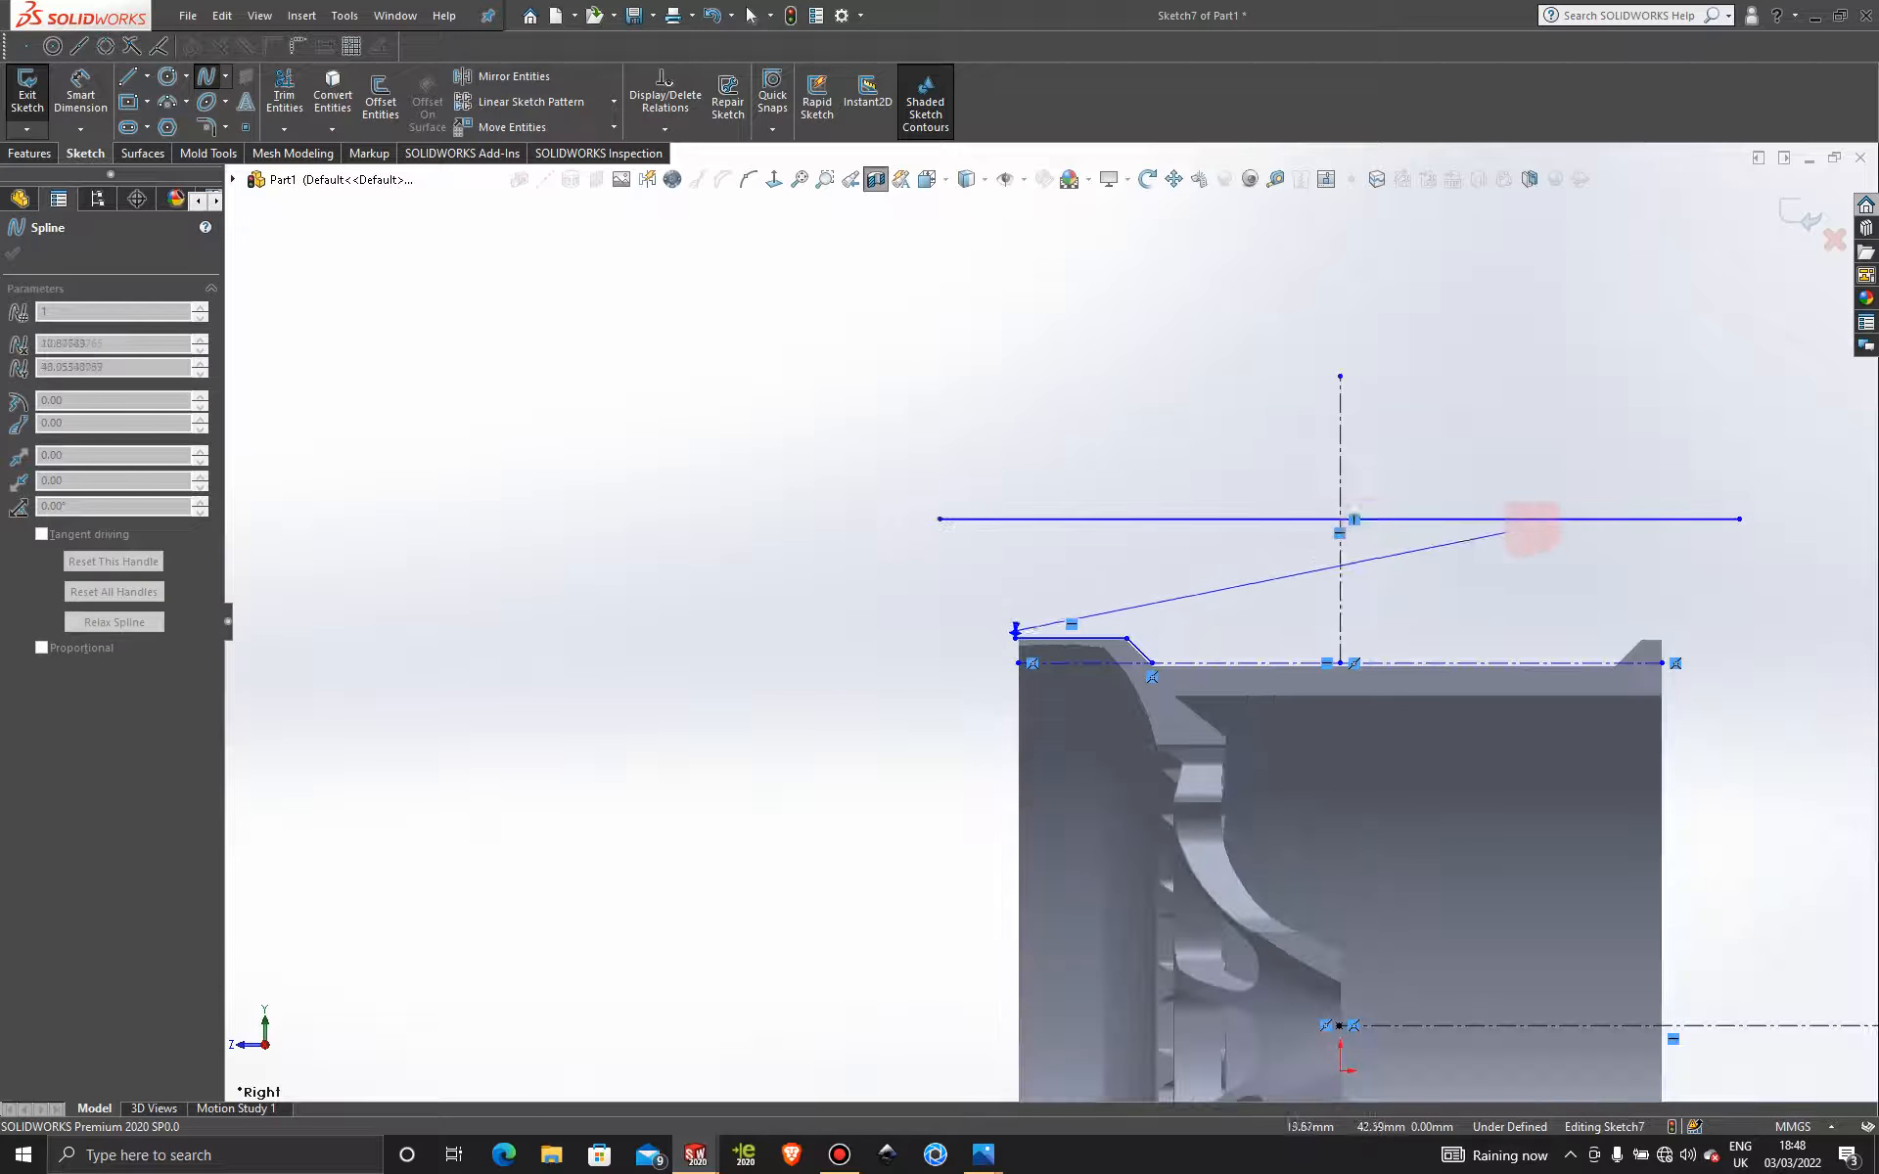
scroll(1428, 523, "down", 5)
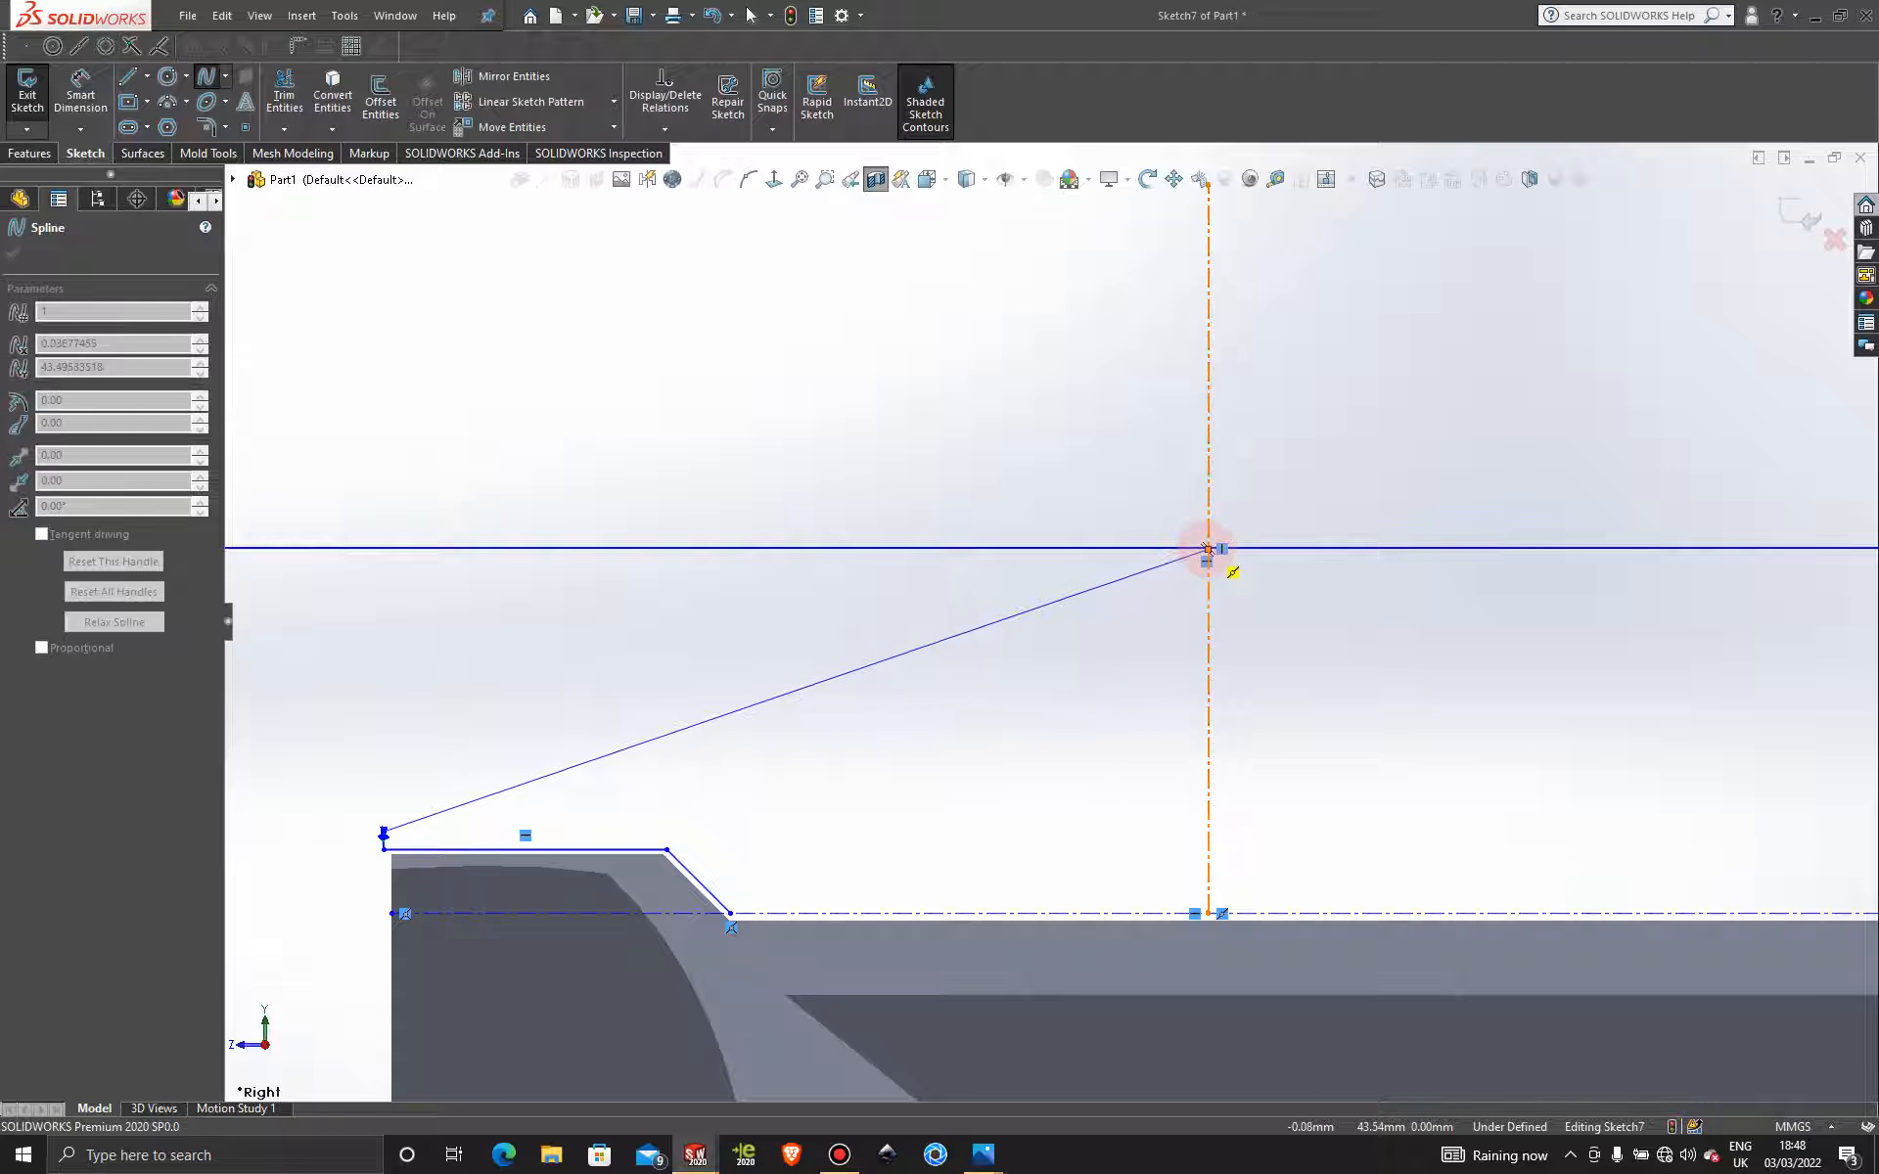
scroll(1209, 549, "down", 3)
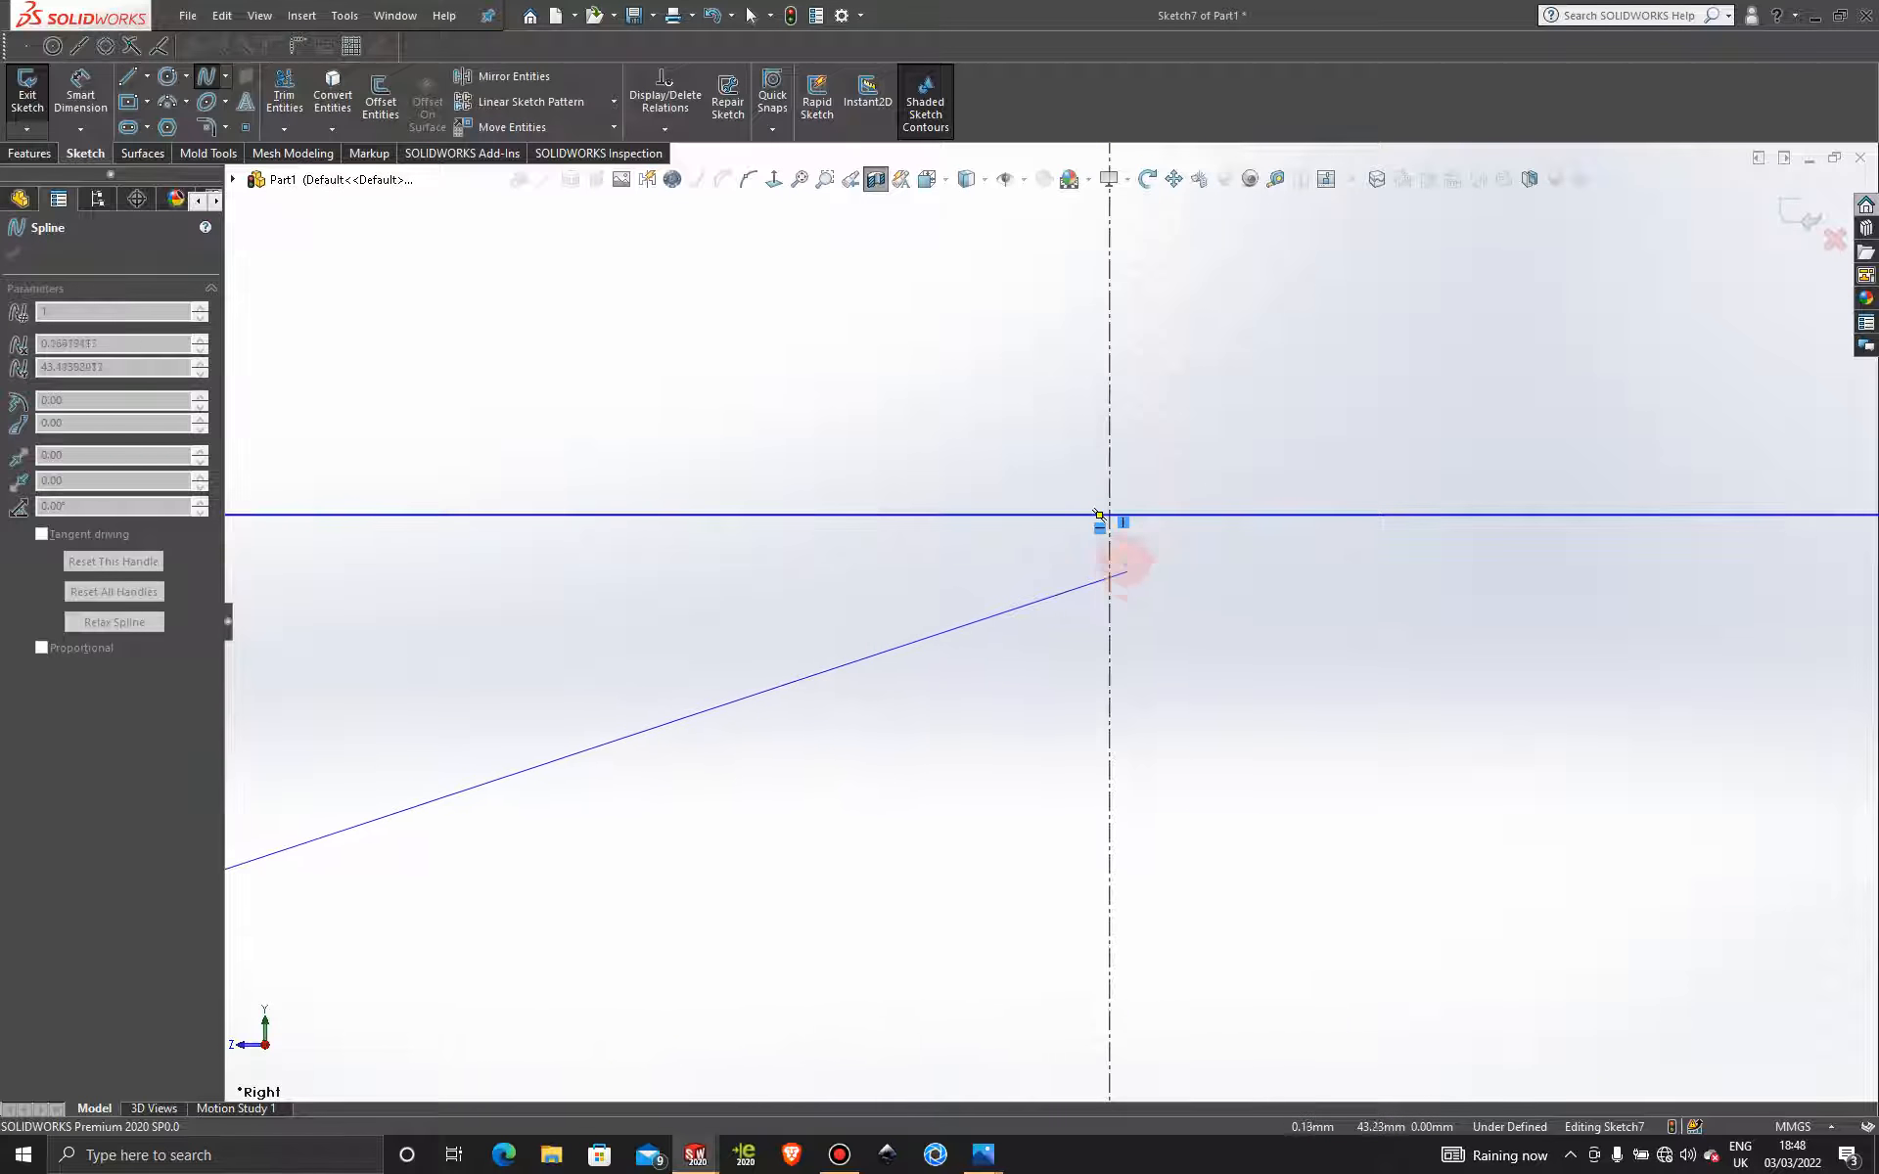
double_click(1101, 514)
middle_click_drag(994, 579, 959, 631, "ctrl")
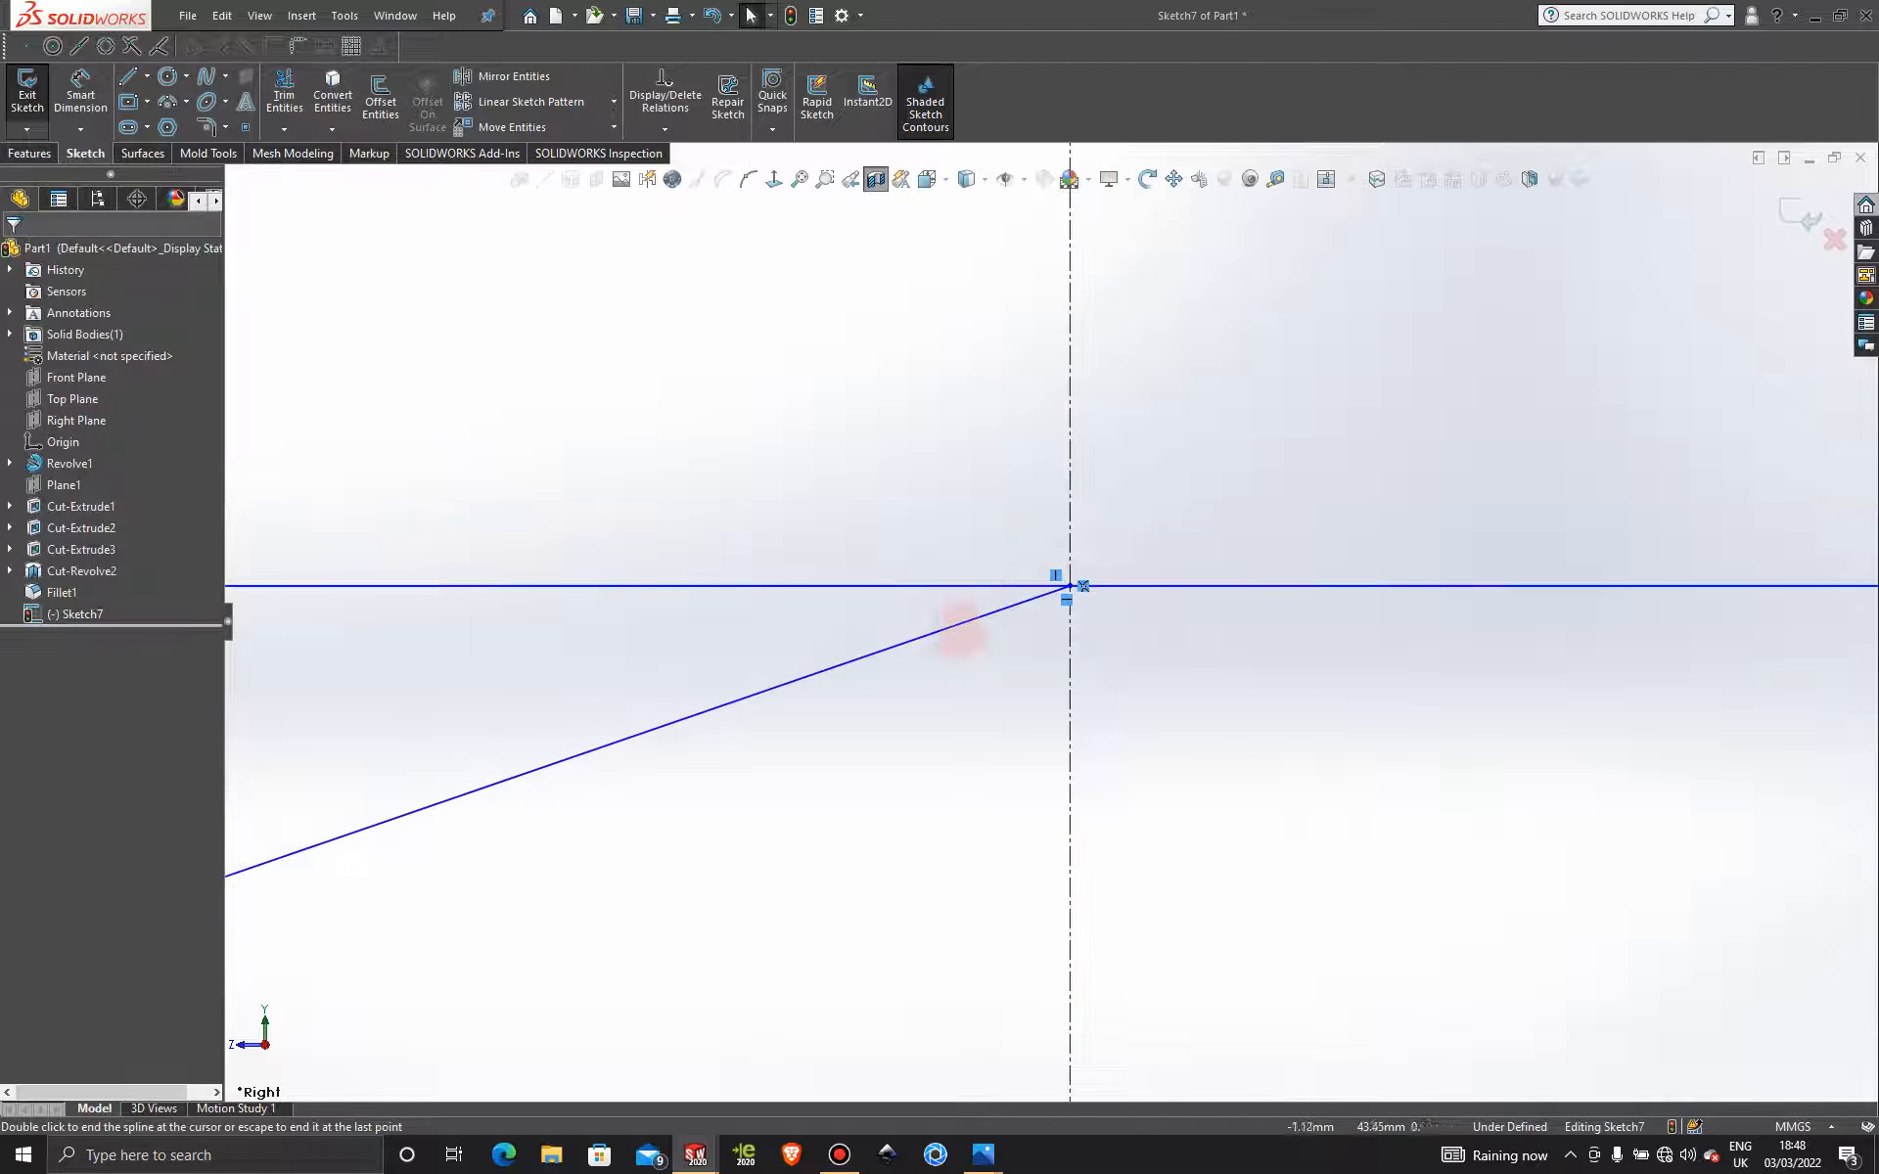
Bend the long spline into a rounded shoulder, steering its outer end upward and its centerline end along the upper horizontal line.
scroll(928, 735, "up", 6)
scroll(734, 746, "down", 3)
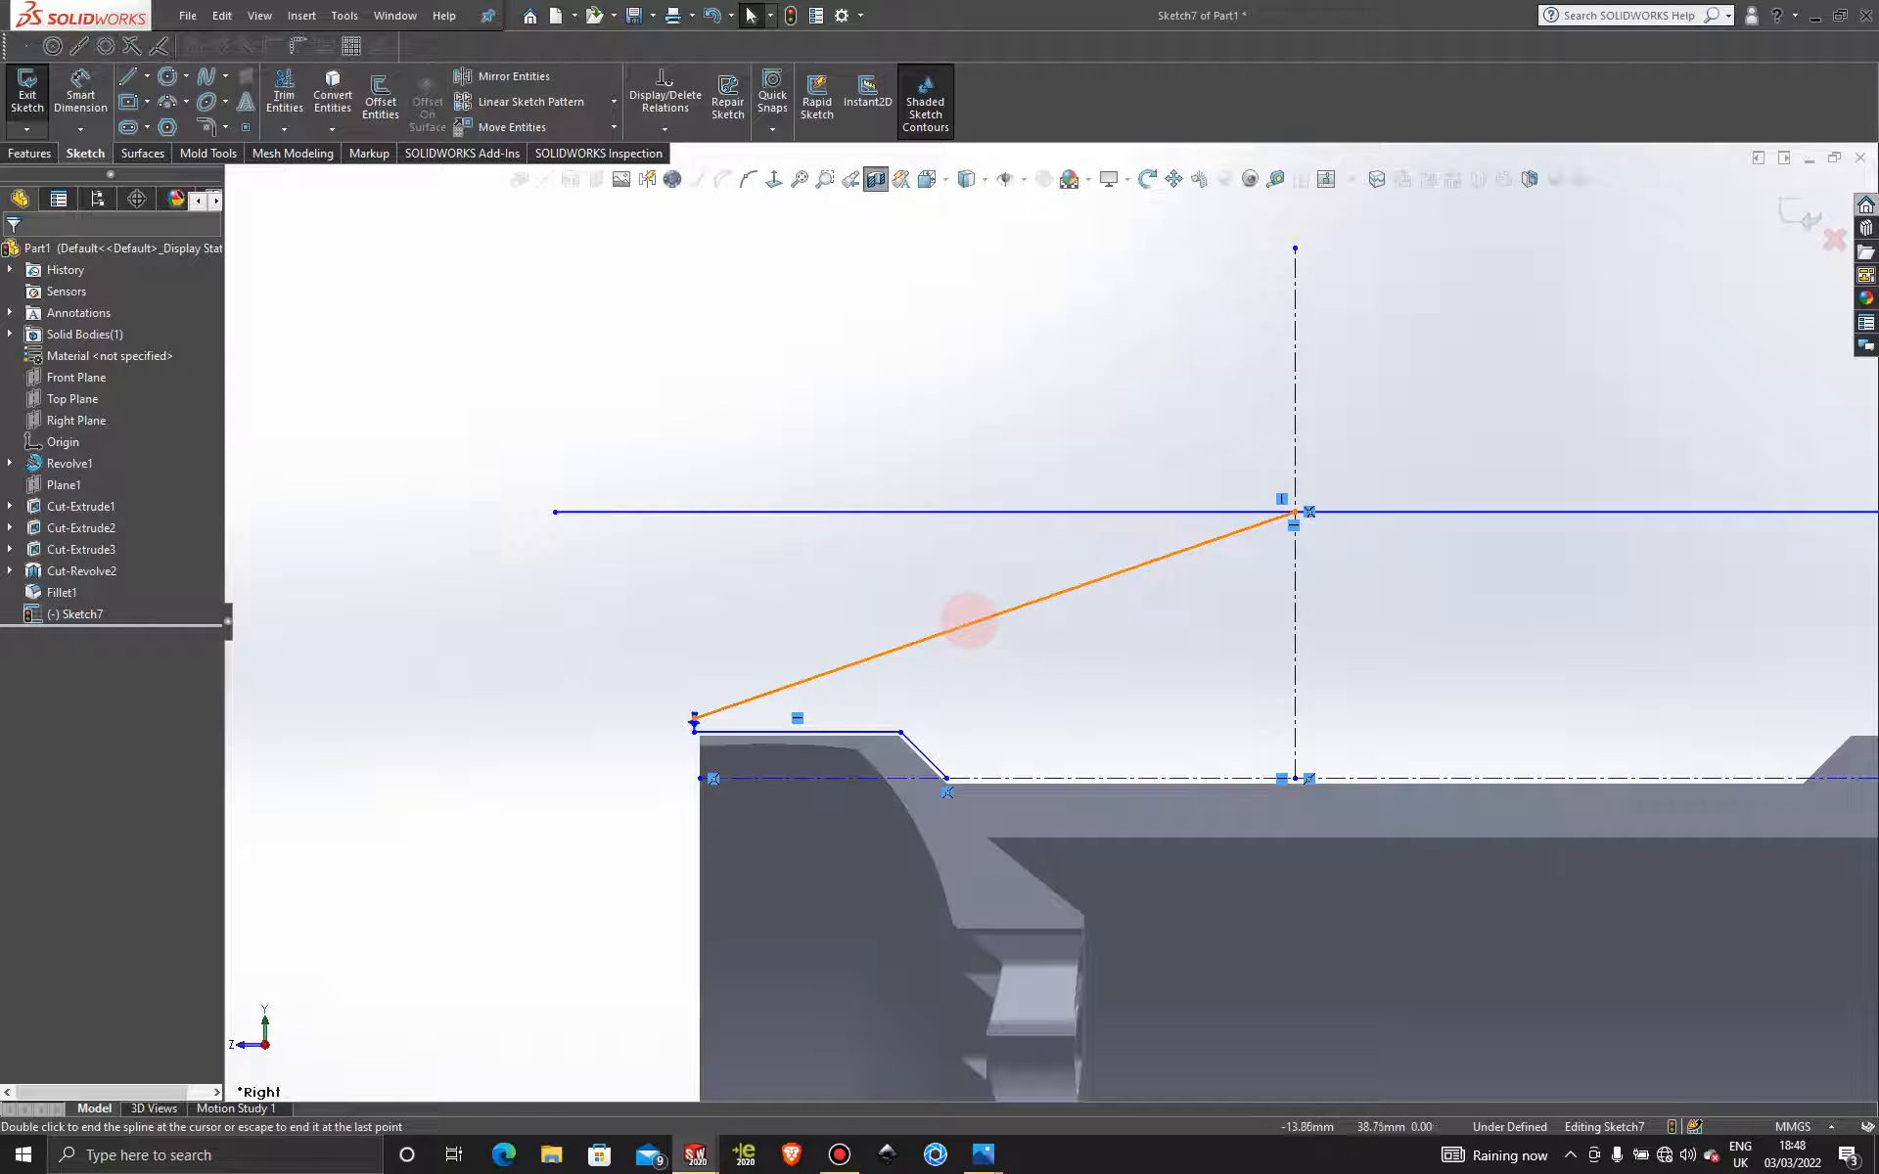
left_click(971, 619)
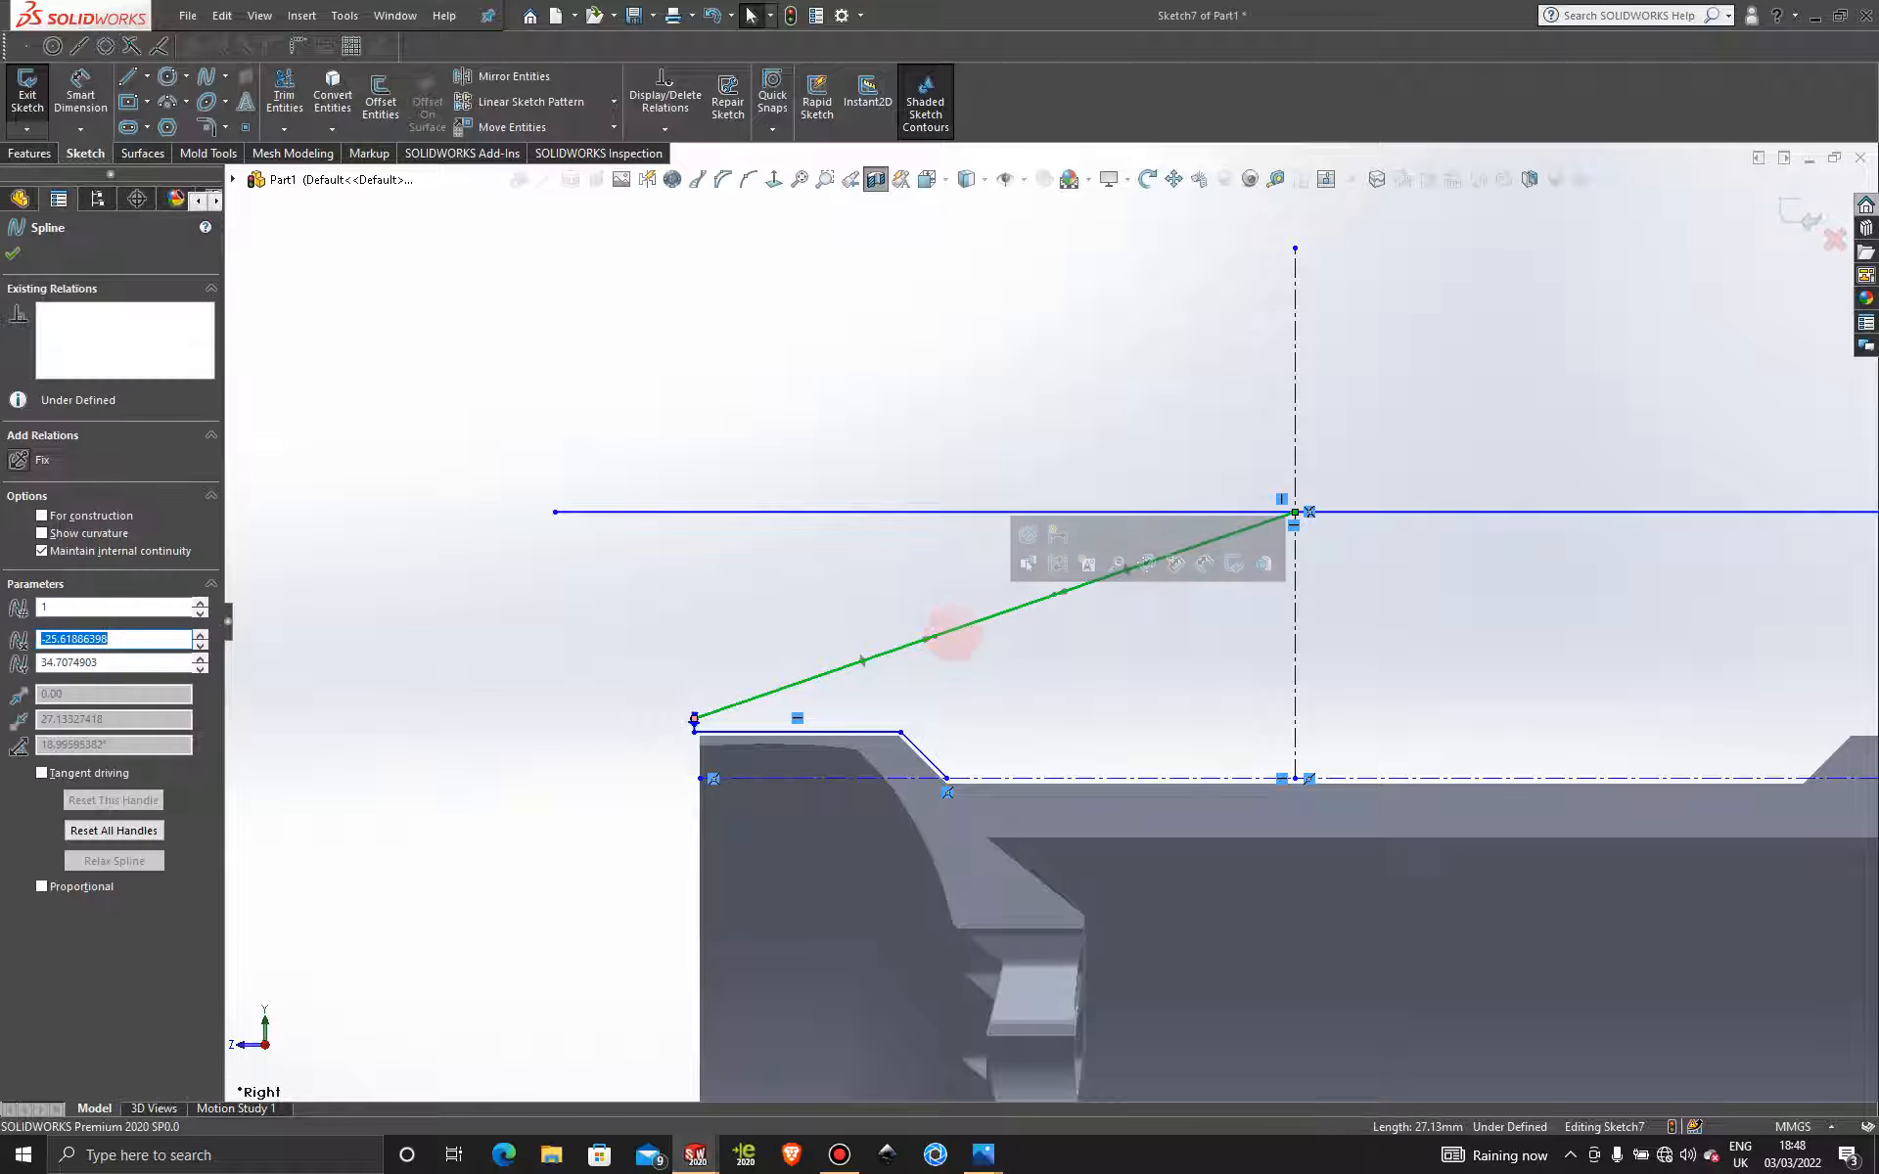
left_click_drag(934, 635, 688, 554)
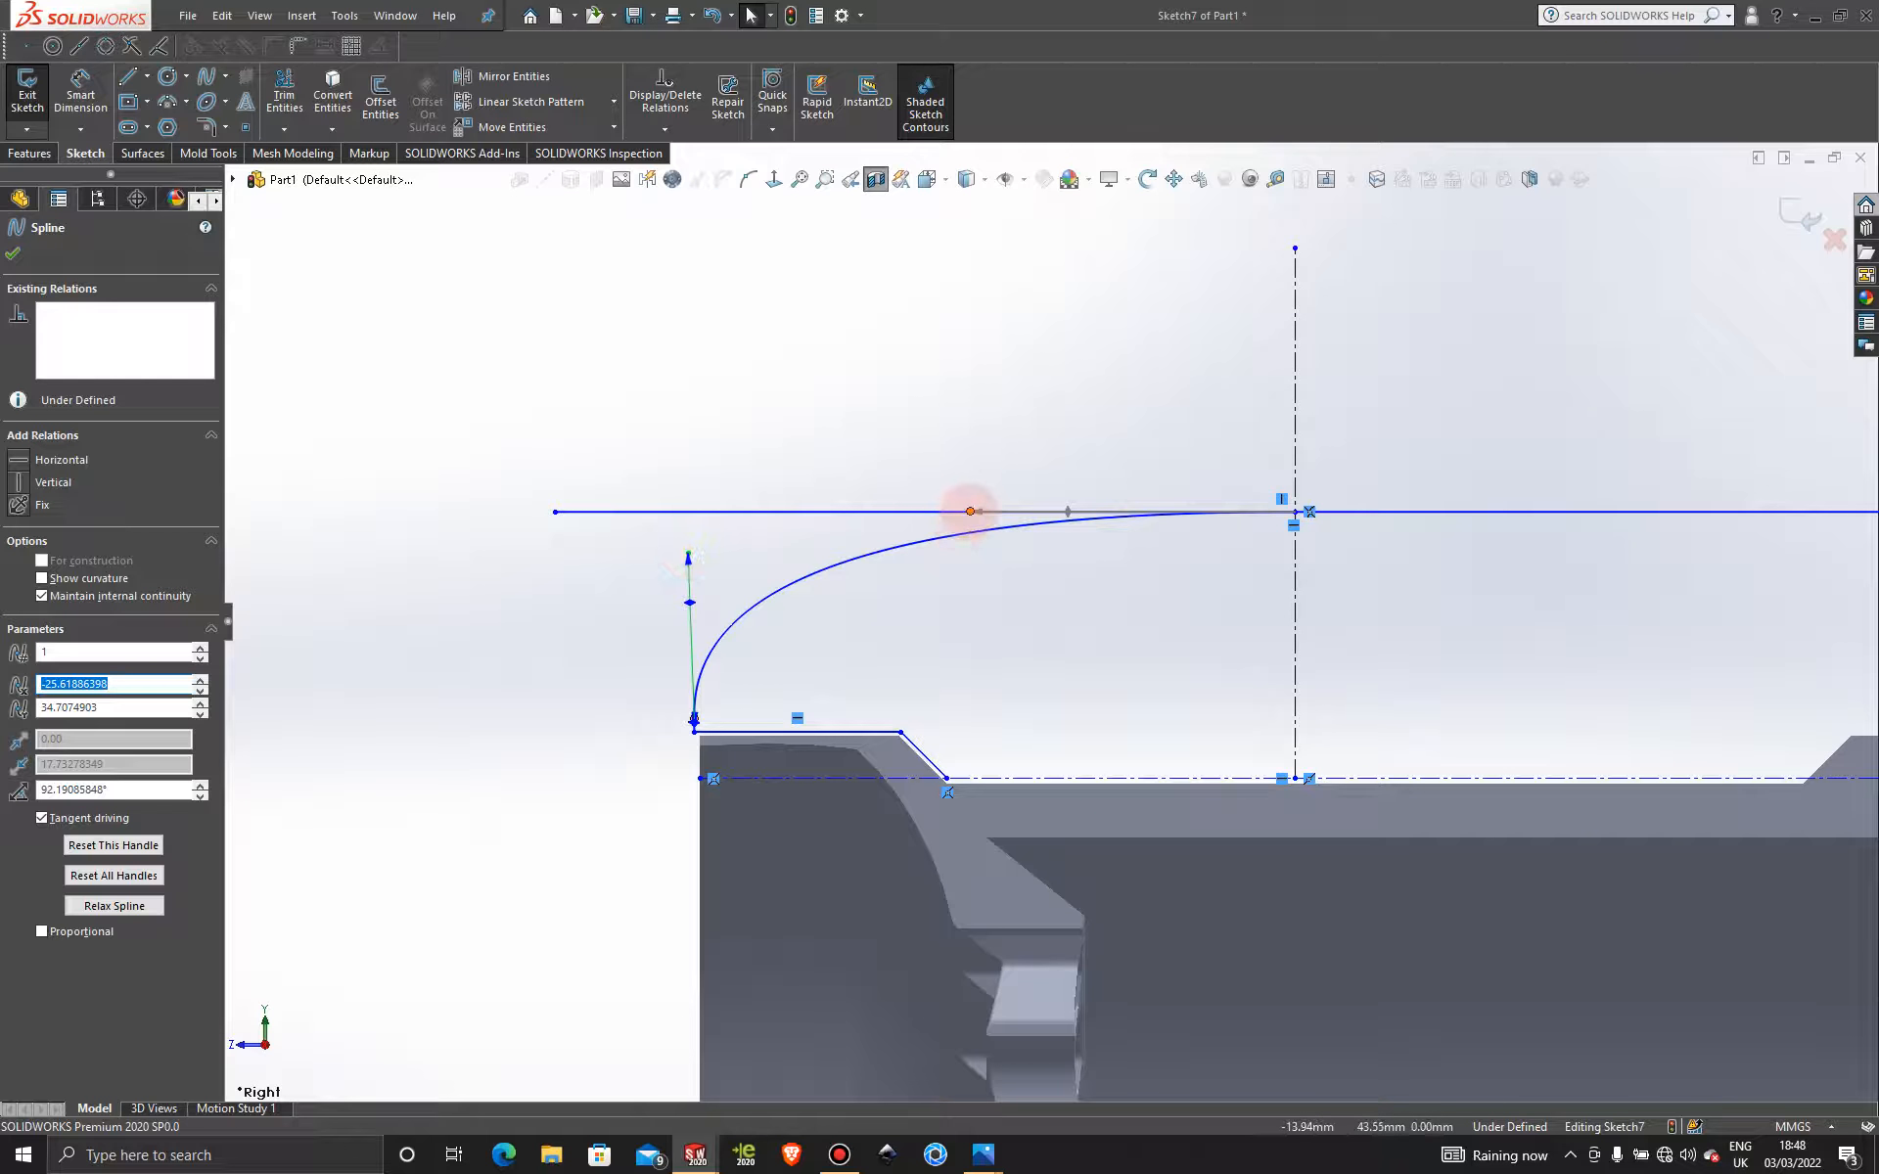
left_click_drag(970, 511, 826, 508)
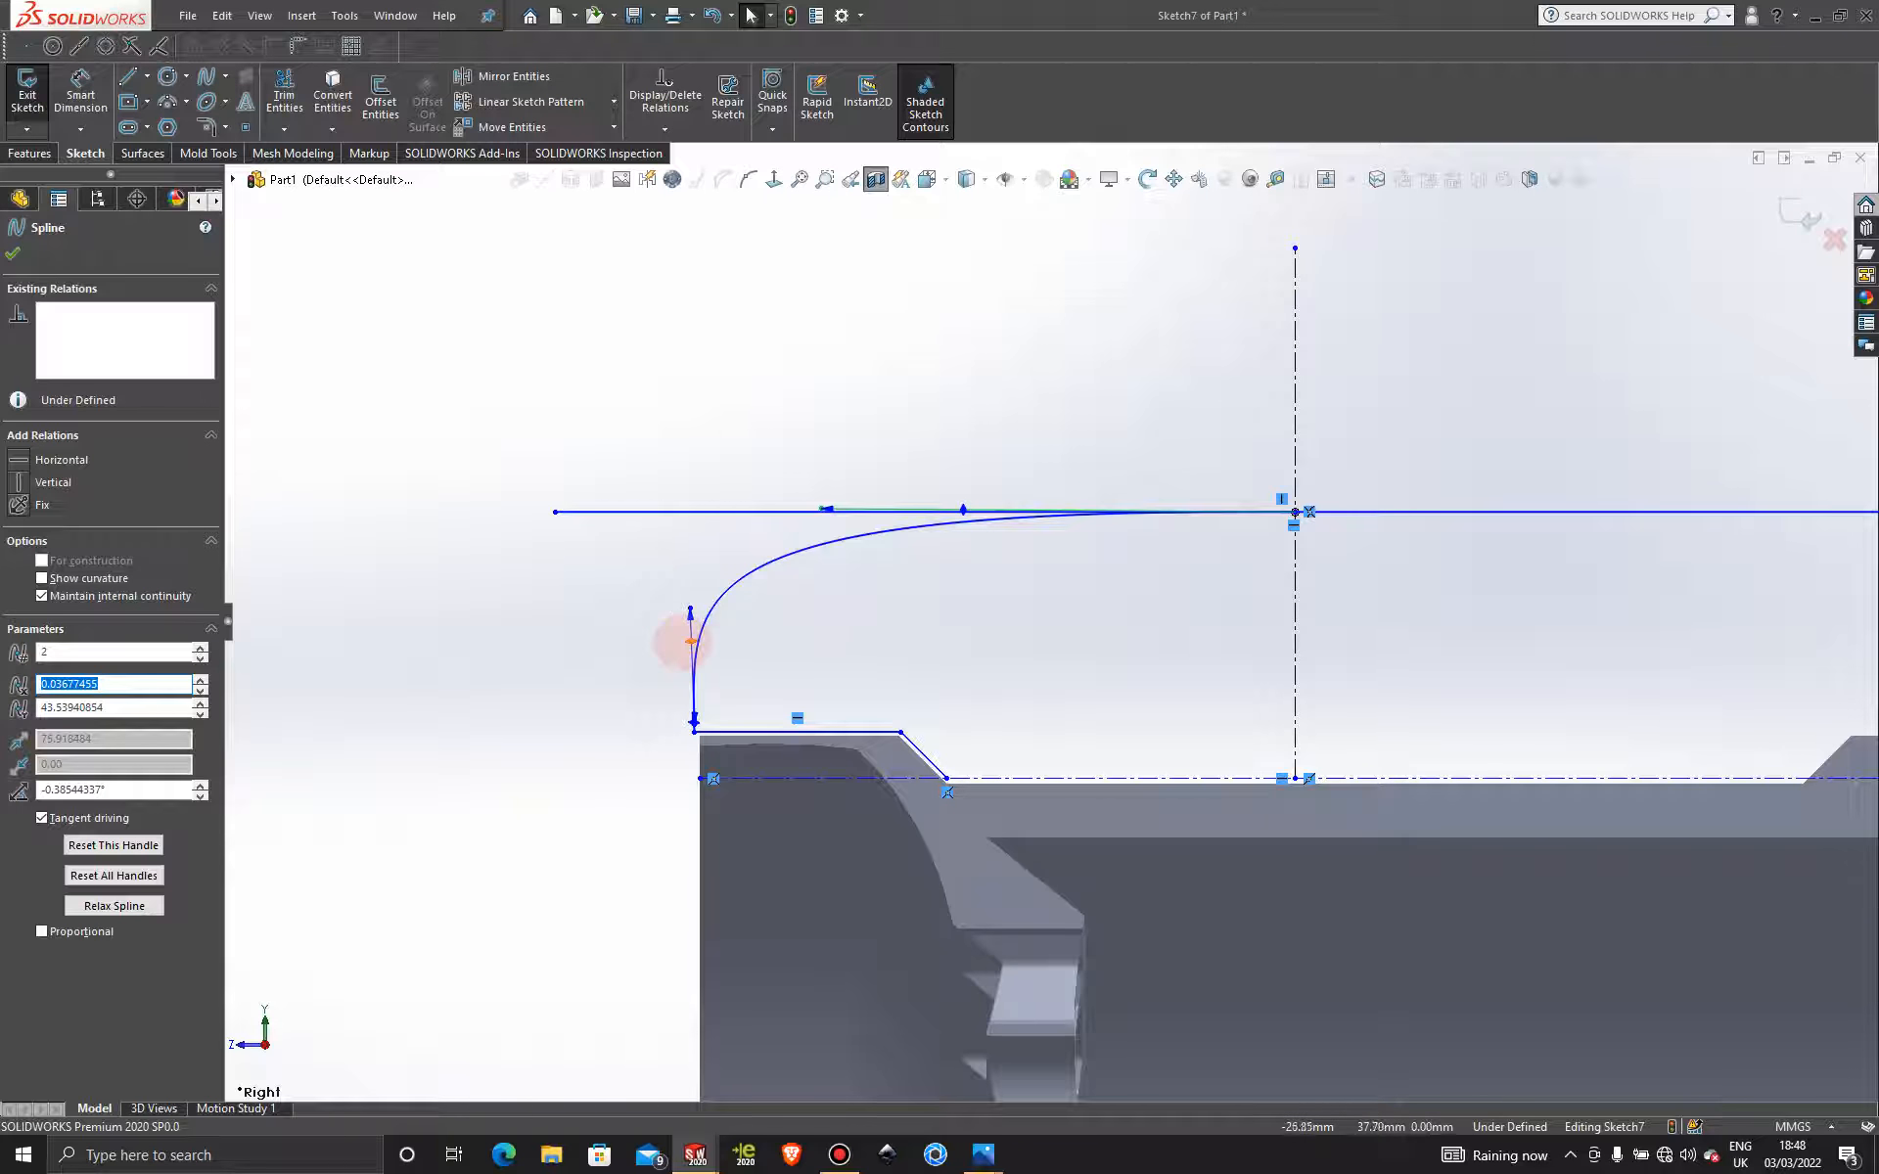
Make the long spline's outer-end tangent handle vertical and lengthen it, adjusting the centerline-end tangency slightly.
left_click(690, 642)
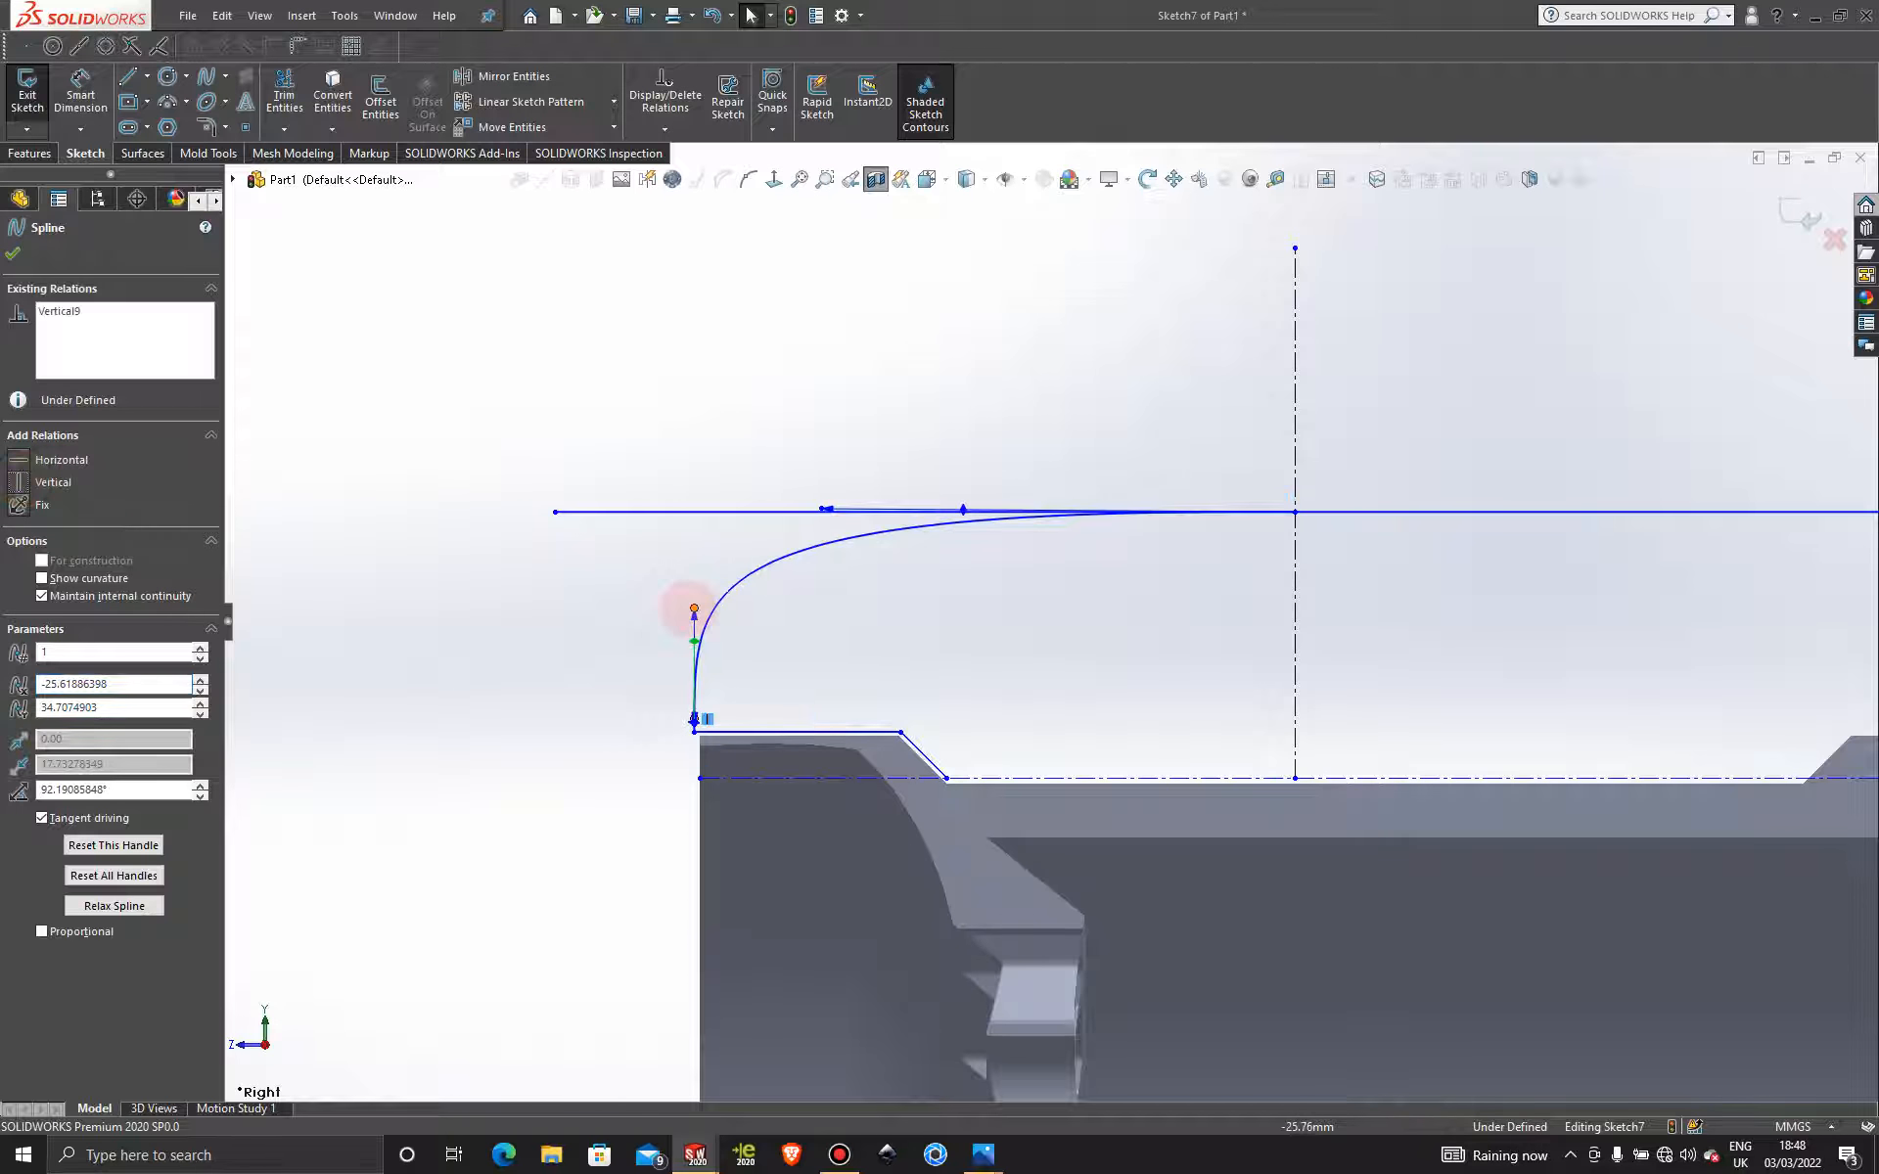
left_click_drag(693, 609, 694, 545)
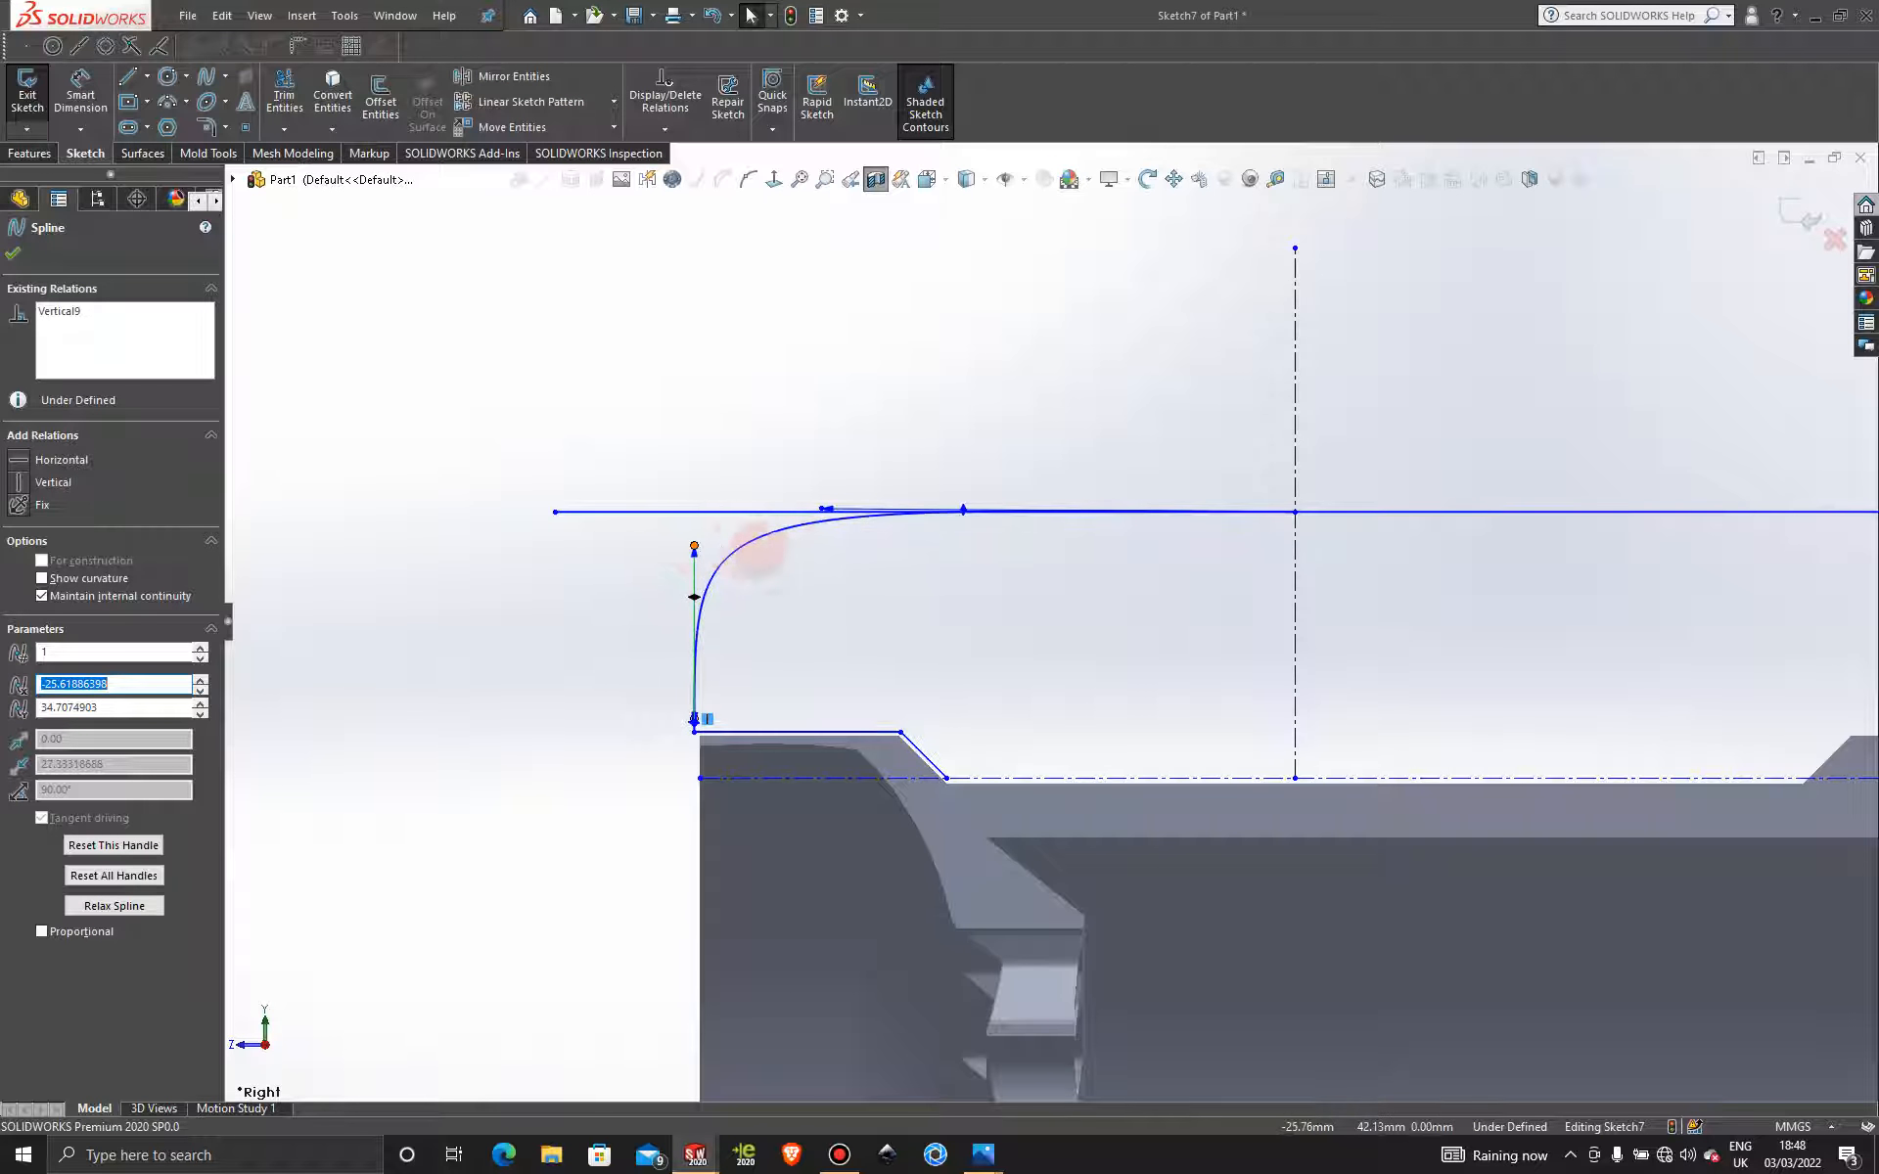
left_click(822, 508)
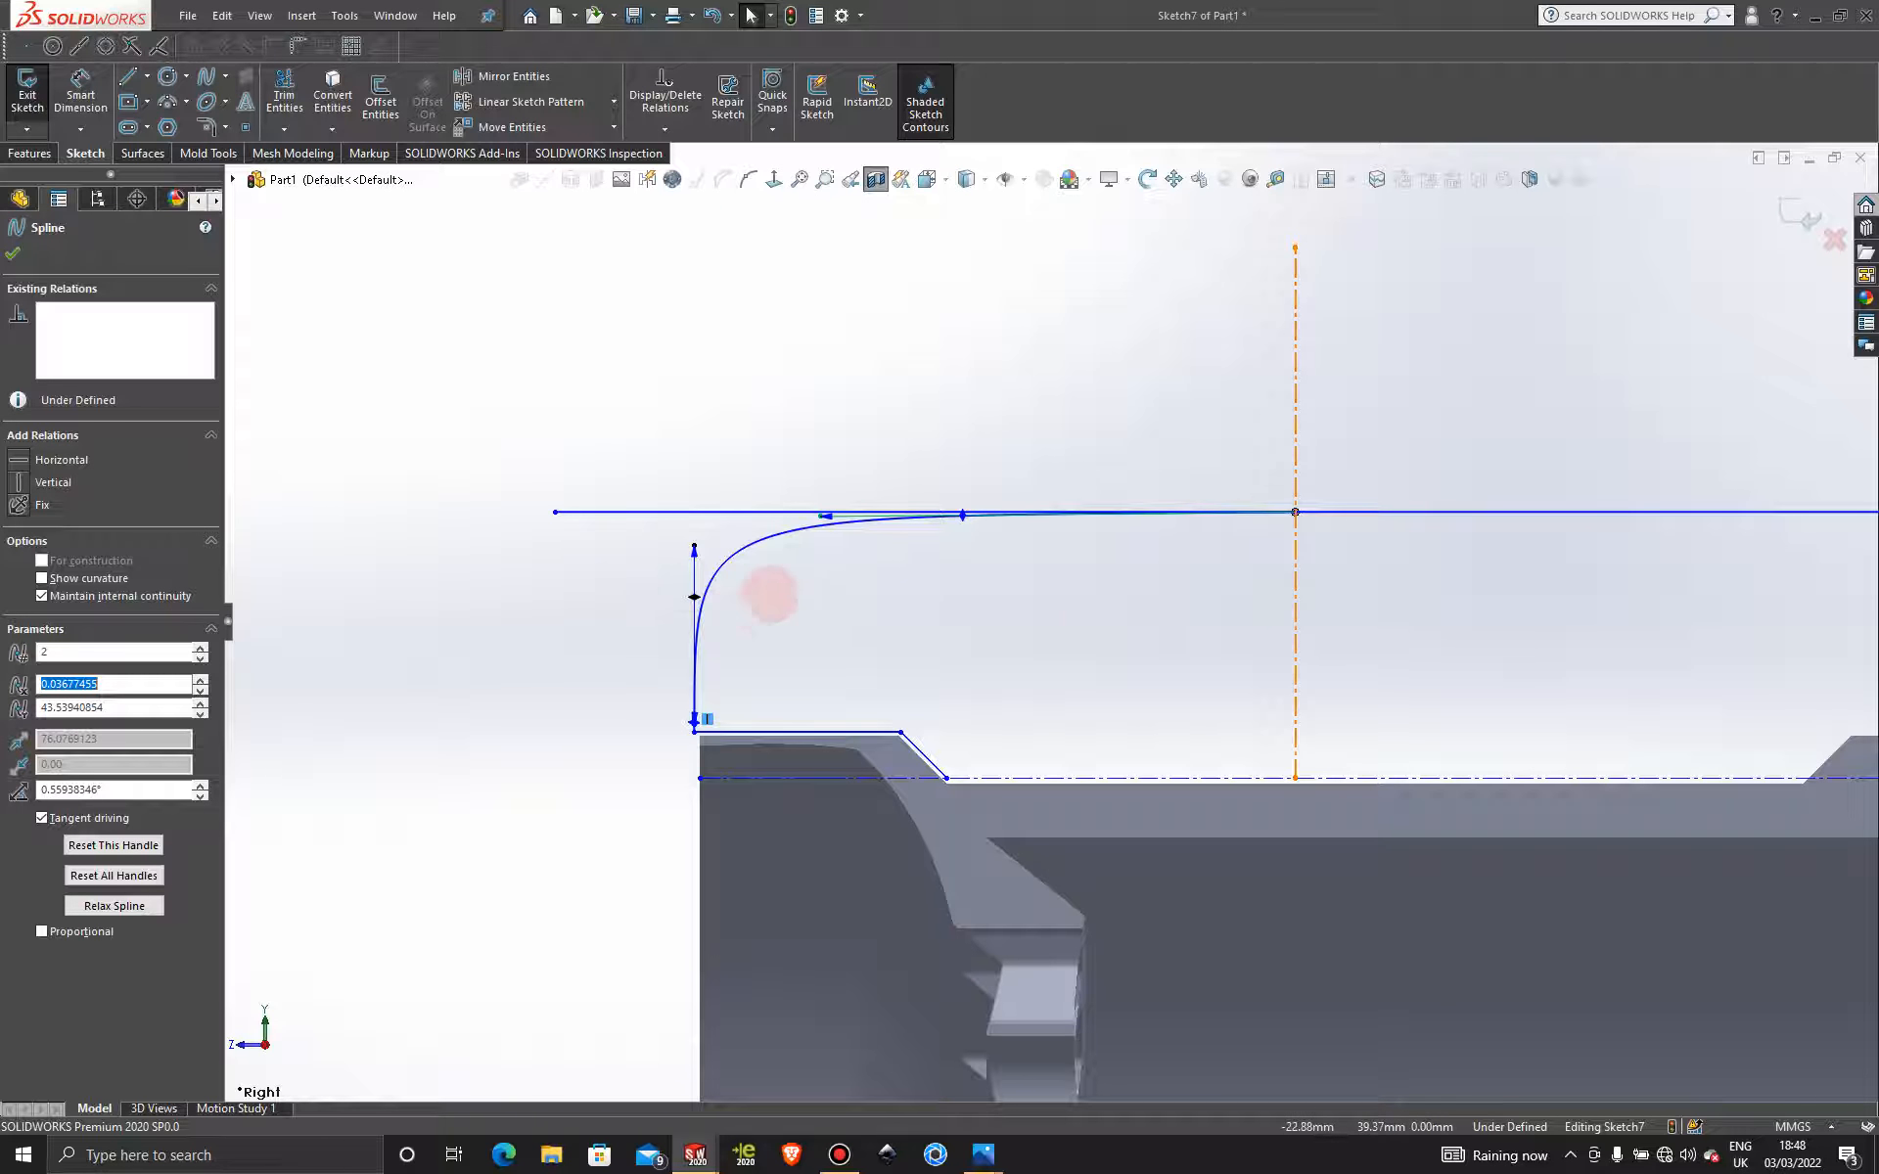
scroll(771, 595, "down", 2)
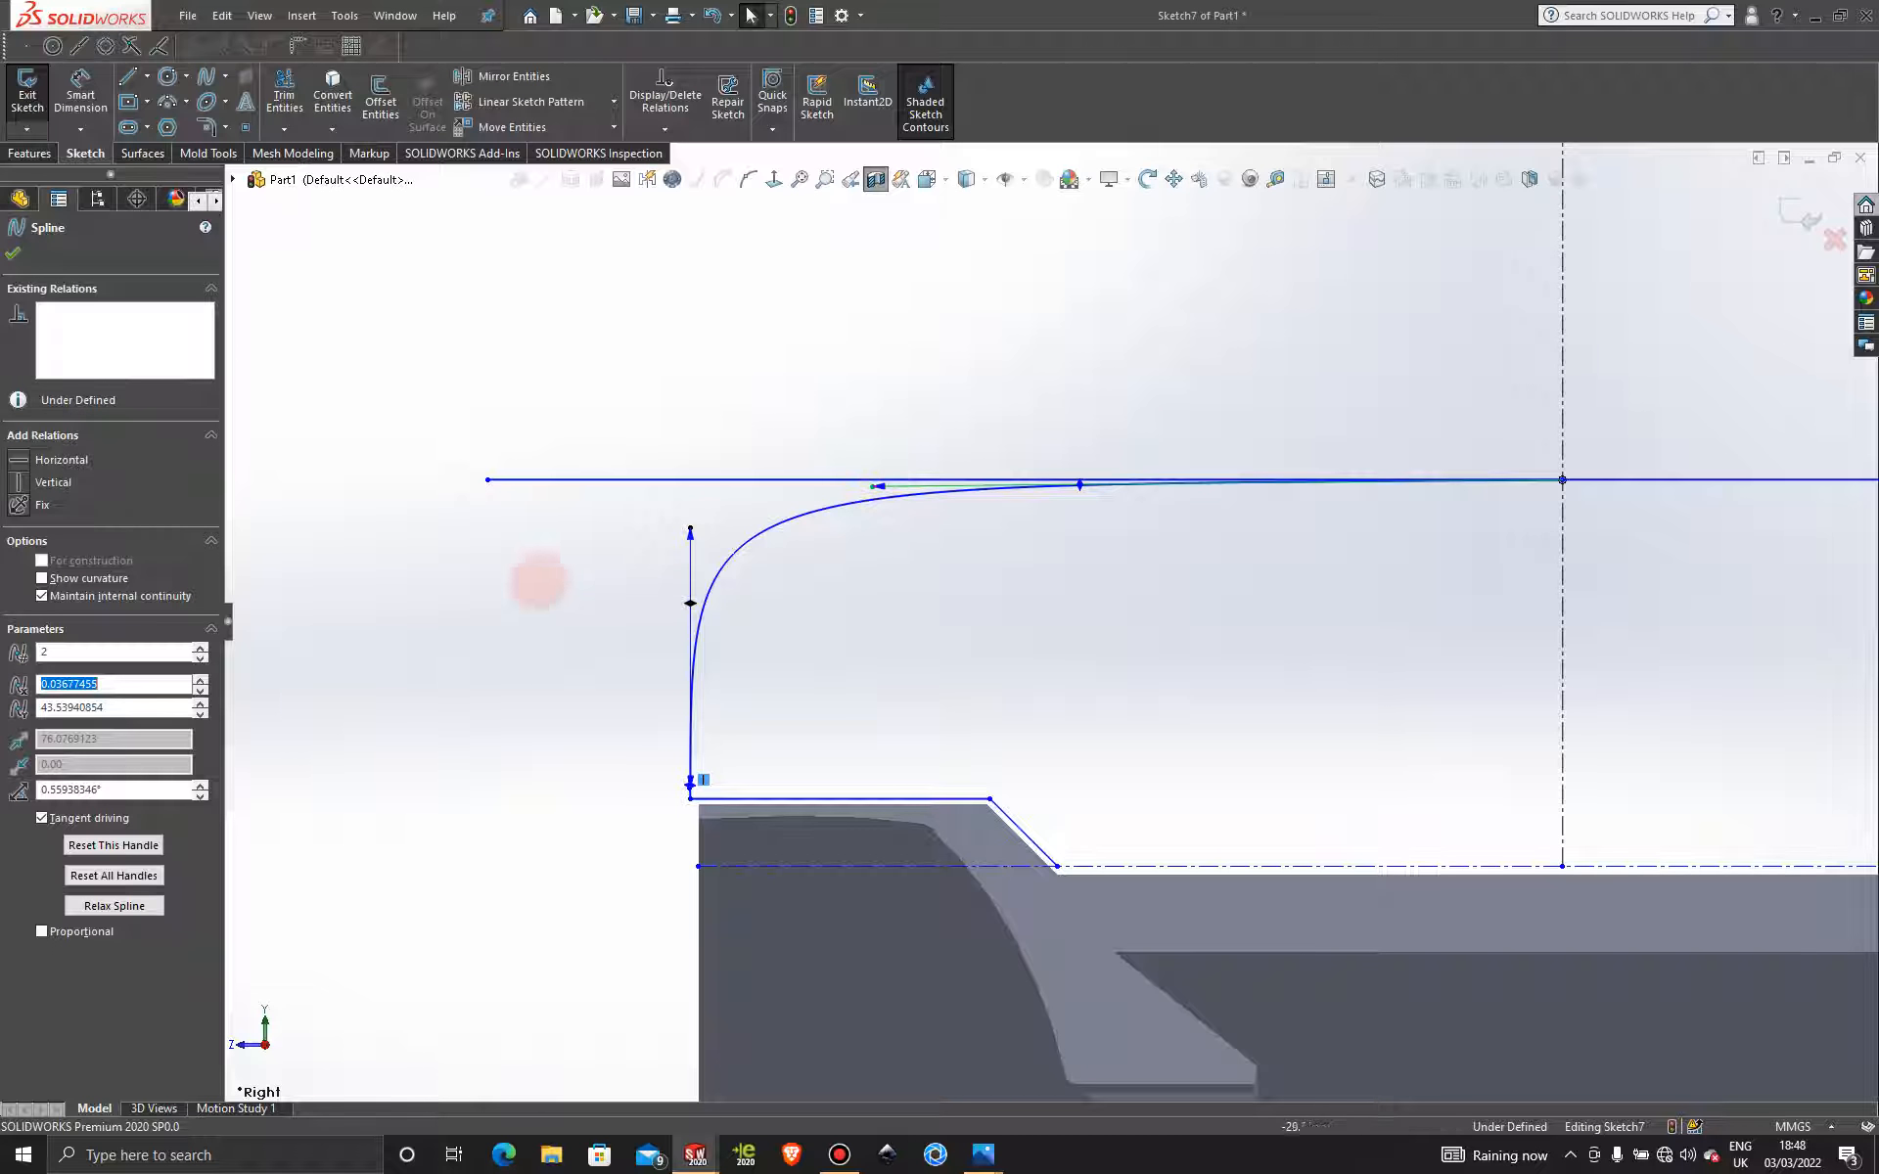
left_click_drag(690, 530, 691, 514)
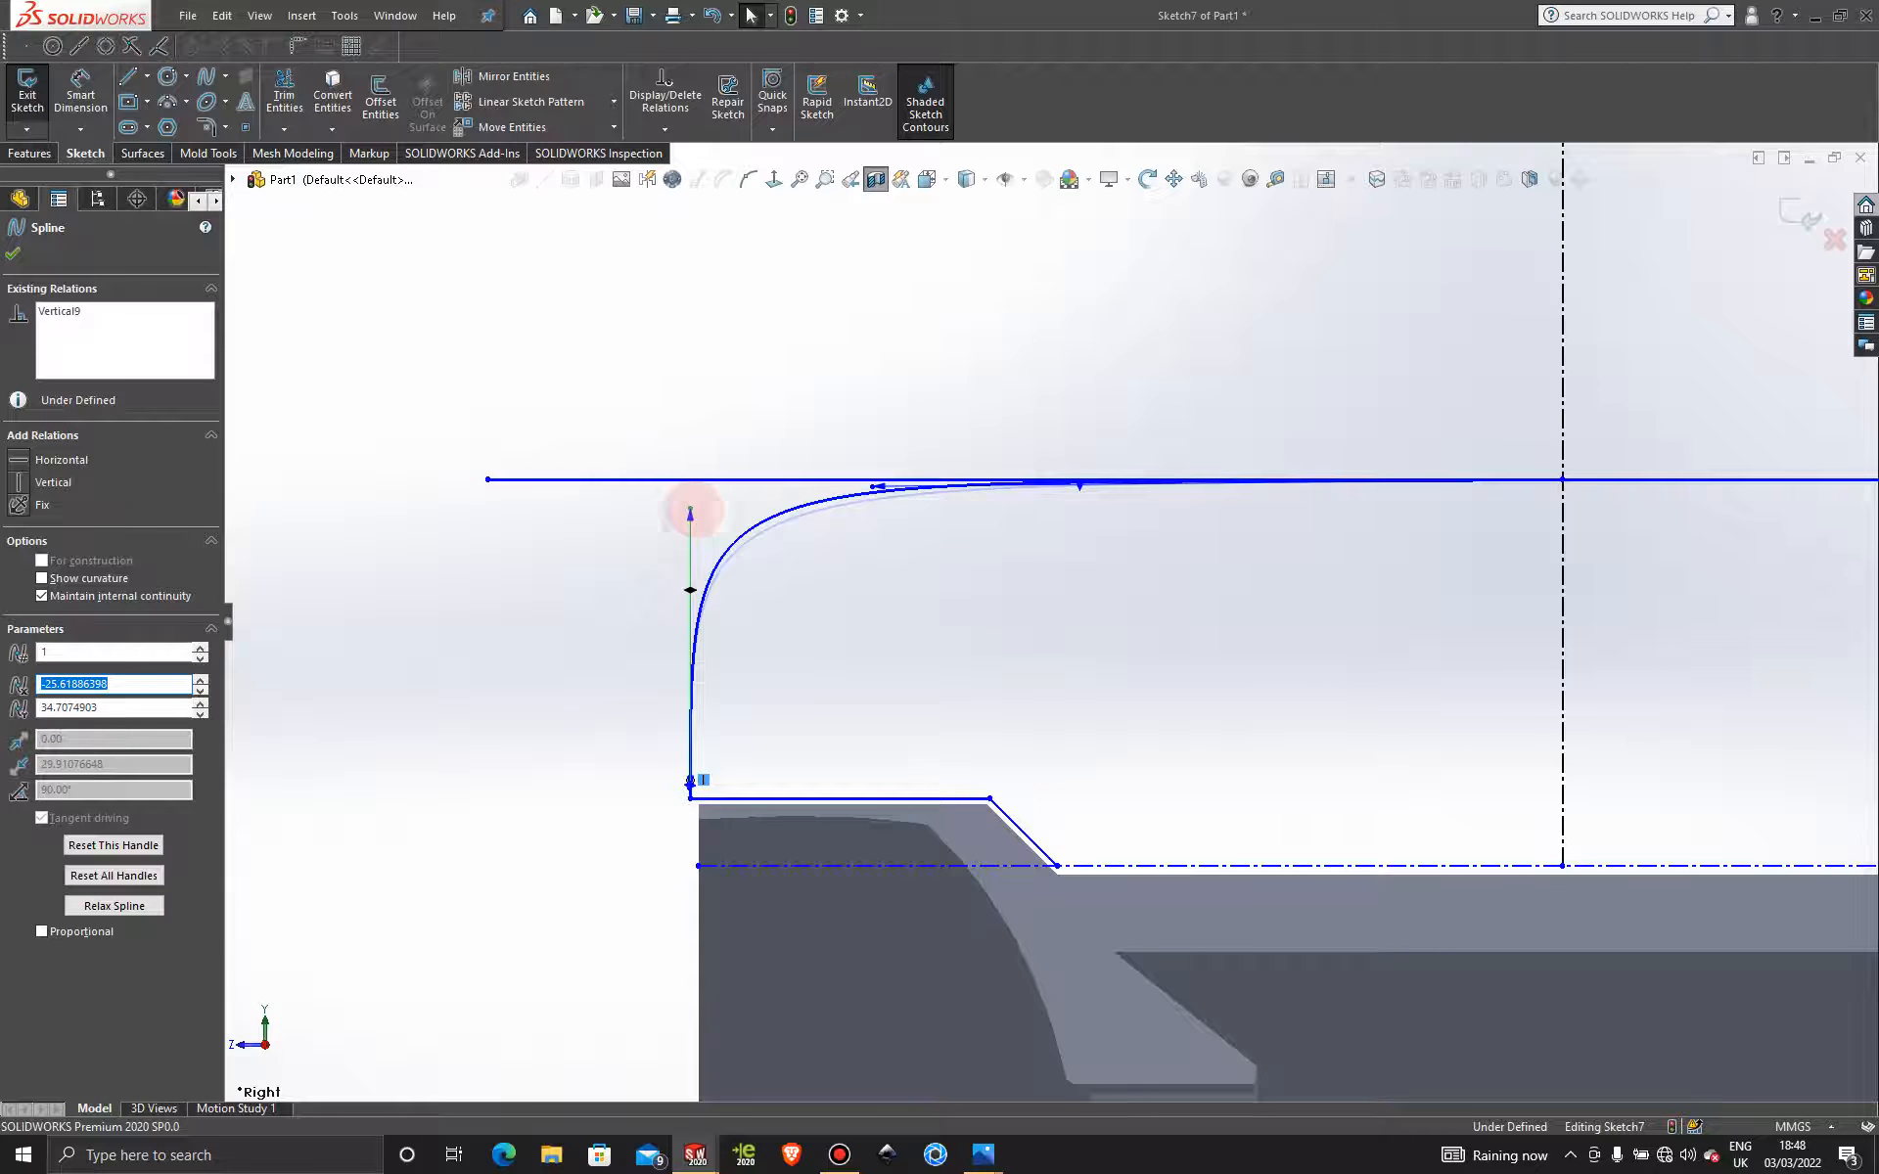
Lengthen the spline's centerline-end tangent handle outward to tighten the shoulder curve.
scroll(919, 577, "up", 3)
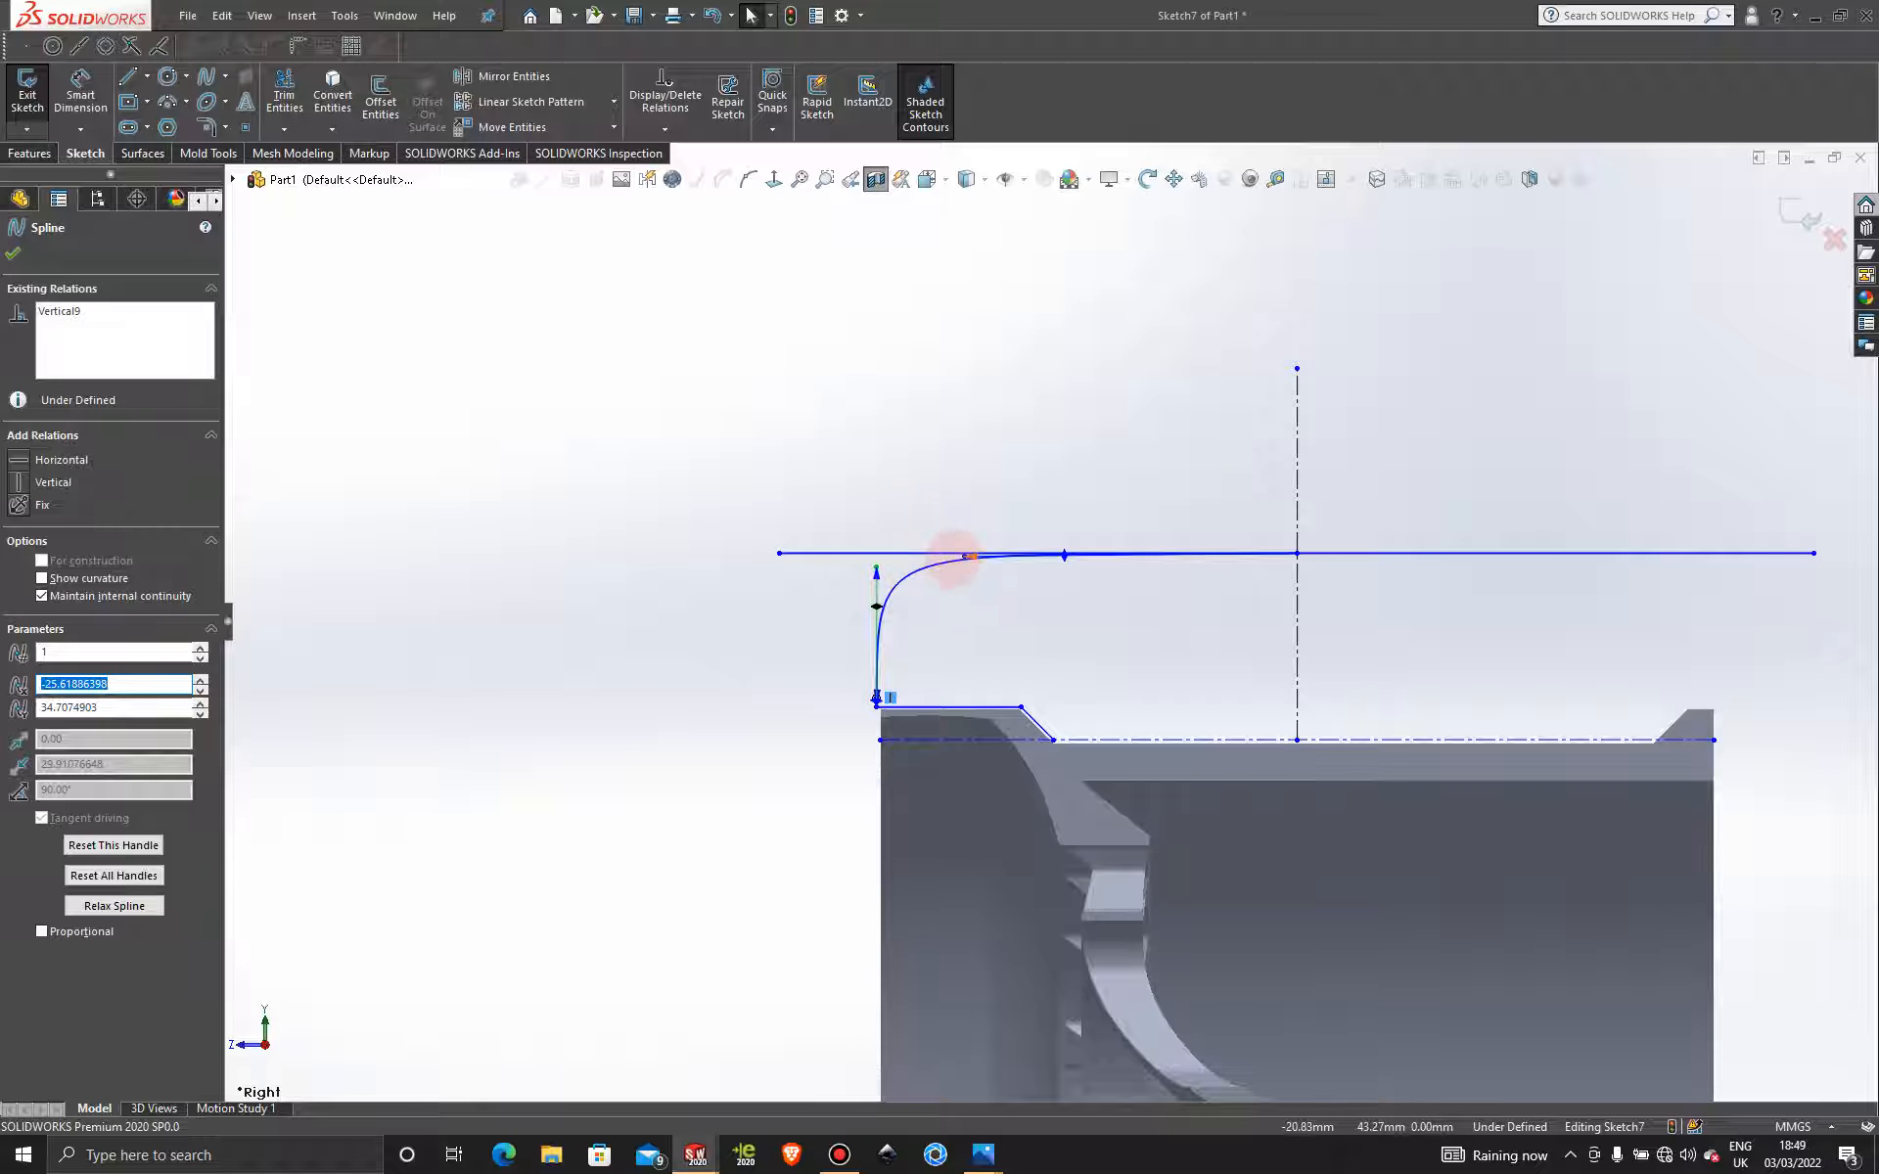
scroll(954, 558, "down", 3)
mouse_move(996, 559)
left_mouse_down()
mouse_move(947, 559)
mouse_move(977, 554)
mouse_move(963, 558)
left_mouse_up()
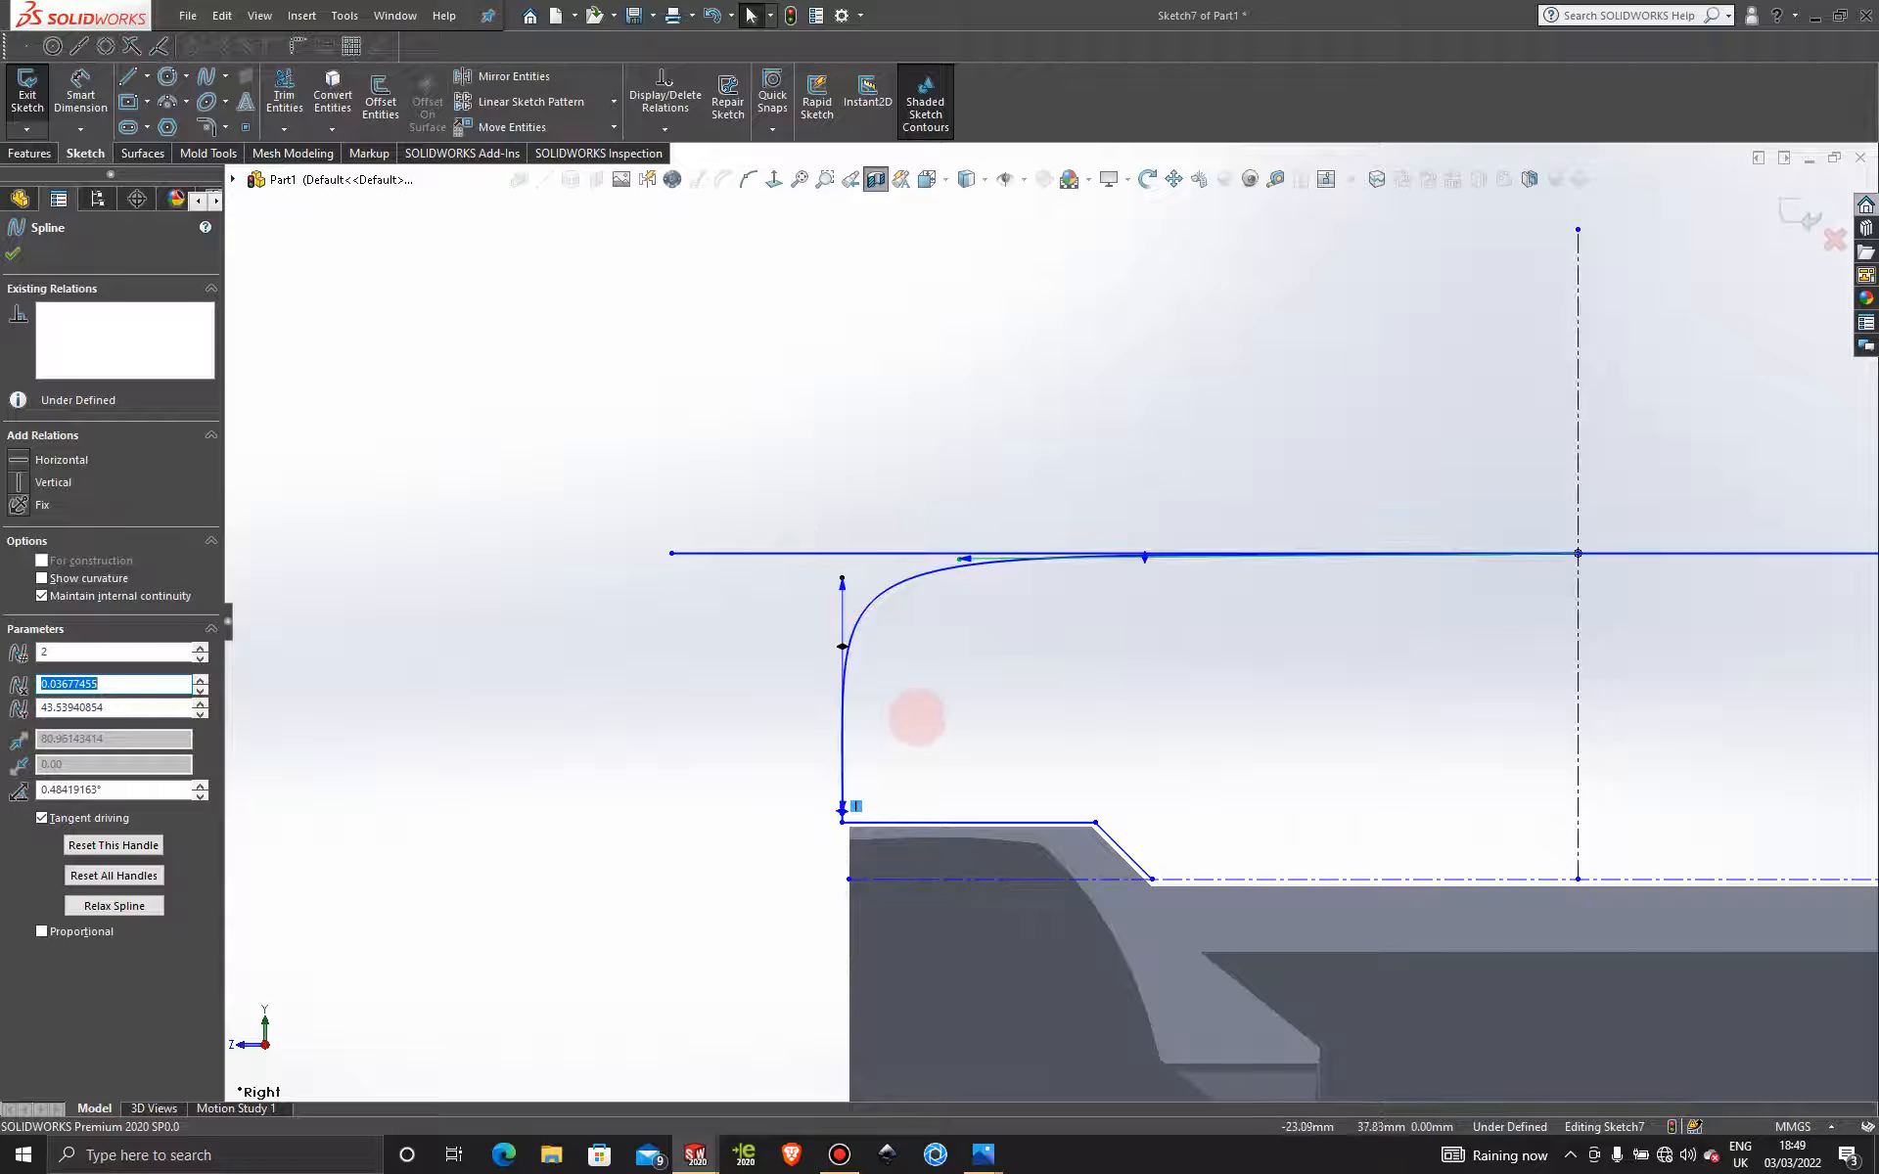
Move the point joining the short and long splines slightly outward and up, to about (-25.66, 34.77).
scroll(917, 719, "down", 6)
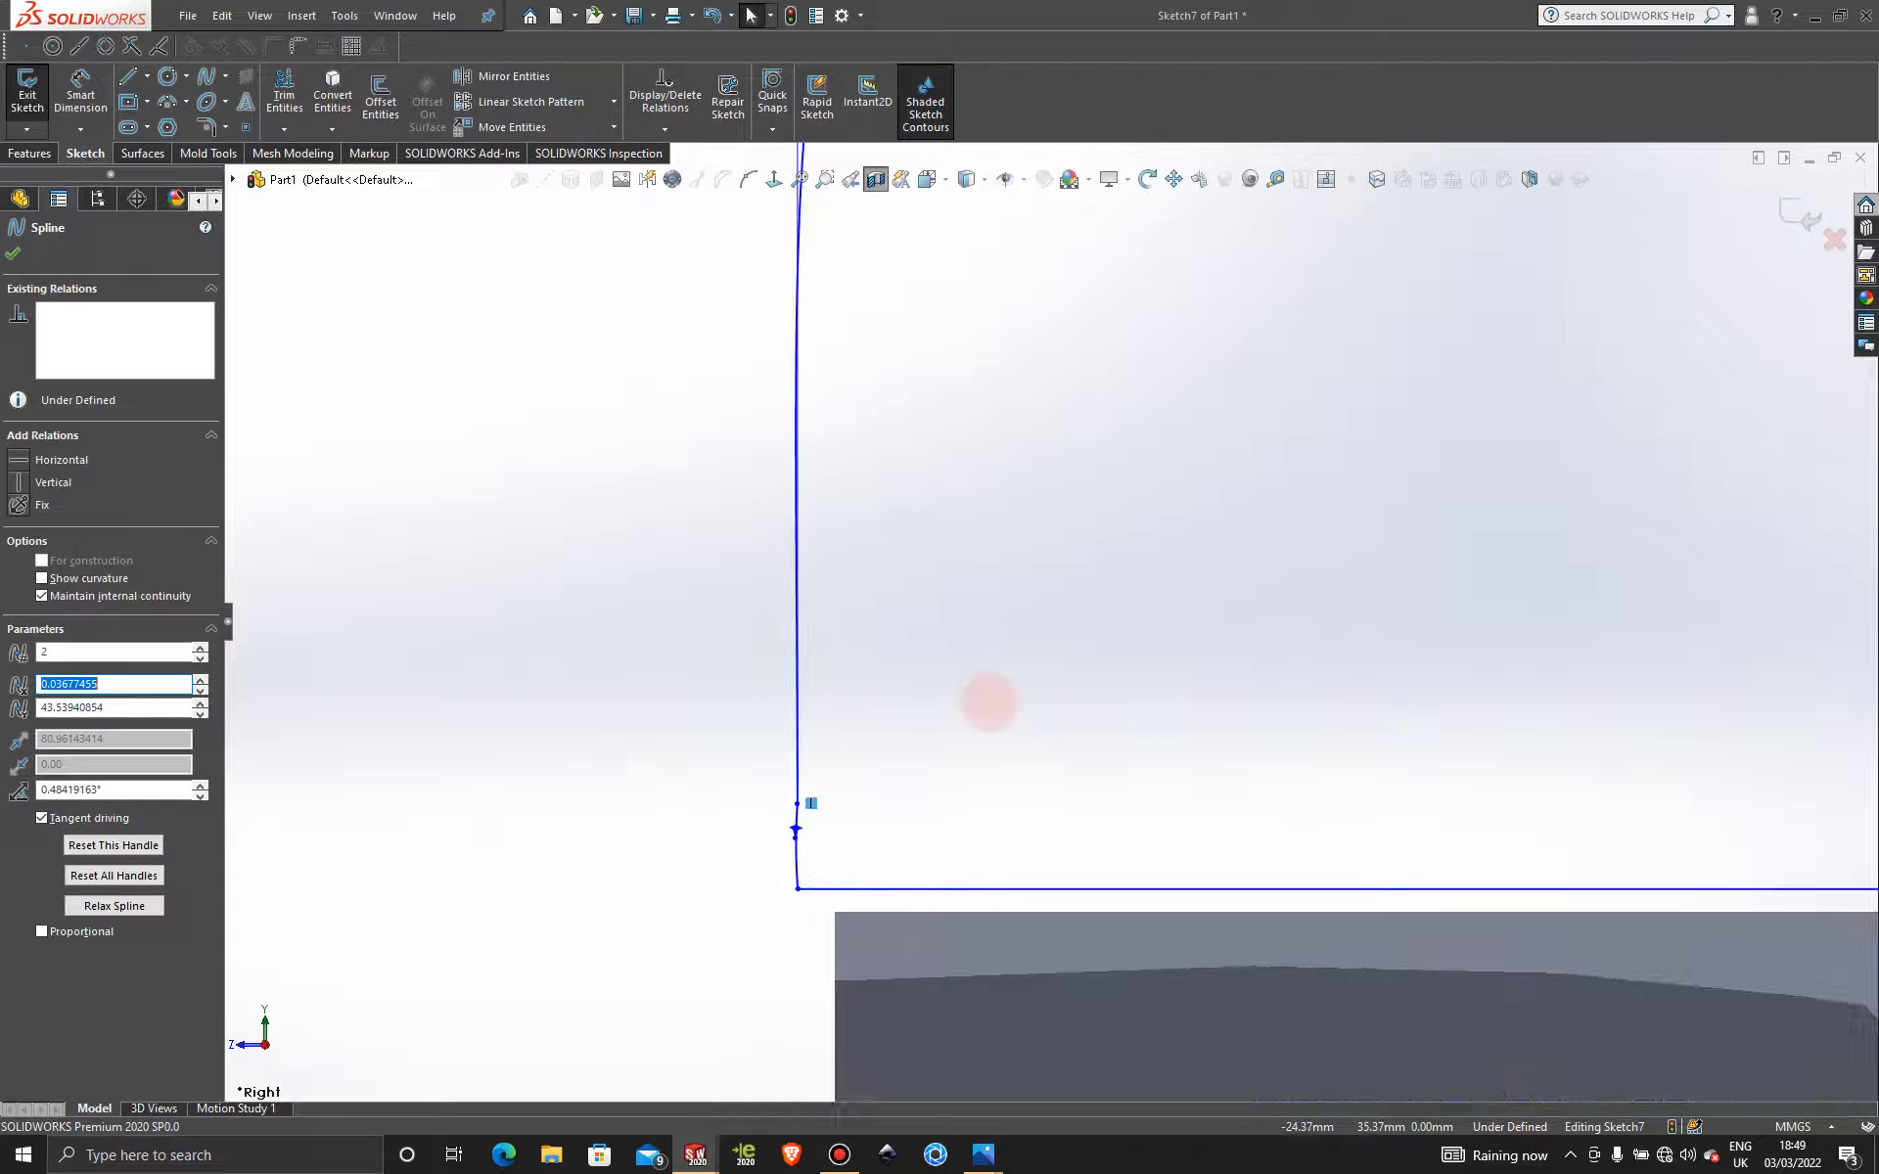
scroll(919, 636, "up", 2)
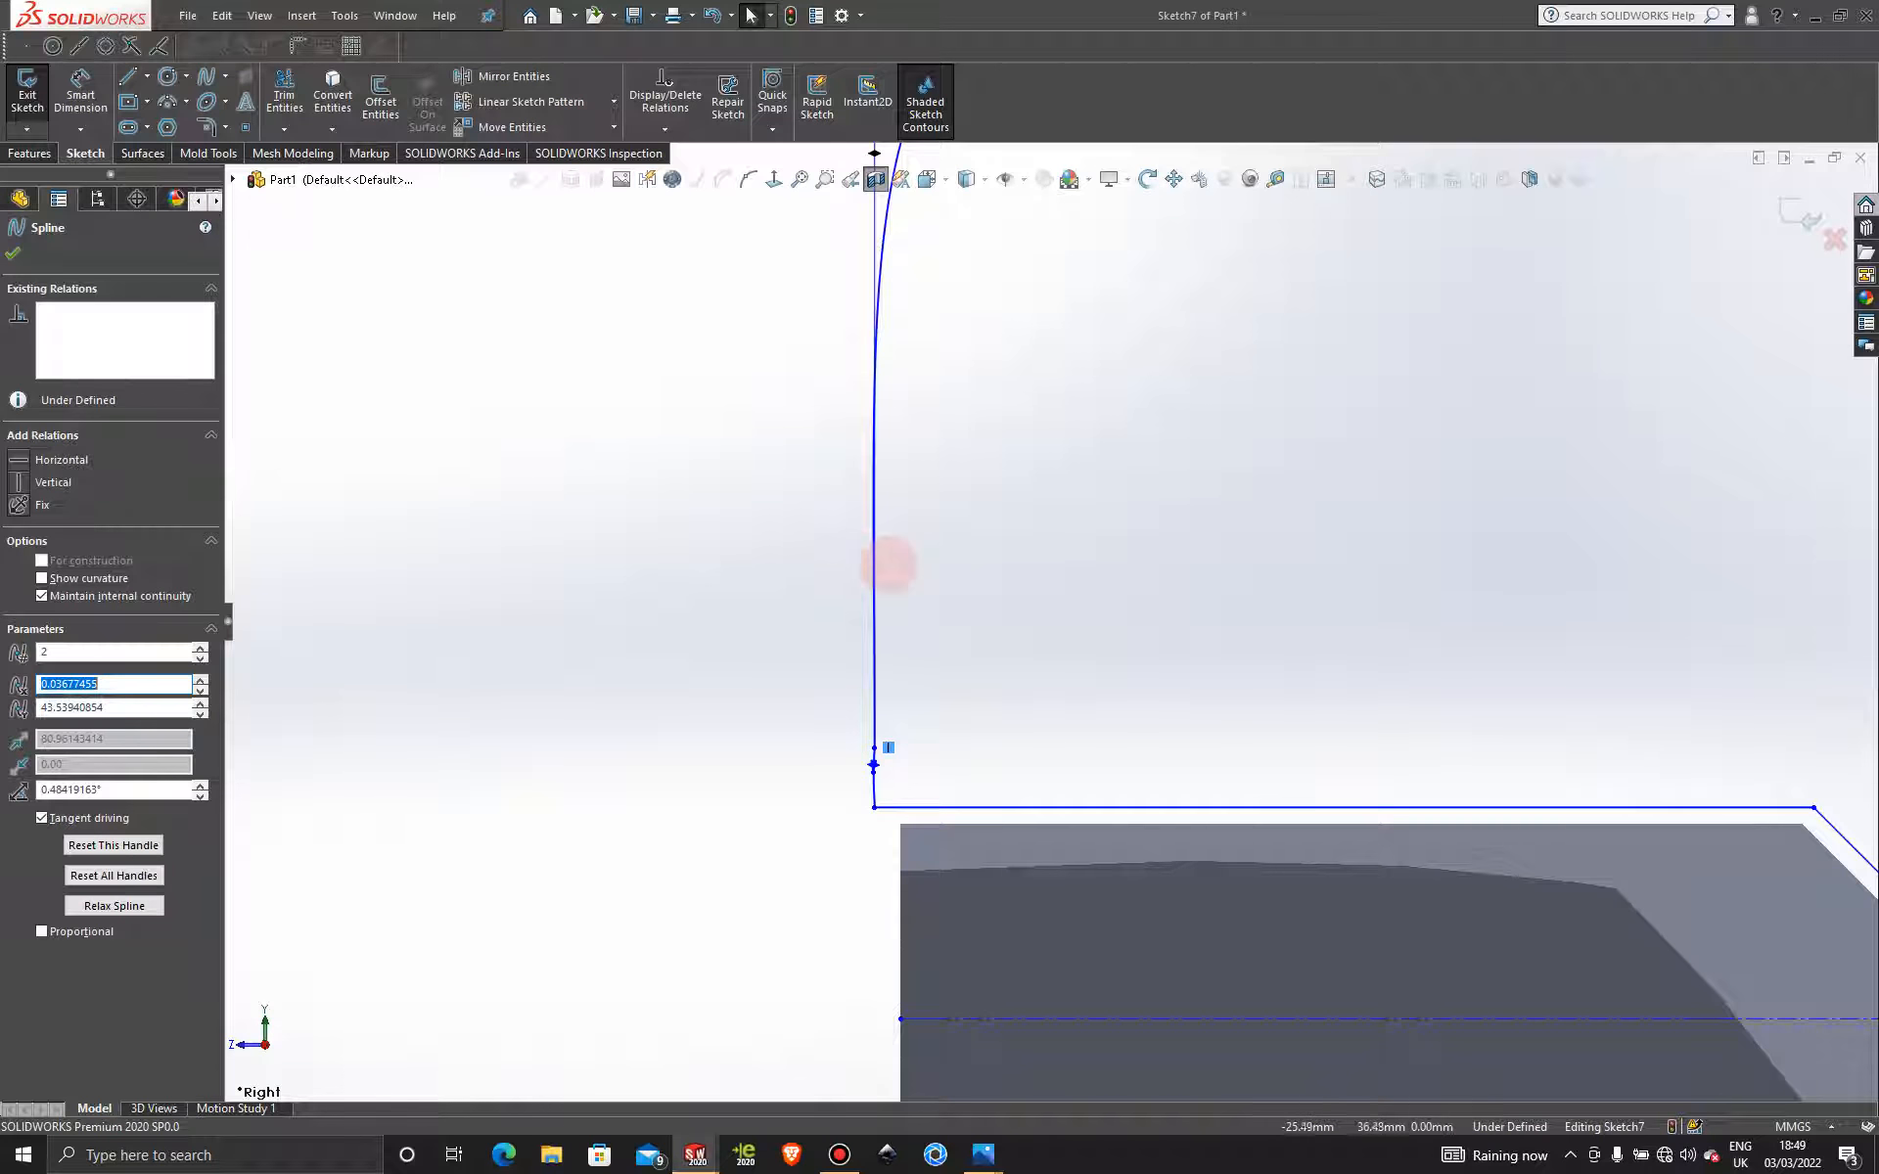
scroll(906, 707, "down", 2)
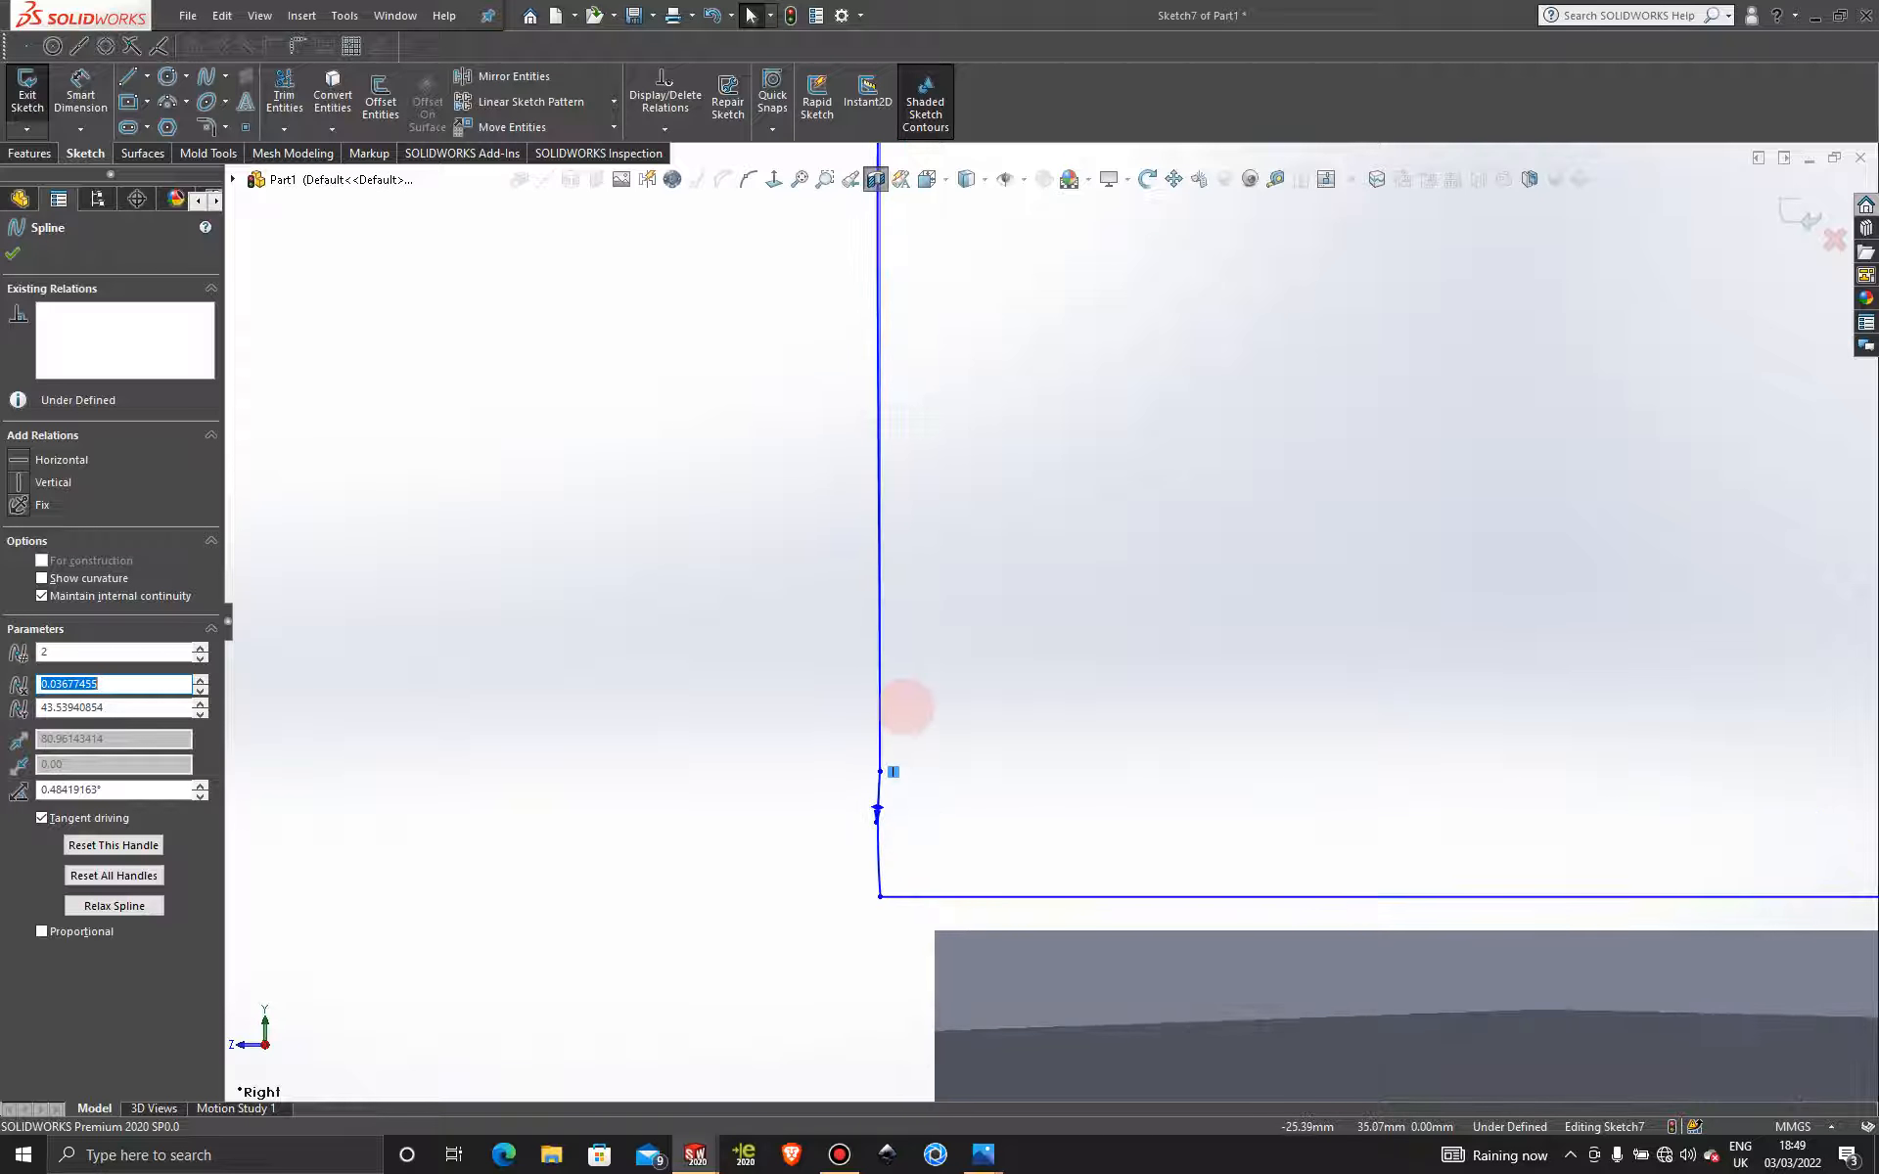
left_click_drag(879, 771, 868, 760)
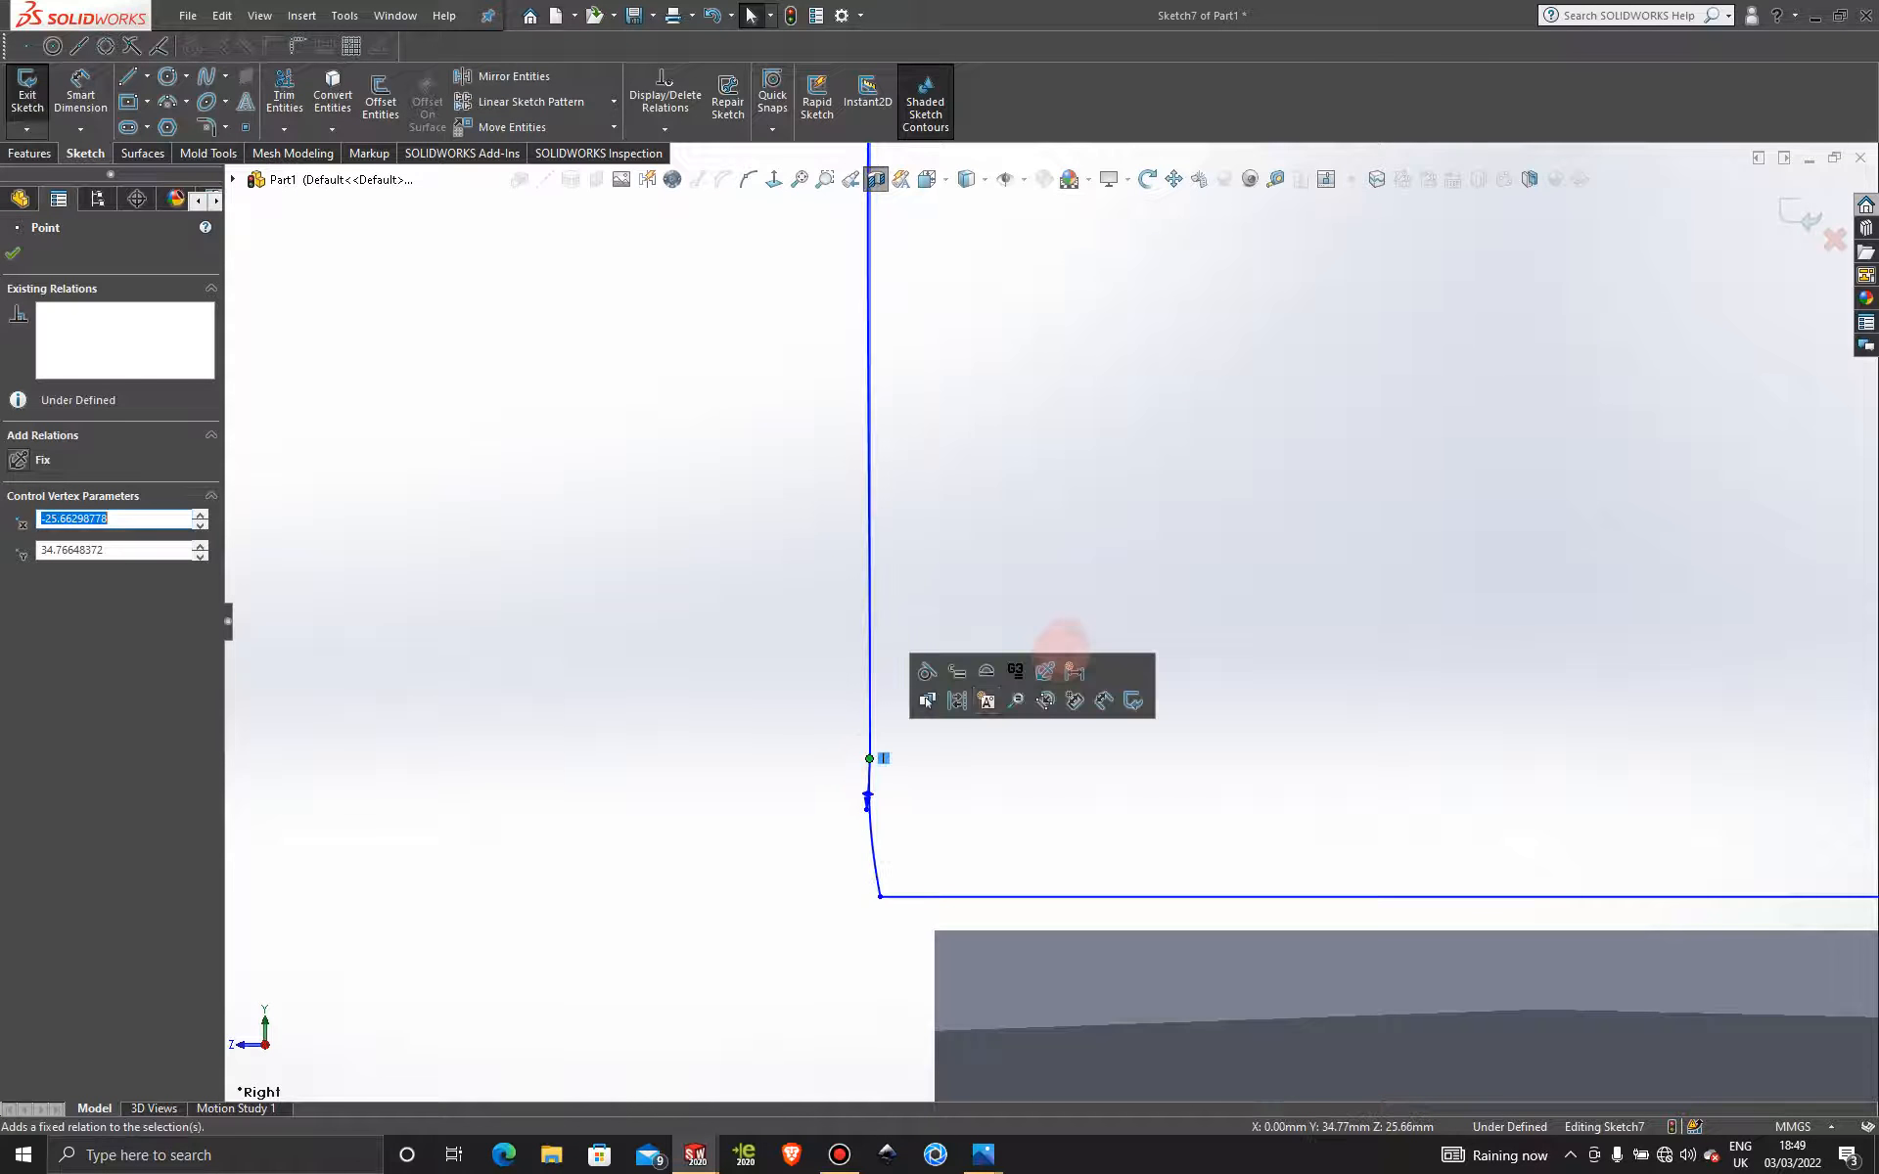
Insert a spline point on the long spline at its shoulder bend and accept it.
scroll(1091, 611, "up", 2)
scroll(1091, 610, "up", 4)
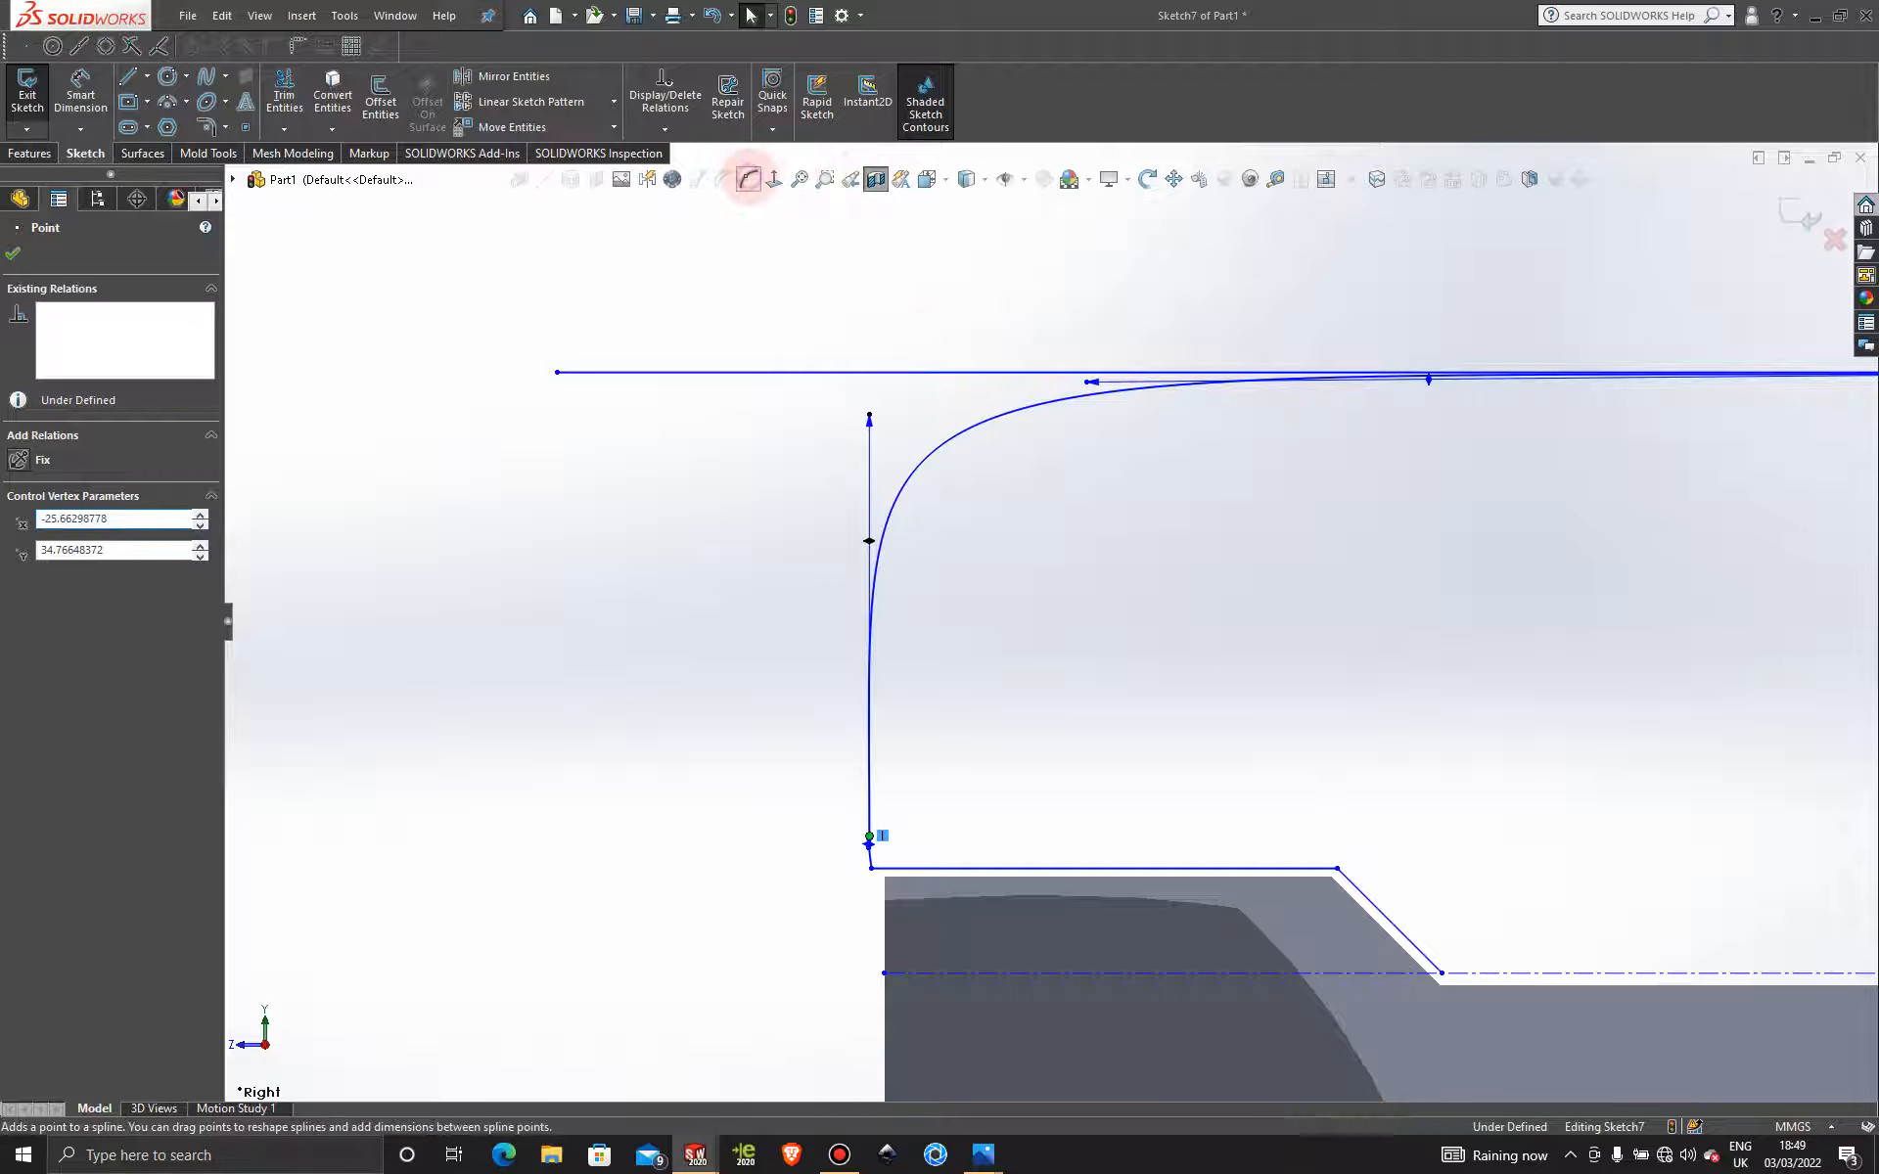
left_click(748, 178)
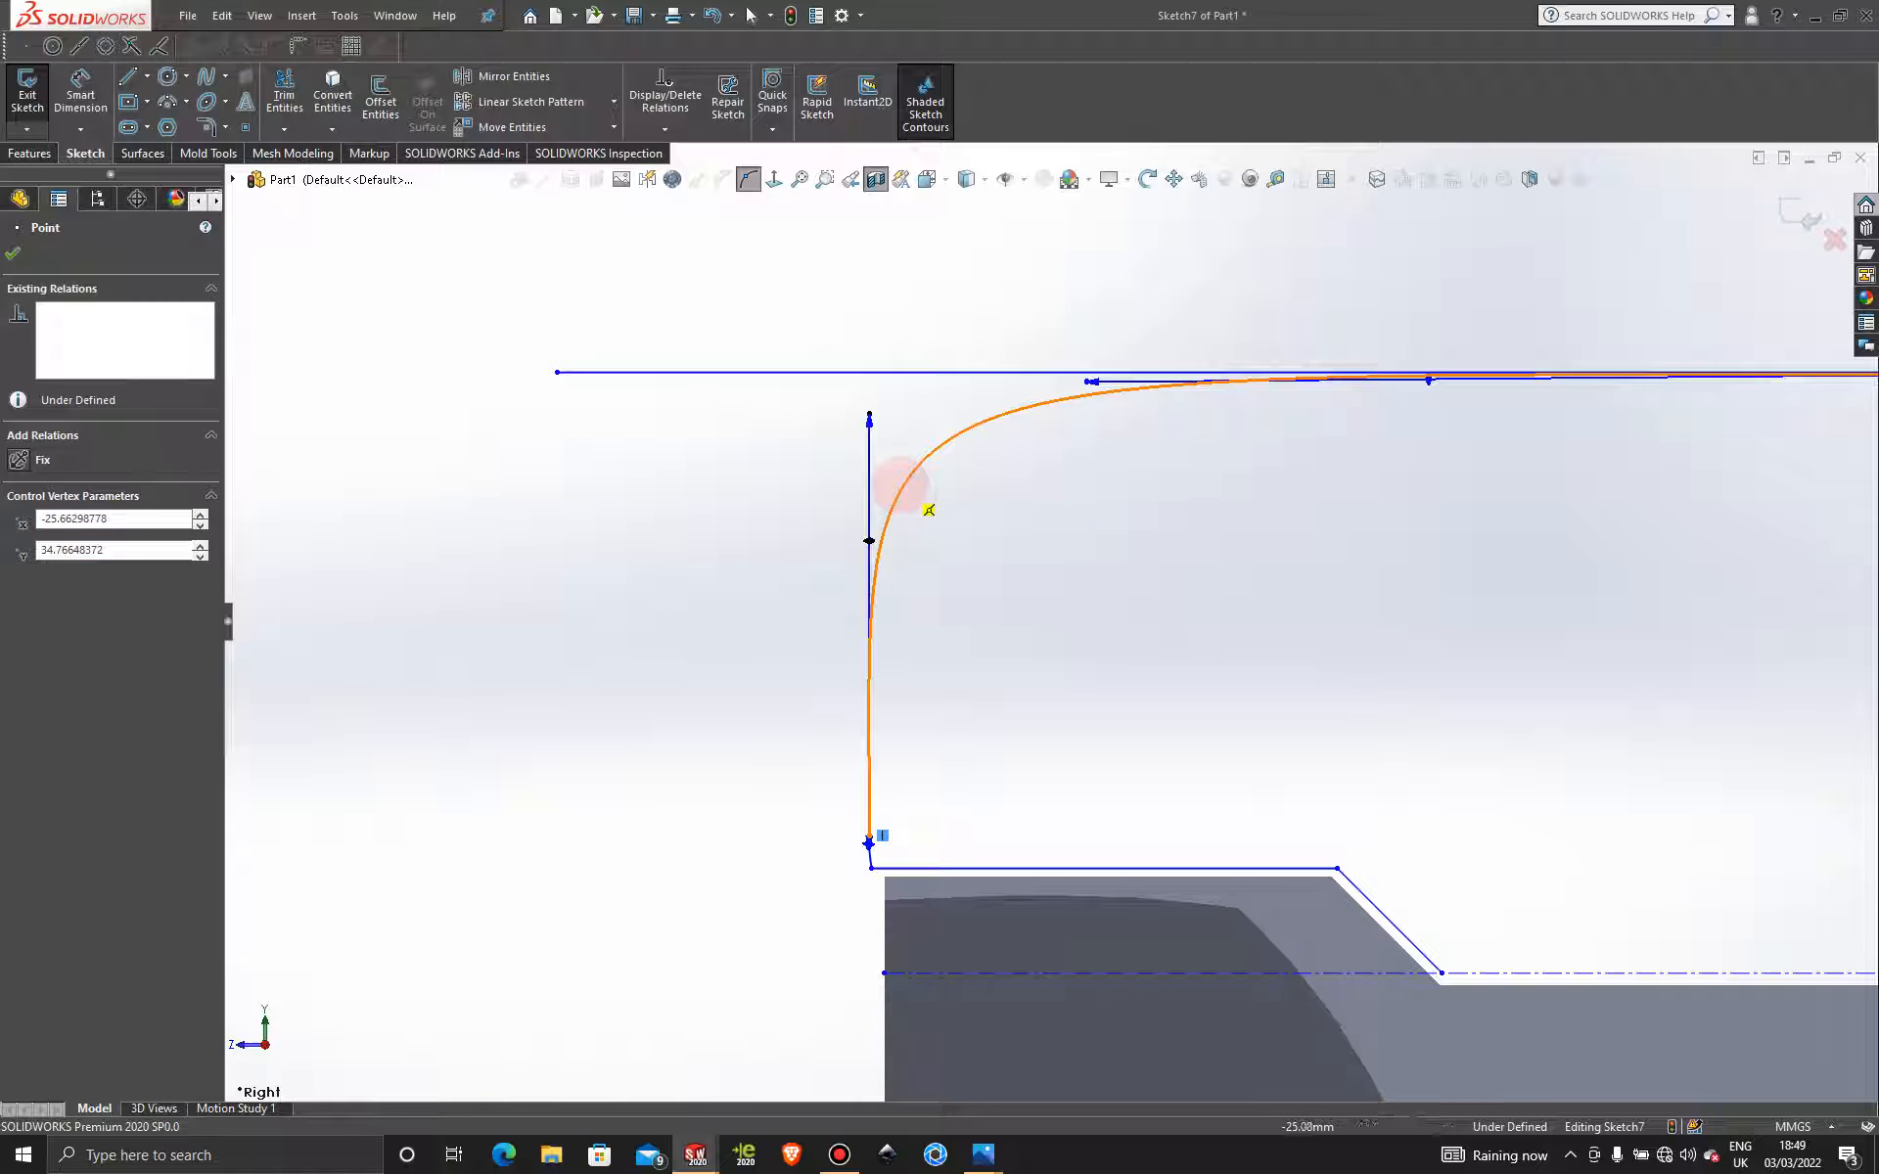
left_click(901, 487)
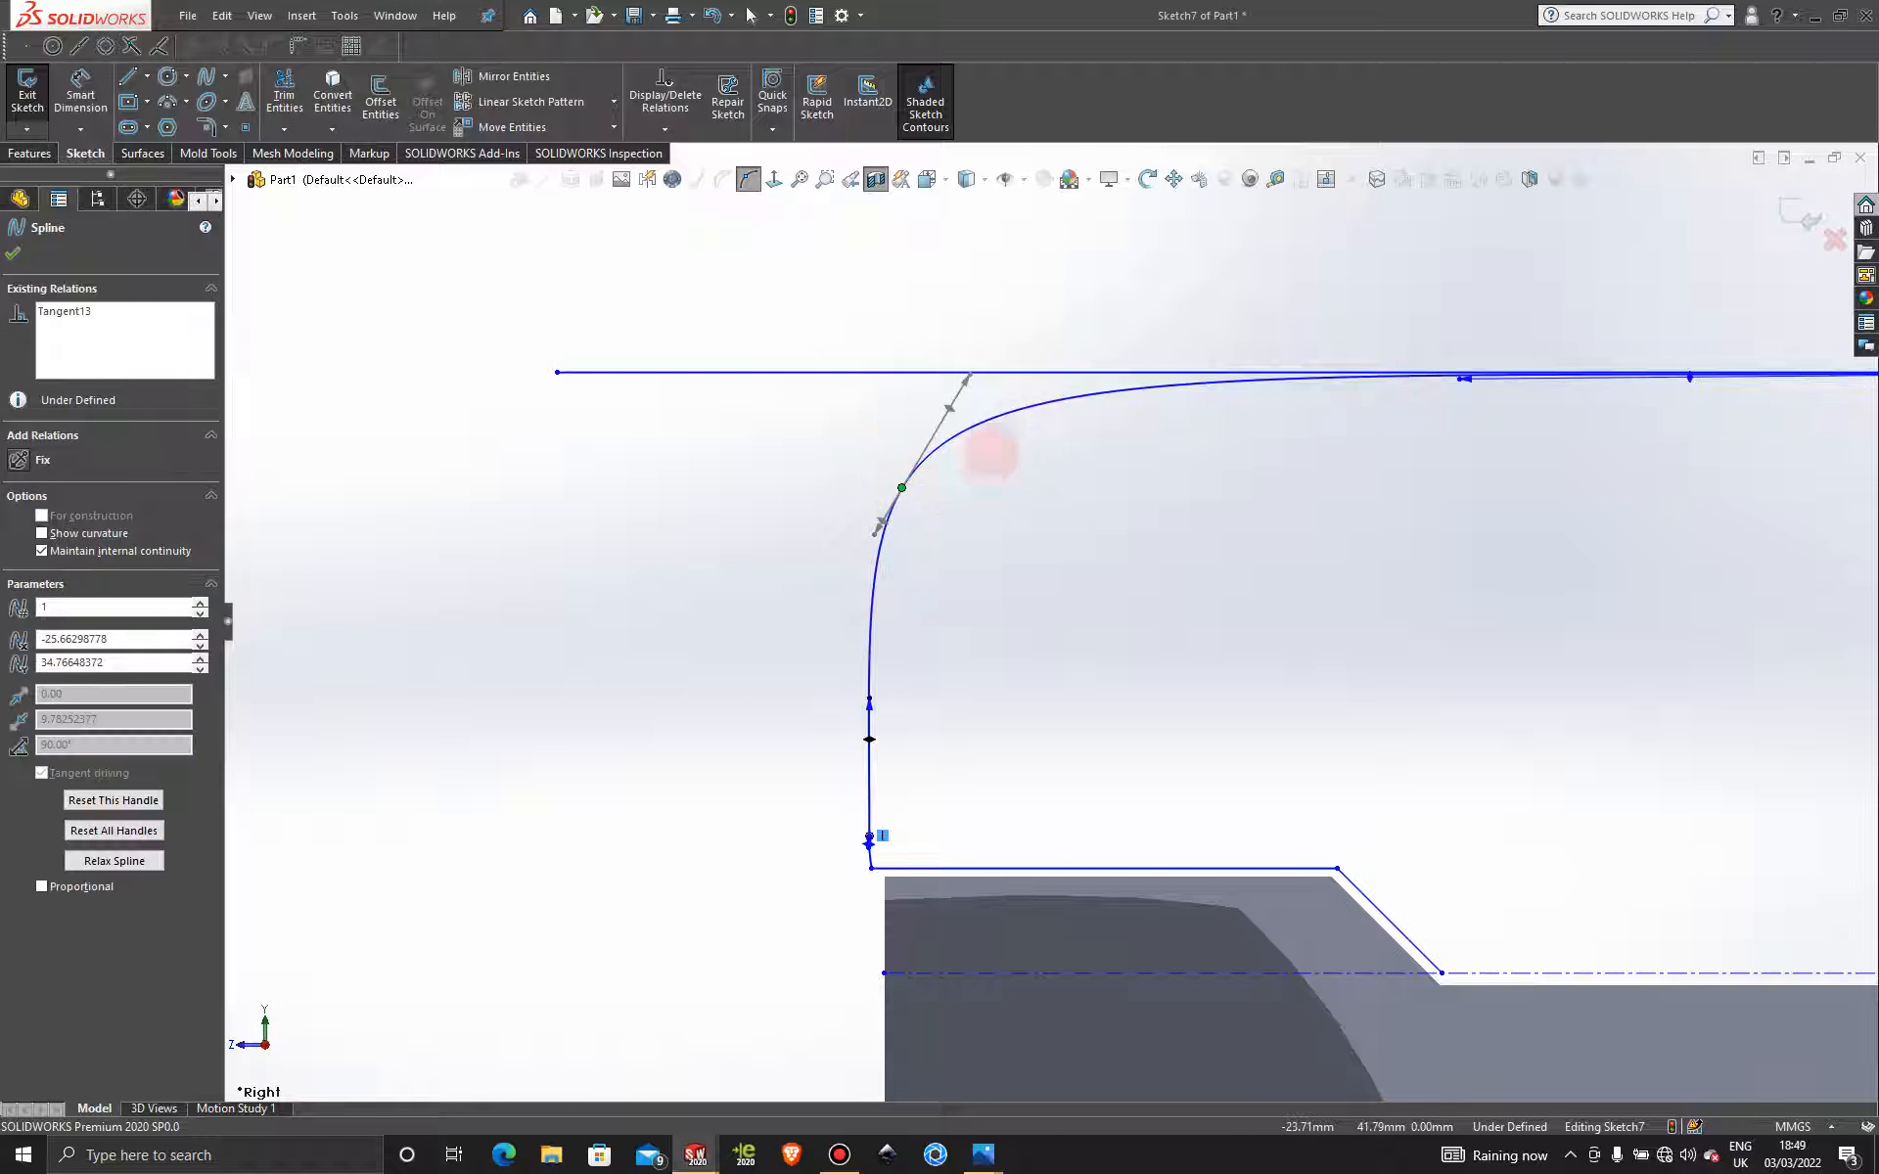
left_click(13, 253)
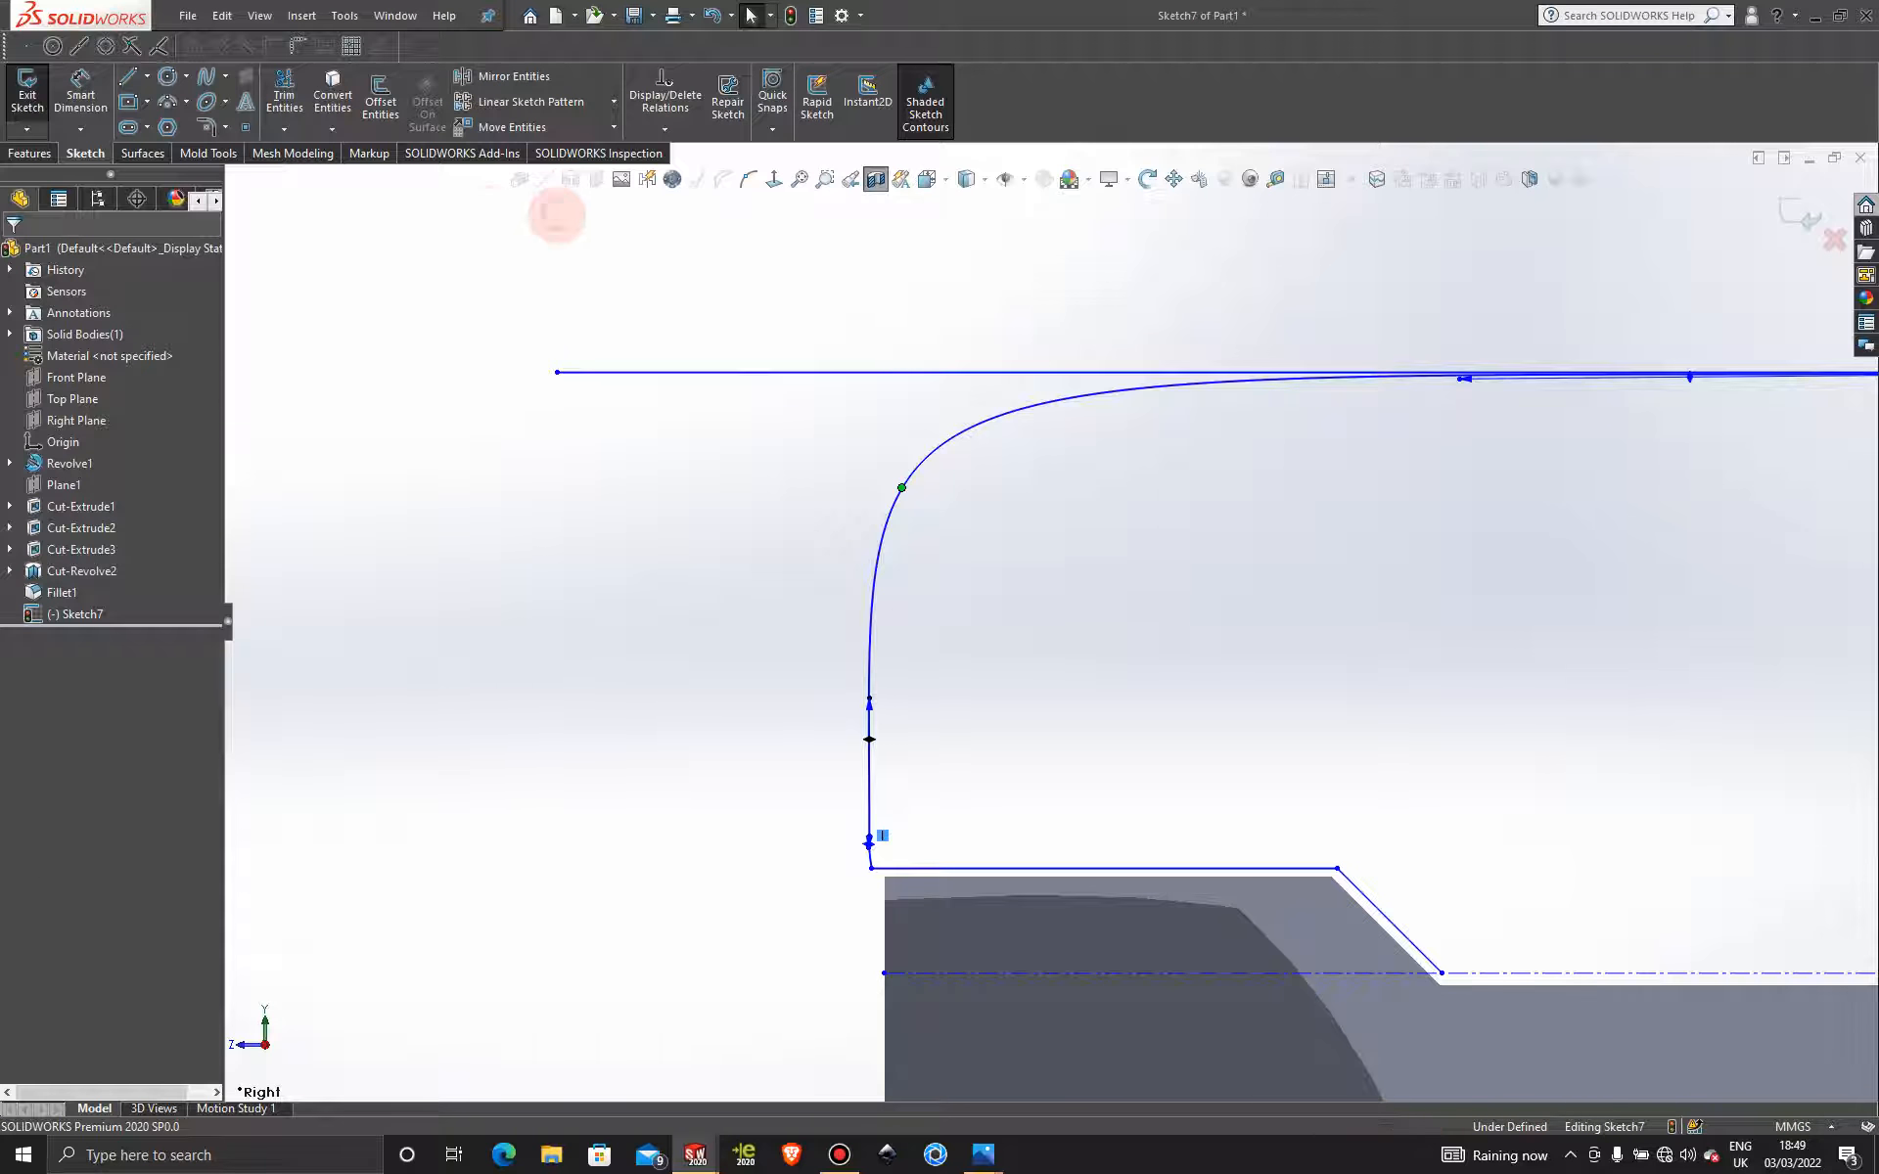
Show the long spline's control polygon, move its corner vertex inward and down, and place the lower sidewall vertex at about (-25.76, 38.70).
left_click(938, 439)
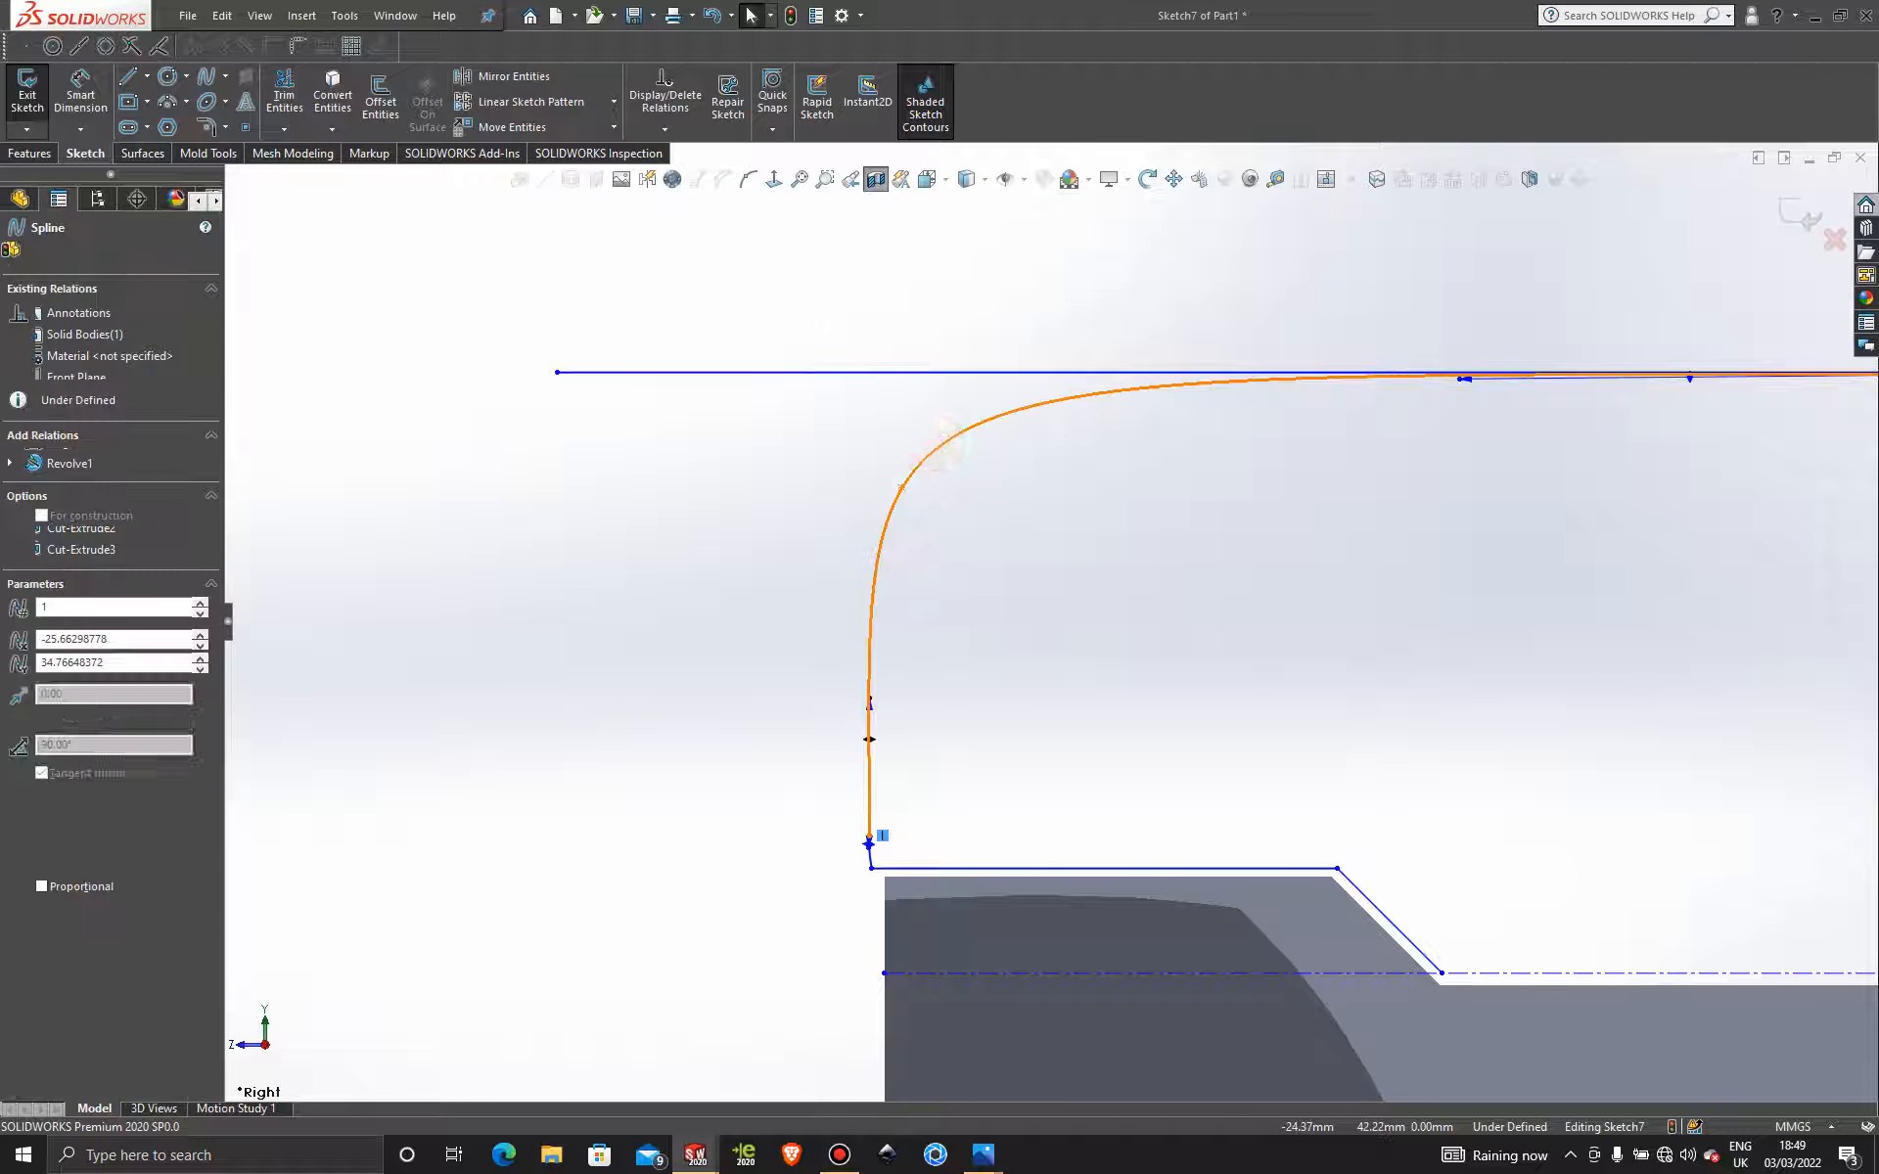
left_click(723, 179)
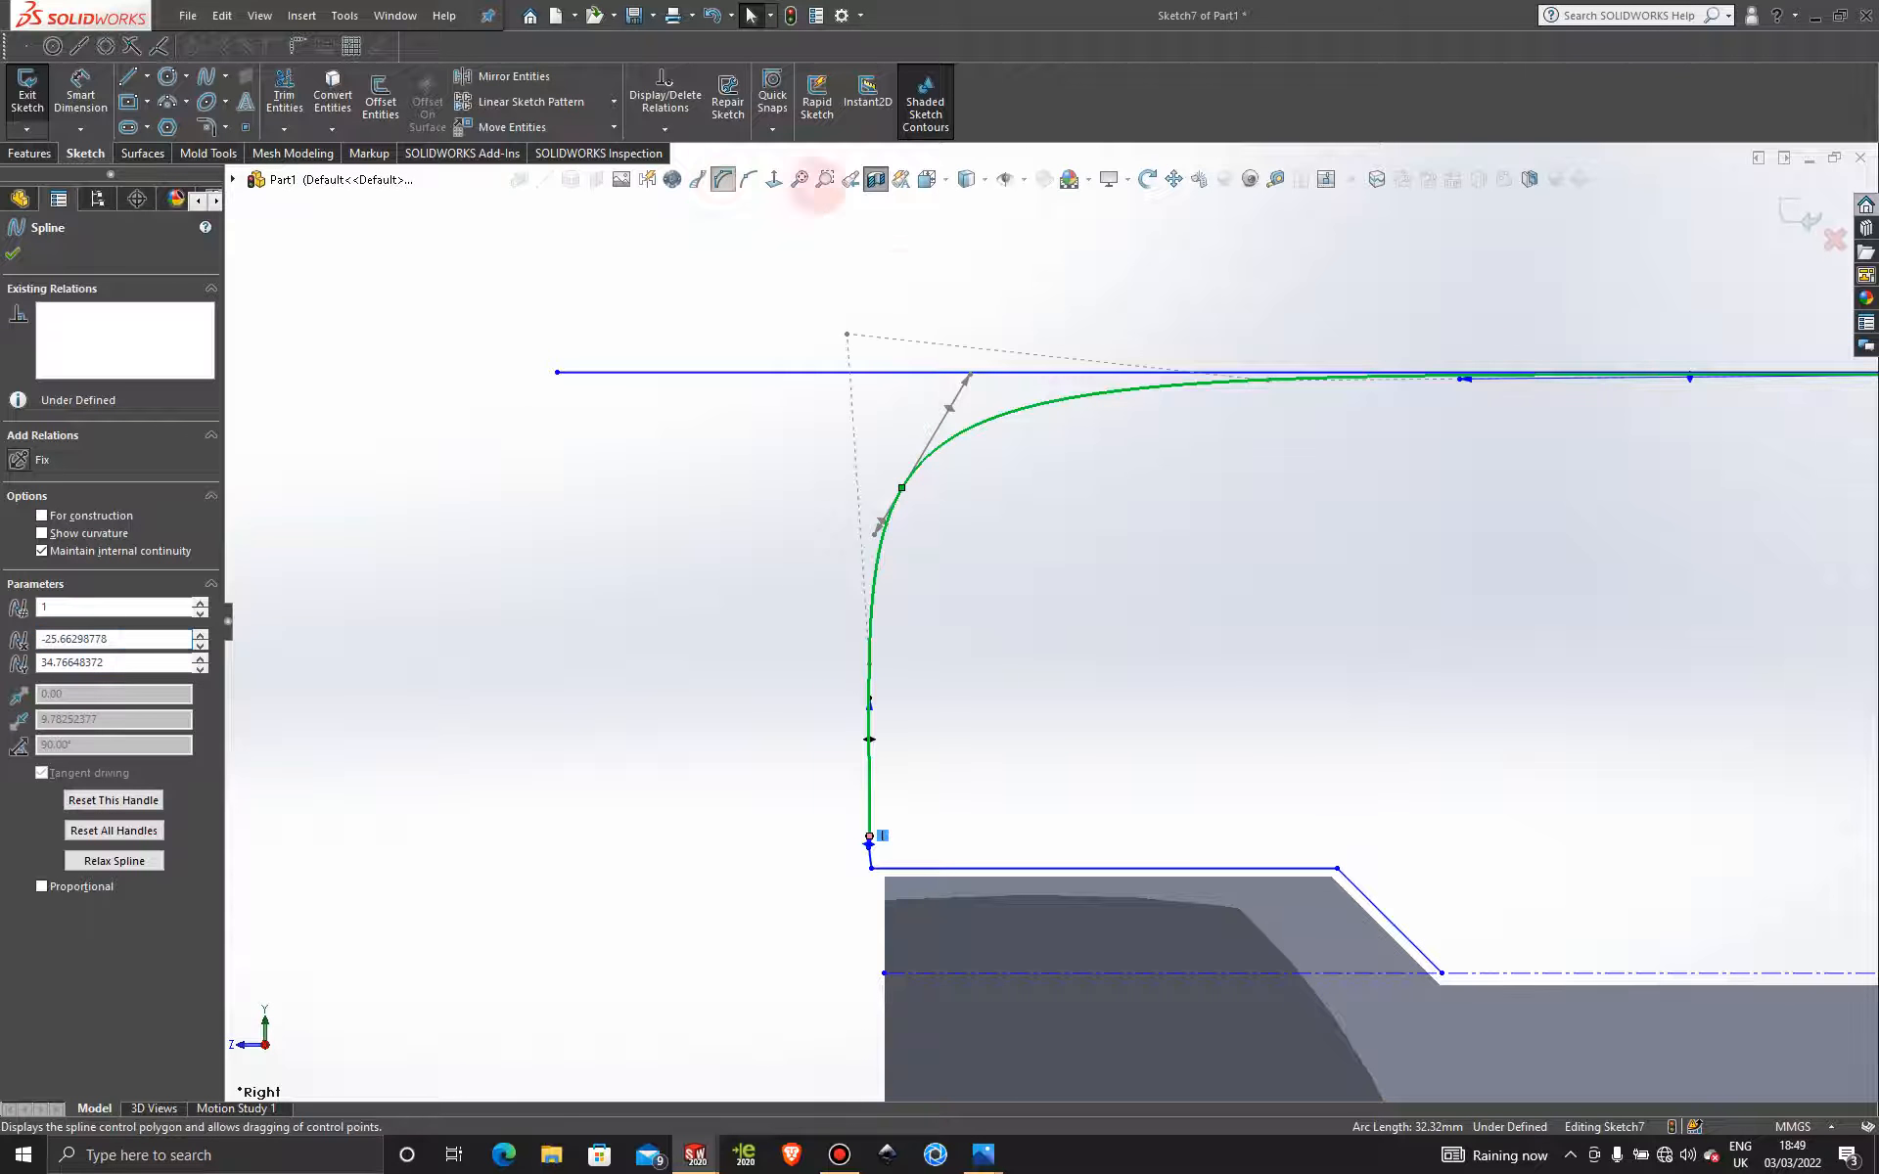
left_click(848, 333)
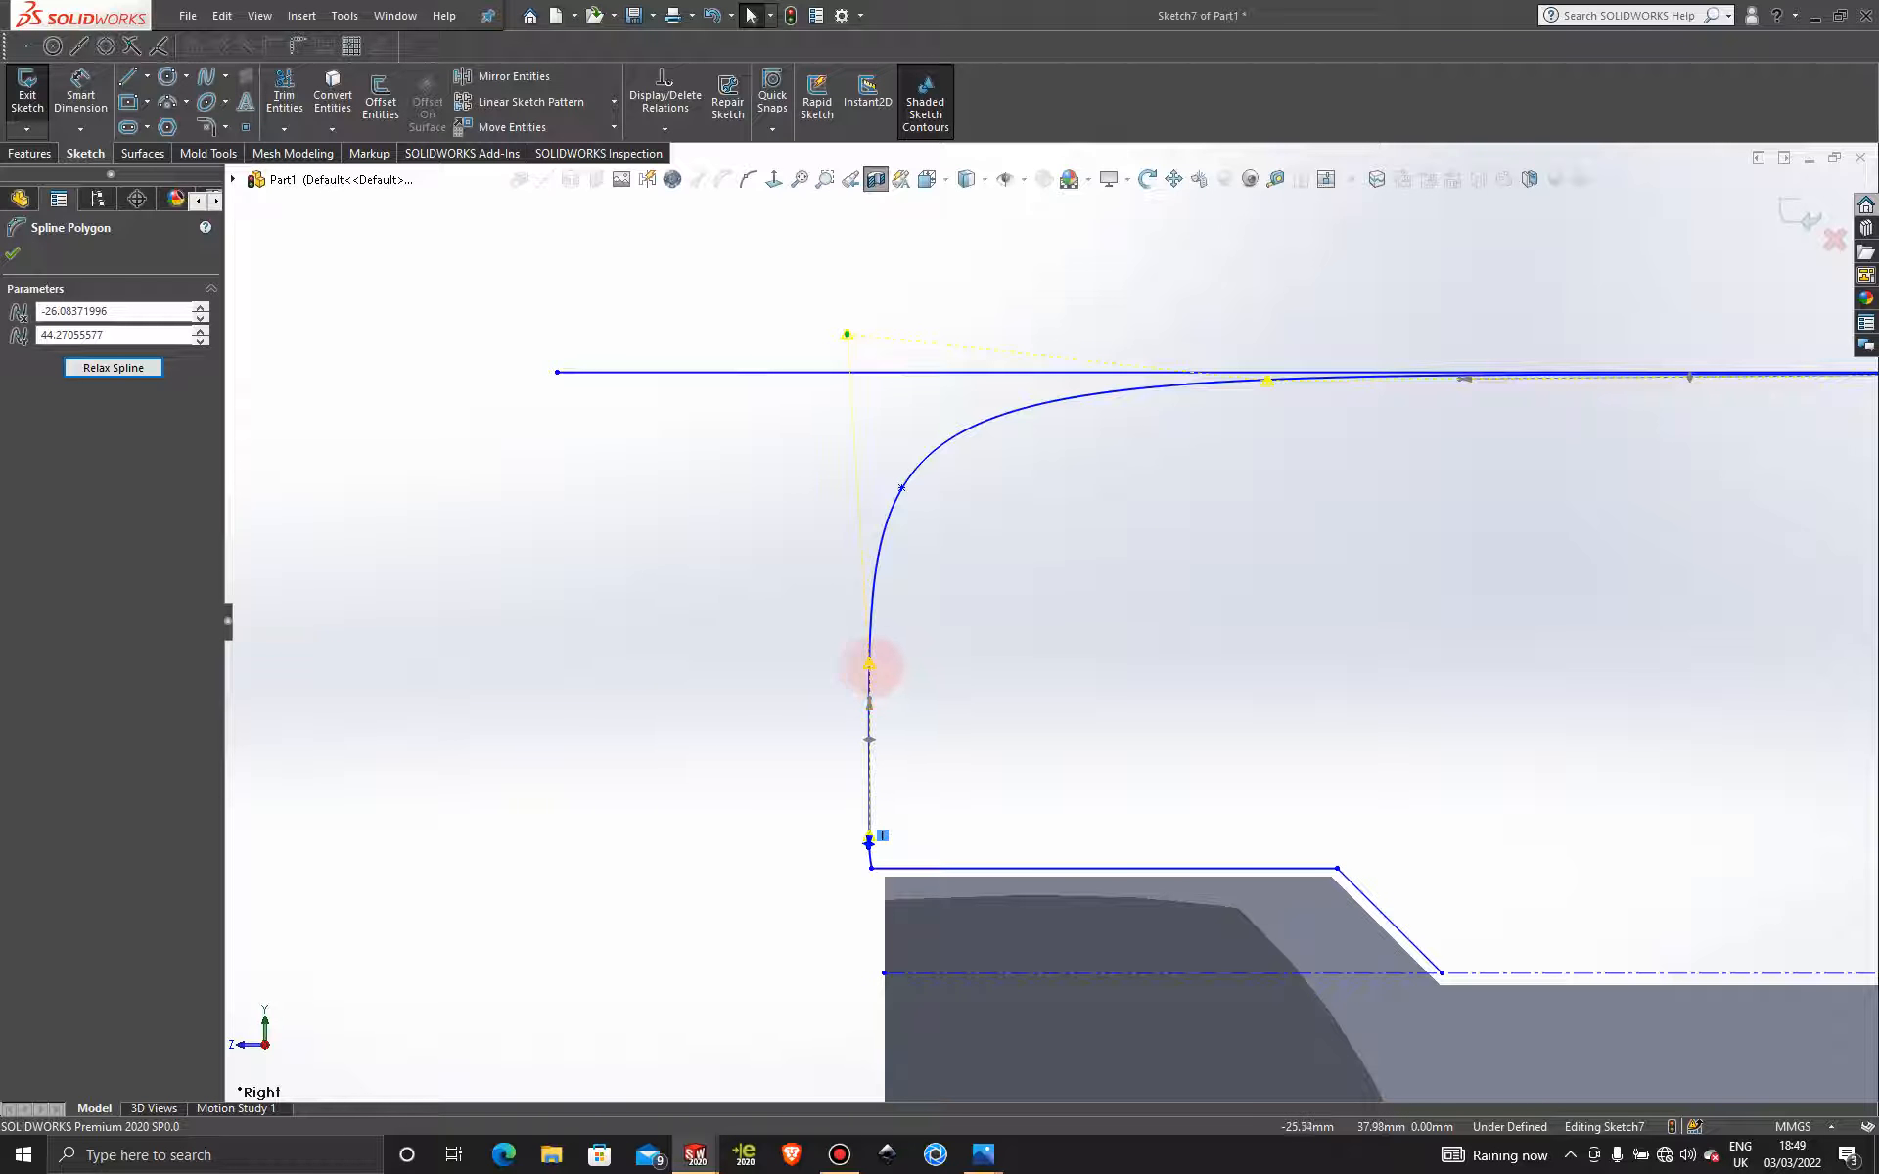
left_click_drag(869, 665, 865, 666)
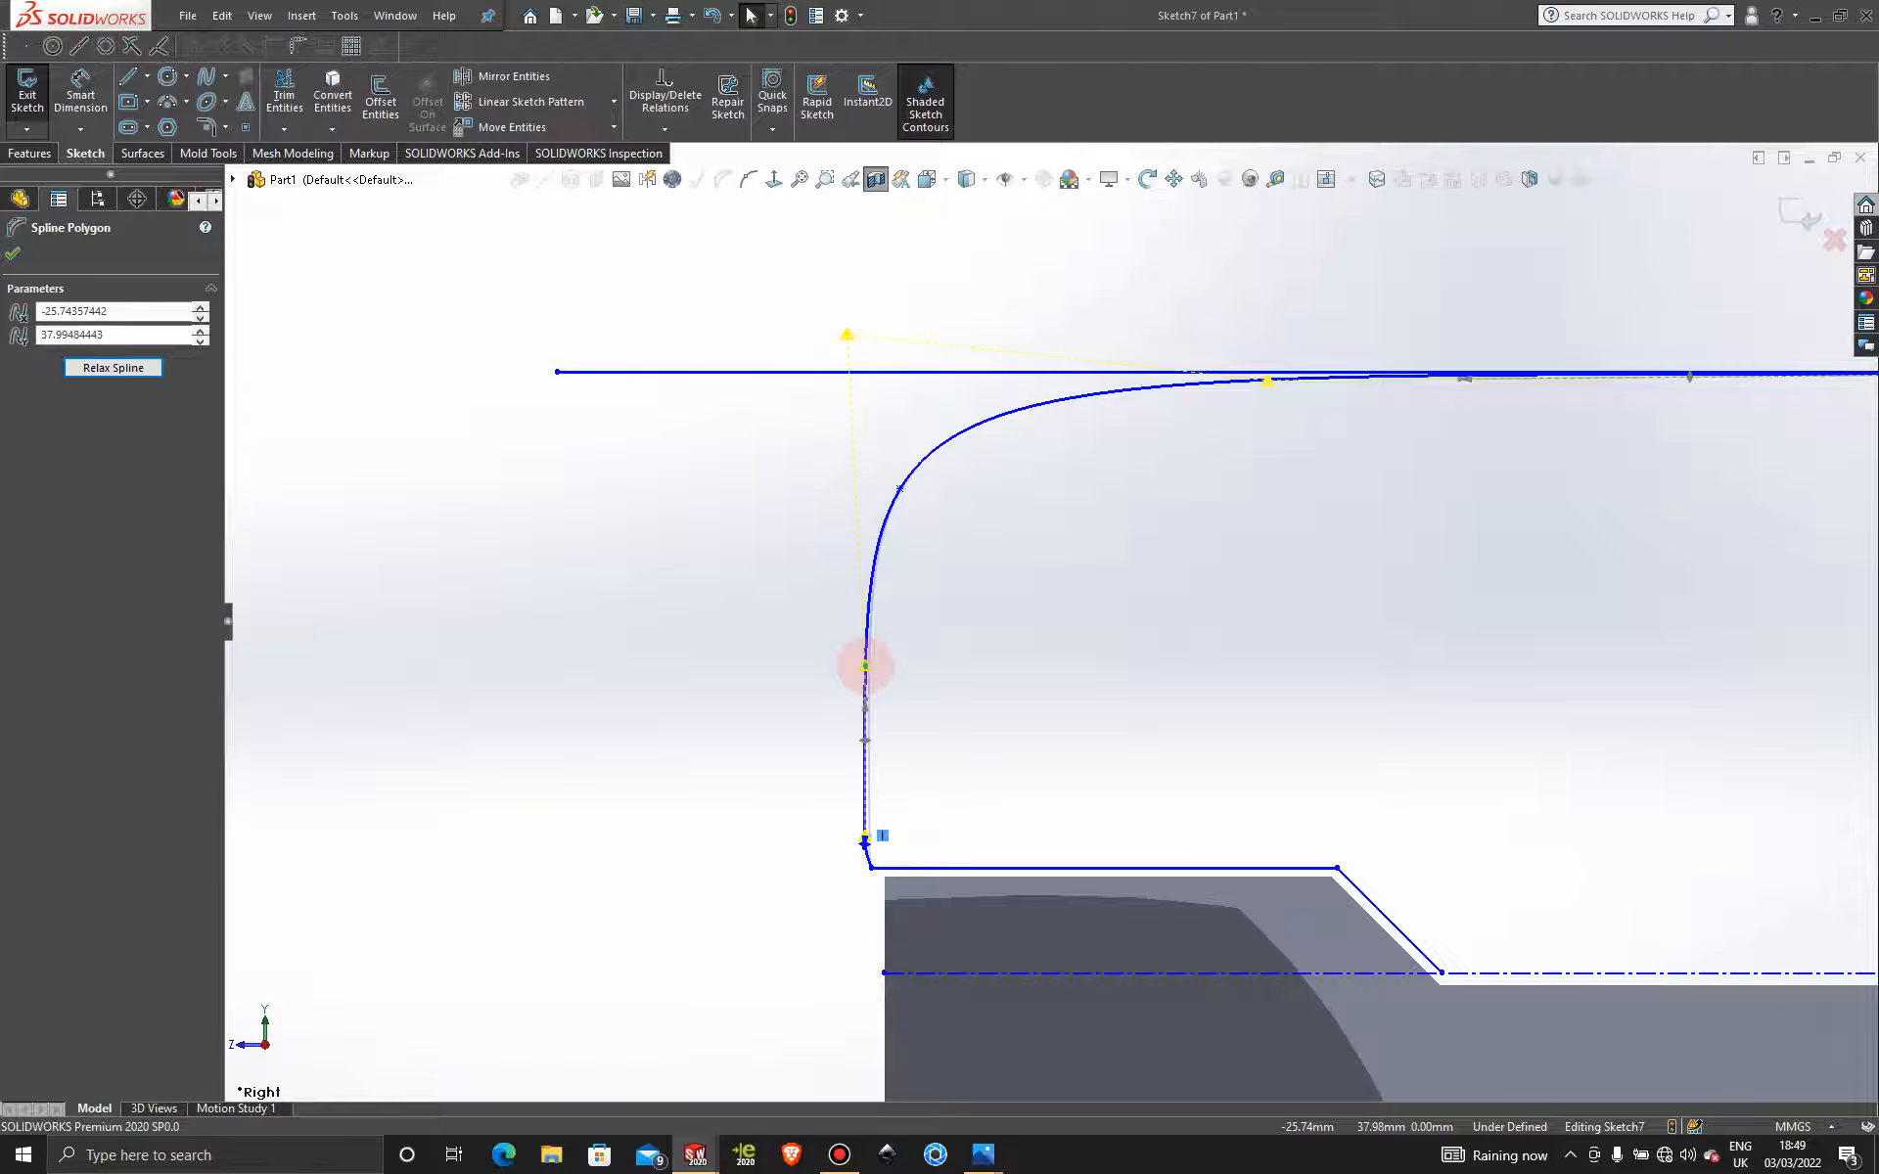
left_click_drag(845, 336, 863, 352)
left_click_drag(866, 669, 864, 629)
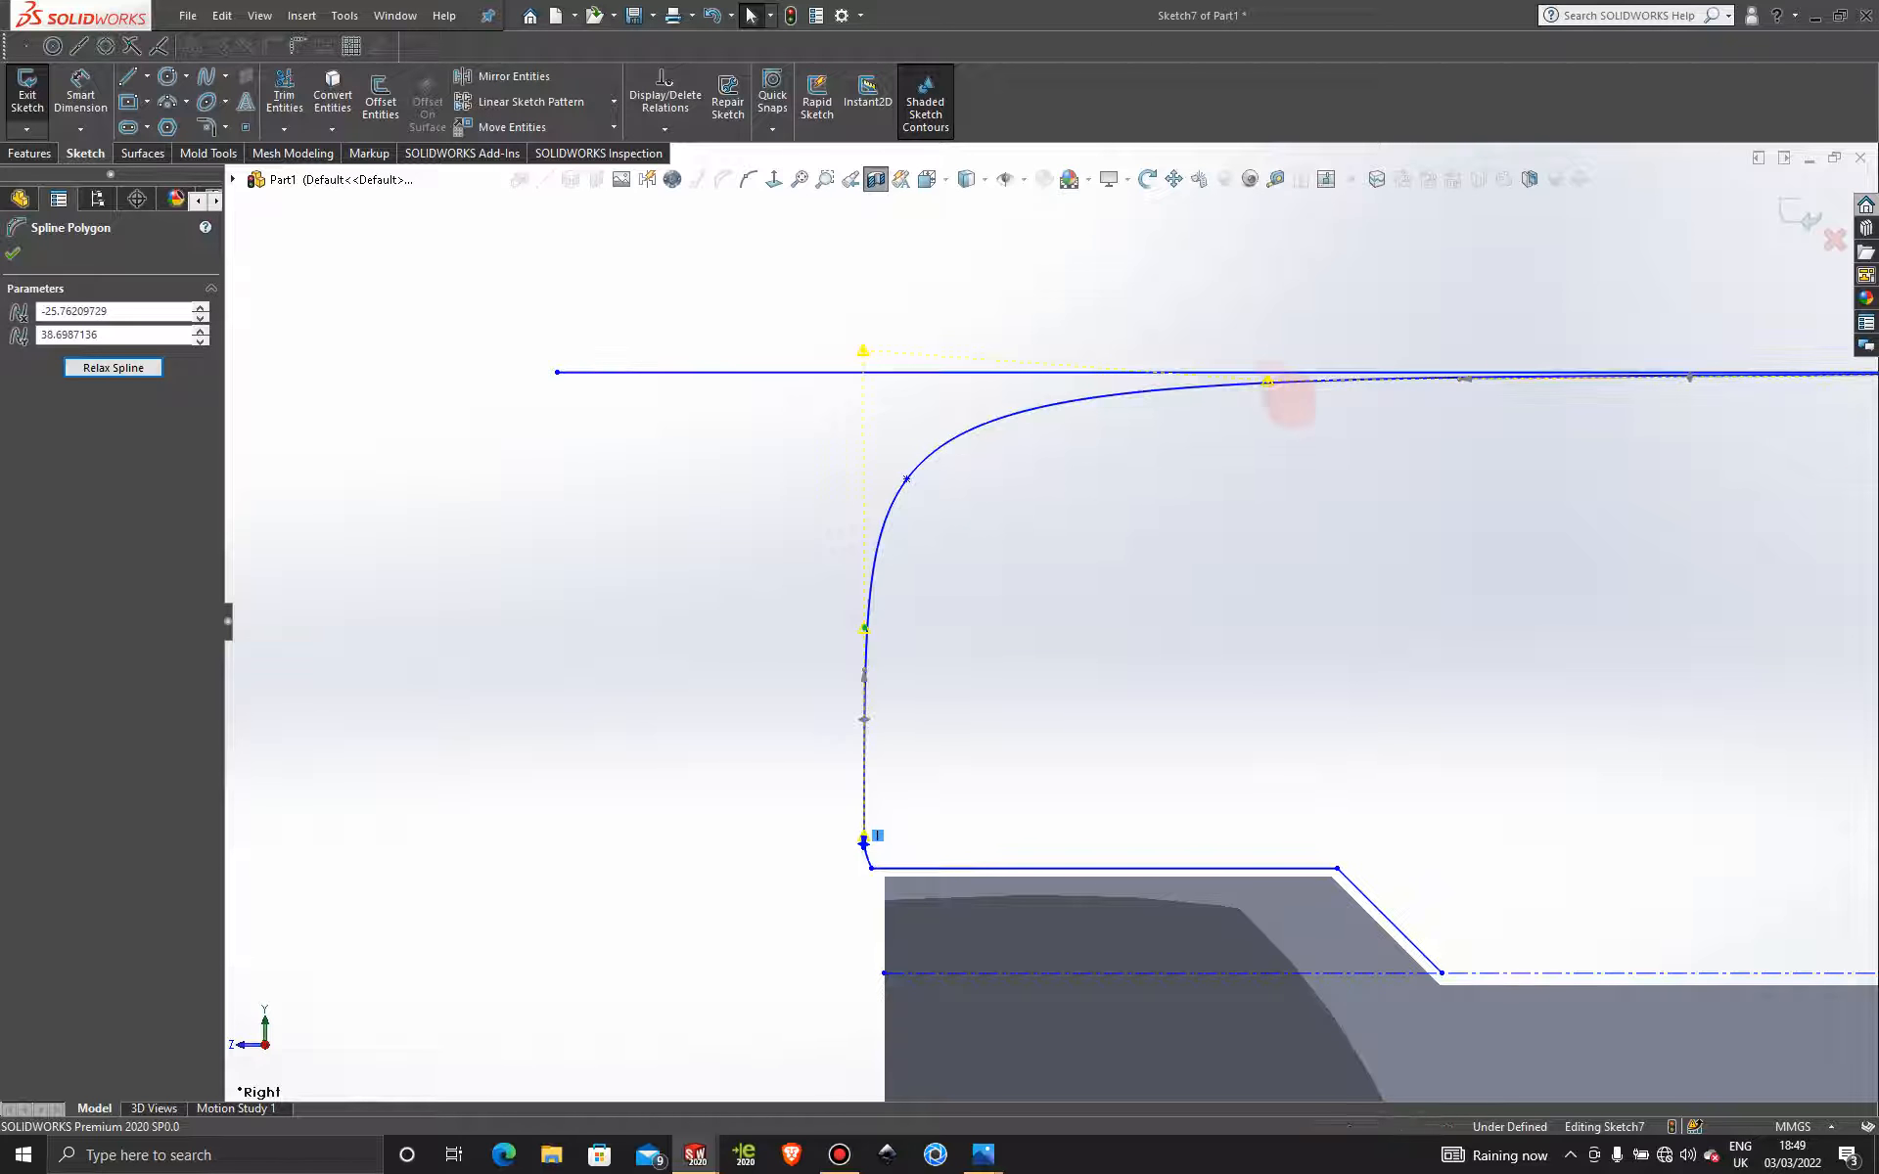
Move the polygon's corner vertex inward to about (-24.61, 43.88) and the neighbouring upper vertex outward to about (-20.93, 43.39).
left_click_drag(1266, 381, 1165, 381)
scroll(1233, 430, "up", 3)
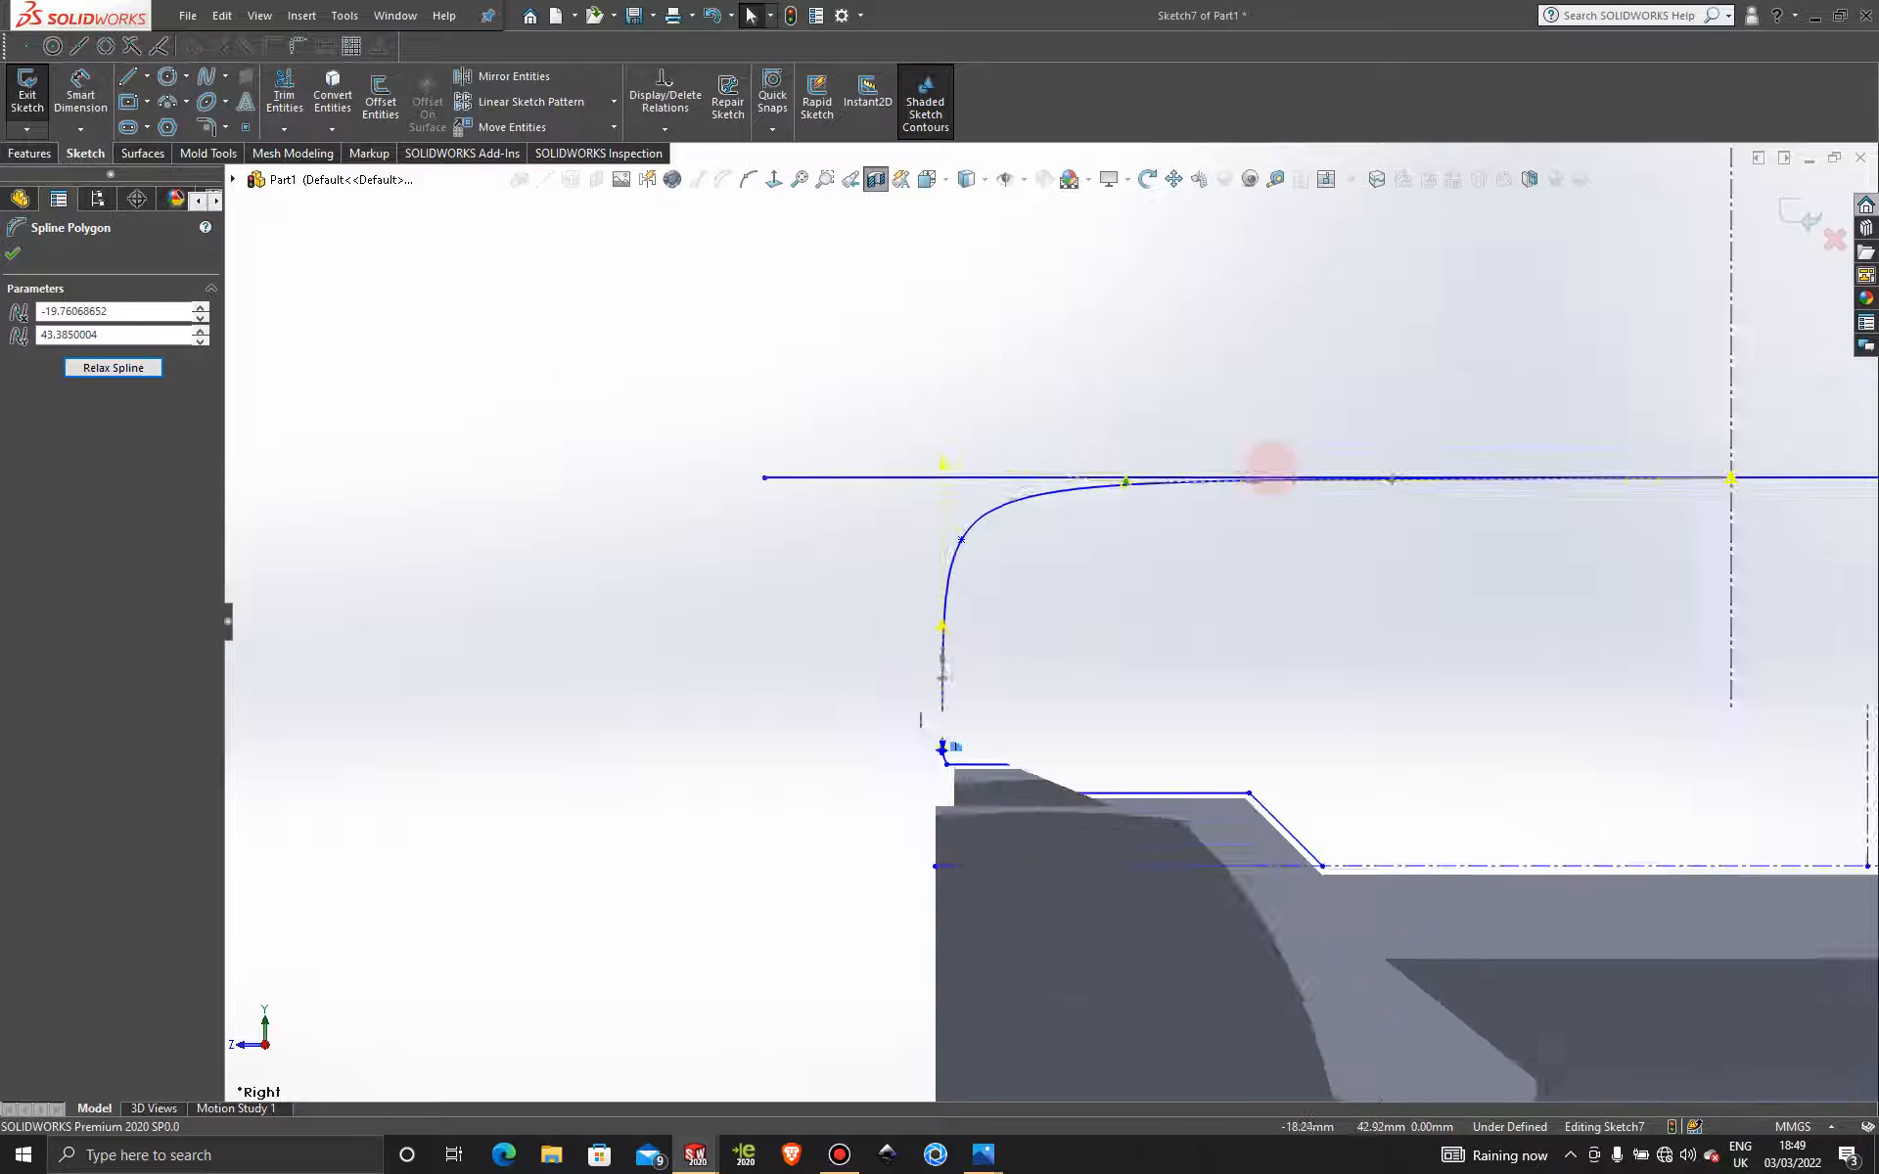
scroll(1430, 558, "up", 2)
scroll(1480, 533, "down", 2)
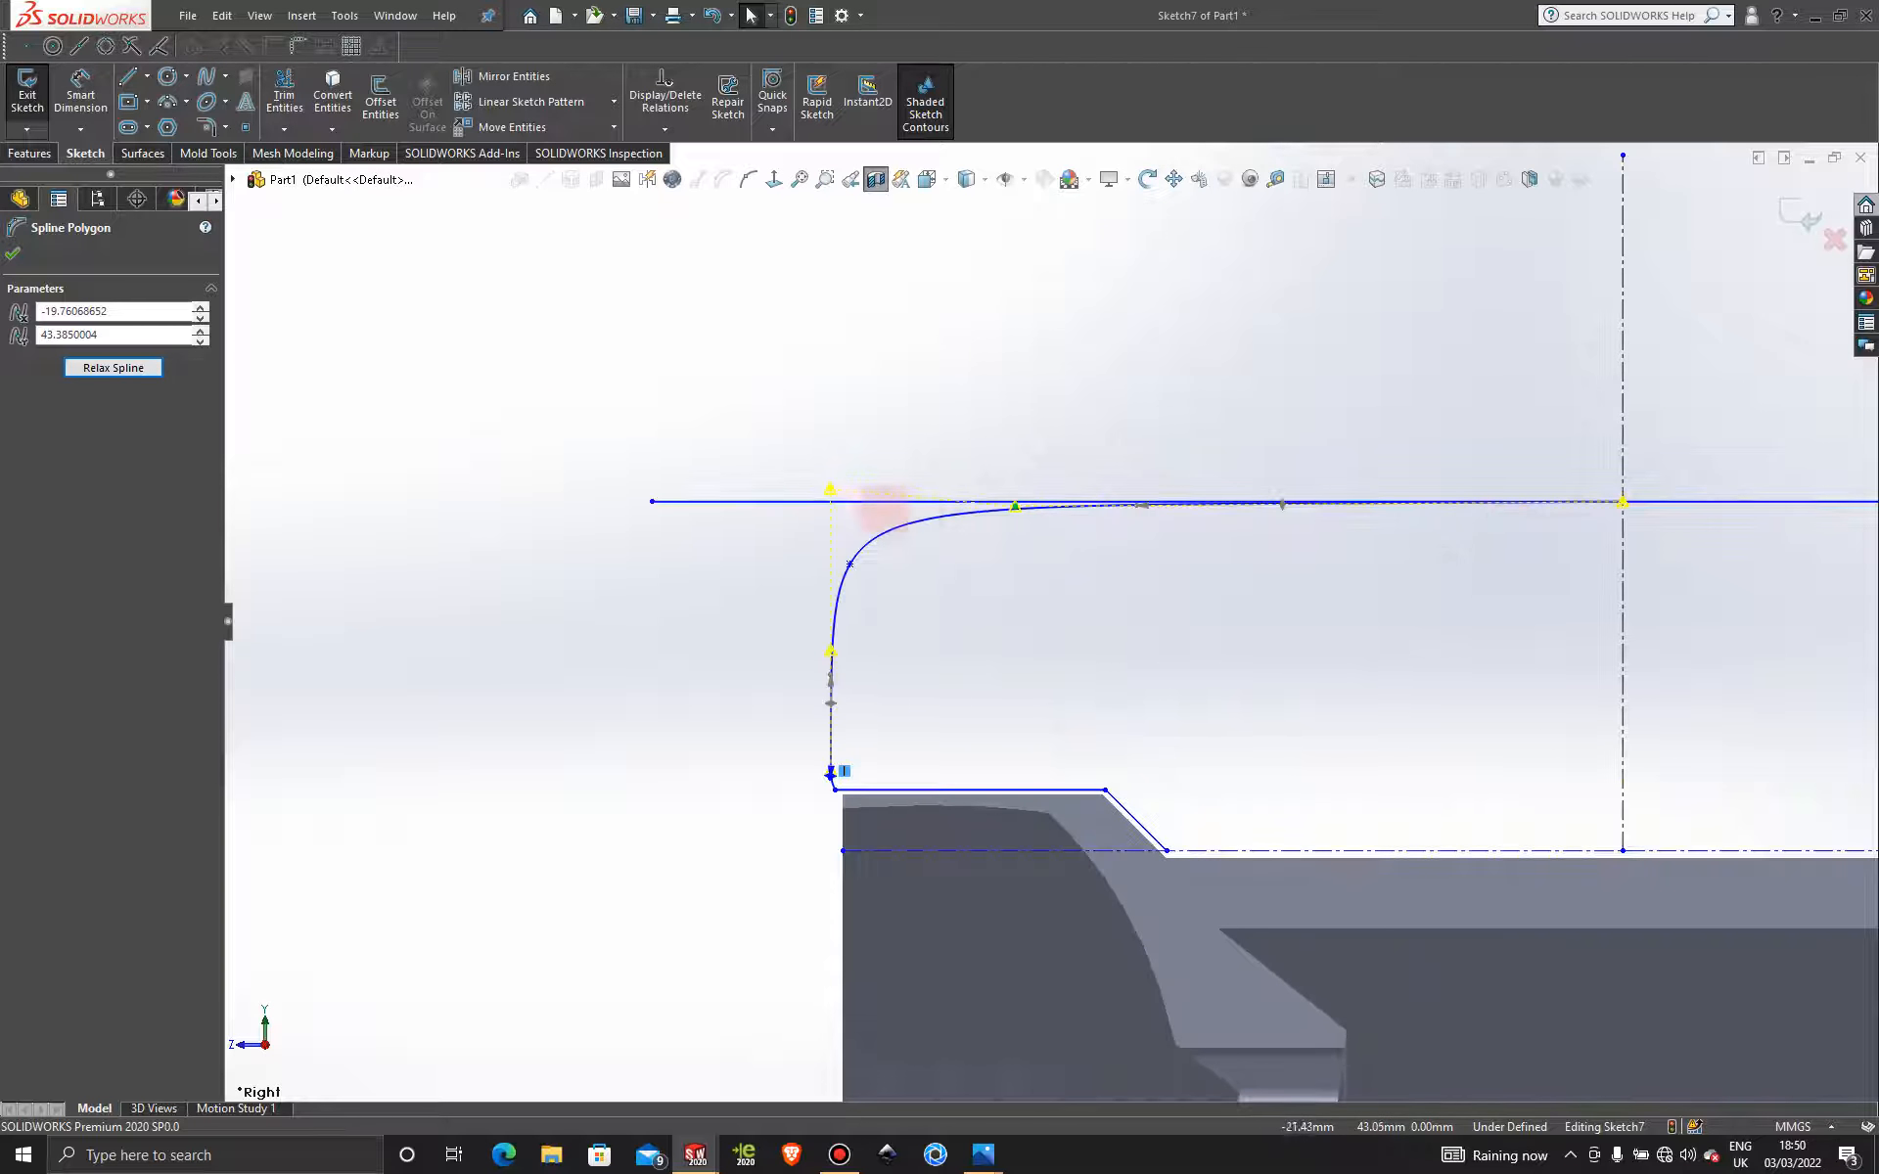
left_click_drag(829, 490, 859, 489)
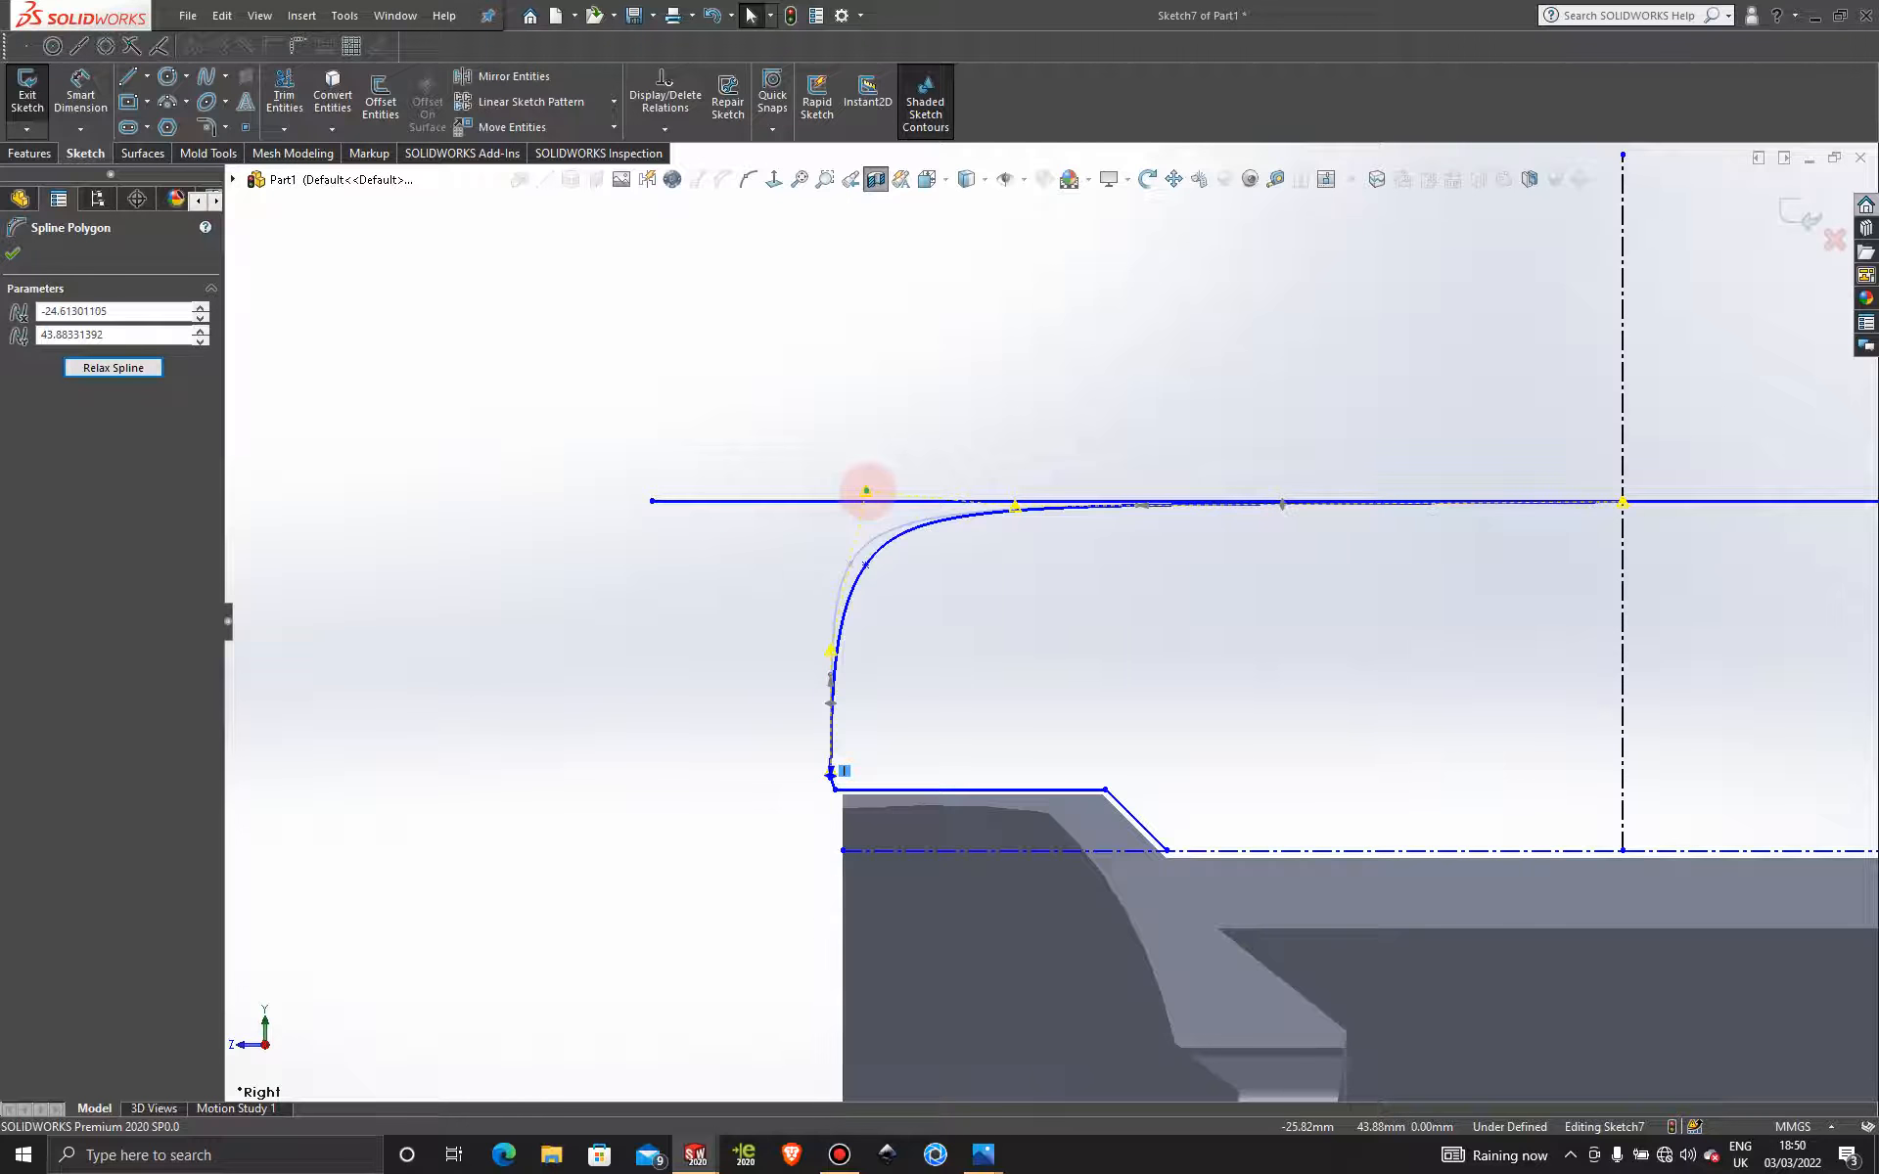
scroll(894, 537, "down", 2)
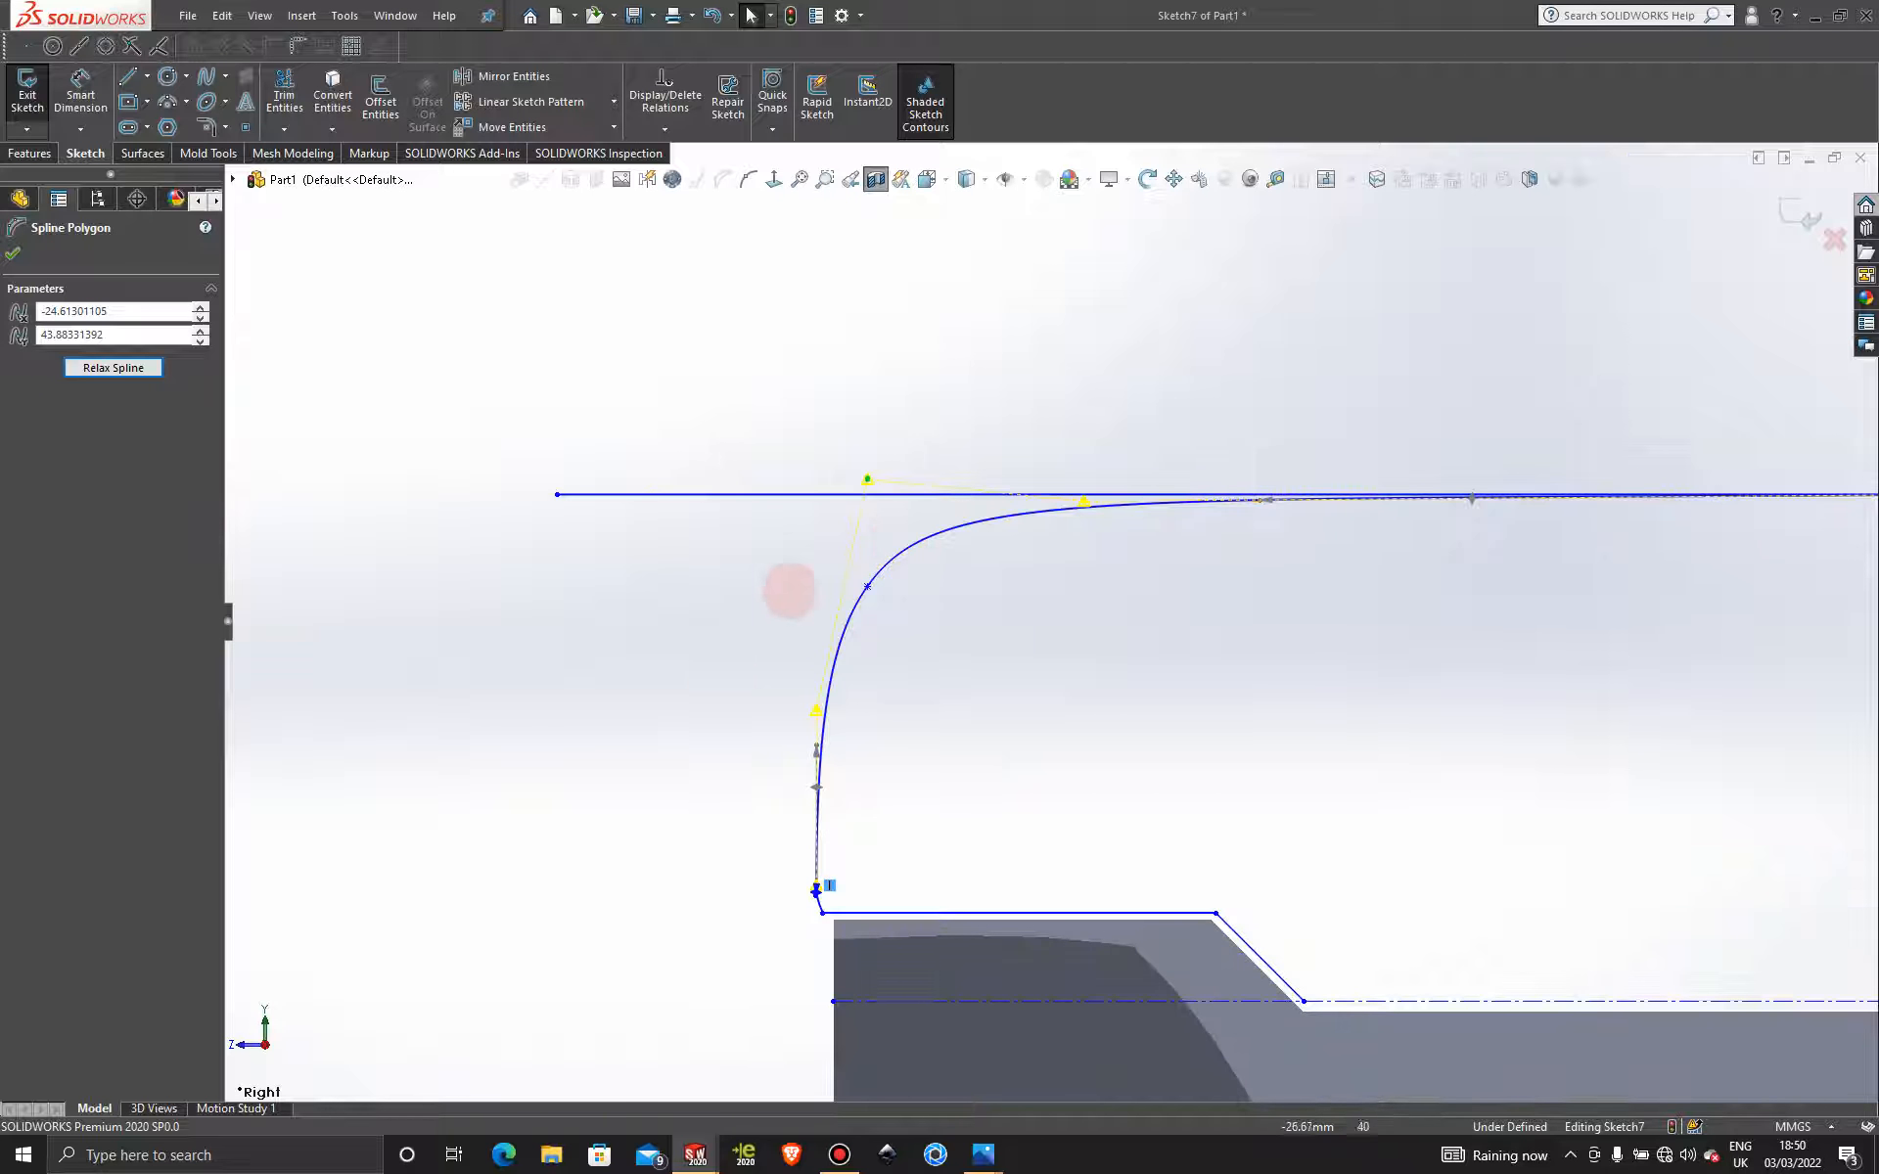
scroll(1069, 683, "up", 3)
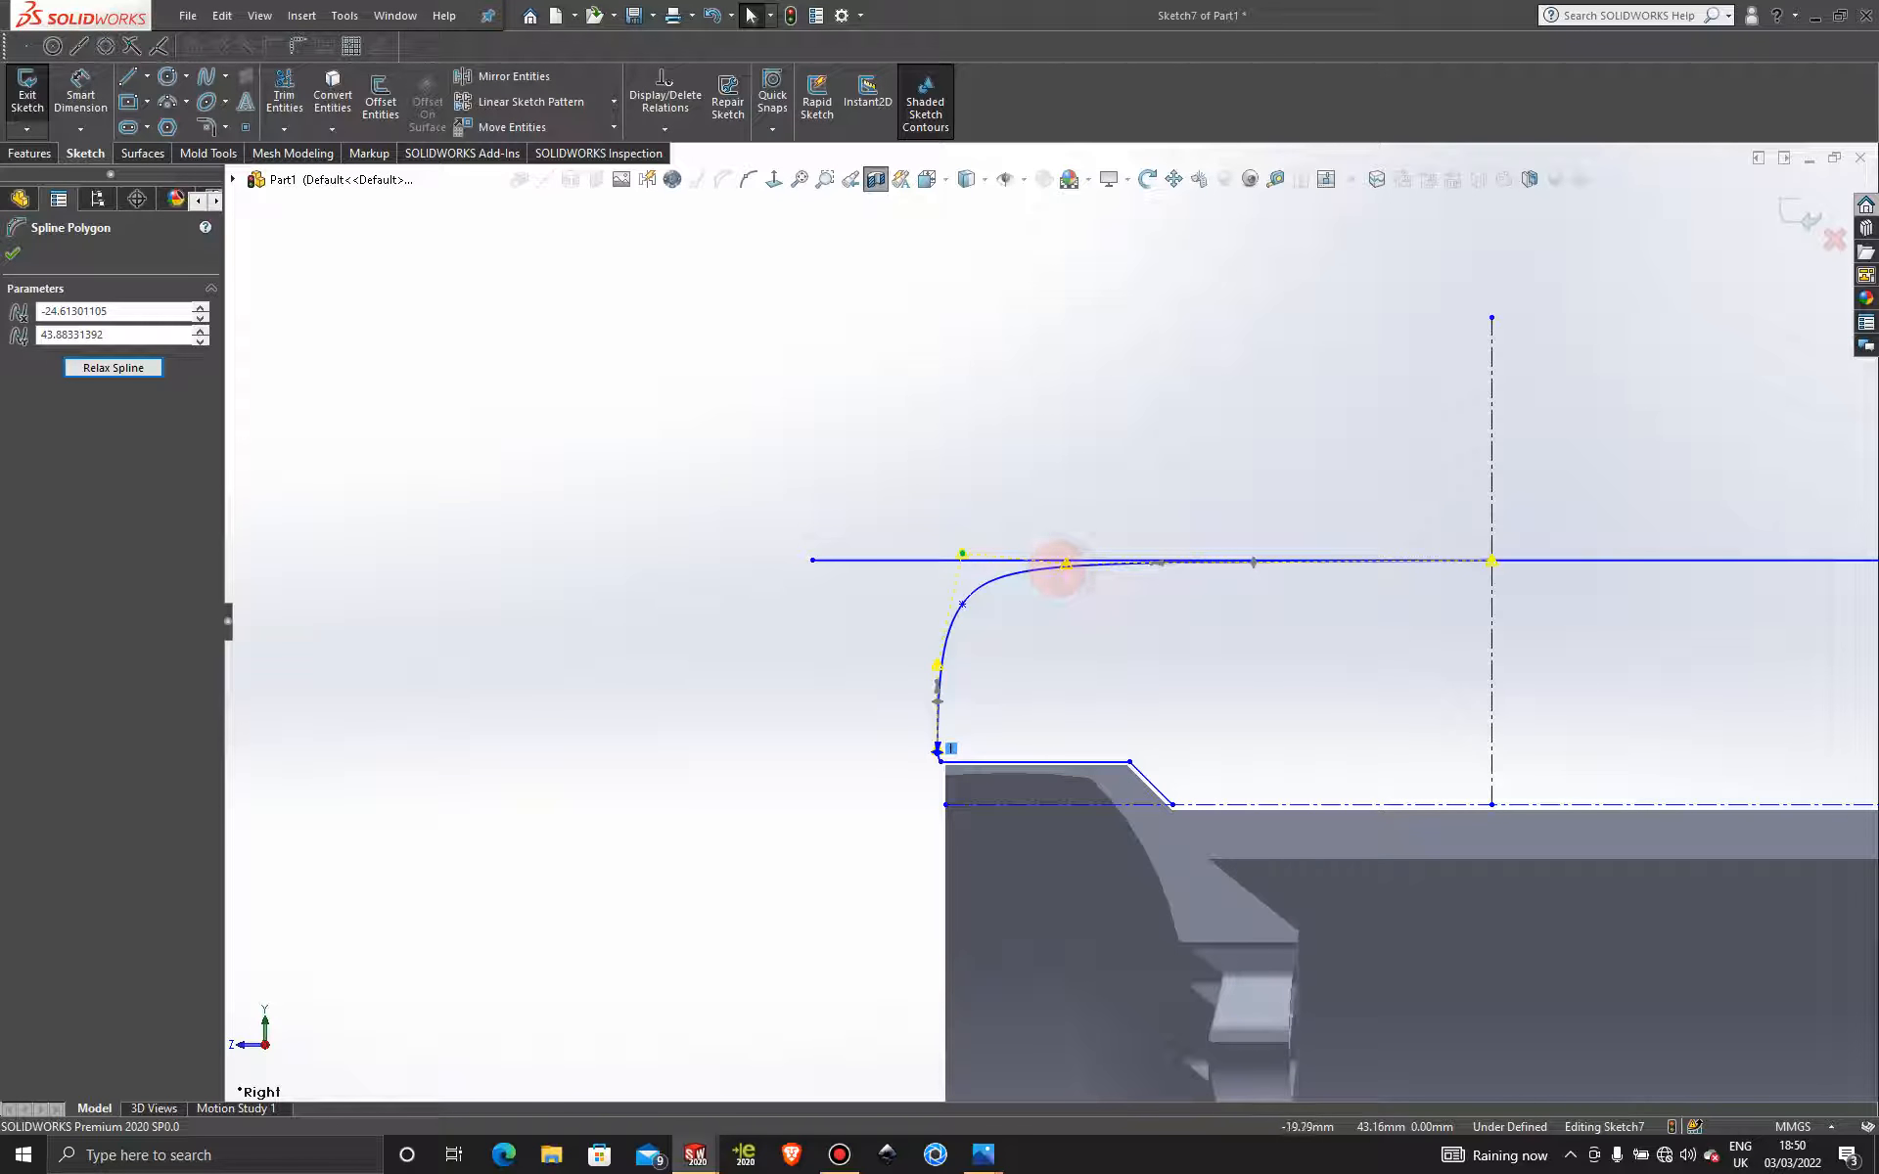
left_click_drag(1062, 567, 1053, 566)
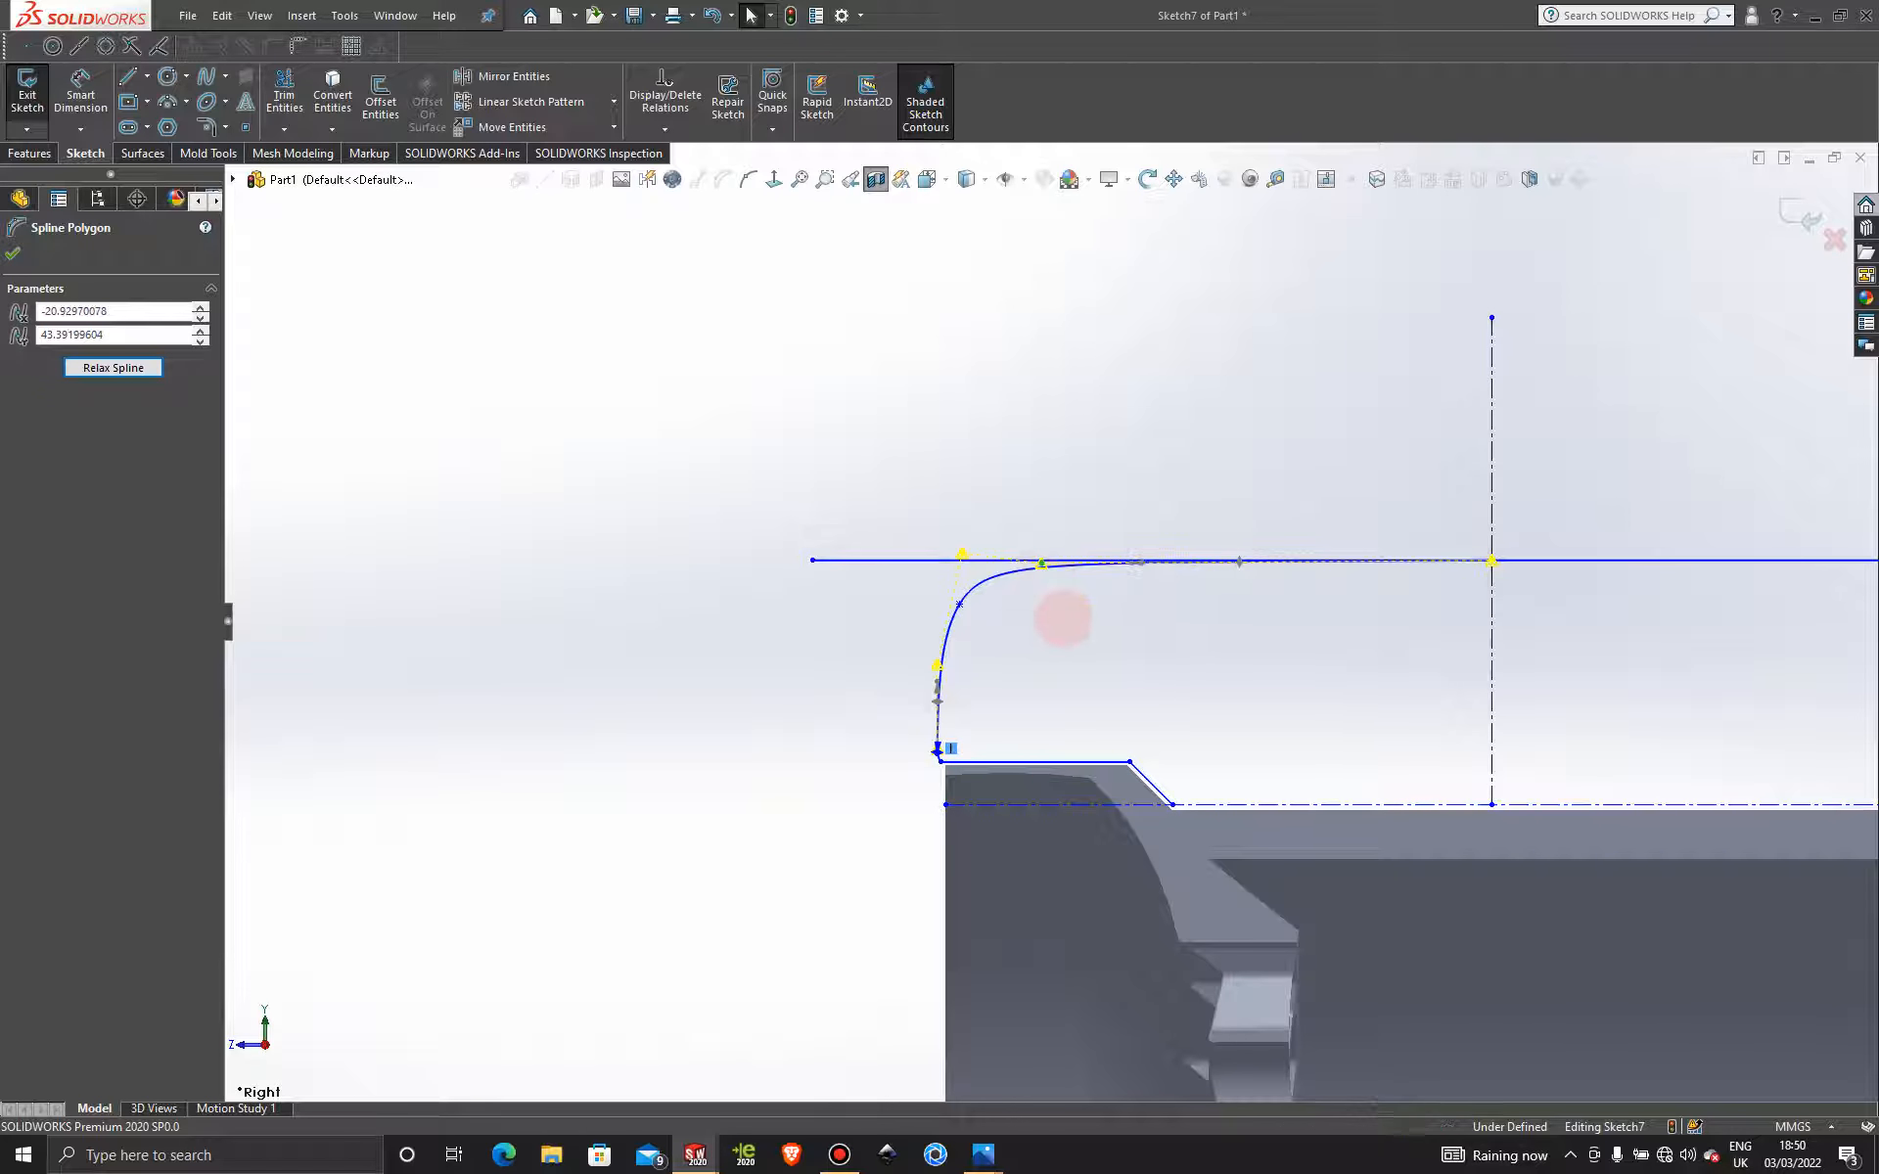
Lower the control polygon's upper corner vertex on the long spline to about (-24.62, 43.56).
scroll(1067, 619, "up", 3)
scroll(1142, 608, "down", 2)
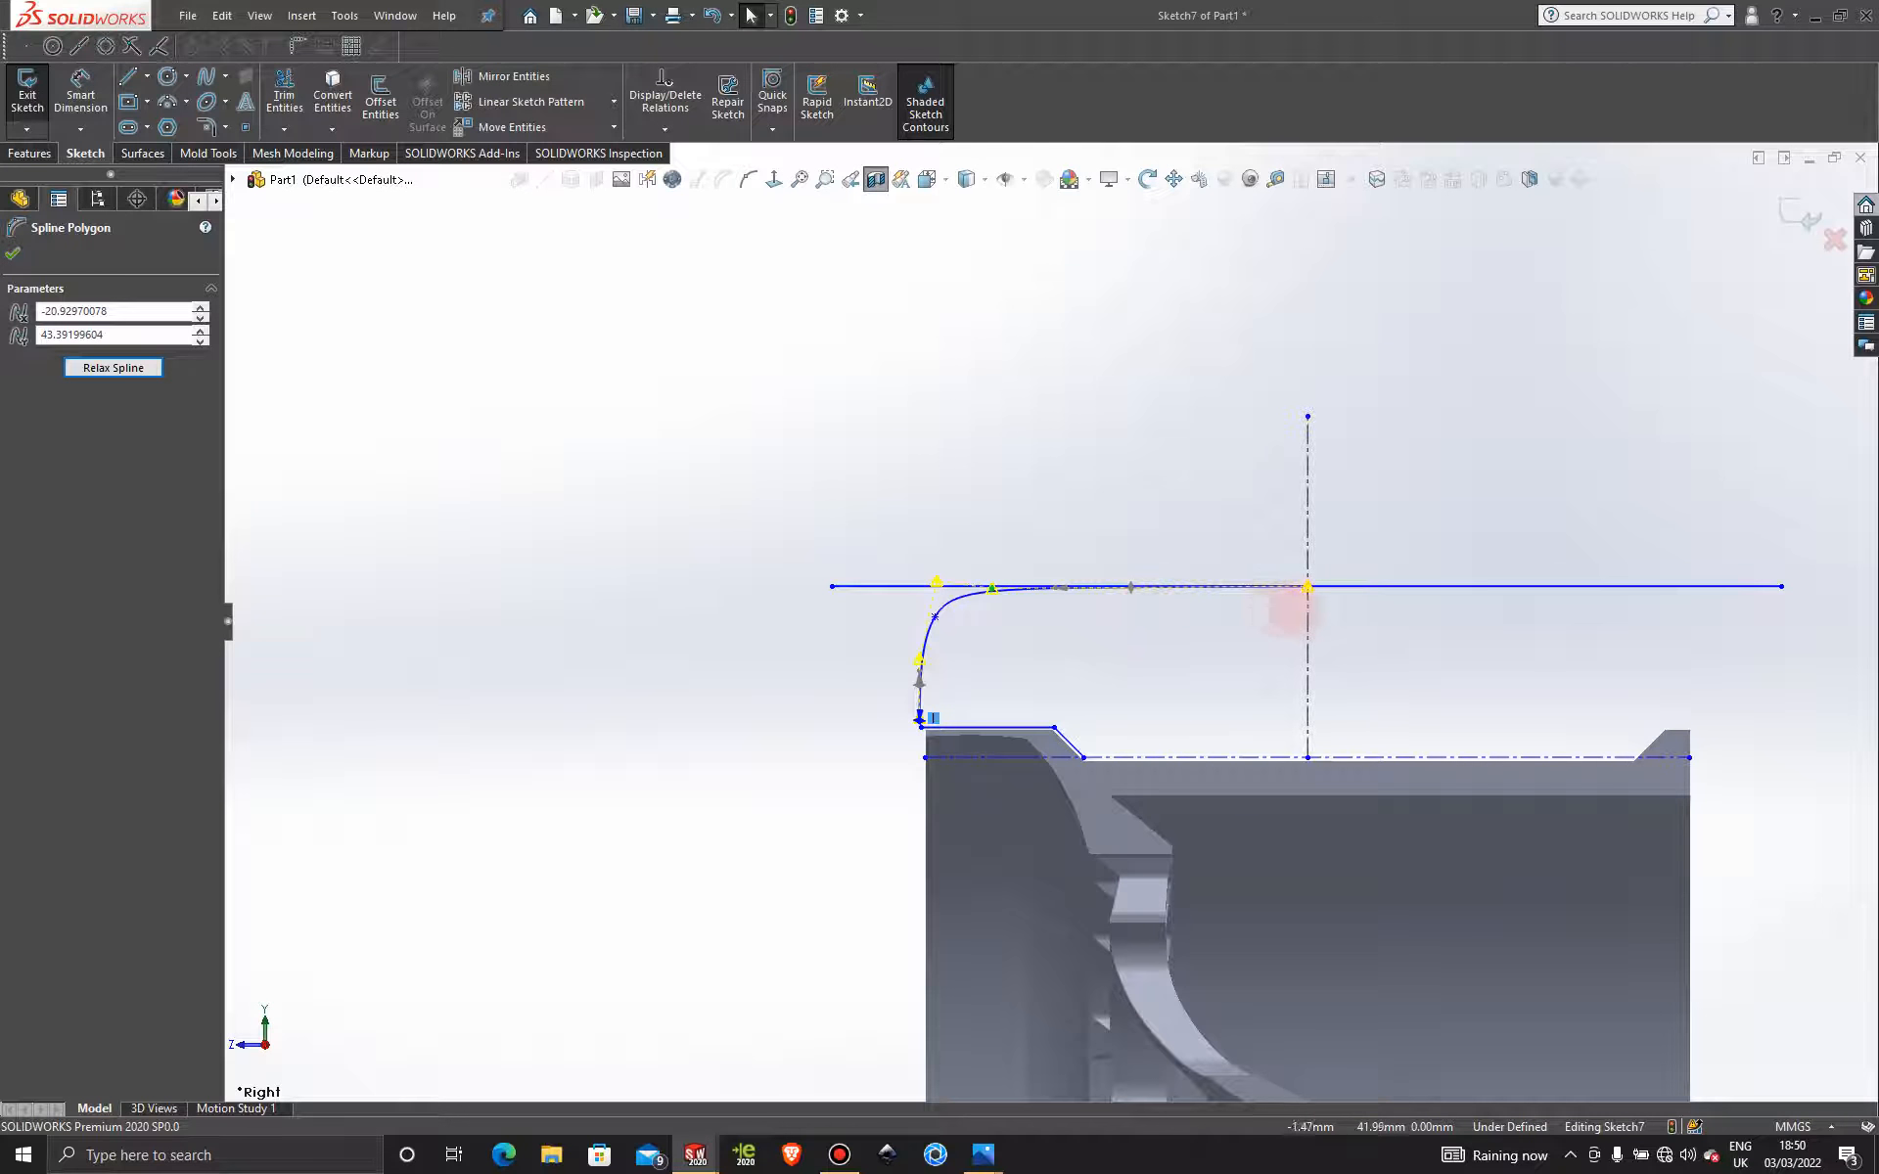
scroll(1262, 611, "down", 2)
scroll(1115, 650, "down", 1)
scroll(1089, 642, "down", 2)
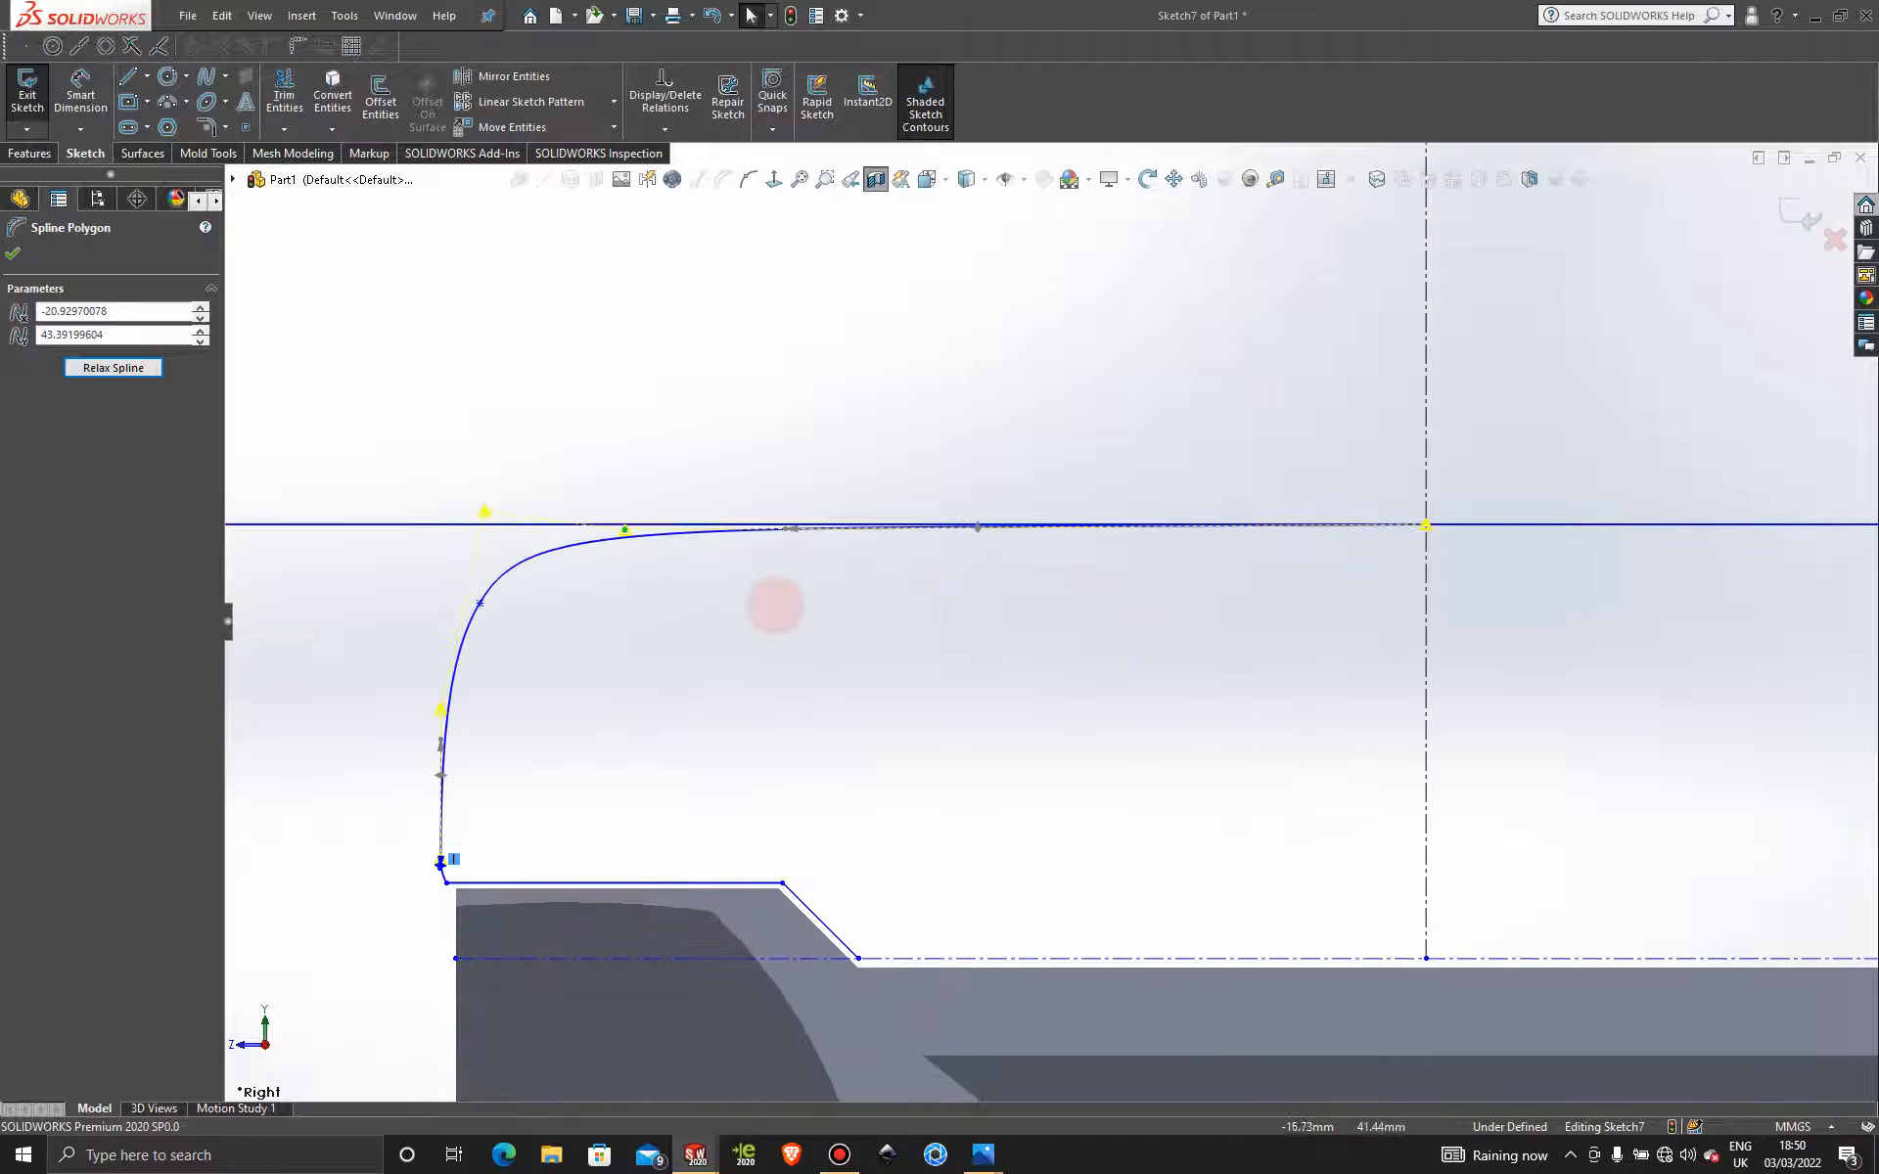
left_click_drag(482, 511, 485, 523)
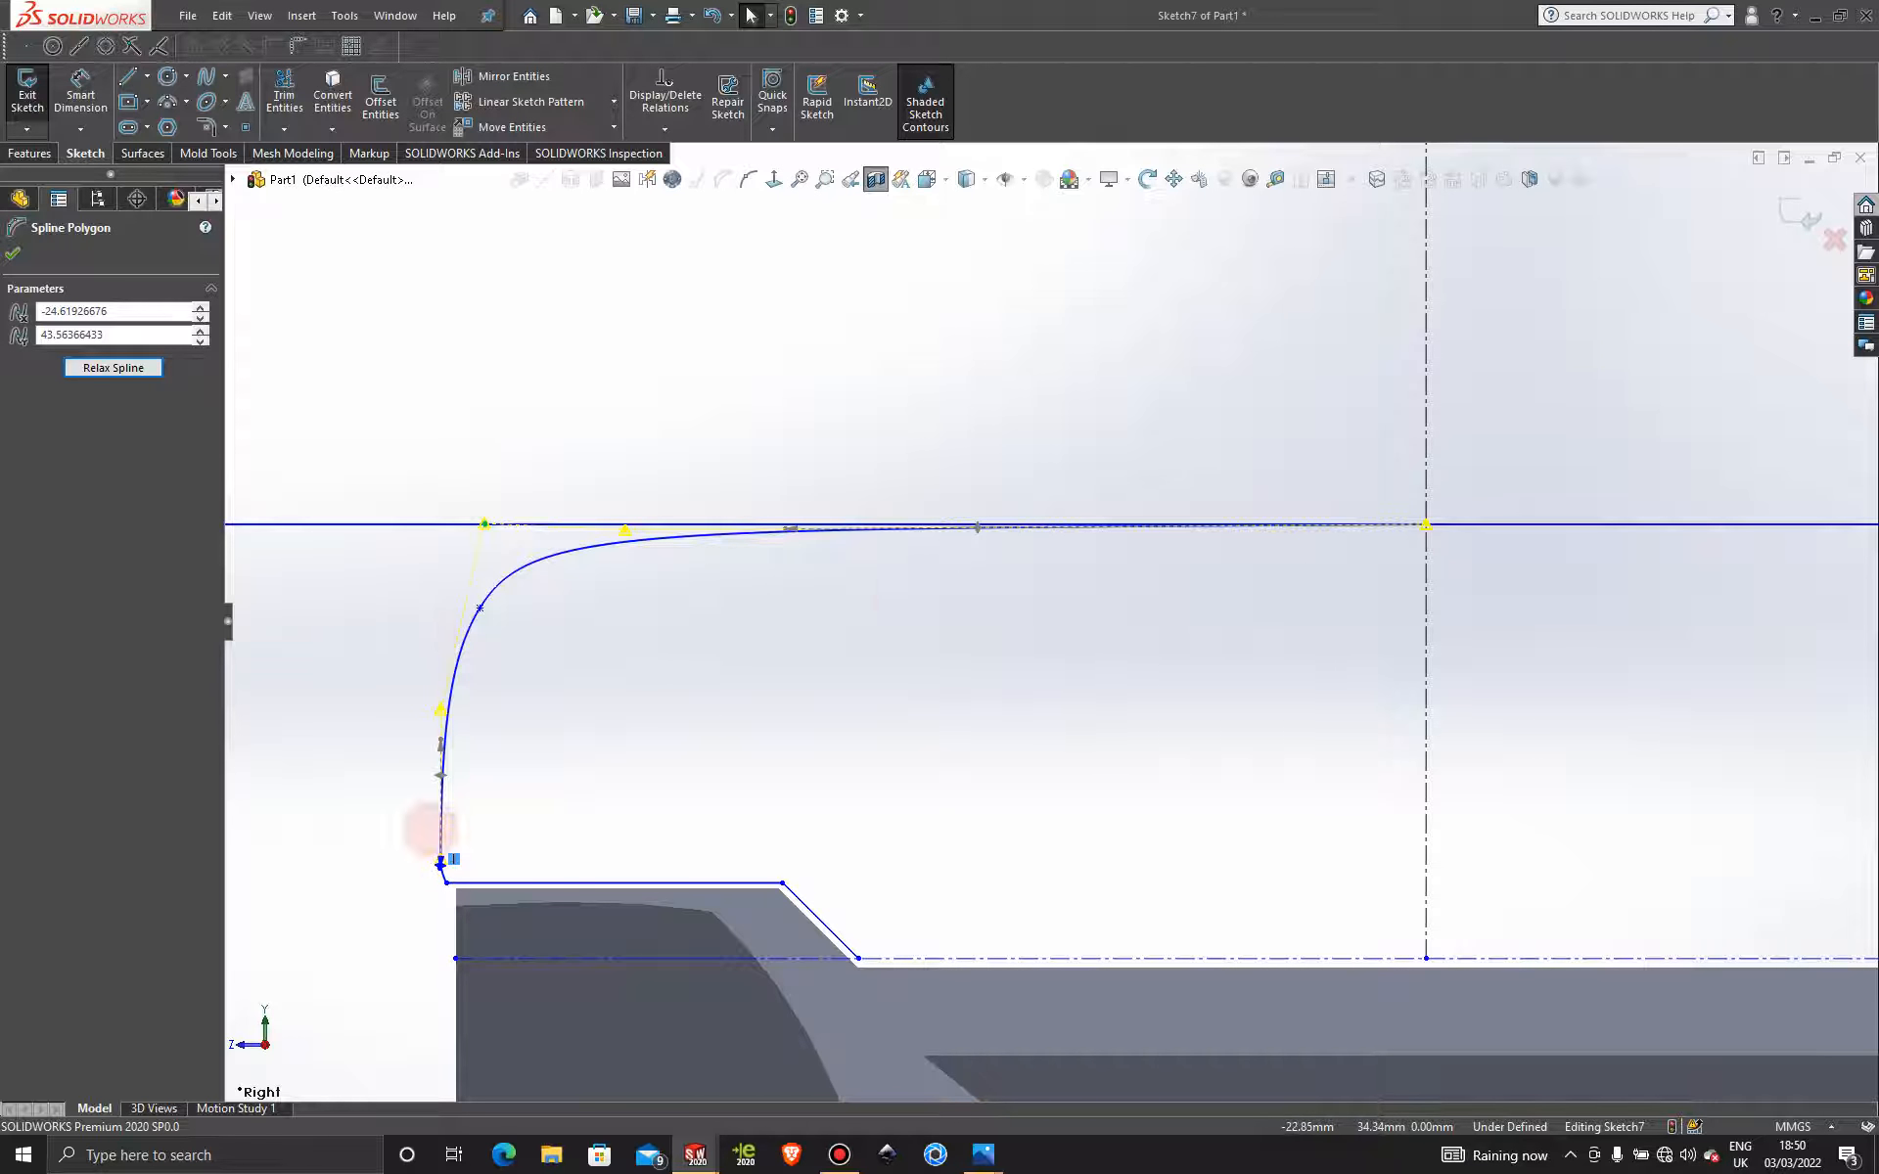
Mirror the long spline about the vertical centerline, keeping the original as a copy.
scroll(1044, 518, "up", 5)
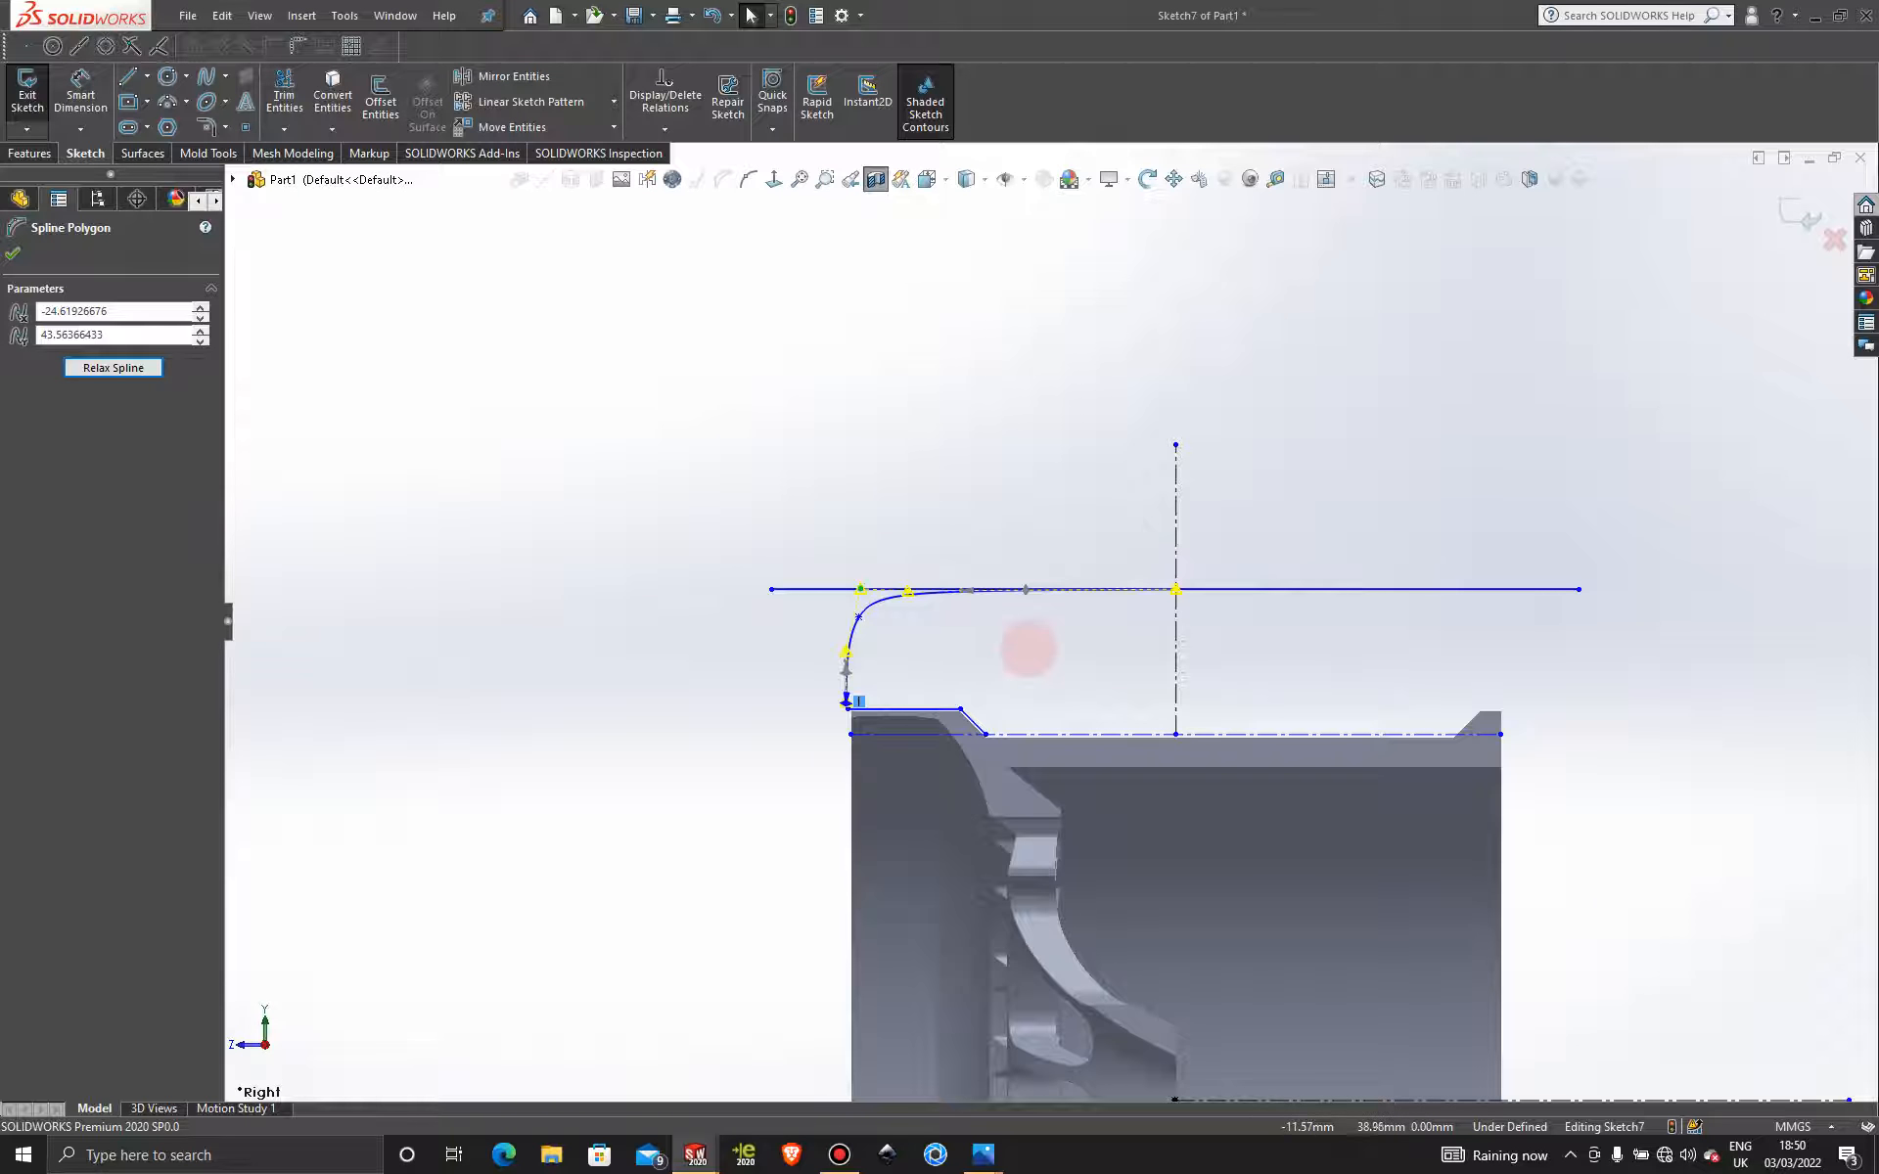
scroll(1035, 637, "down", 2)
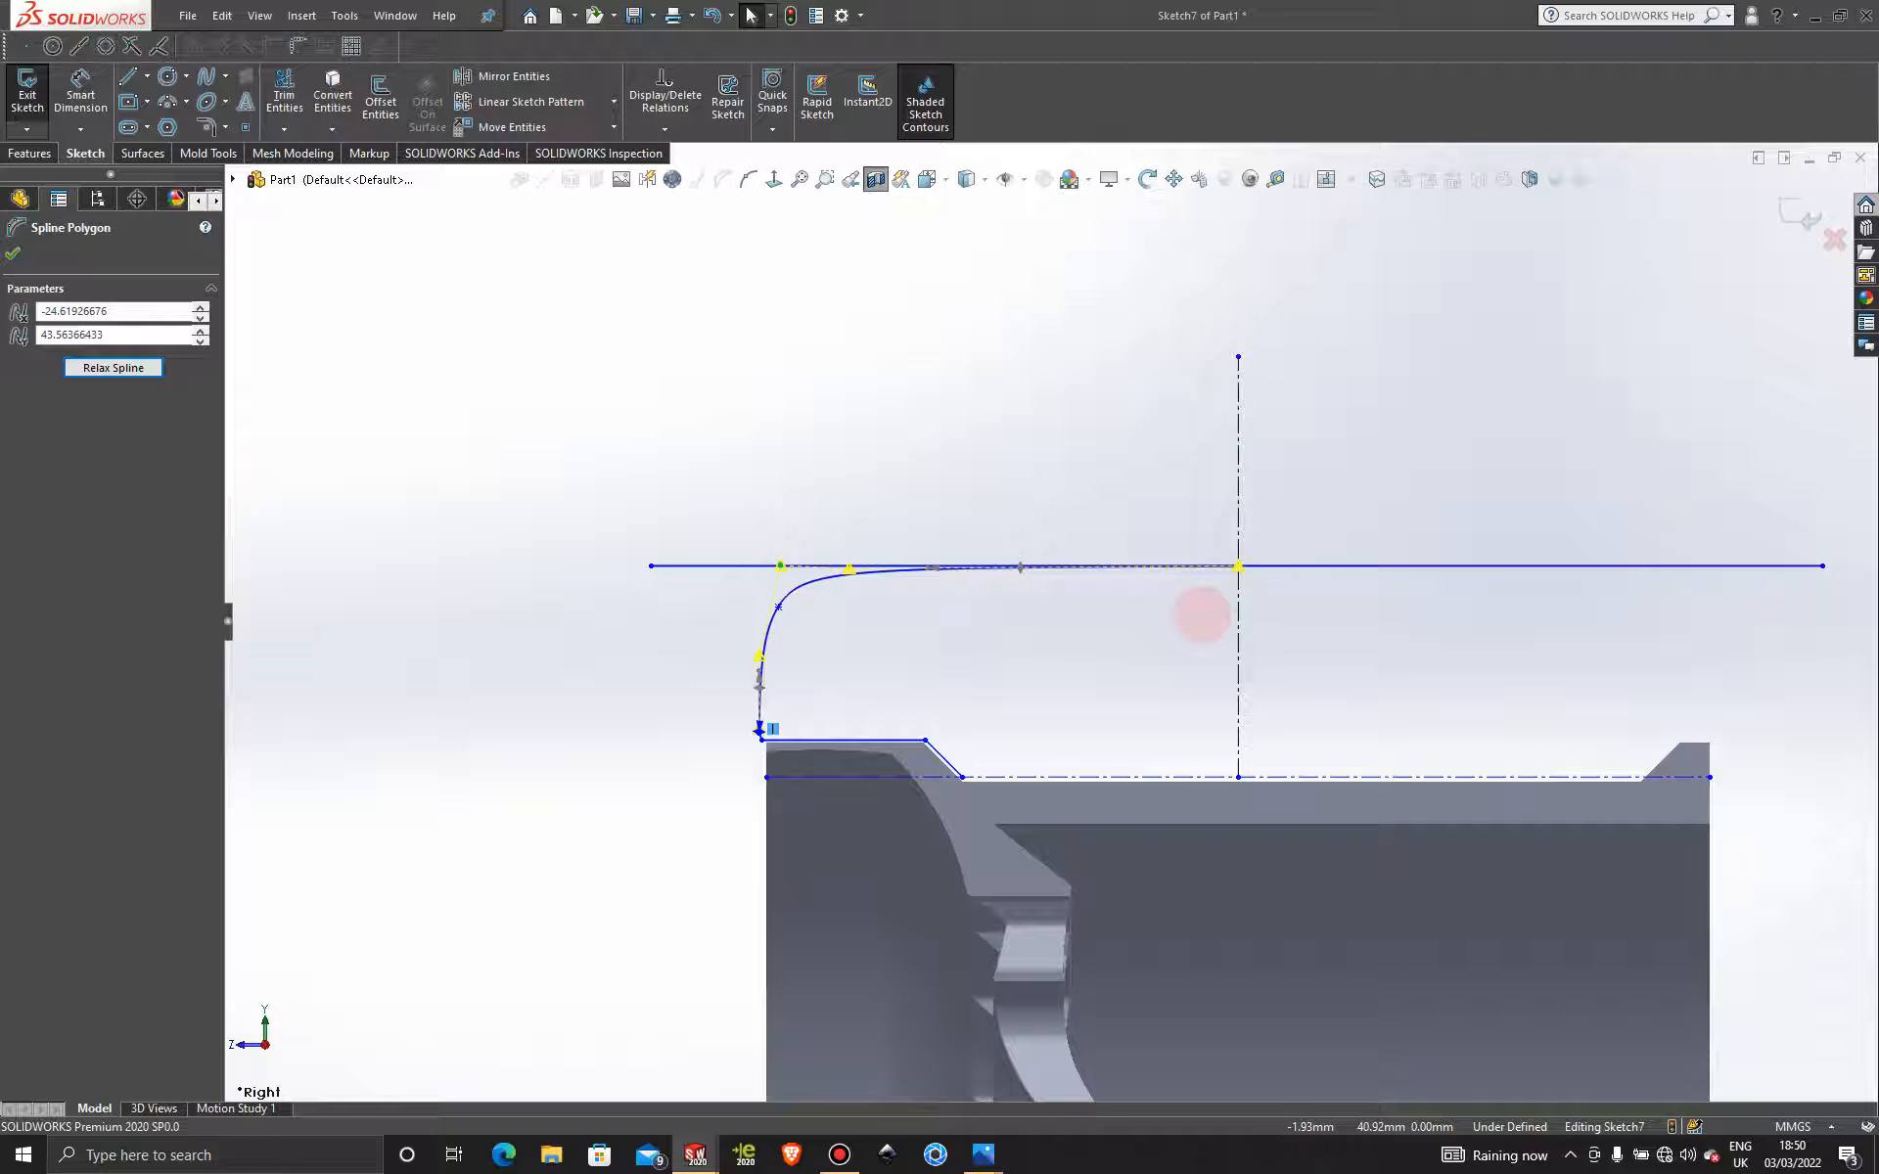
left_click(479, 76)
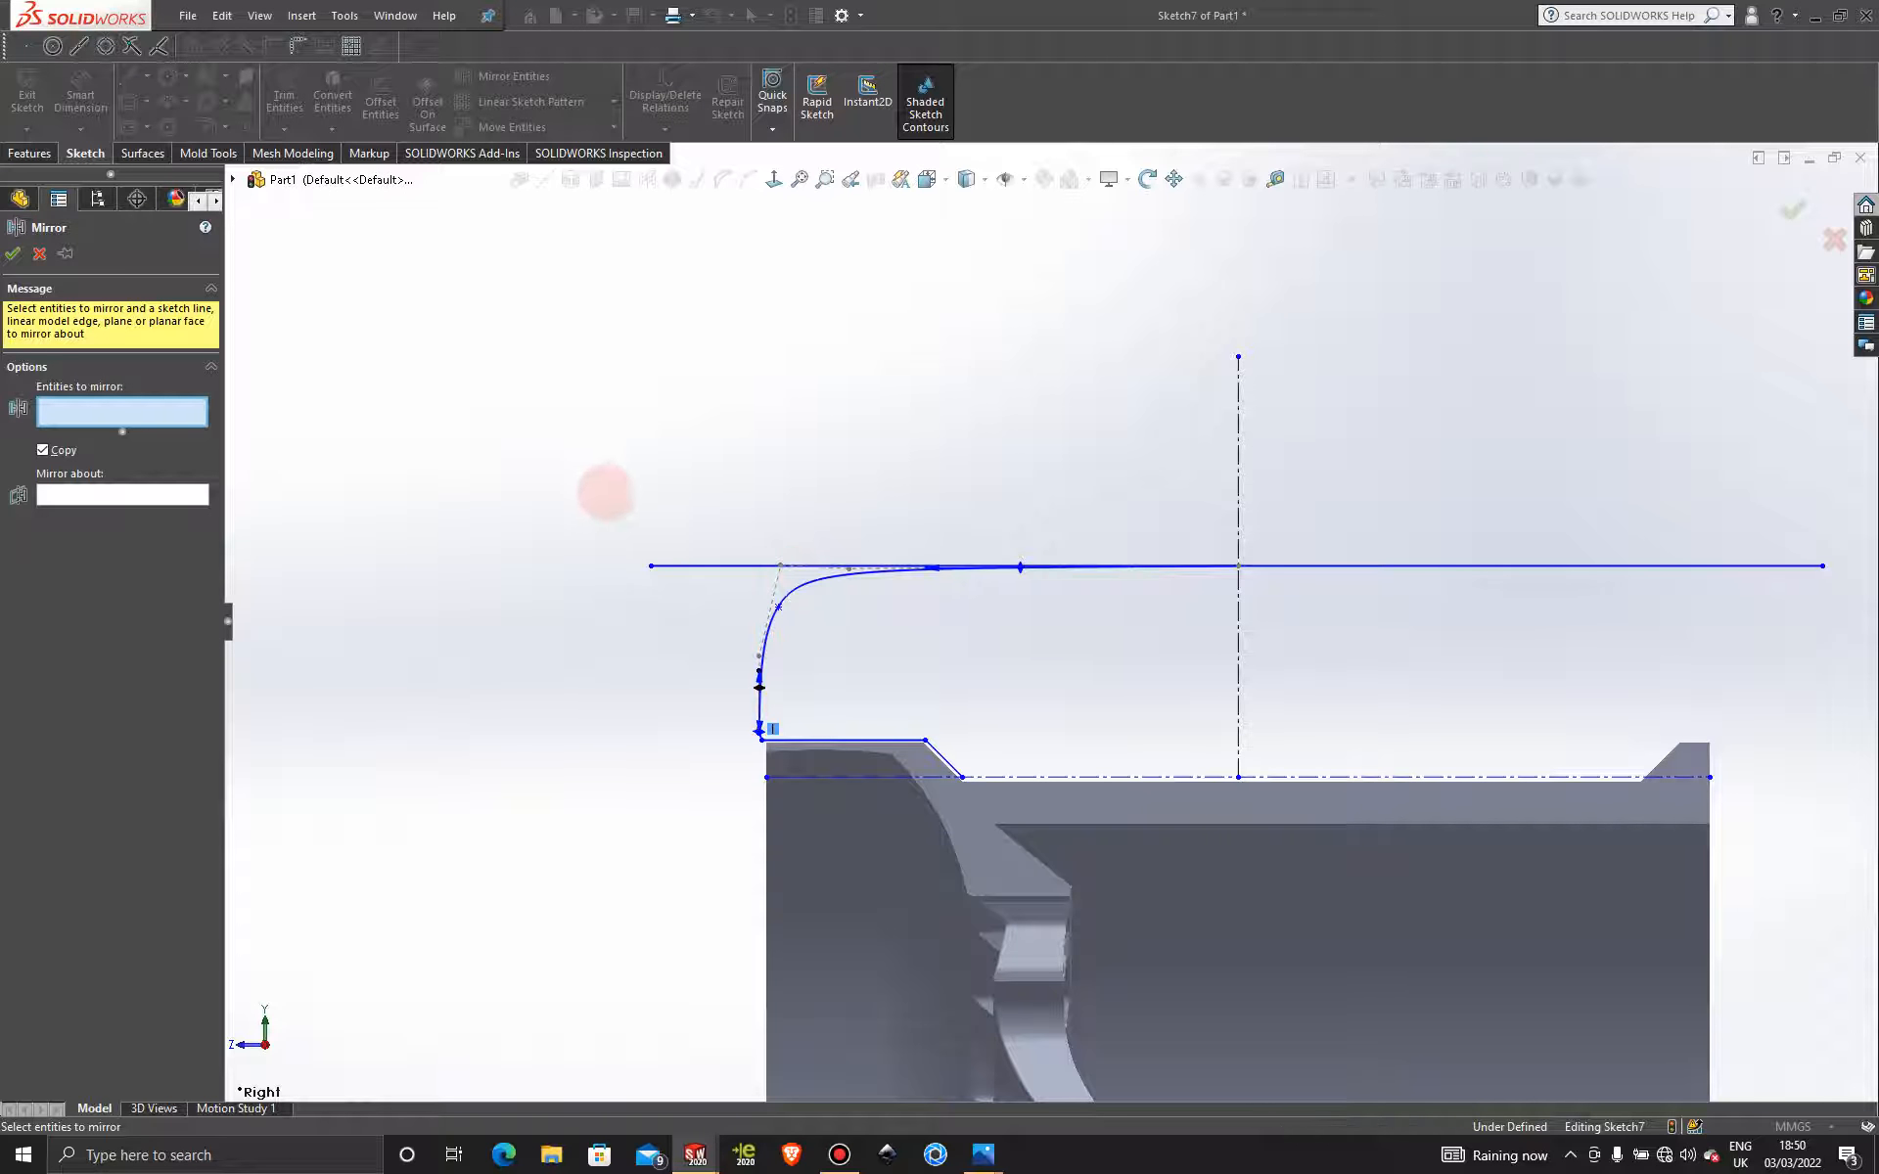
left_click(818, 584)
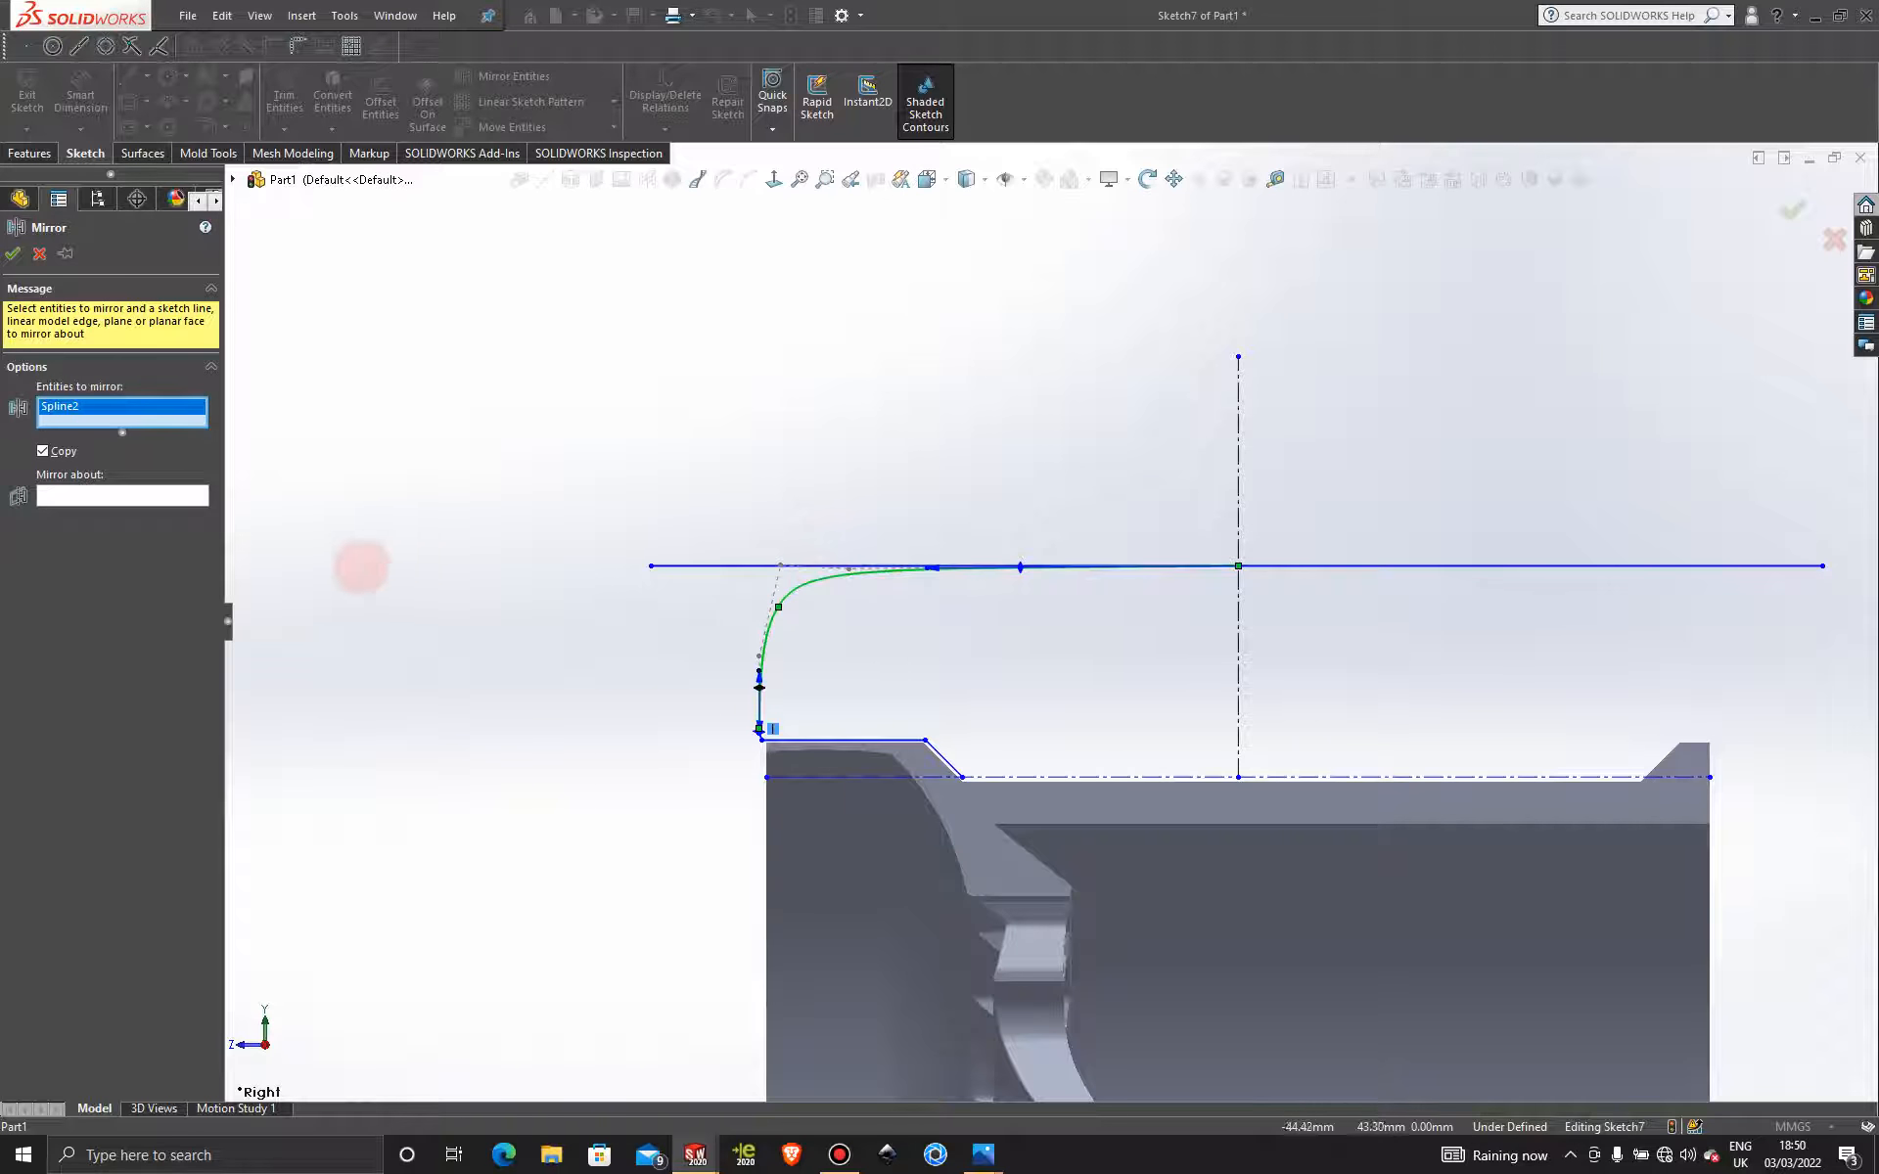
left_click(138, 495)
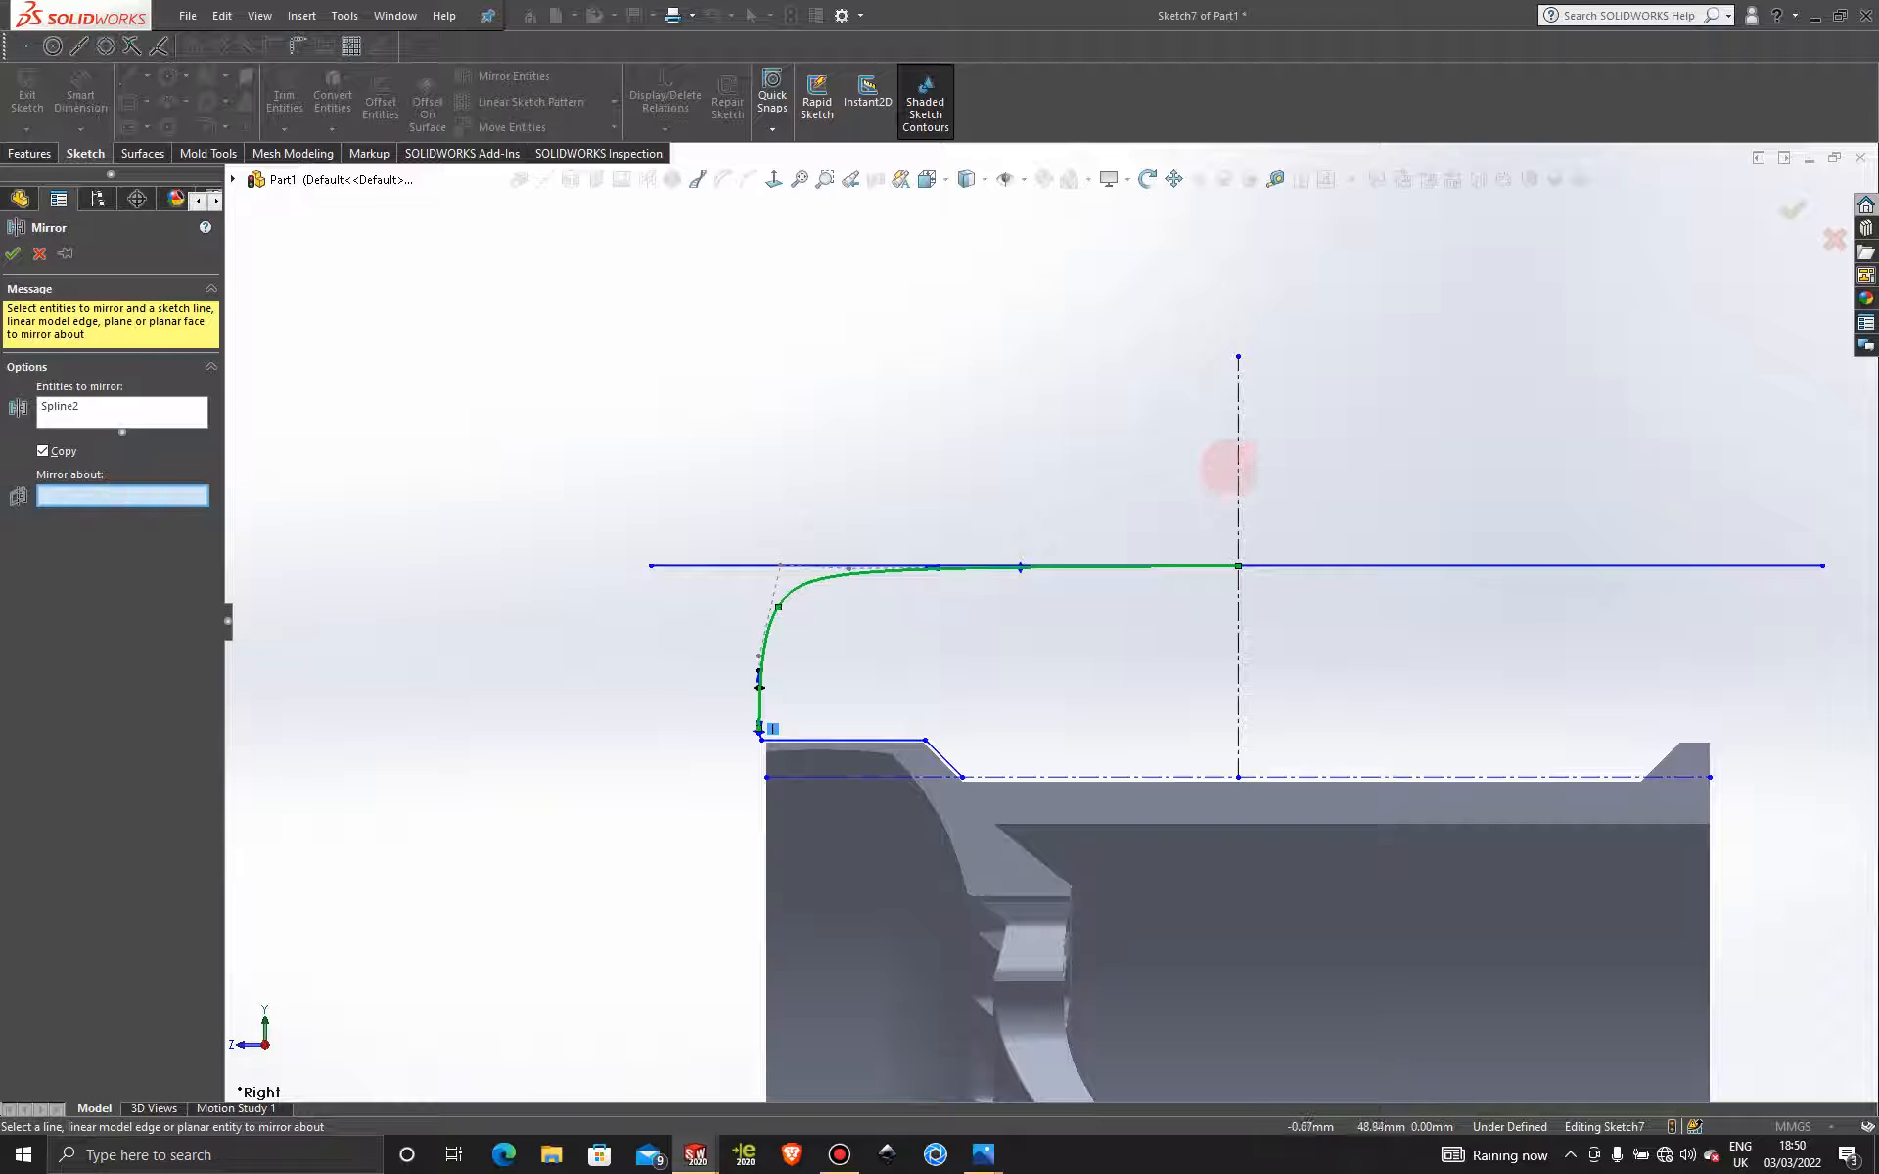
left_click(1238, 469)
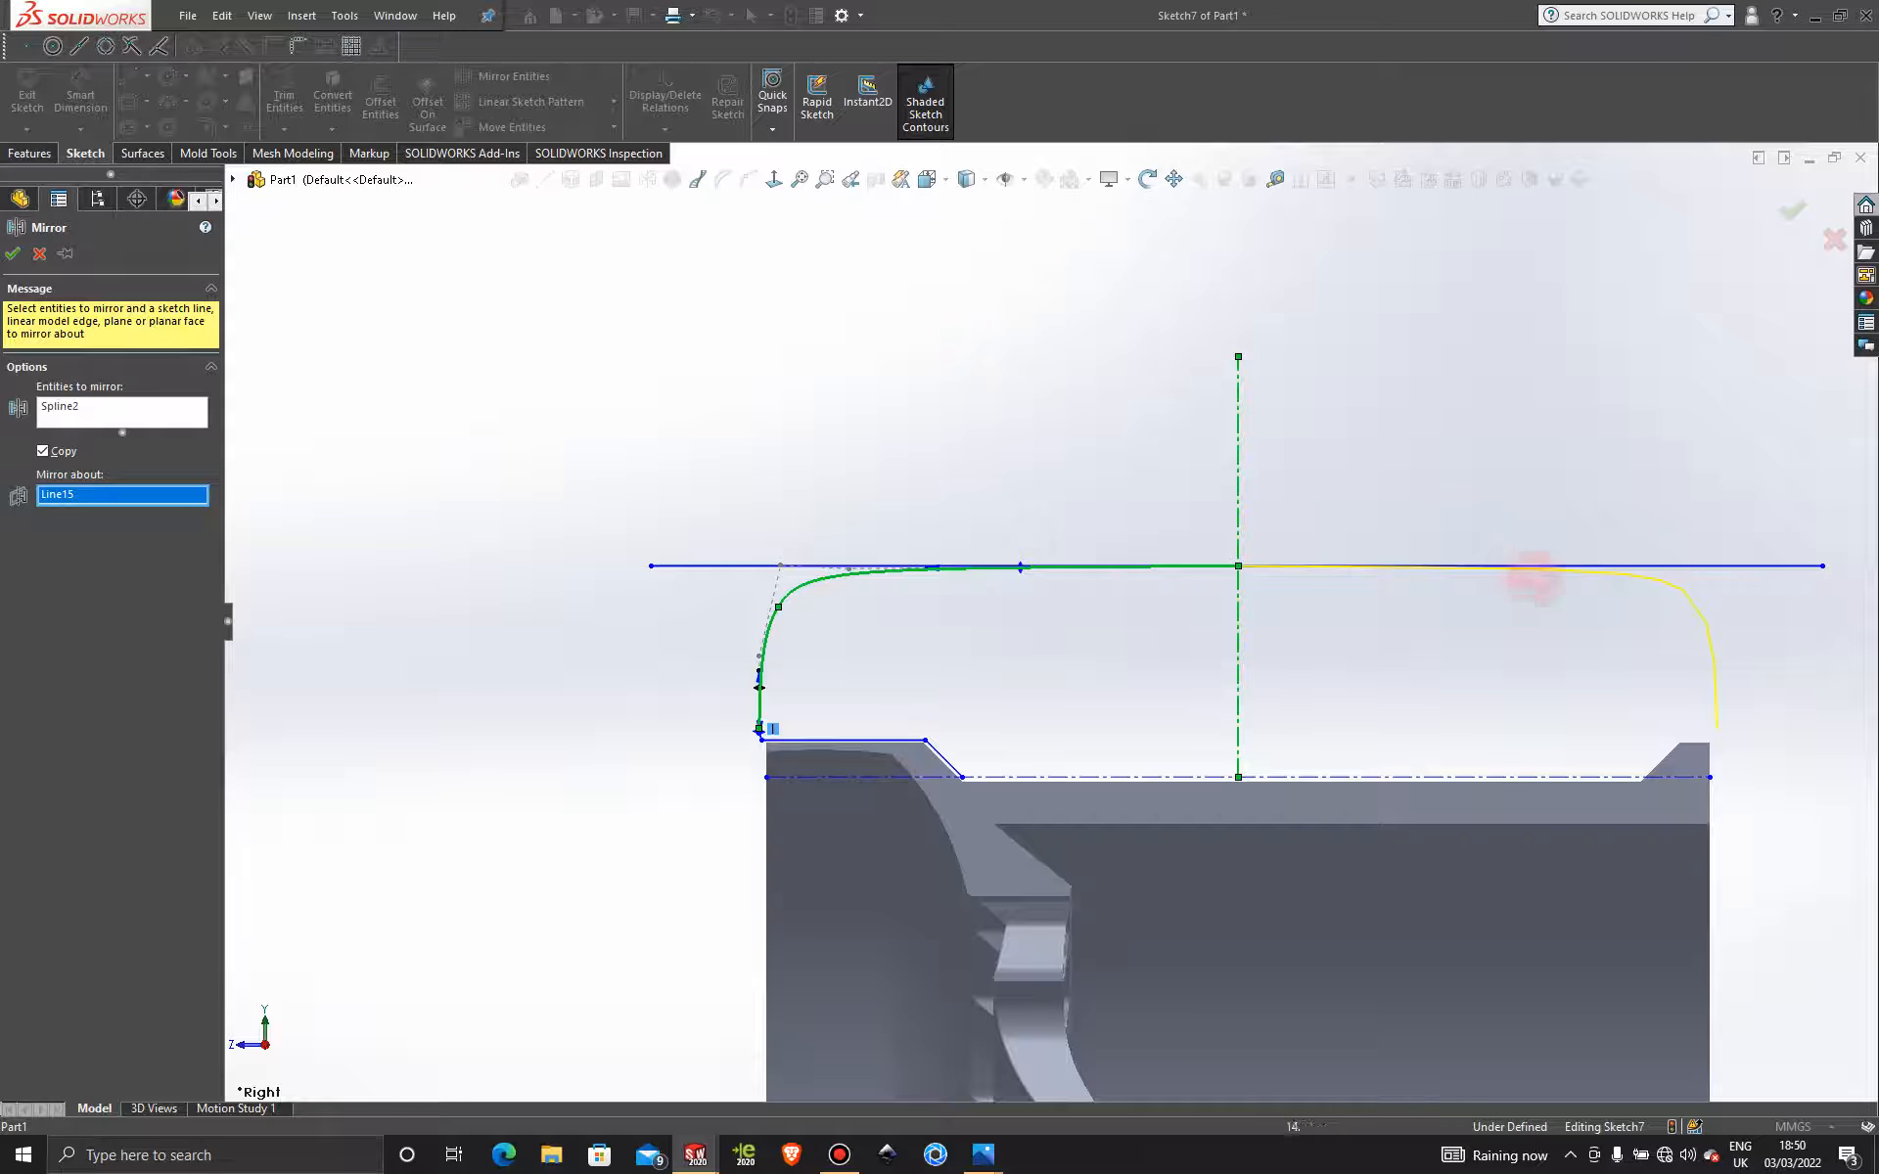
scroll(1702, 710, "down", 2)
scroll(1699, 715, "down", 4)
left_click(12, 253)
From the mirrored spline's lower end, sketch a vertical line about 0.62 mm down, a horizontal line about 2.27 mm inward, and a diagonal to the horizontal centerline.
left_click(127, 76)
left_click(1334, 677)
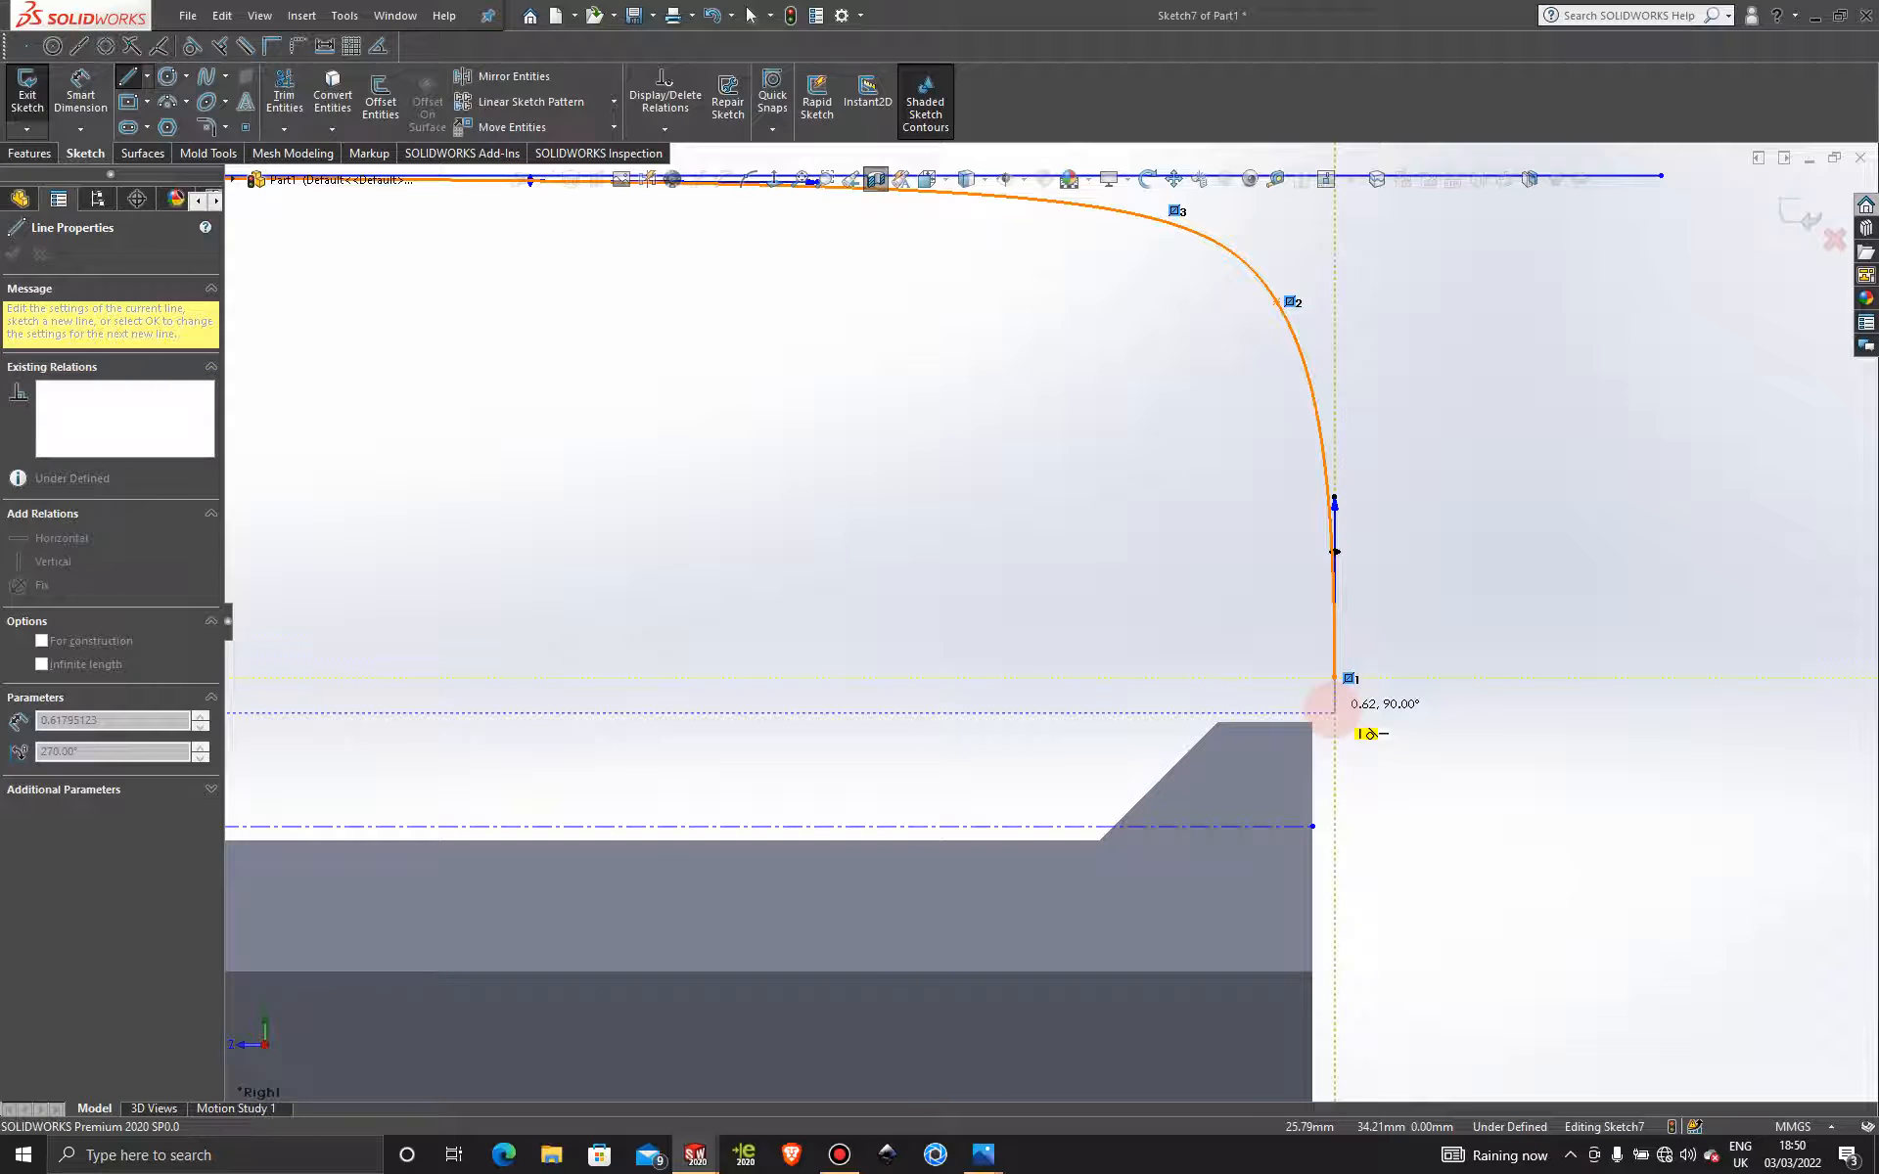
left_click(1334, 712)
double_click(1204, 712)
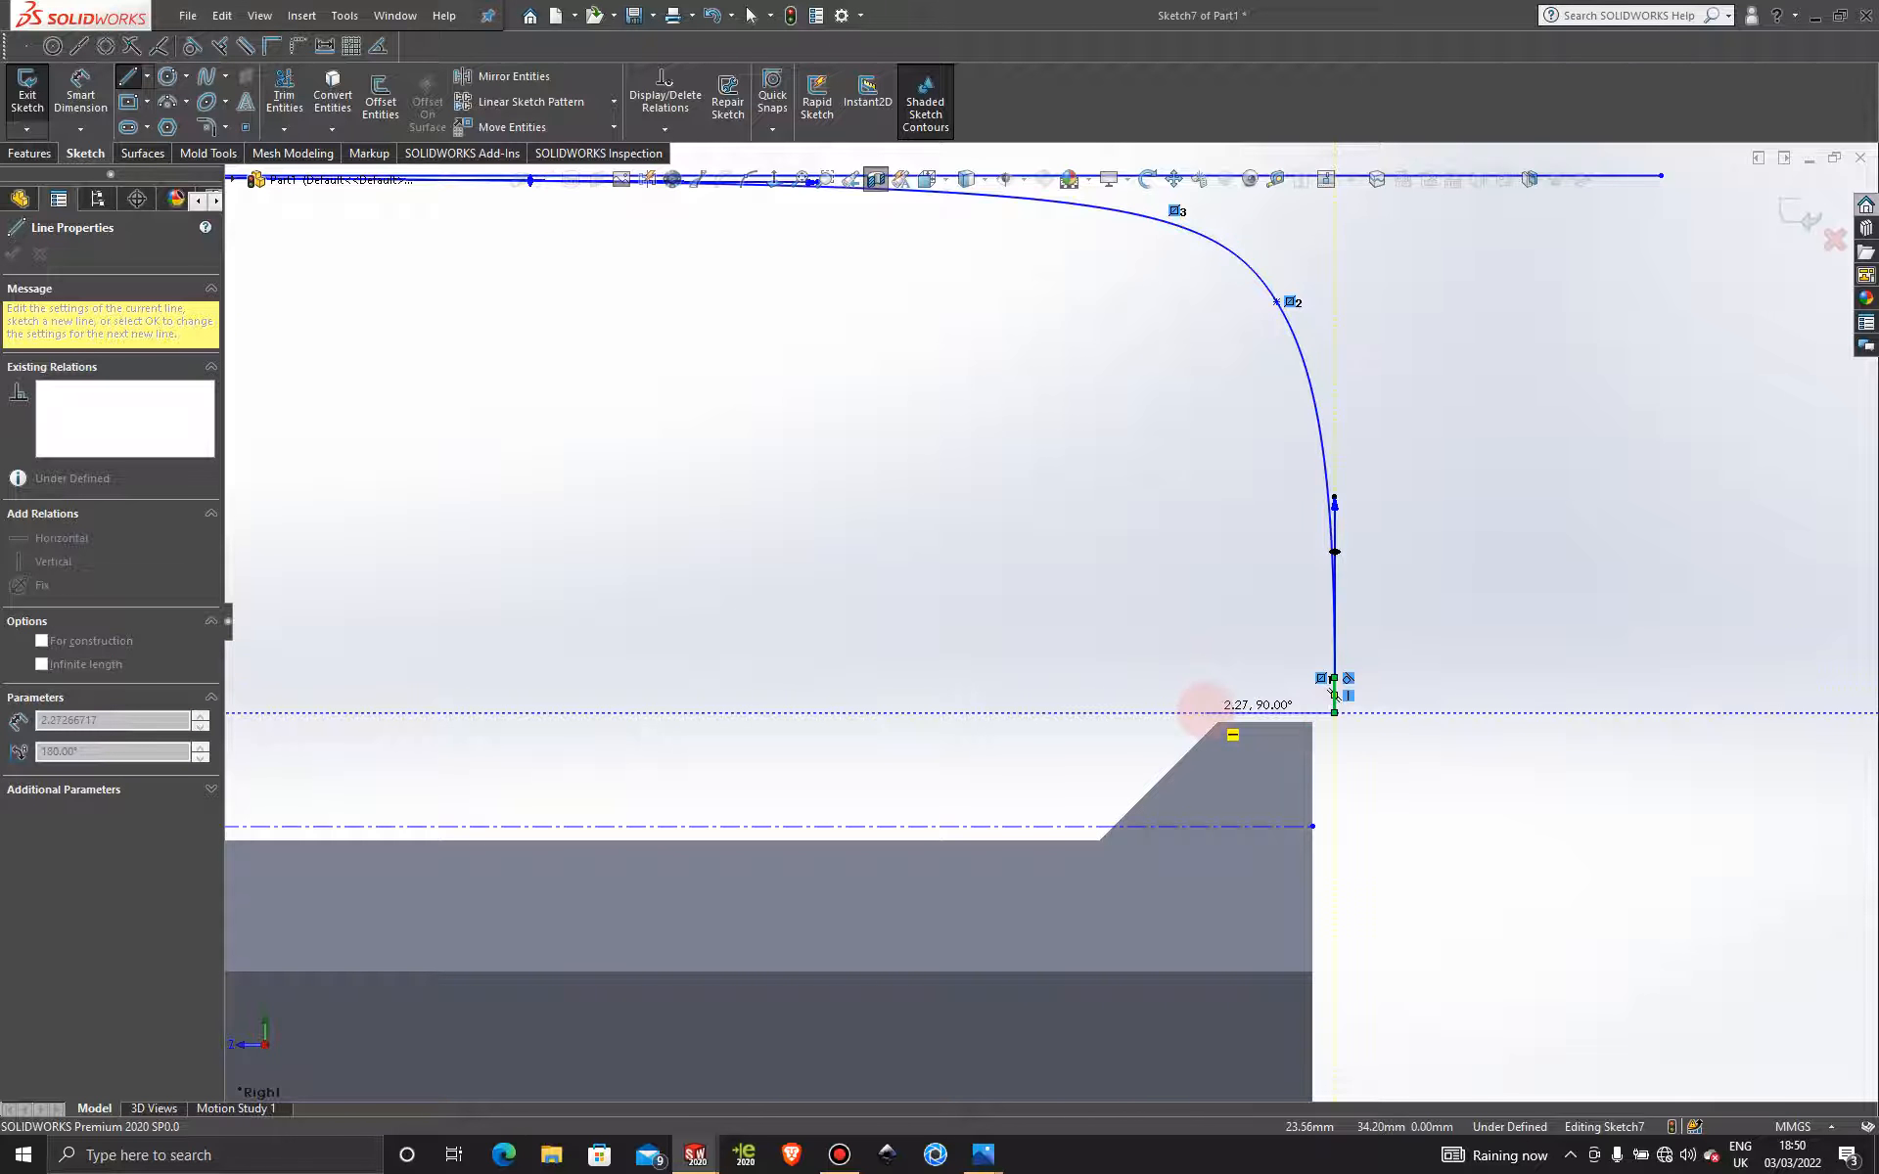
scroll(1106, 788, "up", 5)
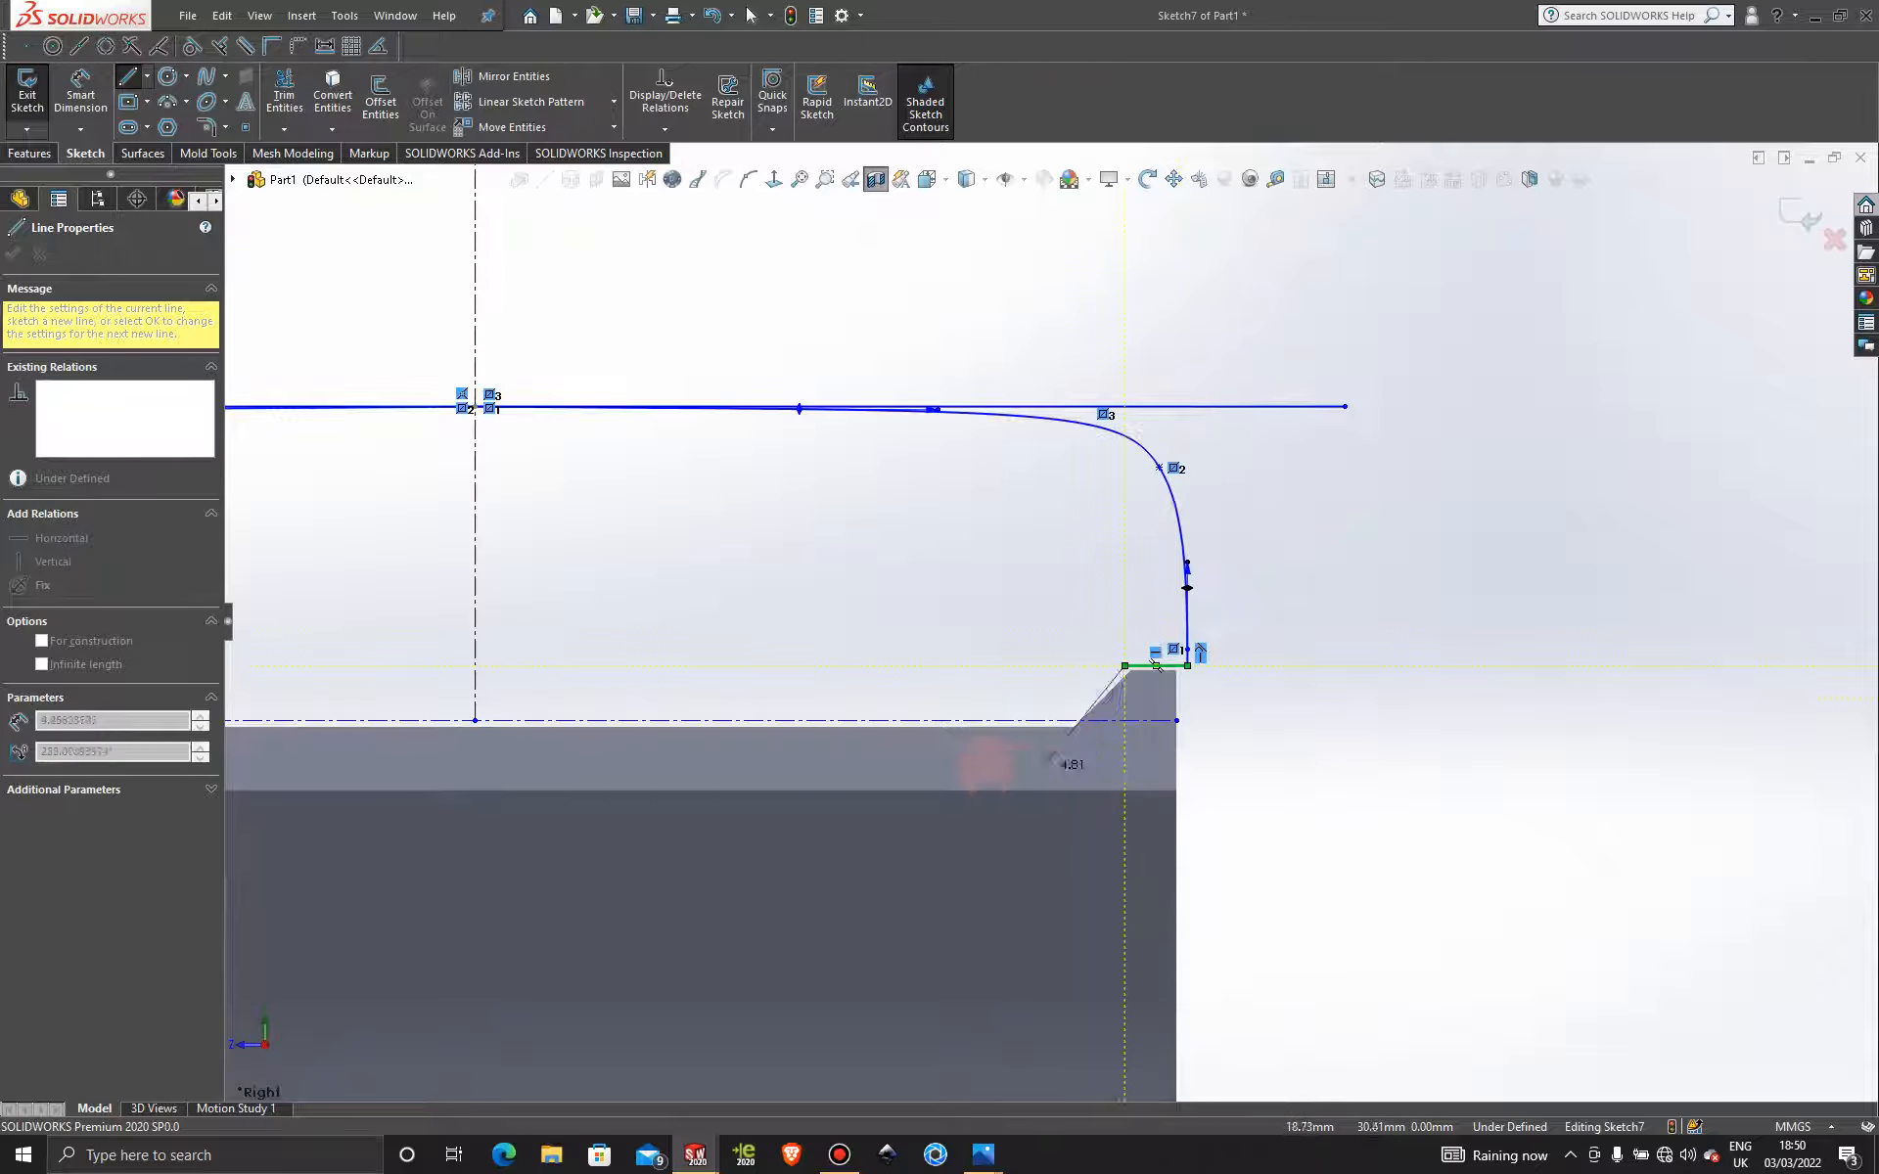
scroll(1042, 671, "down", 6)
left_click(1128, 712)
key("Escape")
key("Escape")
Add a 0.50 mm sketch fillet where the short vertical line meets the horizontal line on the mirrored side.
scroll(1431, 538, "up", 2)
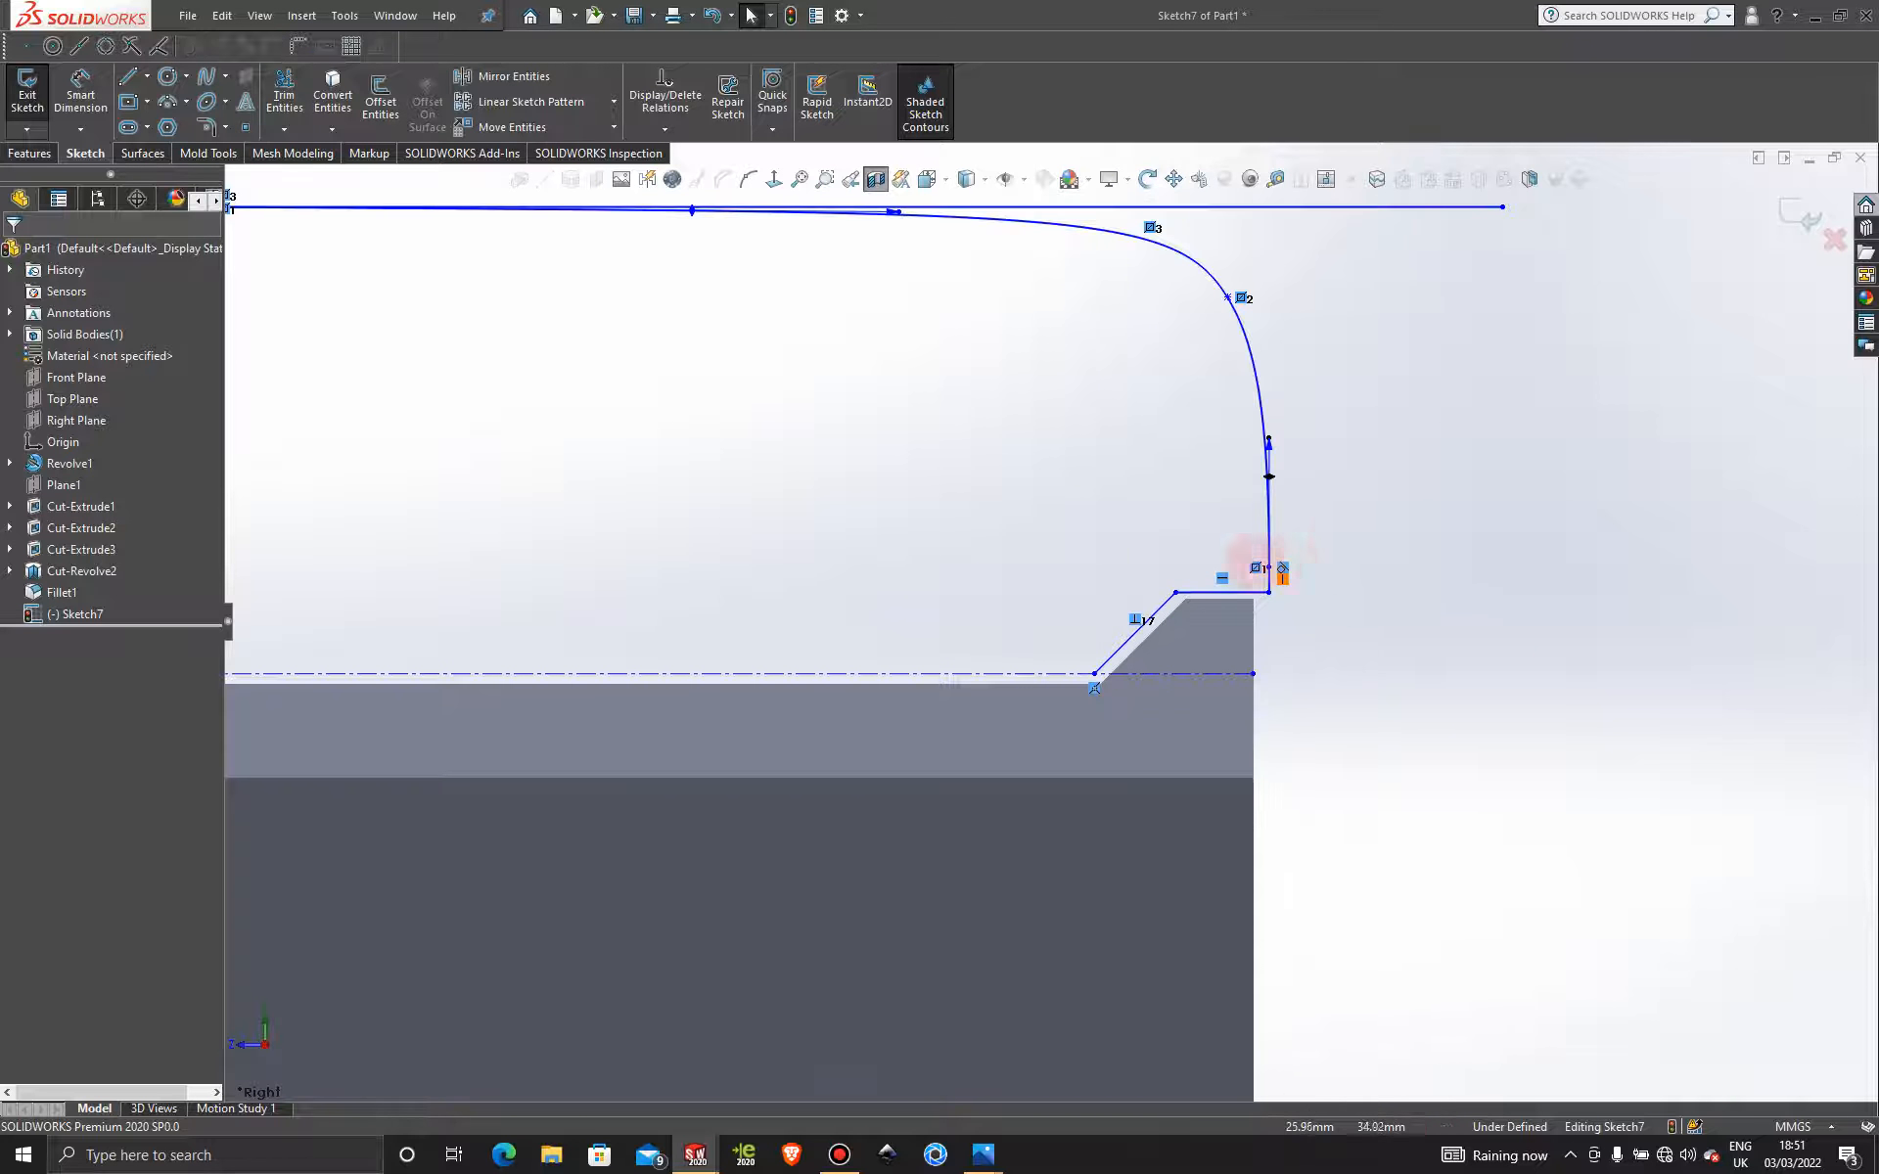
scroll(1262, 558, "down", 2)
left_click(206, 127)
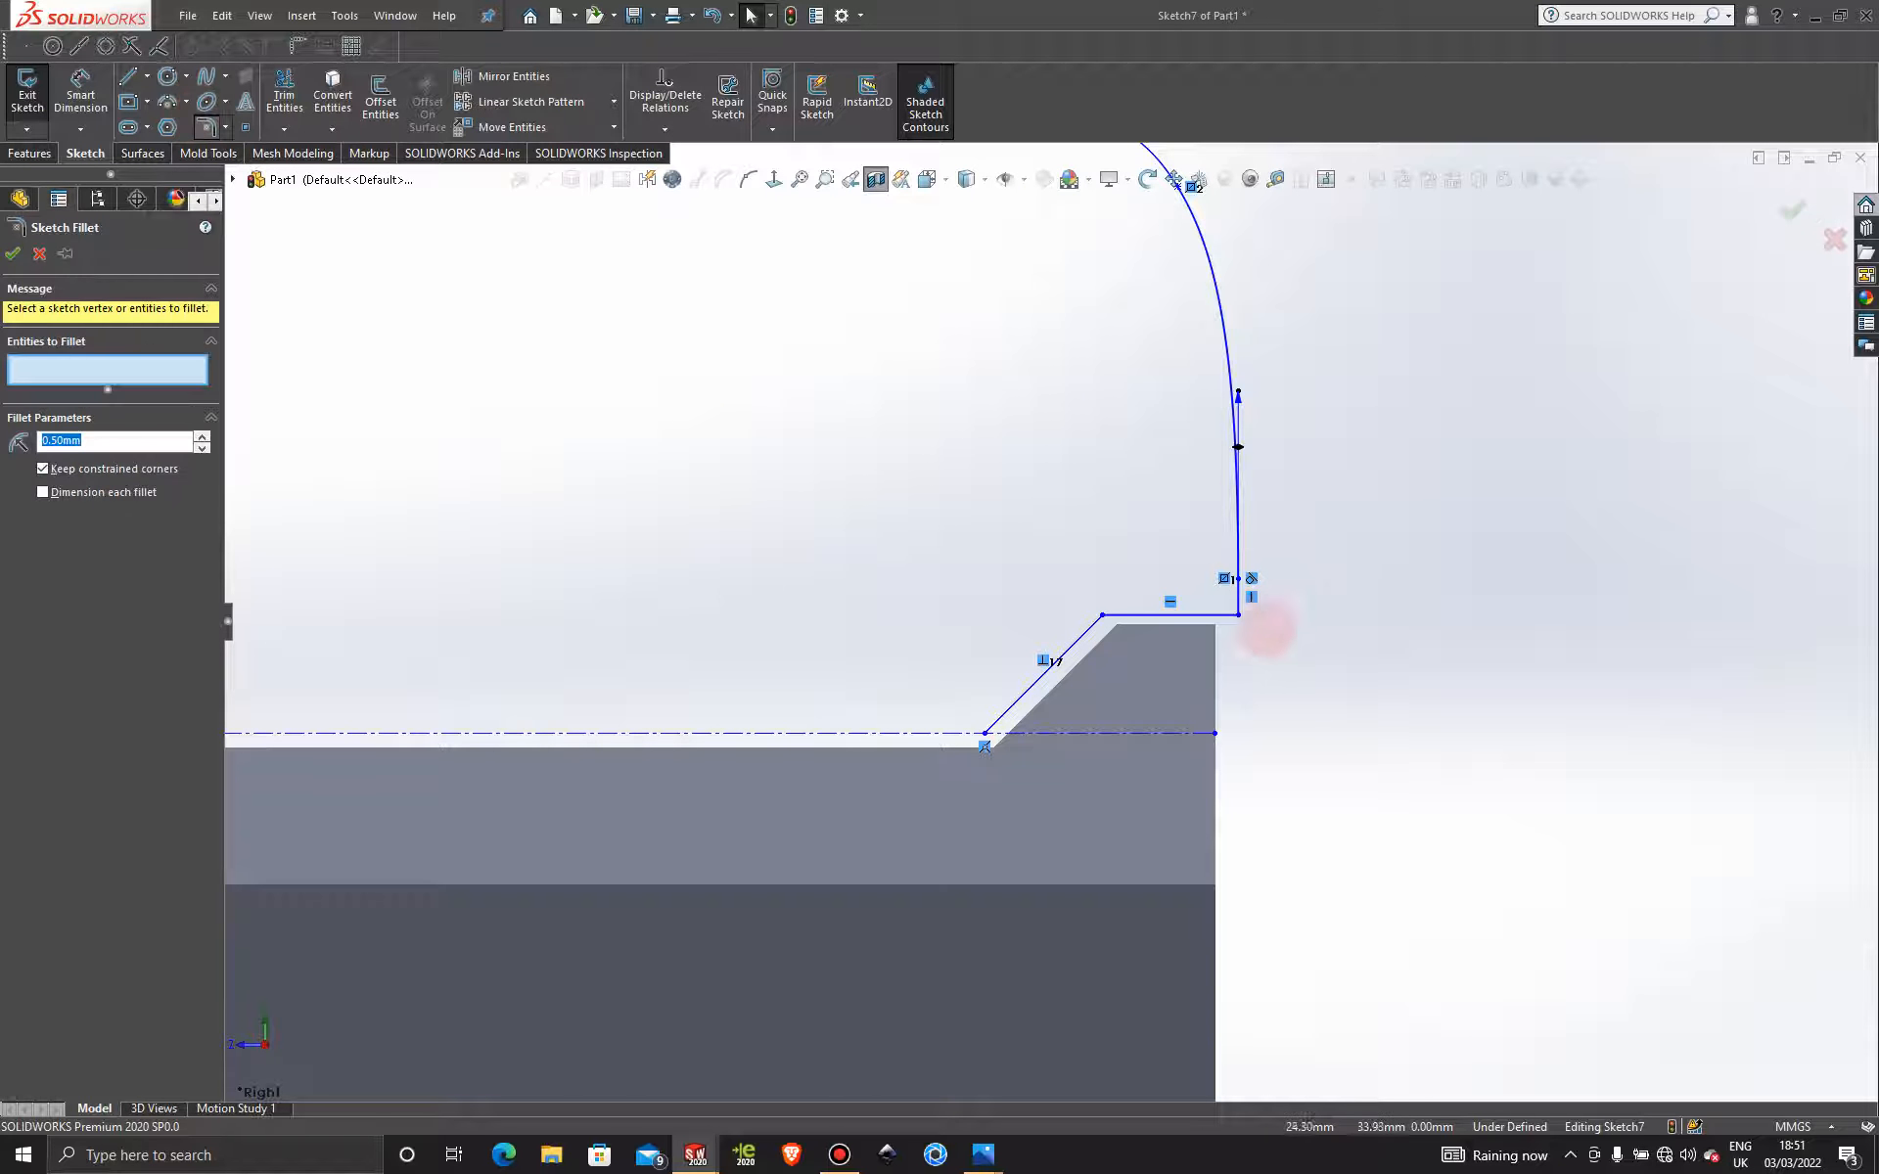
left_click(1237, 615)
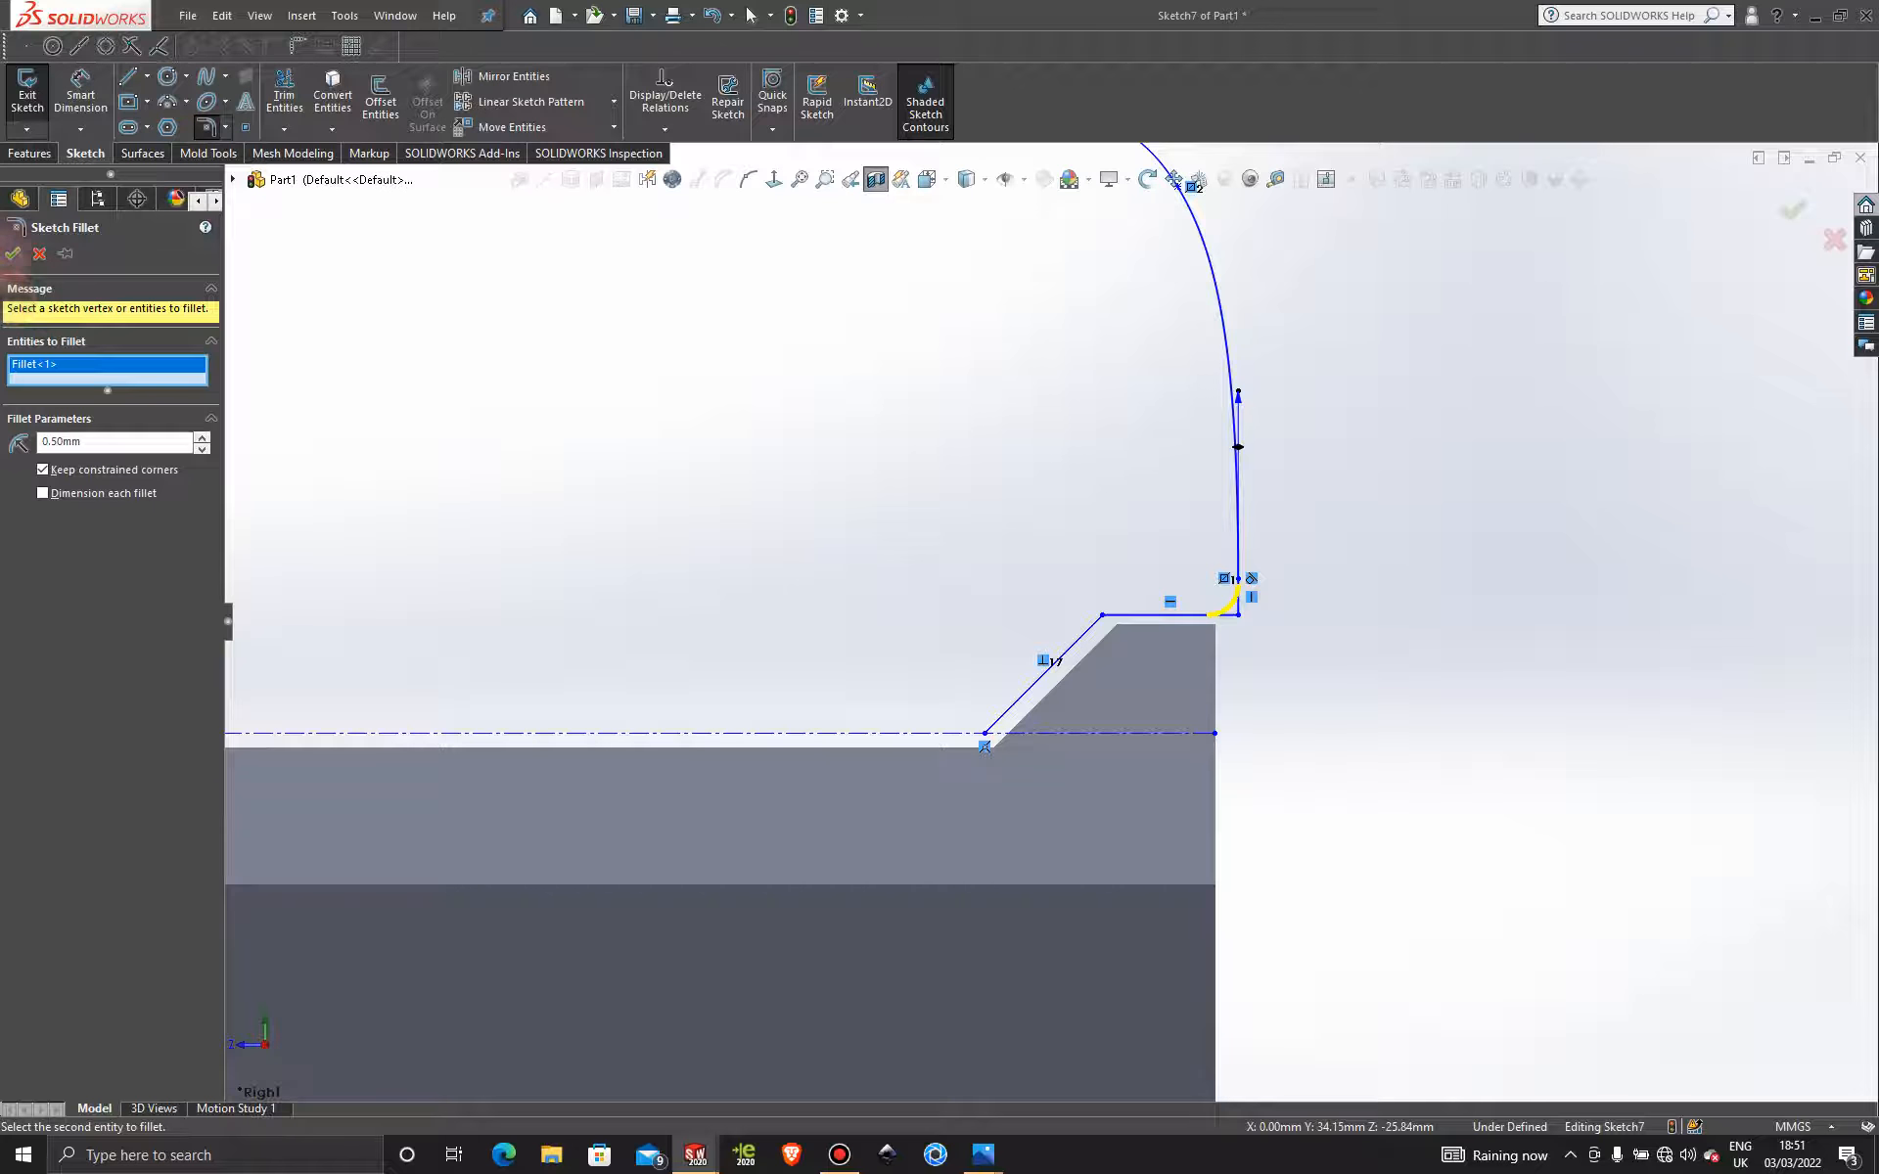
left_click(13, 253)
left_click(12, 253)
Examine the whole mirrored profile and compare its lower corners on both sides of the rim.
scroll(1426, 531, "up", 5)
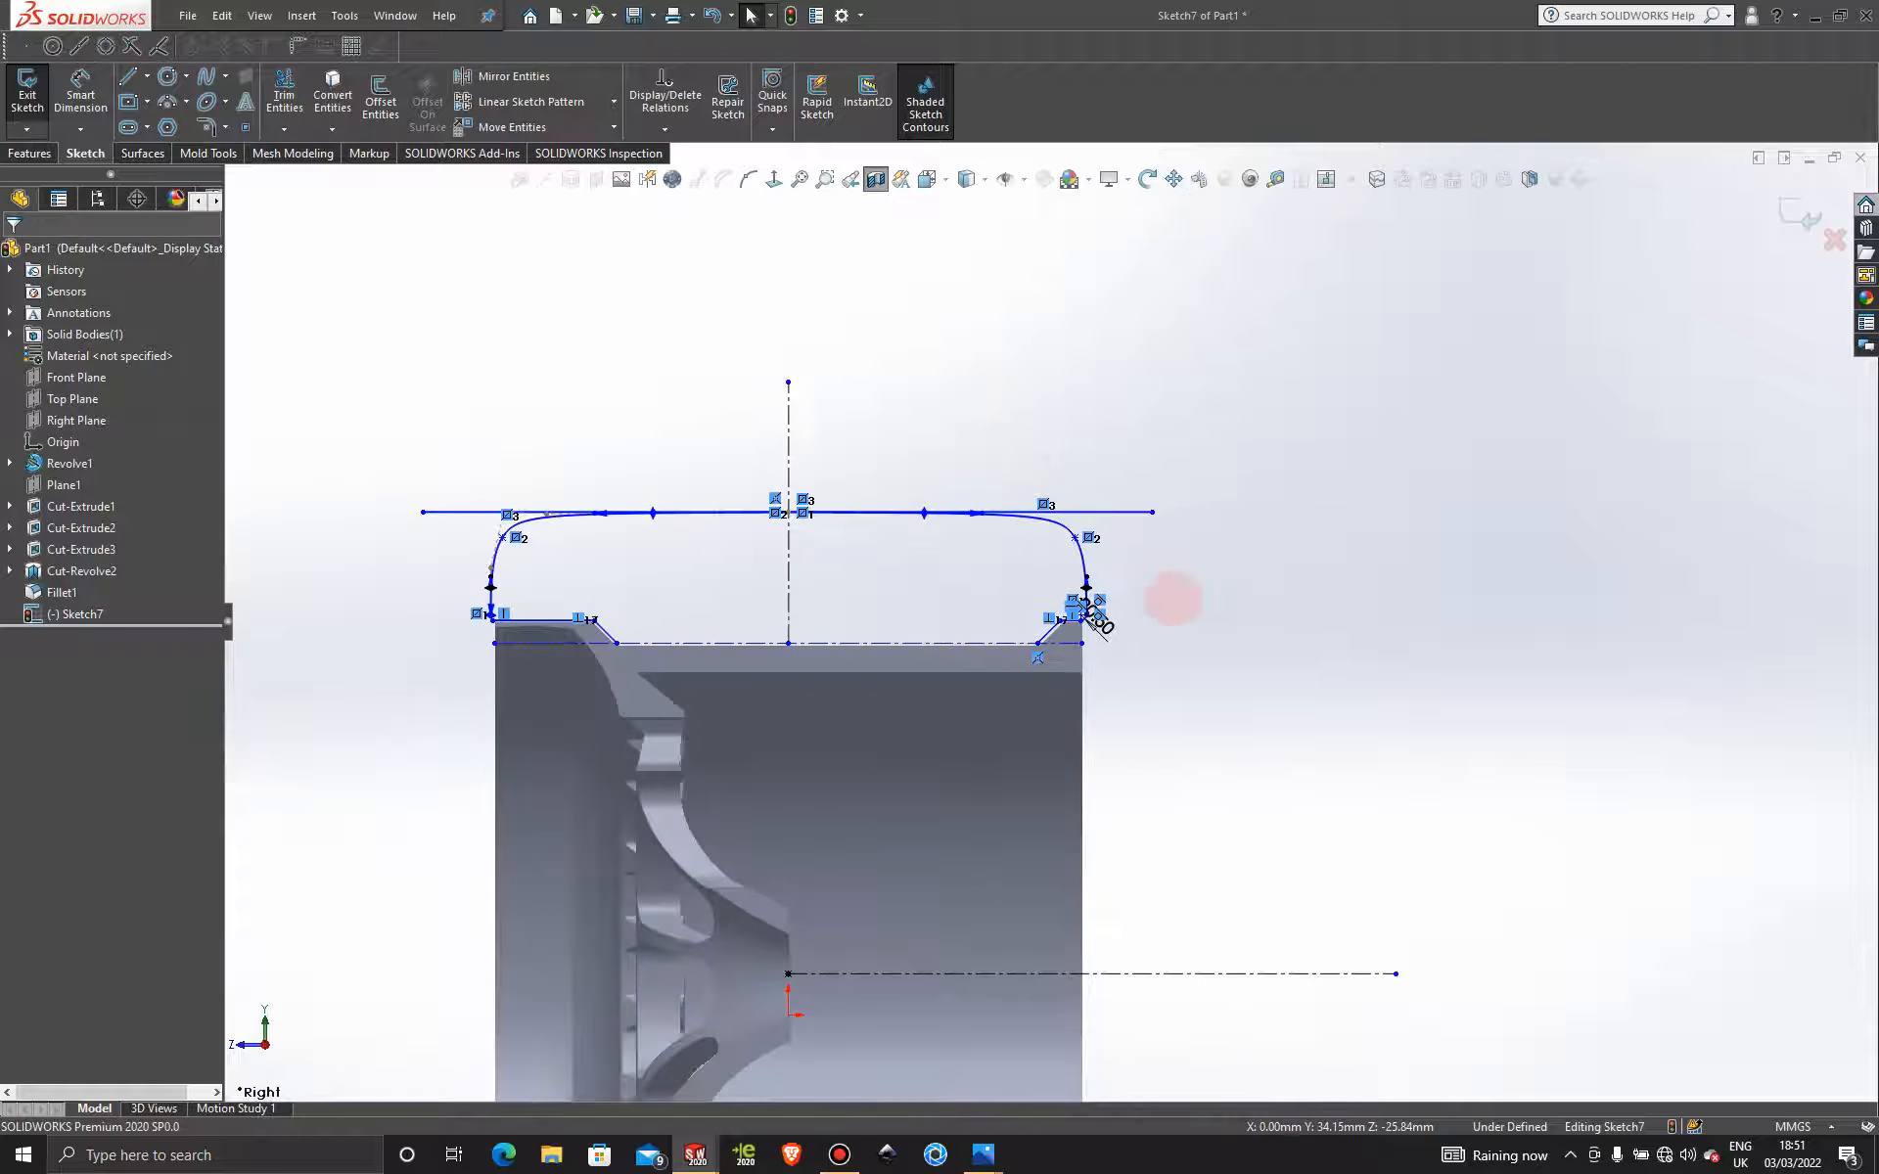
scroll(852, 600, "down", 2)
scroll(636, 575, "down", 2)
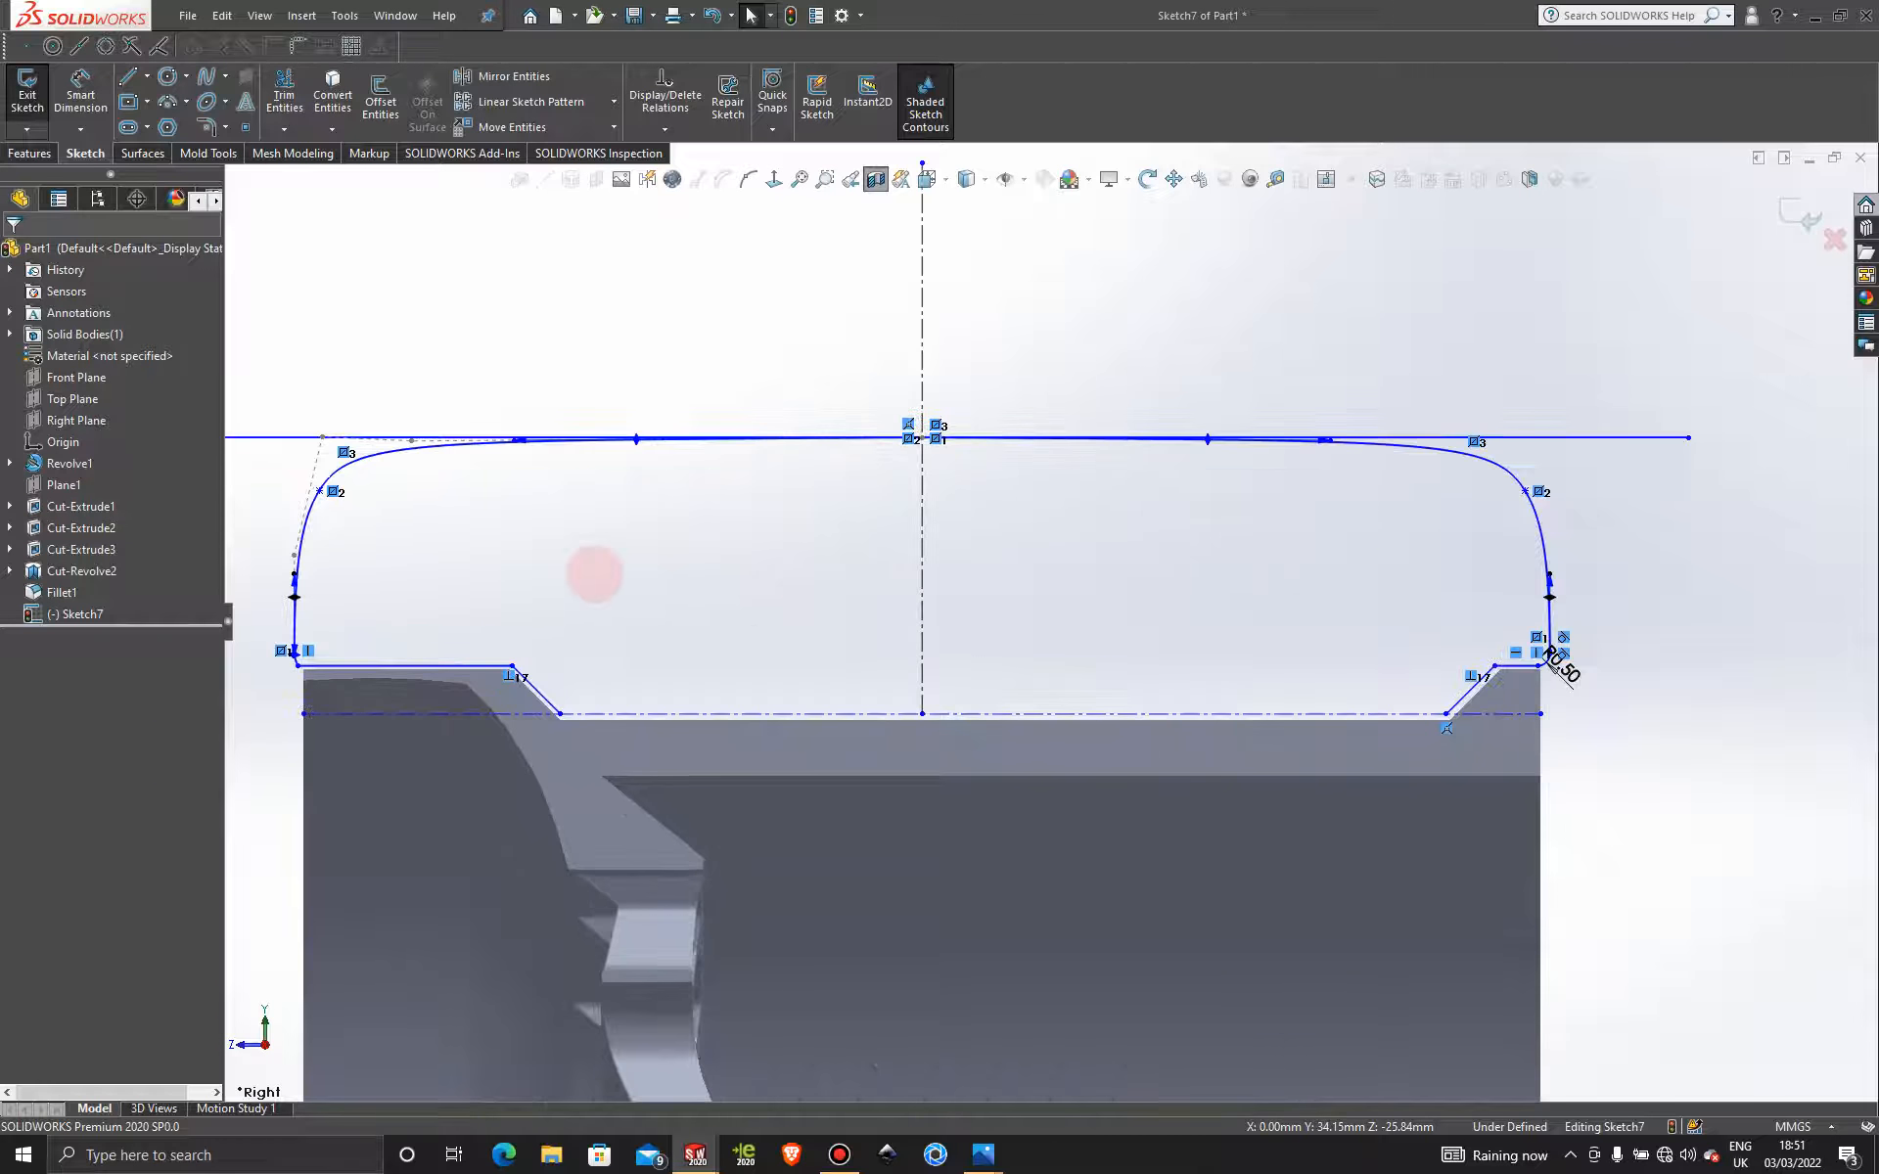
scroll(326, 616, "up", 1)
scroll(587, 600, "down", 4)
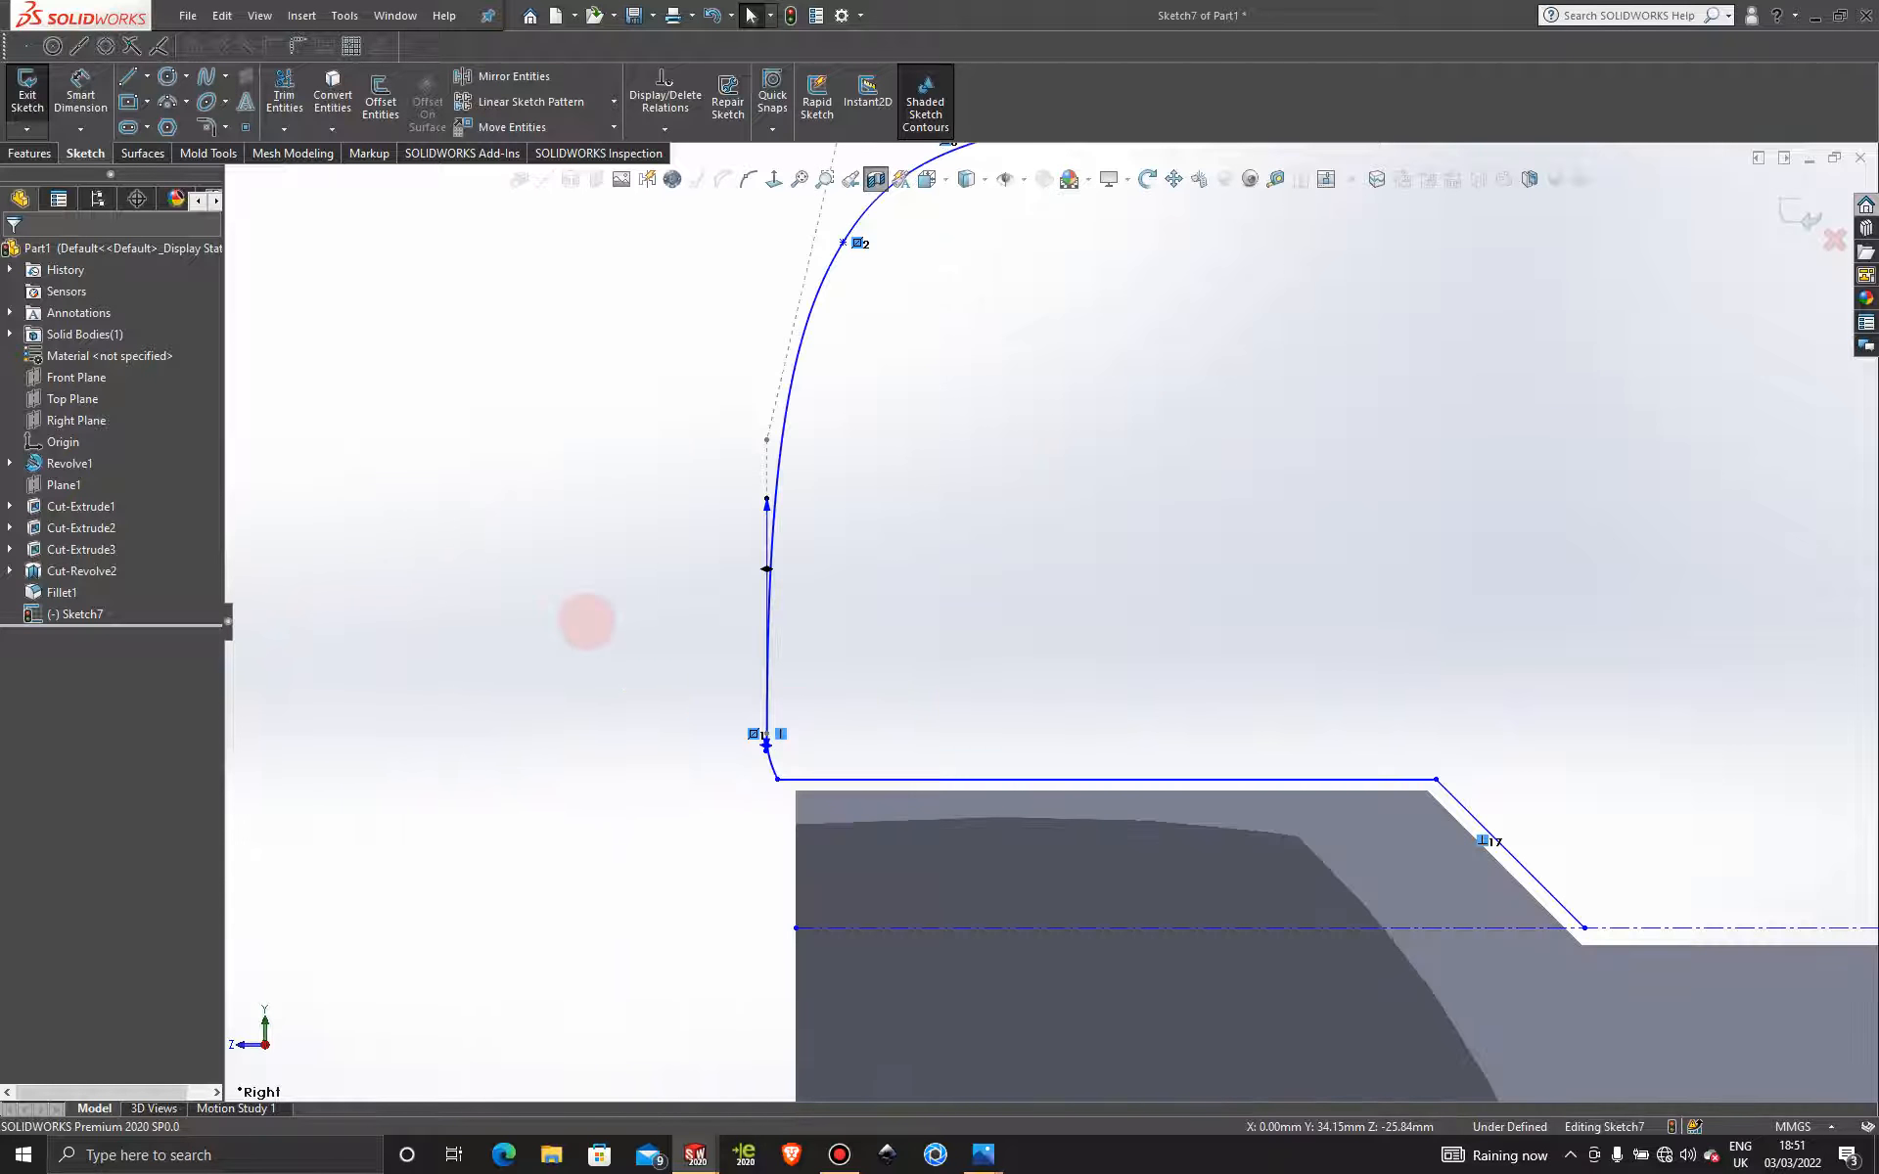
scroll(894, 721, "up", 2)
scroll(1605, 566, "up", 1)
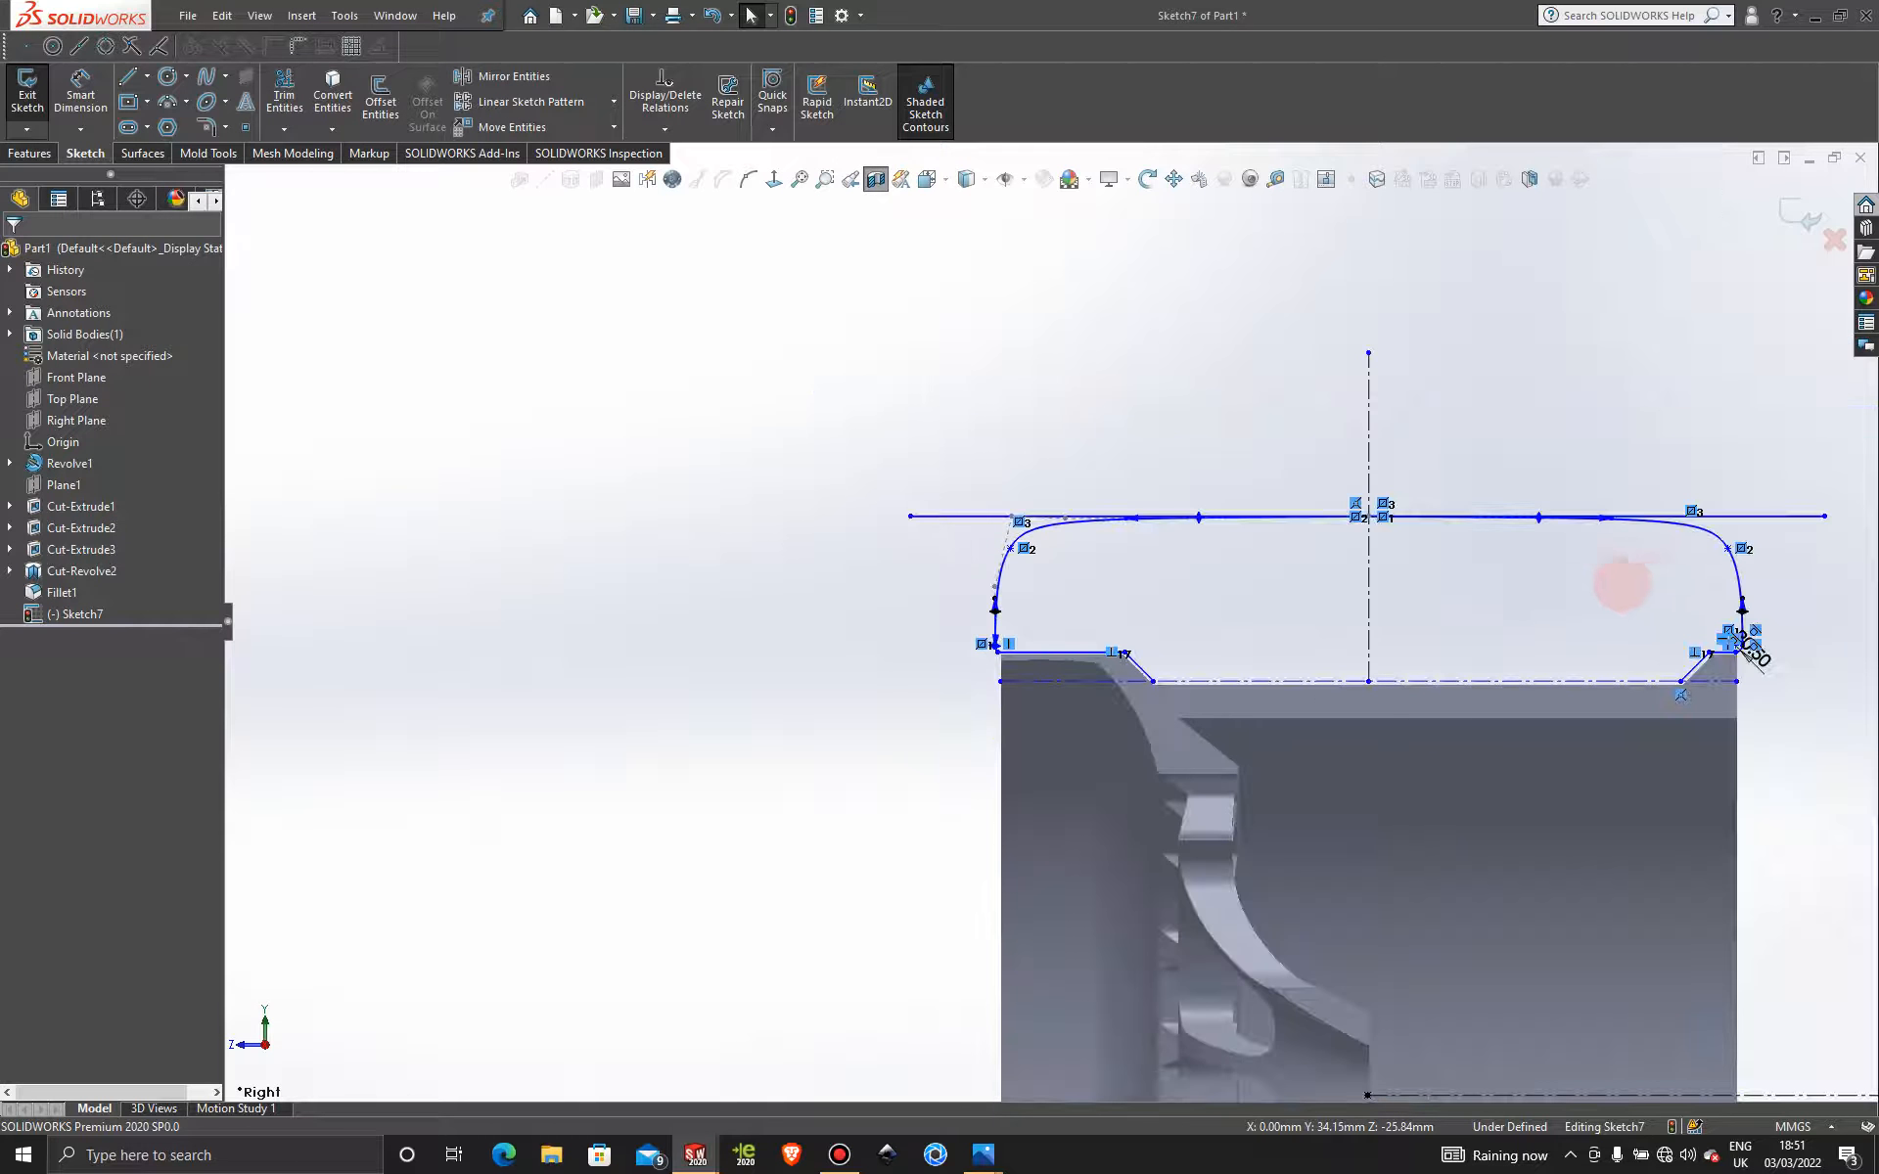
scroll(1565, 582, "down", 2)
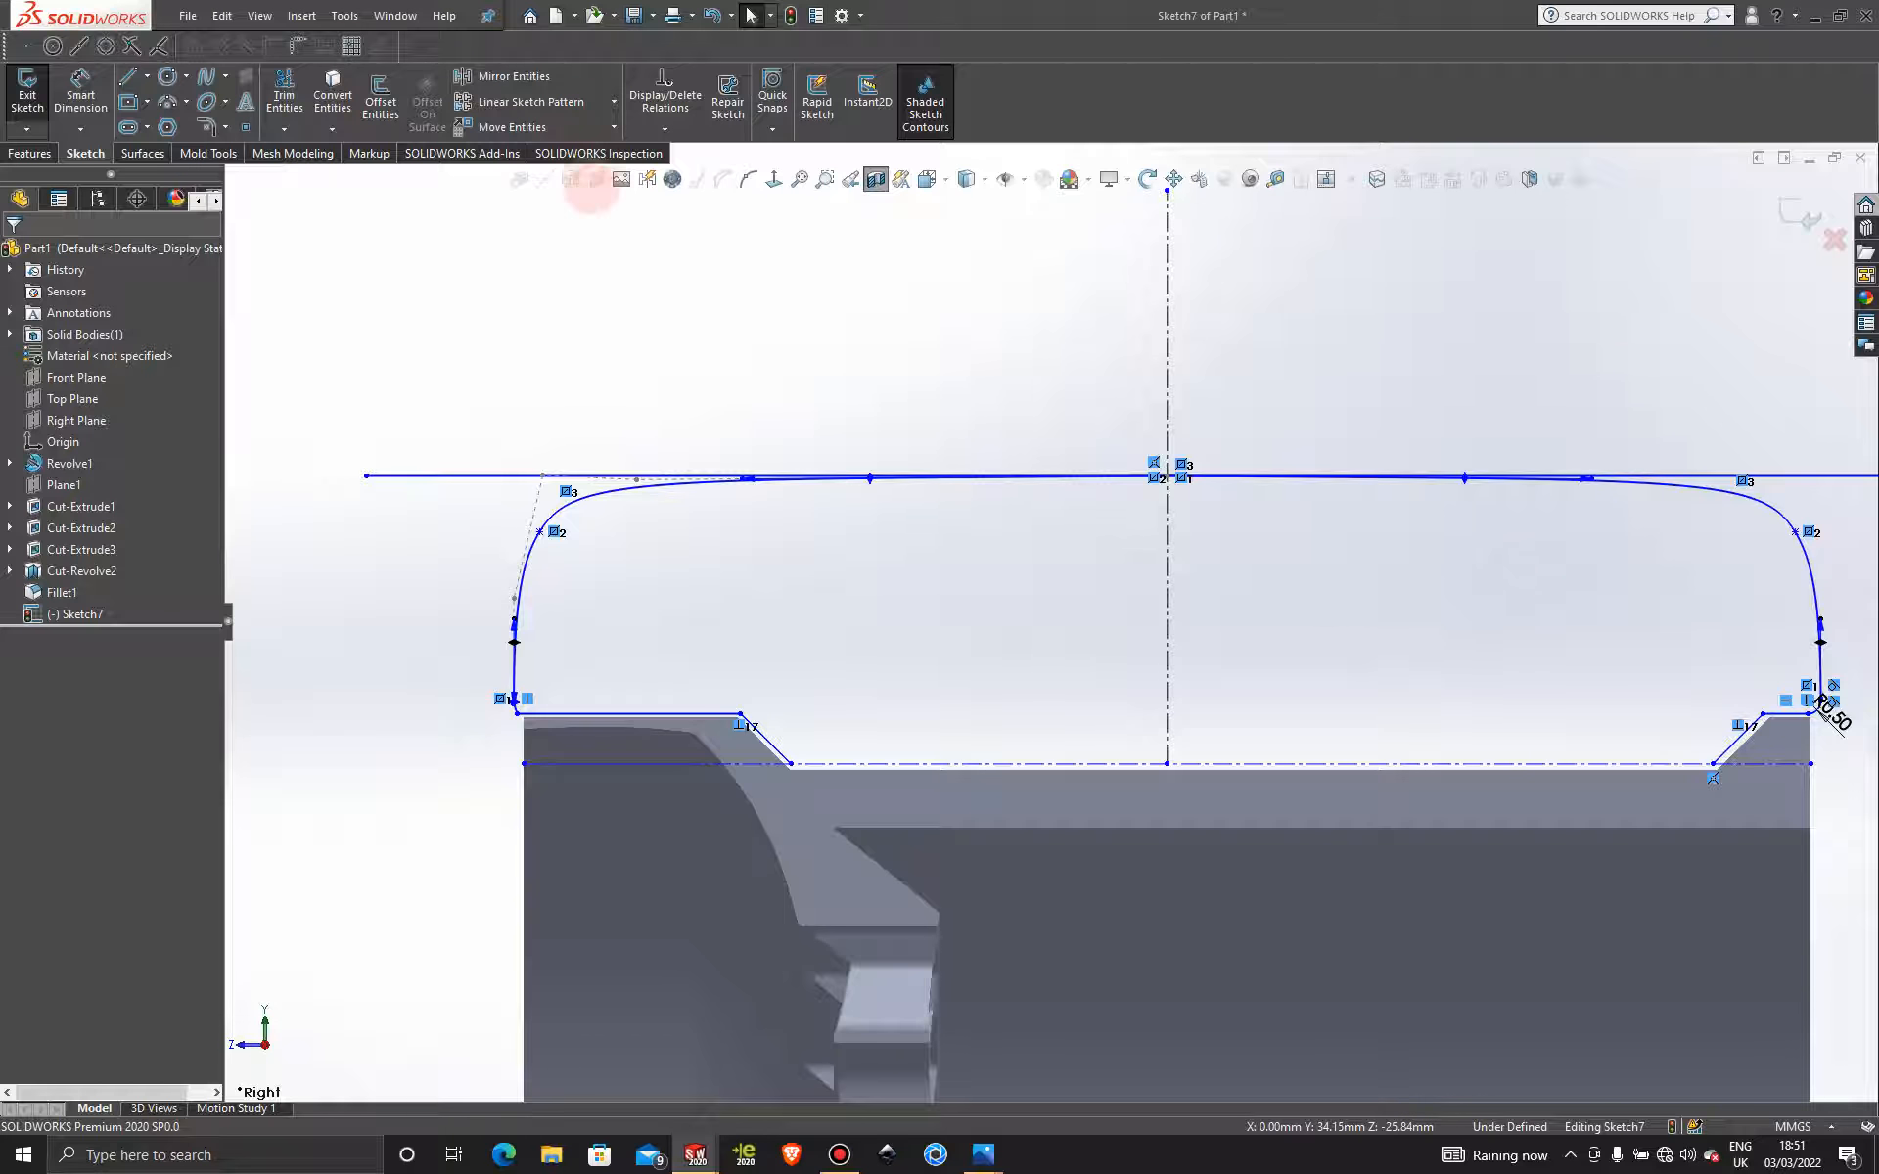
left_click(384, 95)
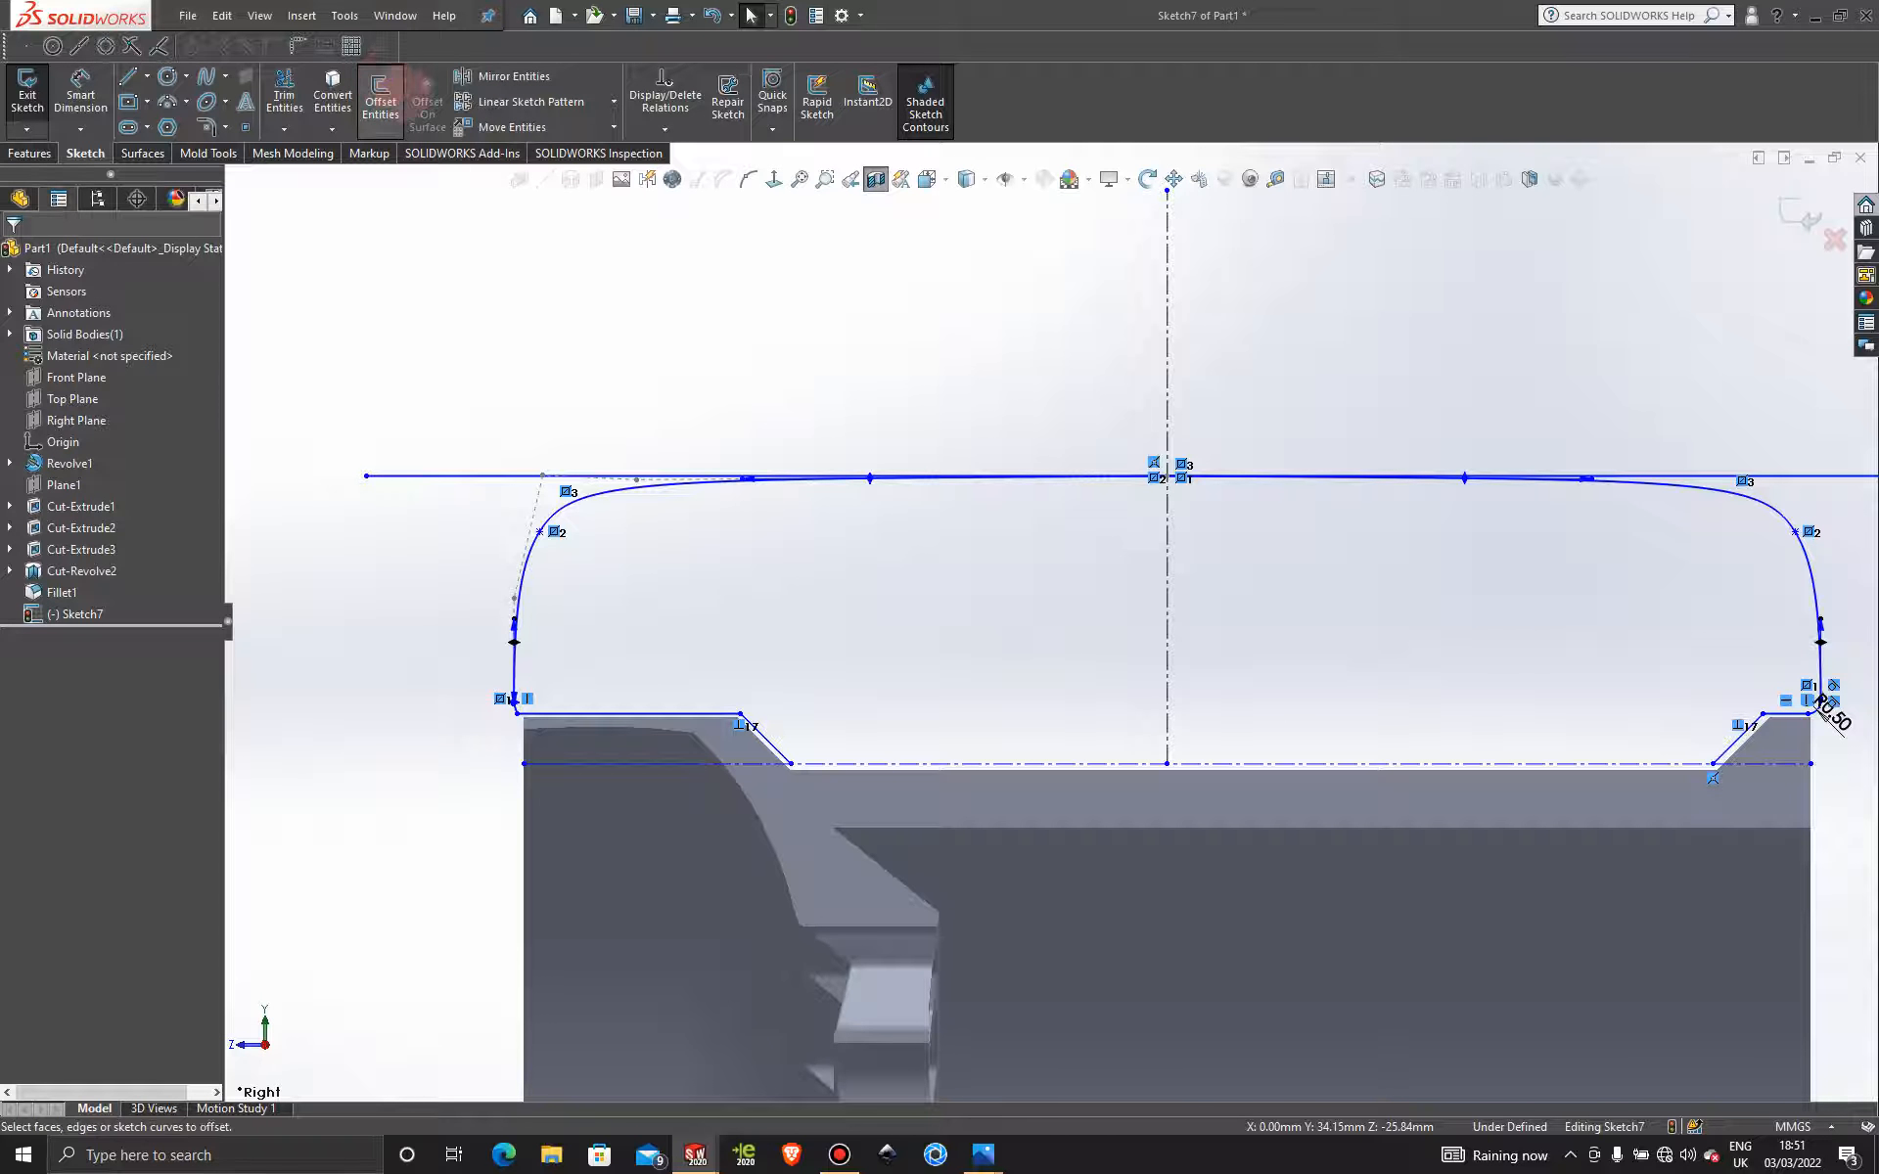
left_click(626, 479)
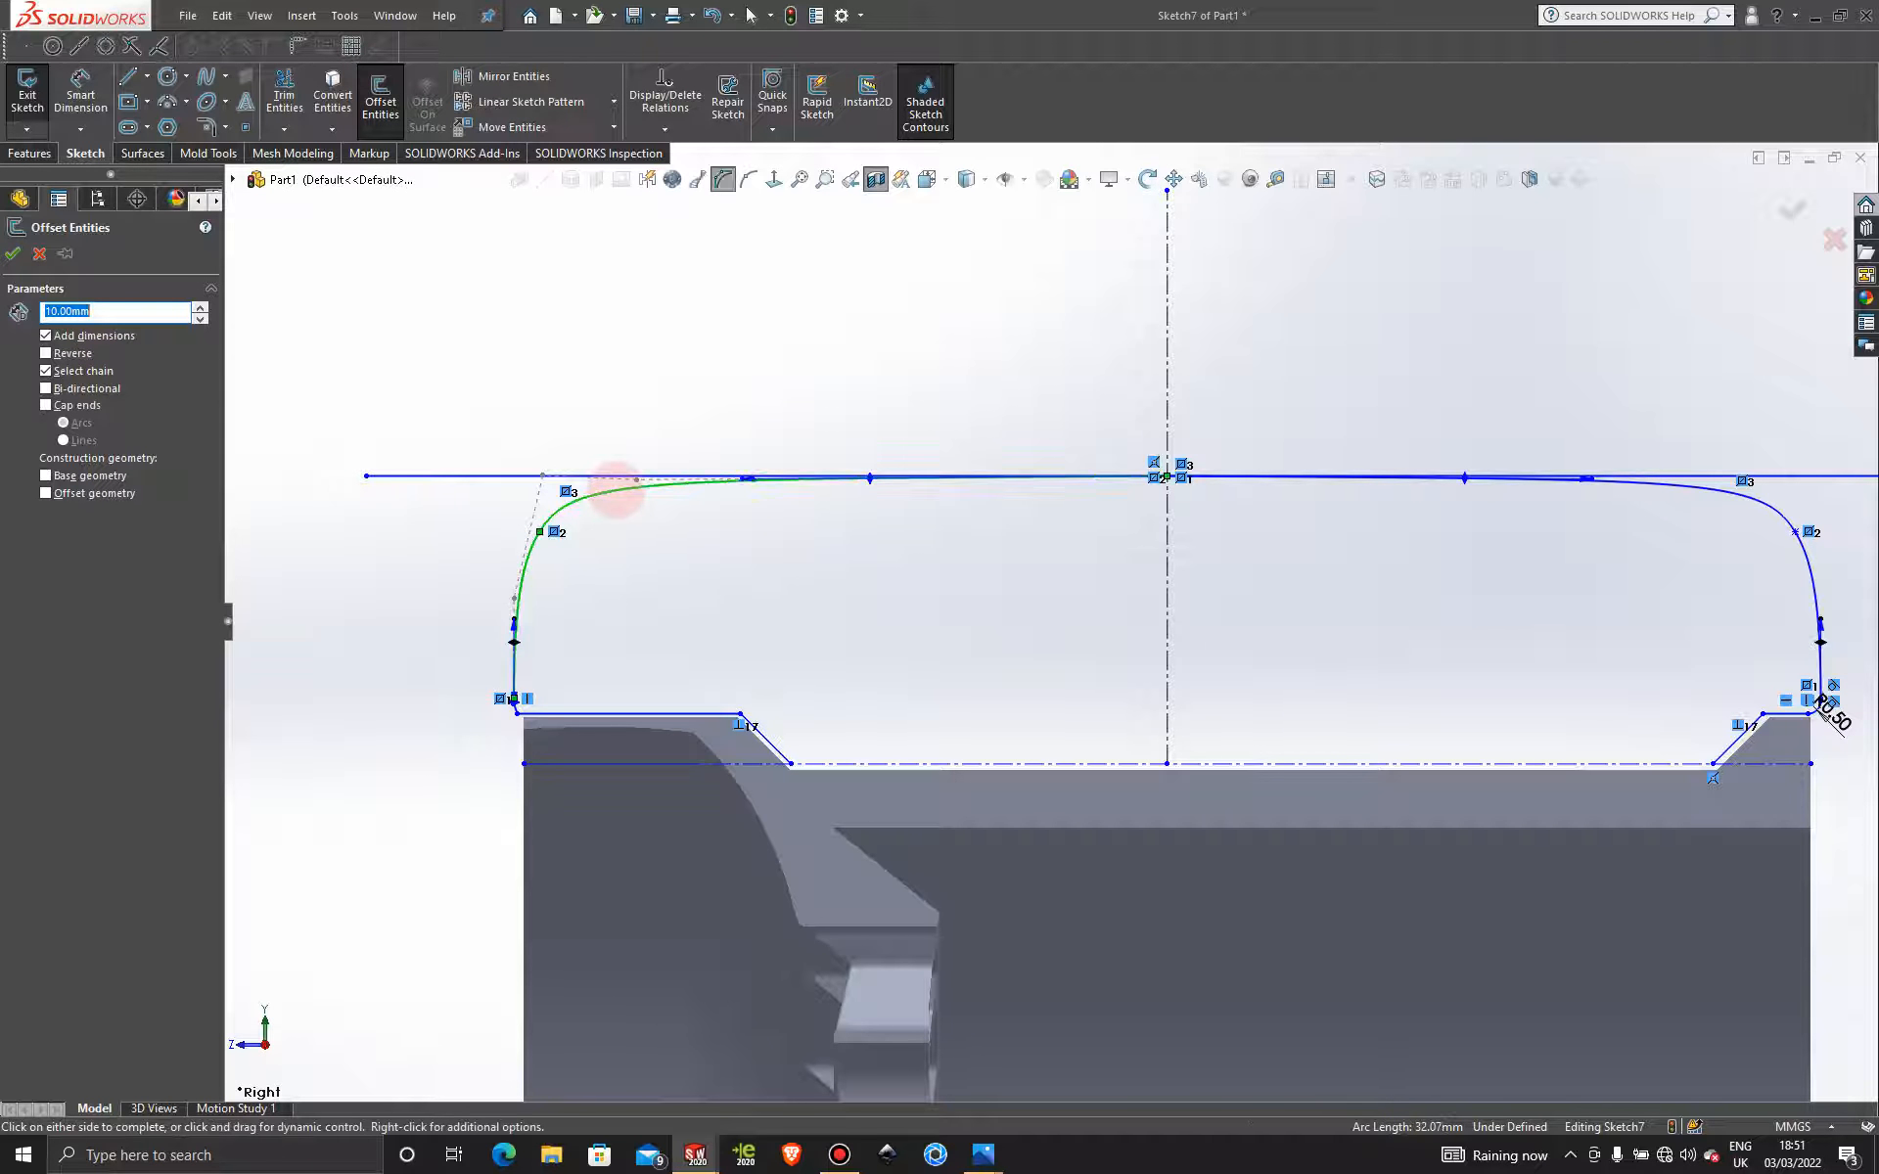
left_click(616, 489)
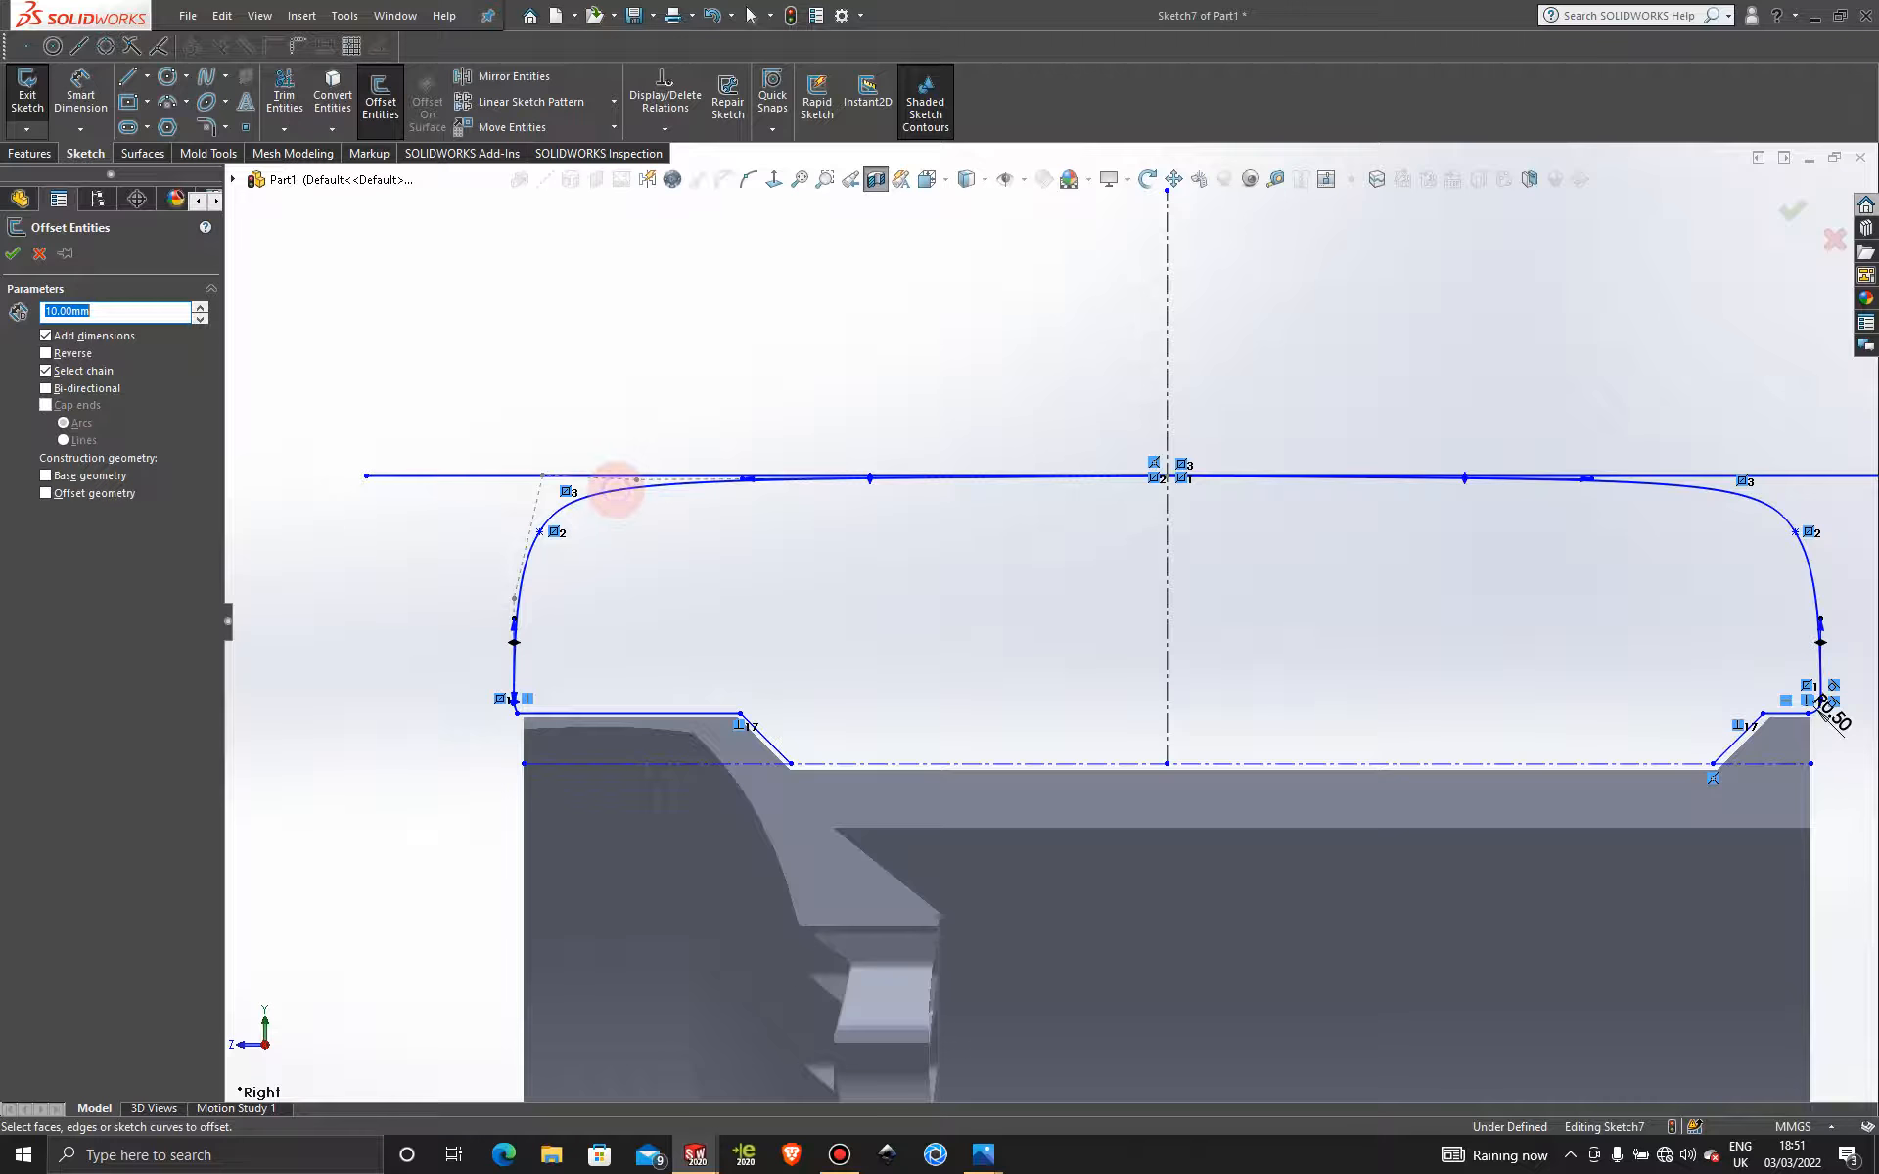
type("1")
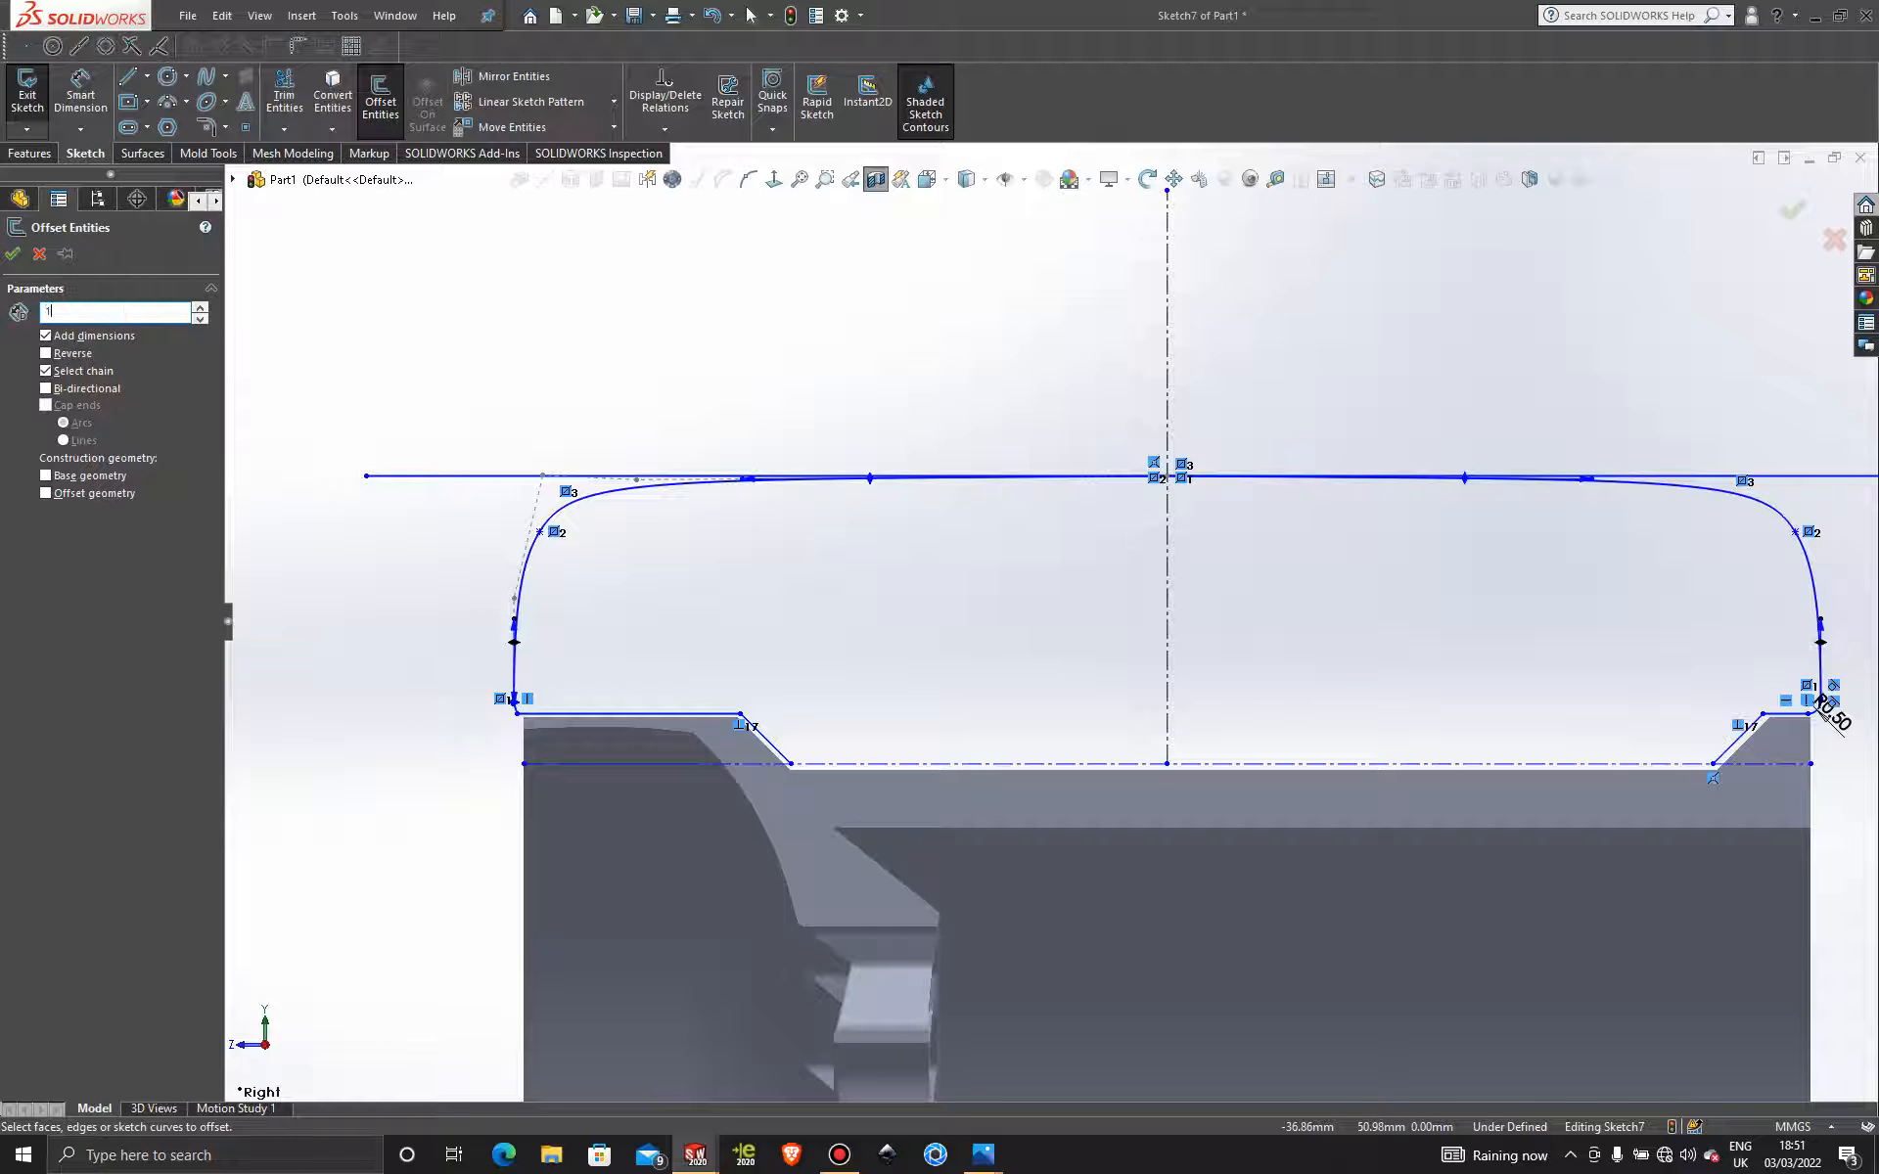
left_click(672, 484)
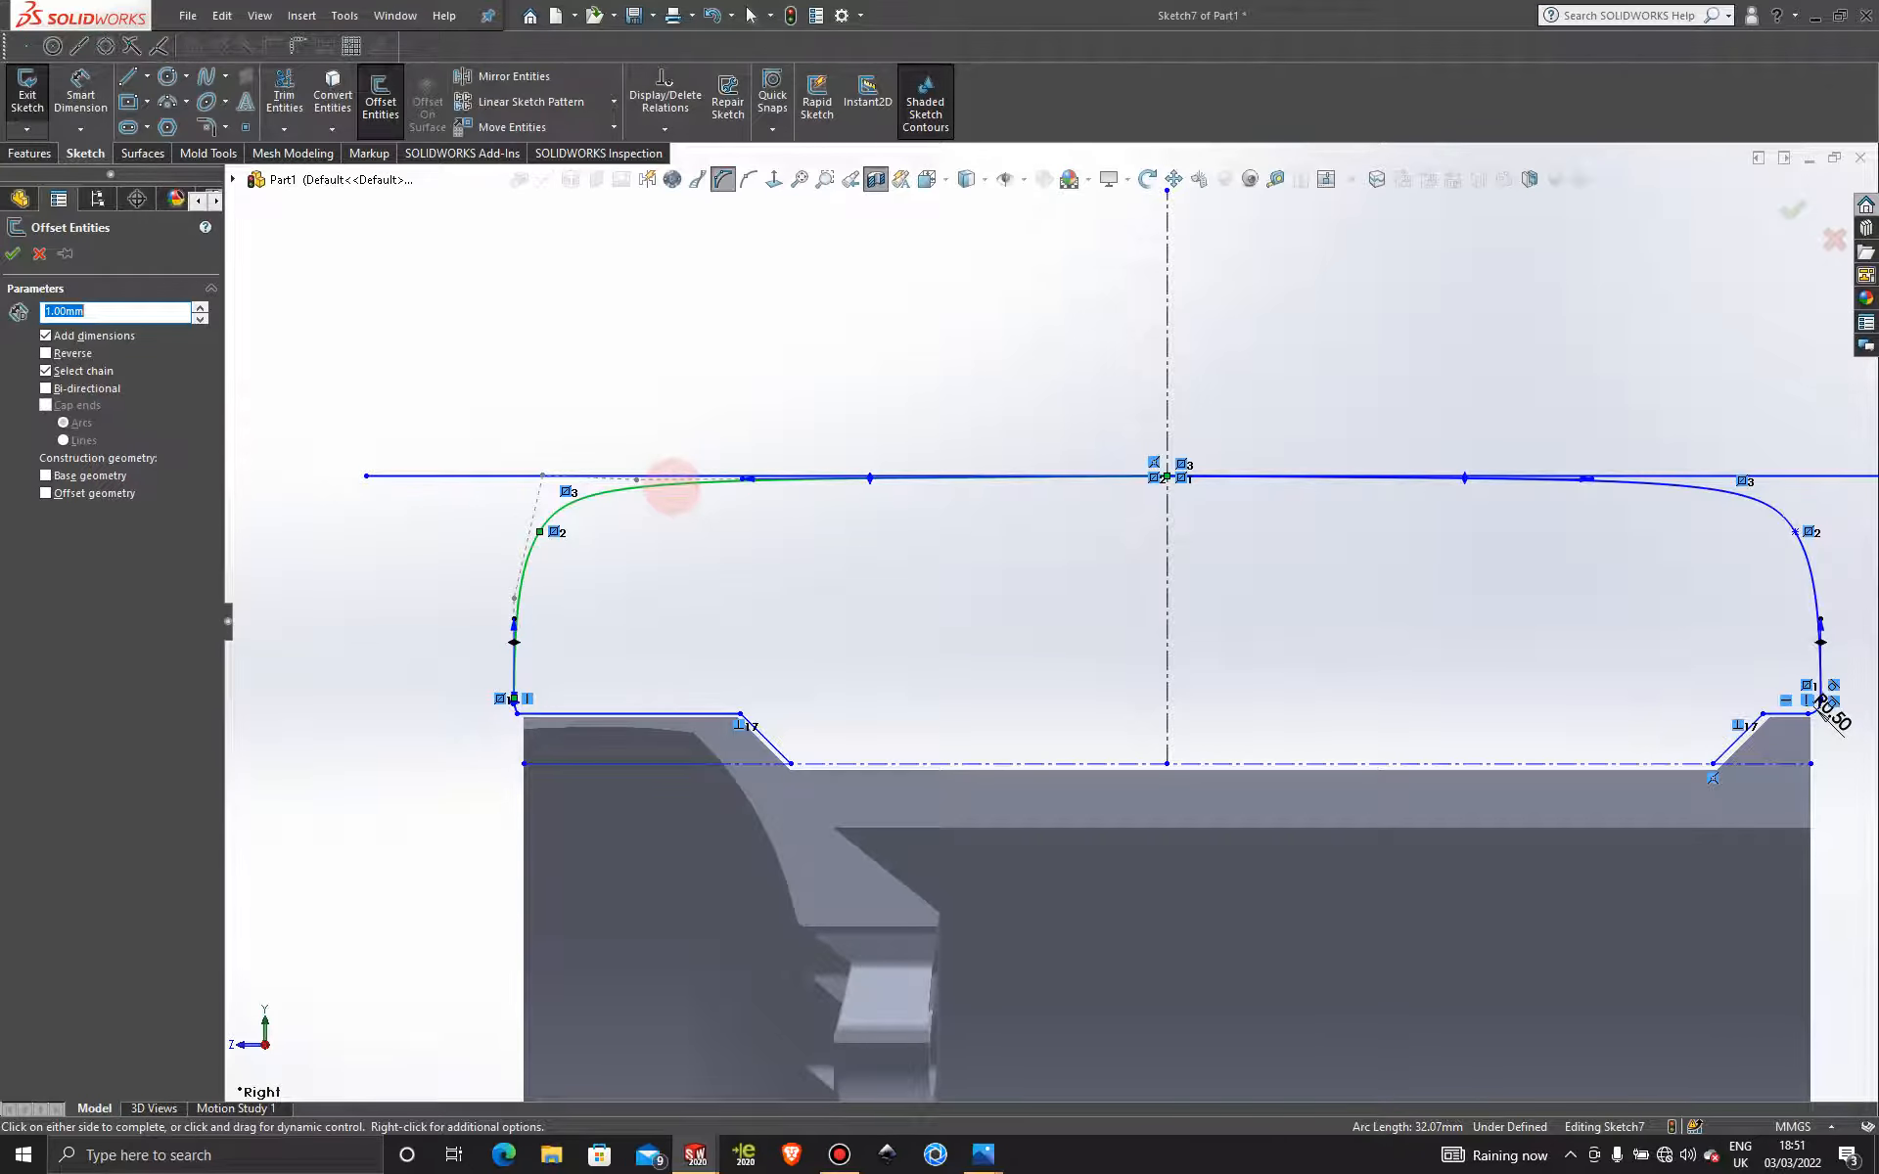
left_click(671, 484)
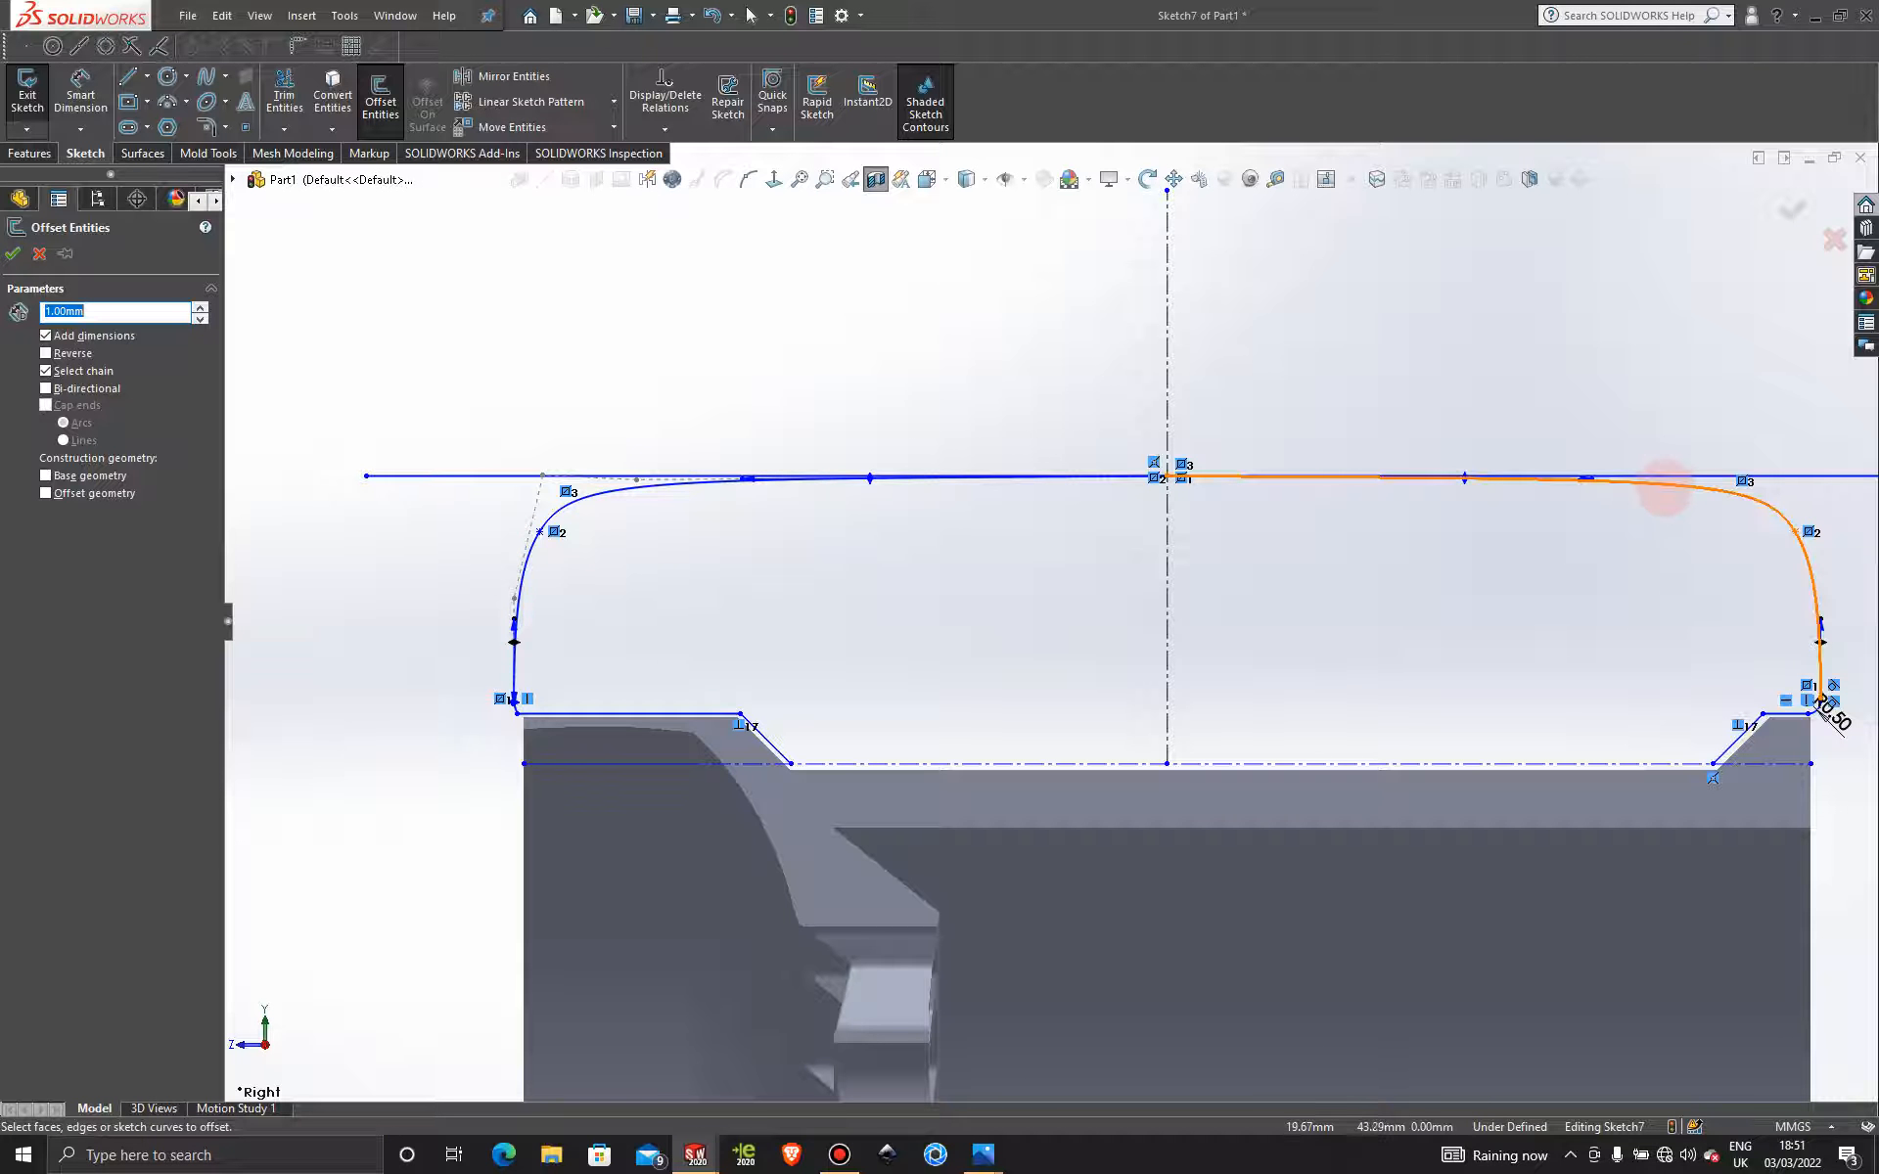
left_click(1663, 483)
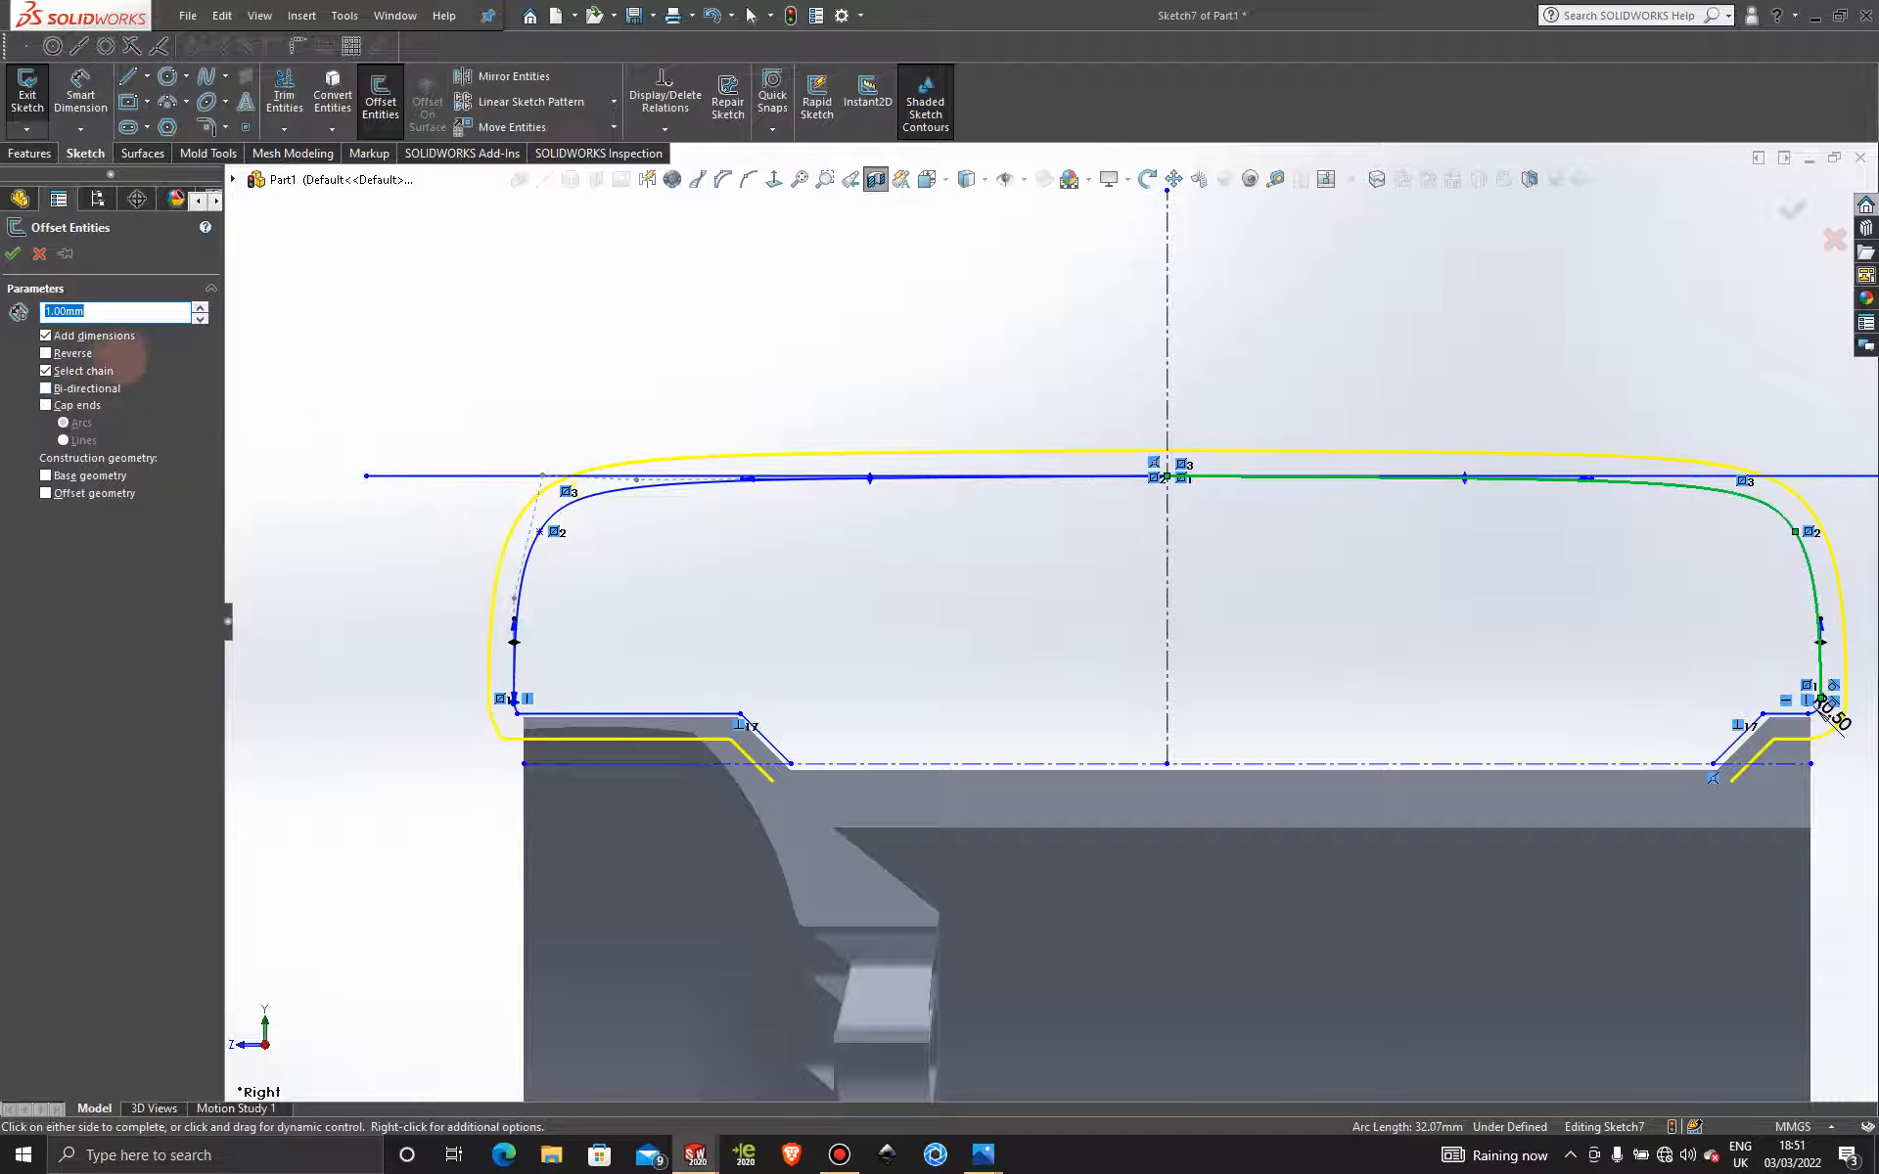
left_click(45, 354)
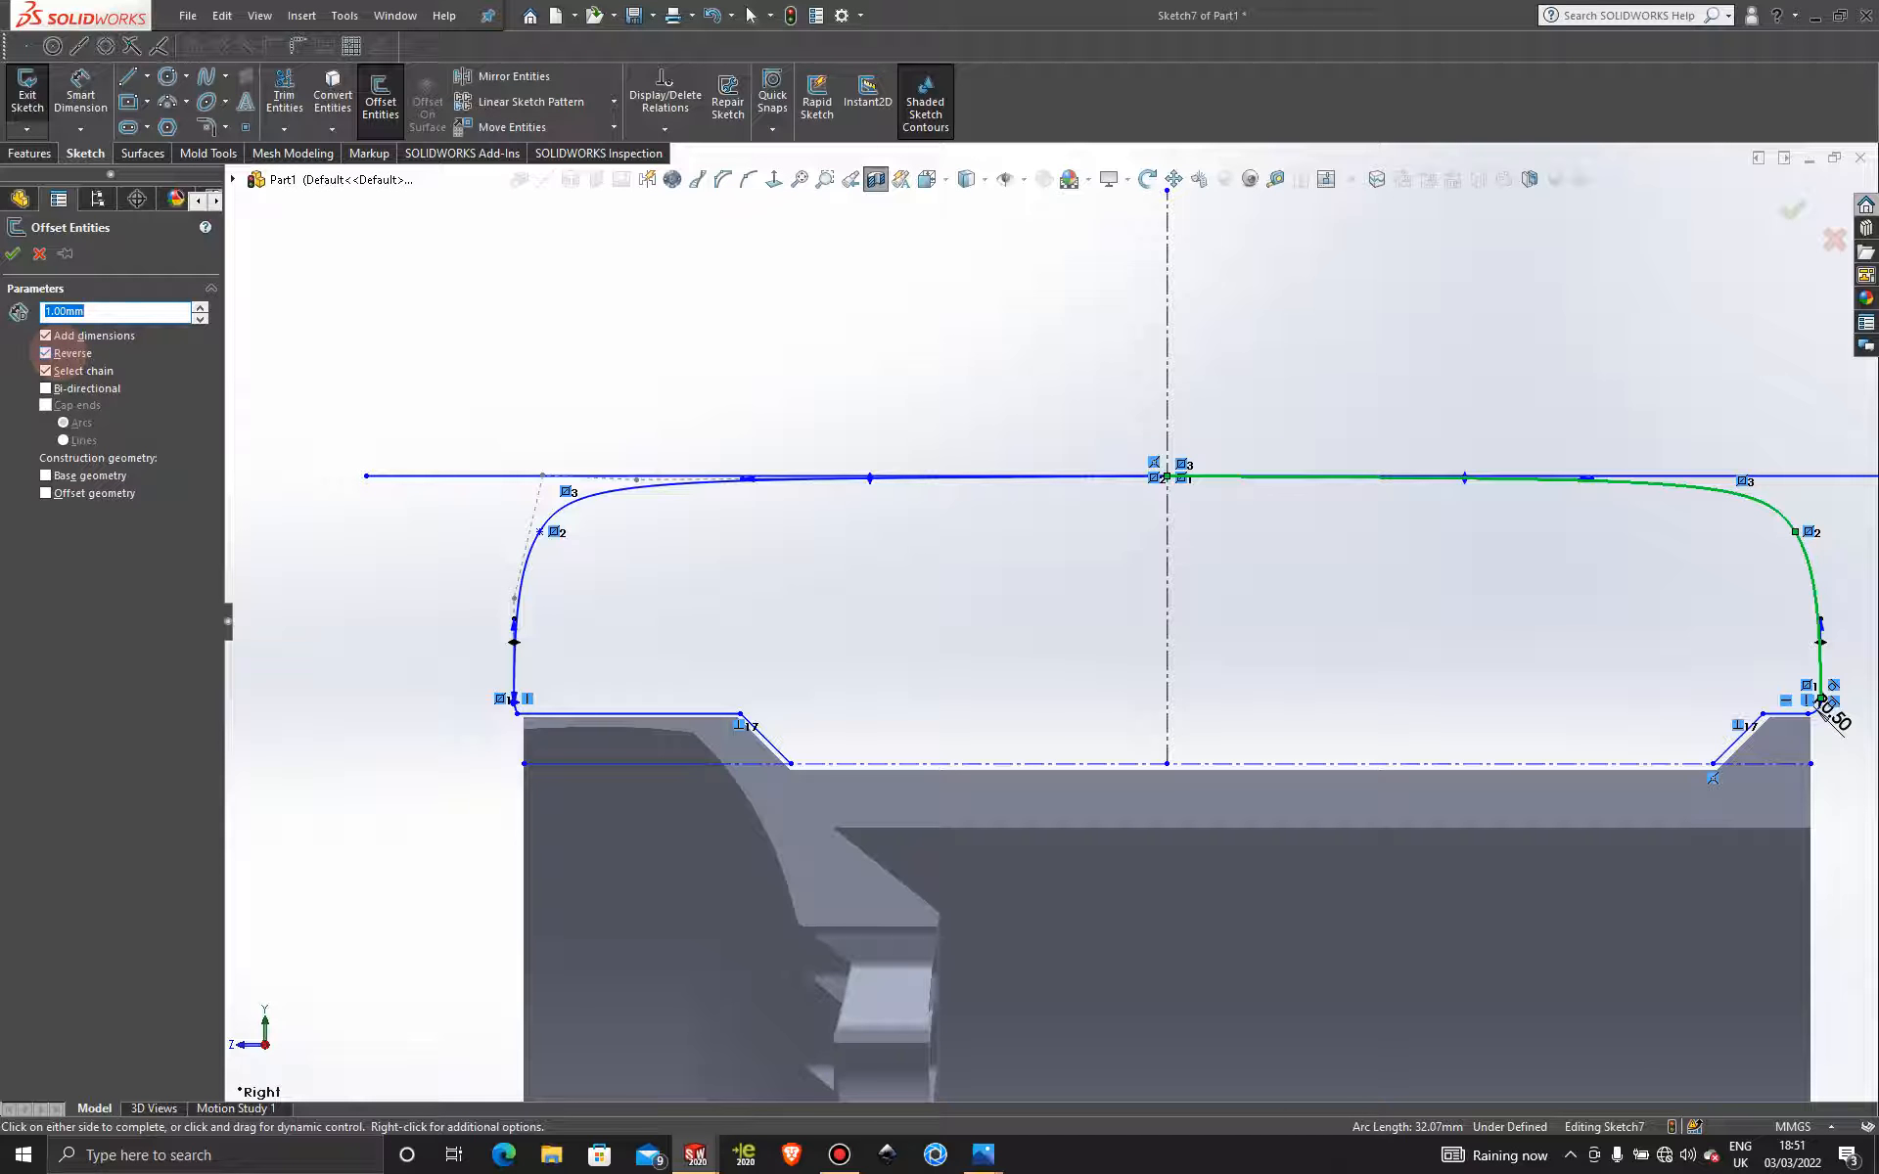
left_click(45, 353)
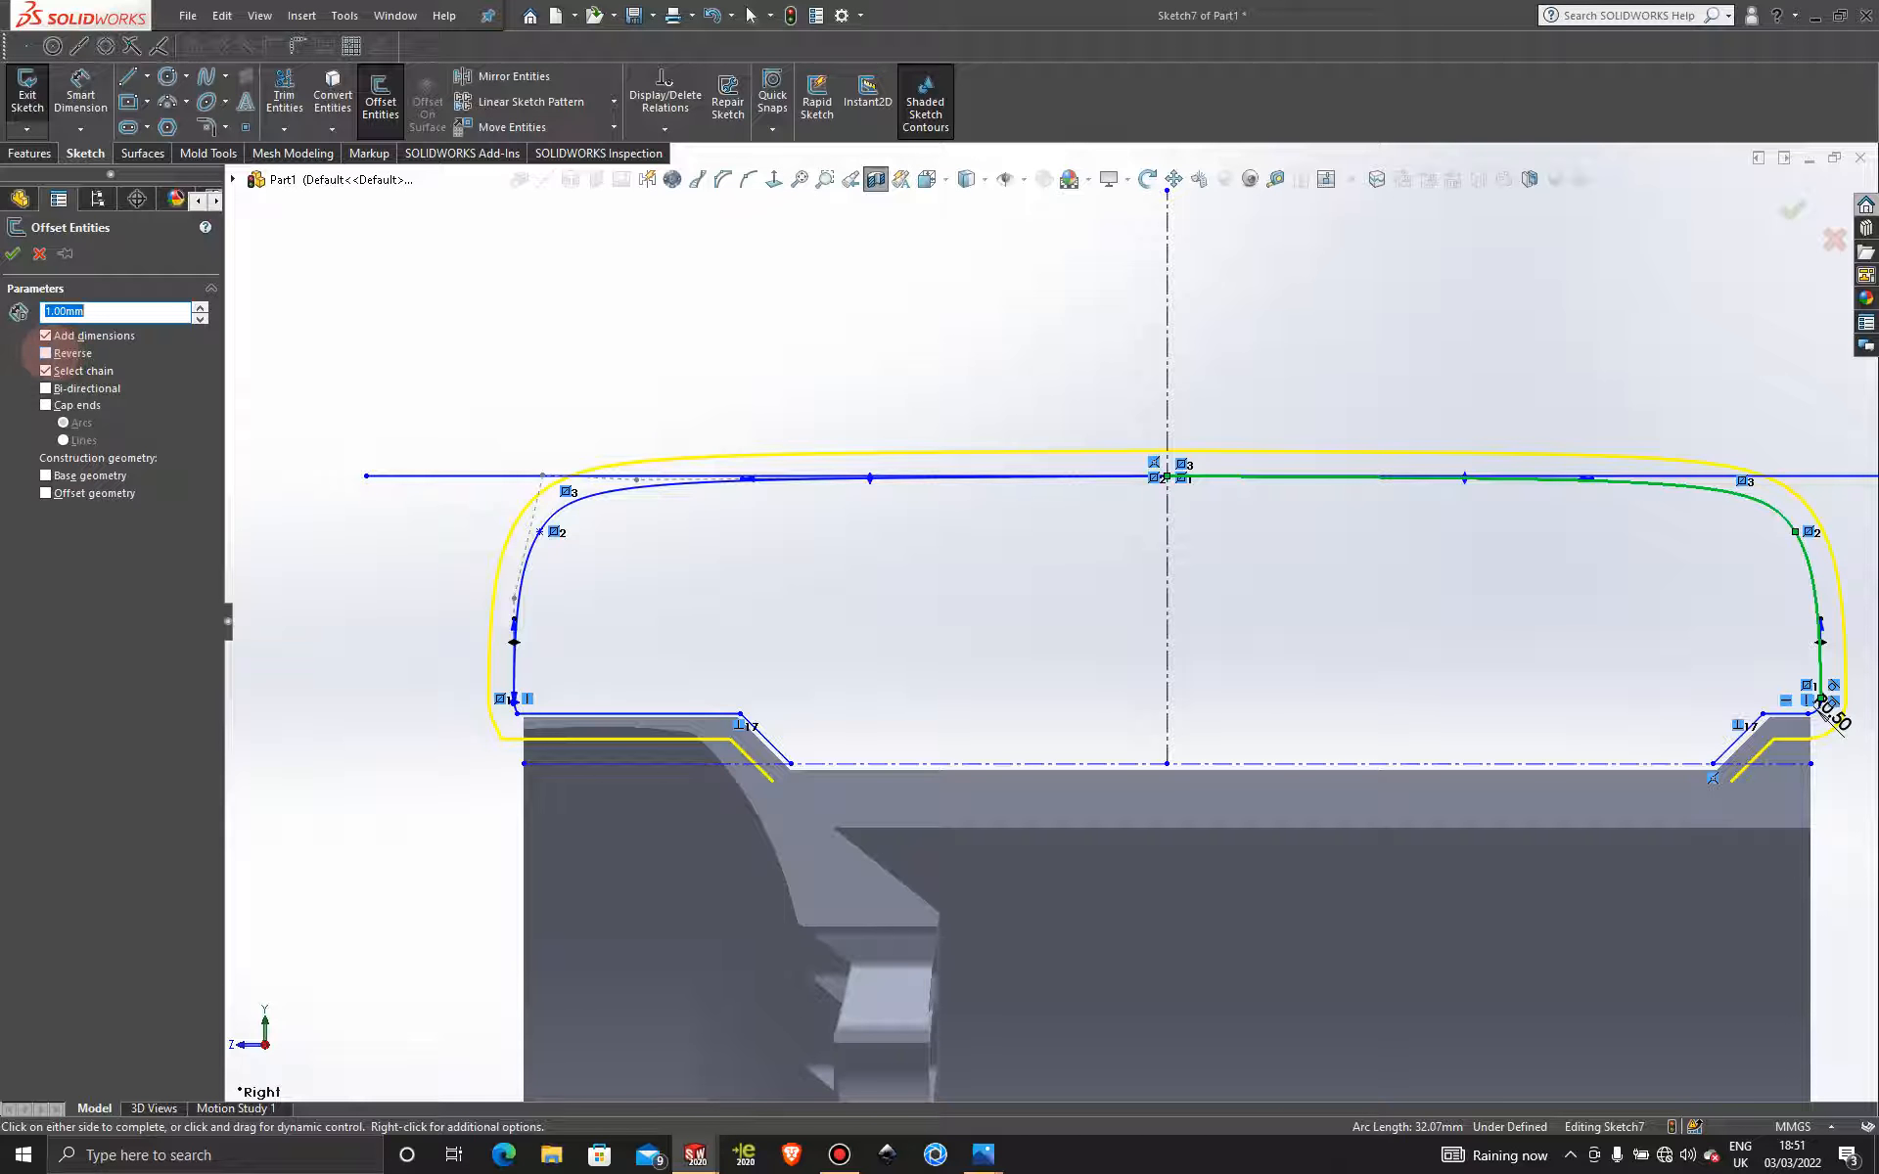
left_click(45, 353)
left_click(45, 353)
left_click(45, 353)
left_click(45, 353)
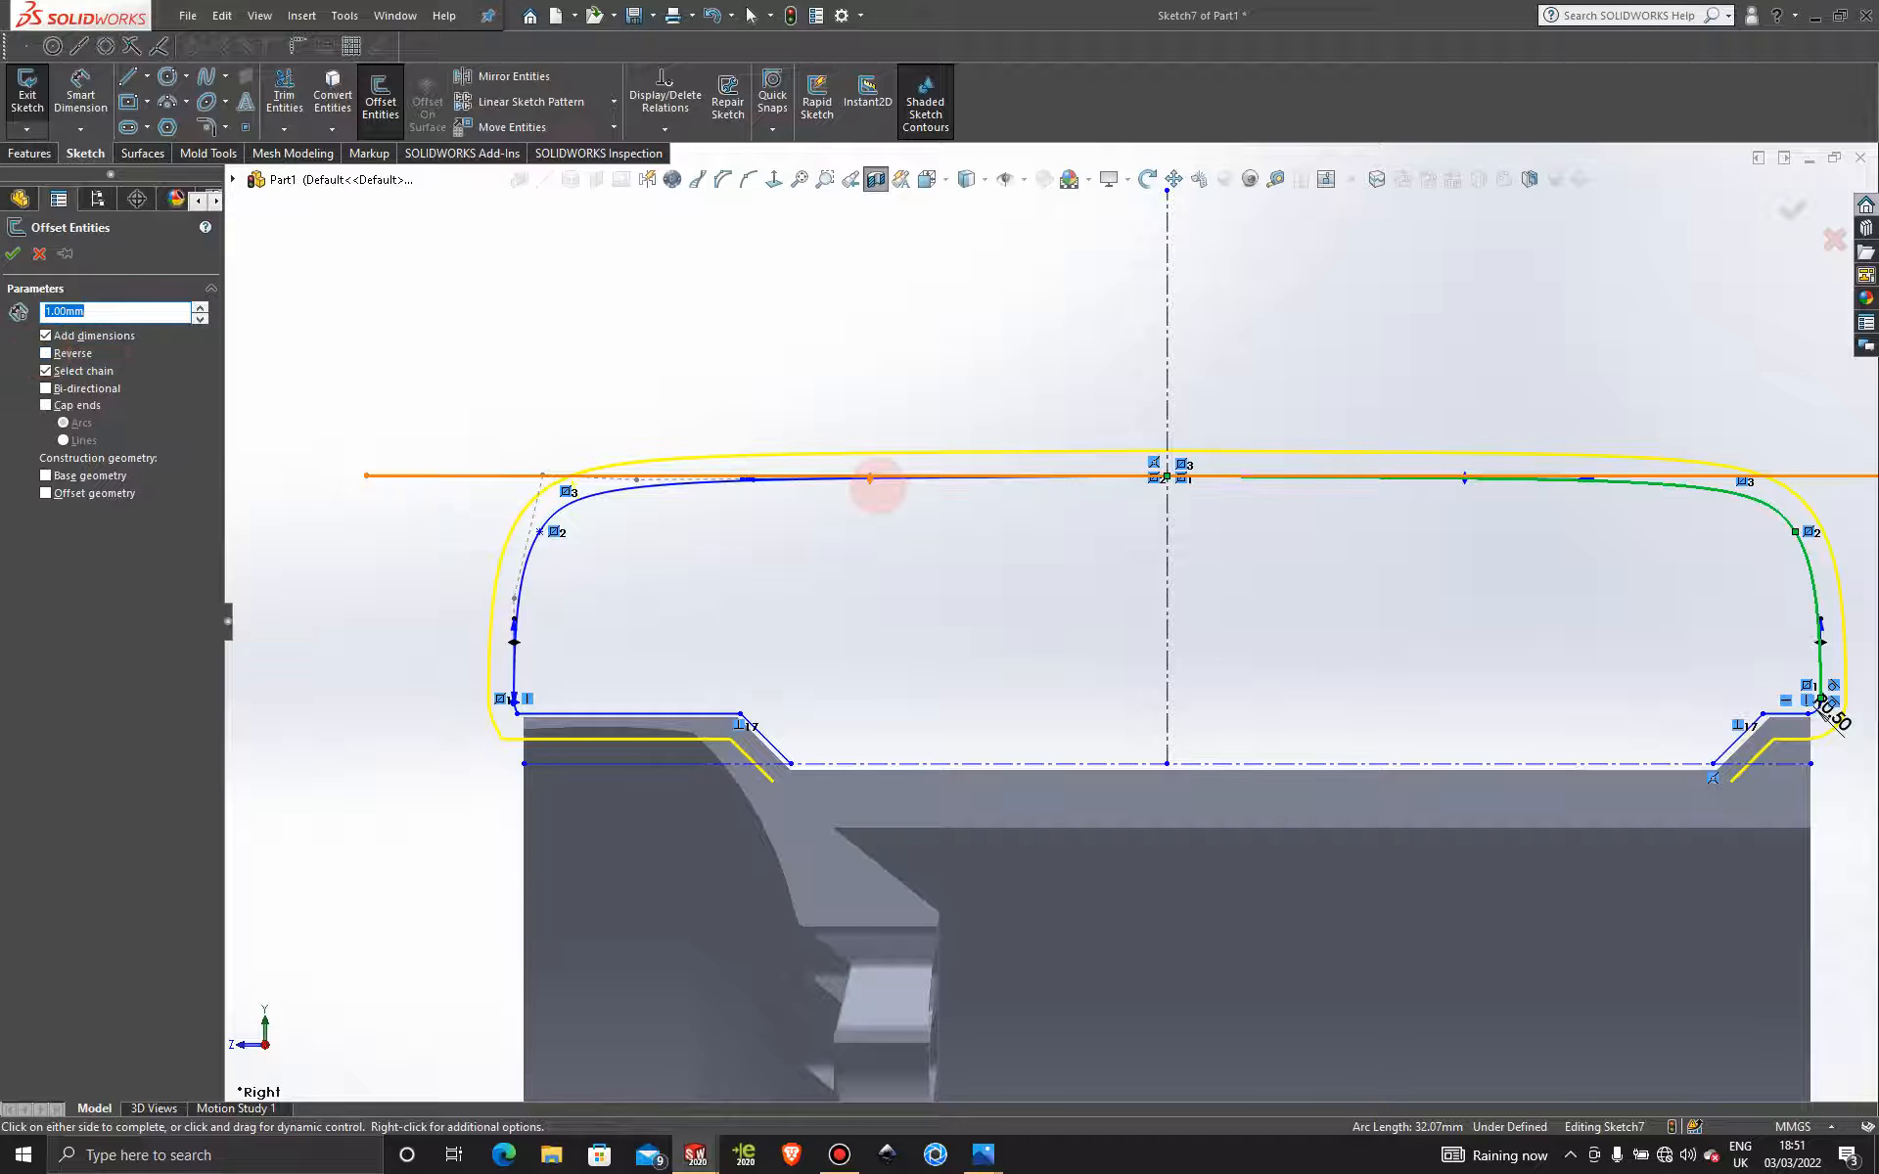
left_click(40, 254)
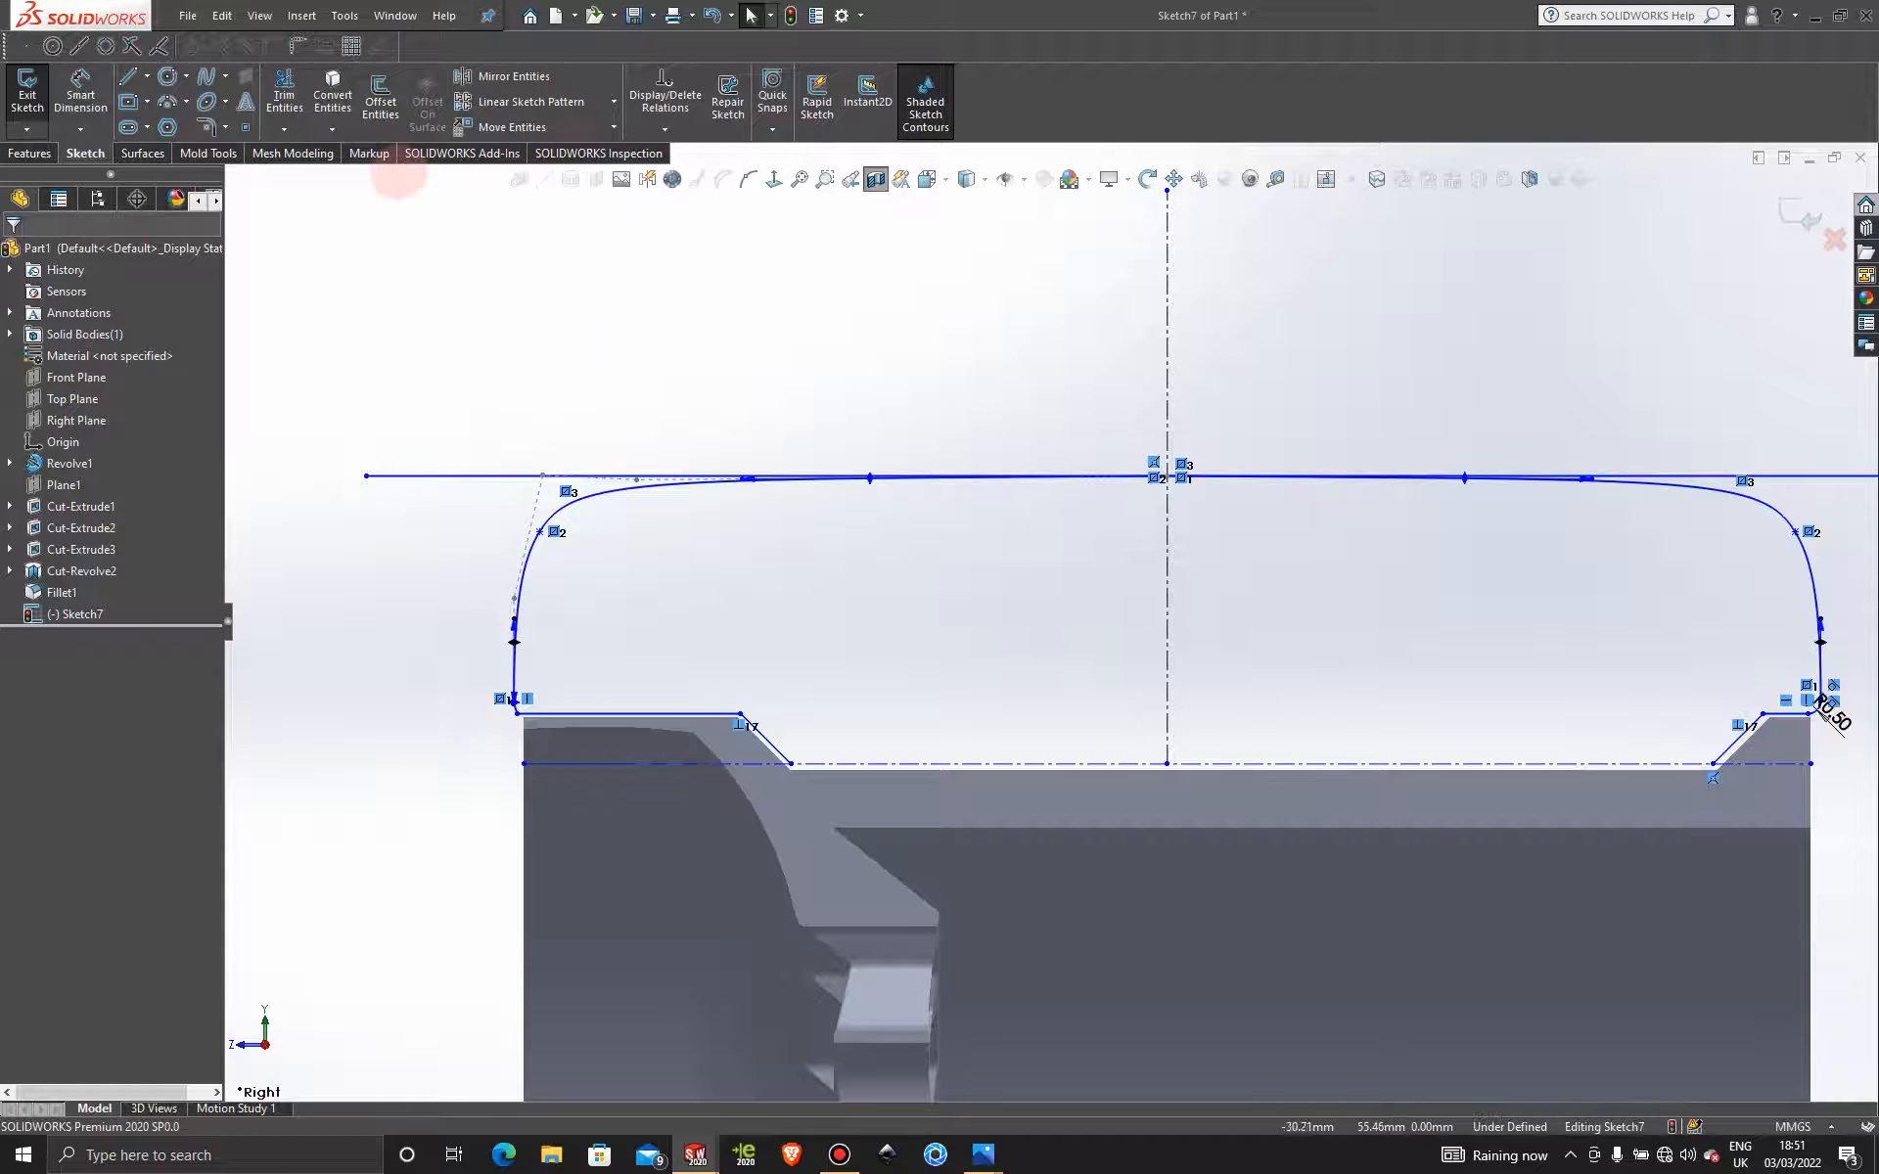
Try to offset the whole tyre profile chain inward by 0.1 mm with the direction reversed.
left_click(380, 98)
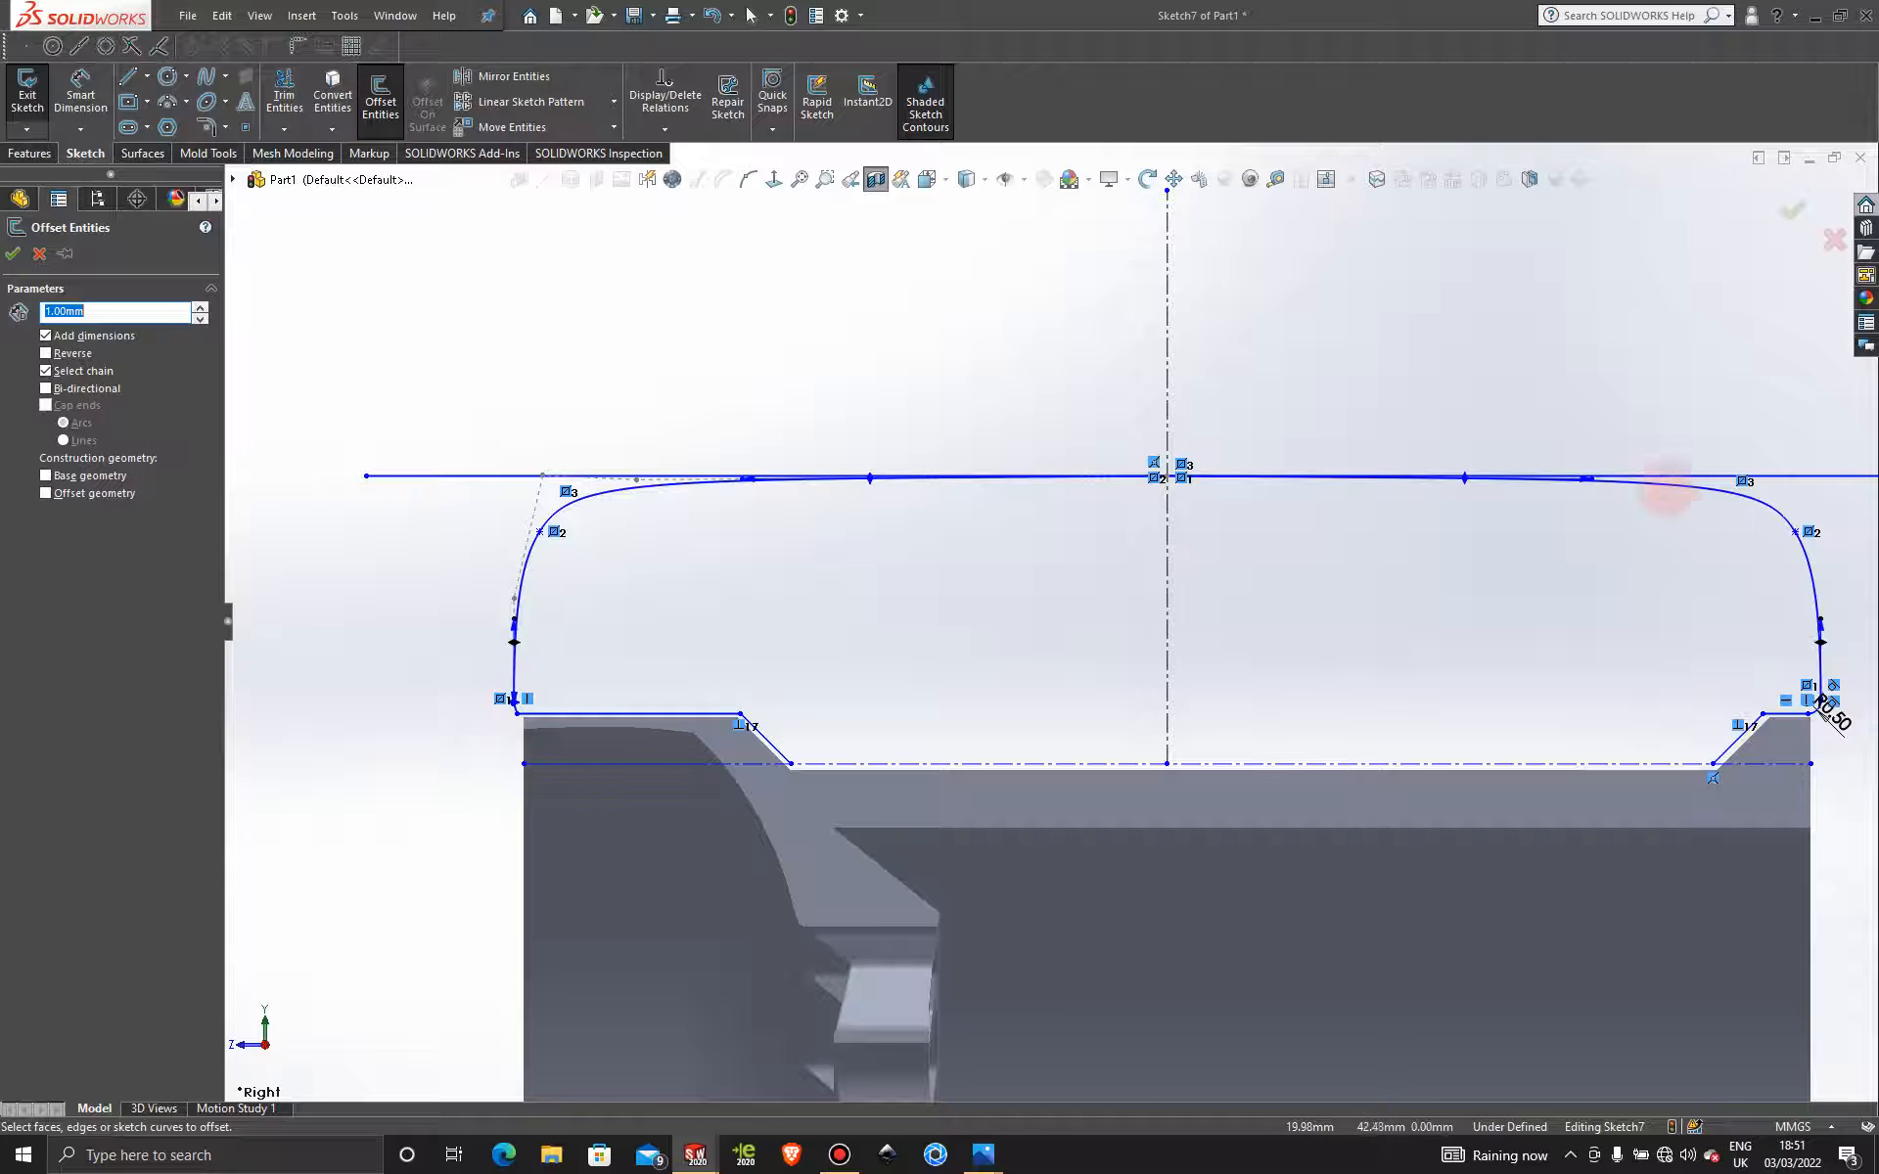
left_click(1660, 486)
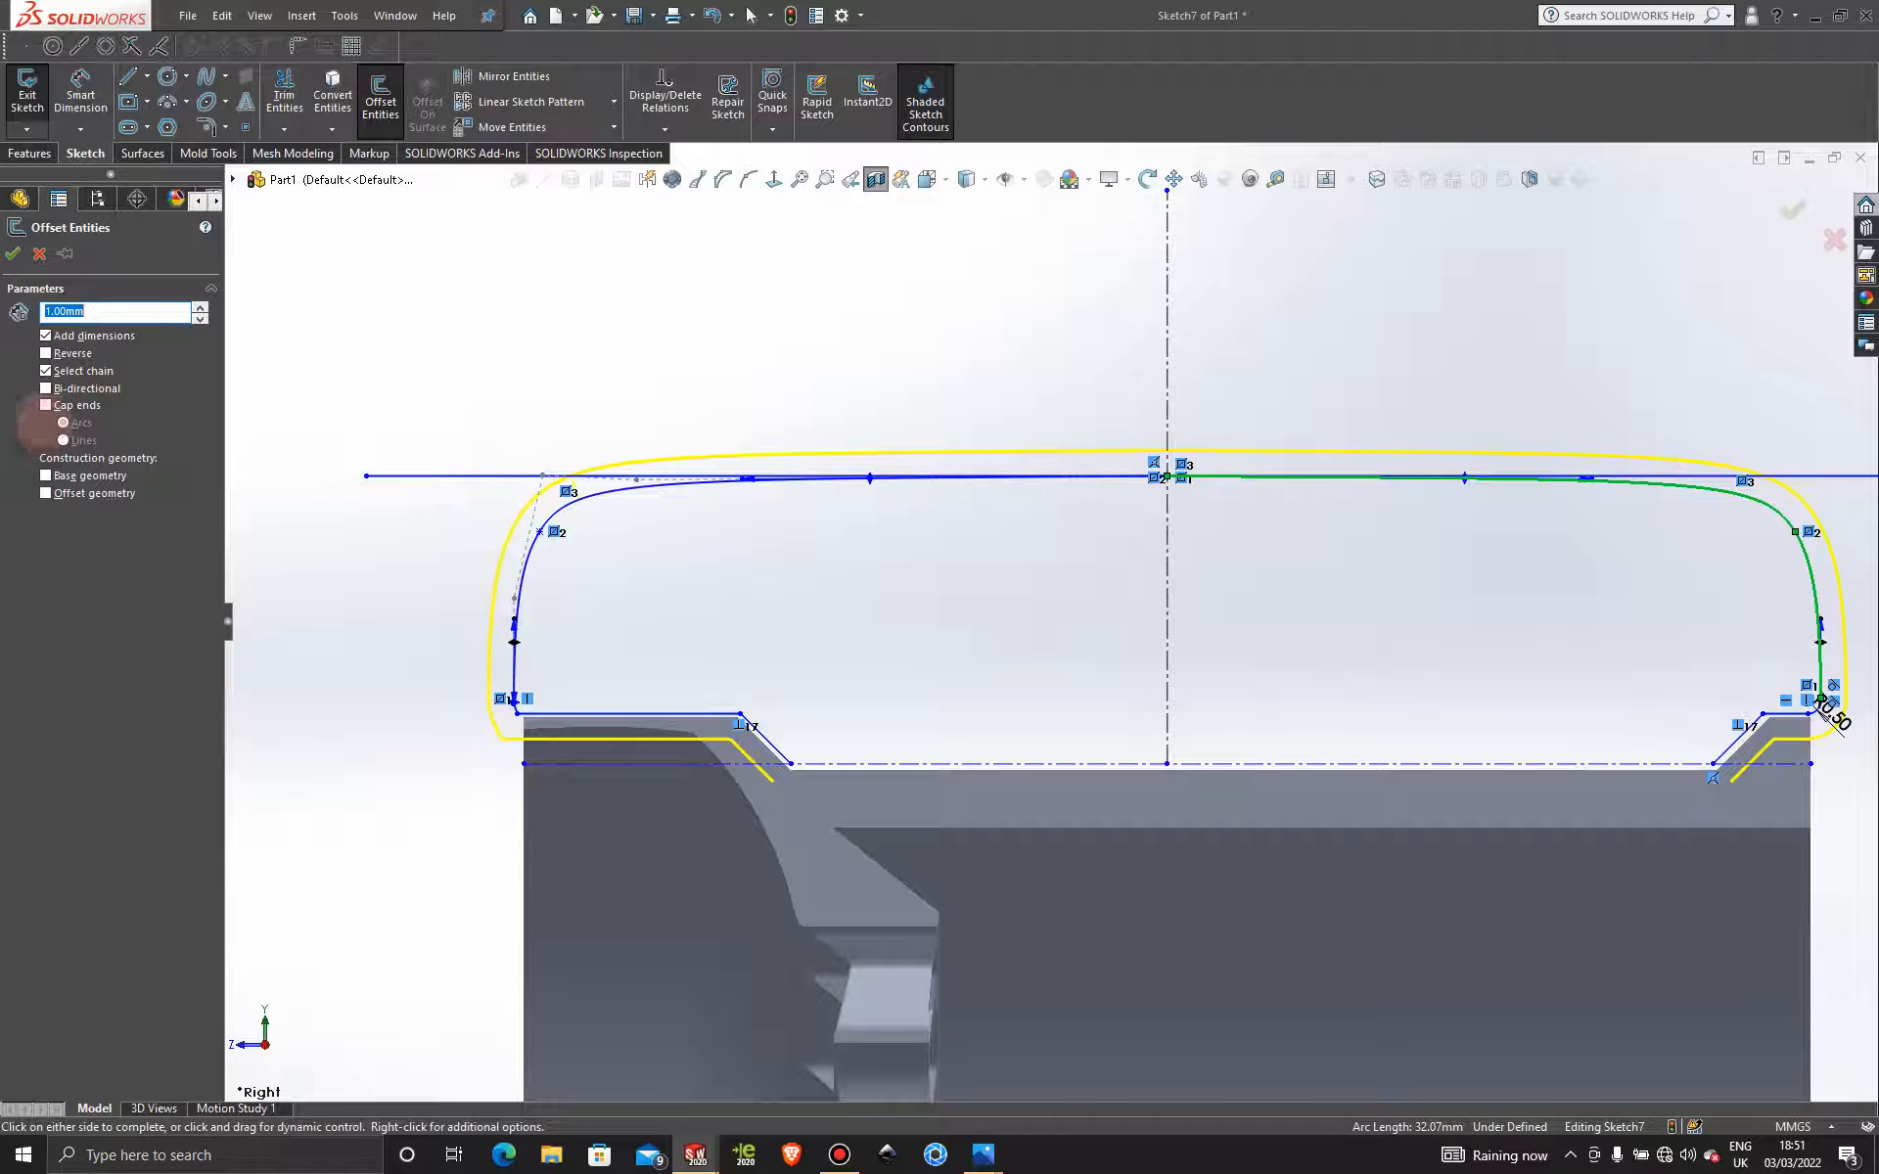
left_click(45, 353)
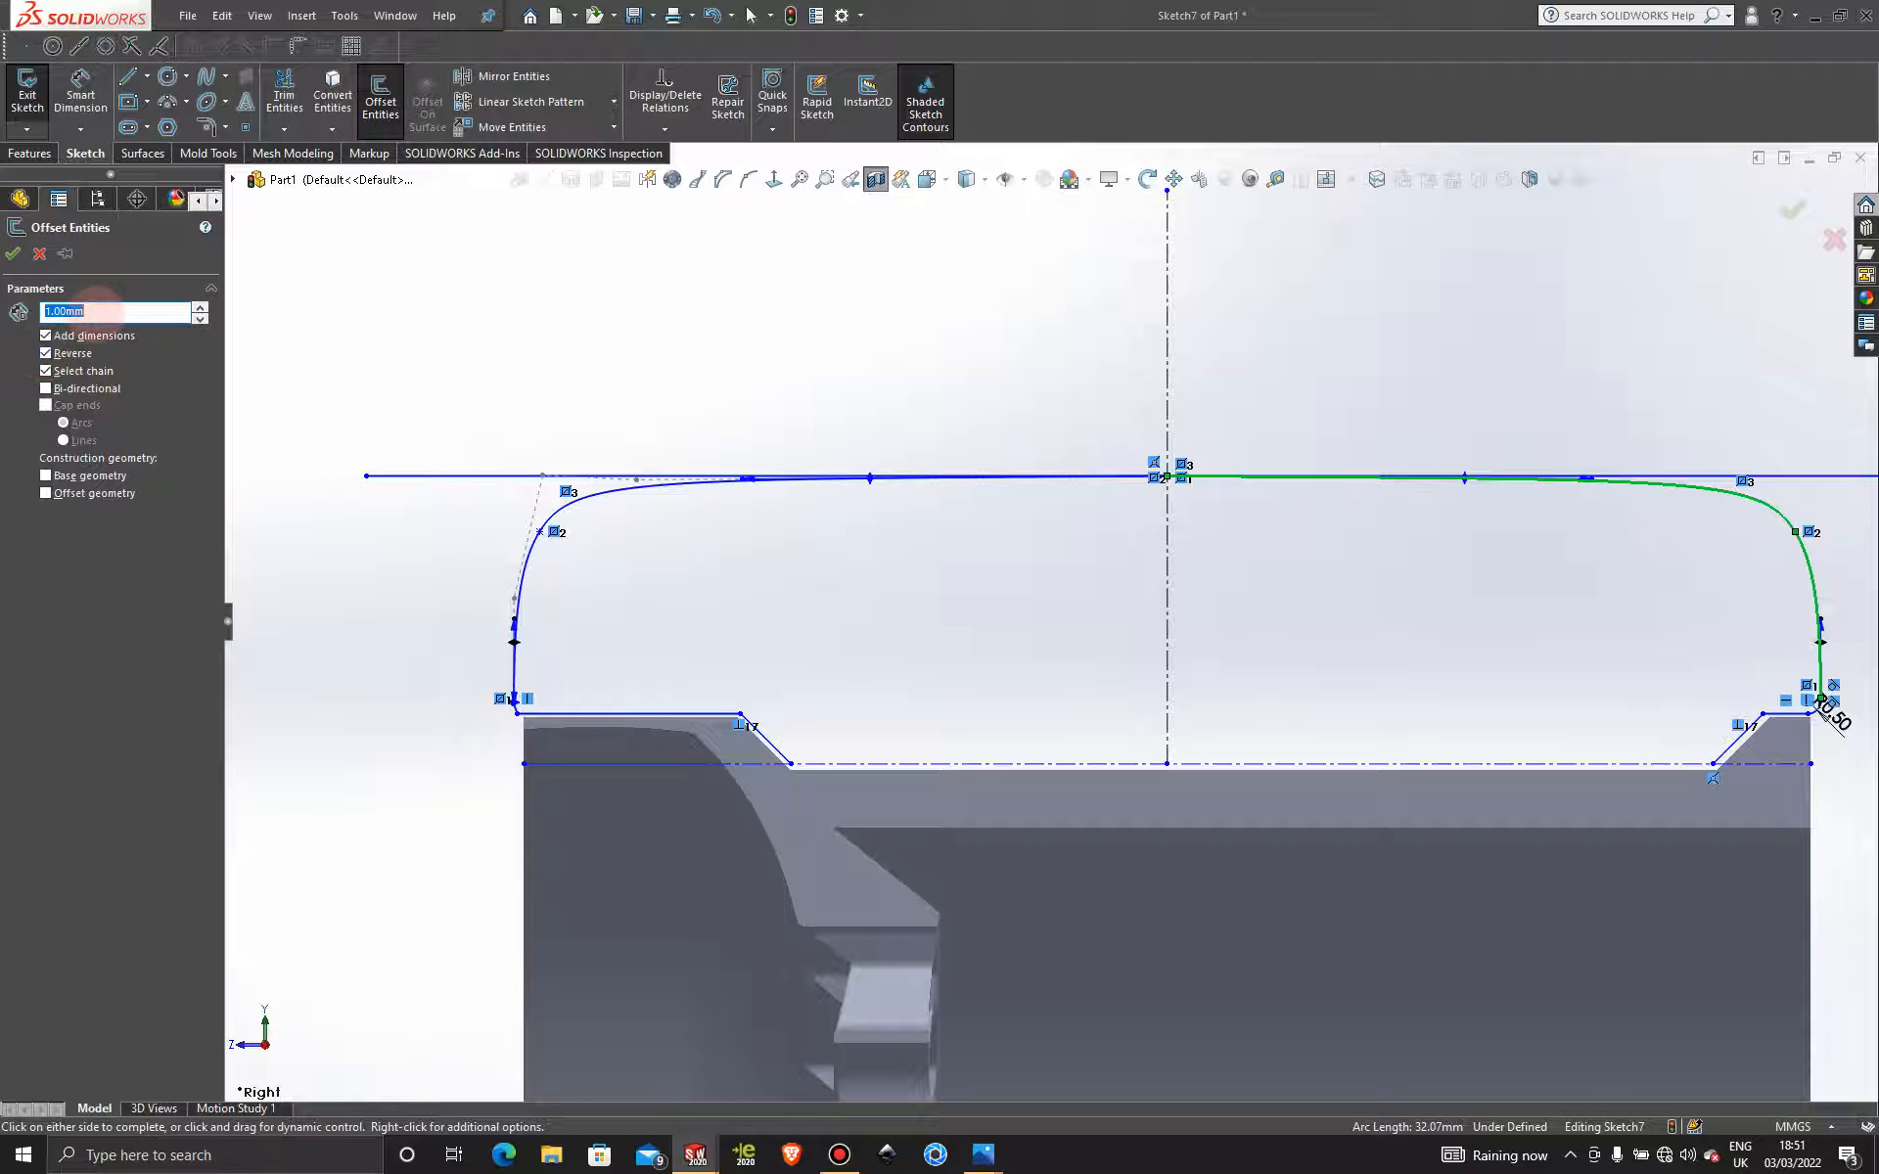
type("0")
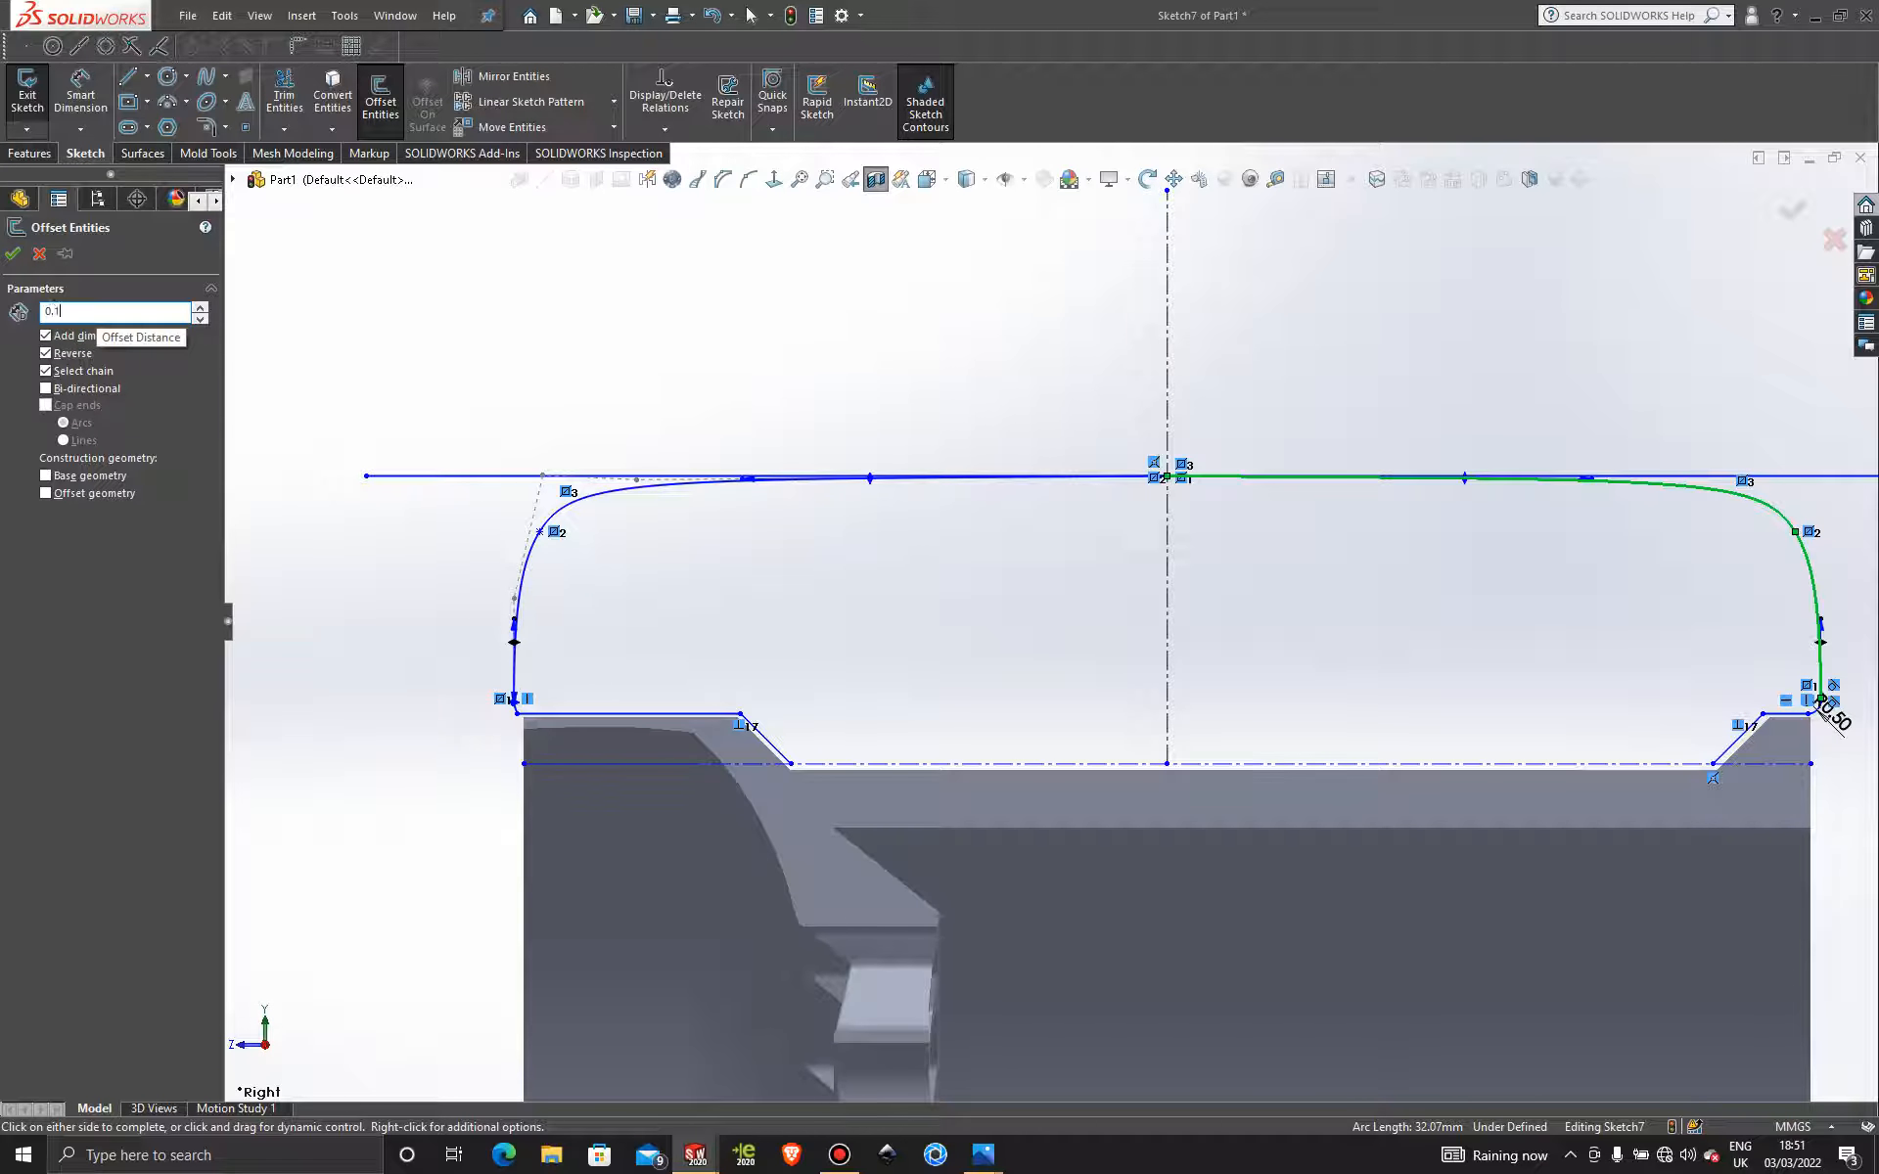
type(".1")
key("Return")
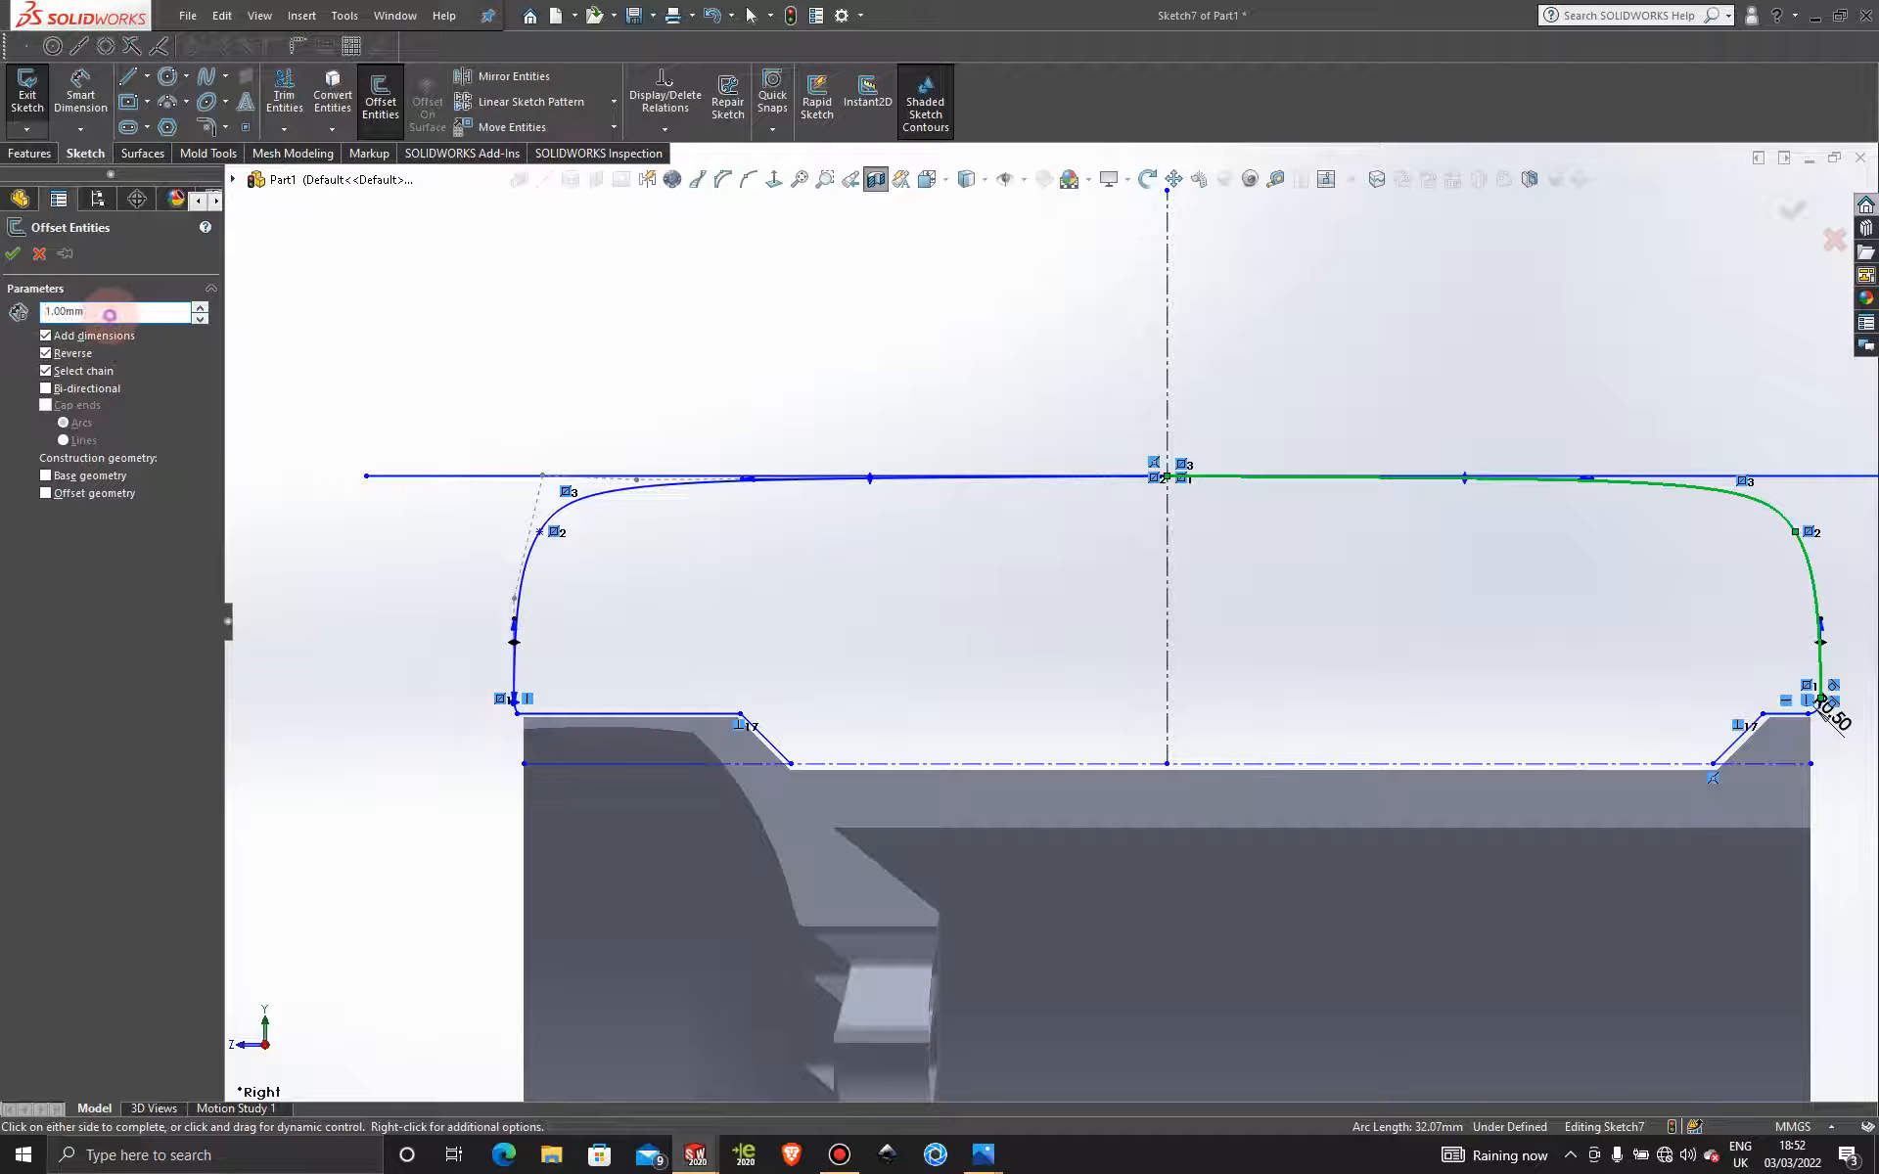
type("0")
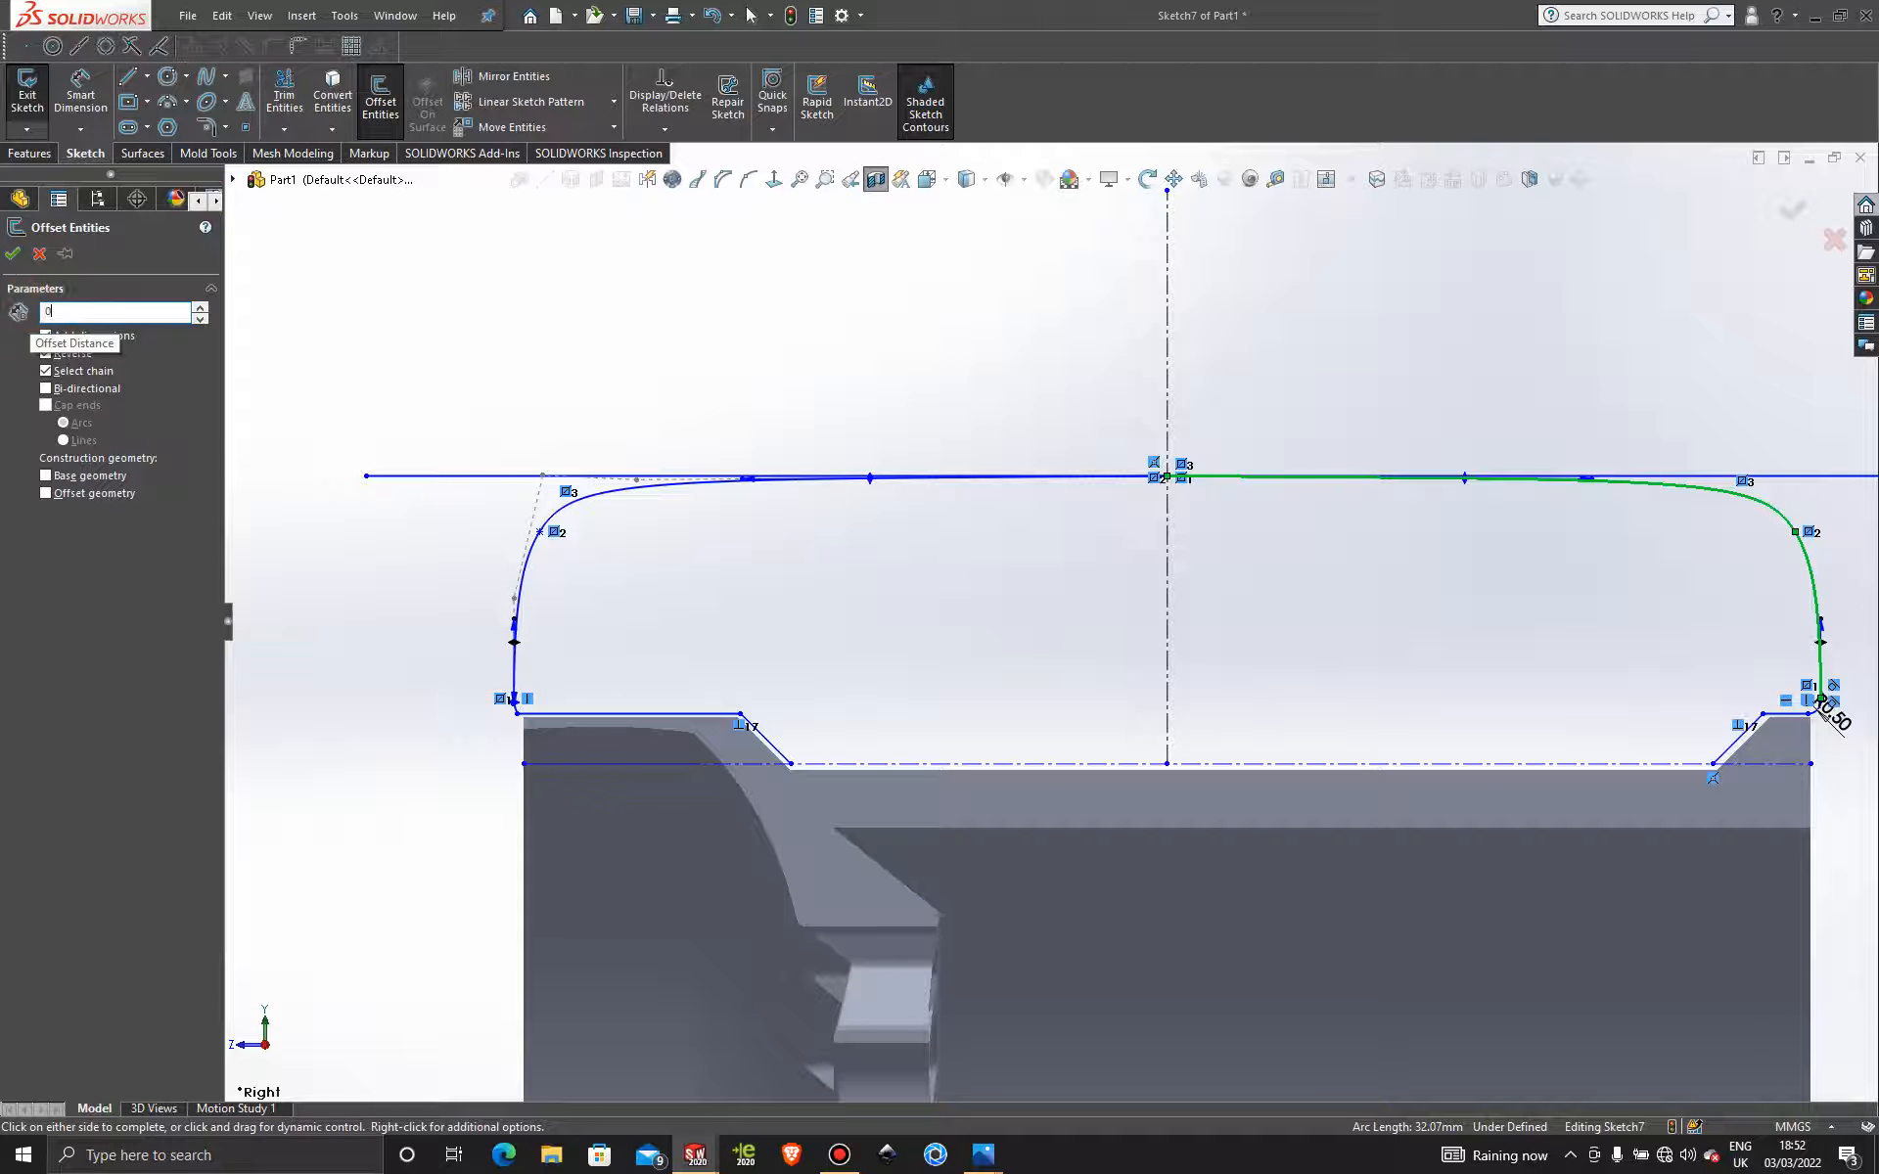
type(".1")
key("Return")
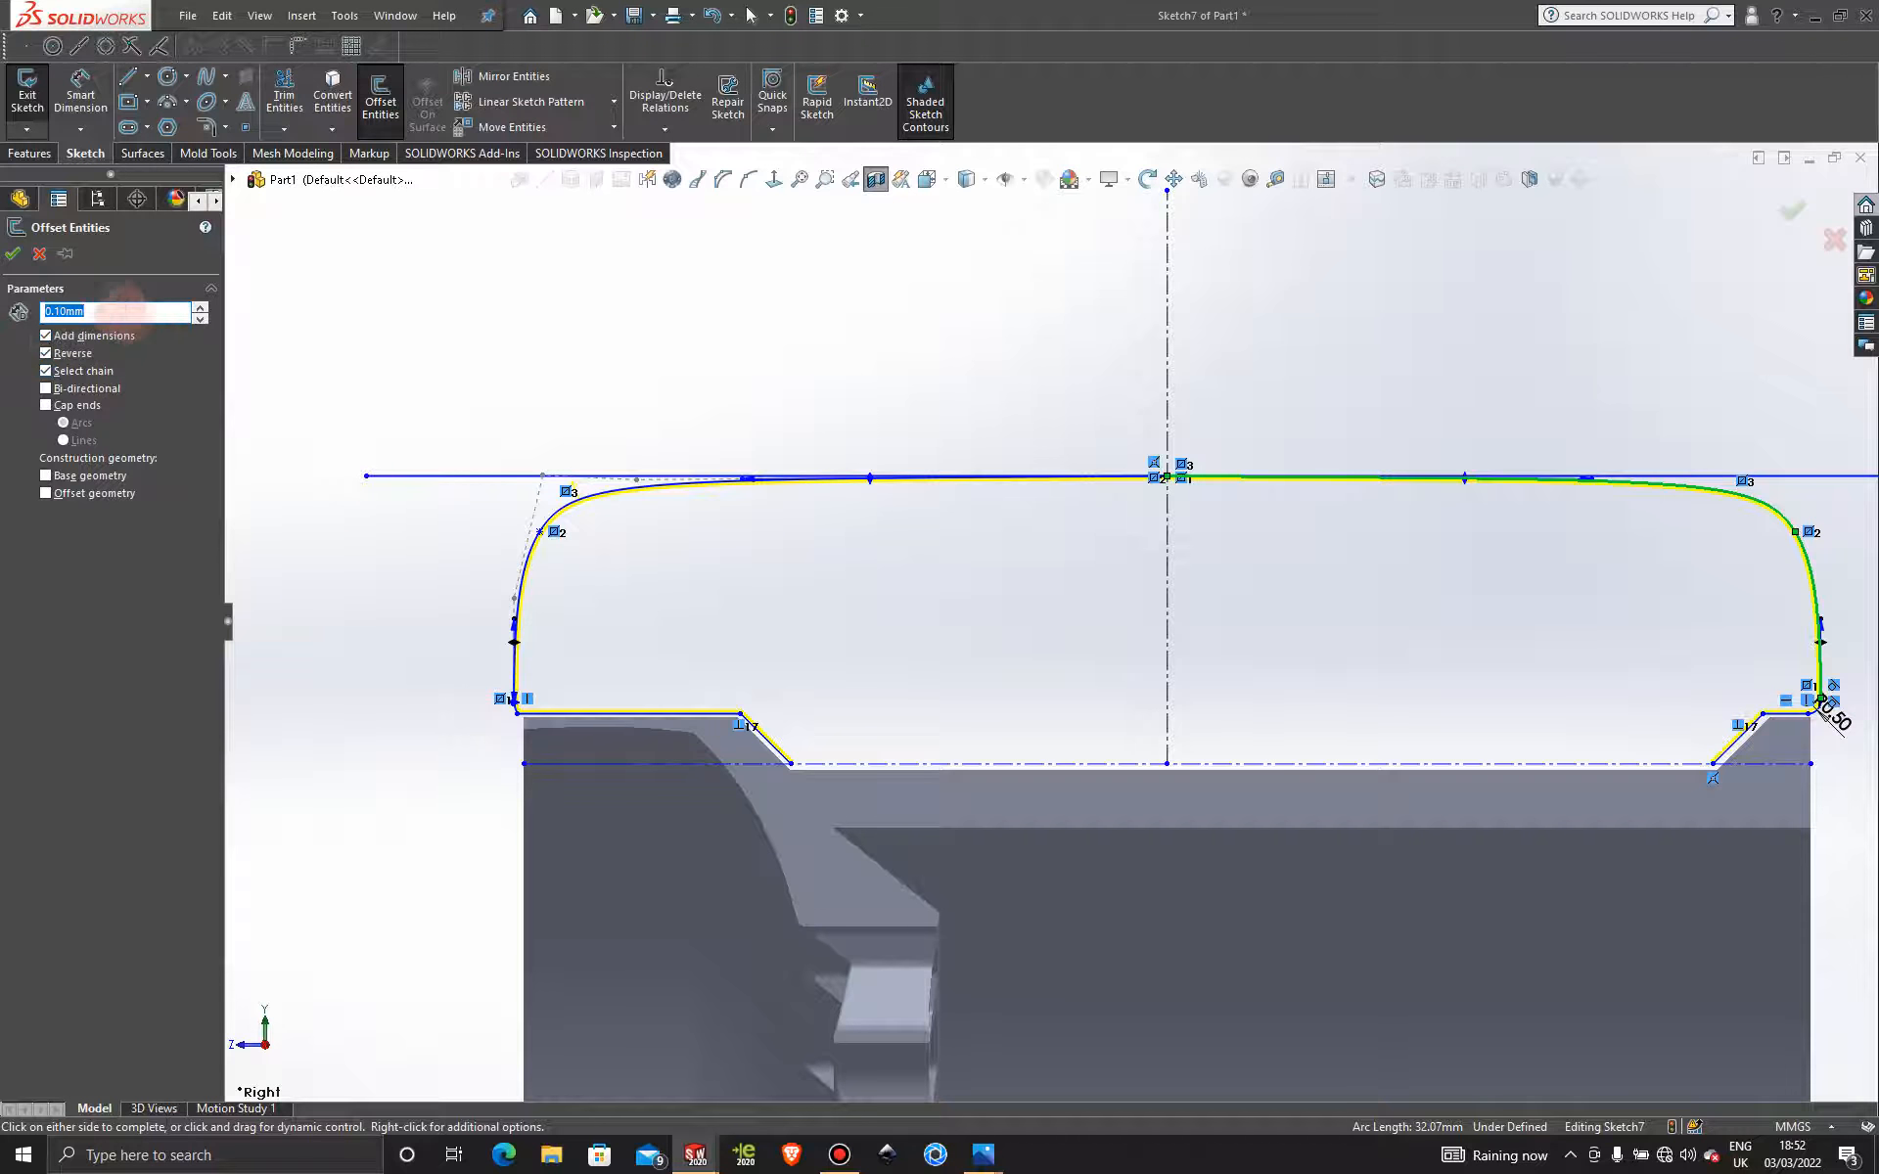
Try offset distances of 0.01 mm and 1 mm on the profile chain, and undo the resulting offset curves.
left_click_drag(118, 312, 3, 311)
type("0")
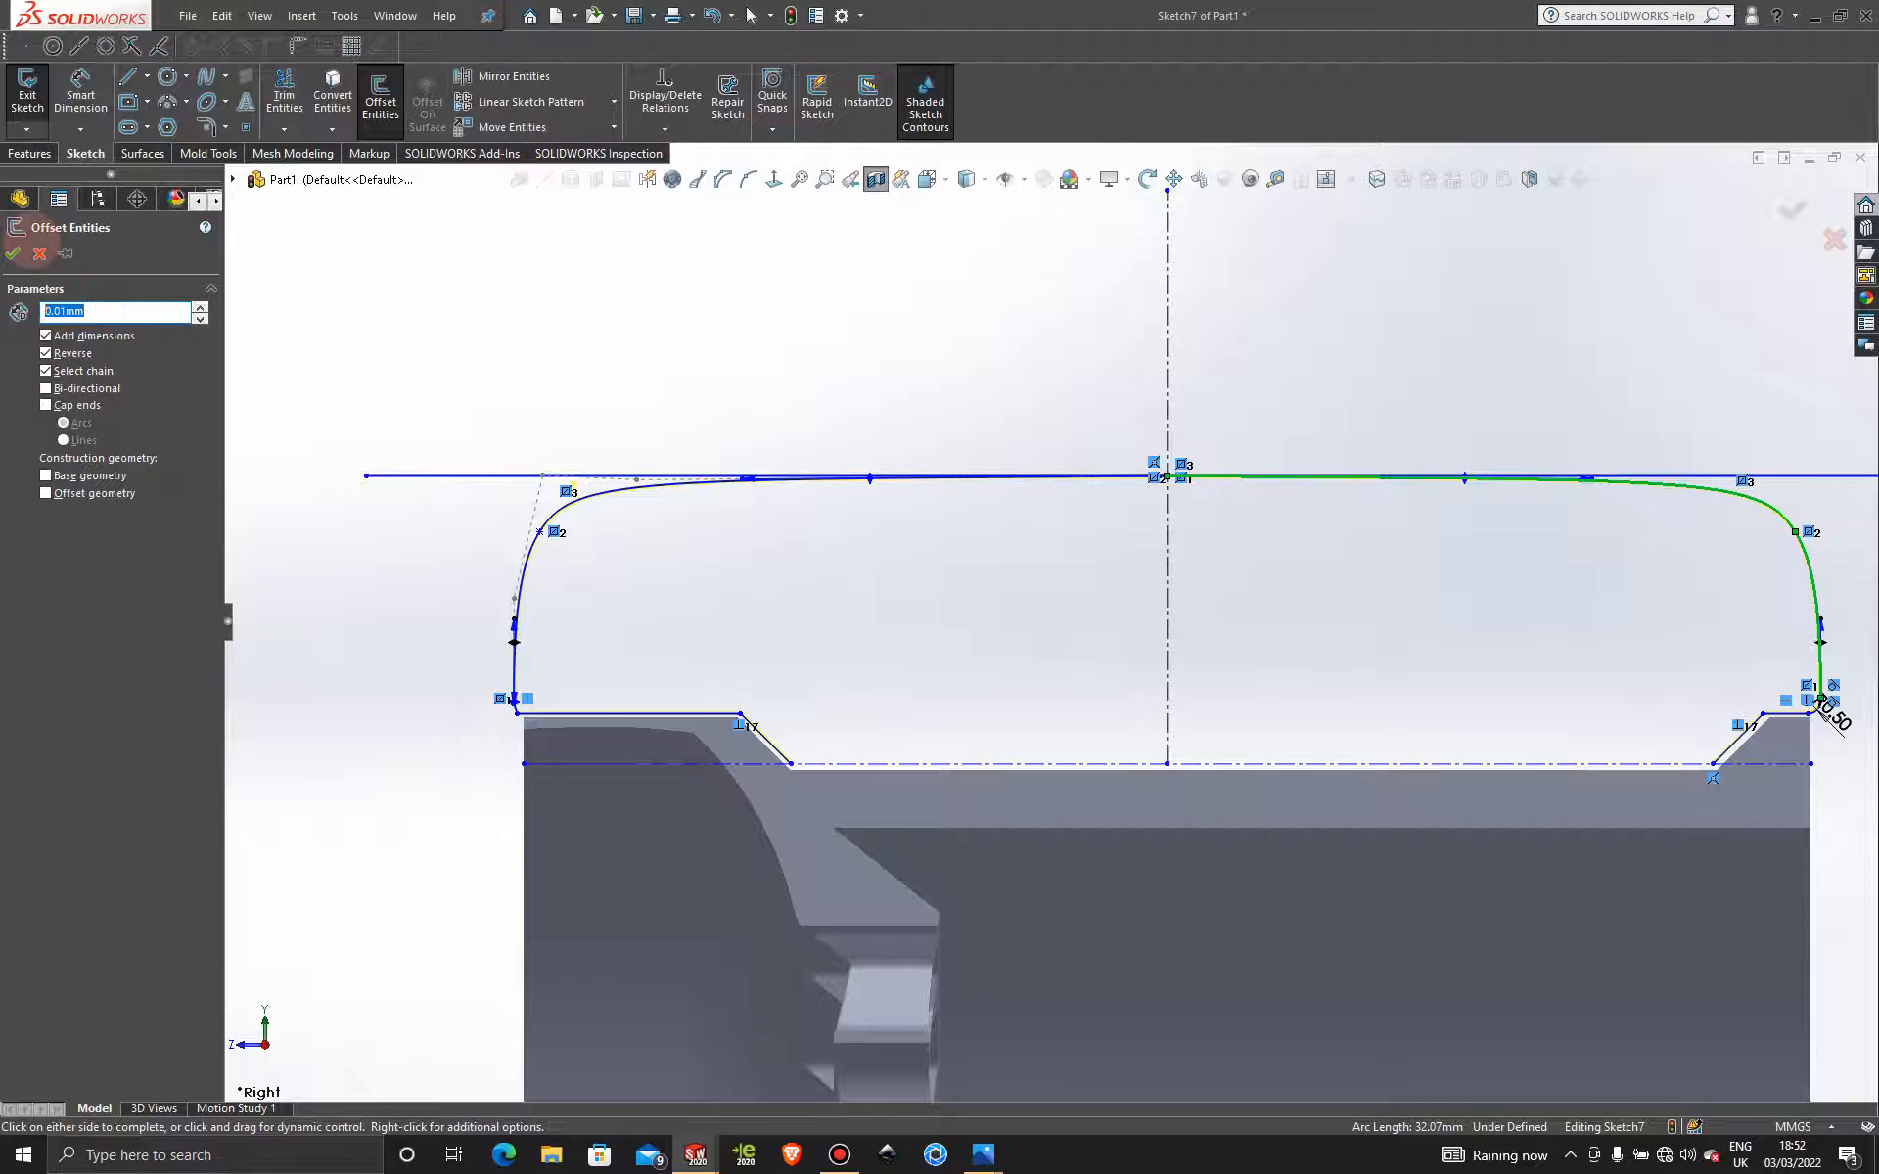
type("1")
key("Return")
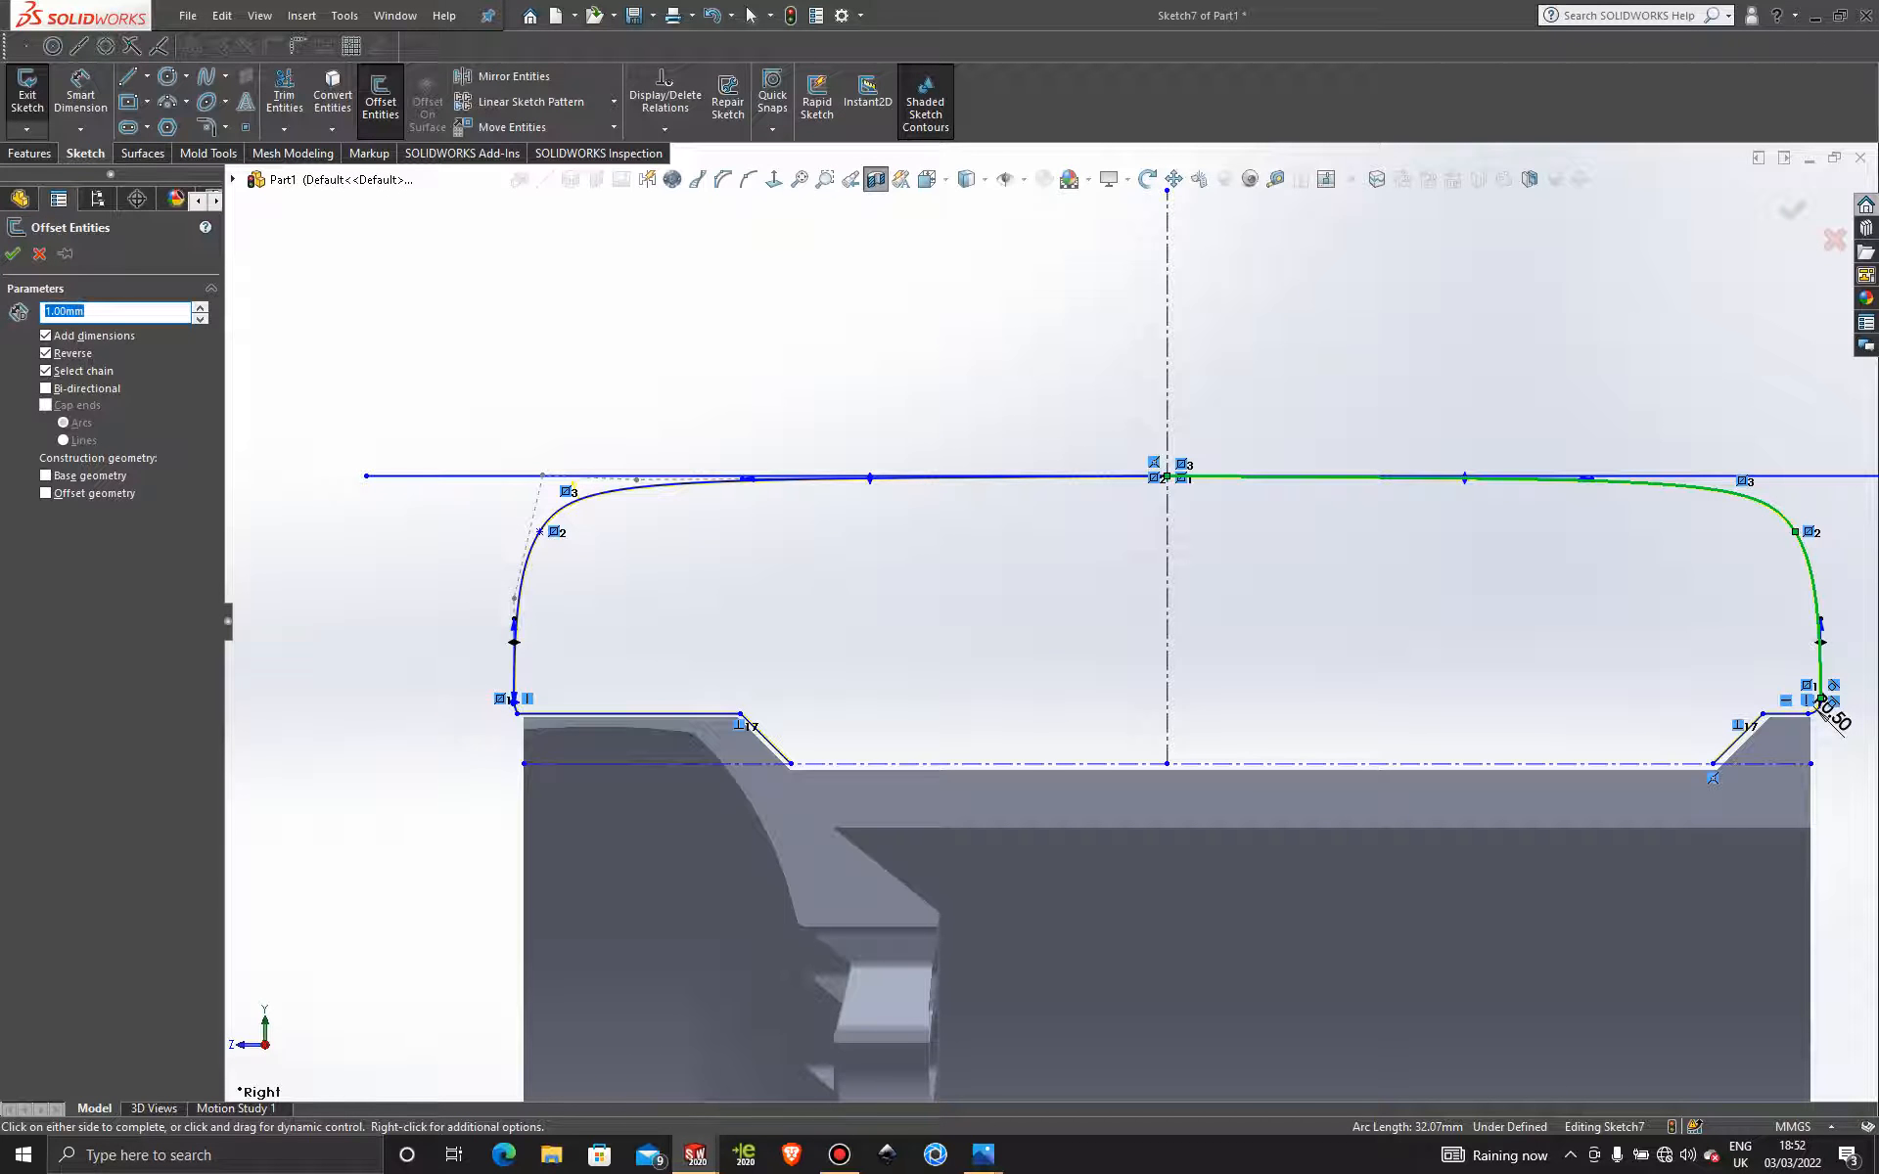
left_click(646, 369)
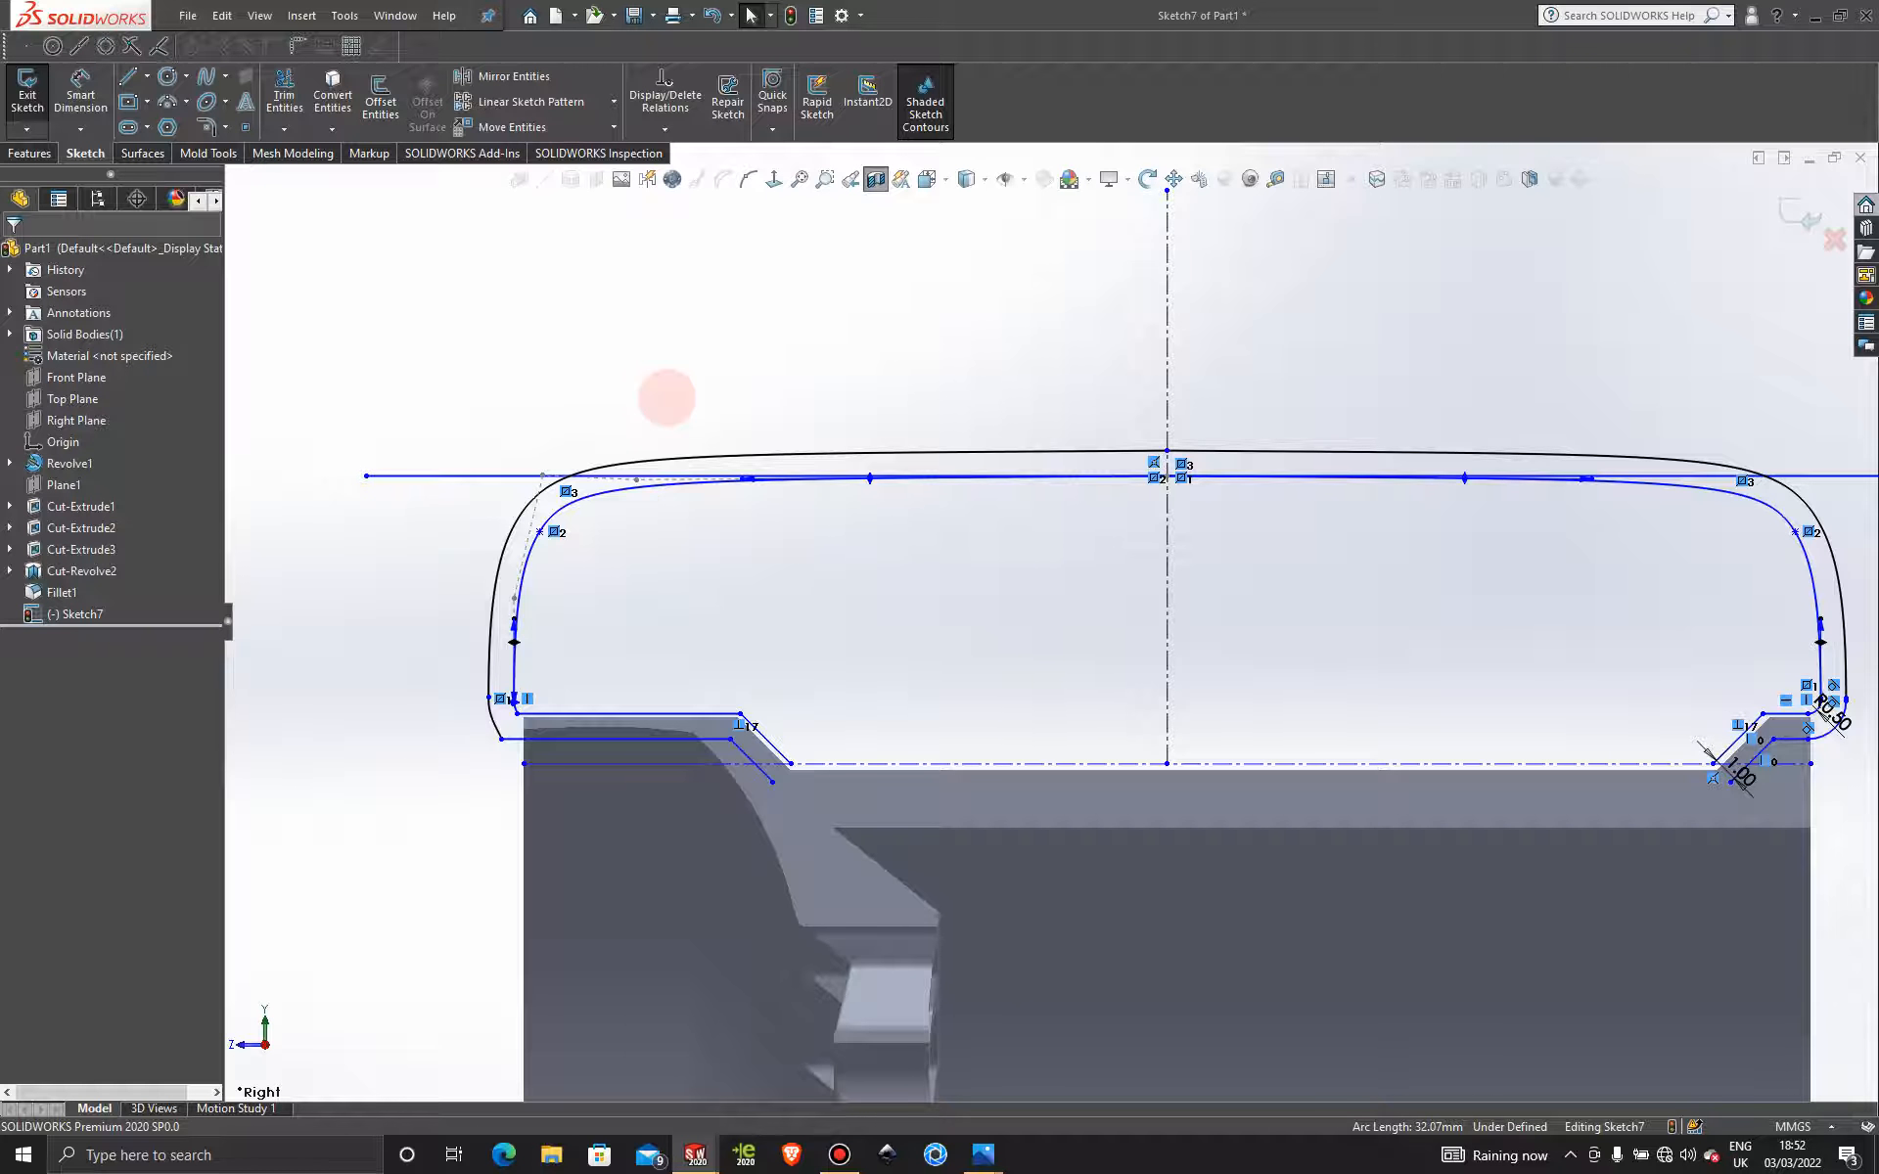
key("ctrl+z")
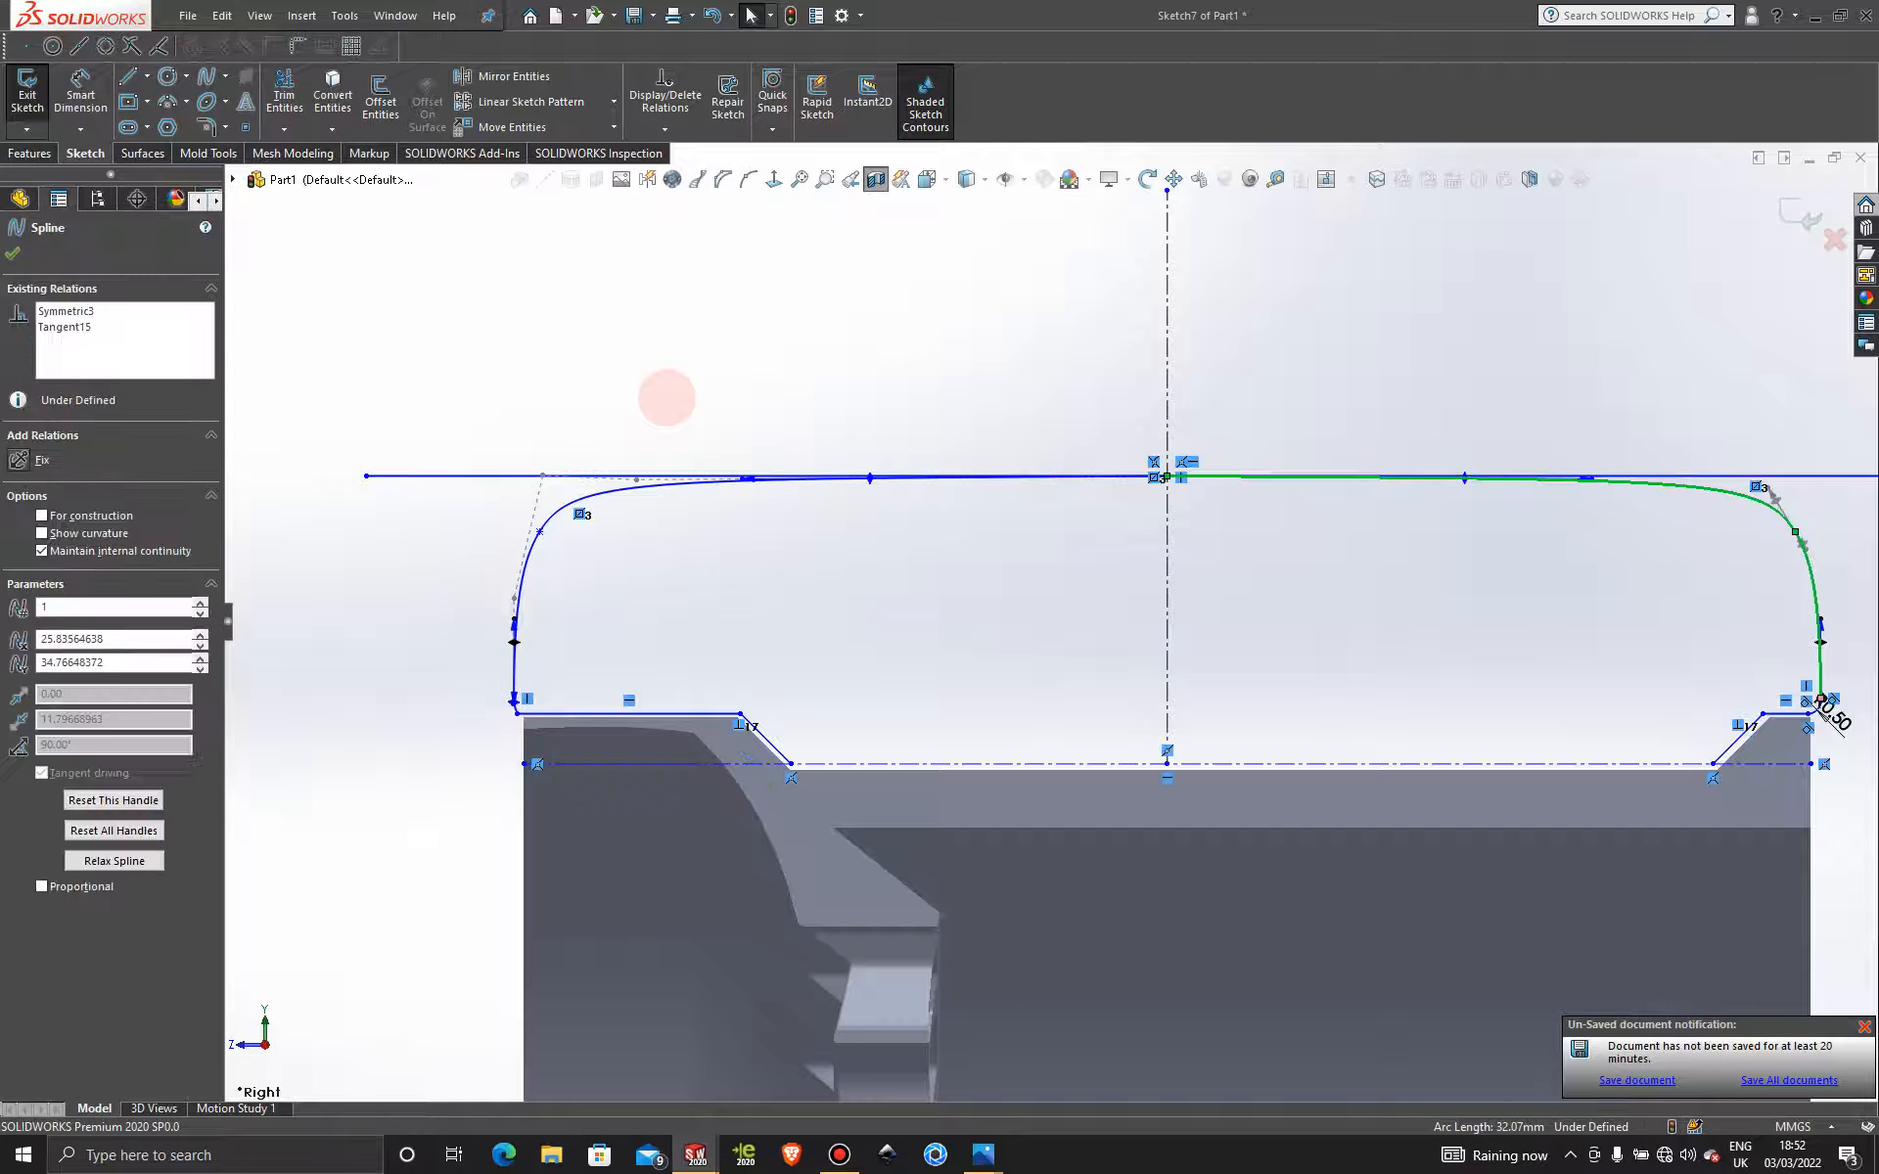
left_click(381, 97)
left_click(606, 492)
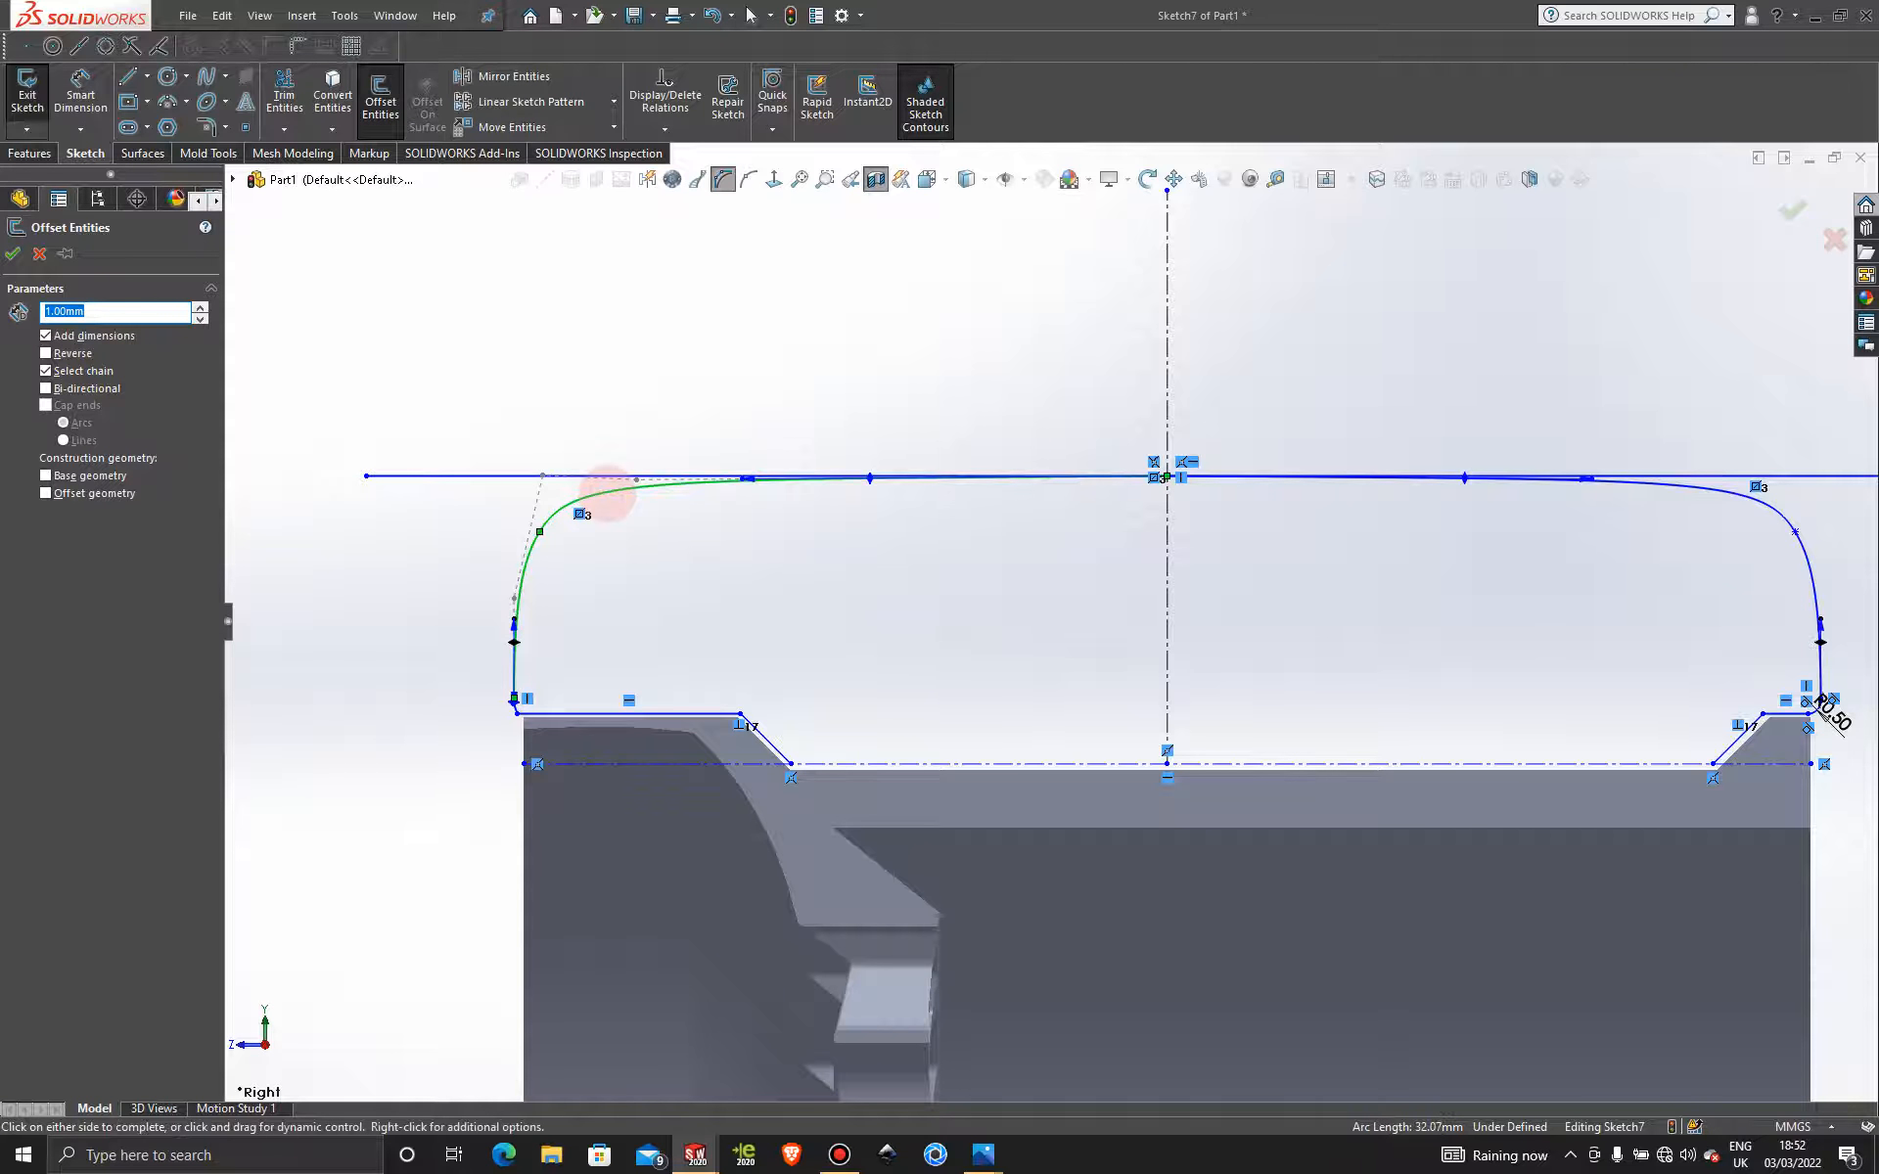
left_click(43, 354)
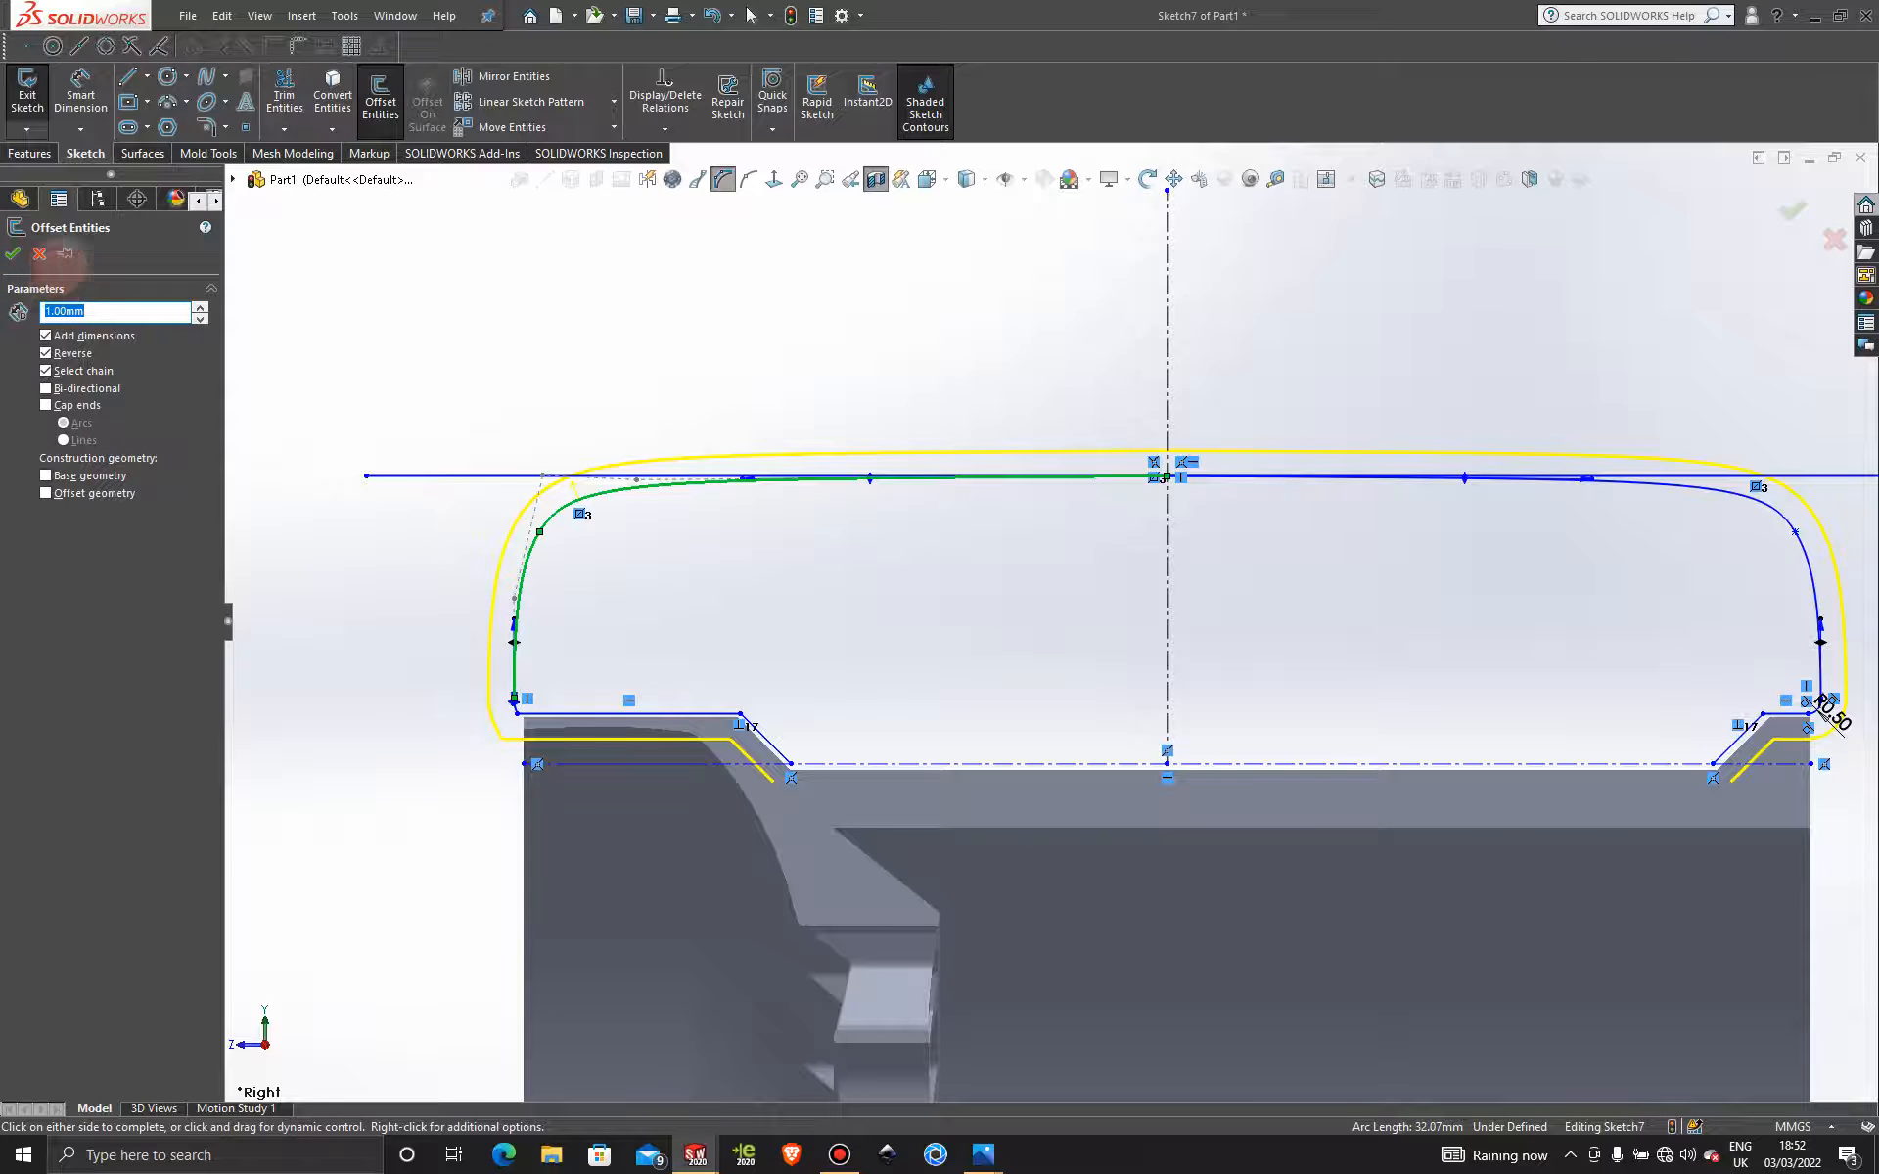
left_click(40, 254)
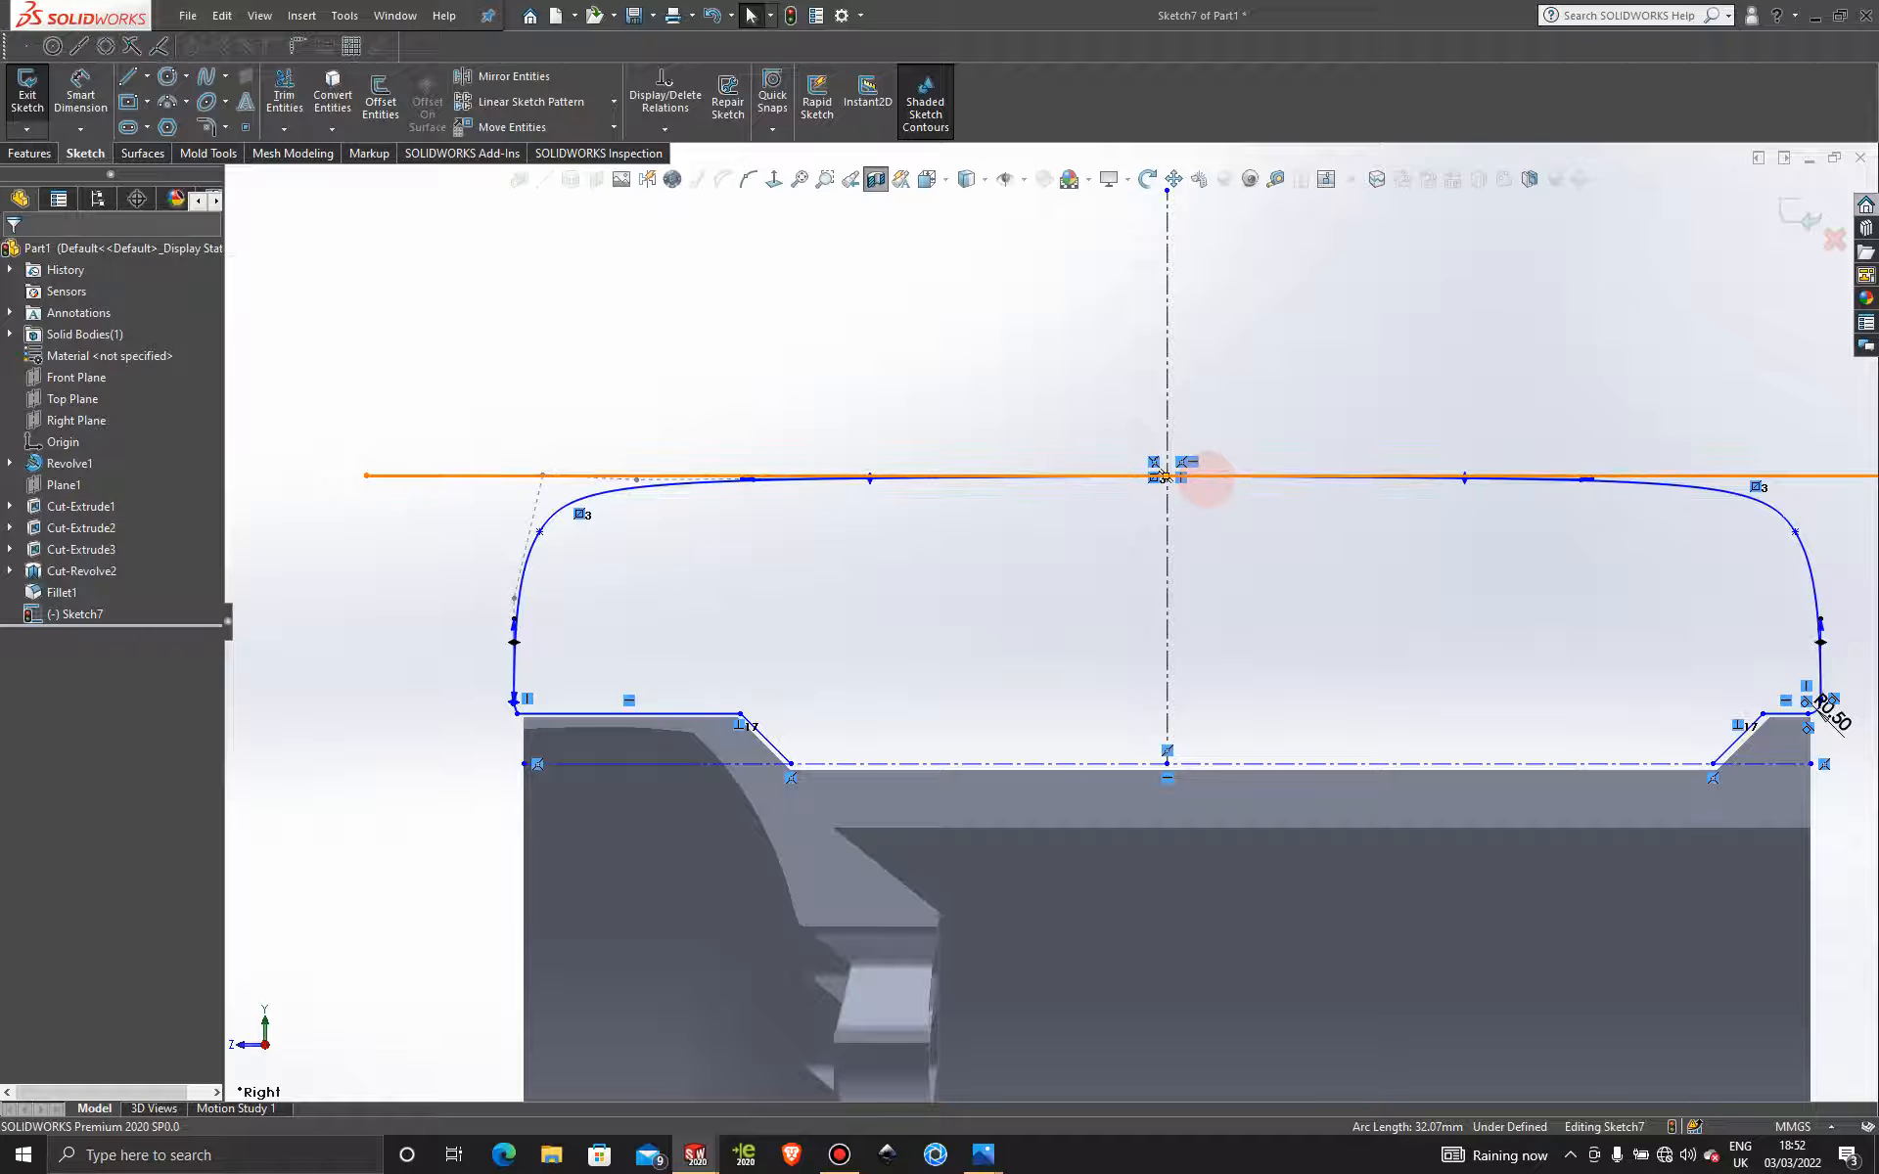
Set up a reversed 0.1 mm offset of the mirrored spline and its connected chain, without adding dimensions.
scroll(1828, 763, "down", 3)
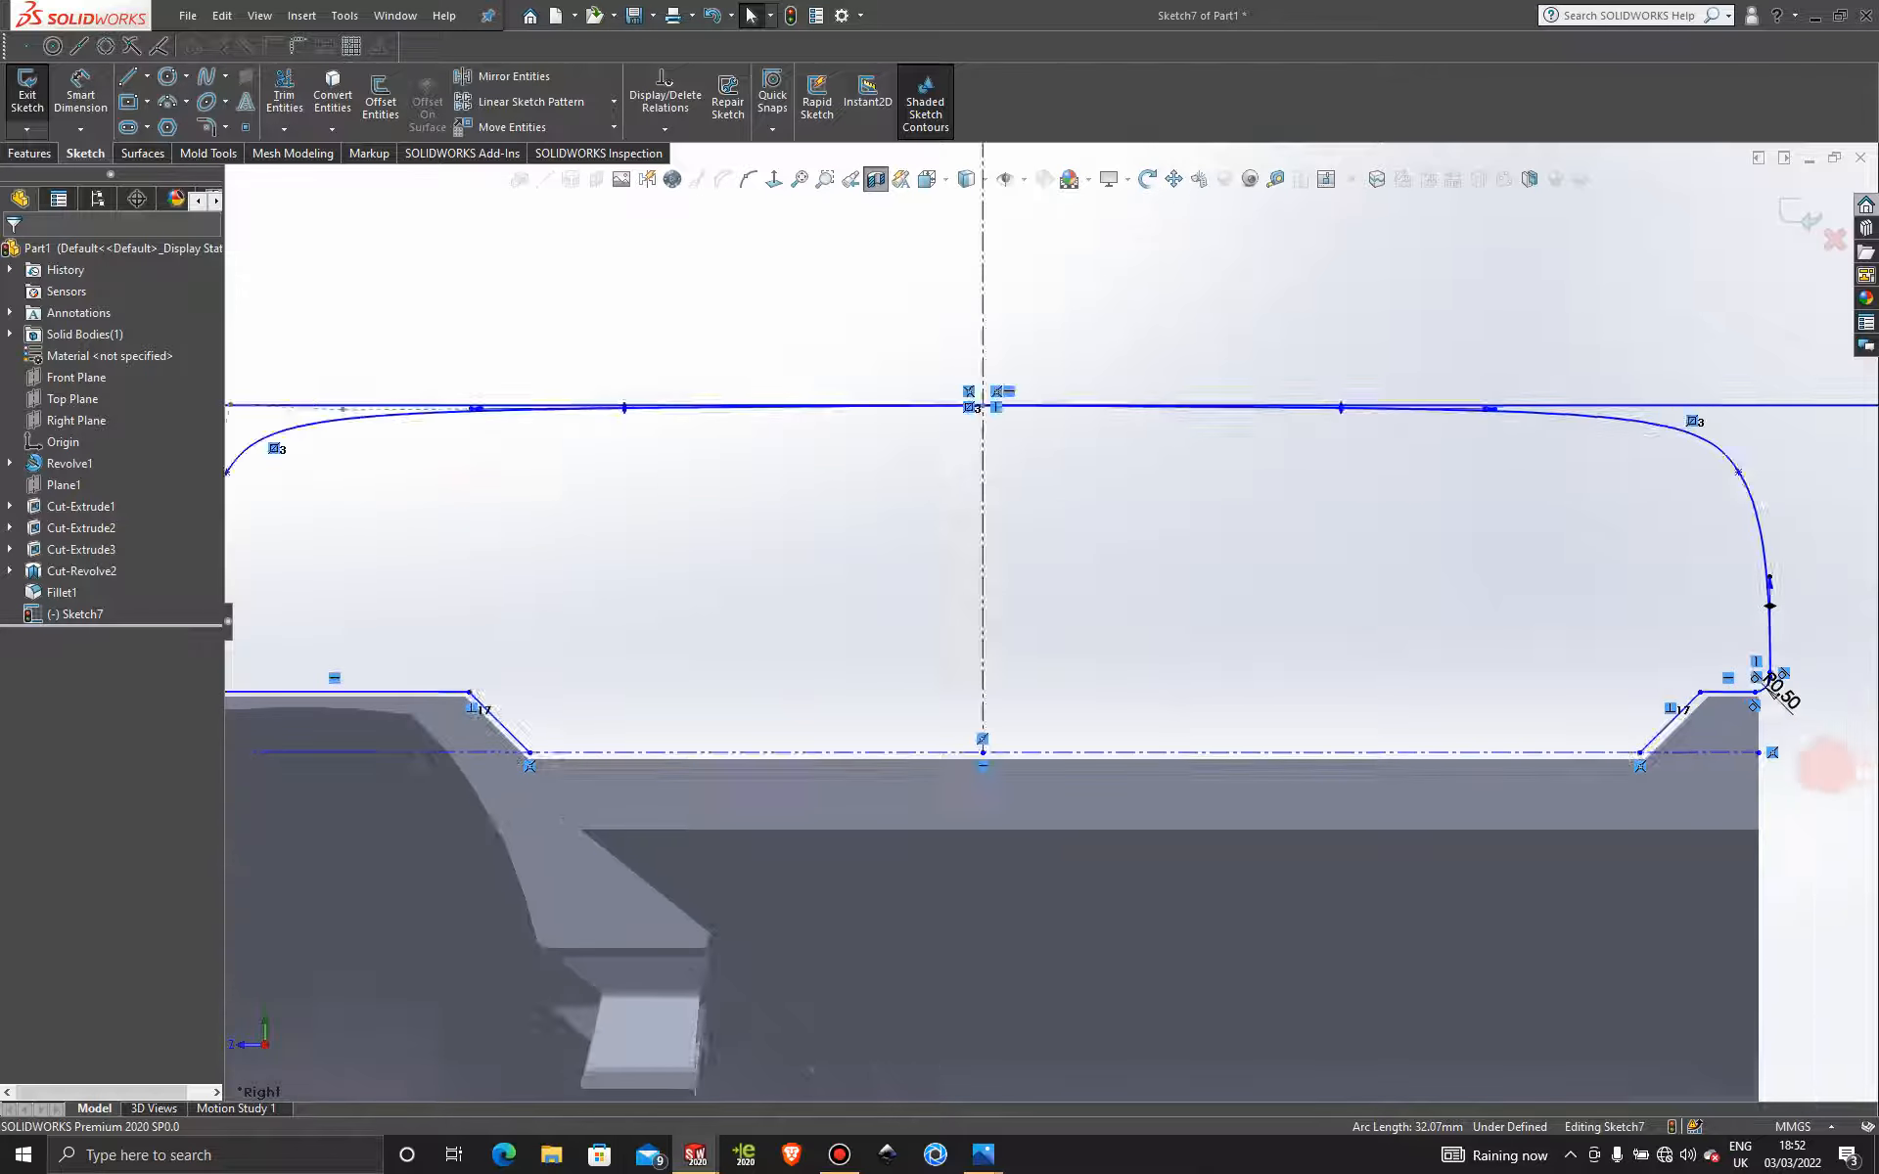
scroll(1615, 675, "up", 3)
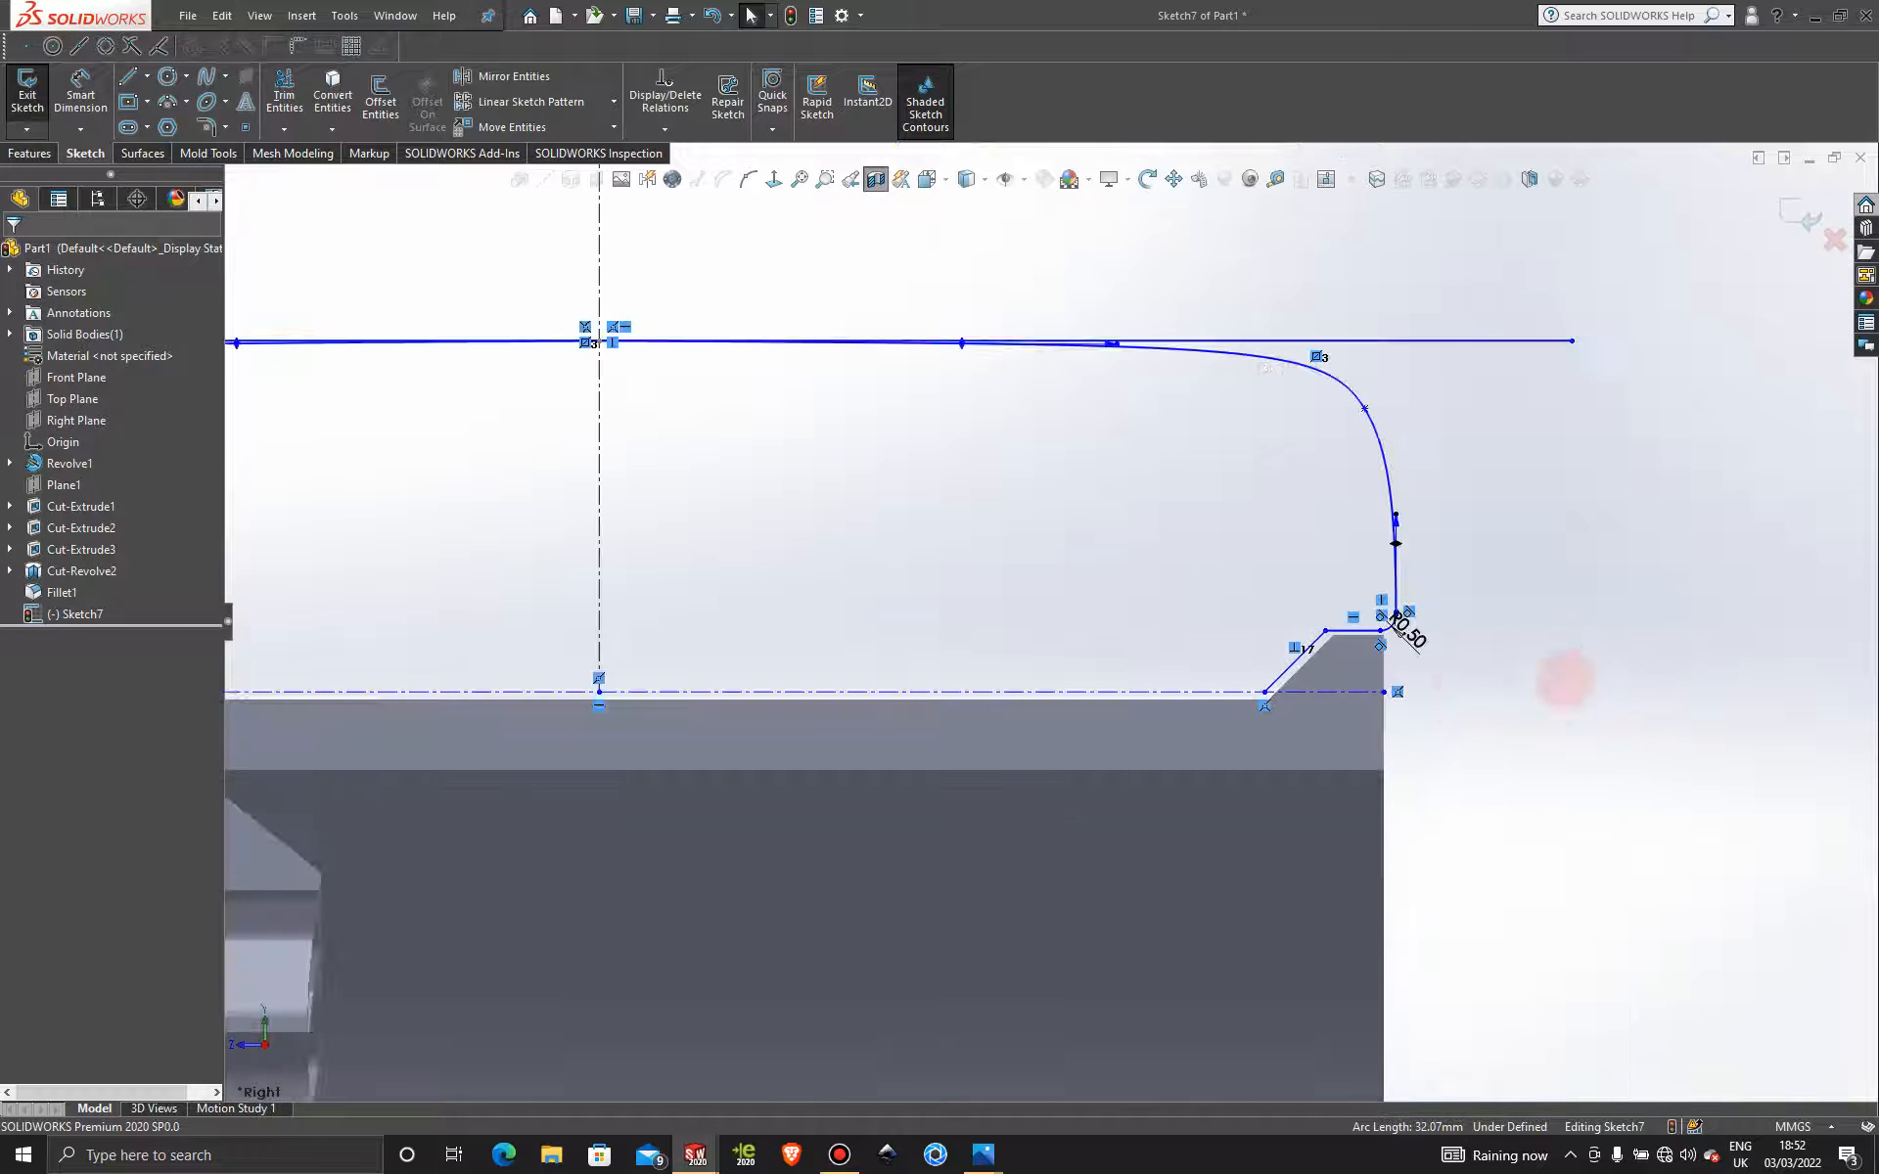
scroll(906, 644, "up", 2)
scroll(474, 587, "down", 4)
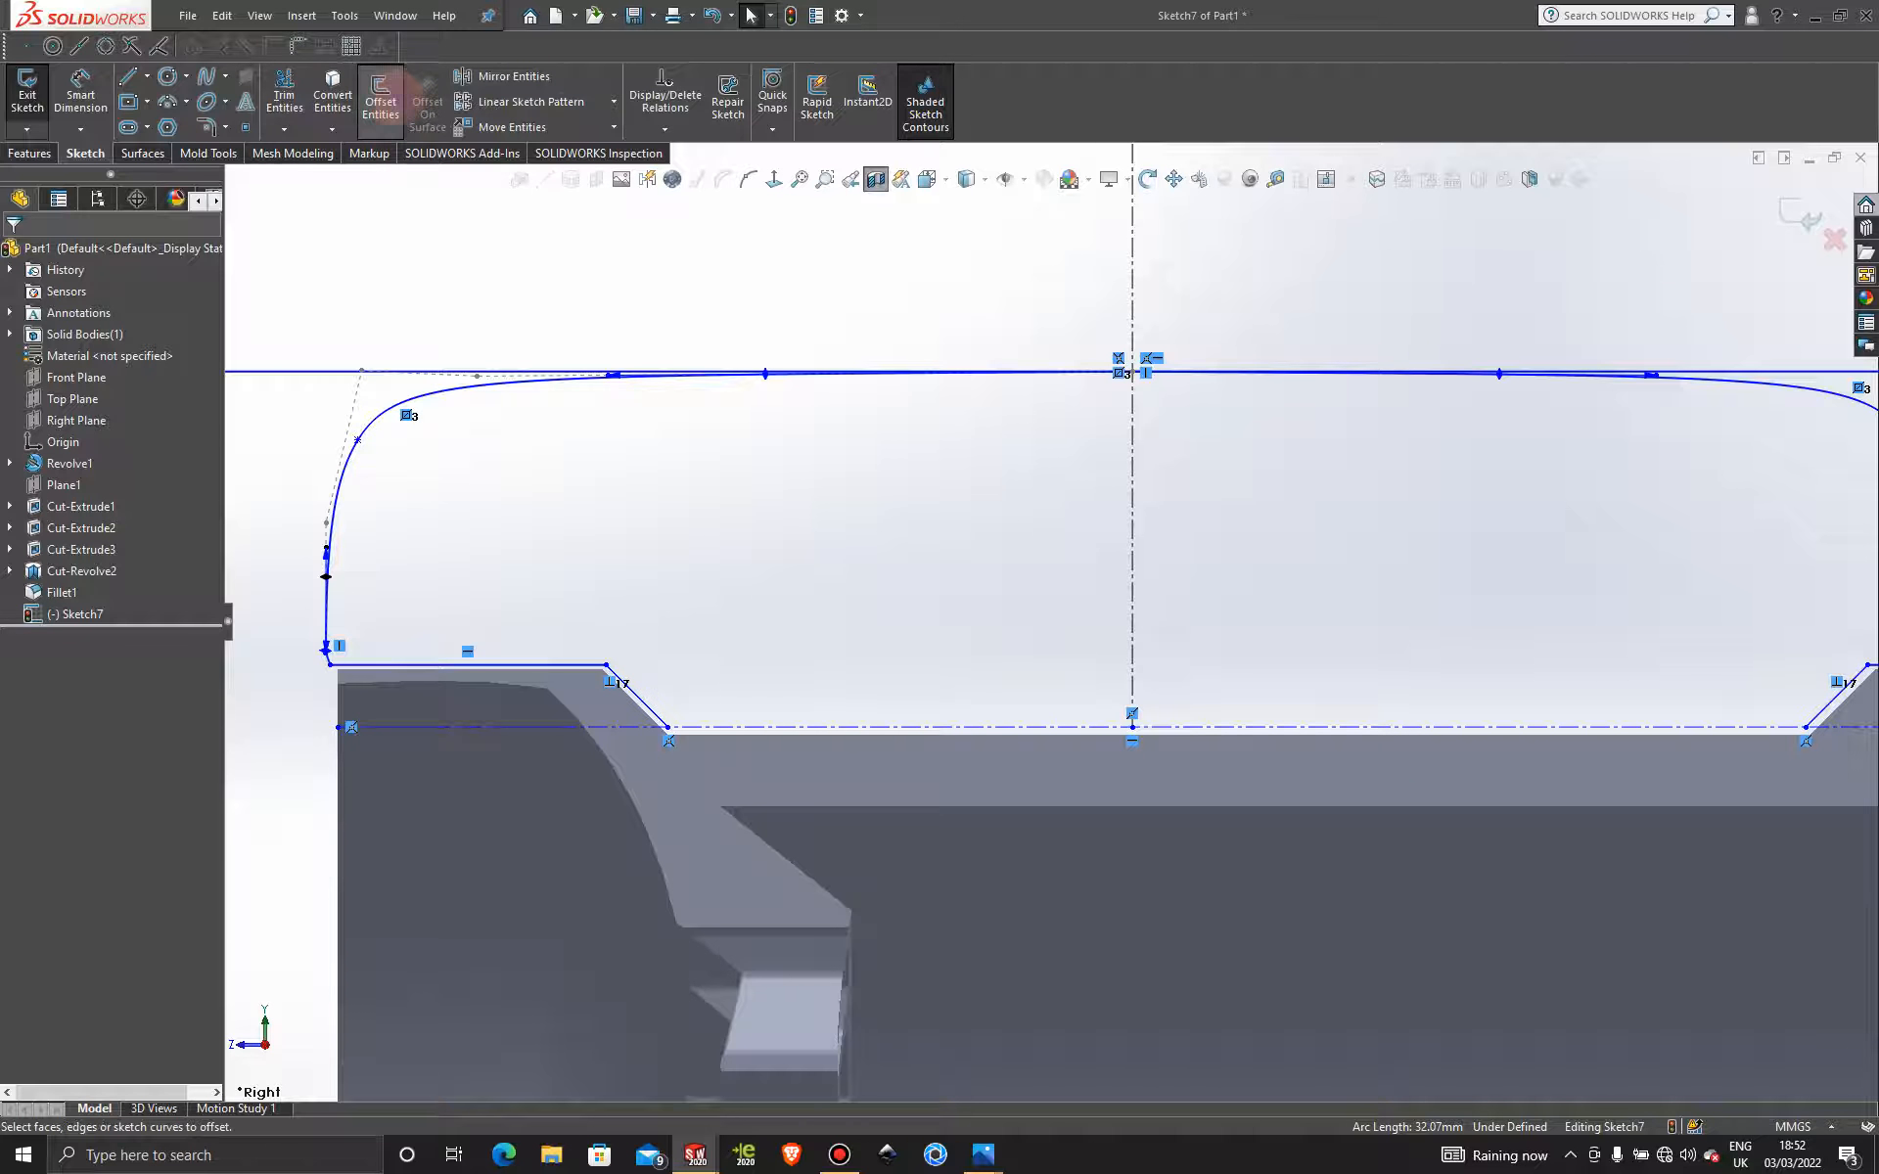
left_click(380, 98)
left_click(1771, 387)
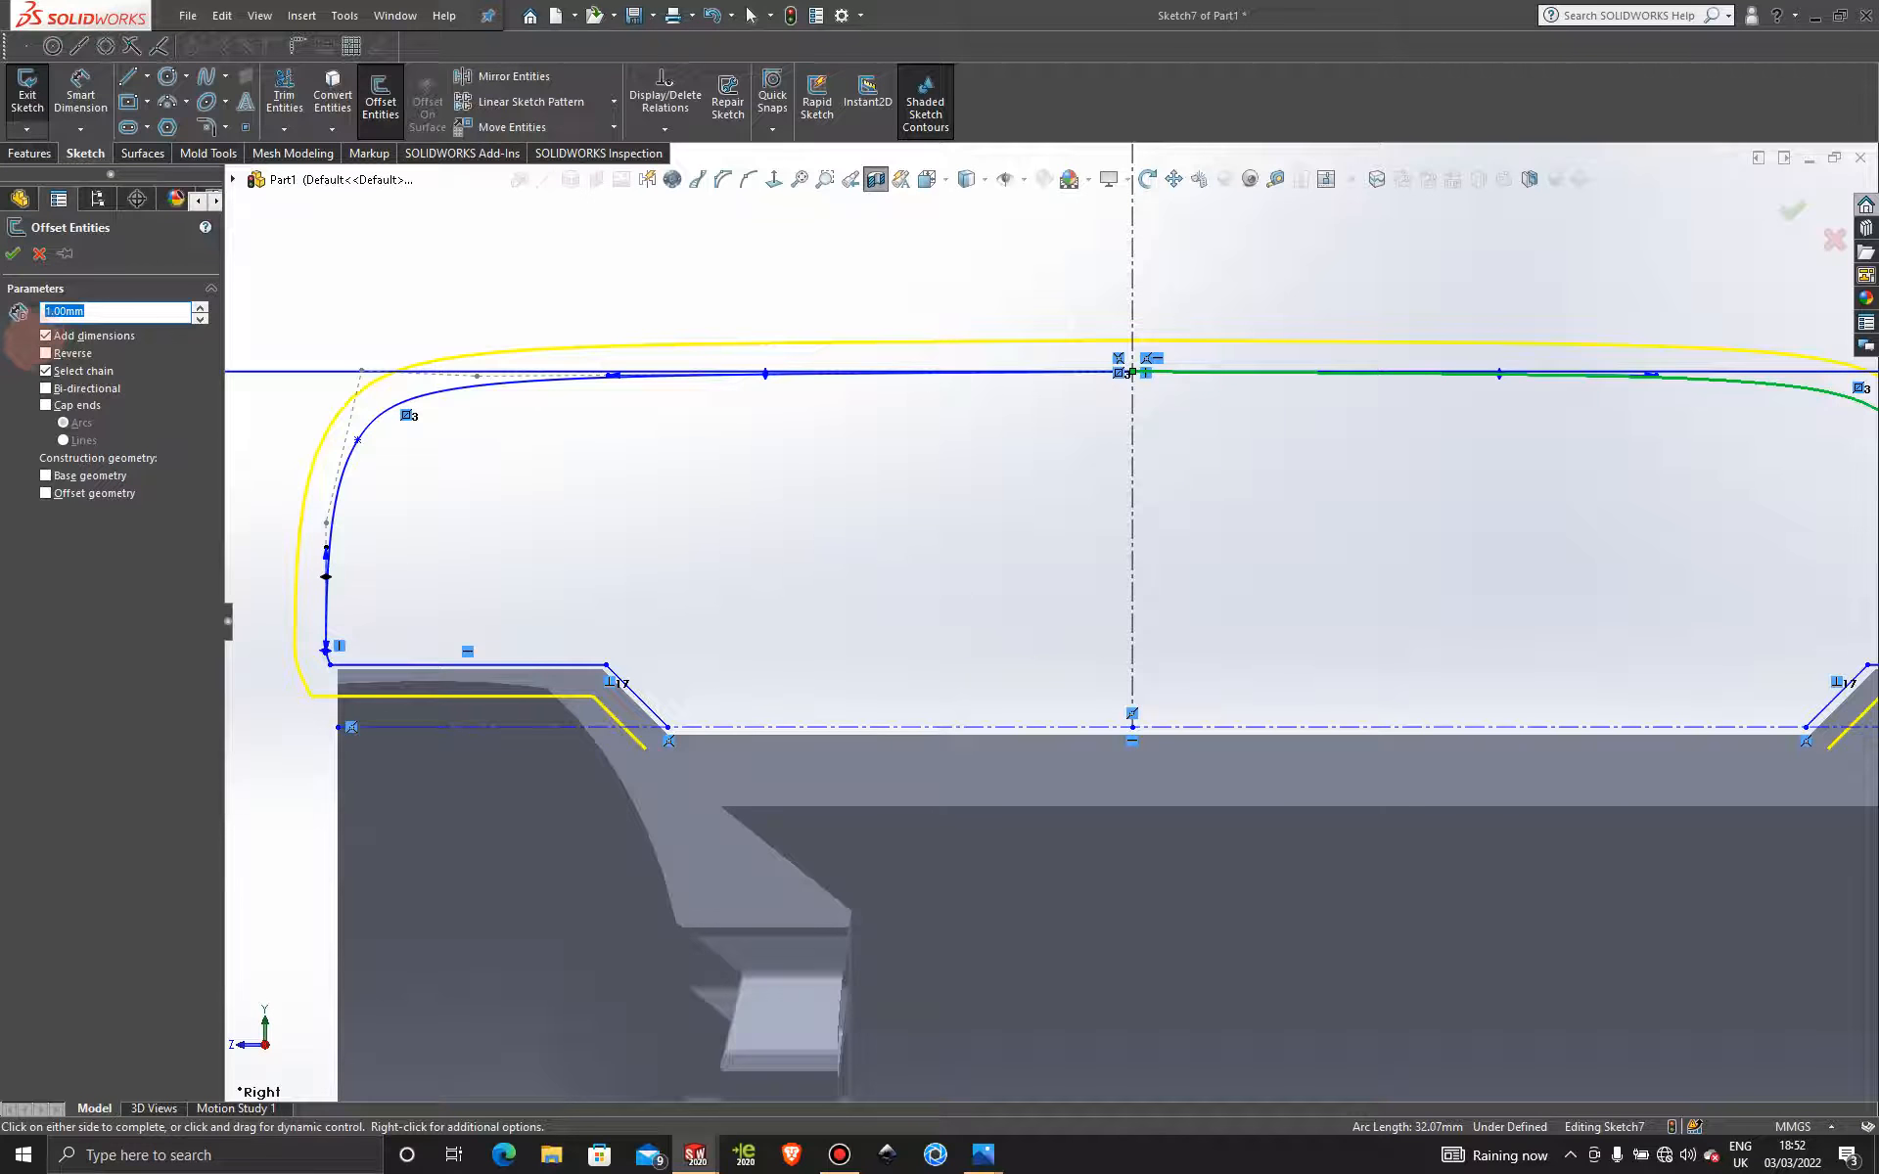
left_click(46, 335)
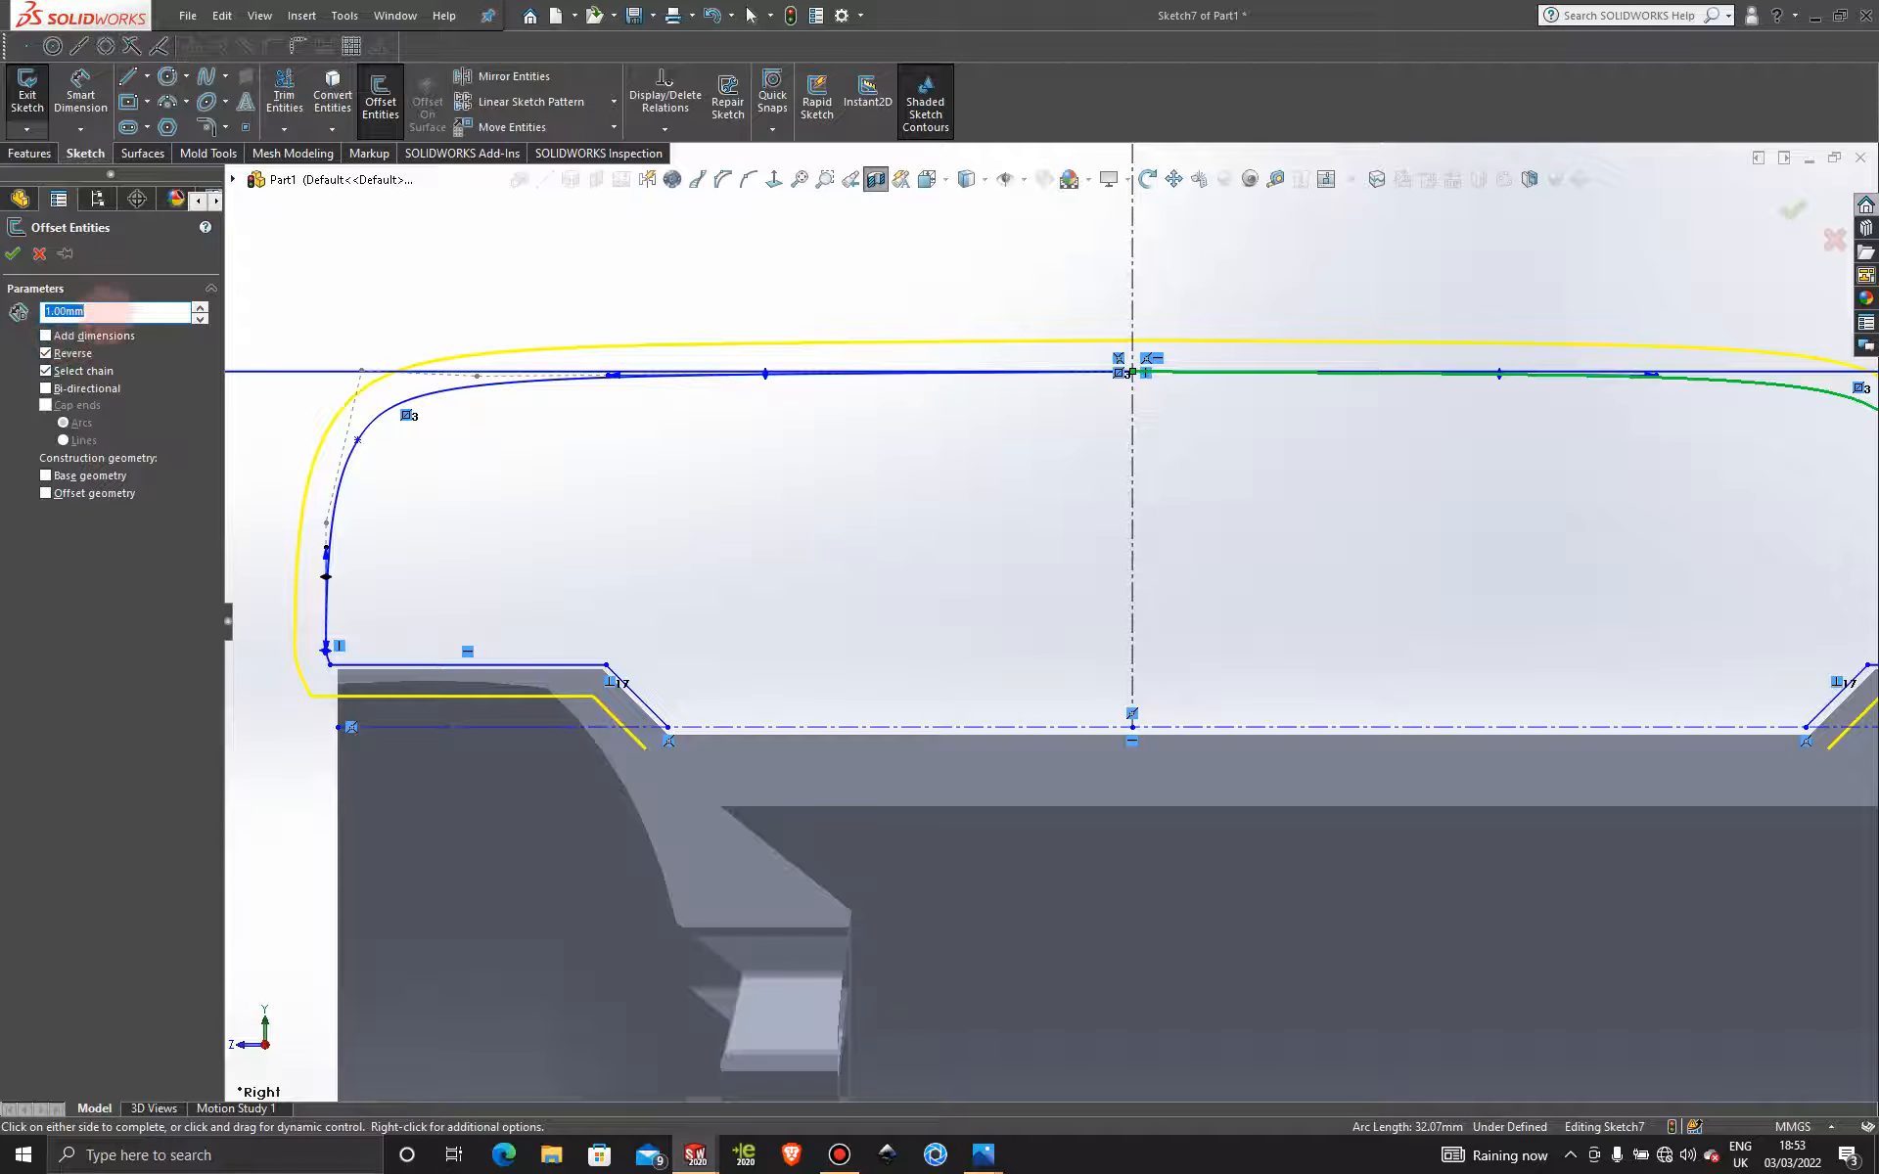
type("0.1")
key("Return")
Inspect the 0.1 mm inward offset preview around the profile's corners, place the offset curves and undo them.
scroll(1656, 537, "up", 4)
scroll(1656, 537, "down", 7)
scroll(1147, 617, "down", 2)
scroll(1146, 617, "up", 5)
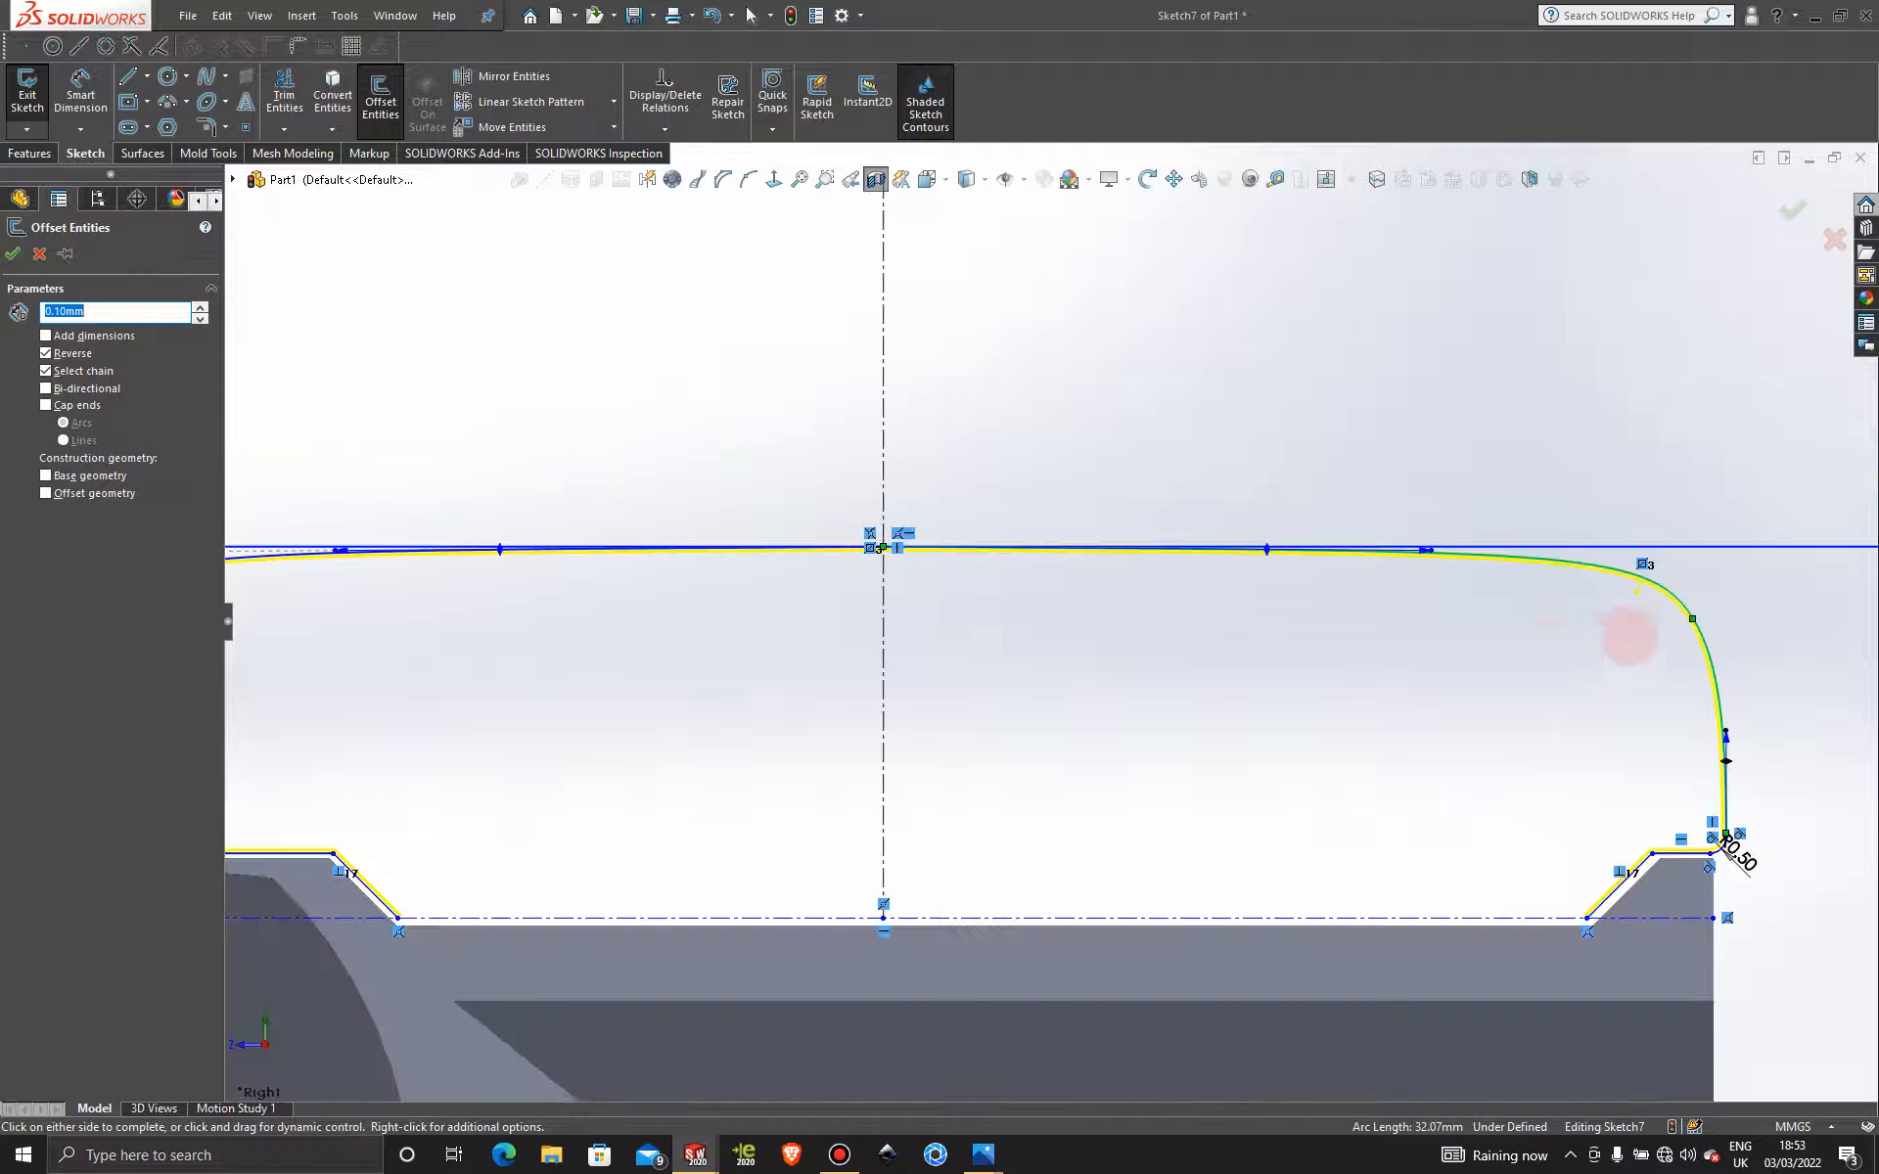
scroll(1618, 657, "down", 3)
scroll(1408, 879, "up", 4)
scroll(1213, 827, "down", 5)
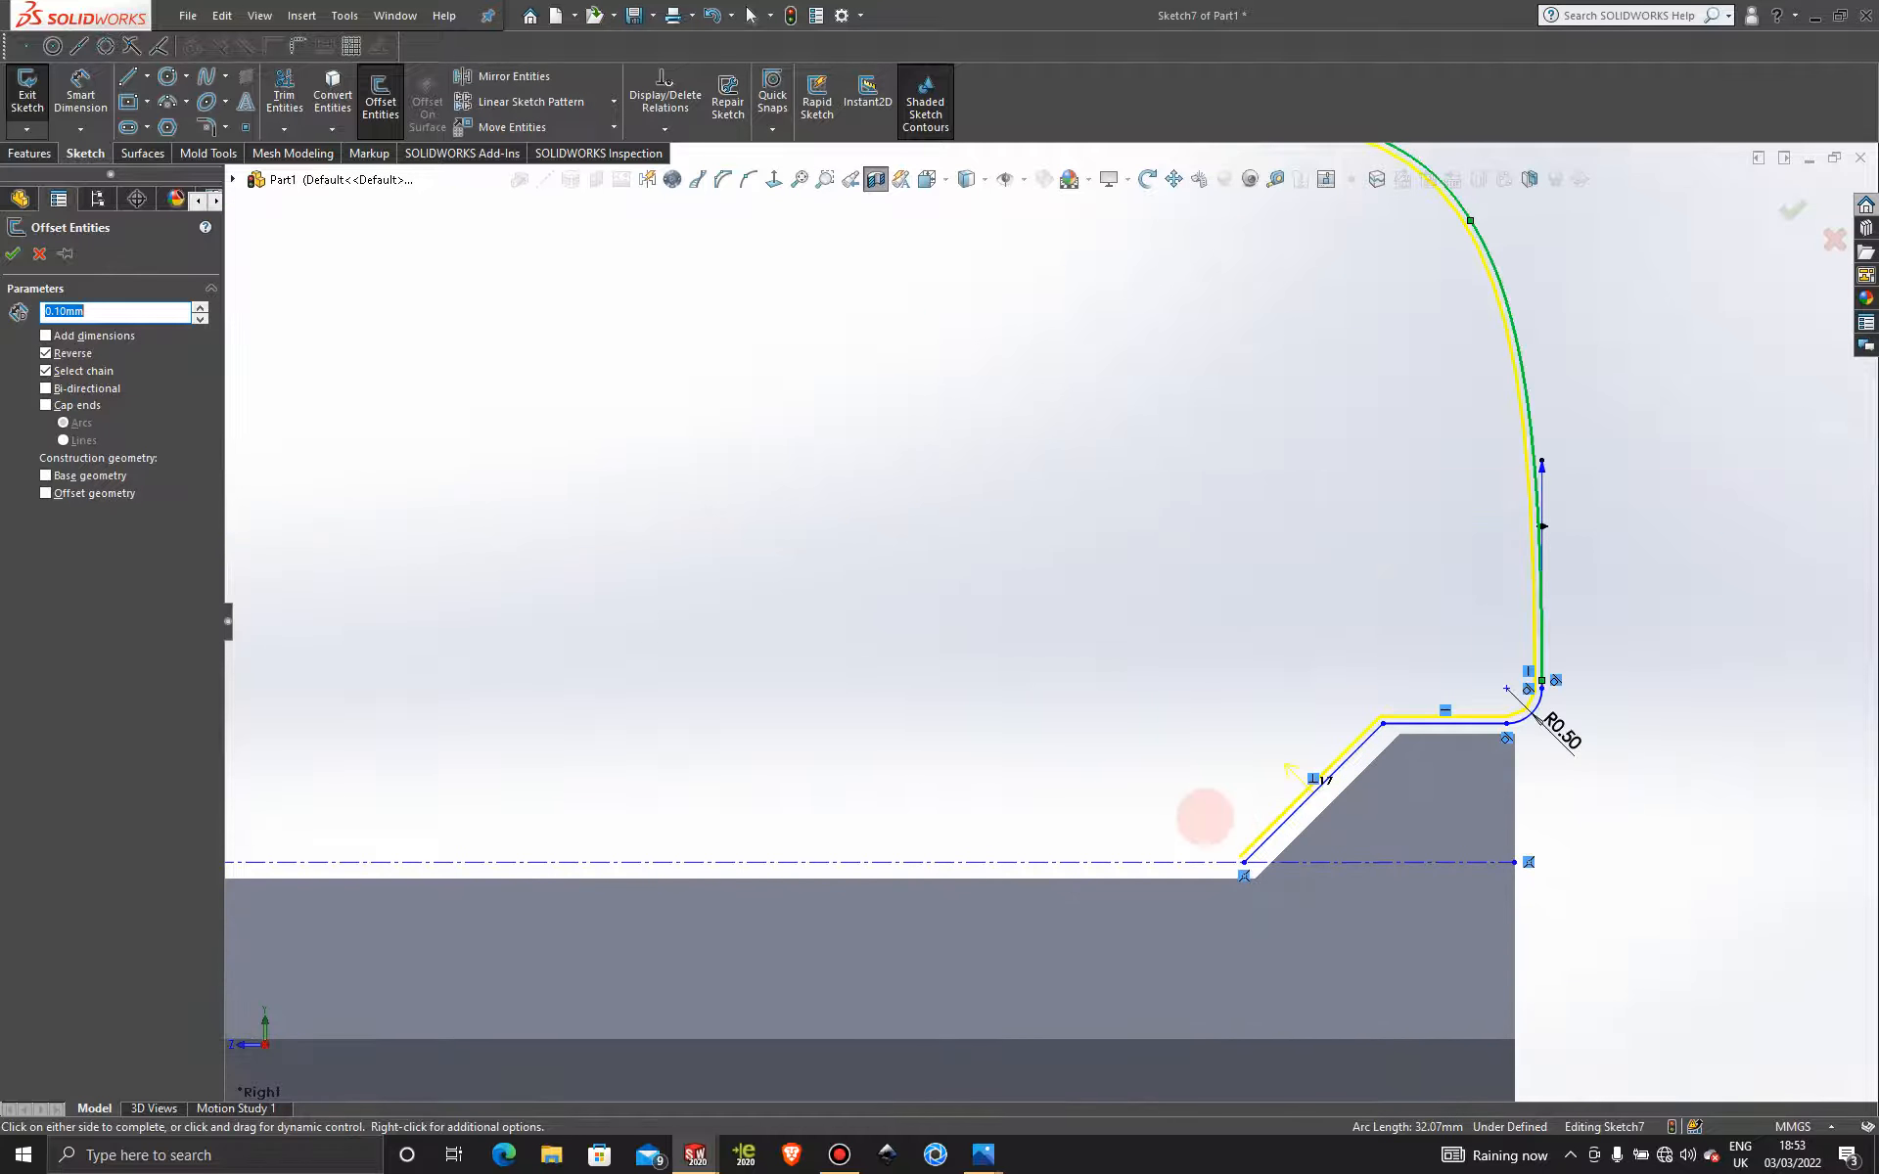
scroll(1204, 817, "down", 4)
left_click(1094, 731)
scroll(1046, 610, "up", 12)
scroll(421, 464, "down", 4)
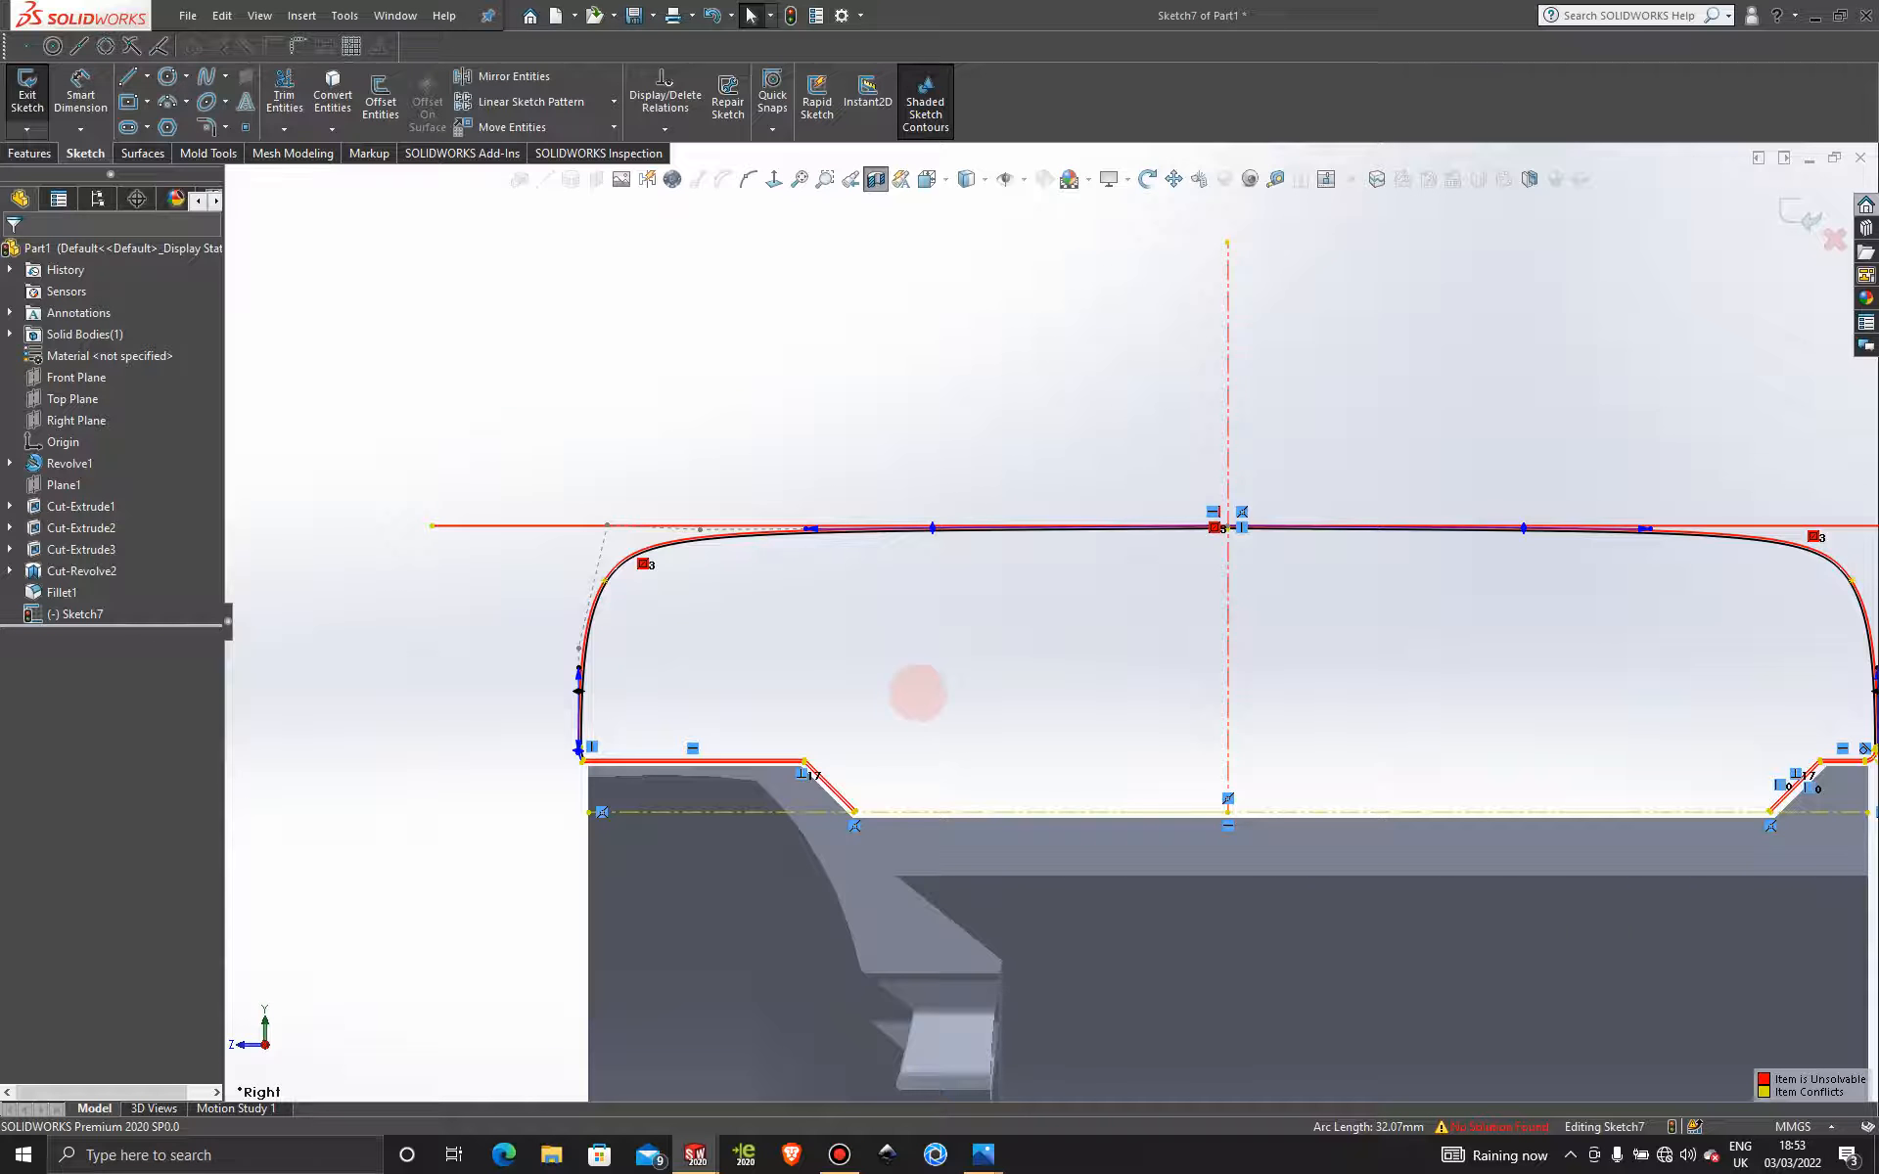
key("ctrl+z")
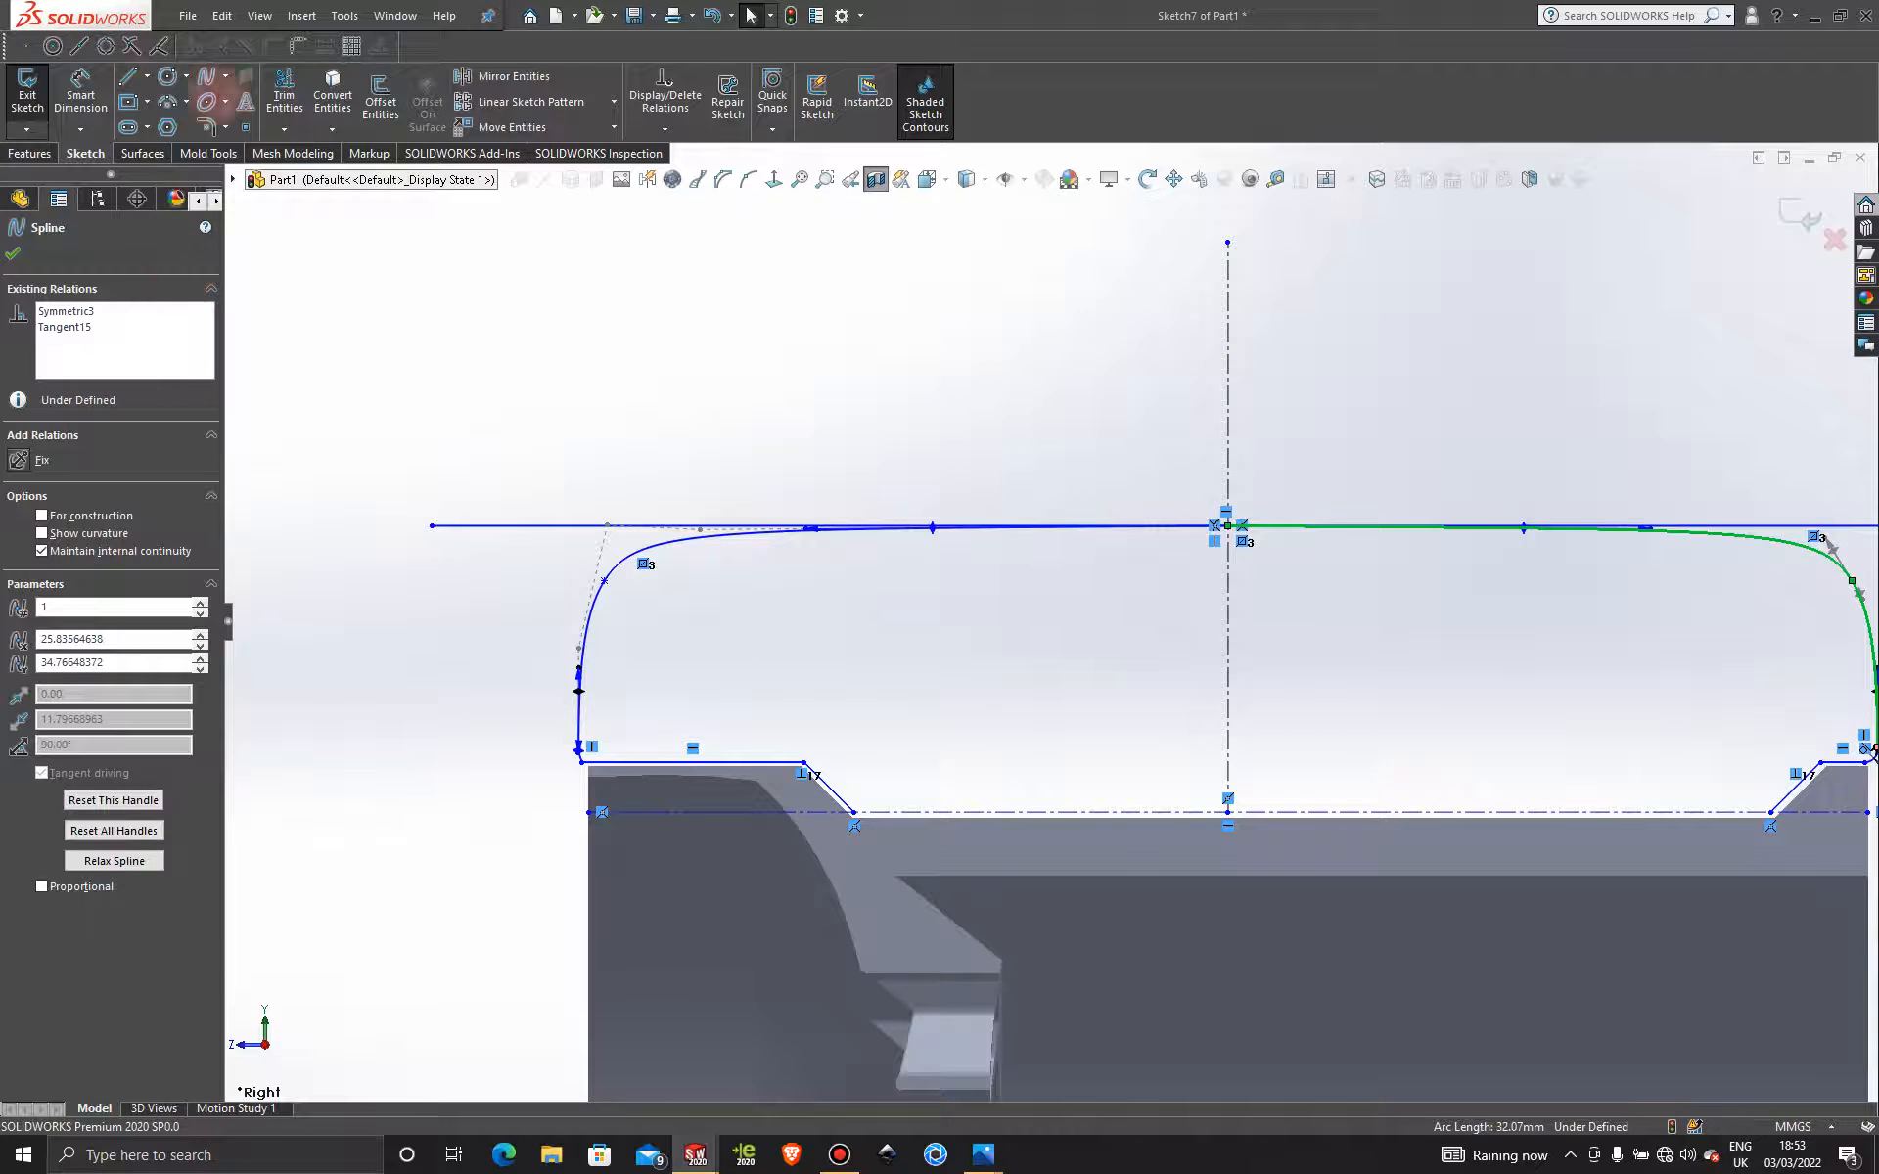
From the original side's lower diagonal end, sketch an inner line about 1 mm along the centerline, a parallel diagonal about 3.5 mm, and a line about 8.7 mm outward.
left_click(127, 77)
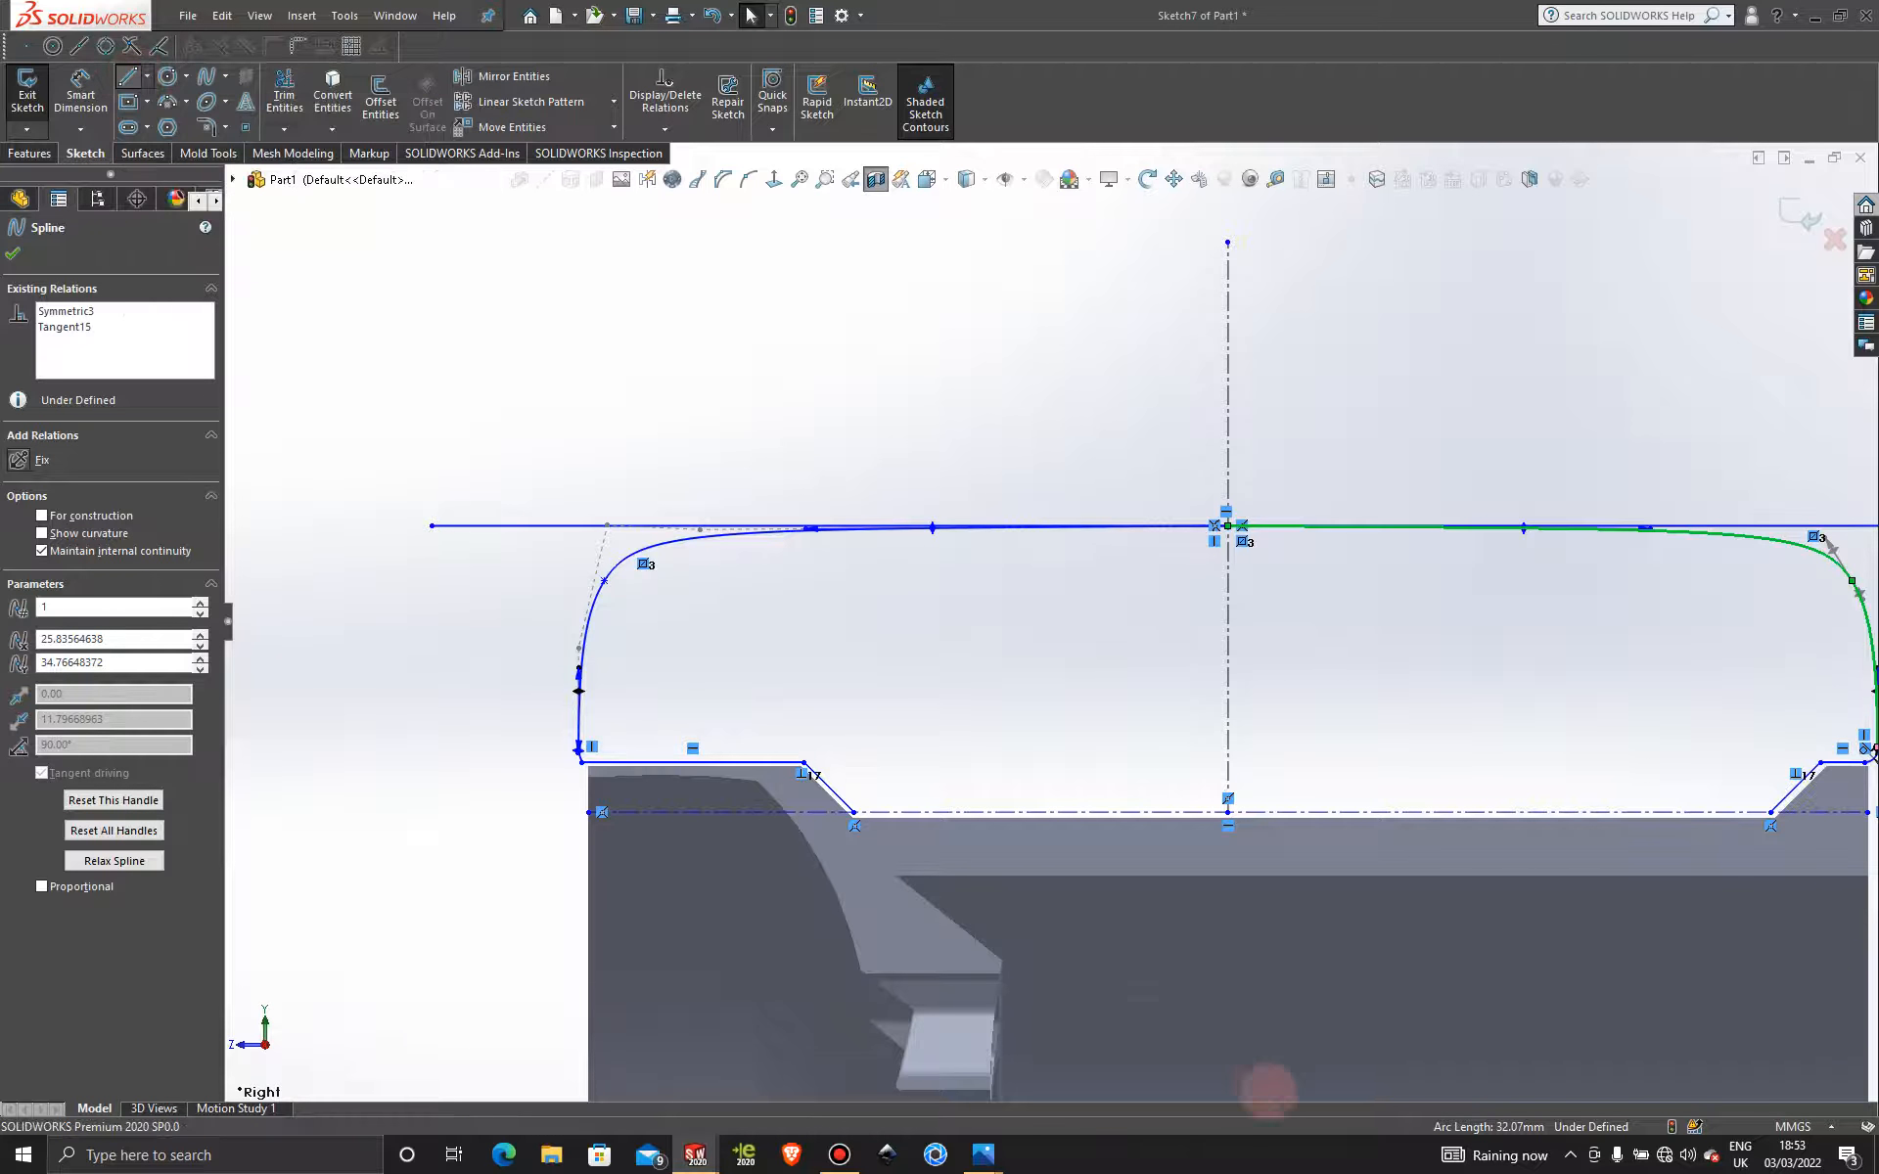
scroll(874, 851, "down", 3)
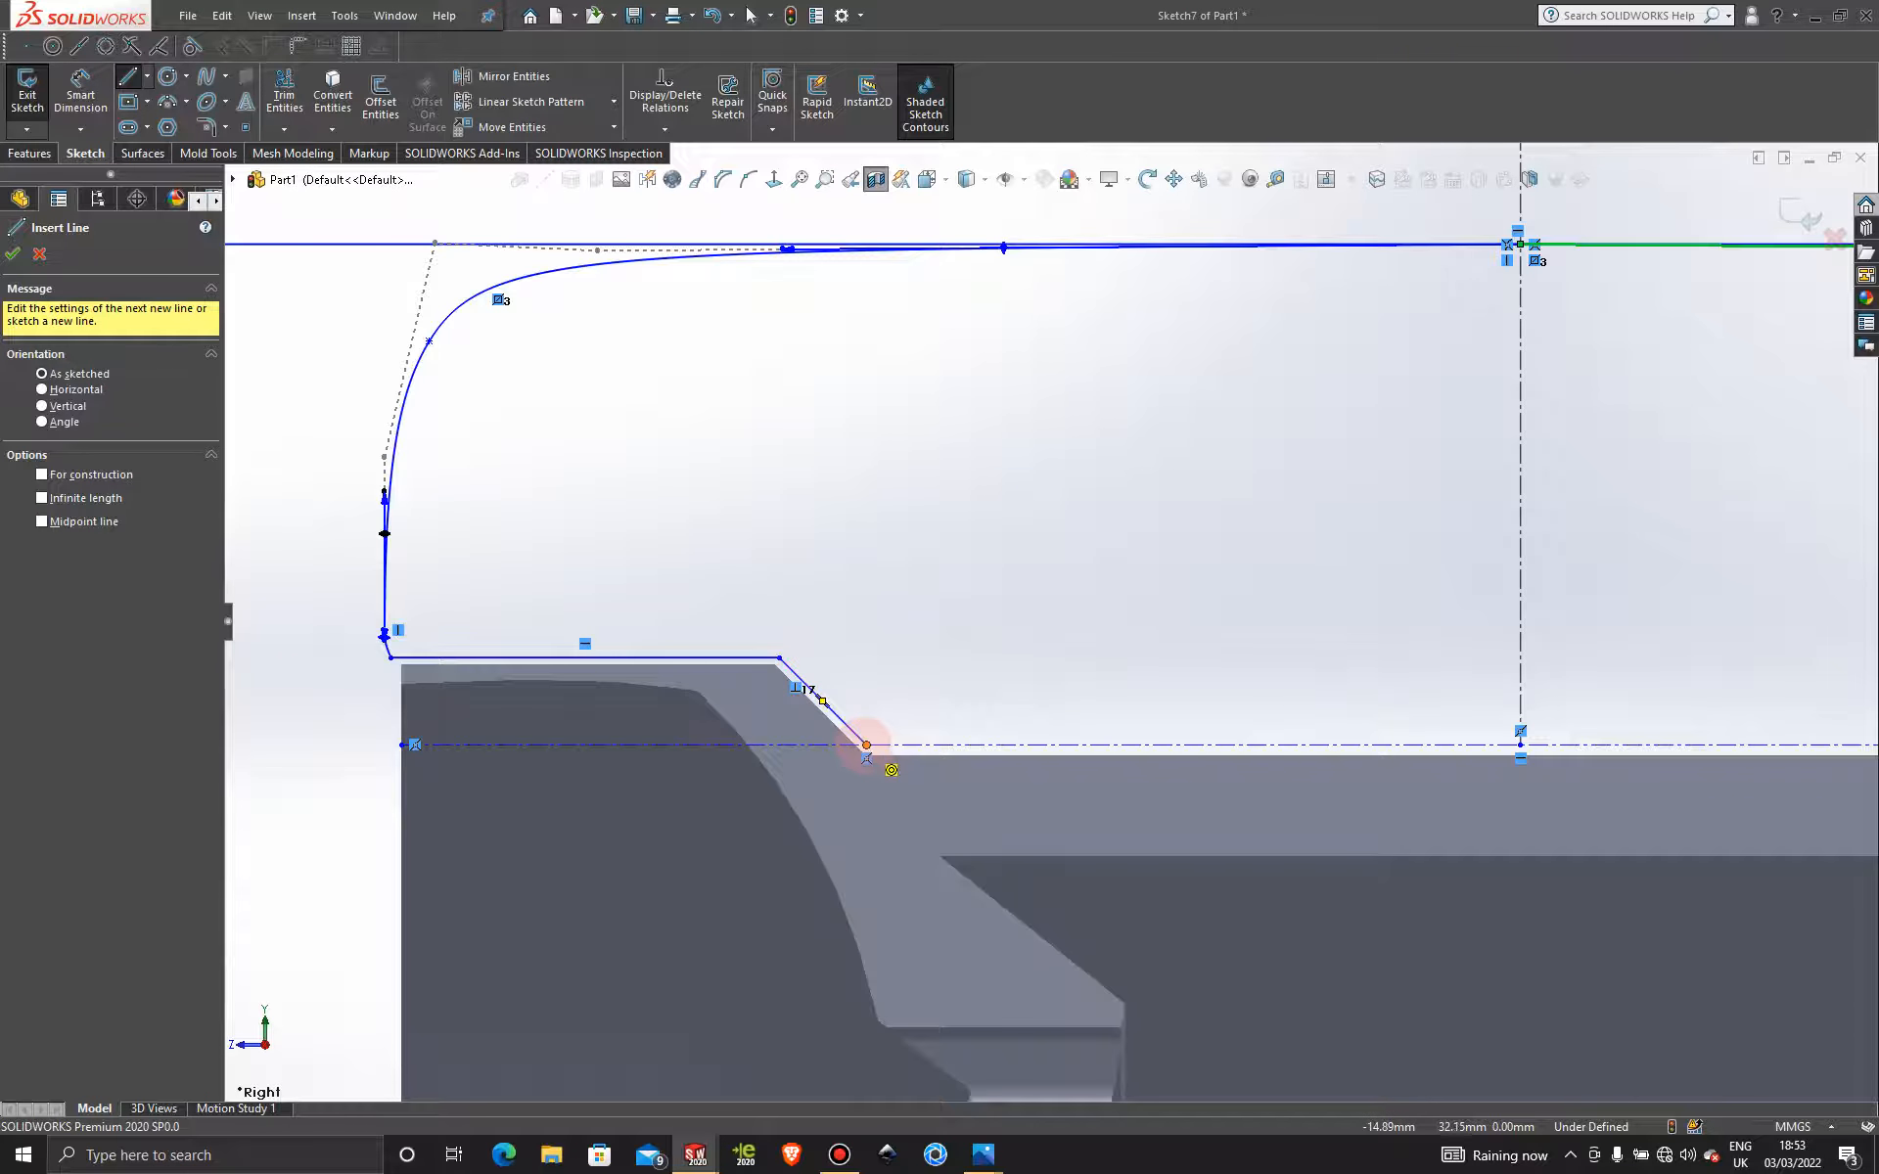
left_click(866, 744)
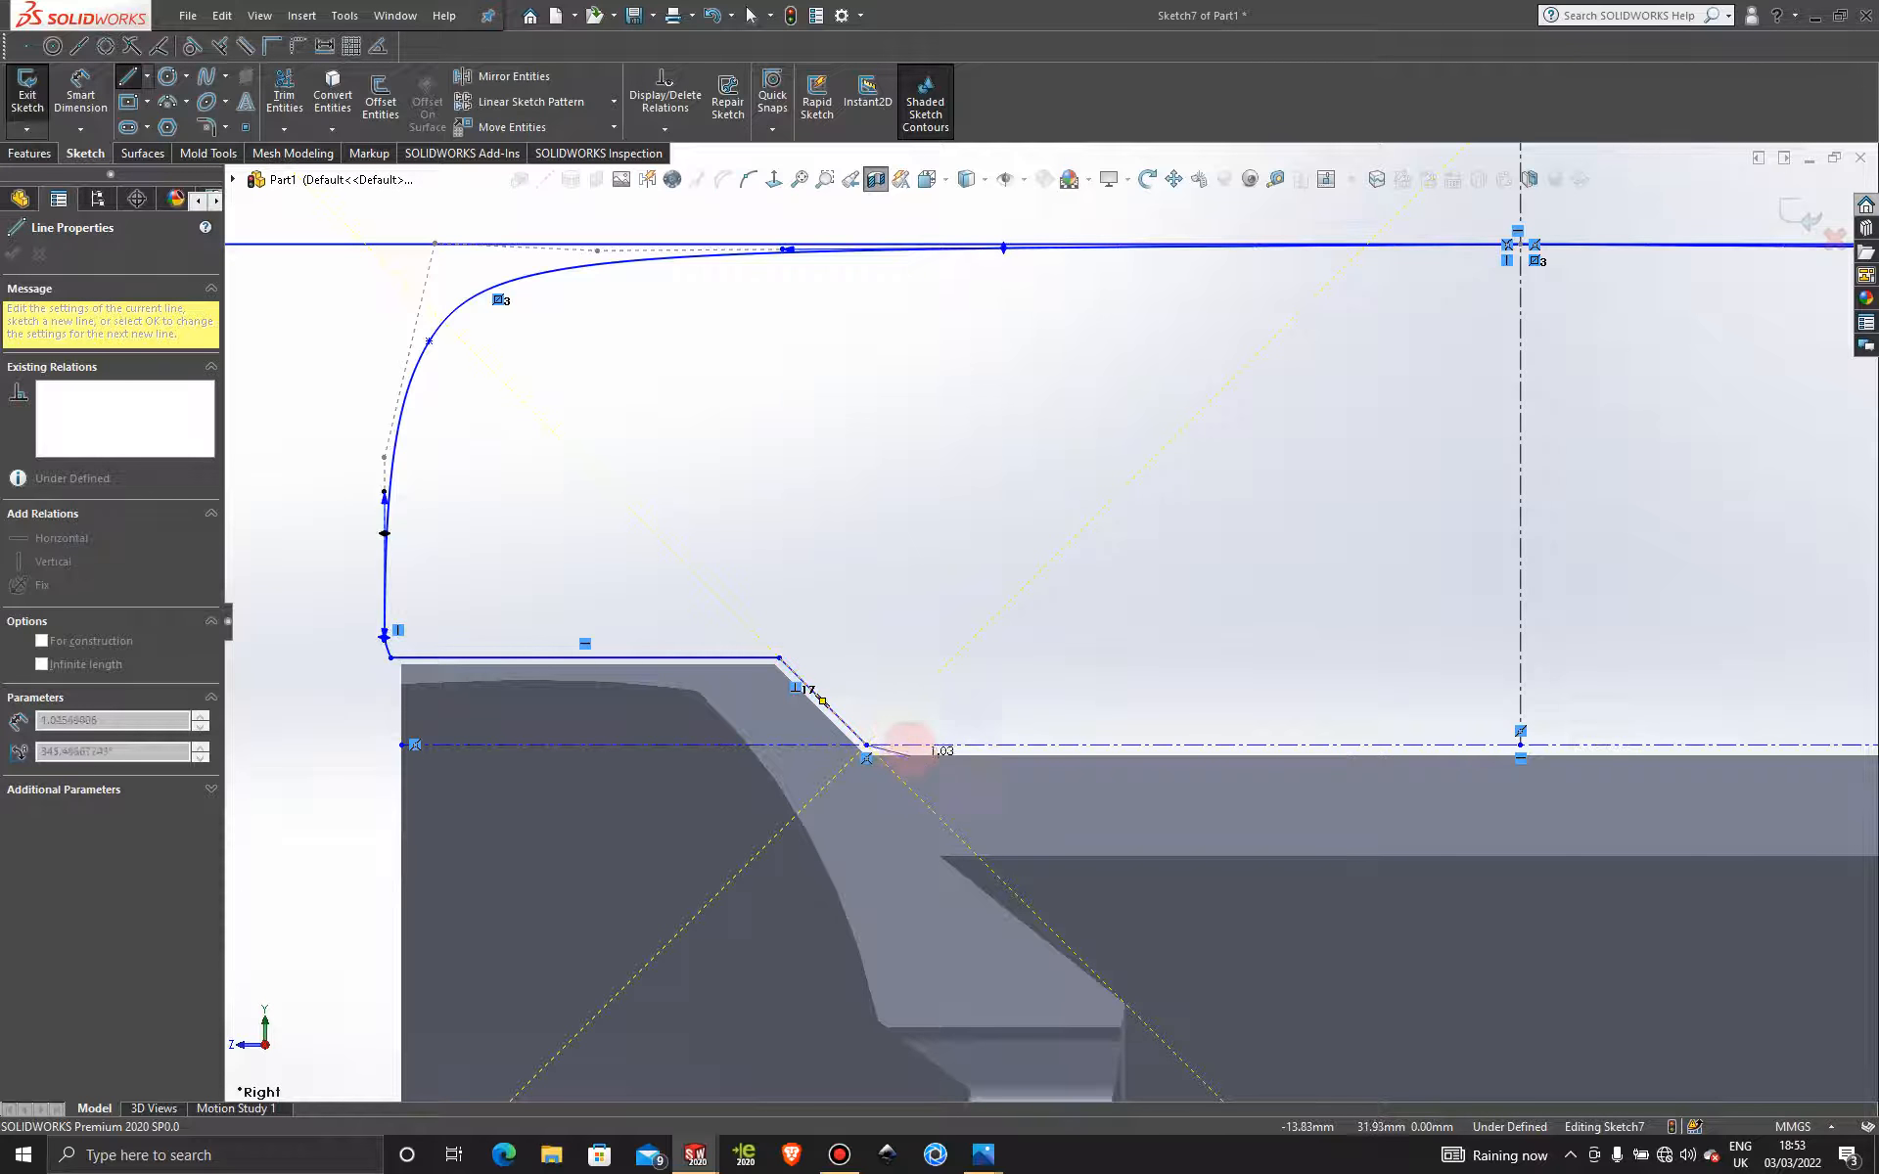
left_click_drag(804, 656, 800, 630)
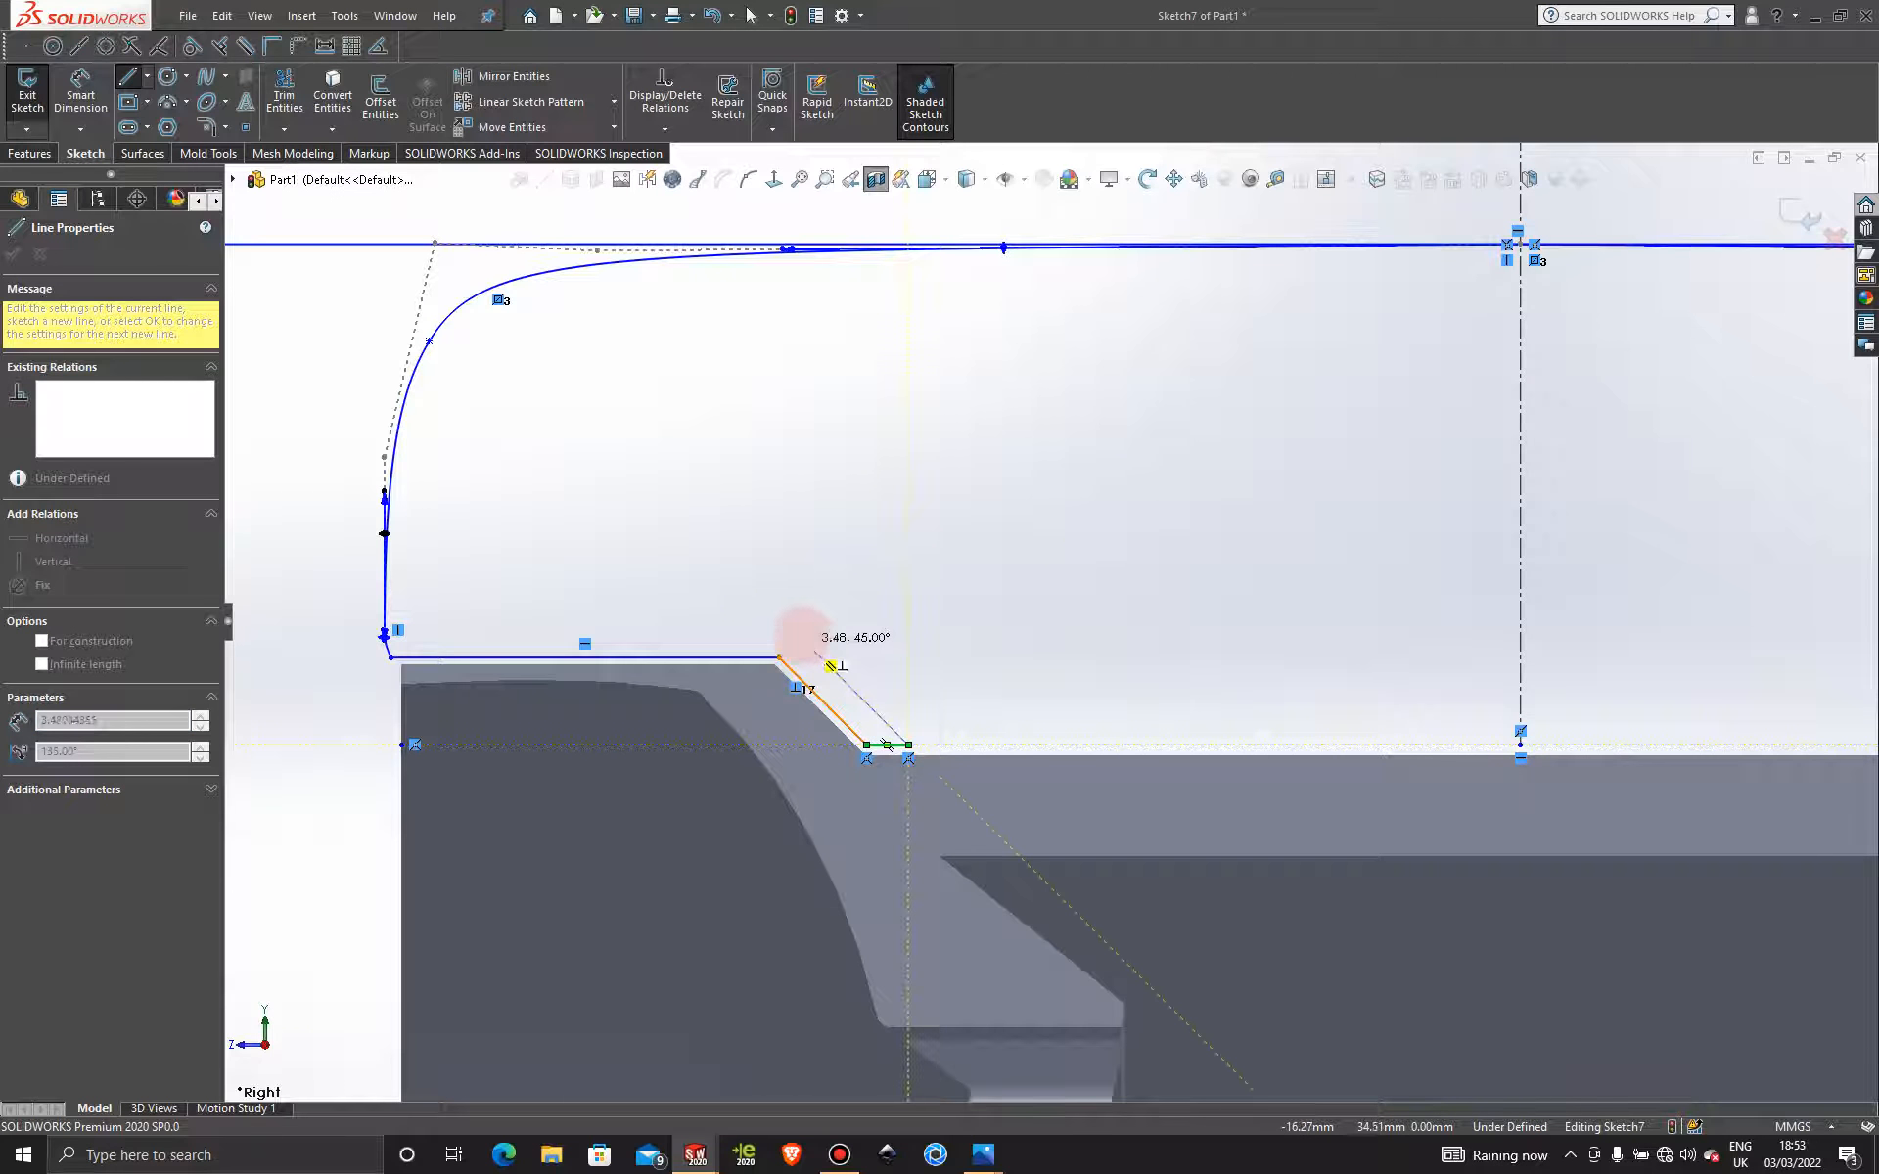
left_click(793, 631)
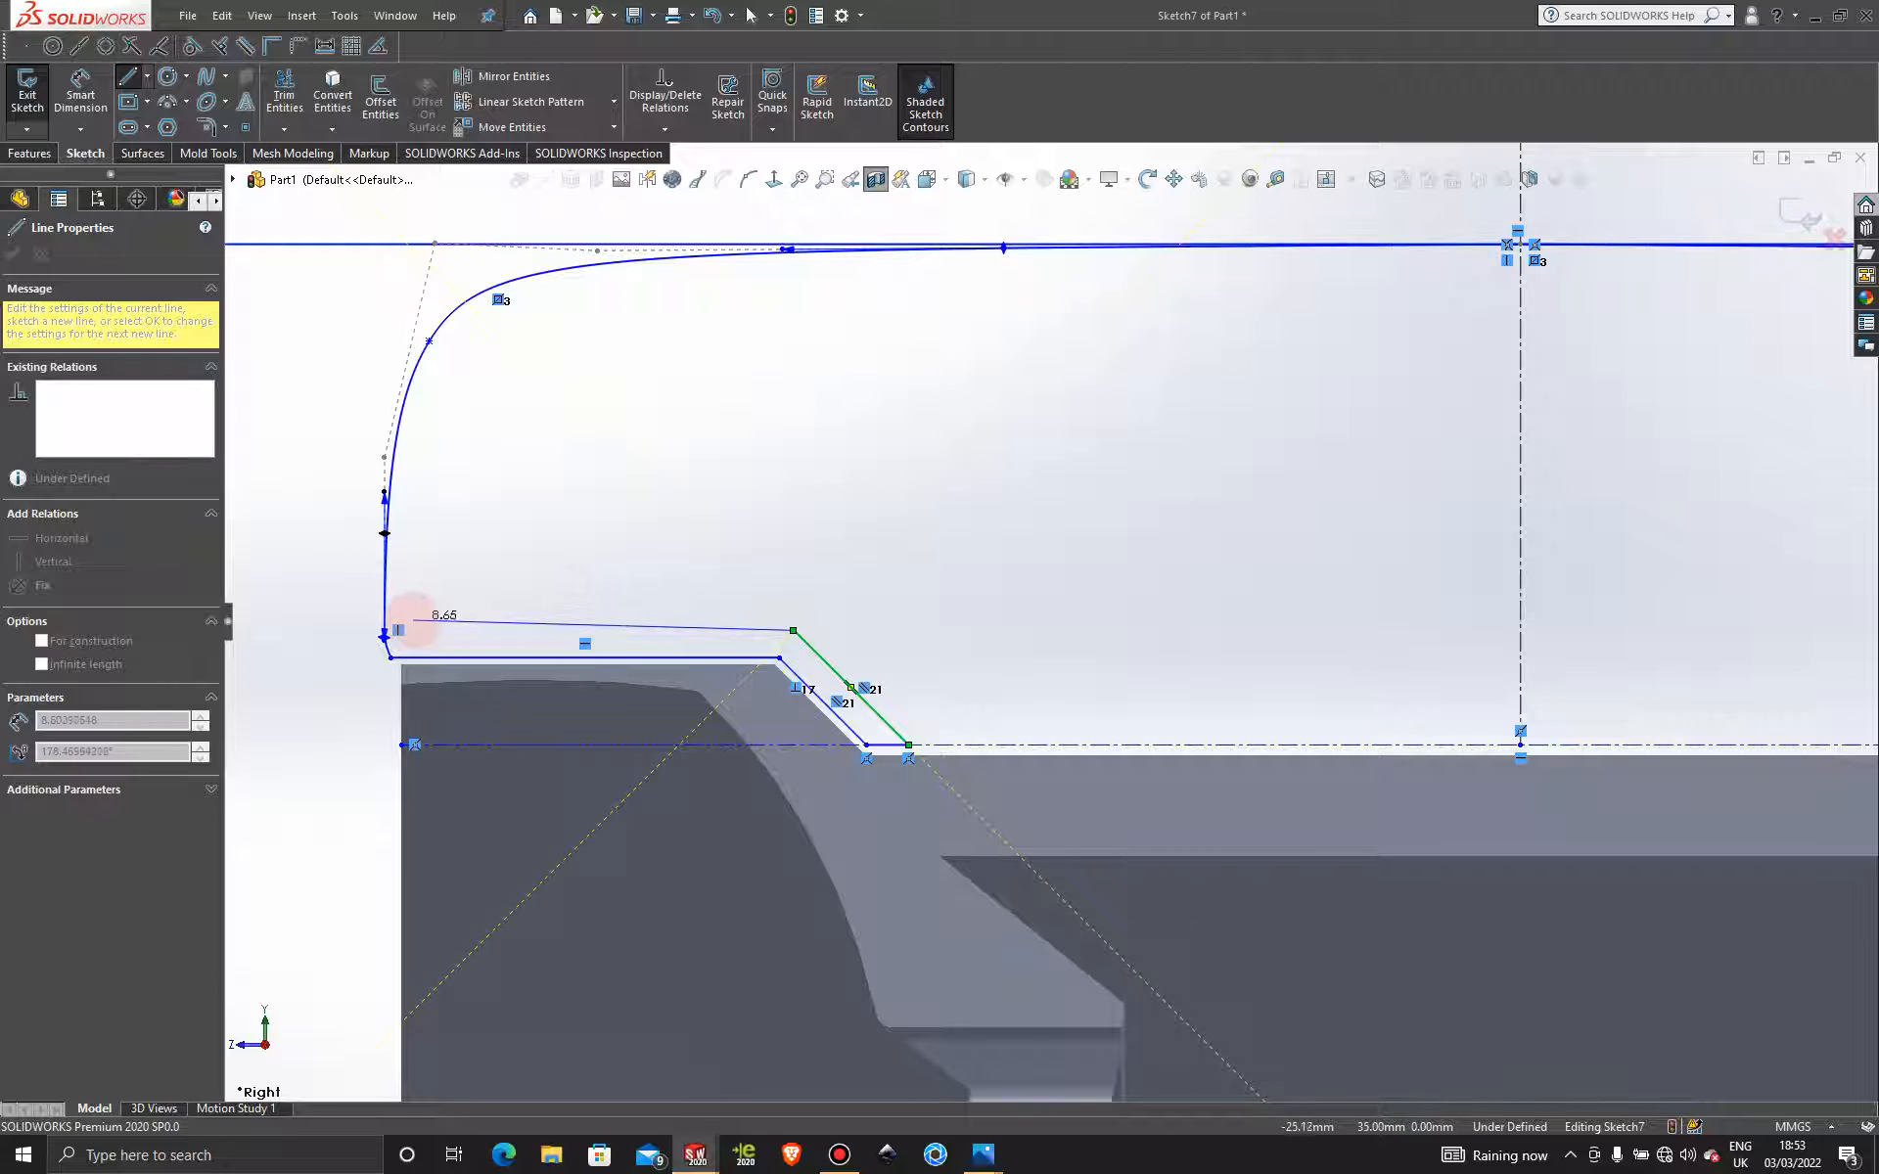
left_click(409, 620)
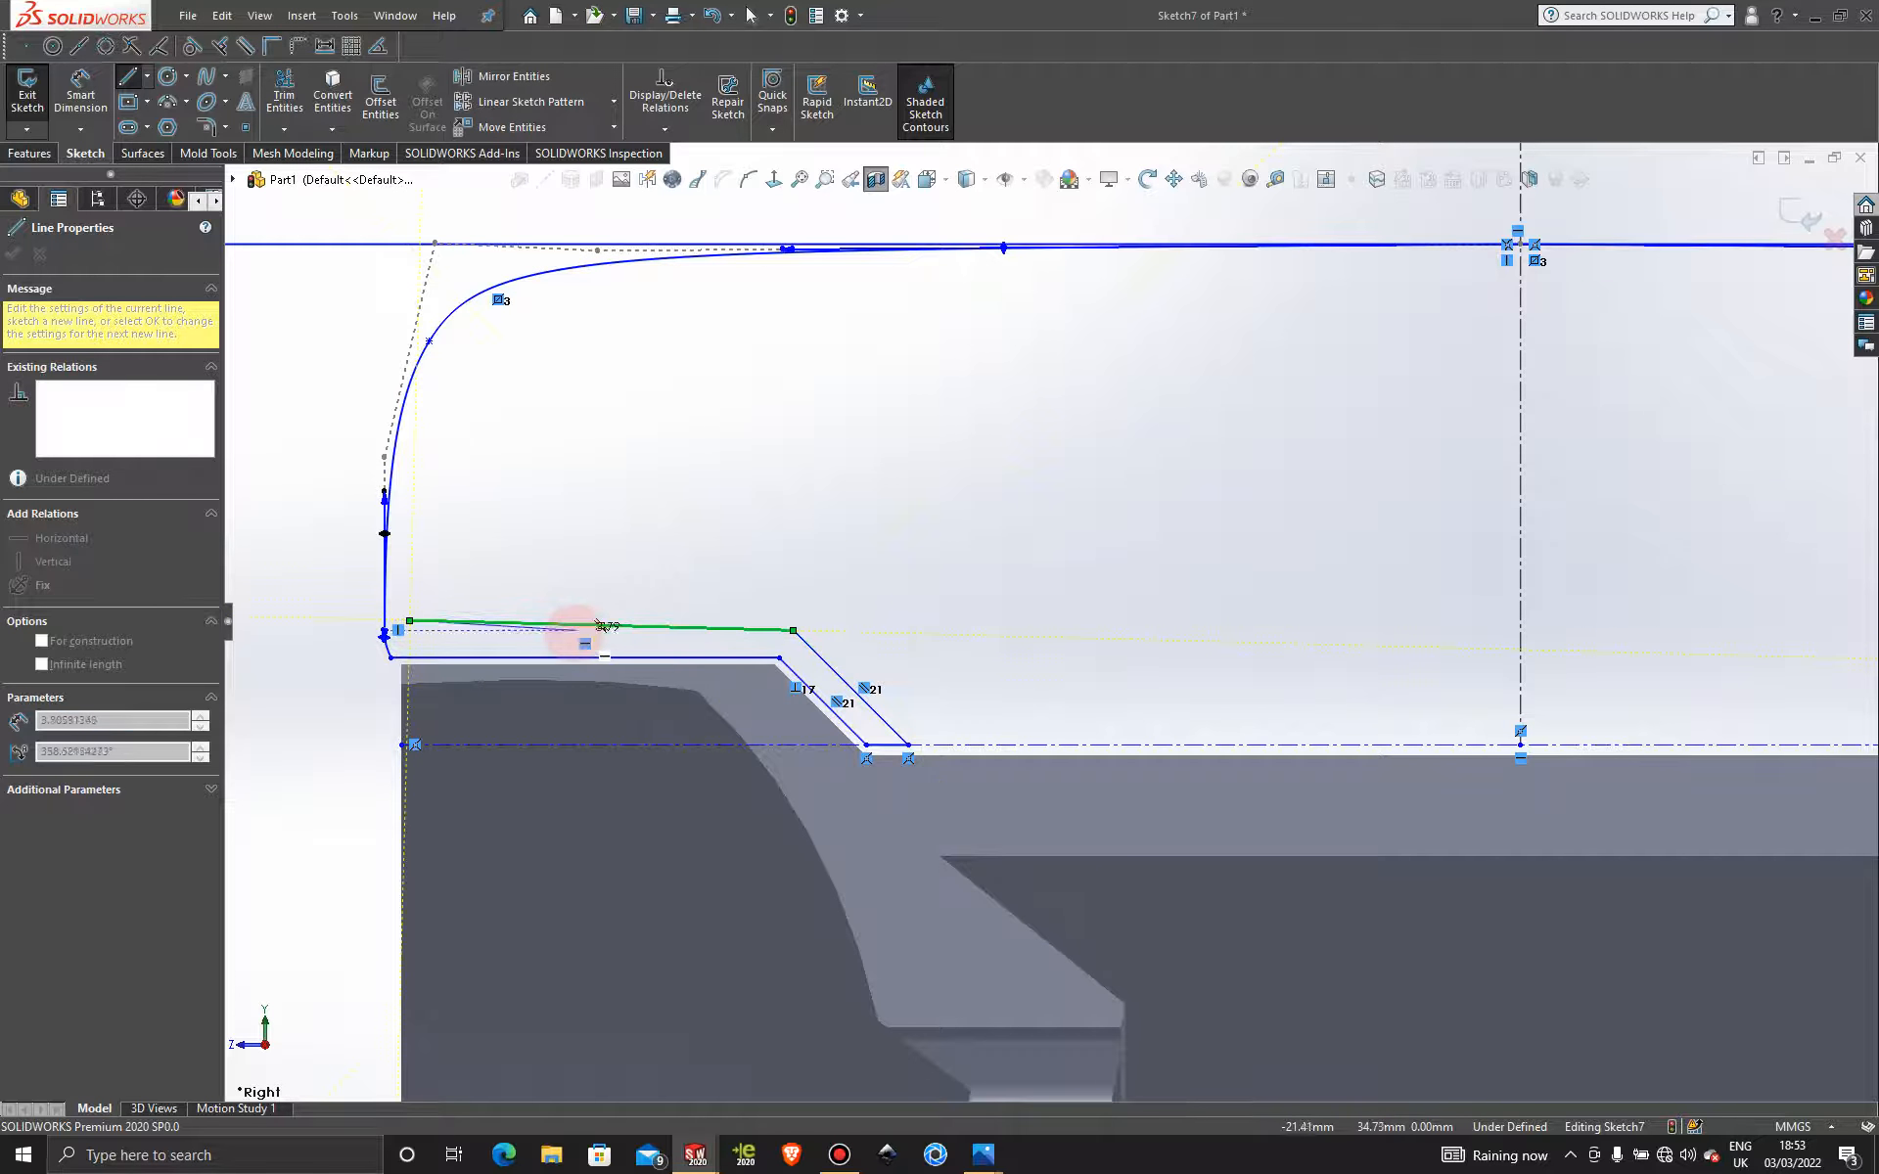
key("Escape")
Level the long inner line to horizontal, and move it and the inner diagonal closer to the outer profile.
scroll(470, 636, "down", 1)
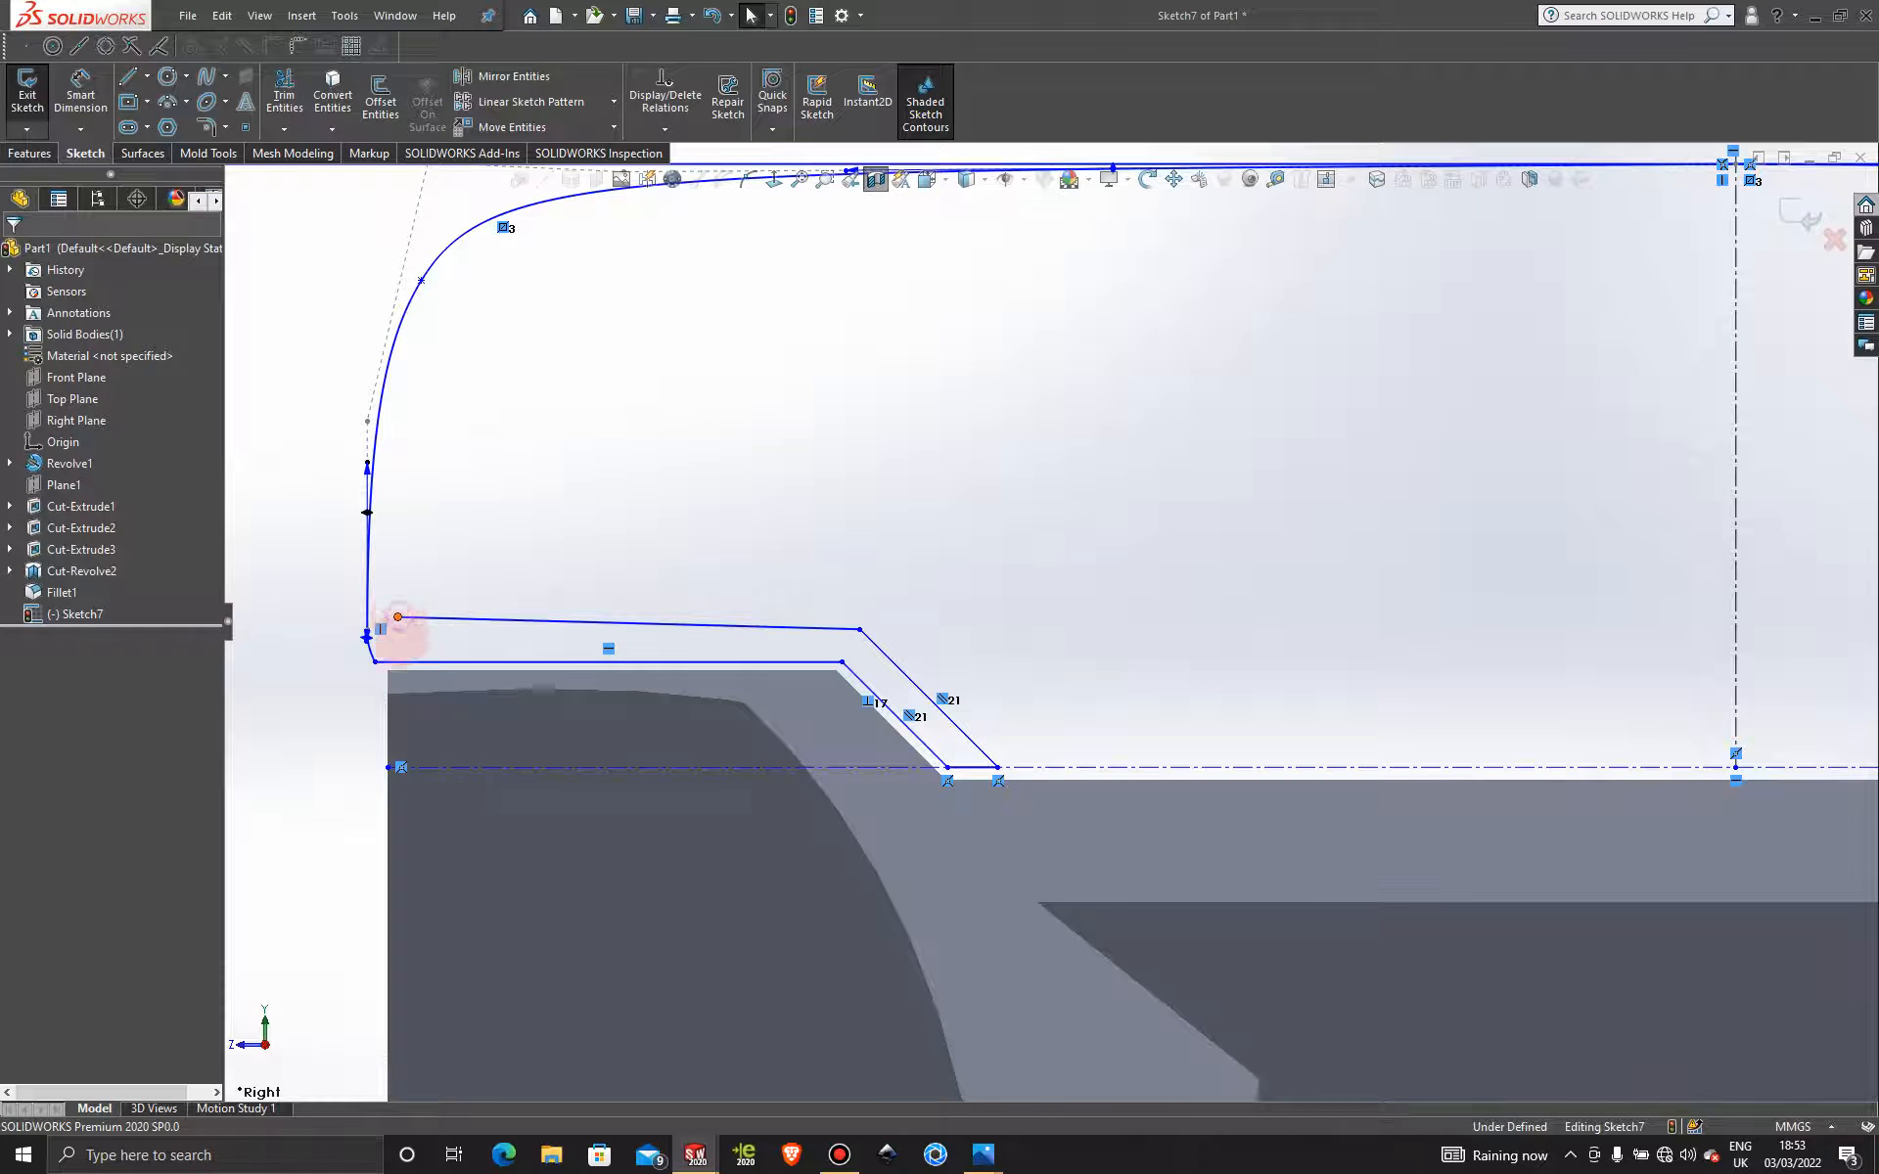
mouse_move(398, 617)
left_mouse_down()
mouse_move(399, 647)
mouse_move(405, 629)
left_mouse_up()
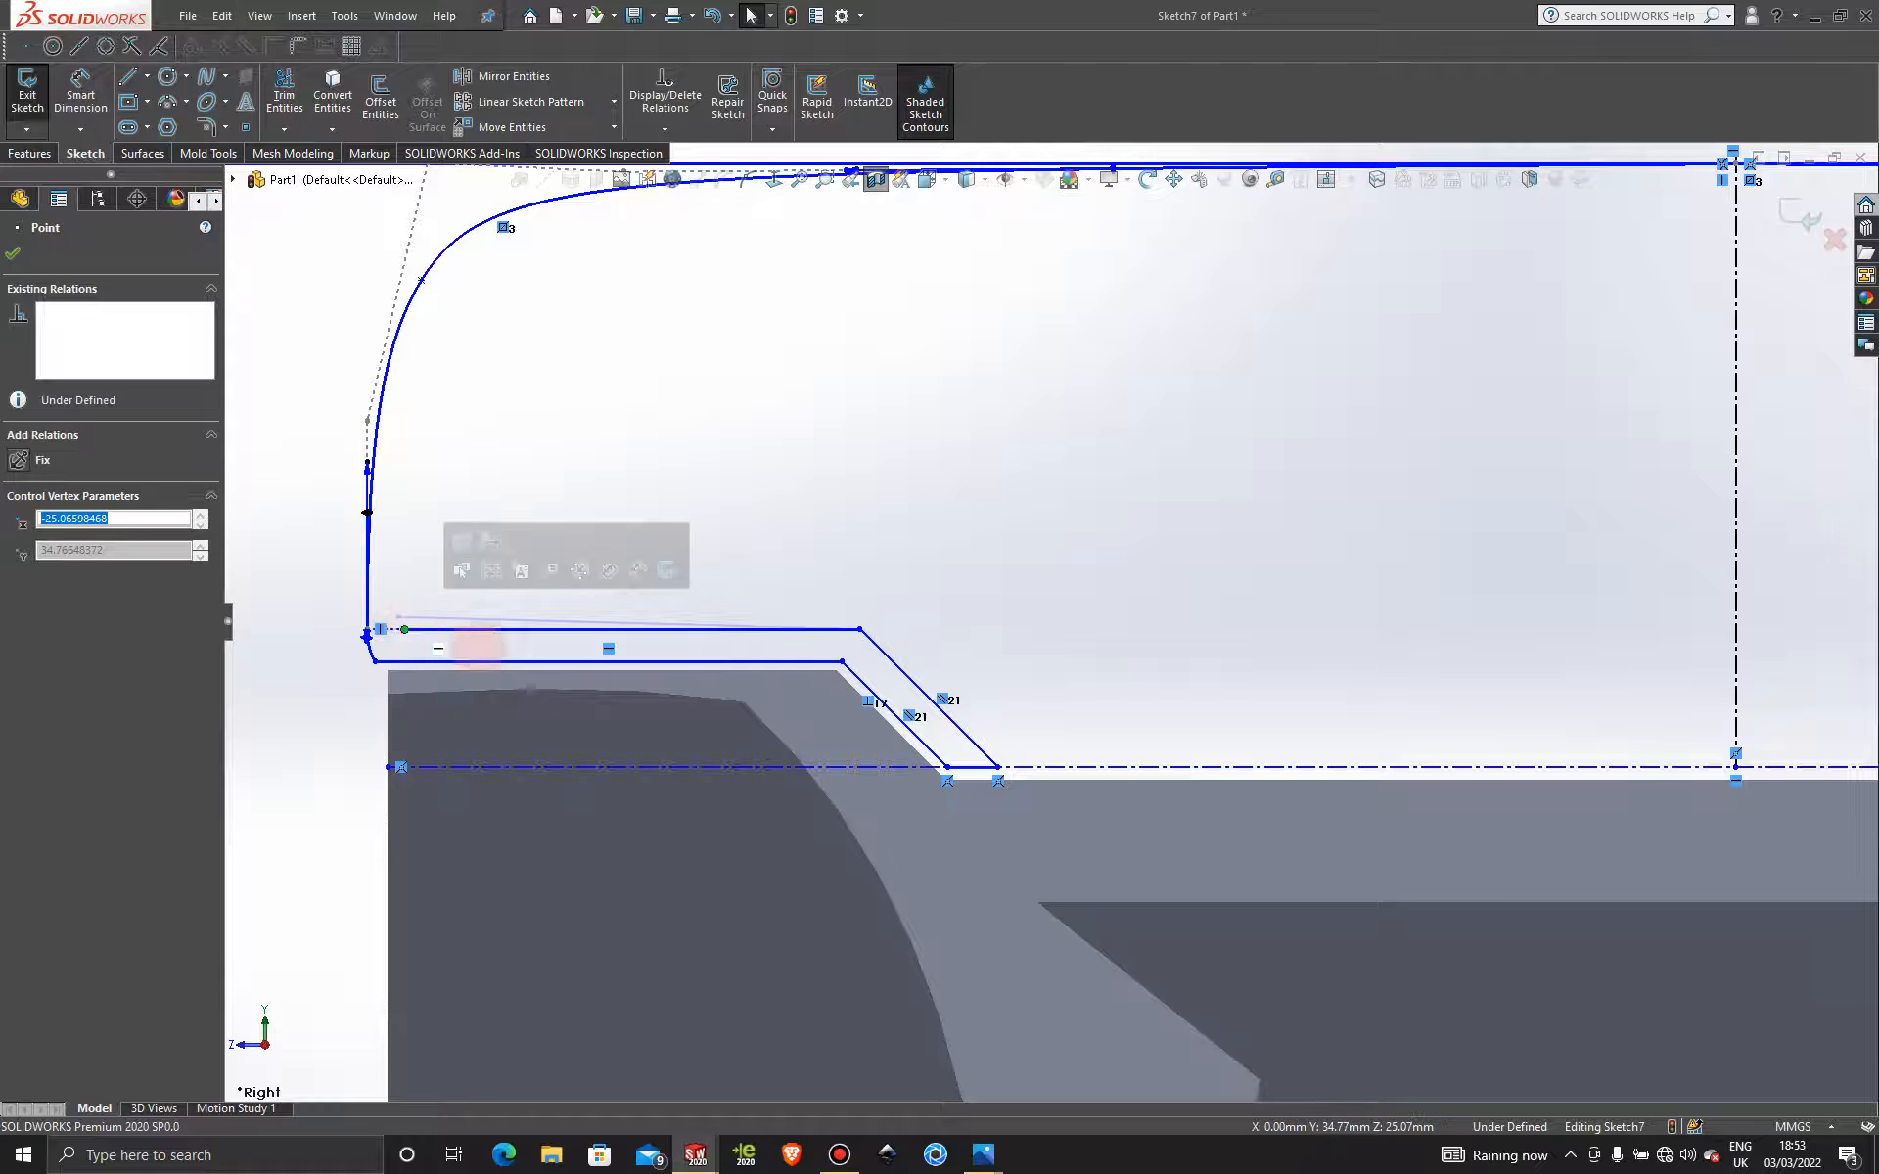
left_click_drag(739, 626, 742, 648)
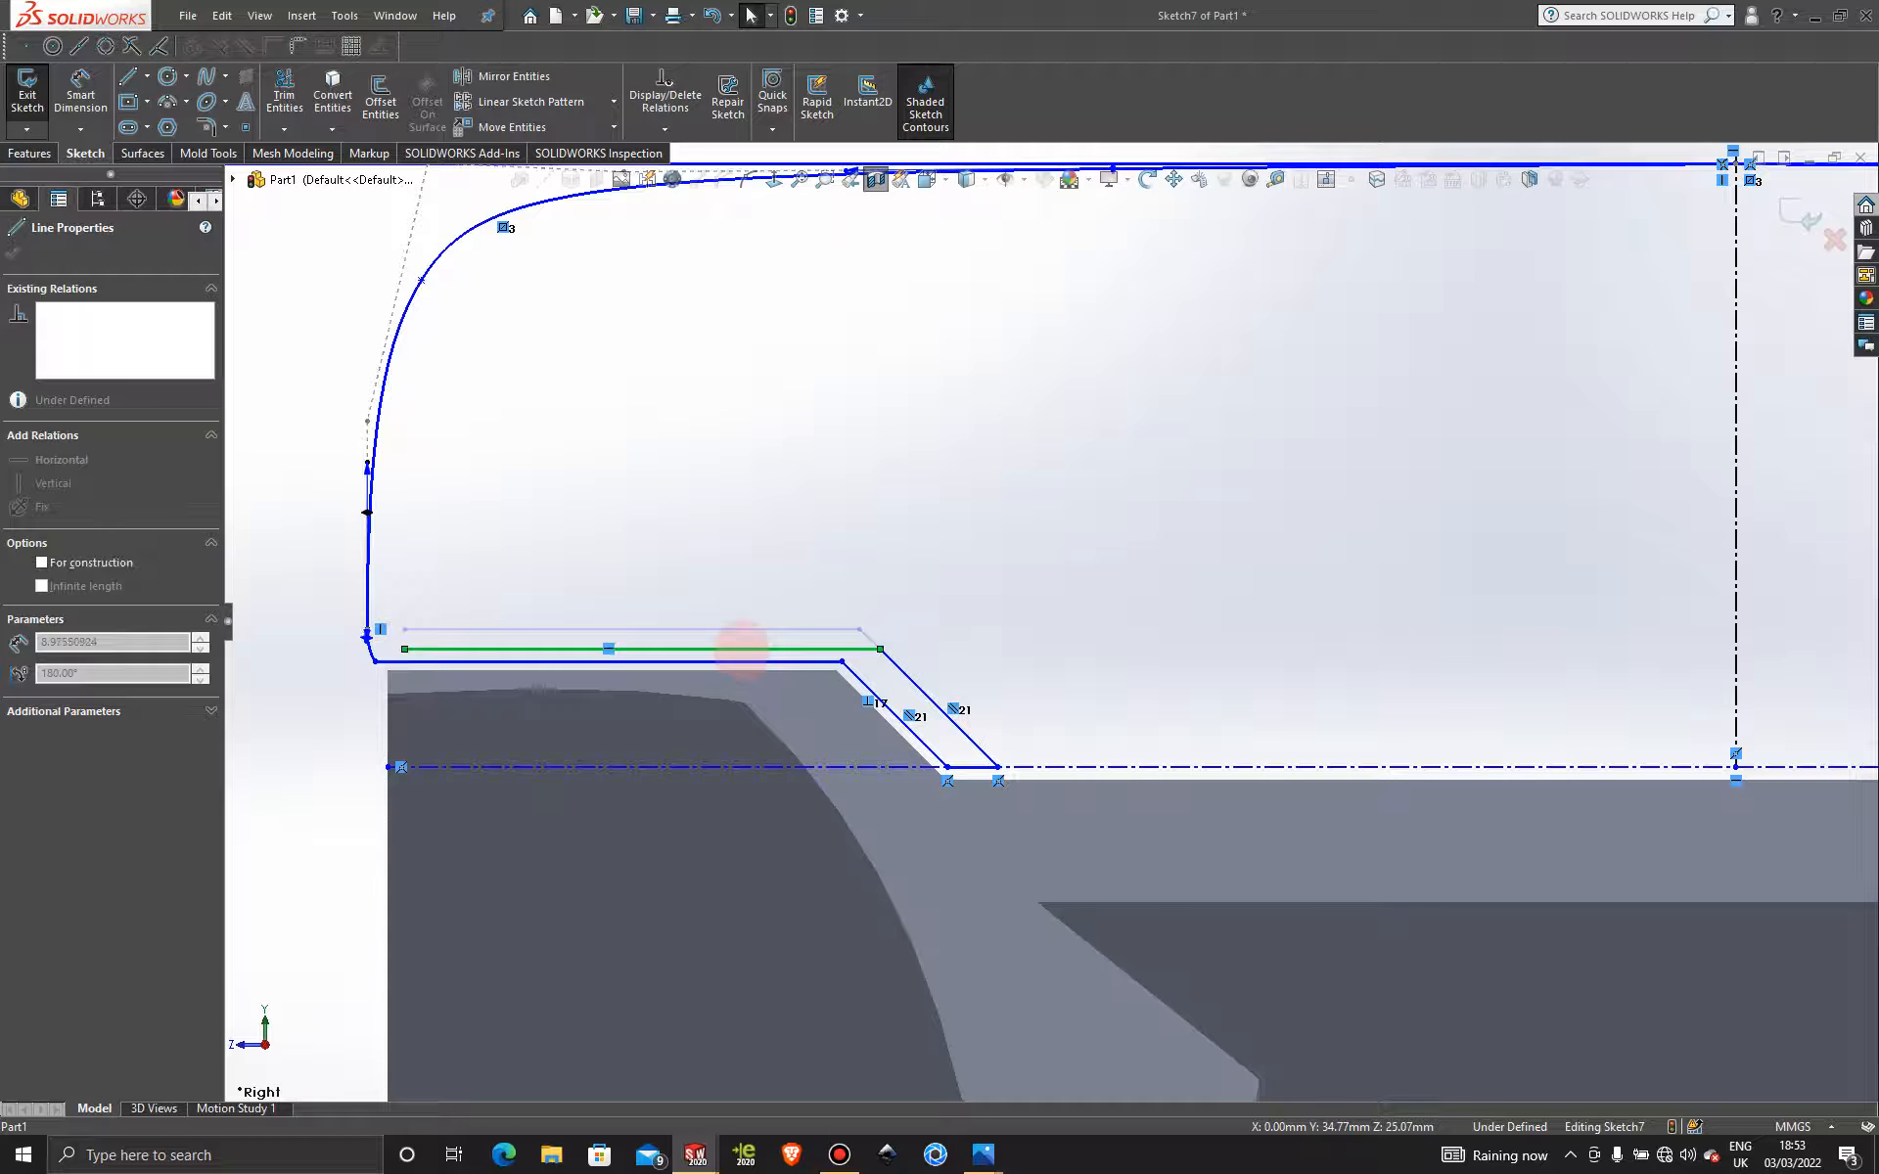
left_click_drag(934, 704, 909, 704)
Sketch a two-point spline from the outer end of the long inner line up to just below the outer profile's top, short of the vertical centerline.
scroll(1048, 620, "up", 3)
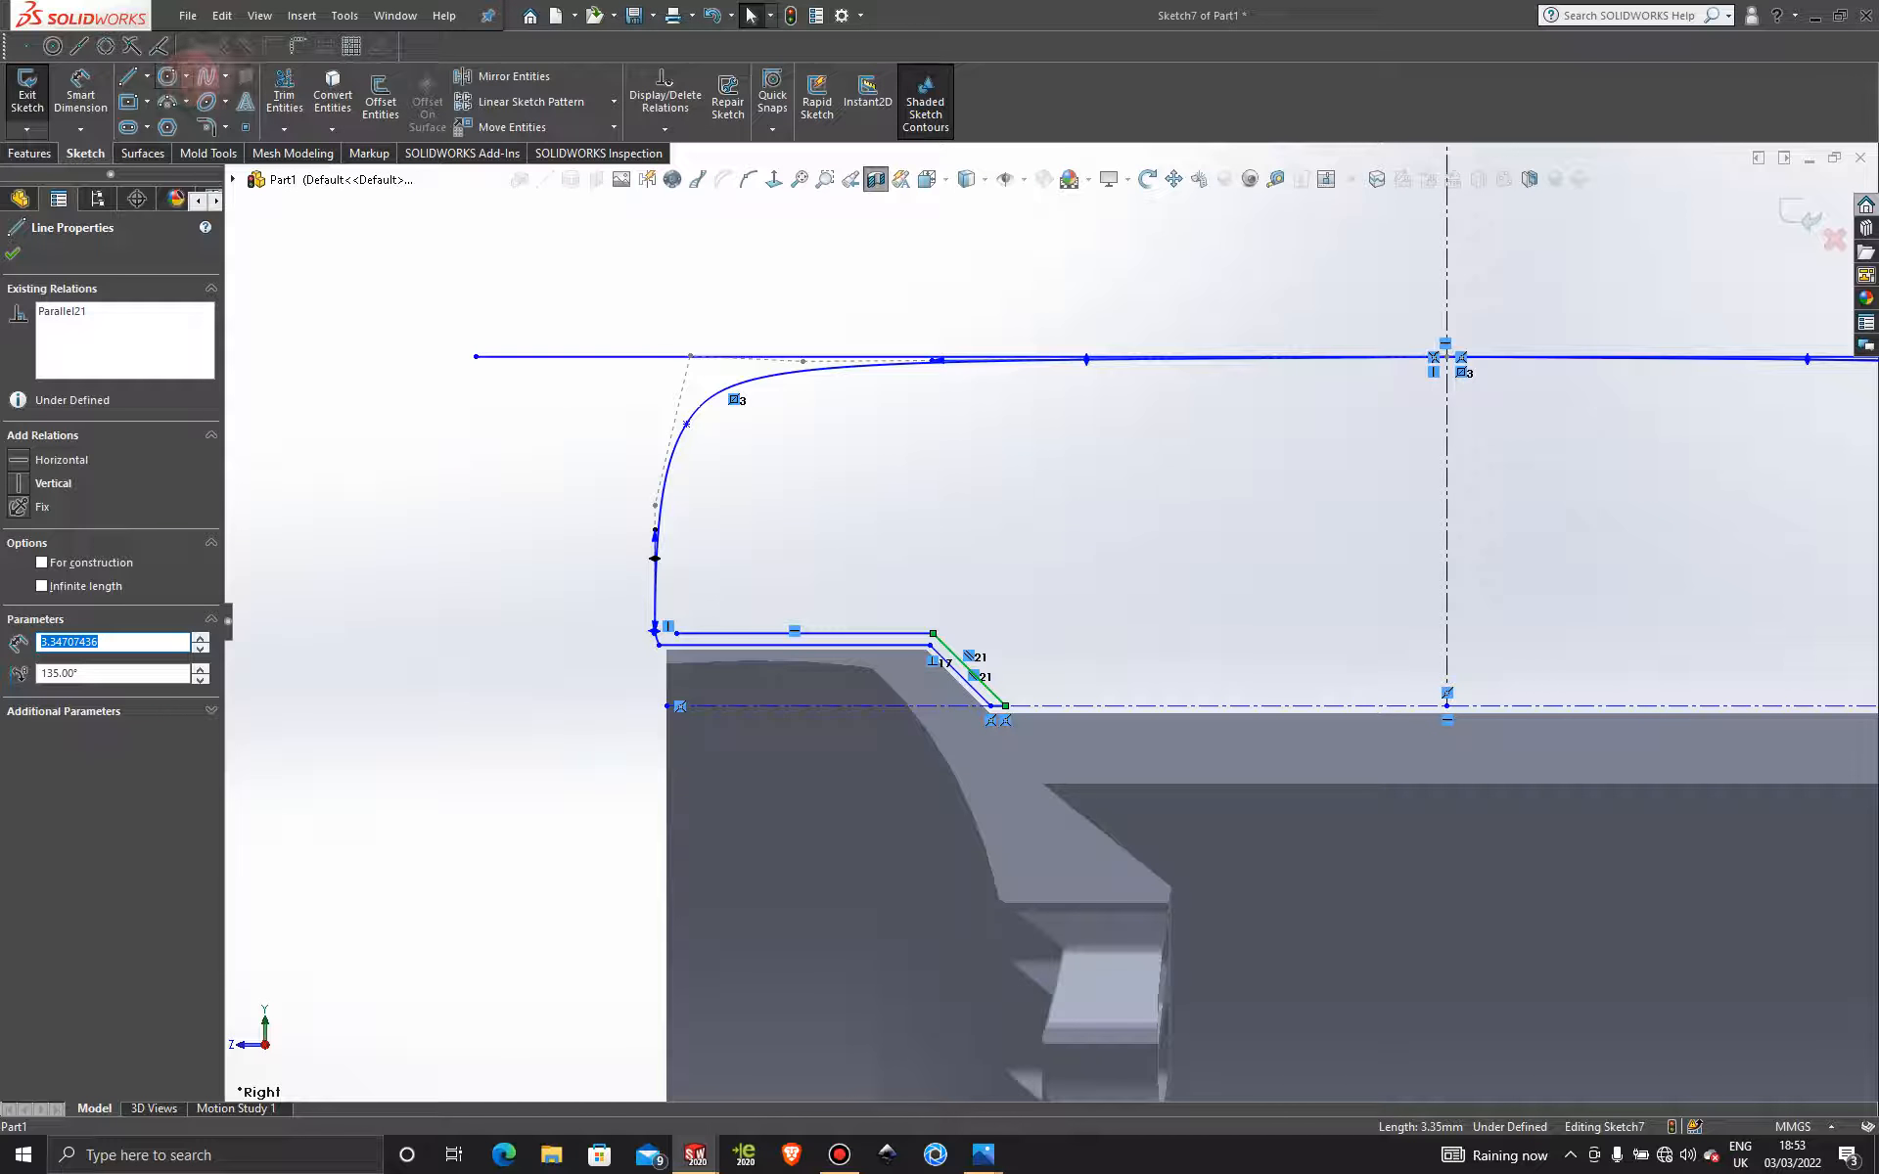
left_click(205, 76)
left_click(675, 632)
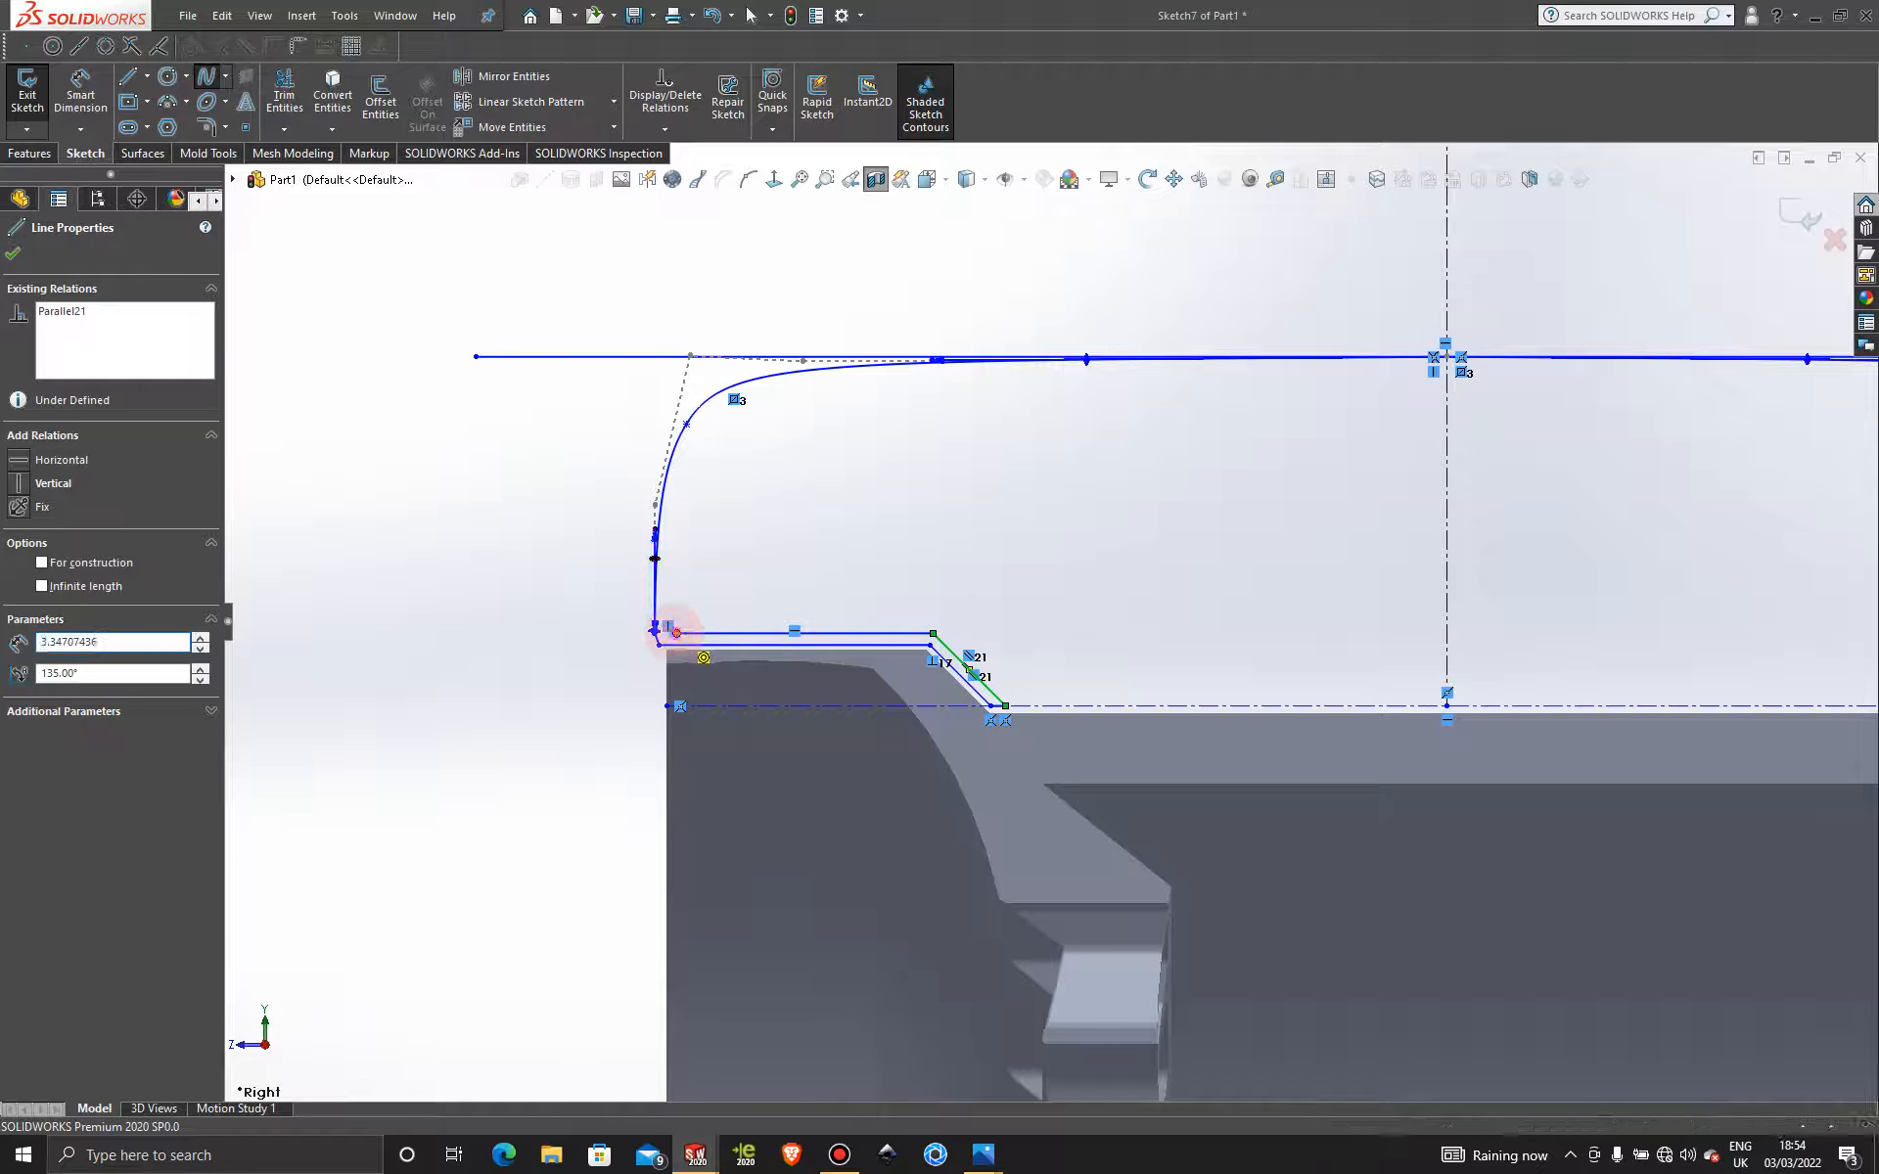
scroll(1405, 433, "down", 5)
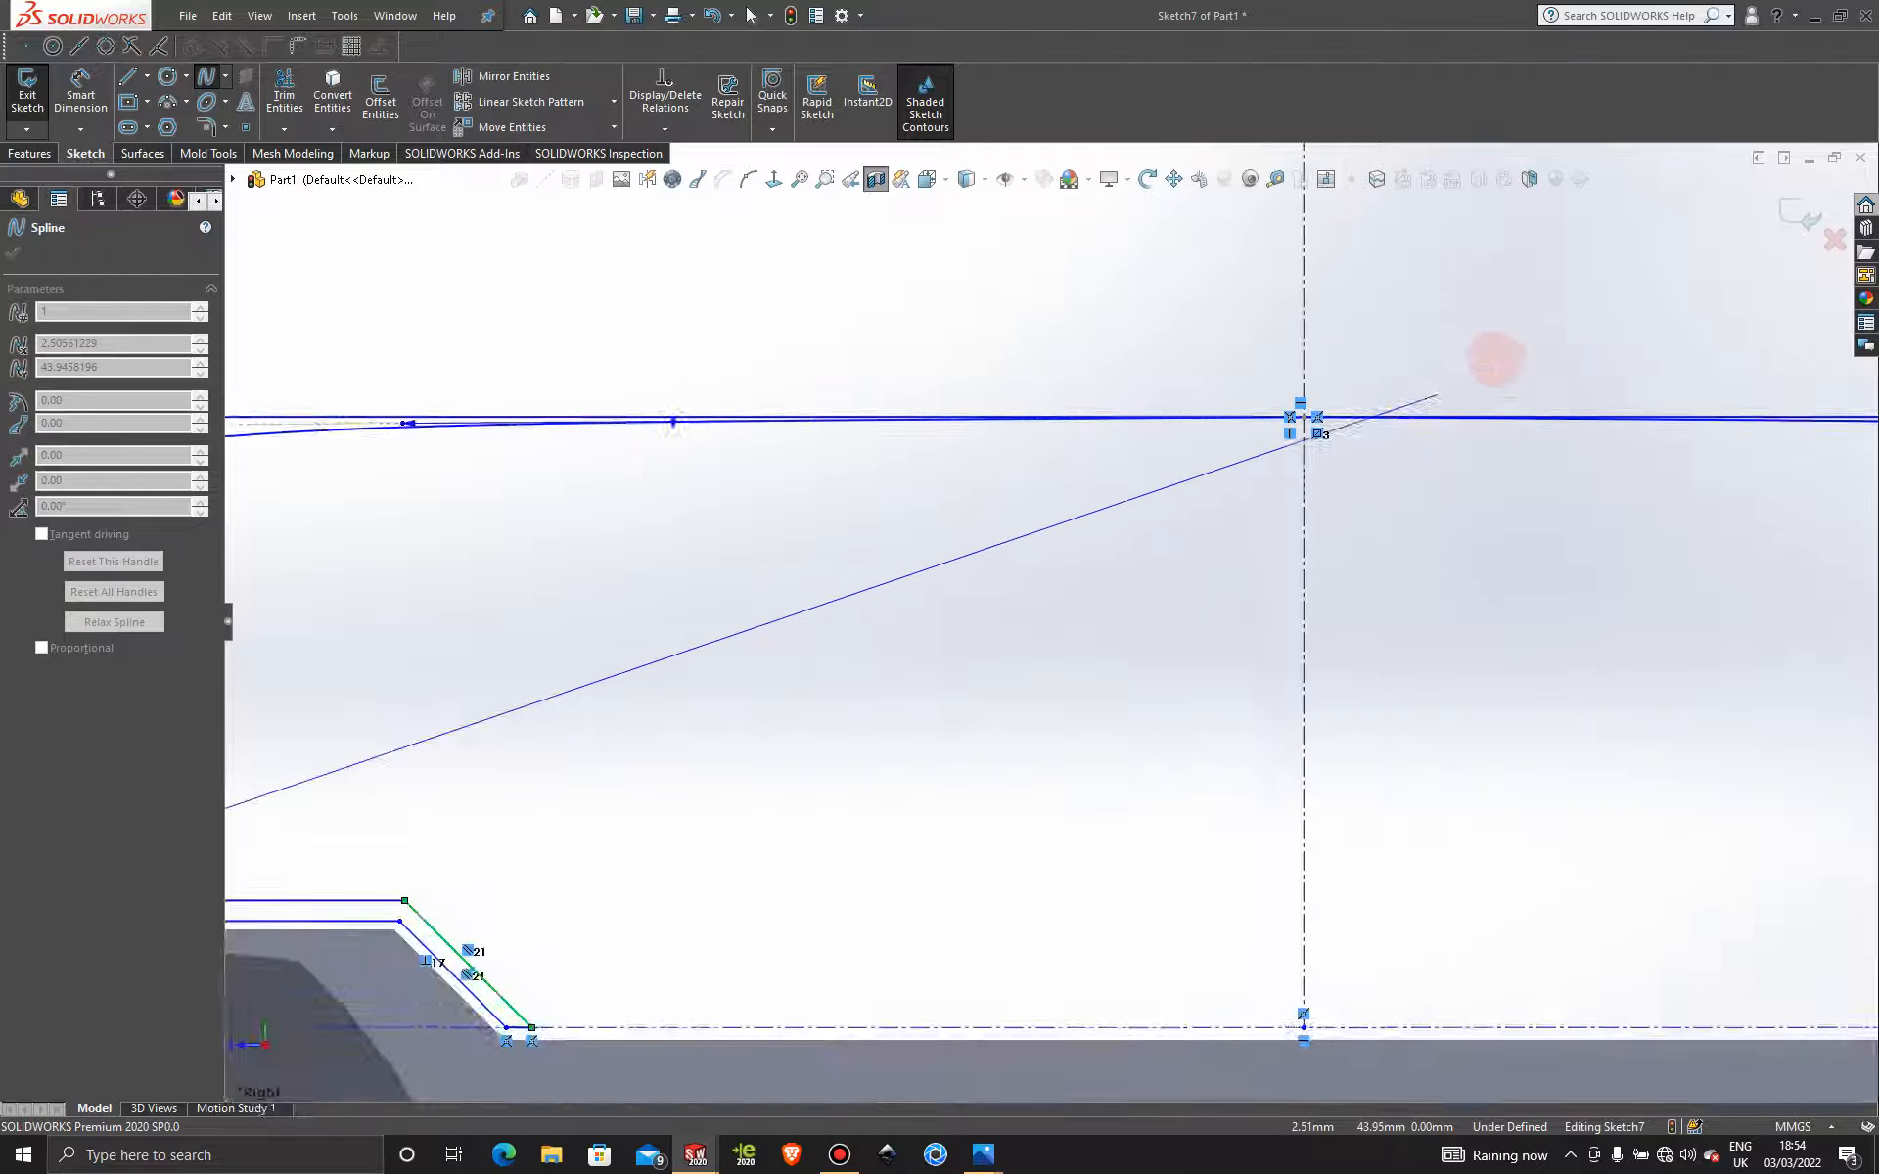
scroll(1531, 455, "up", 5)
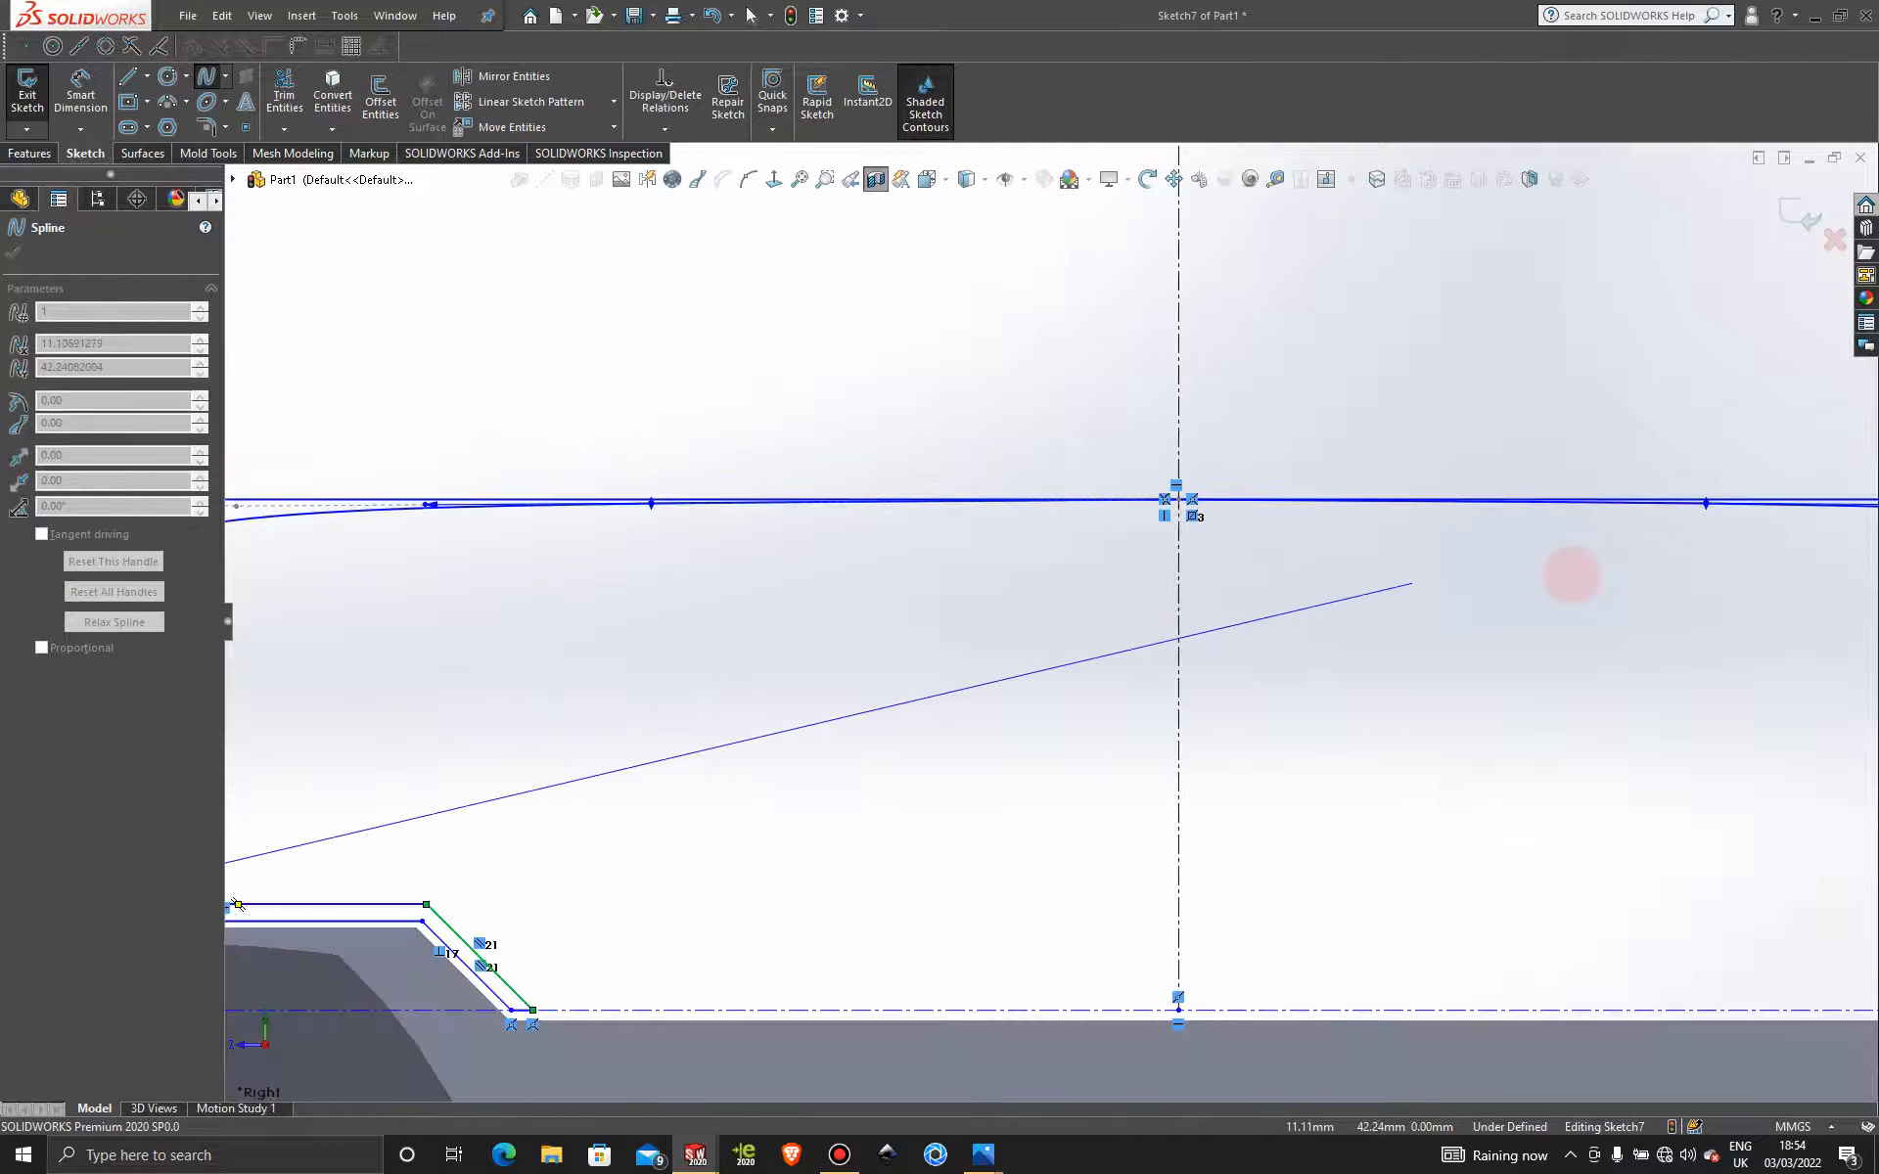
double_click(972, 553)
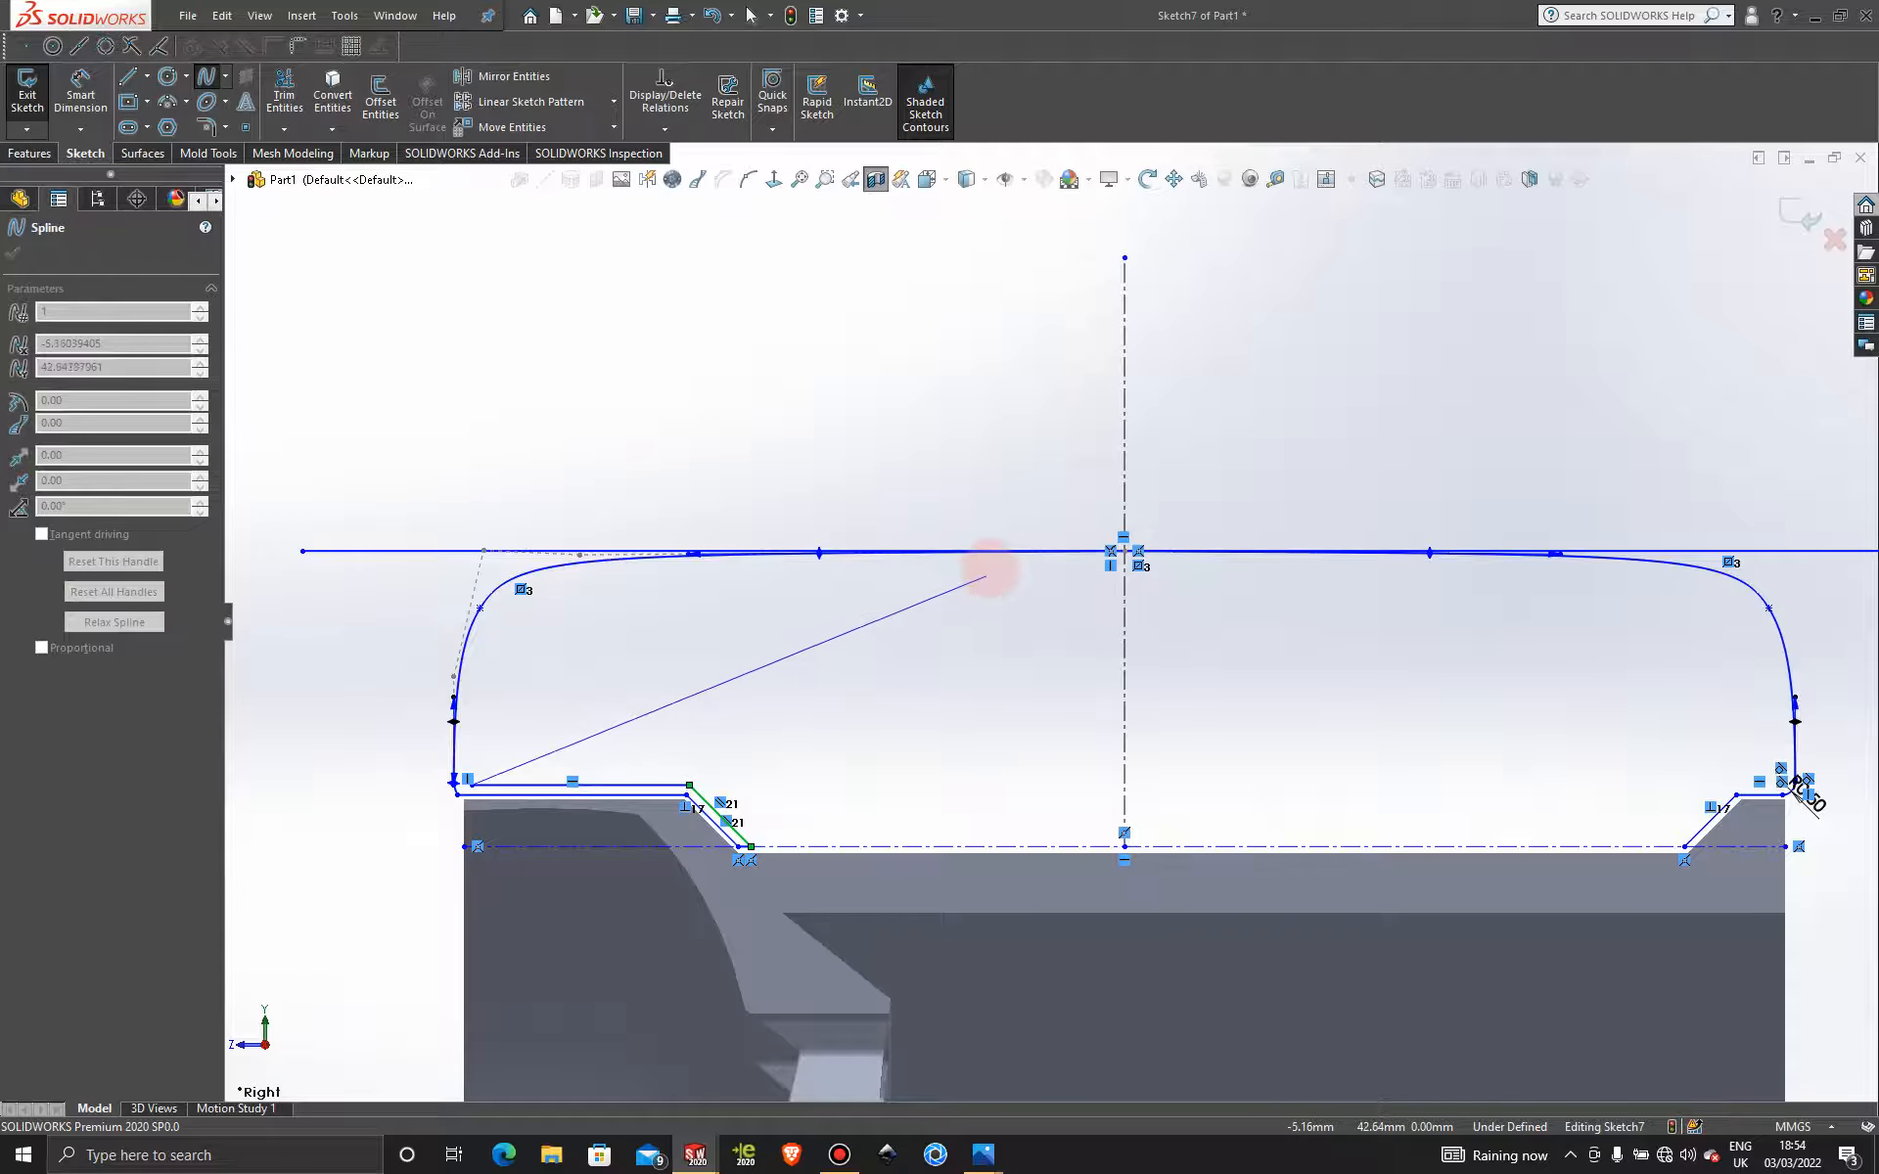
left_click(989, 567)
key("Escape")
Bend the new spline with its end tangent handles so it follows the outer sidewall and shoulder on the inside.
left_click_drag(571, 743, 435, 553)
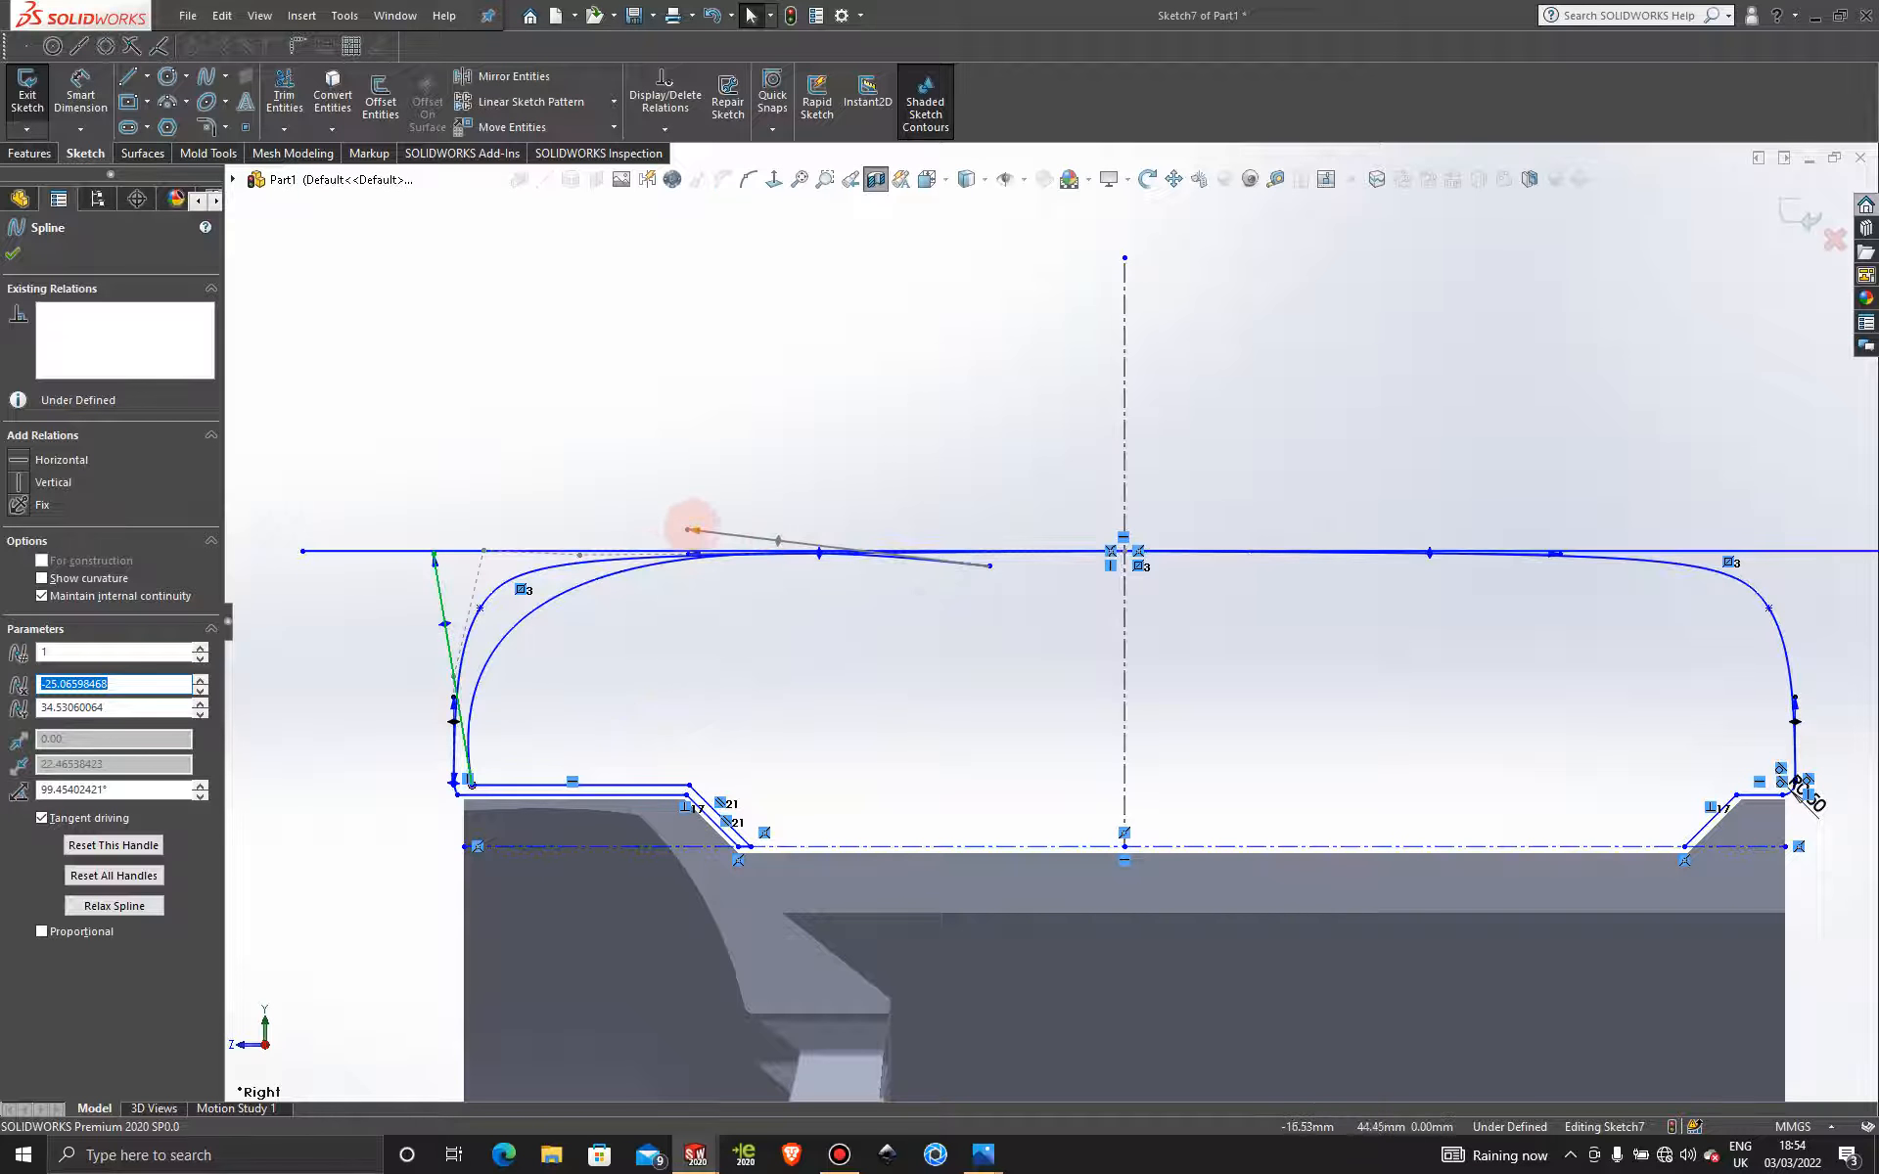
left_click_drag(687, 529, 587, 551)
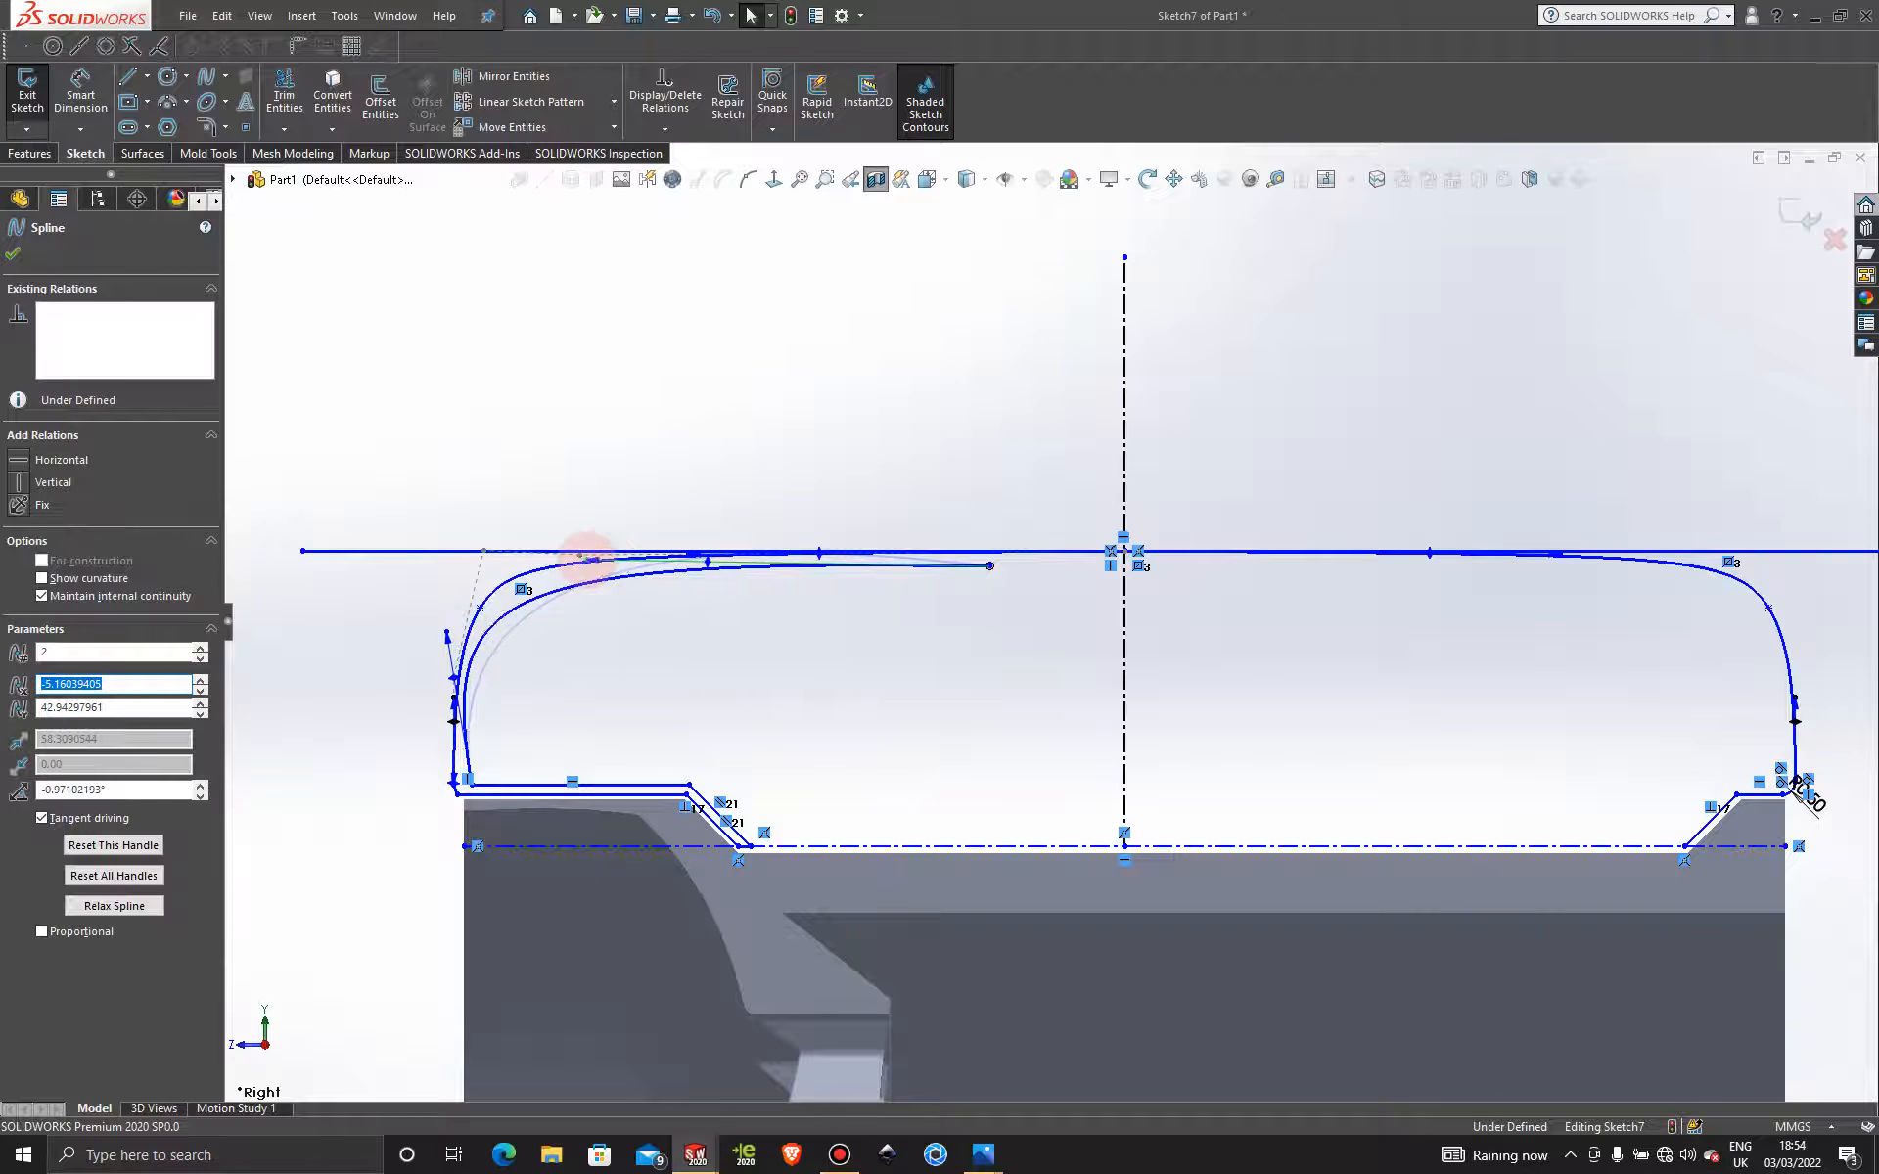
left_click_drag(449, 637, 470, 595)
scroll(587, 562, "down", 2)
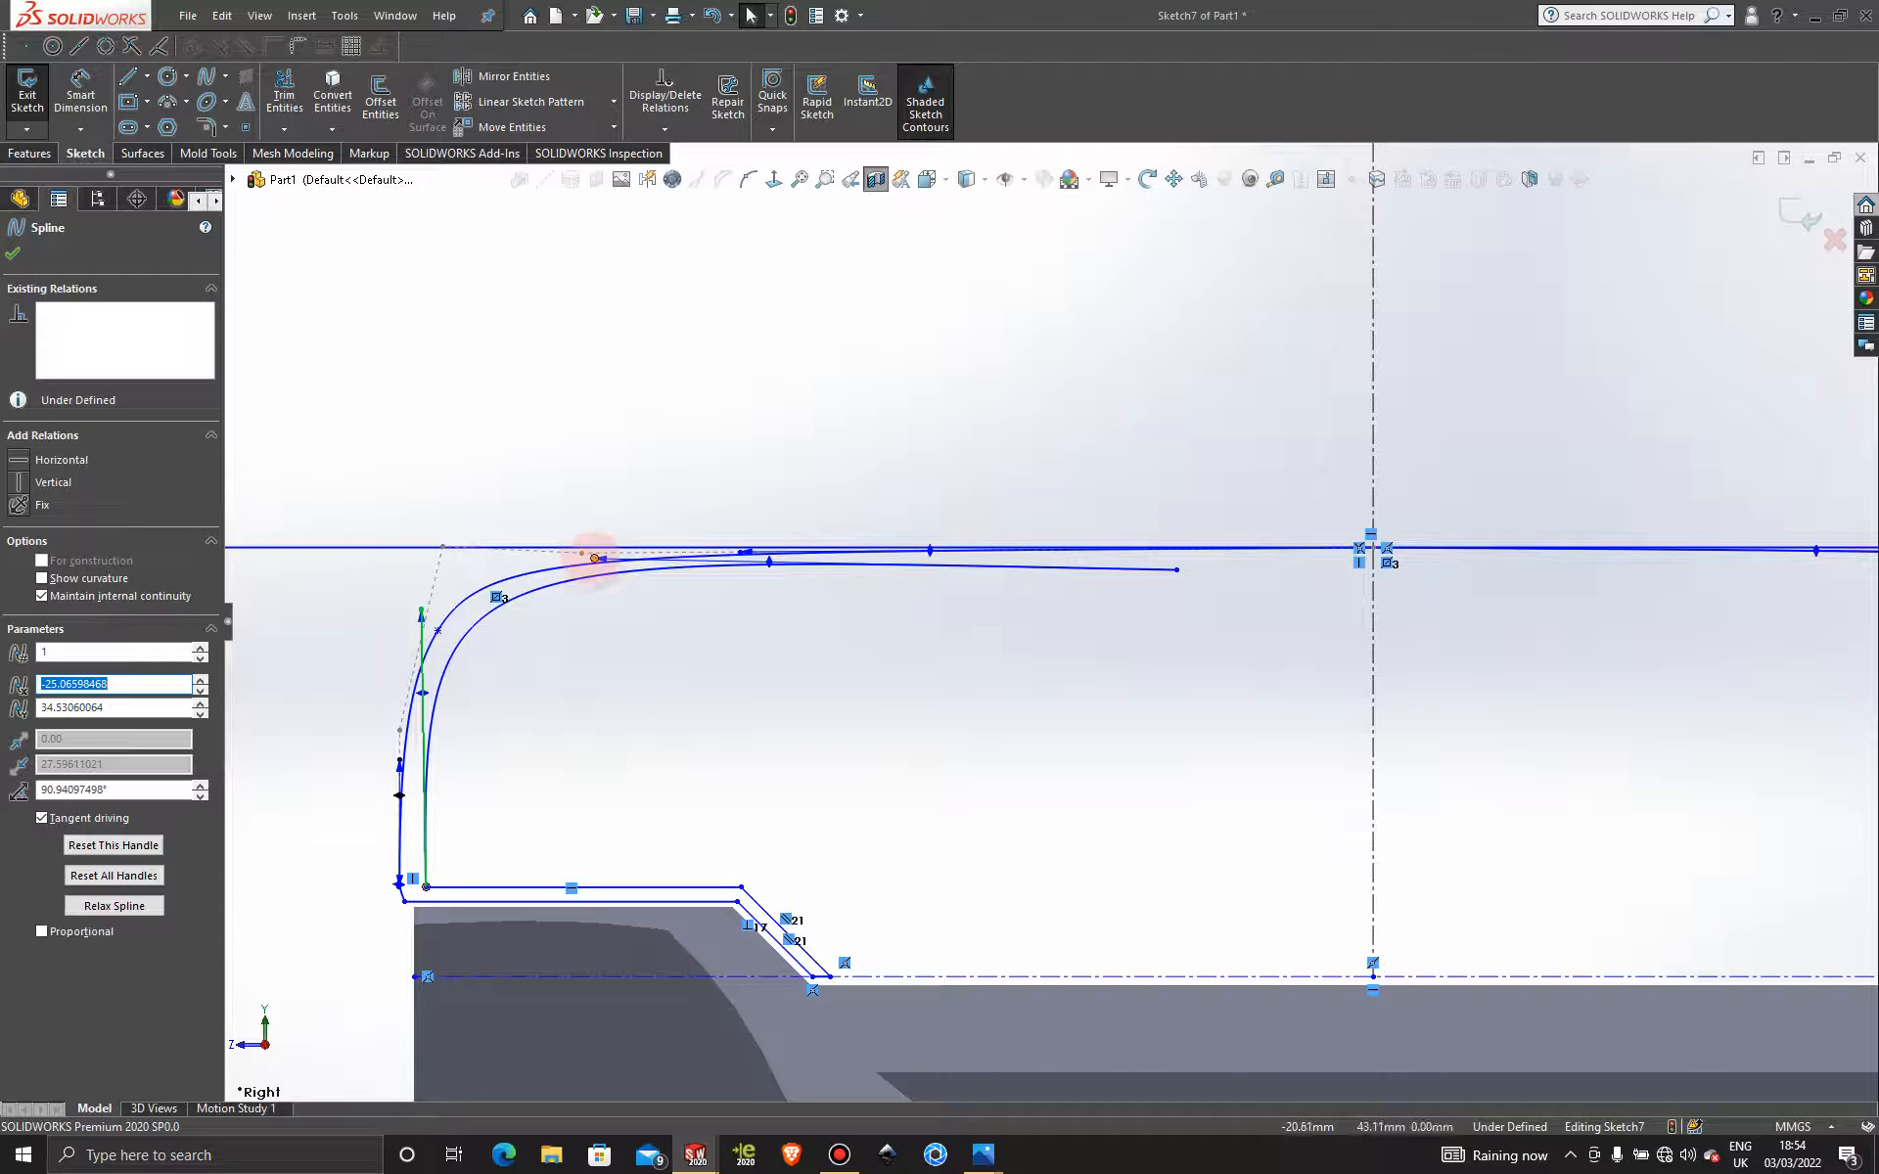
mouse_move(593, 557)
left_mouse_down()
mouse_move(611, 590)
mouse_move(598, 575)
left_mouse_up()
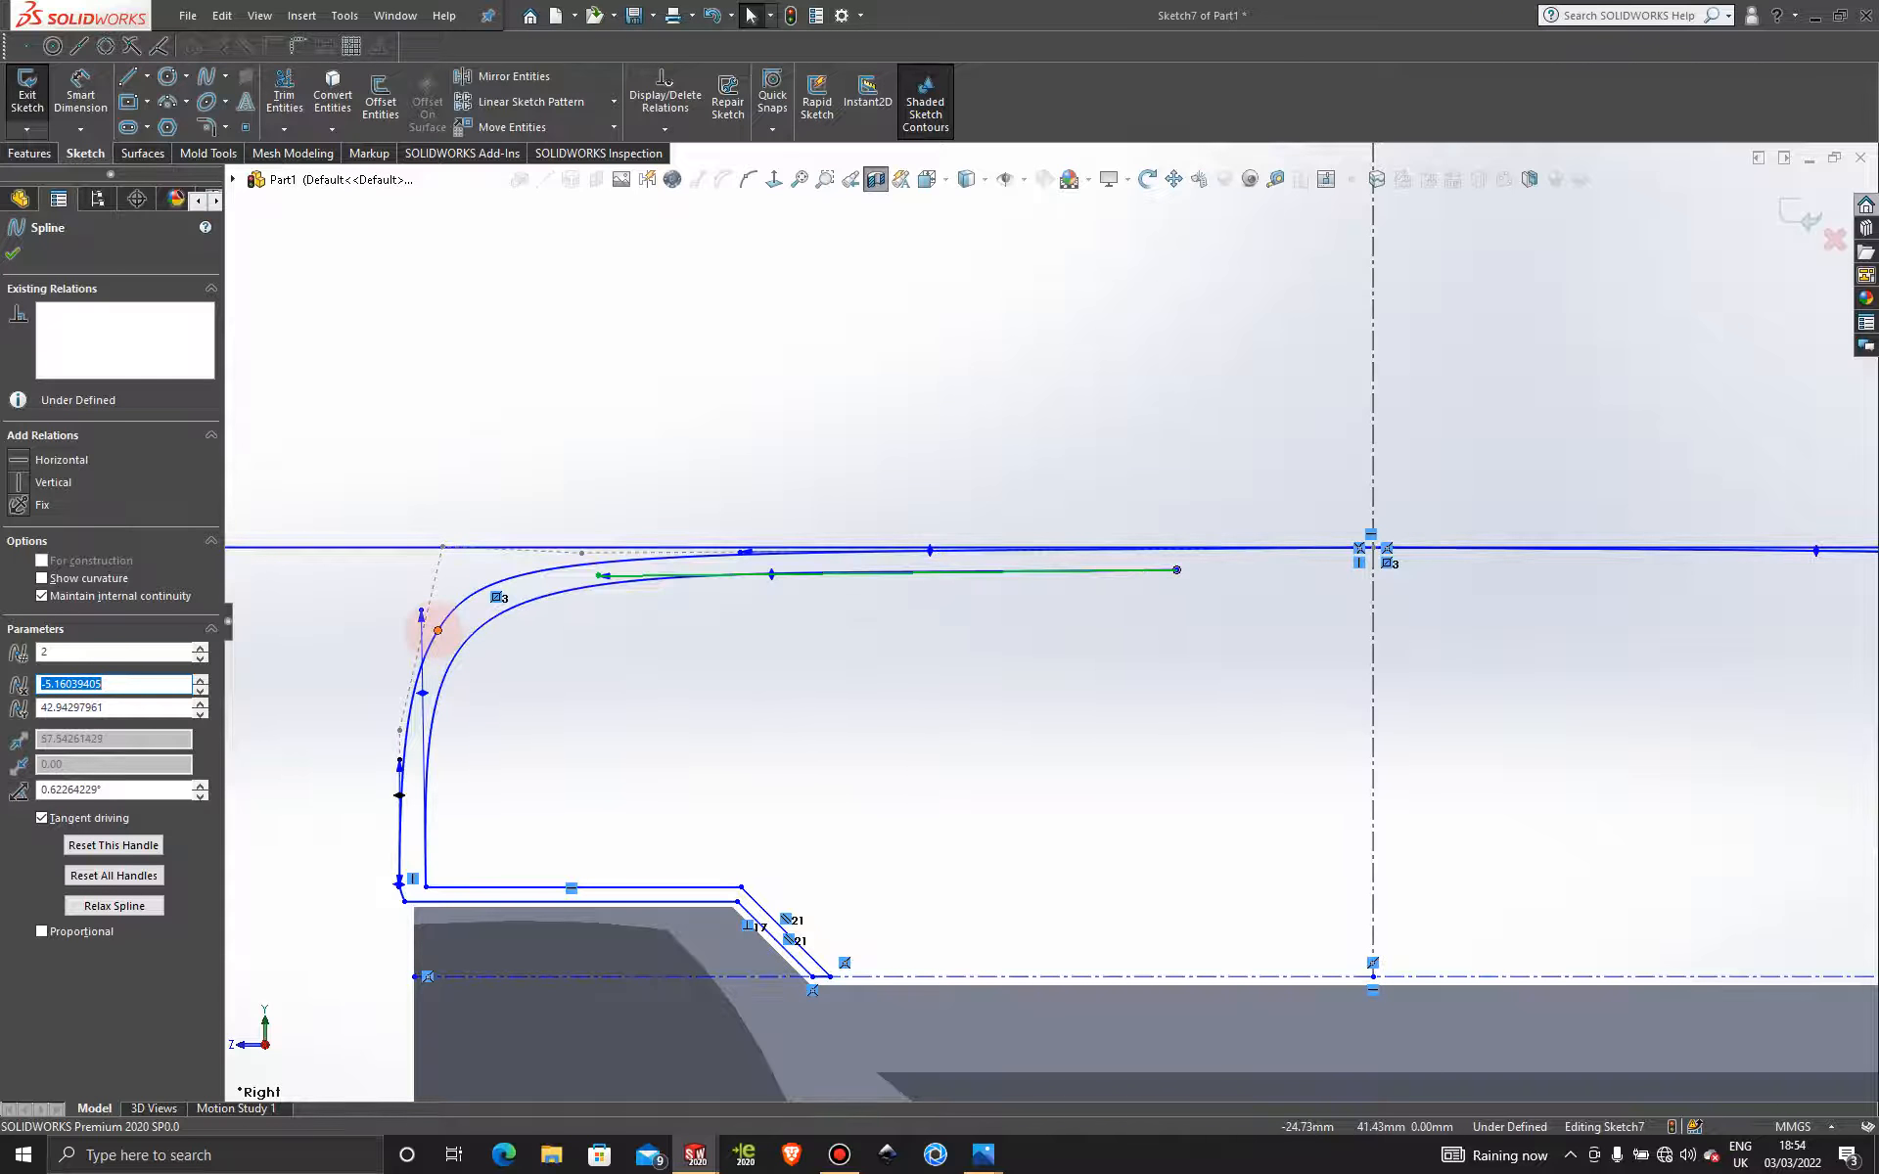
Move both ends of the inner spline closer to the outer profile and readjust its tangent handles to even out the gap.
scroll(445, 866, "down", 2)
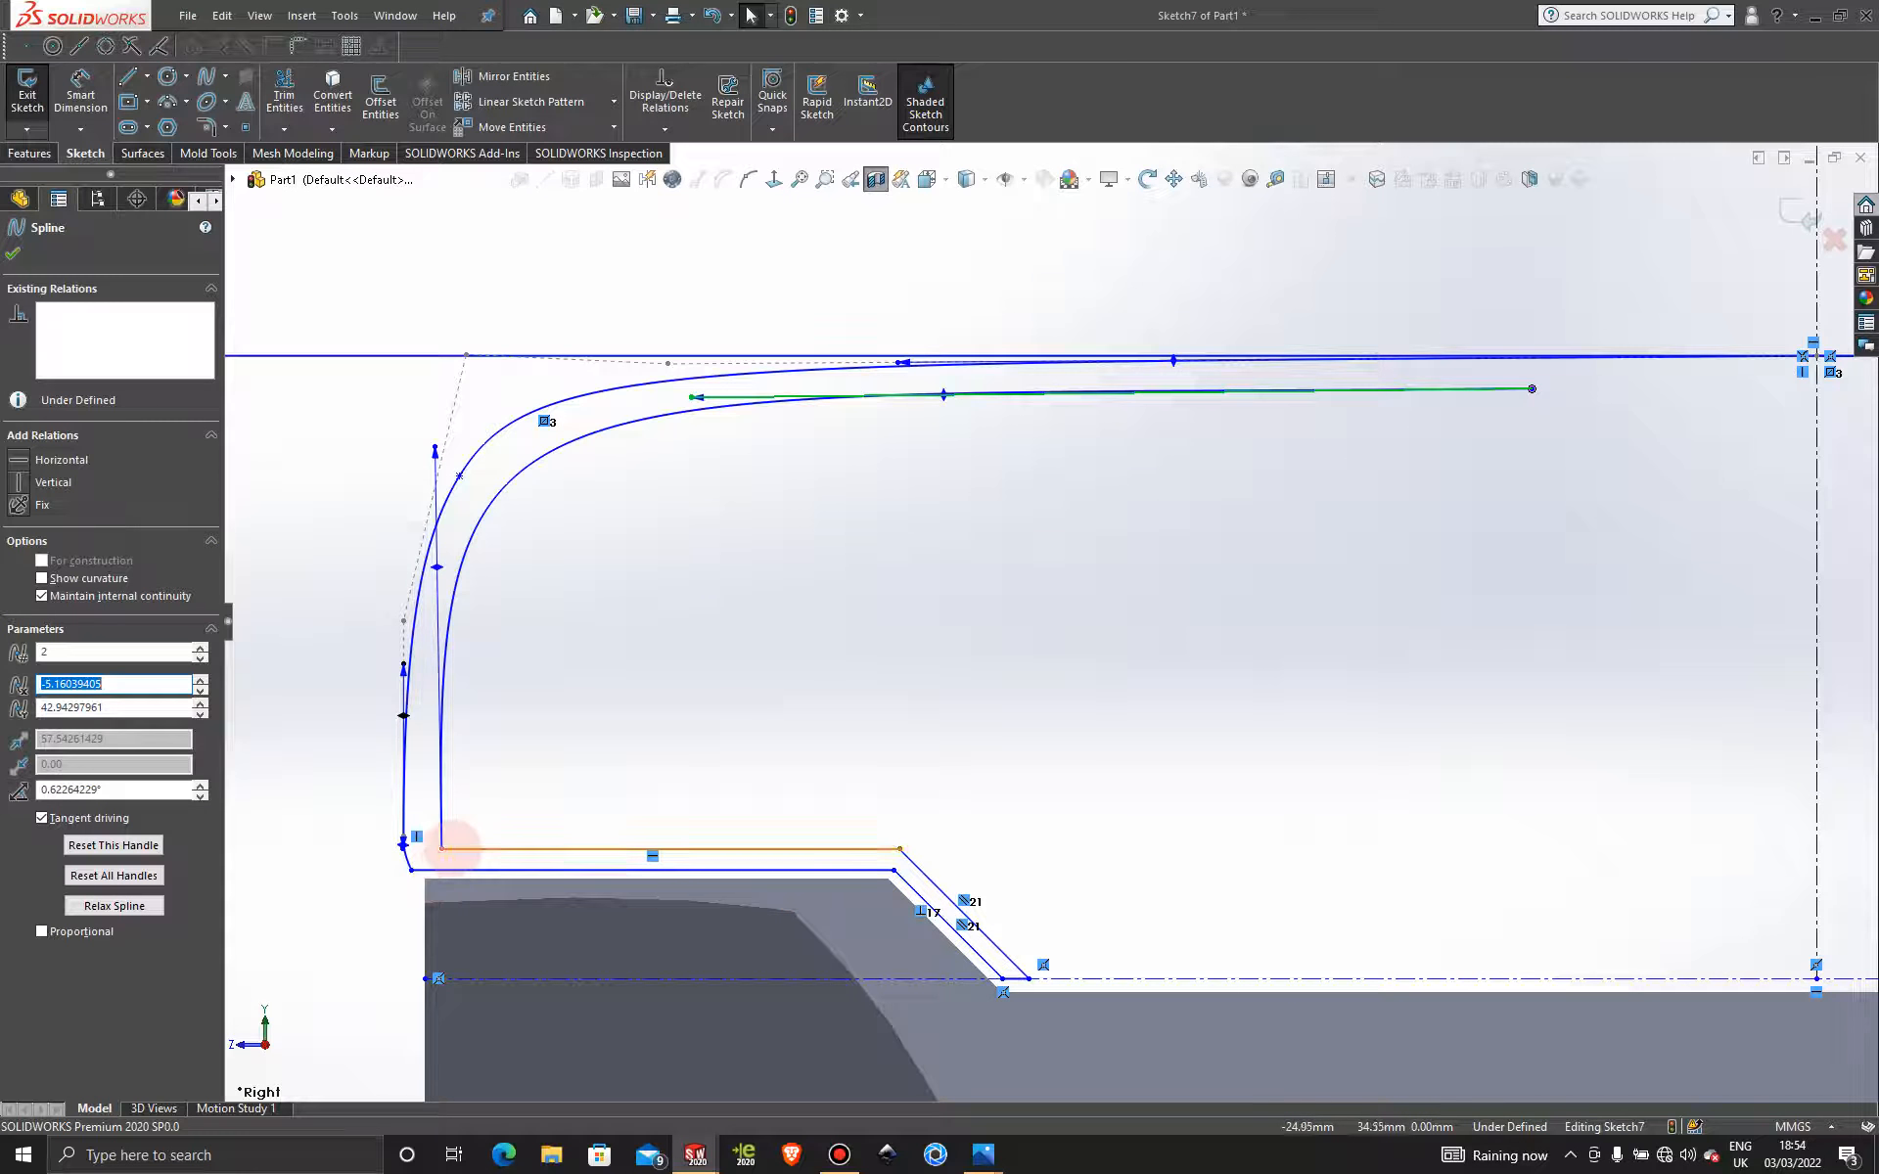
left_click_drag(441, 848, 424, 837)
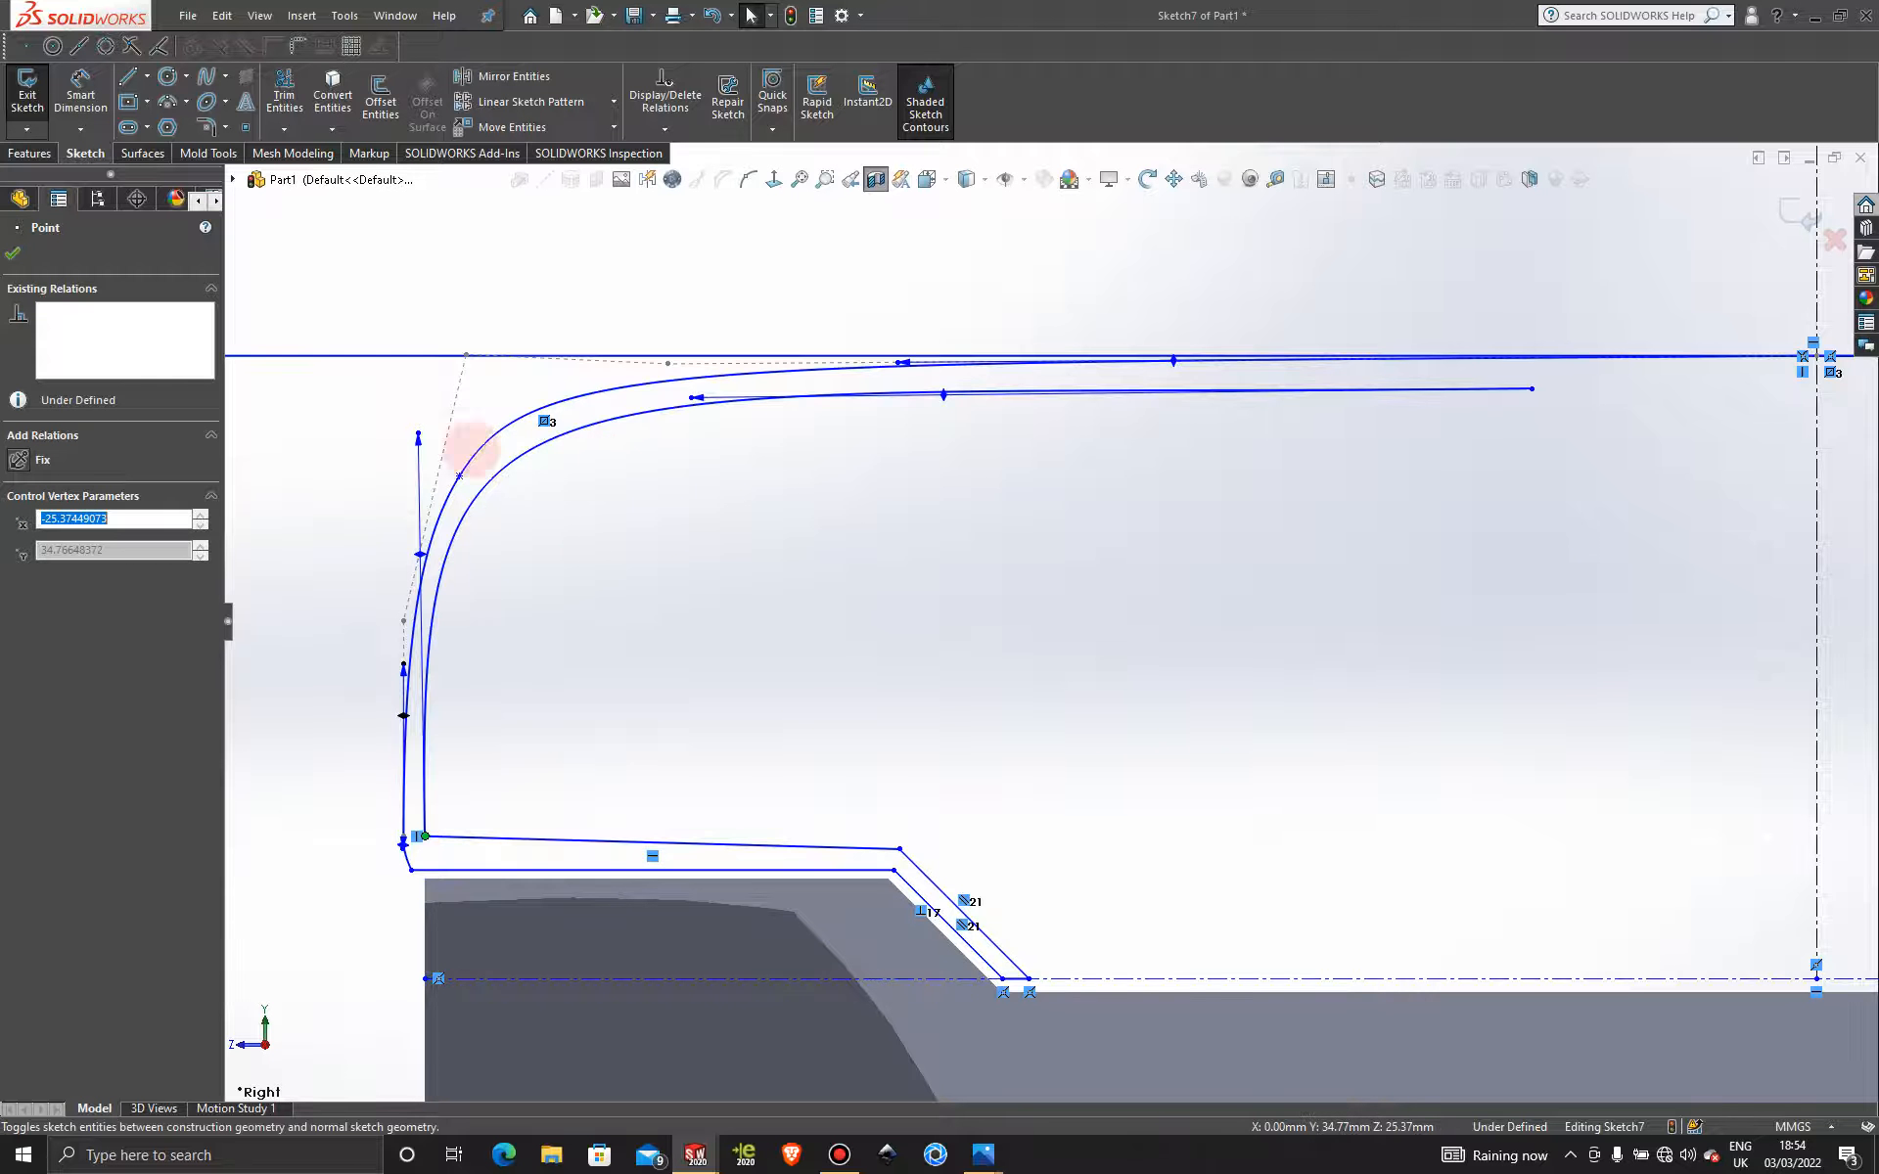
left_click_drag(419, 433, 423, 402)
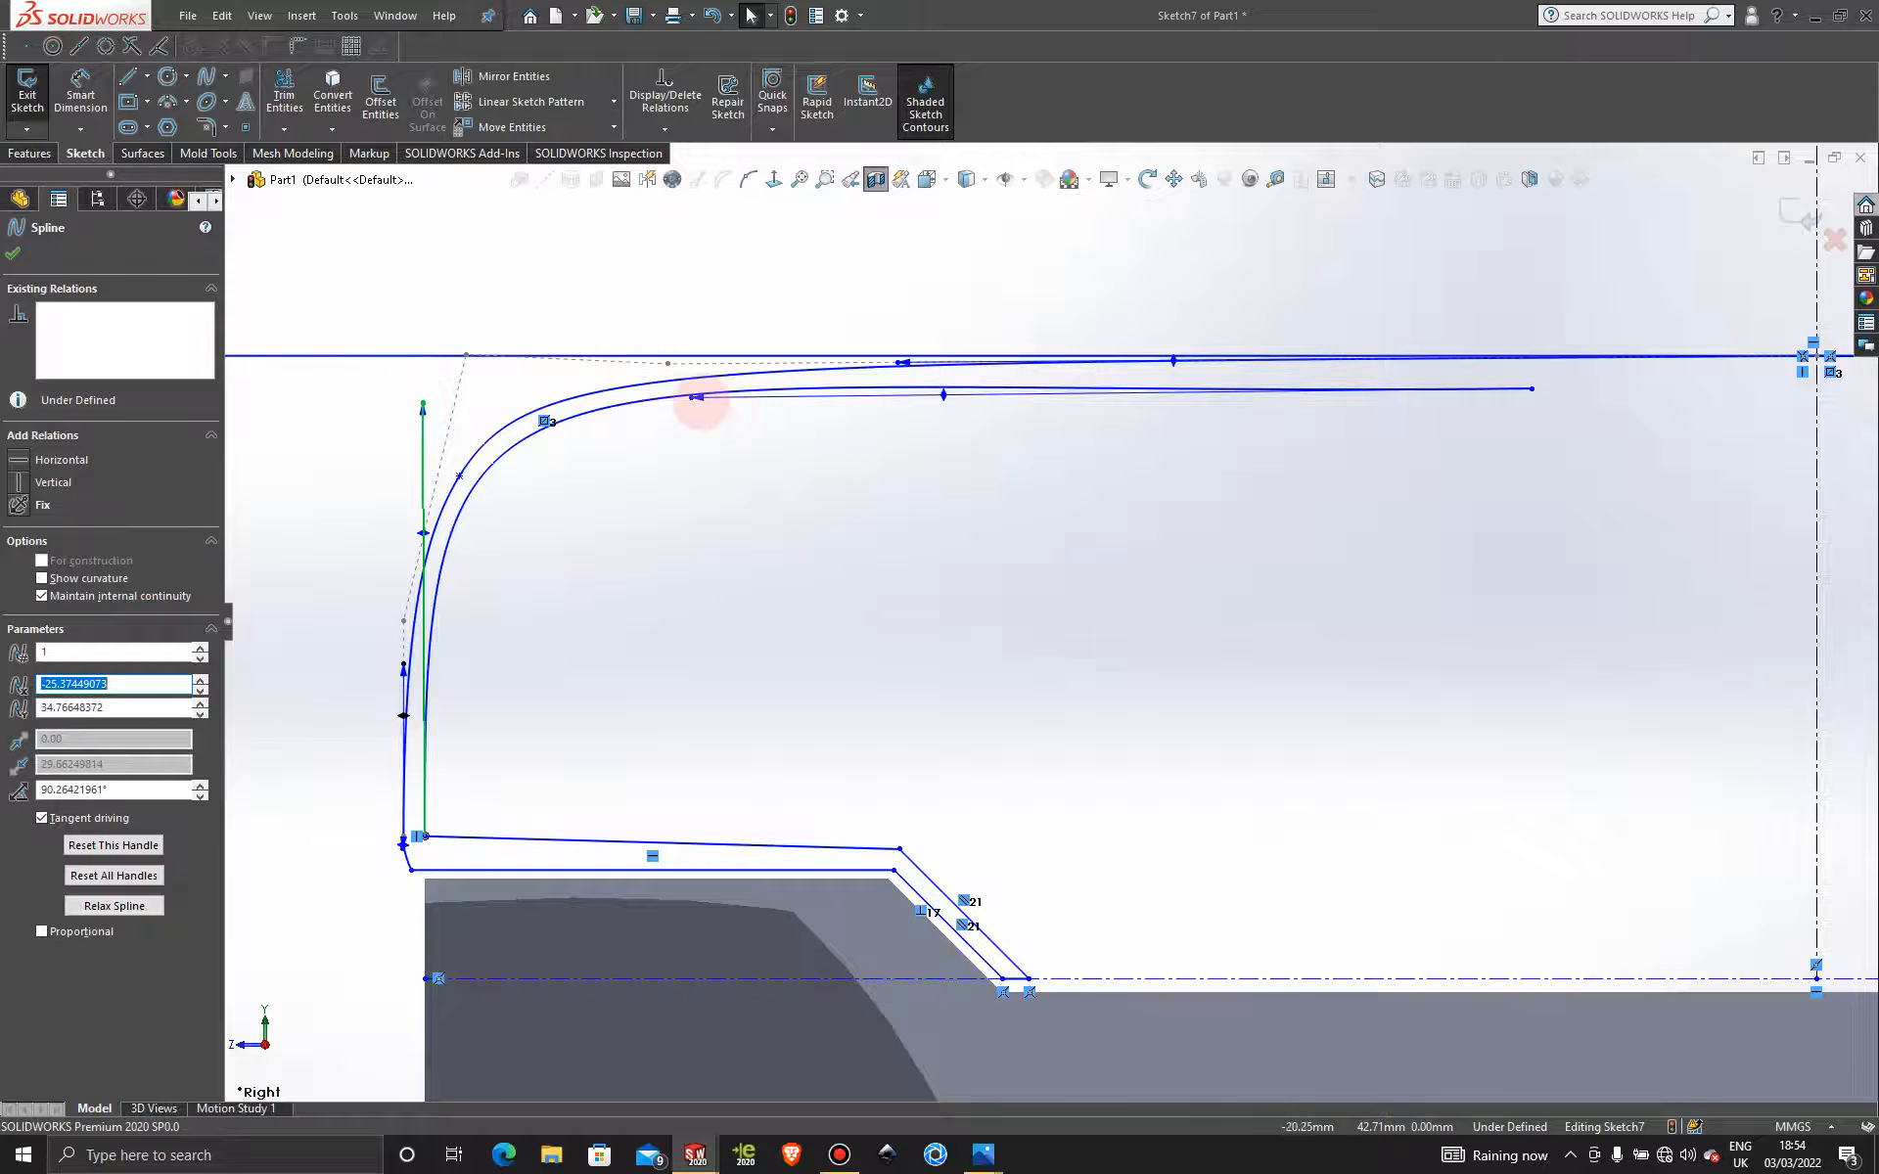
mouse_move(692, 397)
left_mouse_down()
mouse_move(721, 398)
mouse_move(708, 423)
mouse_move(714, 399)
left_mouse_up()
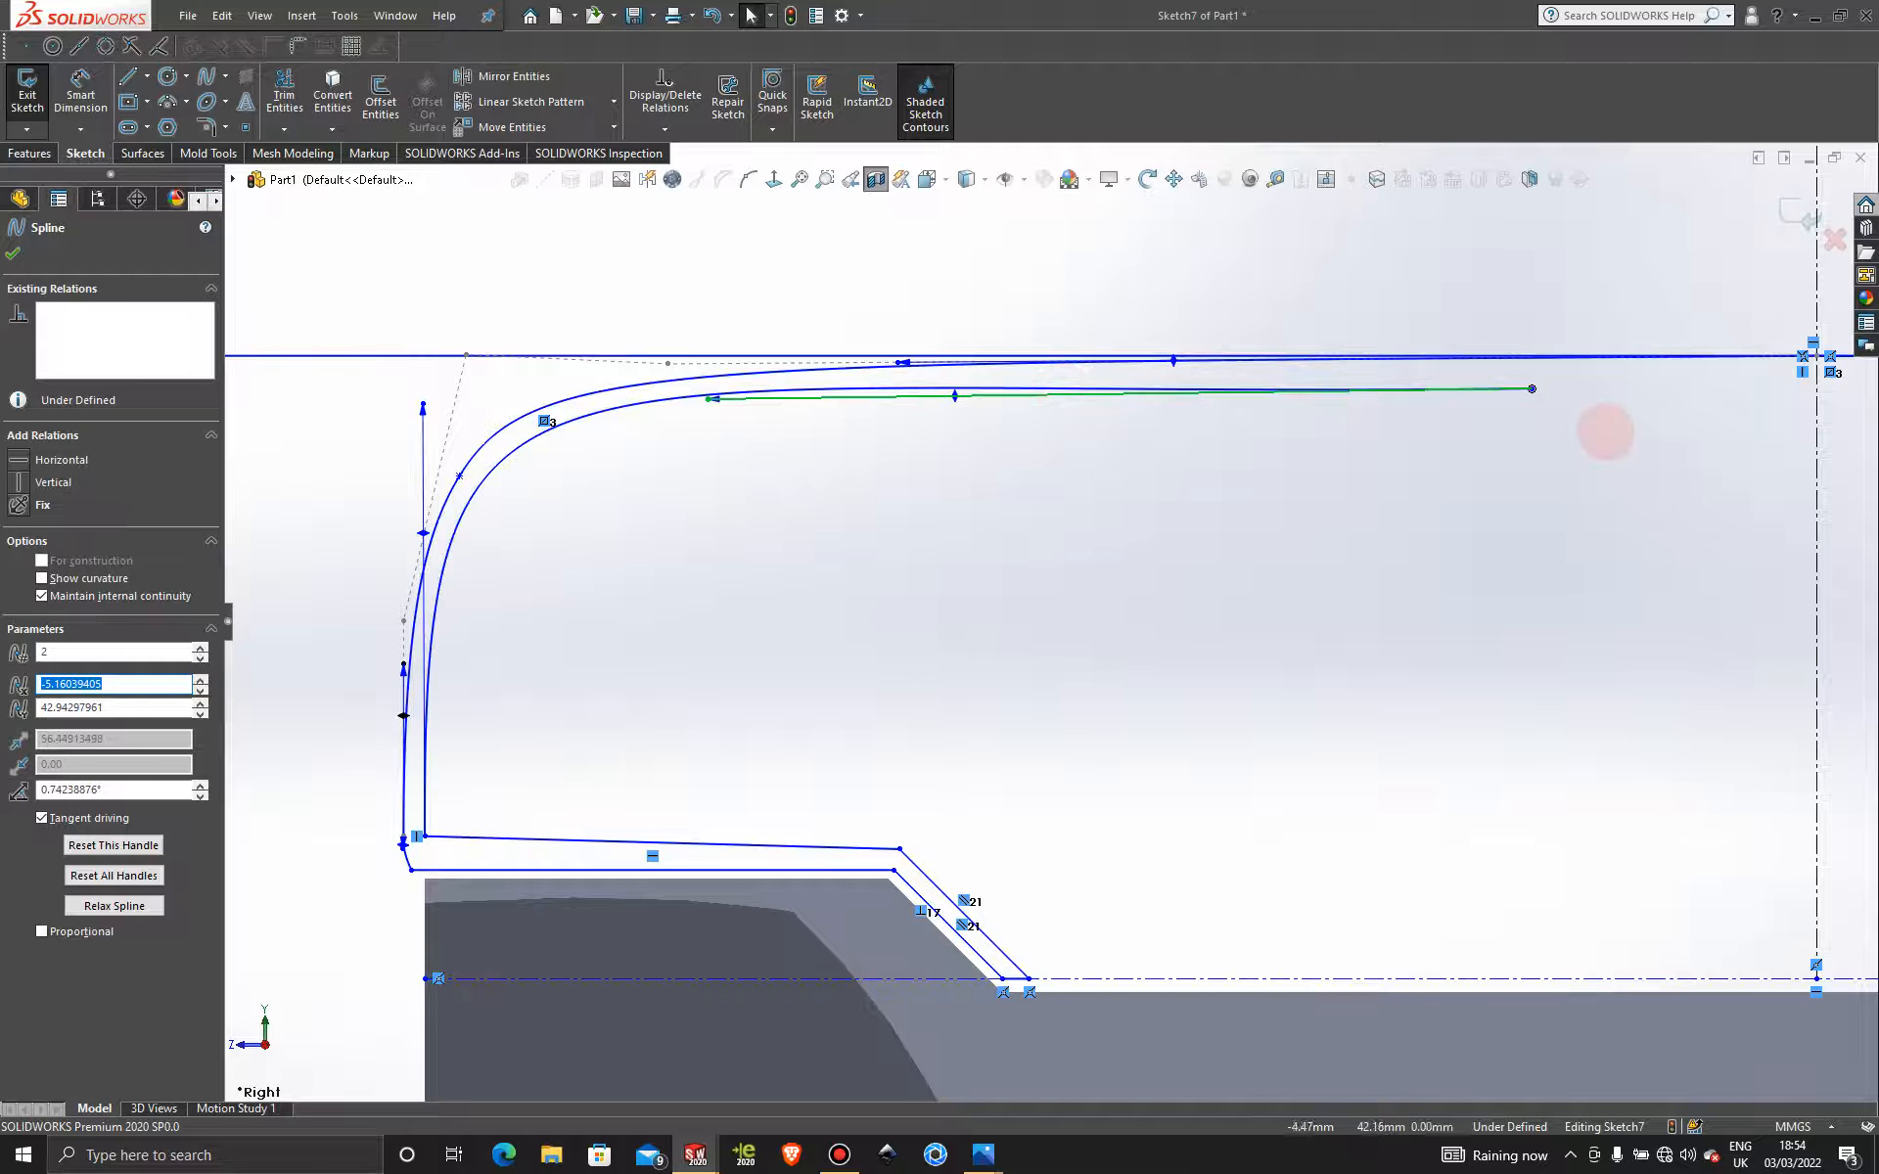
left_click_drag(1531, 388, 1533, 375)
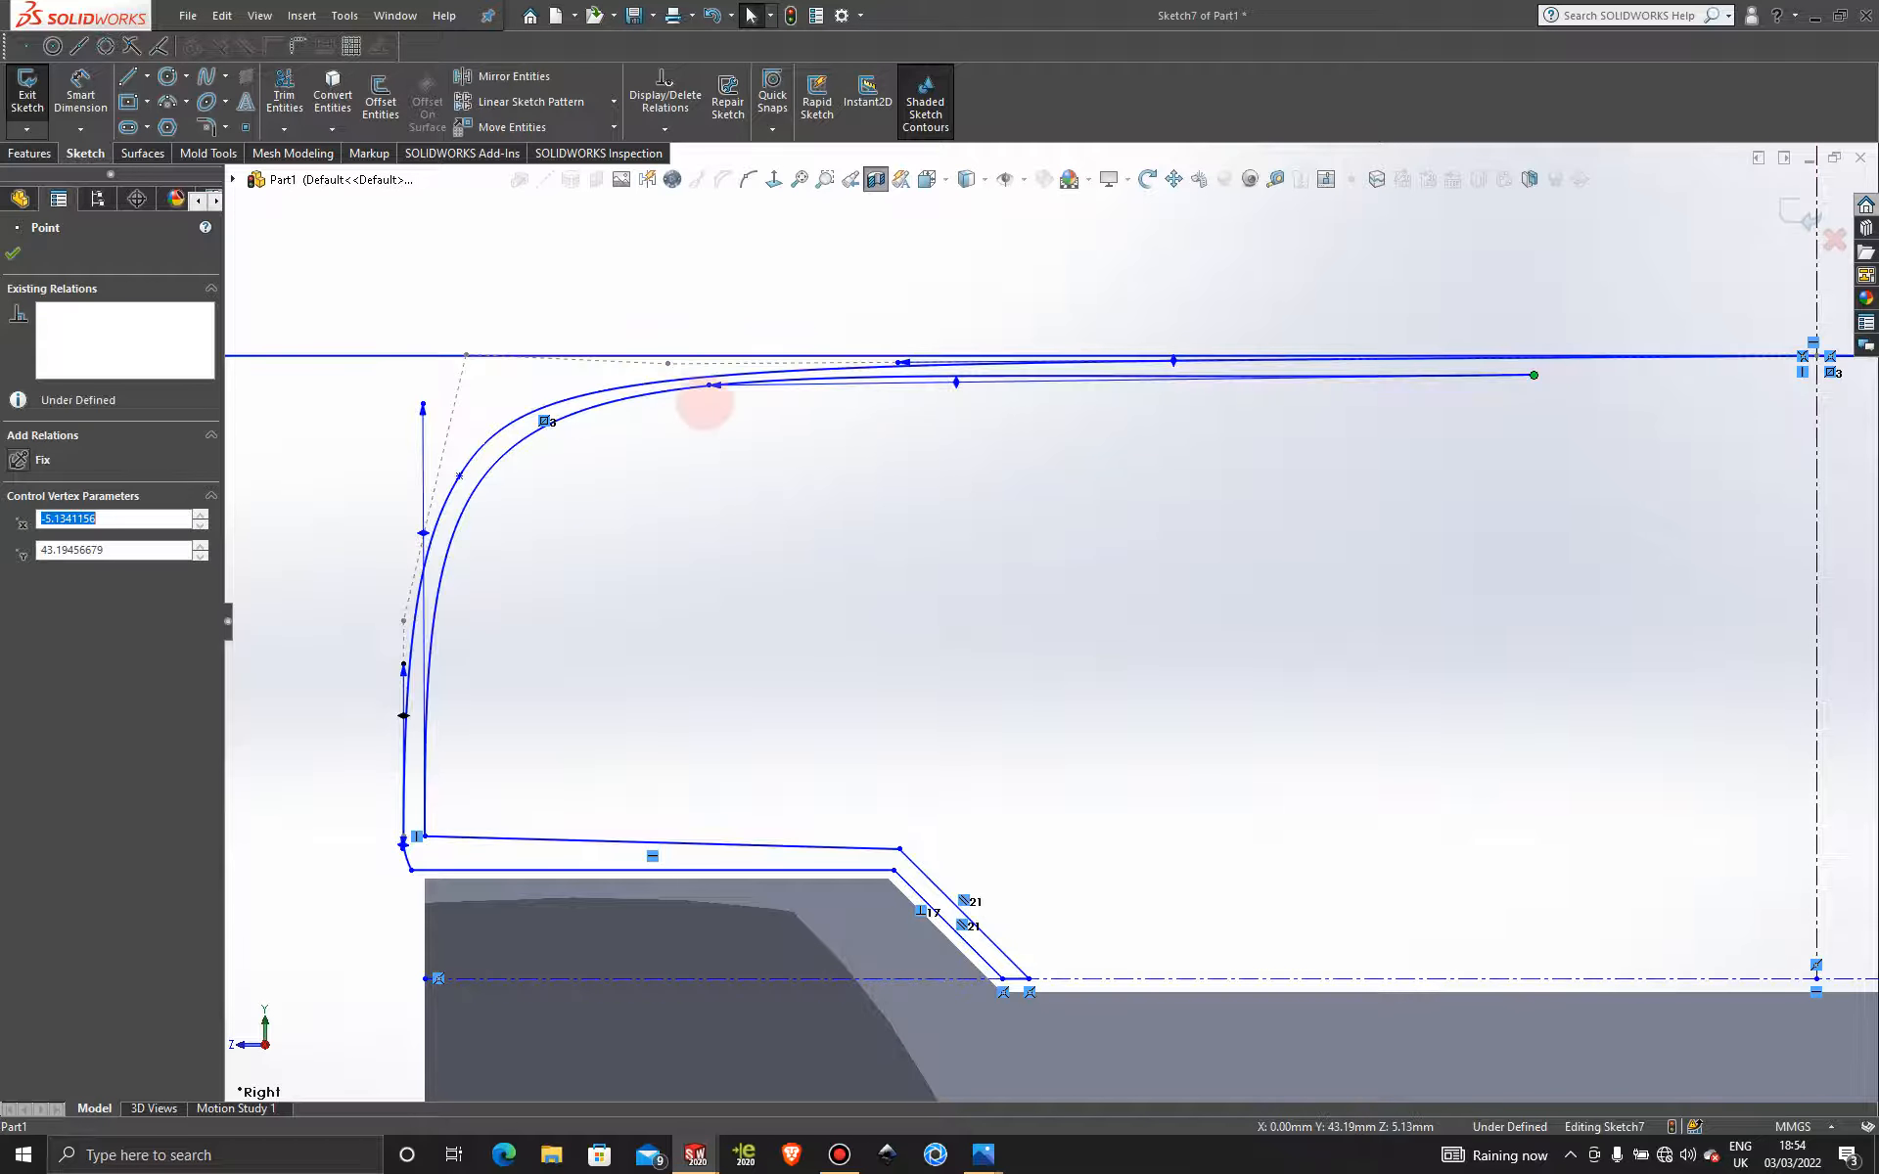
left_click(710, 386)
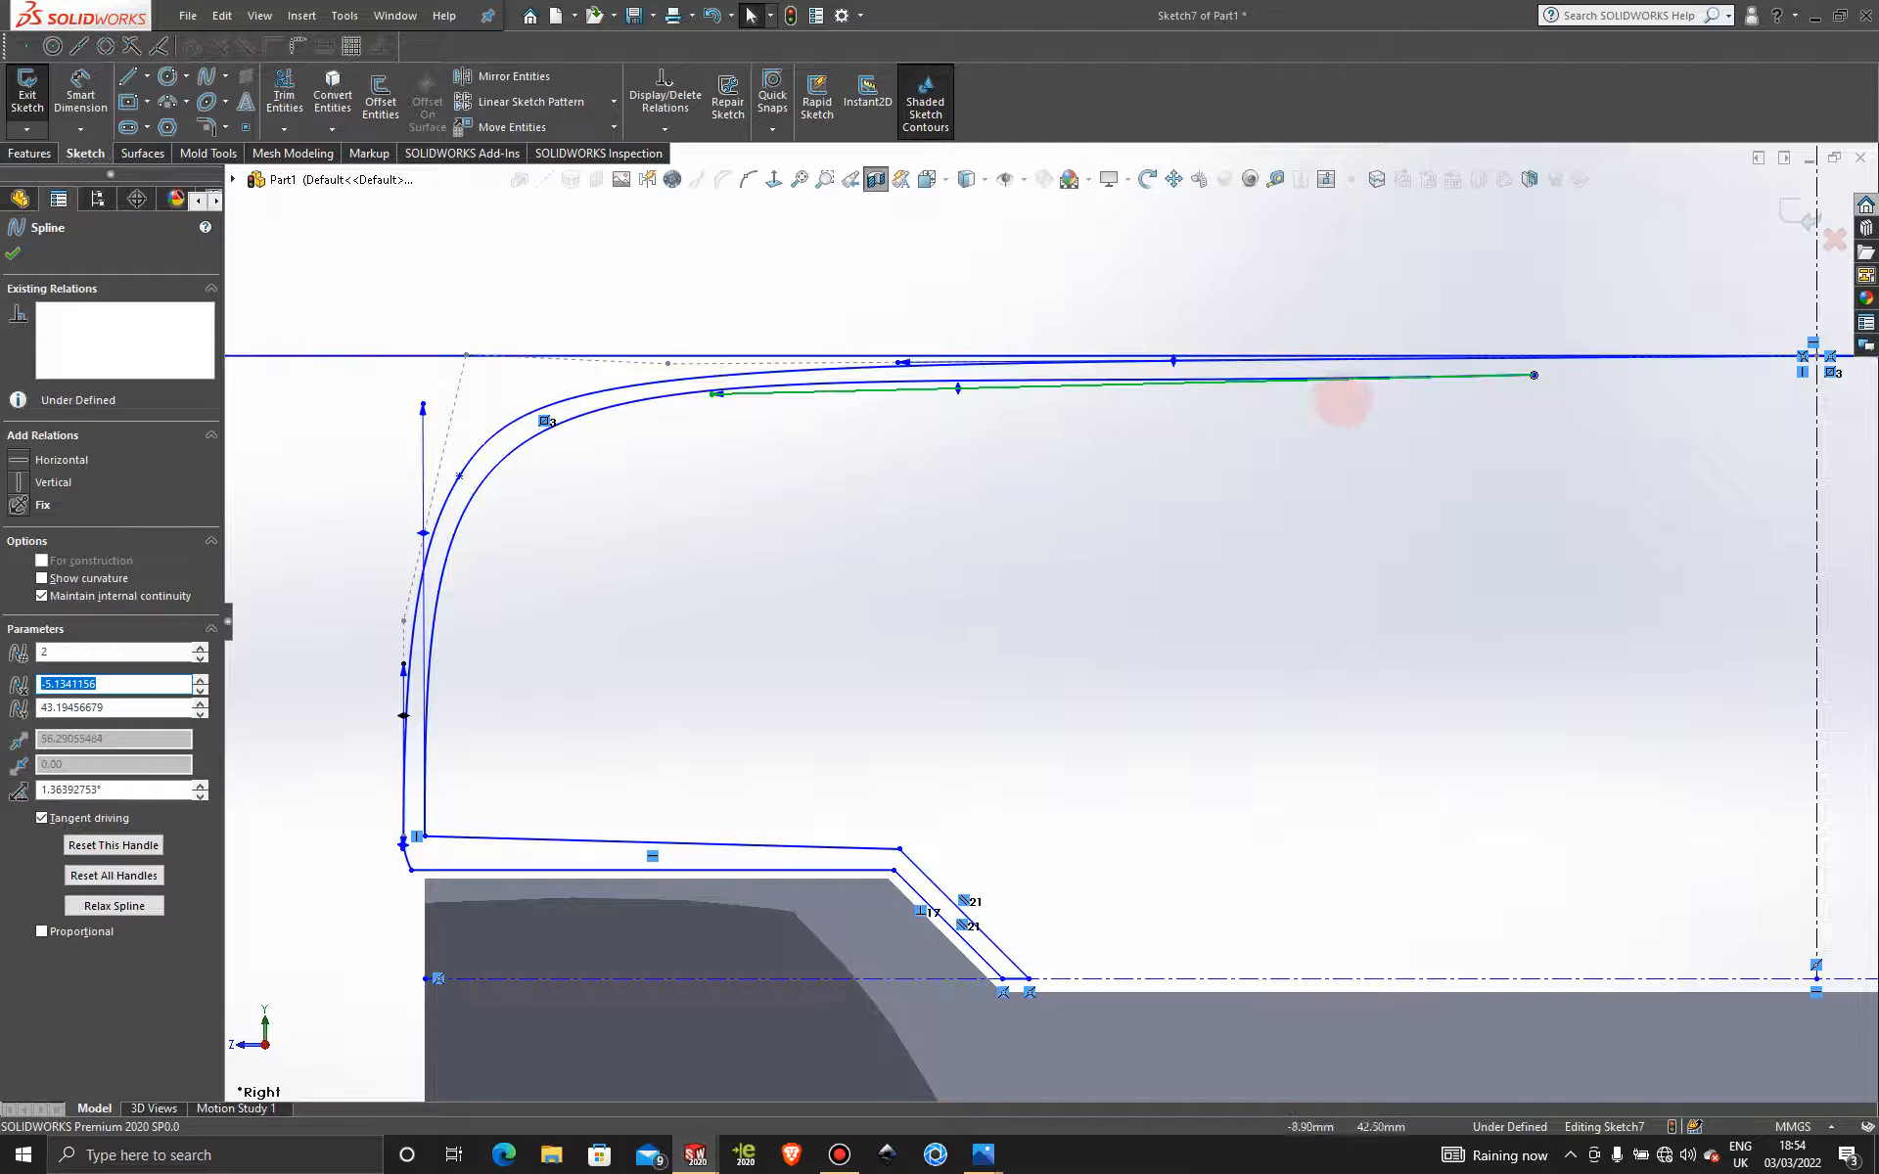
Sketch a nearly straight spline from the inner spline's top end across the vertical centerline to the opposite shoulder, just below the outer profile.
scroll(1488, 431, "up", 3)
scroll(1526, 548, "down", 2)
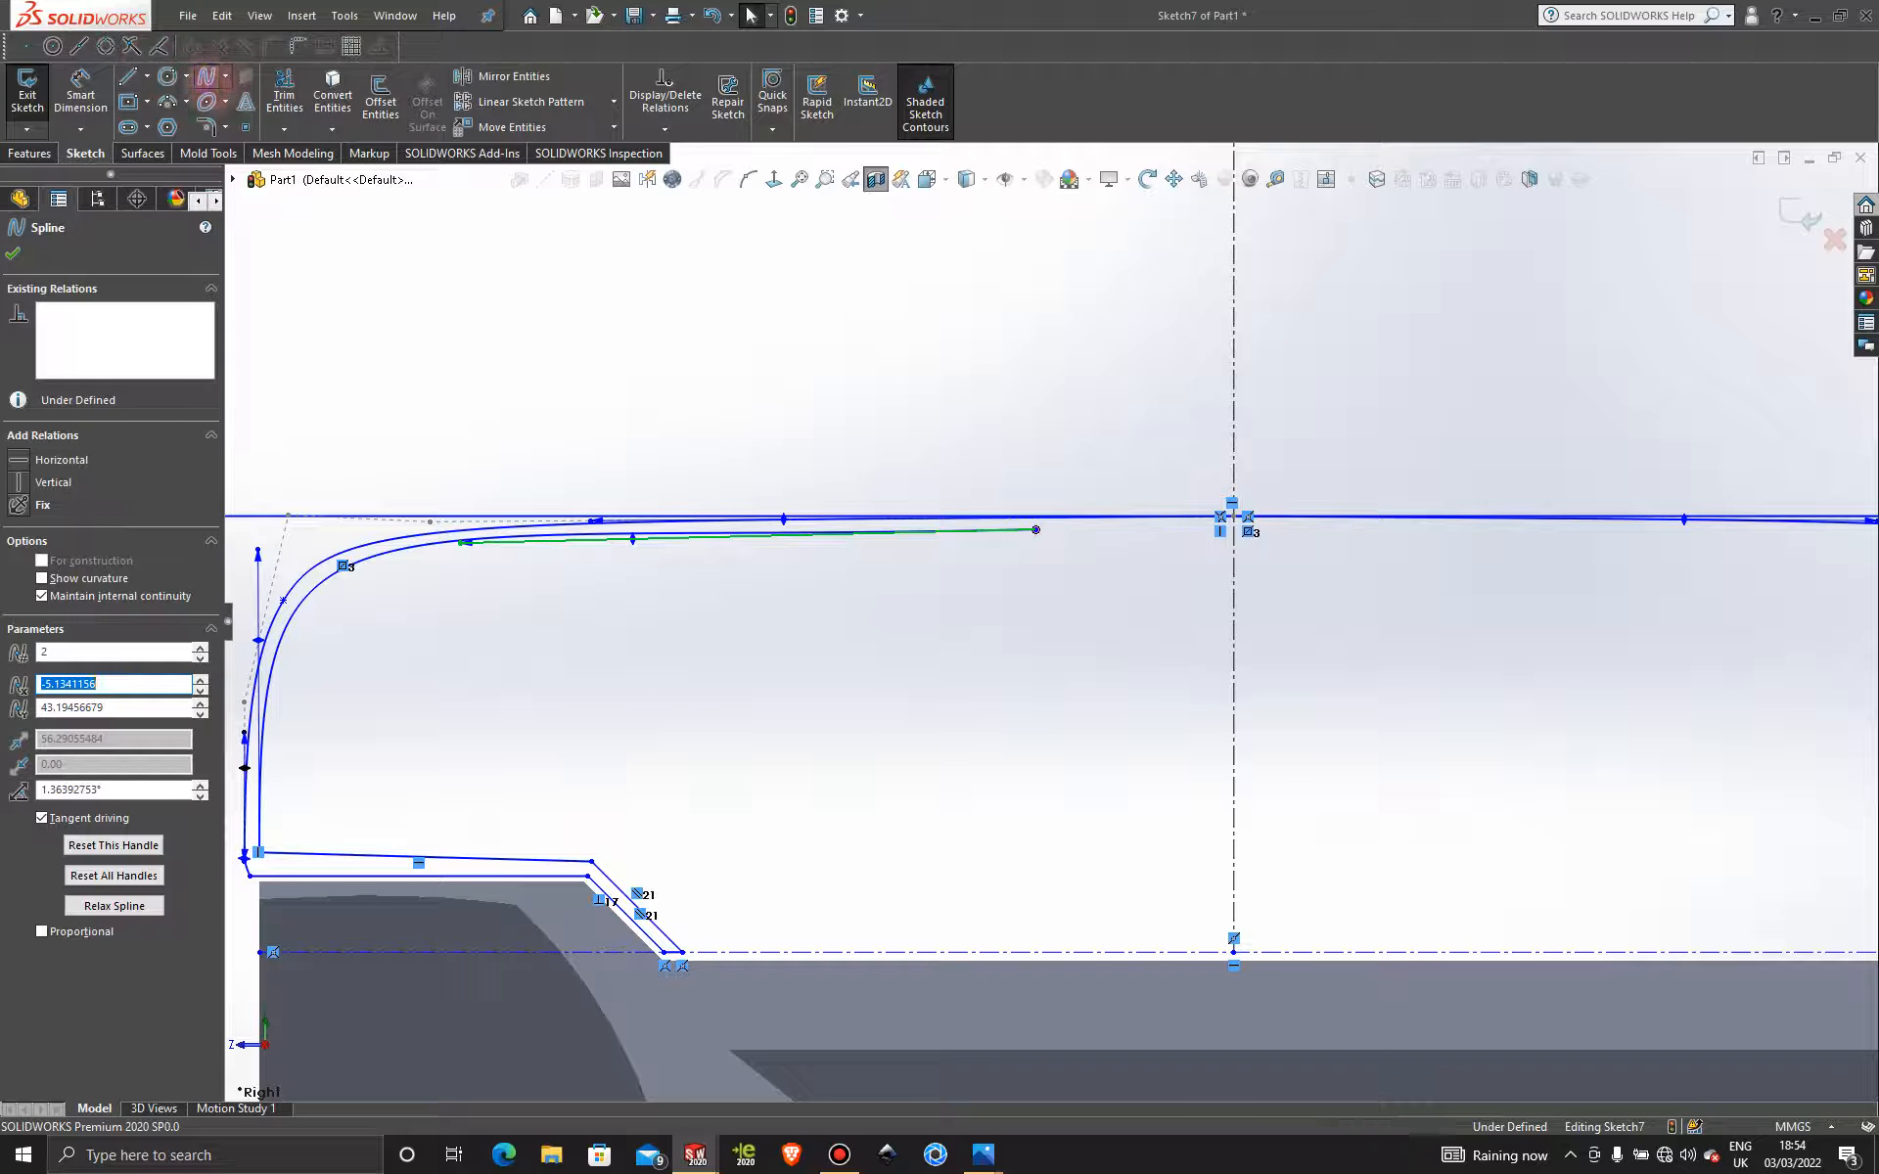
left_click(206, 76)
left_click(1034, 530)
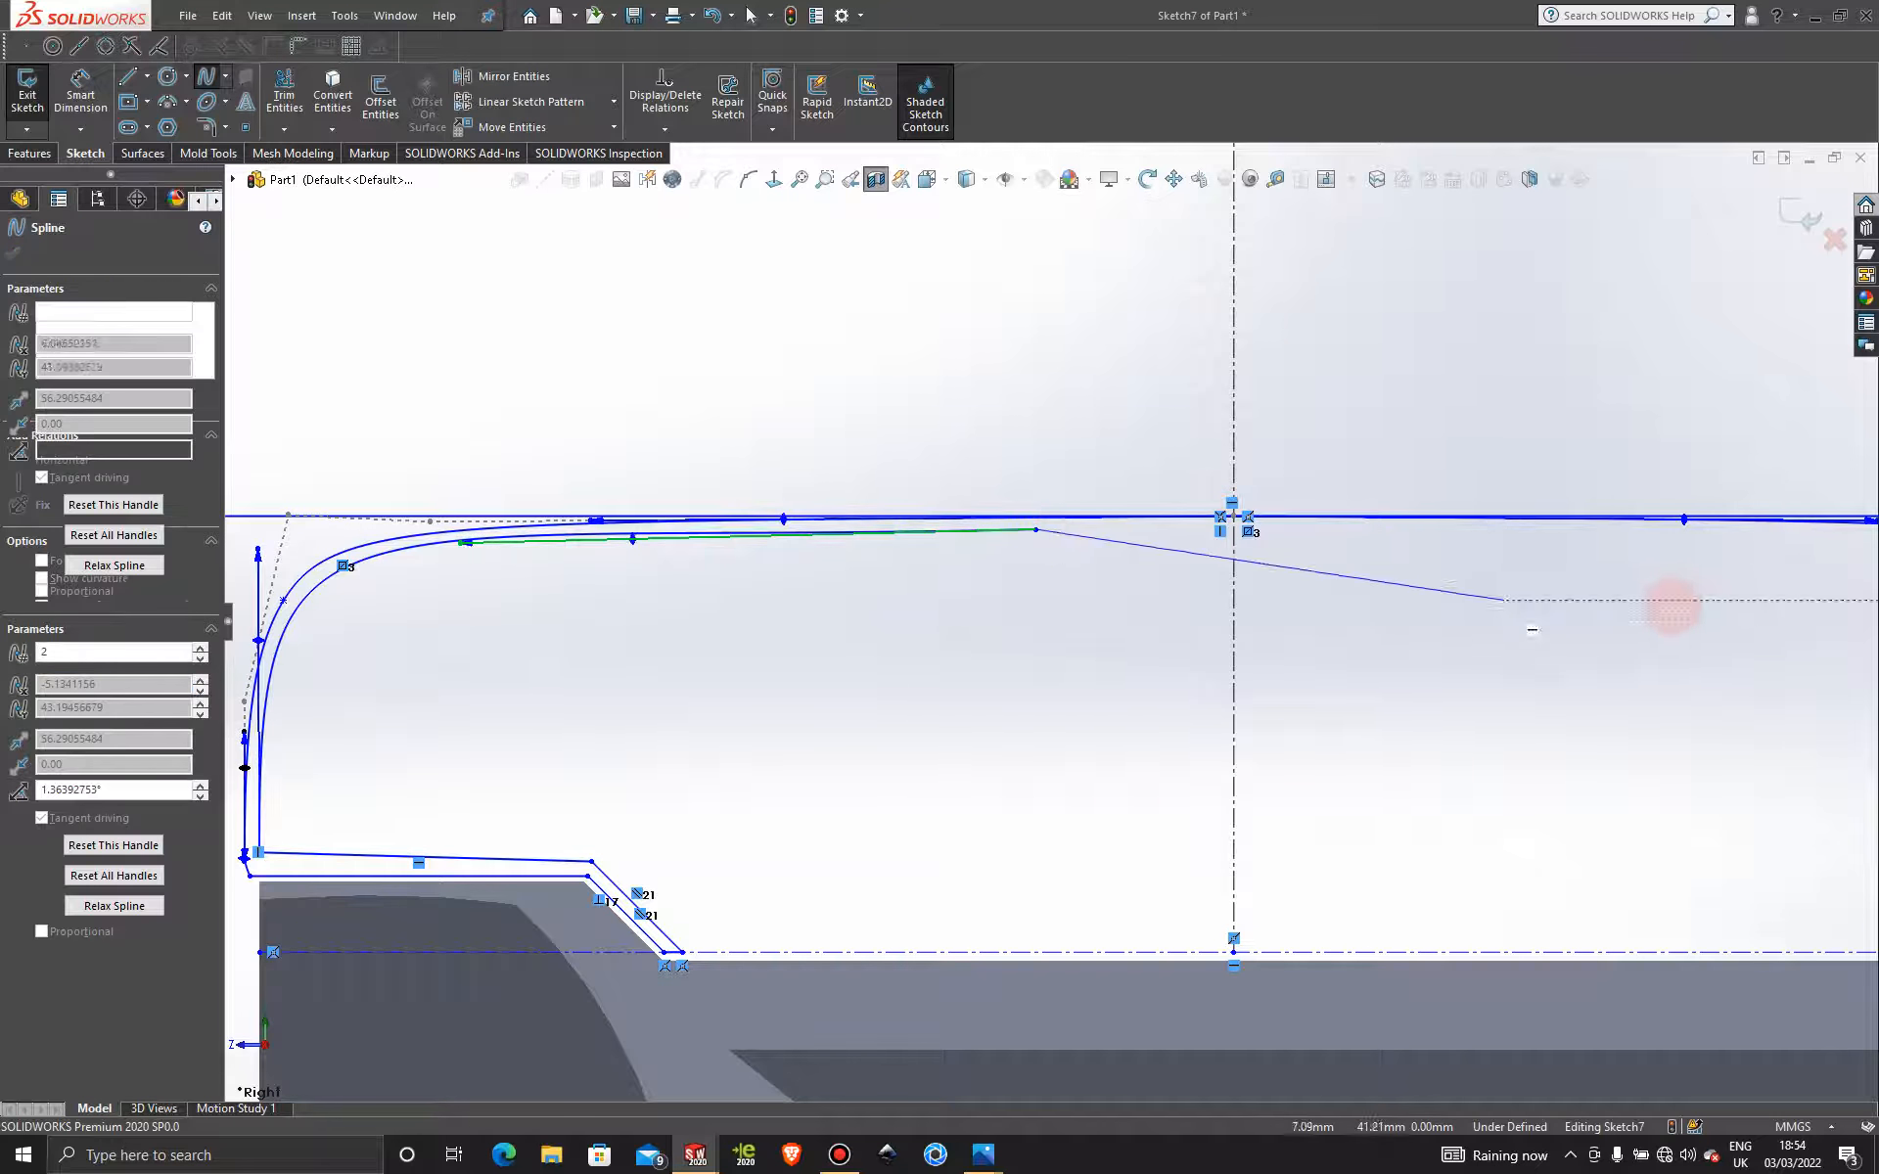
scroll(1673, 612, "up", 3)
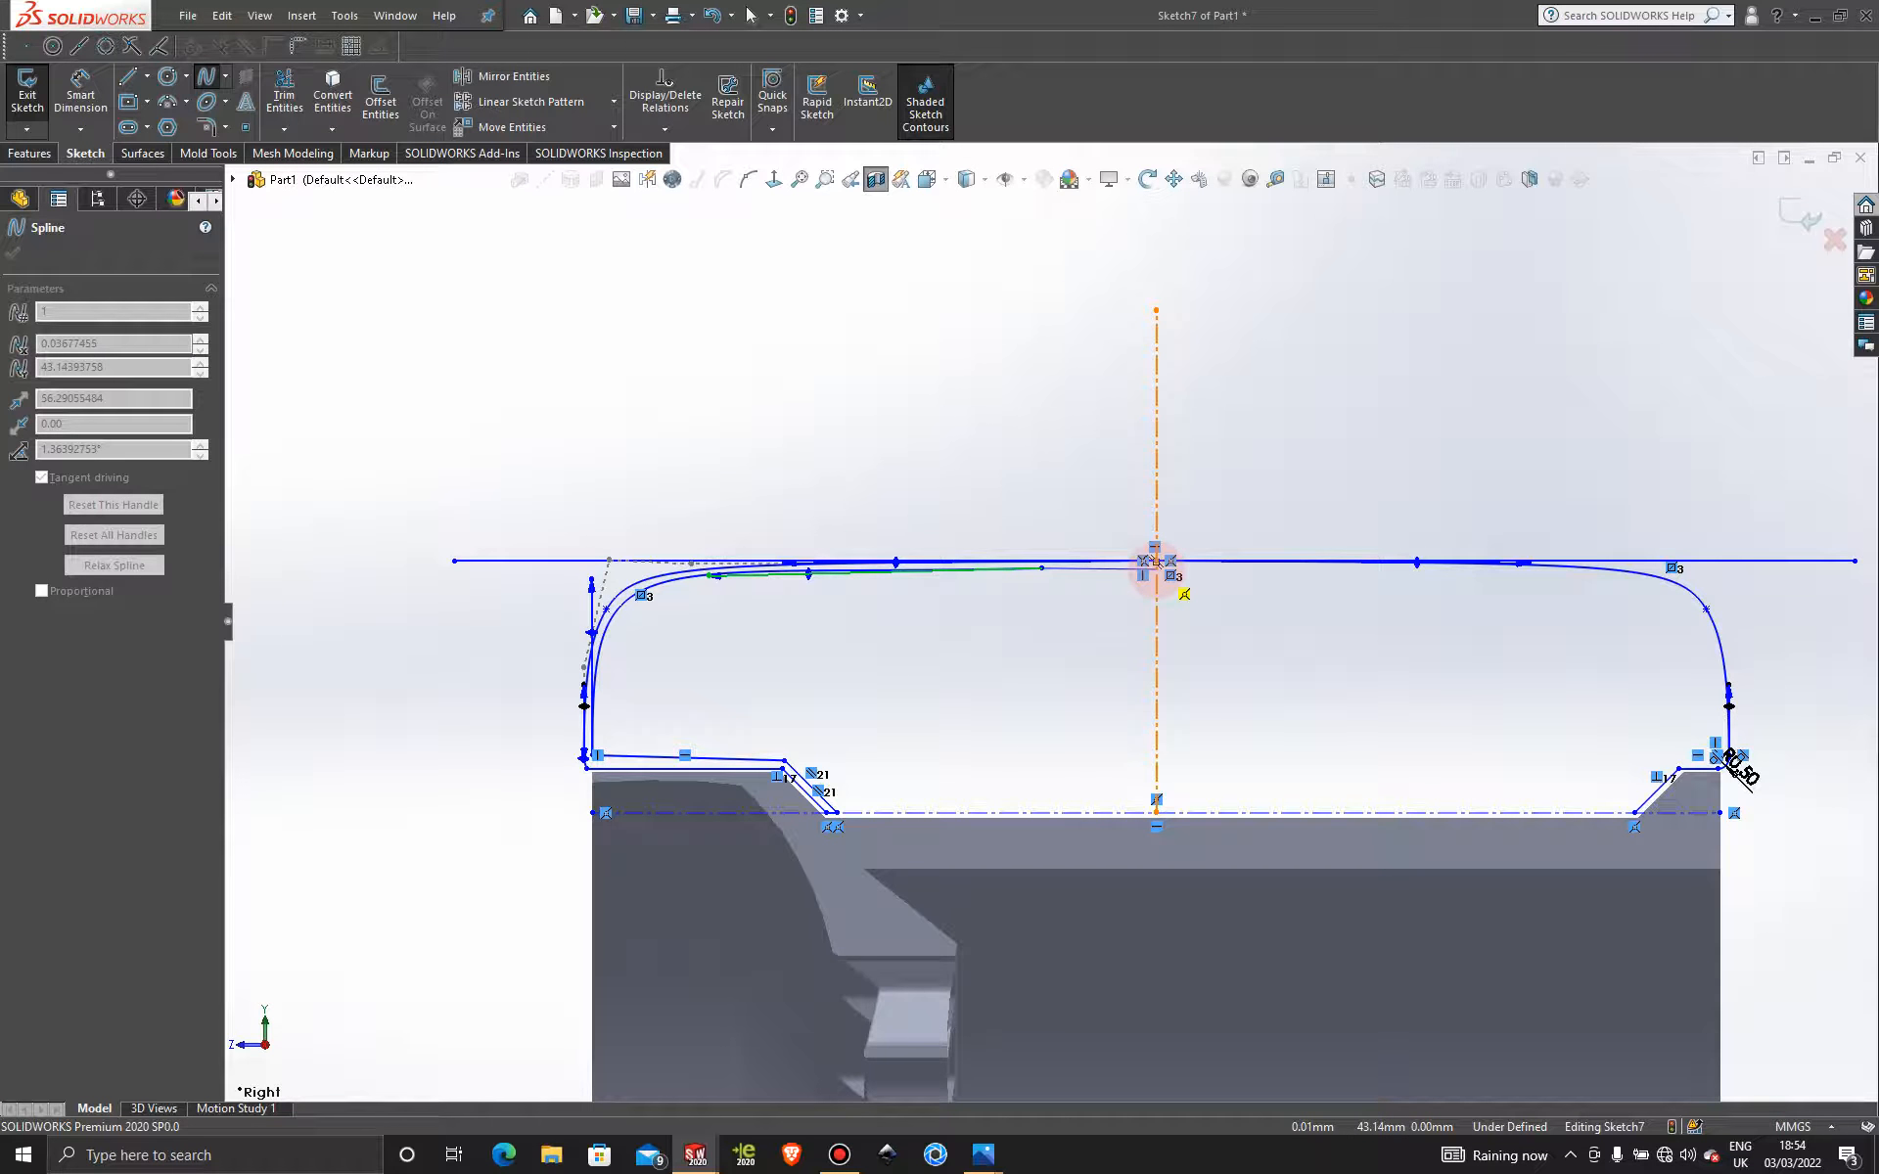
left_click(1156, 561)
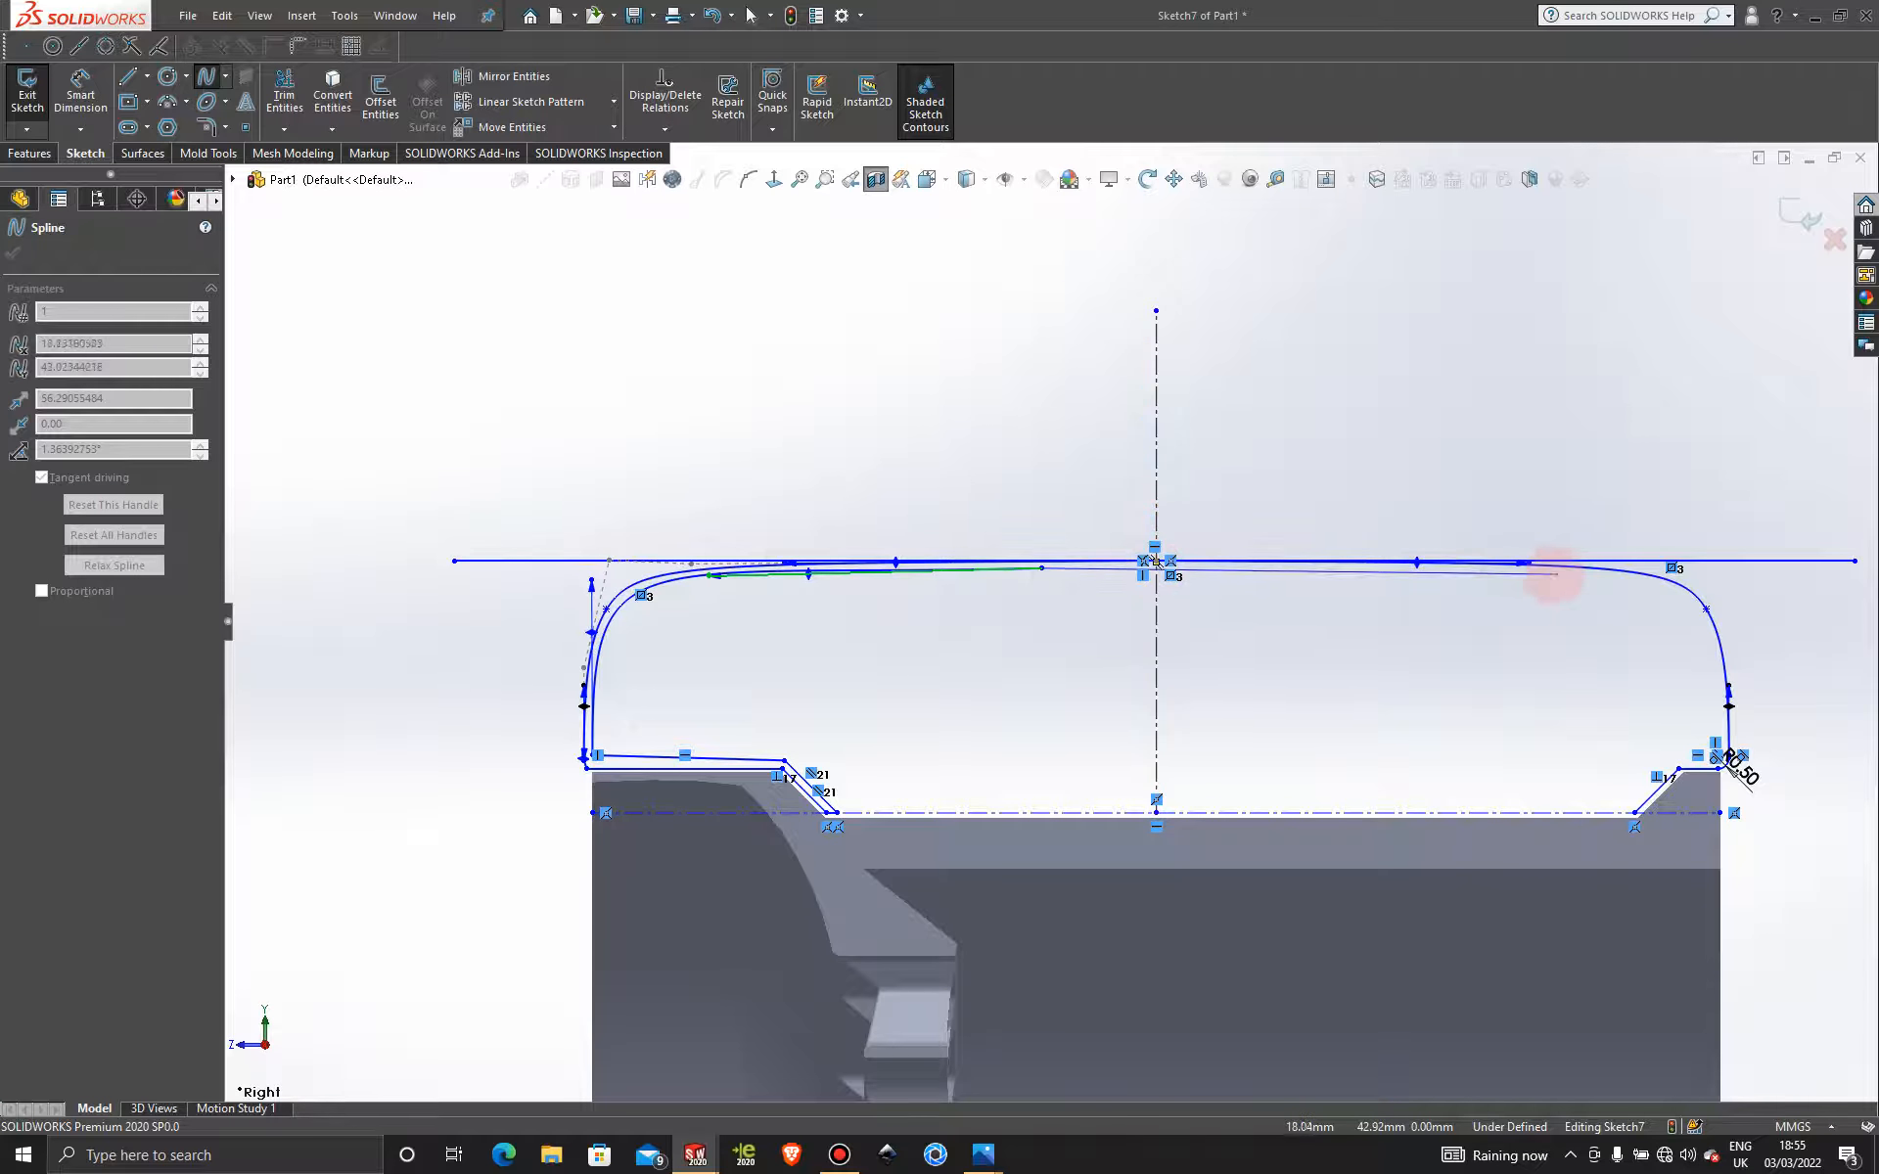
left_click(1551, 574)
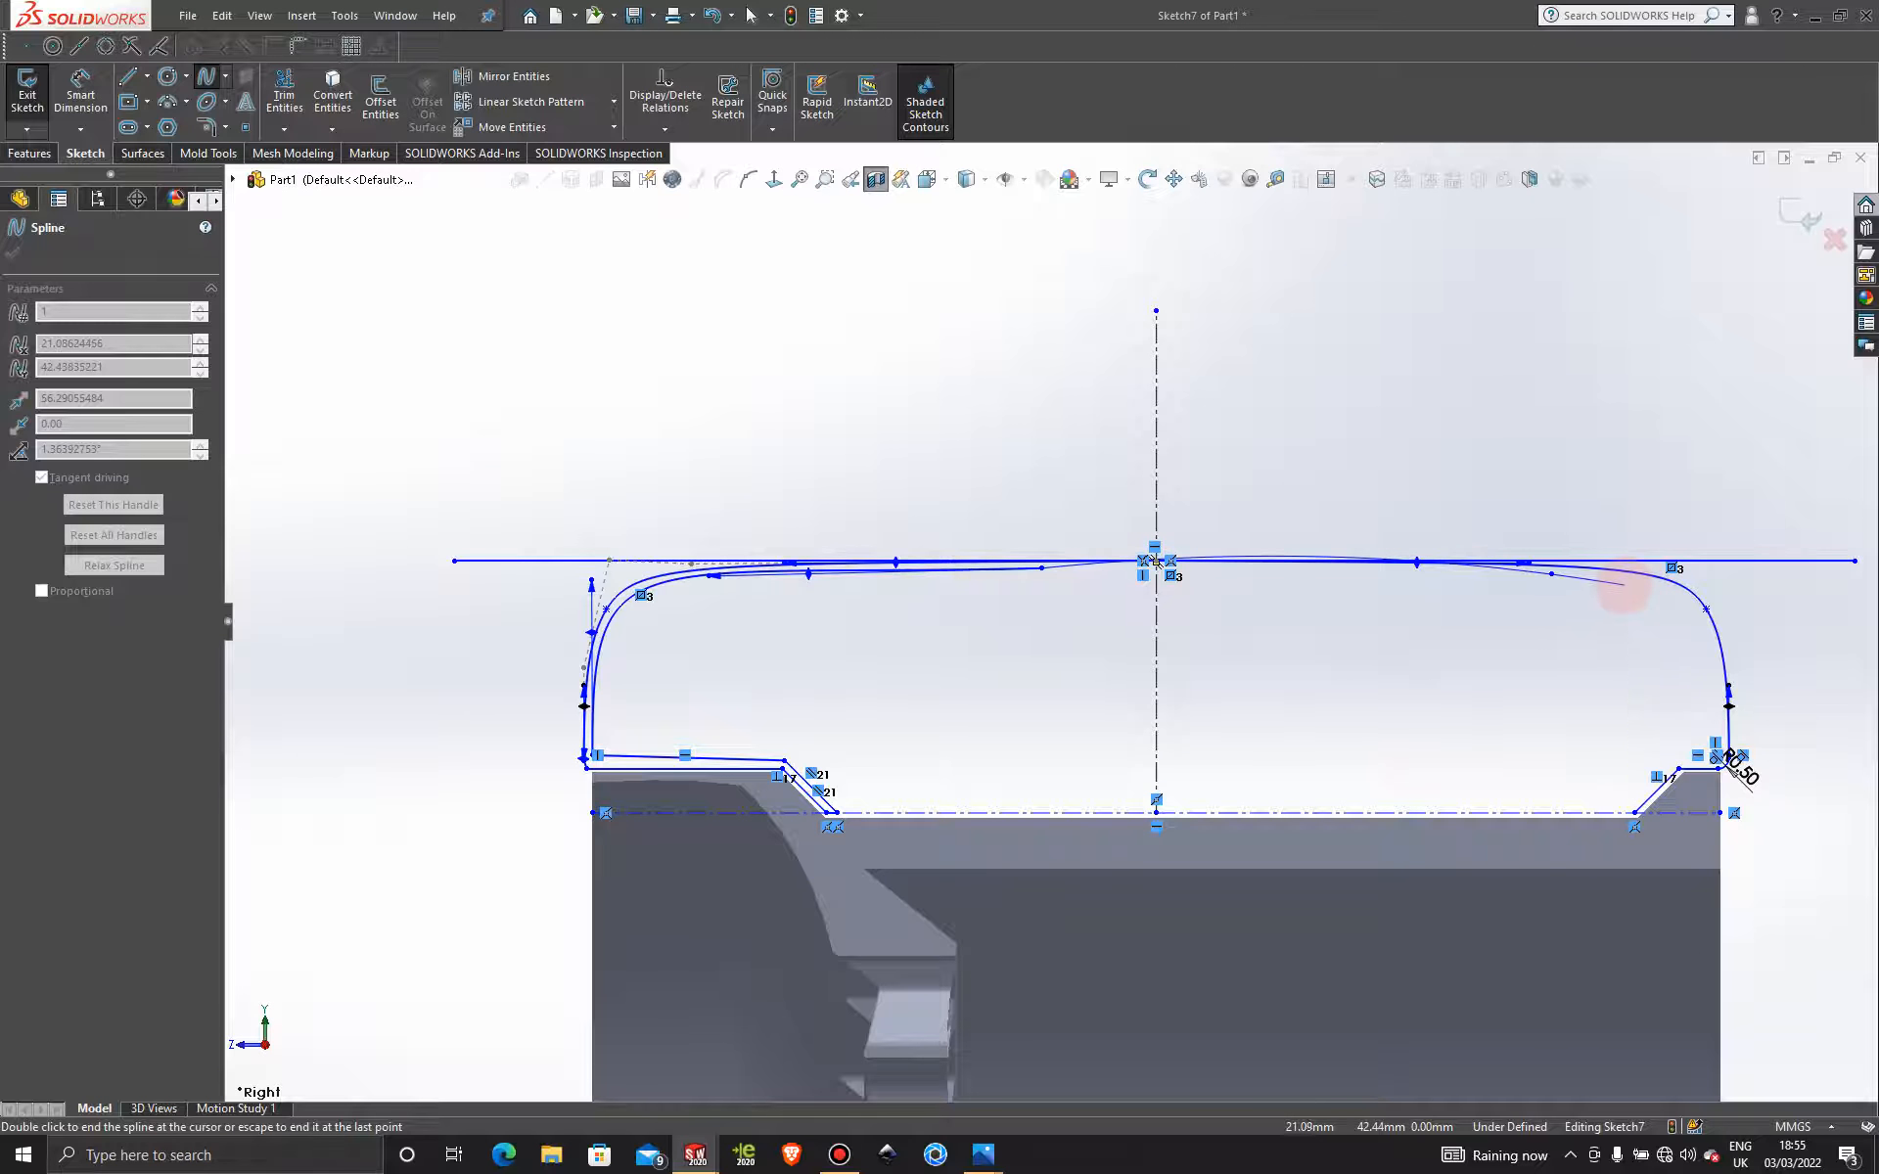
key("Escape")
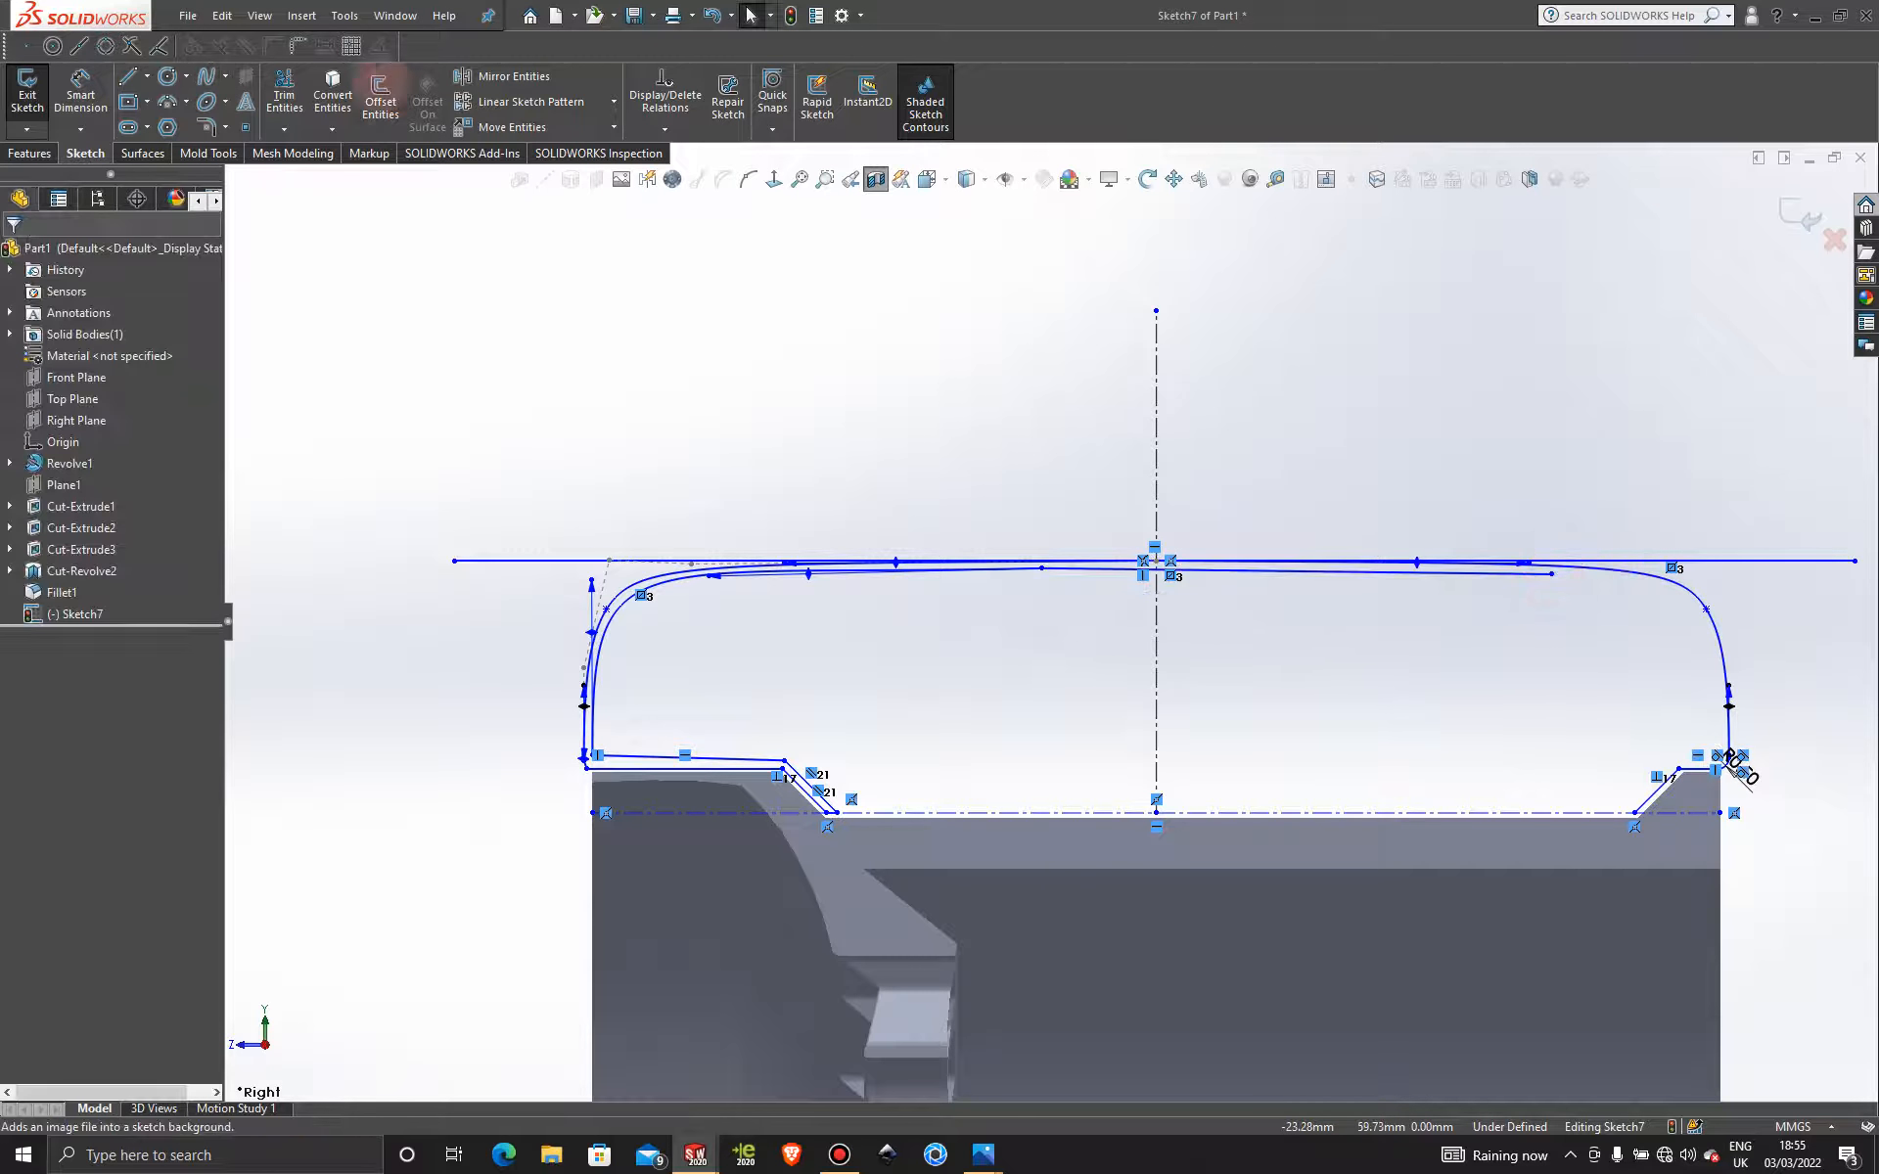
Sketch a spline about 10.3 mm long from the top inner curve's end down to just inside the opposite sidewall.
scroll(1636, 578, "down", 4)
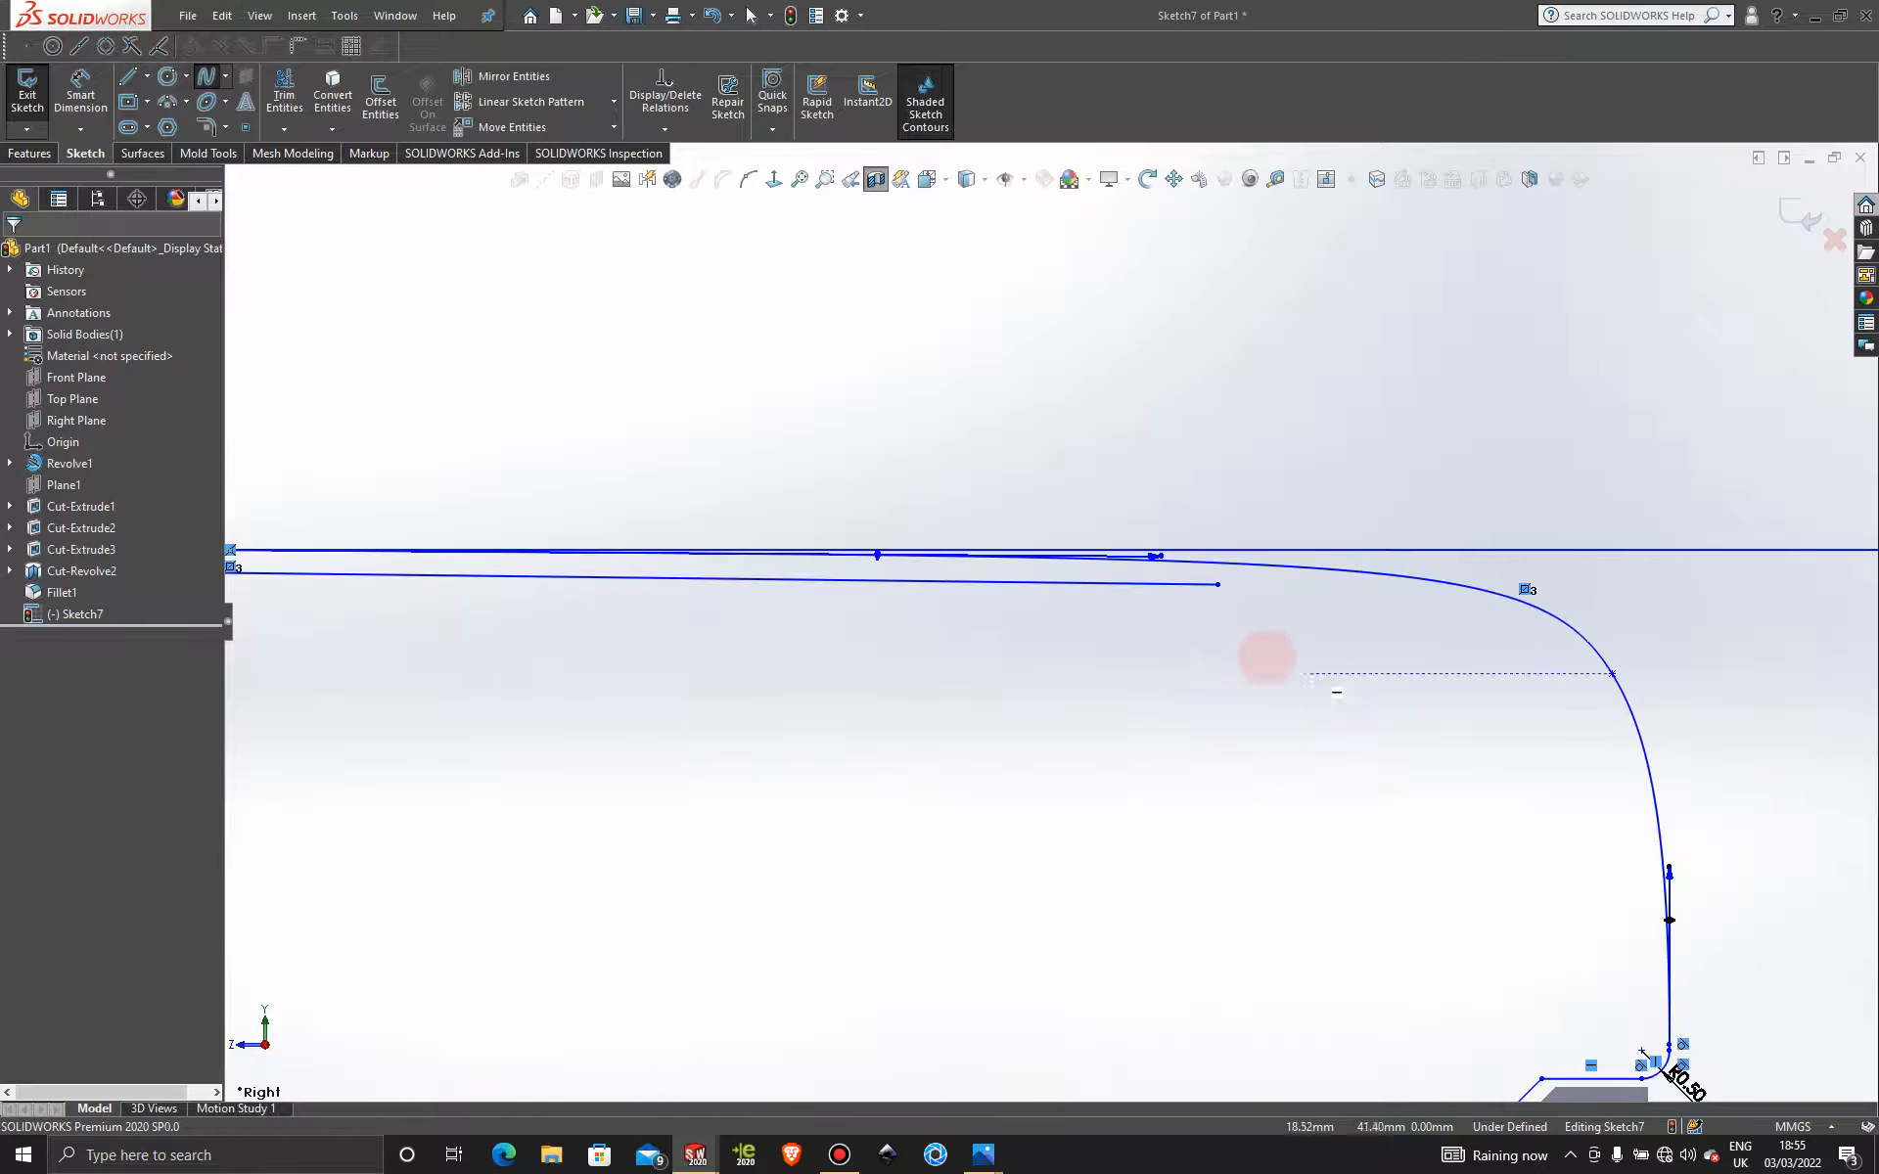
left_click(1217, 583)
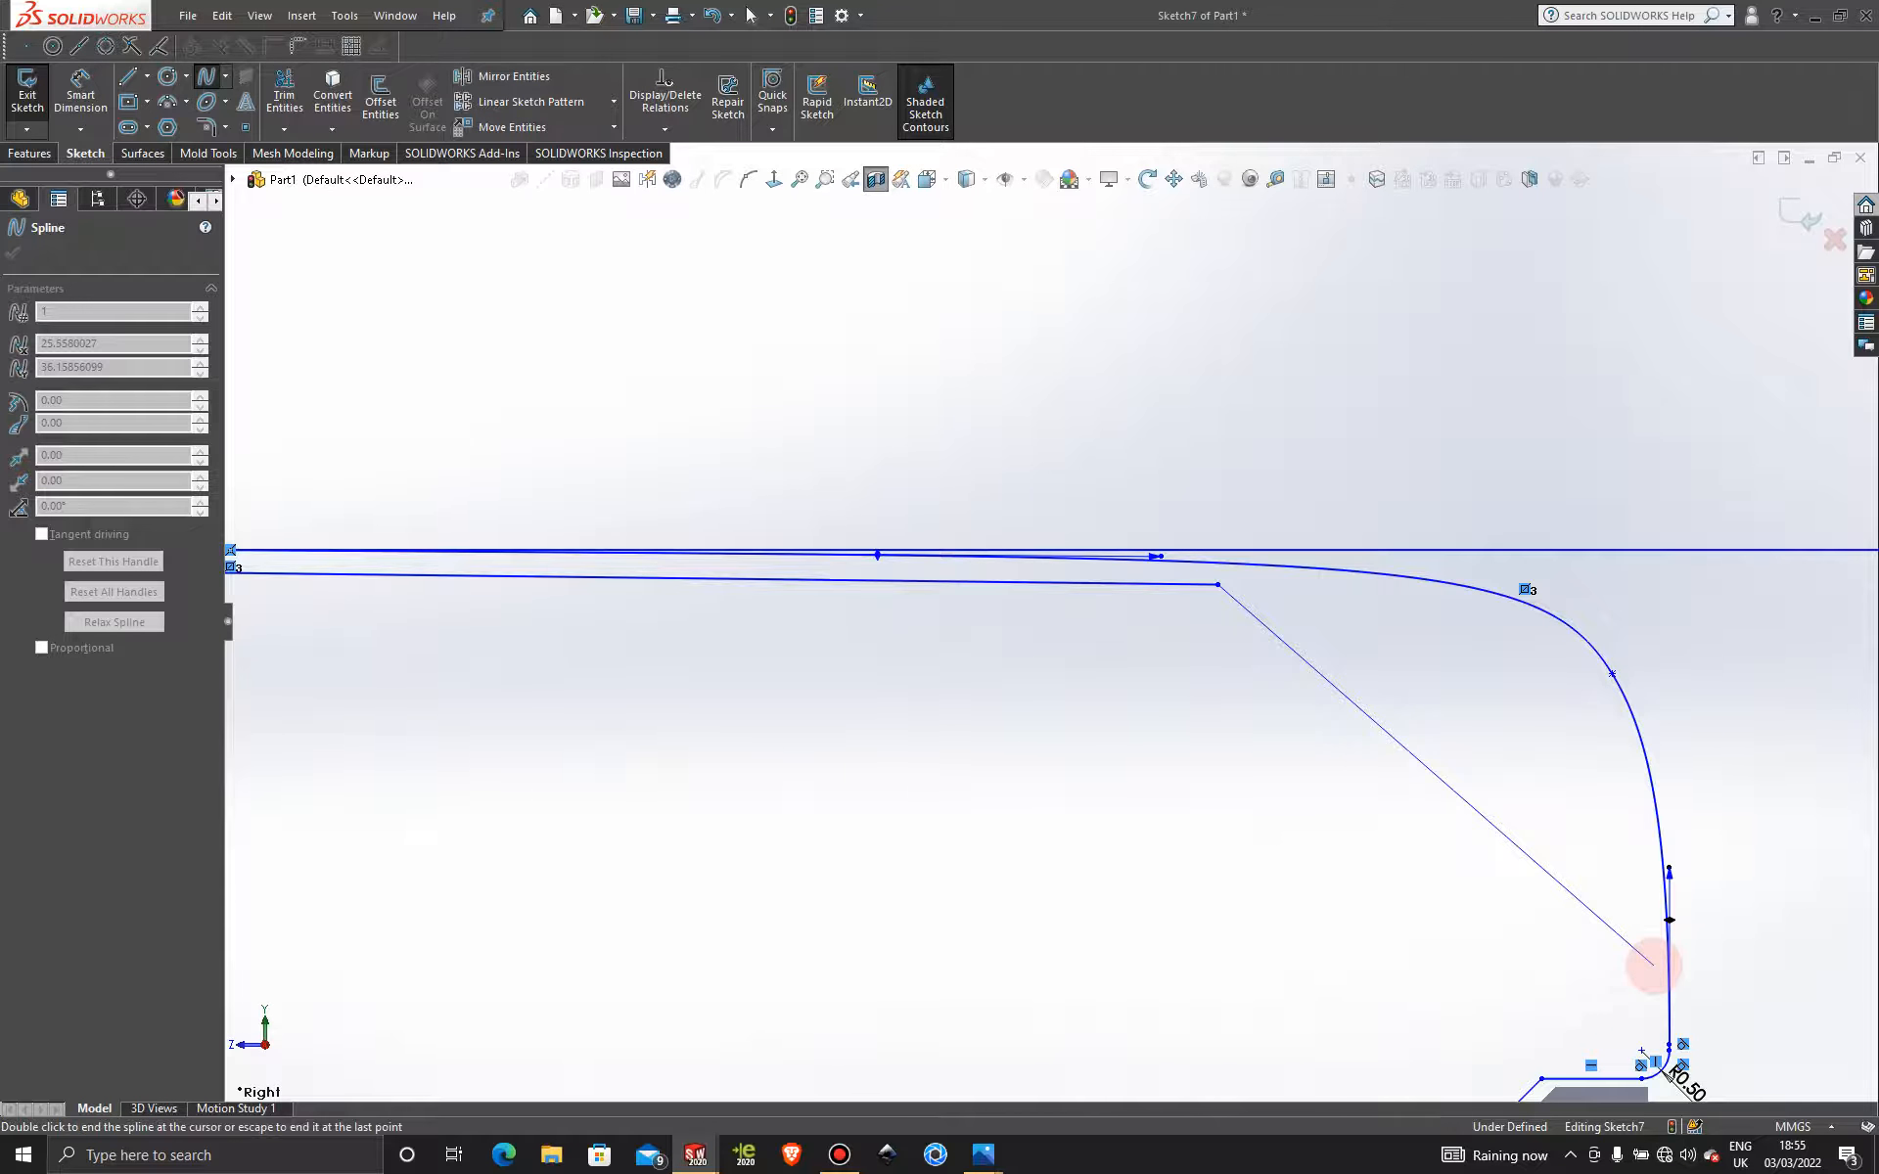
double_click(1653, 965)
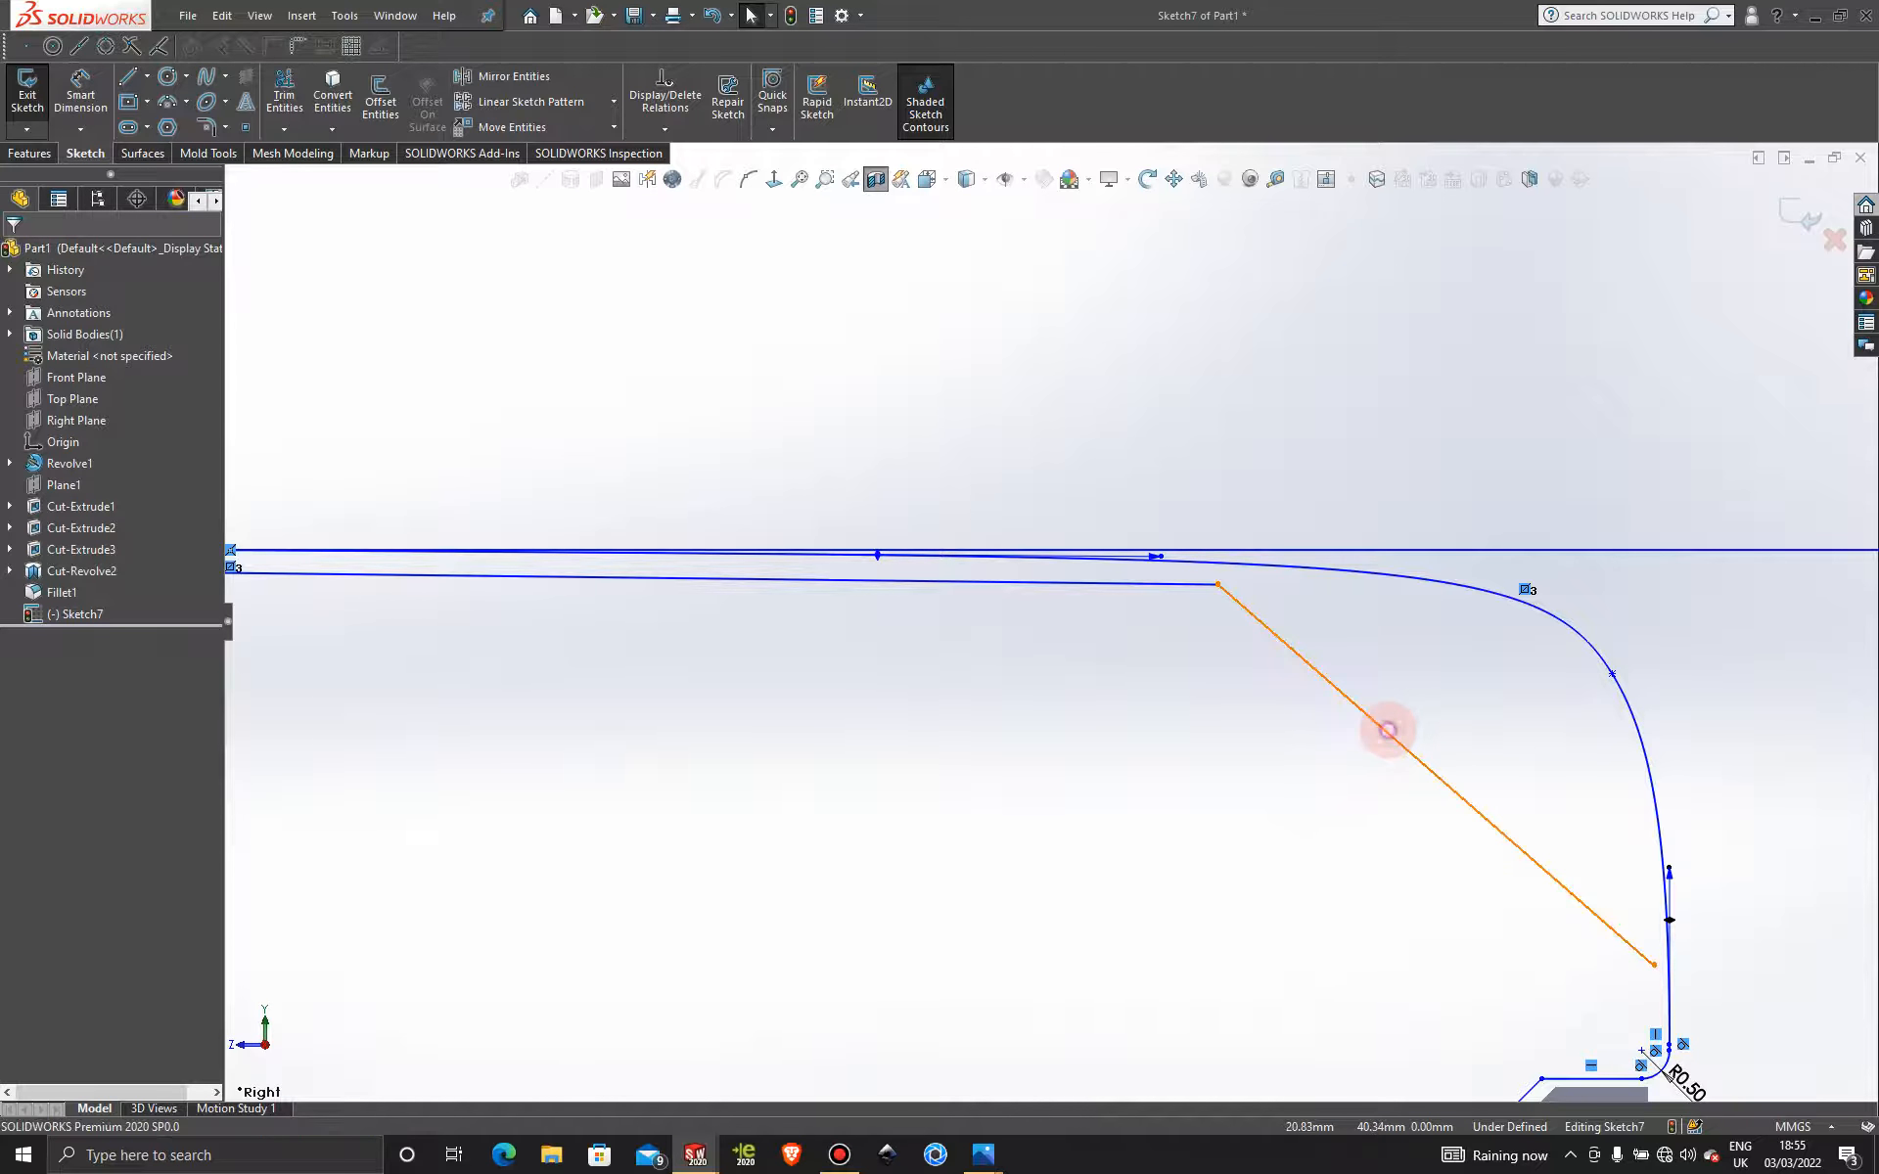
Bend the opposite-side spline with its end tangent handles so it follows the inside of the outer shoulder and sidewall.
left_click(1387, 729)
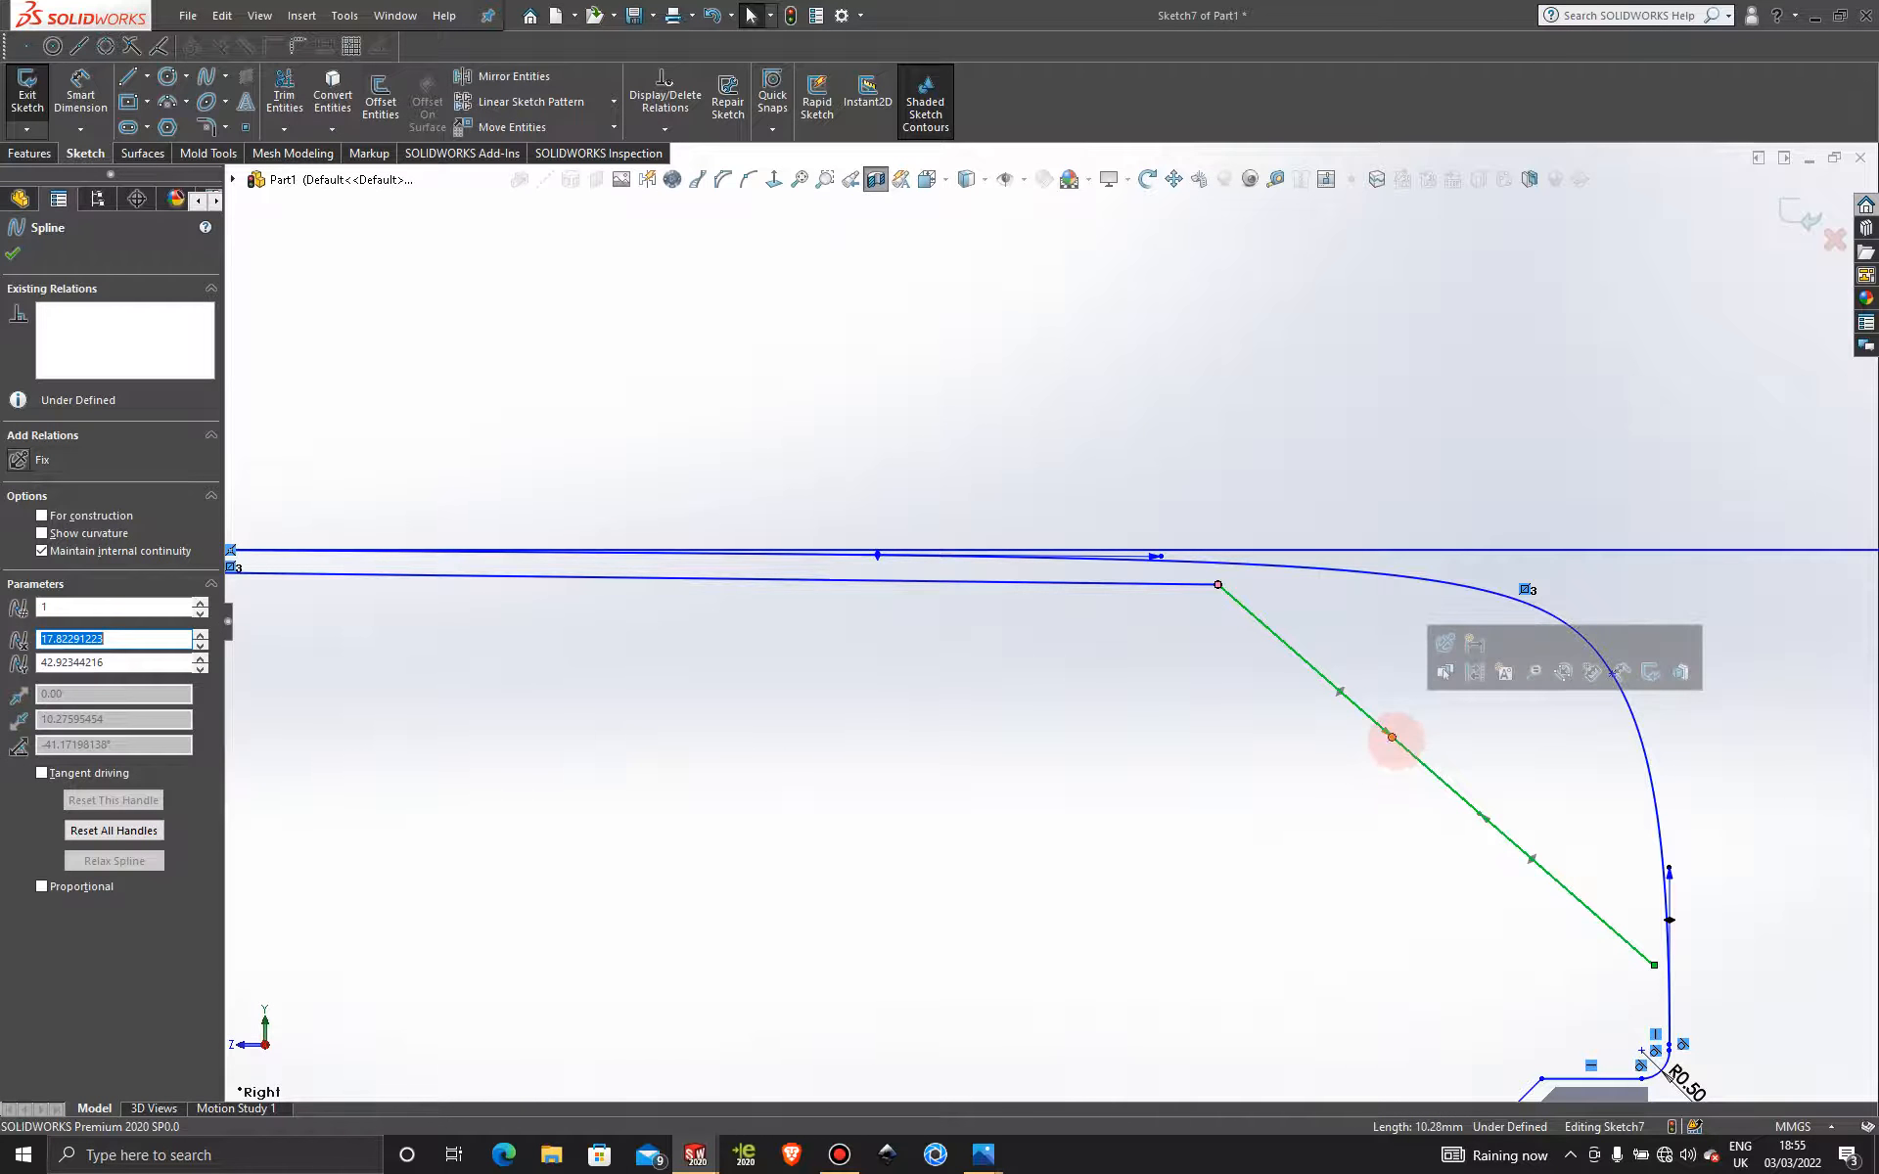
left_click_drag(1391, 737, 1543, 570)
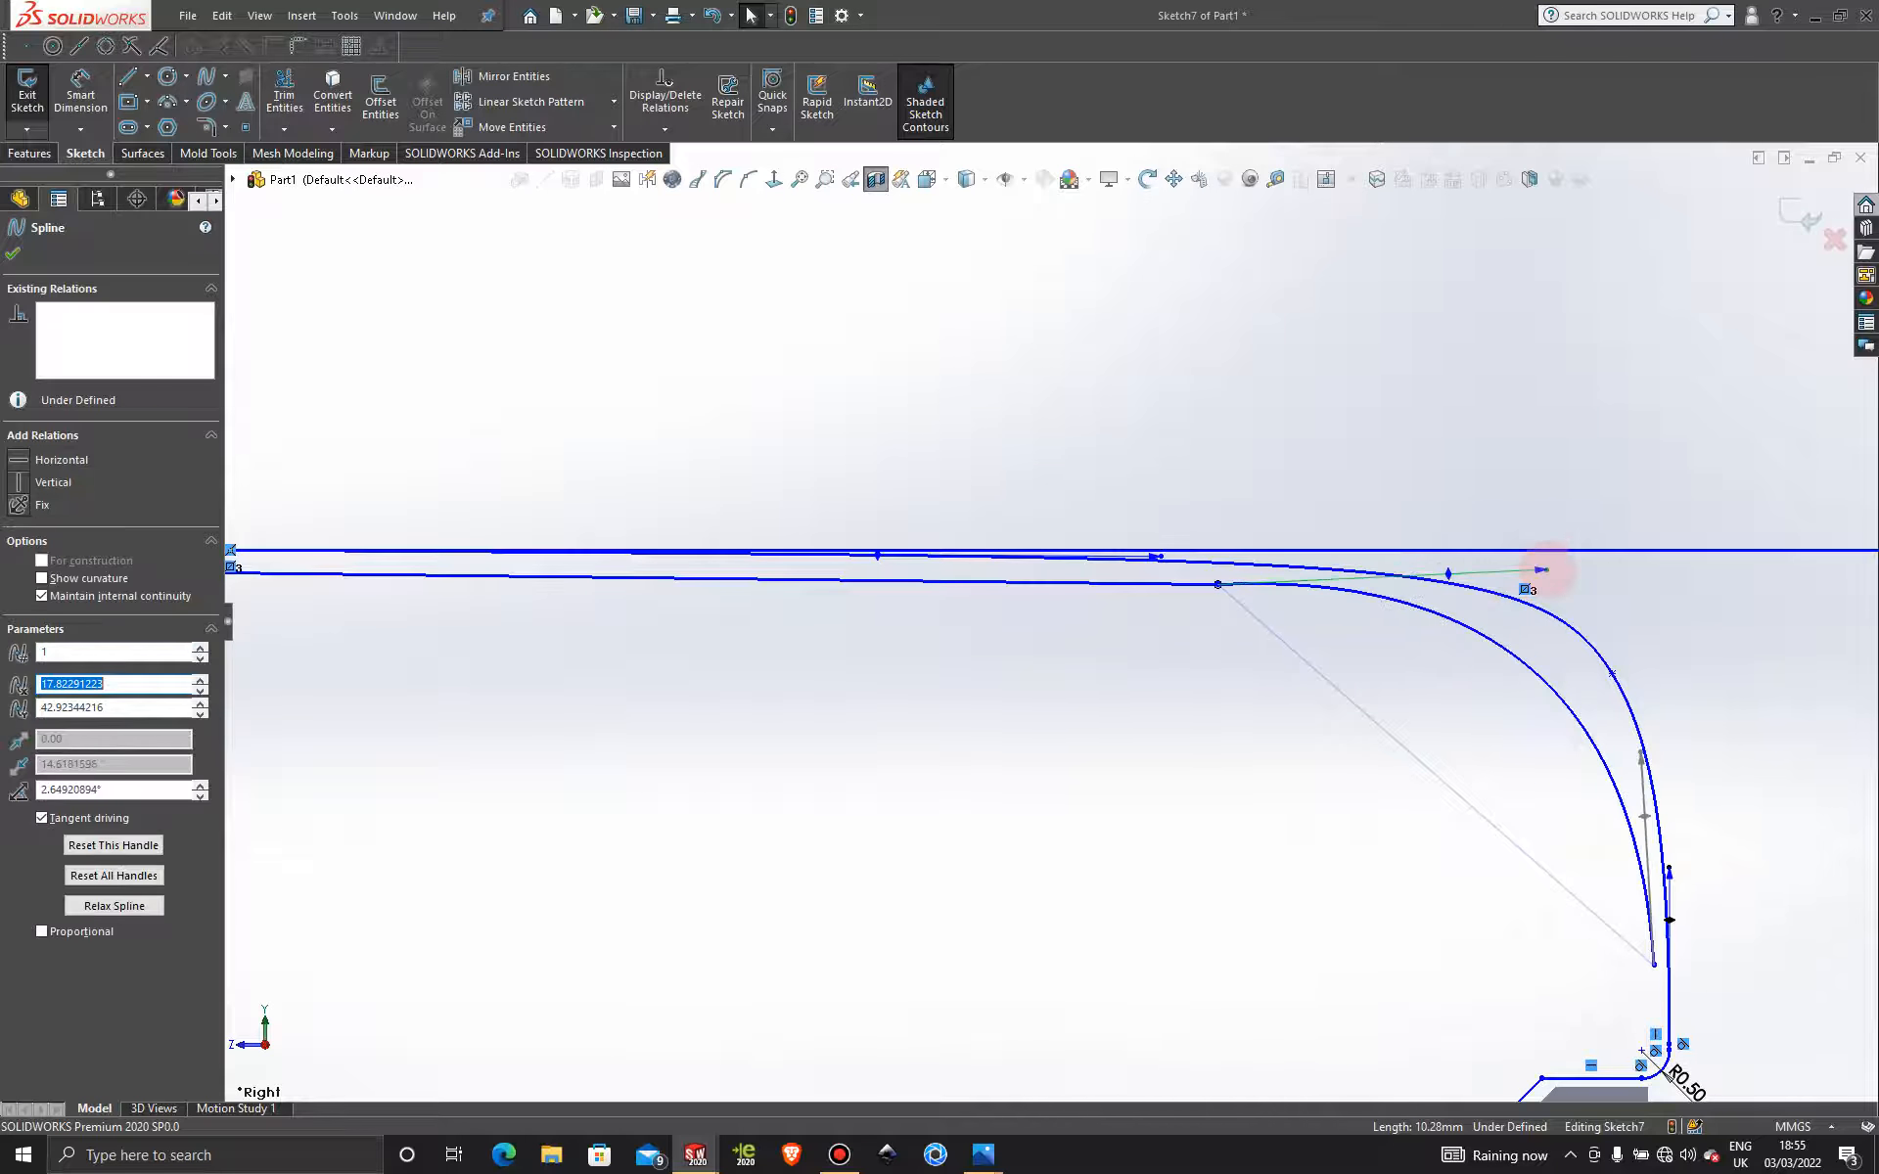
left_click_drag(1639, 752, 1643, 668)
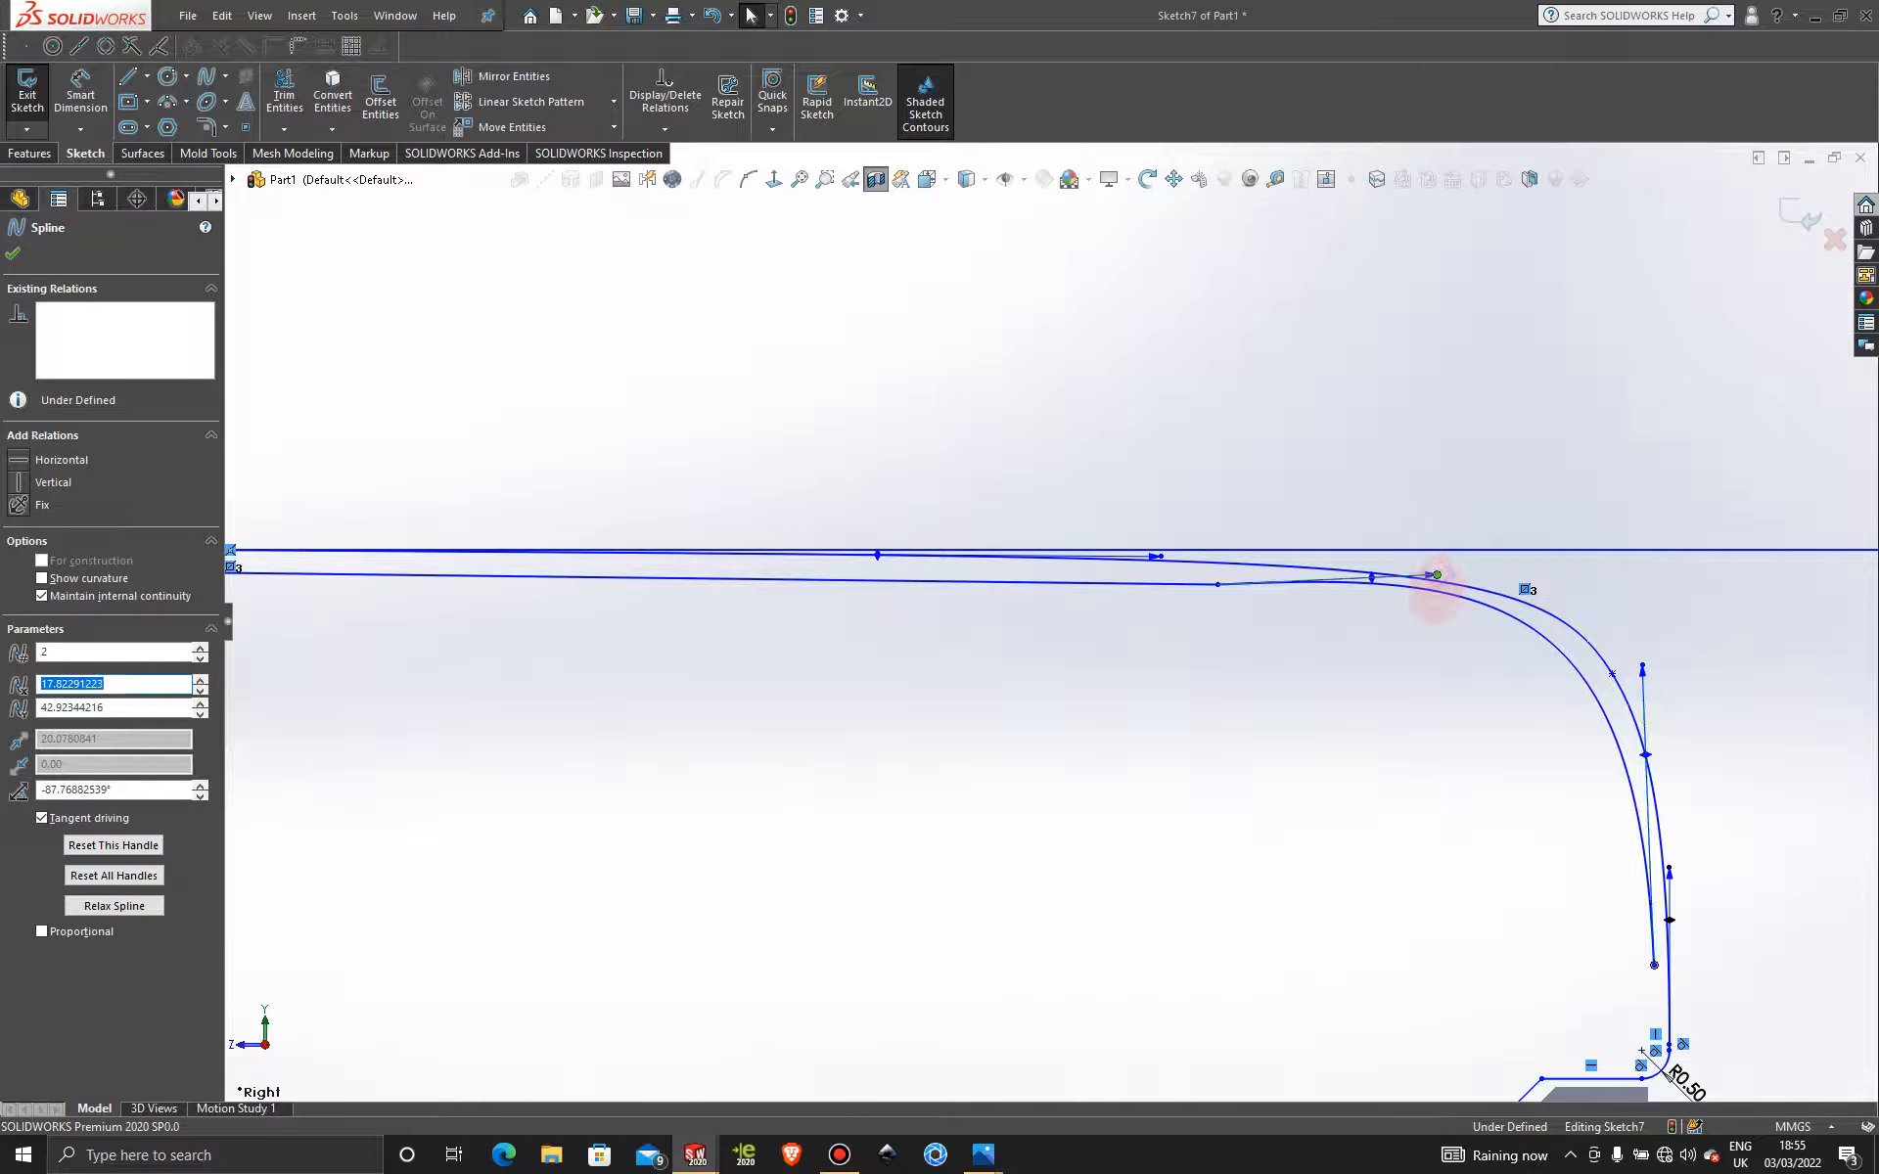
left_click_drag(1436, 575, 1435, 590)
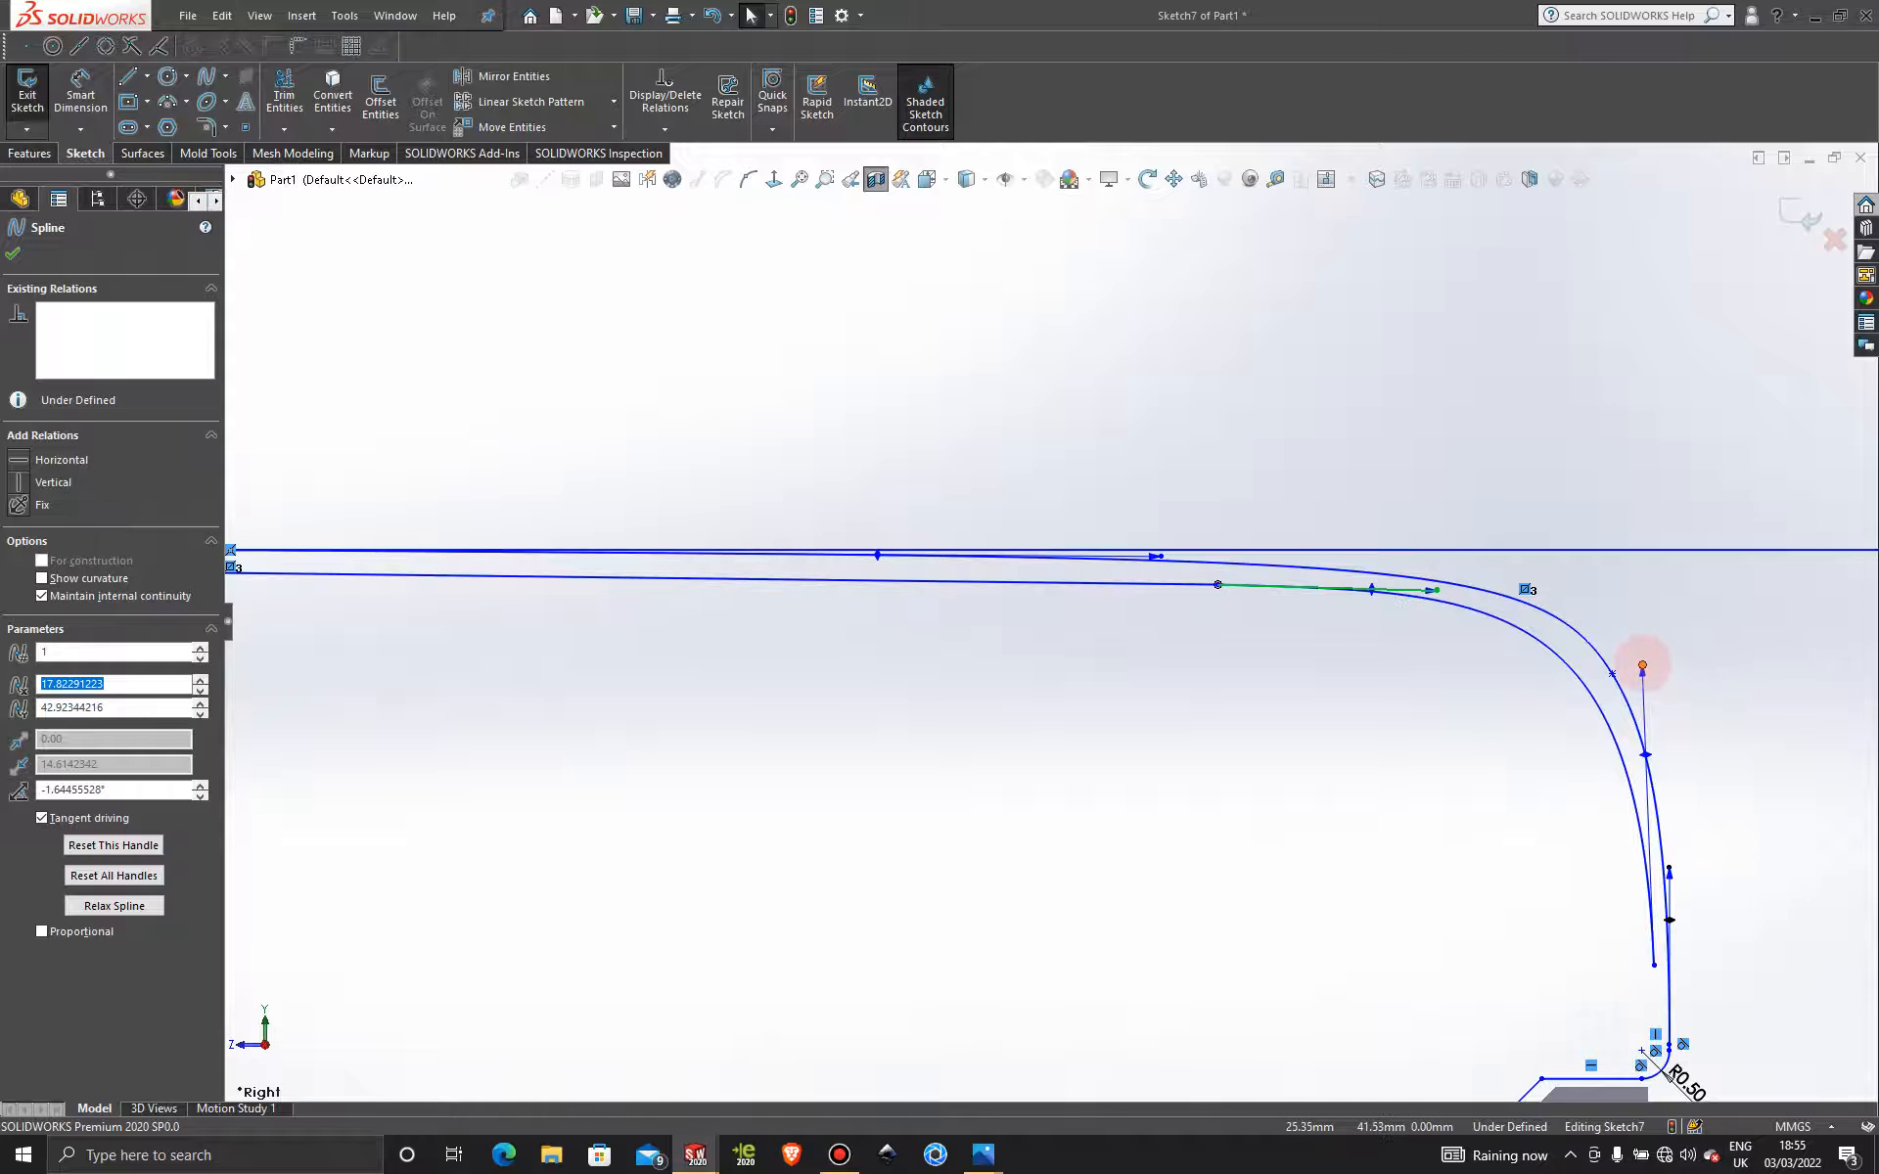
mouse_move(1641, 665)
left_mouse_down()
mouse_move(1618, 629)
mouse_move(1652, 653)
left_mouse_up()
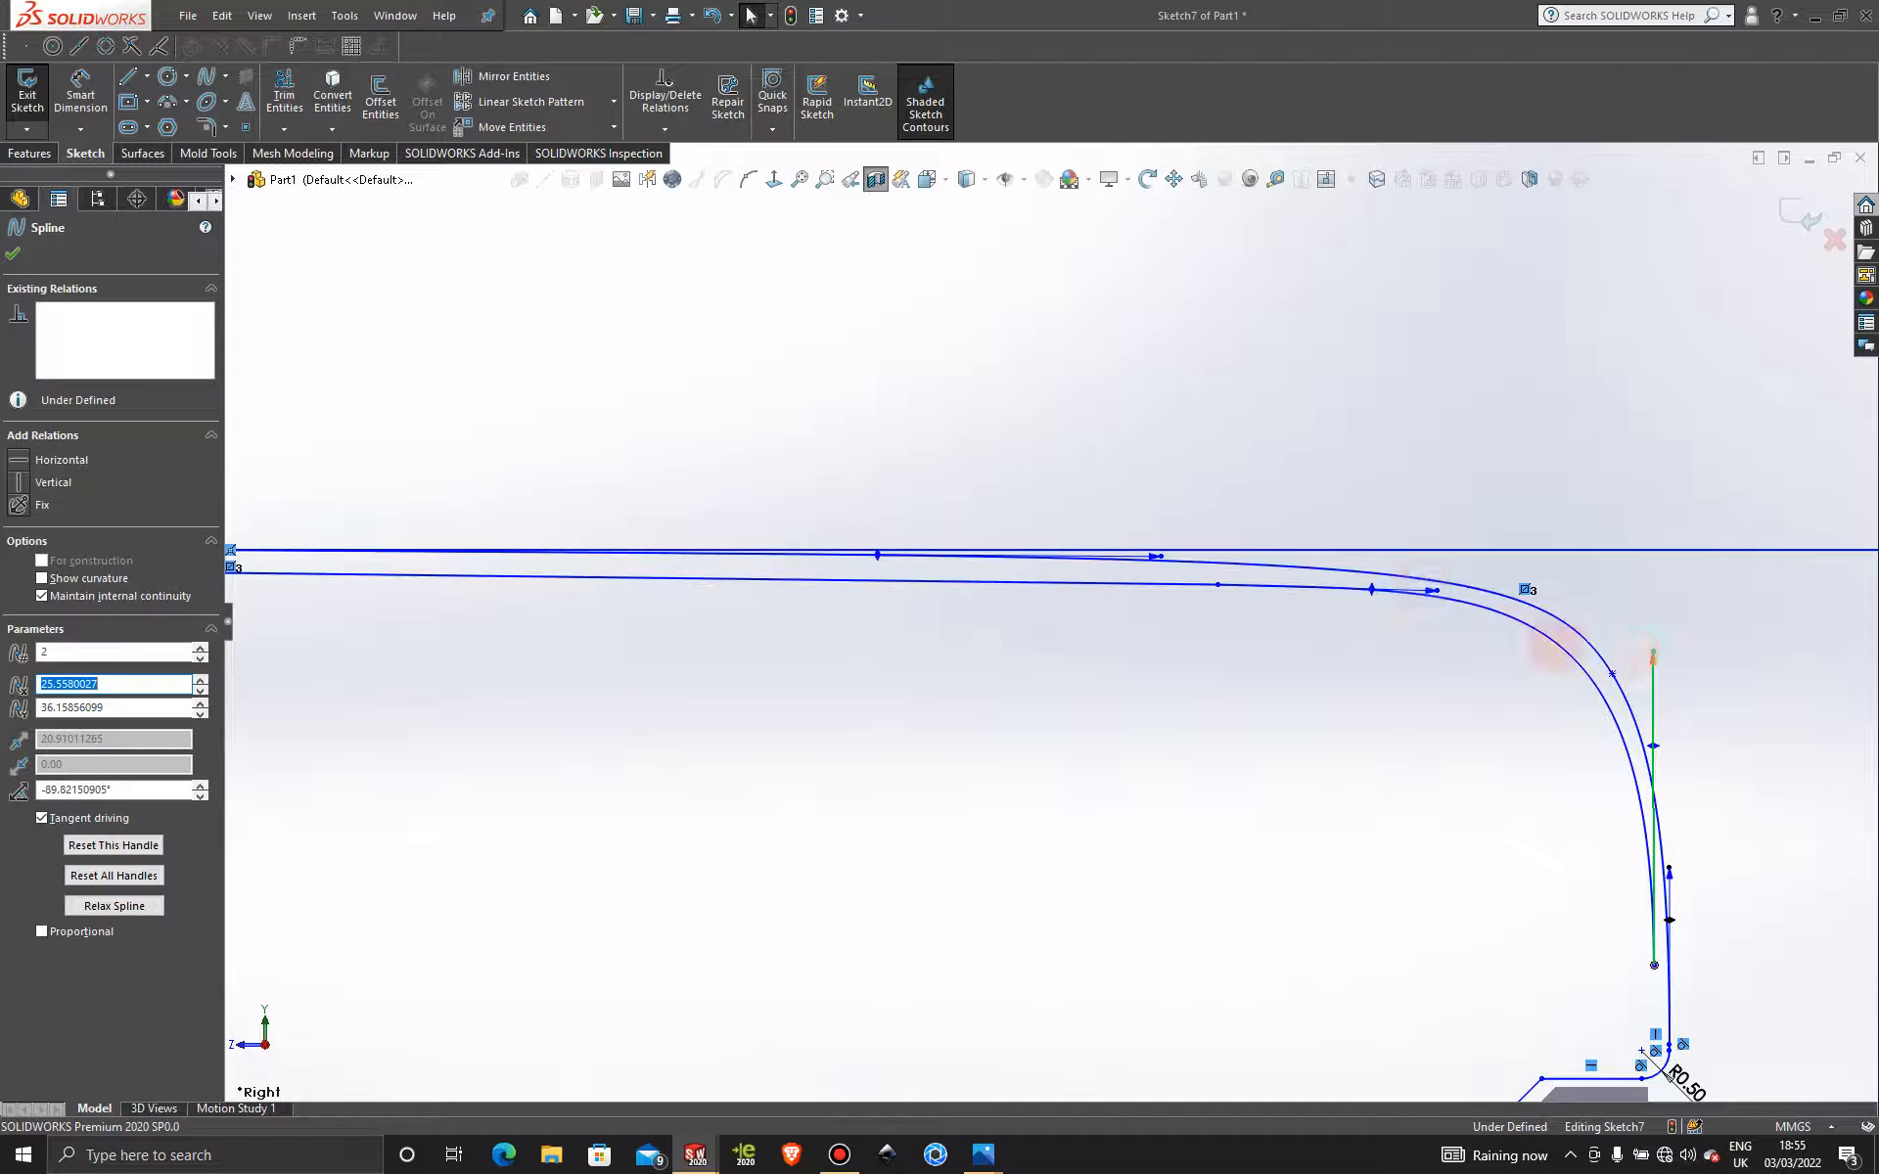
left_click(1434, 591)
left_click_drag(1435, 591, 1438, 606)
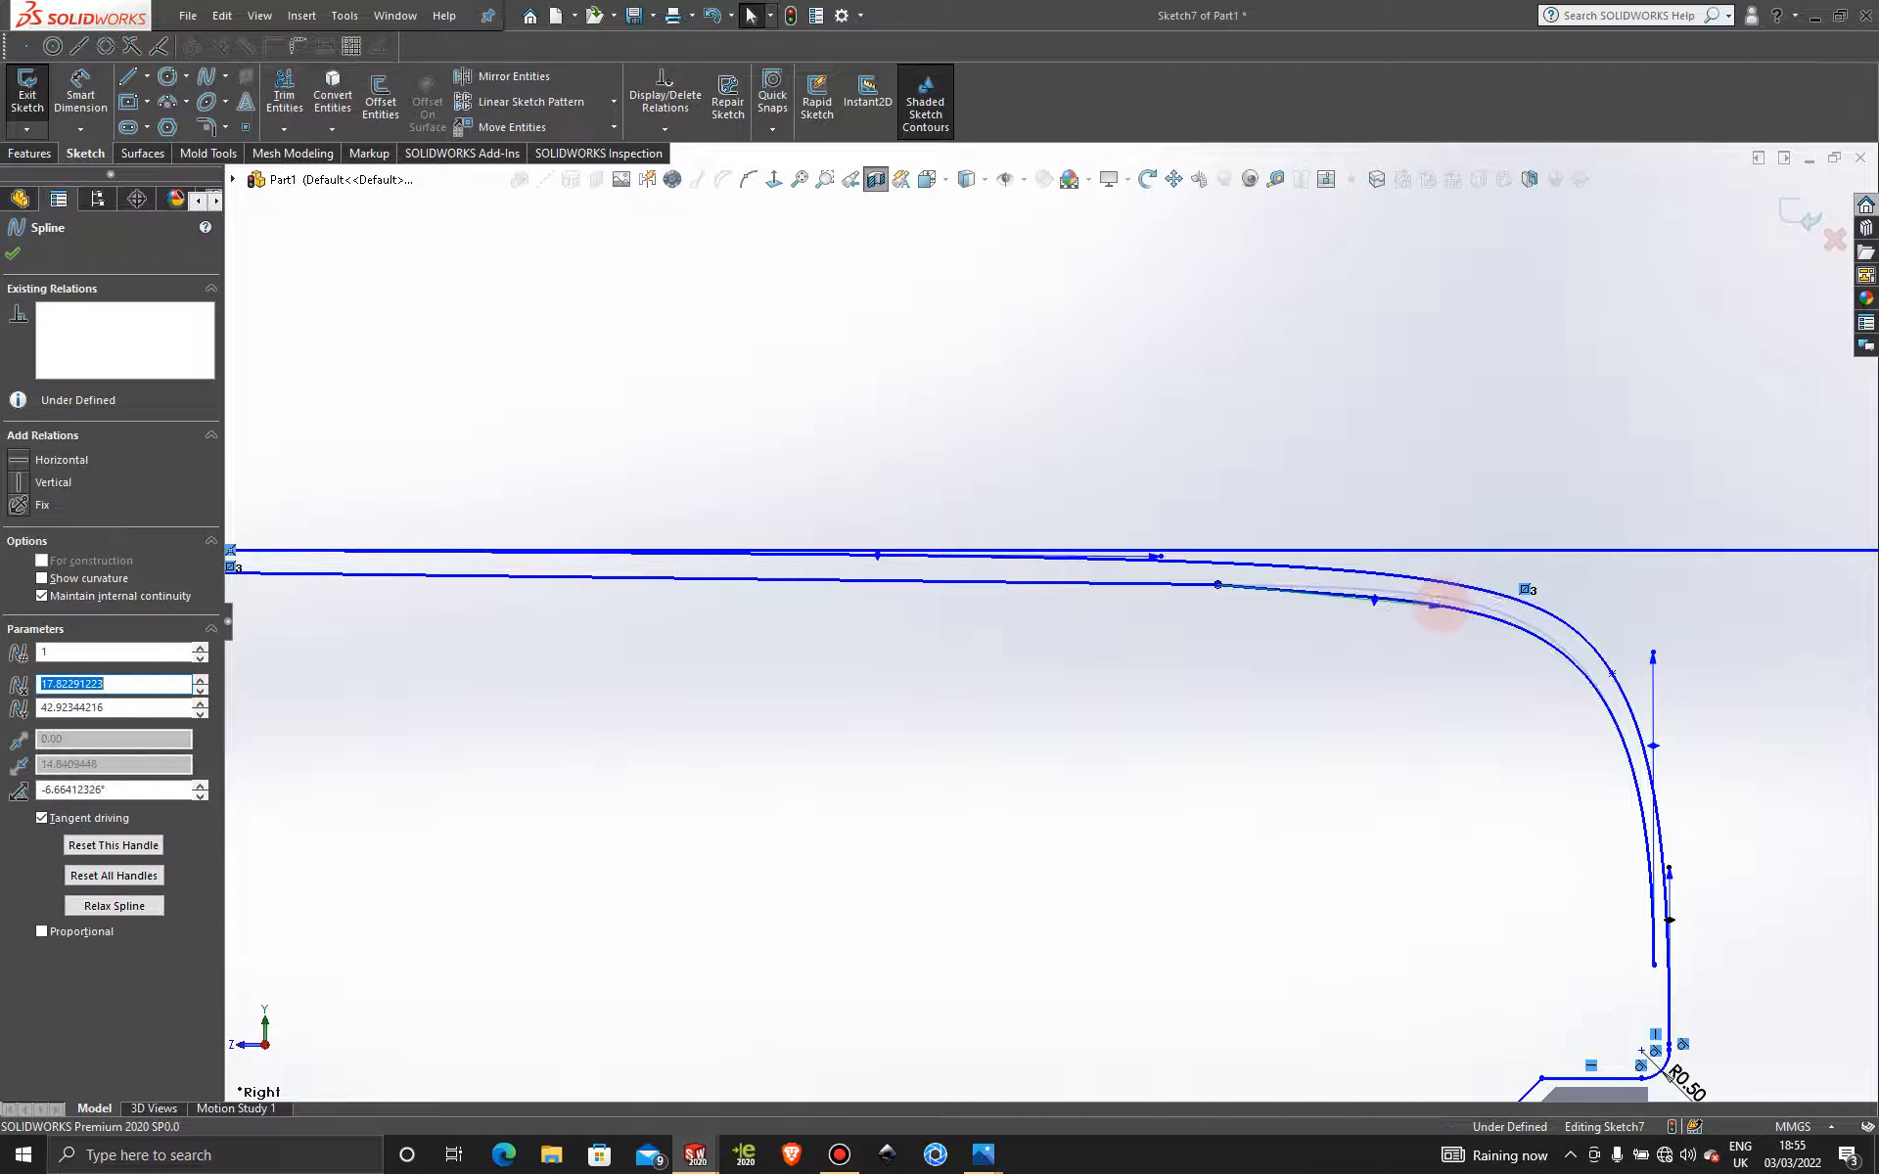
Extend the inner sidewall with a short spline down to just above the R0.50 corner arc on the opposite side.
scroll(1562, 955, "up", 2)
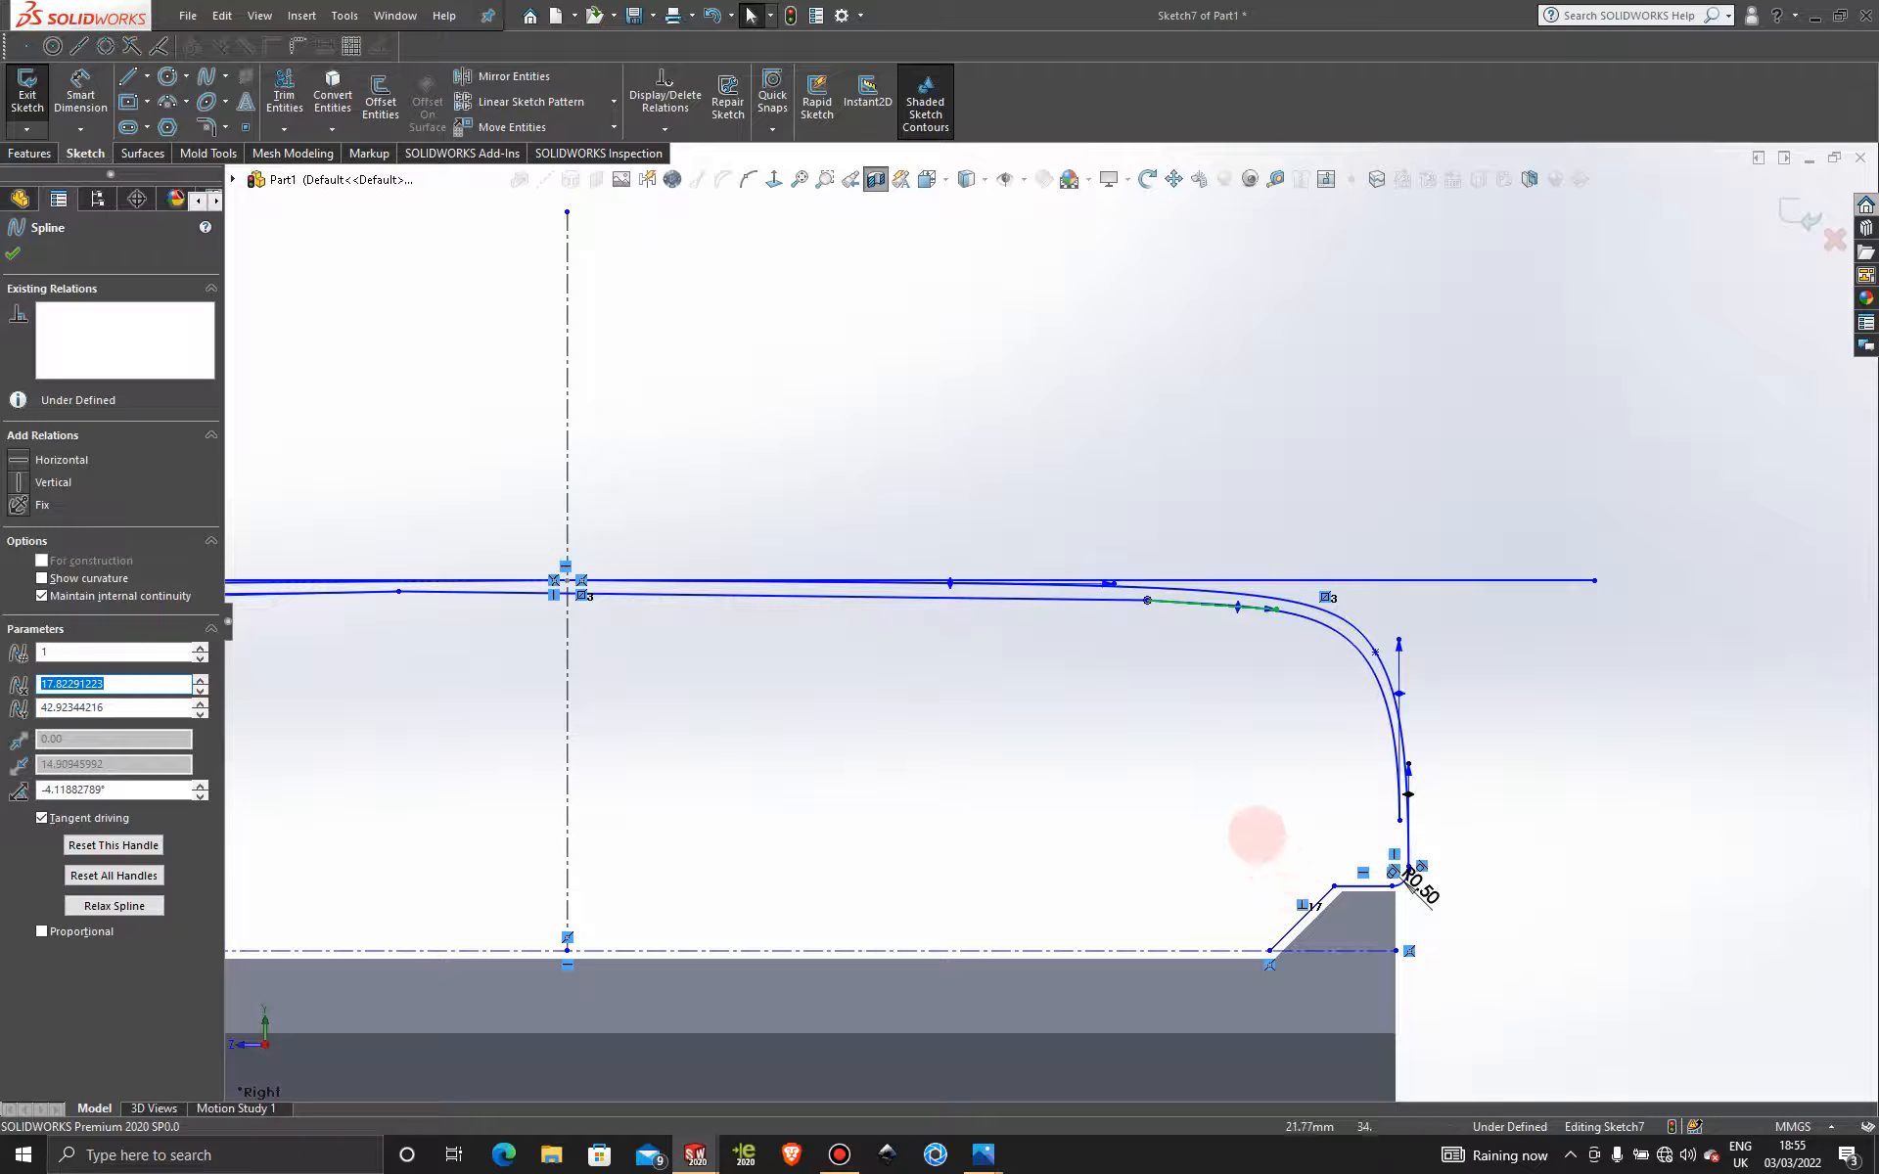
scroll(1255, 833, "up", 2)
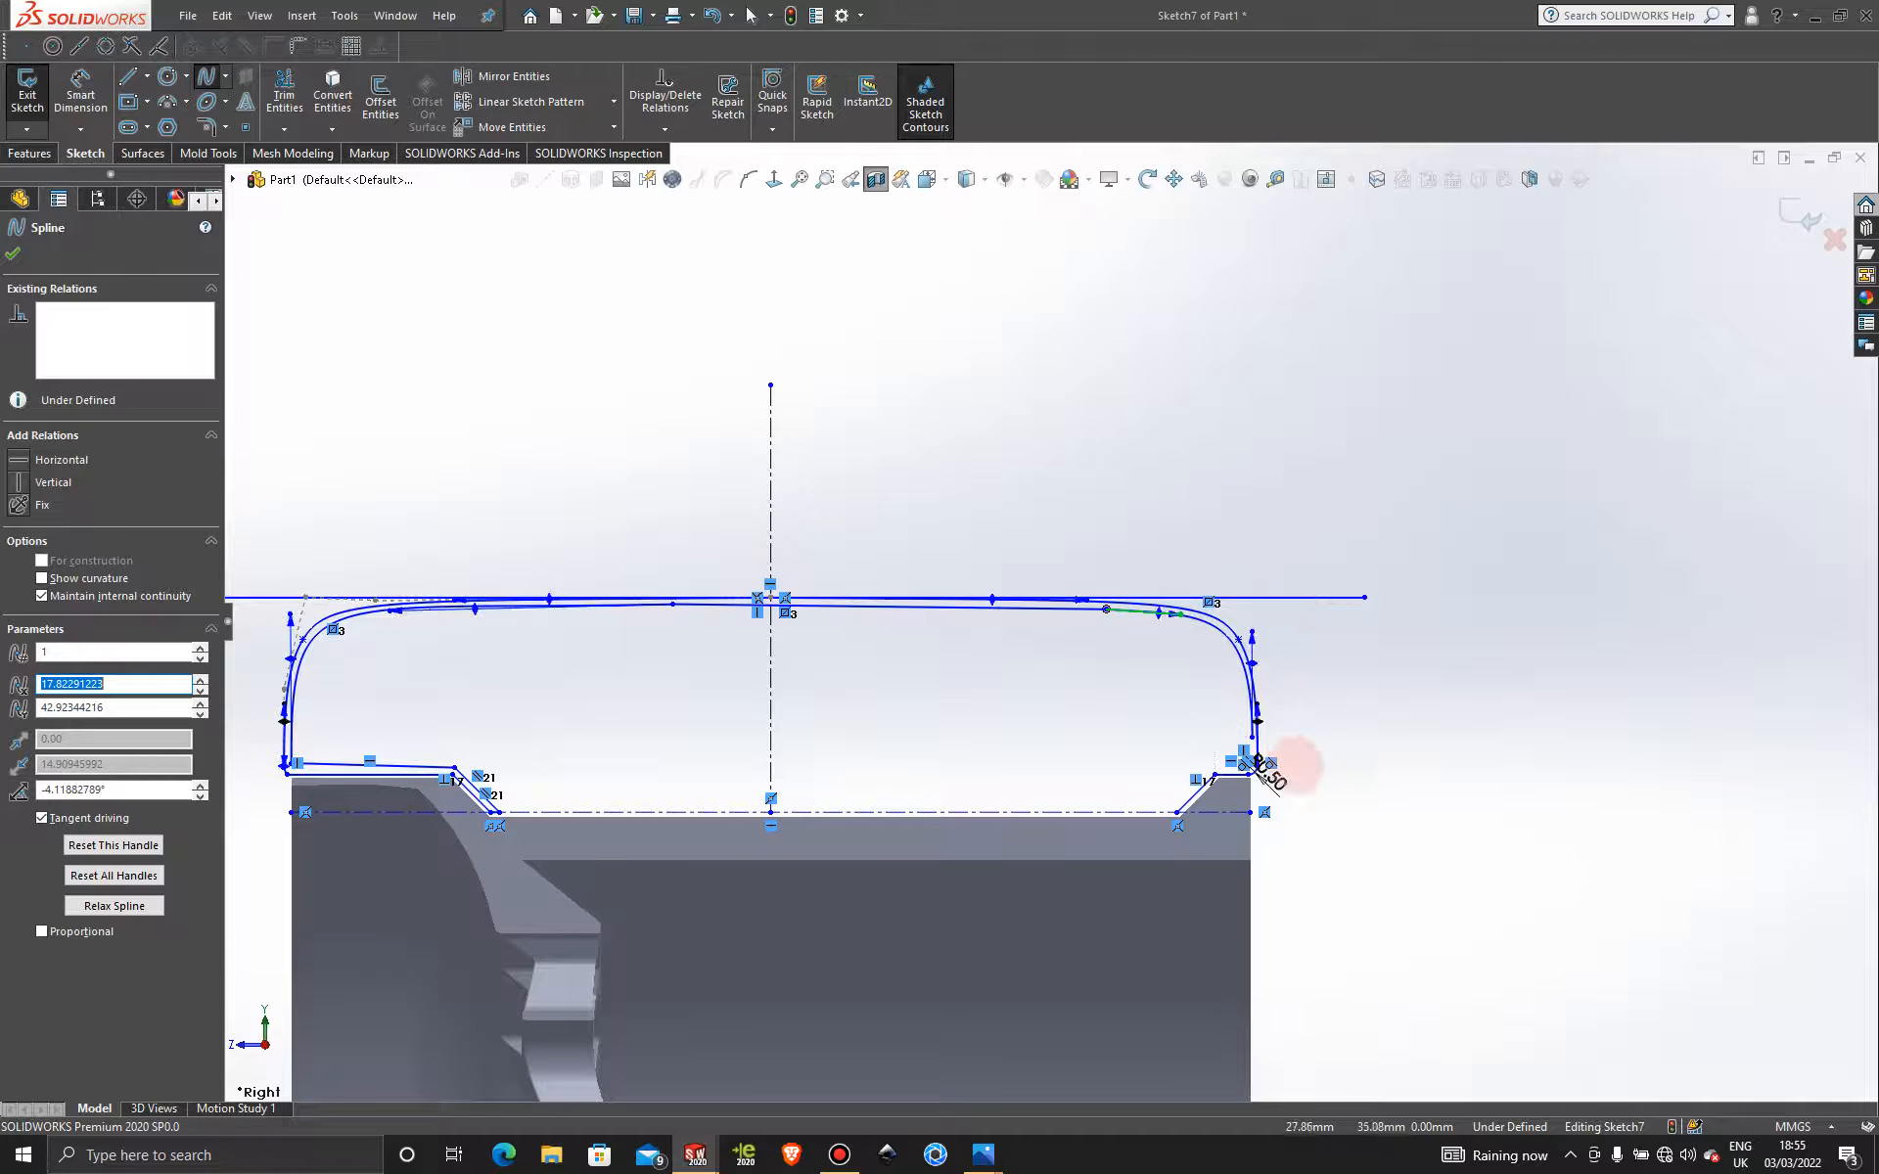
scroll(1299, 759, "down", 5)
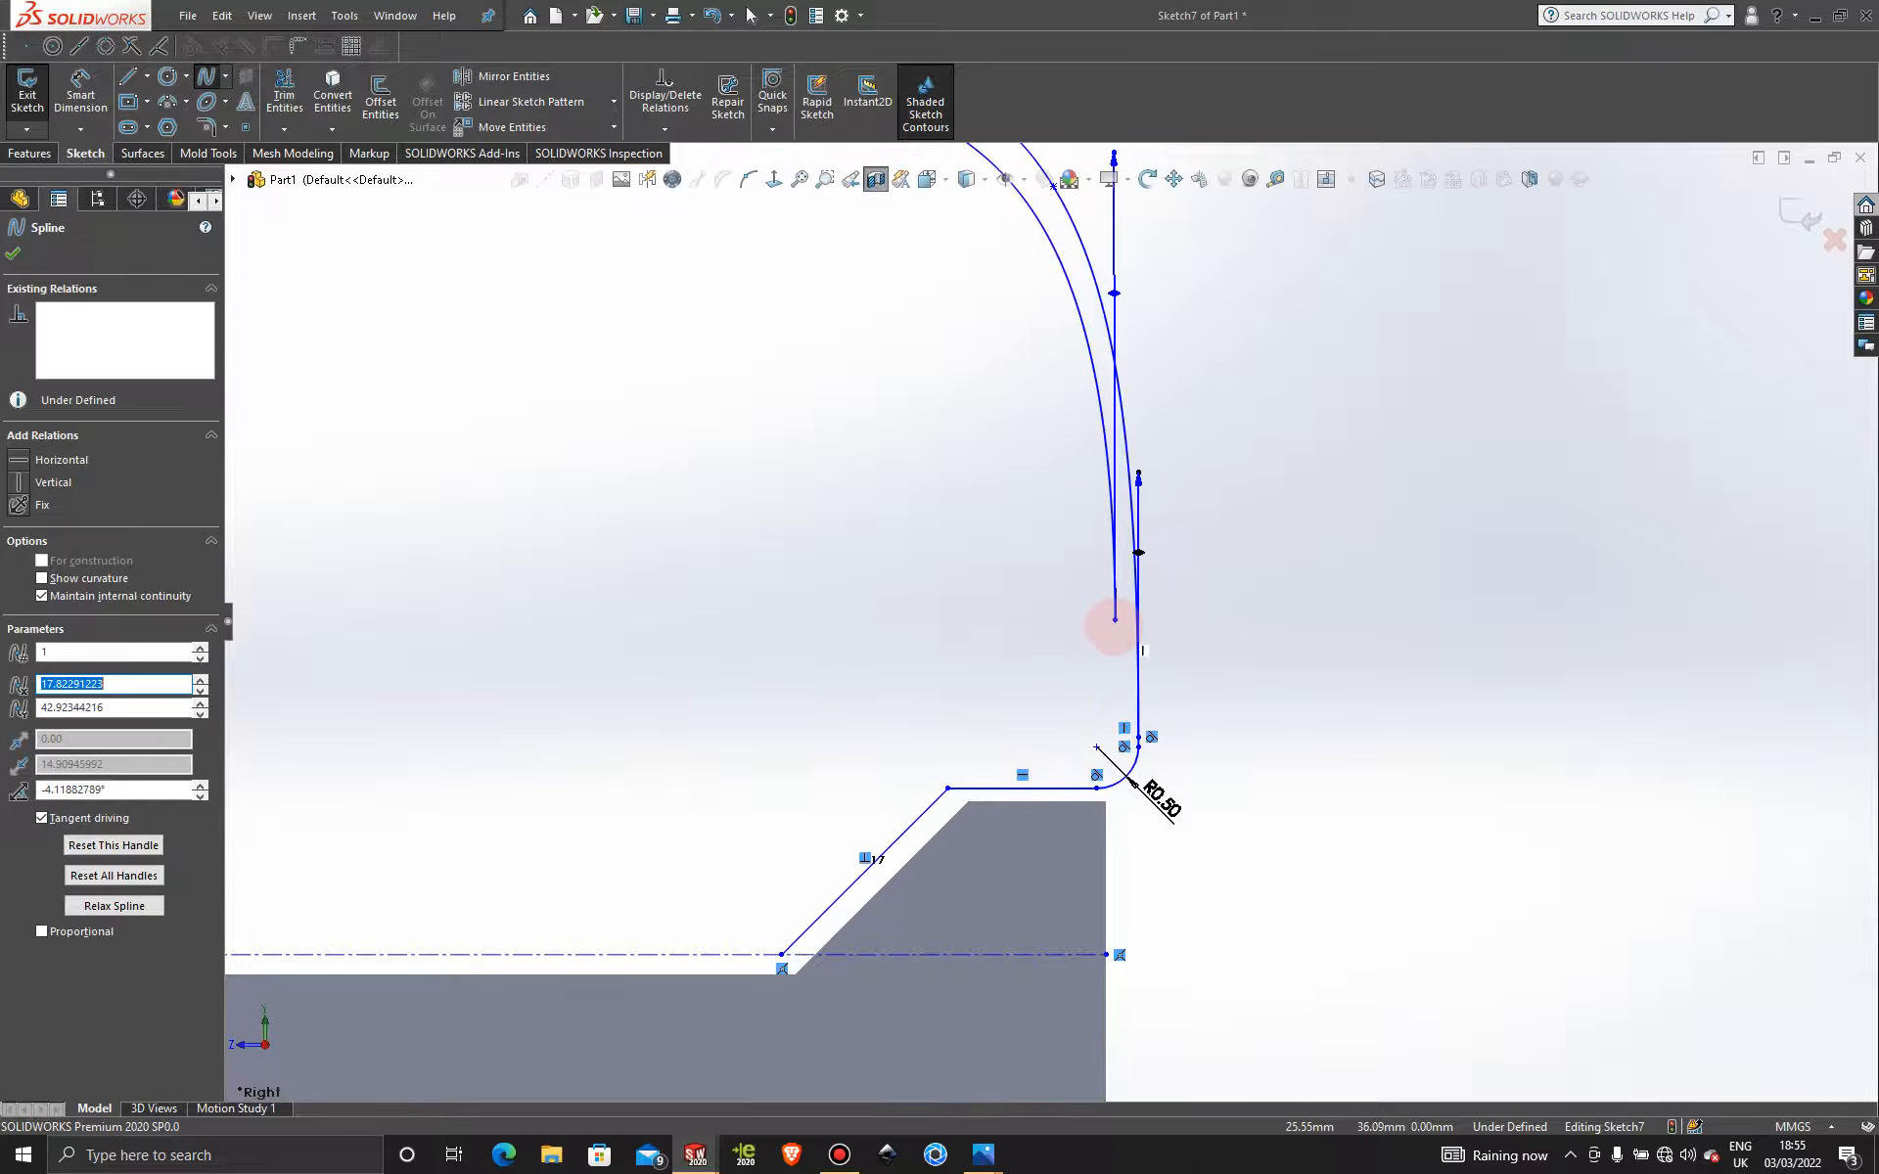
left_click_drag(1114, 618, 1121, 769)
key("Escape")
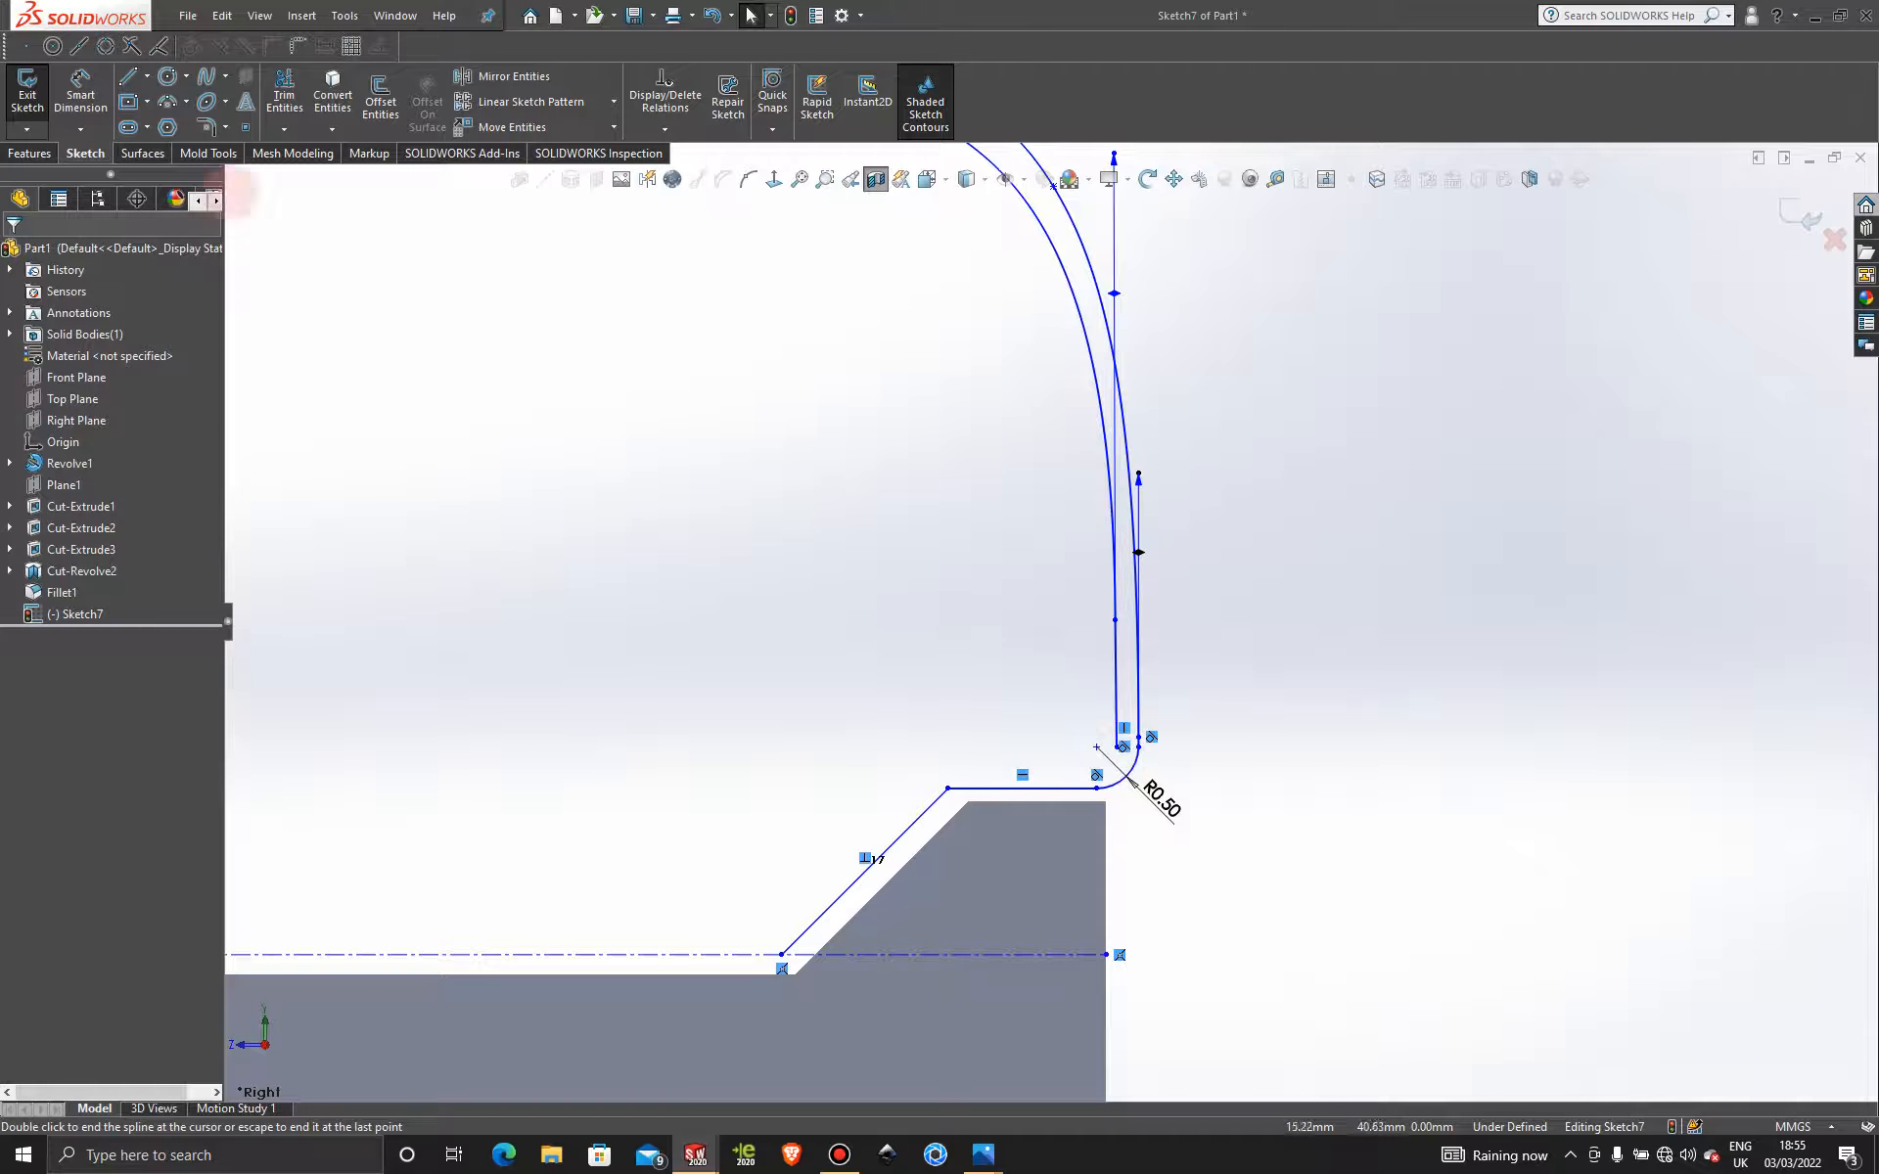
Sketch a horizontal spline about 2.3 mm long inward from the inner sidewall's lower end, slightly above the bottom line.
left_click(208, 76)
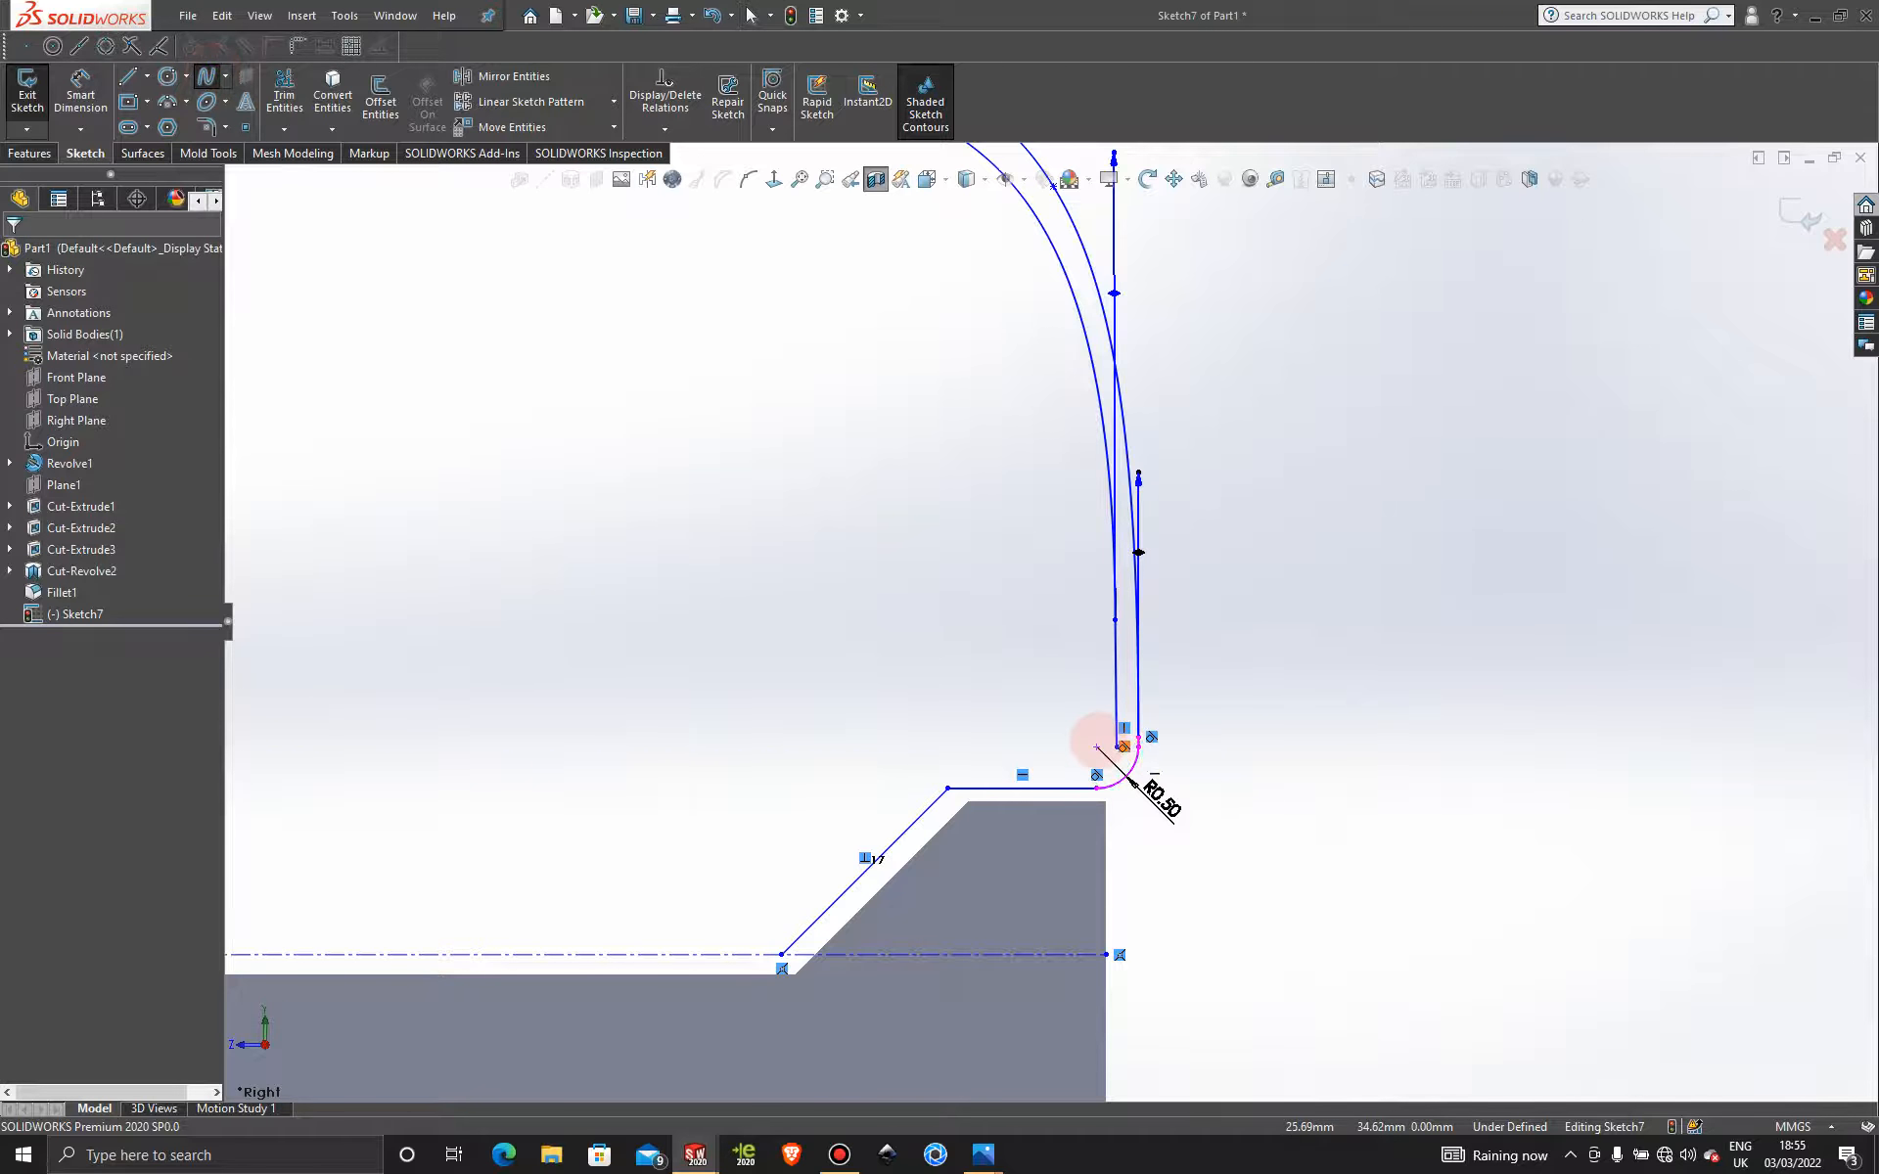
left_click(1120, 746)
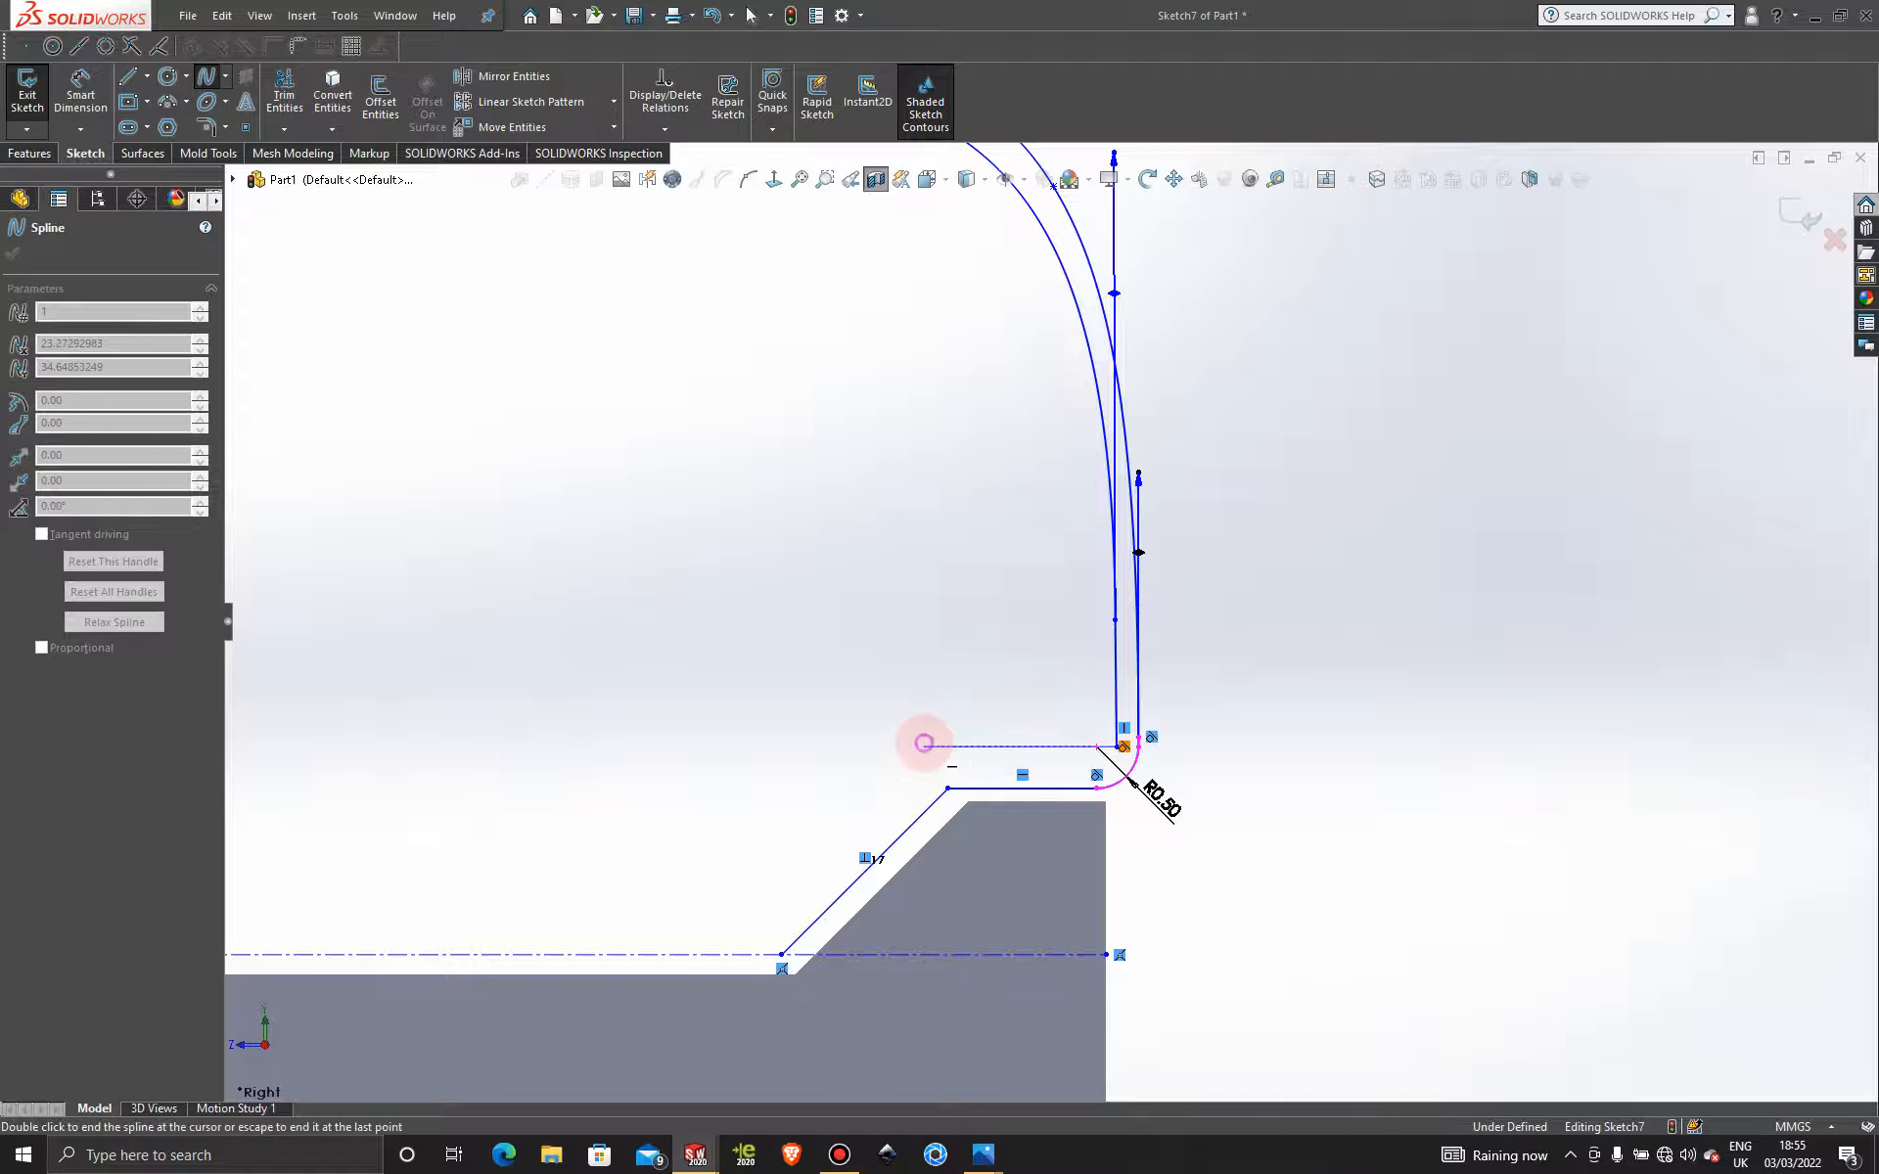
left_click(923, 743)
key("Escape")
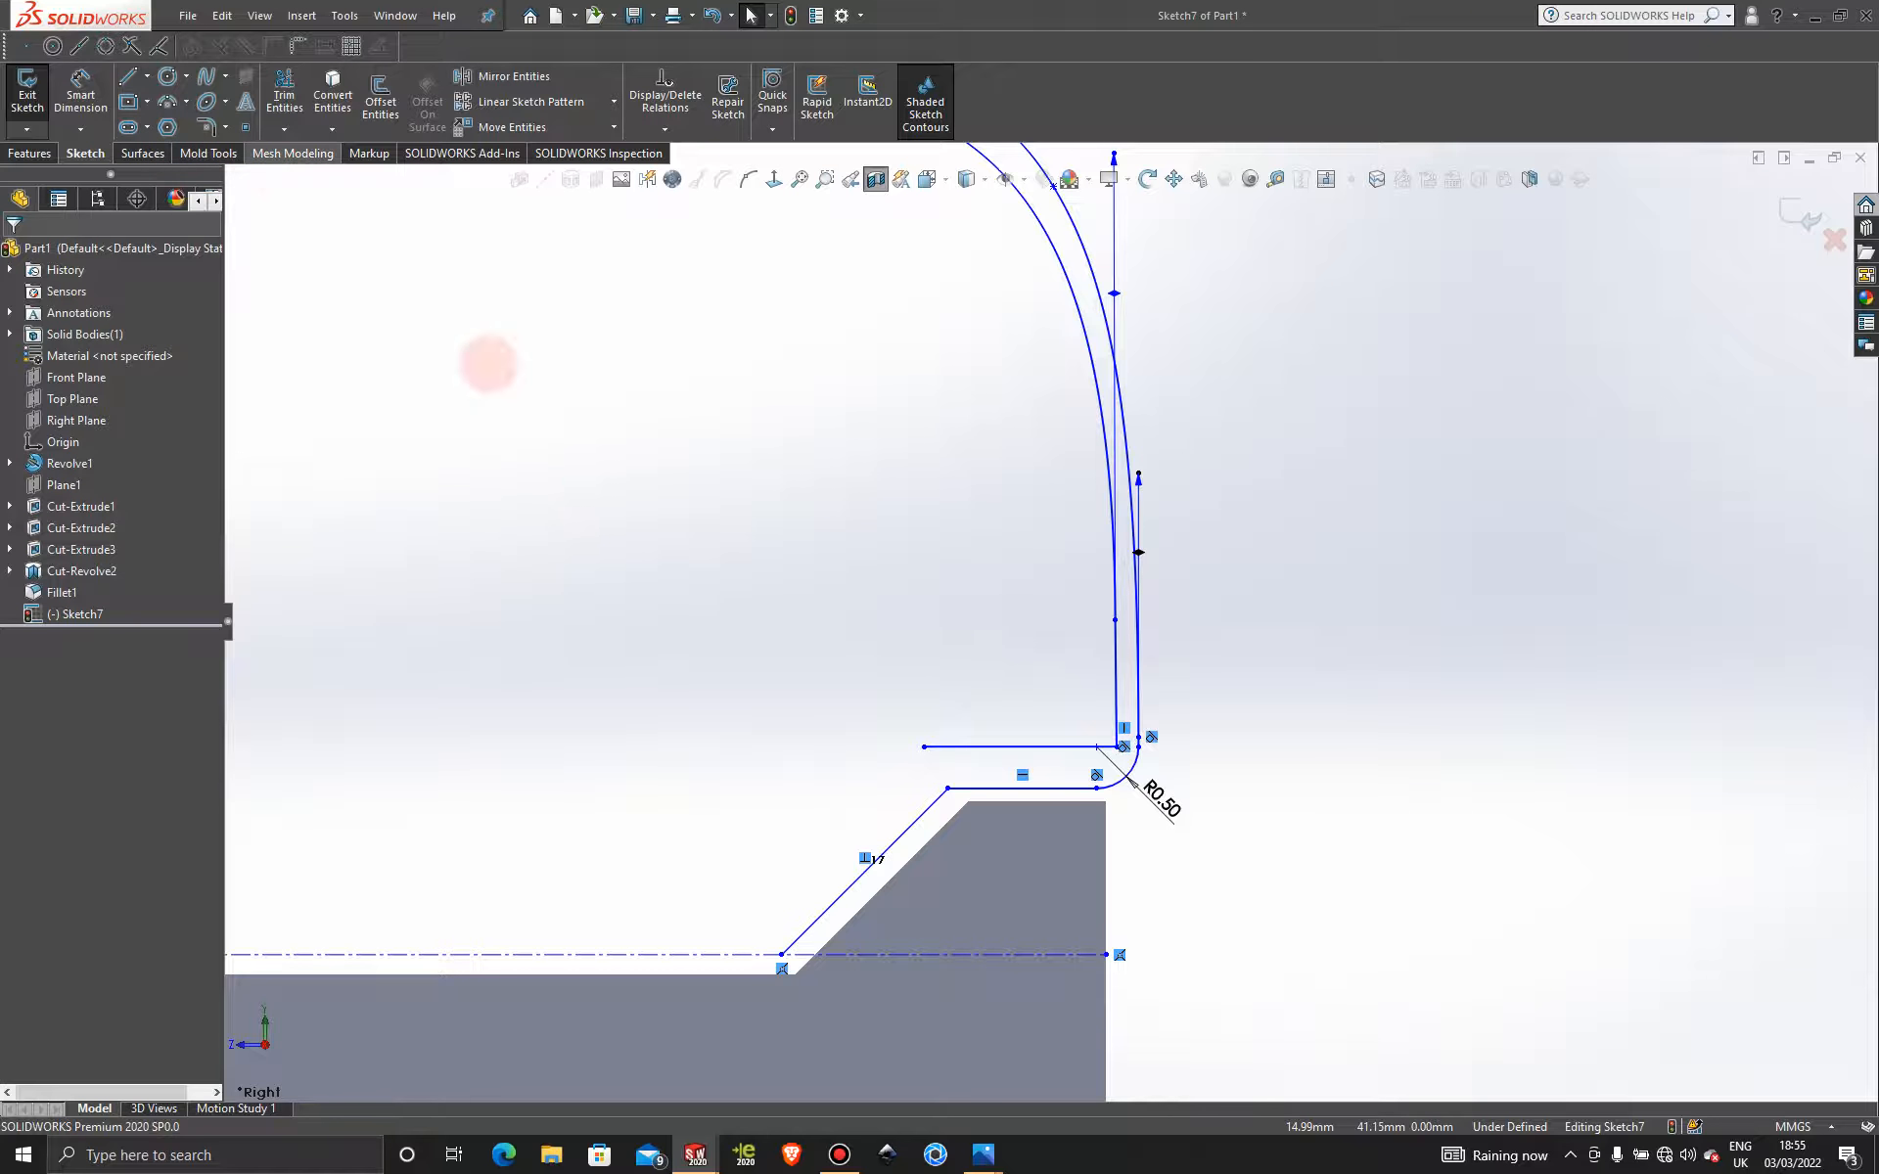
mouse_move(1045, 750)
left_mouse_down()
mouse_move(1033, 773)
mouse_move(1046, 751)
left_mouse_up()
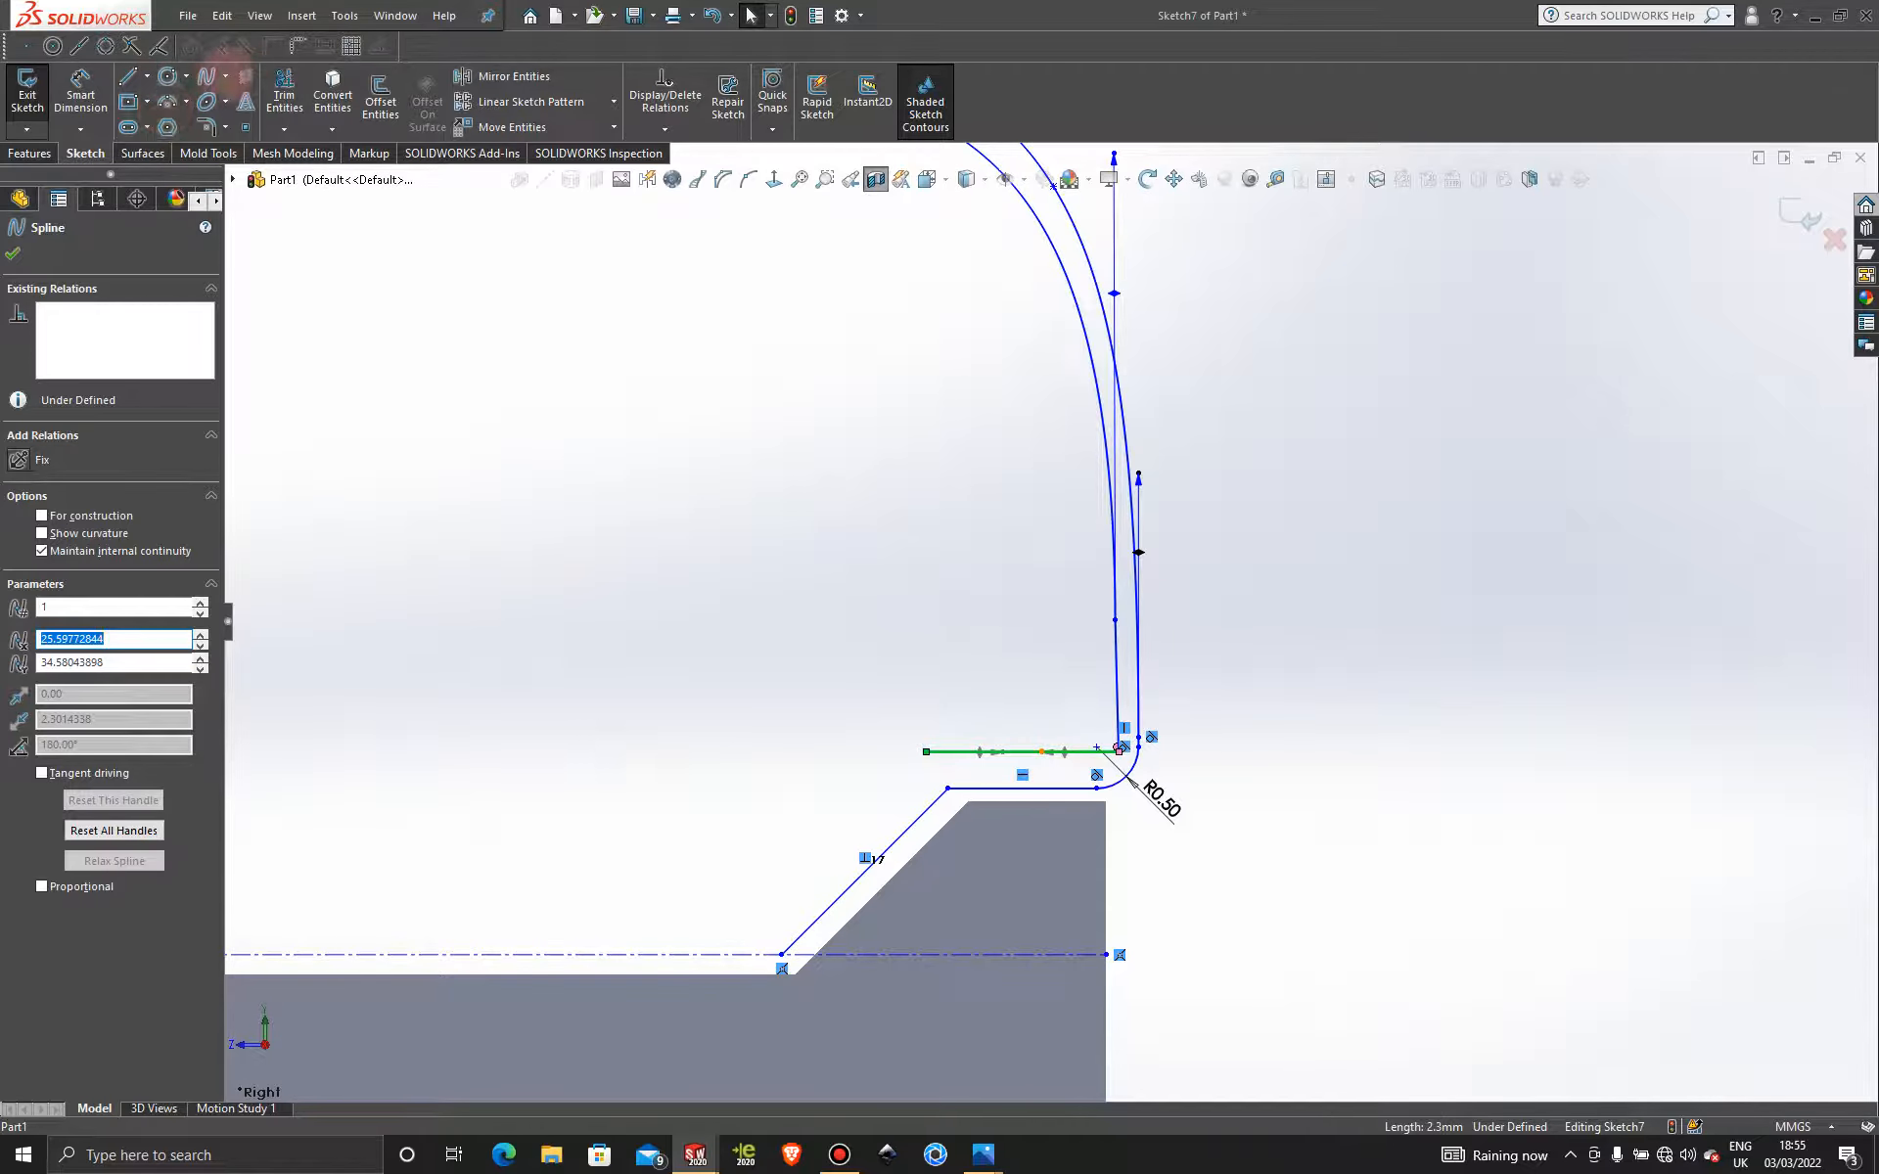
Continue the inner profile with a sloped spline to the horizontal centerline and close it with a short spline to the outer profile's end.
left_click(206, 76)
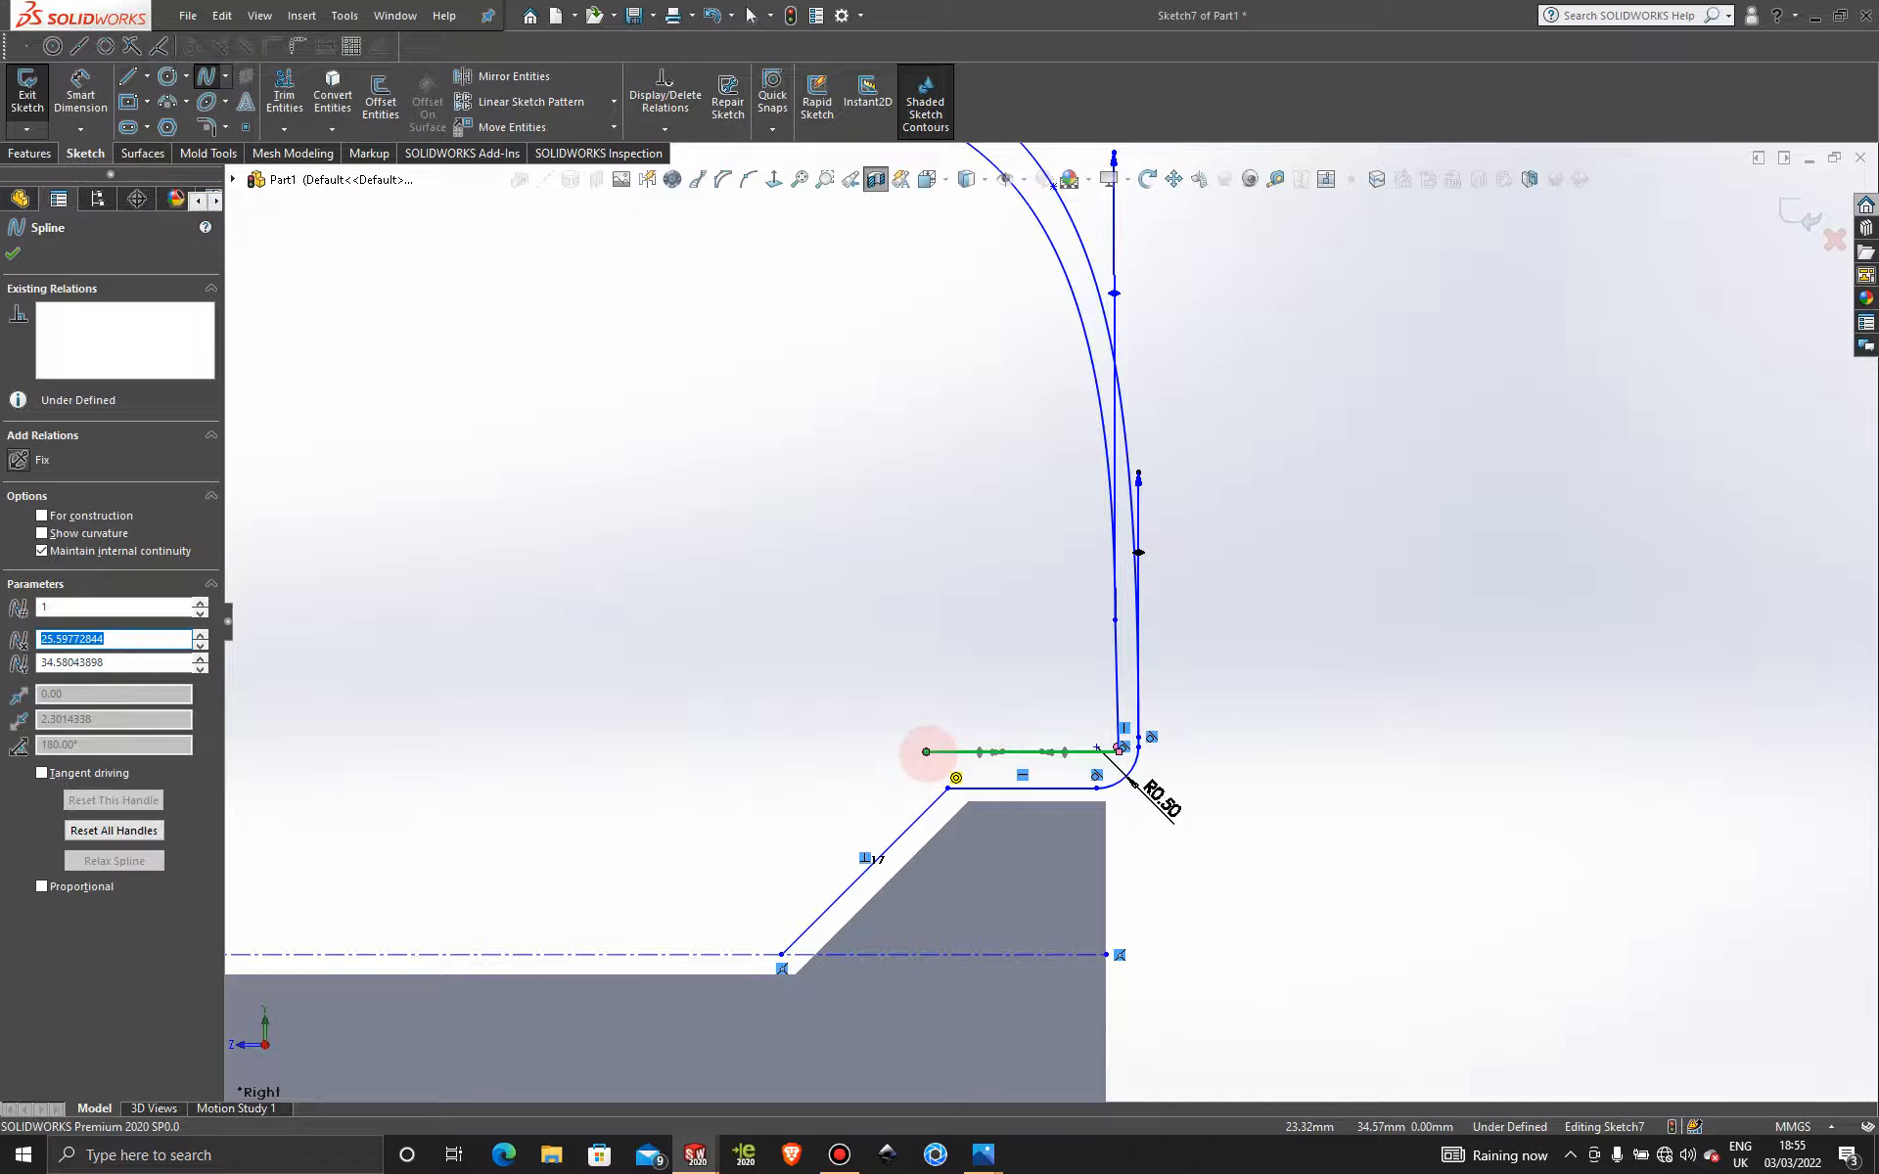
left_click(926, 752)
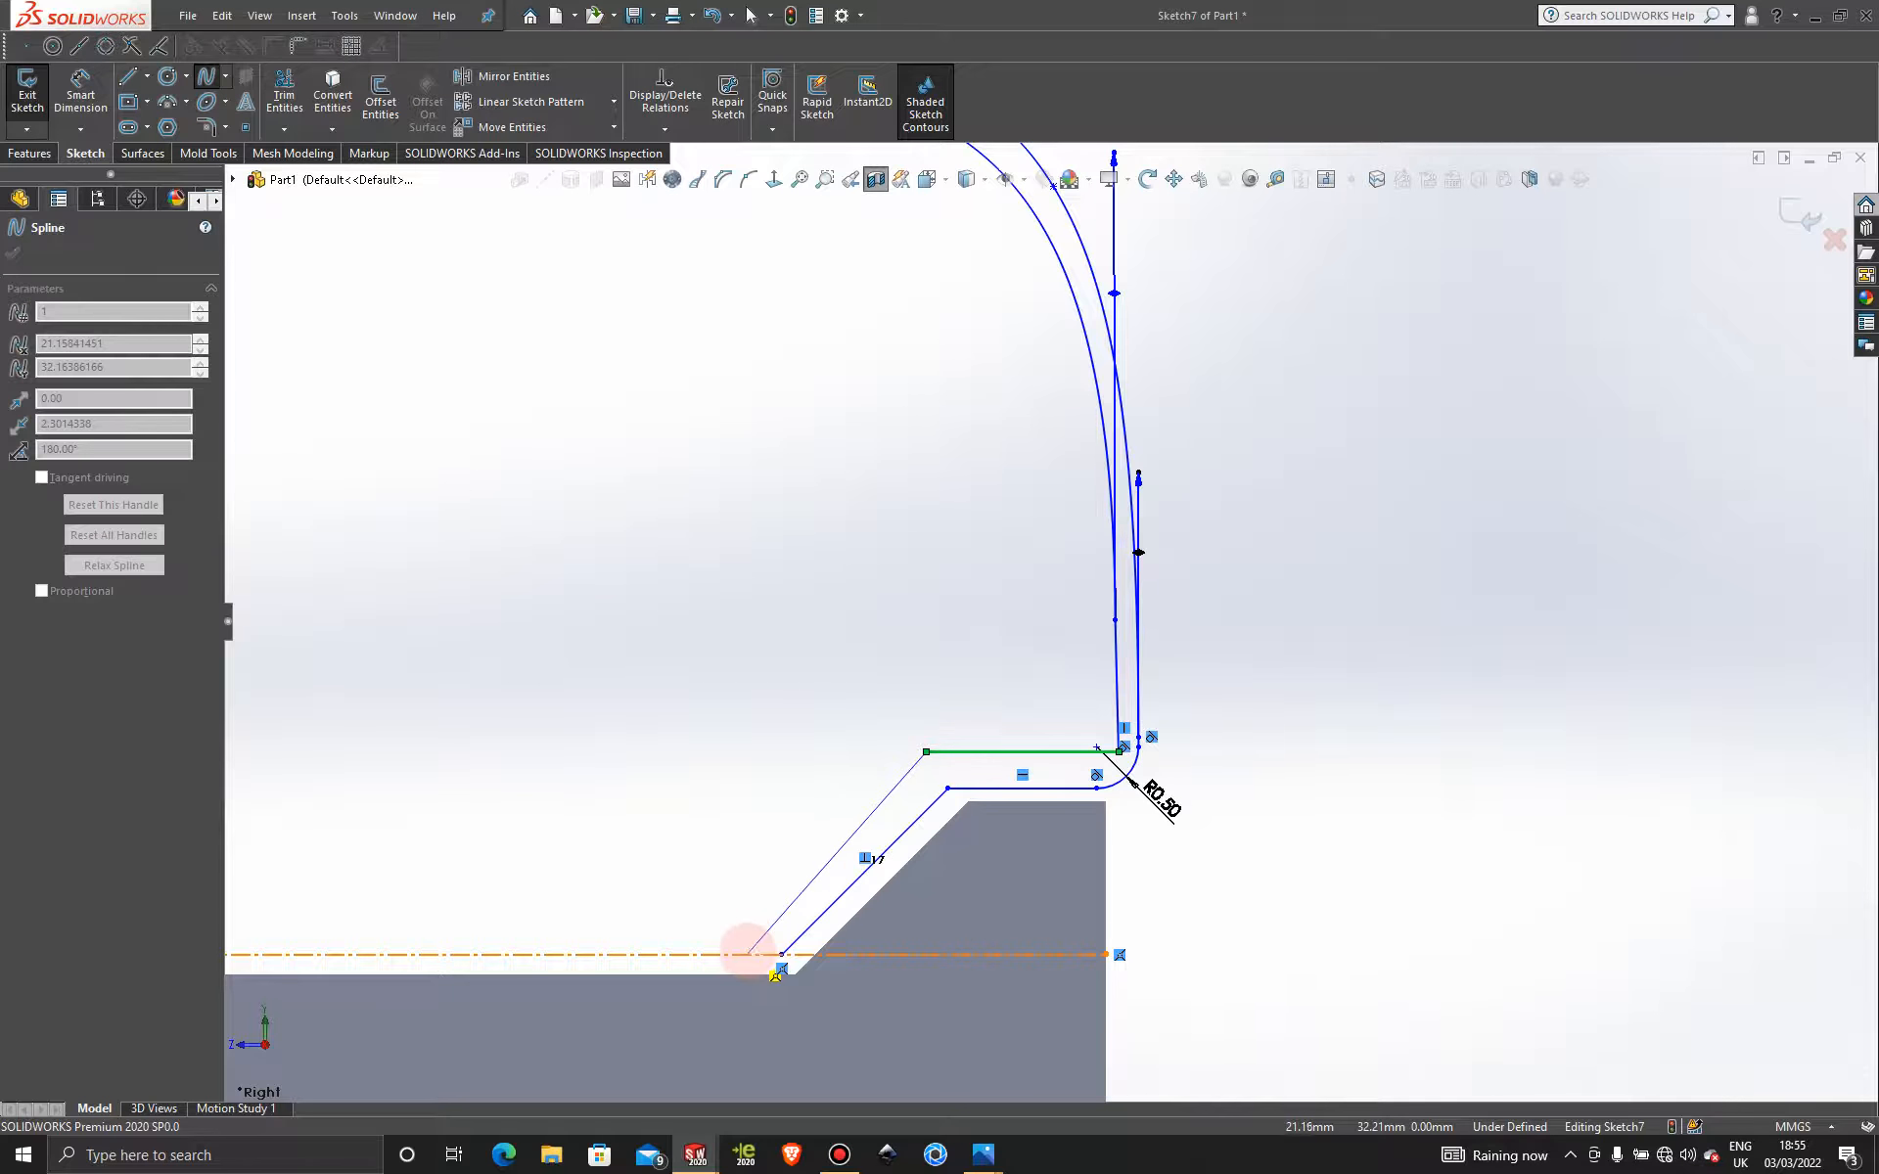
double_click(749, 954)
left_click(206, 76)
left_click(747, 954)
left_click(781, 954)
key("Escape")
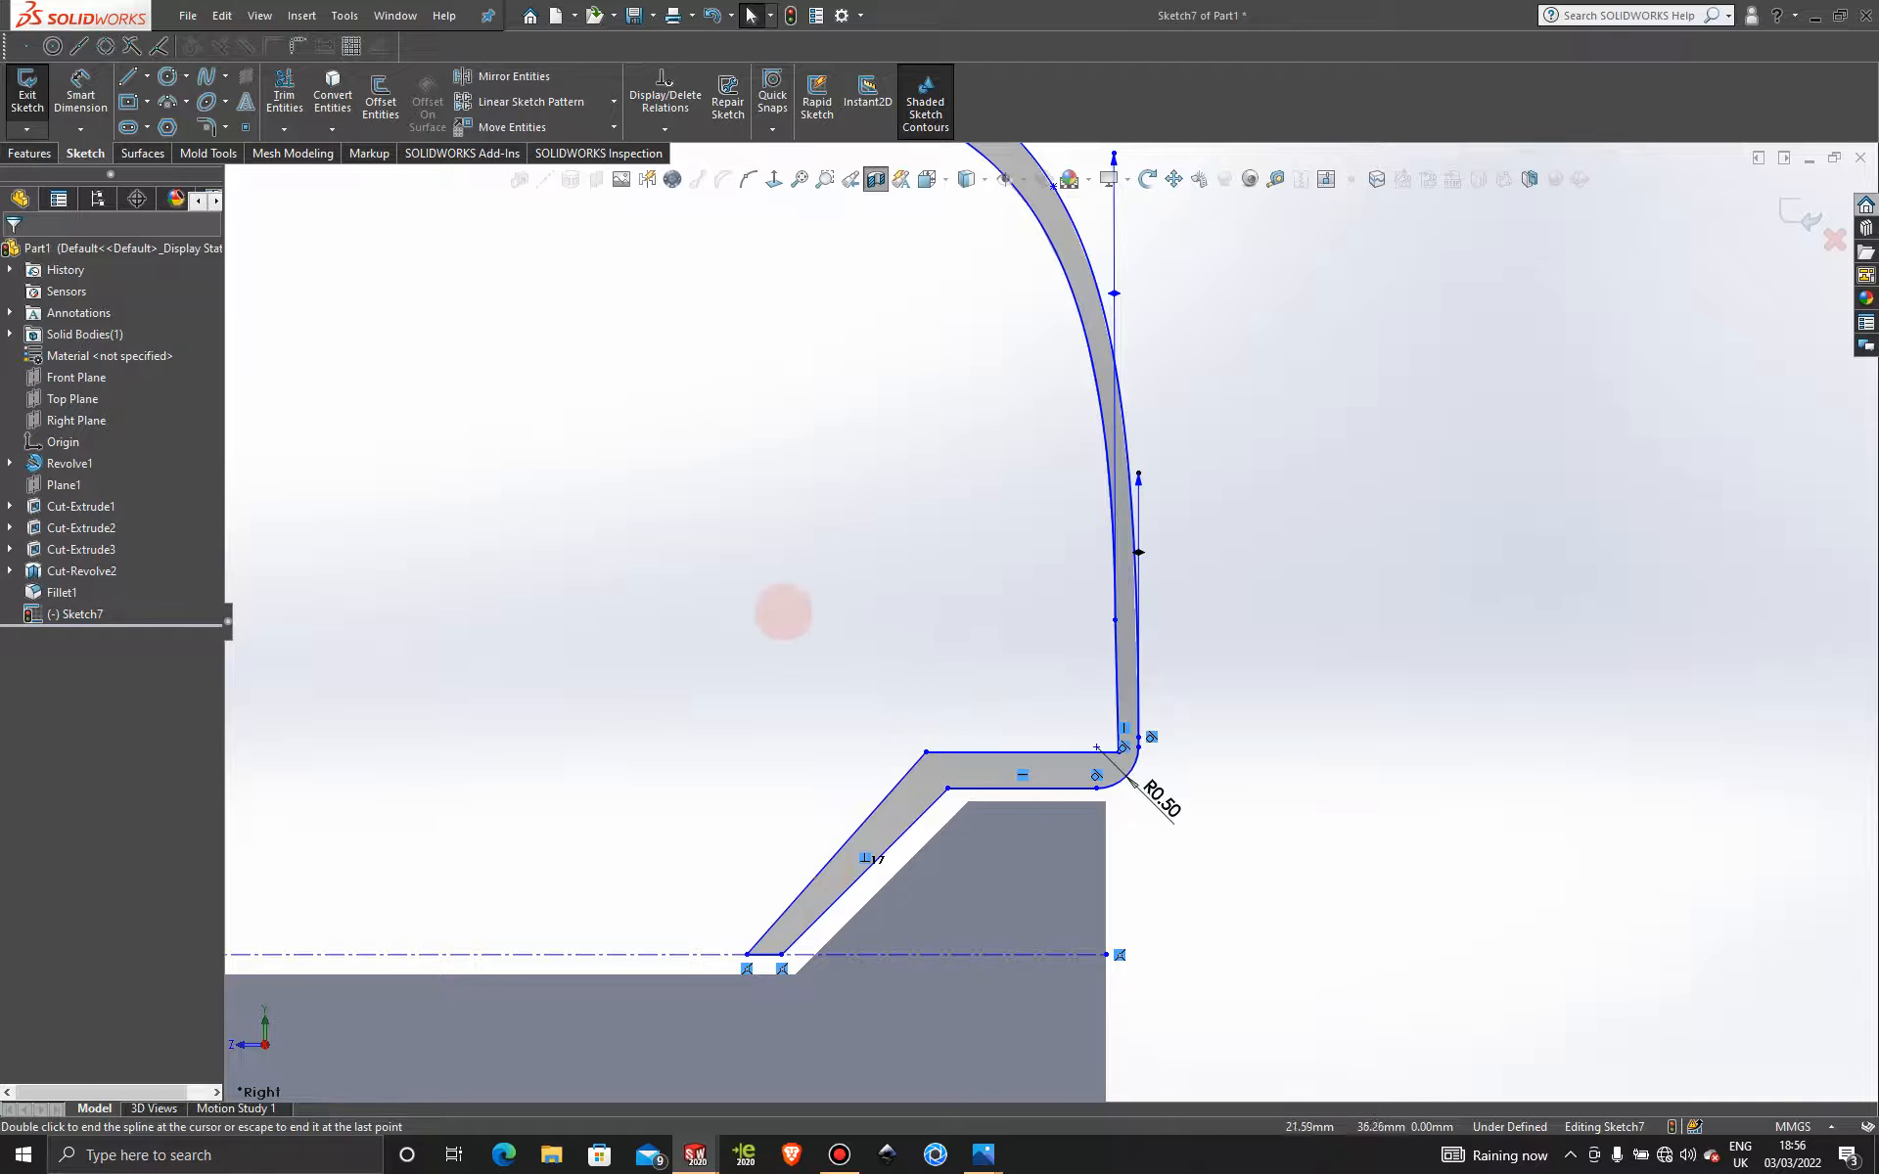
scroll(773, 607, "up", 10)
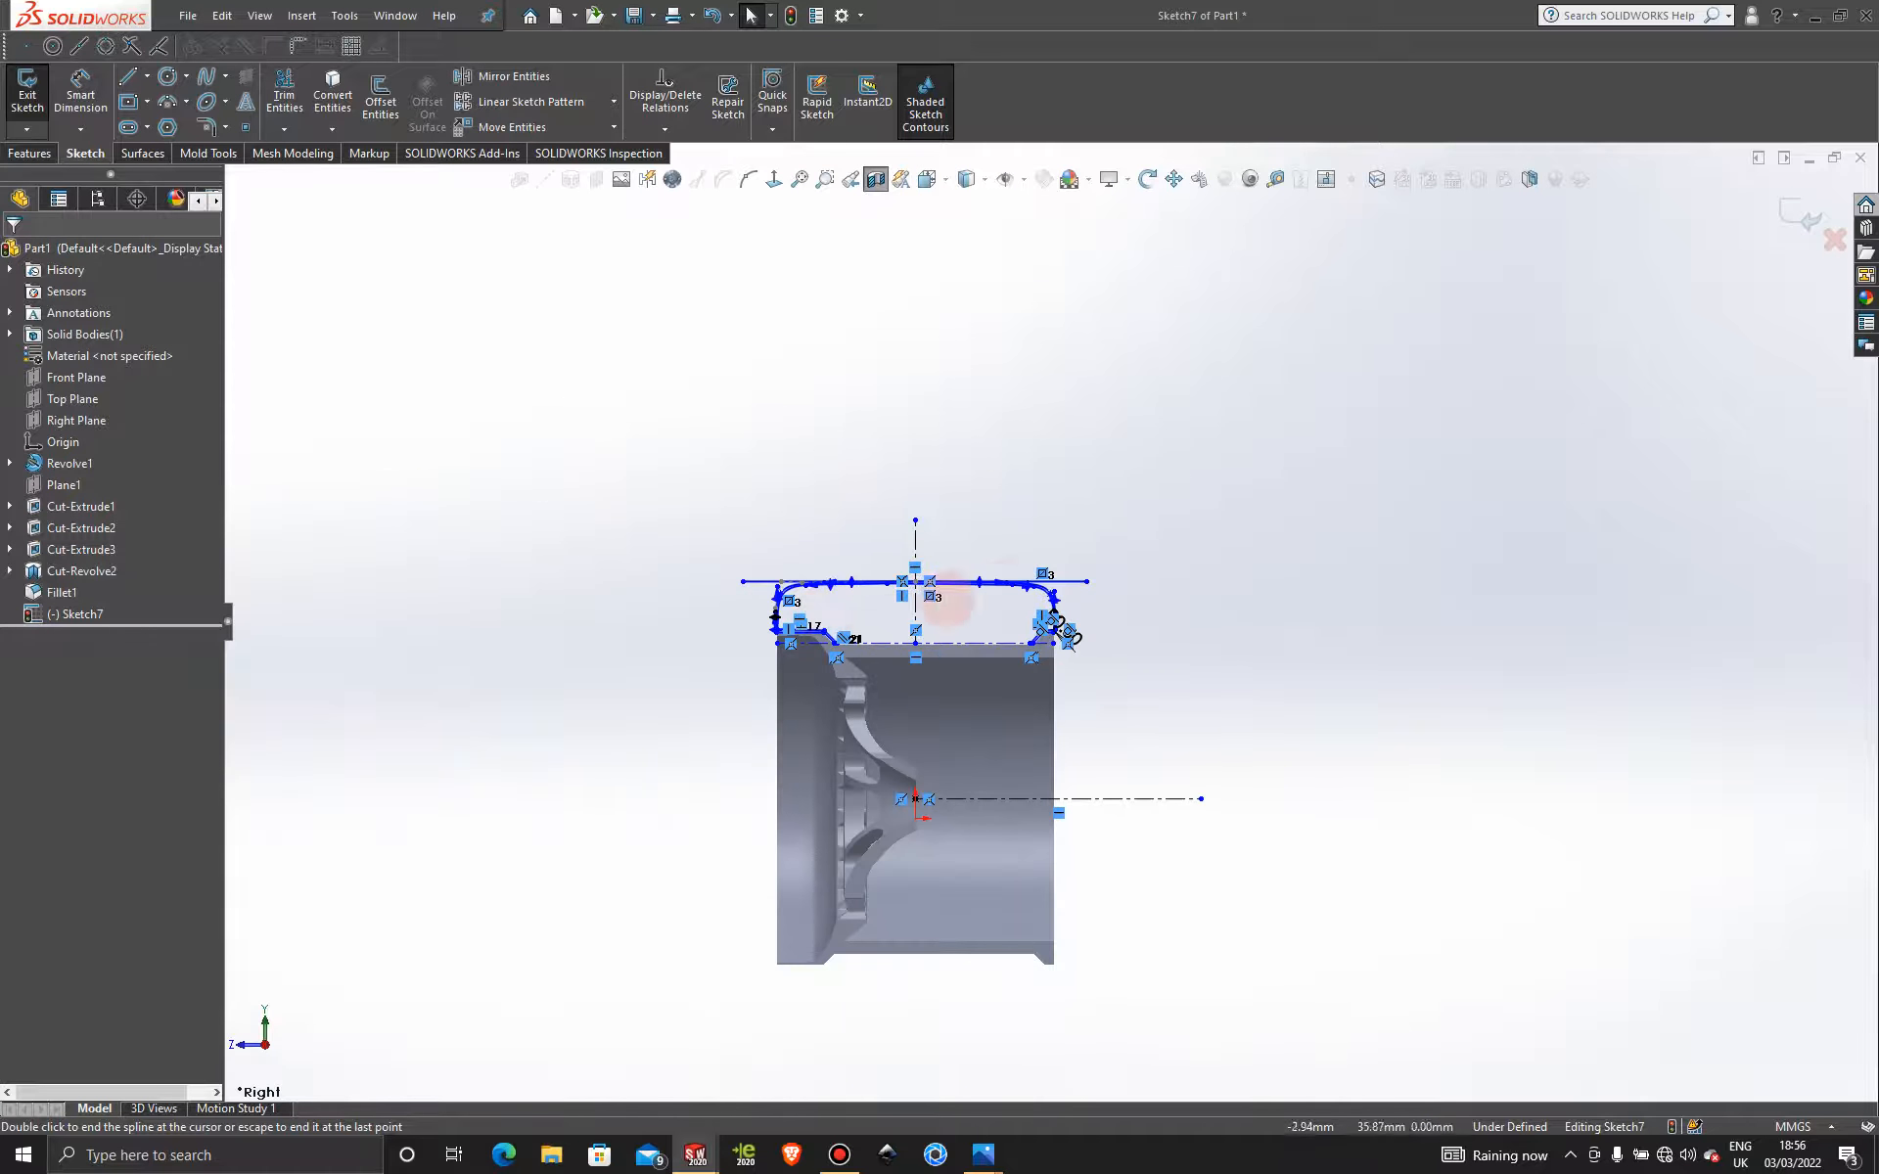
middle_click_drag(949, 599, 1103, 655)
scroll(1296, 663, "down", 3)
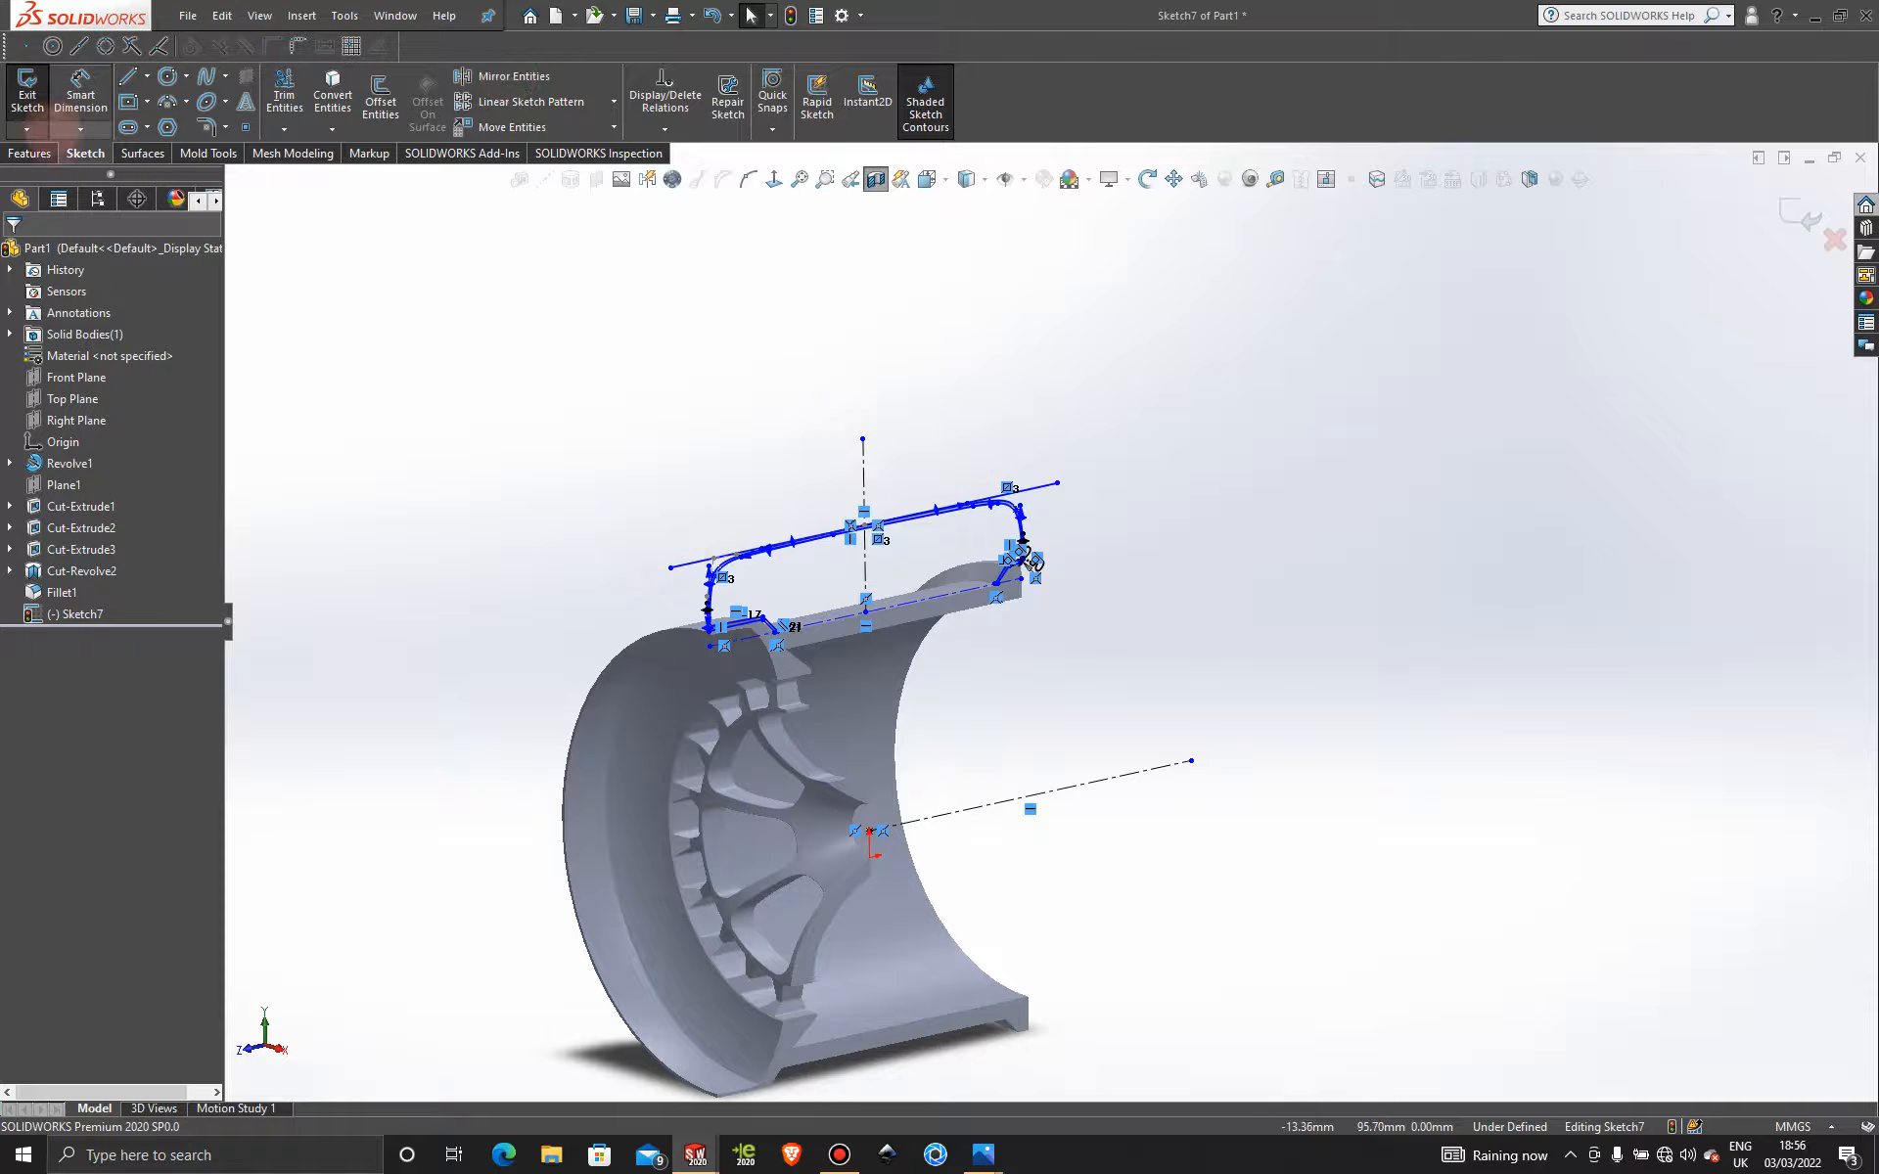
left_click(29, 153)
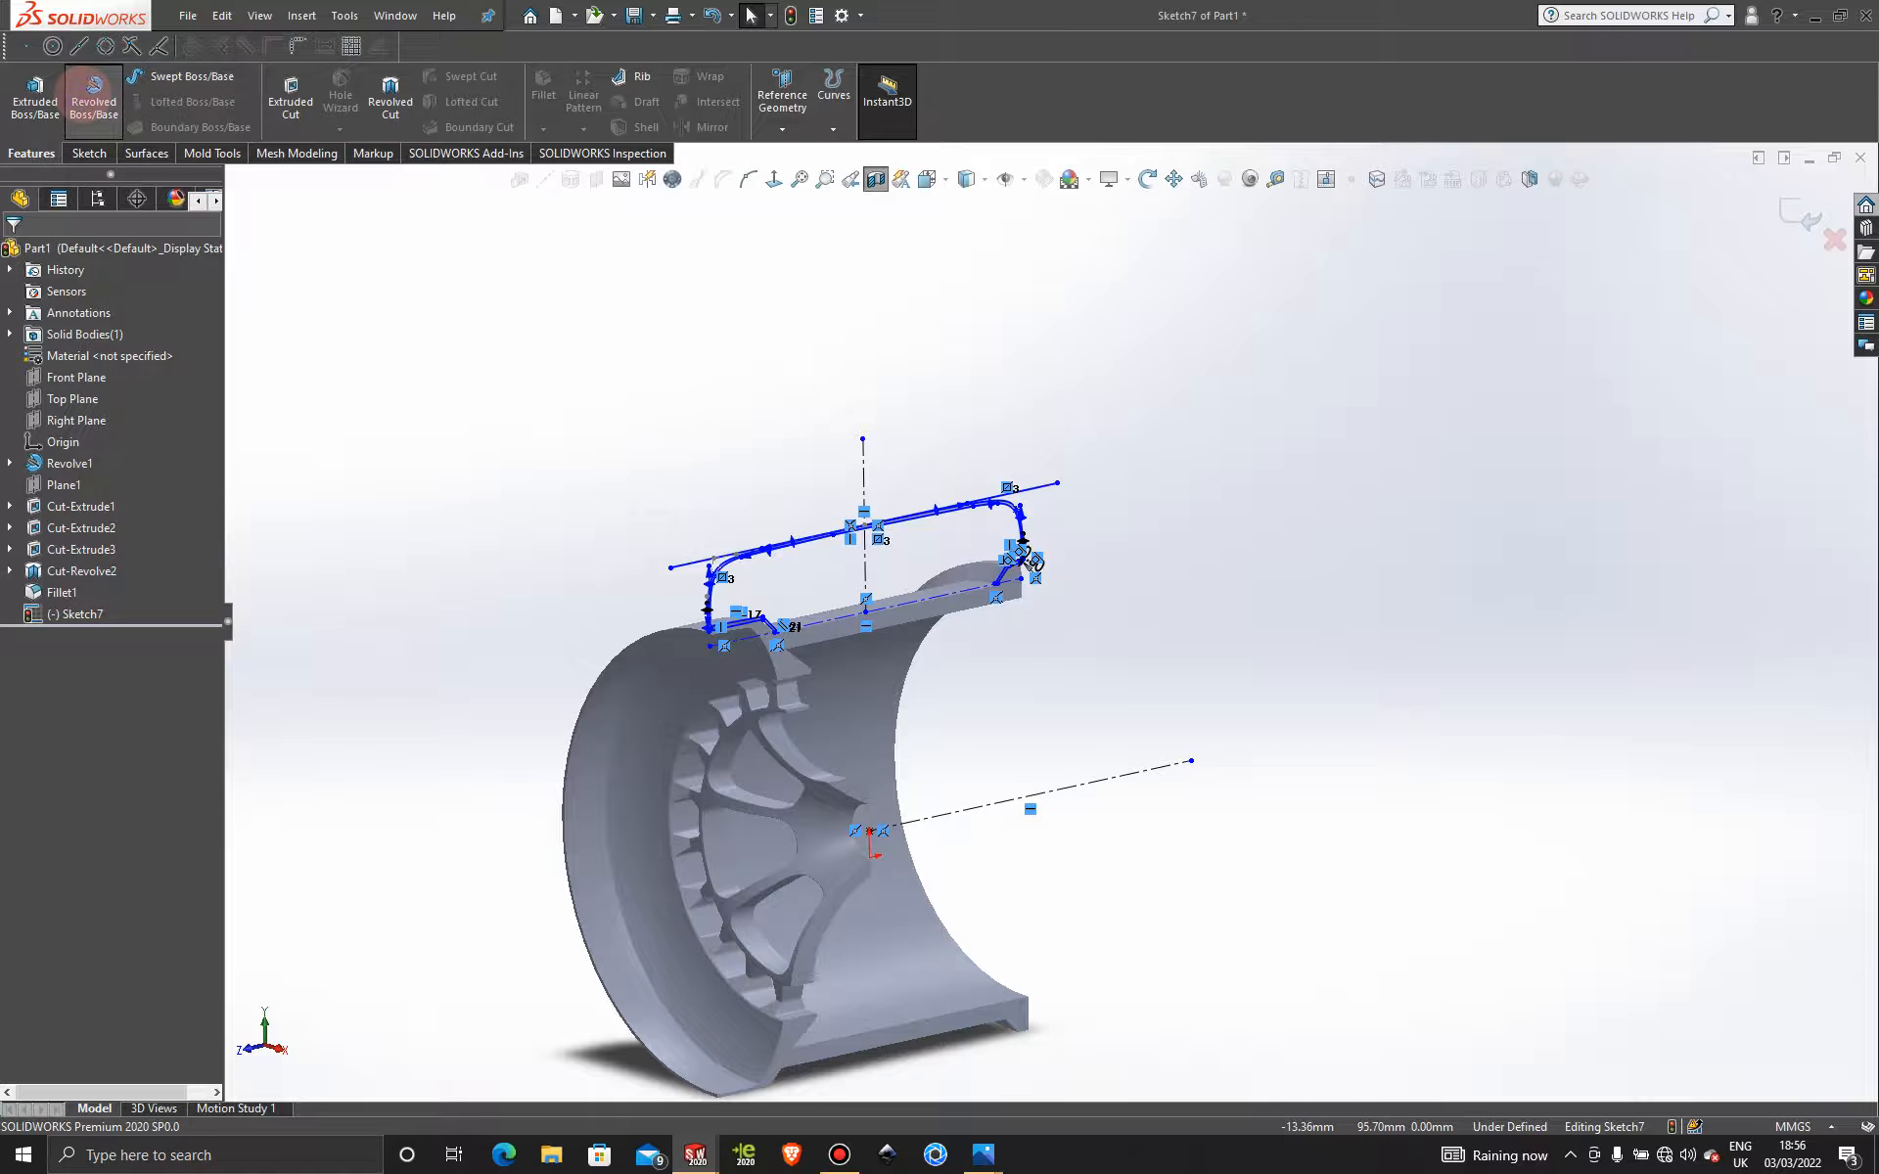
left_click(94, 88)
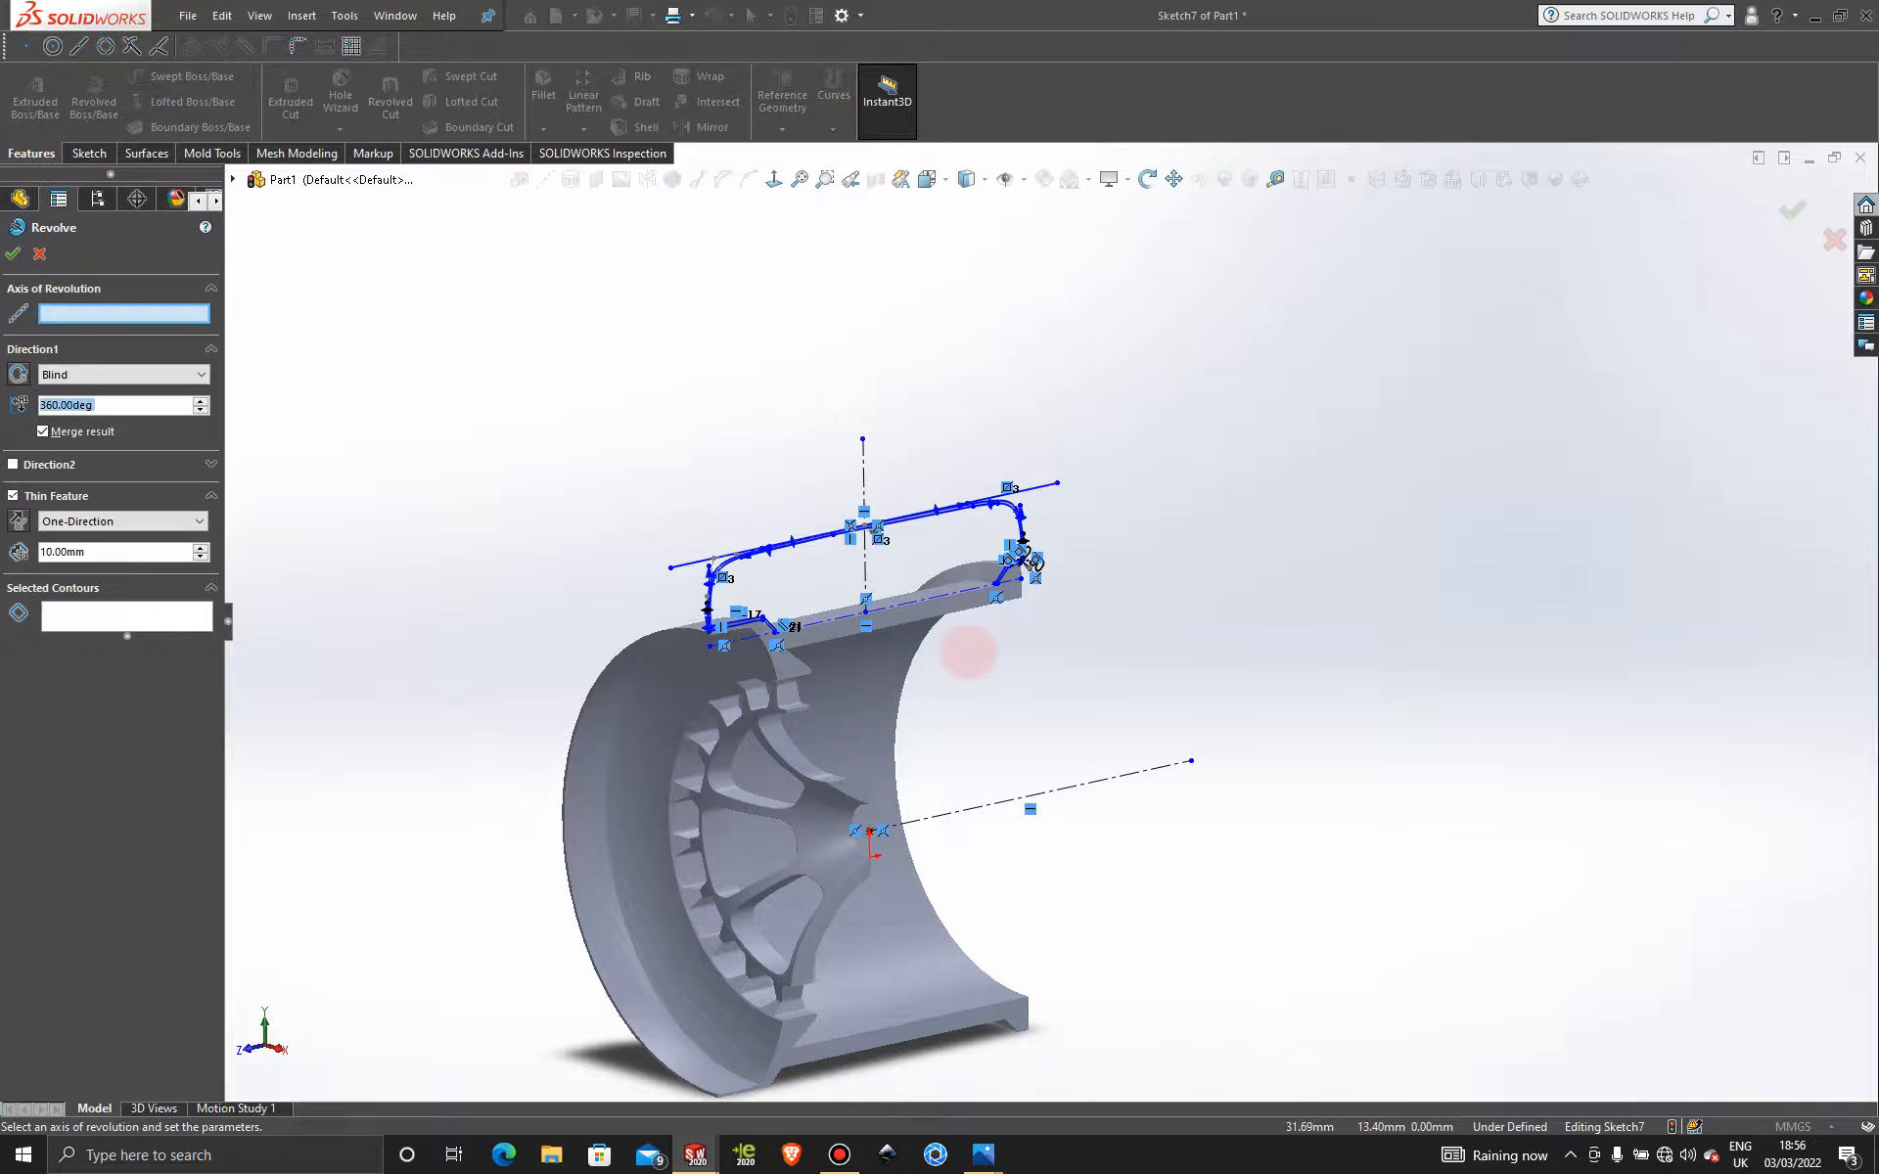
left_click(1091, 774)
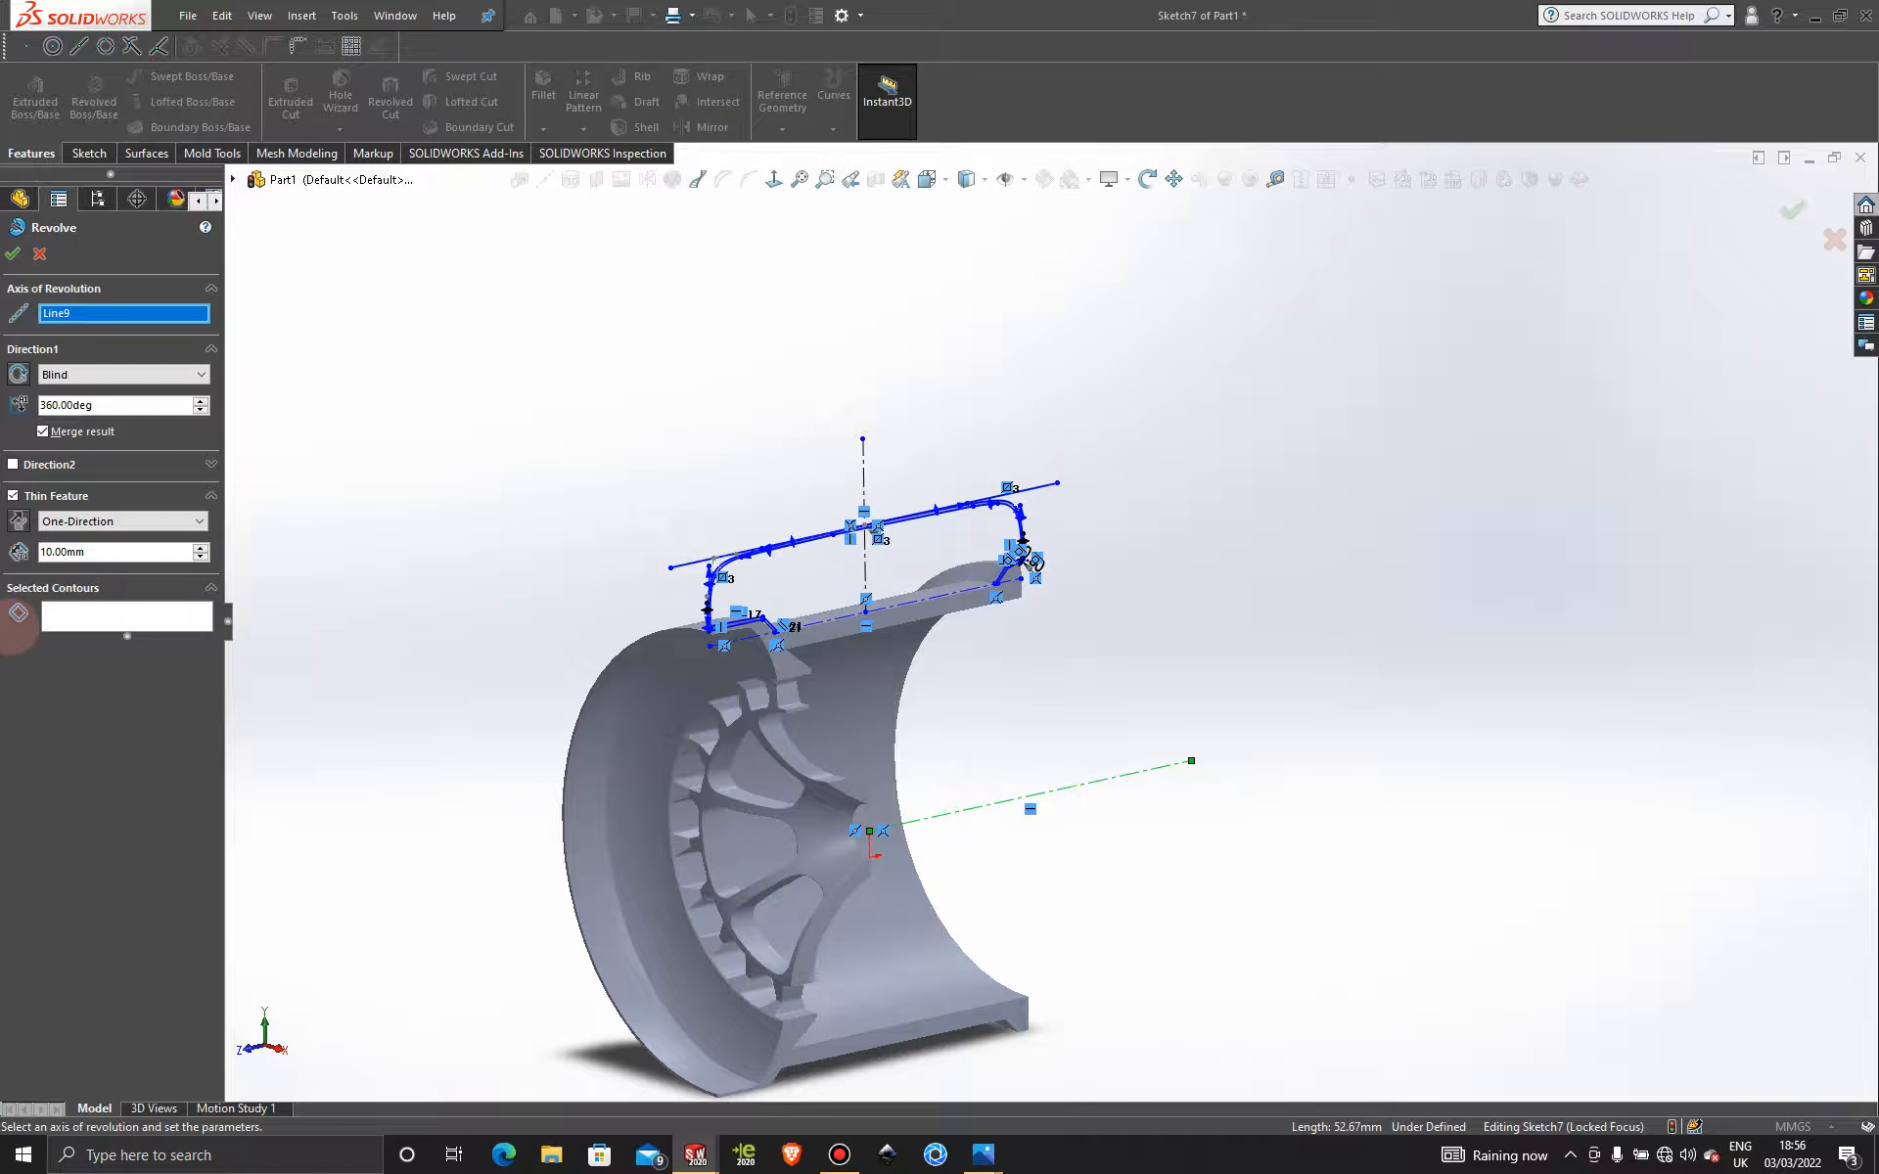
left_click(132, 616)
scroll(796, 650, "down", 6)
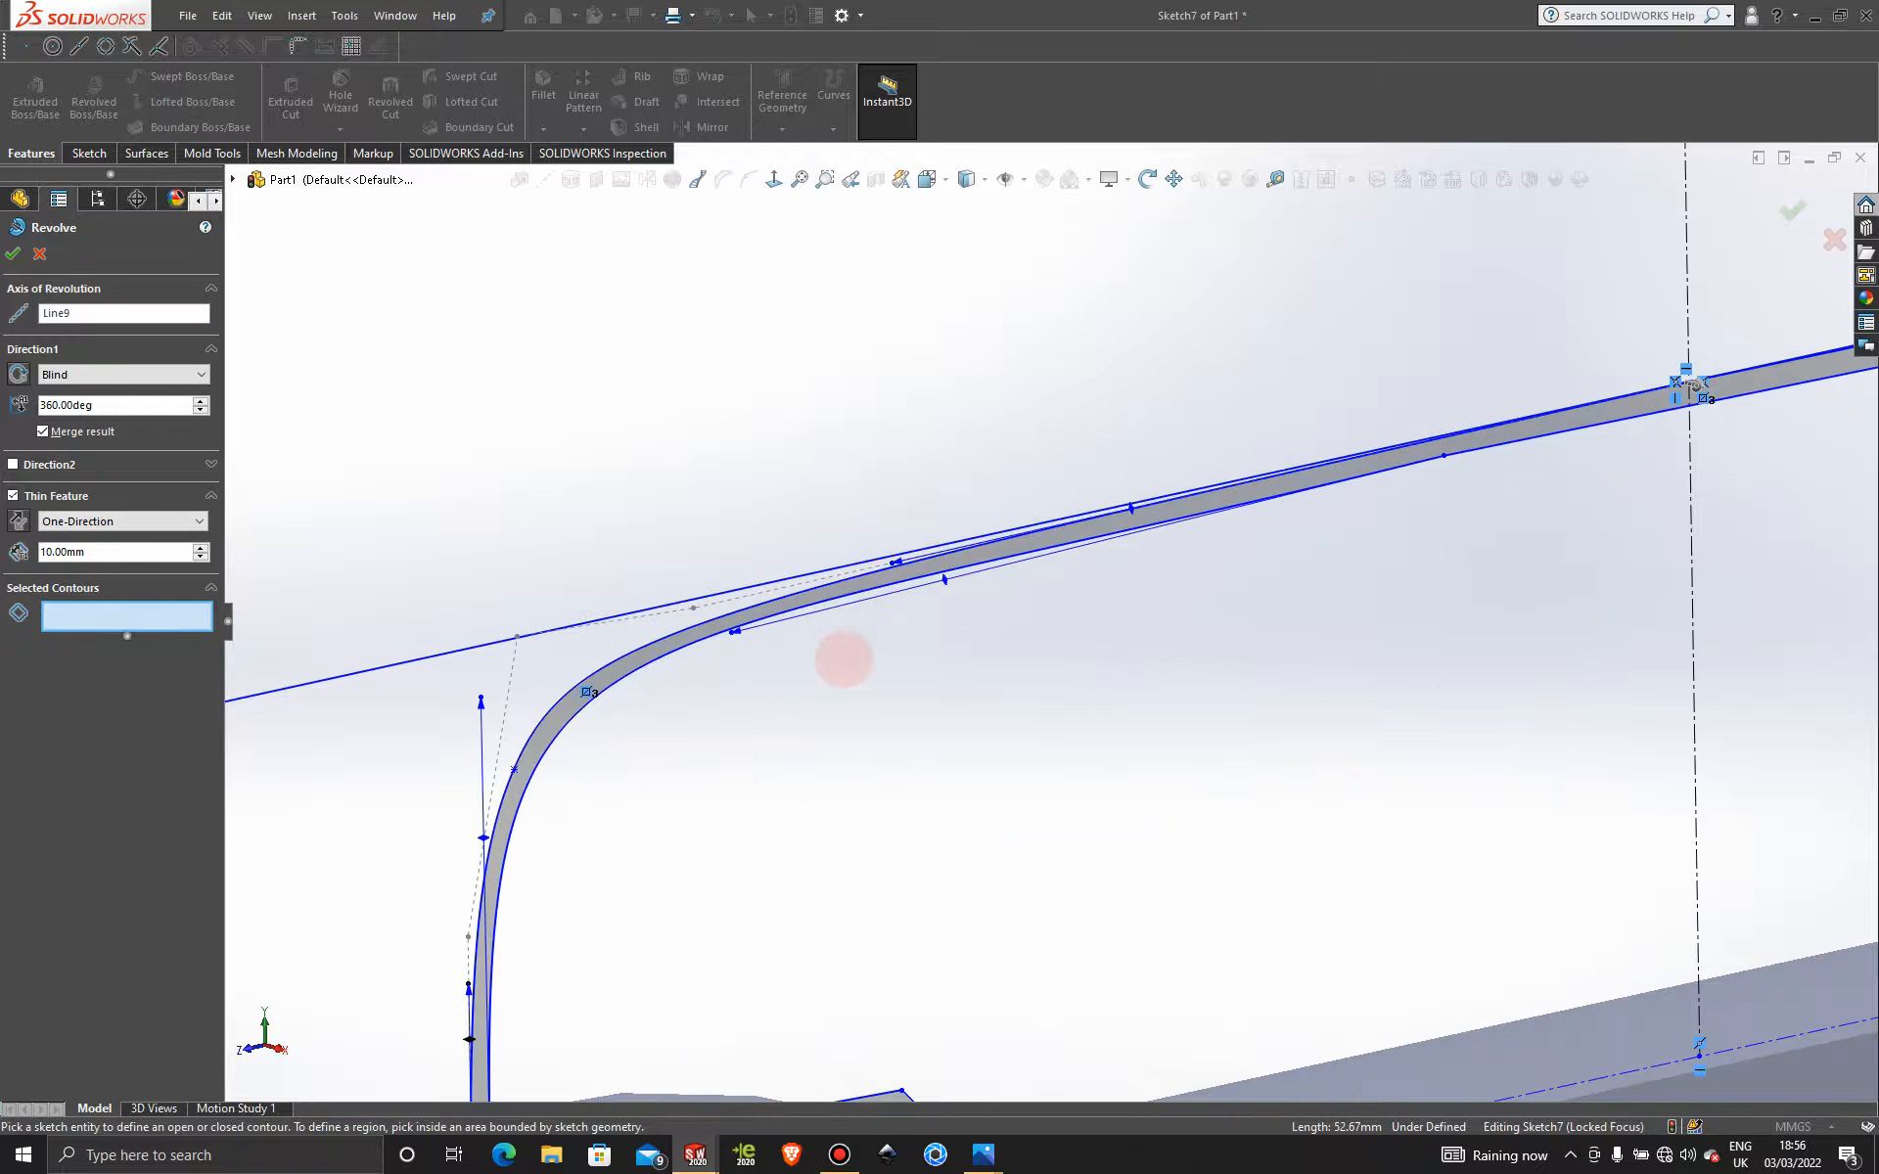
left_click(947, 575)
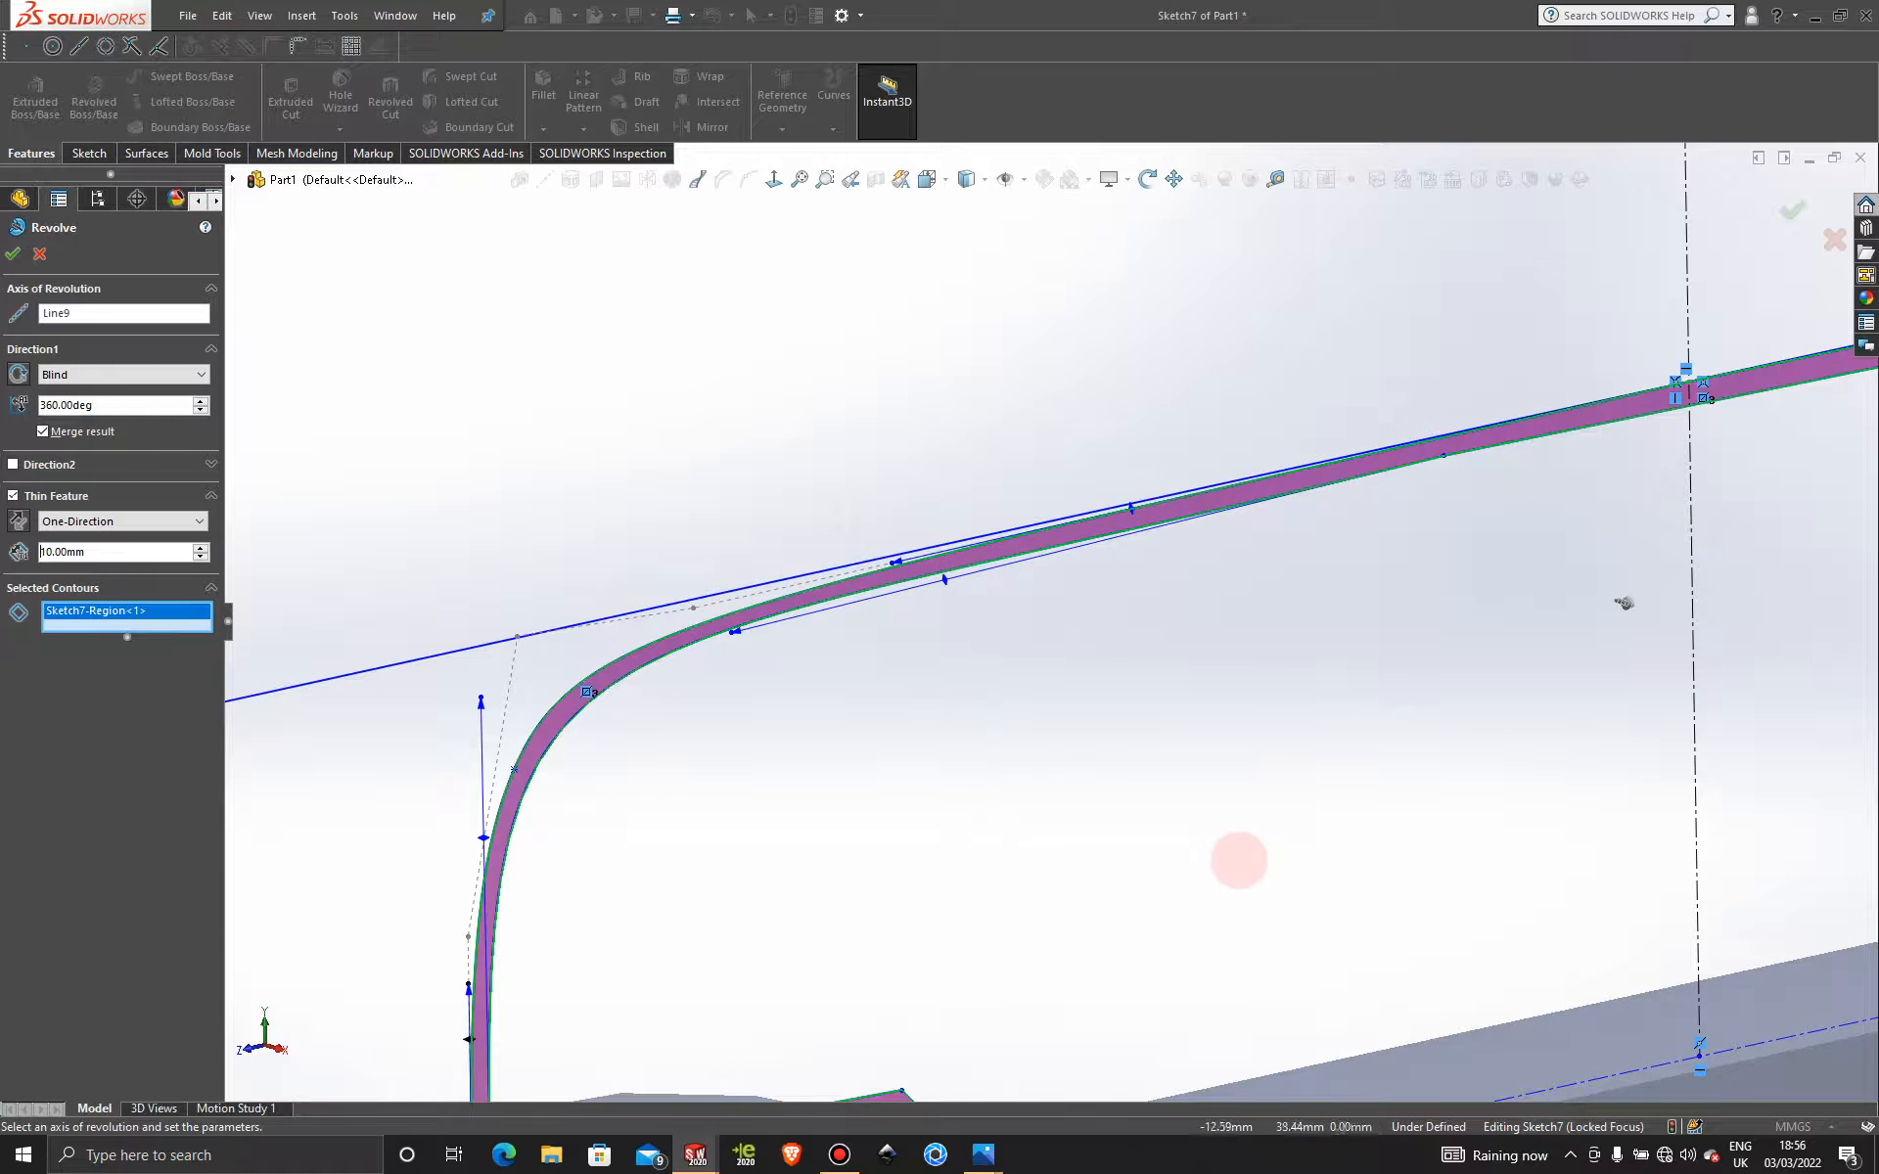
scroll(1238, 860, "up", 8)
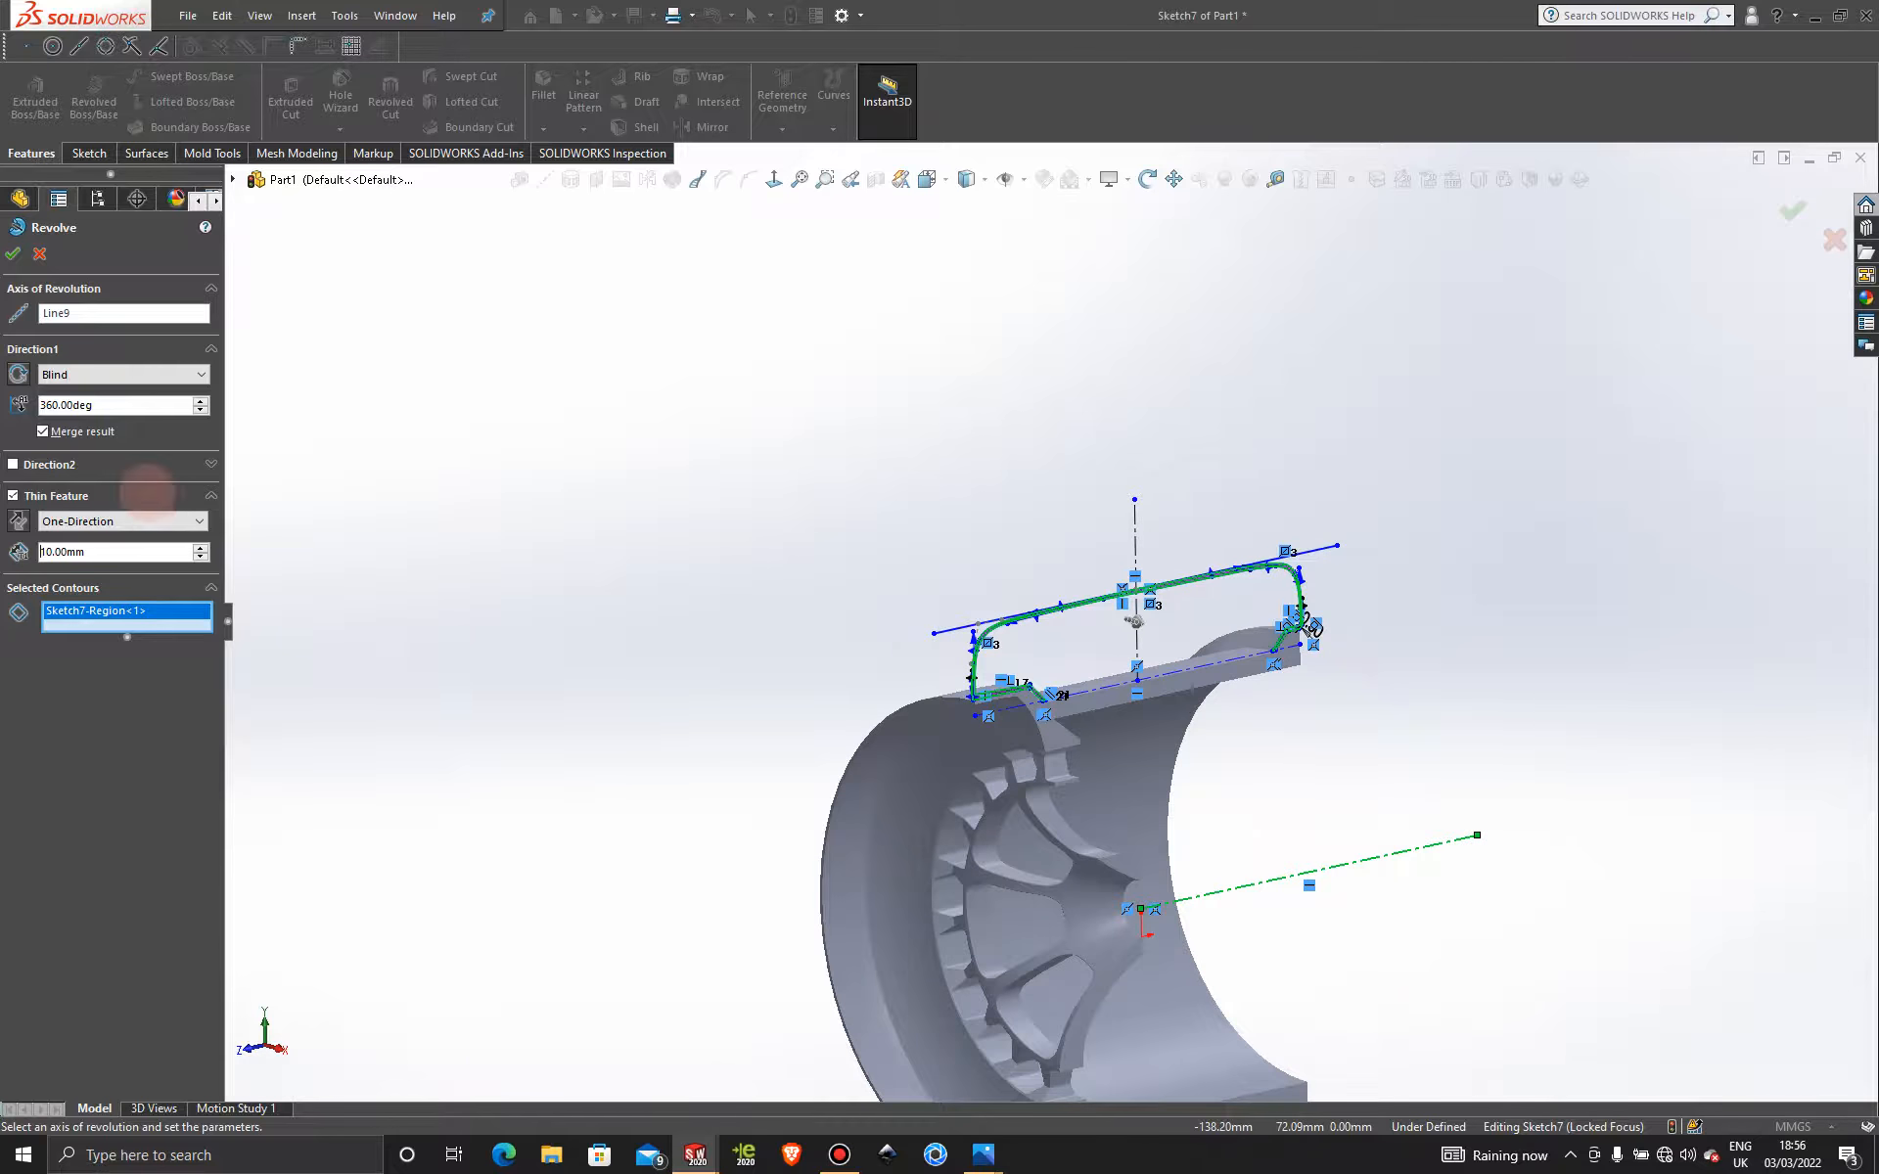
left_click(95, 311)
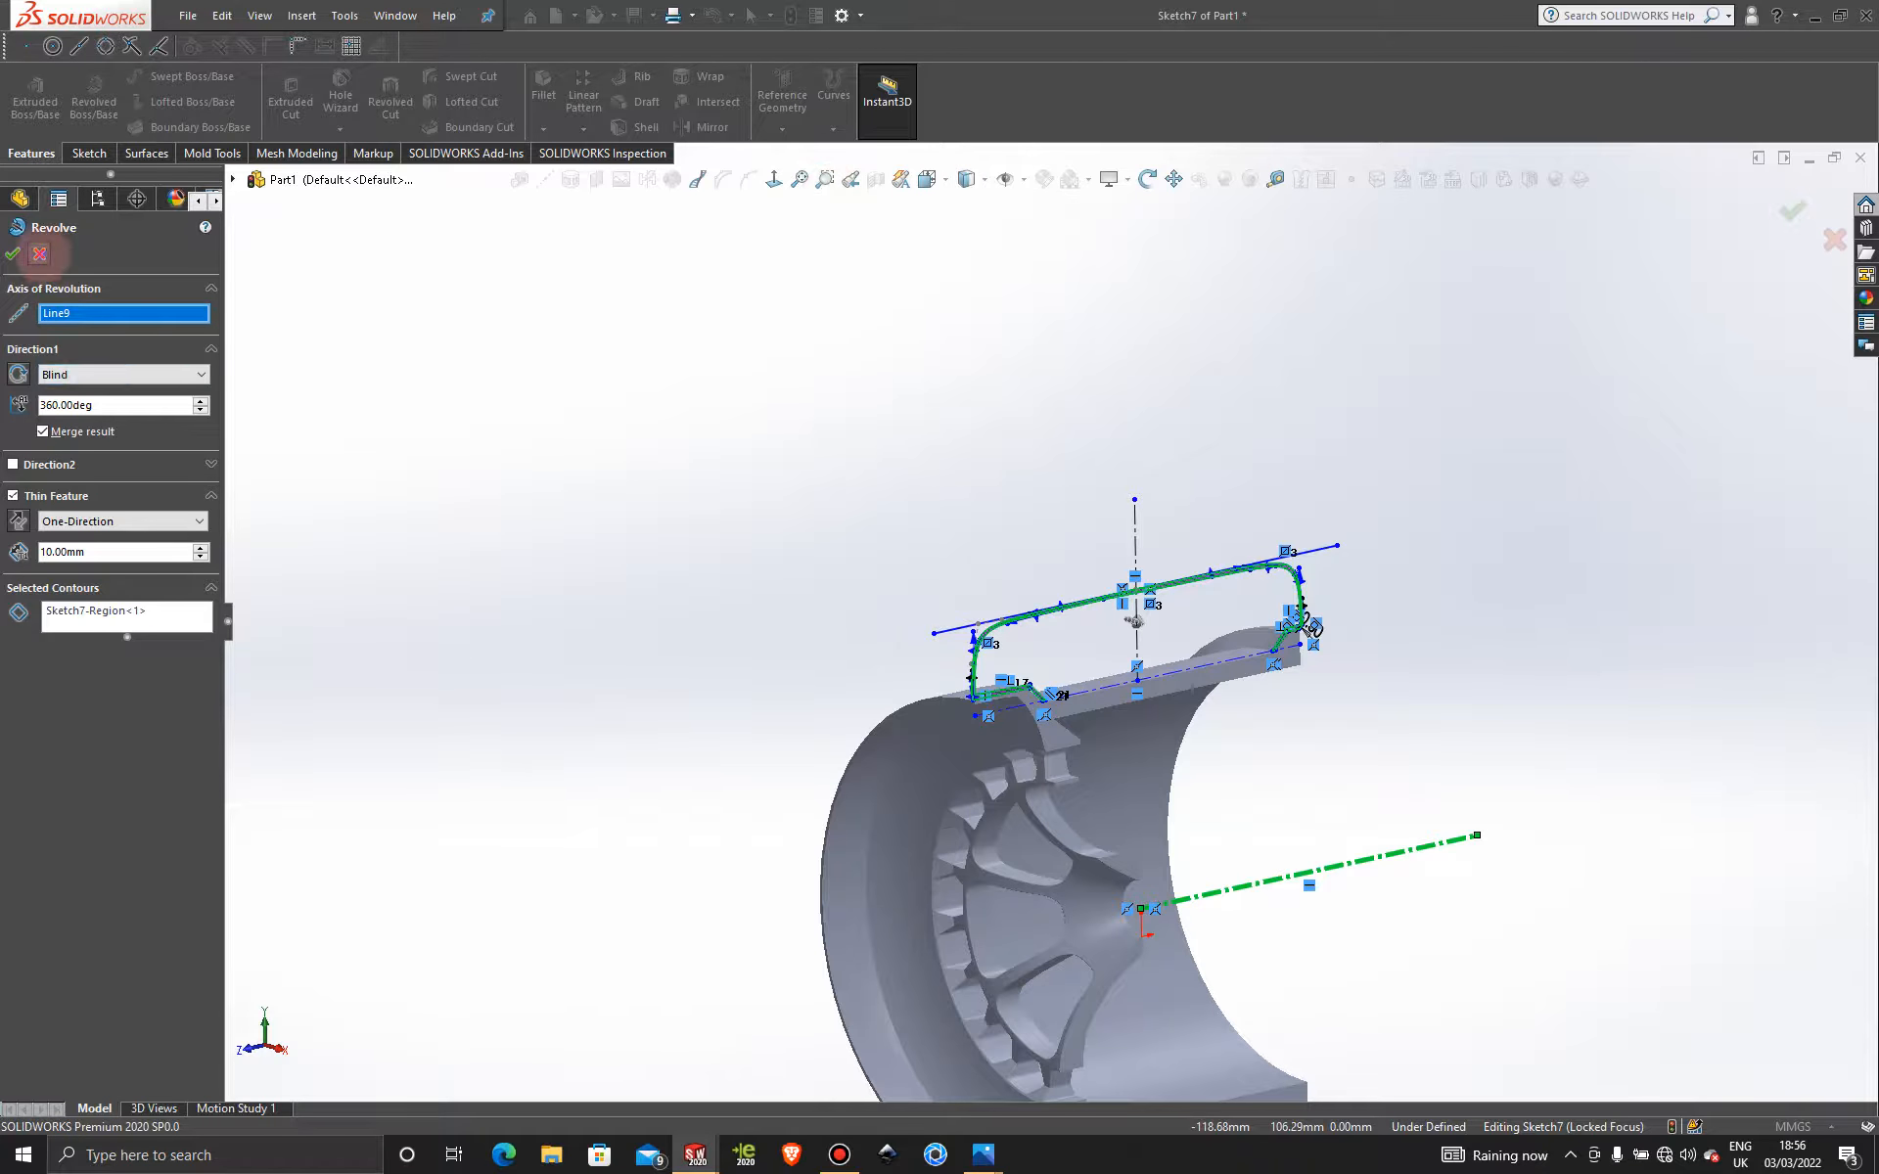
left_click(39, 254)
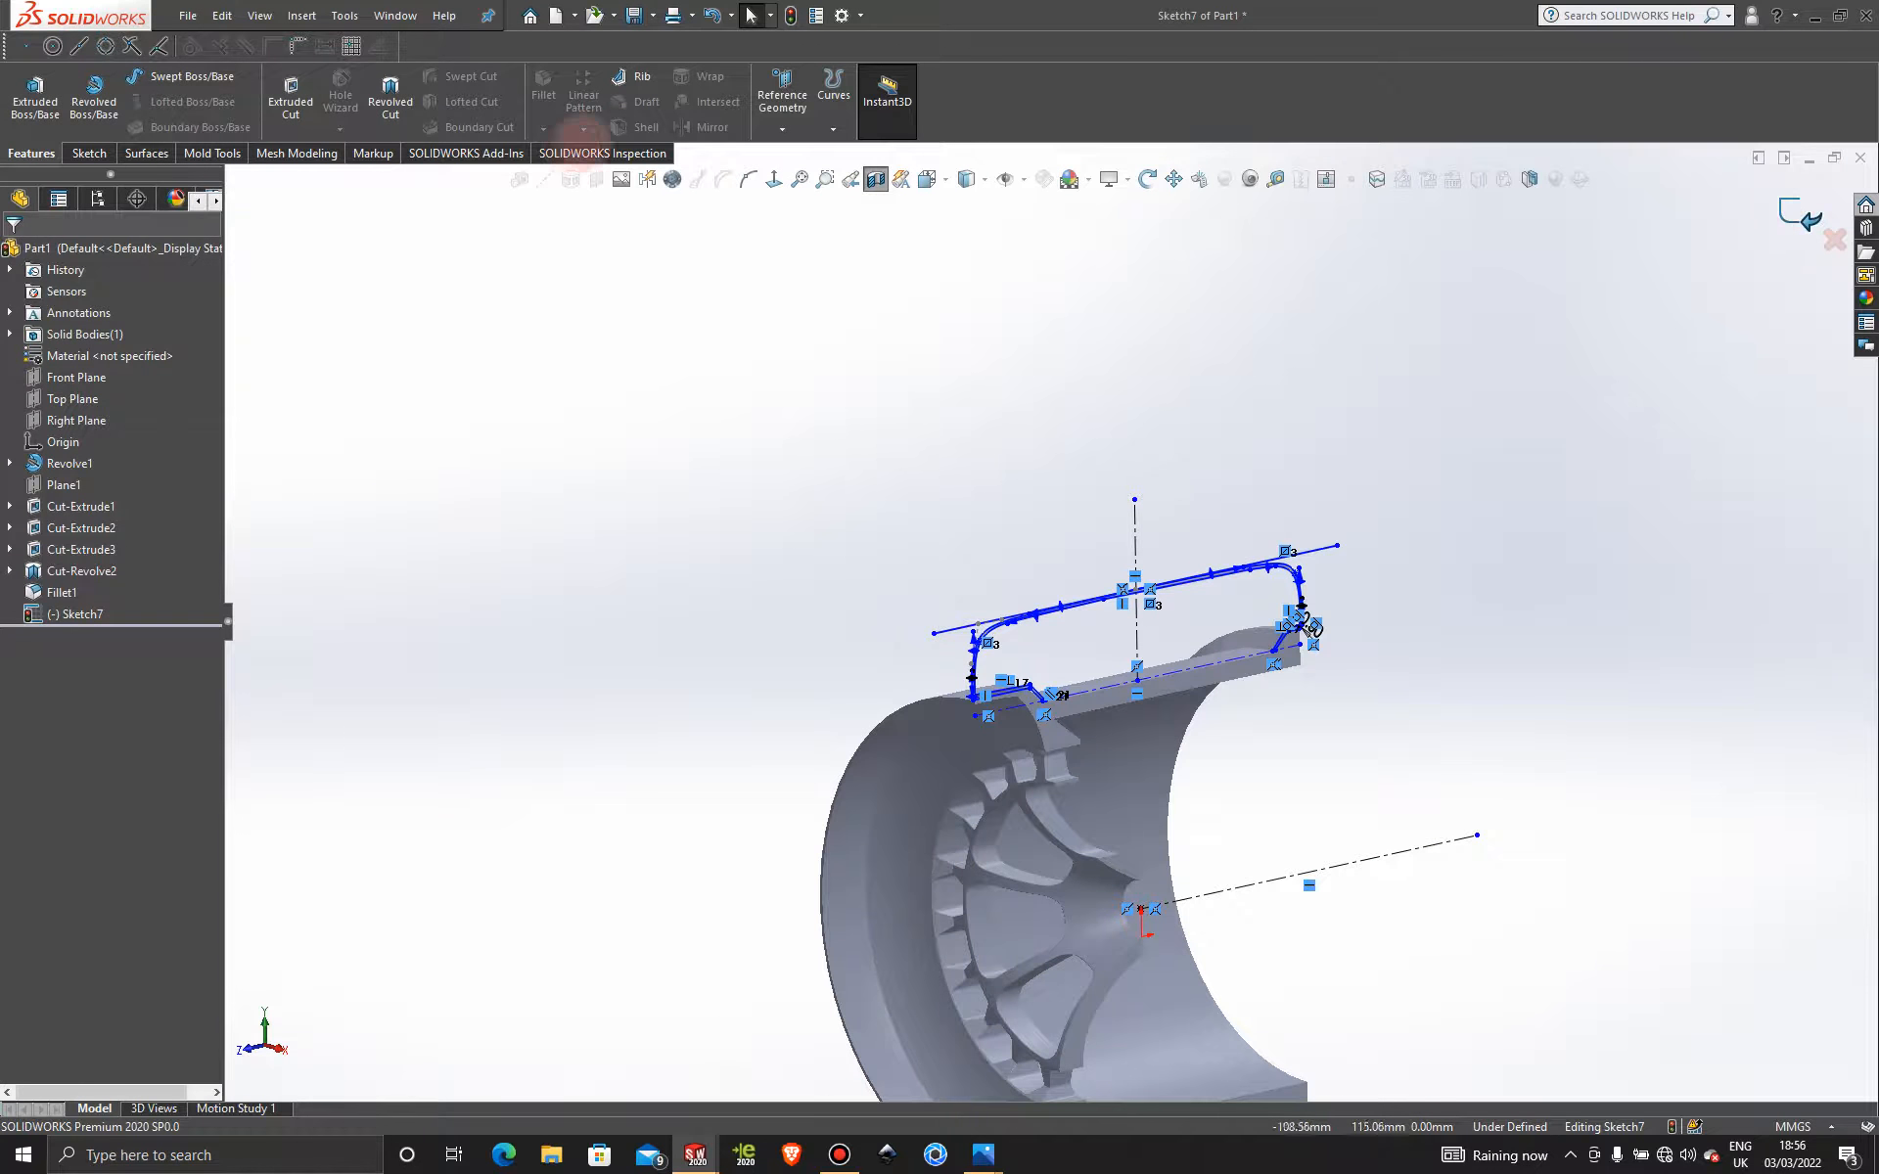
Turn off the section view and power-trim the straight tangent line's excess ends outside the tyre profile.
left_click(874, 179)
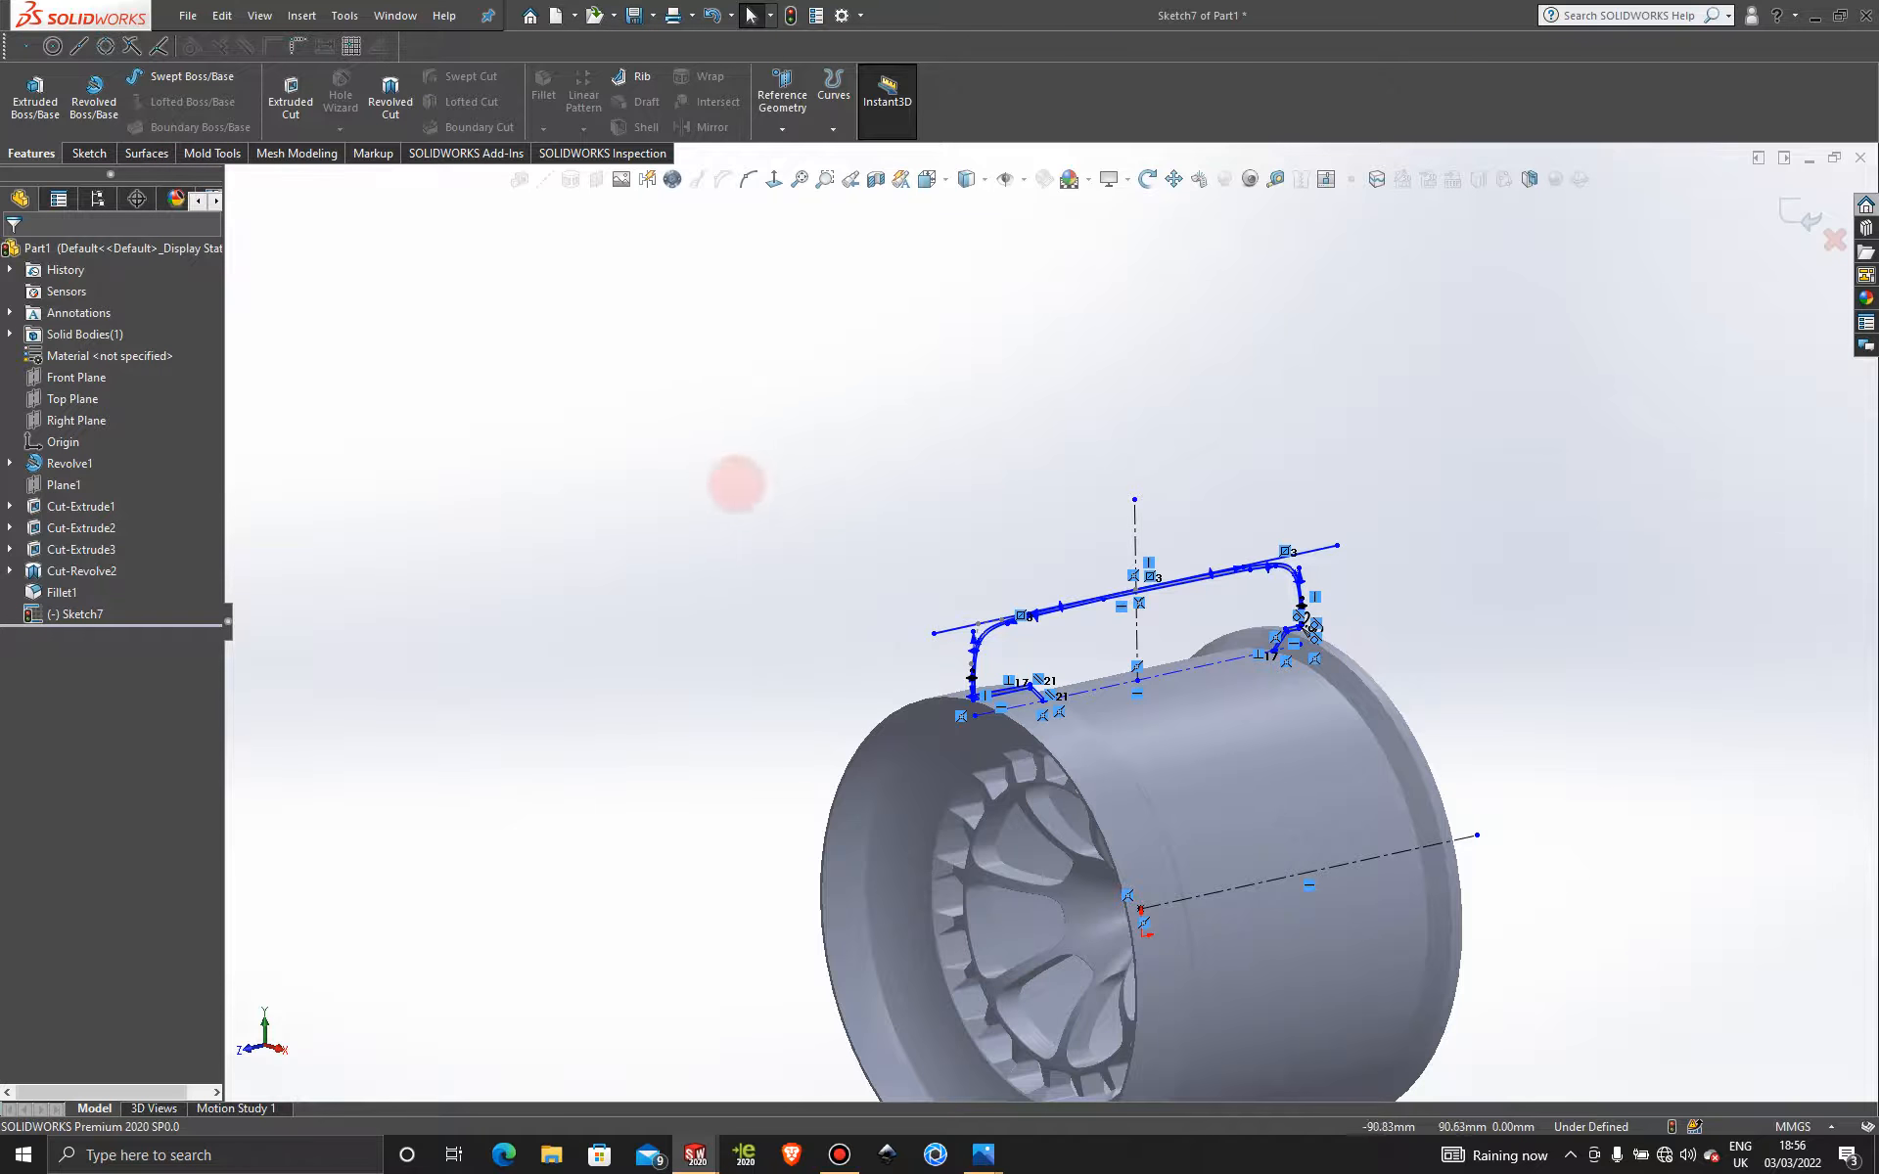
scroll(782, 508, "down", 10)
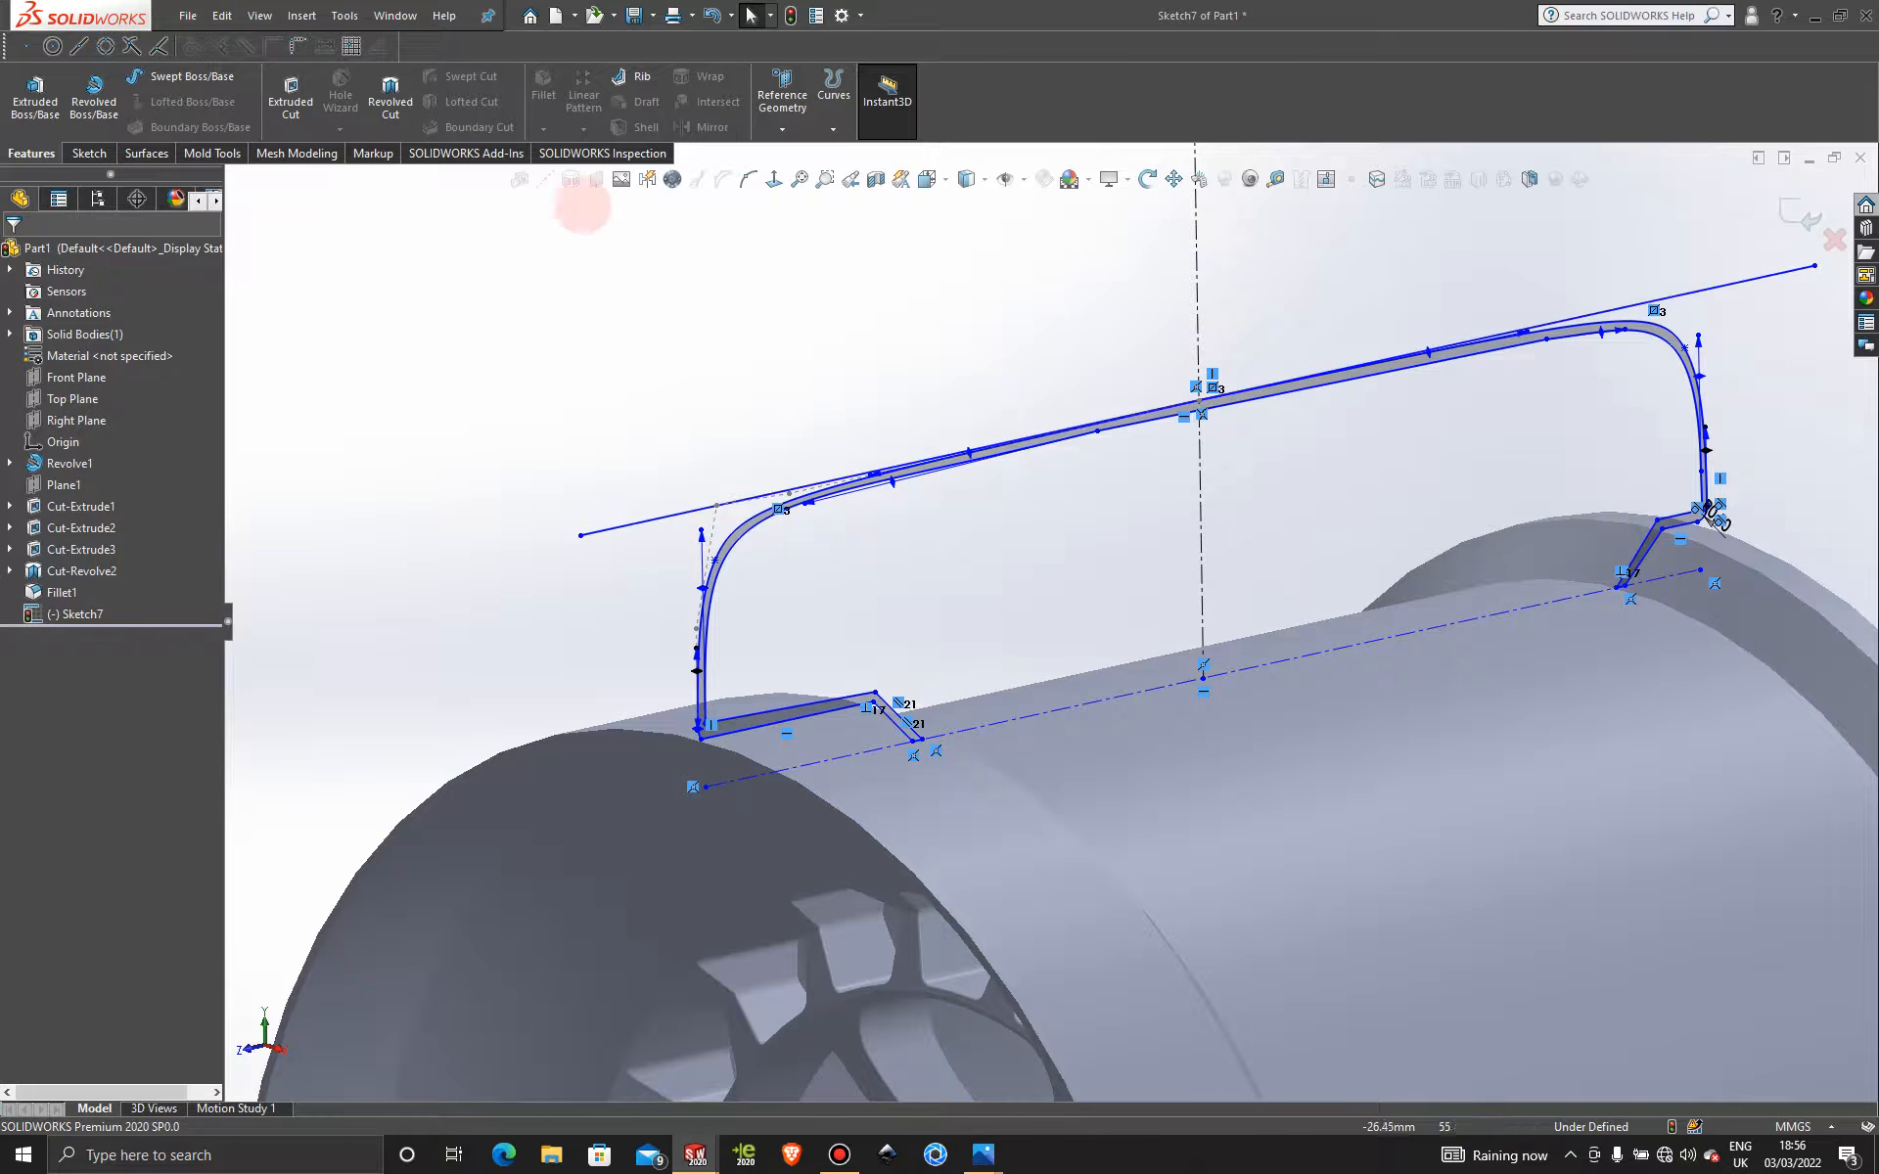
left_click(89, 154)
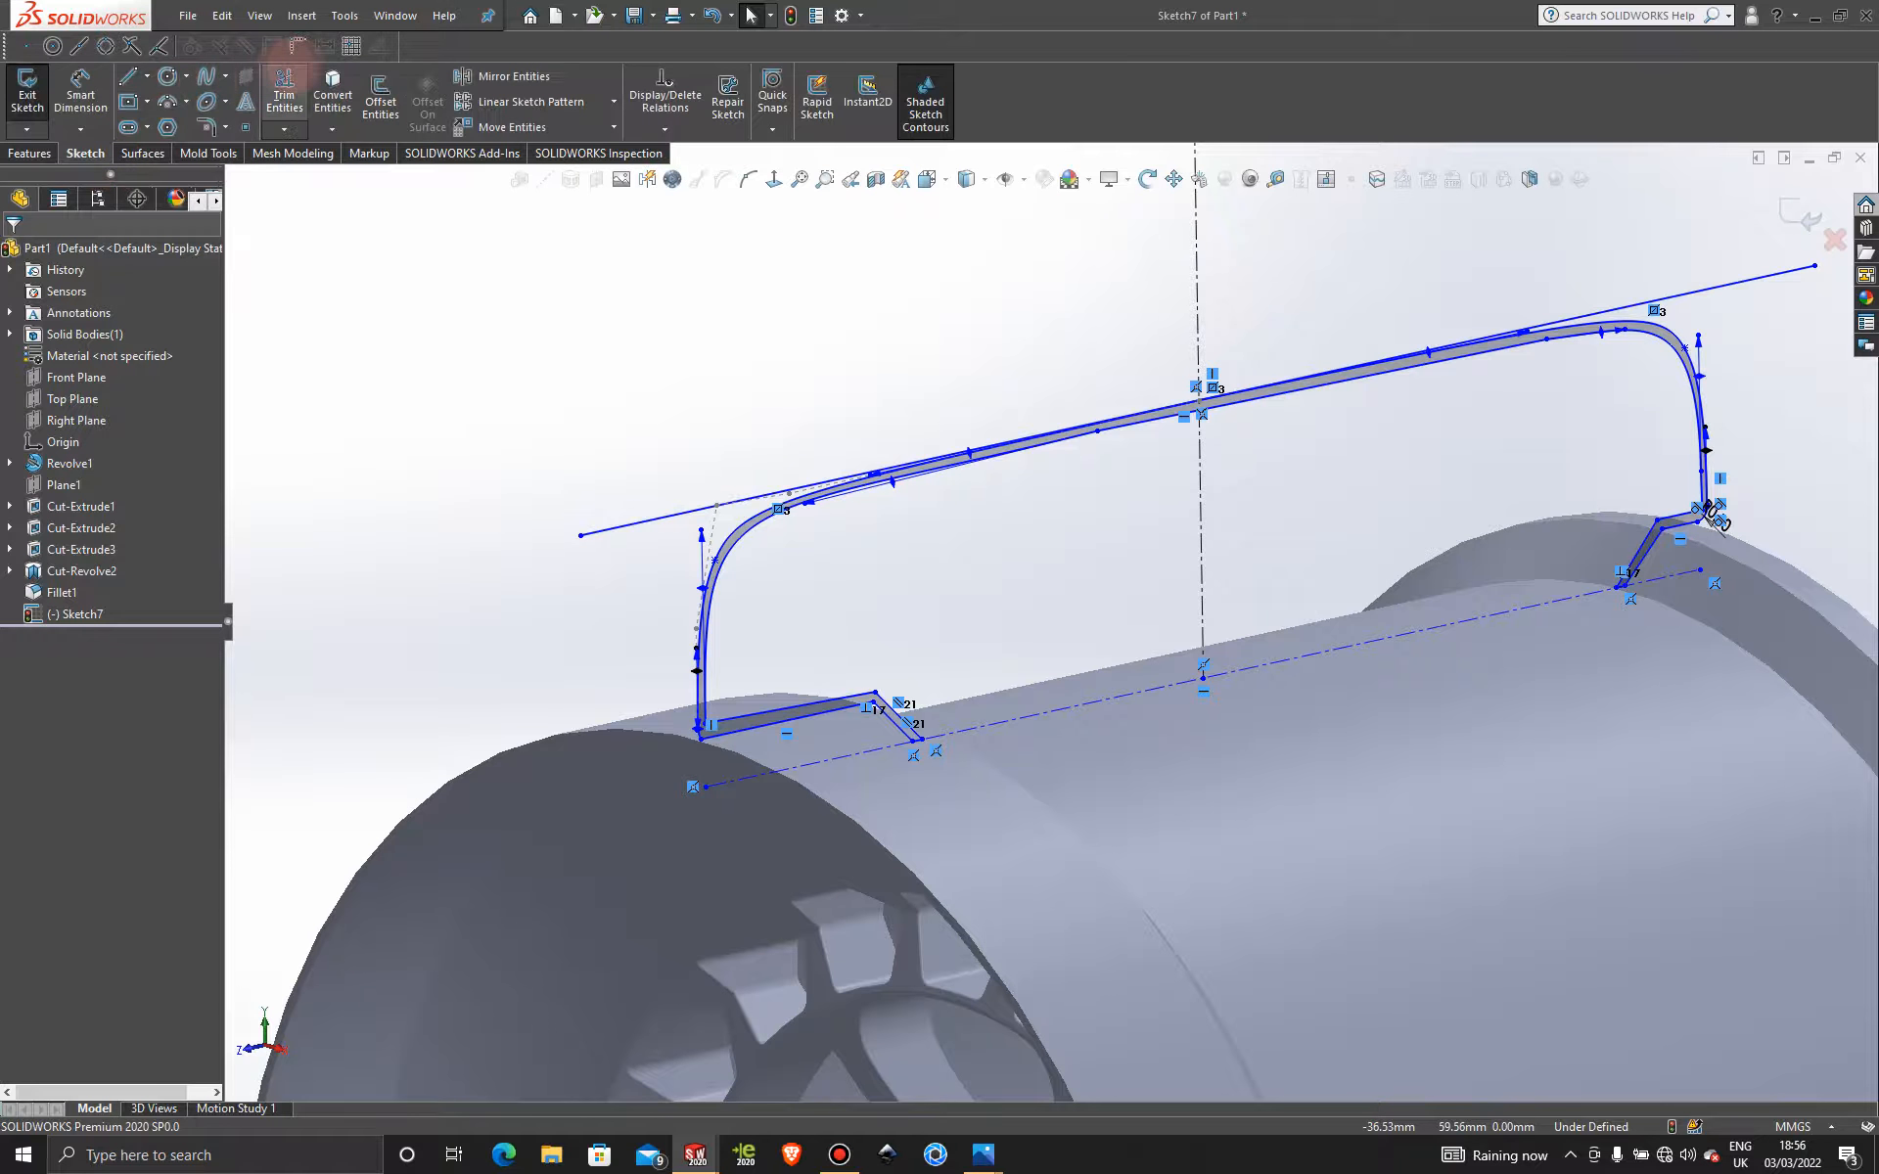
left_click(284, 95)
mouse_move(601, 640)
left_mouse_down()
mouse_move(1726, 229)
mouse_move(1656, 250)
mouse_move(1651, 355)
left_mouse_up()
scroll(1302, 391, "down", 5)
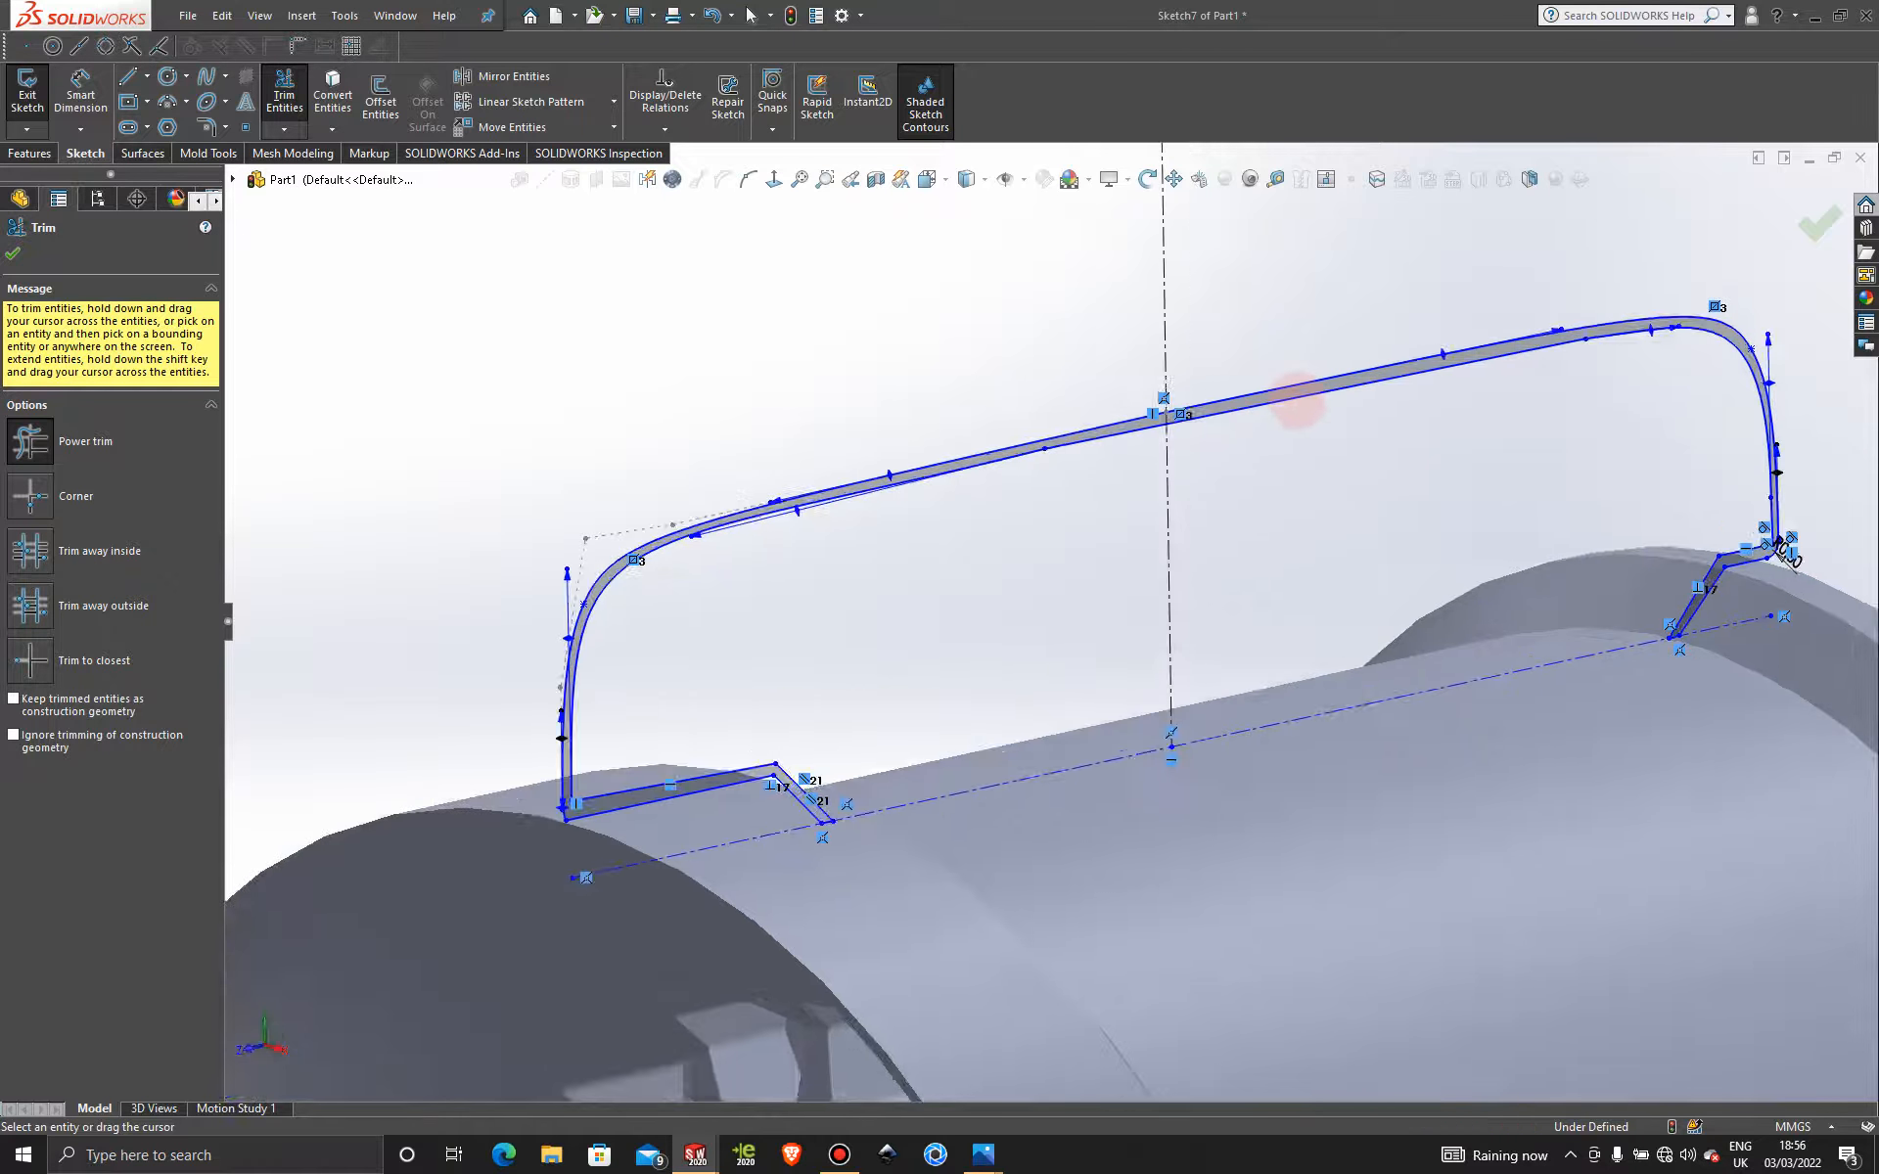
scroll(1427, 499, "up", 8)
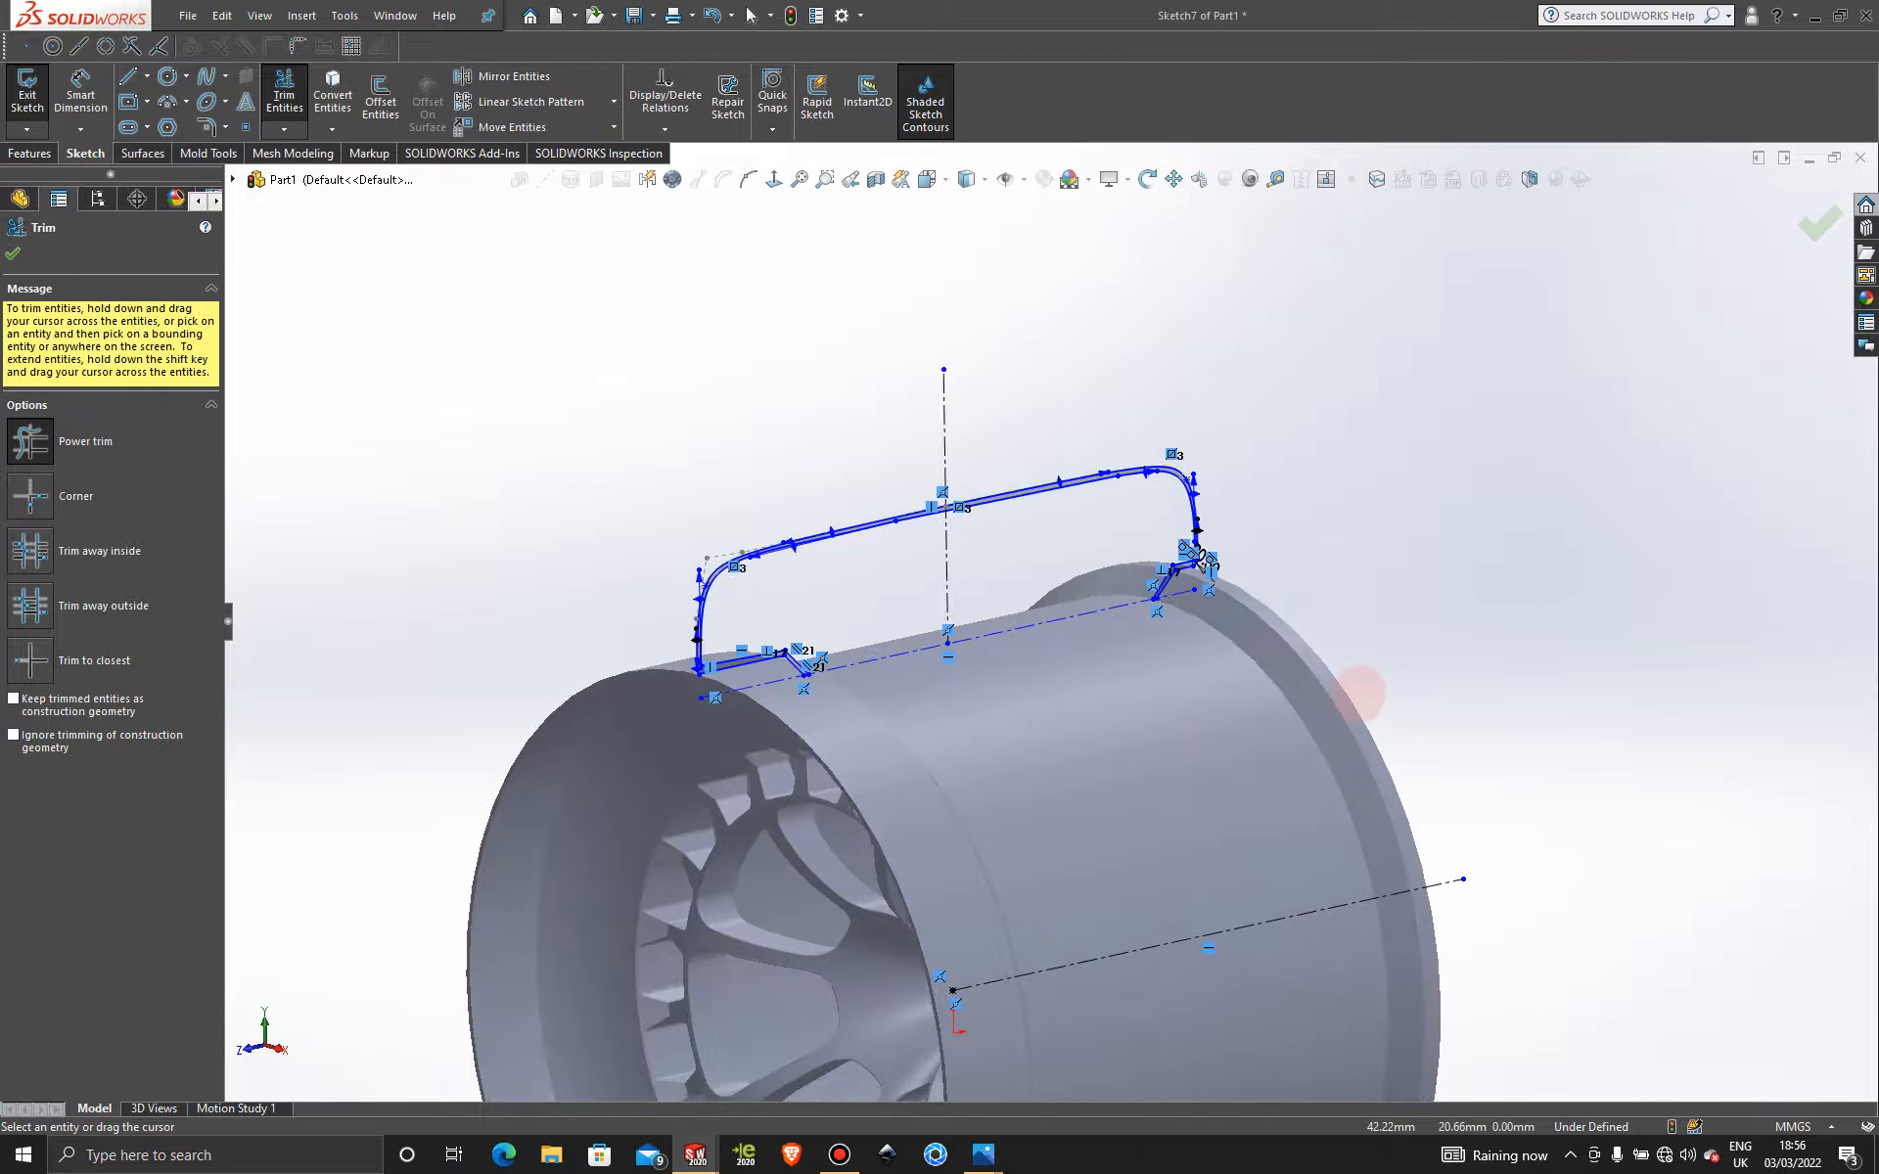
left_click(13, 253)
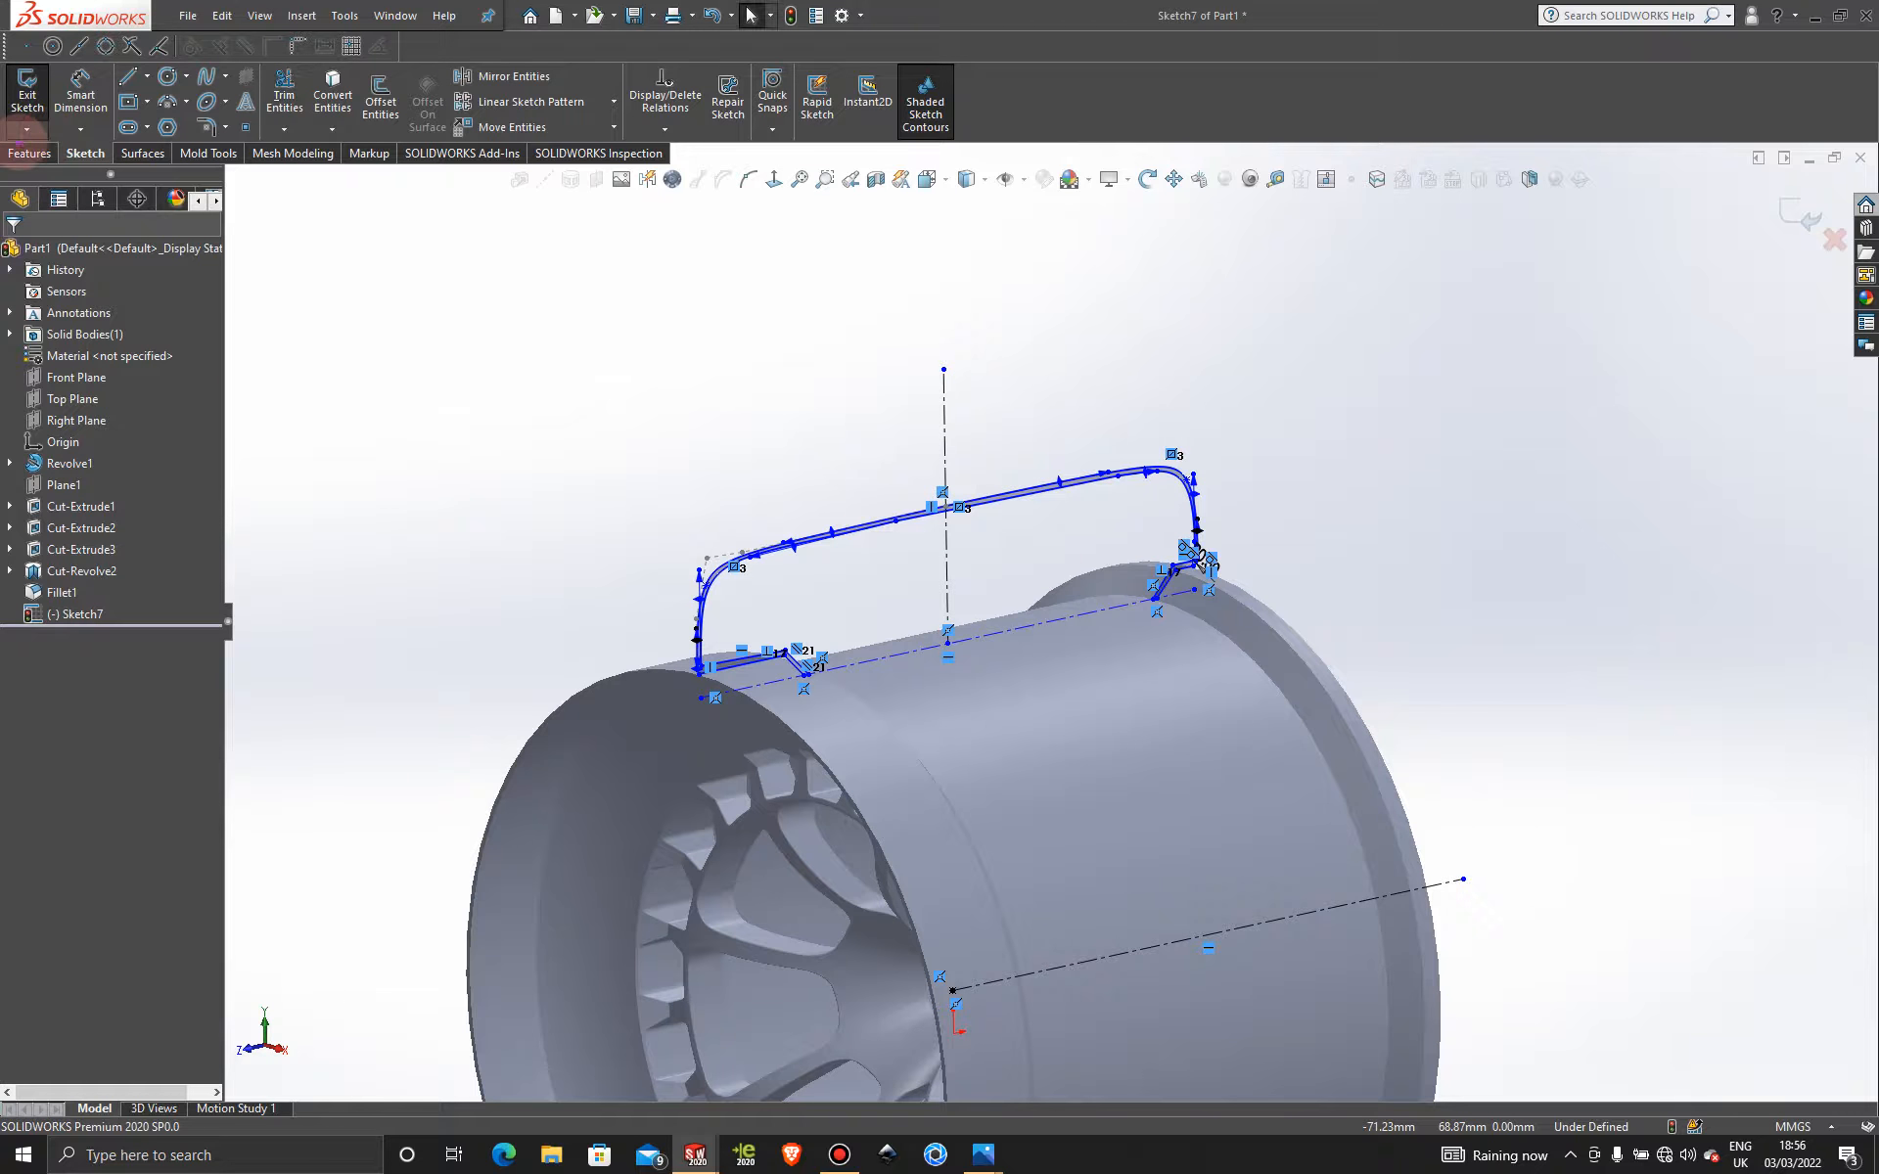
Revolve the closed tyre profile 360° about the wheel's central axis line as a solid boss with merged result.
left_click(29, 154)
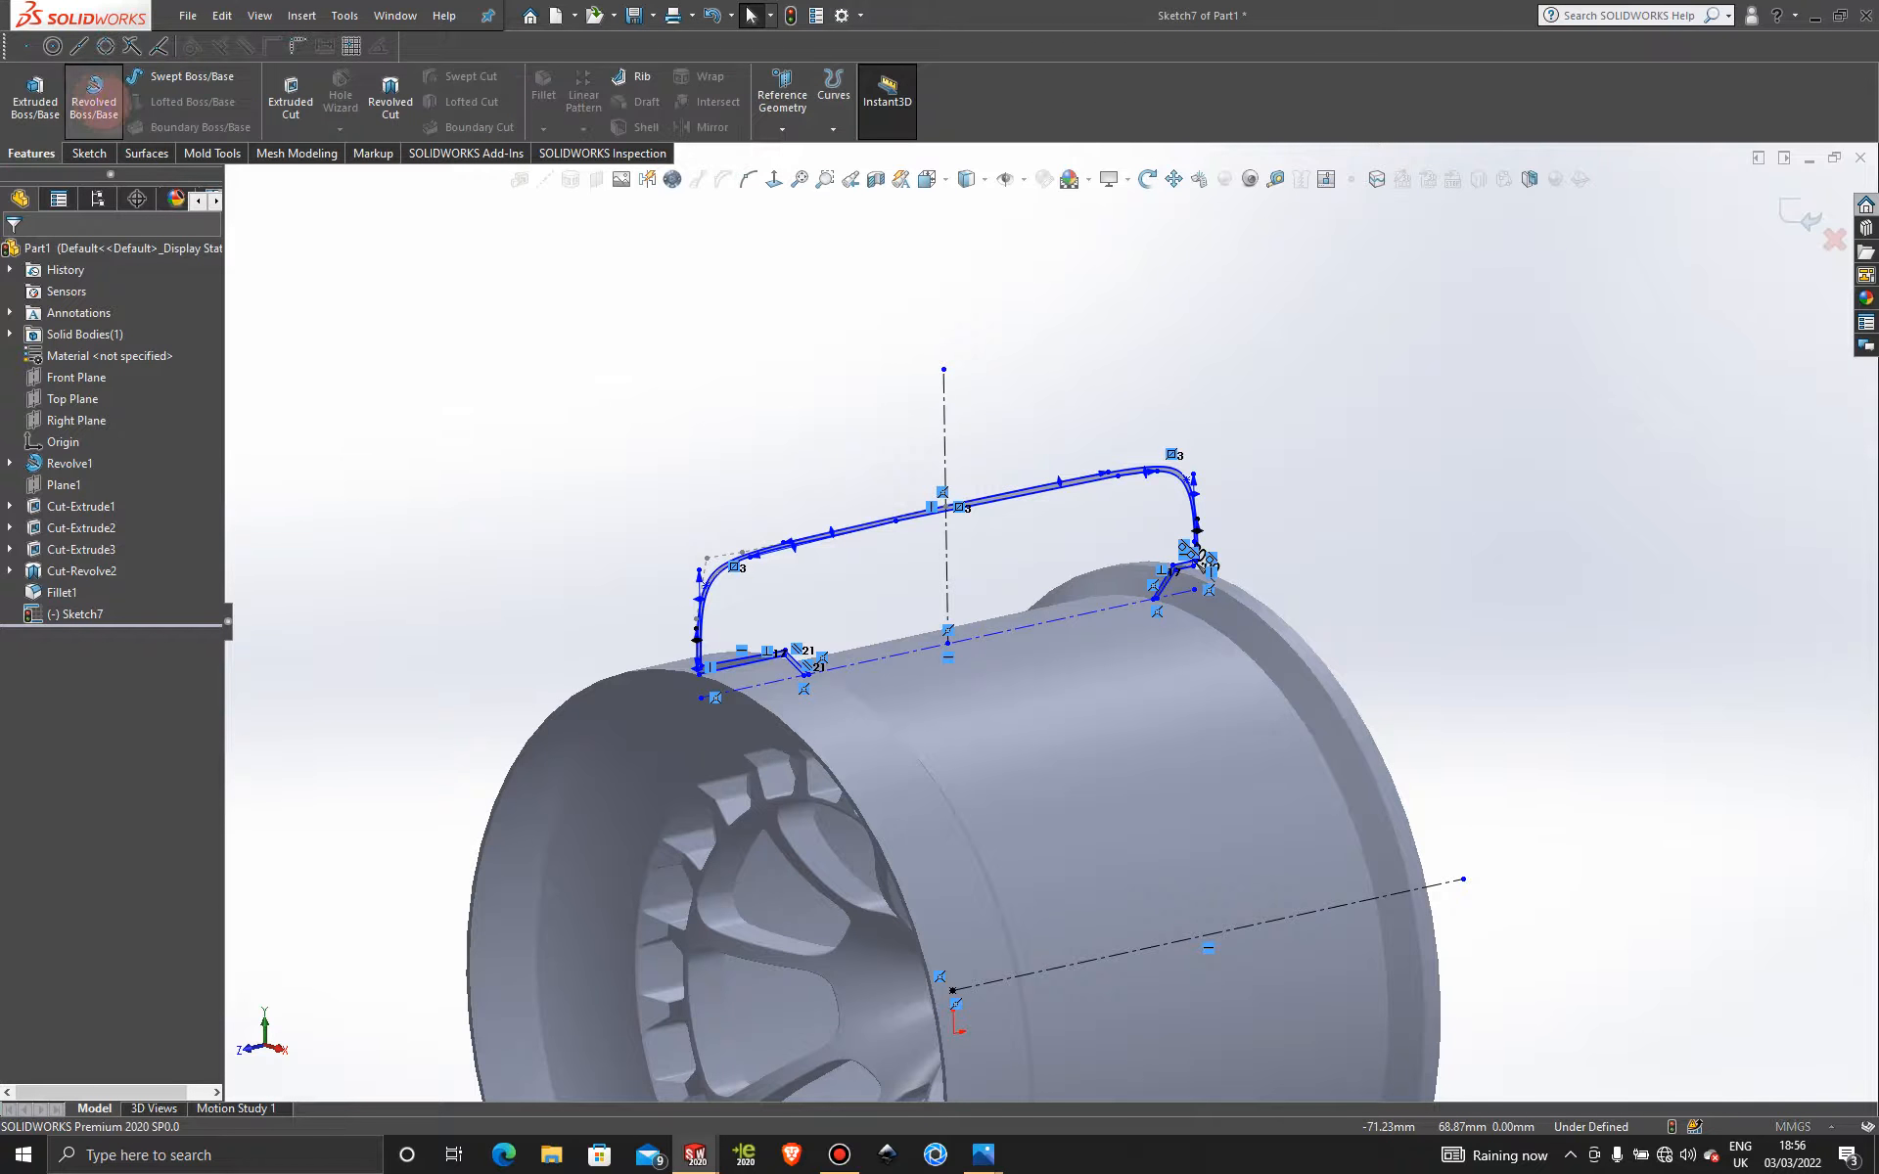
left_click(94, 96)
left_click(1271, 921)
middle_click_drag(1272, 685, 1174, 665)
scroll(1054, 609, "up", 3)
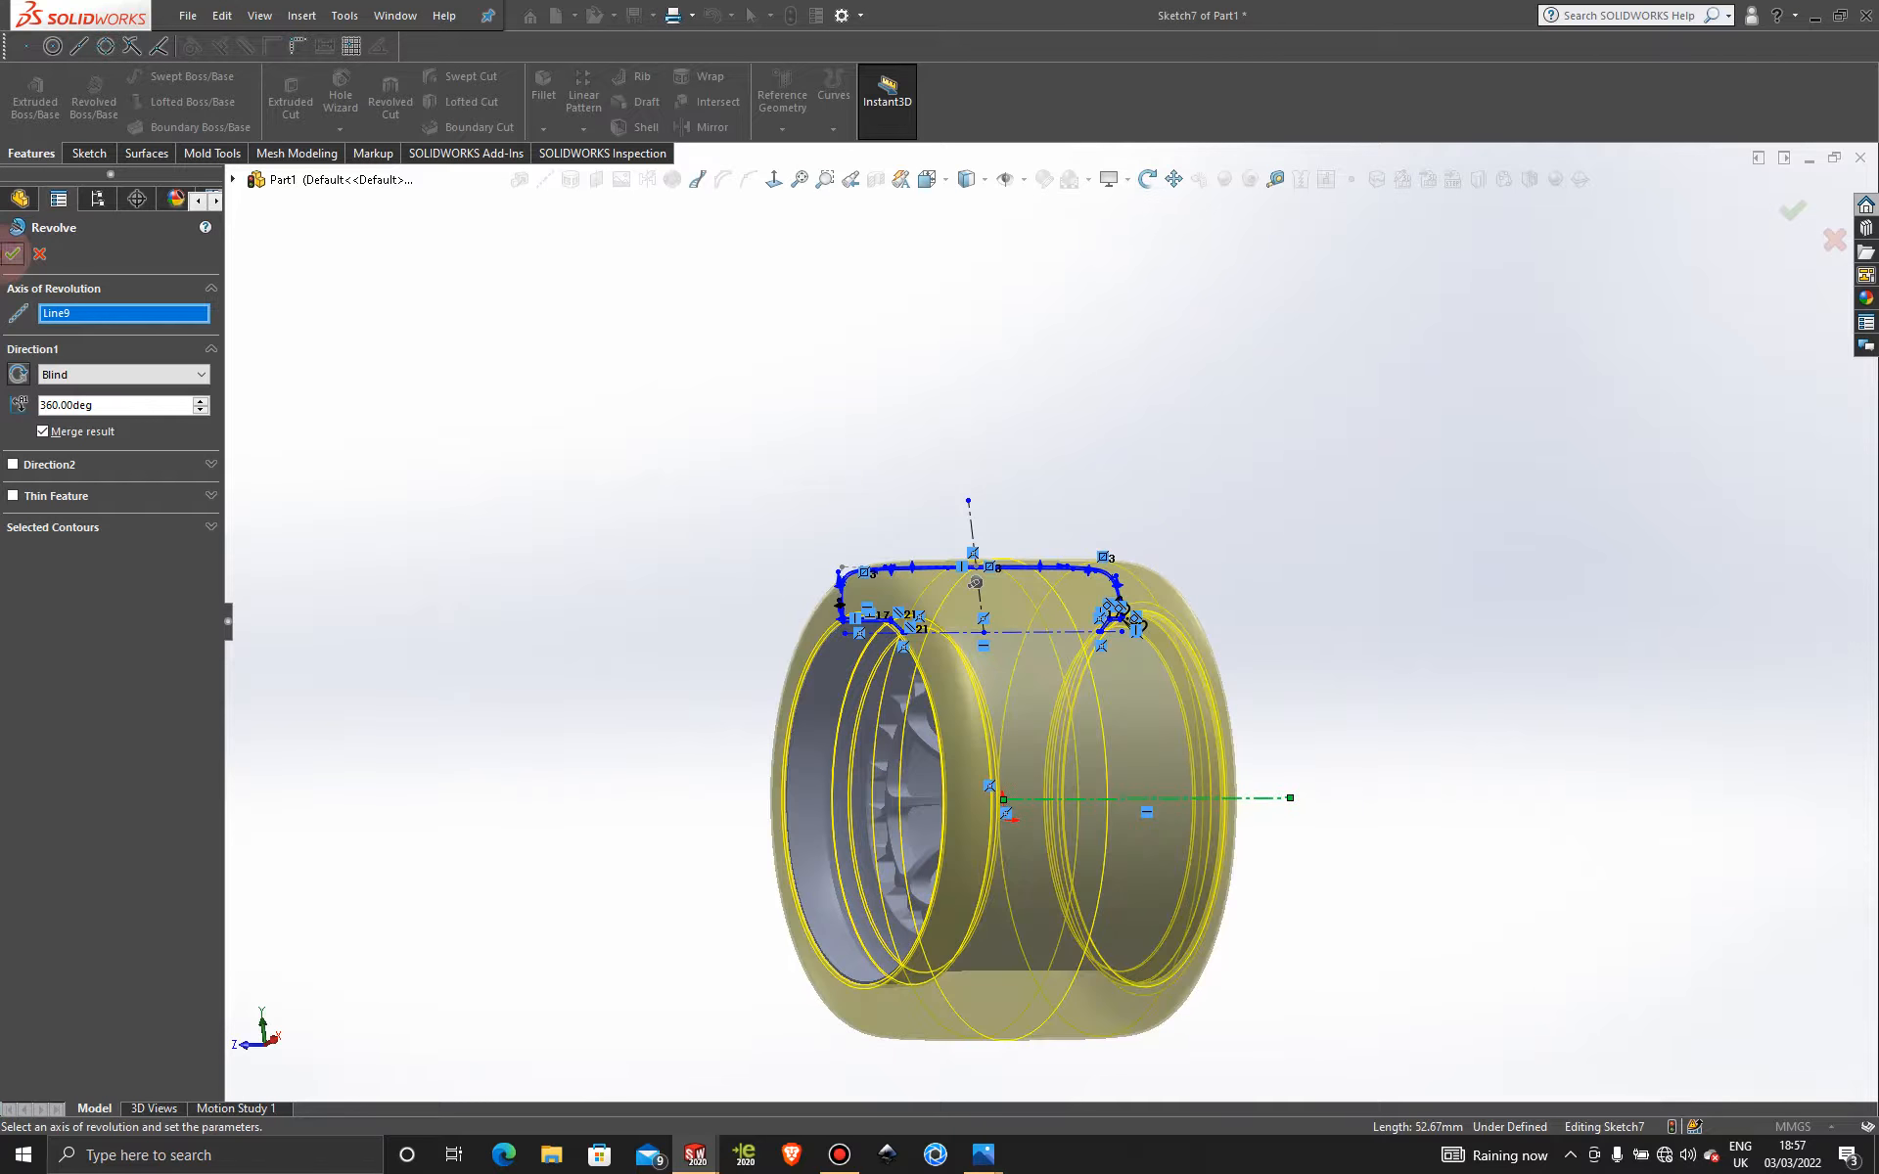
left_click(12, 254)
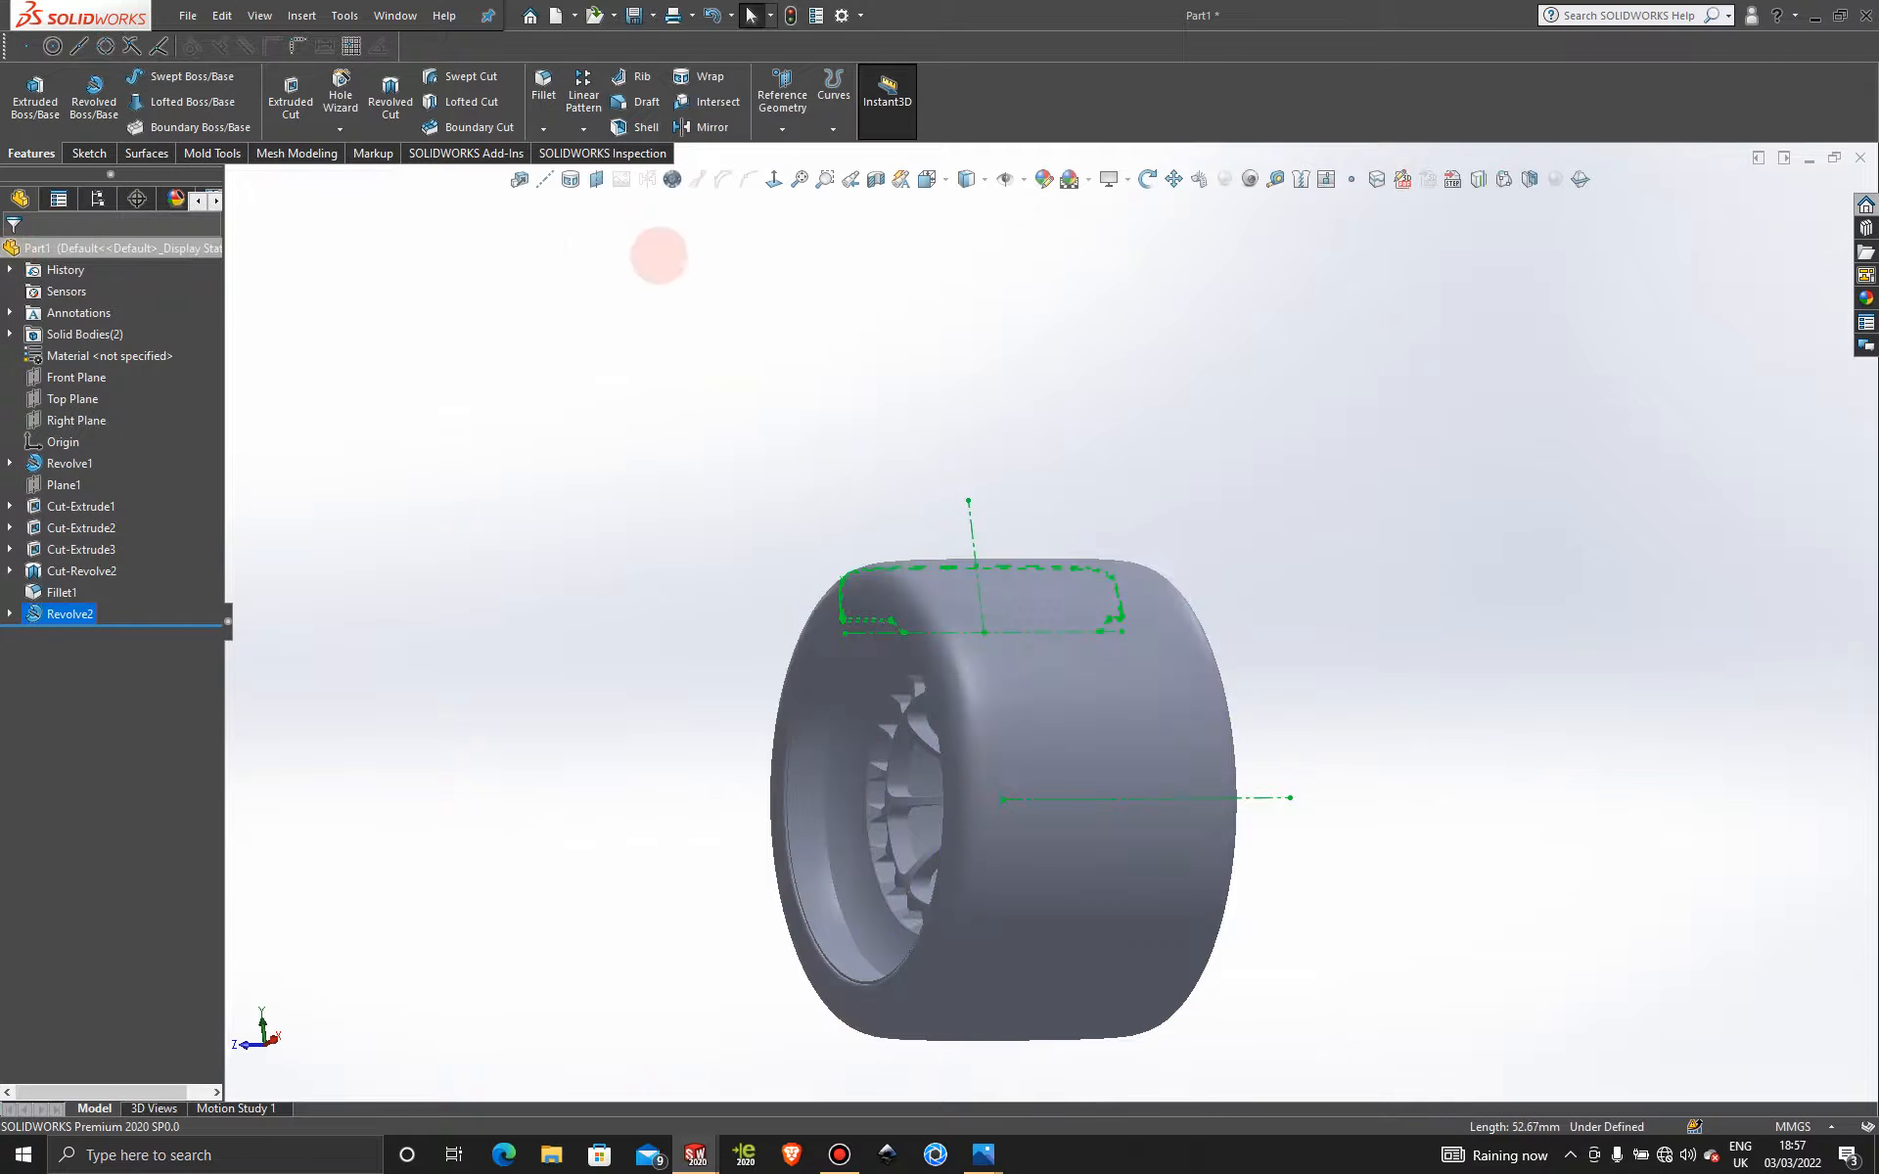
left_click(1409, 704)
Fillet the circular edge inside the rim around the spokes, trying radii of 2 mm and 5 mm before setting 8 mm.
mouse_move(1409, 704)
middle_mouse_down()
mouse_move(1346, 659)
mouse_move(1344, 538)
mouse_move(1689, 700)
mouse_move(1518, 822)
mouse_move(1465, 751)
mouse_move(1484, 713)
mouse_move(1468, 684)
mouse_move(1669, 519)
mouse_move(1234, 787)
mouse_move(1057, 818)
mouse_move(989, 776)
mouse_move(1069, 931)
mouse_move(1191, 976)
mouse_move(1282, 960)
mouse_move(1153, 692)
mouse_move(1216, 575)
mouse_move(1191, 584)
mouse_move(1157, 547)
mouse_move(1321, 629)
mouse_move(1341, 724)
middle_mouse_up()
scroll(1187, 642, "down", 6)
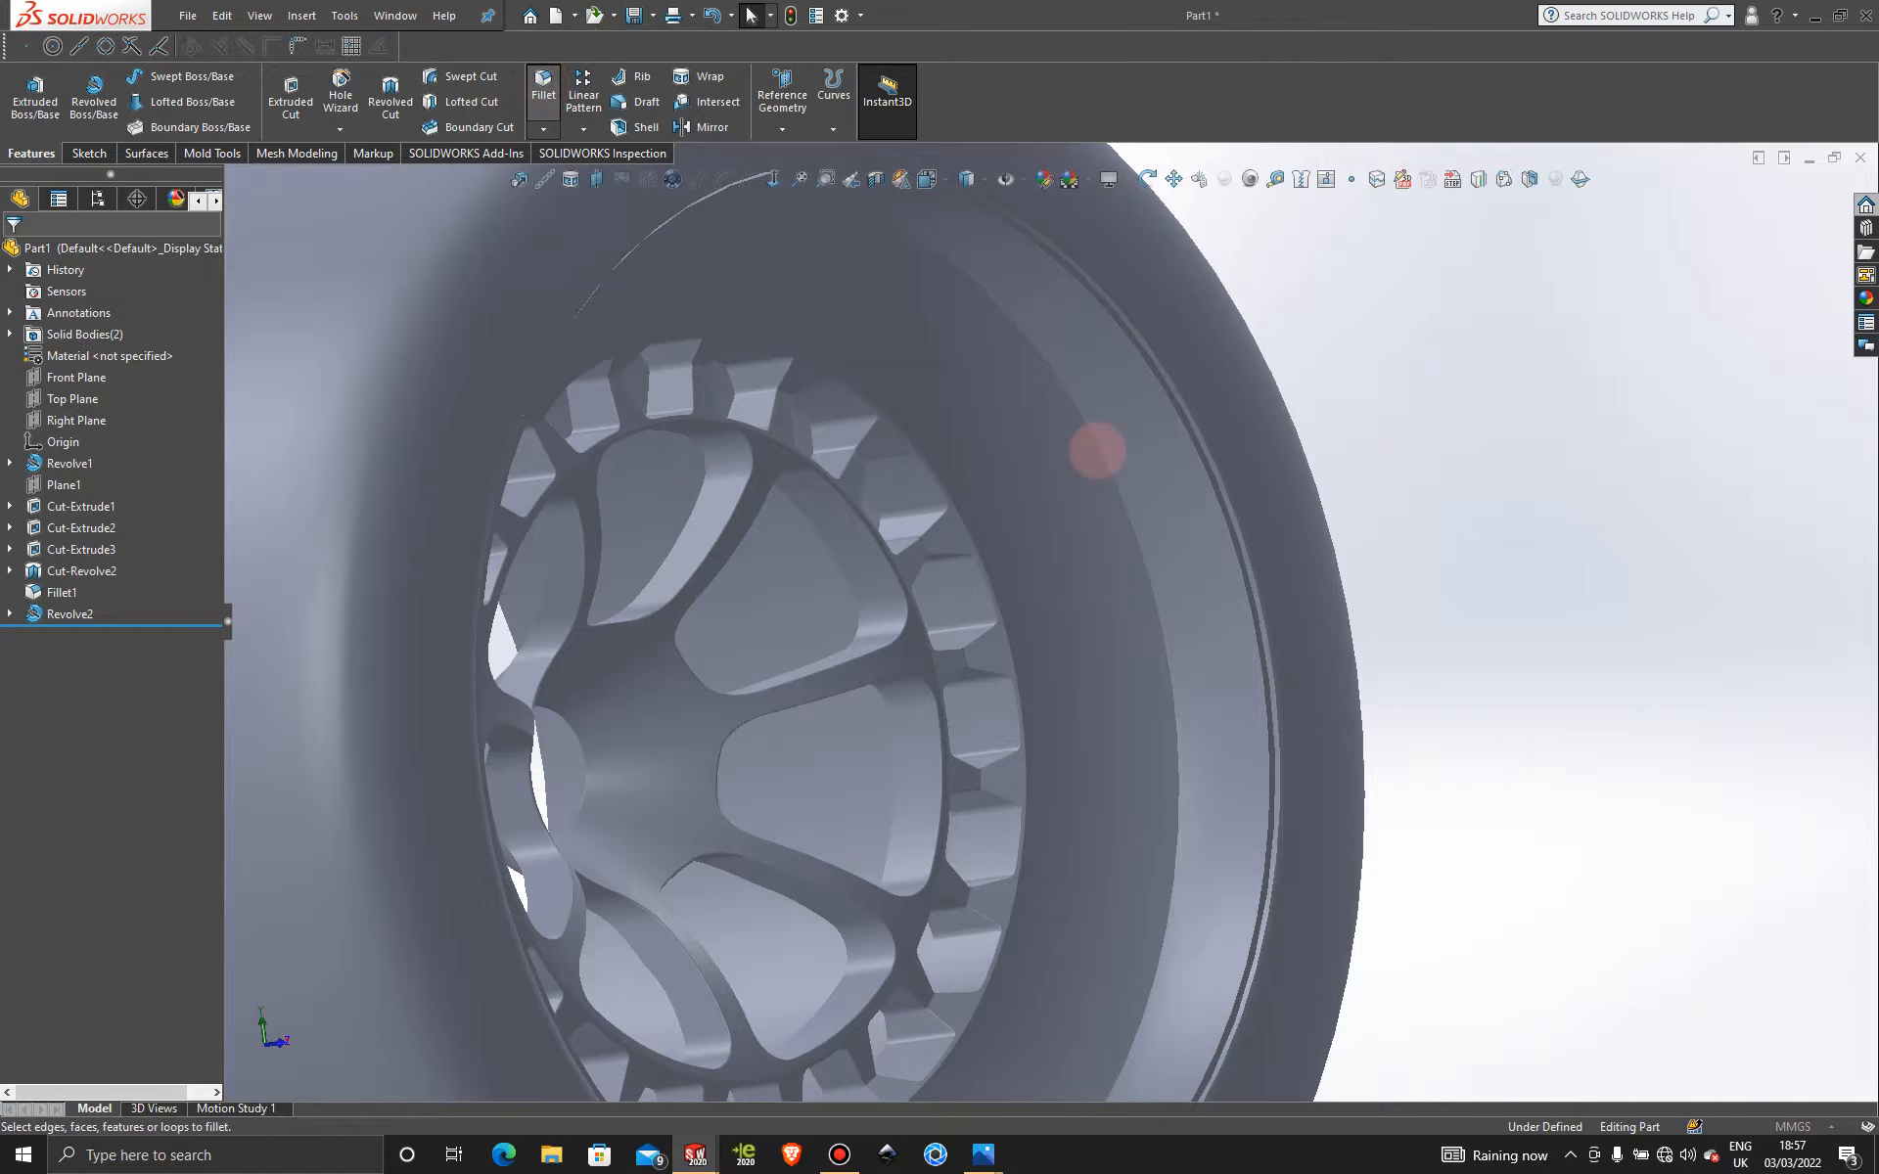
left_click(1103, 451)
type("2")
key("Return")
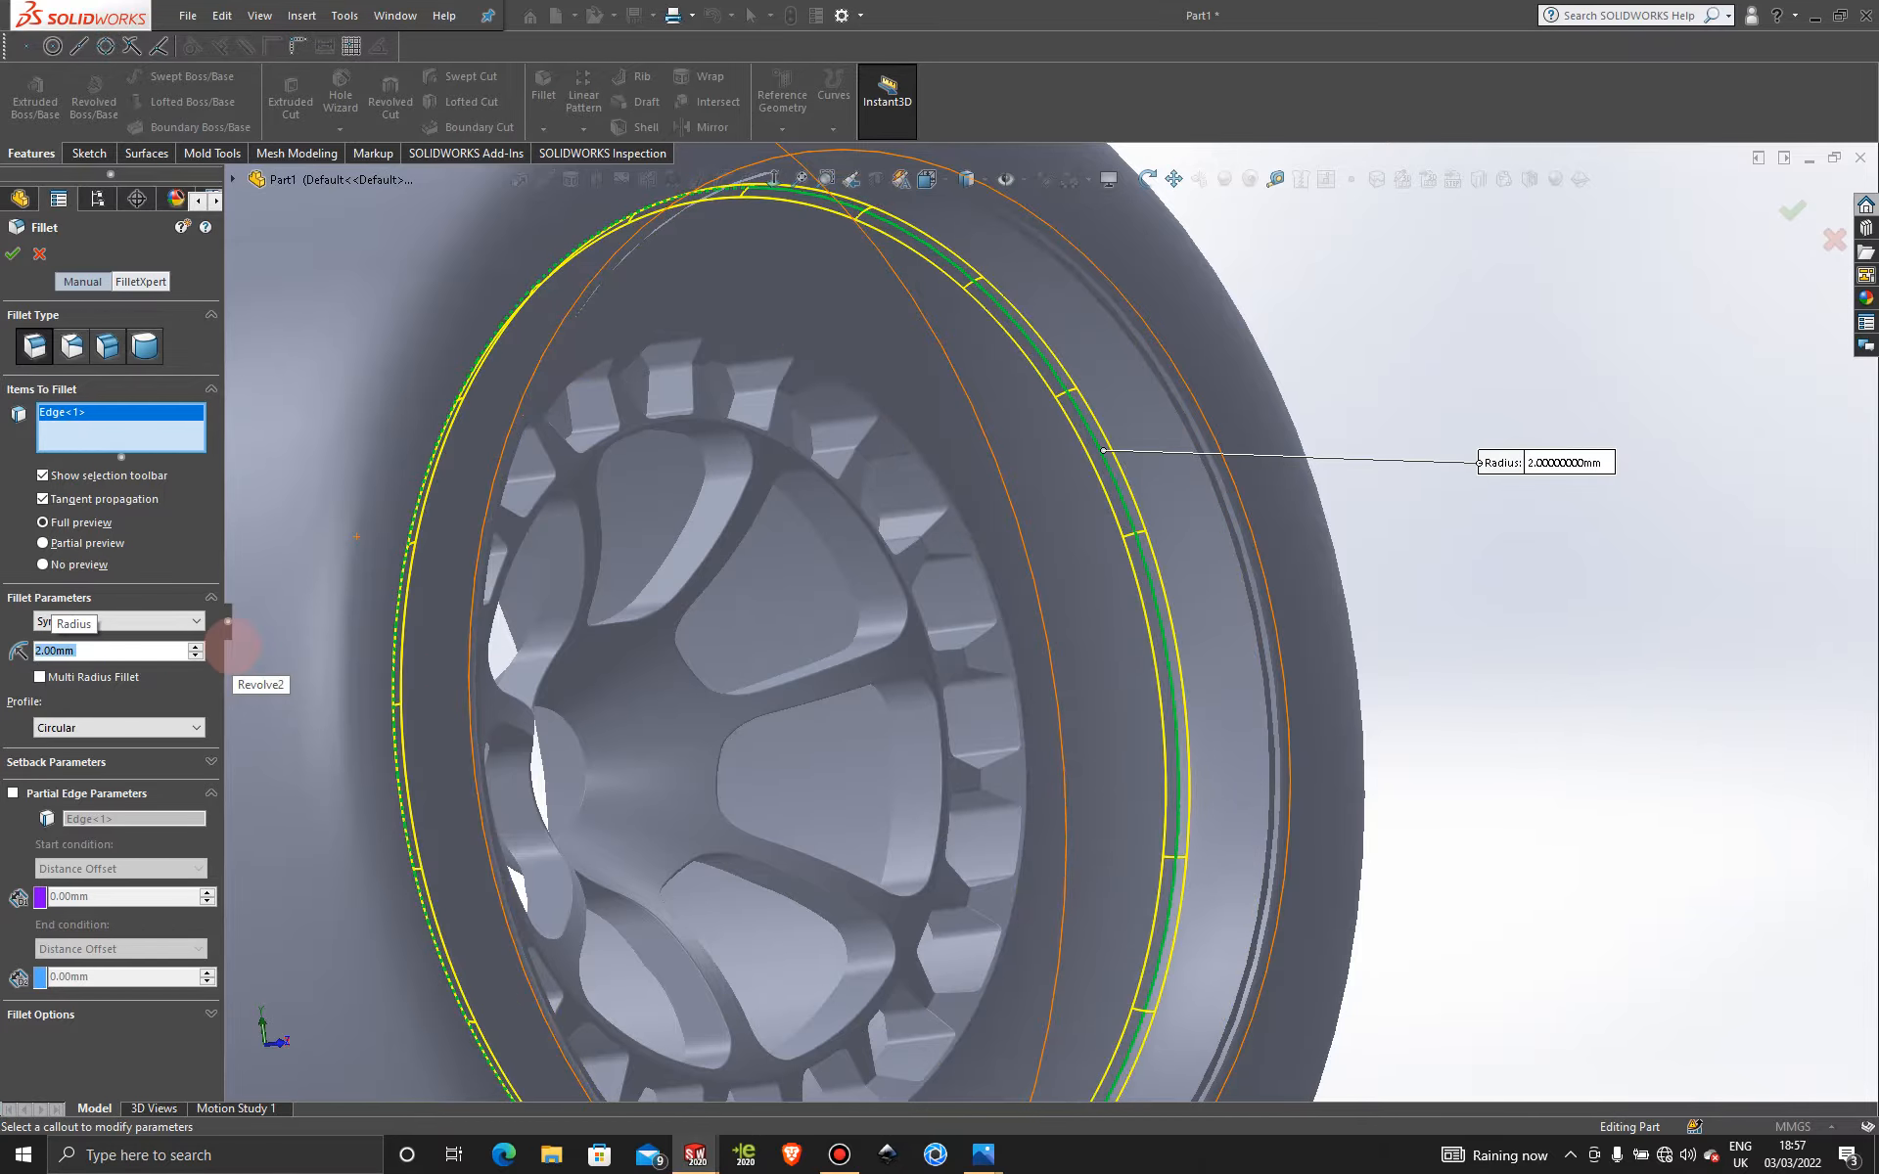
type("5")
key("Return")
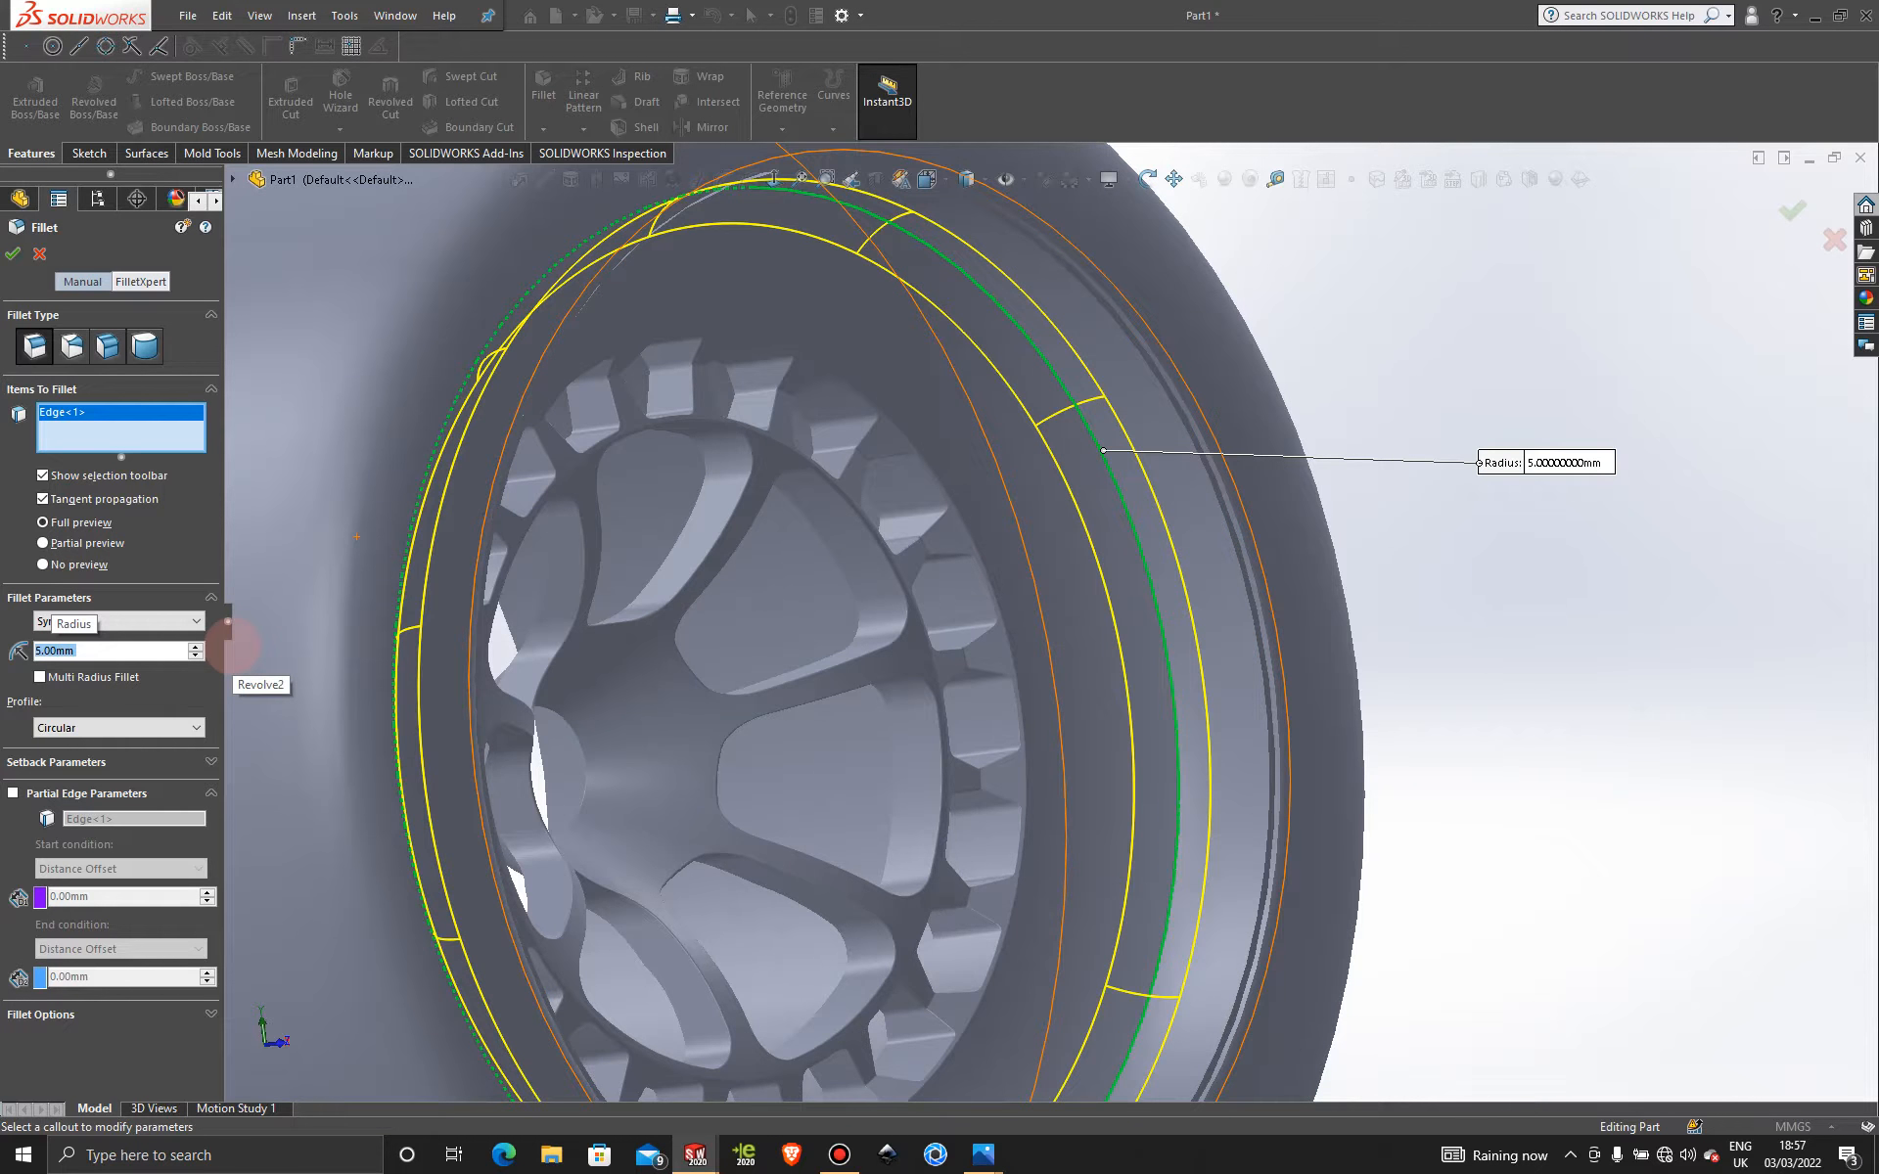
type("8")
key("Return")
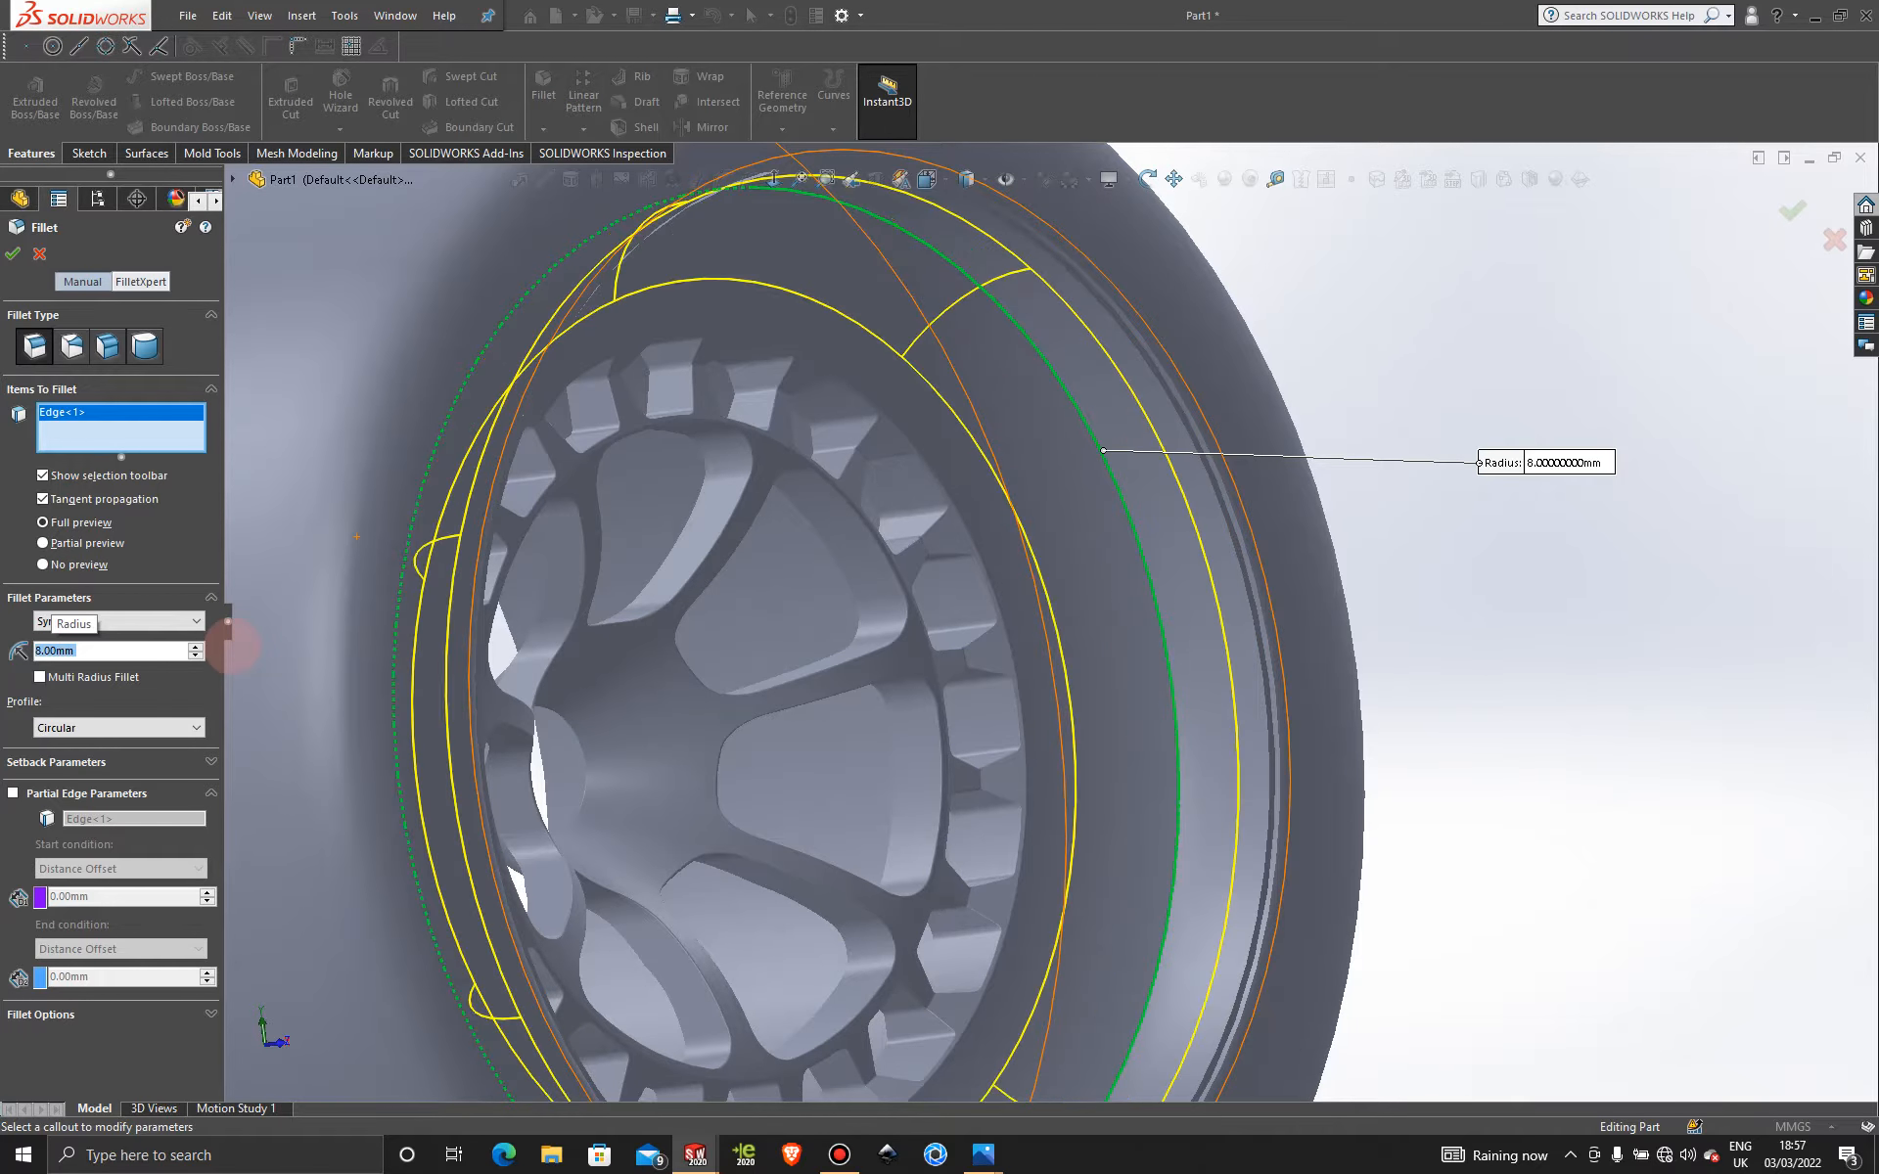
scroll(1067, 719, "up", 5)
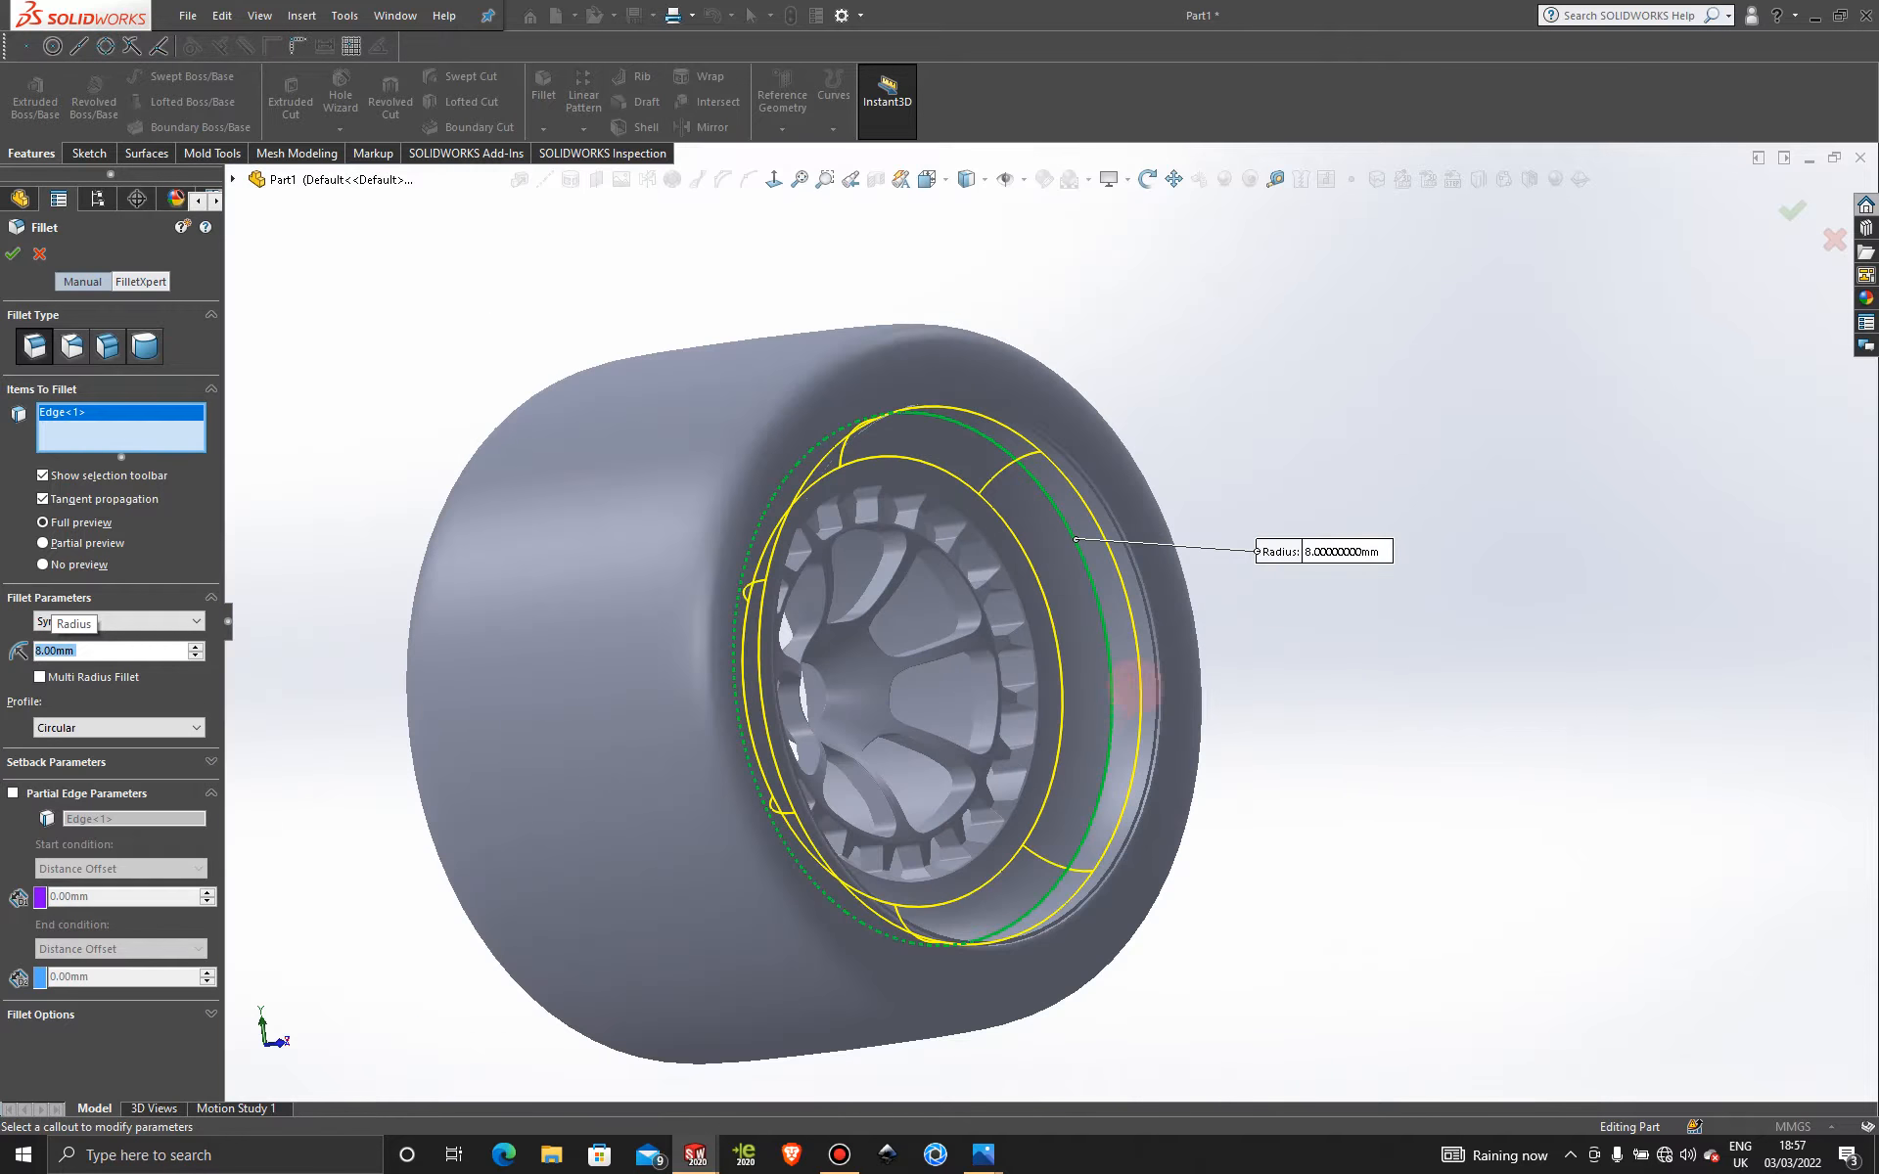
middle_click_drag(1067, 719, 941, 830)
left_click(13, 253)
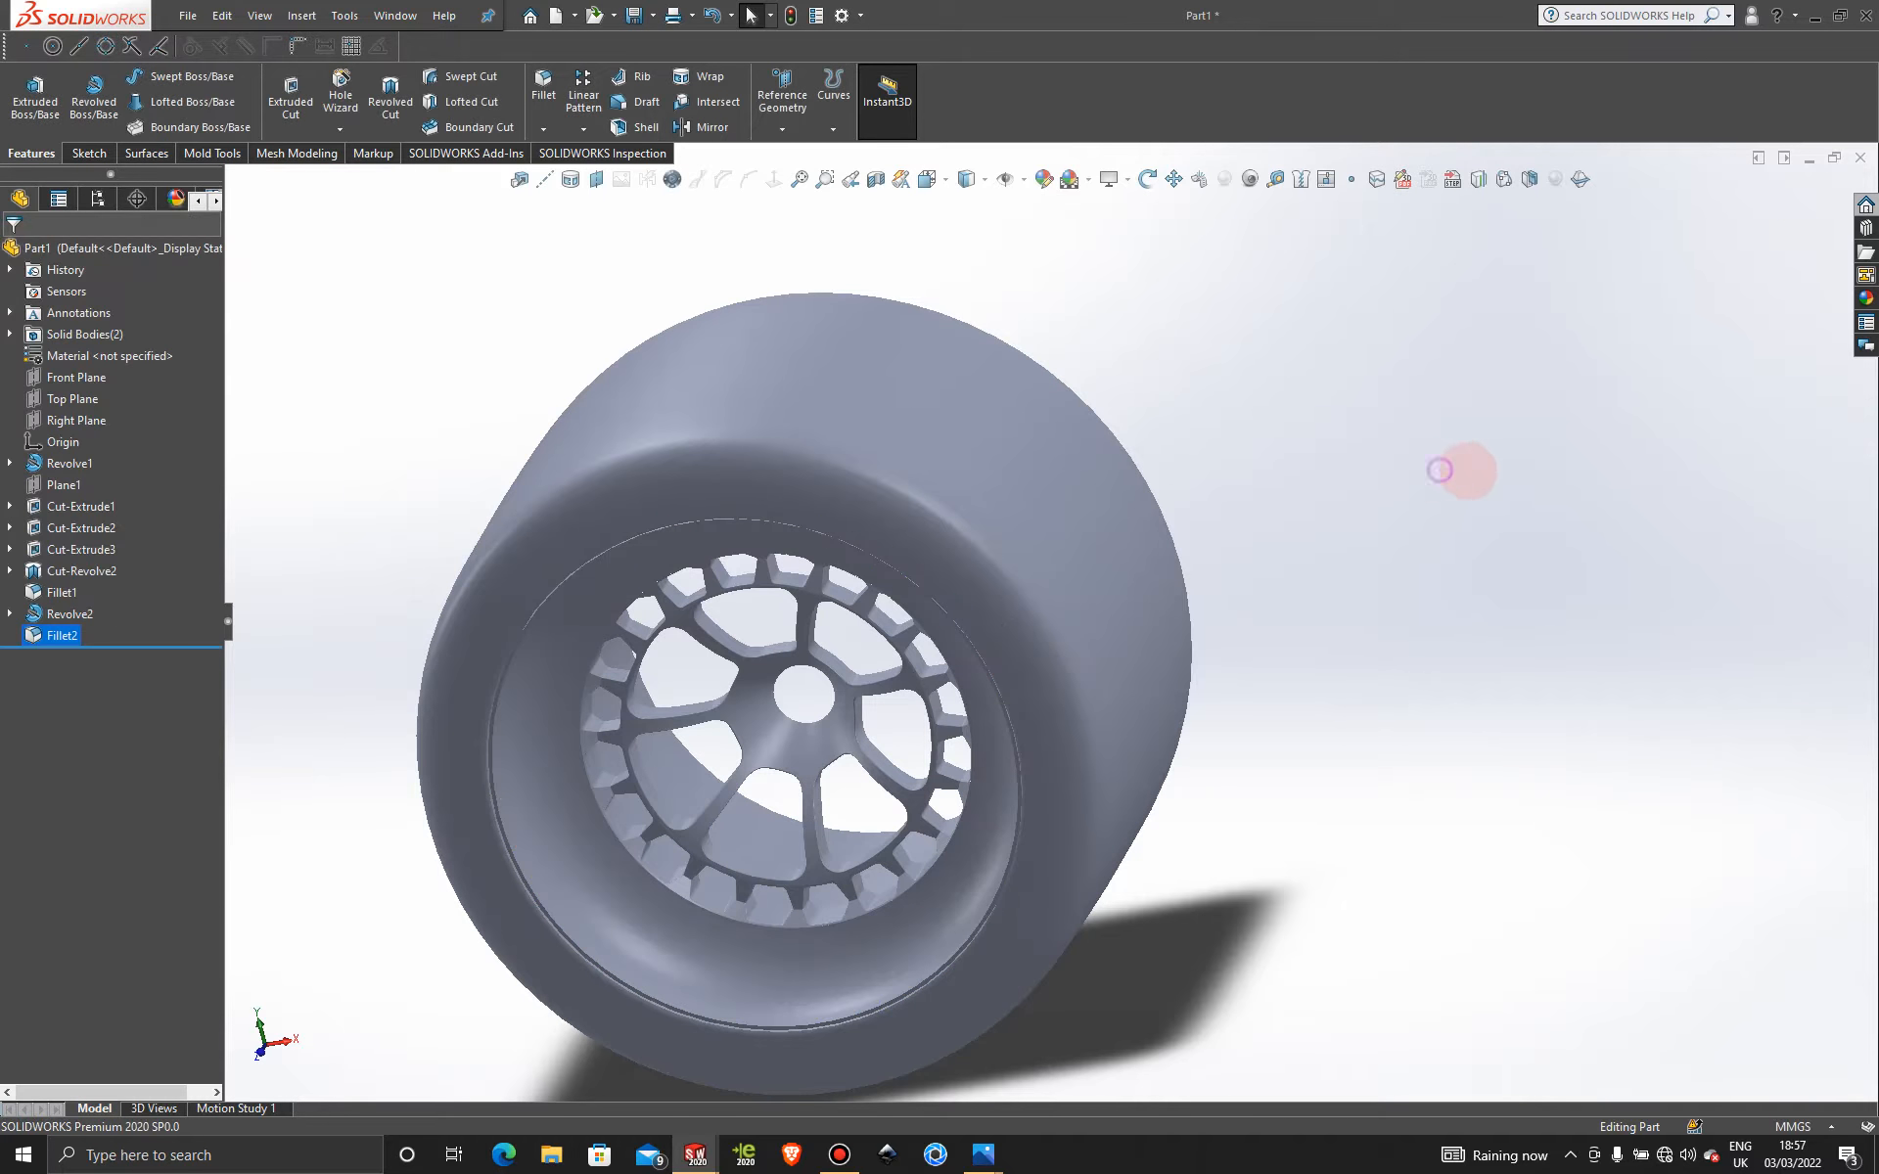
middle_click_drag(1438, 671, 1603, 593)
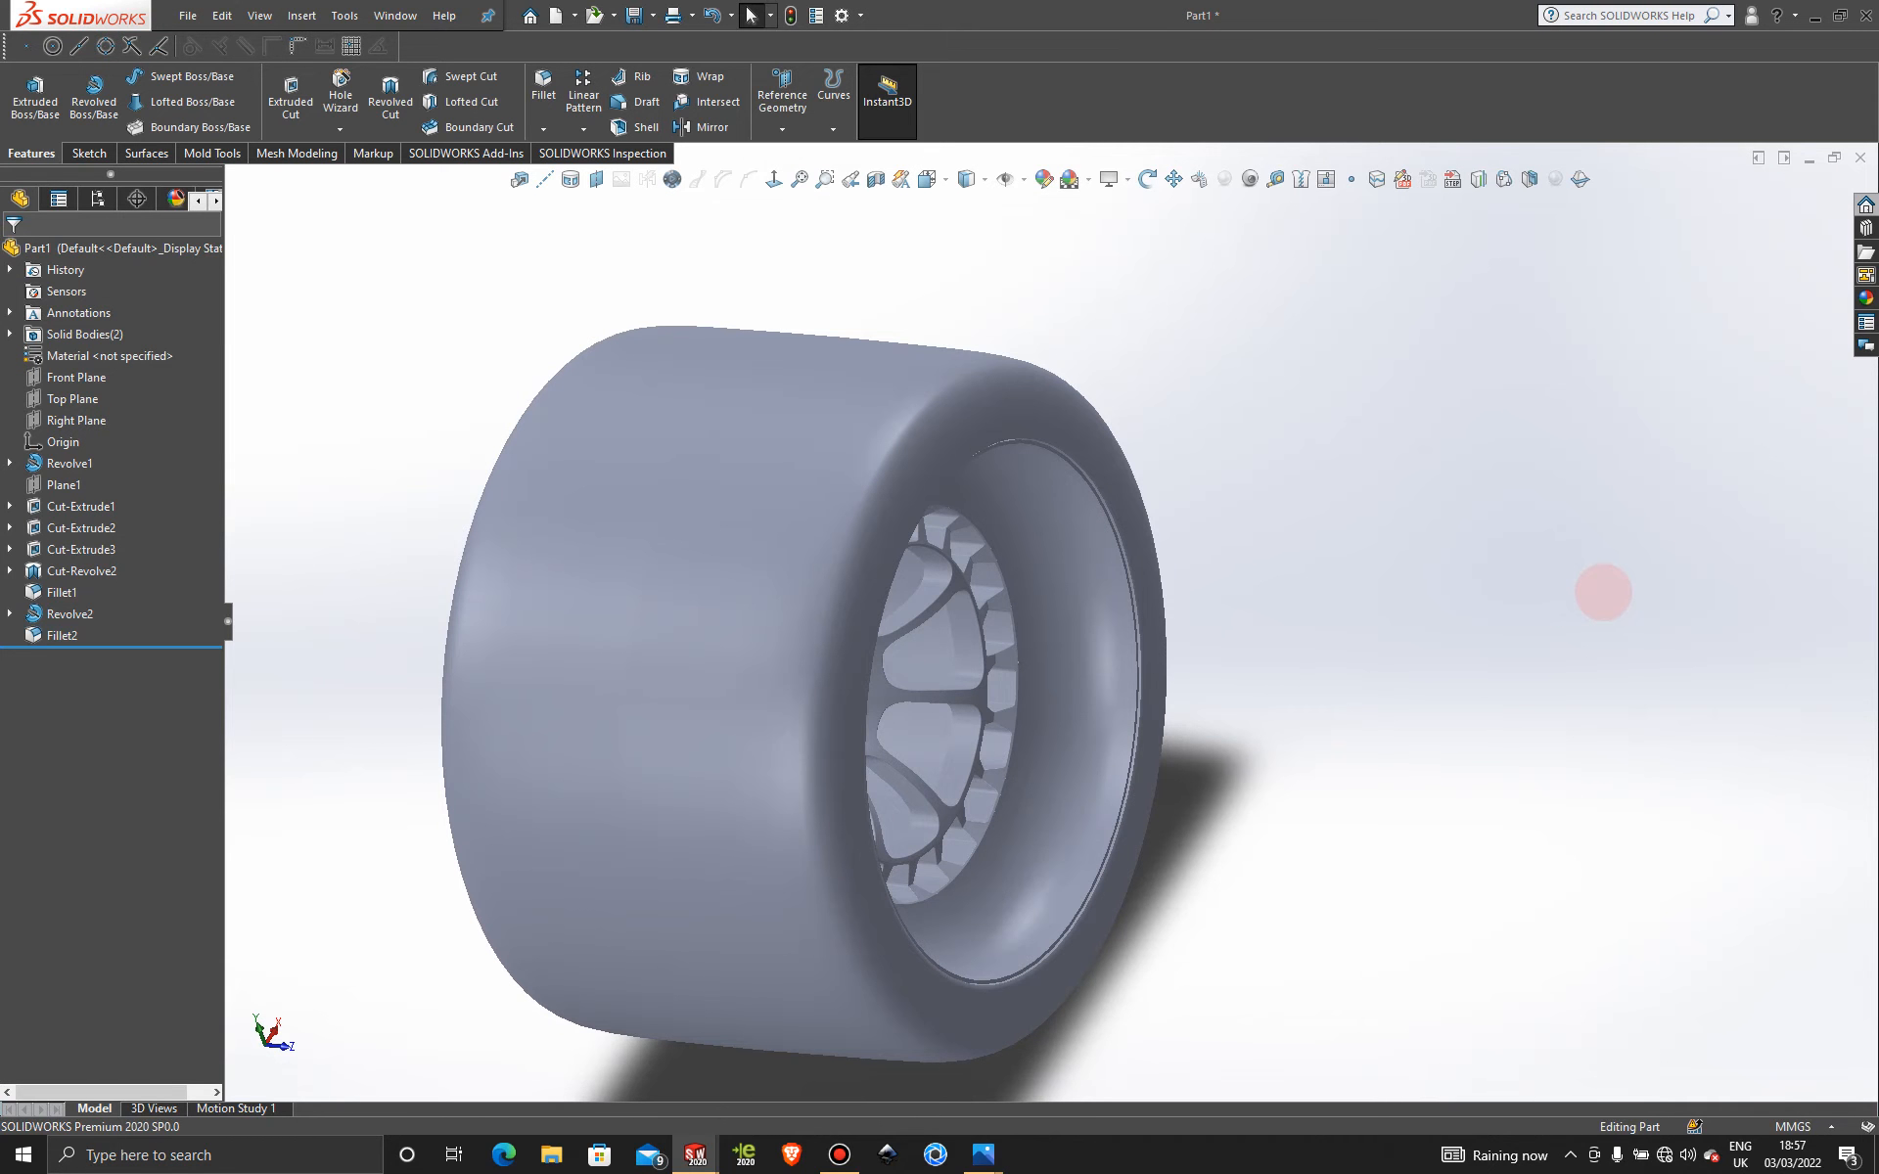
left_click(838, 1155)
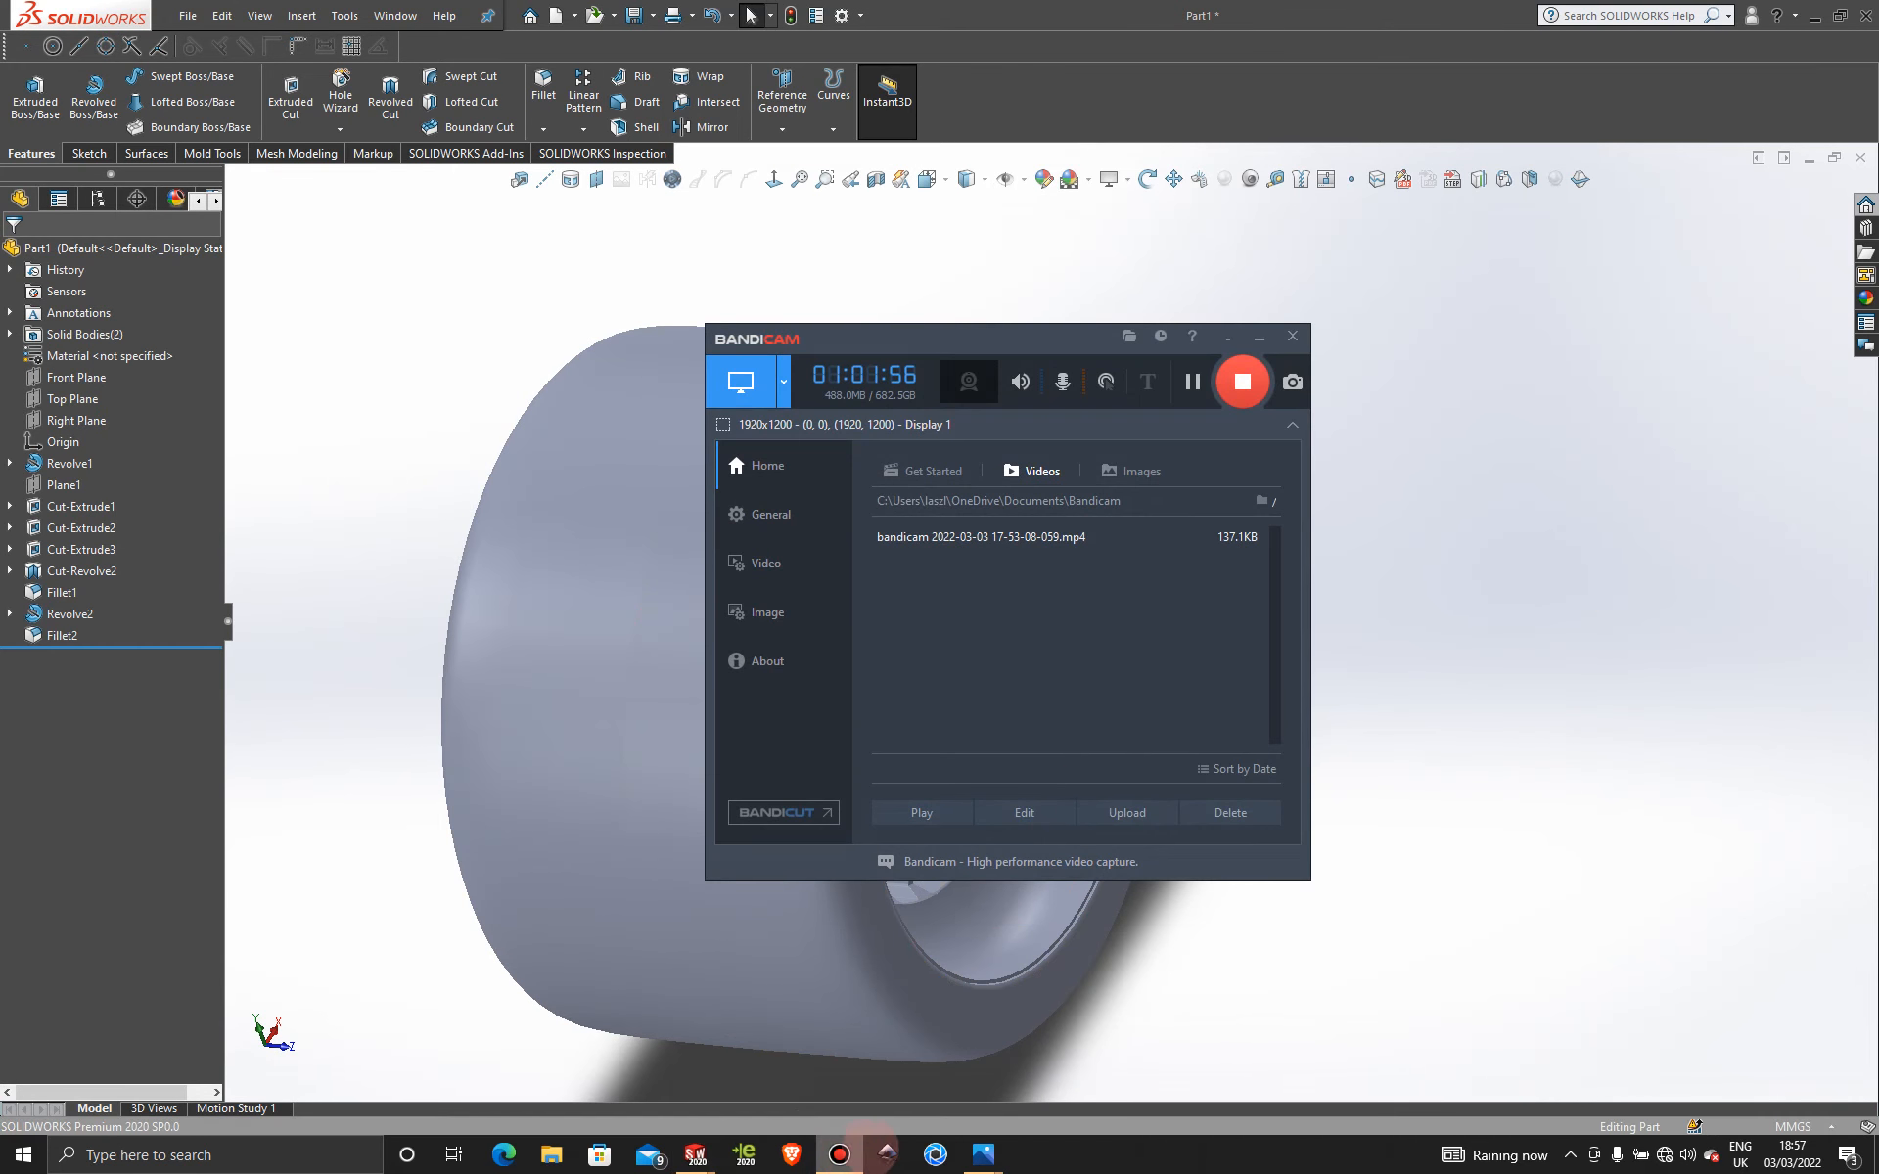